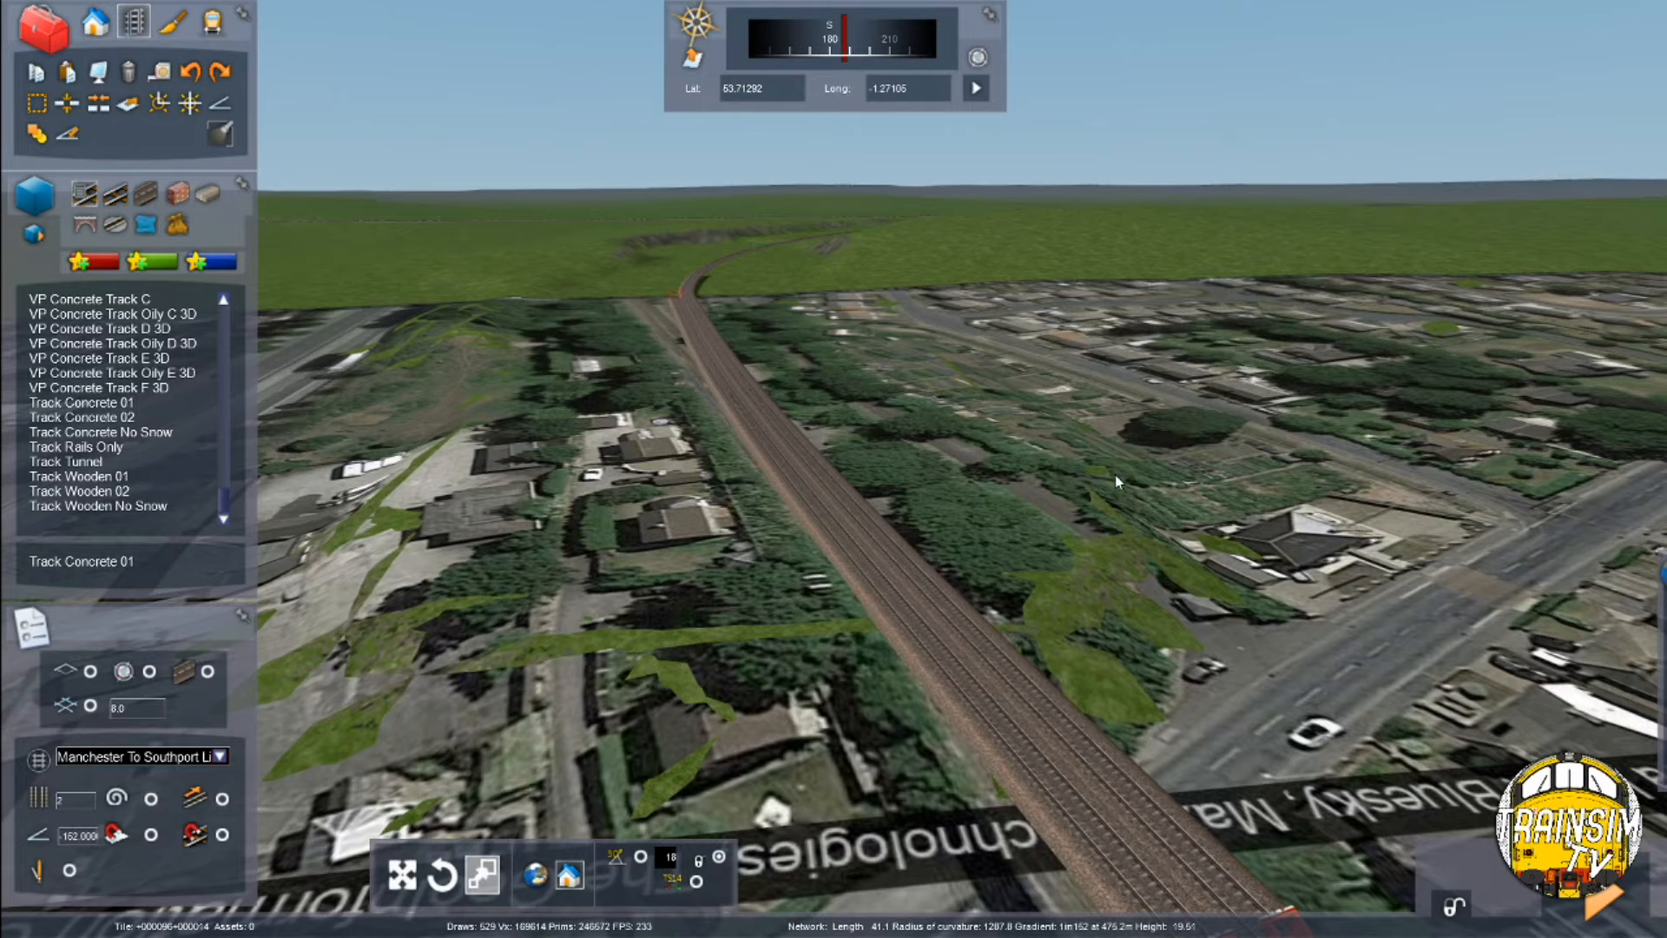
# Examine the laid double track and its junction to the south in the 3D view and on the 2D track map
pyautogui.press('Up')
pyautogui.moveTo(1092, 488); pyautogui.dragTo(1021, 582, button='right')
pyautogui.press('Up')
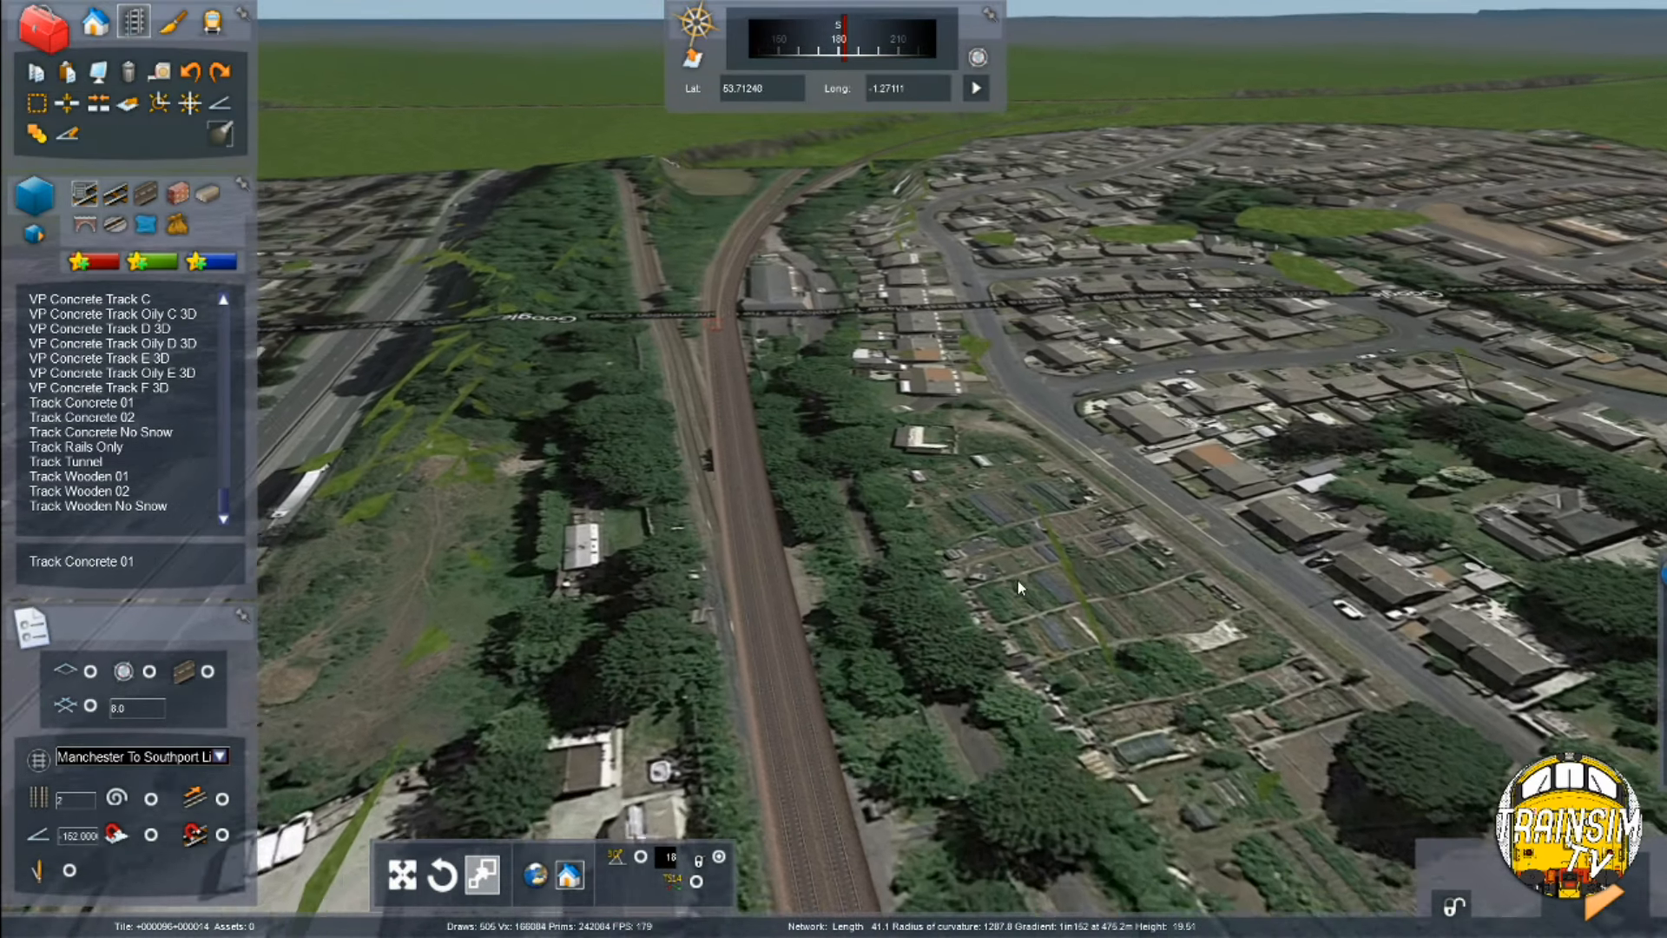
pyautogui.press('Left')
pyautogui.press('Up')
pyautogui.press('9')
pyautogui.scroll(-1, 1029, 583)
pyautogui.scroll(5, 1039, 545)
pyautogui.moveTo(1046, 581); pyautogui.dragTo(1015, 510, button='right')
pyautogui.scroll(-6, 1155, 521)
pyautogui.scroll(-3, 1424, 555)
pyautogui.moveTo(1108, 658); pyautogui.dragTo(1031, 508, button='right')
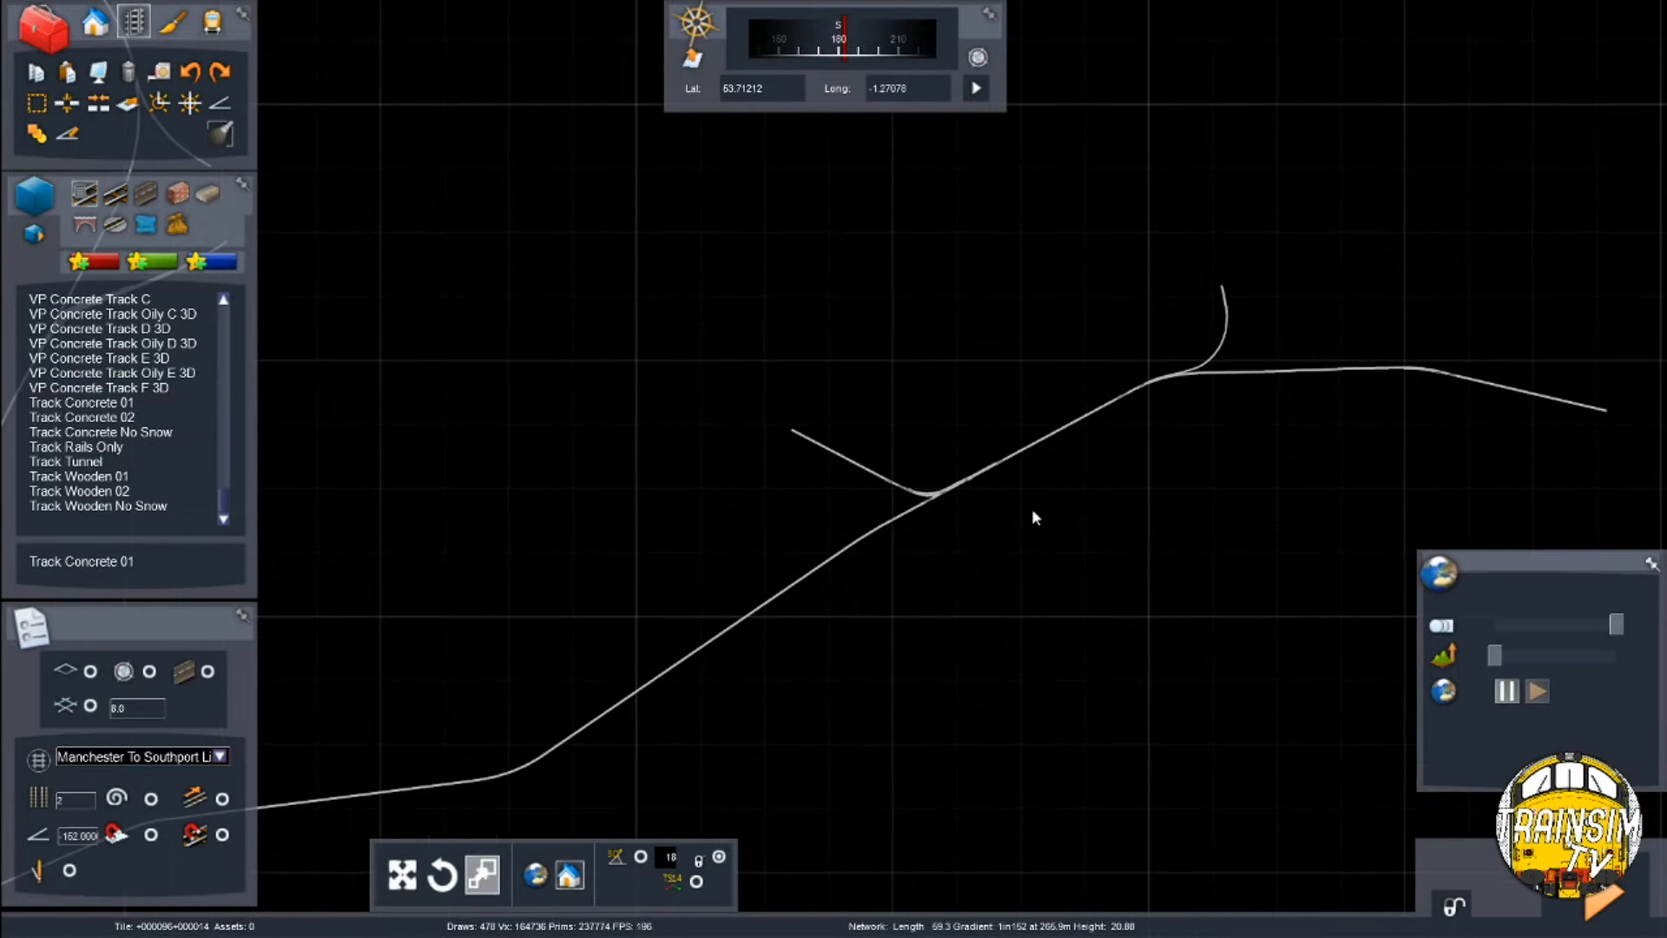
pyautogui.scroll(5, 1206, 320)
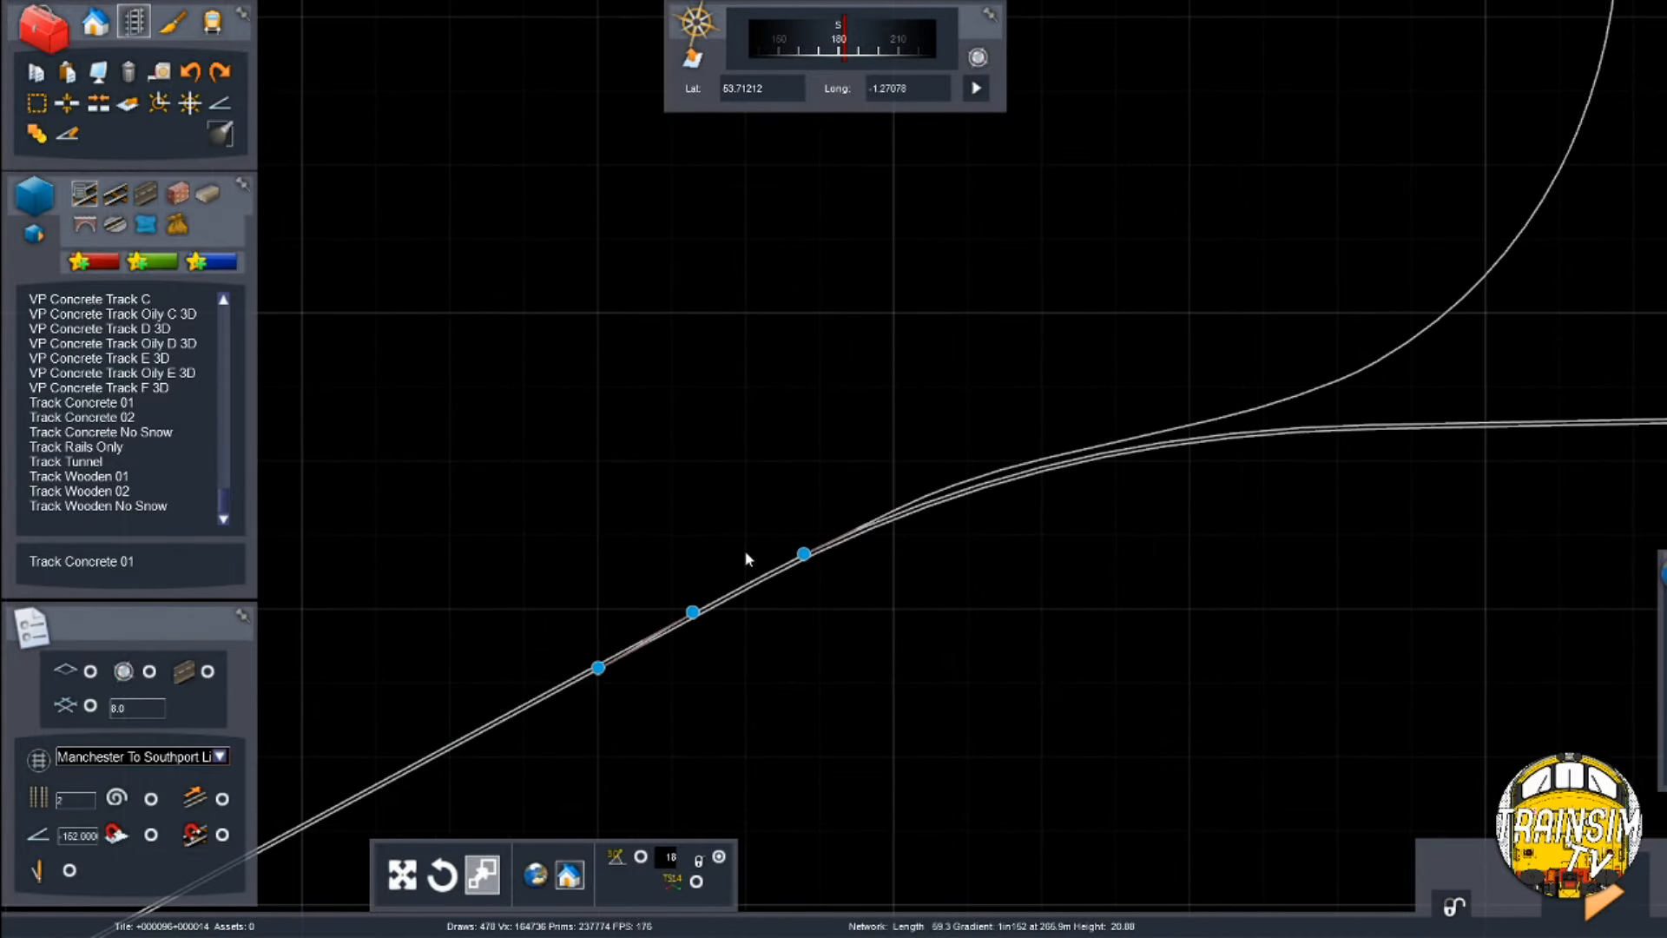
pyautogui.press('m')
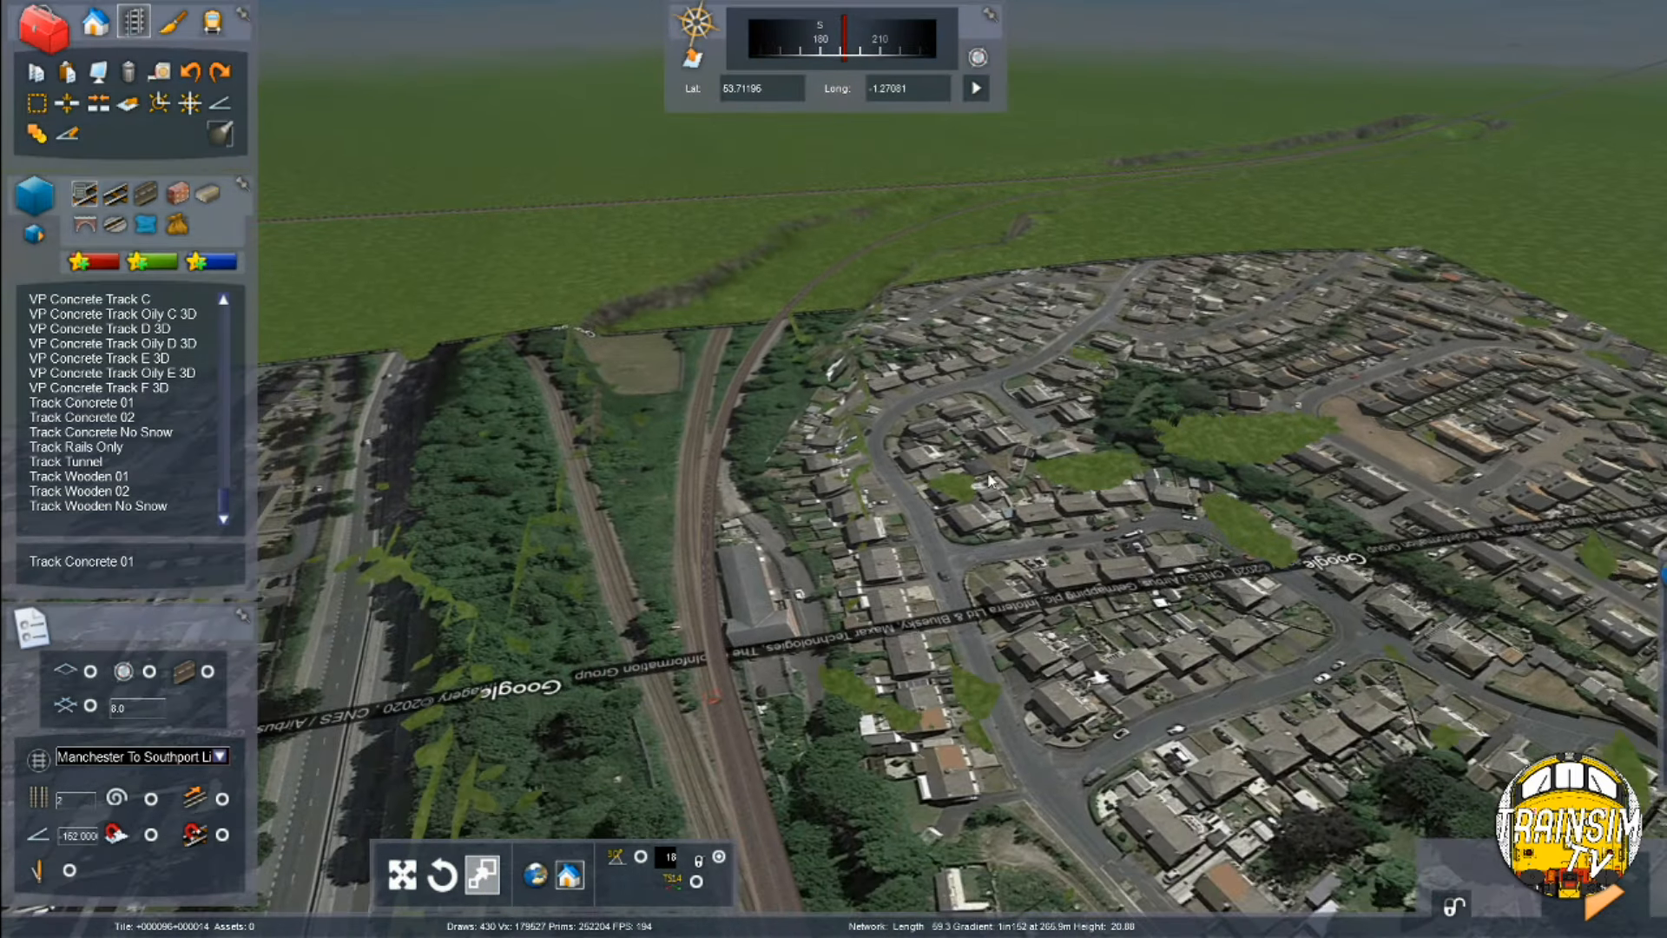
pyautogui.moveTo(990, 480); pyautogui.dragTo(884, 550, button='right')
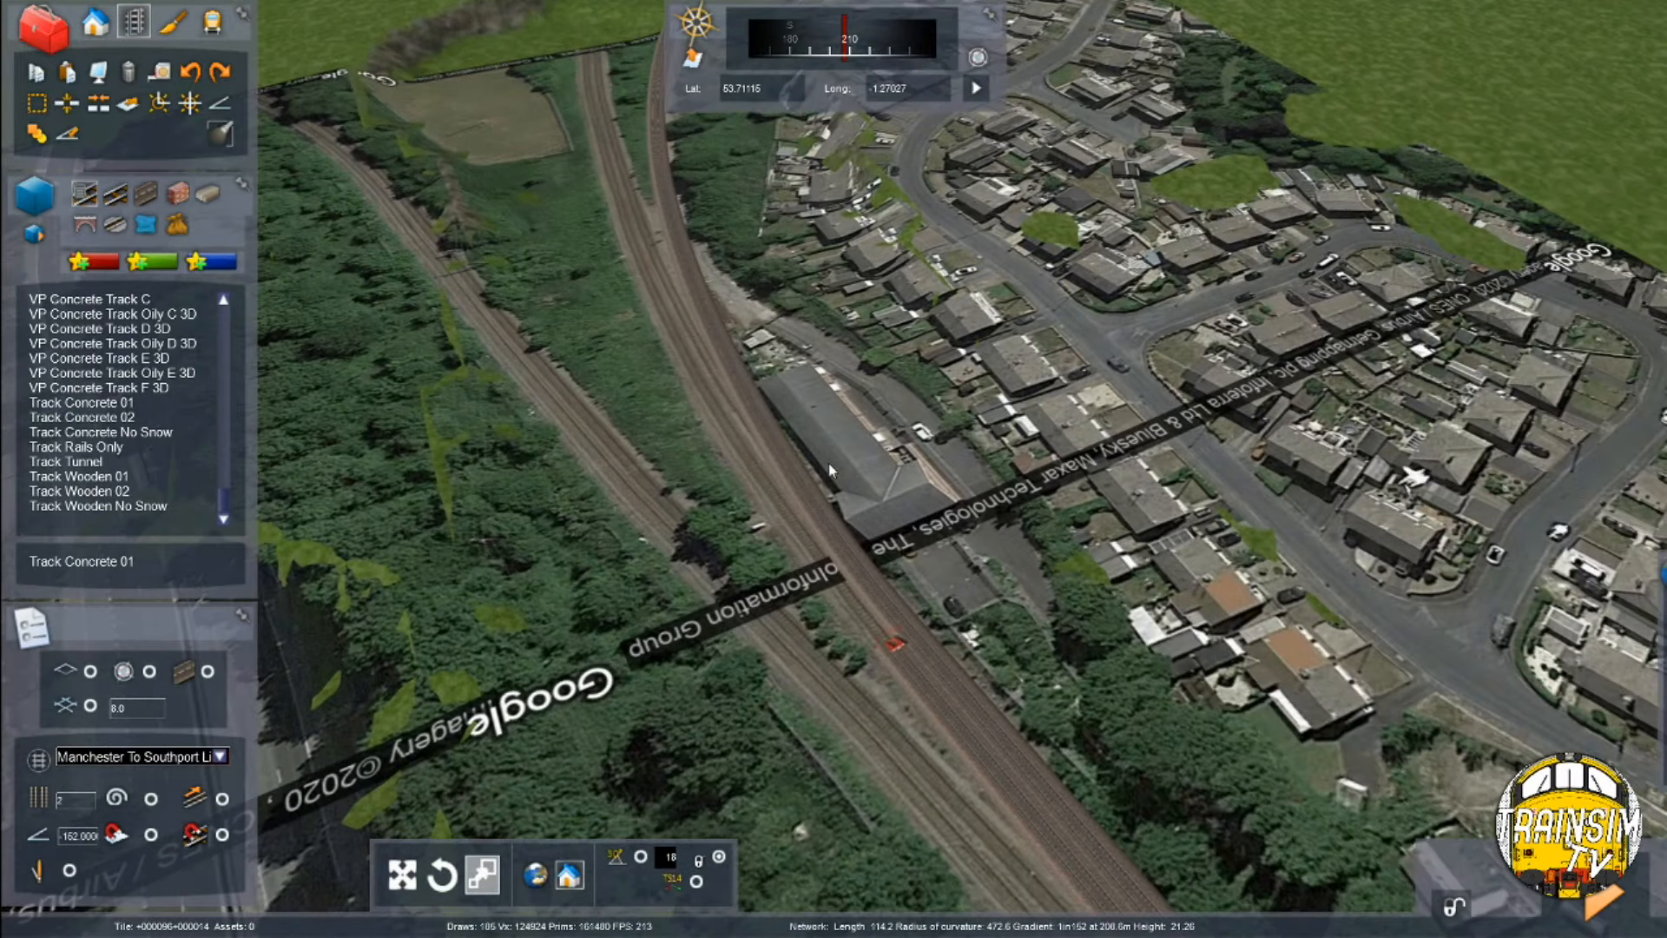
pyautogui.moveTo(737, 370); pyautogui.dragTo(739, 454, button='right')
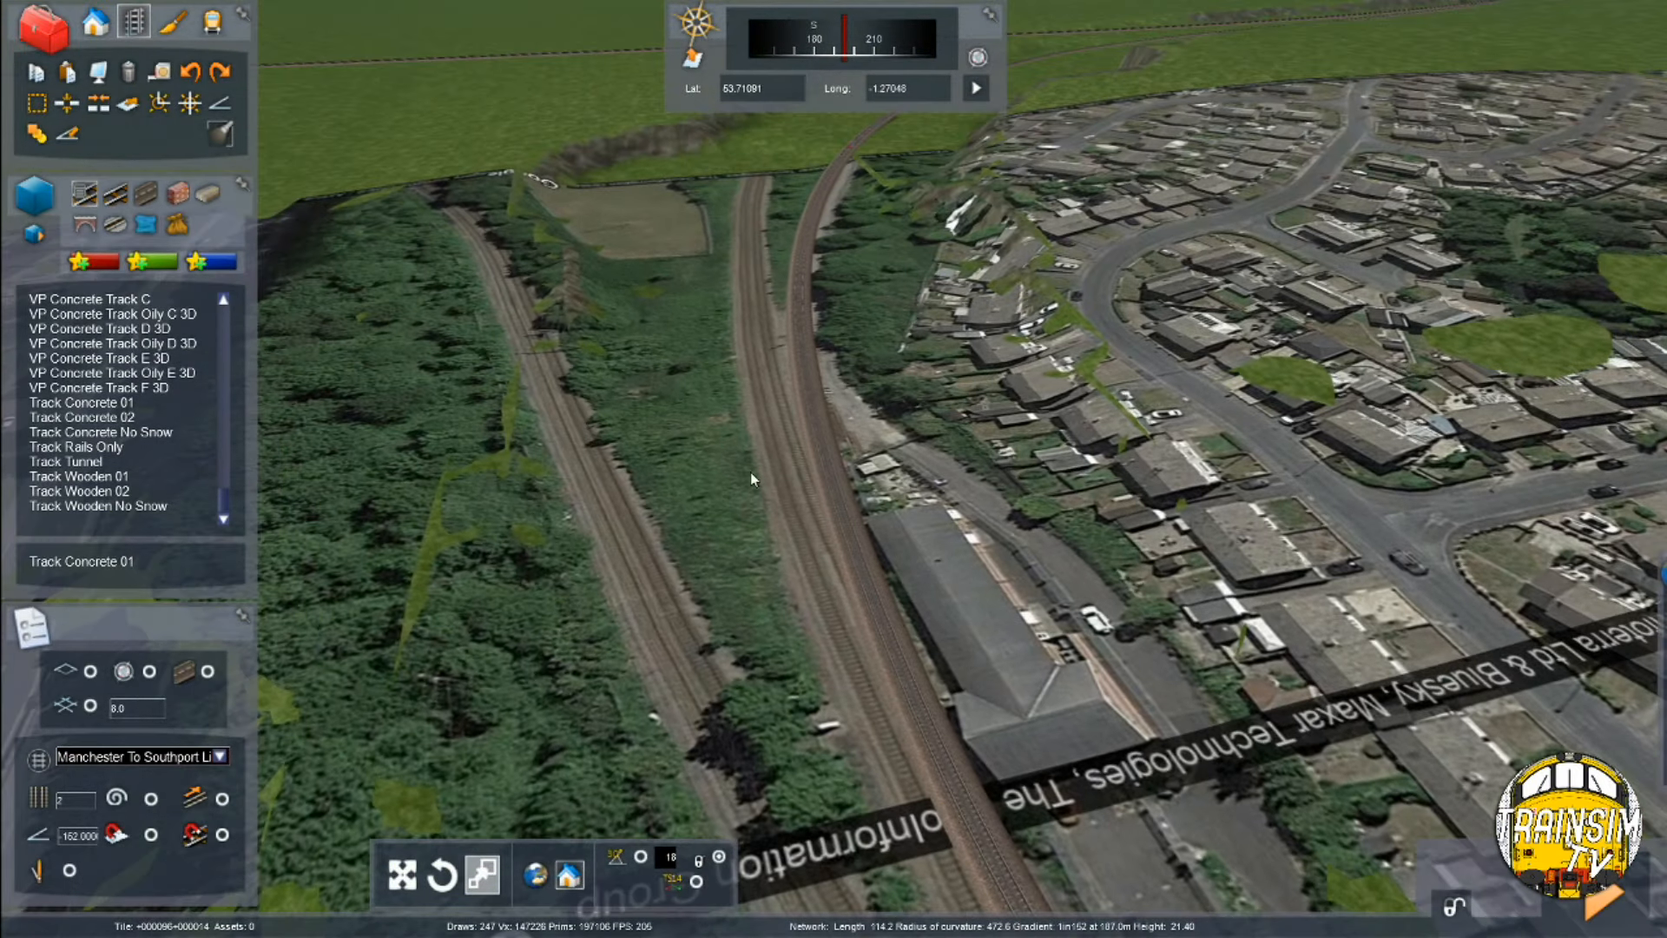
pyautogui.moveTo(742, 220); pyautogui.dragTo(872, 288, button='right')
# Survey the railway corridor on the aerial imagery north of the laid track's end, past the industrial area
pyautogui.press('Right')
pyautogui.moveTo(821, 389); pyautogui.dragTo(956, 382, button='right')
pyautogui.press('Up')
pyautogui.press('Up')
pyautogui.moveTo(892, 488); pyautogui.dragTo(834, 512, button='right')
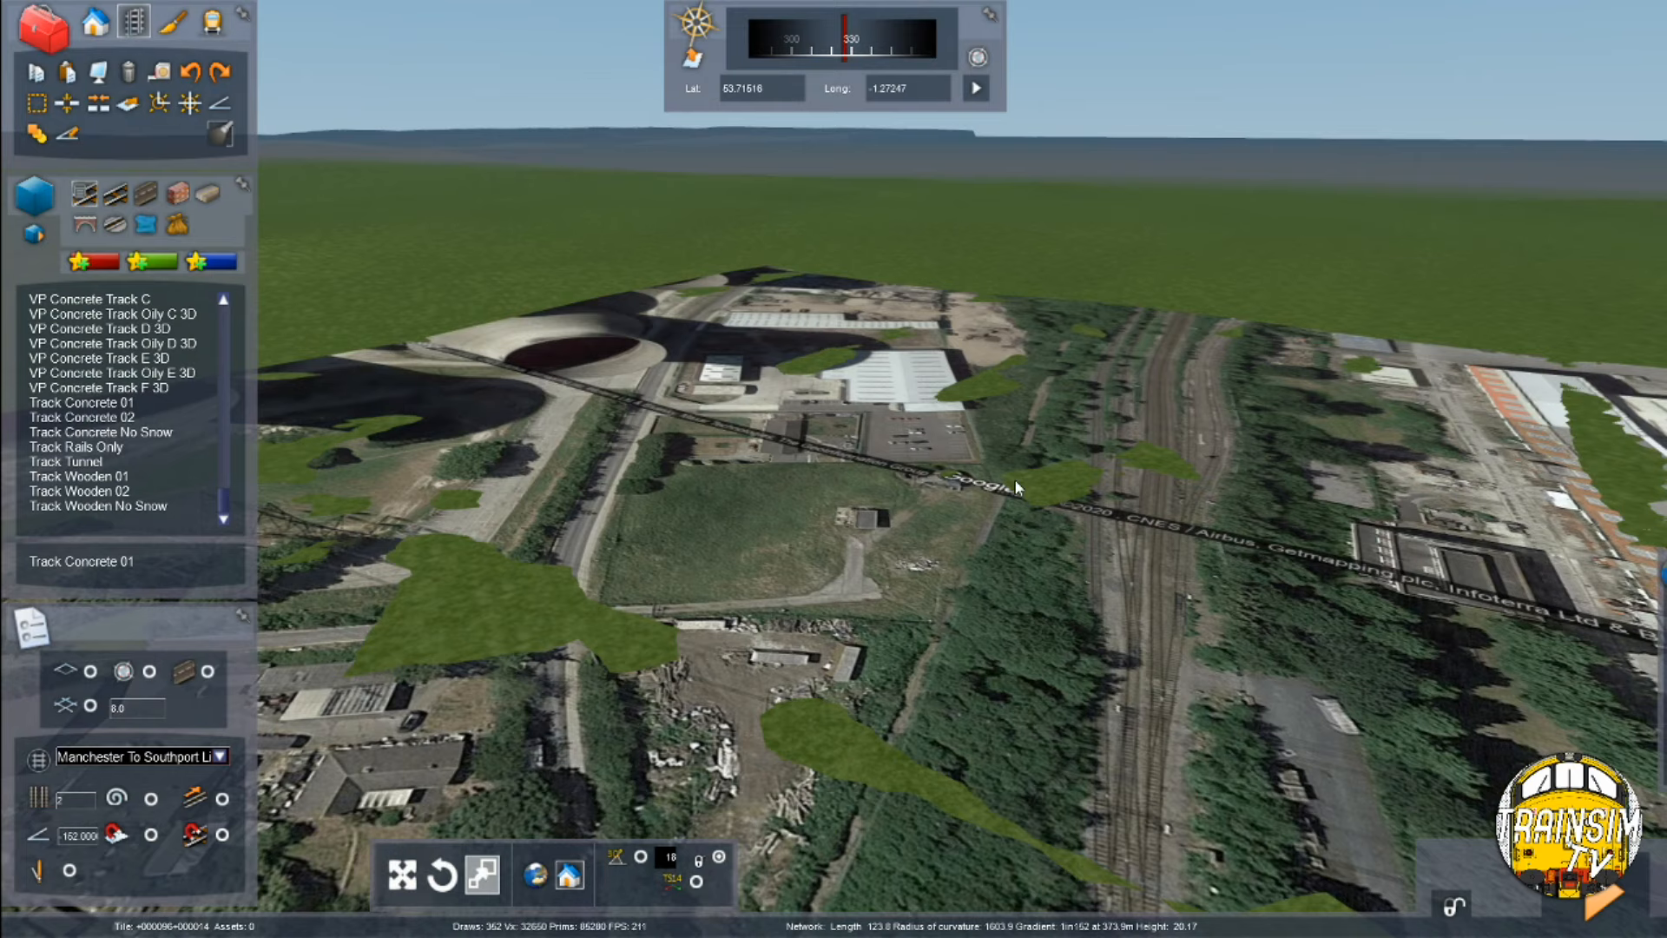
pyautogui.moveTo(1023, 502); pyautogui.dragTo(993, 493, button='right')
pyautogui.press('Down')
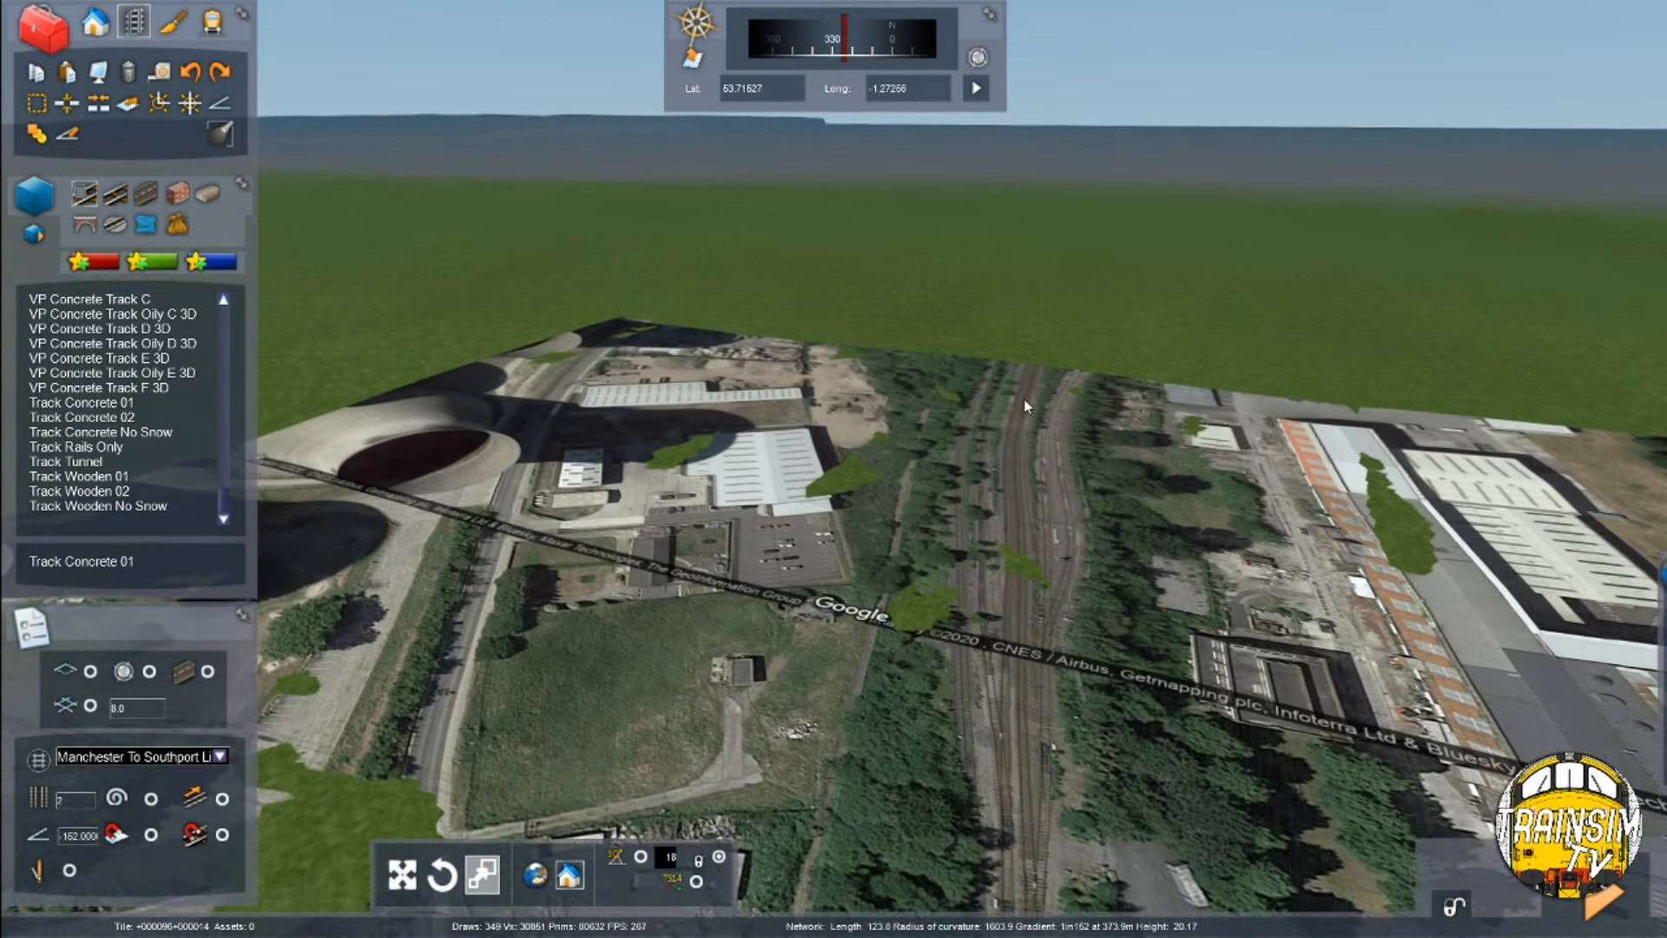
pyautogui.press('Up')
pyautogui.moveTo(1019, 550); pyautogui.dragTo(1060, 499, button='right')
pyautogui.press('Up')
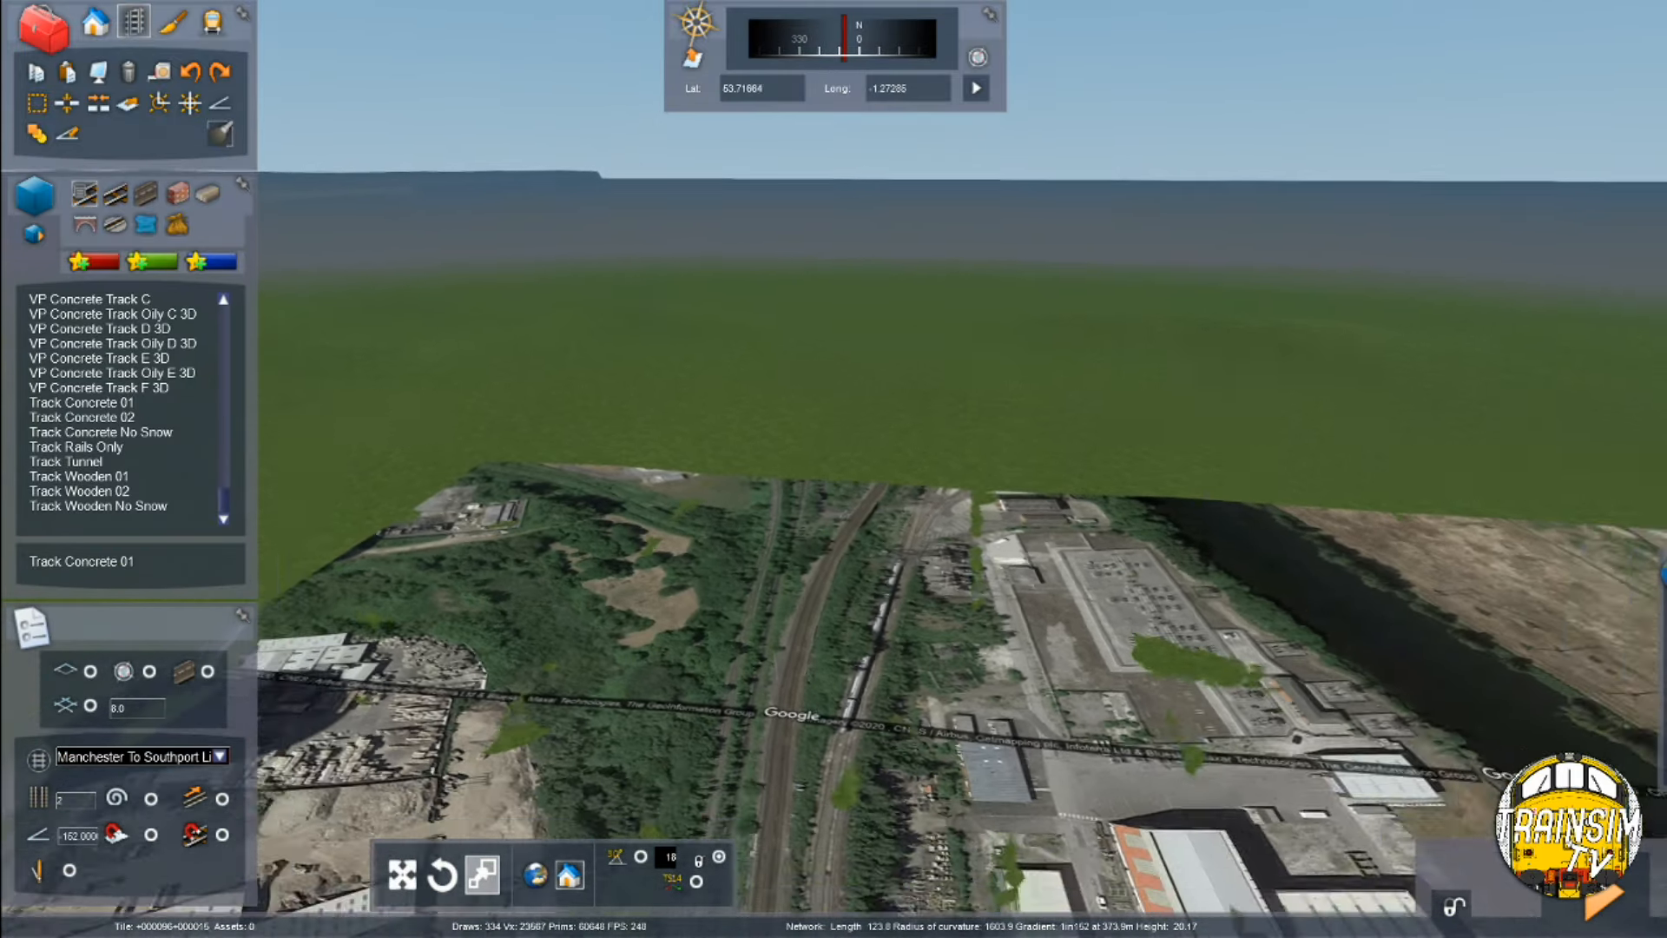
pyautogui.press('Down')
pyautogui.moveTo(950, 573); pyautogui.dragTo(988, 596, button='right')
pyautogui.press('Down')
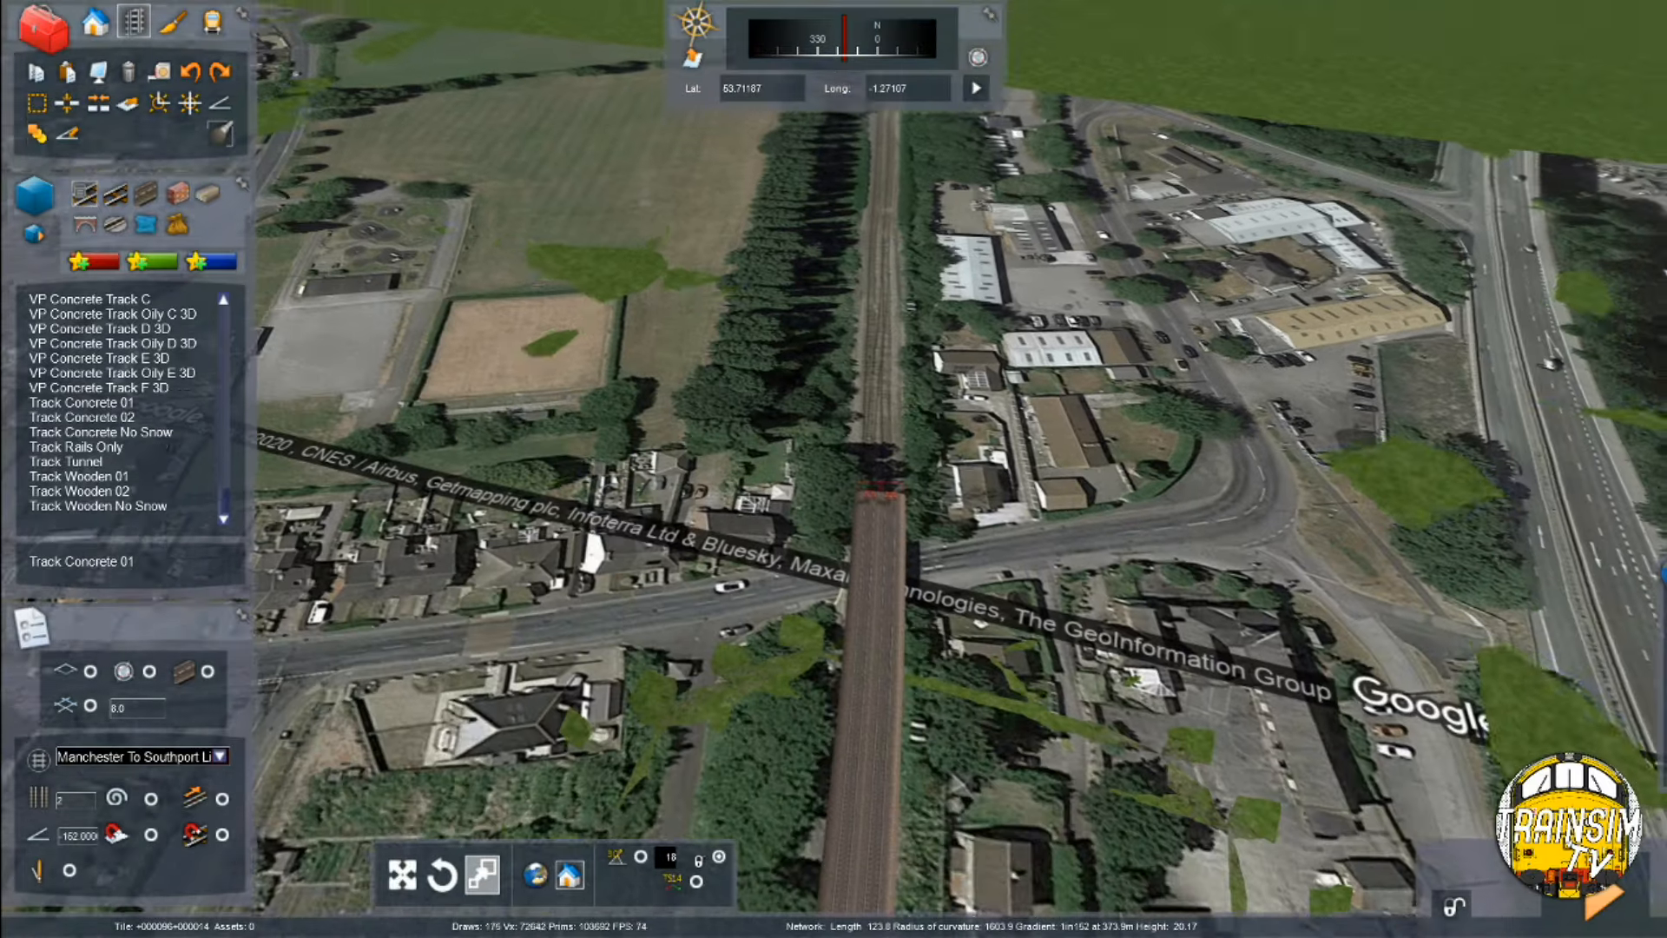
# At the northern end of the laid track, set the gradient to -166 and choose Track Concrete 01 for laying
pyautogui.press('Up')
pyautogui.press('Up')
pyautogui.press('Right')
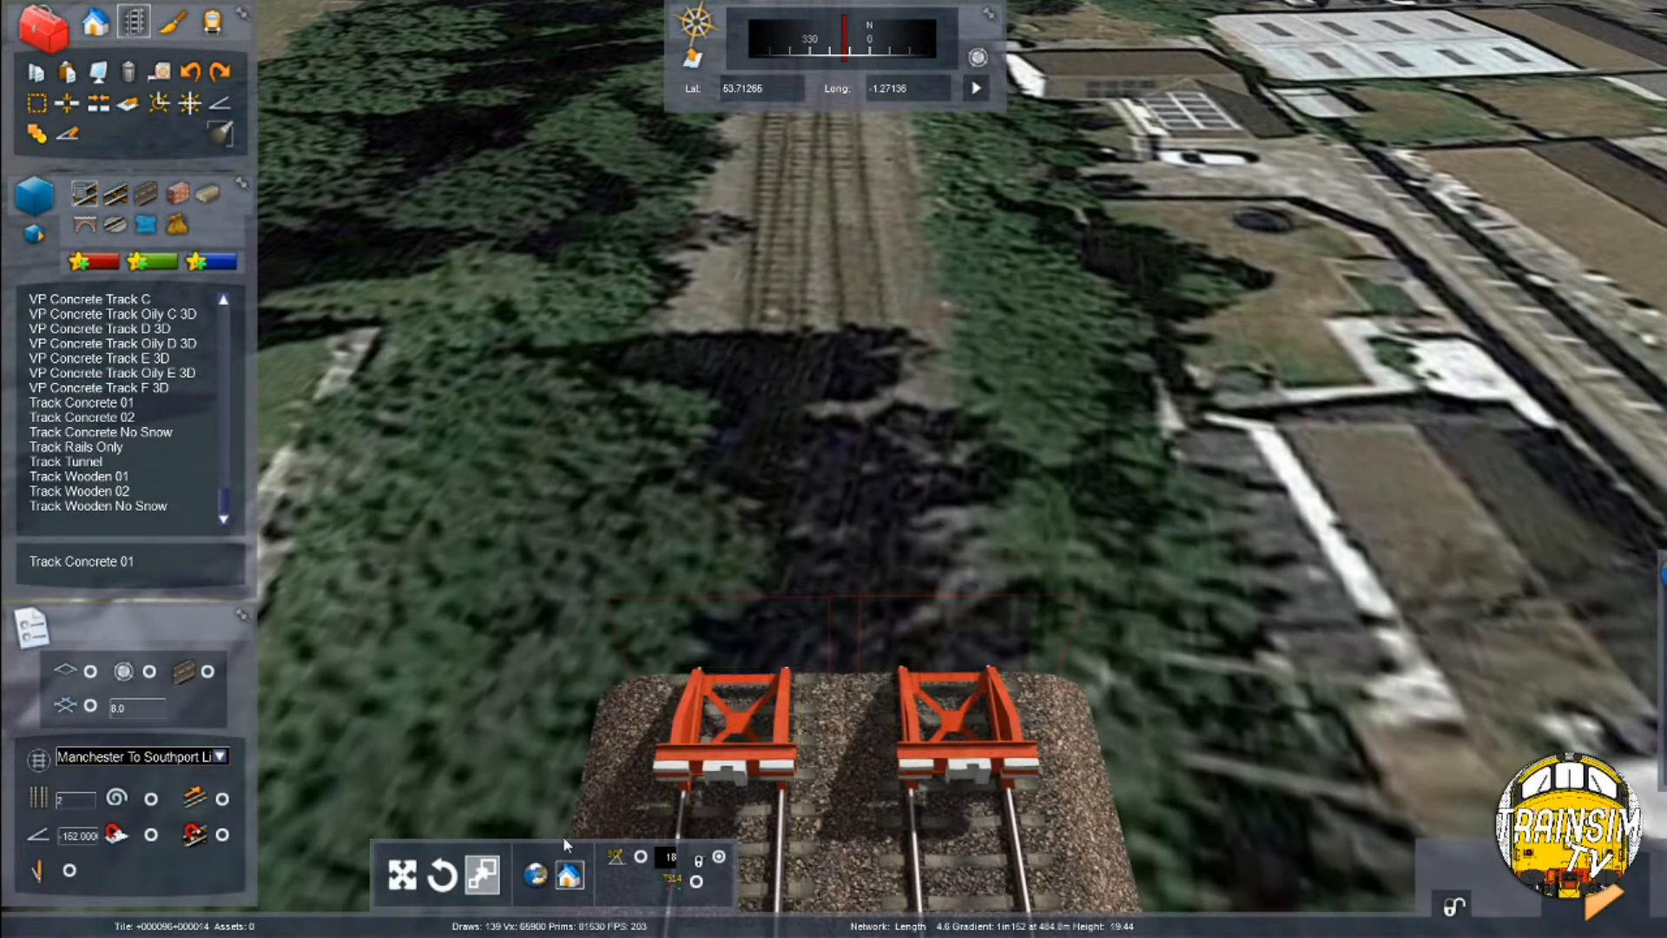
pyautogui.moveTo(916, 731); pyautogui.dragTo(660, 625, button='right')
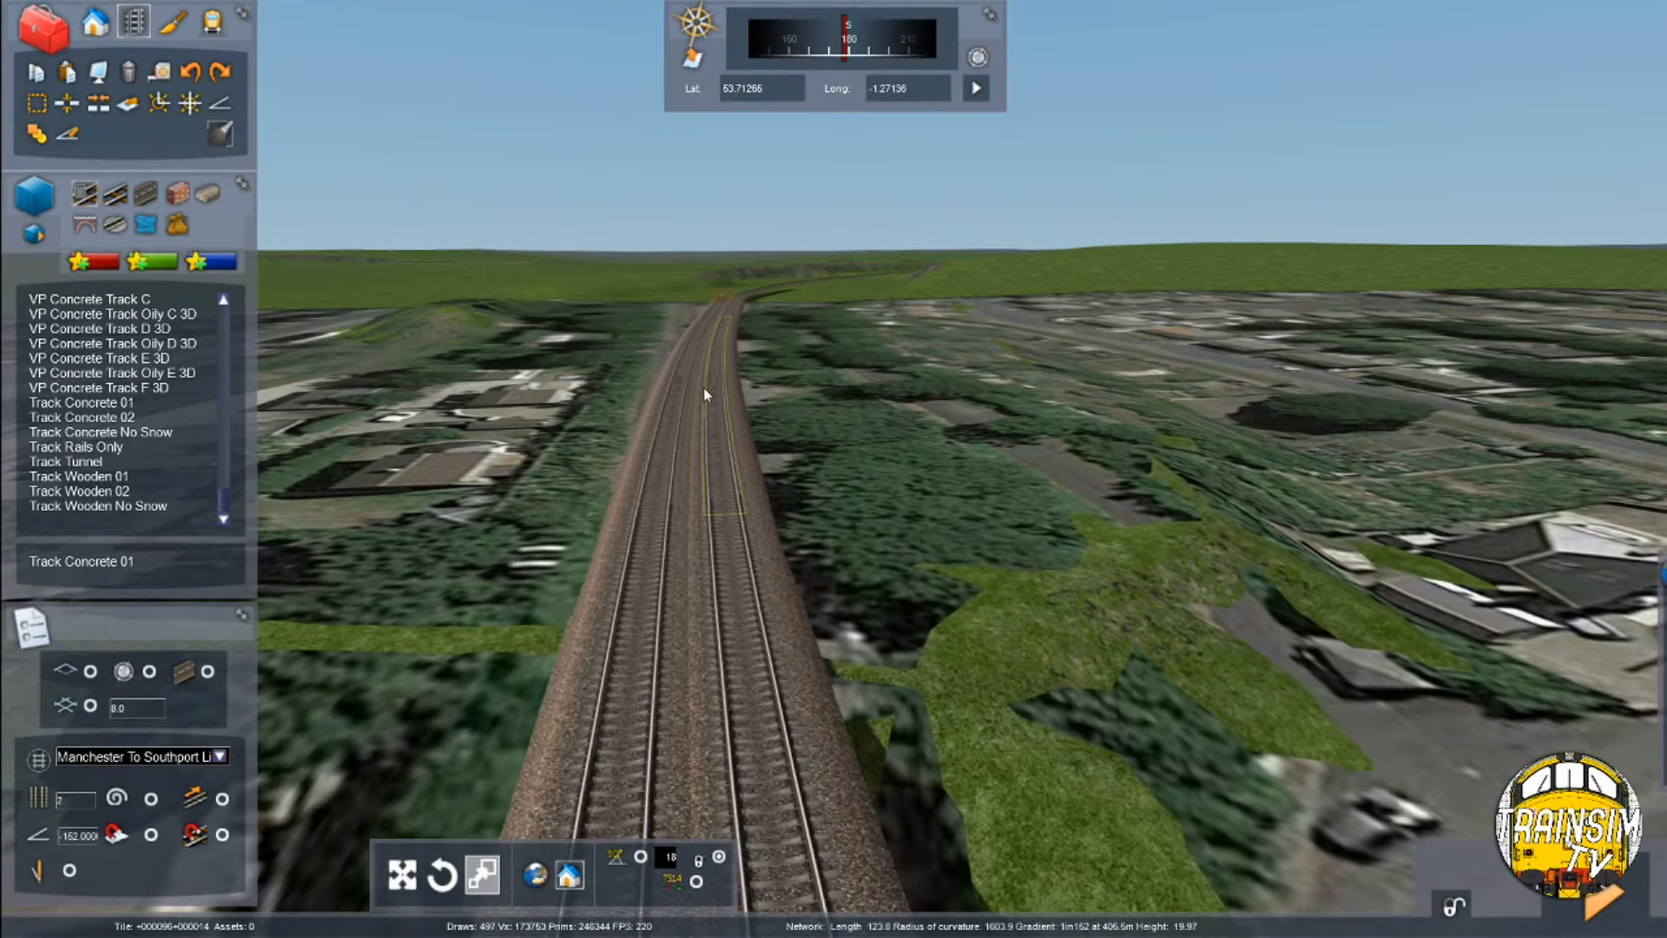
pyautogui.moveTo(781, 452); pyautogui.dragTo(261, 452, button='right')
pyautogui.moveTo(700, 521); pyautogui.dragTo(700, 595, button='right')
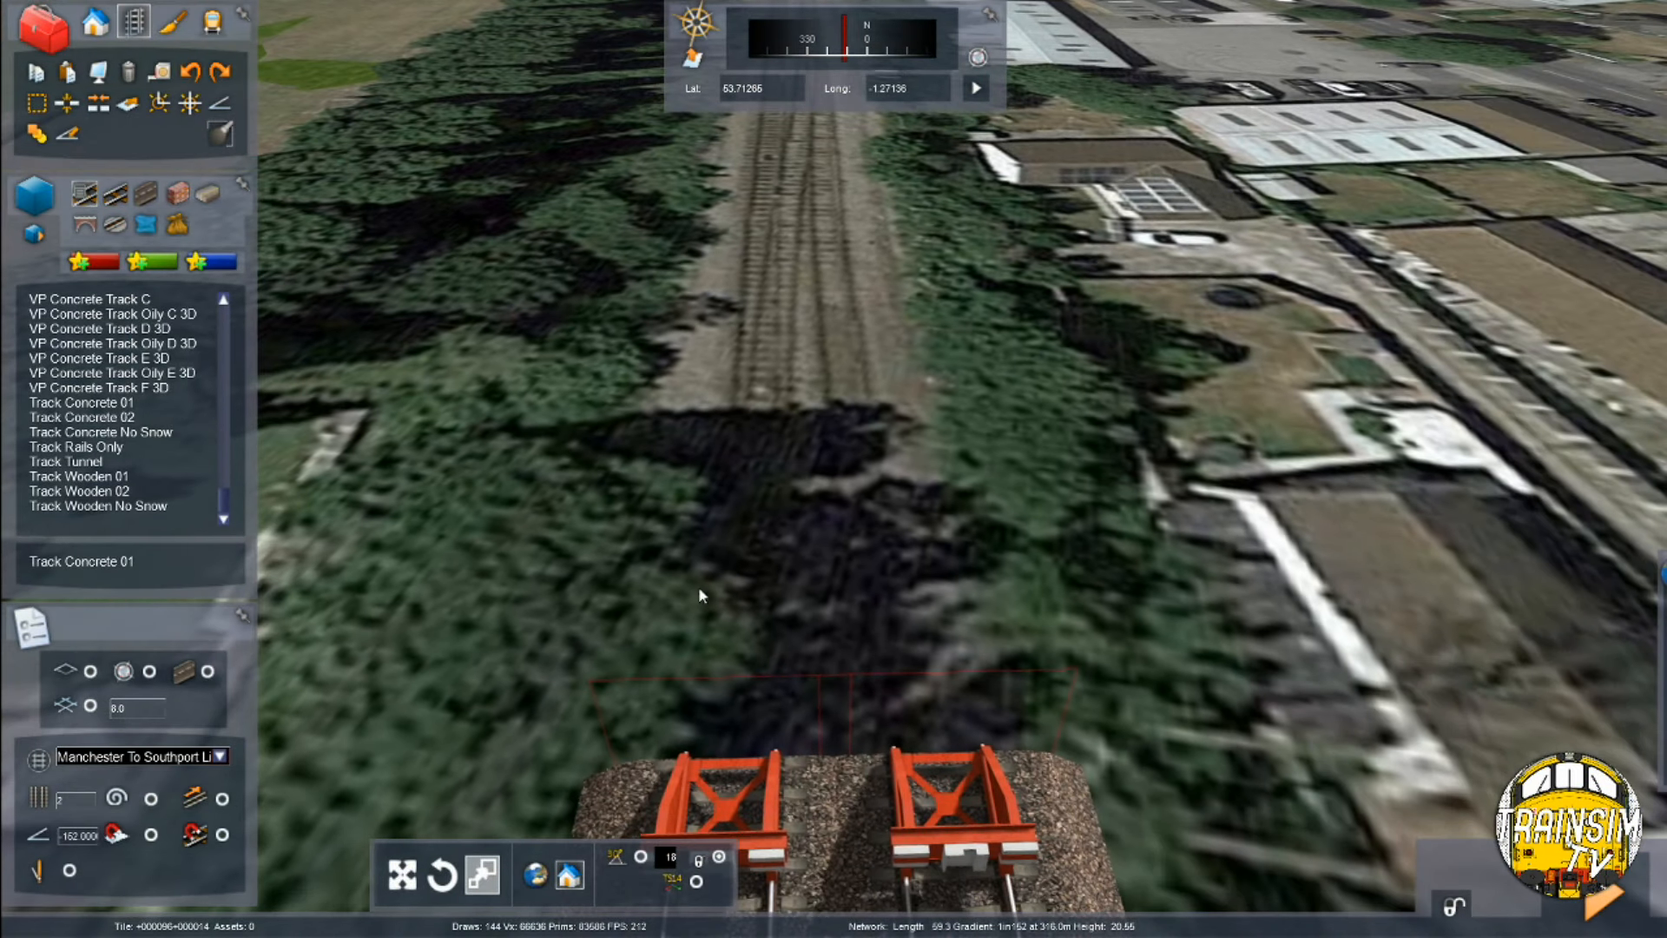
pyautogui.doubleClick(71, 837)
pyautogui.click(79, 838)
pyautogui.write('-166')
pyautogui.press('Return')
pyautogui.click(170, 403)
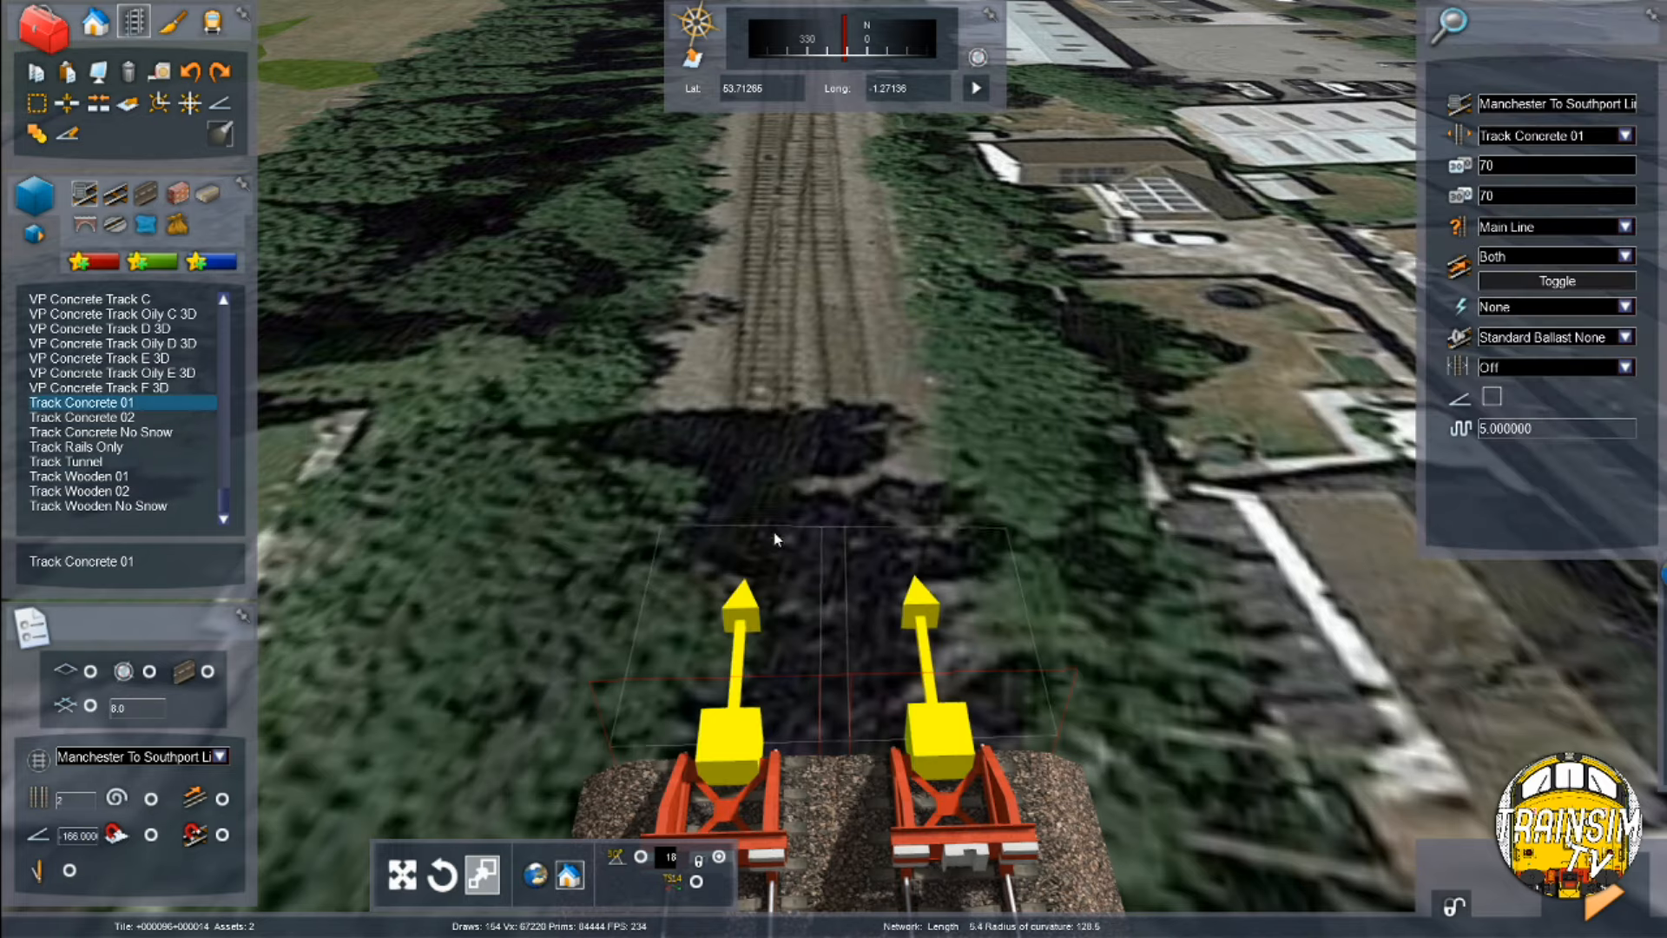
# Extend the double track straight north about 250 m along the imagery, ending just short of the road bridge
pyautogui.press('Up')
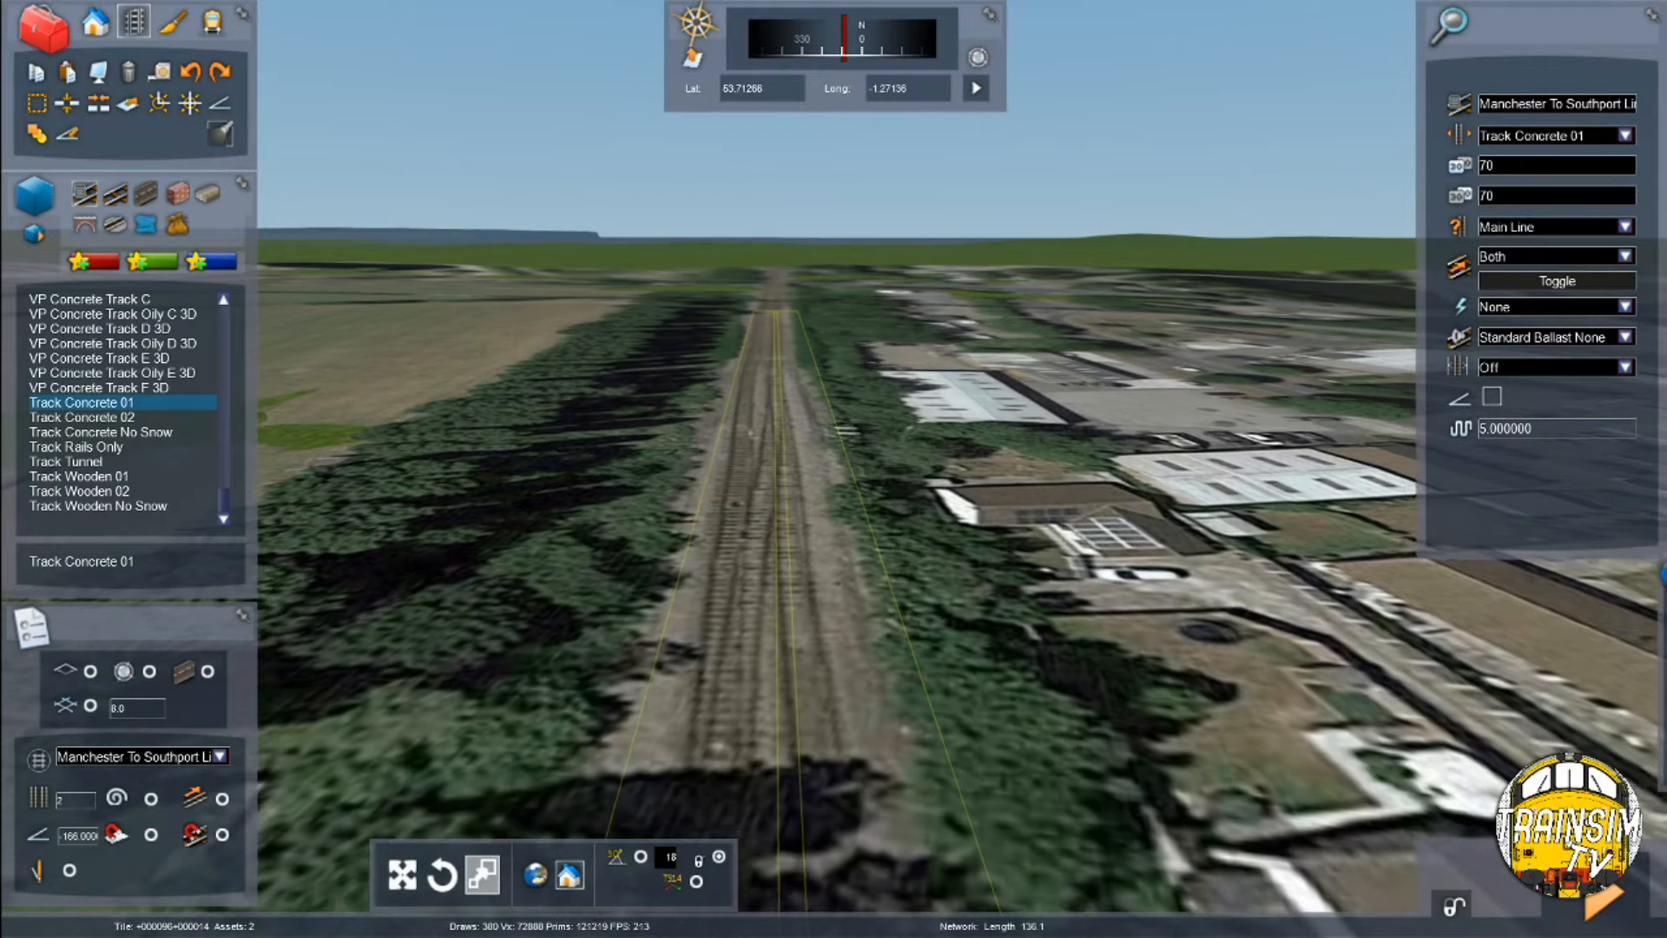
pyautogui.moveTo(760, 356); pyautogui.dragTo(761, 512, button='right')
pyautogui.press('Up')
pyautogui.moveTo(760, 260); pyautogui.dragTo(760, 427, button='right')
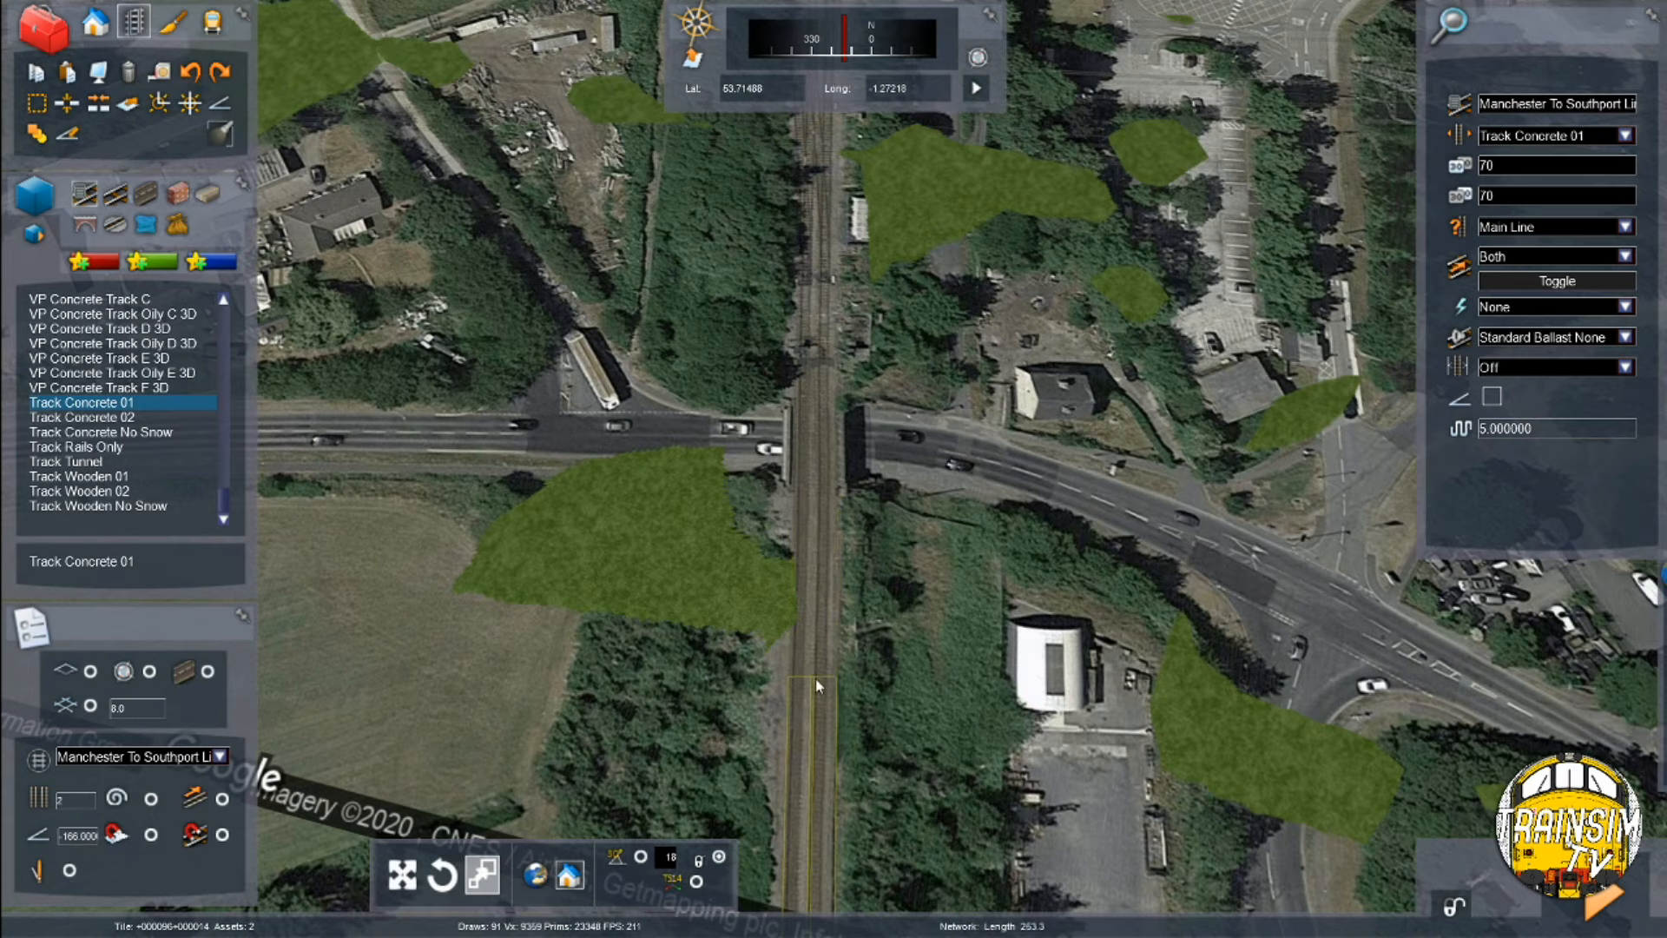
pyautogui.click(807, 755)
pyautogui.press('Down')
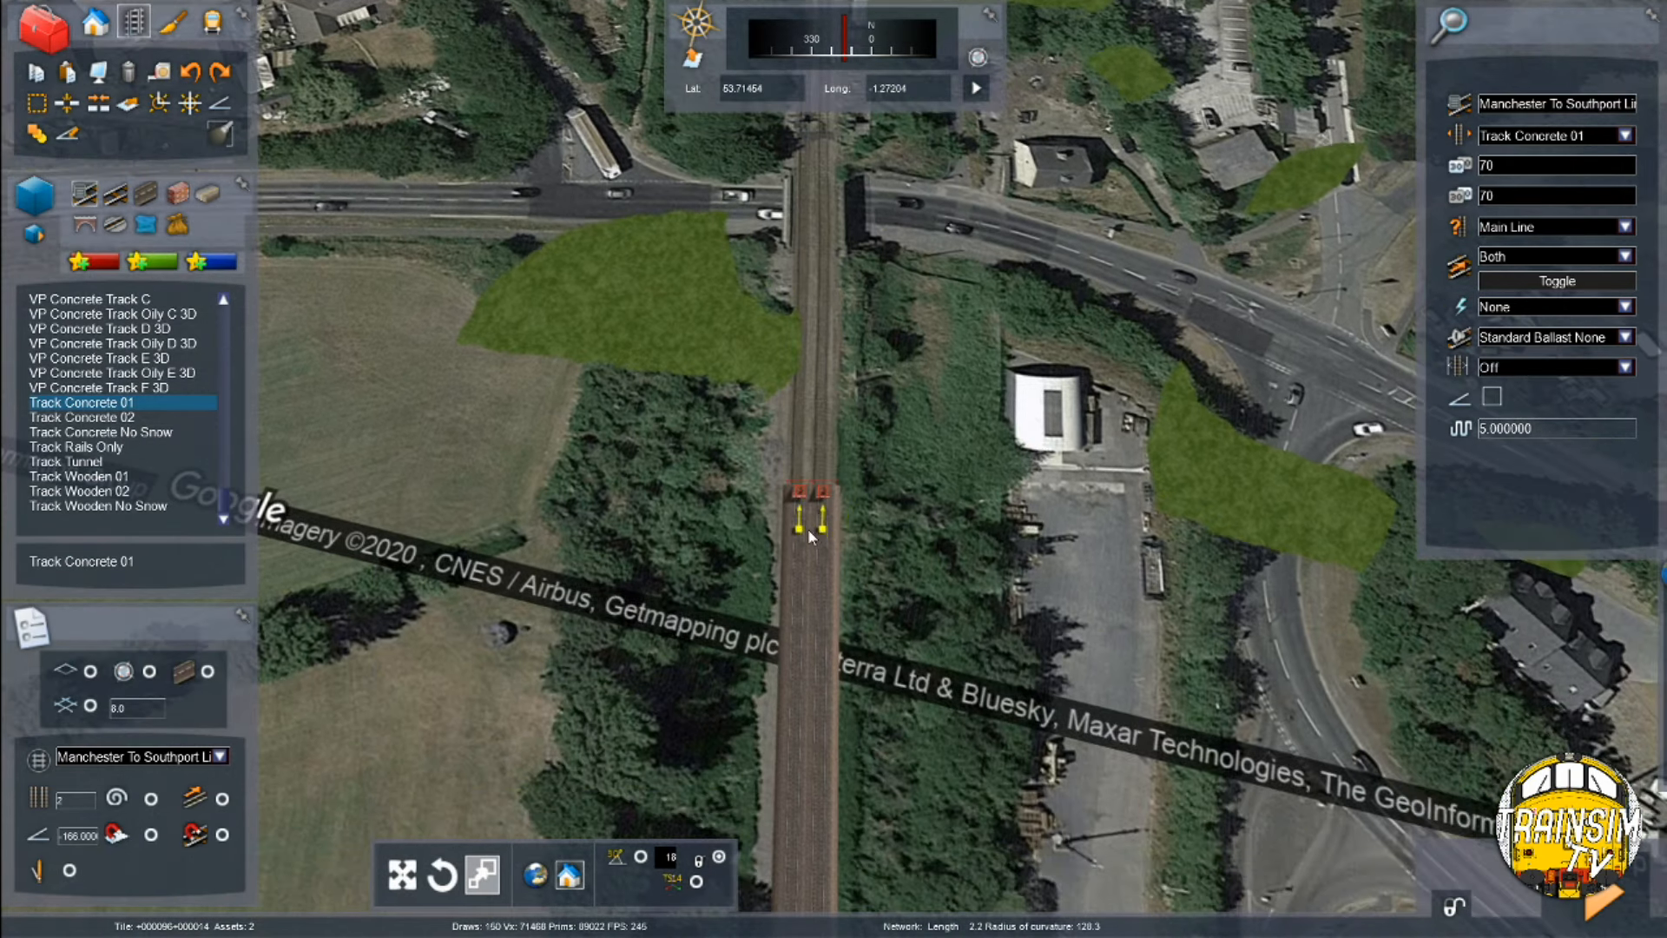
# Set the gradient to 482 and extend the double track about 256 m north over the road bridge, to the far end of the green patch
pyautogui.scroll(5, 807, 528)
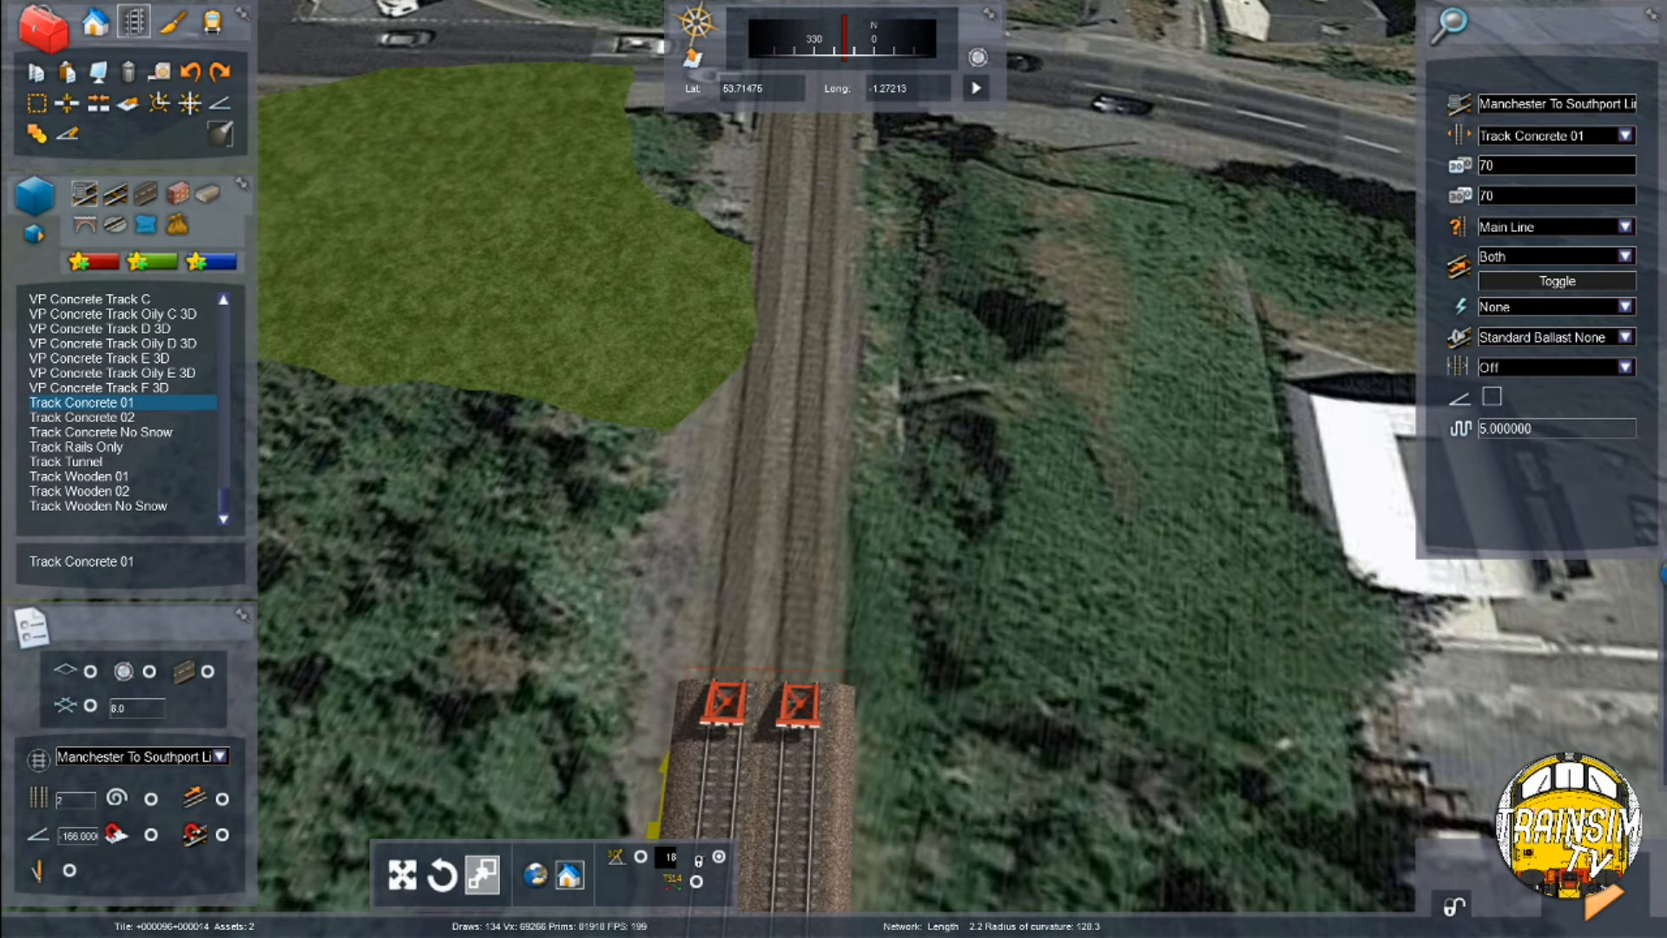
pyautogui.click(91, 832)
pyautogui.write('482')
pyautogui.press('Return')
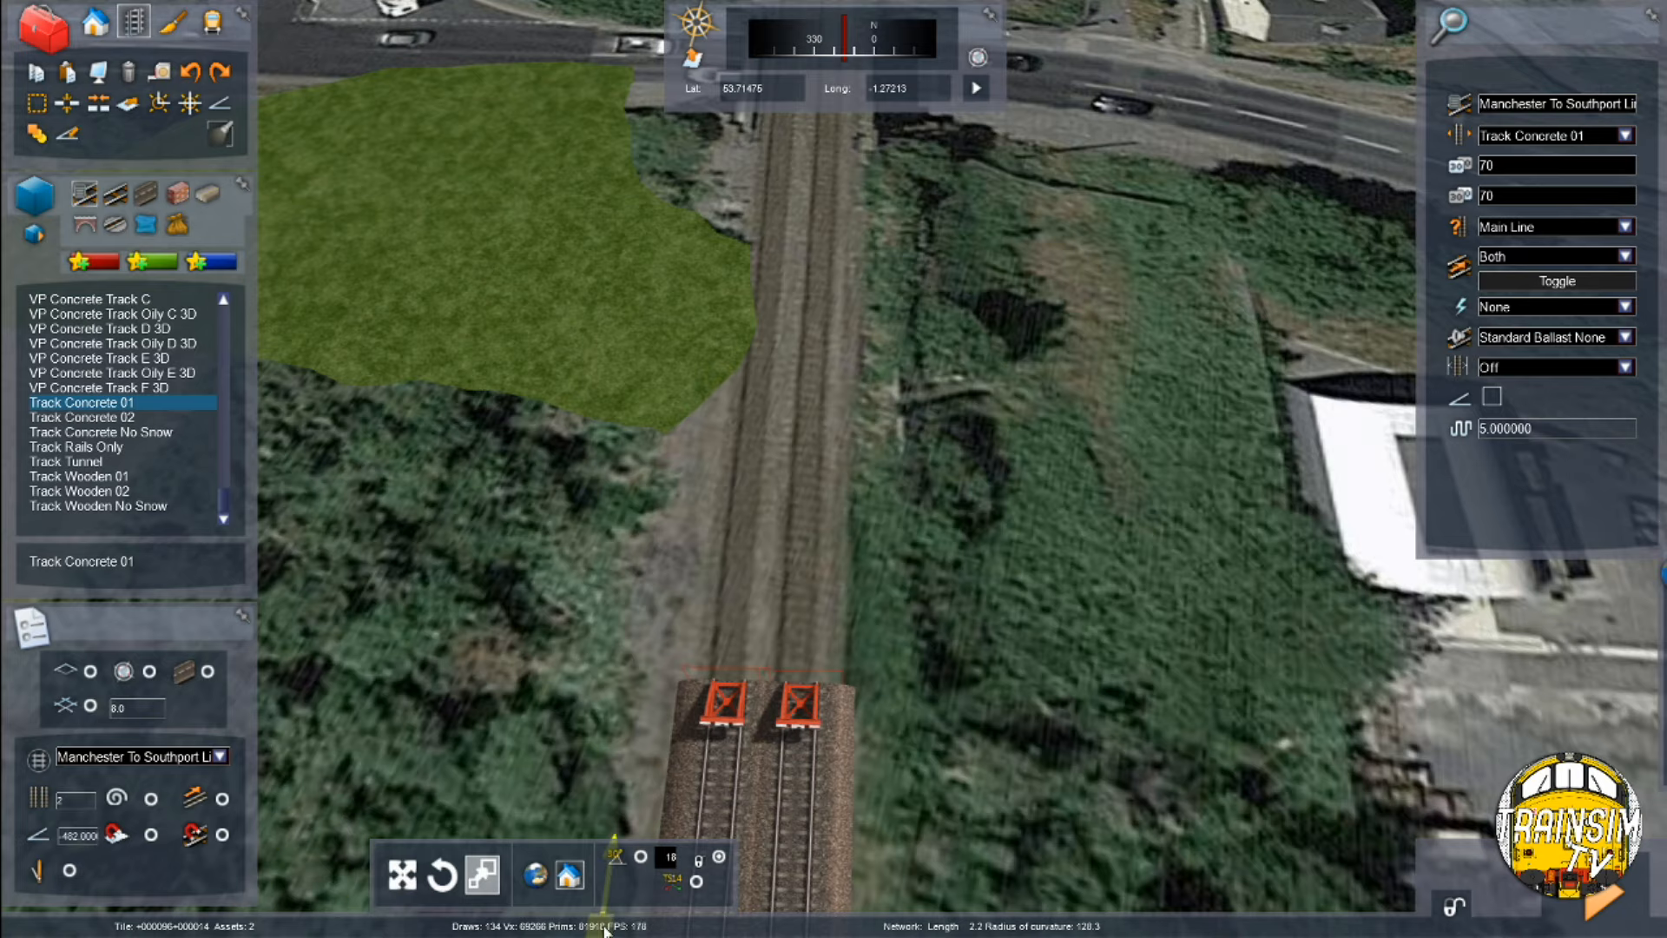
pyautogui.click(799, 706)
pyautogui.moveTo(801, 705); pyautogui.dragTo(763, 619, button='right')
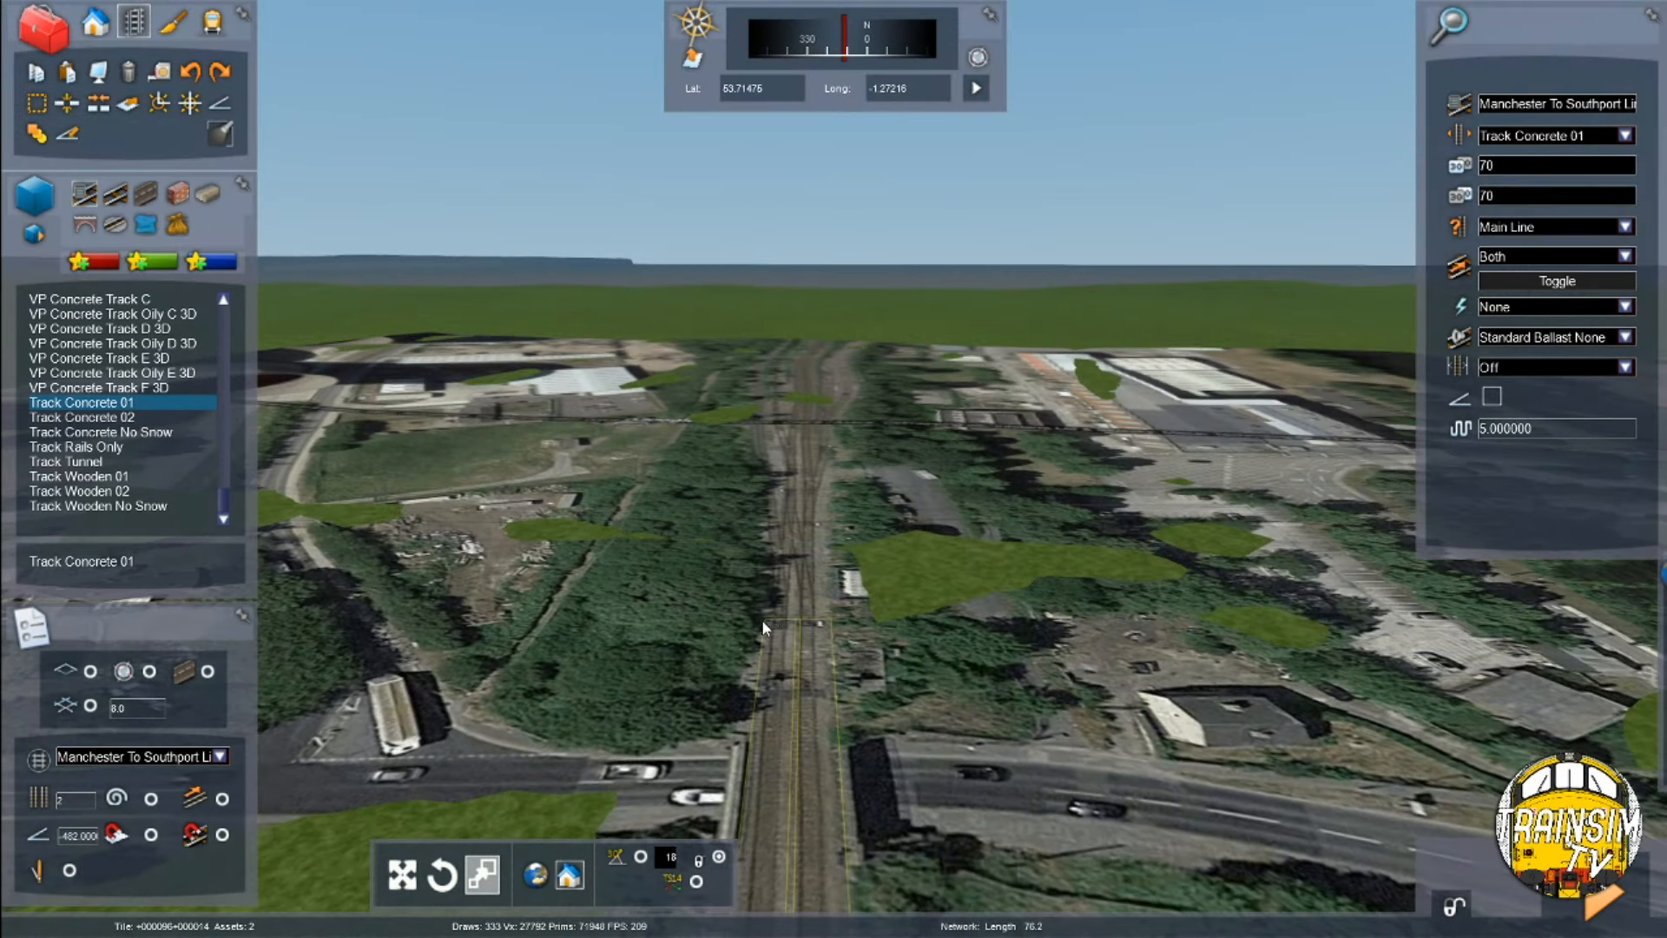
pyautogui.press('Up')
pyautogui.moveTo(804, 391); pyautogui.dragTo(802, 443, button='right')
pyautogui.press('Up')
pyautogui.moveTo(802, 356); pyautogui.dragTo(802, 625, button='right')
pyautogui.scroll(5, 807, 362)
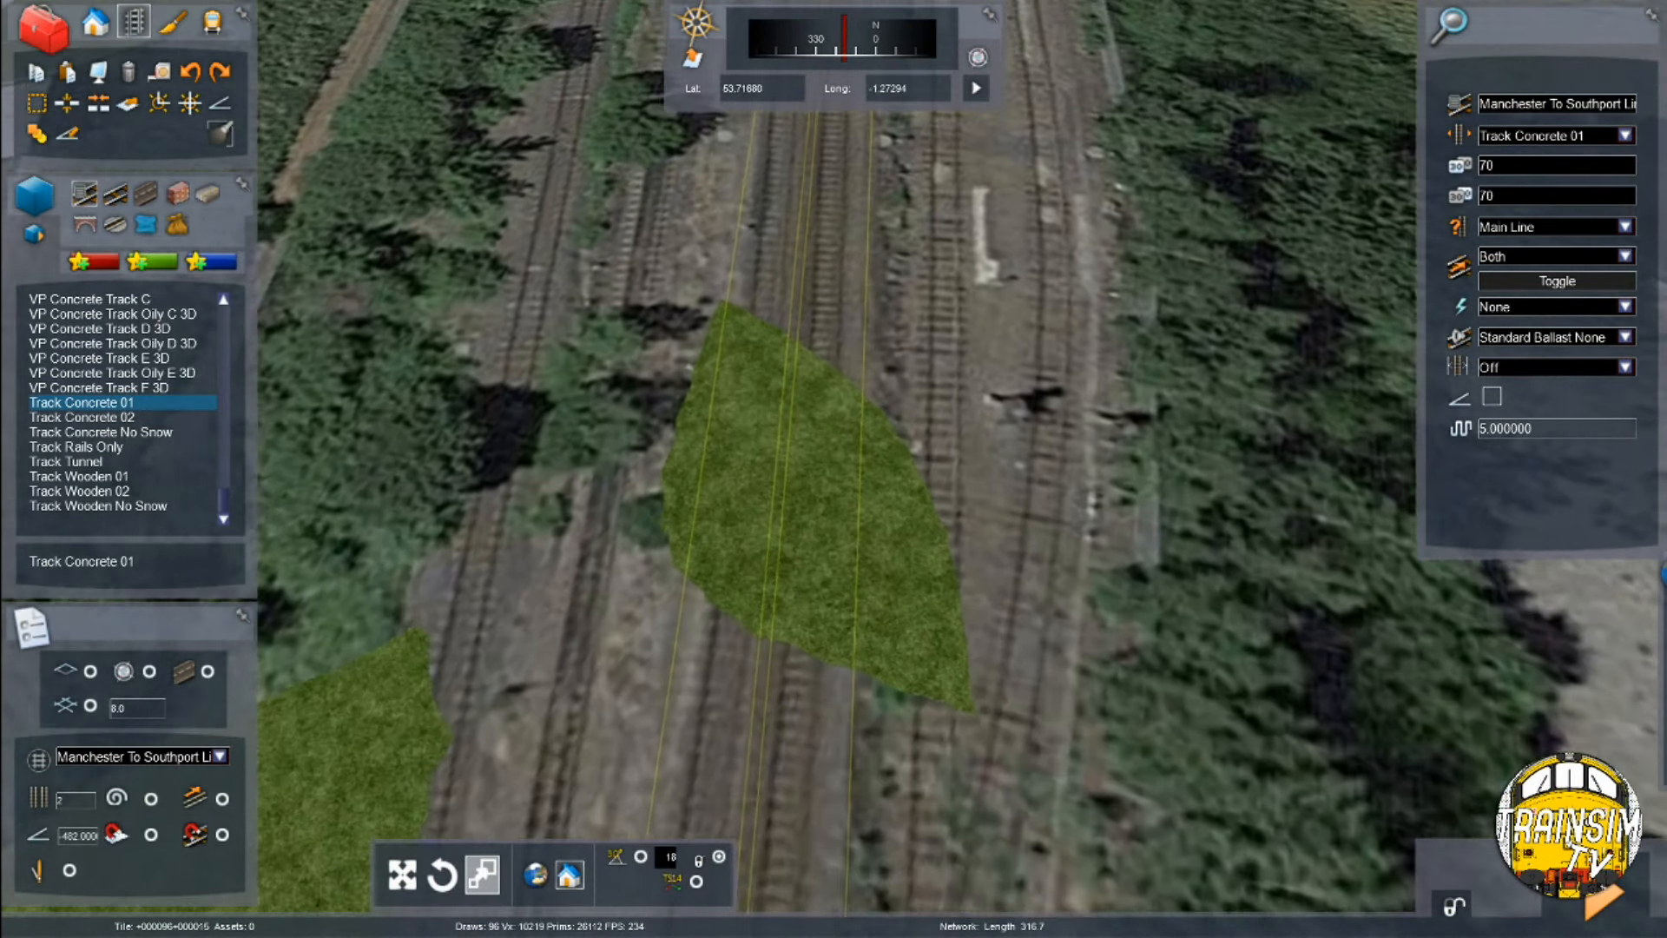
pyautogui.press('Up')
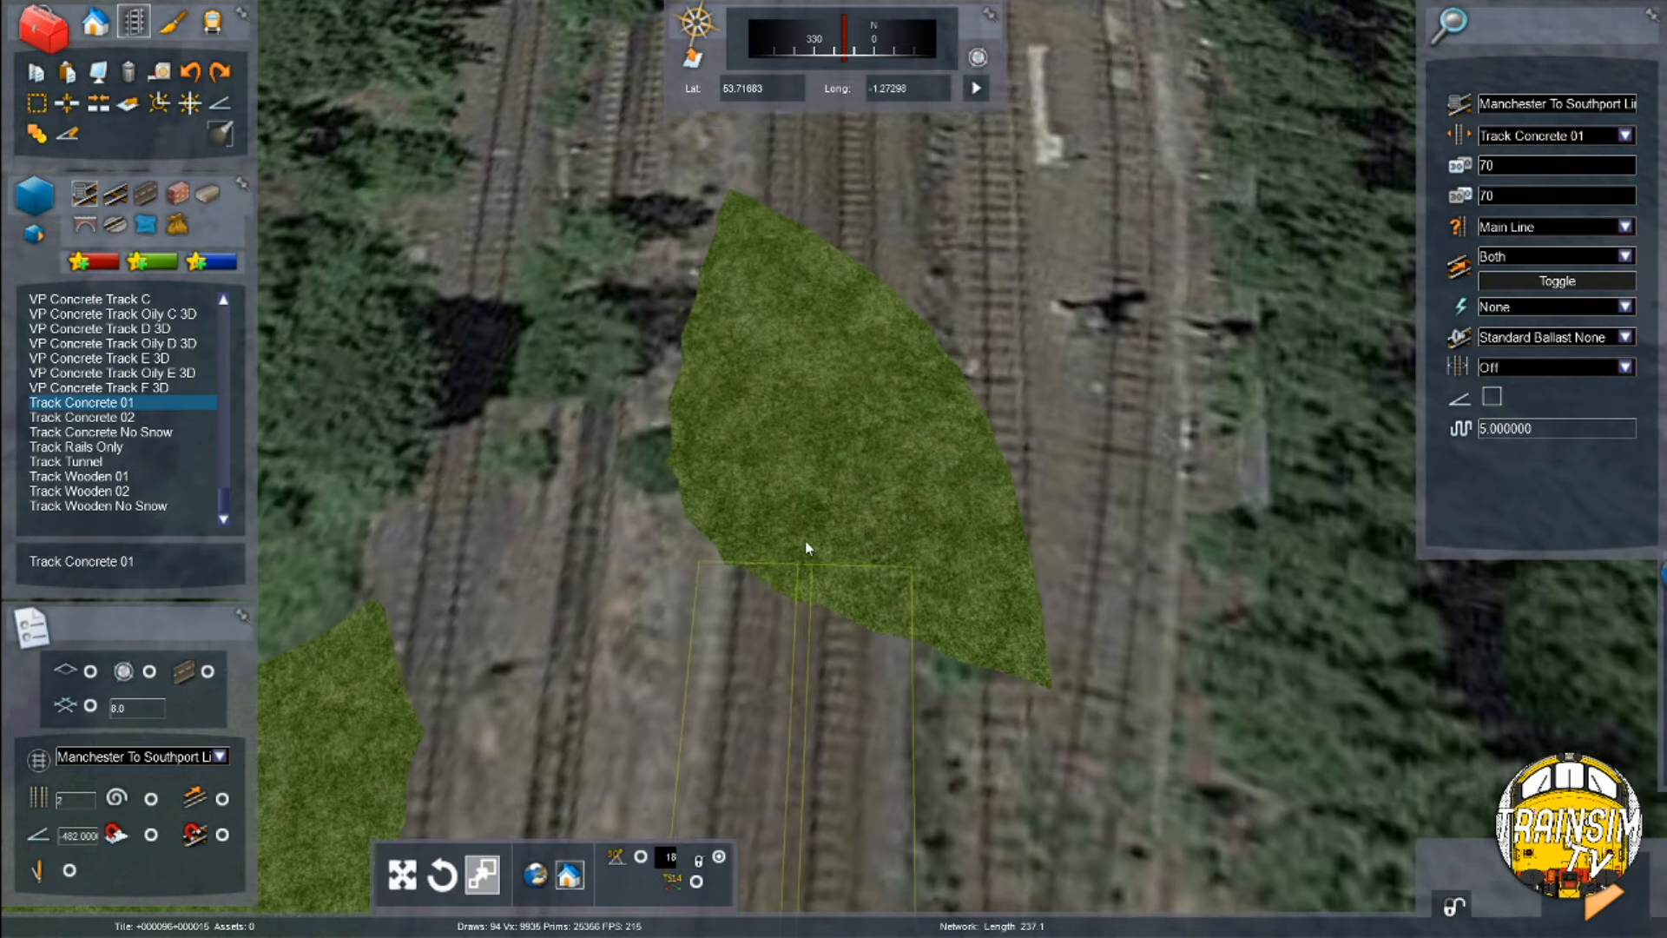
pyautogui.scroll(-3, 790, 482)
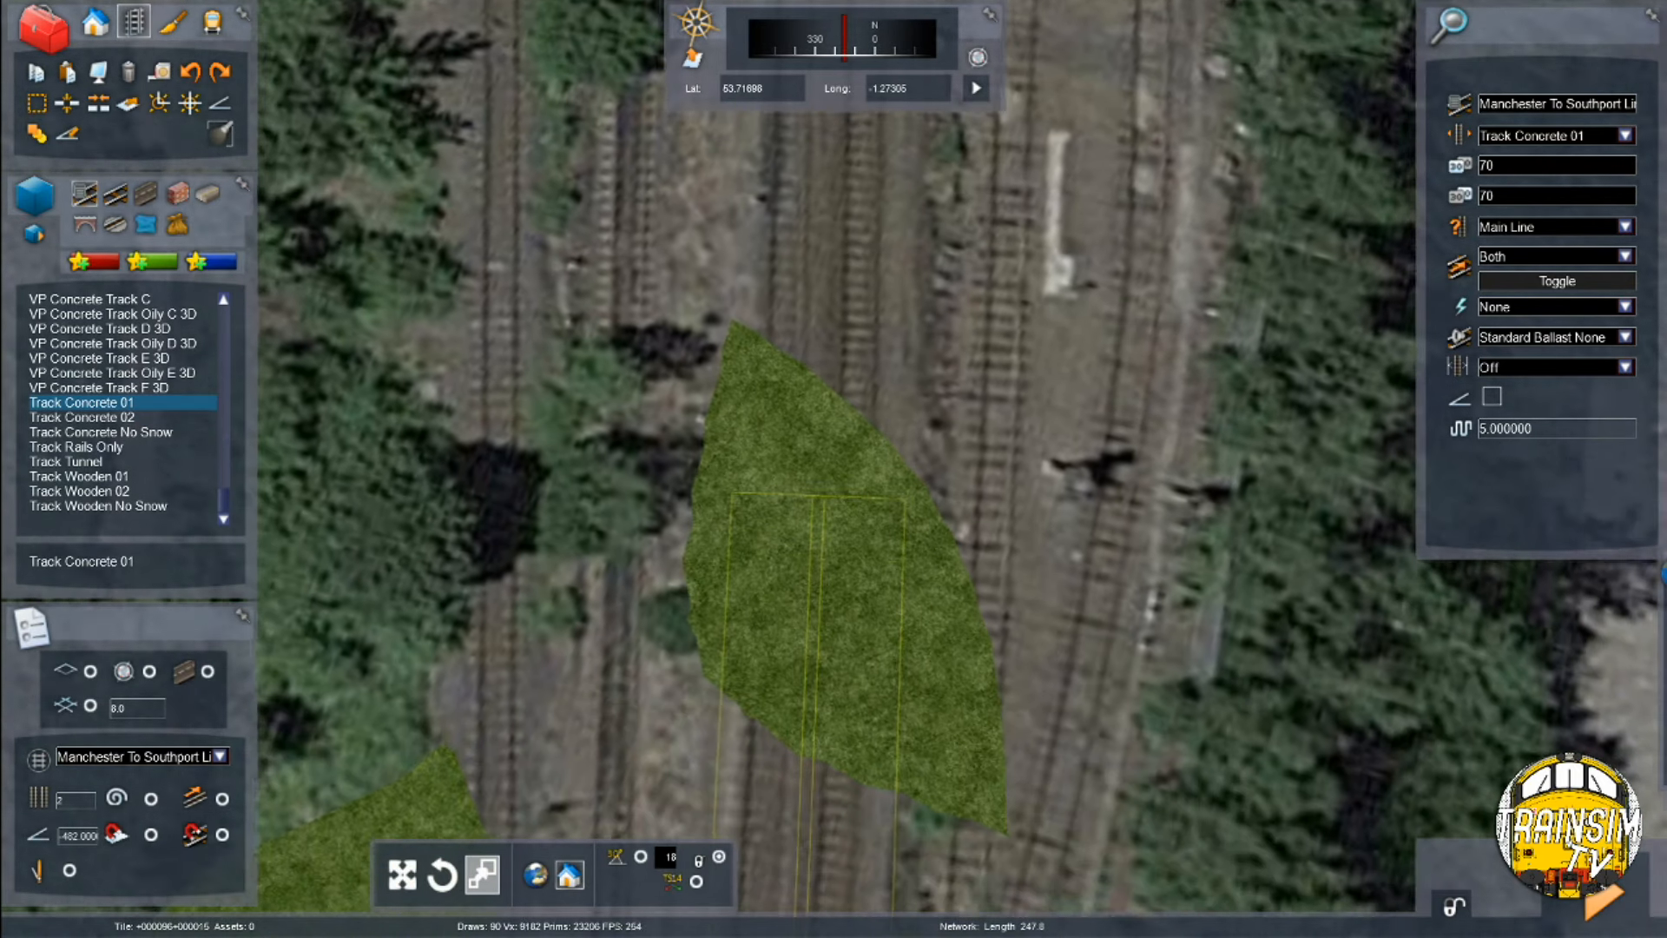
pyautogui.scroll(4, 791, 480)
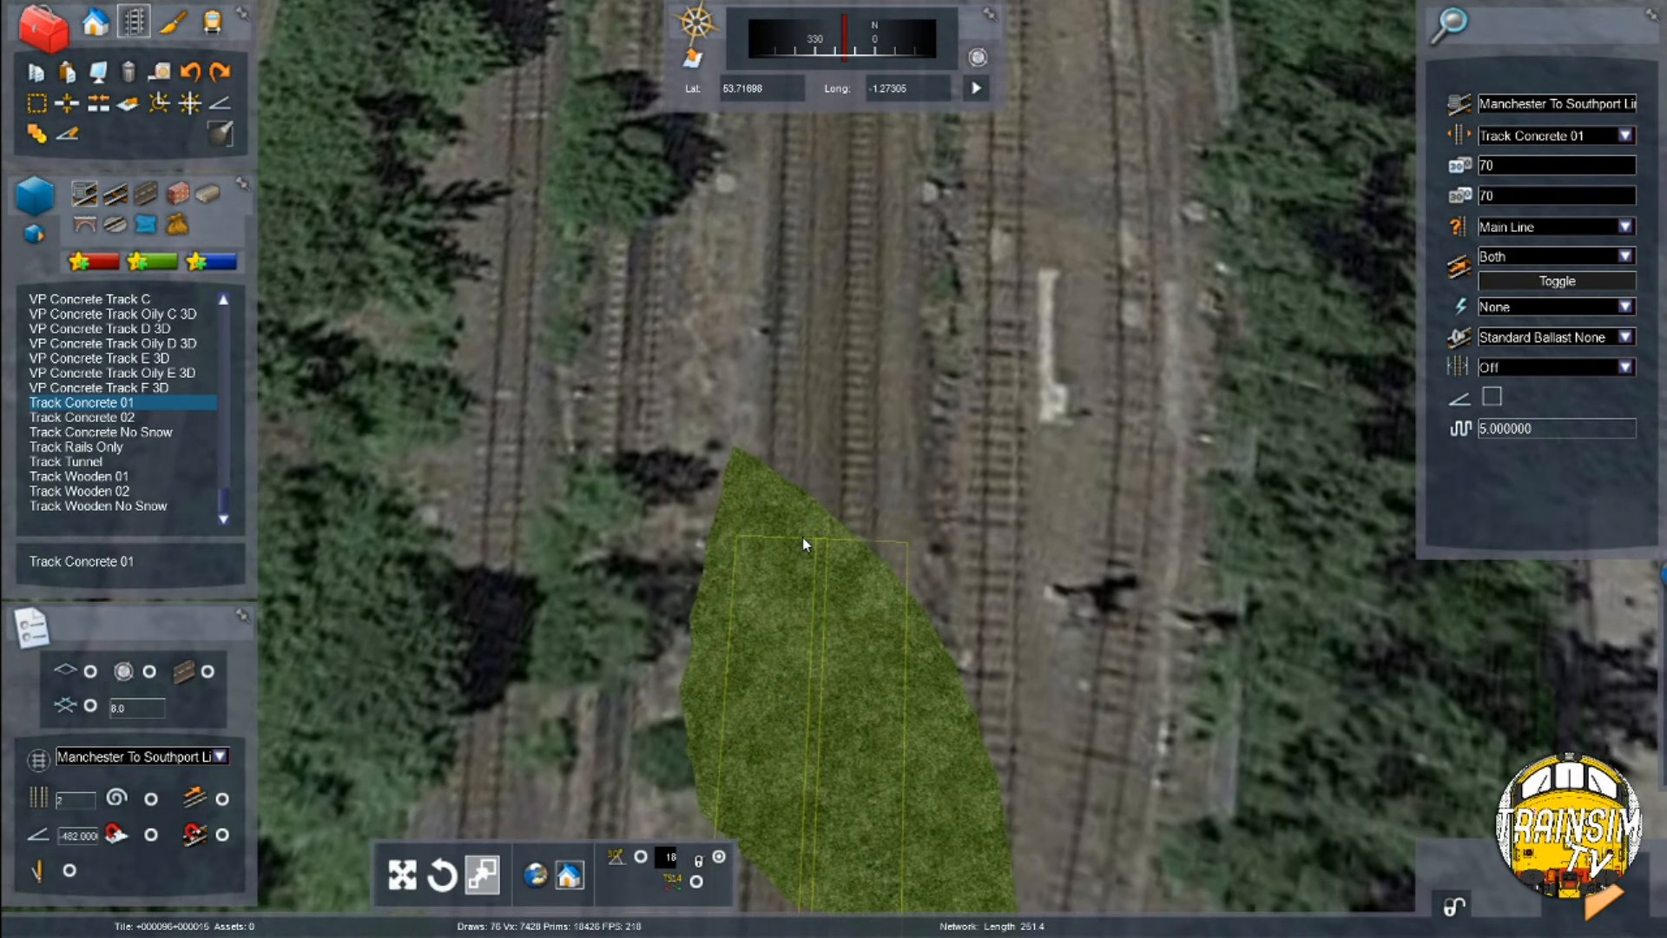
pyautogui.click(812, 435)
# Look back along the new track, and set the gradient for the next section to 300
pyautogui.moveTo(812, 434); pyautogui.dragTo(856, 543, button='right')
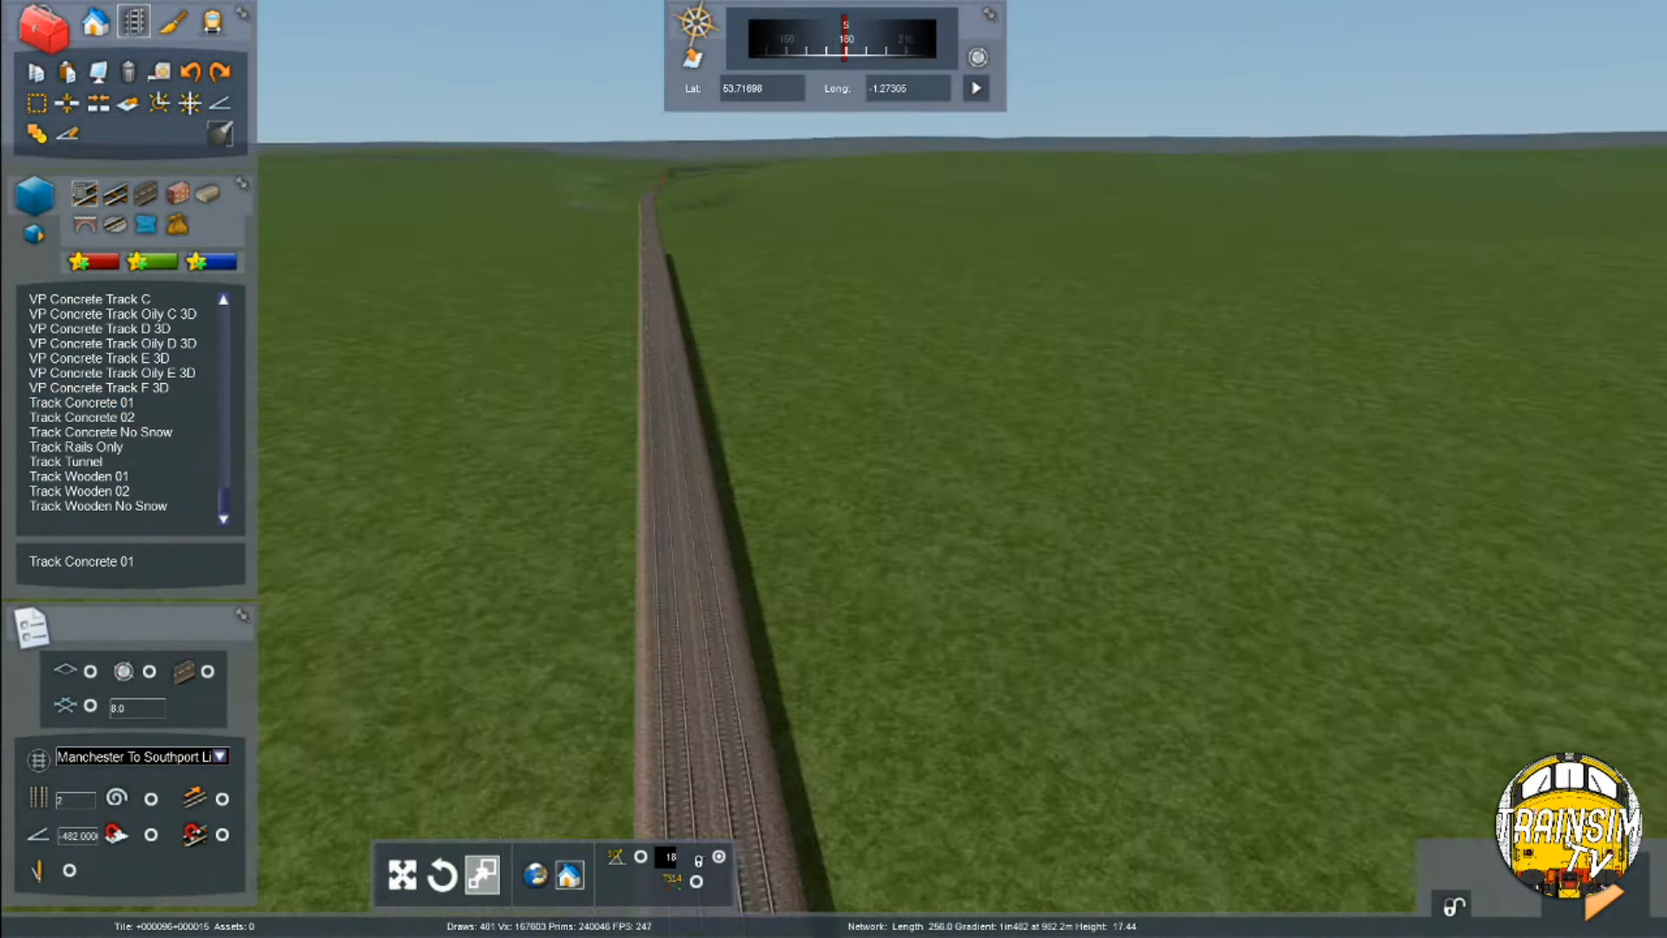
pyautogui.moveTo(856, 544); pyautogui.dragTo(771, 624, button='right')
pyautogui.press('Up')
pyautogui.press('Up')
pyautogui.press('Up')
pyautogui.press('Up')
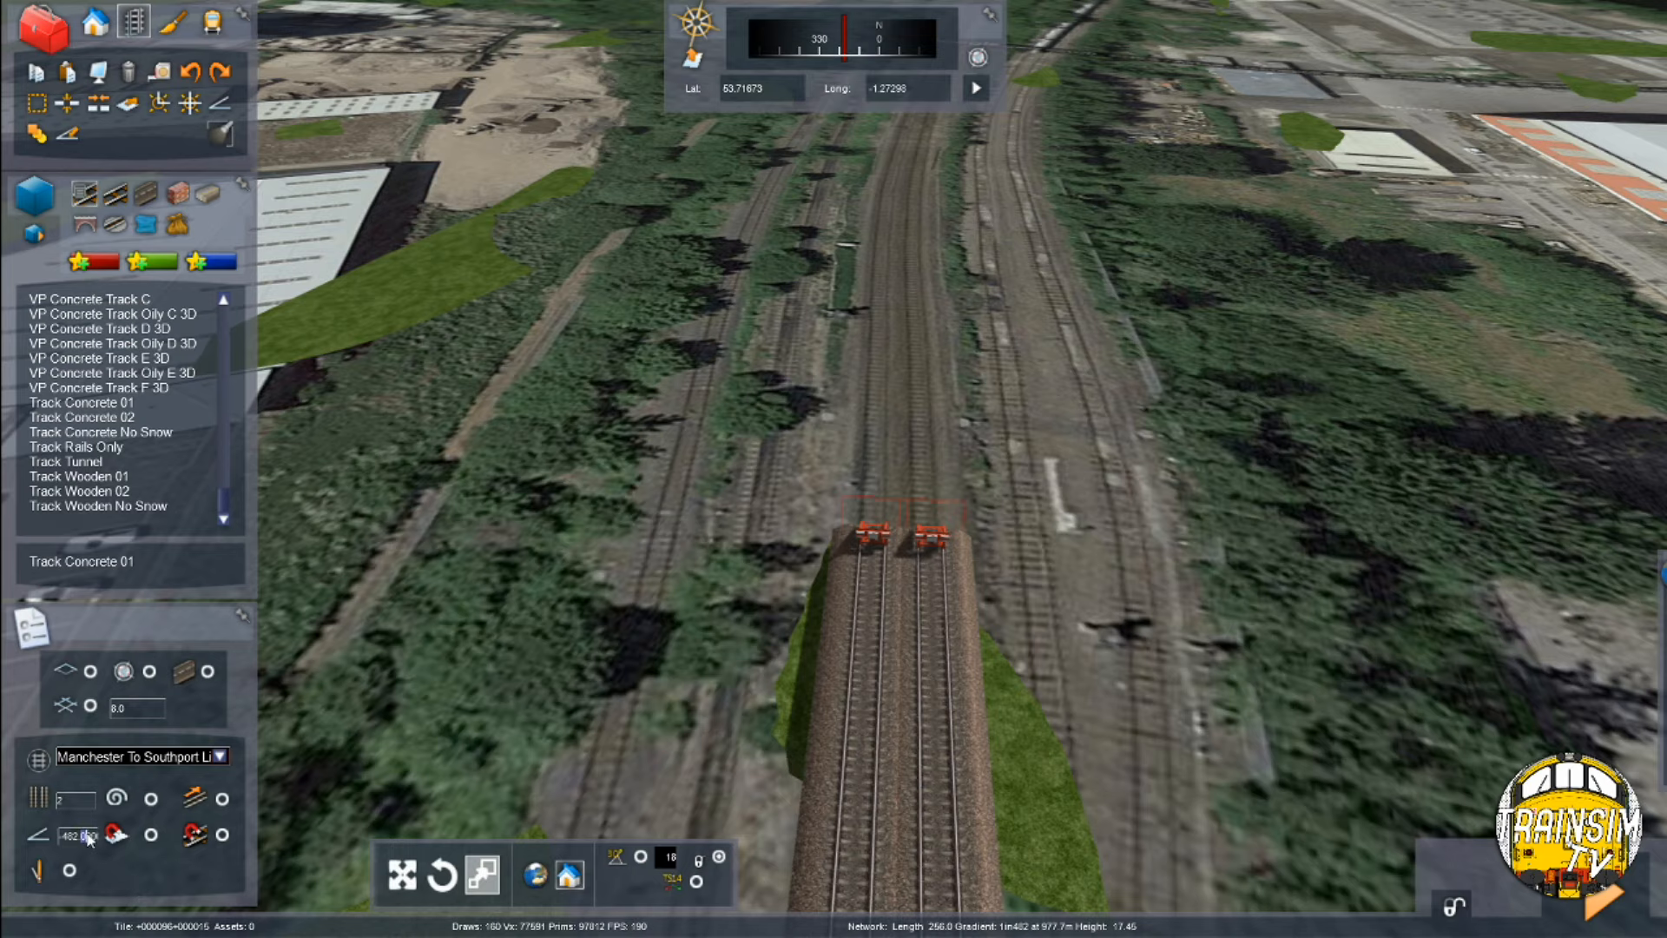
pyautogui.write('300')
pyautogui.press('Return')
pyautogui.press('Up')
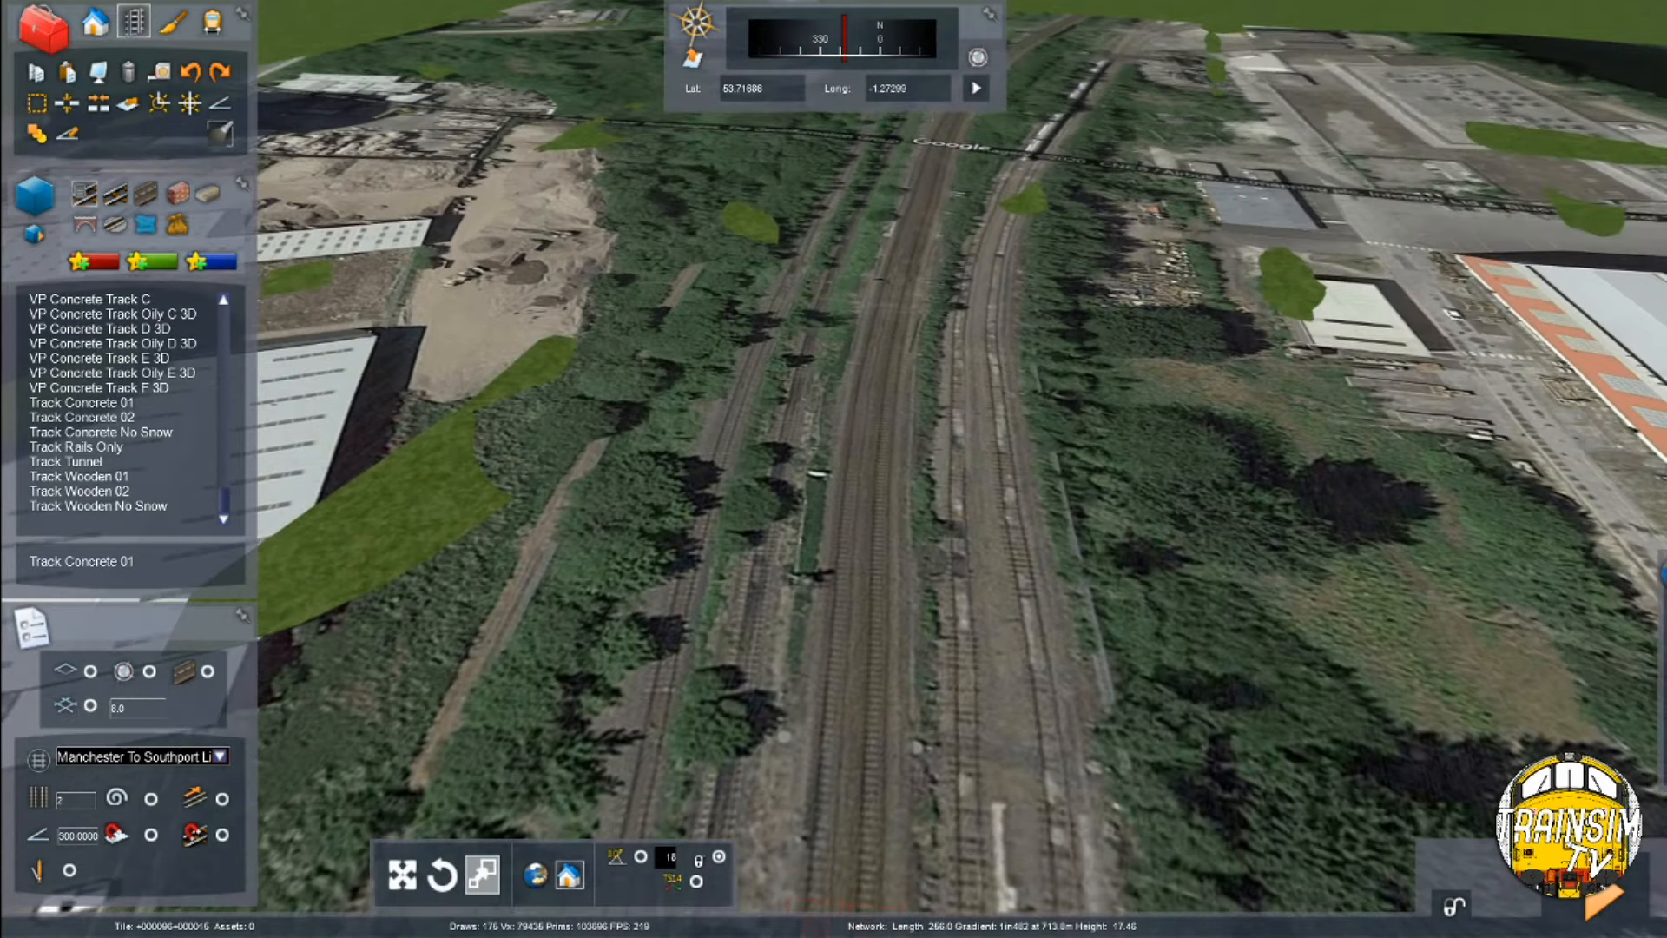
pyautogui.press('Up')
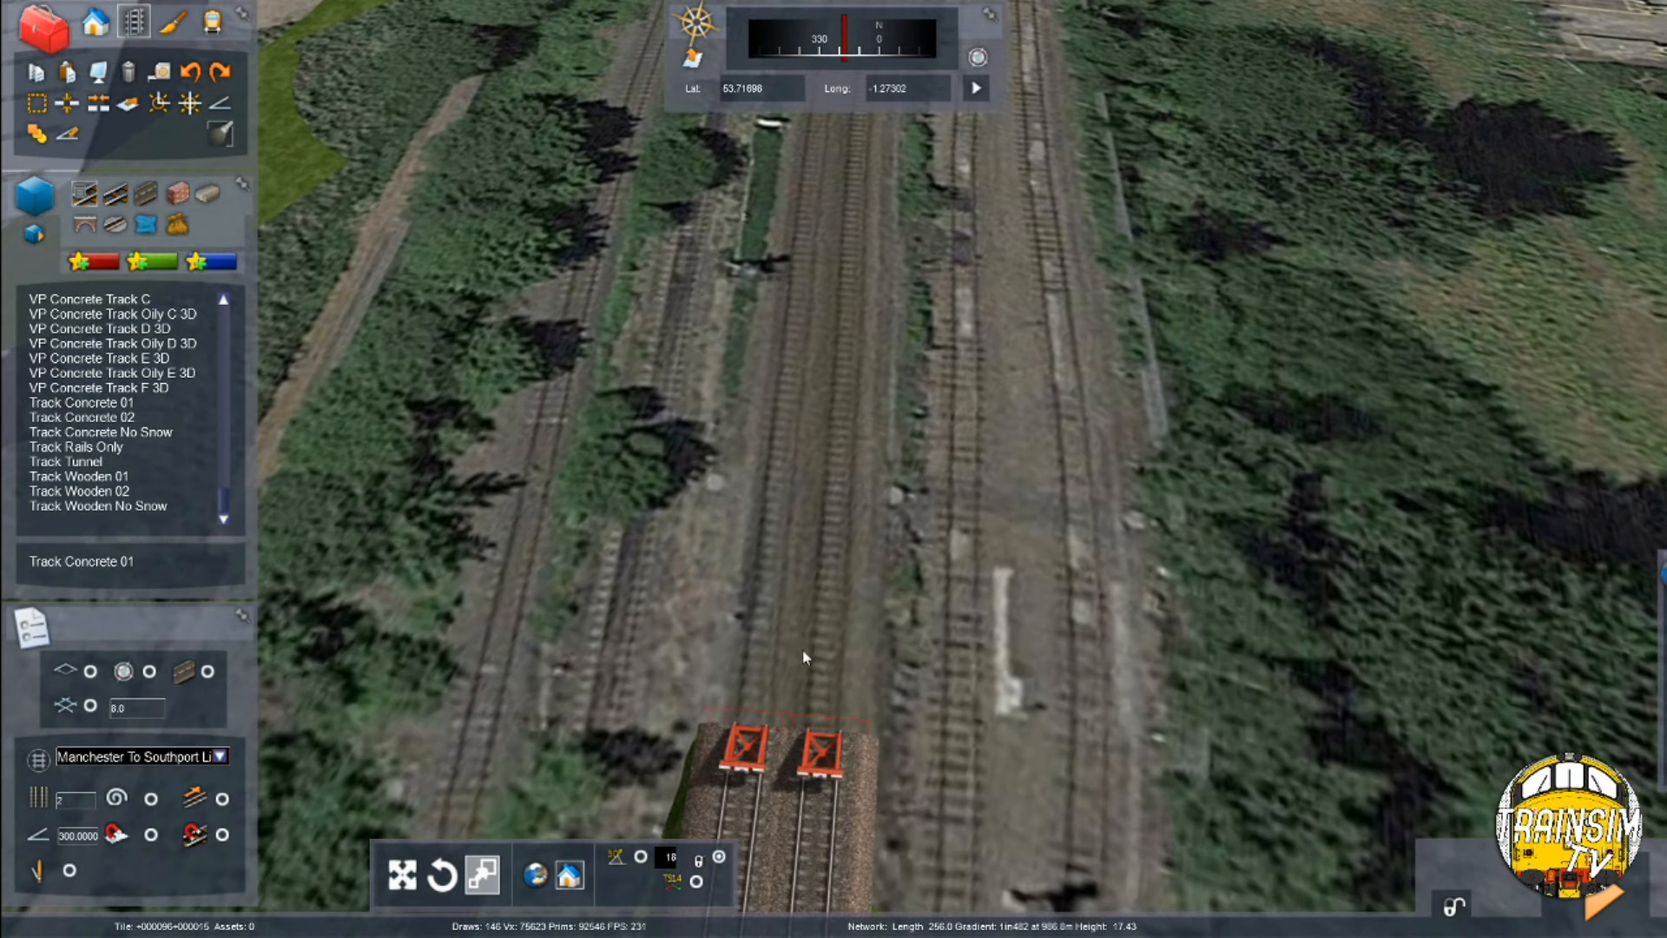
# Turn on easements and lay a short, very gently curved double-track section north from the track end
pyautogui.click(814, 737)
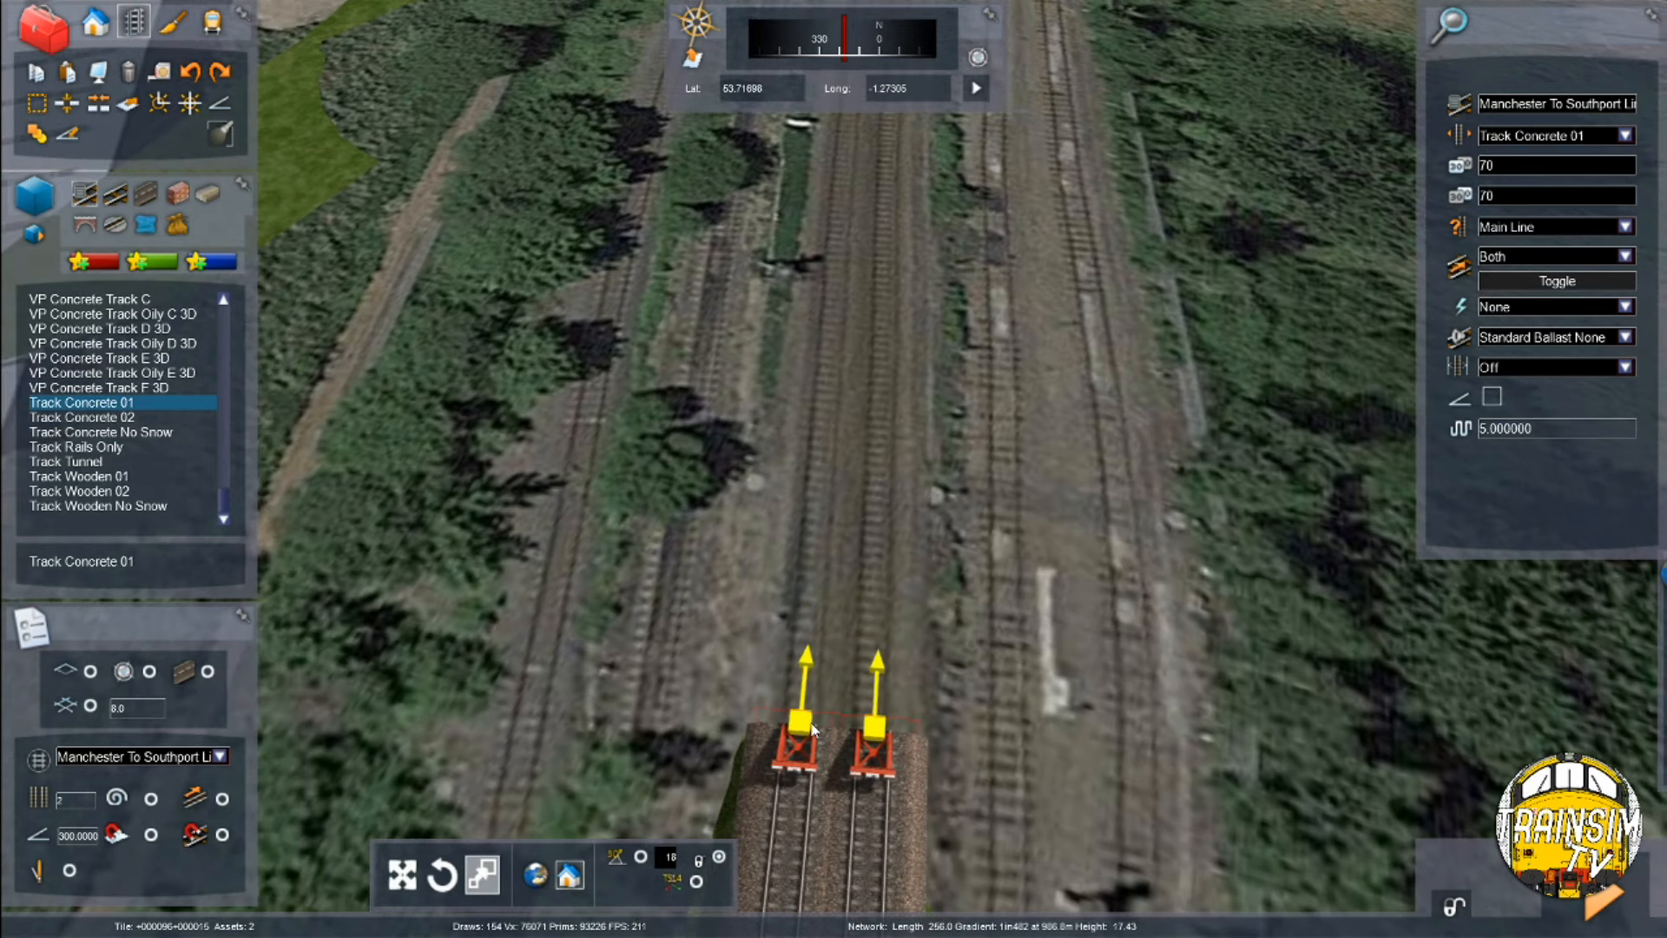
pyautogui.moveTo(815, 729); pyautogui.dragTo(54, 796)
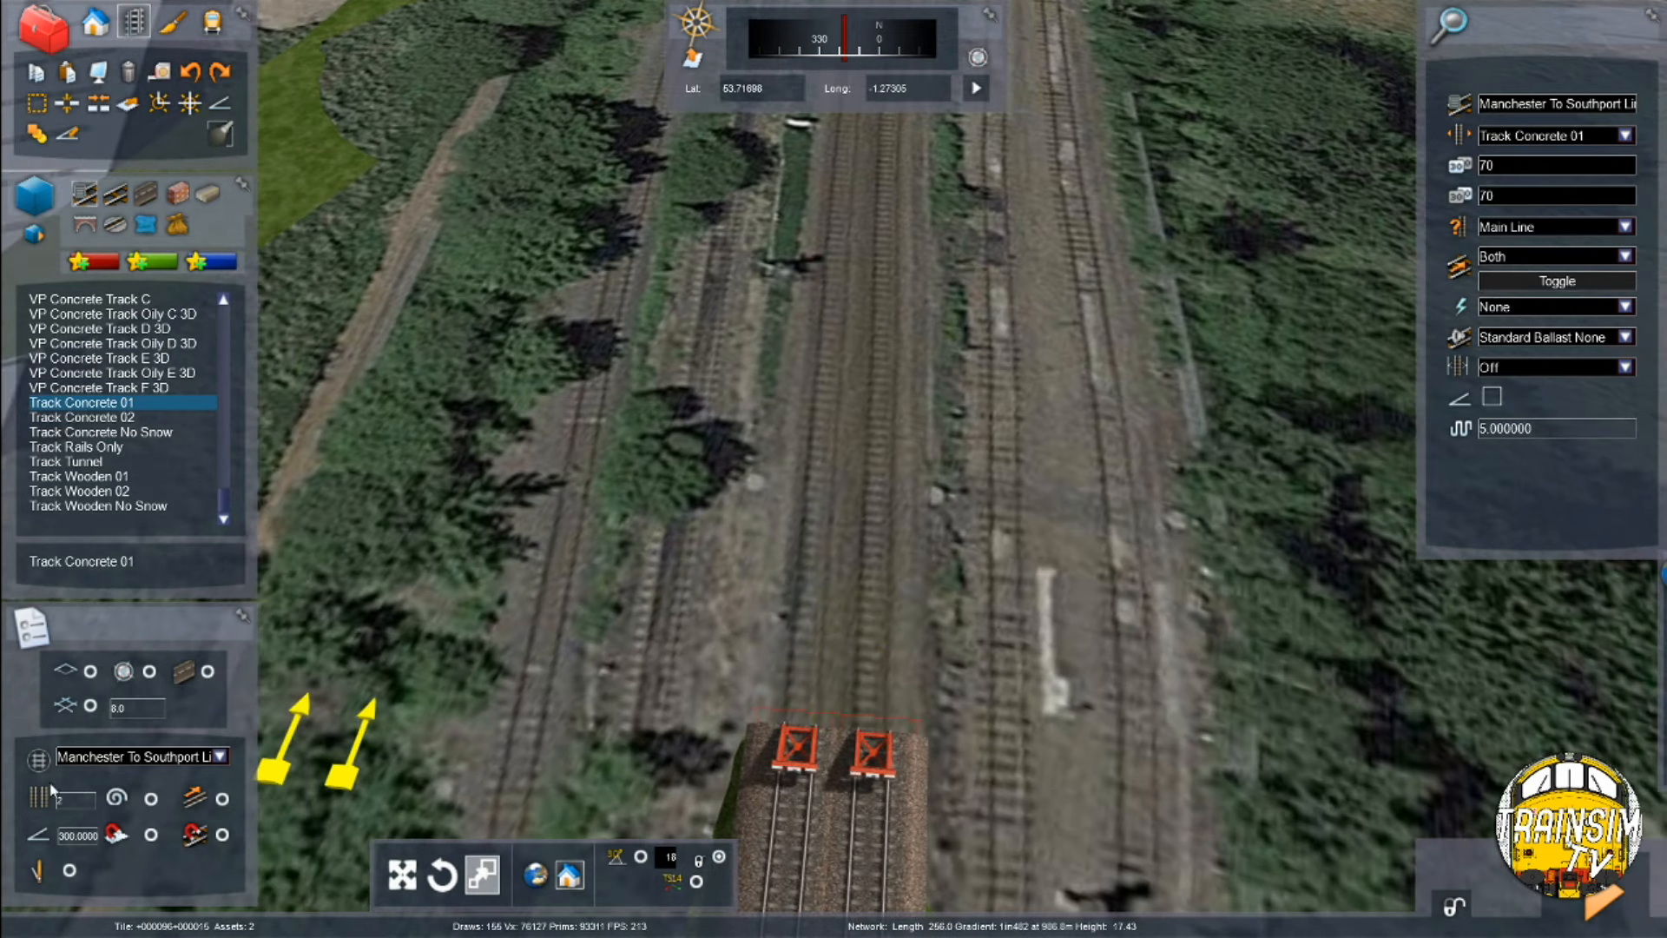
pyautogui.click(157, 801)
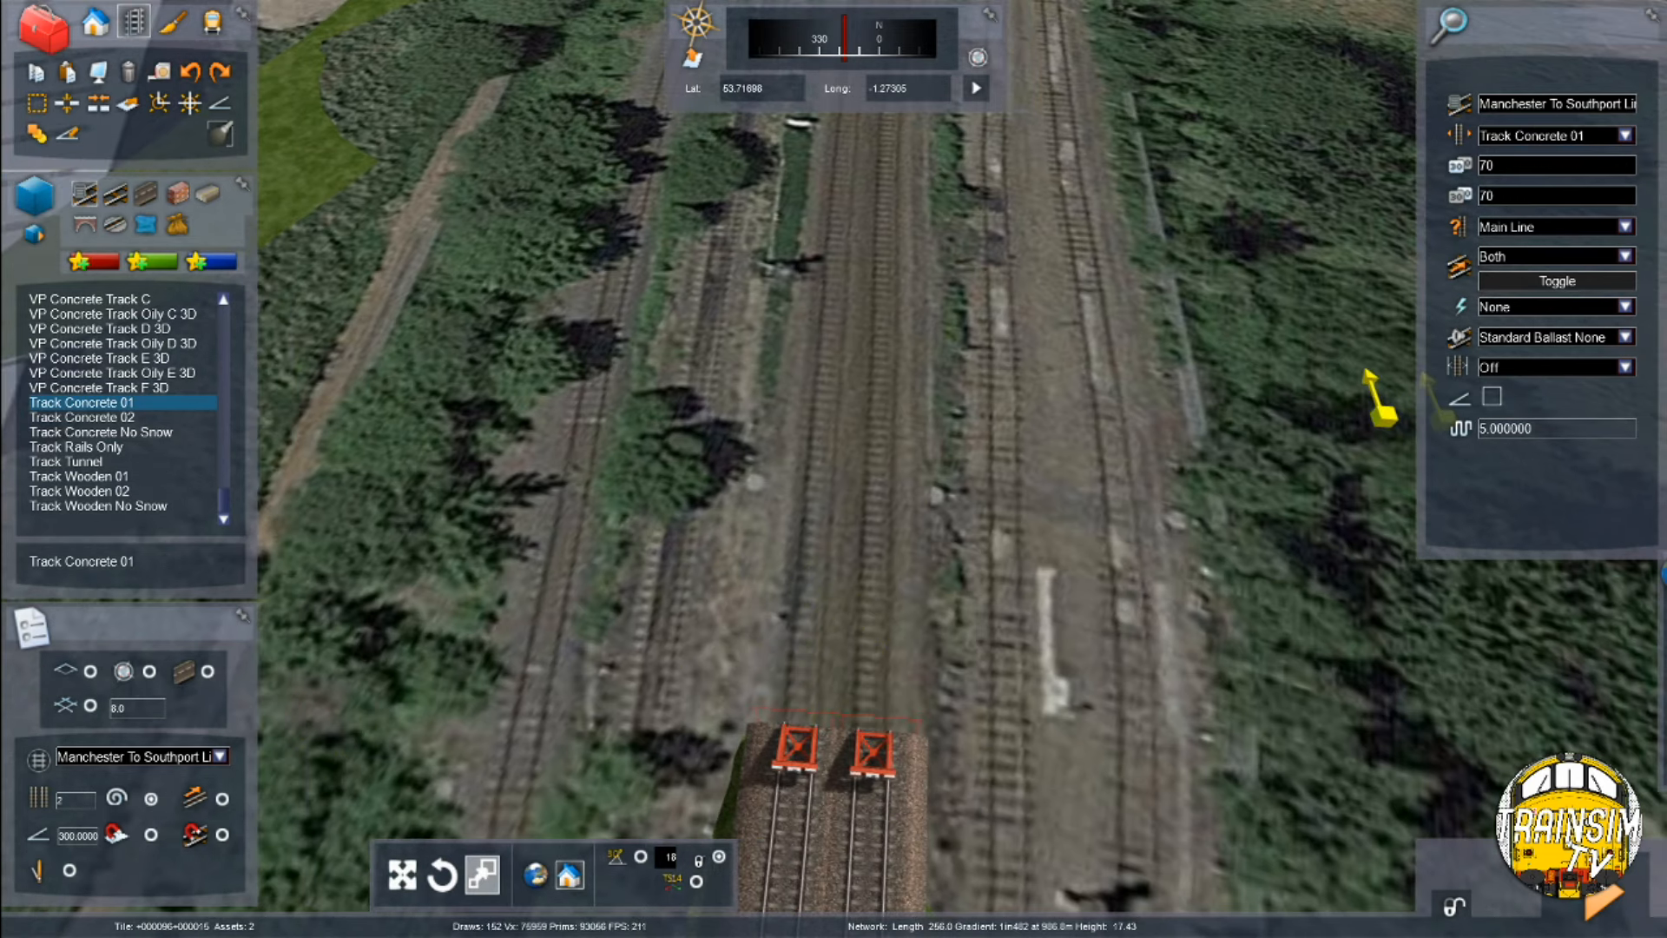
pyautogui.click(891, 647)
pyautogui.press('Up')
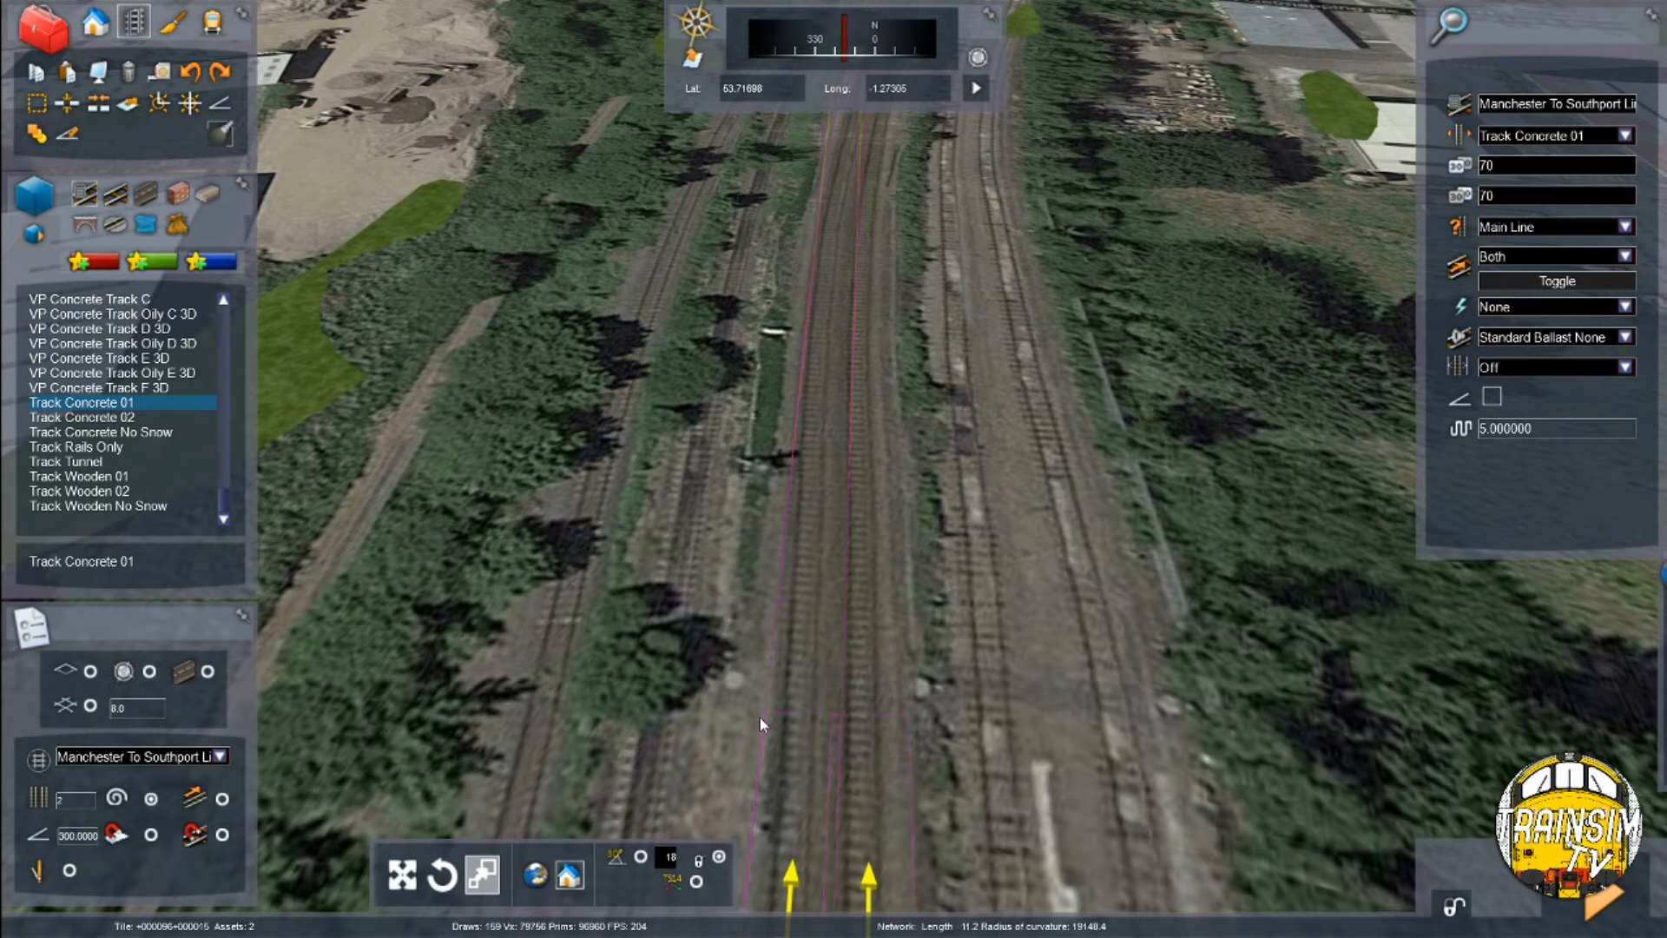
pyautogui.moveTo(792, 751); pyautogui.dragTo(806, 428)
pyautogui.click(803, 446)
pyautogui.moveTo(803, 446); pyautogui.dragTo(894, 808, button='right')
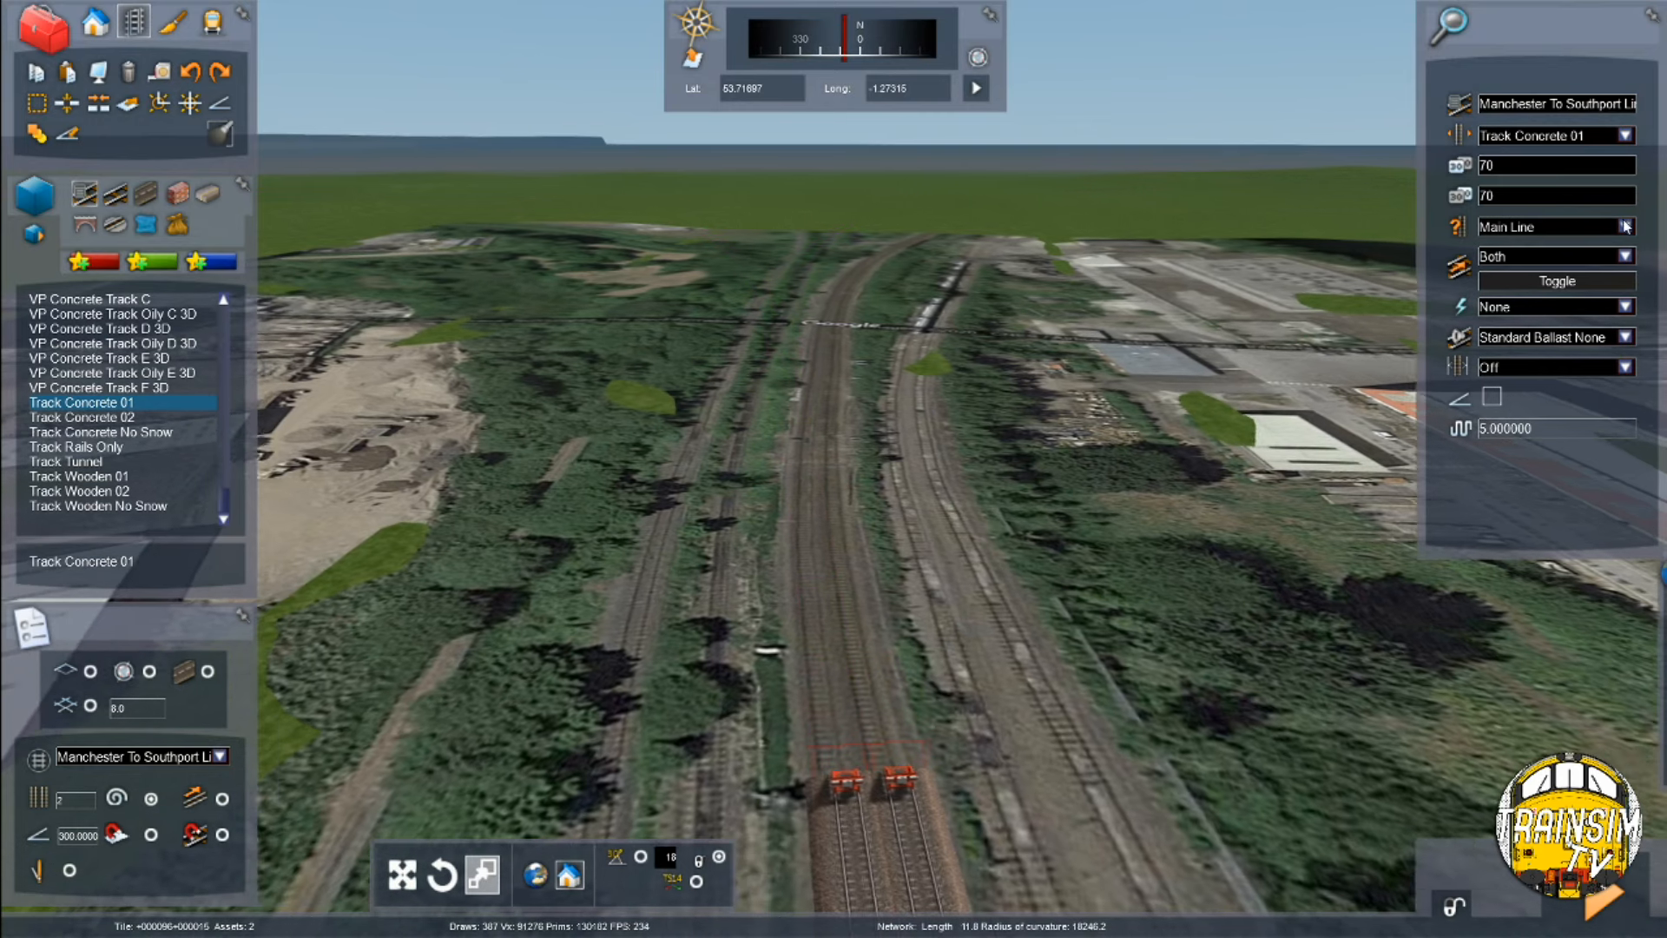
# Try the Passenger track type for the next section, and switch it back to Main Line
pyautogui.click(1573, 227)
pyautogui.click(1542, 285)
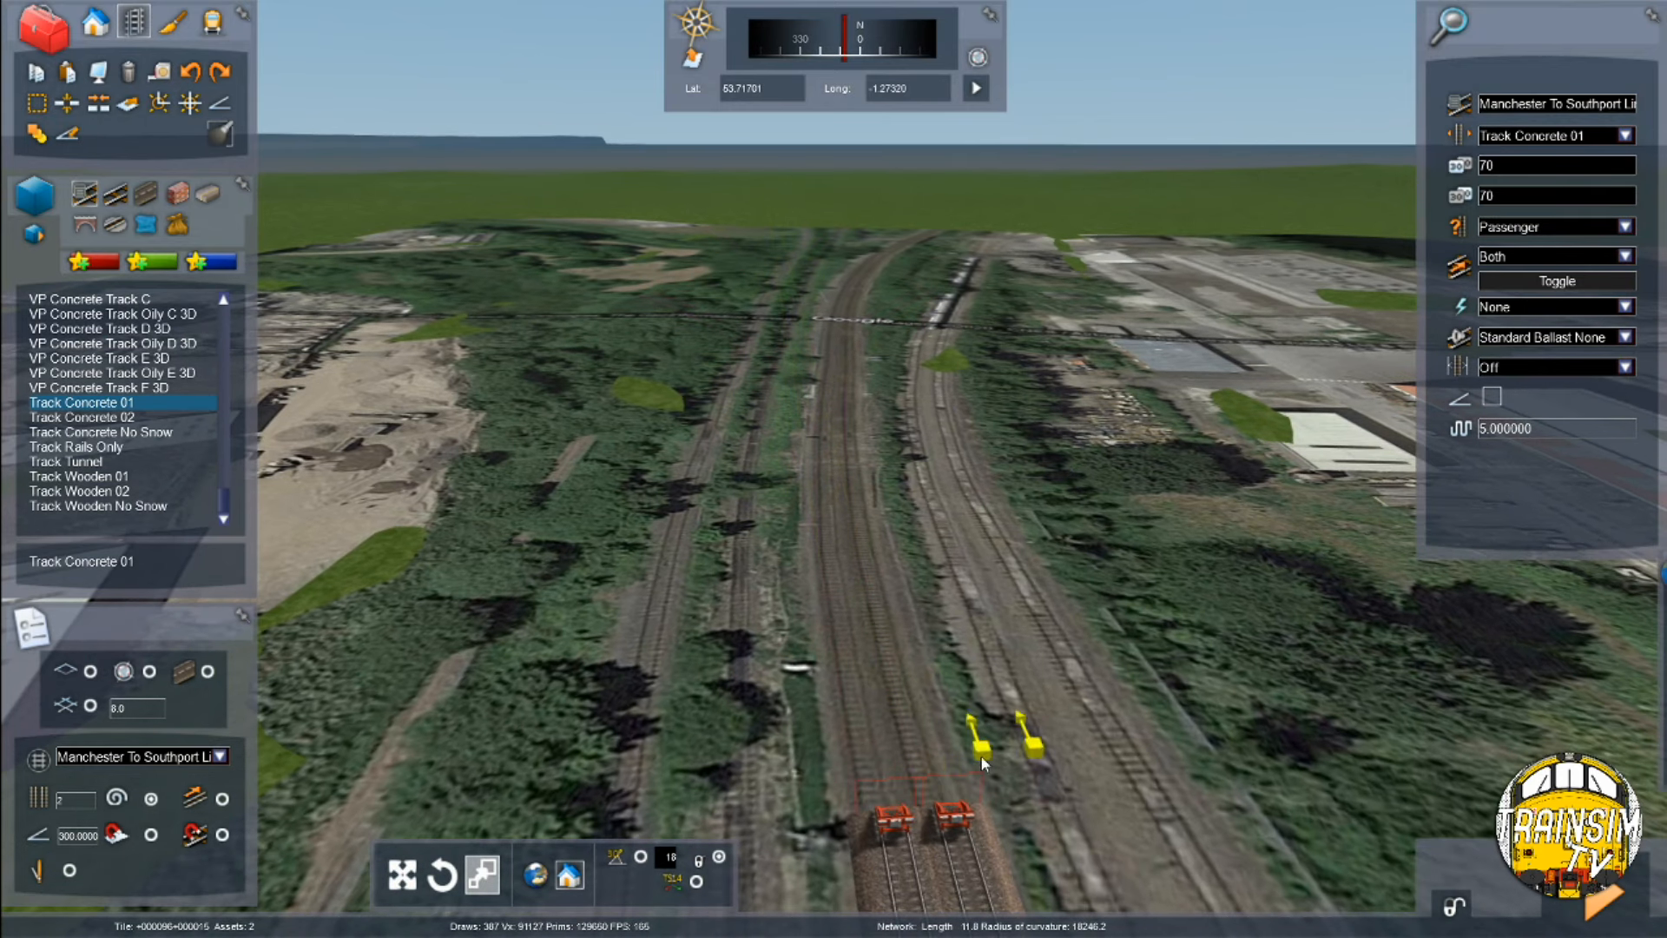
pyautogui.click(1625, 227)
pyautogui.click(1542, 241)
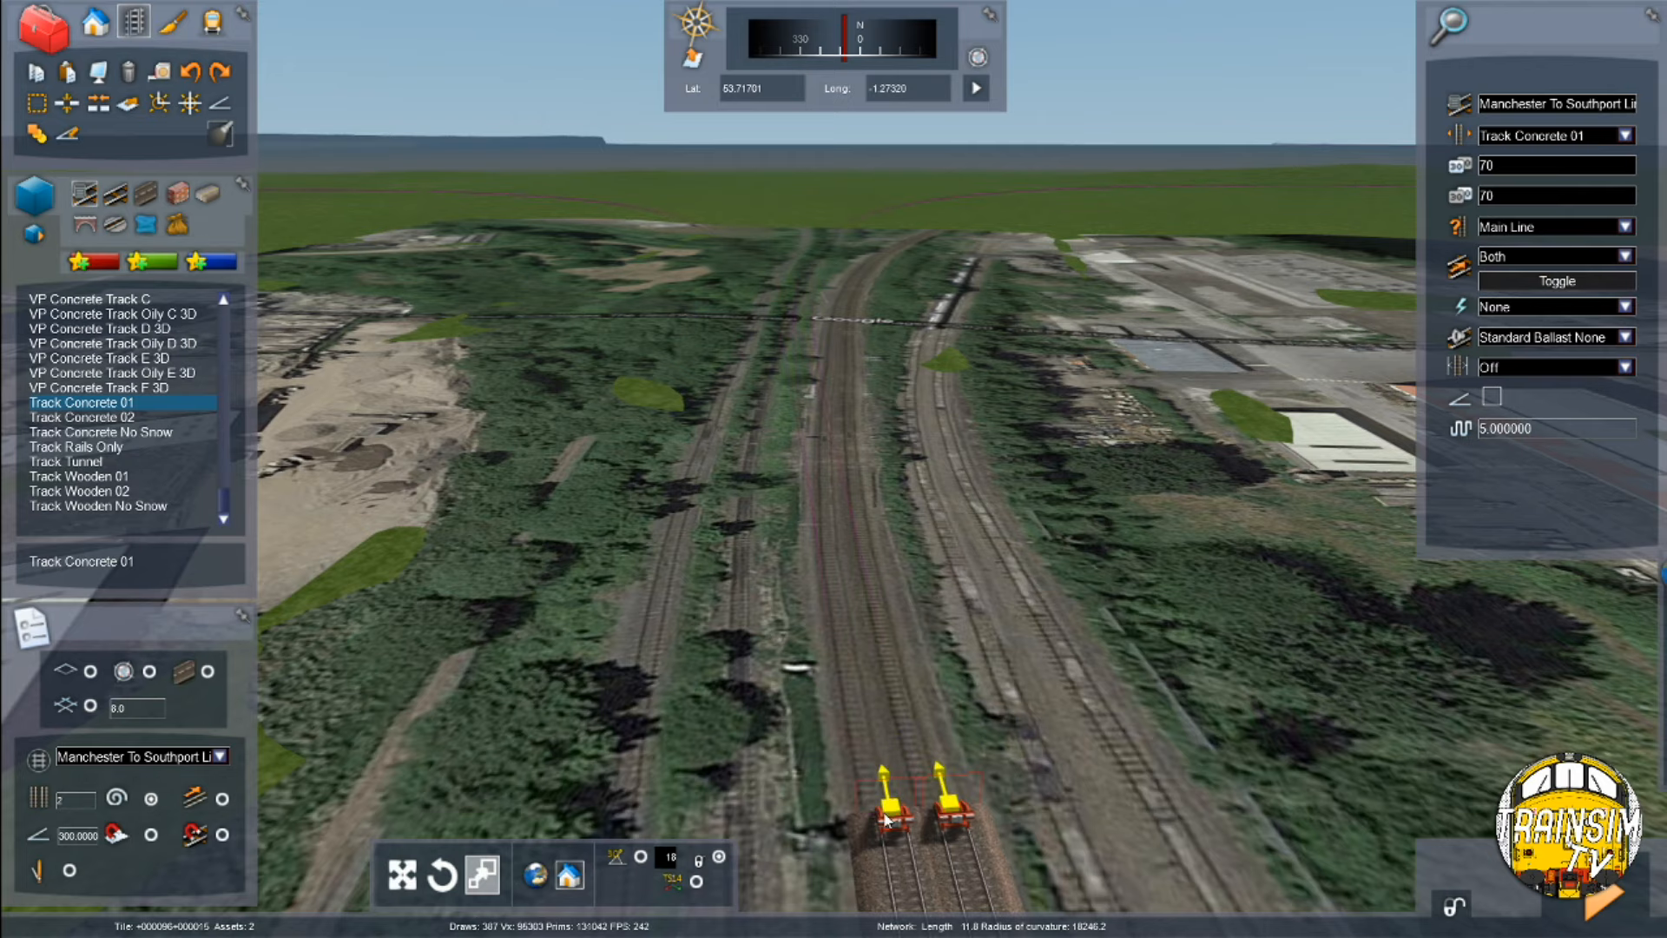
# Continue from the north end of the double track, and set the track type to Passenger for the new section
pyautogui.click(892, 792)
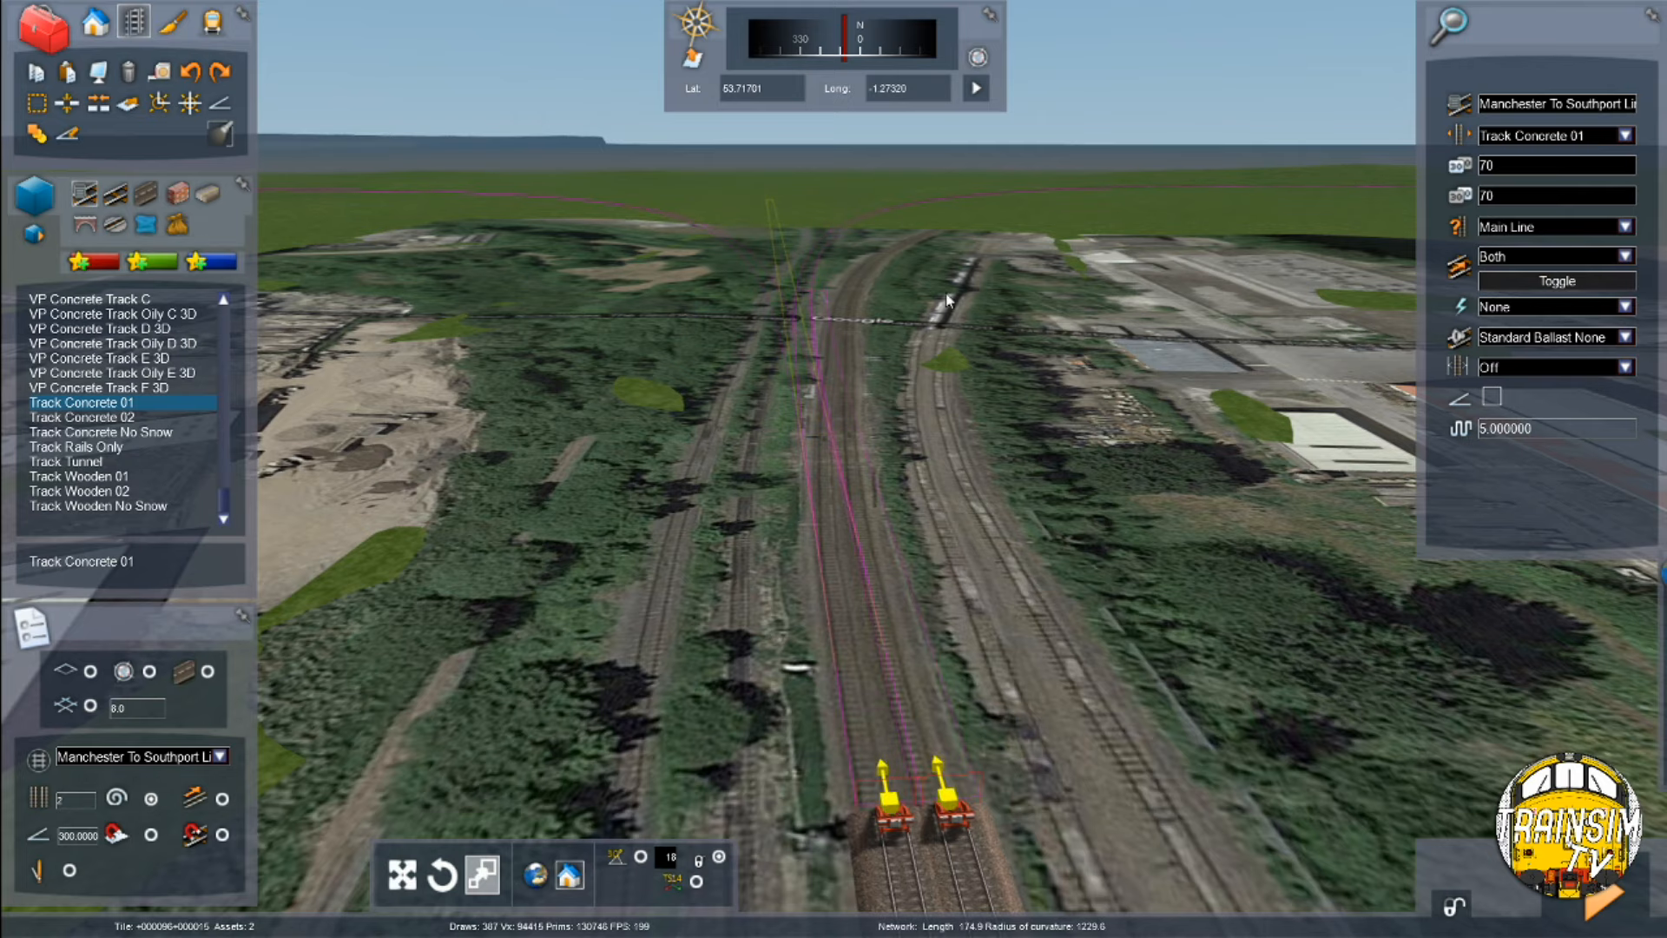
pyautogui.press('Up')
pyautogui.moveTo(900, 268); pyautogui.dragTo(946, 302, button='right')
pyautogui.press('Left')
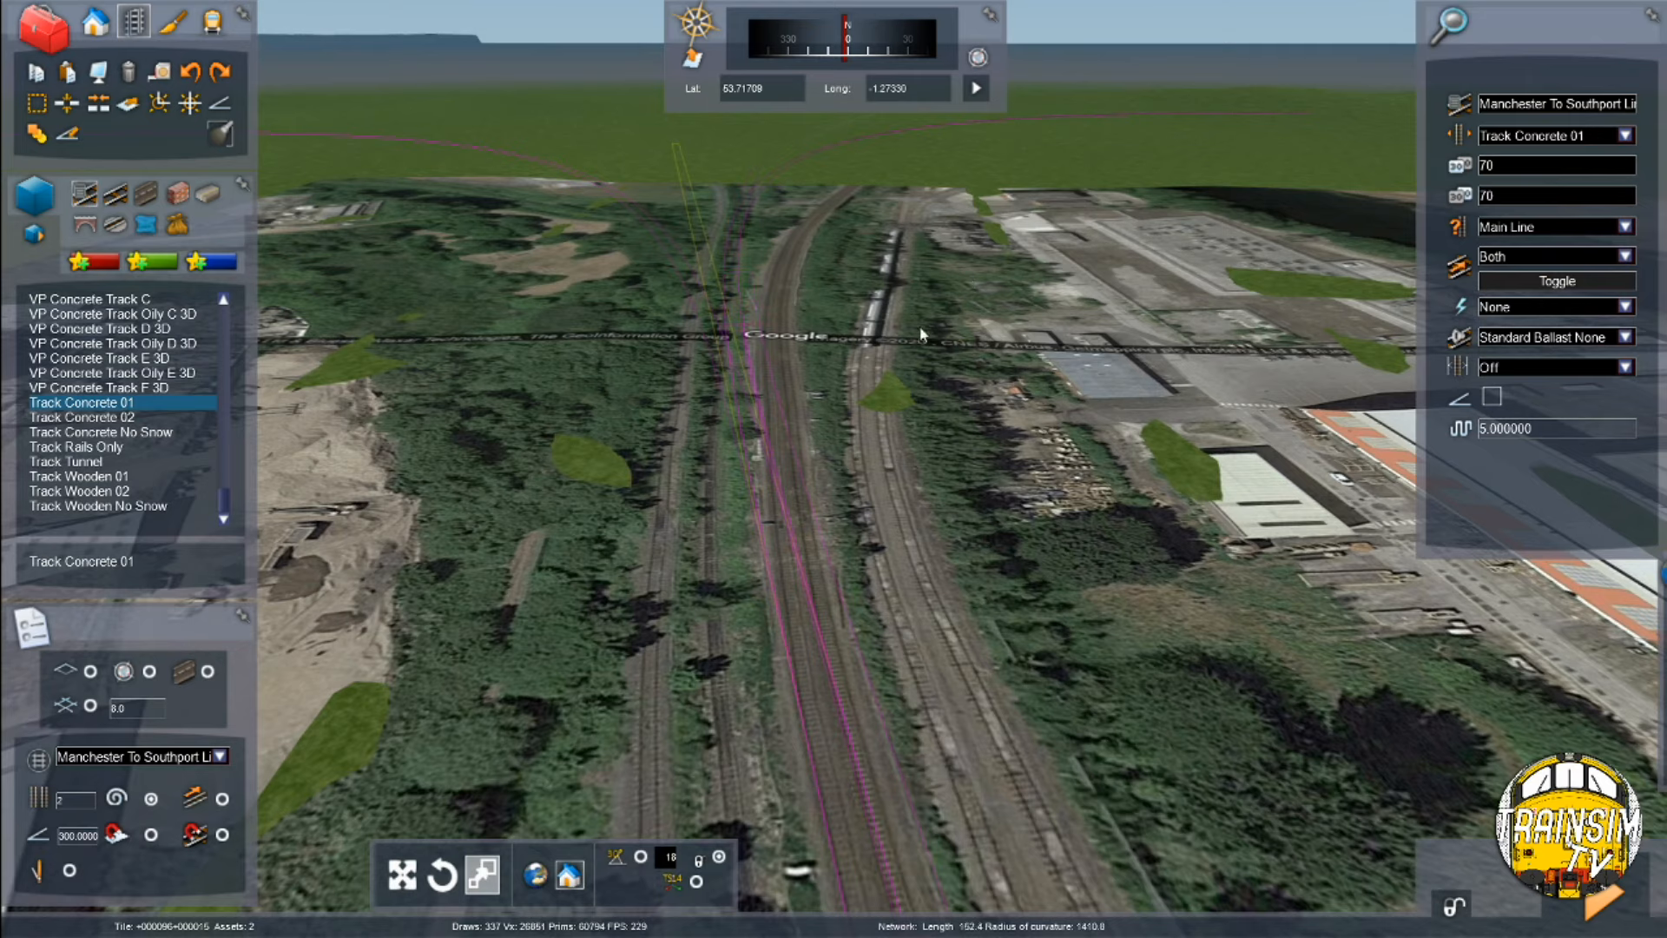
pyautogui.click(1605, 227)
pyautogui.click(1517, 283)
pyautogui.scroll(5, 922, 598)
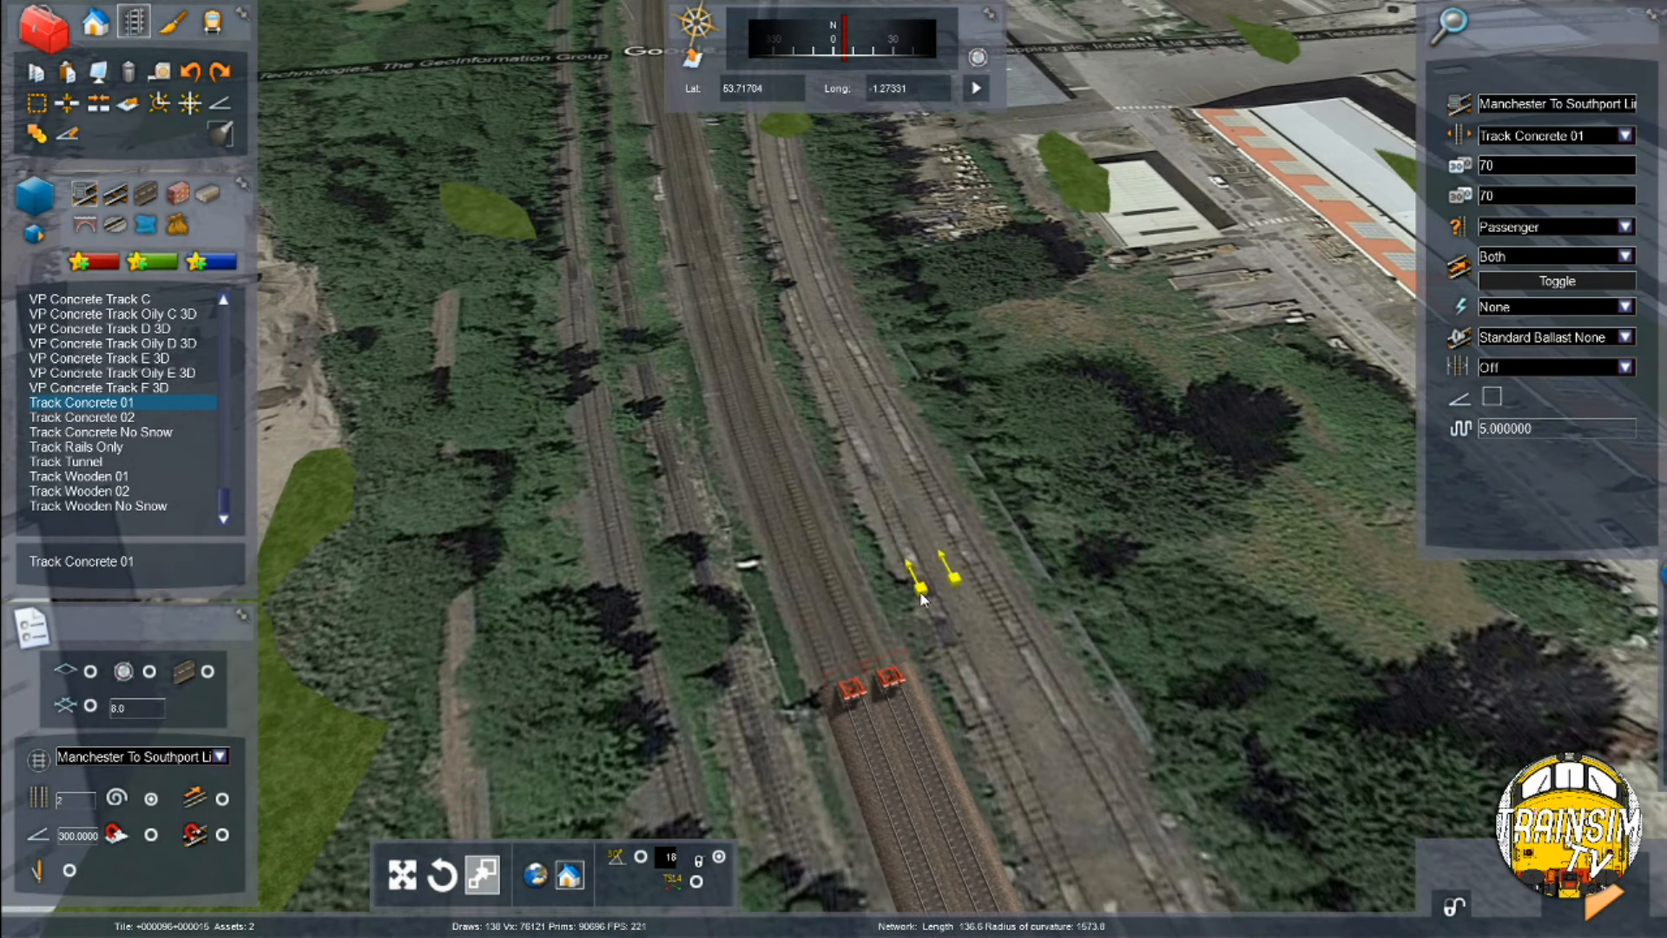
pyautogui.scroll(-5, 922, 598)
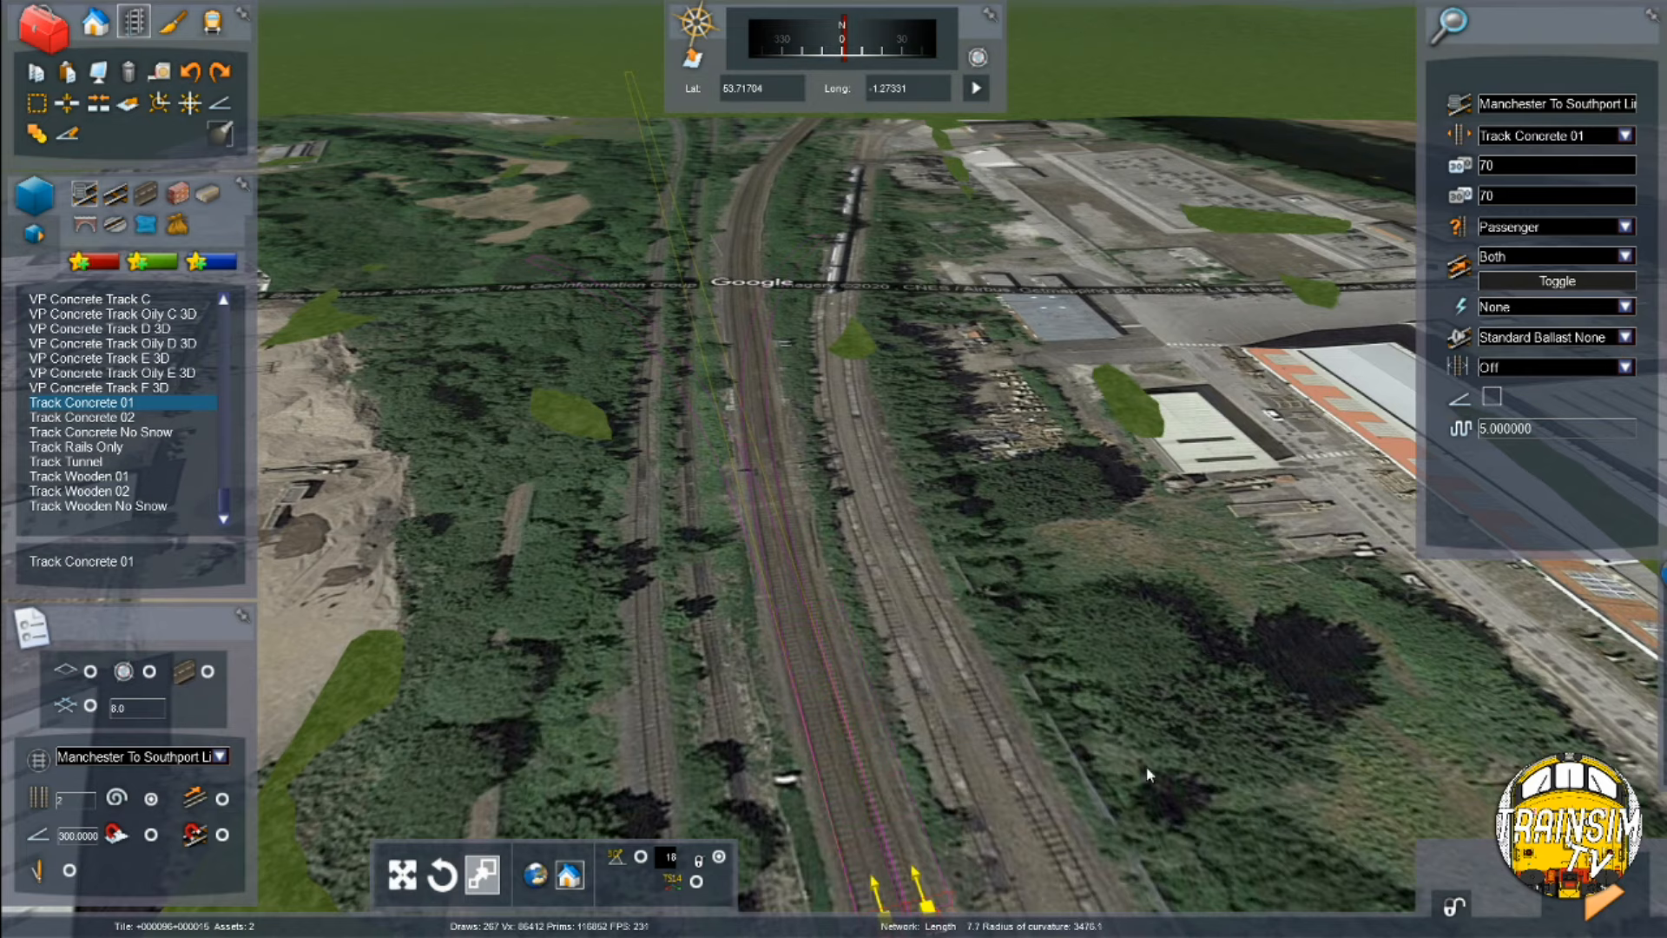
# Lay a short transition section of double track about 31 m long from the track end into the curve
pyautogui.scroll(4, 1170, 602)
pyautogui.scroll(3, 1169, 602)
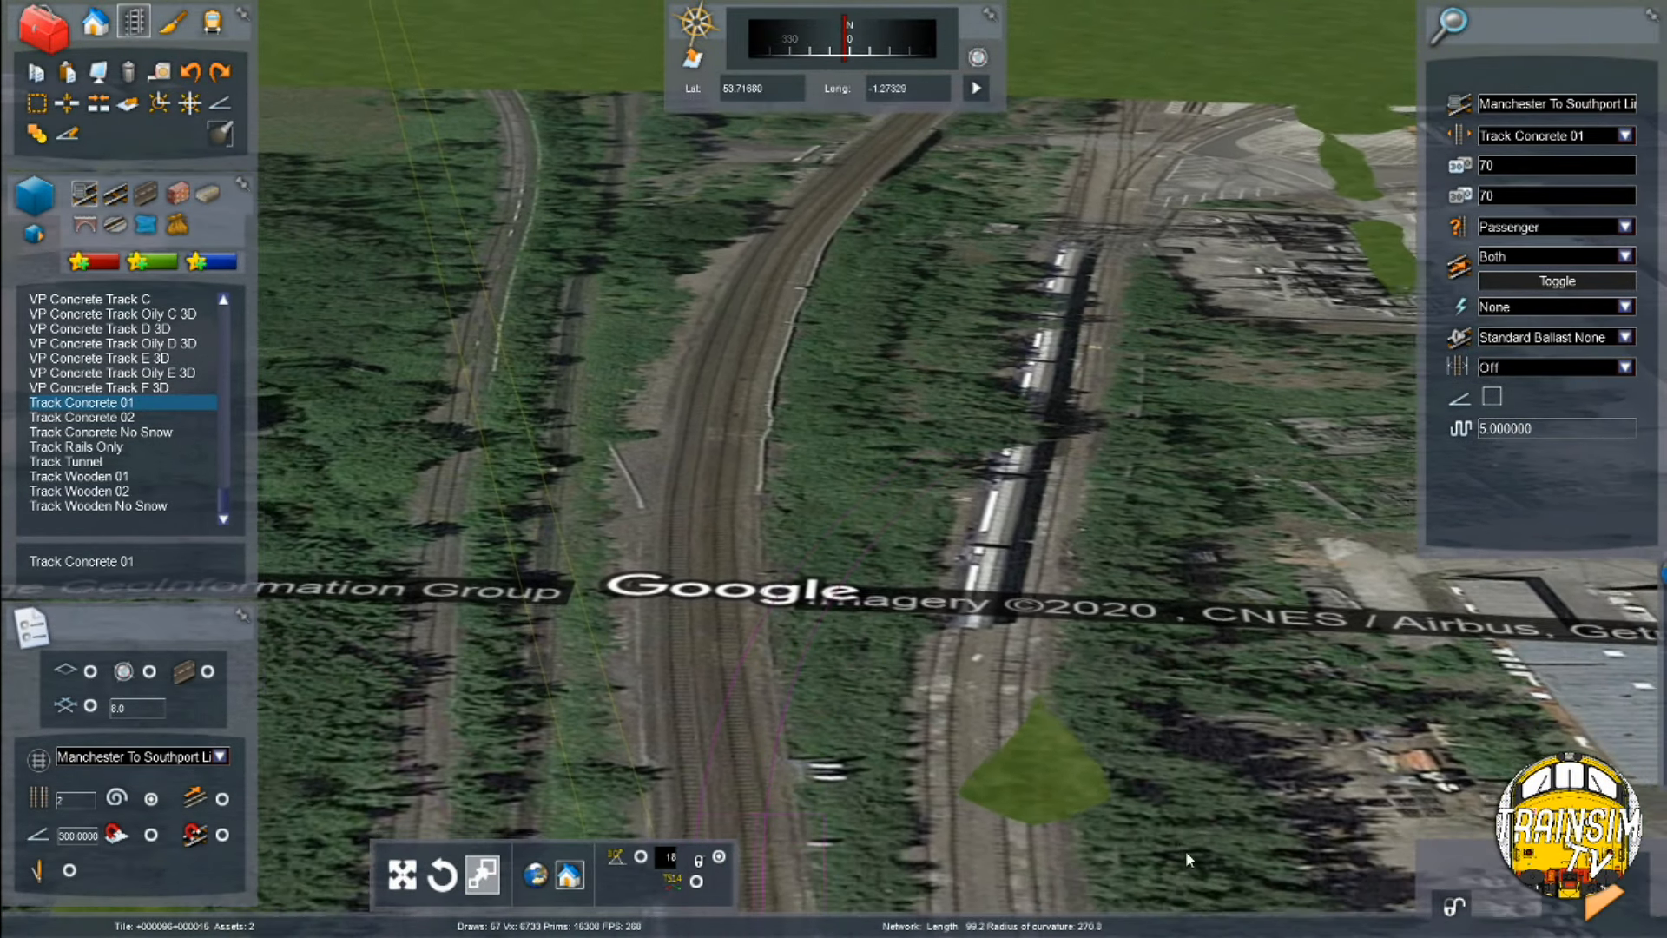
pyautogui.scroll(-5, 1185, 851)
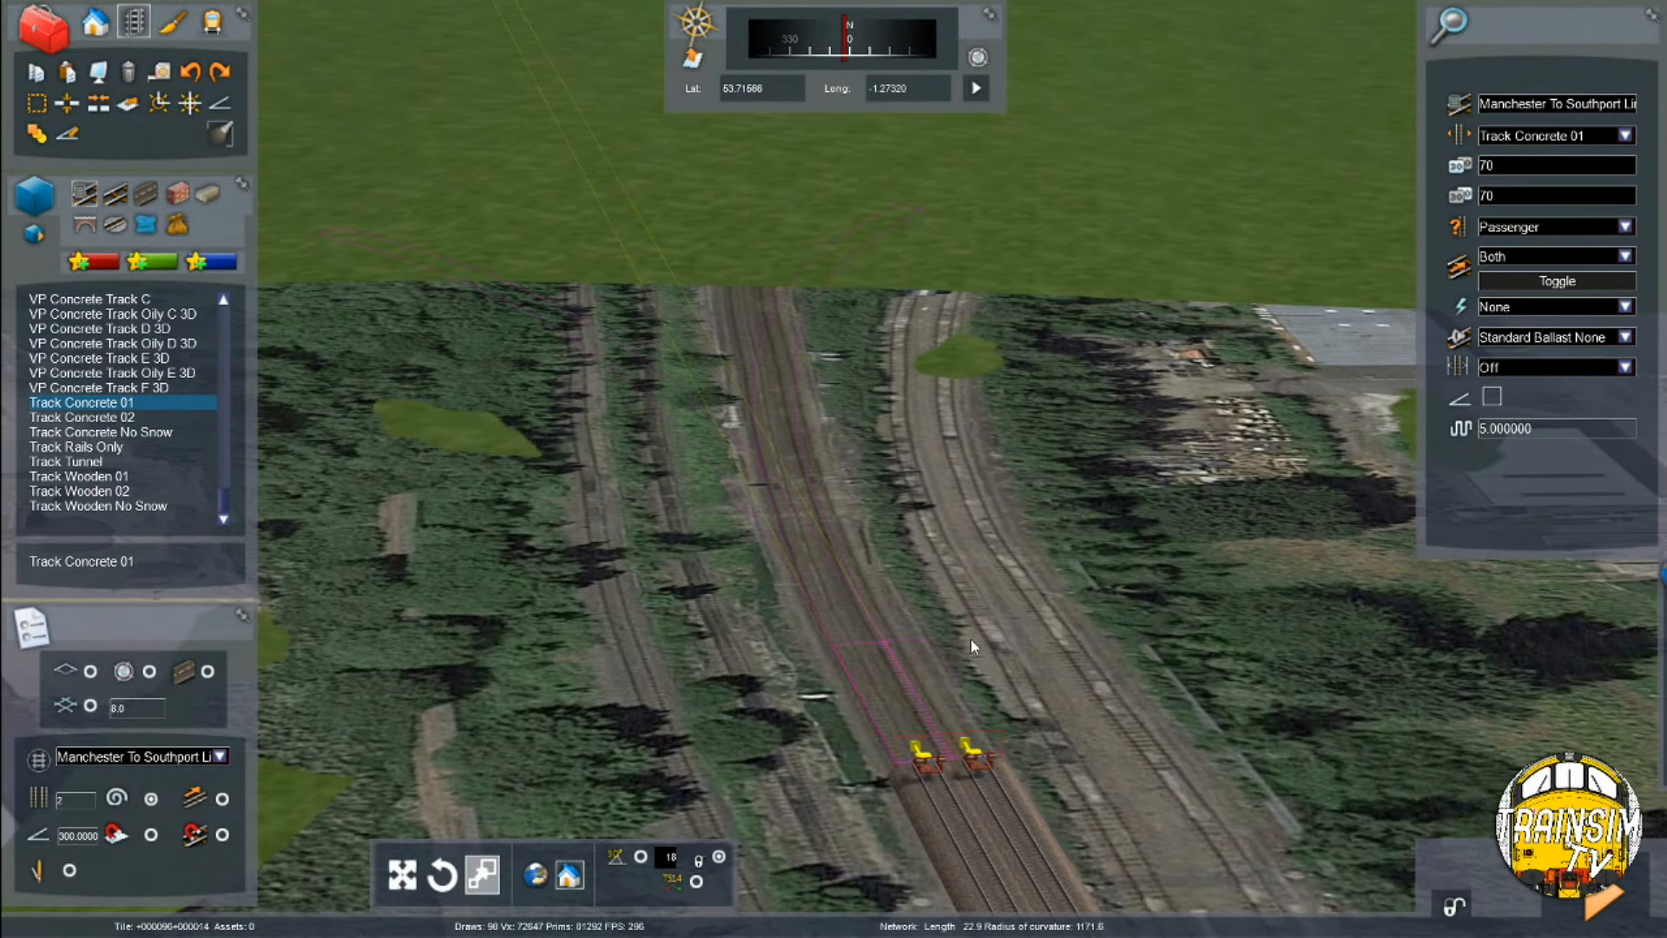
pyautogui.scroll(-5, 971, 639)
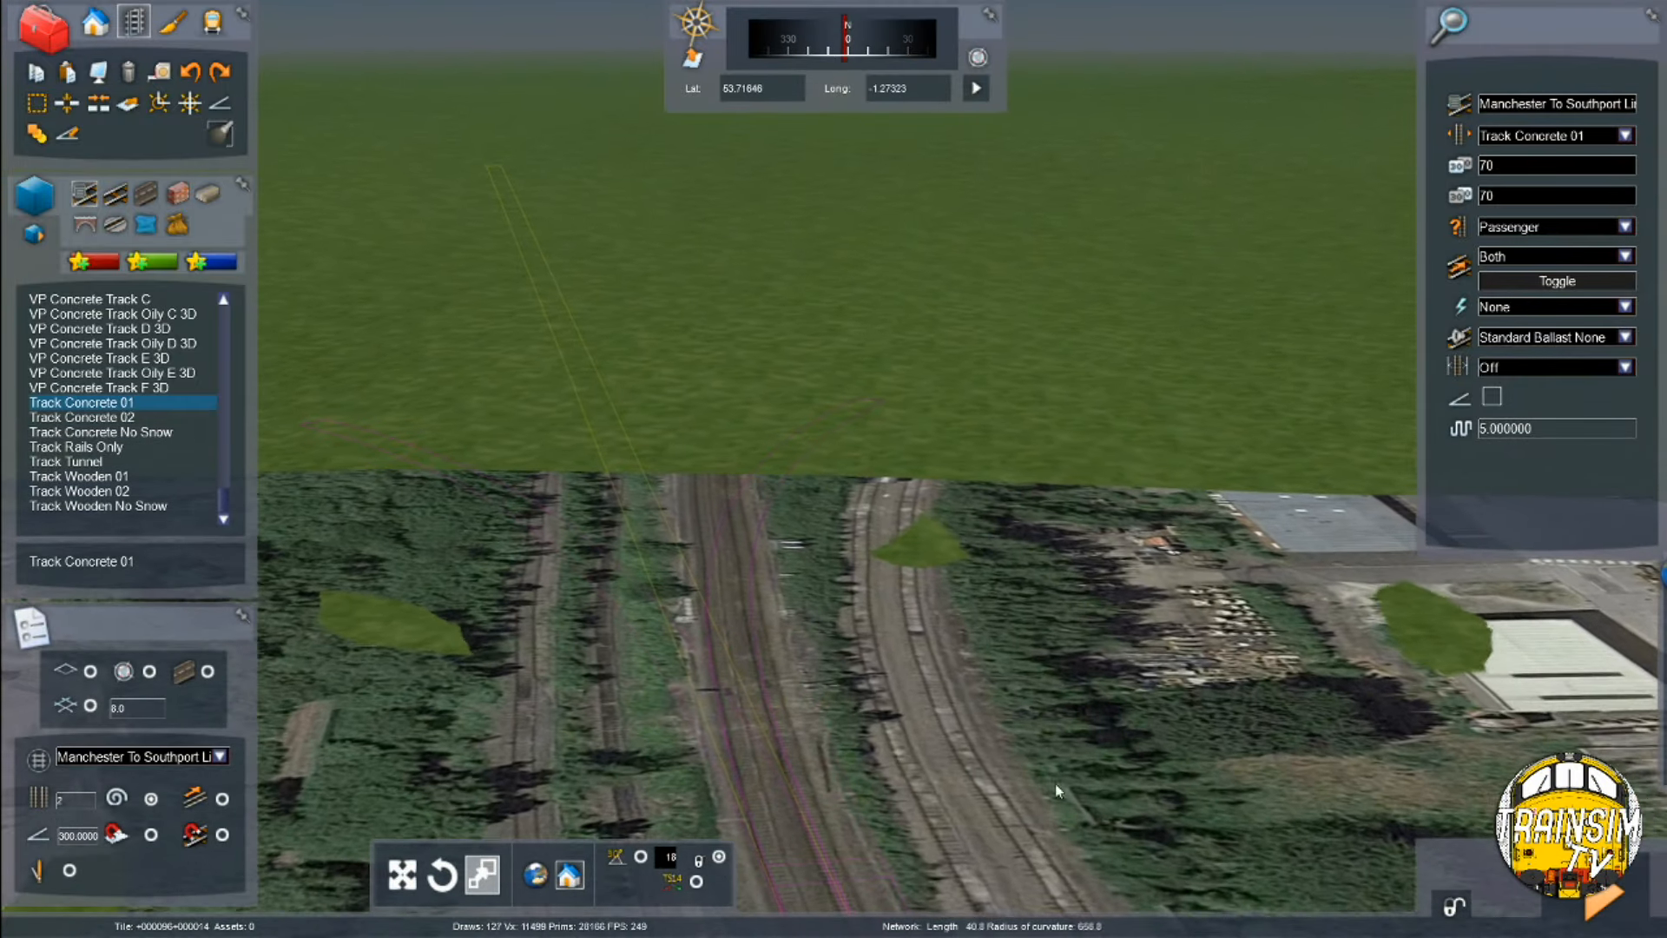
pyautogui.scroll(-5, 1056, 784)
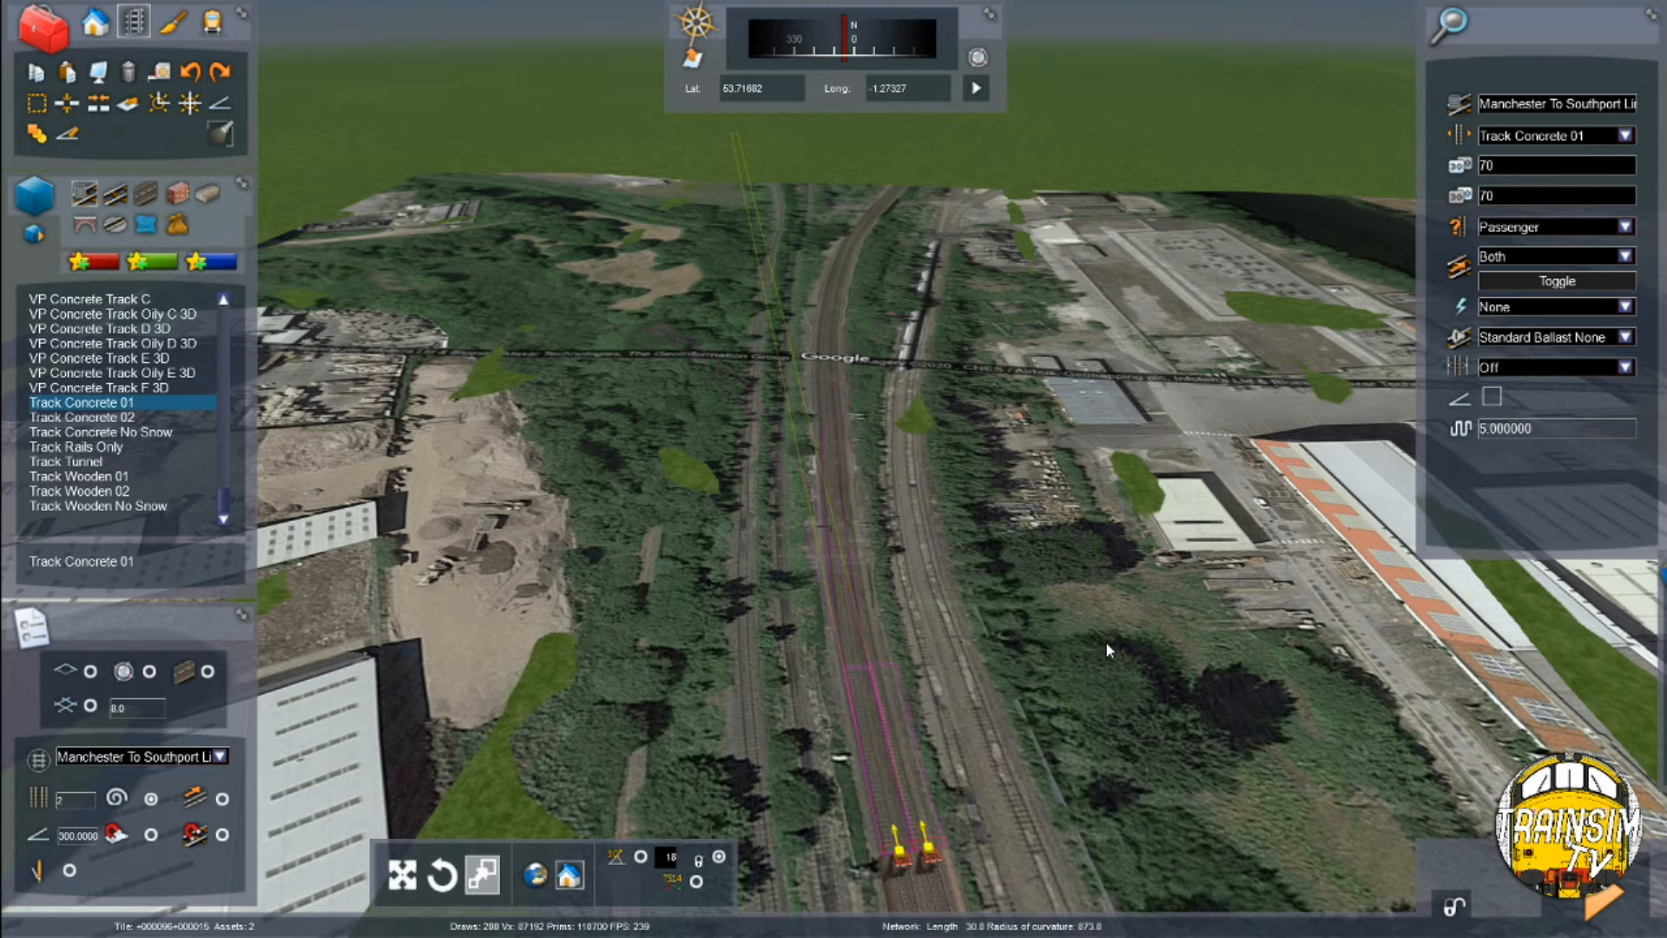
pyautogui.scroll(5, 1099, 615)
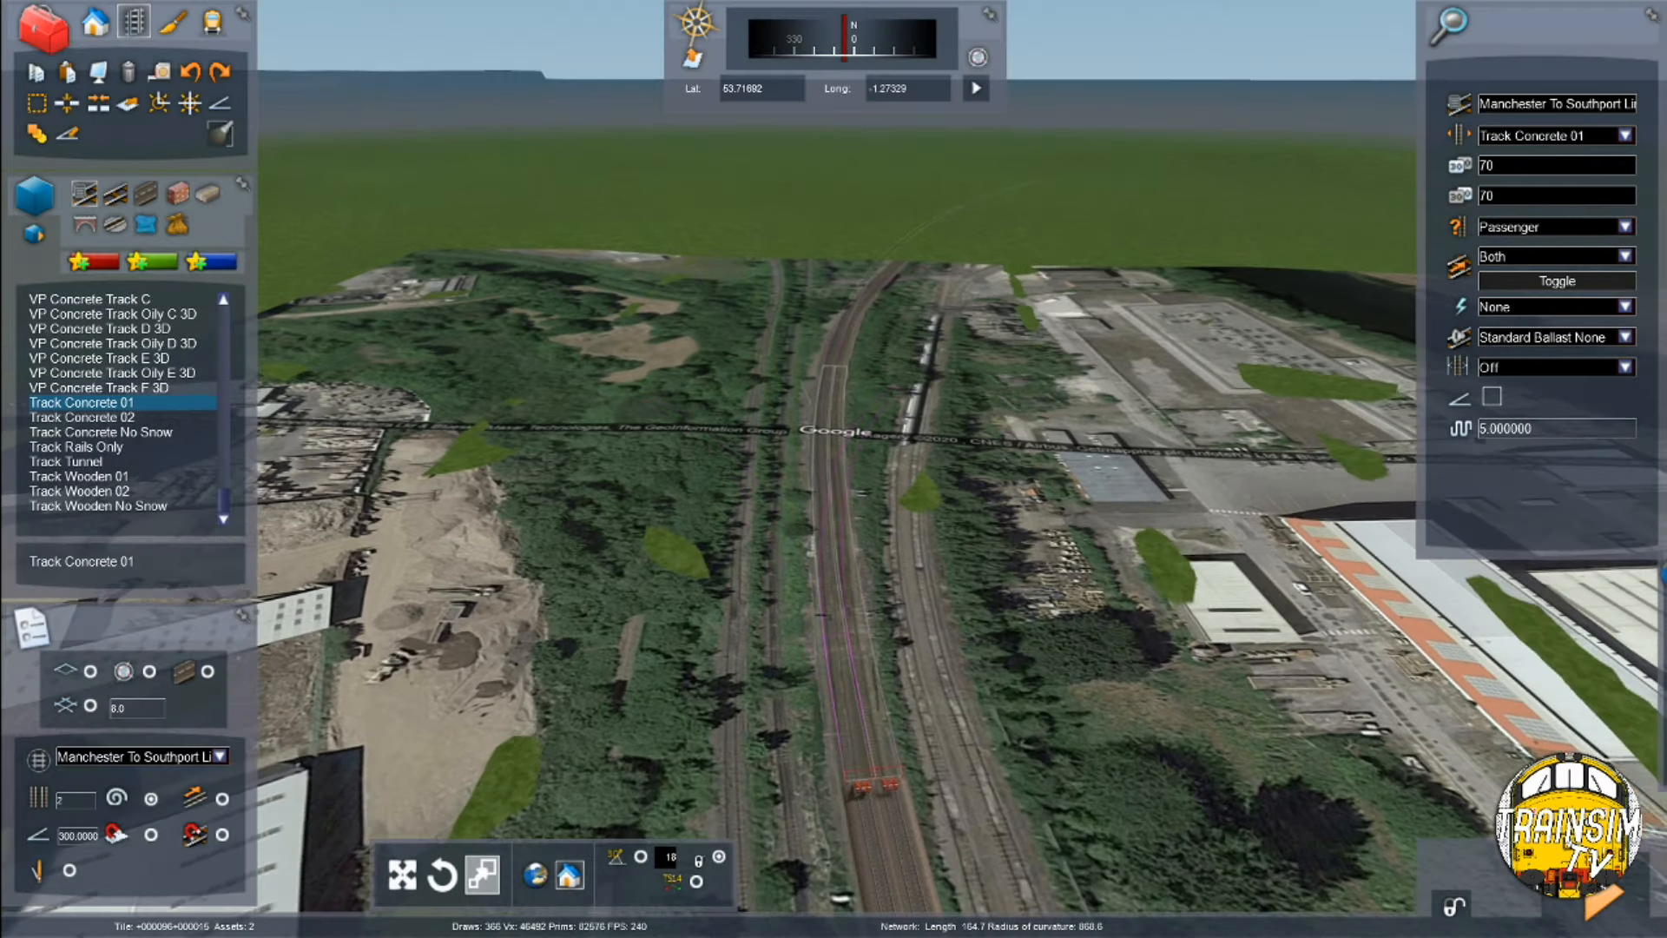
# Extend the double track north along the imagery with a curve about 231 m long at about 869 m radius
pyautogui.moveTo(818, 304)
pyautogui.mouseDown(button='right')
pyautogui.moveTo(818, 477)
pyautogui.moveTo(816, 298)
pyautogui.mouseUp(button='right')
pyautogui.press('Up')
pyautogui.press('Up')
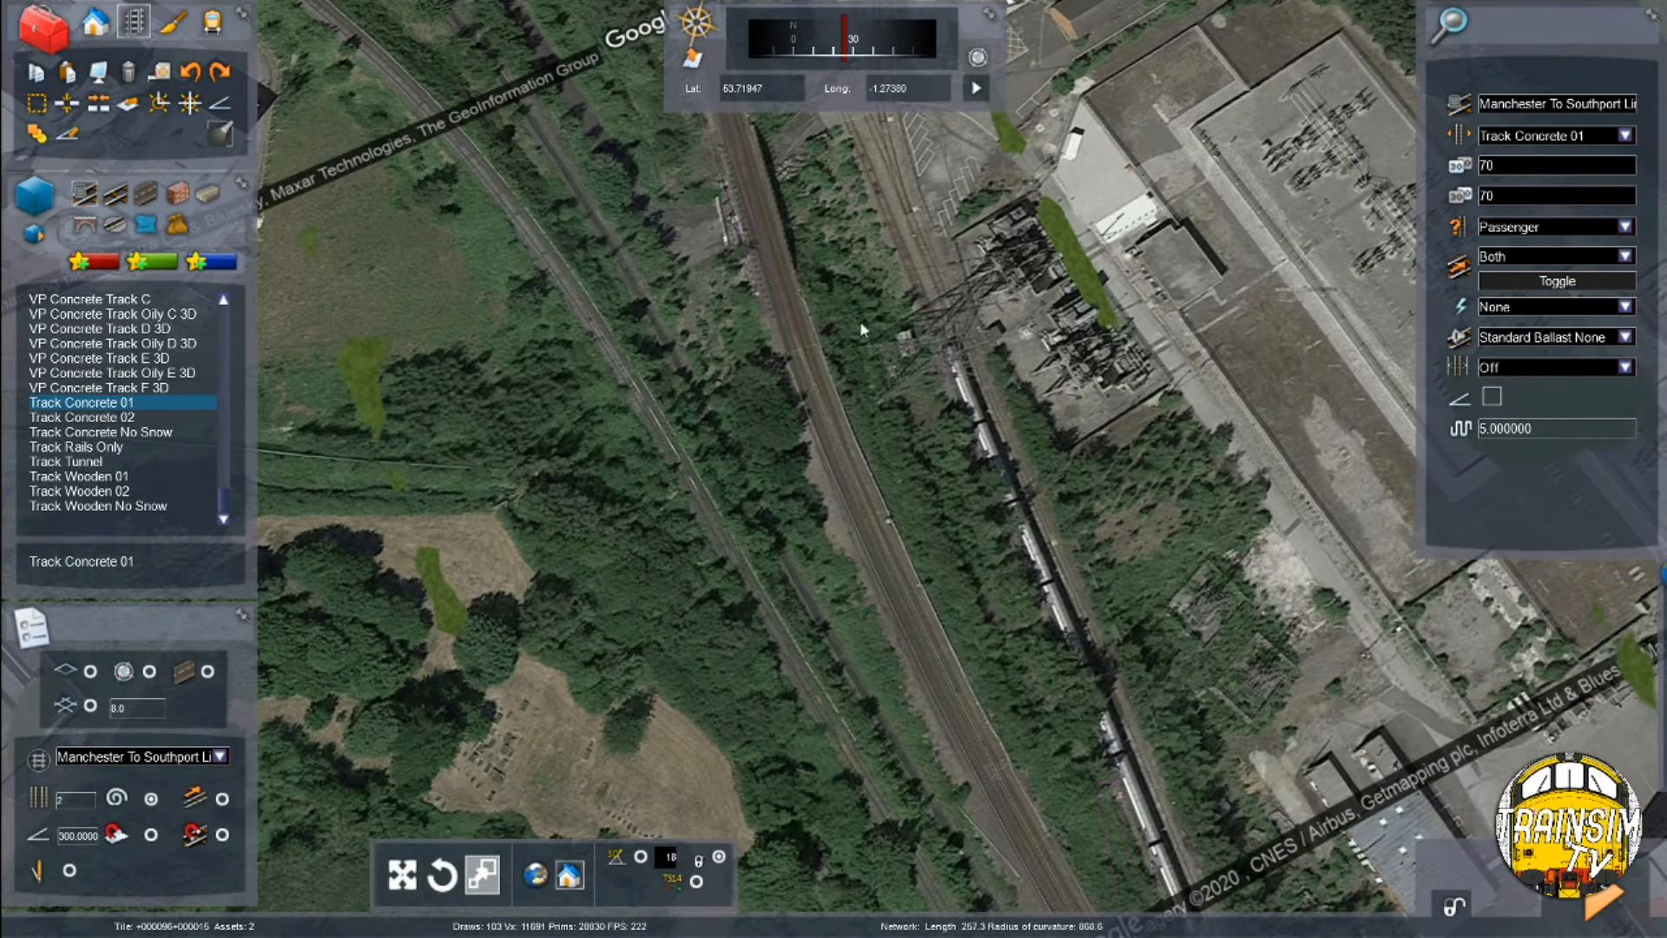
pyautogui.moveTo(913, 422)
pyautogui.mouseDown(button='right')
pyautogui.moveTo(914, 313)
pyautogui.moveTo(898, 413)
pyautogui.mouseUp(button='right')
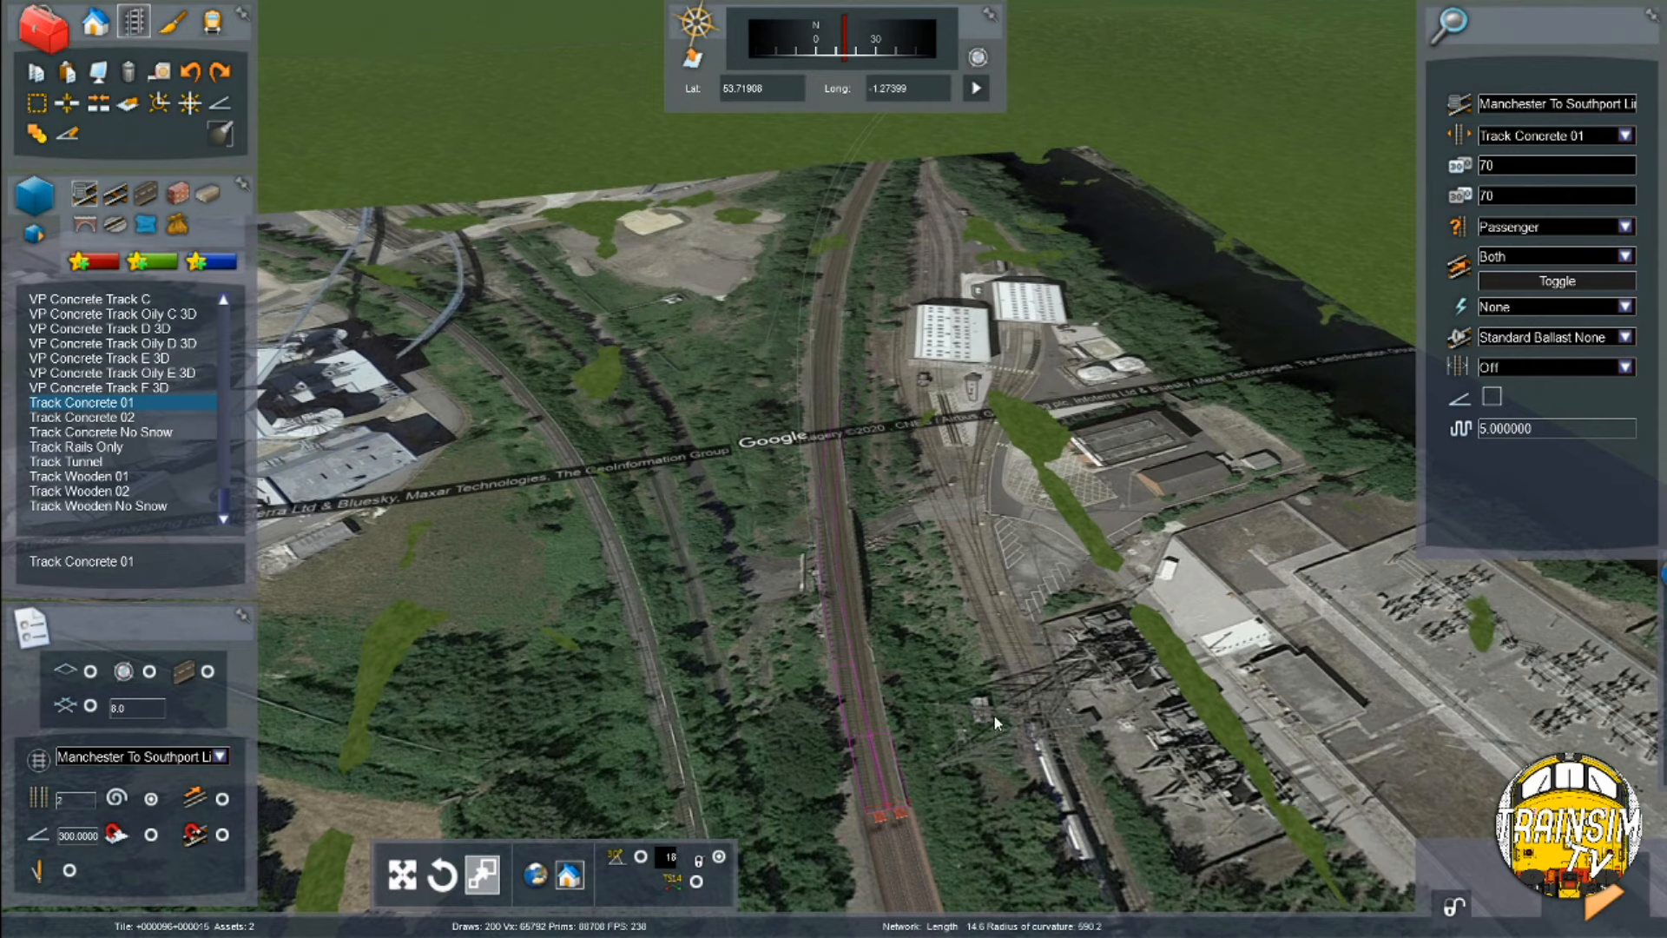
# Extend the double track past the depot sheds with a 639 m radius curve about 139 m long, adding a short transition at each end
pyautogui.click(1041, 727)
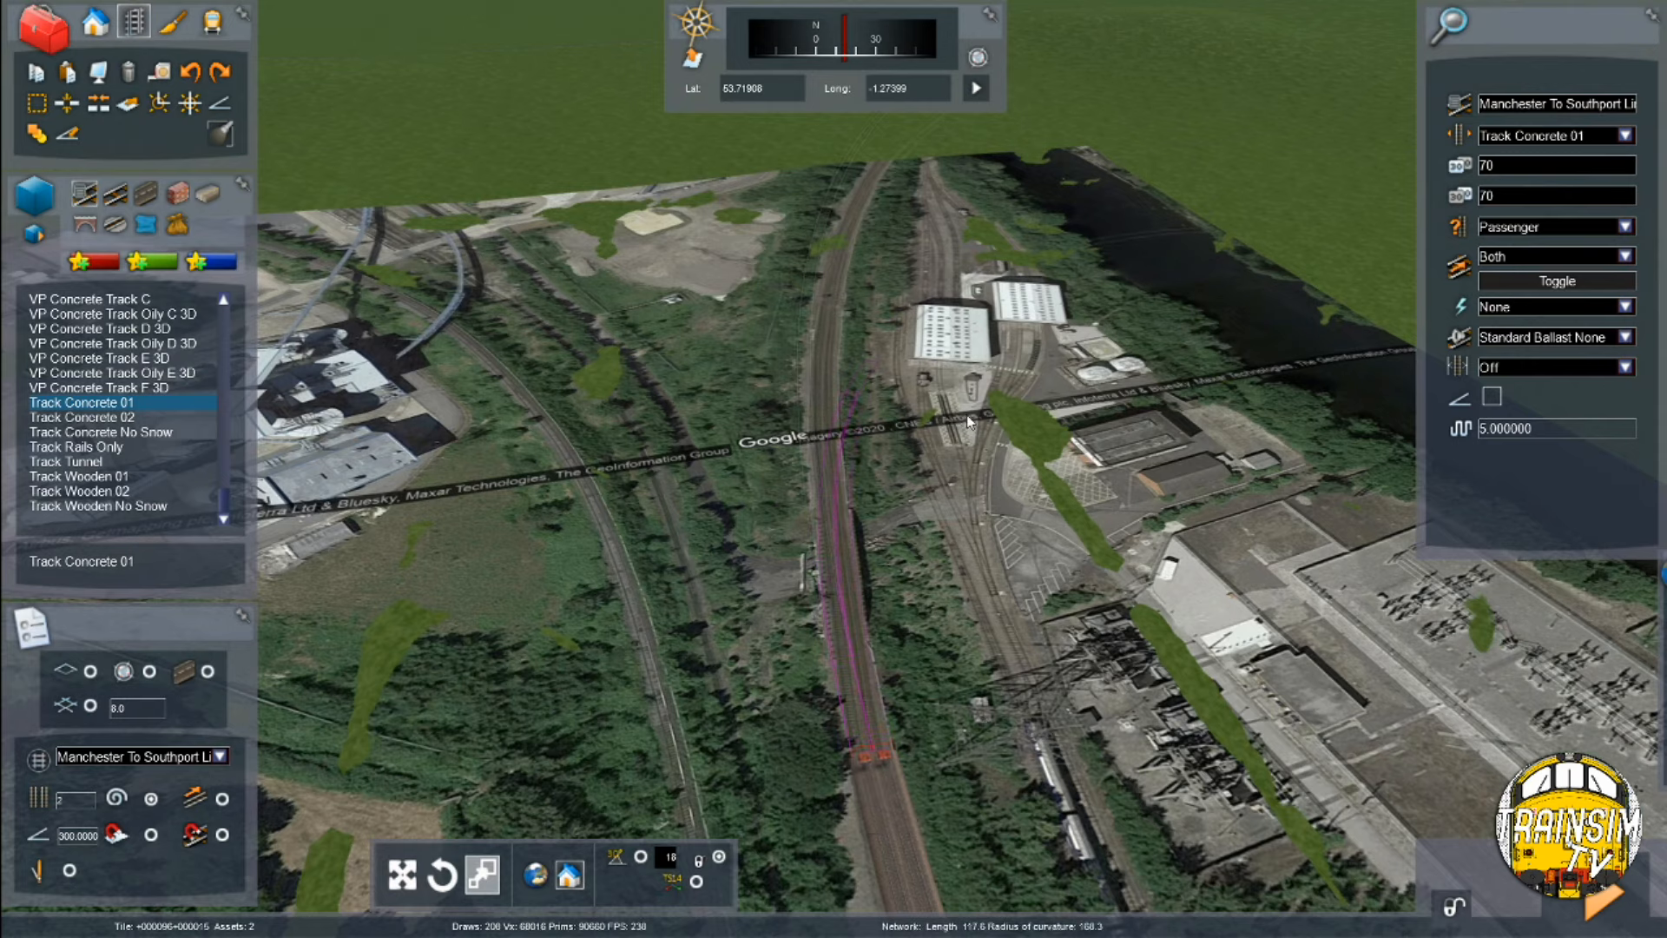
pyautogui.moveTo(826, 309); pyautogui.dragTo(885, 645, button='right')
pyautogui.press('Up')
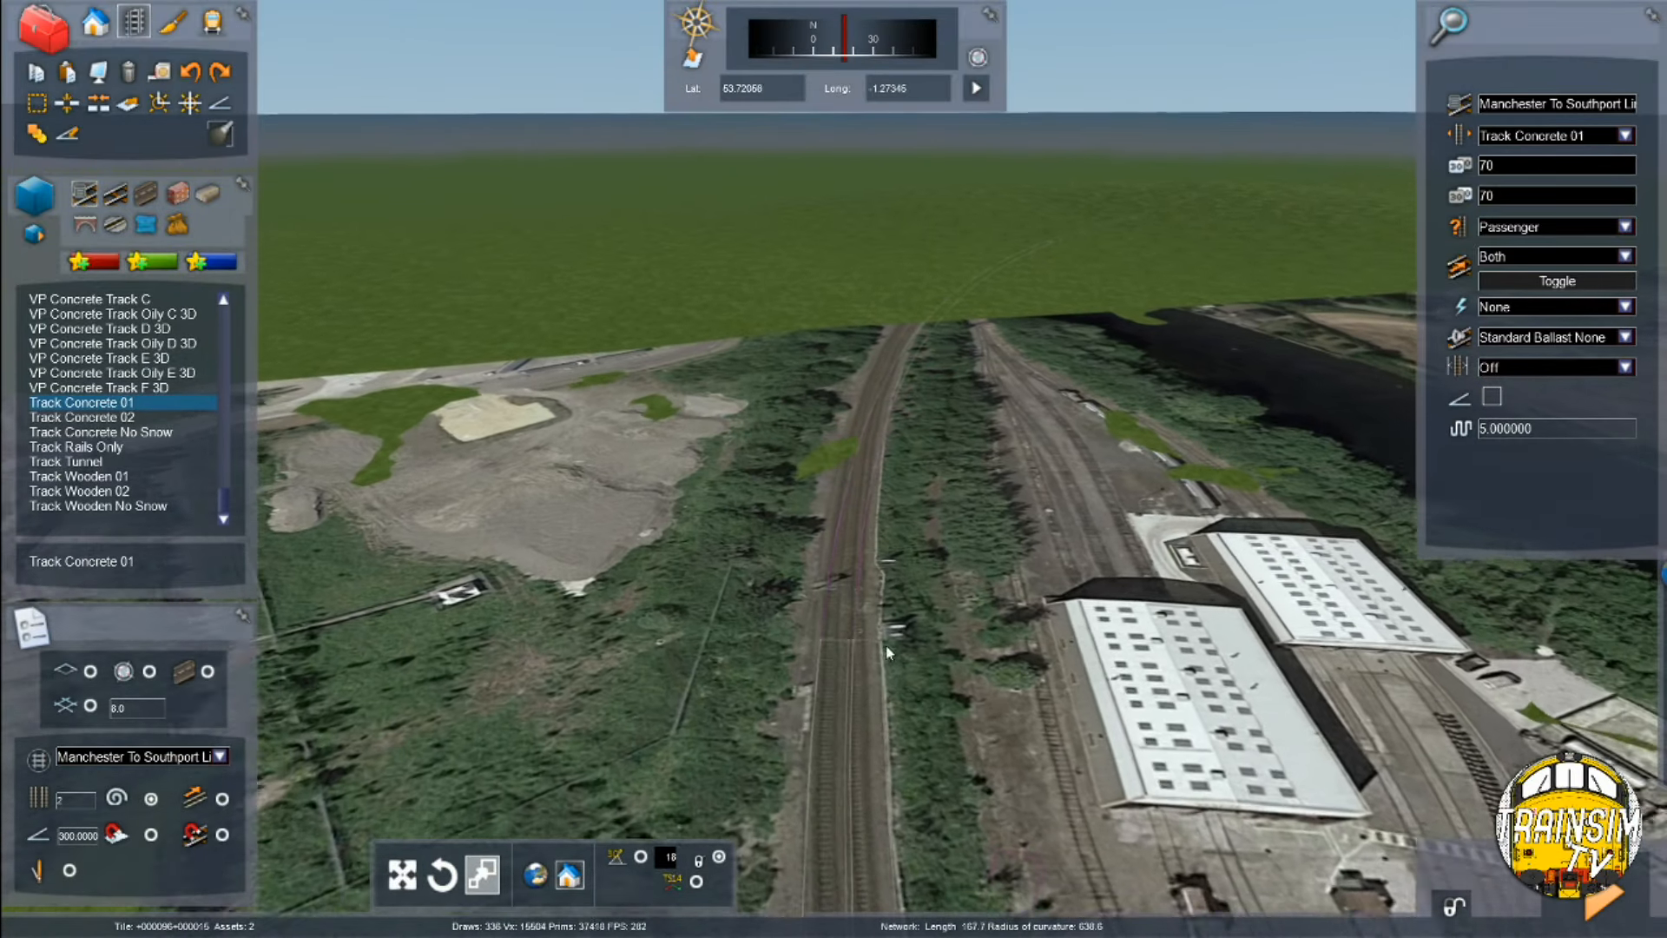
pyautogui.press('Up')
pyautogui.press('Down')
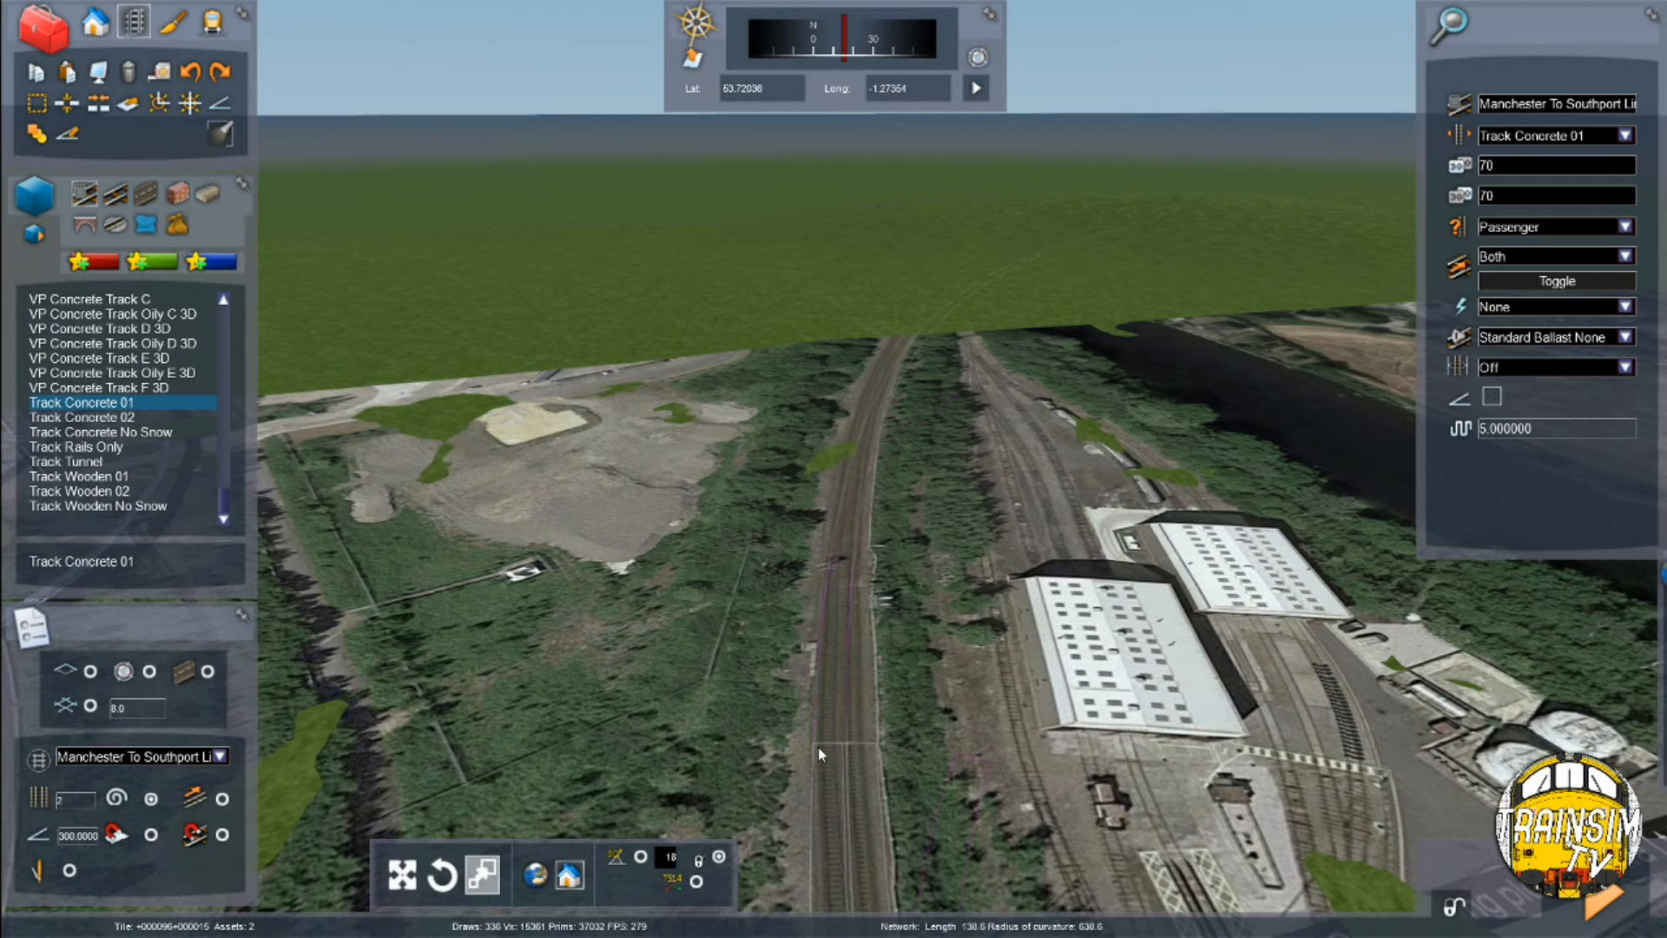
pyautogui.click(818, 747)
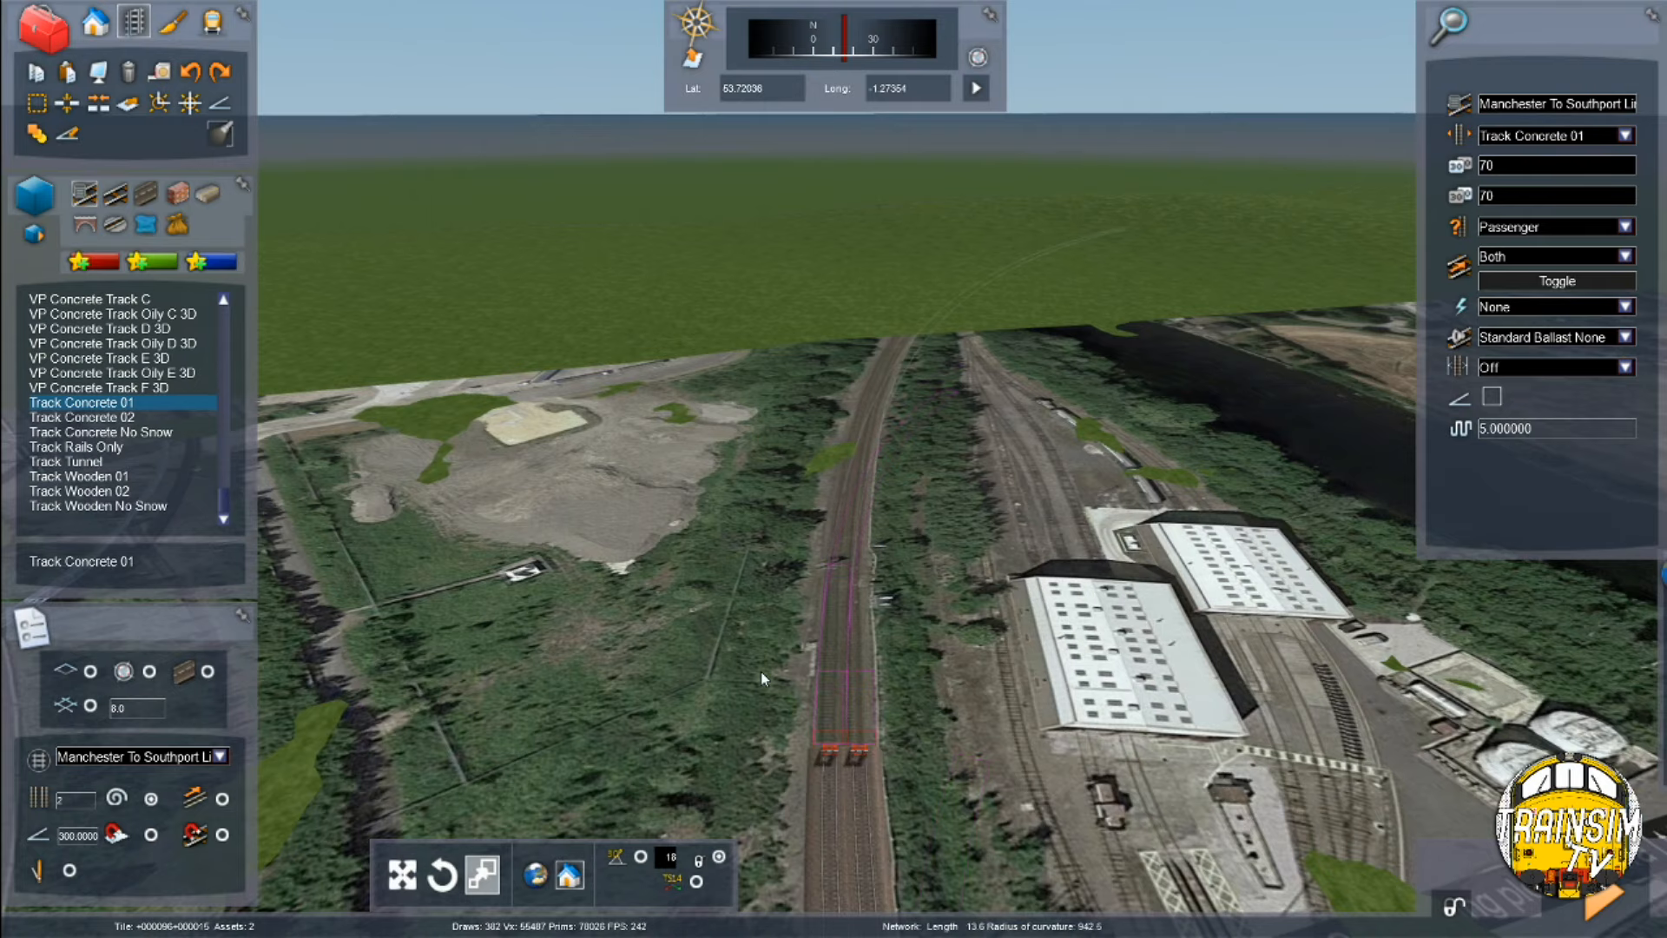
pyautogui.click(760, 671)
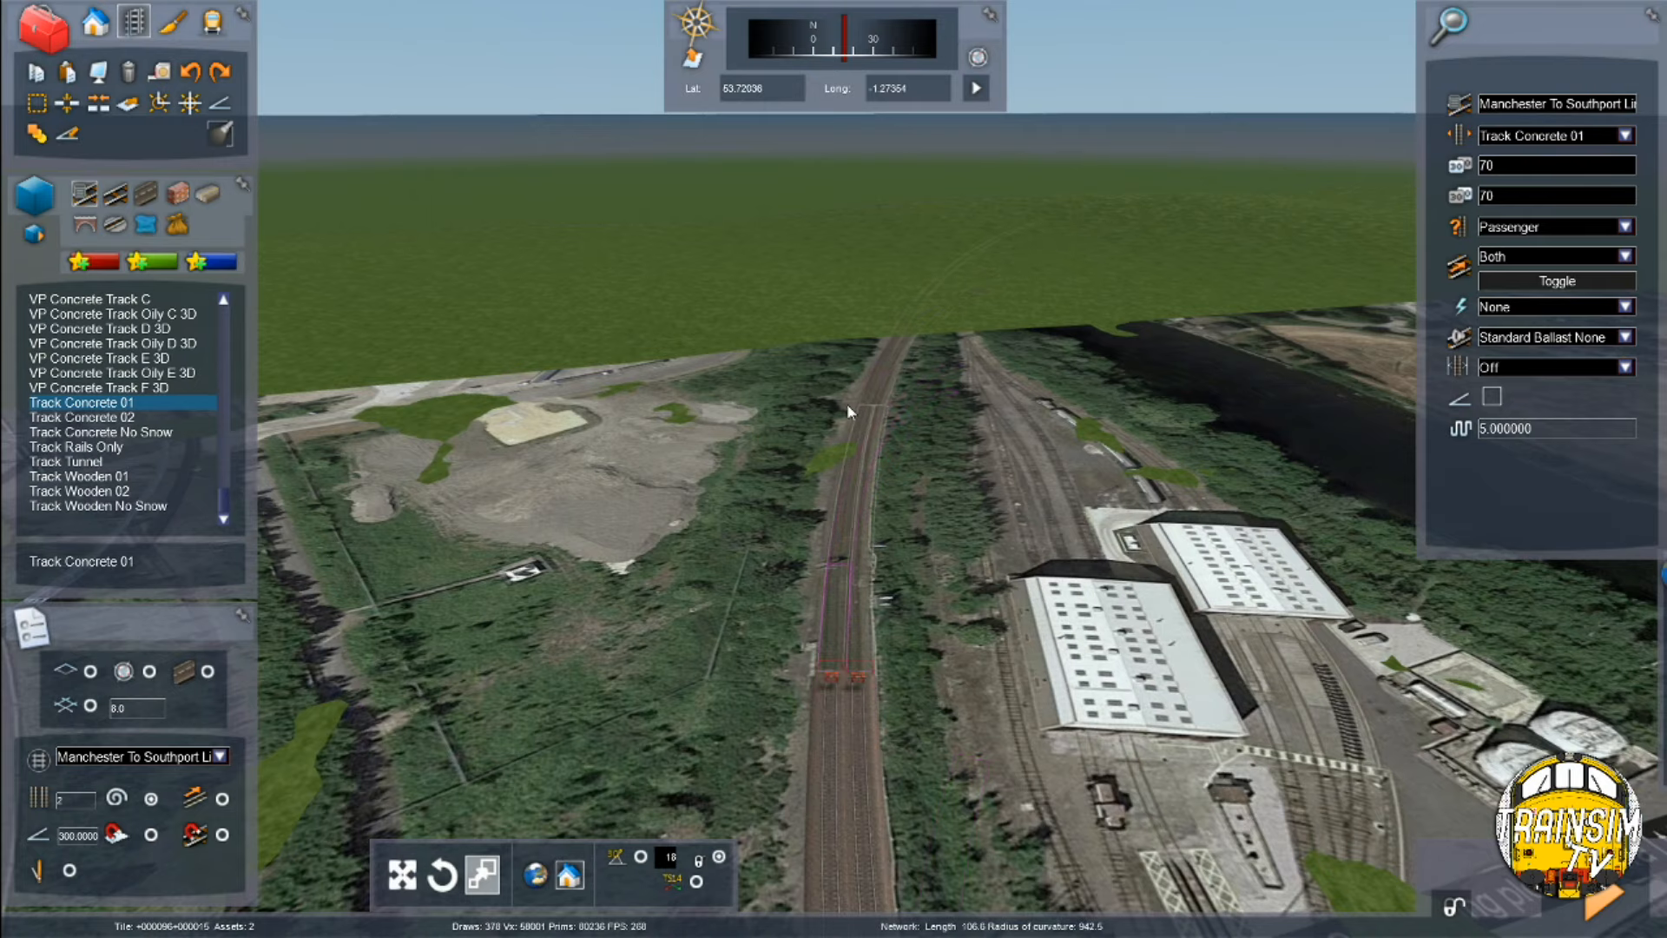
# Follow the 942.5 m radius curve preview north to the river bridge, and check how far it matches the railway in the imagery
pyautogui.press('Up')
pyautogui.moveTo(846, 407); pyautogui.dragTo(868, 407, button='right')
pyautogui.press('Up')
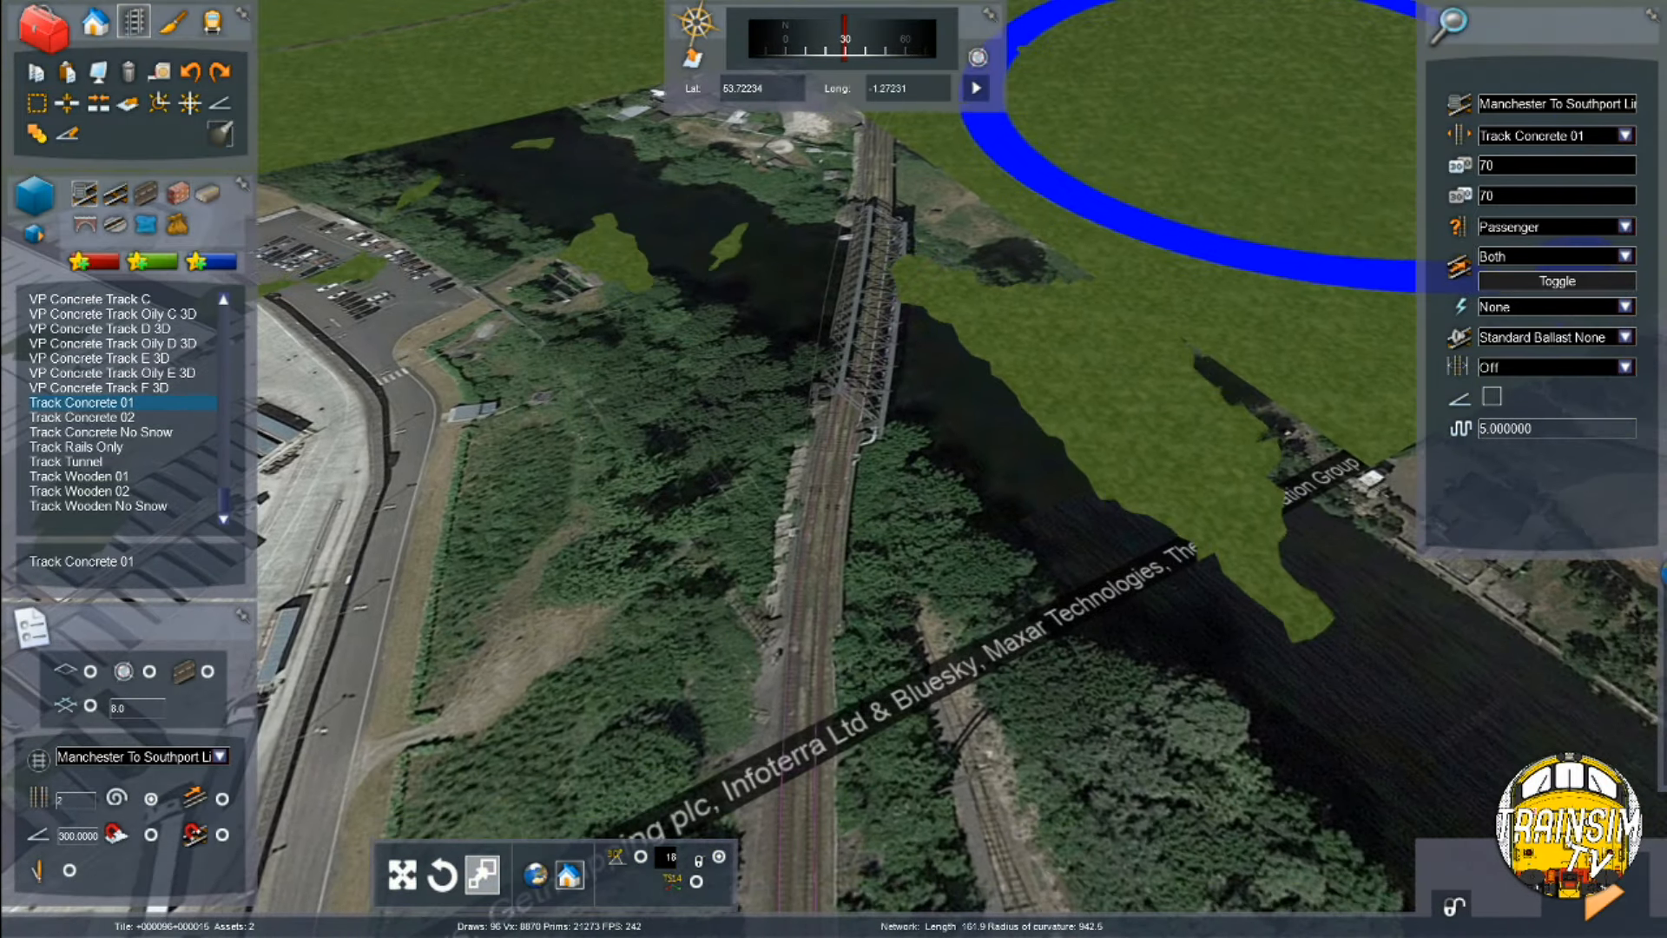
pyautogui.press('Up')
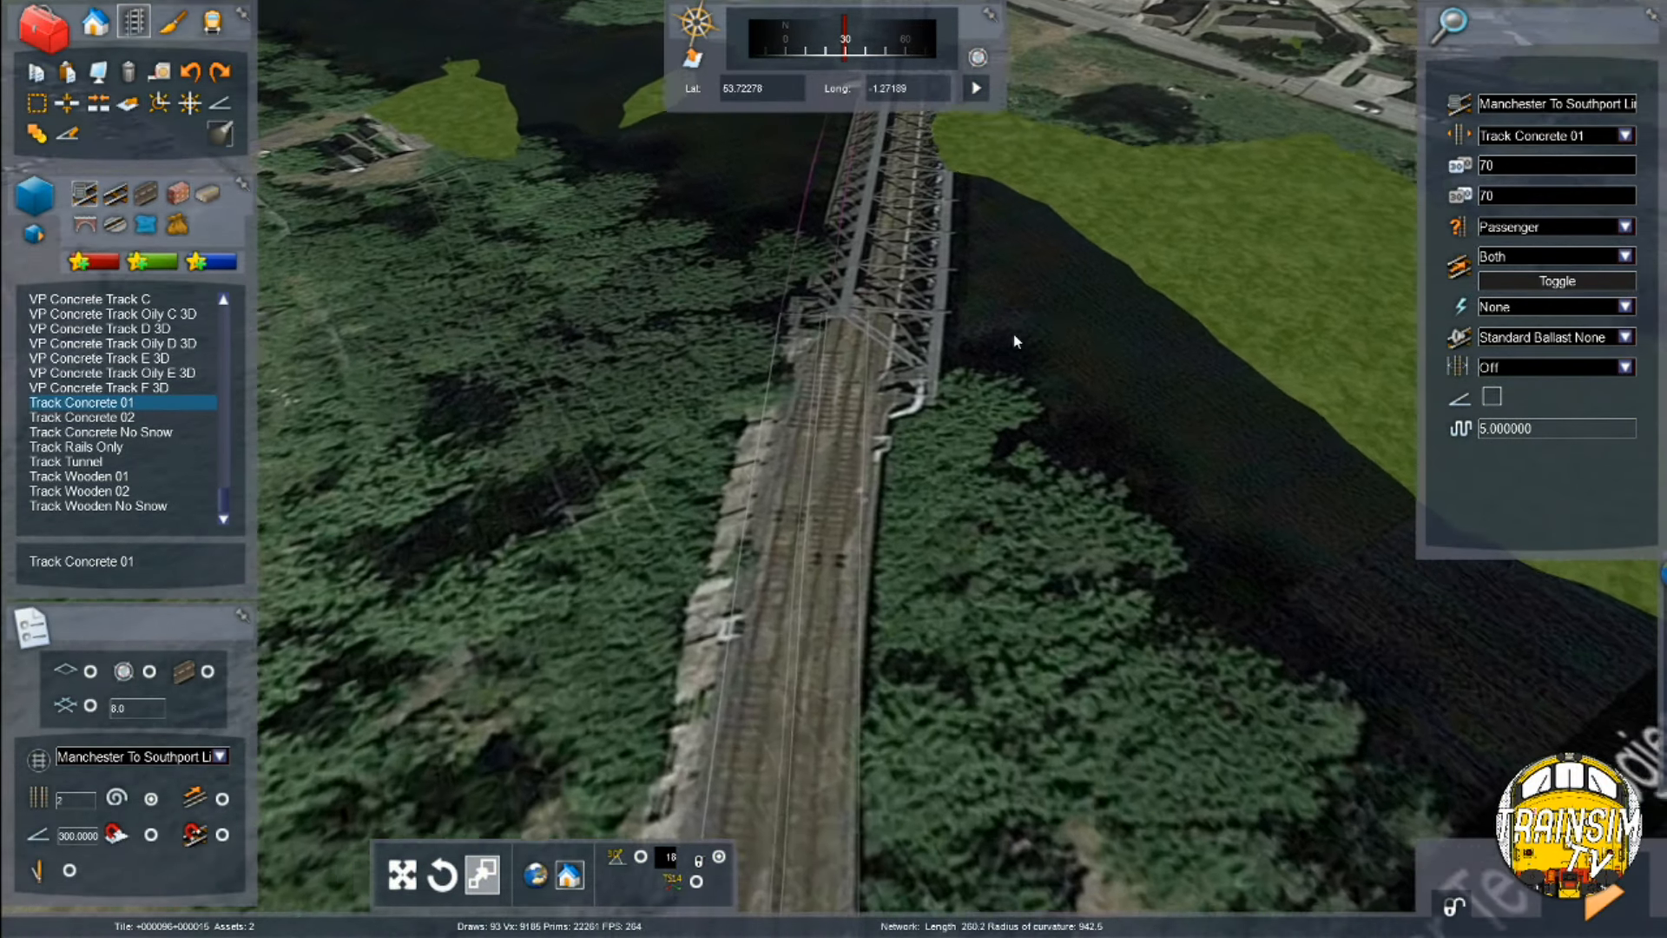
pyautogui.press('Down')
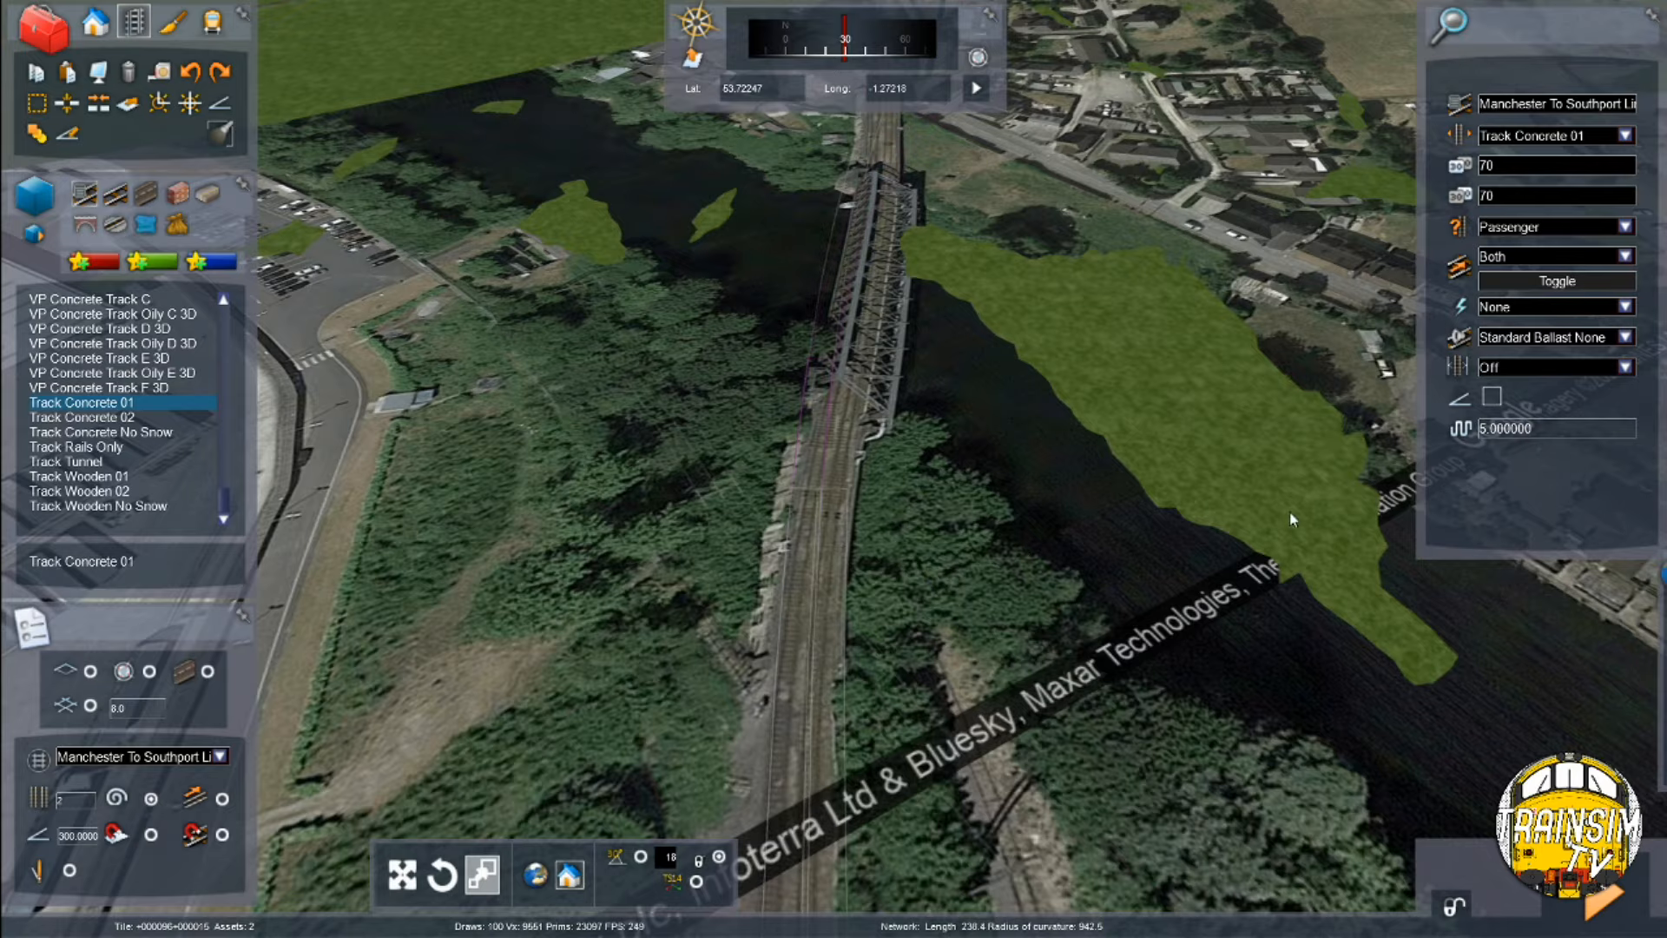
pyautogui.press('Down')
pyautogui.moveTo(1278, 445); pyautogui.dragTo(1294, 356, button='right')
pyautogui.press('Up')
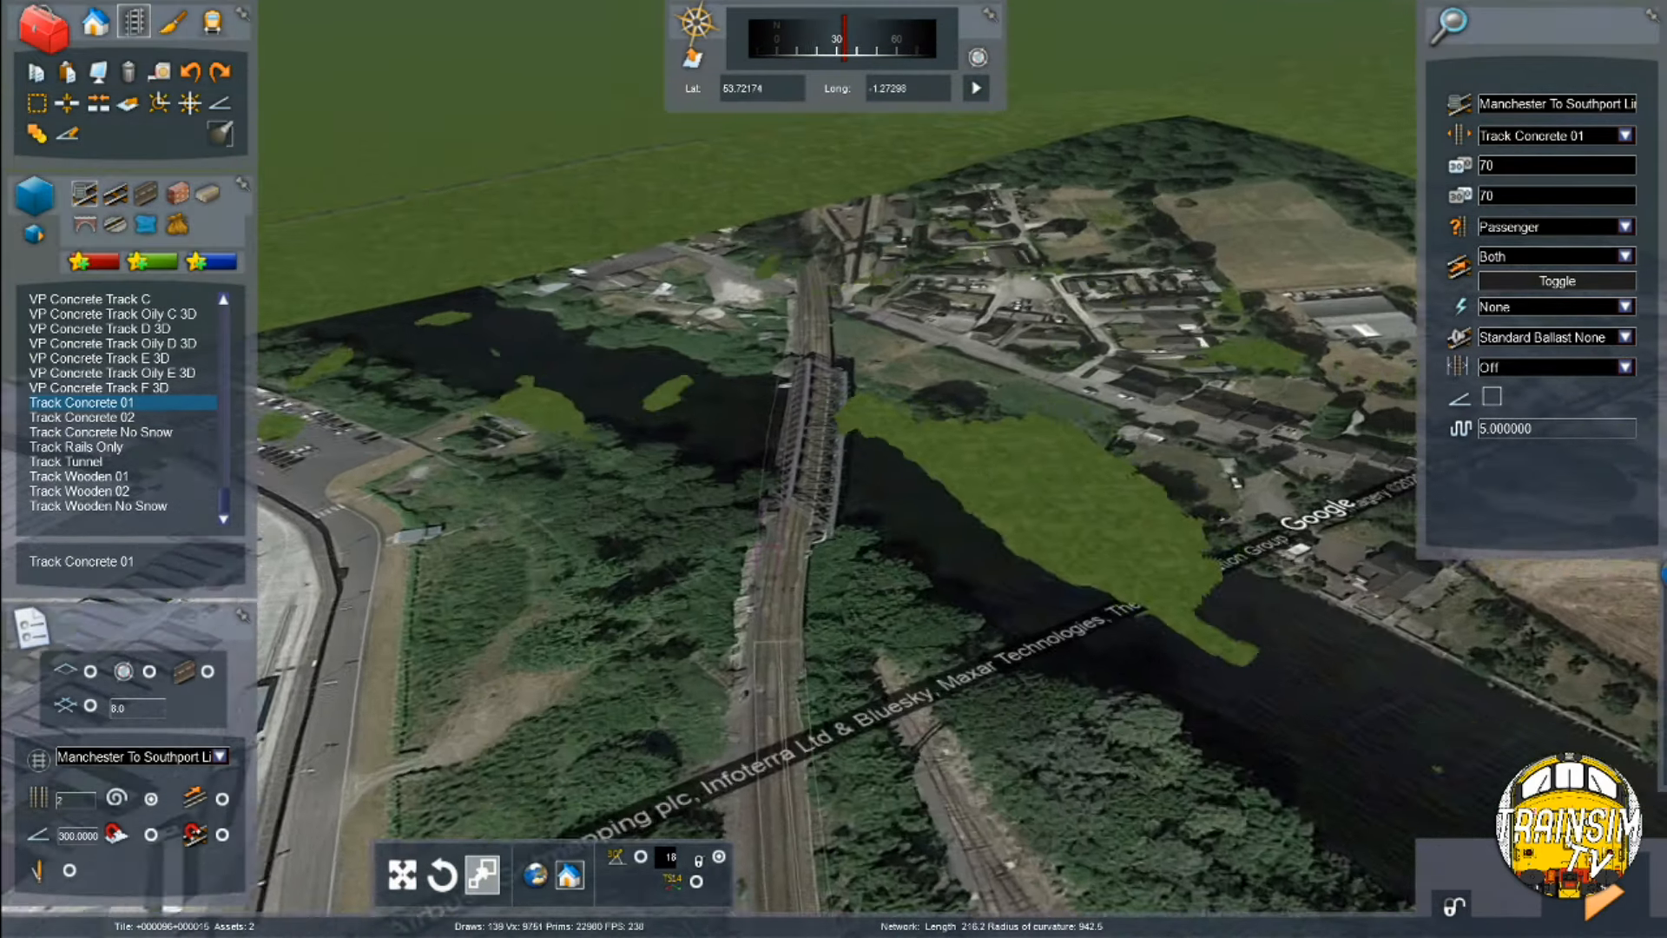
pyautogui.press('Down')
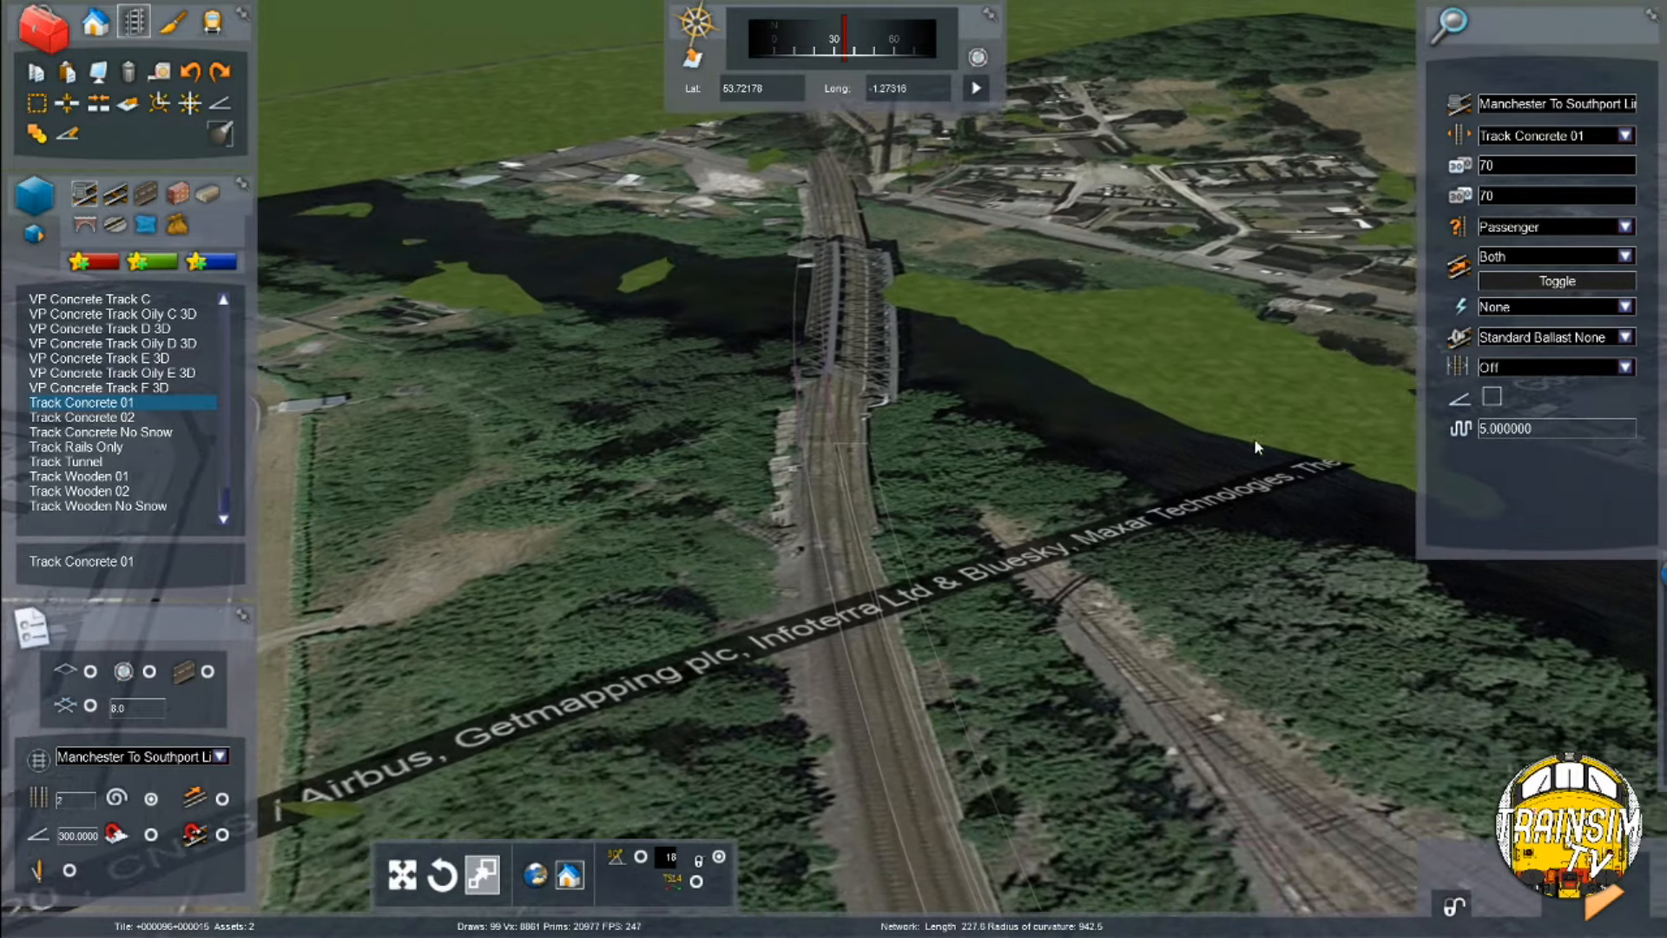
pyautogui.press('Down')
pyautogui.moveTo(1256, 441); pyautogui.dragTo(855, 569, button='right')
pyautogui.press('Down')
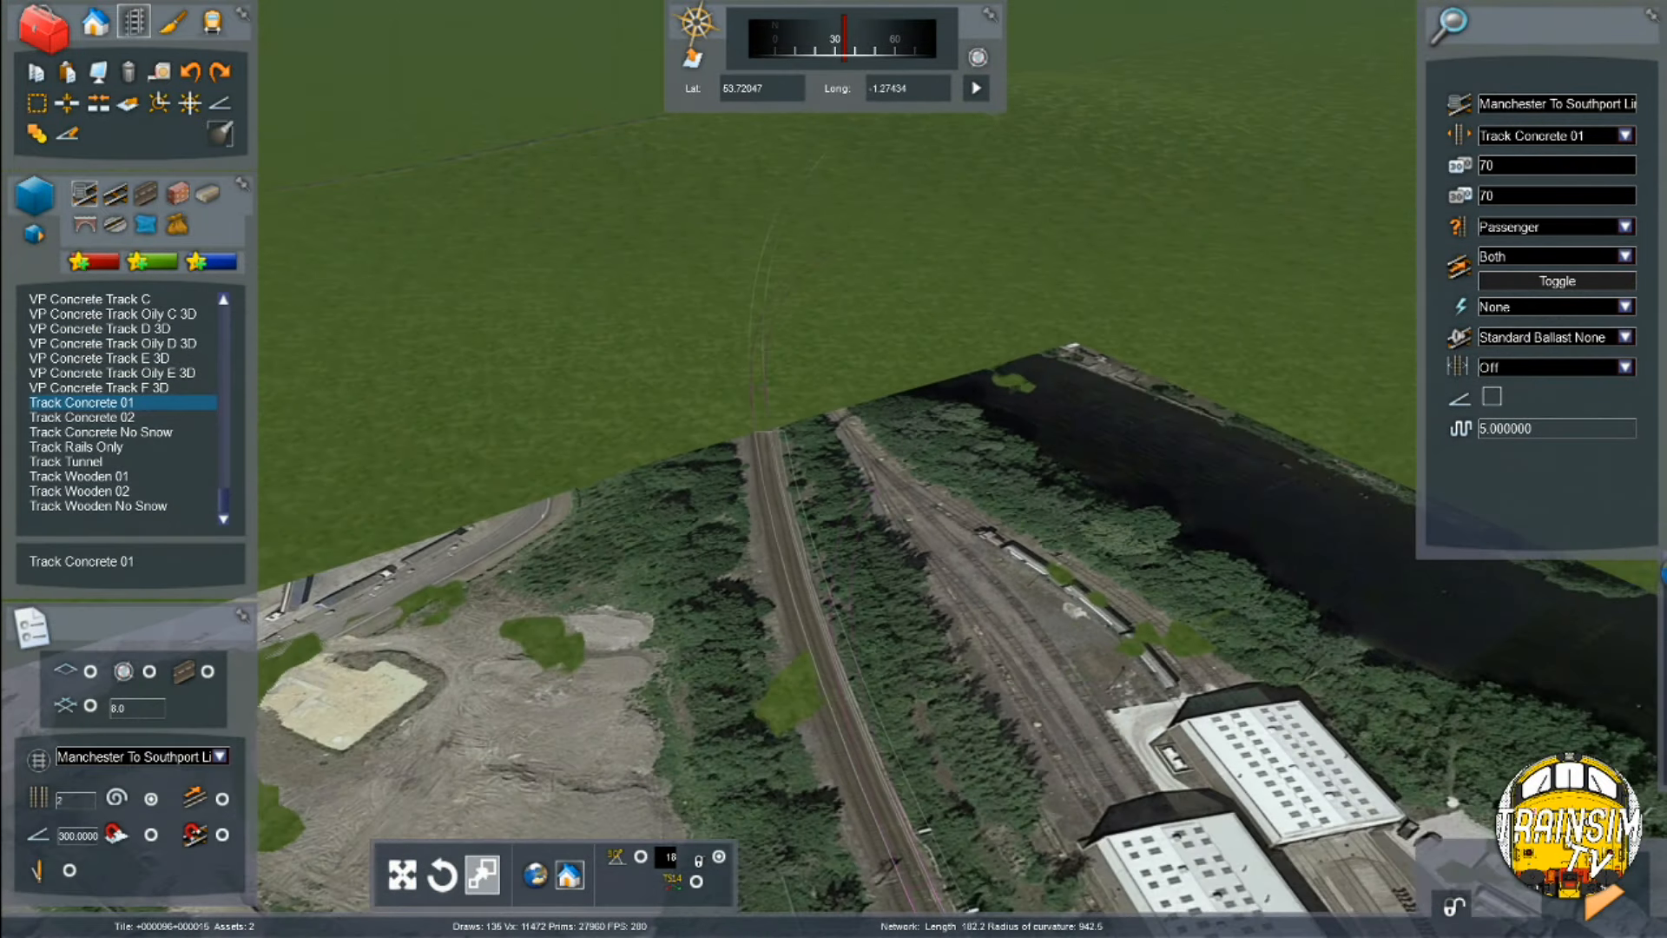
# Lay a double-track curve about 93 m long at 942.5 m radius, ending just north of the green patch beside the line
pyautogui.press('Up')
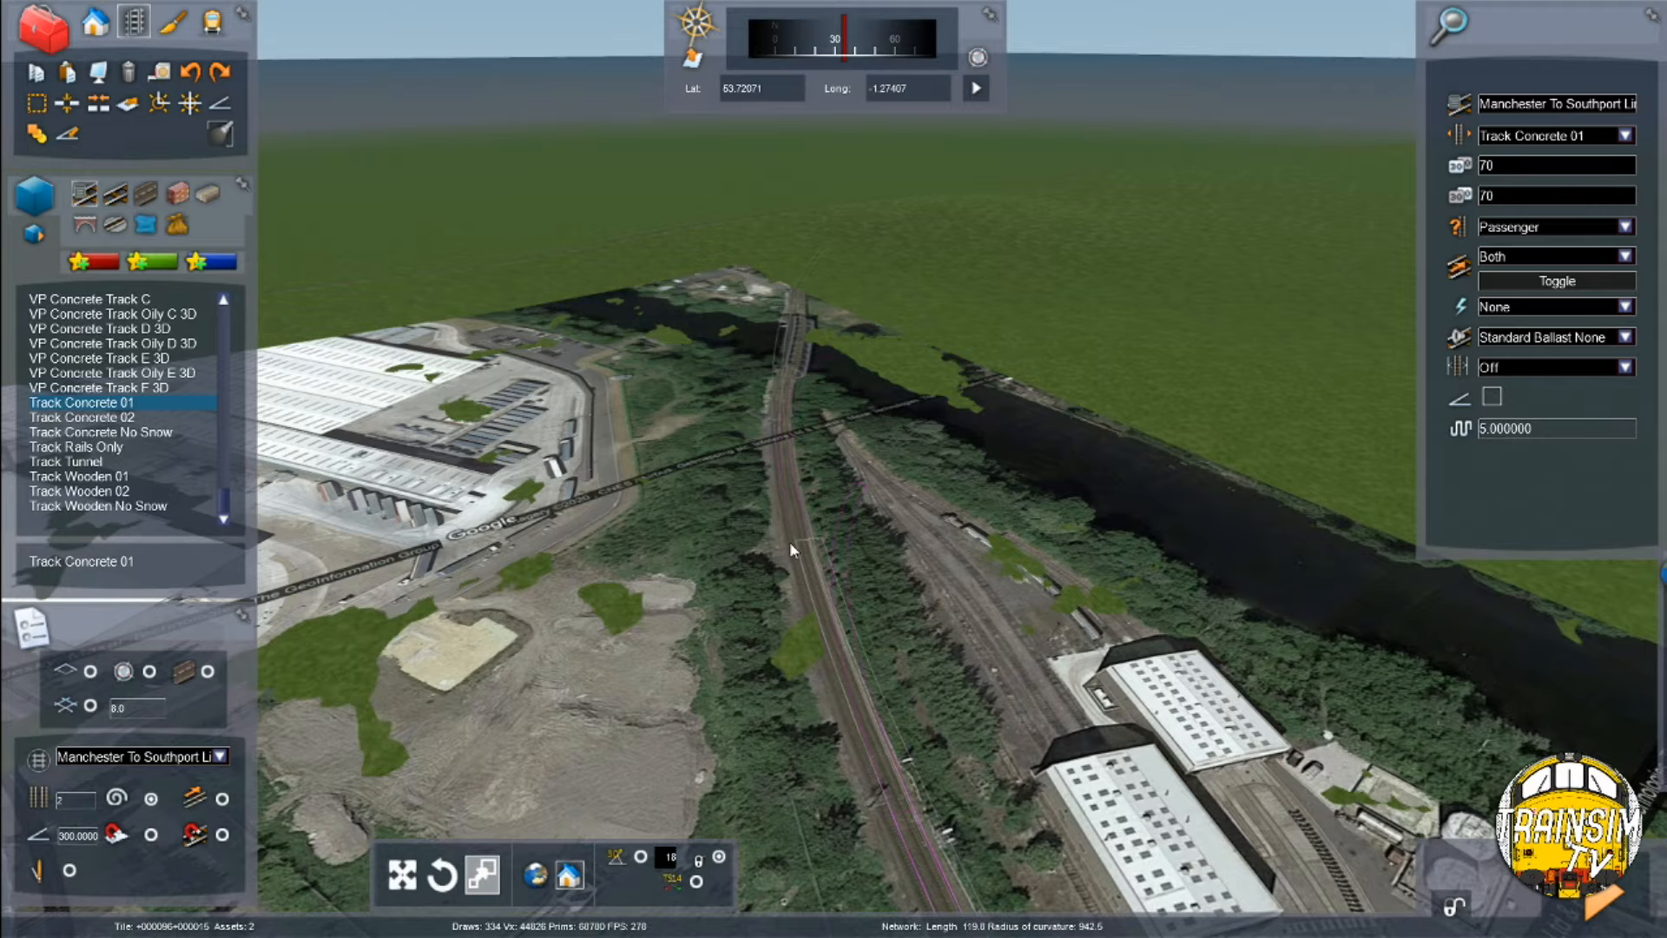
pyautogui.scroll(5, 789, 540)
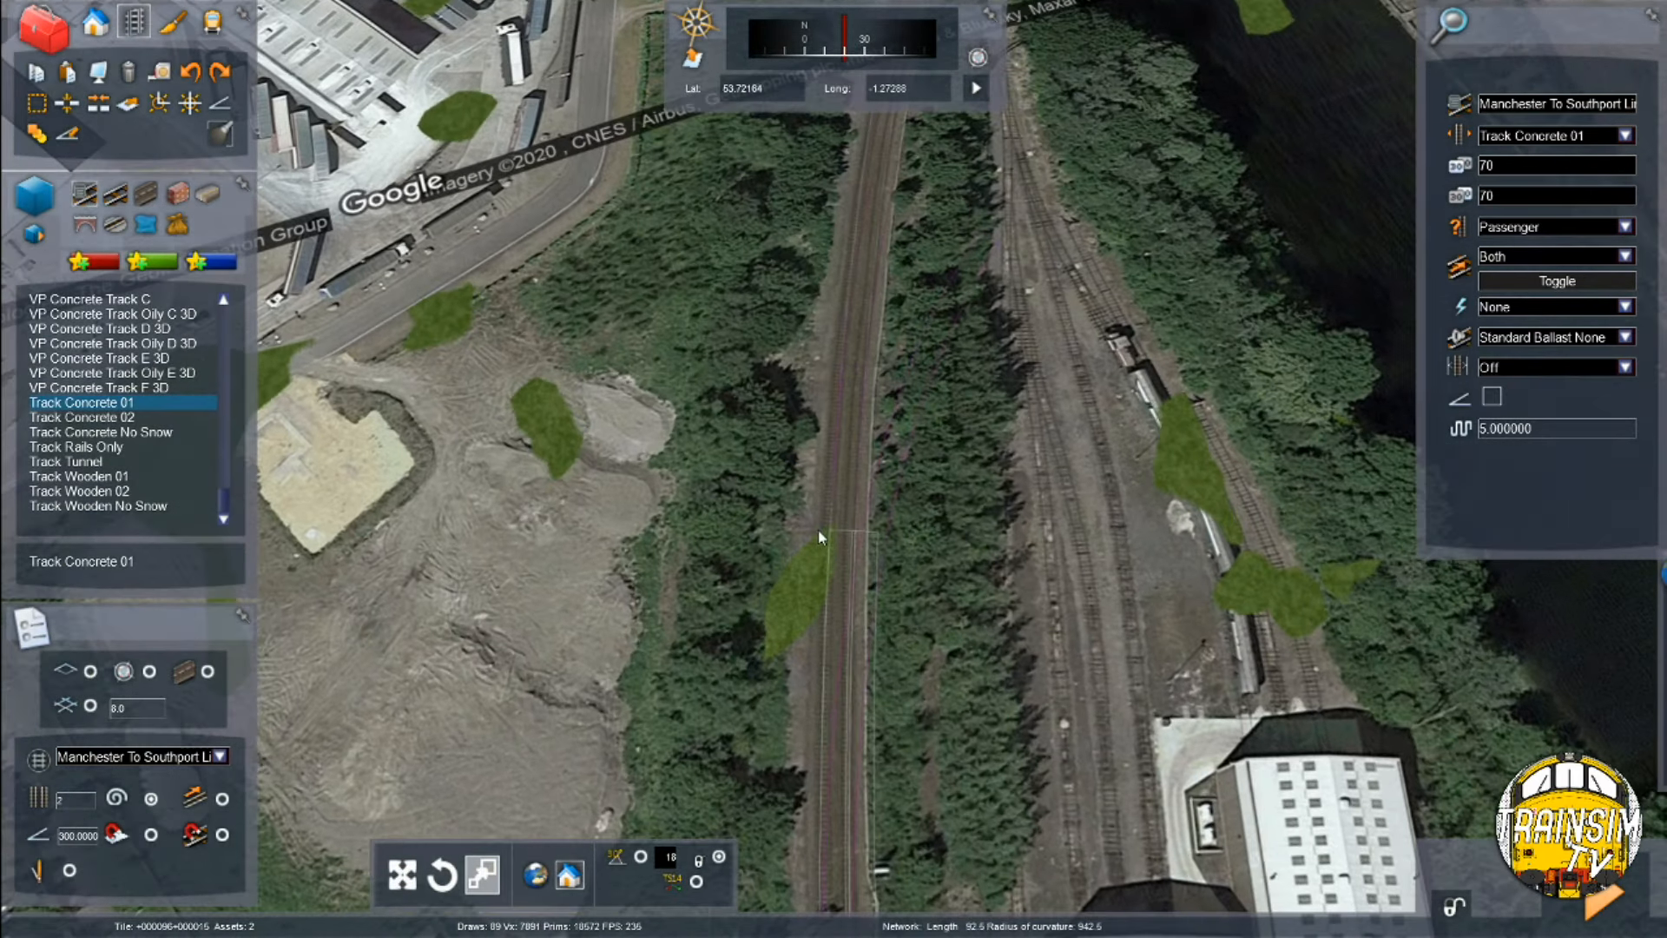
pyautogui.scroll(-5, 828, 326)
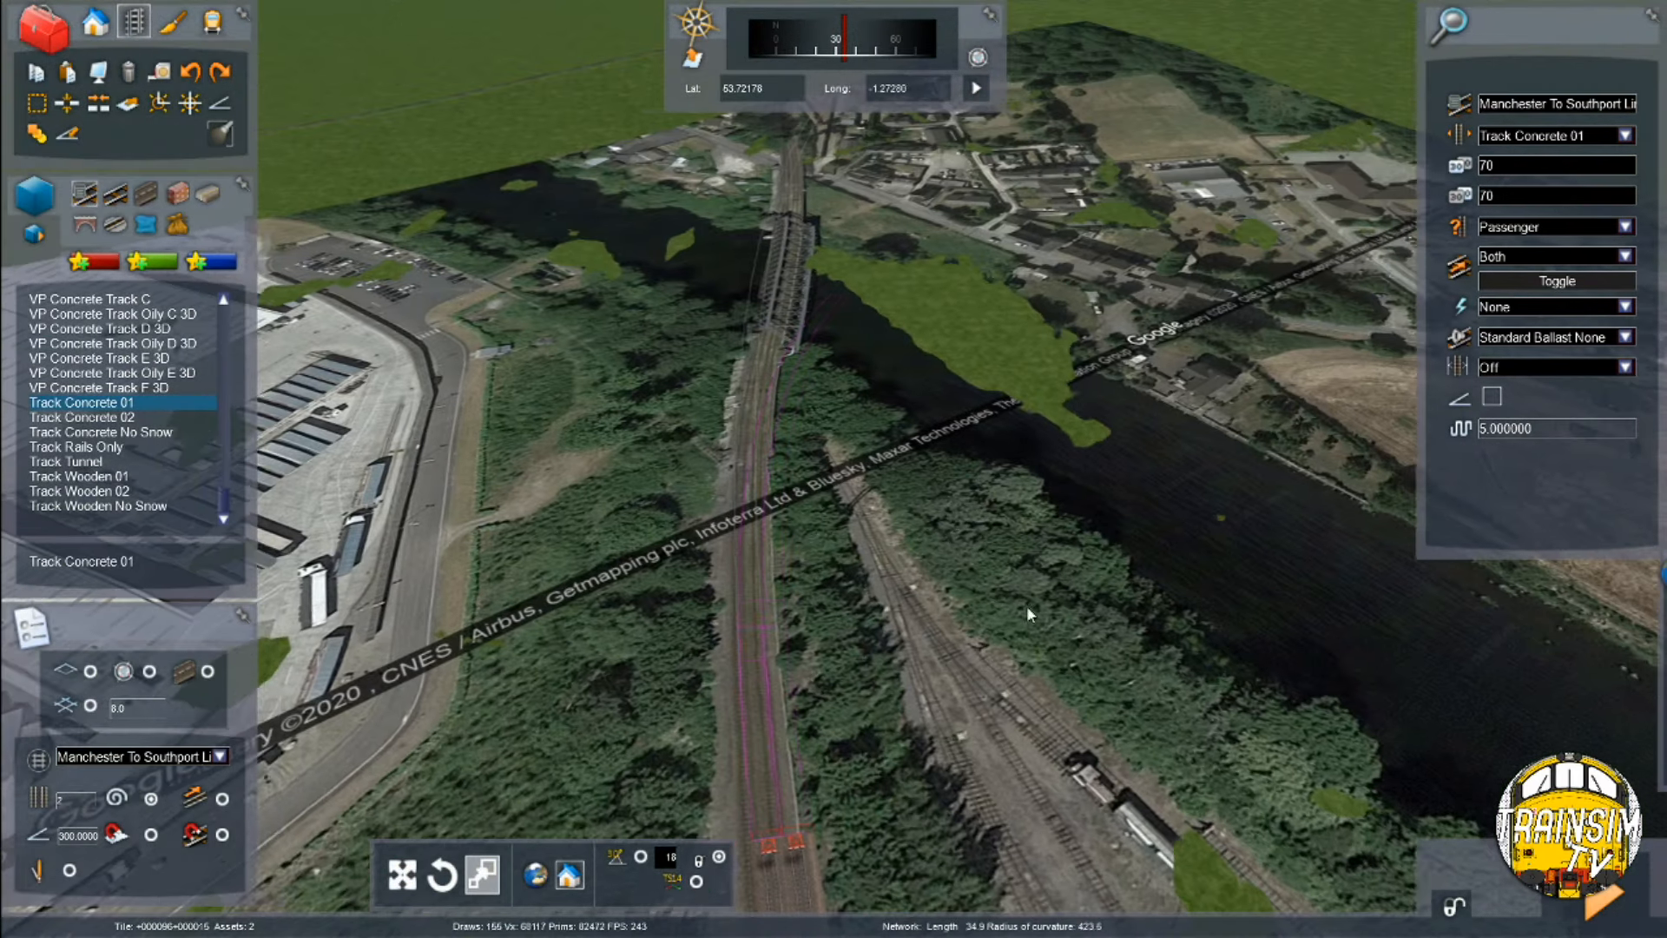
# Lay the double track up to the near end of the river bridge and on across it to the far bank
pyautogui.press('Left')
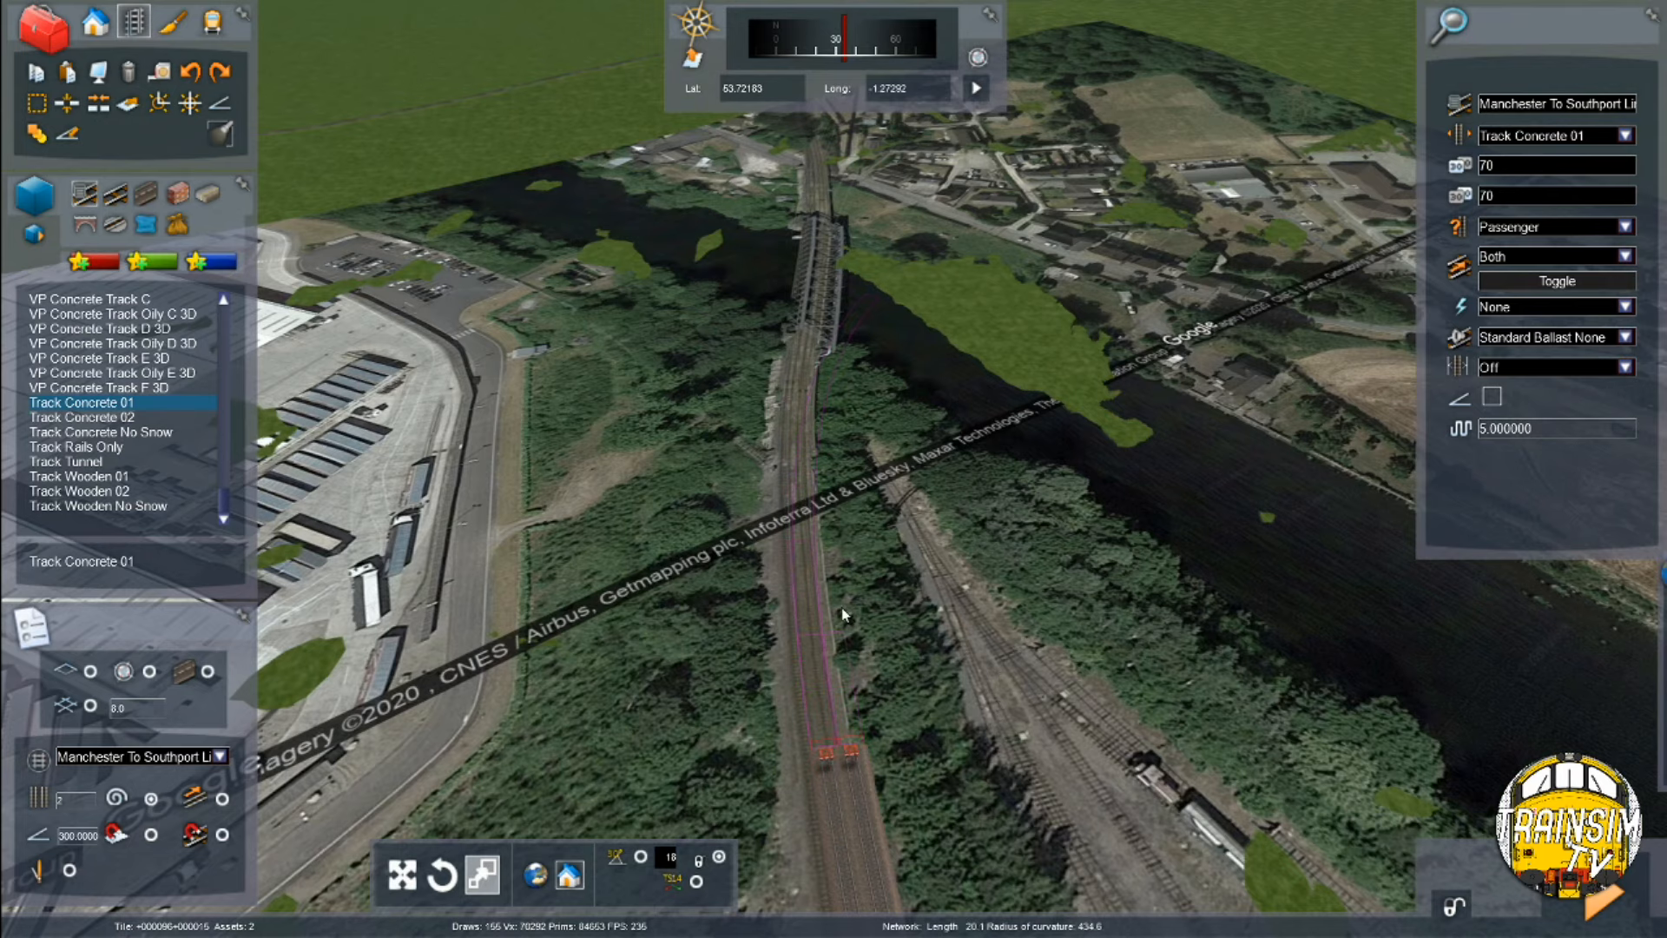
pyautogui.press('Up')
pyautogui.scroll(5, 714, 419)
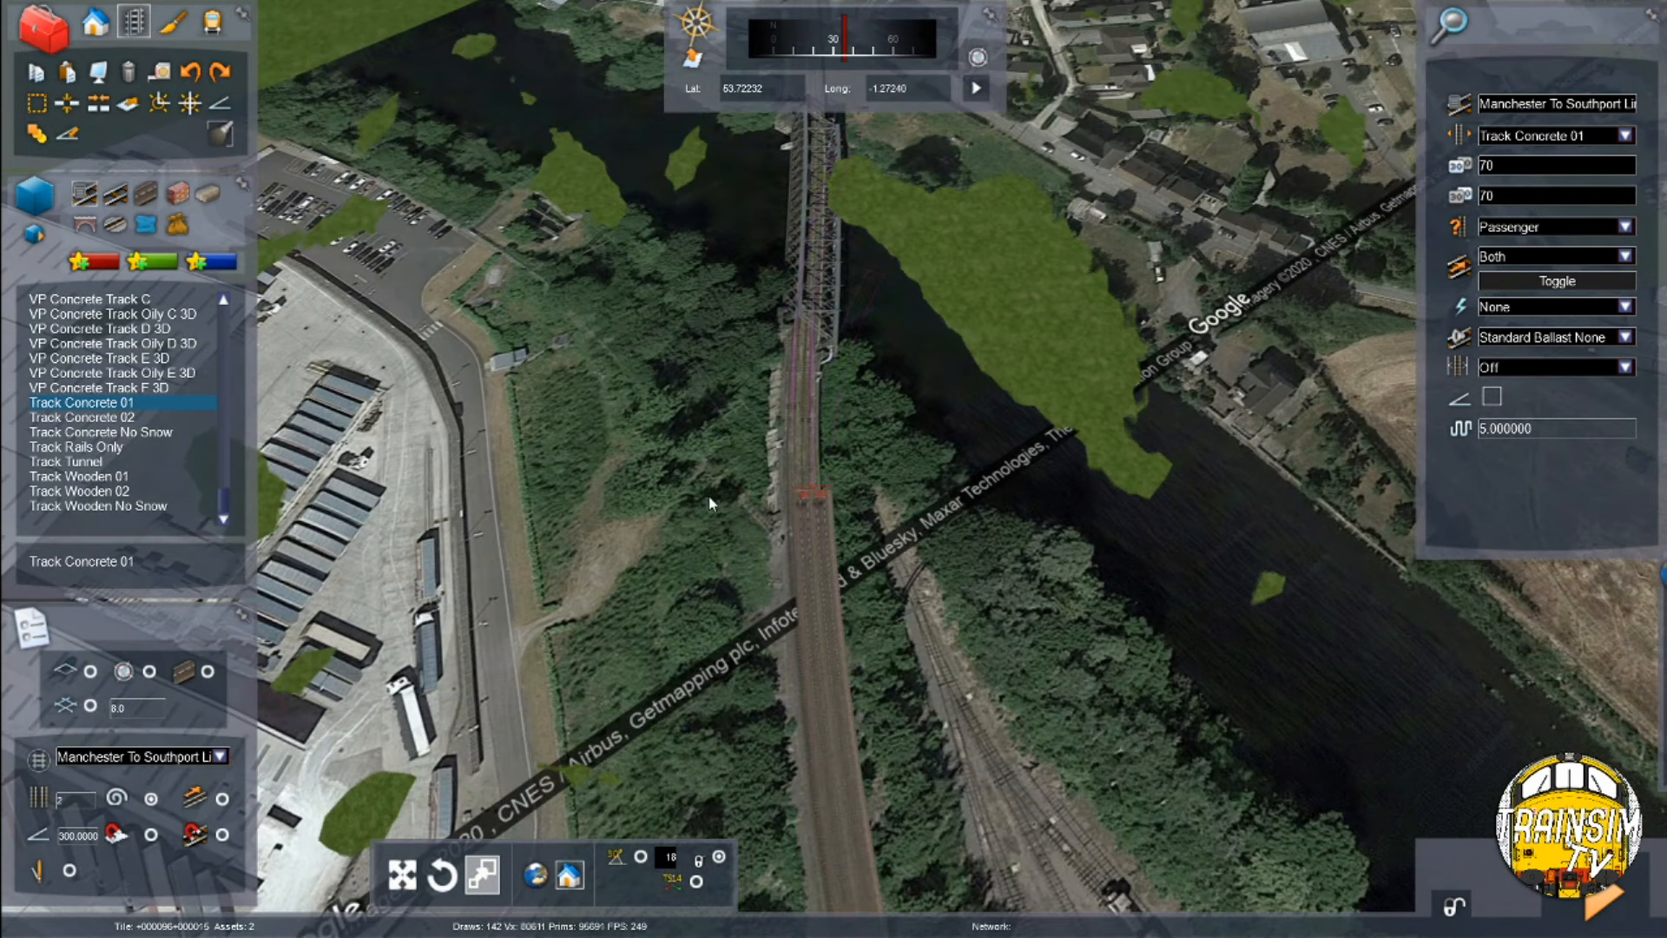
pyautogui.scroll(-3, 653, 326)
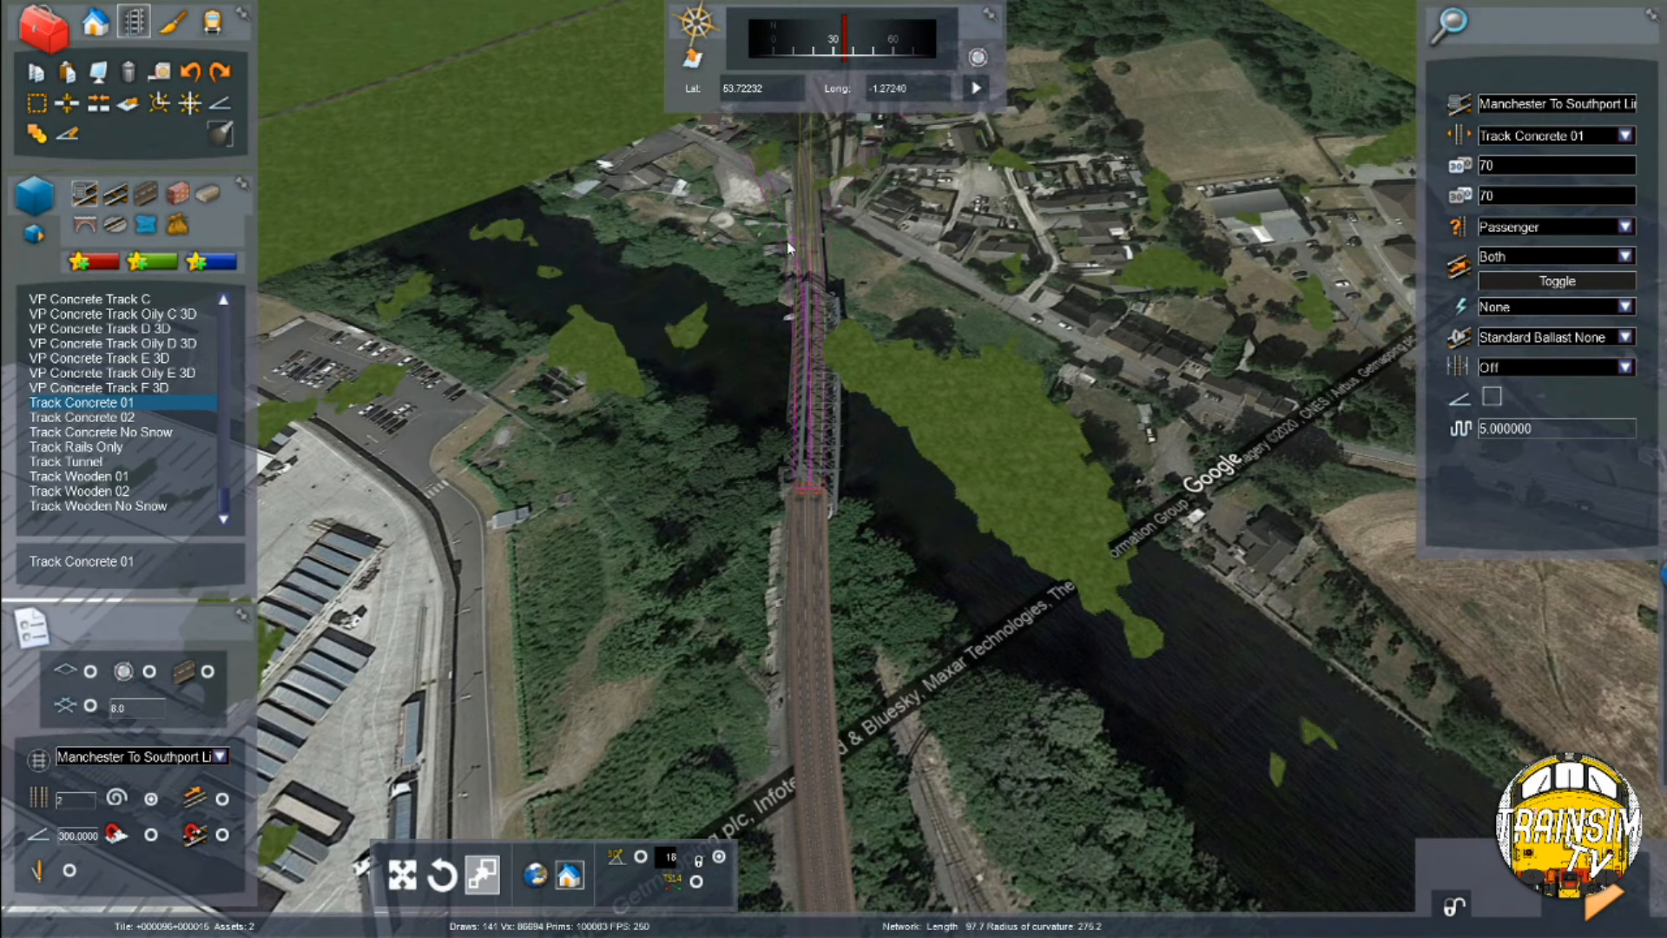
pyautogui.click(801, 311)
# Extend the double track about 111 m beyond the river bridge on a gentle curve of about 980 m radius
pyautogui.scroll(-5, 786, 347)
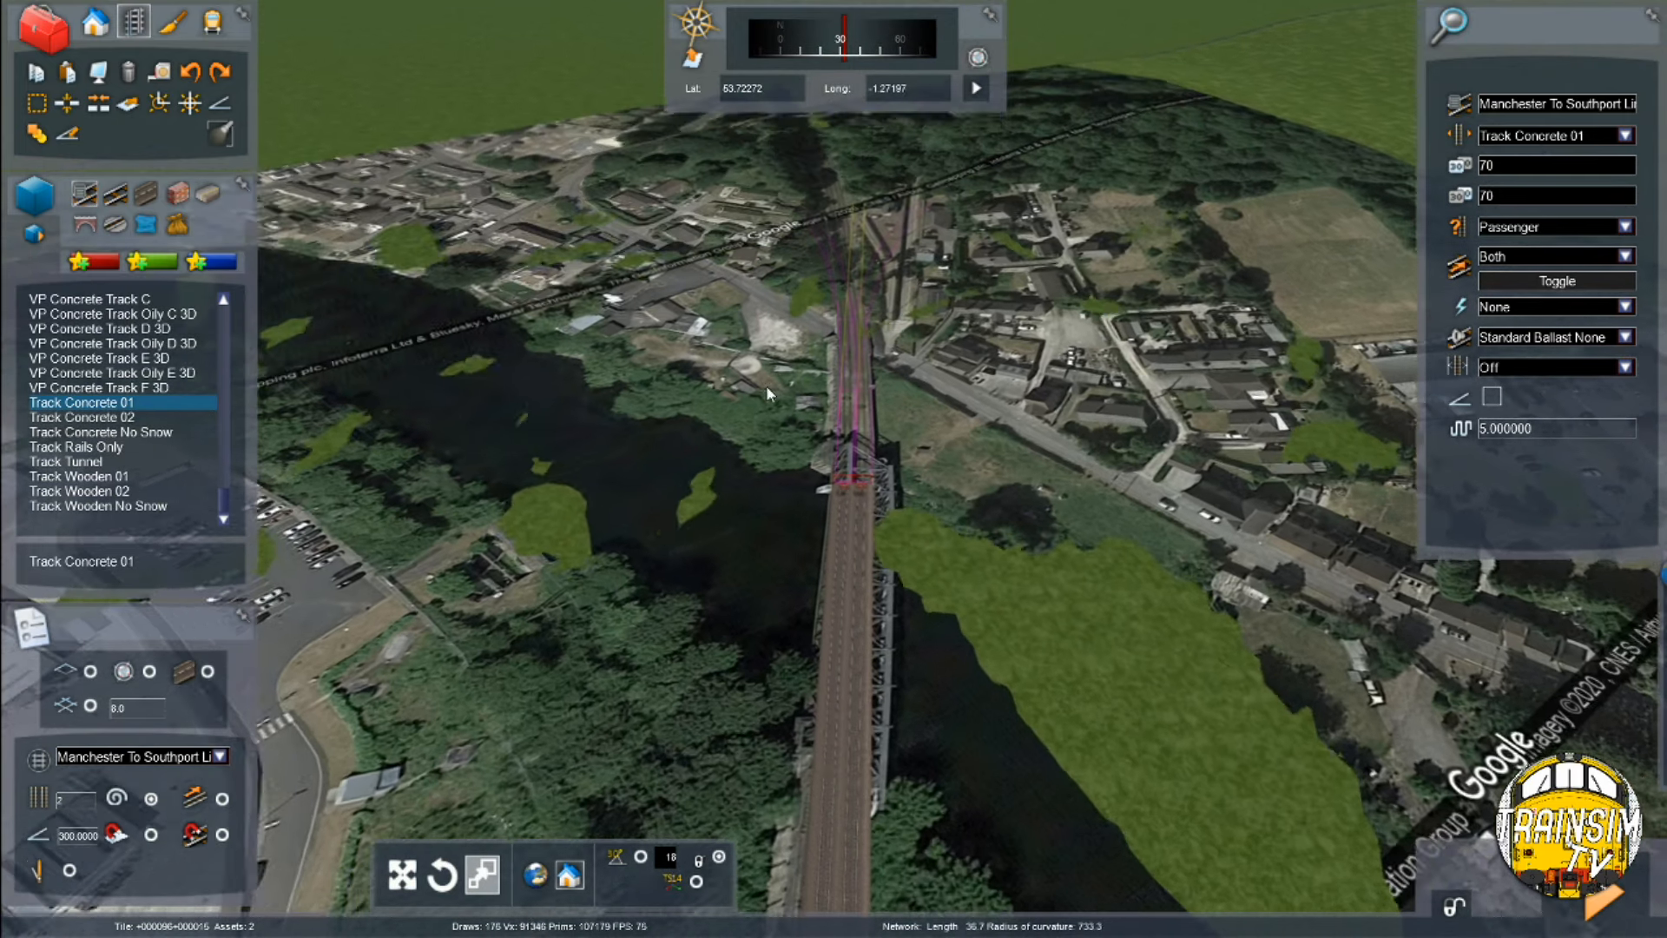
pyautogui.scroll(2, 731, 606)
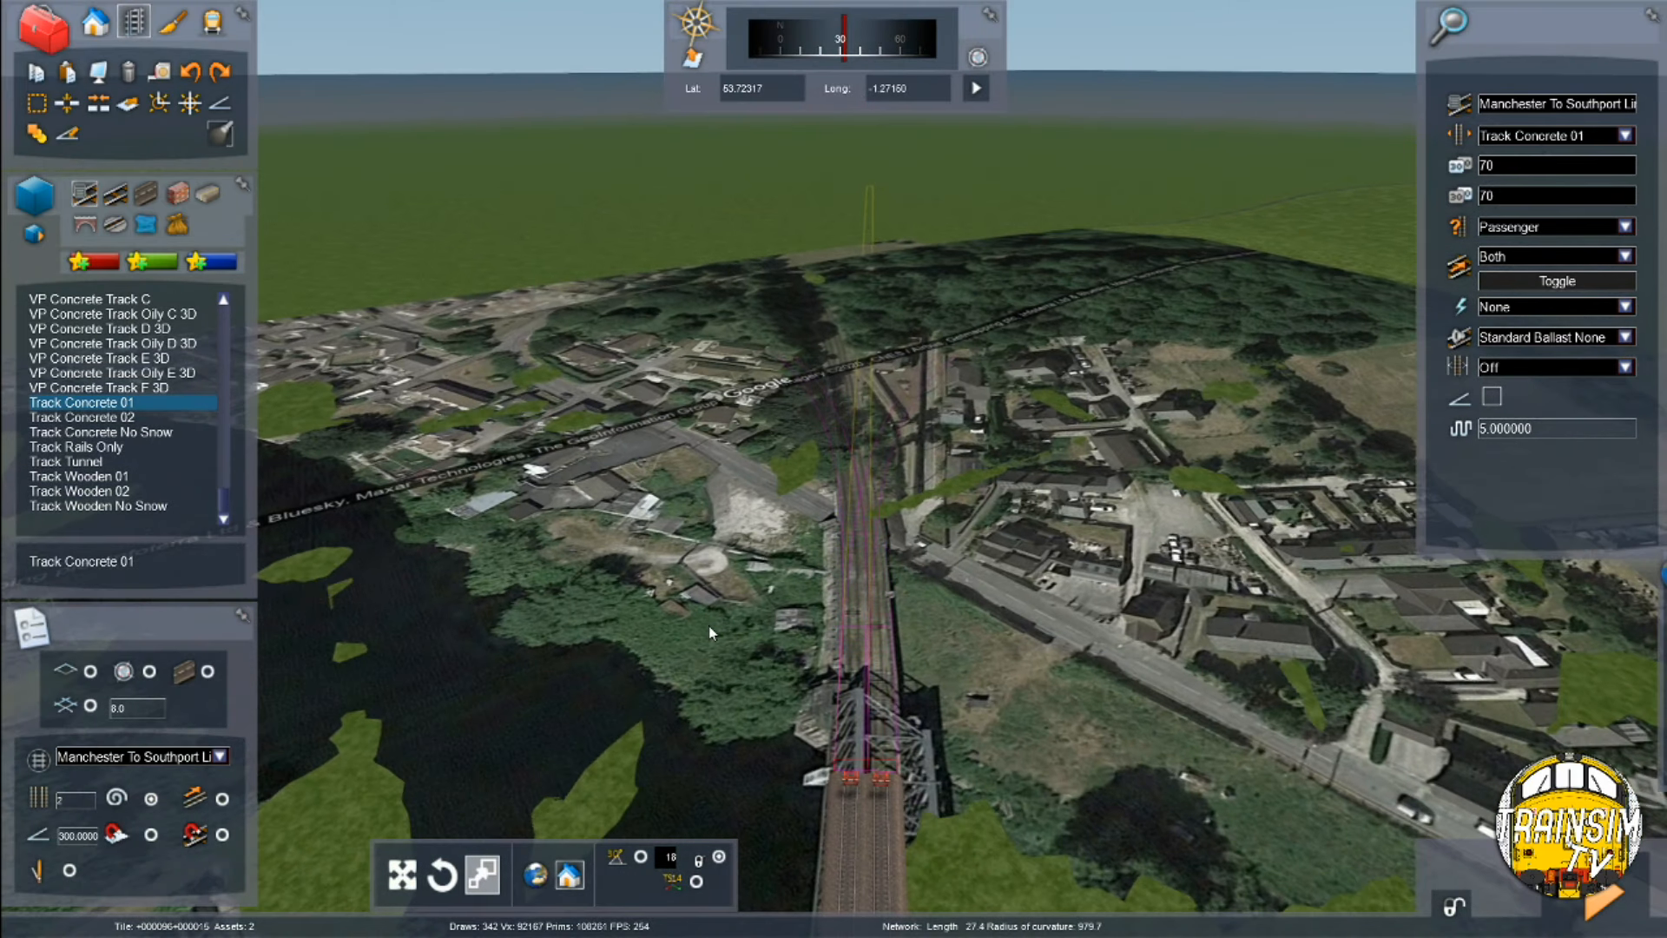
pyautogui.click(846, 373)
# Inspect the newly laid track from ground level looking south, down to the 1 in 482 section, and look north along it
pyautogui.moveTo(847, 373); pyautogui.dragTo(1233, 286, button='right')
pyautogui.press('Up')
pyautogui.press('Up')
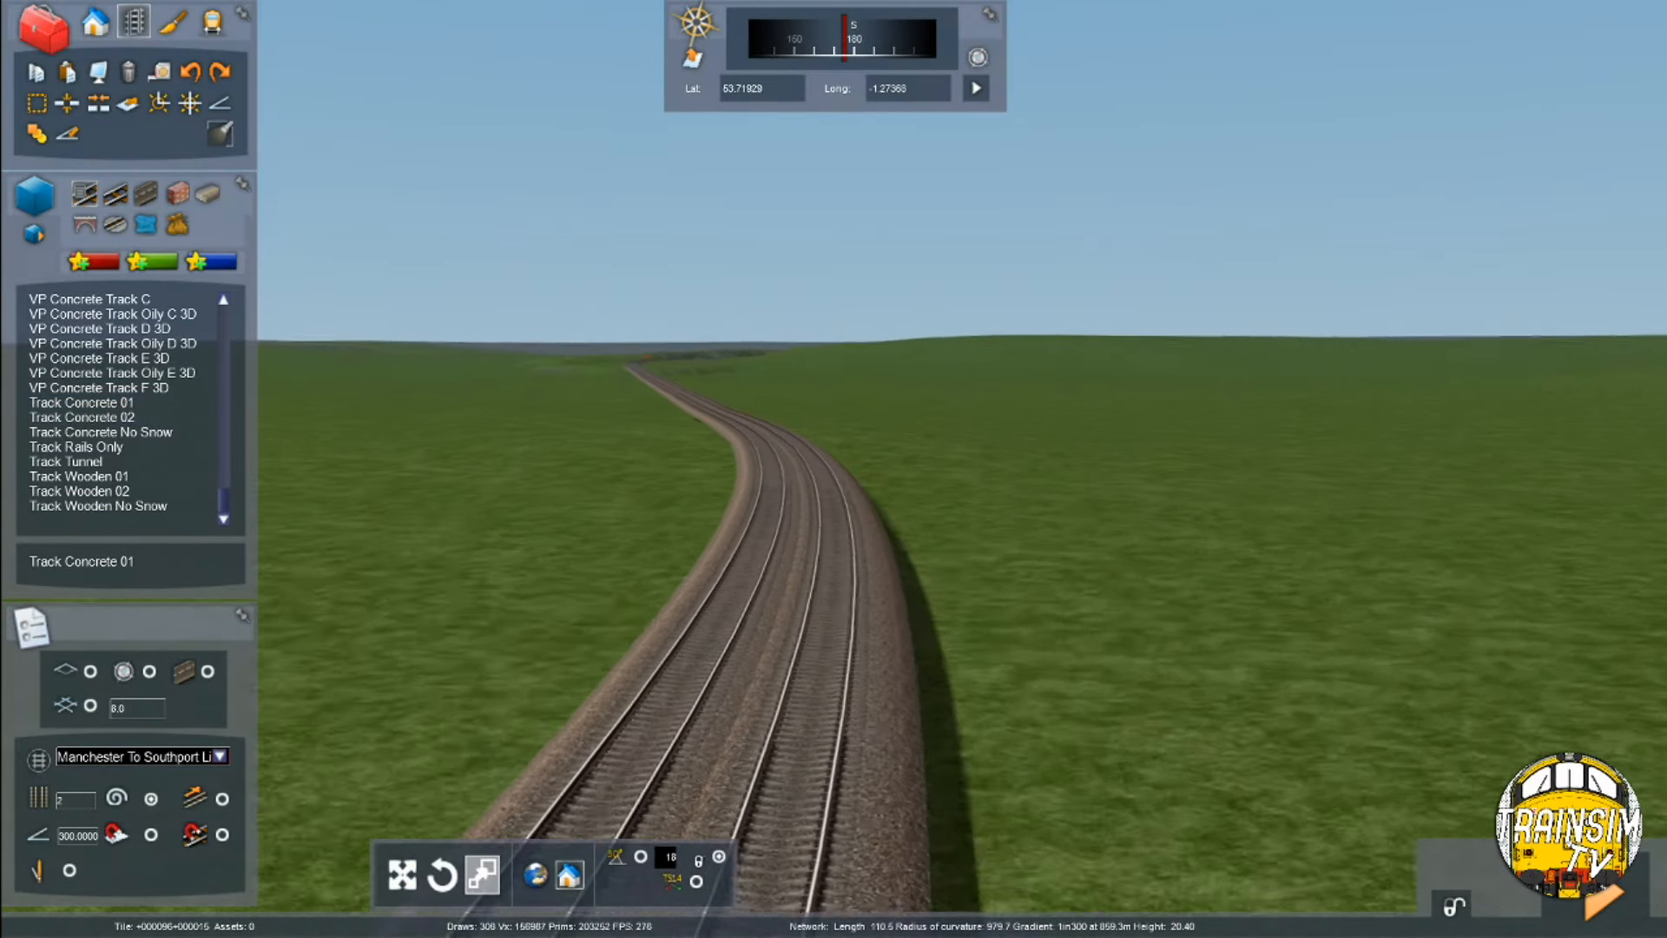
pyautogui.press('Up')
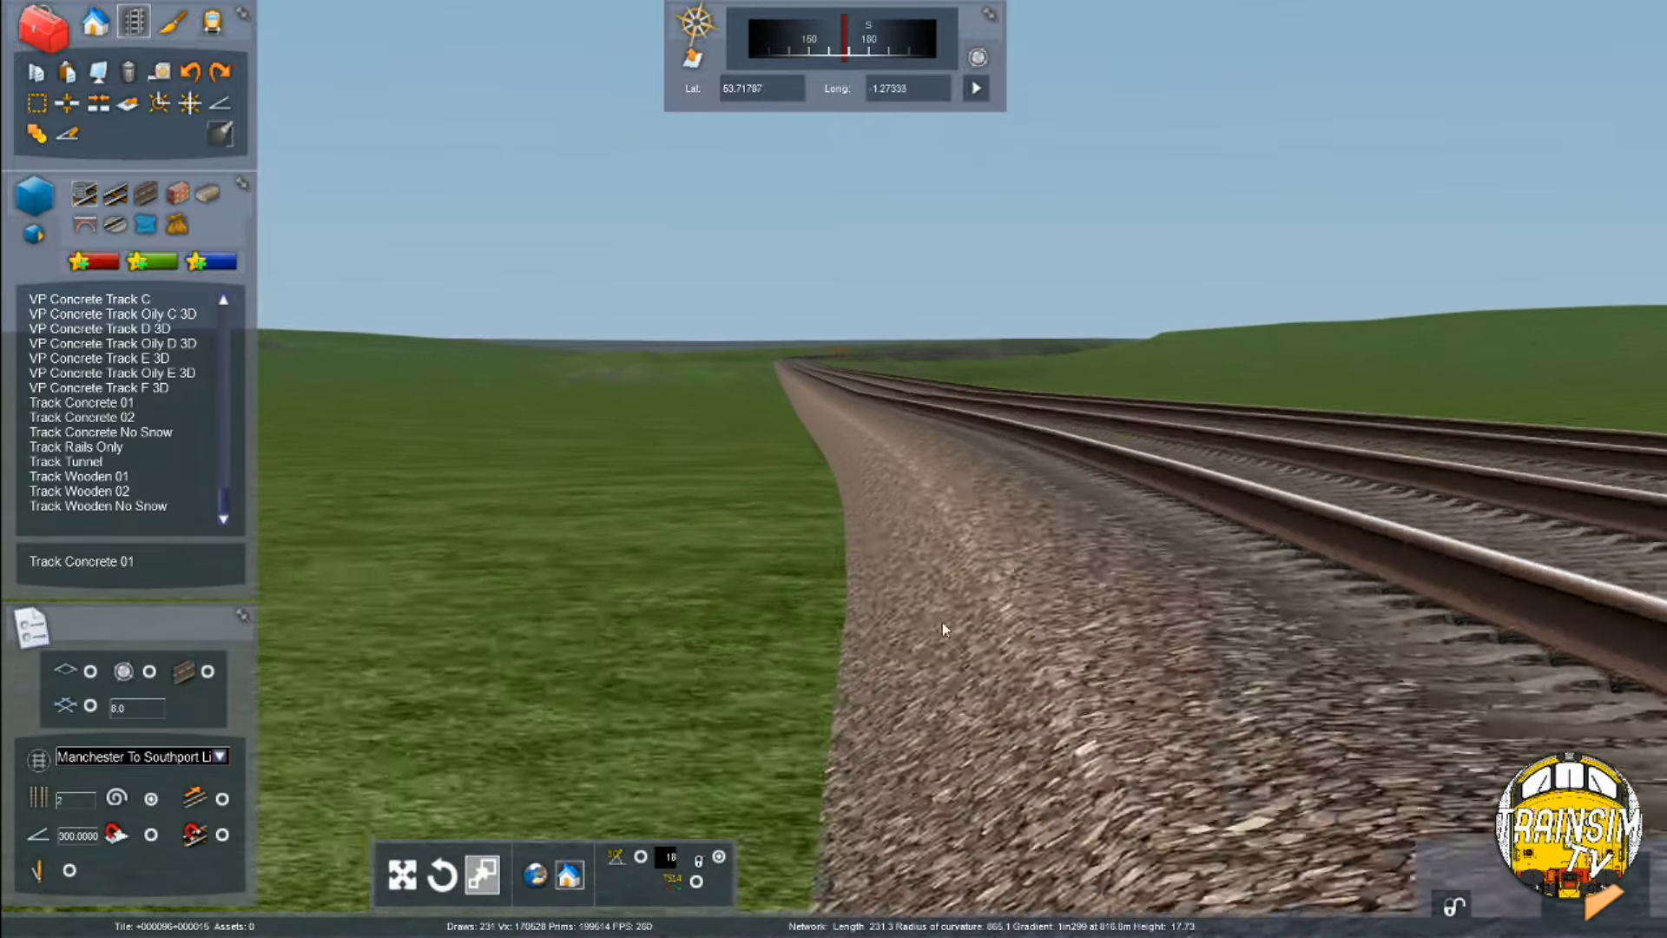
pyautogui.press('Up')
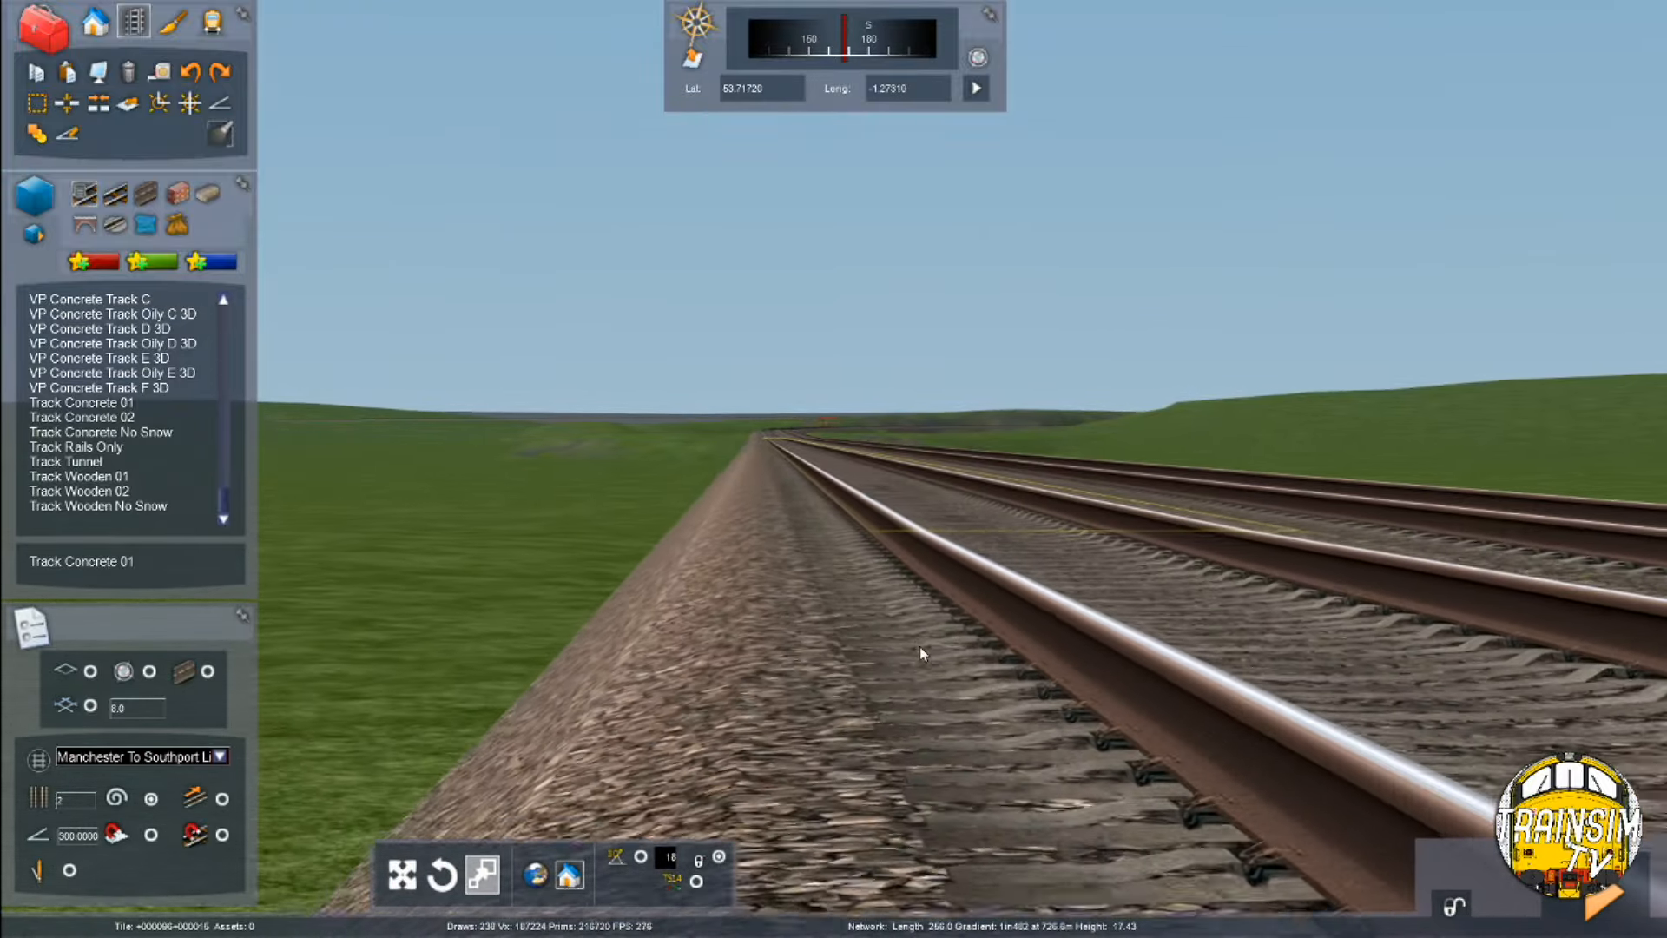
pyautogui.press('Up')
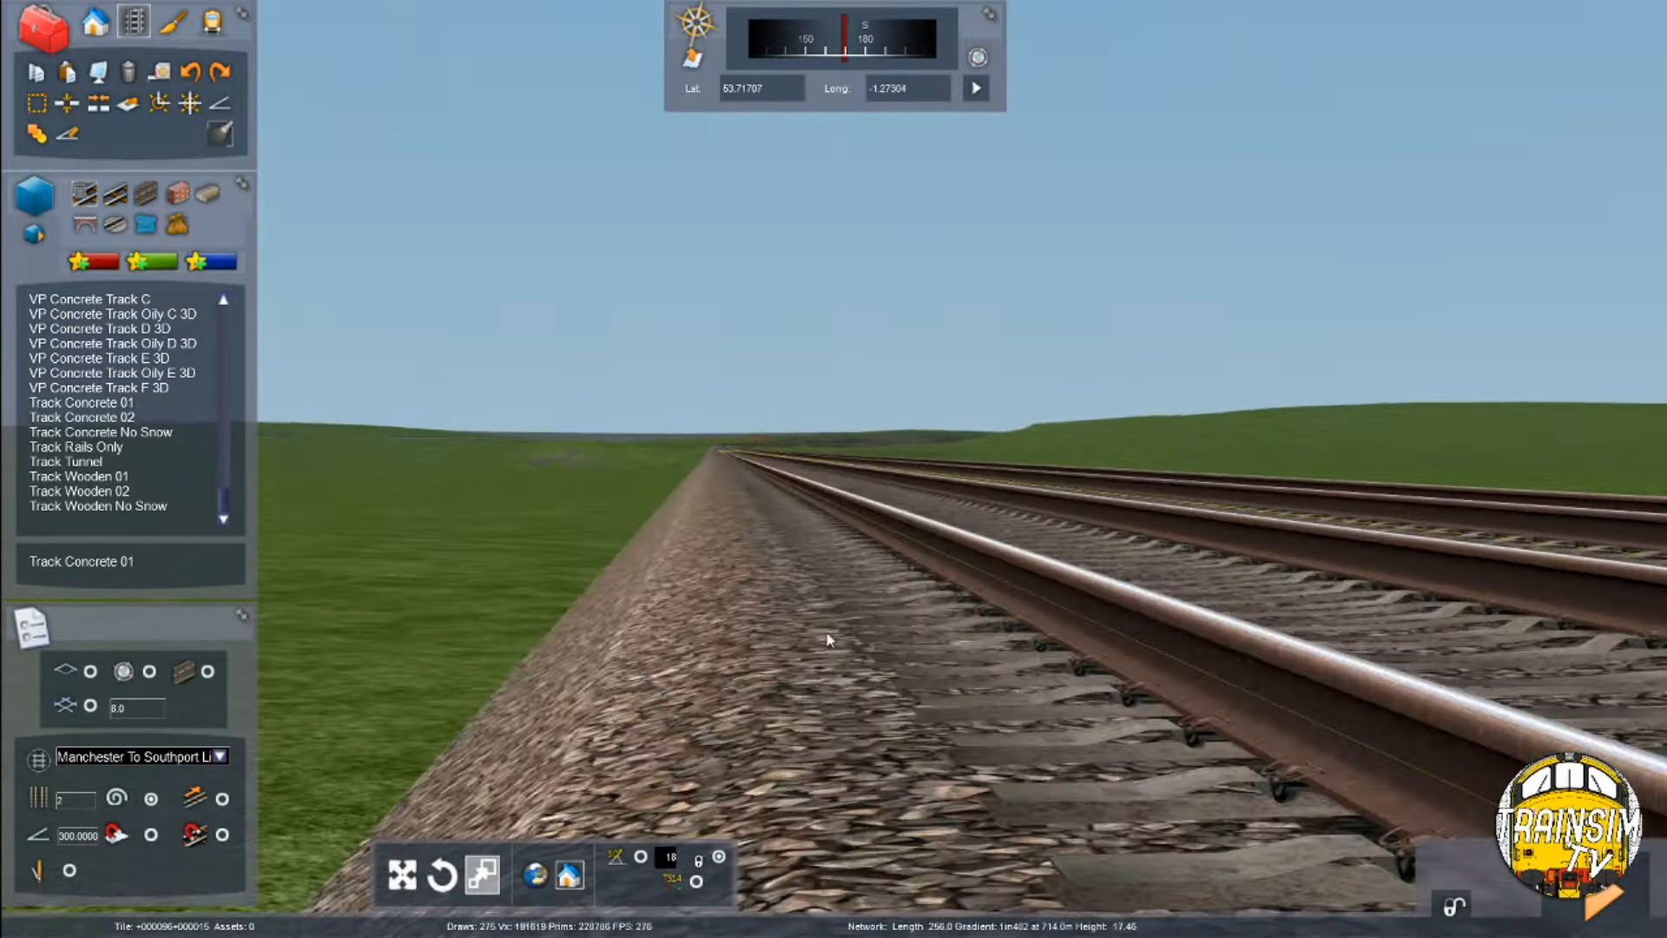
pyautogui.moveTo(826, 640); pyautogui.dragTo(1111, 612, button='right')
pyautogui.press('Left')
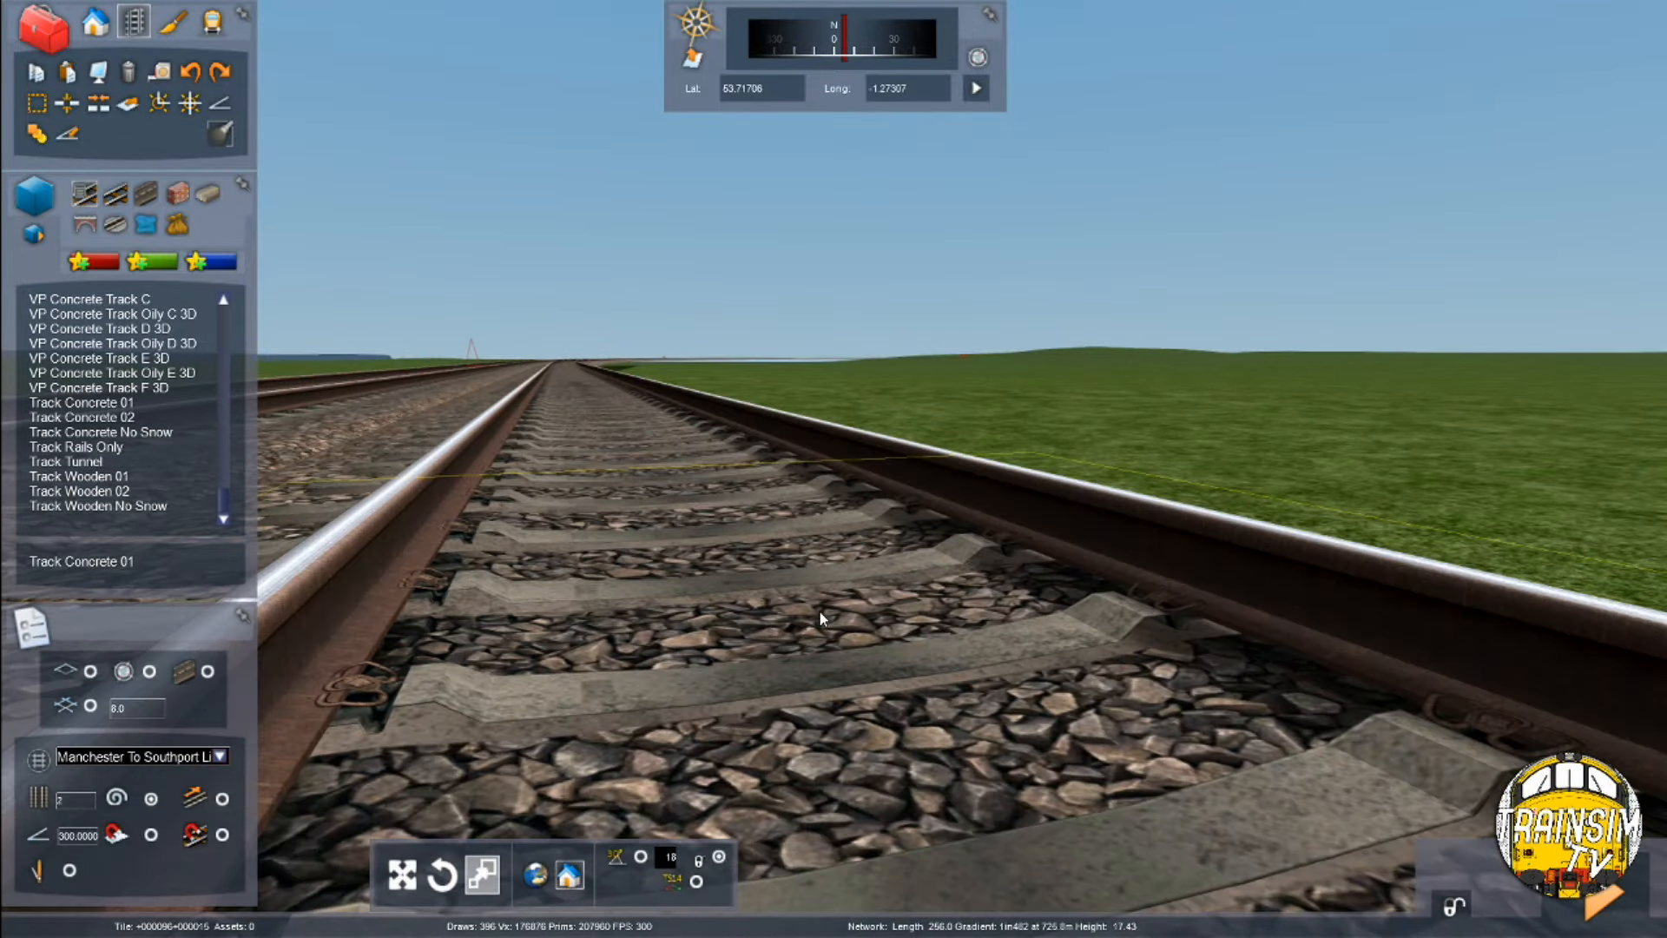
# Measure along the track from the end of the 1 in 482 section northwards to the river bridge
pyautogui.moveTo(823, 377); pyautogui.dragTo(487, 482, button='right')
pyautogui.press('Down')
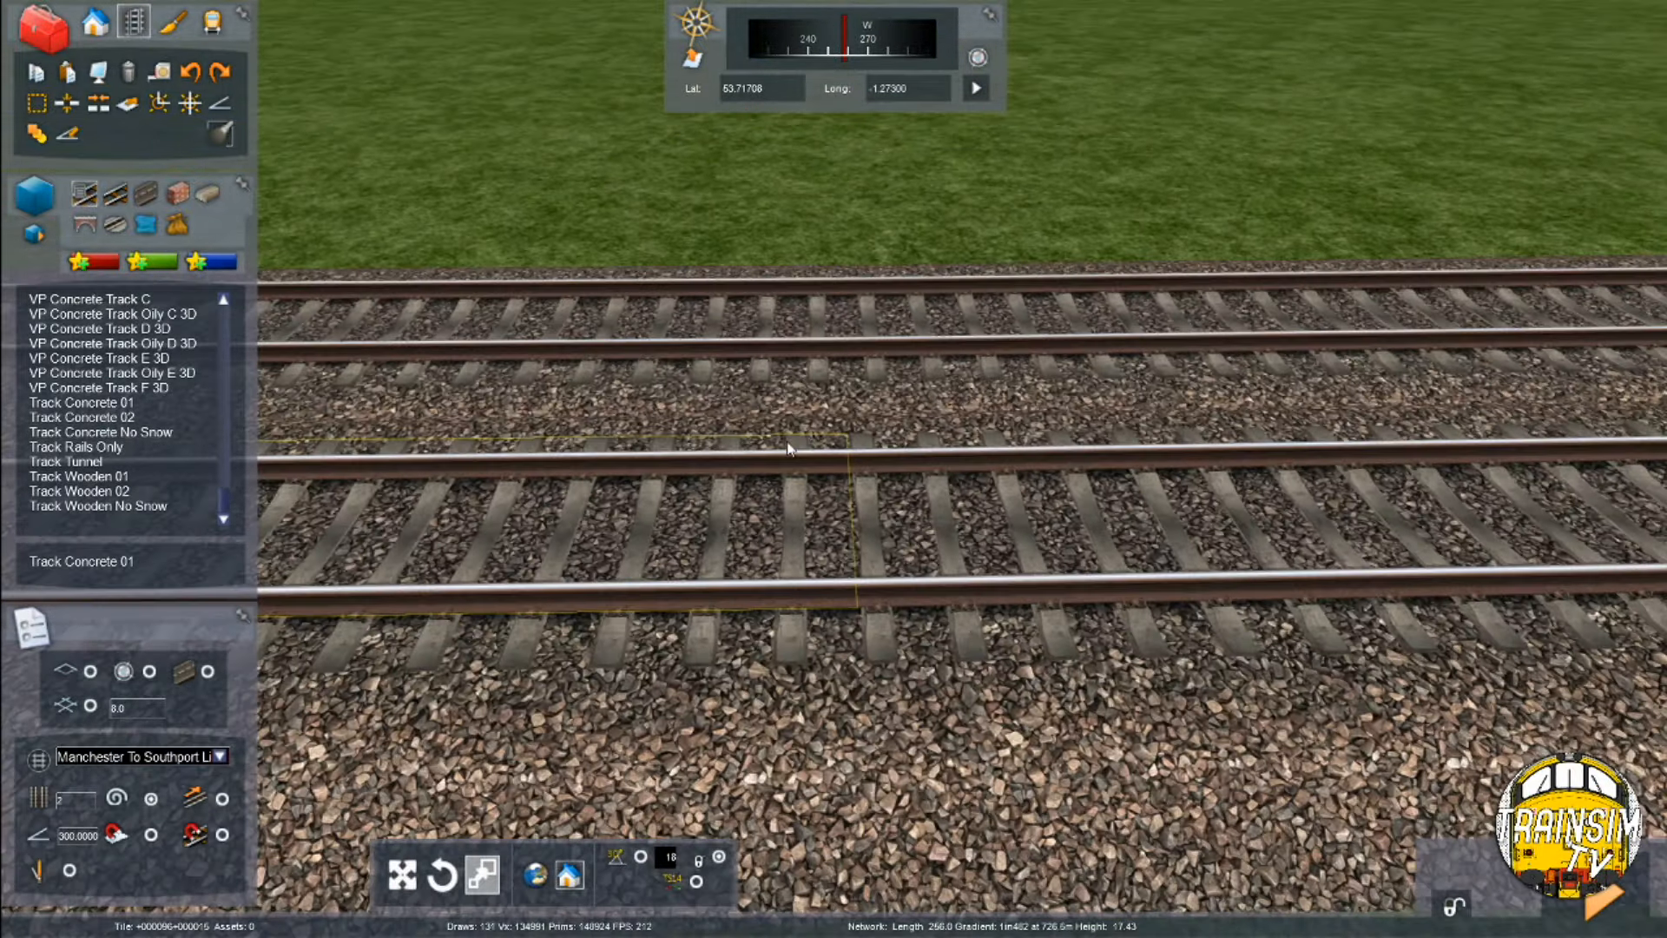
pyautogui.click(37, 102)
pyautogui.click(873, 502)
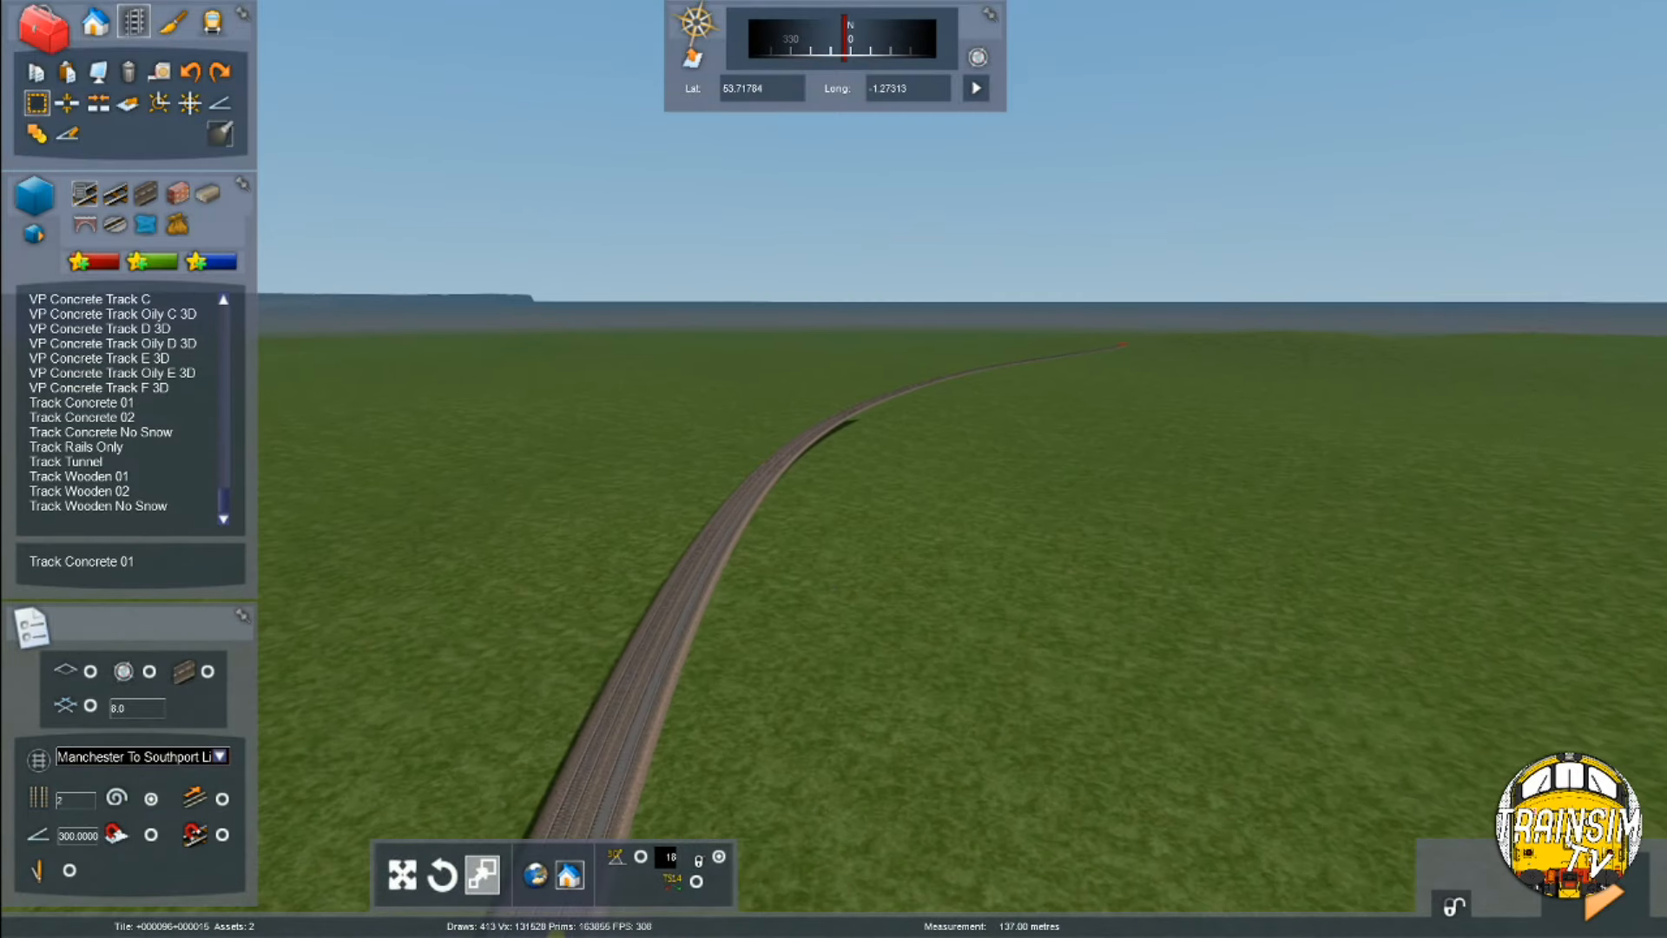
pyautogui.press('Up')
pyautogui.moveTo(785, 499)
pyautogui.mouseDown(button='right')
pyautogui.moveTo(826, 393)
pyautogui.moveTo(877, 452)
pyautogui.moveTo(920, 473)
pyautogui.moveTo(937, 450)
pyautogui.moveTo(964, 512)
pyautogui.mouseUp(button='right')
pyautogui.press('Up')
pyautogui.press('Up')
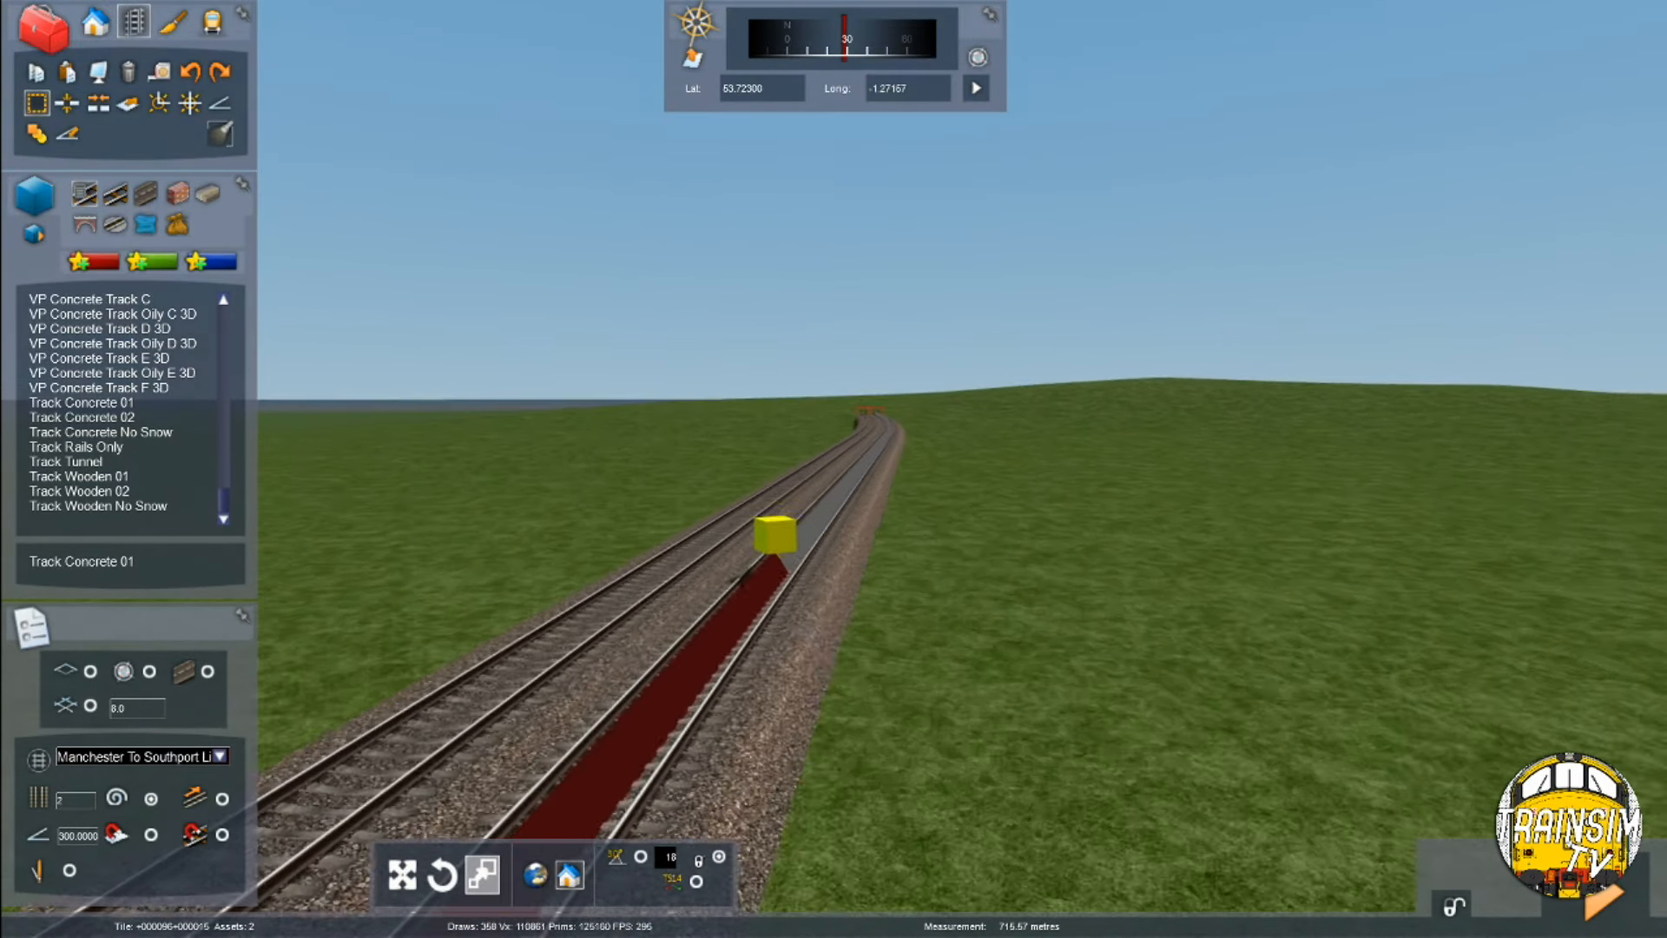
pyautogui.press('Up')
pyautogui.moveTo(775, 556)
pyautogui.mouseDown(button='right')
pyautogui.moveTo(913, 436)
pyautogui.moveTo(844, 469)
pyautogui.moveTo(841, 434)
pyautogui.moveTo(1021, 334)
pyautogui.moveTo(1016, 317)
pyautogui.moveTo(874, 764)
pyautogui.moveTo(758, 698)
pyautogui.mouseUp(button='right')
pyautogui.press('pageup')
pyautogui.moveTo(758, 697); pyautogui.dragTo(677, 829)
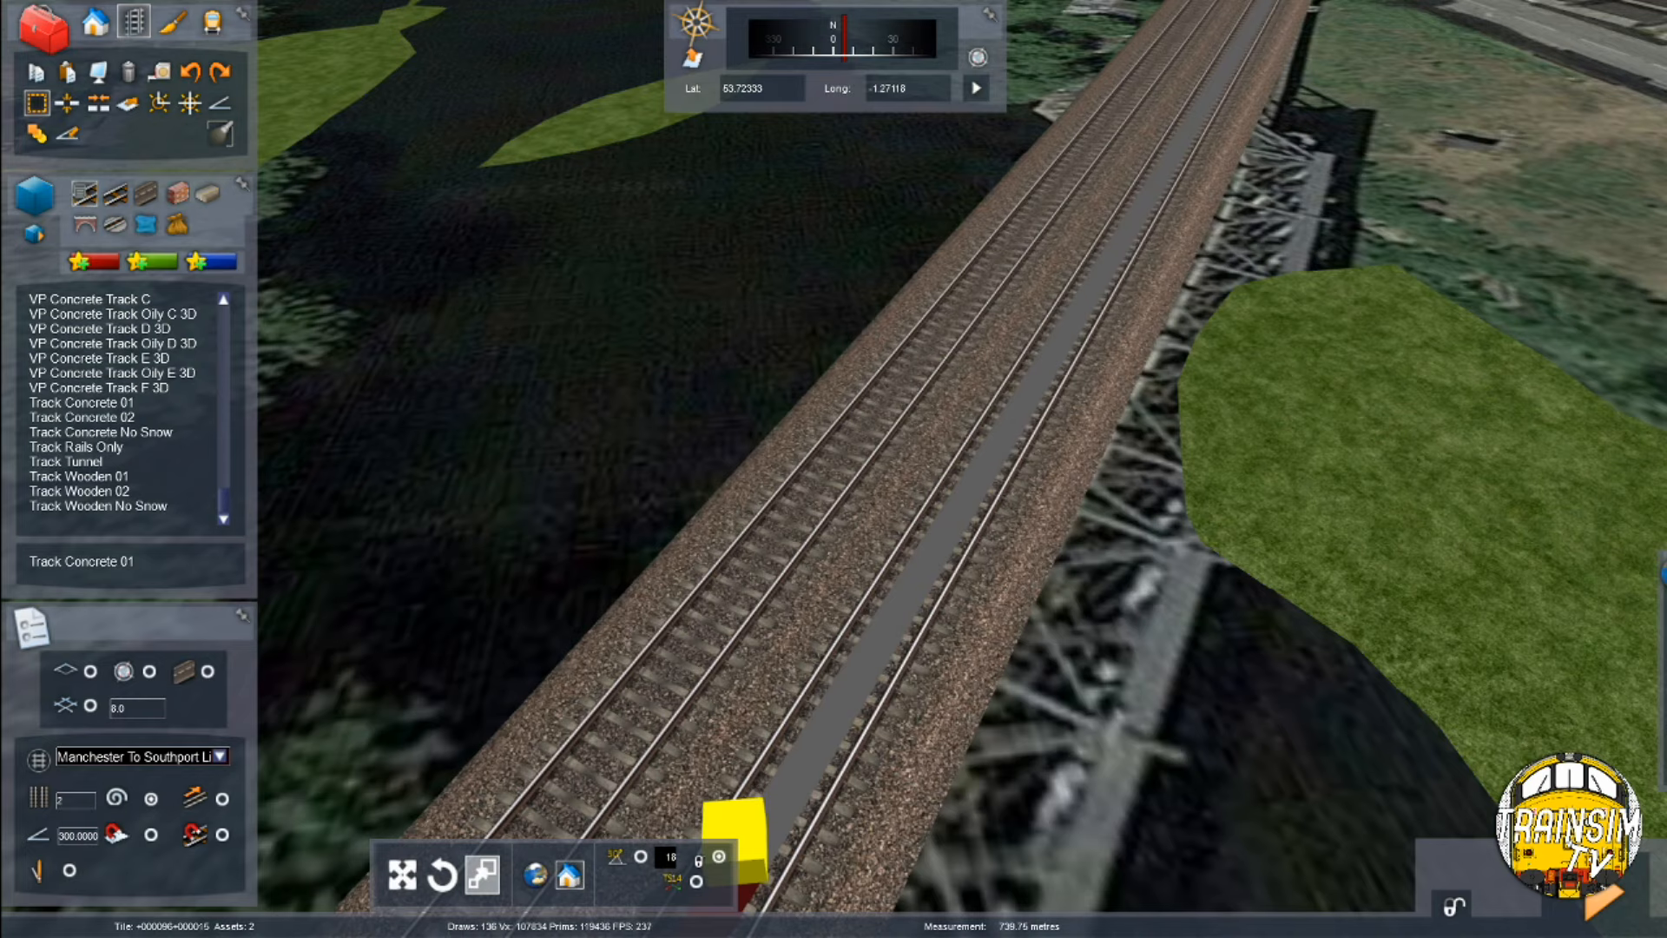
# Carry the track measurement on across the river bridge and view the line in both directions
pyautogui.moveTo(734, 829)
pyautogui.mouseDown()
pyautogui.moveTo(677, 886)
pyautogui.moveTo(881, 599)
pyautogui.mouseUp()
pyautogui.moveTo(881, 600); pyautogui.dragTo(998, 296, button='right')
pyautogui.press('Up')
pyautogui.press('Up')
pyautogui.press('Right')
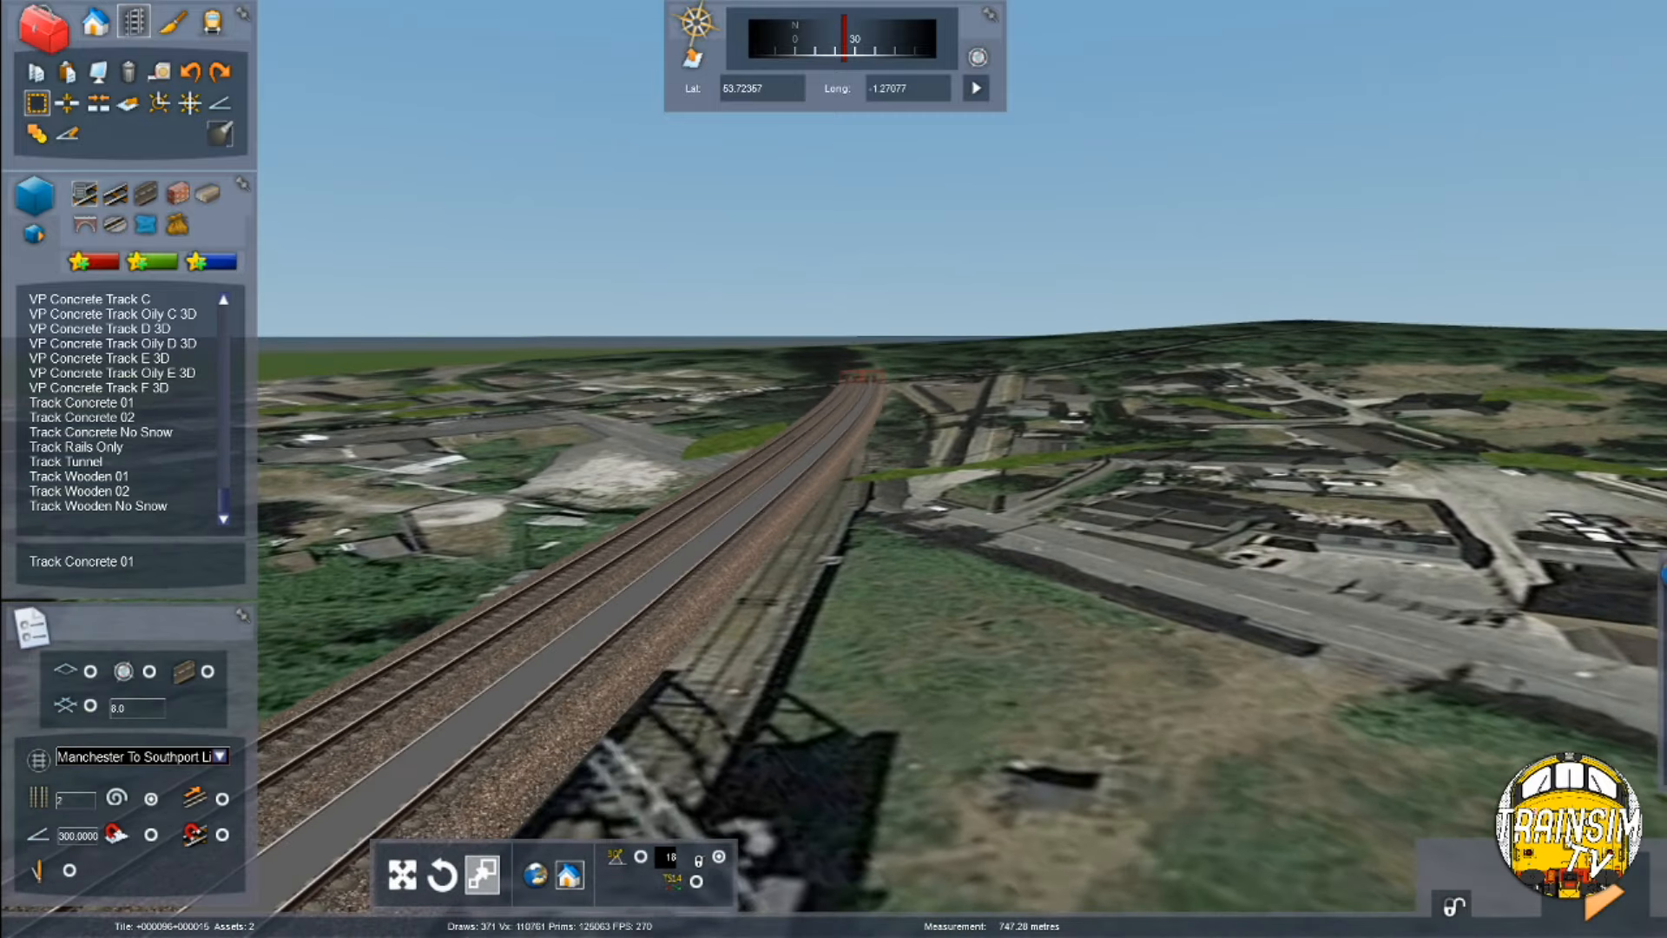
pyautogui.moveTo(998, 295)
pyautogui.mouseDown(button='right')
pyautogui.moveTo(608, 487)
pyautogui.moveTo(286, 538)
pyautogui.moveTo(295, 434)
pyautogui.moveTo(295, 599)
pyautogui.mouseUp(button='right')
pyautogui.press('Up')
pyautogui.press('Up')
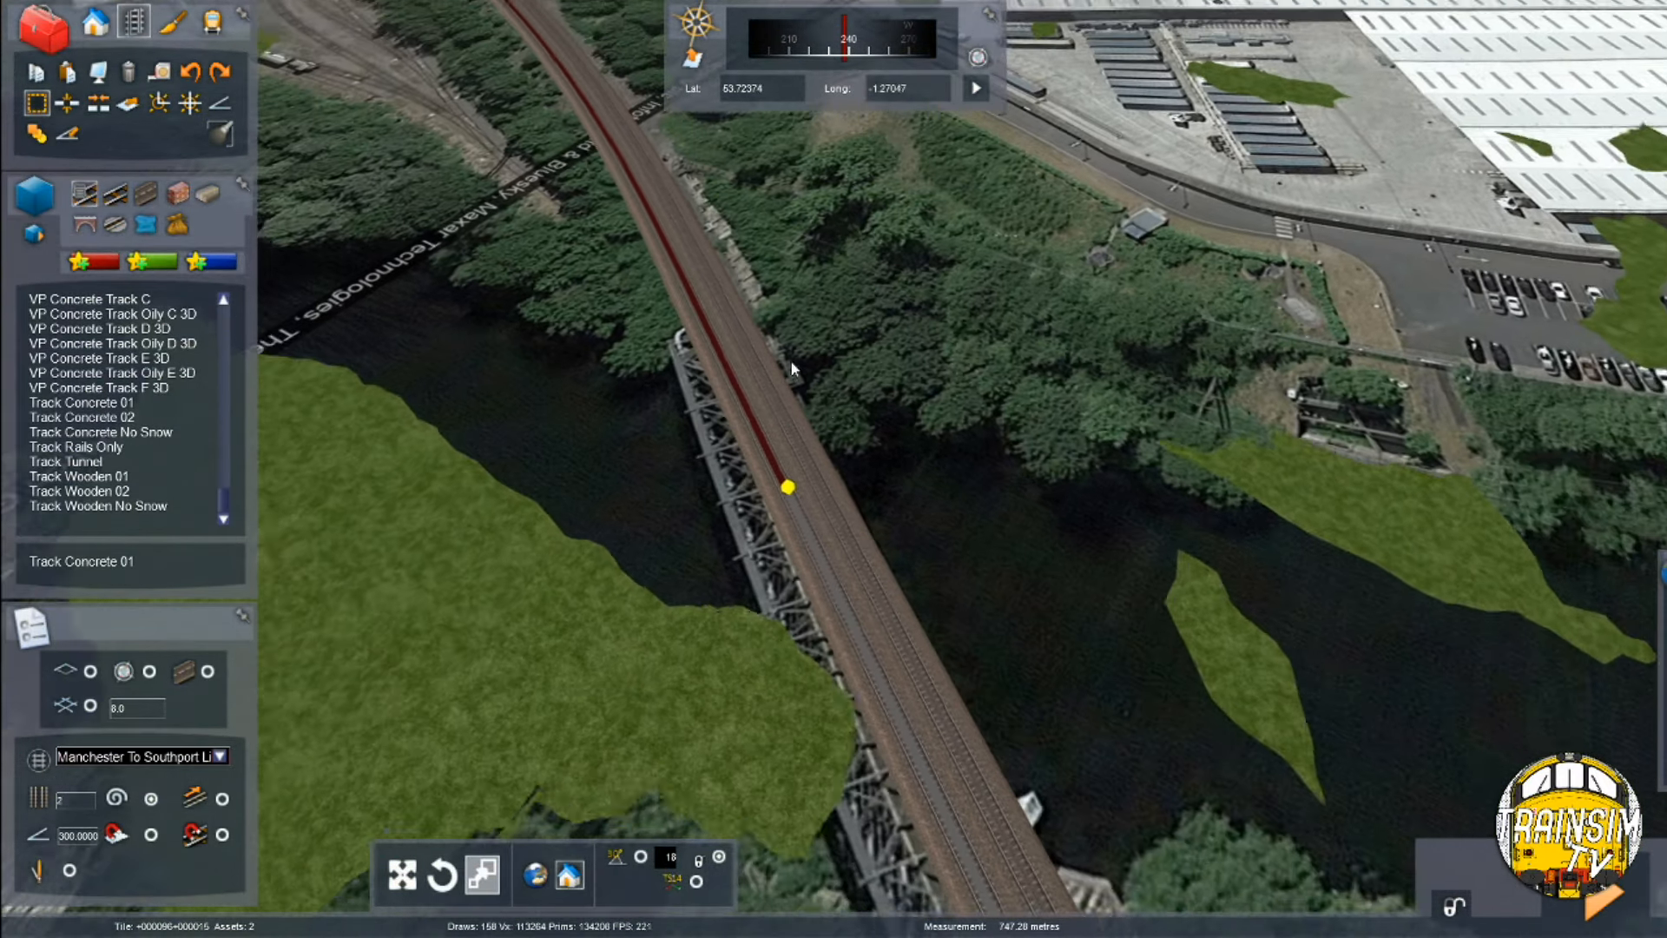
# Follow the measurement beyond the bridge, past the road, and bring it back to just before the near end of the bridge
pyautogui.moveTo(728, 294); pyautogui.dragTo(966, 488, button='right')
pyautogui.press('Left')
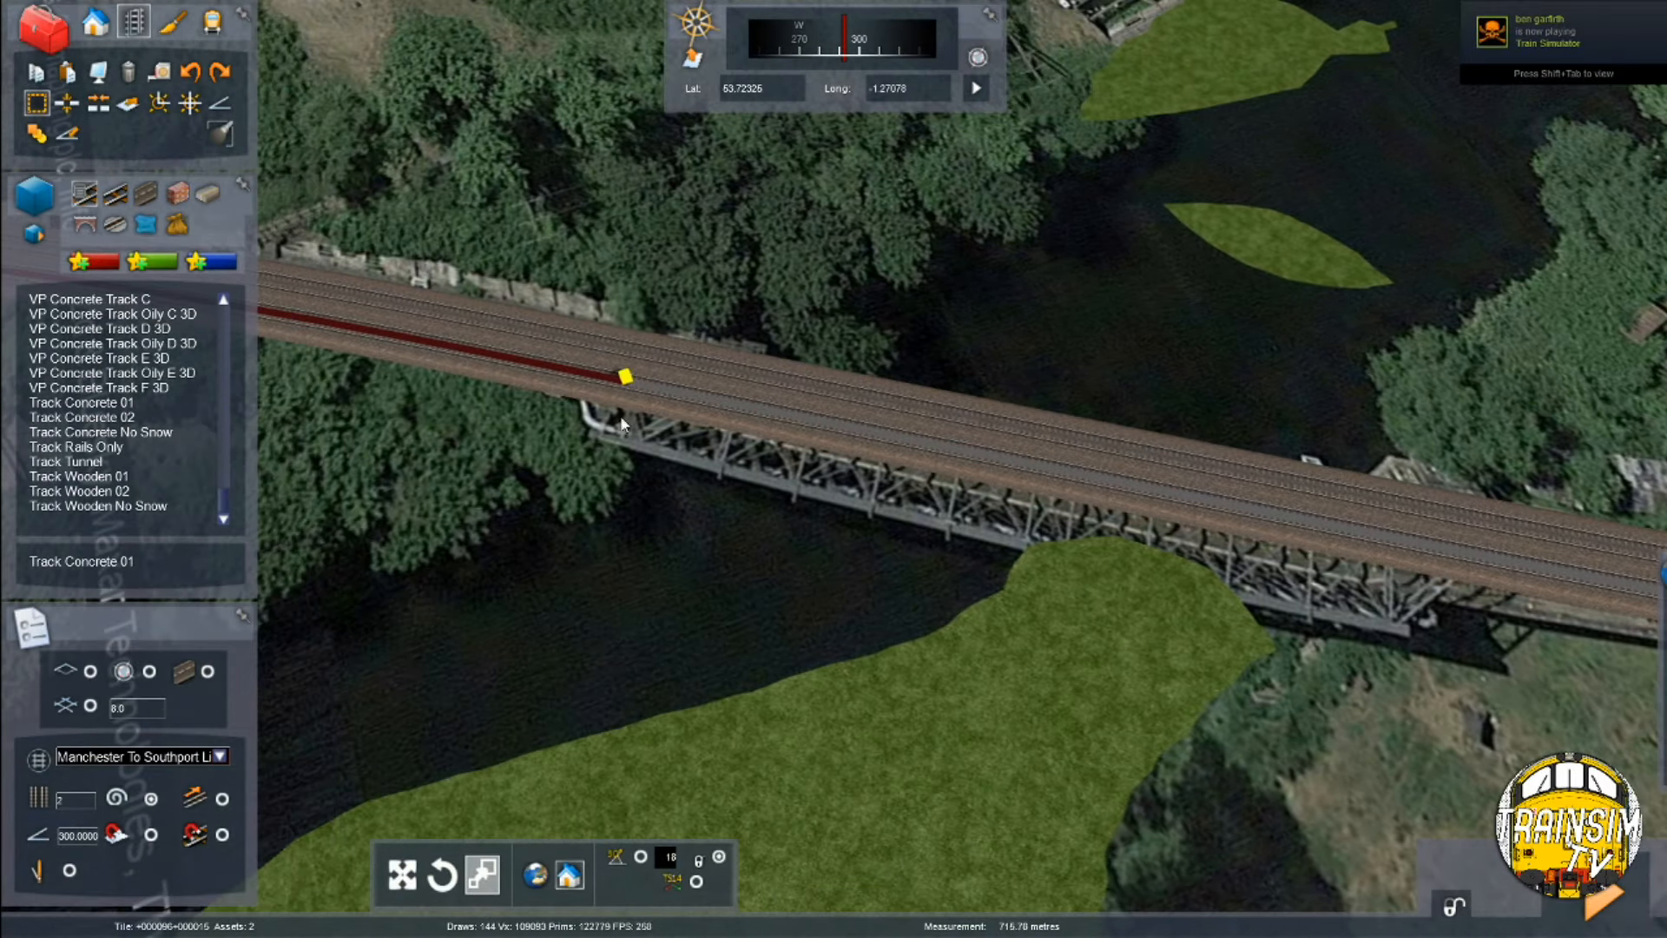
pyautogui.moveTo(856, 434); pyautogui.dragTo(877, 412, button='right')
pyautogui.moveTo(857, 497); pyautogui.dragTo(849, 408, button='right')
pyautogui.press('Left')
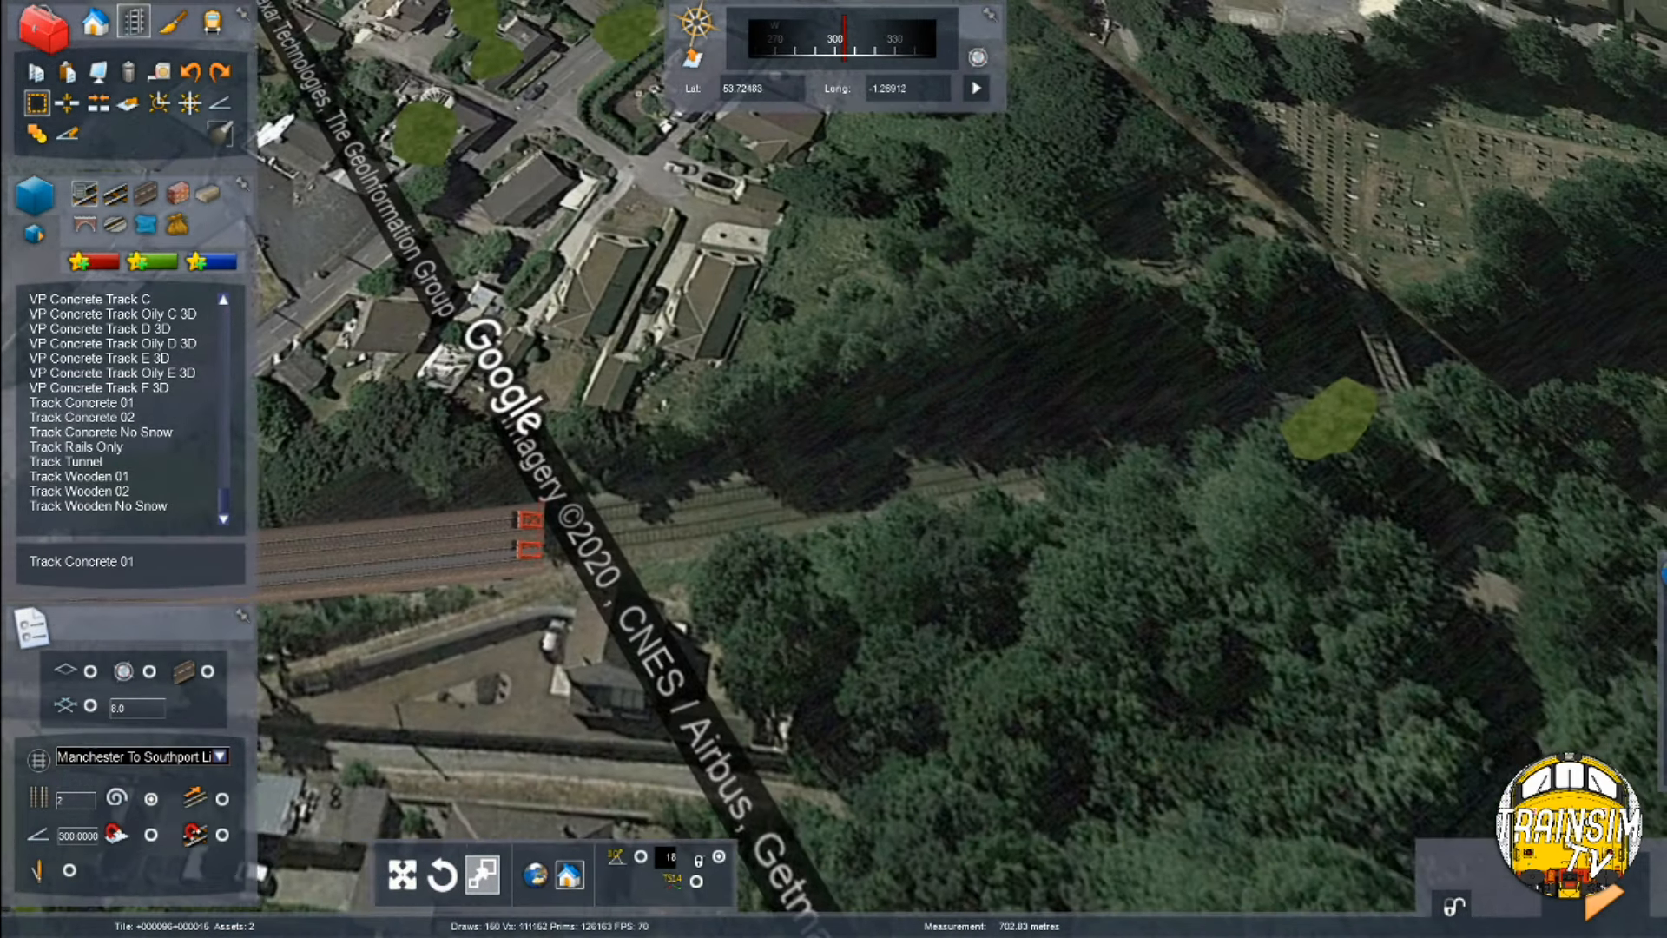
pyautogui.press('Left')
pyautogui.moveTo(858, 286); pyautogui.dragTo(806, 328, button='right')
pyautogui.press('Left')
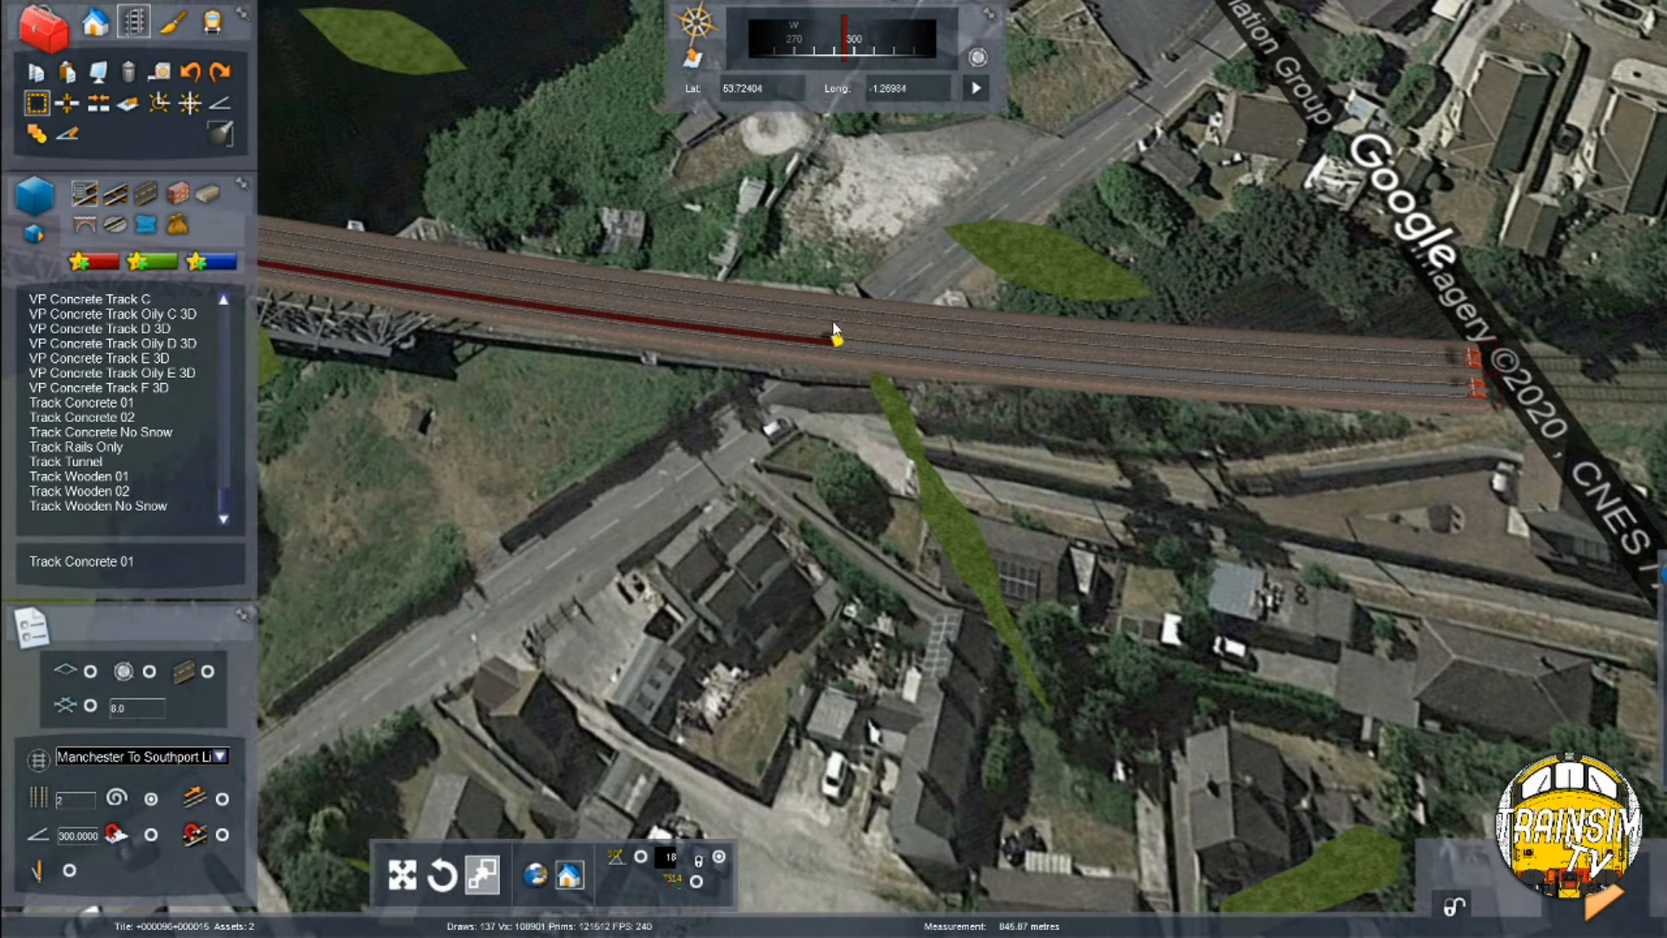
pyautogui.press('Left')
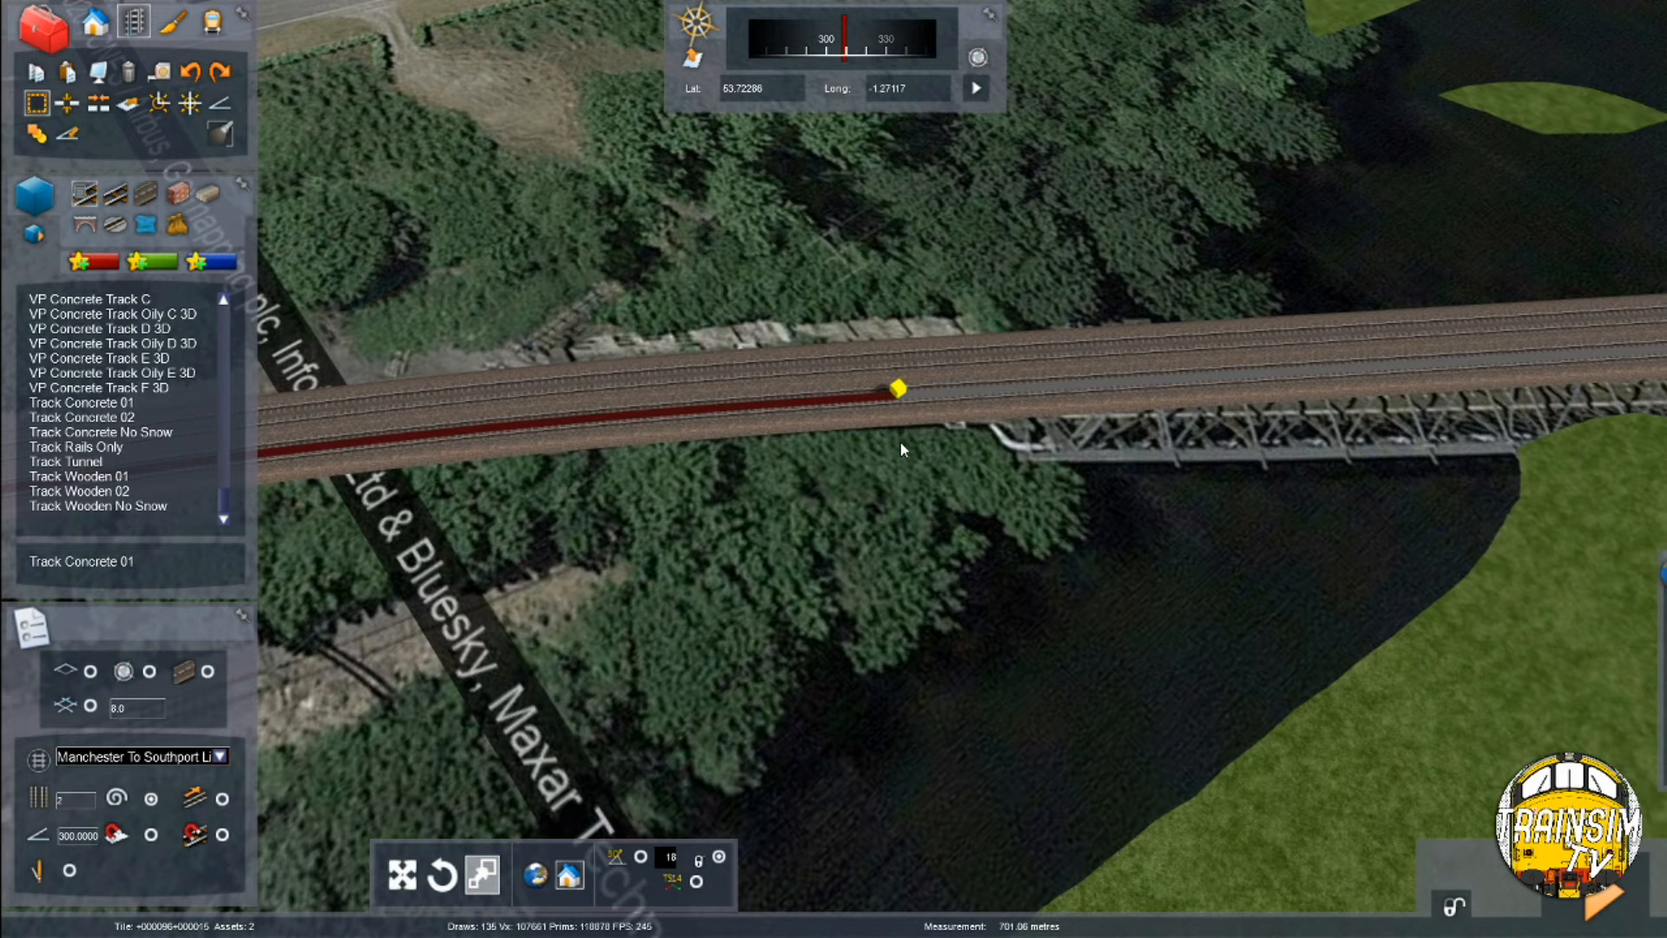
pyautogui.scroll(5, 945, 422)
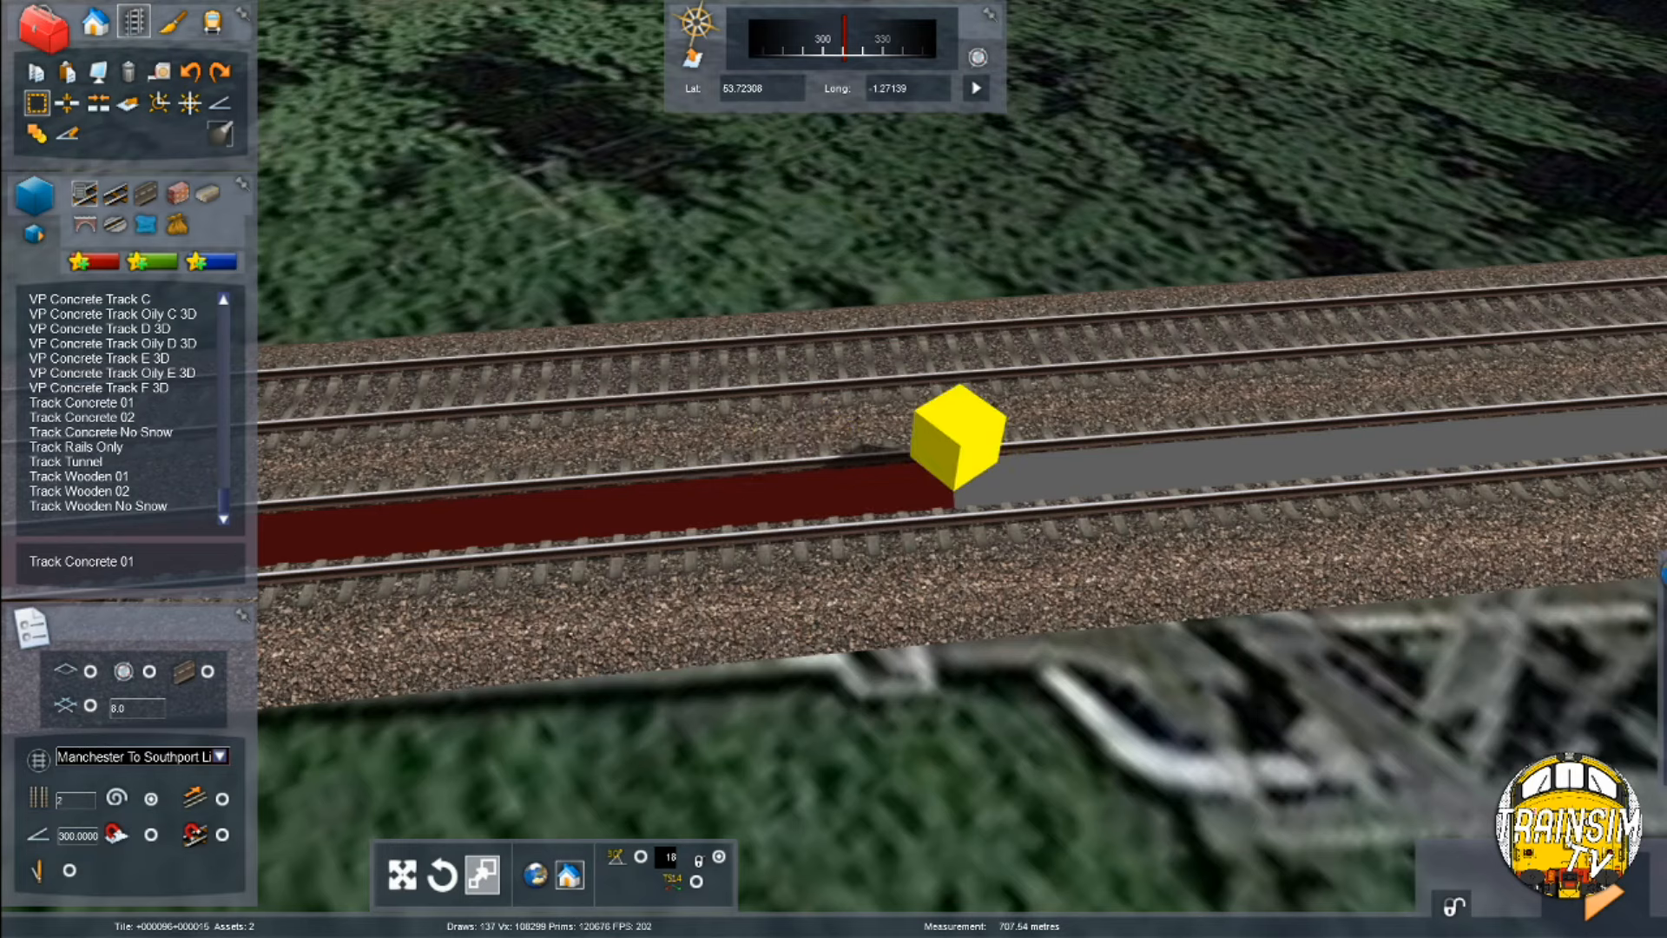
# Split the double track about 708 m along the measured section, just before the near end of the river bridge
pyautogui.click(67, 102)
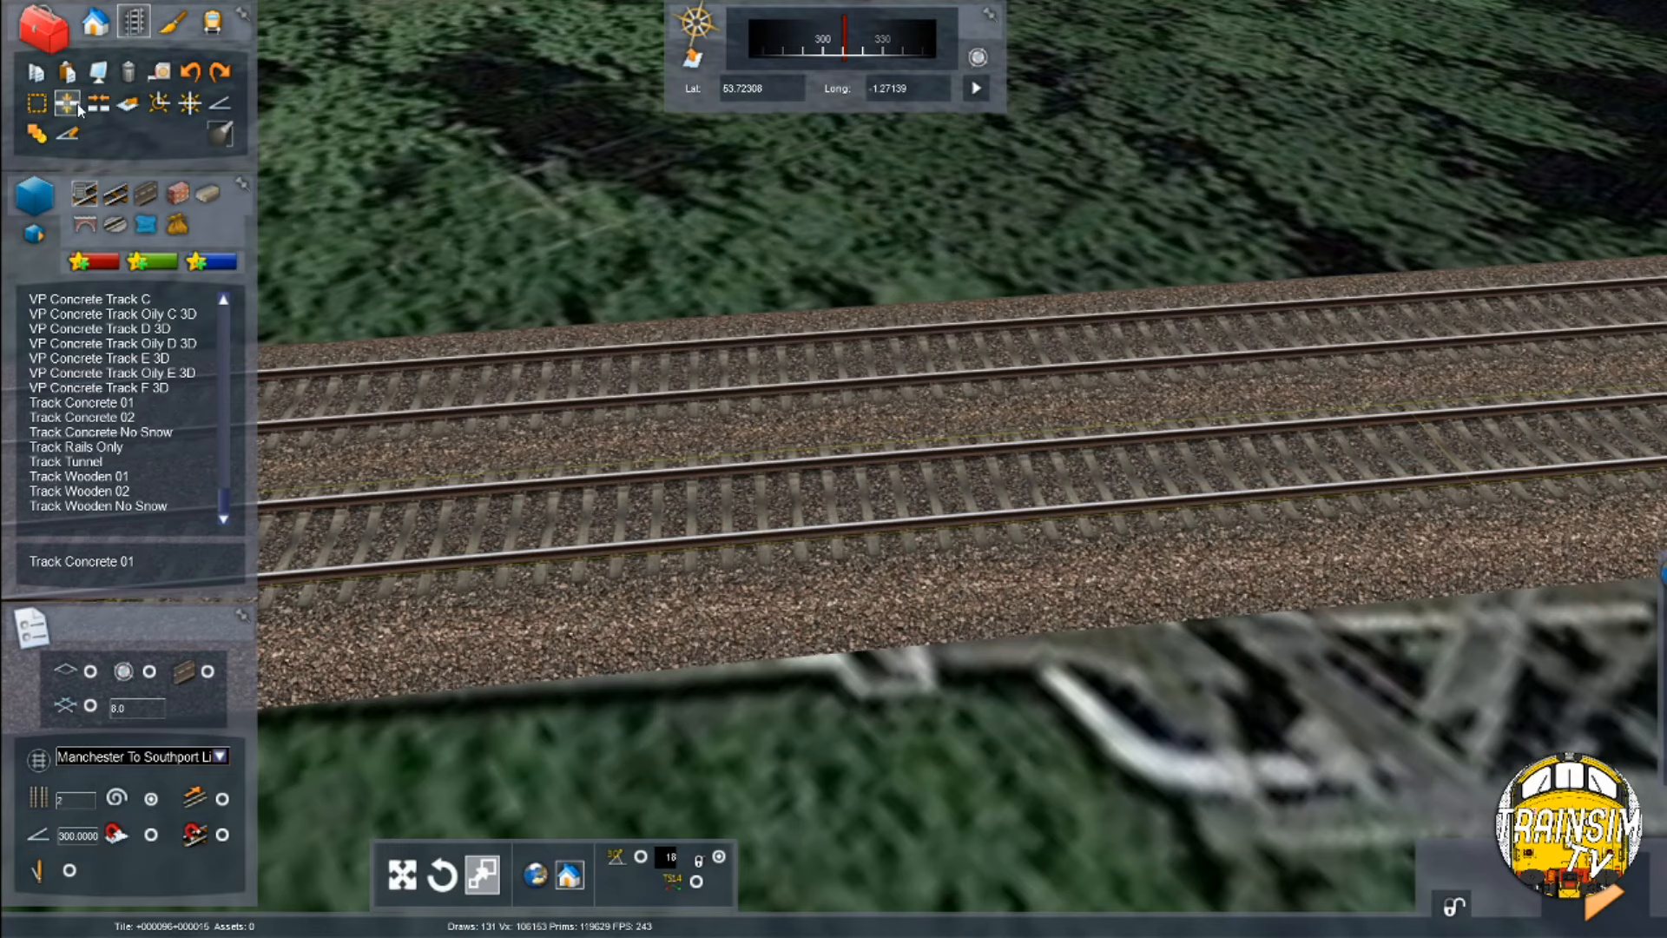
pyautogui.click(804, 356)
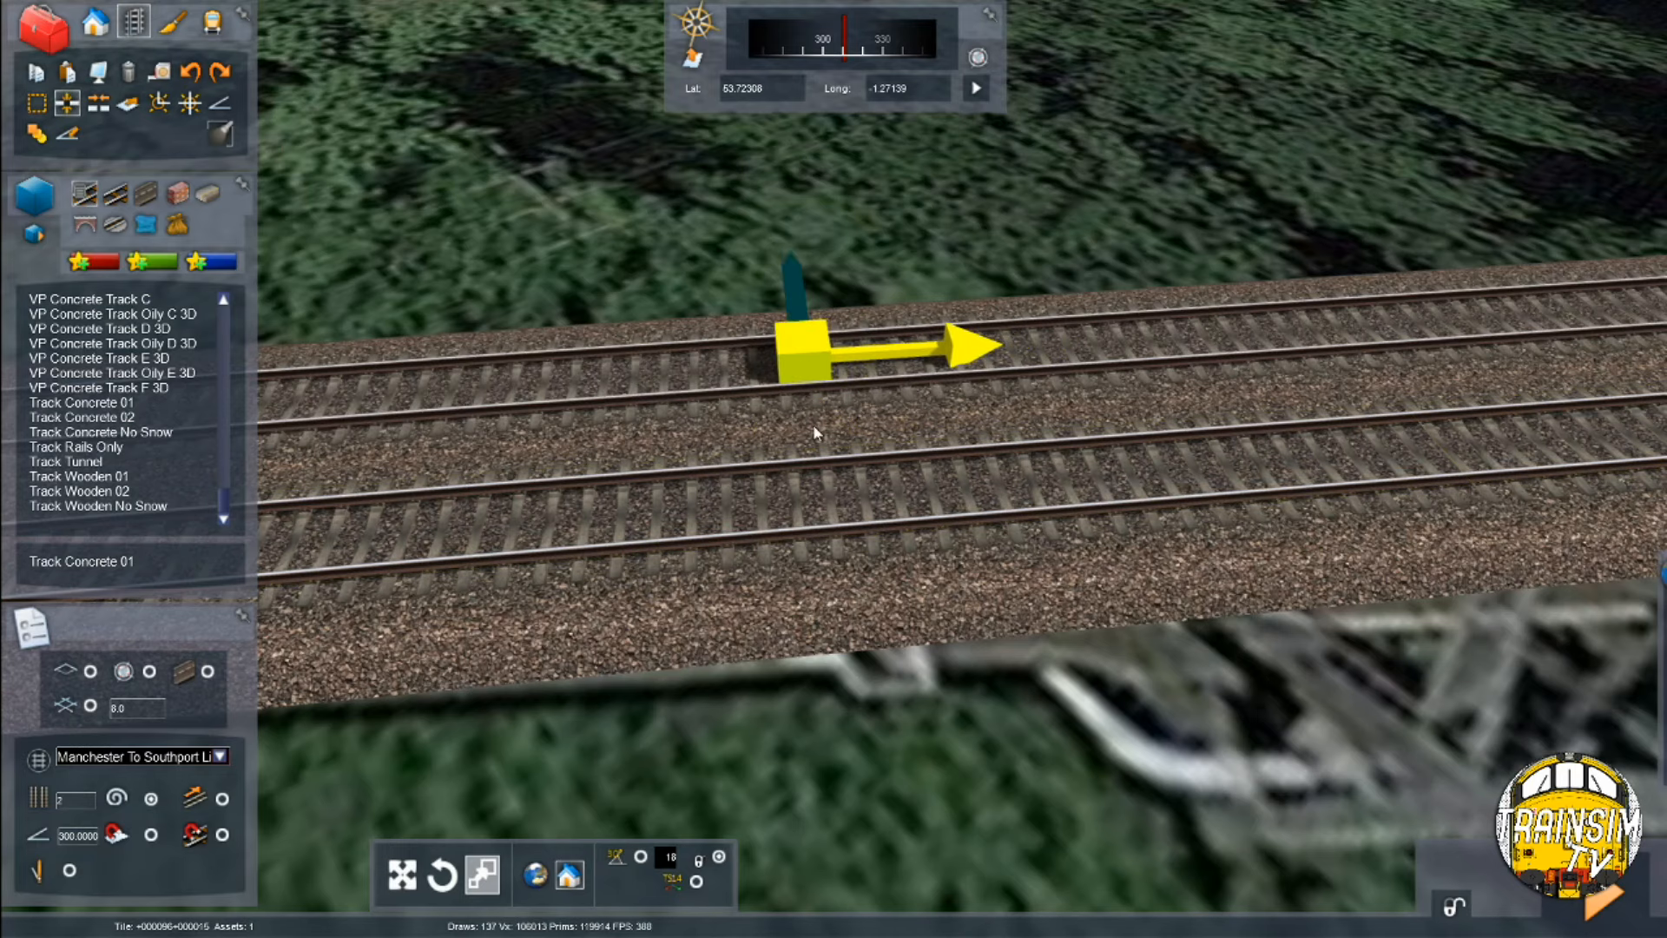
pyautogui.click(868, 619)
# Delete both tracks beyond the split, across the river bridge and on the far bank
pyautogui.click(1039, 523)
pyautogui.press('Delete')
pyautogui.moveTo(1039, 522); pyautogui.dragTo(1215, 486, button='right')
pyautogui.click(1085, 469)
pyautogui.press('Delete')
pyautogui.click(1042, 432)
pyautogui.press('Delete')
pyautogui.moveTo(1042, 432); pyautogui.dragTo(1262, 249, button='right')
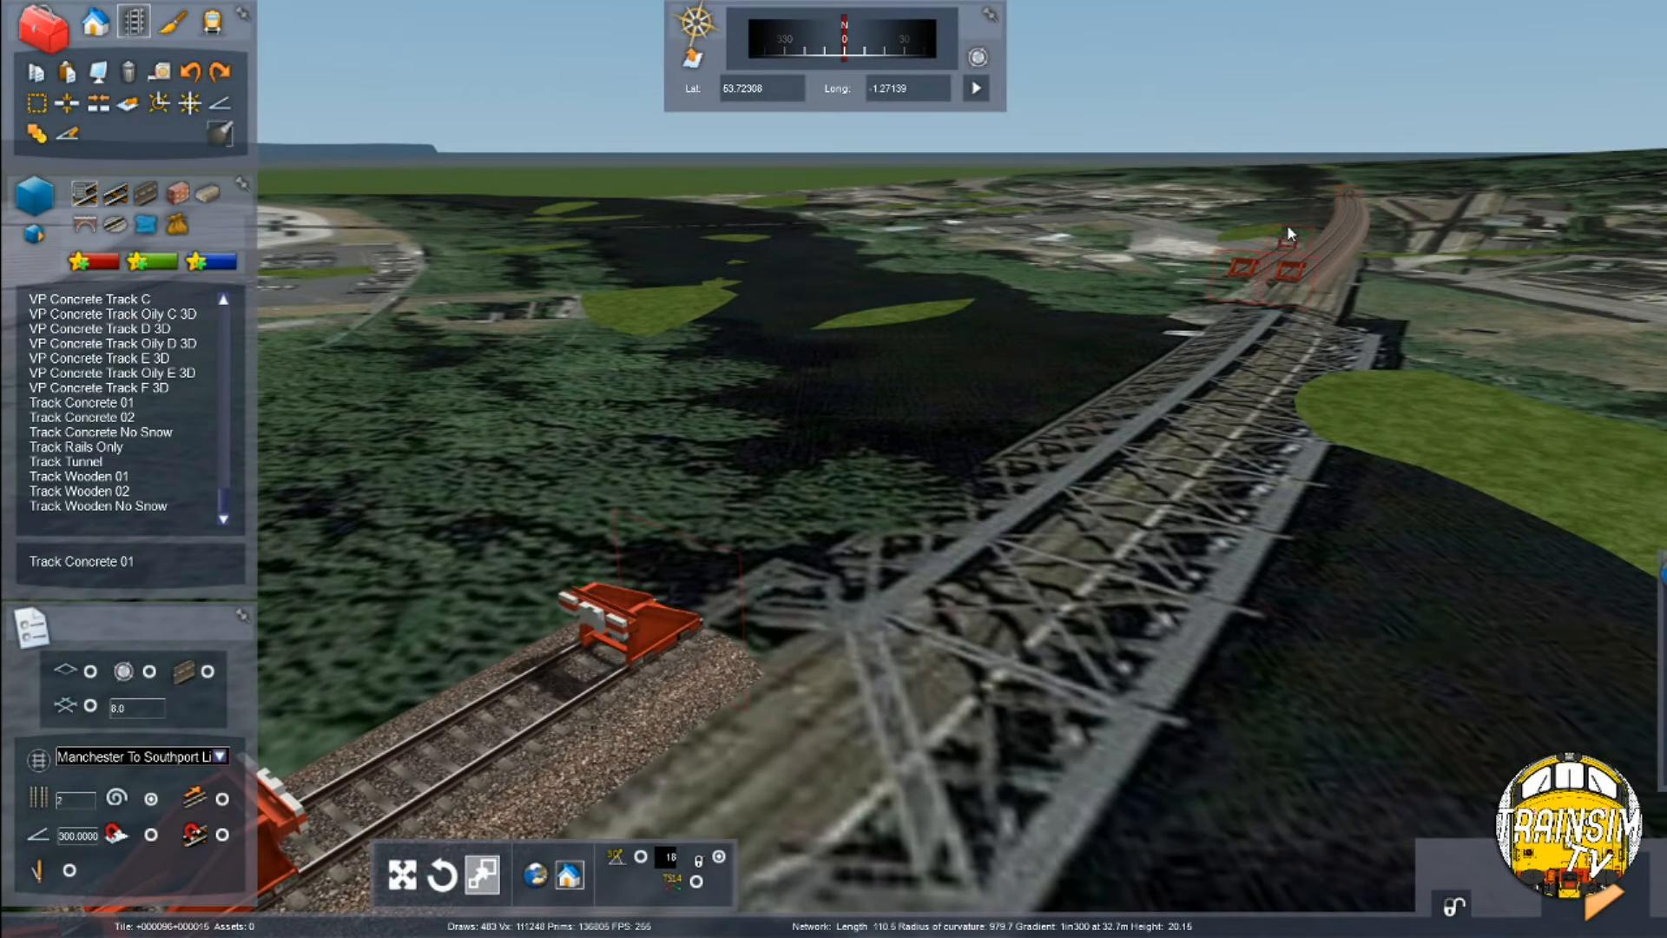
pyautogui.press('Delete')
pyautogui.click(604, 660)
pyautogui.press('Delete')
# Set up new double track with Track Concrete 01, a gradient of -88 and the Passenger track type
pyautogui.moveTo(604, 659); pyautogui.dragTo(365, 712, button='right')
pyautogui.moveTo(834, 469); pyautogui.dragTo(567, 533, button='right')
pyautogui.scroll(-3, 732, 591)
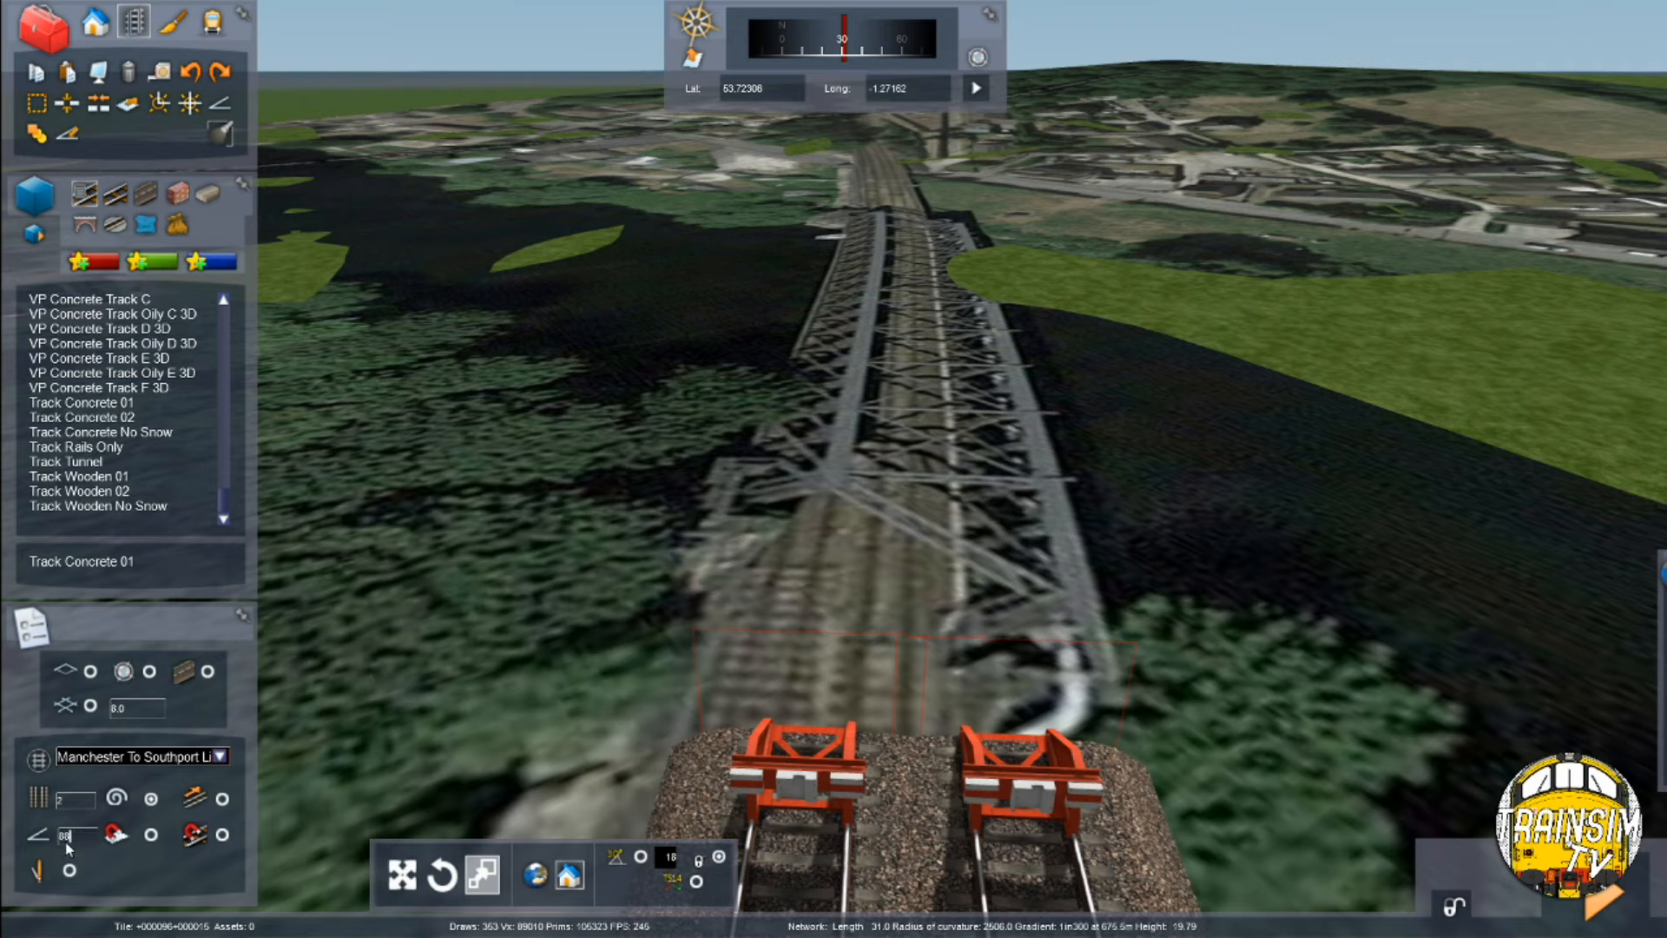
pyautogui.click(78, 403)
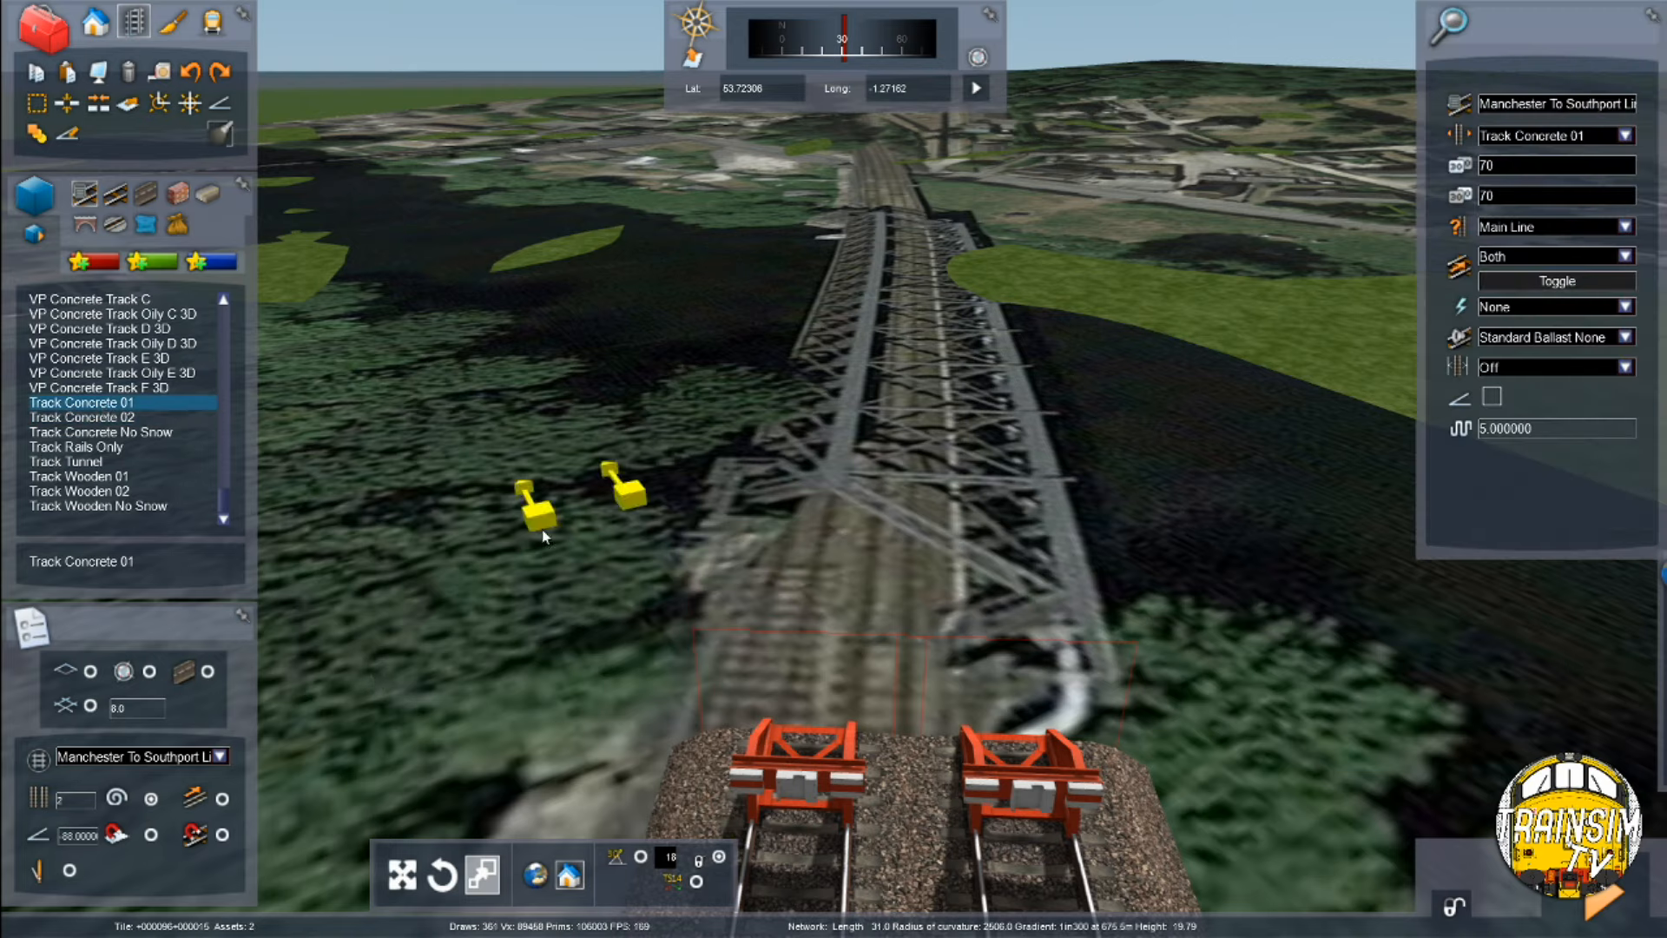
pyautogui.click(1623, 227)
pyautogui.click(1550, 285)
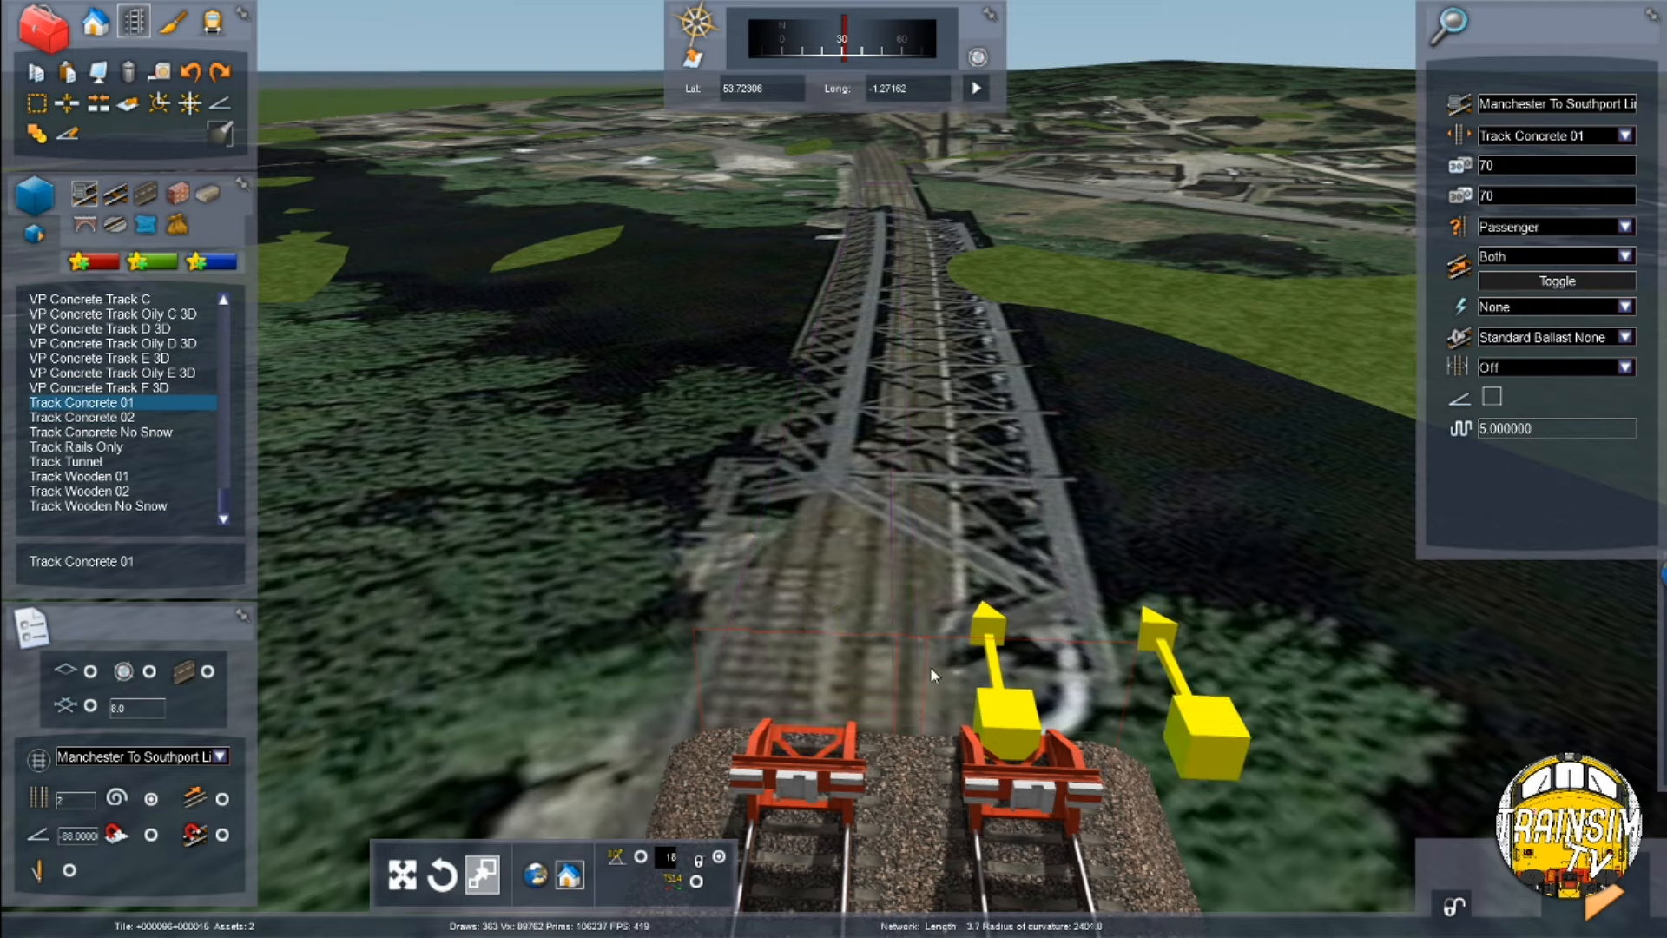
# Lay the double track from the cut ends across the river bridge and onto a curve of about 786 m radius beyond it
pyautogui.moveTo(935, 634); pyautogui.dragTo(775, 373)
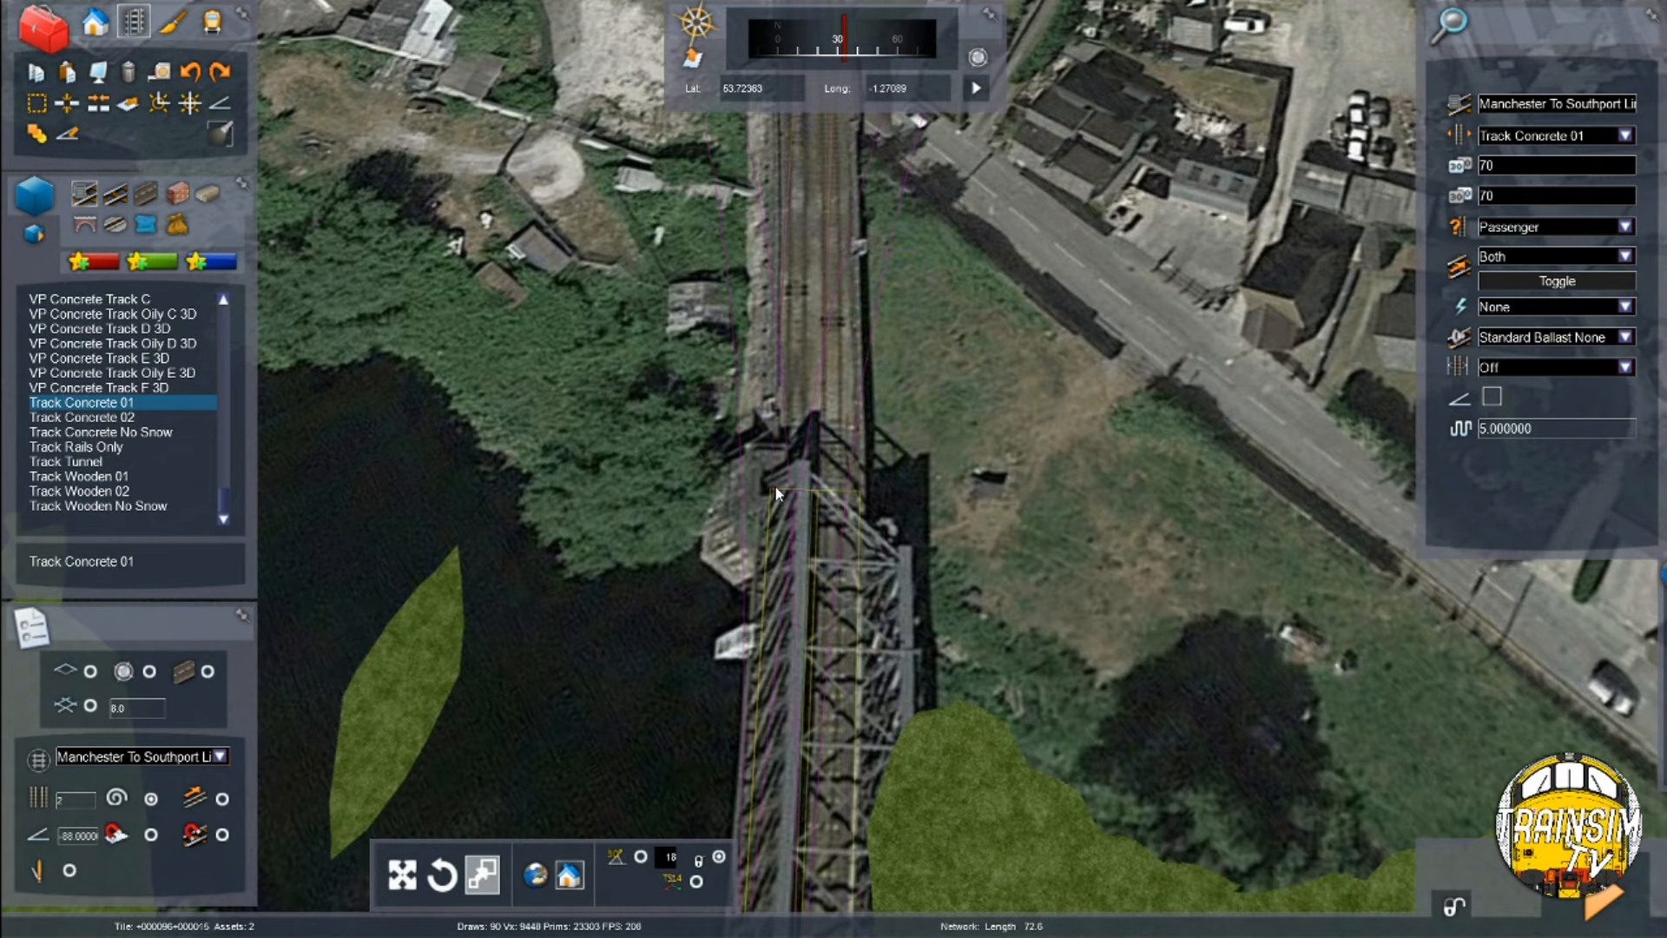
pyautogui.click(785, 555)
pyautogui.moveTo(784, 571); pyautogui.dragTo(693, 752, button='right')
pyautogui.press('Down')
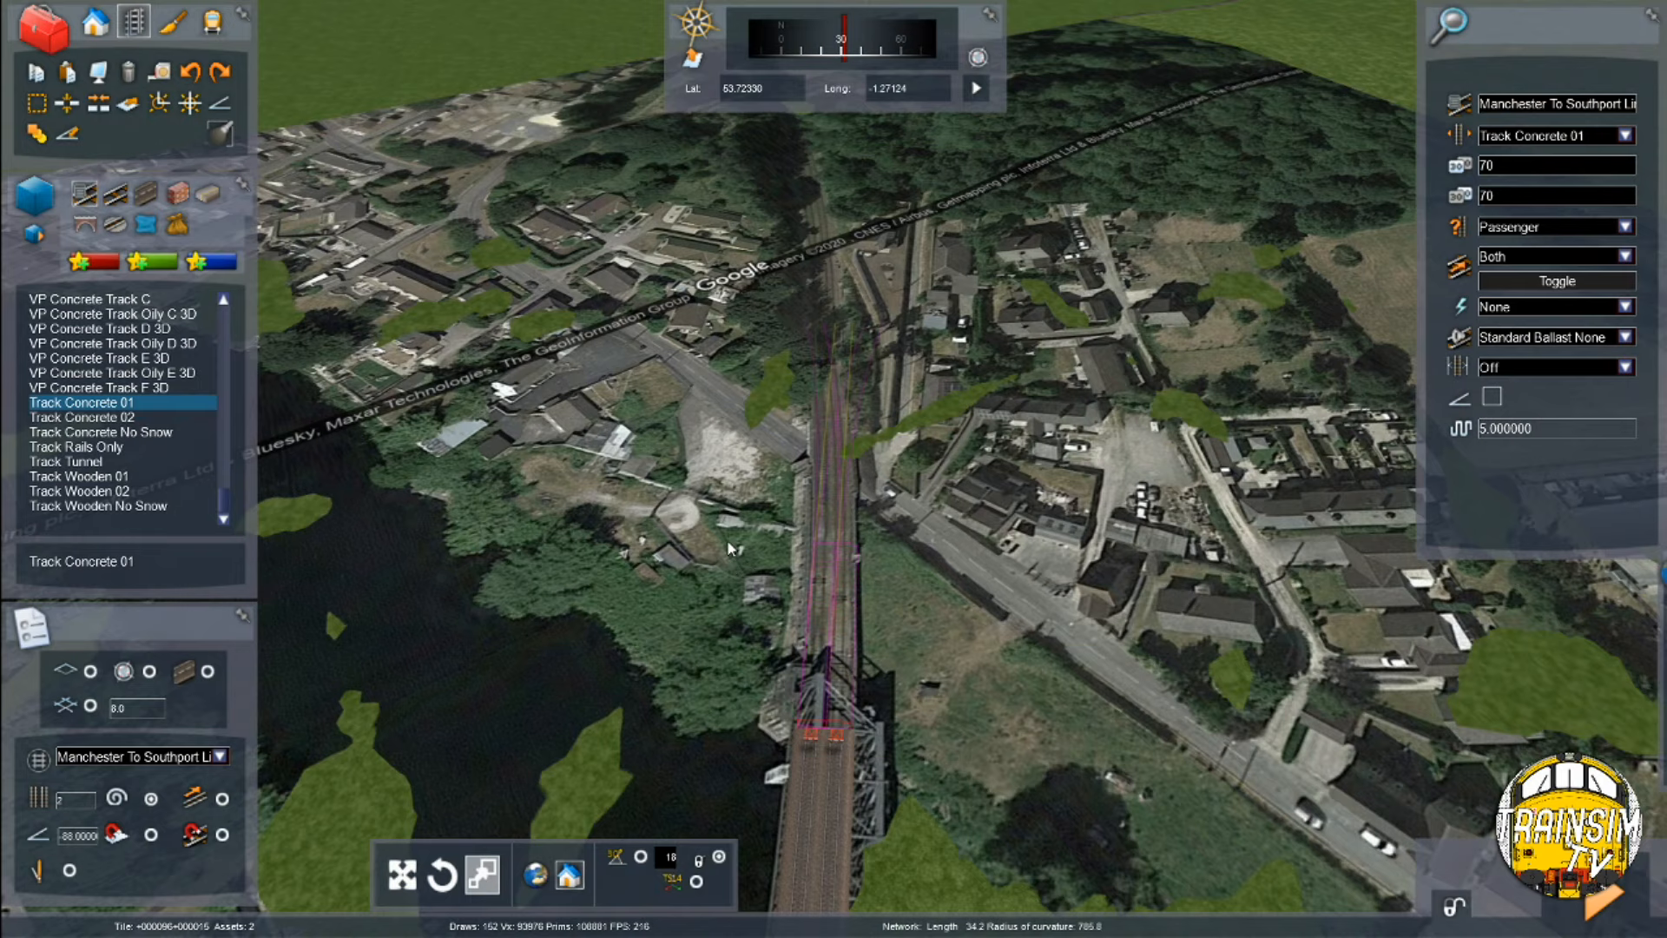
pyautogui.click(832, 321)
pyautogui.moveTo(832, 321); pyautogui.dragTo(832, 208, button='right')
# Measure along the new 1 in 88 track from its start before the bridge to the next gradient change point
pyautogui.moveTo(920, 487); pyautogui.dragTo(556, 508, button='right')
pyautogui.press('Up')
pyautogui.press('Down')
pyautogui.click(733, 495)
pyautogui.press('Down')
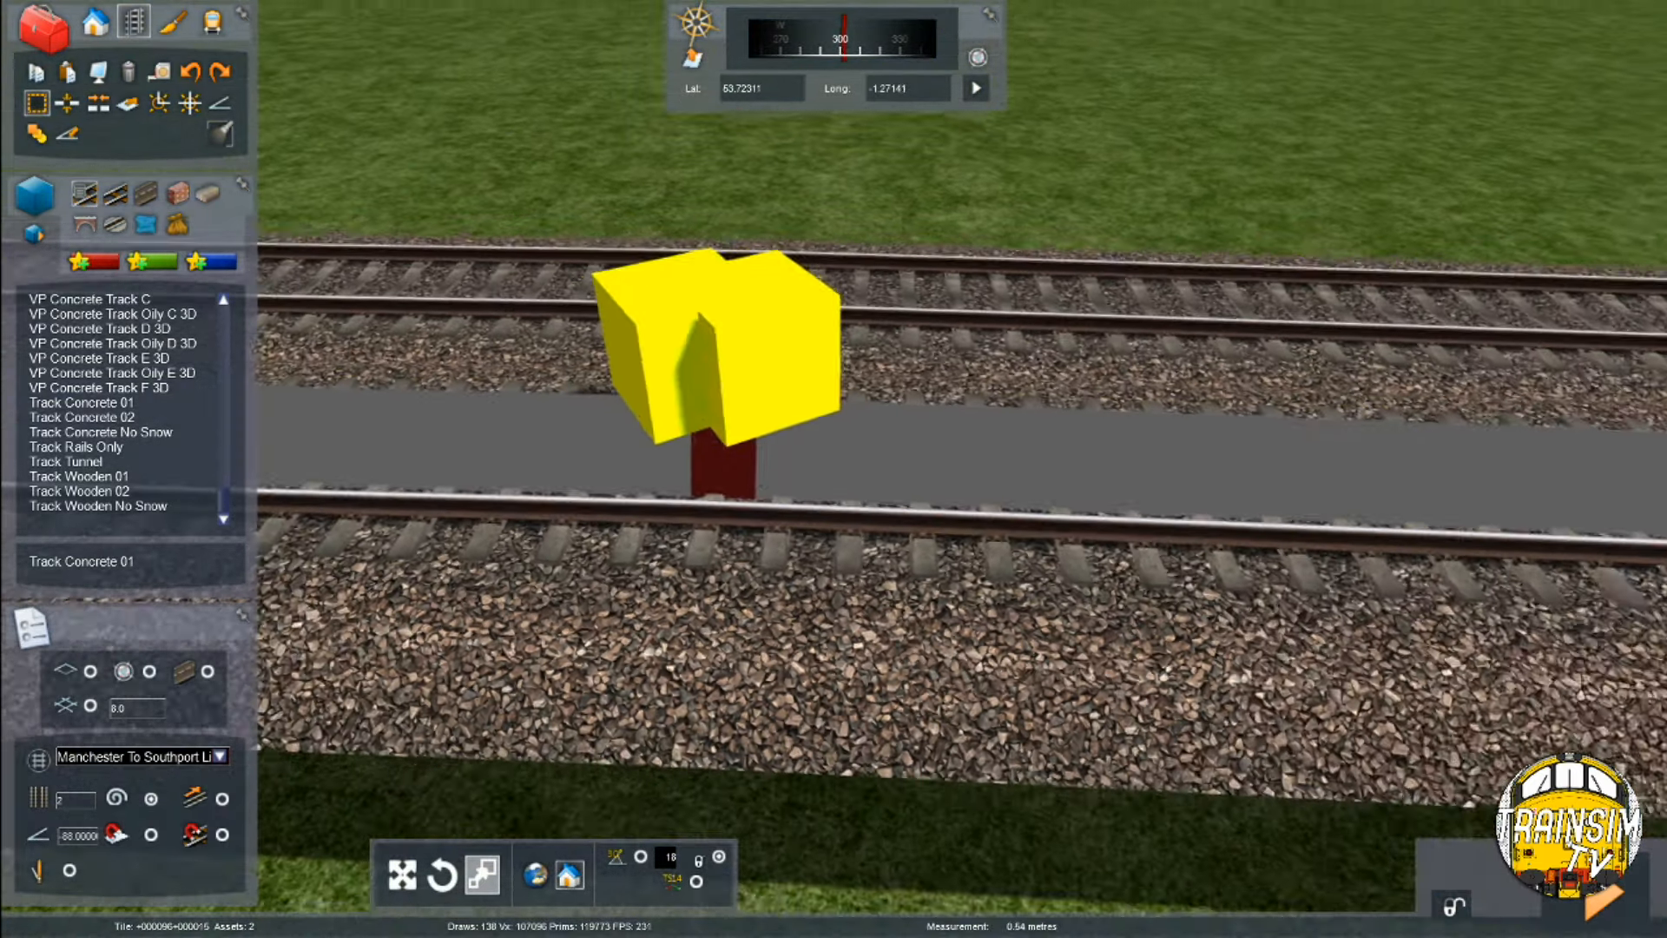
pyautogui.press('Down')
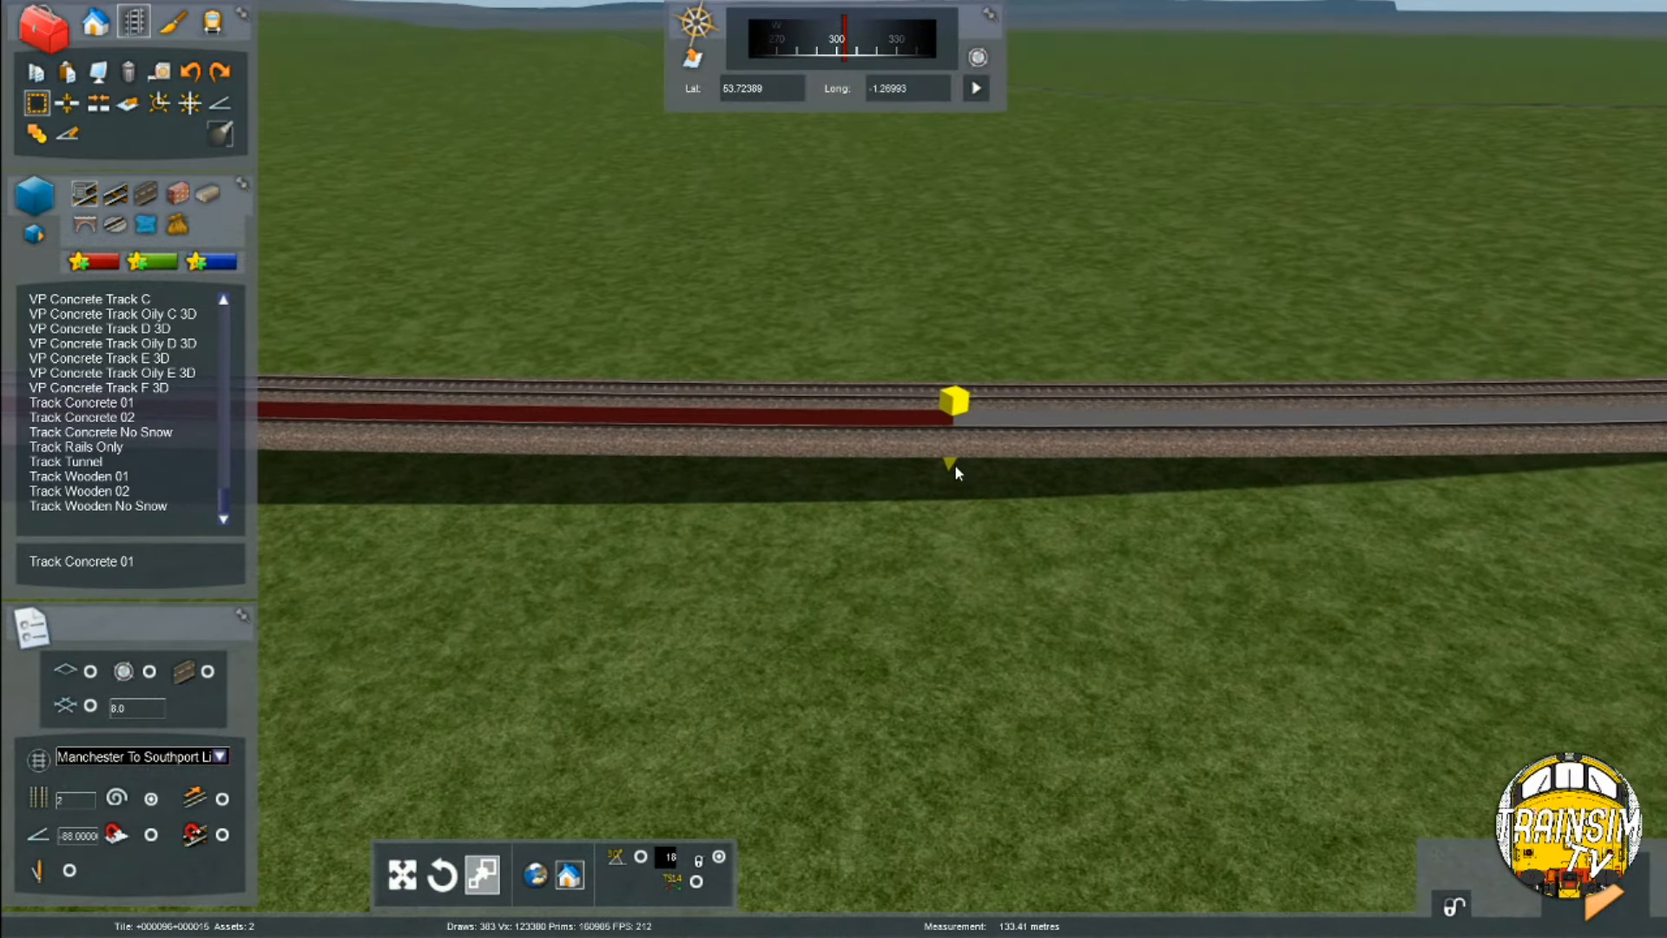
pyautogui.press('Up')
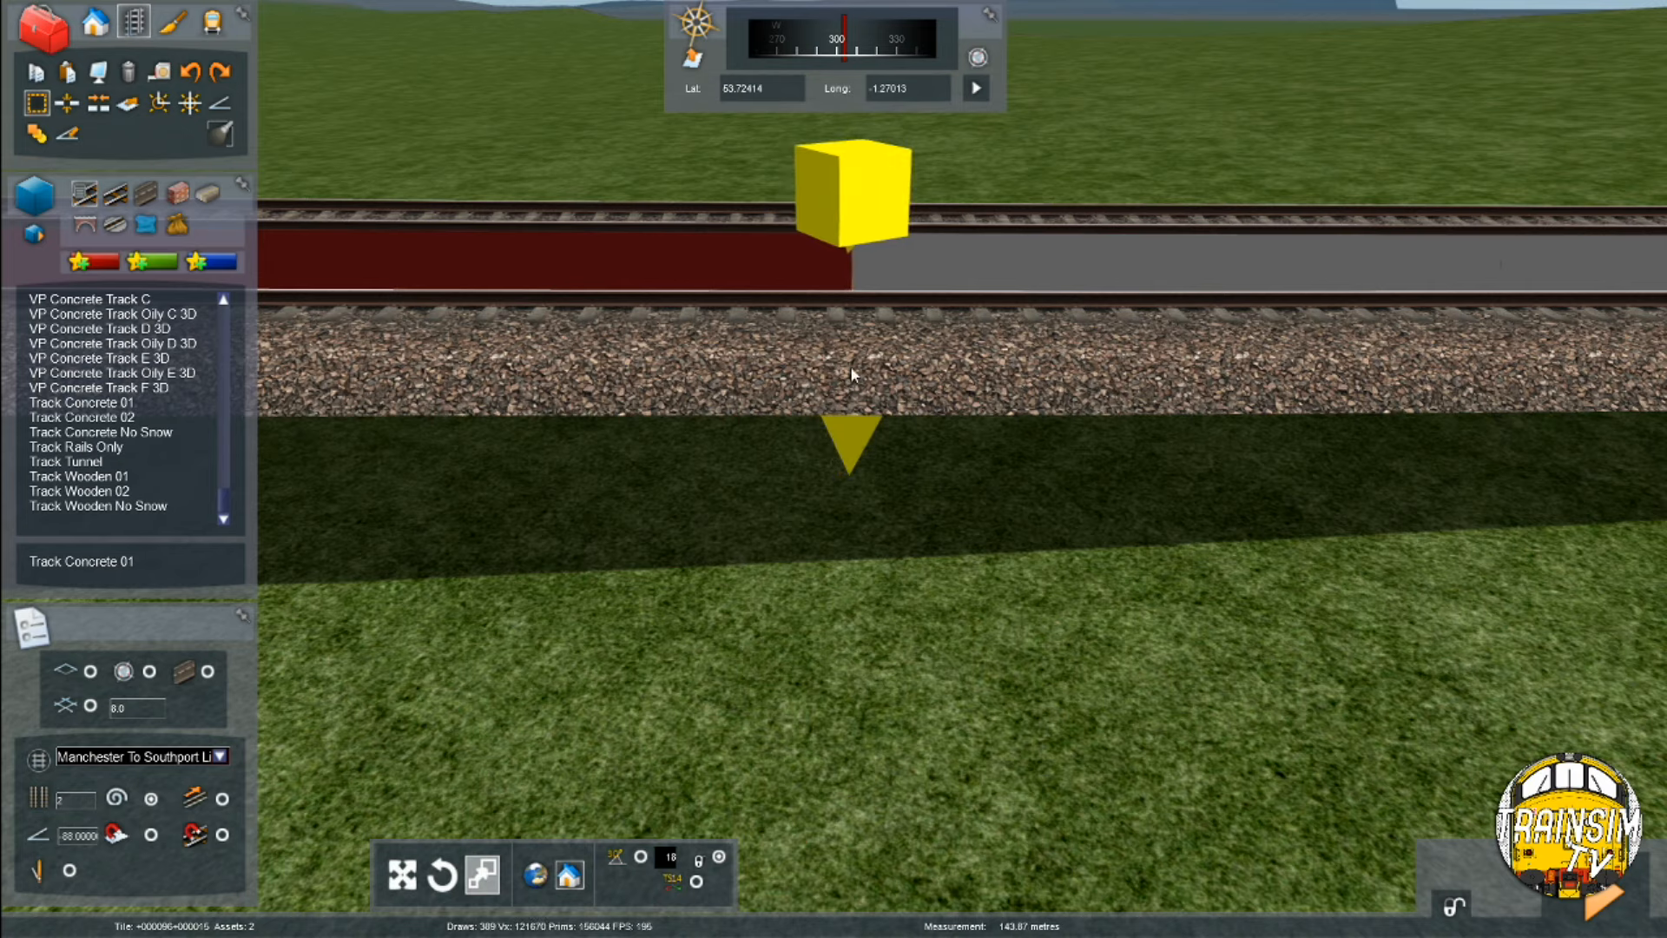
pyautogui.press('Up')
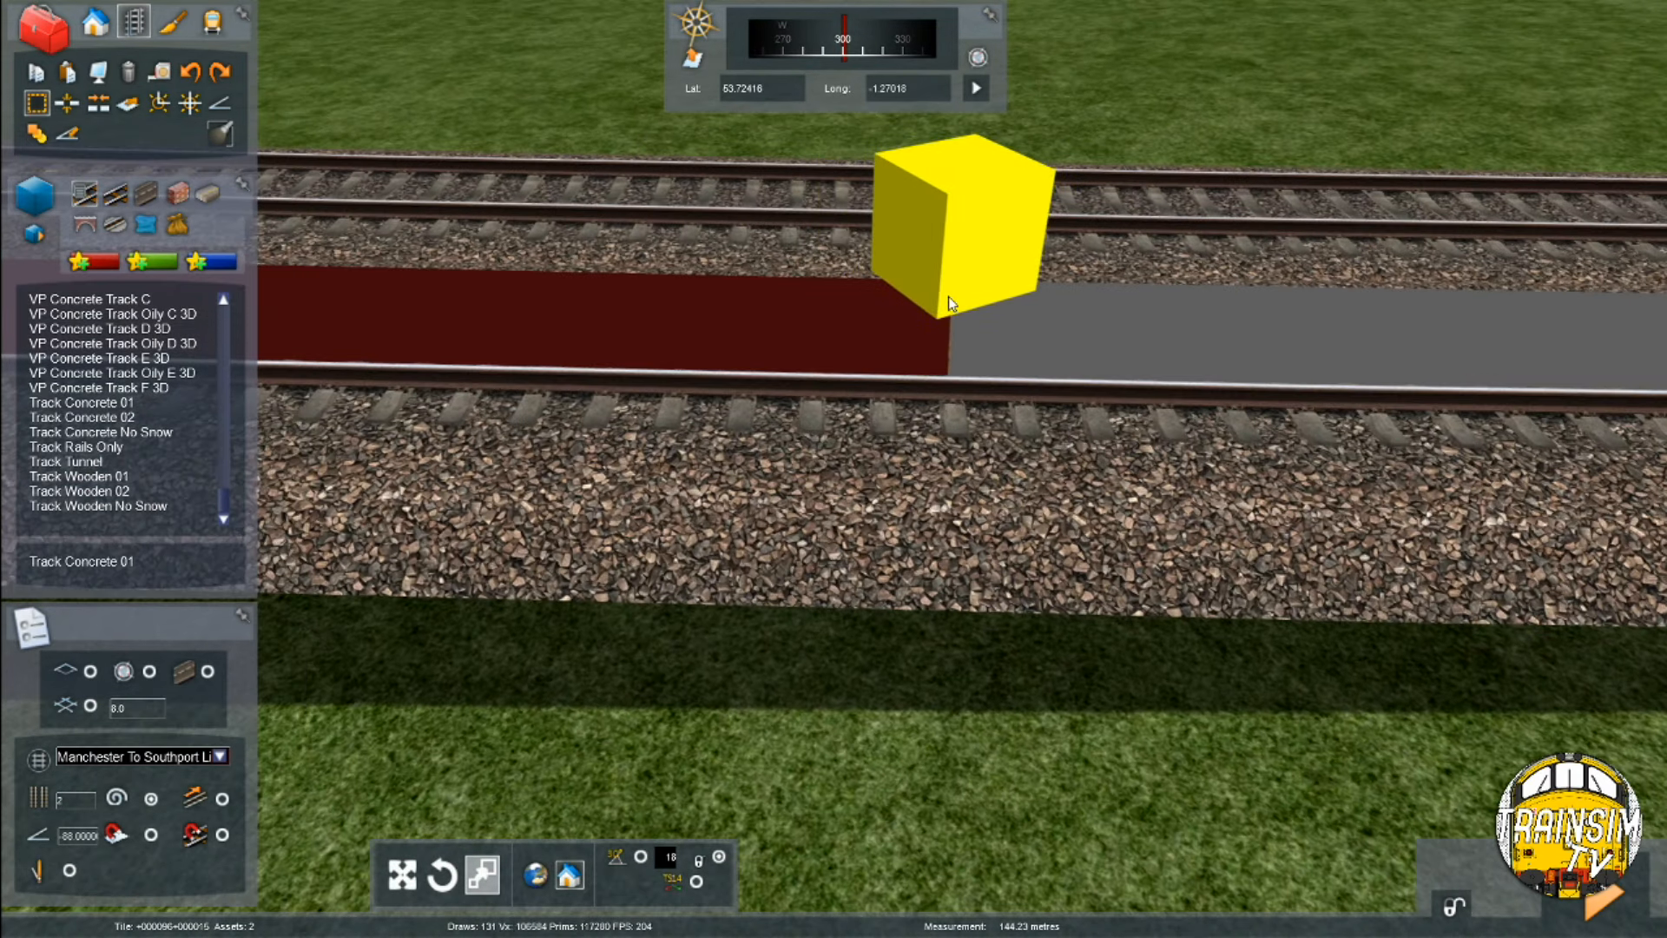
pyautogui.click(948, 295)
# Split both tracks about 144 m along the 1 in 88 section and remove the track north of the split
pyautogui.click(67, 102)
pyautogui.click(950, 357)
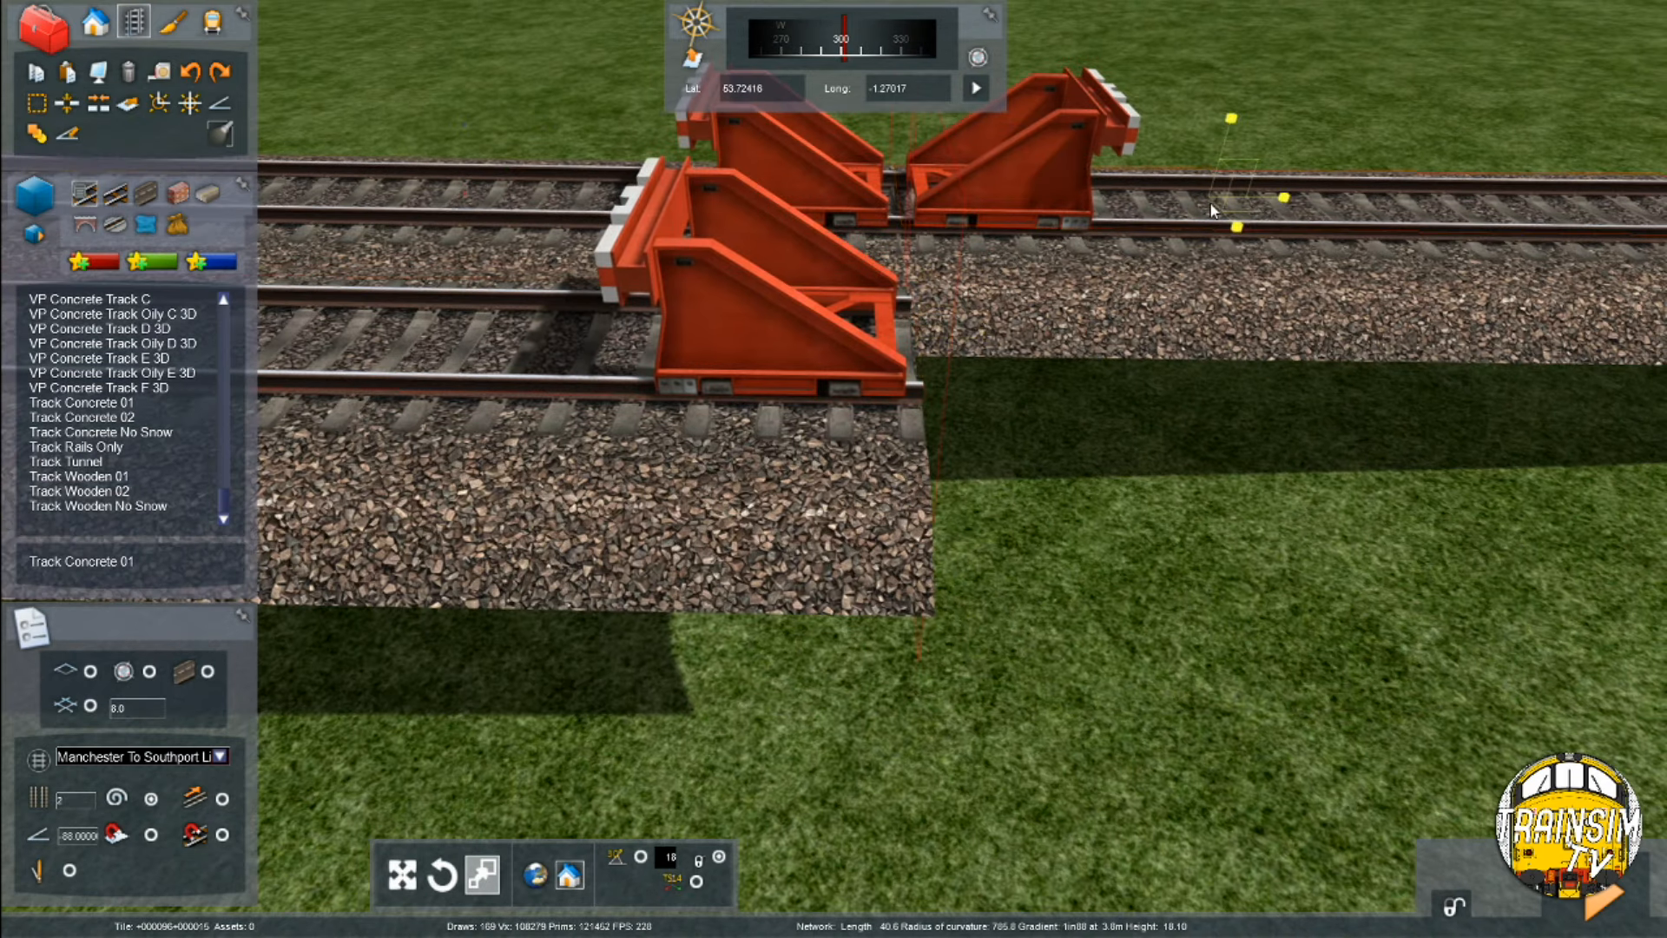
pyautogui.moveTo(1158, 219); pyautogui.dragTo(1196, 229, button='right')
pyautogui.press('Down')
pyautogui.moveTo(1019, 607); pyautogui.dragTo(846, 612, button='right')
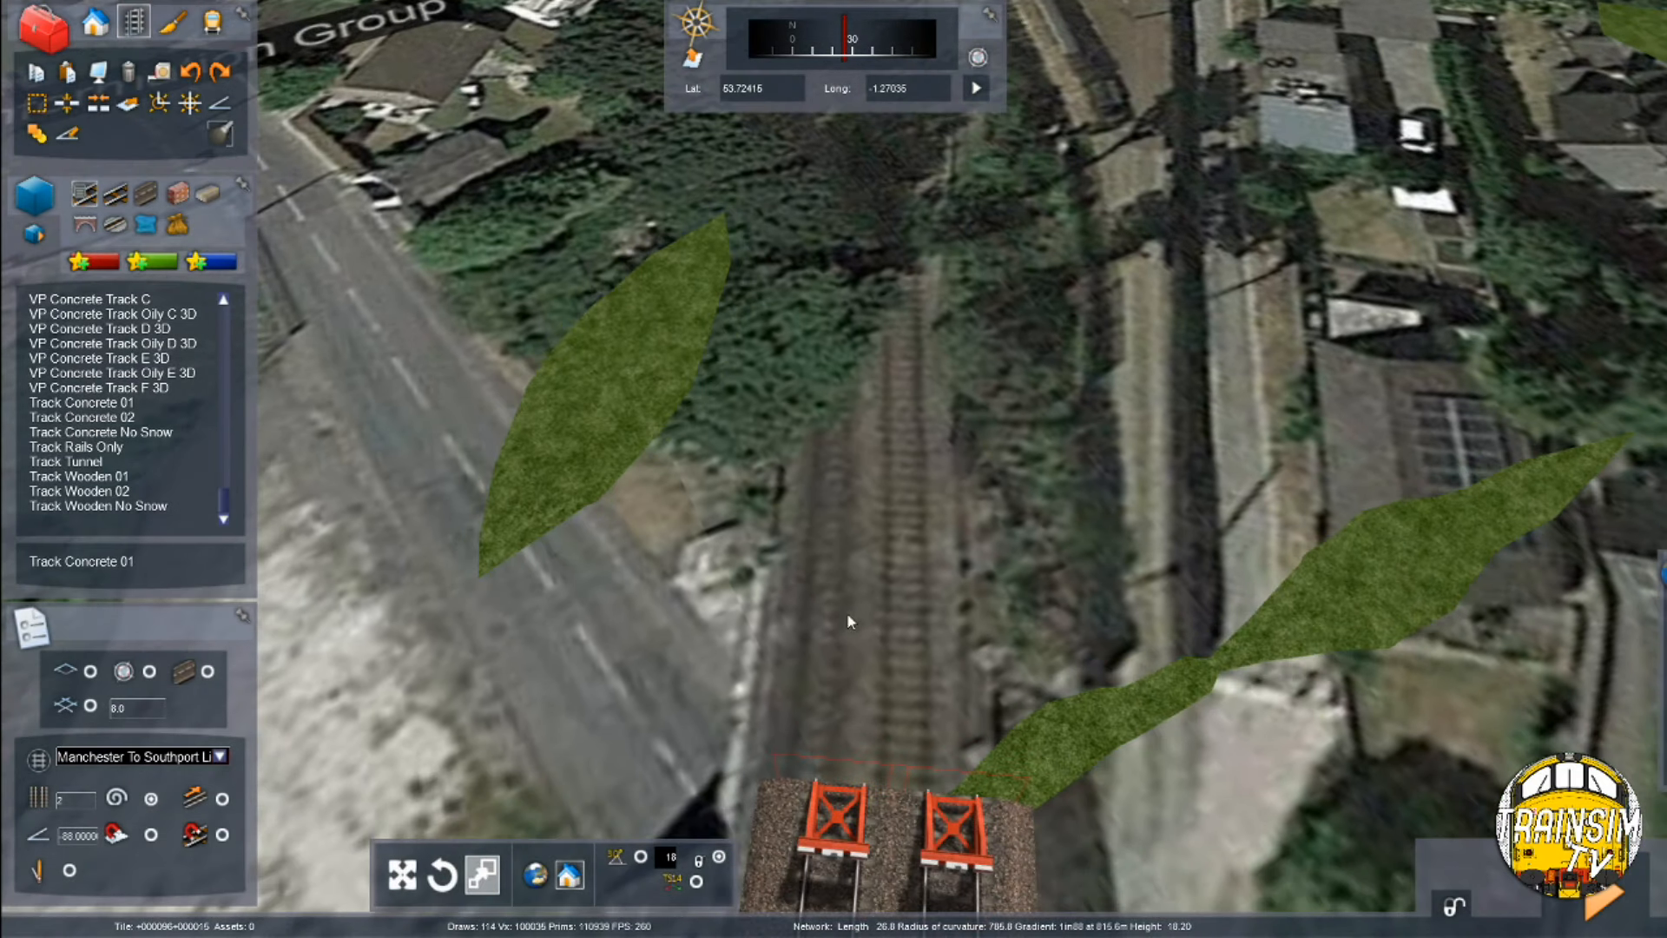
pyautogui.press('Down')
pyautogui.moveTo(872, 741)
pyautogui.mouseDown(button='right')
pyautogui.moveTo(856, 717)
pyautogui.moveTo(854, 744)
pyautogui.mouseUp(button='right')
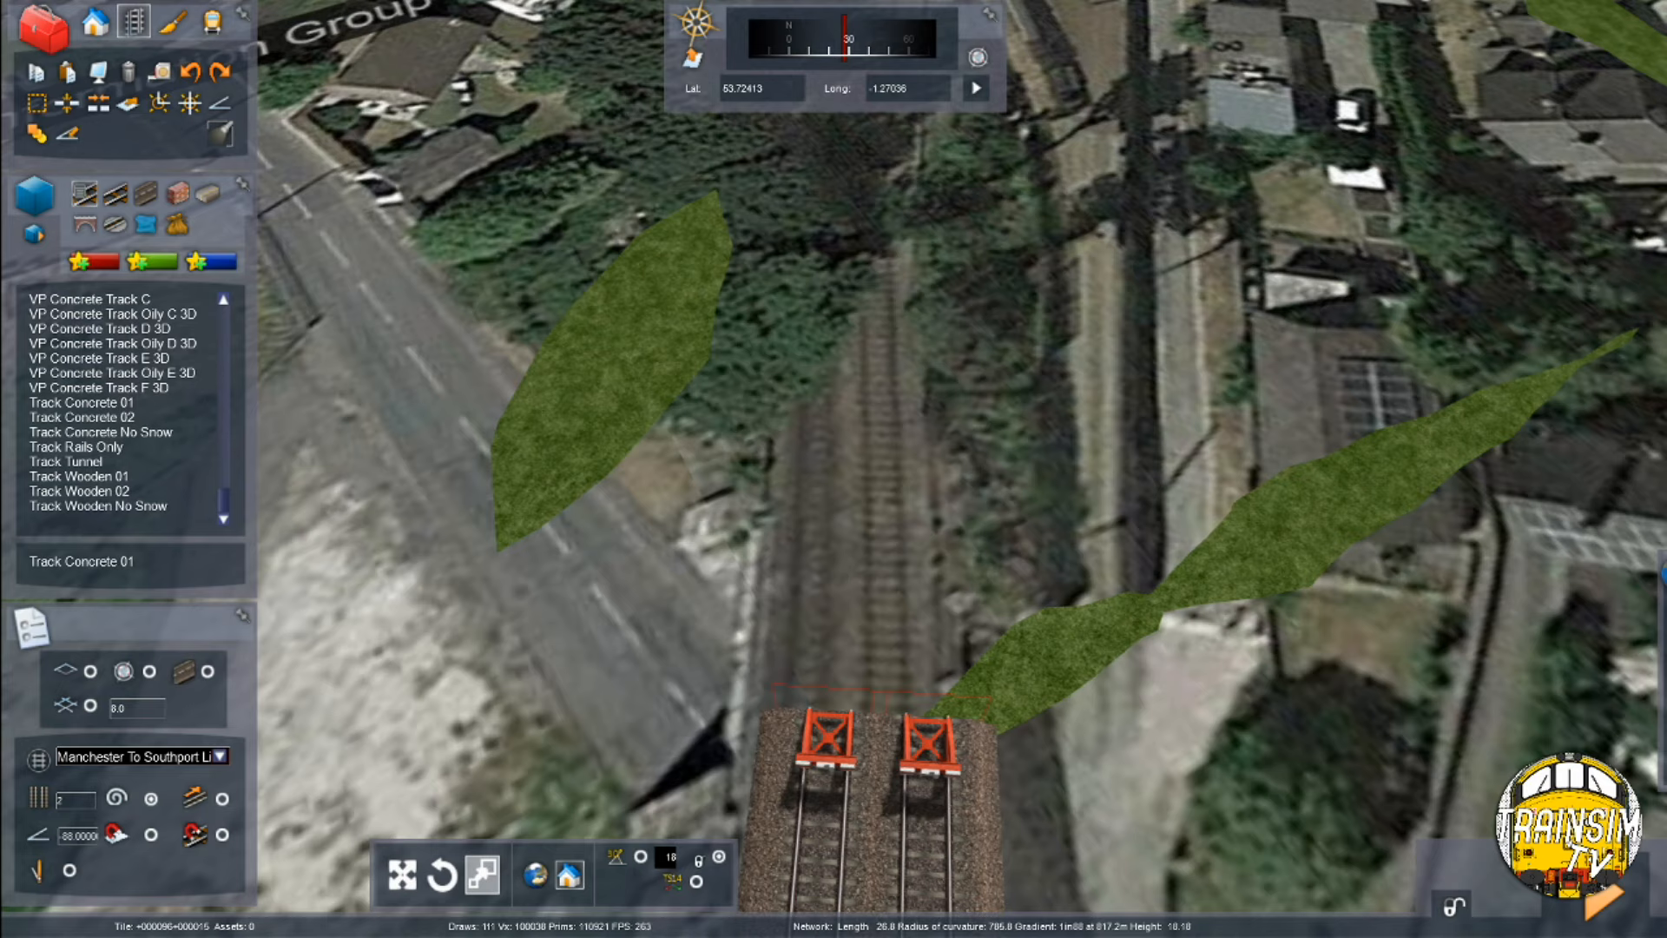
# Set the terrain tool's track-side value to 200 and reshape the ground along the line north of the track ends
pyautogui.moveTo(672, 599); pyautogui.dragTo(670, 545, button='right')
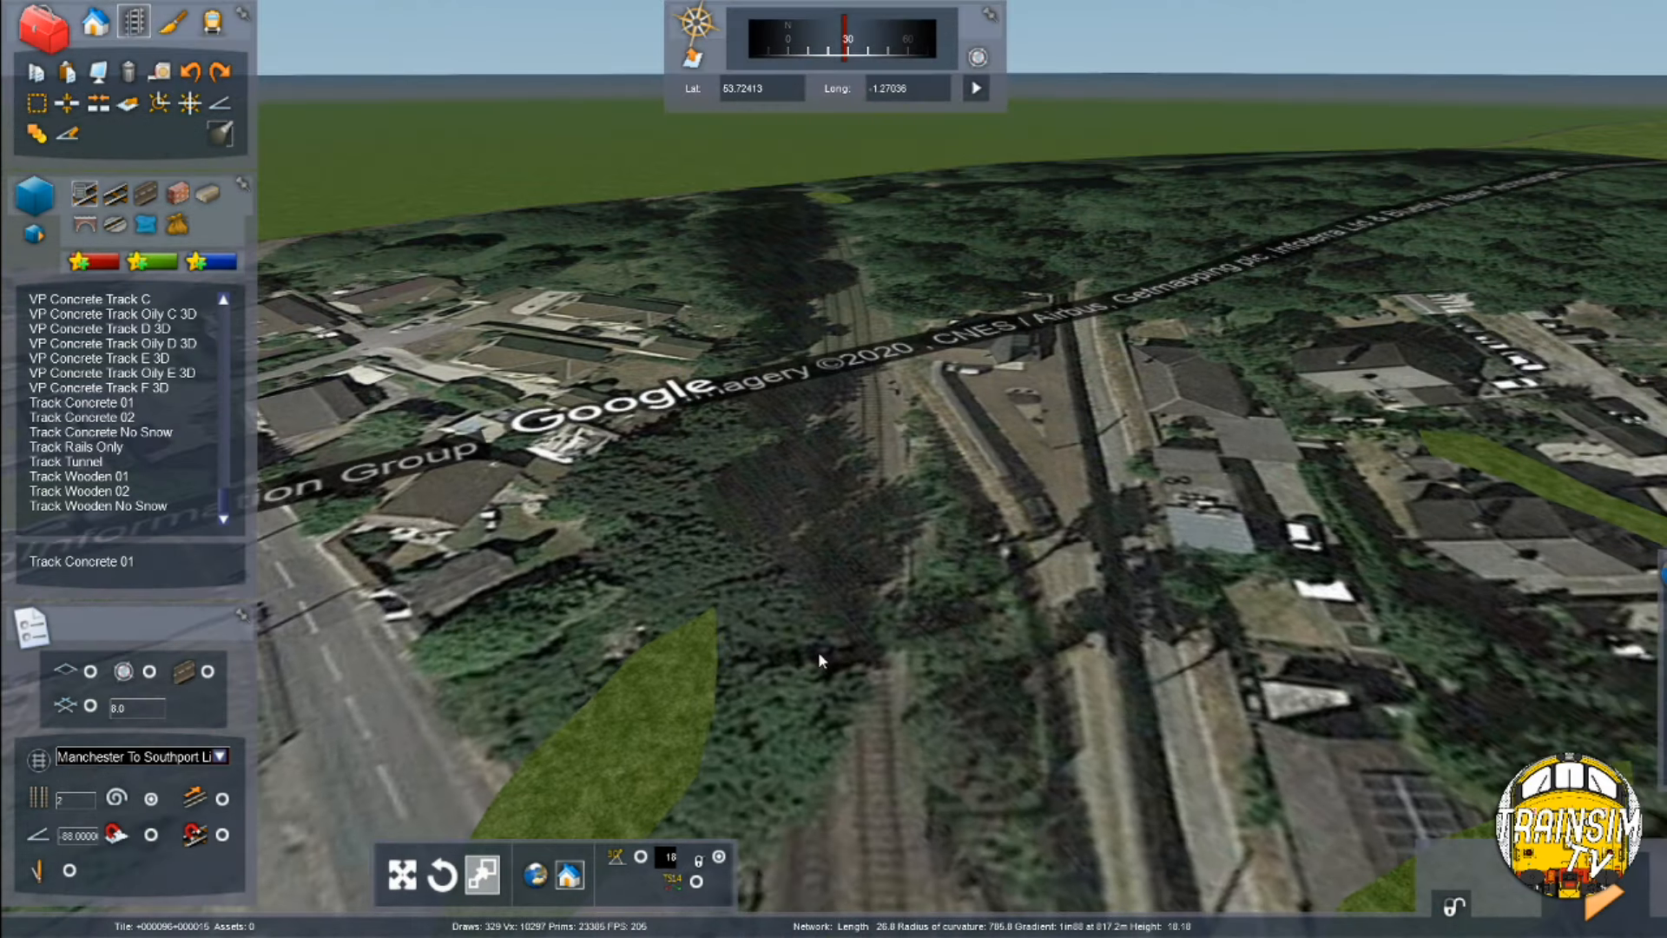
pyautogui.press('Down')
pyautogui.press('Up')
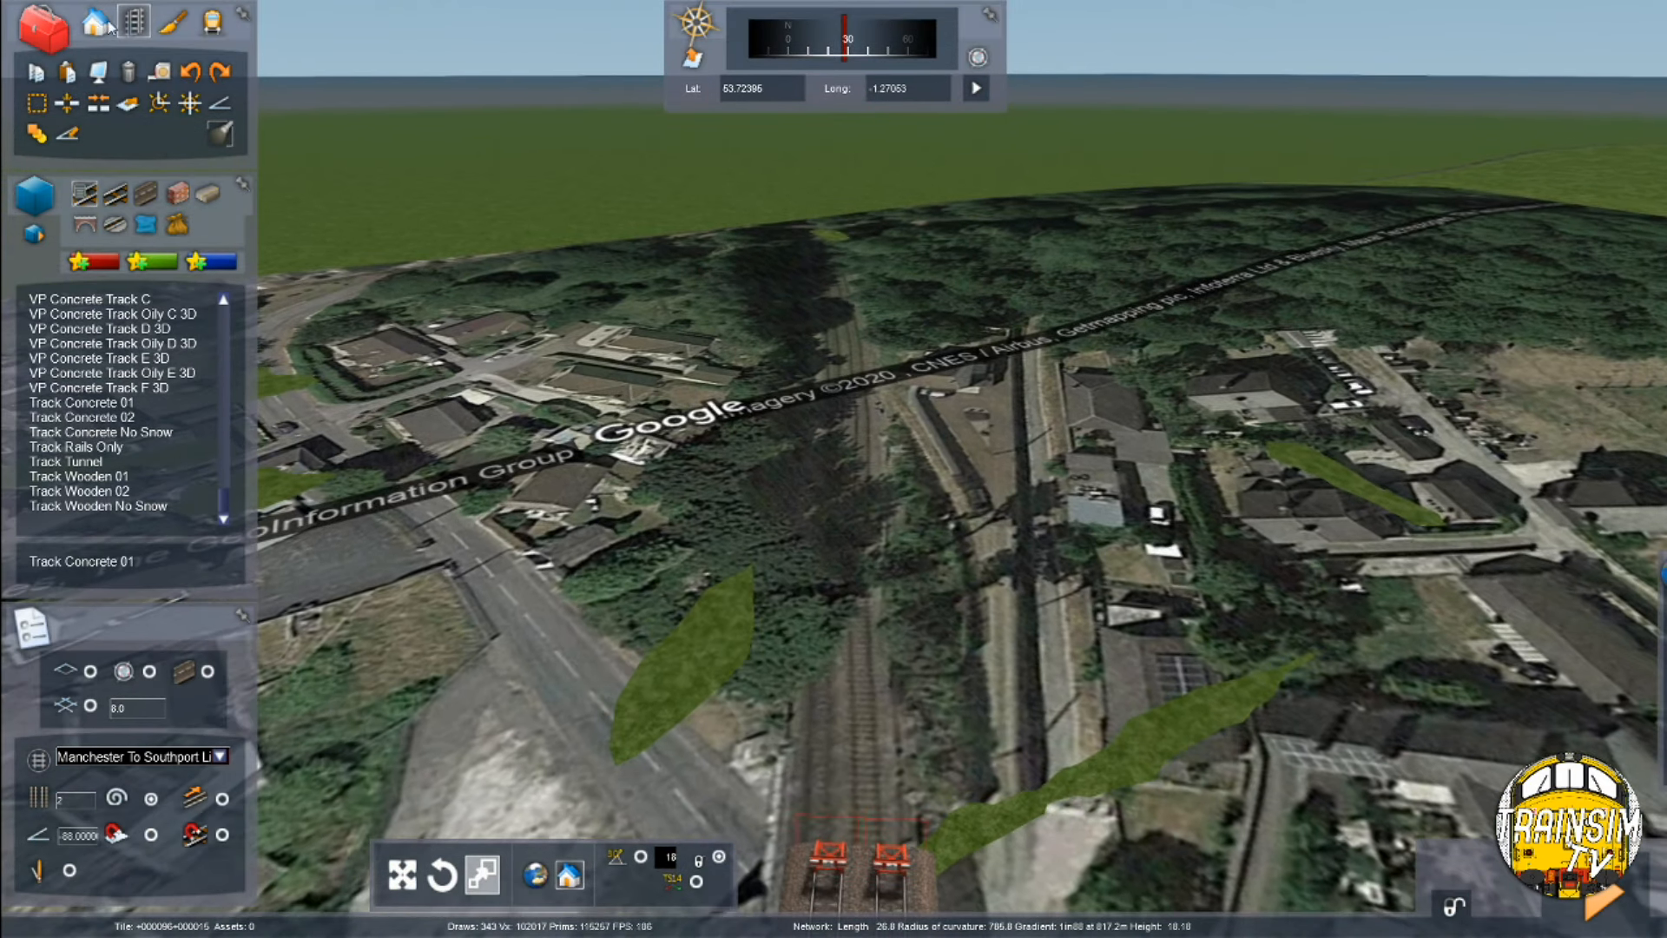
pyautogui.click(173, 21)
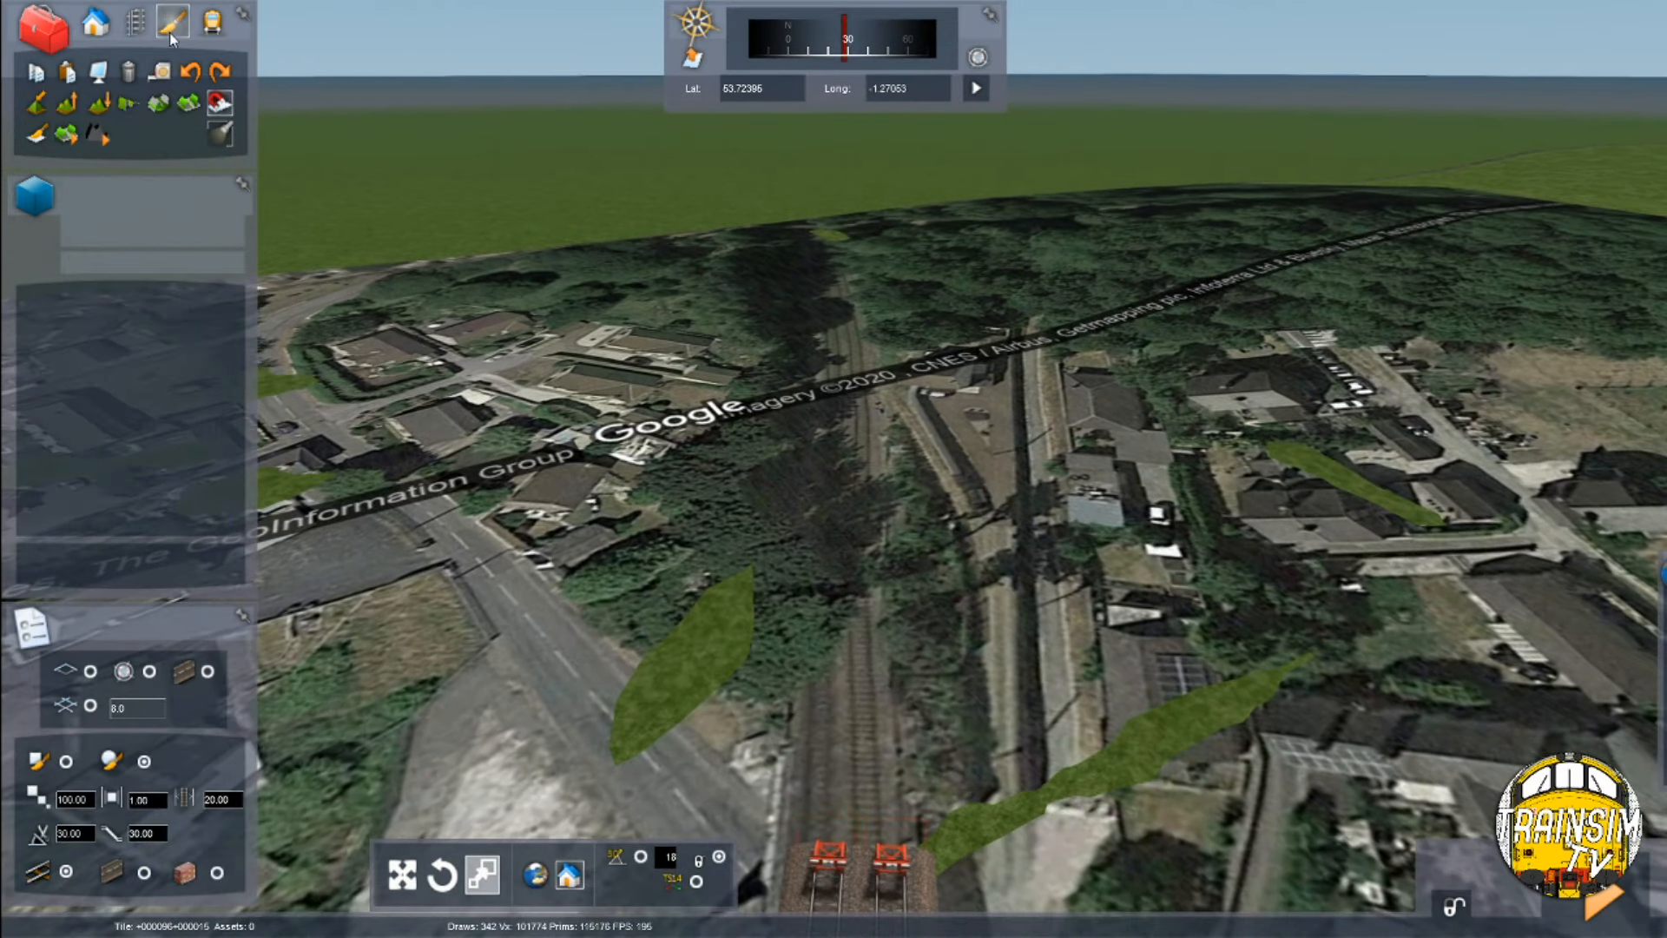
pyautogui.click(222, 792)
pyautogui.write('200')
pyautogui.press('Return')
pyautogui.moveTo(781, 617)
pyautogui.mouseDown()
pyautogui.moveTo(815, 359)
pyautogui.moveTo(793, 252)
pyautogui.moveTo(799, 297)
pyautogui.mouseUp()
pyautogui.press('Up')
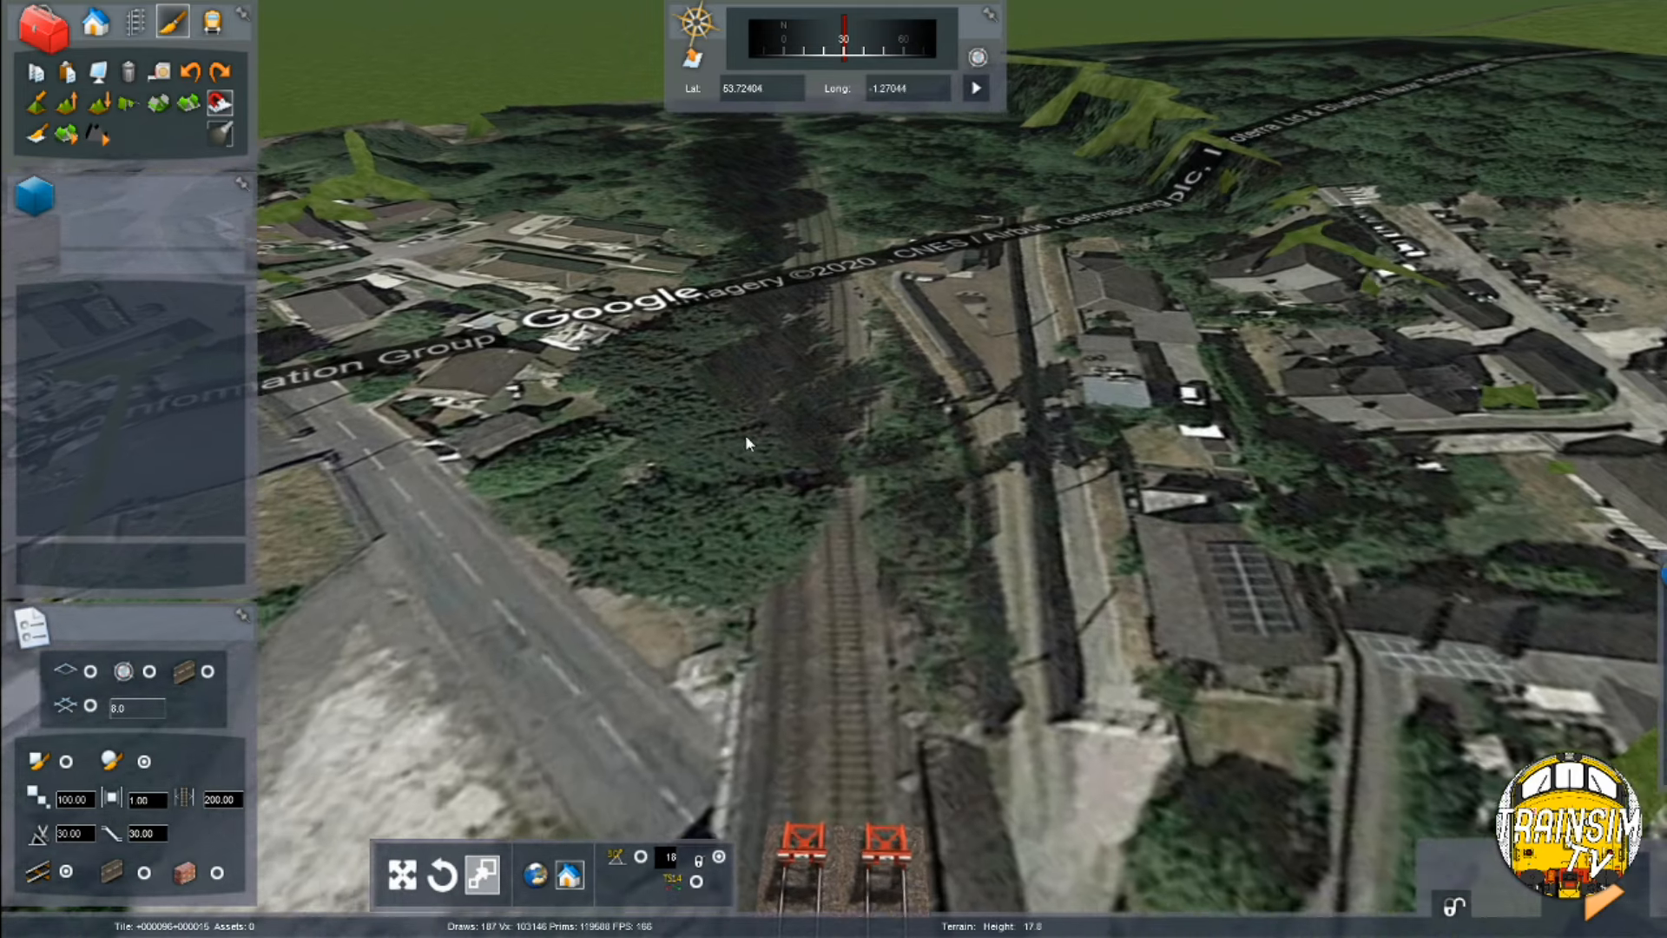
pyautogui.press('Down')
pyautogui.moveTo(663, 128); pyautogui.dragTo(613, 128, button='right')
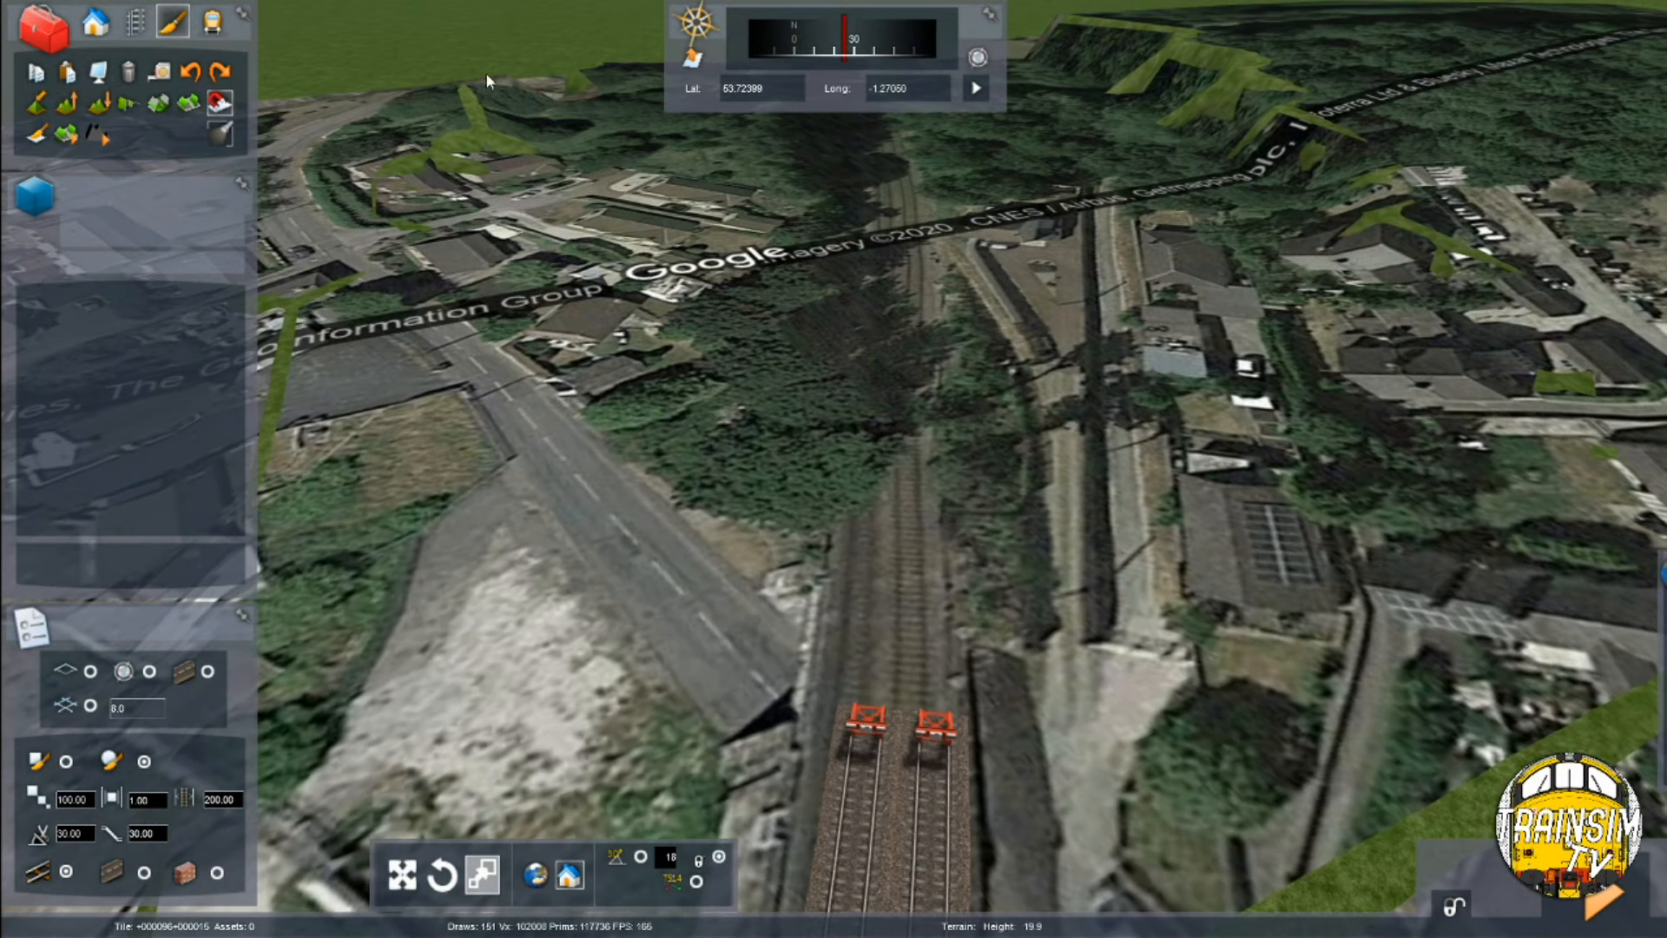
# Return to the track tools and inspect the 1 in 88 section from ground level, looking back along the line
pyautogui.click(130, 23)
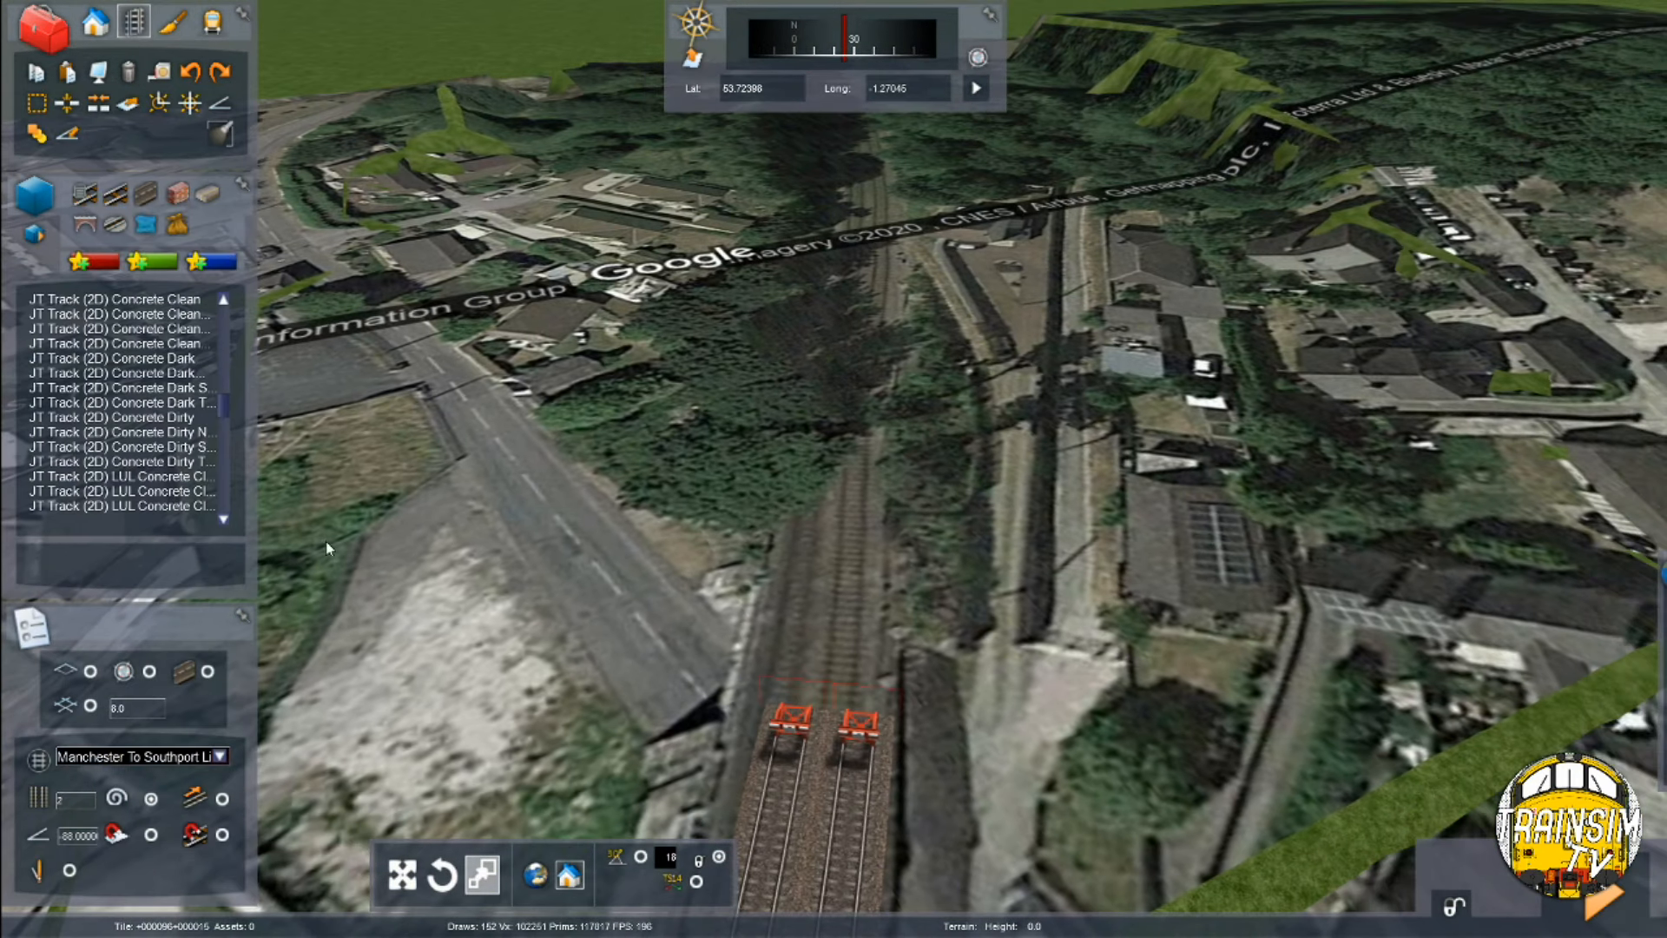
pyautogui.press('Down')
pyautogui.moveTo(848, 643); pyautogui.dragTo(826, 521, button='right')
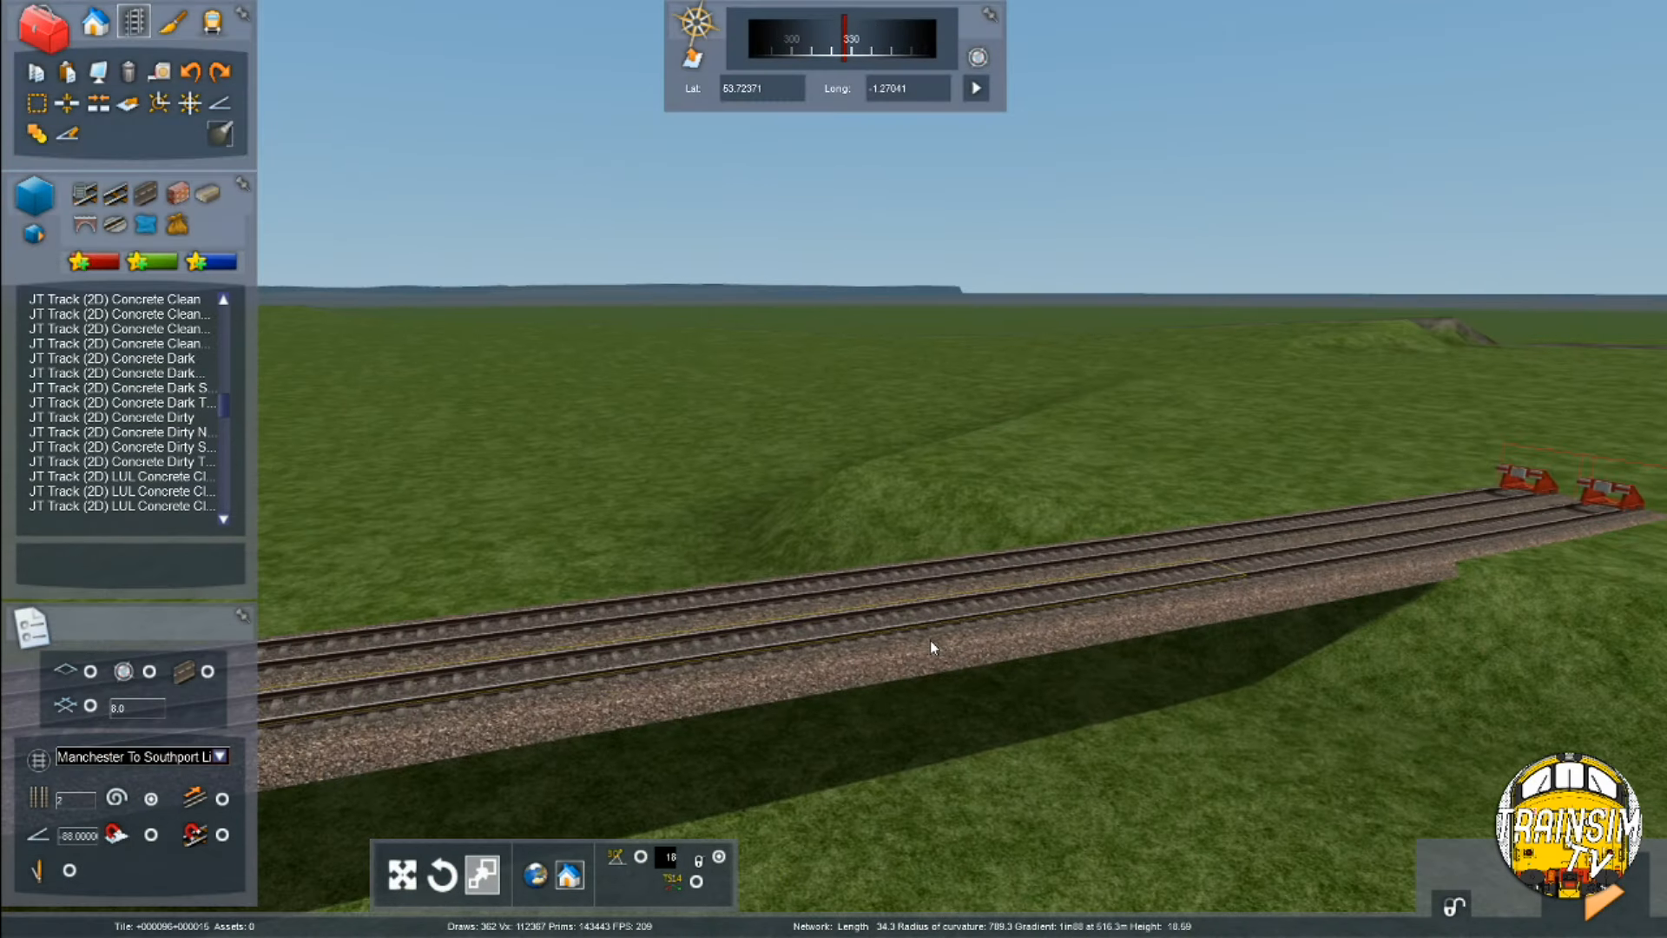
pyautogui.moveTo(1087, 654); pyautogui.dragTo(945, 566, button='right')
pyautogui.press('Up')
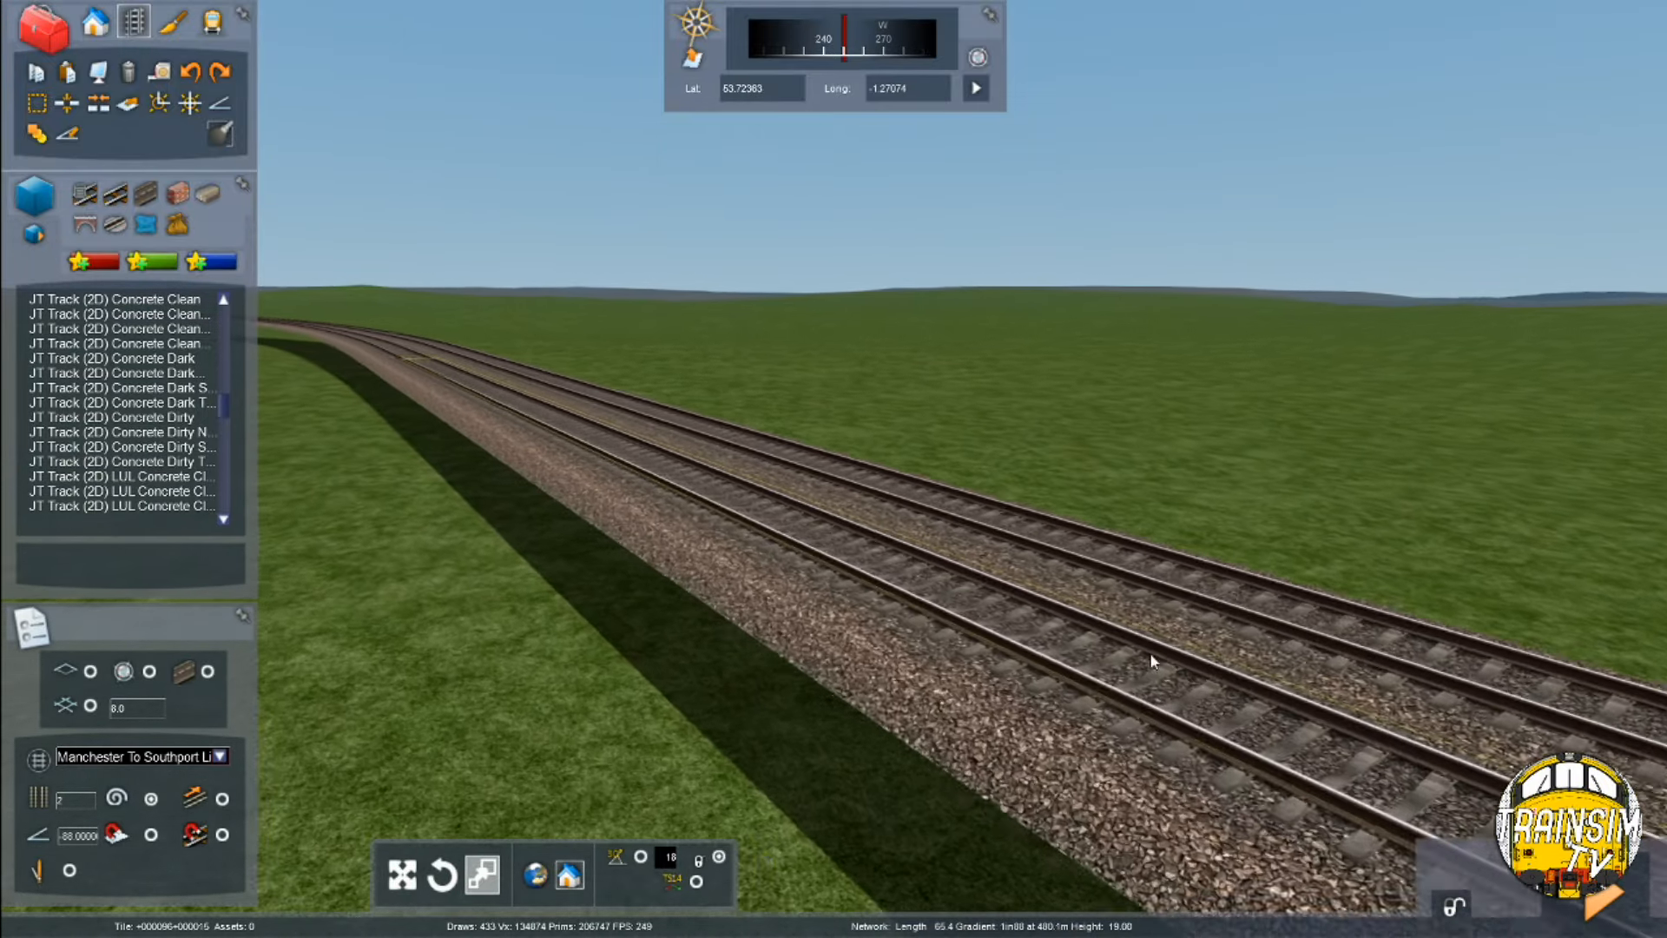
pyautogui.press('Left')
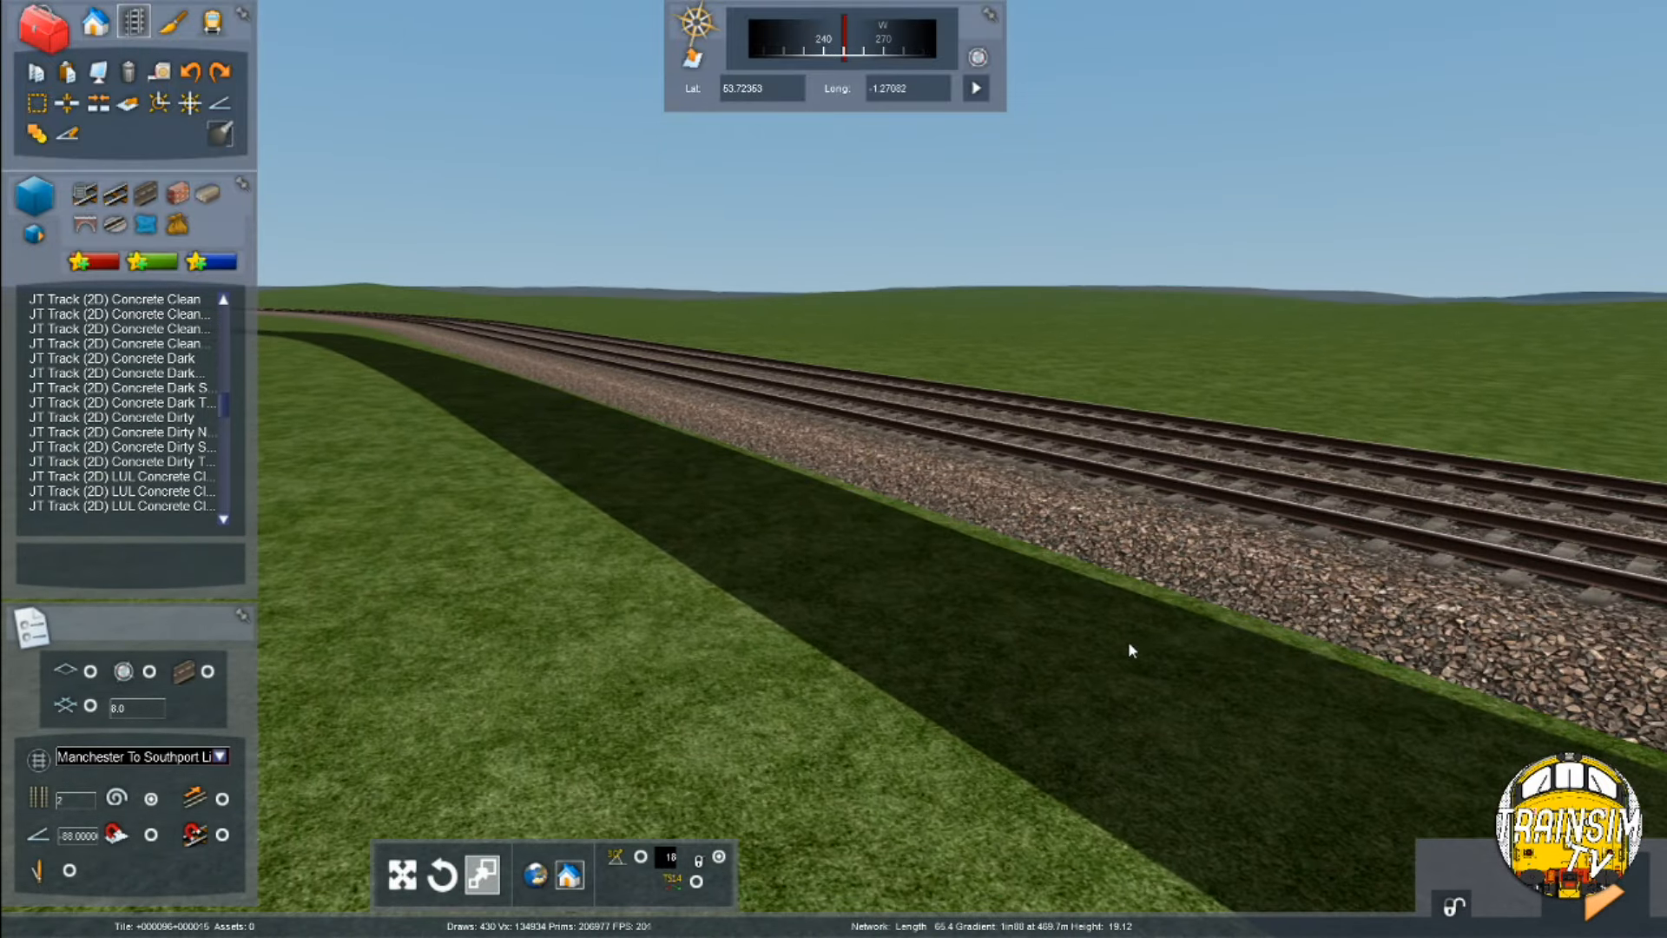
# Delete the 1 in 88 sections of both tracks piece by piece, working back towards the river bridge
pyautogui.press('Up')
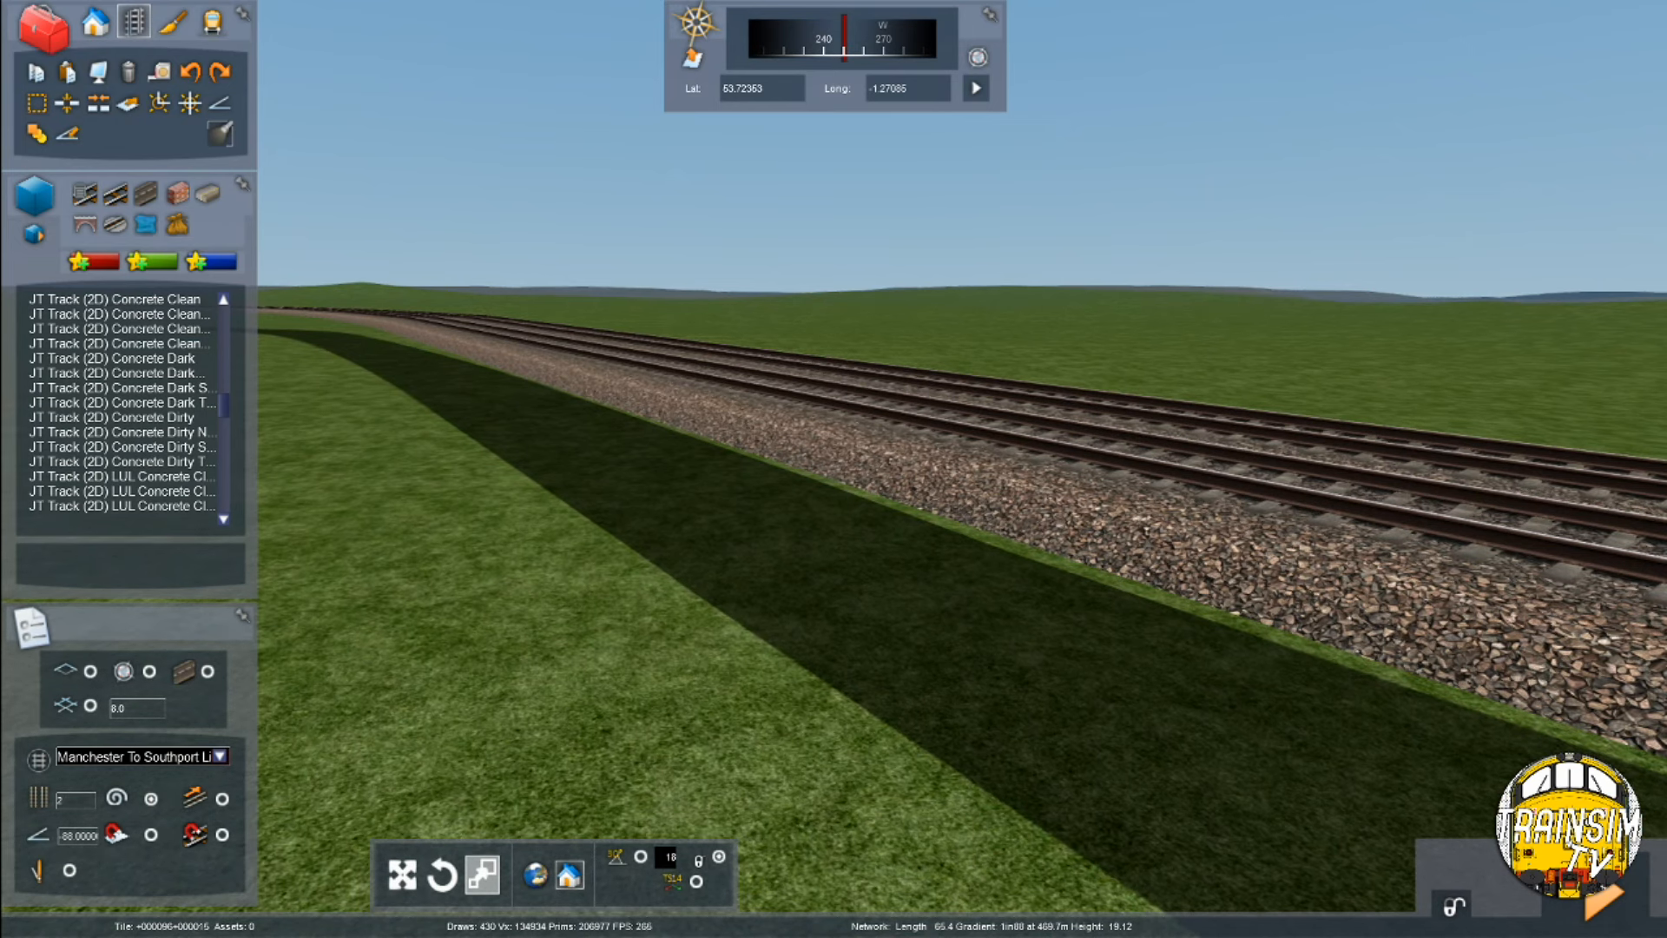
pyautogui.click(1068, 408)
pyautogui.press('Delete')
pyautogui.click(1058, 423)
pyautogui.press('Delete')
pyautogui.moveTo(1057, 423); pyautogui.dragTo(712, 304, button='right')
pyautogui.press('Up')
pyautogui.press('Up')
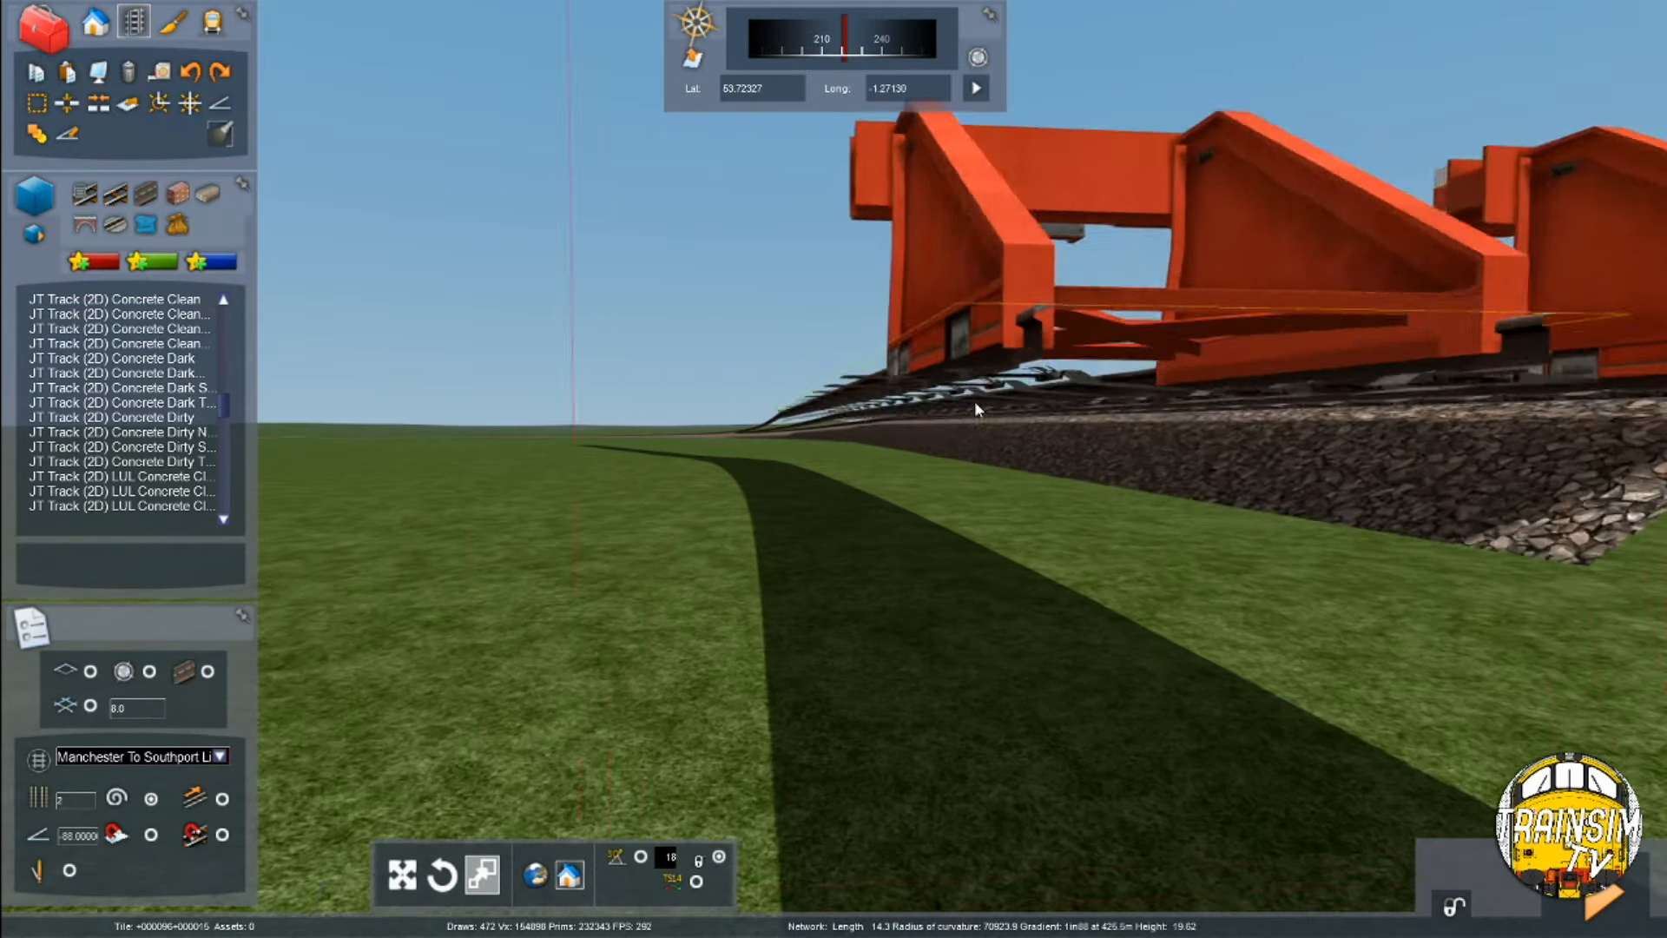
pyautogui.click(975, 577)
pyautogui.press('Delete')
pyautogui.click(1190, 541)
pyautogui.press('Delete')
# Delete the remaining short track pieces ahead so that both tracks end at the near side of the bridge
pyautogui.press('Up')
pyautogui.moveTo(964, 543); pyautogui.dragTo(933, 592, button='right')
pyautogui.press('Down')
pyautogui.press('Down')
pyautogui.moveTo(995, 669); pyautogui.dragTo(935, 404, button='right')
pyautogui.press('Up')
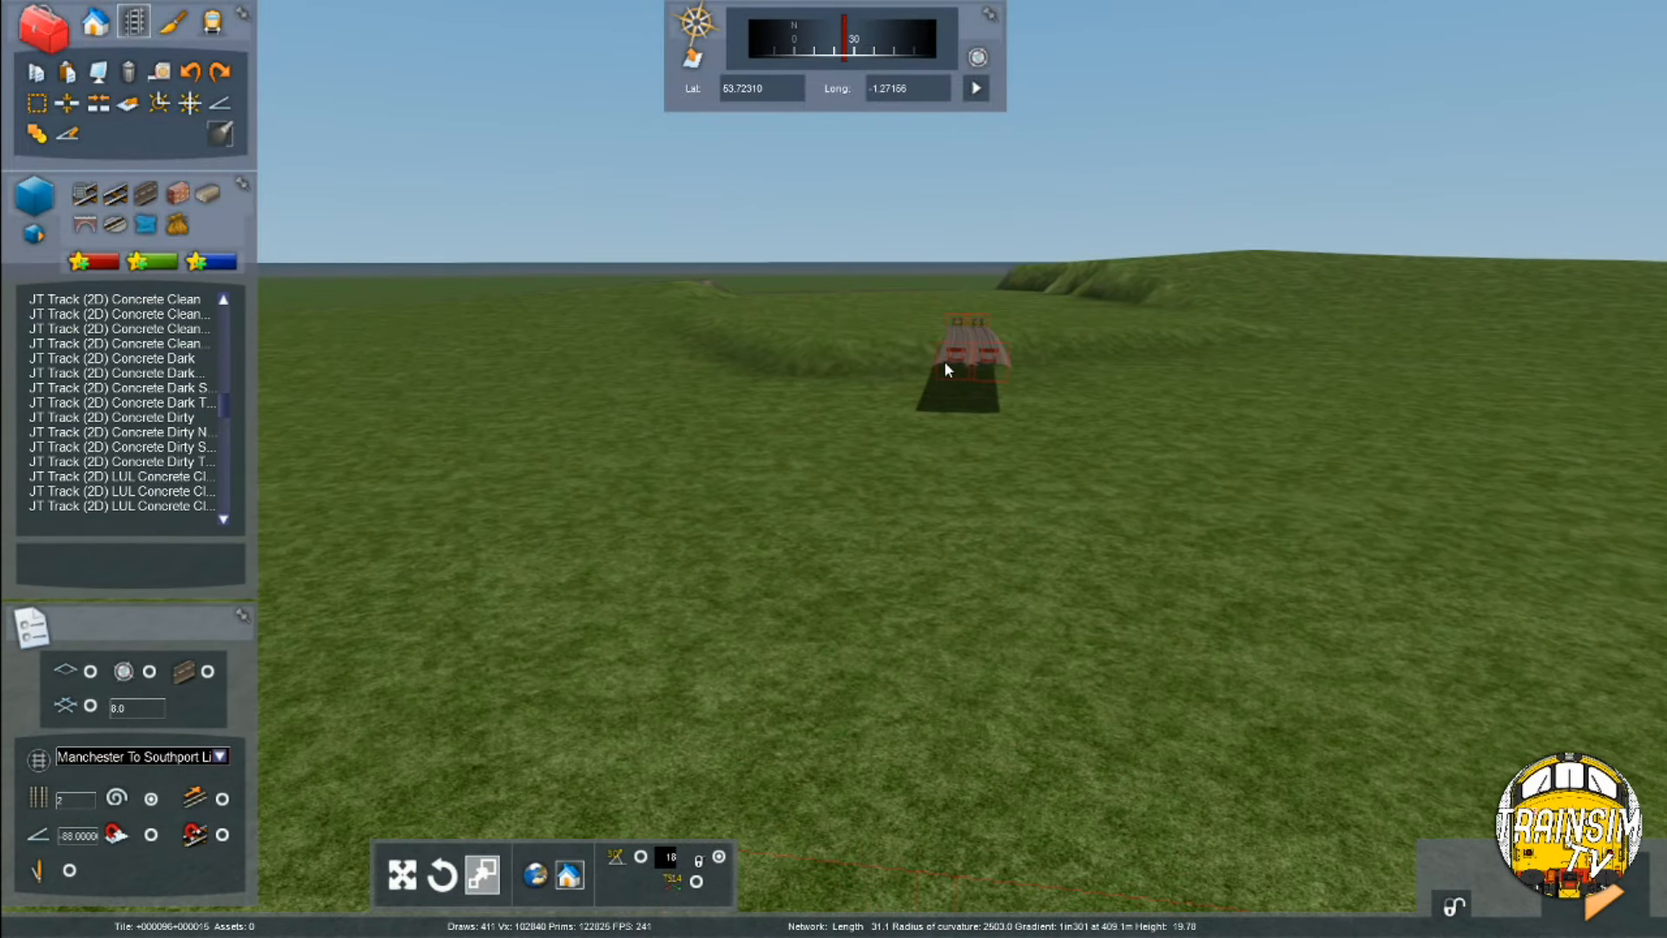
pyautogui.click(947, 361)
pyautogui.press('Delete')
pyautogui.click(975, 350)
pyautogui.press('Delete')
pyautogui.click(969, 340)
pyautogui.press('Delete')
pyautogui.press('Delete')
pyautogui.moveTo(967, 335); pyautogui.dragTo(704, 548, button='right')
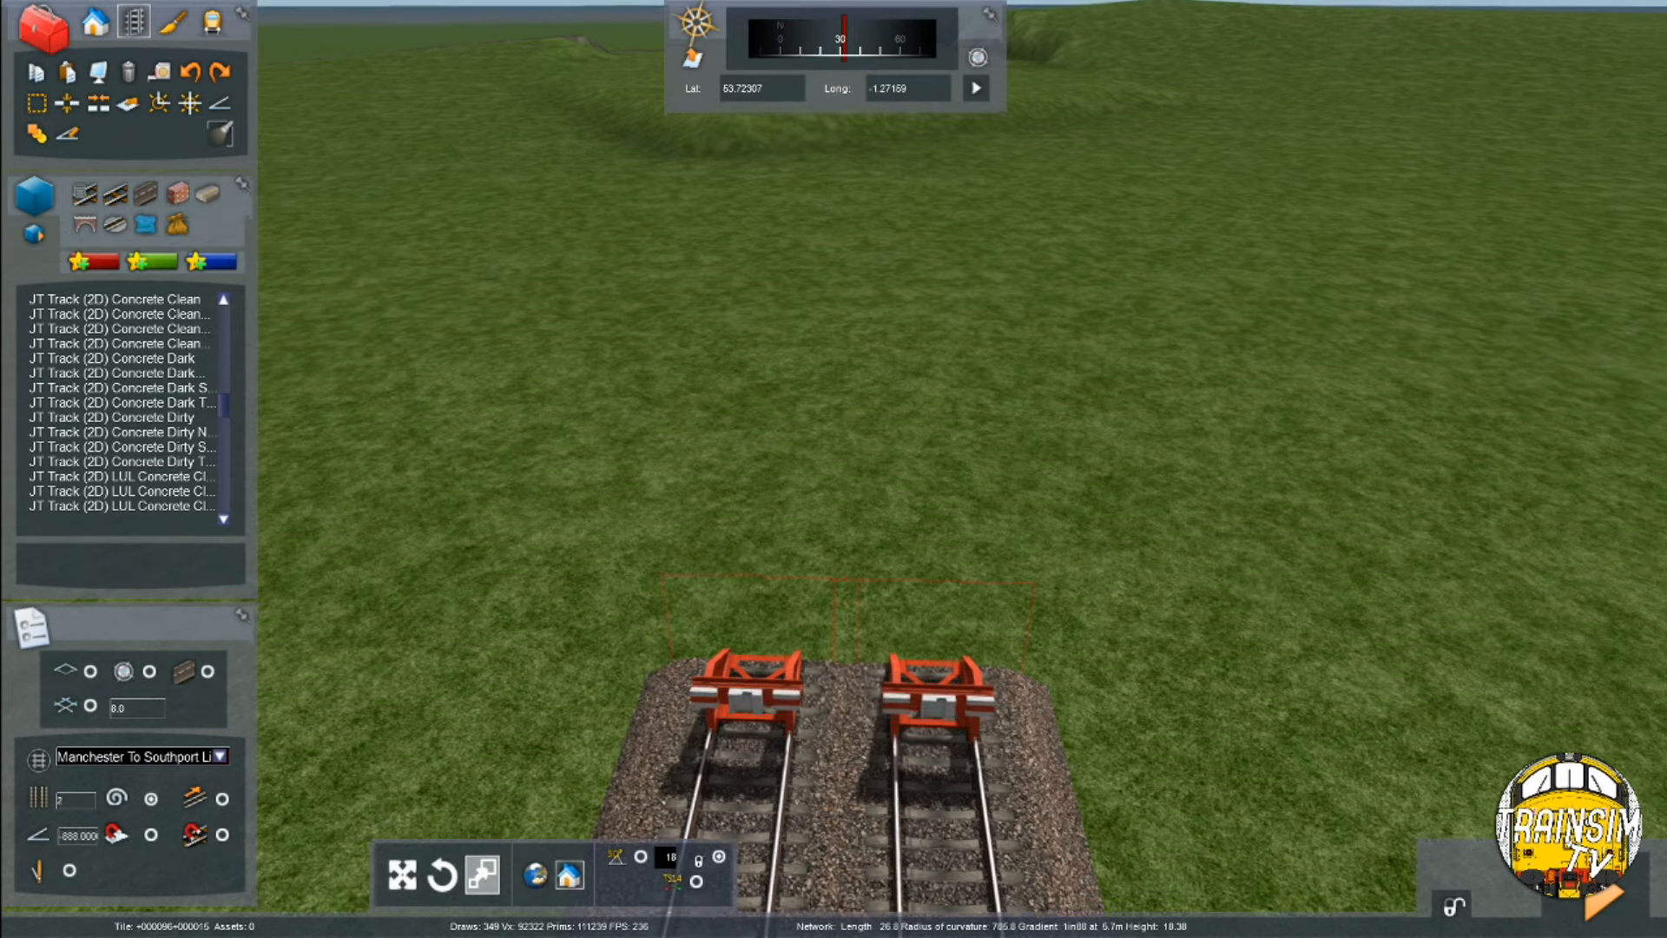
# Show the aerial imagery, choose Track Concrete 01 for the new double track, and set its type to Passenger
pyautogui.moveTo(748, 539); pyautogui.dragTo(749, 478, button='right')
pyautogui.press('F8')
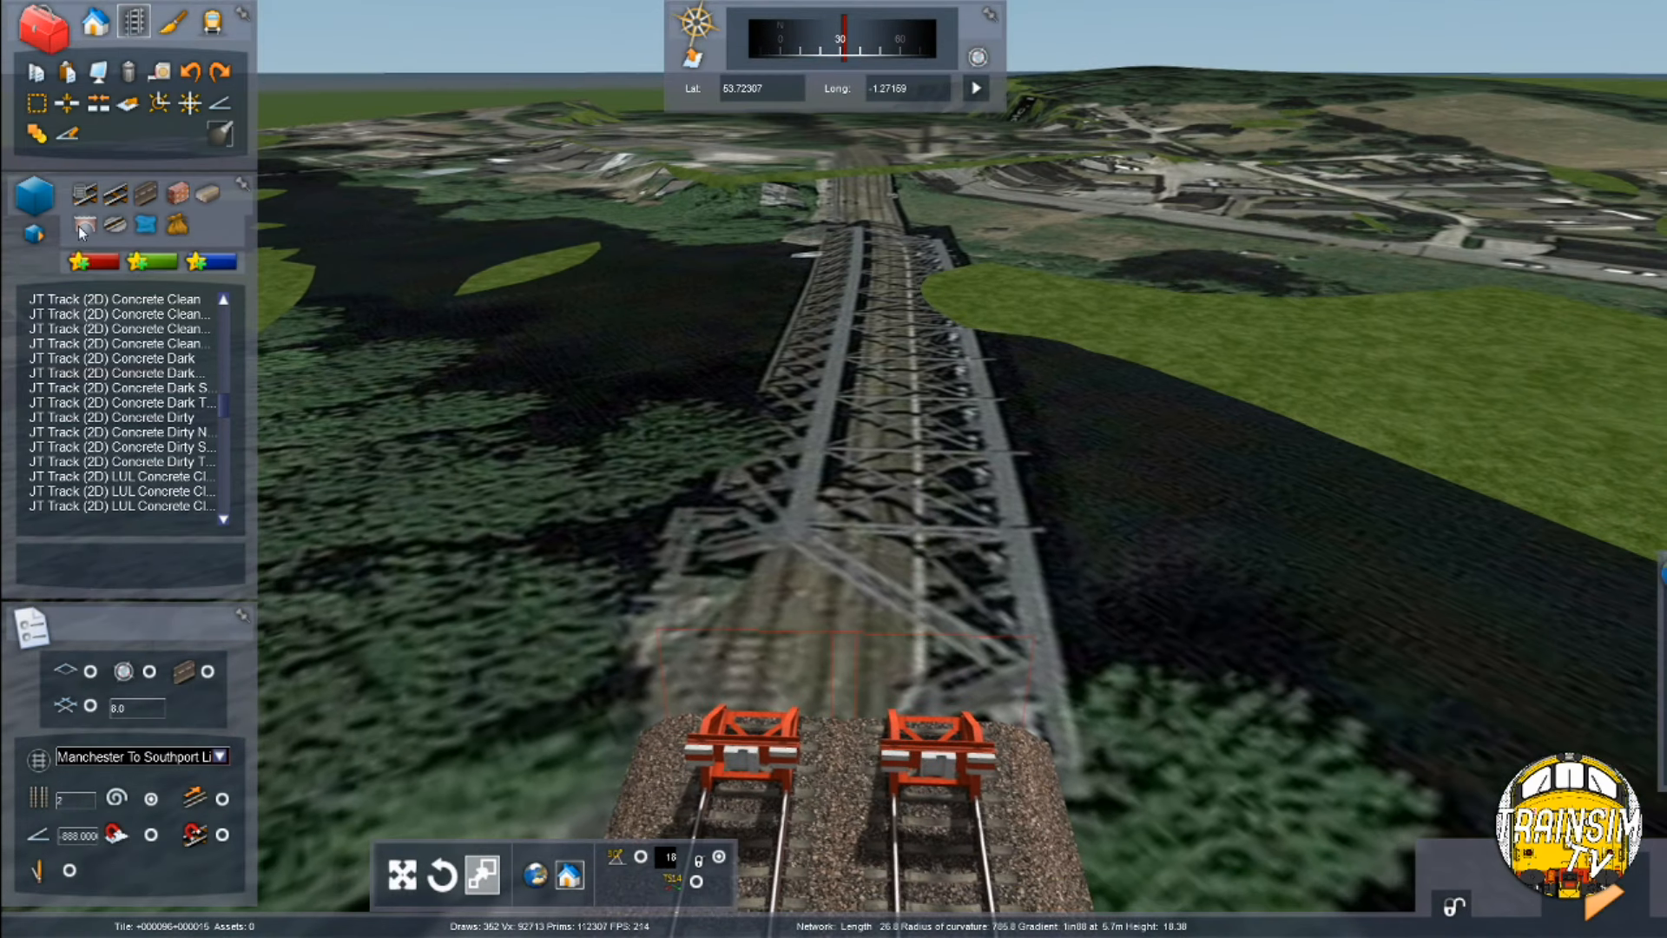
pyautogui.scroll(-10, 87, 400)
pyautogui.click(86, 418)
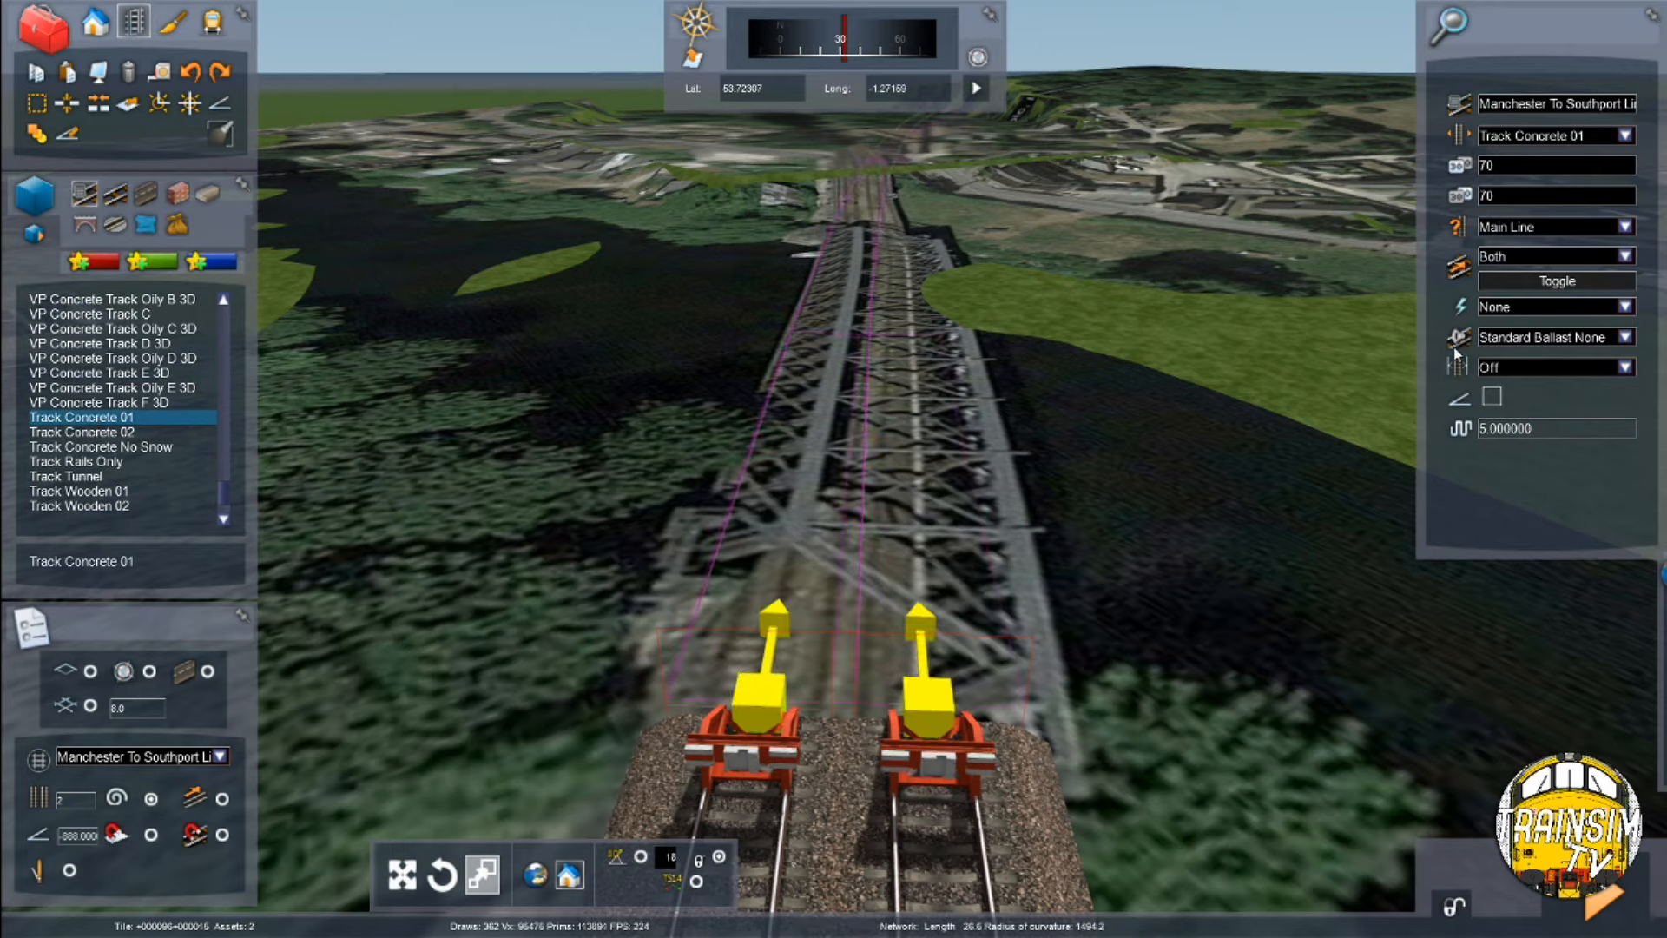
pyautogui.click(1624, 228)
pyautogui.click(1532, 261)
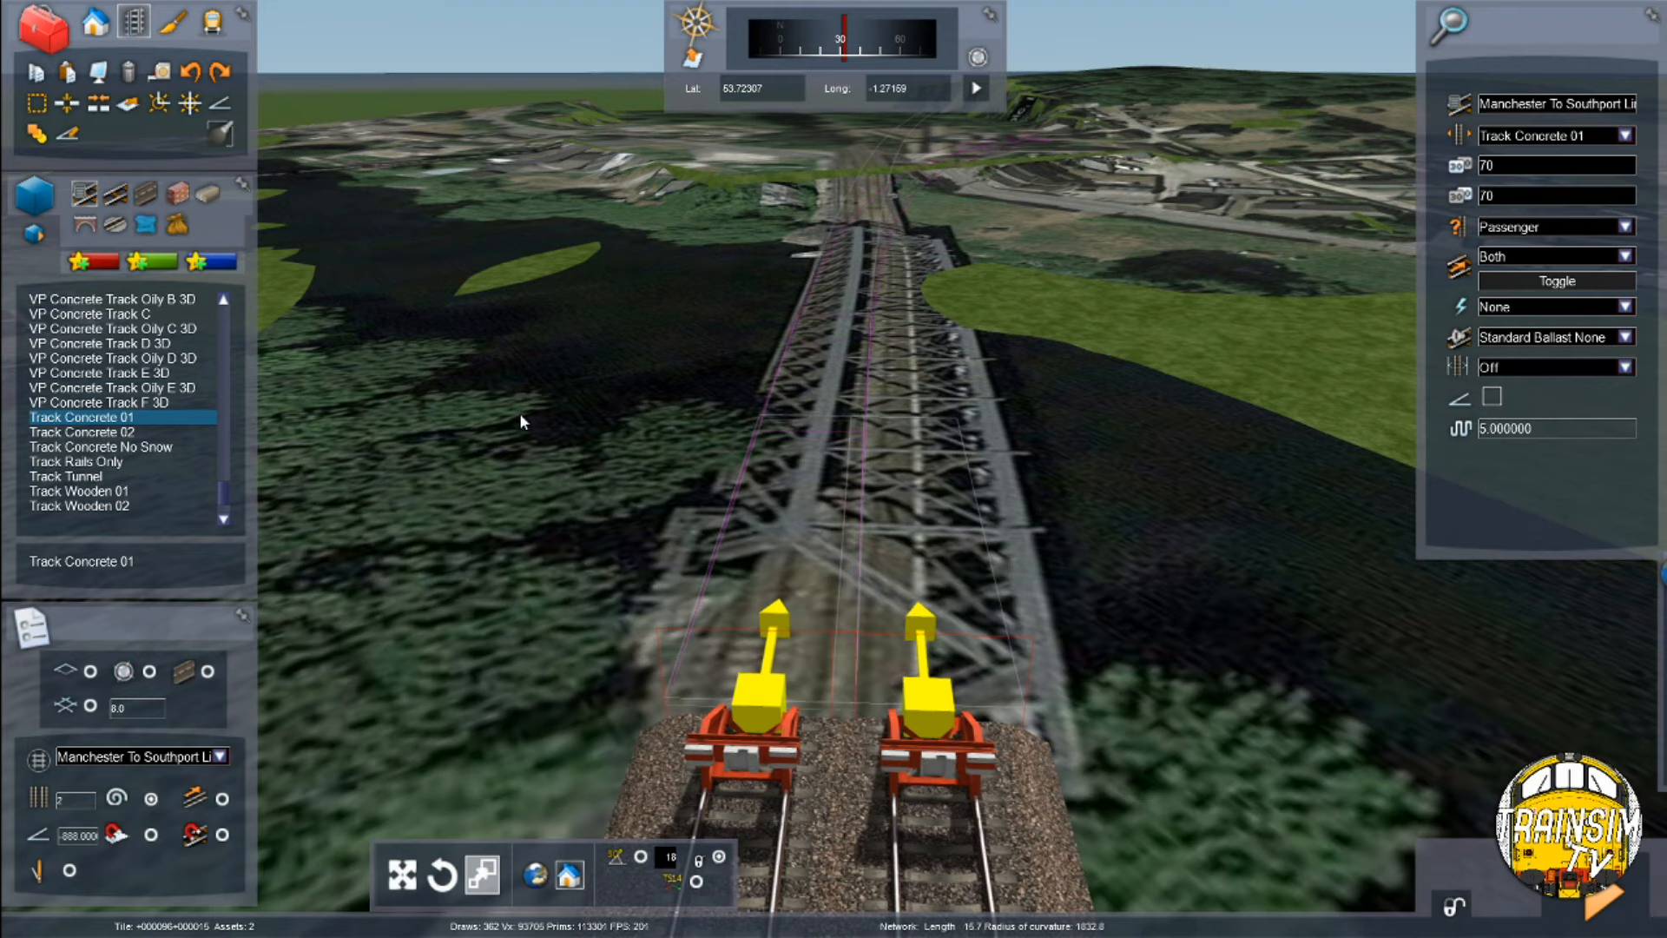
# Lay the double track at the -888 gradient from the buffer ends across the river bridge, following the imagery
pyautogui.click(495, 425)
pyautogui.moveTo(834, 469); pyautogui.dragTo(862, 179, button='right')
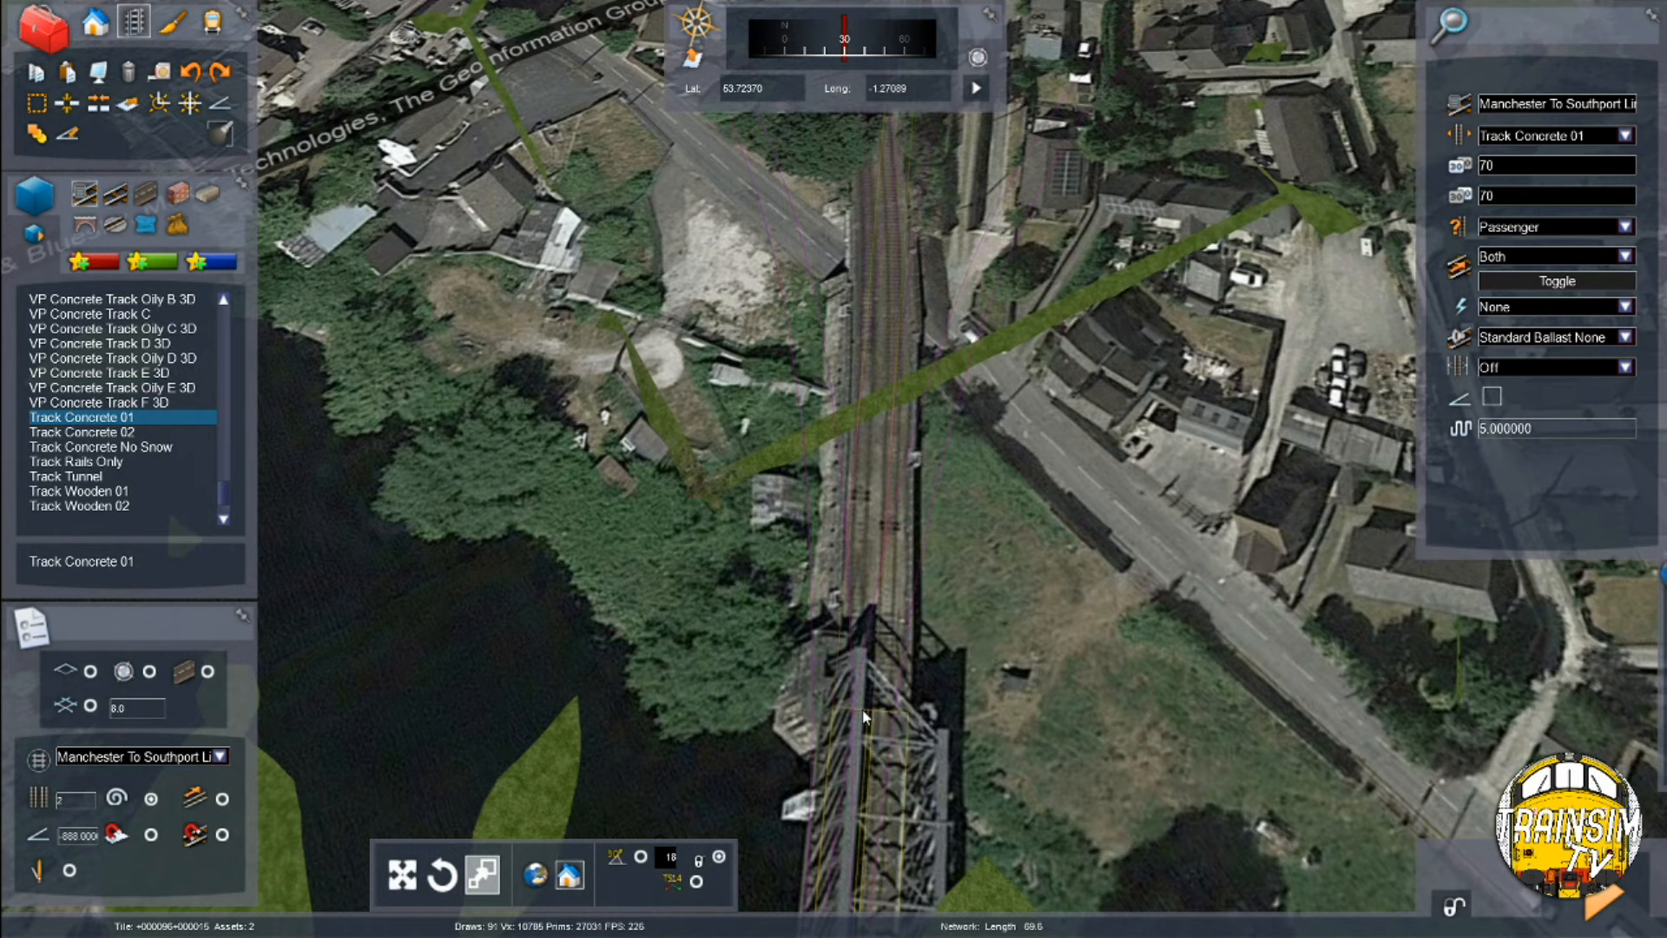
pyautogui.moveTo(758, 587); pyautogui.dragTo(757, 534, button='right')
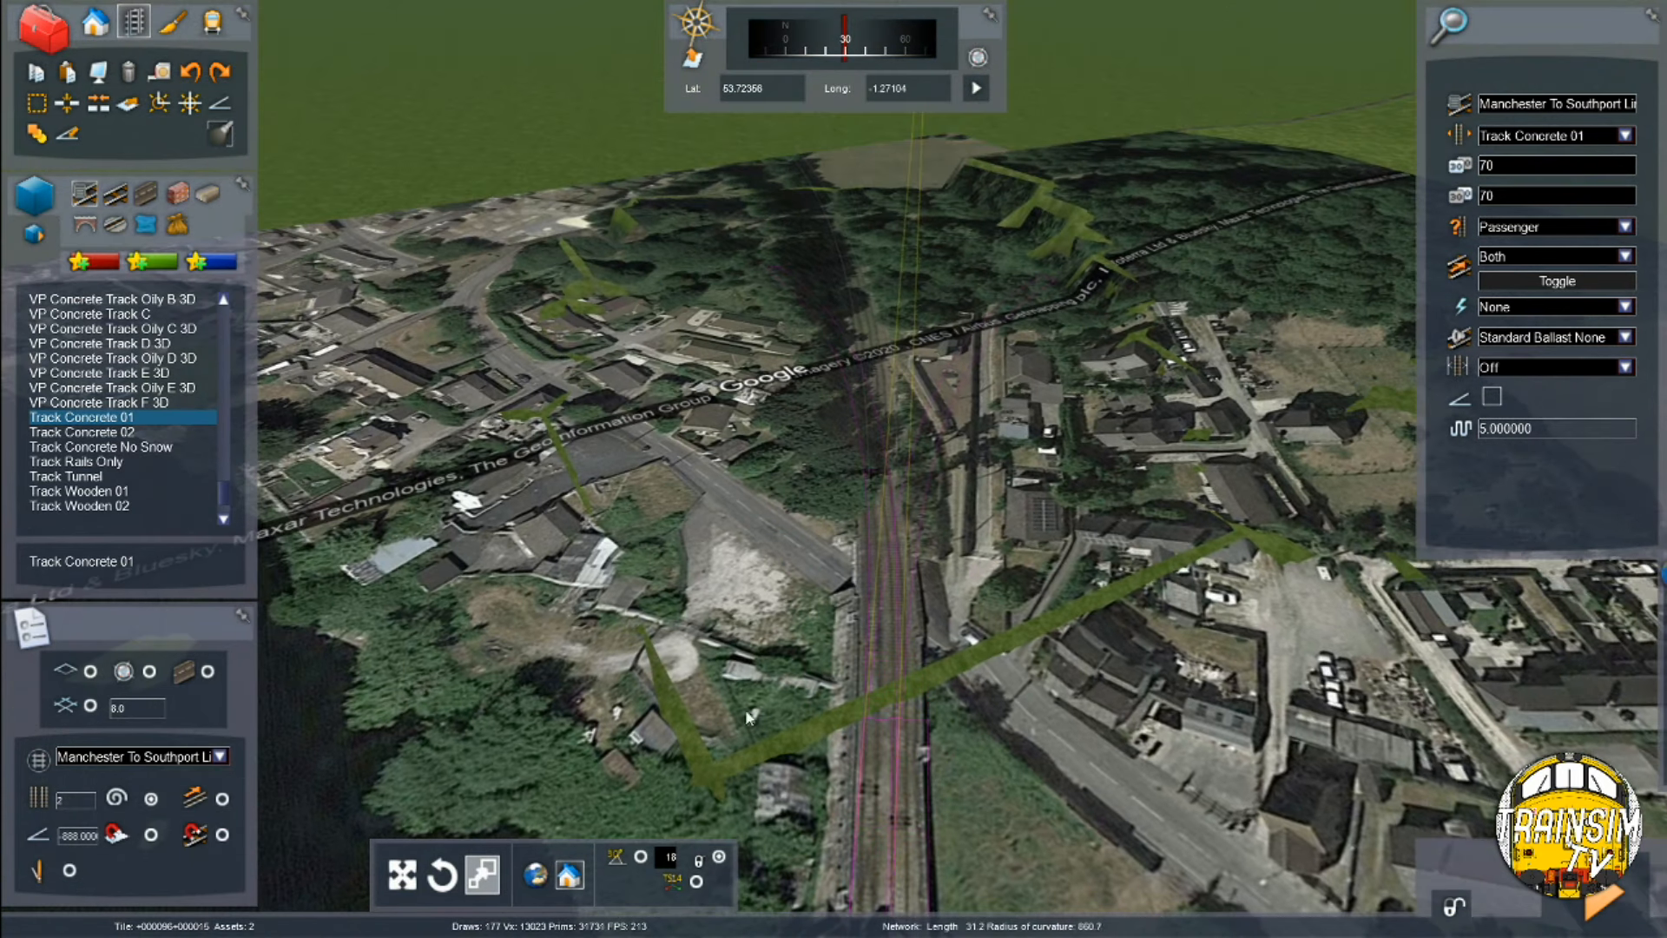
pyautogui.moveTo(735, 624); pyautogui.dragTo(927, 479)
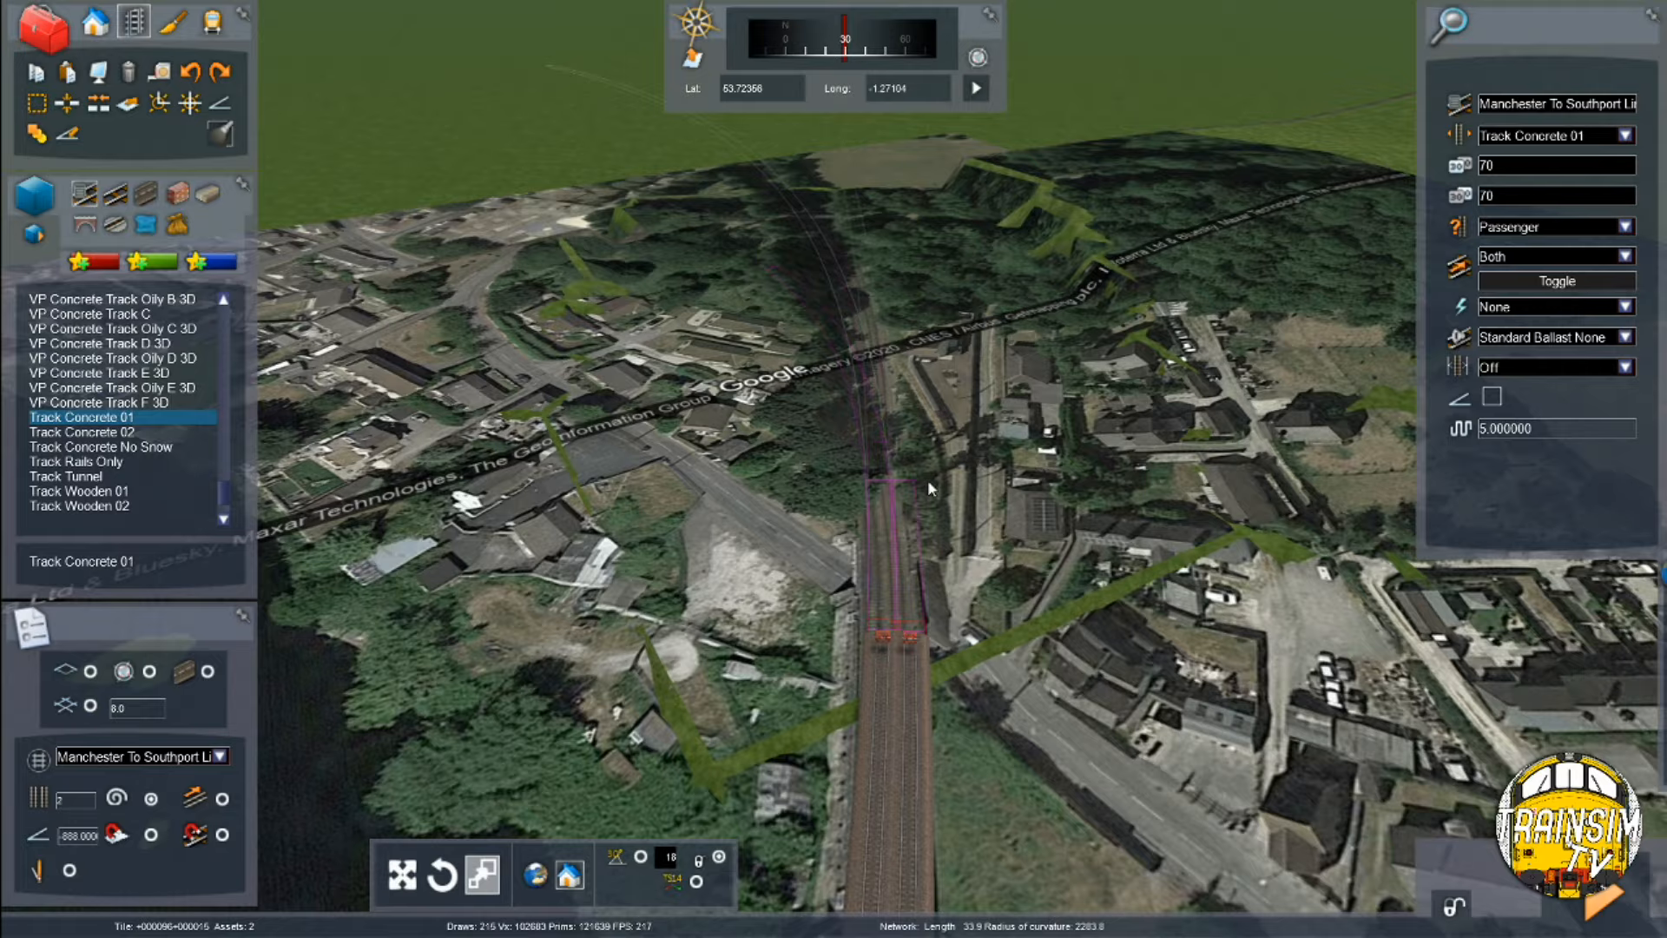
pyautogui.click(887, 525)
pyautogui.rightClick(886, 525)
# Cut both 1 in 888 tracks at the gradient change point just north of the bridge, leaving their ends there
pyautogui.press('Up')
pyautogui.moveTo(886, 525); pyautogui.dragTo(608, 526, button='right')
pyautogui.moveTo(1195, 660); pyautogui.dragTo(952, 555, button='right')
pyautogui.press('Left')
pyautogui.press('Up')
pyautogui.moveTo(837, 595); pyautogui.dragTo(1302, 712, button='right')
pyautogui.press('Down')
pyautogui.moveTo(833, 468); pyautogui.dragTo(1016, 591, button='right')
pyautogui.moveTo(721, 551); pyautogui.dragTo(713, 571, button='right')
pyautogui.press('Up')
pyautogui.click(67, 103)
pyautogui.click(809, 641)
pyautogui.moveTo(851, 642); pyautogui.dragTo(855, 920)
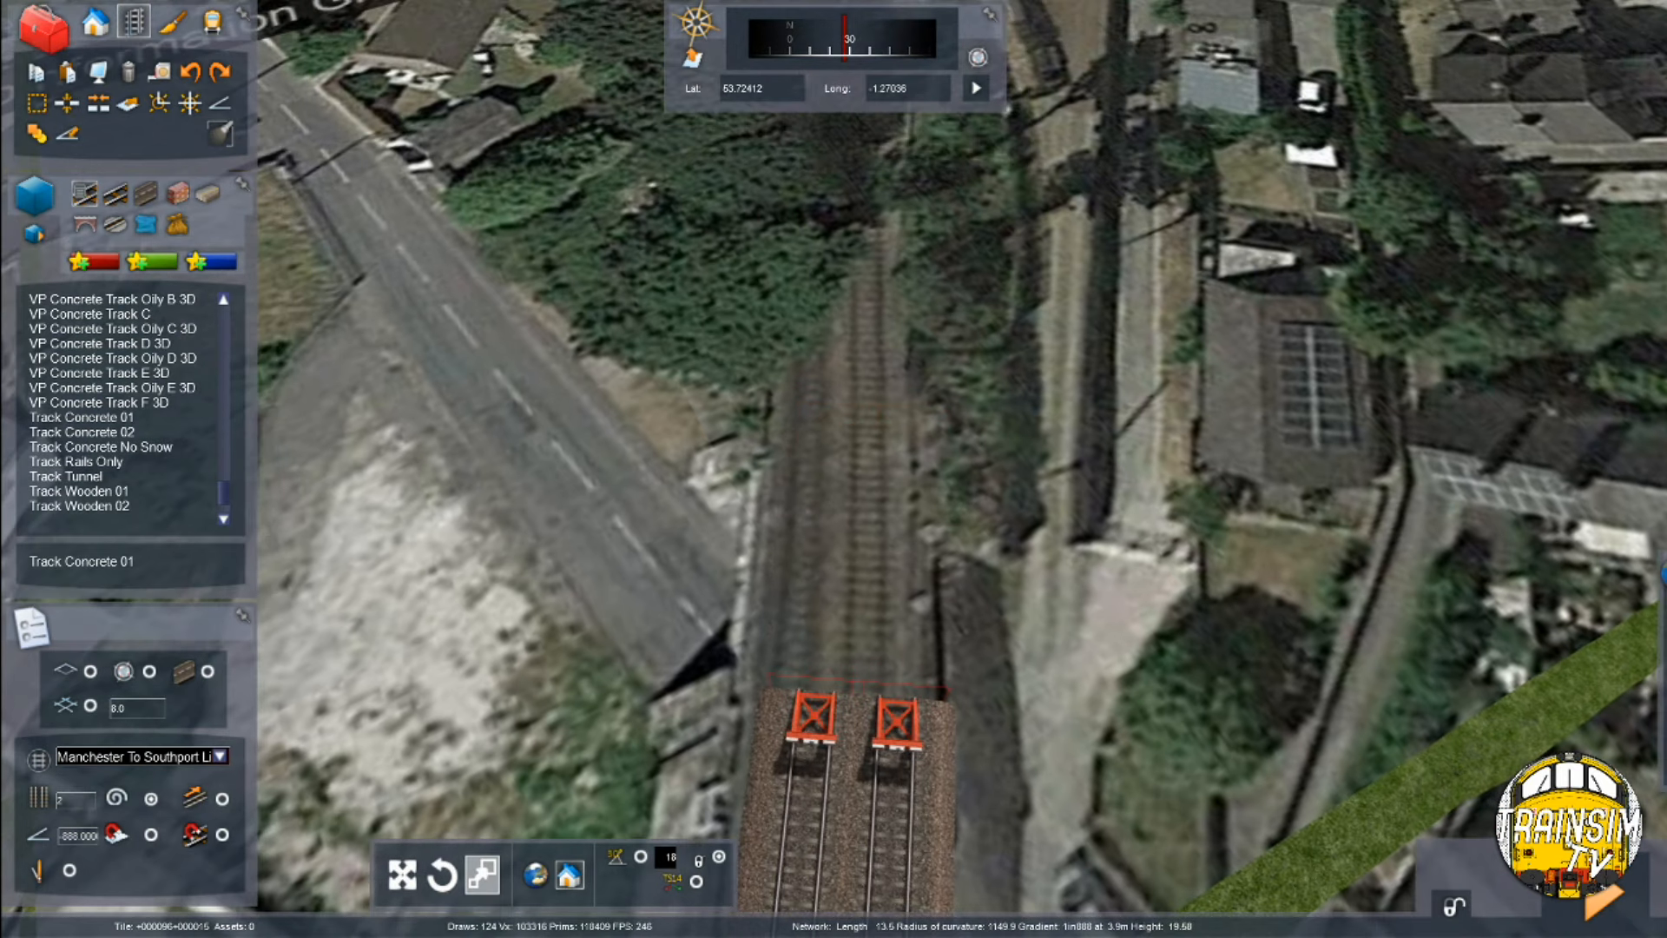
# Set the gradient to -1263, start Track Concrete 01 from both track ends, and make its type Passenger
pyautogui.doubleClick(84, 837)
pyautogui.write('263.')
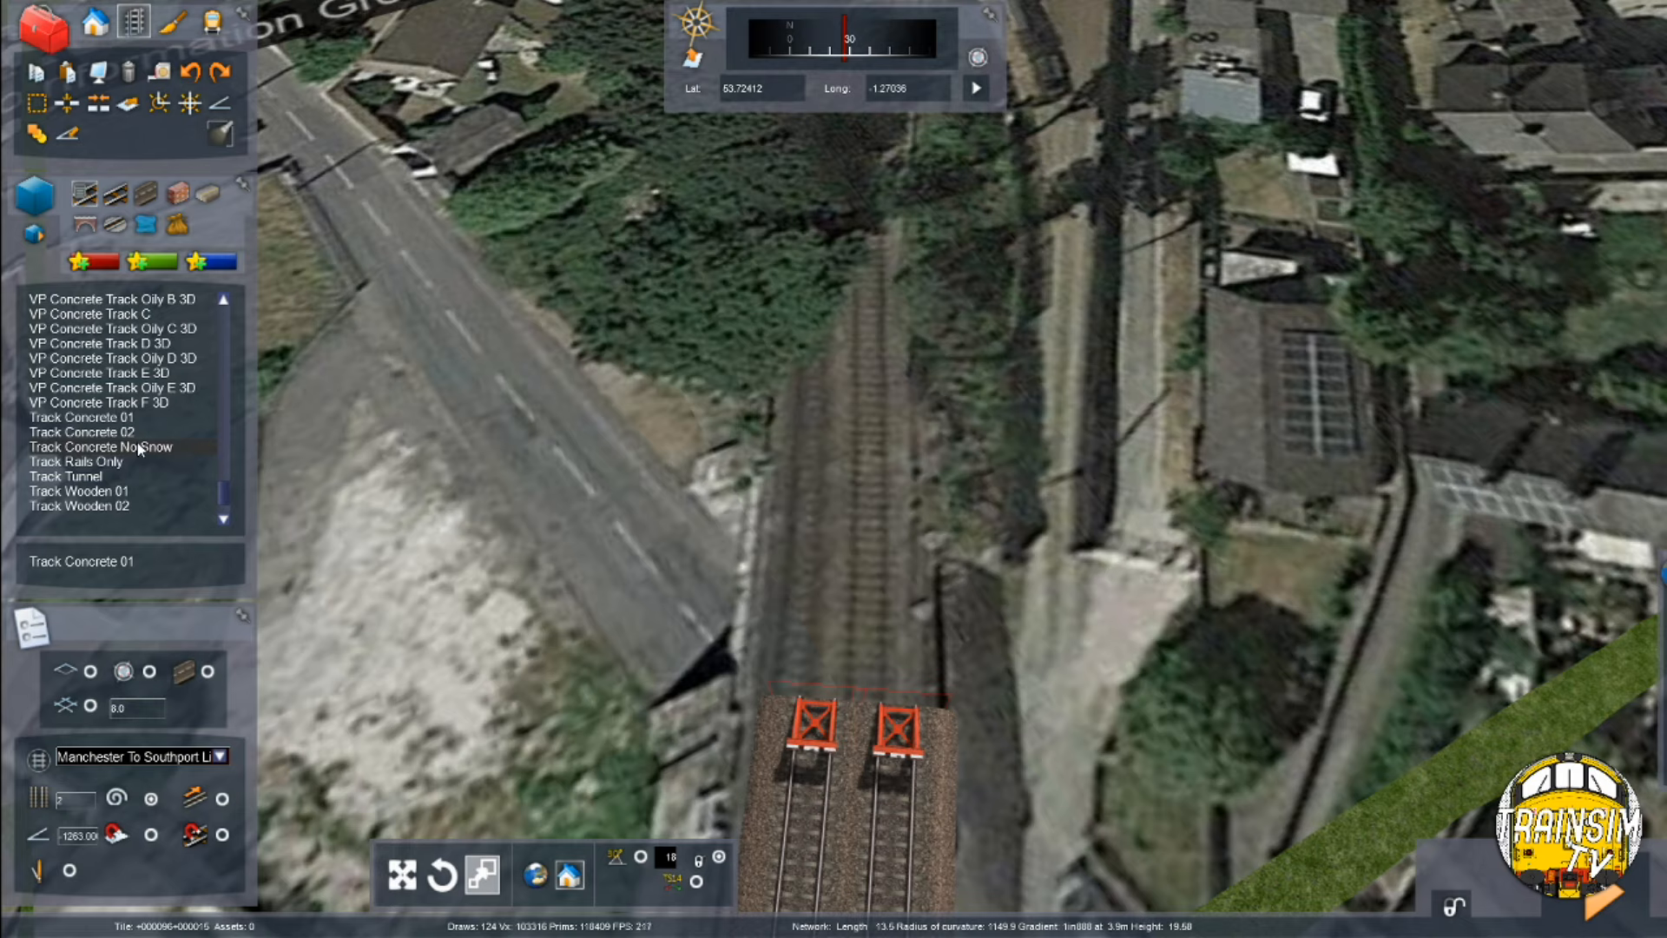
pyautogui.click(814, 767)
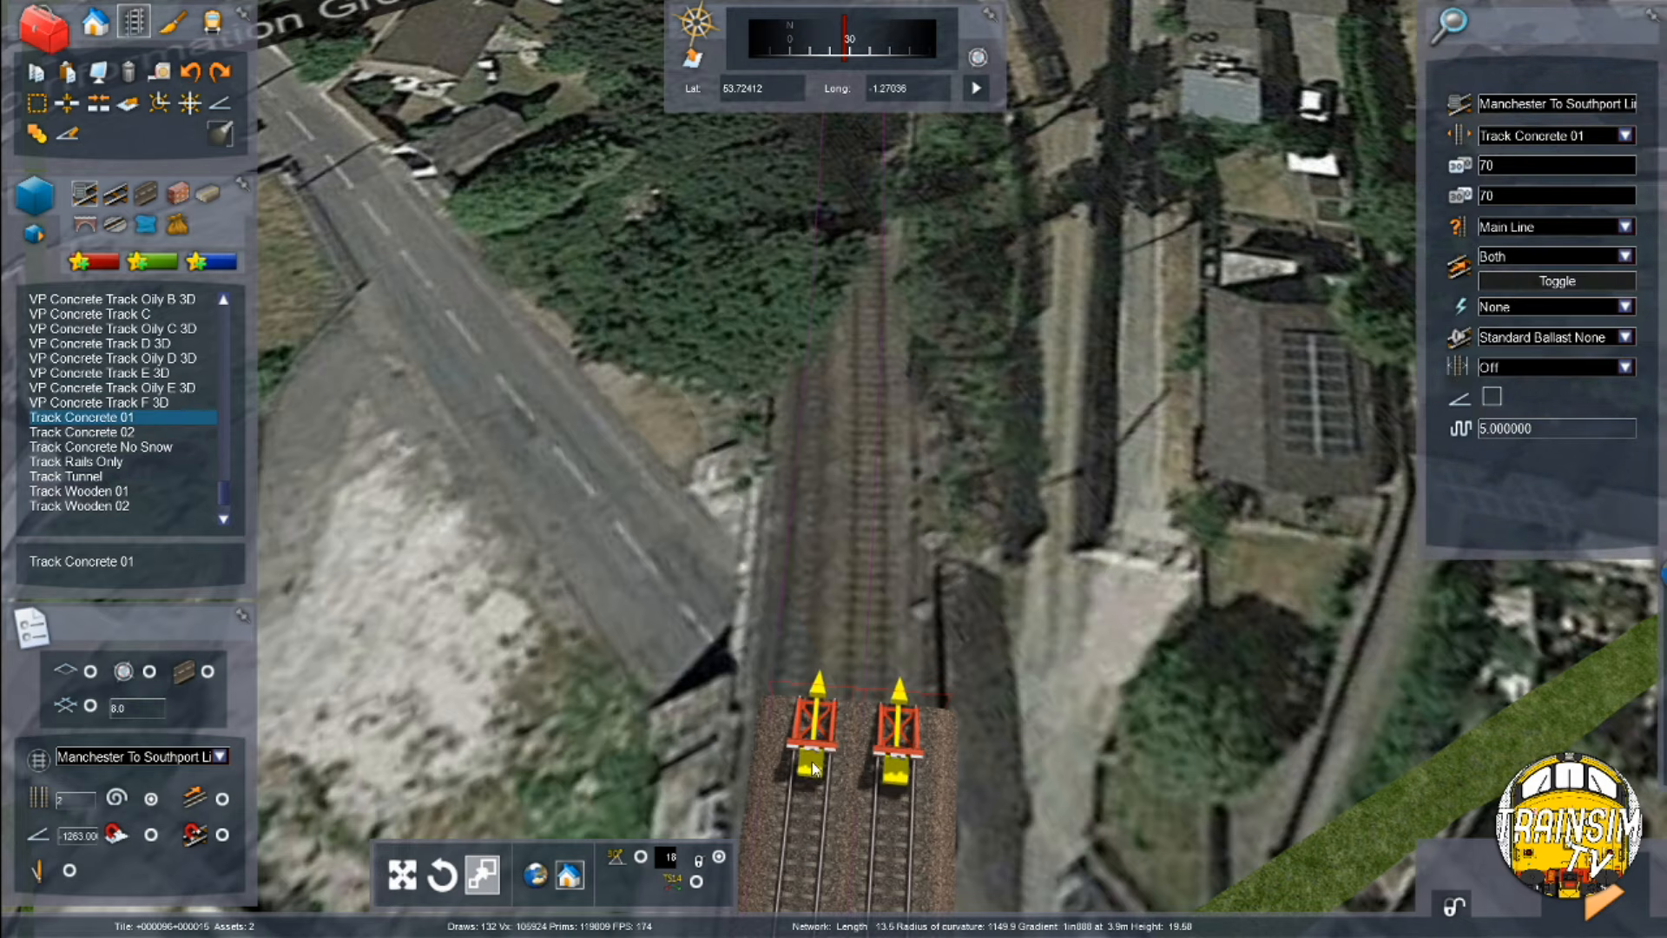
pyautogui.moveTo(814, 767); pyautogui.dragTo(814, 730, button='right')
pyautogui.press('Down')
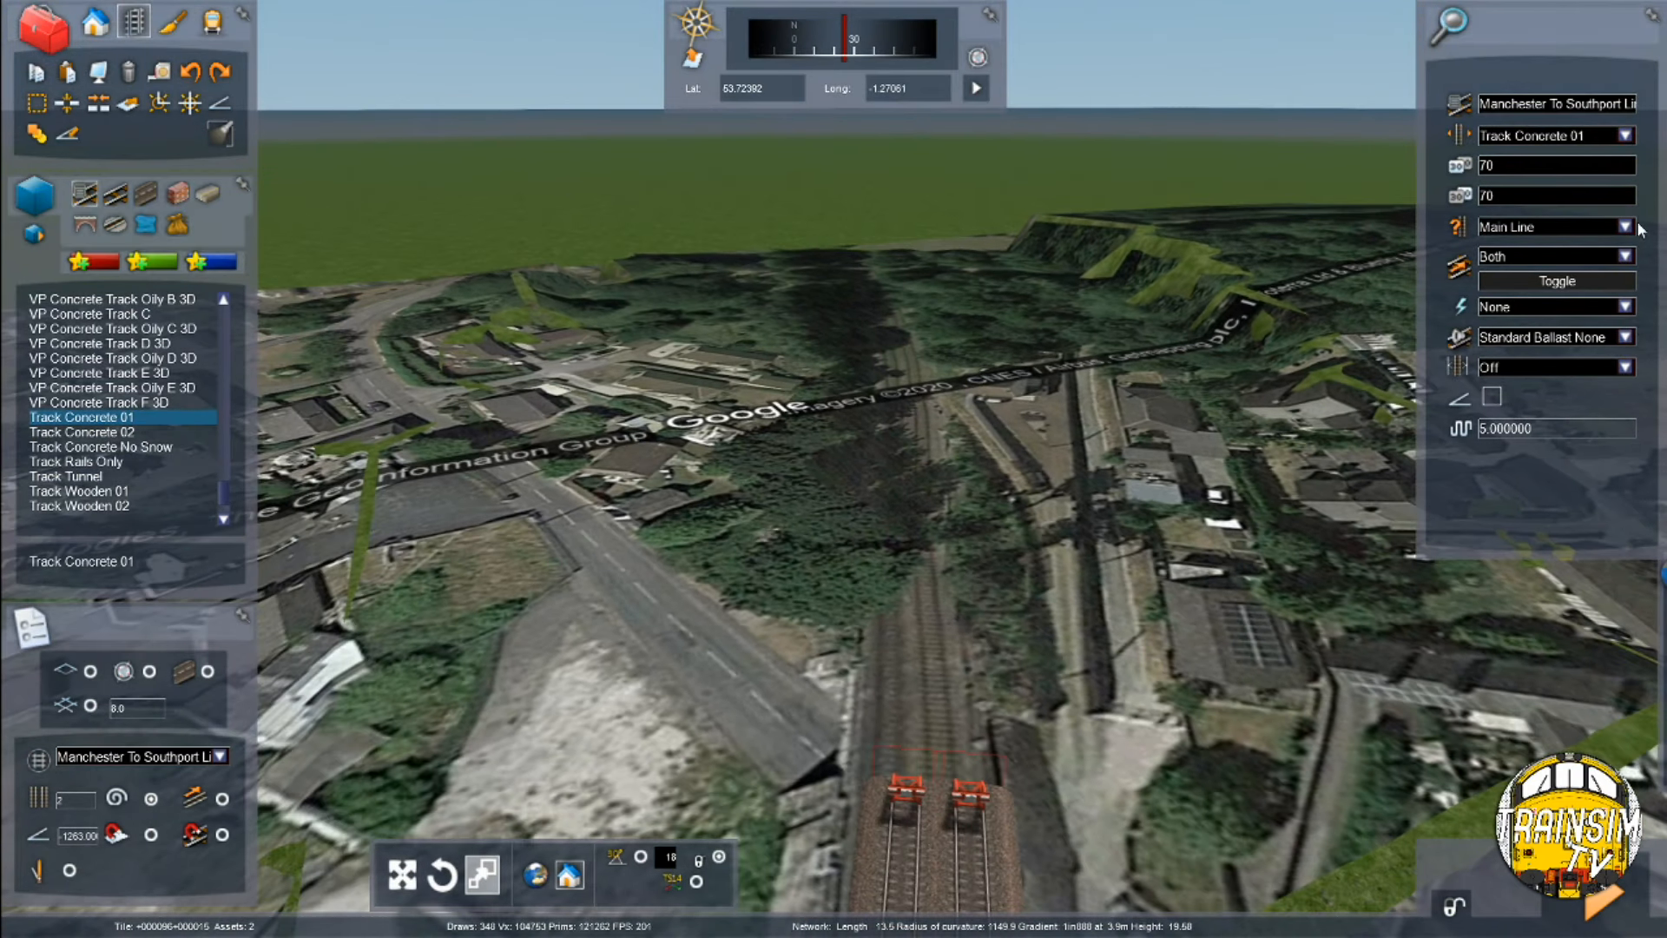
pyautogui.click(1628, 226)
pyautogui.click(1560, 278)
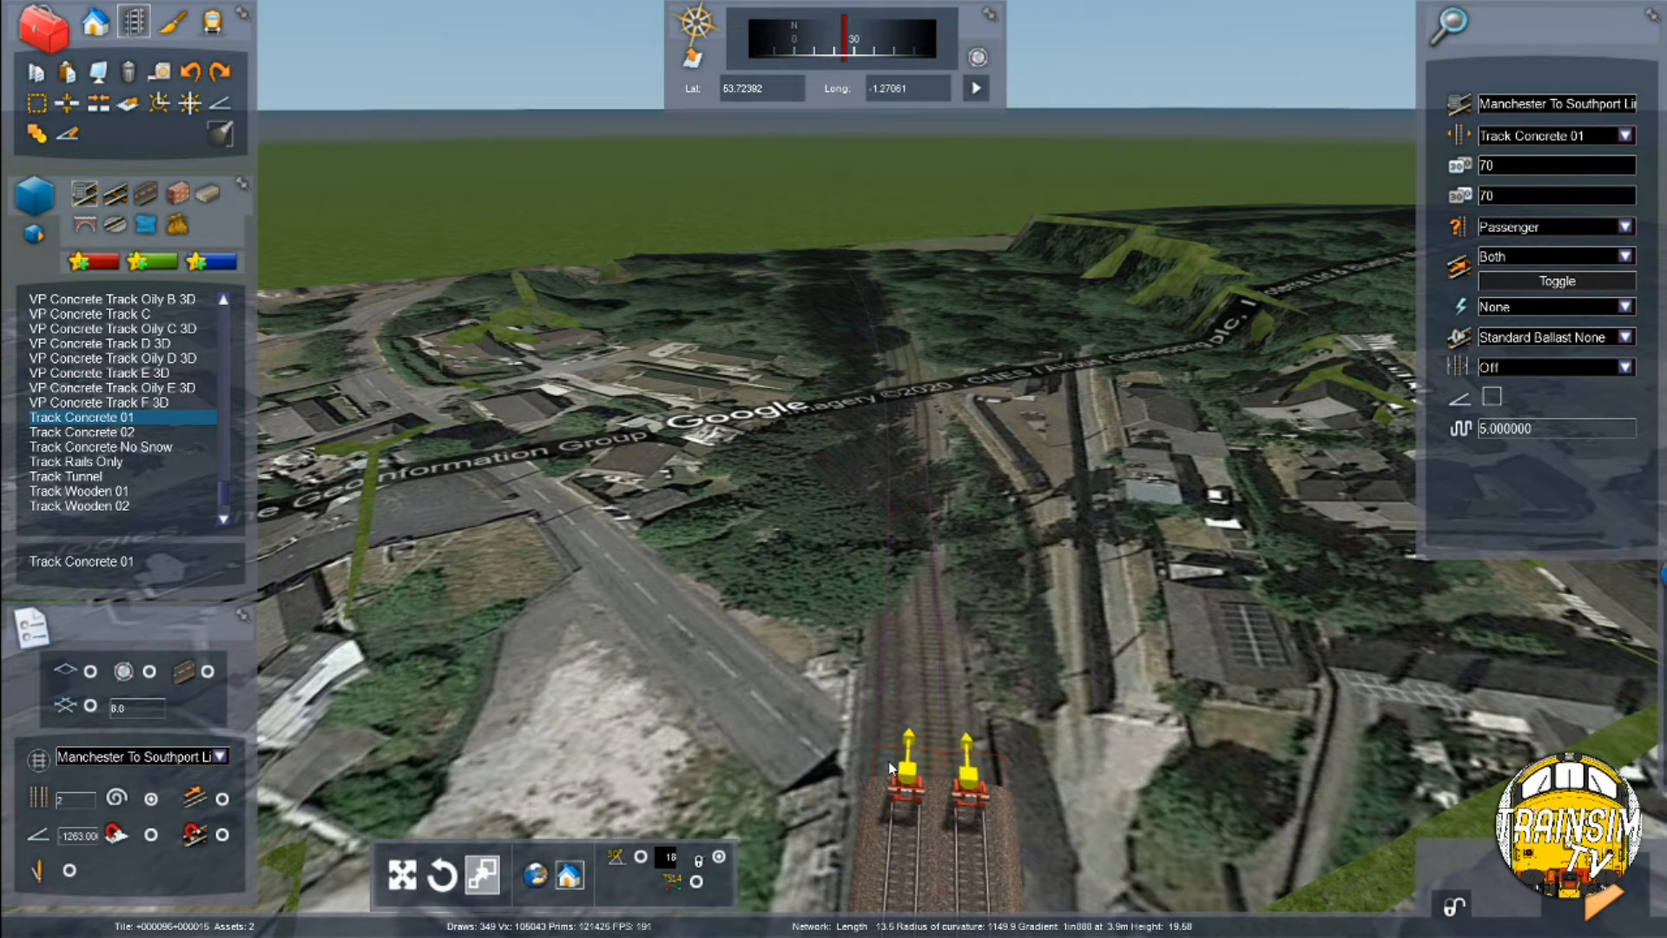
# Lay the first length of the 1 in 1263 double track north through the woodland along the imagery
pyautogui.press('Up')
pyautogui.press('Up')
pyautogui.press('Up')
pyautogui.press('Up')
pyautogui.press('Up')
pyautogui.press('Up')
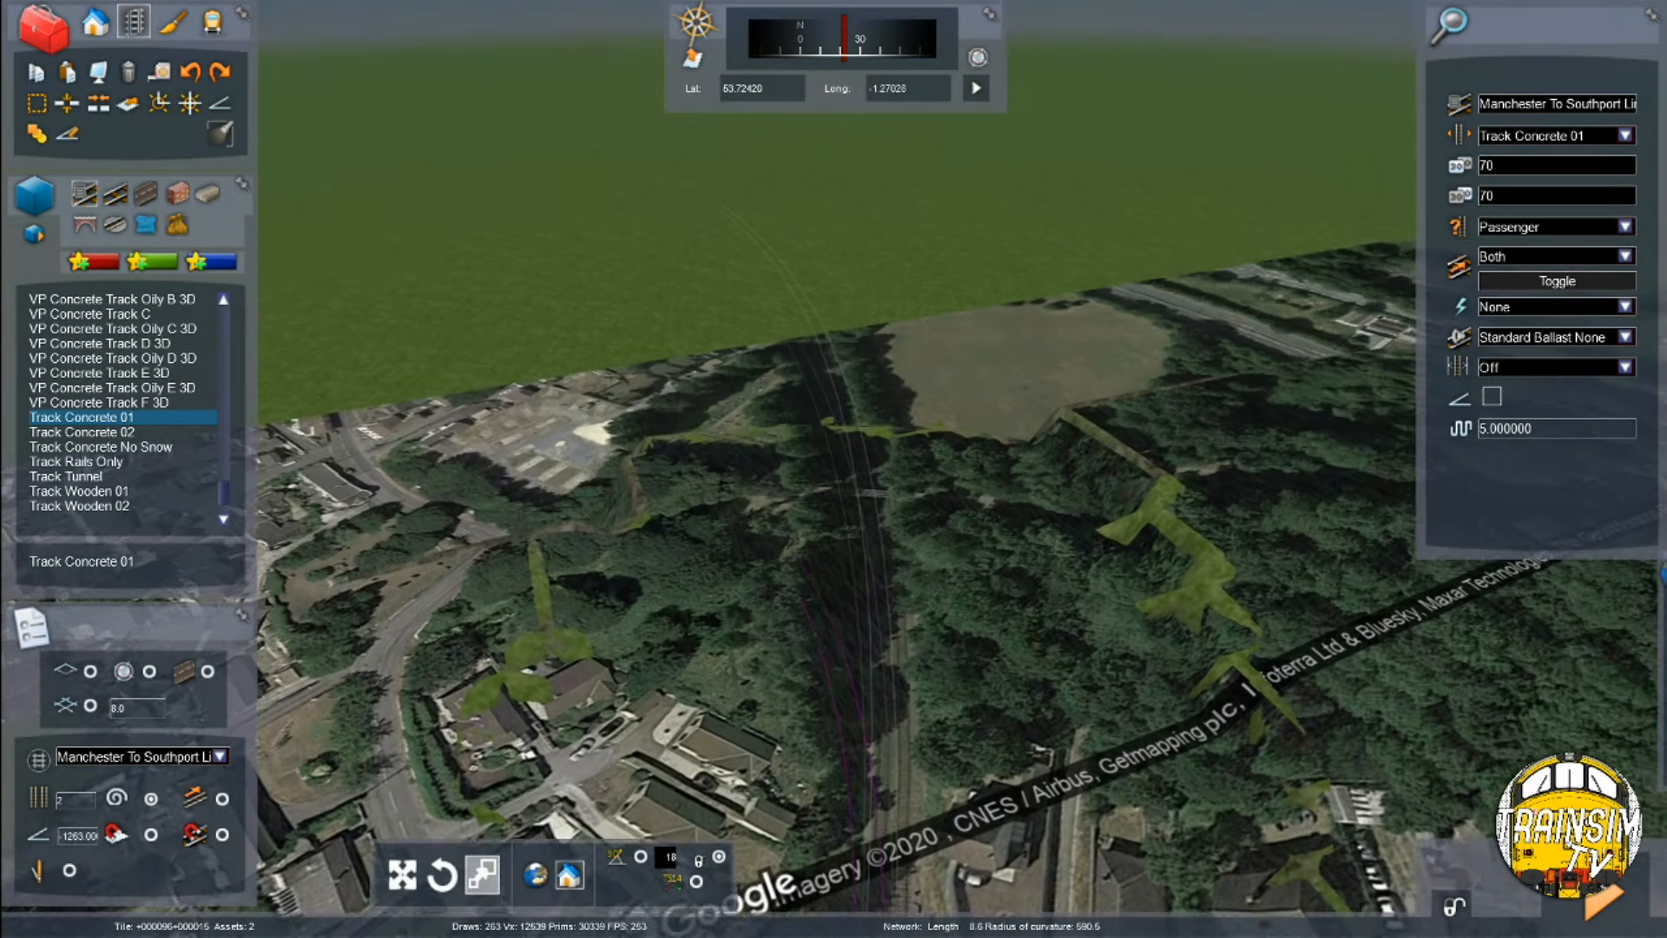
pyautogui.moveTo(823, 599); pyautogui.dragTo(823, 670, button='right')
pyautogui.press('Up')
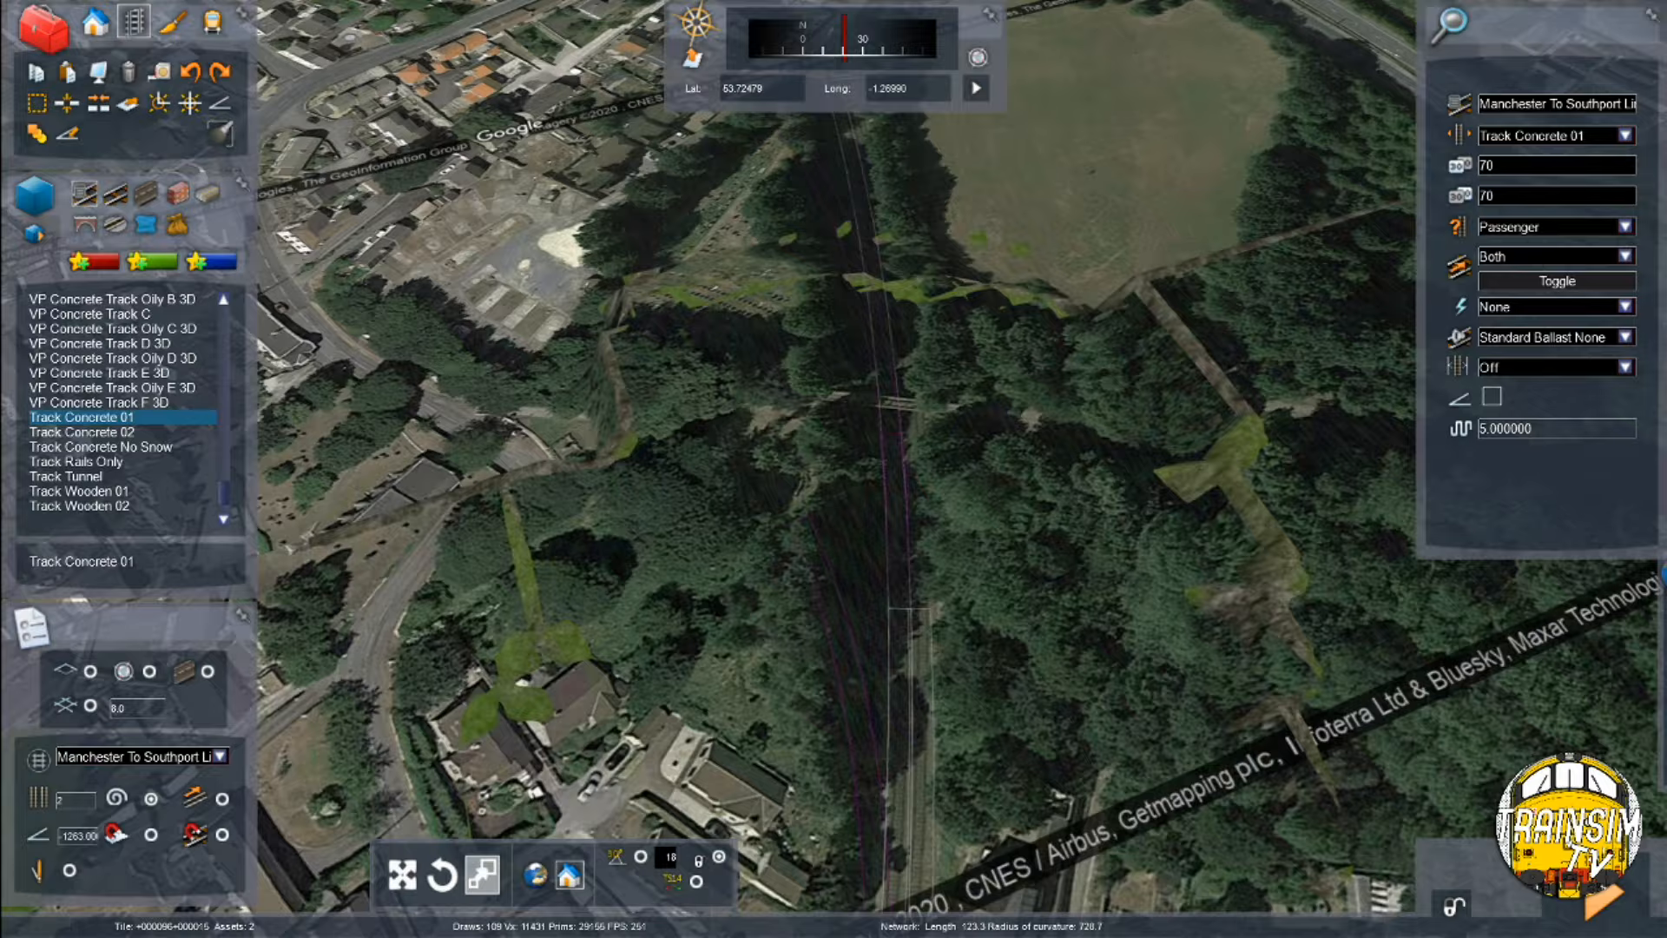
pyautogui.moveTo(998, 607)
pyautogui.mouseDown(button='right')
pyautogui.moveTo(964, 725)
pyautogui.moveTo(1011, 638)
pyautogui.mouseUp(button='right')
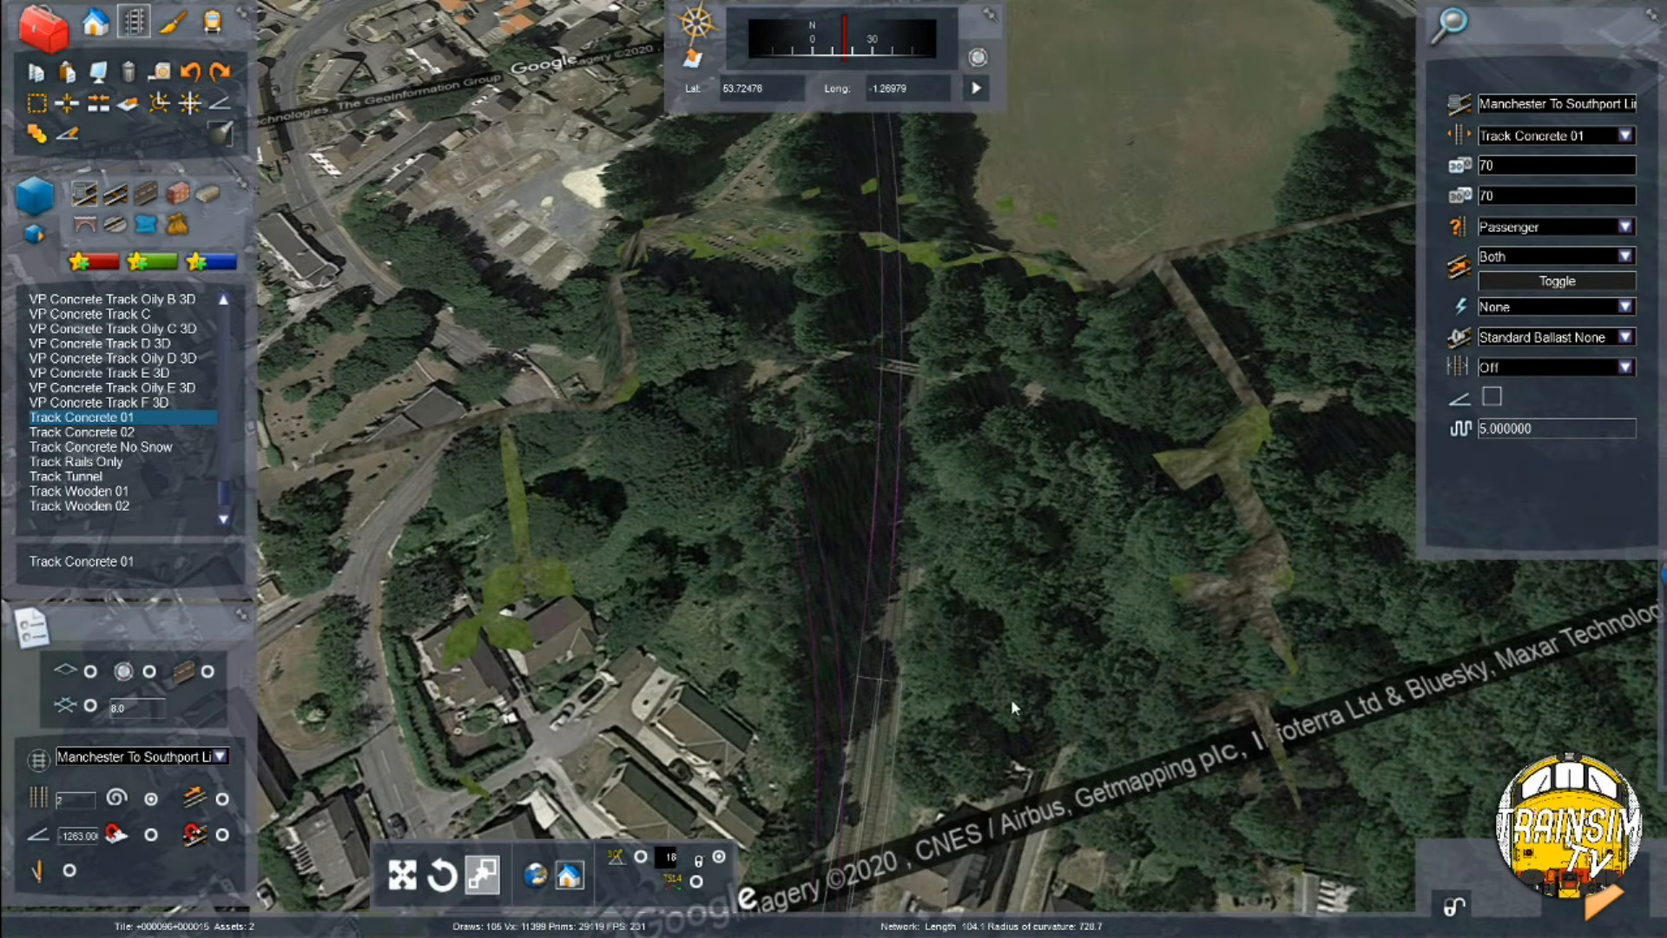
pyautogui.press('Up')
pyautogui.press('Up')
pyautogui.press('Up')
pyautogui.press('Down')
pyautogui.moveTo(959, 538); pyautogui.dragTo(1002, 491, button='right')
pyautogui.click(955, 635)
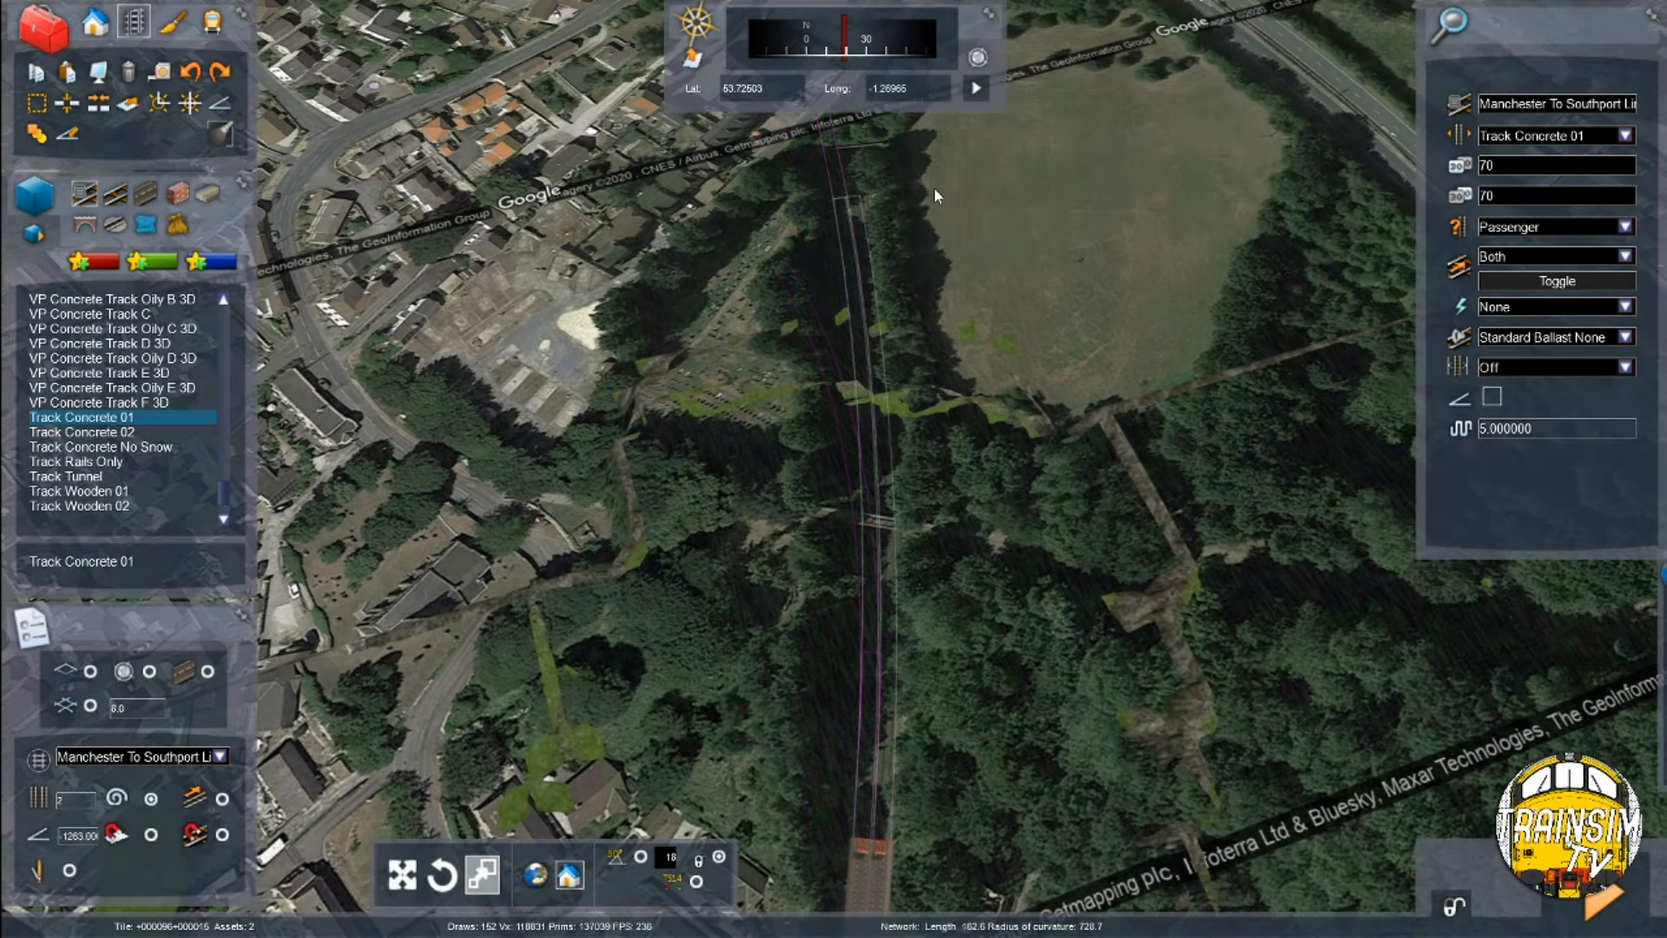
# Extend the 1 in 1263 double track further north in the tree-lined cutting beside the large field
pyautogui.press('Up')
pyautogui.scroll(5, 901, 345)
pyautogui.moveTo(901, 345); pyautogui.dragTo(901, 408, button='right')
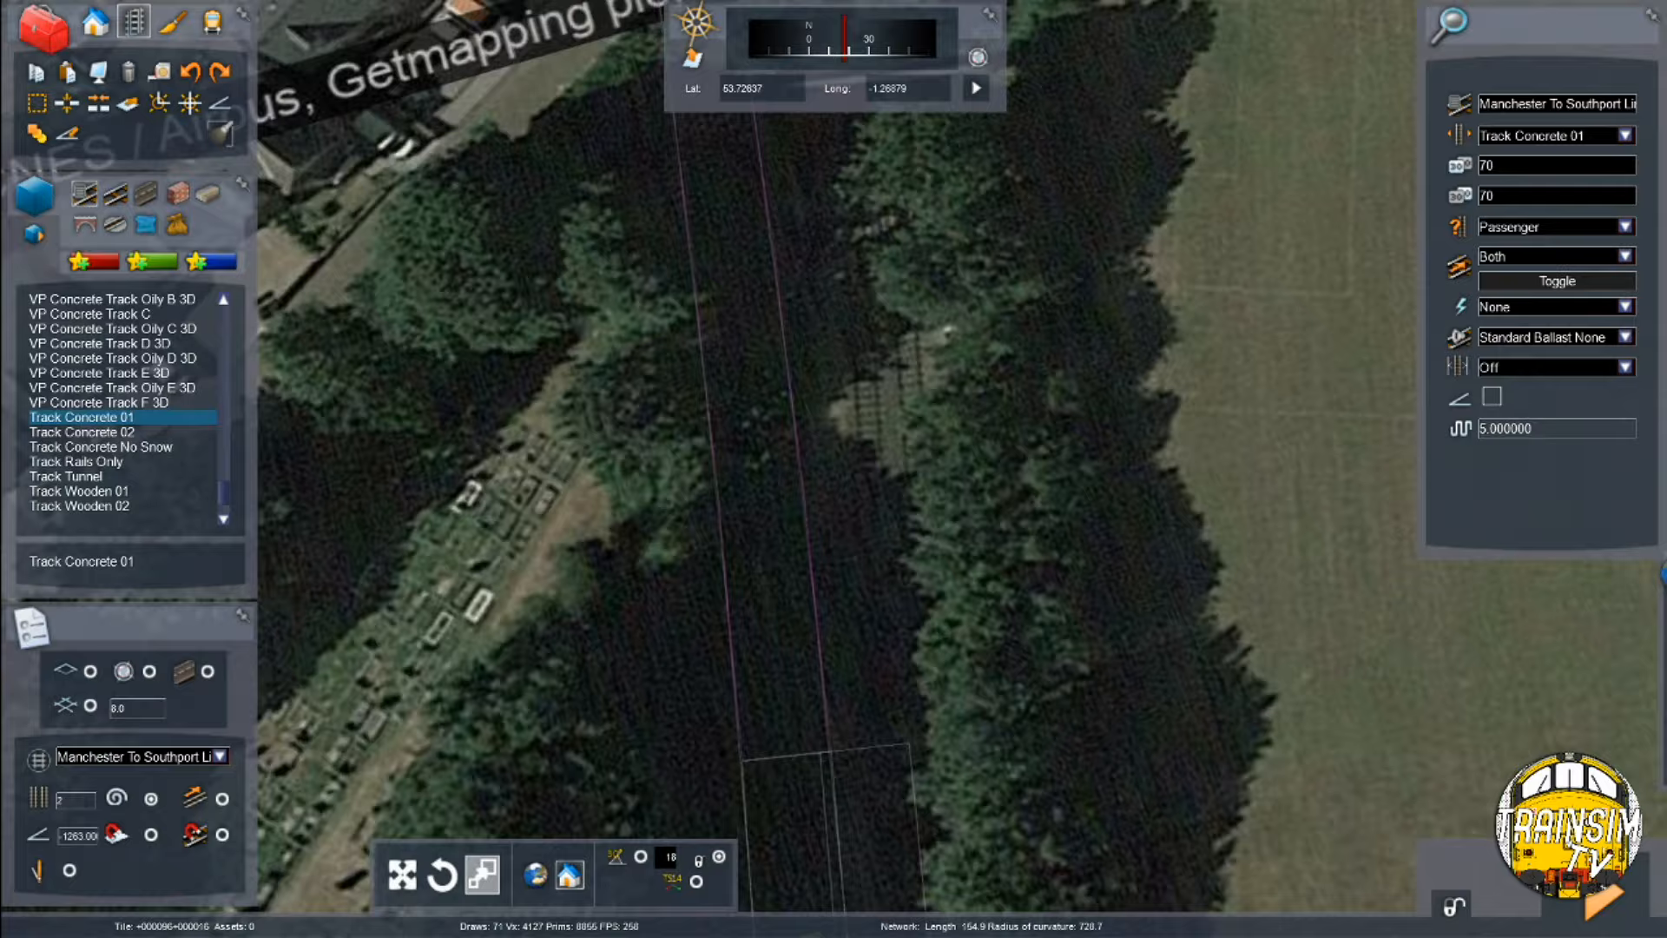
pyautogui.scroll(-10, 901, 408)
pyautogui.press('Down')
pyautogui.scroll(2, 969, 658)
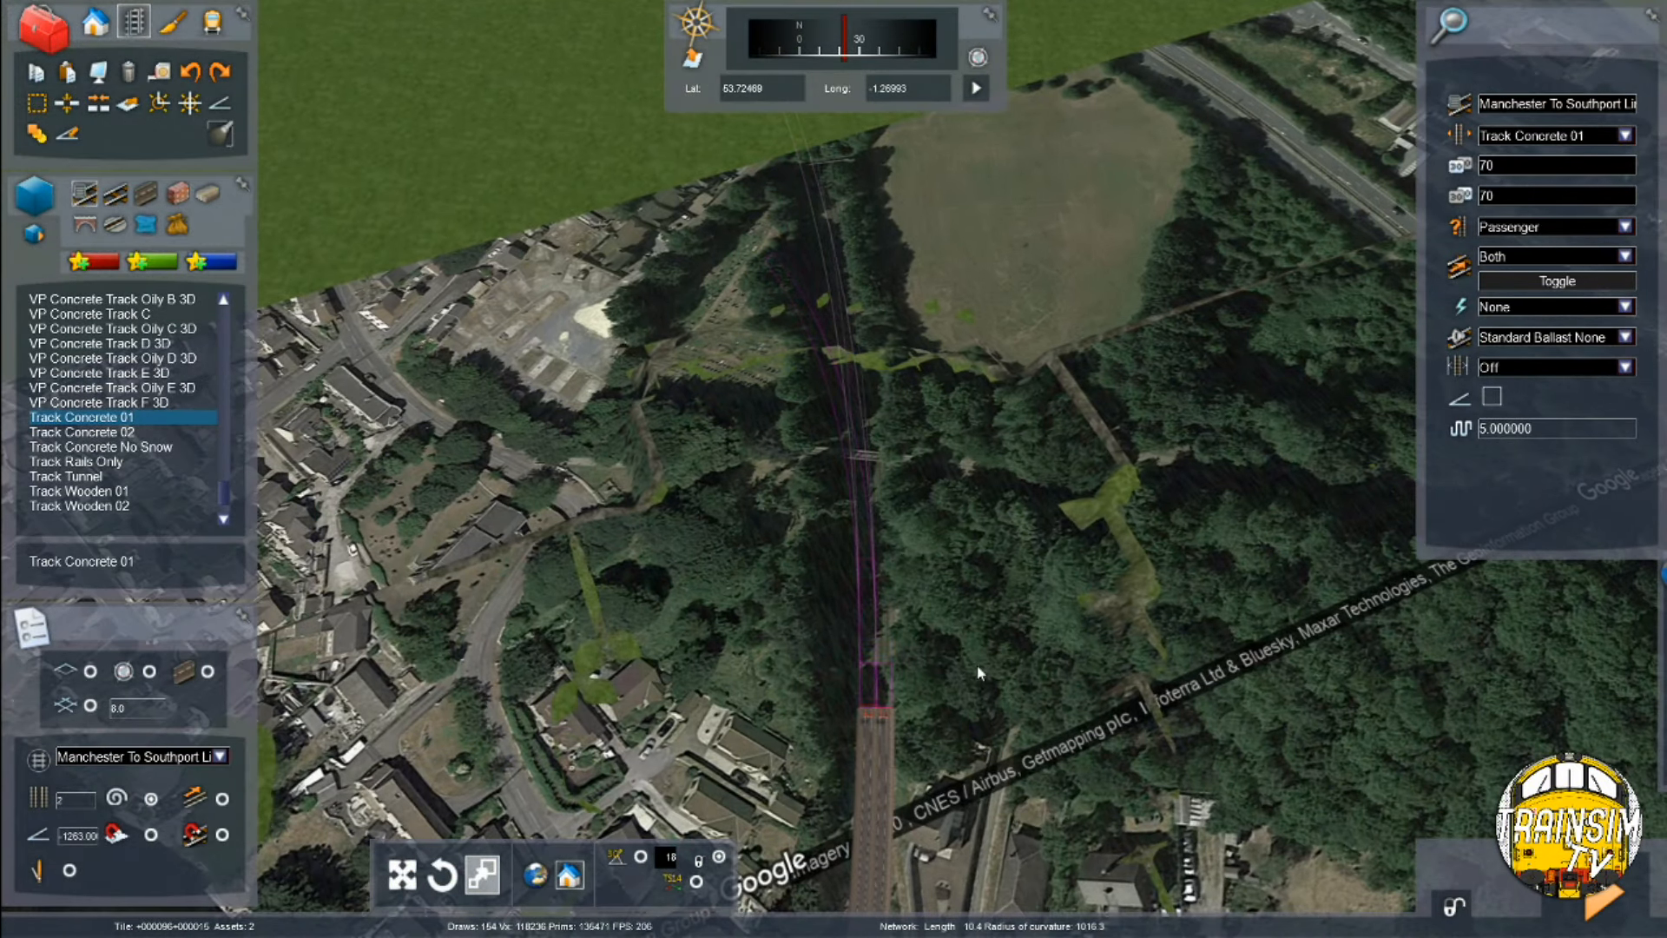
pyautogui.scroll(4, 871, 265)
pyautogui.press('Up')
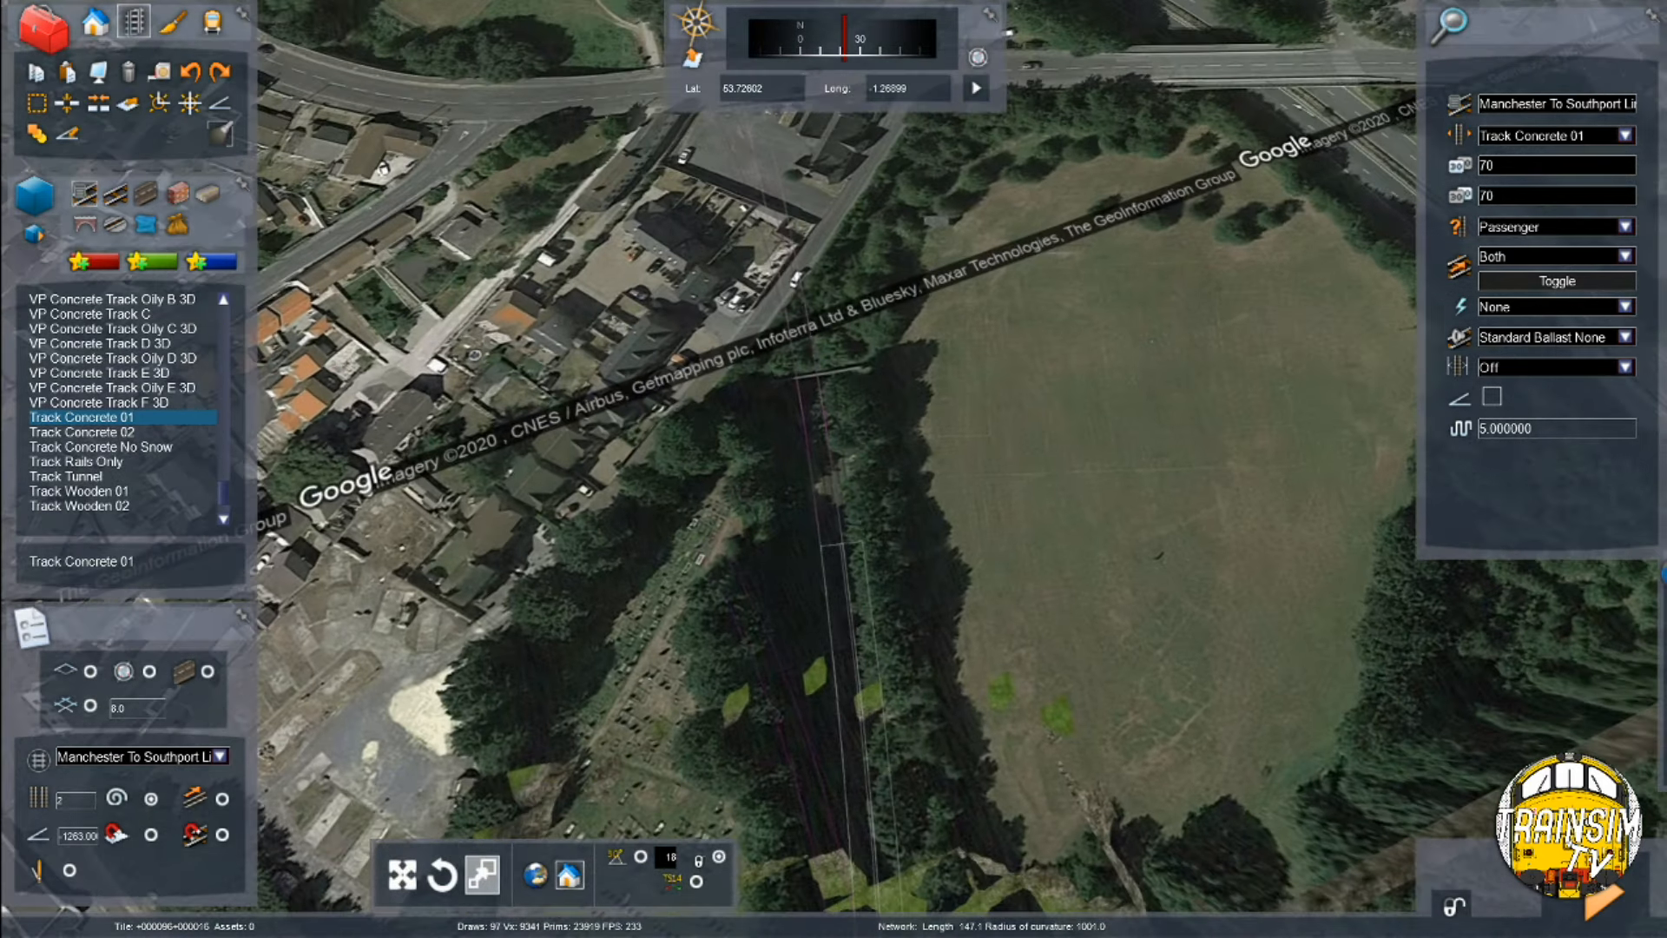
pyautogui.press('Up')
pyautogui.click(854, 432)
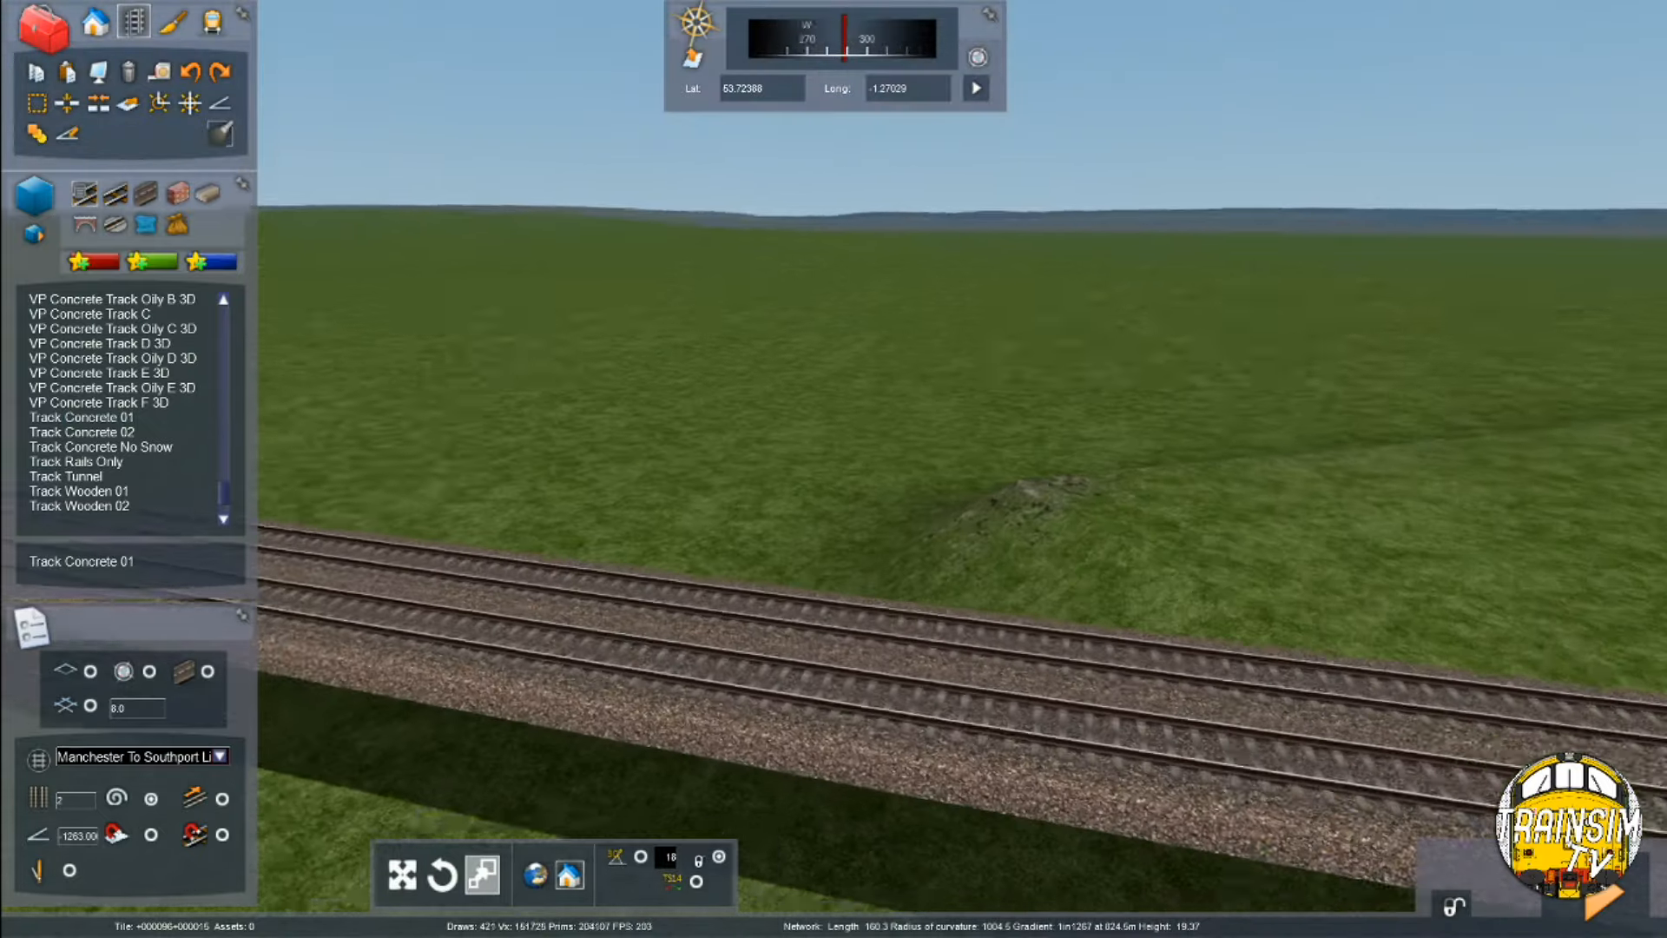
# Measure along the new 1 in 1263 track from its southern start towards the next gradient change point
pyautogui.press('Up')
pyautogui.moveTo(816, 584); pyautogui.dragTo(982, 438, button='right')
pyautogui.press('Up')
pyautogui.press('Up')
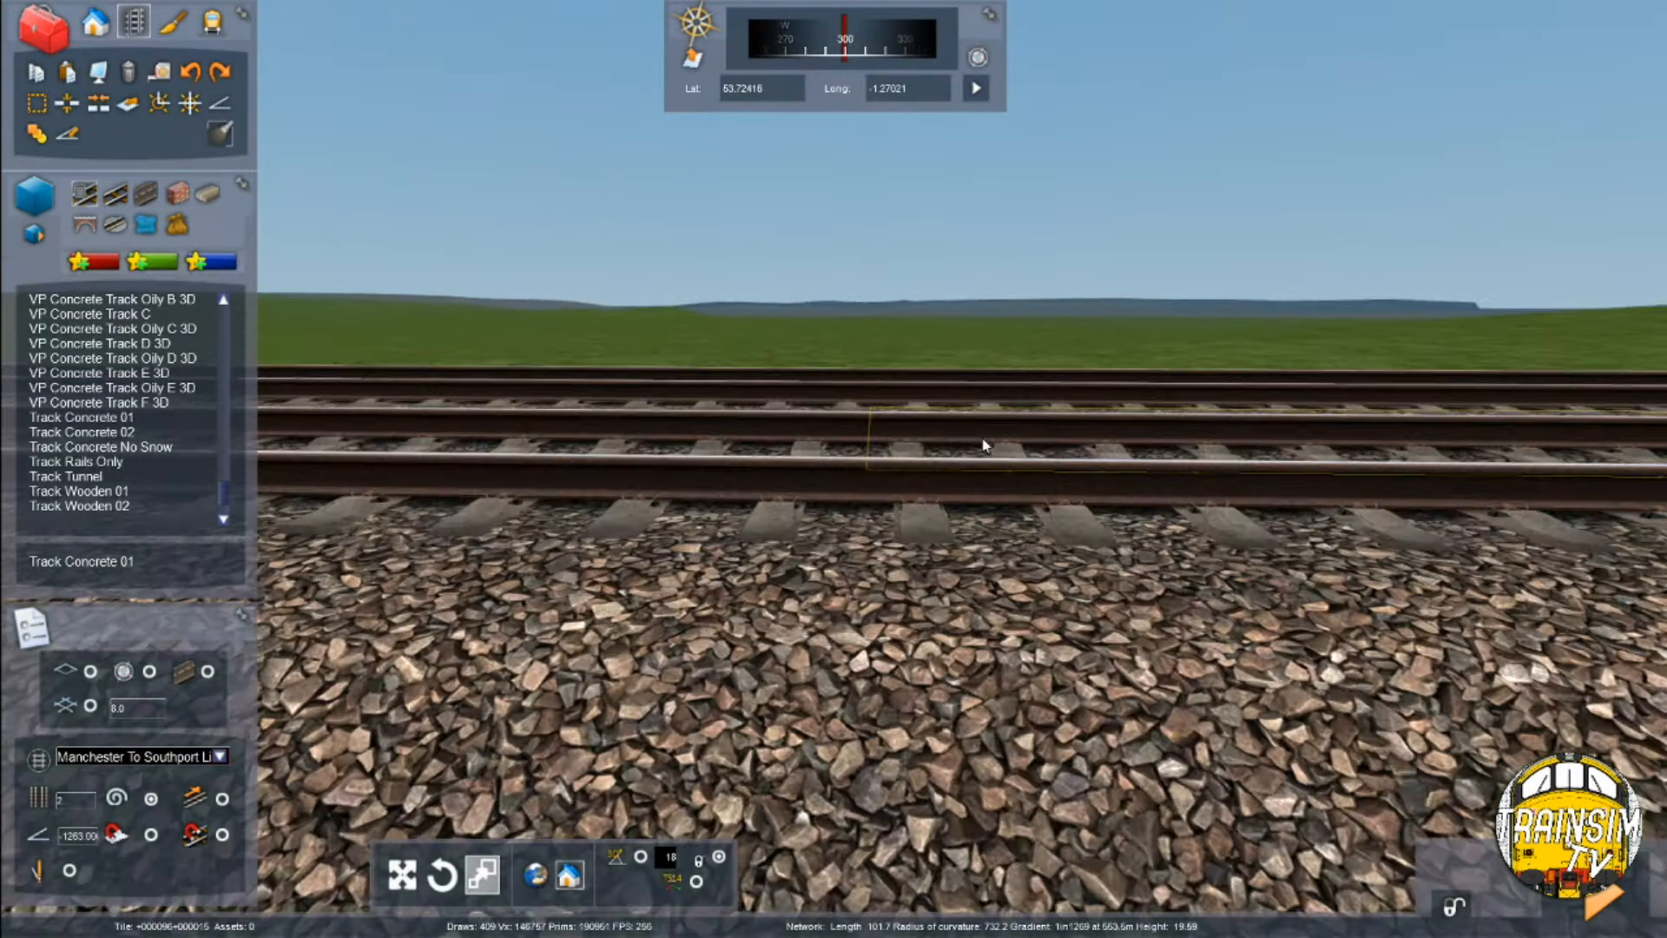
pyautogui.click(36, 103)
pyautogui.moveTo(874, 476); pyautogui.dragTo(882, 477, button='right')
pyautogui.press('Right')
pyautogui.press('Up')
pyautogui.press('Down')
pyautogui.moveTo(1014, 631); pyautogui.dragTo(868, 660, button='right')
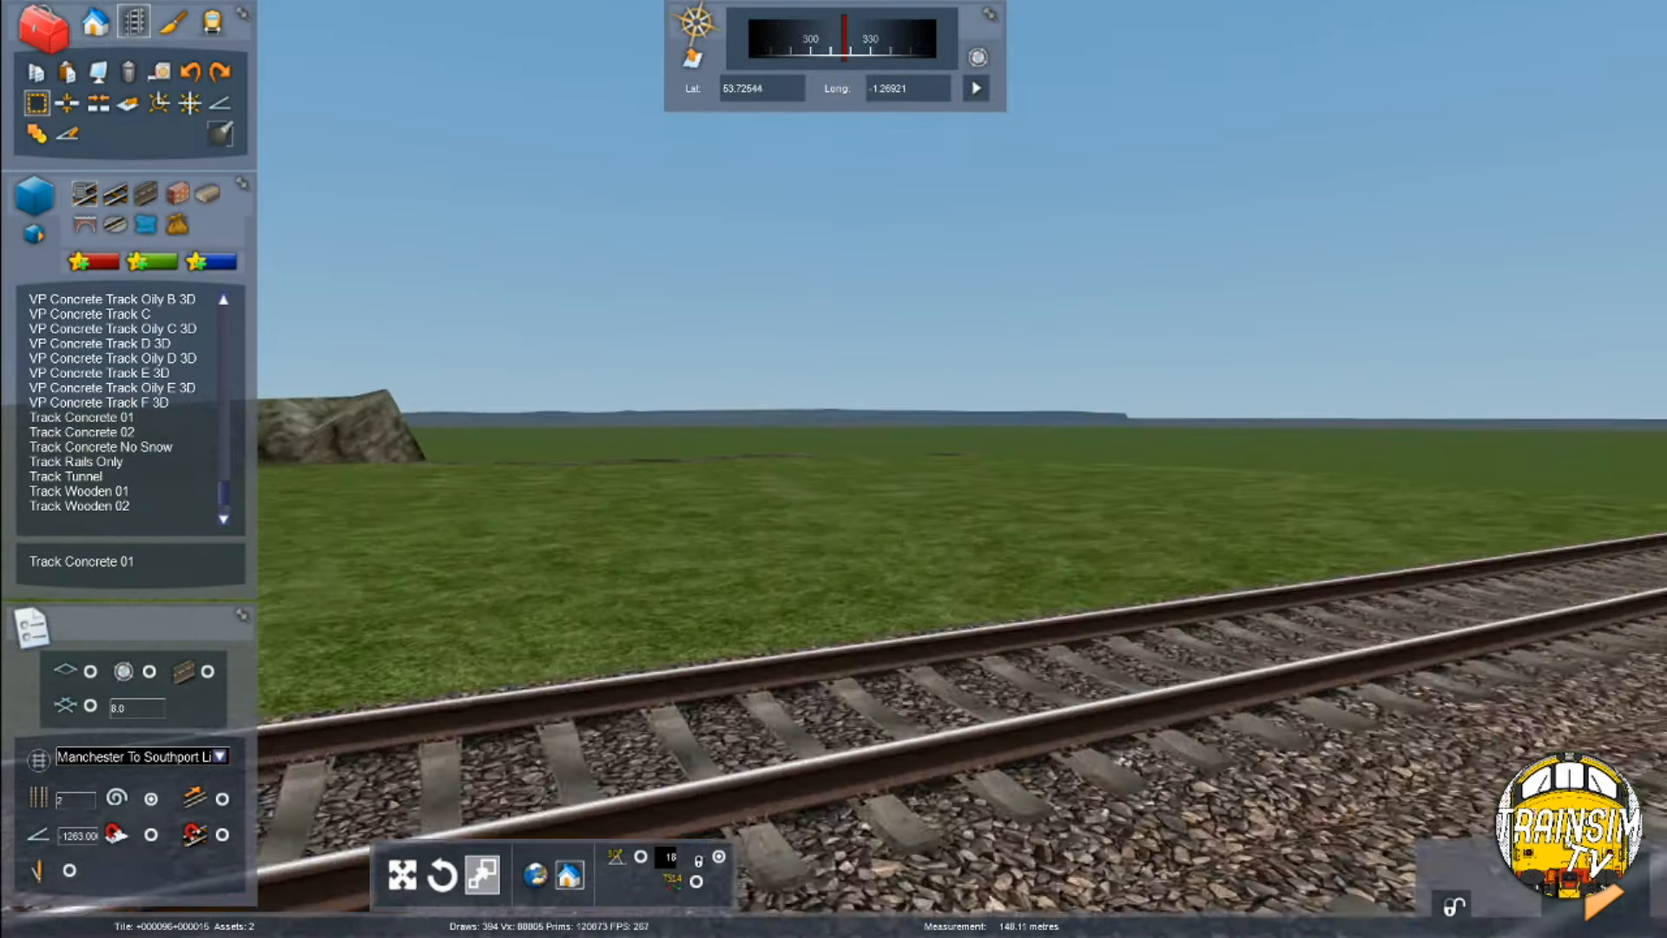
pyautogui.press('Right')
pyautogui.moveTo(1091, 540); pyautogui.dragTo(1032, 453, button='right')
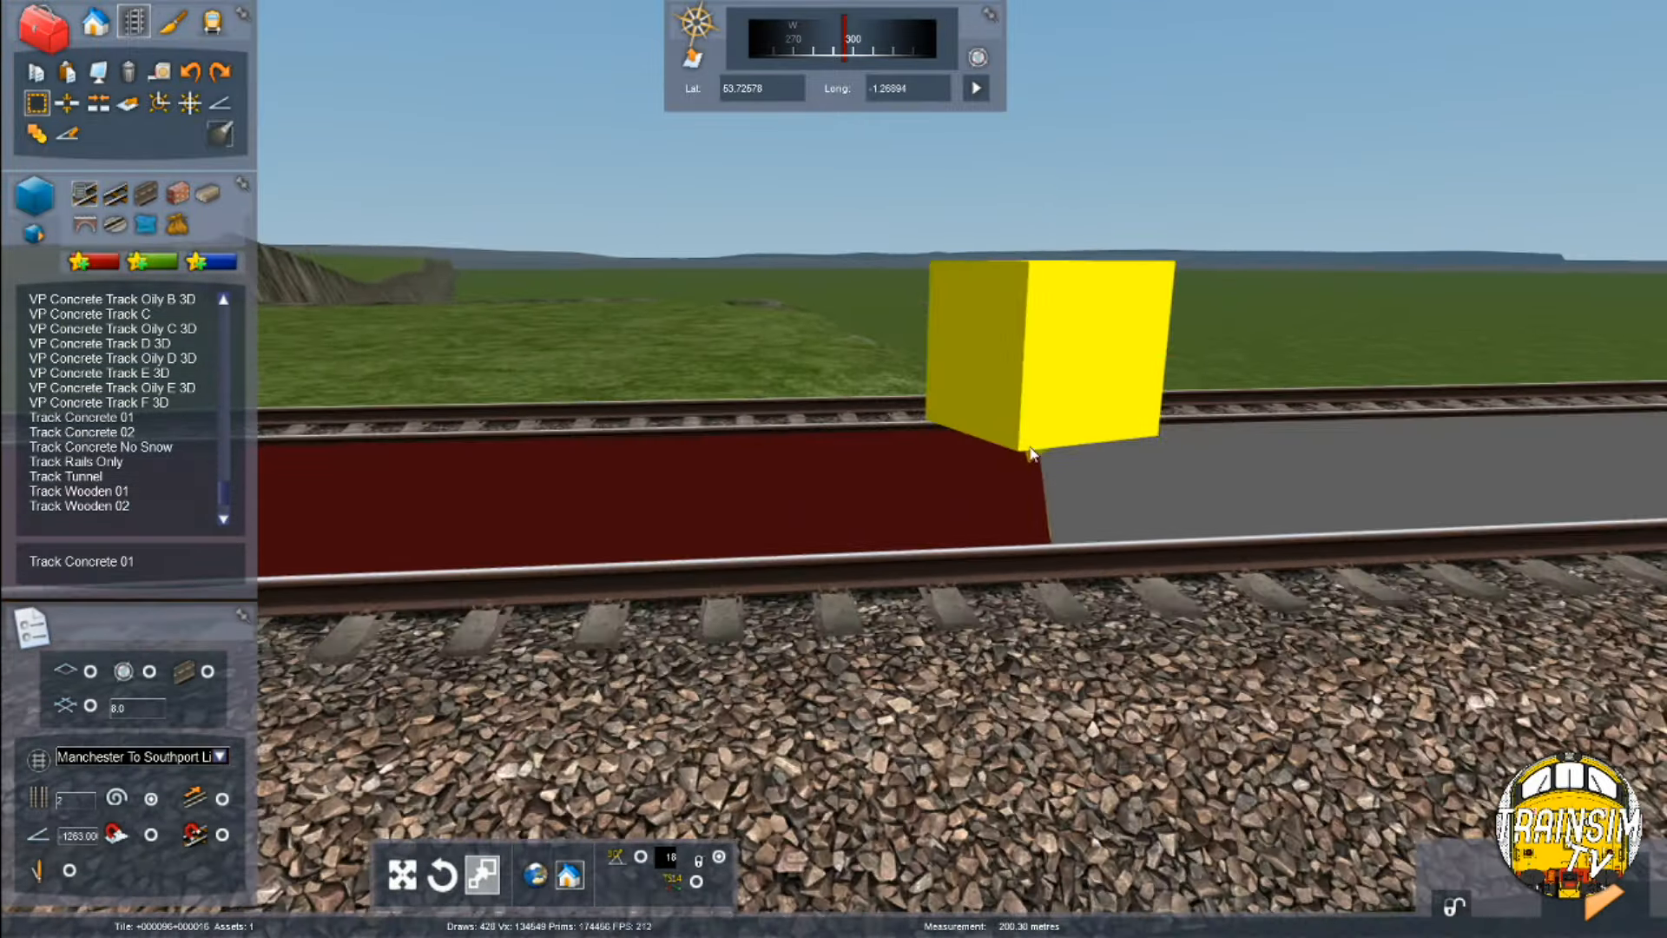
# Split both tracks about 176 m along the 1 in 1263 section and delete the track north of the split
pyautogui.press('Up')
pyautogui.press('Down')
pyautogui.press('Left')
pyautogui.moveTo(778, 596); pyautogui.dragTo(781, 599, button='right')
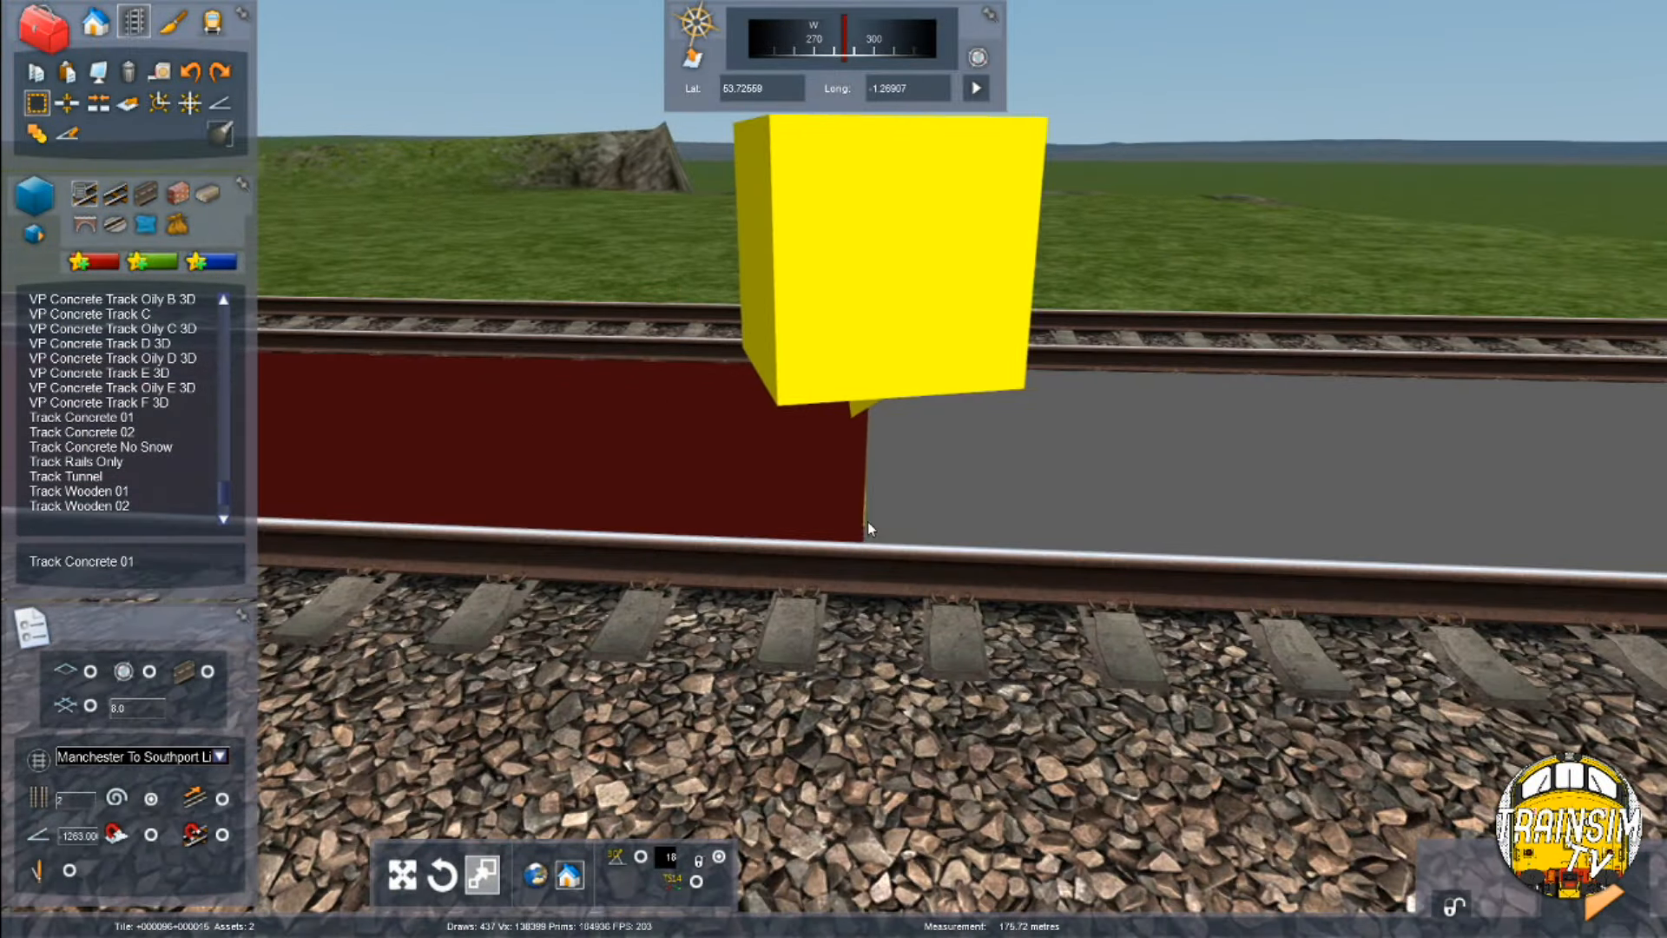
pyautogui.press('Right')
pyautogui.rightClick(800, 486)
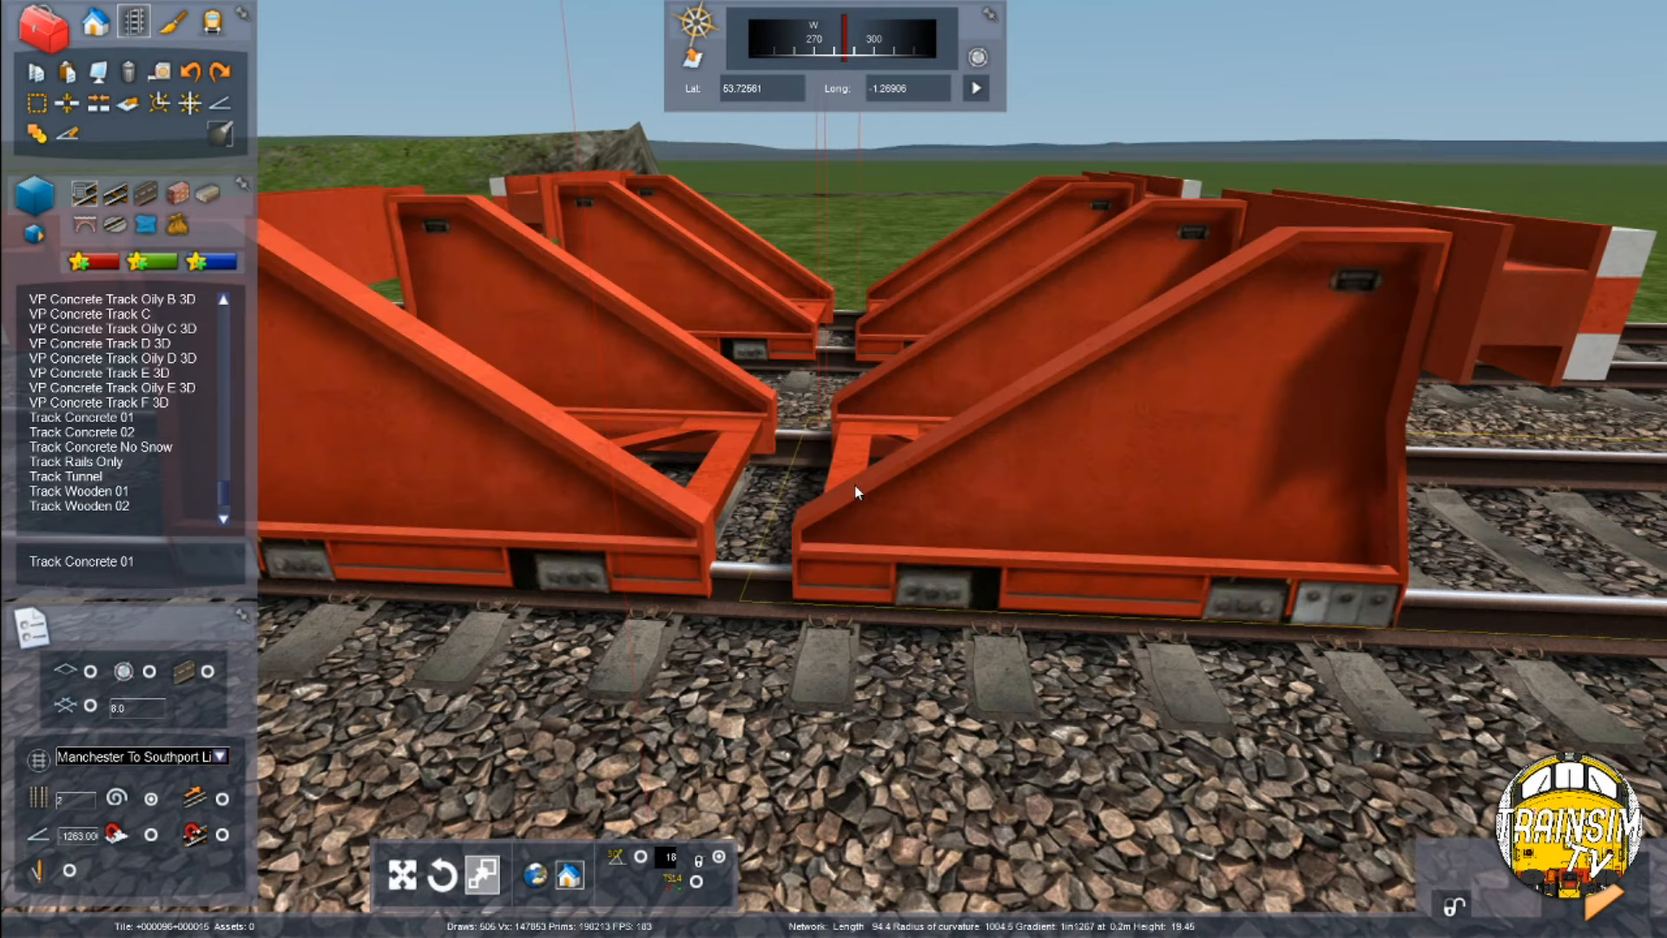
pyautogui.click(1055, 434)
pyautogui.press('Delete')
pyautogui.click(1302, 327)
pyautogui.press('Delete')
pyautogui.moveTo(1302, 327); pyautogui.dragTo(1476, 295, button='right')
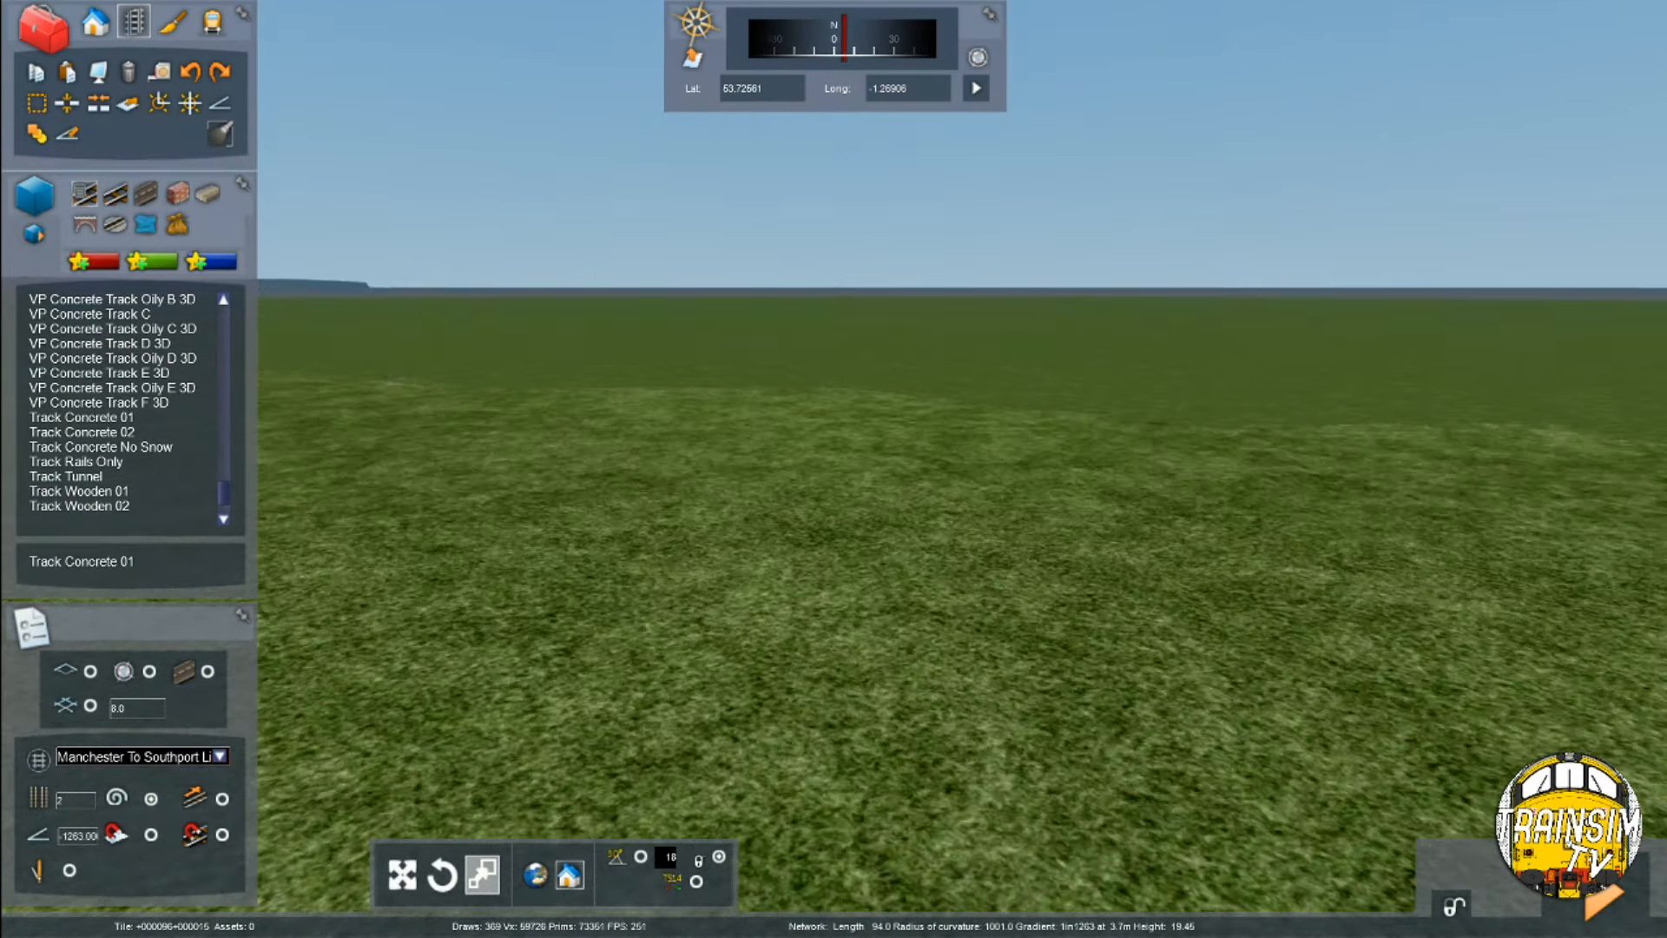
# Examine the terrain drop beyond the track ends and check the DEM import options from the terrain tools
pyautogui.moveTo(972, 356); pyautogui.dragTo(995, 373, button='right')
pyautogui.press('Left')
pyautogui.moveTo(934, 436); pyautogui.dragTo(782, 408, button='right')
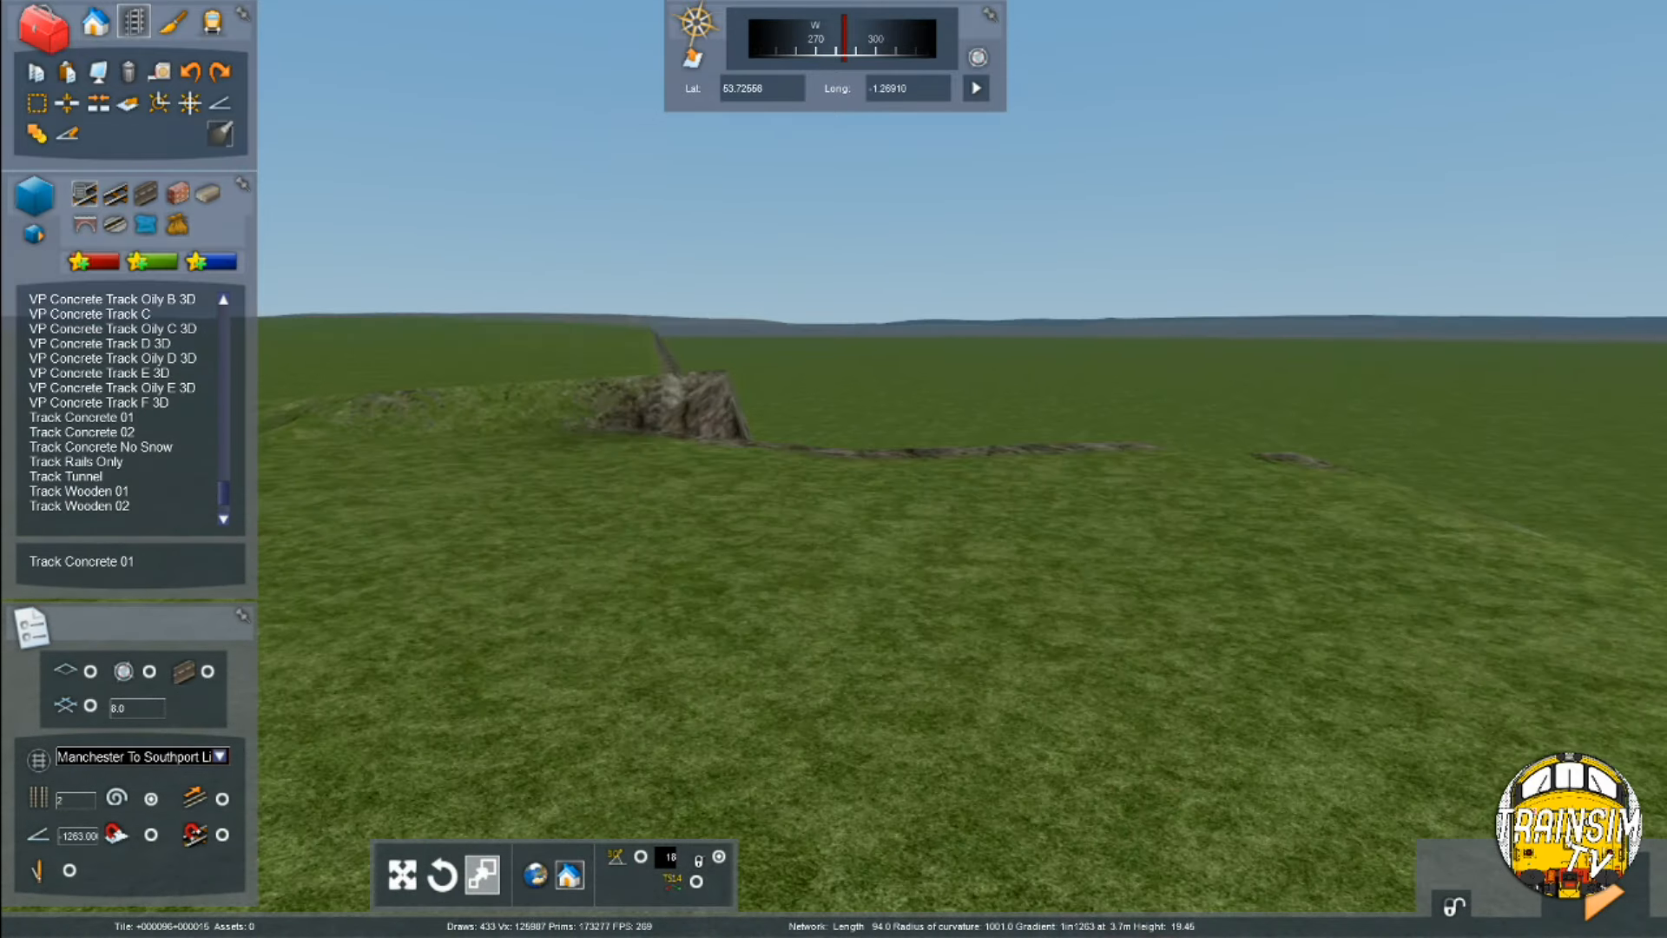
pyautogui.press('Right')
pyautogui.moveTo(1102, 528); pyautogui.dragTo(1033, 495, button='right')
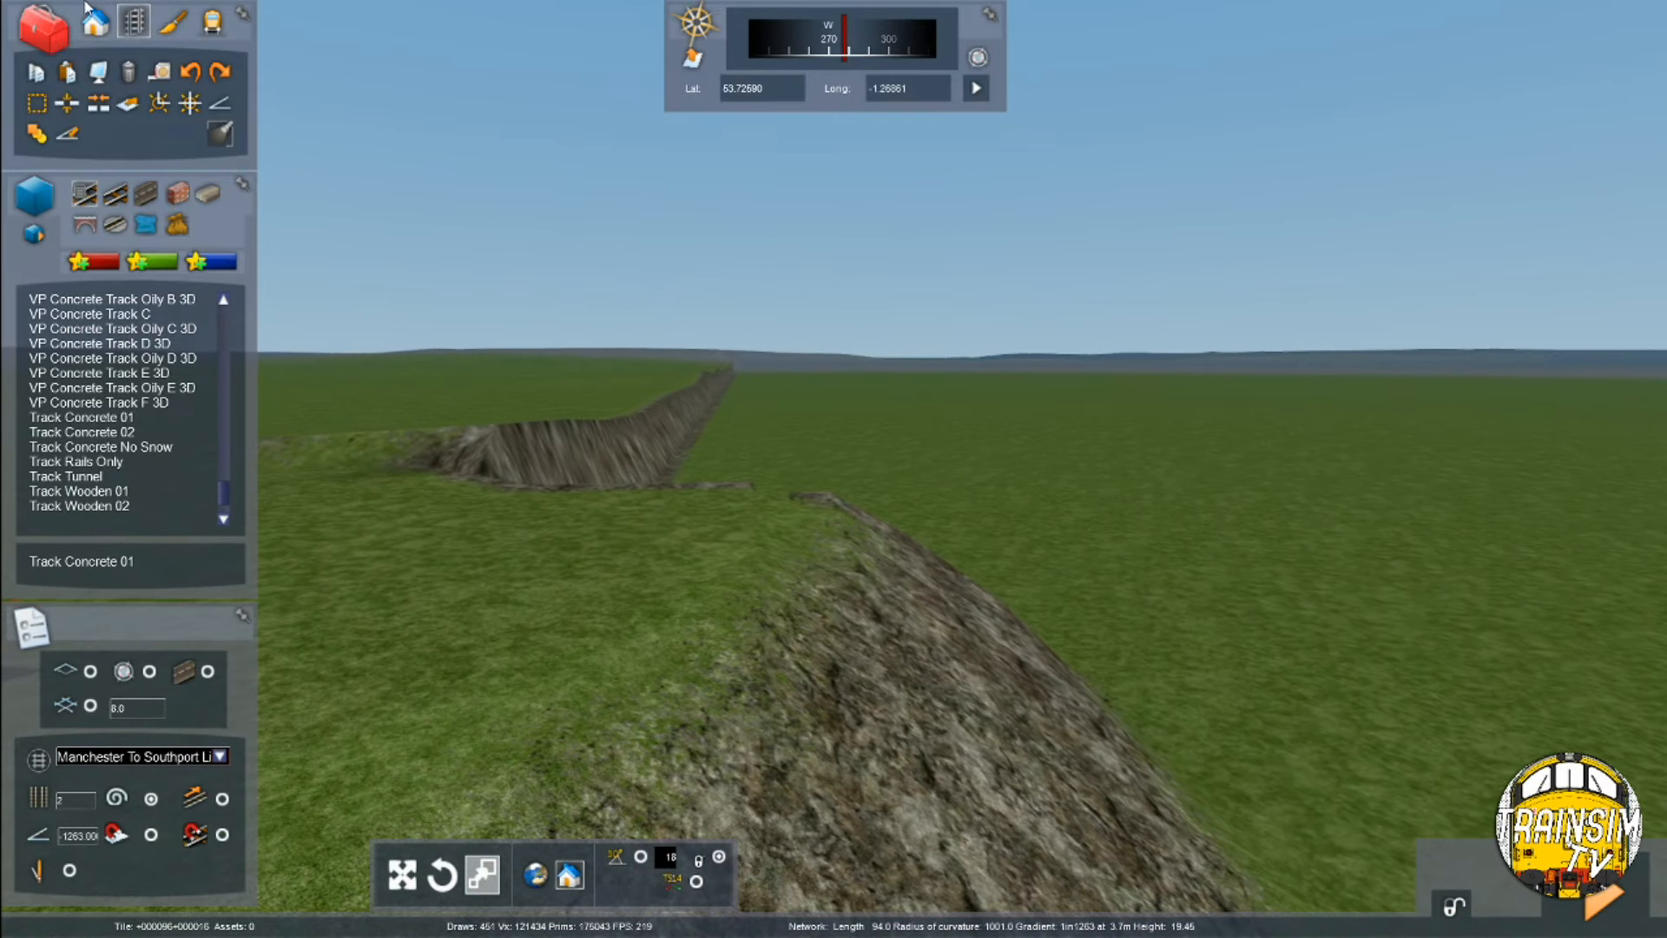
pyautogui.click(174, 24)
pyautogui.click(64, 136)
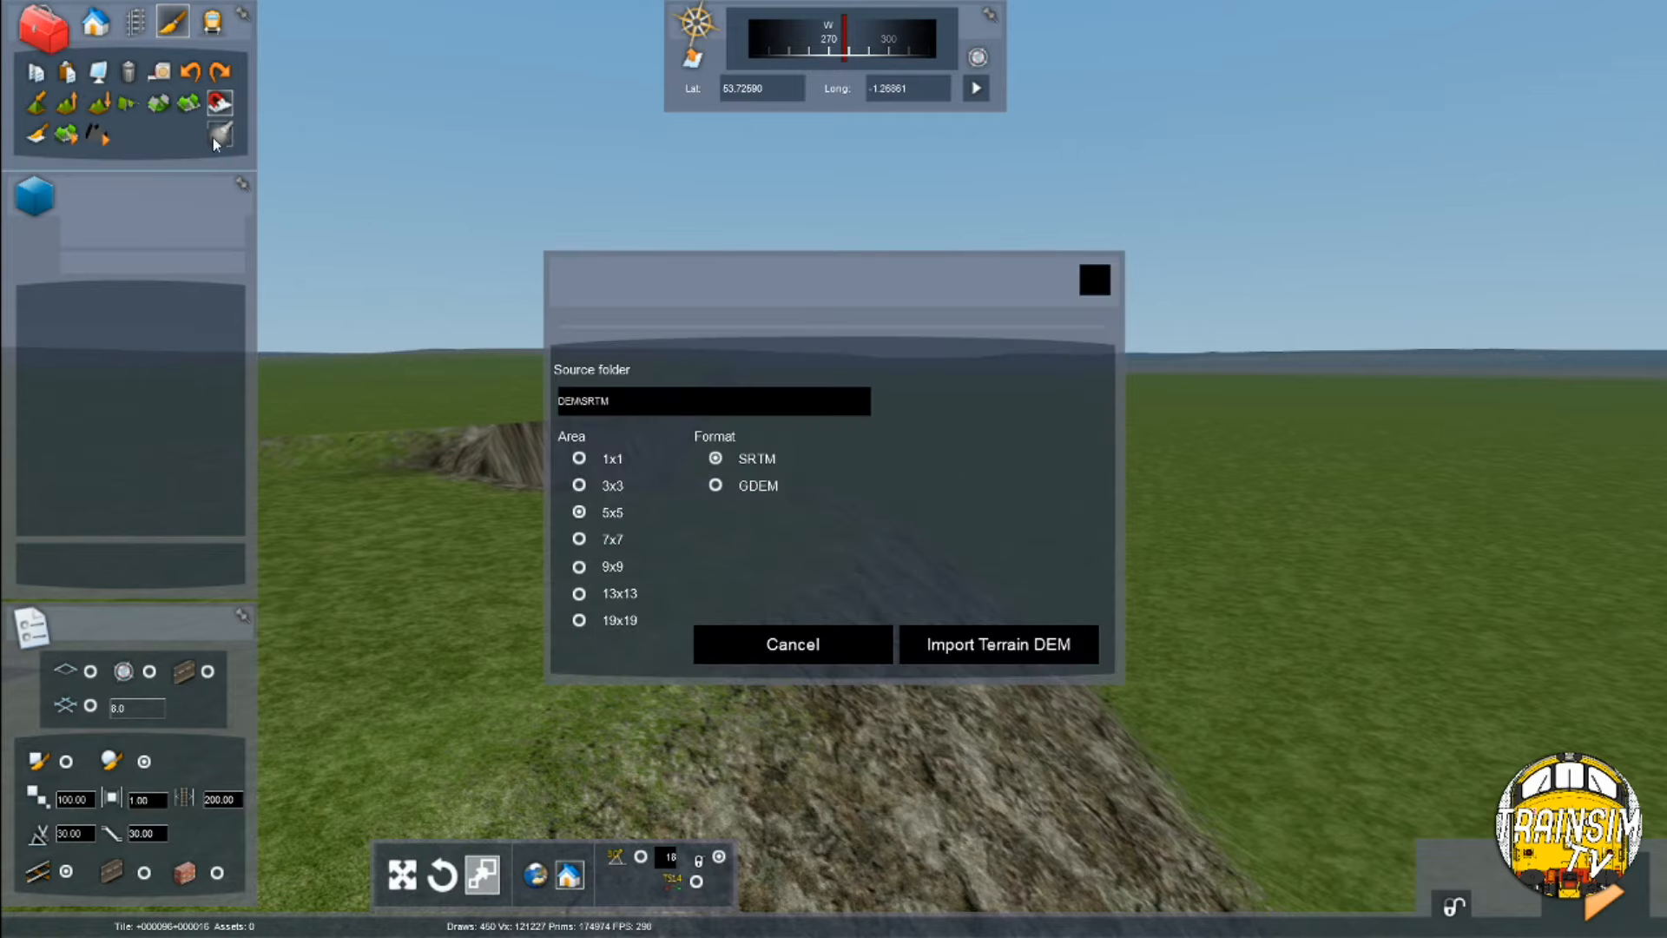
pyautogui.click(795, 656)
# Examine the cliff edges around the track ends from several sides and review the Import Terrain DEM dialog's folder, area and format options
pyautogui.press('Up')
pyautogui.moveTo(609, 488); pyautogui.dragTo(1101, 646, button='right')
pyautogui.press('Left')
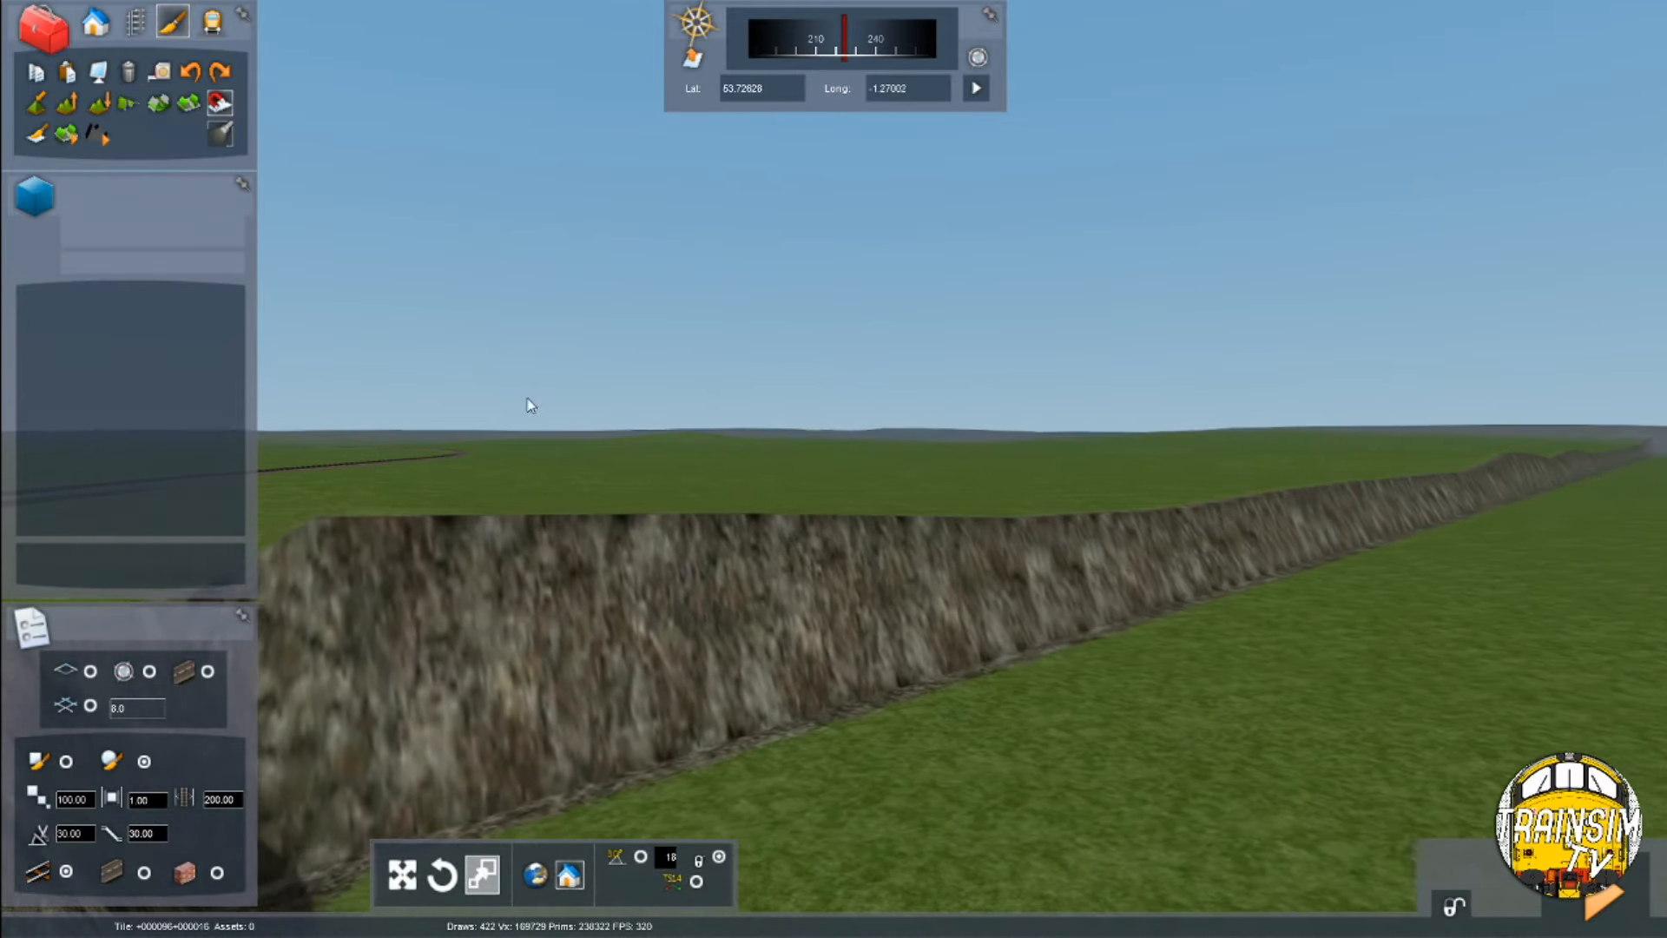
pyautogui.moveTo(679, 199); pyautogui.dragTo(1261, 454, button='right')
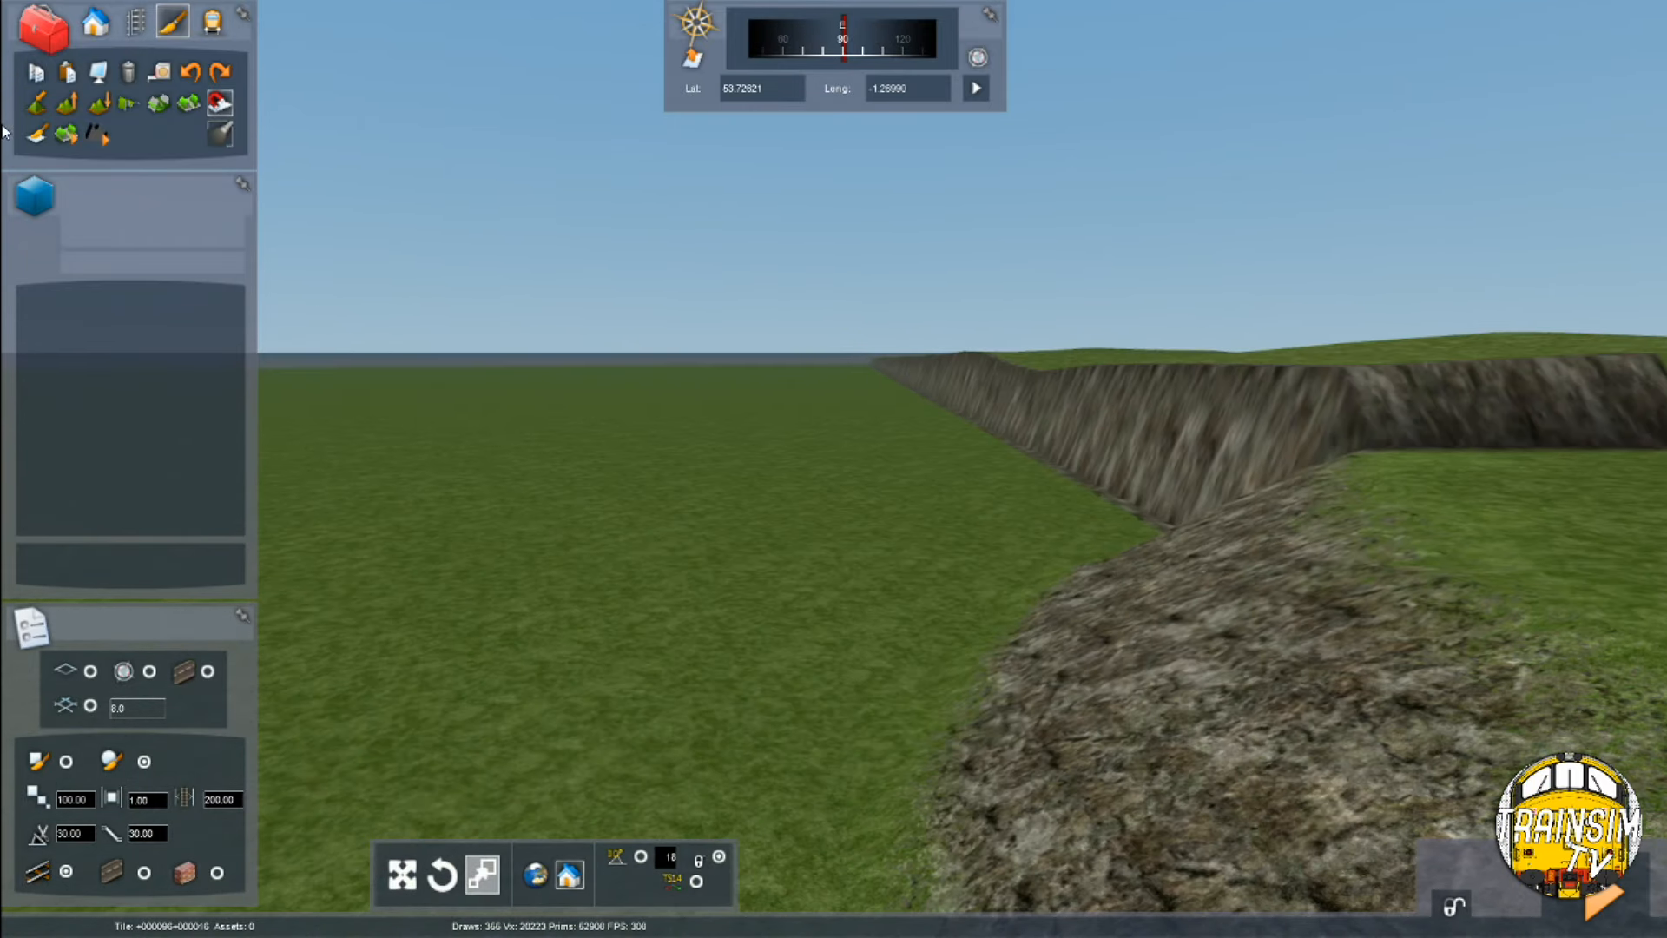
pyautogui.click(67, 139)
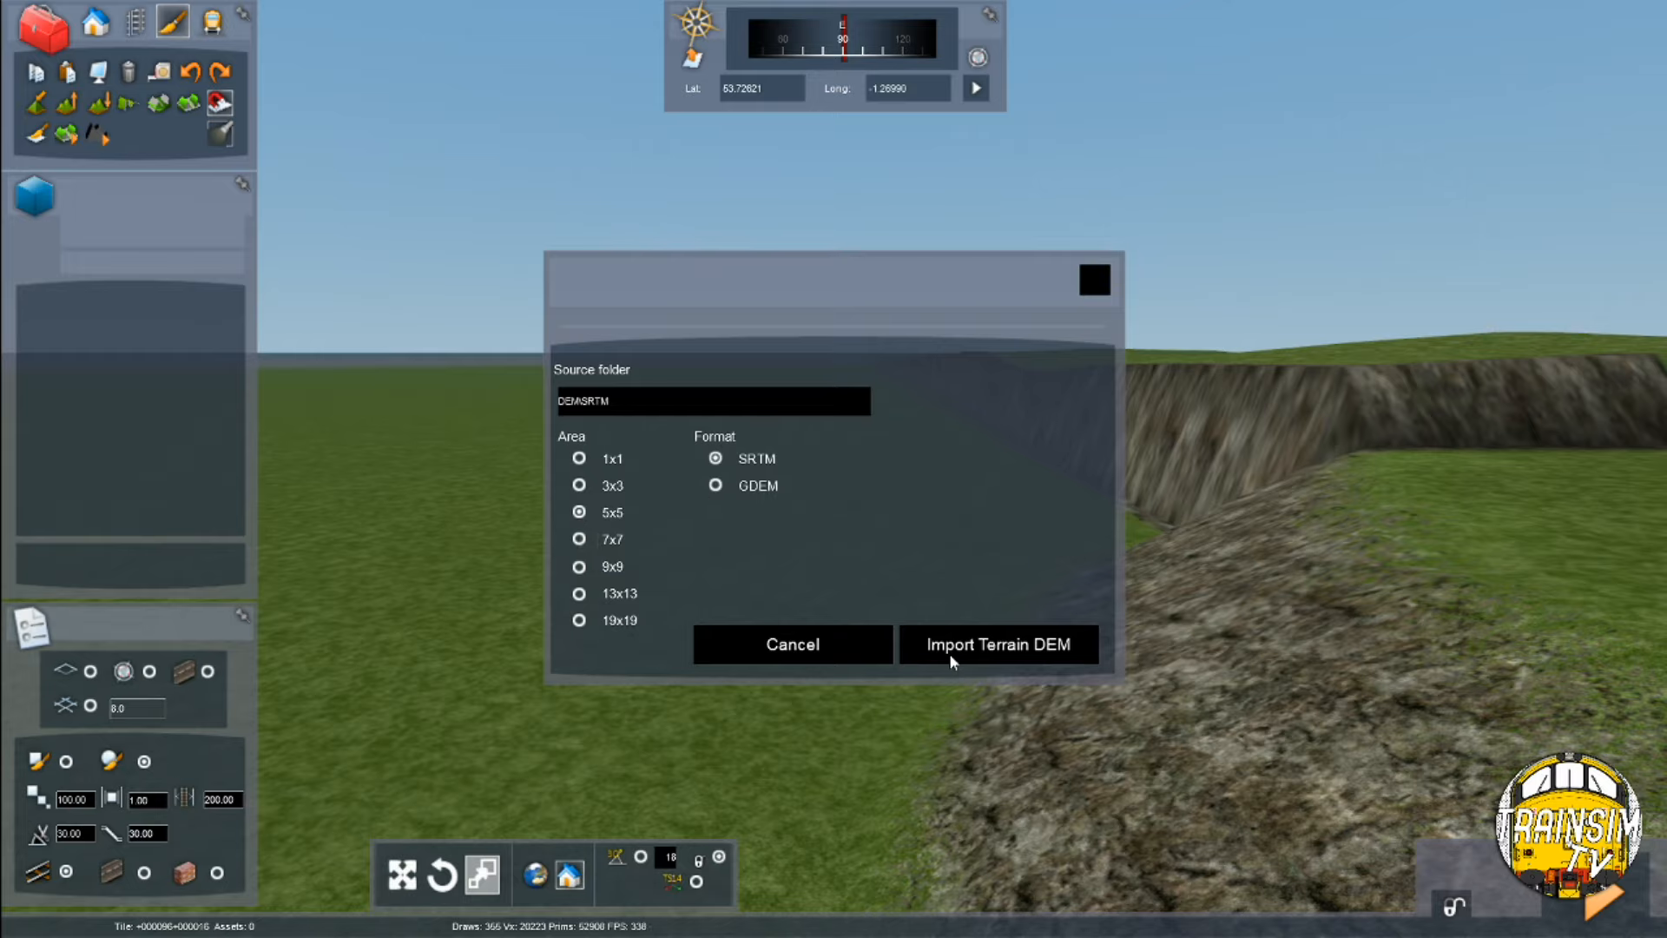
pyautogui.moveTo(1140, 640); pyautogui.dragTo(1279, 440, button='right')
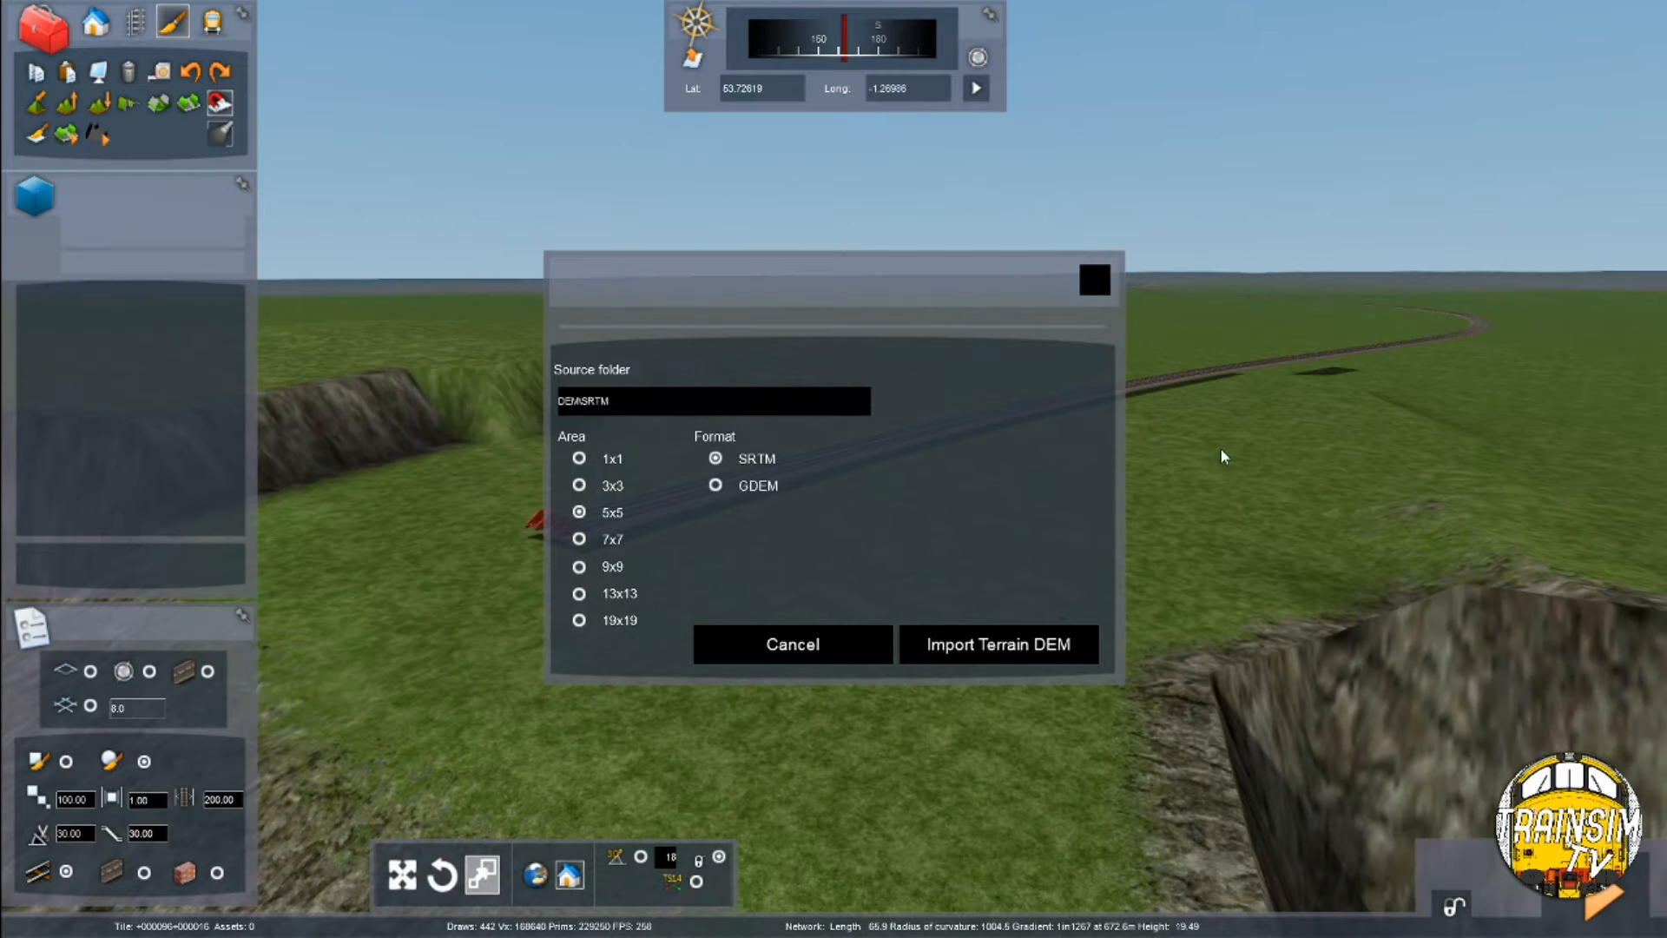
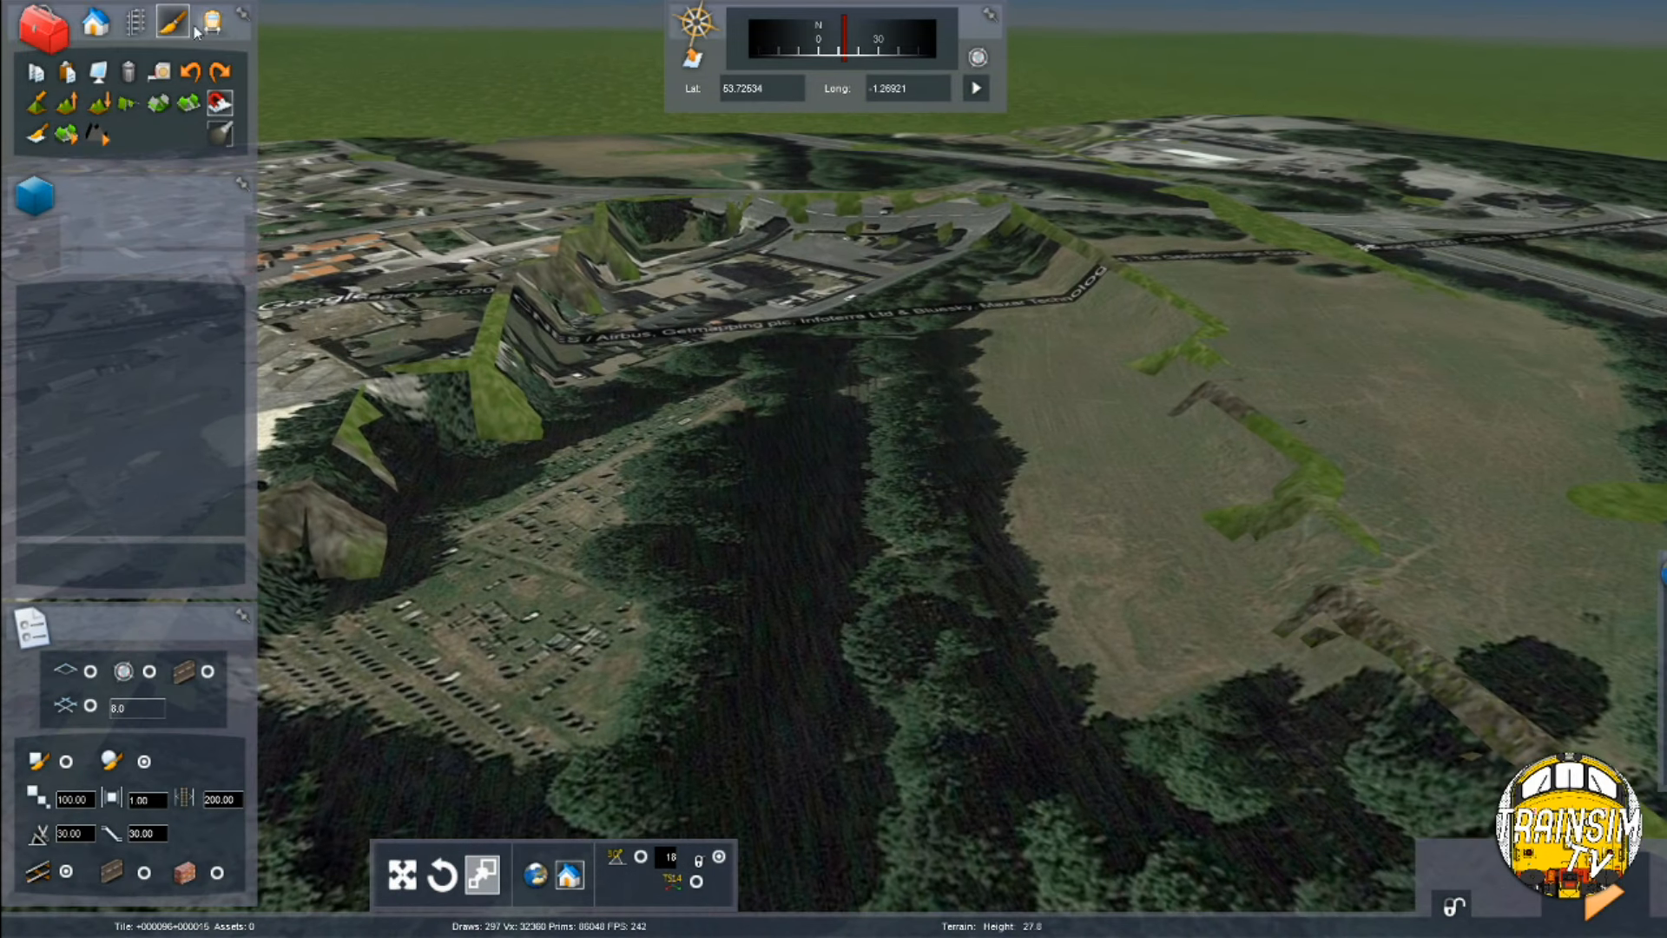
# Set the gradient for new track to 516 and choose Track Concrete 01 for the double track north of the current ends
pyautogui.click(134, 21)
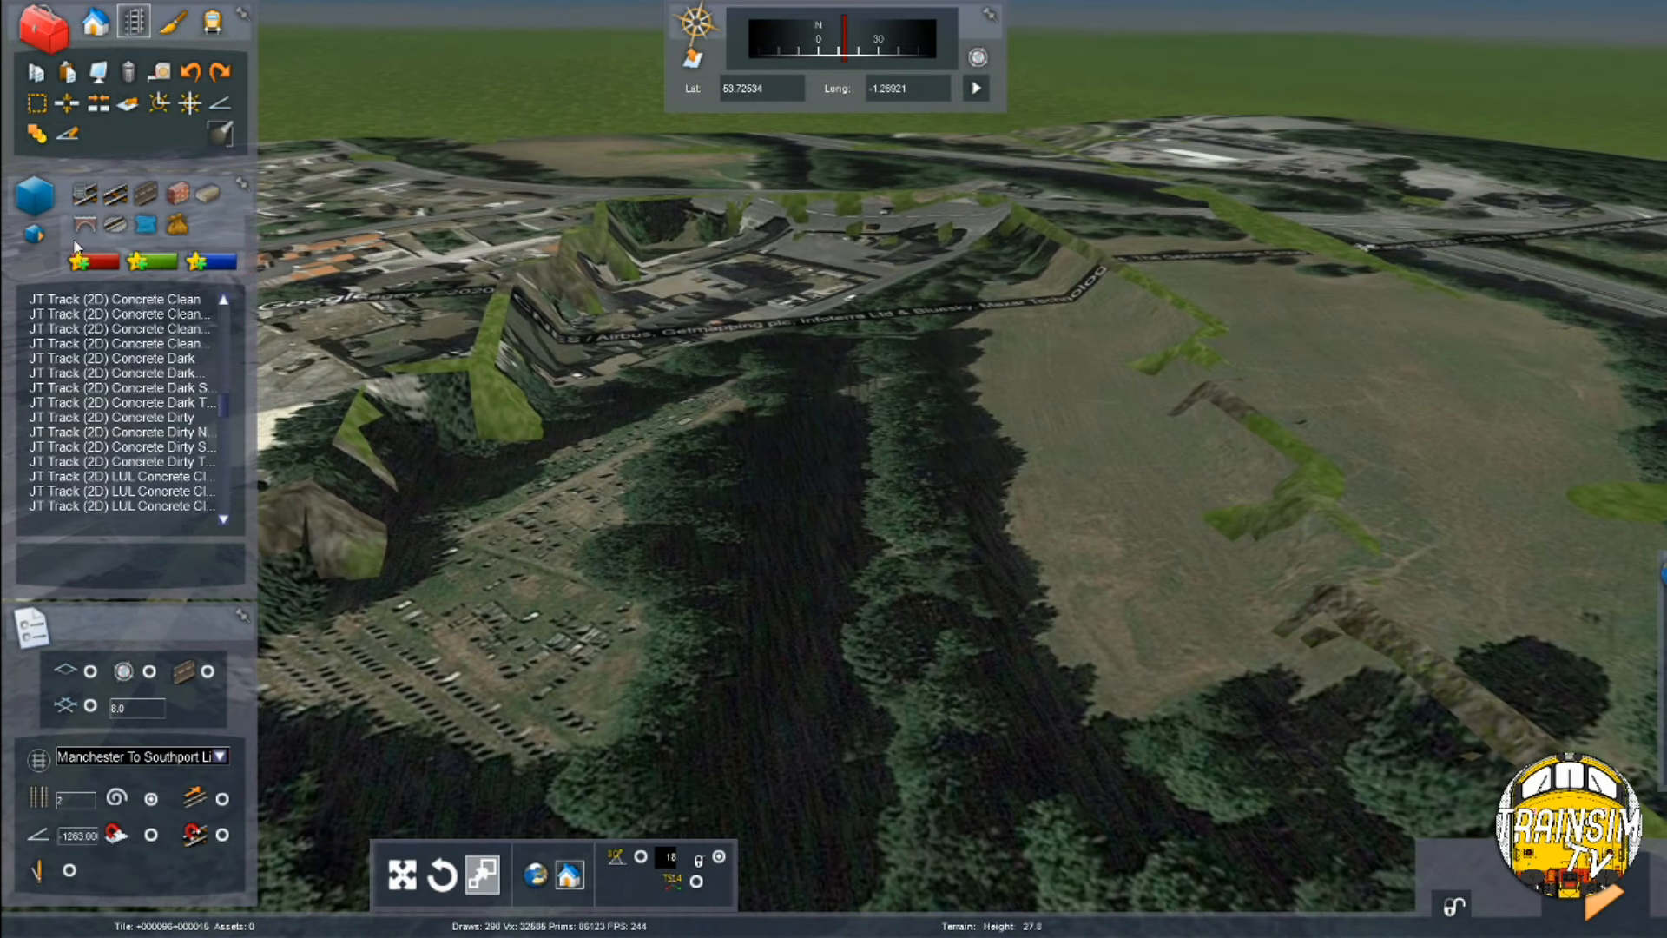
pyautogui.moveTo(74, 201); pyautogui.dragTo(775, 886, button='right')
pyautogui.press('Up')
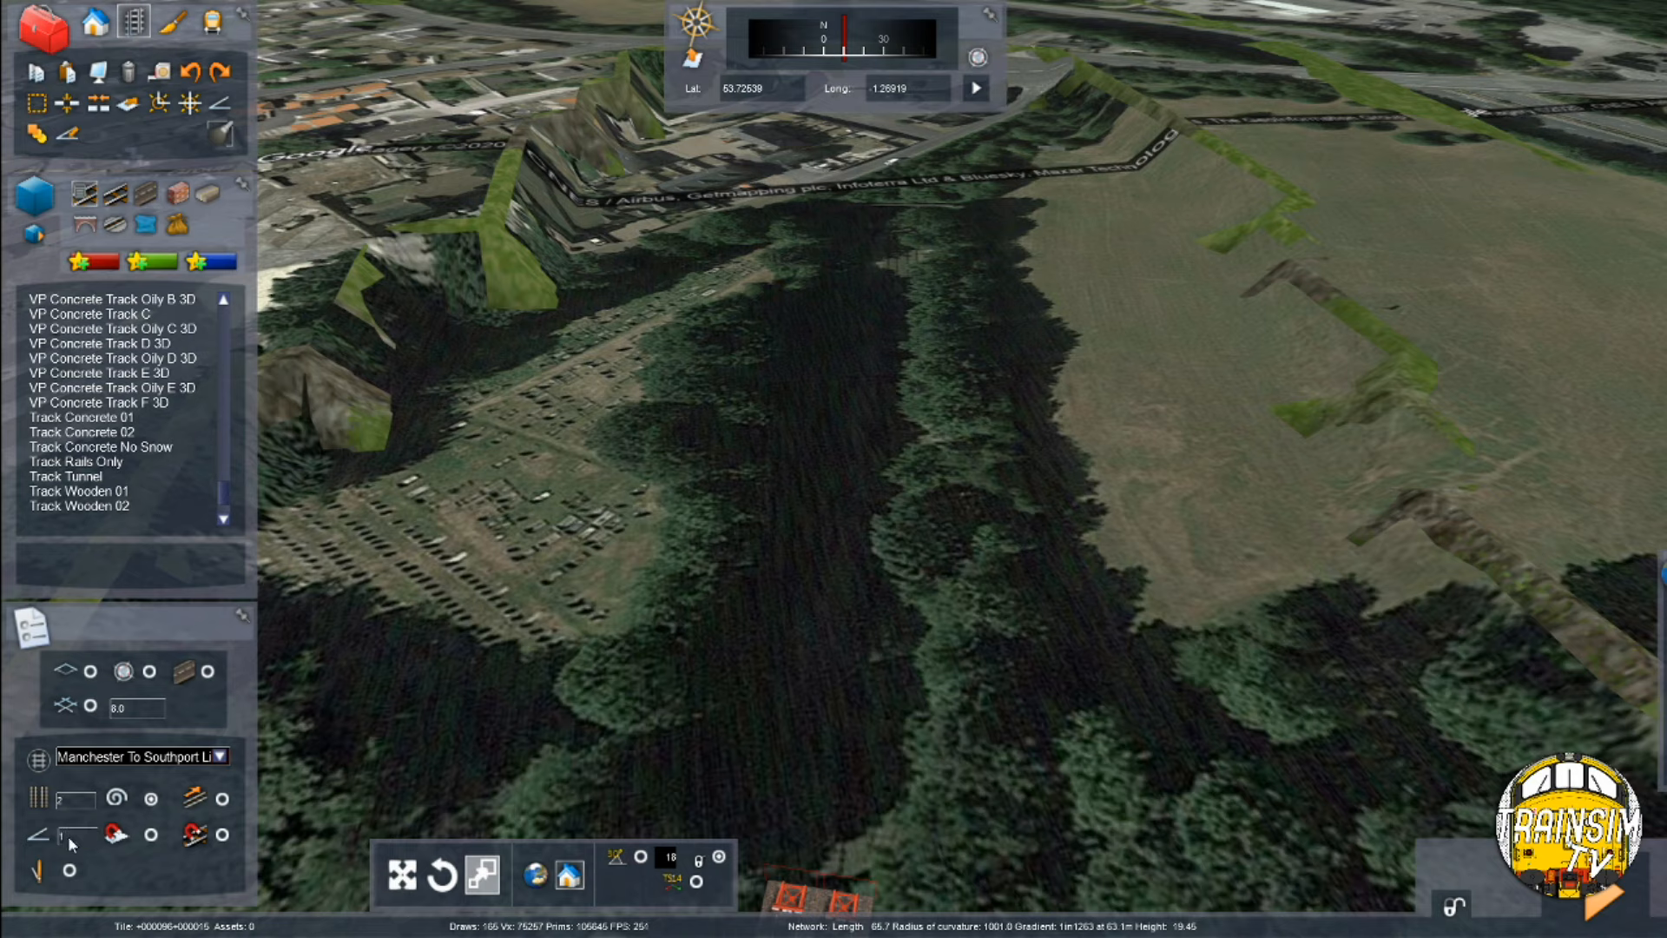
pyautogui.click(81, 416)
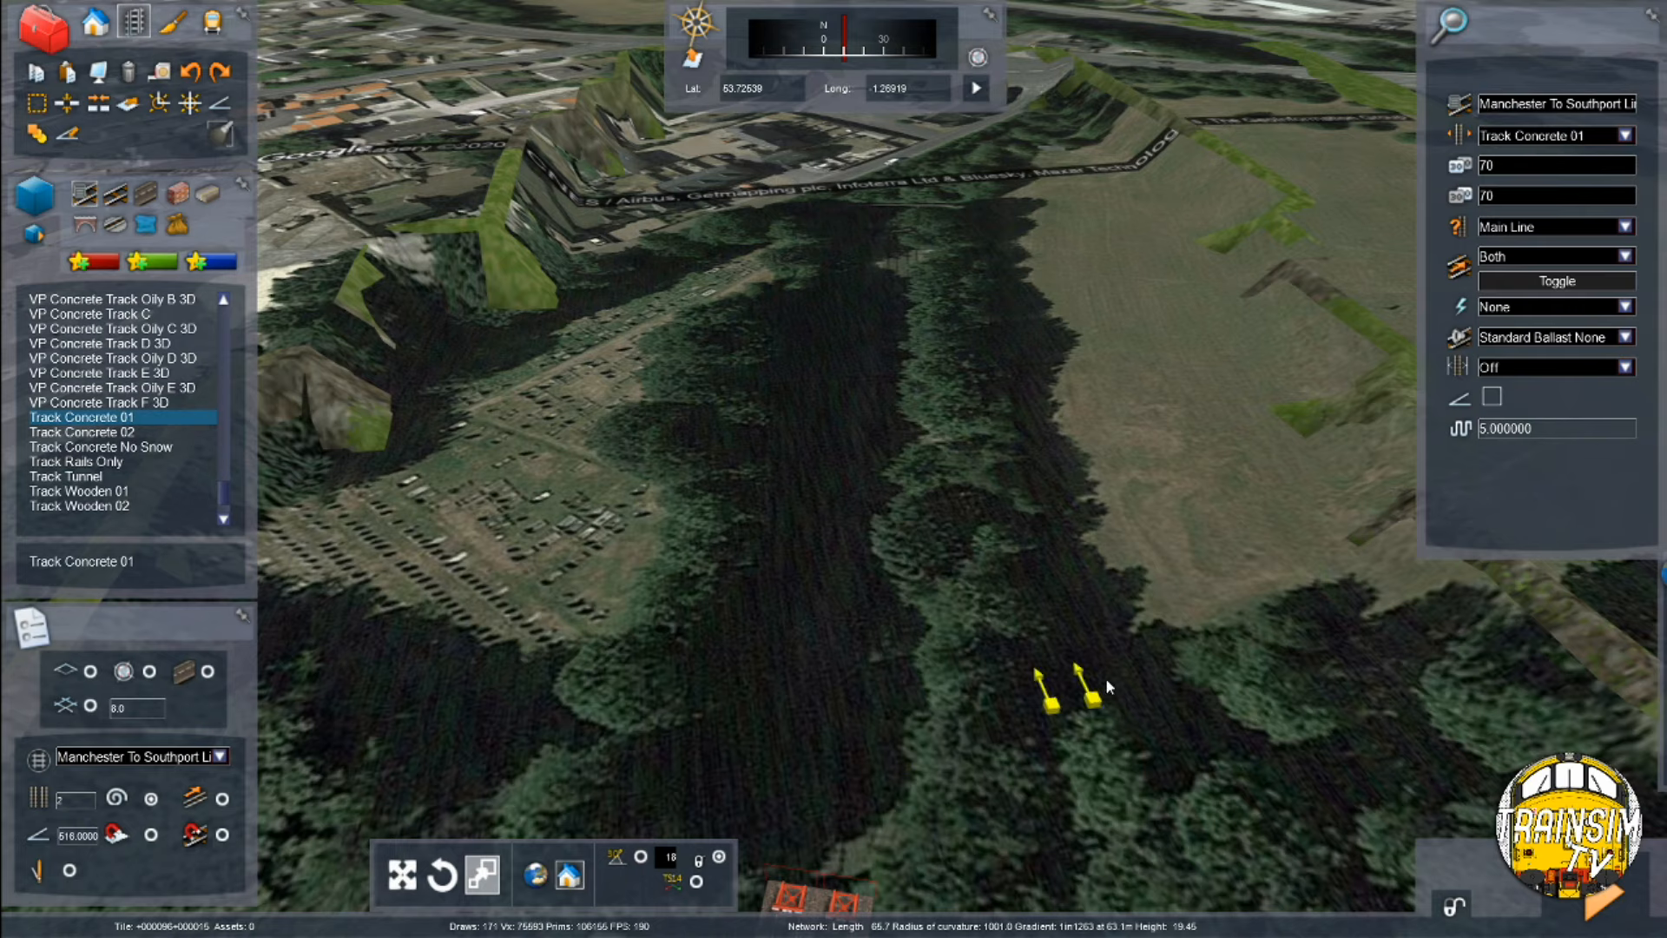
pyautogui.click(1624, 225)
pyautogui.click(1529, 287)
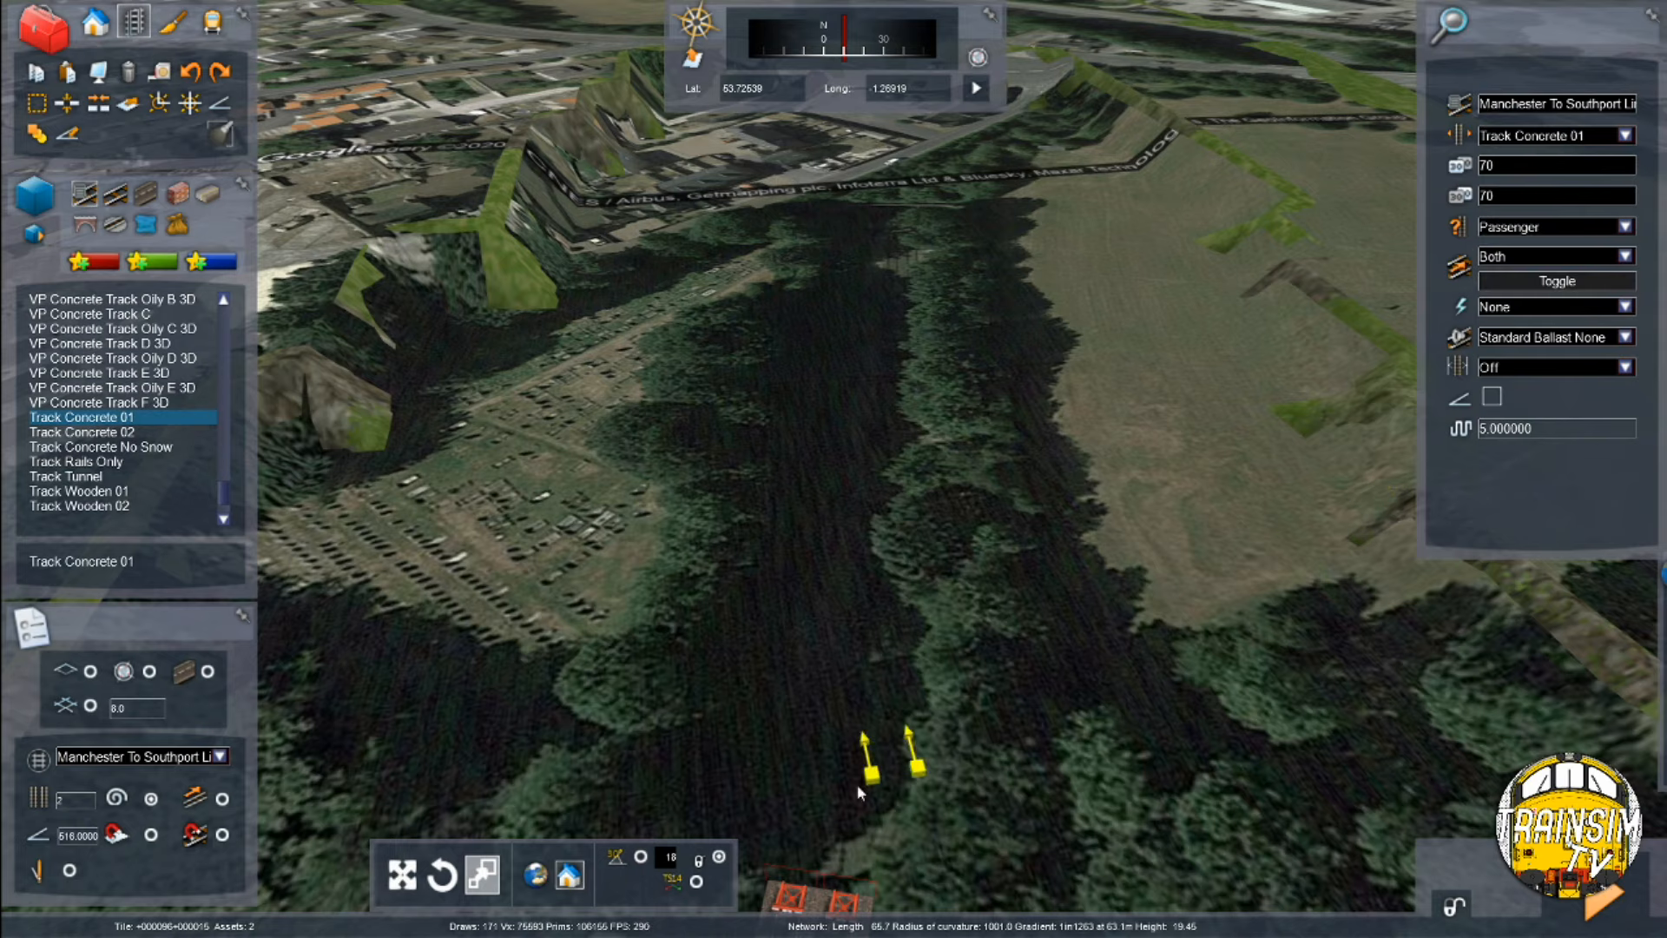
pyautogui.moveTo(803, 878); pyautogui.dragTo(940, 383)
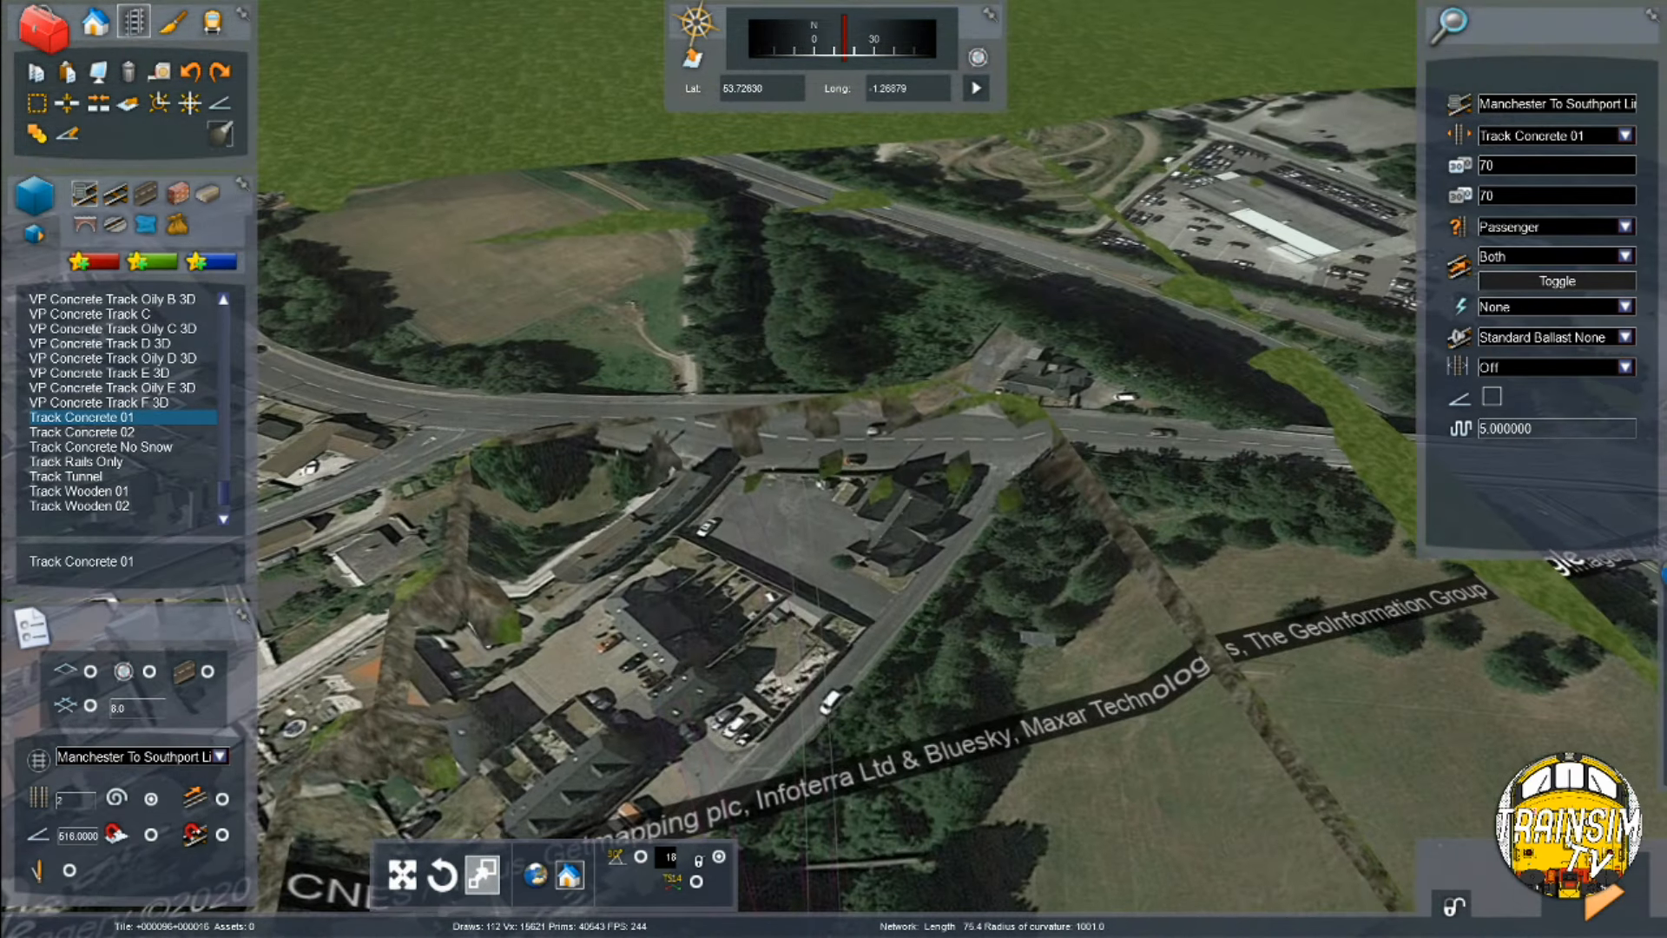
pyautogui.moveTo(881, 391); pyautogui.dragTo(894, 565, button='right')
pyautogui.click(898, 613)
pyautogui.press('Up')
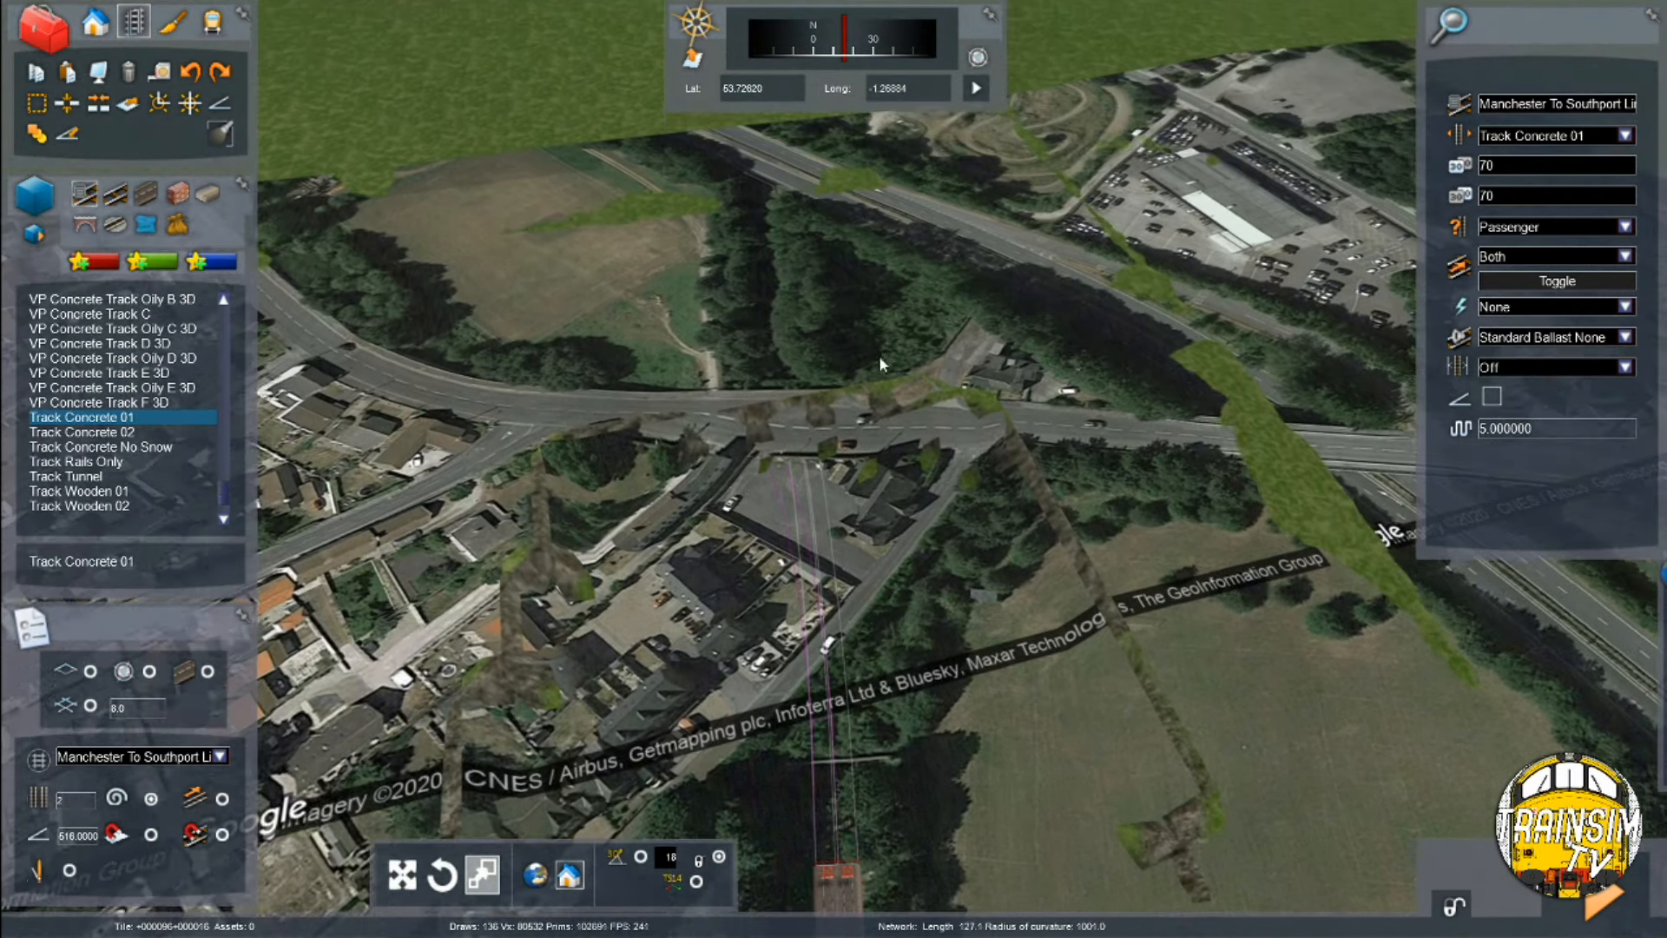
pyautogui.press('Down')
# Level the terrain north of the track ends, across the road junction and towards the dual carriageway
pyautogui.click(178, 25)
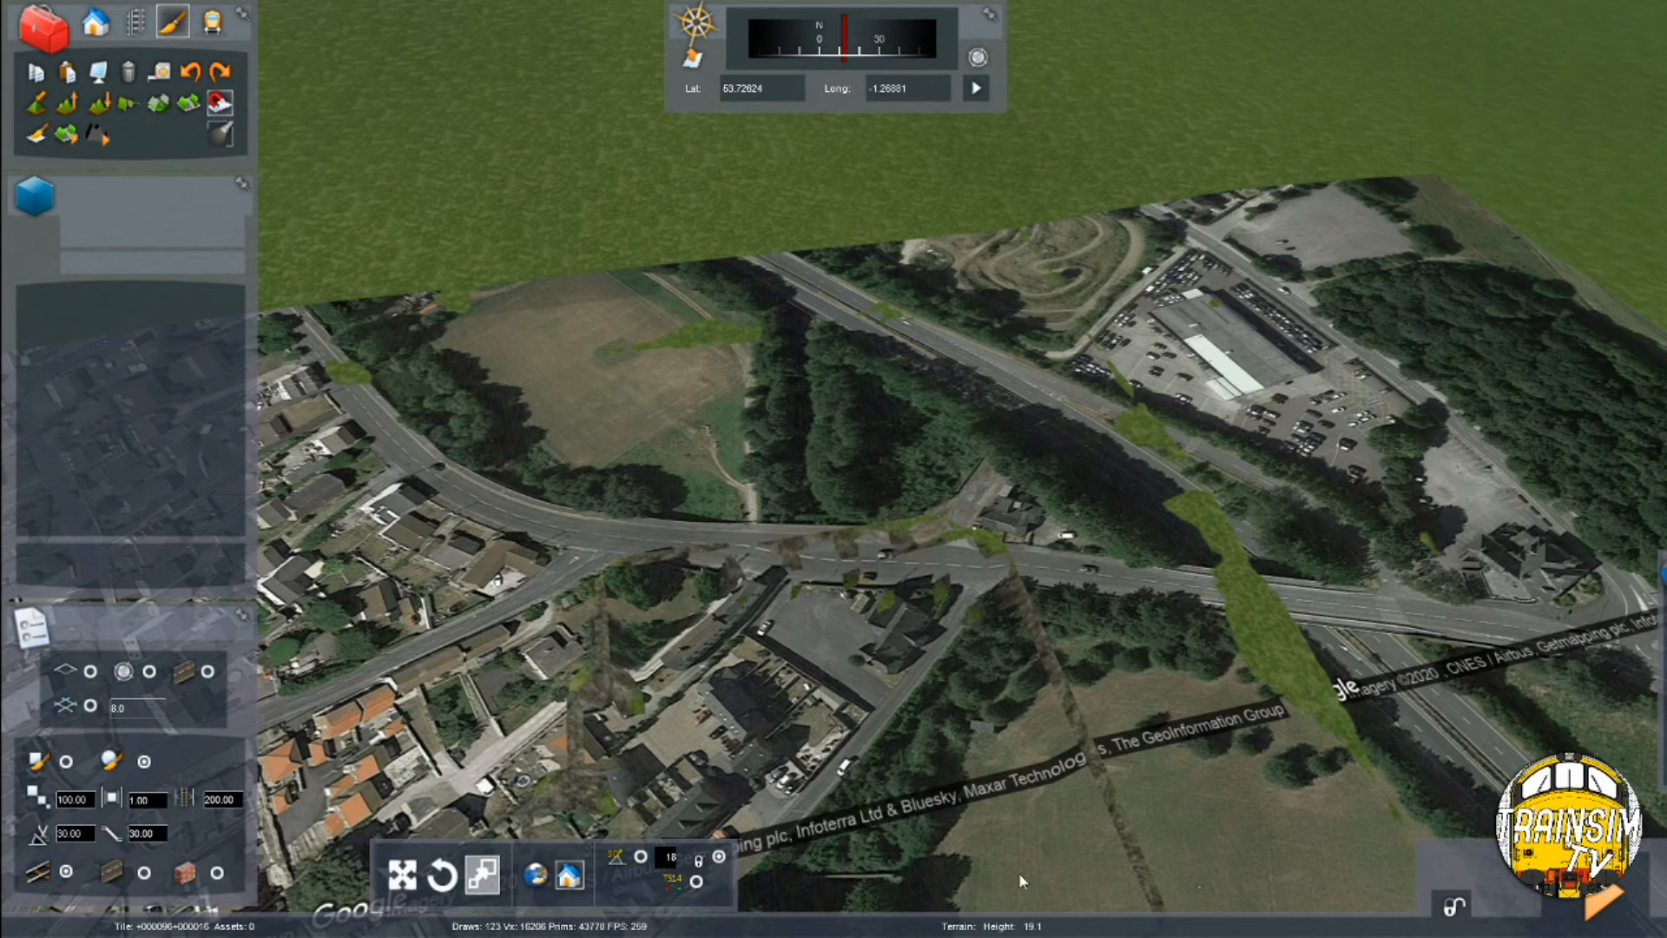
pyautogui.click(832, 420)
pyautogui.press('Up')
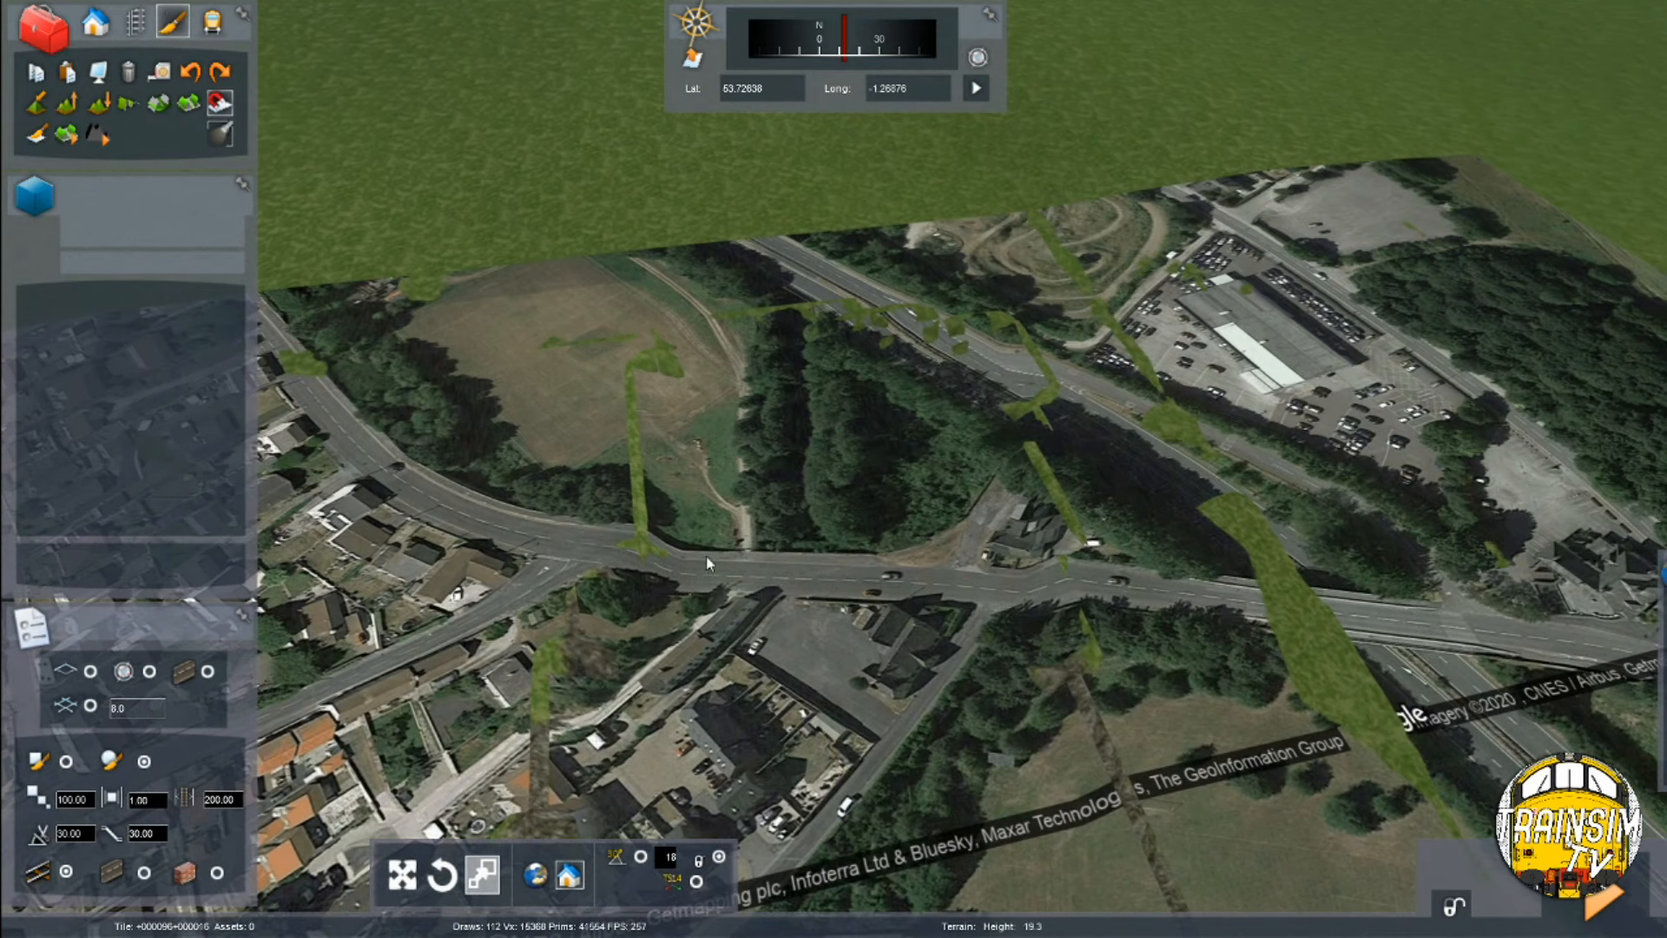
# Set the terrain levelling extent to 399 and level the wooded ground beyond the dual carriageway, beside the dirt track circuit
pyautogui.doubleClick(219, 799)
pyautogui.write('399')
pyautogui.click(820, 299)
pyautogui.press('Up')
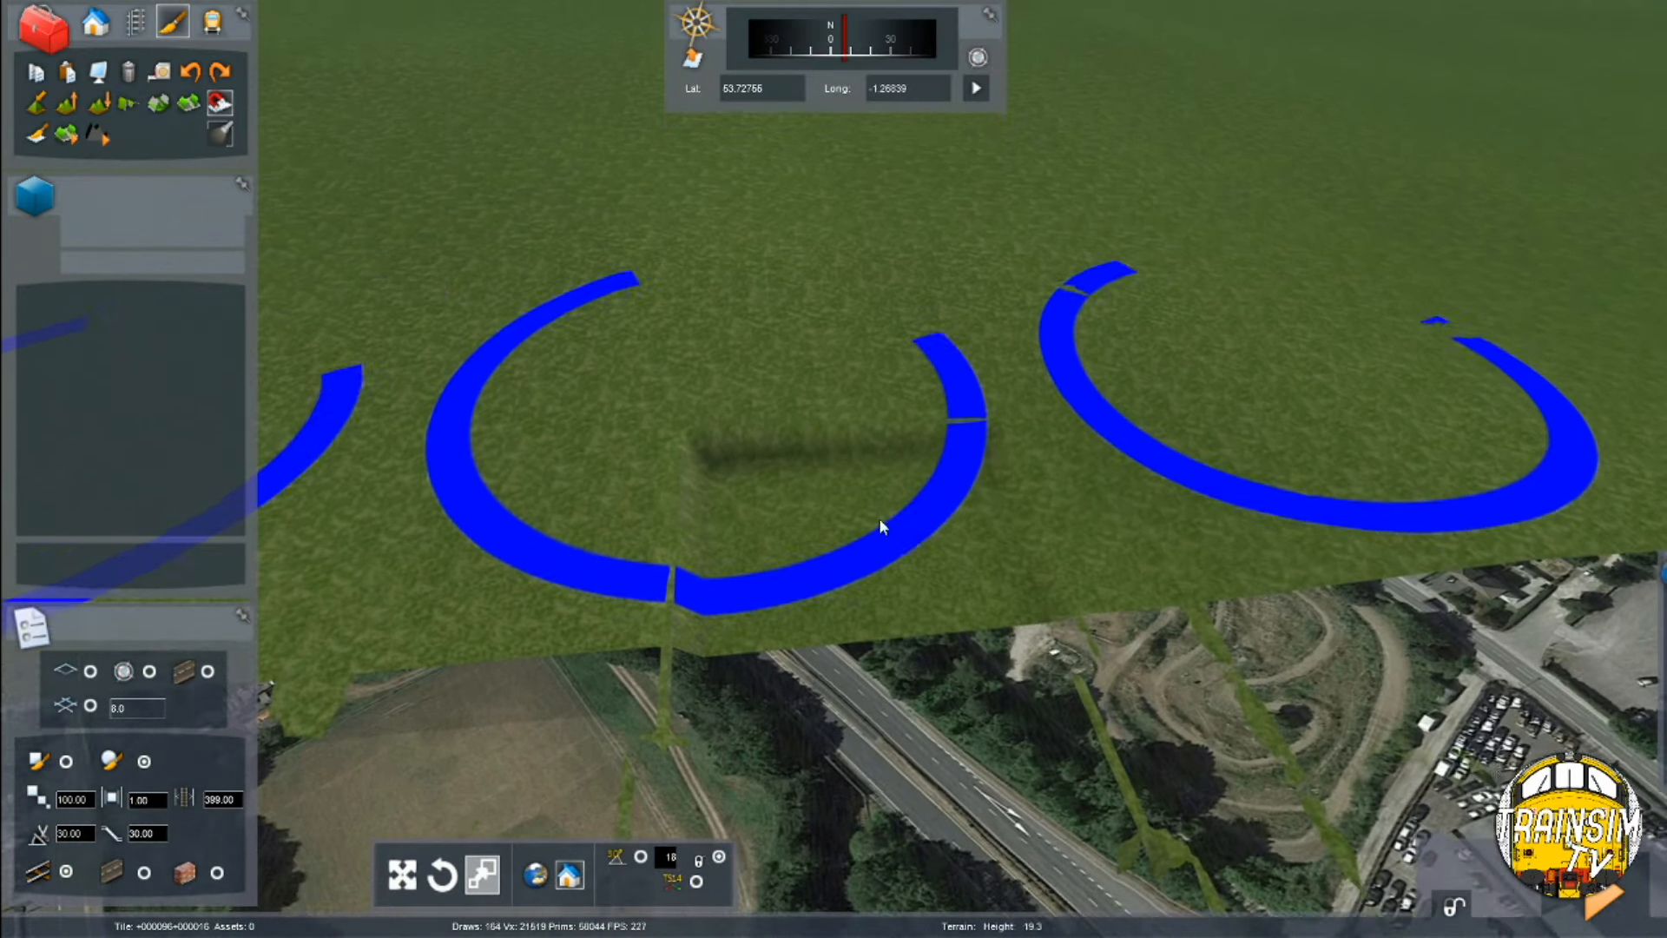
pyautogui.hotkey('ctrl', 'z')
pyautogui.press('Up')
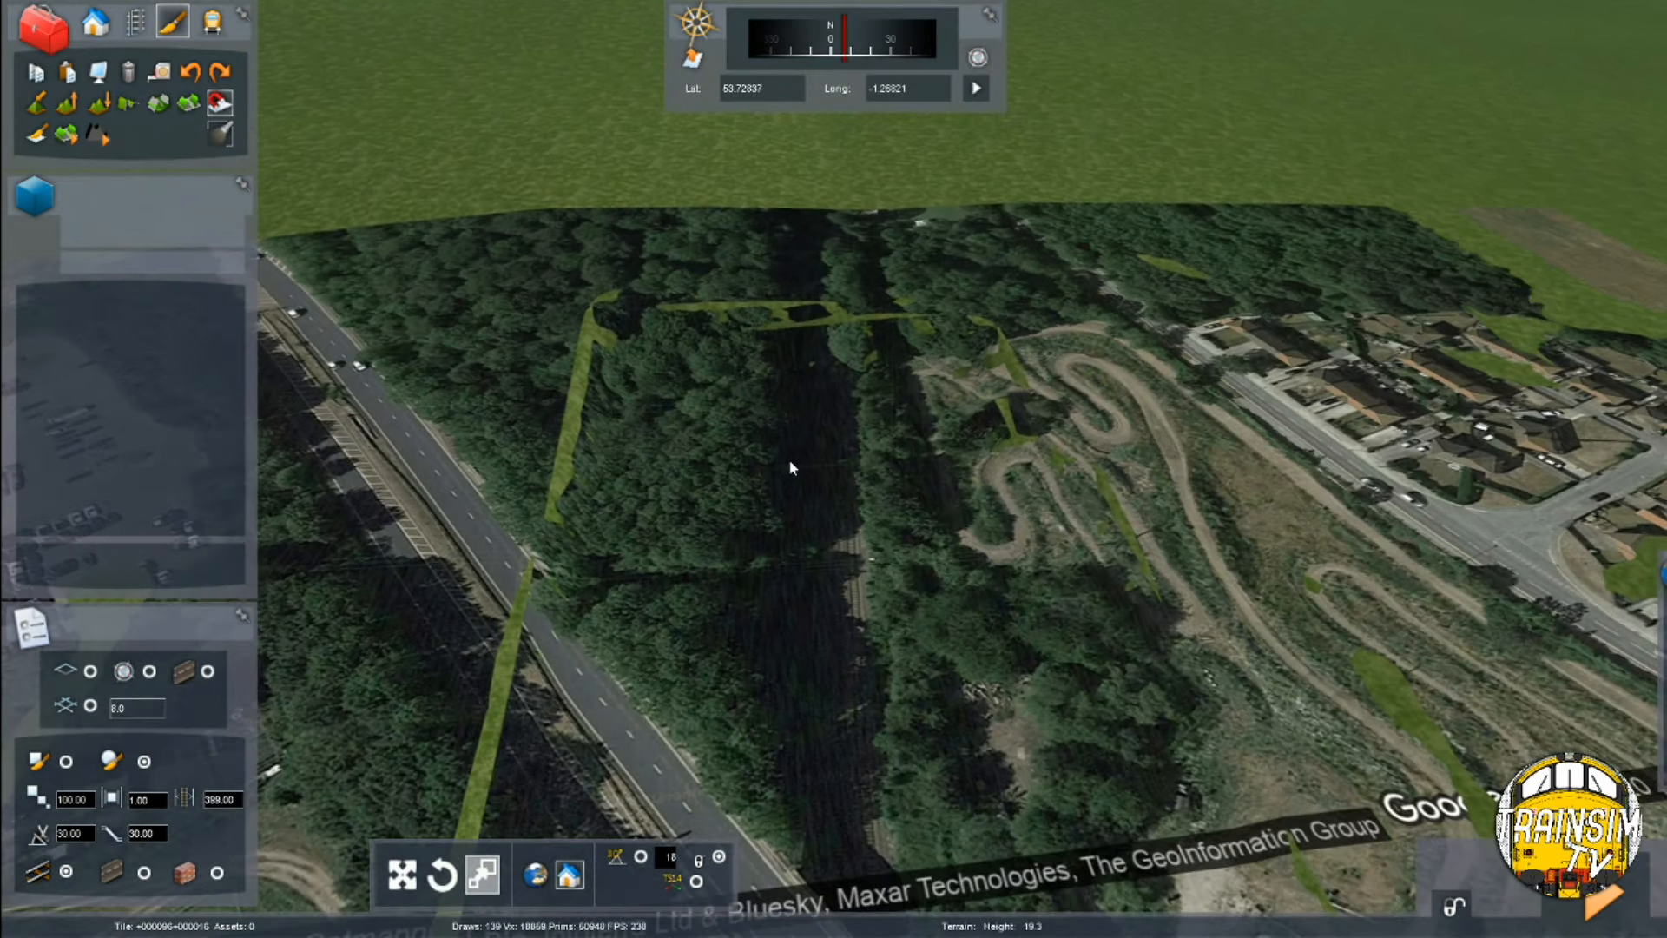
# Set the terrain levelling extent to 500 and level the next woodland section north of the dirt track circuit
pyautogui.press('Up')
pyautogui.doubleClick(219, 799)
pyautogui.write('500')
pyautogui.press('Return')
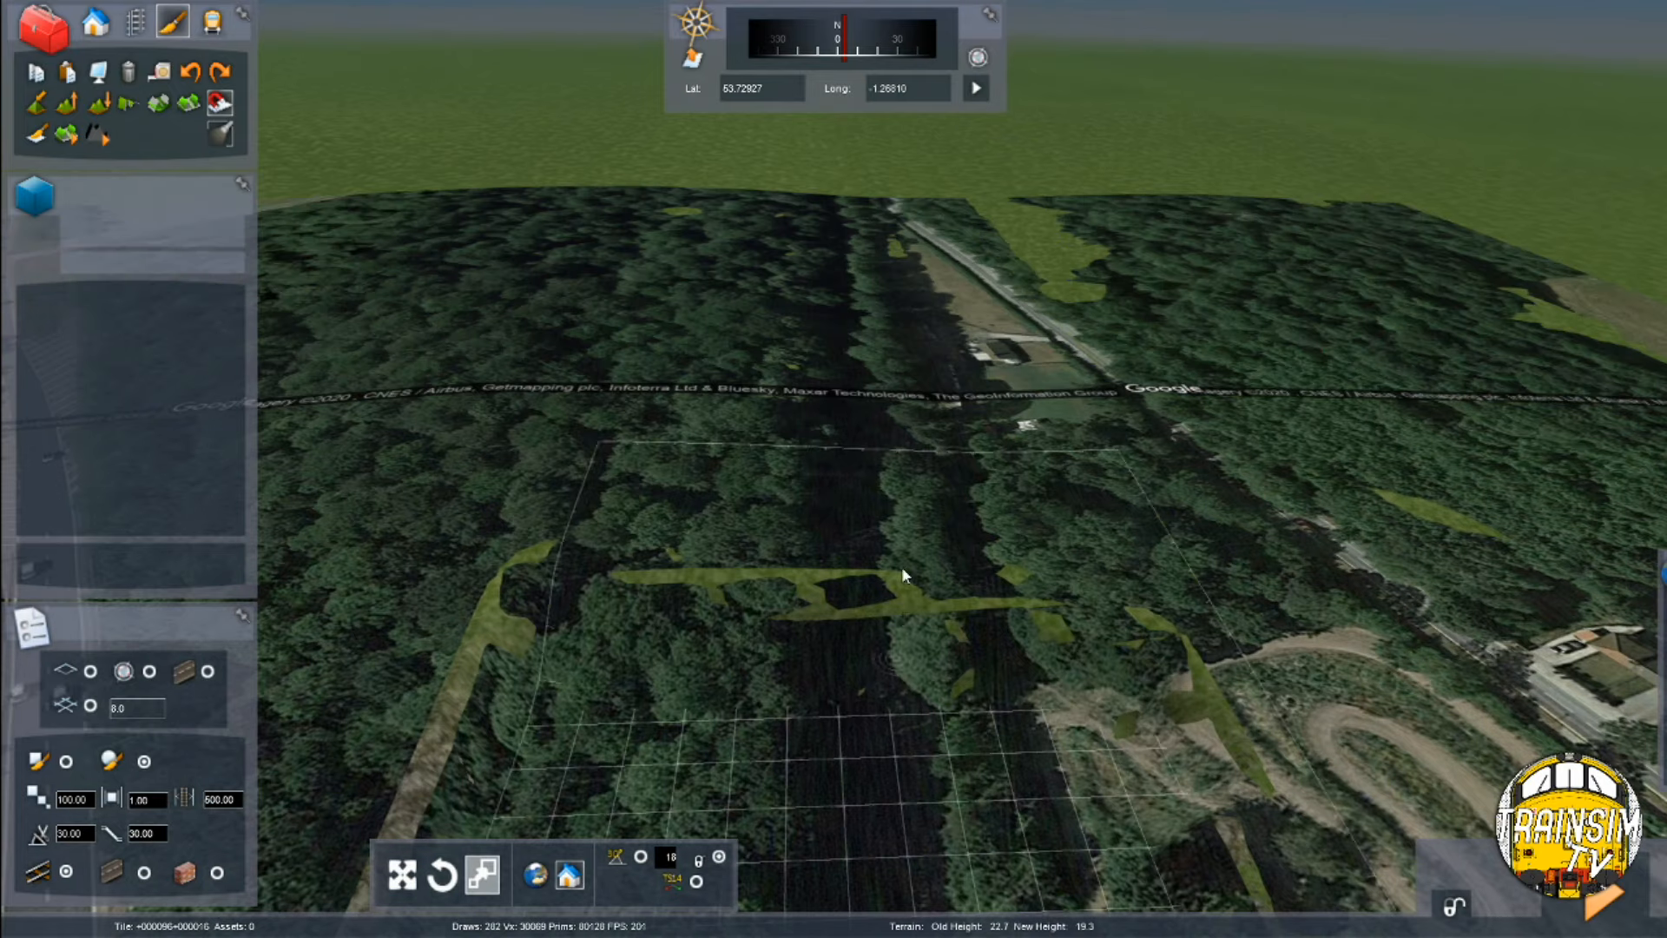
pyautogui.press('Up')
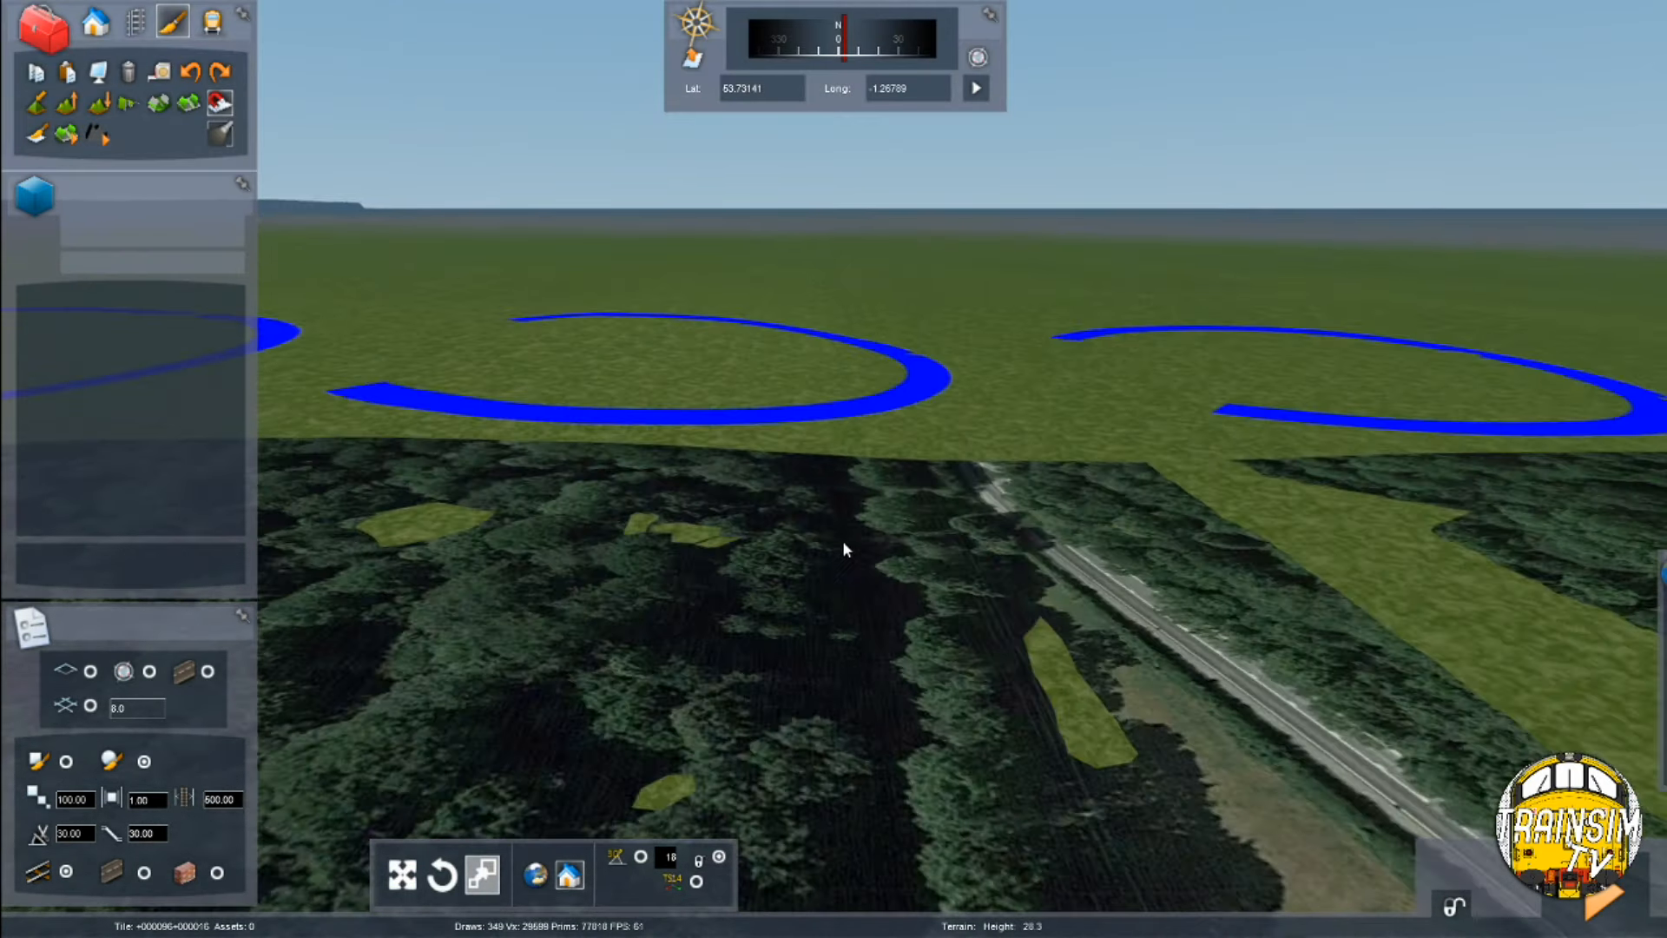
# Inspect the levelled terrain corridor from the northern woodland back to the track ends by the footbridge
pyautogui.press('Up')
pyautogui.press('Right')
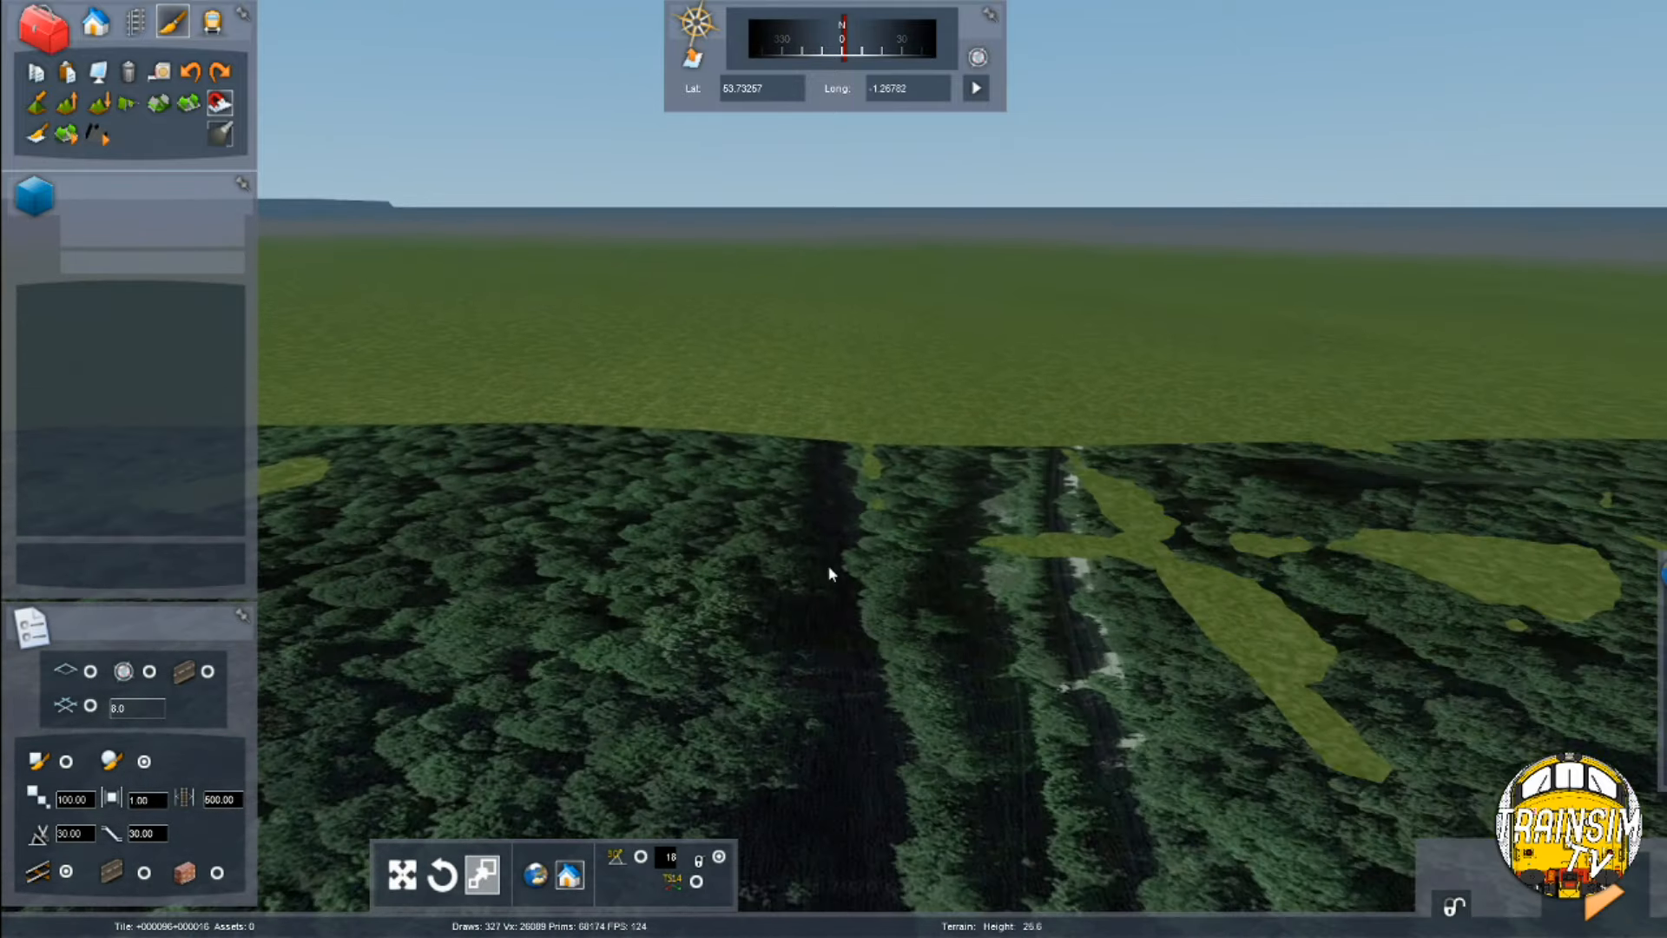
pyautogui.press('Right')
pyautogui.press('Up')
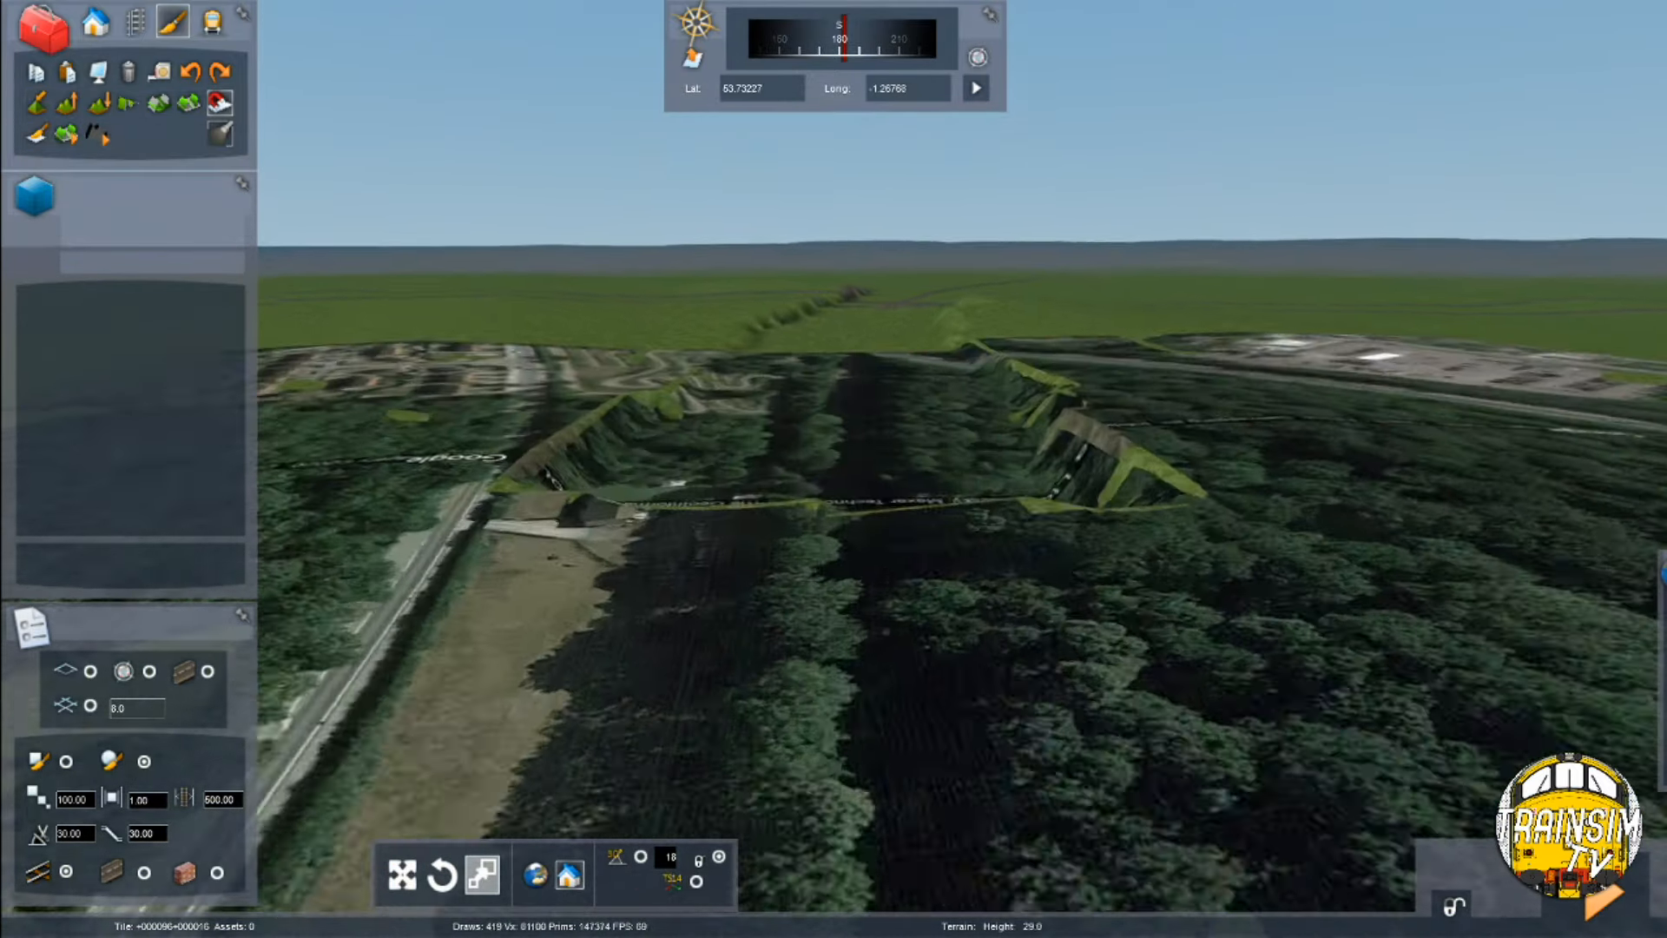
pyautogui.press('Up')
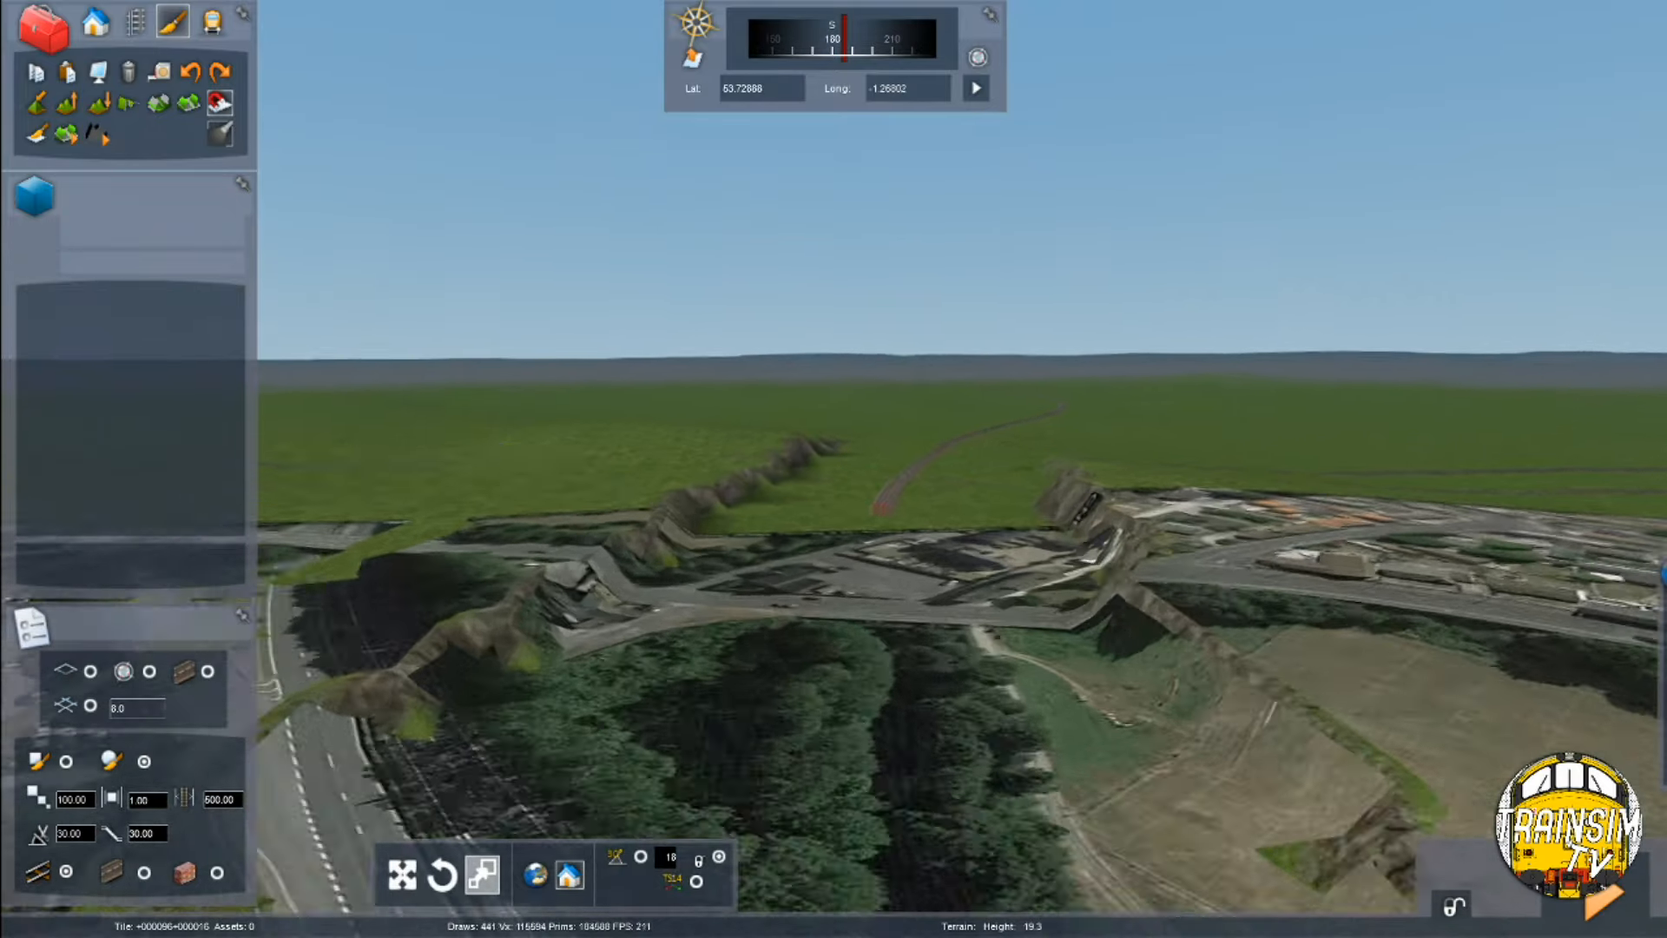
pyautogui.press('Up')
pyautogui.press('Right')
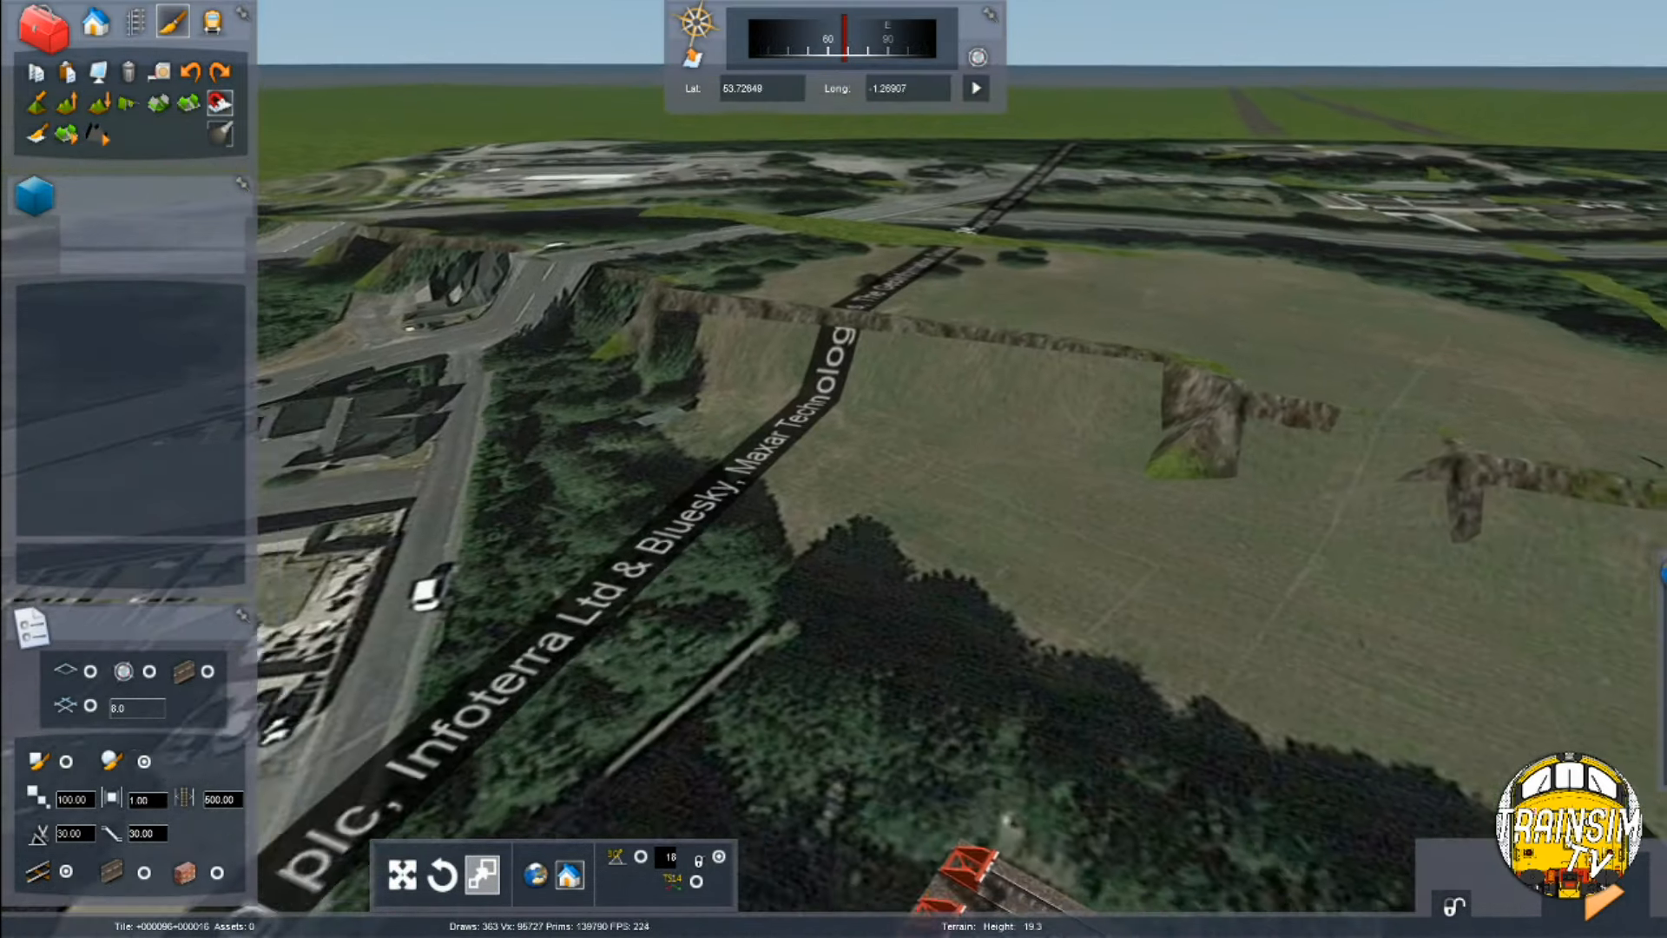
pyautogui.press('Up')
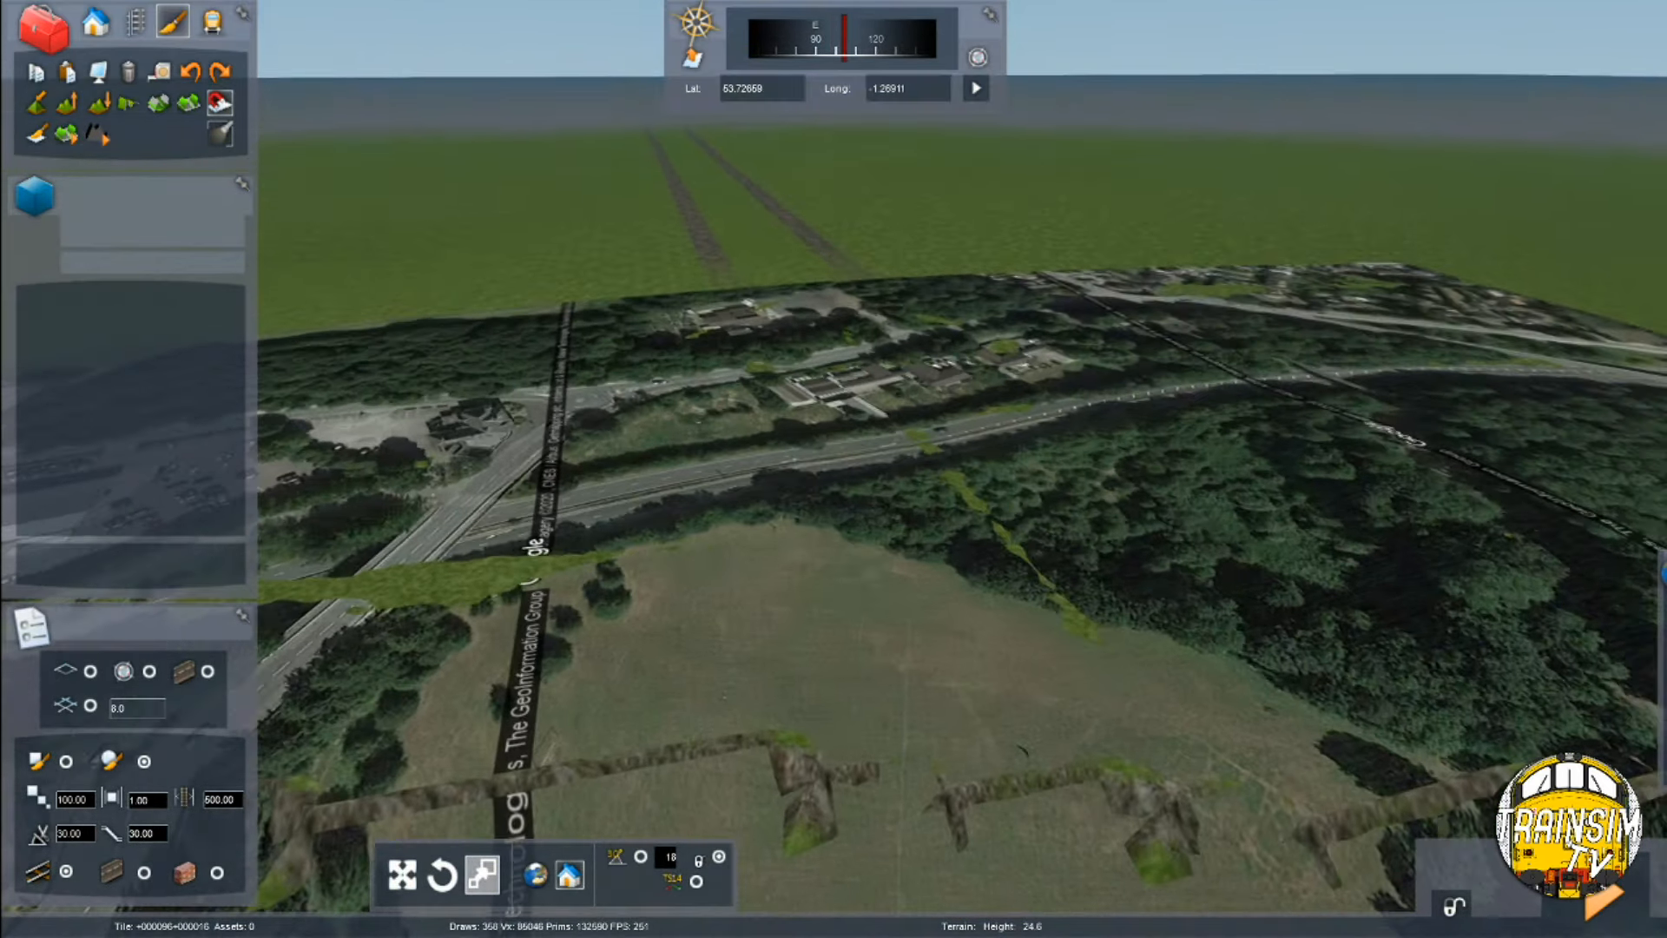
pyautogui.press('Left')
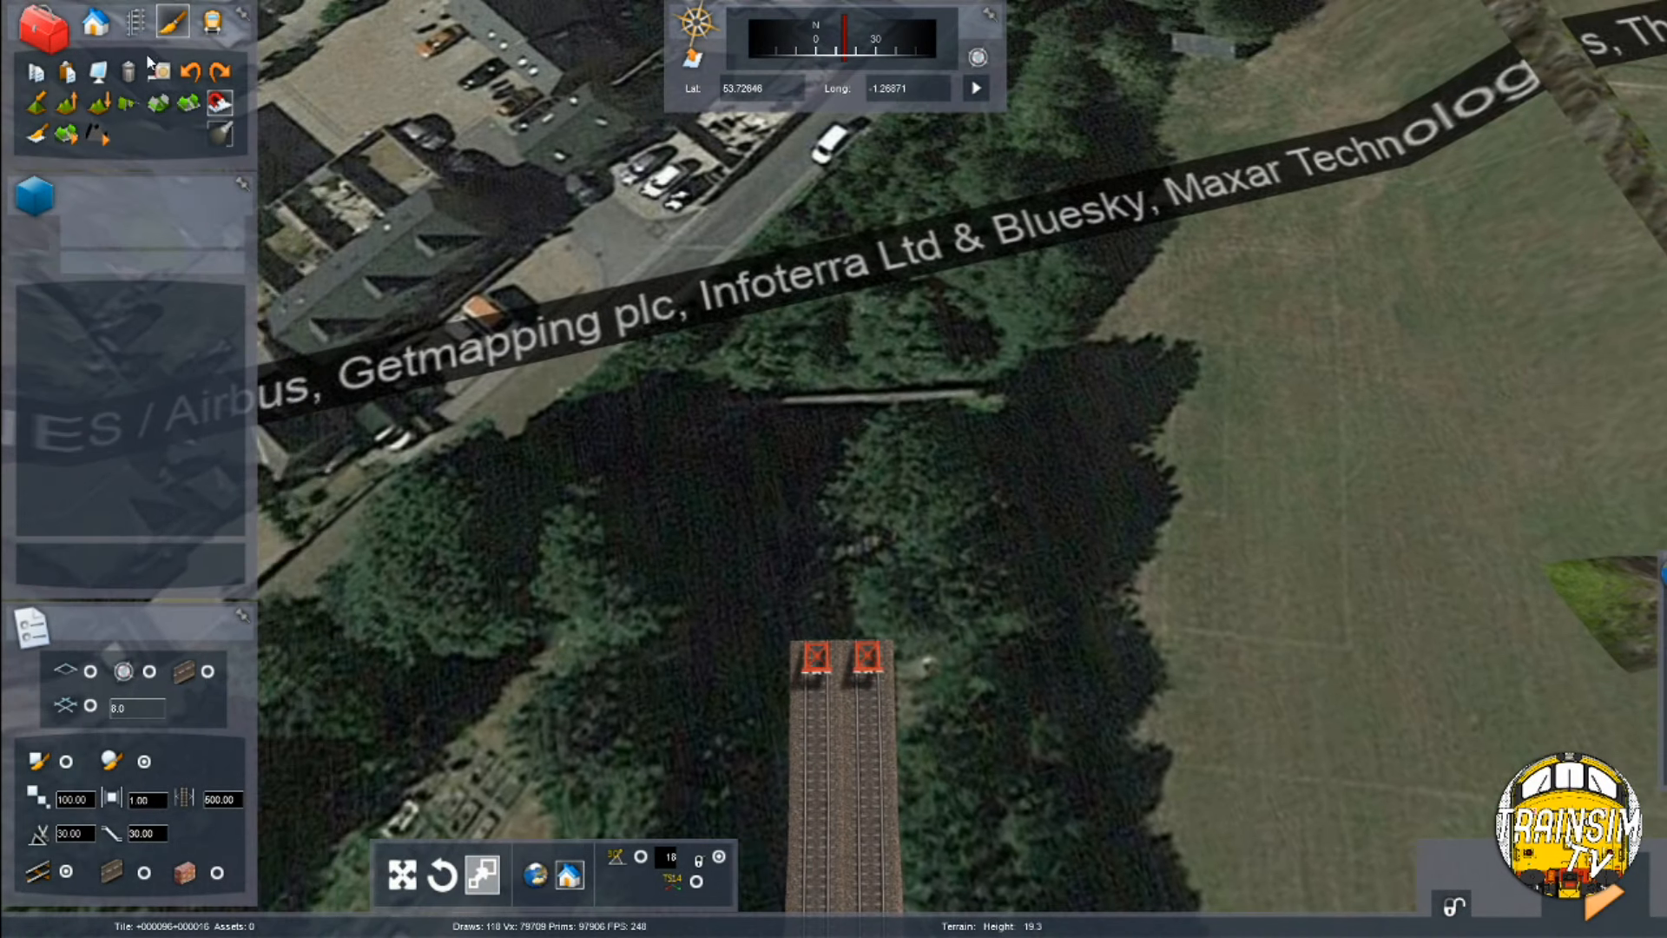
# Extend the double track with Track Concrete 01 at gradient 516 from its ends past the road junction towards the dual carriageway
pyautogui.click(135, 21)
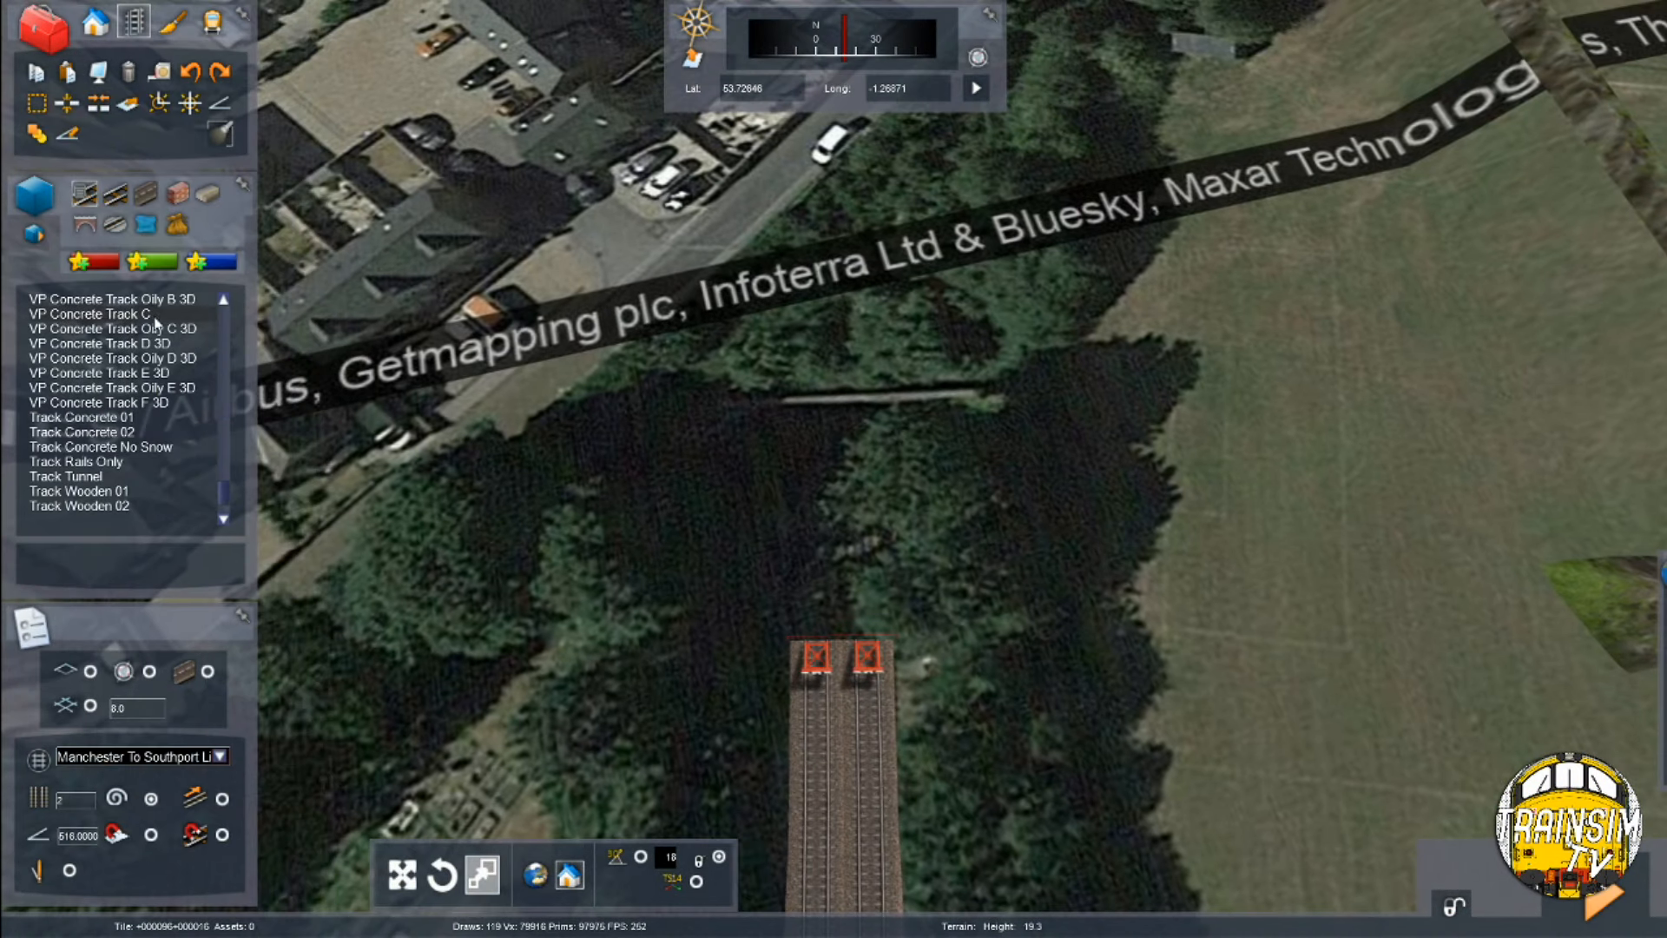
pyautogui.click(131, 418)
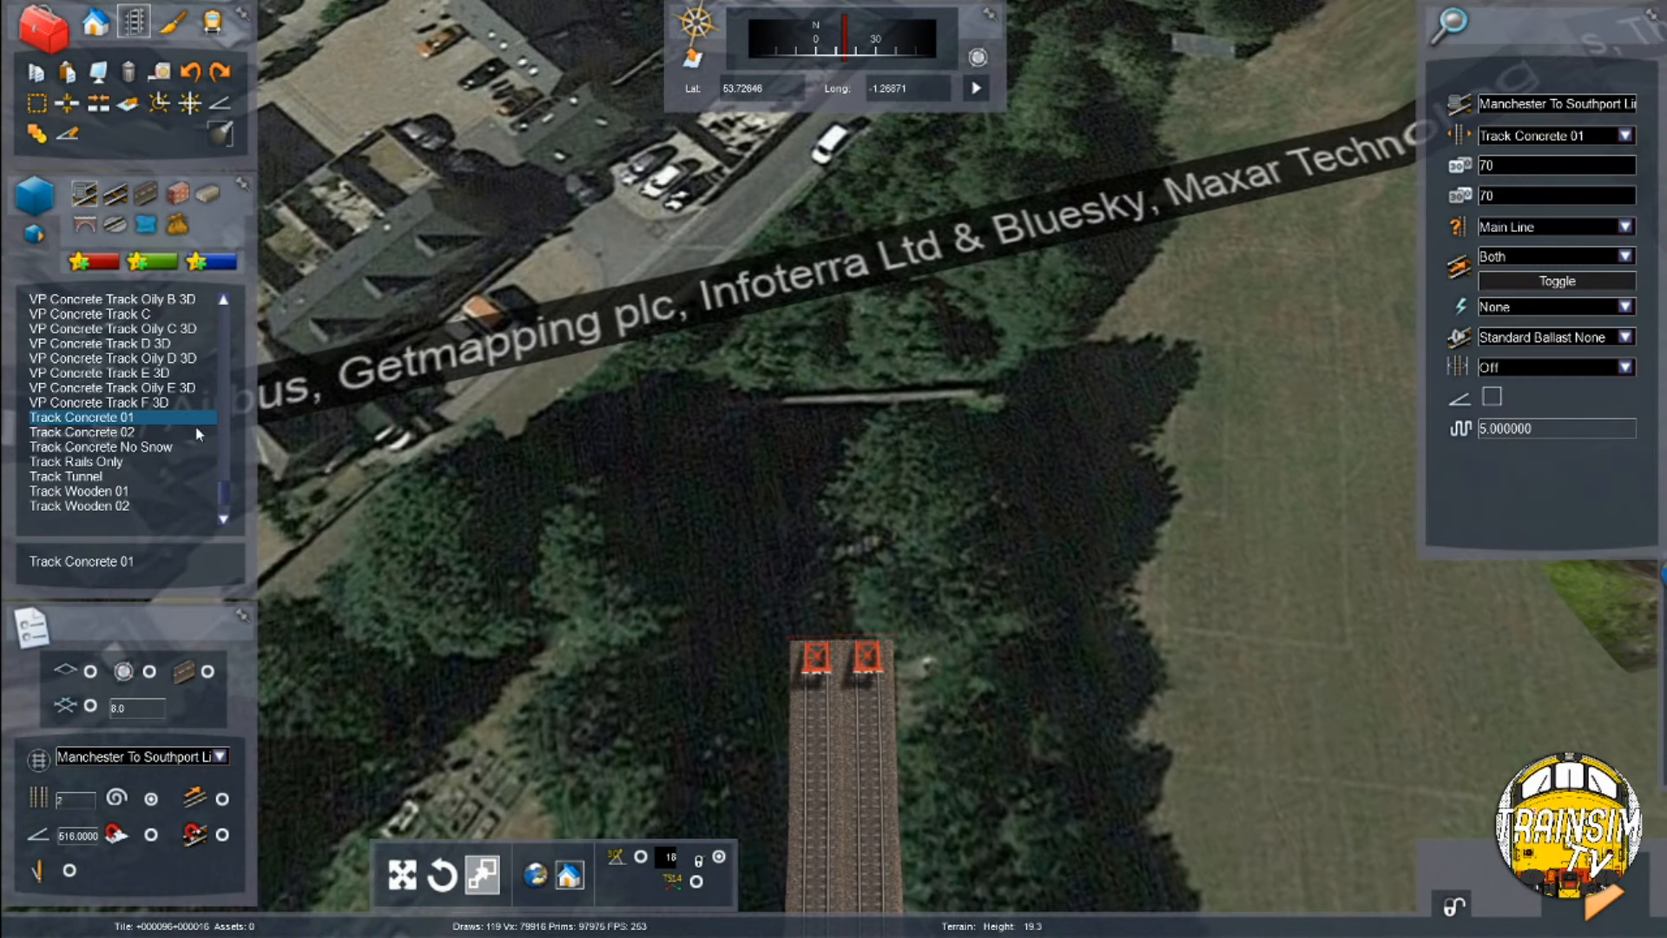
pyautogui.click(807, 636)
pyautogui.moveTo(807, 637); pyautogui.dragTo(872, 445, button='right')
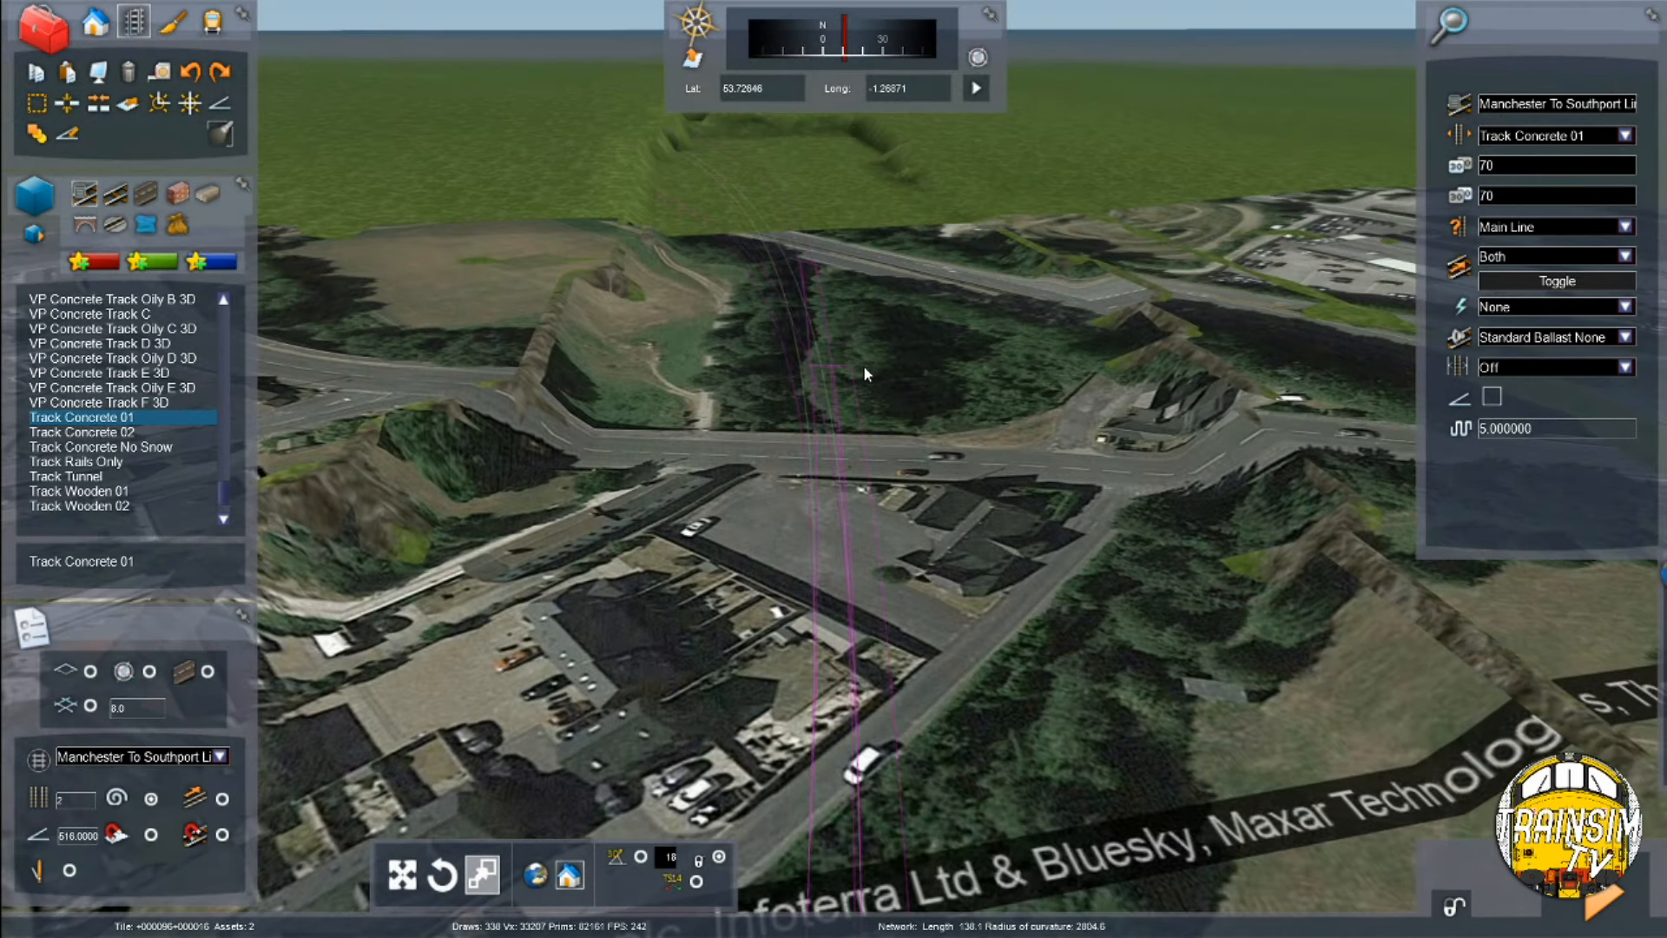
pyautogui.press('Up')
pyautogui.press('Up')
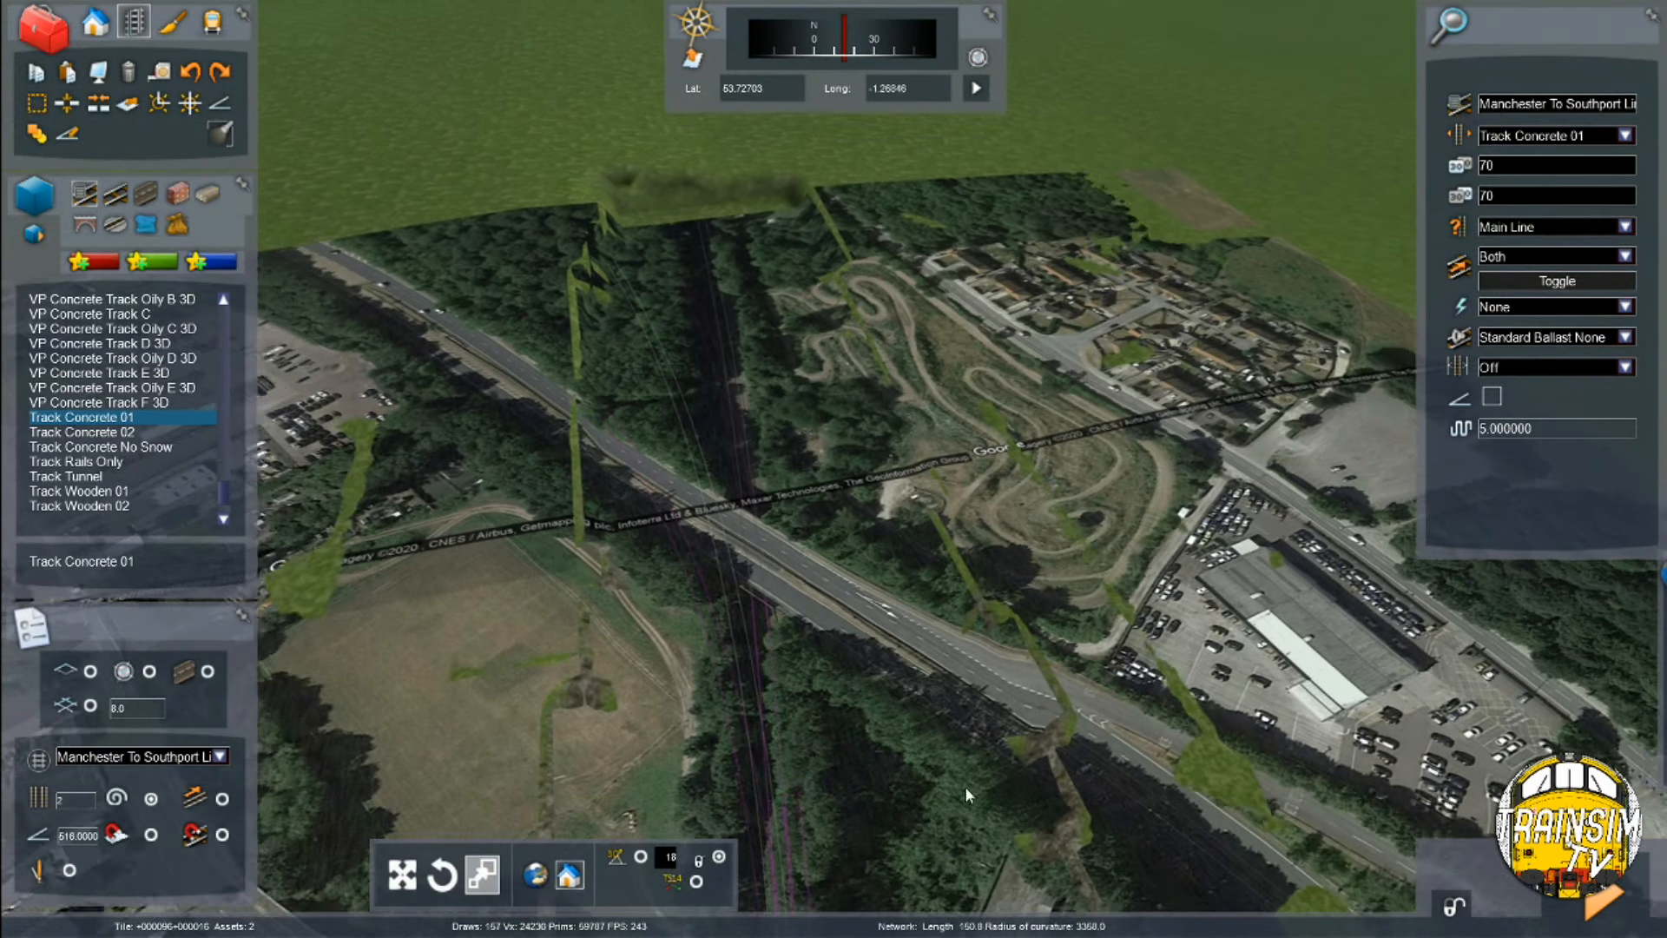
pyautogui.click(990, 778)
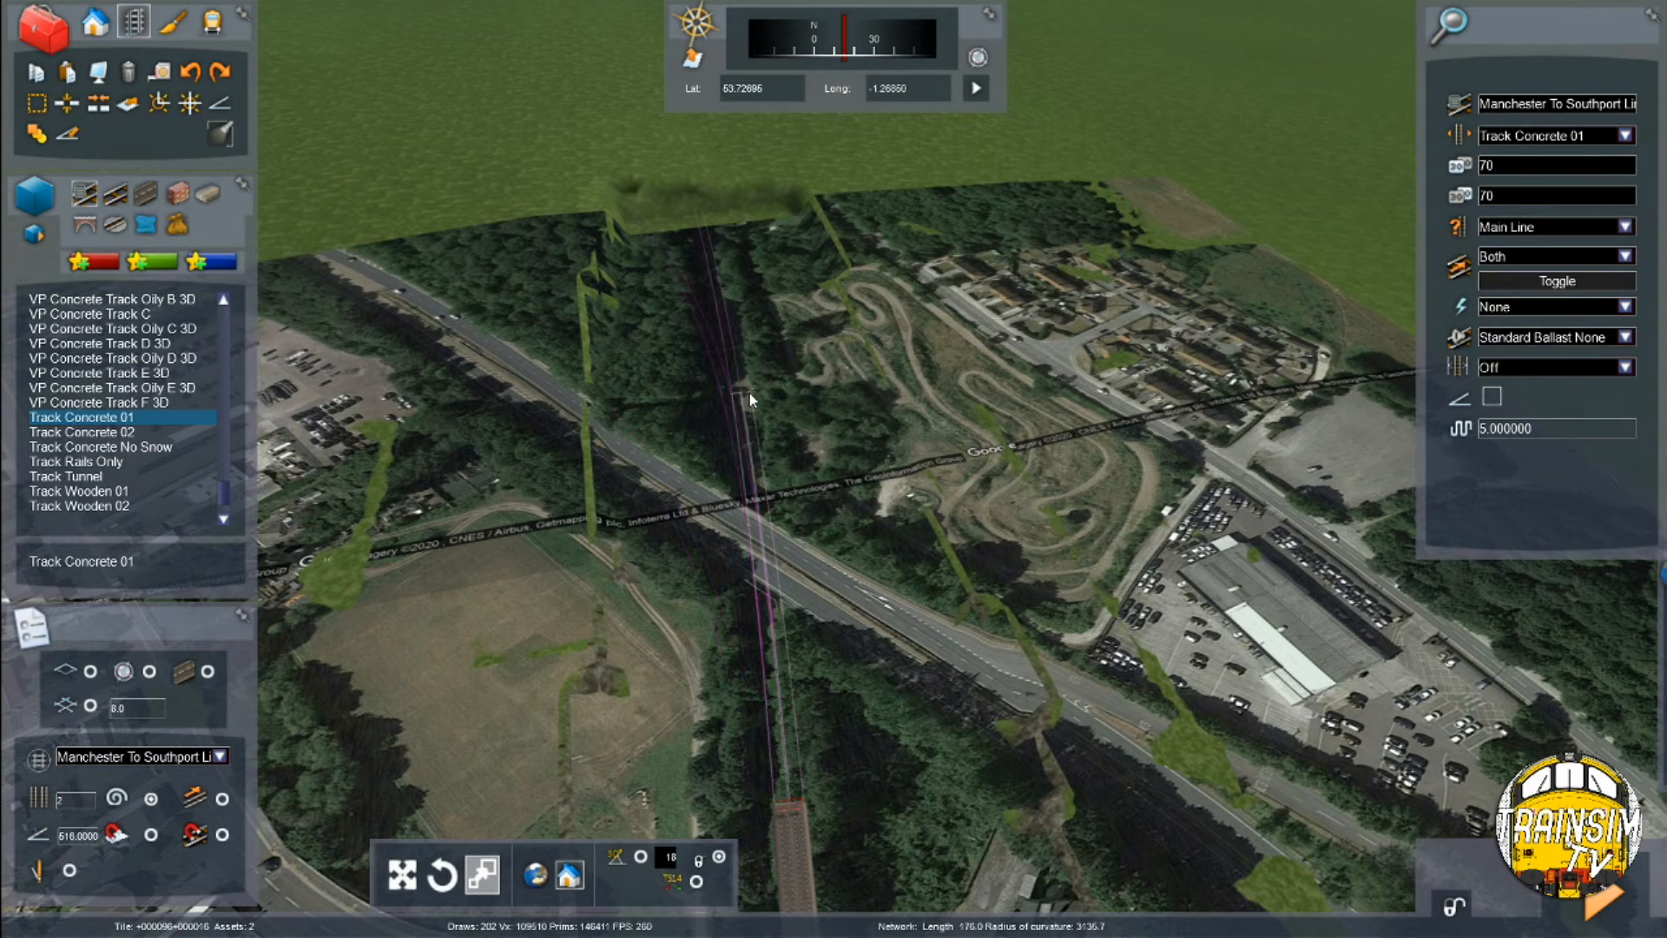
# Continue the double track north across the dual carriageway into the wooded cutting beside the dirt track circuit
pyautogui.moveTo(748, 392); pyautogui.dragTo(748, 347, button='right')
pyautogui.press('Up')
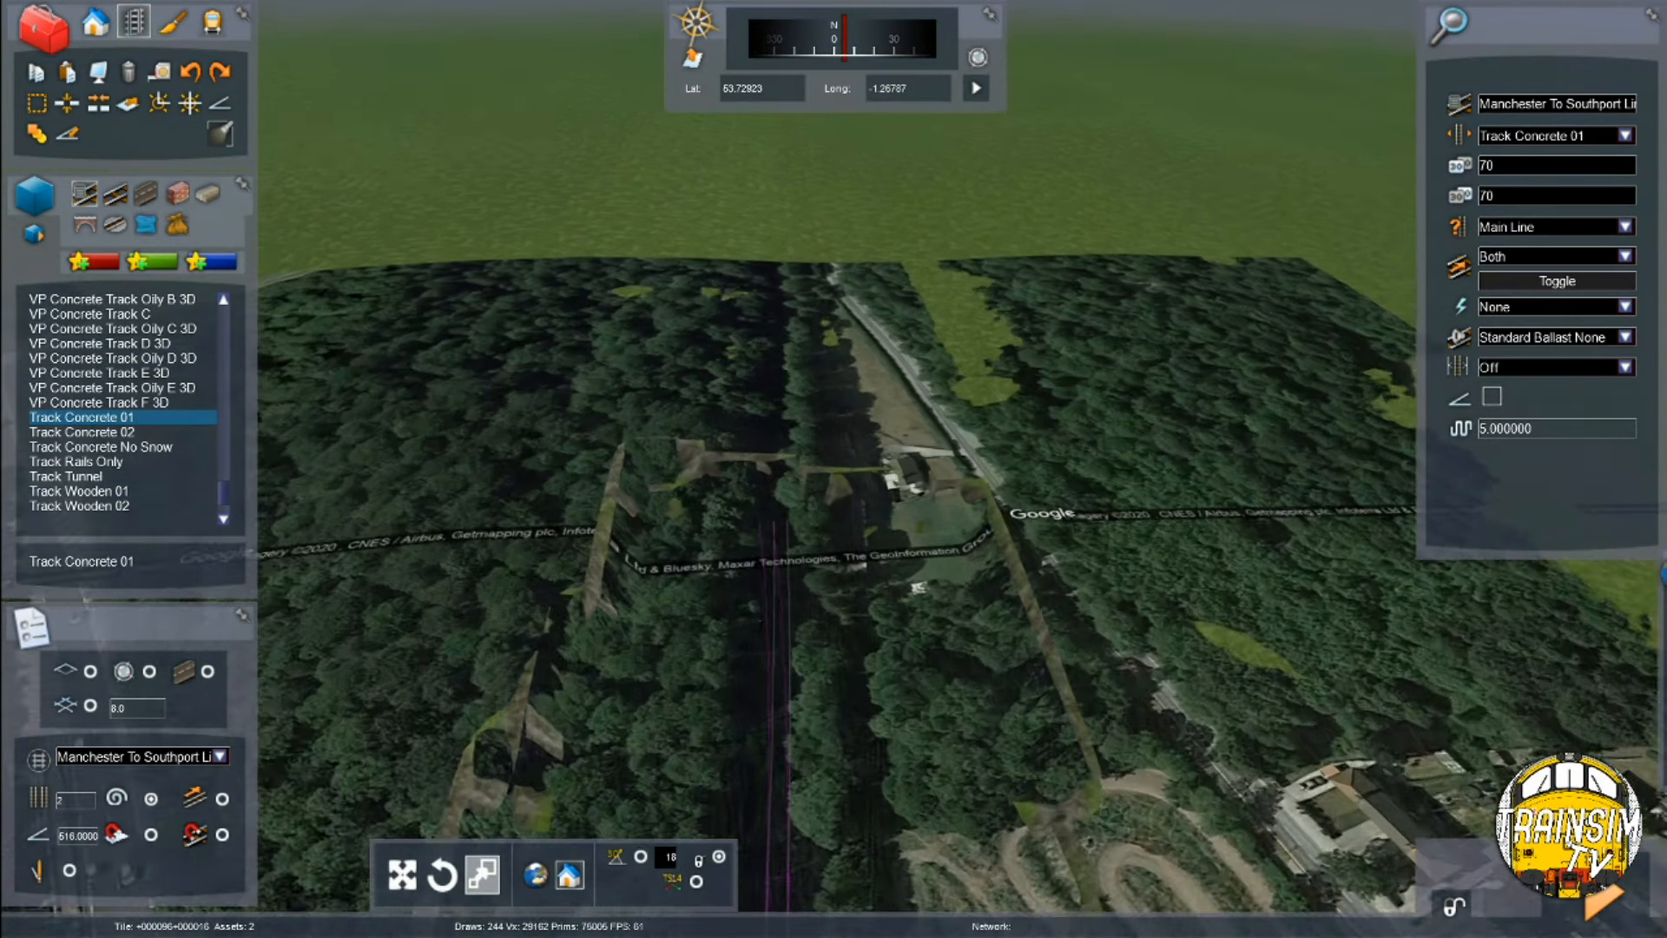
pyautogui.press('Down')
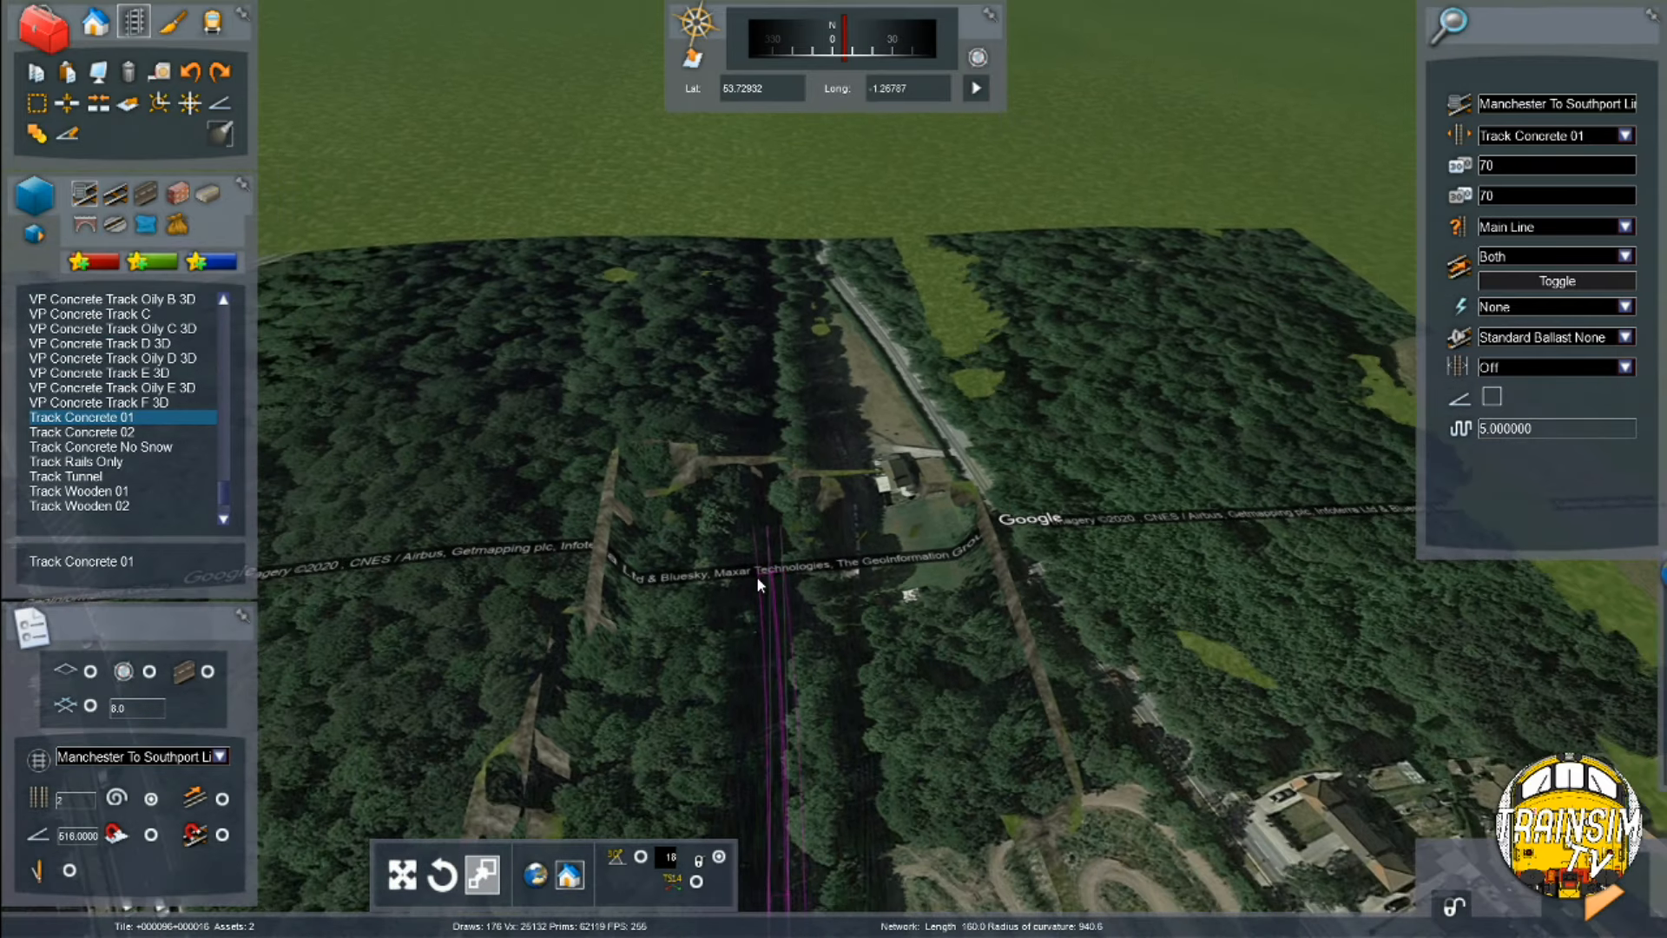
pyautogui.press('Down')
pyautogui.moveTo(757, 585)
pyautogui.mouseDown(button='right')
pyautogui.moveTo(752, 460)
pyautogui.moveTo(746, 577)
pyautogui.mouseUp(button='right')
pyautogui.press('Up')
pyautogui.press('Down')
pyautogui.press('Down')
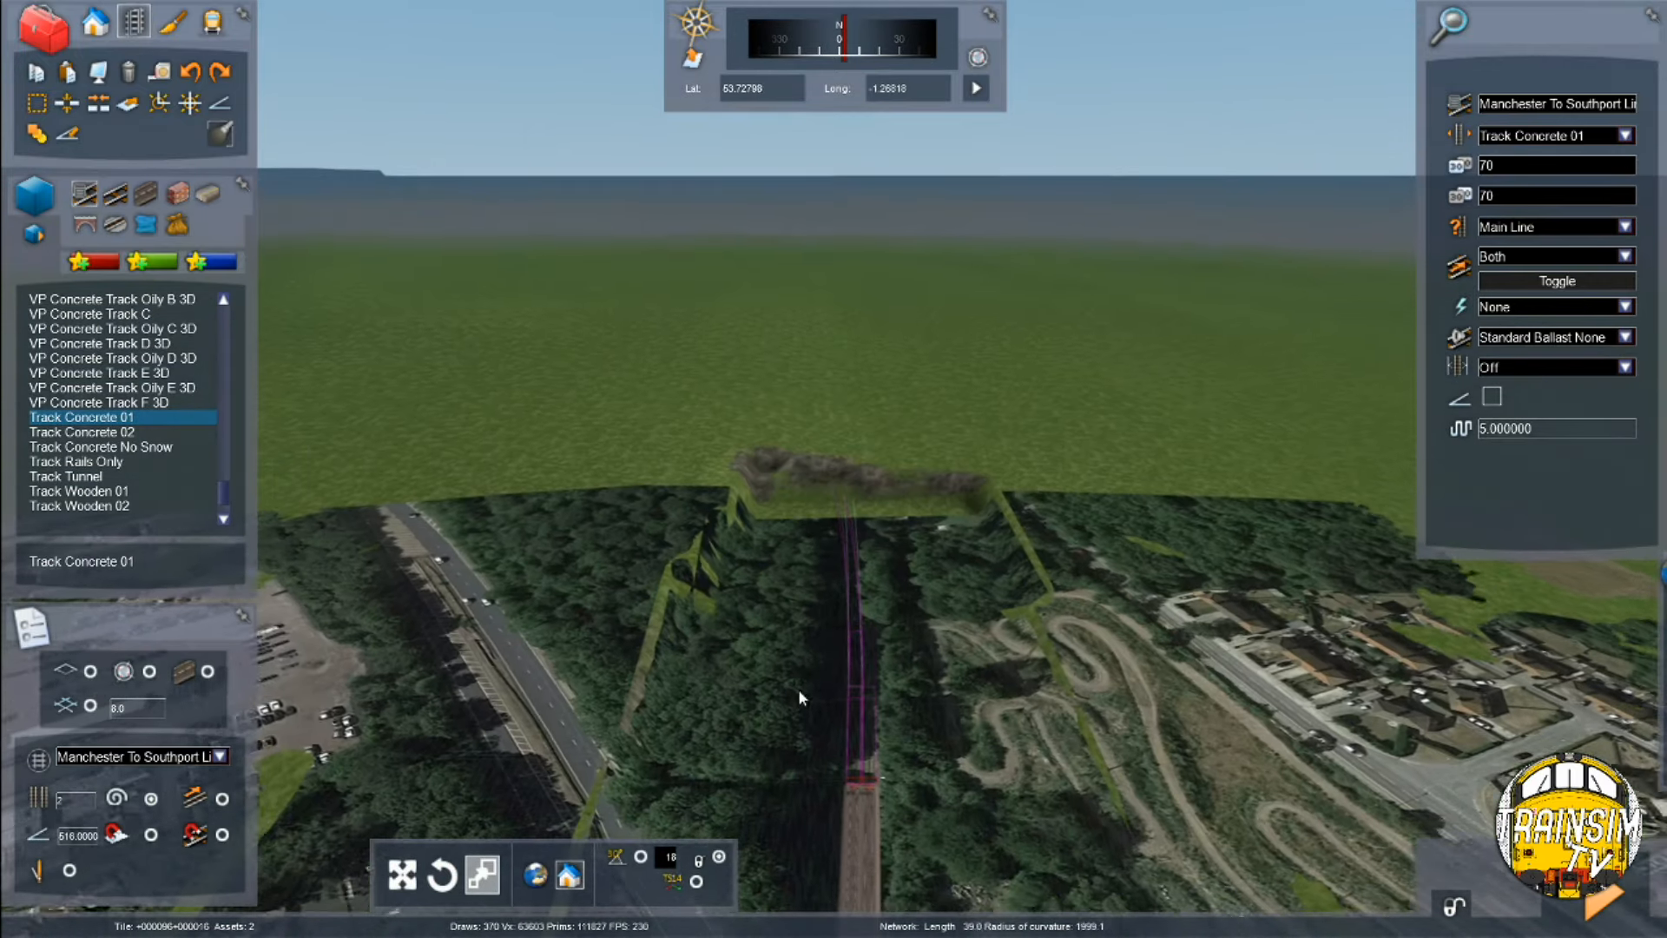
pyautogui.press('Up')
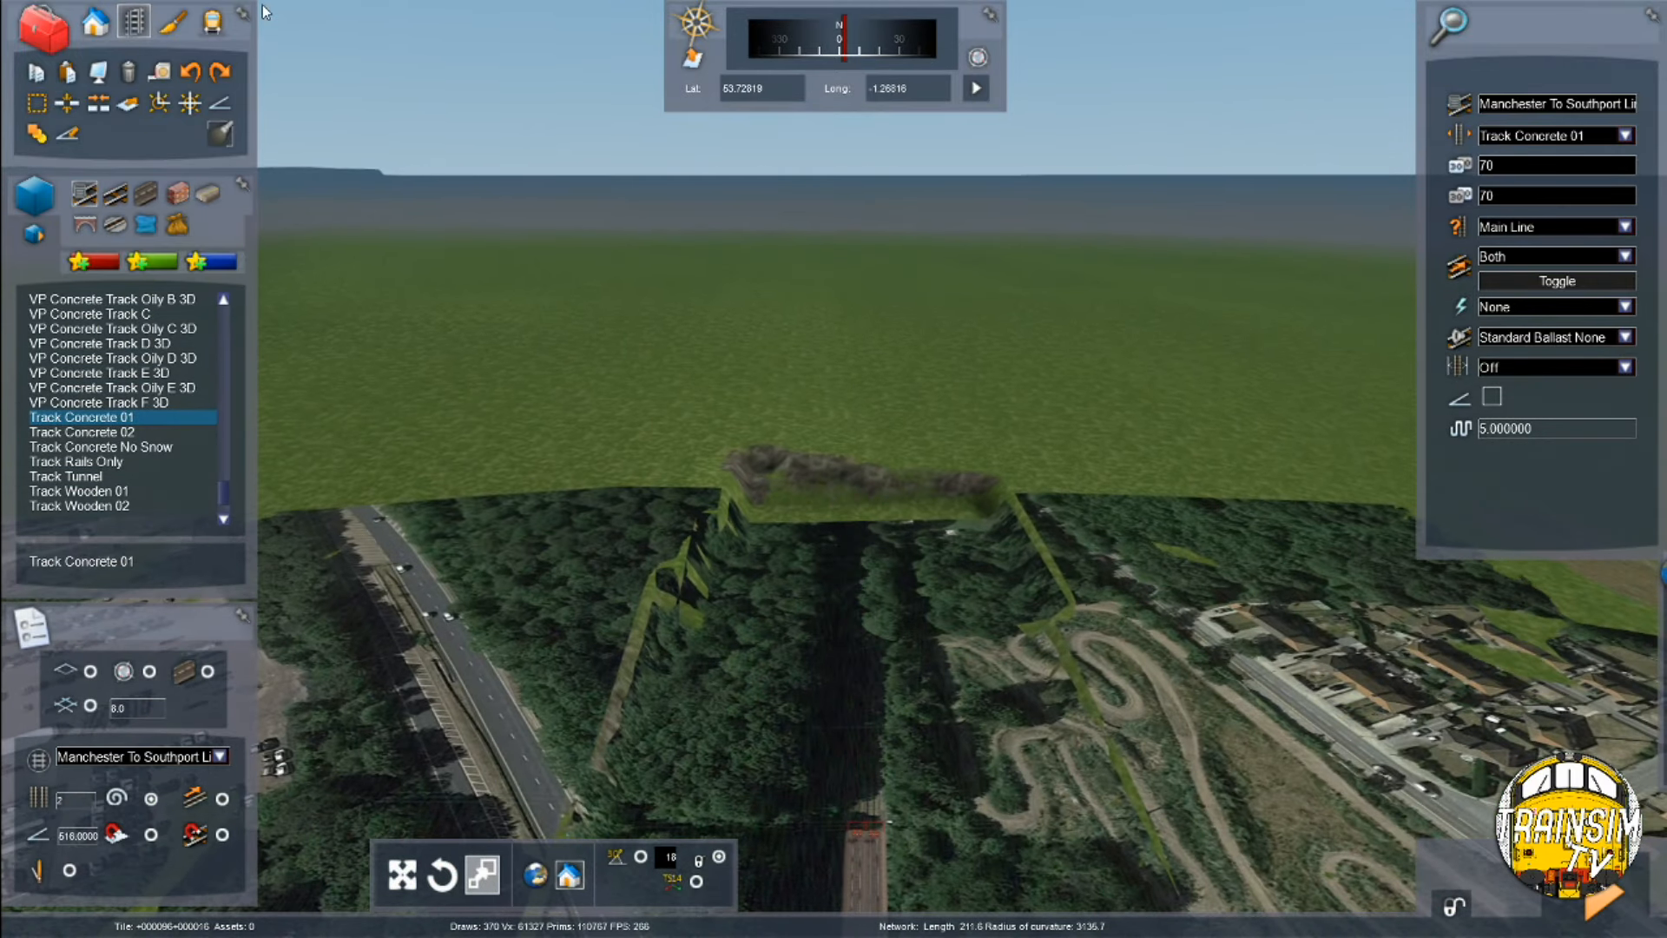
# Level another stretch of terrain along the railway cutting through the woodland north of the new track ends
pyautogui.click(171, 25)
pyautogui.press('Up')
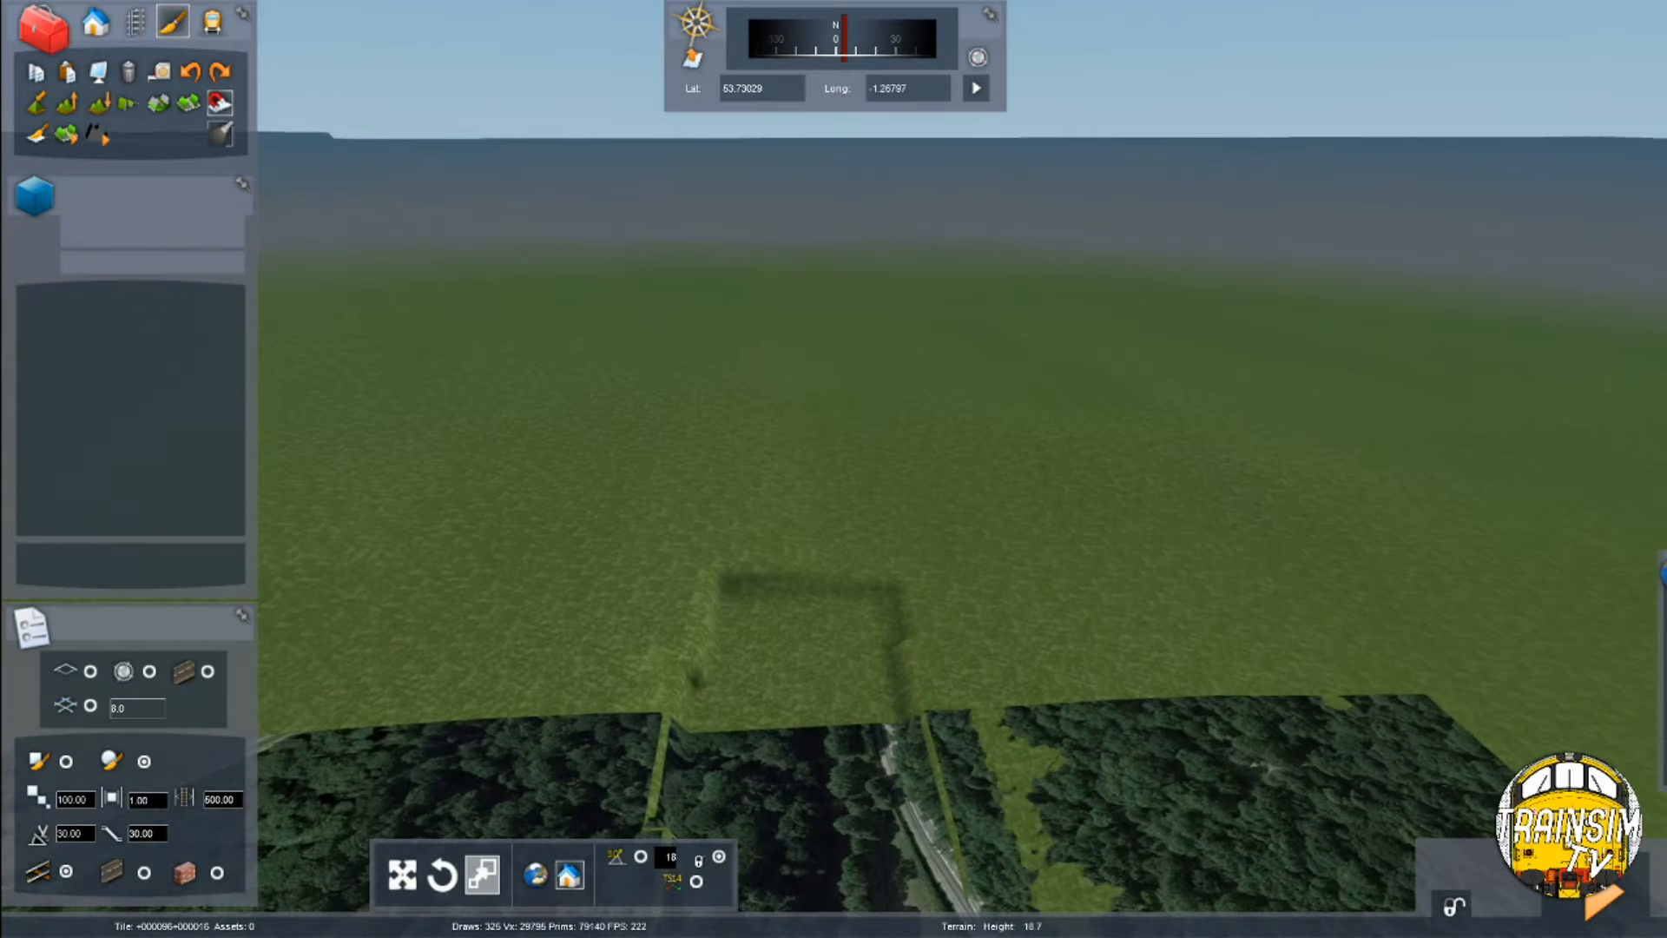
pyautogui.press('Up')
pyautogui.moveTo(826, 299); pyautogui.dragTo(799, 598, button='right')
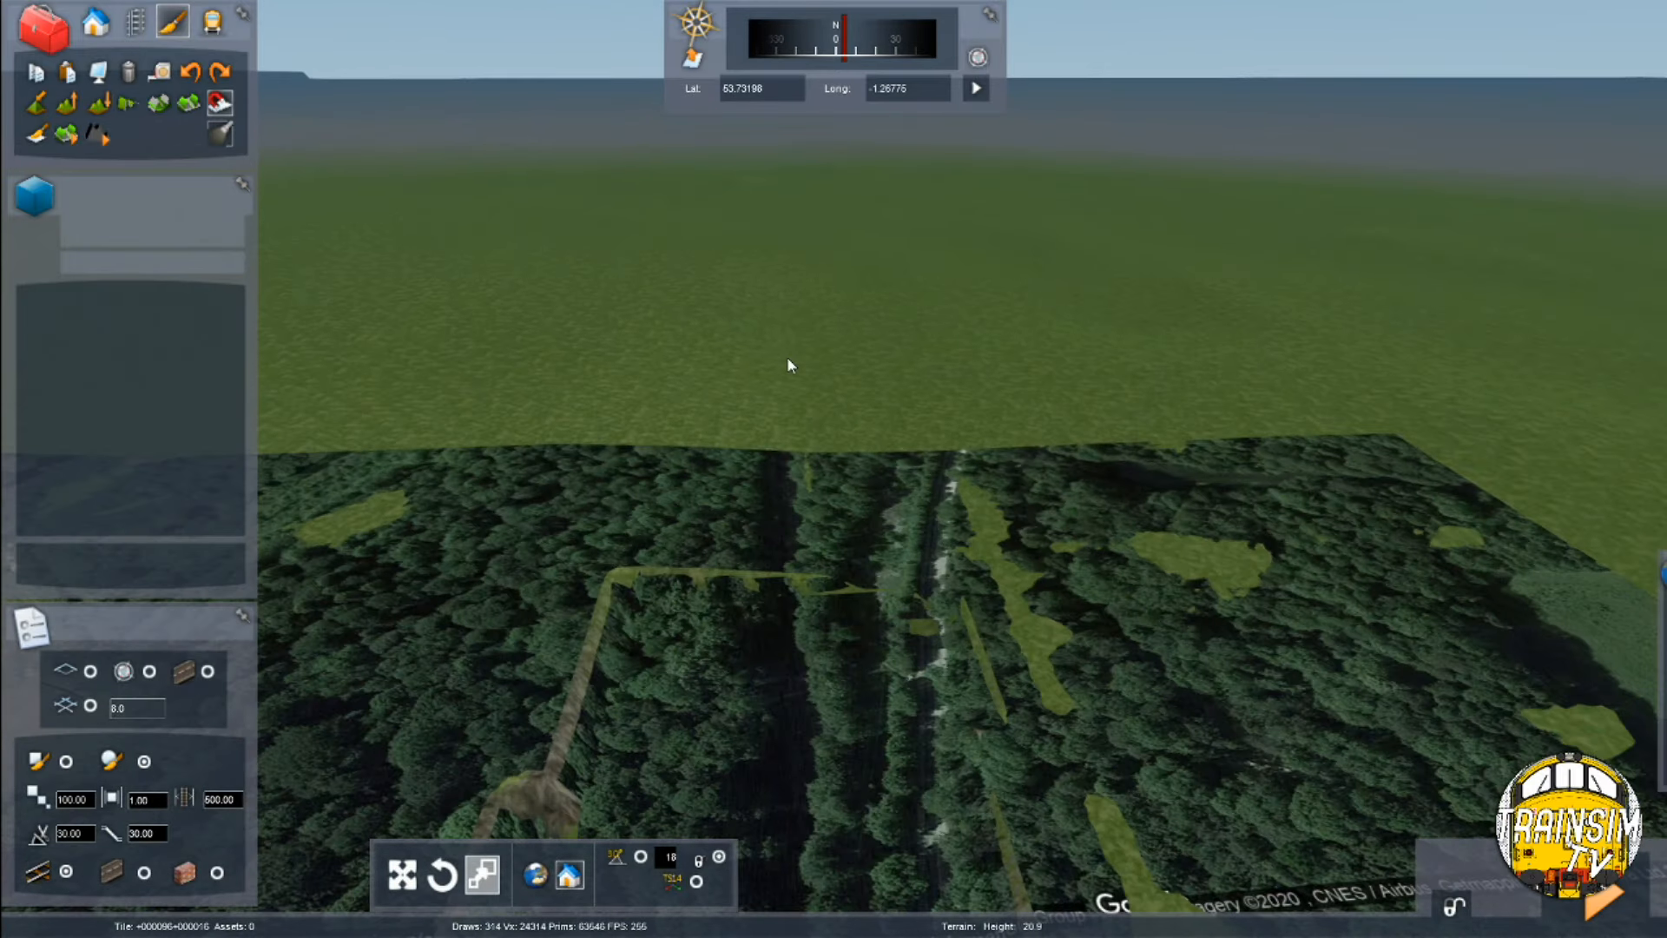
pyautogui.press('Down')
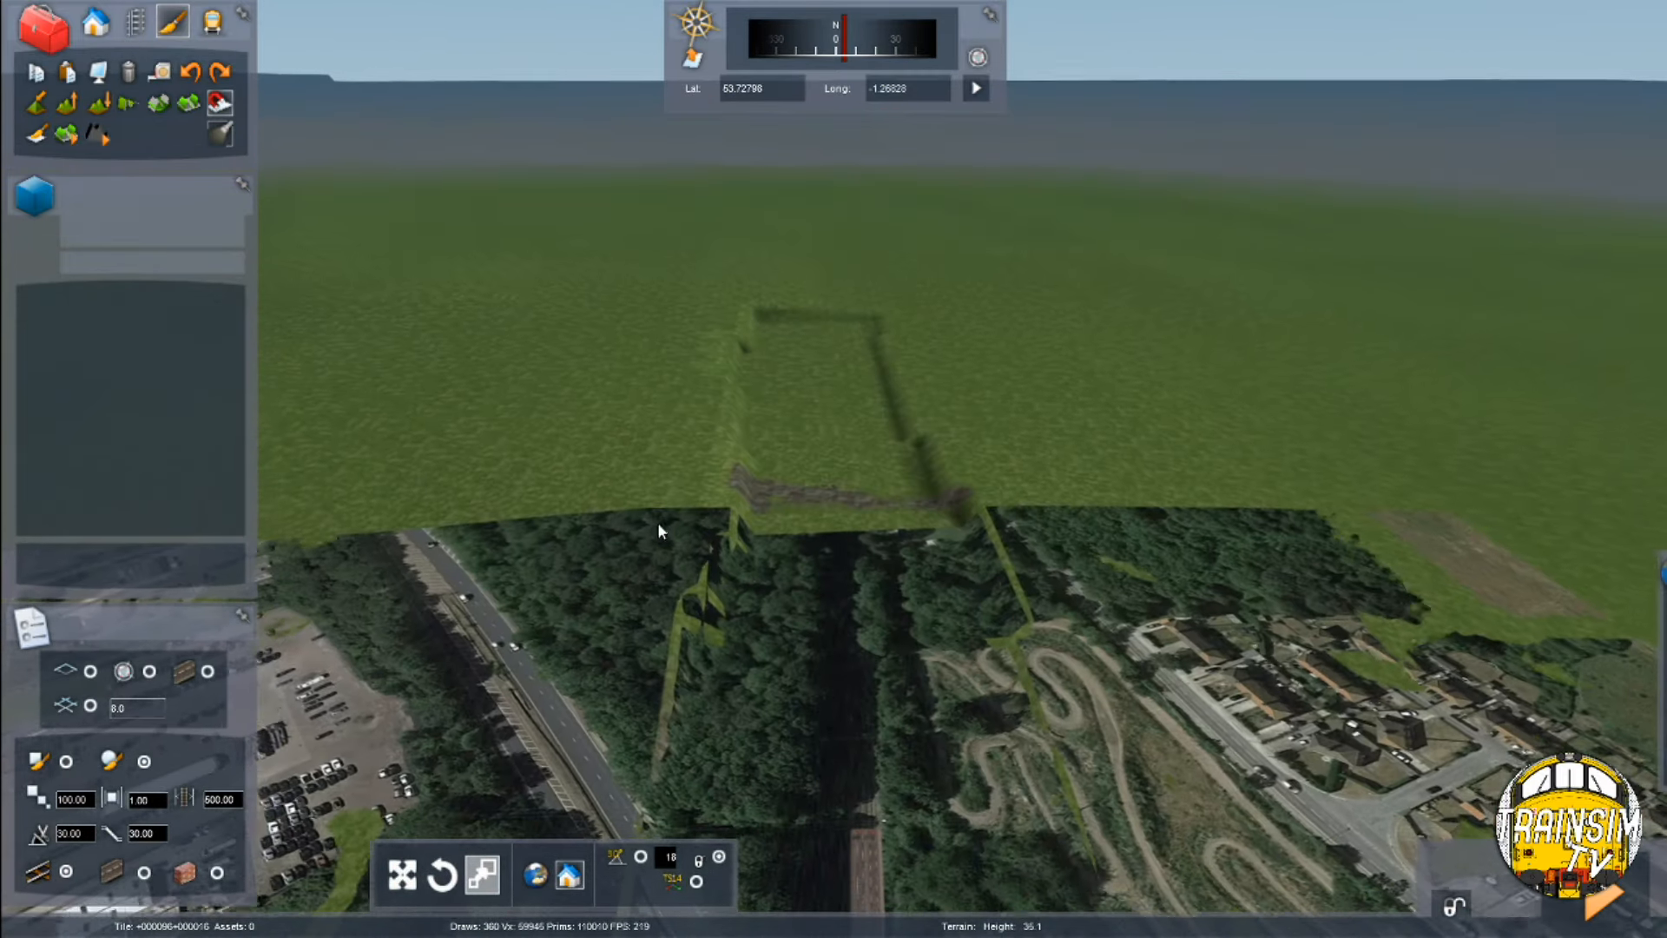
# Extend the double track with Track Concrete 01 at gradient 516 from its ends through the wooded cutting beside the dirt circuit
pyautogui.press('Up')
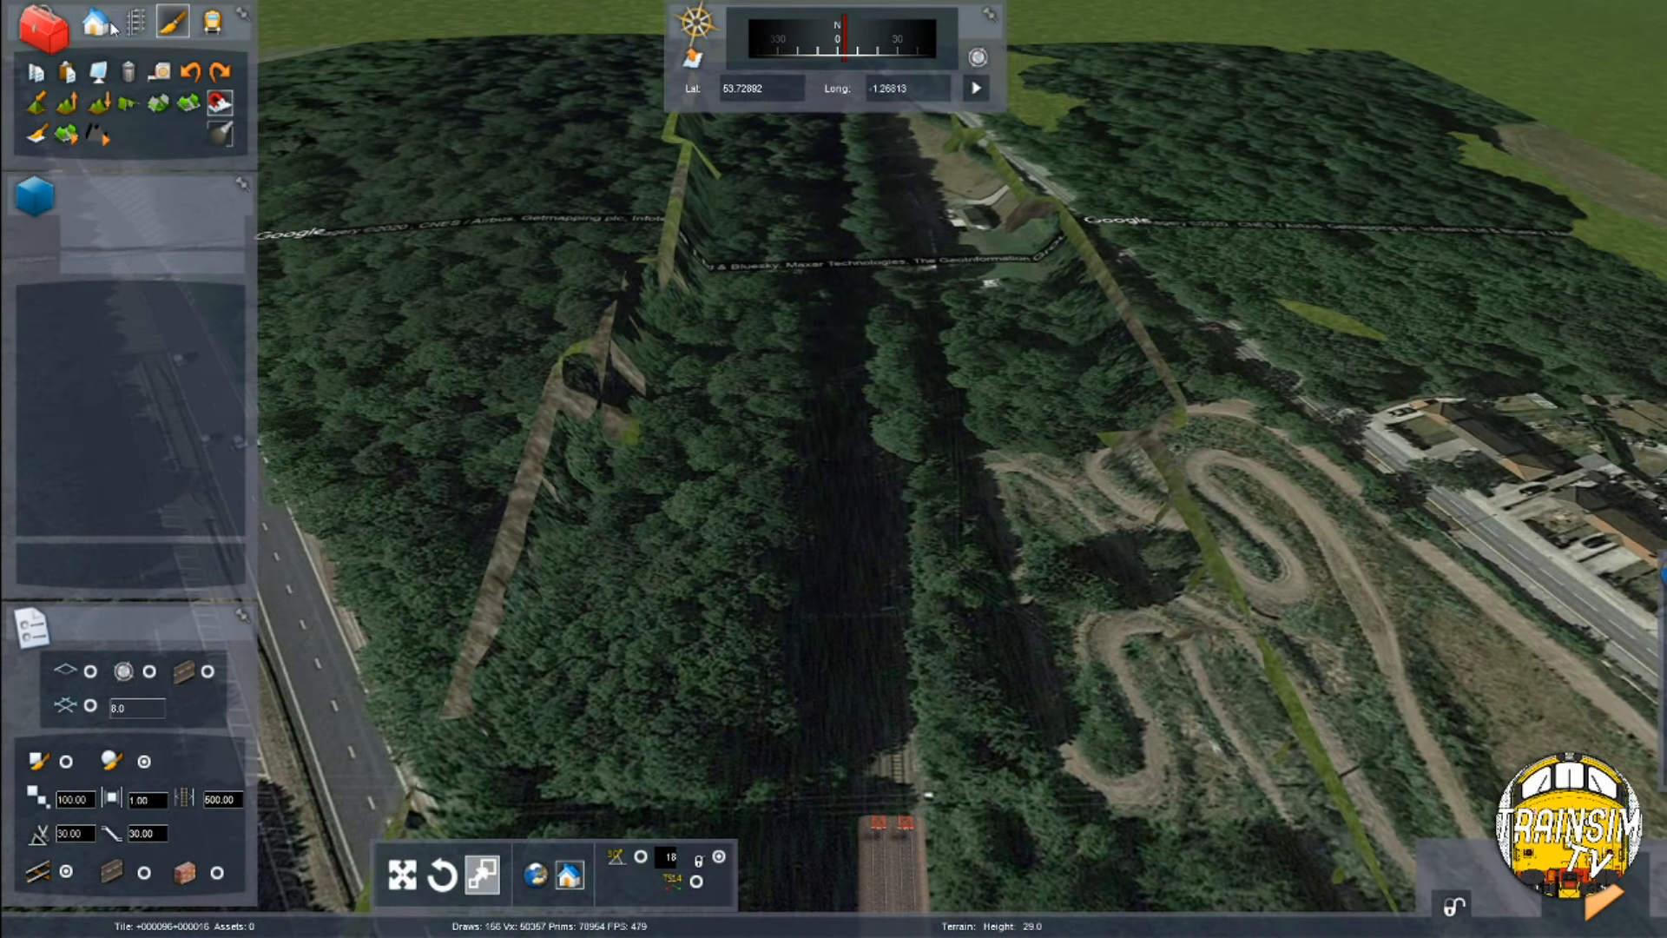
pyautogui.click(135, 20)
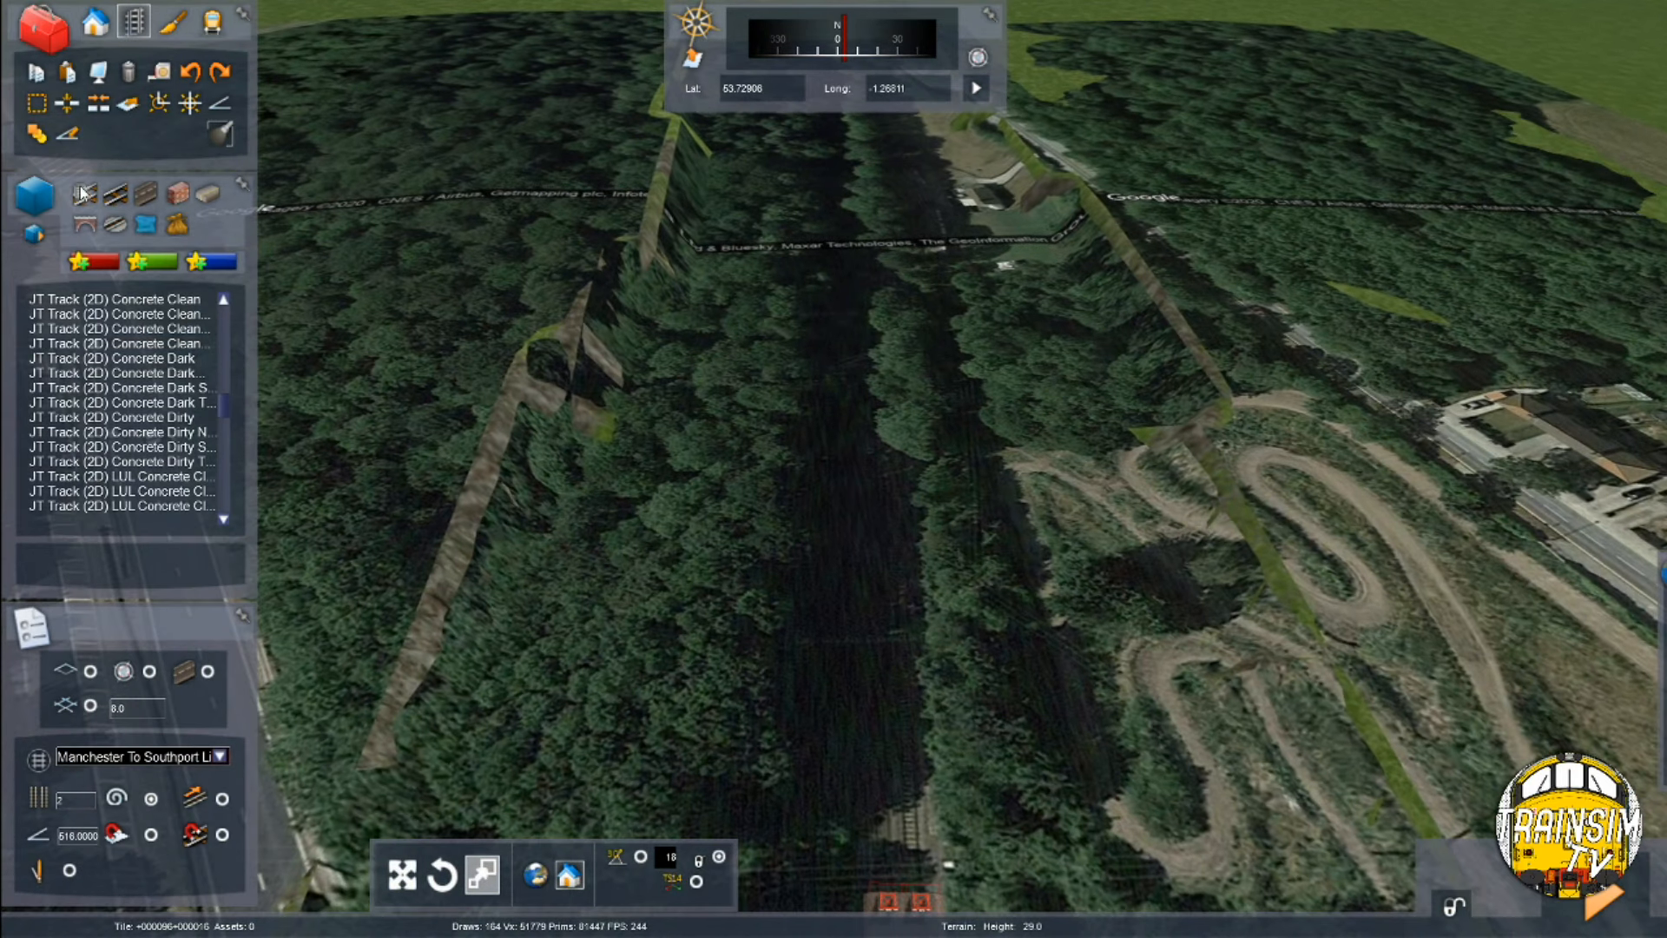
pyautogui.scroll(-10, 119, 408)
pyautogui.click(81, 417)
pyautogui.moveTo(859, 866); pyautogui.dragTo(981, 446)
pyautogui.press('Up')
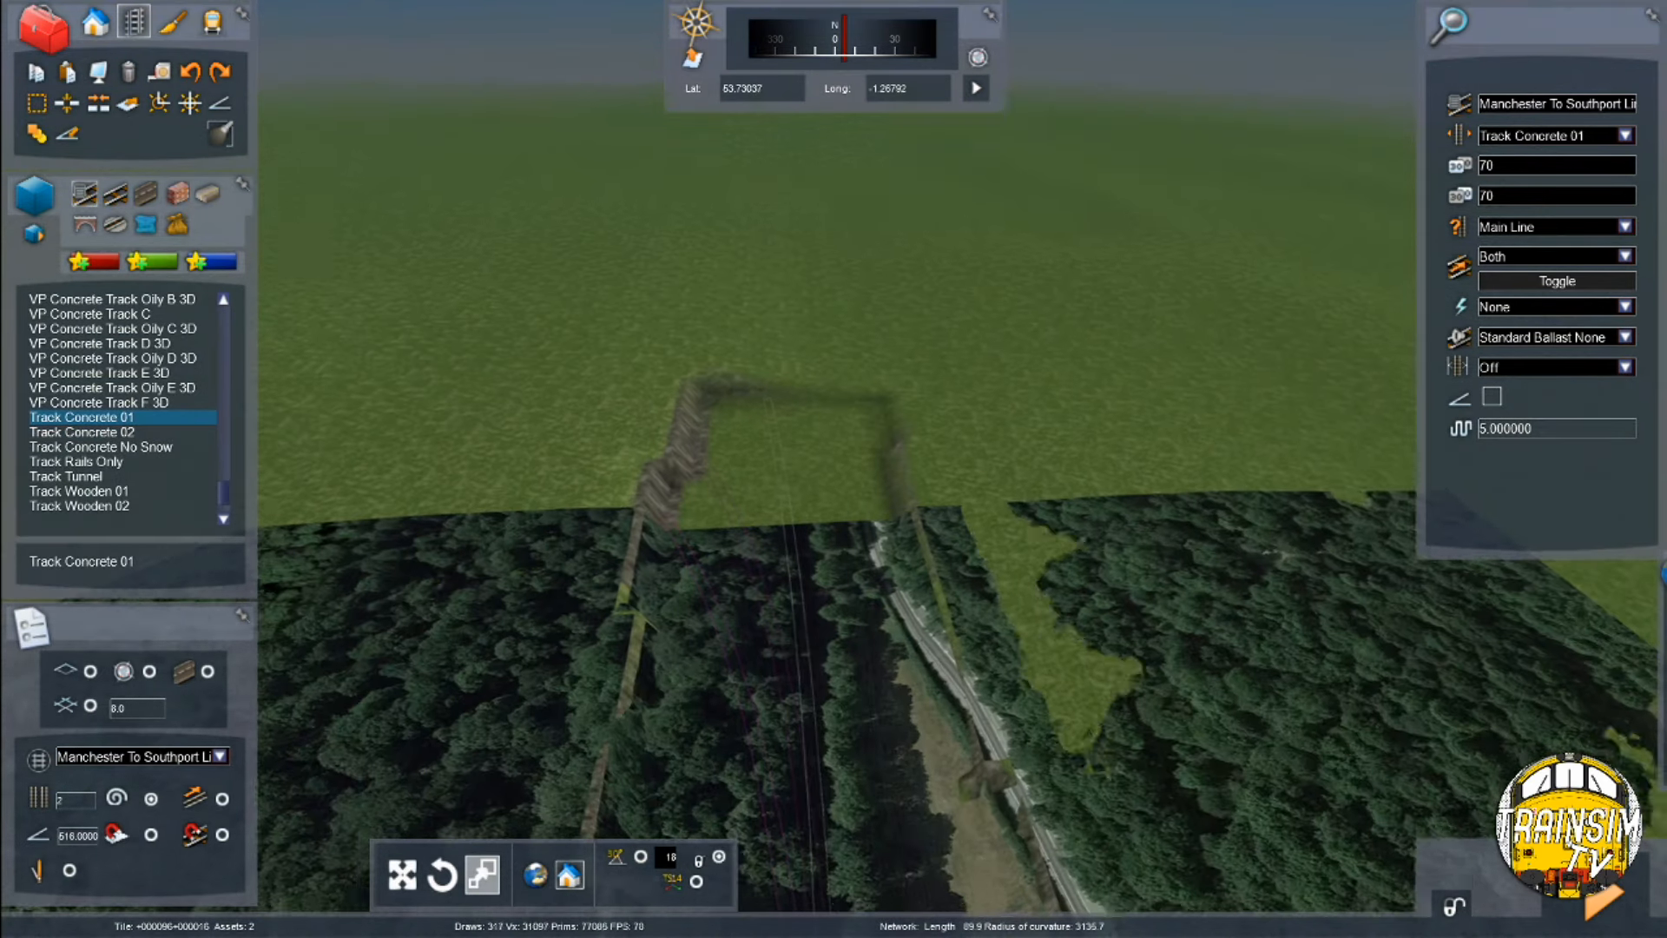
pyautogui.press('Up')
pyautogui.press('Down')
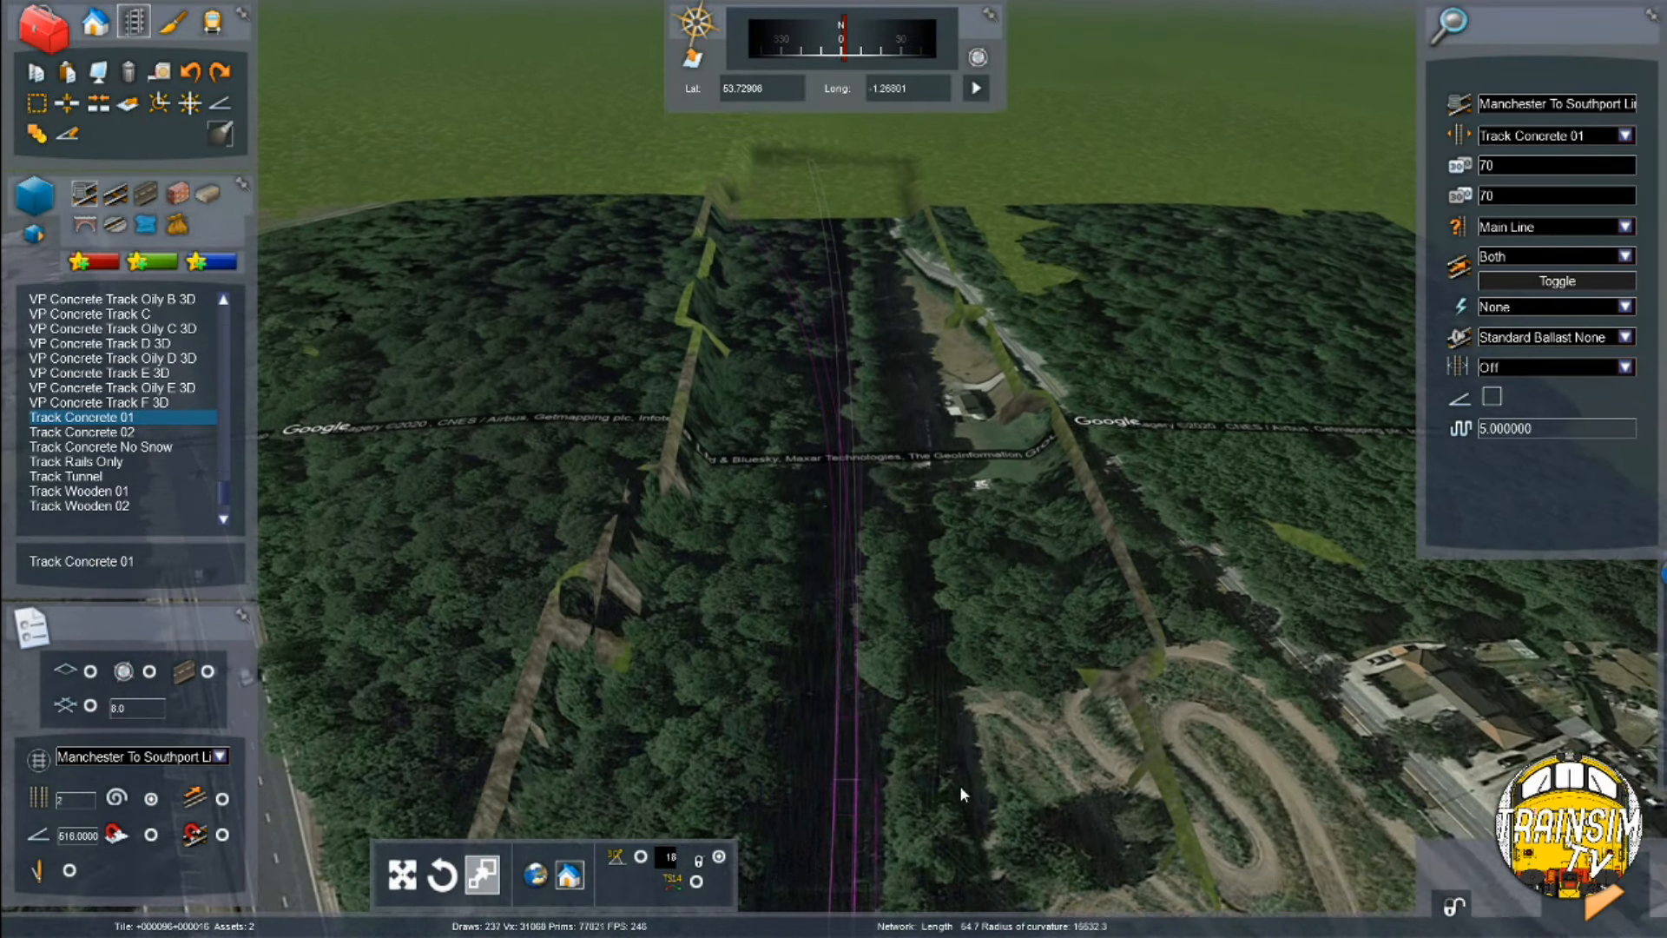
pyautogui.press('Down')
pyautogui.click(960, 873)
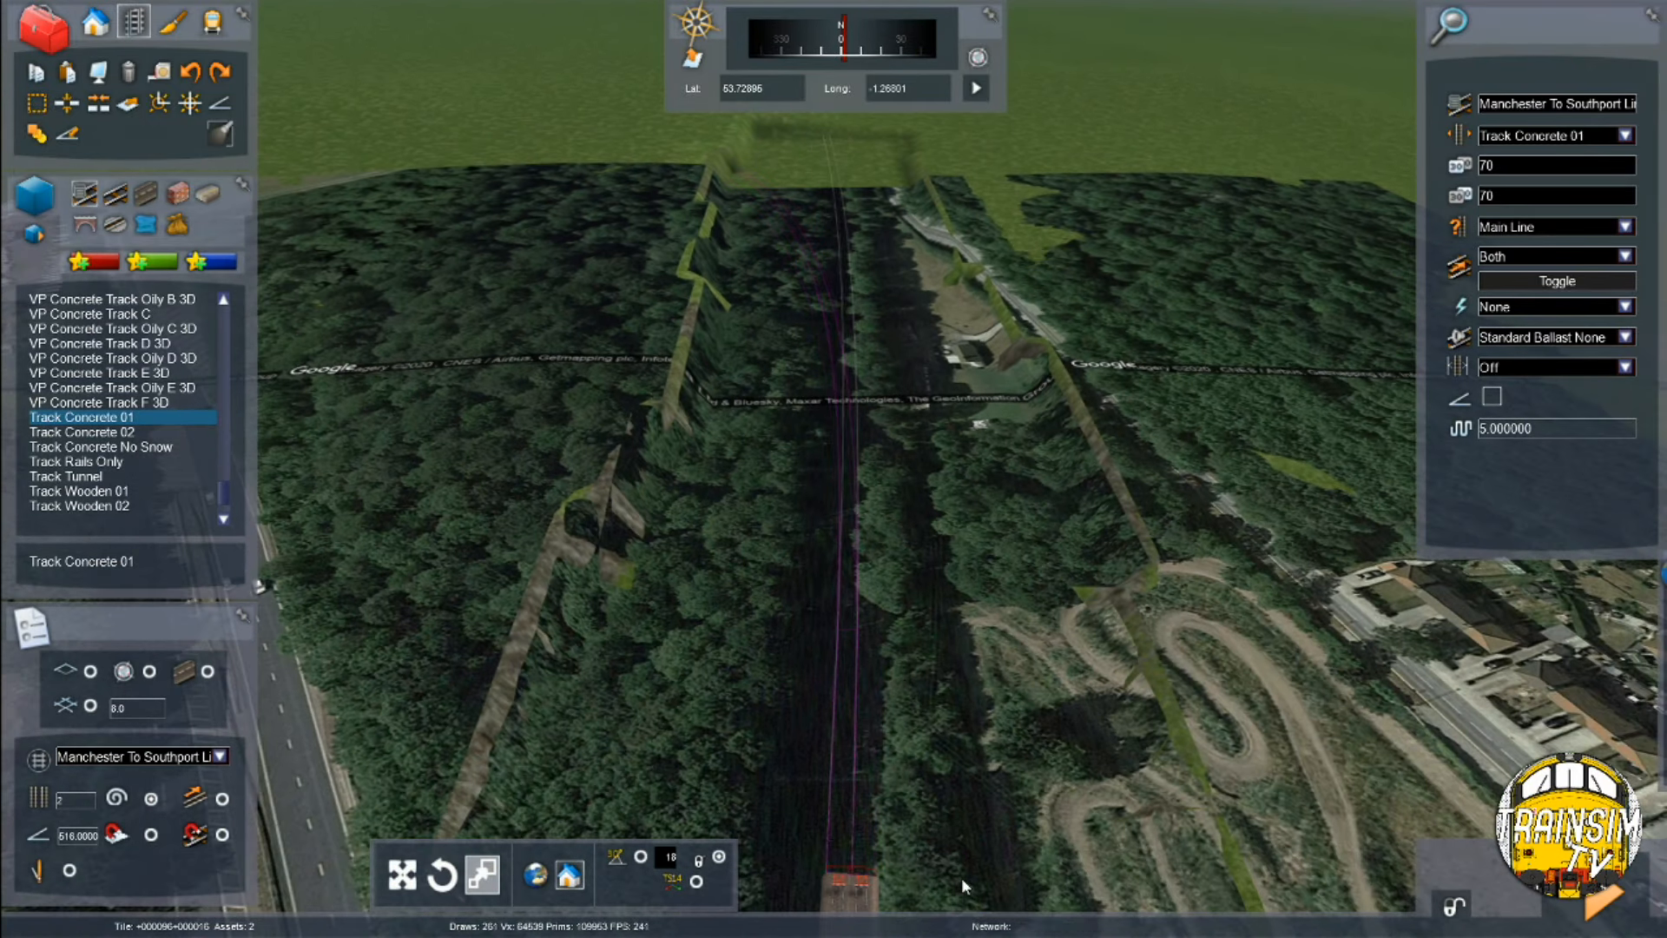
# Continue the double track north through the woodland to the far end of the levelled corridor
pyautogui.press('Up')
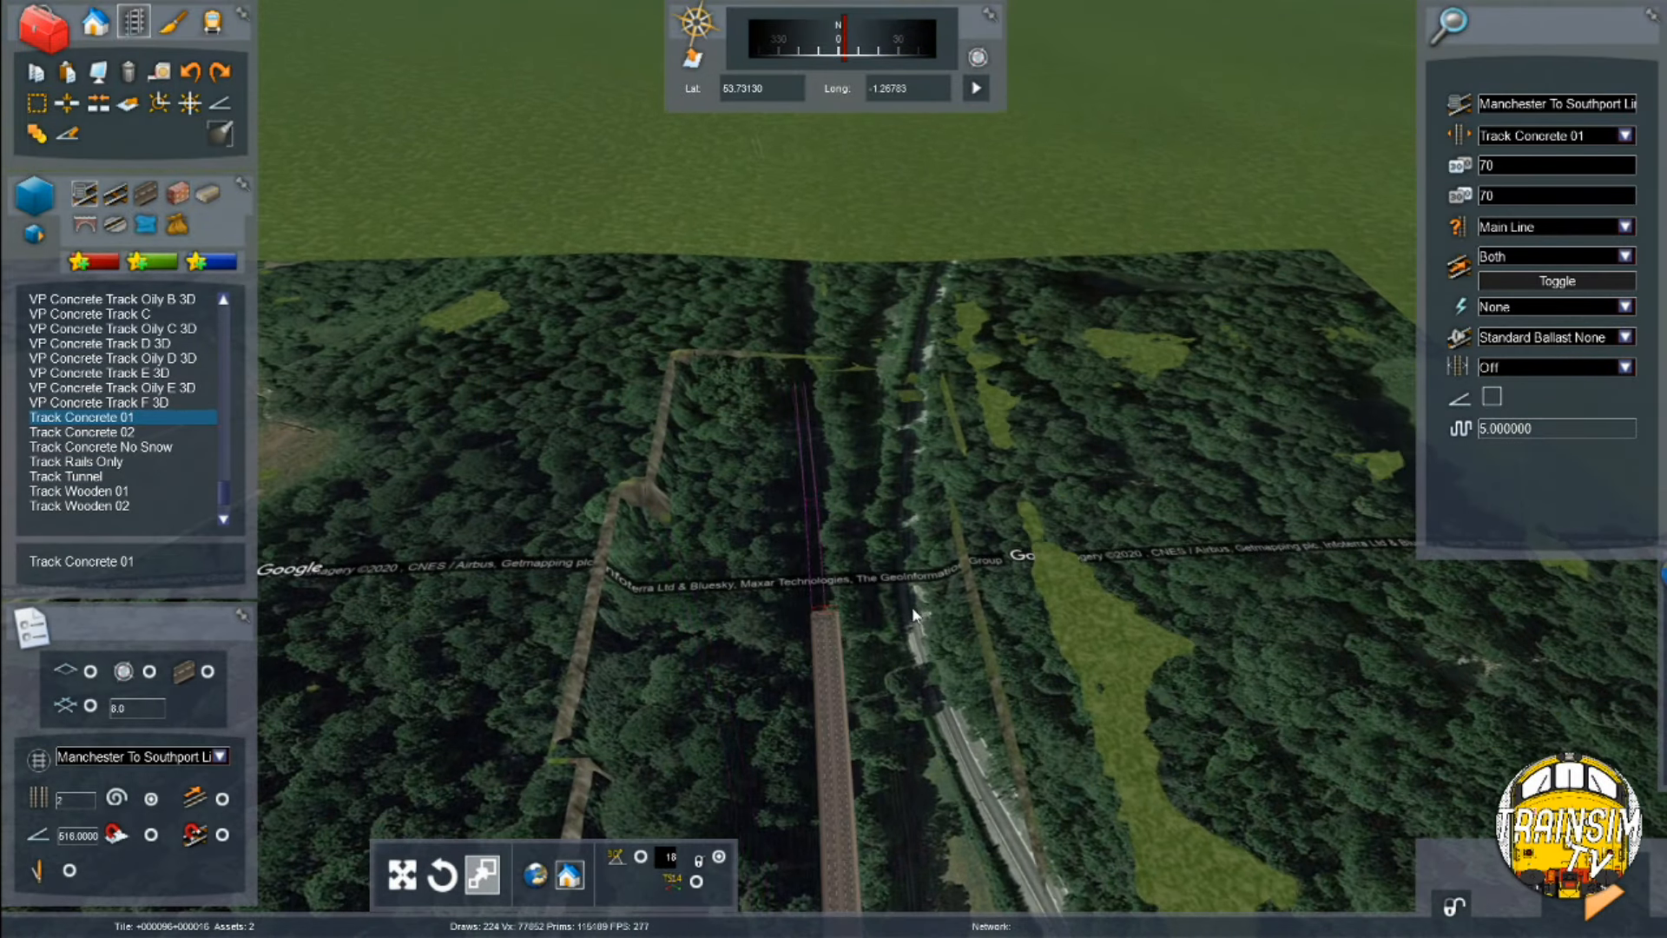
pyautogui.press('Up')
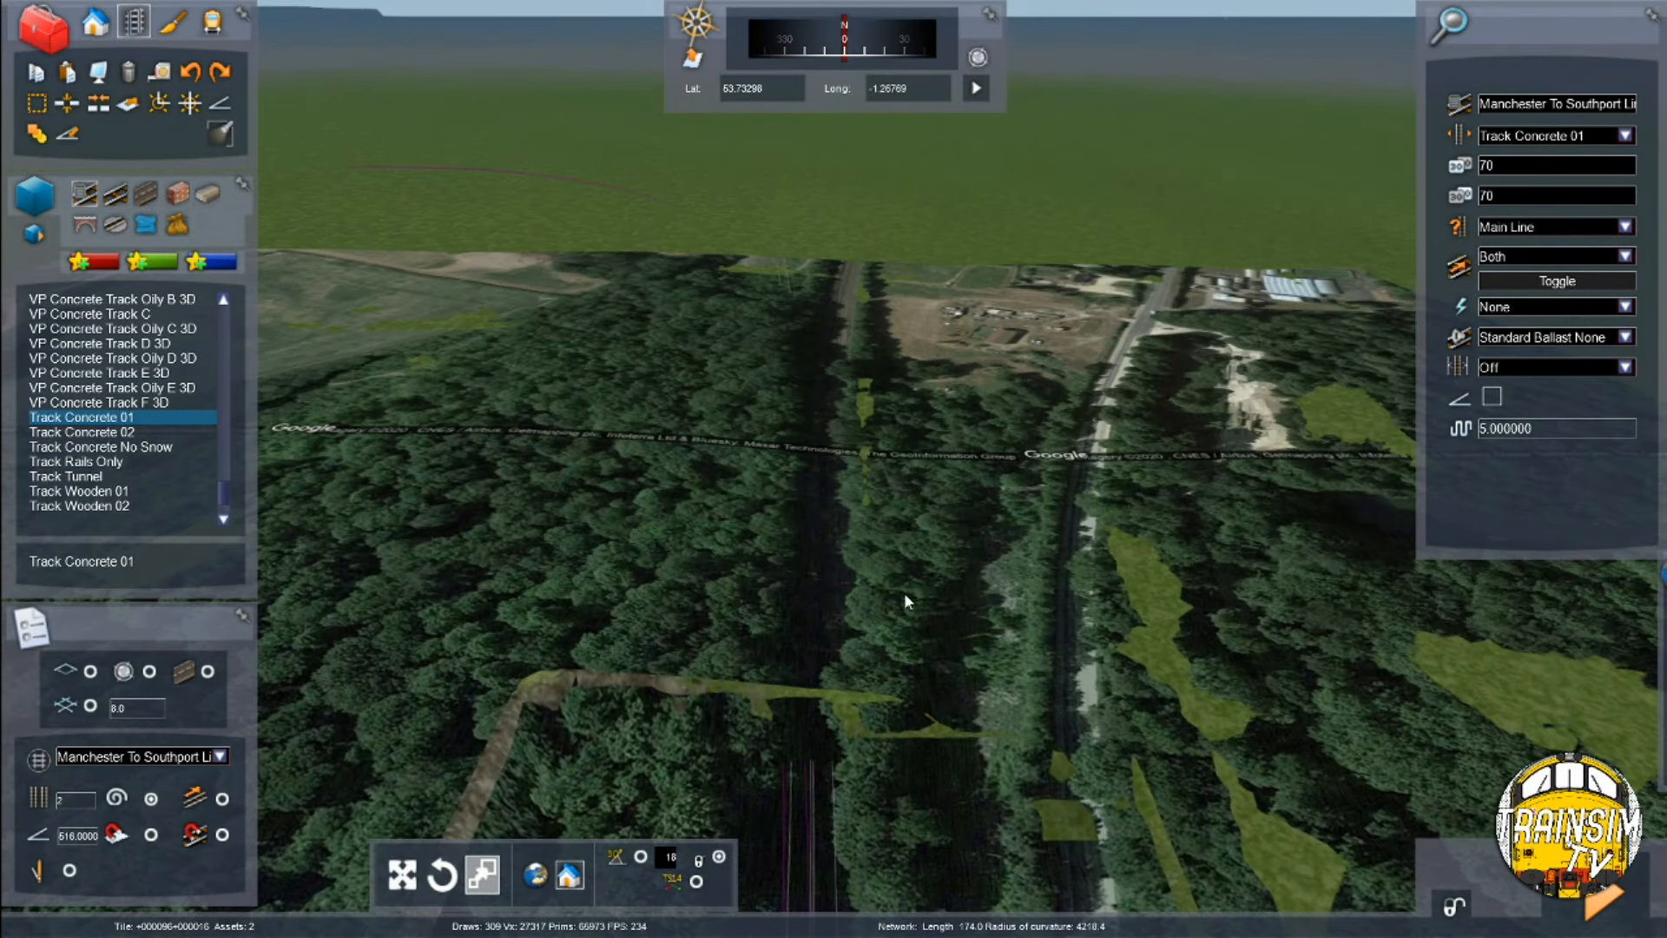
pyautogui.press('Down')
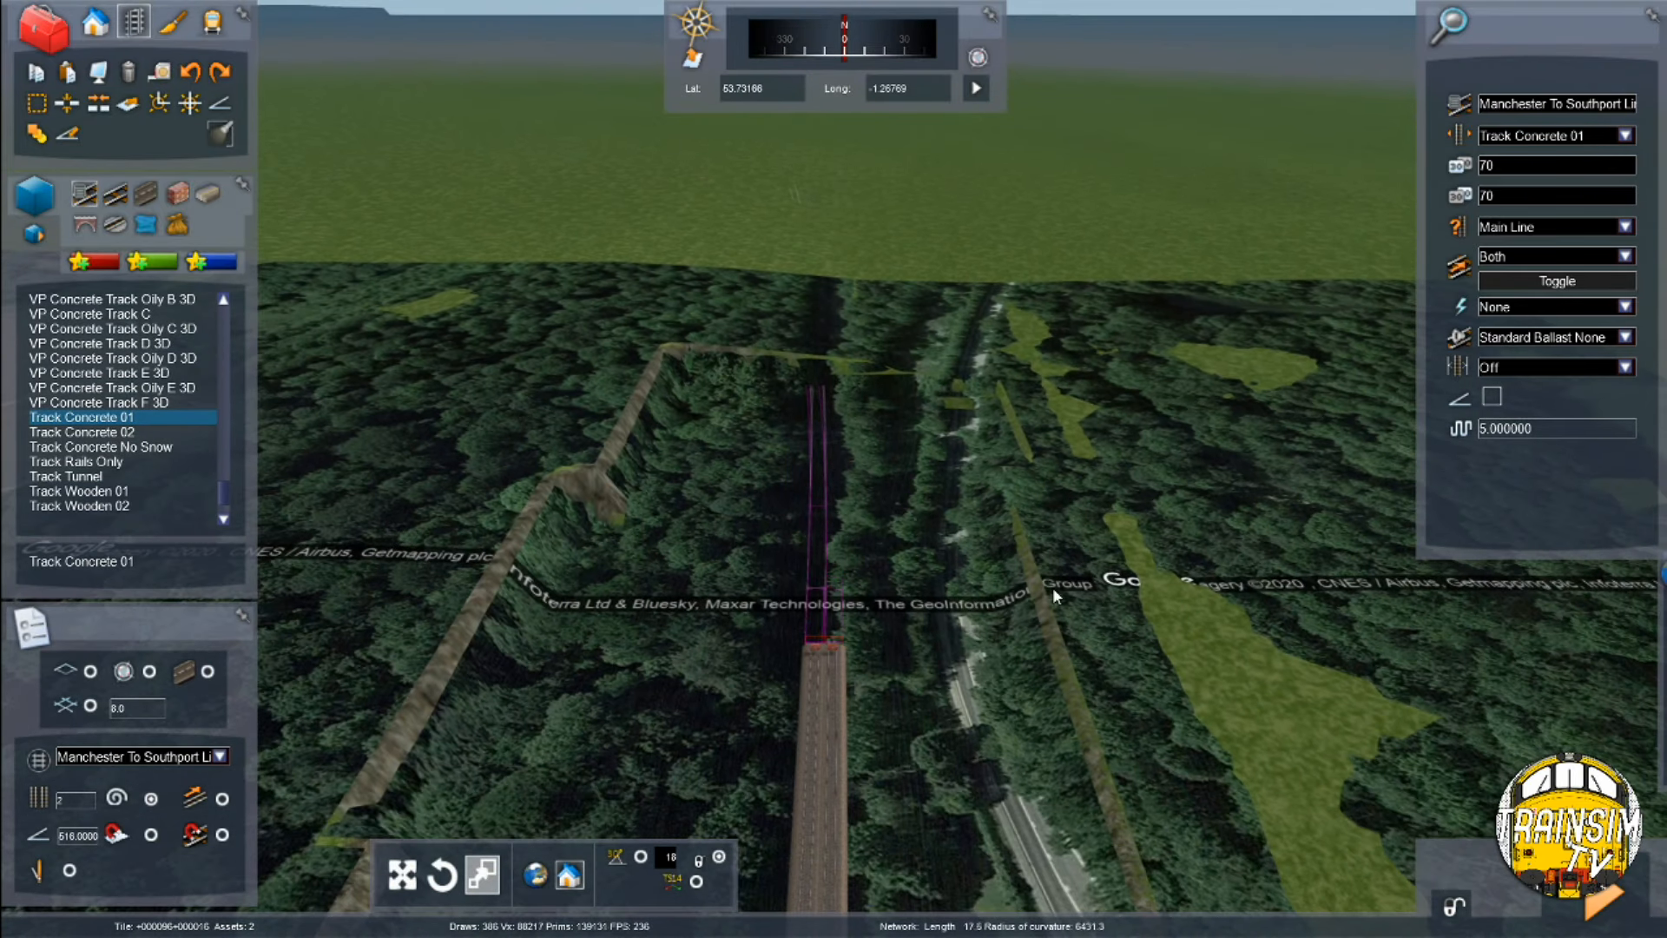
pyautogui.click(1189, 504)
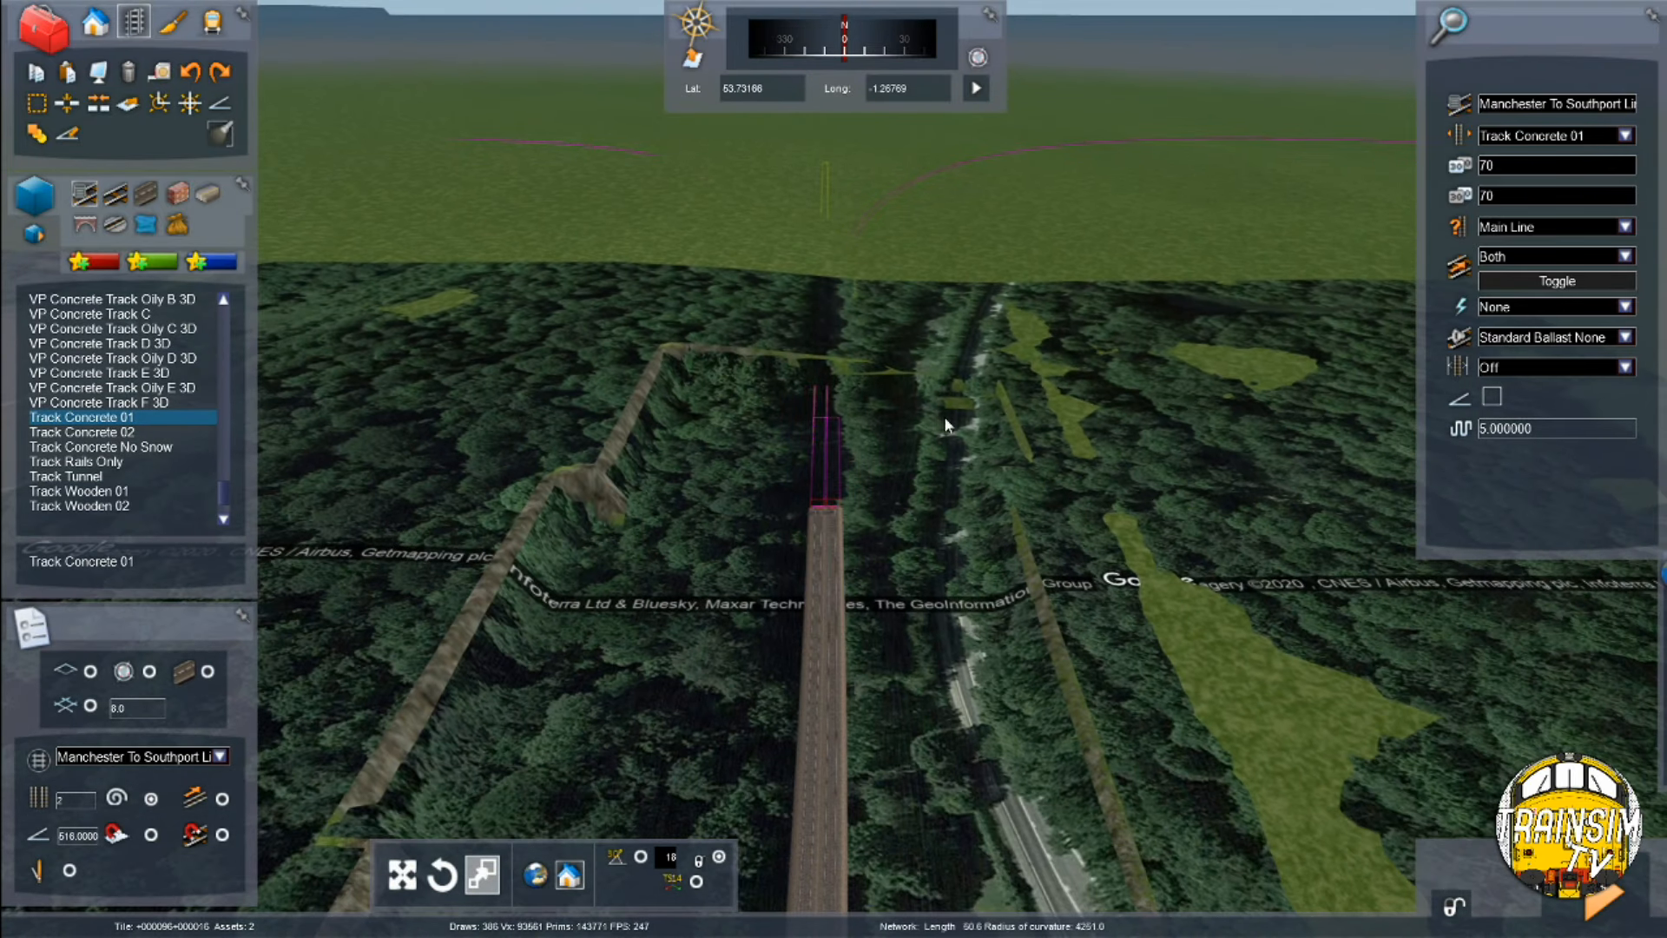
pyautogui.click(819, 353)
# Level the terrain along the cutting from the new track ends north towards the farmstead clearing
pyautogui.click(176, 30)
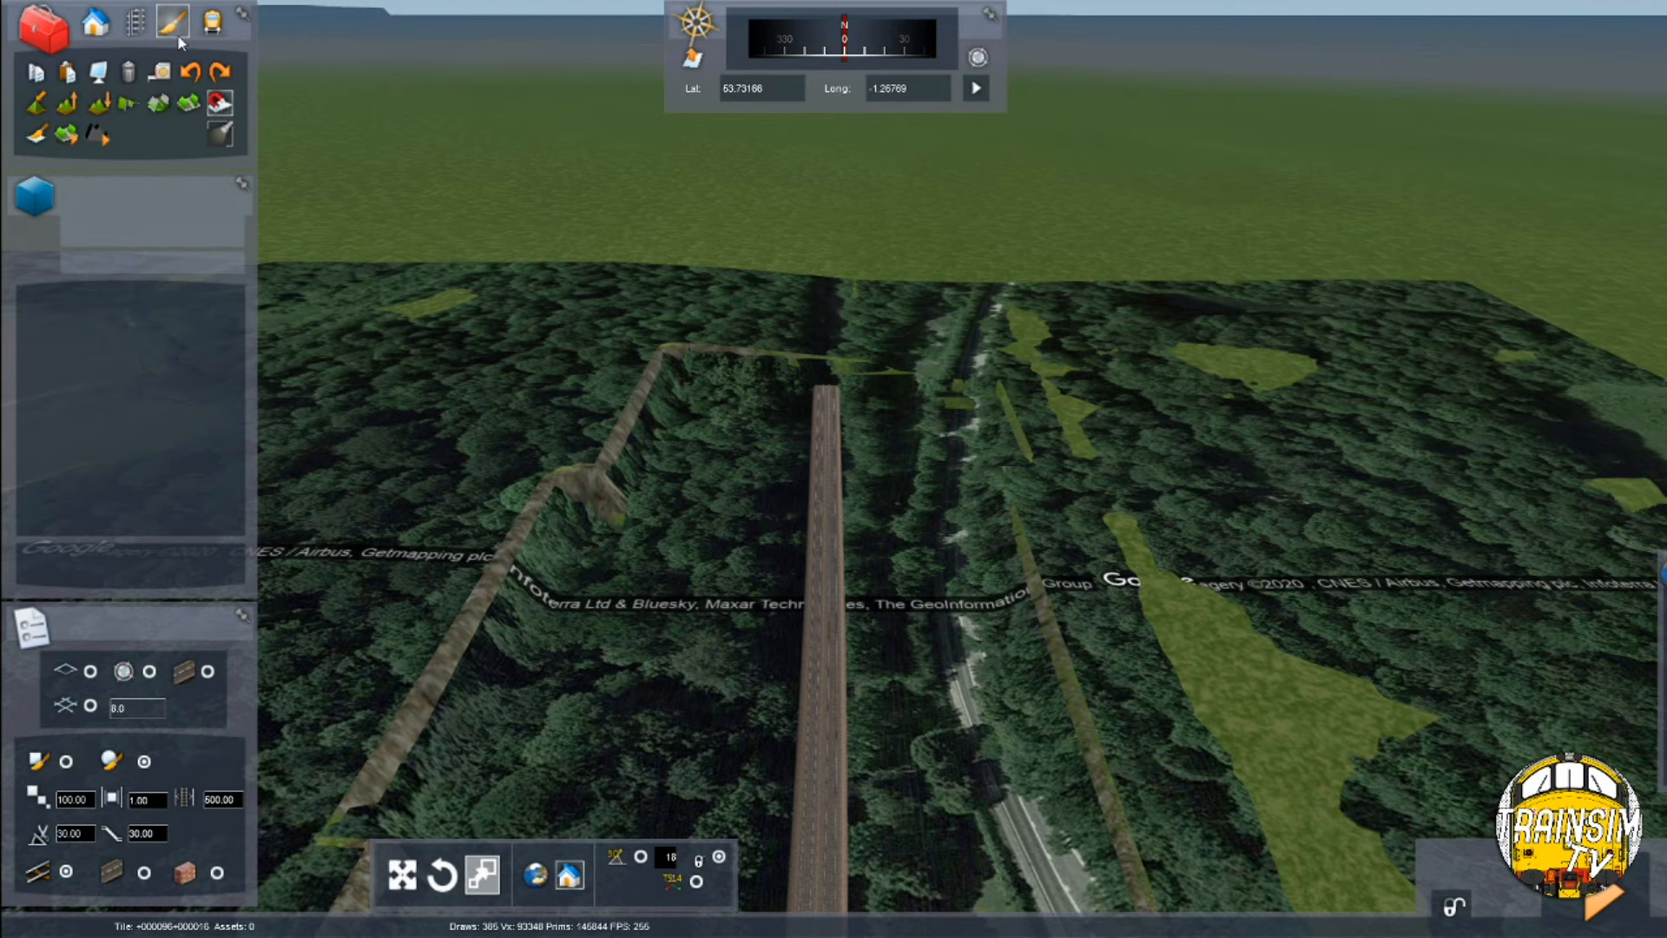
pyautogui.press('Up')
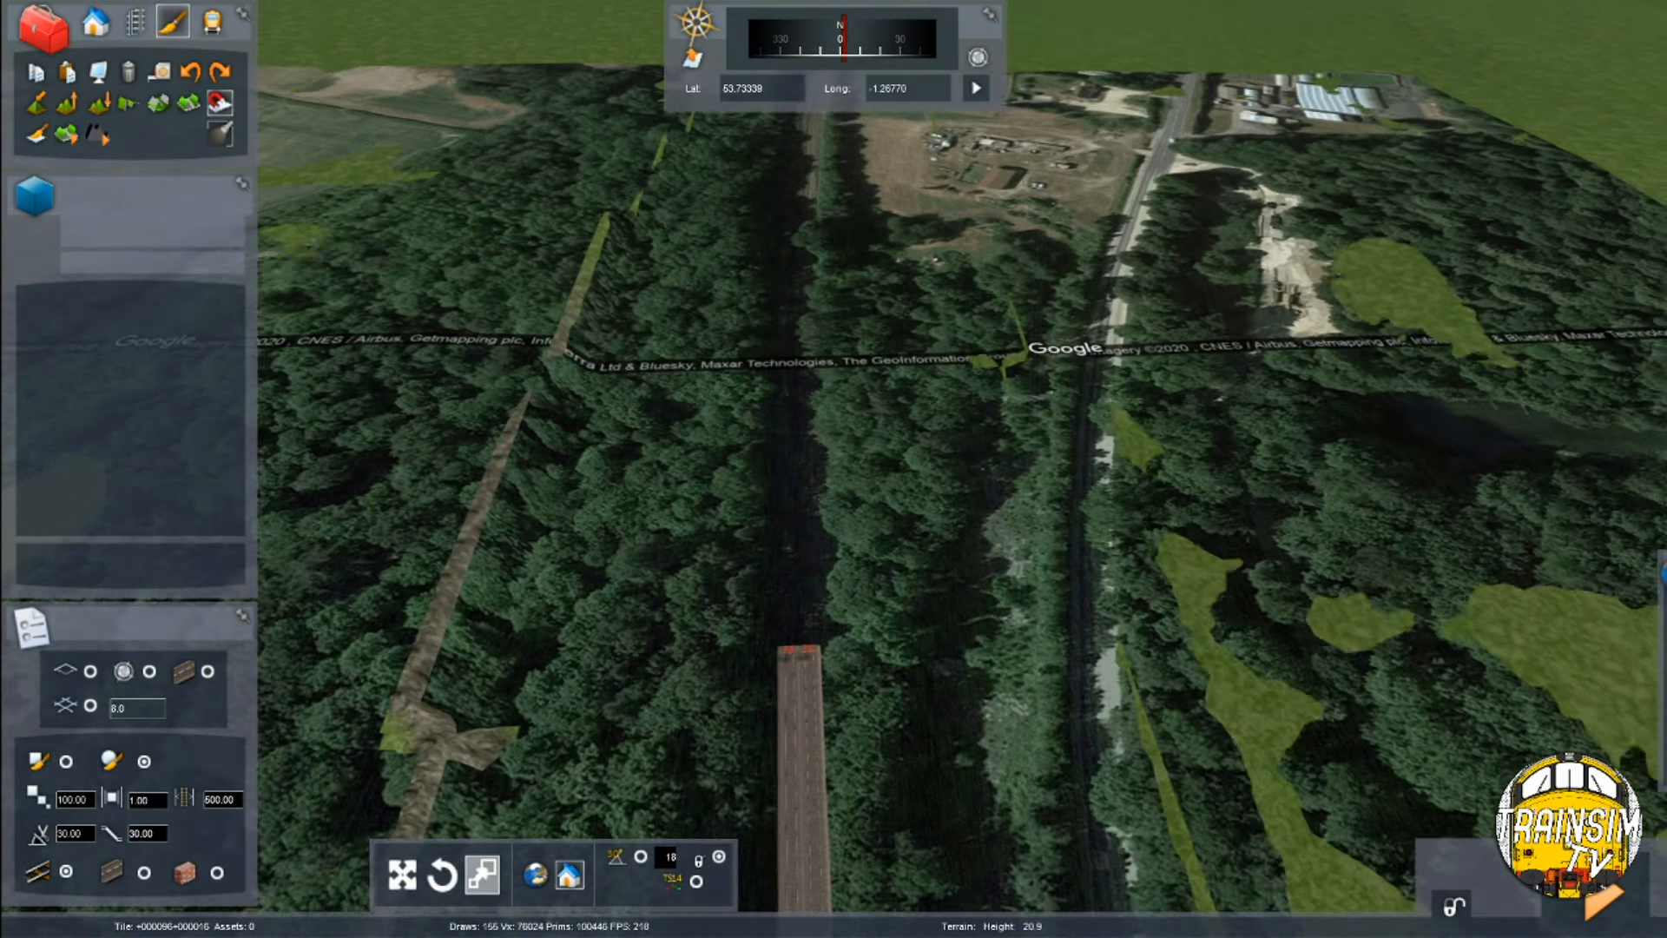
pyautogui.moveTo(764, 573); pyautogui.dragTo(764, 637, button='right')
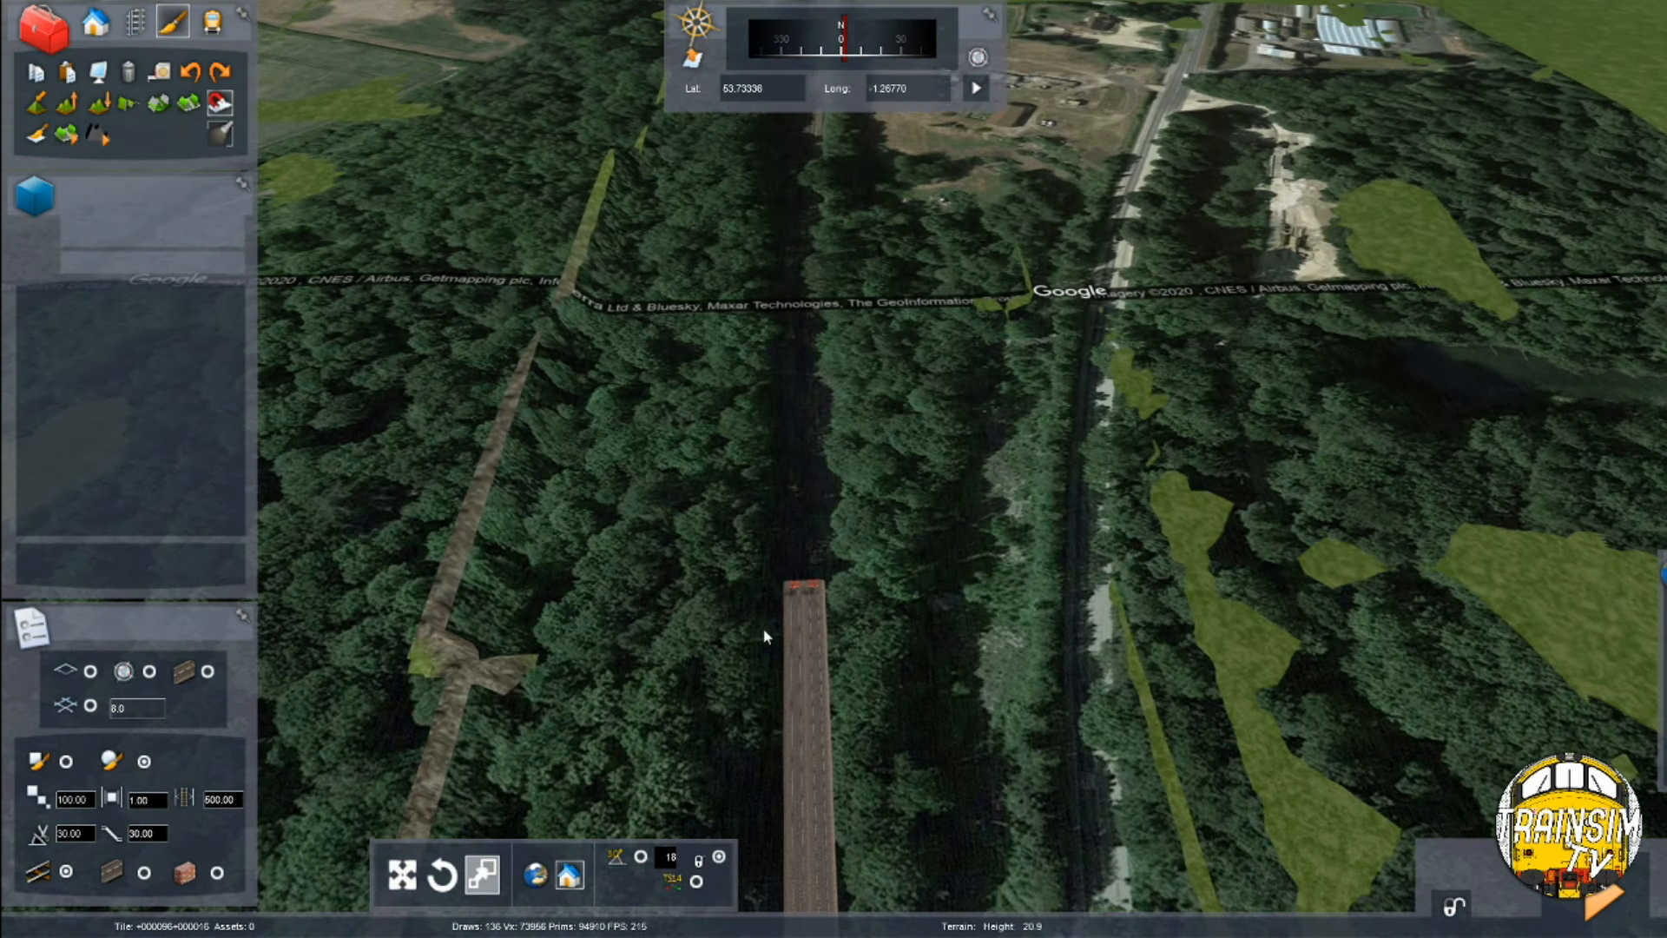
pyautogui.moveTo(723, 494); pyautogui.dragTo(733, 521, button='right')
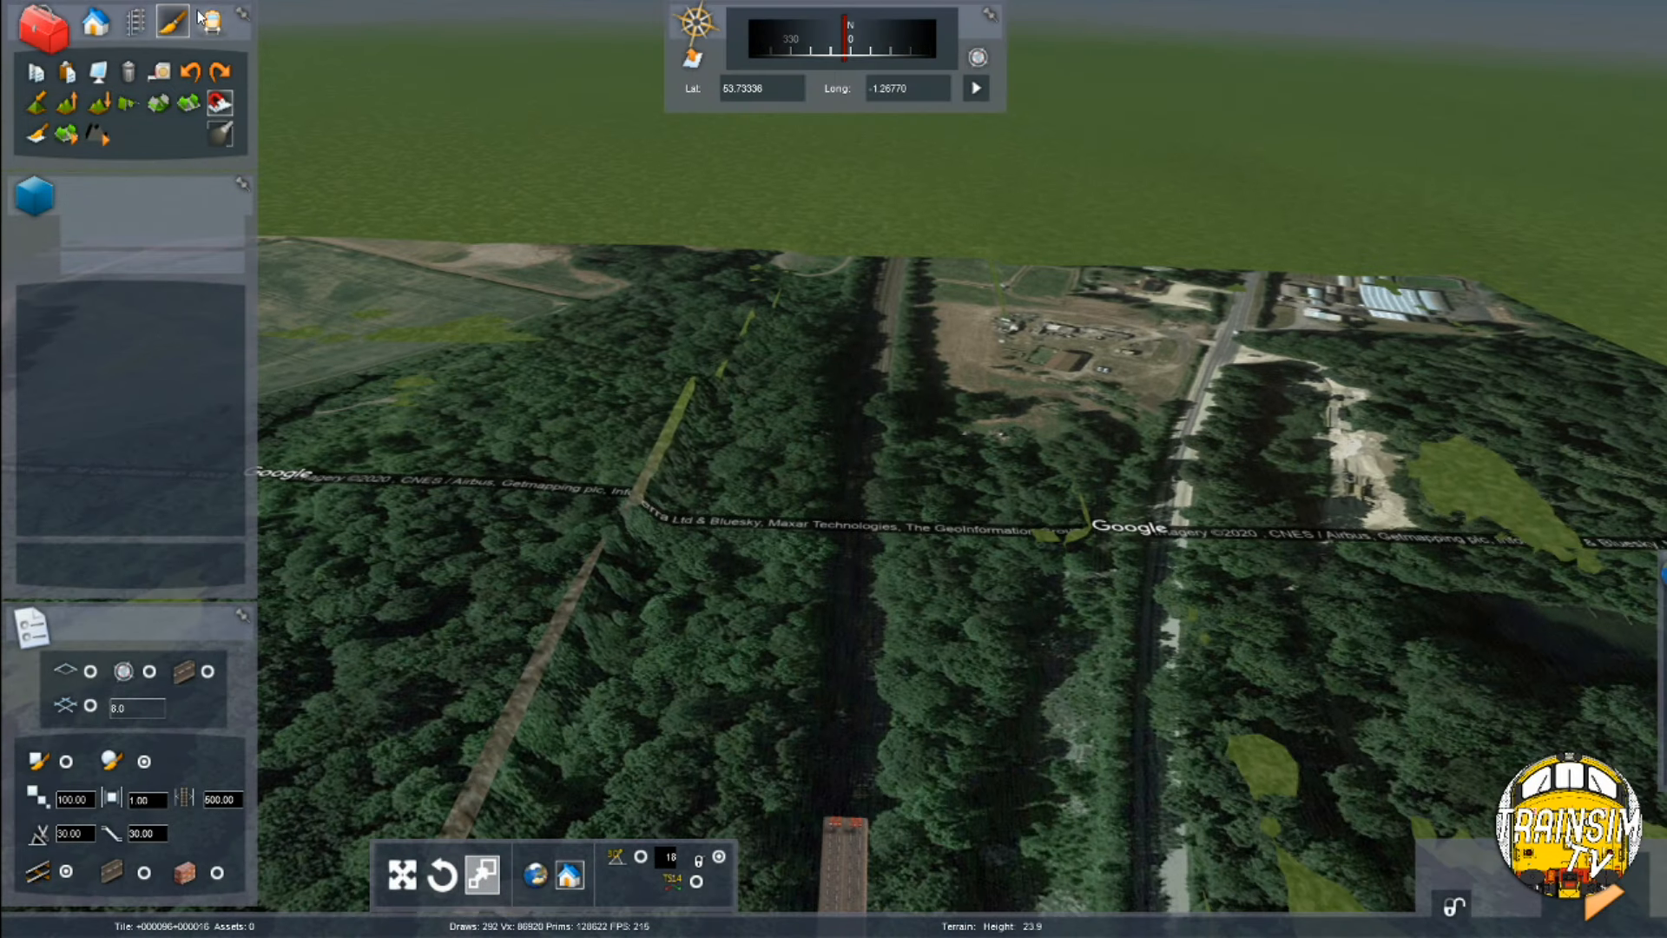
# Try to extend the double track north from its ends with Track Concrete 01
pyautogui.click(135, 21)
pyautogui.click(85, 198)
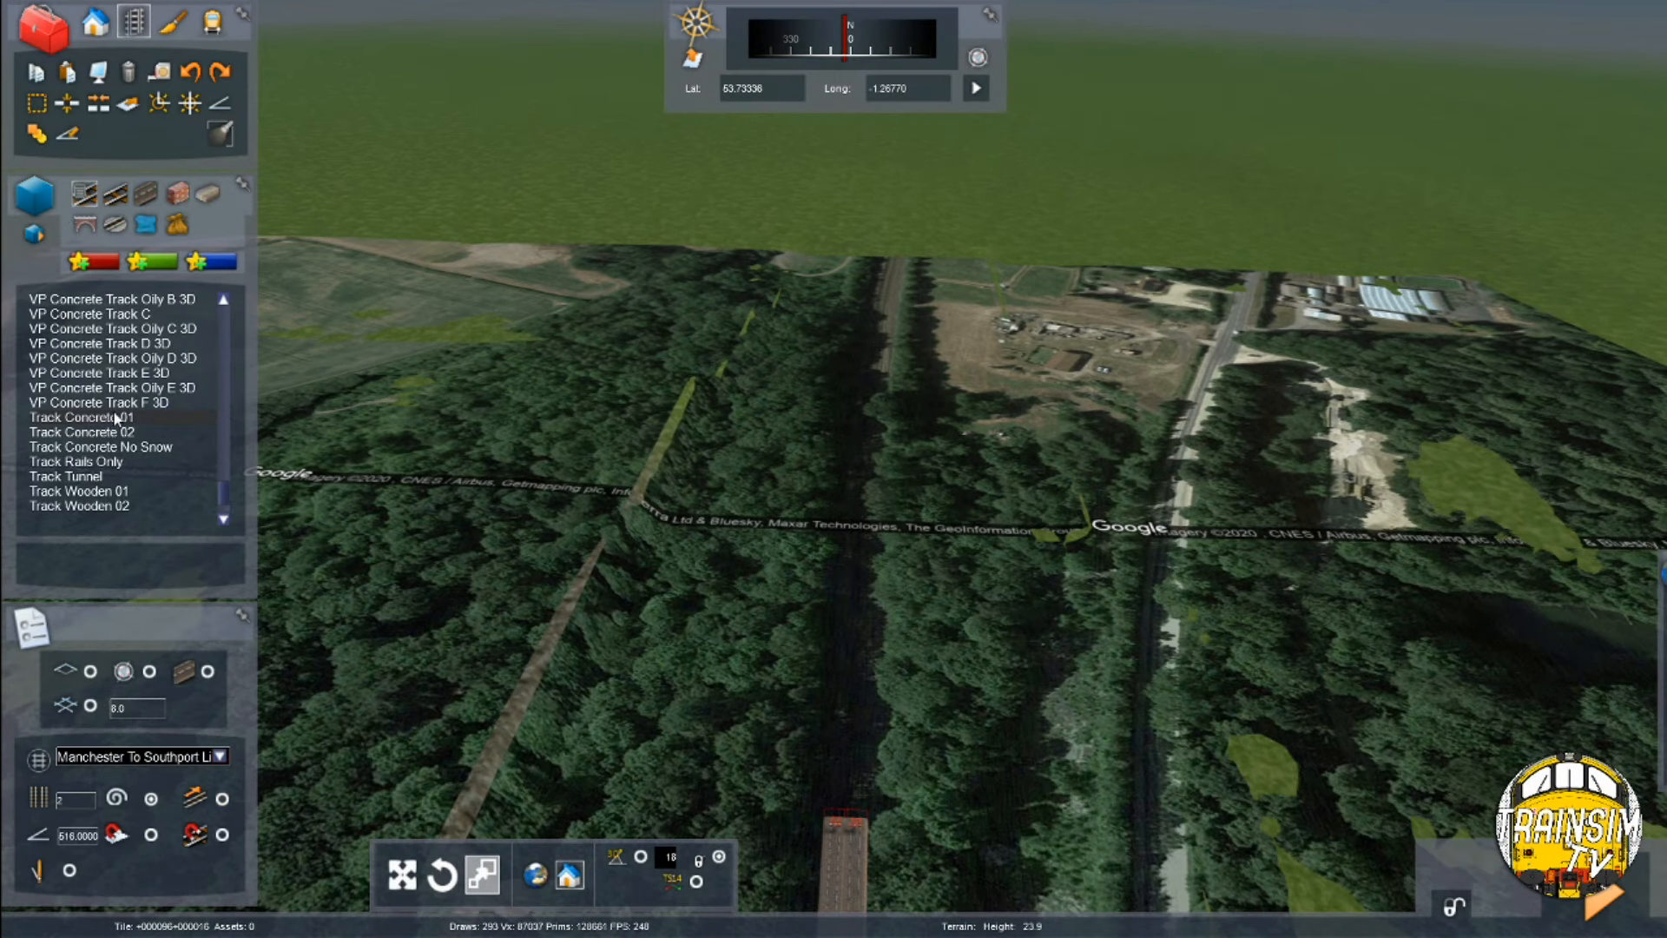
pyautogui.click(123, 421)
pyautogui.moveTo(835, 812); pyautogui.dragTo(847, 577)
# Remove the last double-track section in the woodland back to the previous joint
pyautogui.press('Down')
pyautogui.scroll(3, 847, 578)
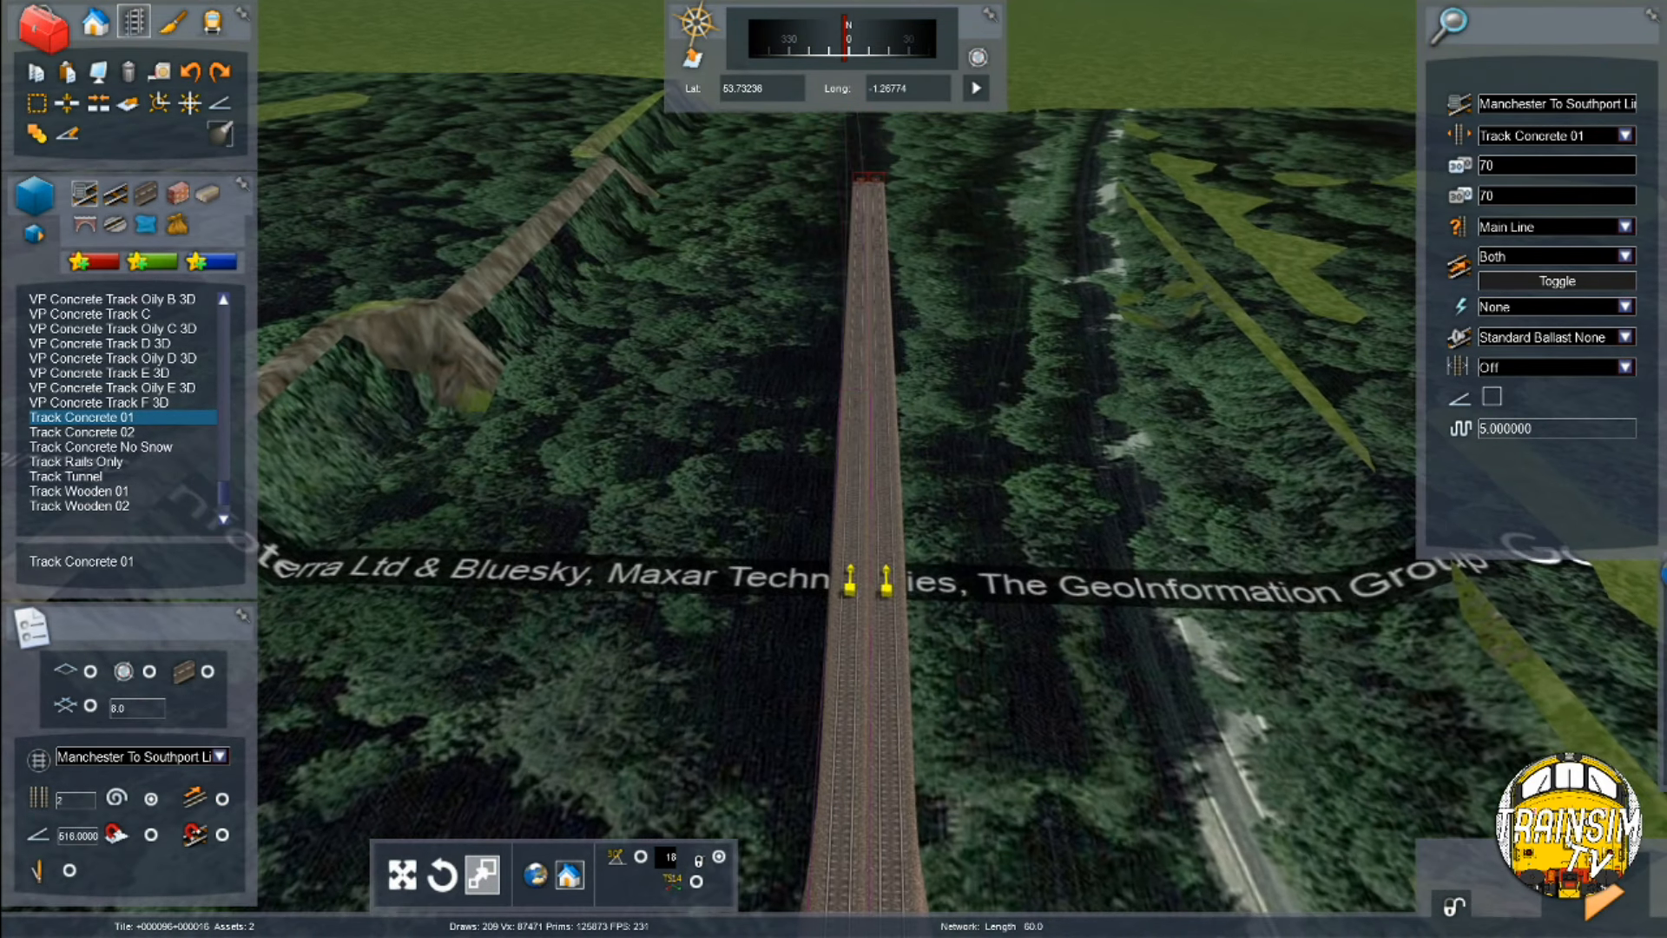
pyautogui.rightClick(847, 578)
pyautogui.moveTo(871, 230); pyautogui.dragTo(867, 401)
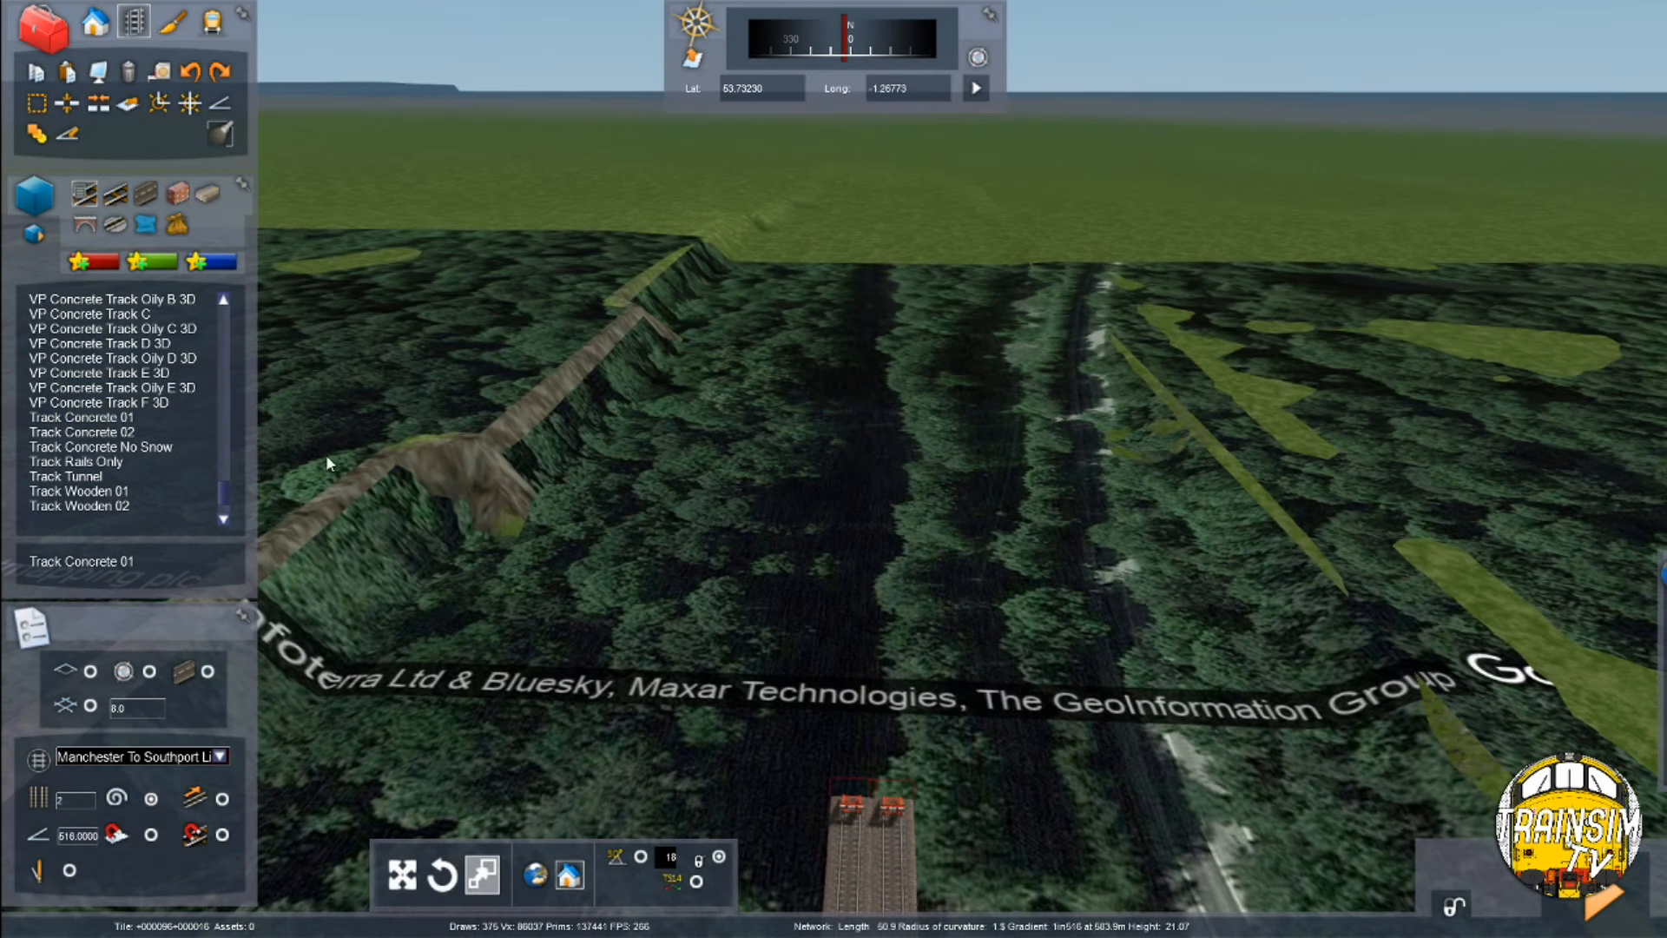
# Re-lay the double track with Track Concrete 01 in two sections along the cutting into the northern woodland
pyautogui.click(152, 417)
pyautogui.click(831, 808)
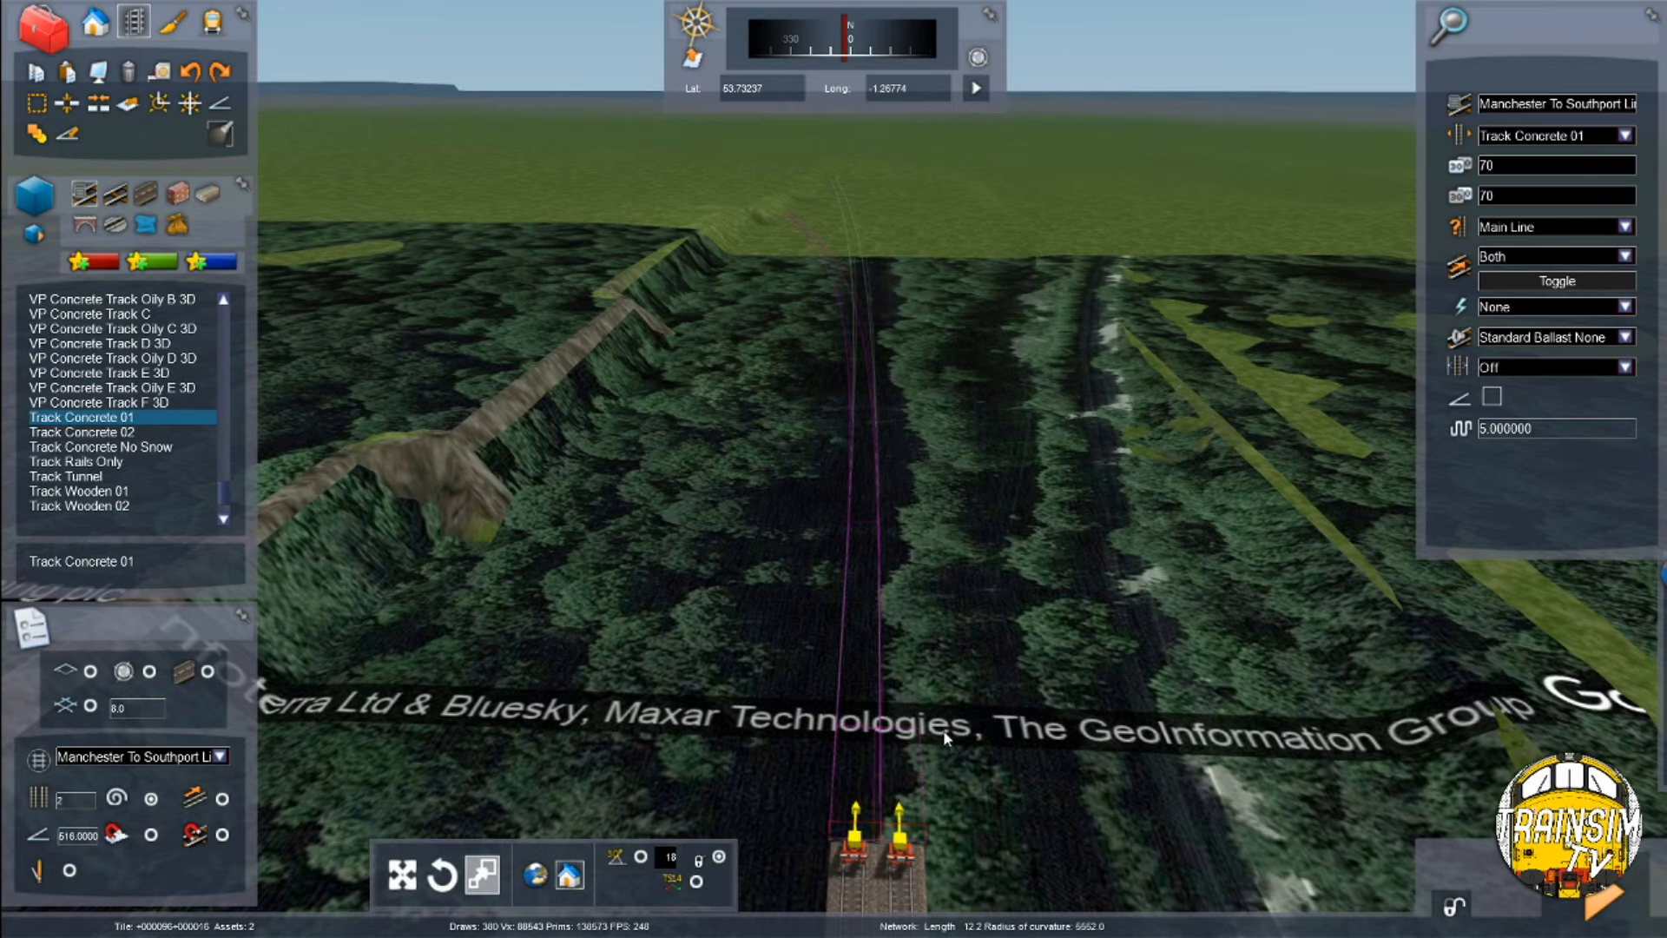
pyautogui.click(1076, 520)
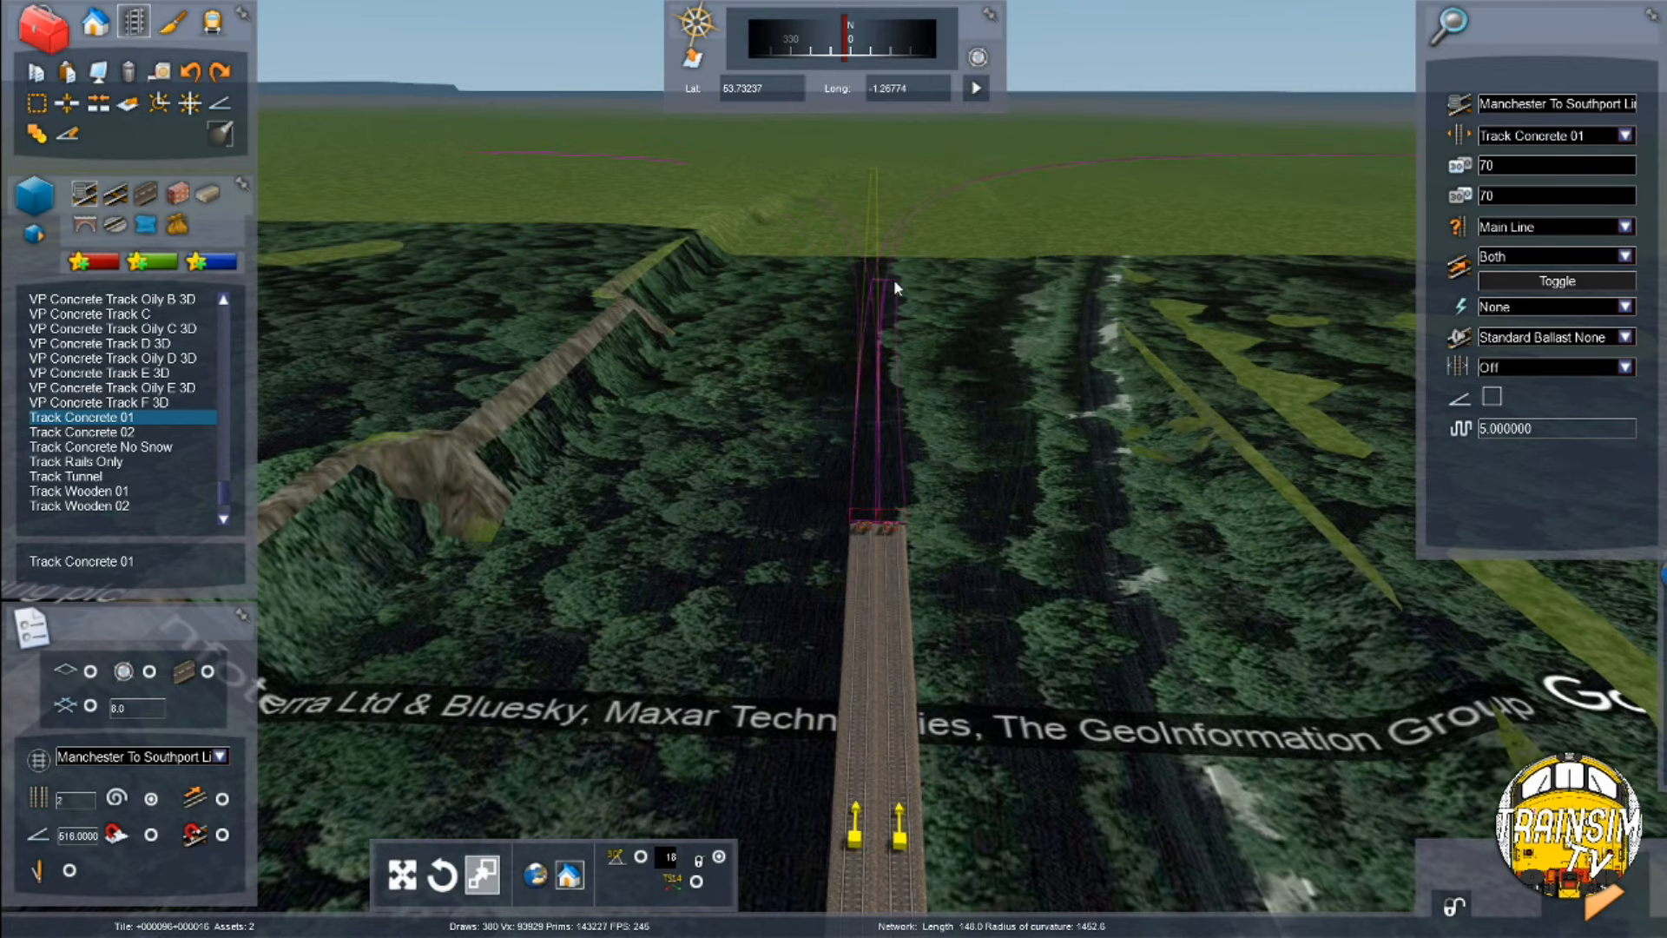
pyautogui.click(868, 274)
# Try to route the next double-track section from the woodland past the farmstead clearing to the open fields
pyautogui.moveTo(868, 275); pyautogui.dragTo(920, 296, button='right')
pyautogui.press('Up')
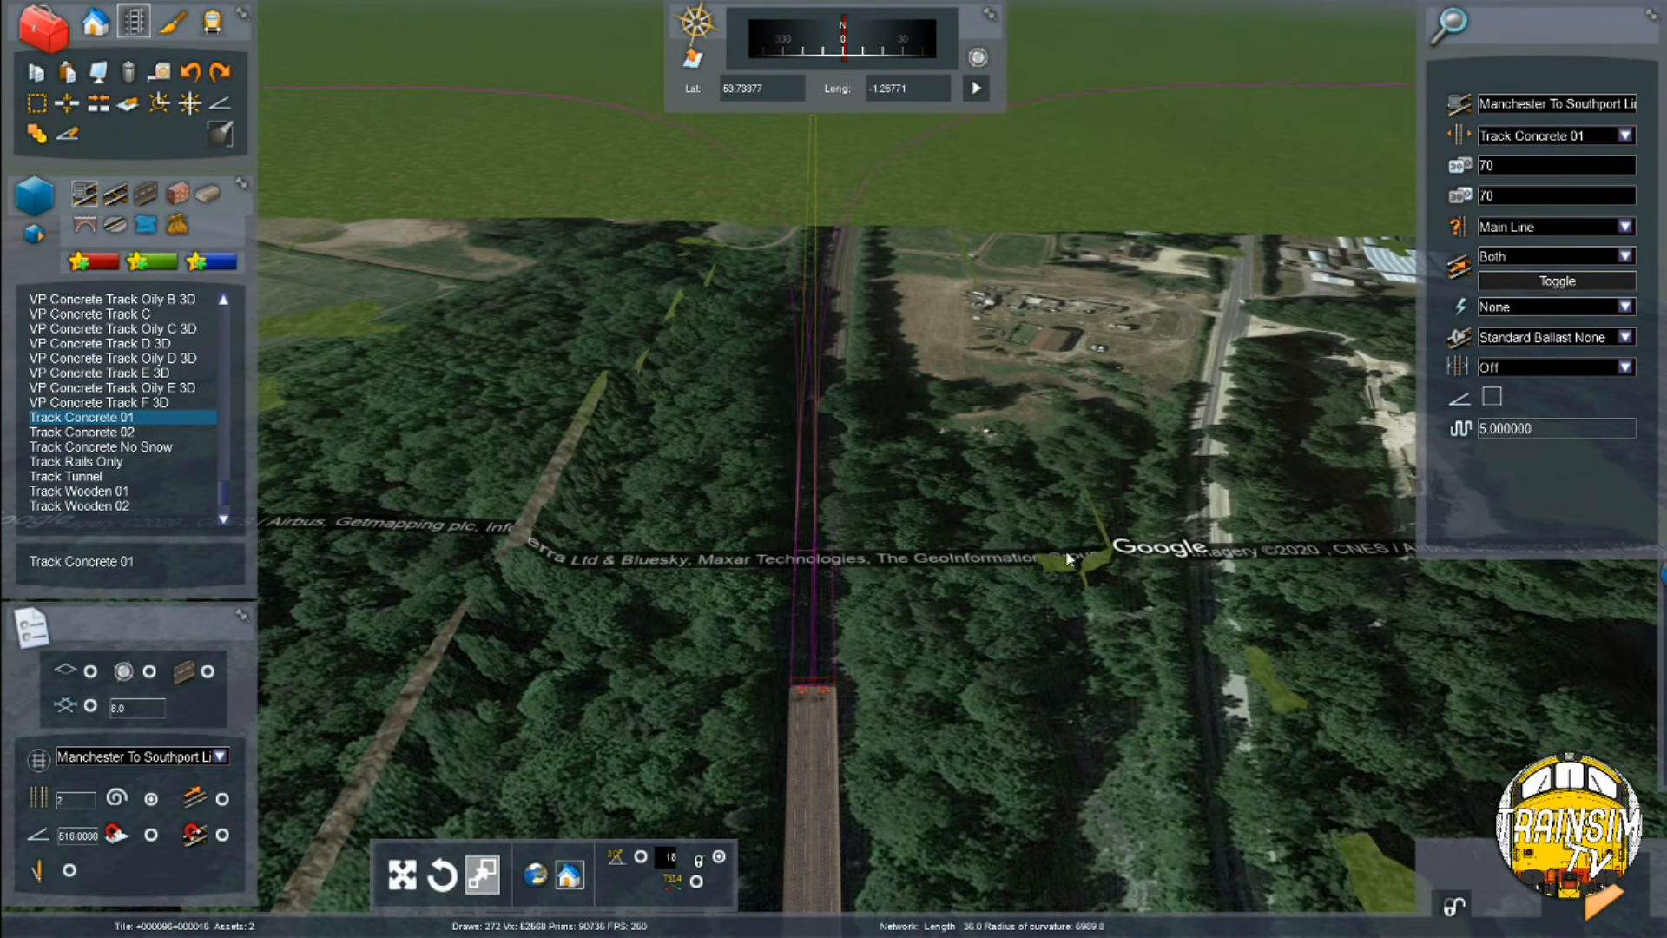
pyautogui.press('Up')
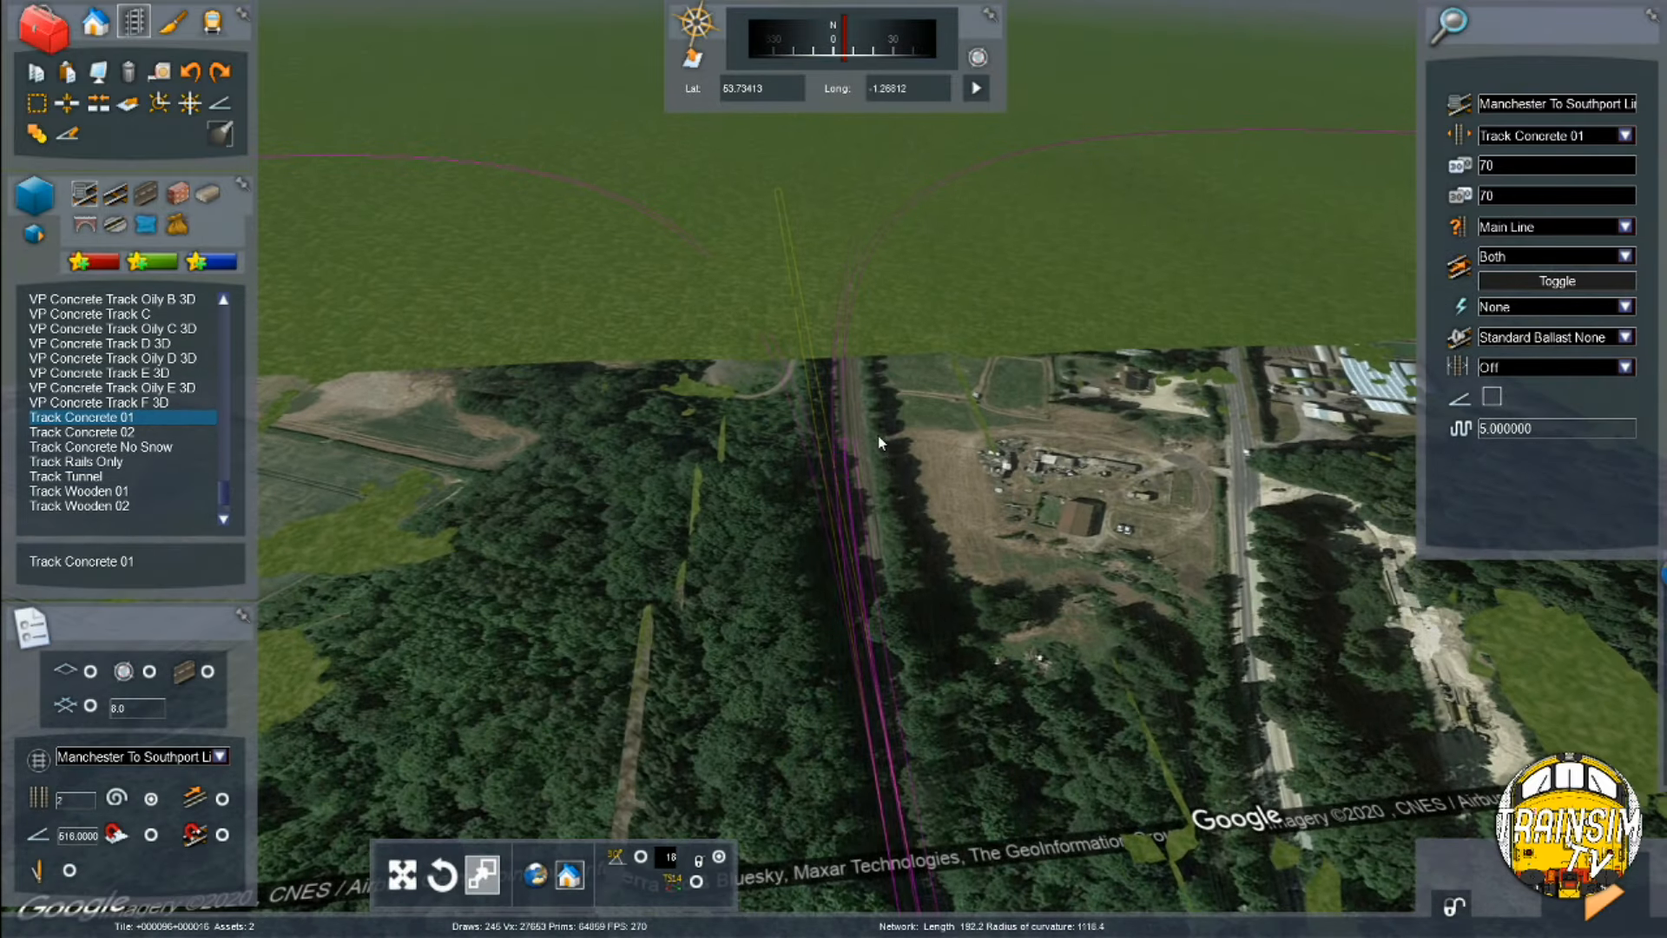
pyautogui.press('Up')
pyautogui.moveTo(872, 420); pyautogui.dragTo(777, 390, button='right')
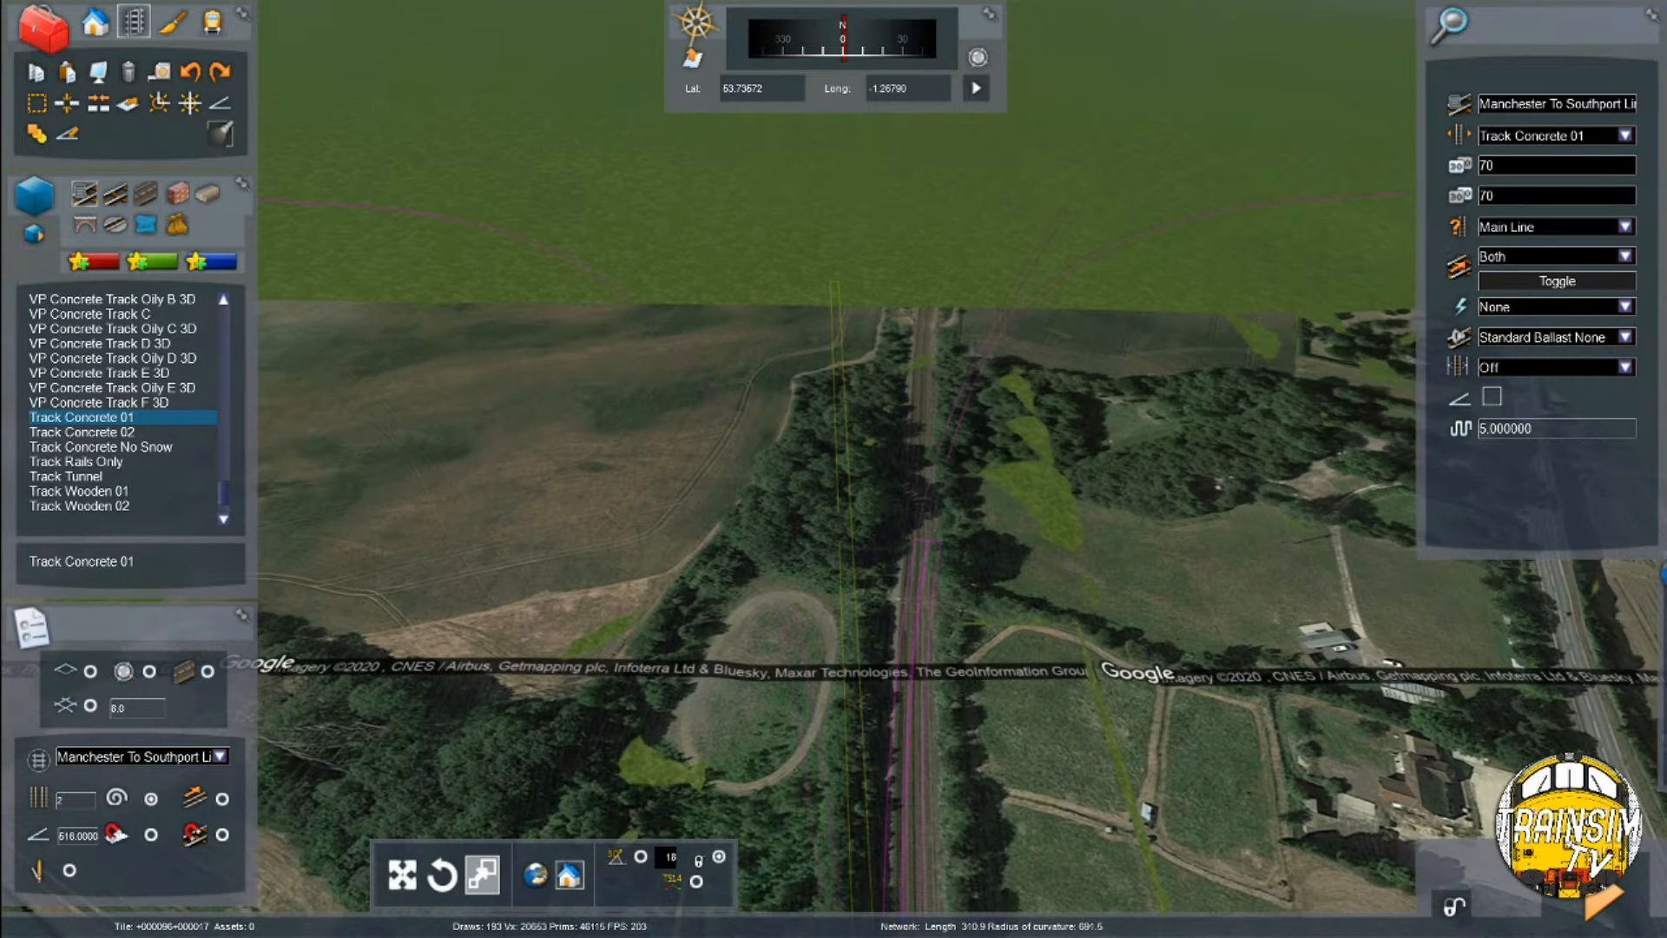
pyautogui.press('Down')
pyautogui.press('Down')
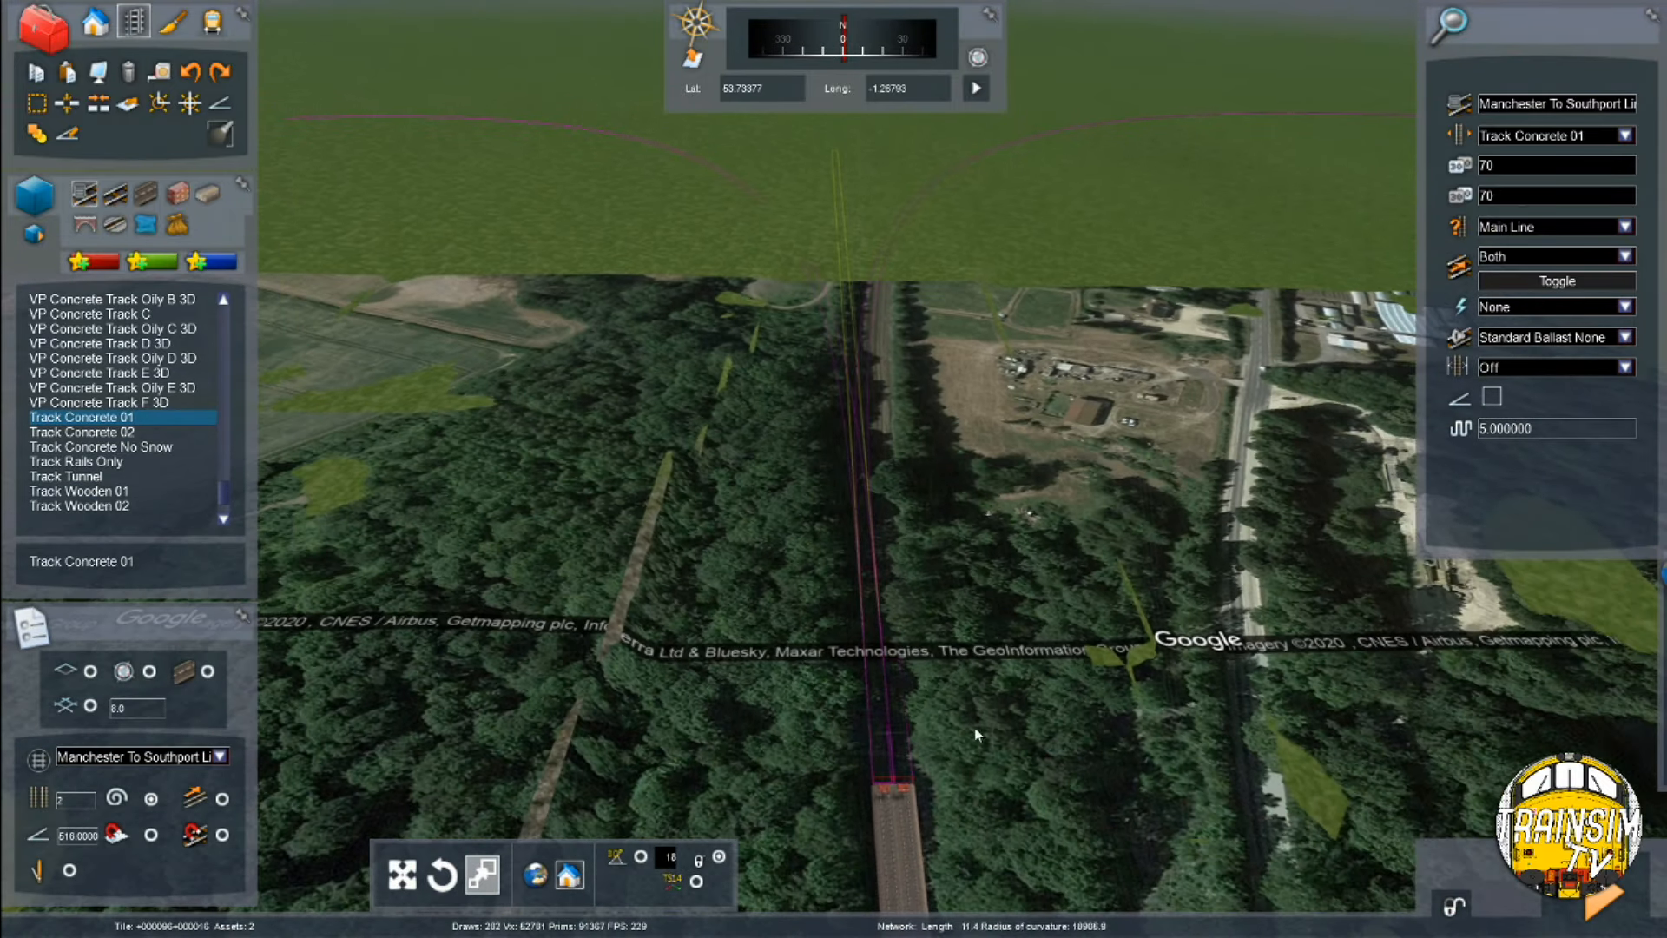
pyautogui.press('Down')
pyautogui.moveTo(1008, 574); pyautogui.dragTo(989, 452, button='right')
pyautogui.rightClick(1008, 573)
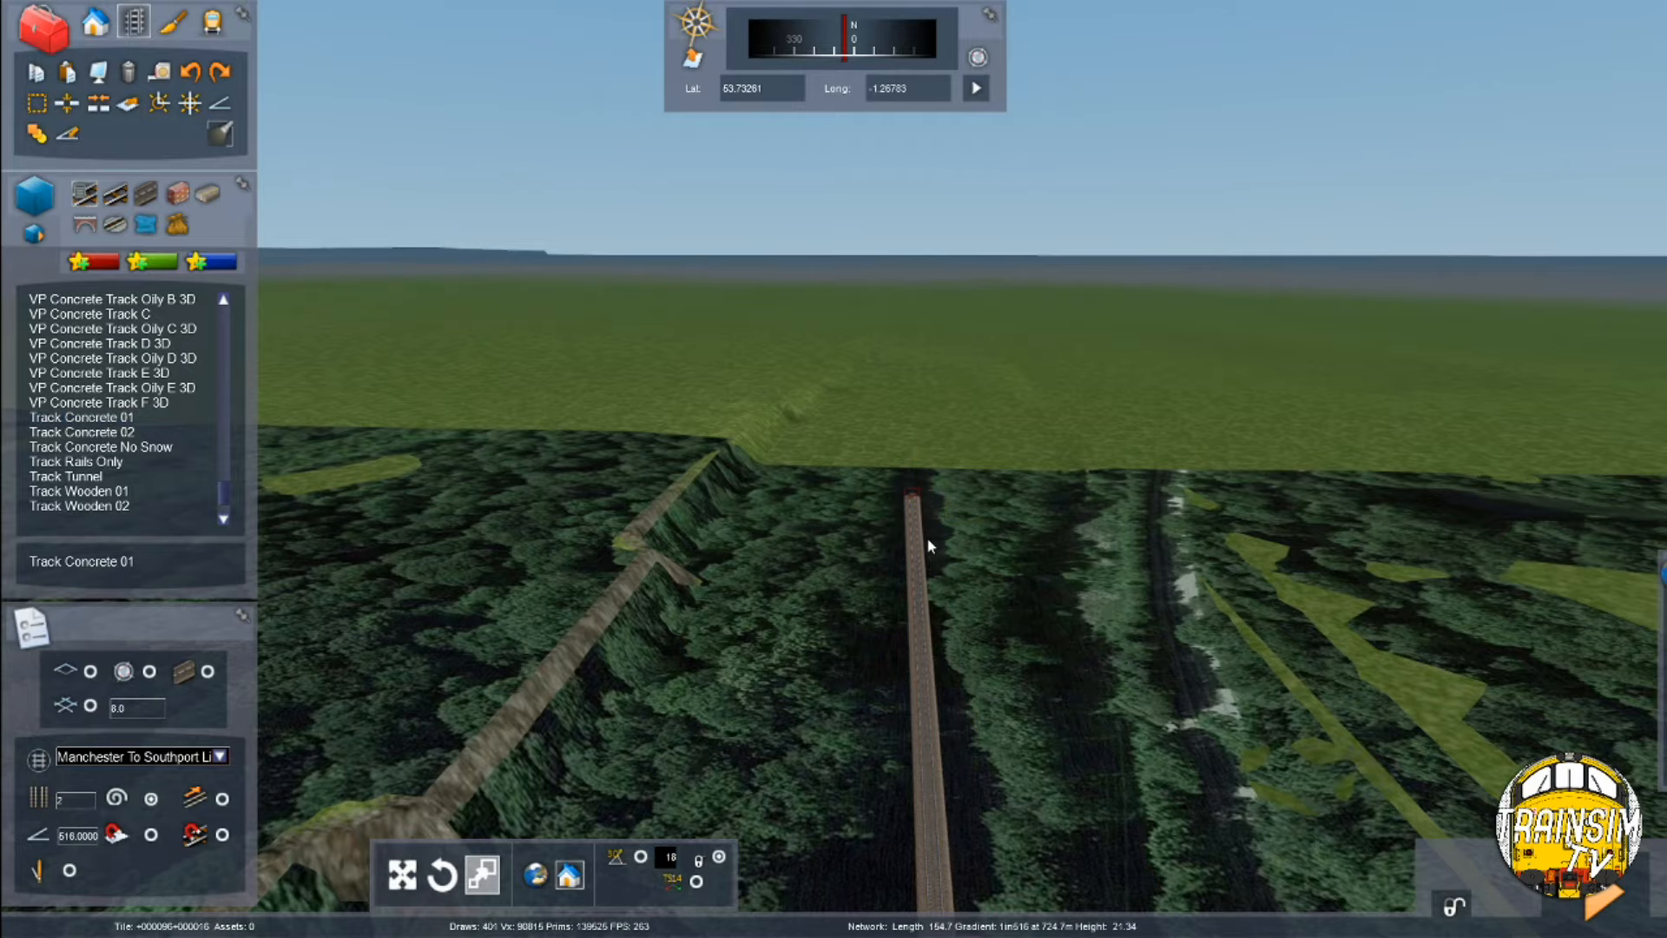
# Delete the misaligned double-track sections at the northern end of the line in the woodland
pyautogui.press('Down')
pyautogui.click(884, 476)
pyautogui.press('Delete')
pyautogui.press('Up')
pyautogui.moveTo(878, 512); pyautogui.dragTo(887, 467, button='right')
pyautogui.press('Up')
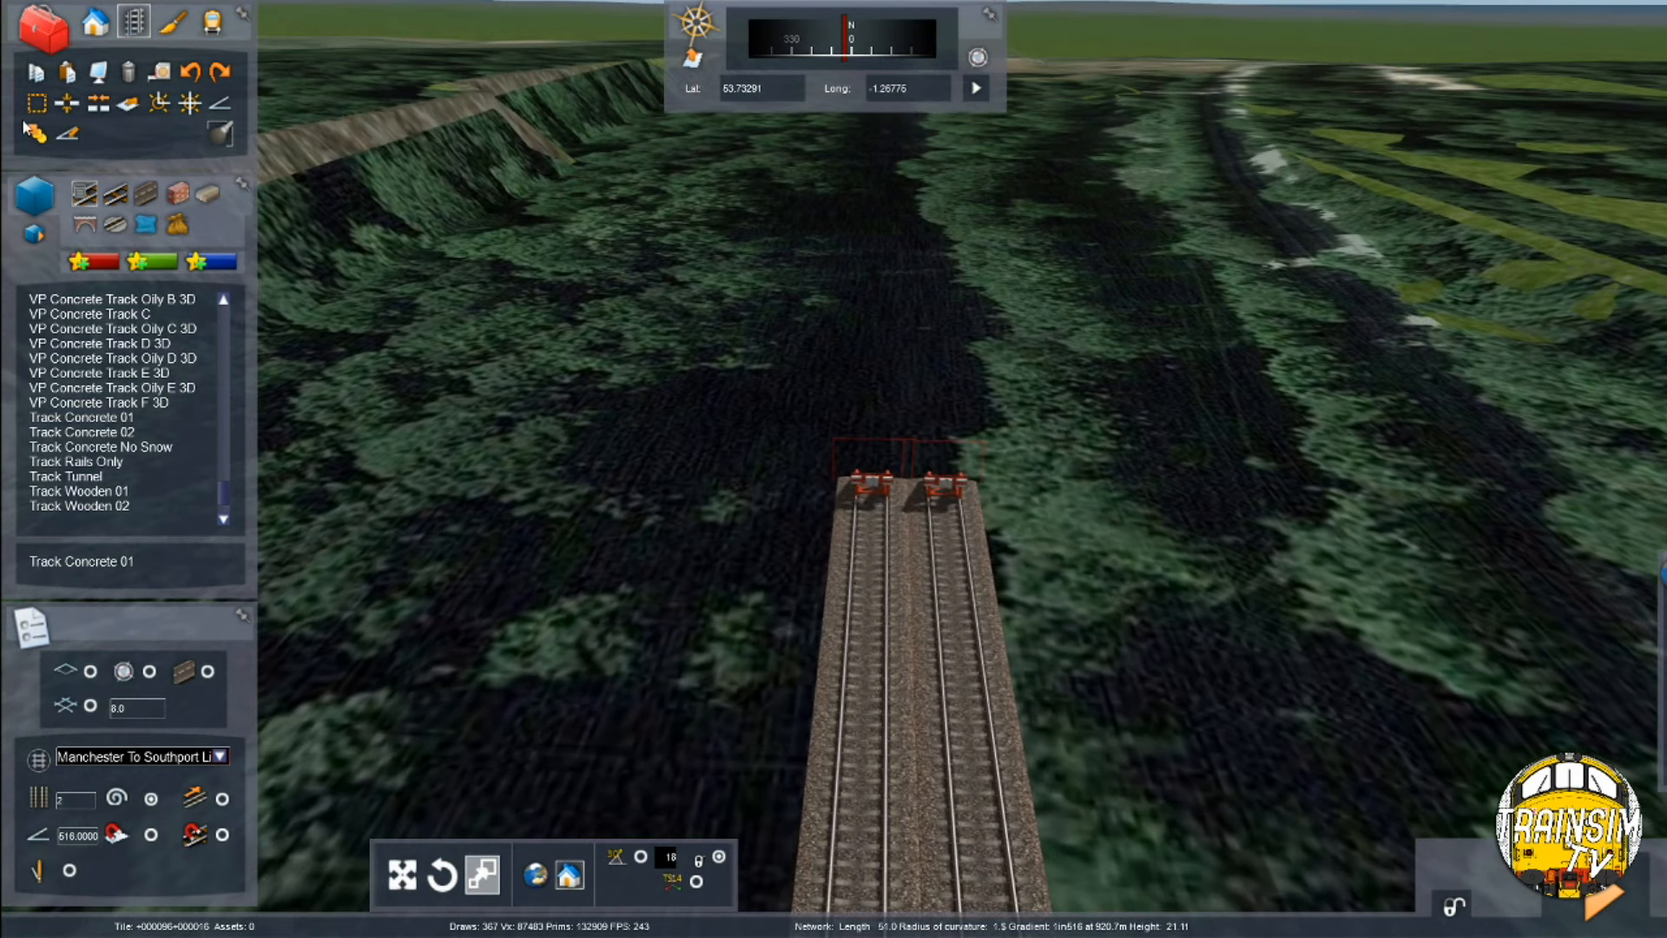
pyautogui.click(868, 841)
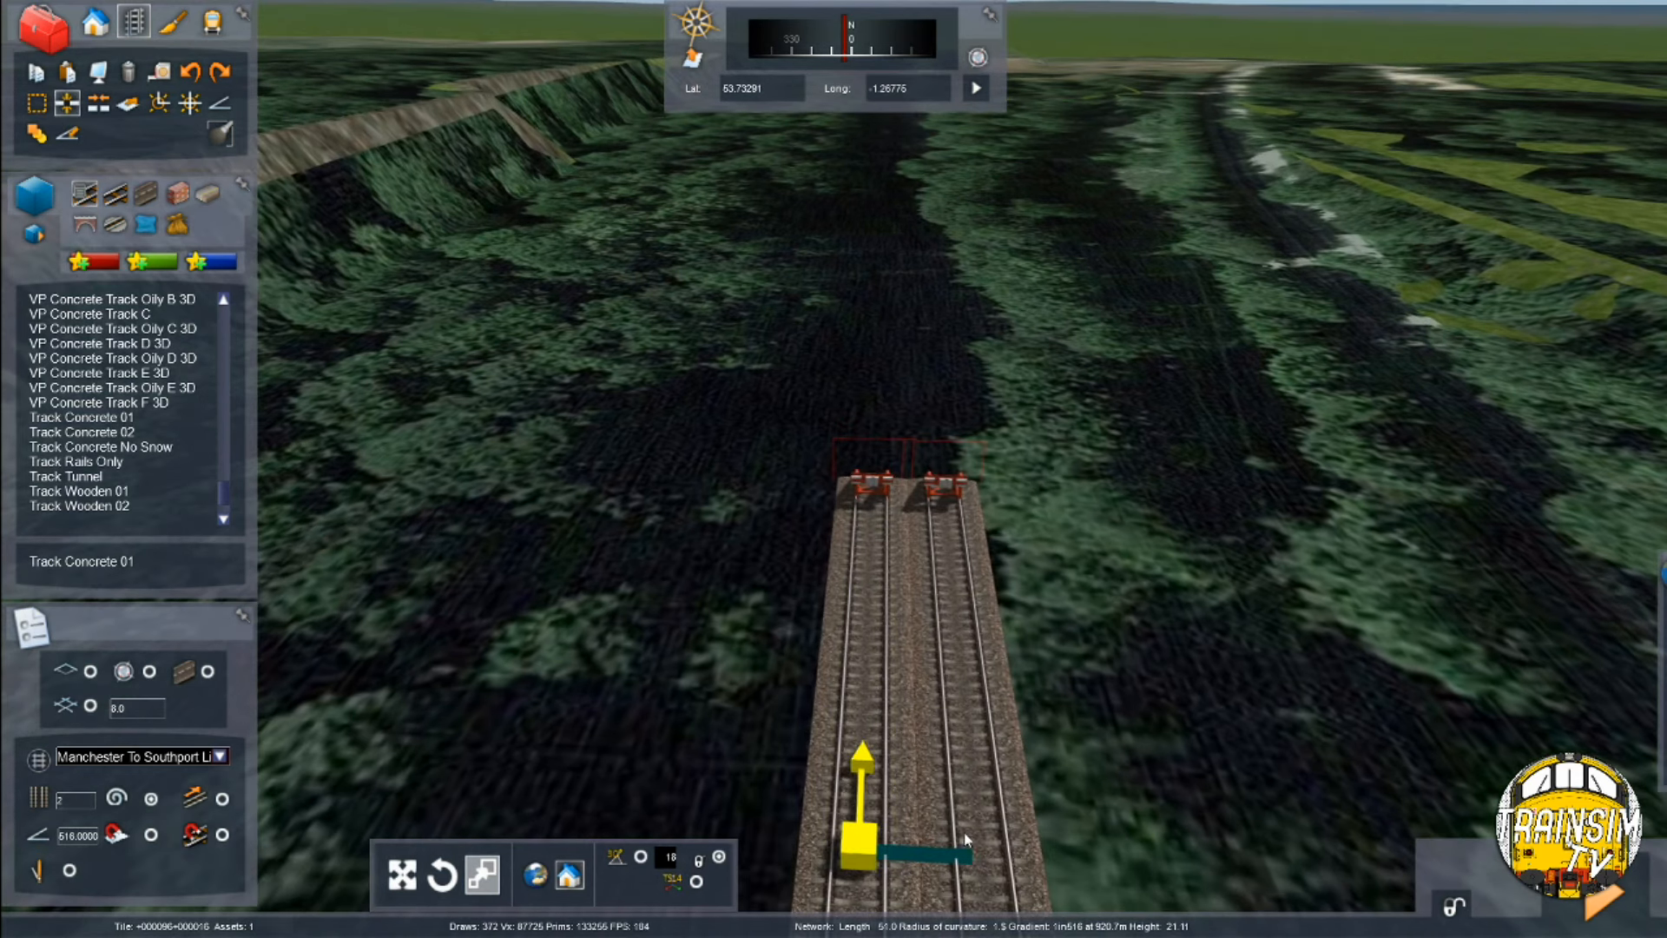
pyautogui.press('Up')
# Extend the double track with Track Concrete 01 from the shortened ends through the woodland alongside the farmstead clearing
pyautogui.click(152, 431)
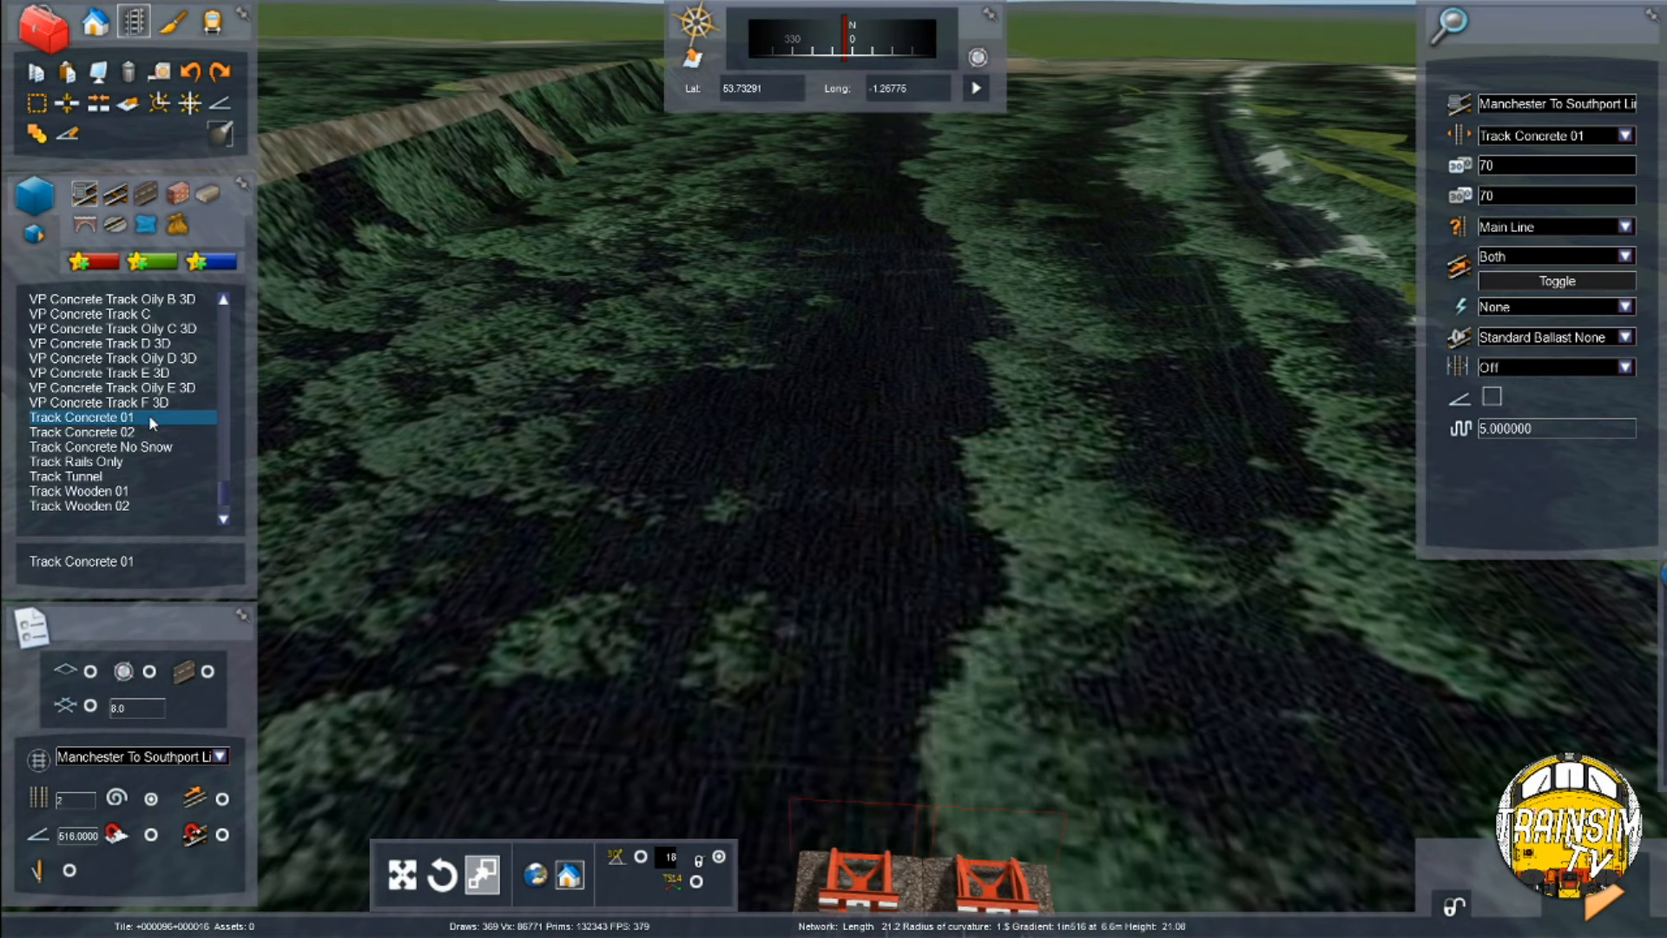
pyautogui.click(148, 419)
pyautogui.click(840, 794)
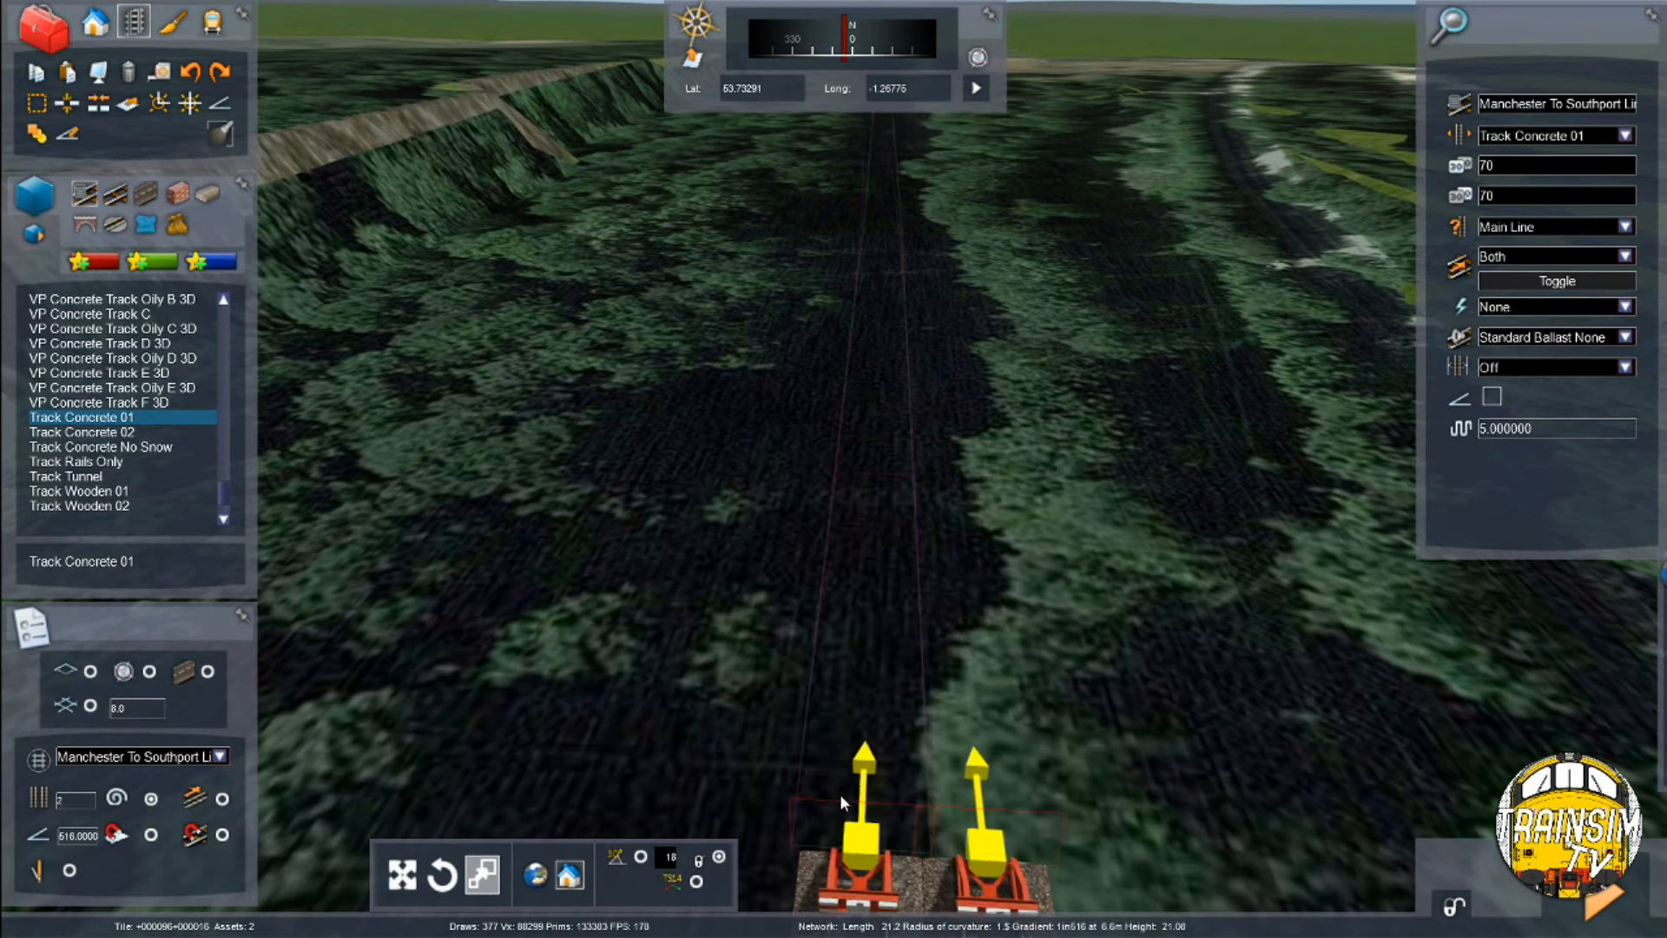
pyautogui.click(1186, 488)
pyautogui.press('Up')
pyautogui.moveTo(859, 330); pyautogui.dragTo(979, 598, button='right')
pyautogui.press('Down')
pyautogui.press('Up')
pyautogui.press('Down')
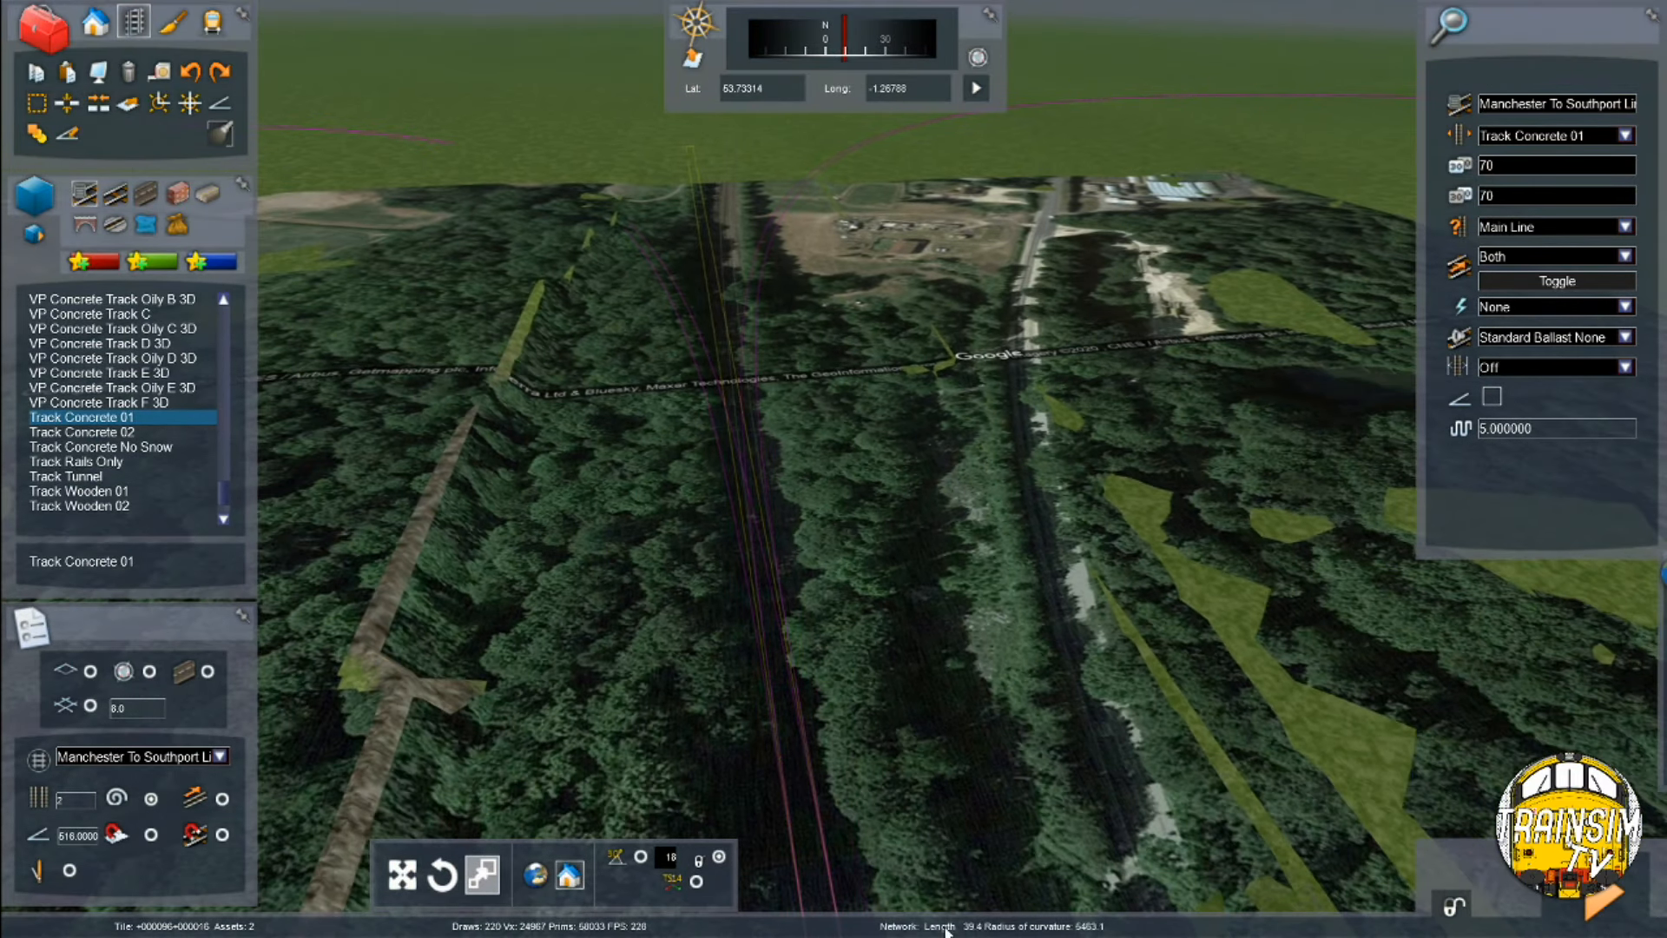
pyautogui.press('Up')
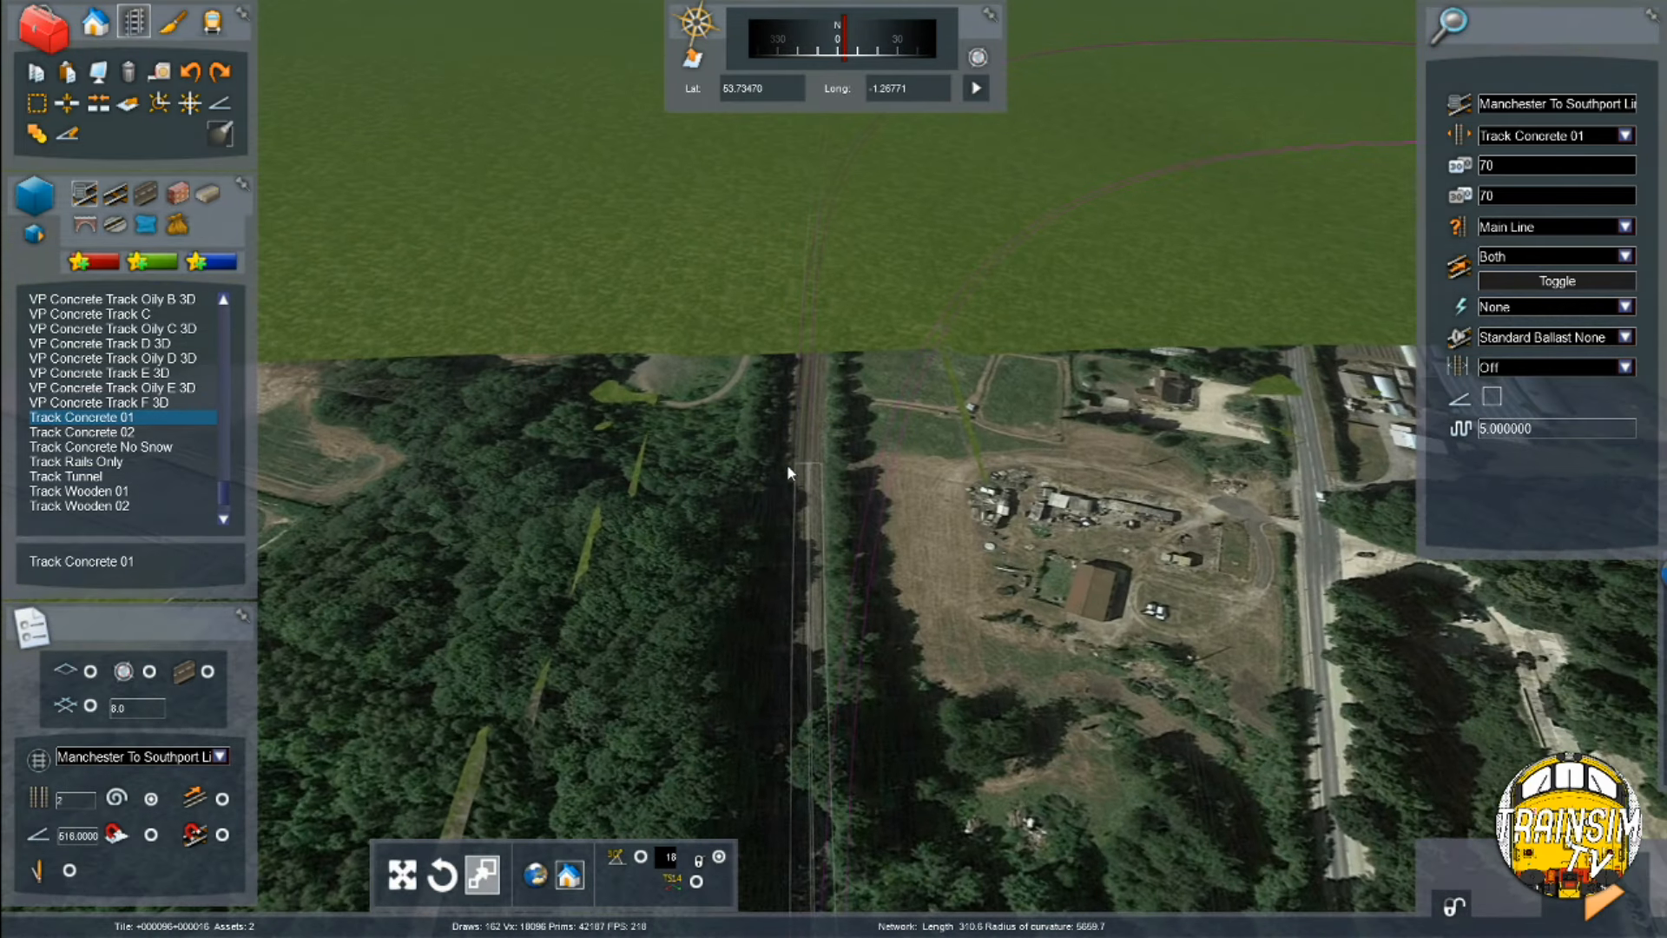
pyautogui.click(789, 467)
# Continue the double track north past the oval paddock to the open fields near the imagery's edge and finish laying
pyautogui.press('Up')
pyautogui.moveTo(789, 467)
pyautogui.mouseDown(button='right')
pyautogui.moveTo(788, 533)
pyautogui.moveTo(816, 499)
pyautogui.moveTo(861, 508)
pyautogui.mouseUp(button='right')
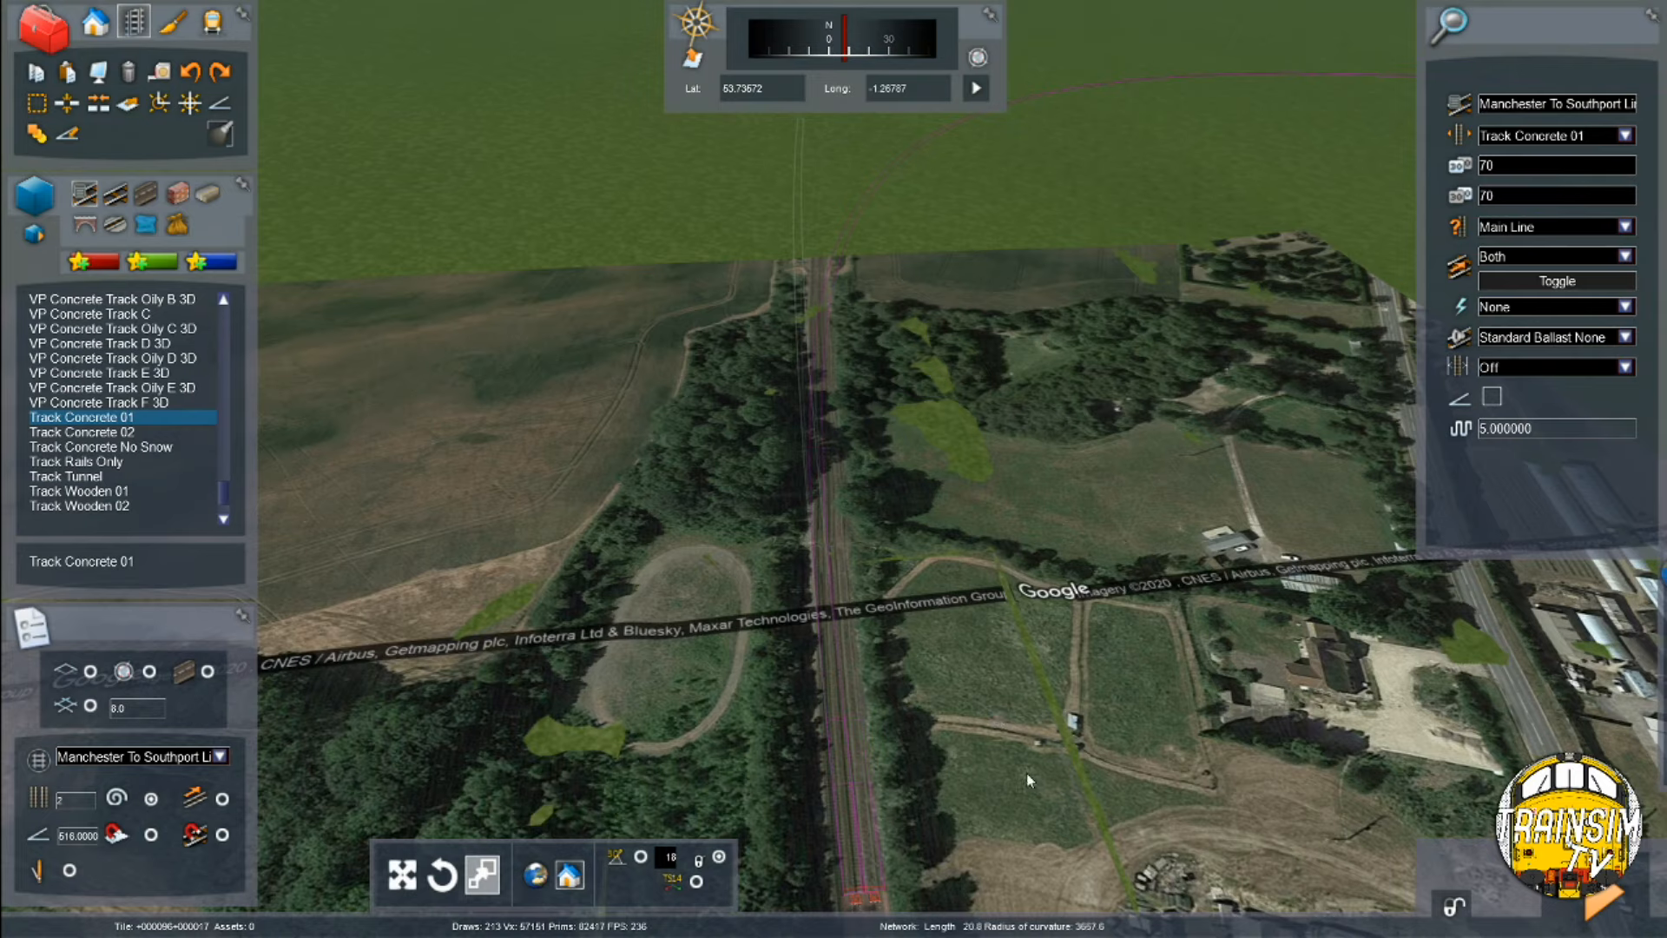
pyautogui.click(1061, 637)
pyautogui.click(795, 310)
pyautogui.rightClick(794, 310)
# Inspect the laid double track and its levelled surroundings at ground level around the southern curve
pyautogui.moveTo(755, 685); pyautogui.dragTo(868, 556, button='right')
pyautogui.press('Up')
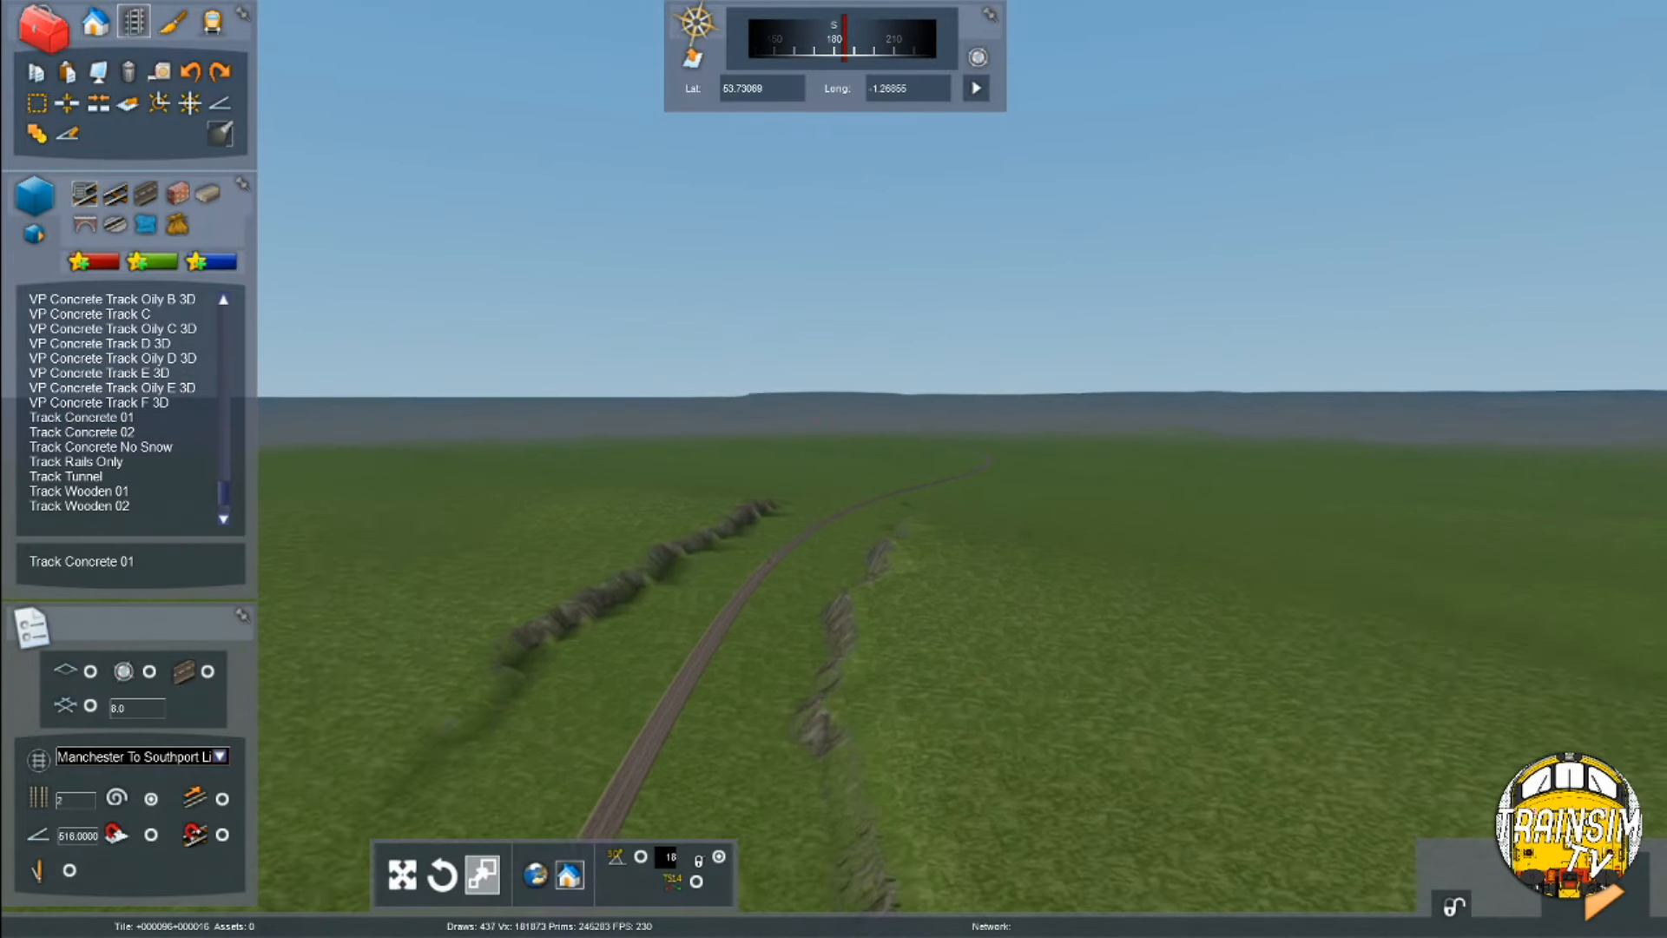
pyautogui.press('Up')
pyautogui.moveTo(849, 736); pyautogui.dragTo(1355, 729, button='right')
pyautogui.press('Right')
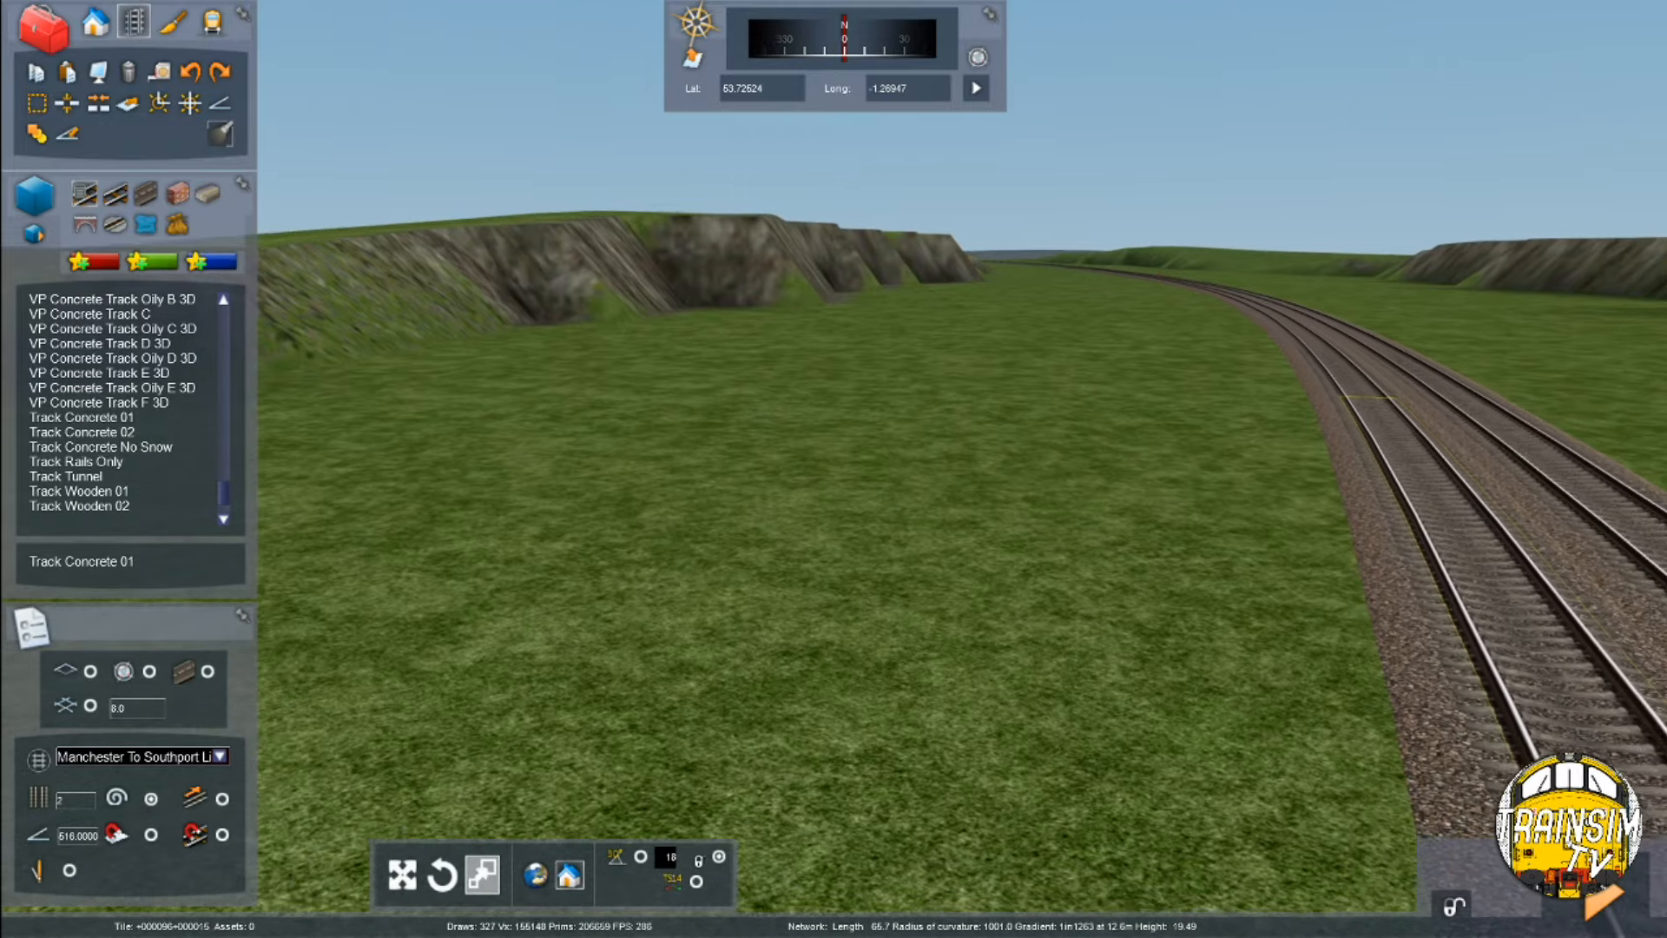
pyautogui.press('Up')
pyautogui.press('Left')
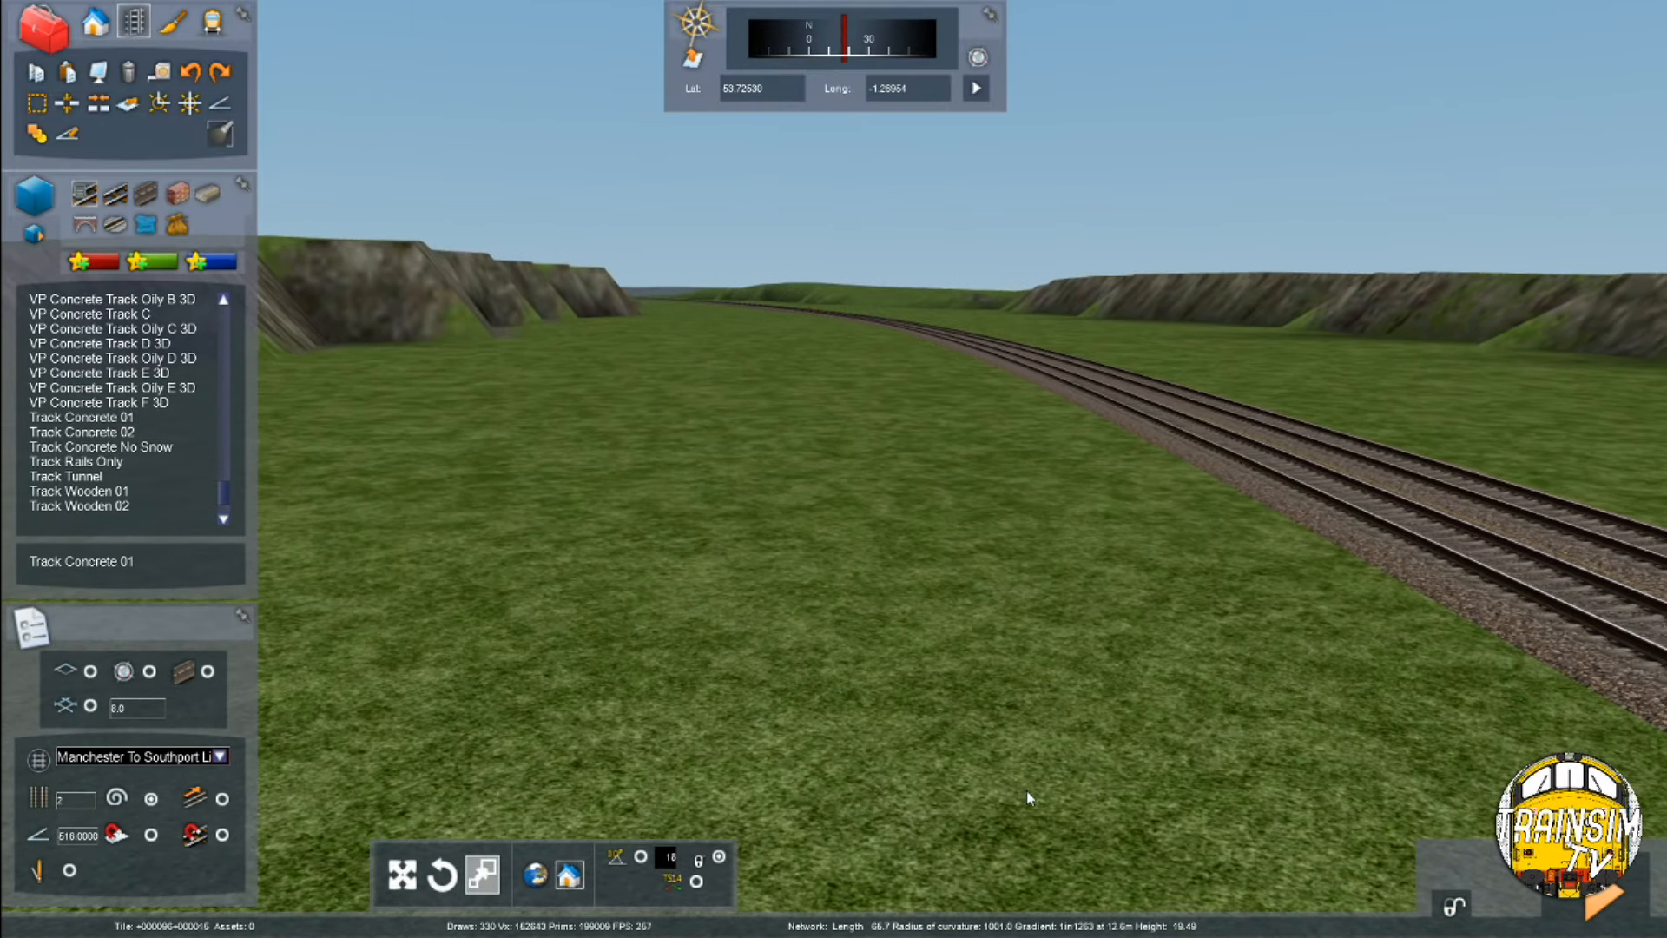
pyautogui.moveTo(1045, 747); pyautogui.dragTo(1177, 686, button='right')
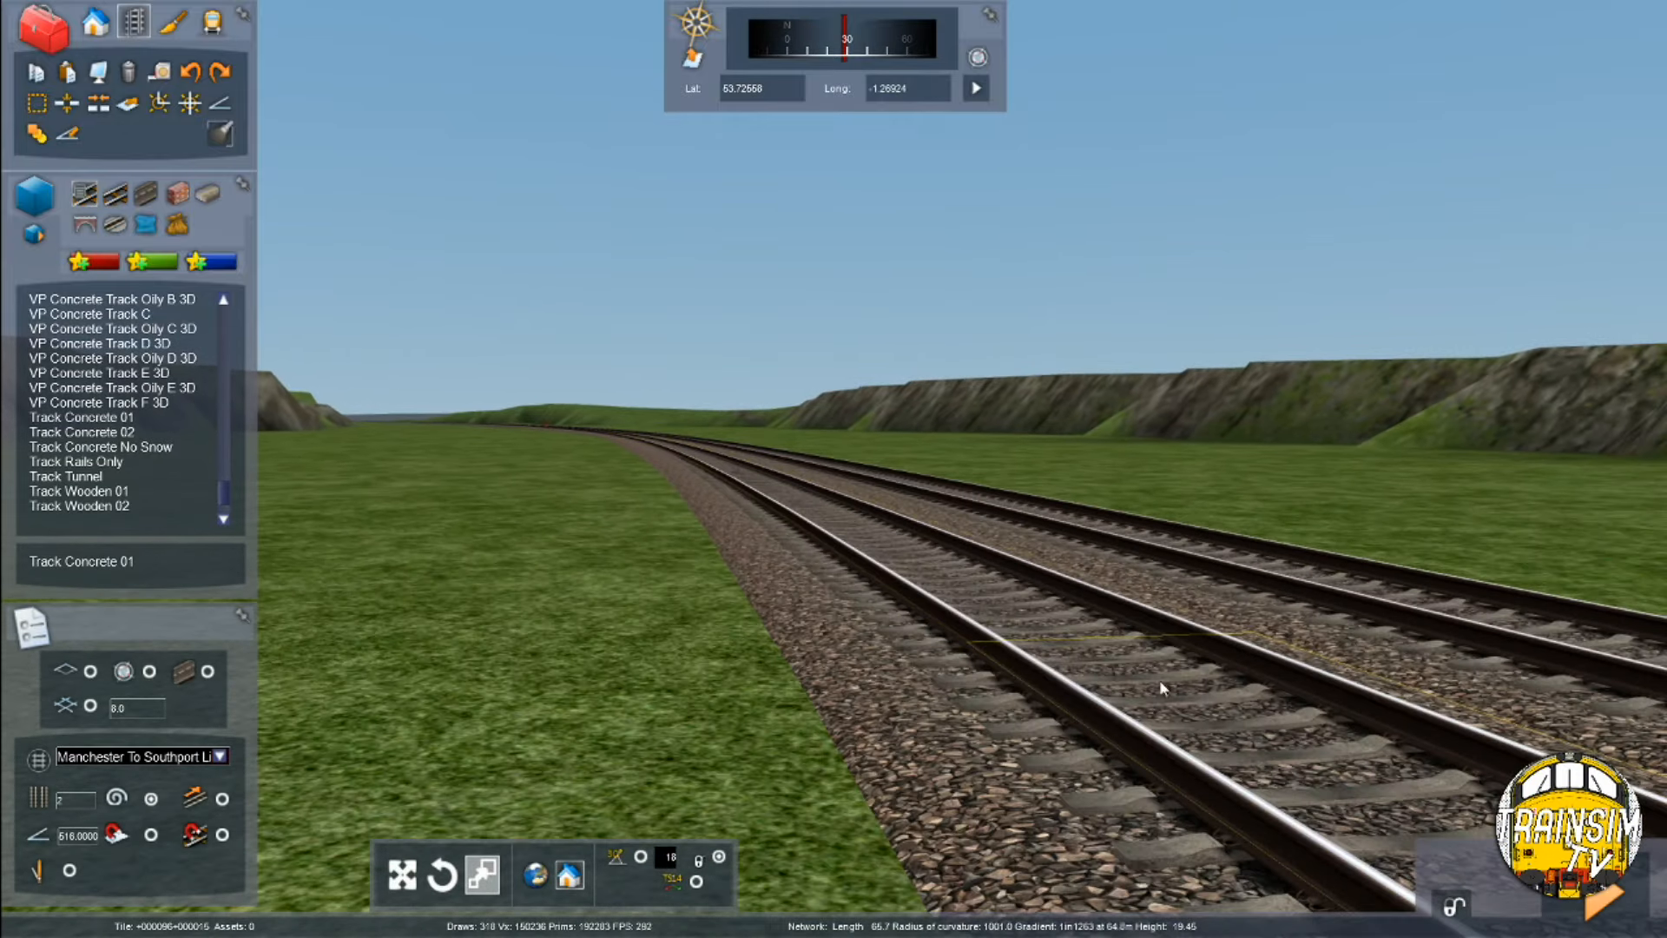
# Cut back the double track near its northern end in the open fields and delete both leftover track pieces
pyautogui.click(38, 103)
pyautogui.press('Up')
pyautogui.moveTo(1108, 636); pyautogui.dragTo(1021, 644, button='right')
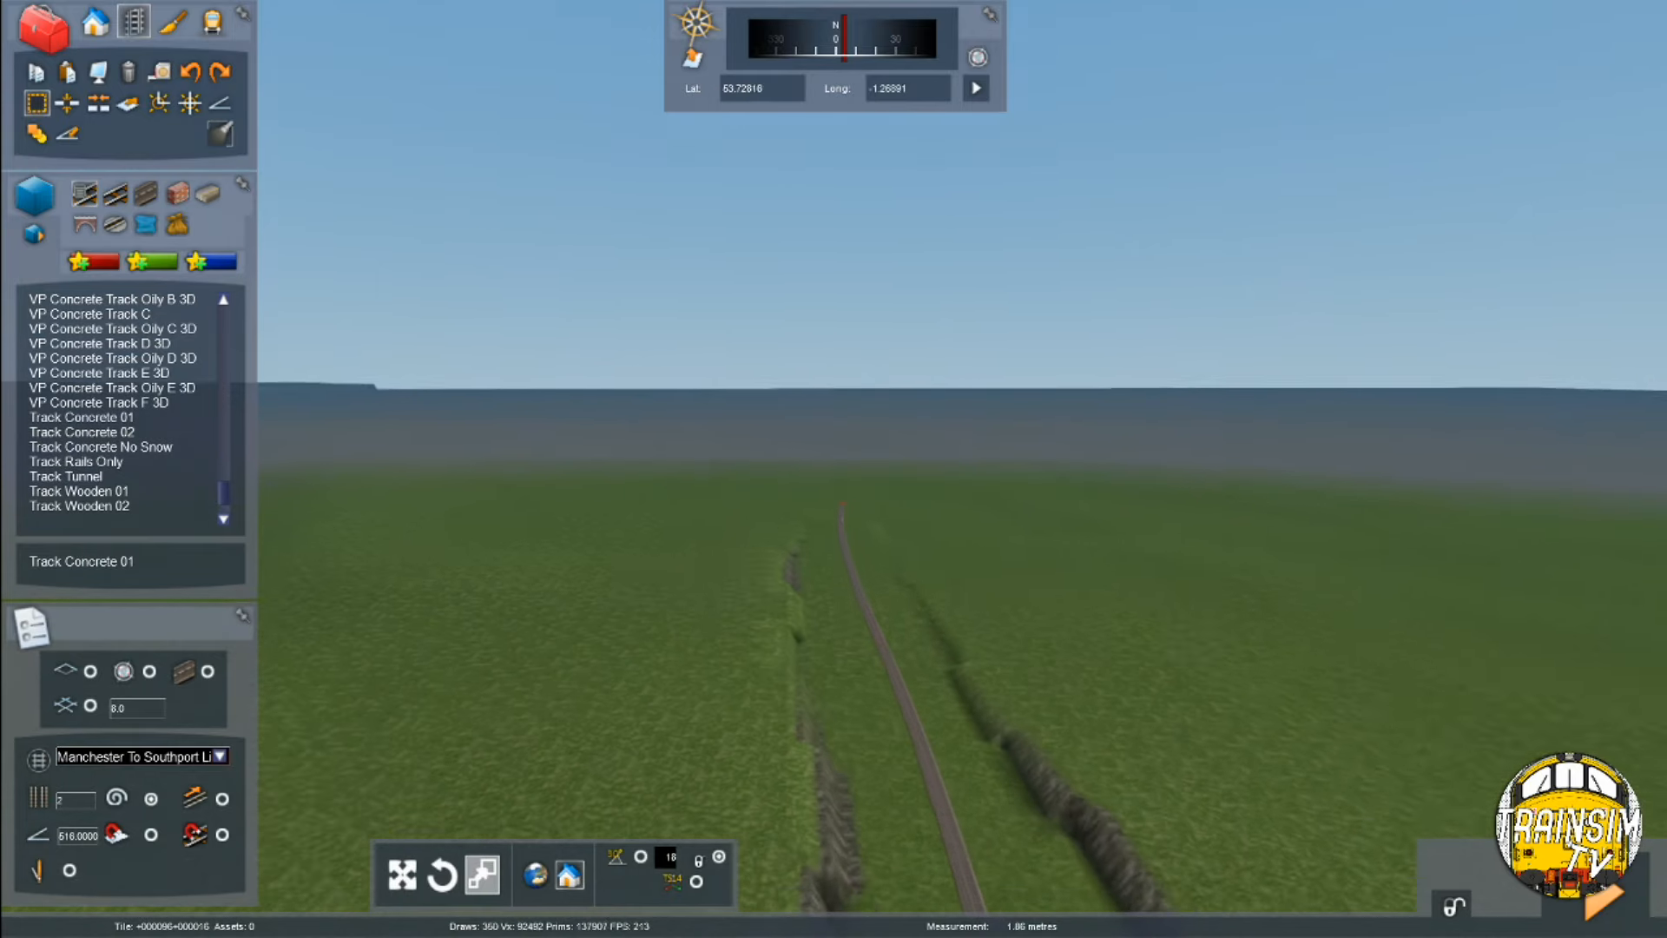
pyautogui.press('Up')
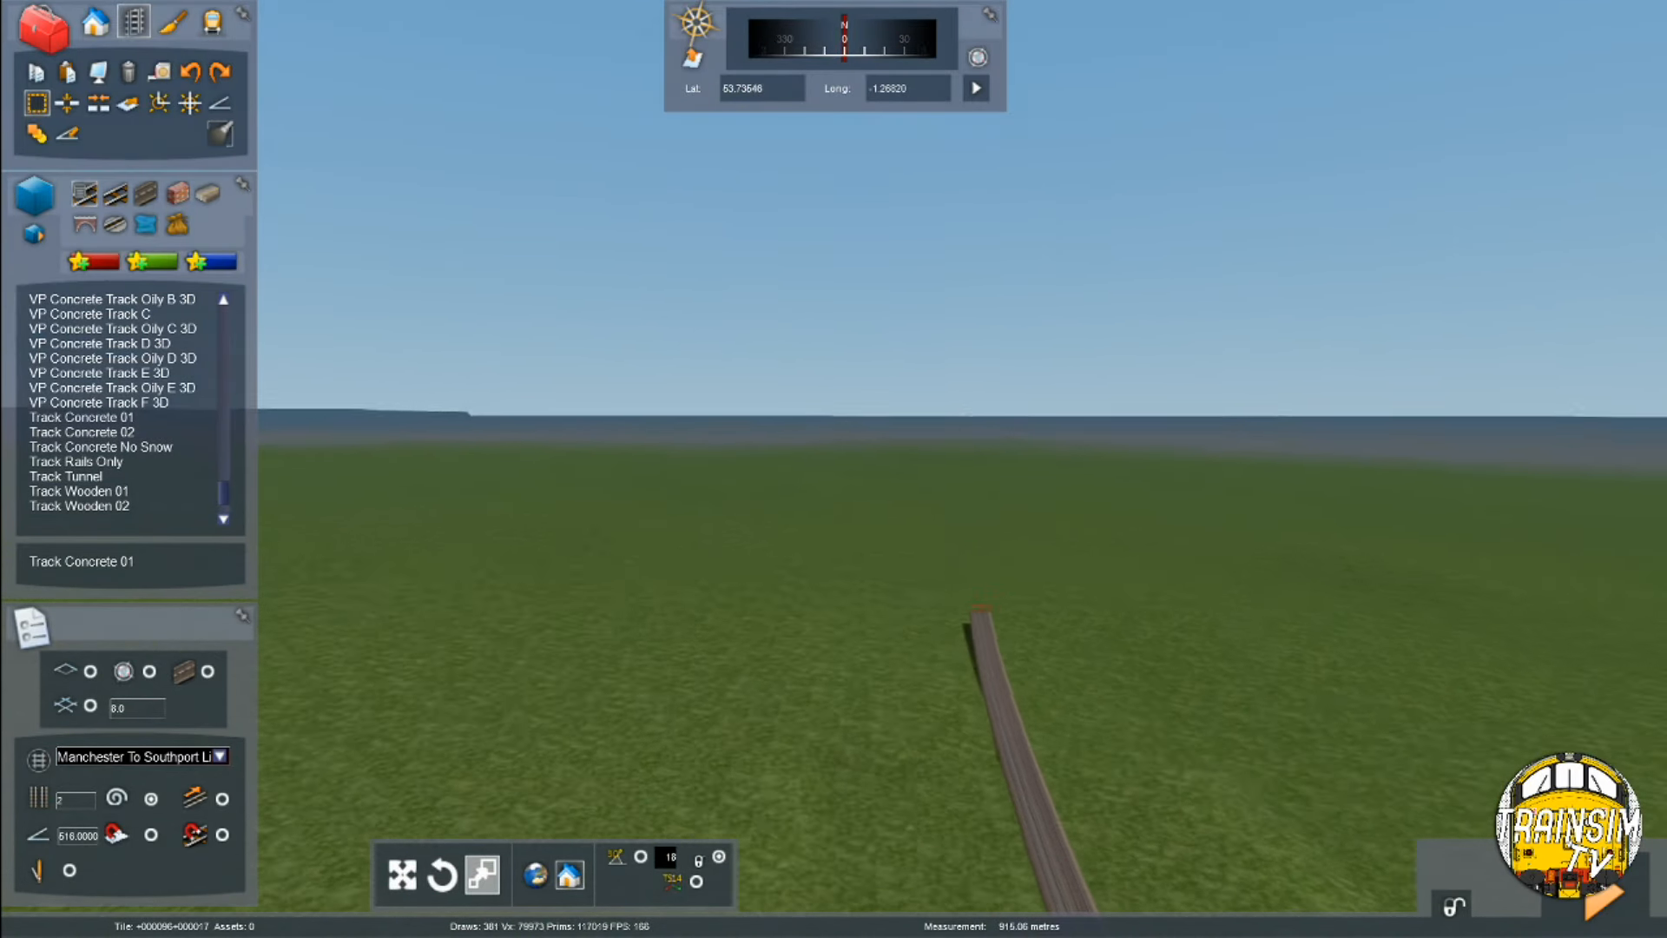
pyautogui.moveTo(1021, 644); pyautogui.dragTo(1007, 699, button='right')
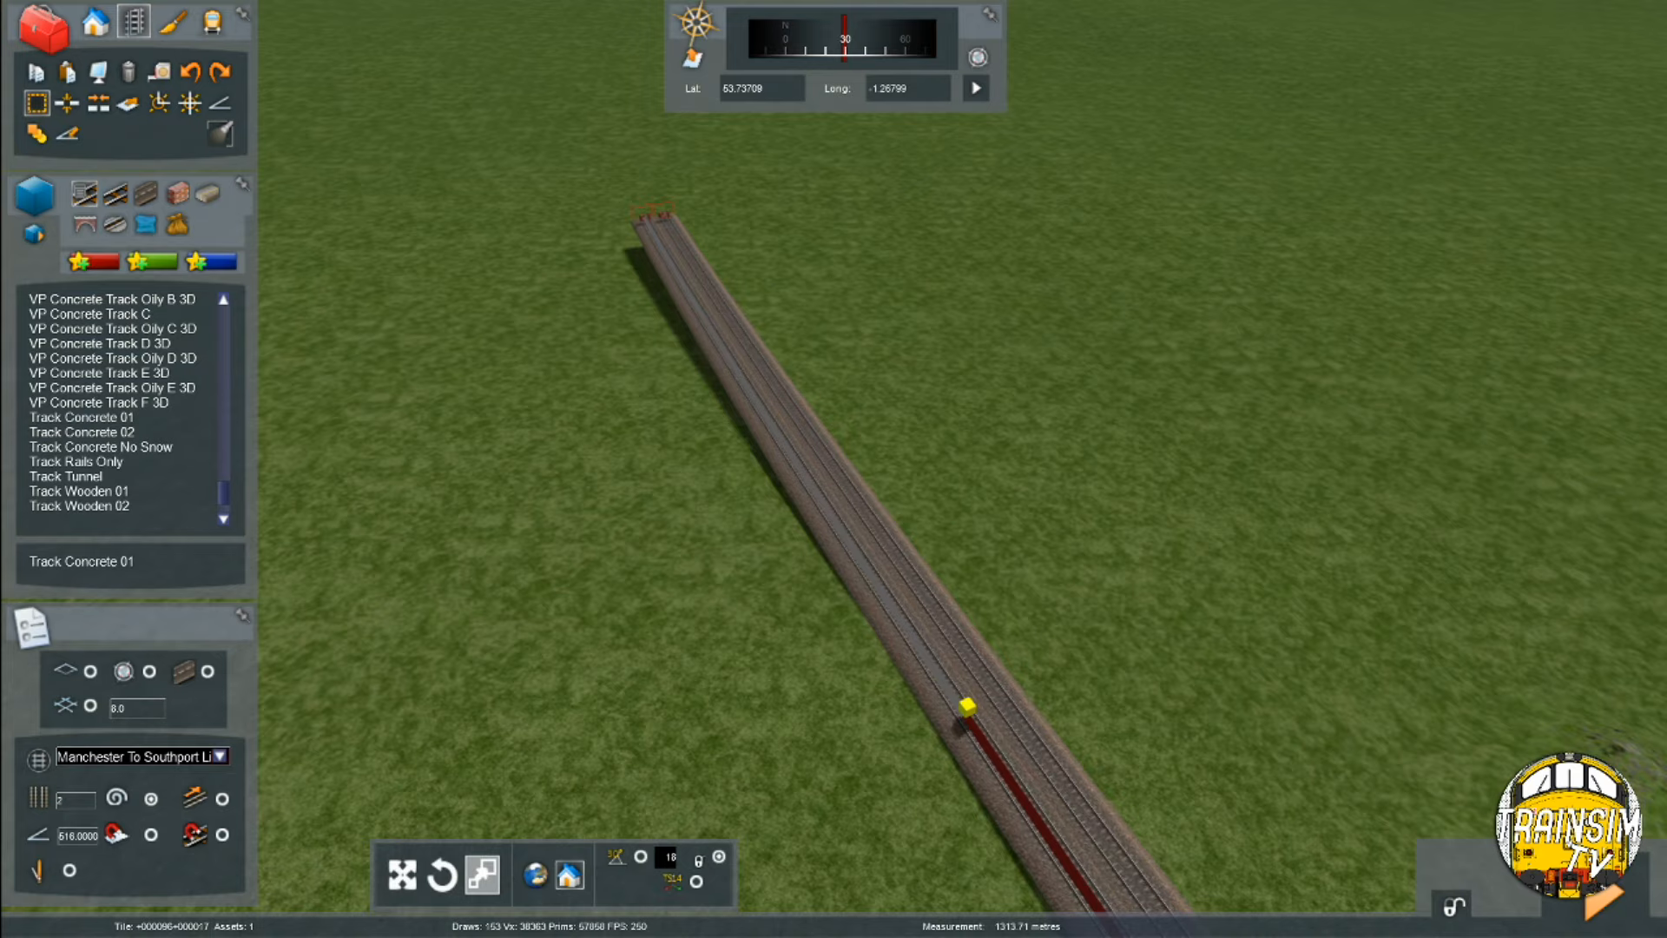
pyautogui.moveTo(852, 555); pyautogui.dragTo(376, 460, button='right')
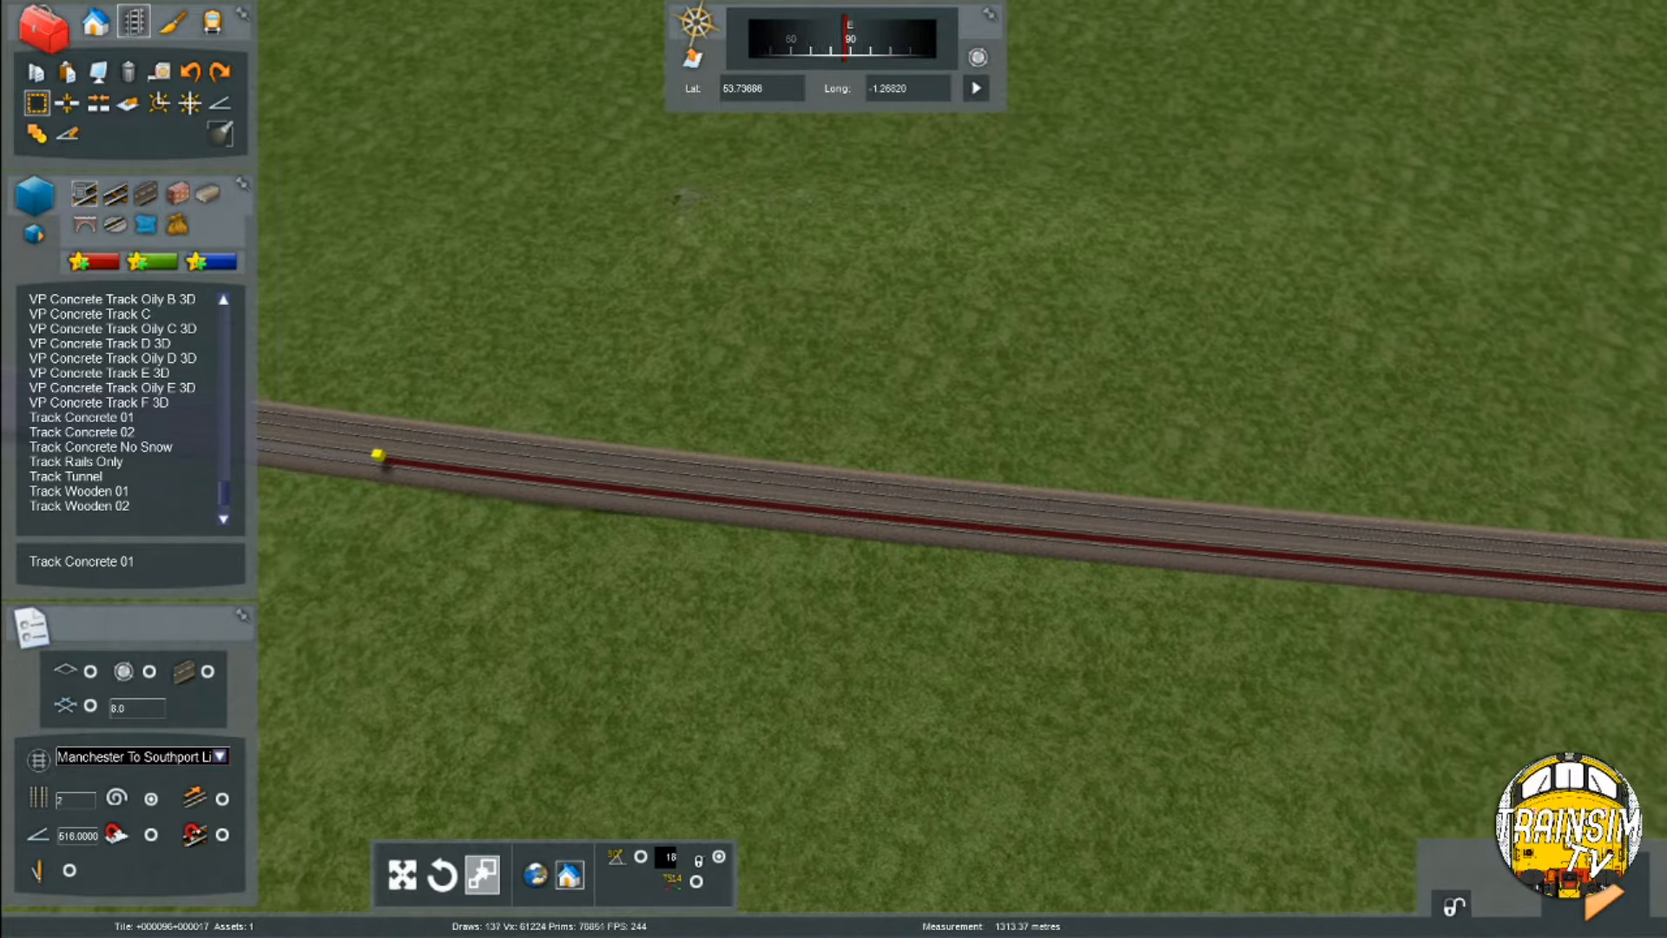
pyautogui.moveTo(376, 460)
pyautogui.mouseDown()
pyautogui.moveTo(997, 589)
pyautogui.moveTo(912, 596)
pyautogui.moveTo(1008, 595)
pyautogui.moveTo(902, 525)
pyautogui.moveTo(826, 573)
pyautogui.moveTo(970, 475)
pyautogui.moveTo(738, 468)
pyautogui.moveTo(1085, 469)
pyautogui.moveTo(736, 481)
pyautogui.moveTo(936, 457)
pyautogui.moveTo(946, 194)
pyautogui.mouseUp()
pyautogui.press('Up')
pyautogui.press('Right')
pyautogui.press('Up')
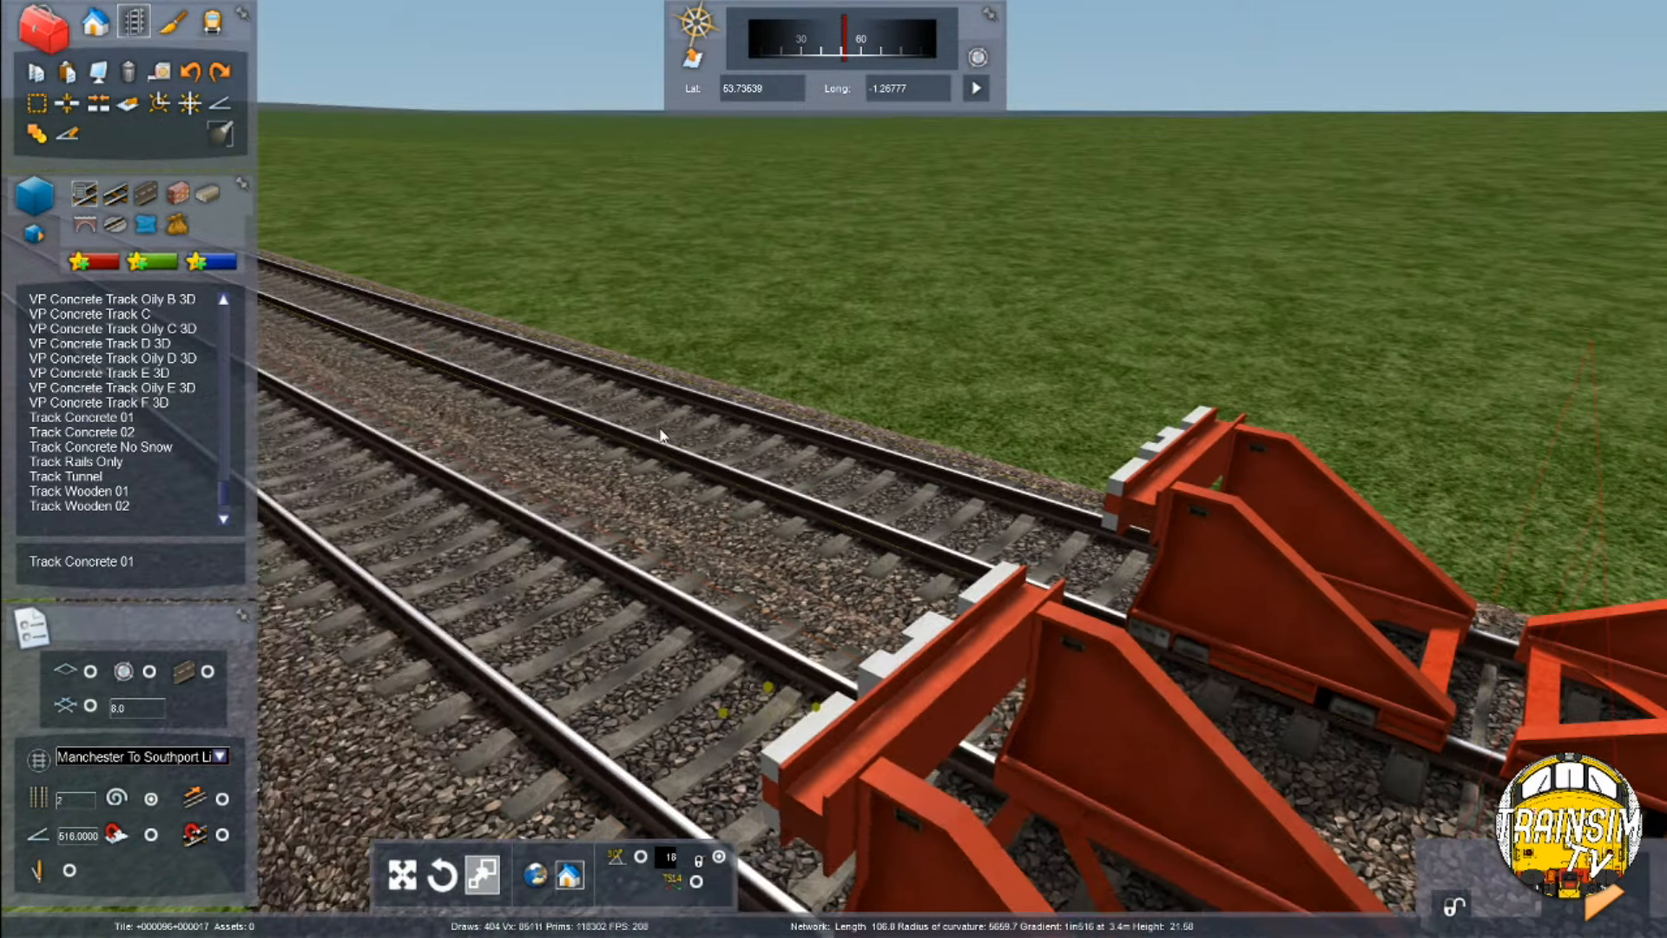
pyautogui.press('Delete')
pyautogui.click(660, 434)
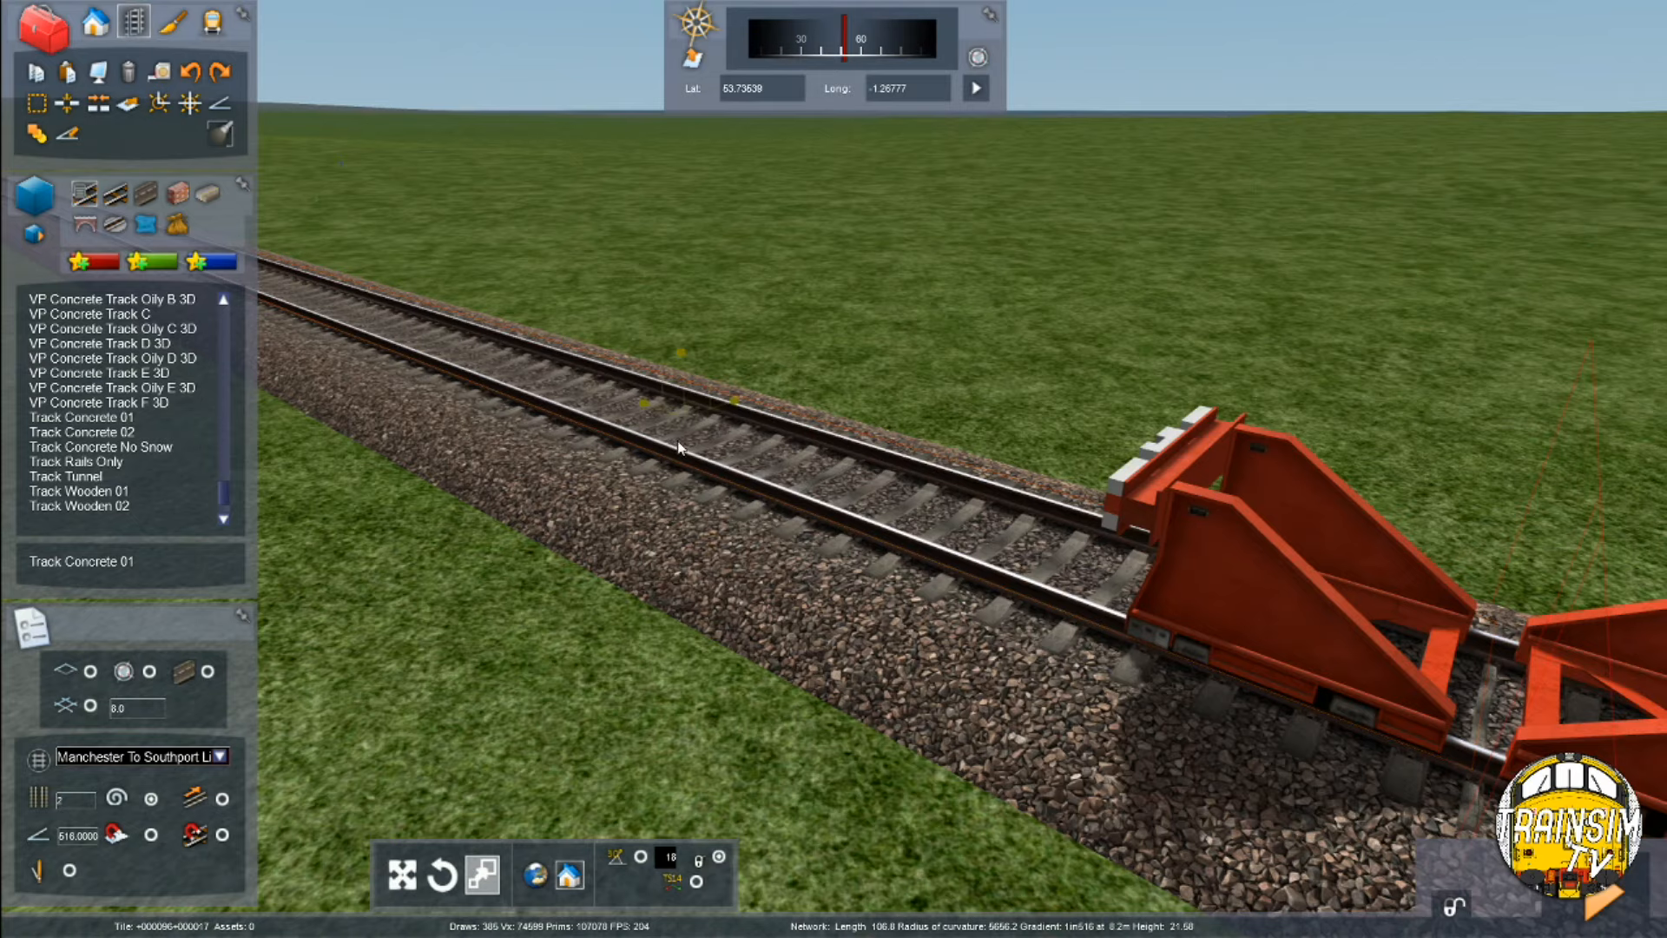
pyautogui.press('Delete')
# Examine the track network in plan view and inspect the shortened double-track ends in the open fields
pyautogui.moveTo(660, 434); pyautogui.dragTo(650, 290, button='right')
pyautogui.press('Down')
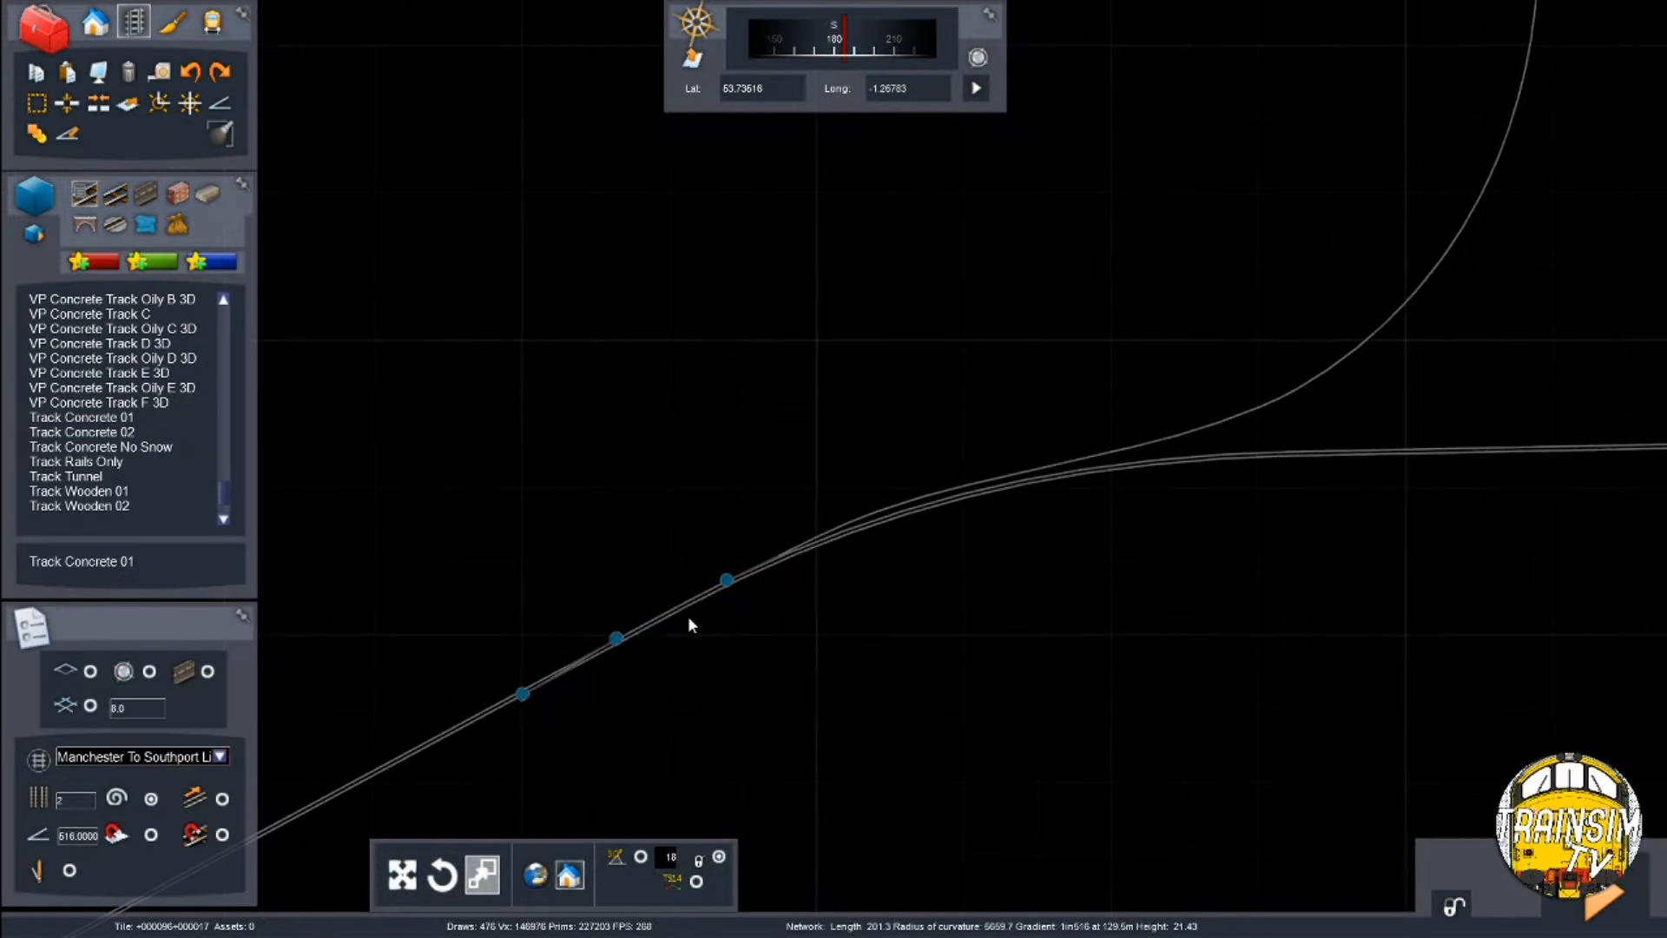
pyautogui.scroll(-10, 688, 616)
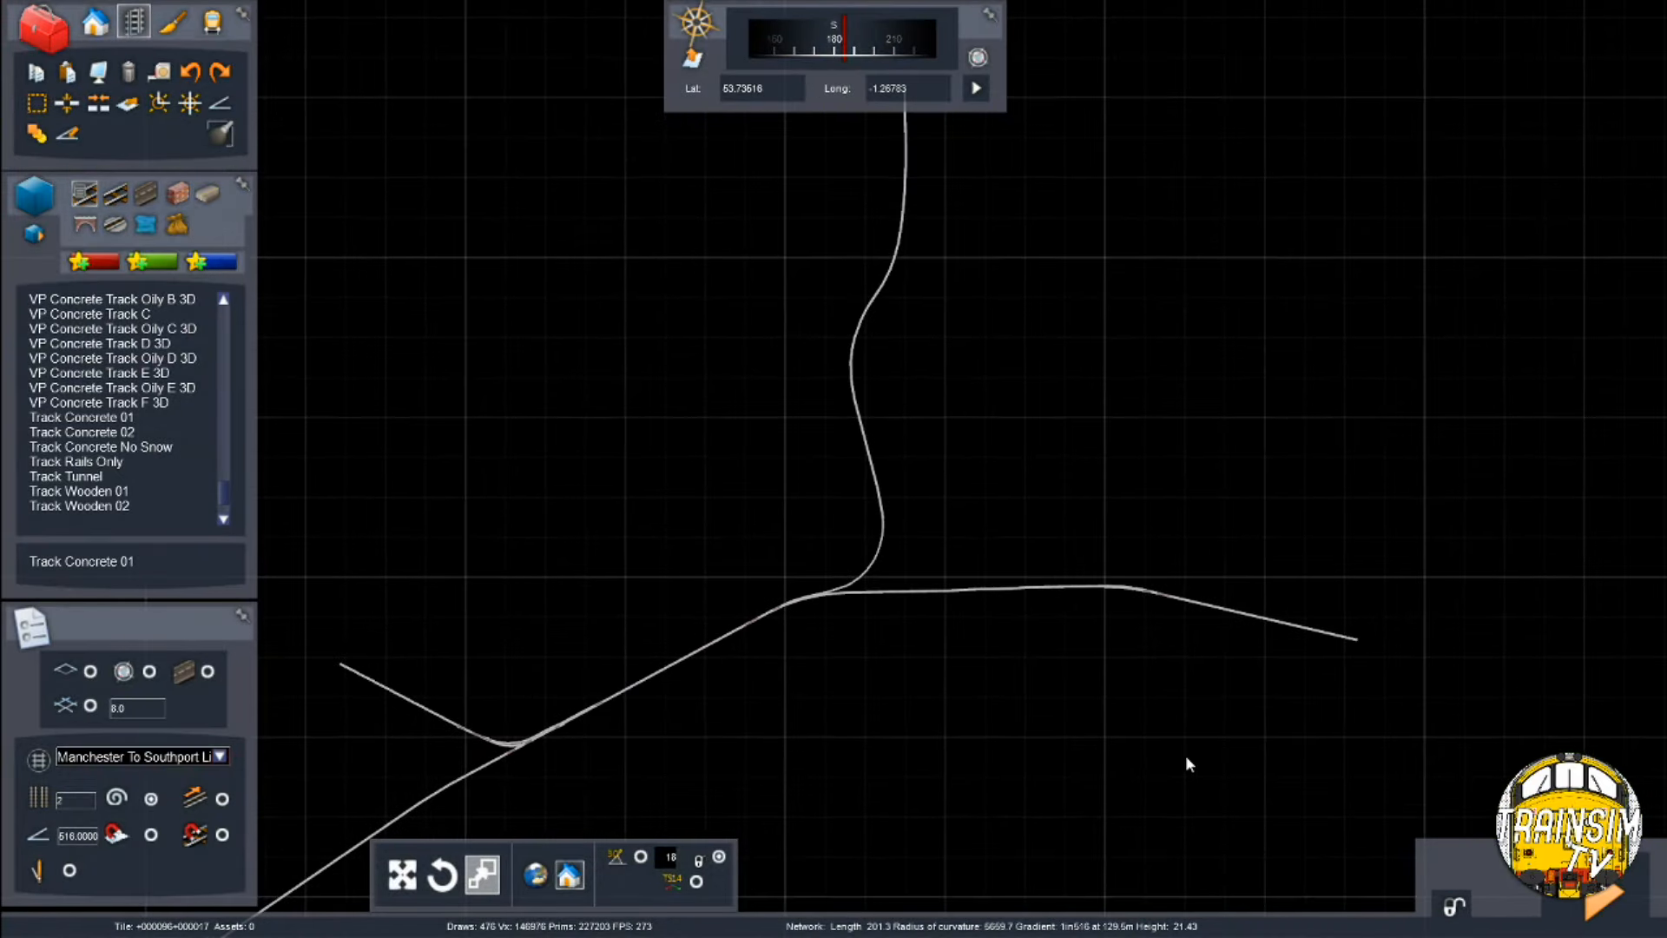
pyautogui.scroll(-1, 1146, 599)
pyautogui.moveTo(775, 804); pyautogui.dragTo(942, 642, button='right')
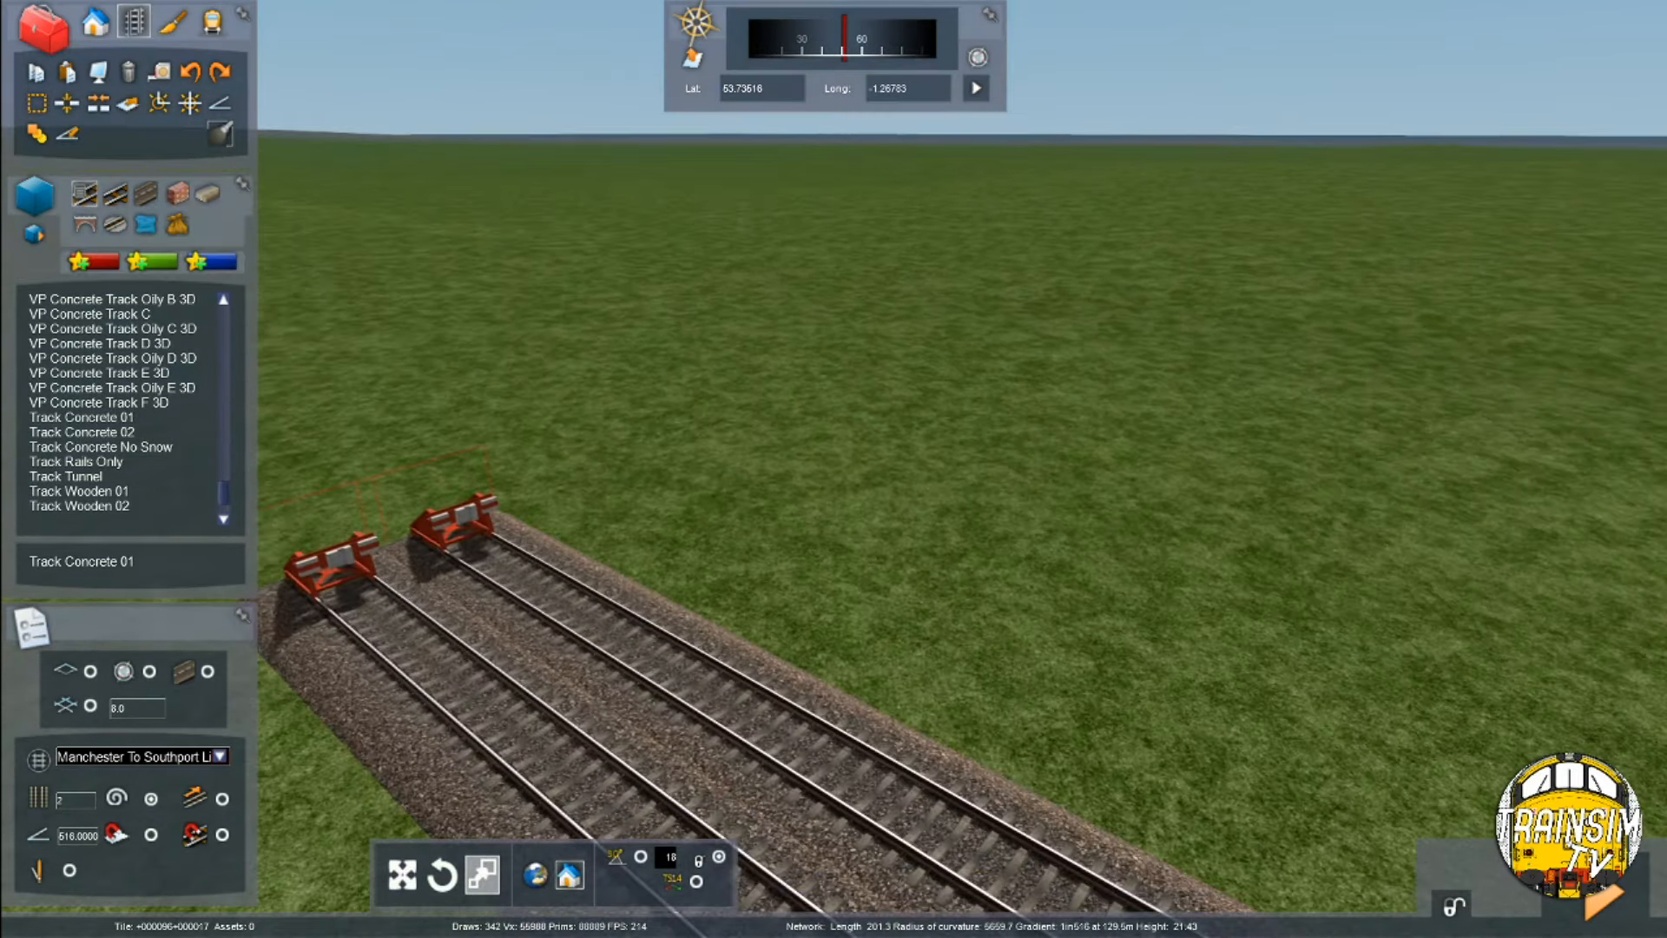
pyautogui.moveTo(1259, 486); pyautogui.dragTo(1201, 486, button='right')
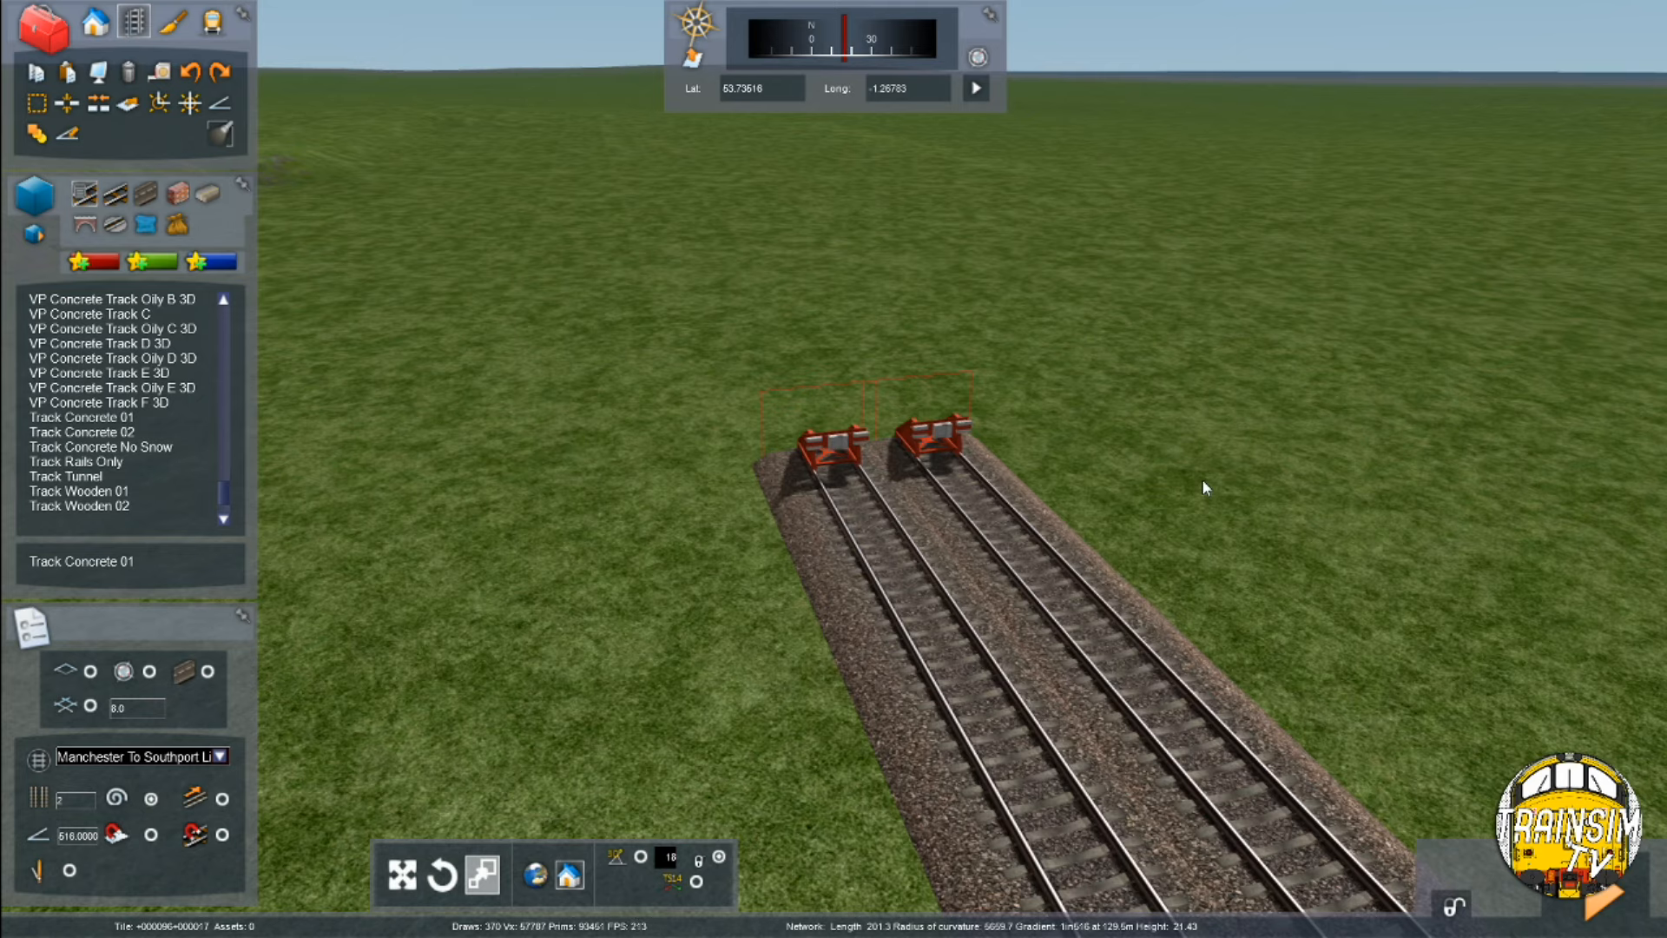
pyautogui.press('Up')
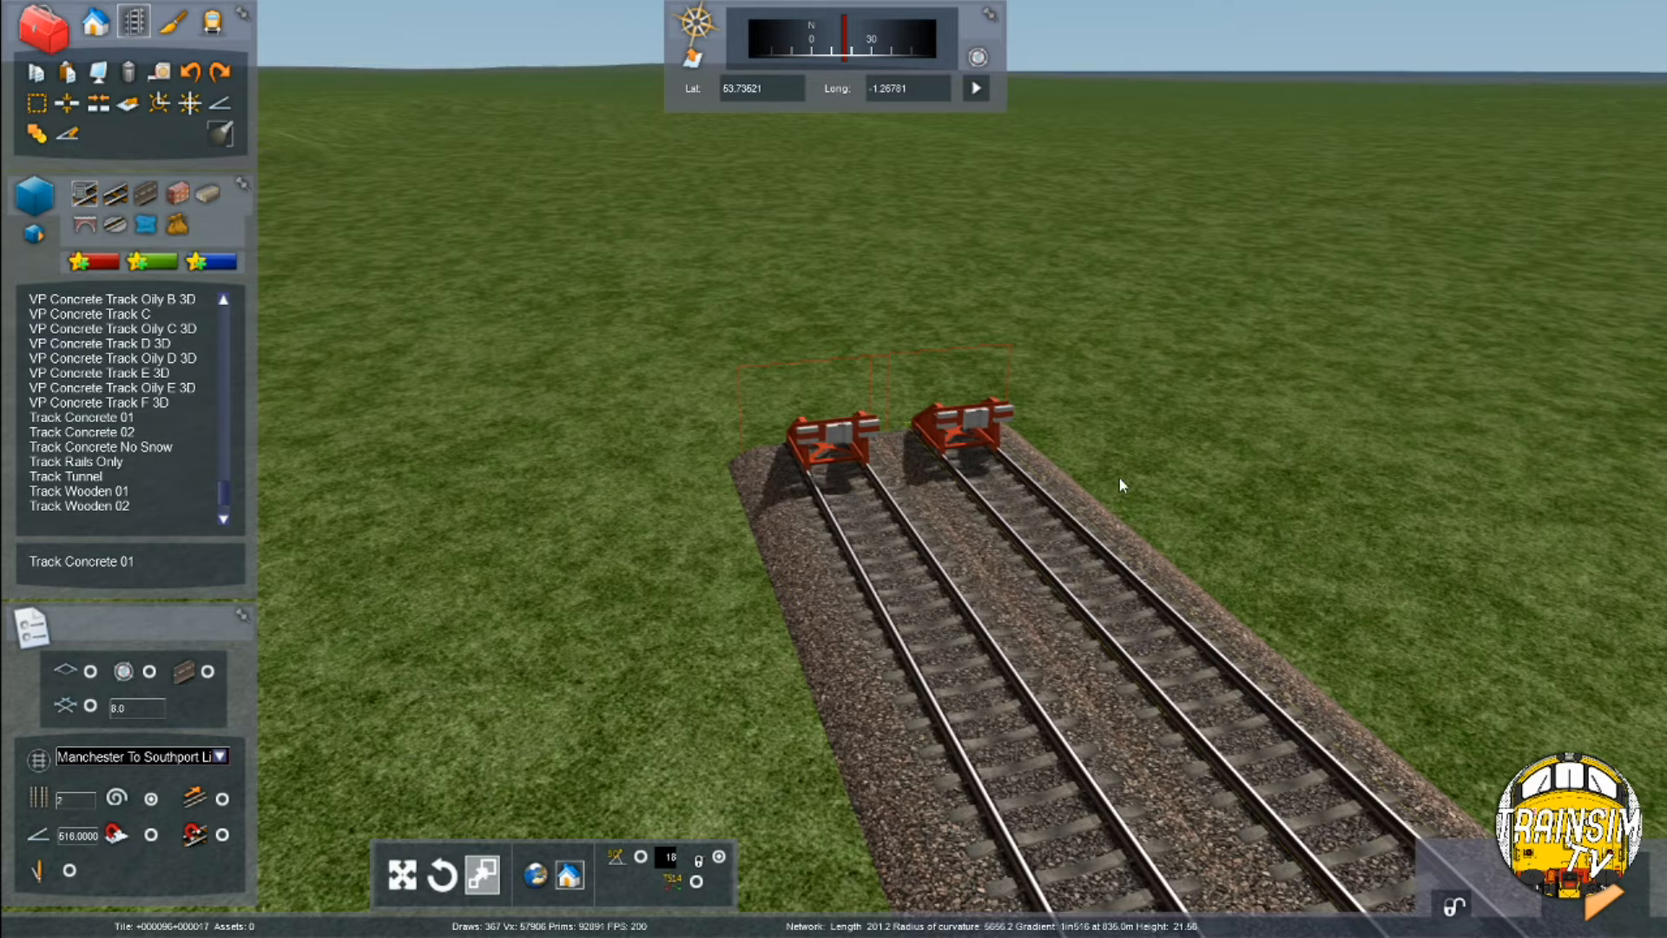
# Follow the laid double track south from its northern end, examining the cuttings, embankments and curves along the line
pyautogui.moveTo(888, 471); pyautogui.dragTo(889, 471, button='right')
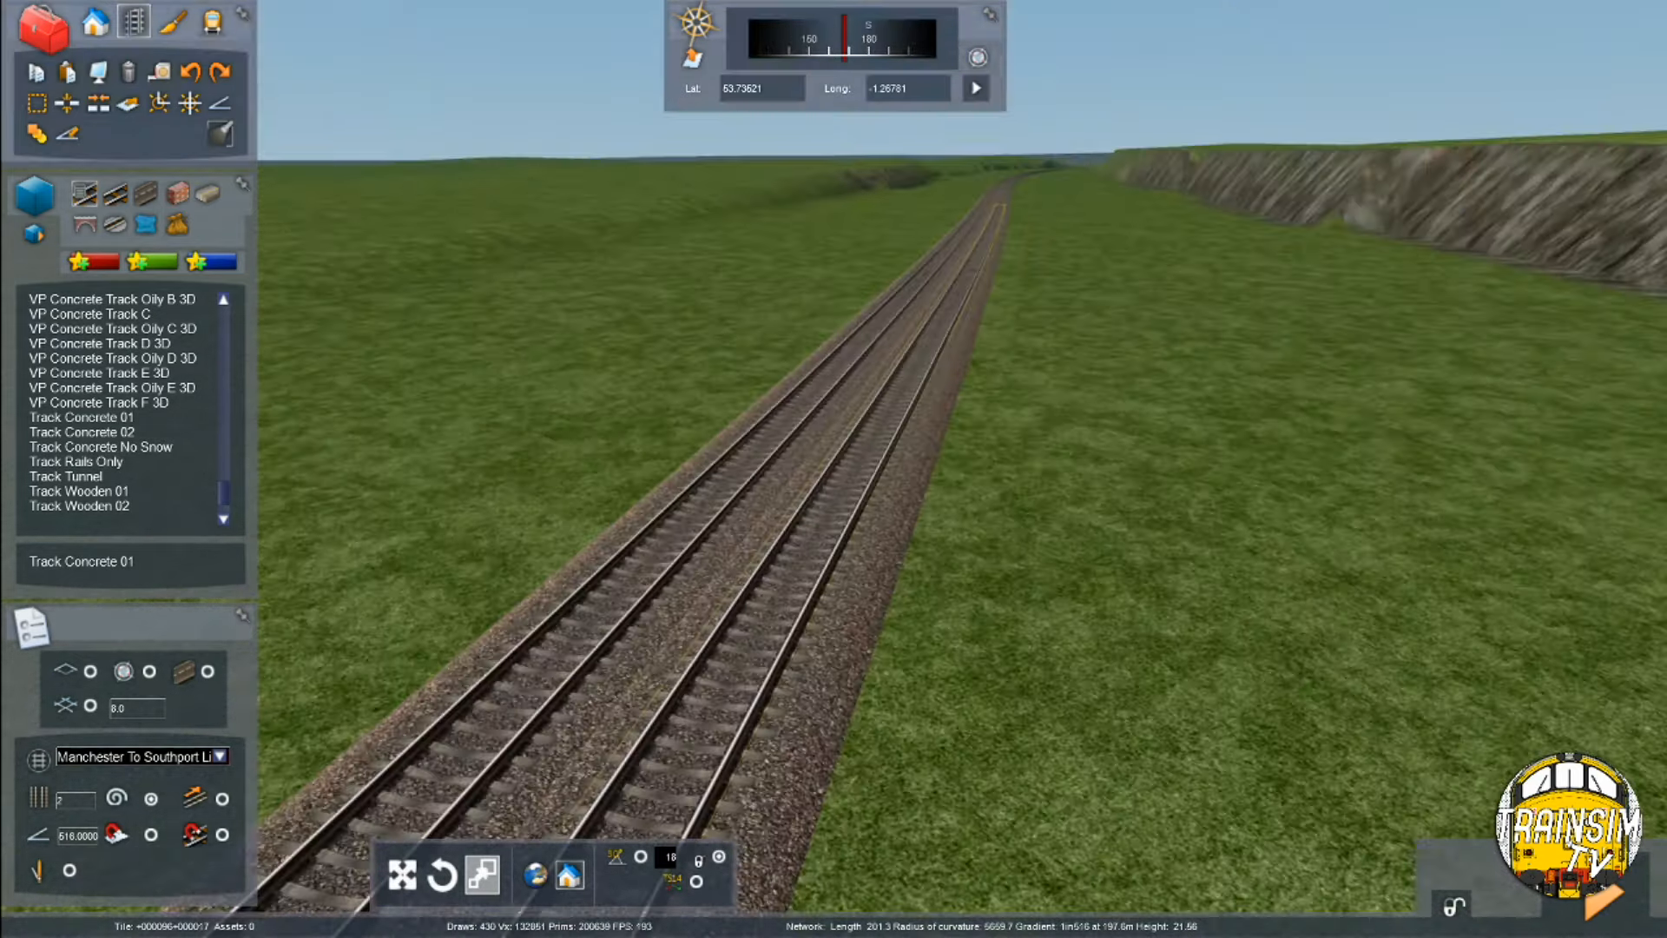
pyautogui.press('Up')
pyautogui.scroll(5, 889, 470)
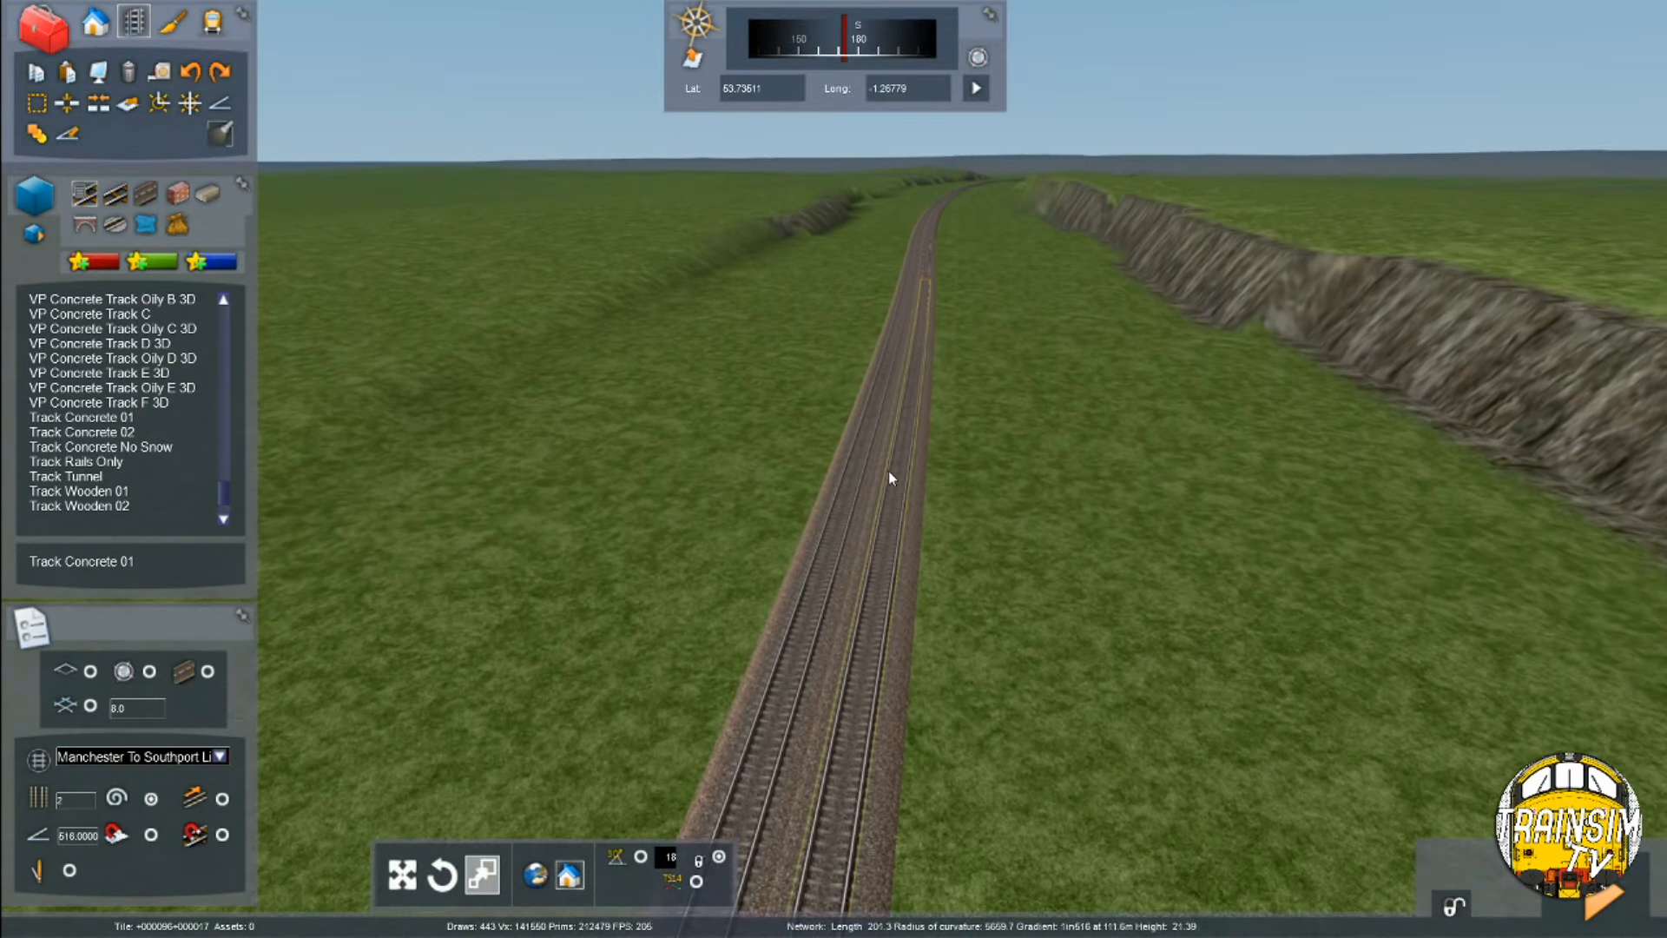
pyautogui.moveTo(909, 462); pyautogui.dragTo(909, 347, button='right')
pyautogui.press('Up')
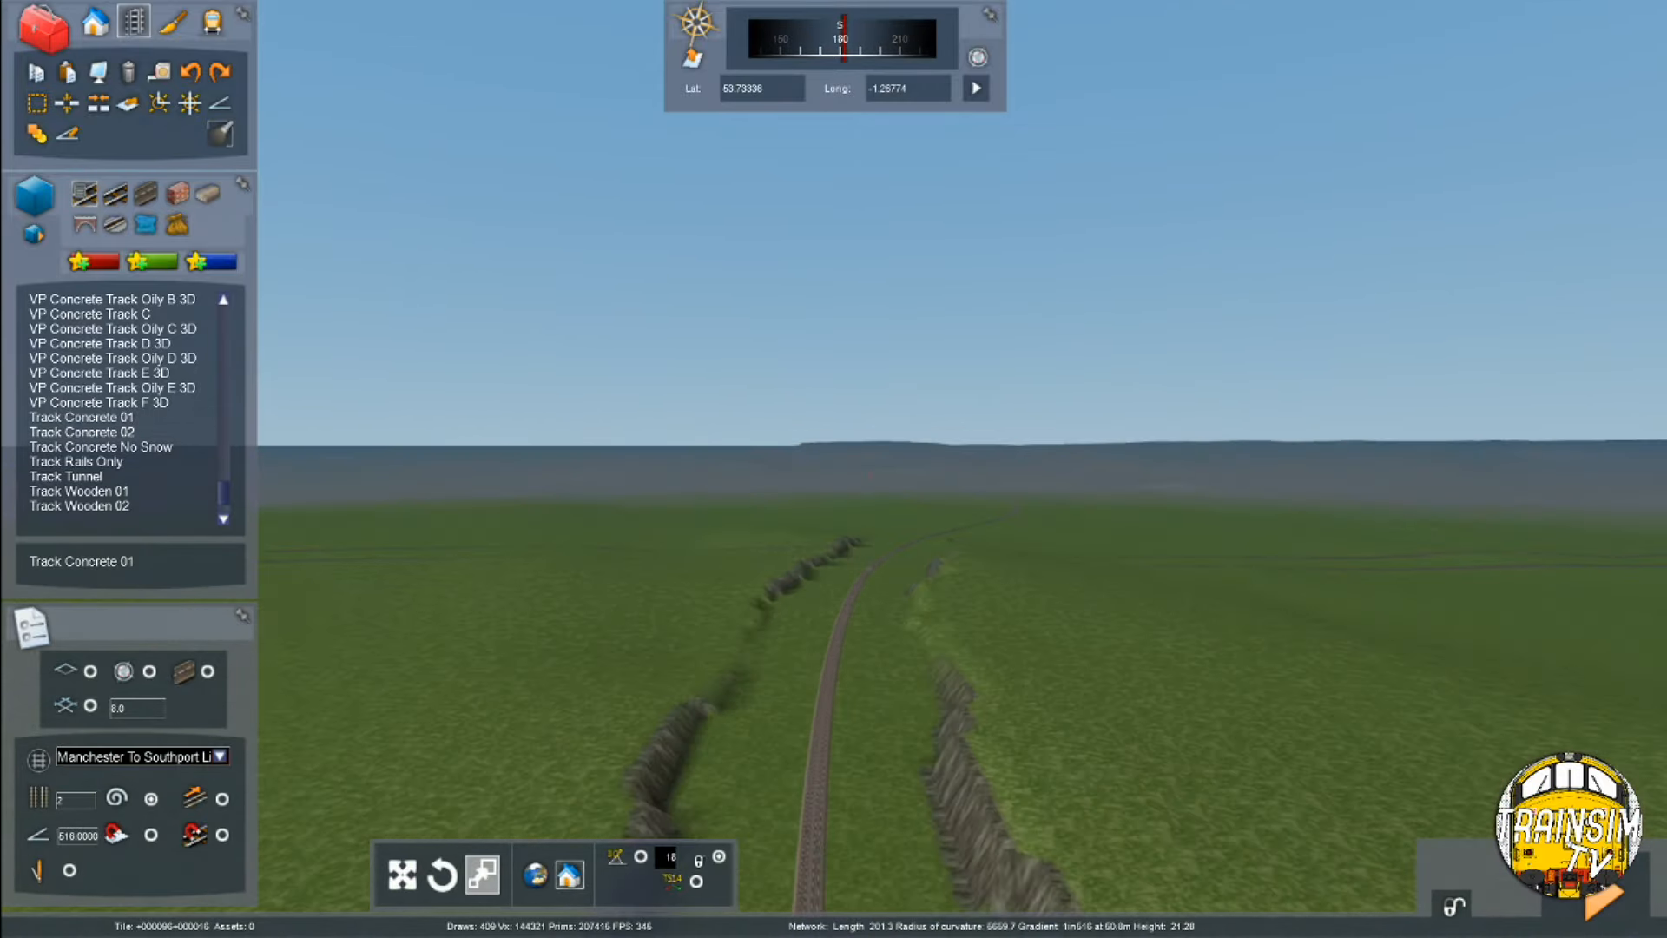
pyautogui.press('Up')
pyautogui.scroll(-5, 941, 518)
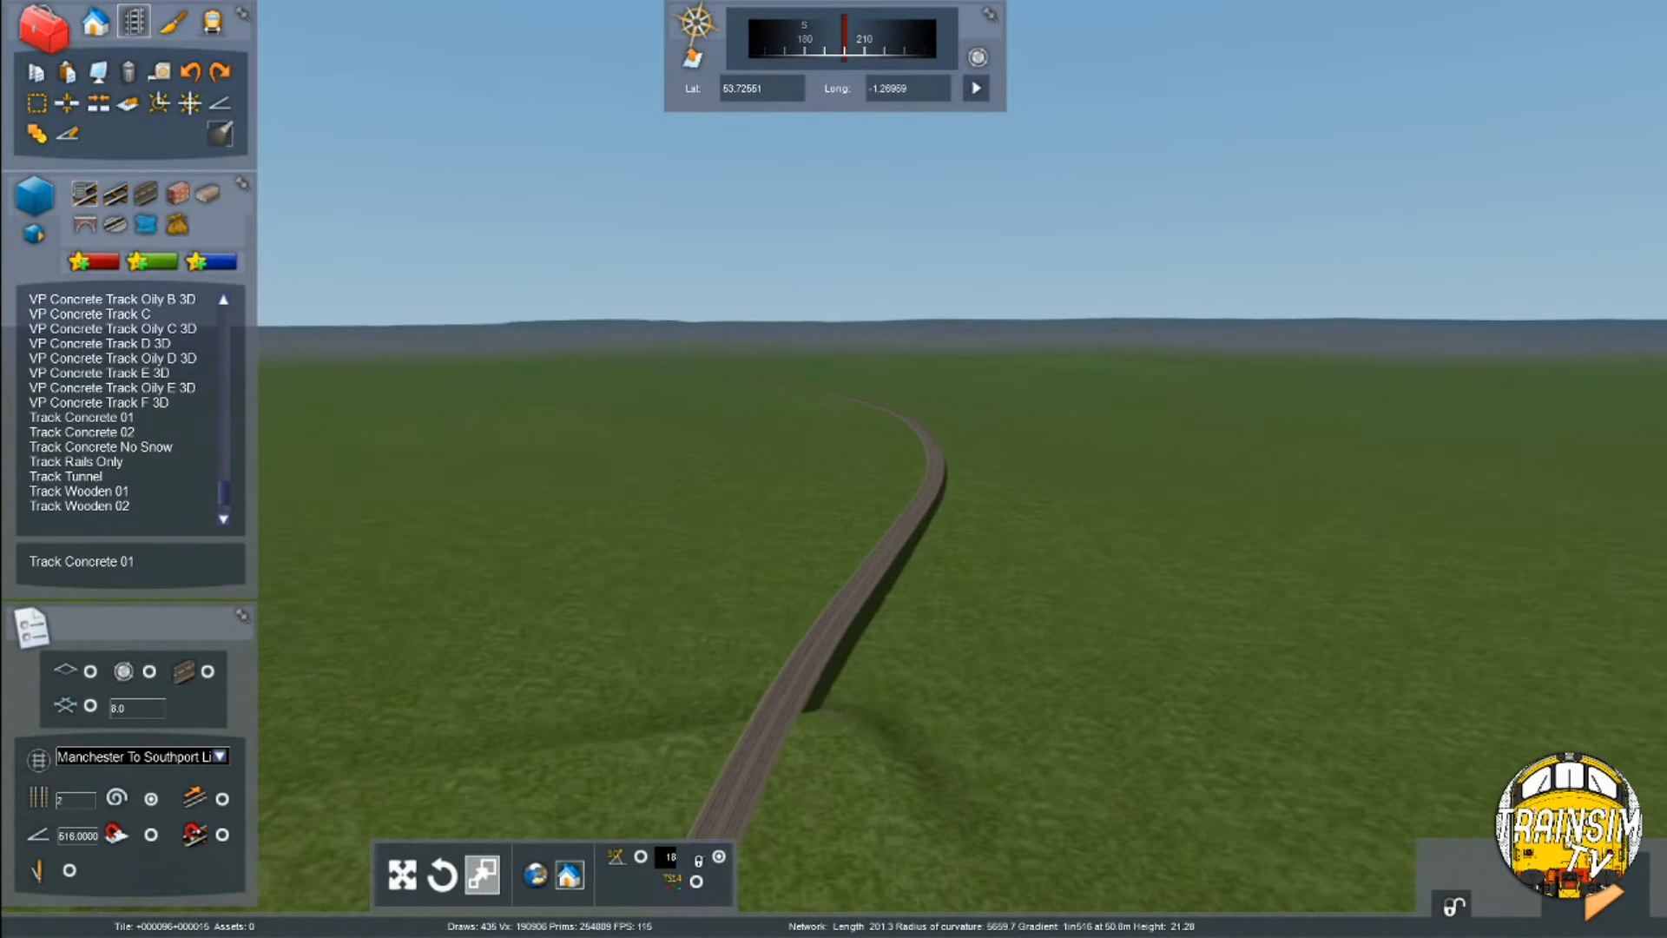
pyautogui.press('Up')
pyautogui.moveTo(973, 483); pyautogui.dragTo(694, 506, button='right')
pyautogui.press('Up')
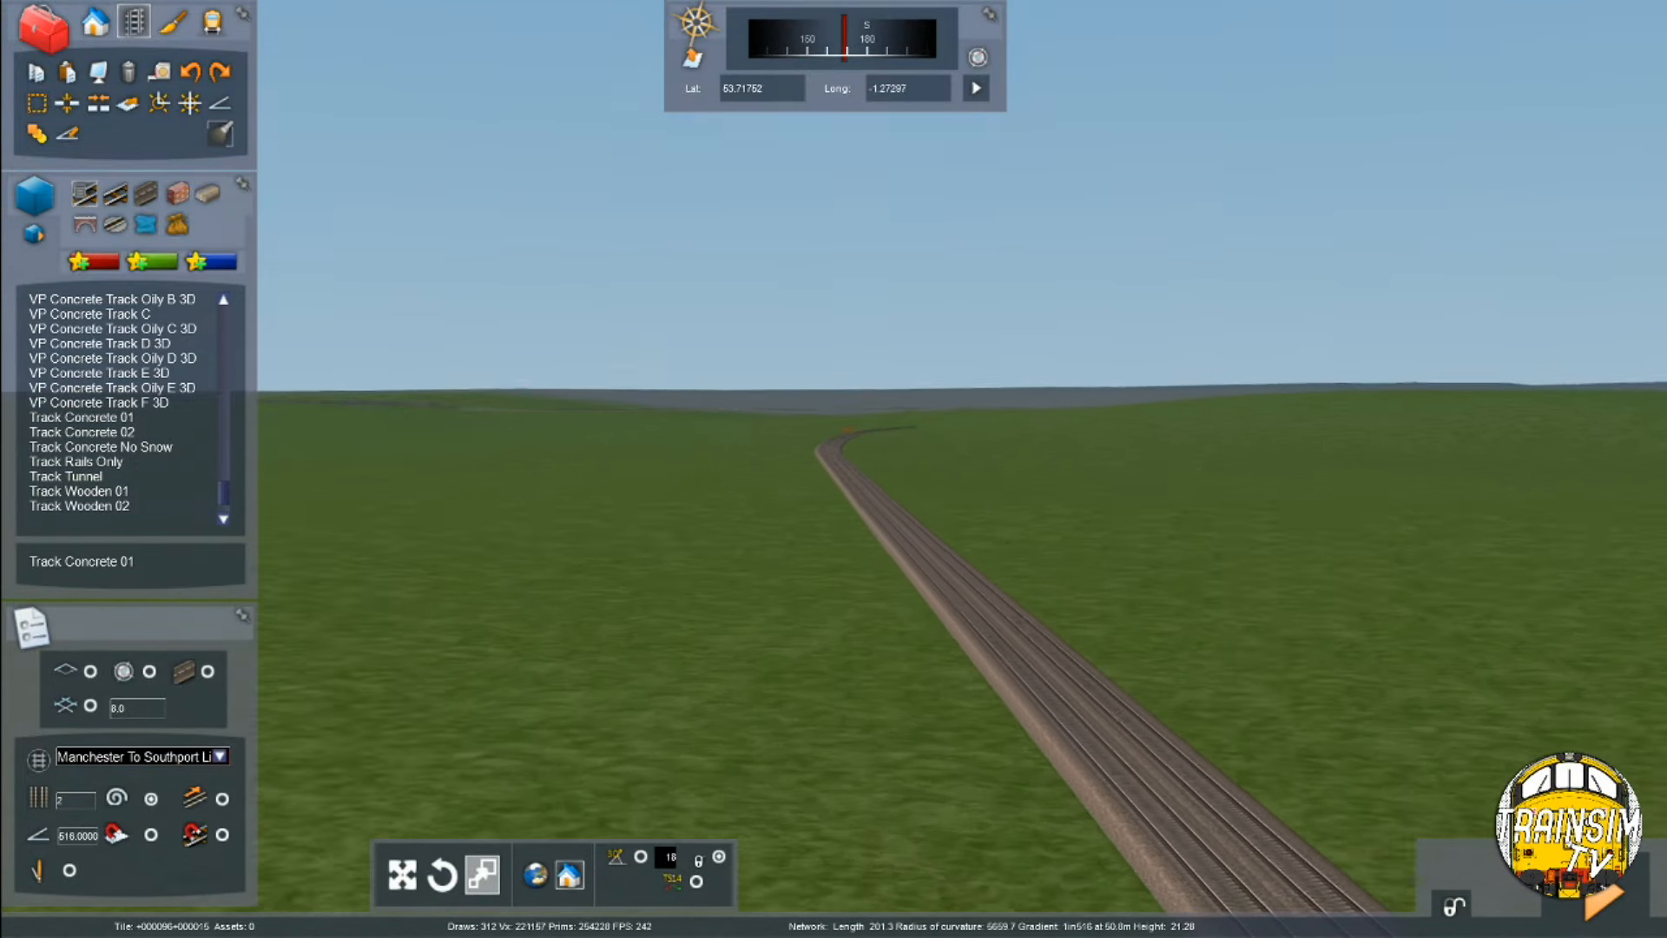
pyautogui.press('Up')
pyautogui.moveTo(950, 551); pyautogui.dragTo(868, 660, button='right')
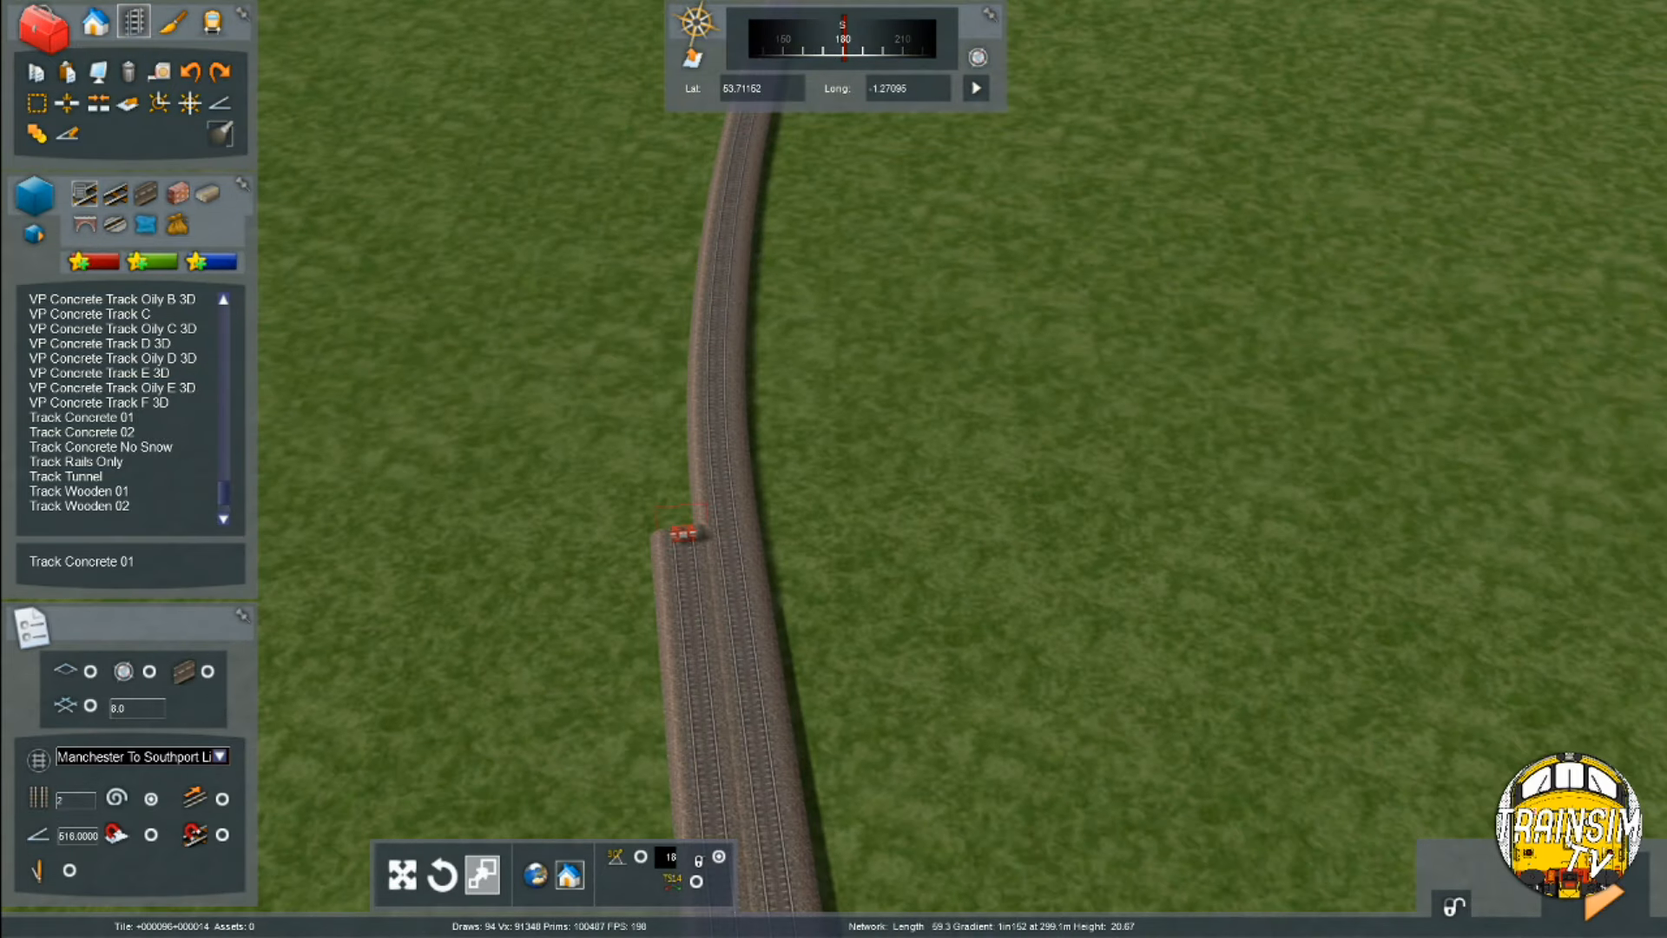
# Examine the southern track end with the buffer stop against the aerial imagery beside the long grey-roofed building
pyautogui.press('Up')
pyautogui.moveTo(810, 528); pyautogui.dragTo(930, 455, button='right')
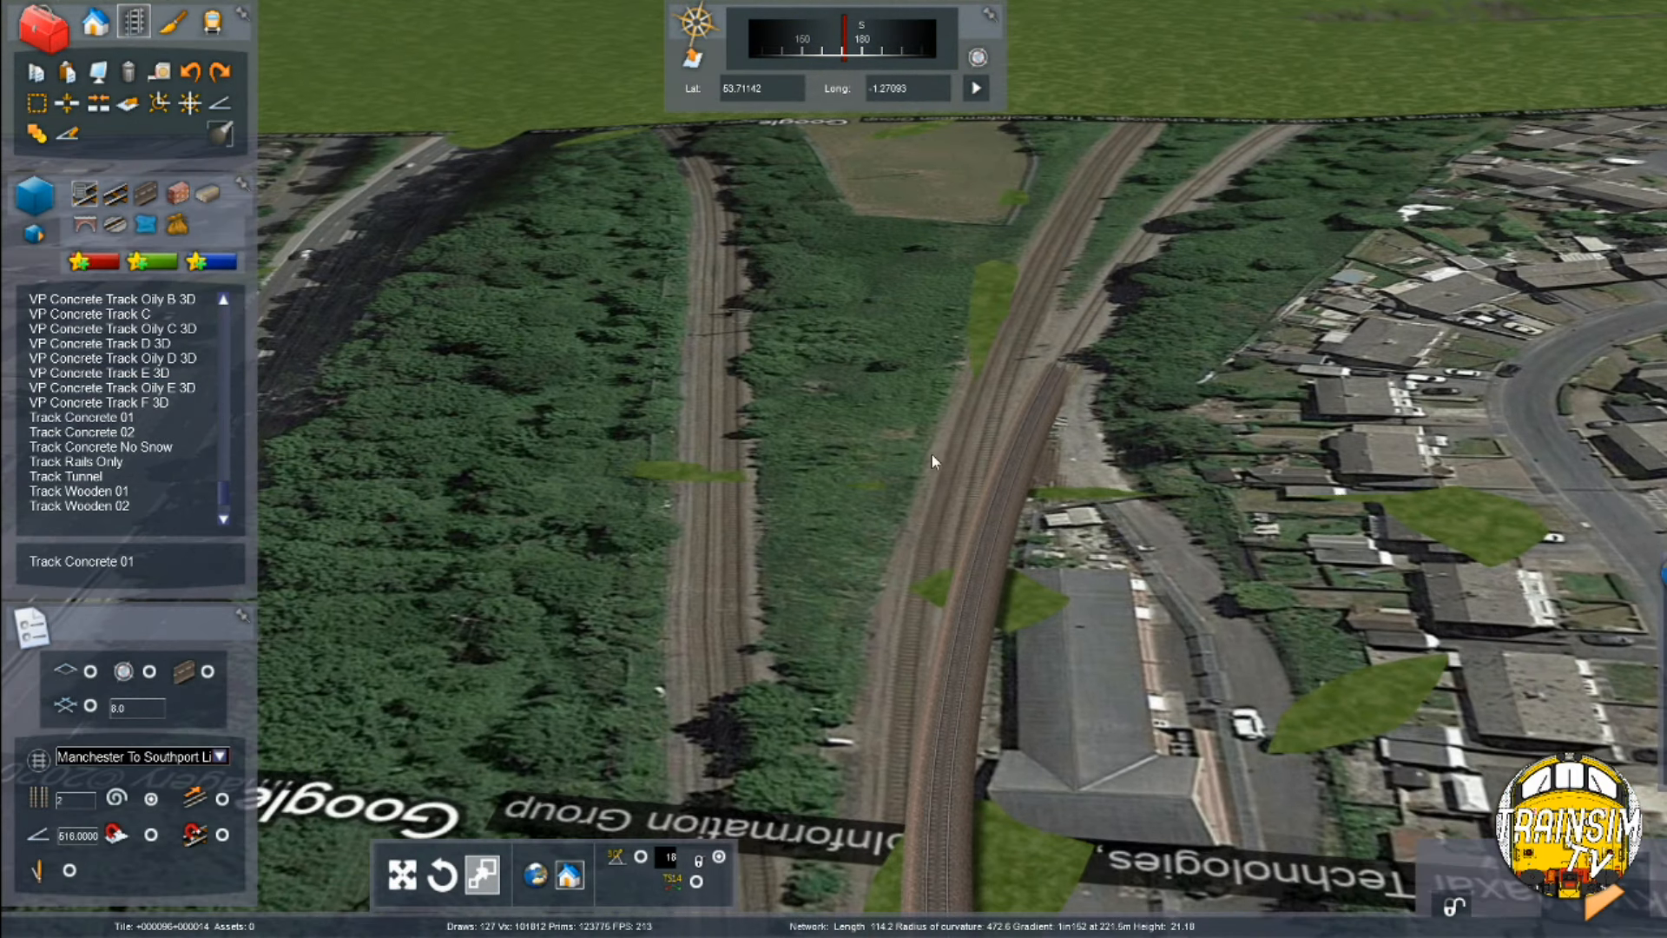
pyautogui.press('Up')
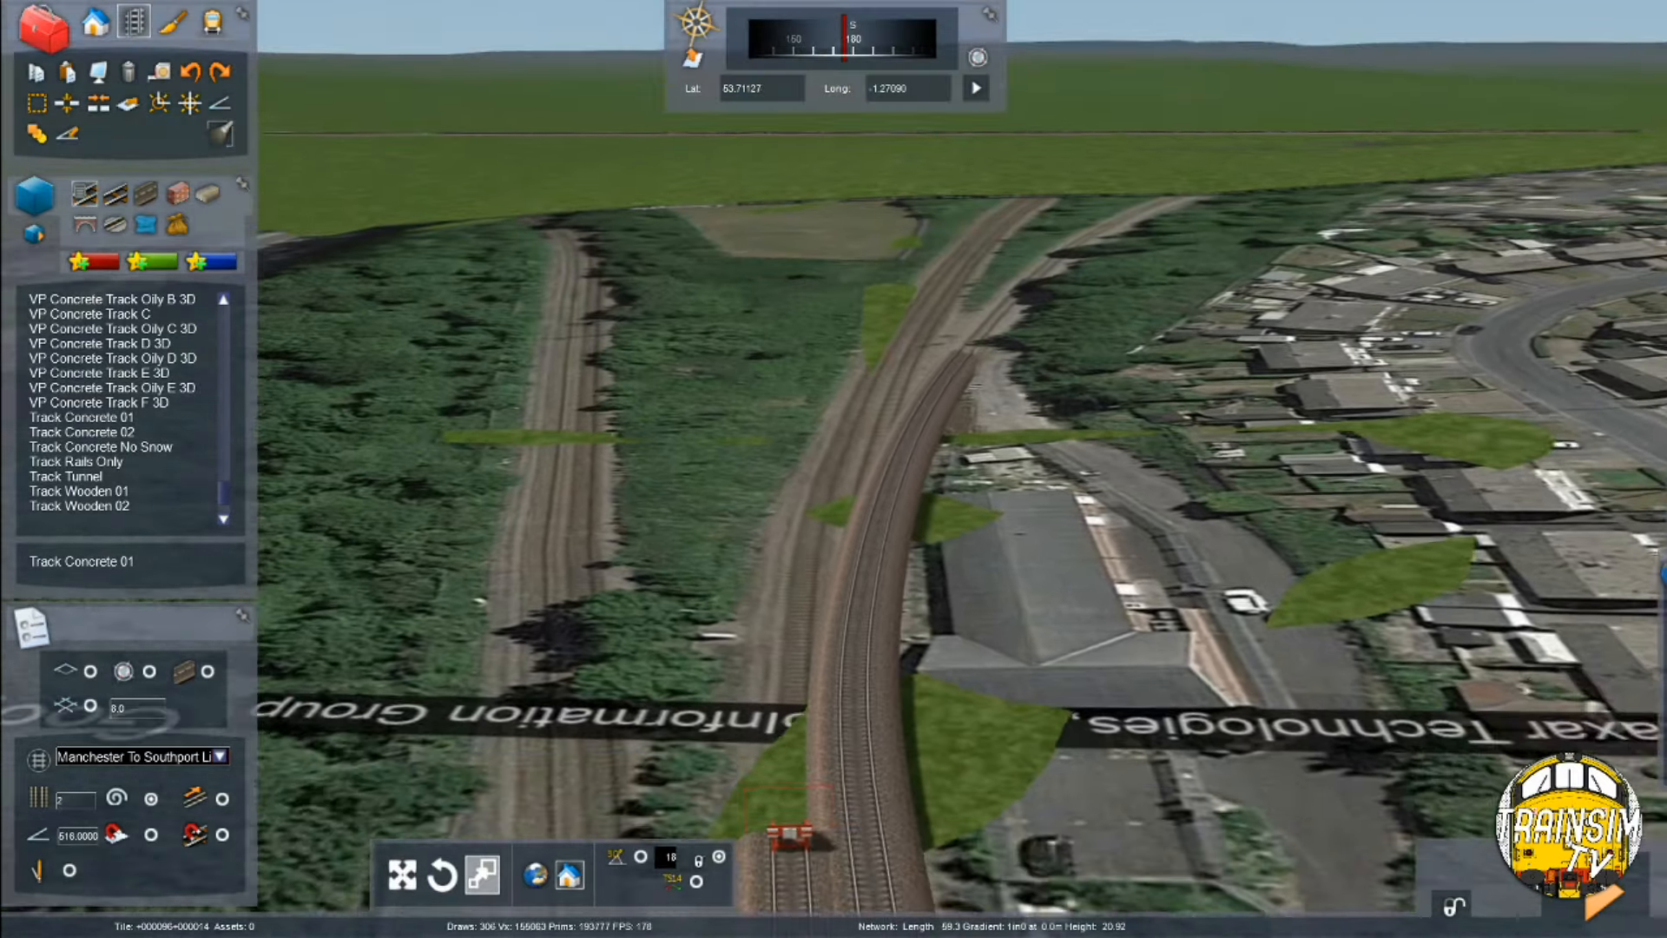
pyautogui.press('Up')
pyautogui.moveTo(868, 417); pyautogui.dragTo(725, 540, button='right')
pyautogui.press('Up')
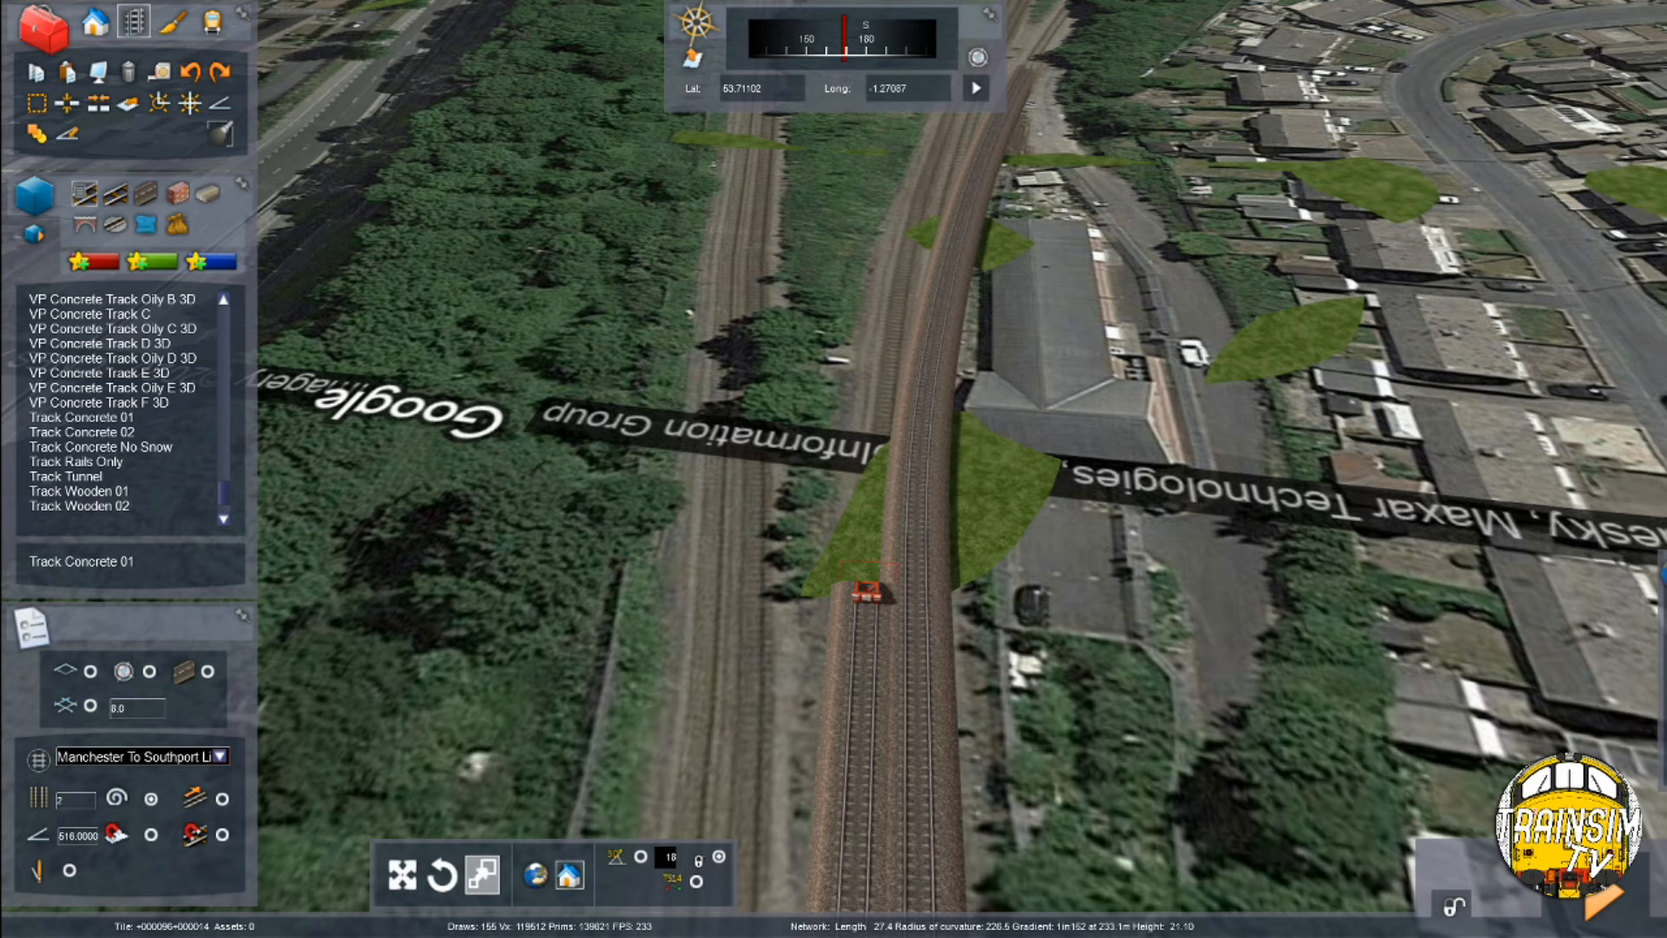
pyautogui.moveTo(1633, 508); pyautogui.dragTo(1633, 502, button='right')
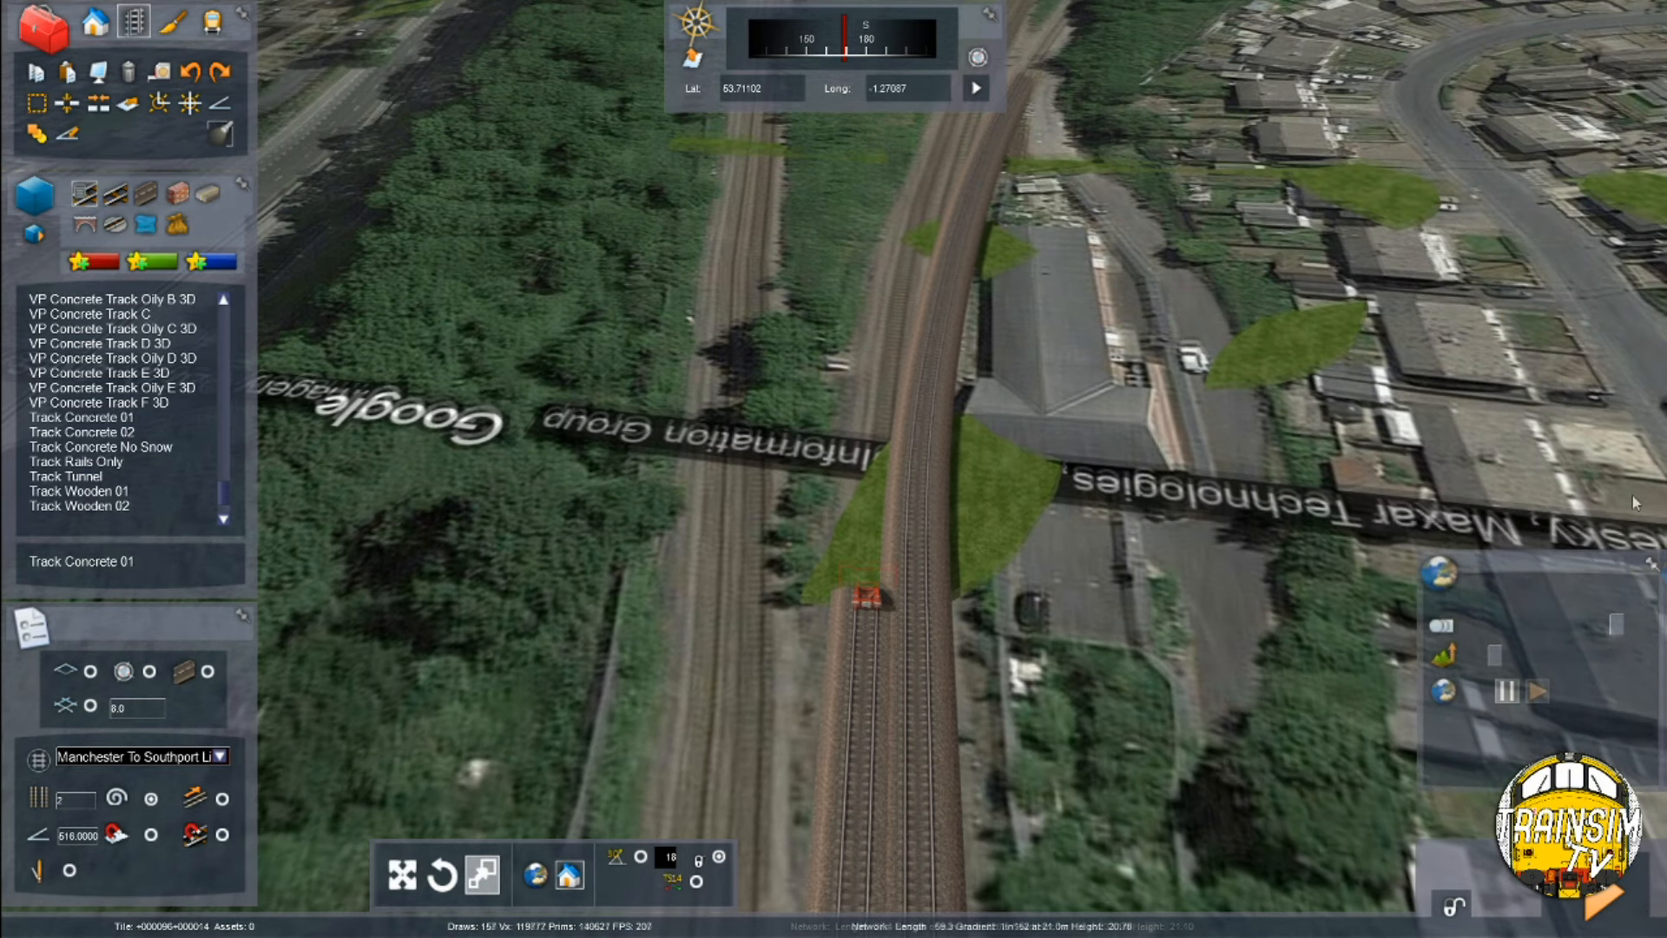
pyautogui.moveTo(663, 756); pyautogui.dragTo(887, 606, button='right')
pyautogui.scroll(-3, 714, 429)
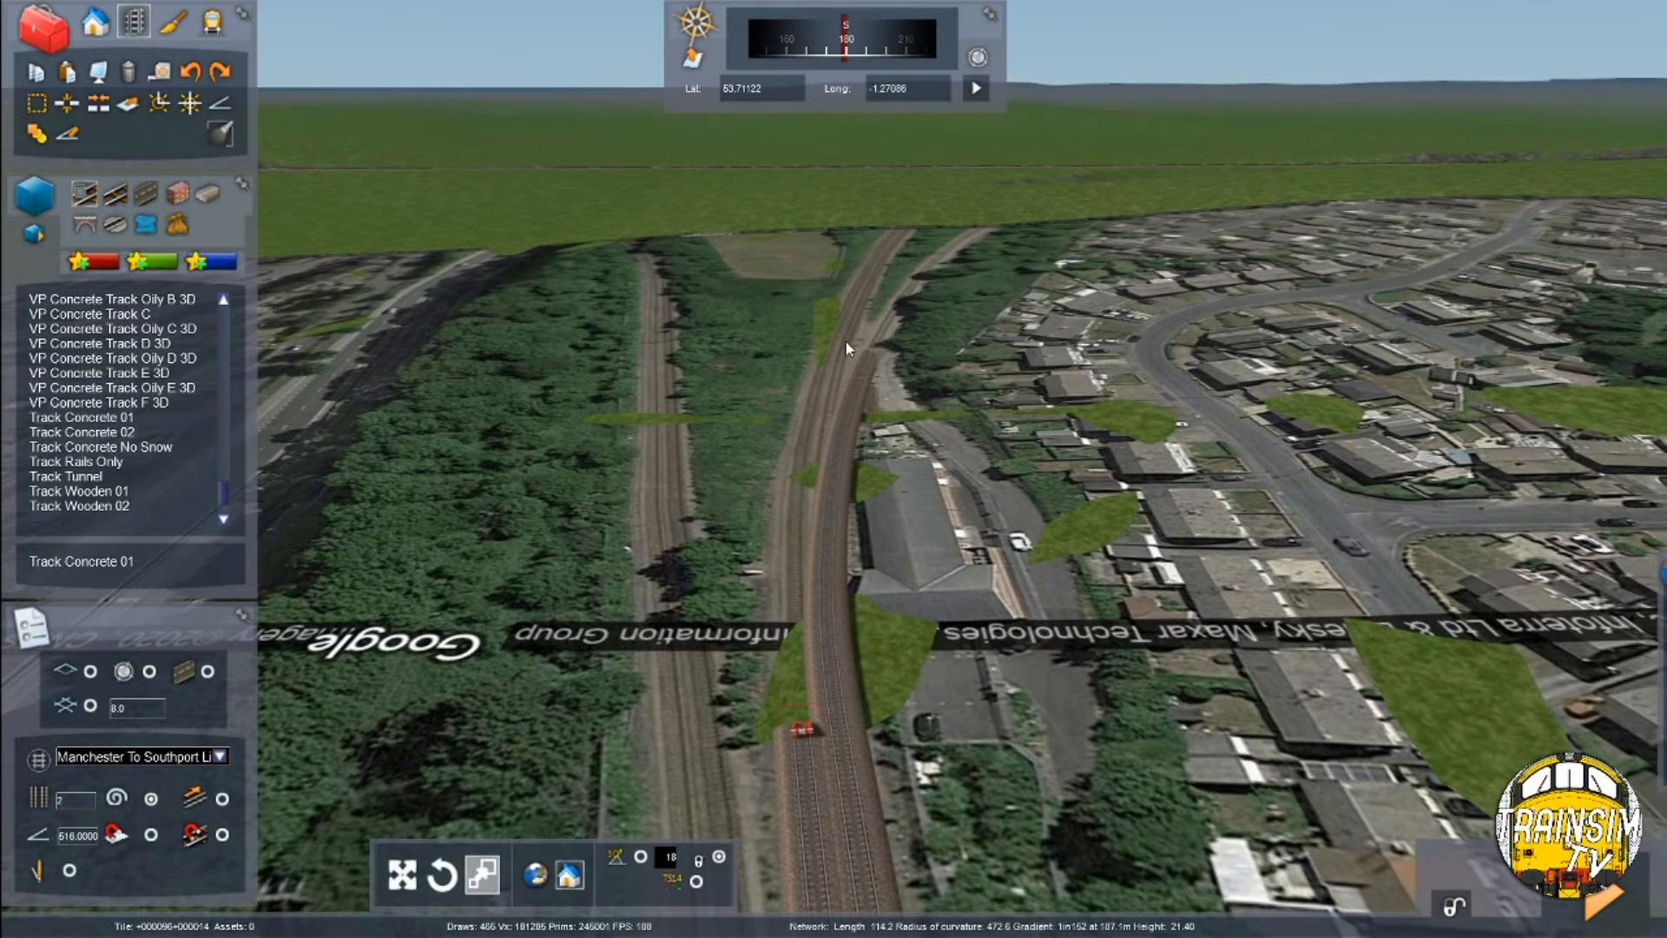
pyautogui.scroll(3, 819, 473)
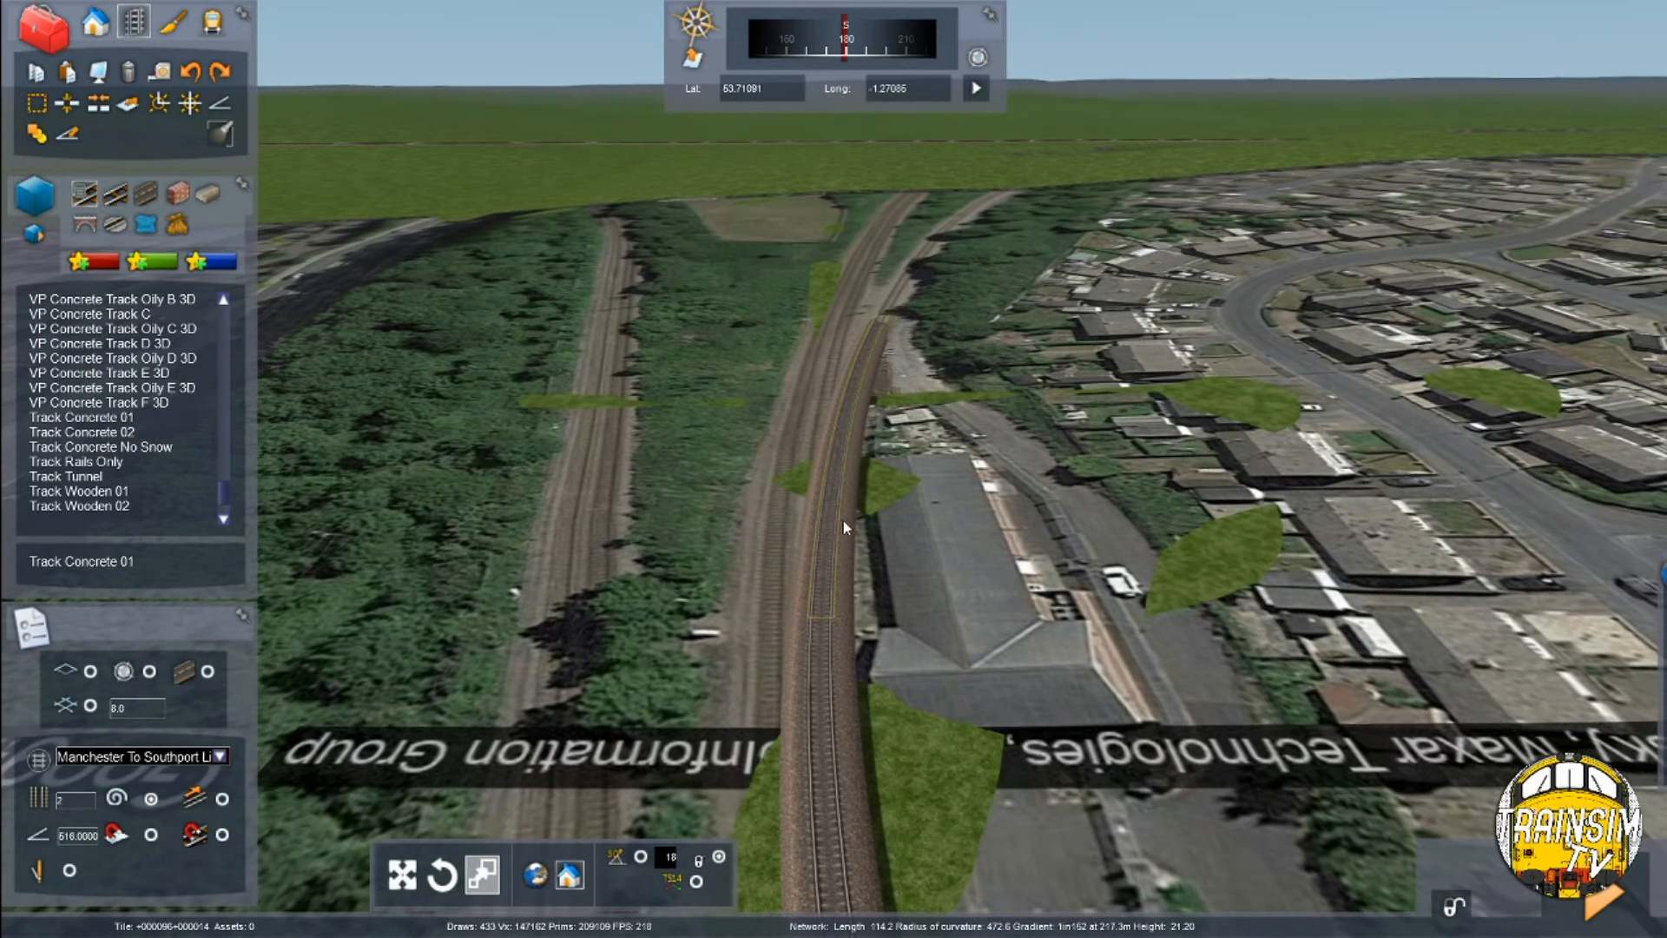
pyautogui.scroll(2, 842, 519)
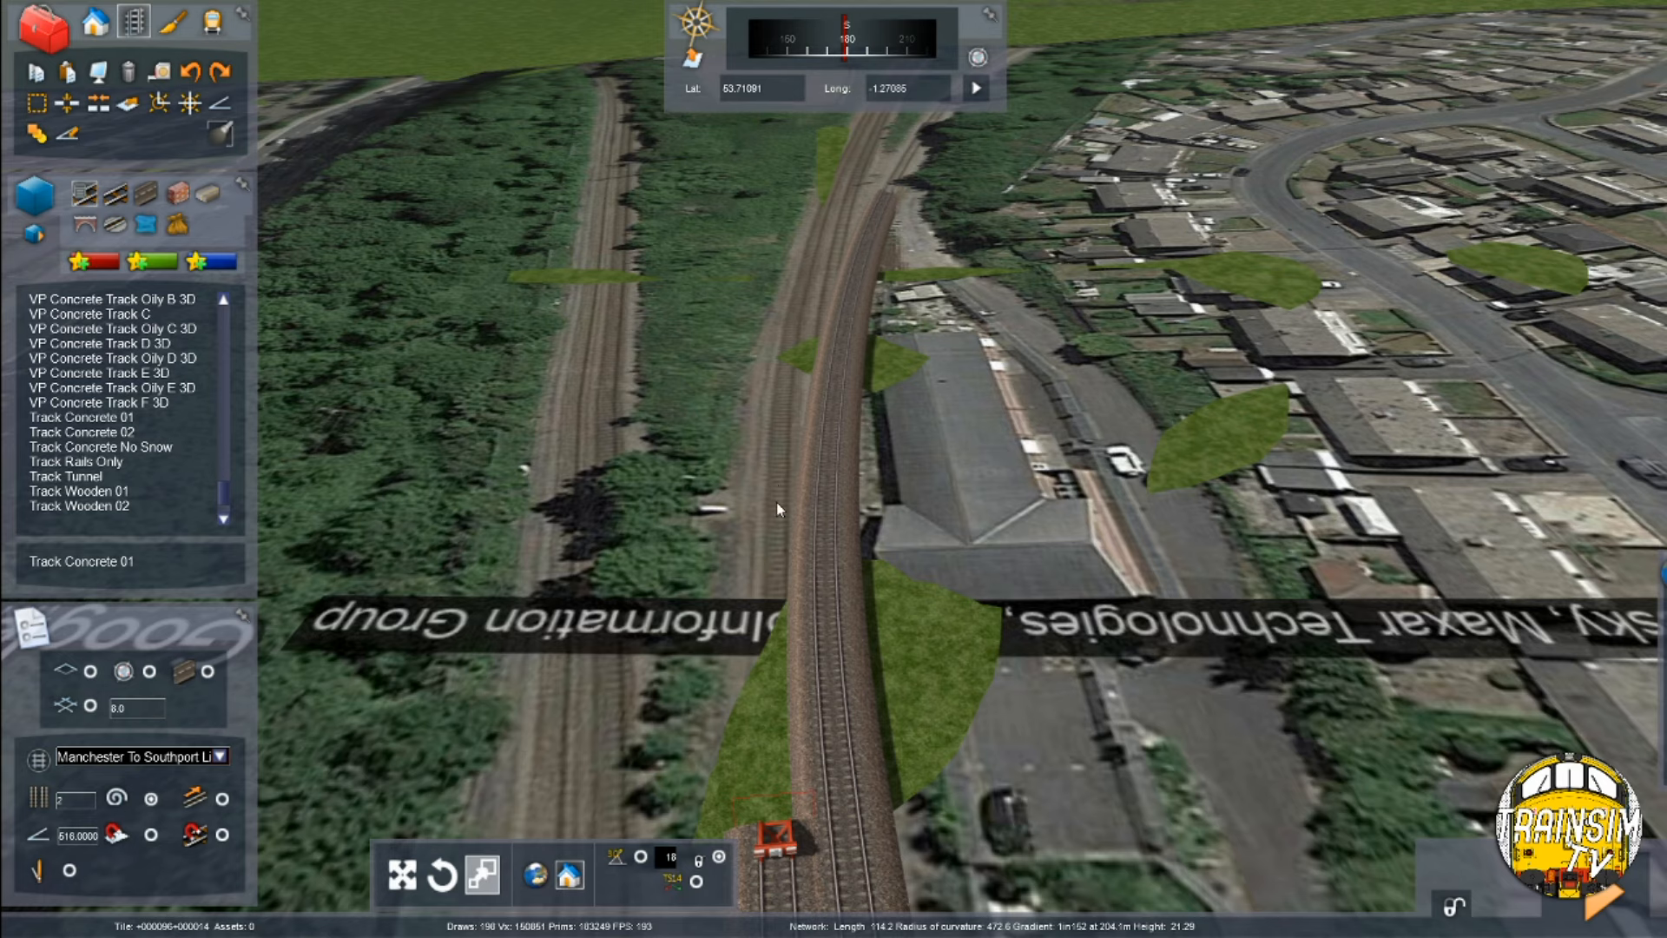
pyautogui.scroll(2, 776, 502)
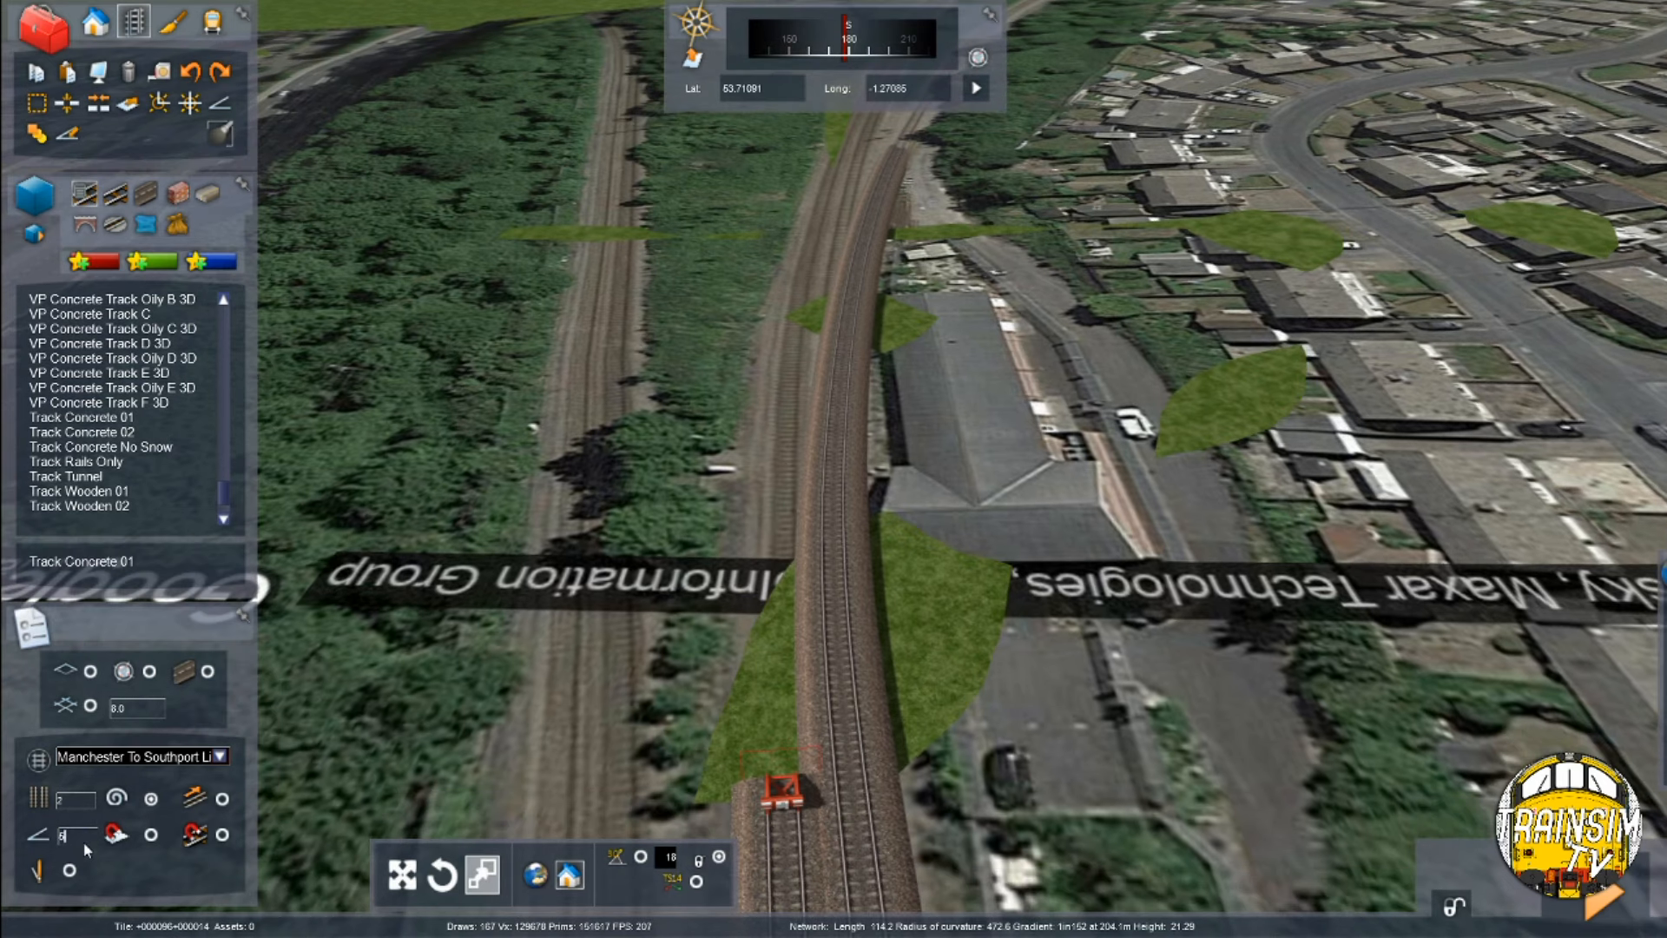
# Lay double Track Concrete 01 at a 1 in 152 gradient south from the buffer stop along the imagery's main line to the converging tracks
pyautogui.click(115, 834)
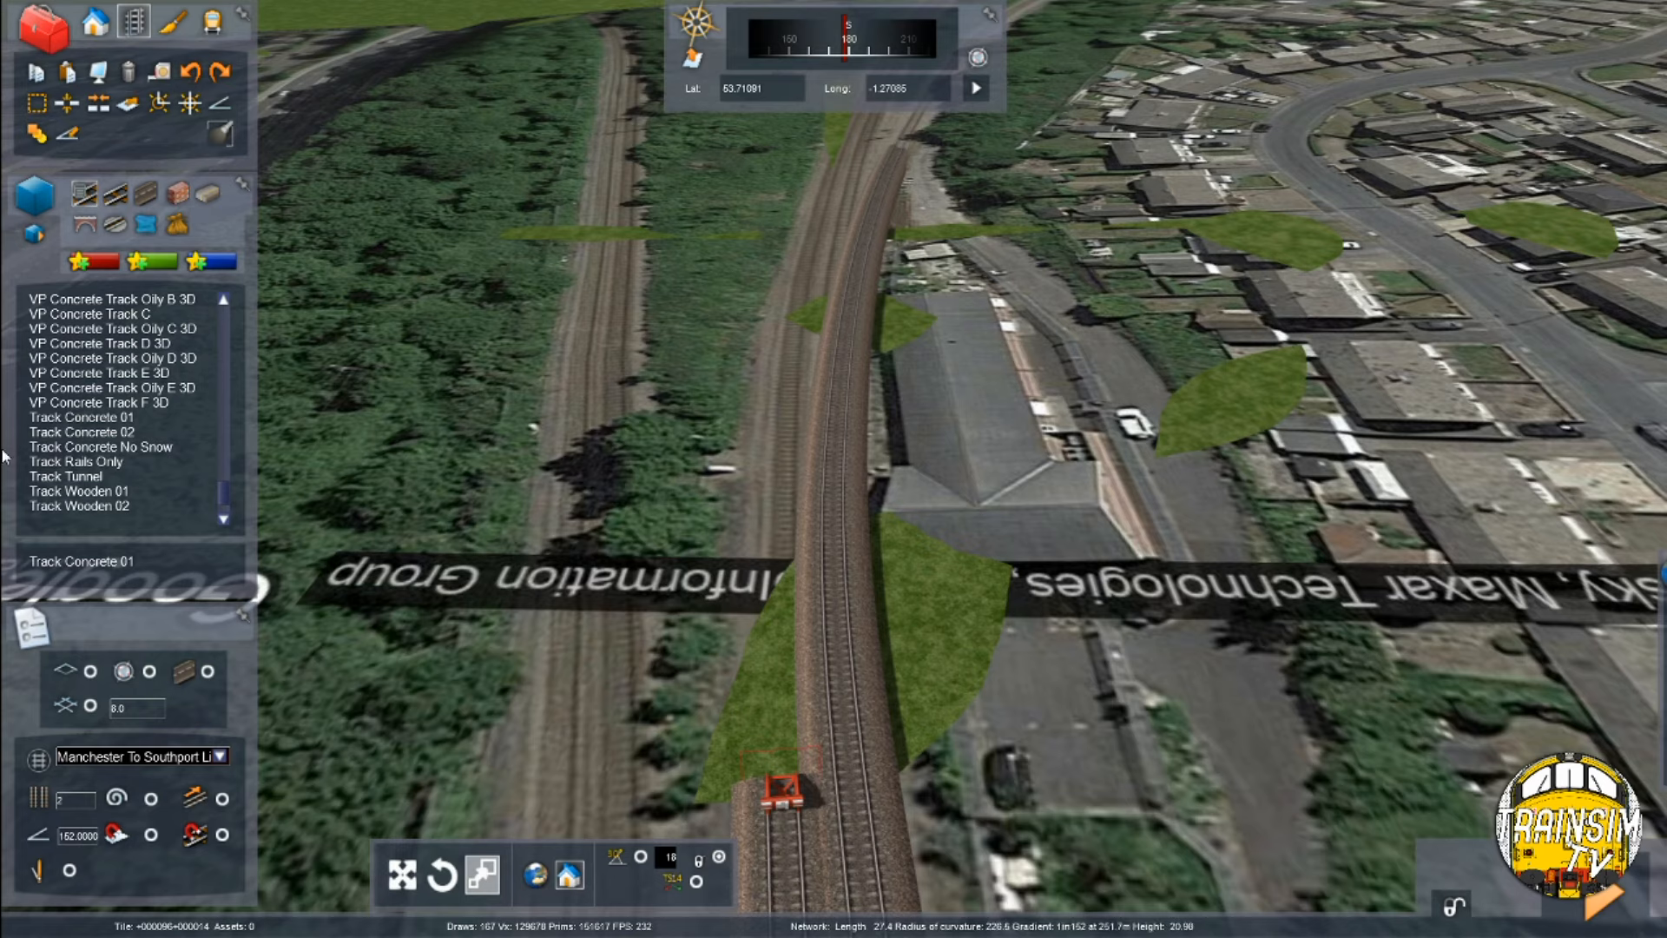
pyautogui.click(96, 418)
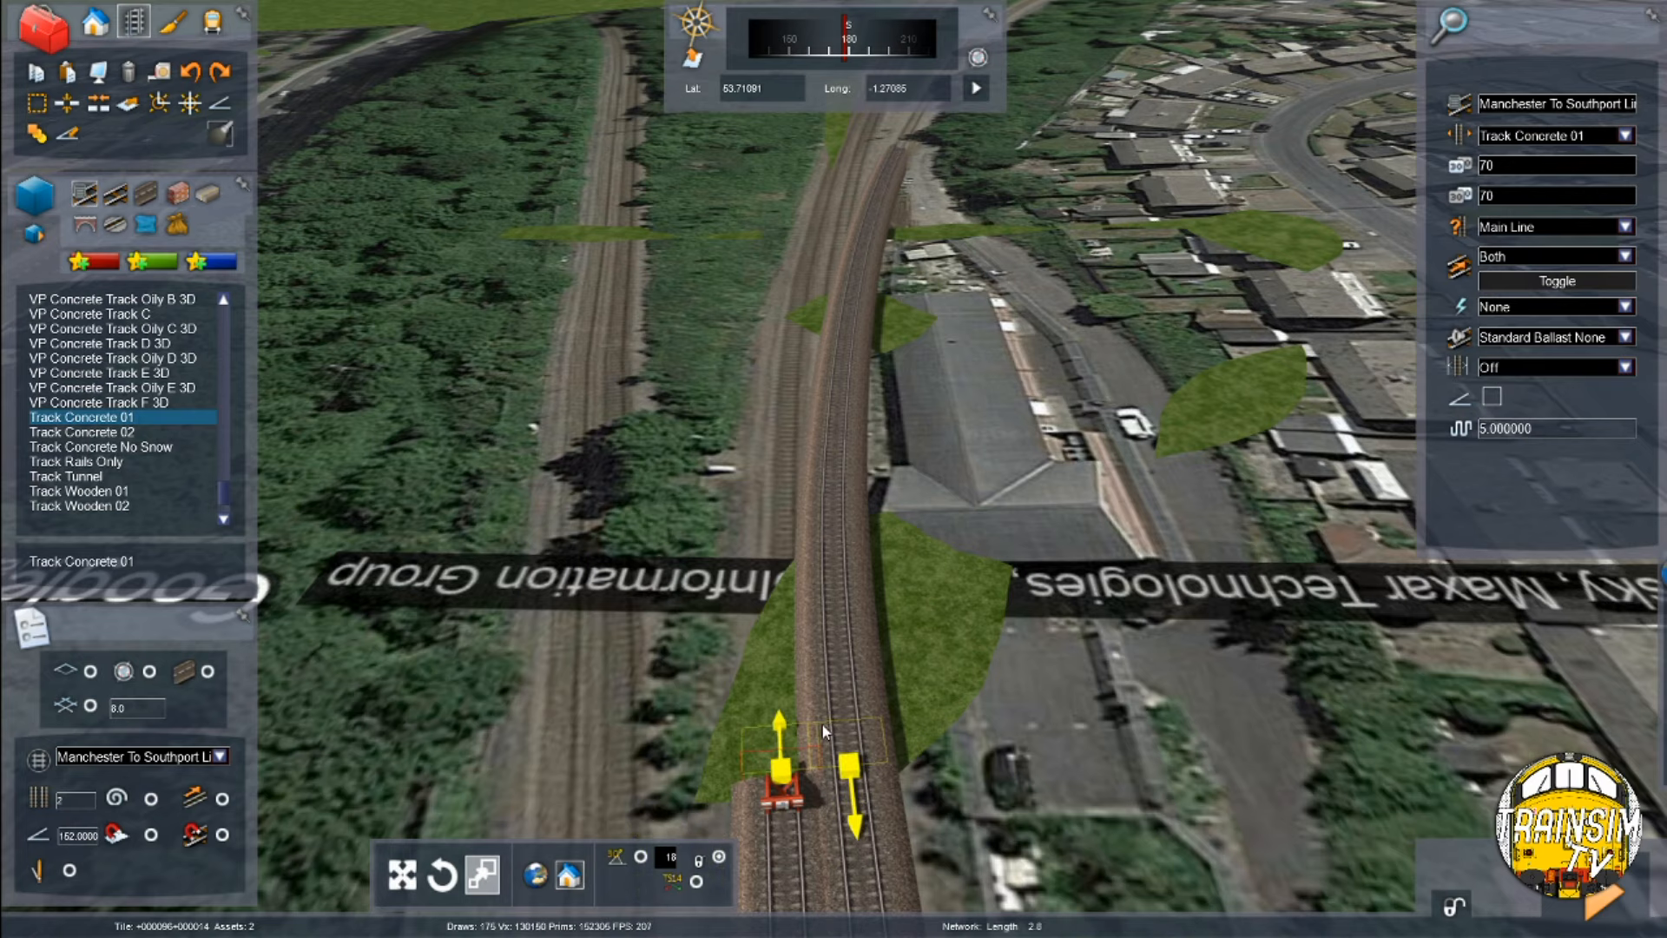
pyautogui.moveTo(822, 770); pyautogui.dragTo(816, 346)
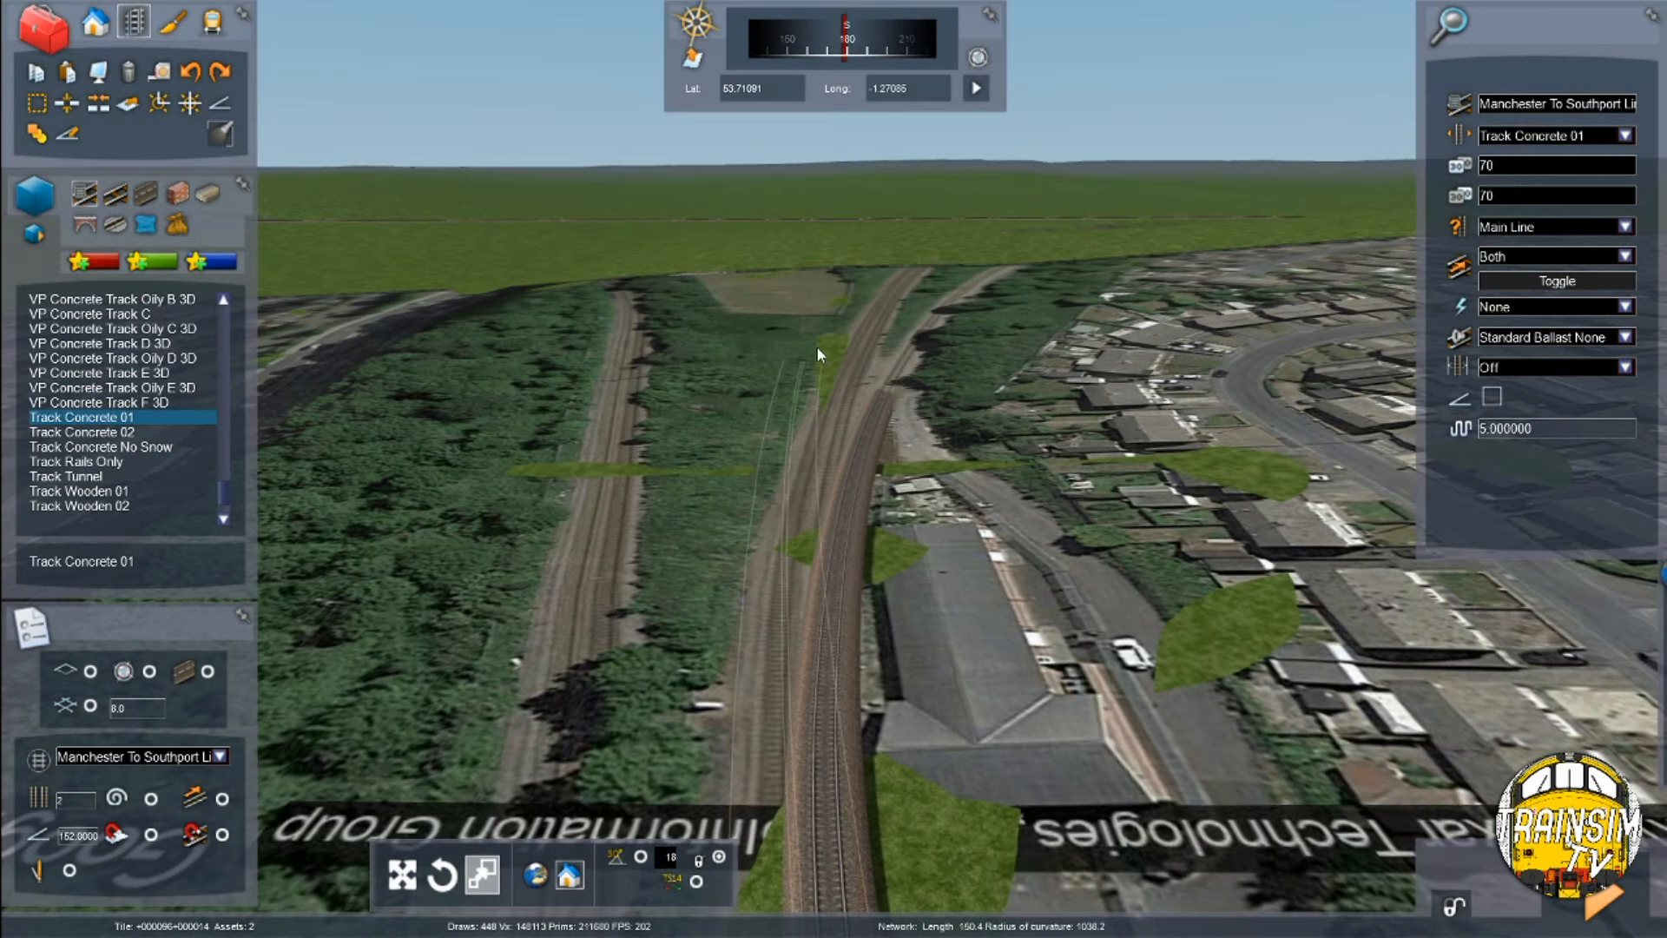
pyautogui.press('Up')
pyautogui.moveTo(831, 451); pyautogui.dragTo(844, 626, button='right')
pyautogui.press('Up')
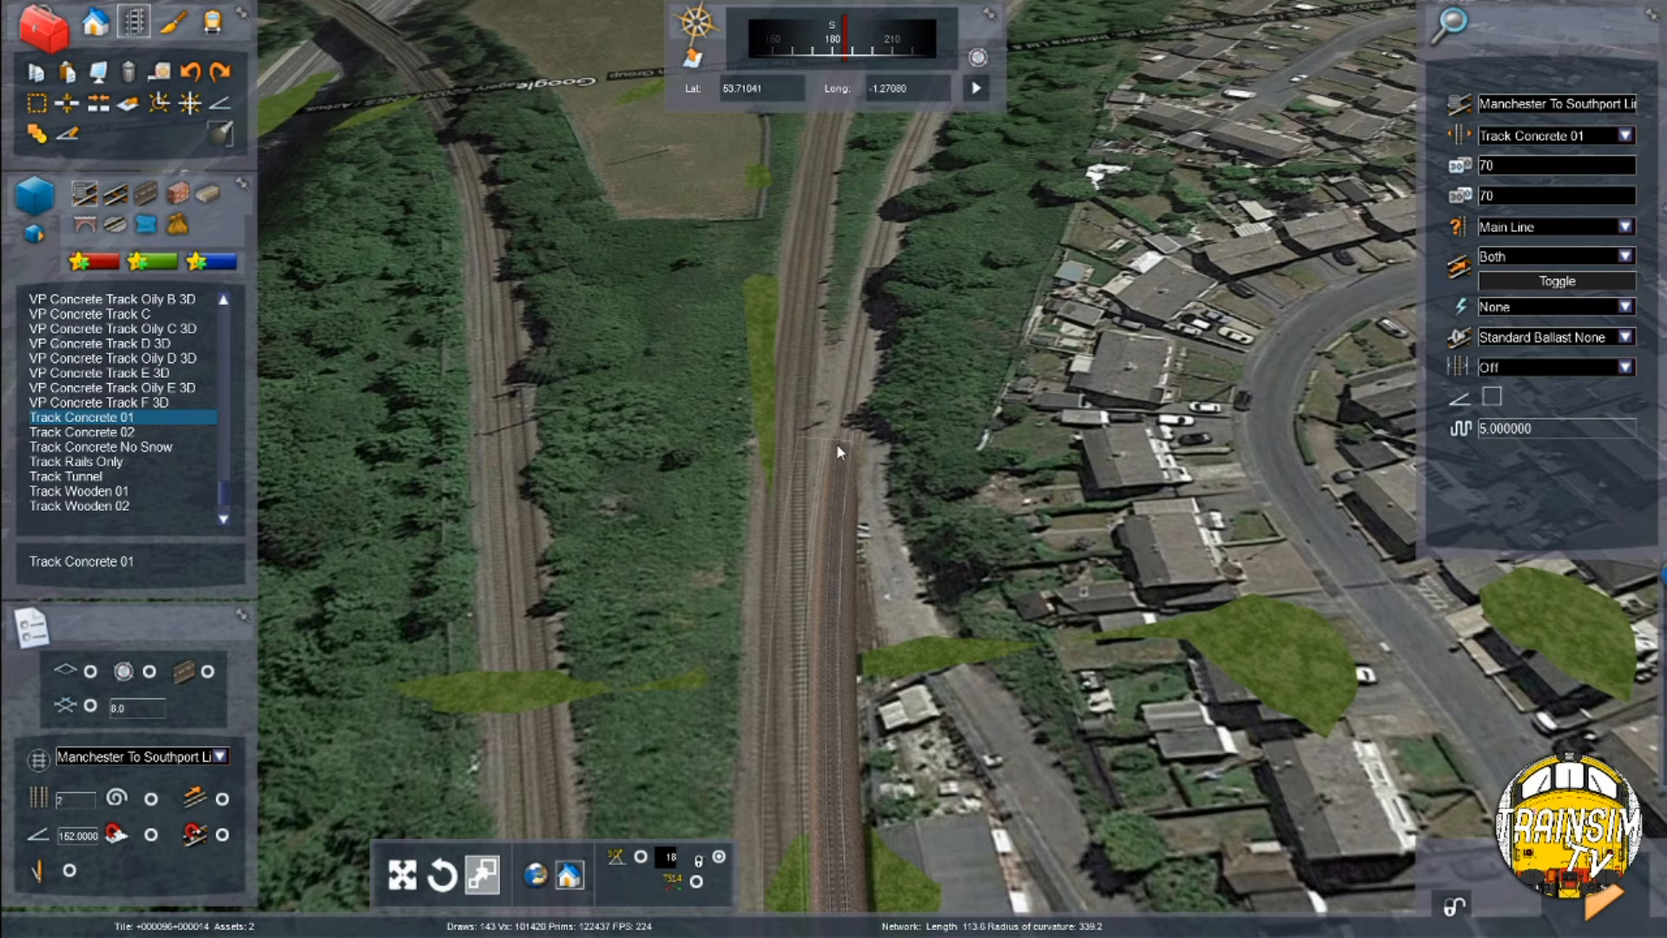
pyautogui.press('Up')
pyautogui.moveTo(805, 371); pyautogui.dragTo(797, 462, button='right')
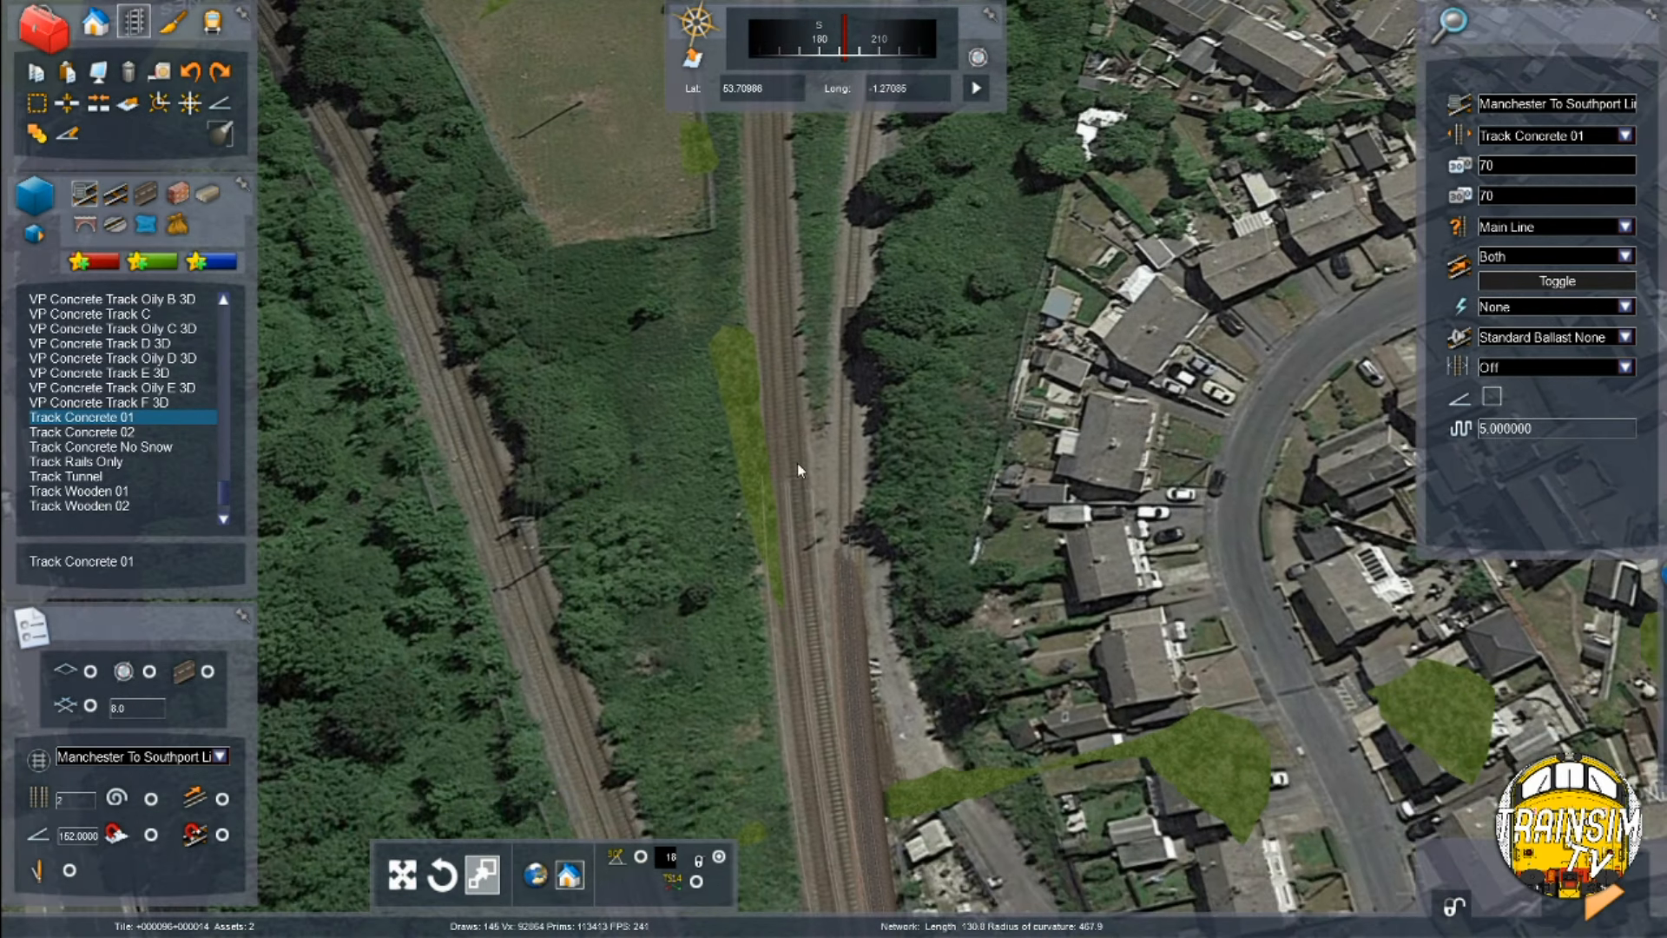
pyautogui.click(802, 525)
pyautogui.moveTo(802, 525); pyautogui.dragTo(786, 325, button='right')
pyautogui.moveTo(860, 192); pyautogui.dragTo(805, 309, button='right')
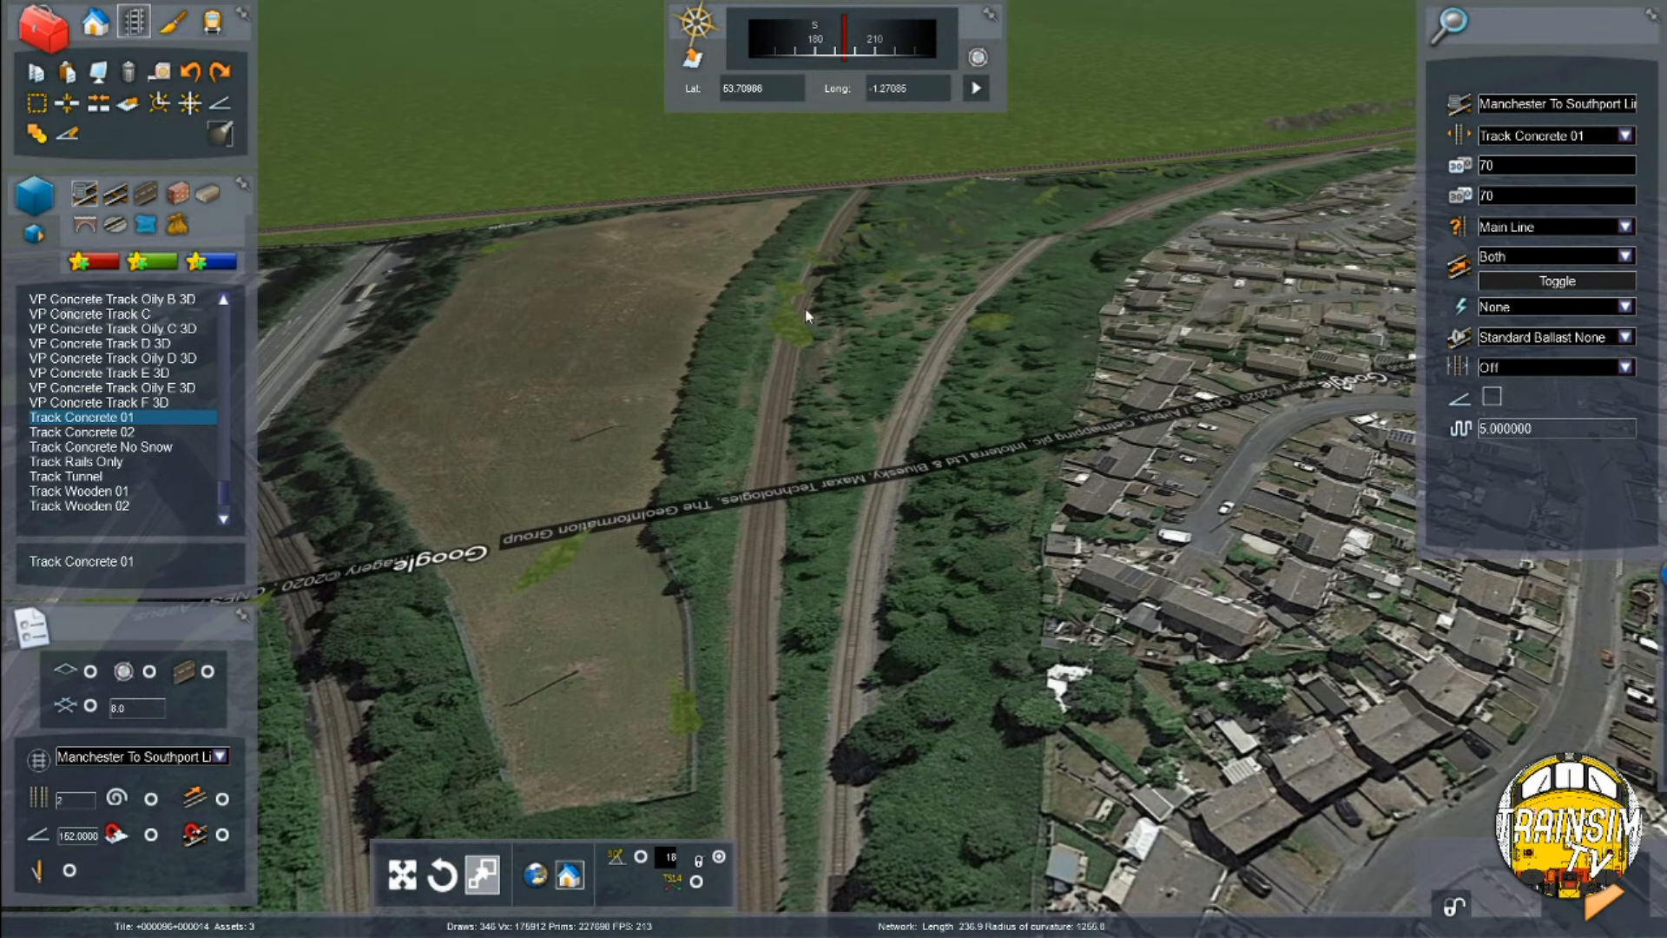
pyautogui.press('Escape')
# Level the terrain ahead of the new southern double-track ends to a height of 21
pyautogui.click(172, 21)
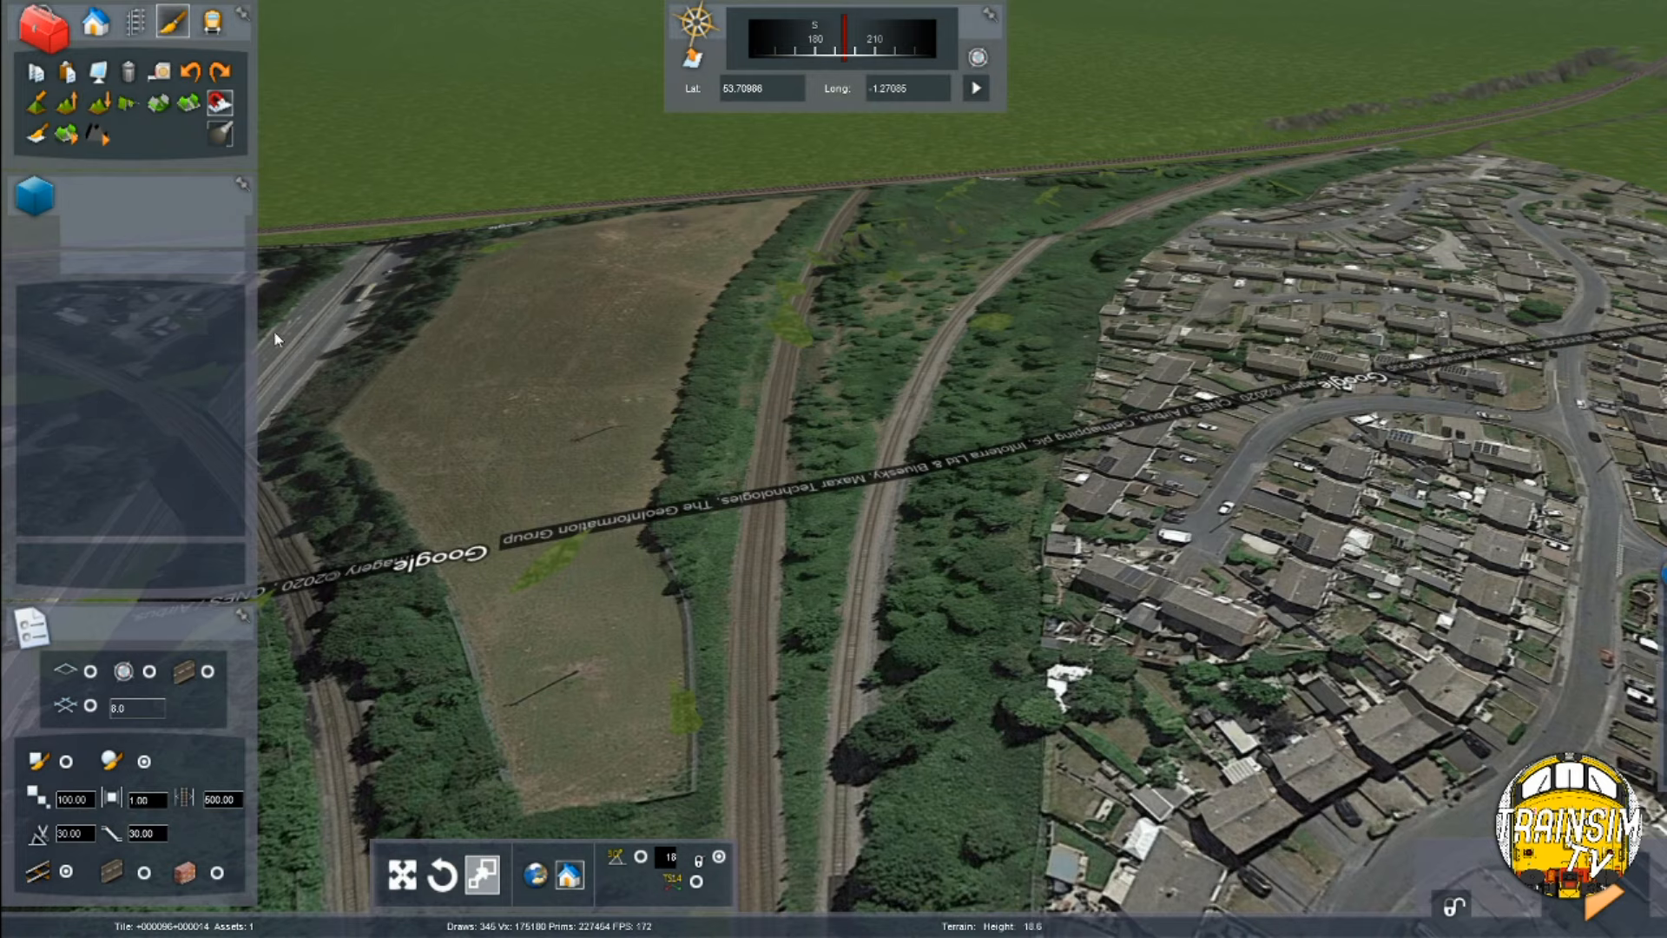
pyautogui.moveTo(875, 595); pyautogui.dragTo(814, 682, button='right')
pyautogui.scroll(5, 758, 764)
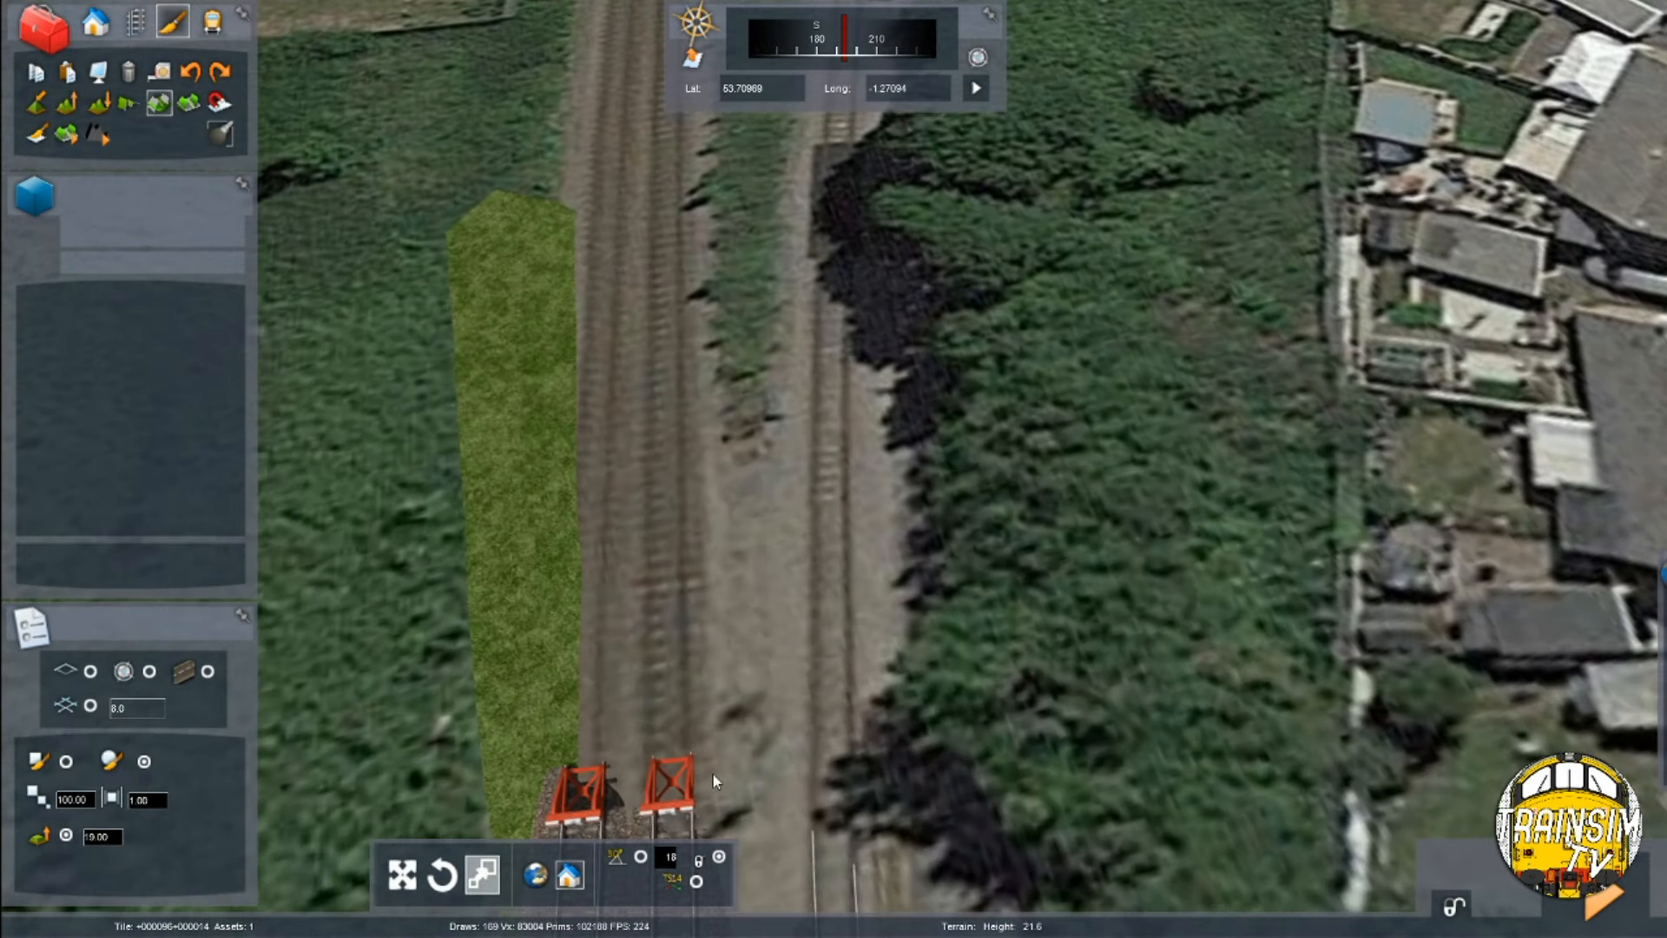
pyautogui.scroll(-2, 747, 738)
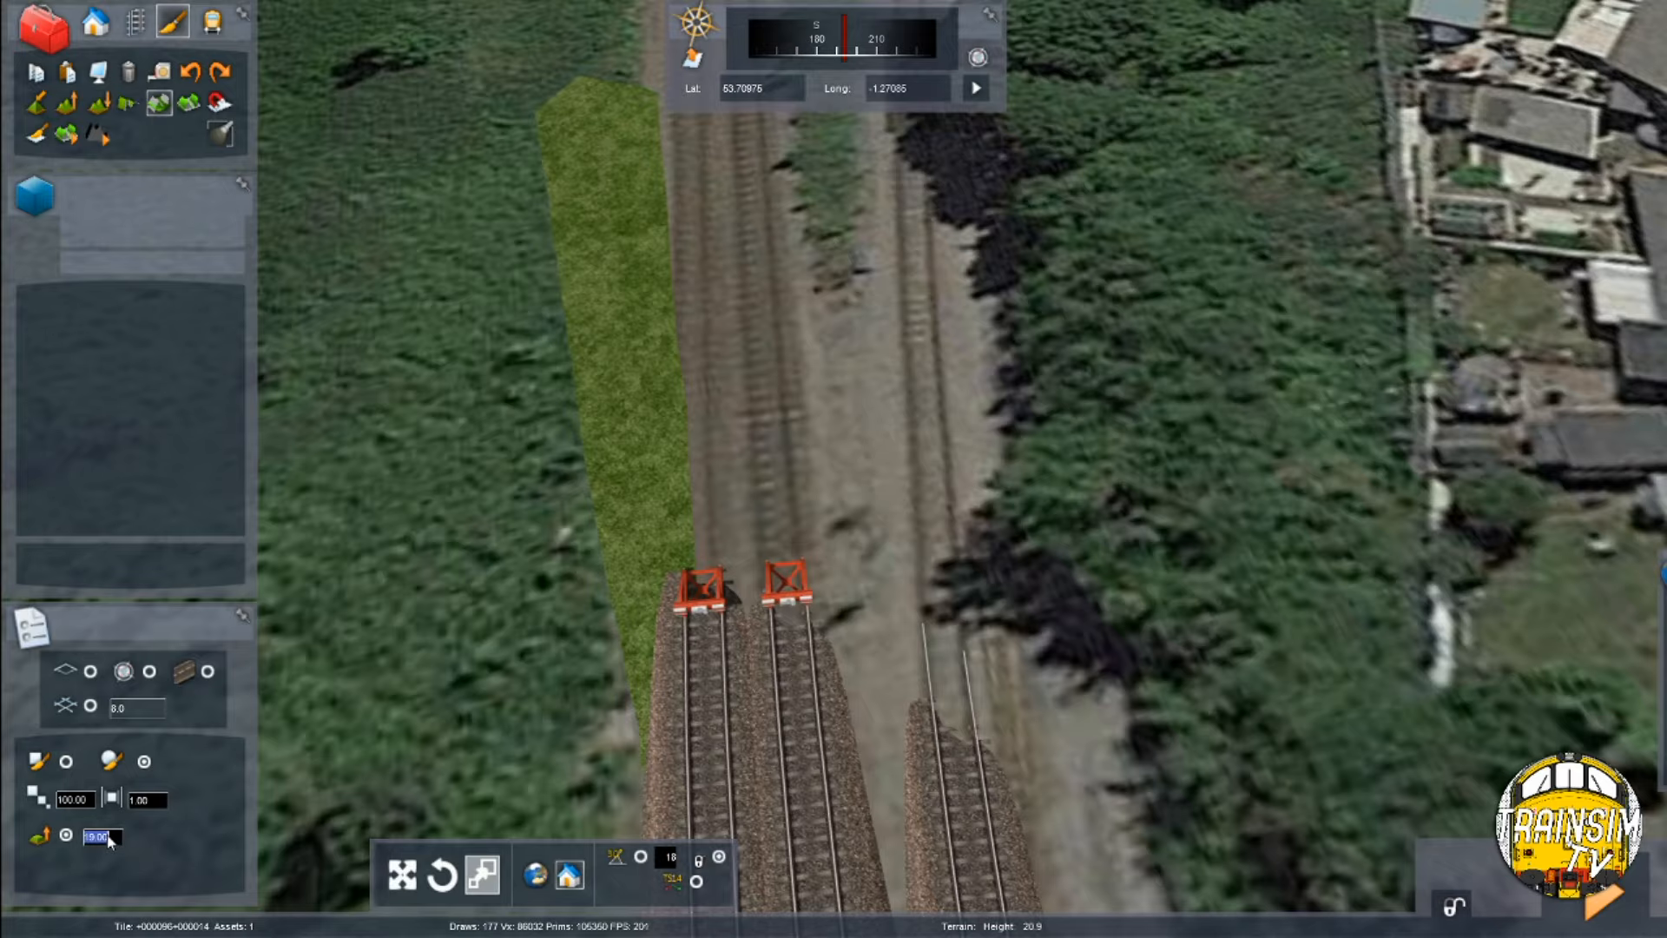
pyautogui.click(722, 515)
pyautogui.moveTo(722, 514); pyautogui.dragTo(740, 492, button='right')
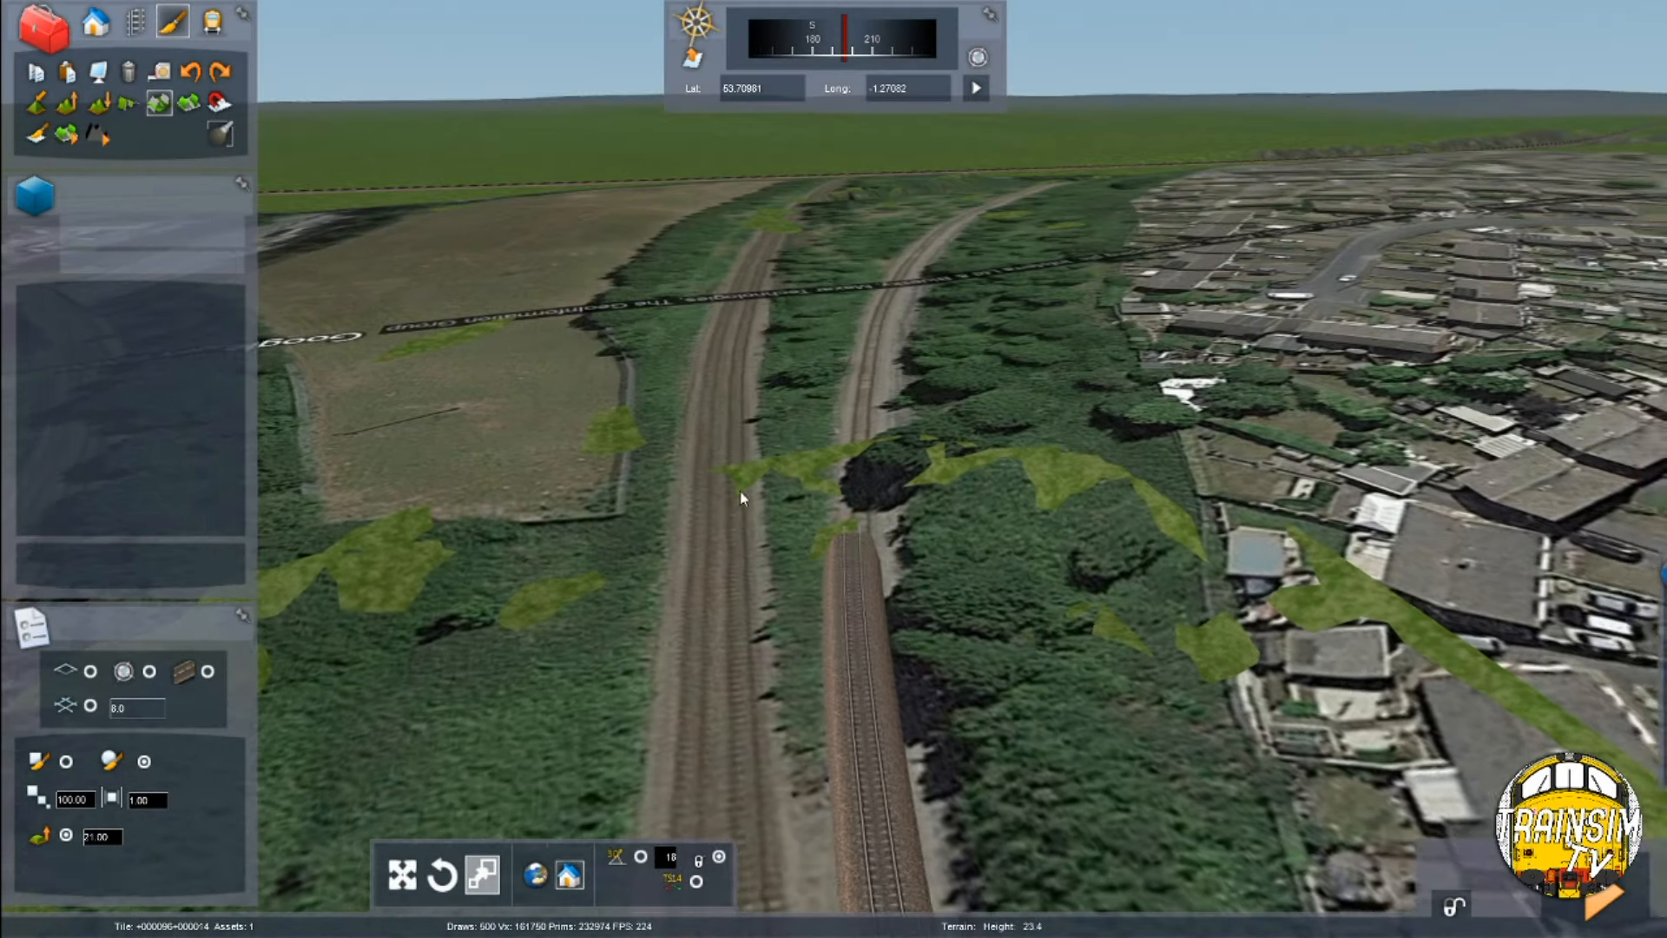
# Level the terrain to a height of 21 along the imagery's railway southward, continuing past the crossing double track
pyautogui.click(792, 430)
pyautogui.press('Up')
pyautogui.click(859, 477)
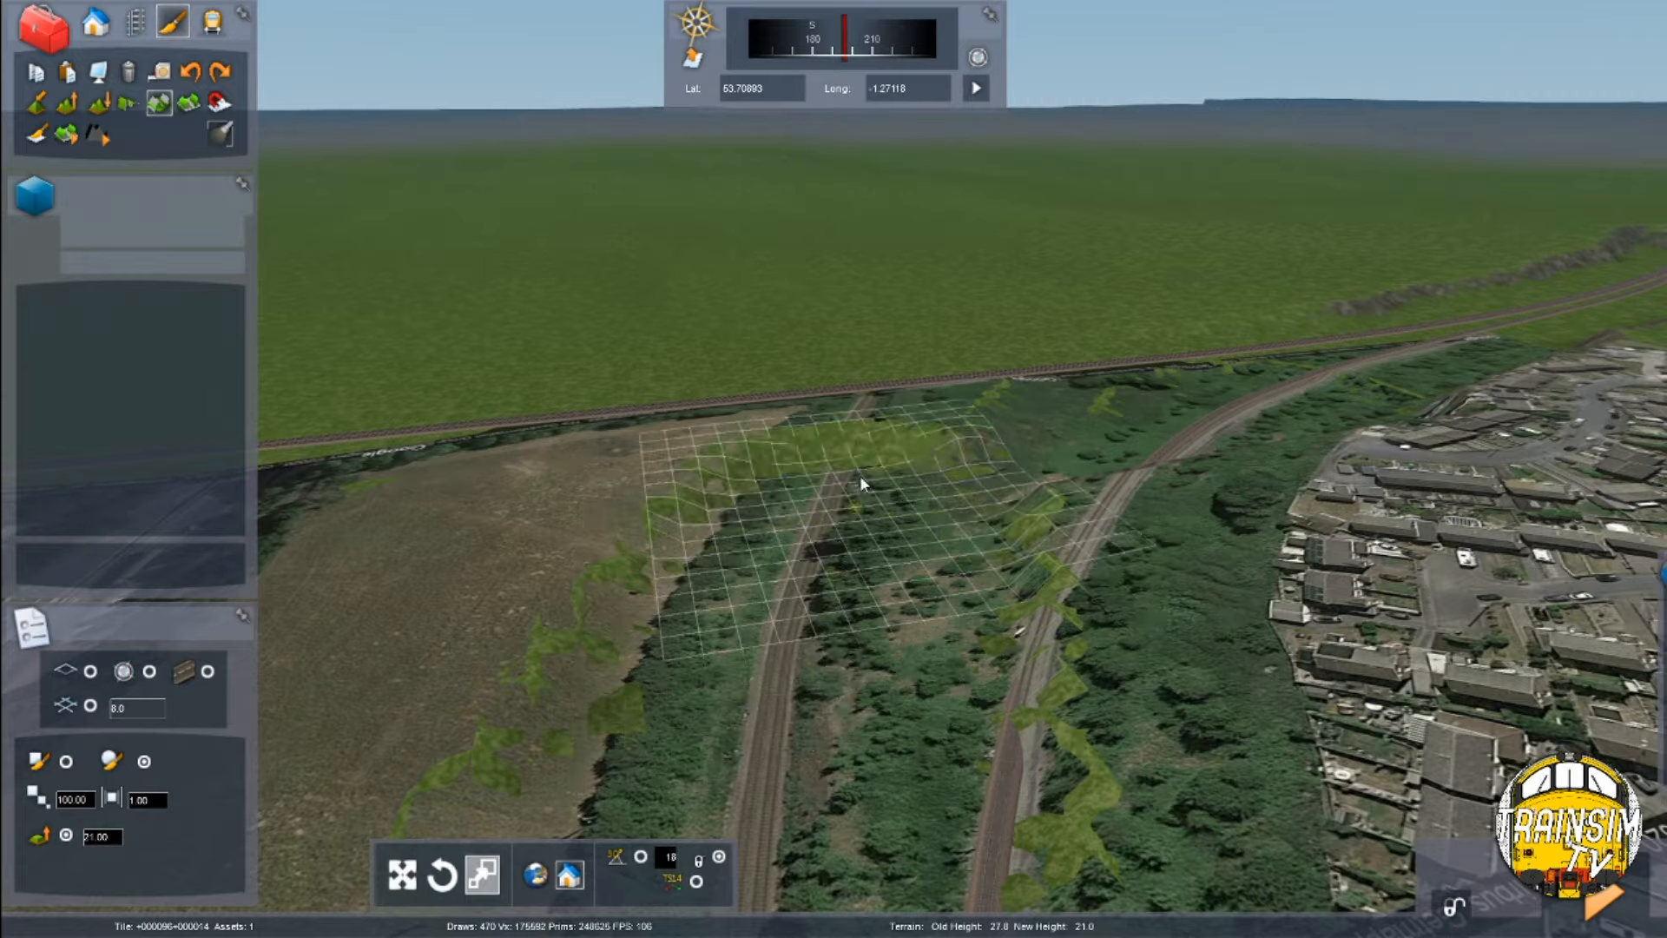
pyautogui.press('Up')
pyautogui.click(622, 330)
pyautogui.press('Down')
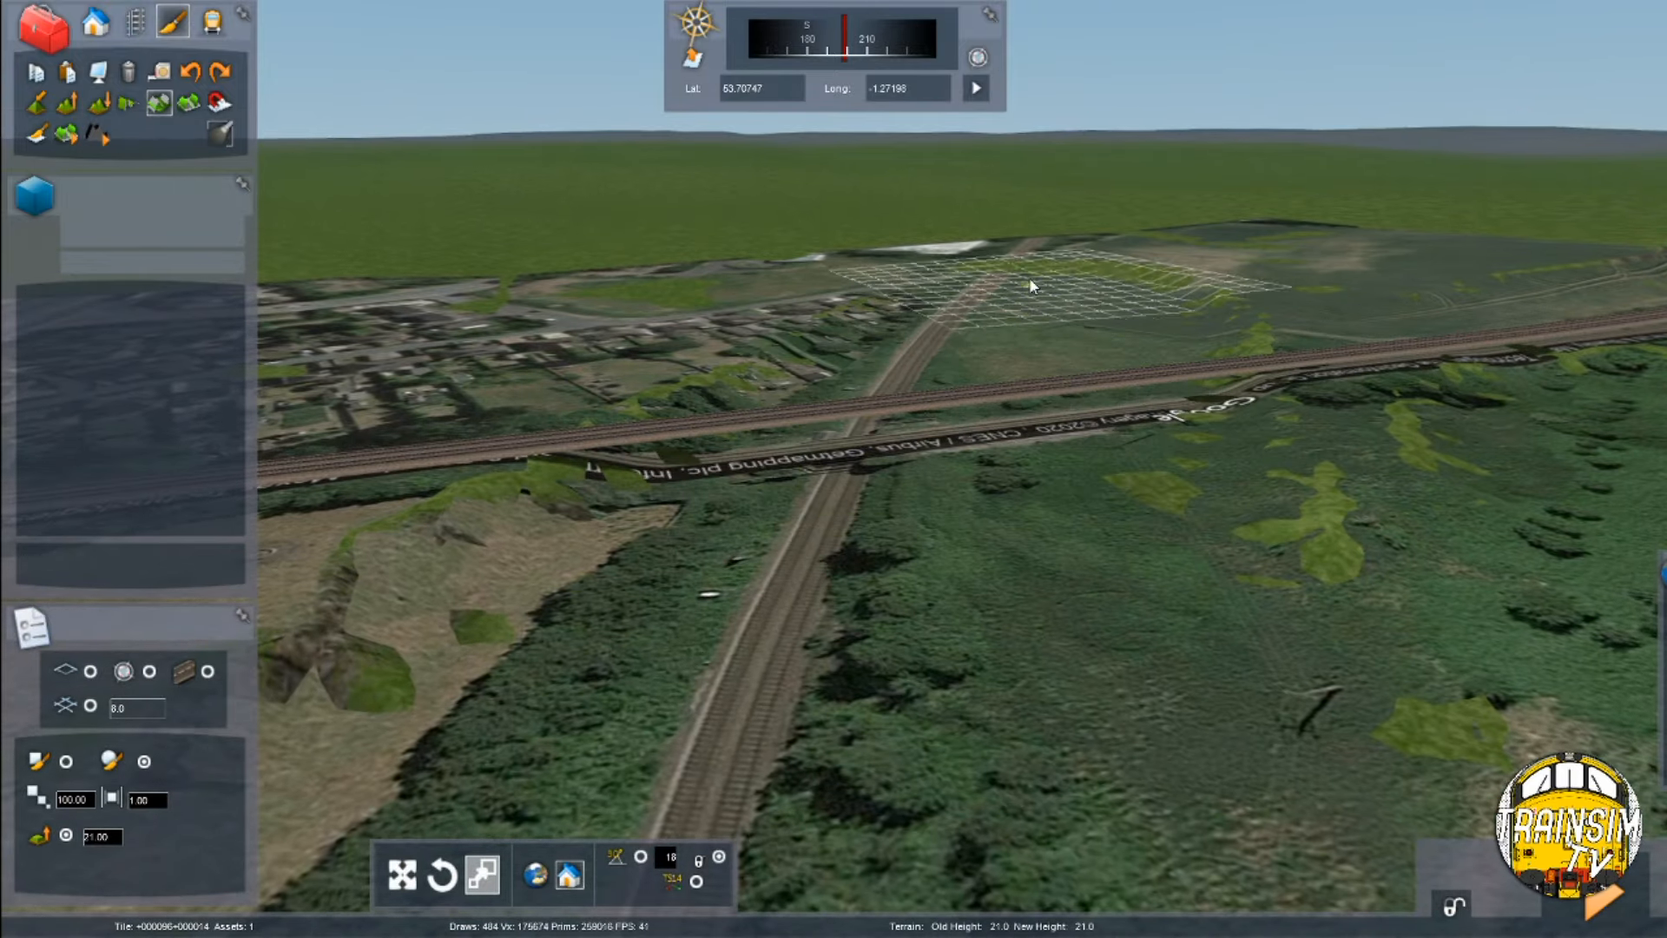
pyautogui.press('Down')
pyautogui.press('Down')
pyautogui.moveTo(622, 330); pyautogui.dragTo(242, 456, button='right')
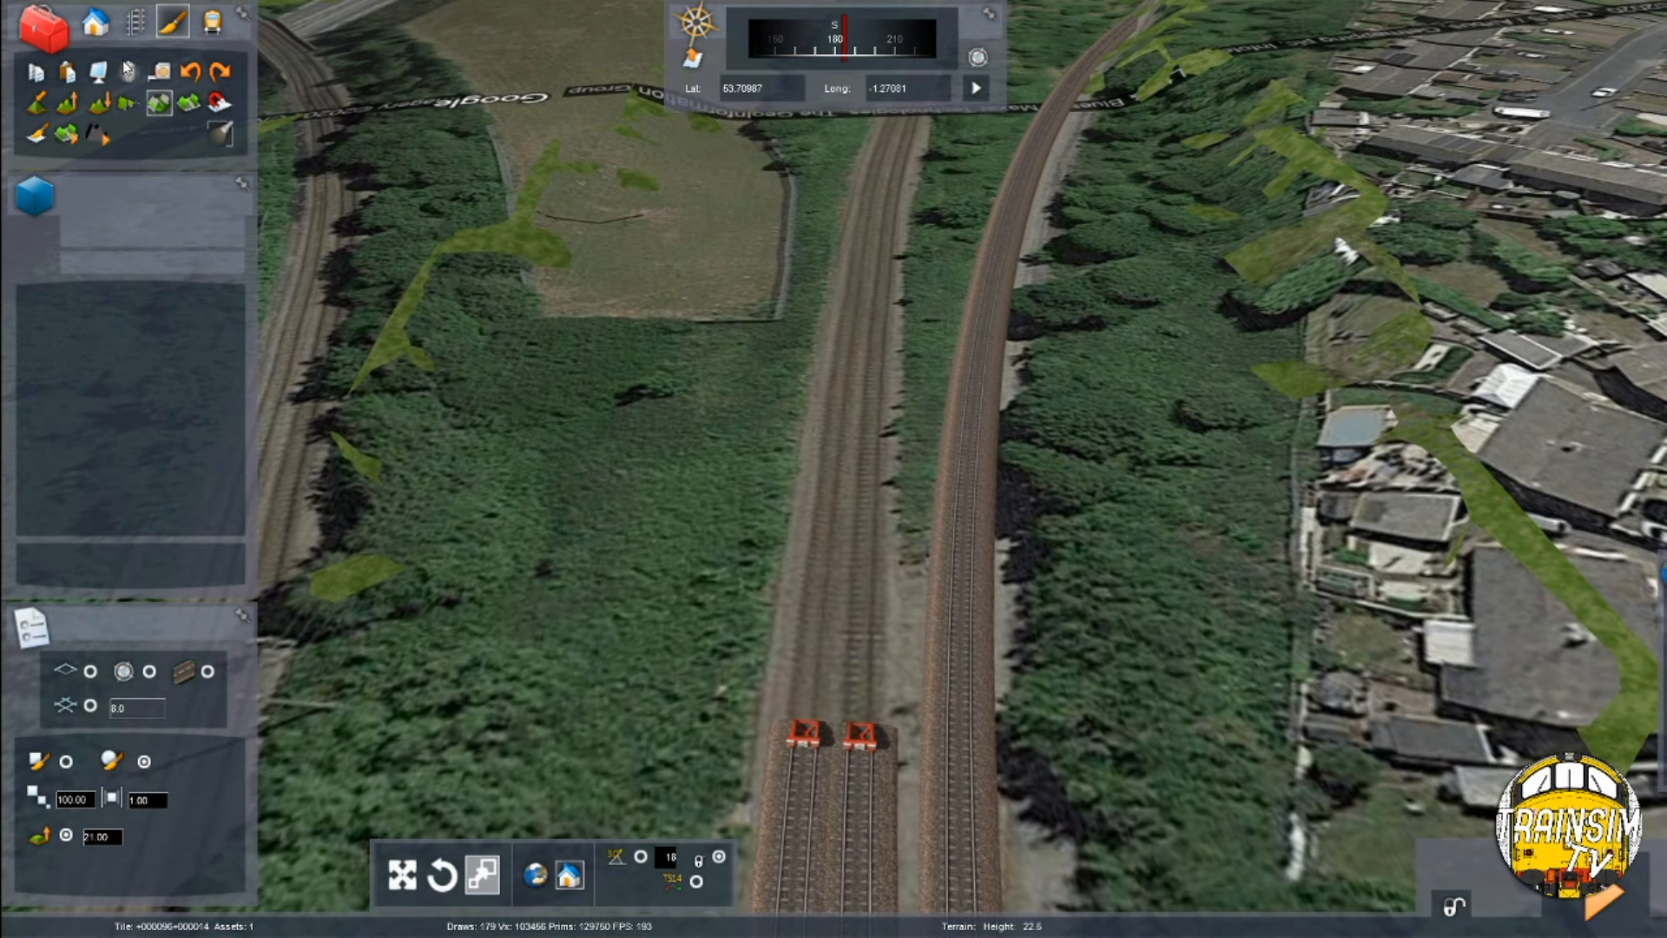
# Lay double Track Concrete 01 at a 1 in 152 gradient from the buffer stops south along the imagery to beneath the crossing line
pyautogui.click(133, 21)
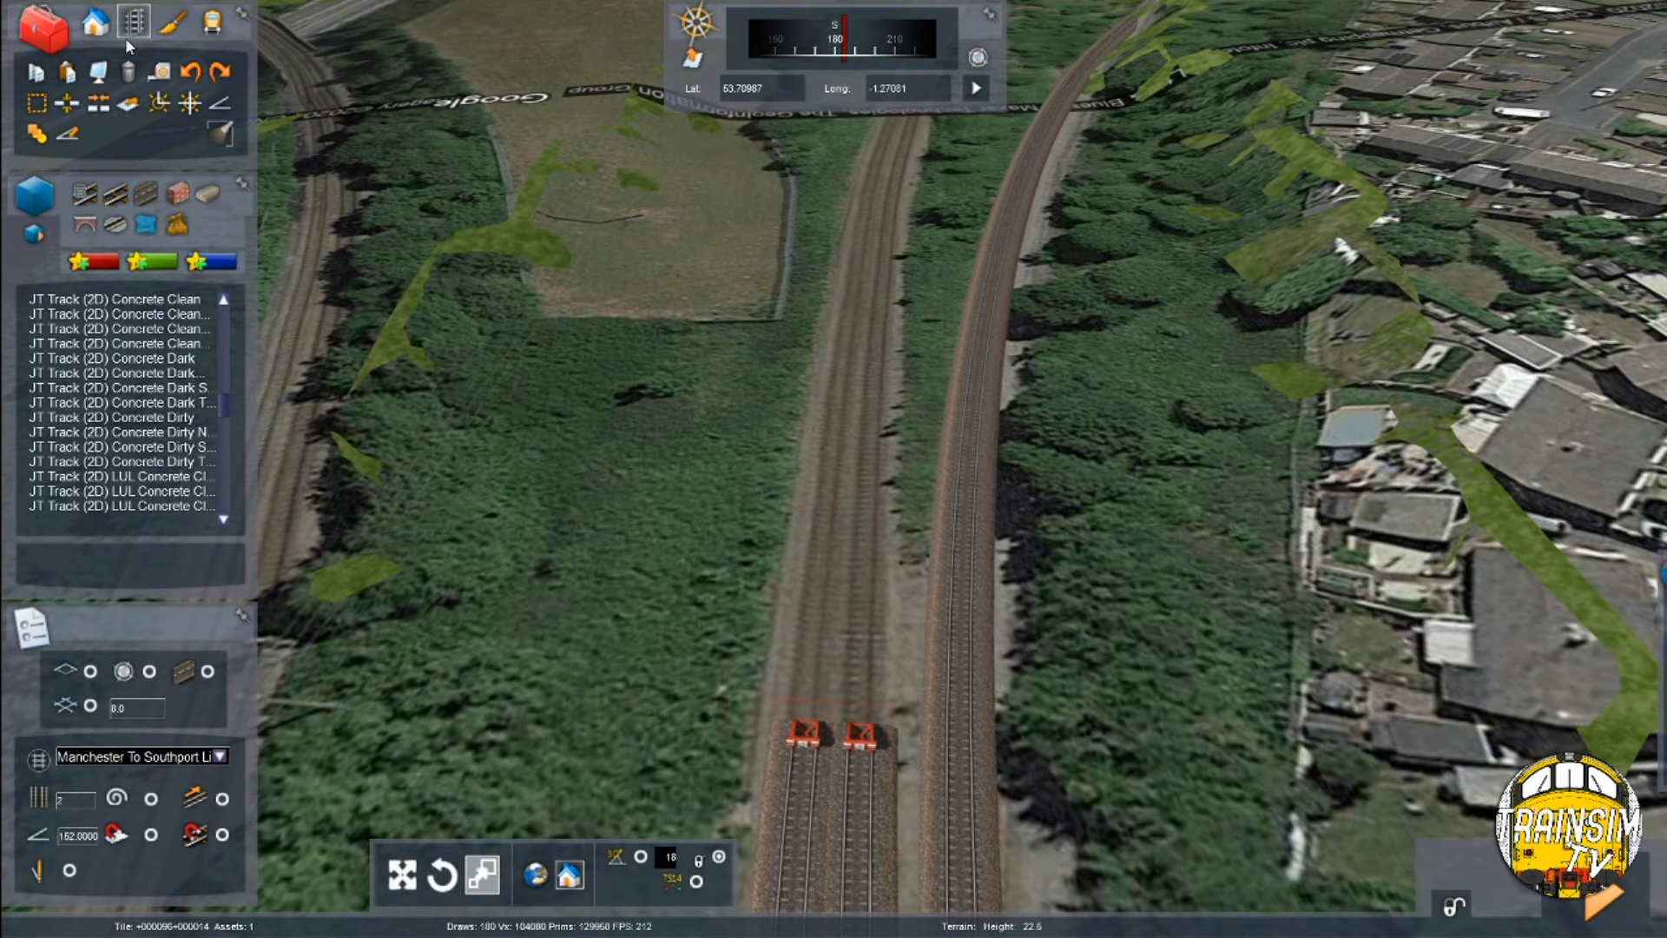
pyautogui.scroll(-10, 112, 379)
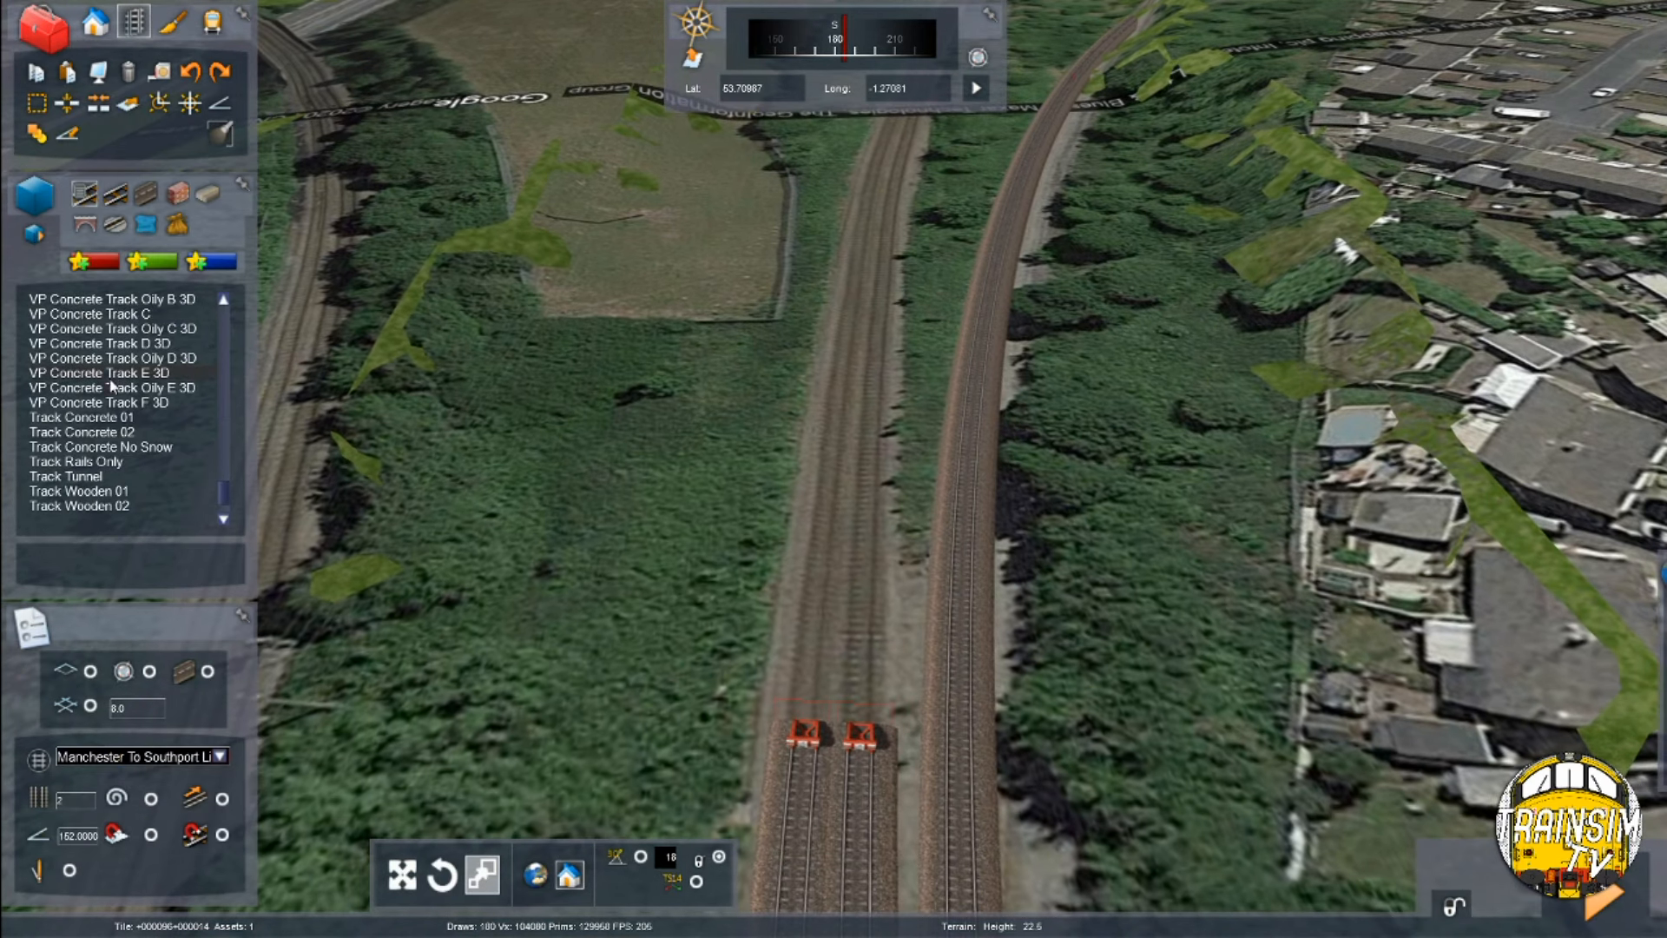
pyautogui.click(103, 432)
pyautogui.click(662, 559)
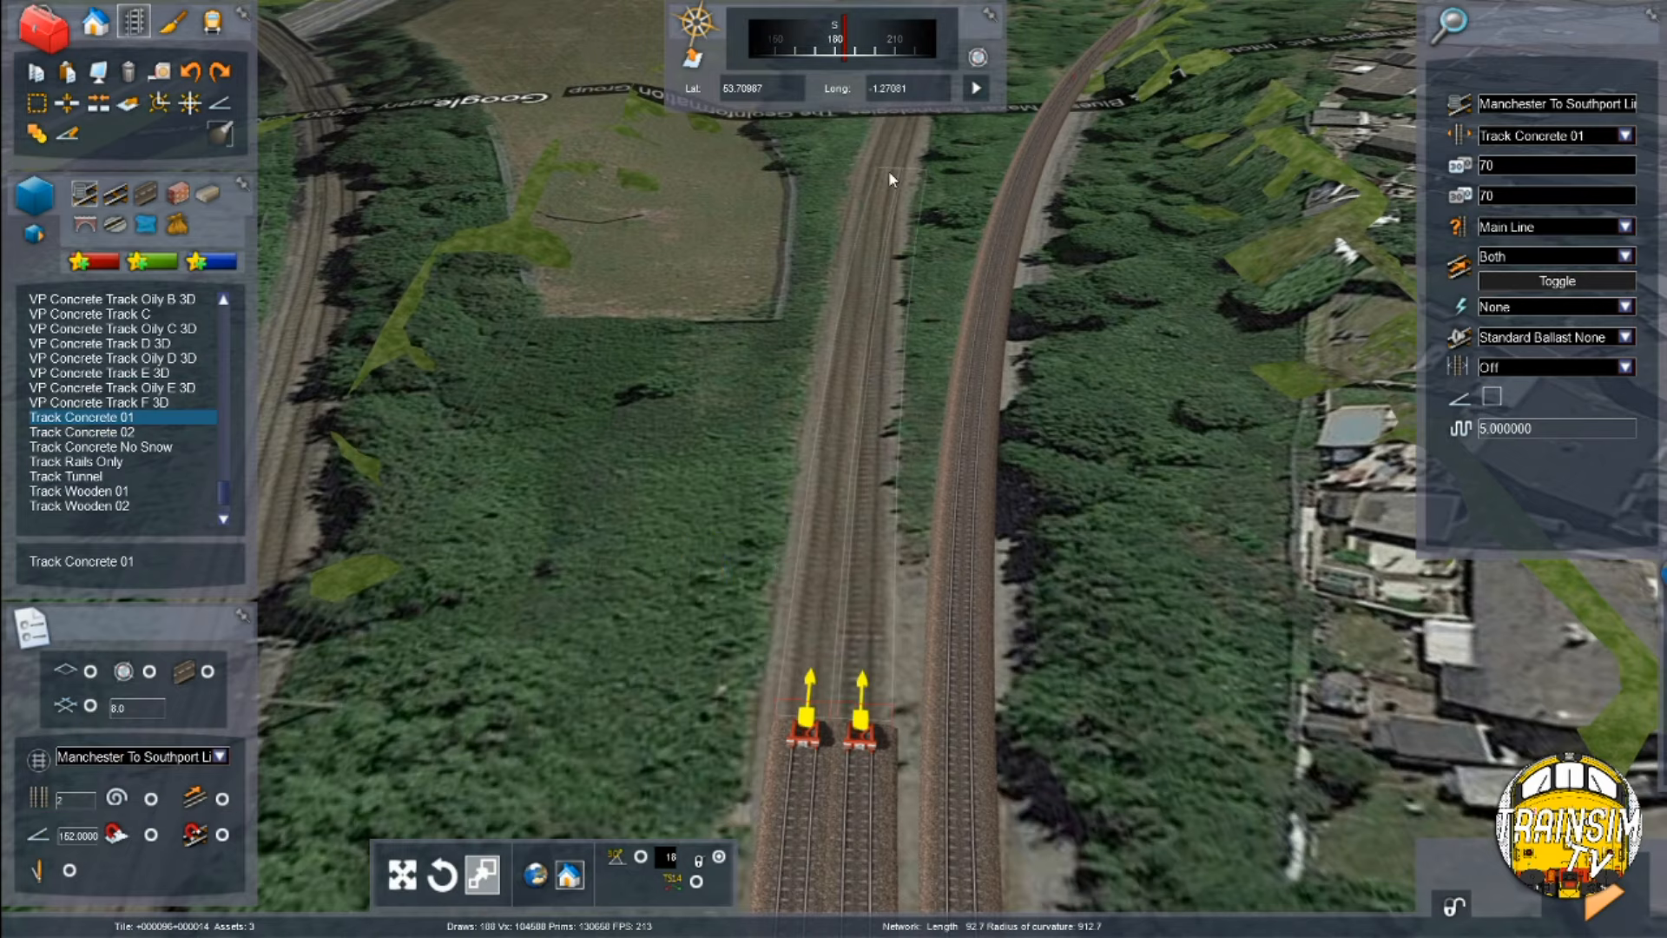
pyautogui.press('Up')
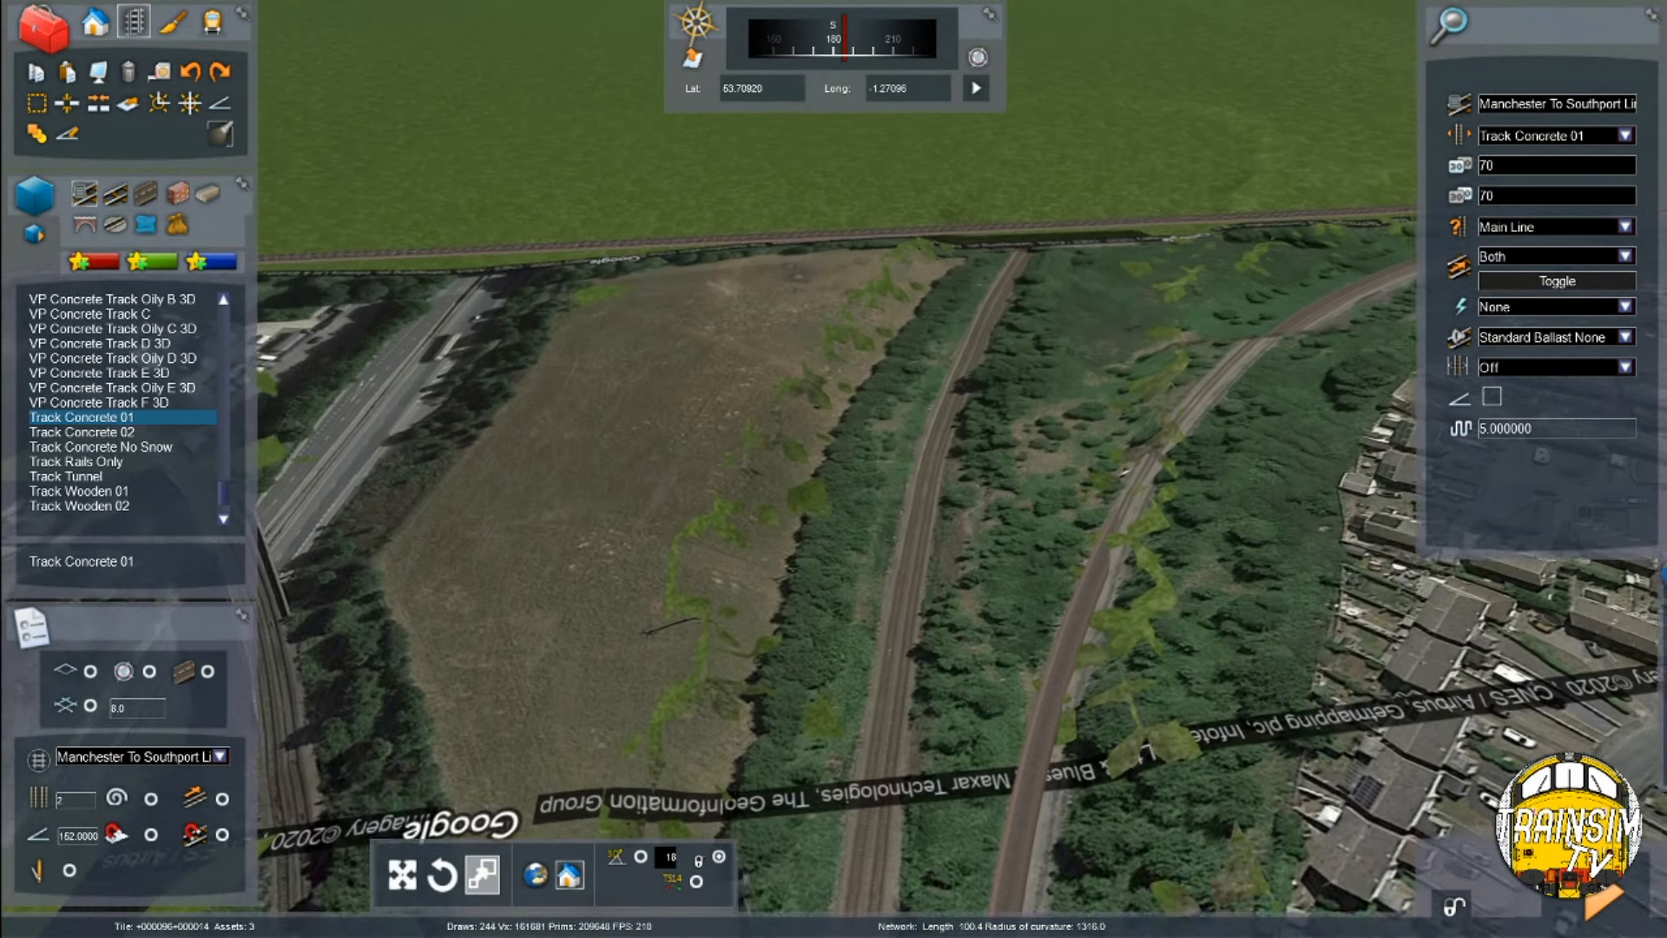
pyautogui.press('Up')
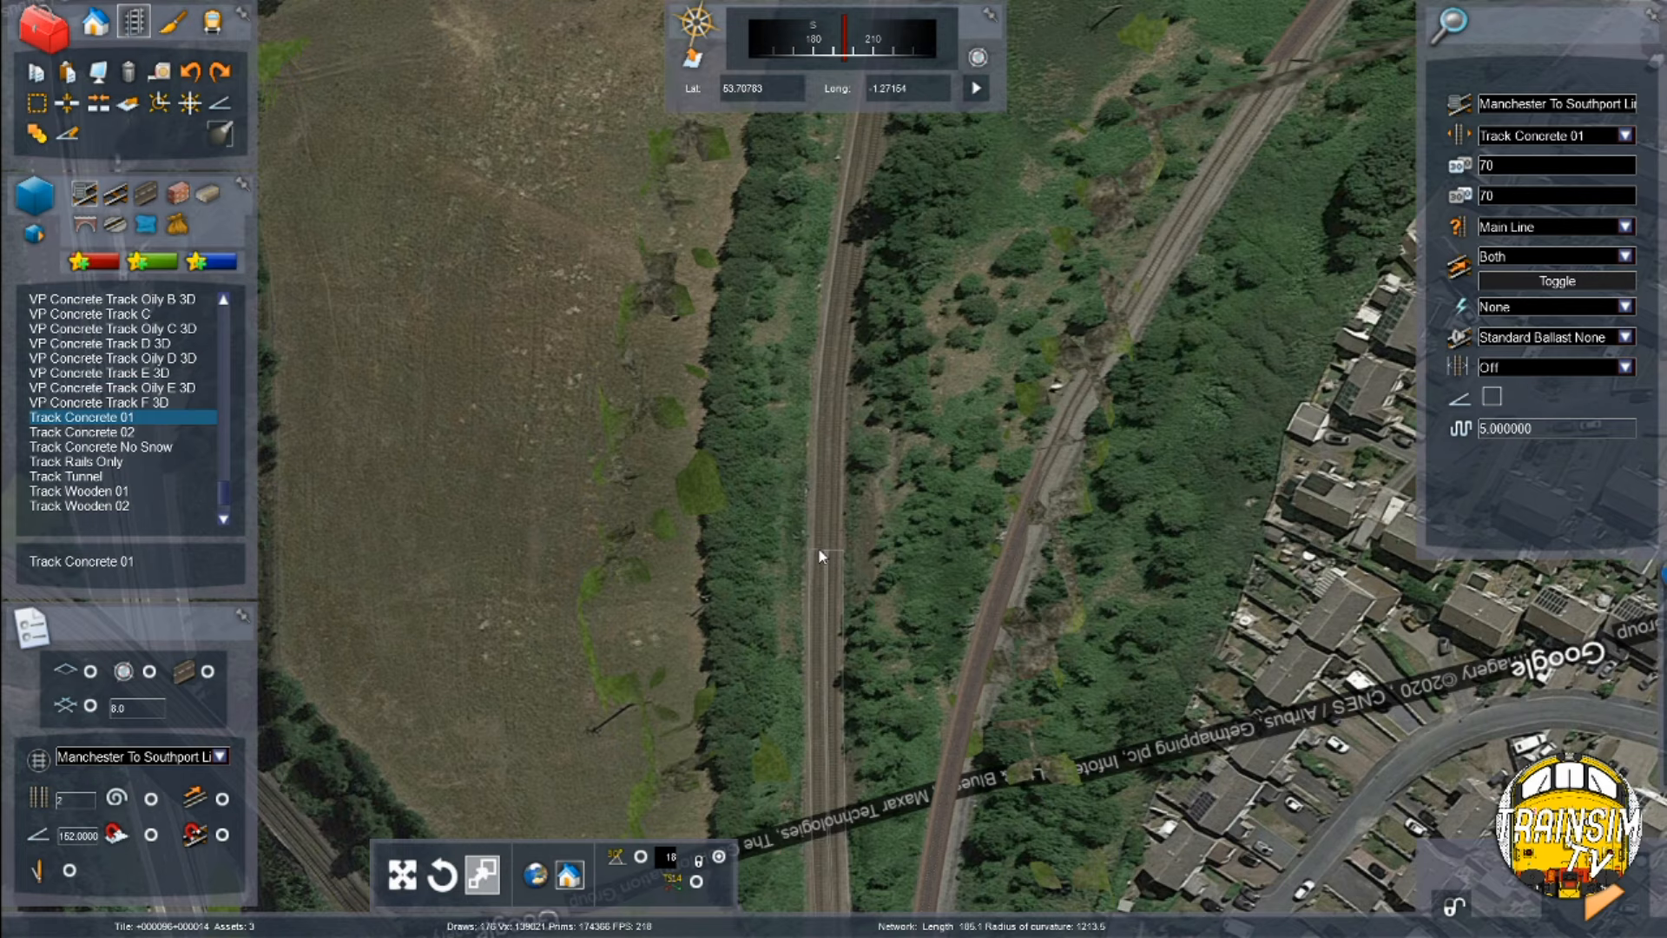
pyautogui.press('Up')
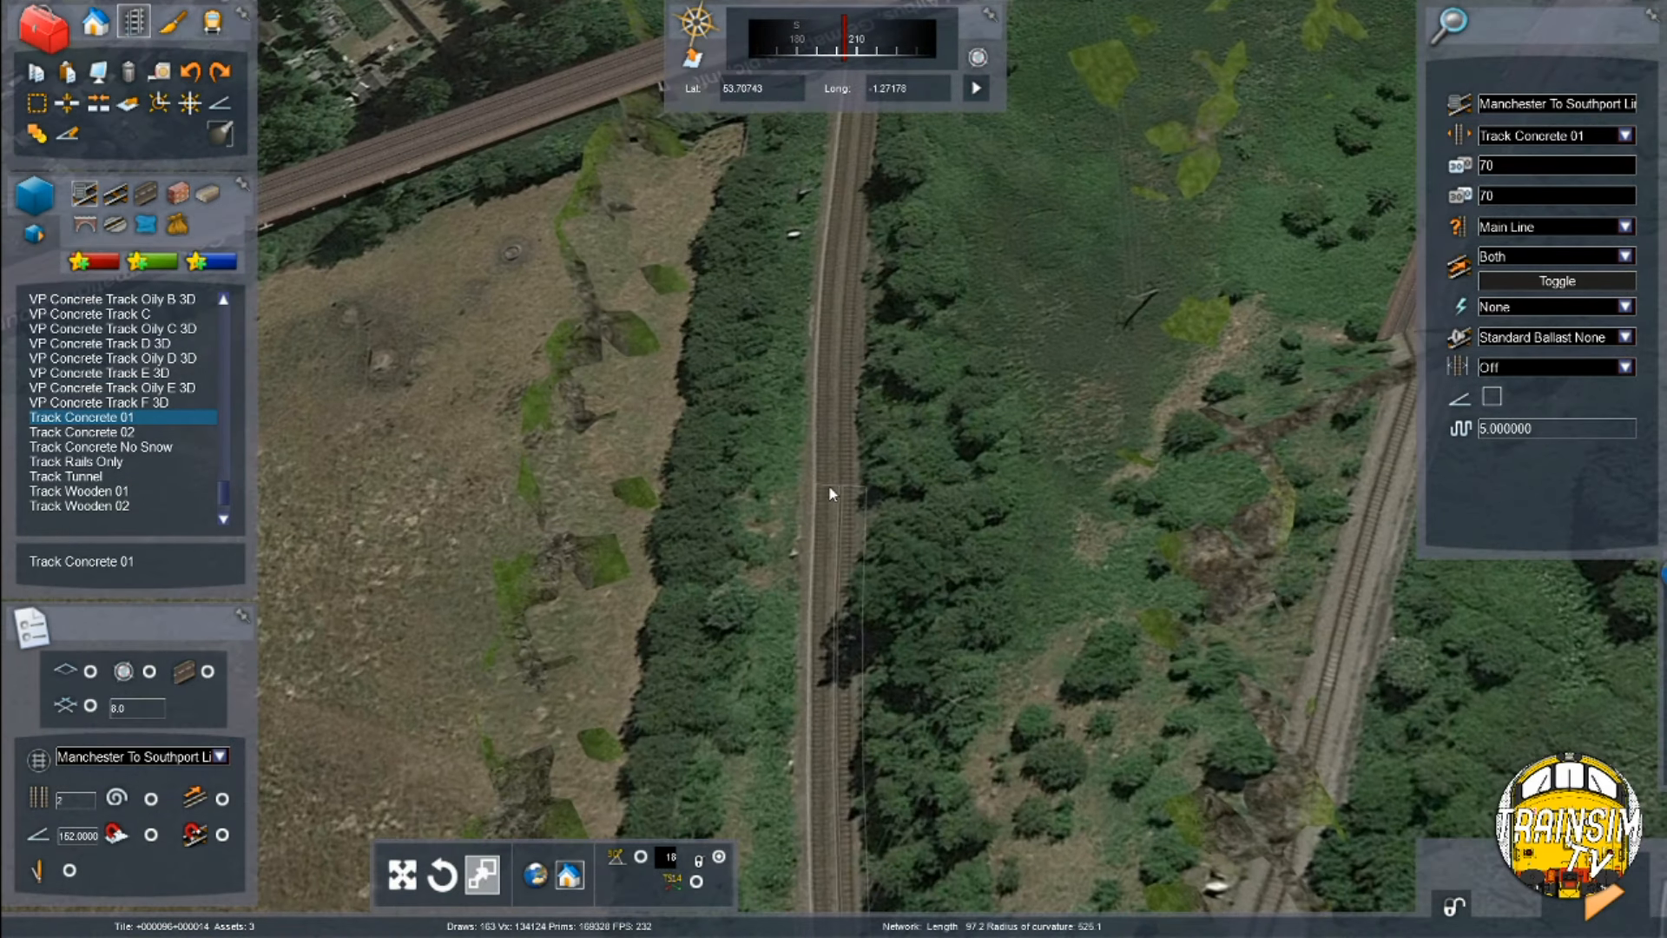
pyautogui.press('Up')
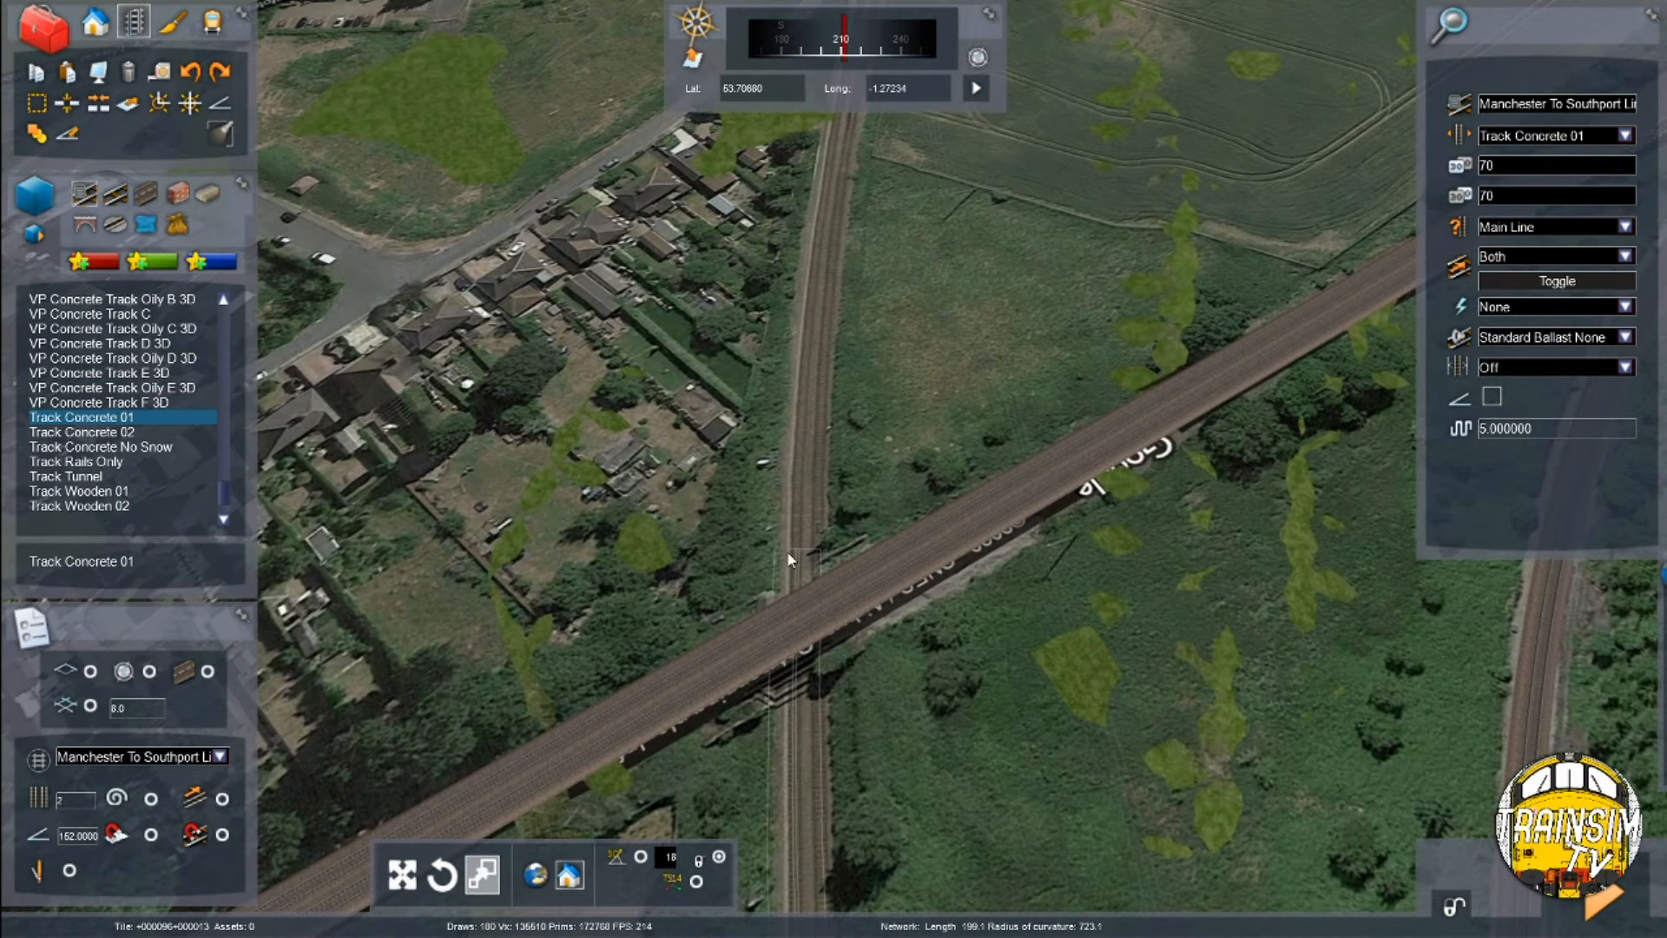
pyautogui.click(789, 556)
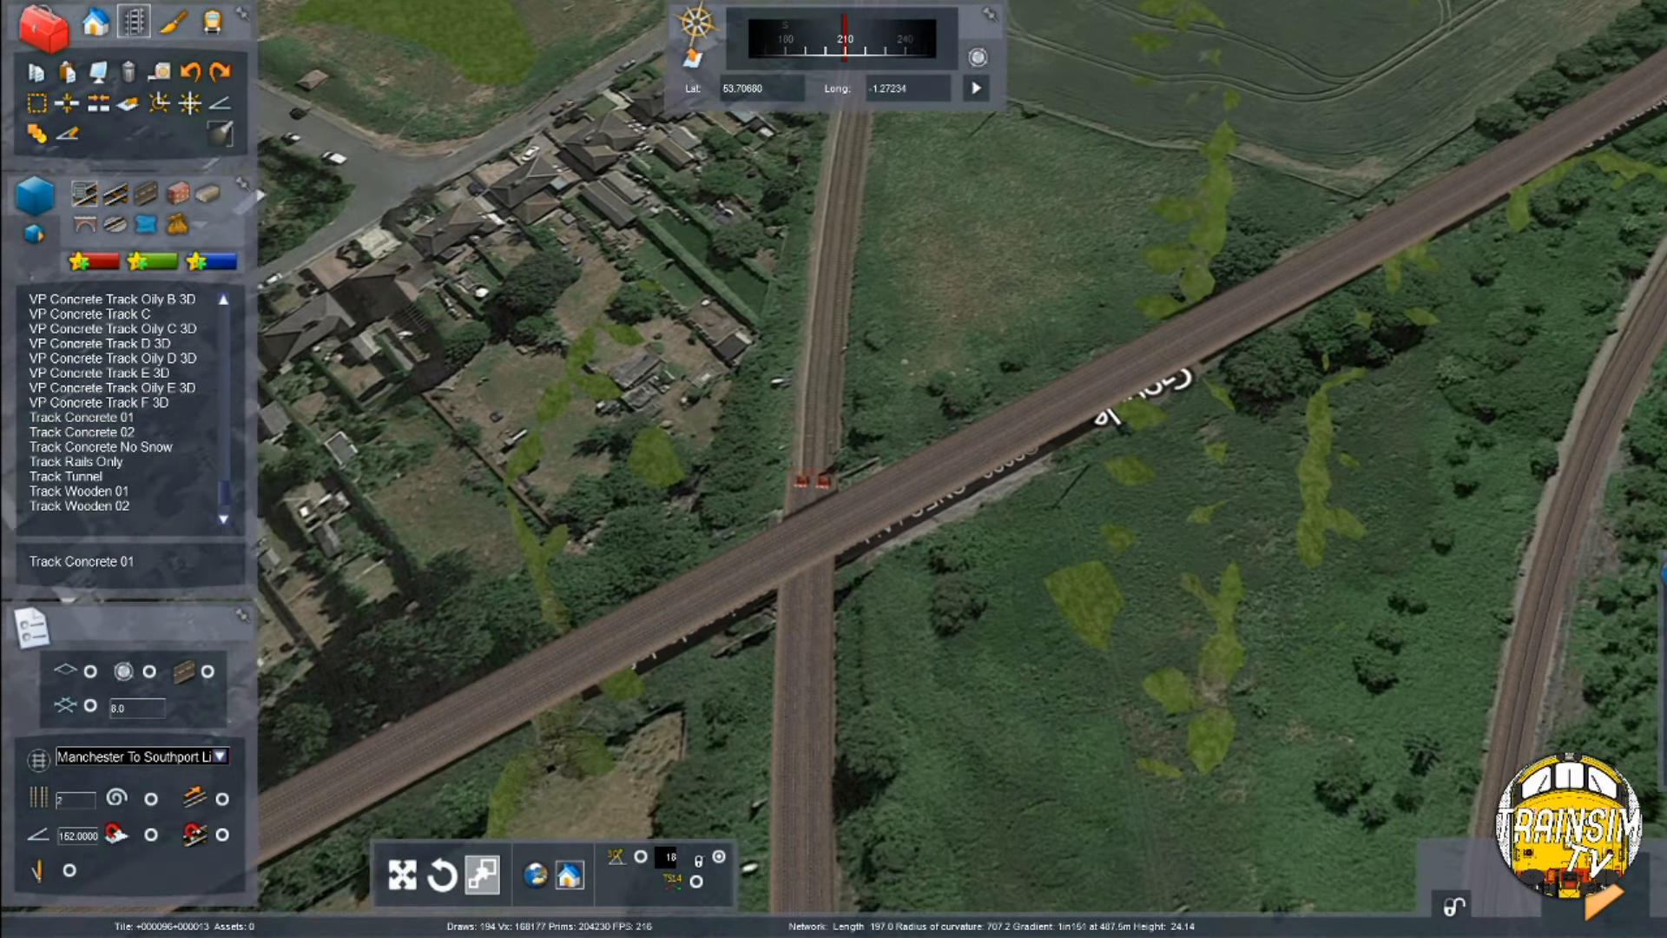
# Examine the new double-track end and its clearance beneath the crossing line from ground level
pyautogui.moveTo(789, 556); pyautogui.dragTo(789, 487, button='right')
pyautogui.press('Up')
pyautogui.press('Up')
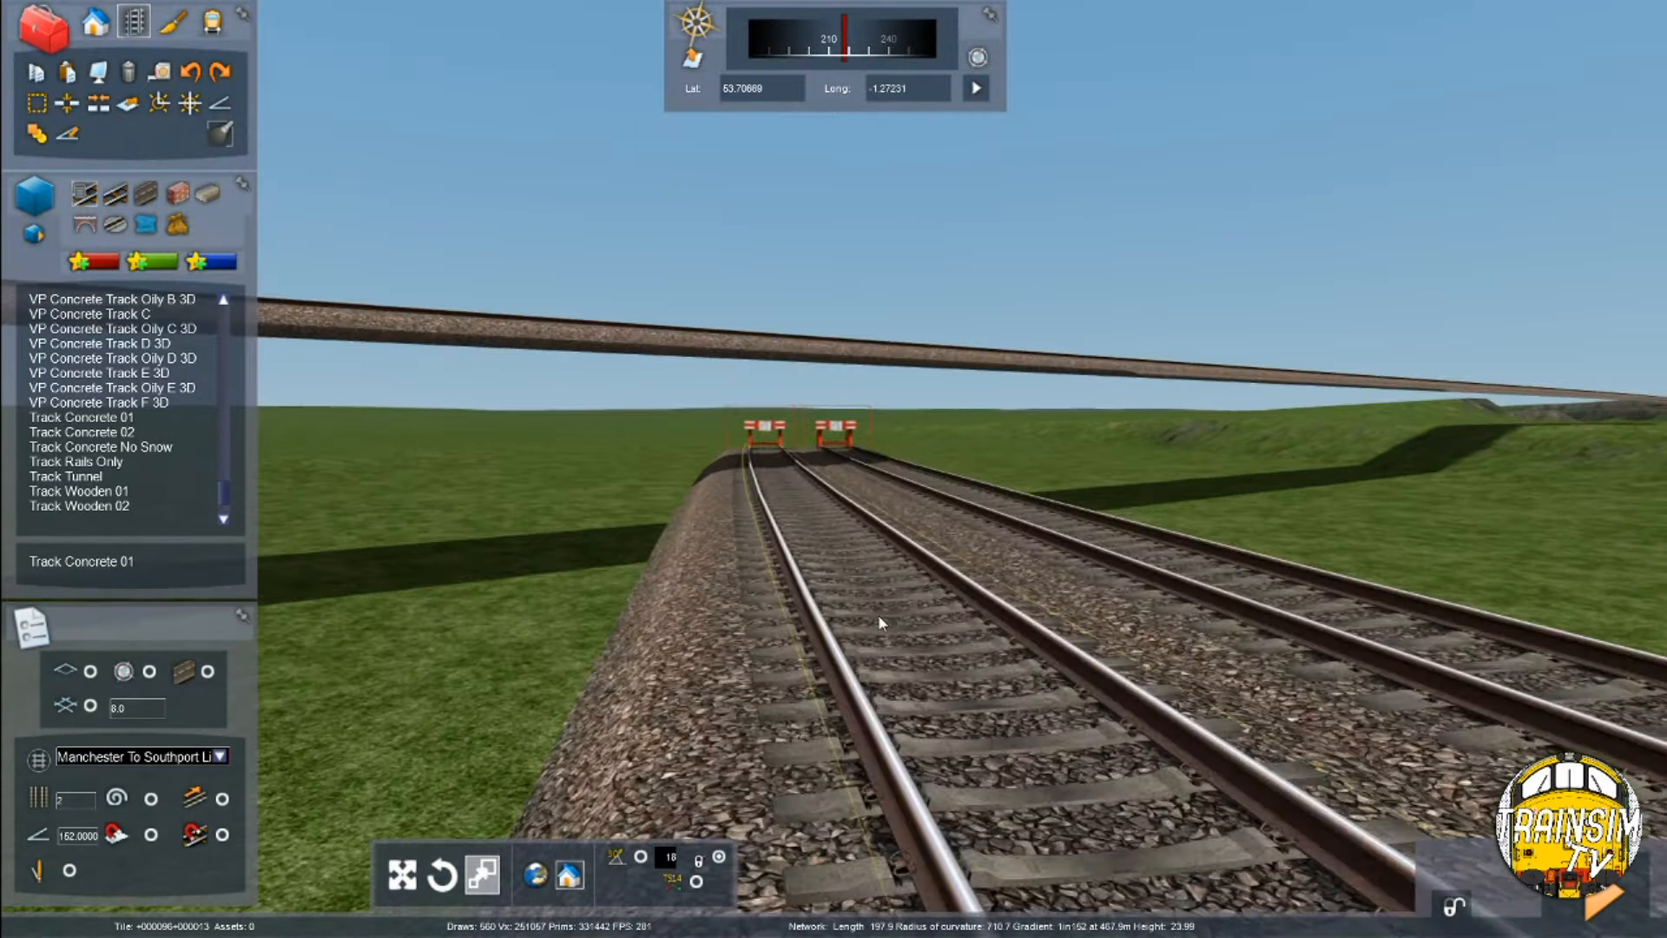
pyautogui.press('Up')
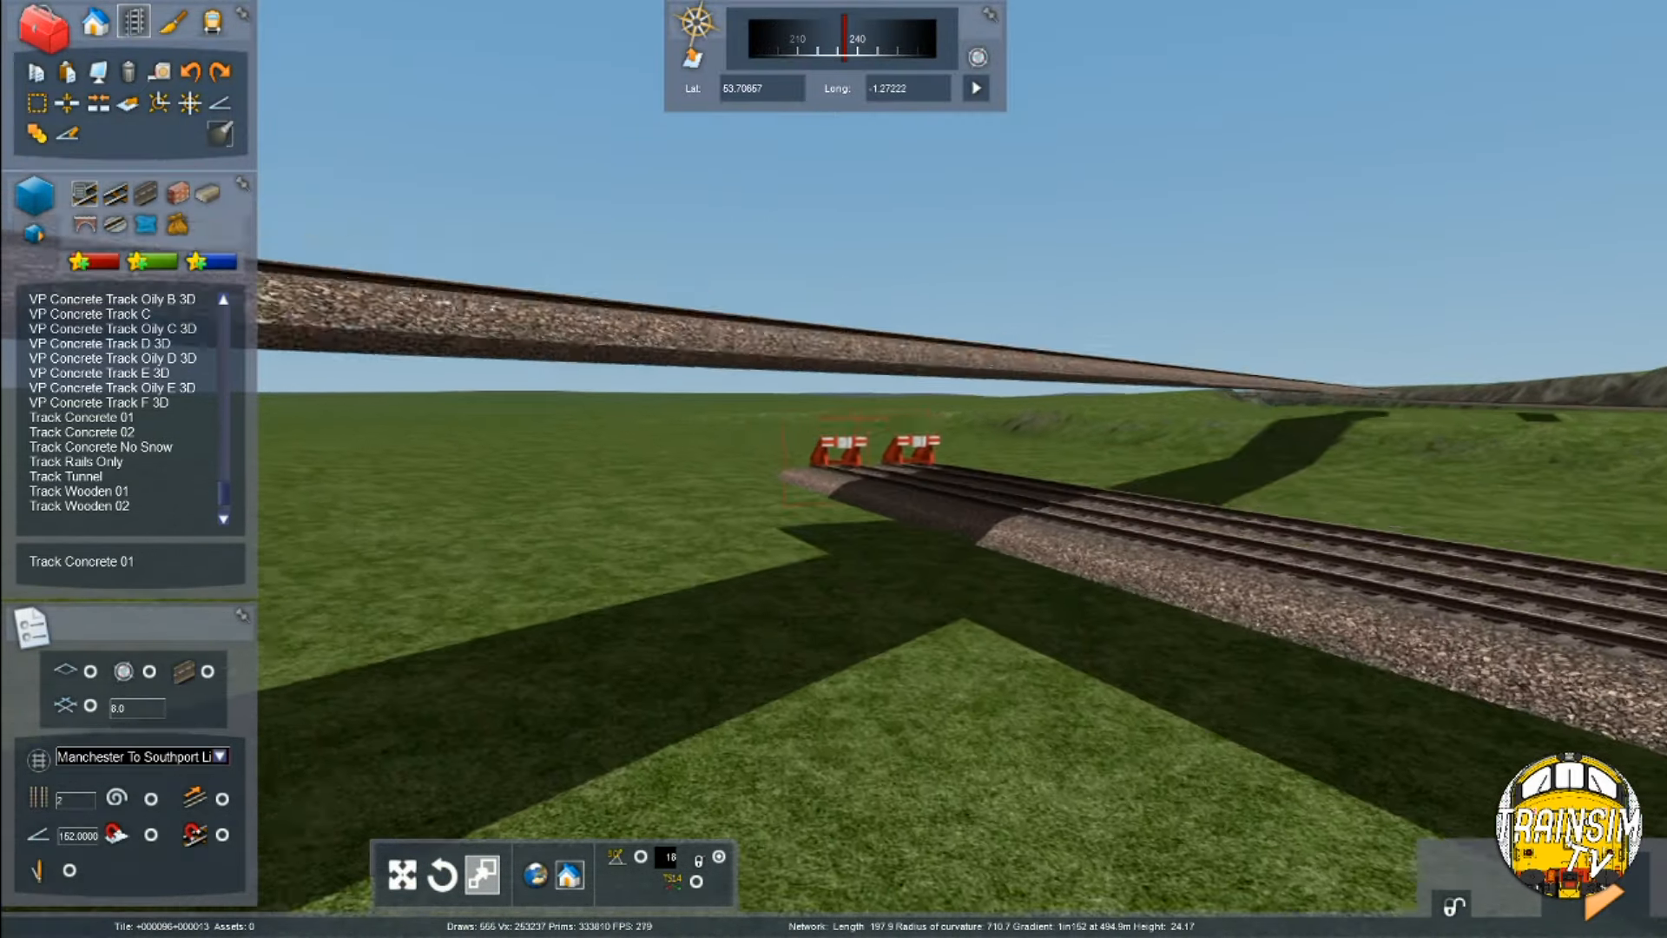
pyautogui.press('Right')
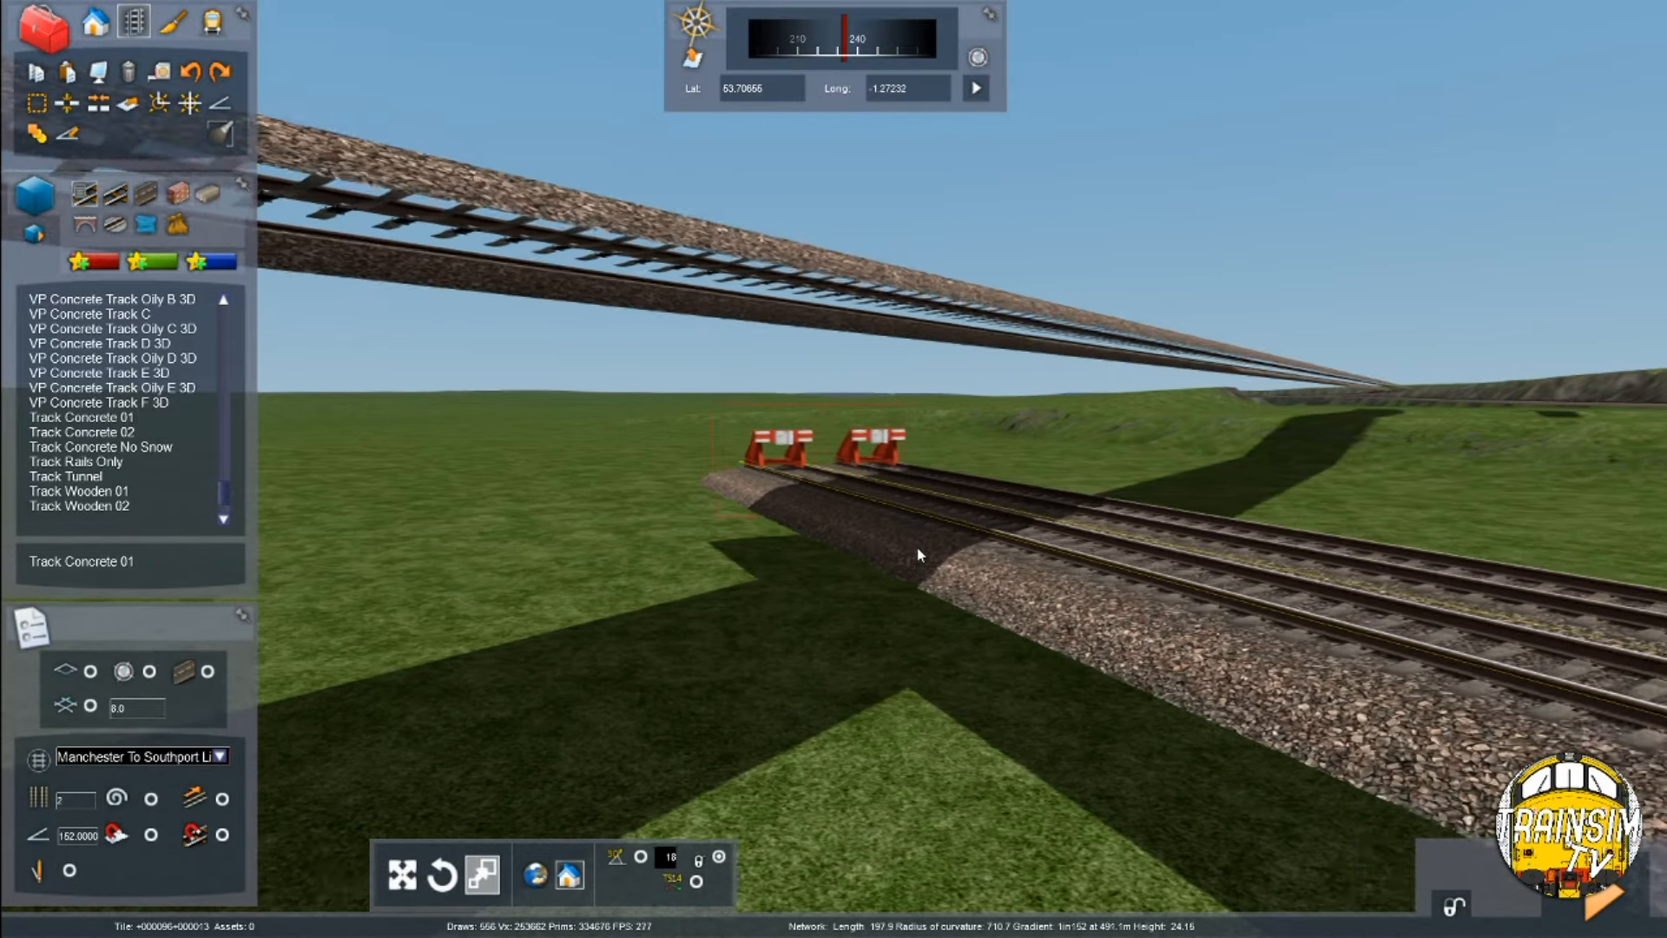
pyautogui.moveTo(830, 583); pyautogui.dragTo(1155, 582, button='right')
pyautogui.press('Up')
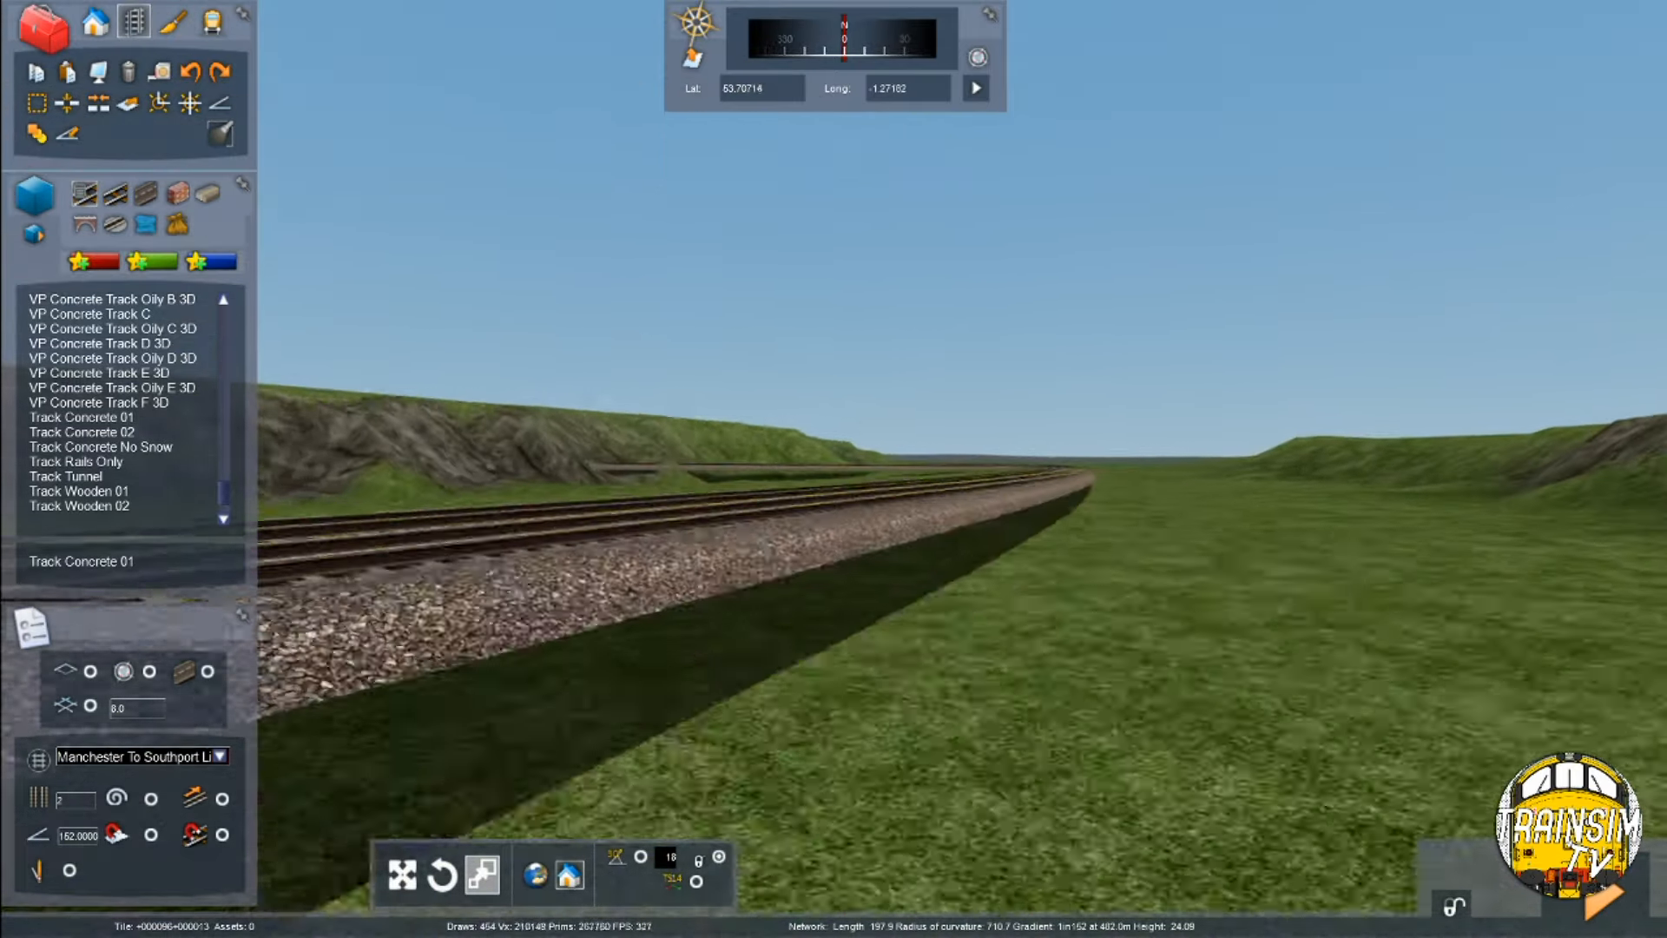
pyautogui.moveTo(830, 582); pyautogui.dragTo(521, 582, button='right')
pyautogui.press('Up')
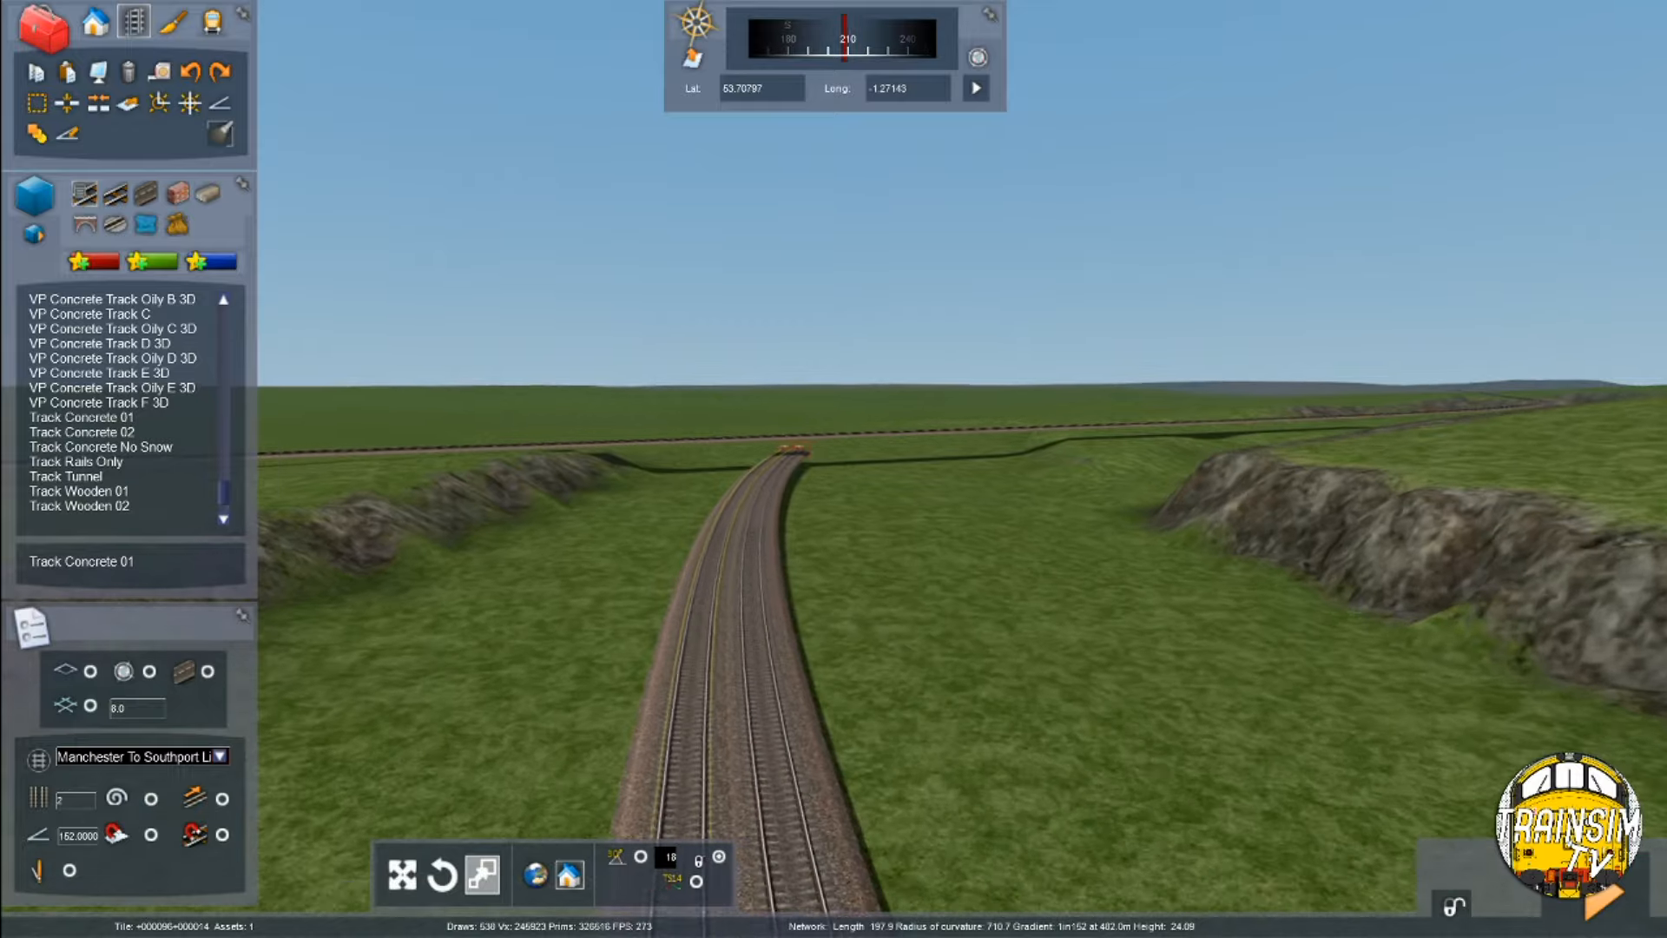
pyautogui.moveTo(827, 582); pyautogui.dragTo(883, 561, button='right')
pyautogui.press('Up')
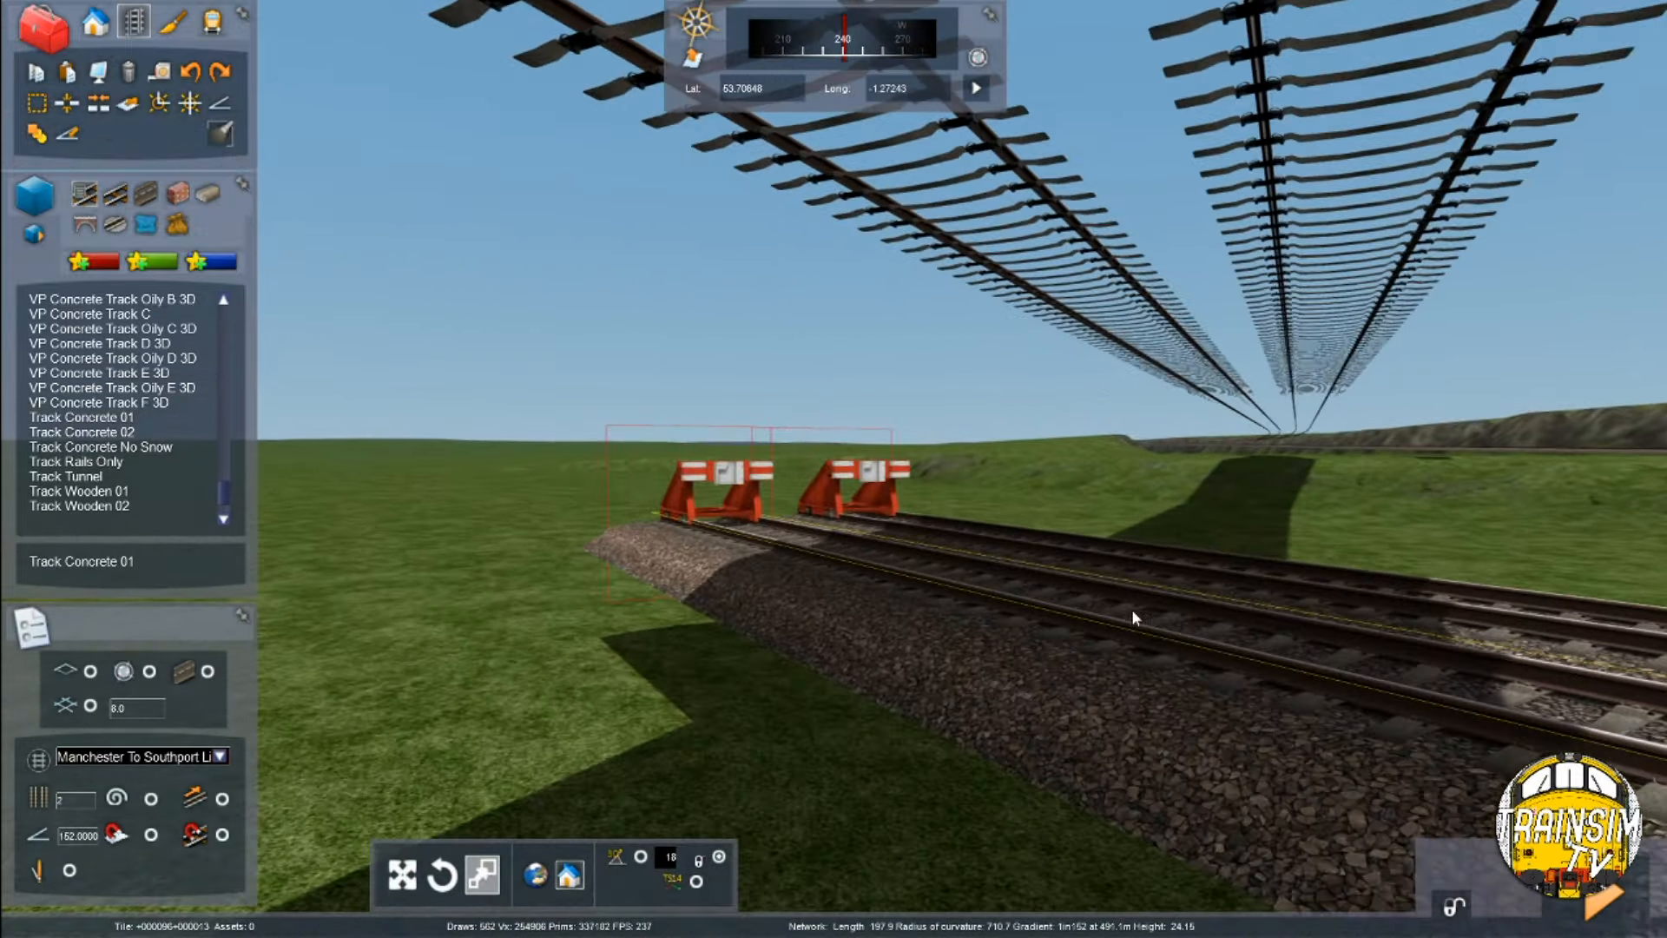
pyautogui.moveTo(1132, 608); pyautogui.dragTo(1068, 608, button='right')
pyautogui.press('Down')
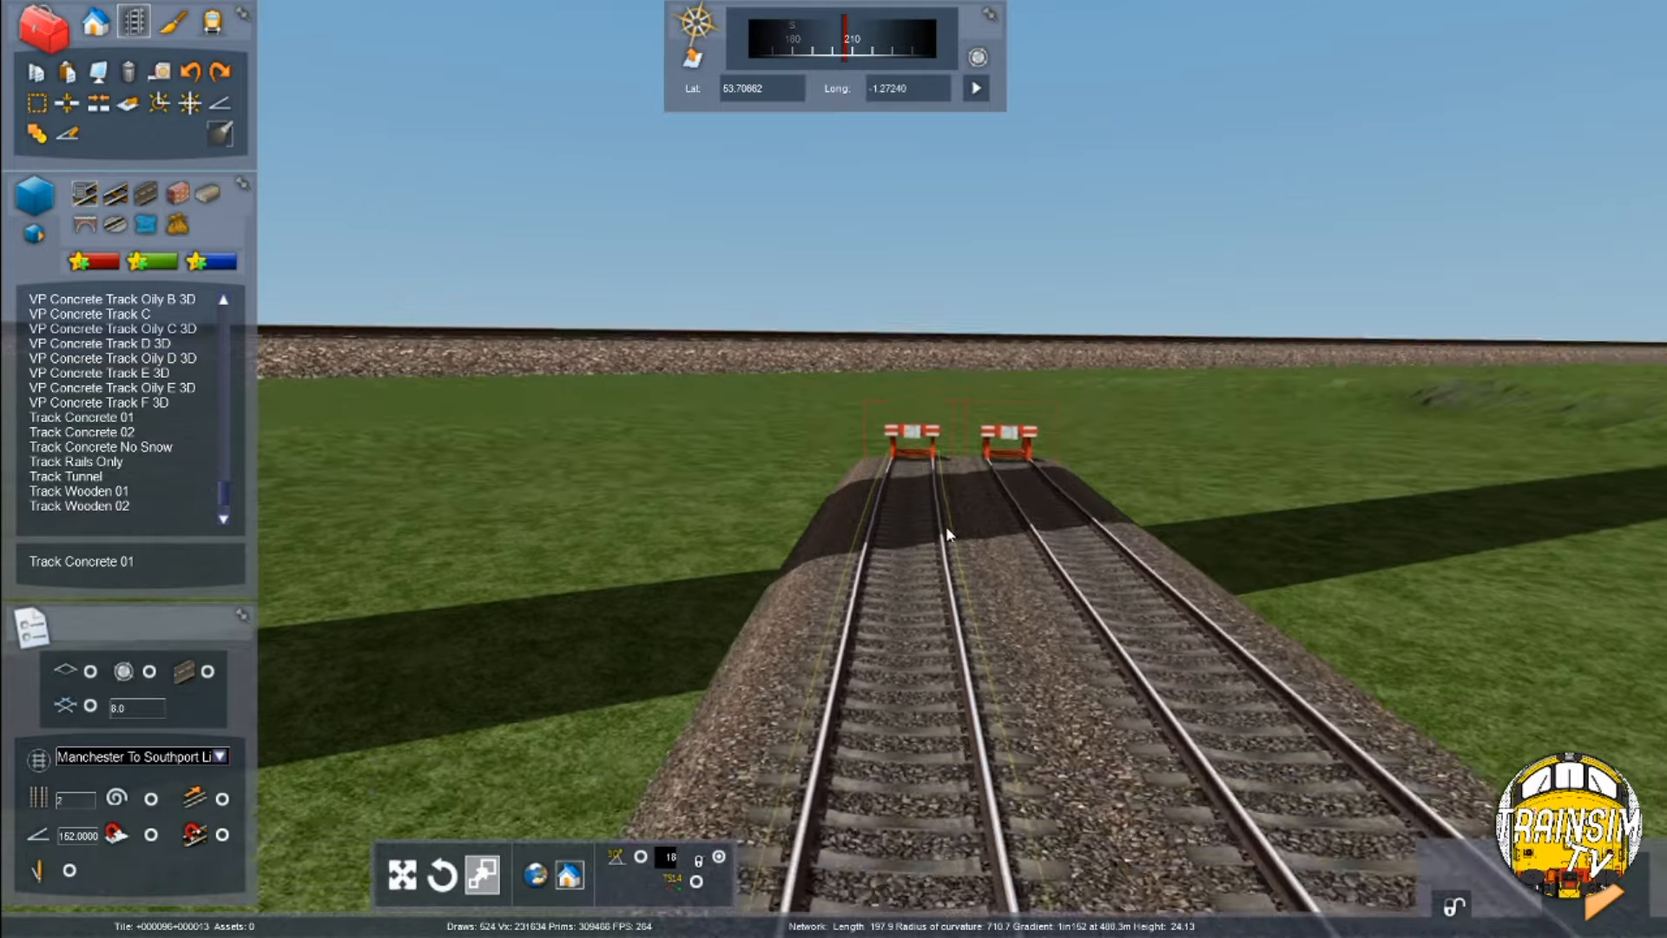
pyautogui.moveTo(946, 524); pyautogui.dragTo(947, 469, button='right')
pyautogui.press('Left')
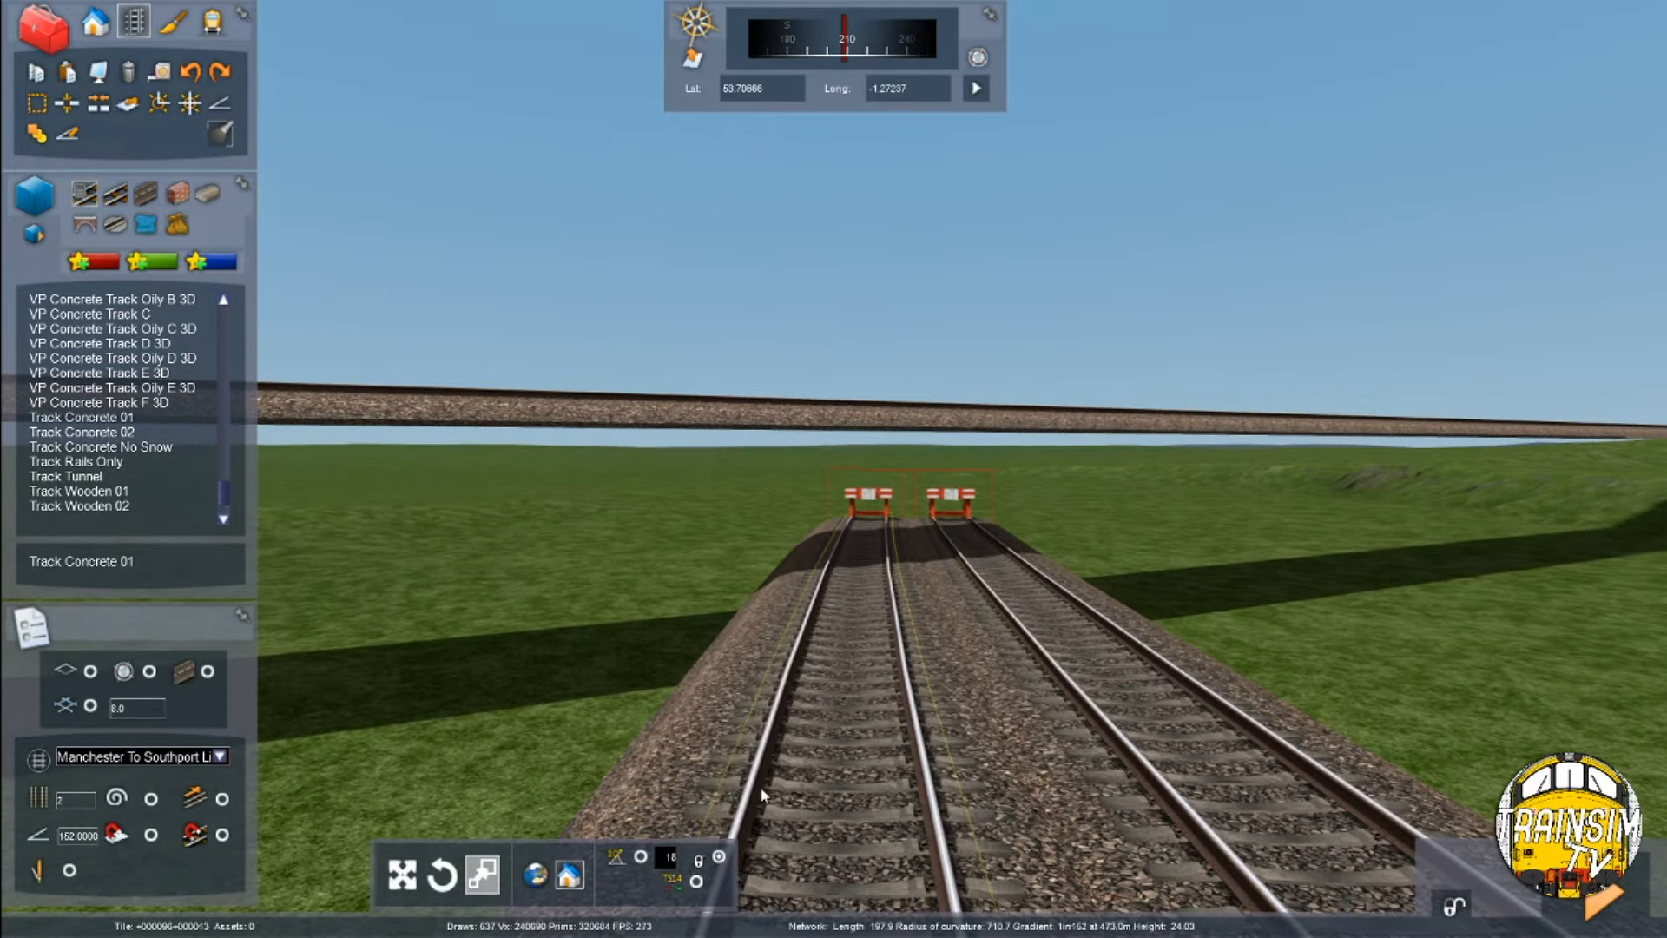
# Follow the new double track north to where the lines meet and back, examining its course up to the buffer stops
pyautogui.moveTo(1029, 509); pyautogui.dragTo(1354, 514, button='right')
pyautogui.press('Up')
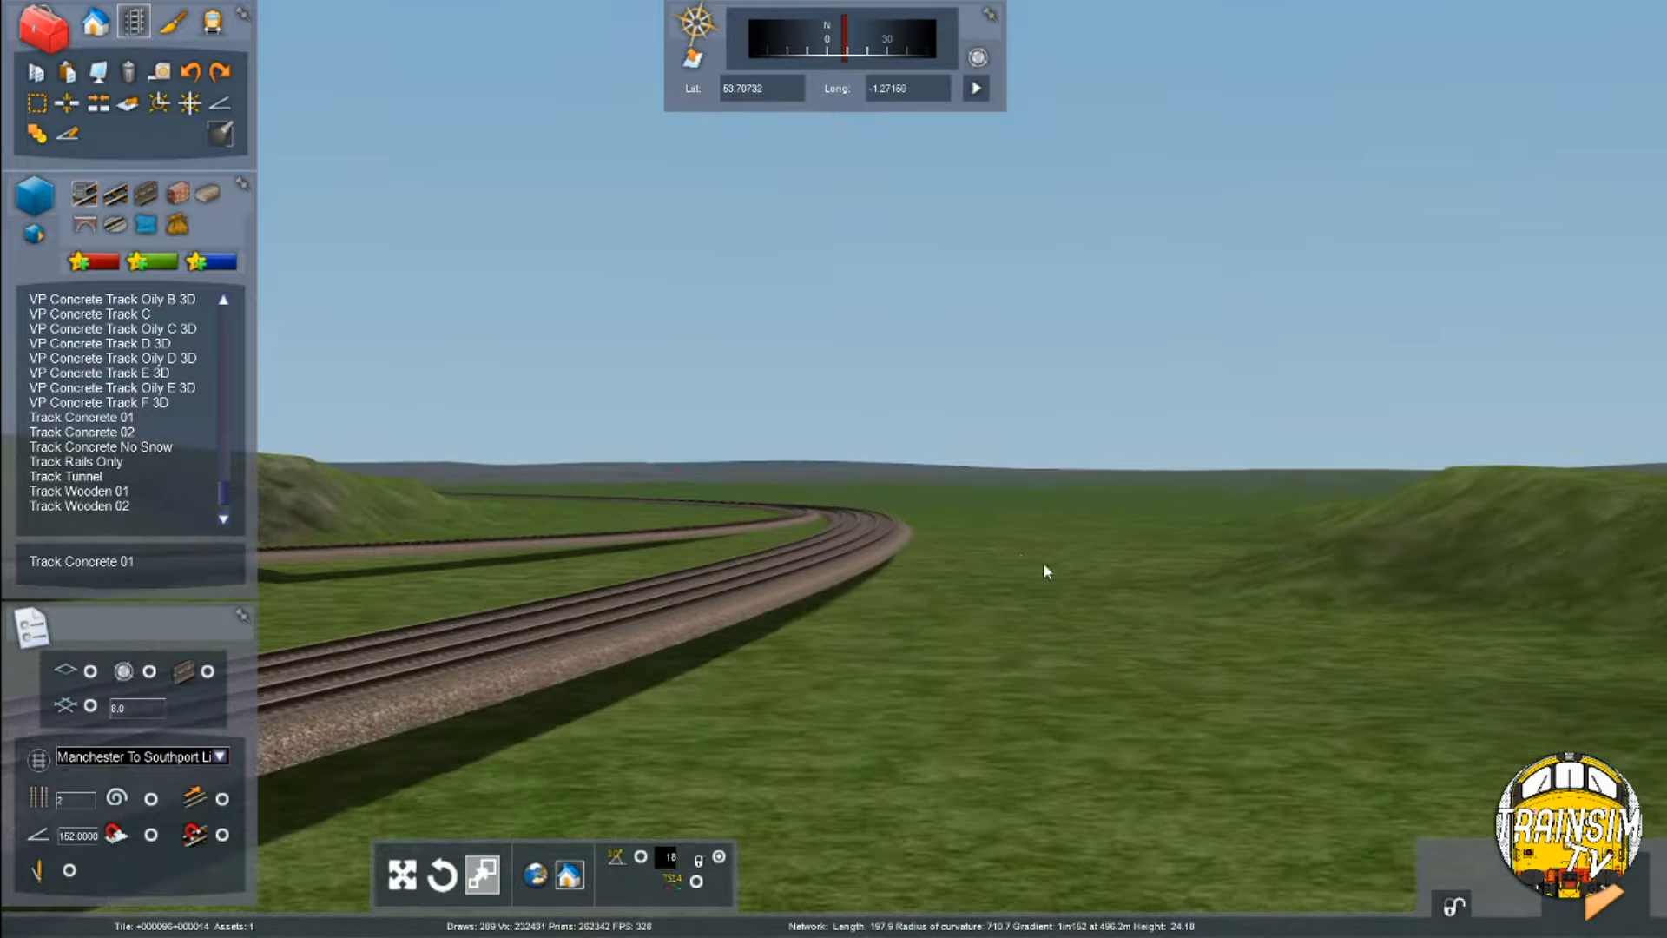
pyautogui.moveTo(831, 564); pyautogui.dragTo(504, 568, button='right')
pyautogui.press('Left')
pyautogui.press('Up')
pyautogui.moveTo(841, 565); pyautogui.dragTo(1094, 564, button='right')
pyautogui.press('Up')
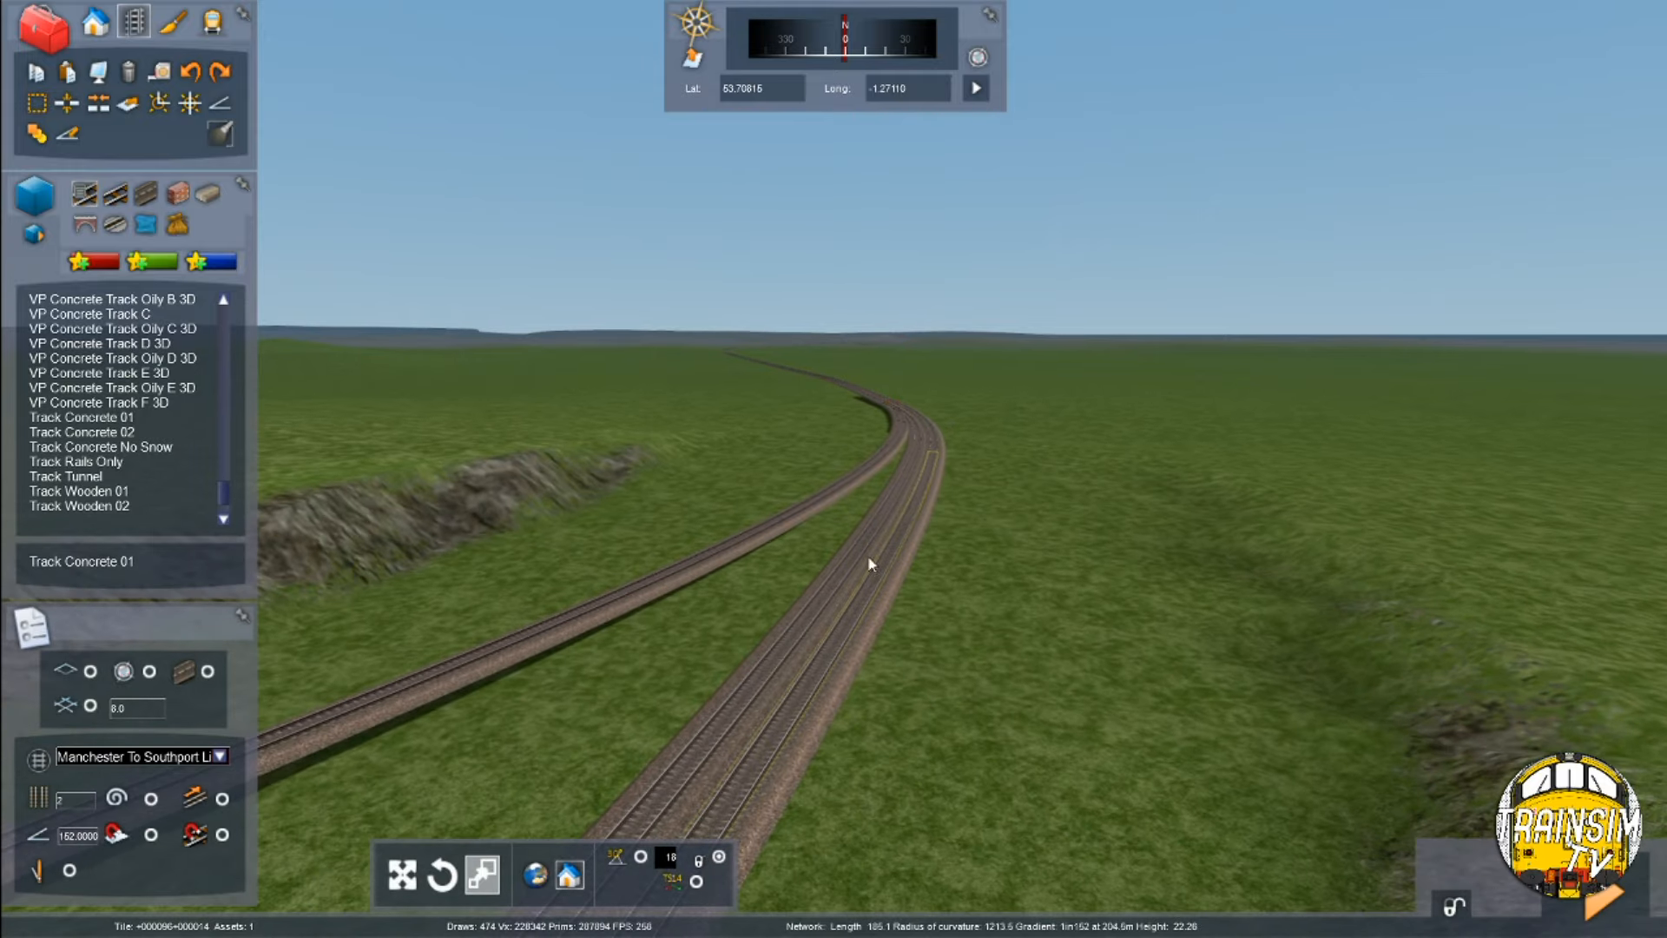
pyautogui.press('Up')
pyautogui.moveTo(867, 558); pyautogui.dragTo(621, 573, button='right')
pyautogui.press('Up')
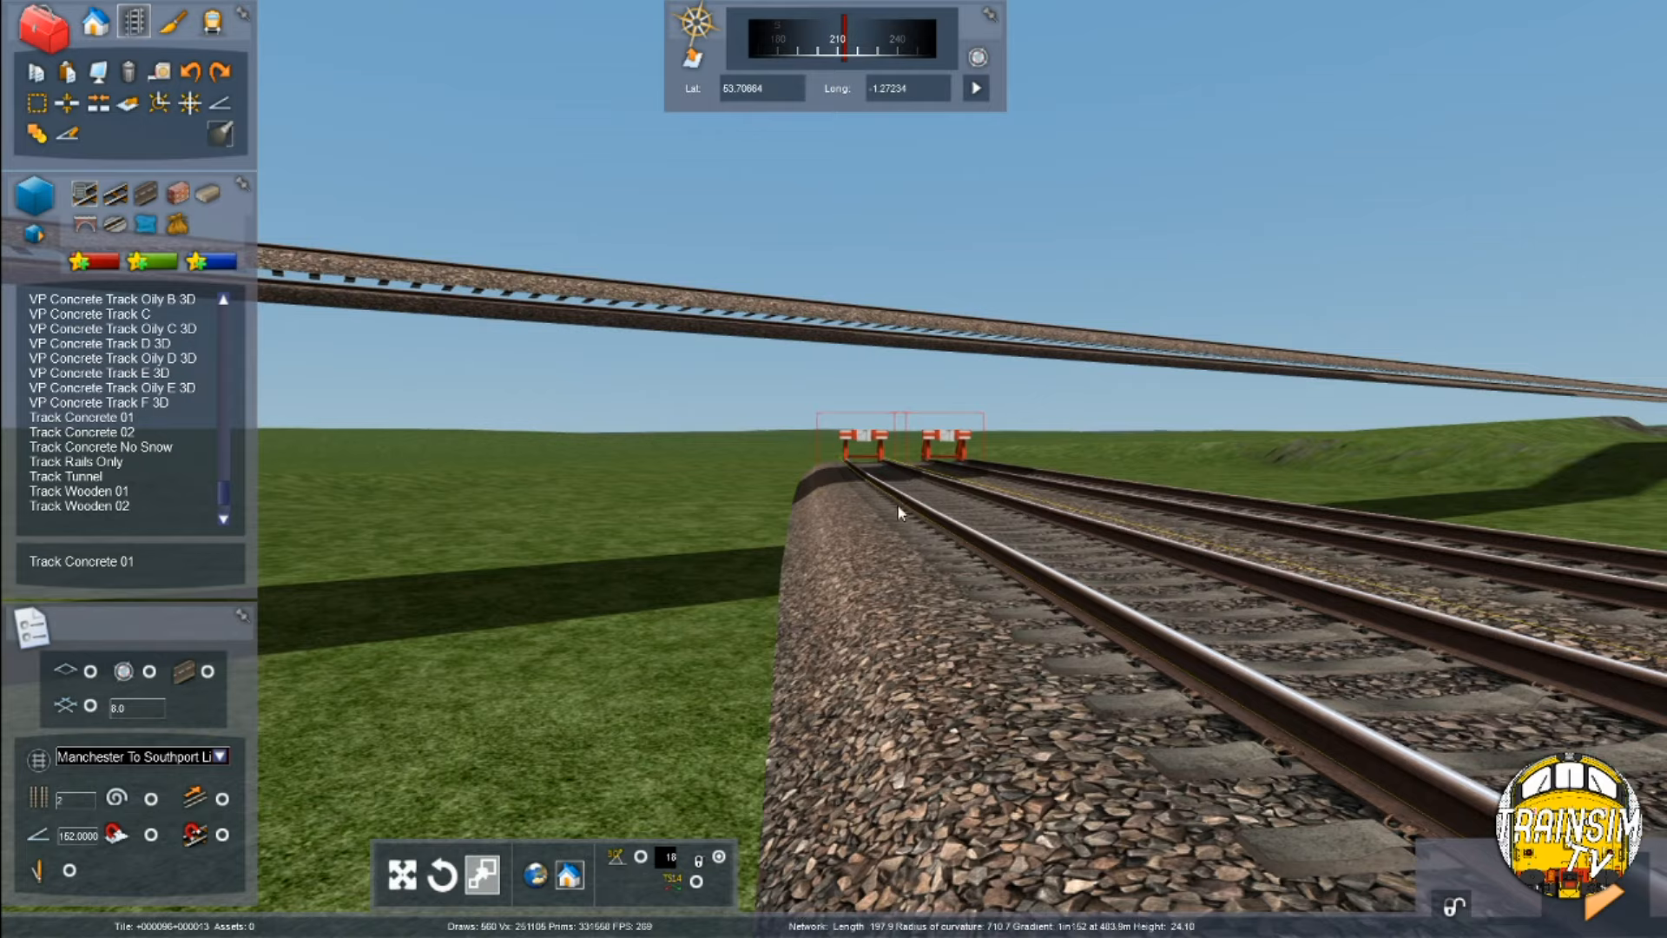
pyautogui.press('Left')
pyautogui.moveTo(898, 505); pyautogui.dragTo(856, 450, button='right')
# Level the terrain around the double-track end beneath the crossing line with brush size 40 and height 24
pyautogui.click(96, 21)
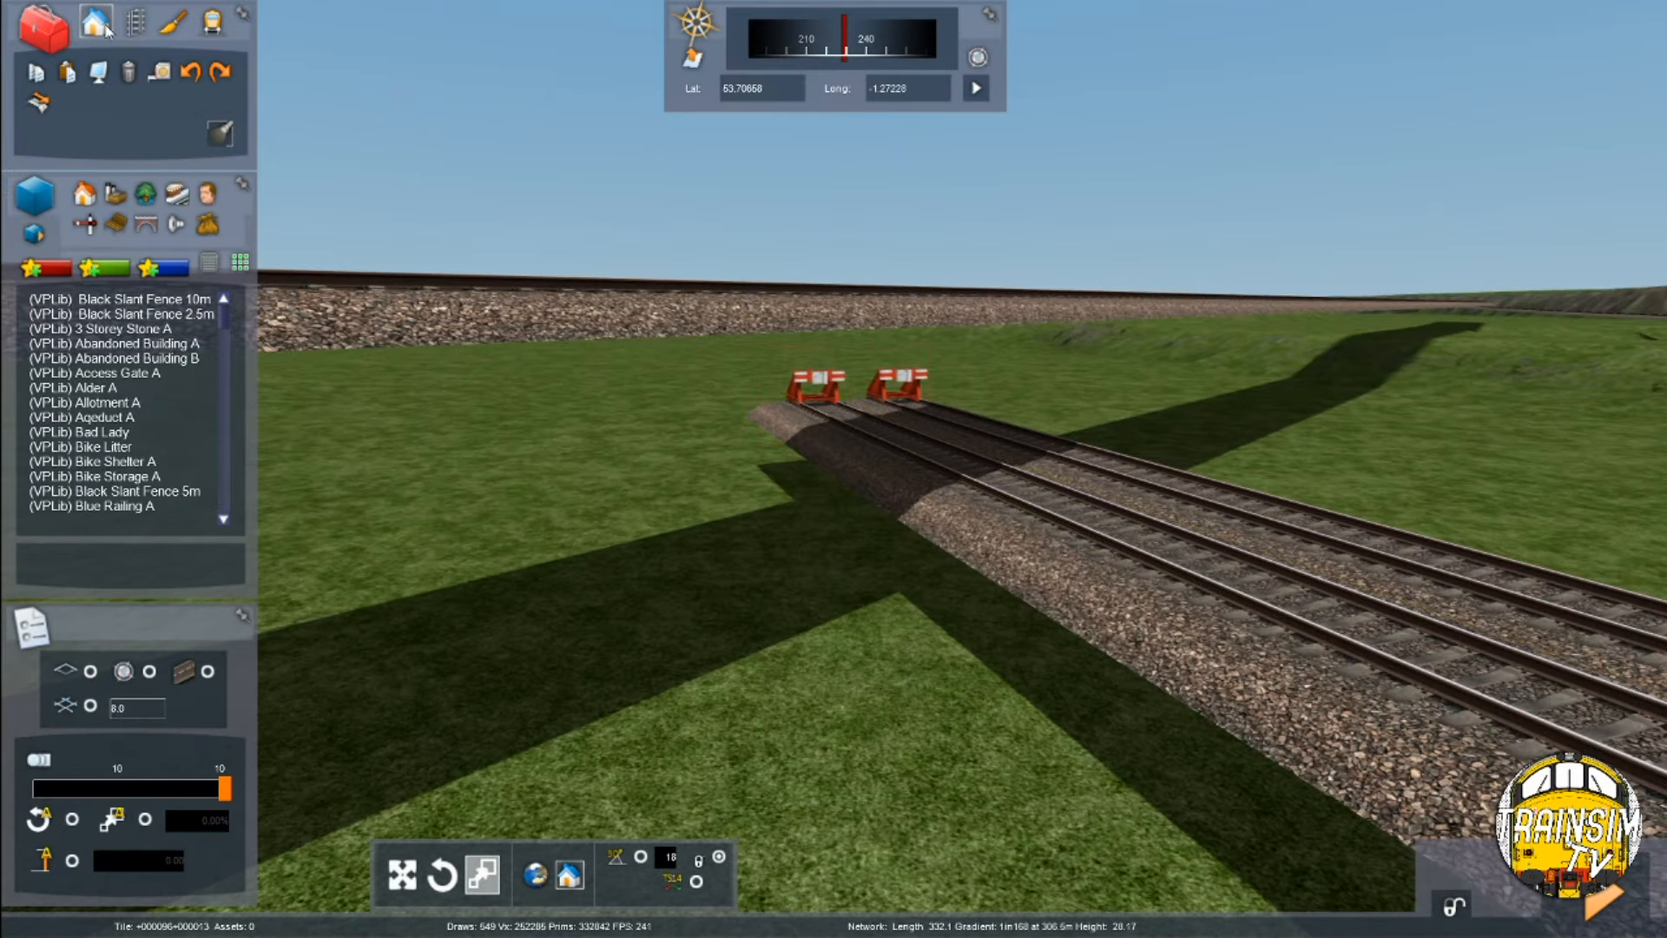
pyautogui.click(170, 23)
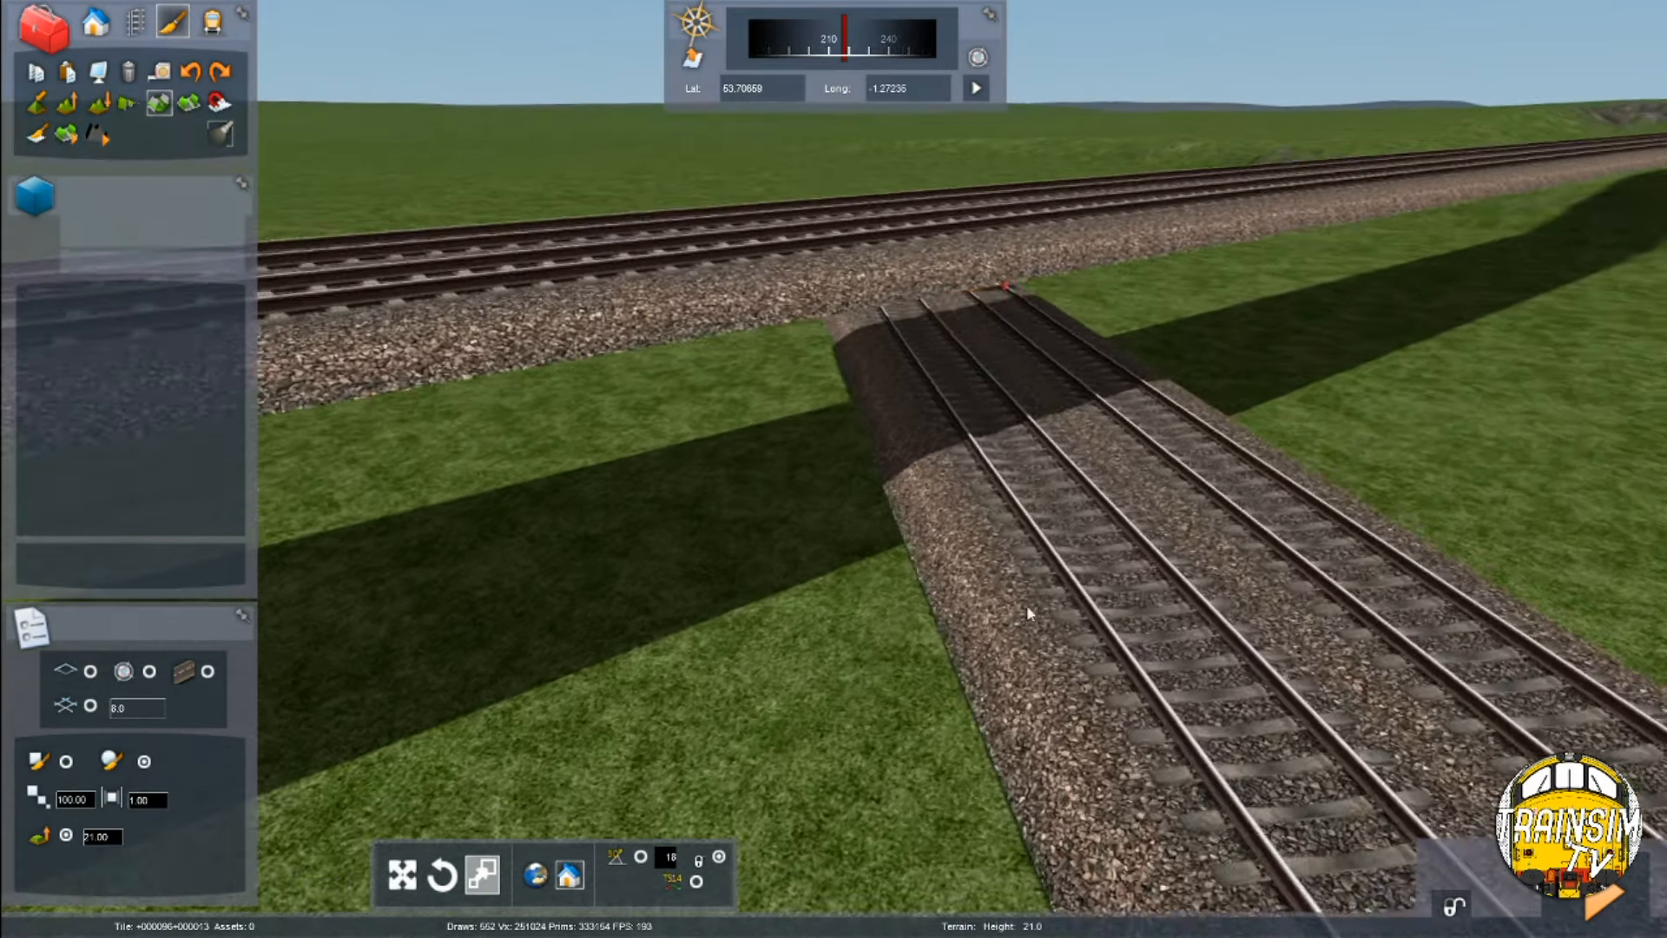
pyautogui.press('Up')
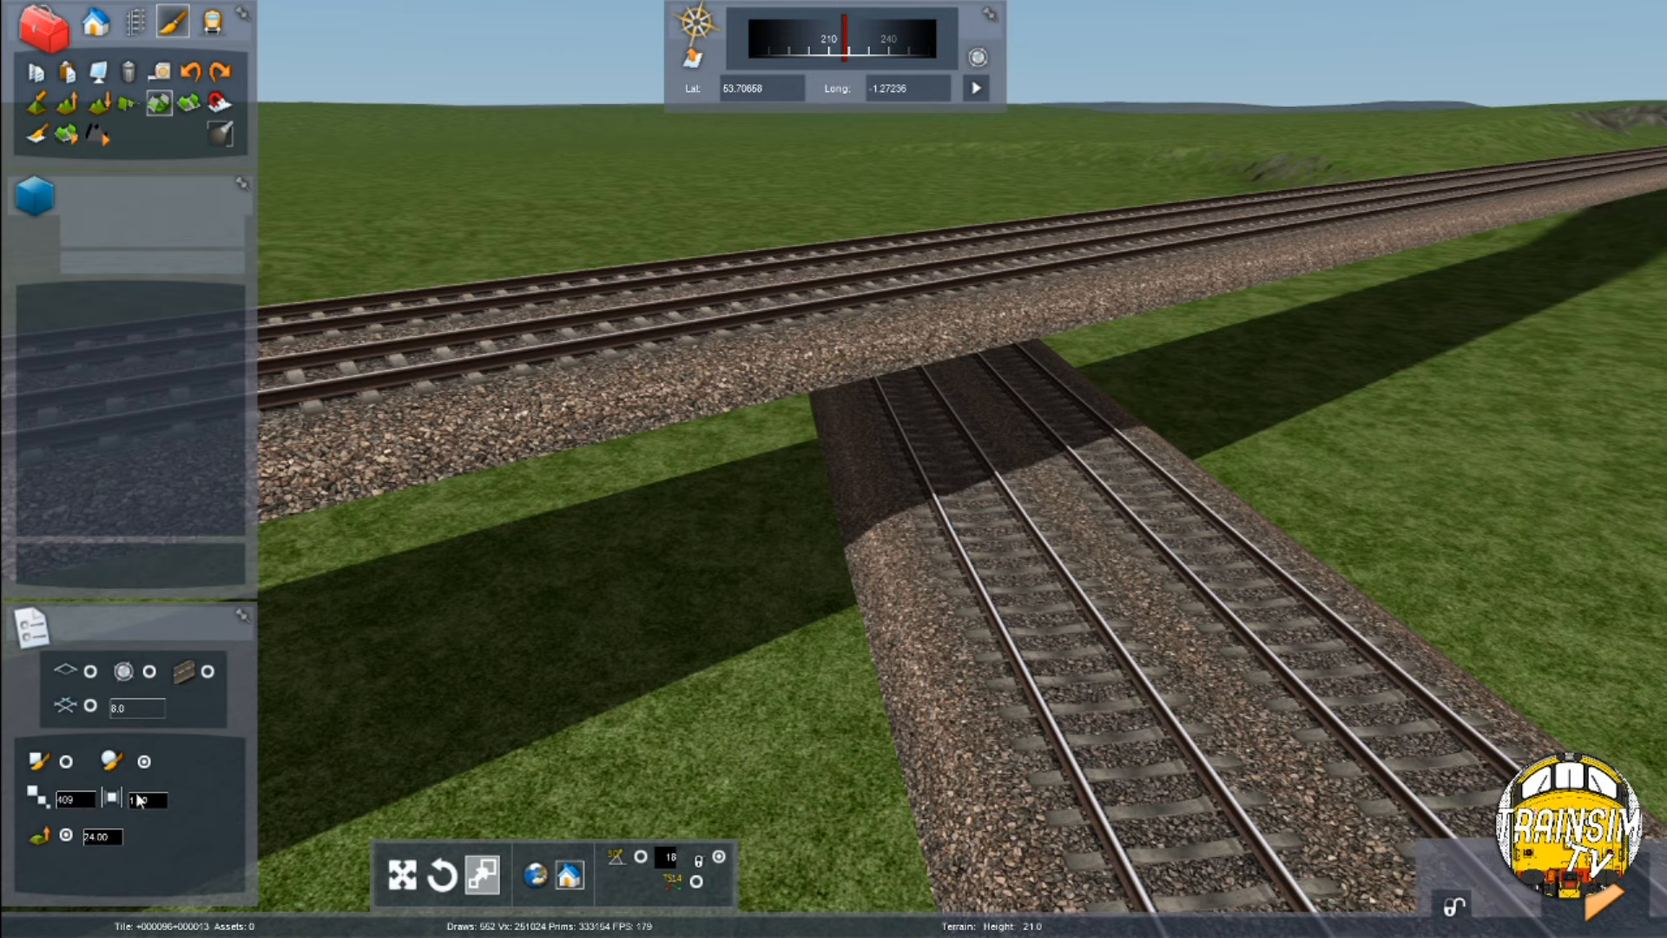
pyautogui.moveTo(411, 739)
pyautogui.mouseDown()
pyautogui.moveTo(946, 556)
pyautogui.moveTo(984, 512)
pyautogui.mouseUp()
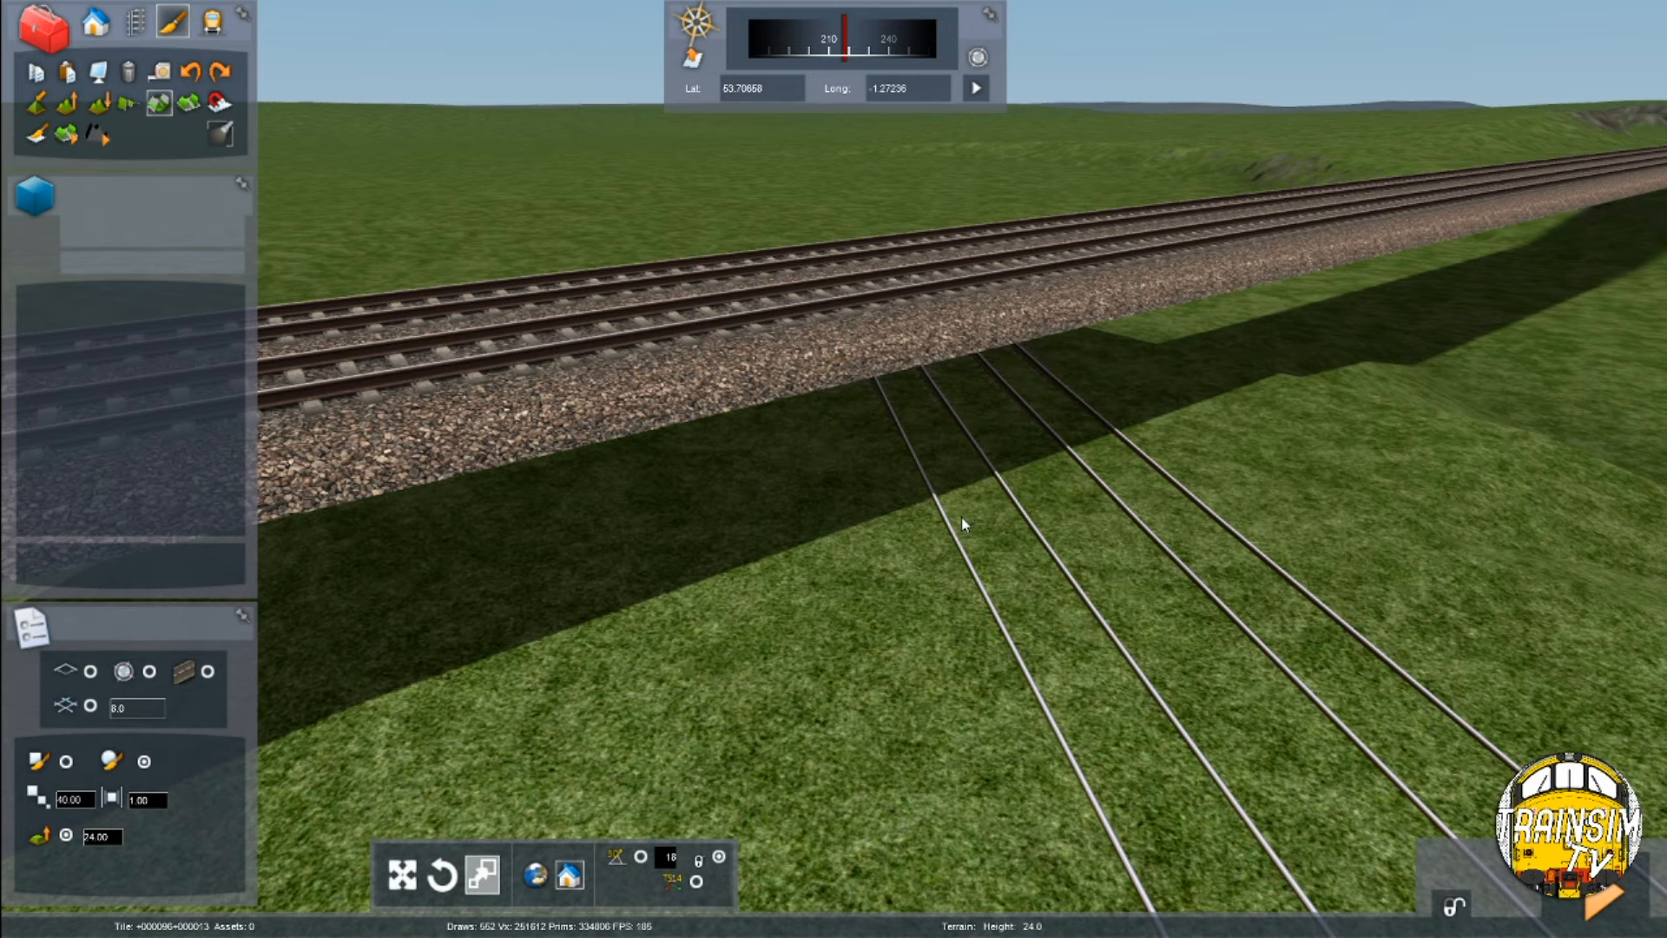
pyautogui.press('Right')
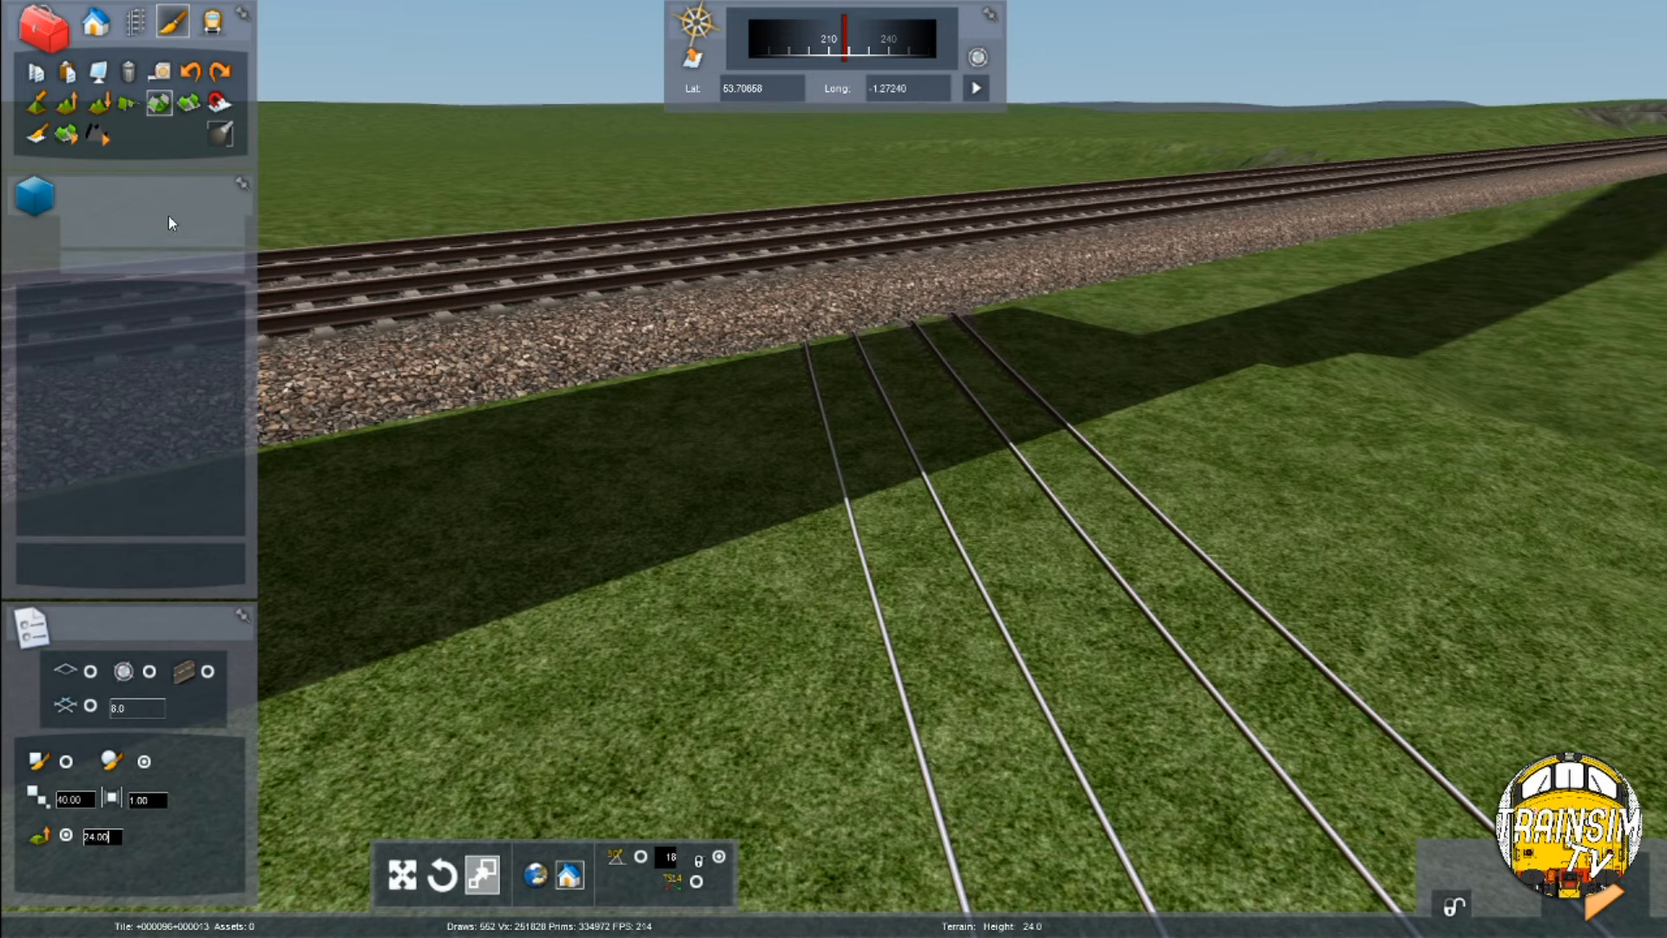
# Try to fit the terrain to the double-track end beneath the crossing line with the track-deform tool's length set to 12
pyautogui.press('Down')
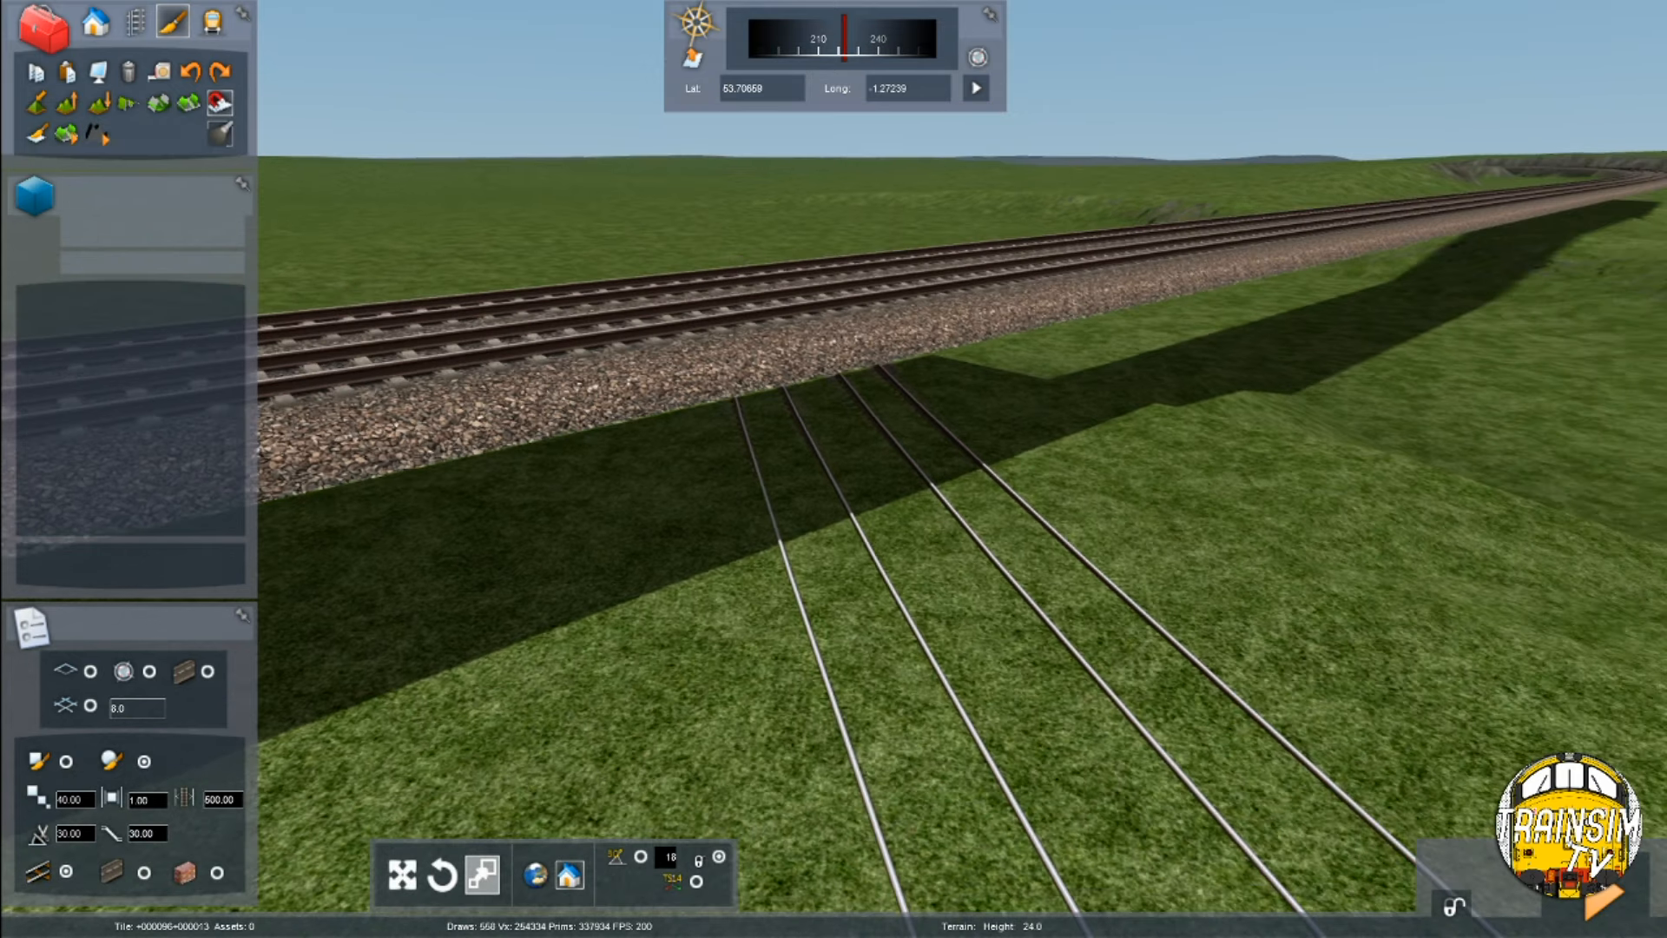
pyautogui.doubleClick(215, 801)
pyautogui.write('12')
pyautogui.moveTo(648, 592)
pyautogui.mouseDown()
pyautogui.moveTo(908, 420)
pyautogui.moveTo(948, 595)
pyautogui.mouseUp()
pyautogui.press('Down')
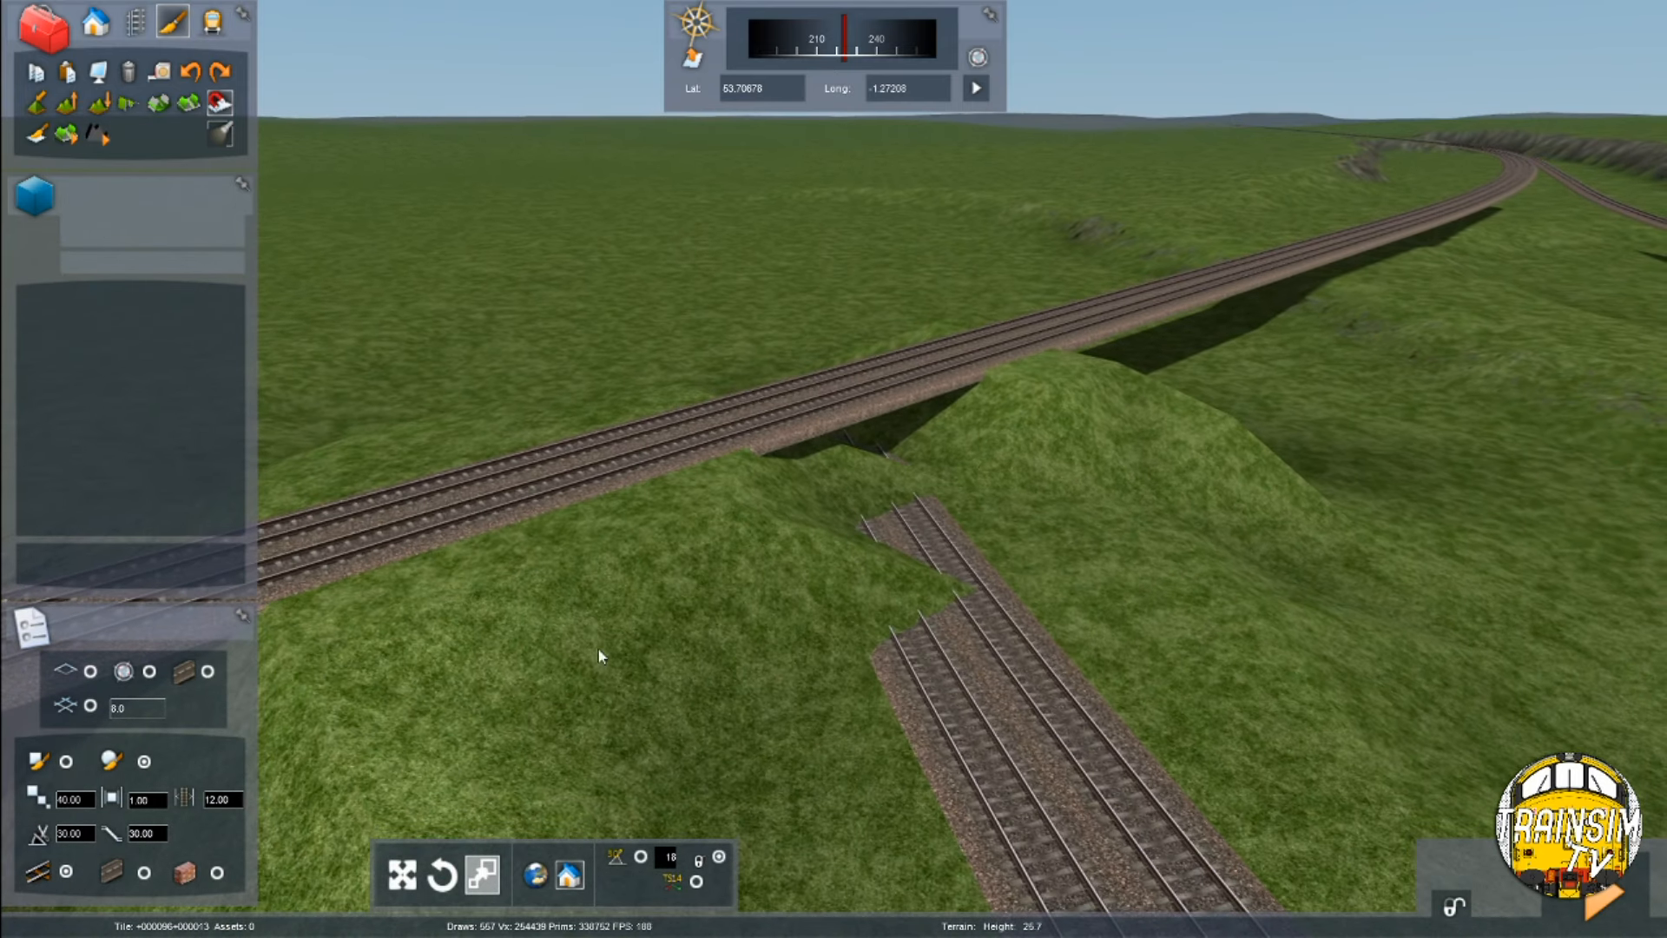
pyautogui.moveTo(872, 492); pyautogui.dragTo(901, 550, button='right')
pyautogui.hotkey('ctrl', 'z')
pyautogui.press('Up')
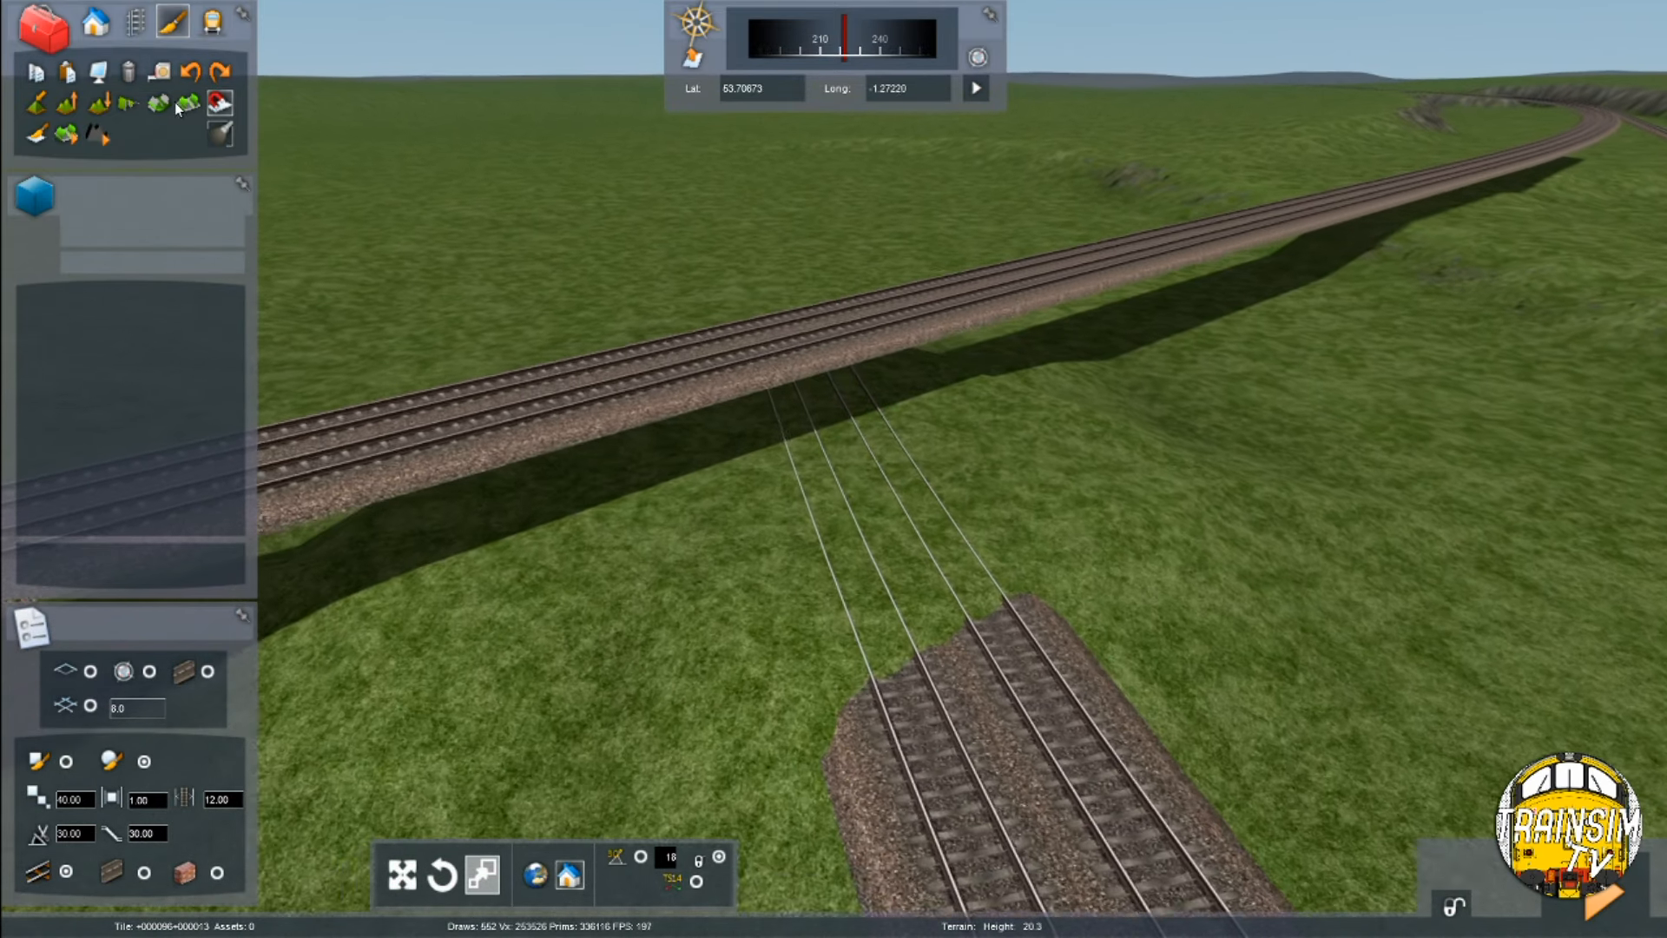
# Lower the terrain around the double-track end with the size 40 brush to uncover the sleepers and ballast beneath the crossing line
pyautogui.click(158, 103)
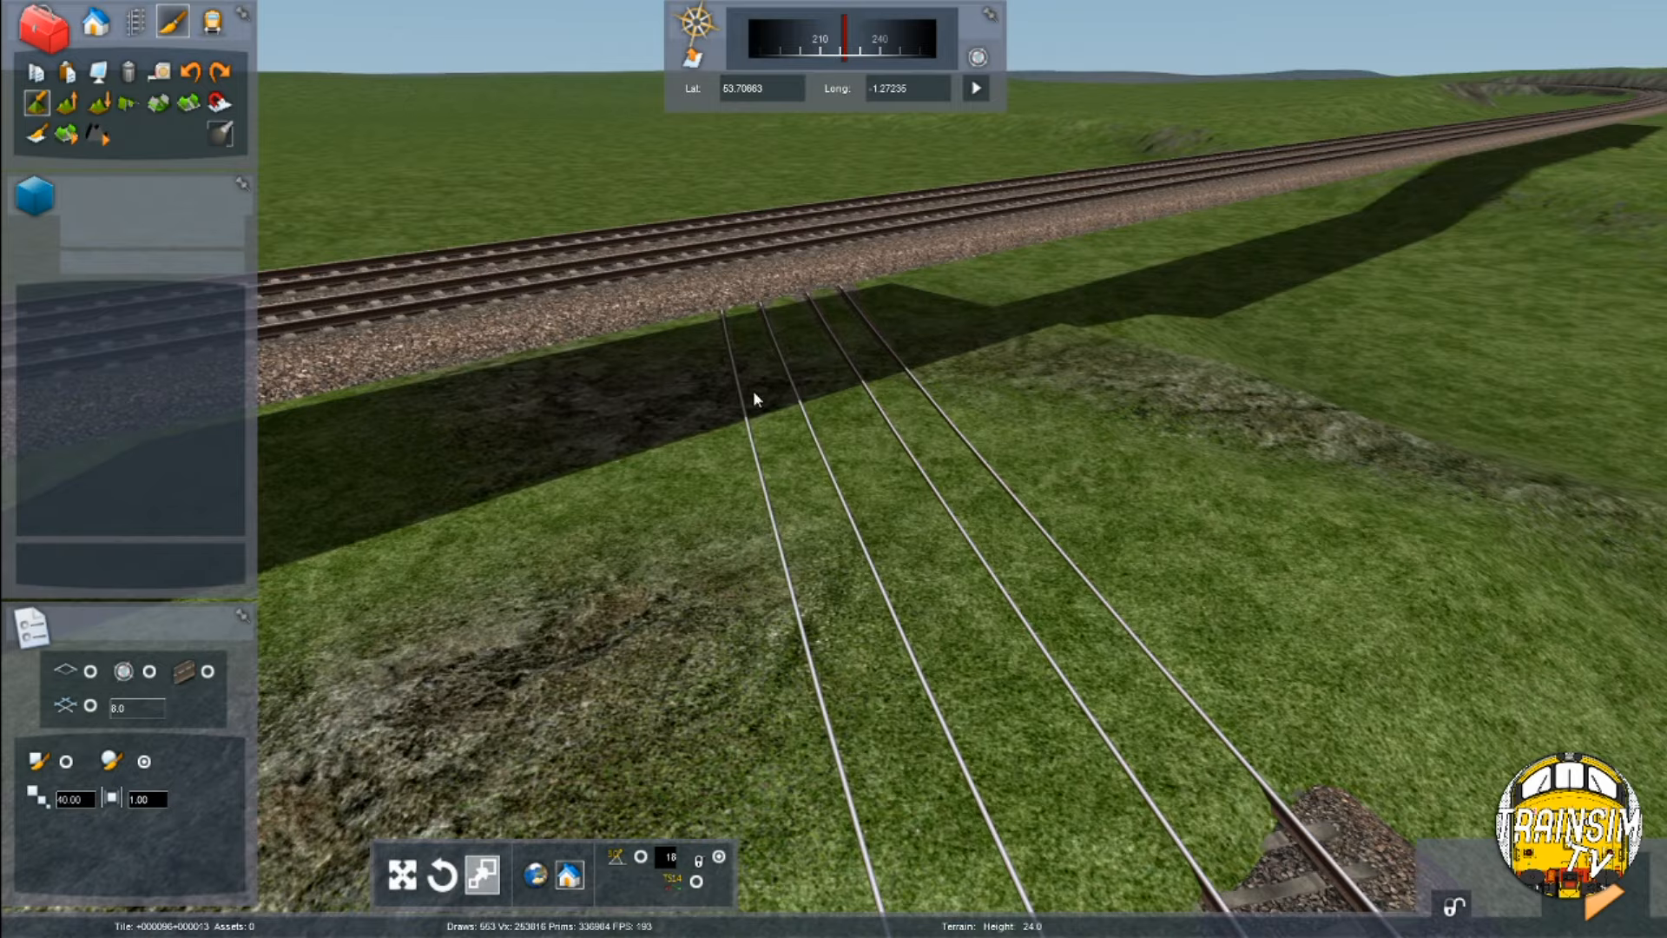
pyautogui.click(800, 405)
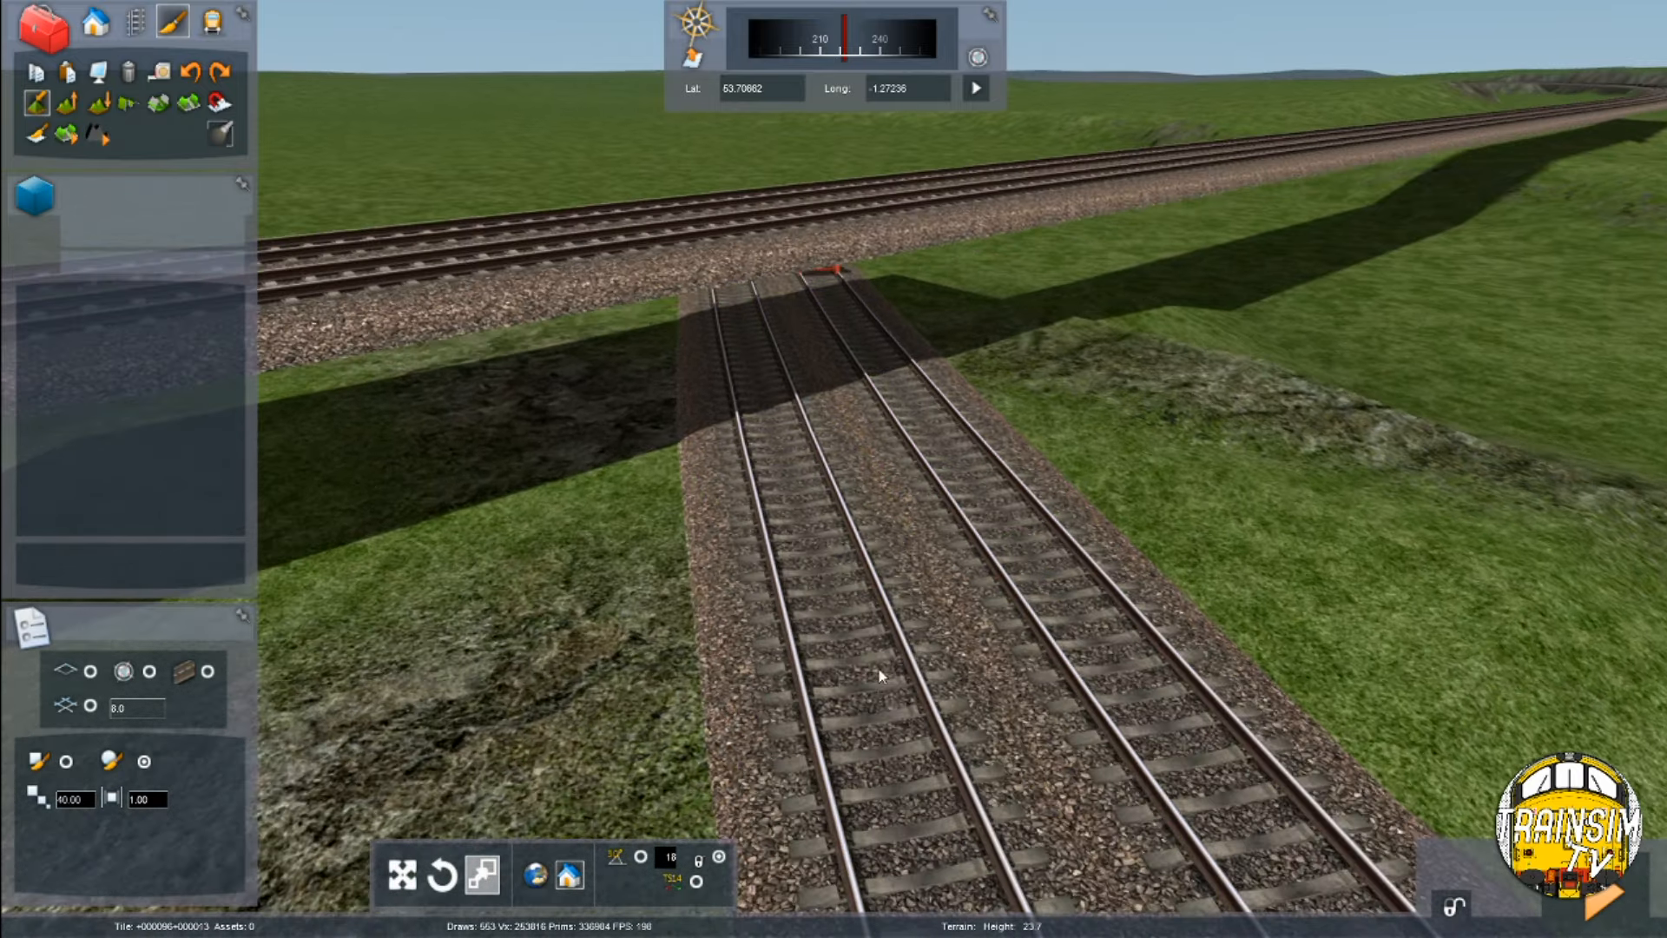
pyautogui.press('Up')
pyautogui.moveTo(879, 676); pyautogui.dragTo(600, 436, button='right')
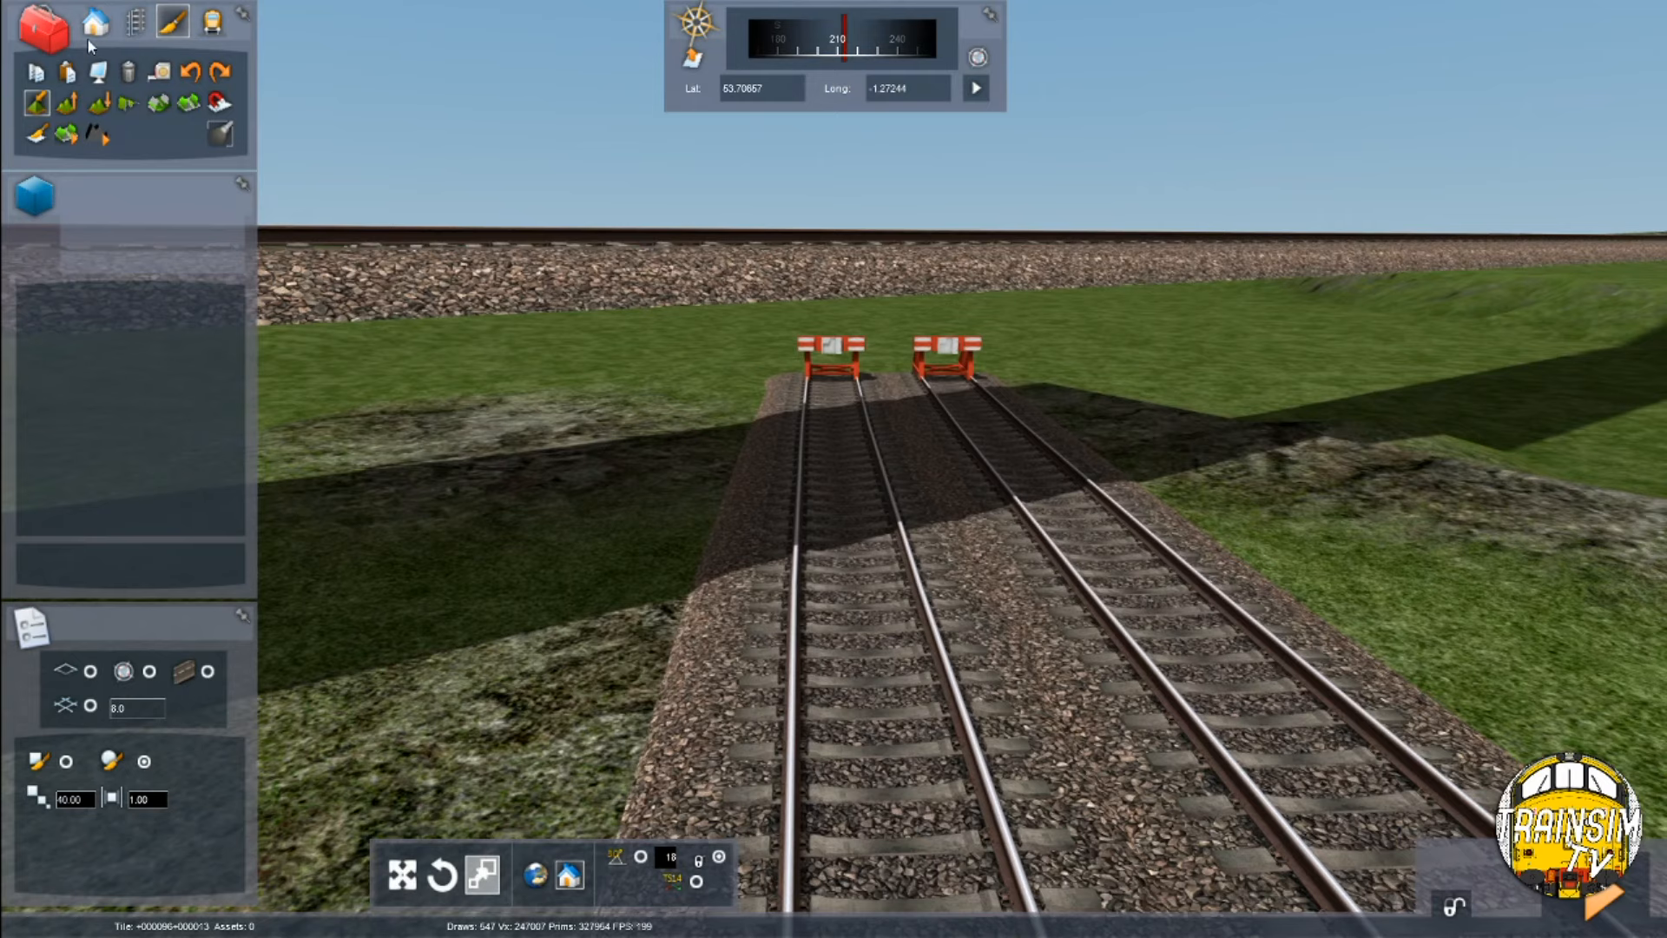
# Browse the bridge assets and place LM Bridge Metal Mid 01 where the line crosses above the double-track end
pyautogui.scroll(-2, 121, 329)
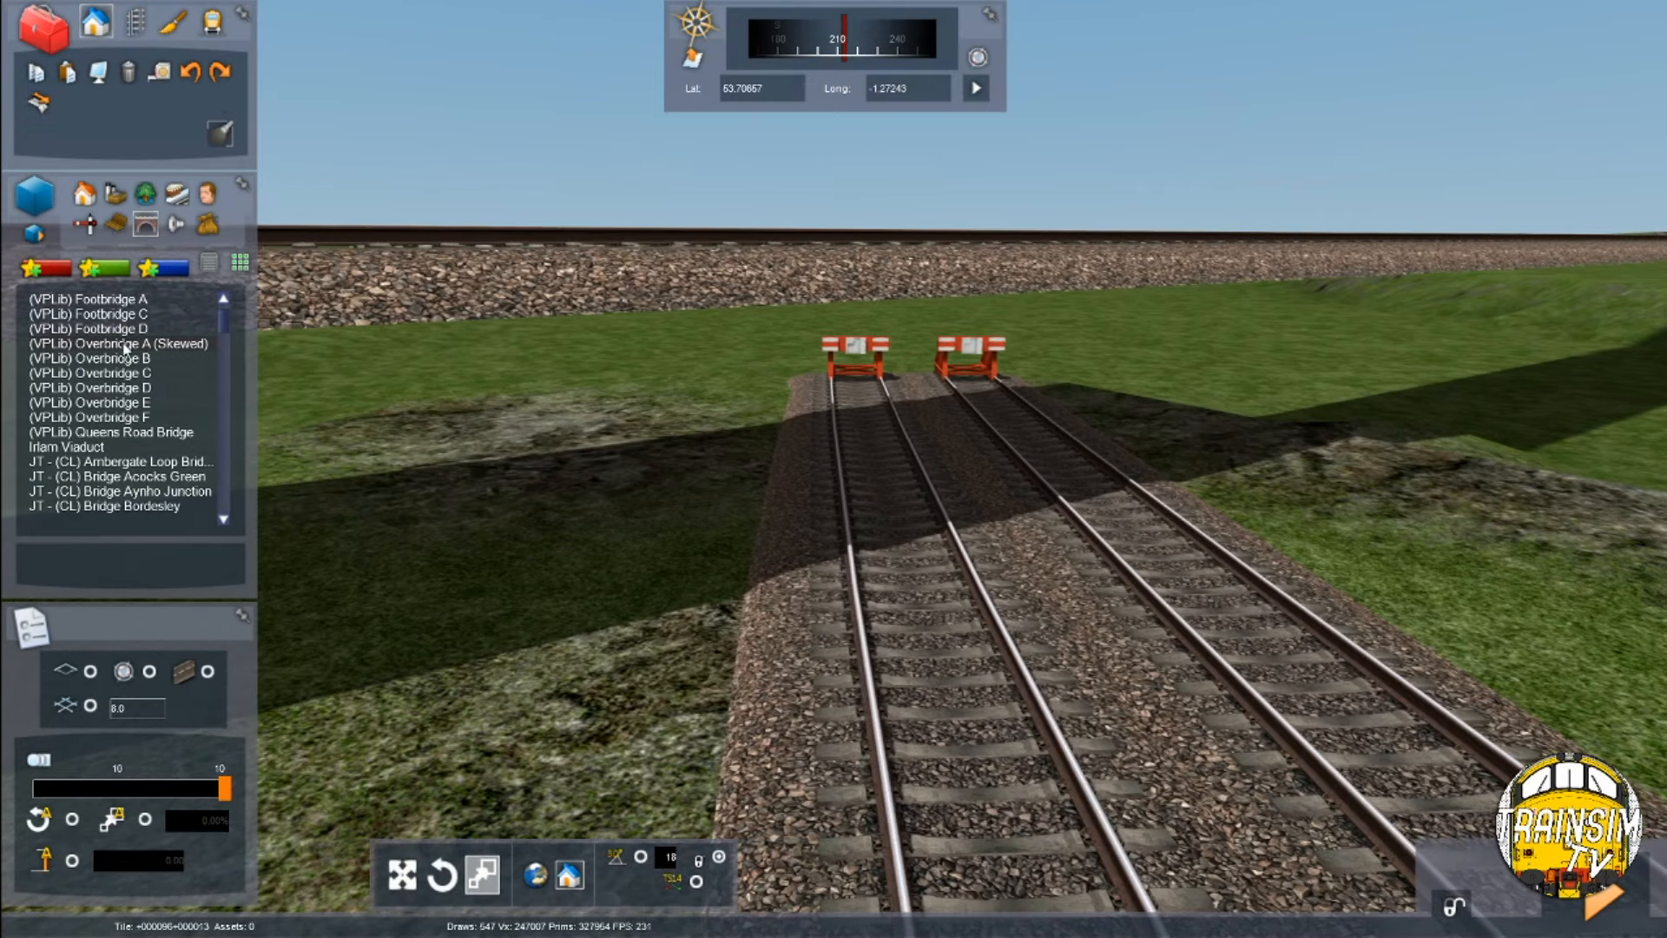
pyautogui.click(87, 358)
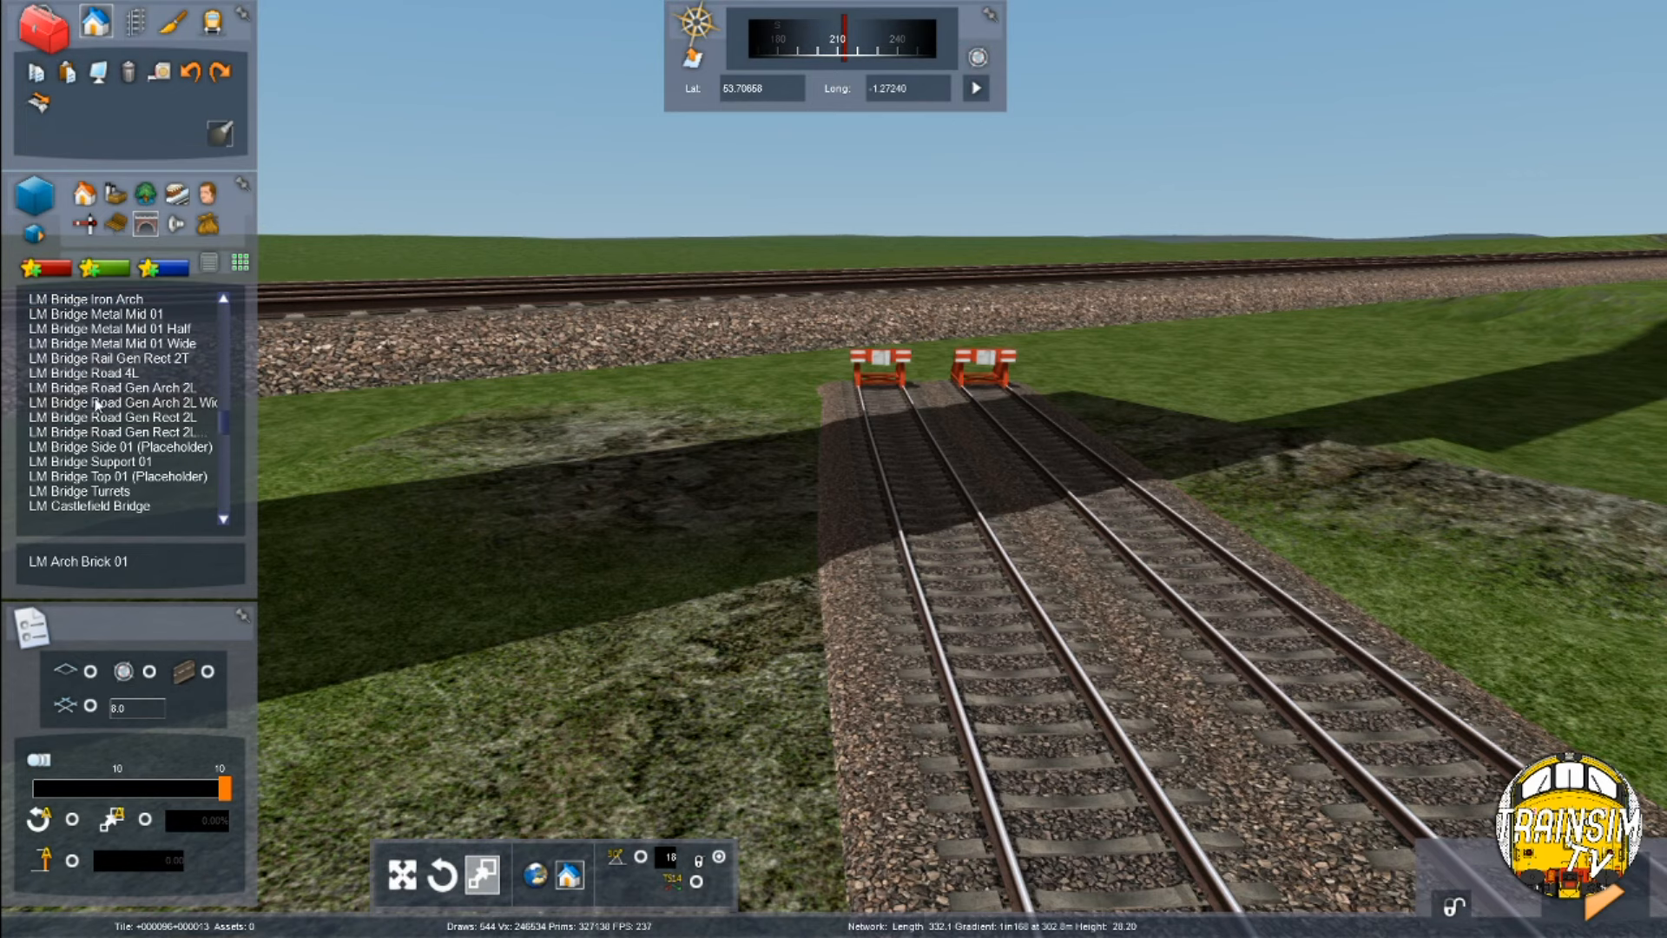
pyautogui.click(149, 358)
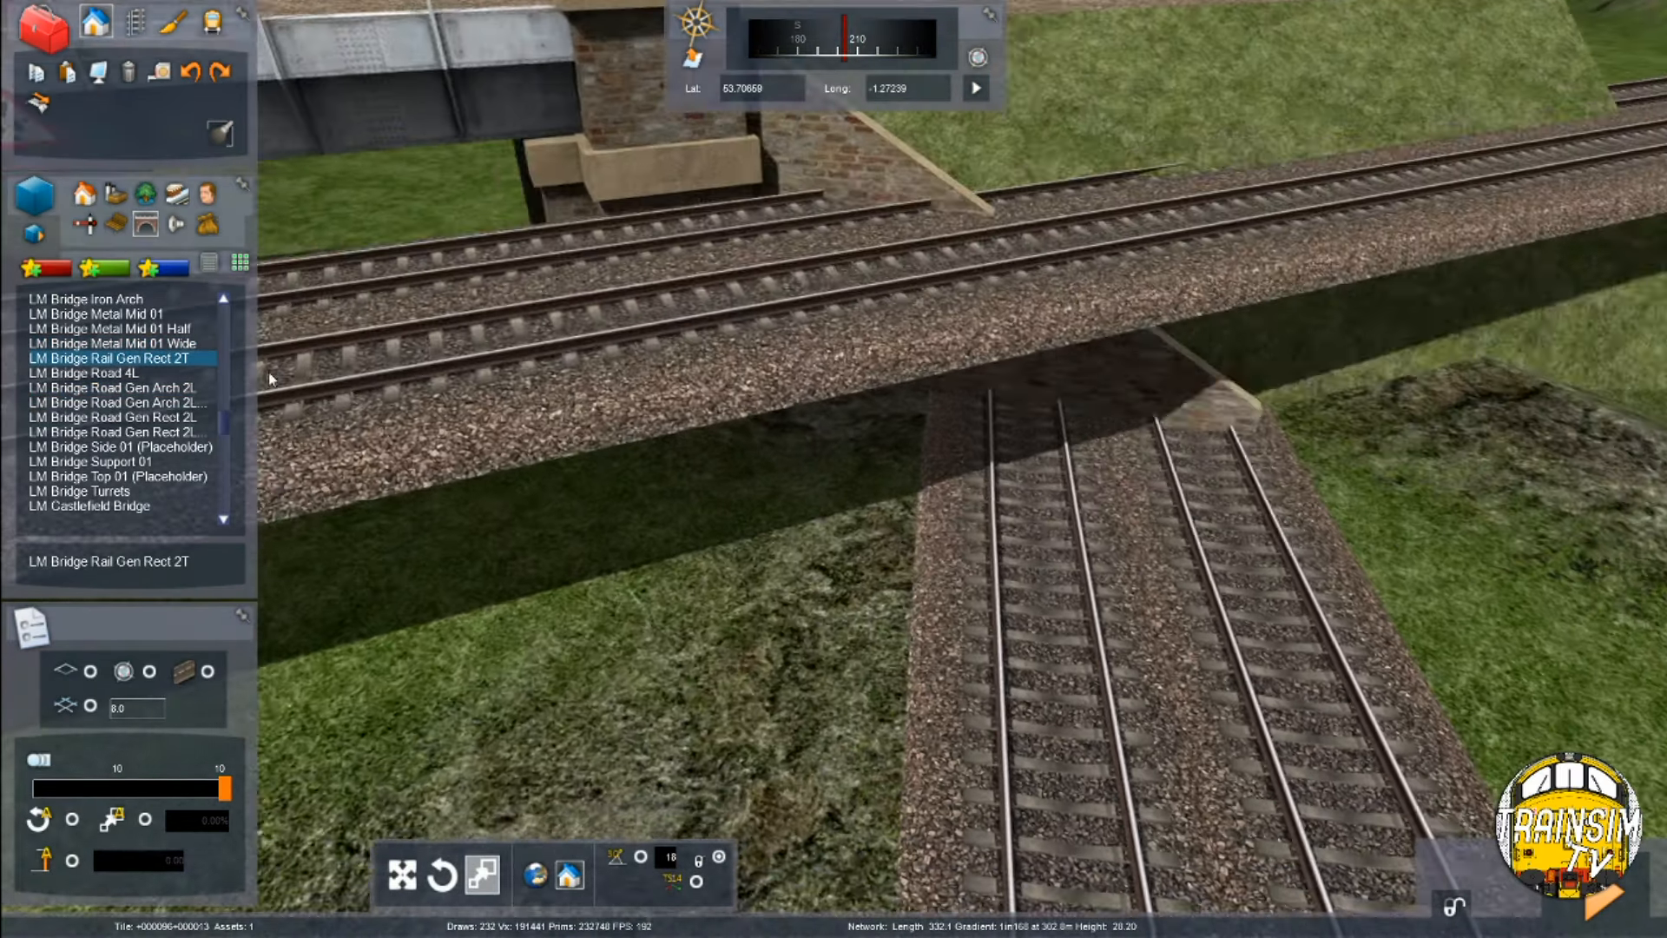
pyautogui.click(180, 329)
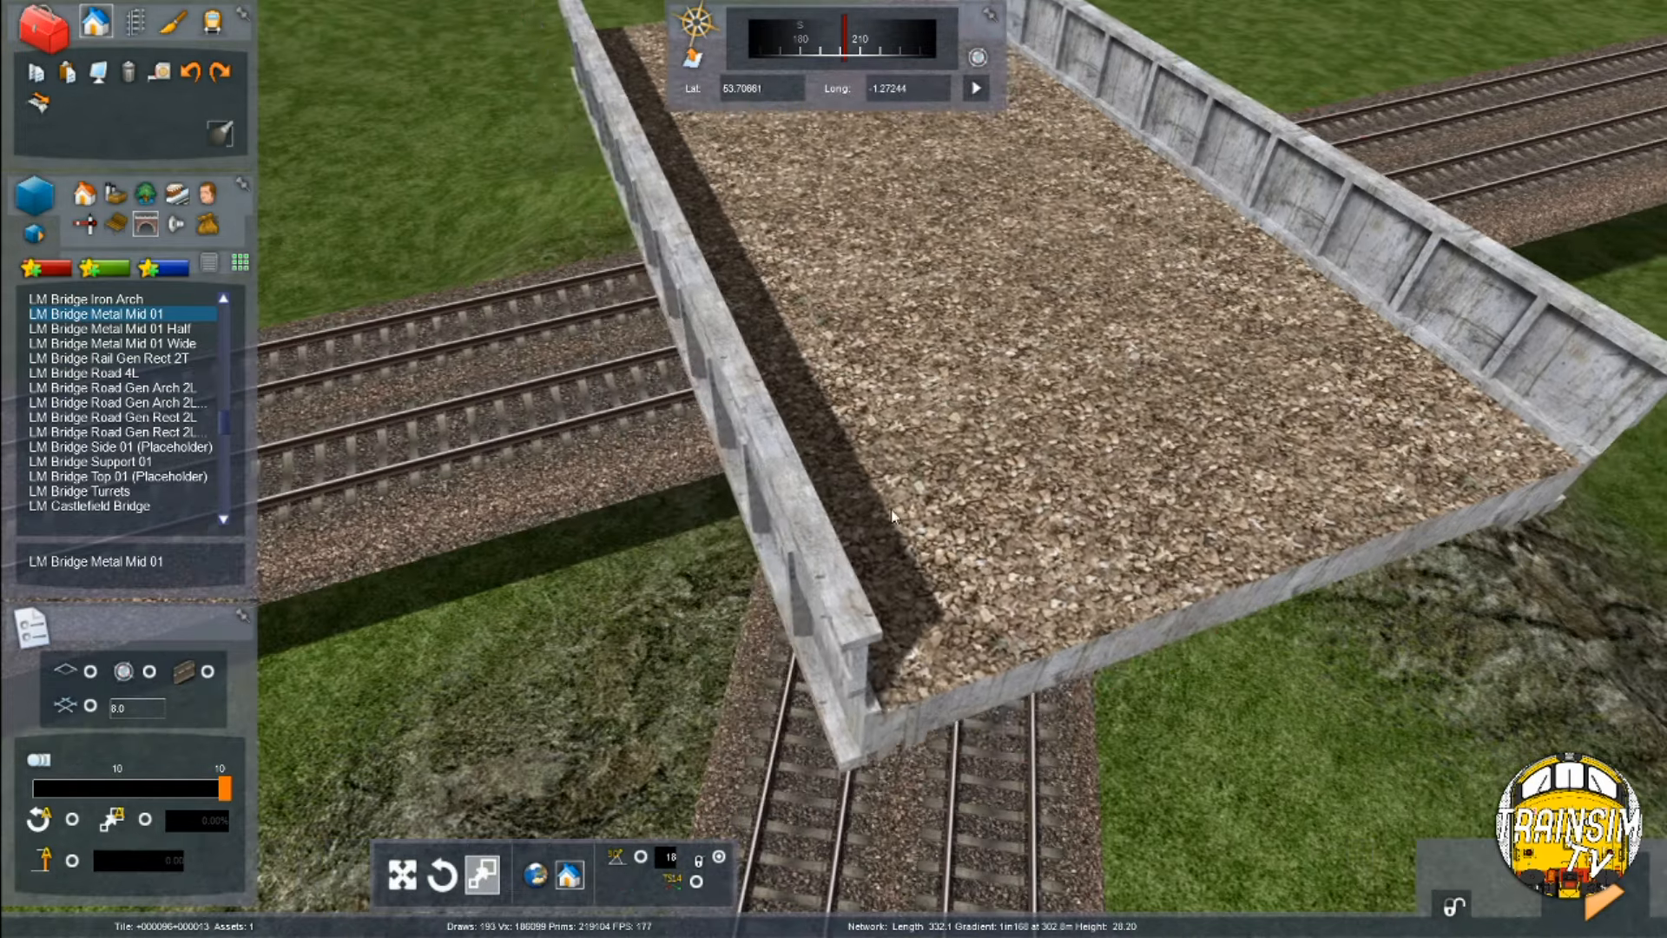
pyautogui.click(889, 508)
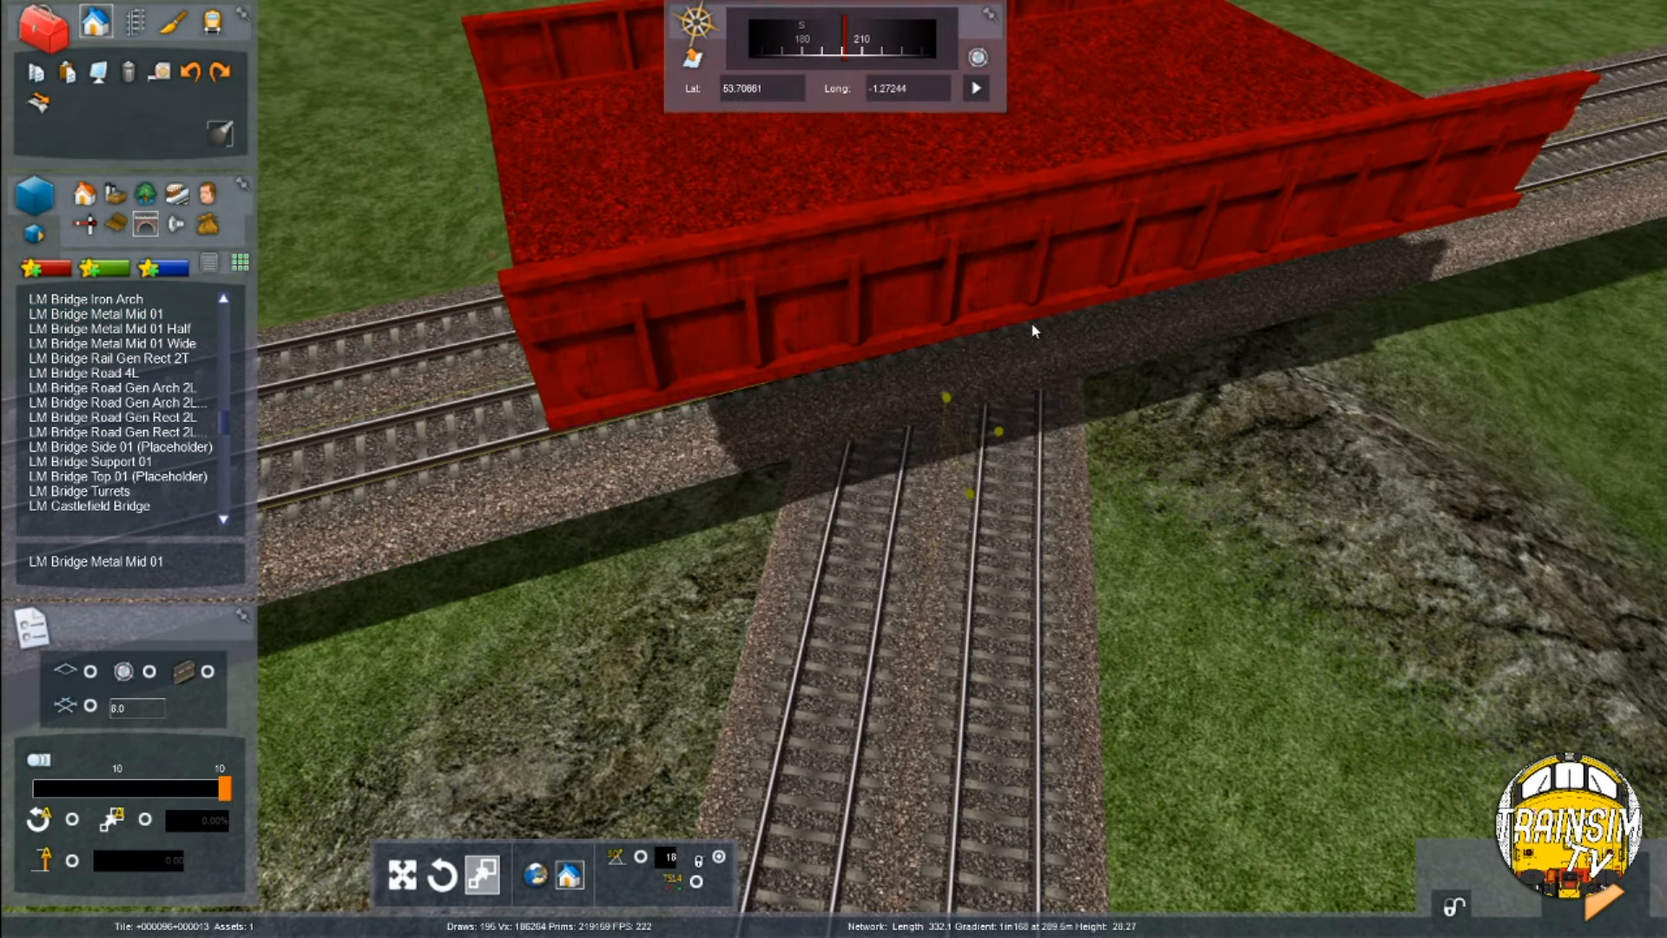
# Rotate and shift the metal bridge so its deck lies parallel to the crossing line
pyautogui.keyDown('shift'); pyautogui.moveTo(999, 325); pyautogui.dragTo(903, 341); pyautogui.keyUp('shift')
pyautogui.moveTo(904, 340); pyautogui.dragTo(1047, 413, button='right')
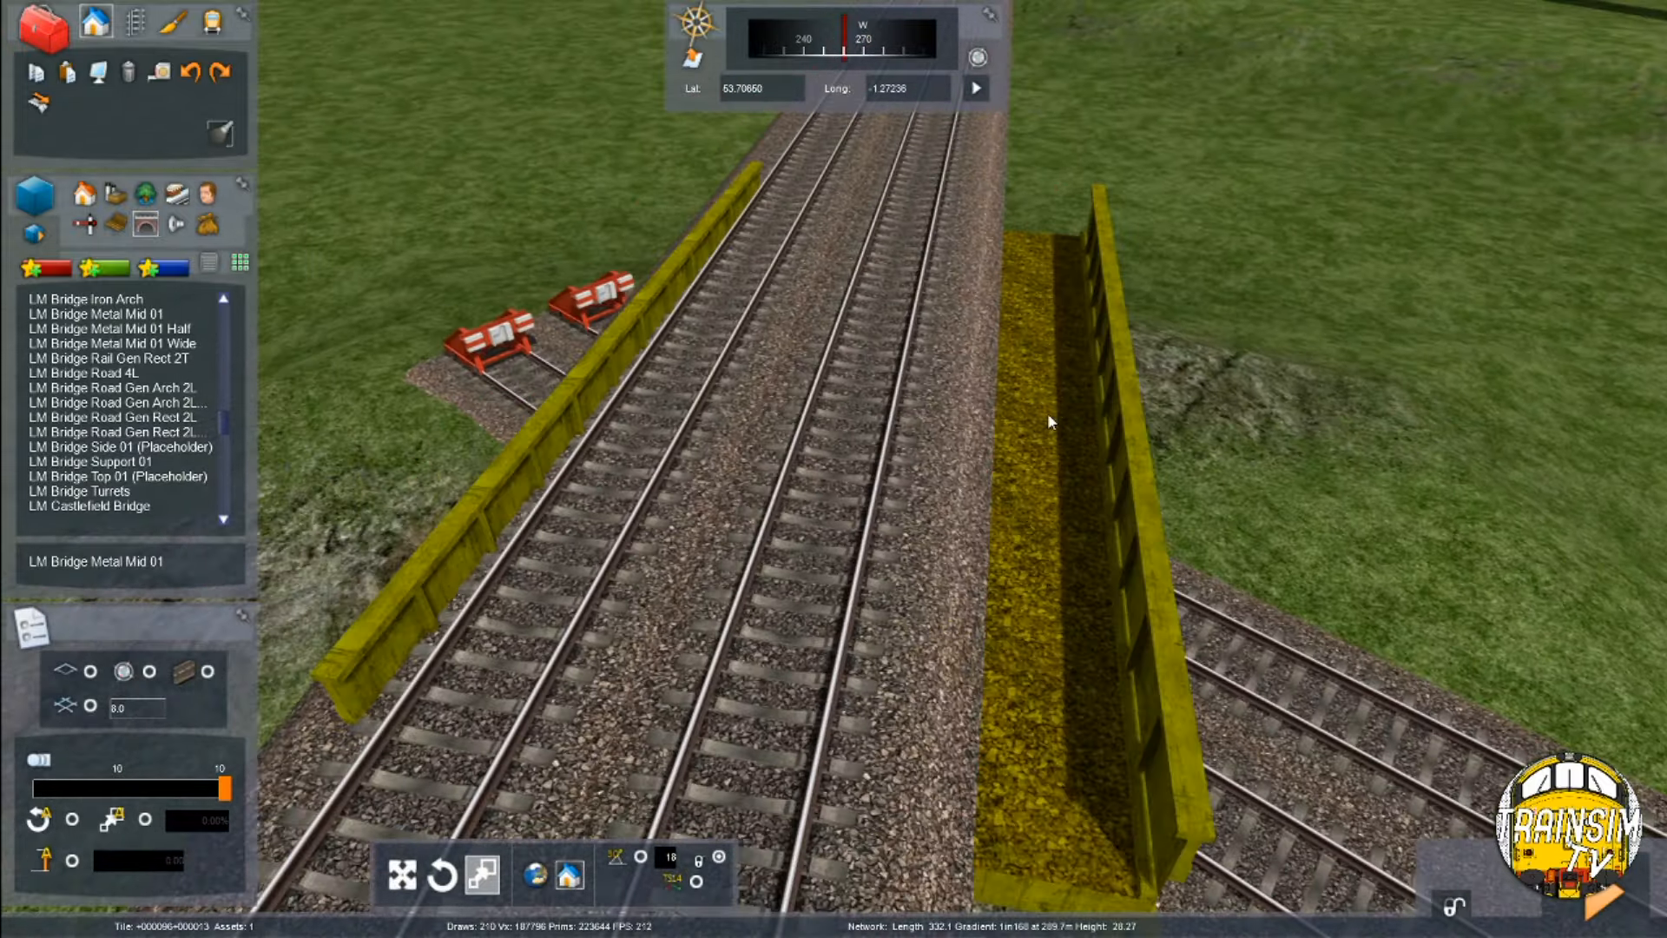
pyautogui.moveTo(1005, 393)
pyautogui.mouseDown(button='right')
pyautogui.moveTo(980, 359)
pyautogui.moveTo(998, 425)
pyautogui.mouseUp(button='right')
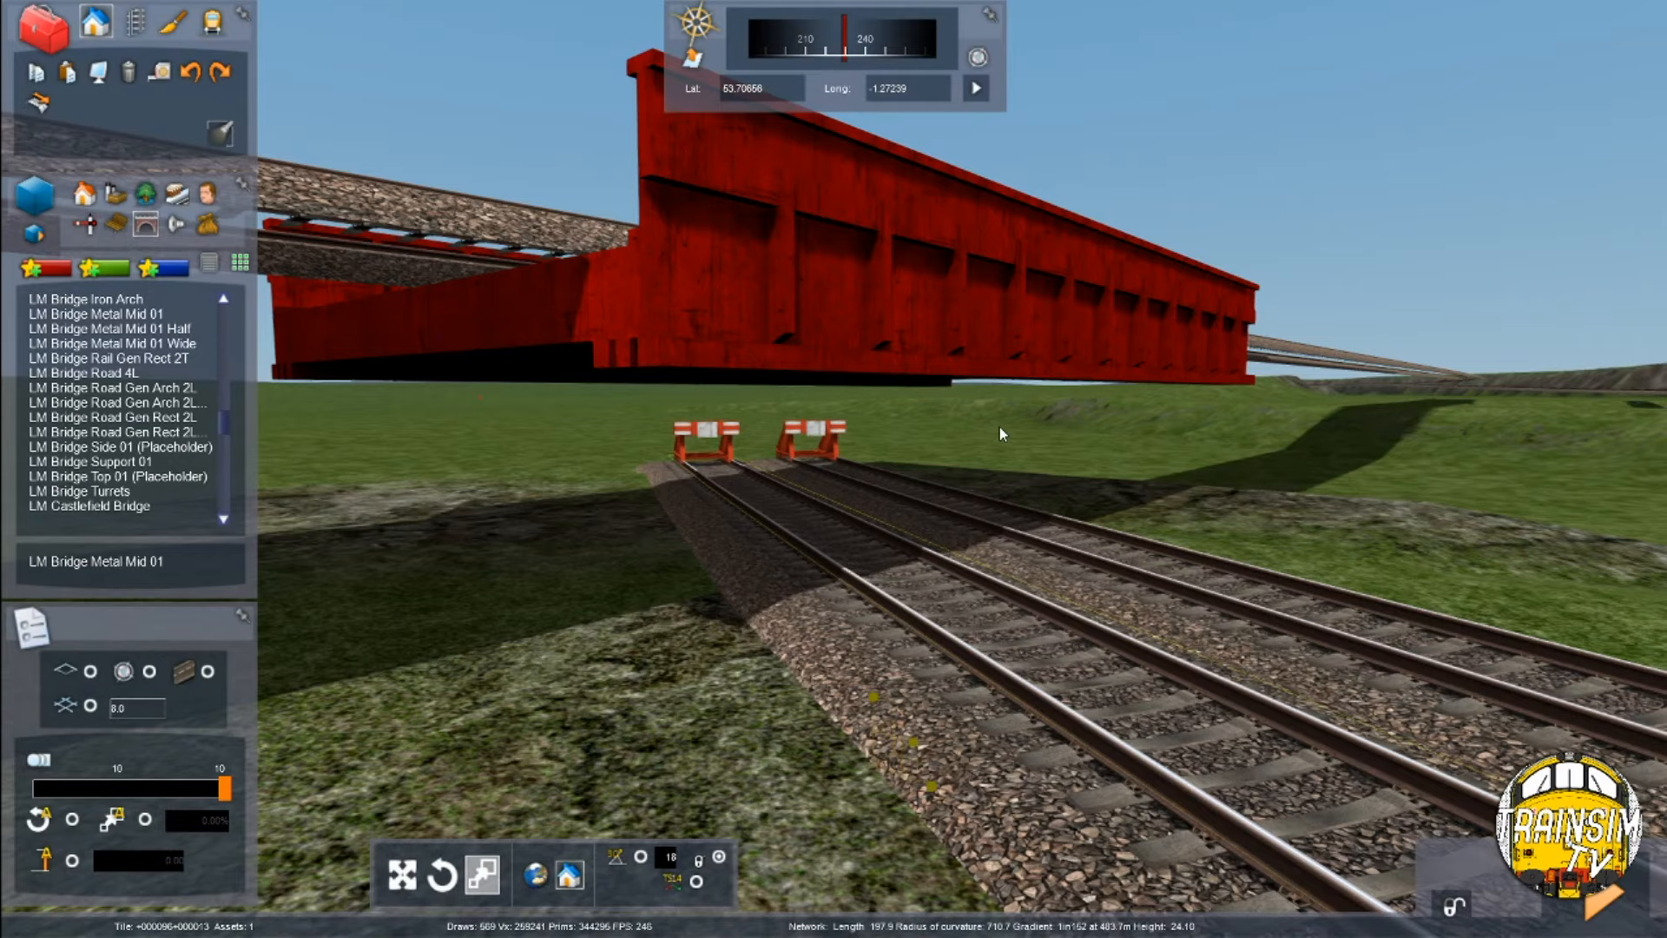
# Raise the metal bridge to bring its deck closer to the crossing line's trackbed
pyautogui.press('pageup')
pyautogui.press('pageup')
pyautogui.press('pageup')
pyautogui.press('pageup')
pyautogui.press('pageup')
pyautogui.press('pageup')
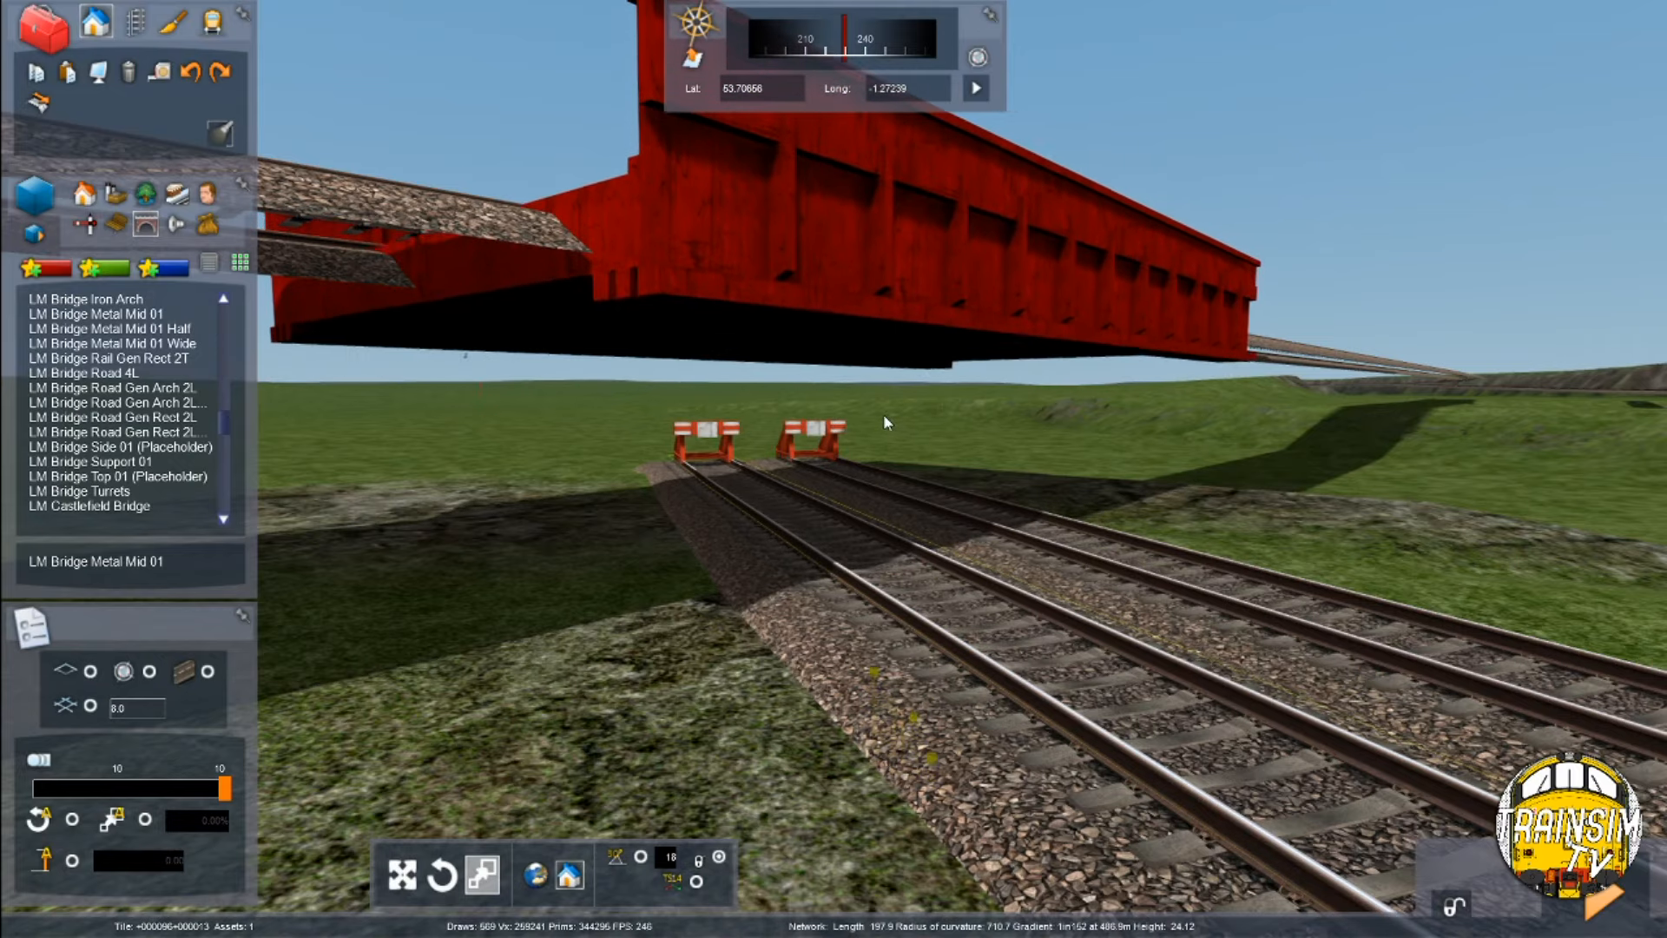
pyautogui.moveTo(882, 413); pyautogui.dragTo(893, 410, button='right')
pyautogui.moveTo(1561, 303); pyautogui.dragTo(1525, 339, button='right')
# Examine the metal bridge's clearance above the double-track end from several viewpoints around the crossing
pyautogui.press('Down')
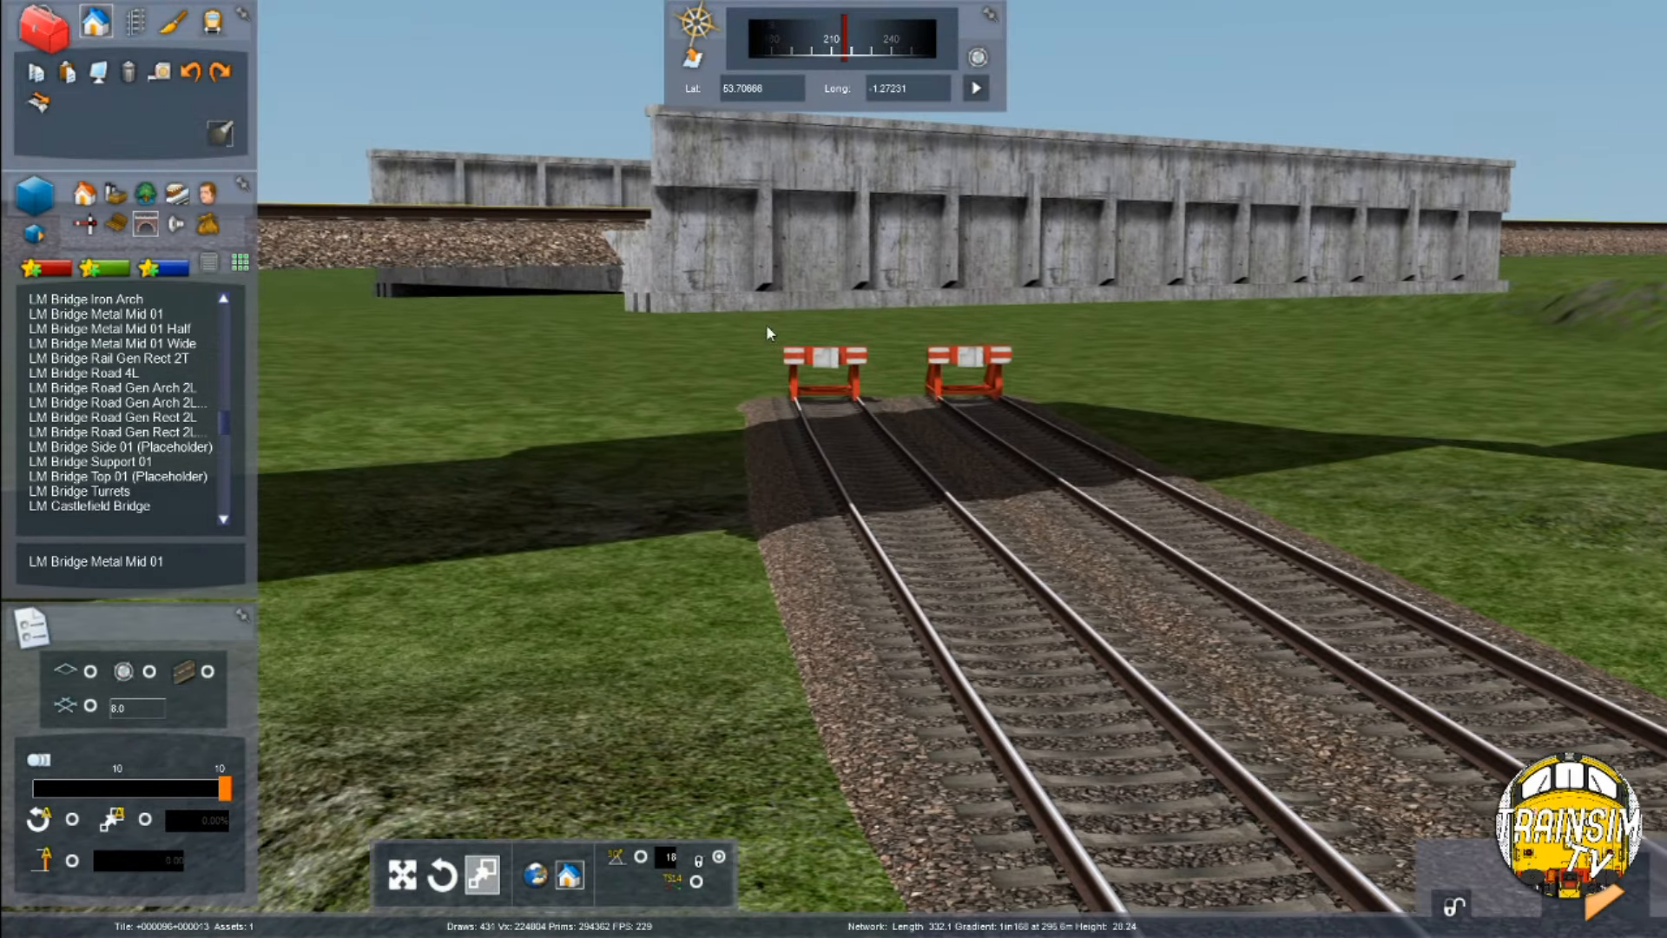
pyautogui.moveTo(764, 332); pyautogui.dragTo(907, 586, button='right')
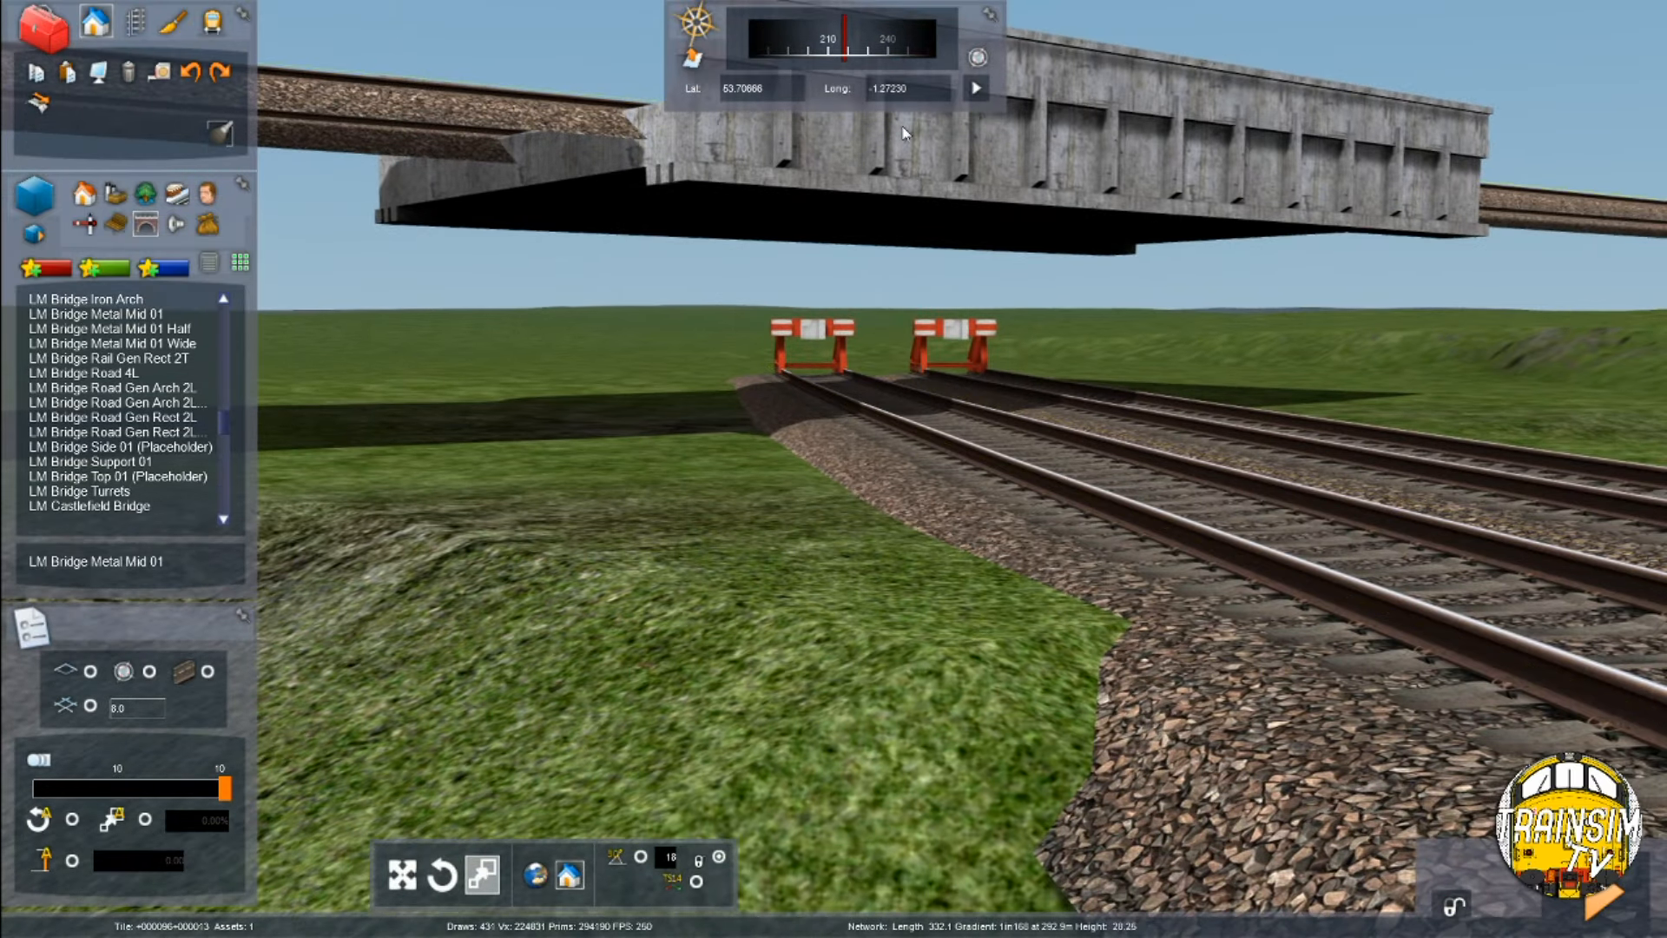
pyautogui.press('Down')
pyautogui.press('Right')
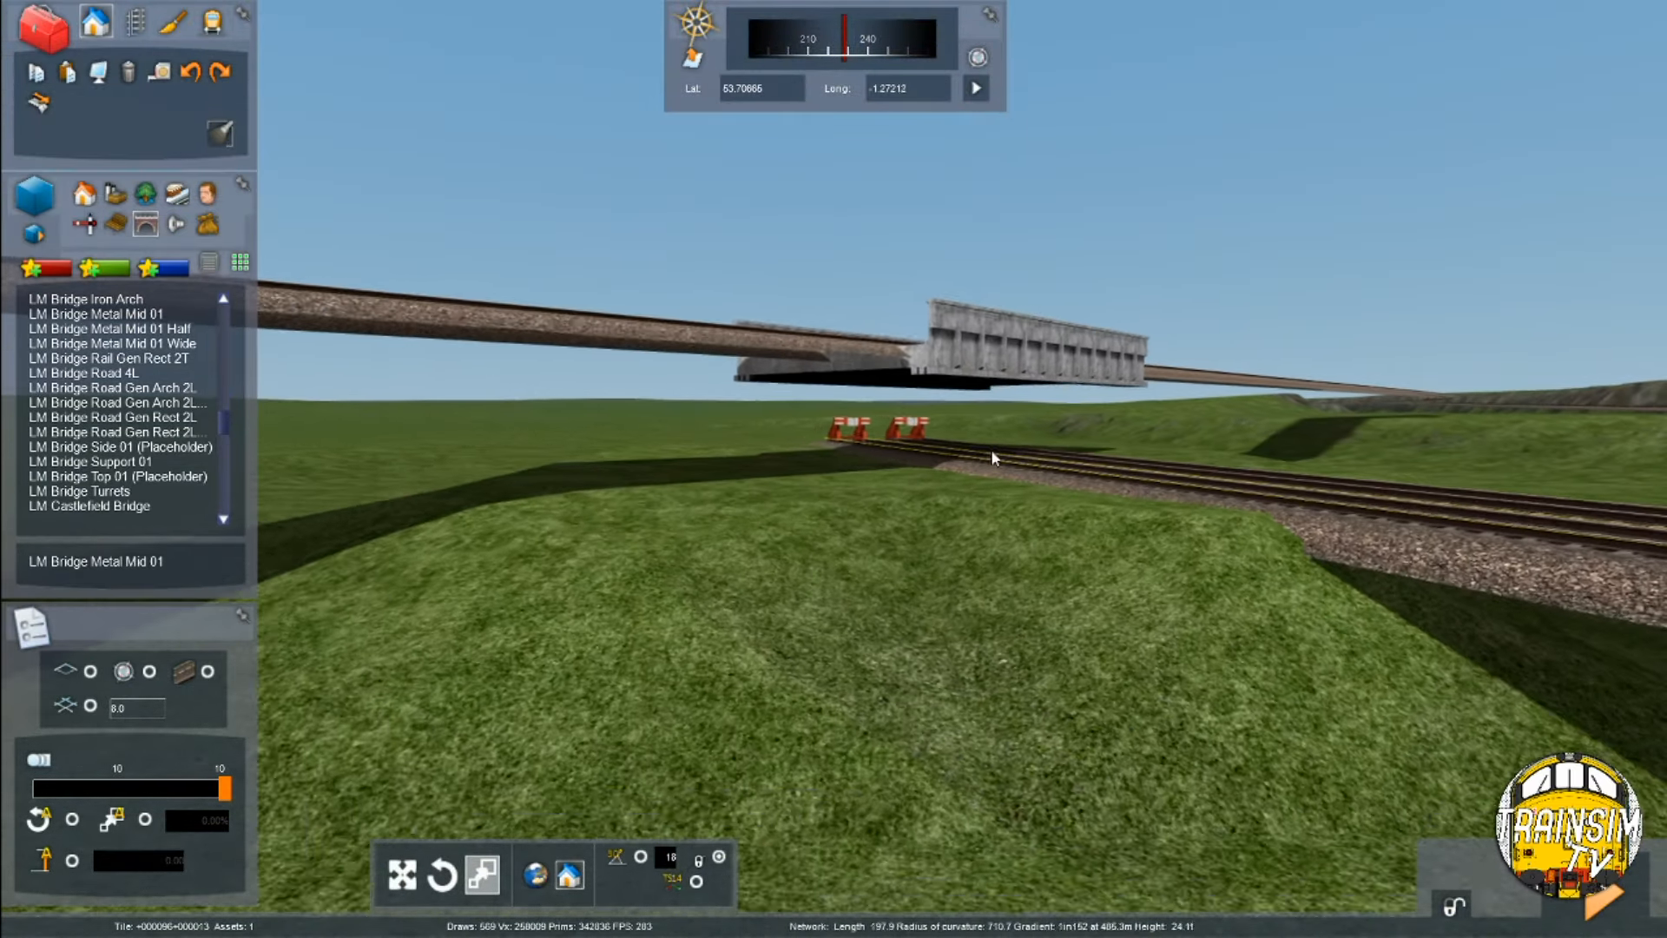
pyautogui.press('Up')
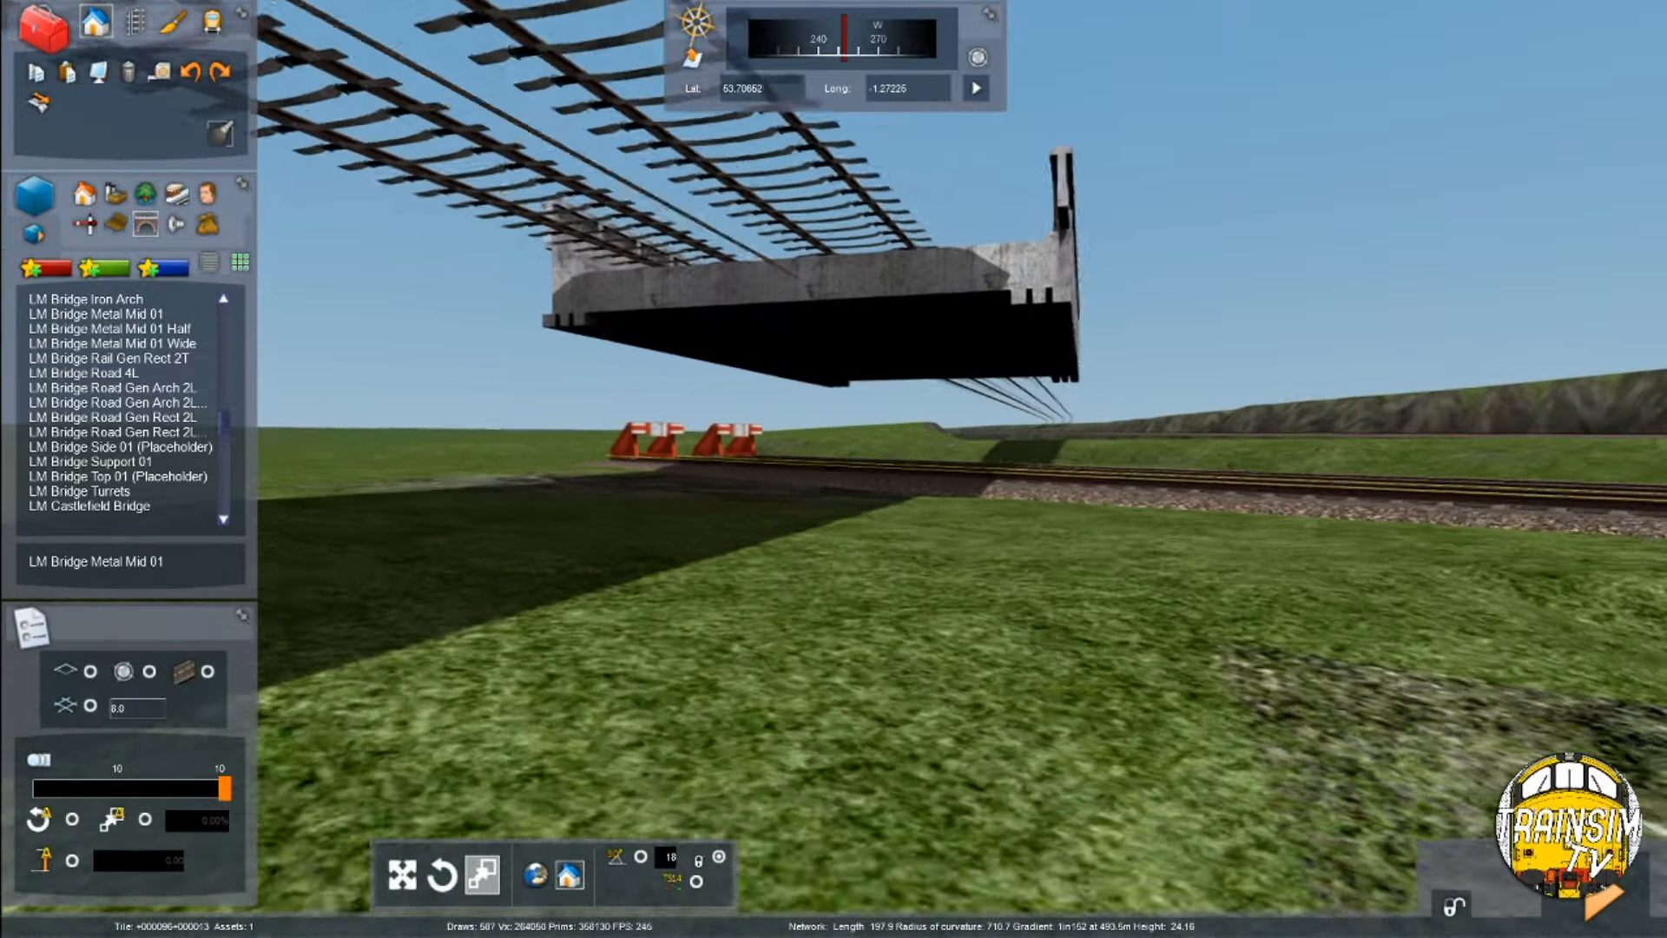
pyautogui.press('Right')
pyautogui.press('Up')
pyautogui.press('Right')
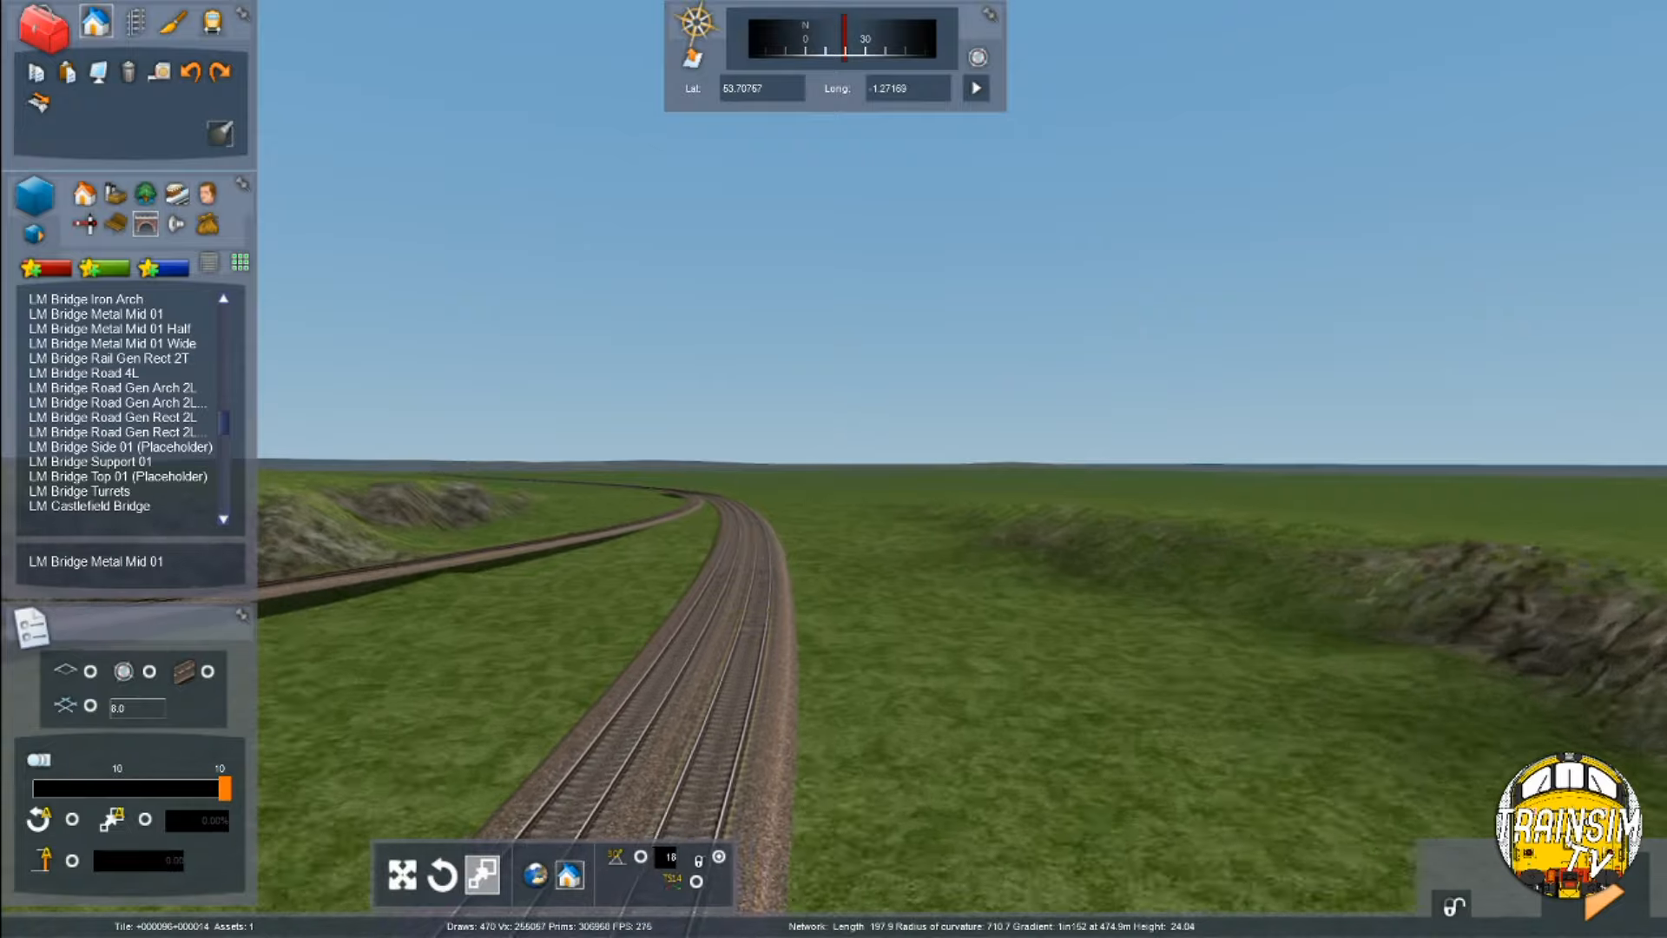
# Follow the double track north from the bridge to the junction, examining its course and slope
pyautogui.moveTo(1015, 538); pyautogui.dragTo(473, 578, button='right')
pyautogui.press('Down')
pyautogui.press('Up')
pyautogui.press('Up')
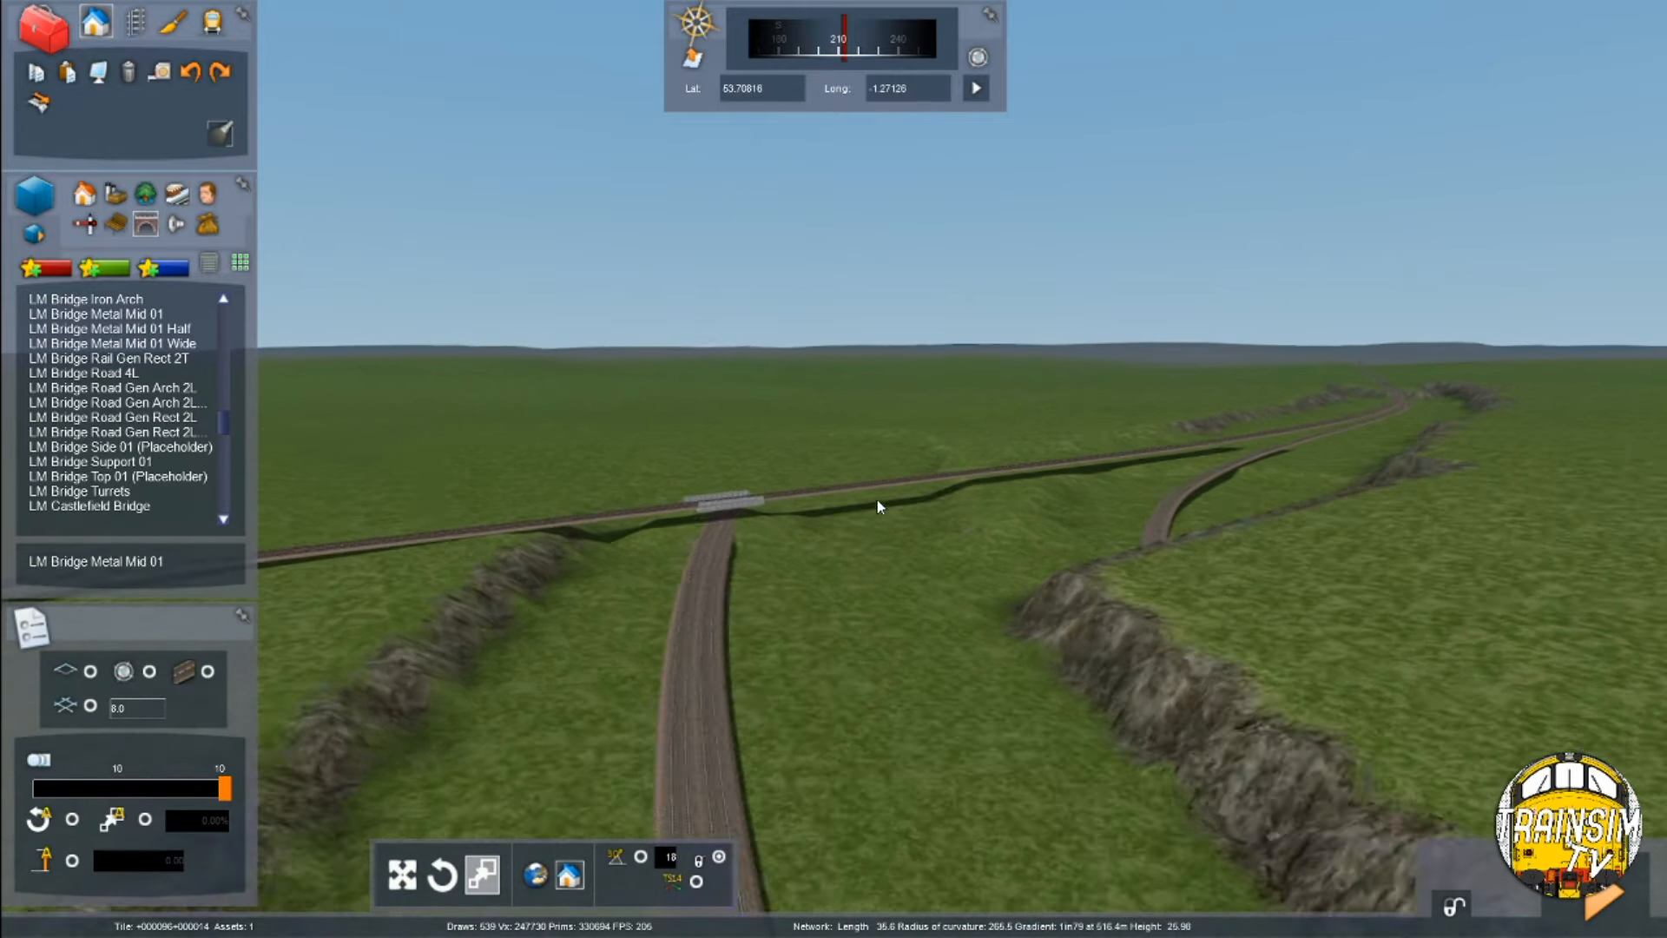
pyautogui.moveTo(1238, 618); pyautogui.dragTo(1406, 618, button='right')
pyautogui.moveTo(887, 451); pyautogui.dragTo(1337, 460, button='right')
pyautogui.press('Up')
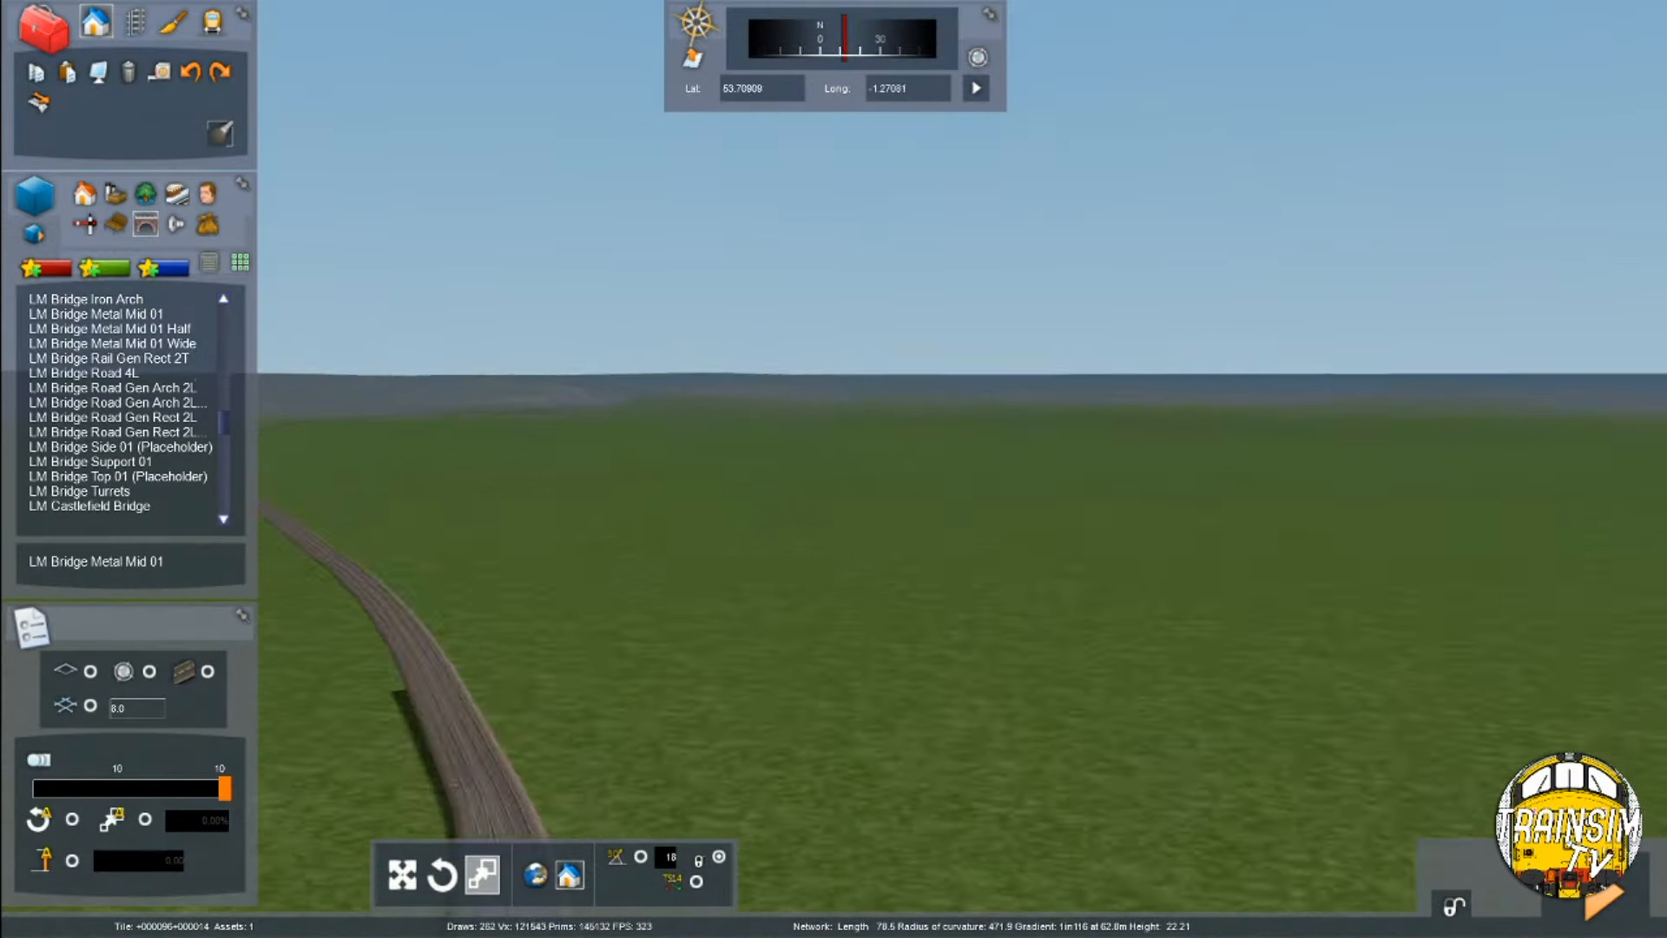
pyautogui.moveTo(1268, 287); pyautogui.dragTo(915, 454, button='right')
pyautogui.press('Up')
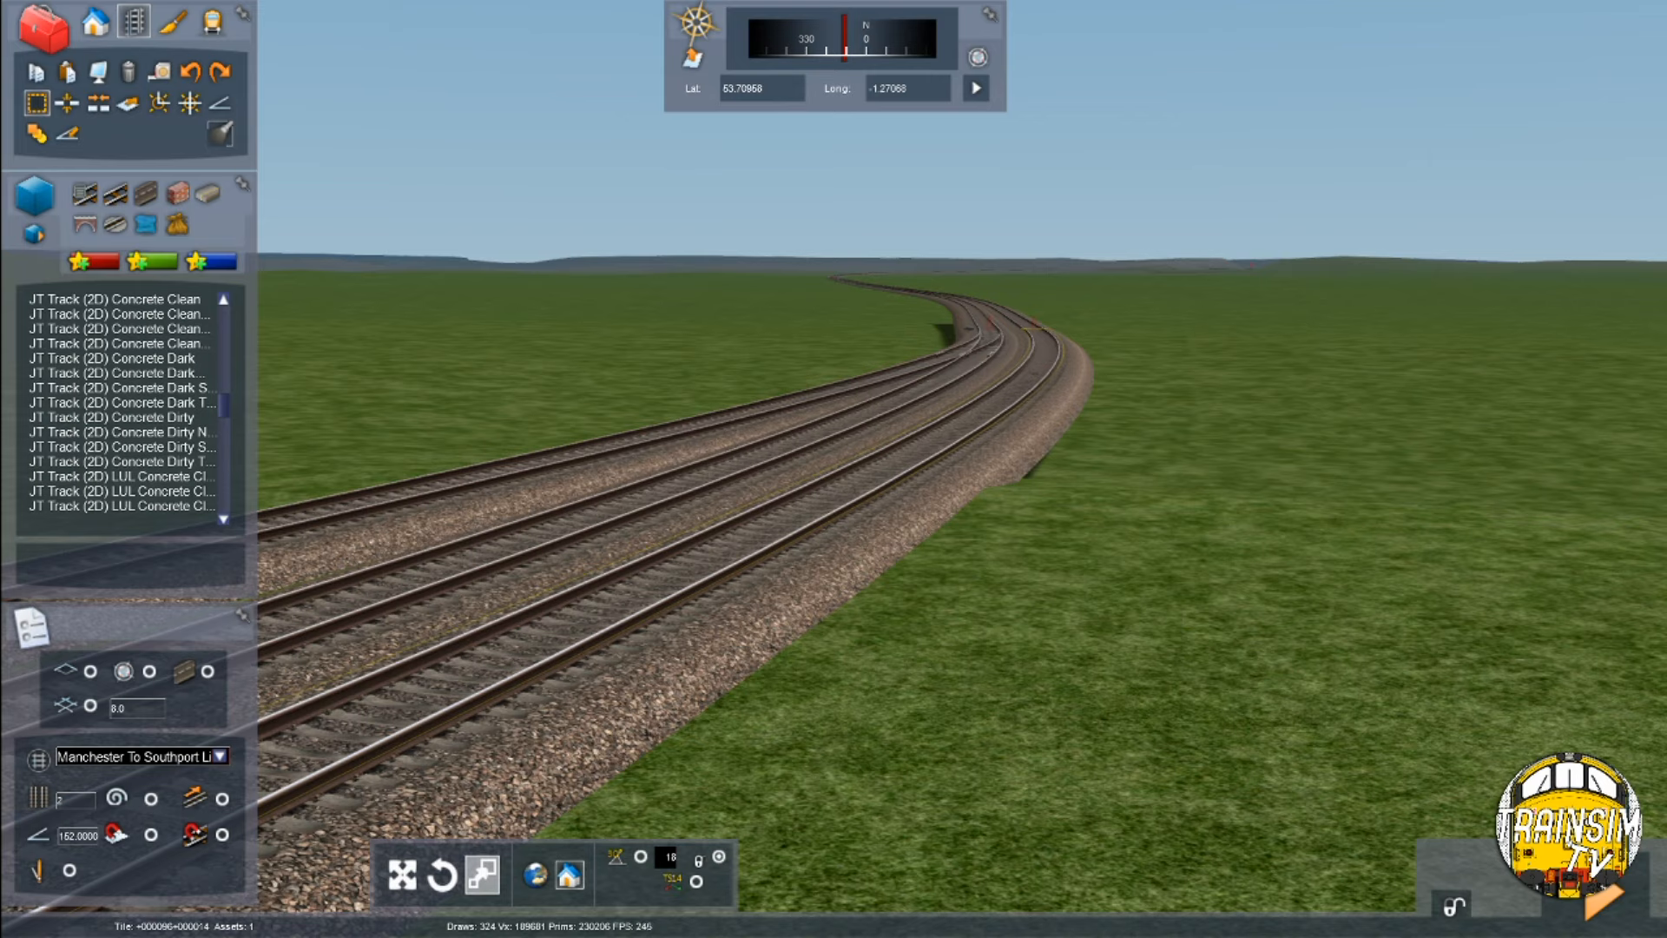
# Mark a section about 385 m along the double track from the junction towards the bridge and split both tracks there
pyautogui.click(1045, 354)
pyautogui.scroll(-3, 1034, 452)
pyautogui.scroll(-3, 1008, 399)
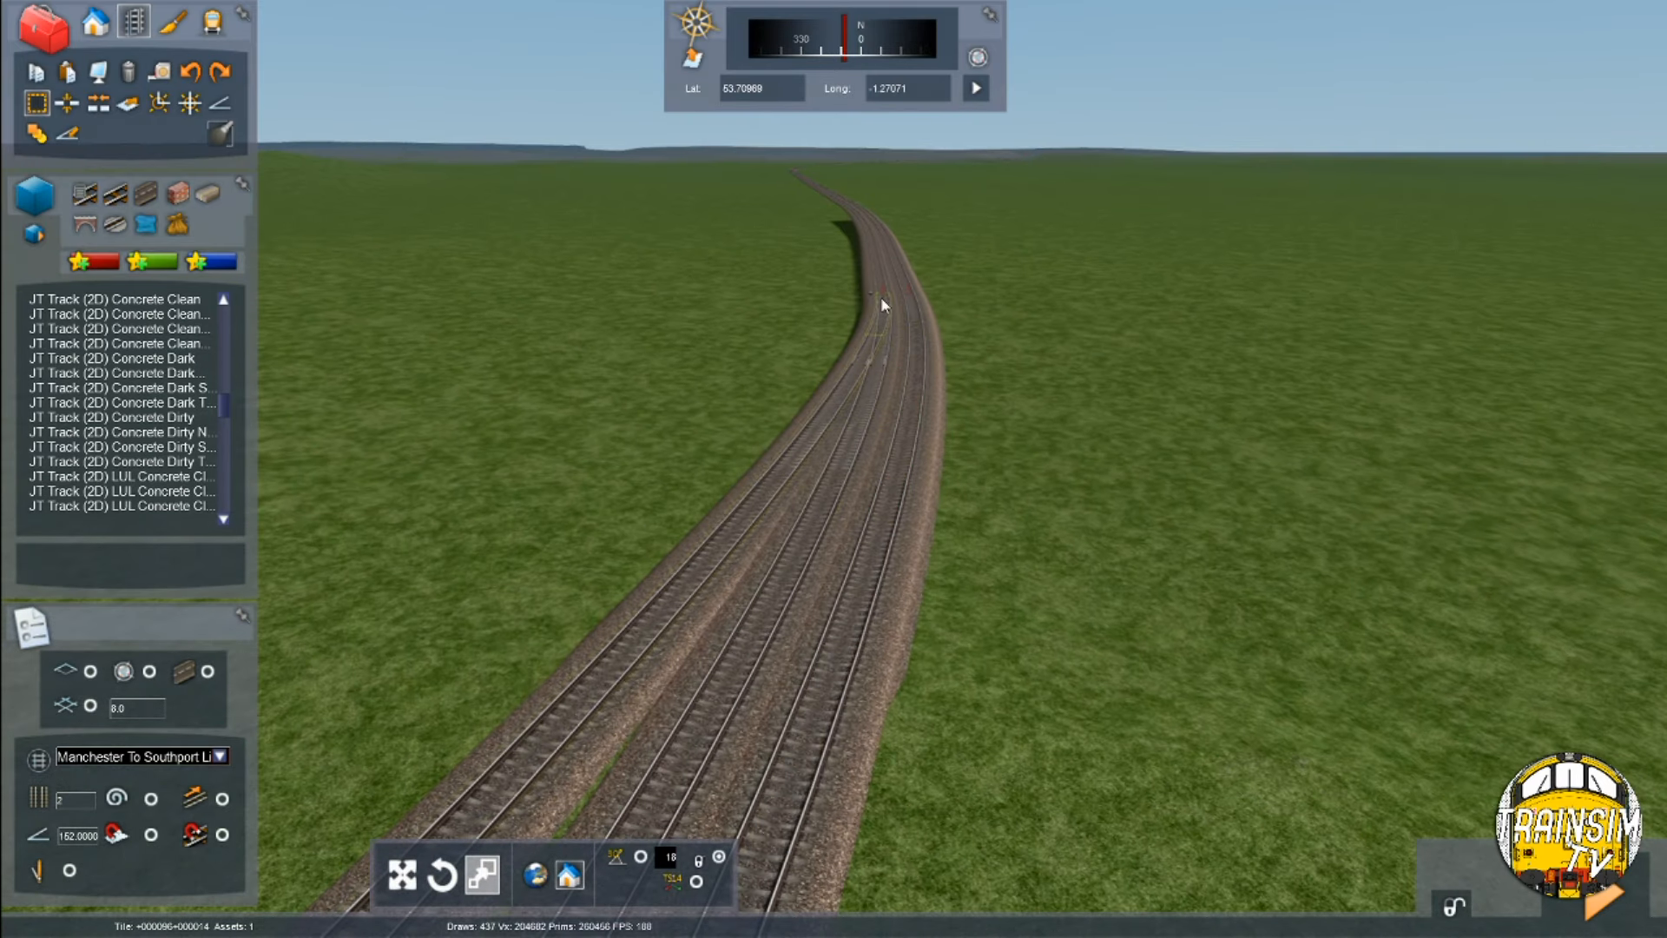
pyautogui.moveTo(917, 294); pyautogui.dragTo(927, 473)
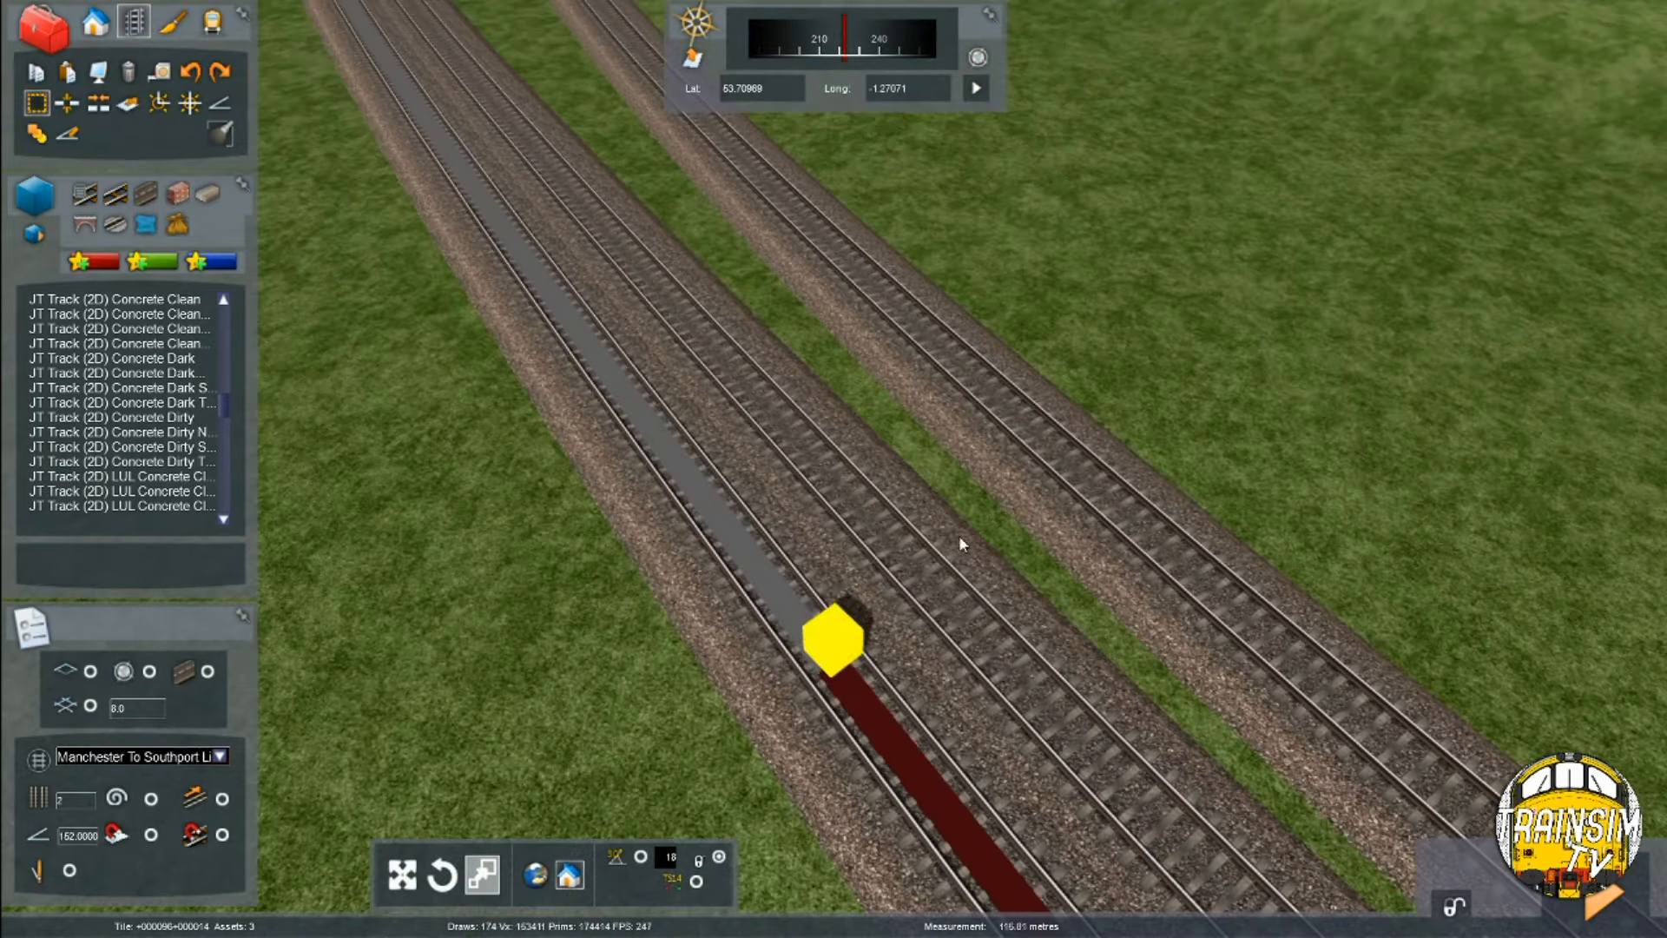
pyautogui.moveTo(959, 544); pyautogui.dragTo(900, 492, button='right')
pyautogui.press('Up')
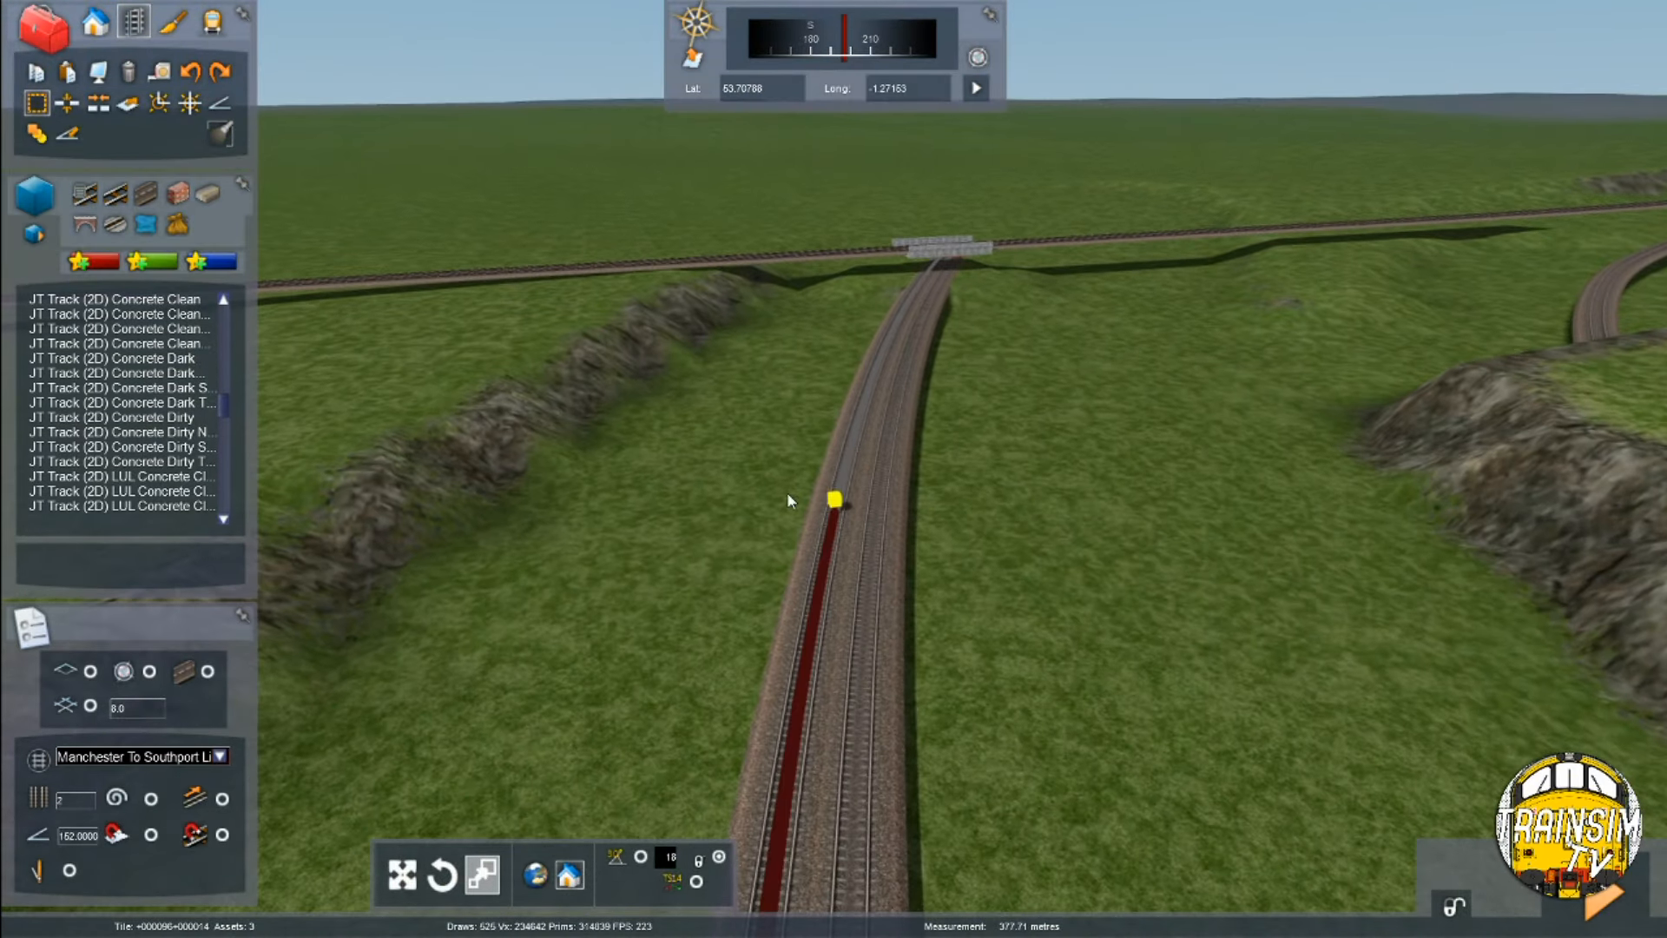
pyautogui.scroll(5, 786, 500)
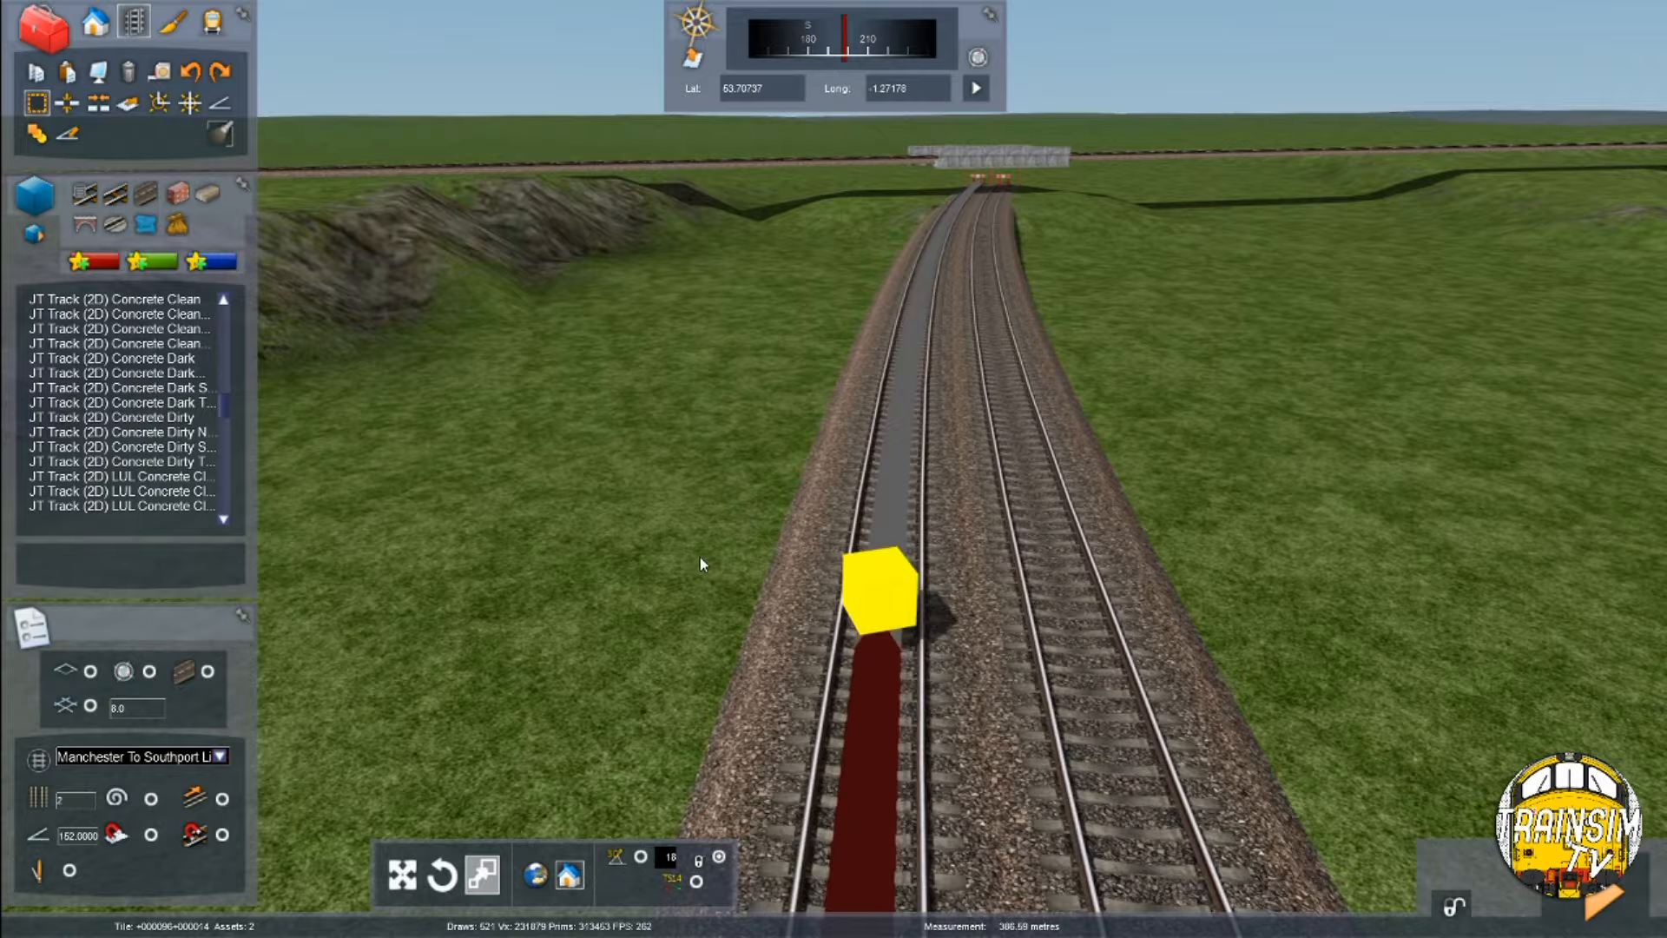
pyautogui.moveTo(702, 565); pyautogui.dragTo(949, 591, button='right')
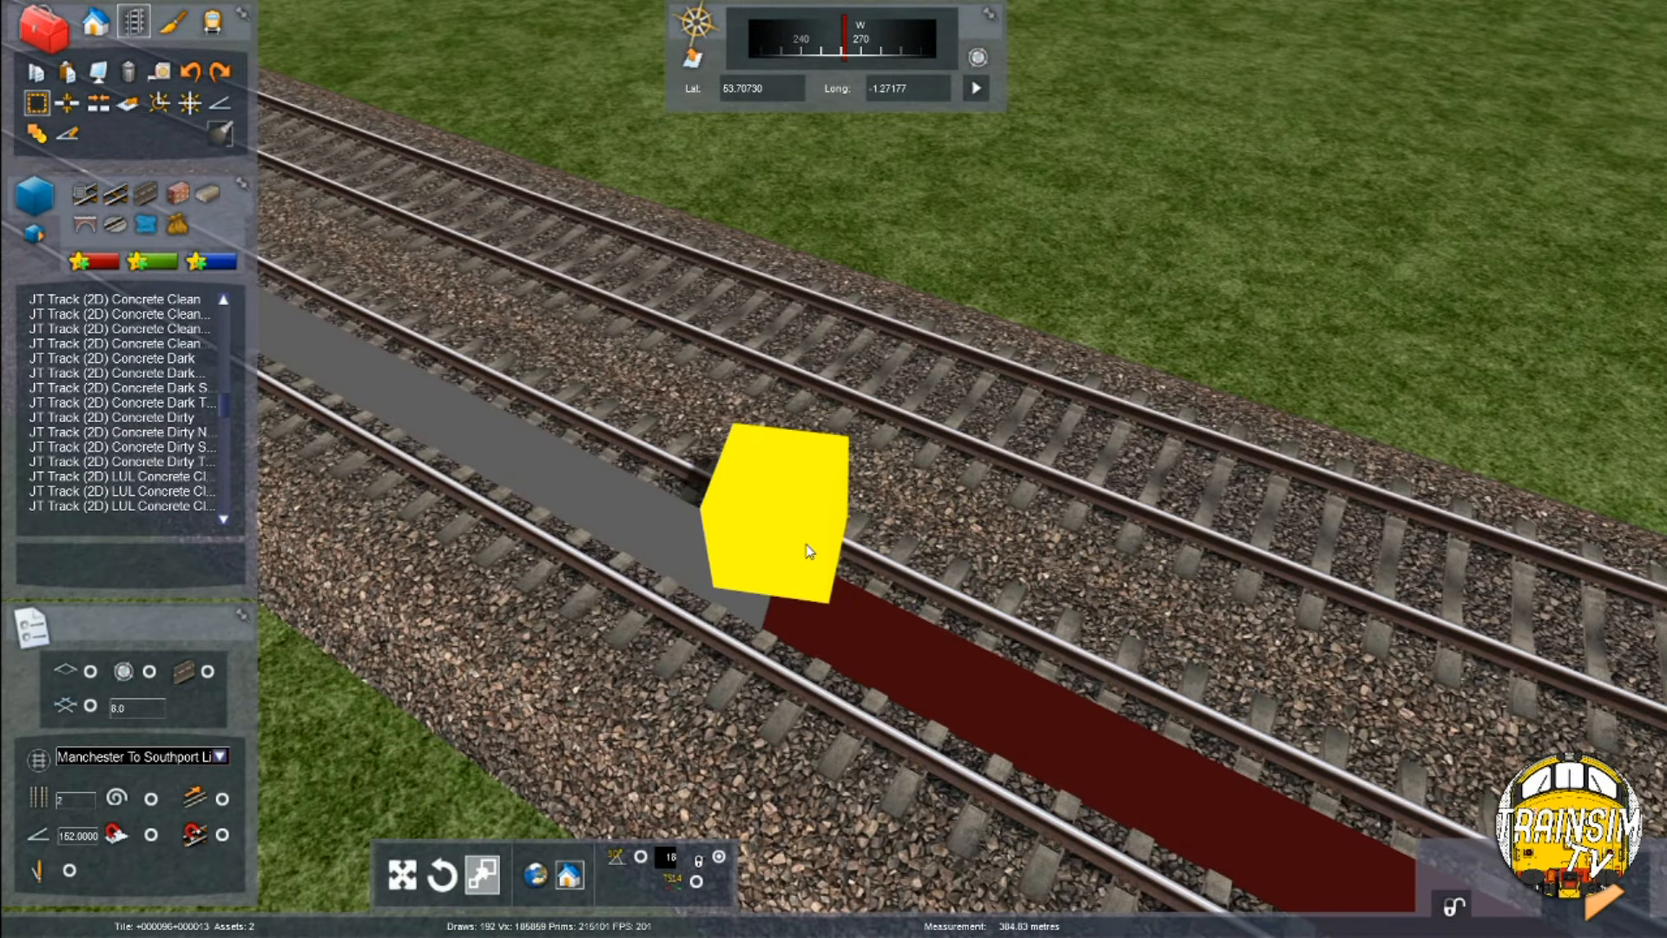
pyautogui.press('Left')
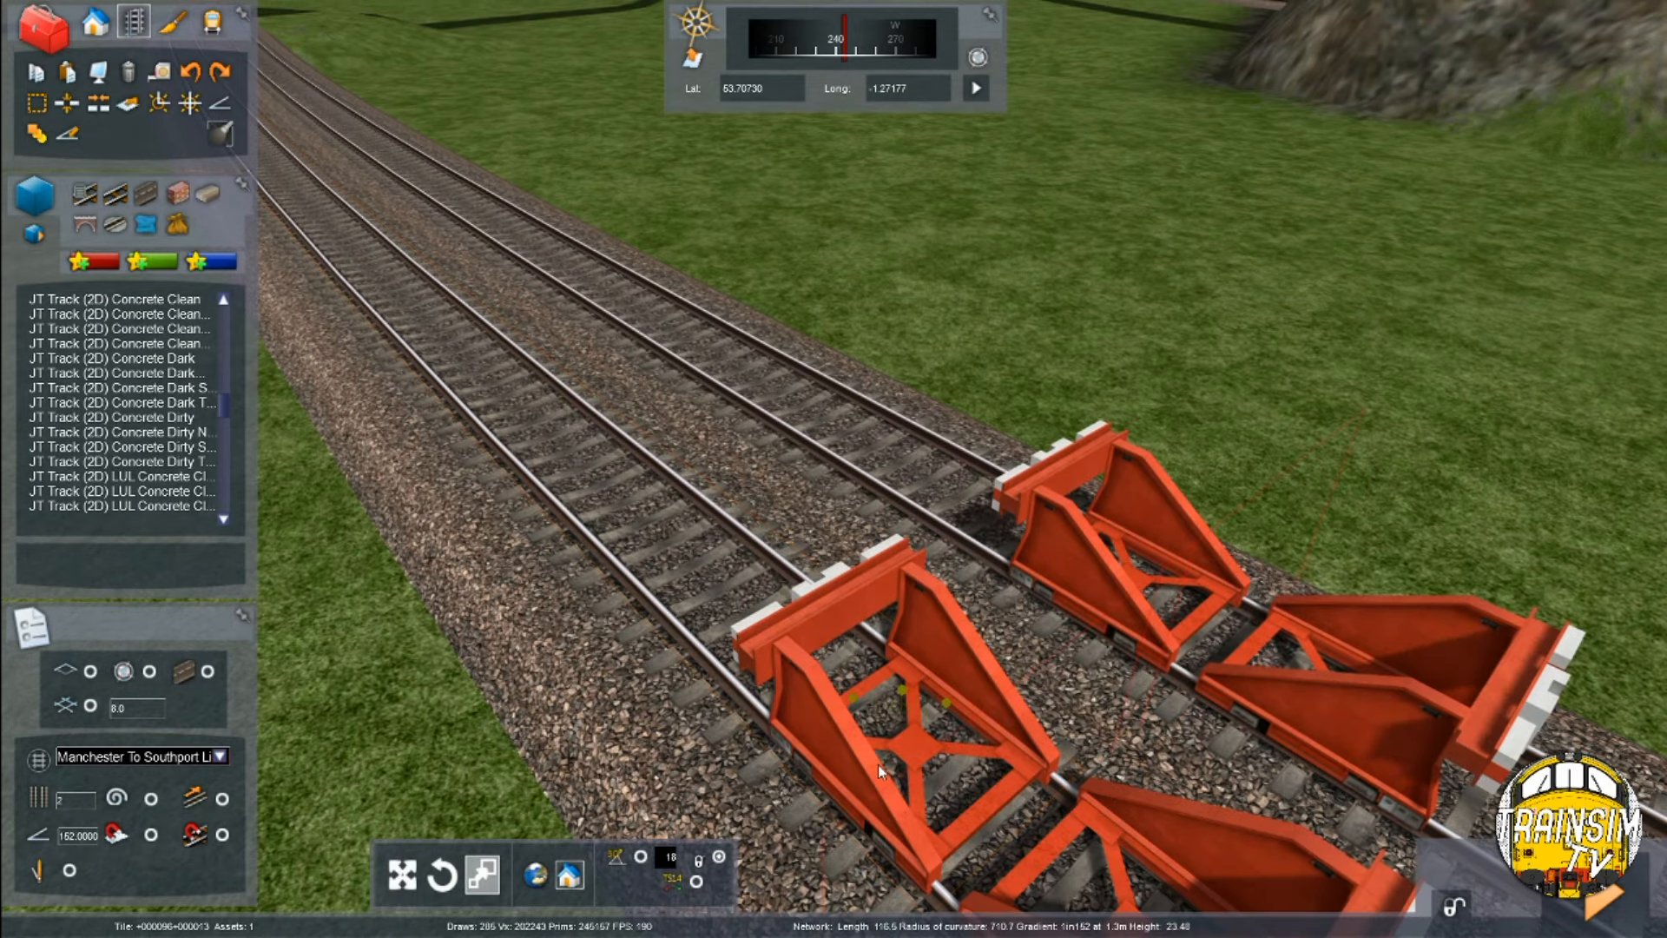
# Delete the double track between the new split and the bridge
pyautogui.click(877, 764)
pyautogui.moveTo(953, 561); pyautogui.dragTo(844, 456, button='right')
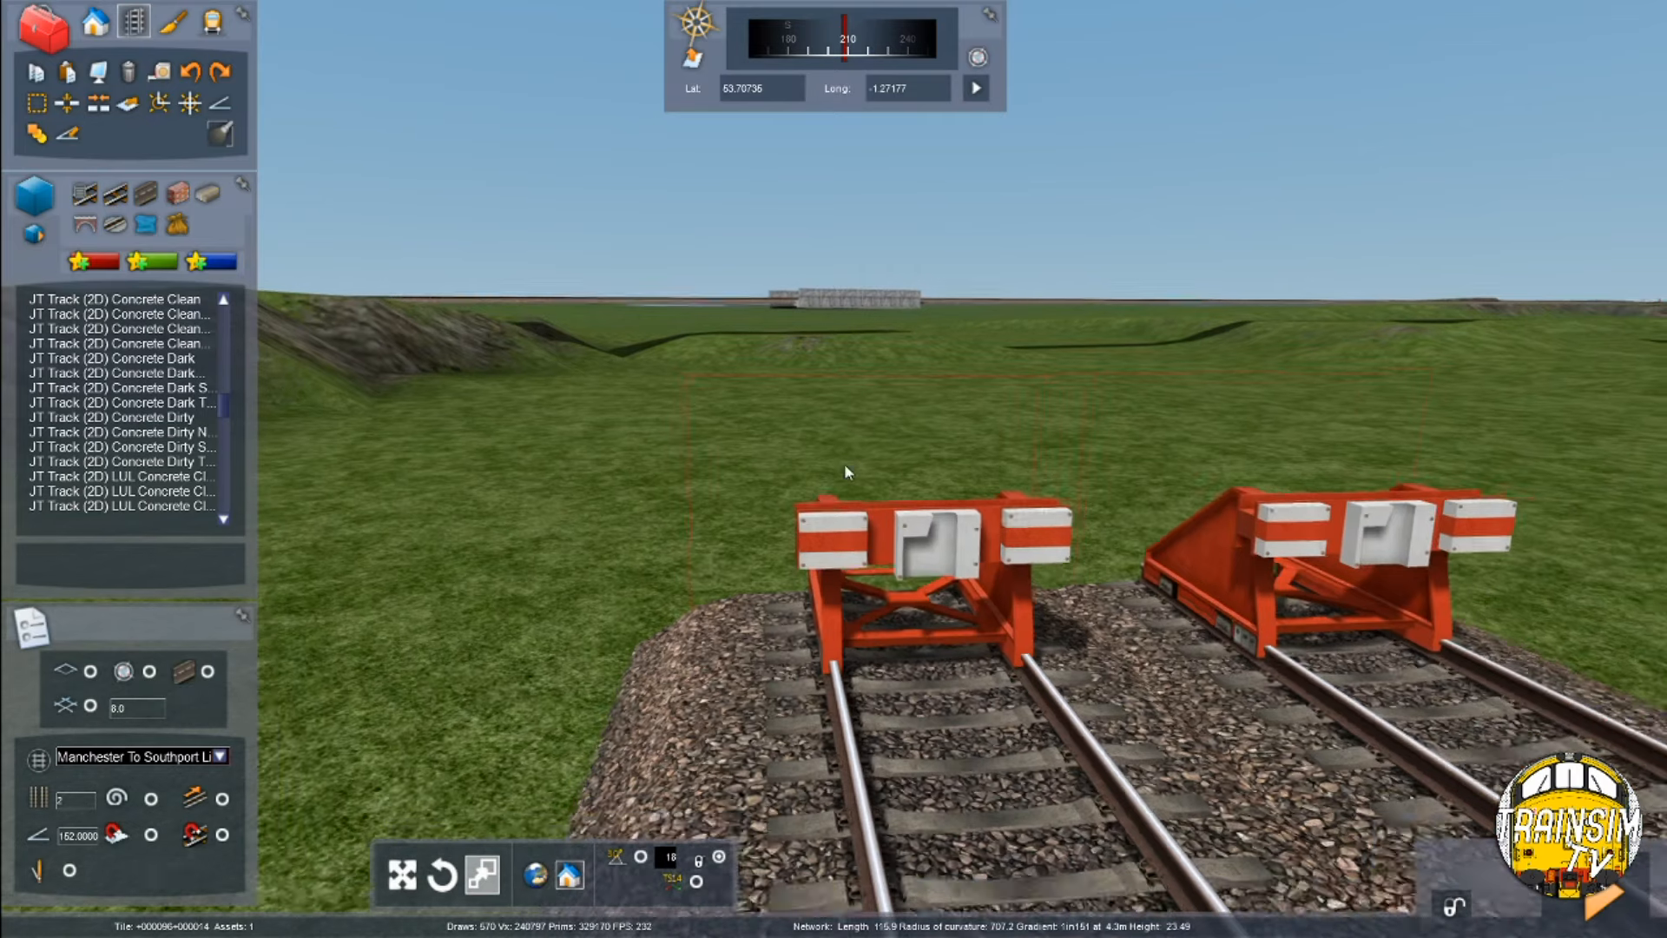
pyautogui.scroll(3, 591, 335)
# Check the track heights at the shortened double-track end and on the crossing line with the gradient tool
pyautogui.click(221, 105)
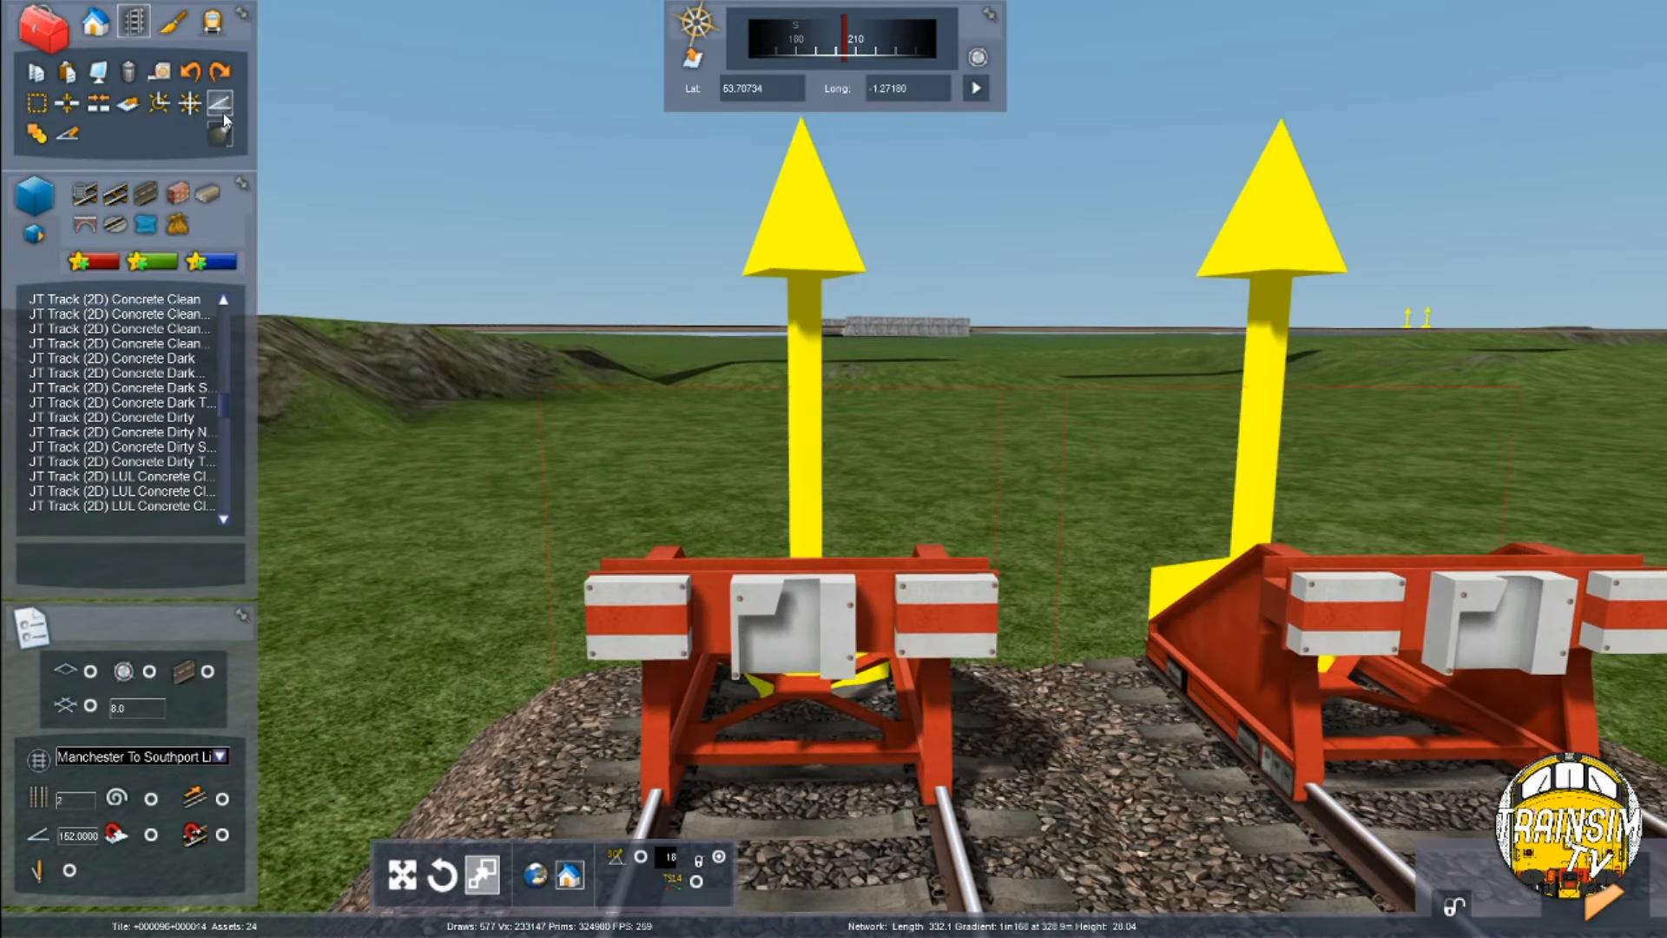
pyautogui.press('Left')
pyautogui.scroll(3, 747, 396)
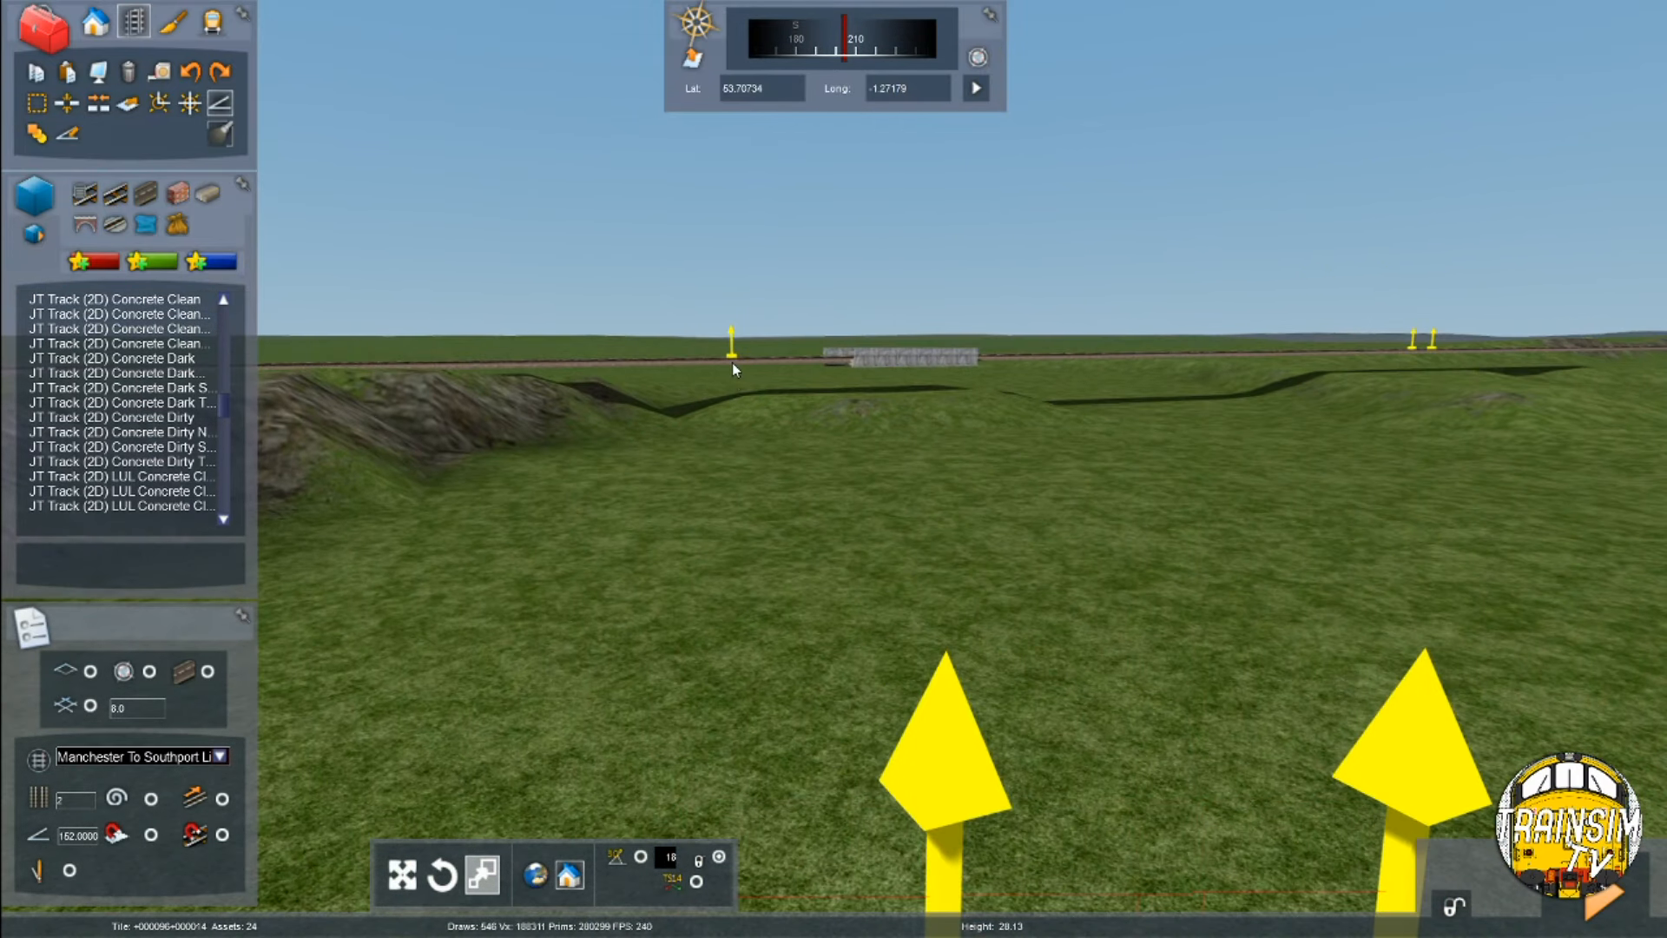
pyautogui.scroll(6, 852, 498)
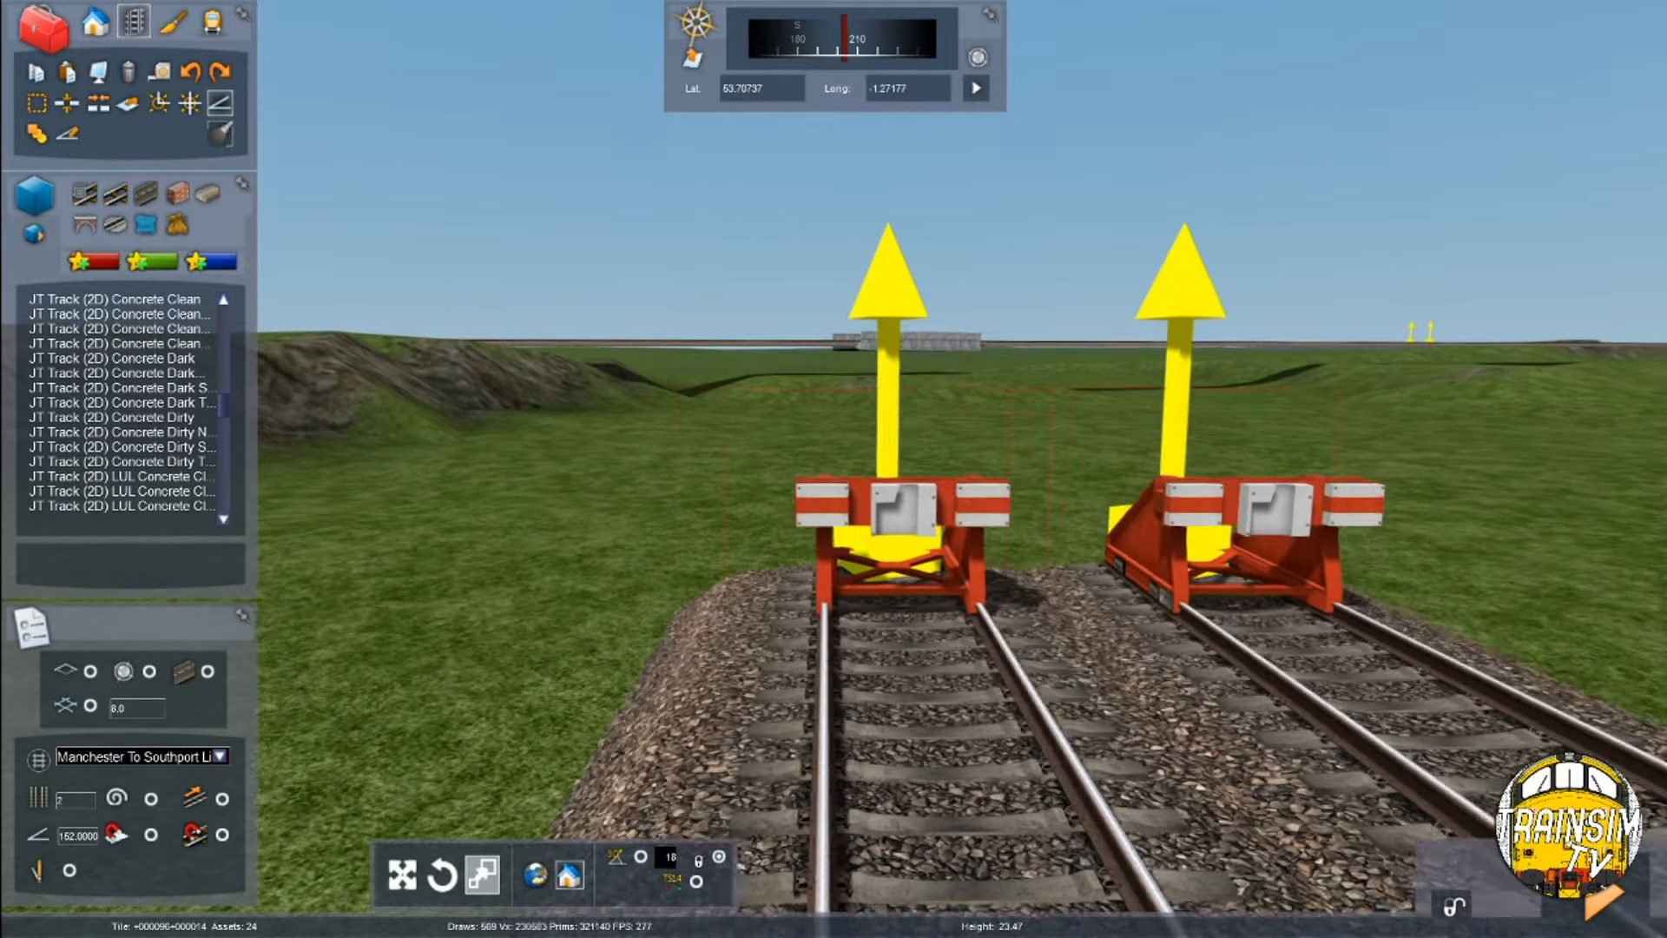
pyautogui.press('Escape')
# Split both tracks a little further north and delete the piece up to the buffer stops
pyautogui.scroll(-2, 1000, 337)
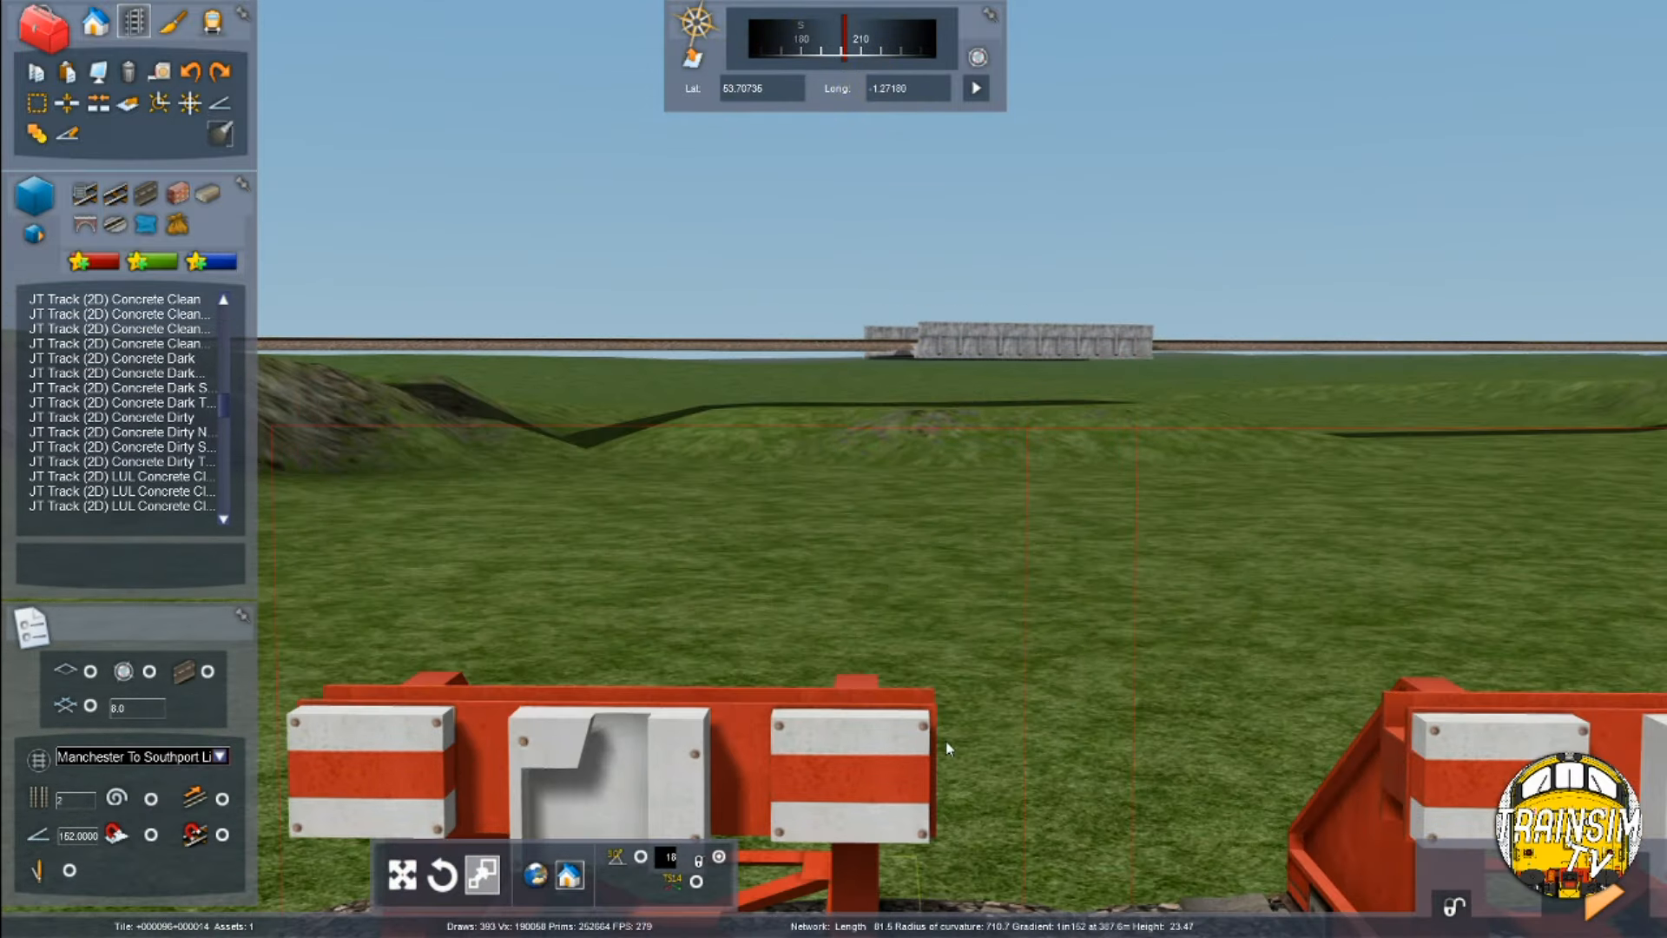
pyautogui.scroll(2, 946, 741)
pyautogui.scroll(-8, 330, 101)
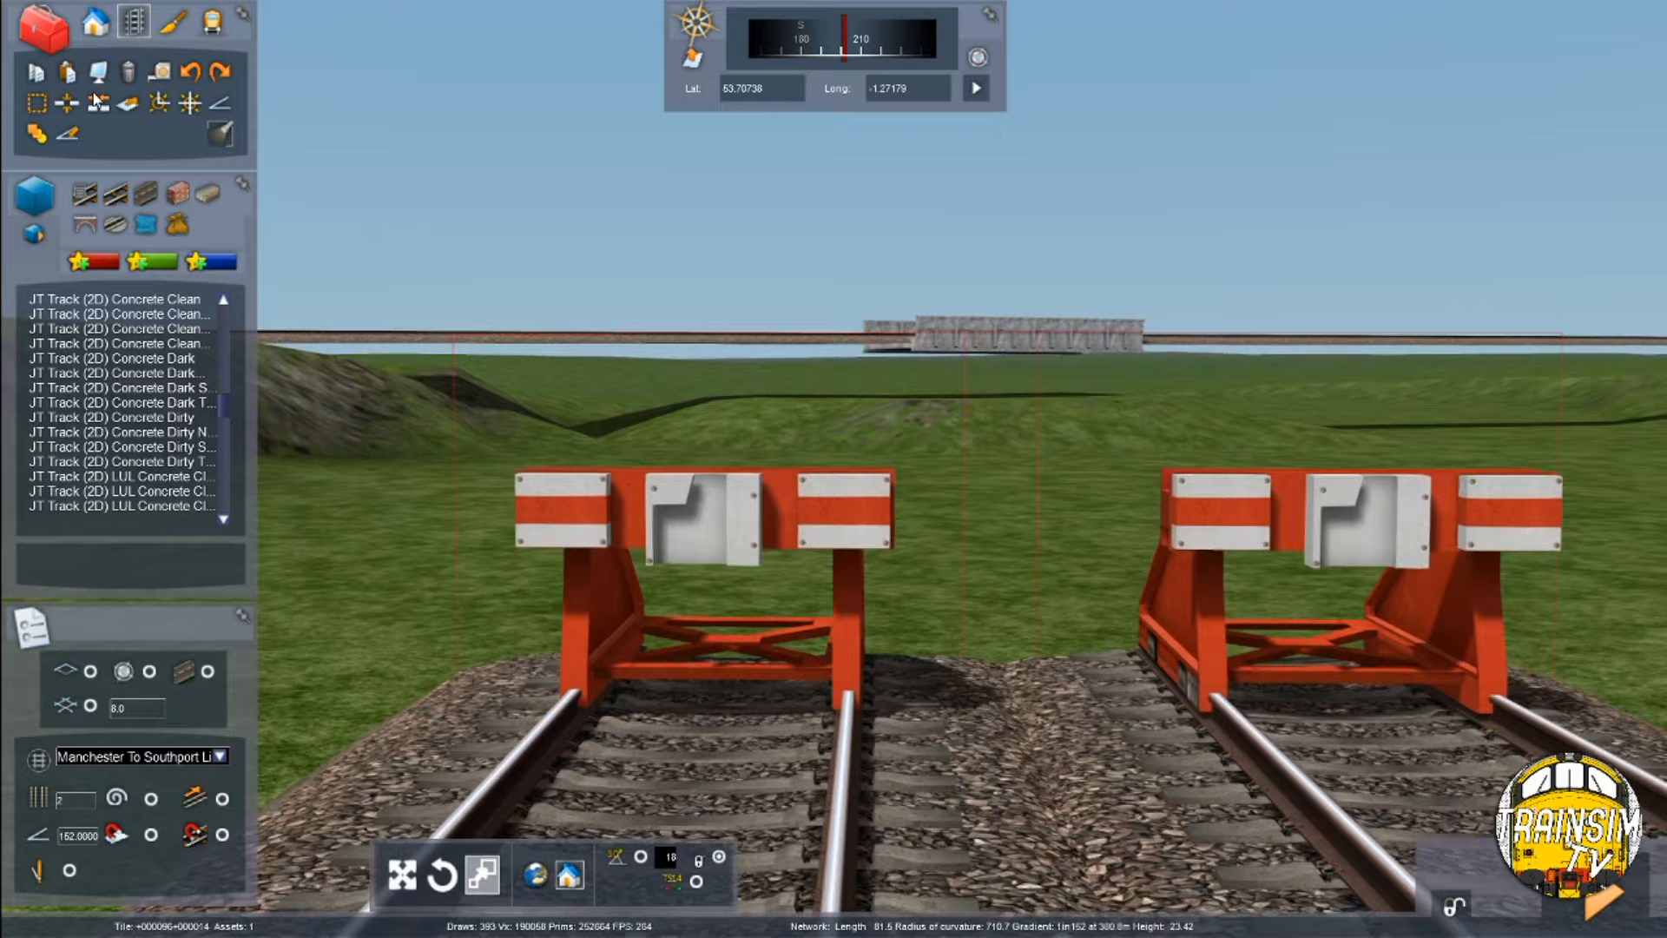
pyautogui.scroll(-8, 873, 618)
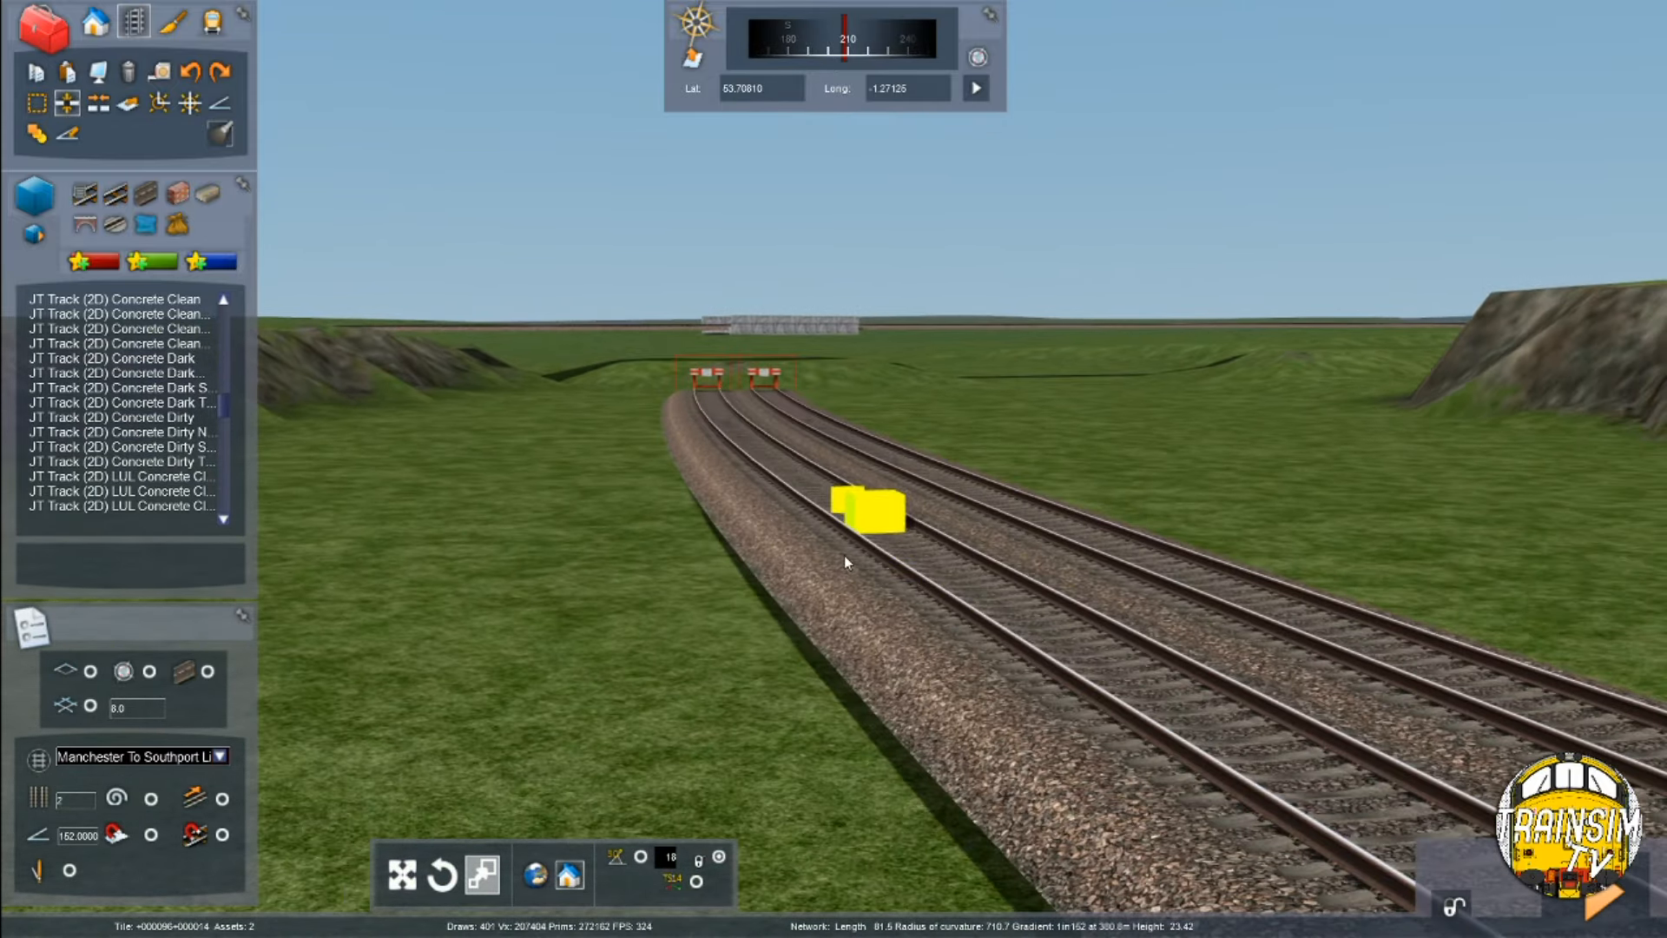
pyautogui.scroll(8, 773, 508)
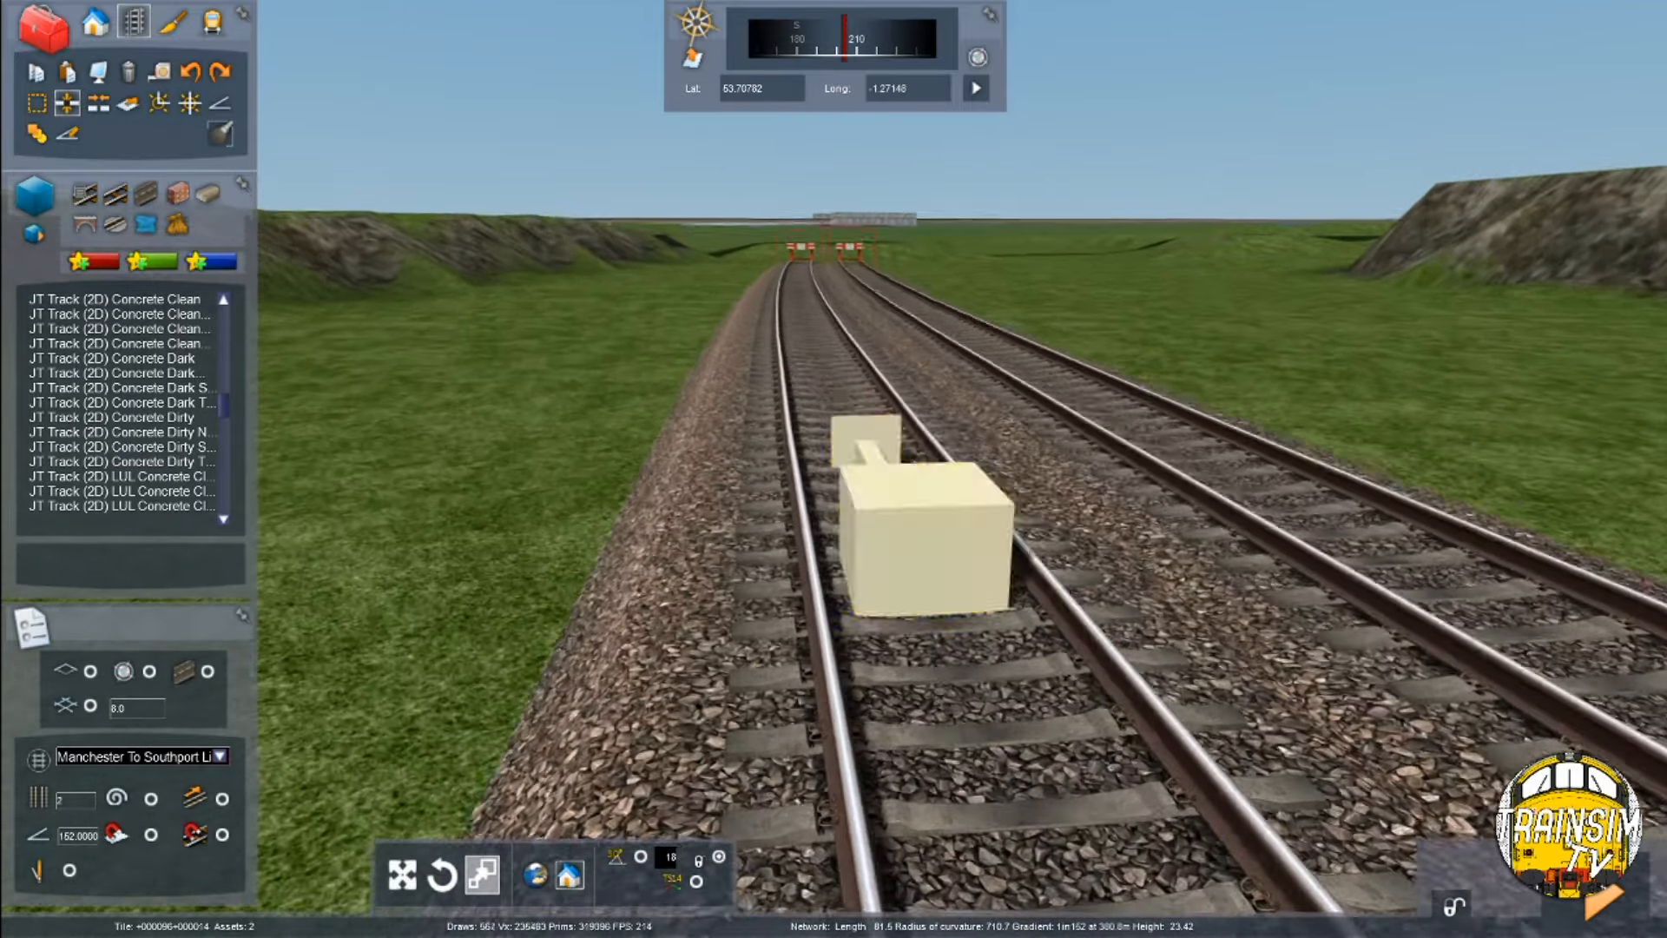
pyautogui.moveTo(926, 538); pyautogui.dragTo(1237, 557, button='right')
pyautogui.scroll(-5, 823, 589)
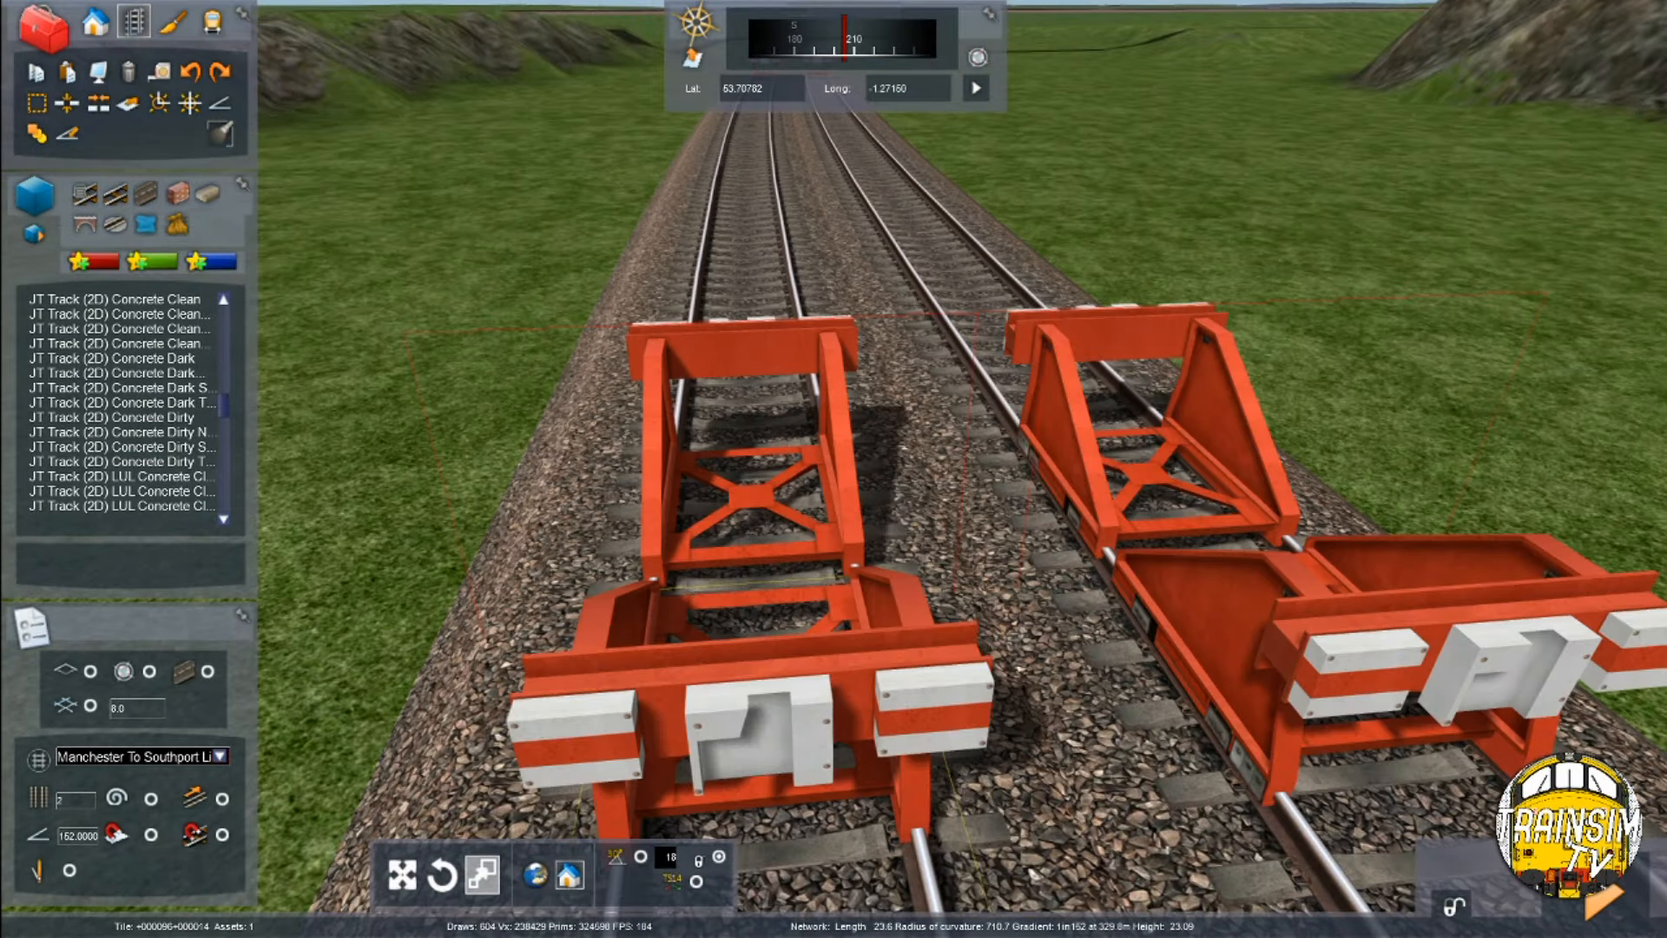
pyautogui.click(754, 491)
pyautogui.click(972, 398)
# Choose Track Concrete 01 as the track type, with 2 tracks and a gradient of 0
pyautogui.scroll(-5, 930, 391)
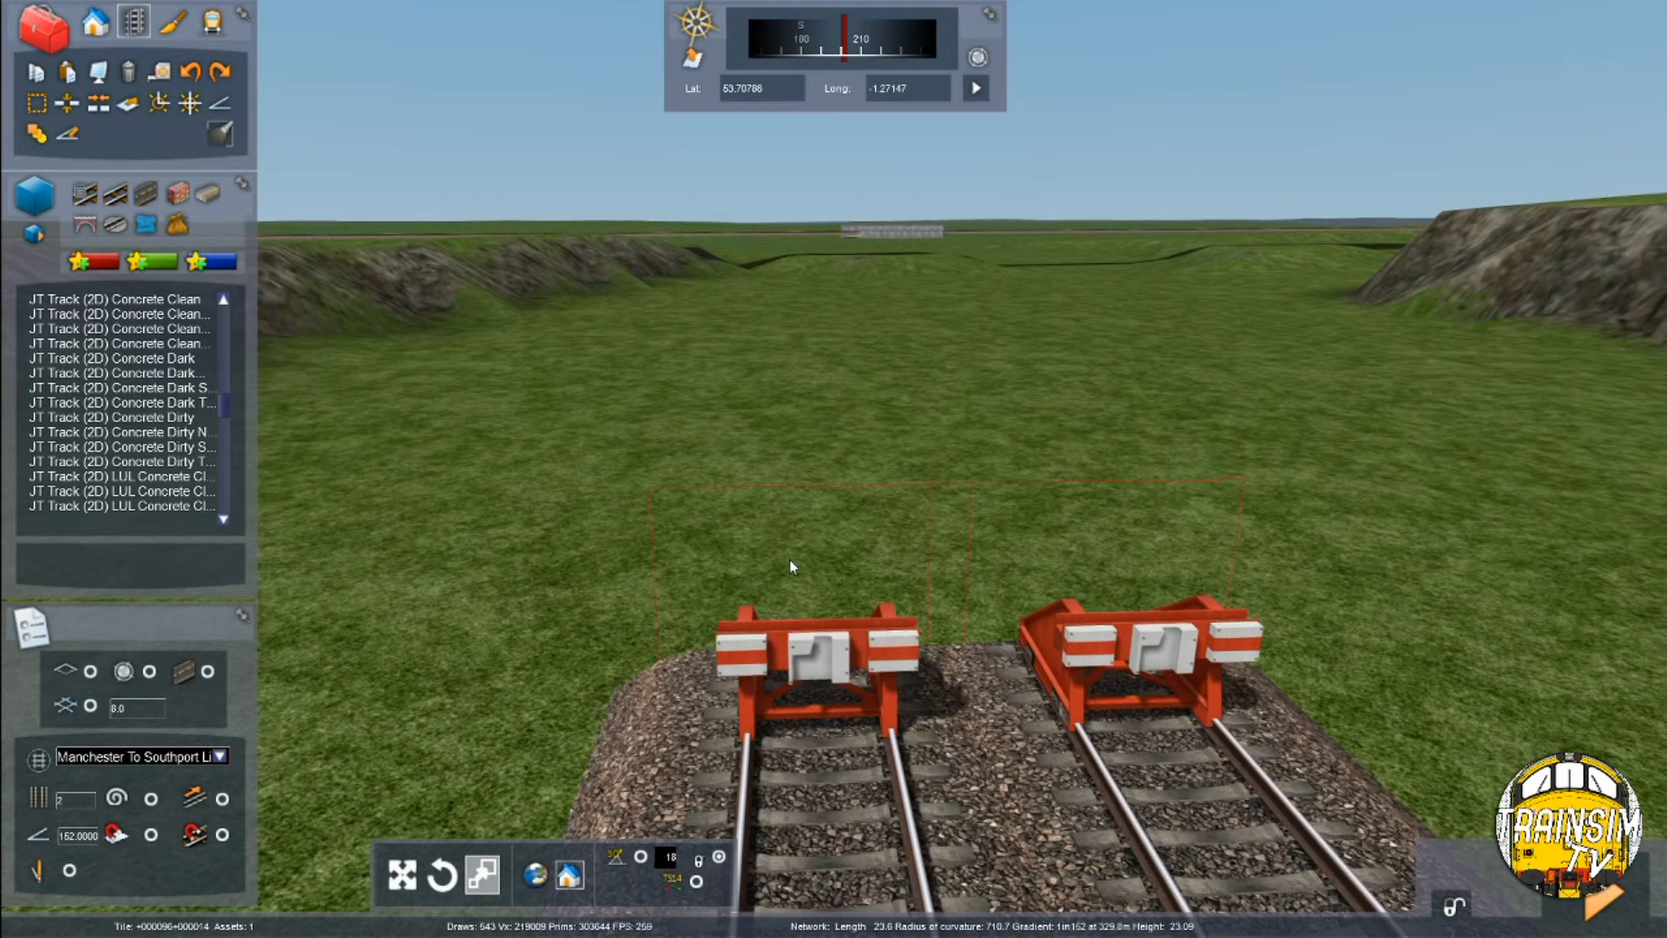
pyautogui.scroll(6, 858, 519)
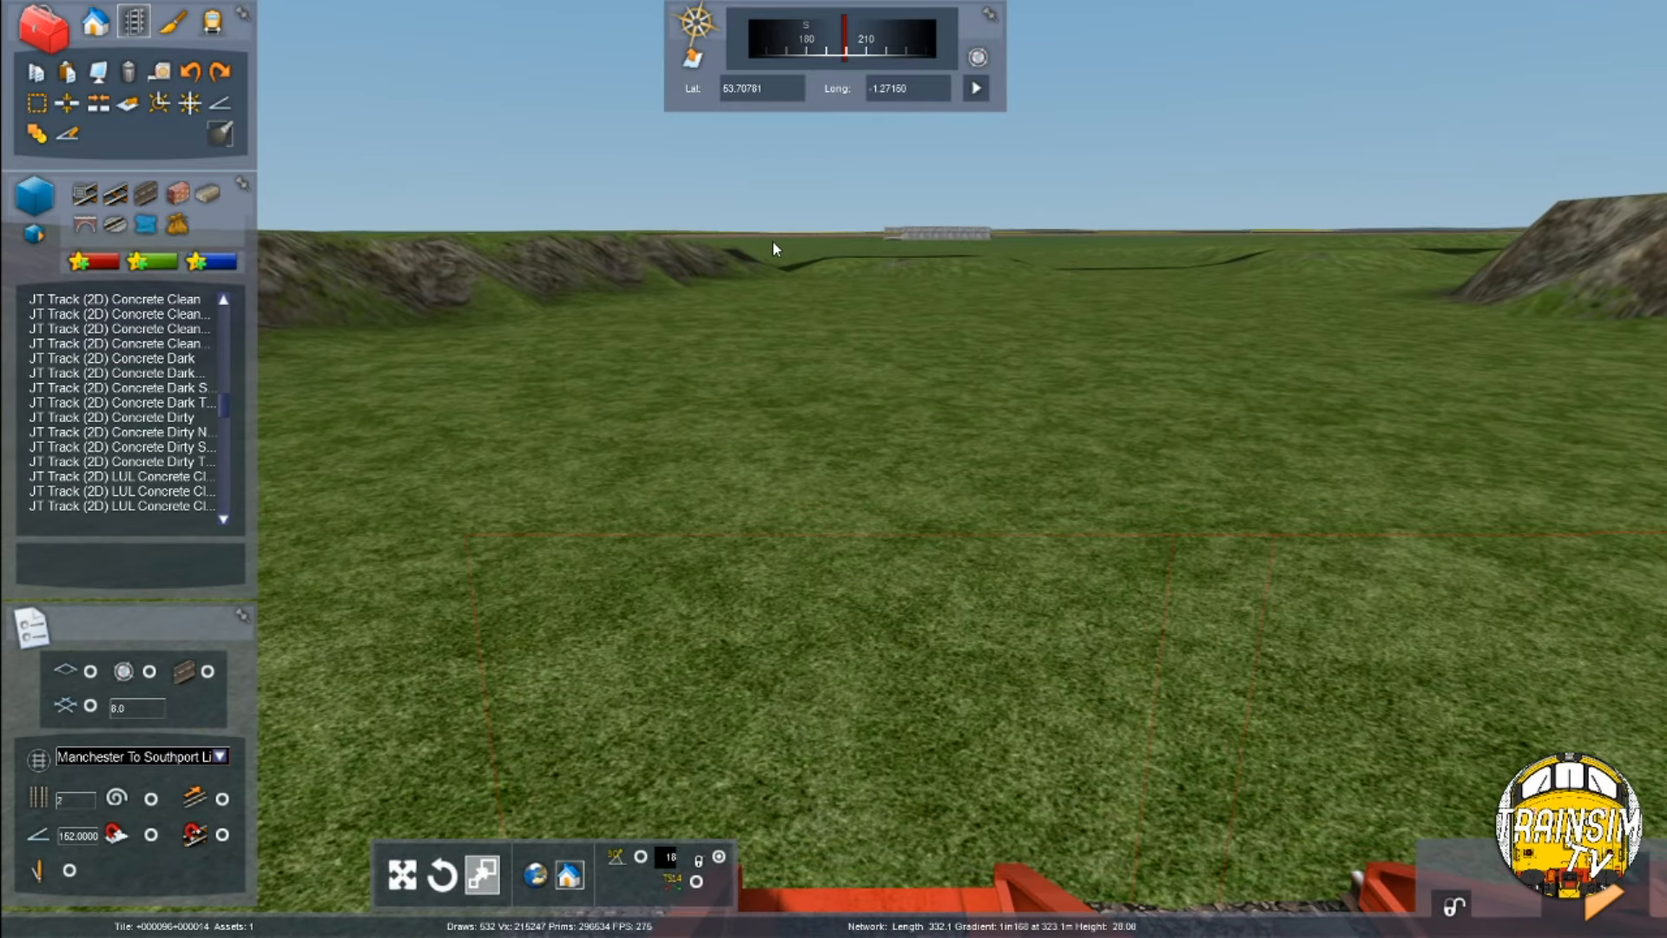
pyautogui.scroll(-3, 773, 242)
pyautogui.scroll(-2, 857, 390)
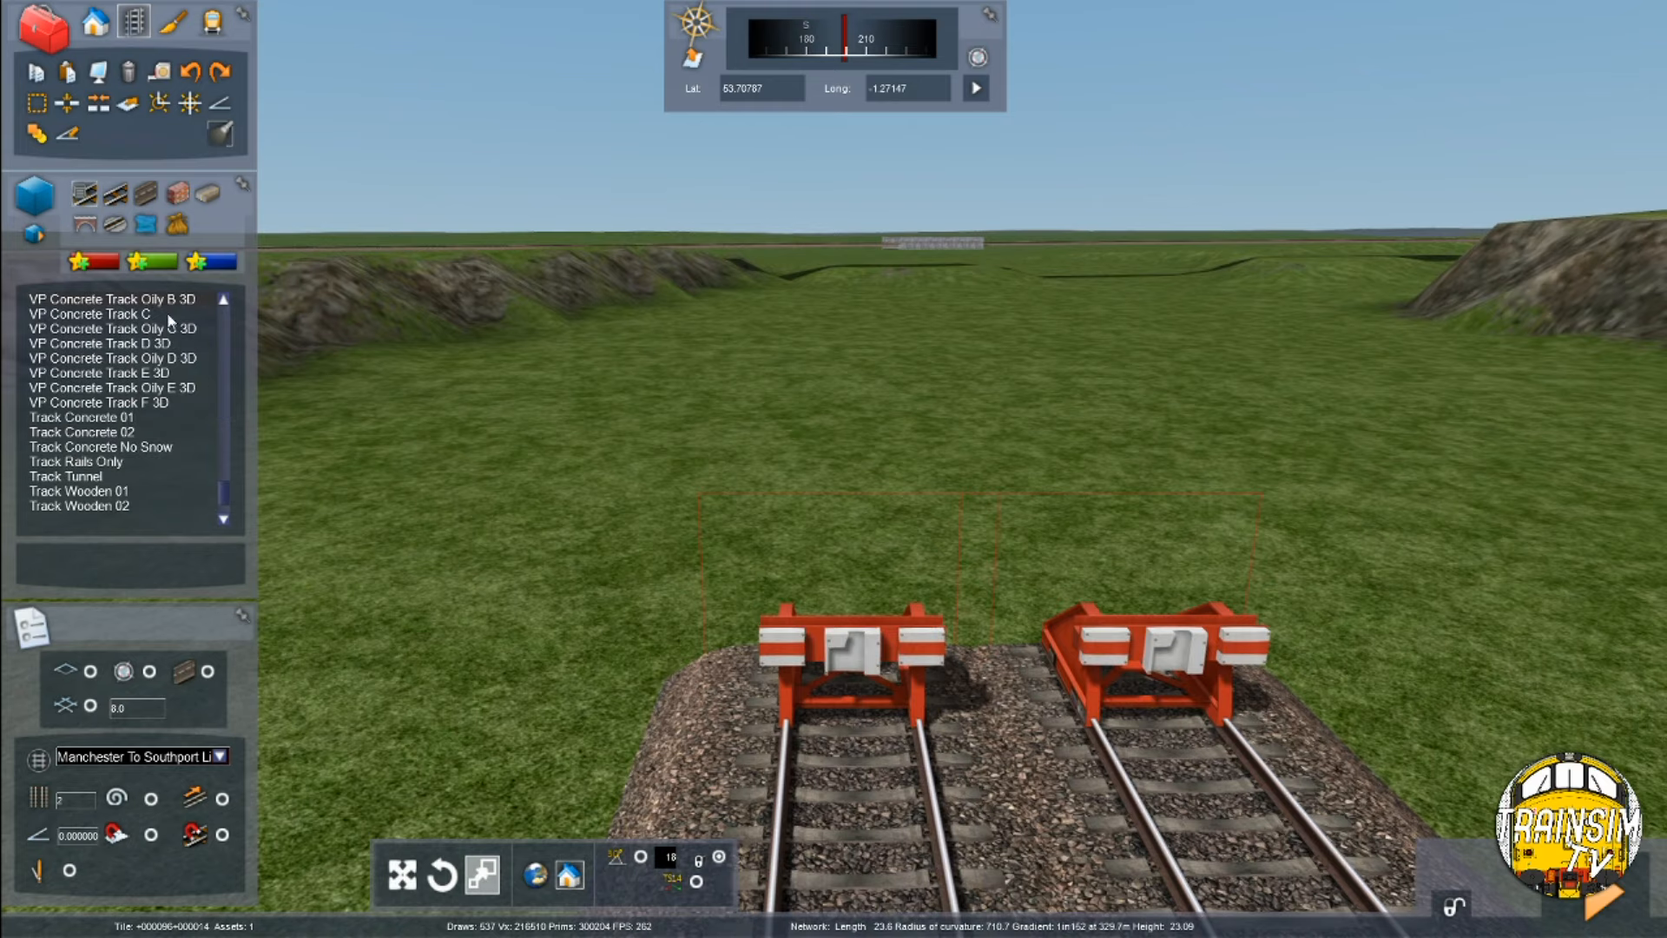
pyautogui.click(134, 417)
# Display the aerial imagery, extend the double track along it from the buffer stops to beyond the bridge, and hide the imagery again
pyautogui.press('F8')
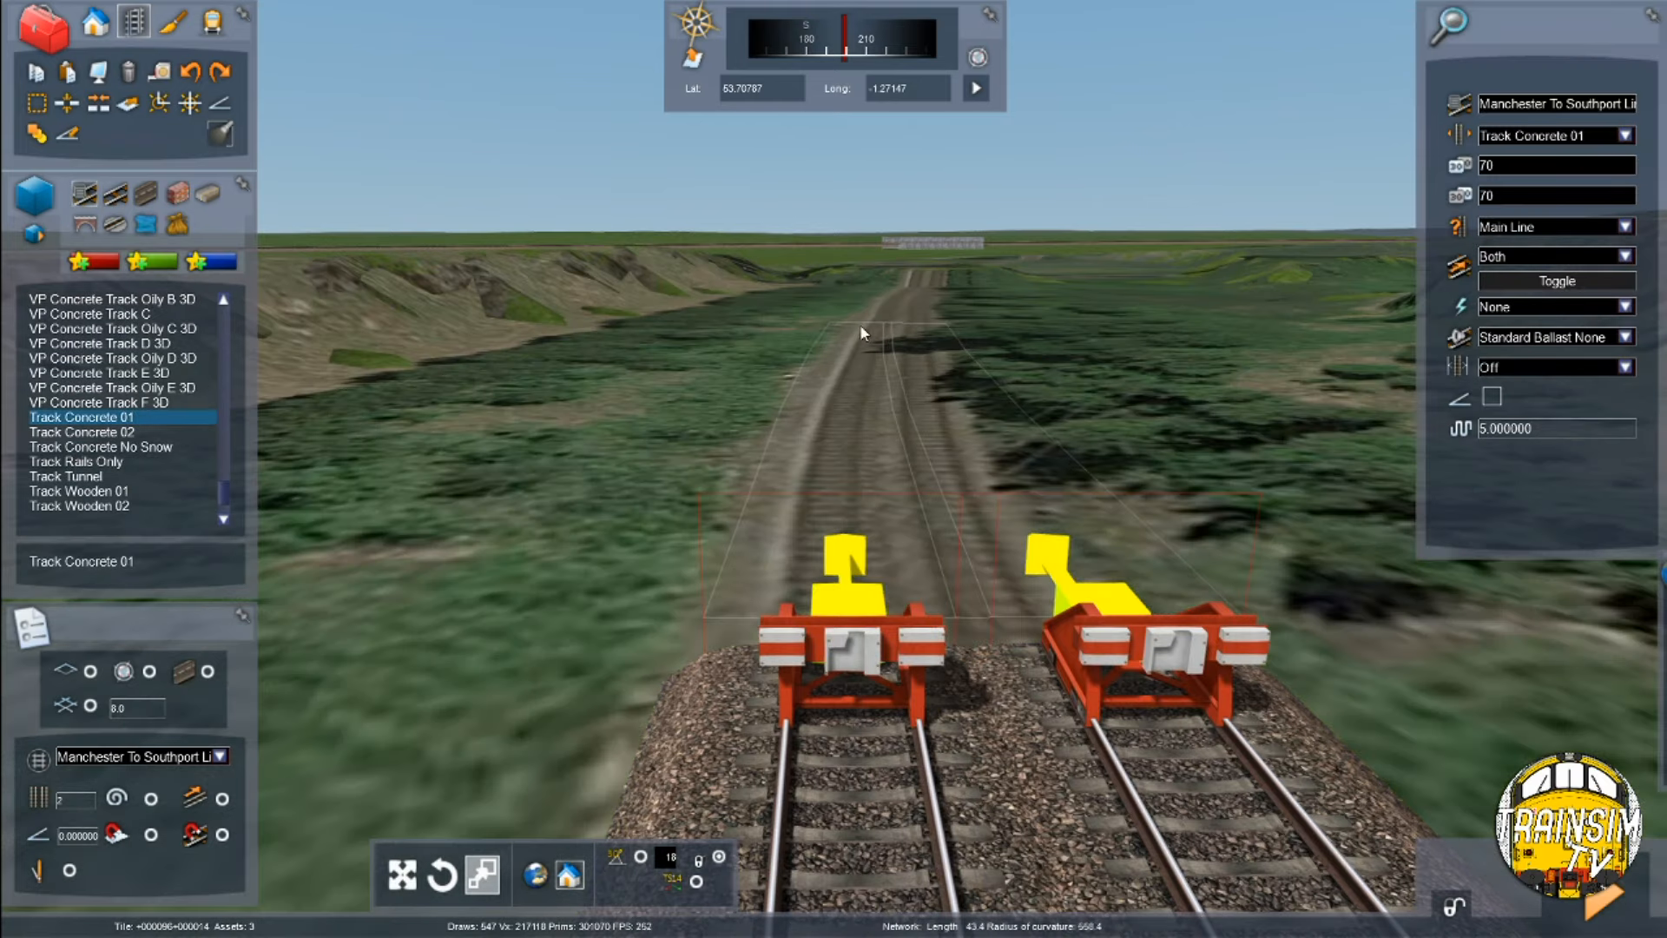
pyautogui.press('Up')
pyautogui.moveTo(859, 325); pyautogui.dragTo(903, 452, button='right')
pyautogui.press('Up')
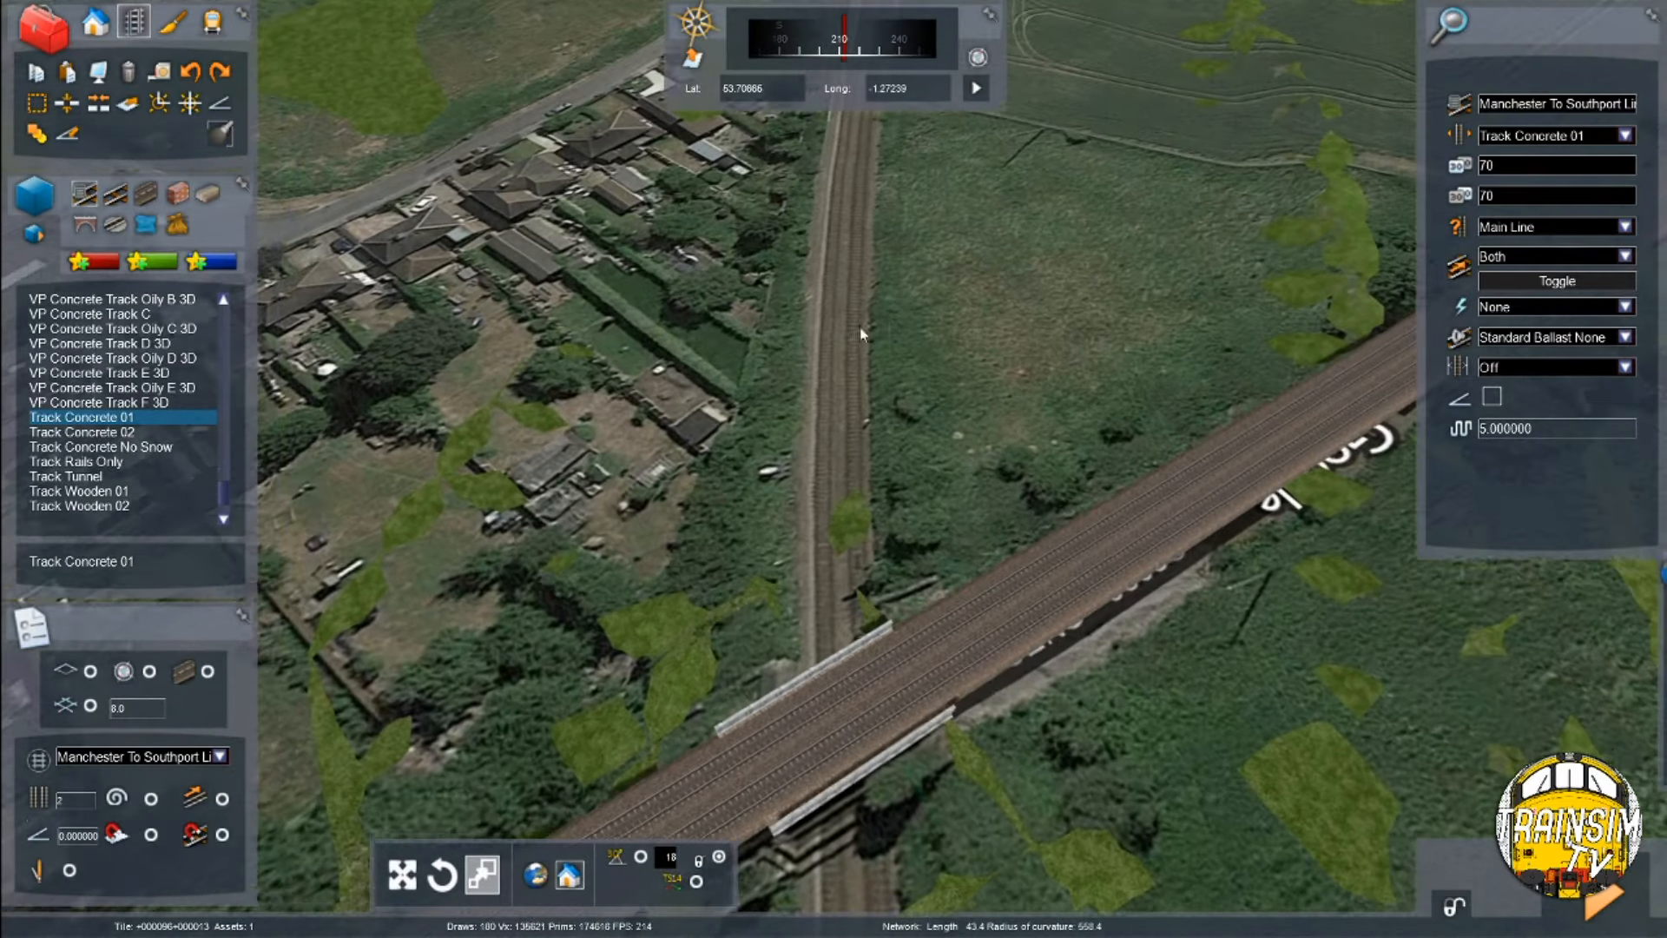
pyautogui.click(828, 356)
pyautogui.moveTo(828, 370)
pyautogui.mouseDown(button='right')
pyautogui.moveTo(816, 512)
pyautogui.moveTo(816, 347)
pyautogui.mouseUp(button='right')
pyautogui.press('F8')
# Reshape the terrain around the new double track so the rails are uncovered on both sides of and beneath the bridge
pyautogui.press('Up')
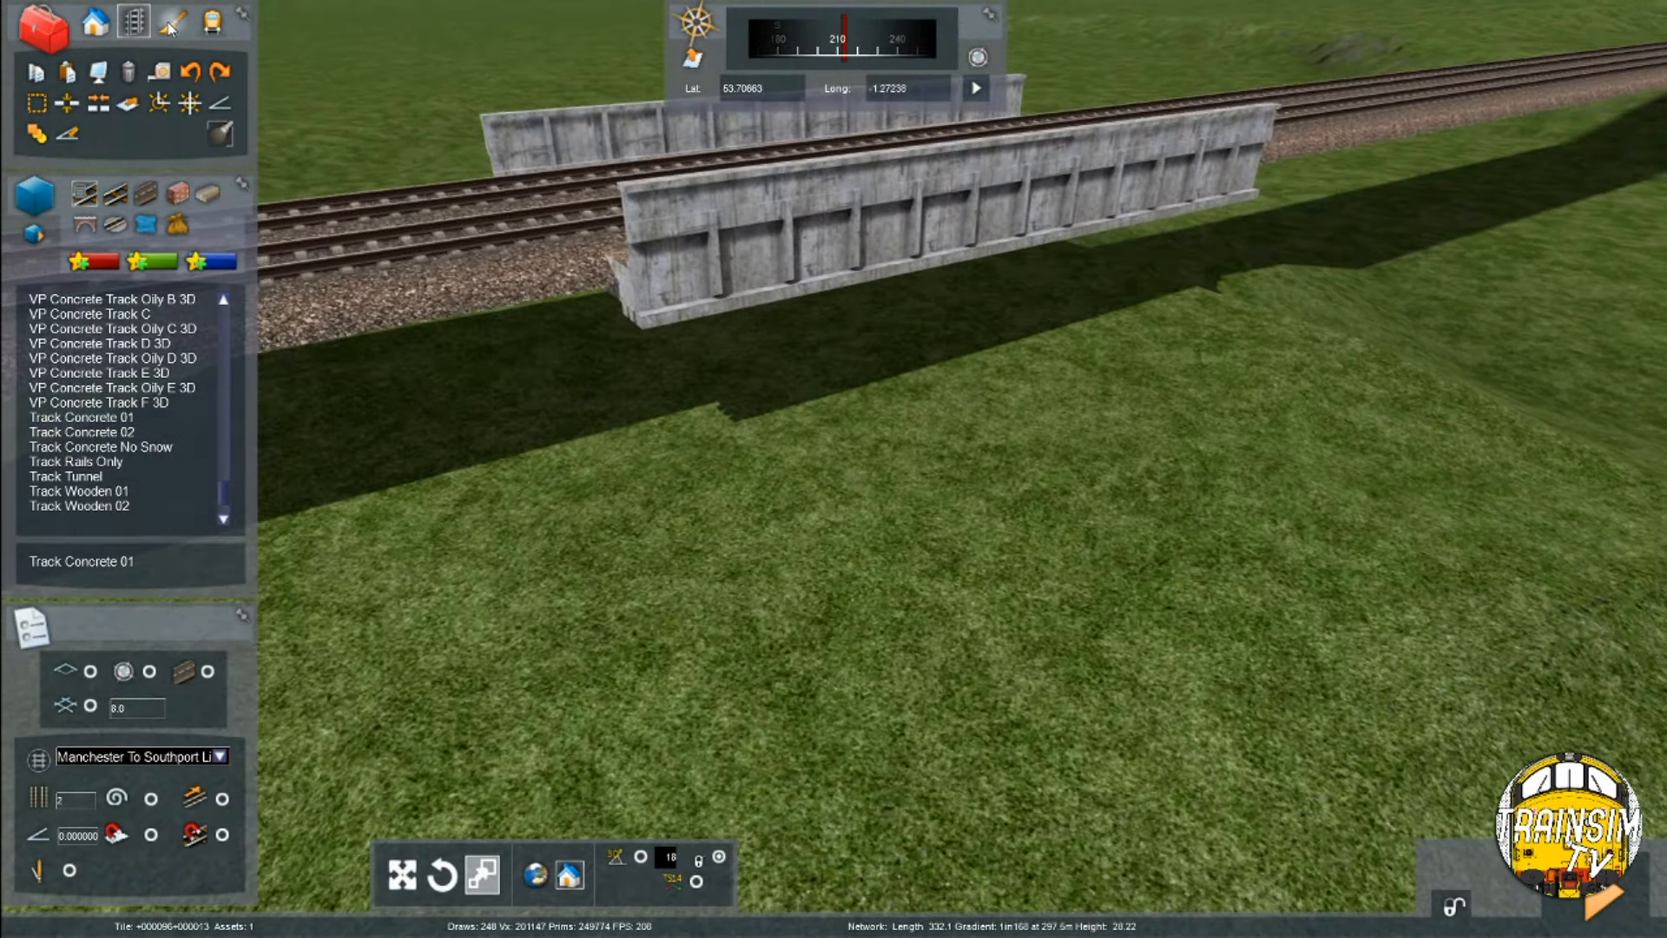
pyautogui.click(171, 22)
pyautogui.press('Down')
pyautogui.moveTo(1016, 453)
pyautogui.mouseDown(button='right')
pyautogui.moveTo(988, 554)
pyautogui.moveTo(981, 460)
pyautogui.mouseUp(button='right')
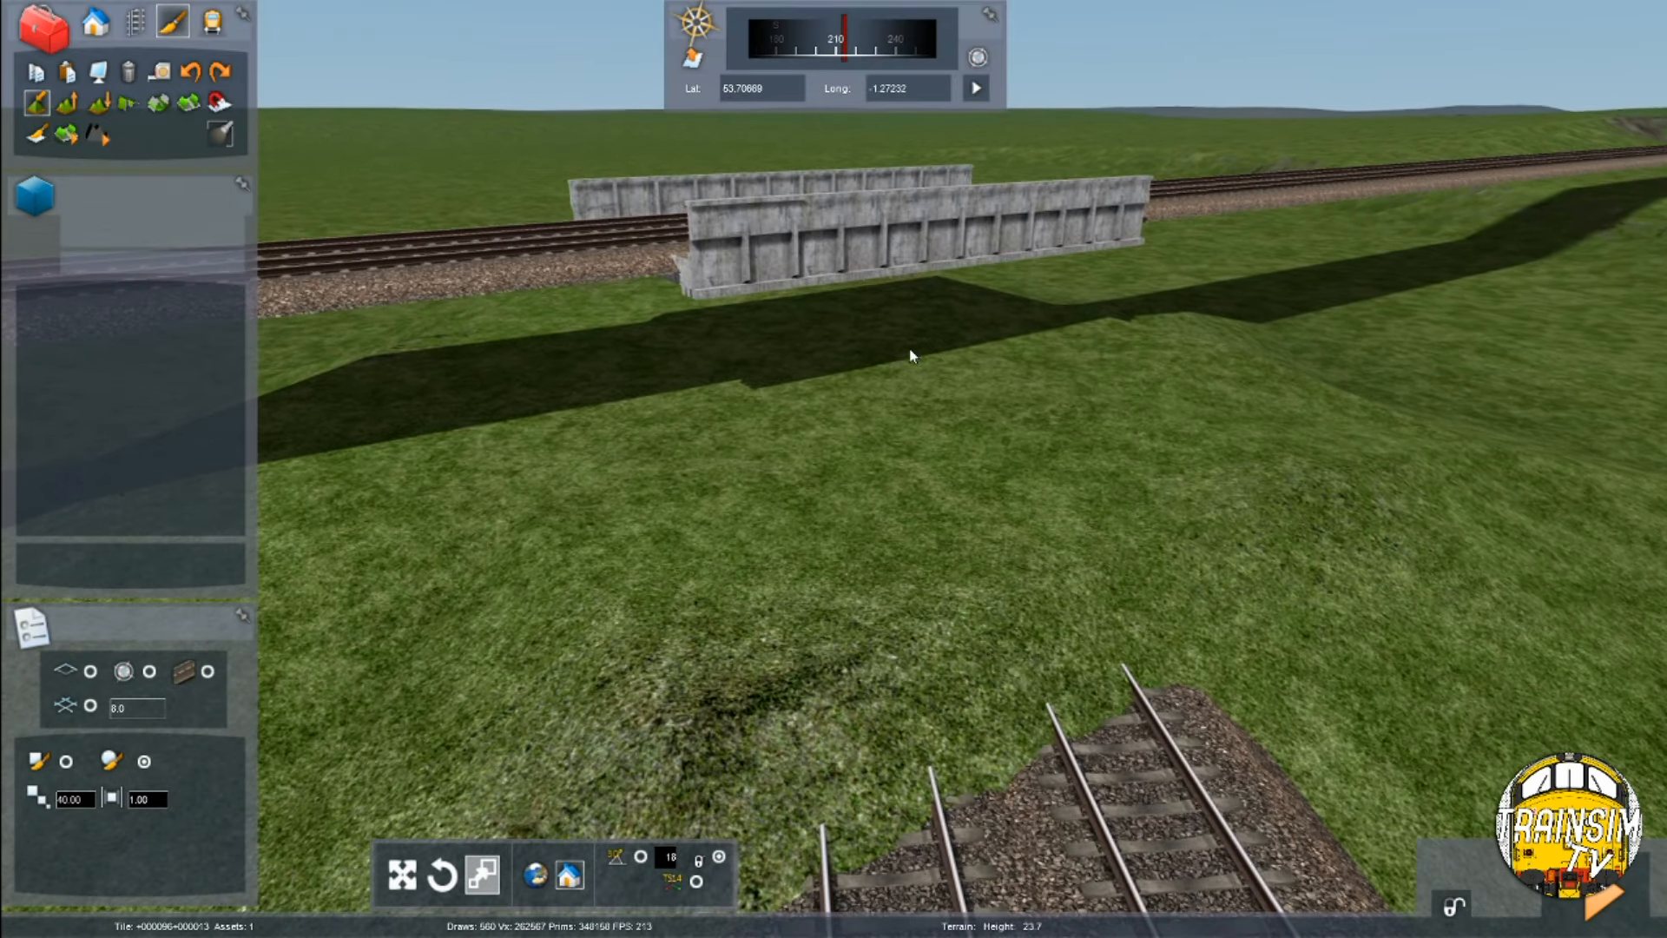
pyautogui.moveTo(908, 361)
pyautogui.mouseDown()
pyautogui.moveTo(914, 477)
pyautogui.moveTo(908, 383)
pyautogui.moveTo(945, 319)
pyautogui.mouseUp()
pyautogui.press('Down')
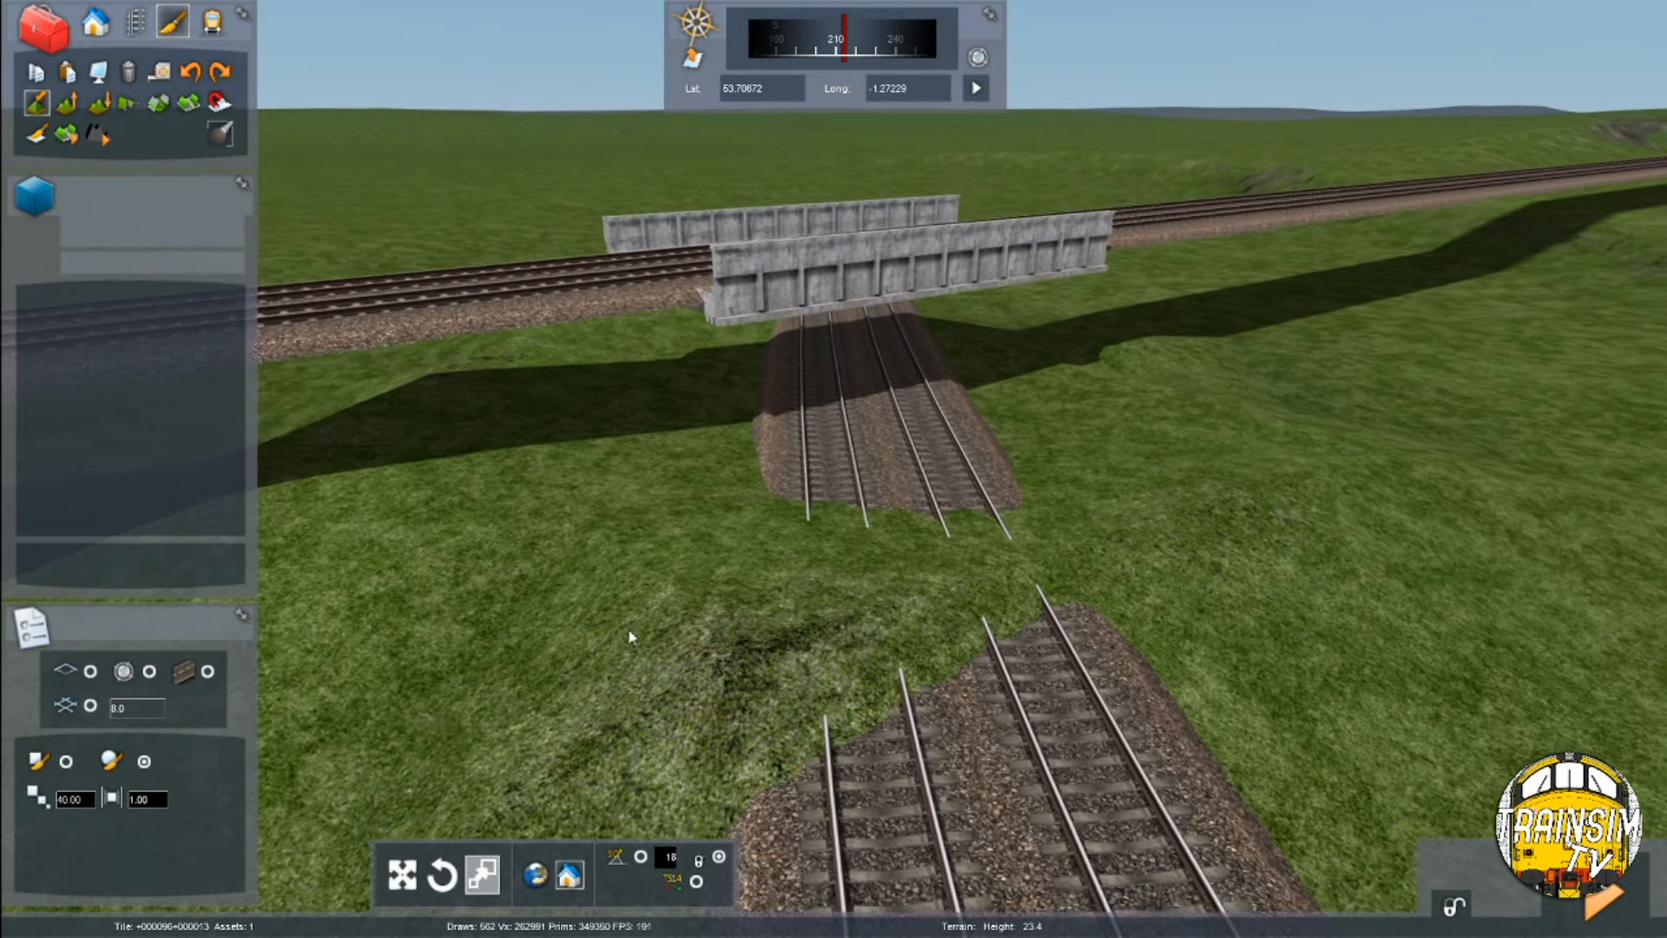
pyautogui.press('Up')
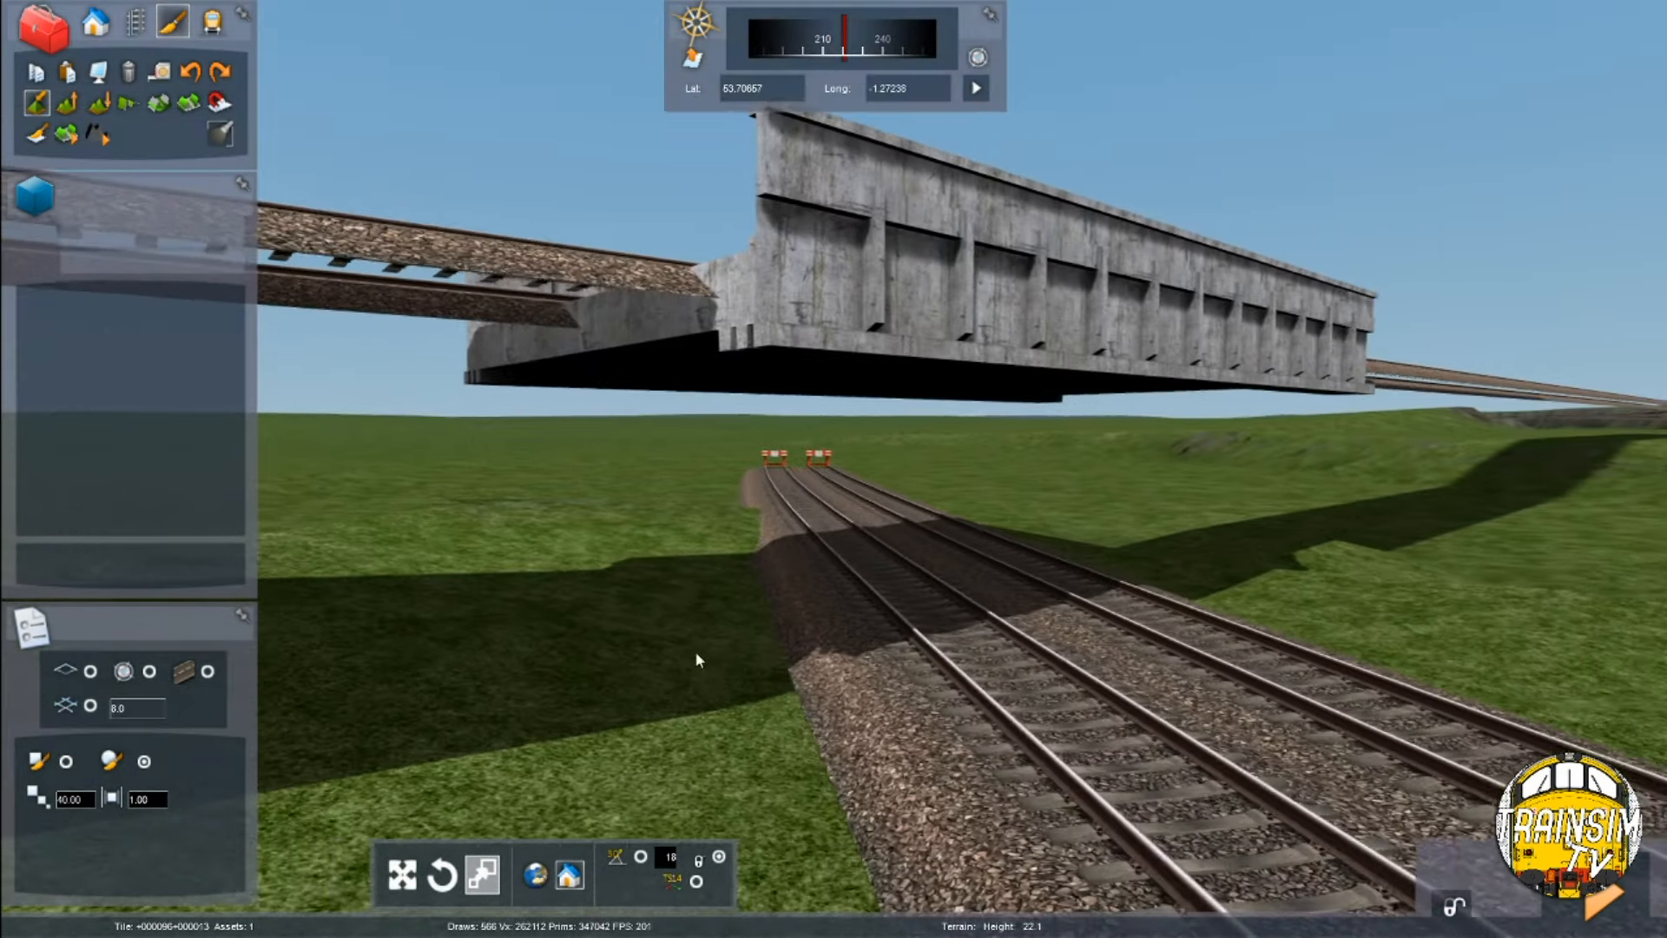
pyautogui.press('Up')
pyautogui.moveTo(815, 548); pyautogui.dragTo(1125, 653, button='right')
pyautogui.moveTo(1125, 653); pyautogui.dragTo(1099, 625)
pyautogui.moveTo(1099, 625); pyautogui.dragTo(1087, 612, button='right')
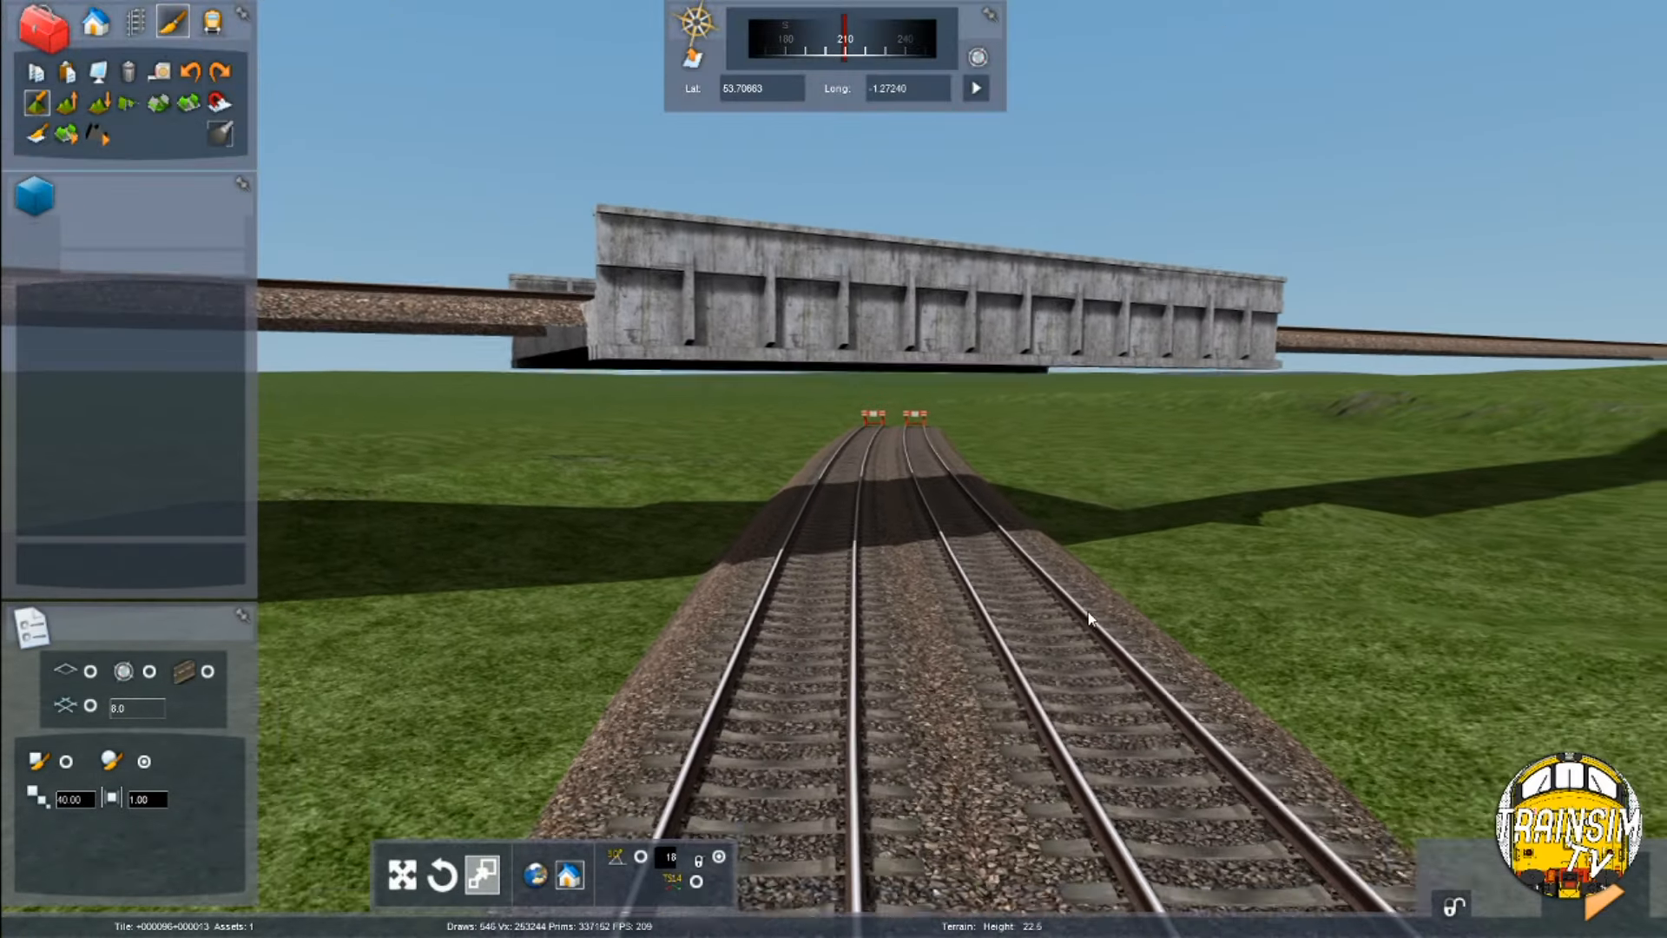
# Save the route, enter scenario editing and place a two-car Class 156 train on the double track beneath the bridge
pyautogui.scroll(-2, 1087, 611)
pyautogui.press('Left')
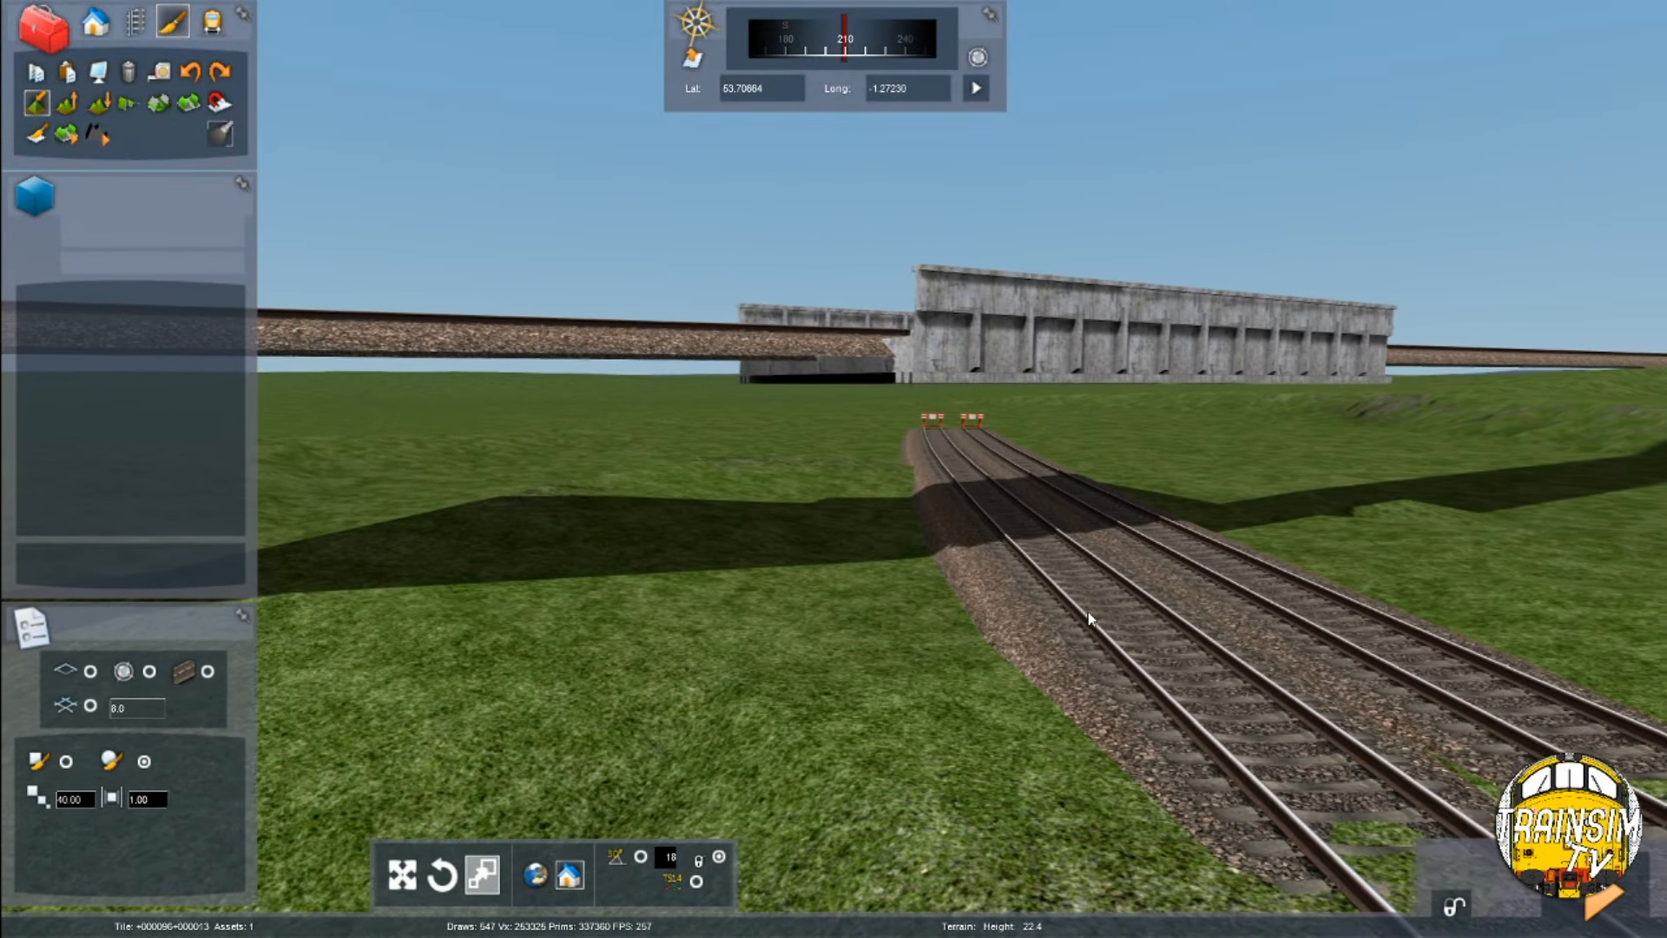
pyautogui.click(212, 21)
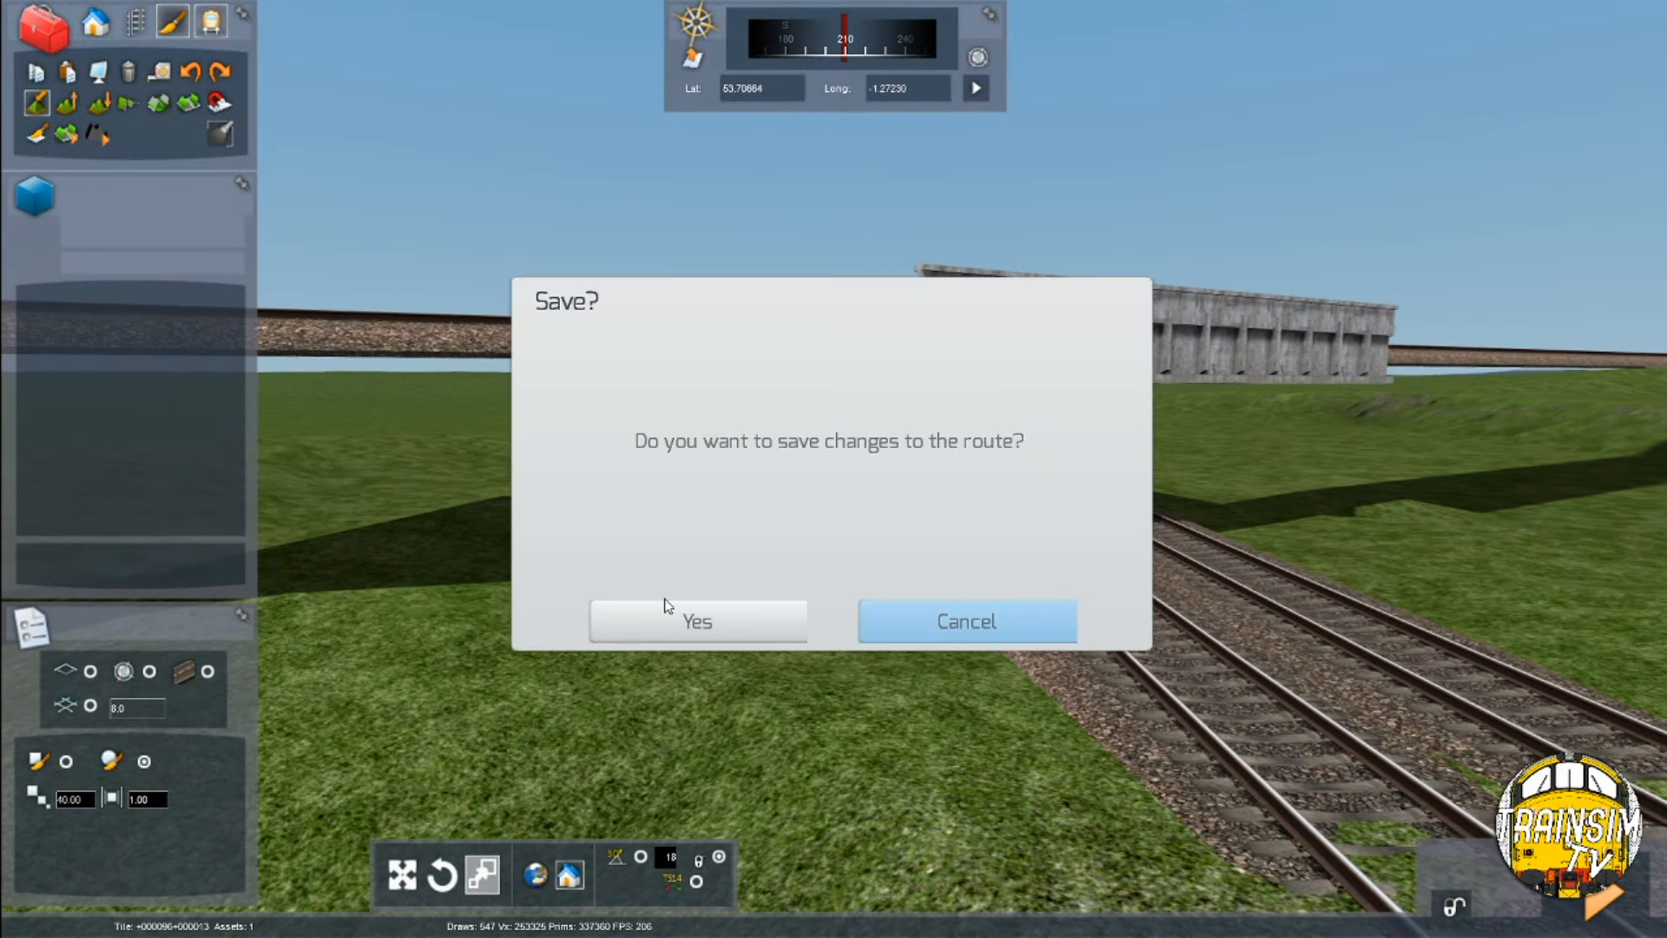
pyautogui.click(686, 622)
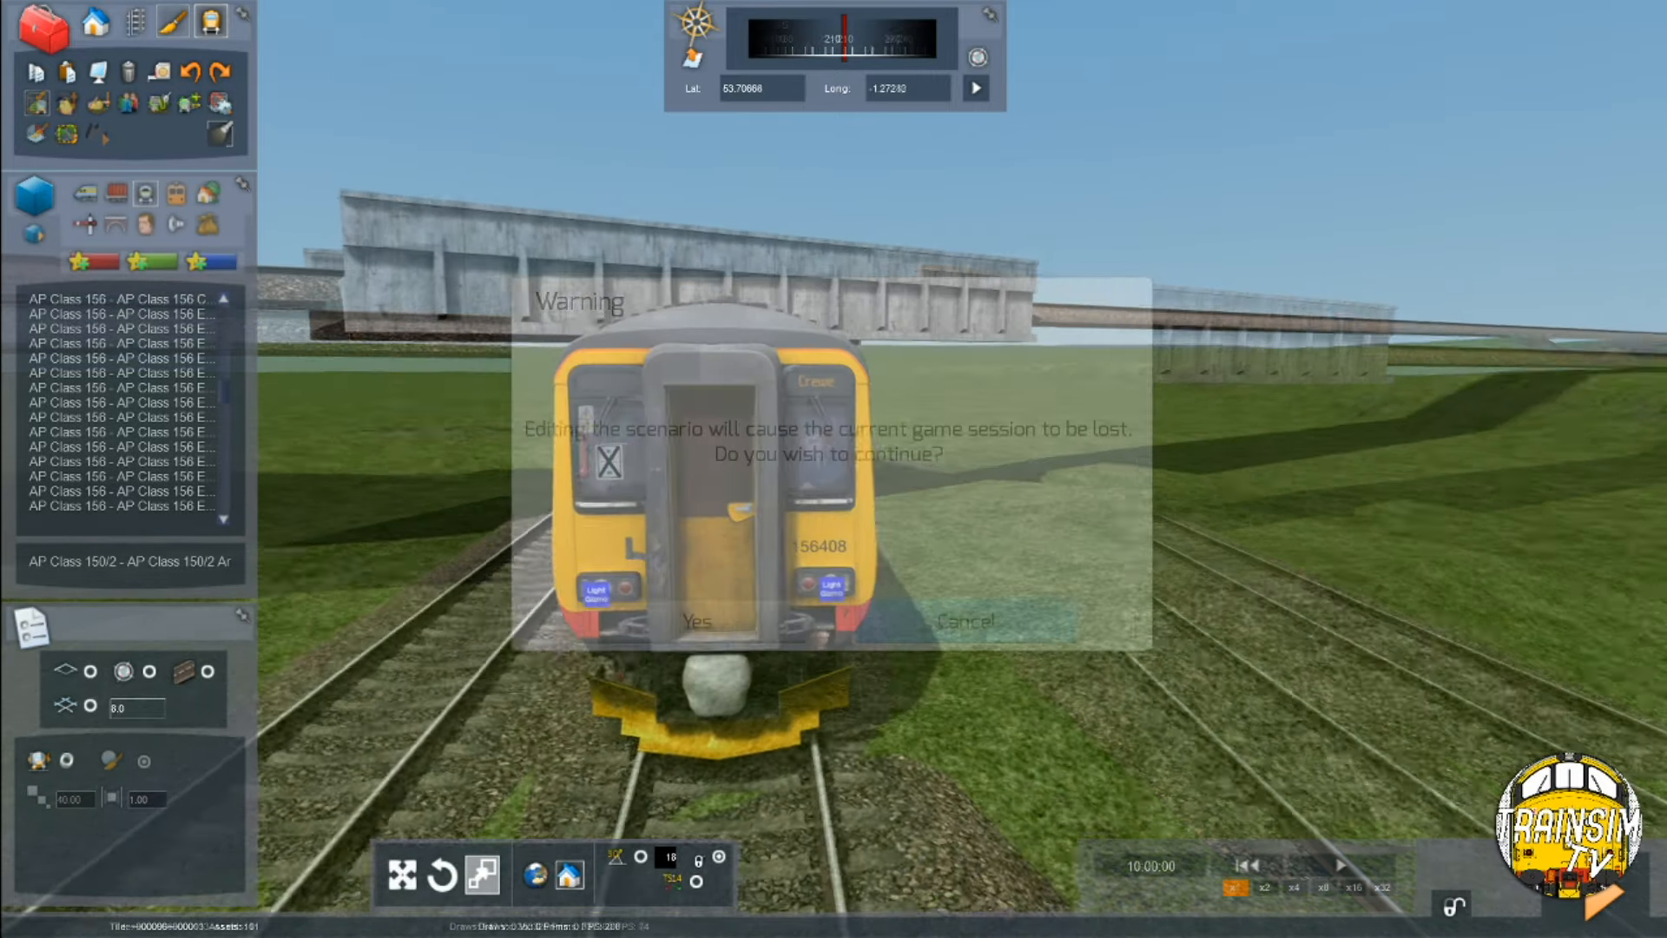
# Examine the clearance between the train roof and the underside of the bridge from both sides
pyautogui.press('Up')
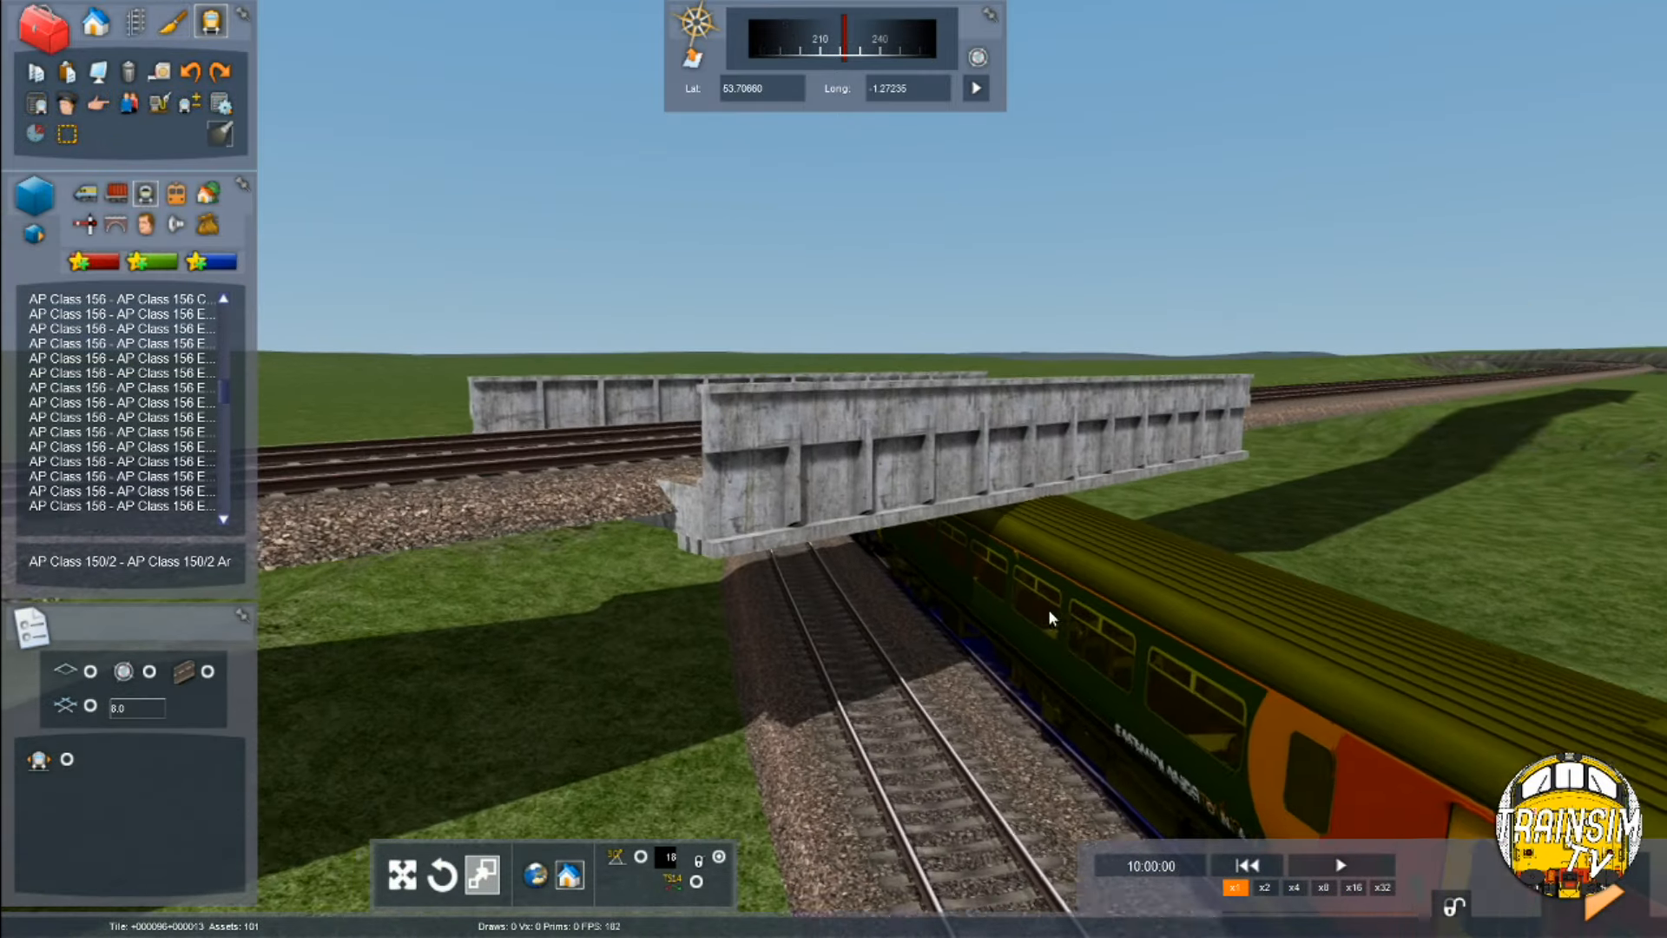
pyautogui.moveTo(908, 558); pyautogui.dragTo(948, 535, button='right')
pyautogui.press('Down')
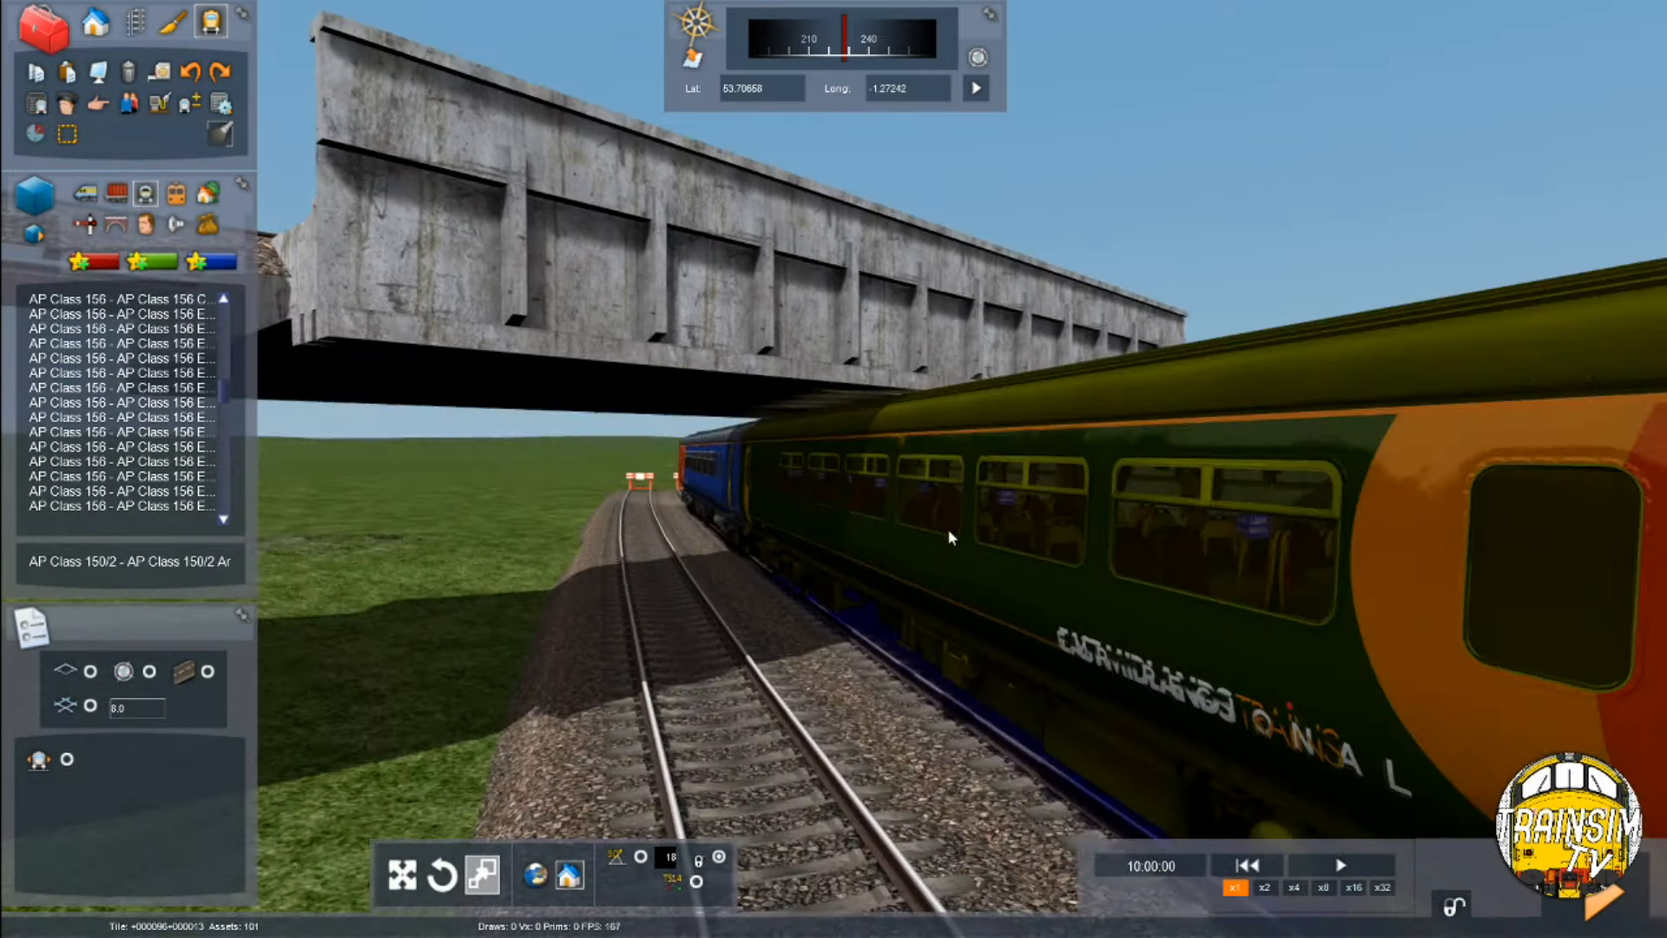
pyautogui.press('Down')
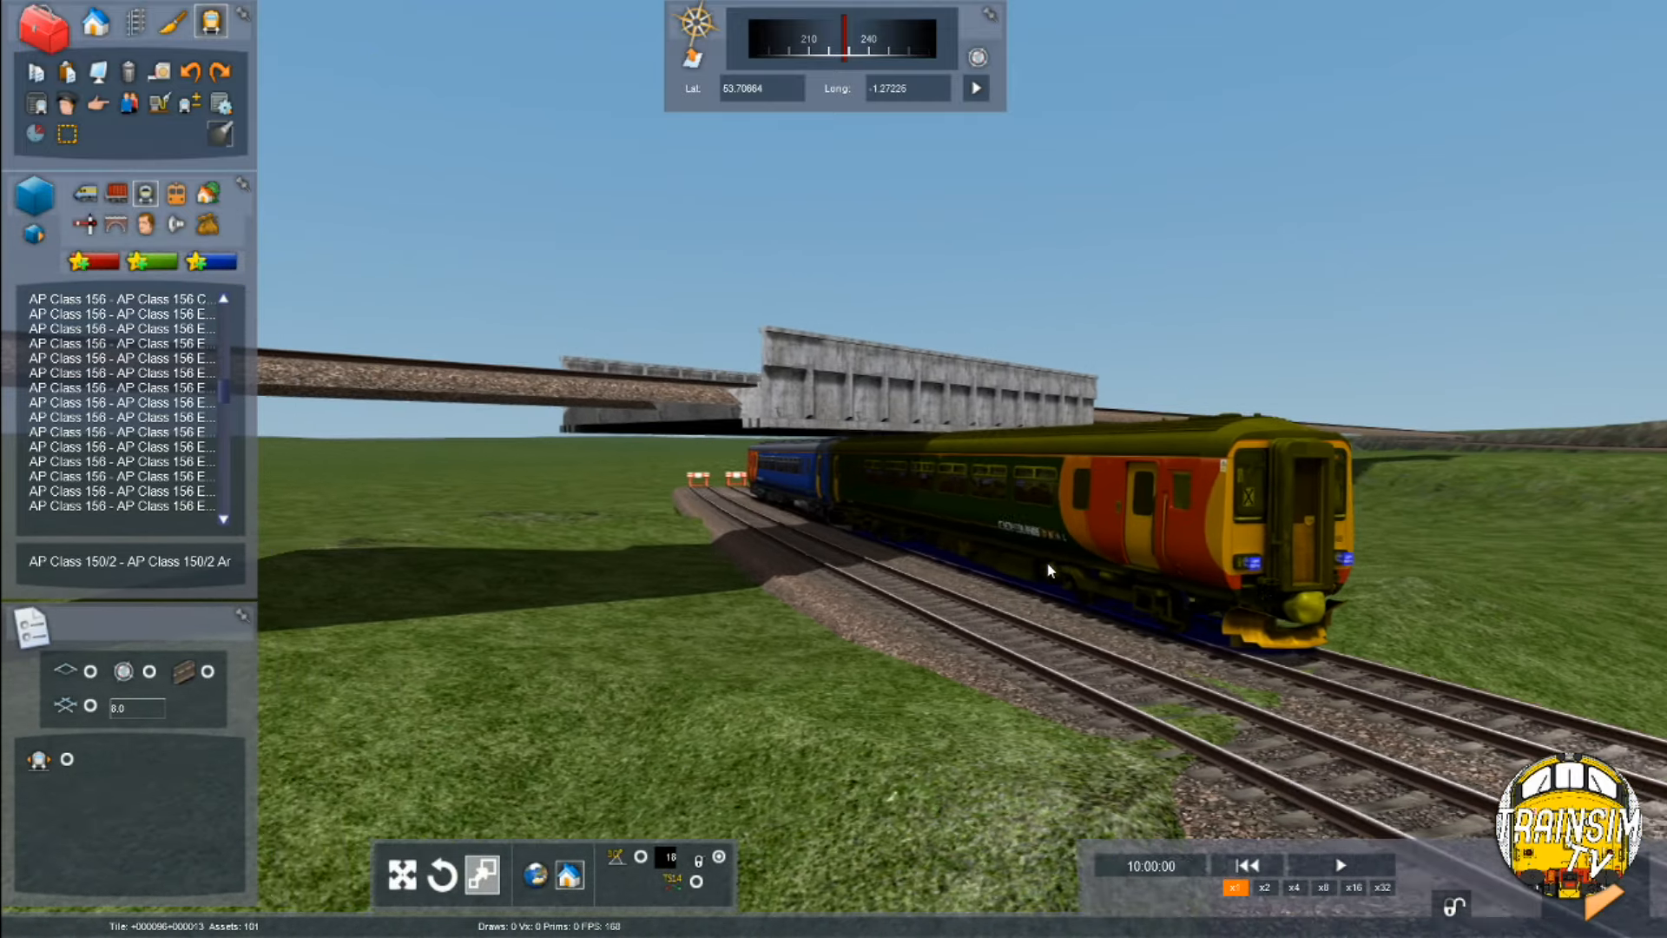
pyautogui.press('Up')
pyautogui.press('Right')
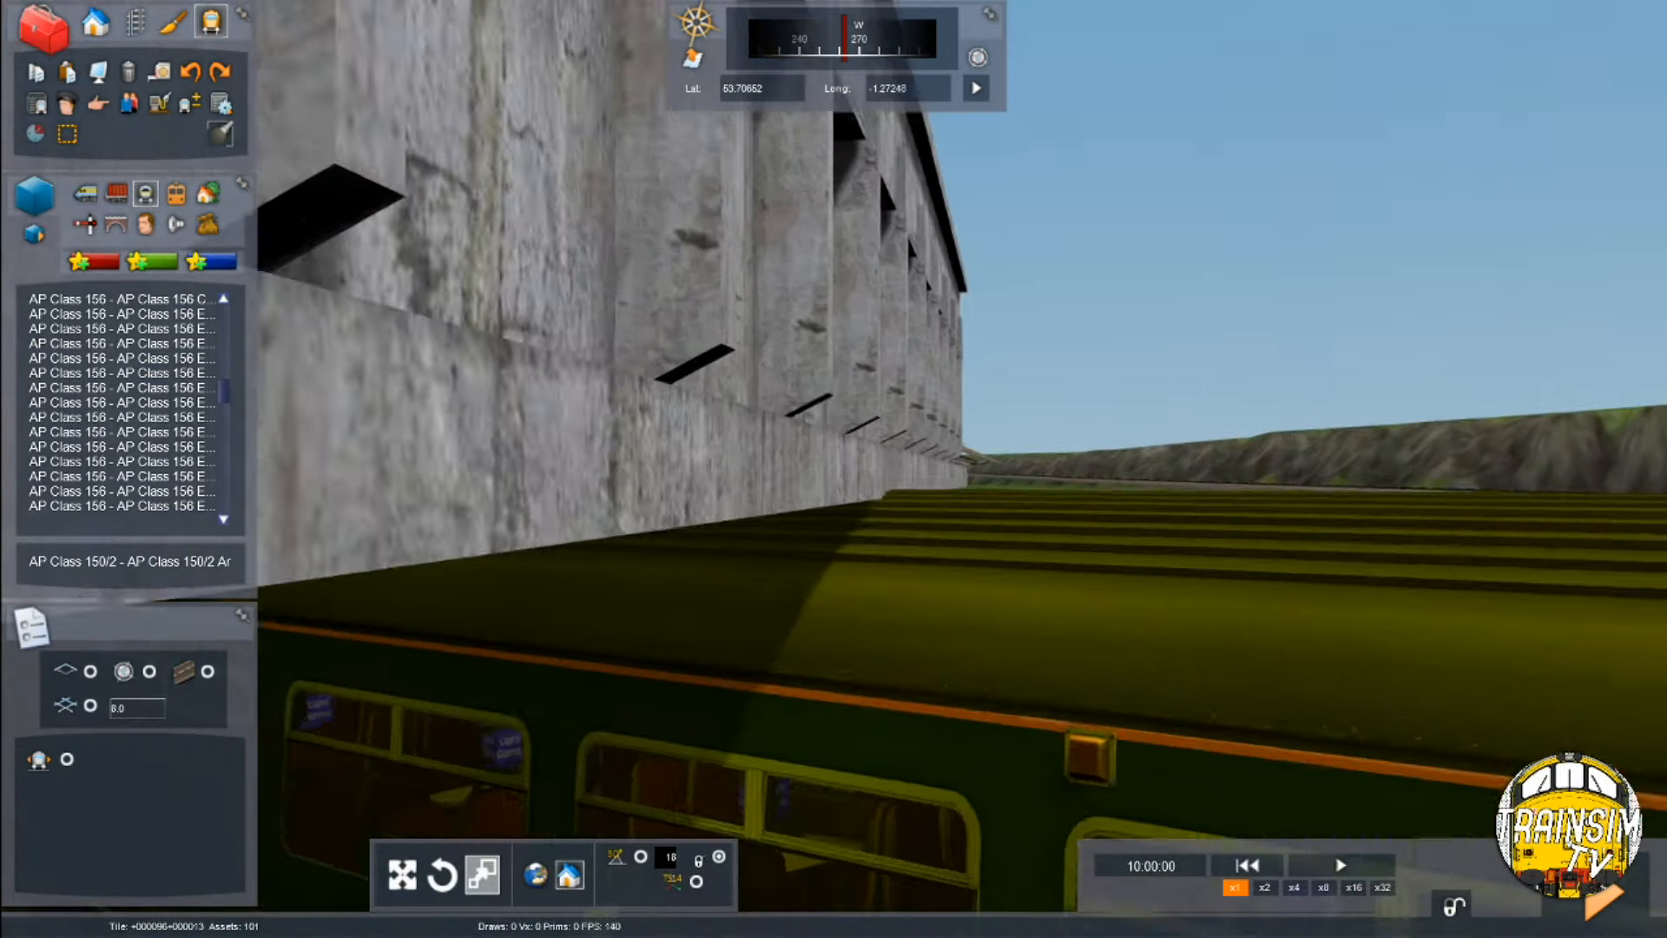
pyautogui.moveTo(1111, 550); pyautogui.dragTo(997, 550, button='right')
pyautogui.press('Down')
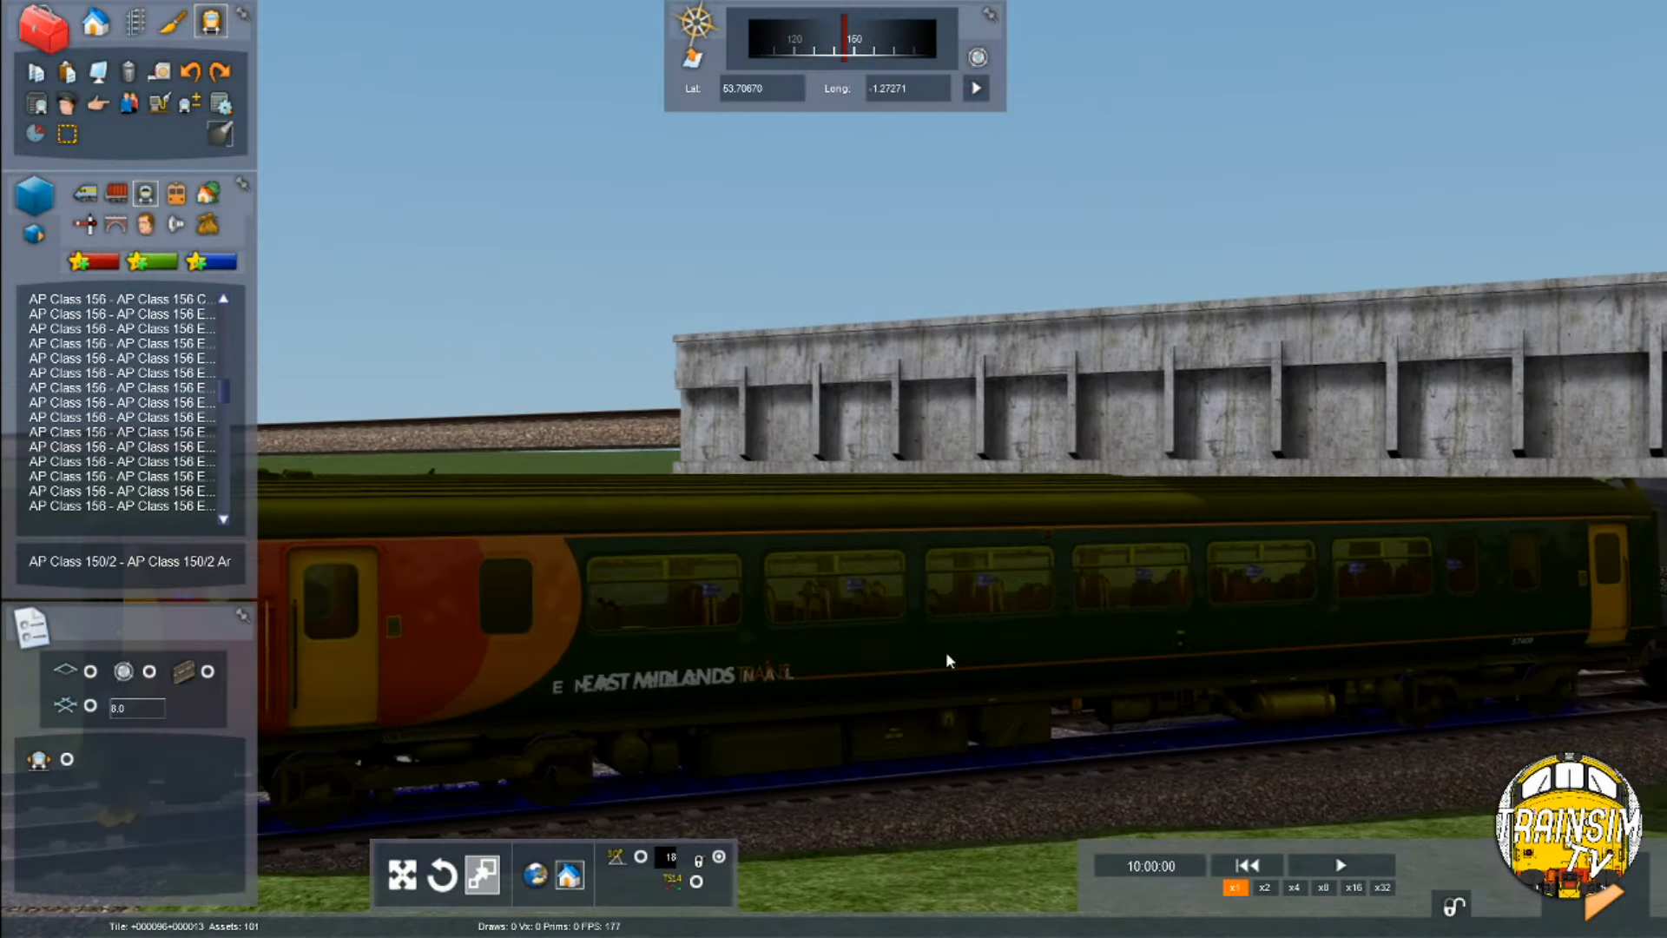
pyautogui.press('Left')
pyautogui.press('Up')
pyautogui.moveTo(1105, 309); pyautogui.dragTo(1216, 295, button='right')
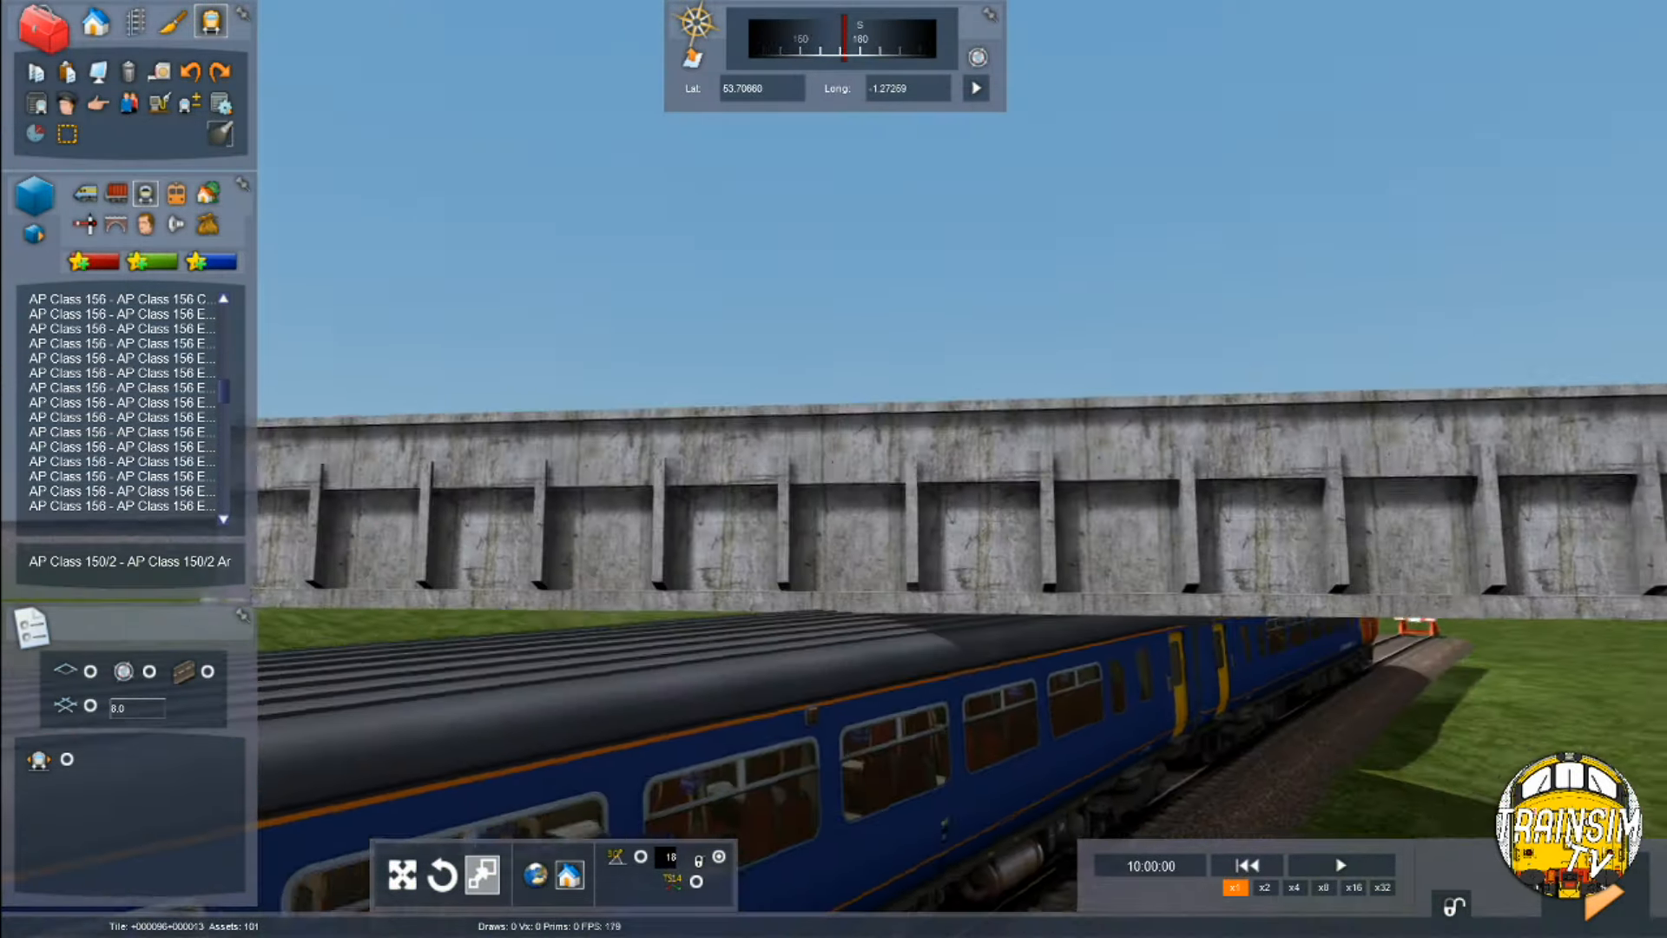
pyautogui.moveTo(804, 780); pyautogui.dragTo(820, 741, button='right')
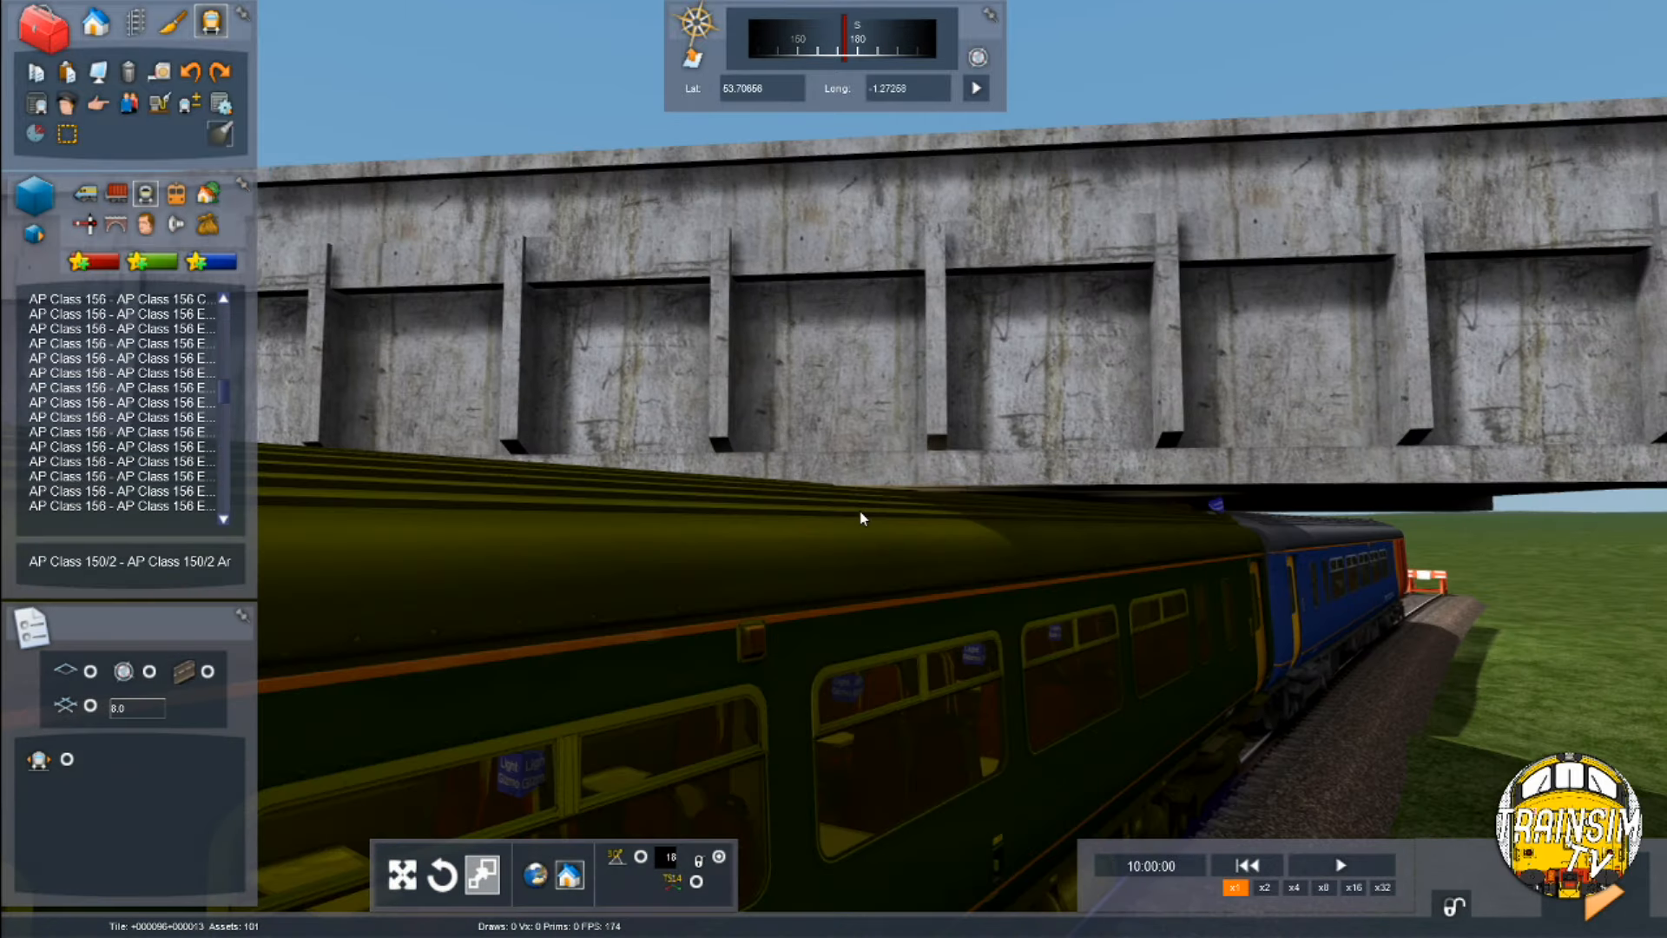
pyautogui.press('Down')
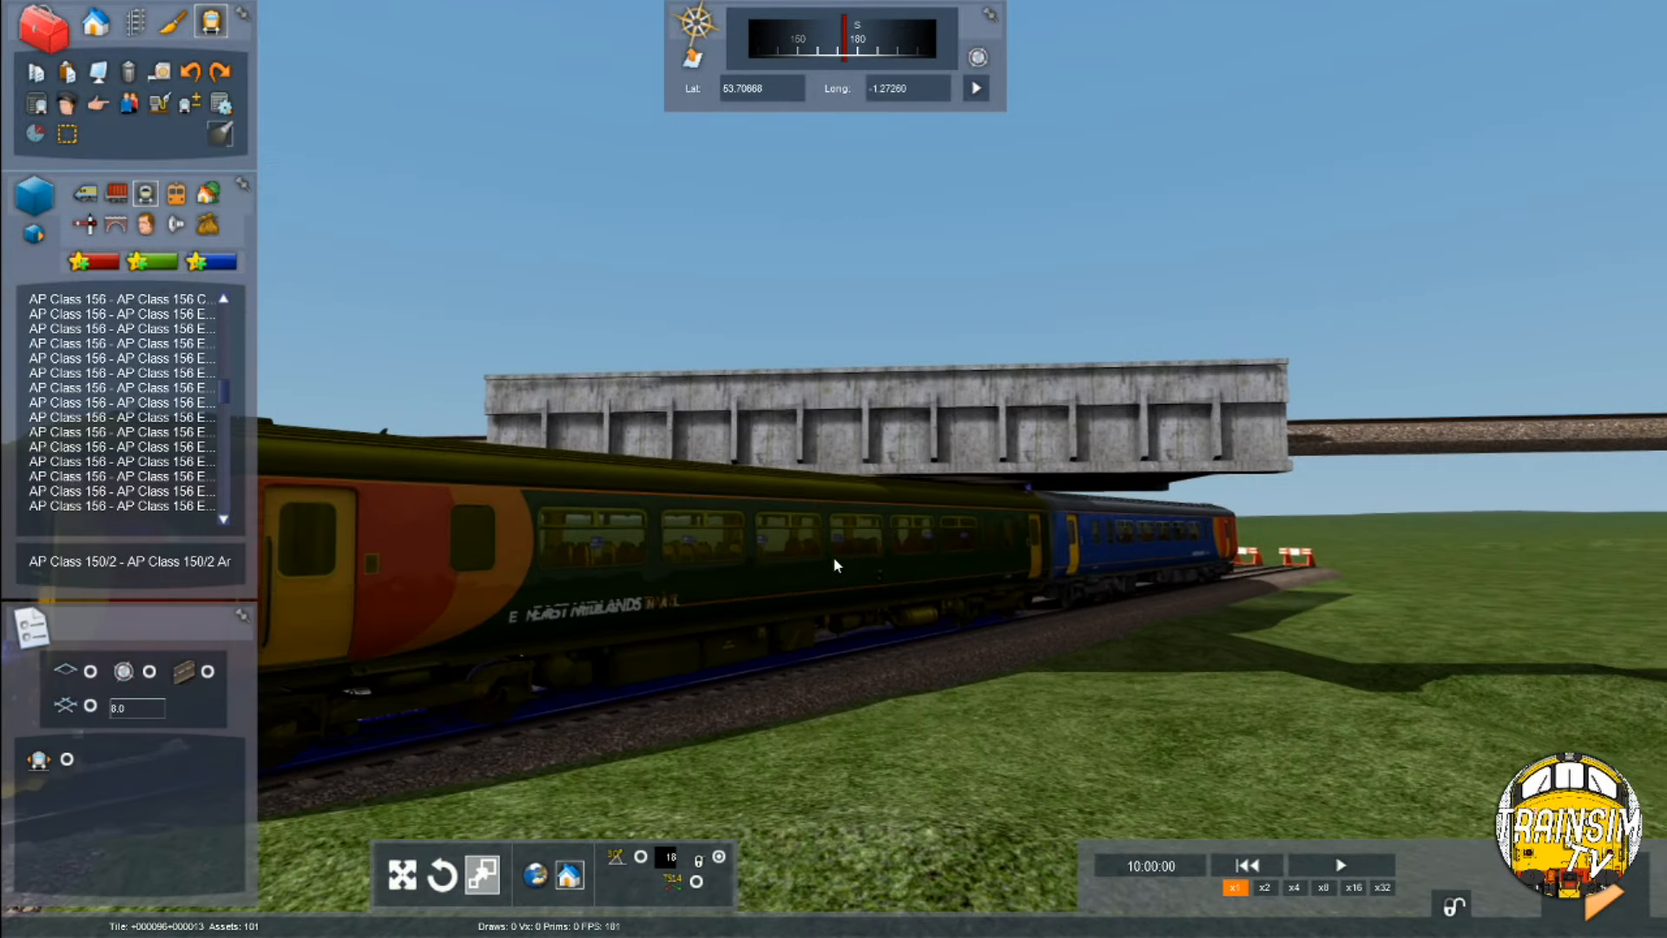
# Compare the crossing line's height and embankments around the bridge with the train and double track below
pyautogui.press('Right')
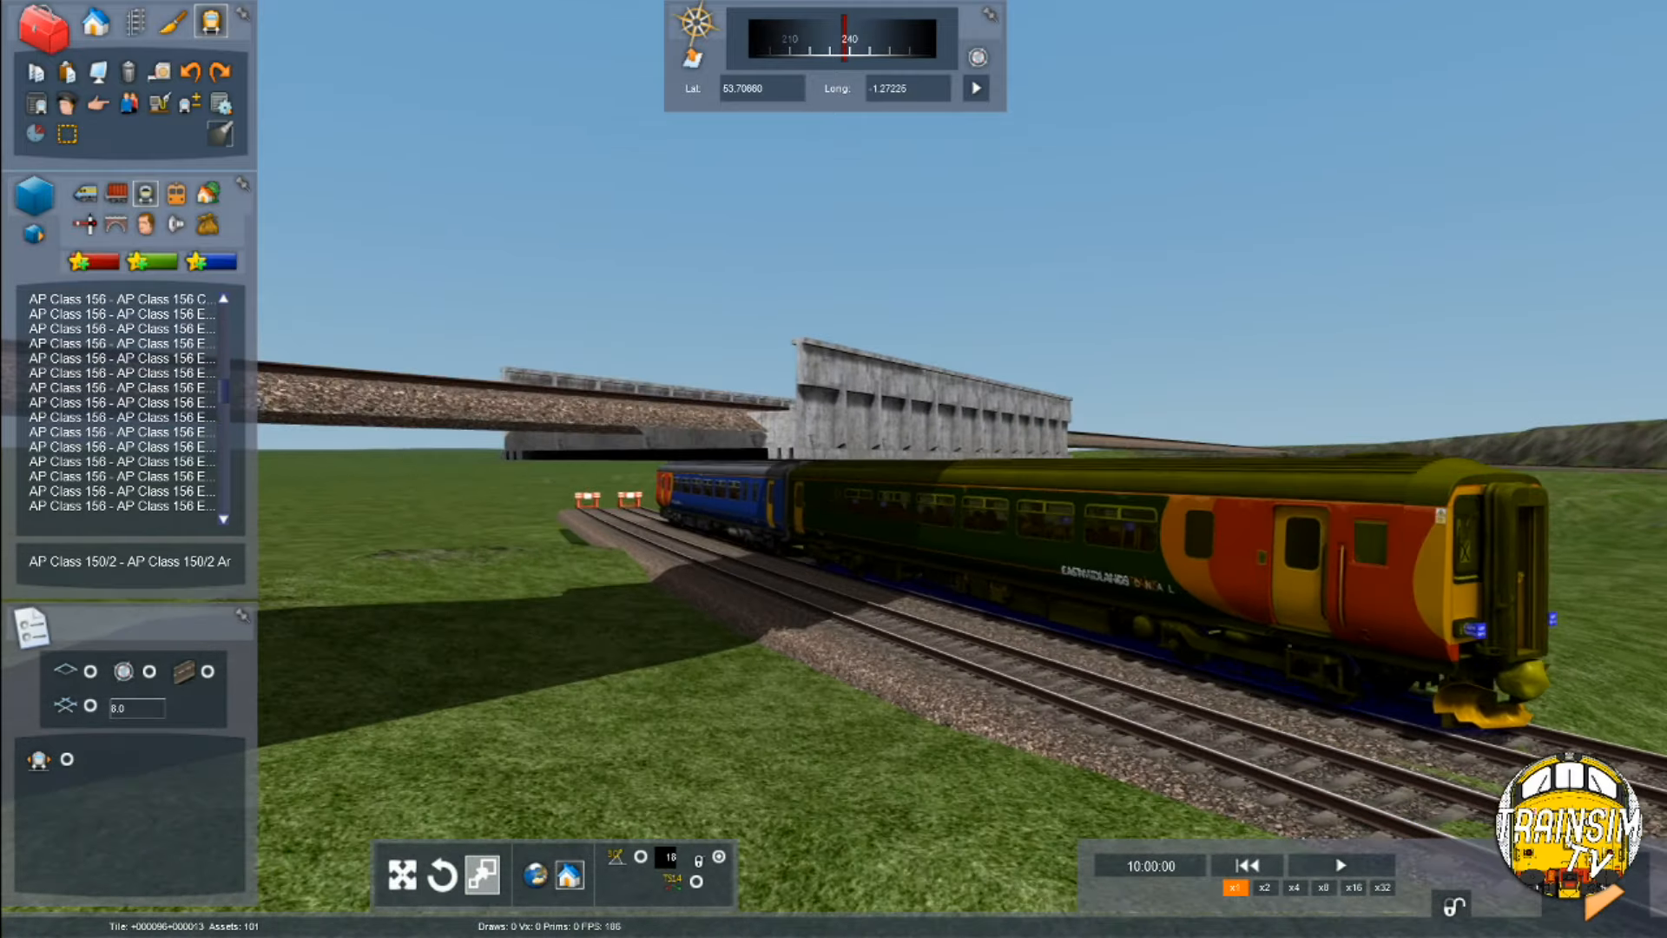
pyautogui.press('Right')
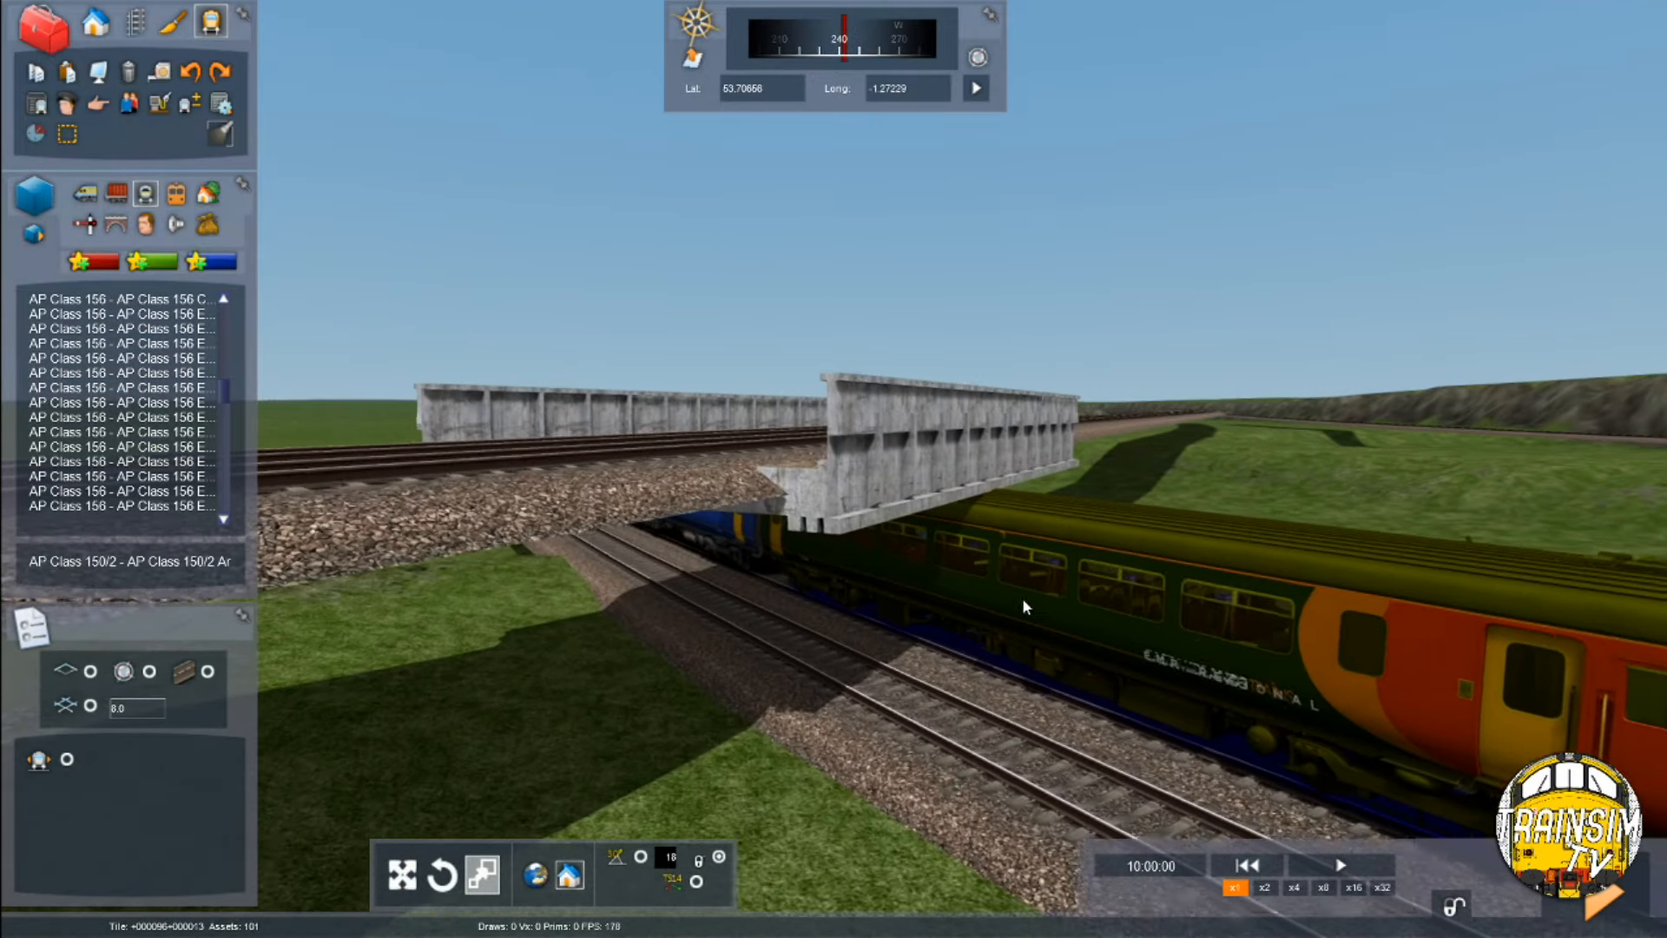
pyautogui.press('Right')
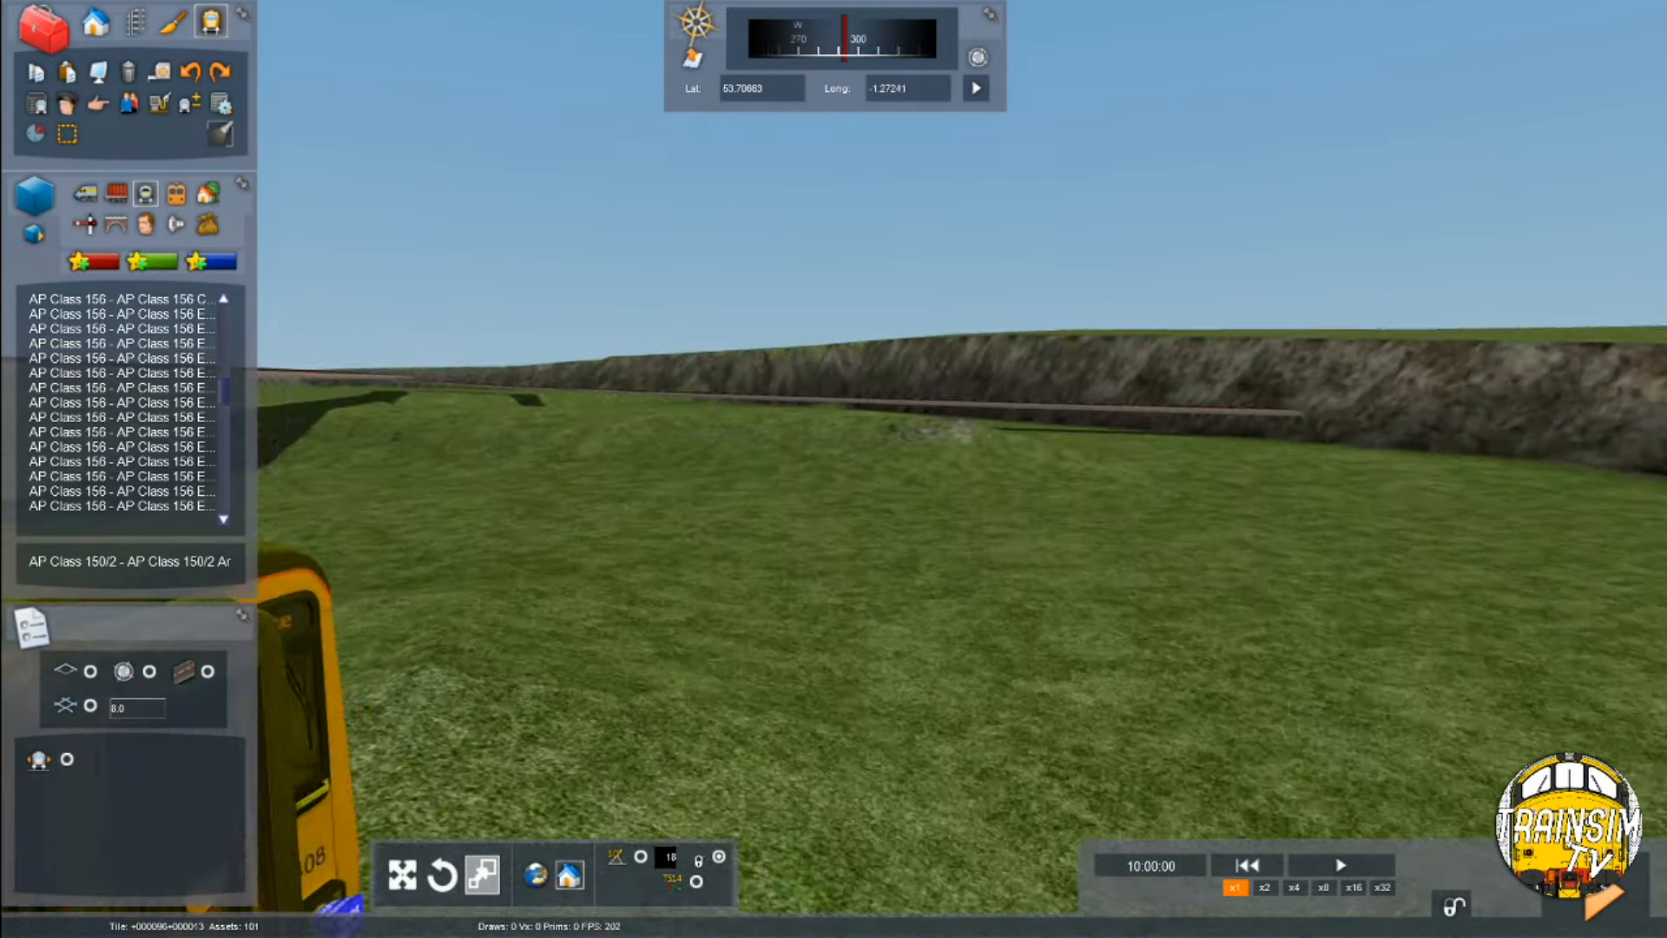
pyautogui.press('Down')
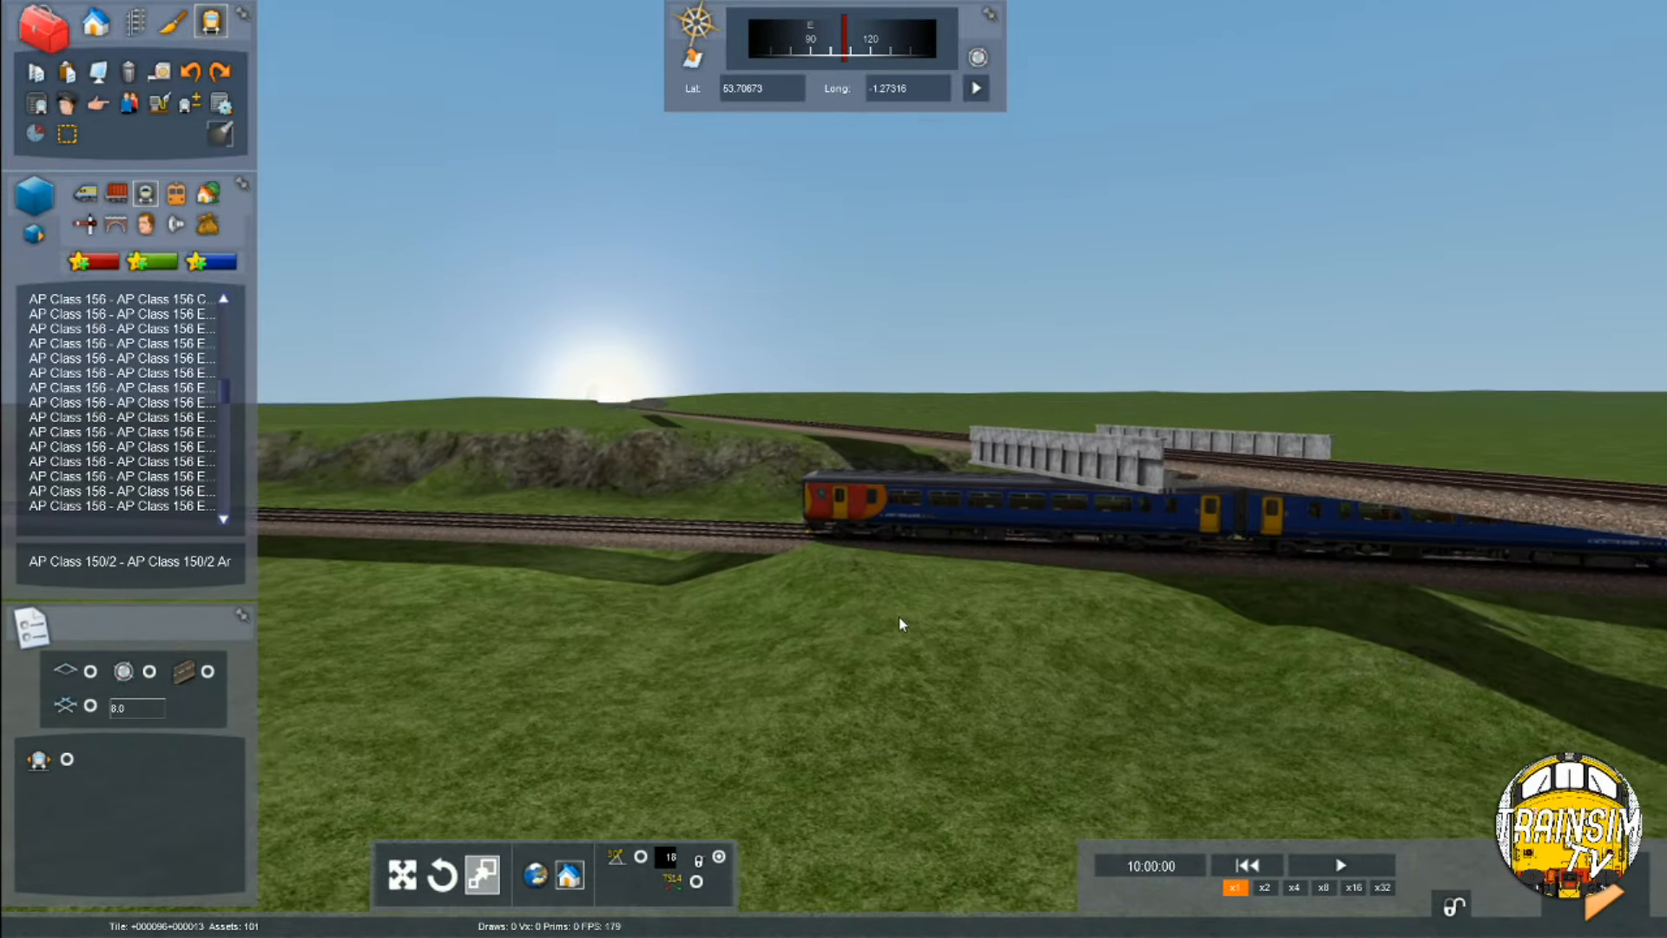
pyautogui.press('Up')
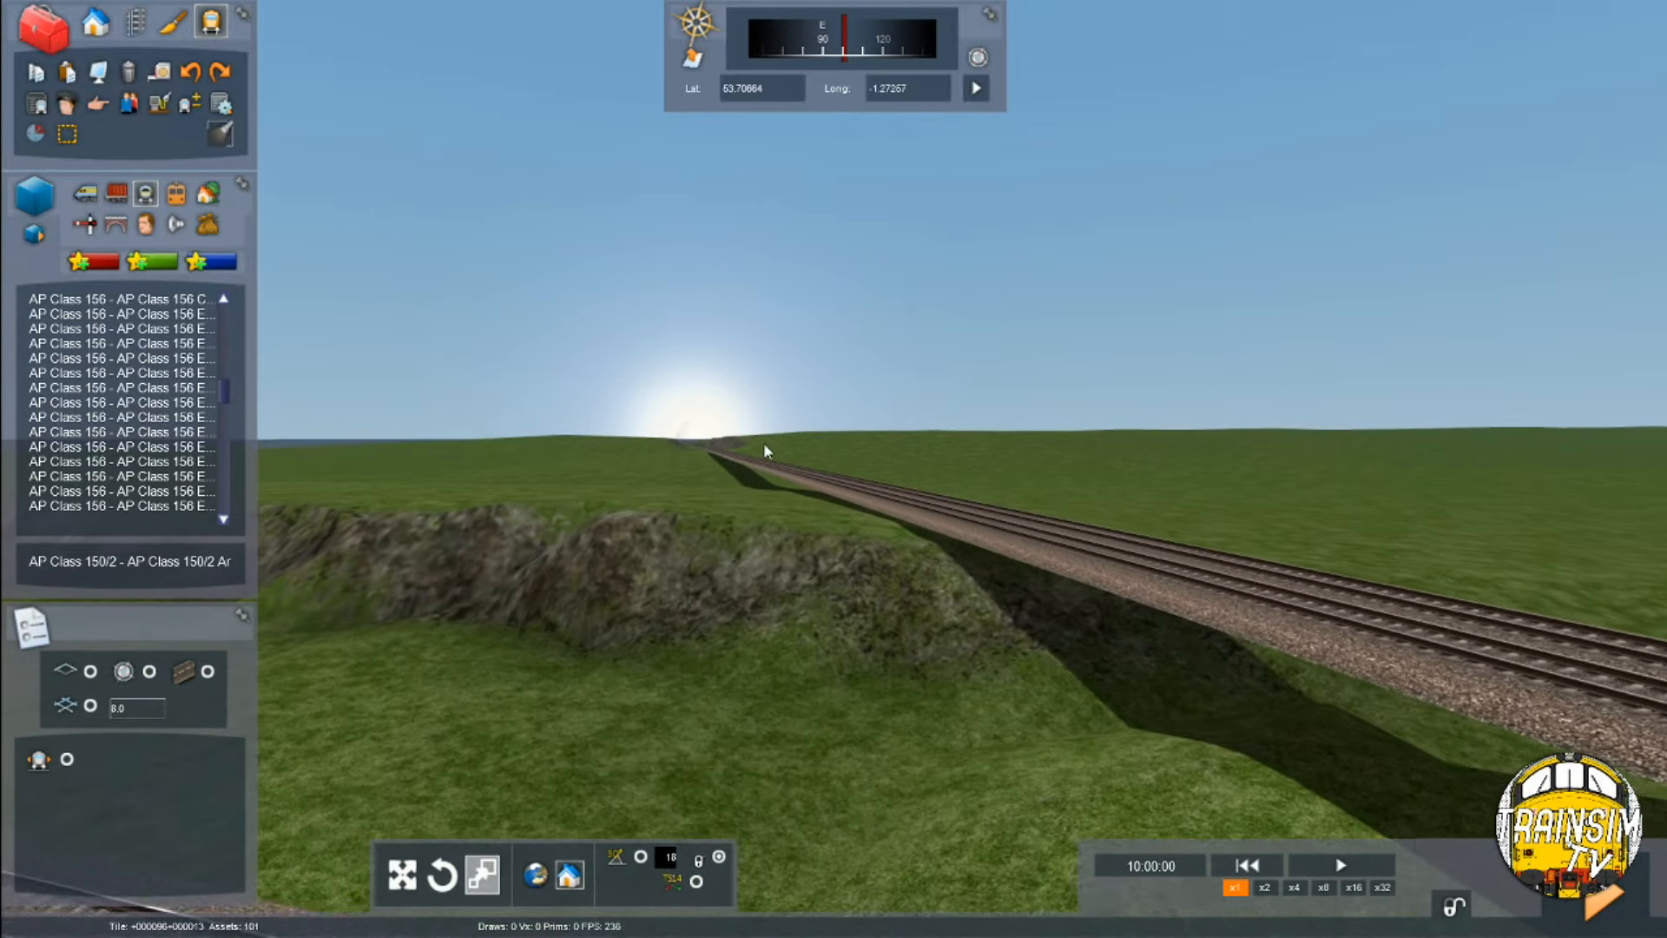
pyautogui.press('Right')
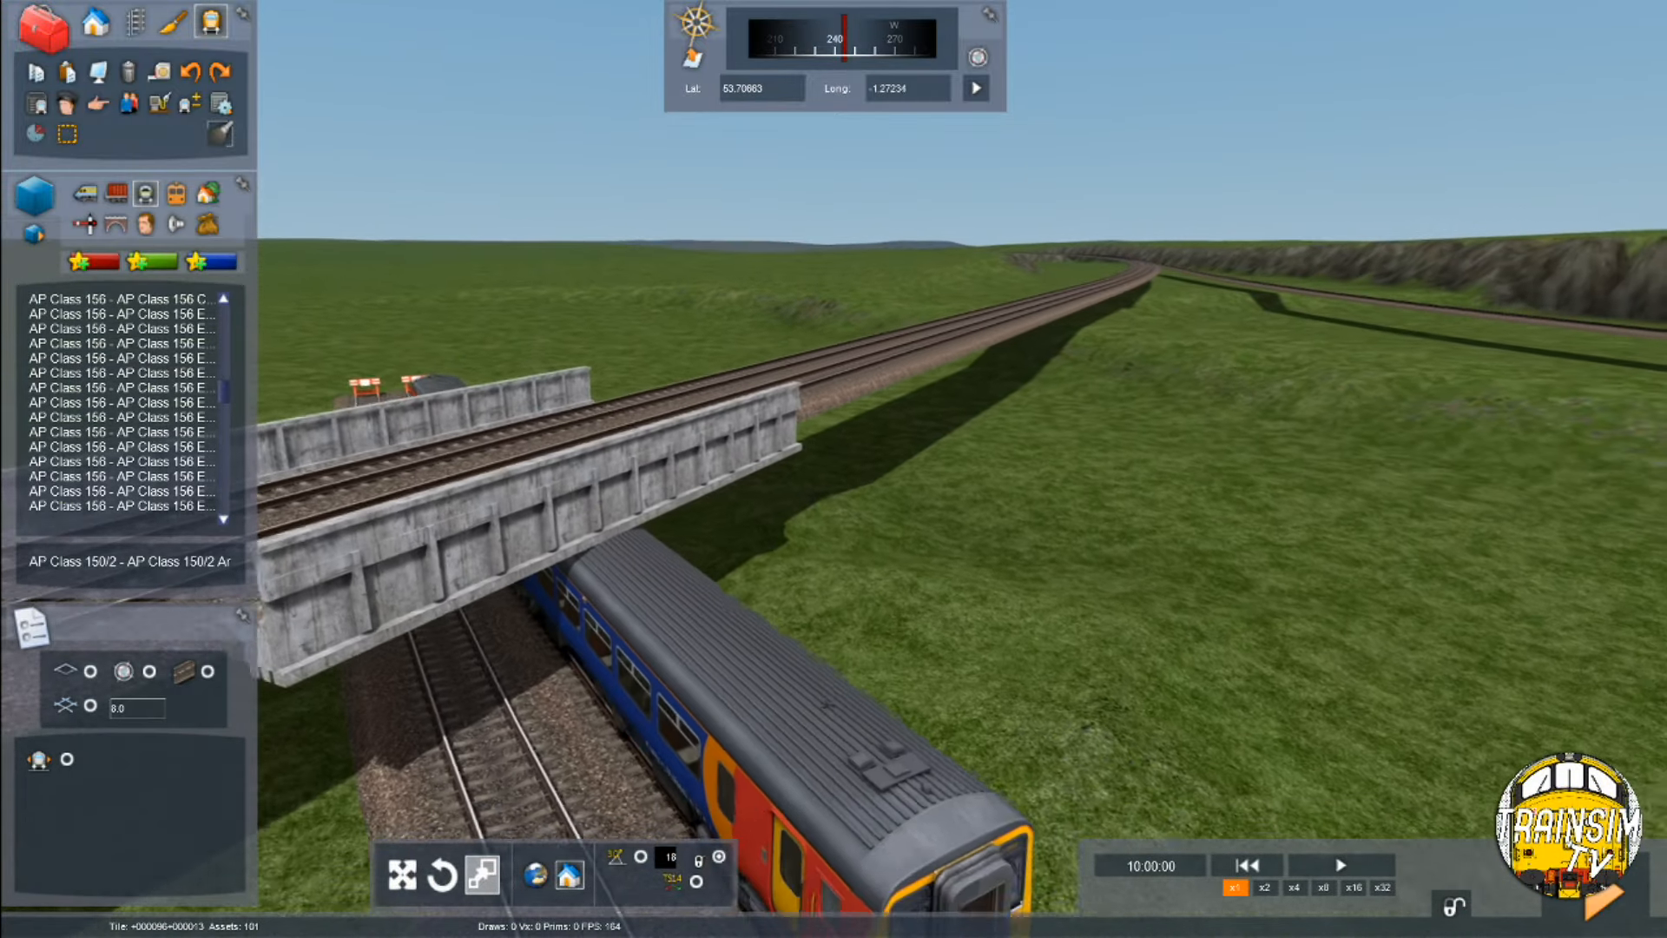
pyautogui.moveTo(804, 643); pyautogui.dragTo(805, 513, button='right')
pyautogui.press('Down')
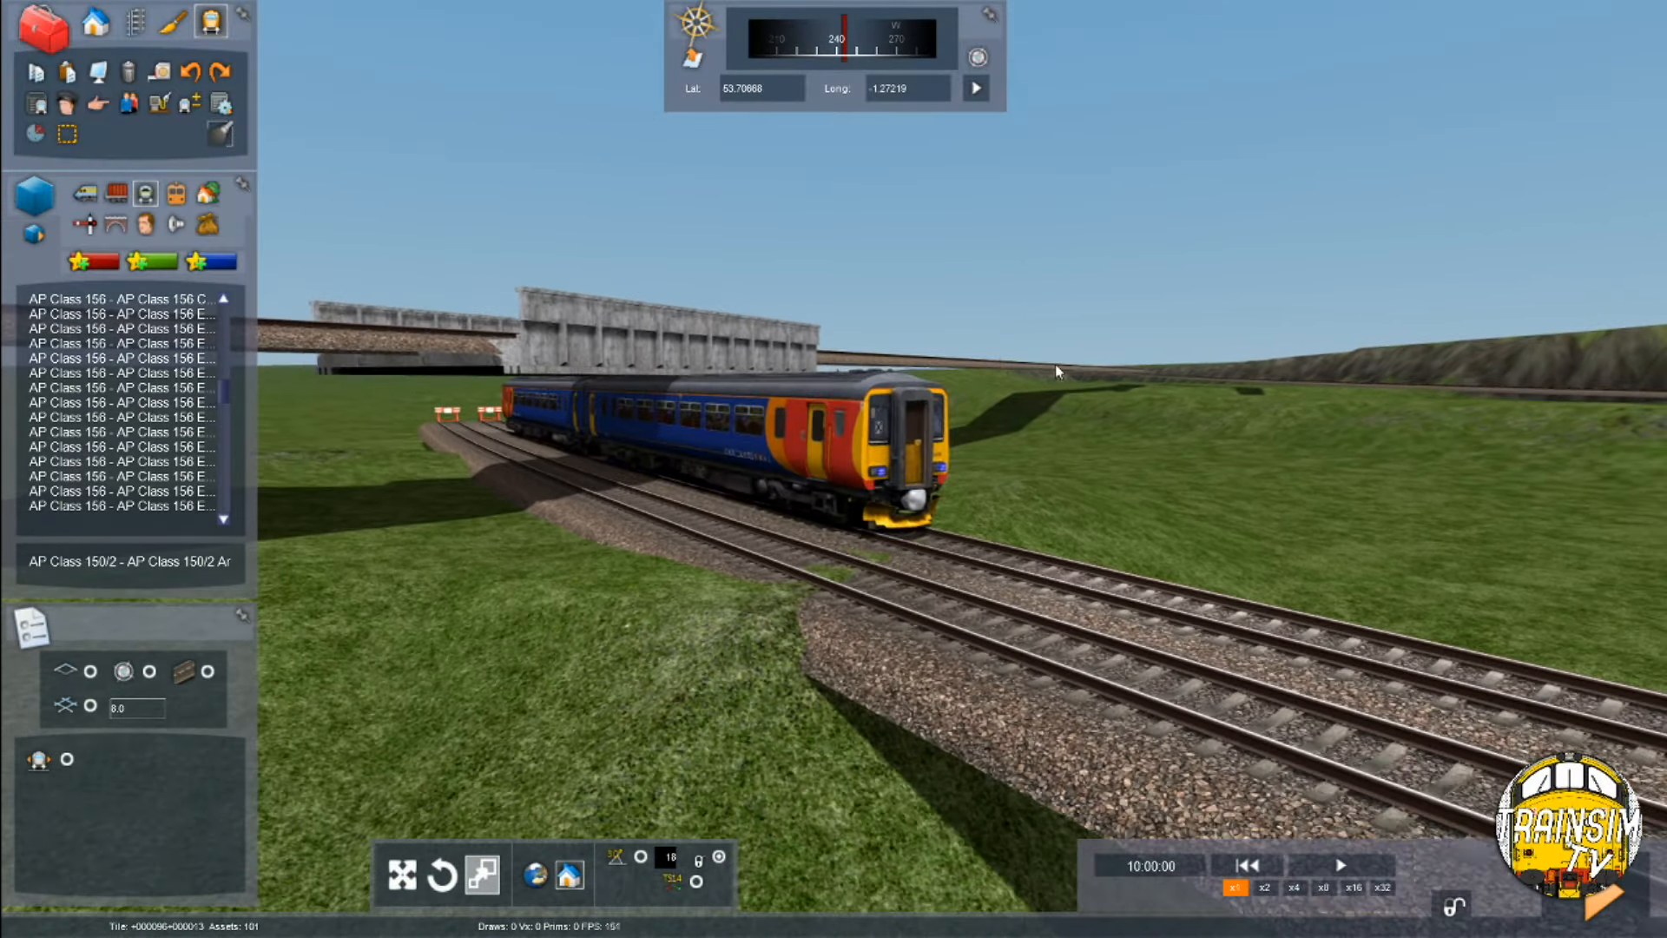
pyautogui.moveTo(1055, 369); pyautogui.dragTo(1046, 429, button='right')
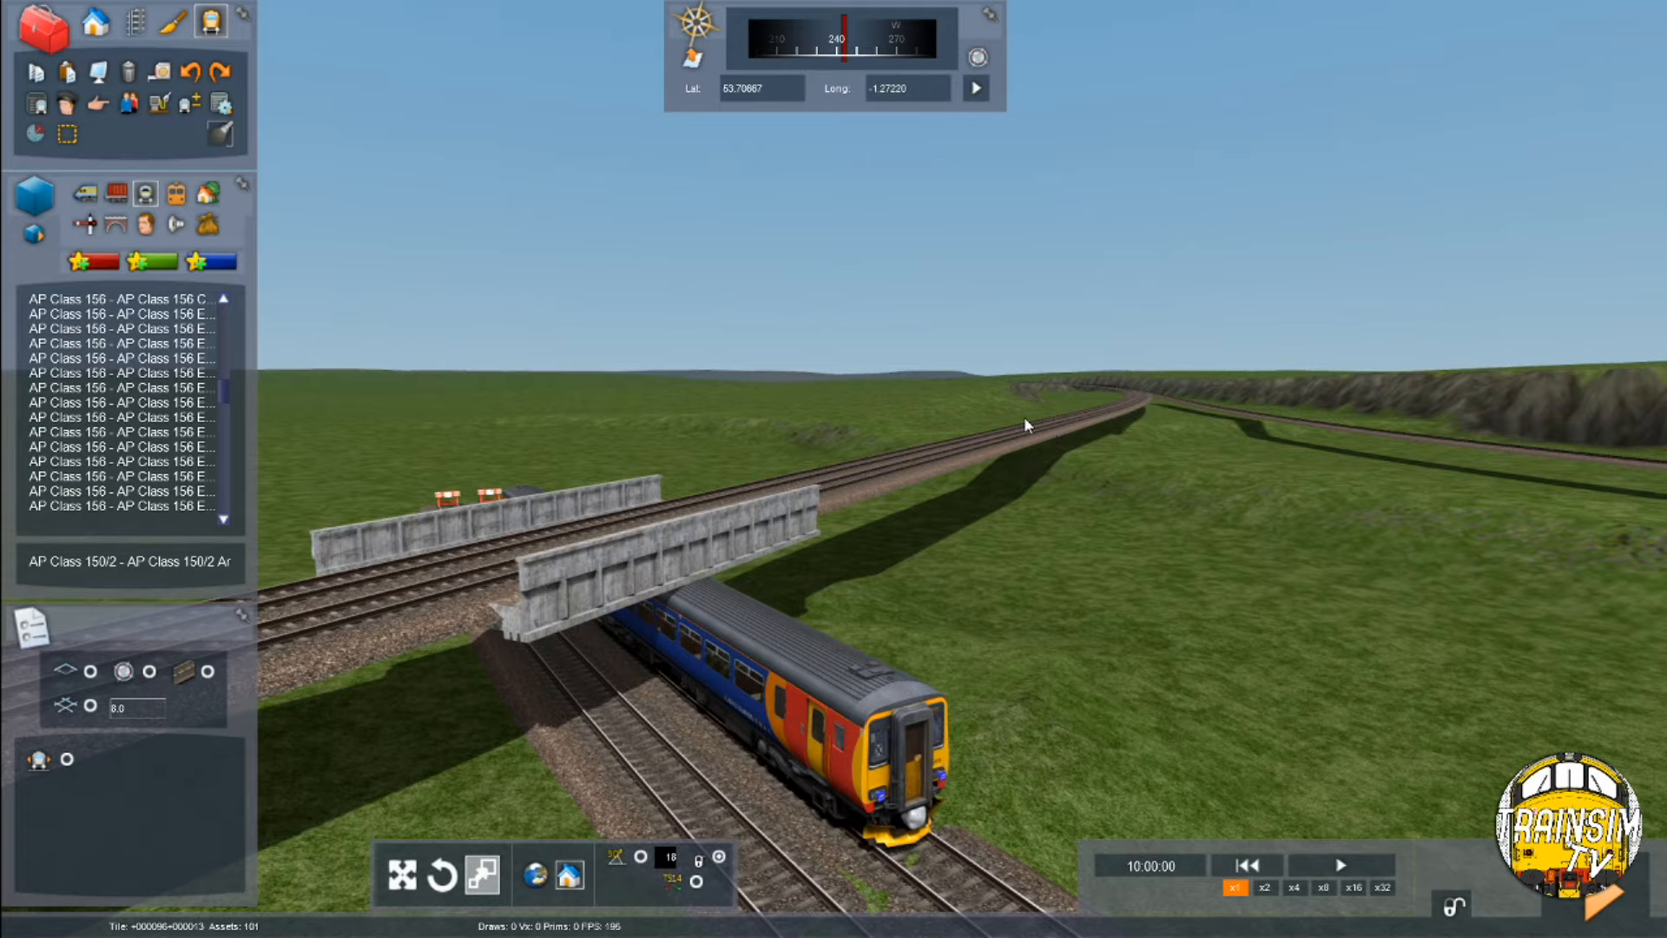
# Delete the test train from the track beneath the bridge
pyautogui.press('Up')
pyautogui.moveTo(1023, 420); pyautogui.dragTo(998, 469, button='right')
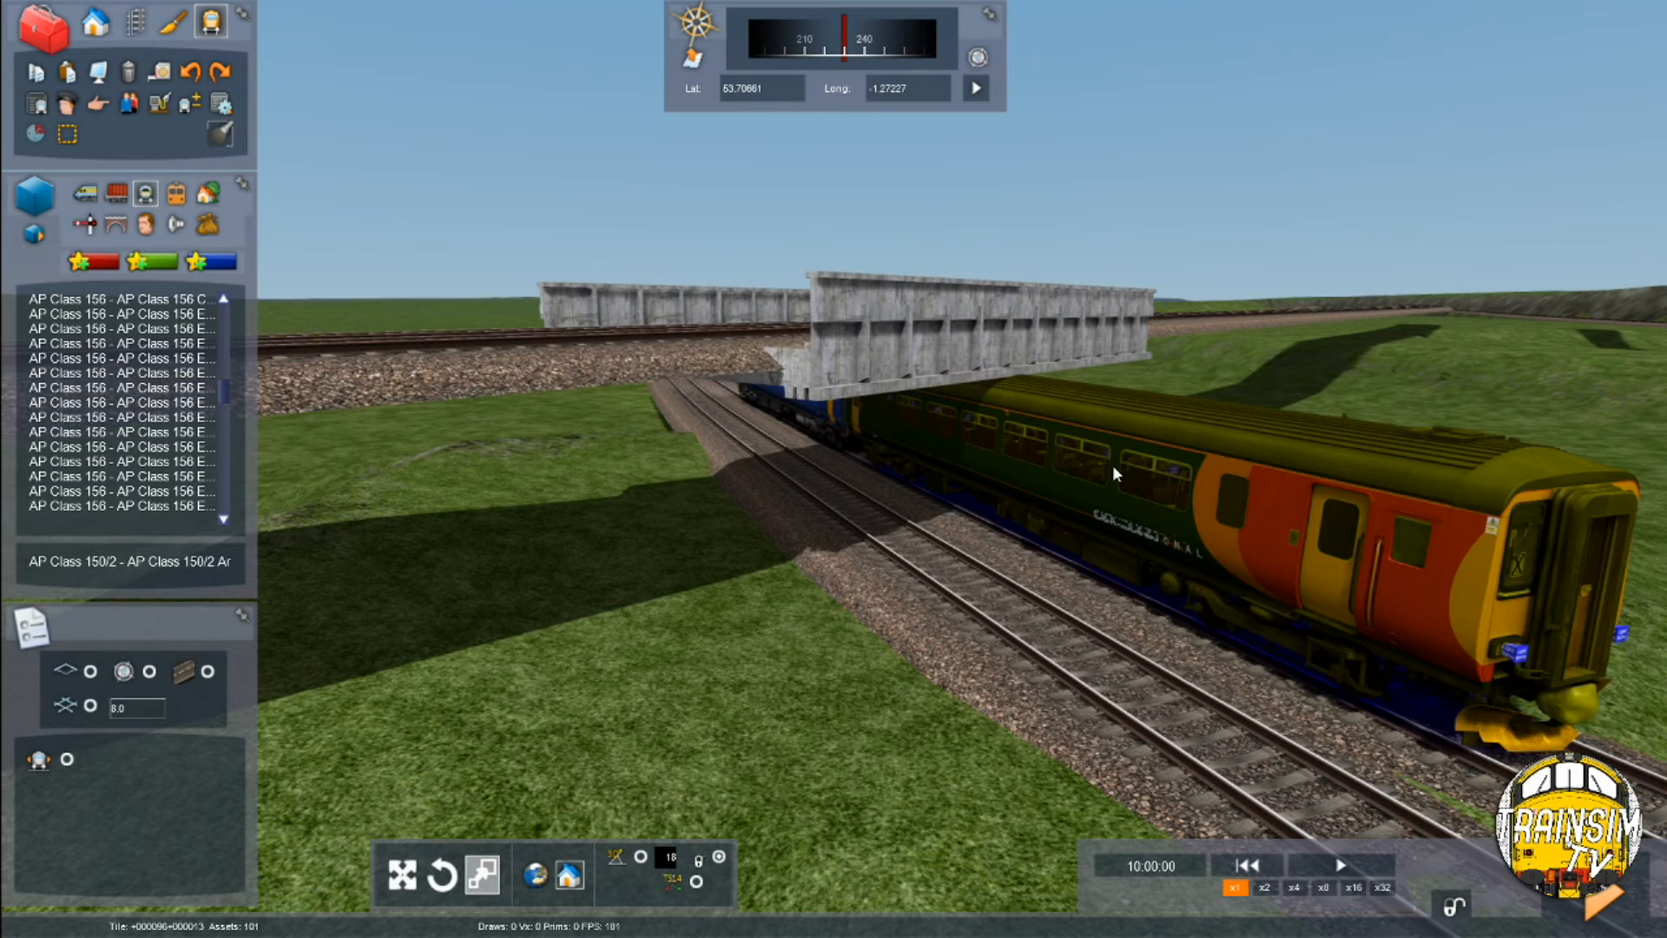
pyautogui.click(984, 466)
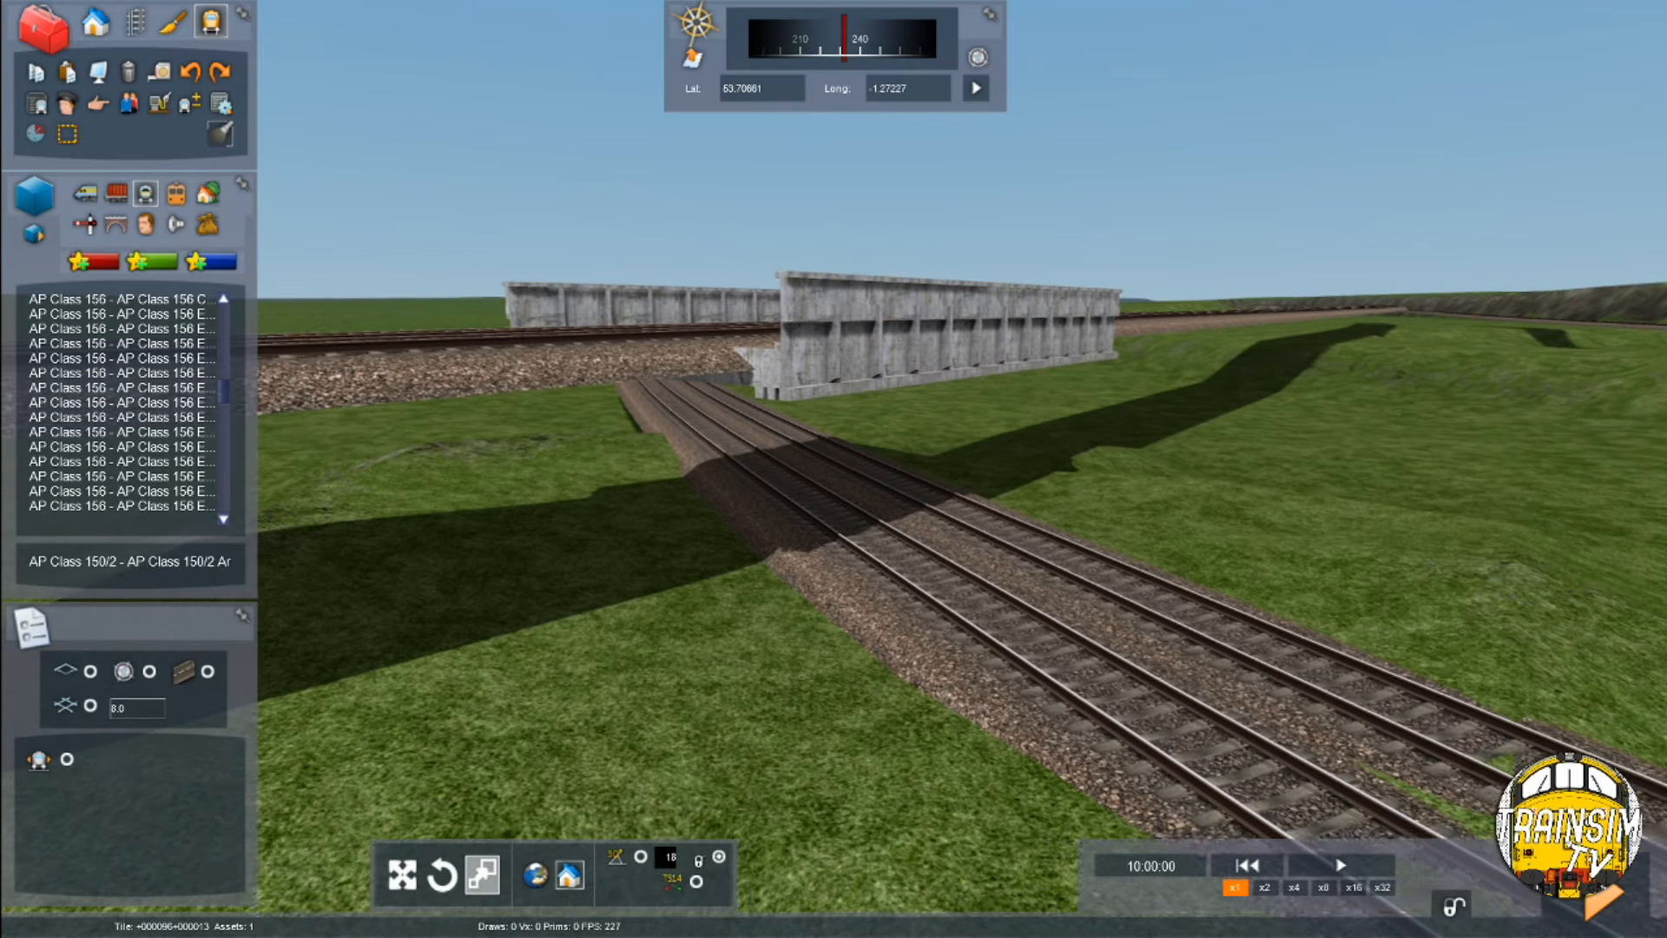
# Switch to track editing and delete the two double-track sections running beneath the bridge, back to the curve
pyautogui.click(113, 30)
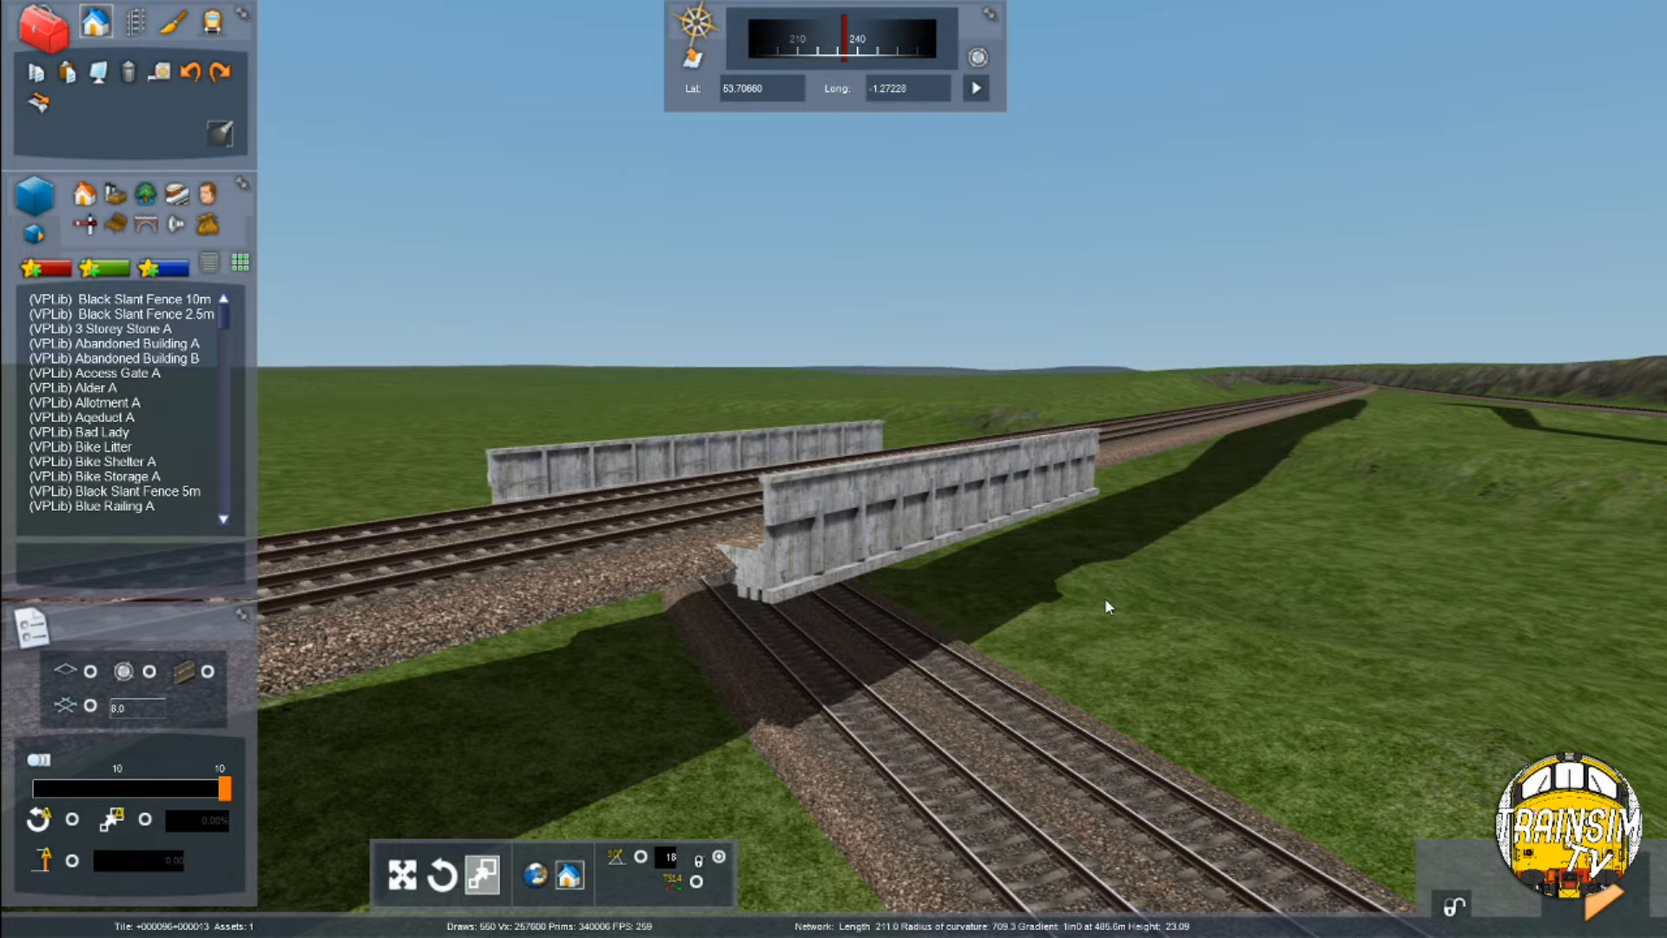
pyautogui.moveTo(1112, 610); pyautogui.dragTo(1013, 592, button='right')
pyautogui.press('Down')
pyautogui.click(136, 31)
pyautogui.moveTo(674, 648); pyautogui.dragTo(810, 651, button='right')
pyautogui.press('Up')
pyautogui.press('Up')
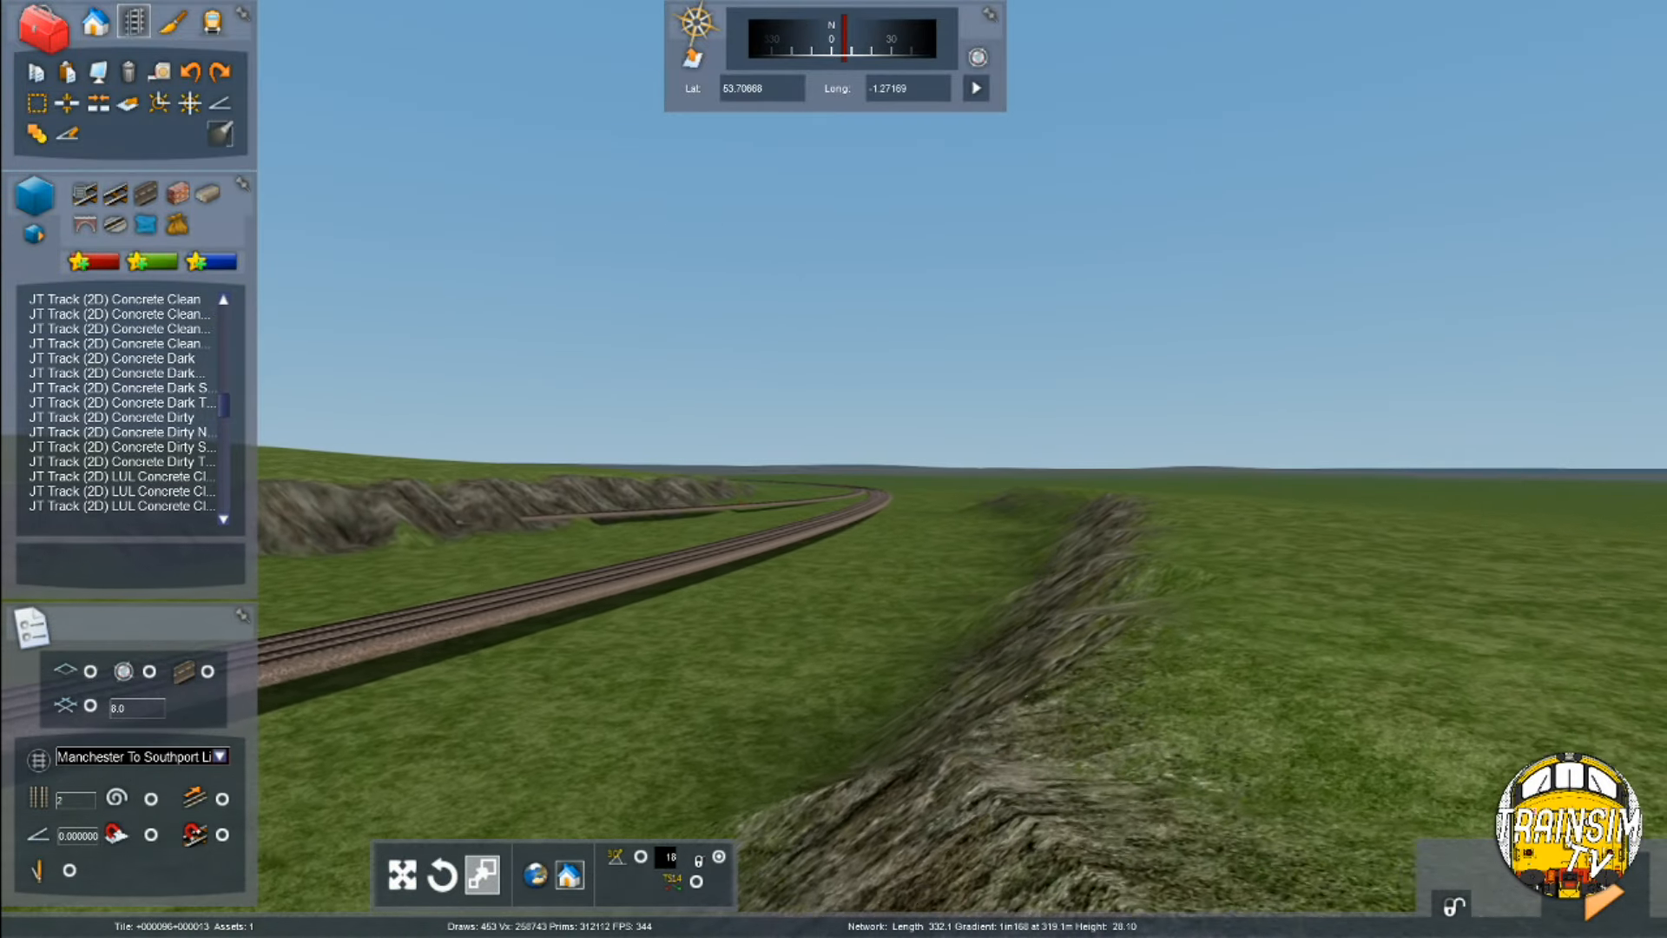
pyautogui.press('Up')
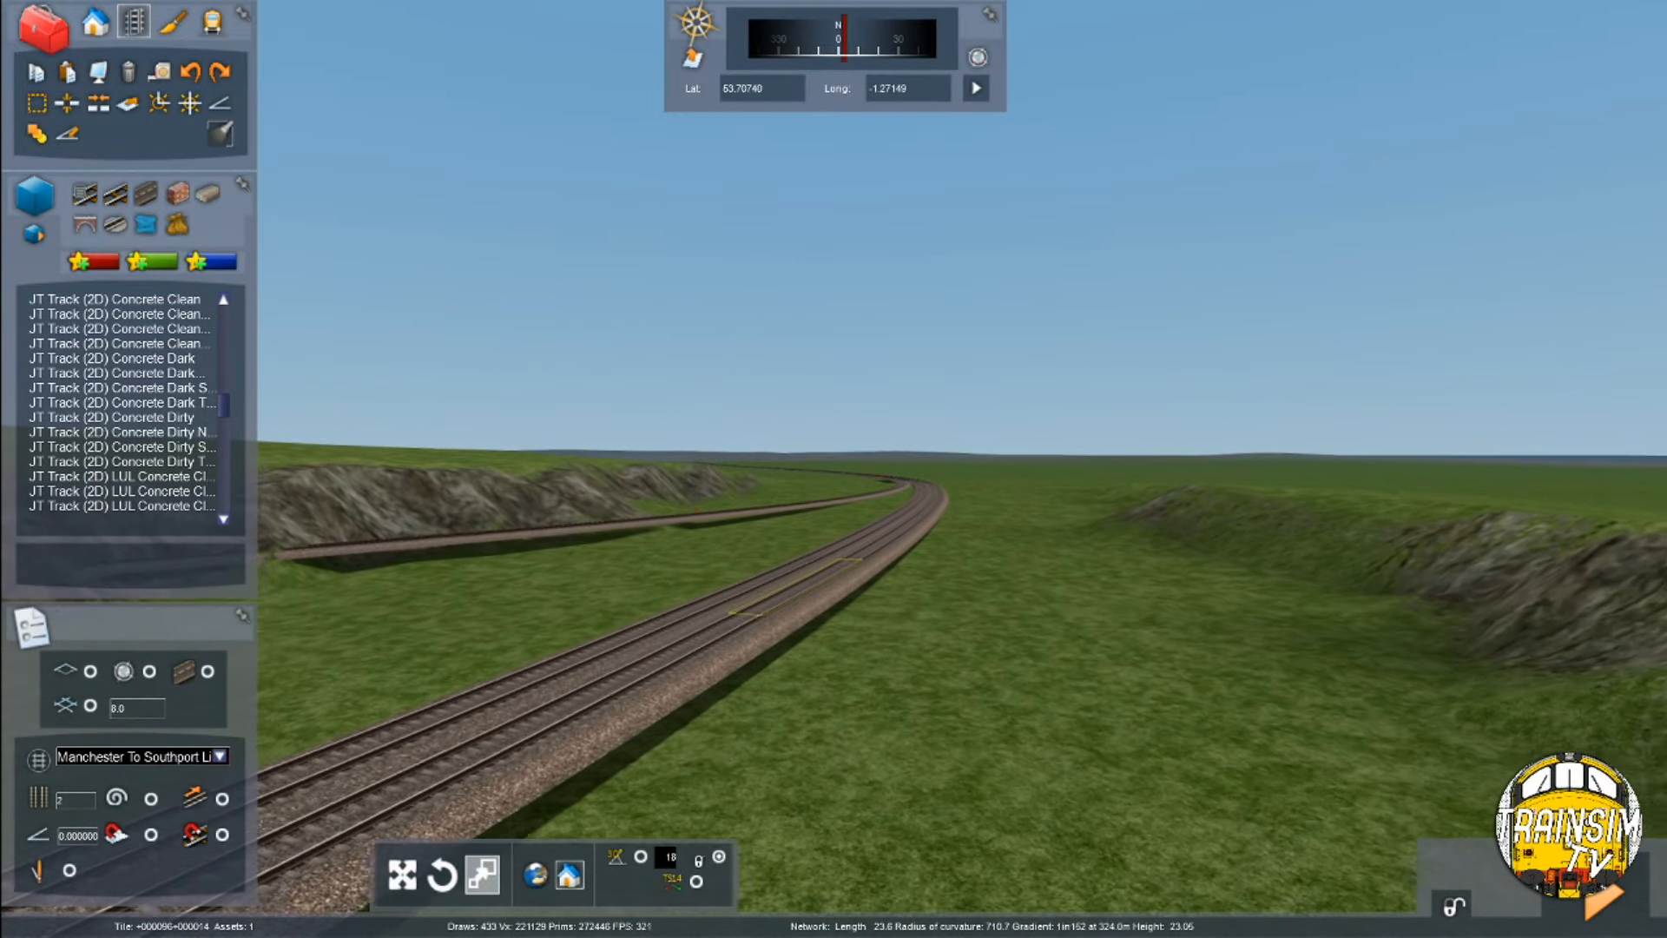
pyautogui.press('Up')
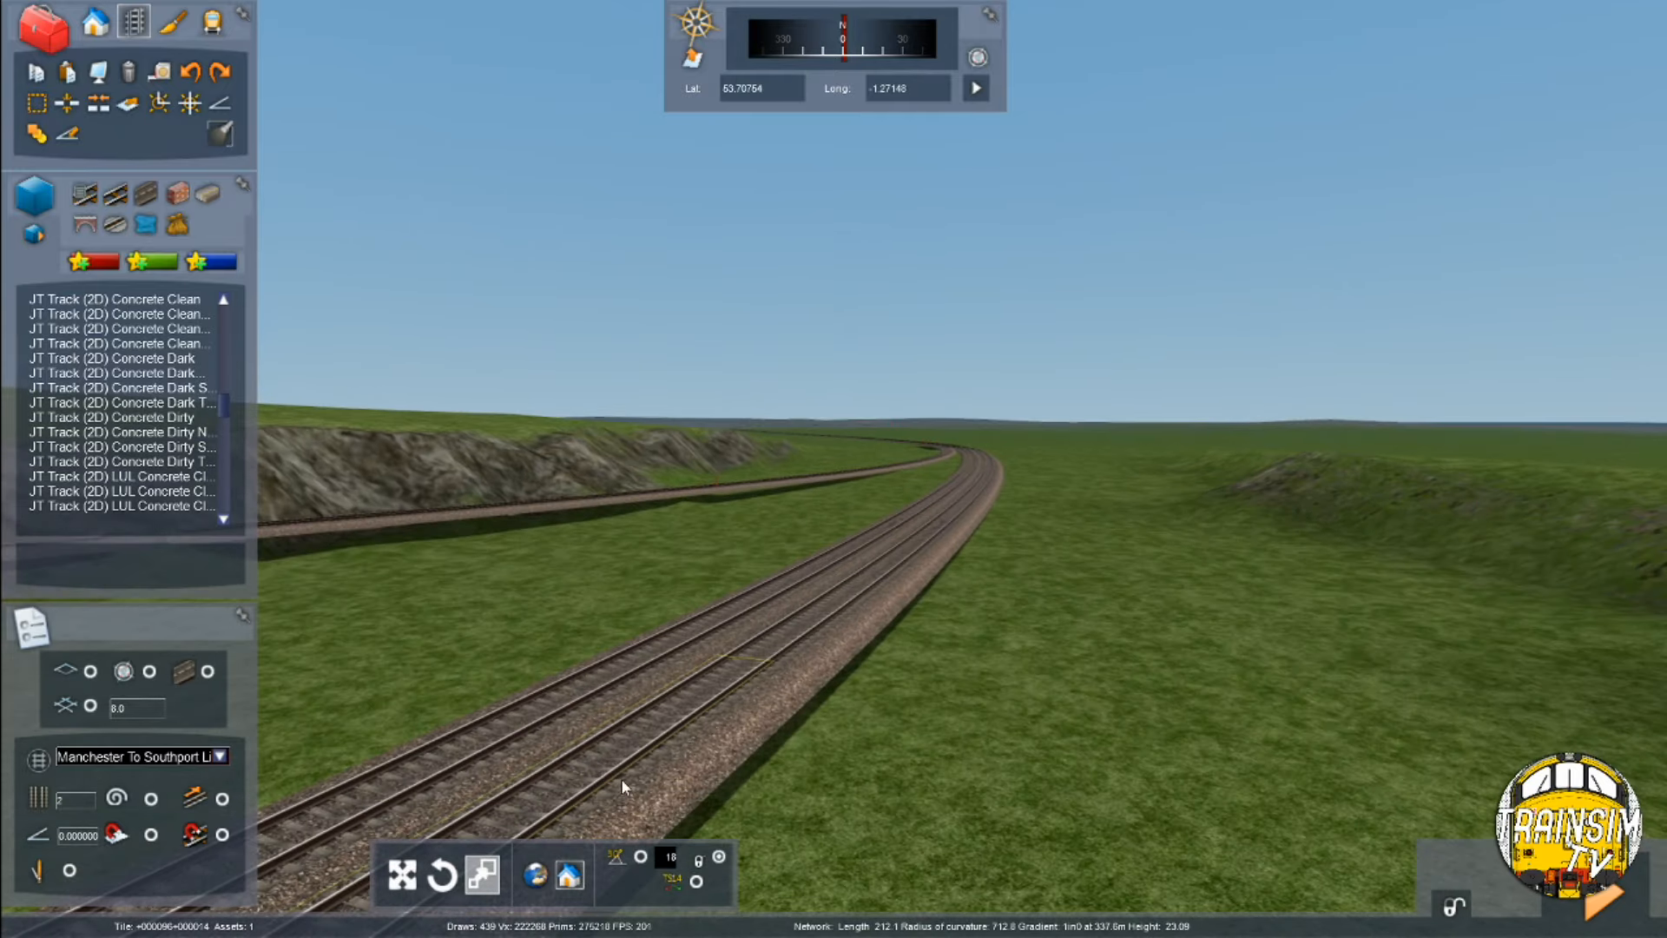
pyautogui.press('Up')
pyautogui.moveTo(769, 684); pyautogui.dragTo(784, 558, button='right')
pyautogui.click(862, 481)
pyautogui.press('Delete')
pyautogui.click(914, 467)
pyautogui.press('Delete')
pyautogui.moveTo(914, 467); pyautogui.dragTo(868, 556, button='right')
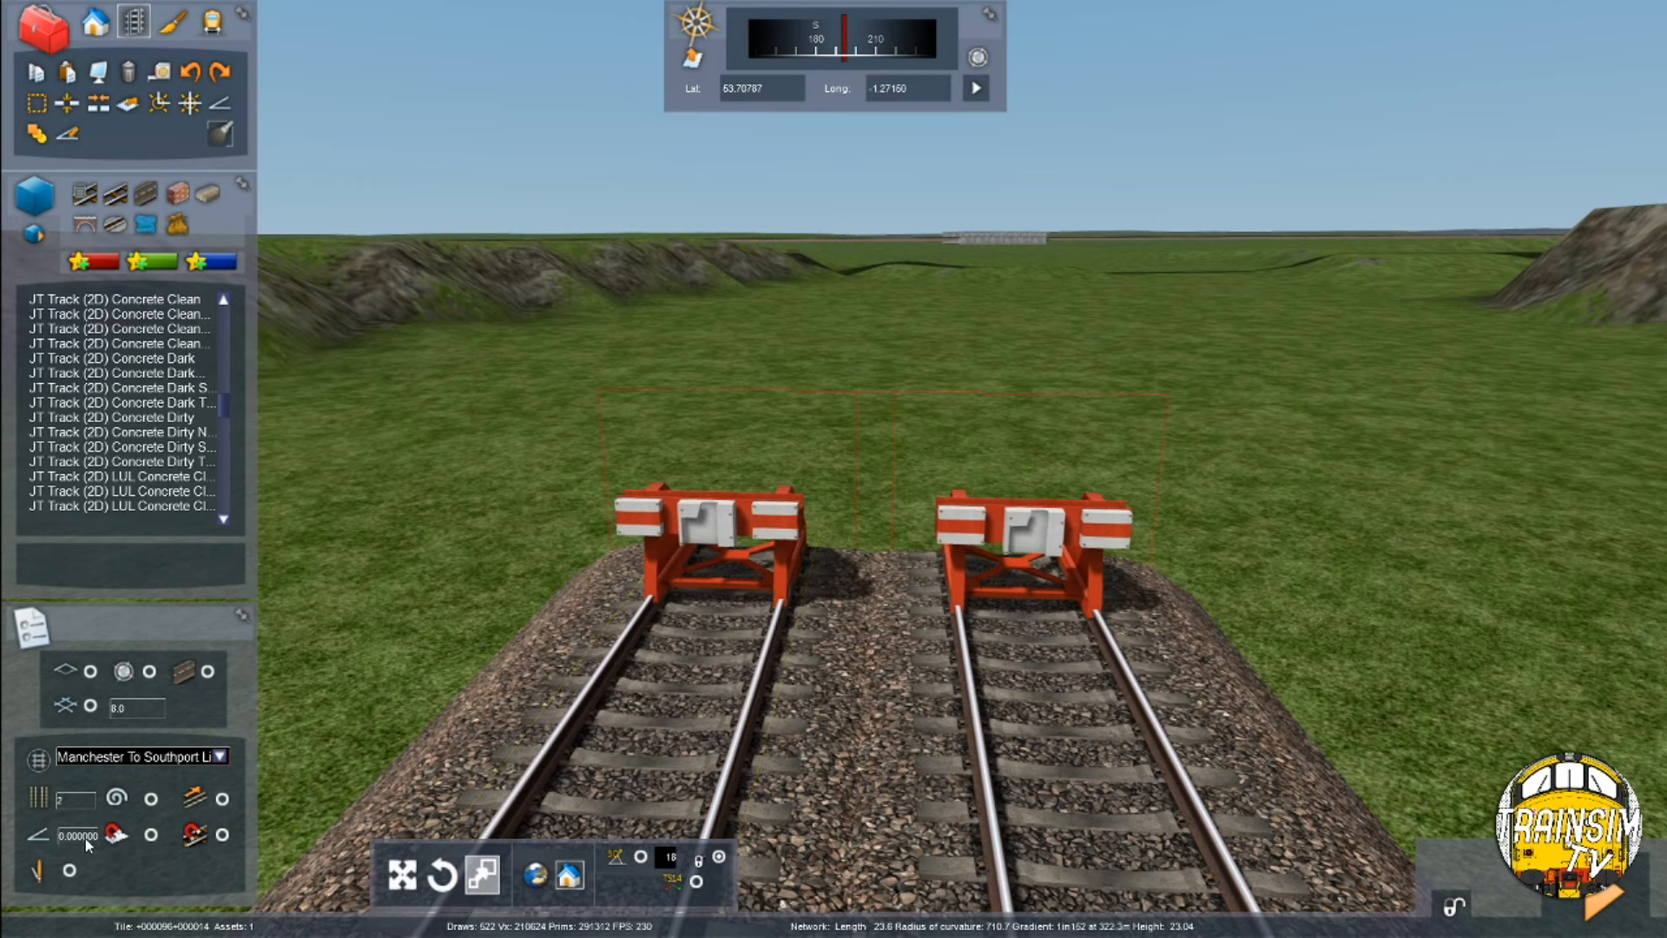
# Lay about 196 m of double Track Concrete 01 at a gradient of 122 from the open track end, following the imagery beneath the bridge
pyautogui.write('122')
pyautogui.press('Left')
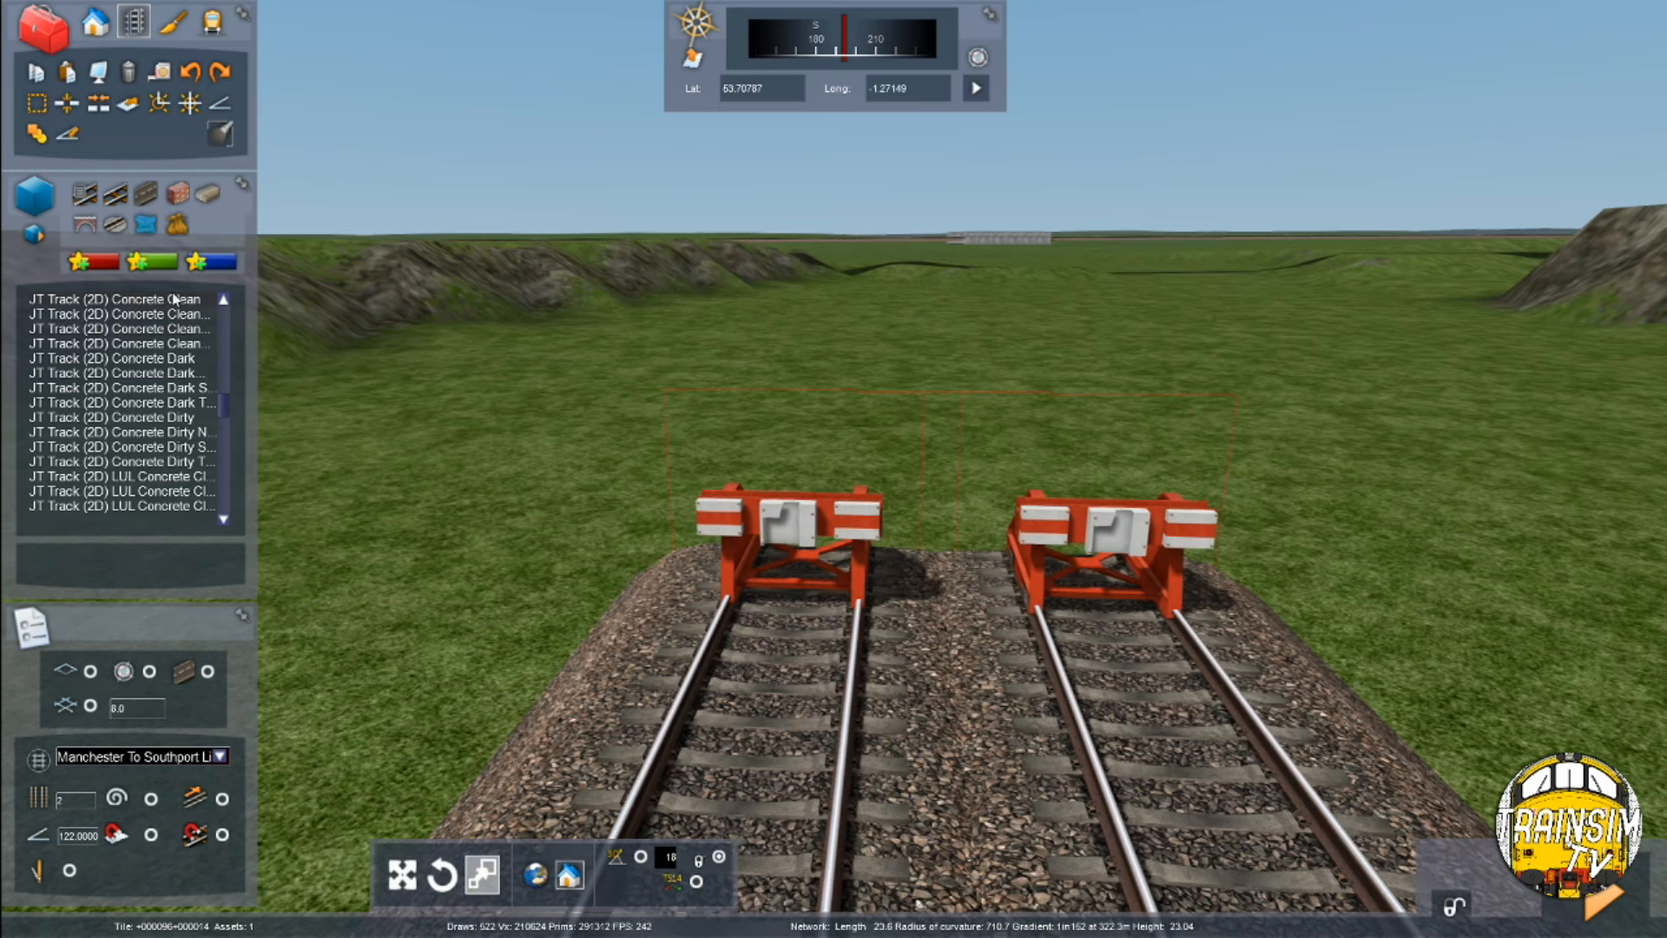
pyautogui.click(108, 417)
pyautogui.click(792, 560)
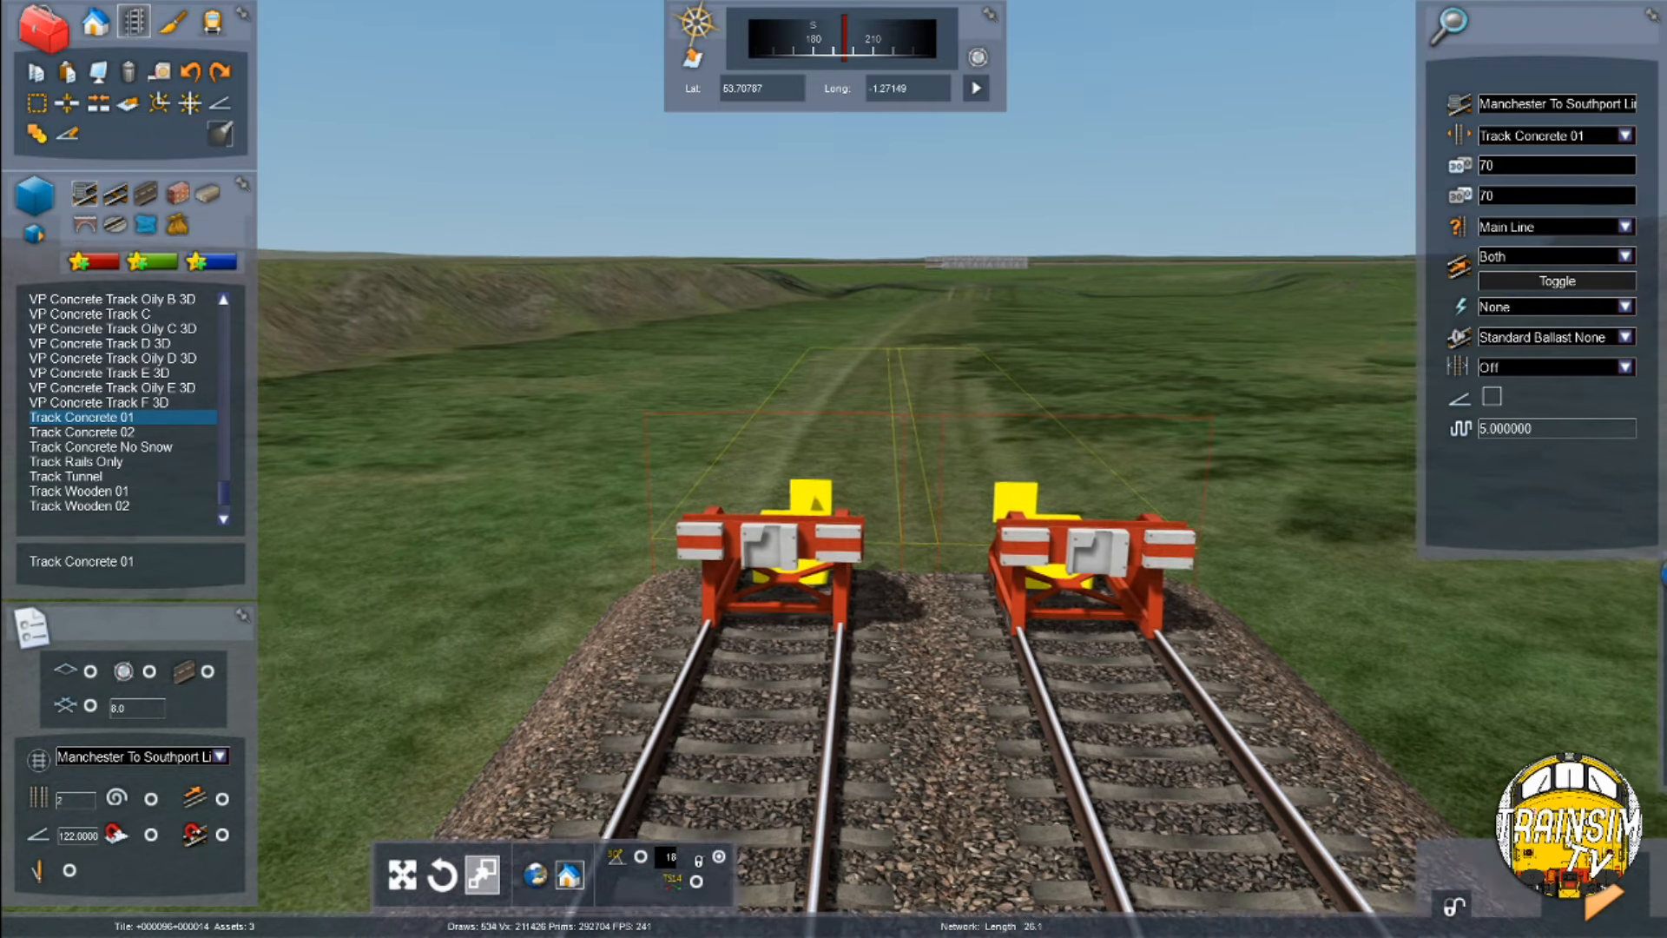
pyautogui.press('Up')
pyautogui.moveTo(903, 339); pyautogui.dragTo(751, 878, button='right')
pyautogui.press('Up')
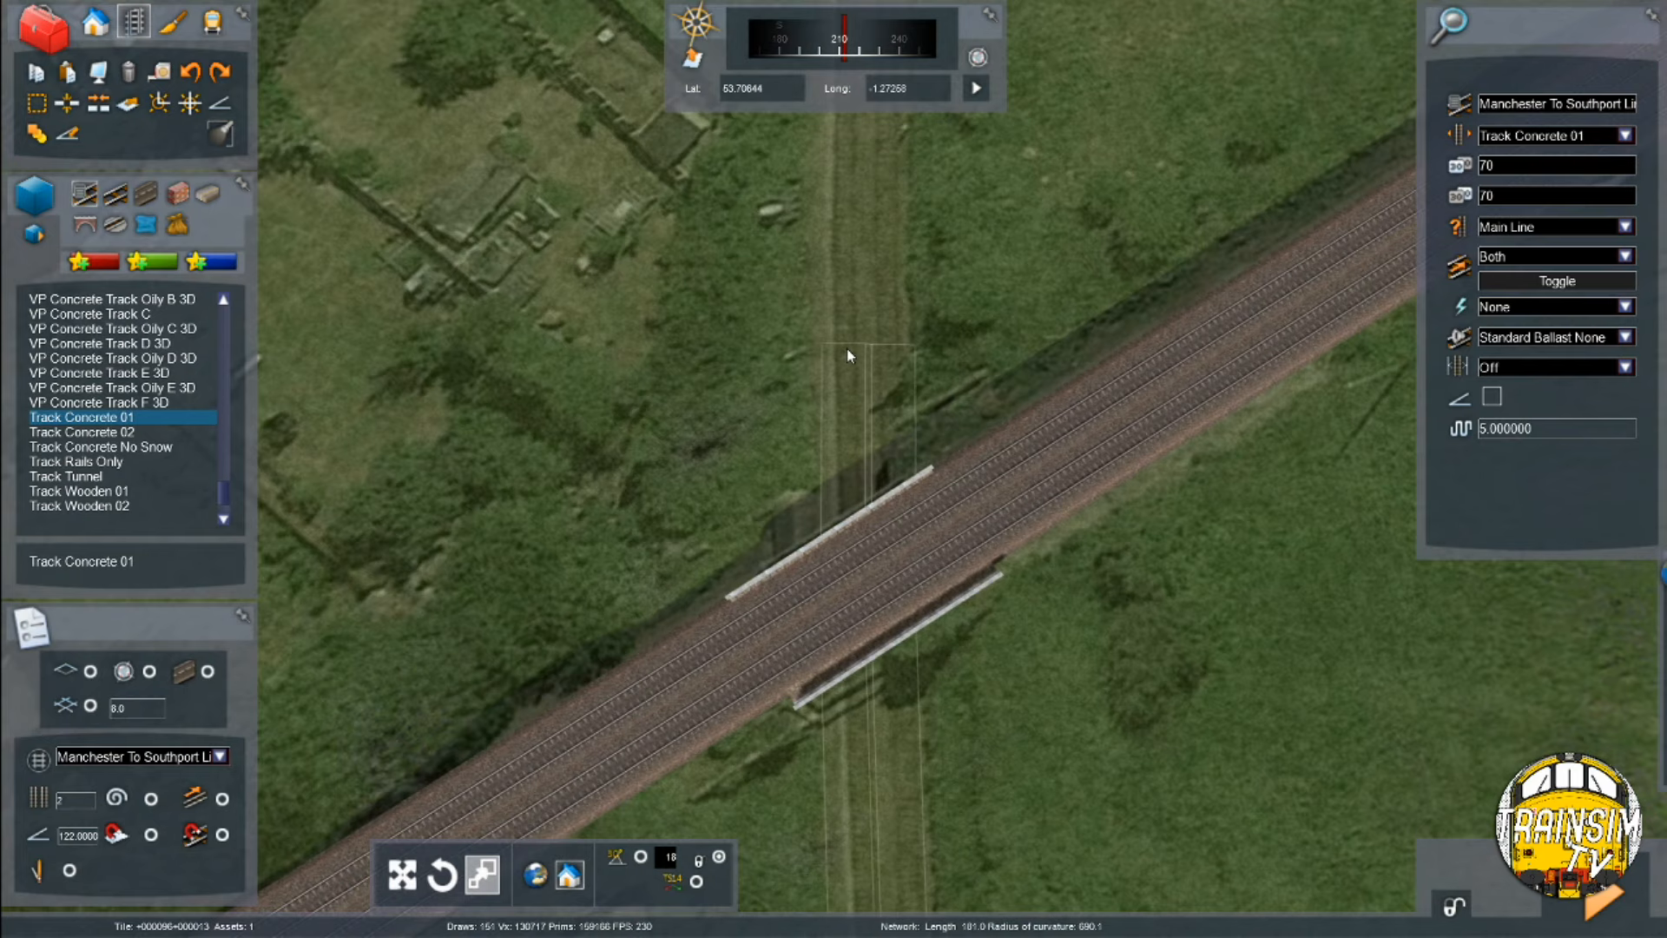
pyautogui.press('Up')
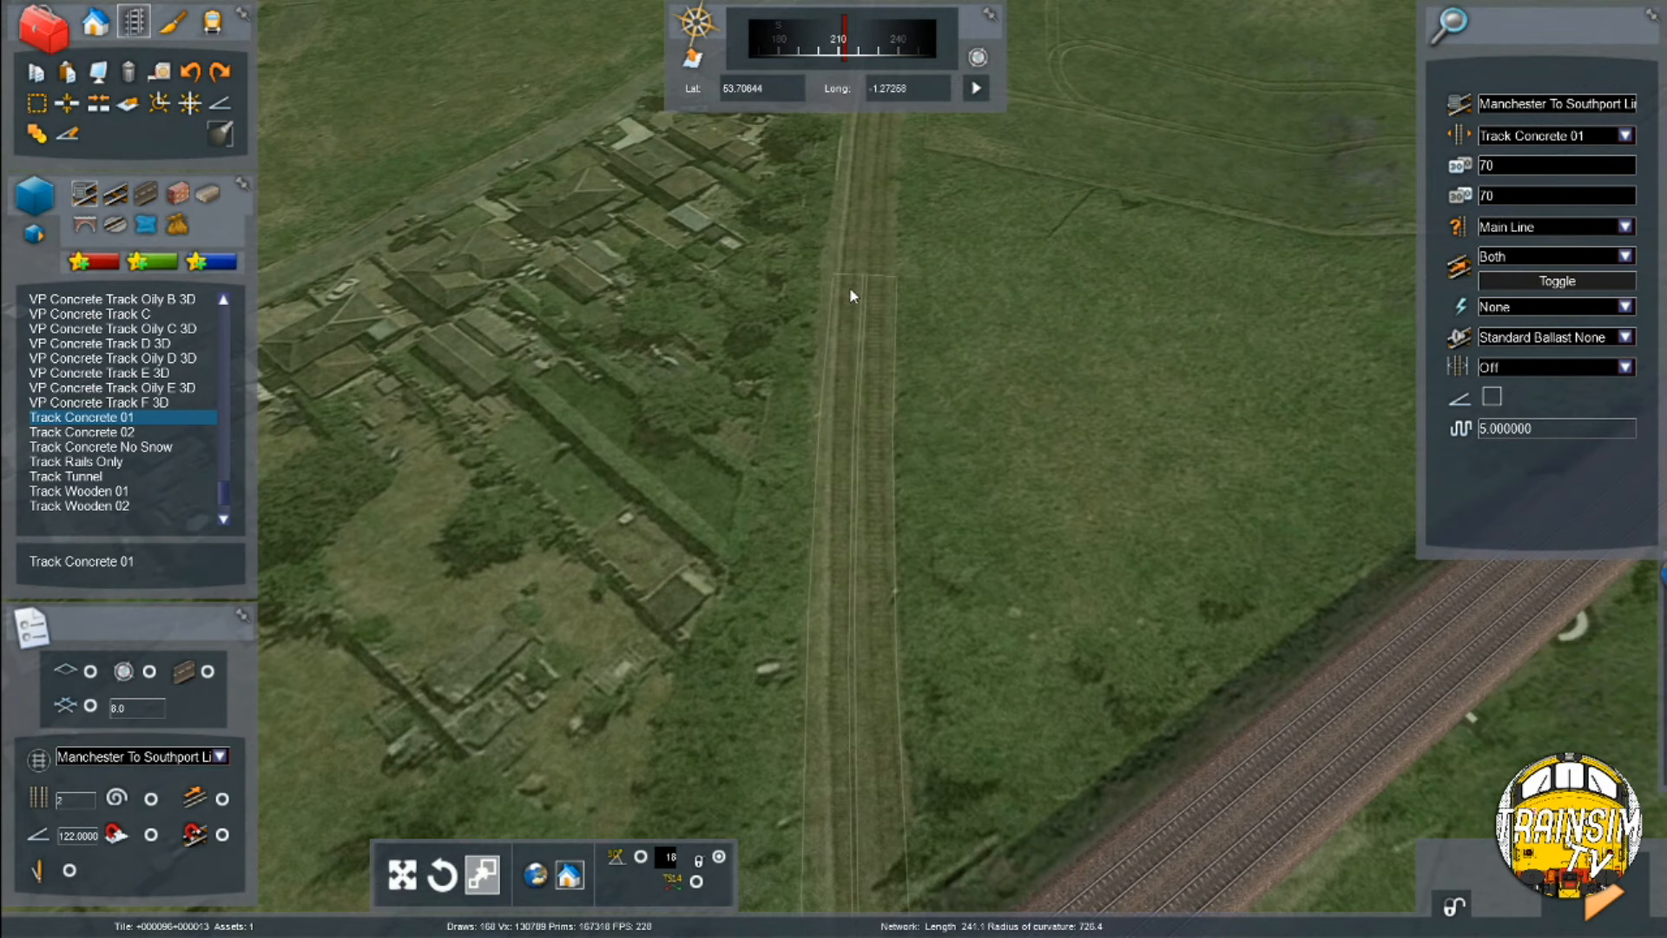
pyautogui.press('Down')
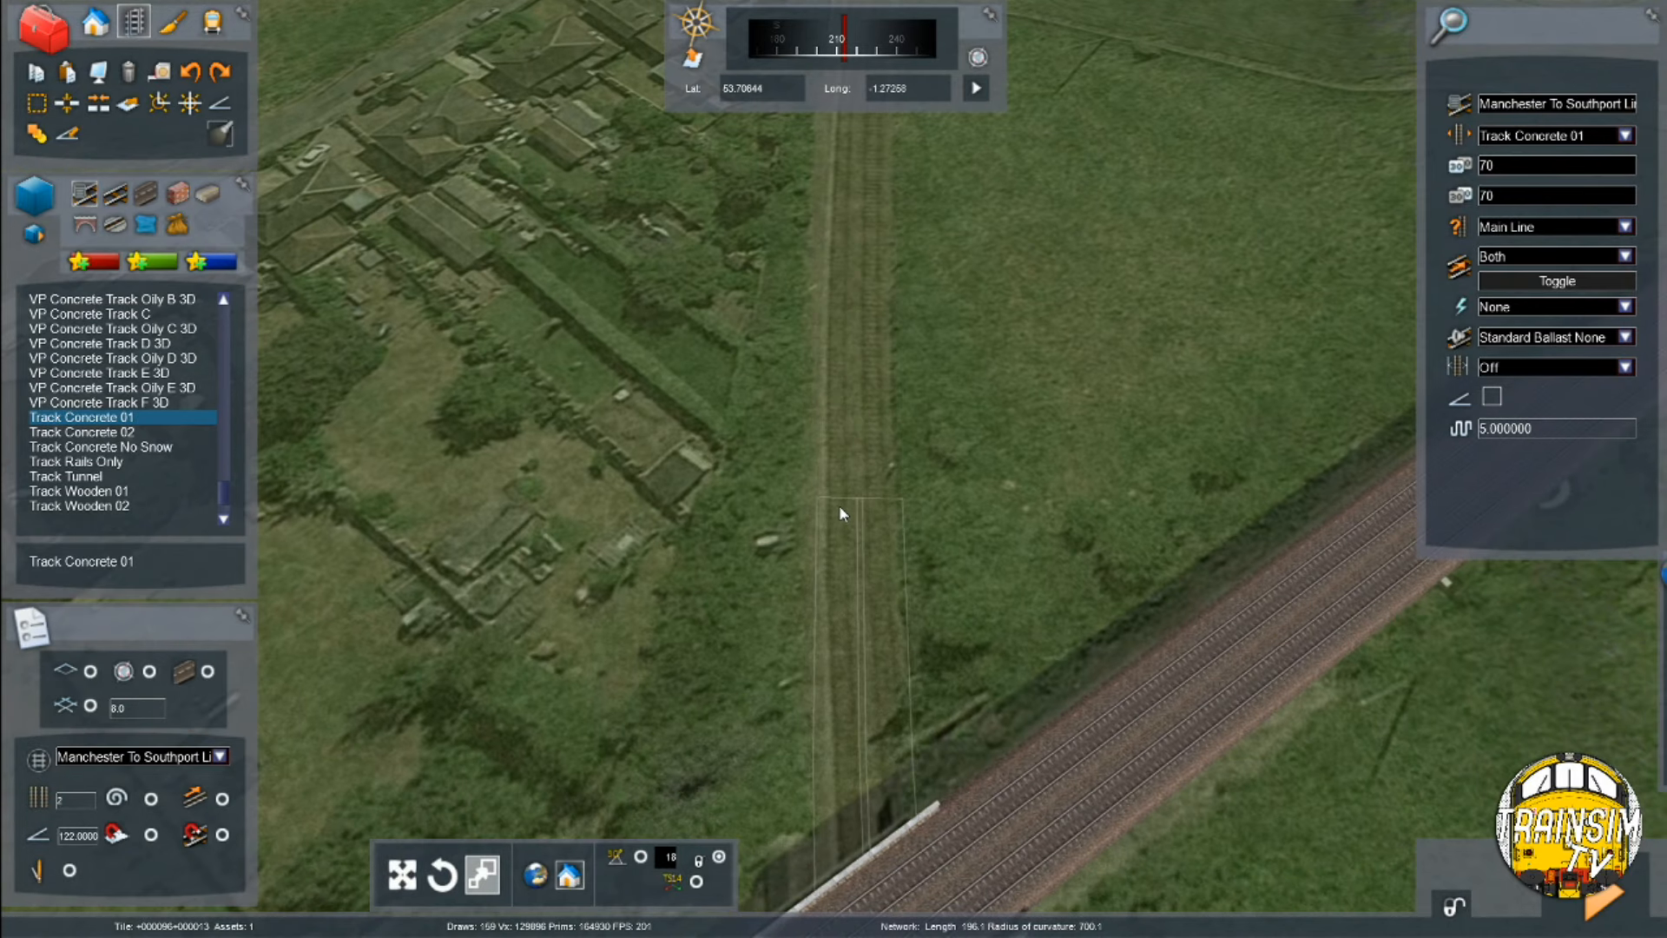
pyautogui.click(840, 505)
# Extend the double track about 60 m further south along the trackbed on the aerial imagery
pyautogui.press('Up')
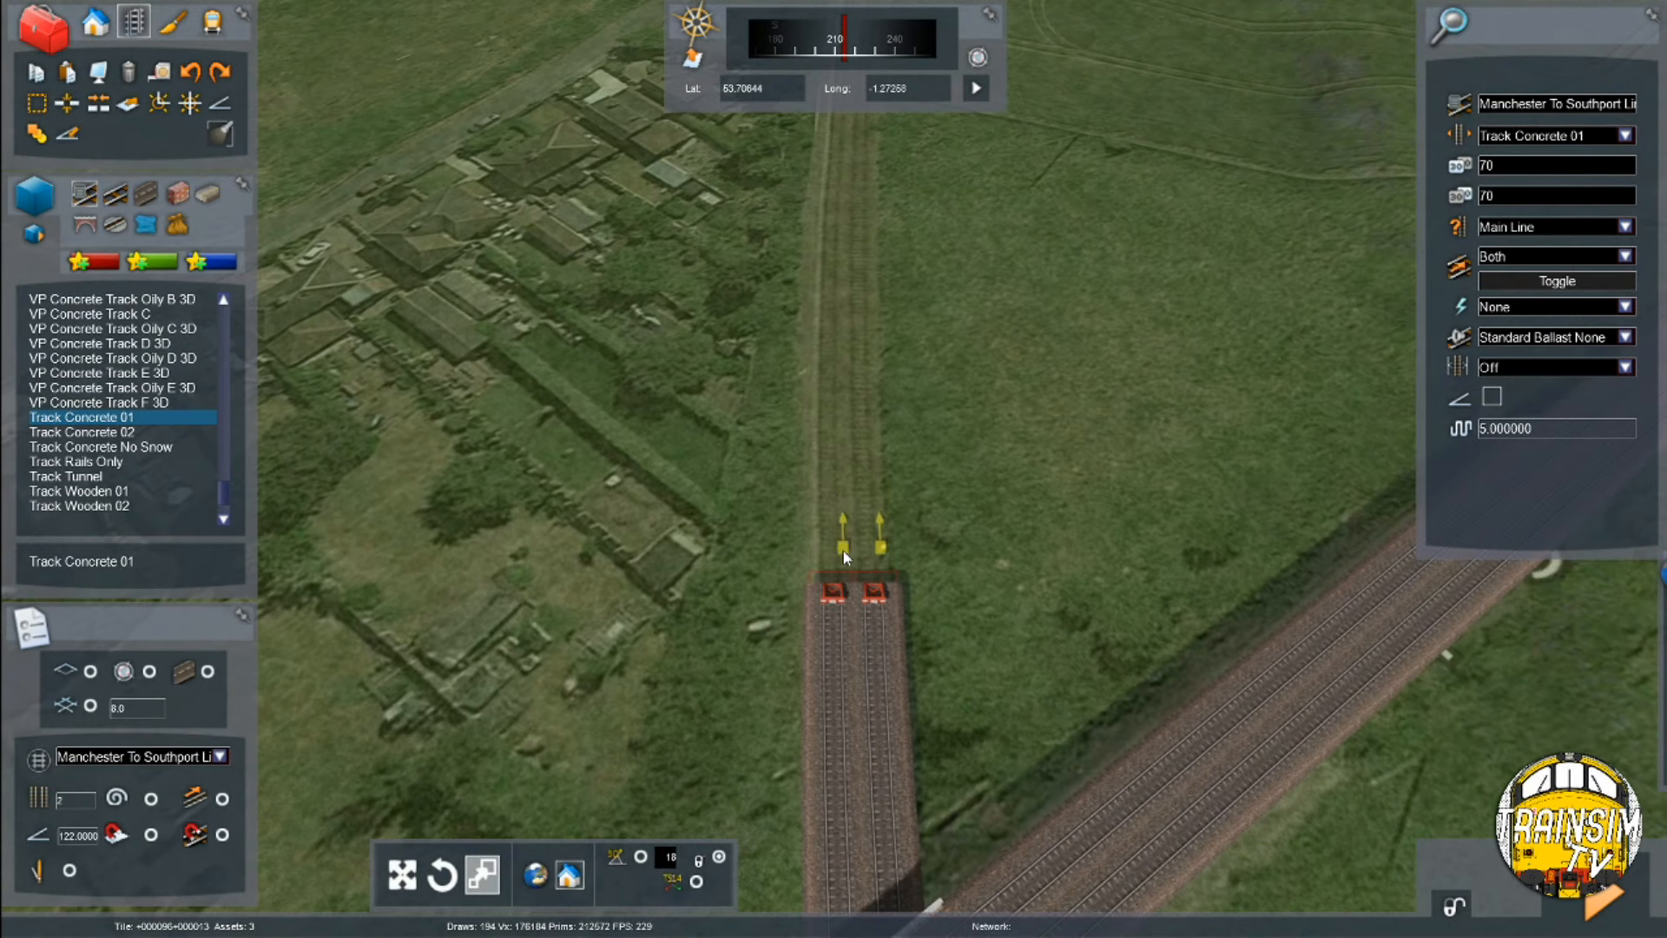
pyautogui.press('Up')
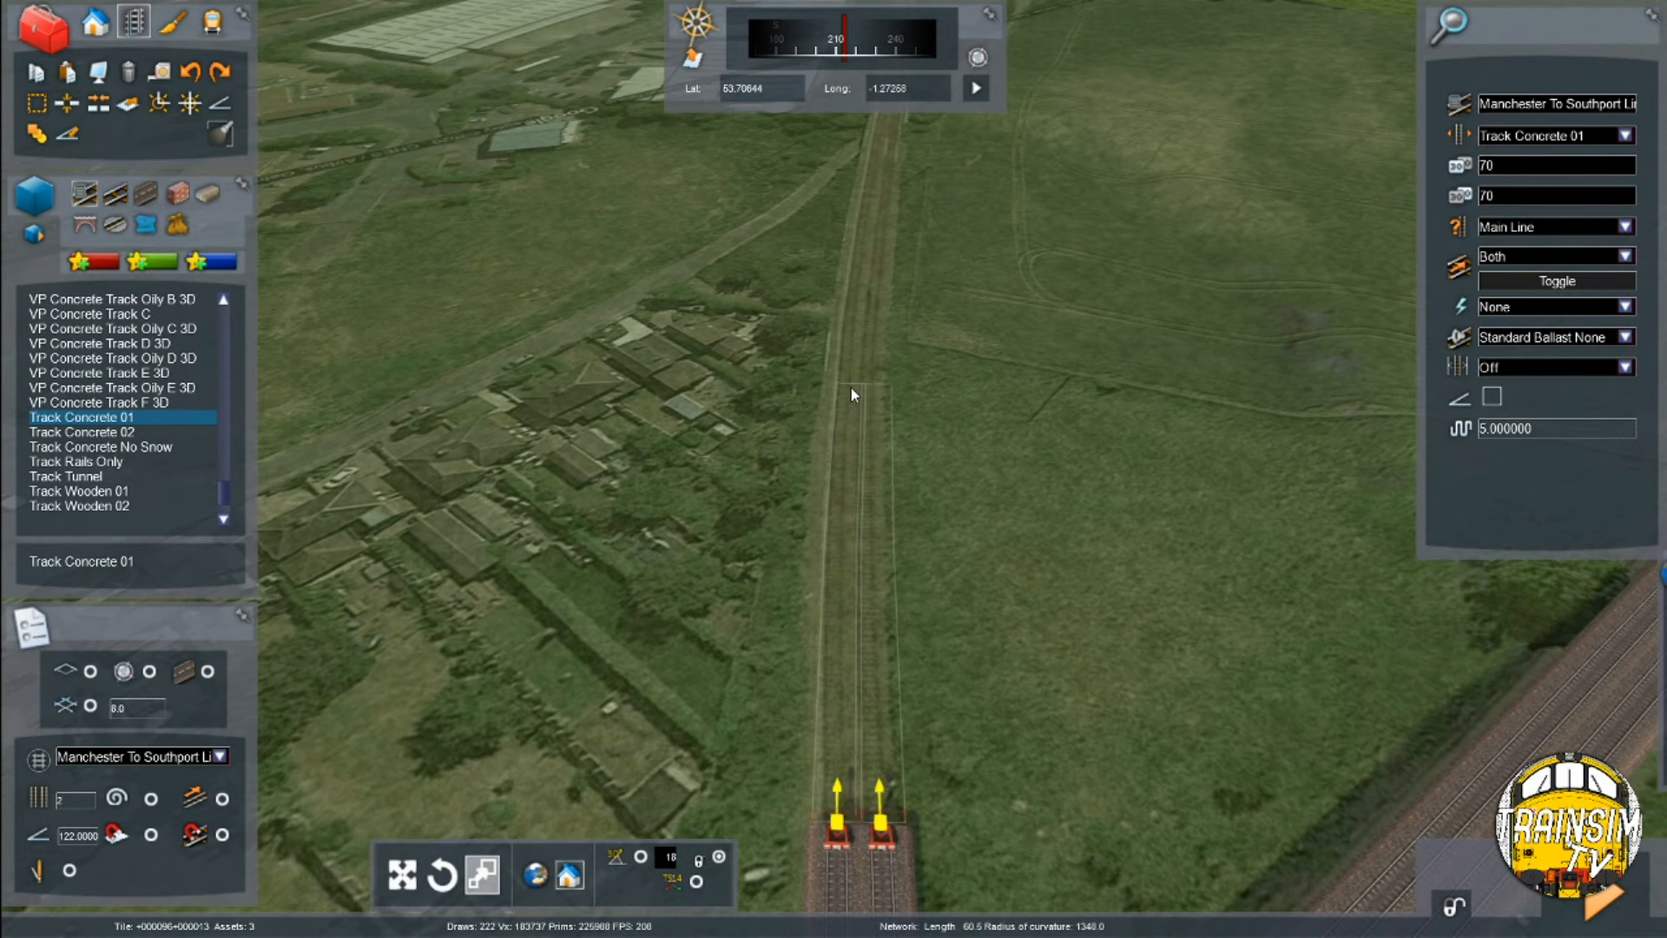
pyautogui.click(851, 387)
pyautogui.scroll(5, 737, 602)
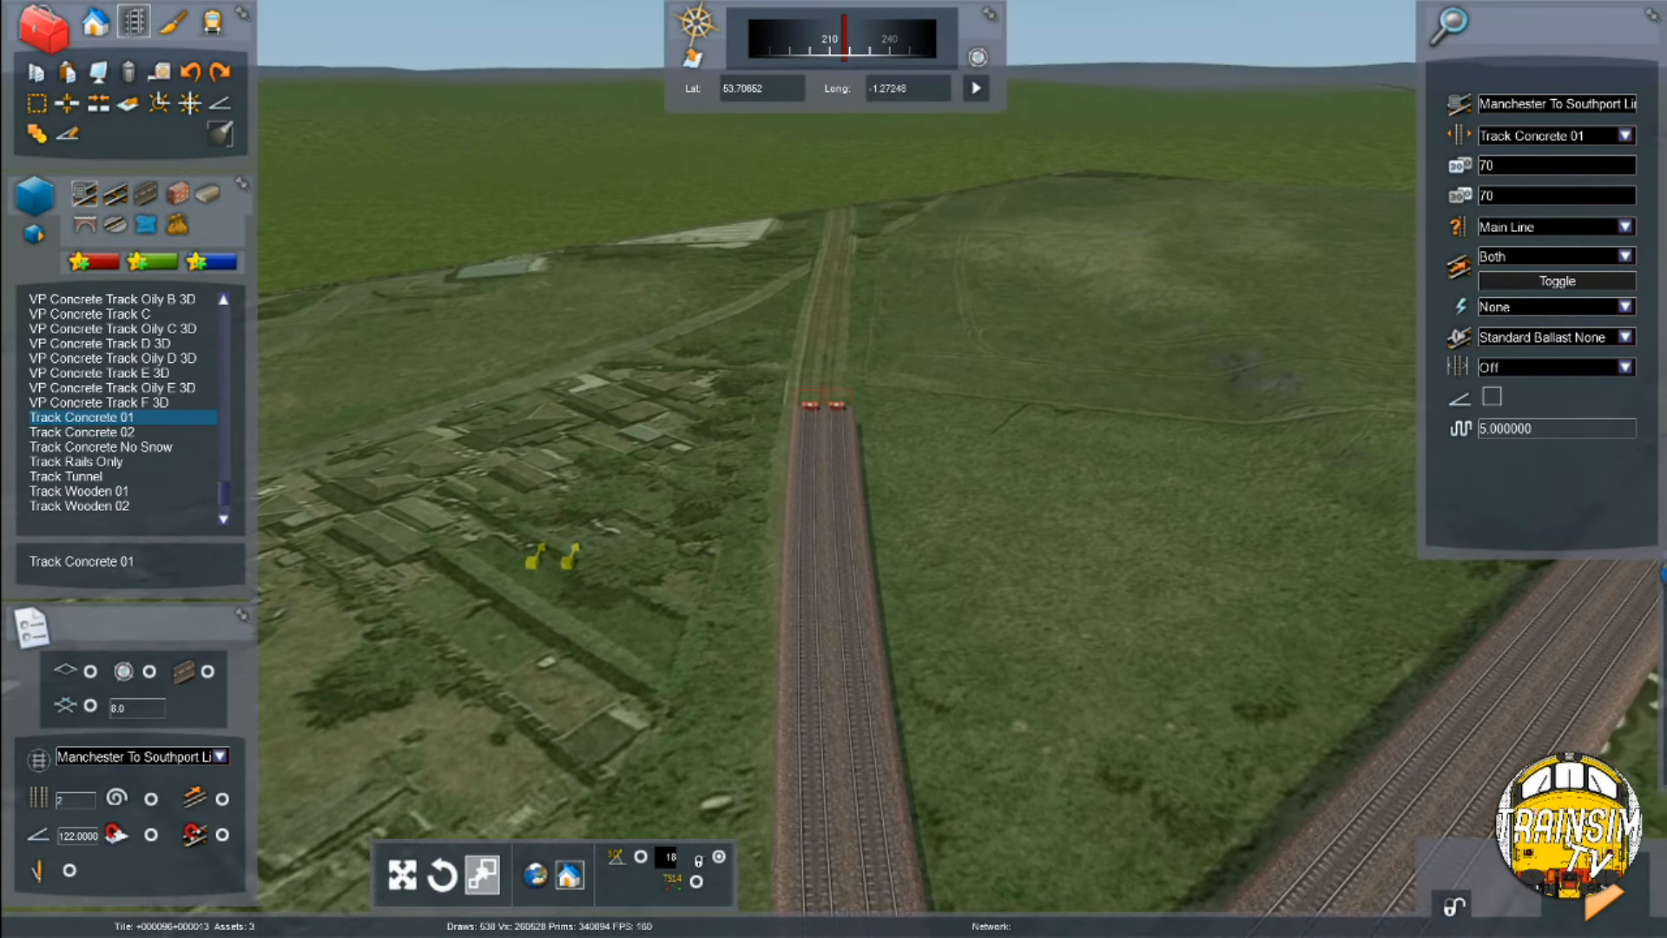
pyautogui.scroll(1, 755, 645)
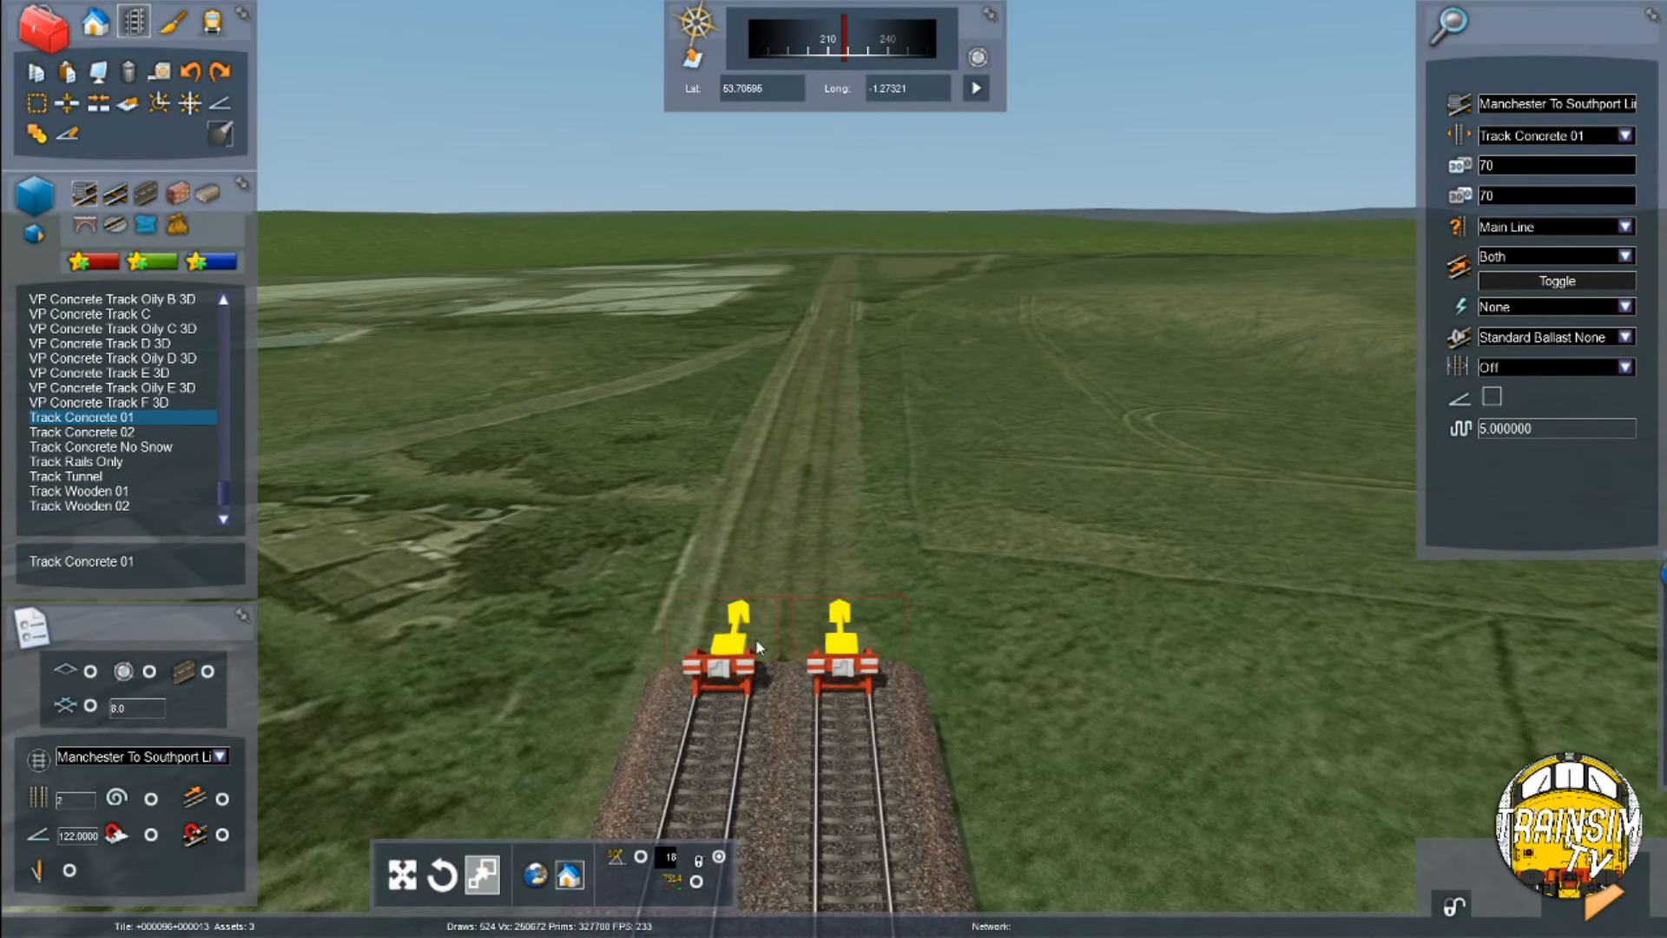
pyautogui.scroll(3, 776, 360)
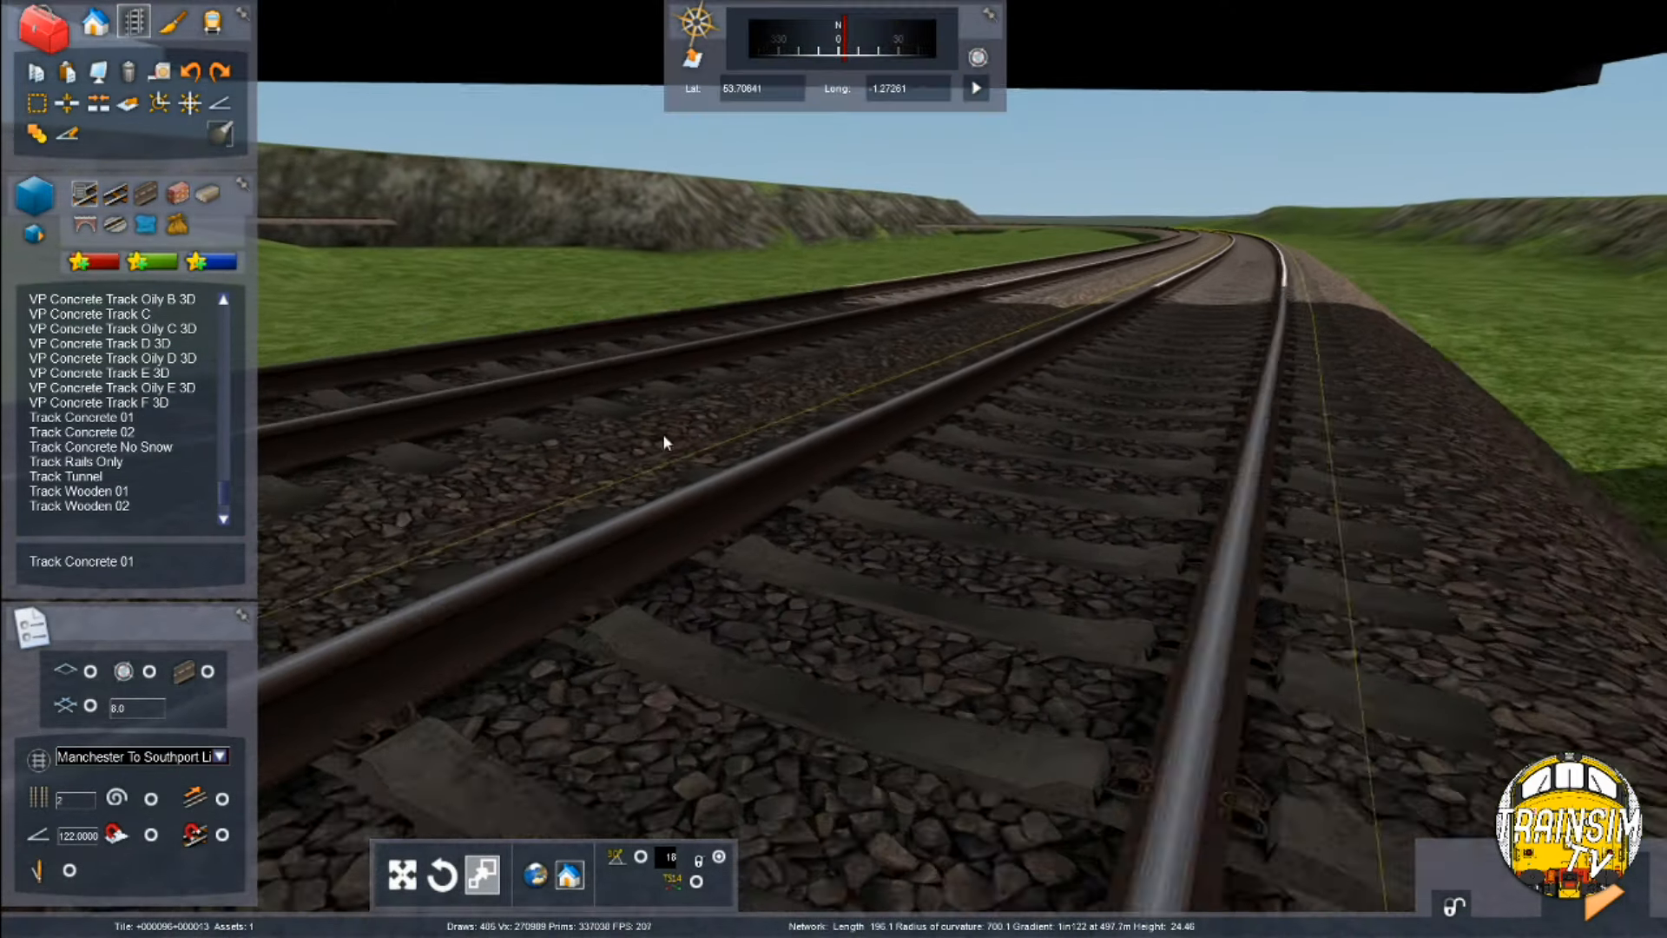
# Examine the clearance between the new double track and the bridge, and the track's level at its southern end
pyautogui.press('Down')
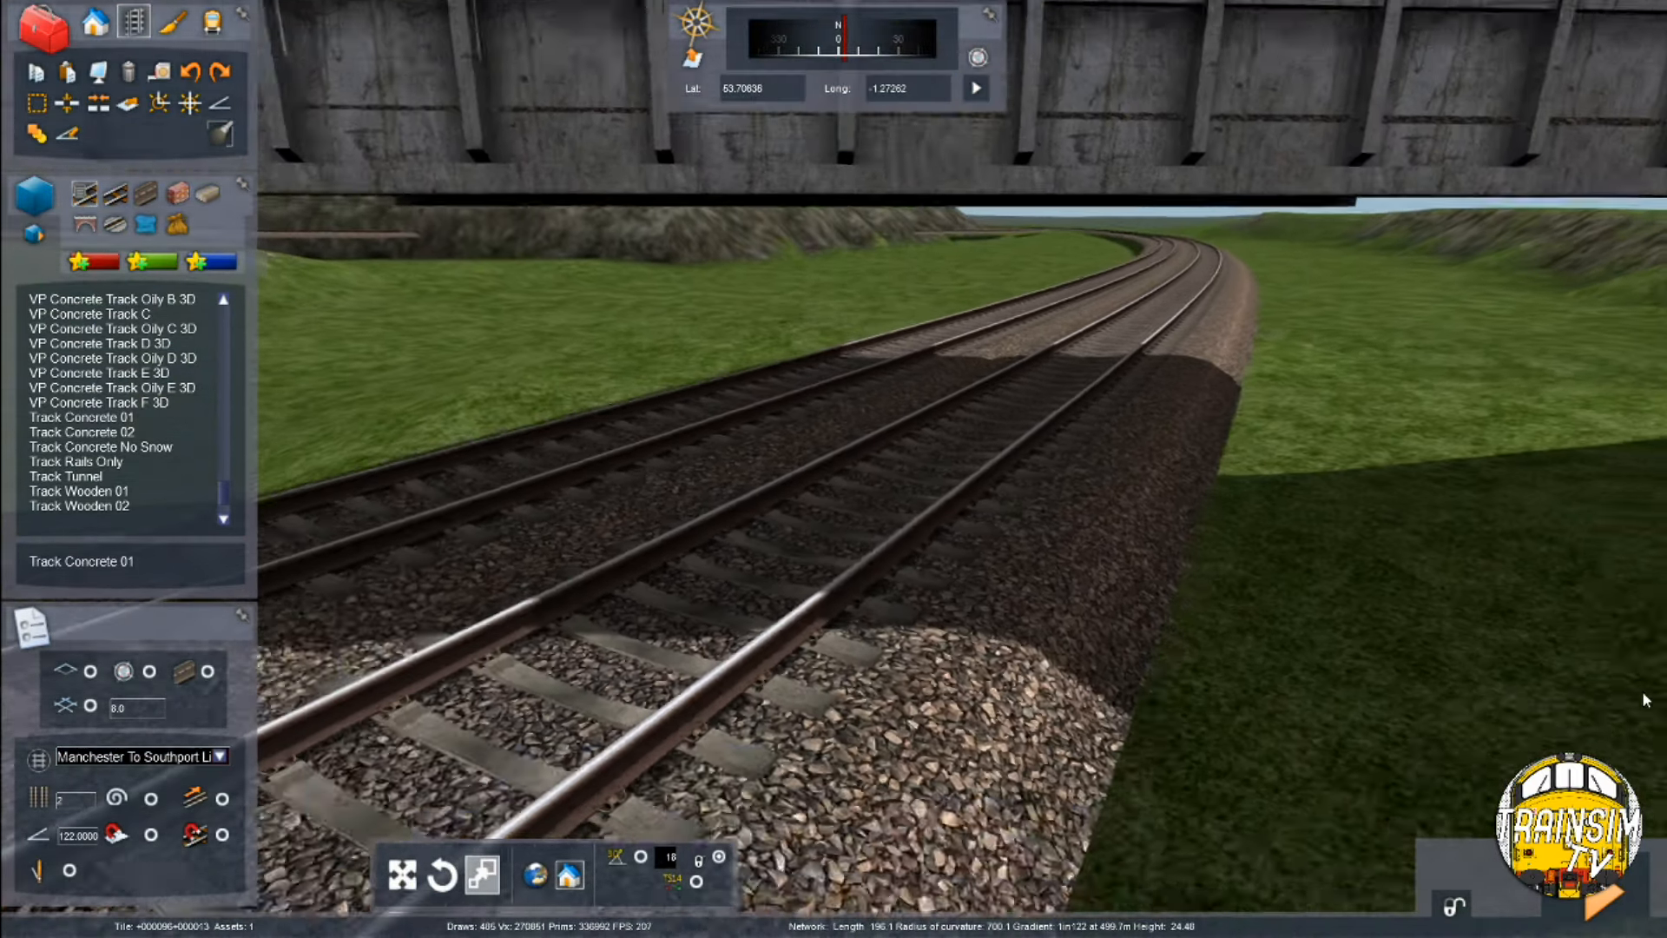
pyautogui.moveTo(663, 443); pyautogui.dragTo(1411, 654, button='right')
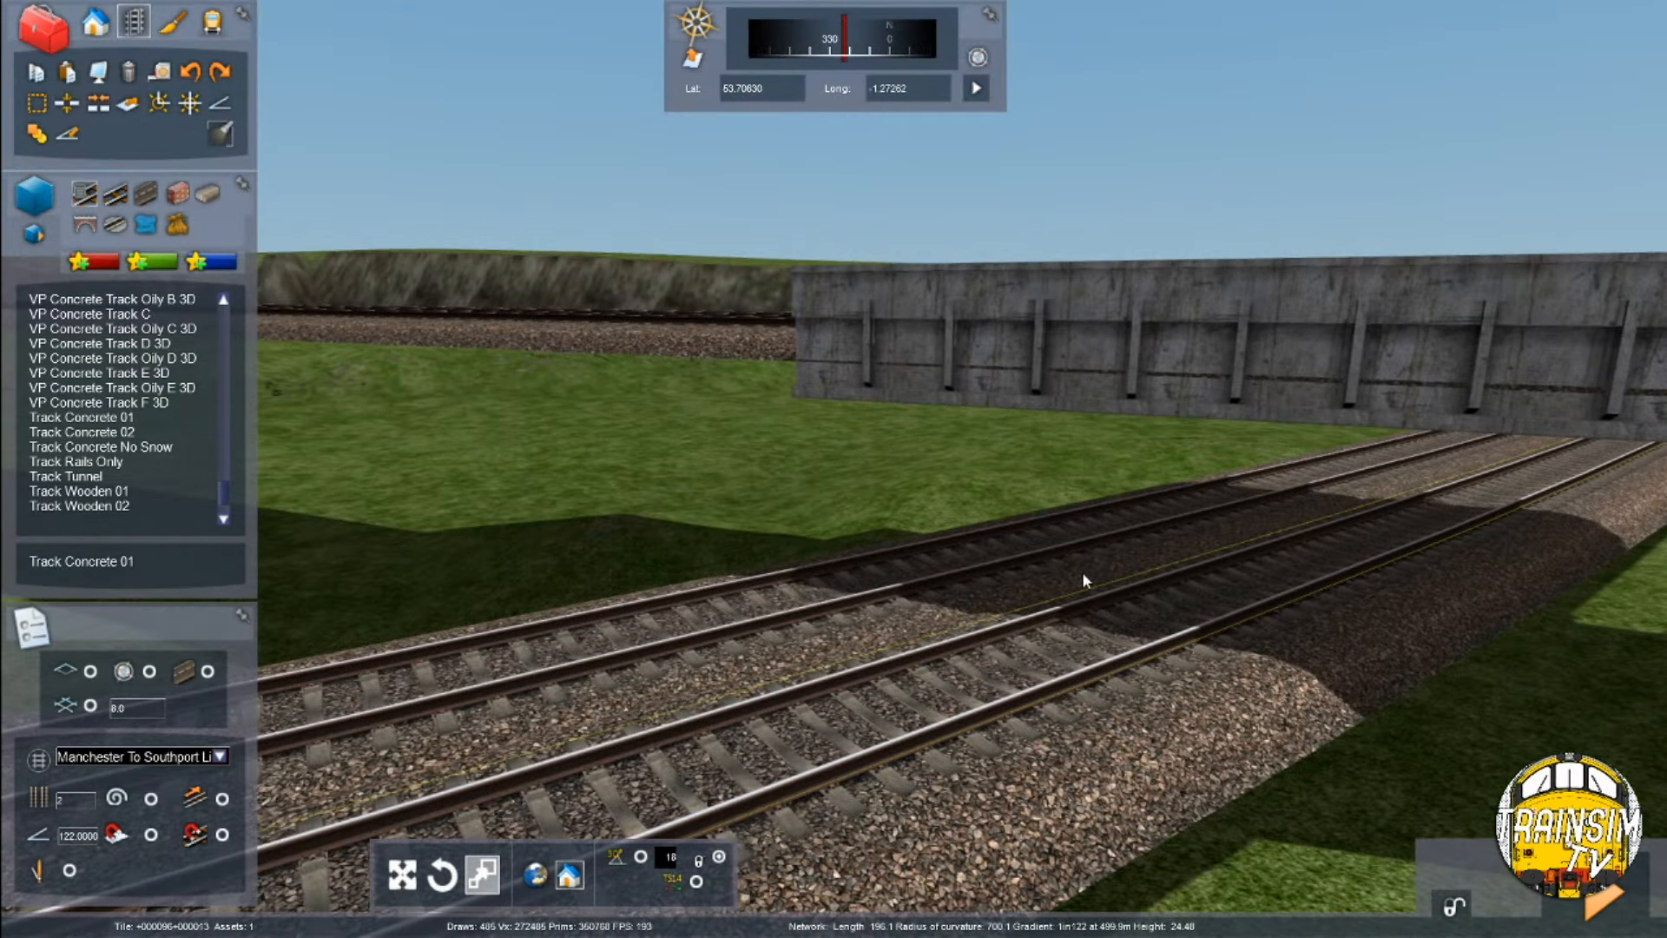
pyautogui.press('Down')
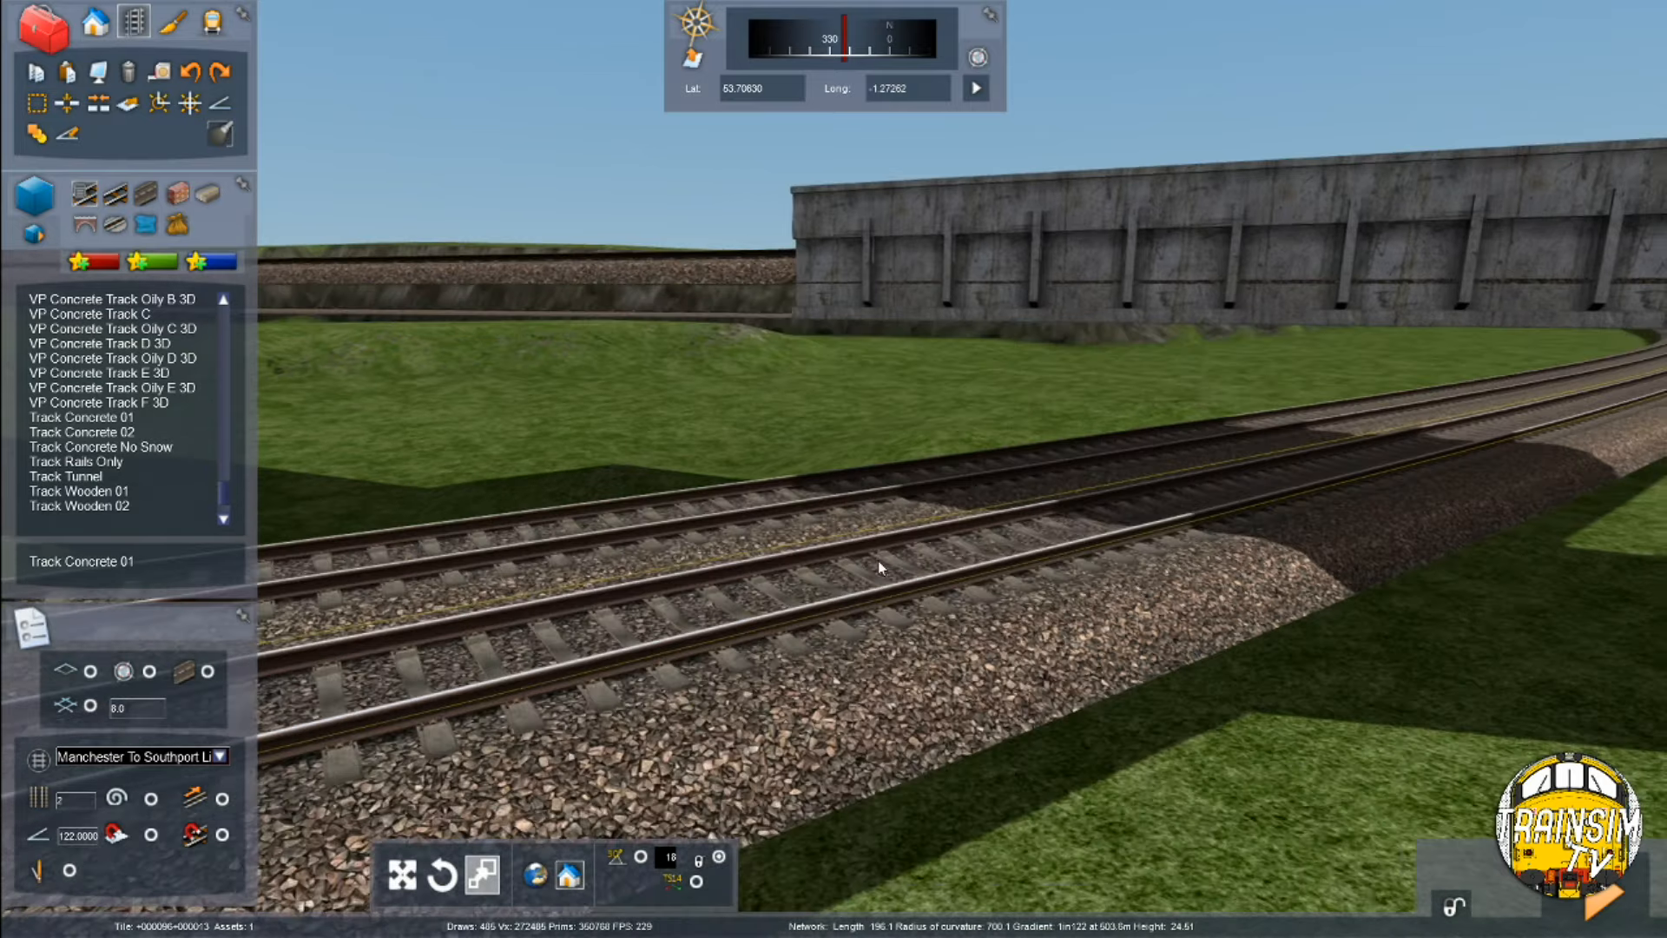
pyautogui.moveTo(608, 599); pyautogui.dragTo(799, 599, button='right')
pyautogui.press('Up')
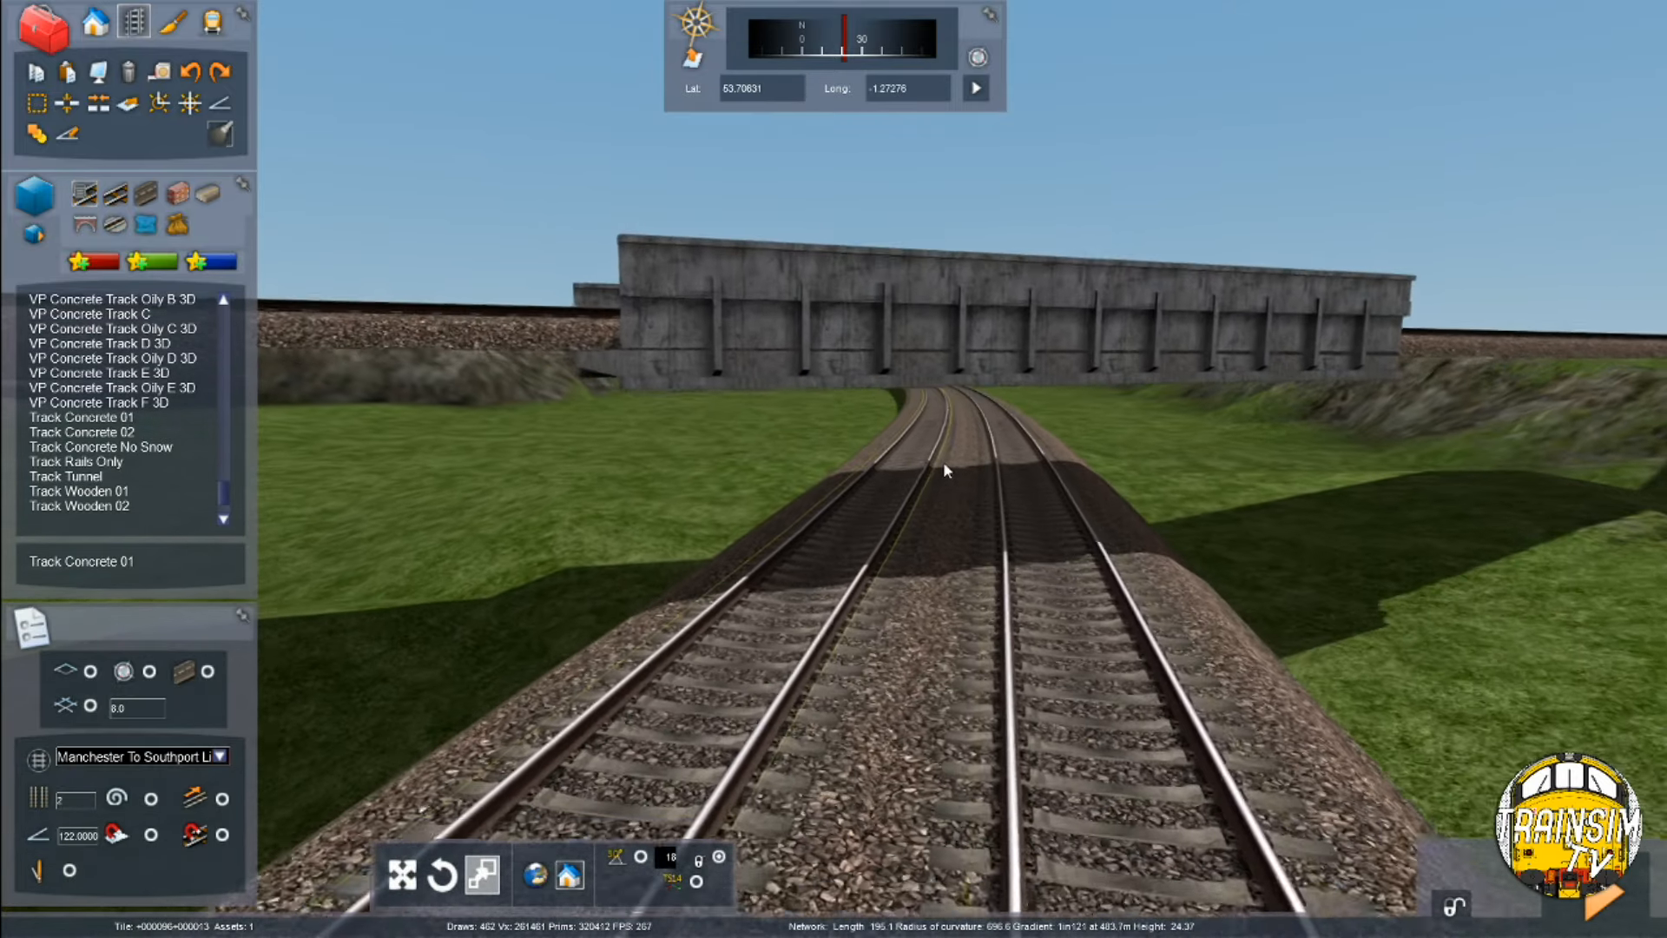
pyautogui.moveTo(943, 461); pyautogui.dragTo(887, 467, button='right')
pyautogui.press('Left')
pyautogui.press('Up')
pyautogui.press('Up')
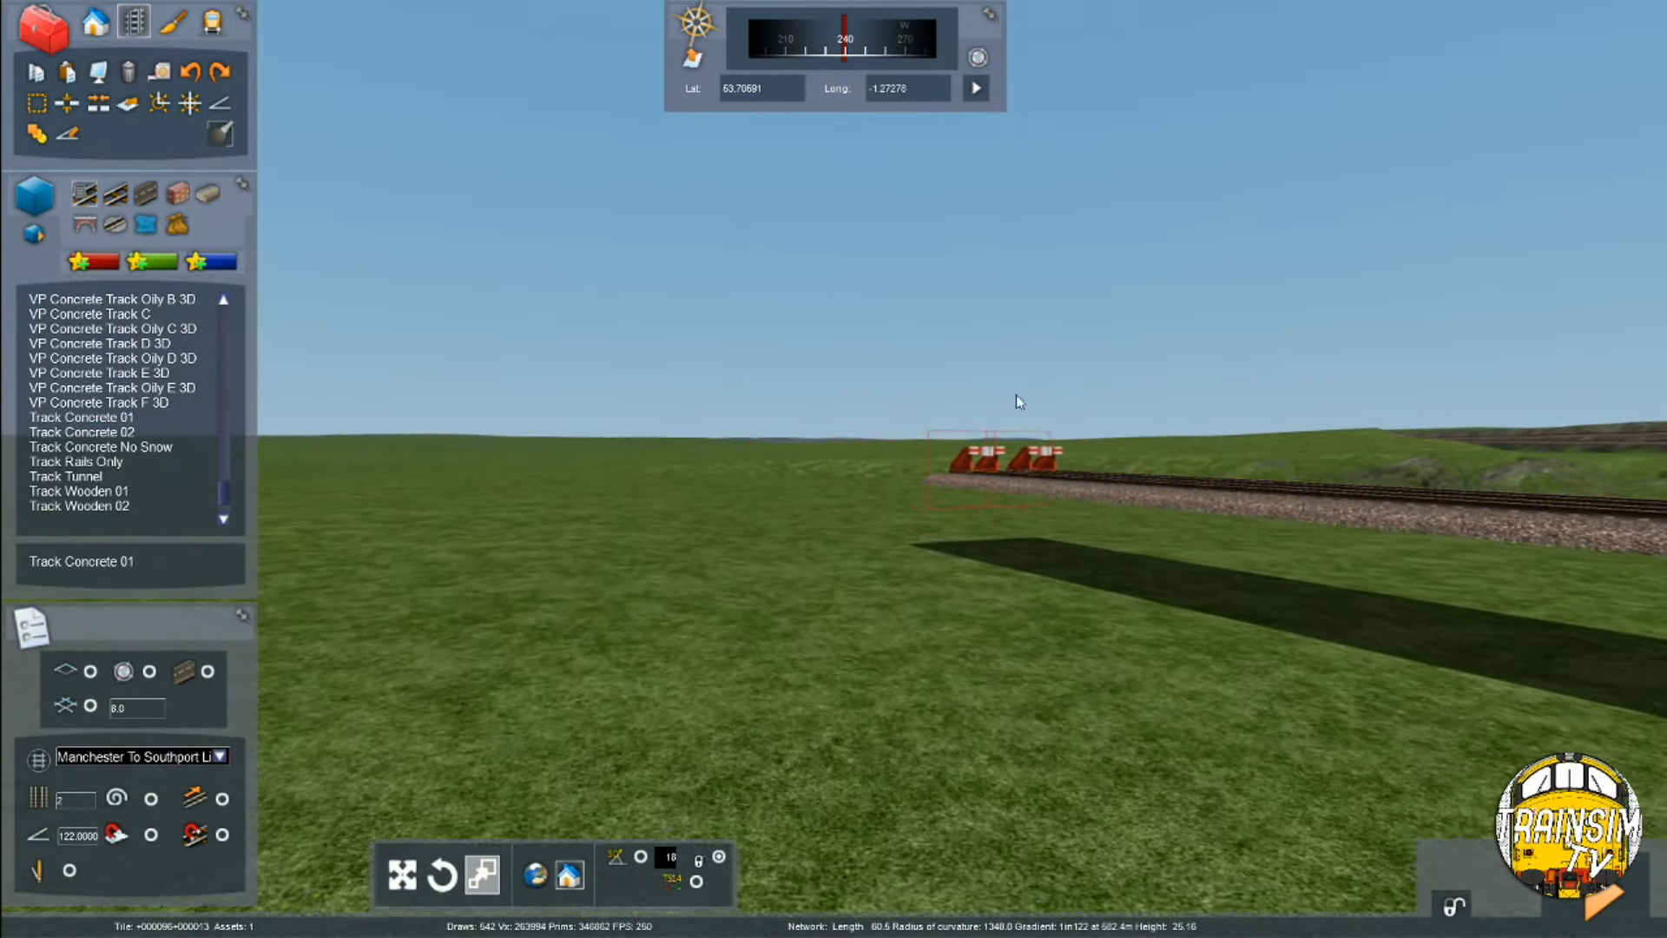
pyautogui.press('Right')
pyautogui.press('Up')
pyautogui.moveTo(1044, 508); pyautogui.dragTo(1198, 559, button='right')
pyautogui.press('Up')
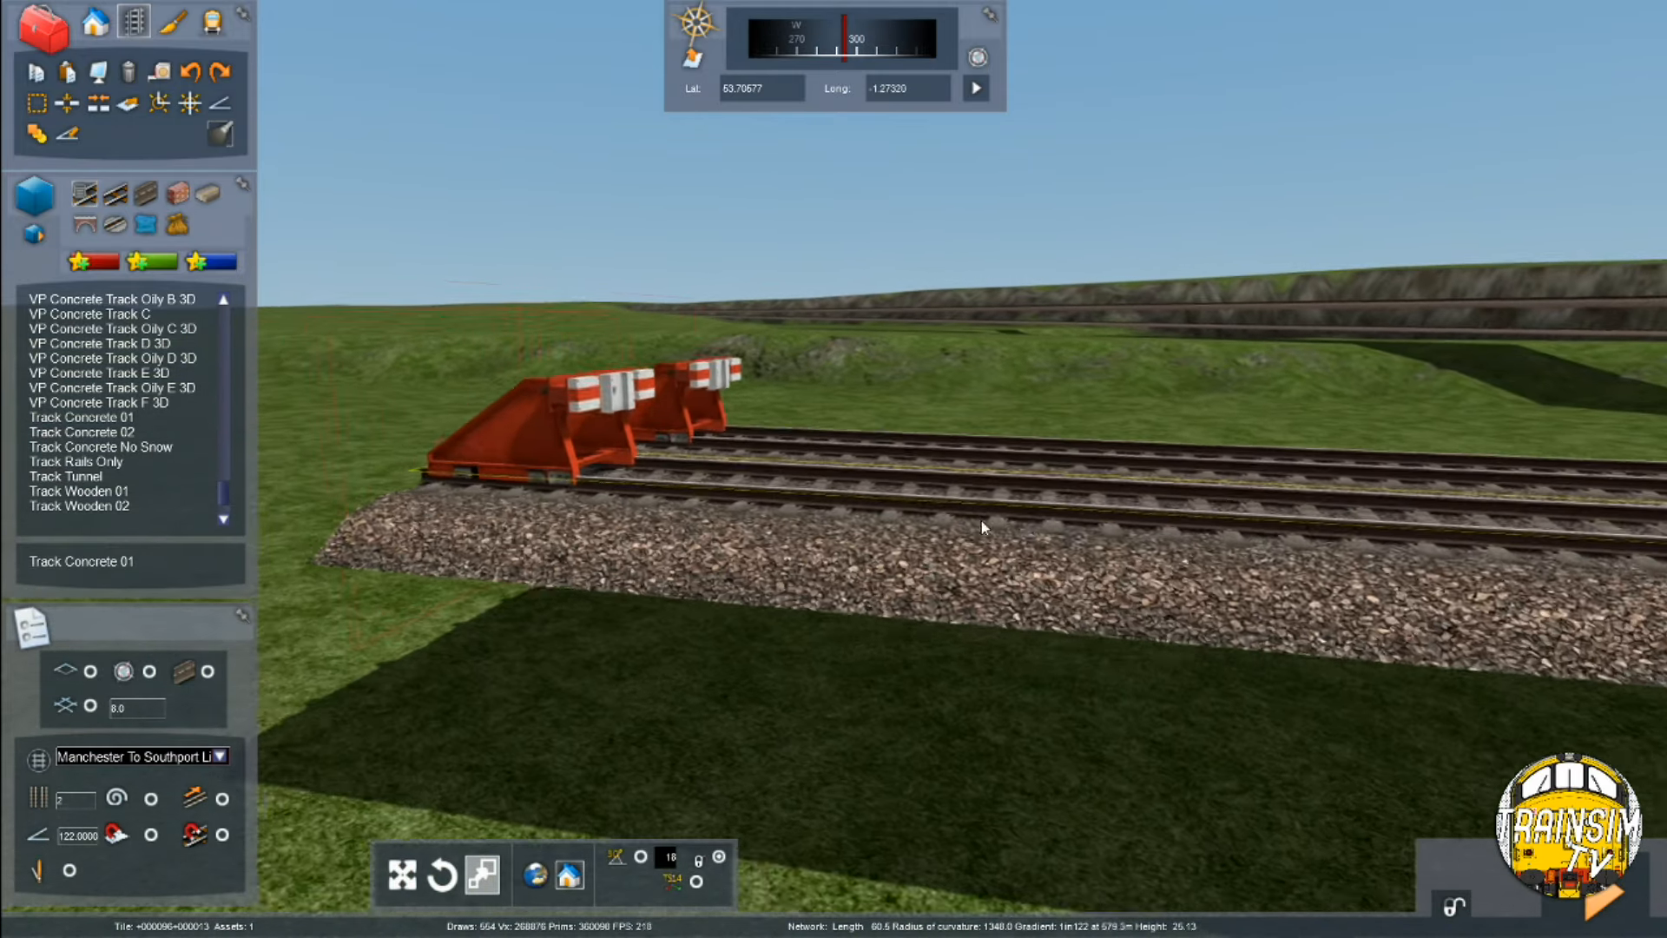
pyautogui.moveTo(800, 476); pyautogui.dragTo(1076, 556, button='right')
# Inspect the gradient along the new double track and at its join with the existing curve
pyautogui.press('Right')
pyautogui.press('Up')
pyautogui.press('Up')
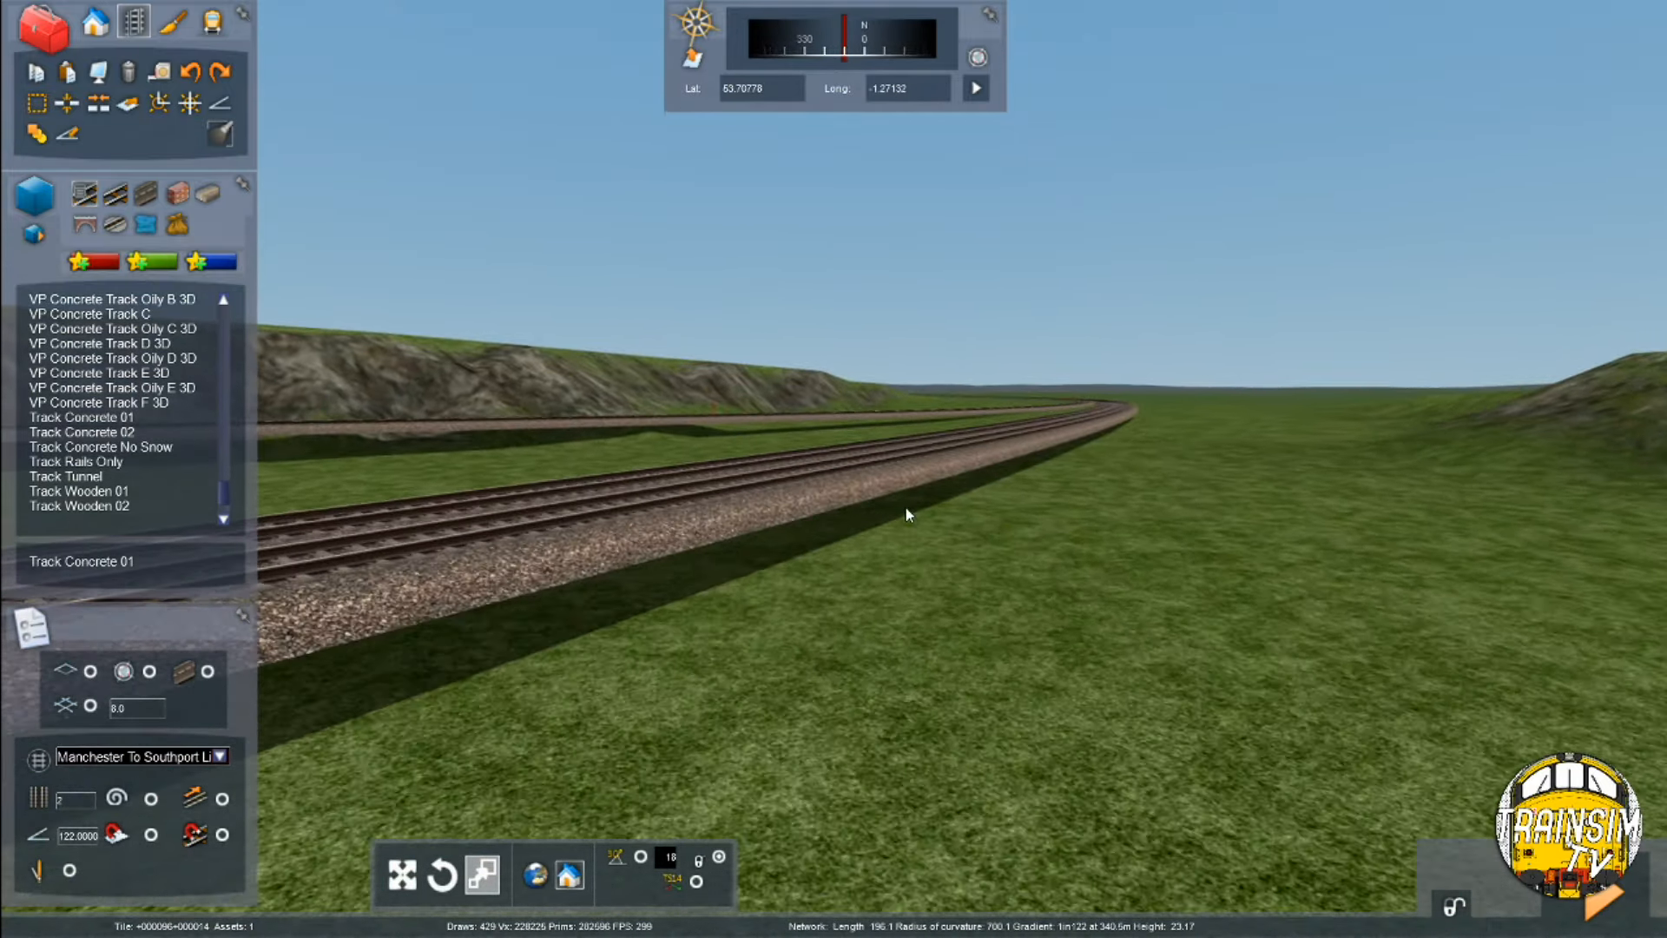
pyautogui.press('Left')
pyautogui.press('Left')
pyautogui.press('Up')
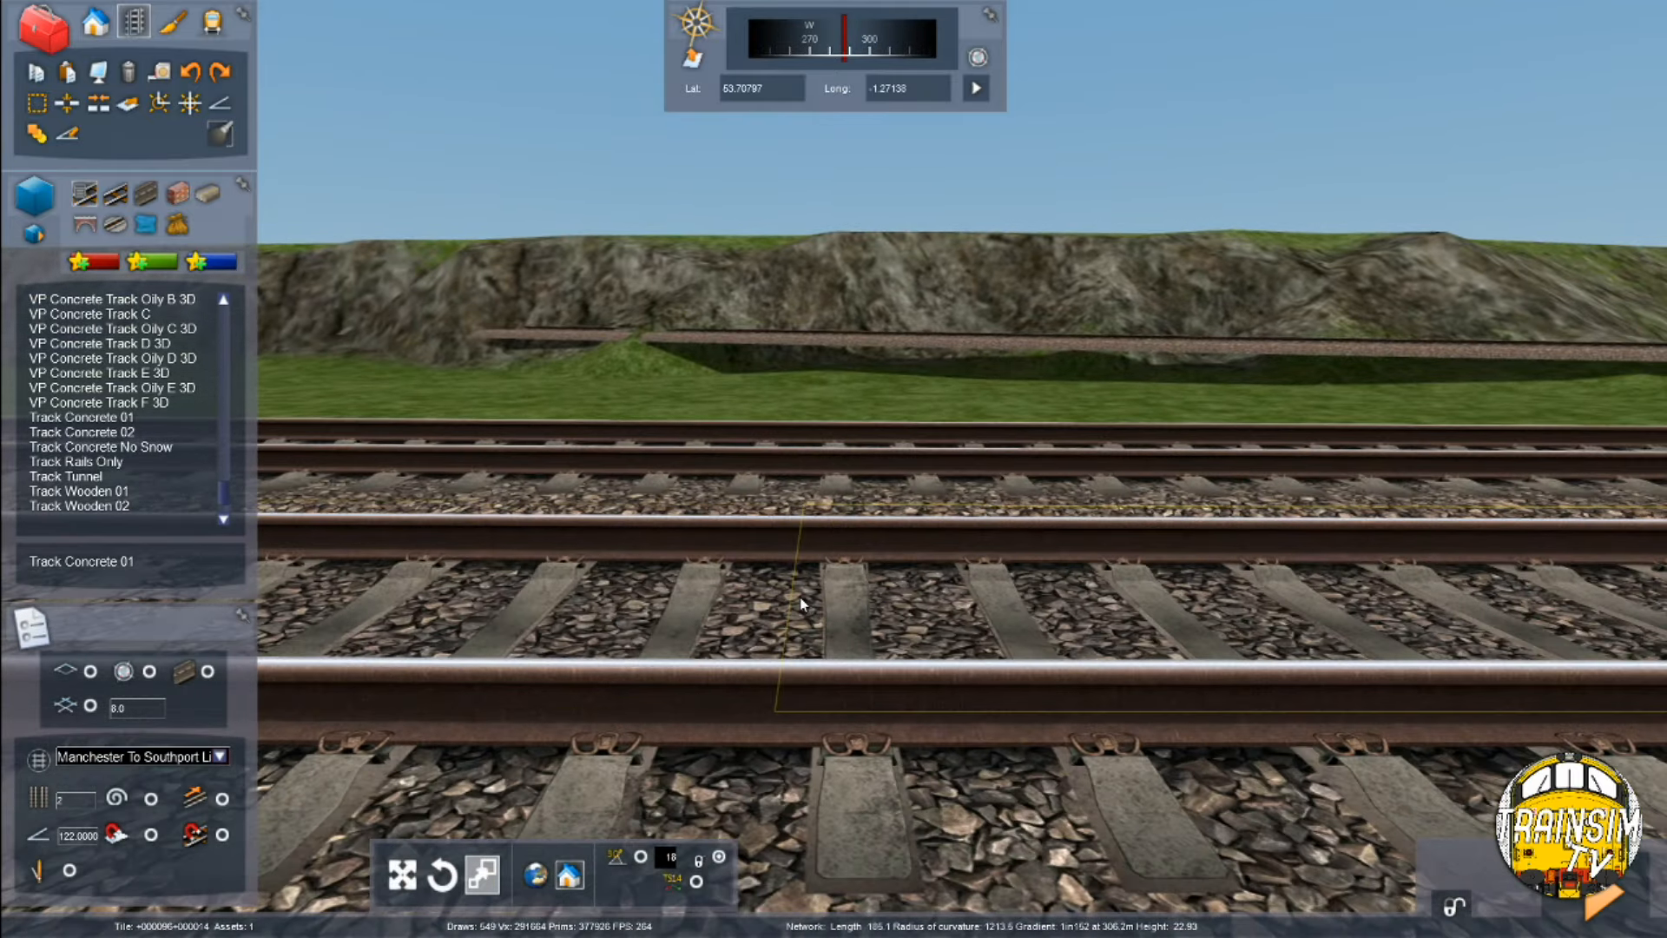
pyautogui.press('Down')
pyautogui.moveTo(821, 487); pyautogui.dragTo(809, 589, button='right')
pyautogui.press('Up')
pyautogui.press('Up')
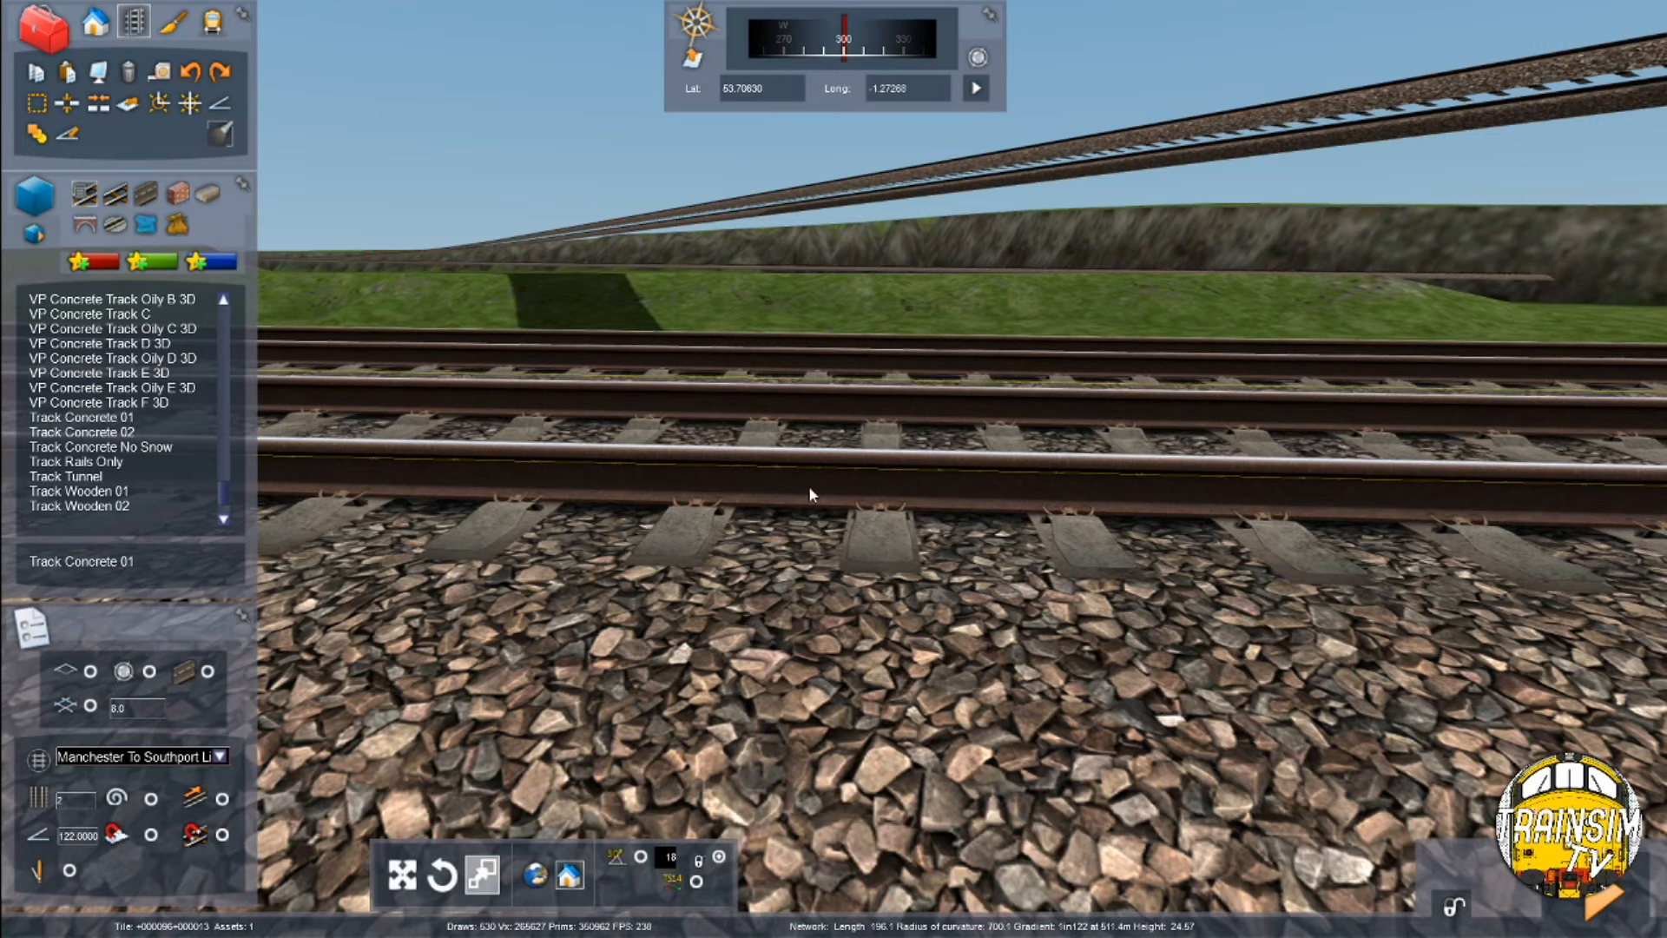
# Compare the new double track's level with the bridge and surrounding terrain from the south side
pyautogui.press('Down')
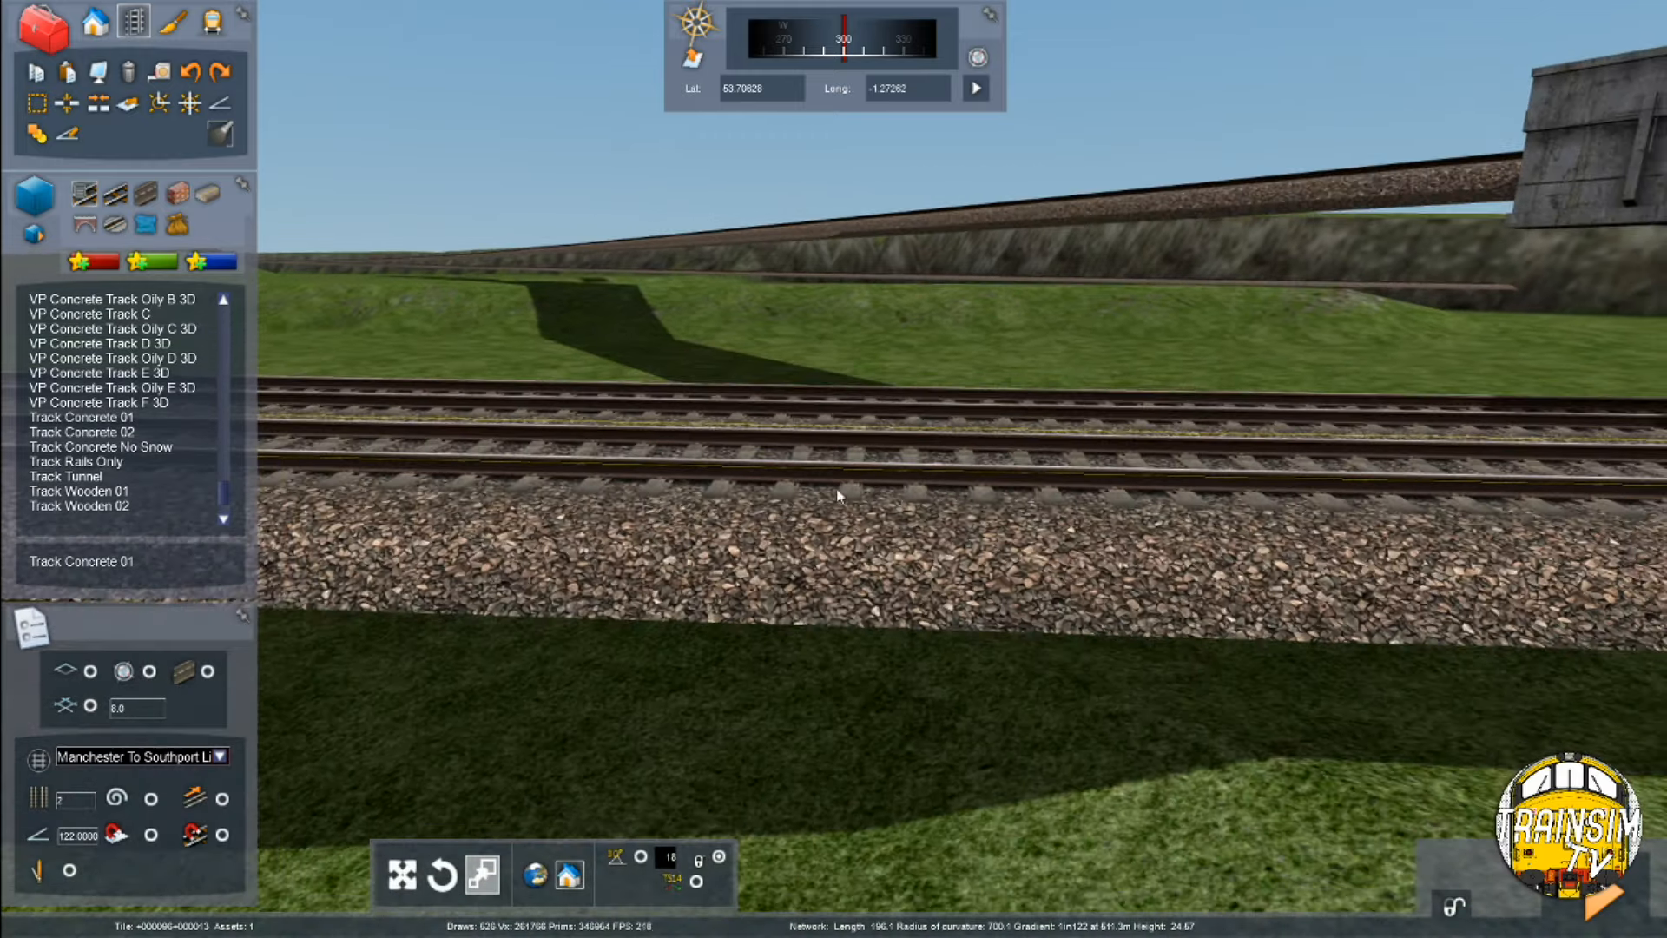
pyautogui.press('Down')
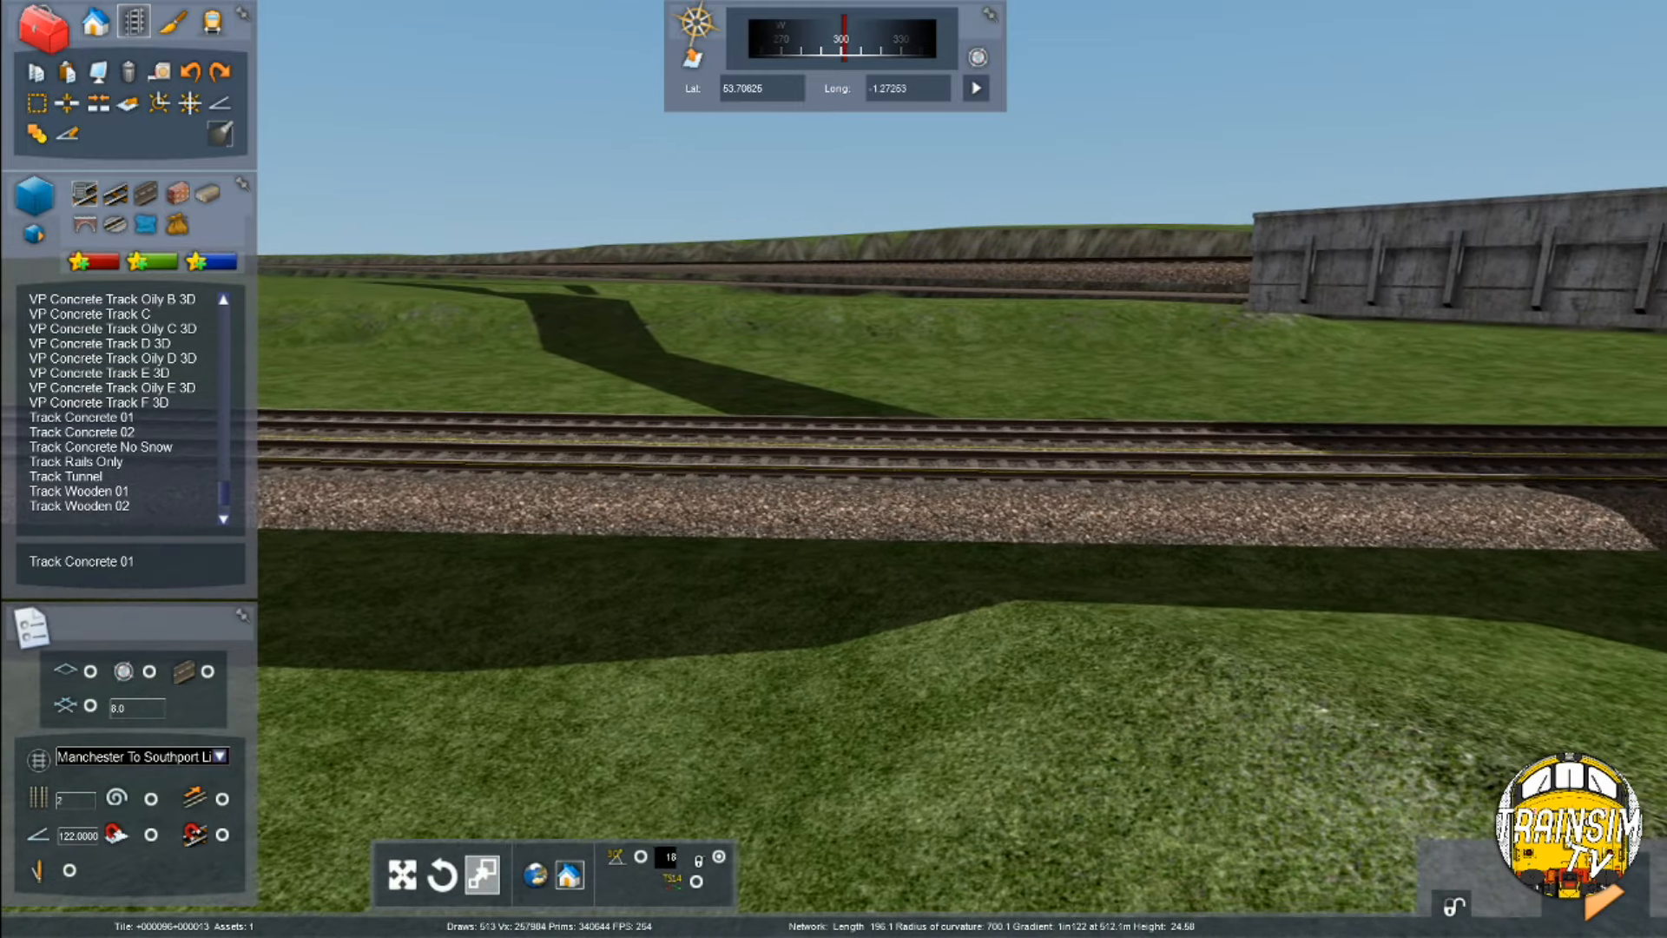
pyautogui.press('Down')
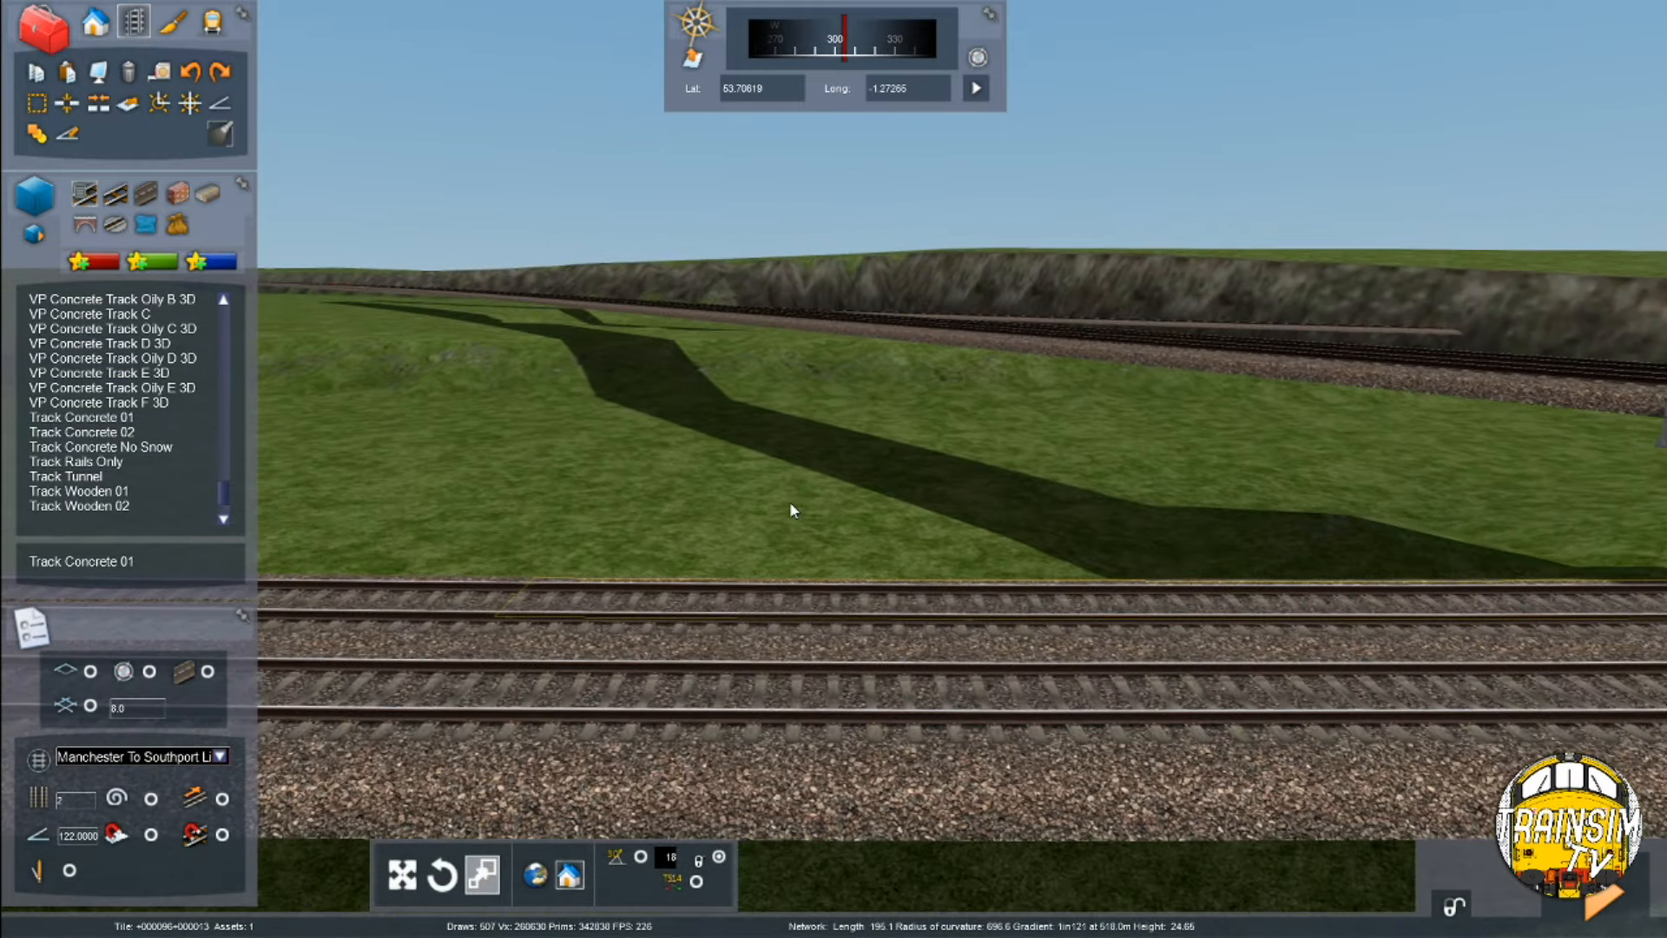
pyautogui.press('Right')
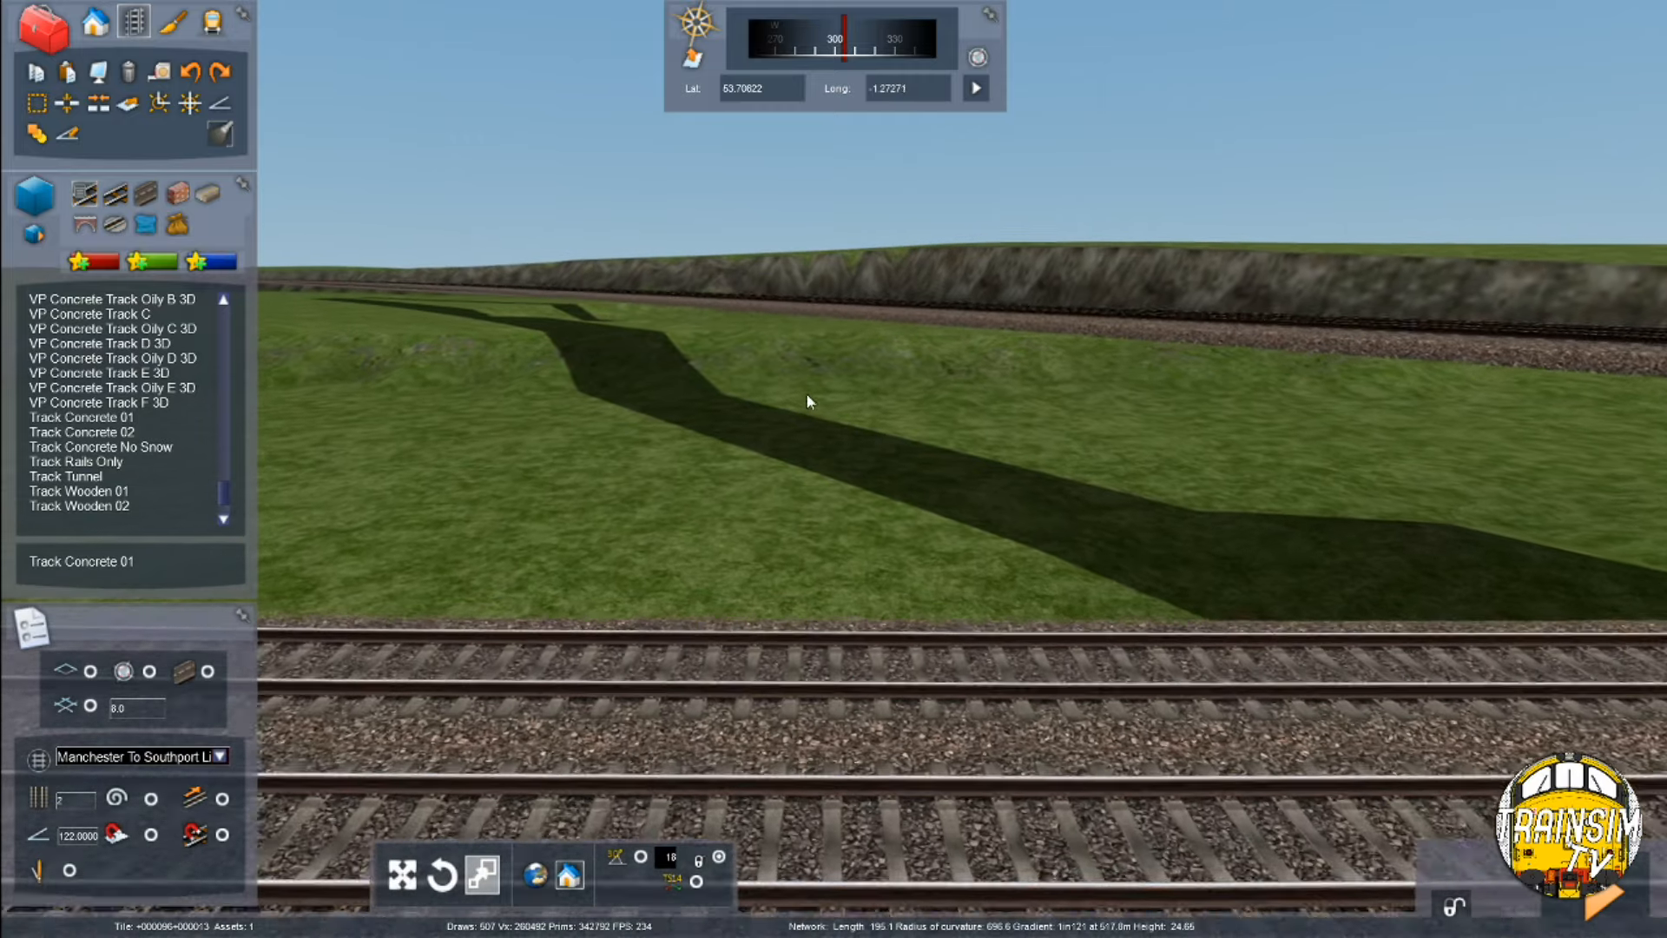
pyautogui.press('Down')
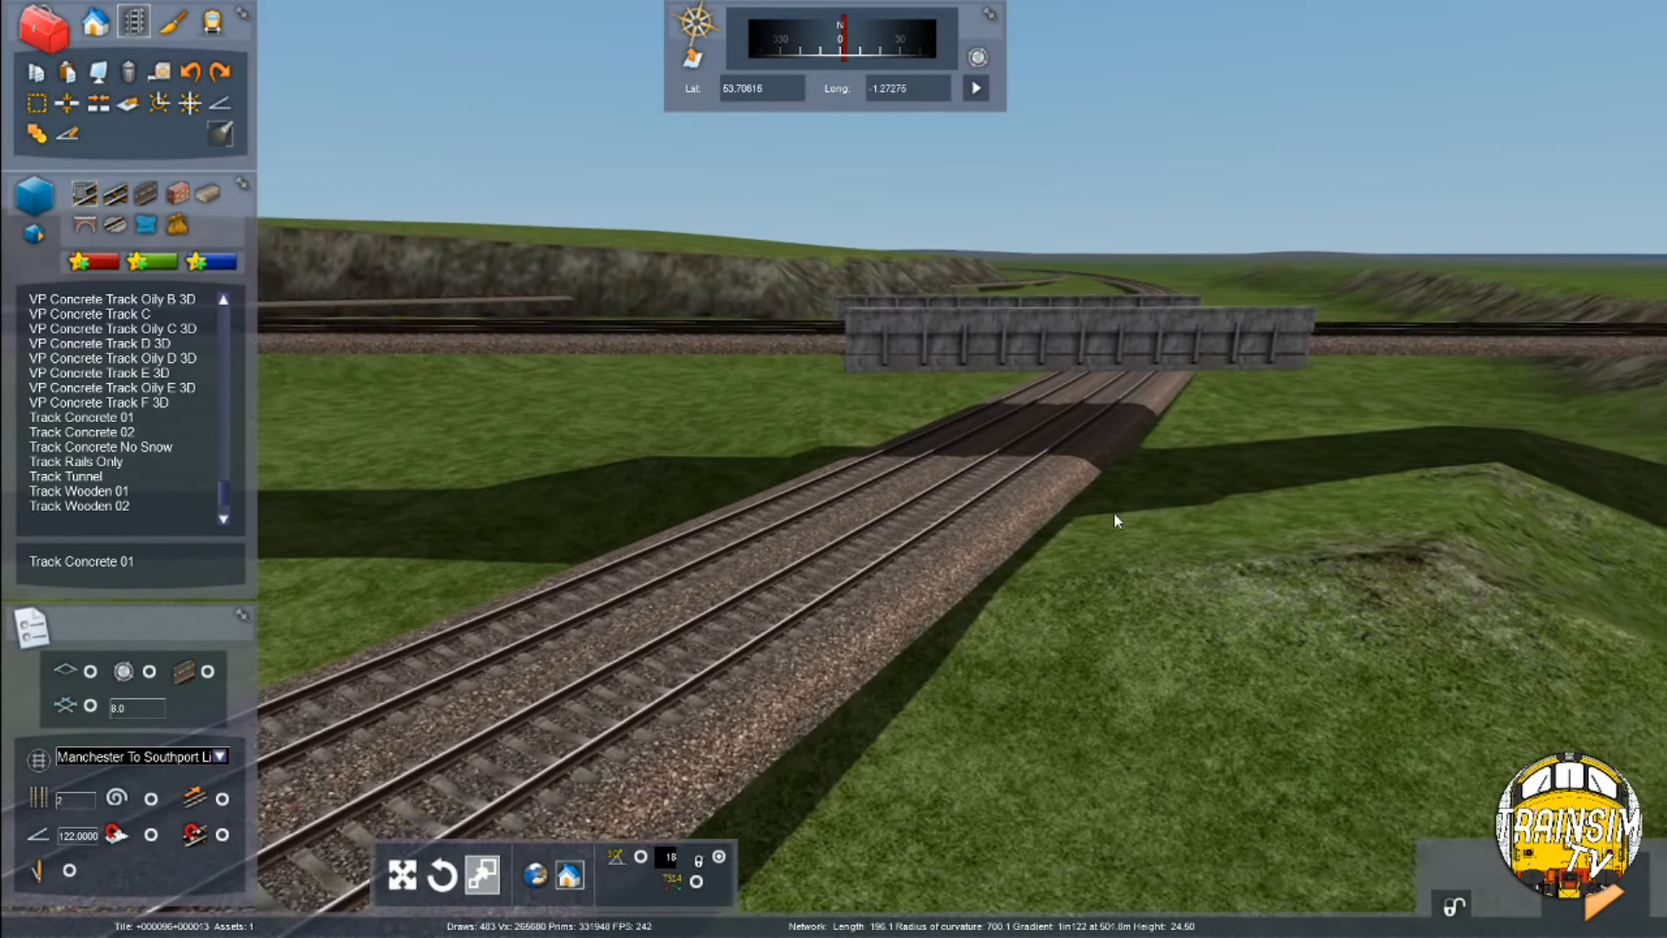
pyautogui.press('Left')
pyautogui.press('Up')
# Examine the crossing line's gradient and height on its western approach to the bridge
pyautogui.moveTo(954, 556); pyautogui.dragTo(997, 582, button='right')
pyautogui.moveTo(674, 638); pyautogui.dragTo(1350, 514, button='right')
pyautogui.press('Left')
pyautogui.press('Down')
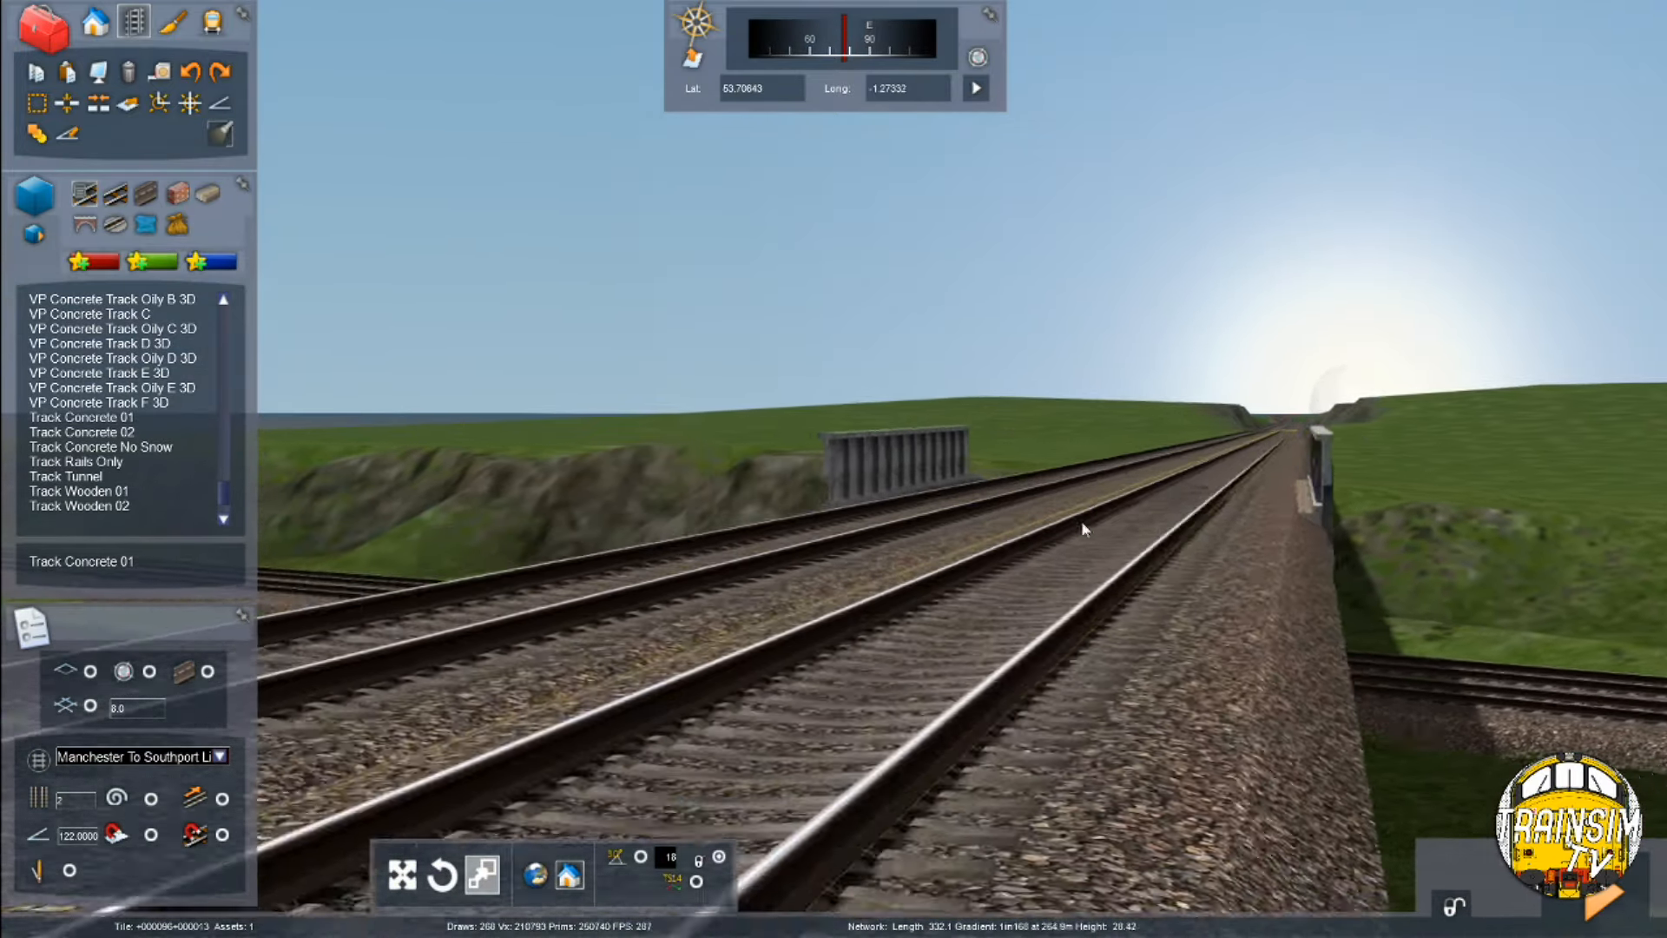
pyautogui.press('Down')
pyautogui.press('Right')
pyautogui.press('Down')
pyautogui.press('Right')
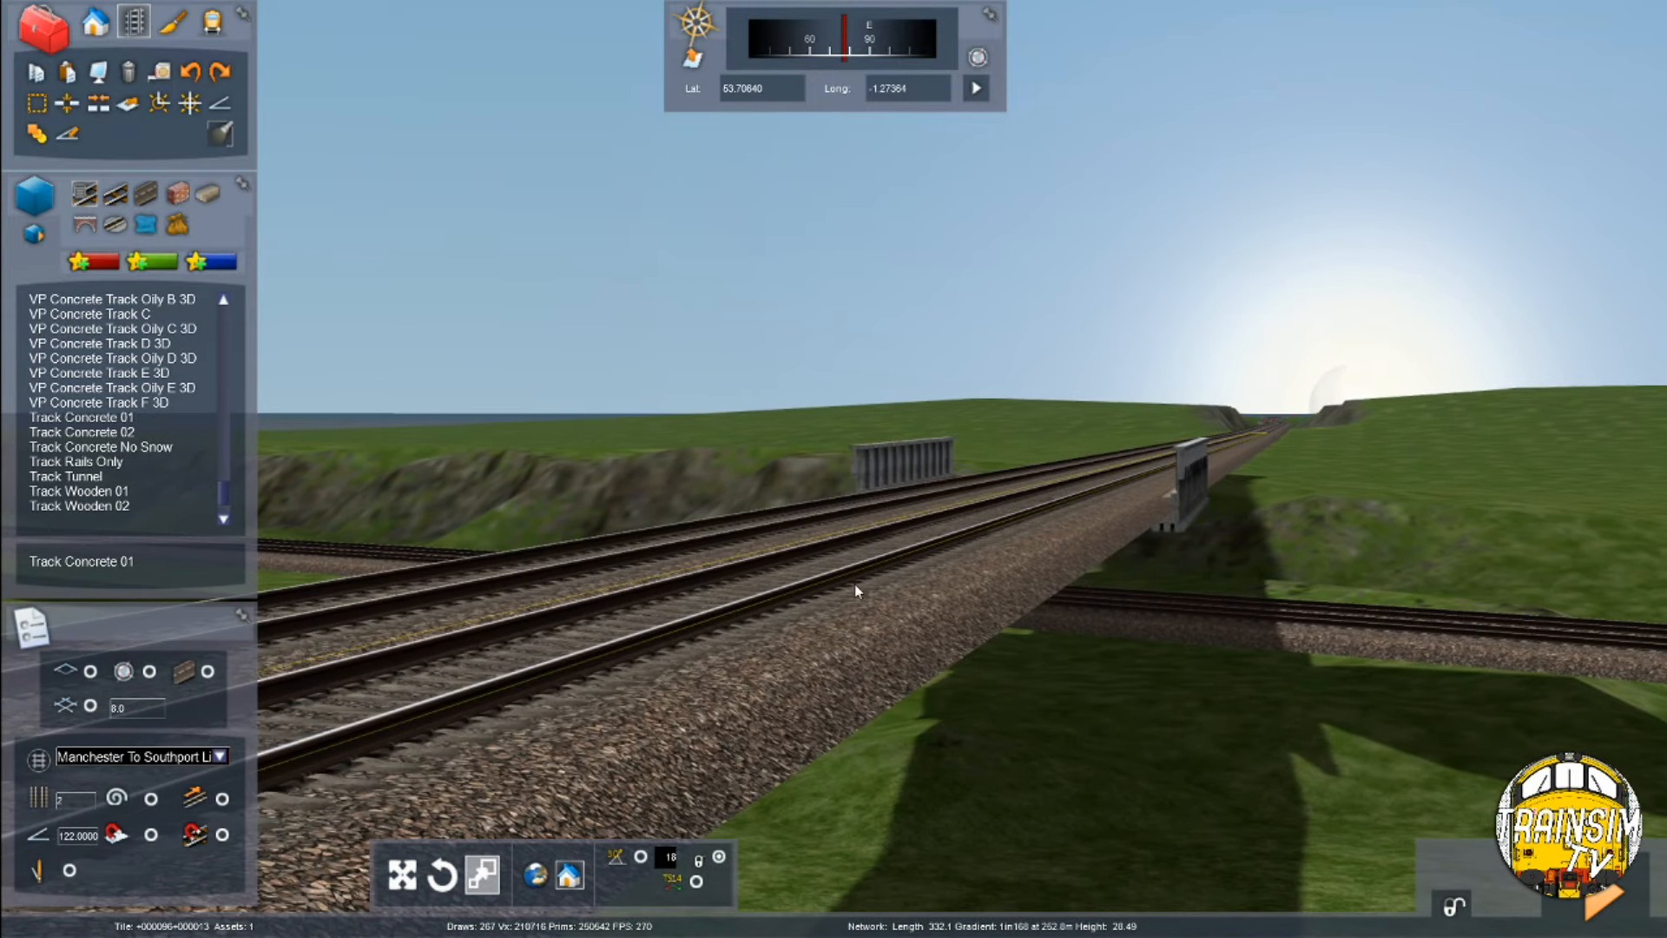
pyautogui.press('Down')
pyautogui.press('Right')
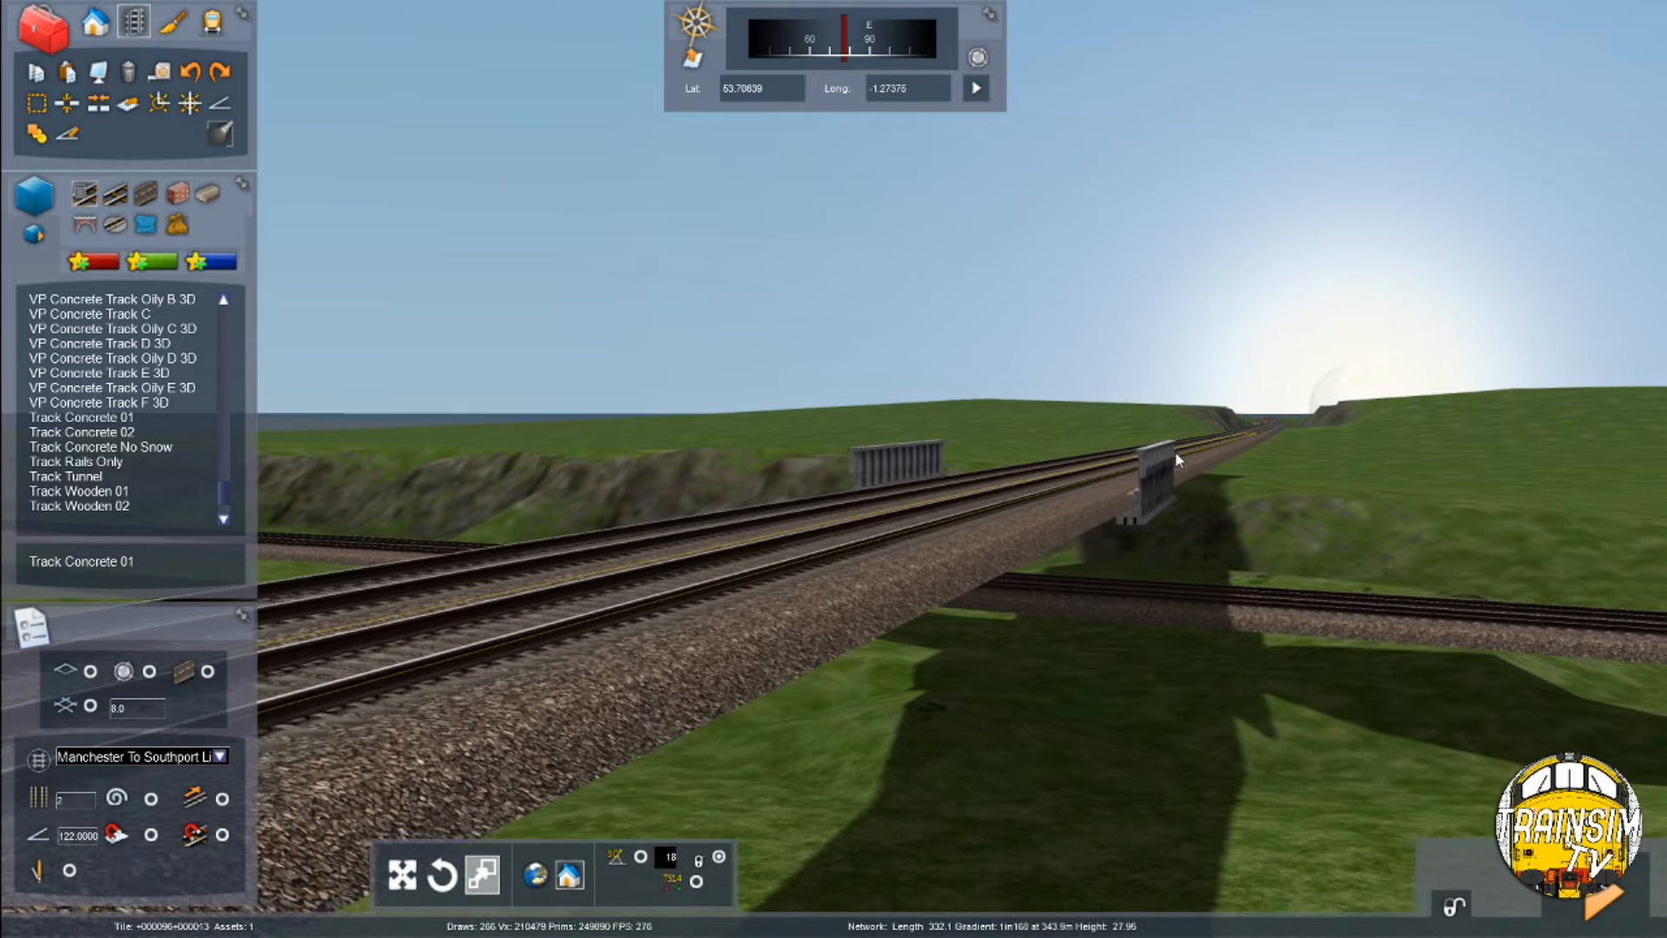
pyautogui.press('Down')
pyautogui.press('Right')
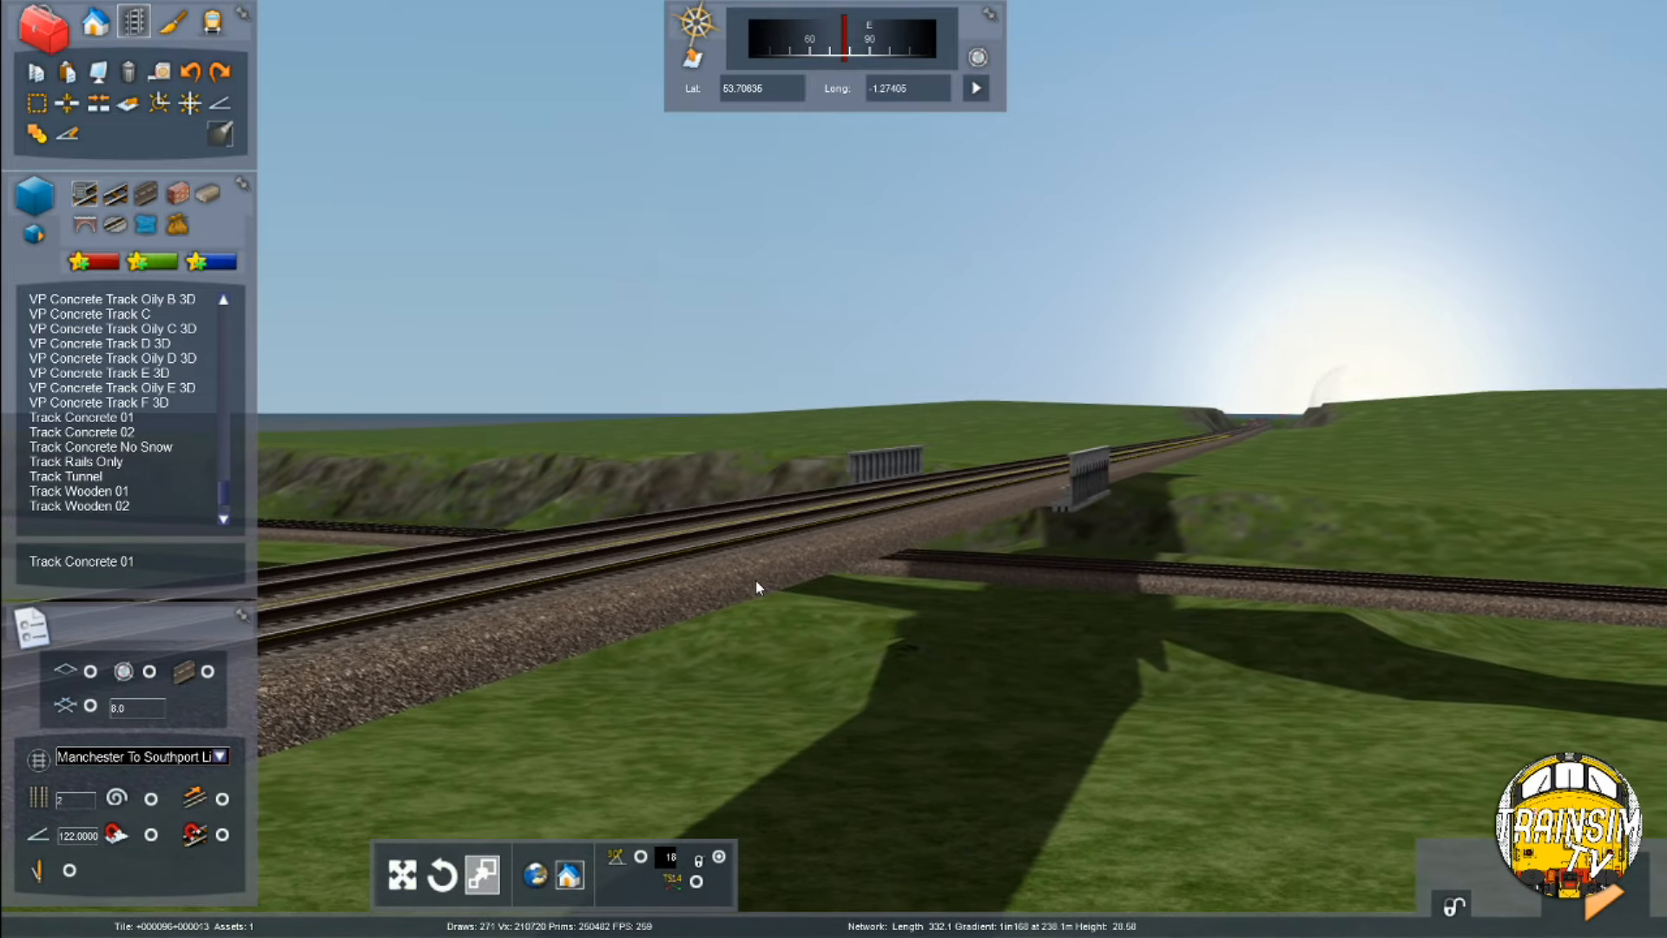
pyautogui.press('Down')
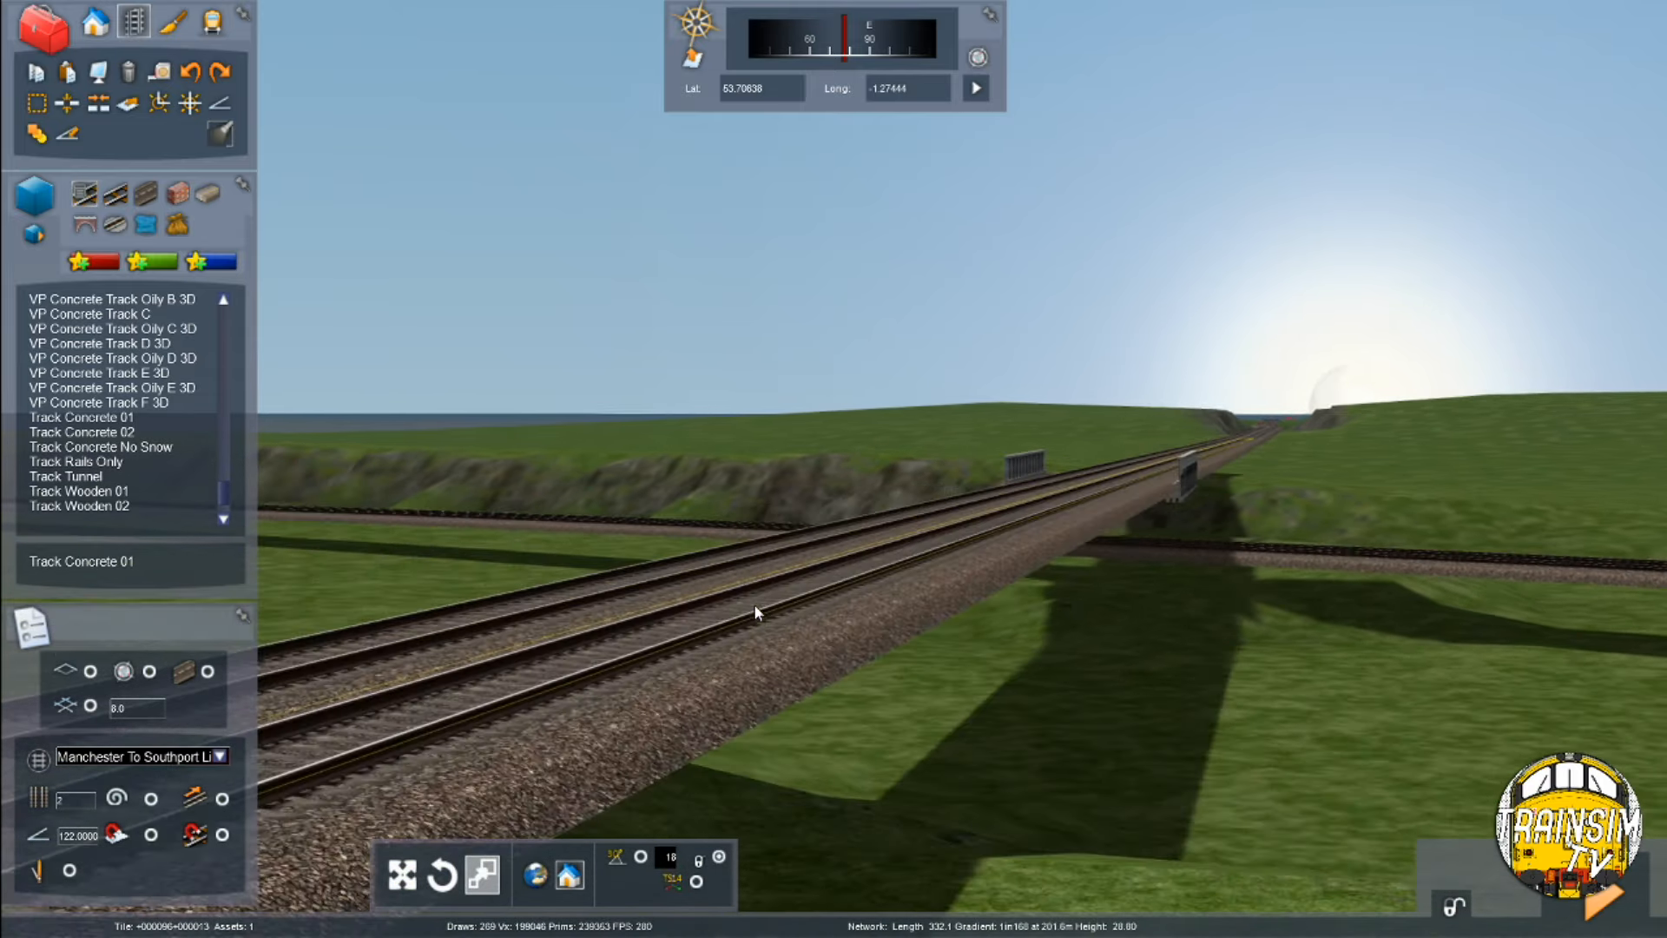
pyautogui.press('Down')
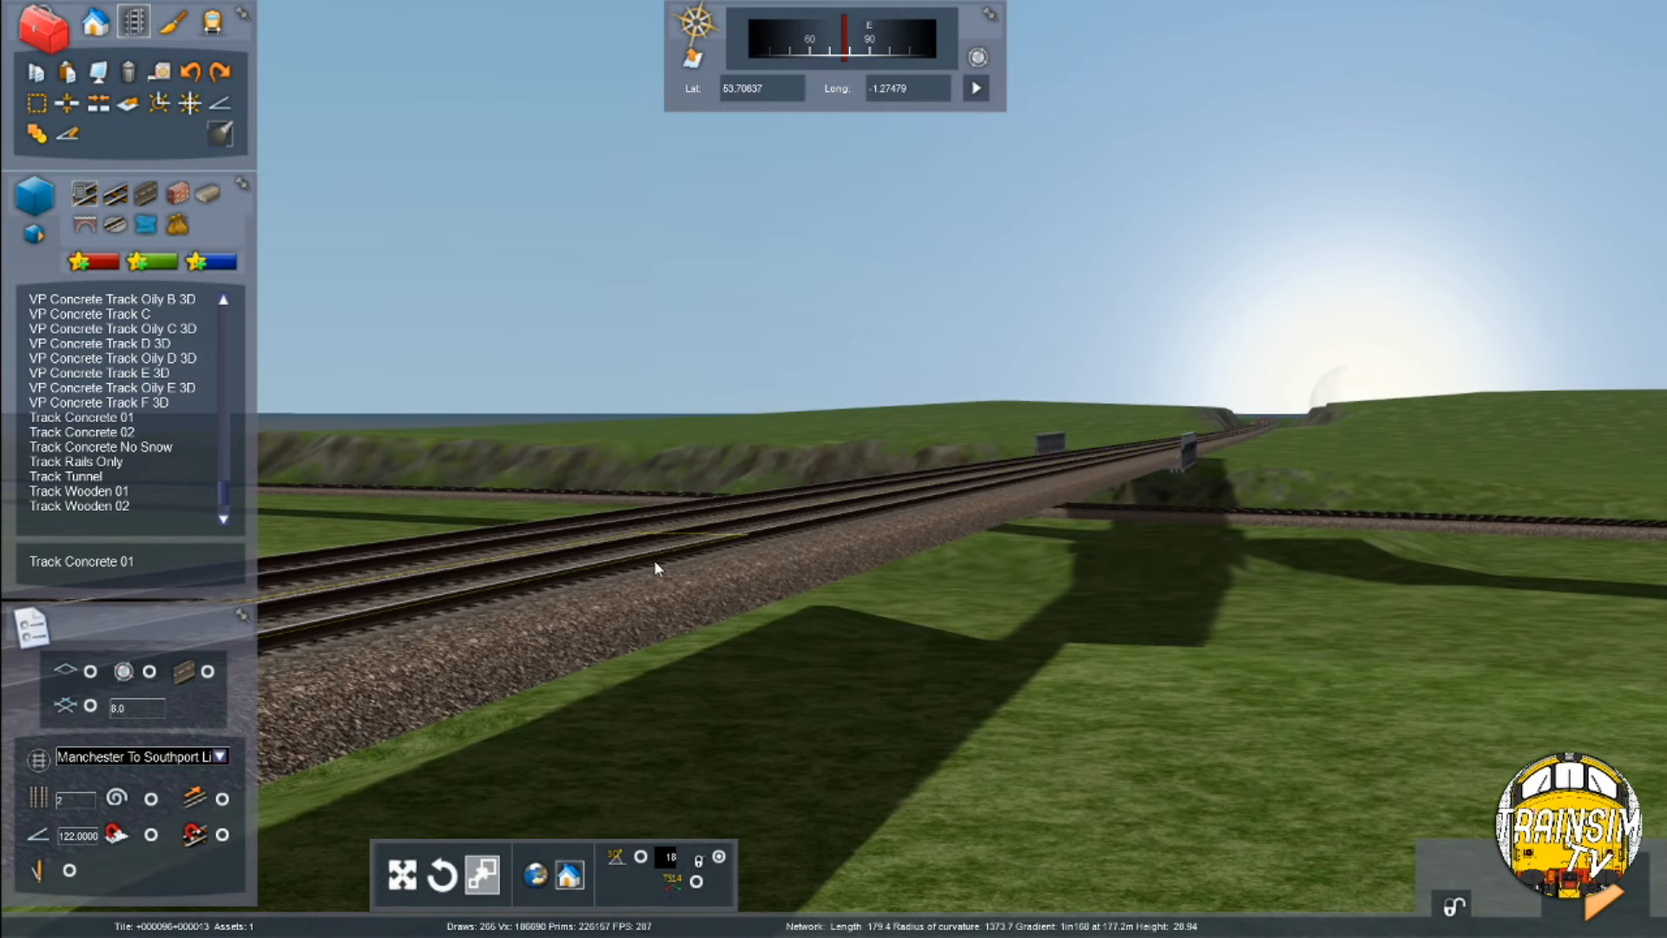
# Check the gradient and height at several points along the crossing line's embankment west of the bridge
pyautogui.press('Down')
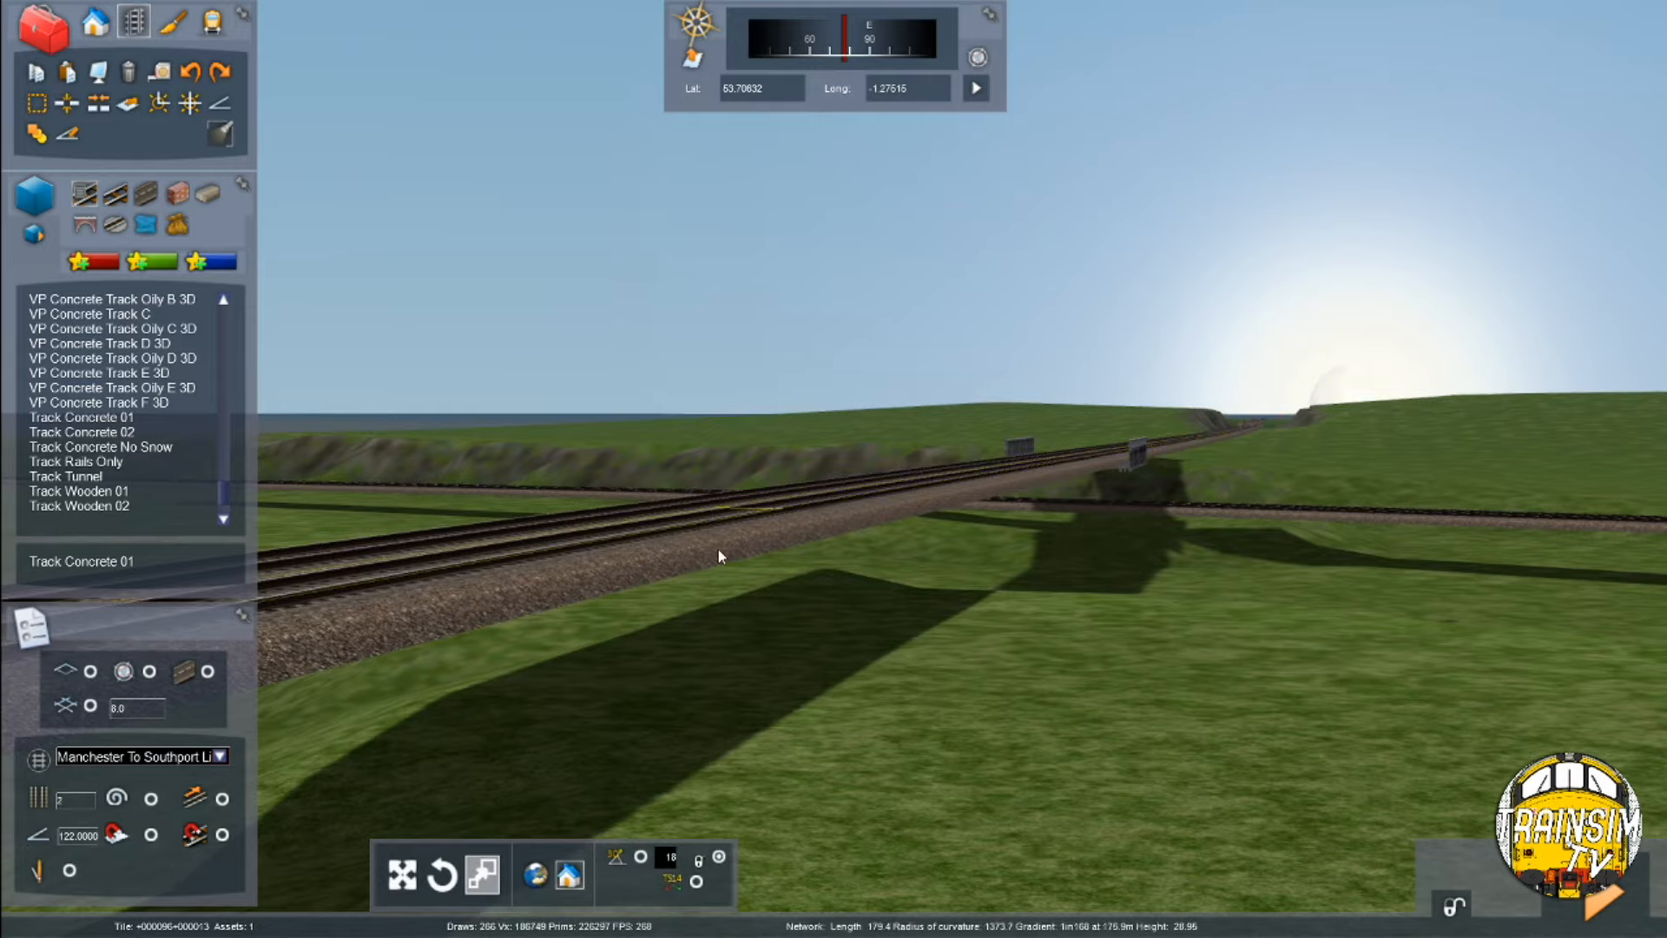
pyautogui.press('Down')
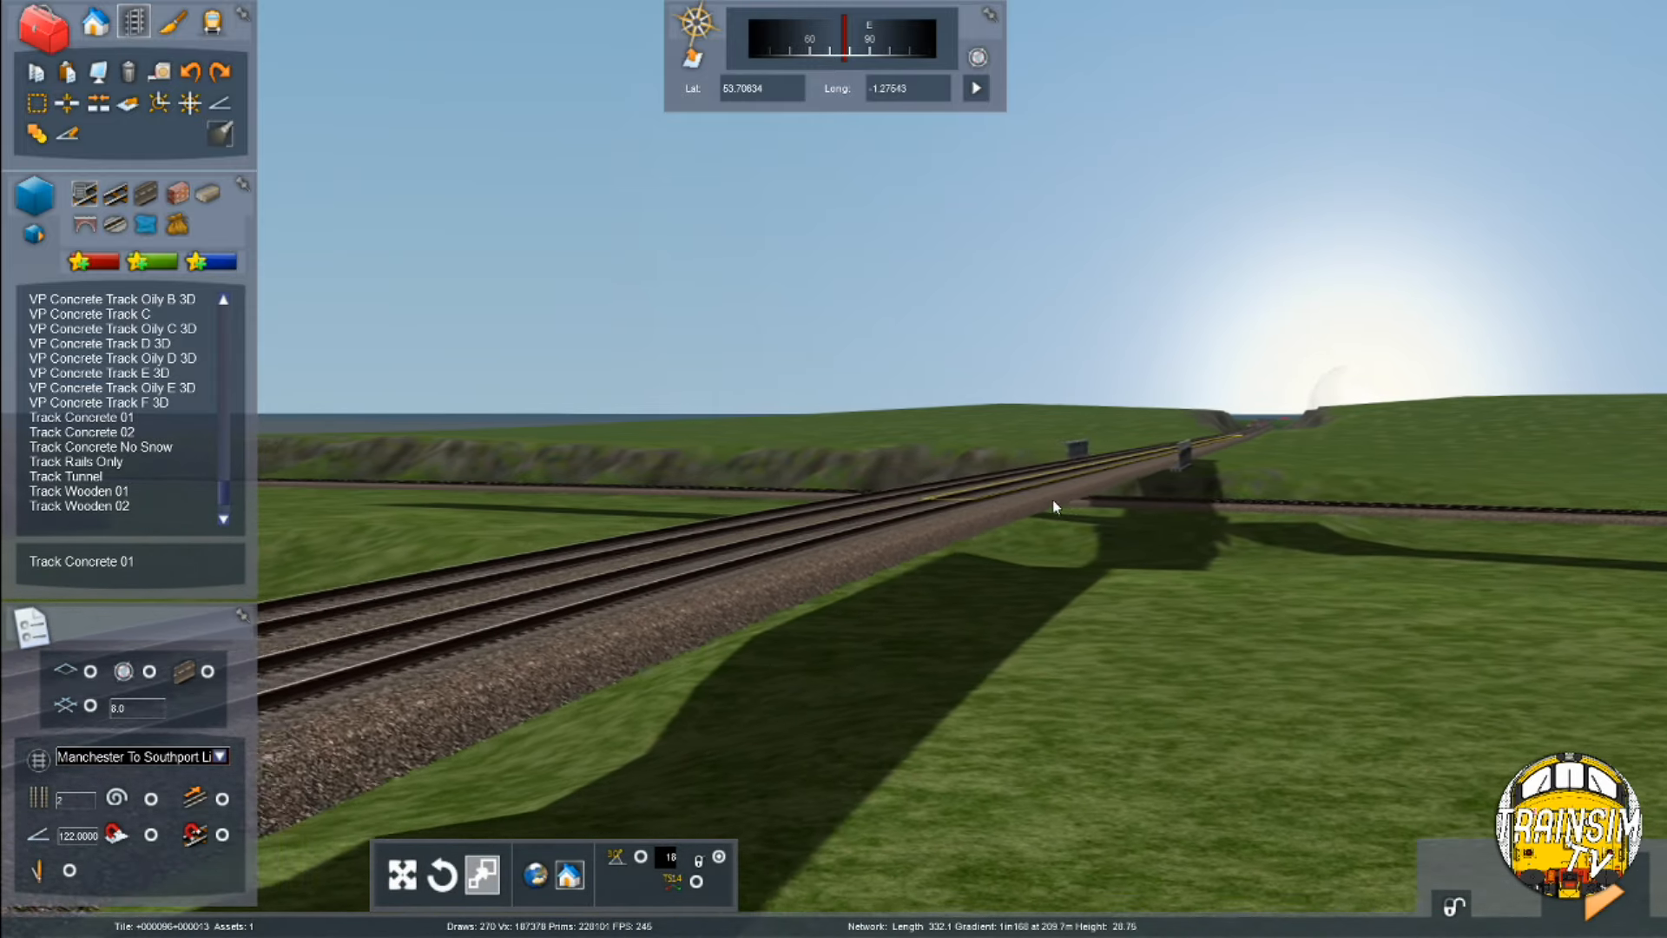
pyautogui.press('Down')
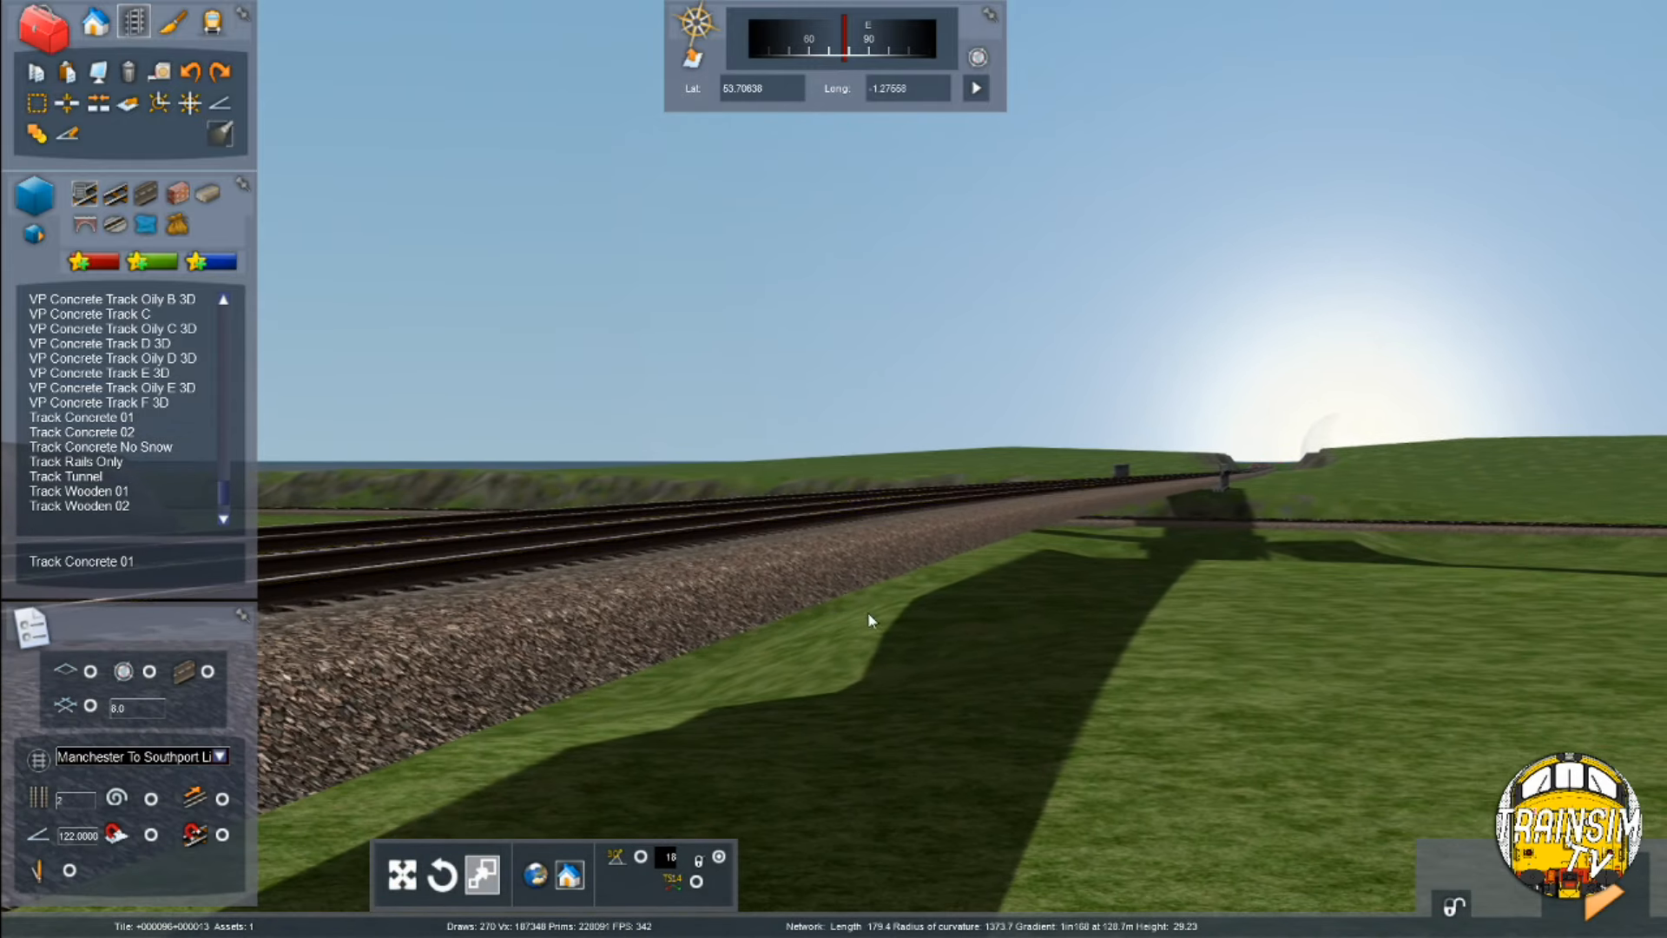
pyautogui.press('Down')
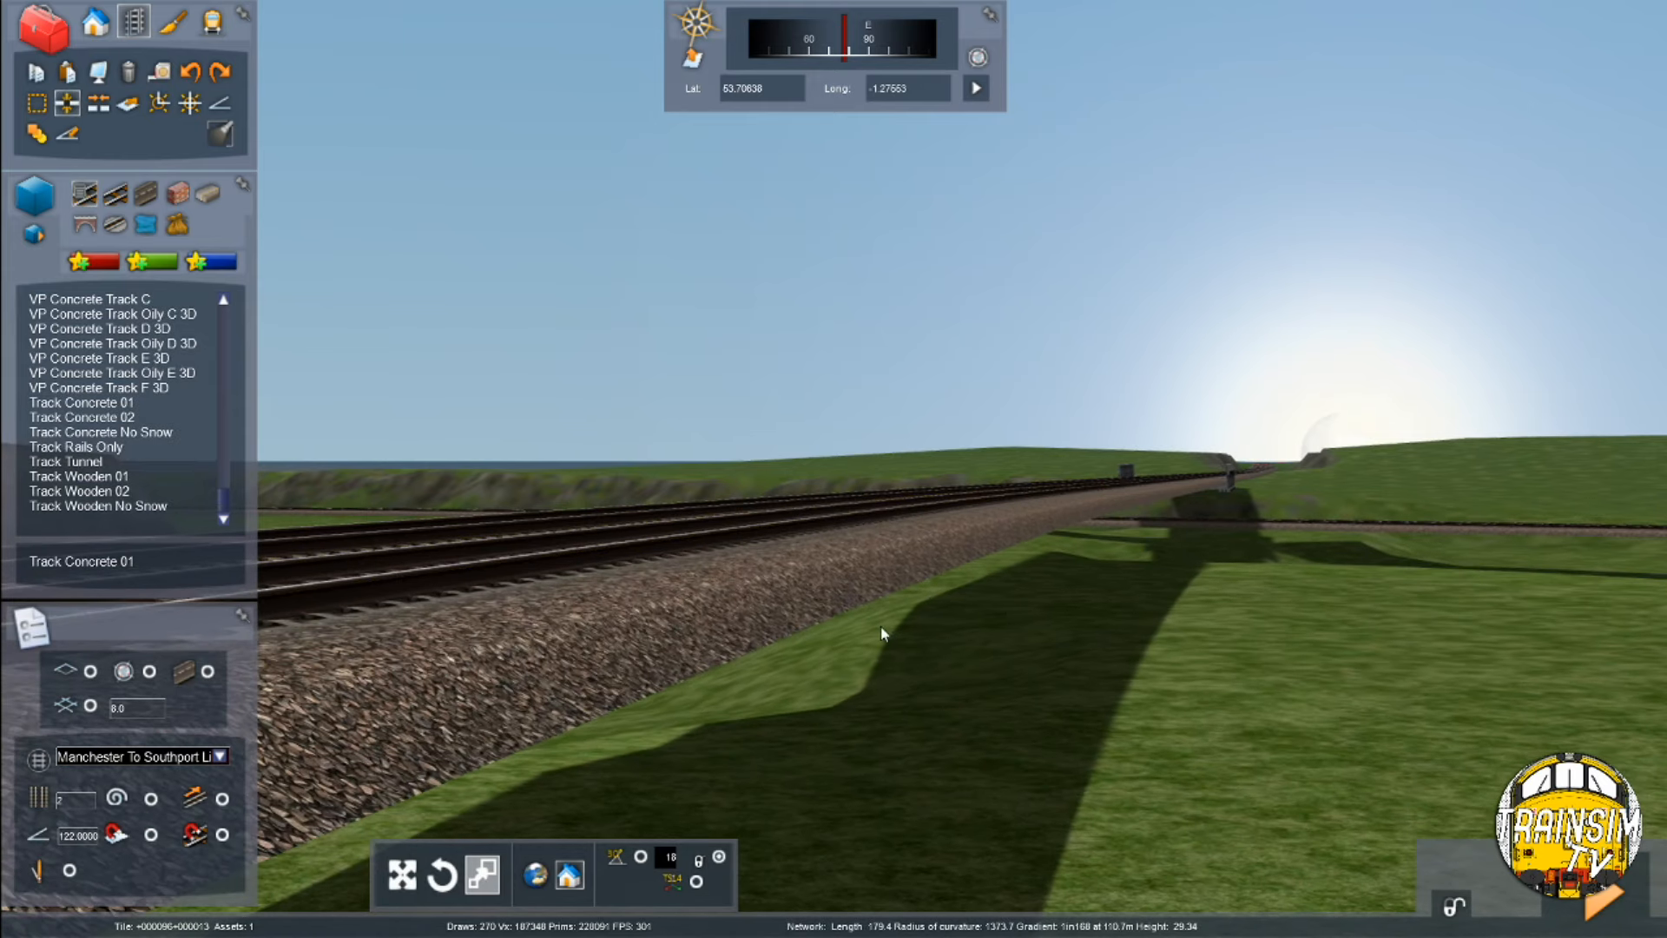
pyautogui.scroll(-5, 882, 634)
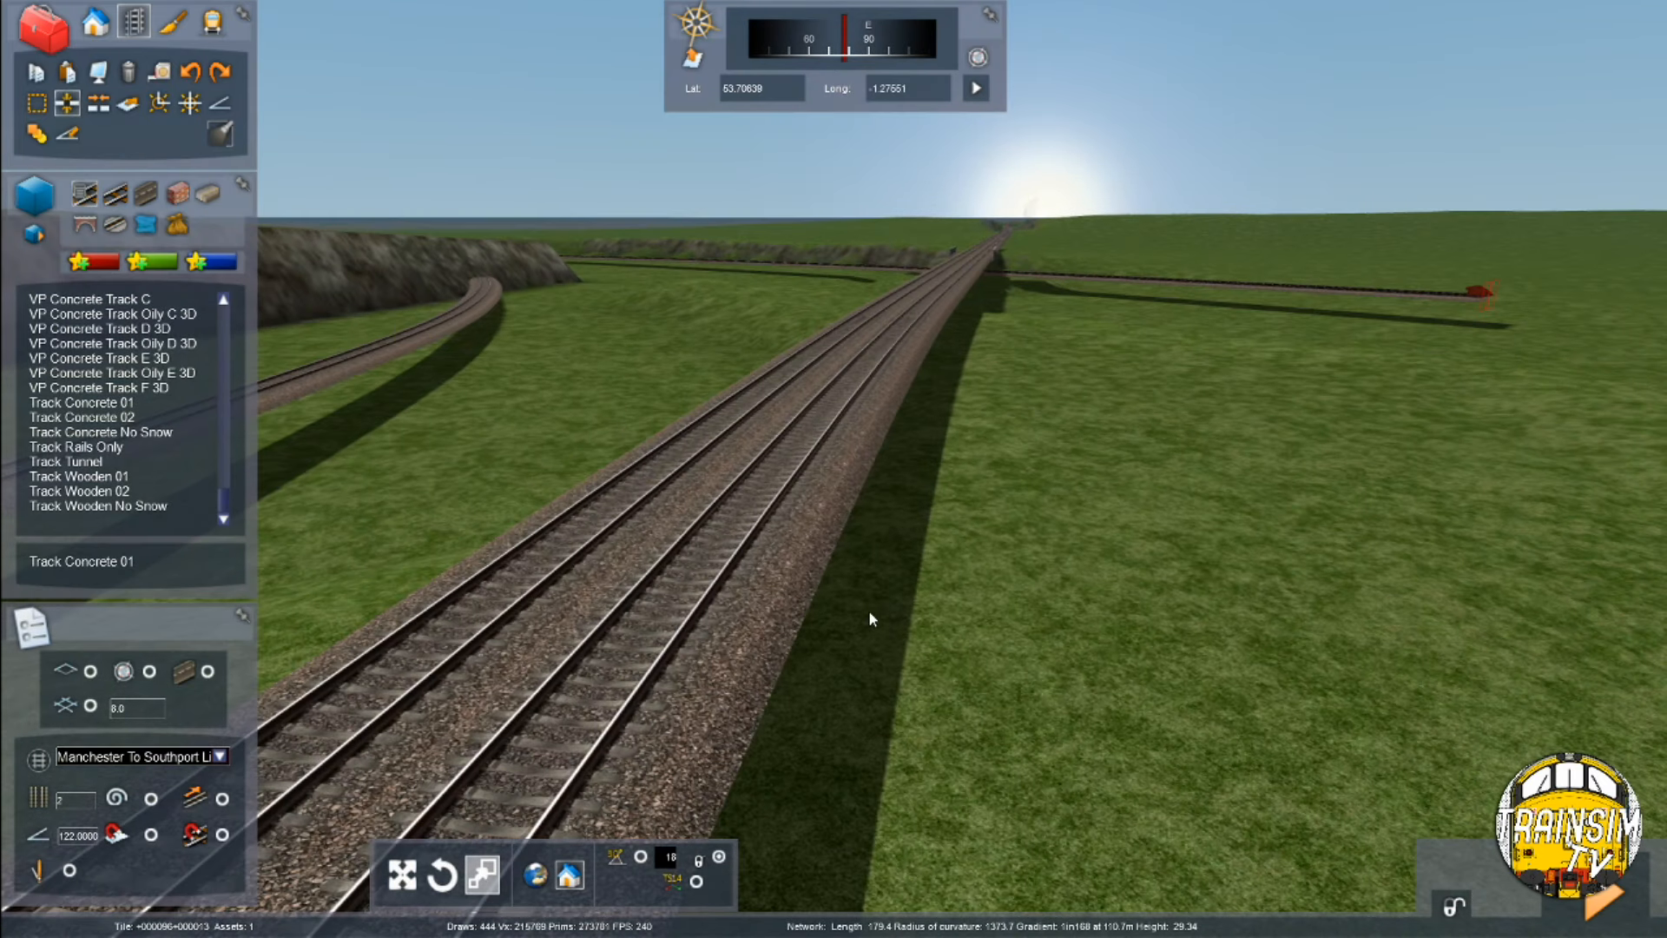
# Survey from above where the crossing line and the diverging curve run close together west of the bridge
pyautogui.press('Left')
pyautogui.moveTo(512, 492); pyautogui.dragTo(1250, 452, button='right')
pyautogui.scroll(-5, 834, 492)
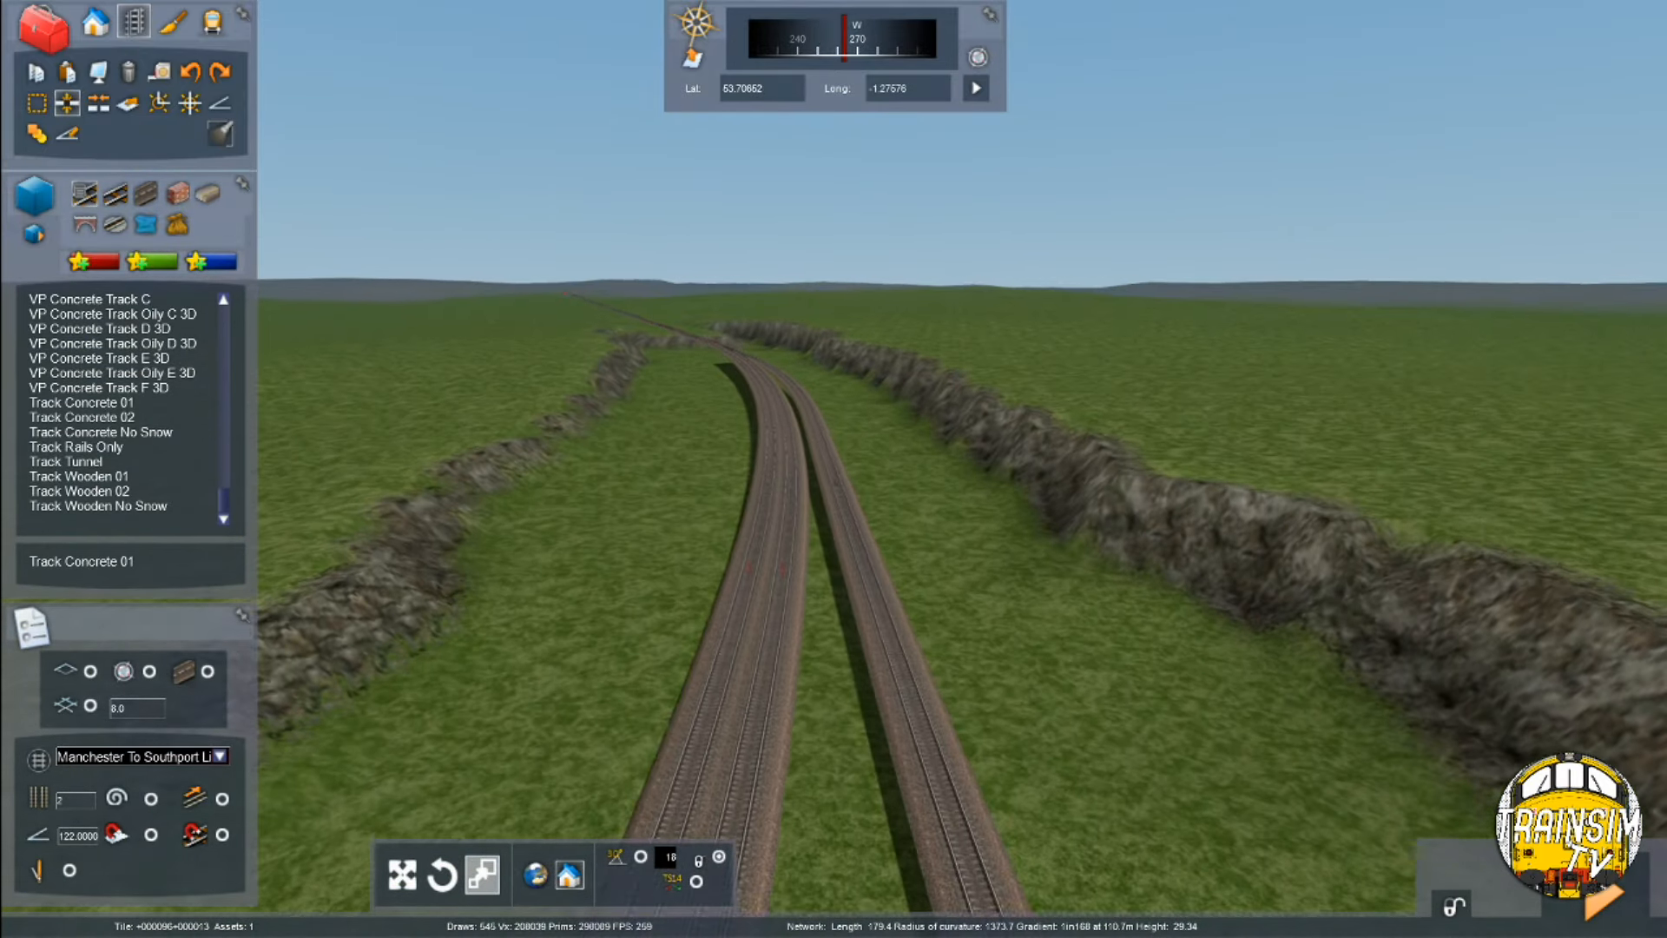
pyautogui.moveTo(833, 491); pyautogui.dragTo(782, 556, button='right')
pyautogui.scroll(-2, 834, 491)
pyautogui.scroll(4, 818, 416)
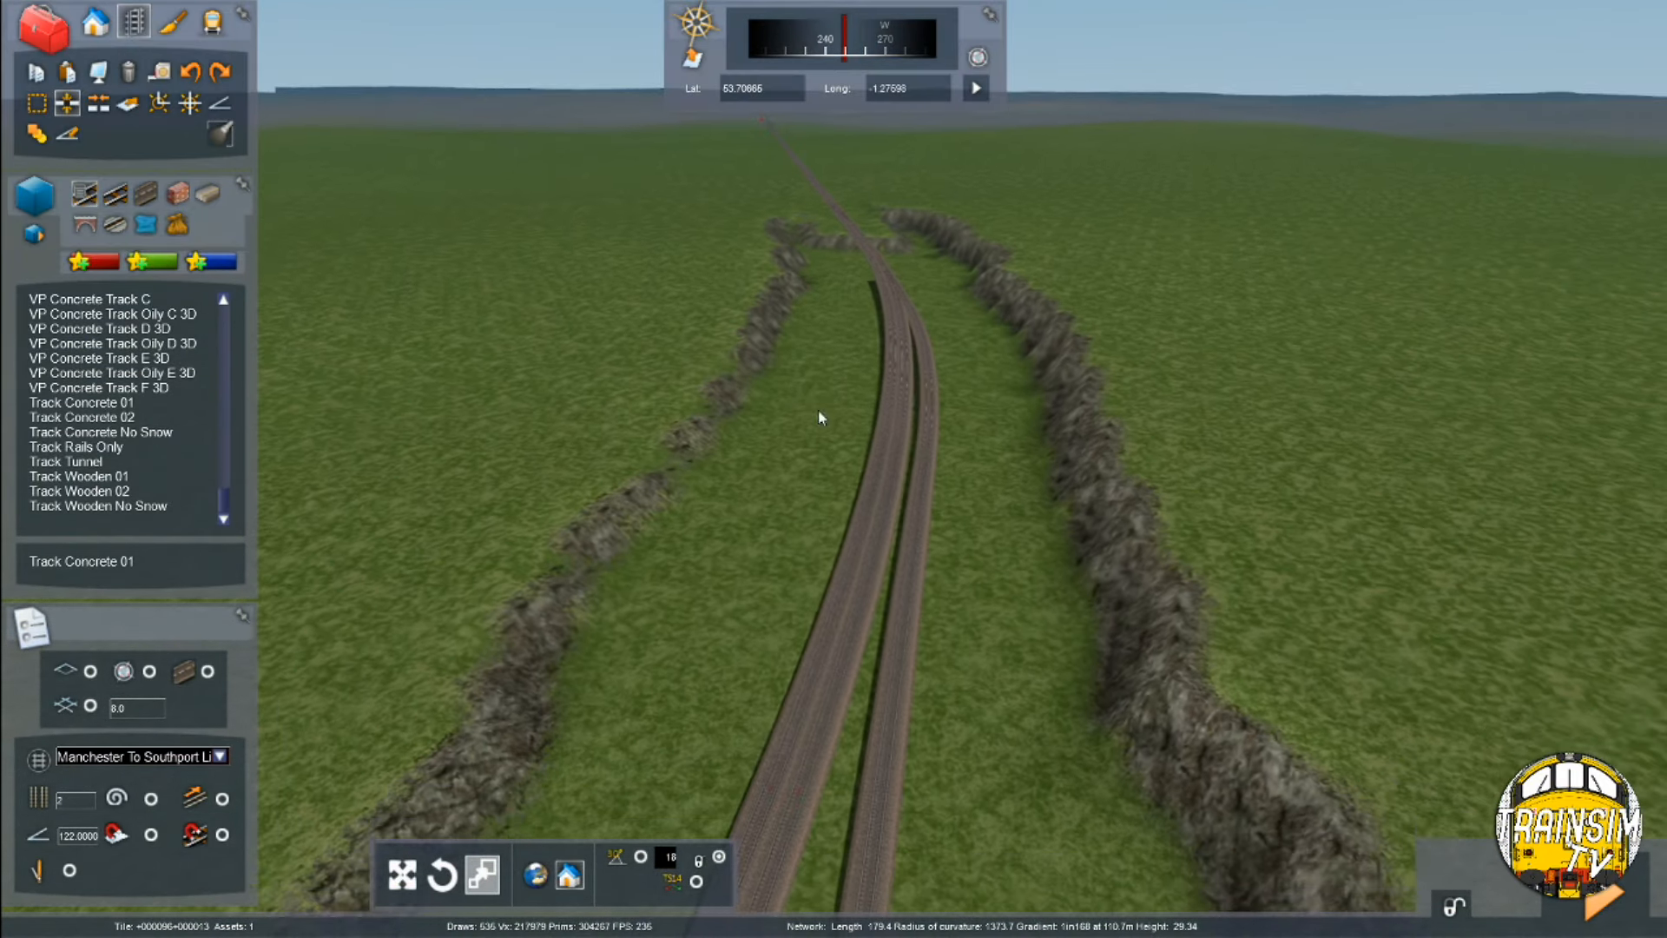
# Weld the track joints of the crossing line's two parallel tracks west of the bridge
pyautogui.moveTo(949, 402); pyautogui.dragTo(399, 417, button='right')
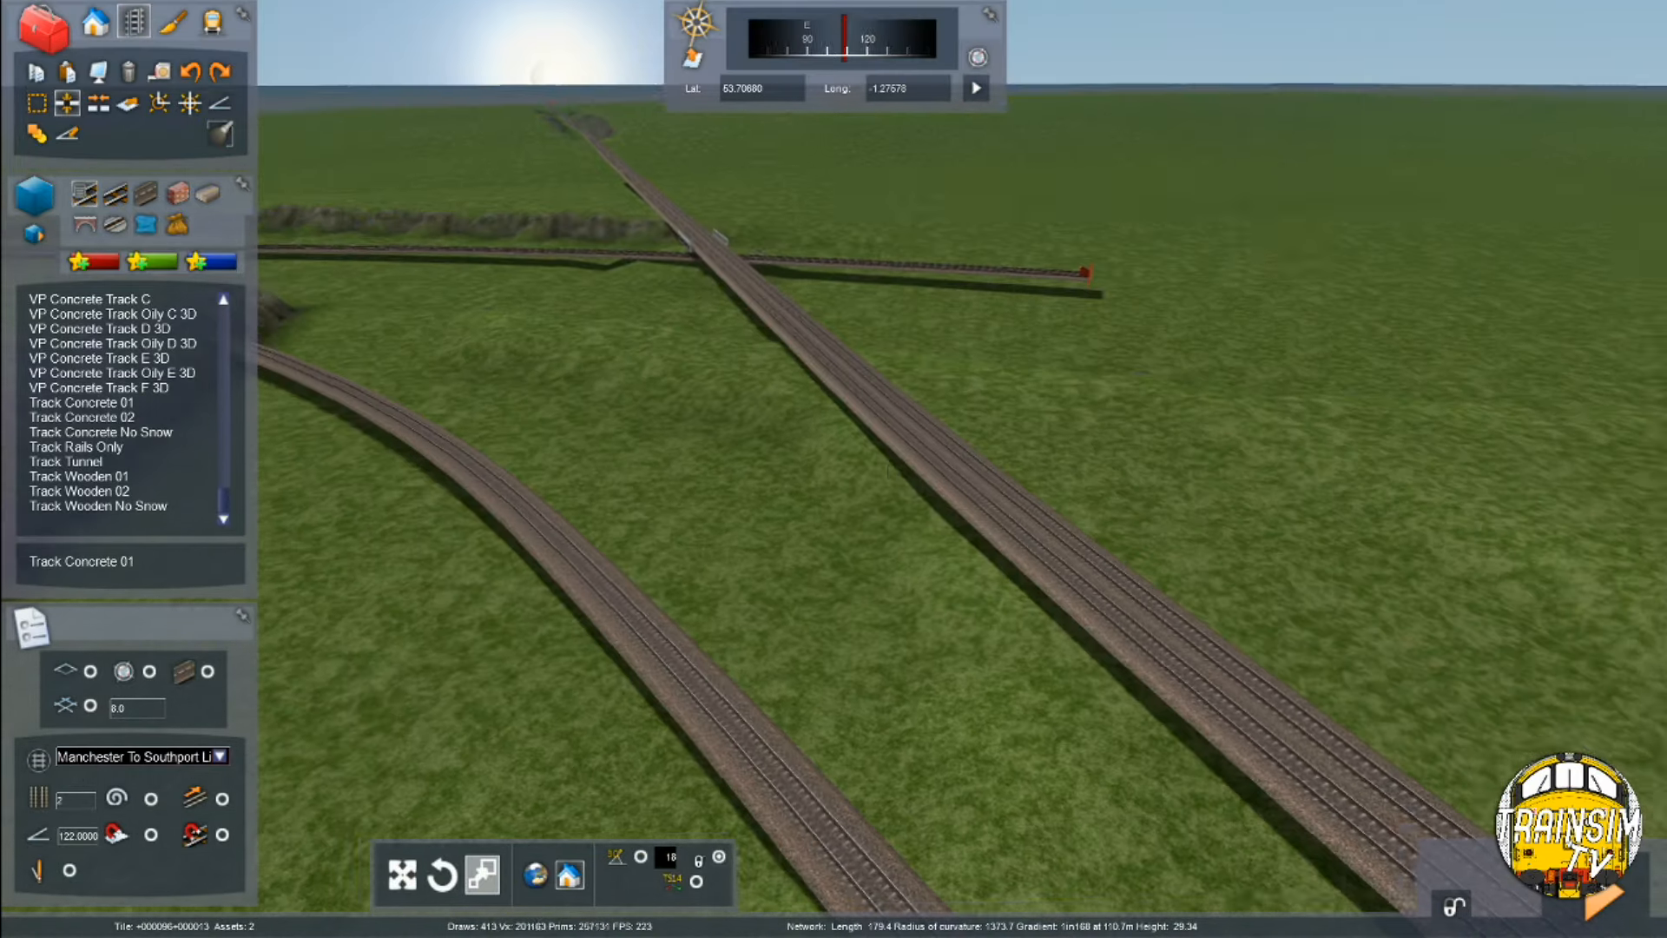
pyautogui.press('Right')
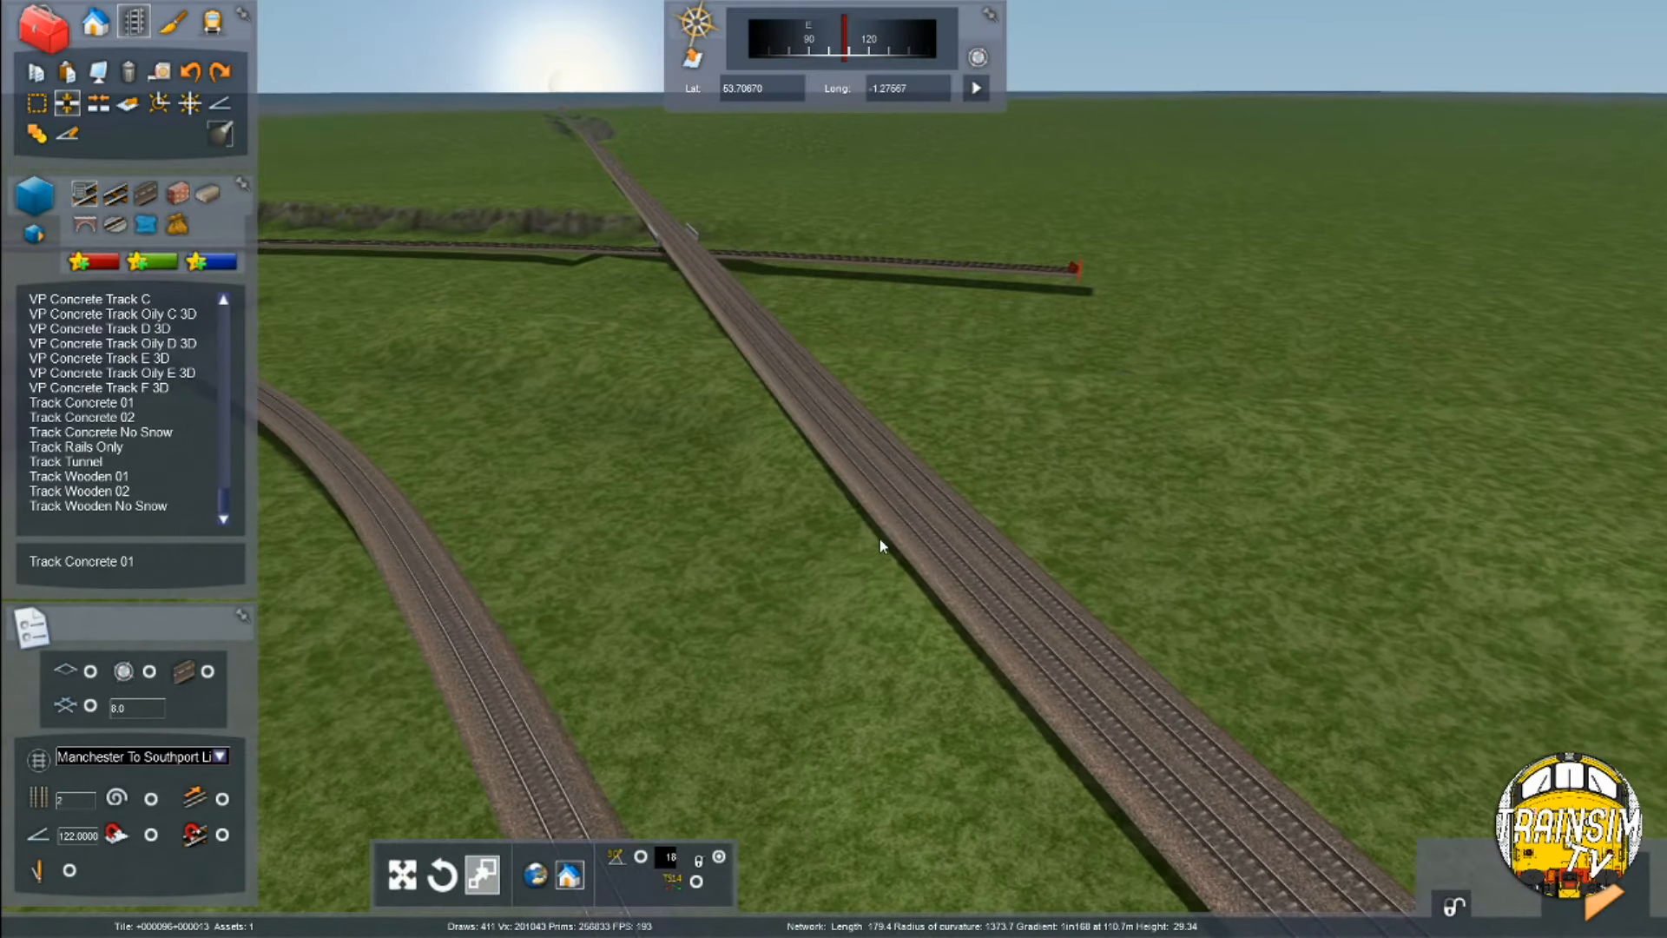
pyautogui.press('Left')
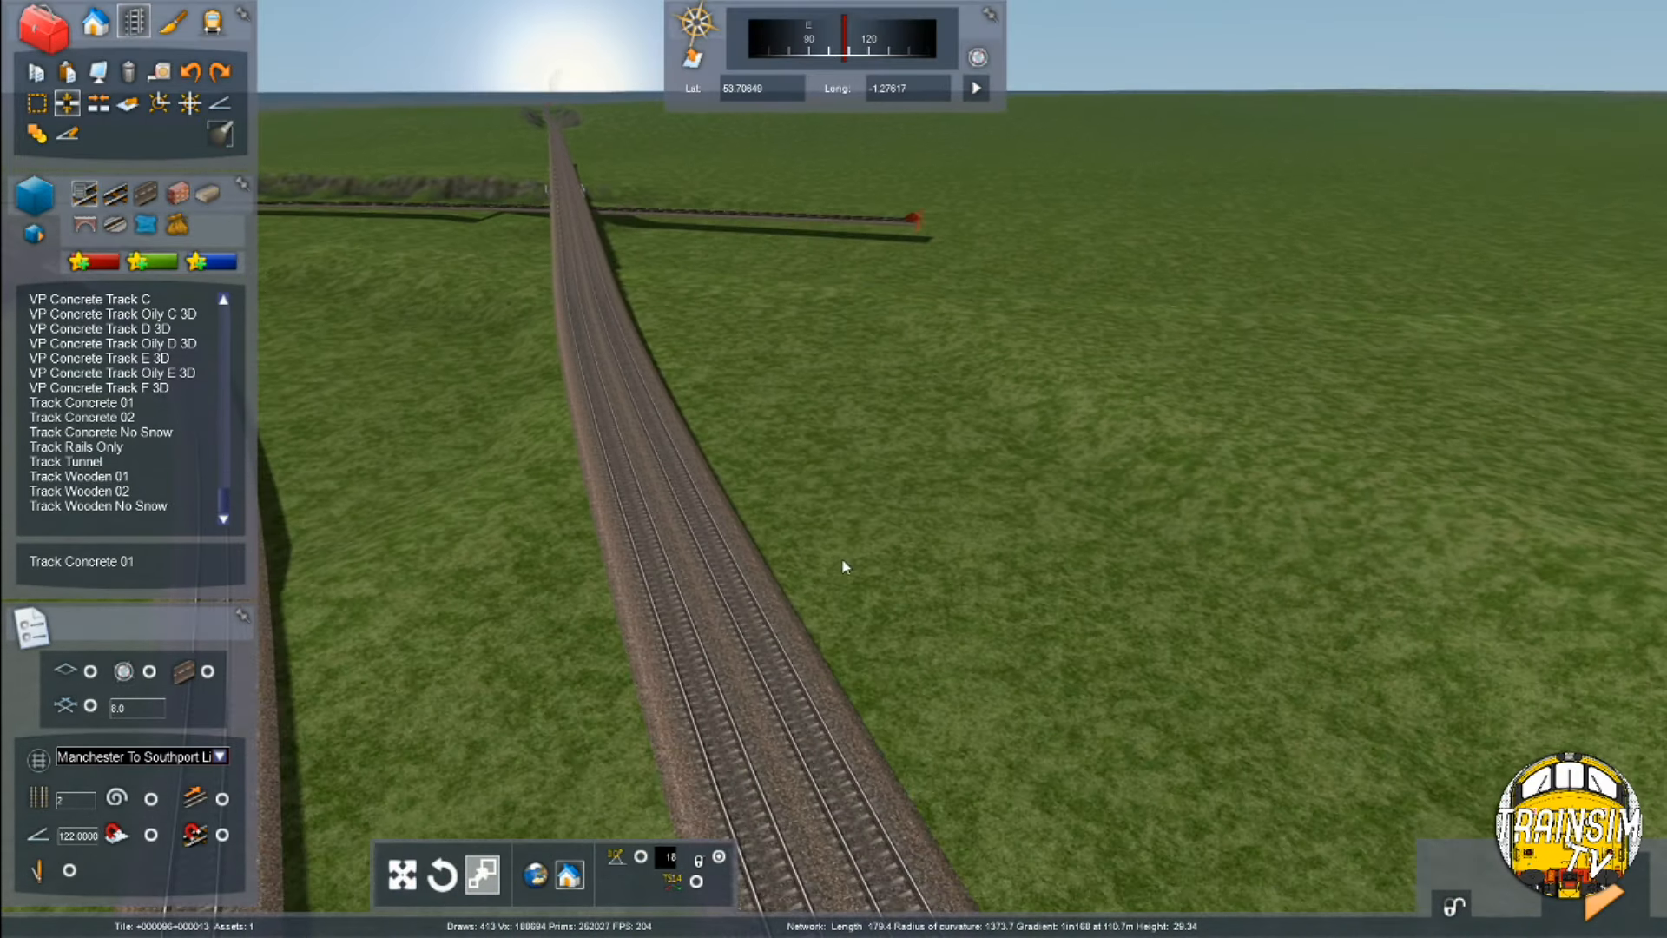
pyautogui.click(782, 631)
pyautogui.scroll(5, 791, 631)
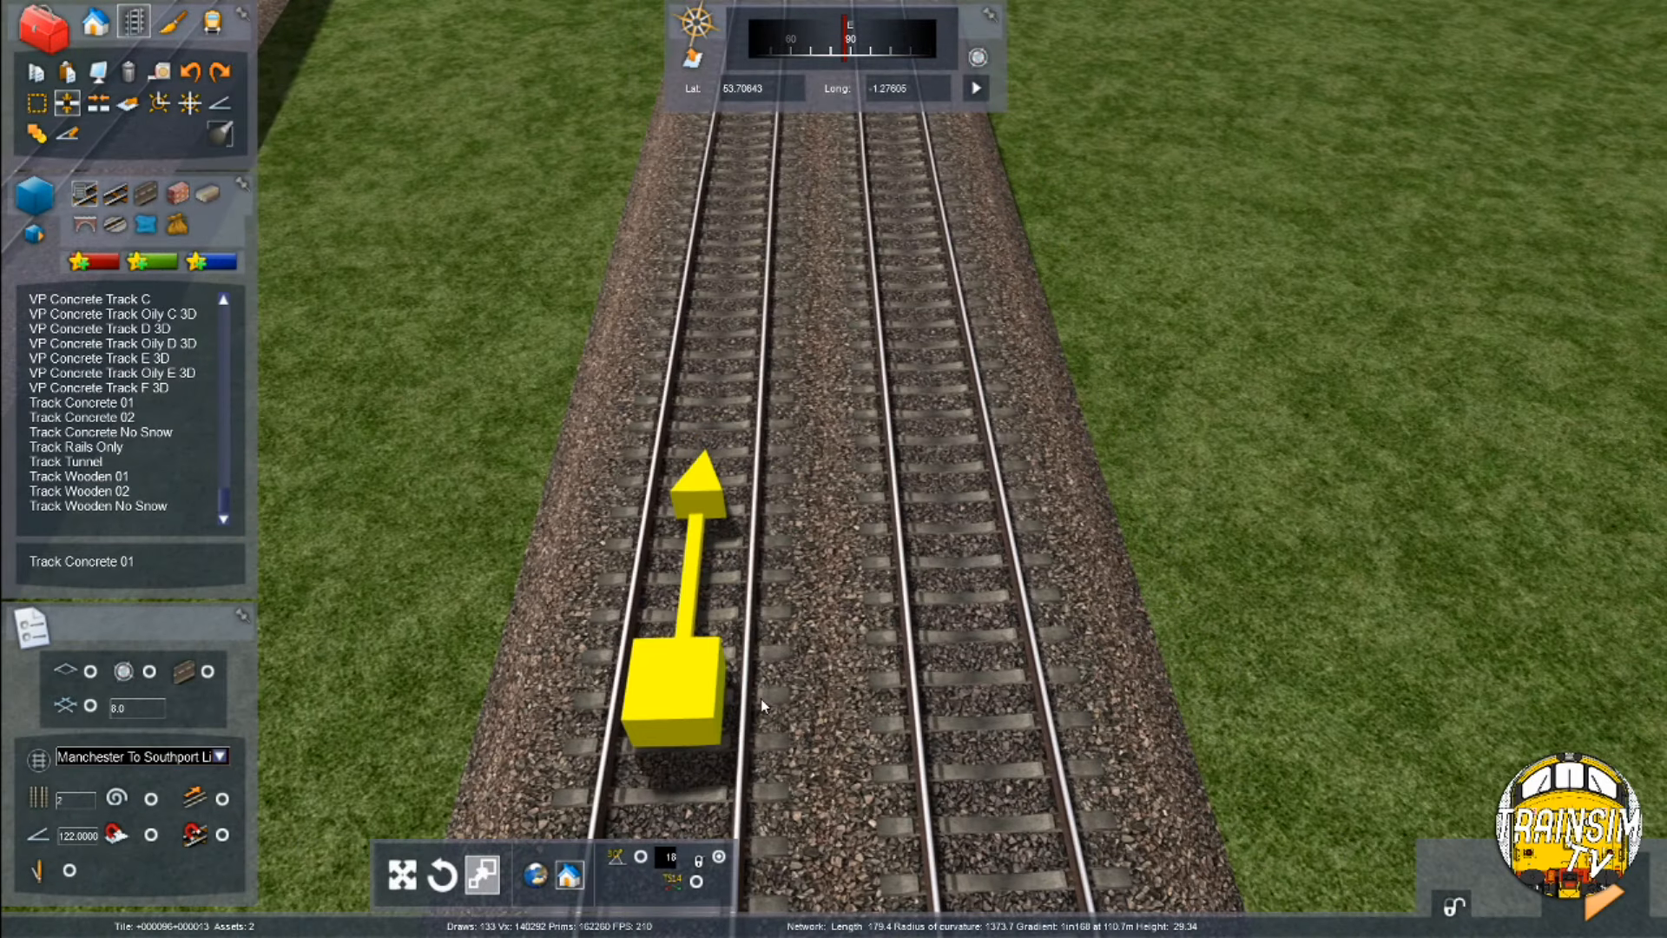
pyautogui.moveTo(766, 696); pyautogui.dragTo(904, 688)
# Increase the aerial imagery overlay's opacity and height, and compare it with the crossing line east of the bridge
pyautogui.moveTo(913, 717); pyautogui.dragTo(886, 764, button='right')
pyautogui.hotkey('shift', 'Up')
pyautogui.moveTo(1513, 694)
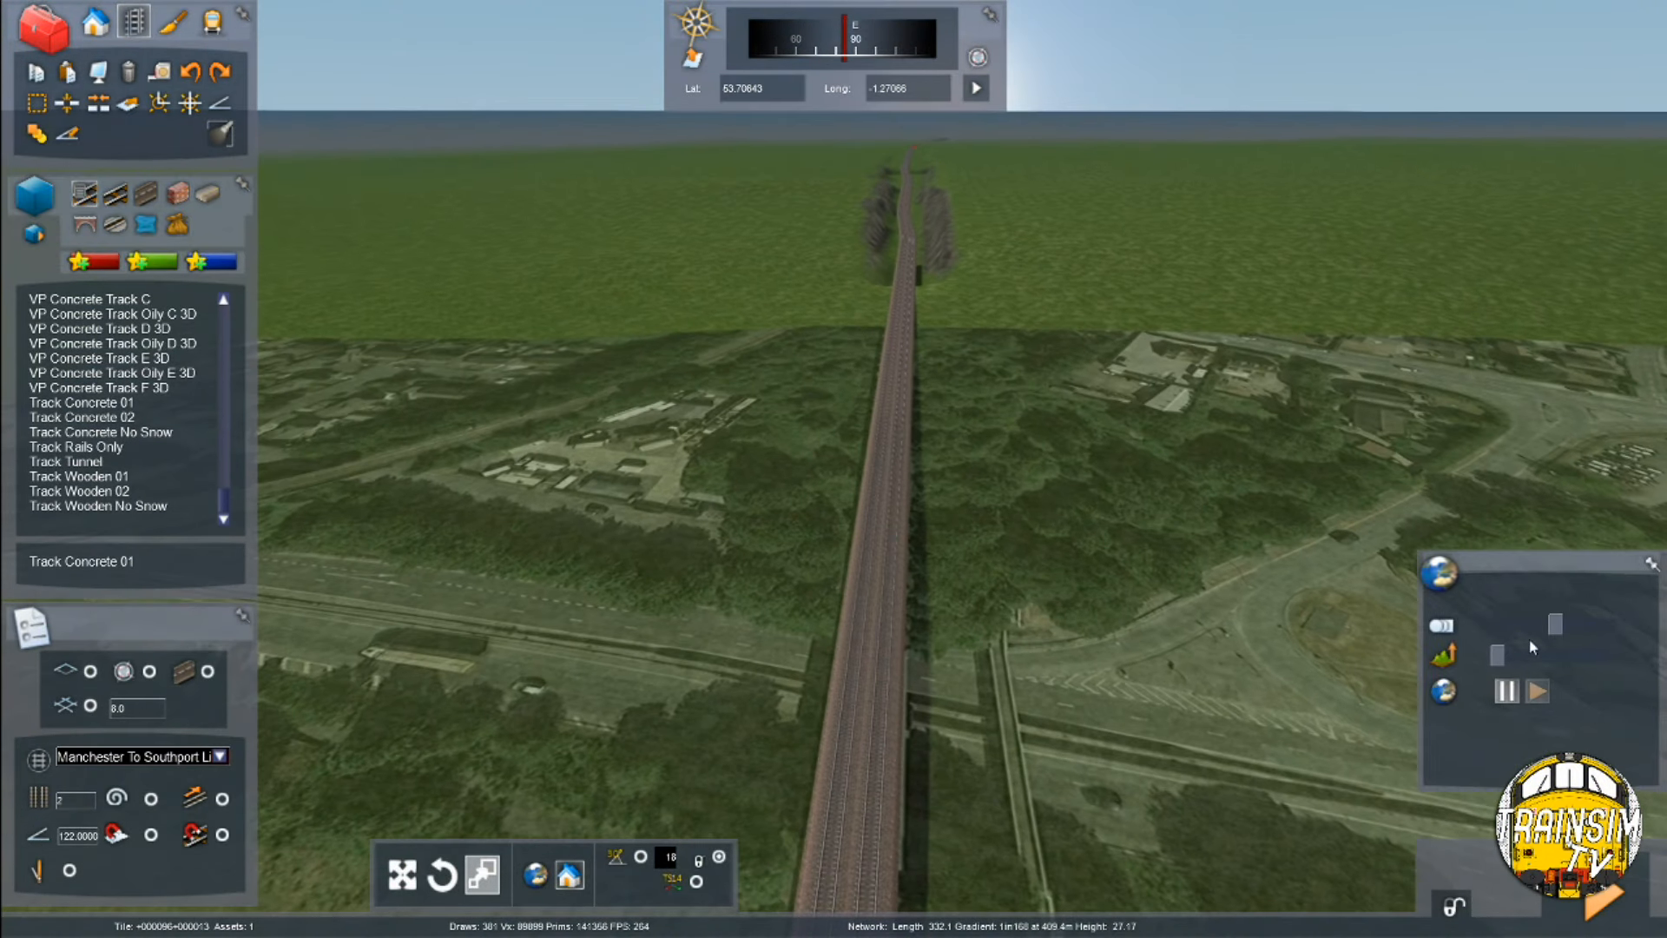
pyautogui.moveTo(1555, 624); pyautogui.dragTo(1606, 625)
pyautogui.moveTo(1500, 655); pyautogui.dragTo(1529, 654)
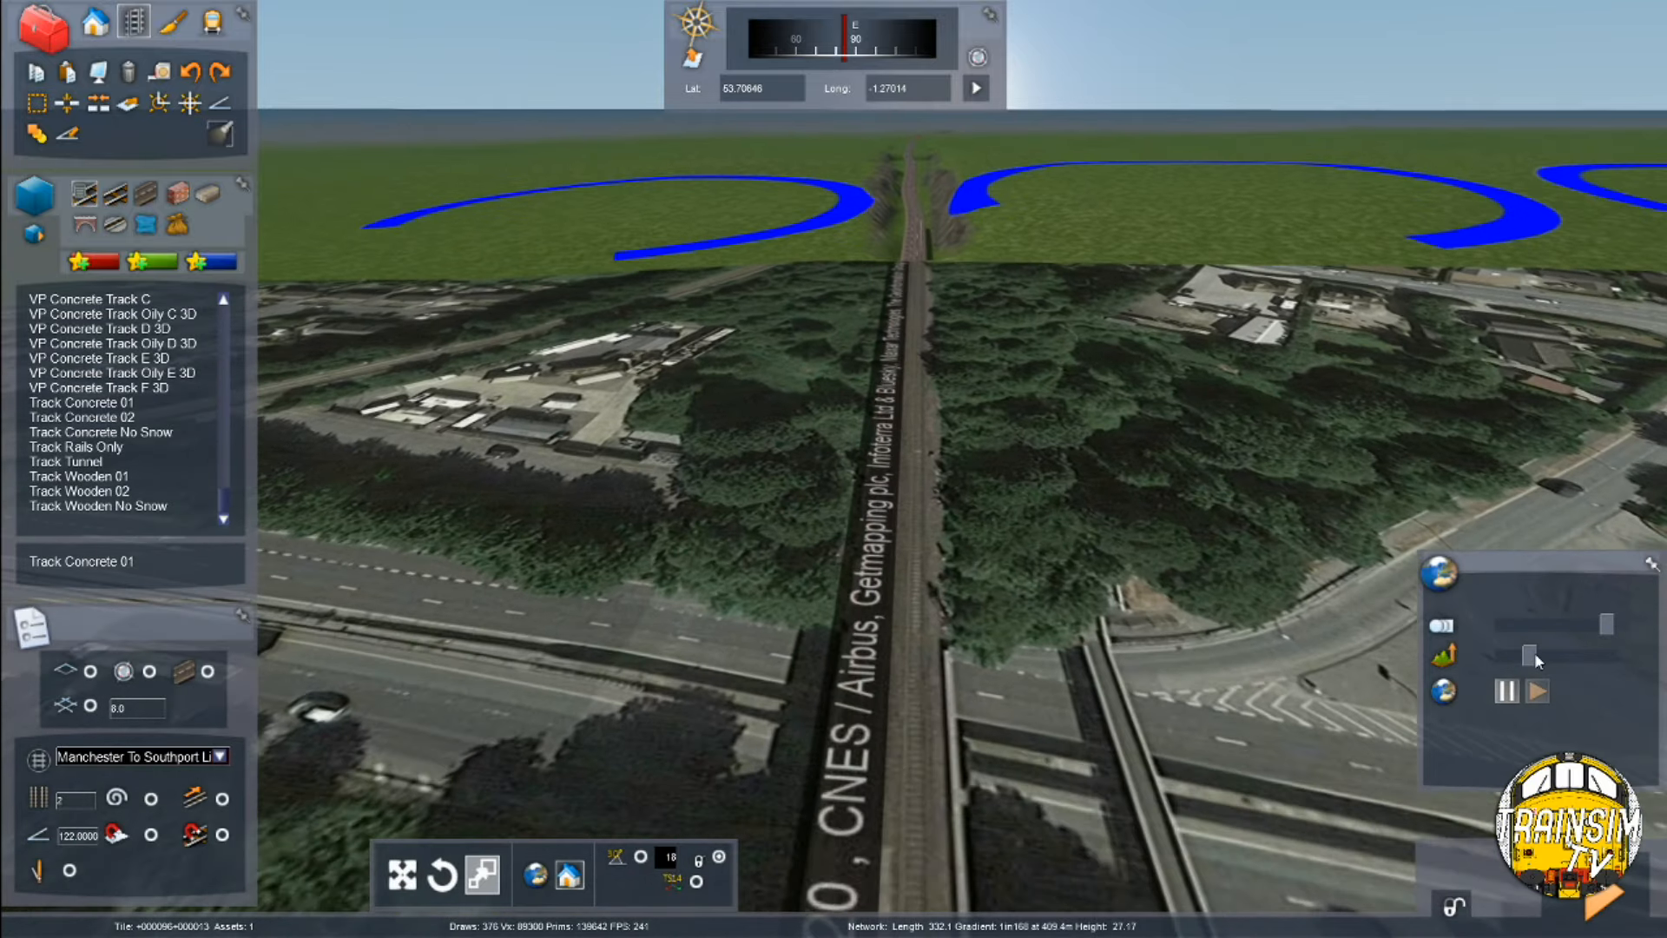
pyautogui.press('Up')
pyautogui.press('Up')
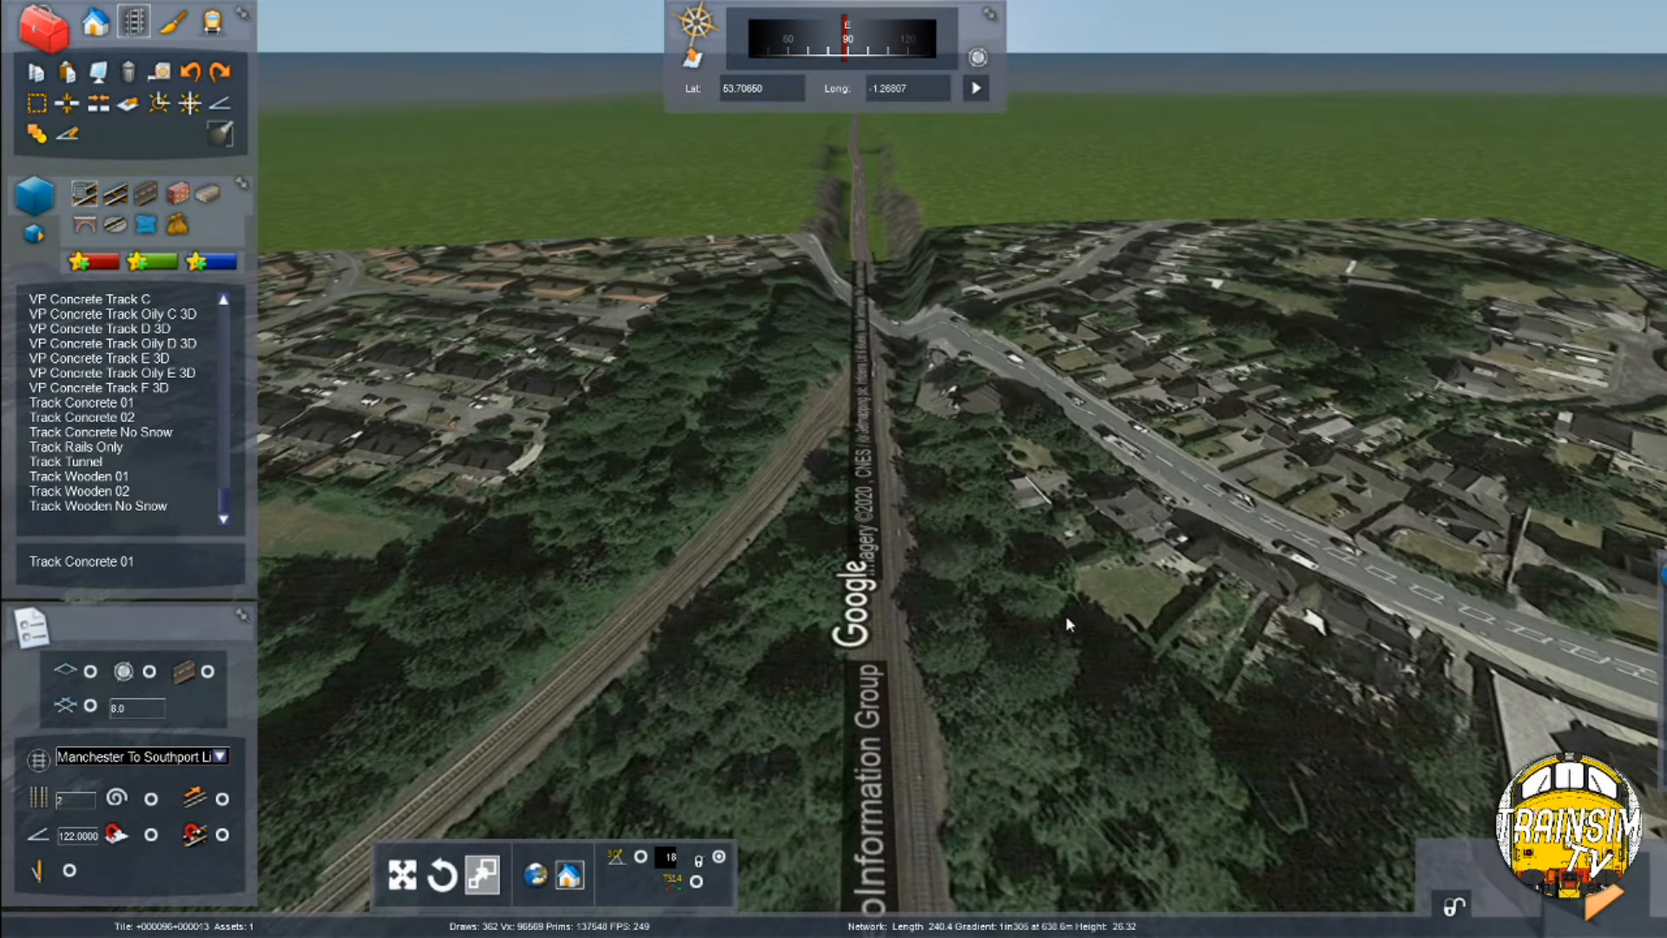
# Weld the paired track joints on the crossing line east of the bridge
pyautogui.press('Up')
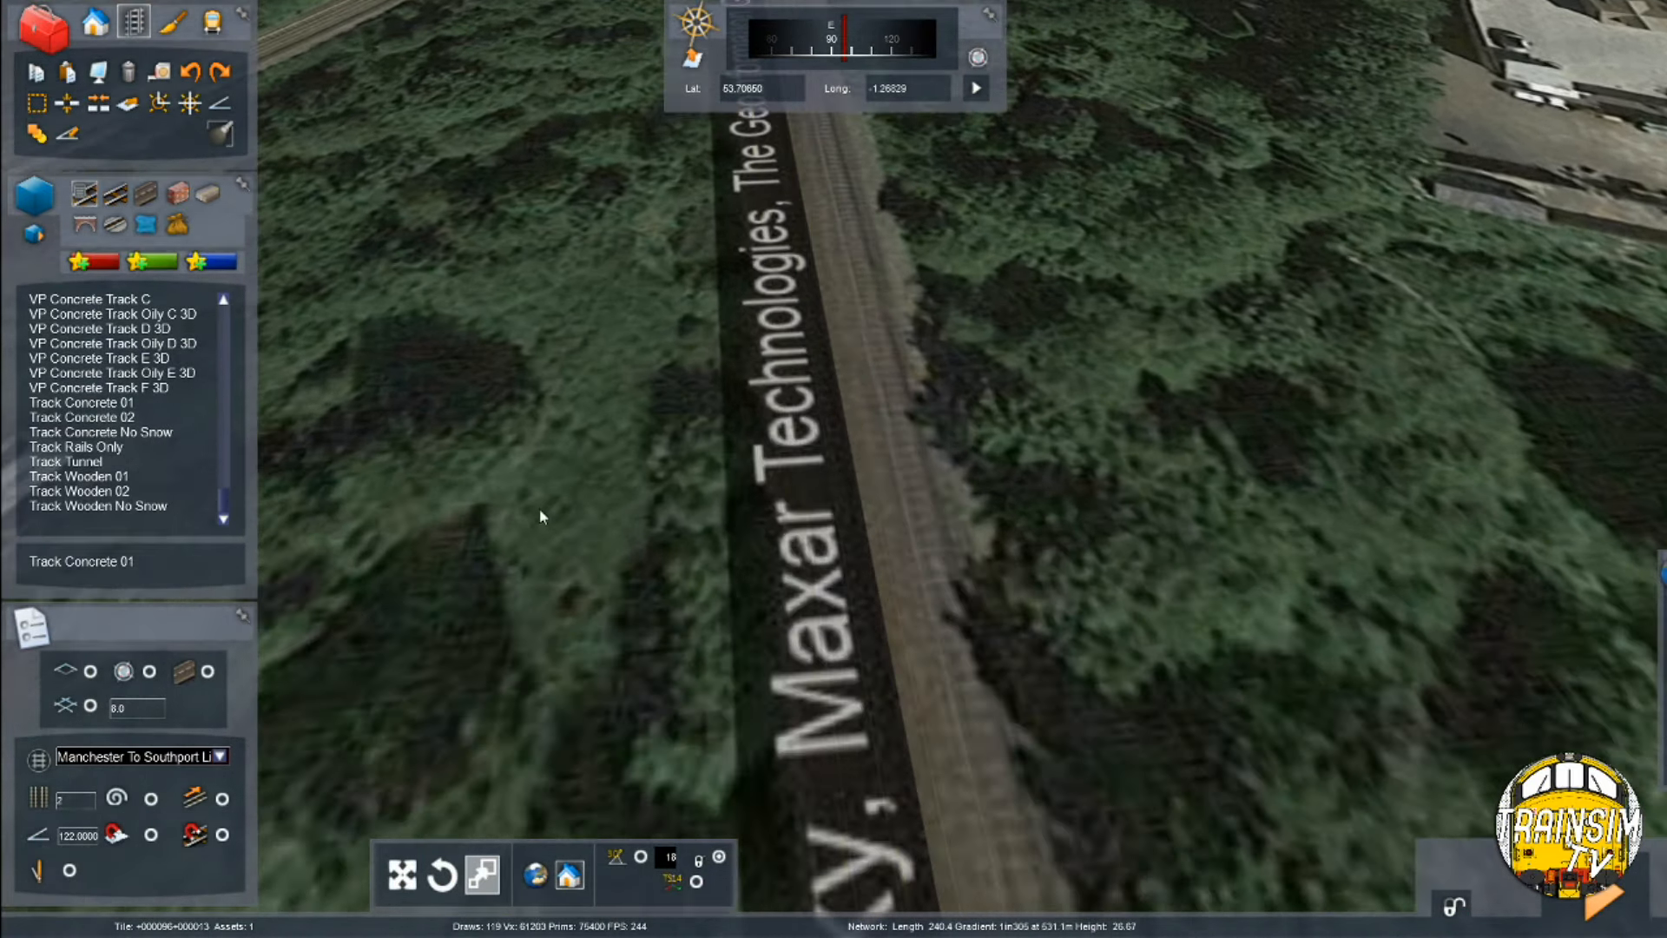
pyautogui.press('Up')
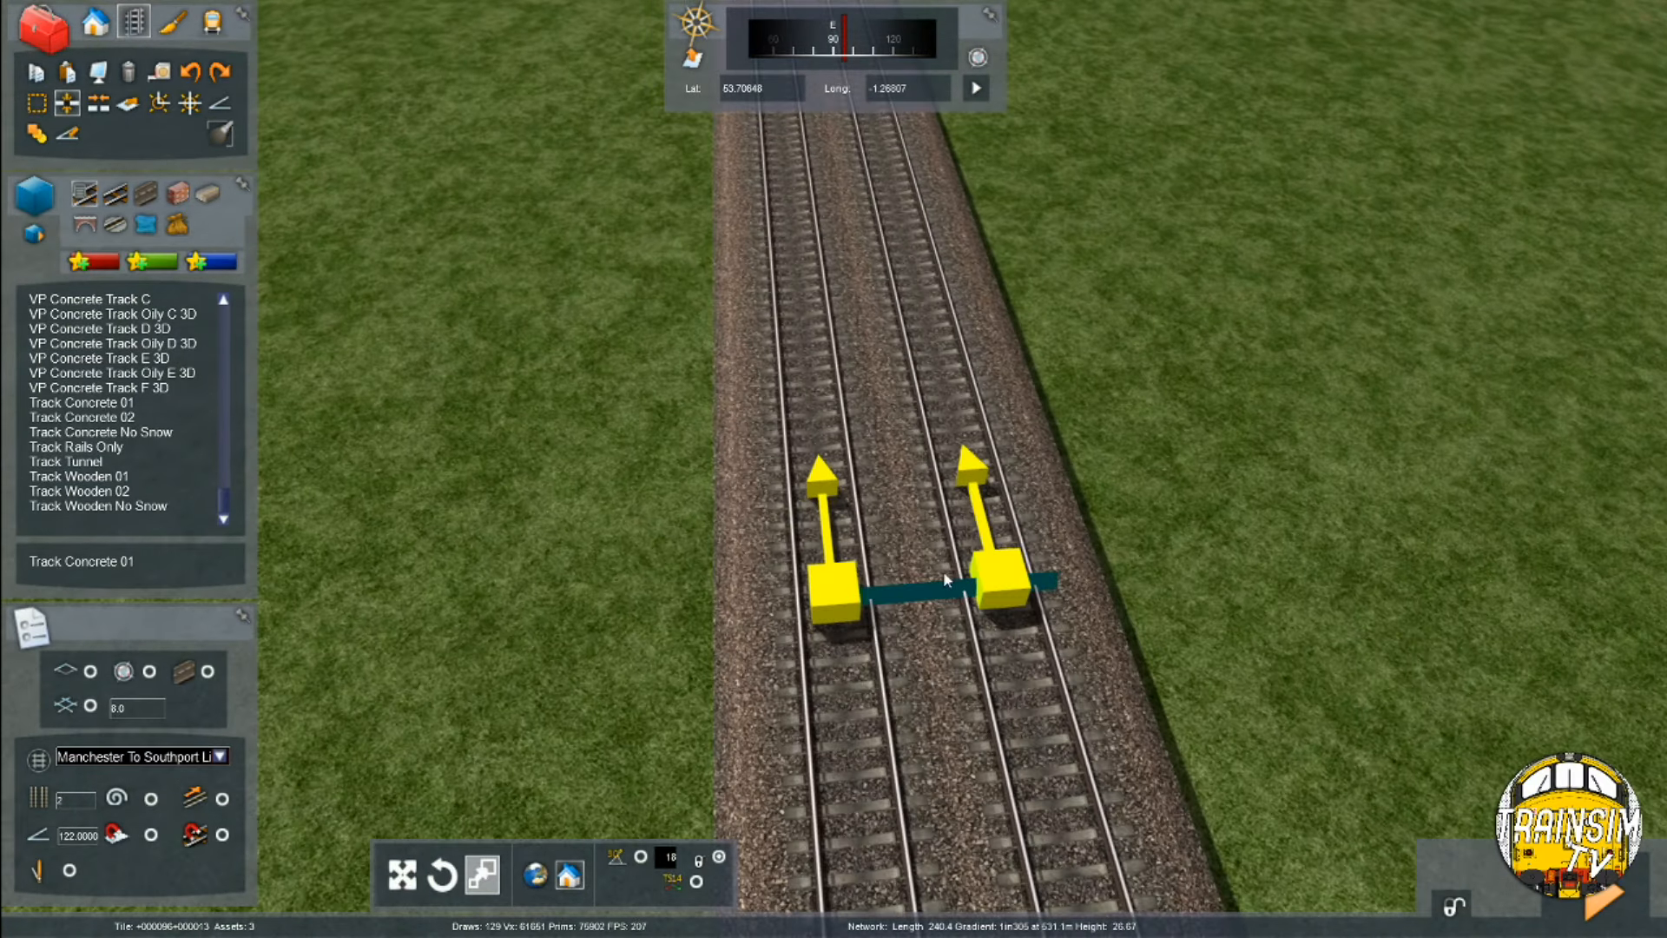
pyautogui.click(942, 573)
# Examine the crossing line's eastern approach and the clearance between the bridge girders and the double track underneath
pyautogui.moveTo(940, 573); pyautogui.dragTo(860, 642, button='right')
pyautogui.press('Up')
pyautogui.press('Right')
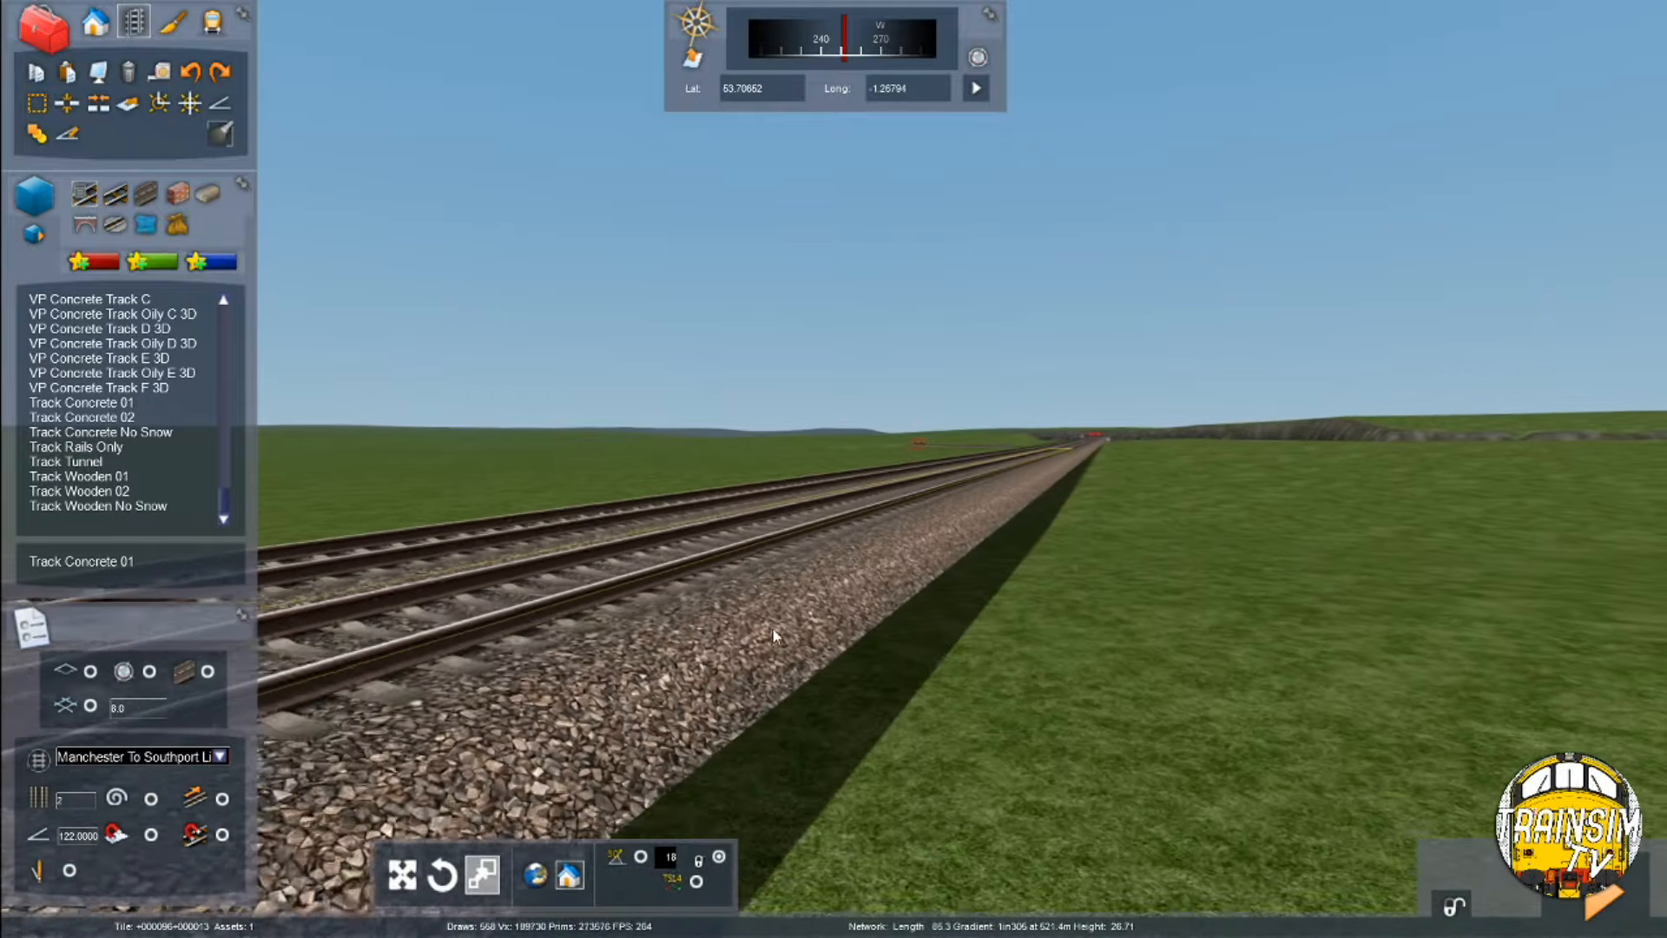
pyautogui.press('Down')
pyautogui.press('Up')
pyautogui.moveTo(1020, 536); pyautogui.dragTo(733, 510, button='right')
pyautogui.press('Up')
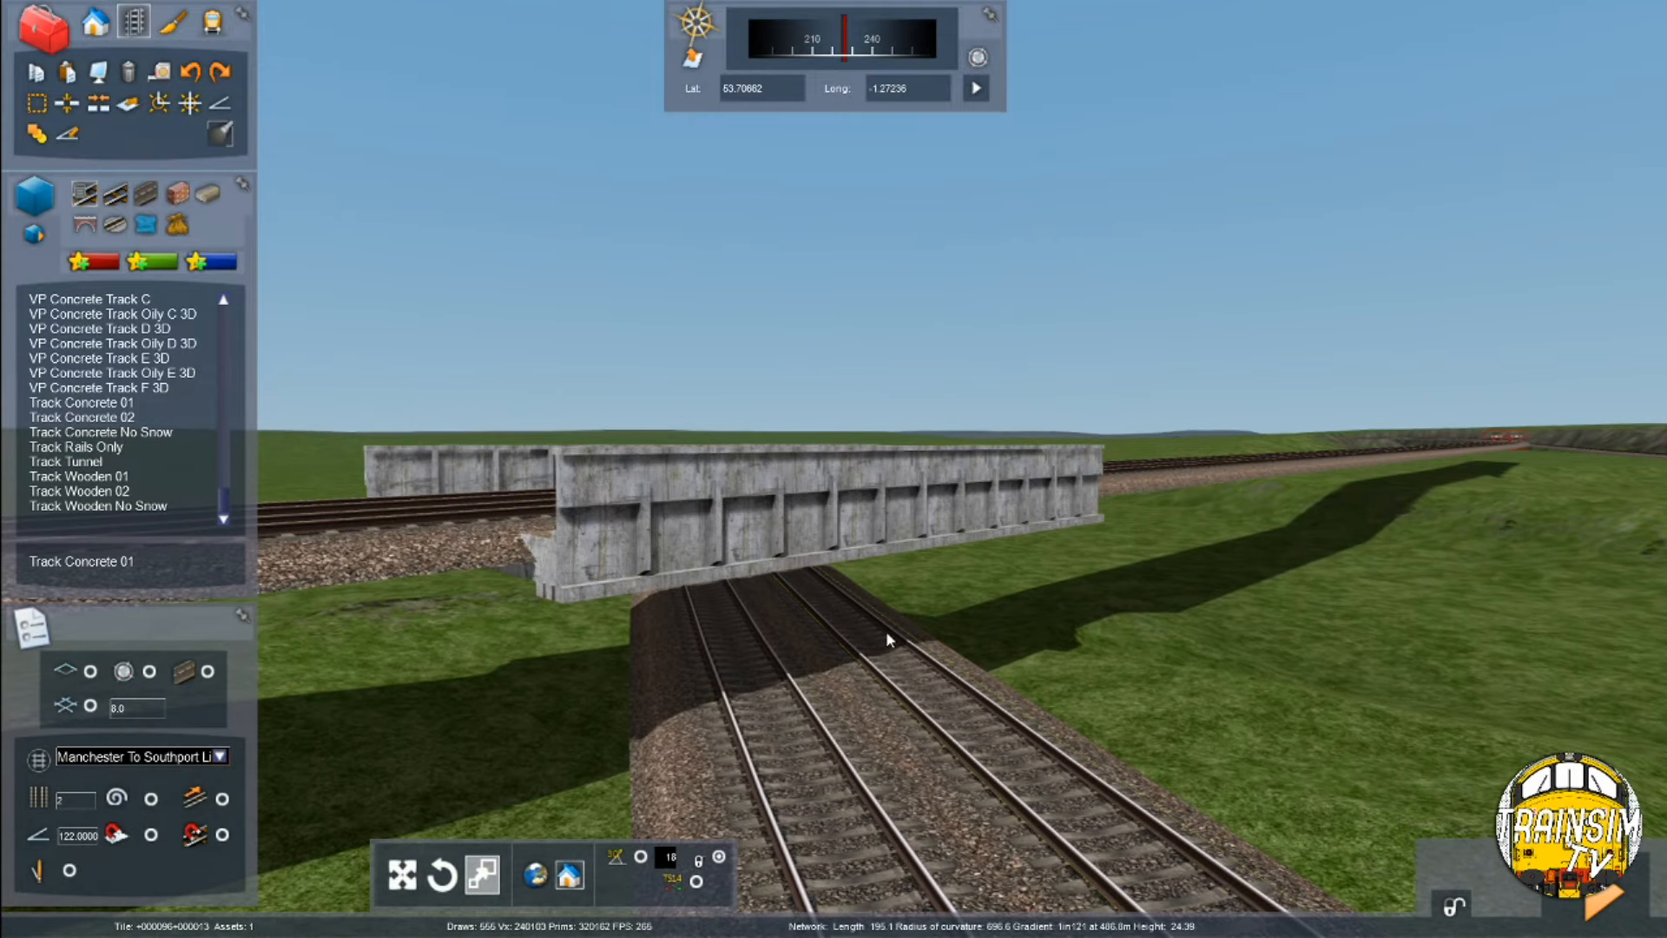
pyautogui.moveTo(887, 640); pyautogui.dragTo(857, 483, button='right')
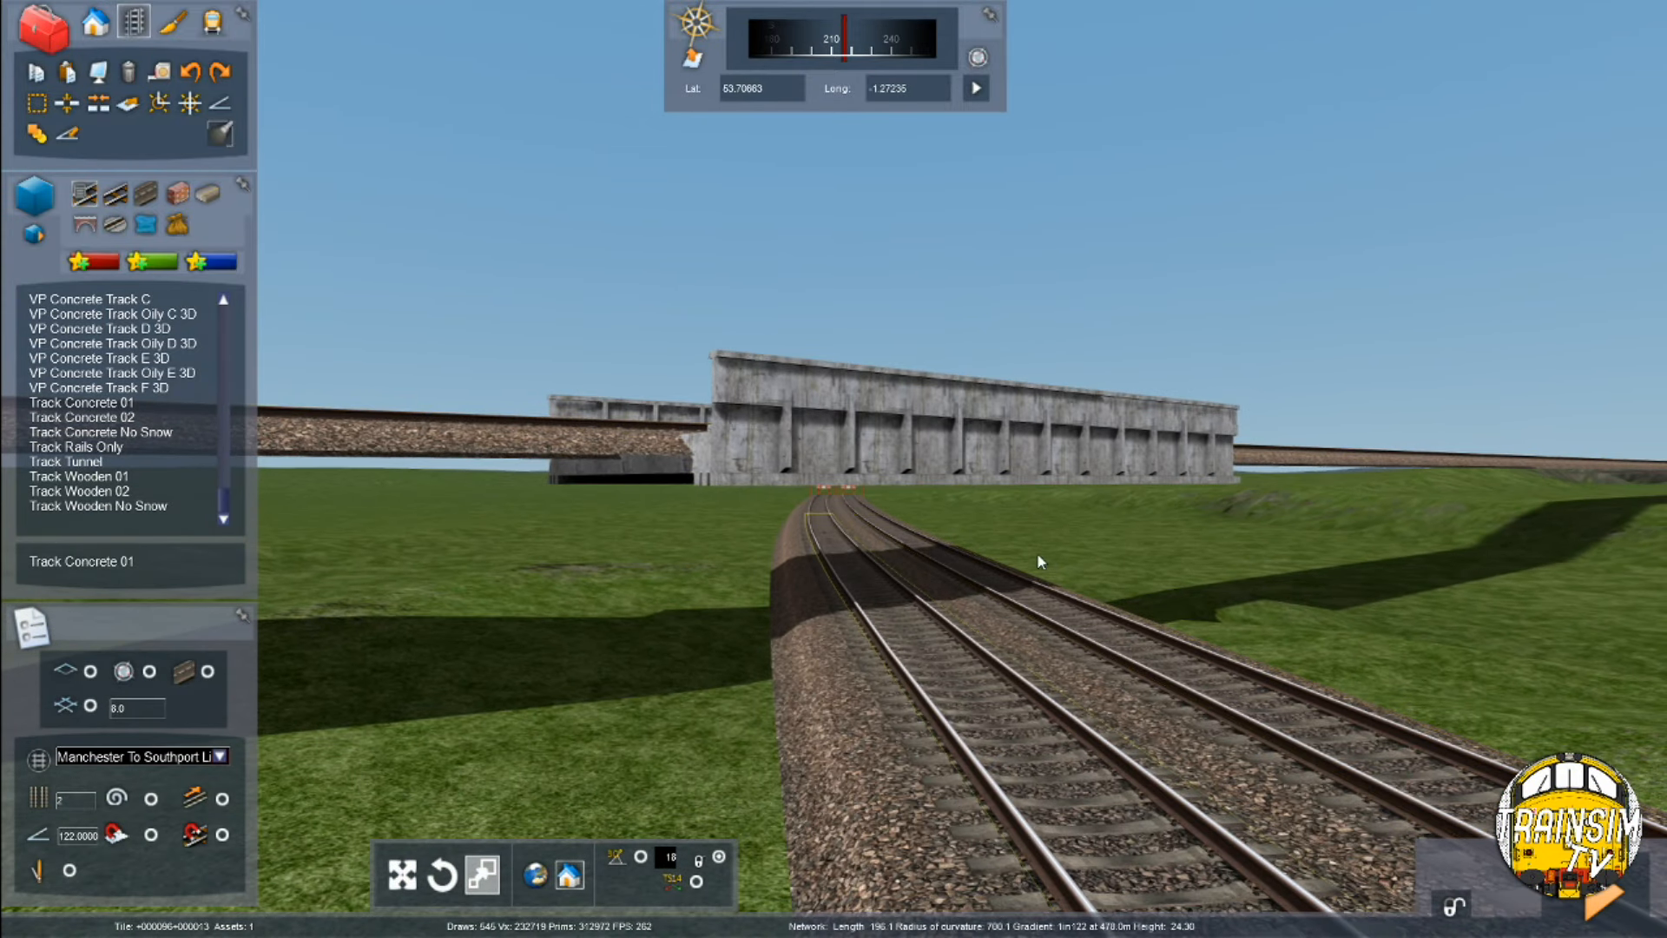
pyautogui.press('Up')
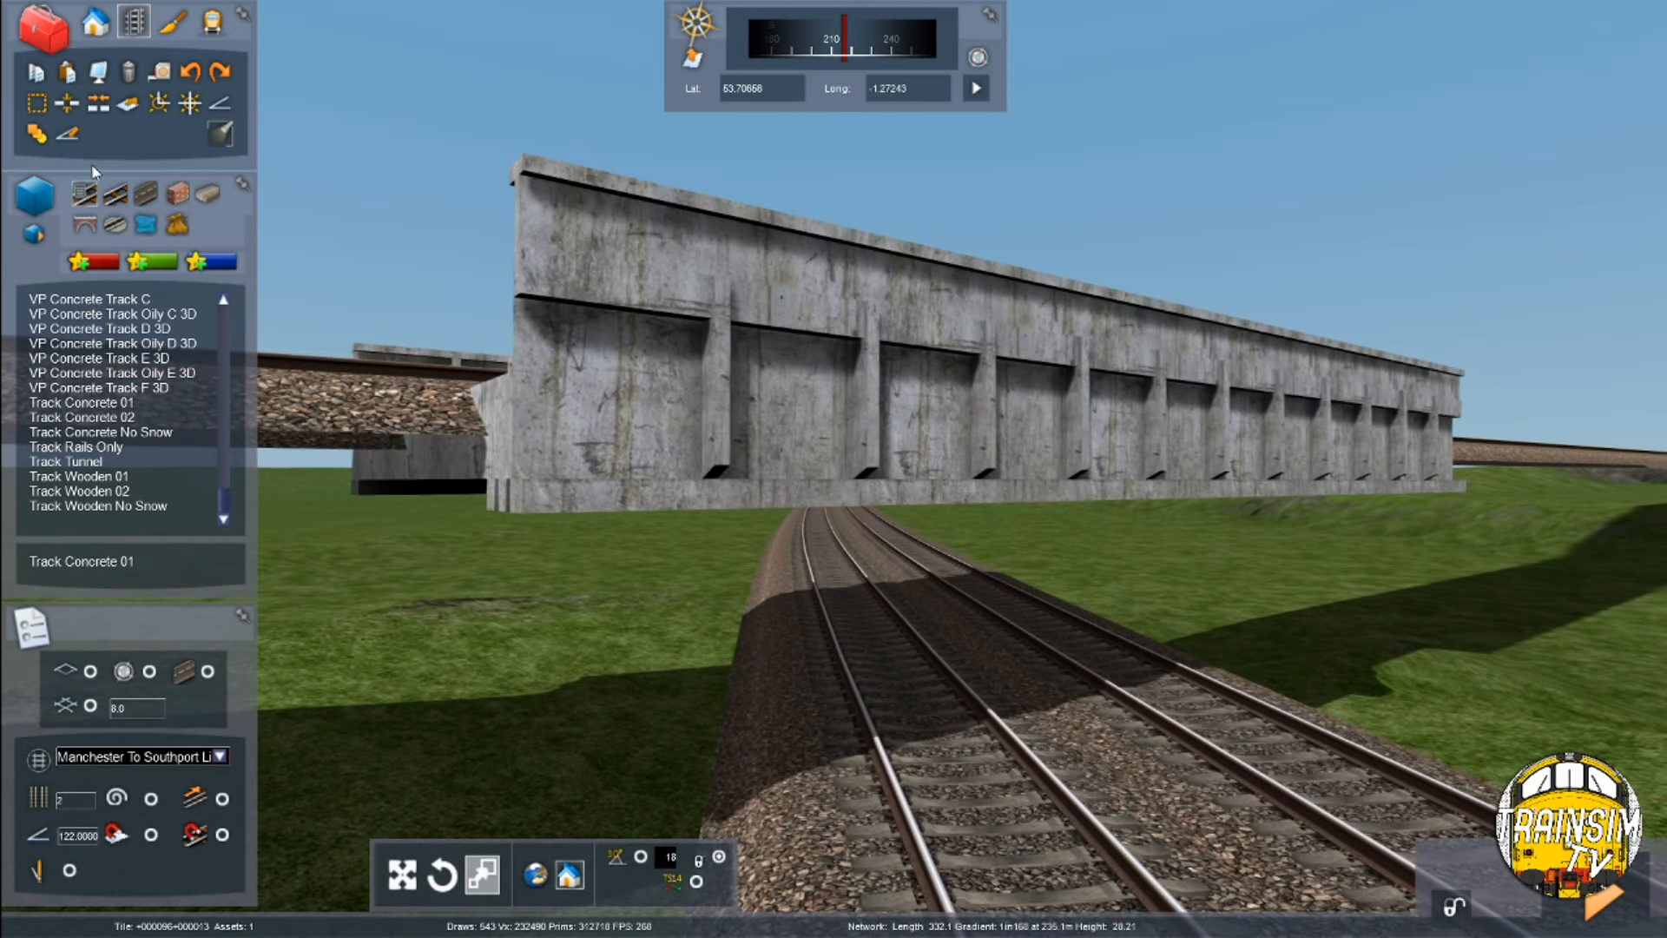
# Save the route changes and switch to scenario editing, with the view at the bridge
pyautogui.click(213, 22)
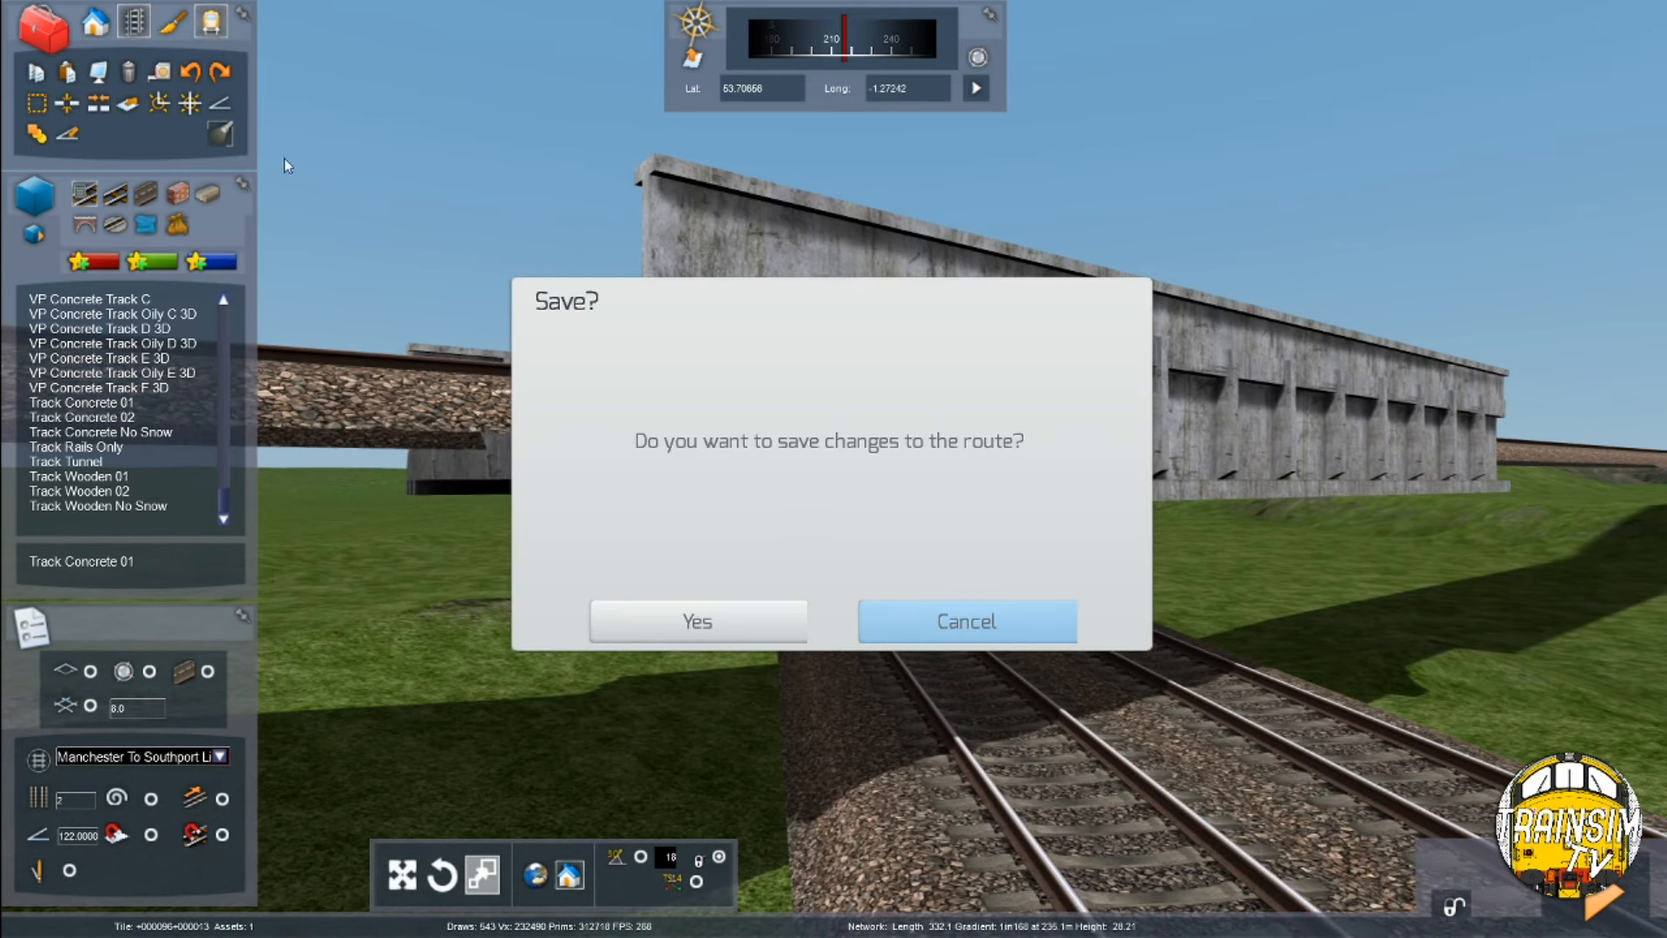
pyautogui.click(674, 638)
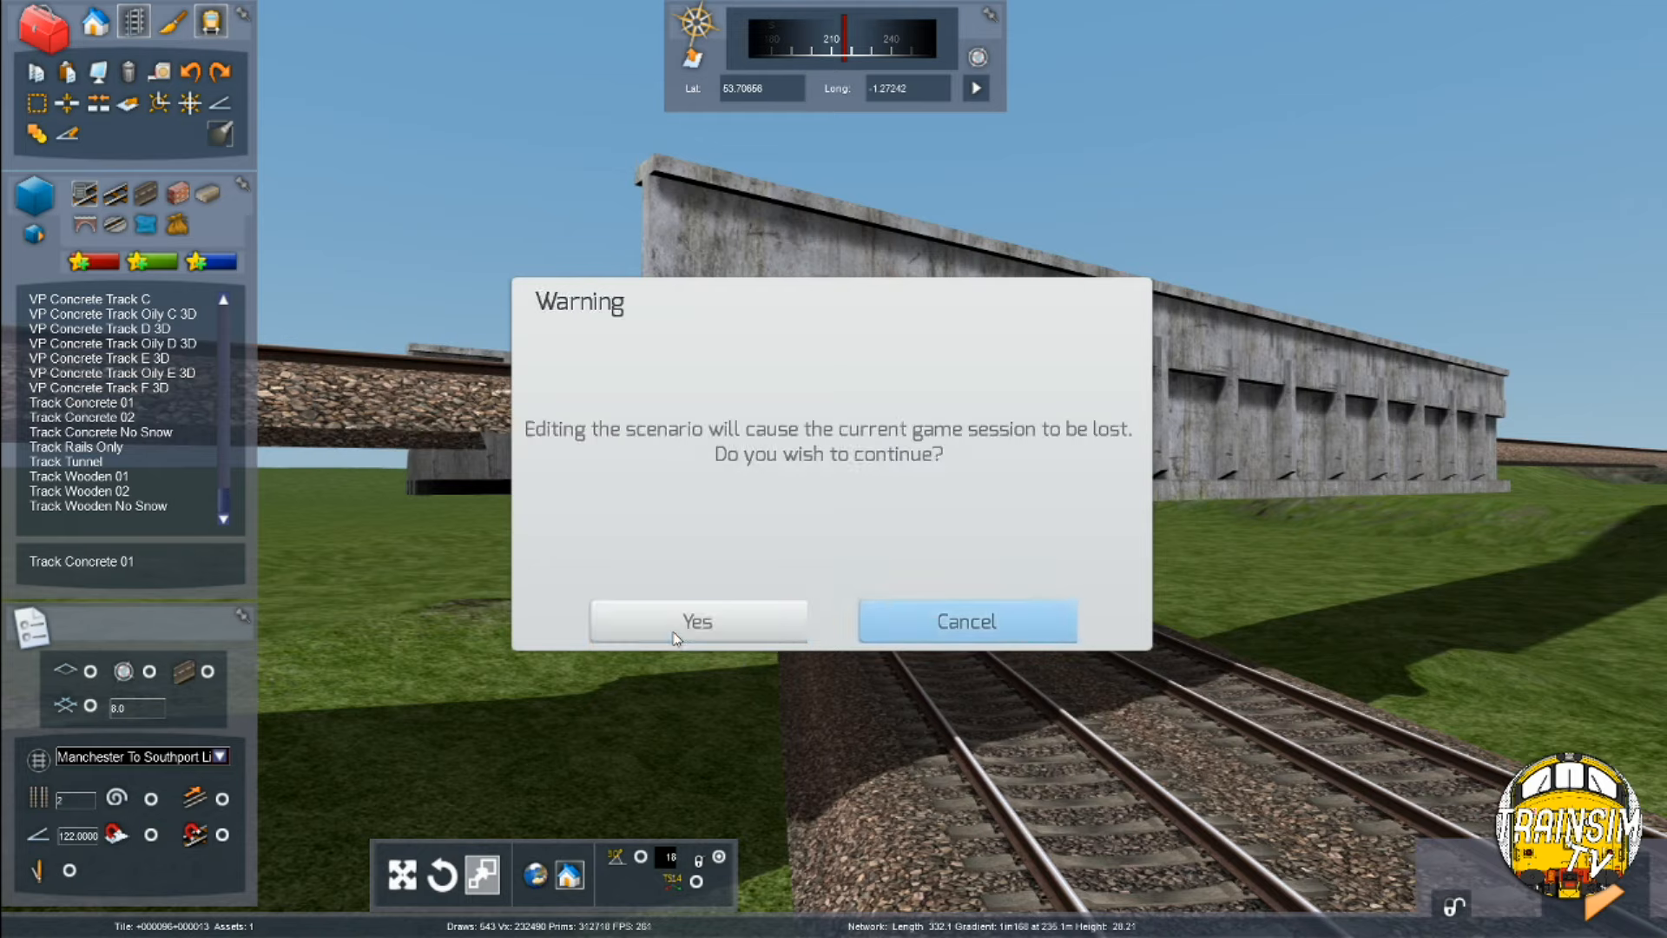
pyautogui.click(646, 631)
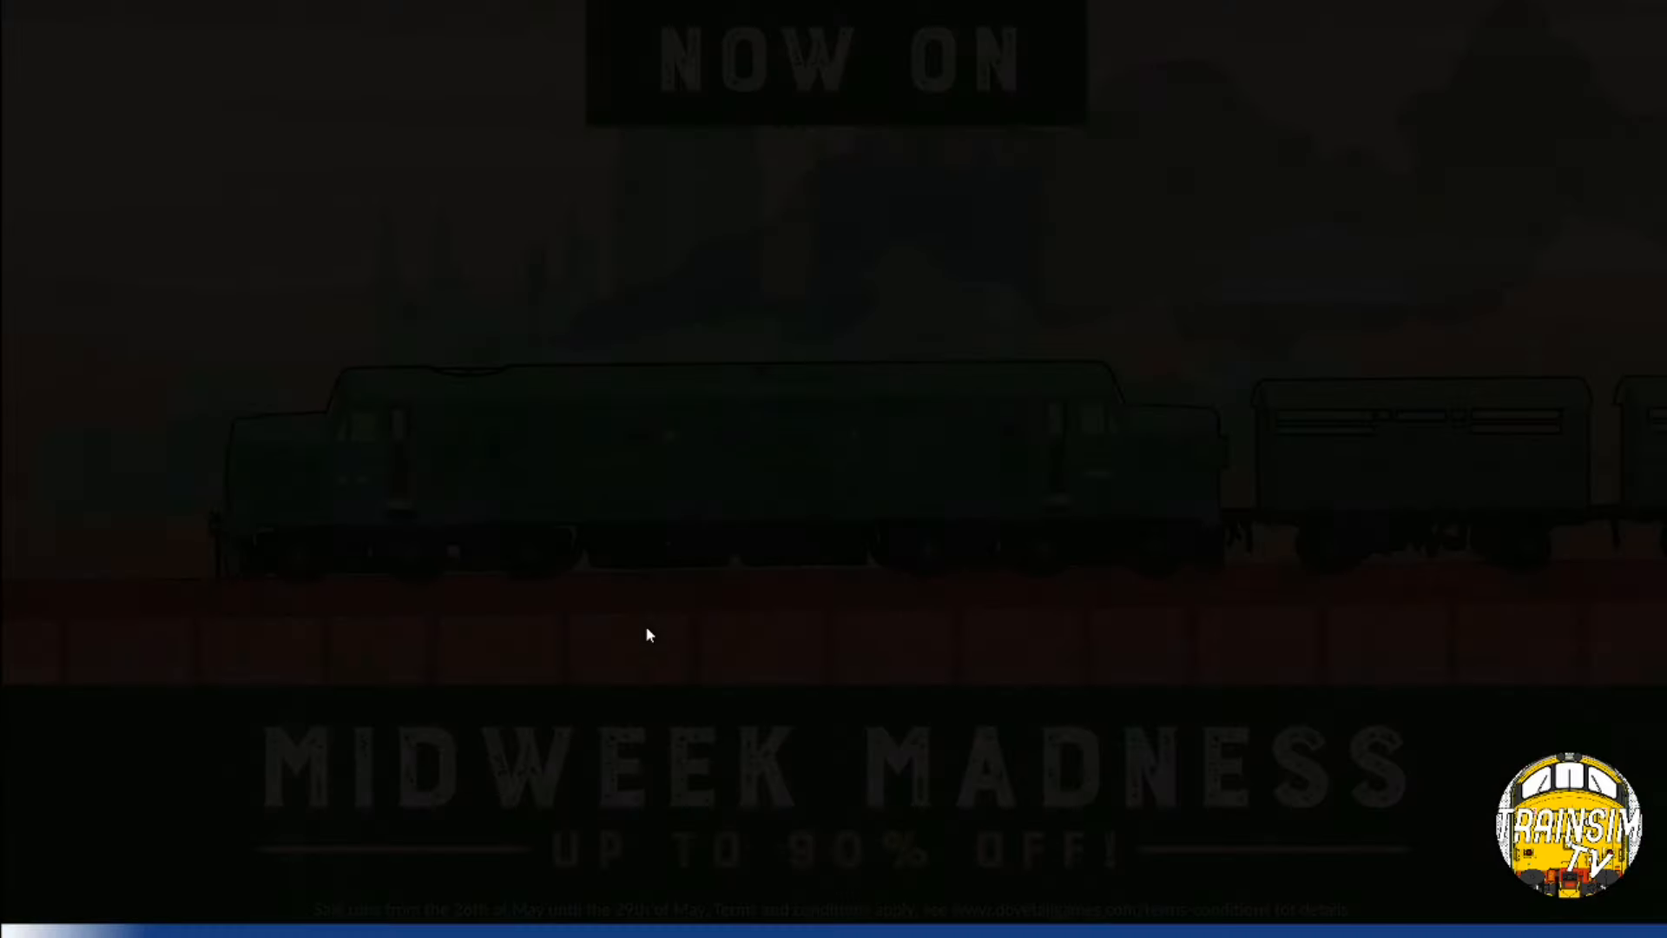
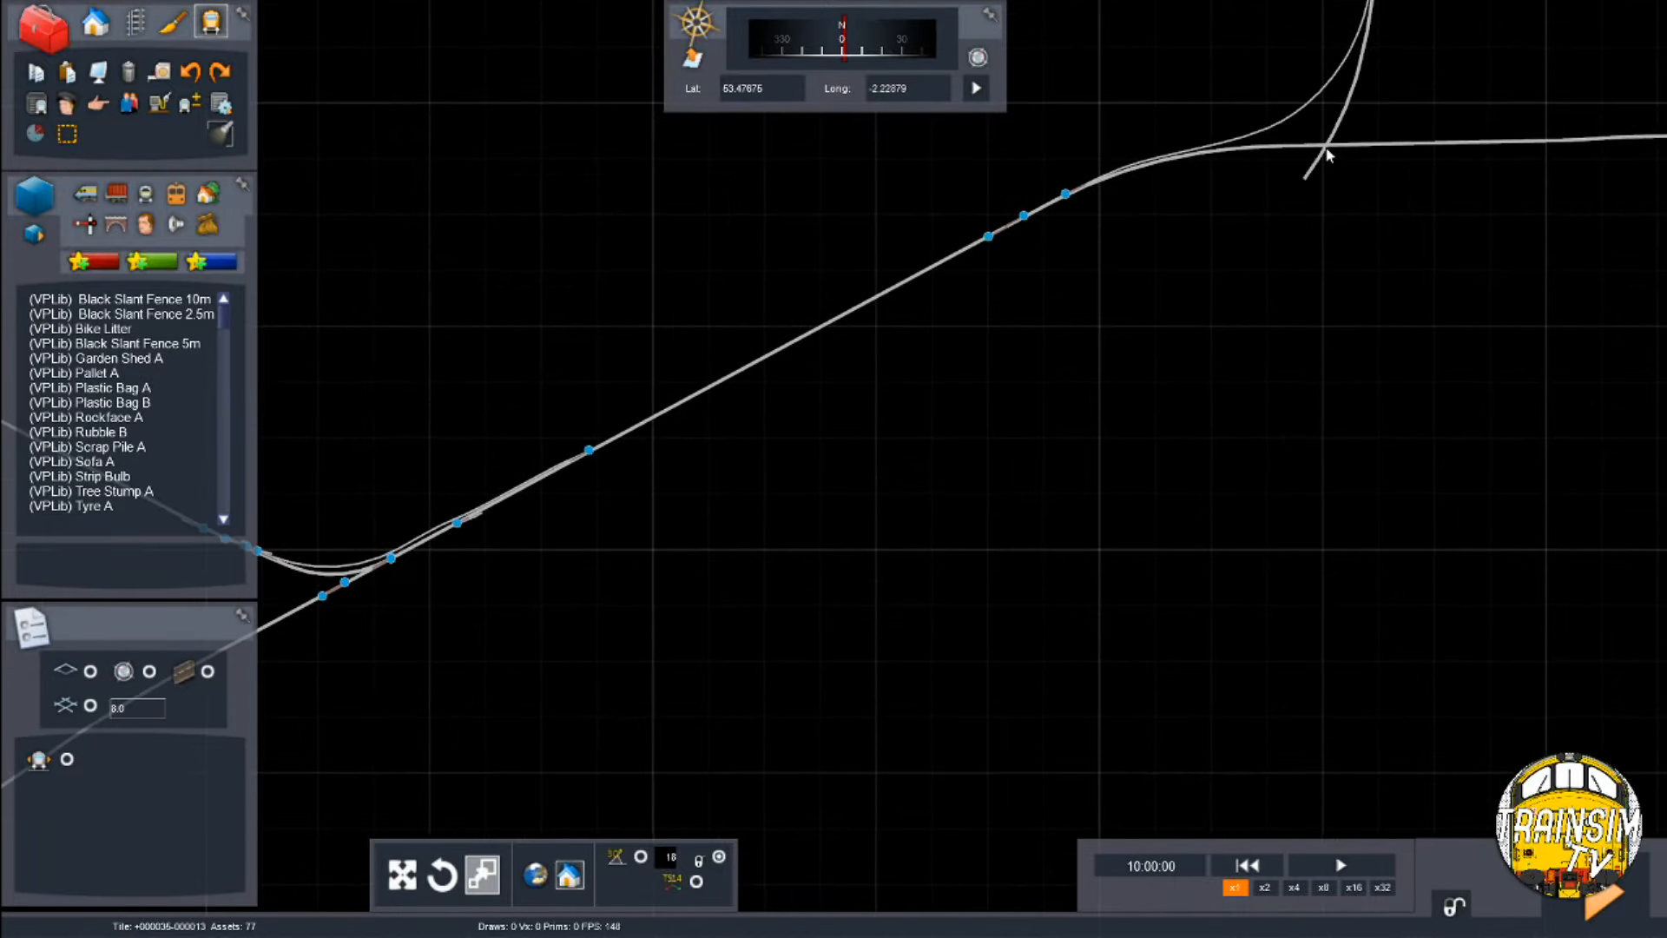
pyautogui.click(980, 91)
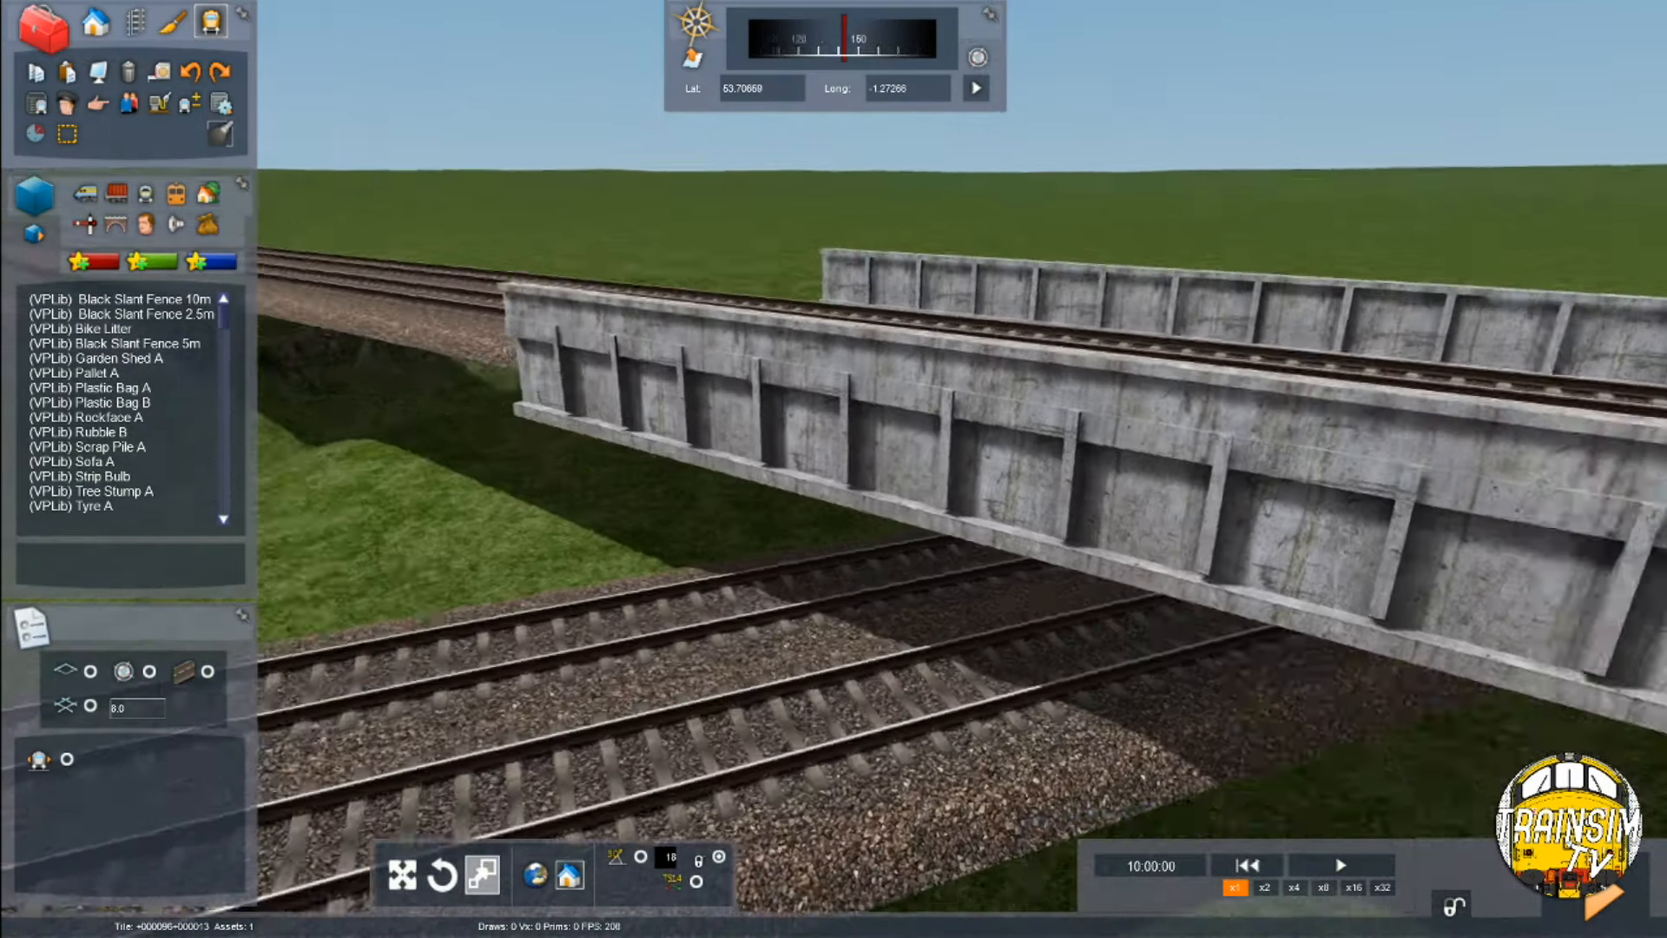
# Place an AP Class 156 train on the lower track directly beneath the concrete bridge
pyautogui.press('Down')
pyautogui.moveTo(607, 452); pyautogui.dragTo(766, 395, button='right')
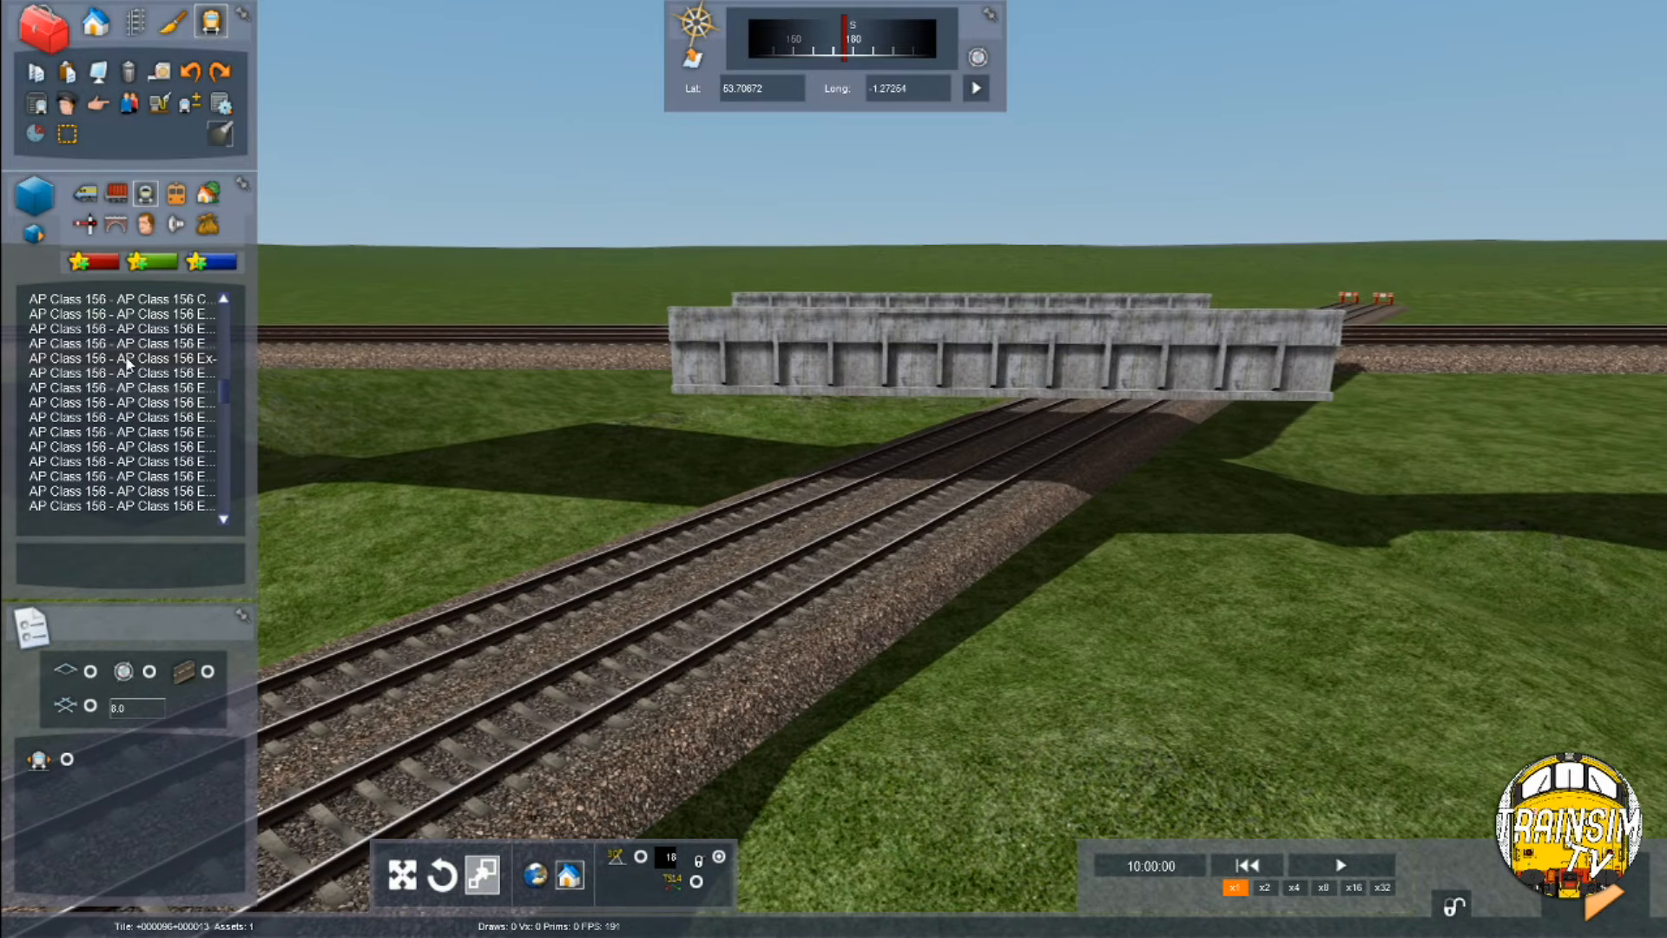
pyautogui.click(1099, 430)
pyautogui.press('Up')
pyautogui.moveTo(1118, 635); pyautogui.dragTo(1093, 637, button='right')
pyautogui.press('Left')
pyautogui.press('Right')
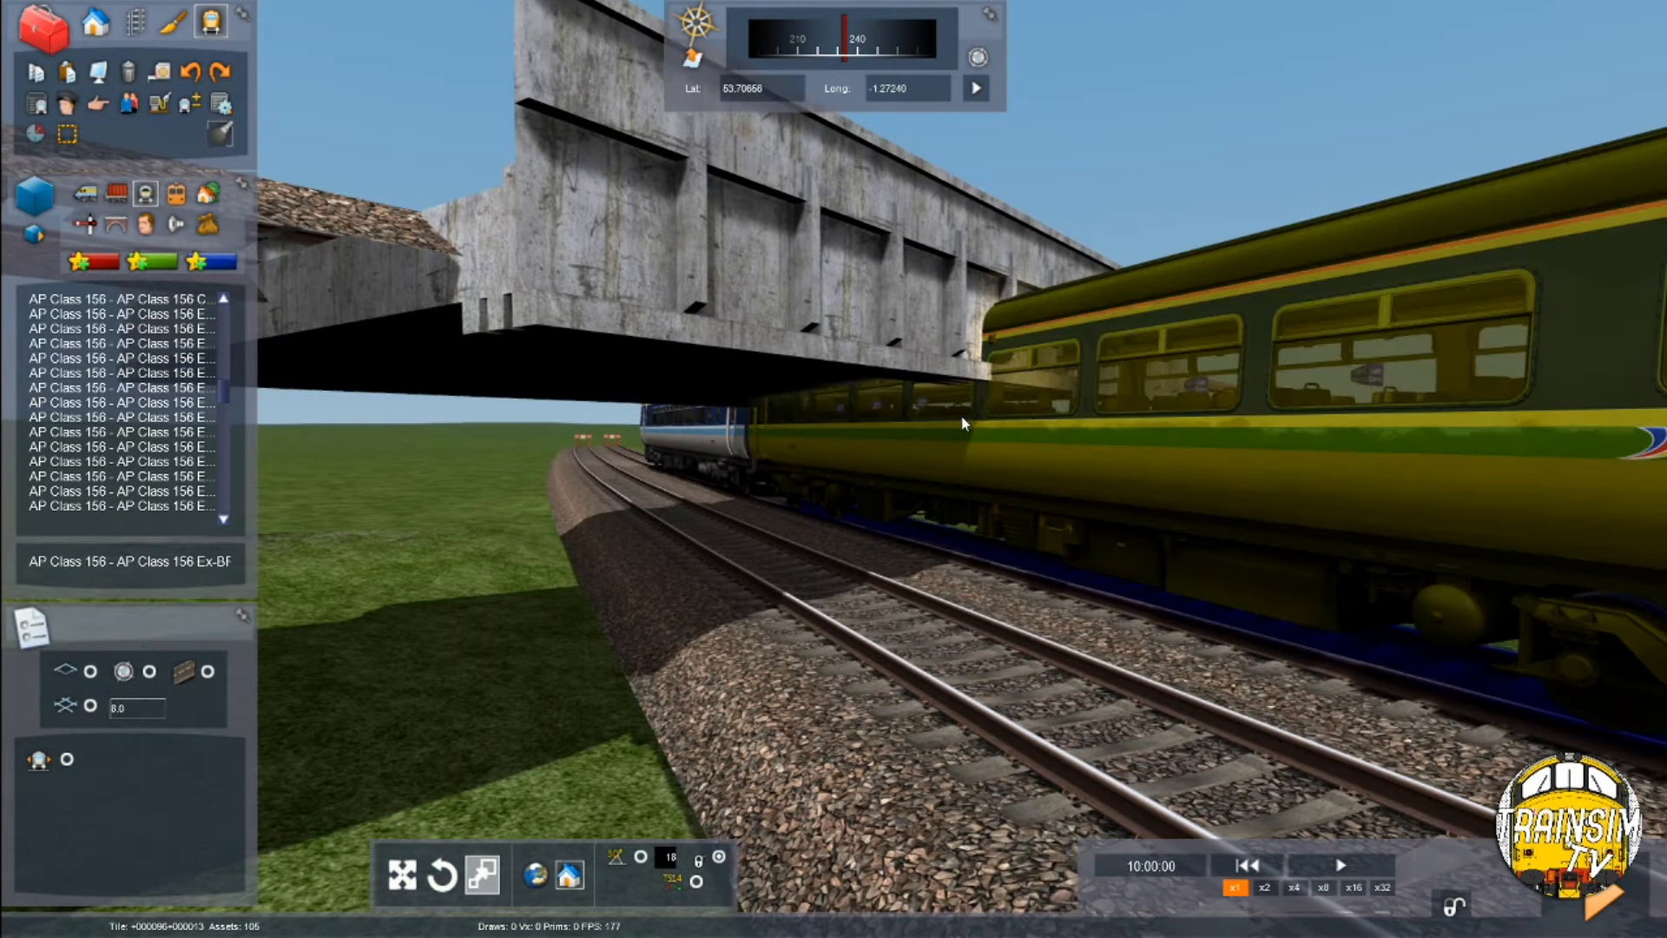
pyautogui.scroll(3, 961, 417)
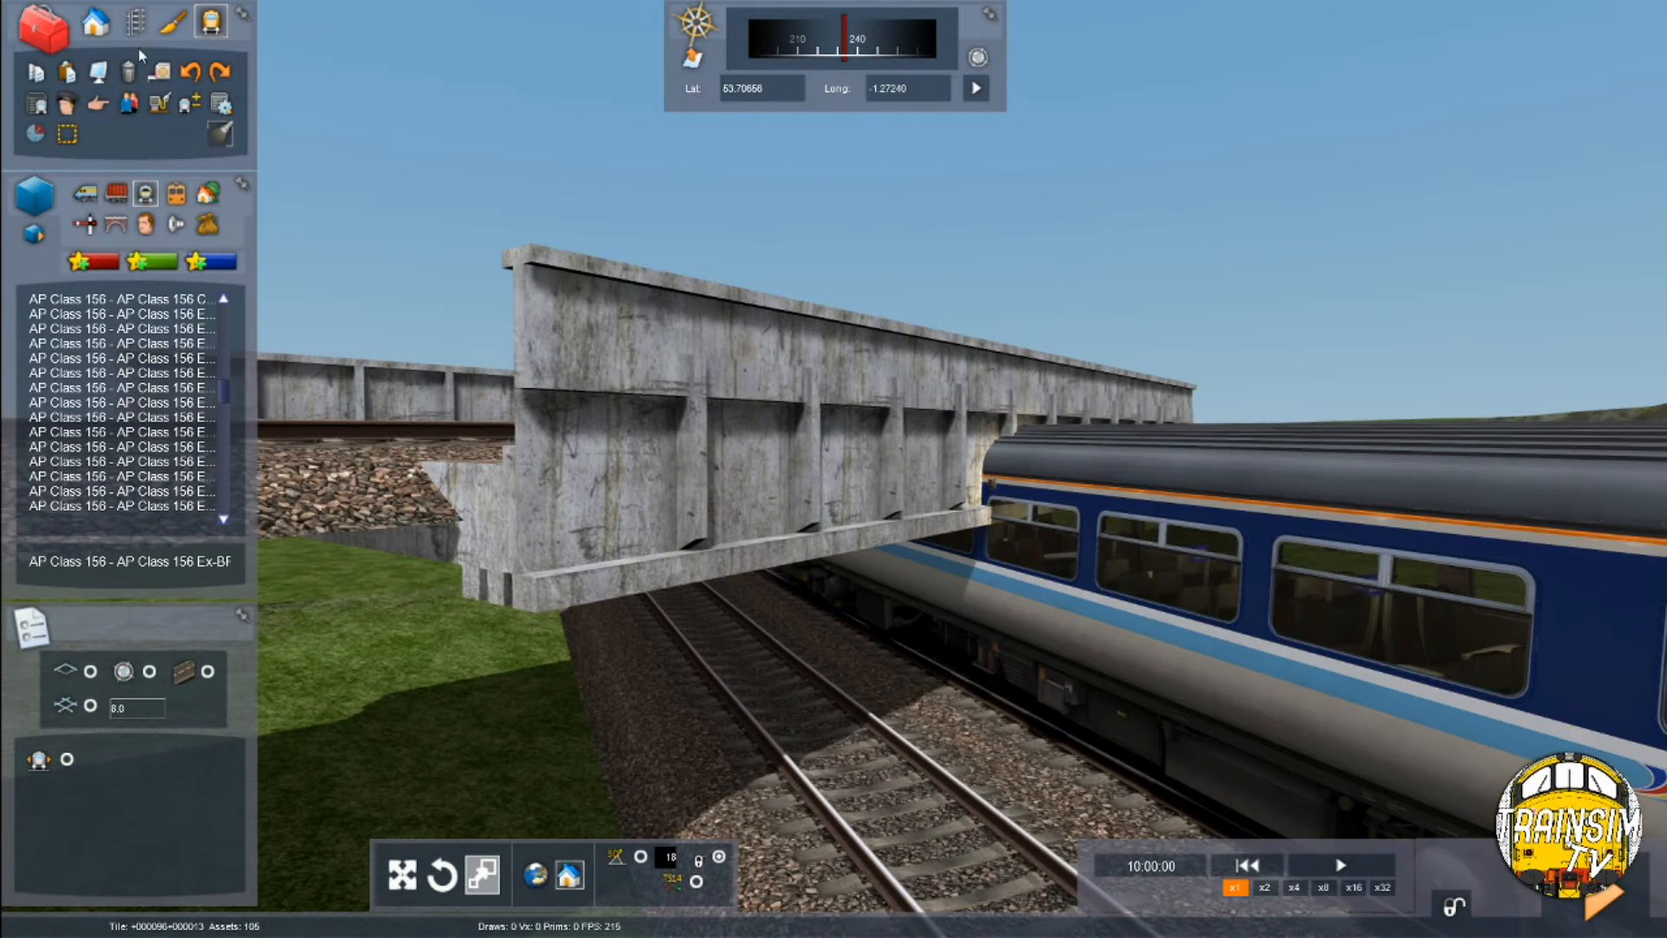
# Switch to the track editing tools, save the scenario changes and inspect the train's clearance beneath the bridge
pyautogui.click(130, 22)
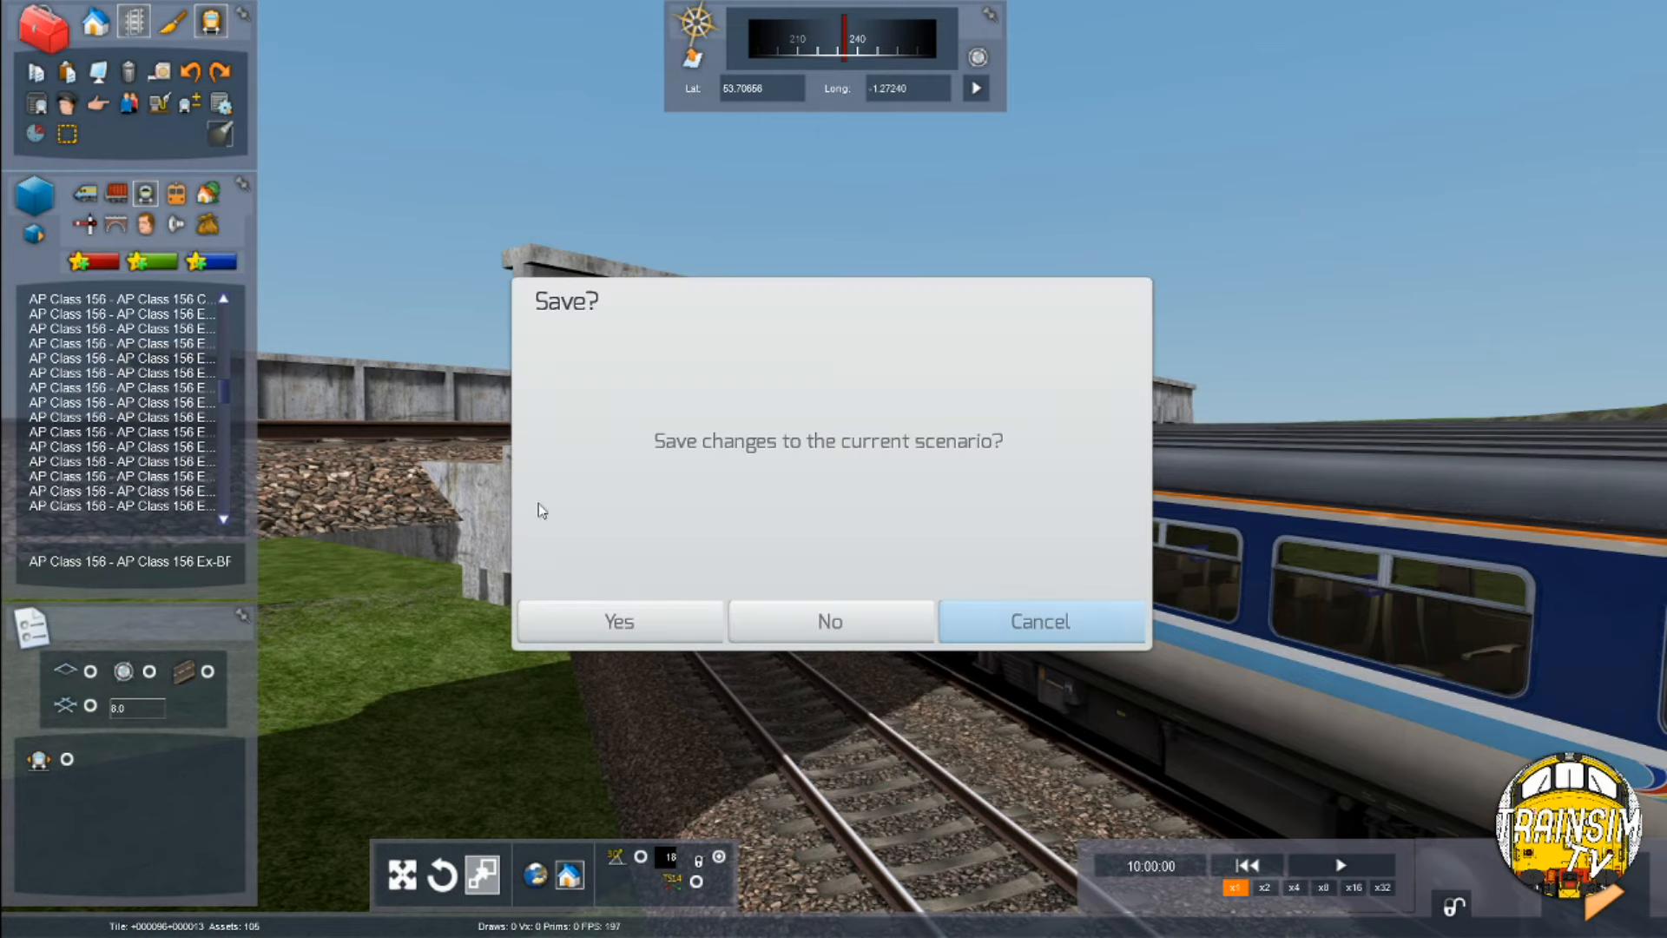
pyautogui.click(628, 625)
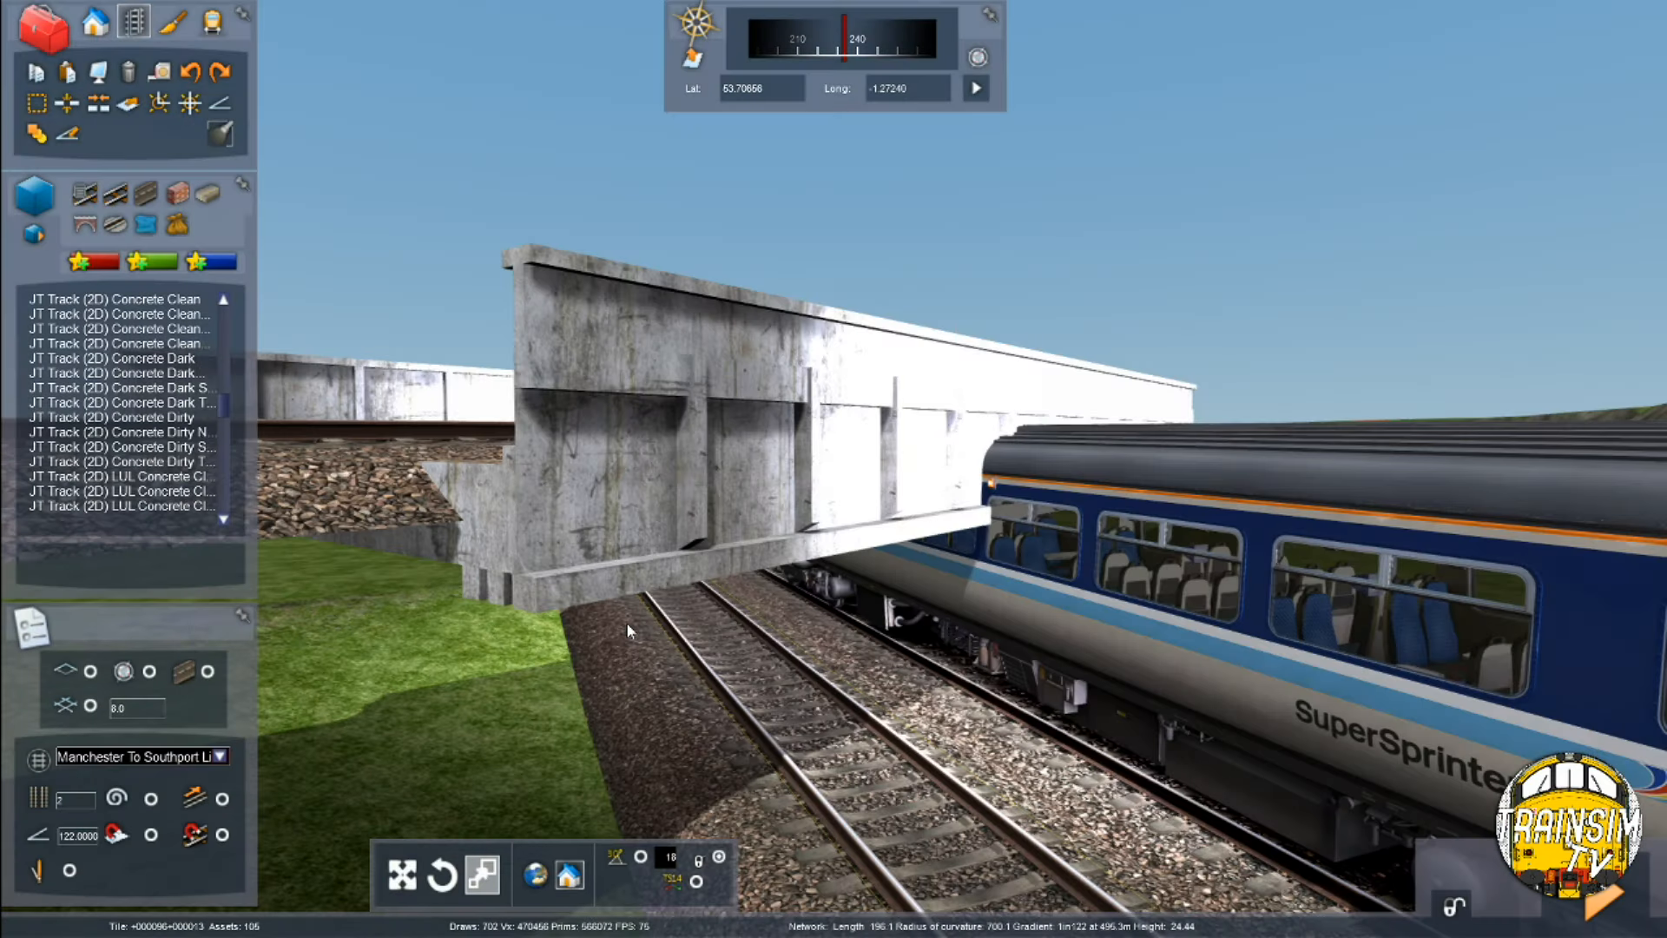
pyautogui.moveTo(714, 675); pyautogui.dragTo(1480, 912, button='right')
pyautogui.press('Right')
pyautogui.press('F5')
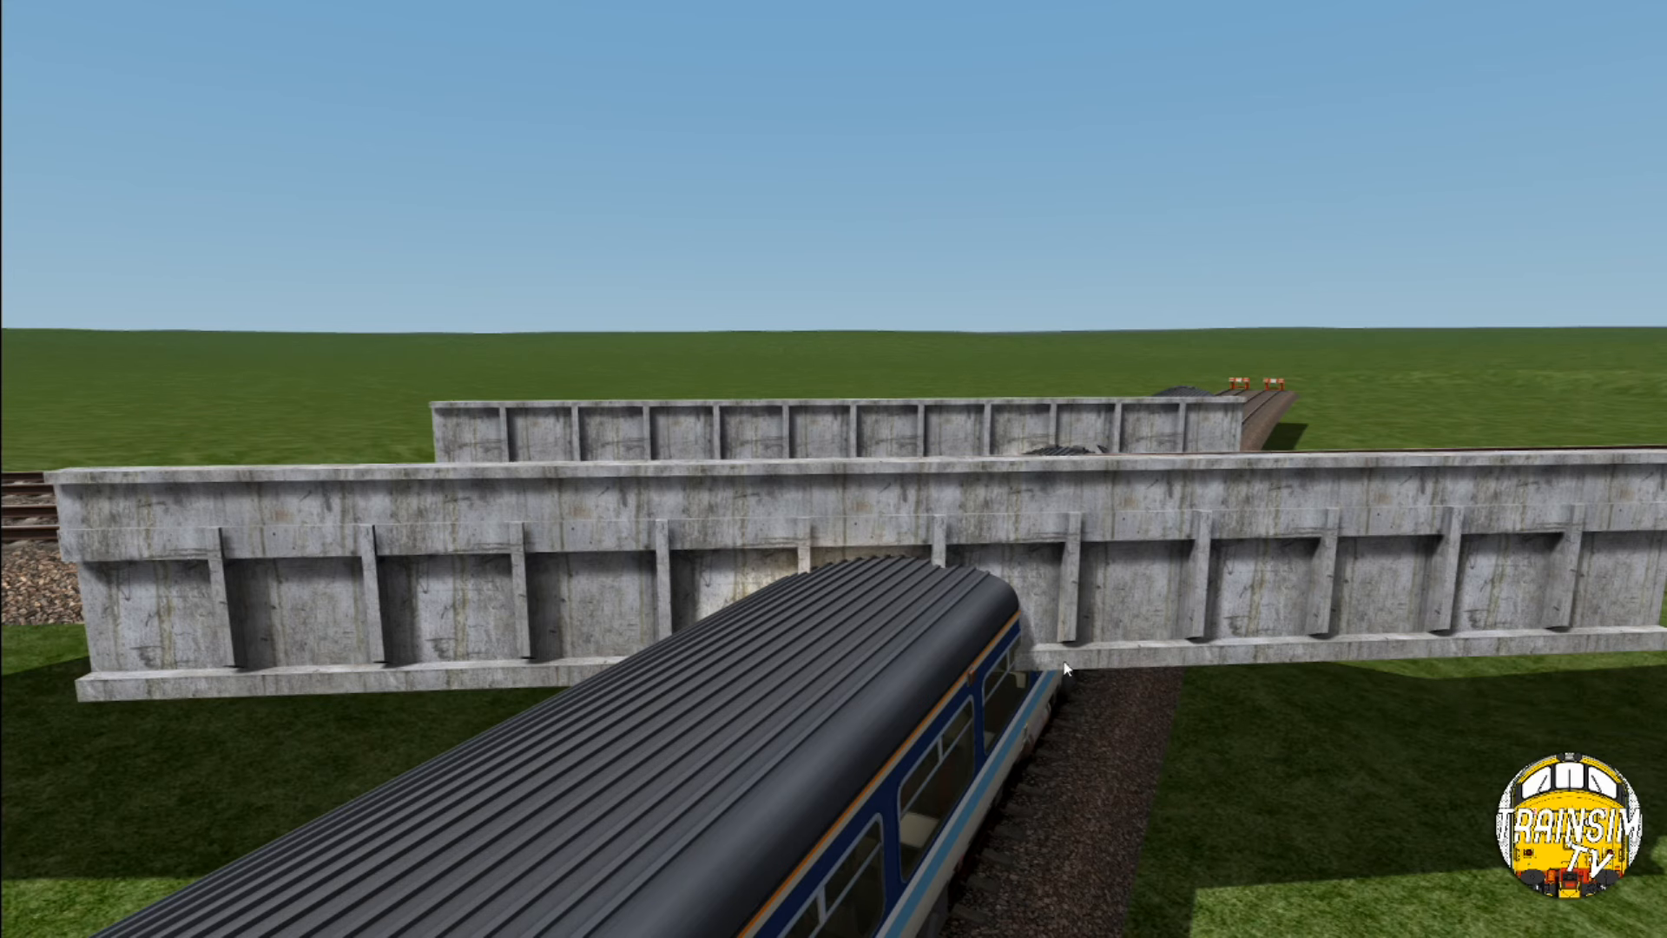
pyautogui.press('F5')
# Raise the concrete bridge vertically until its underside sits clear of the train's roof
pyautogui.click(1248, 596)
pyautogui.scroll(5, 1249, 590)
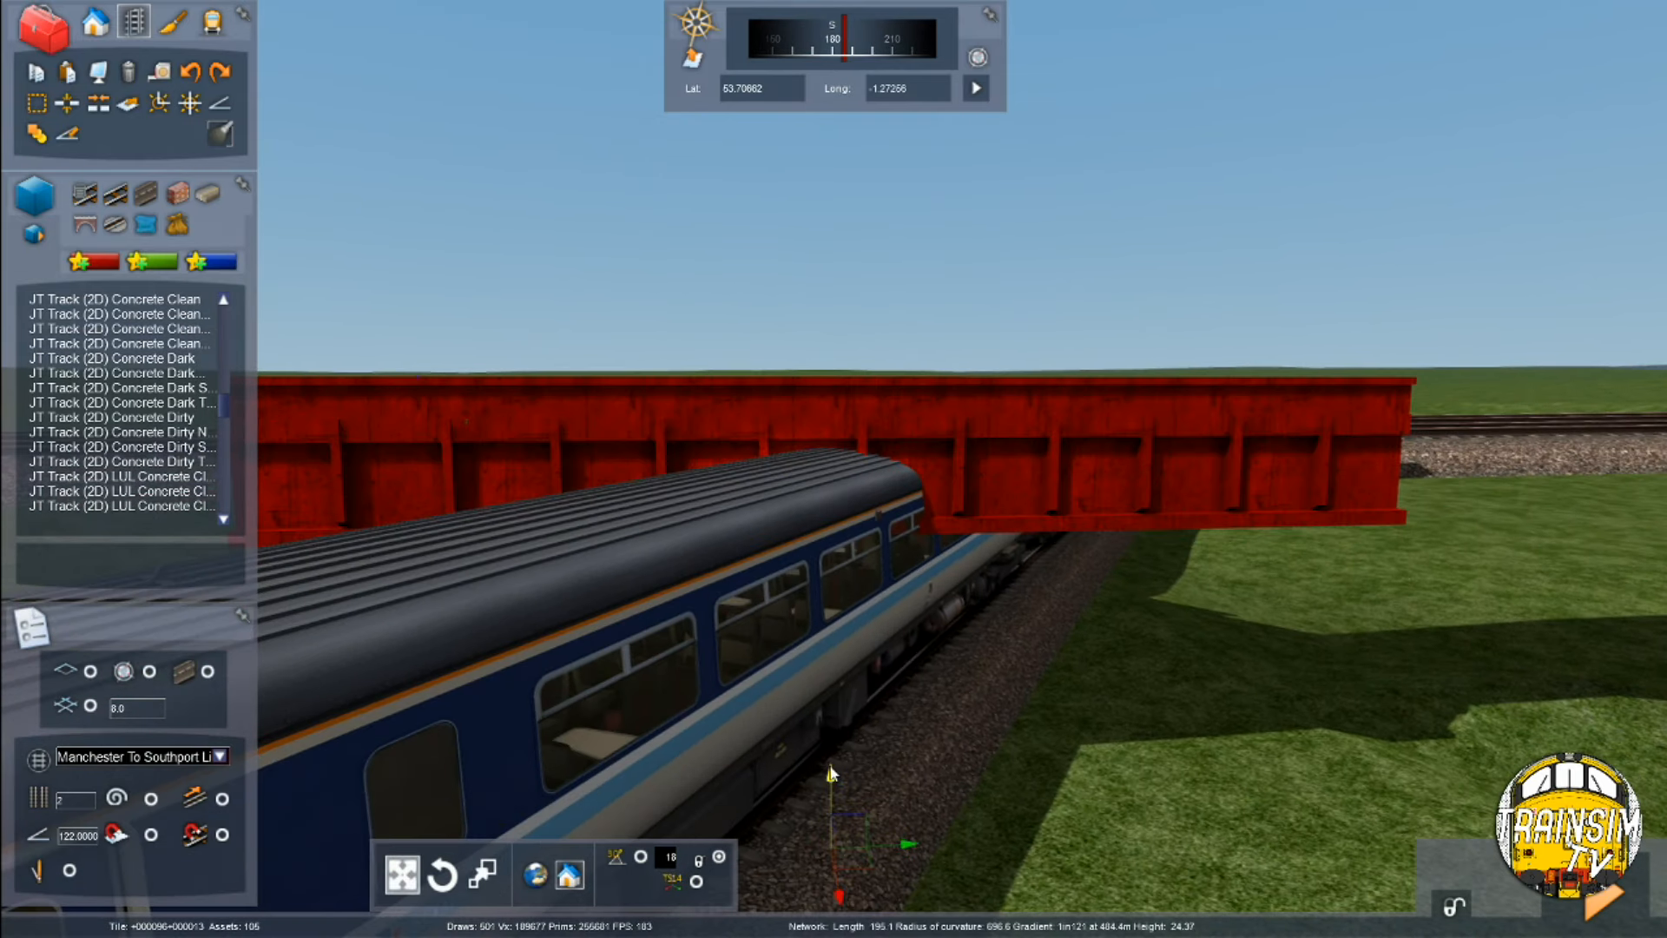
pyautogui.moveTo(831, 773); pyautogui.dragTo(808, 708)
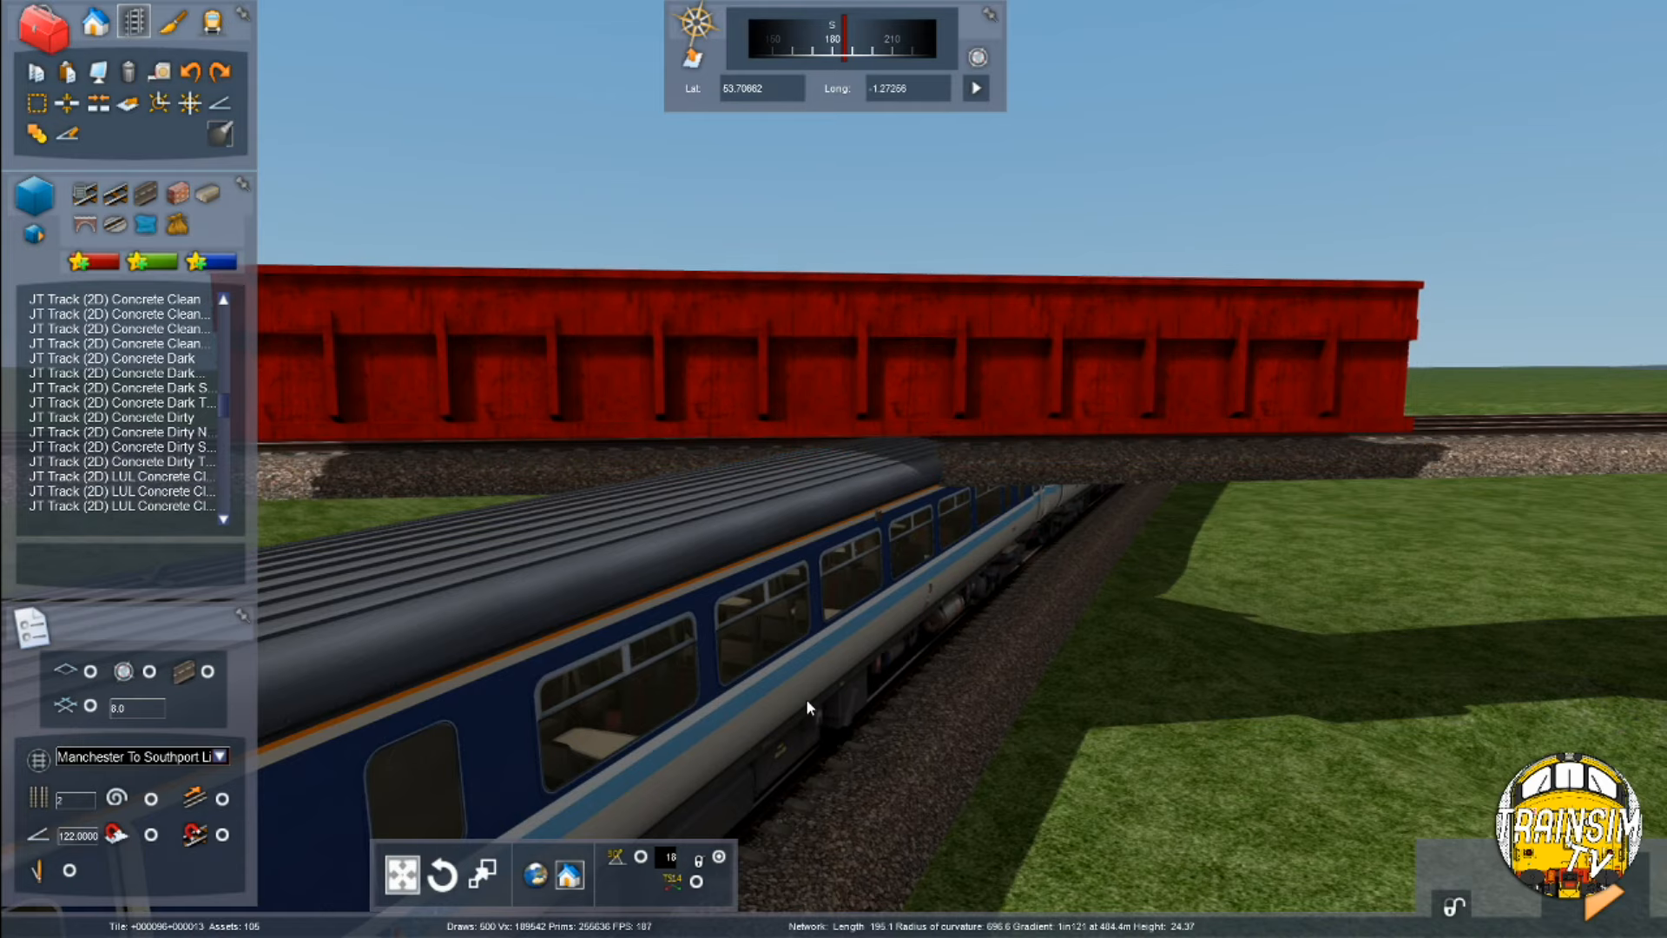
pyautogui.scroll(5, 806, 699)
pyautogui.scroll(-5, 844, 821)
pyautogui.scroll(3, 839, 773)
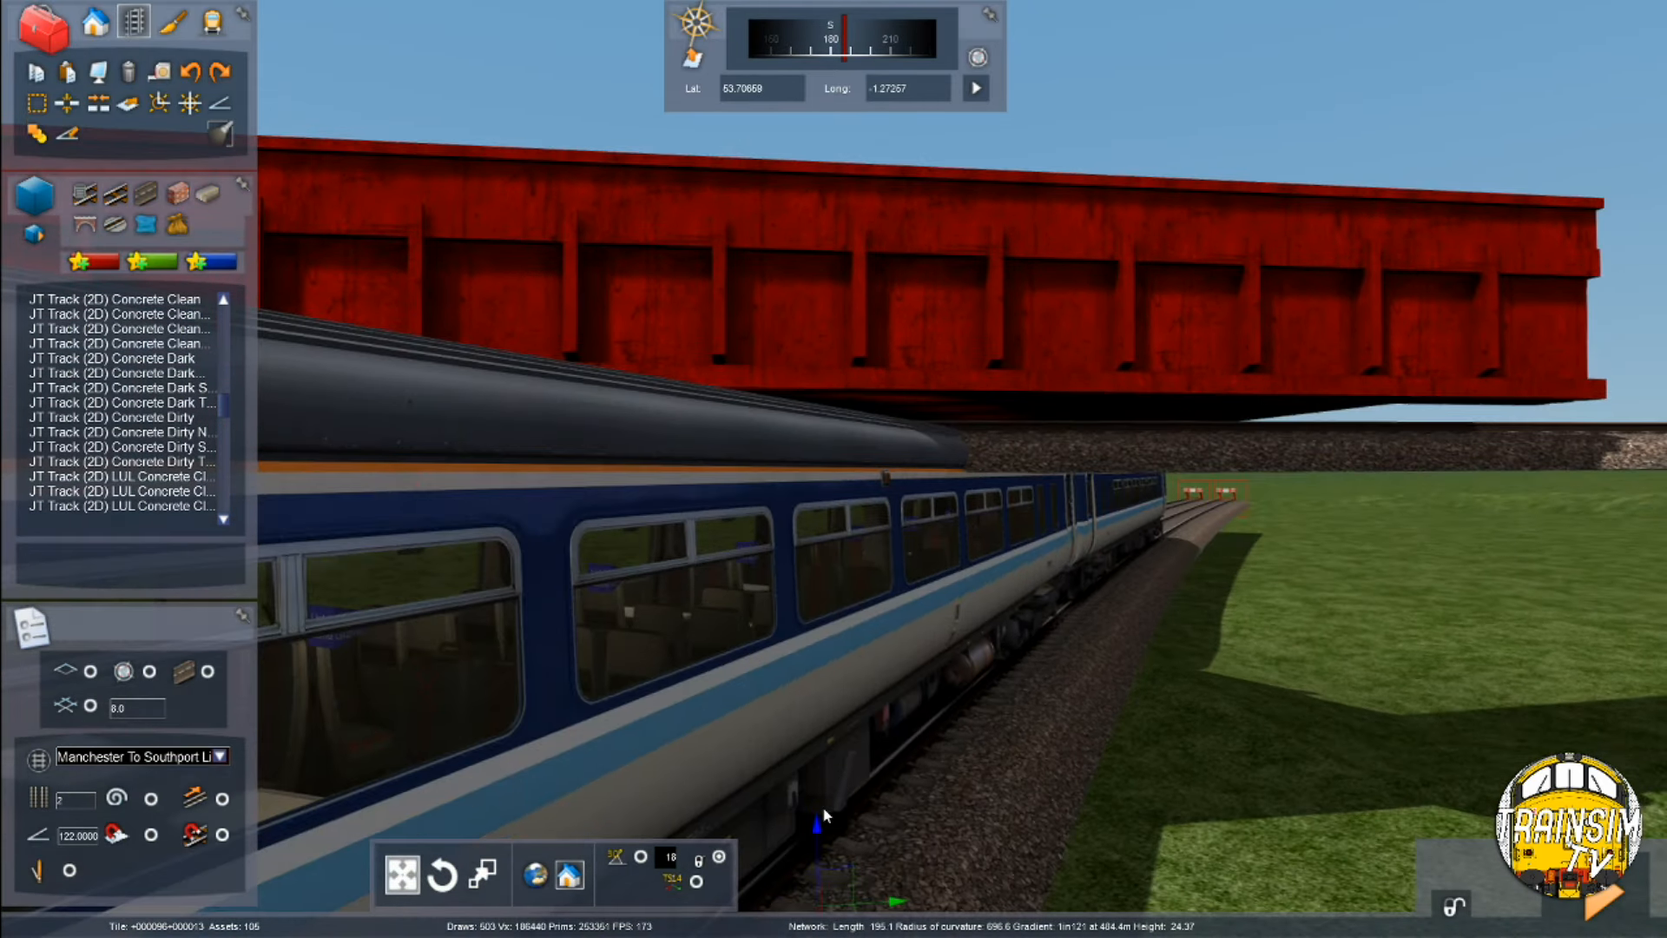
pyautogui.scroll(5, 842, 807)
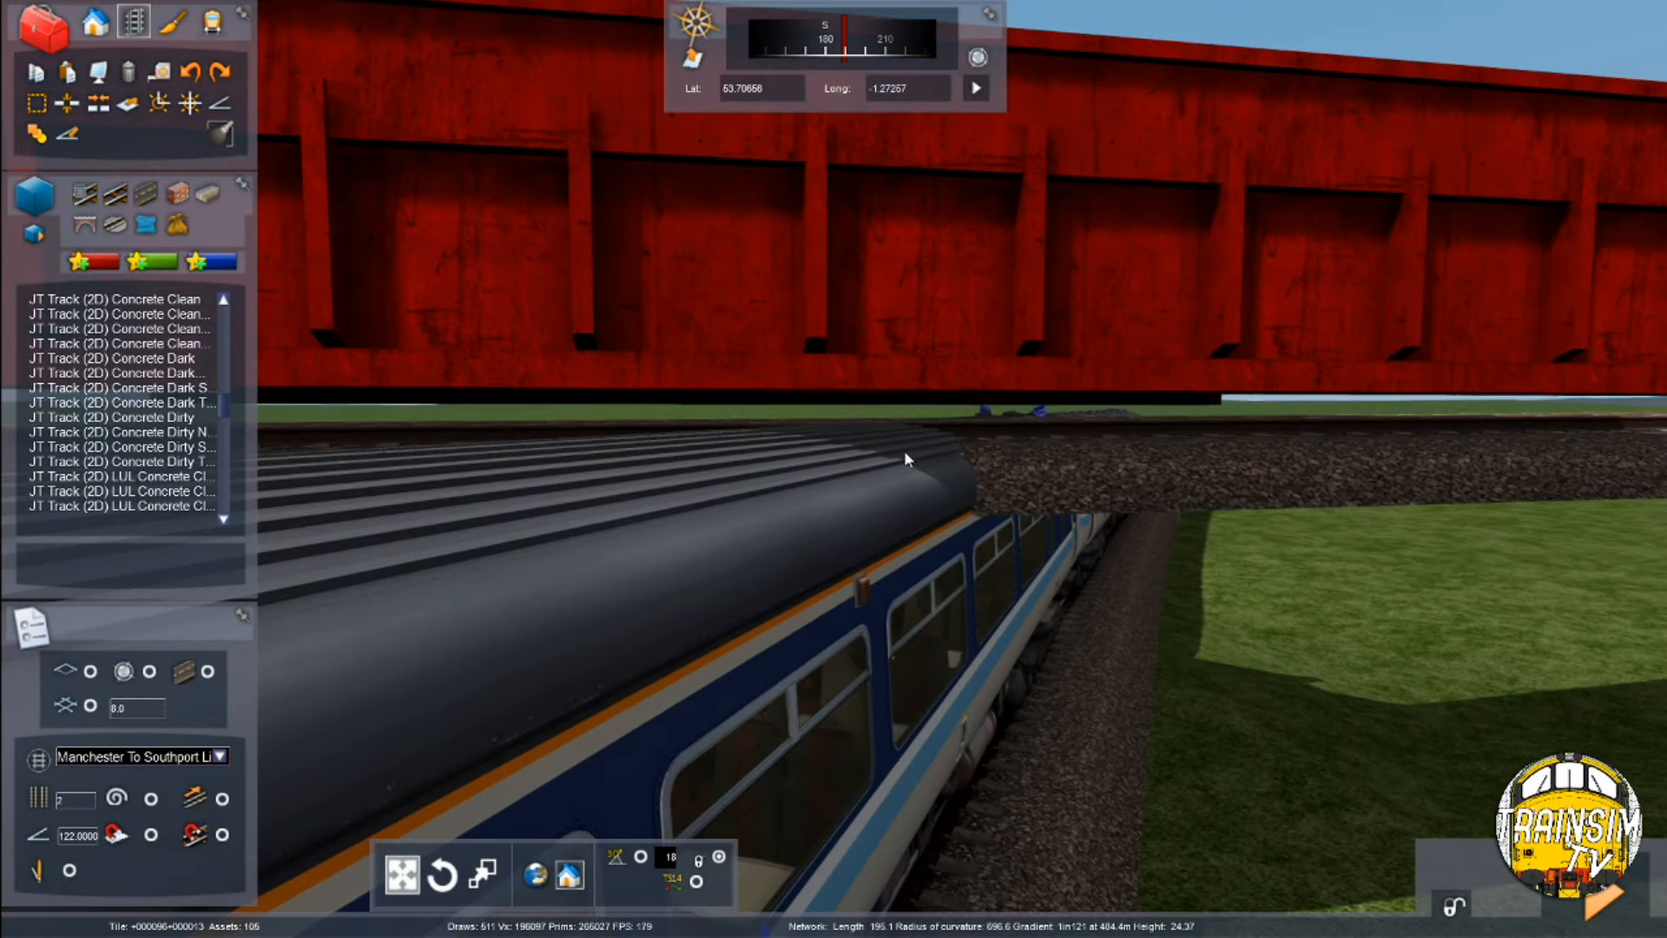
pyautogui.press('Left')
pyautogui.moveTo(987, 543); pyautogui.dragTo(852, 504, button='right')
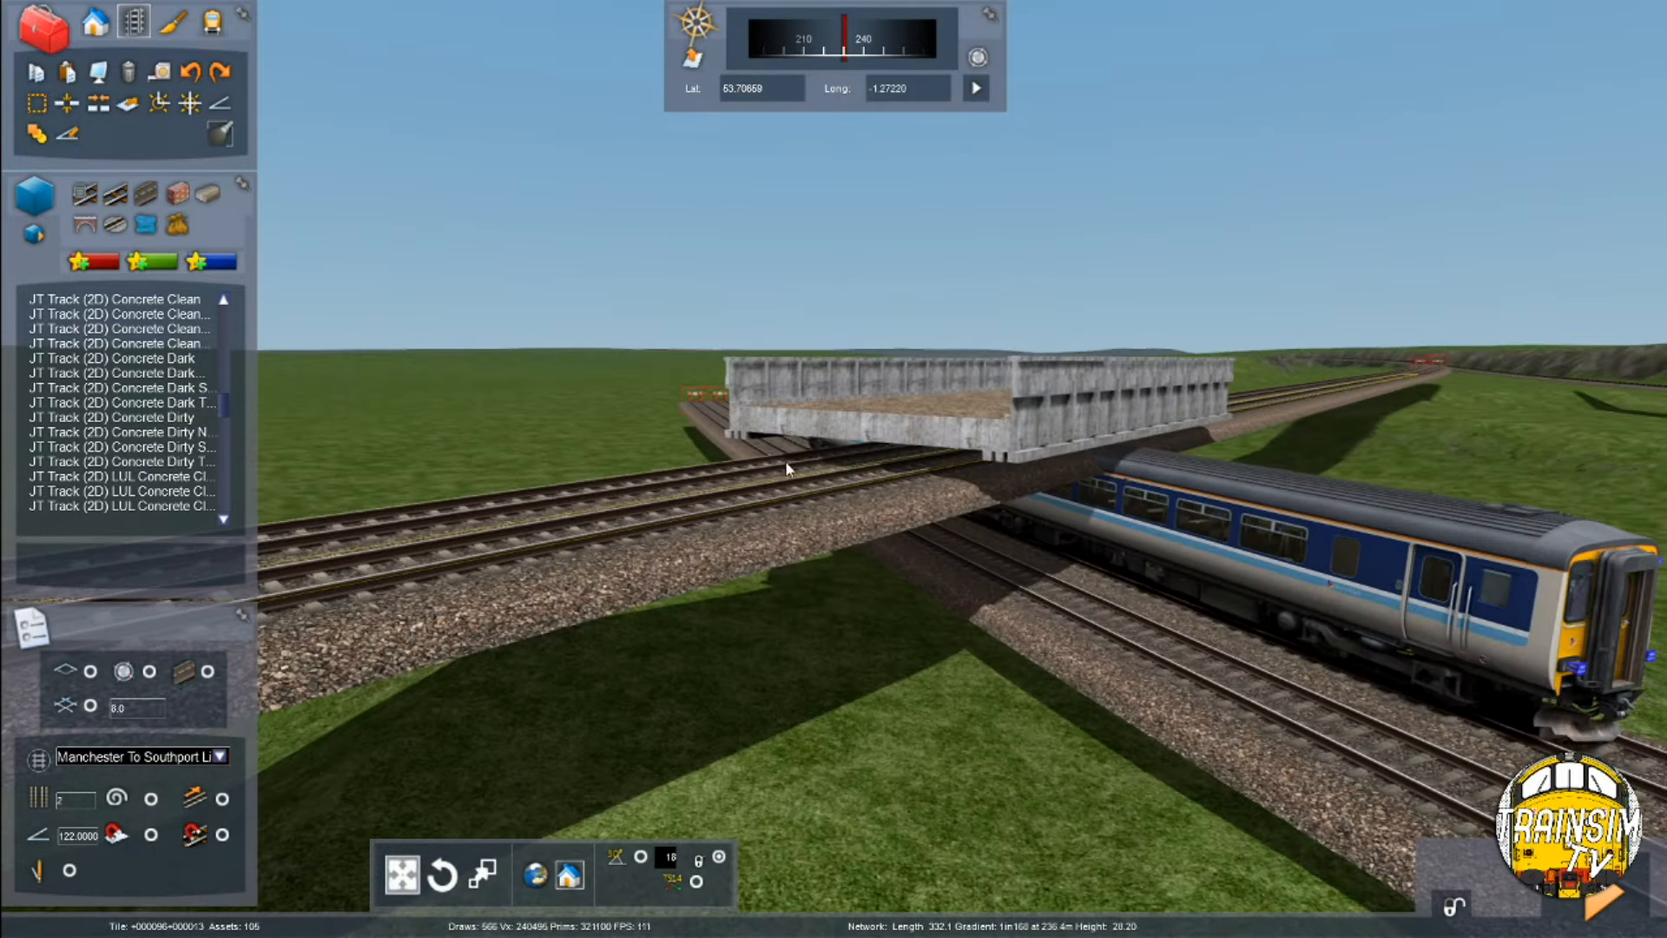
# Use the gradient tool to add a gradient point to each upper track on the approach before the bridge
pyautogui.press('Down')
pyautogui.moveTo(890, 755); pyautogui.dragTo(852, 728, button='right')
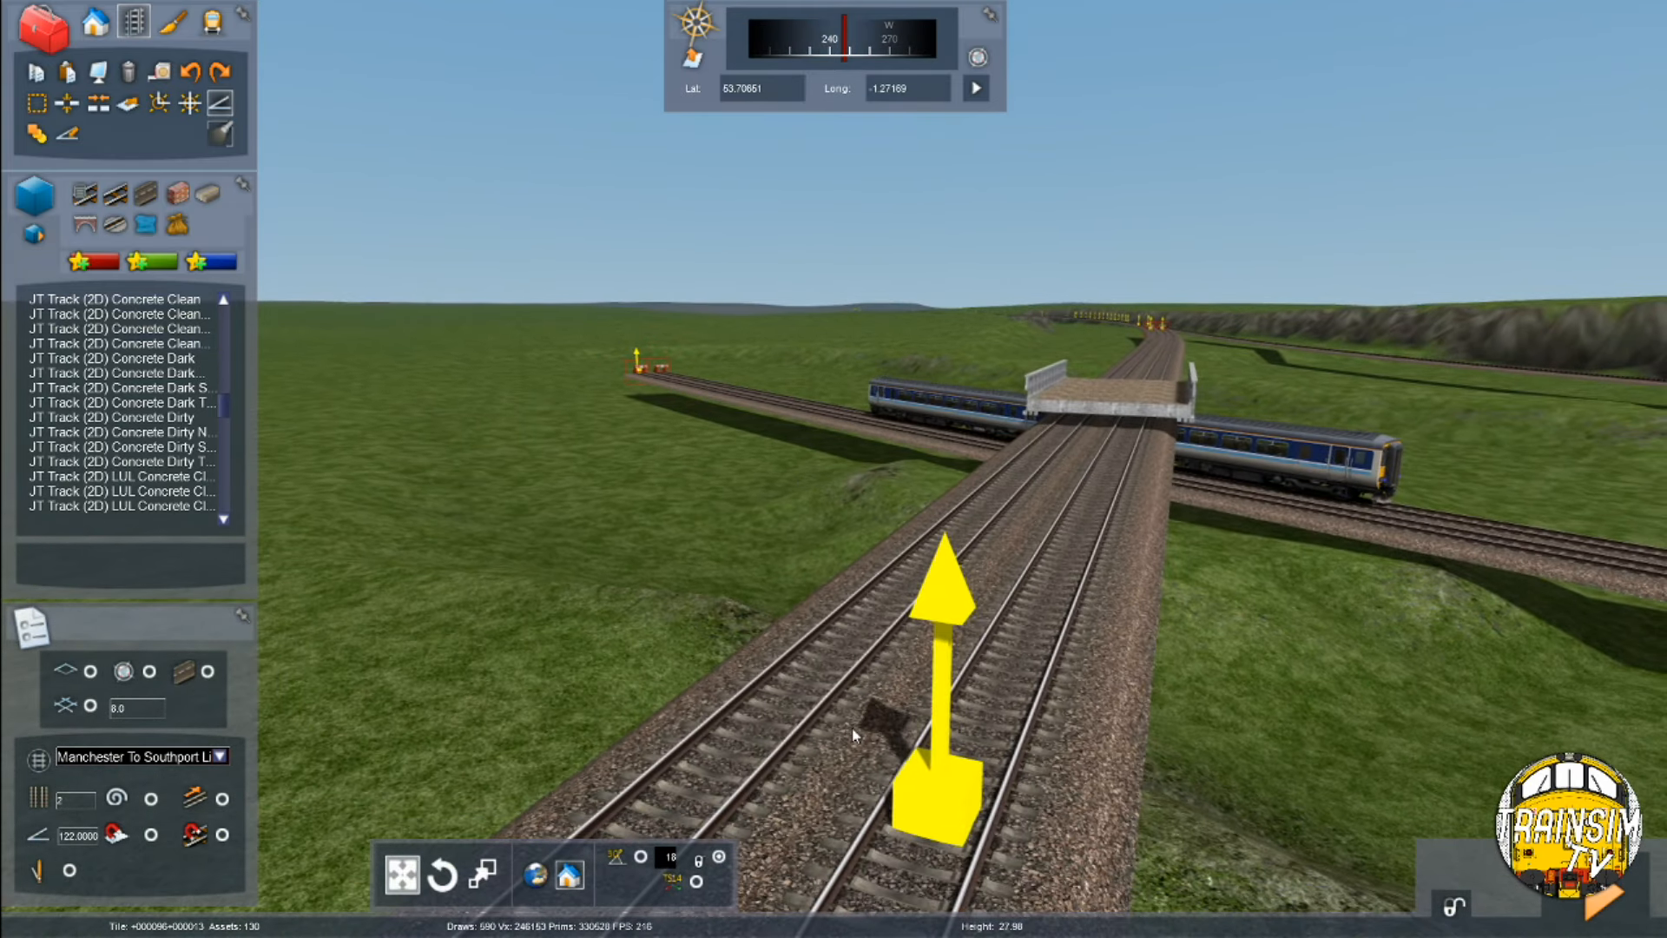
pyautogui.press('Up')
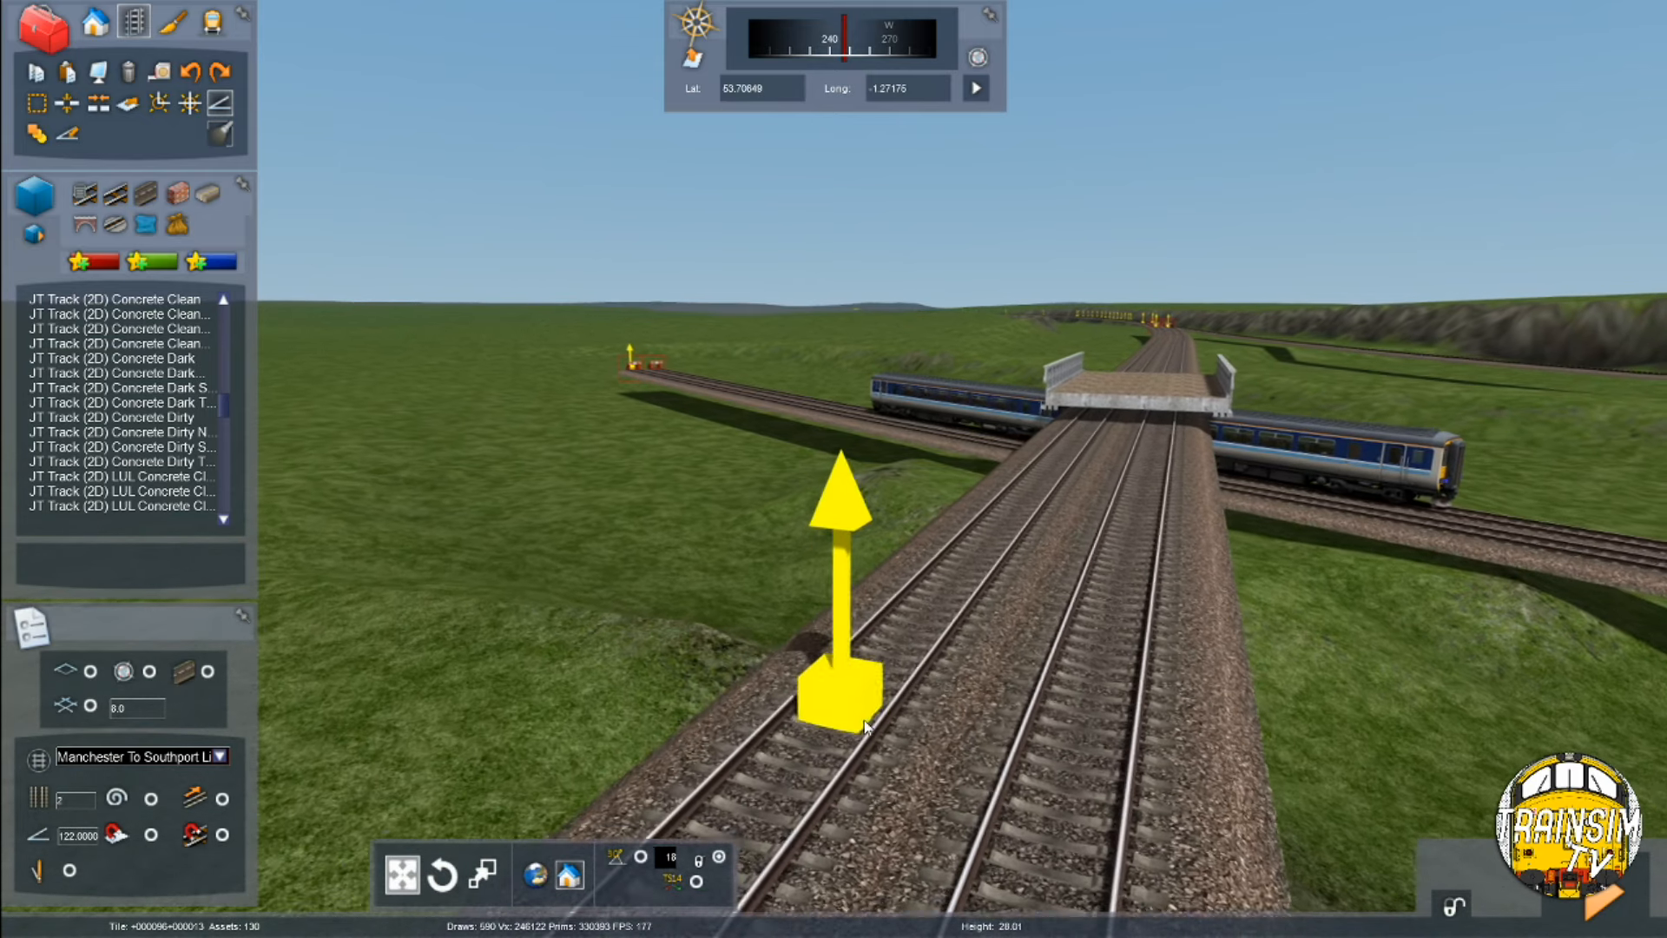
pyautogui.press('Down')
pyautogui.moveTo(966, 764); pyautogui.dragTo(912, 698, button='right')
pyautogui.rightClick(815, 679)
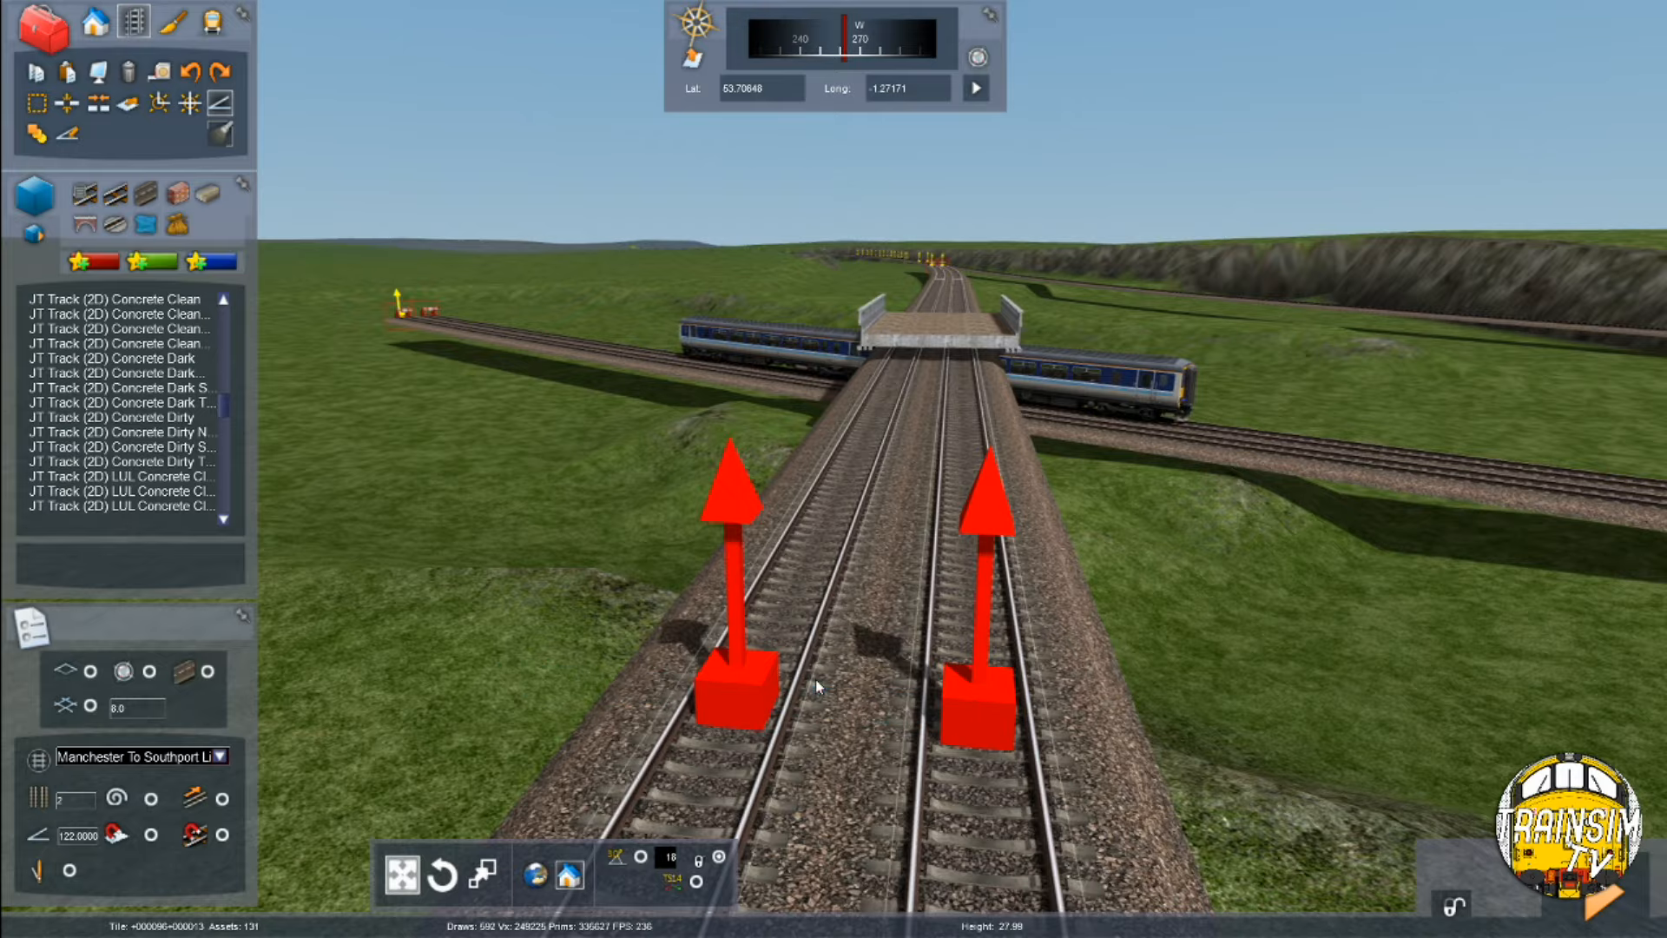
# Add gradient points on the upper tracks close to the near edge of the bridge
pyautogui.press('Down')
pyautogui.press('Right')
pyautogui.press('Up')
pyautogui.press('Up')
pyautogui.moveTo(873, 731)
pyautogui.mouseDown(button='right')
pyautogui.moveTo(1042, 731)
pyautogui.moveTo(921, 746)
pyautogui.moveTo(862, 731)
pyautogui.mouseUp(button='right')
pyautogui.press('Down')
pyautogui.scroll(3, 862, 731)
pyautogui.click(712, 735)
pyautogui.scroll(-3, 755, 695)
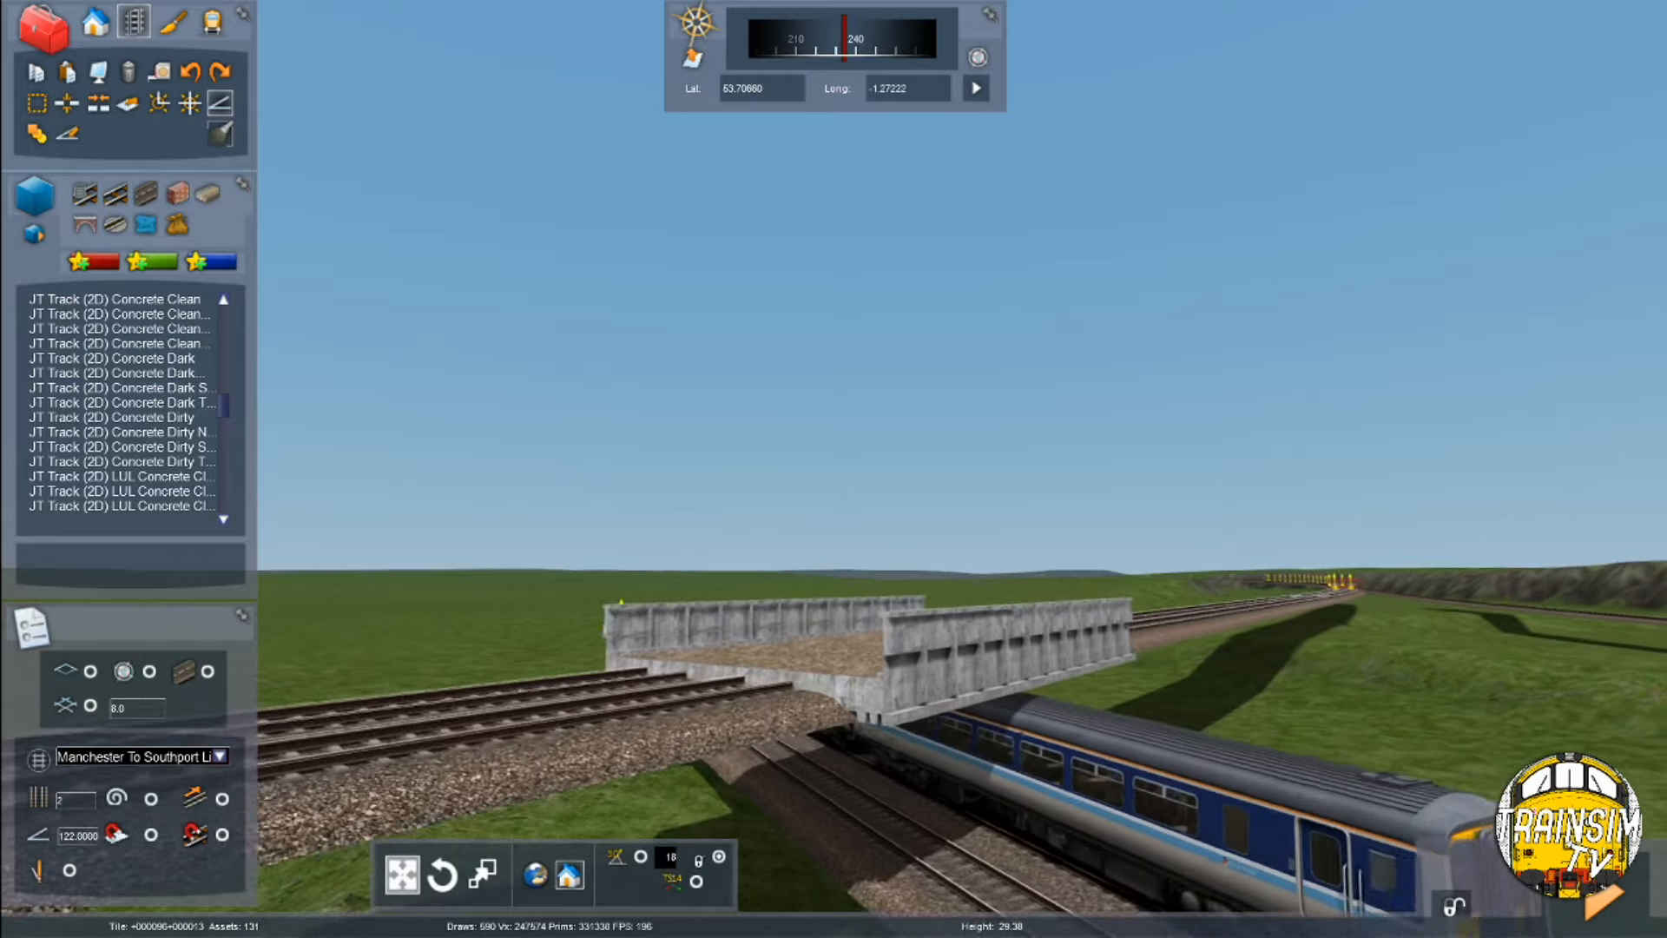
pyautogui.scroll(5, 832, 650)
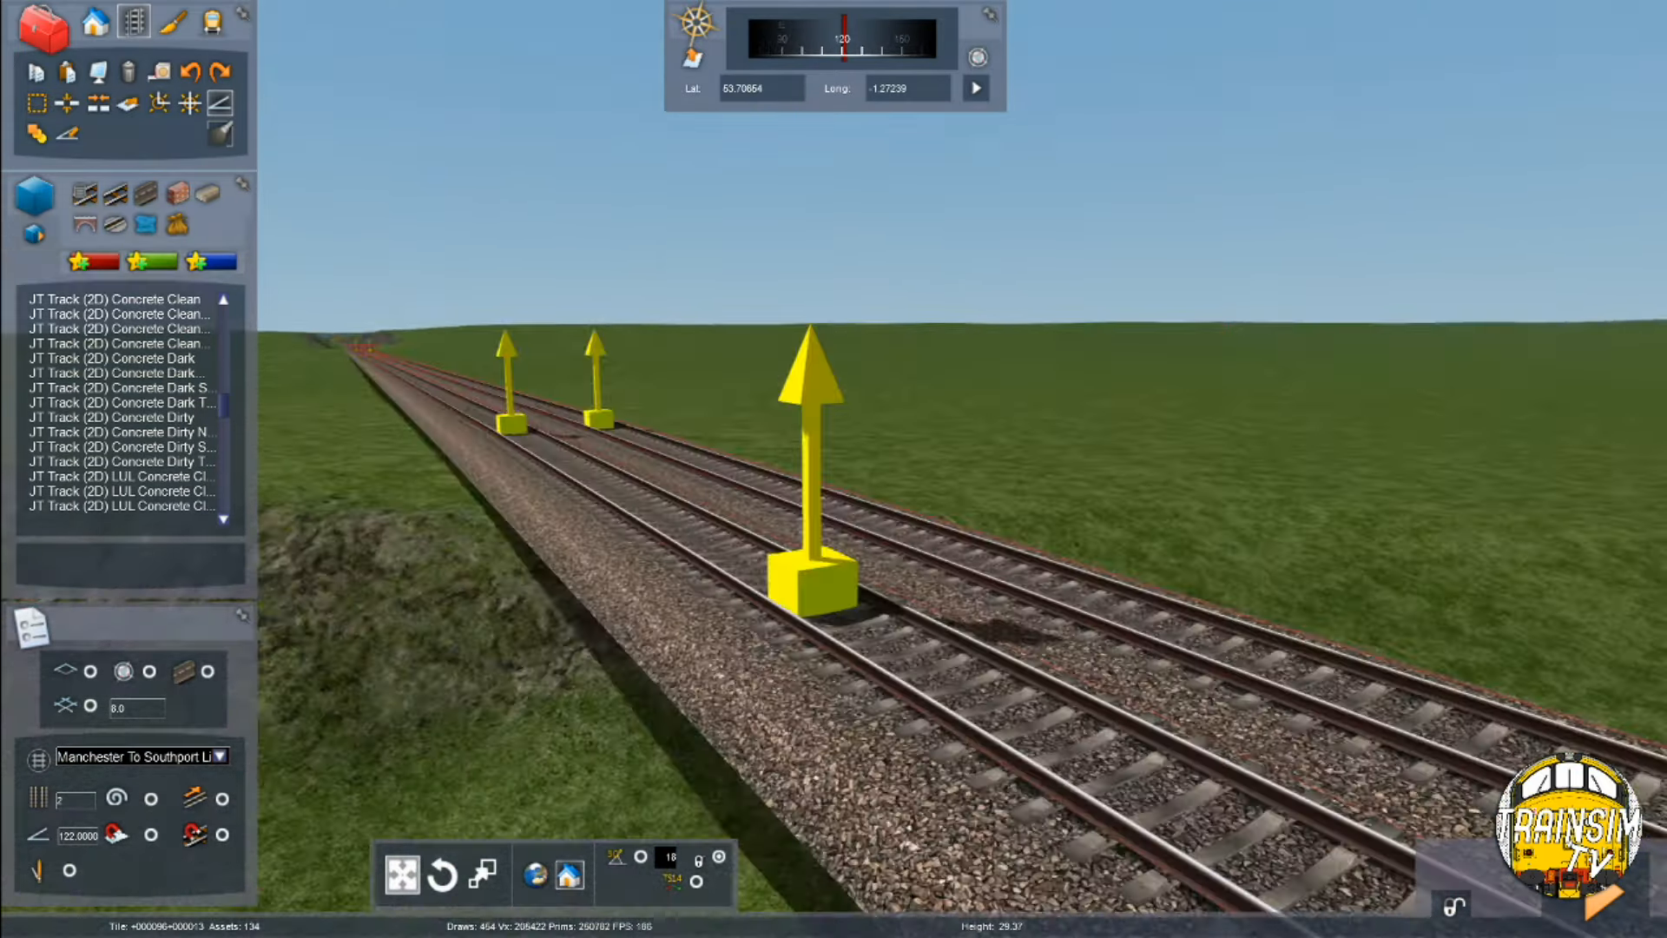
# Examine the upper line and its gradient points in both directions away from the bridge
pyautogui.scroll(-4, 726, 439)
pyautogui.scroll(4, 731, 457)
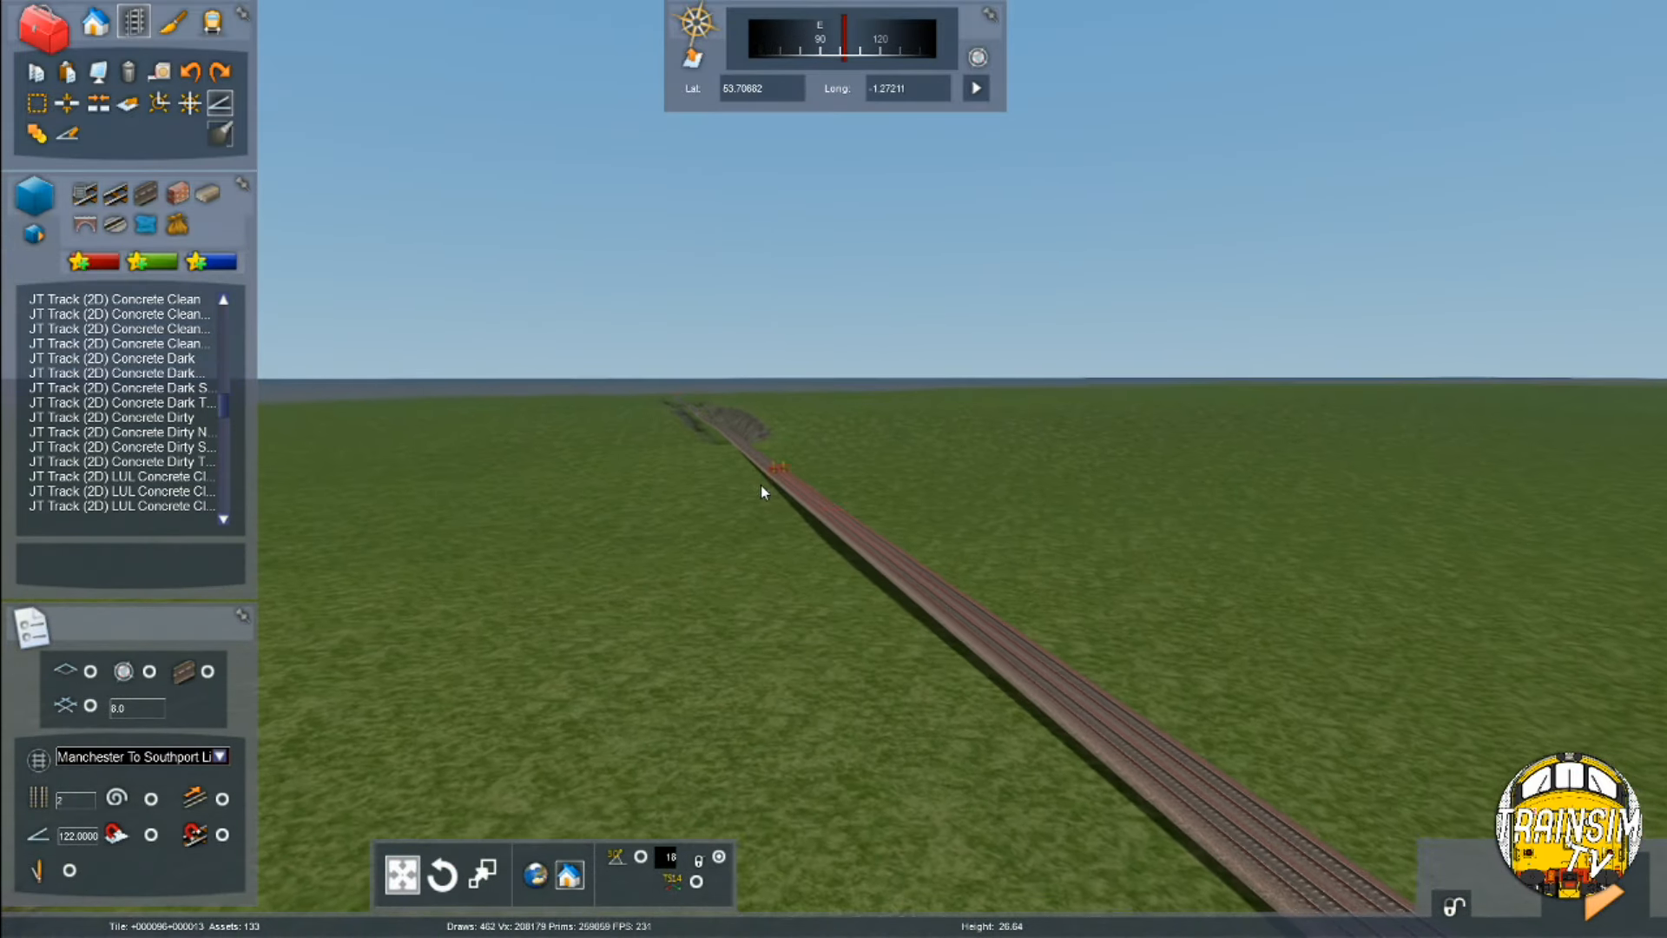
pyautogui.moveTo(763, 496); pyautogui.dragTo(998, 500, button='right')
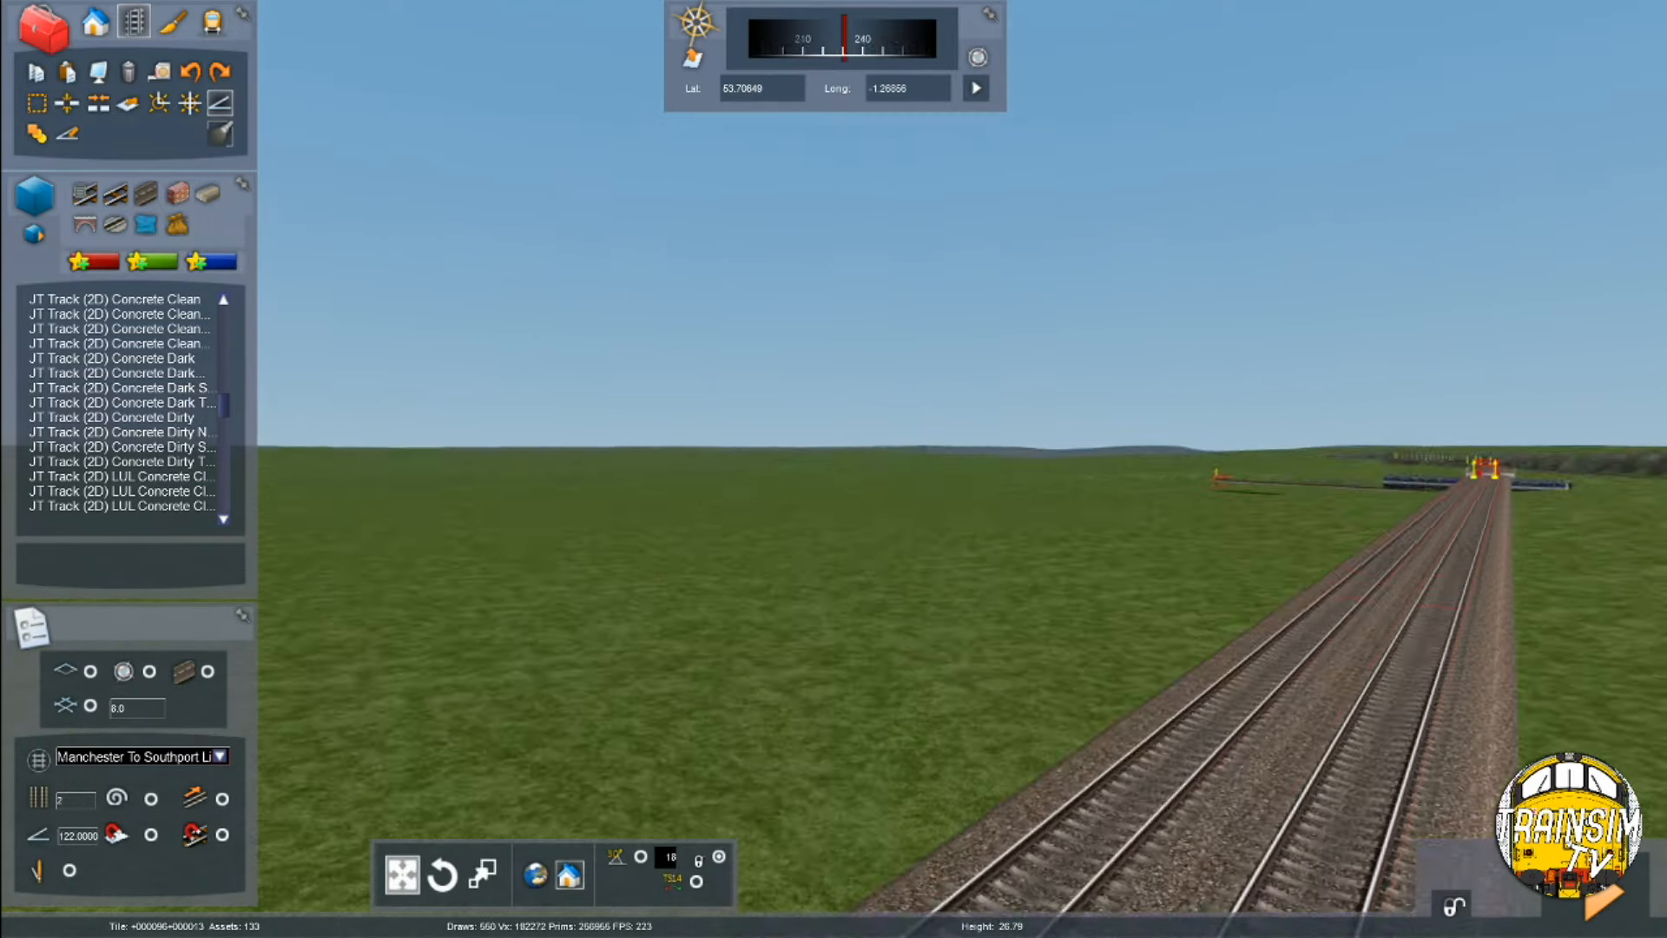
pyautogui.scroll(8, 834, 521)
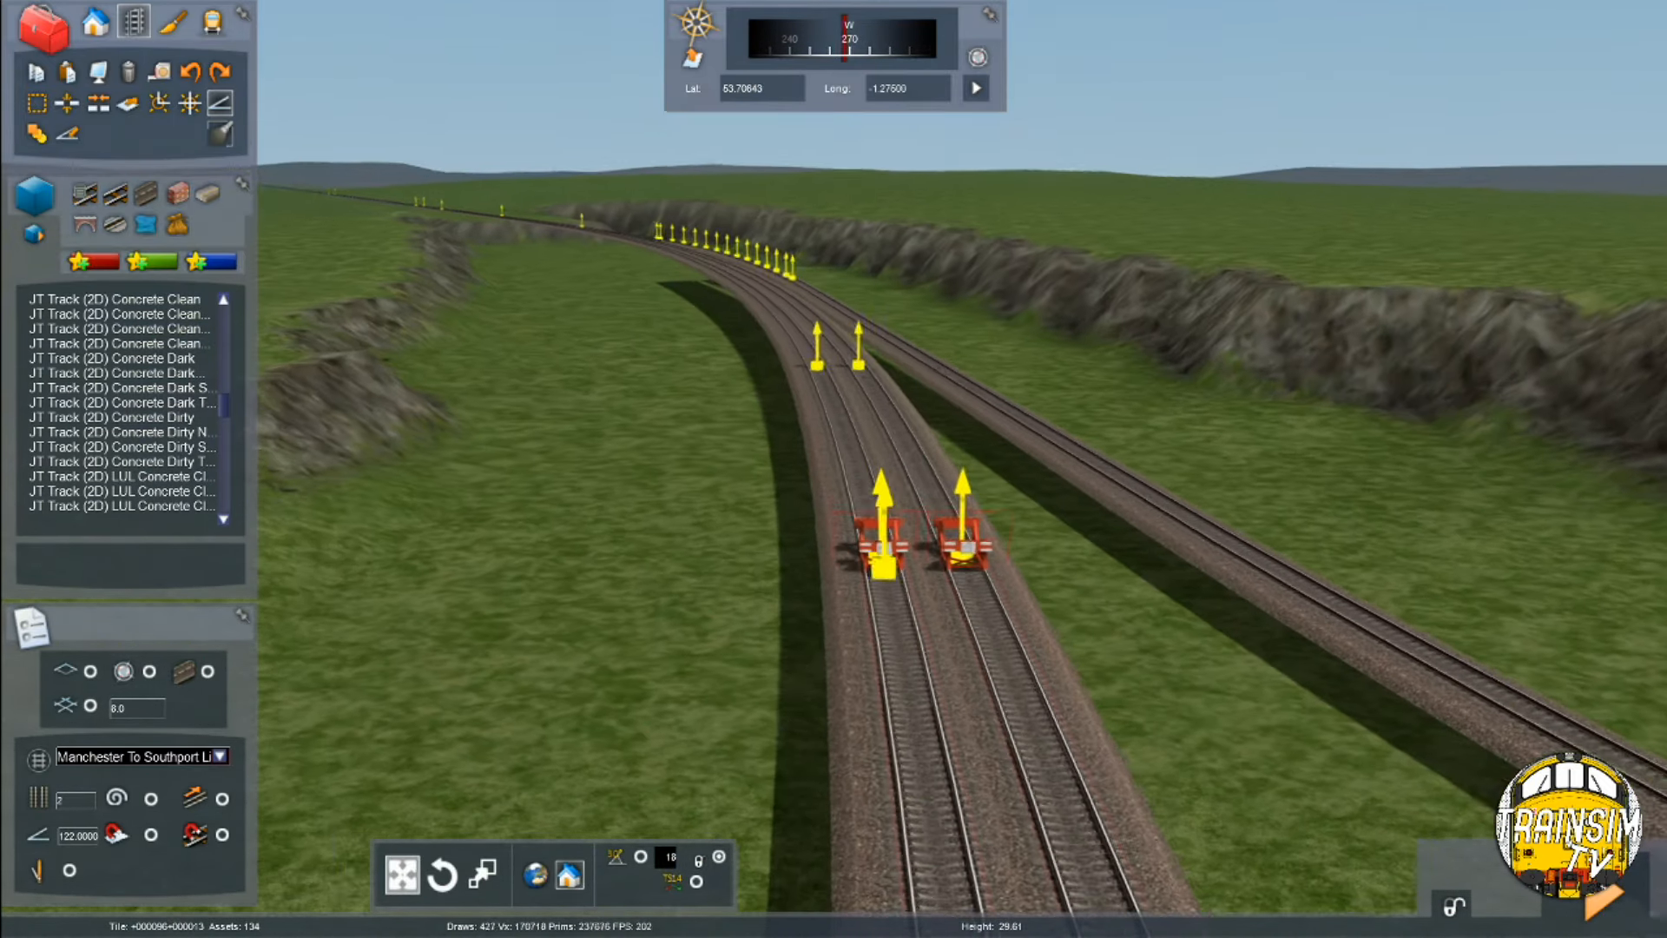
pyautogui.moveTo(955, 521); pyautogui.dragTo(892, 481, button='right')
pyautogui.moveTo(754, 492); pyautogui.dragTo(434, 486, button='right')
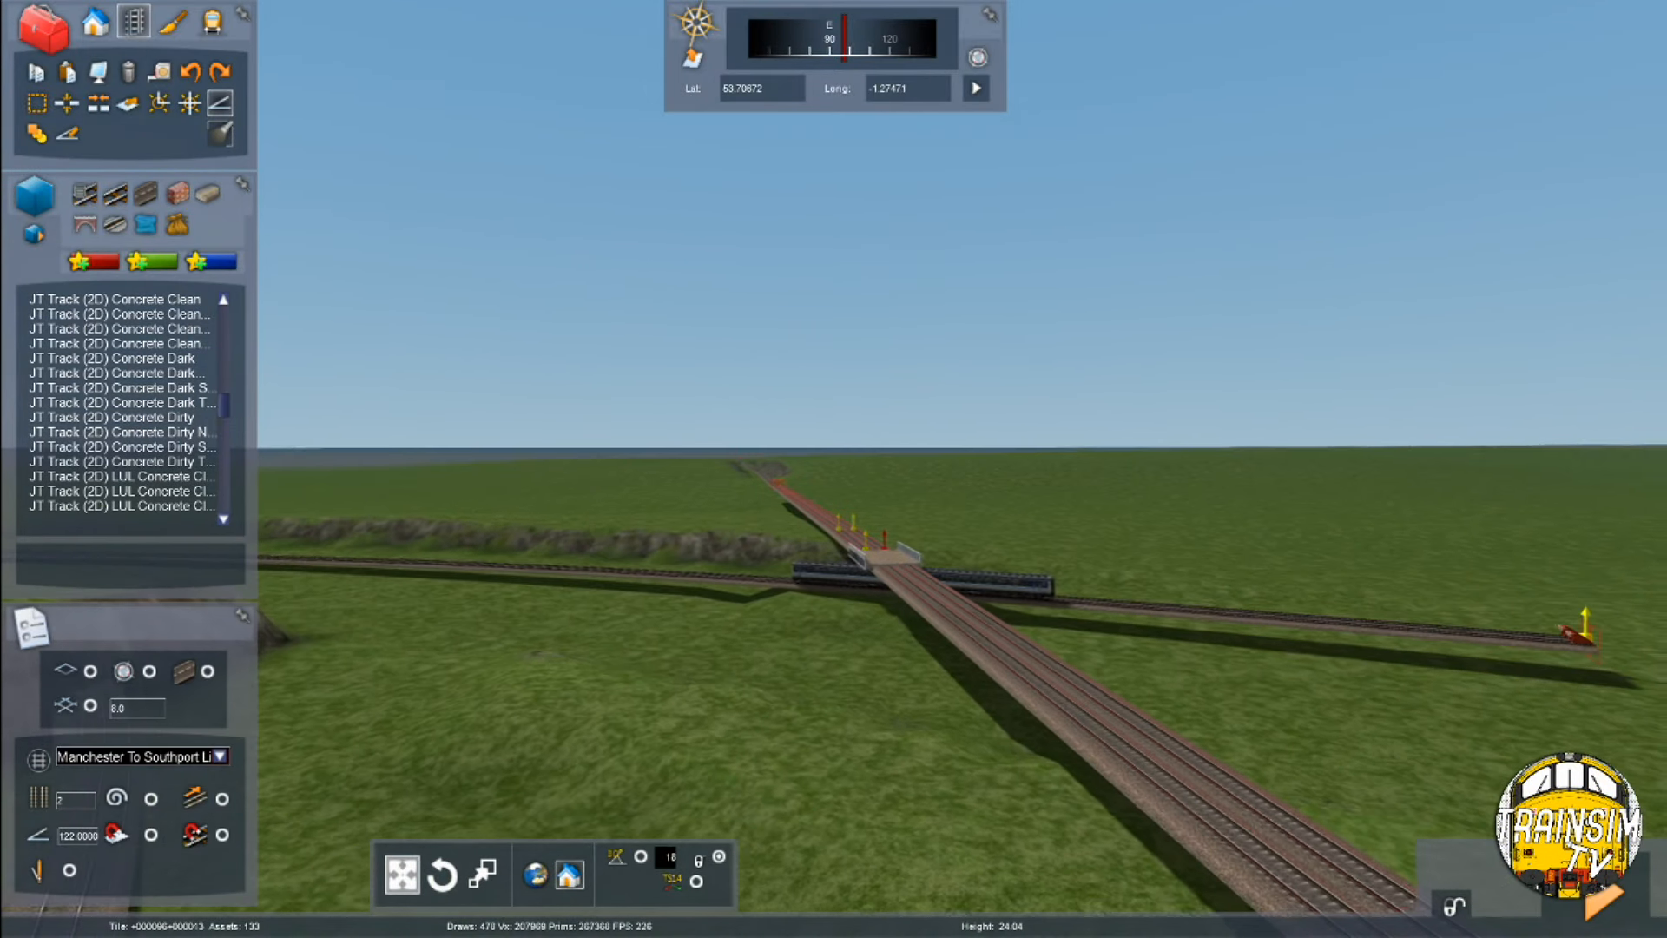
pyautogui.press('Up')
pyautogui.moveTo(834, 468); pyautogui.dragTo(920, 555, button='right')
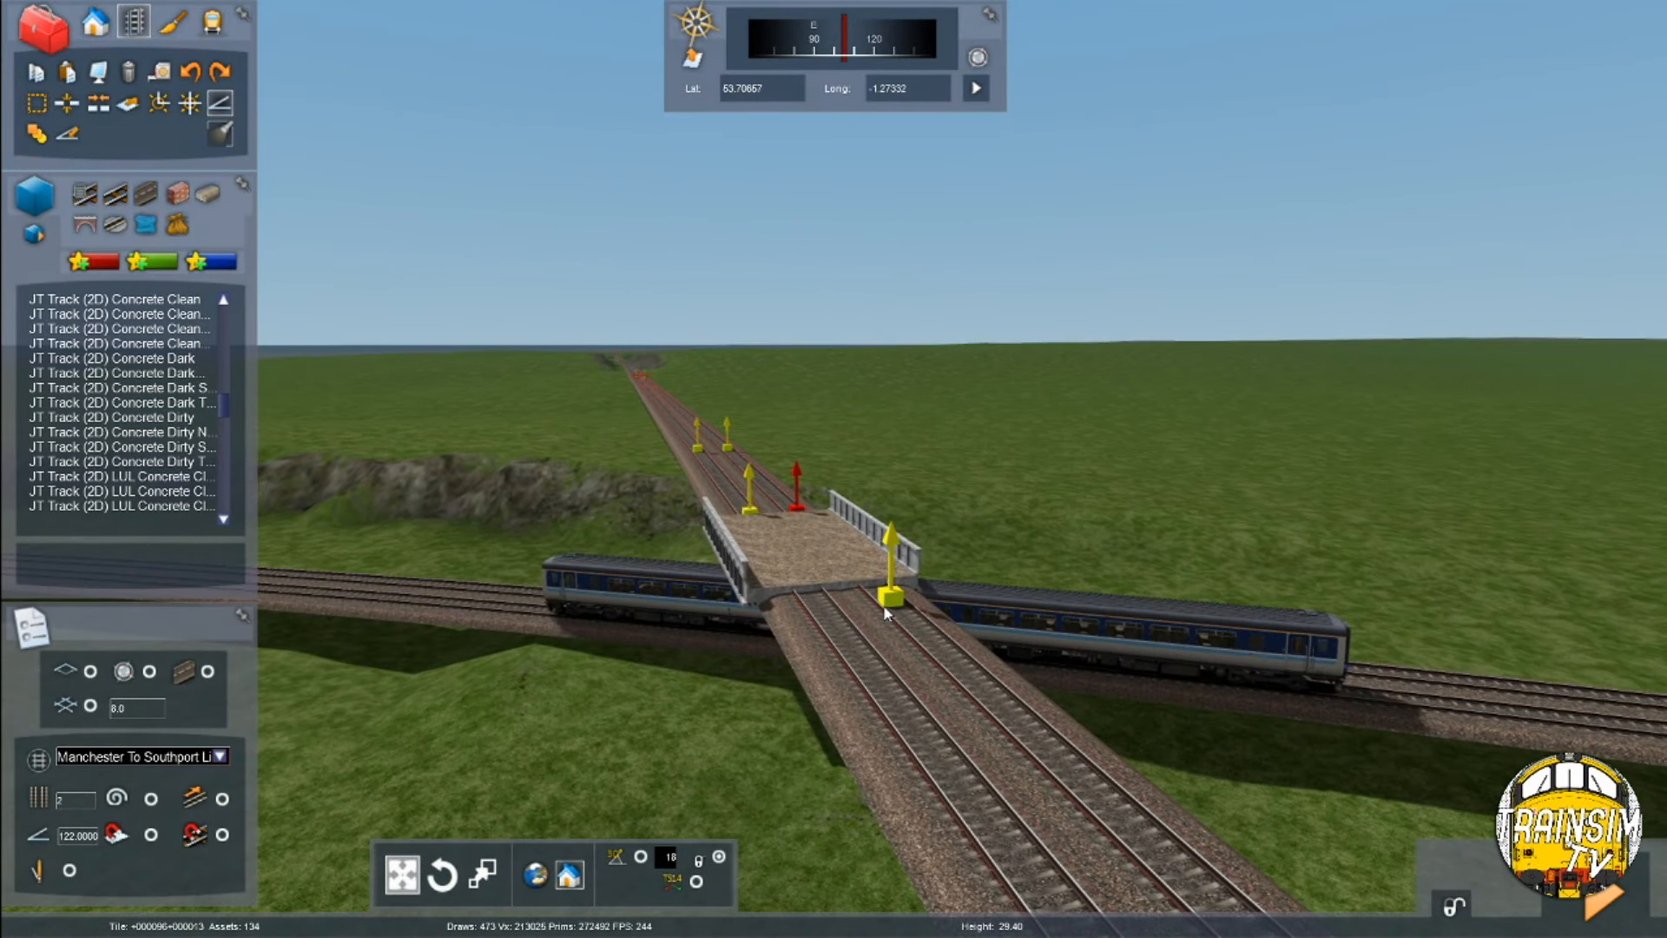
# Raise the upper tracks' gradient points at the bridge ends so the rails run above the bridge deck
pyautogui.press('Up')
pyautogui.moveTo(817, 622); pyautogui.dragTo(893, 631, button='right')
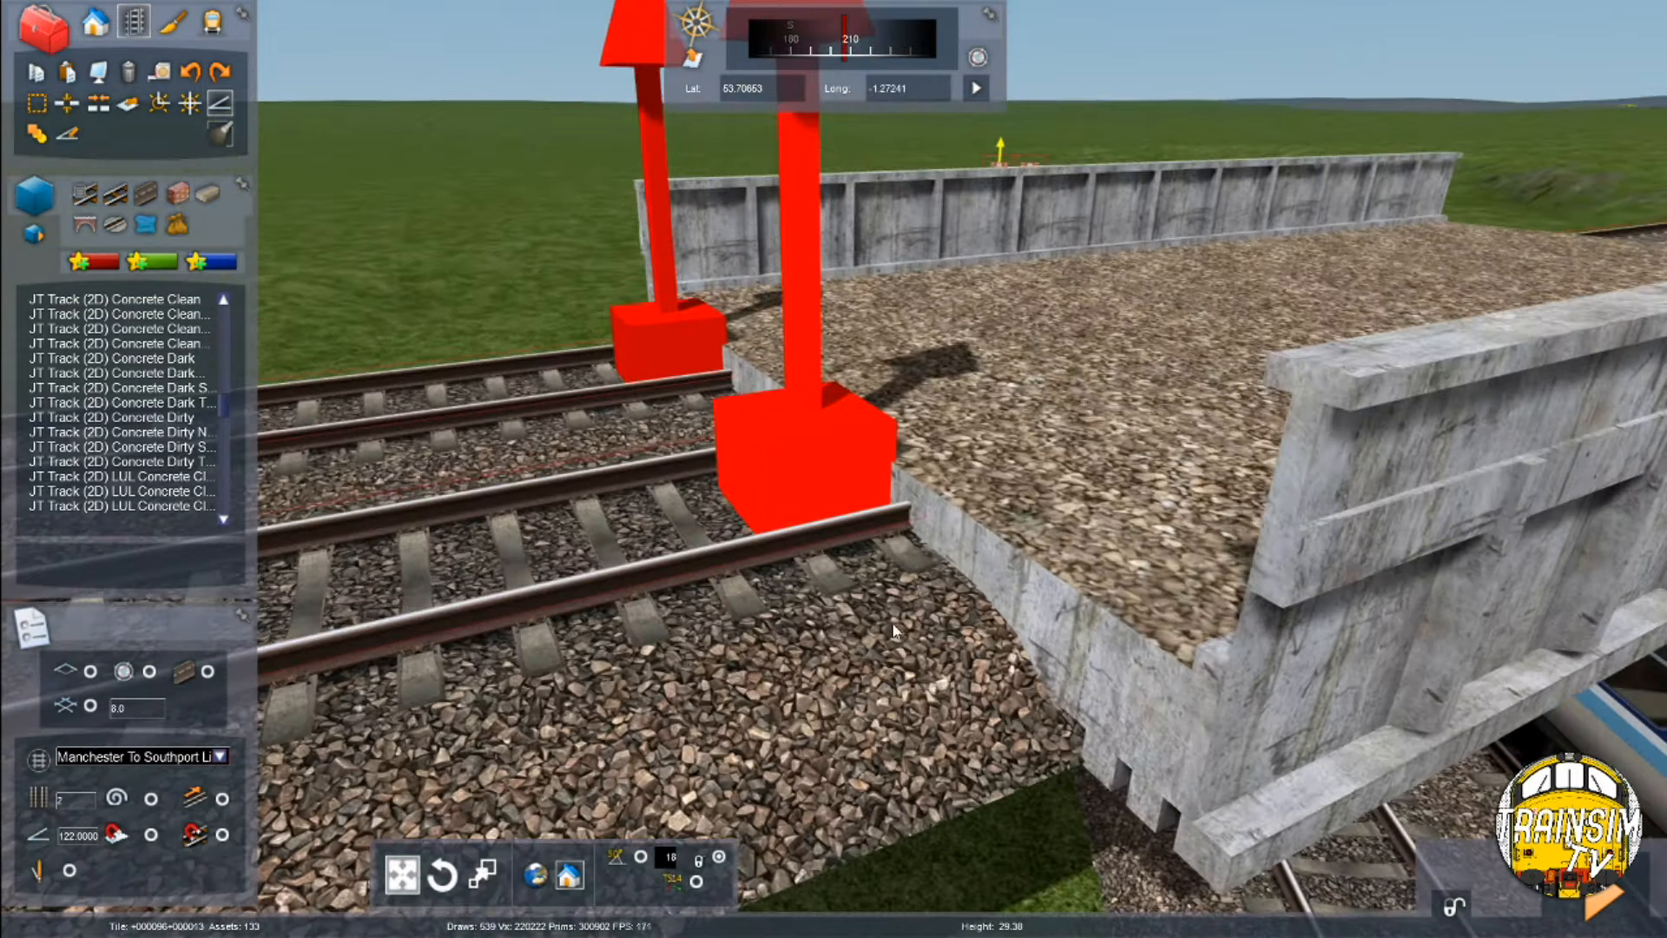
pyautogui.moveTo(861, 590); pyautogui.dragTo(863, 528)
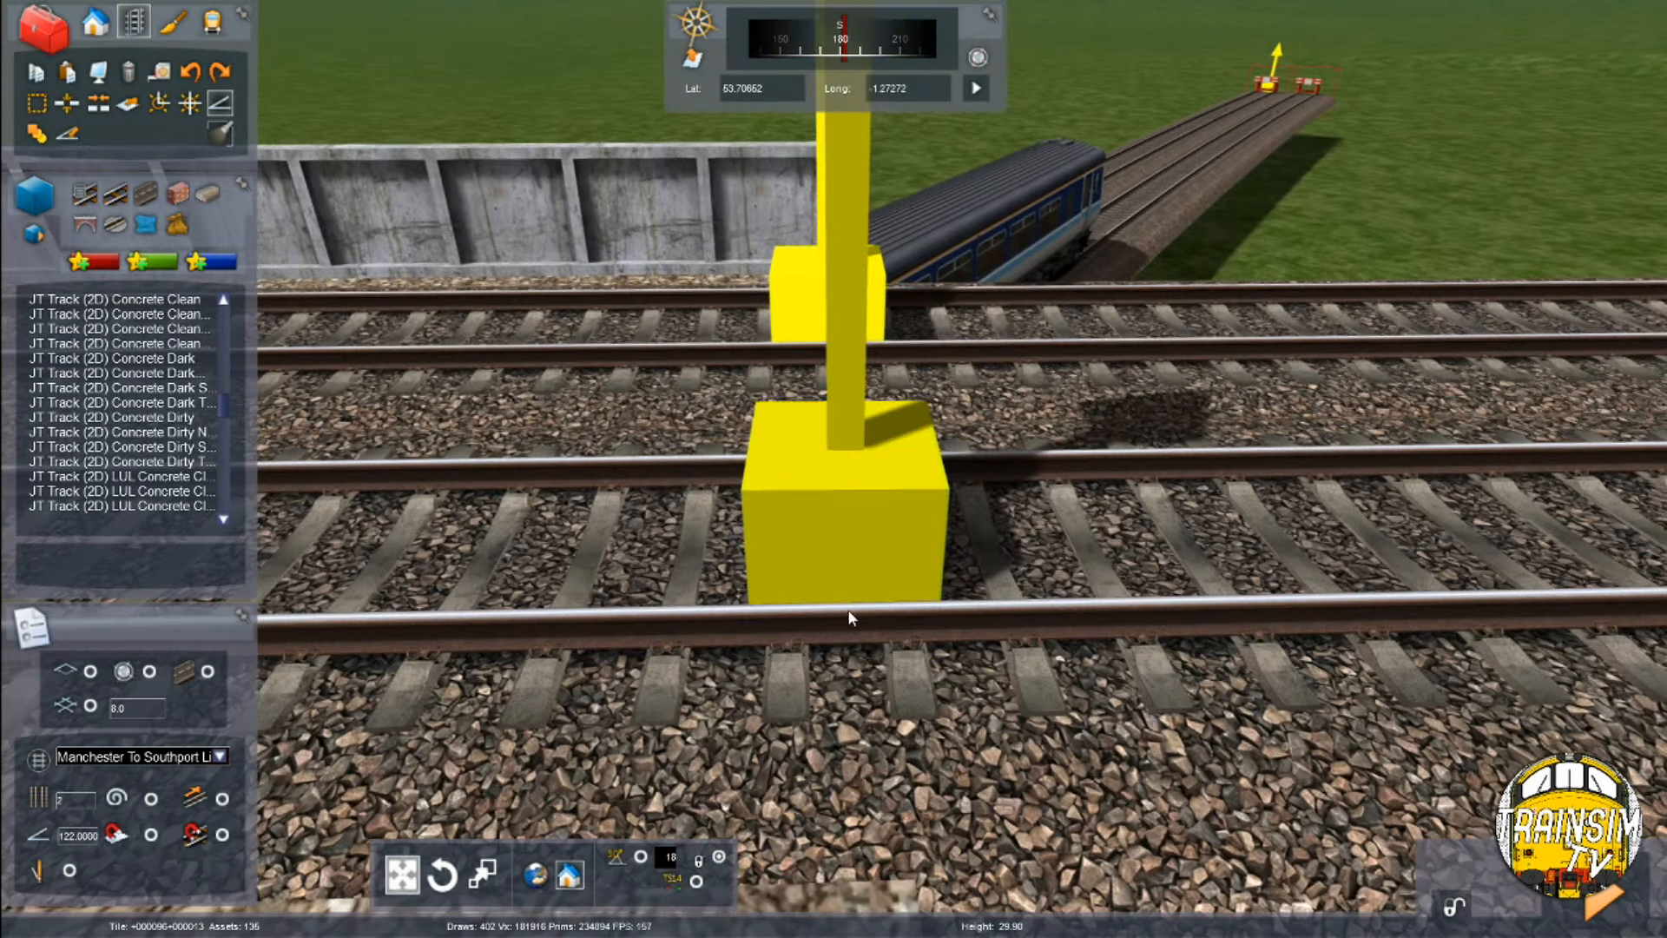
pyautogui.scroll(2, 848, 607)
pyautogui.moveTo(849, 612); pyautogui.dragTo(870, 637, button='right')
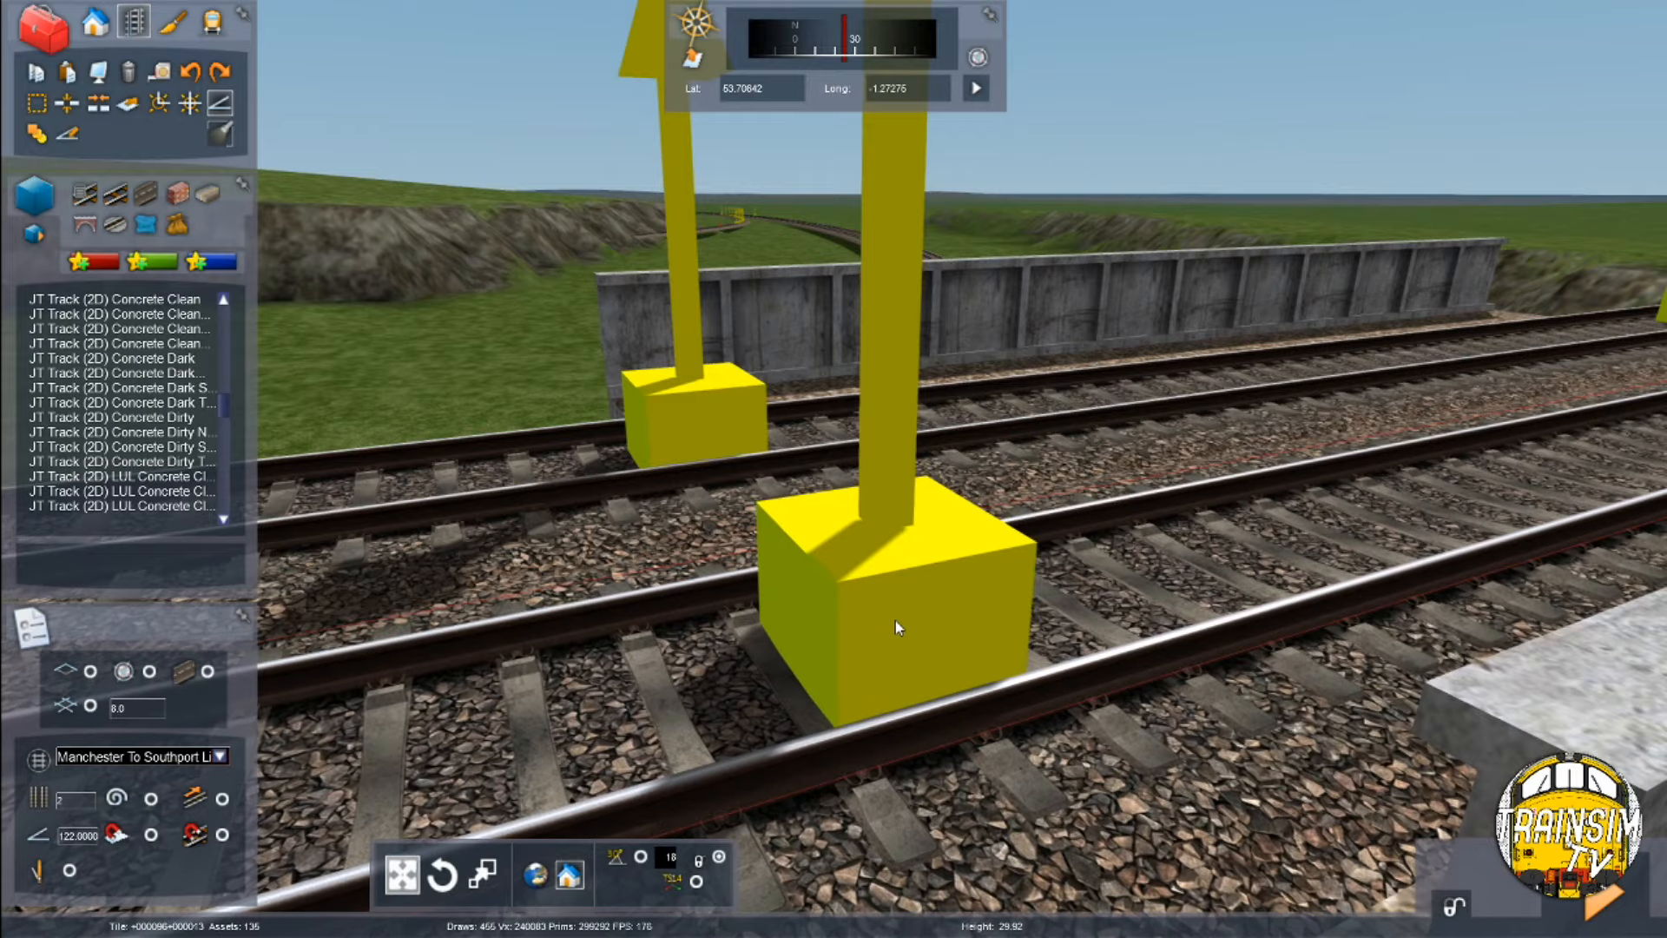
# Check the clearance between the train's roof and the raised bridge and track from beside the lower line
pyautogui.moveTo(895, 620); pyautogui.dragTo(940, 634, button='right')
pyautogui.press('Left')
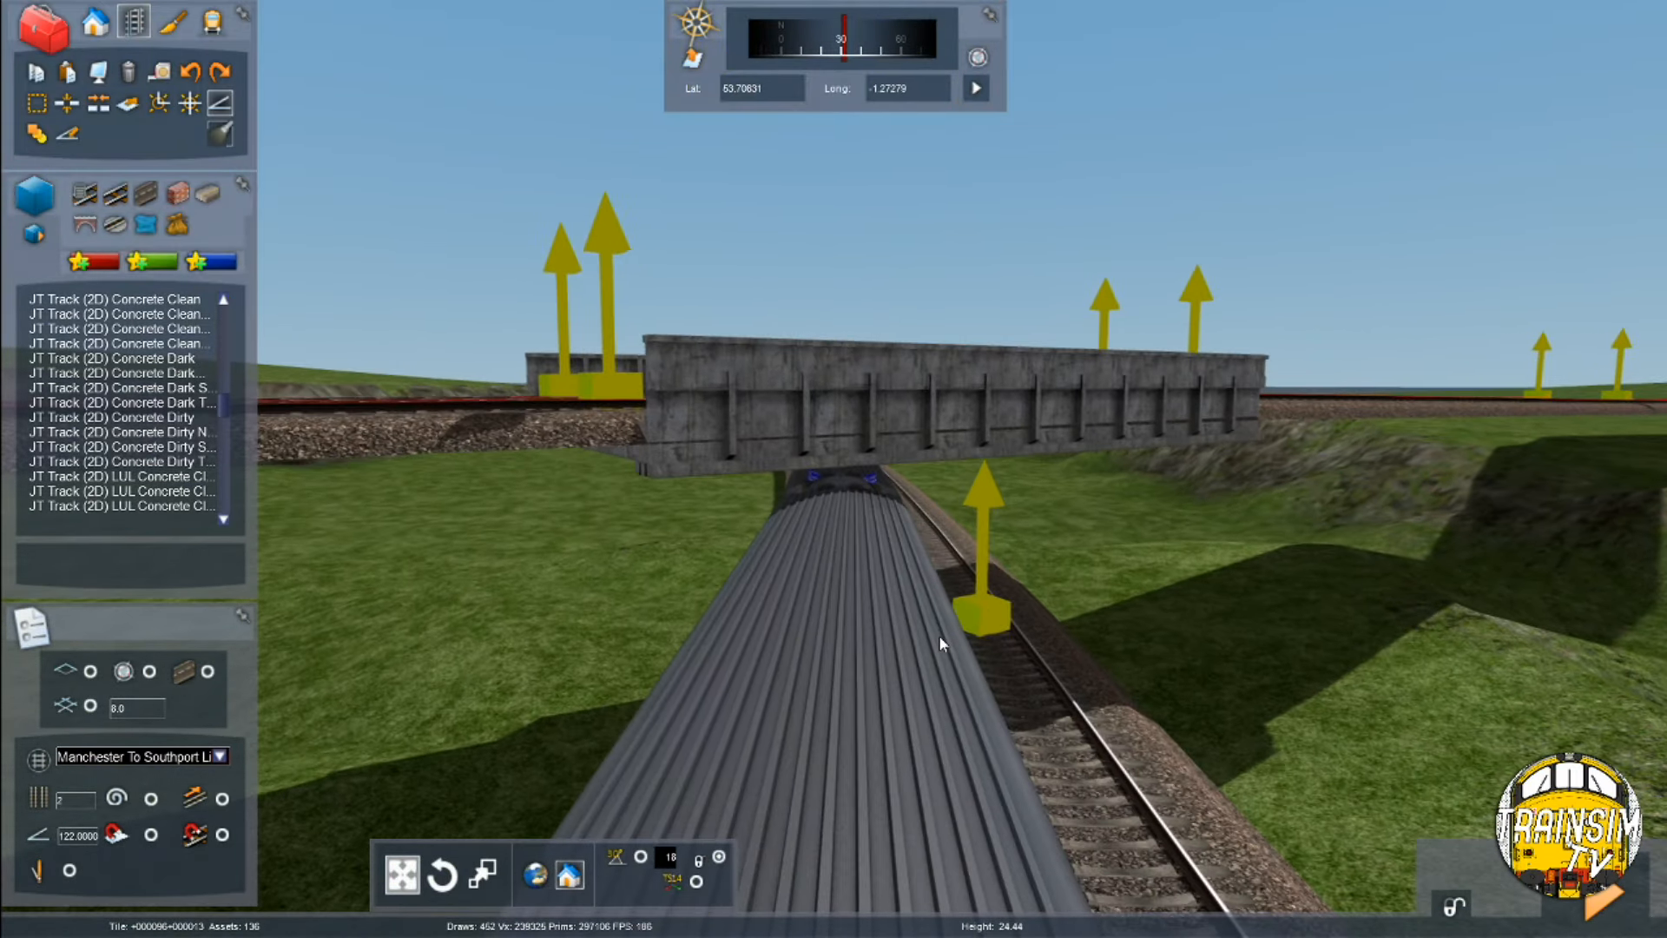
pyautogui.press('Up')
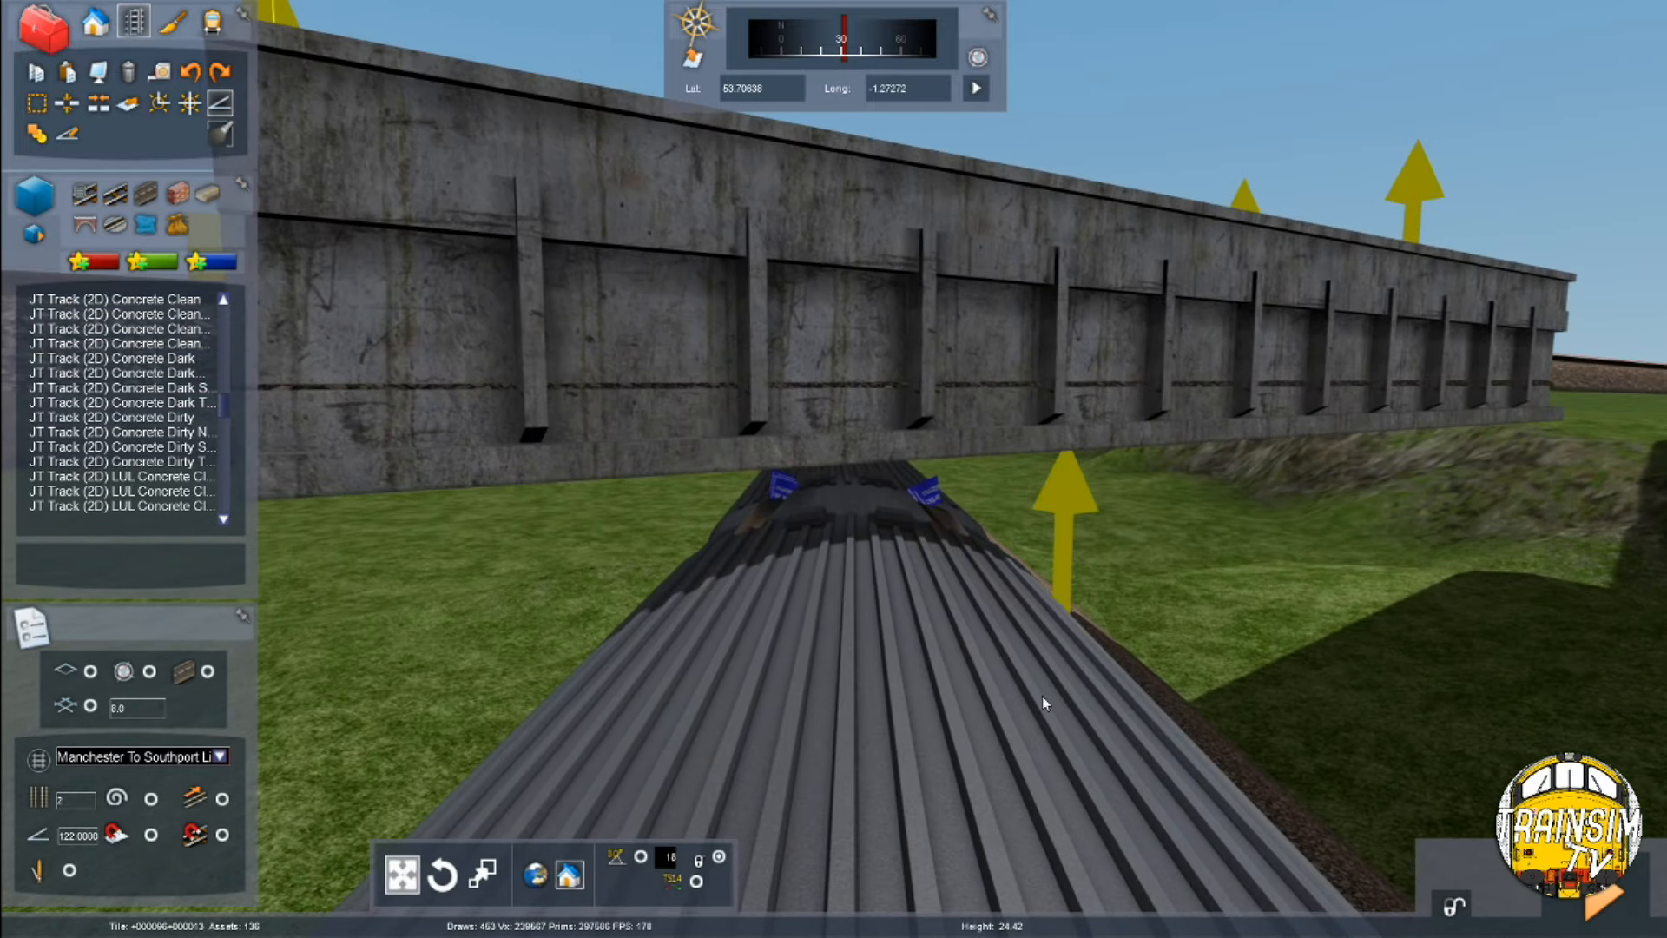
pyautogui.press('Left')
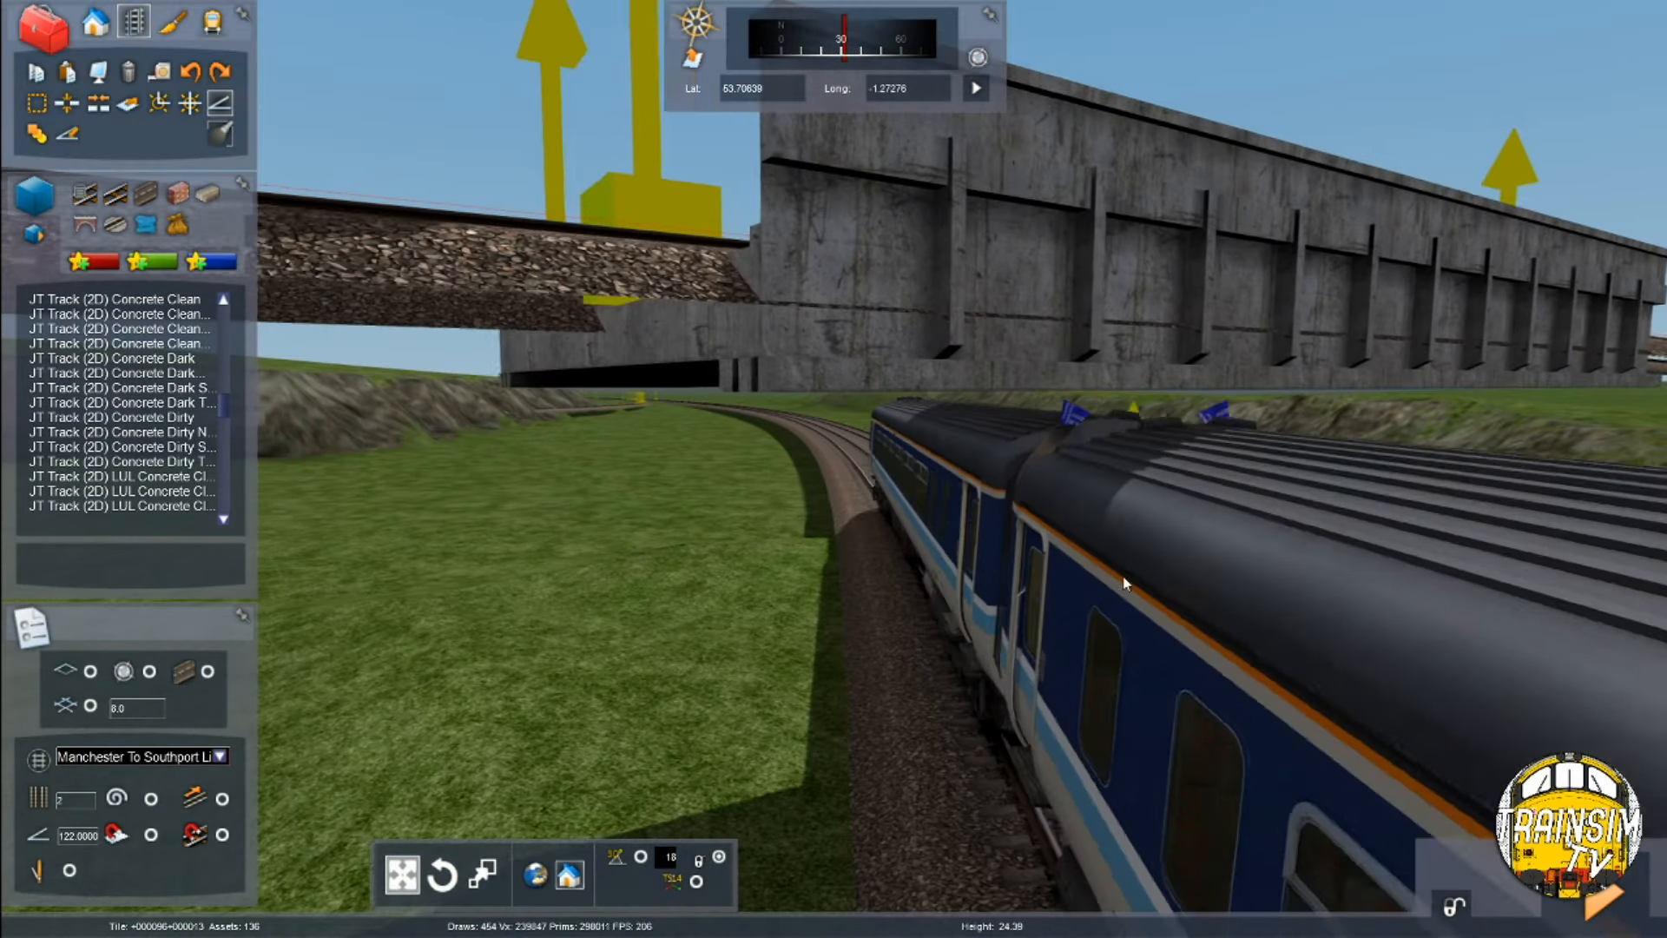
pyautogui.press('Up')
pyautogui.moveTo(1250, 387); pyautogui.dragTo(1285, 387, button='right')
pyautogui.press('Up')
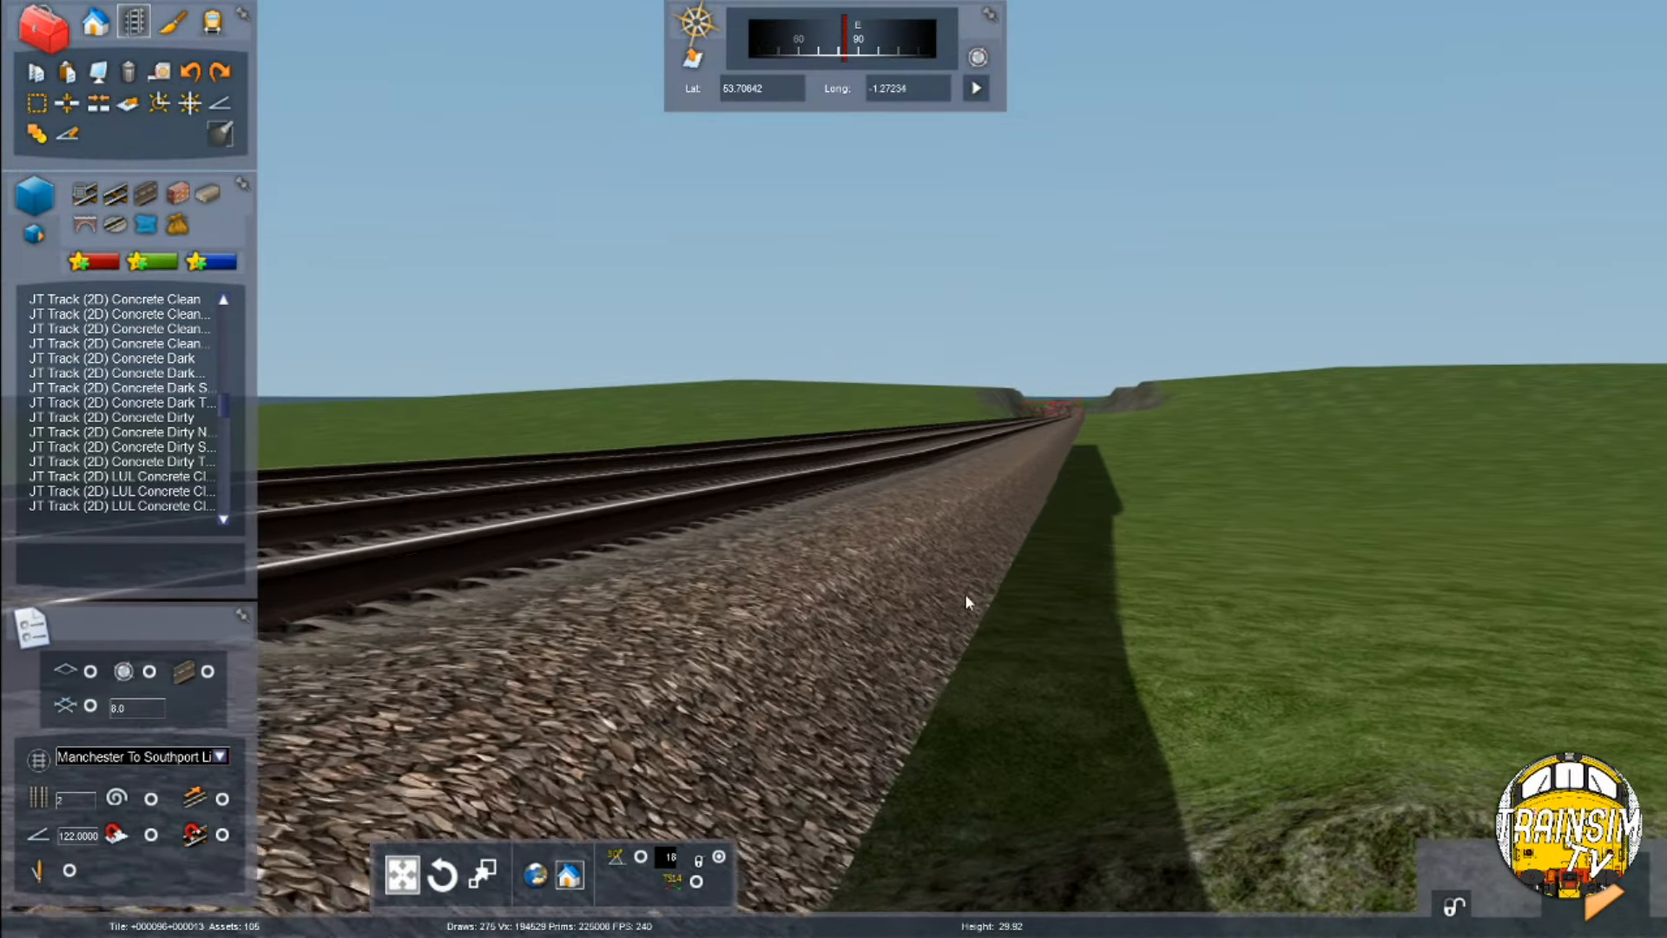
# Examine how the raised track and ballast line up with the bridge walls and the gradient points on the approach
pyautogui.press('Up')
pyautogui.moveTo(932, 585); pyautogui.dragTo(834, 555, button='right')
pyautogui.press('Left')
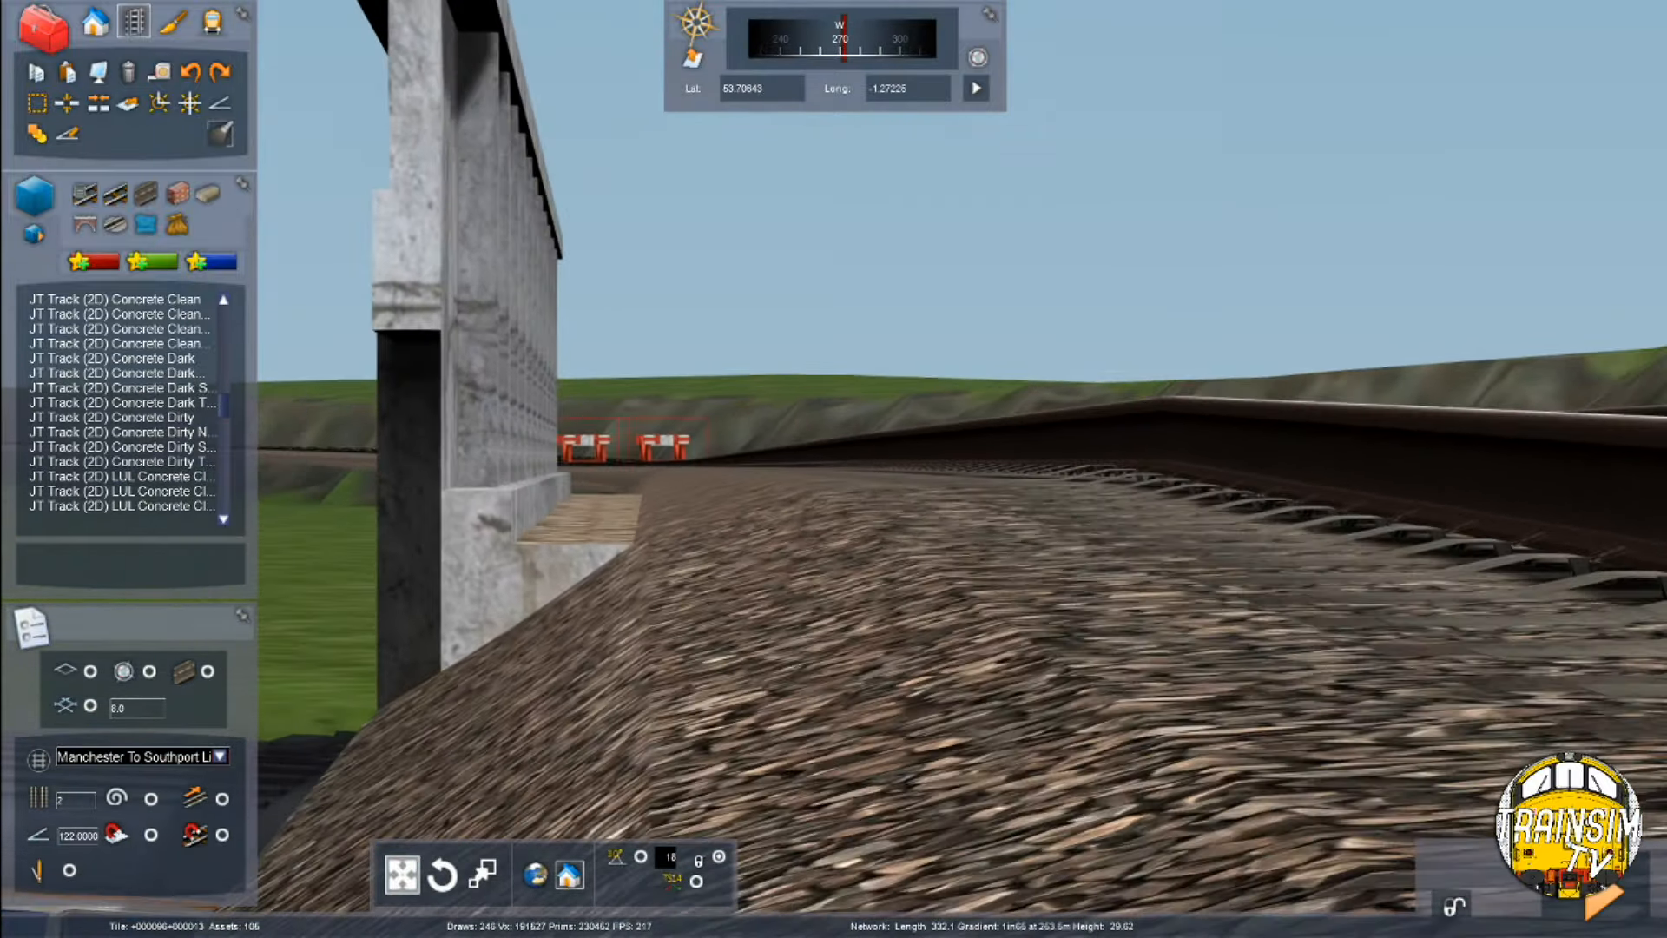
pyautogui.press('pageup')
pyautogui.moveTo(833, 469); pyautogui.dragTo(1262, 488, button='right')
pyautogui.press('Down')
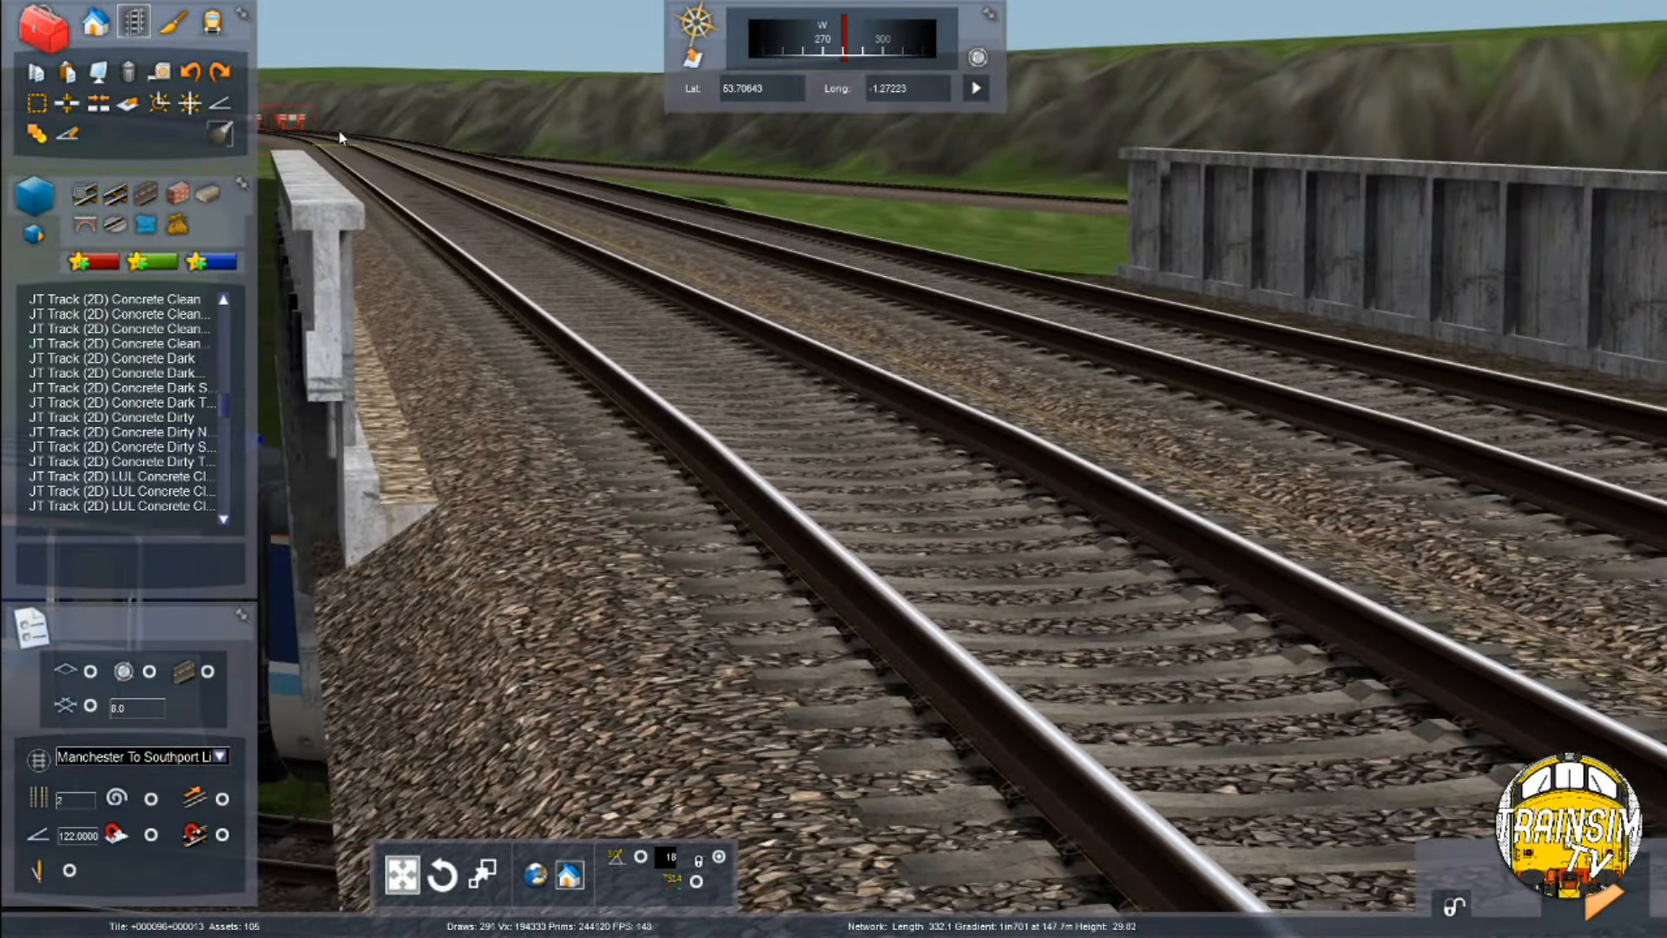
pyautogui.press('Down')
pyautogui.moveTo(608, 434); pyautogui.dragTo(1005, 372, button='right')
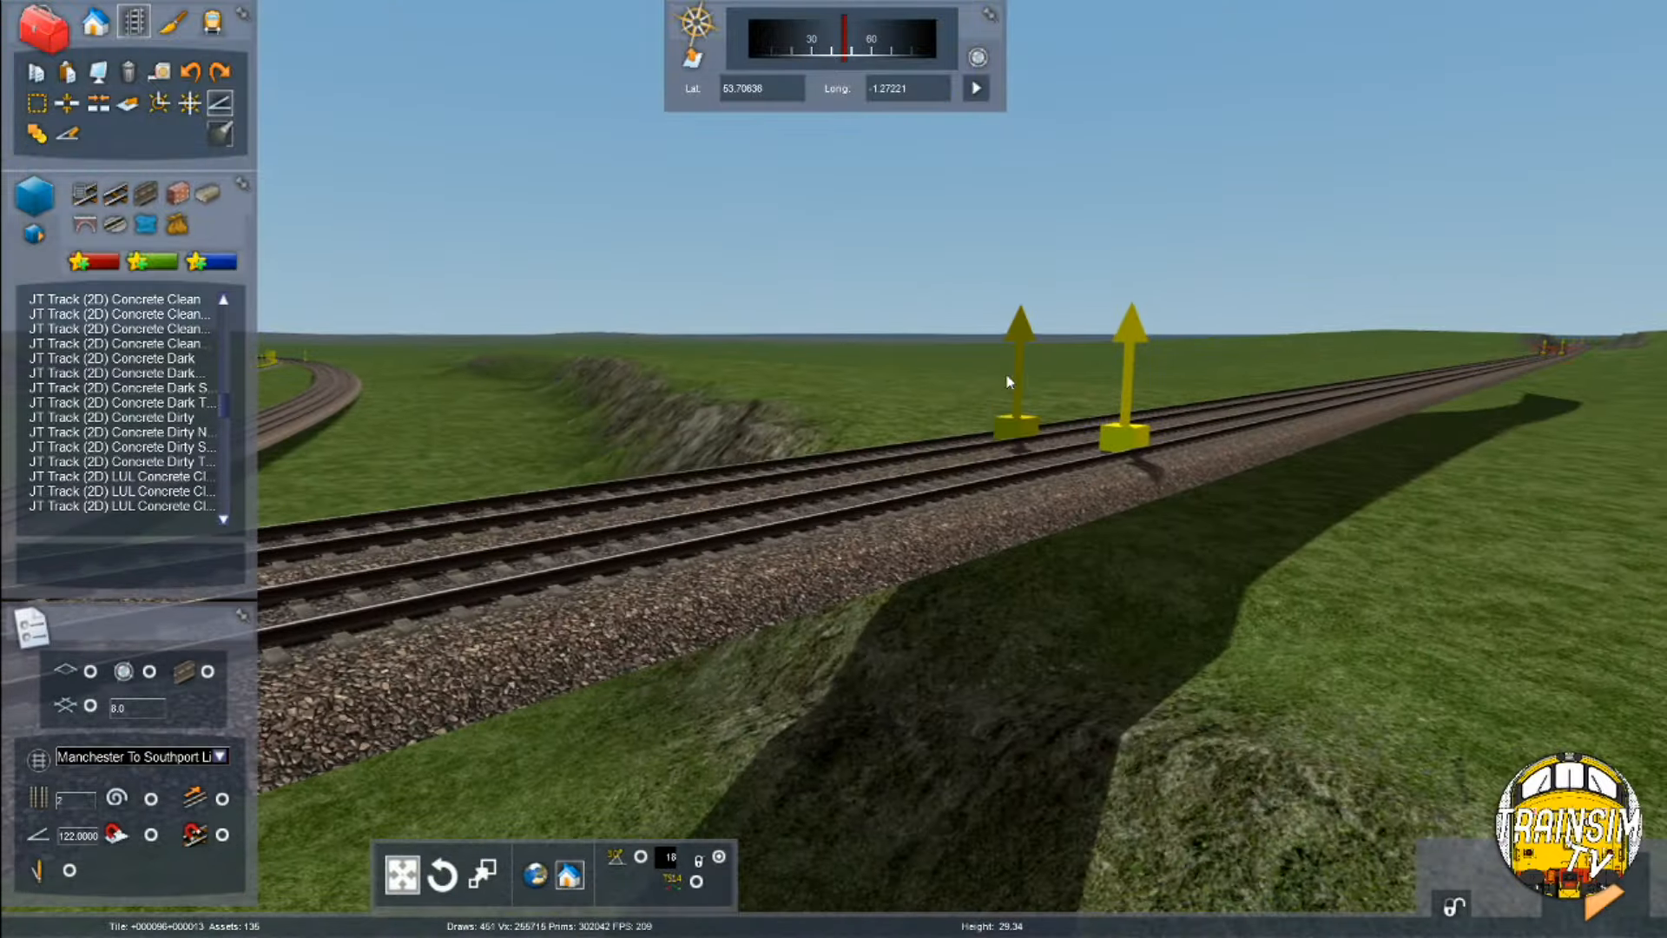
pyautogui.press('Up')
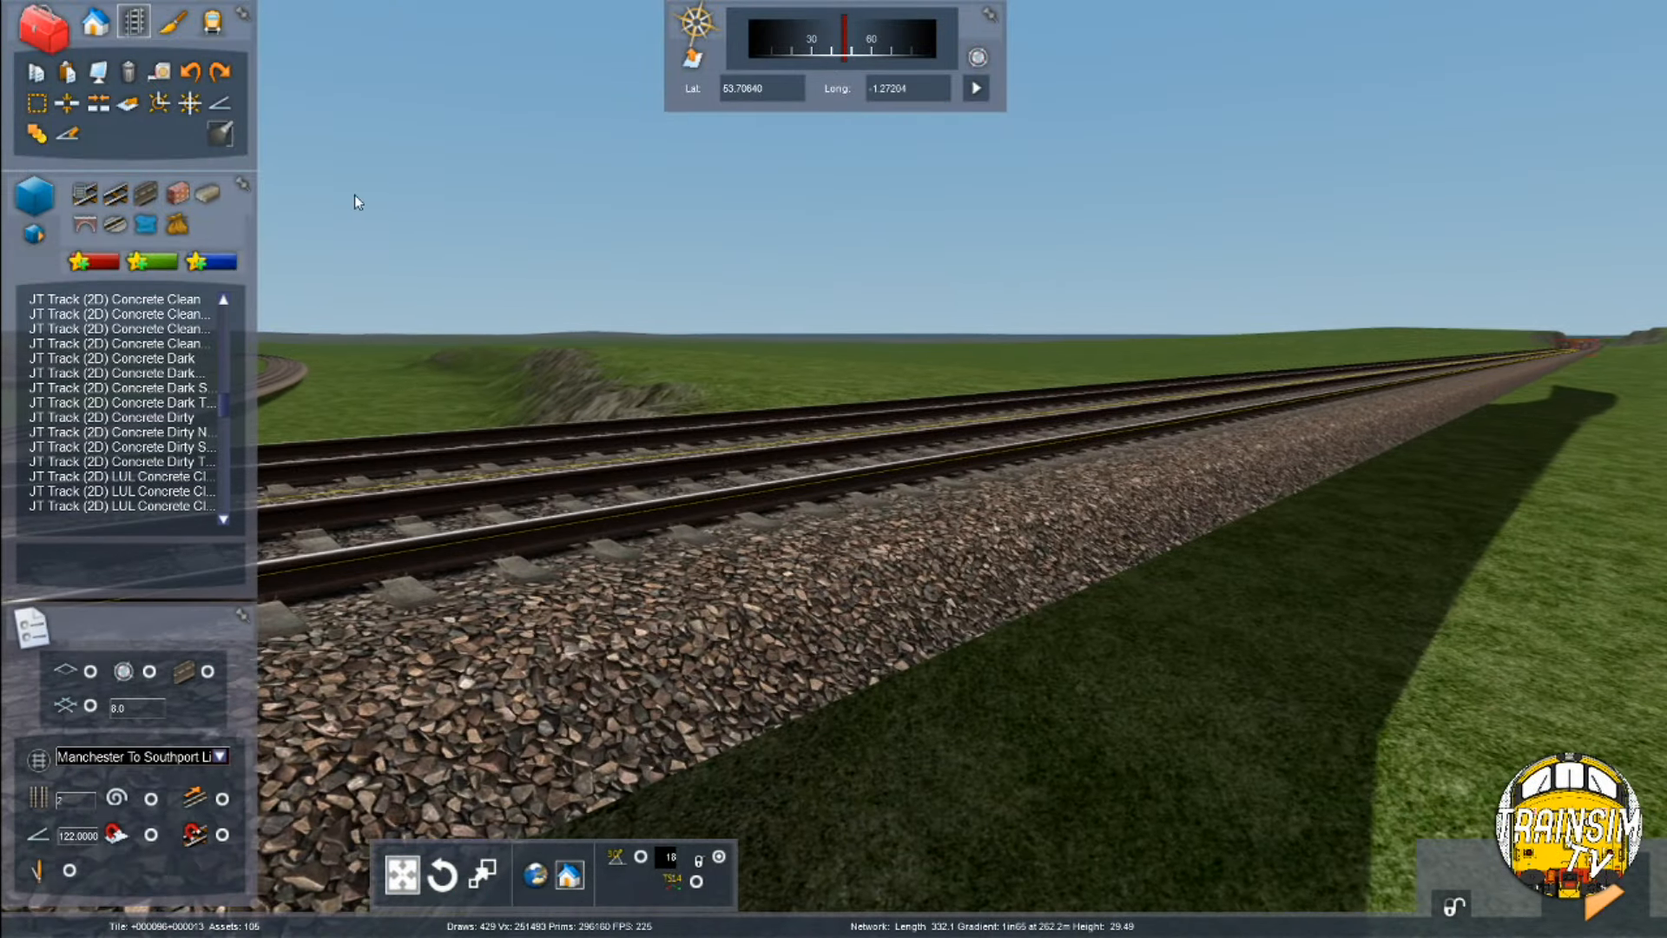
pyautogui.press('Up')
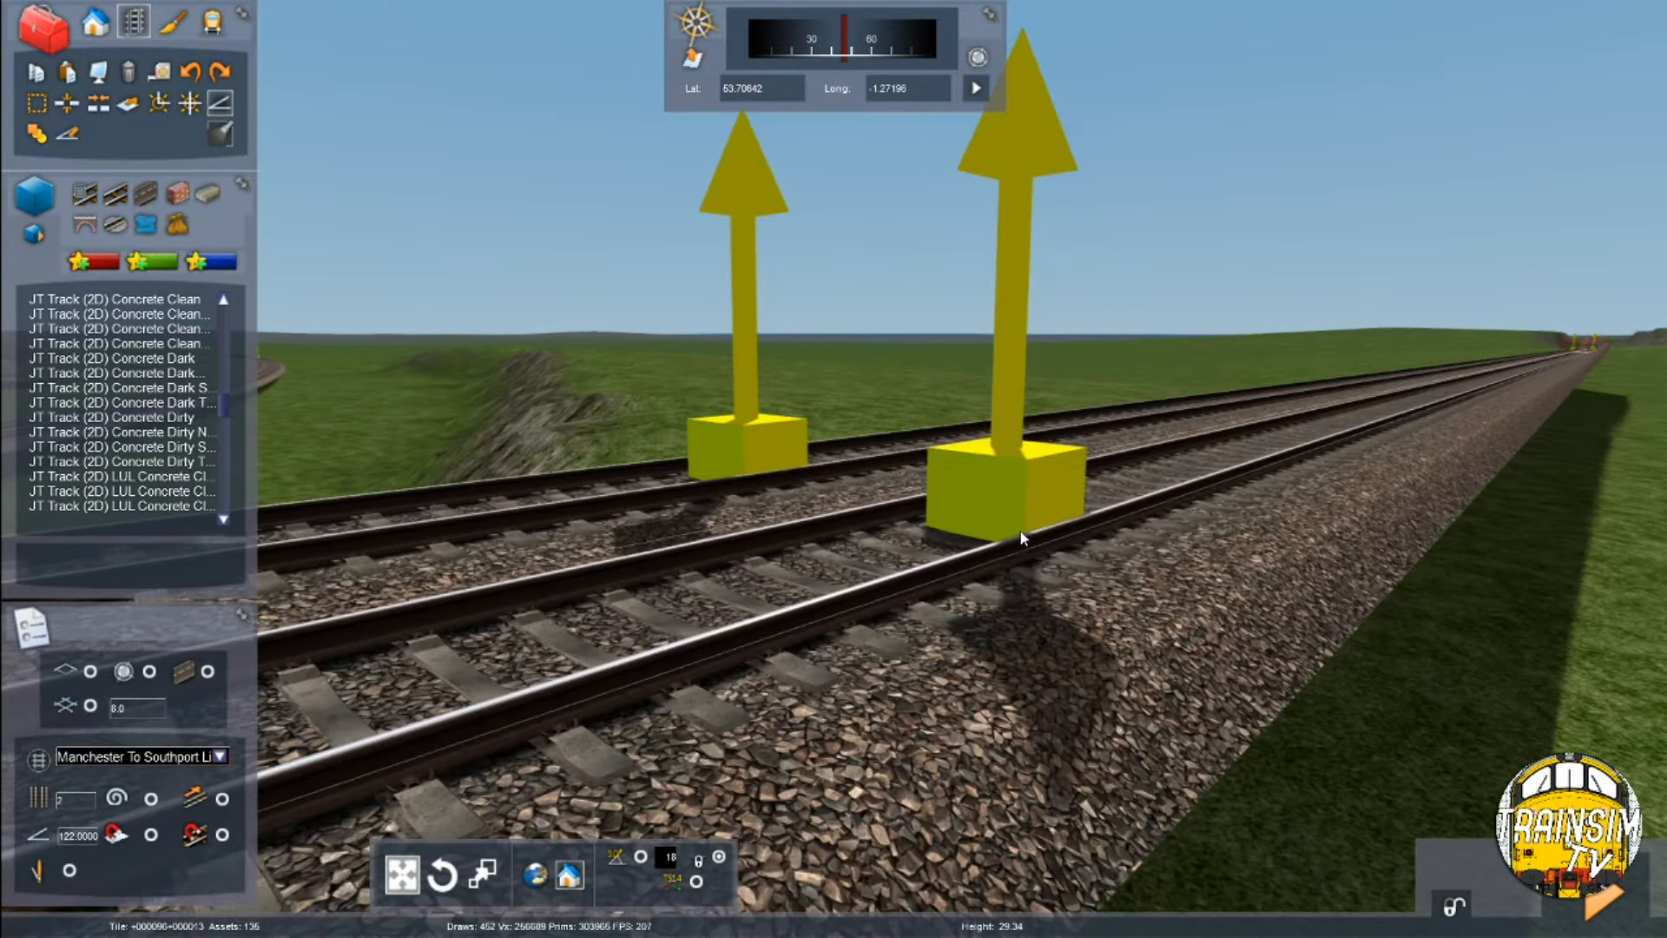
pyautogui.moveTo(1028, 517); pyautogui.dragTo(730, 521, button='right')
pyautogui.press('Up')
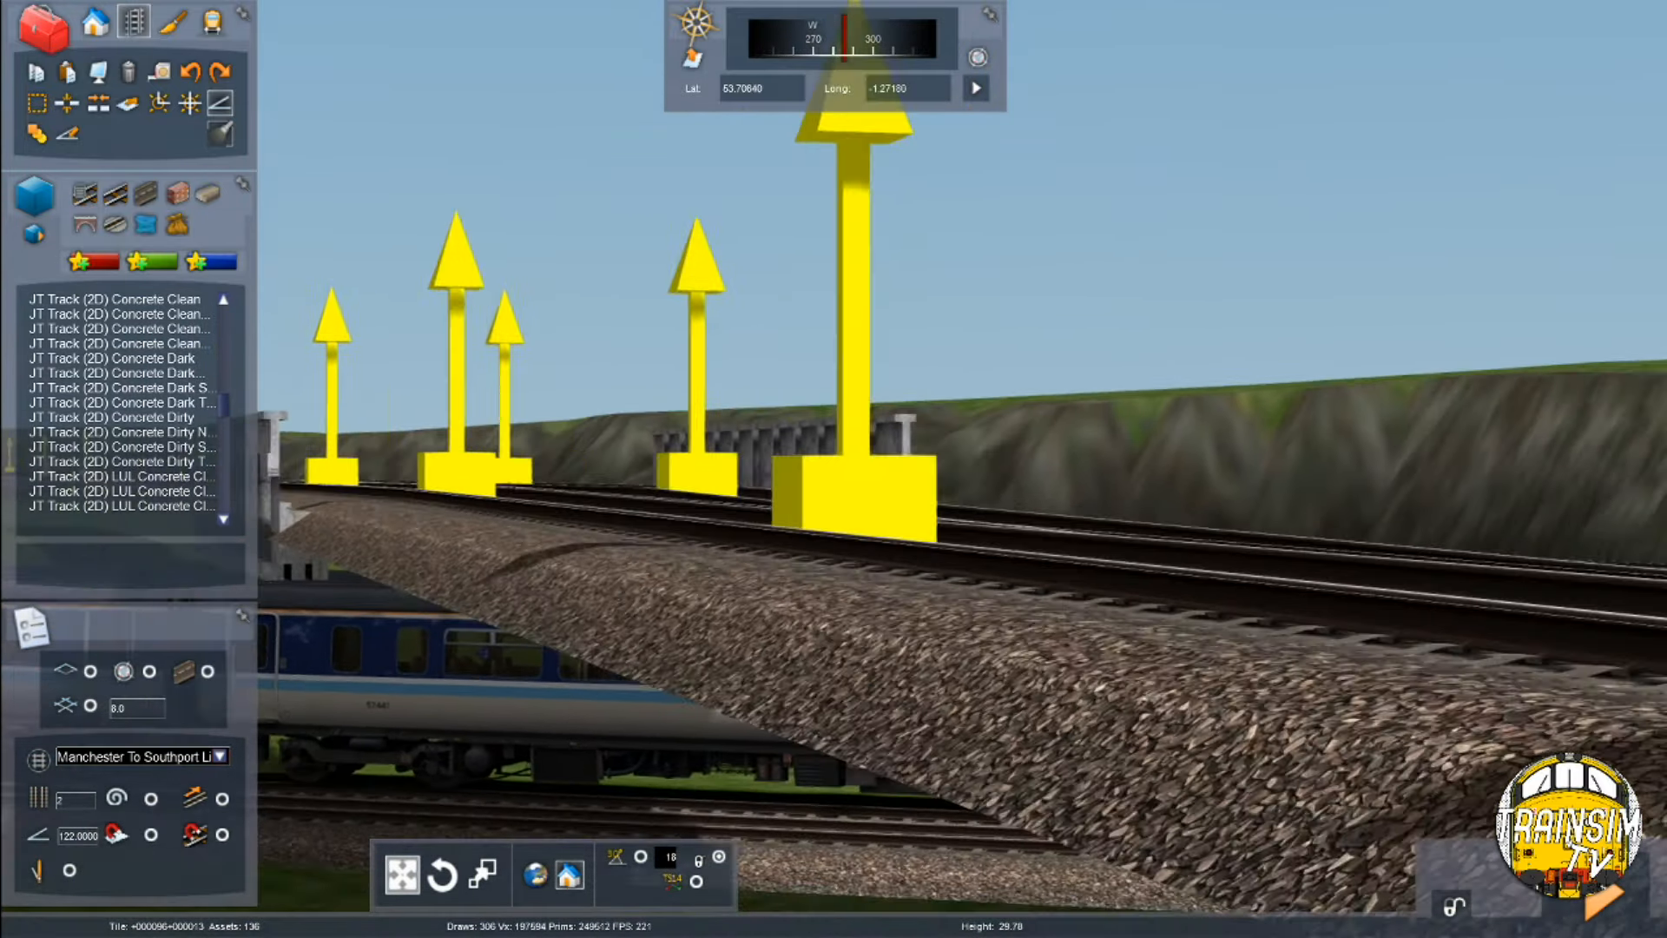
pyautogui.press('Down')
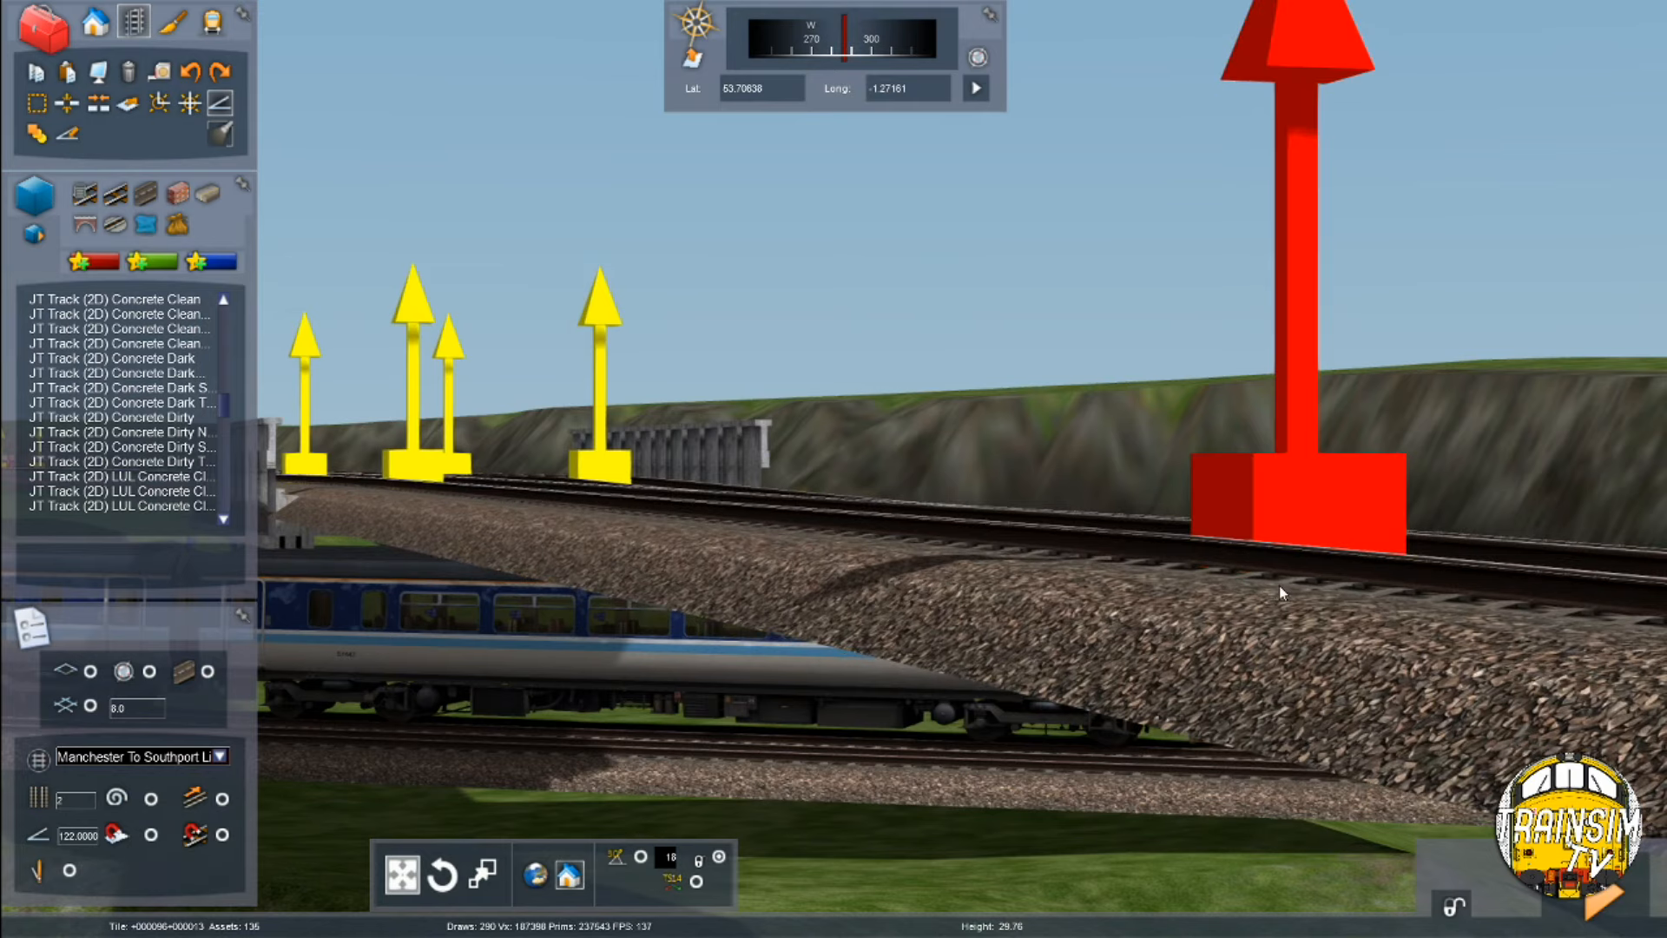
# Weld the upper tracks' open joints at the buffer stops on the curve west of the bridge
pyautogui.rightClick(1279, 585)
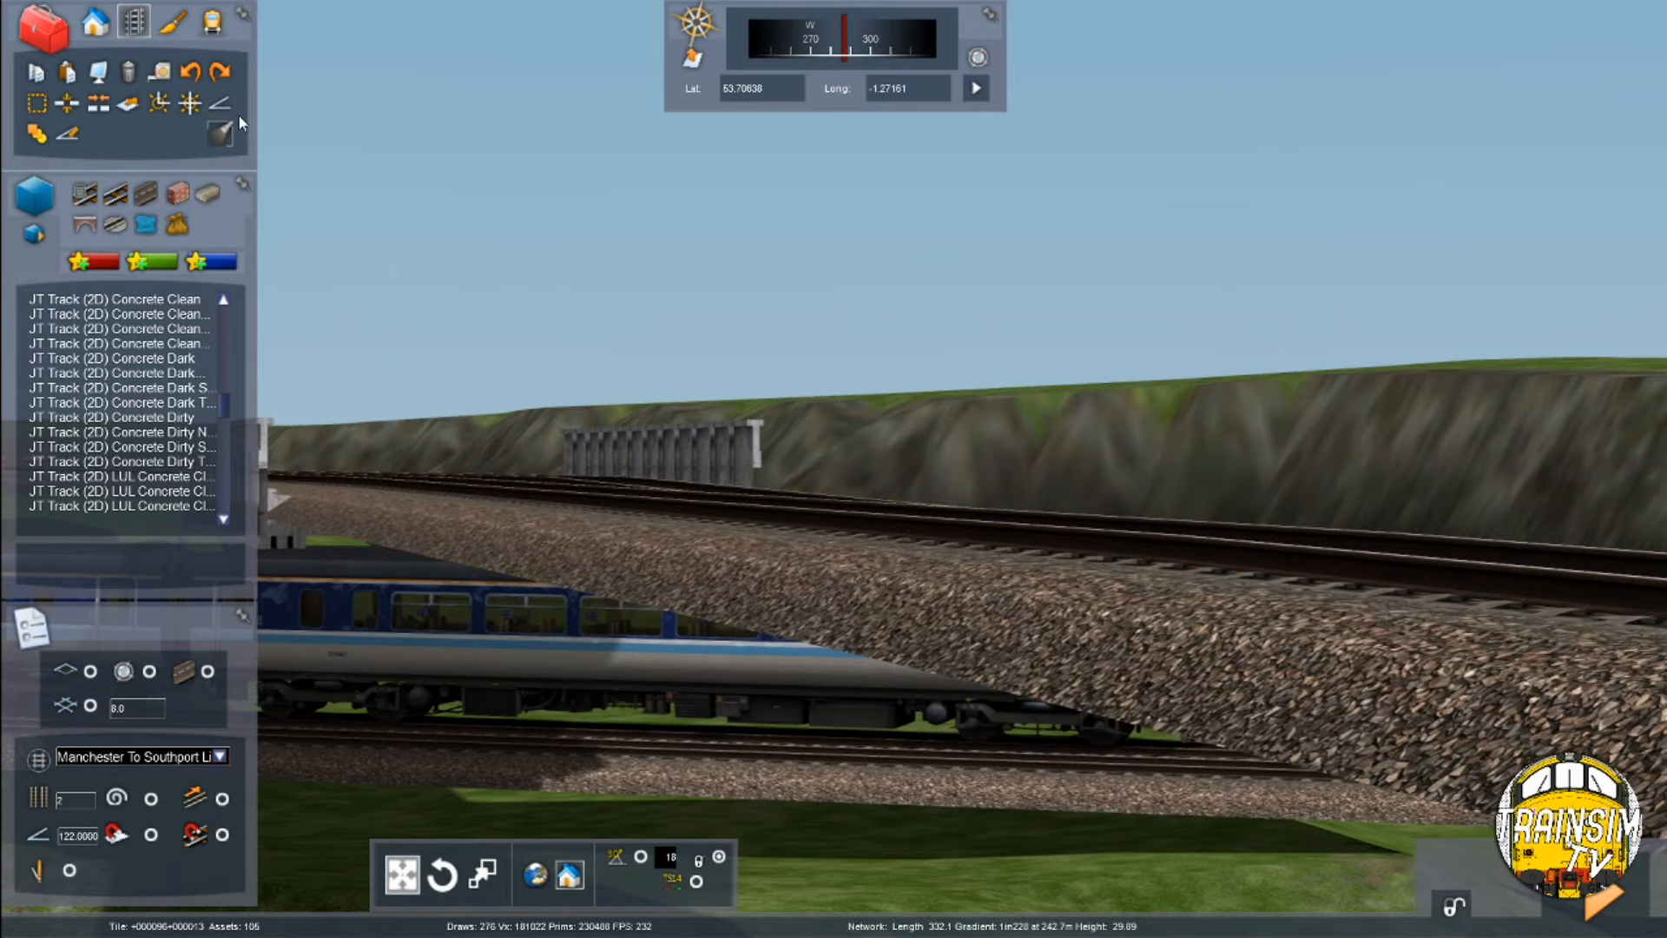
pyautogui.press('Right')
pyautogui.press('Up')
pyautogui.moveTo(1286, 580); pyautogui.dragTo(1085, 580, button='right')
pyautogui.press('Right')
pyautogui.moveTo(1168, 617); pyautogui.dragTo(1048, 493)
pyautogui.press('Down')
pyautogui.moveTo(1045, 502); pyautogui.dragTo(1255, 421, button='right')
pyautogui.press('Up')
pyautogui.press('Up')
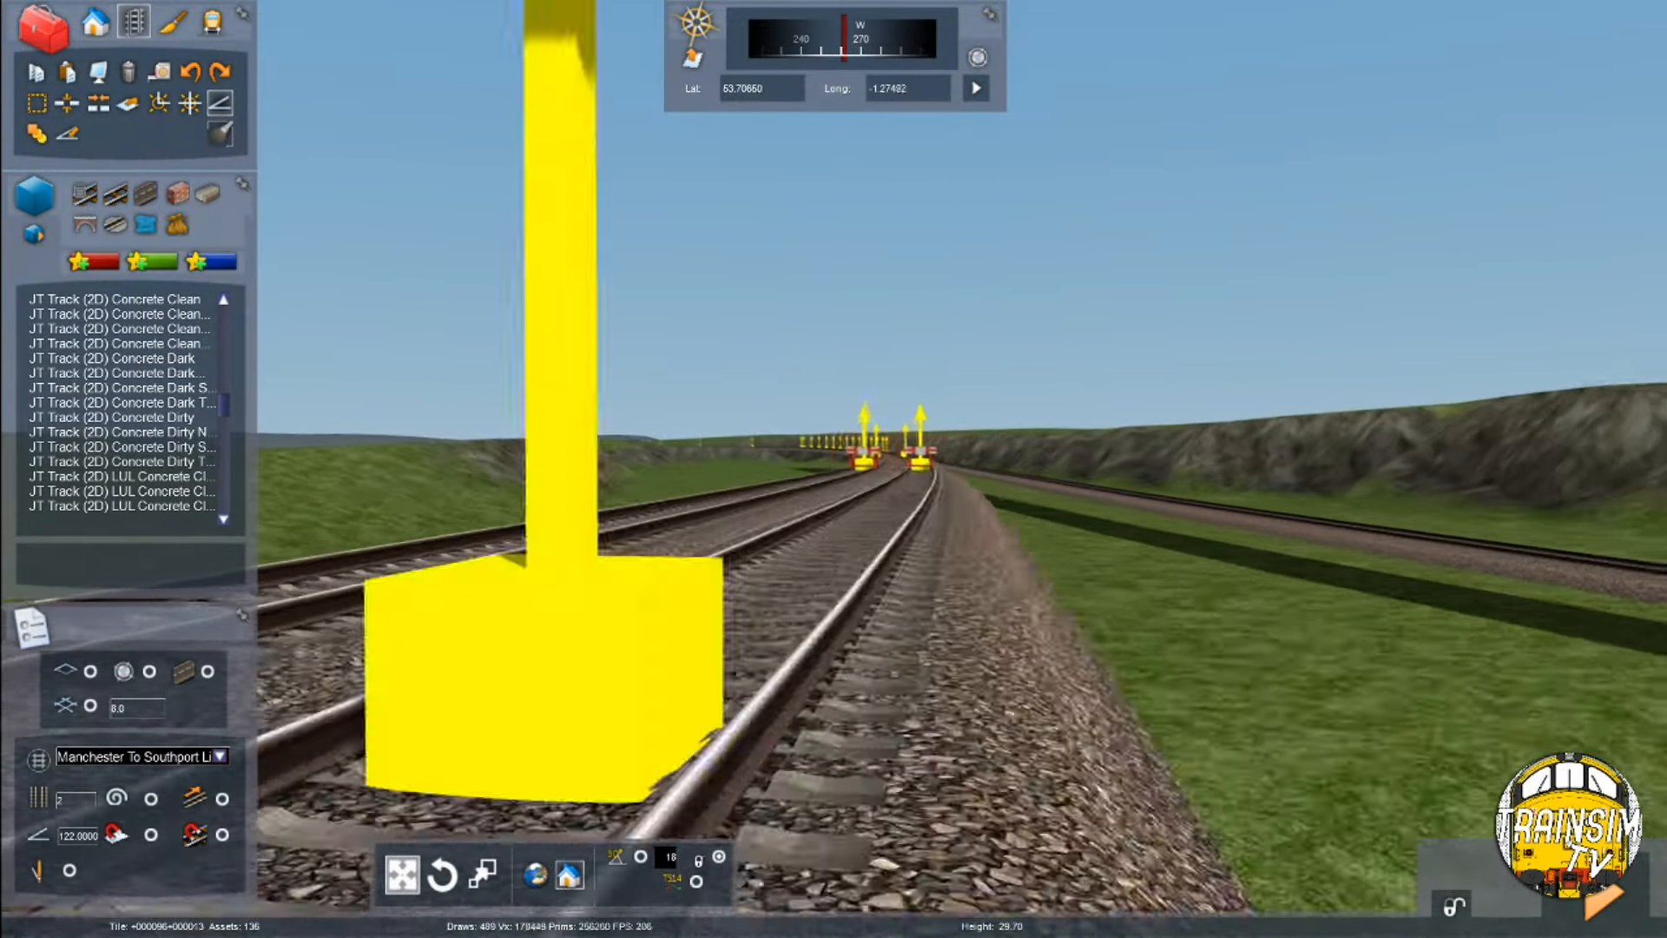
pyautogui.press('Up')
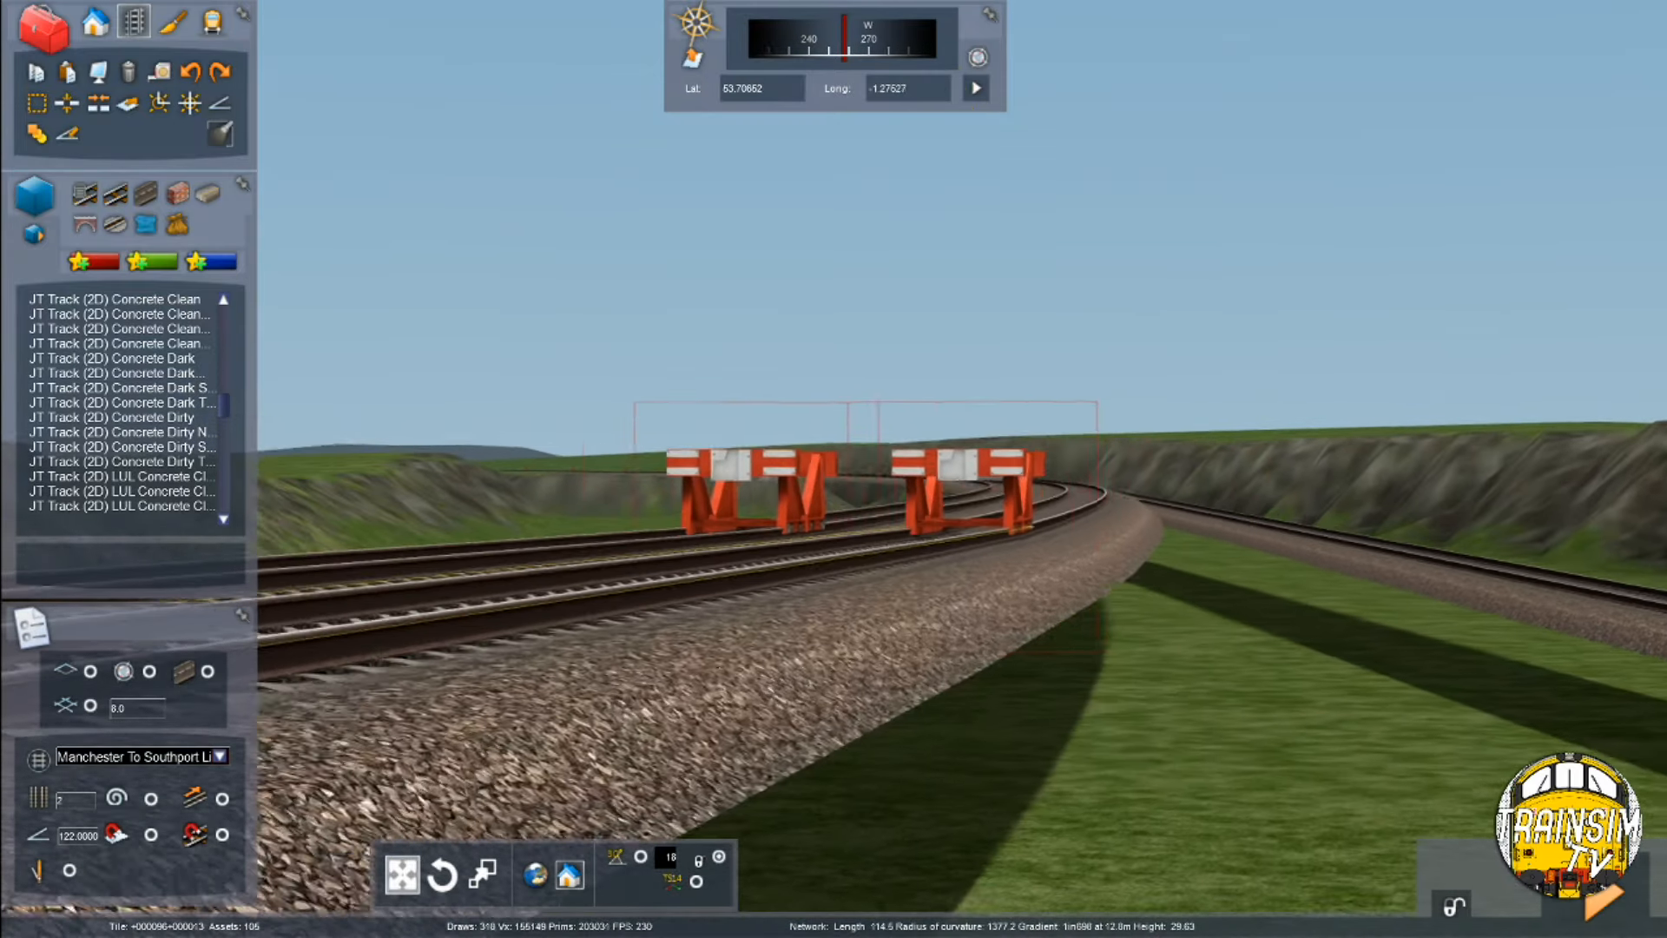
pyautogui.click(159, 103)
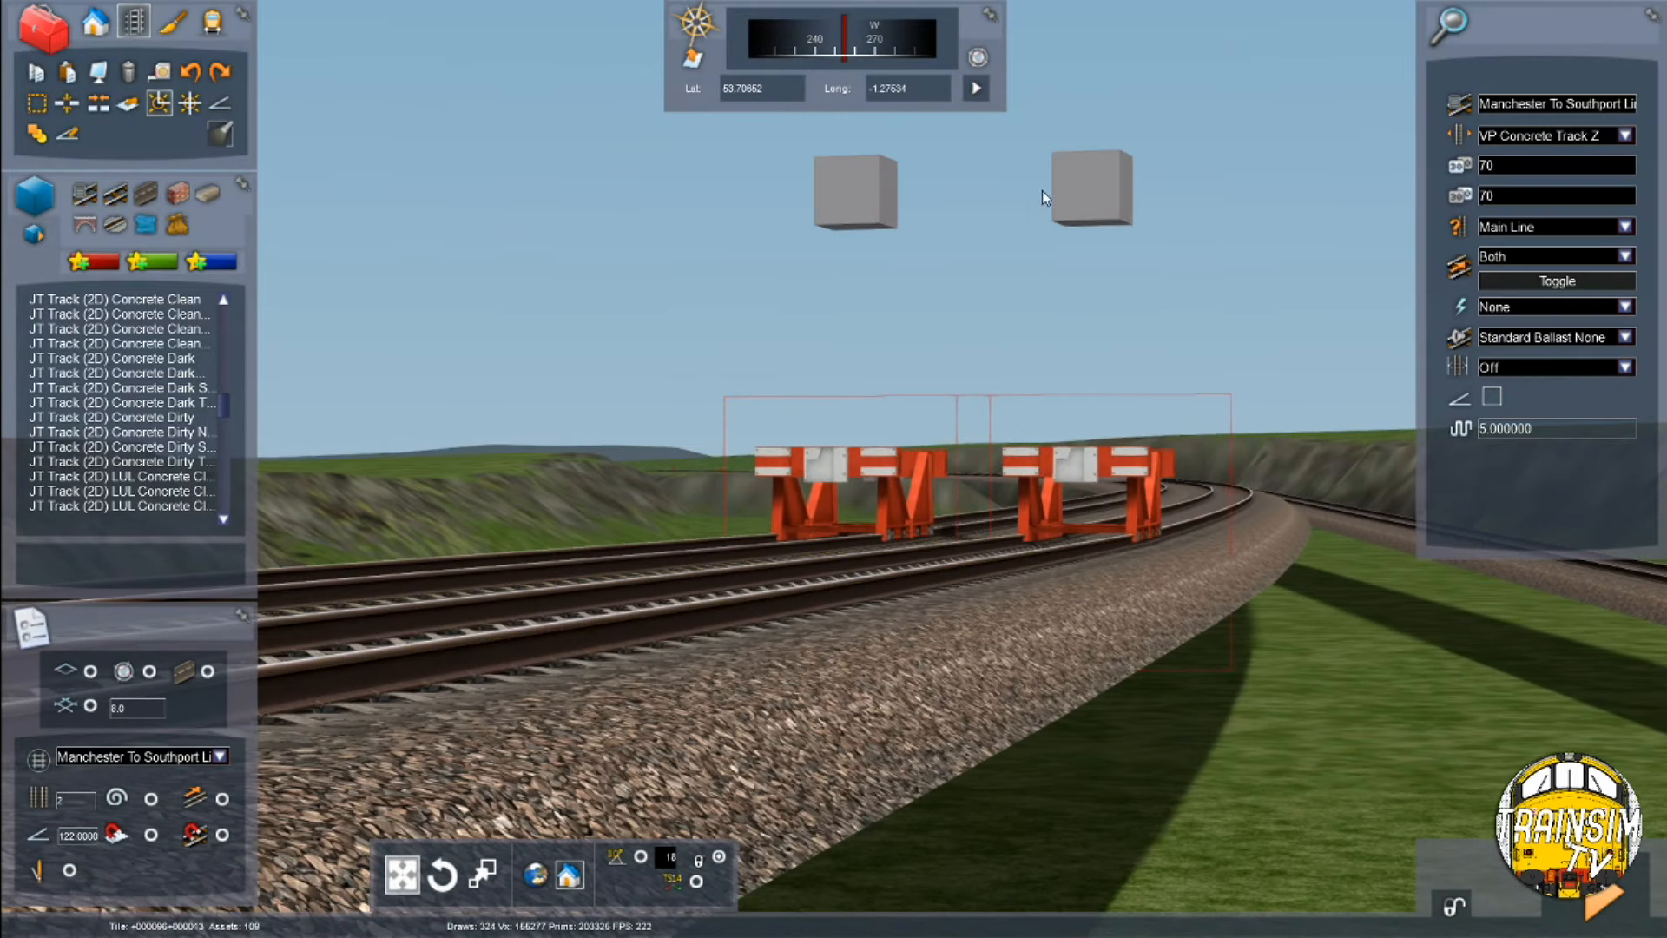
pyautogui.click(1281, 686)
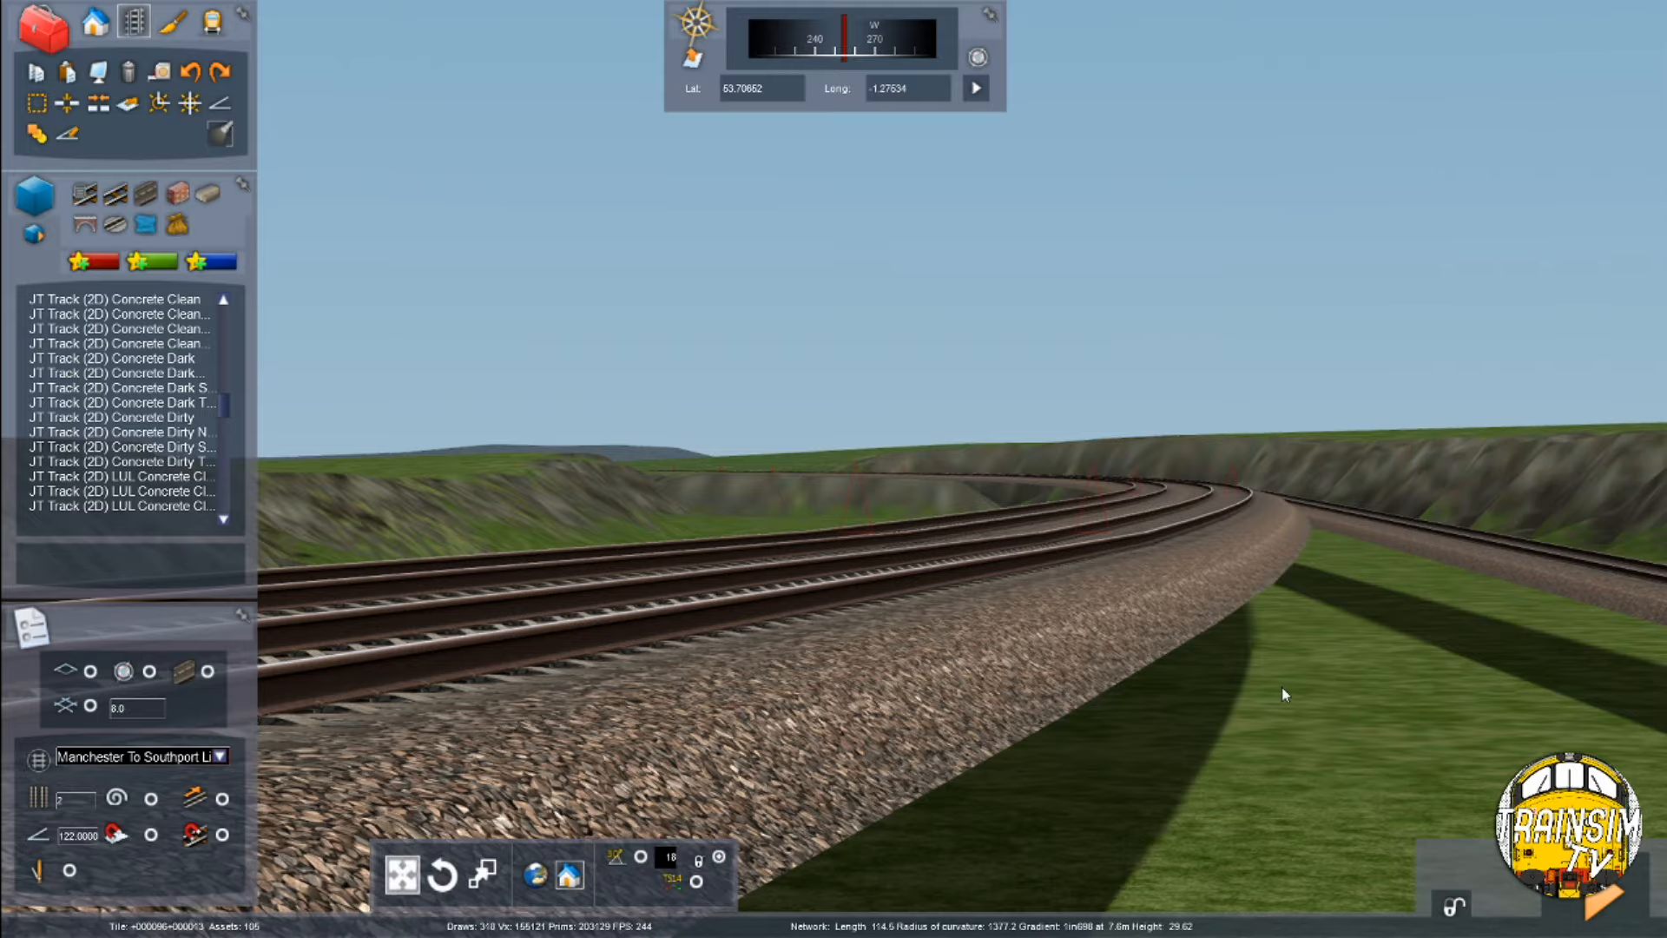
# Weld the upper tracks' open joints at the buffer stops east of the bridge
pyautogui.moveTo(1282, 686); pyautogui.dragTo(677, 686, button='right')
pyautogui.press('Up')
pyautogui.press('Up')
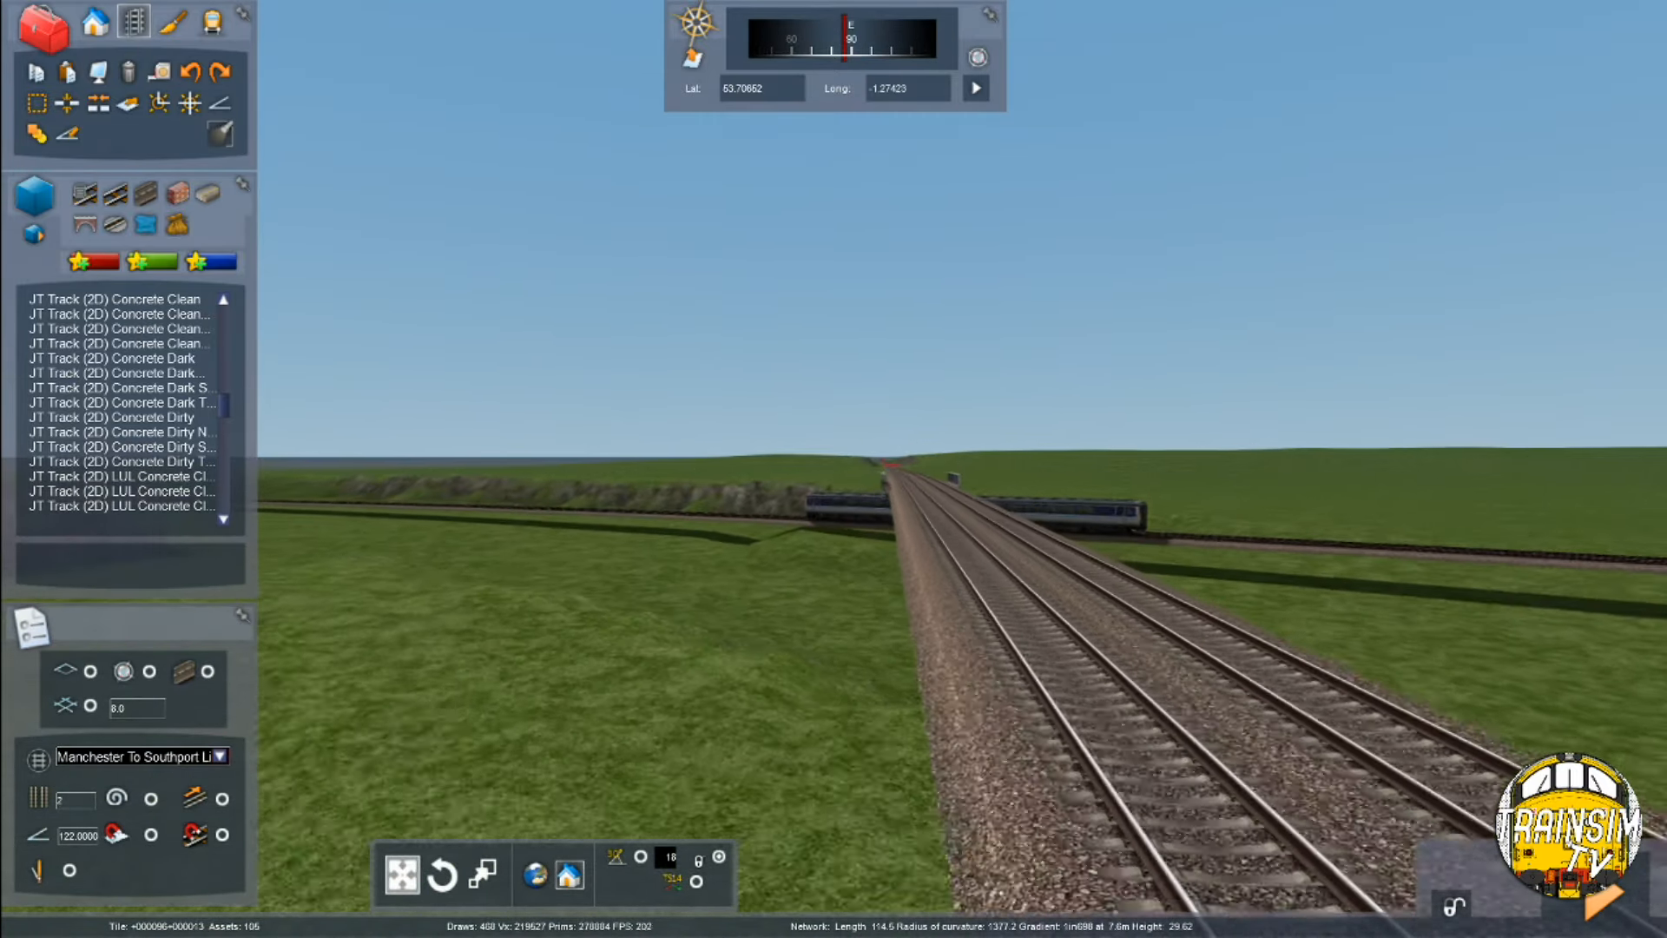
pyautogui.press('Up')
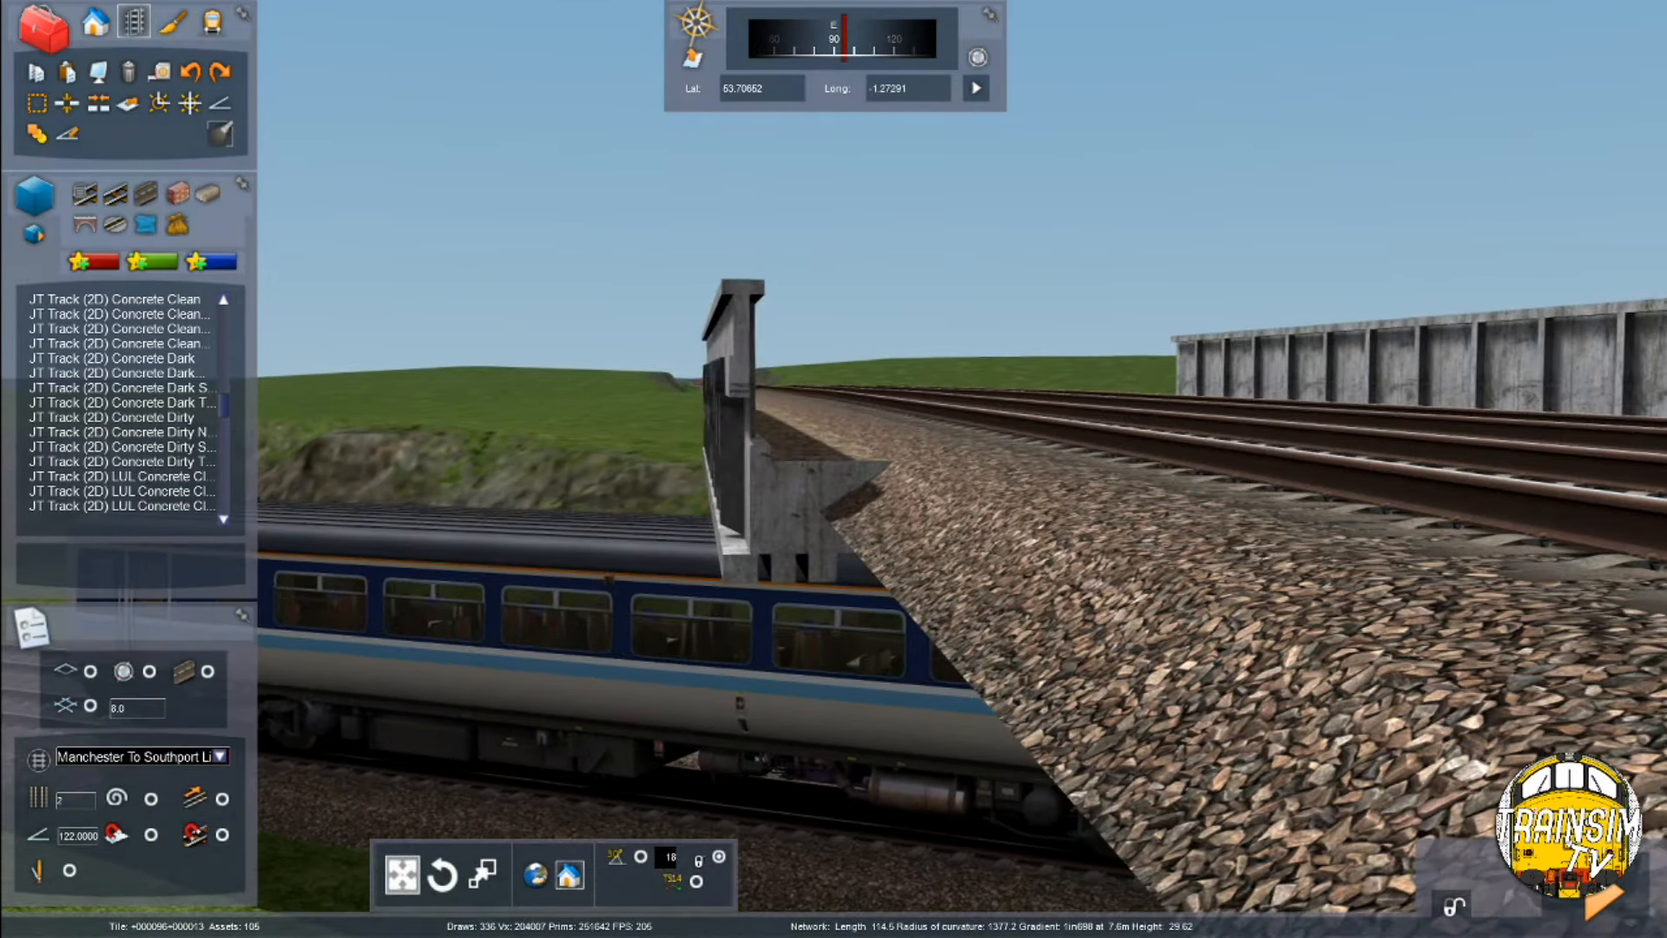
pyautogui.press('Up')
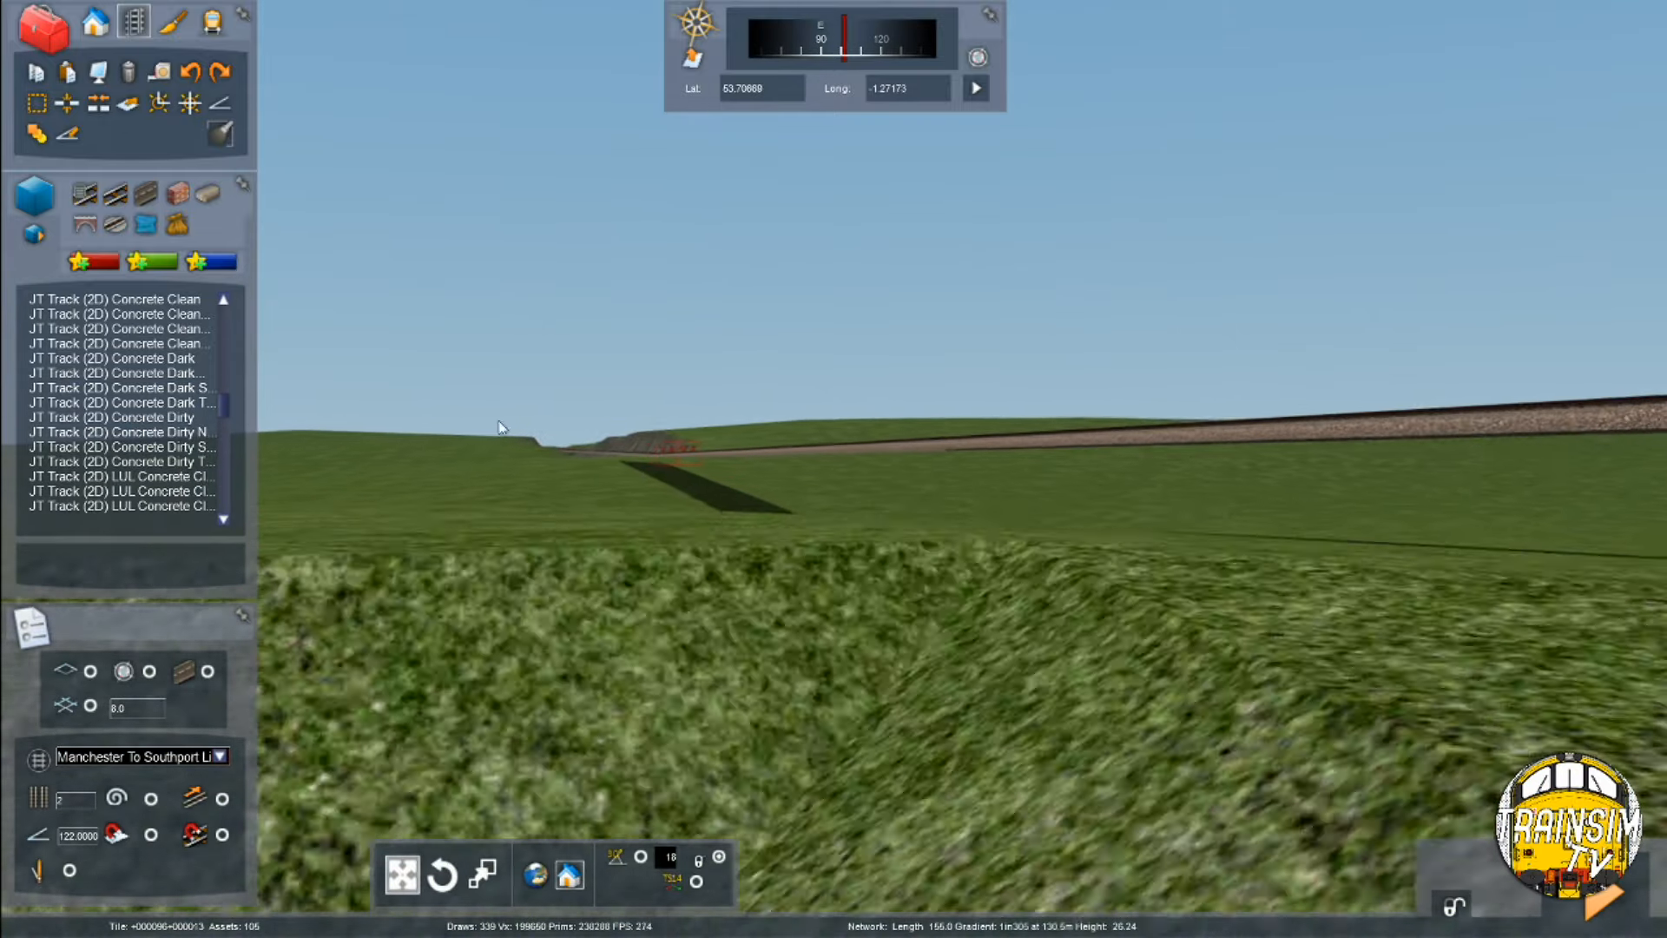
pyautogui.click(159, 103)
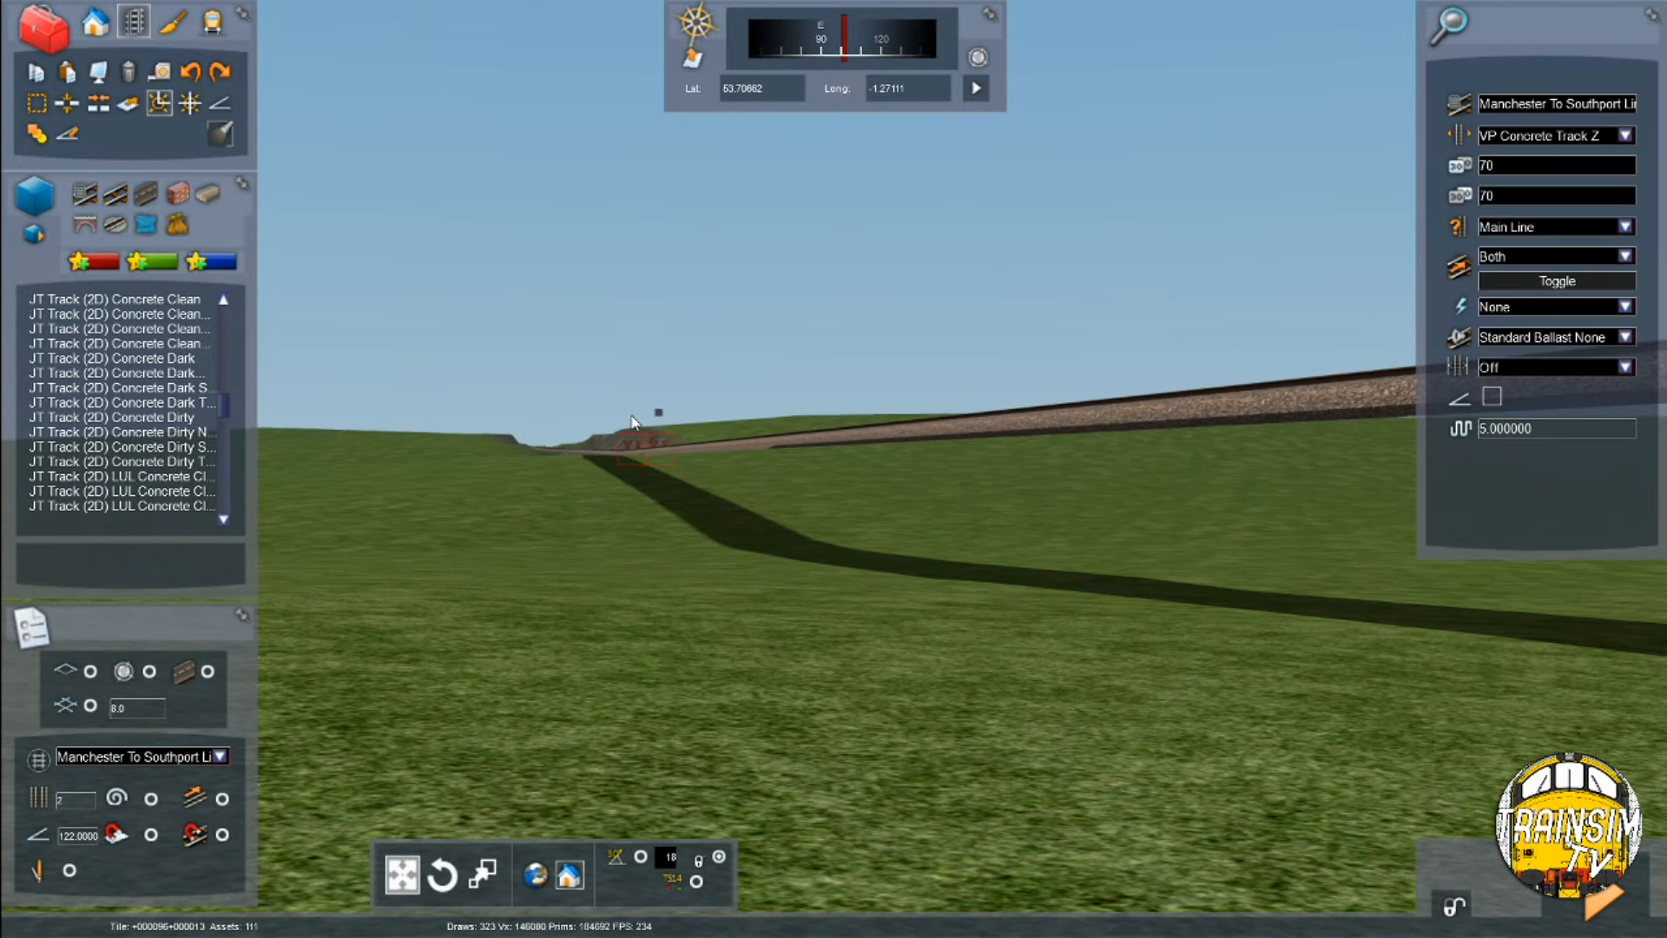
pyautogui.click(658, 414)
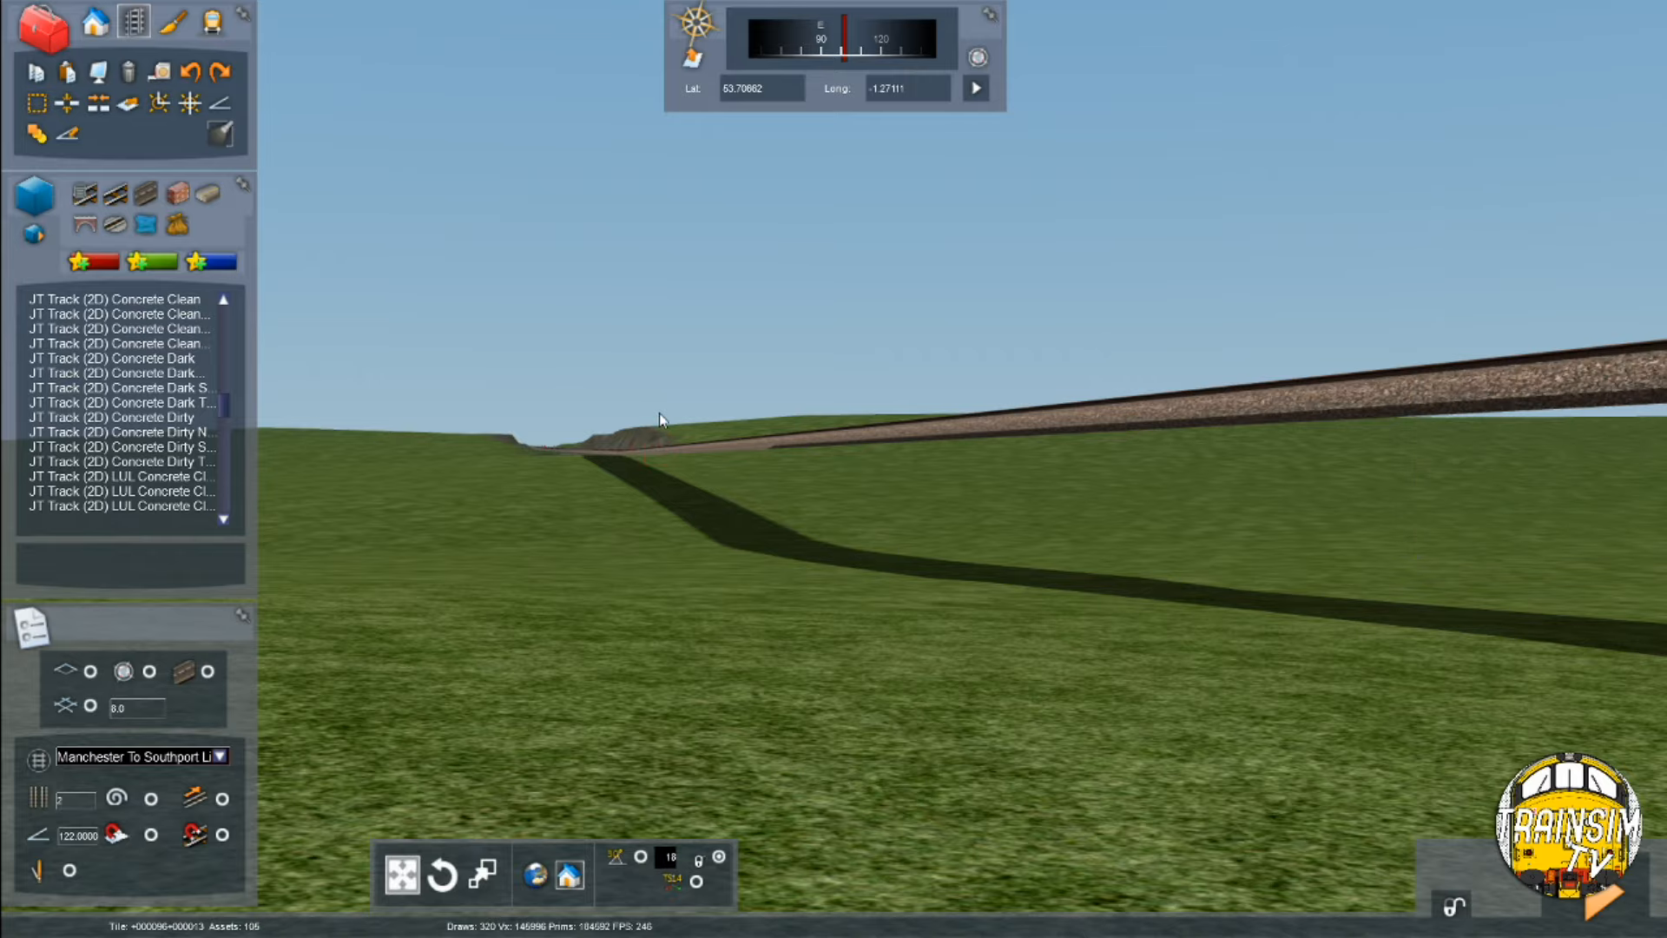
# Examine the joined upper line along the eastern approach and its height above the terrain back towards the bridge
pyautogui.press('Up')
pyautogui.moveTo(711, 528); pyautogui.dragTo(651, 591, button='right')
pyautogui.press('Up')
pyautogui.moveTo(764, 538)
pyautogui.mouseDown(button='right')
pyautogui.moveTo(761, 511)
pyautogui.moveTo(759, 579)
pyautogui.moveTo(740, 534)
pyautogui.mouseUp(button='right')
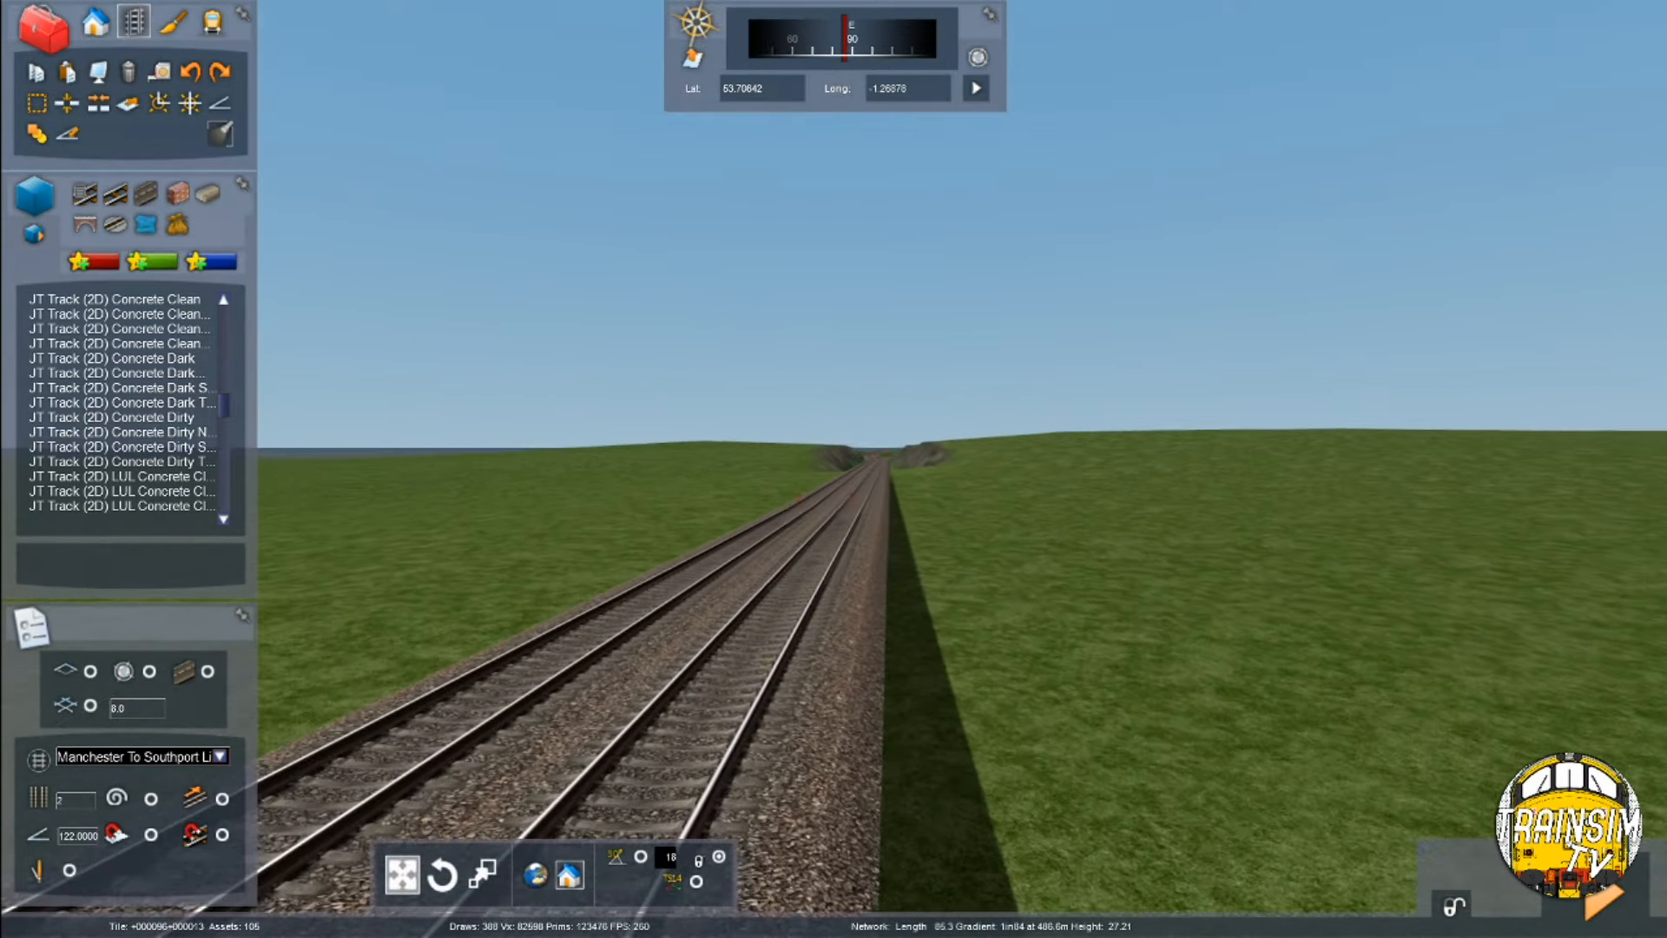
pyautogui.moveTo(888, 554); pyautogui.dragTo(430, 495, button='right')
pyautogui.scroll(3, 1125, 378)
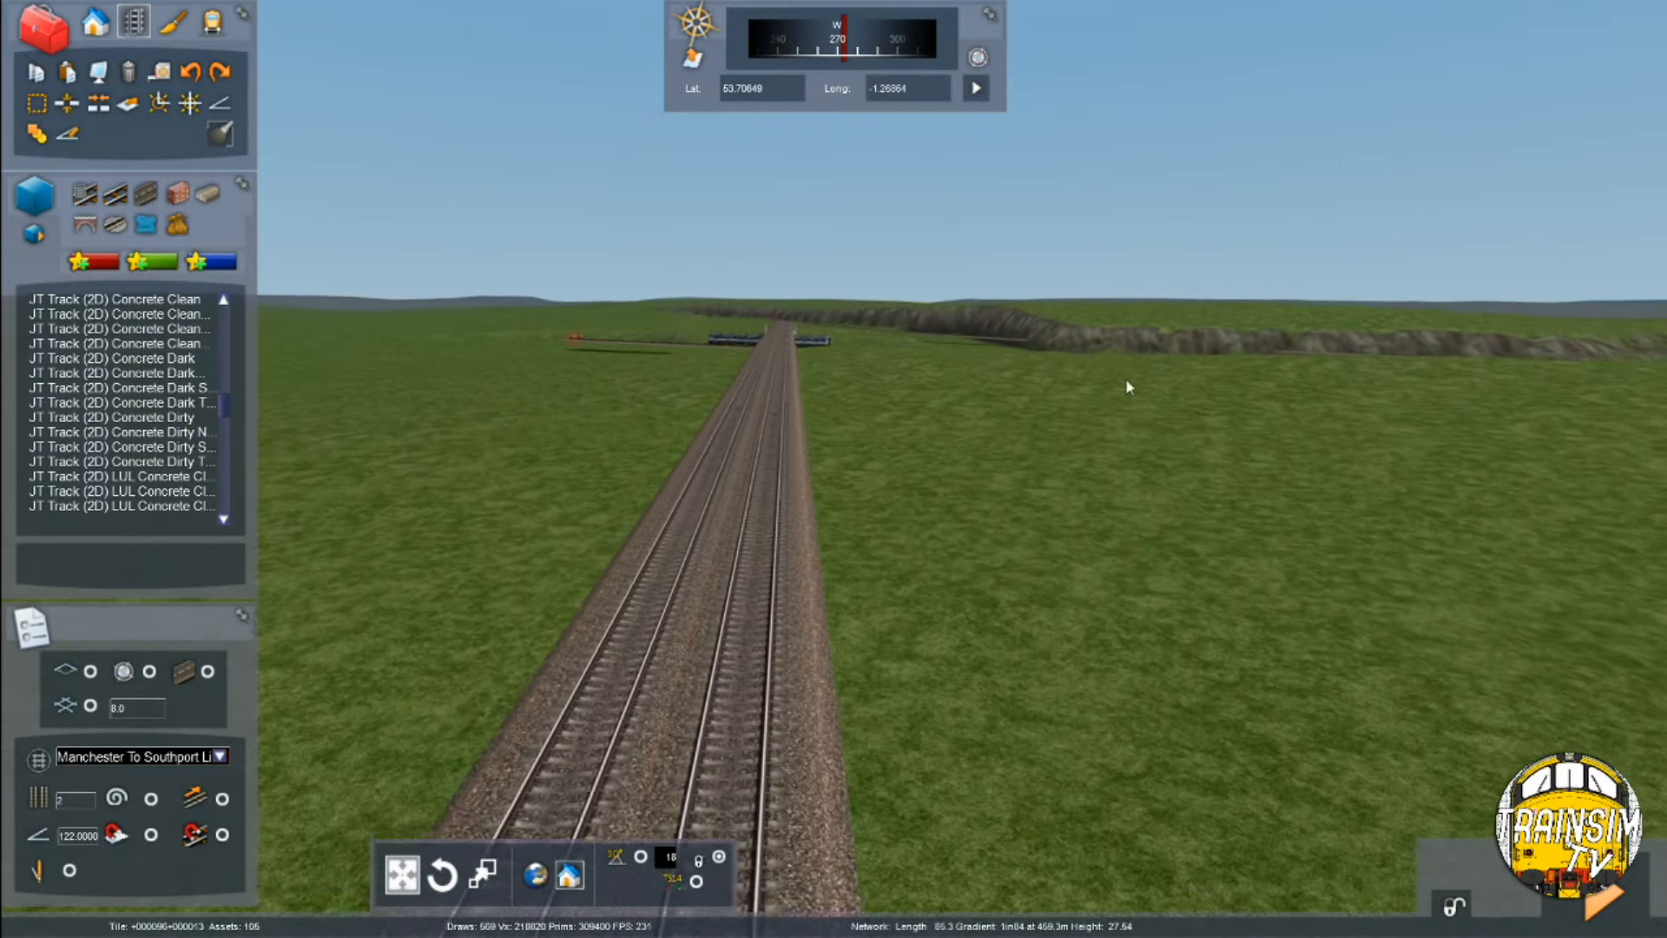
pyautogui.press('Left')
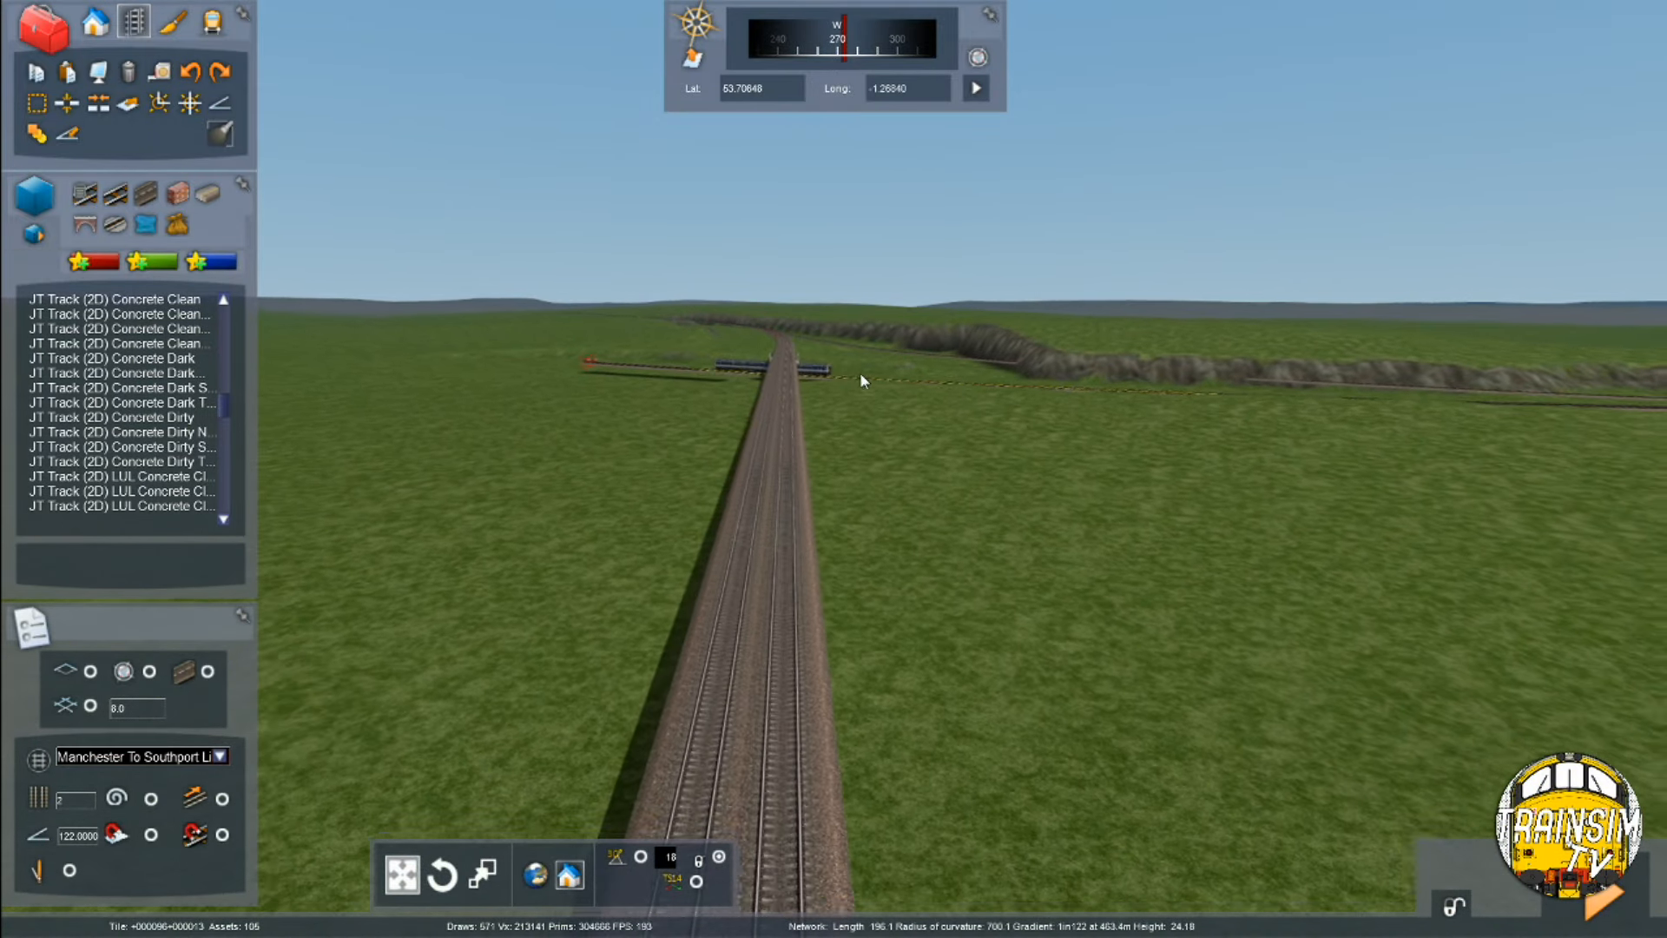
pyautogui.scroll(2, 863, 374)
pyautogui.press('Up')
pyautogui.moveTo(867, 377)
pyautogui.mouseDown(button='right')
pyautogui.moveTo(866, 464)
pyautogui.moveTo(861, 382)
pyautogui.mouseUp(button='right')
pyautogui.press('Left')
pyautogui.scroll(-3, 861, 382)
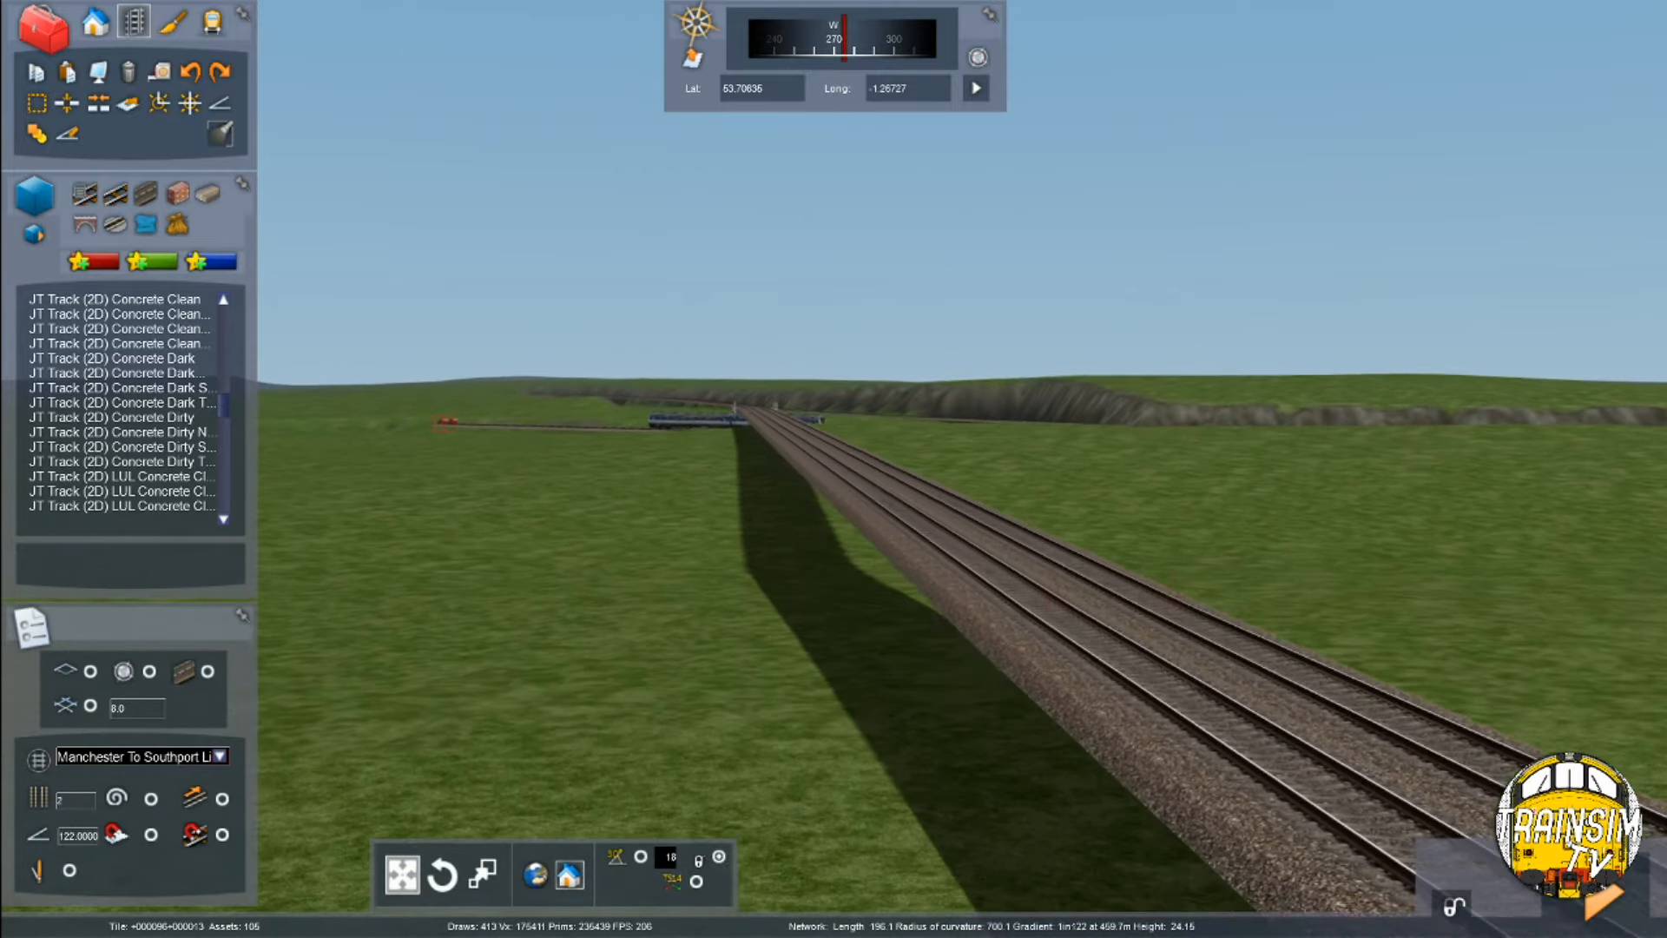
pyautogui.press('Right')
pyautogui.scroll(2, 988, 535)
pyautogui.moveTo(1023, 523); pyautogui.dragTo(1432, 611, button='right')
pyautogui.scroll(8, 894, 576)
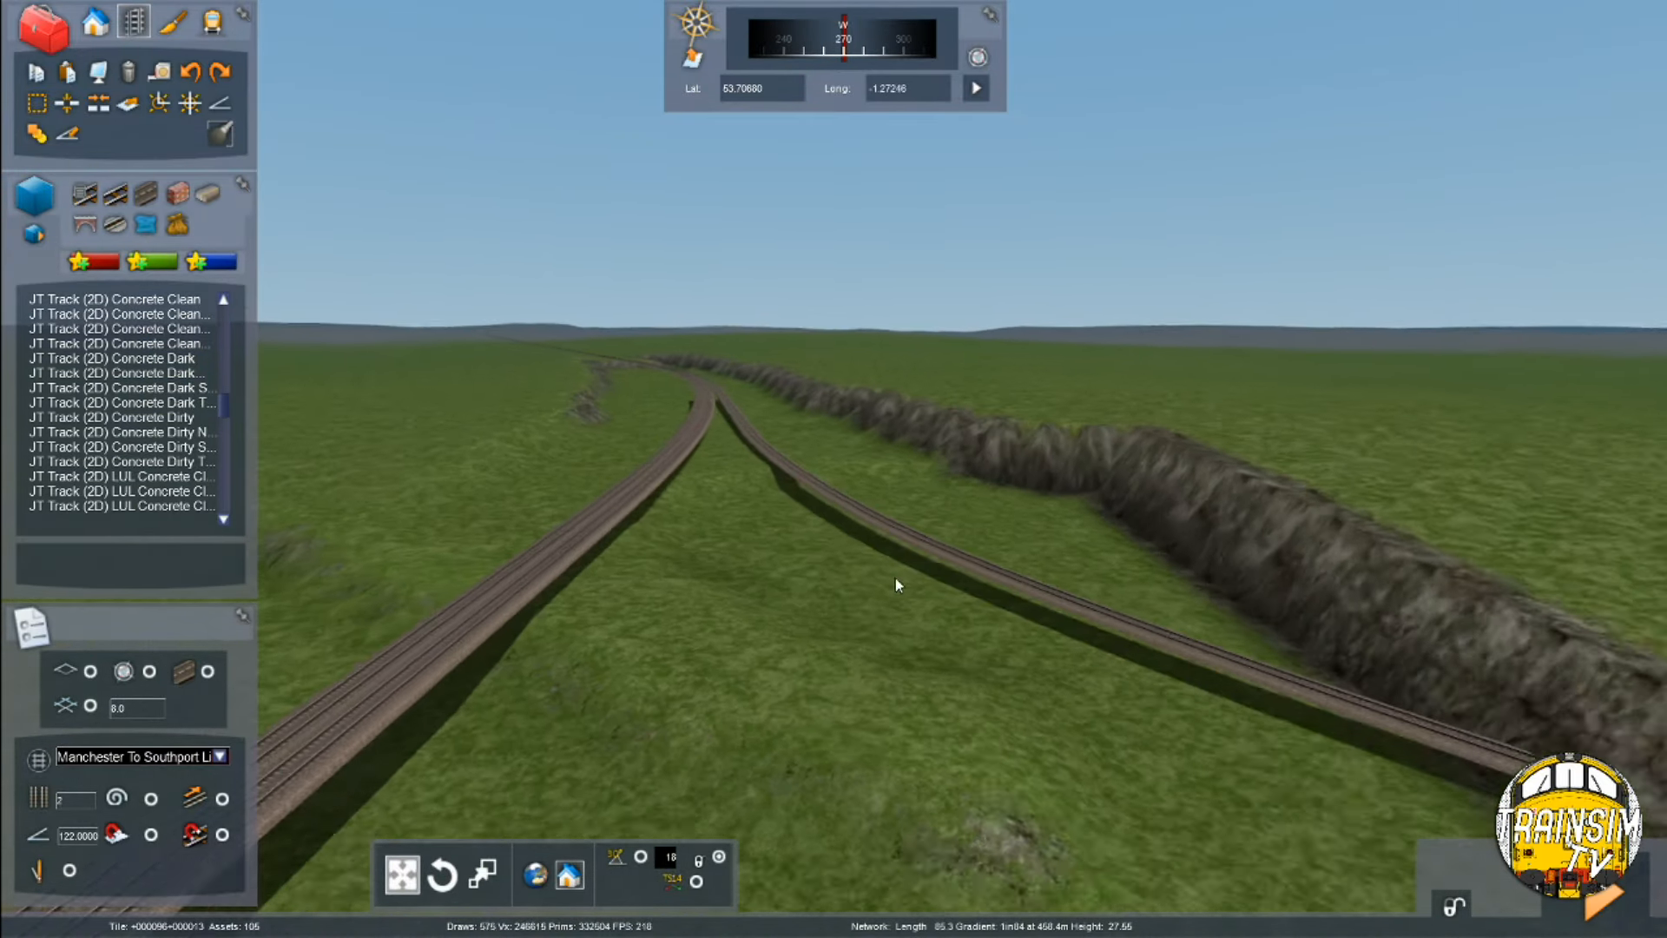
# Check the rail profile over the bridge lengthwise, looking for humps and gradient changes at both bridge ends
pyautogui.moveTo(833, 521); pyautogui.dragTo(1225, 443, button='right')
pyautogui.press('Up')
pyautogui.moveTo(1034, 606); pyautogui.dragTo(1034, 555, button='right')
pyautogui.press('Down')
pyautogui.scroll(2, 955, 565)
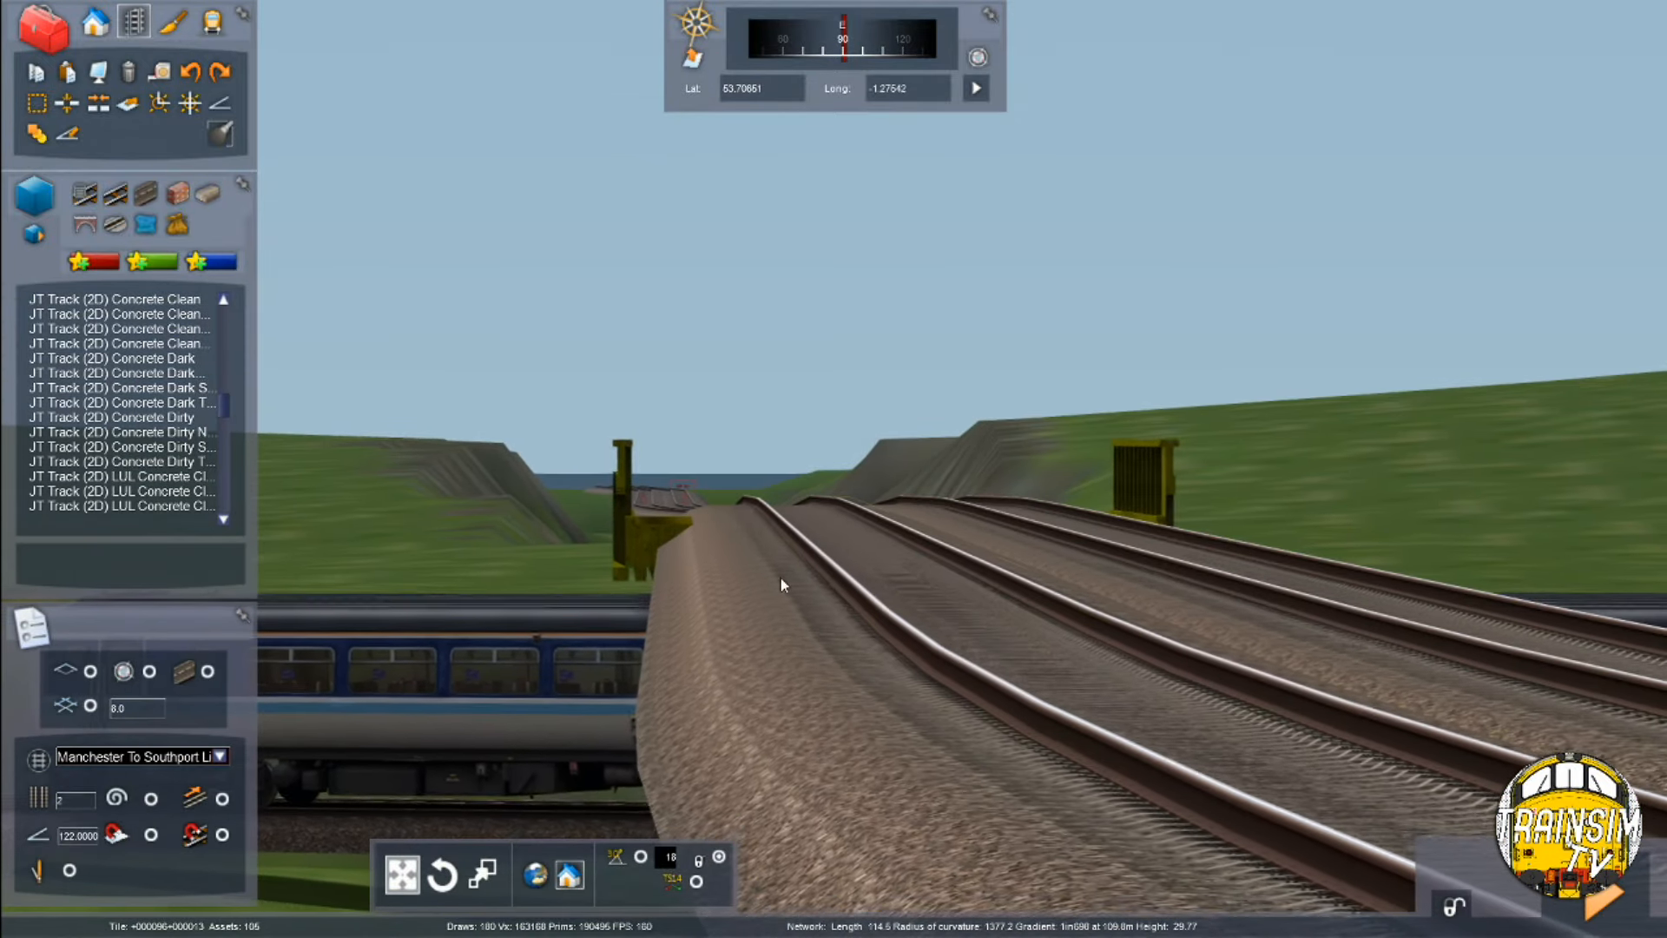
pyautogui.scroll(-2, 887, 559)
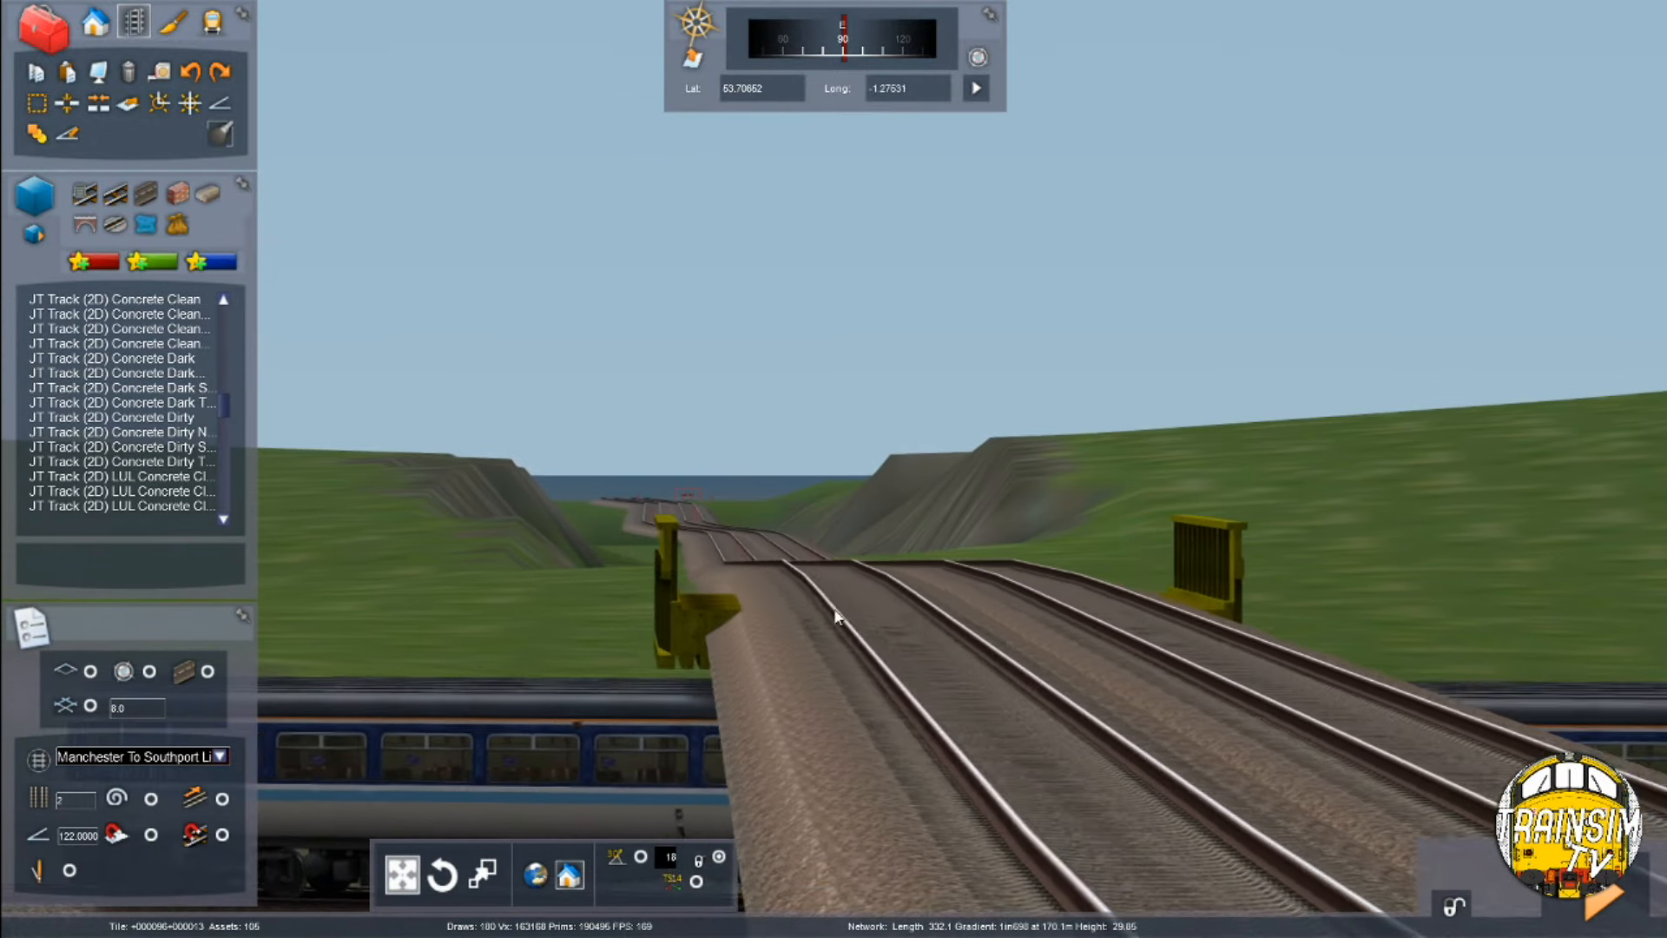
pyautogui.press('Up')
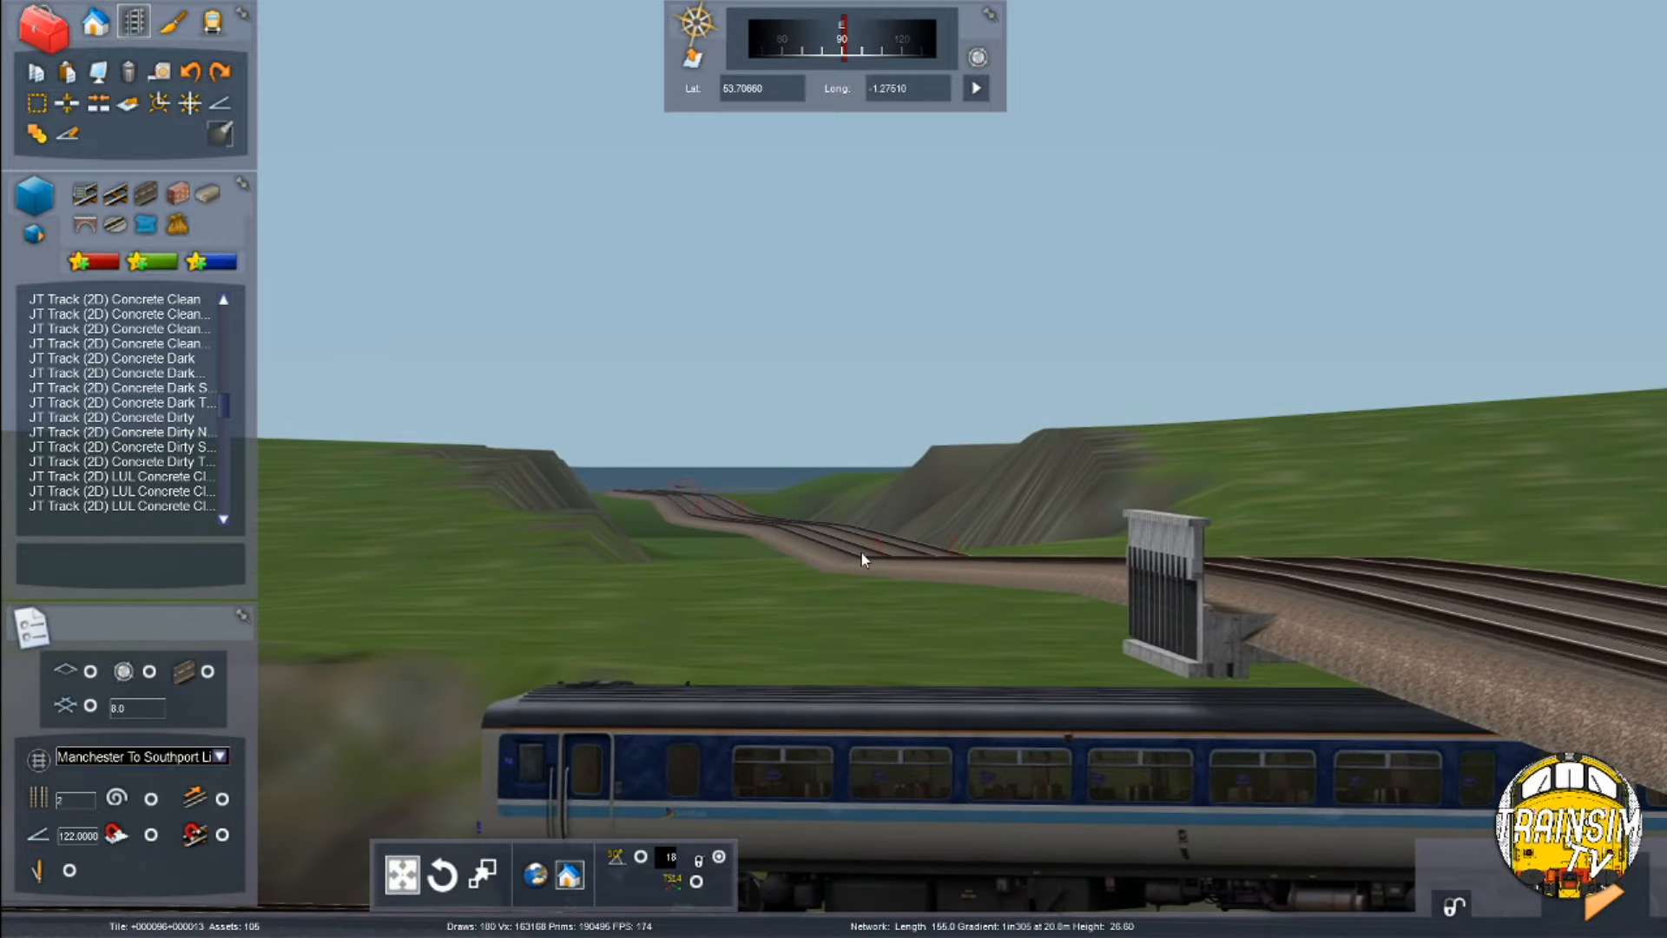
pyautogui.press('Up')
pyautogui.press('Down')
pyautogui.press('Right')
pyautogui.press('Left')
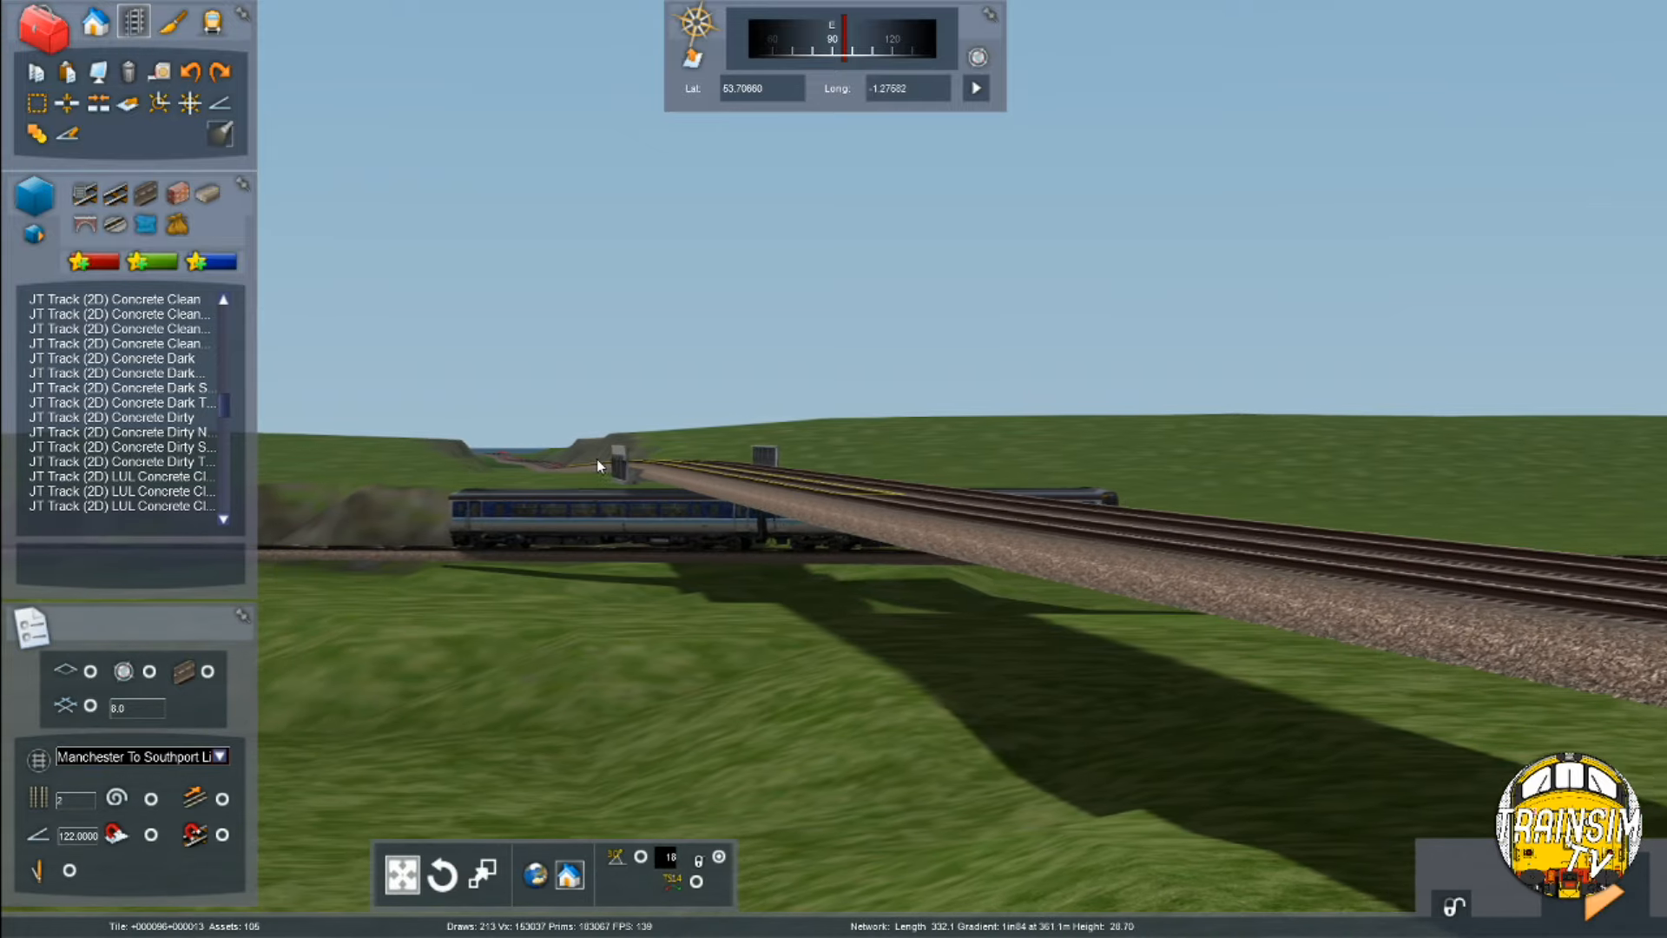
# Examine the lower line around the bridge and along to its buffer-stop end
pyautogui.press('Down')
pyautogui.moveTo(594, 456); pyautogui.dragTo(1177, 420, button='right')
pyautogui.press('Down')
pyautogui.press('Left')
pyautogui.press('Down')
pyautogui.moveTo(907, 550); pyautogui.dragTo(562, 483, button='right')
pyautogui.press('Up')
pyautogui.press('Up')
pyautogui.moveTo(433, 467); pyautogui.dragTo(669, 507, button='right')
pyautogui.press('Up')
pyautogui.press('Up')
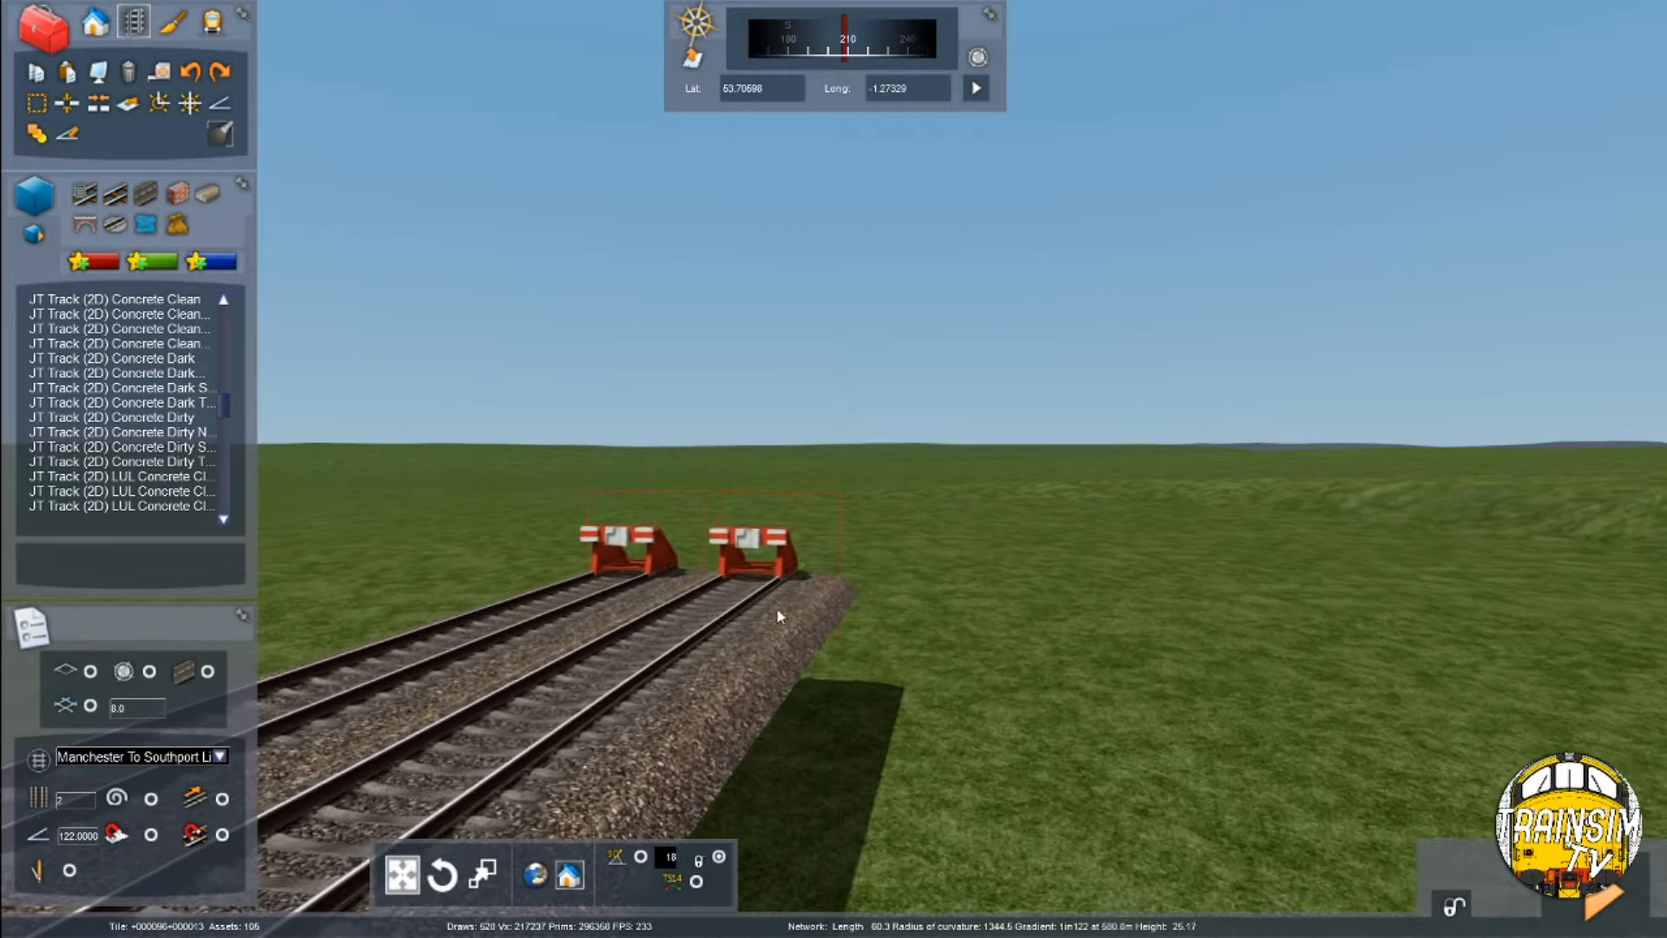
pyautogui.press('Up')
pyautogui.press('Left')
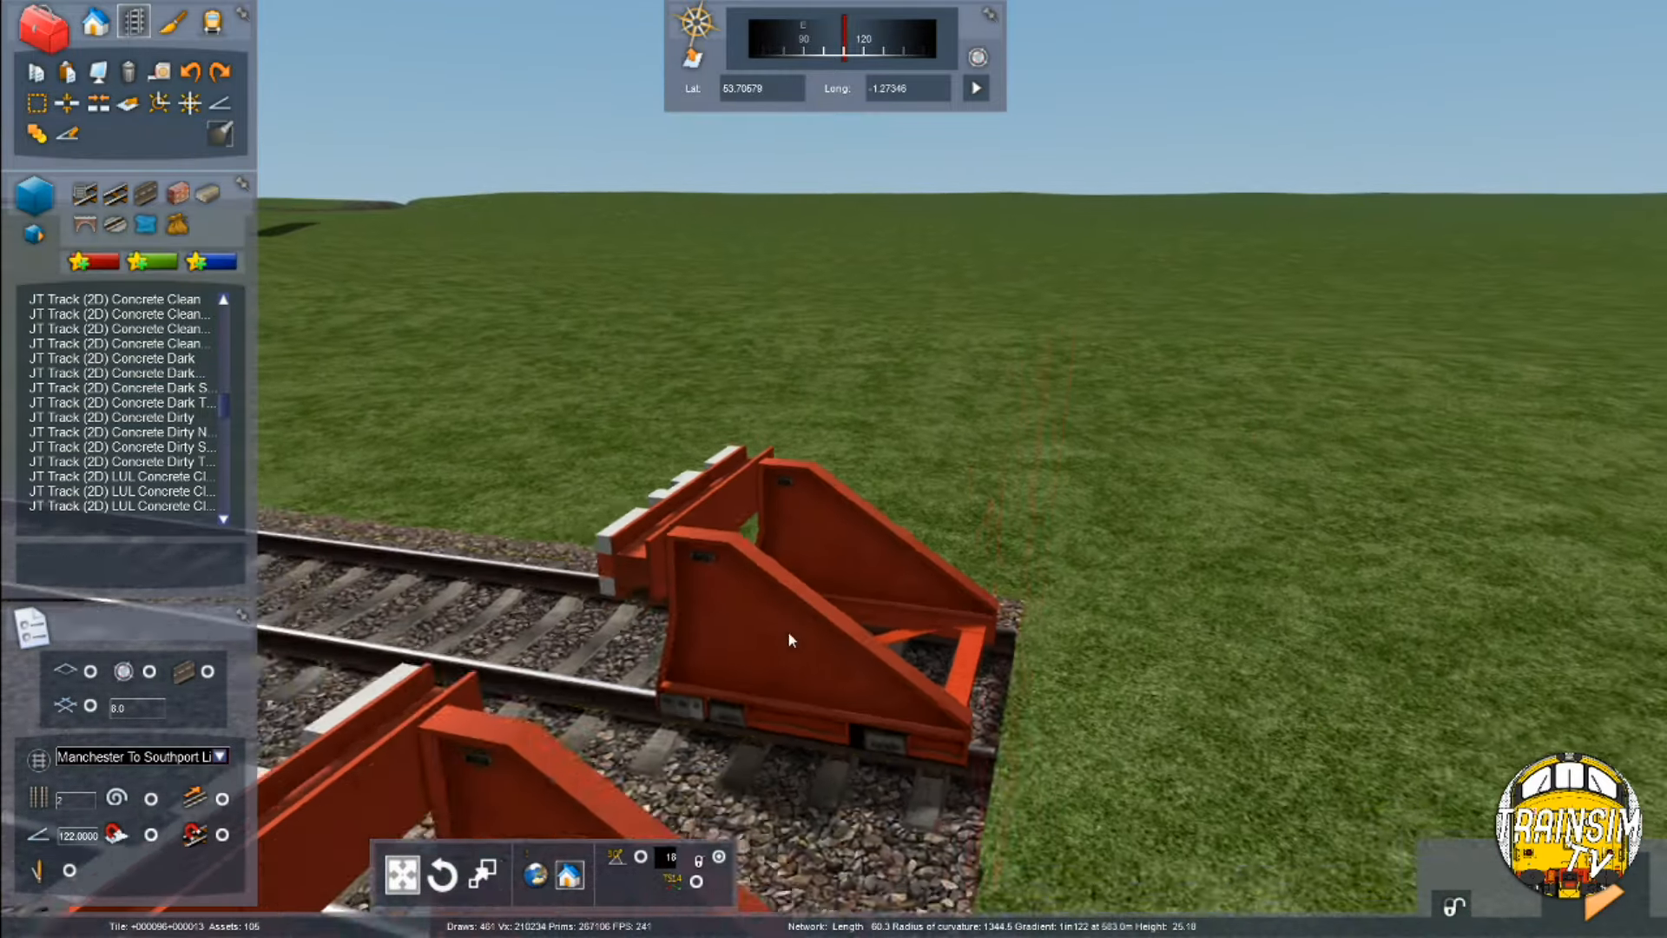
# Survey the upper line from the eastern cutting to the western crossover, checking the gradients and curve leading onto the bridge
pyautogui.press('Down')
pyautogui.moveTo(1079, 582); pyautogui.dragTo(1216, 542, button='right')
pyautogui.press('Up')
pyautogui.press('Up')
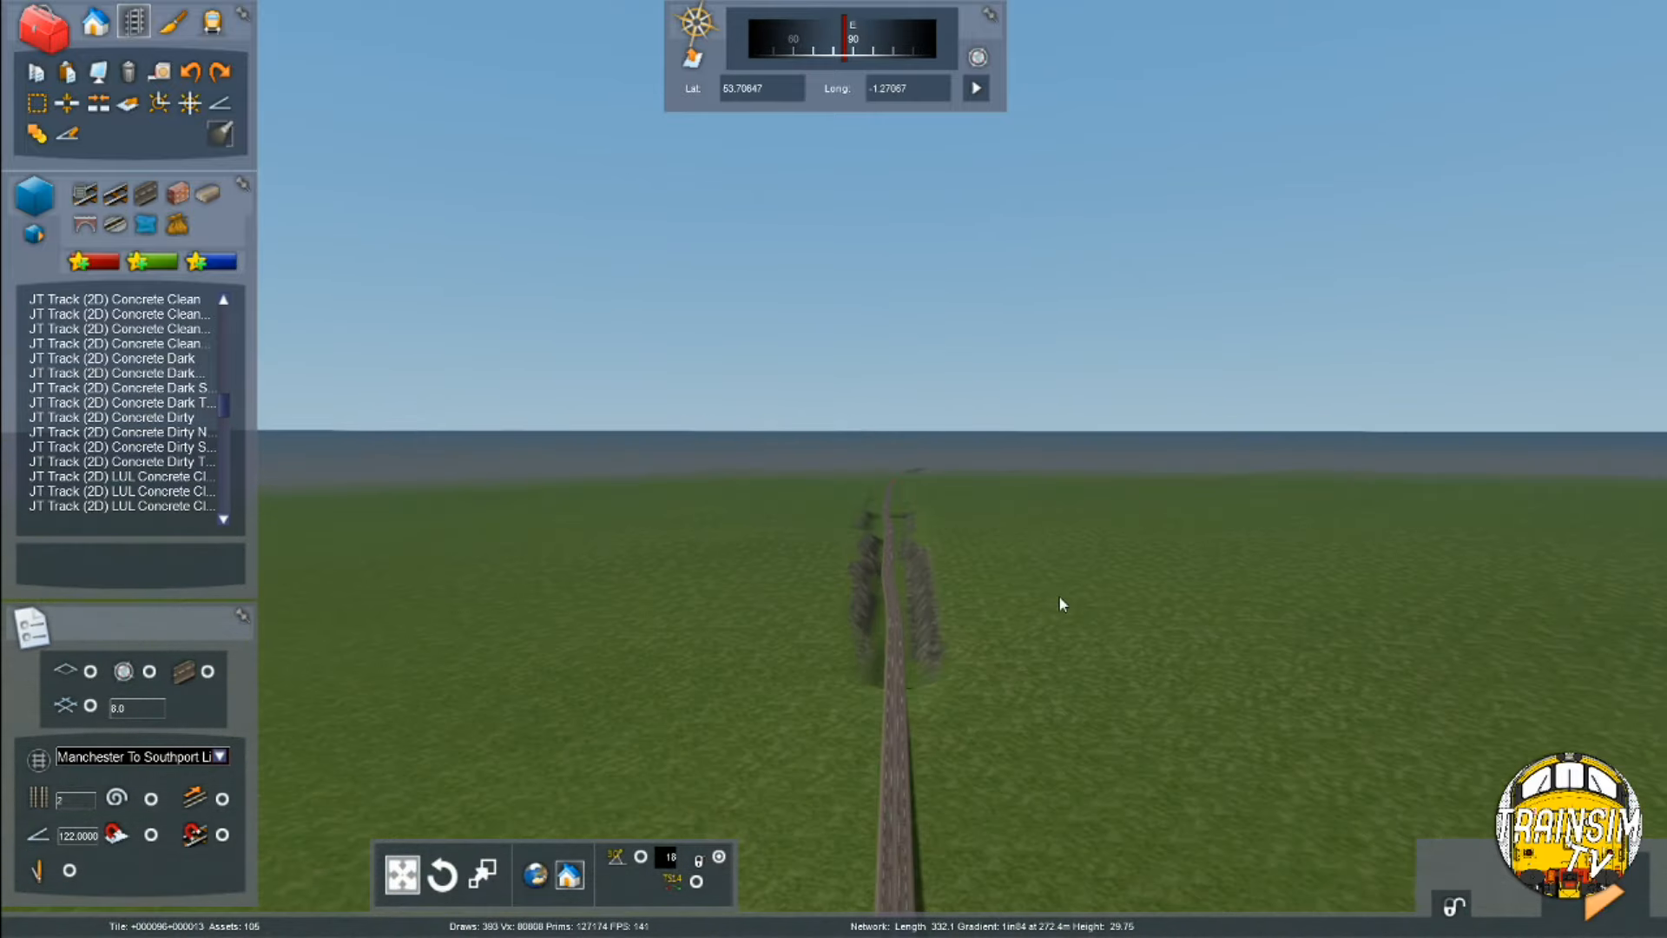
pyautogui.scroll(10, 1059, 595)
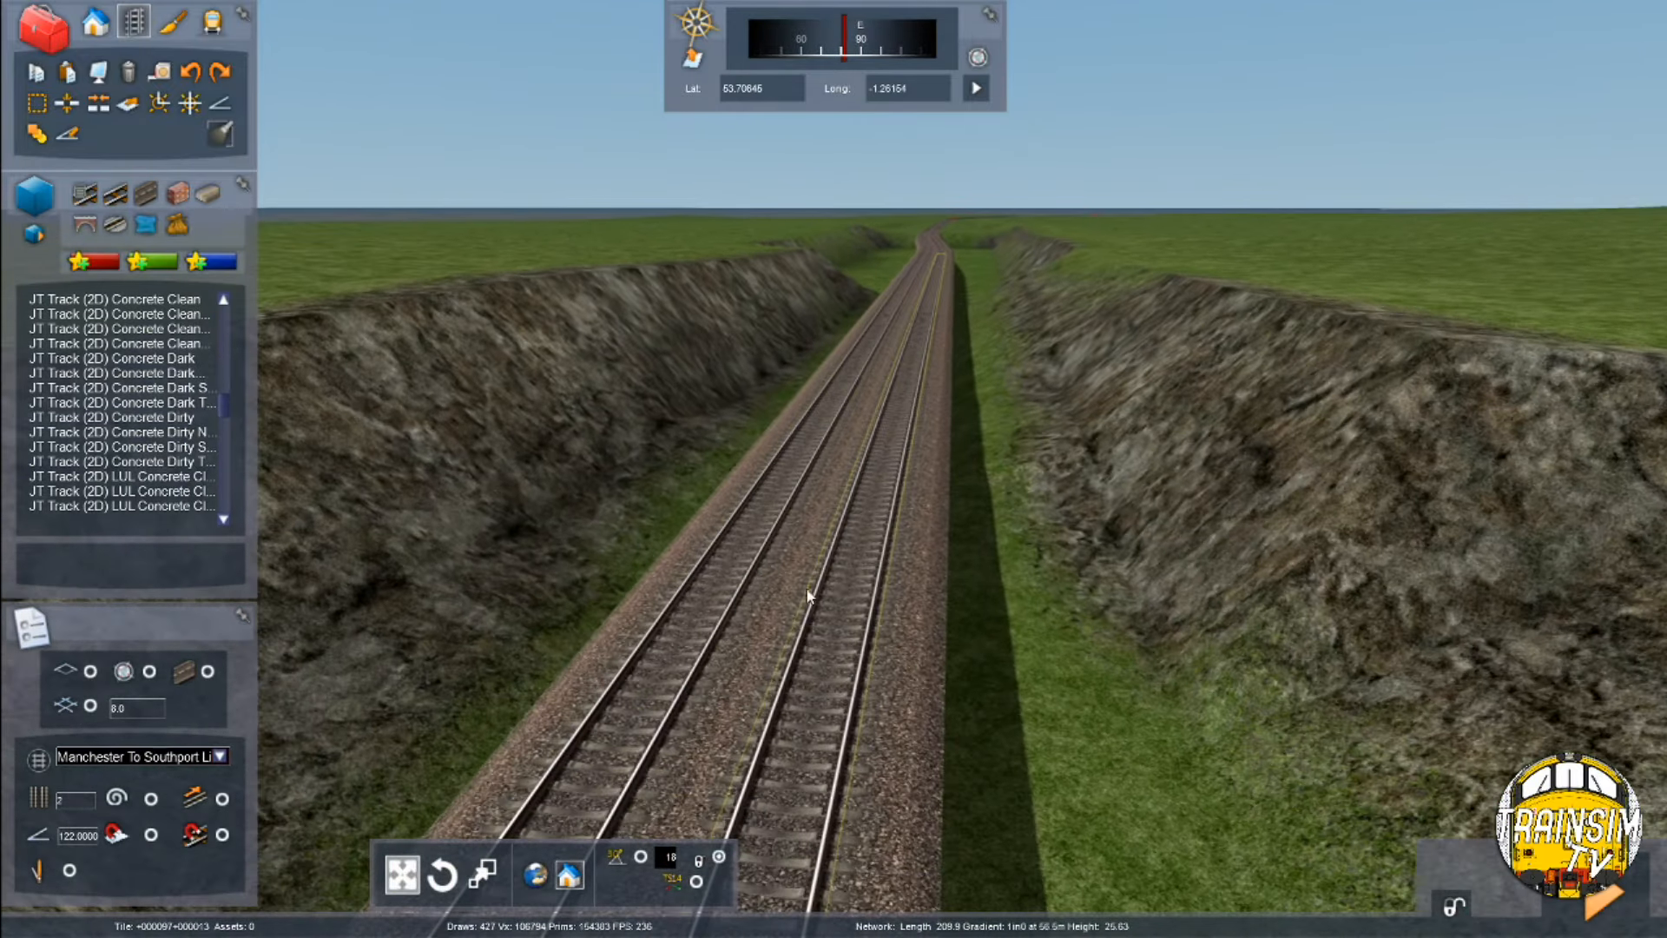
pyautogui.moveTo(807, 596); pyautogui.dragTo(1099, 530, button='right')
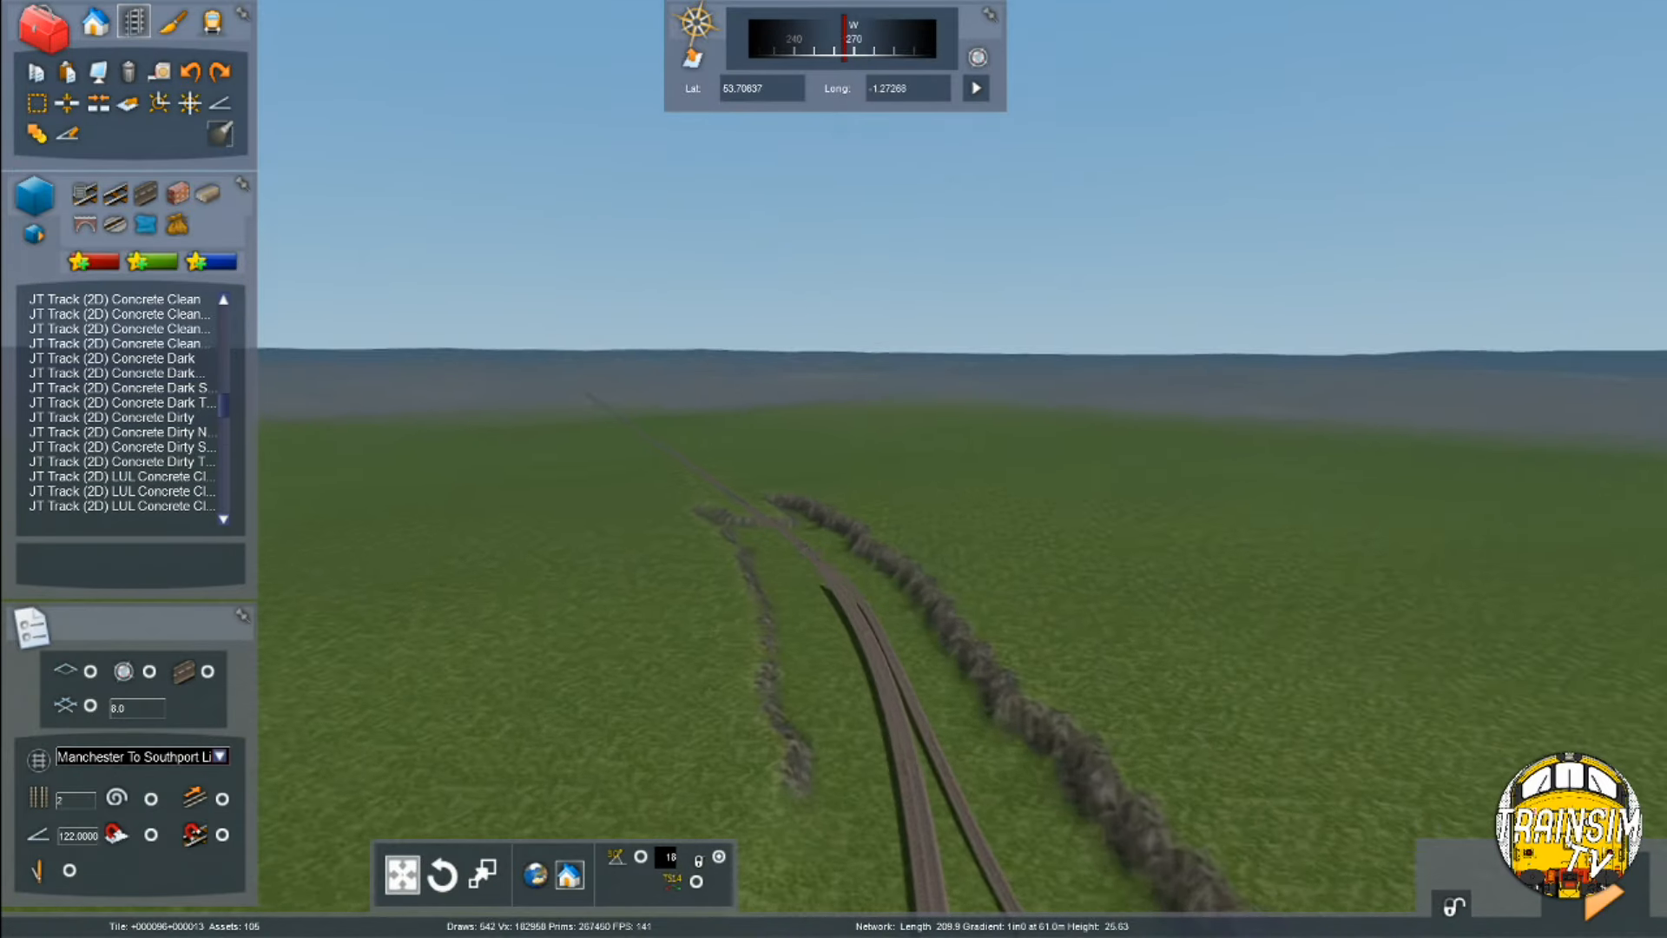
pyautogui.scroll(6, 834, 521)
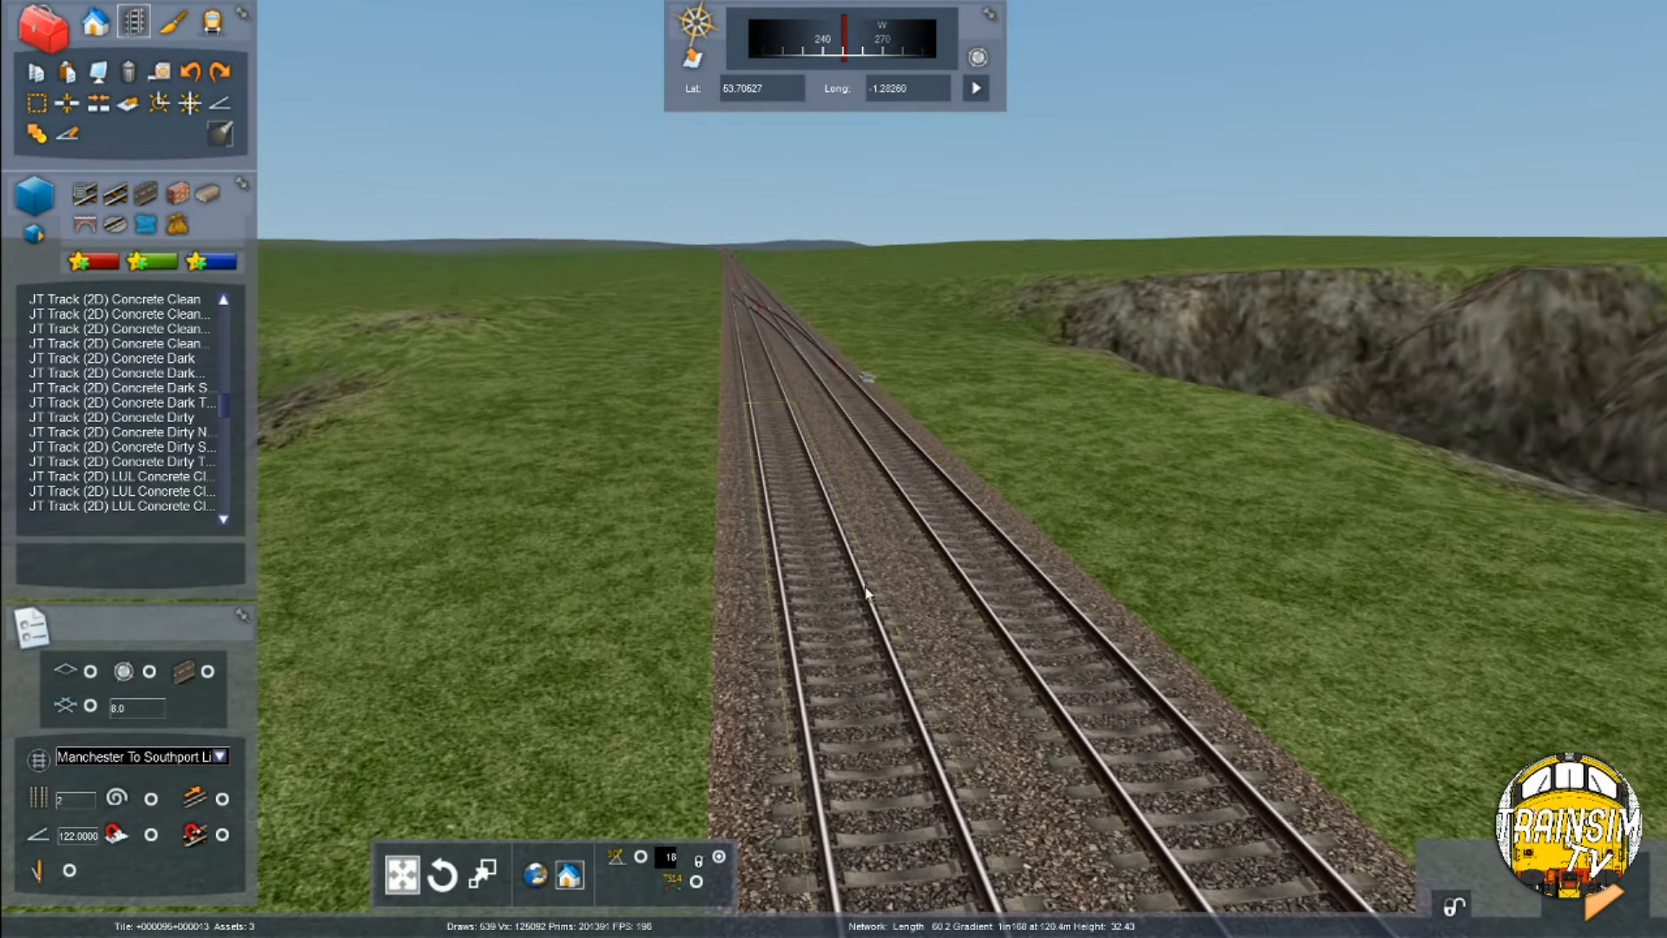
pyautogui.moveTo(1098, 530); pyautogui.dragTo(894, 549, button='right')
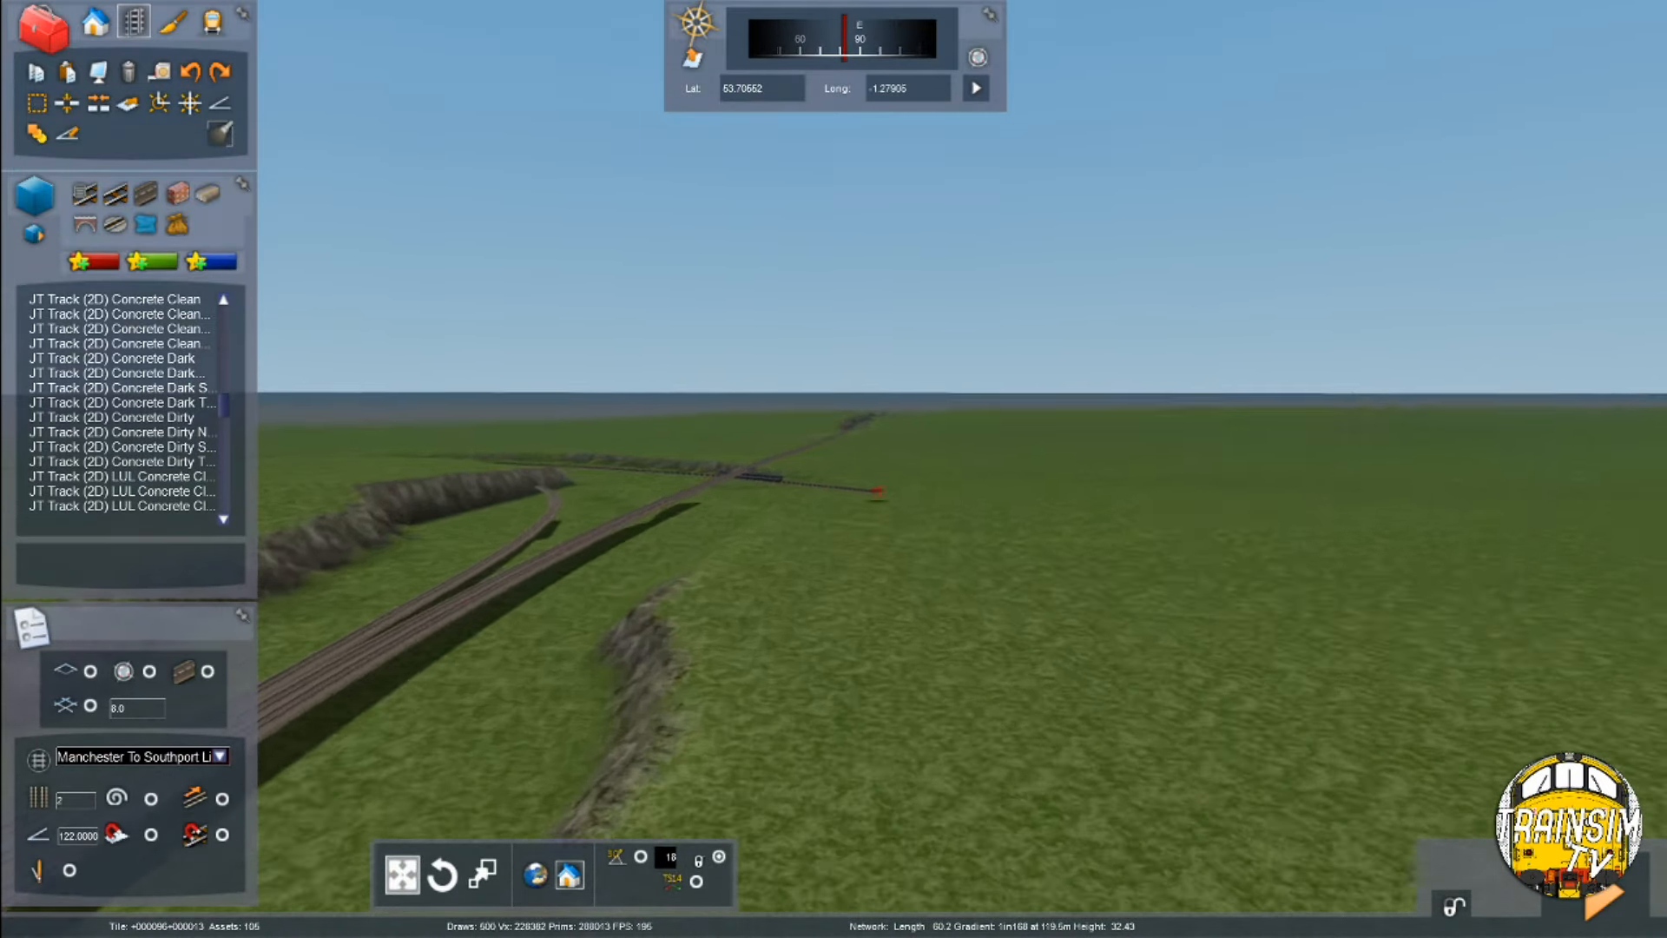
pyautogui.scroll(8, 833, 521)
pyautogui.scroll(6, 1054, 423)
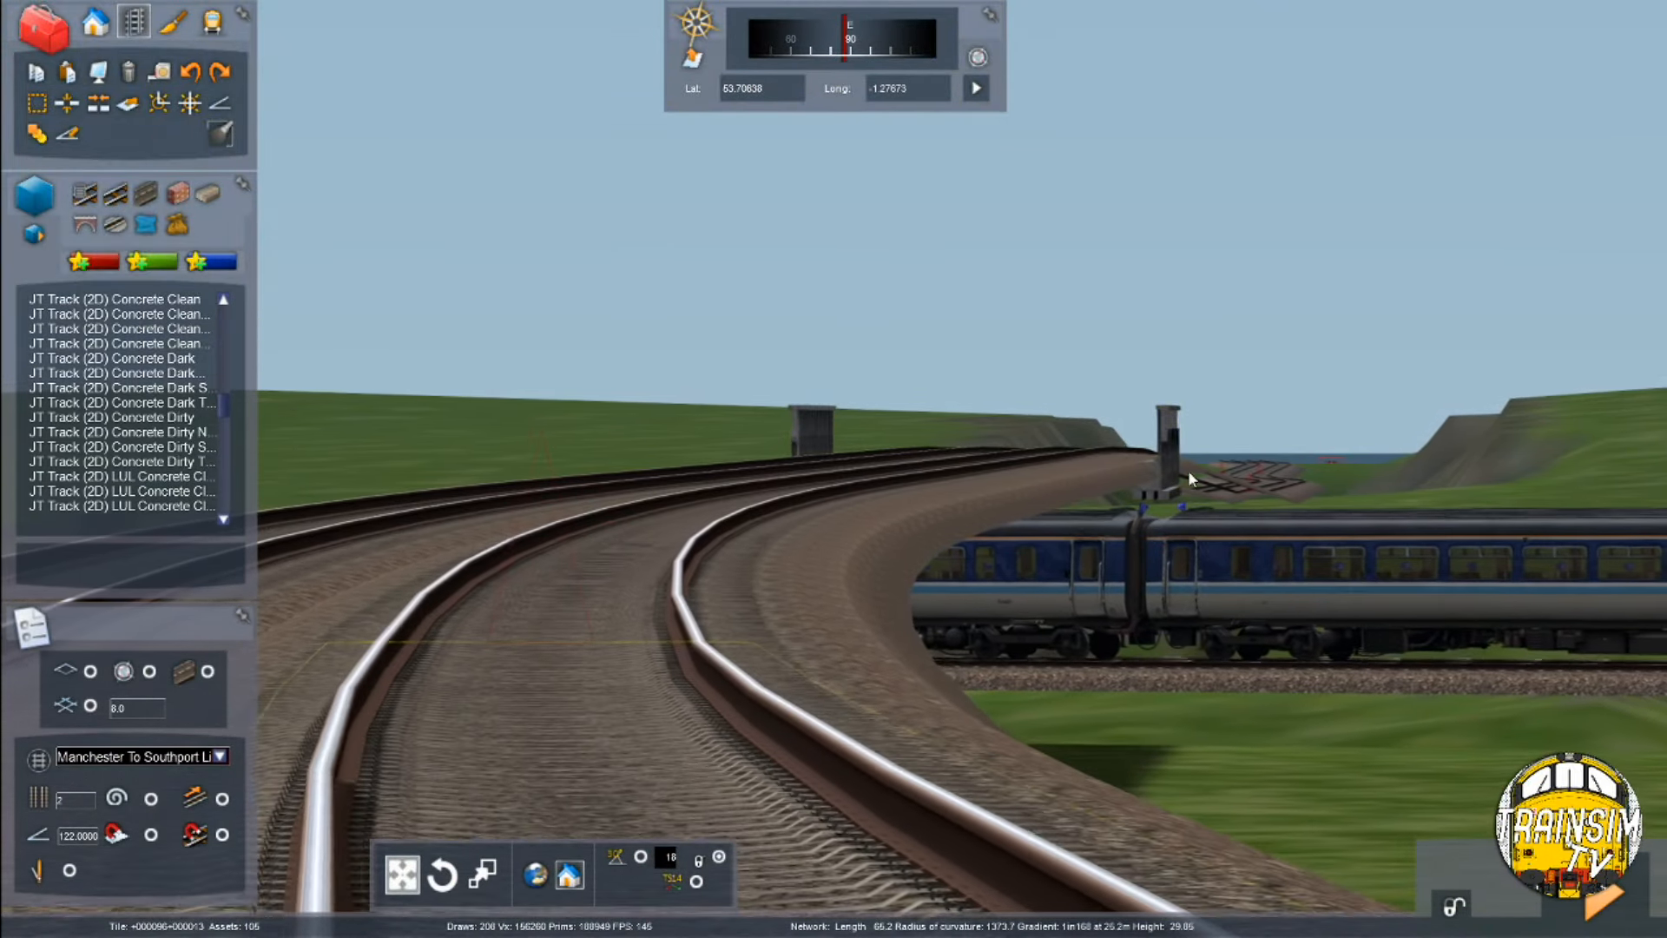
pyautogui.scroll(4, 813, 565)
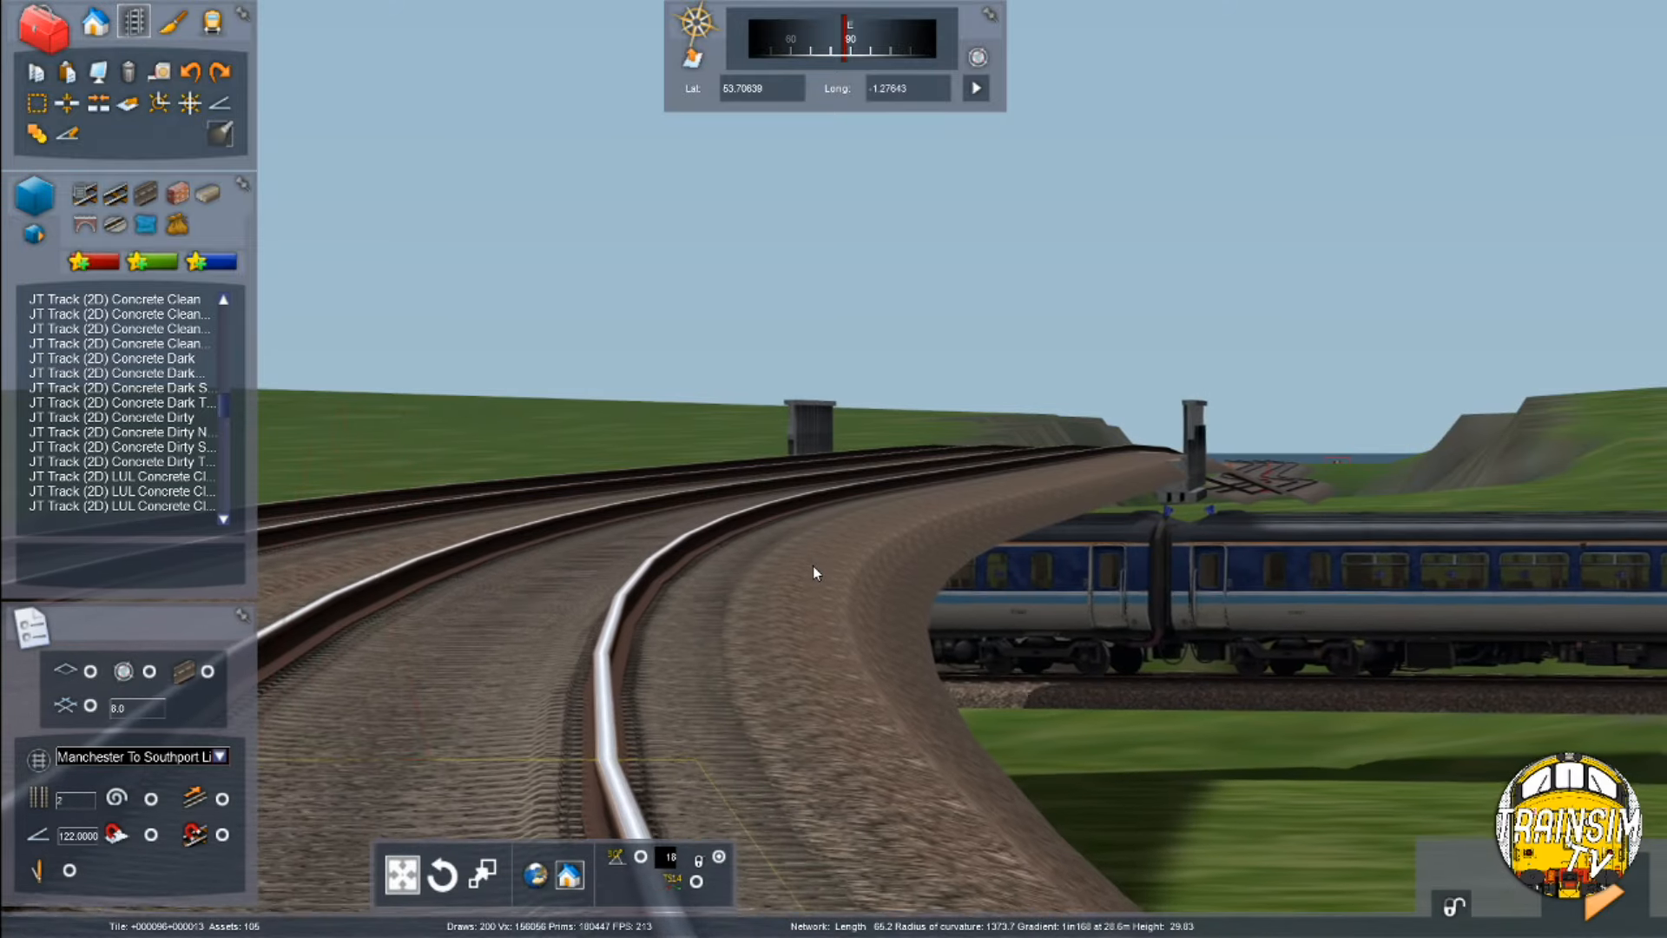
pyautogui.scroll(5, 813, 565)
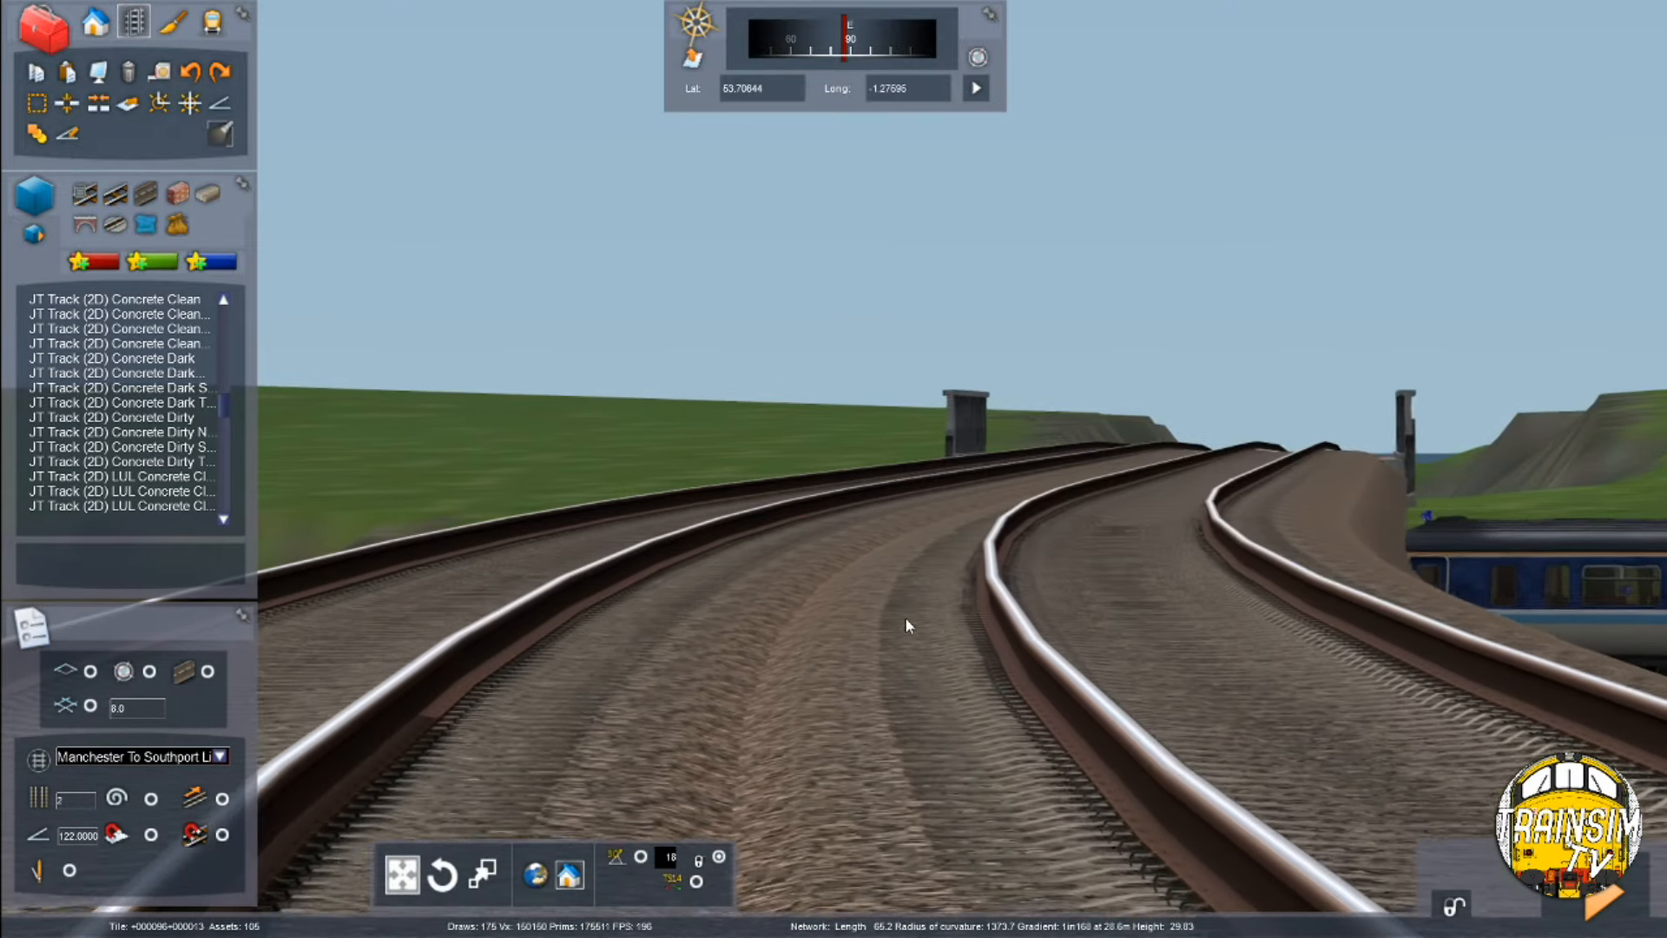
pyautogui.scroll(10, 826, 632)
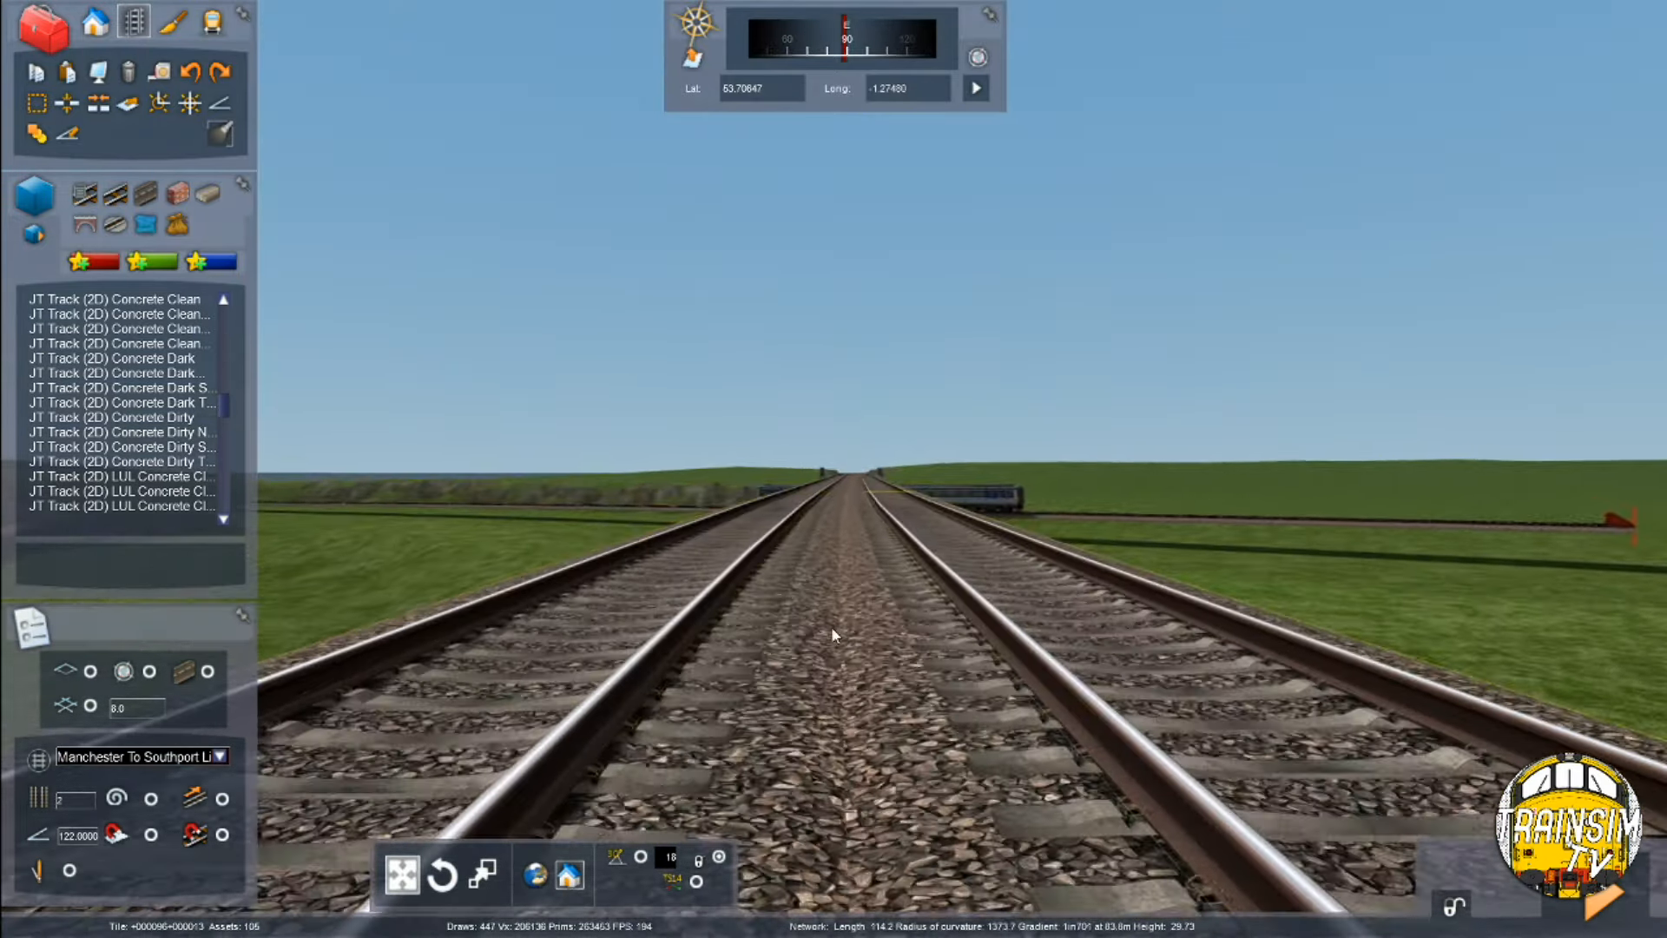
# Select both upper tracks along the curved approach west of the bridge and smooth their gradients
pyautogui.moveTo(830, 626); pyautogui.dragTo(790, 649, button='right')
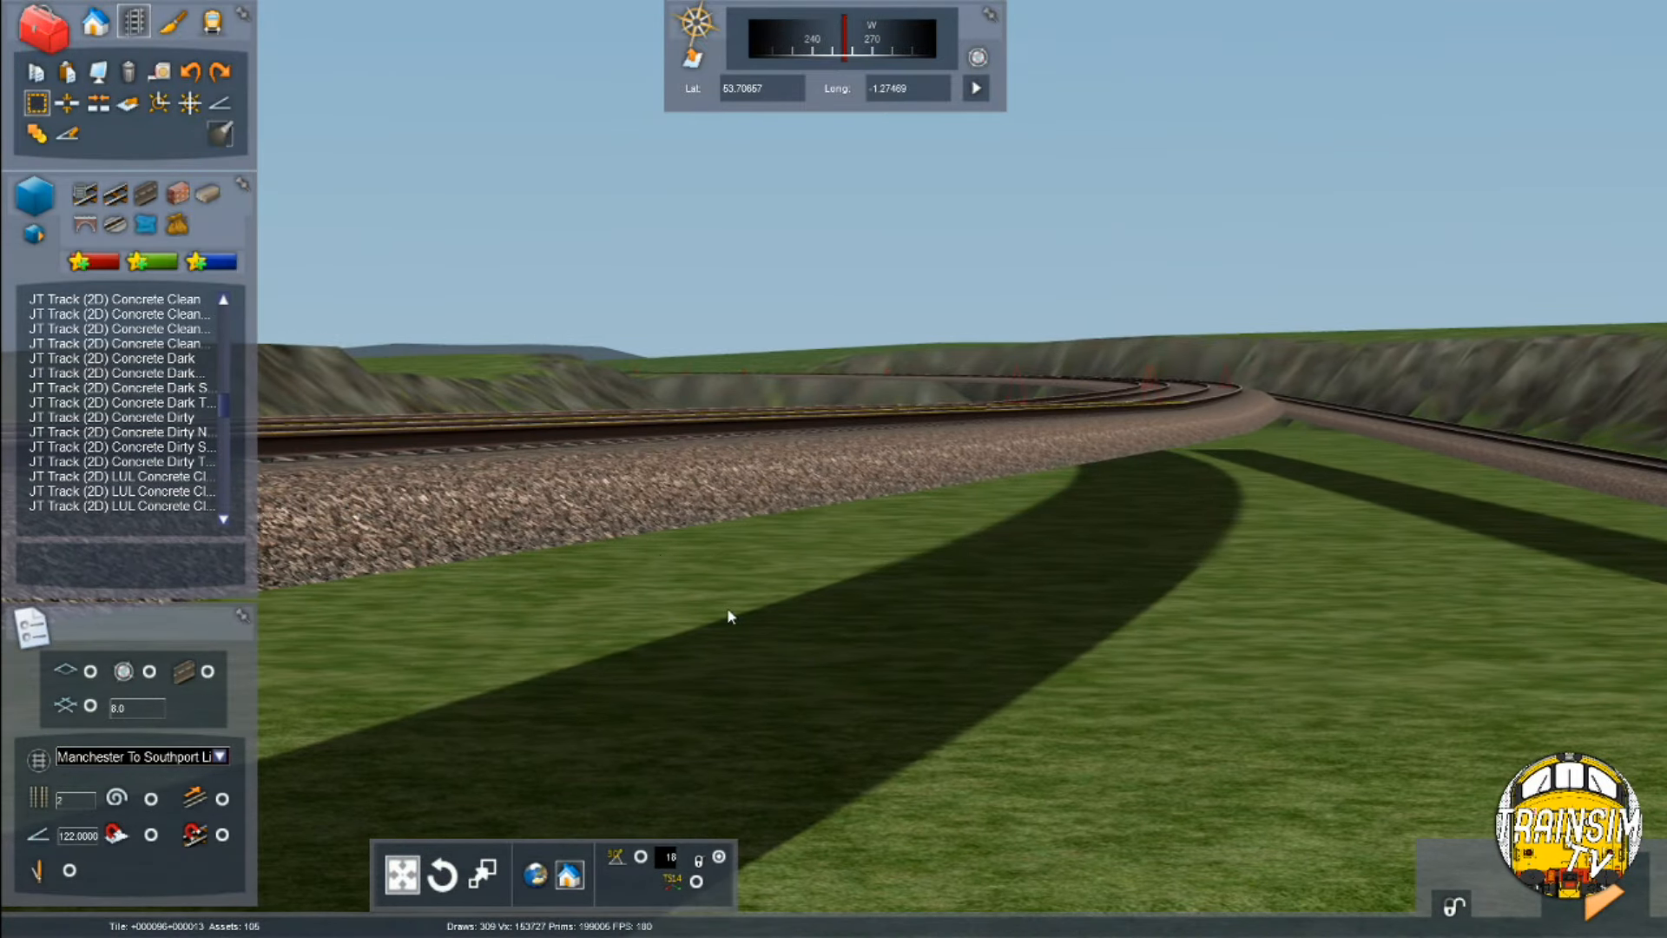
pyautogui.scroll(8, 692, 589)
pyautogui.scroll(-5, 755, 621)
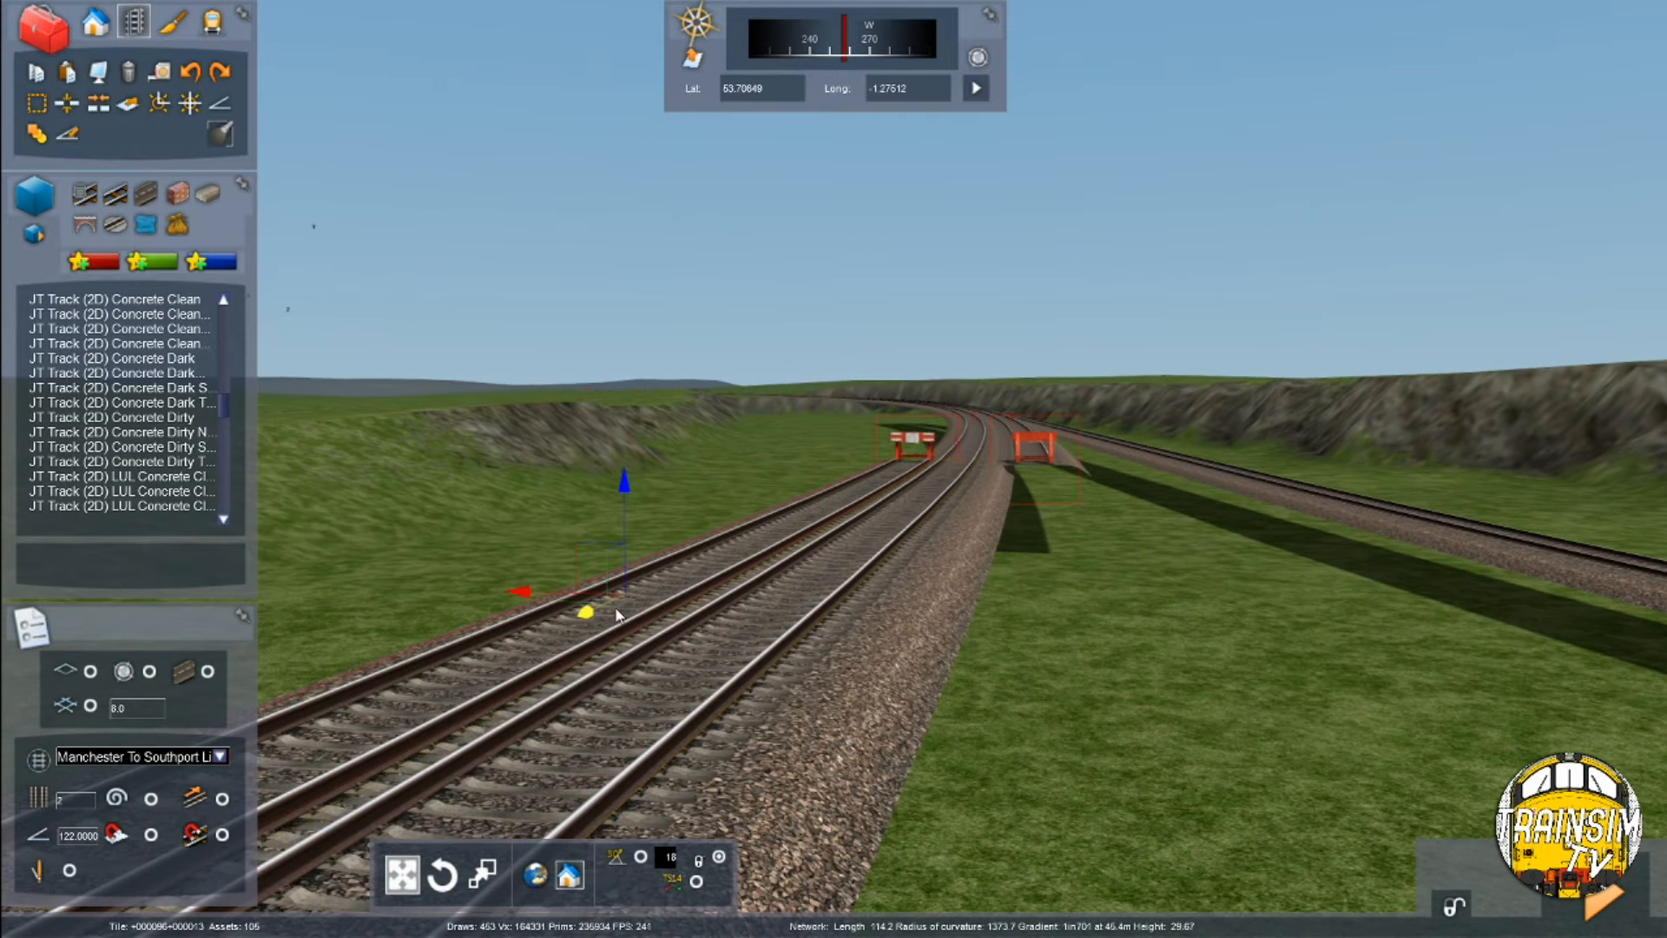
pyautogui.click(616, 615)
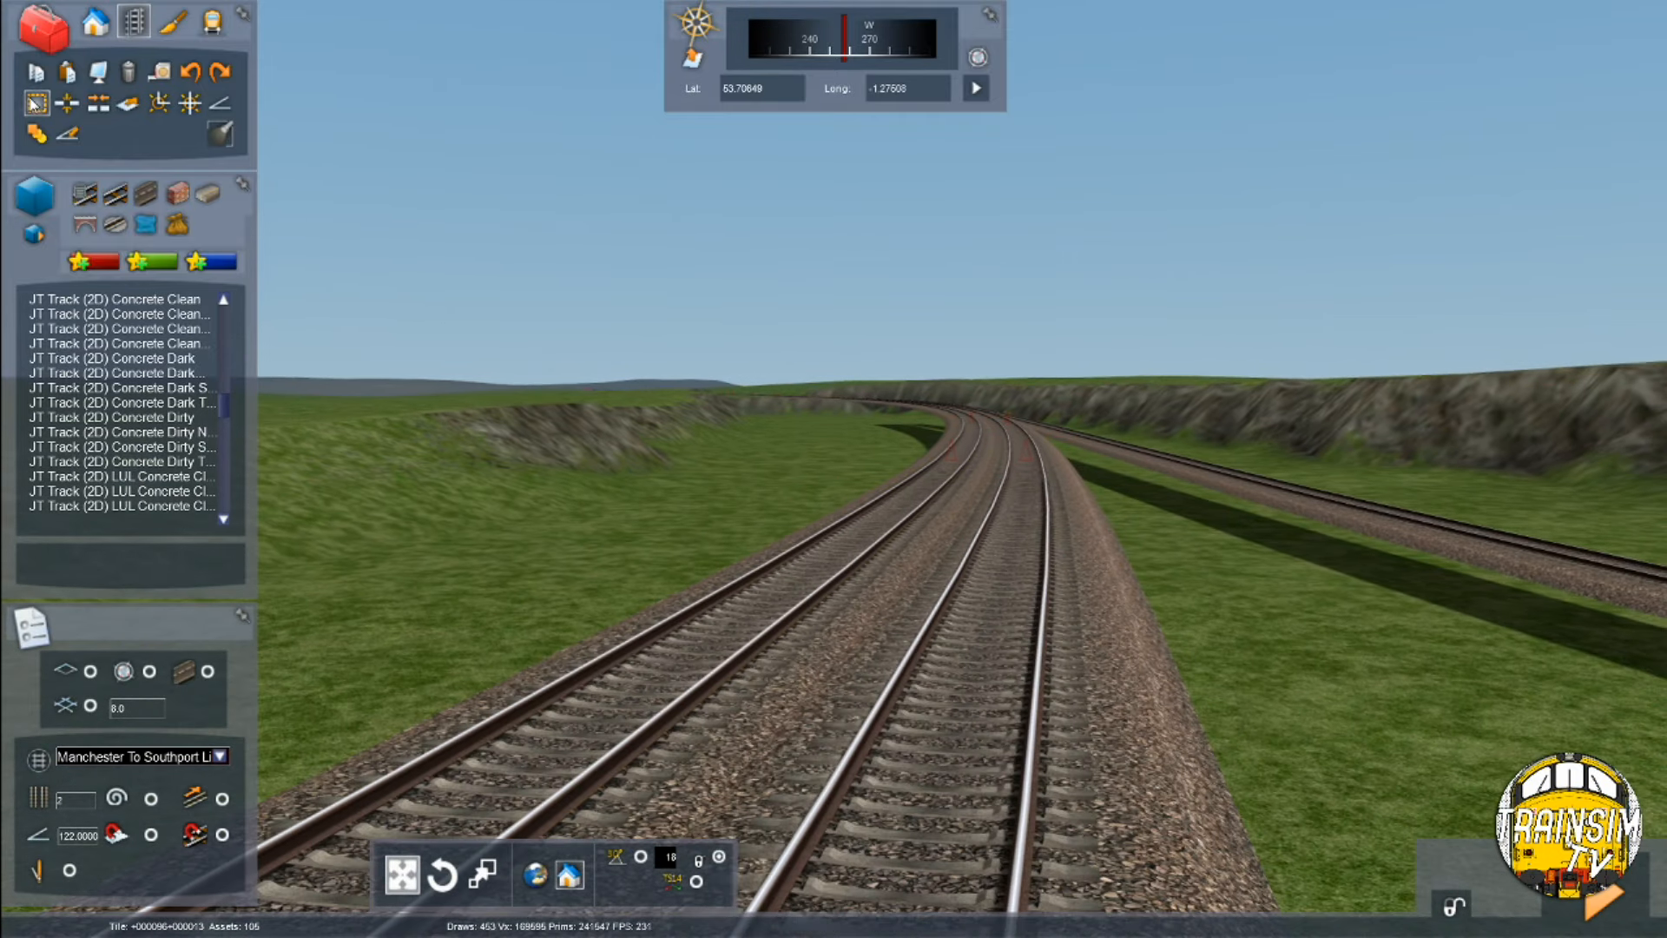
pyautogui.press('Left')
pyautogui.press('Up')
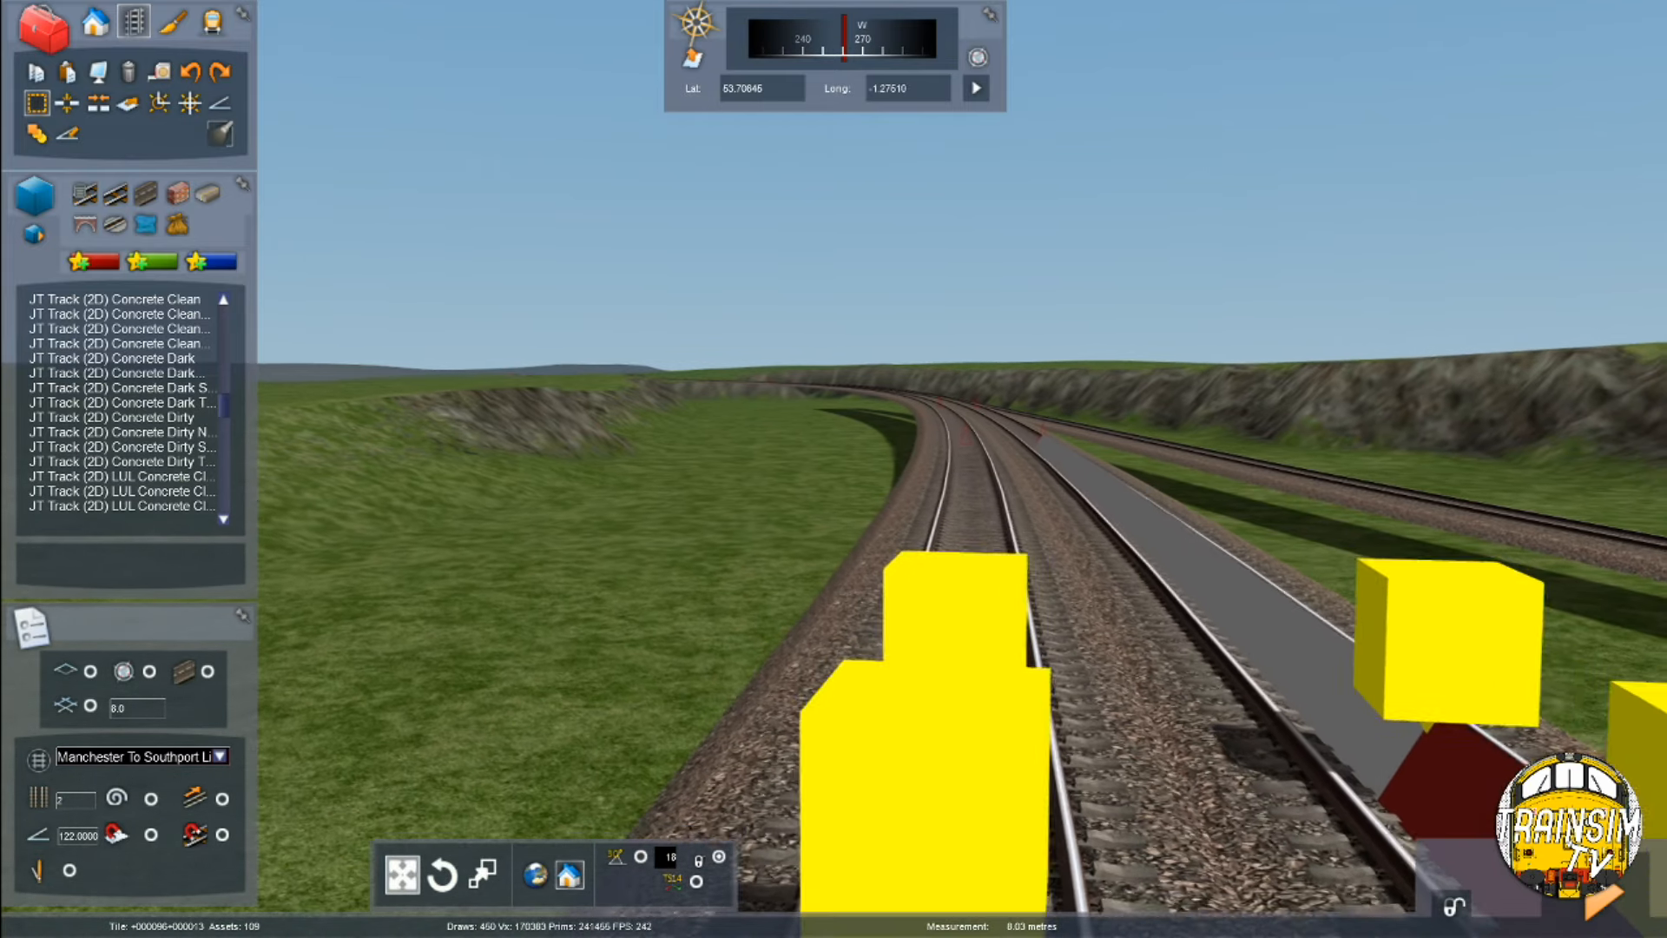
pyautogui.moveTo(752, 679); pyautogui.dragTo(833, 679, button='right')
pyautogui.press('Left')
pyautogui.click(607, 505)
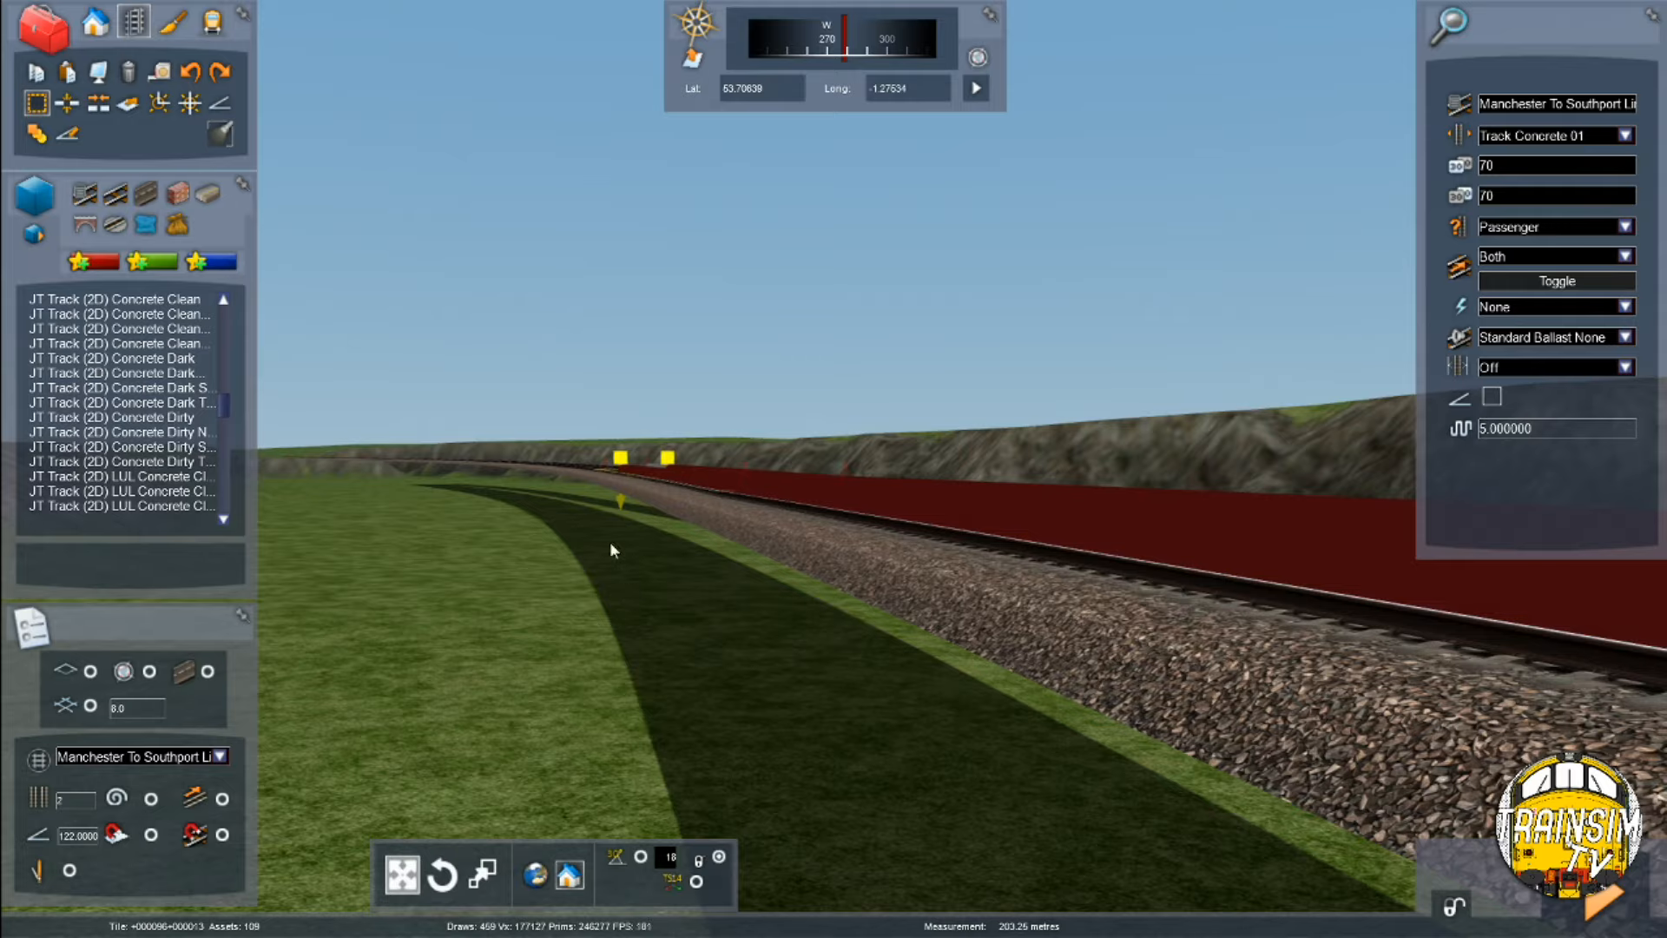
pyautogui.click(70, 133)
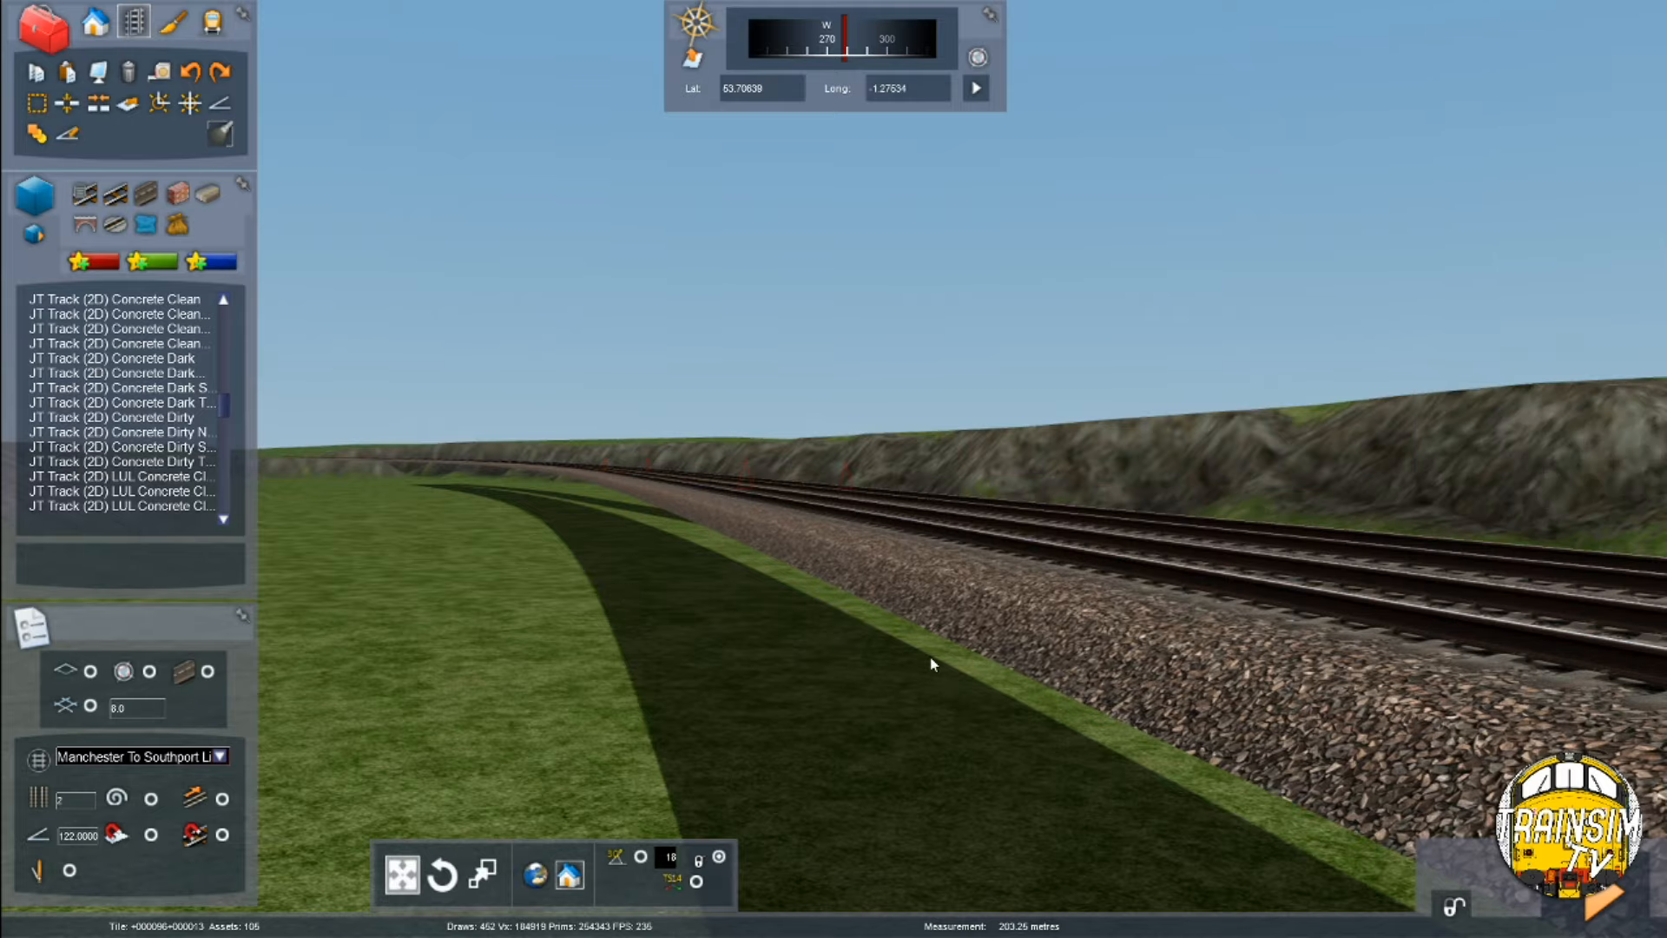
# Examine the upper line's profile along the western curve and back to the bridge for remaining humps
pyautogui.press('Right')
pyautogui.press('Down')
pyautogui.moveTo(930, 663); pyautogui.dragTo(903, 665, button='right')
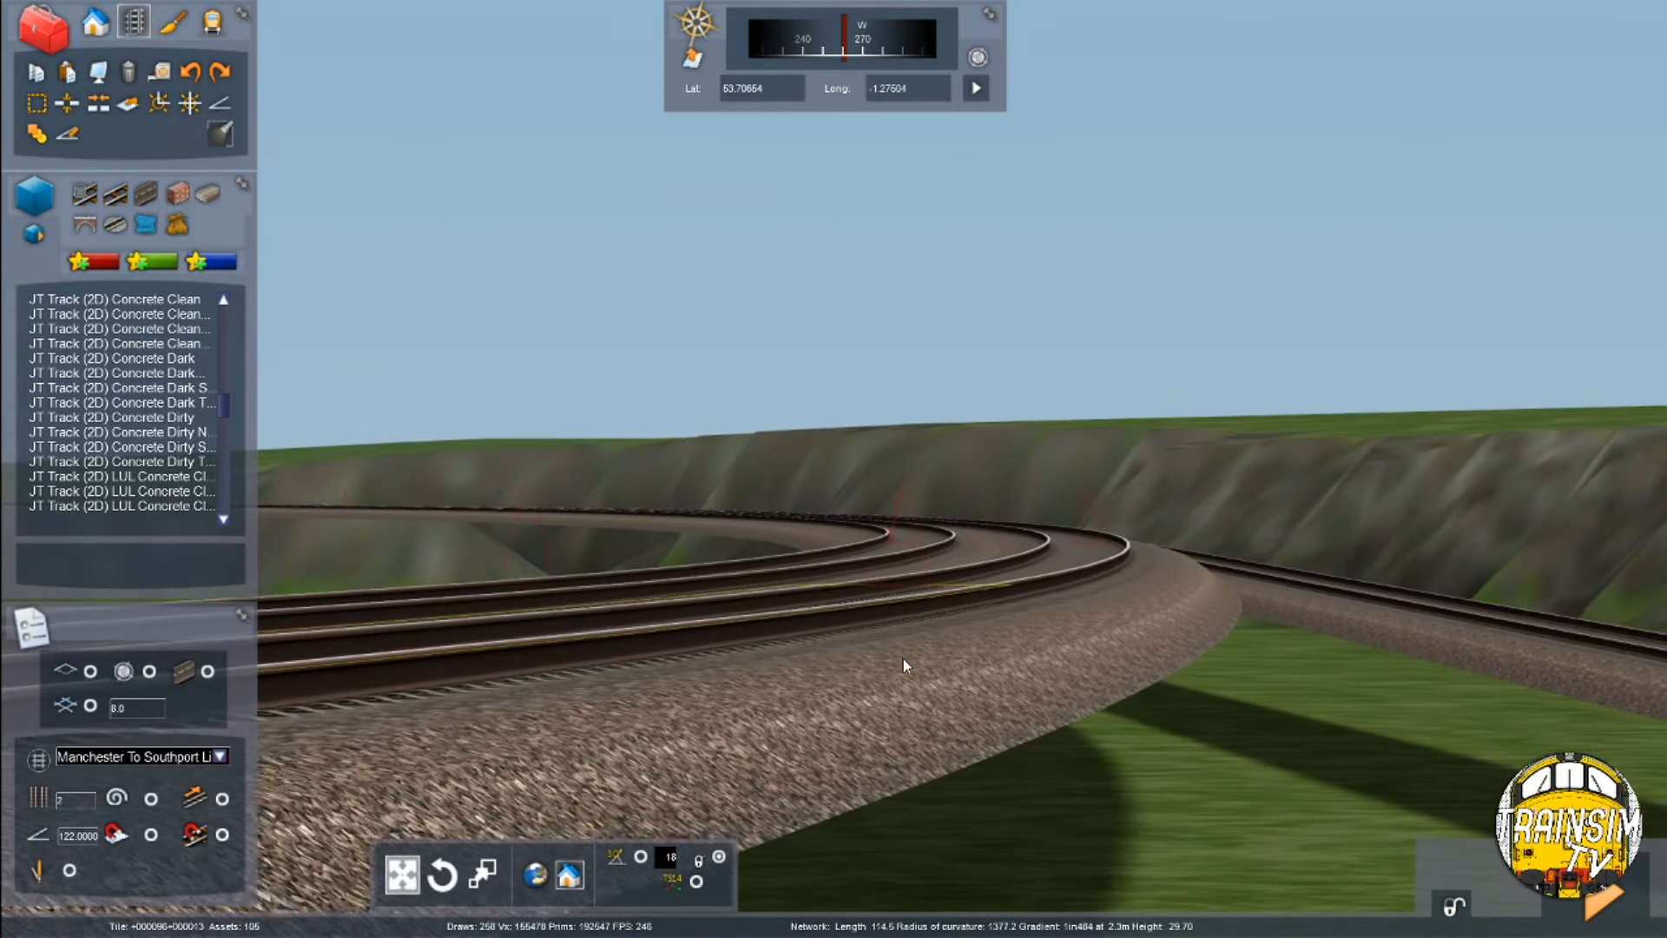
pyautogui.press('Down')
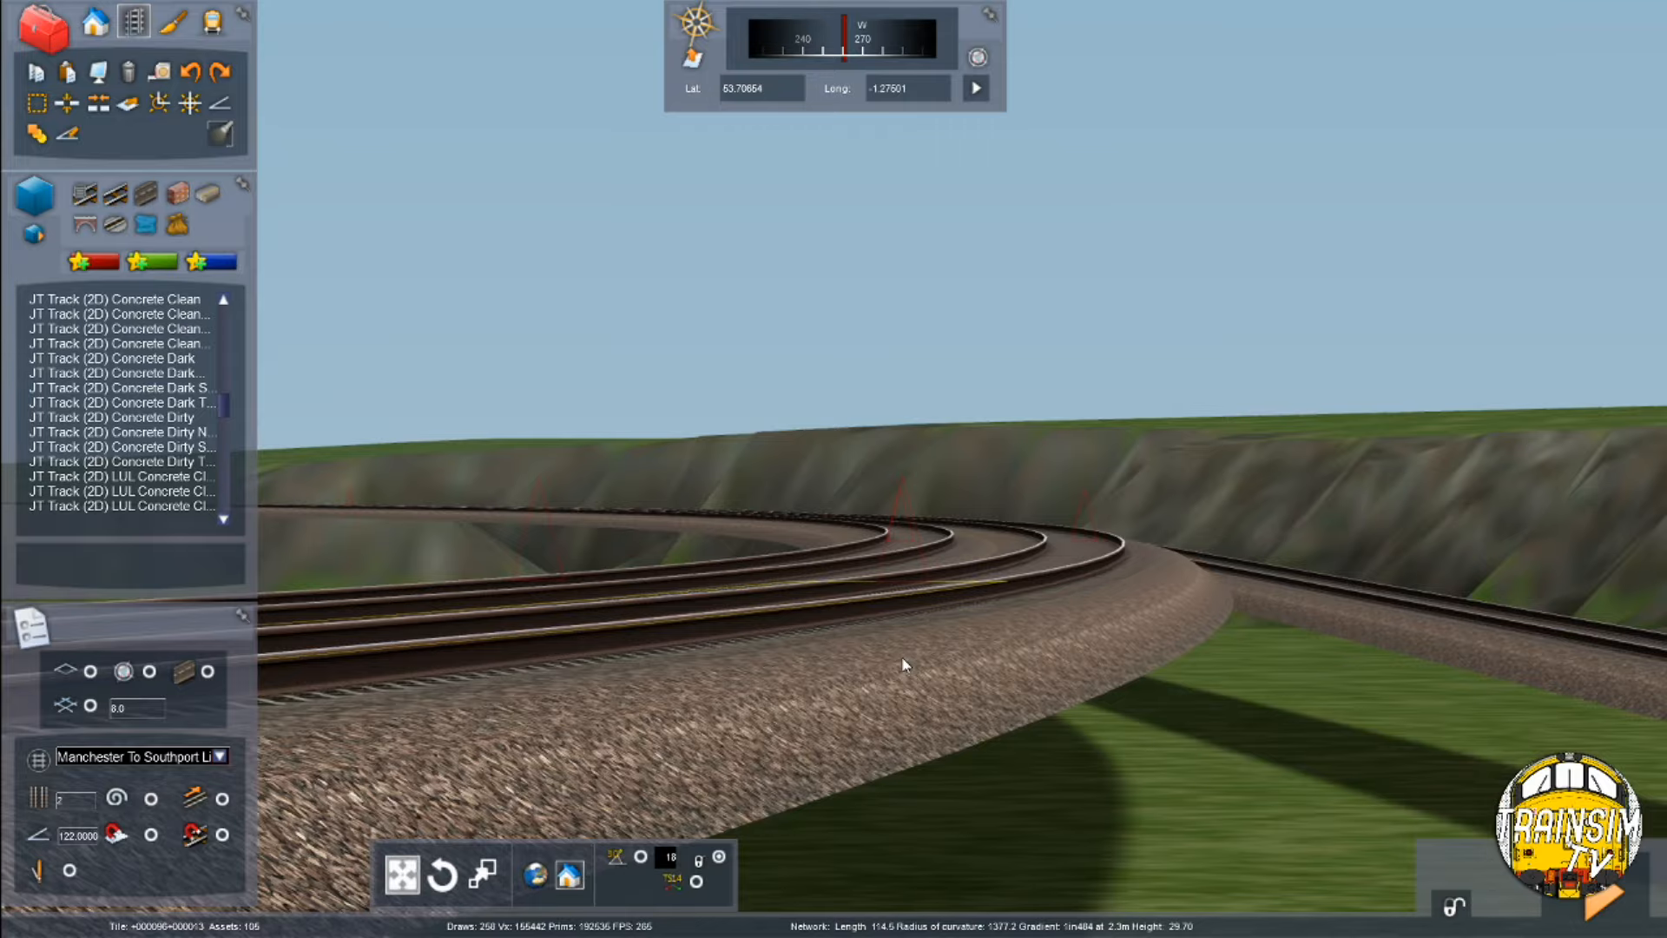
pyautogui.press('Down')
pyautogui.moveTo(847, 663); pyautogui.dragTo(938, 627, button='right')
pyautogui.press('Up')
pyautogui.press('Left')
pyautogui.press('Up')
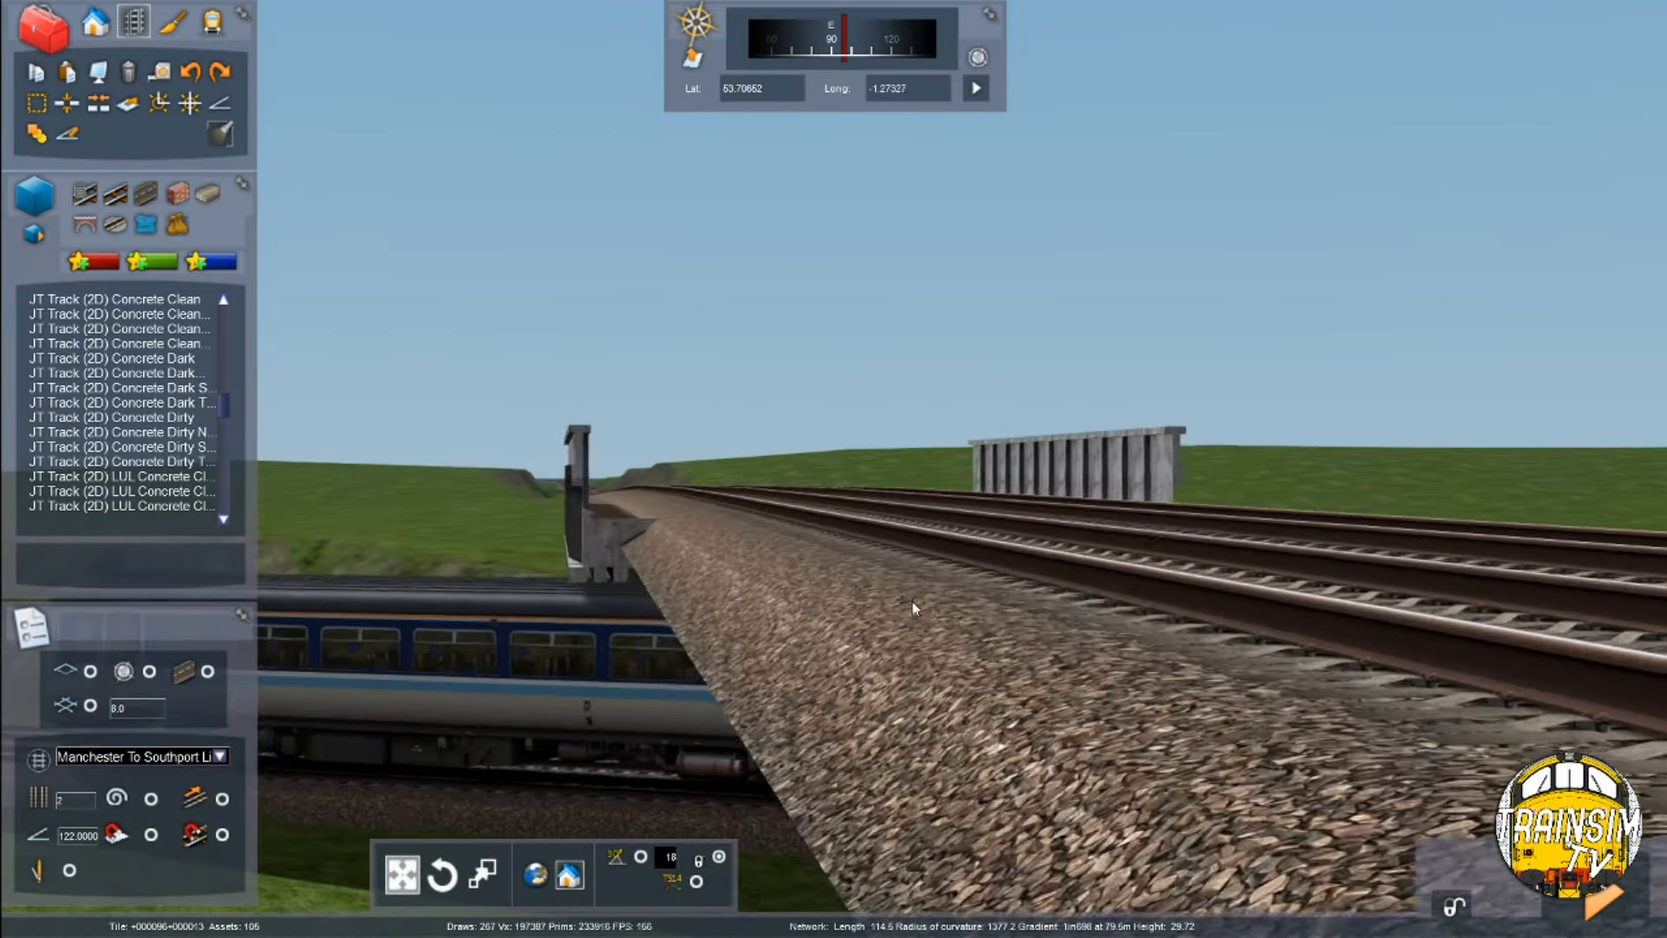
# Select both upper tracks on the bridge and beyond its eastern end, and smooth the gradients between them
pyautogui.click(37, 104)
pyautogui.press('Up')
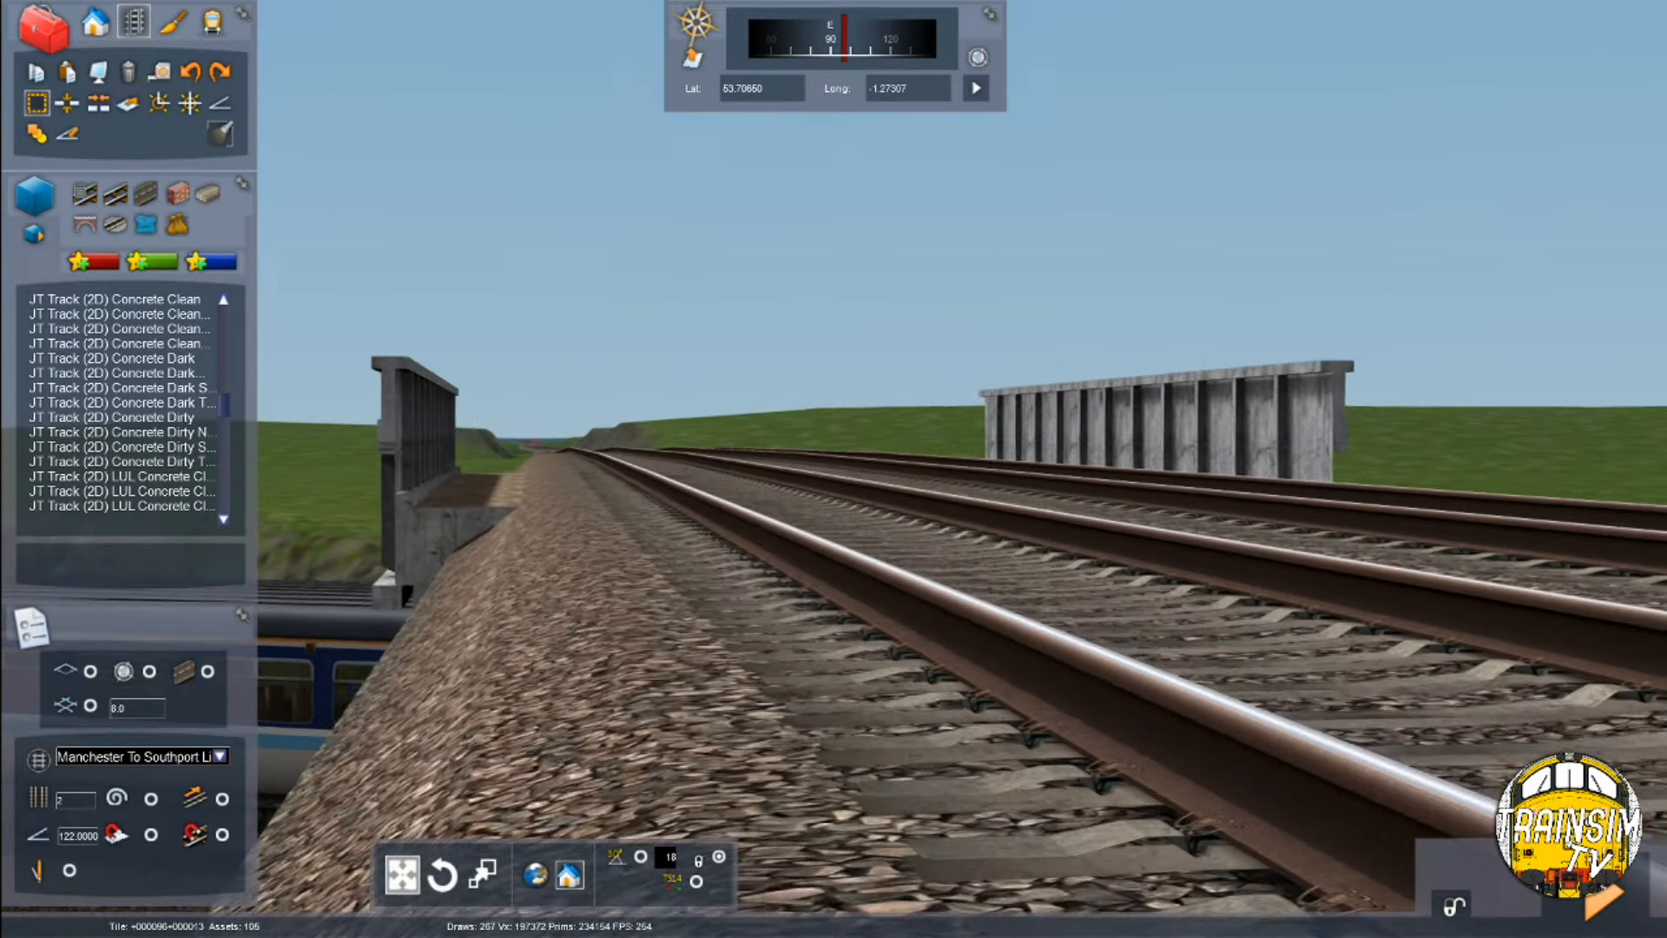
pyautogui.press('Up')
pyautogui.press('Left')
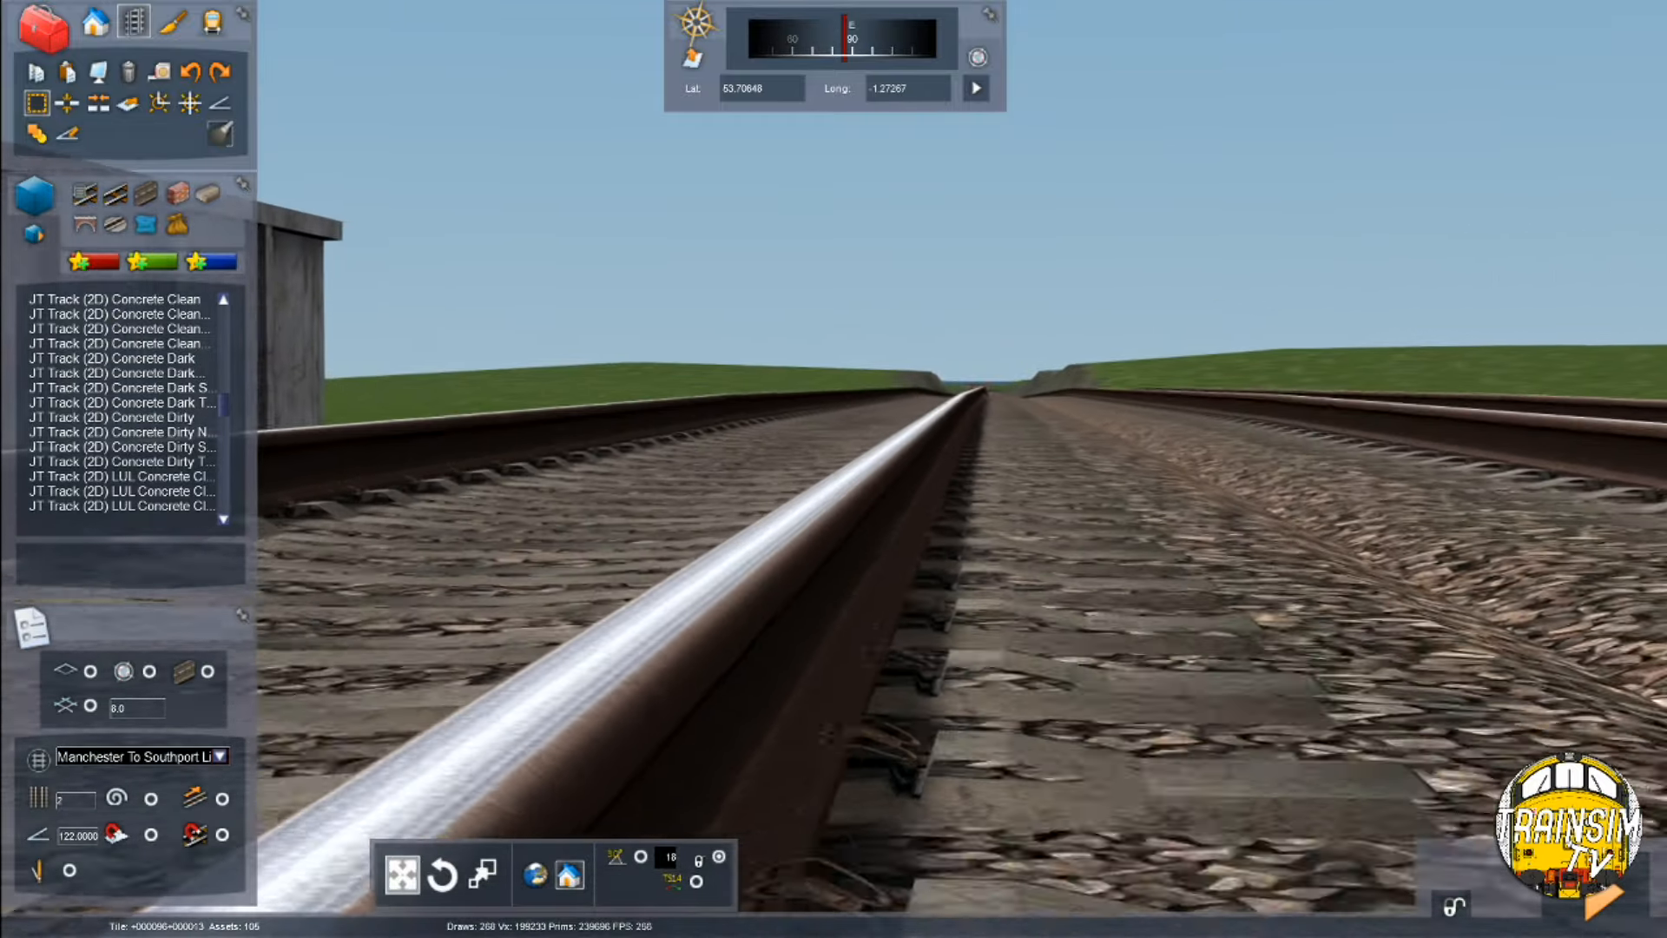
pyautogui.press('Right')
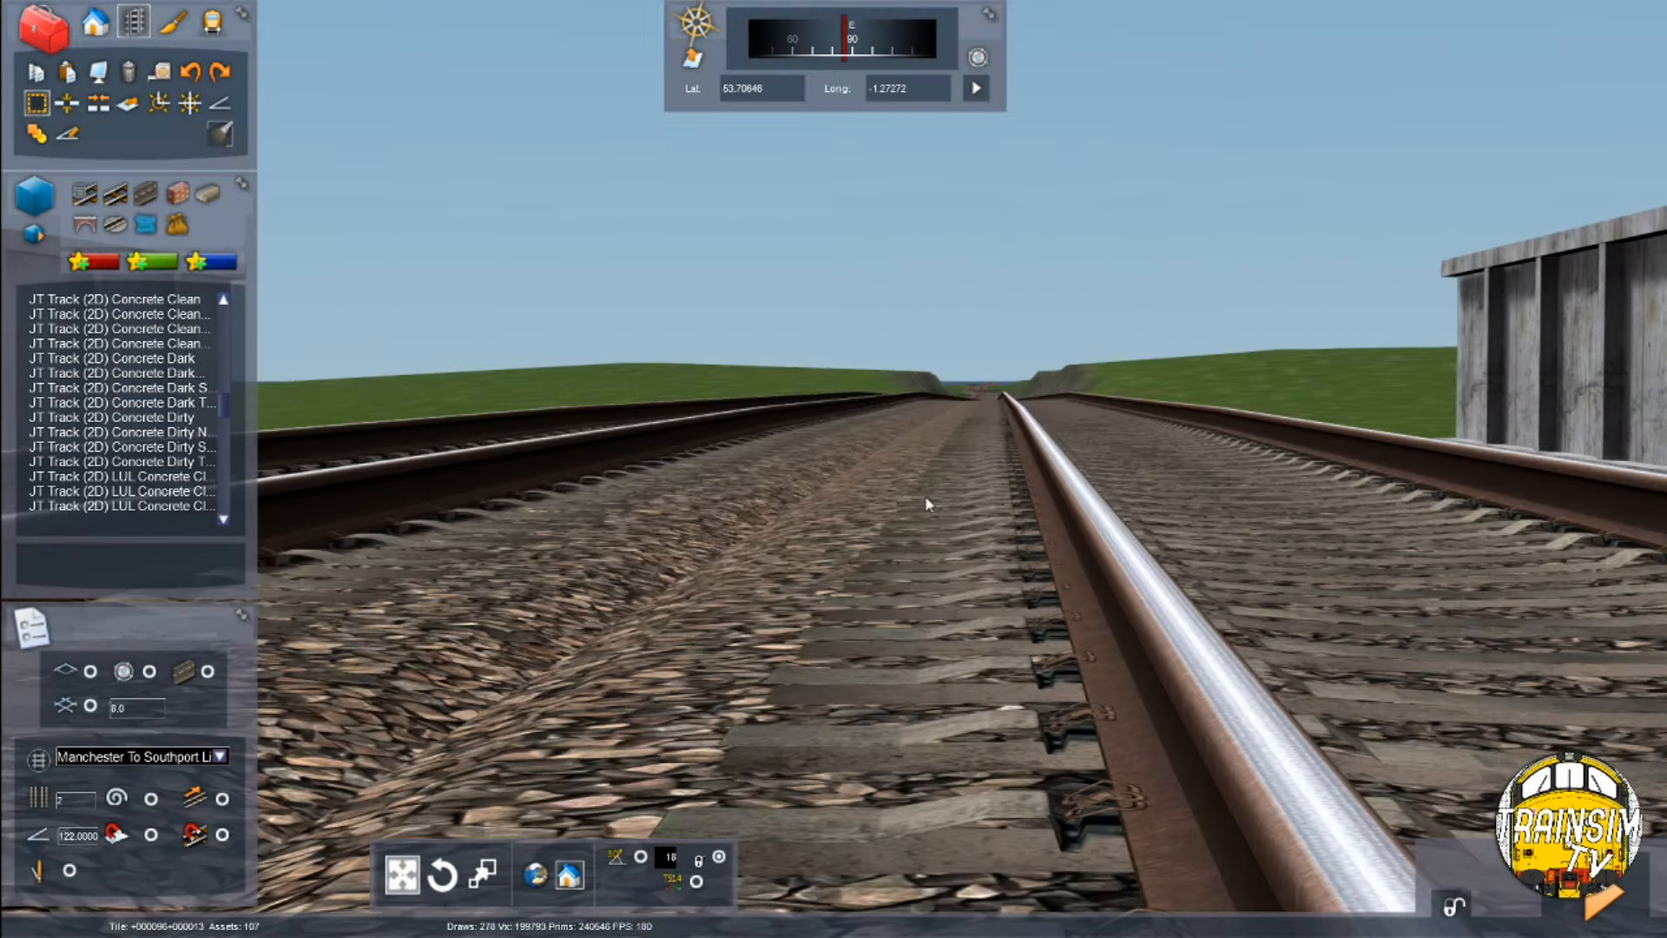
pyautogui.press('Left')
pyautogui.moveTo(1108, 483); pyautogui.dragTo(887, 424, button='right')
pyautogui.press('Up')
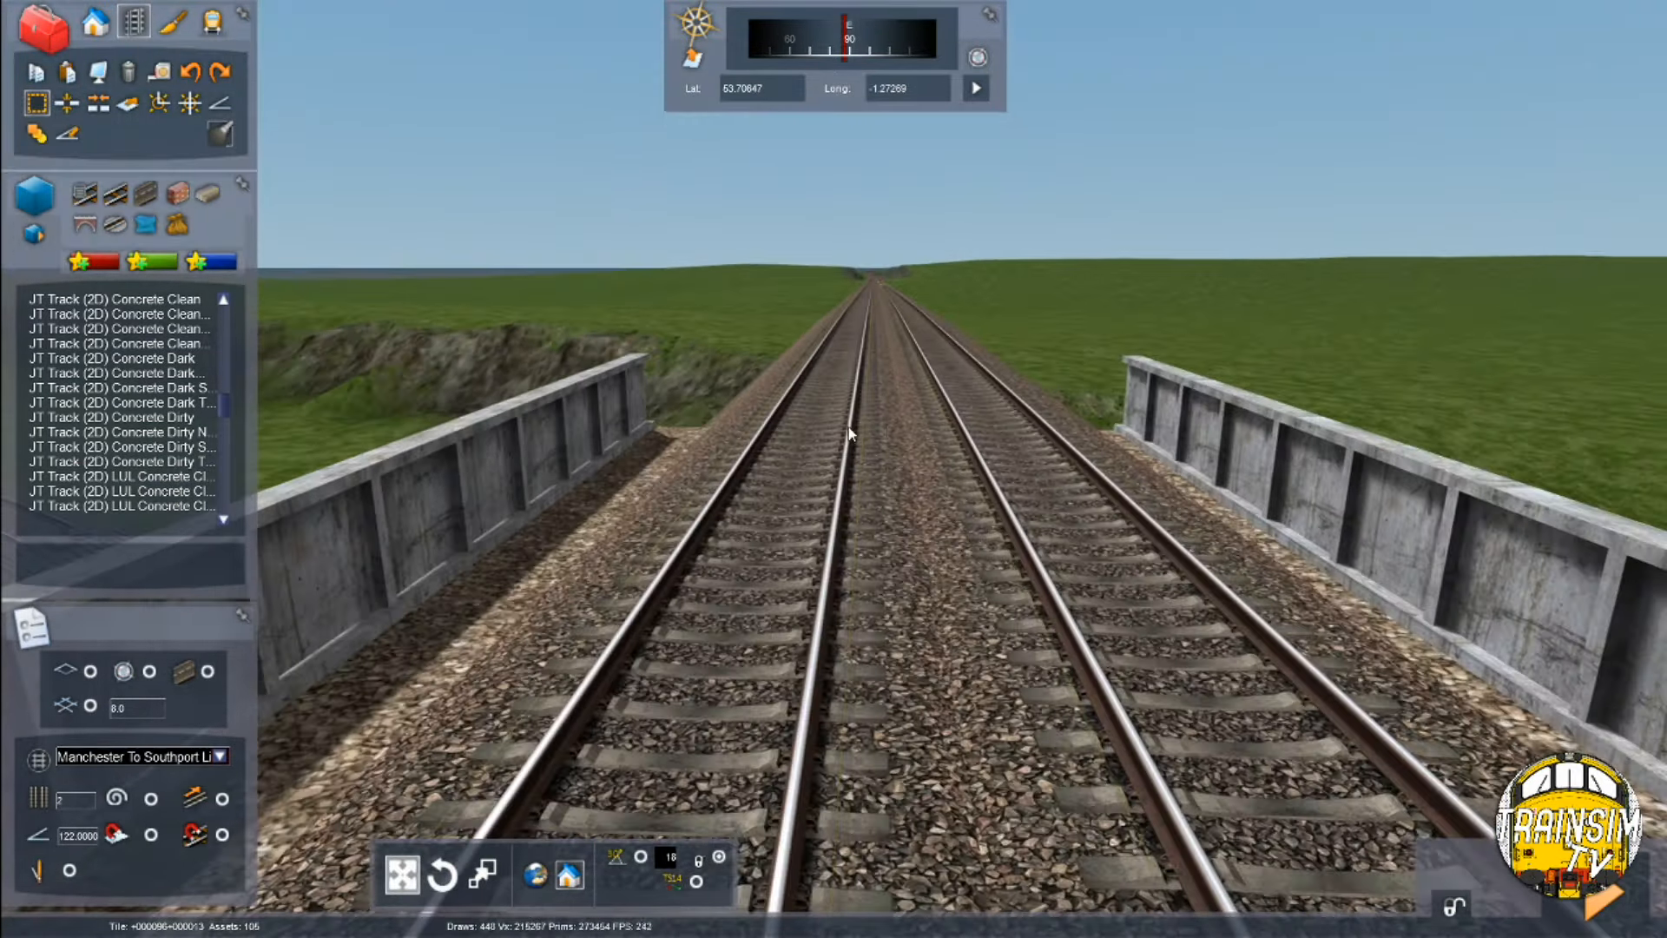
pyautogui.click(712, 473)
pyautogui.keyDown('ctrl'); pyautogui.click(1005, 466); pyautogui.keyUp('ctrl')
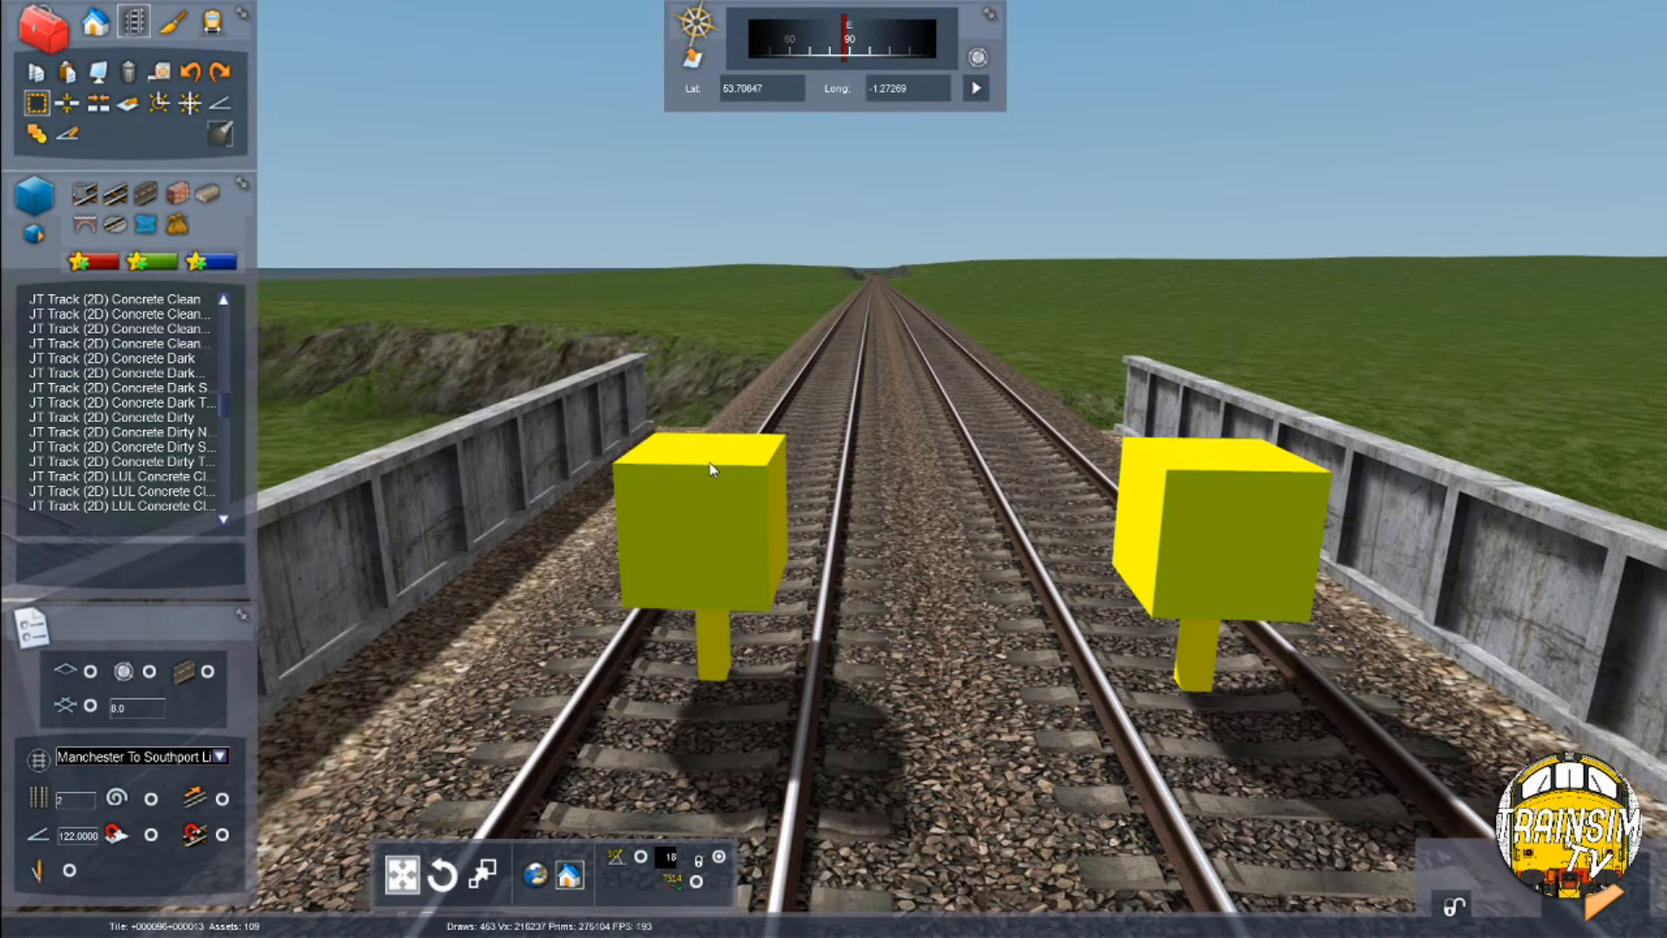
pyautogui.press('Up')
pyautogui.moveTo(932, 371); pyautogui.dragTo(970, 322, button='right')
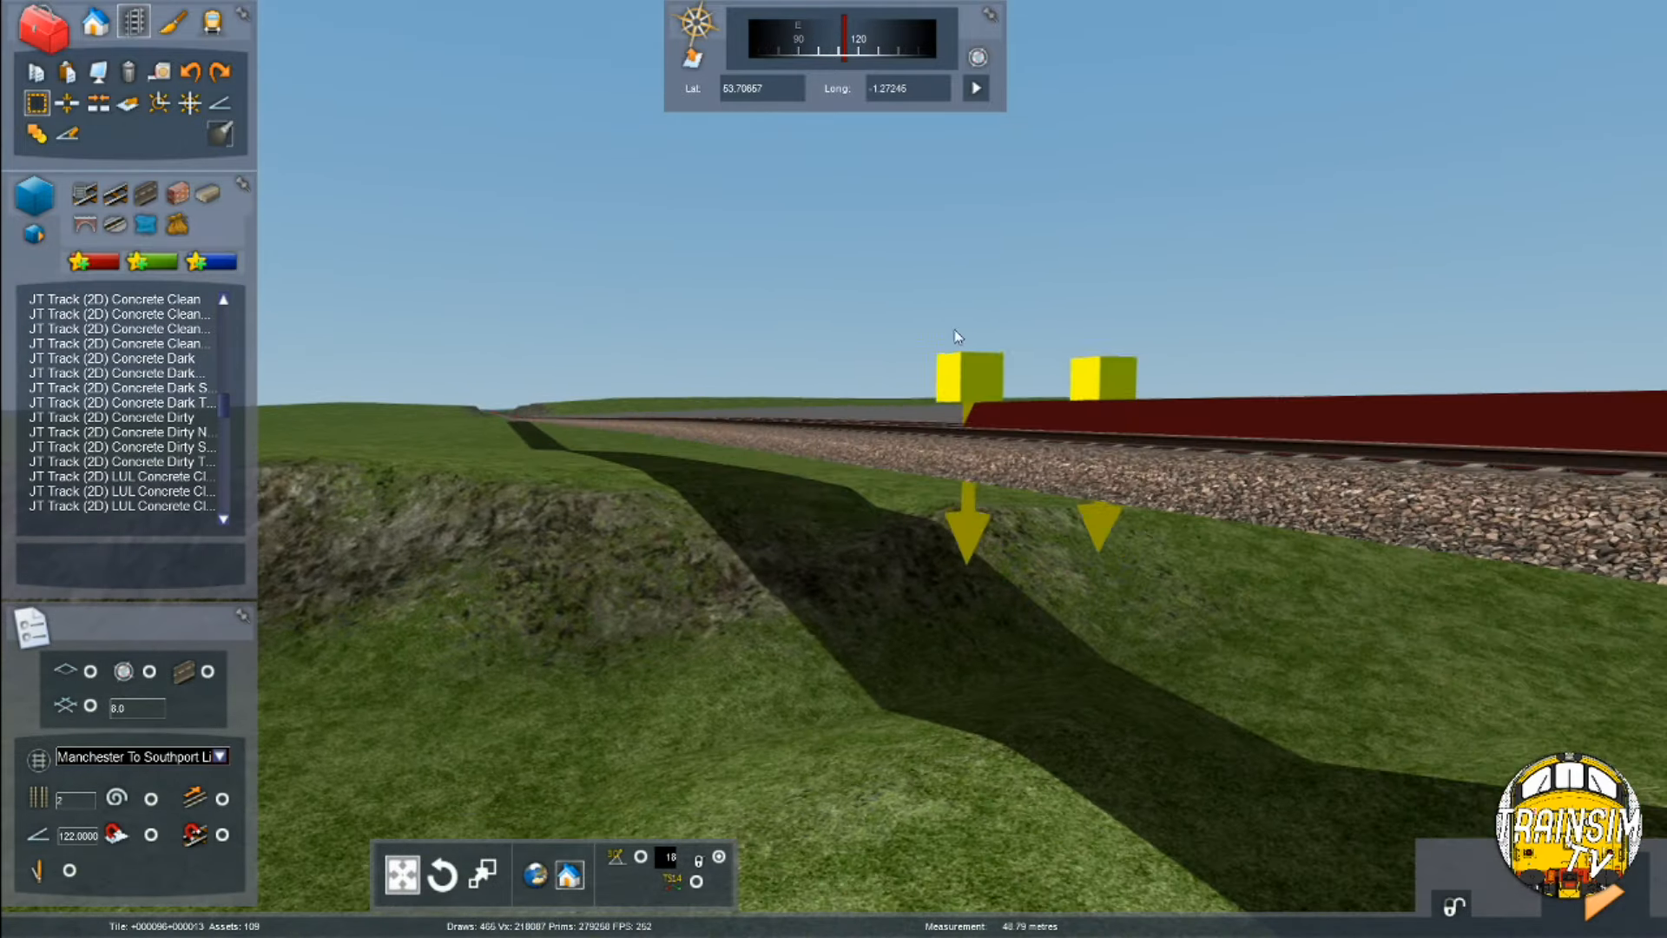
pyautogui.moveTo(729, 408); pyautogui.dragTo(661, 415)
pyautogui.click(68, 135)
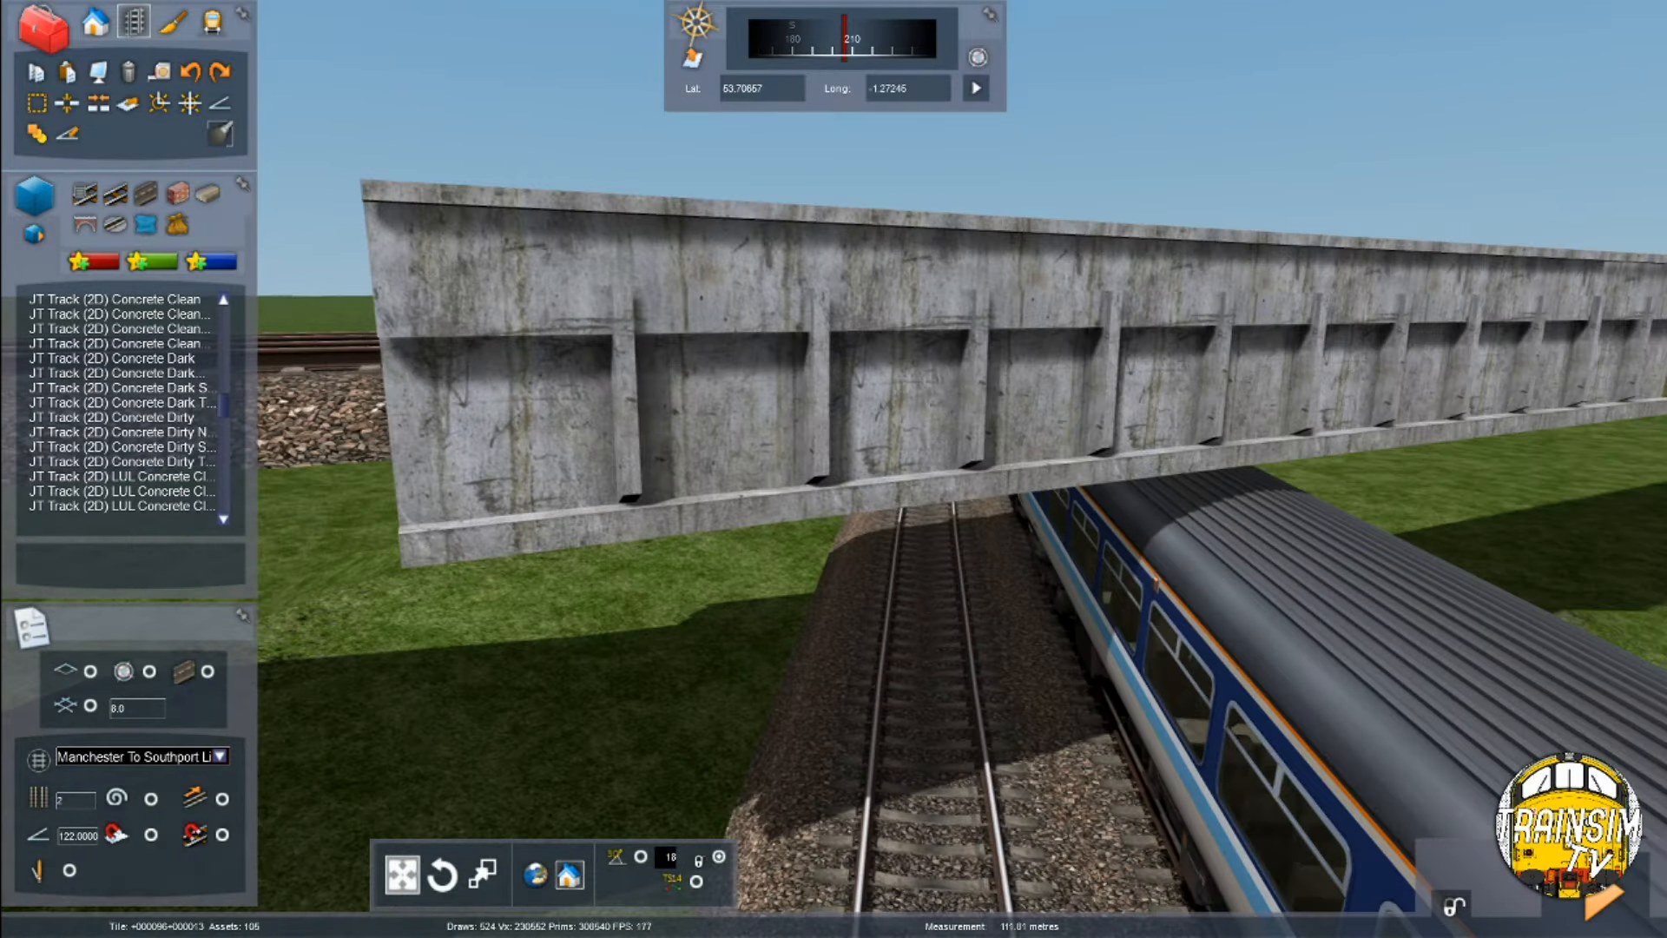
# Examine the bridge from both sides and underneath, checking the train's clearance on the lower line
pyautogui.press('Up')
pyautogui.press('Left')
pyautogui.moveTo(382, 295); pyautogui.dragTo(487, 393, button='right')
pyautogui.press('Down')
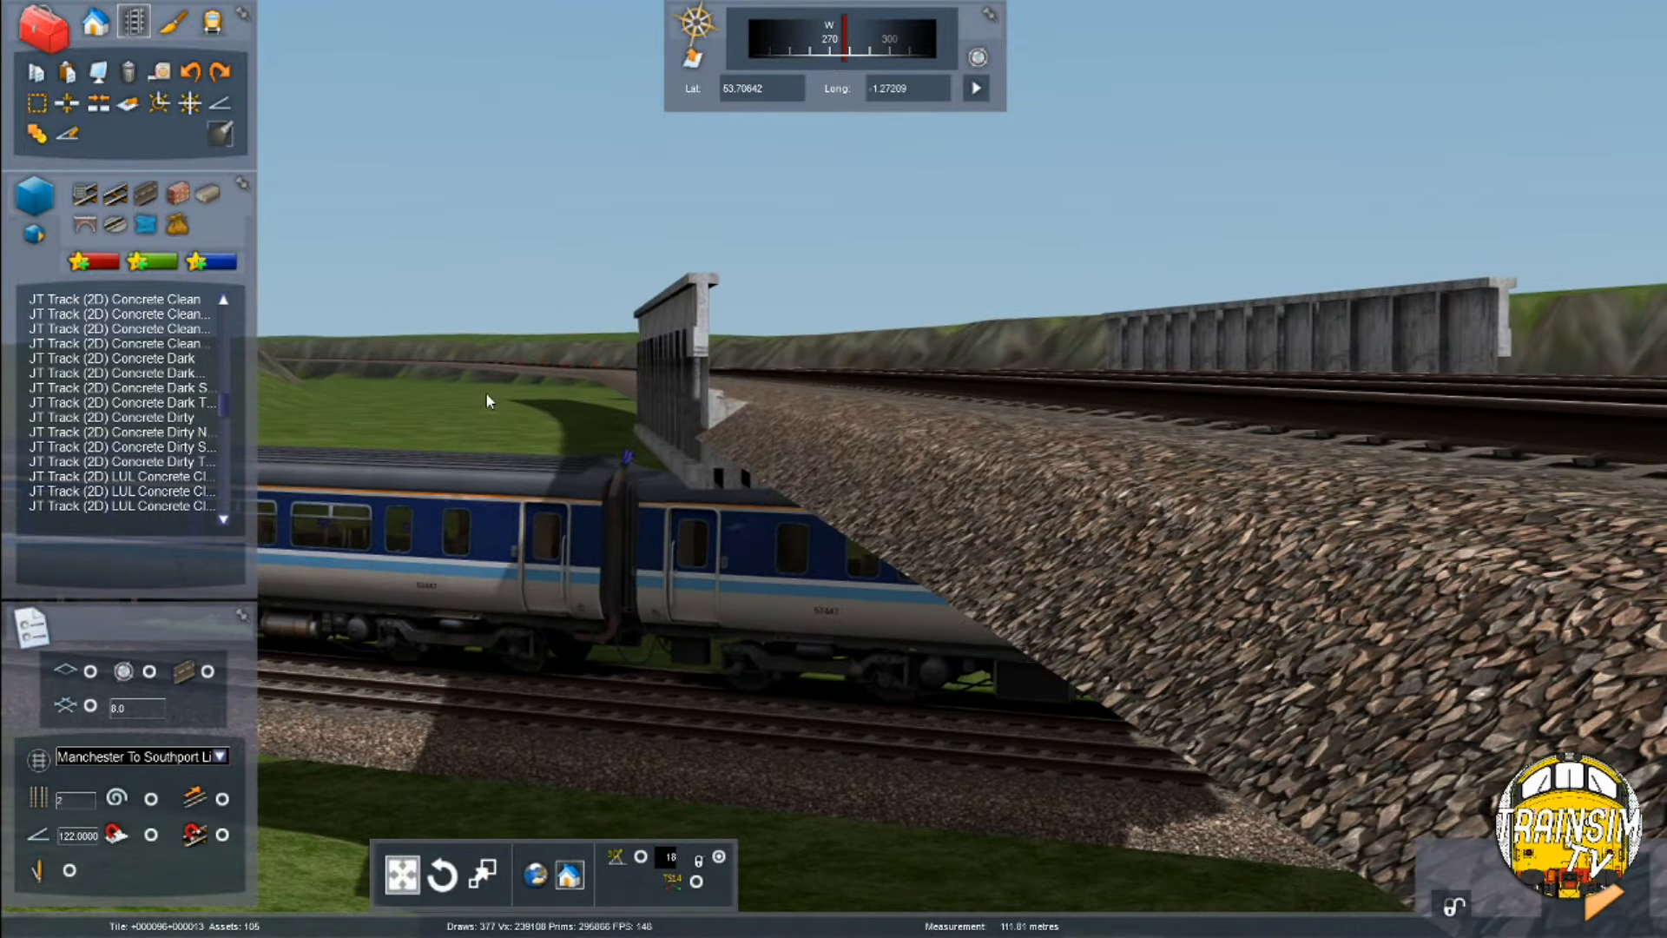
pyautogui.press('Up')
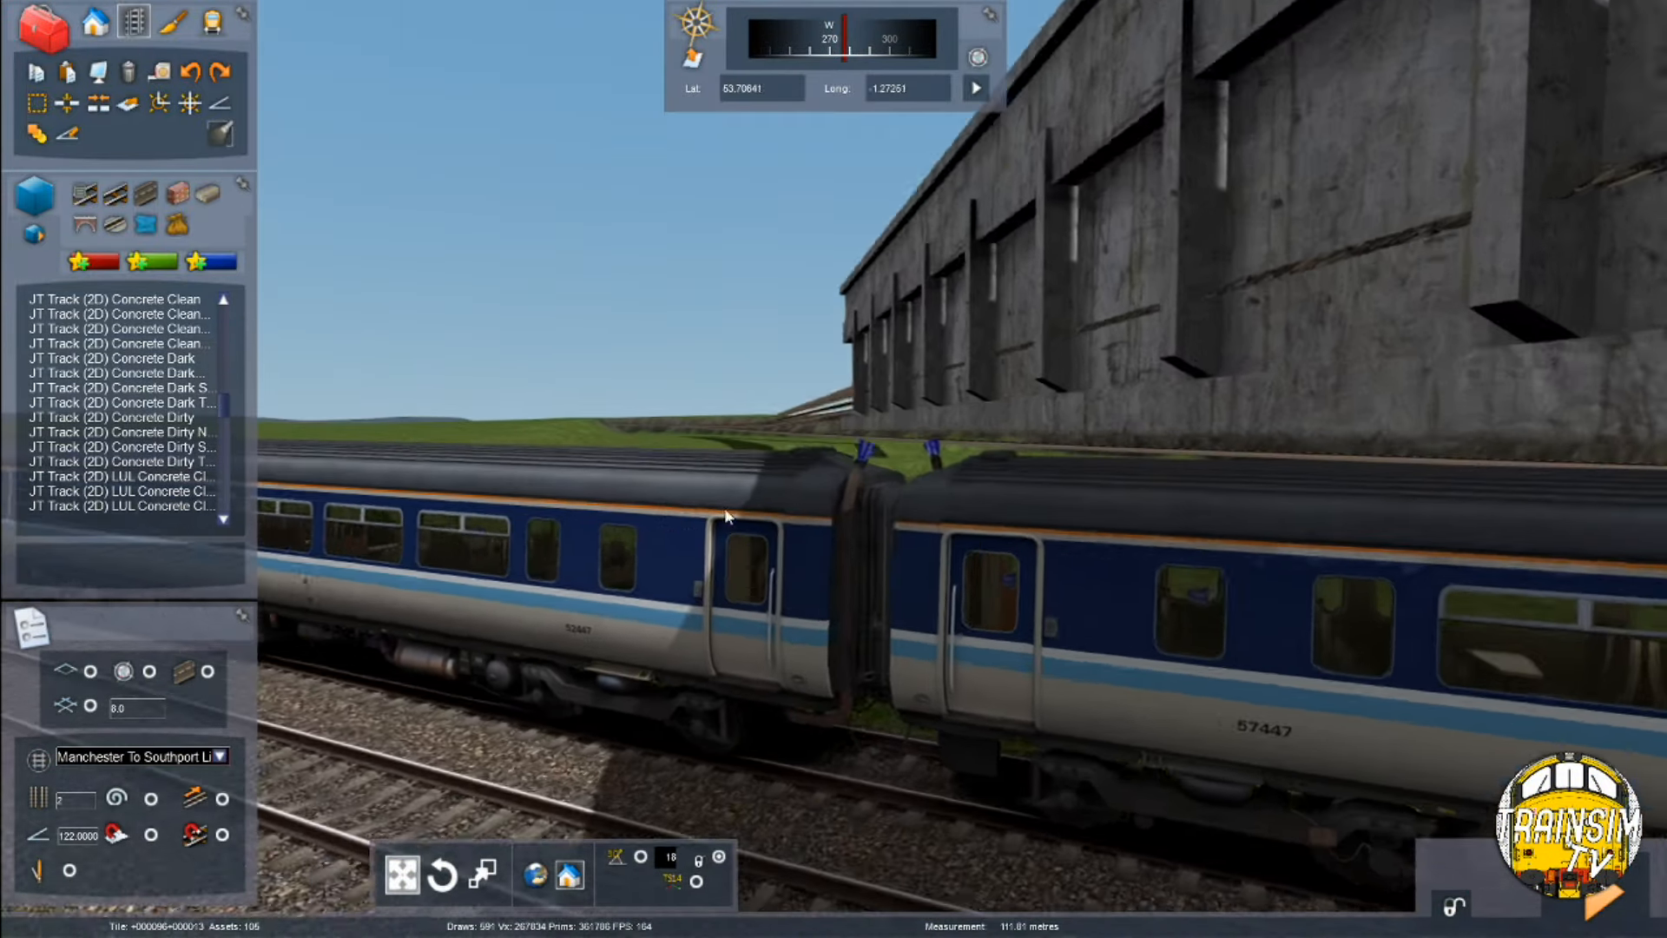
pyautogui.moveTo(726, 516); pyautogui.dragTo(935, 496, button='right')
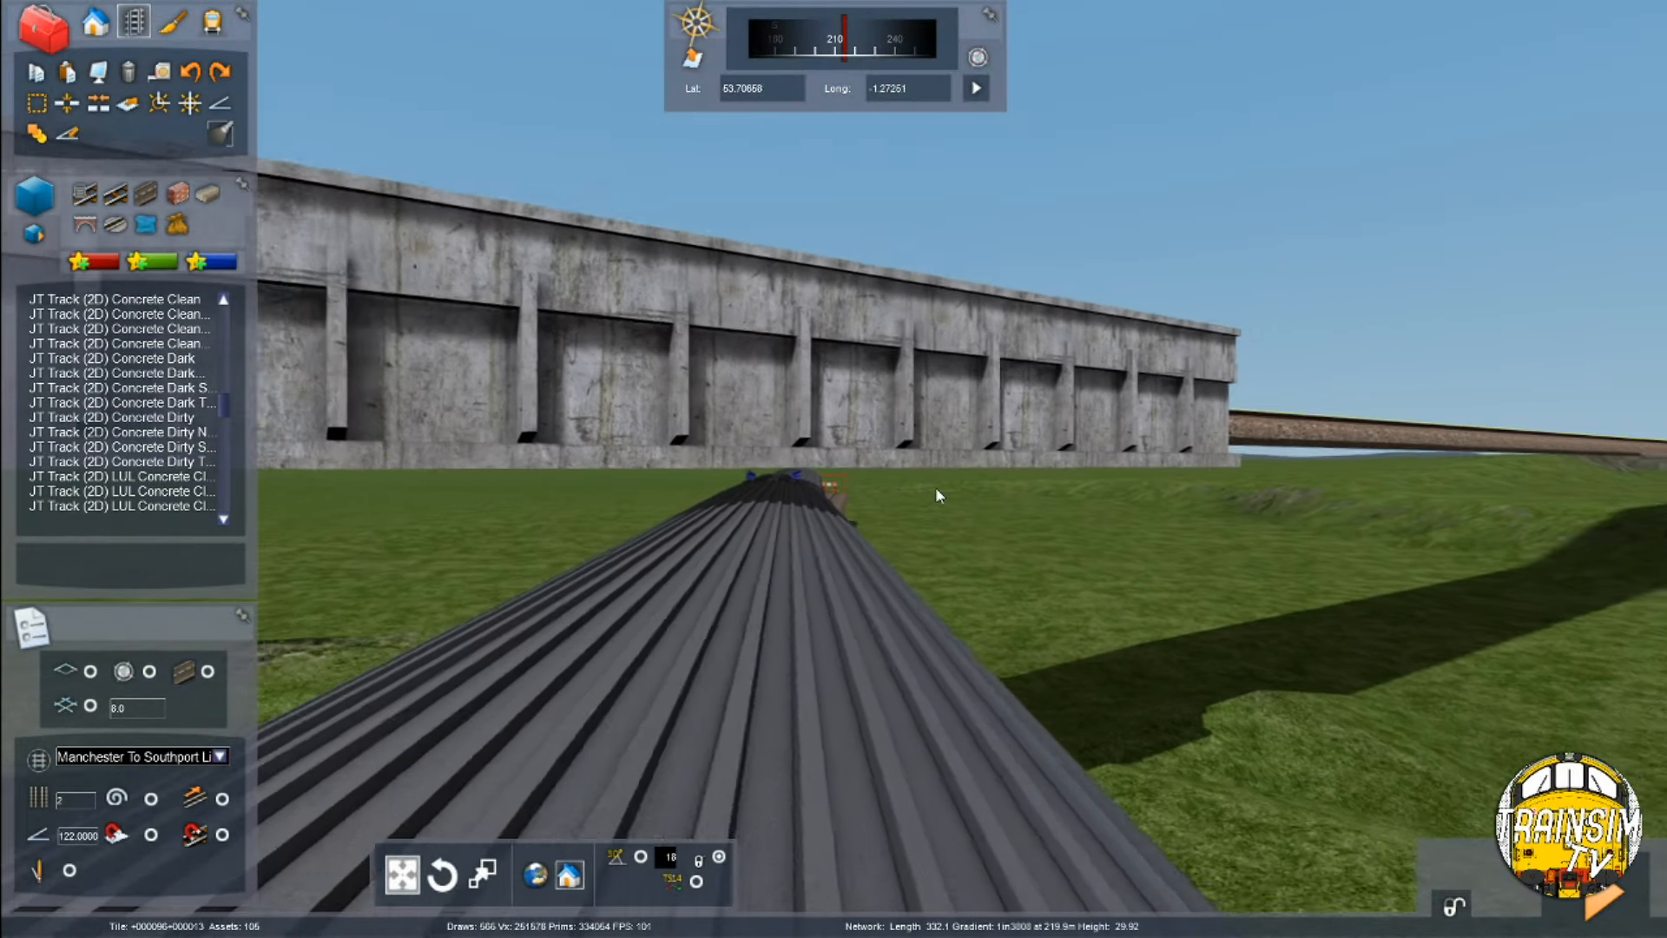
pyautogui.press('Down')
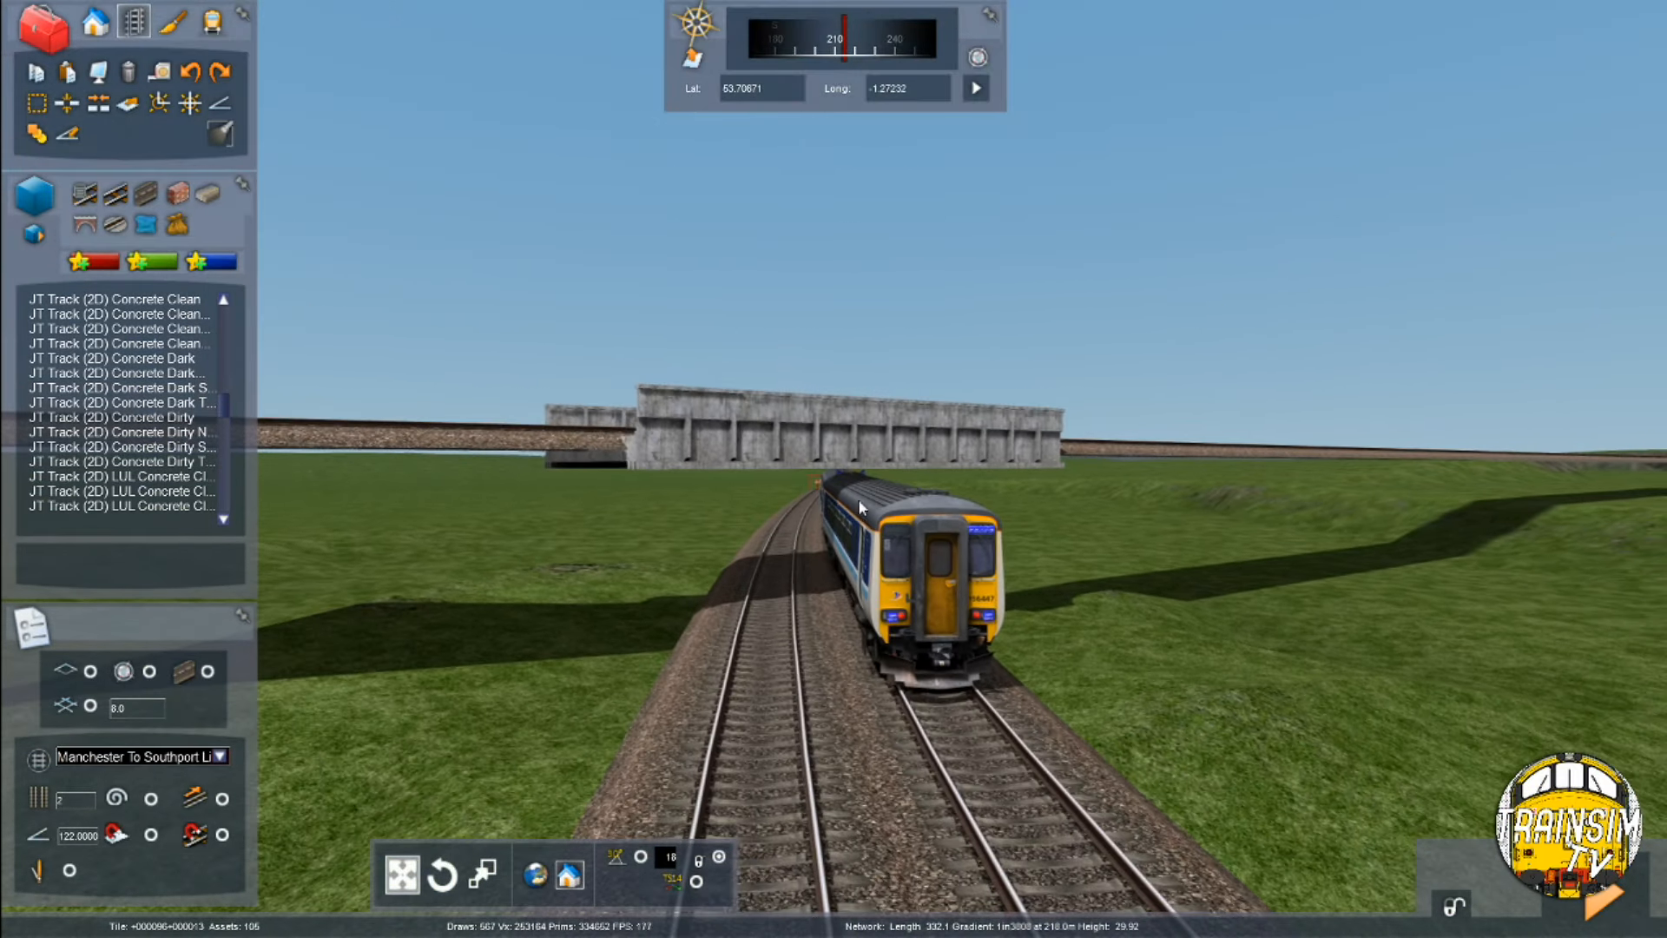
pyautogui.press('Up')
pyautogui.click(810, 440)
pyautogui.press('Up')
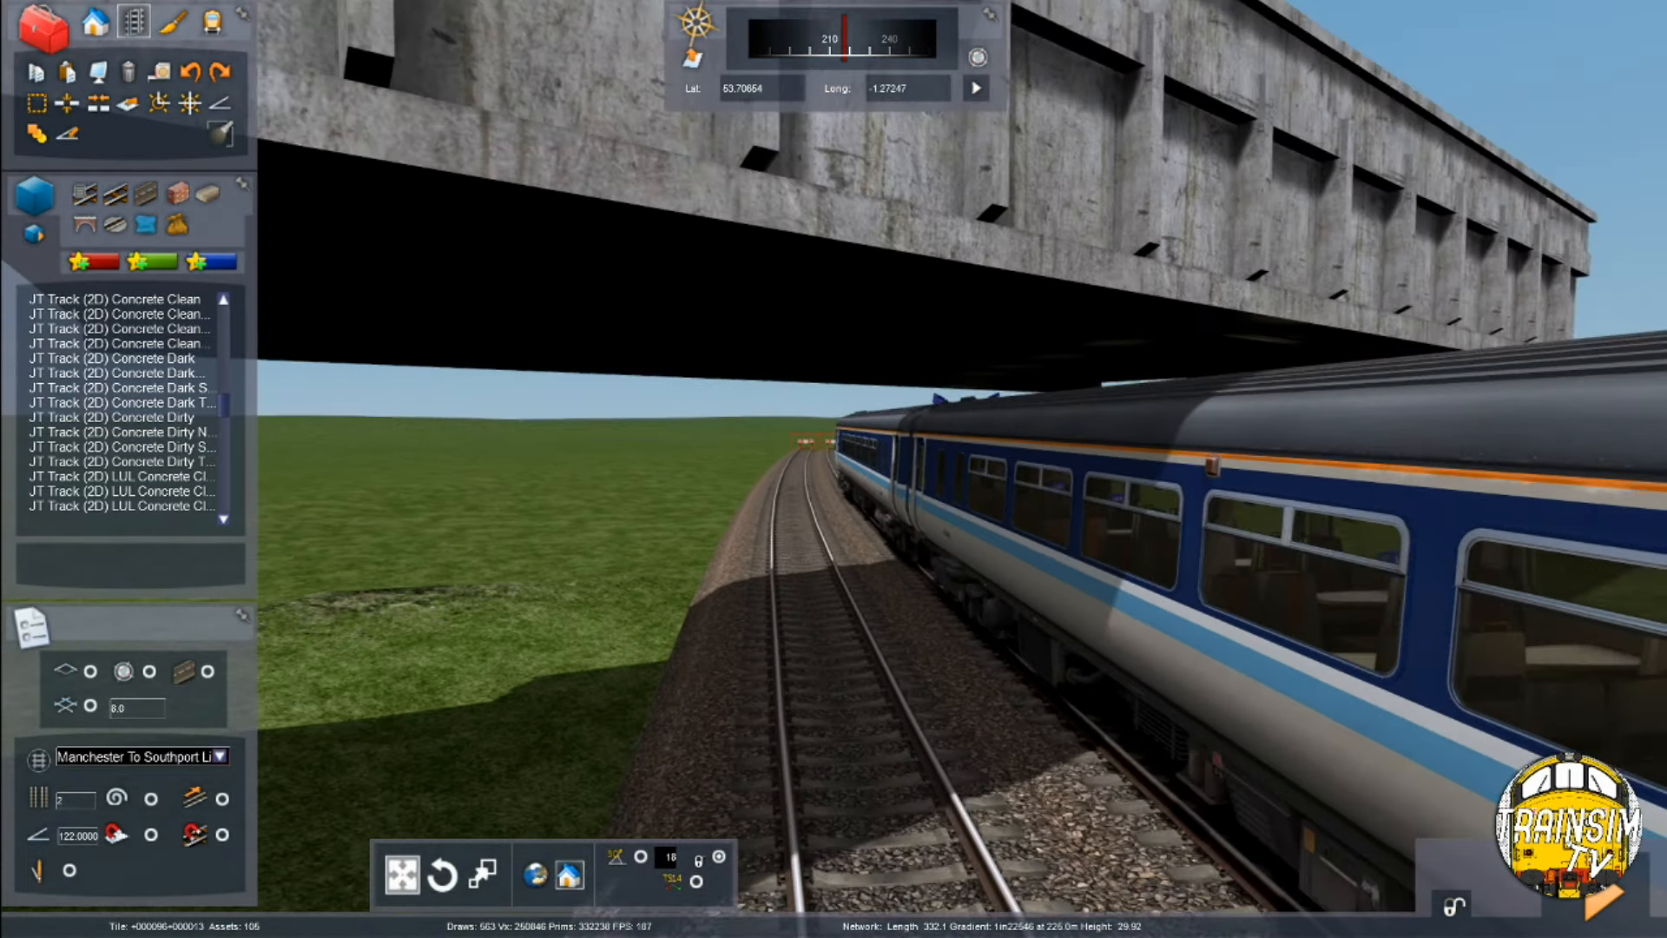
# Select both upper tracks from the bridge approach into the eastern cutting and smooth their gradients
pyautogui.press('Right')
pyautogui.moveTo(810, 439); pyautogui.dragTo(426, 399, button='right')
pyautogui.press('Up')
pyautogui.press('Left')
pyautogui.press('Down')
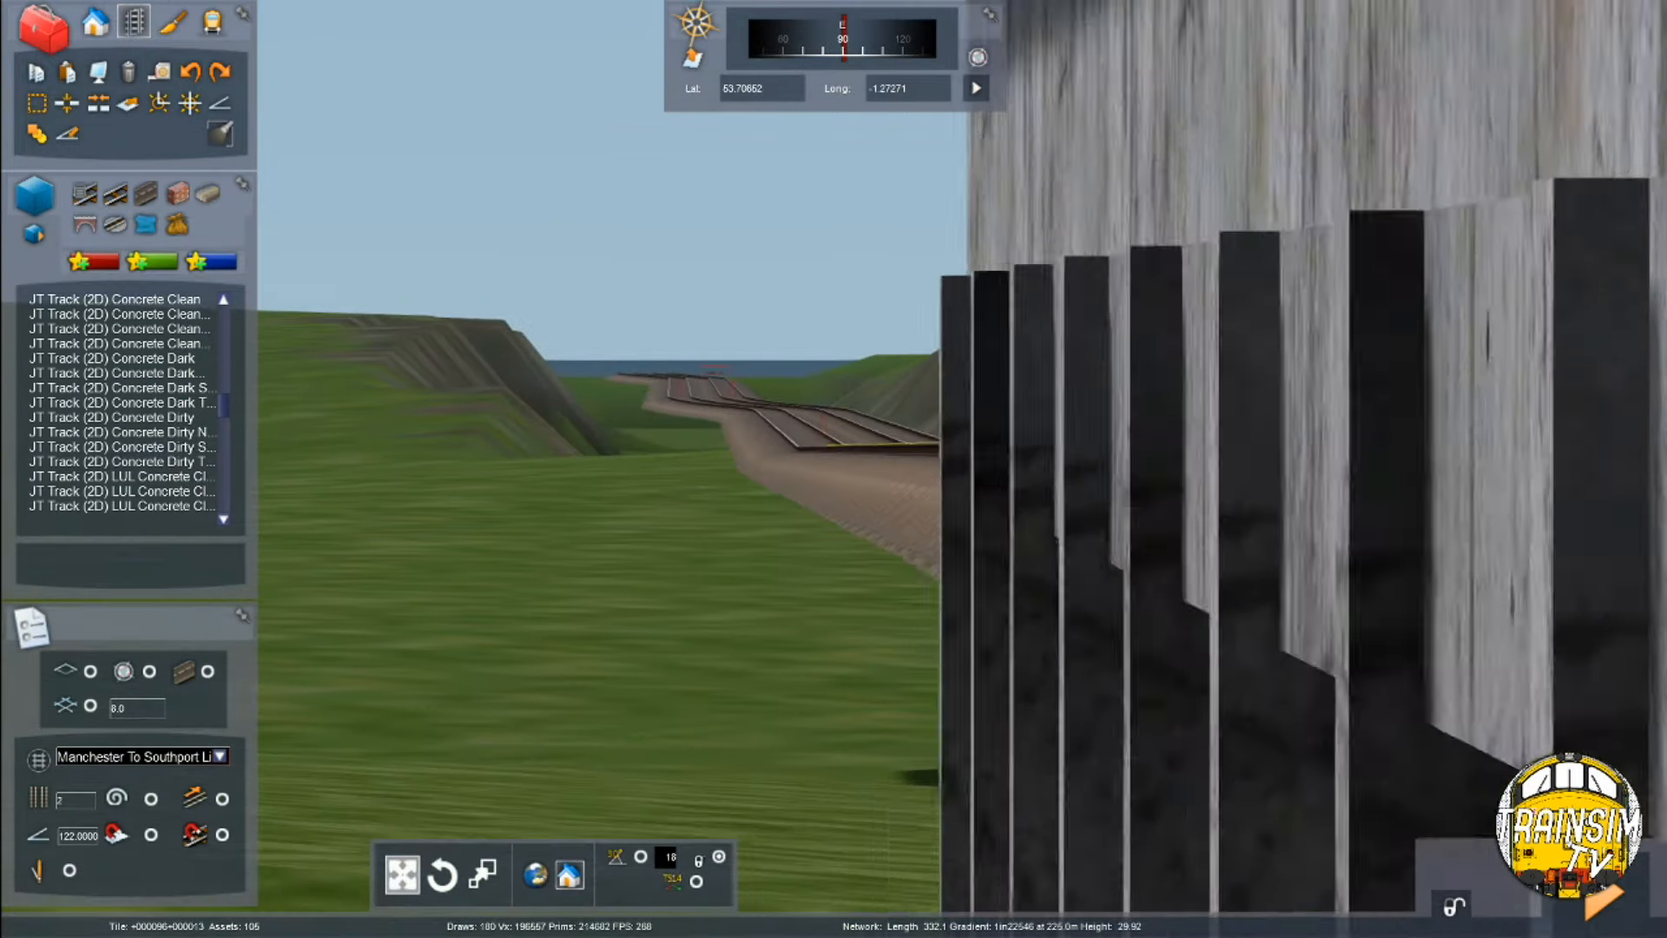
pyautogui.press('Up')
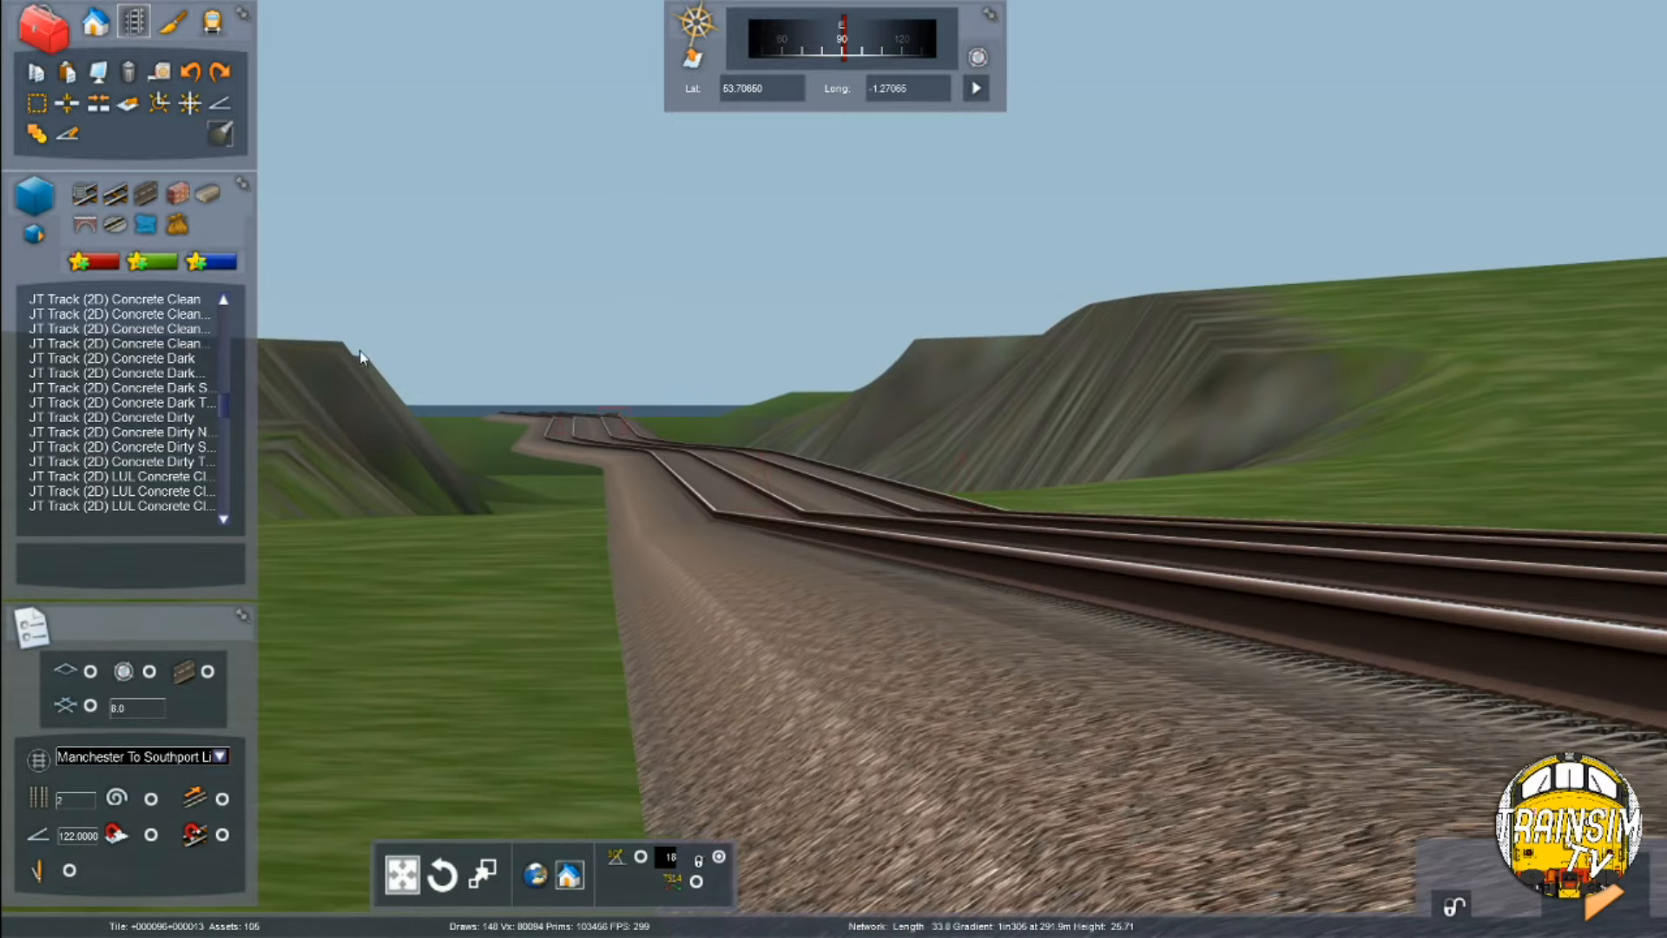
pyautogui.press('Up')
pyautogui.press('Right')
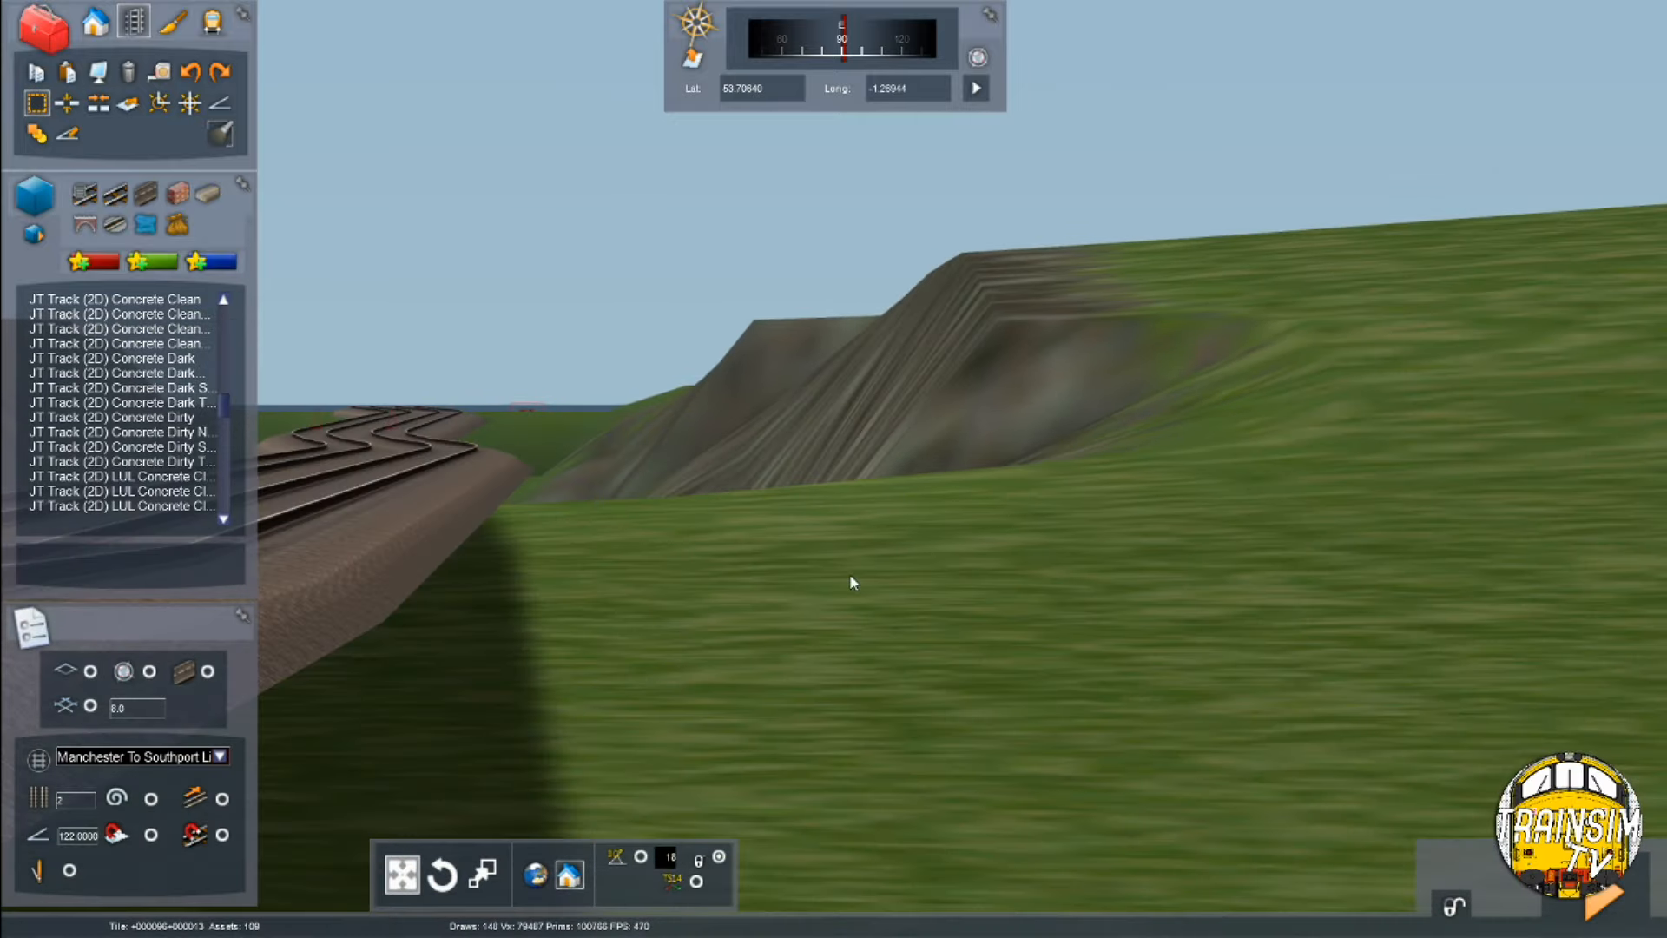
pyautogui.press('Left')
pyautogui.press('Up')
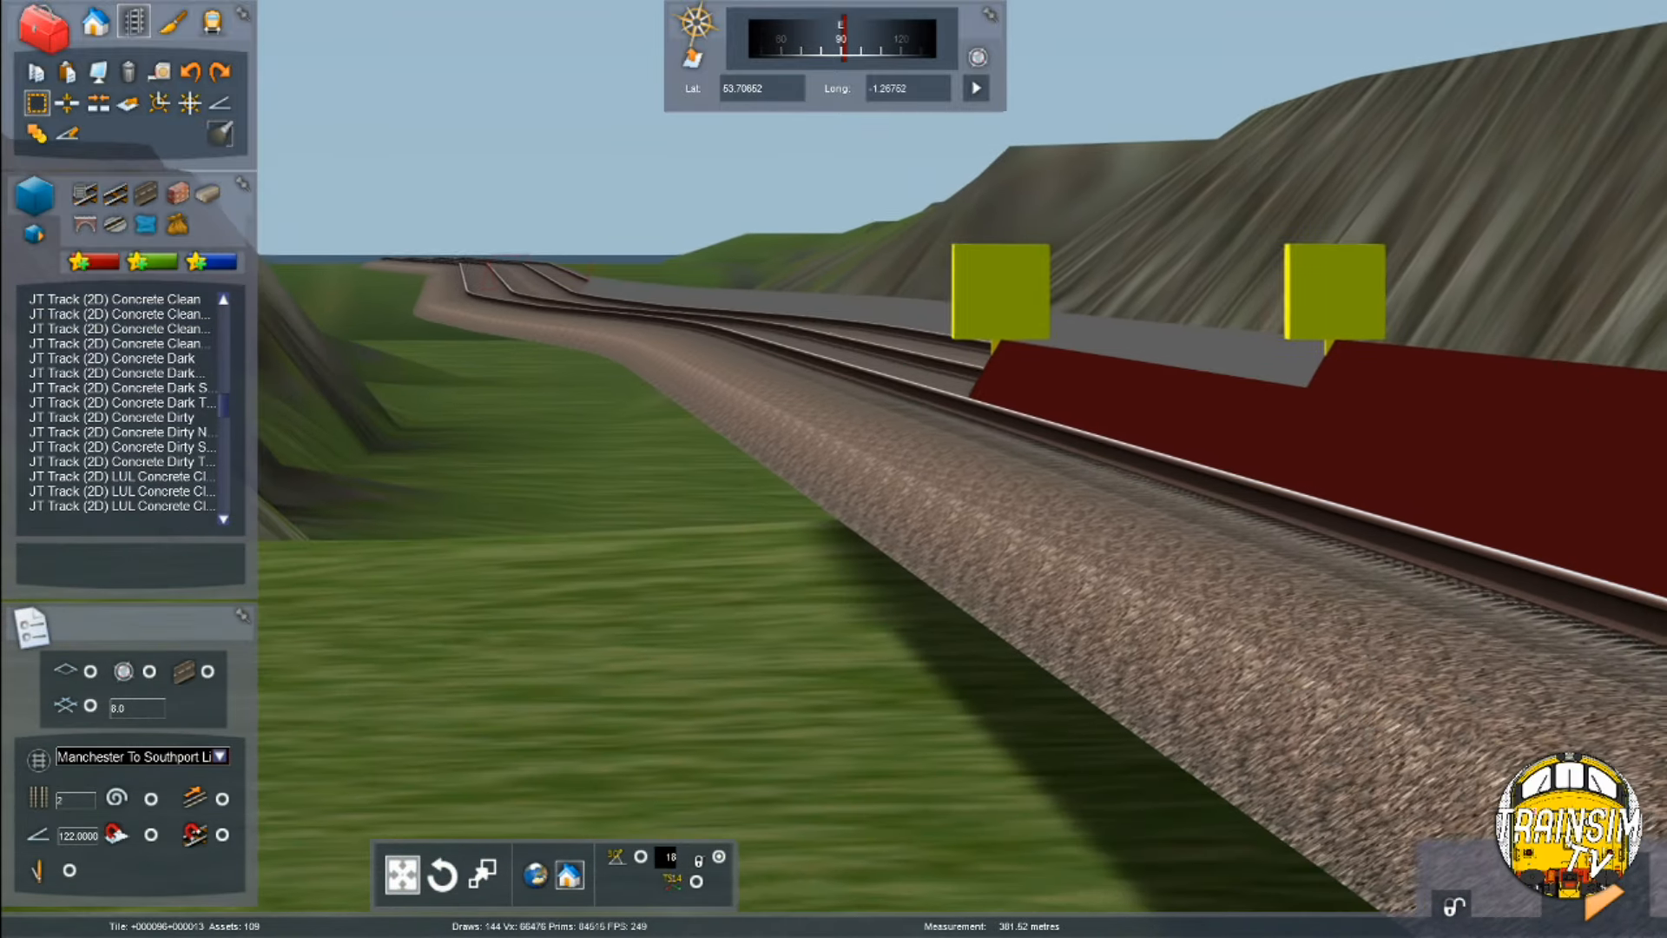
pyautogui.press('Down')
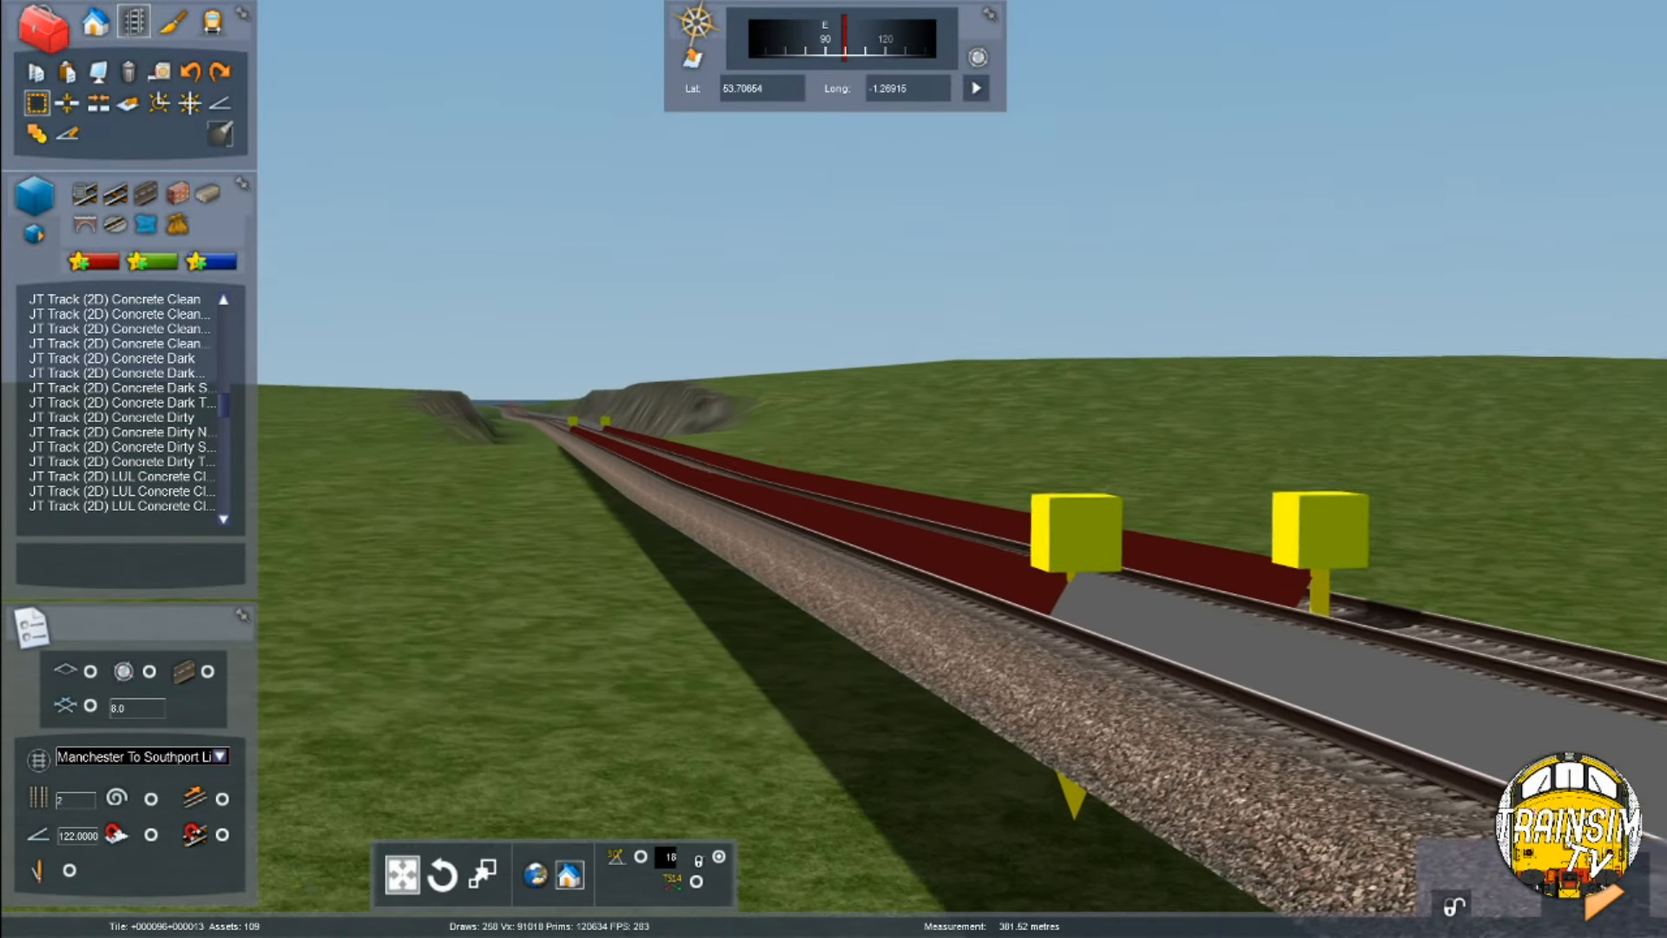
pyautogui.click(711, 436)
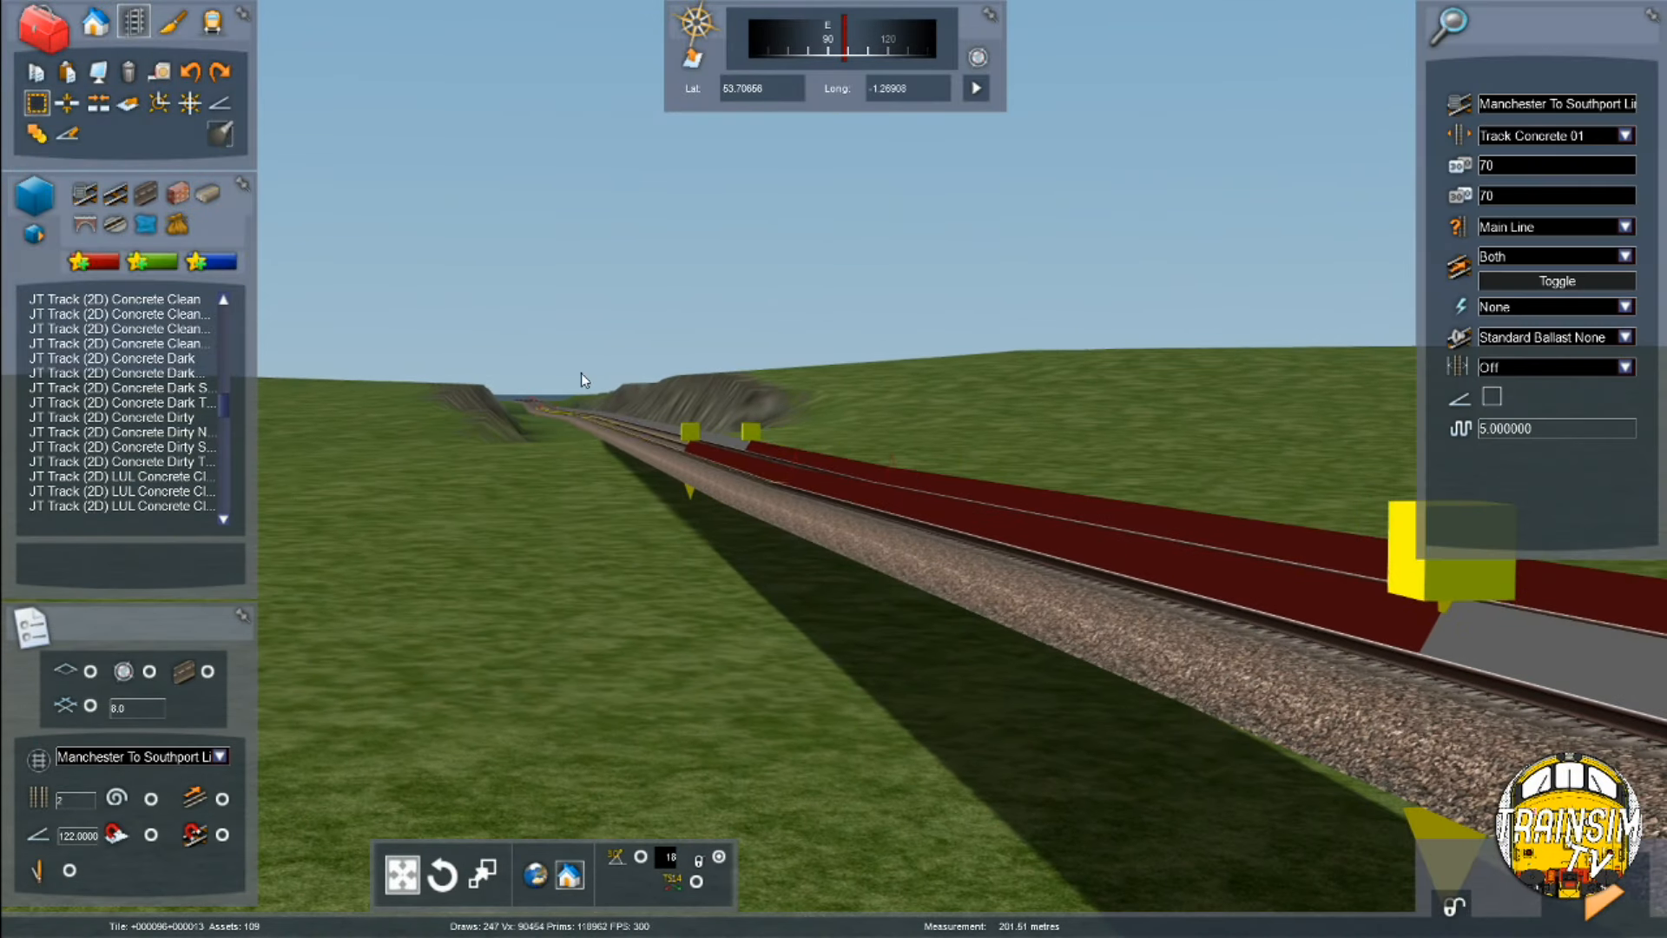
pyautogui.click(66, 135)
# Save the changes to the route and switch to scenario editing
pyautogui.moveTo(695, 588); pyautogui.dragTo(643, 500, button='right')
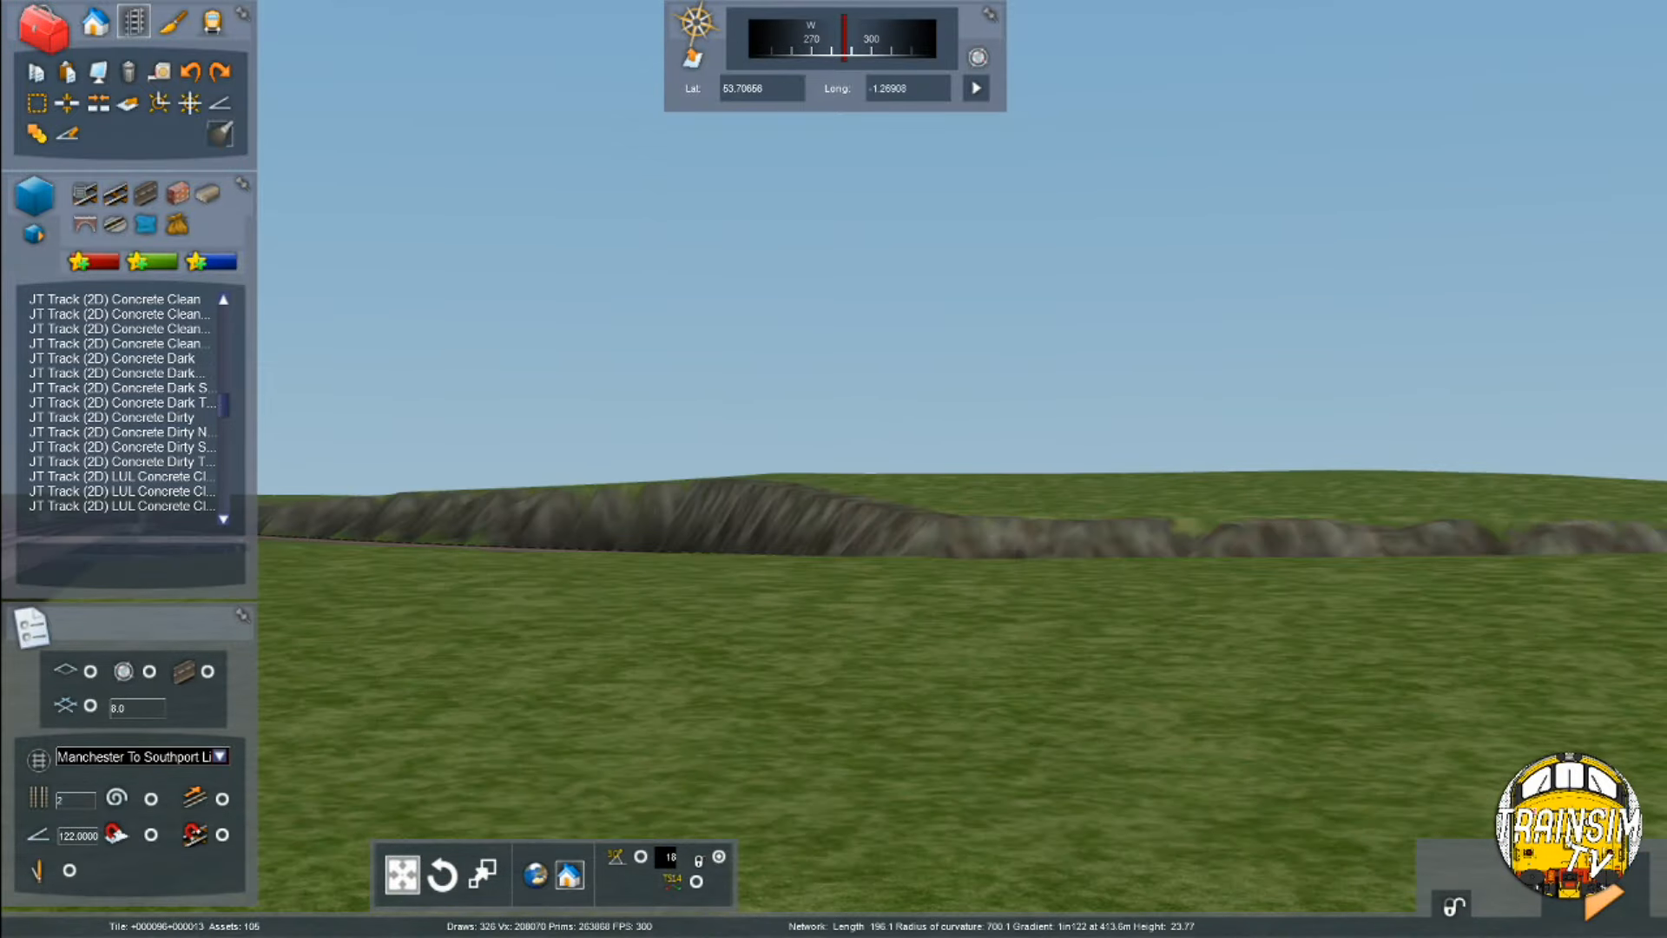
pyautogui.press('Up')
pyautogui.moveTo(643, 501); pyautogui.dragTo(573, 539, button='right')
pyautogui.press('Up')
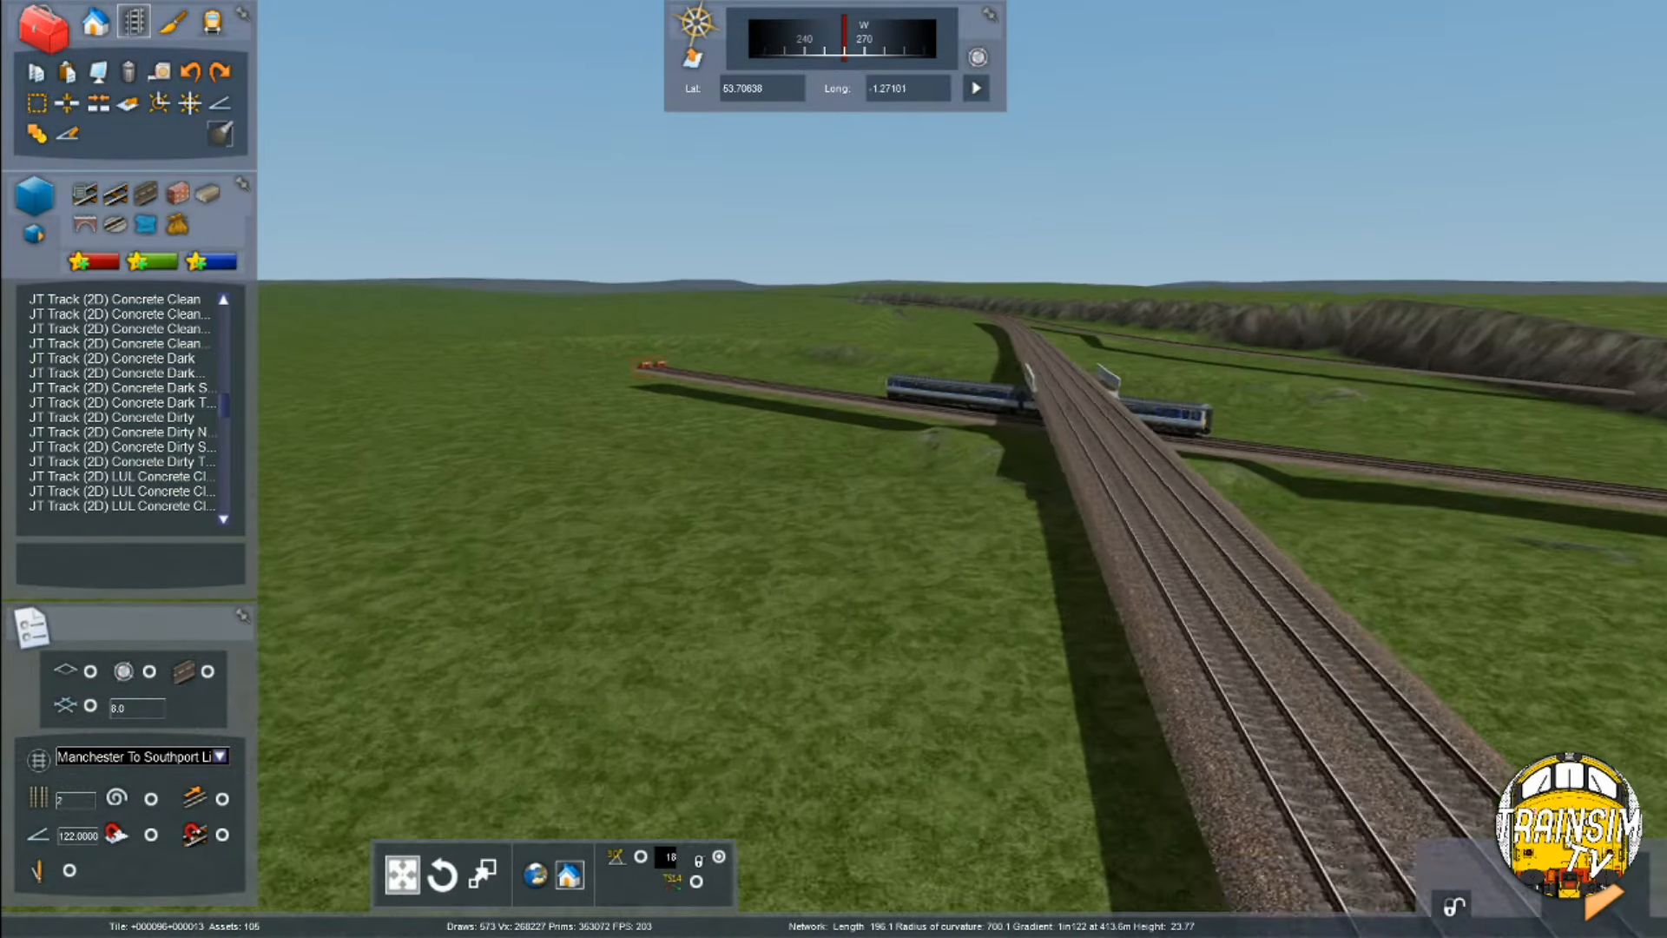
pyautogui.moveTo(915, 361); pyautogui.dragTo(990, 496, button='right')
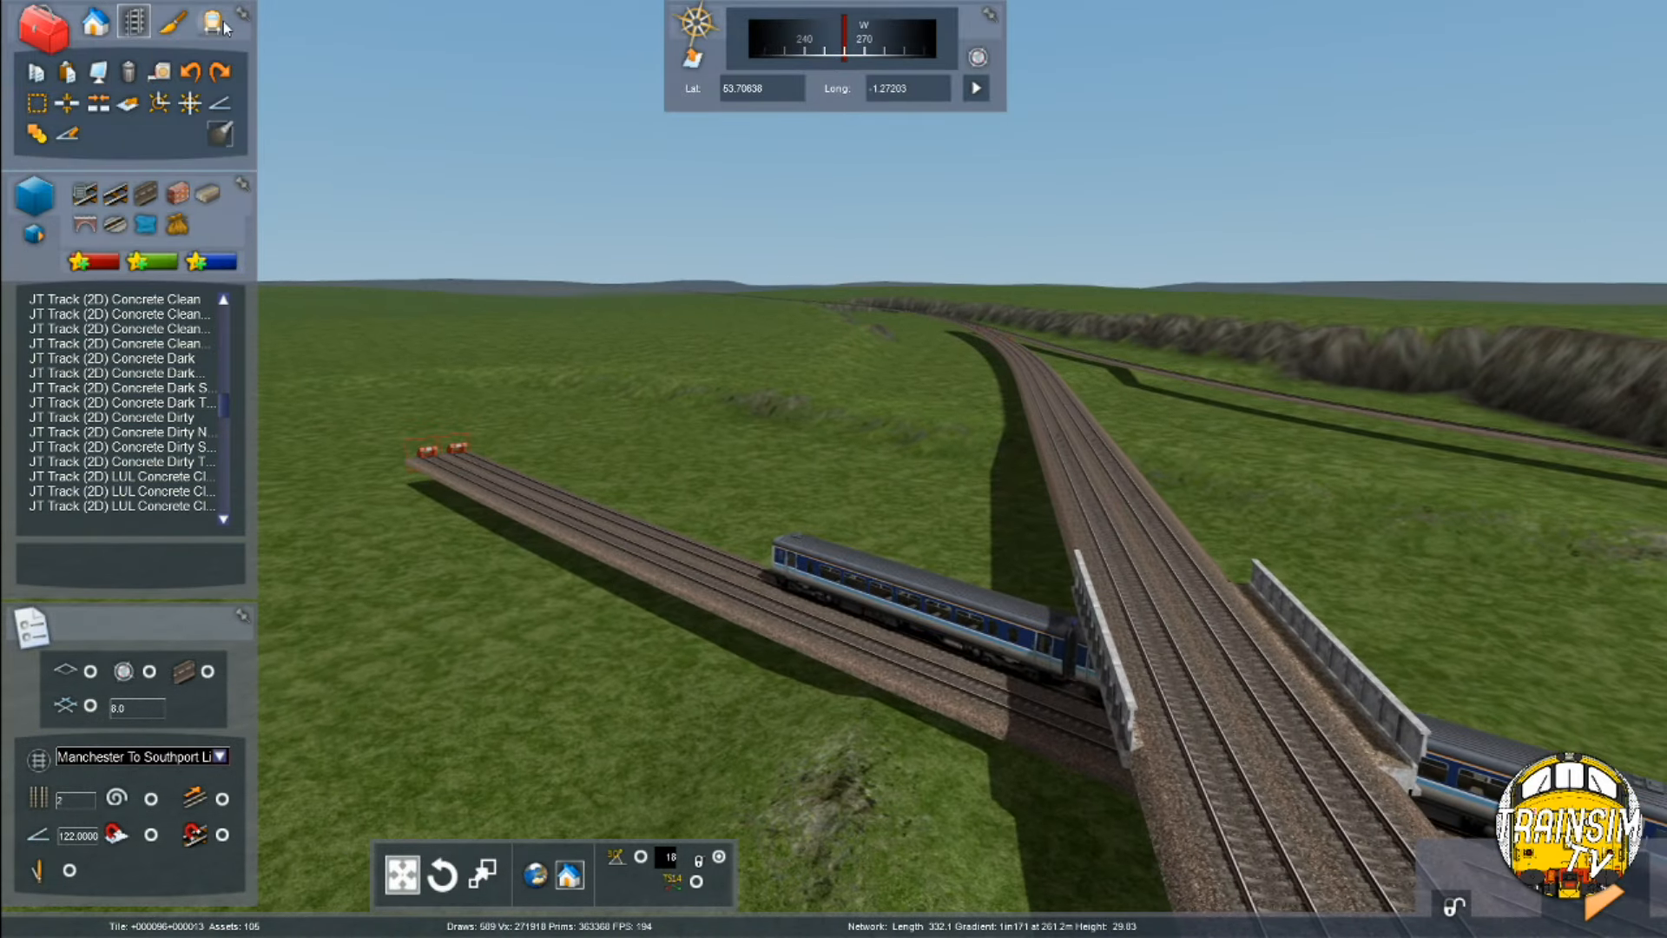
pyautogui.click(220, 26)
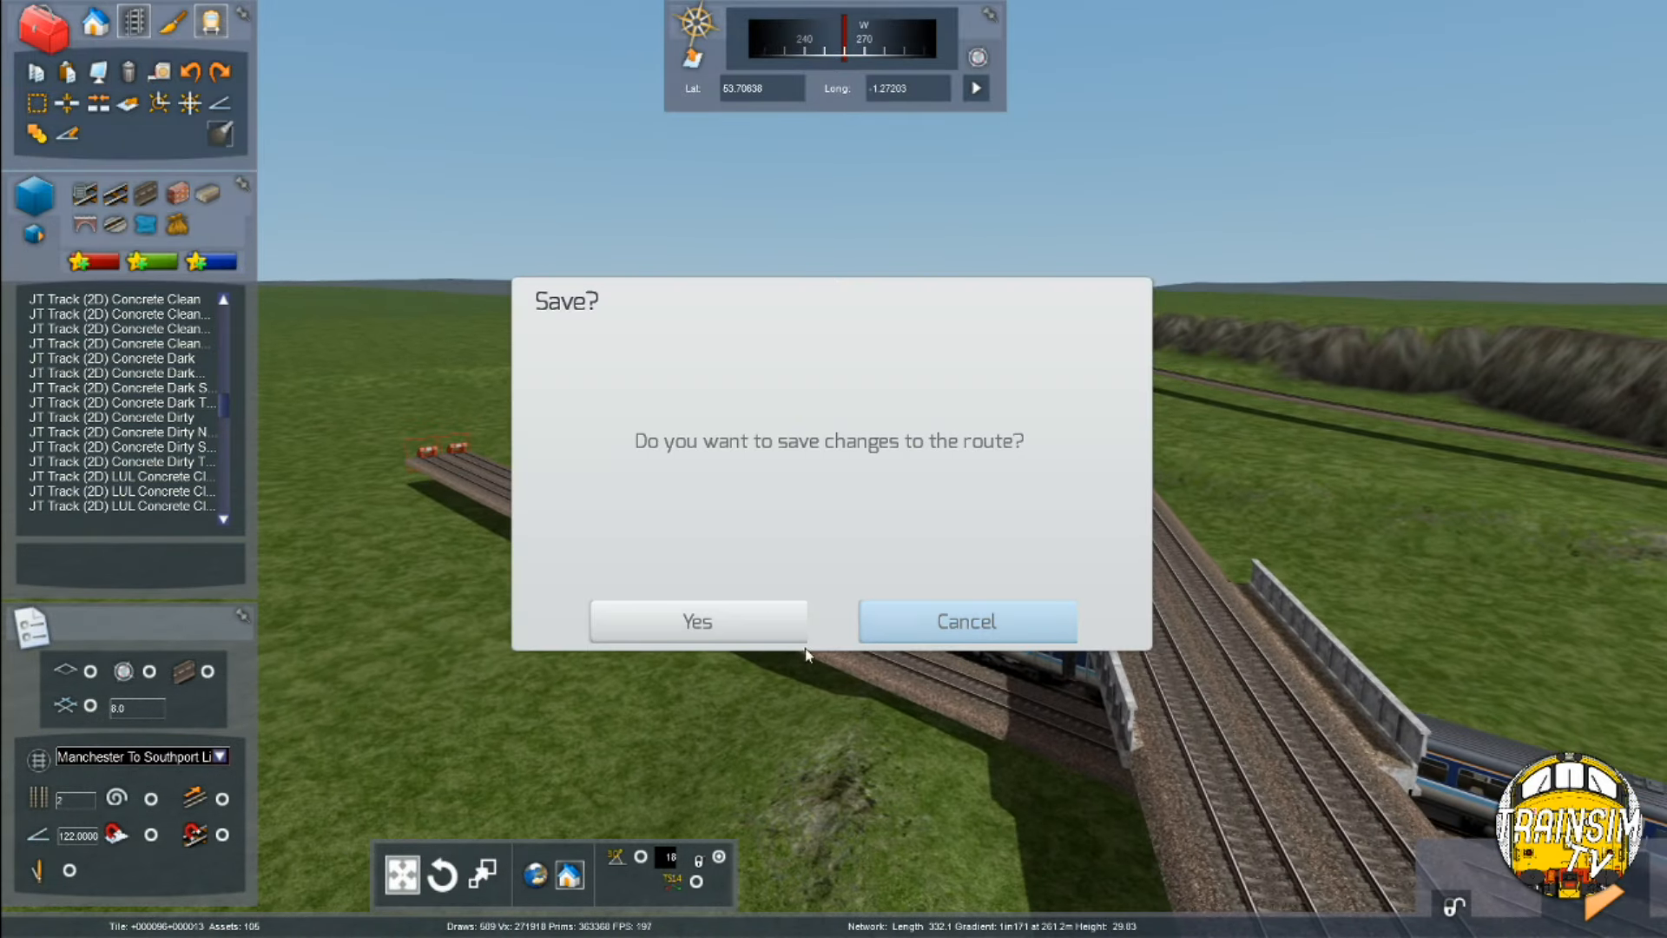
pyautogui.click(706, 613)
pyautogui.click(706, 613)
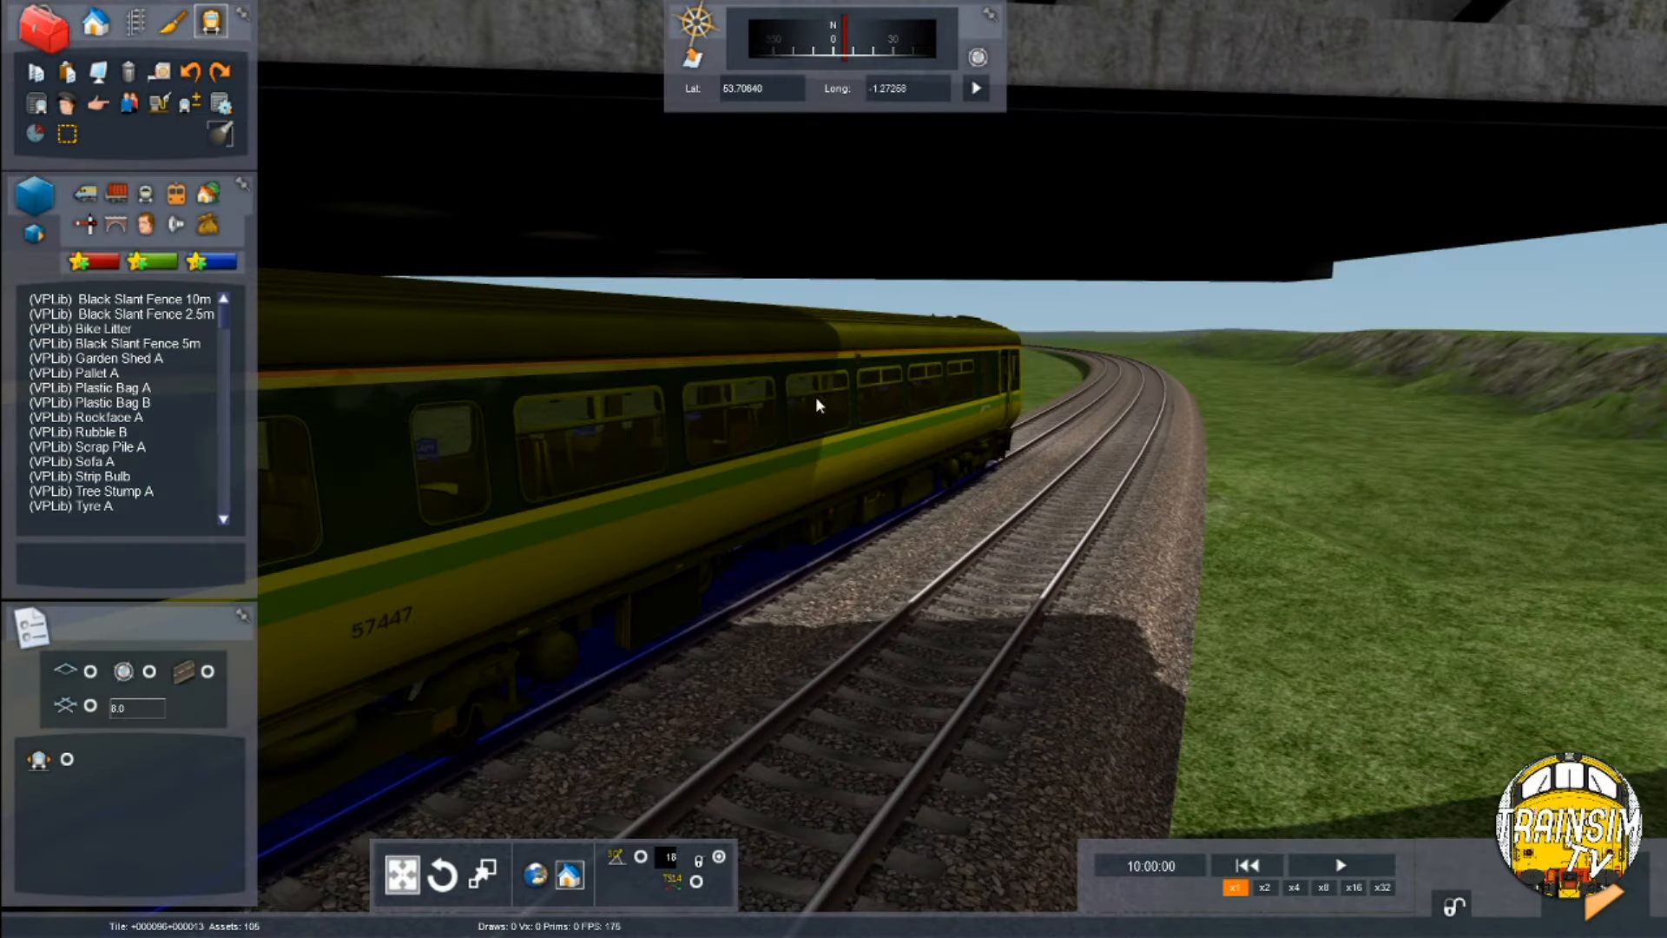
# Delete the train beneath the bridge and return to track editing, saving the scenario changes
pyautogui.press('Up')
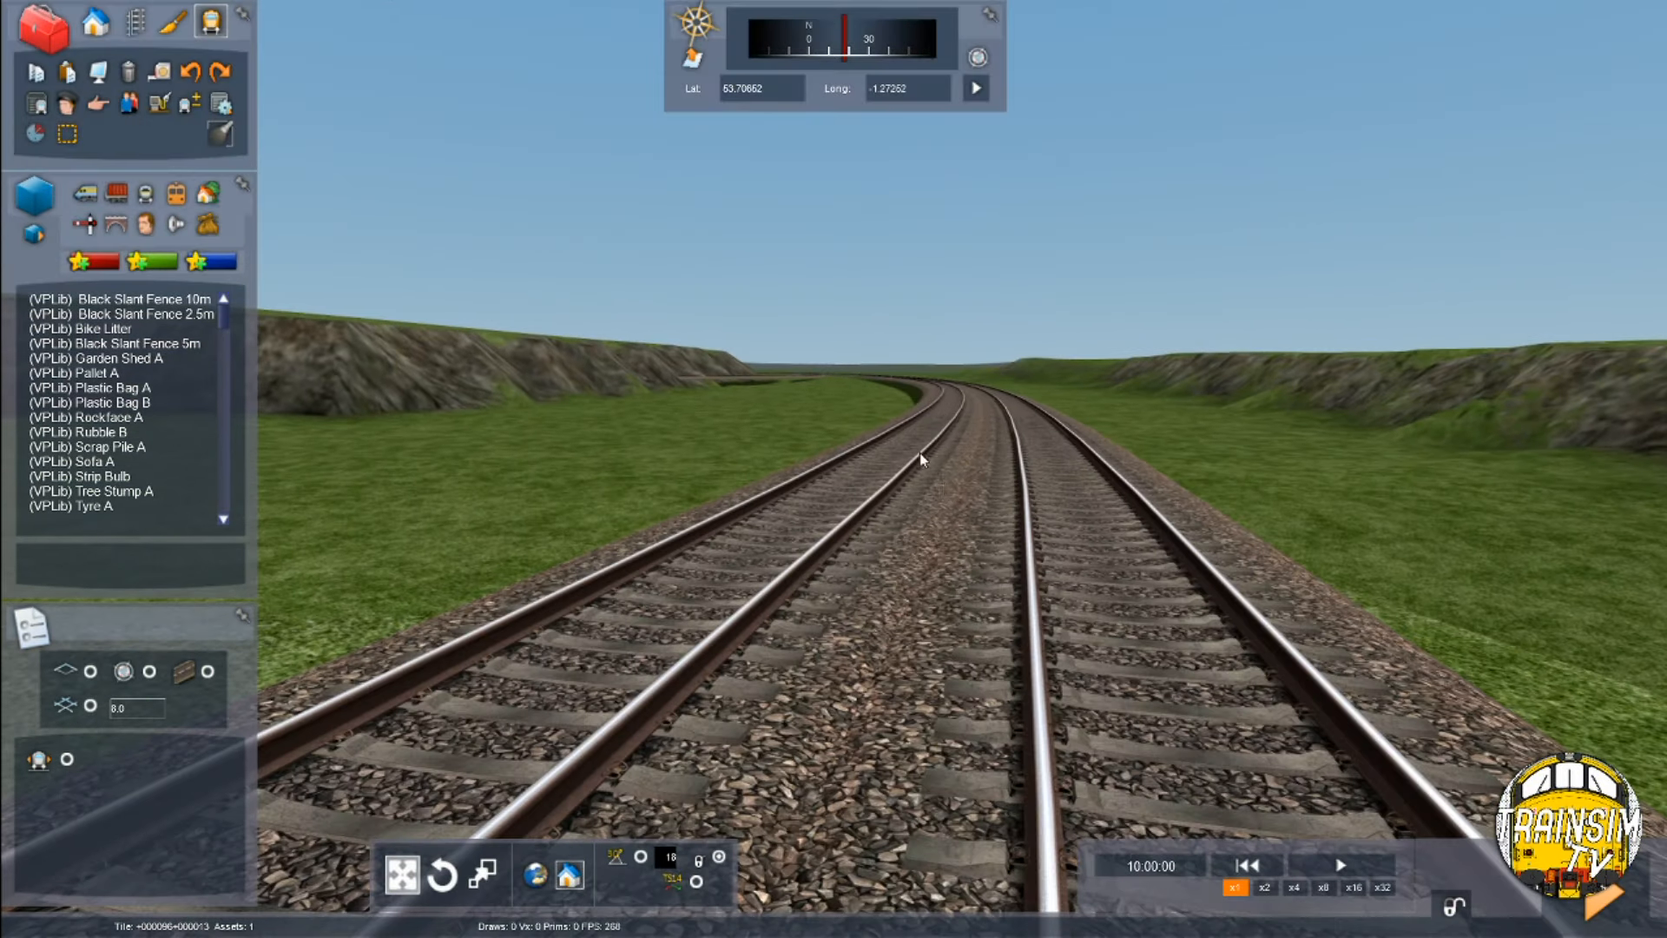
pyautogui.click(139, 31)
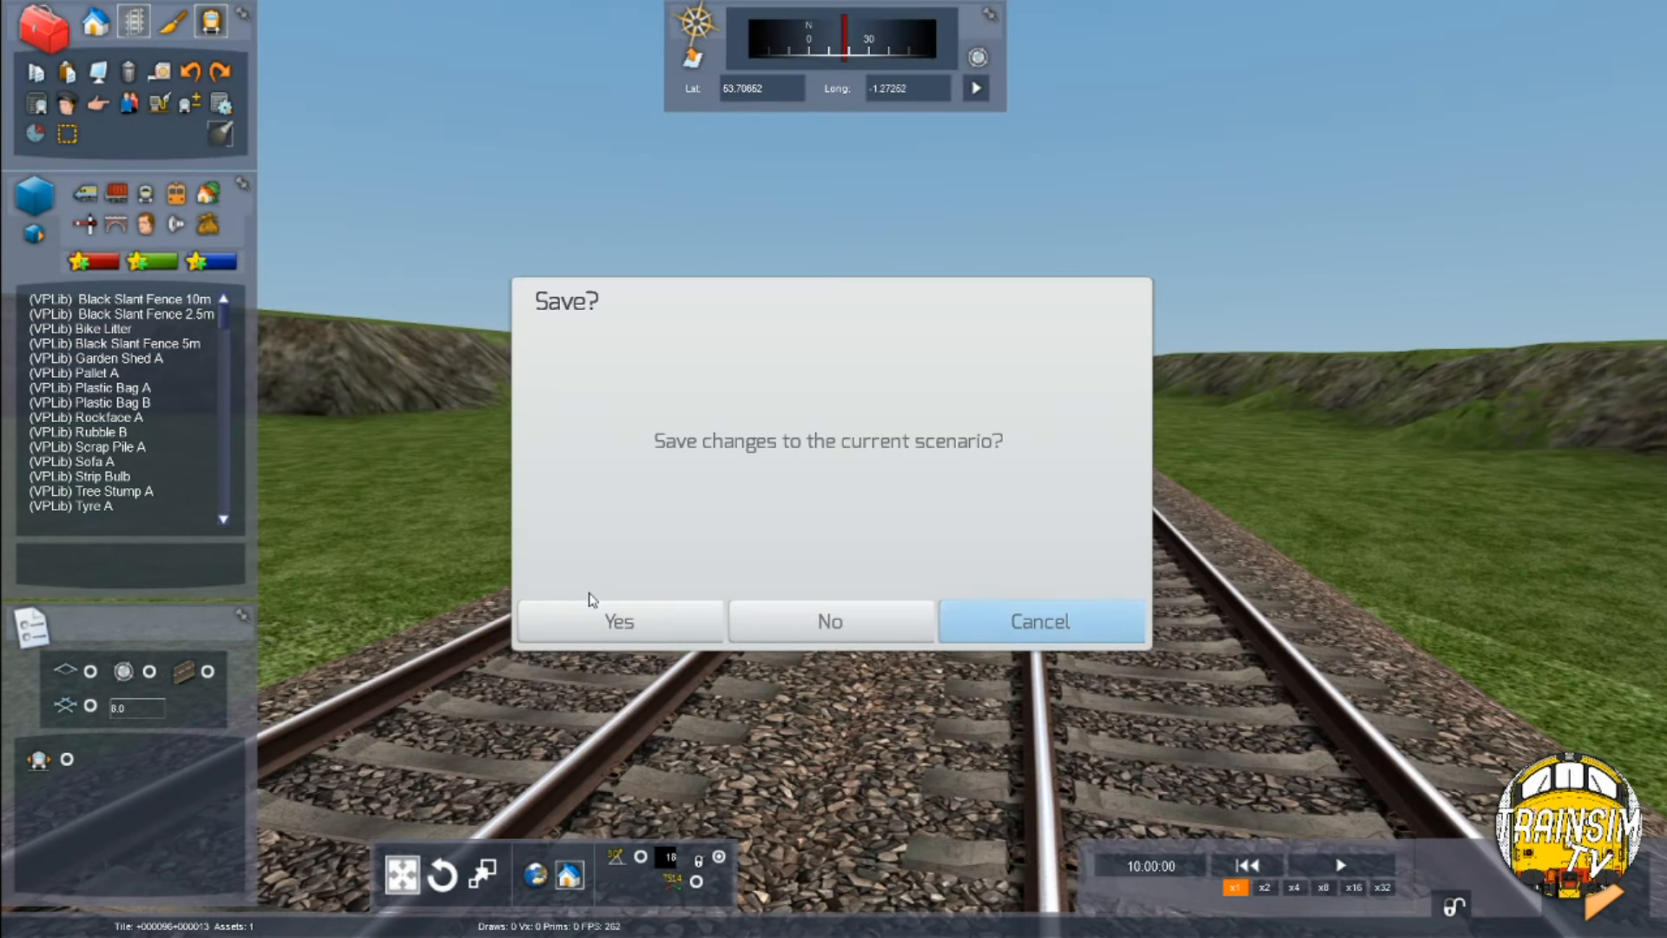
pyautogui.click(590, 623)
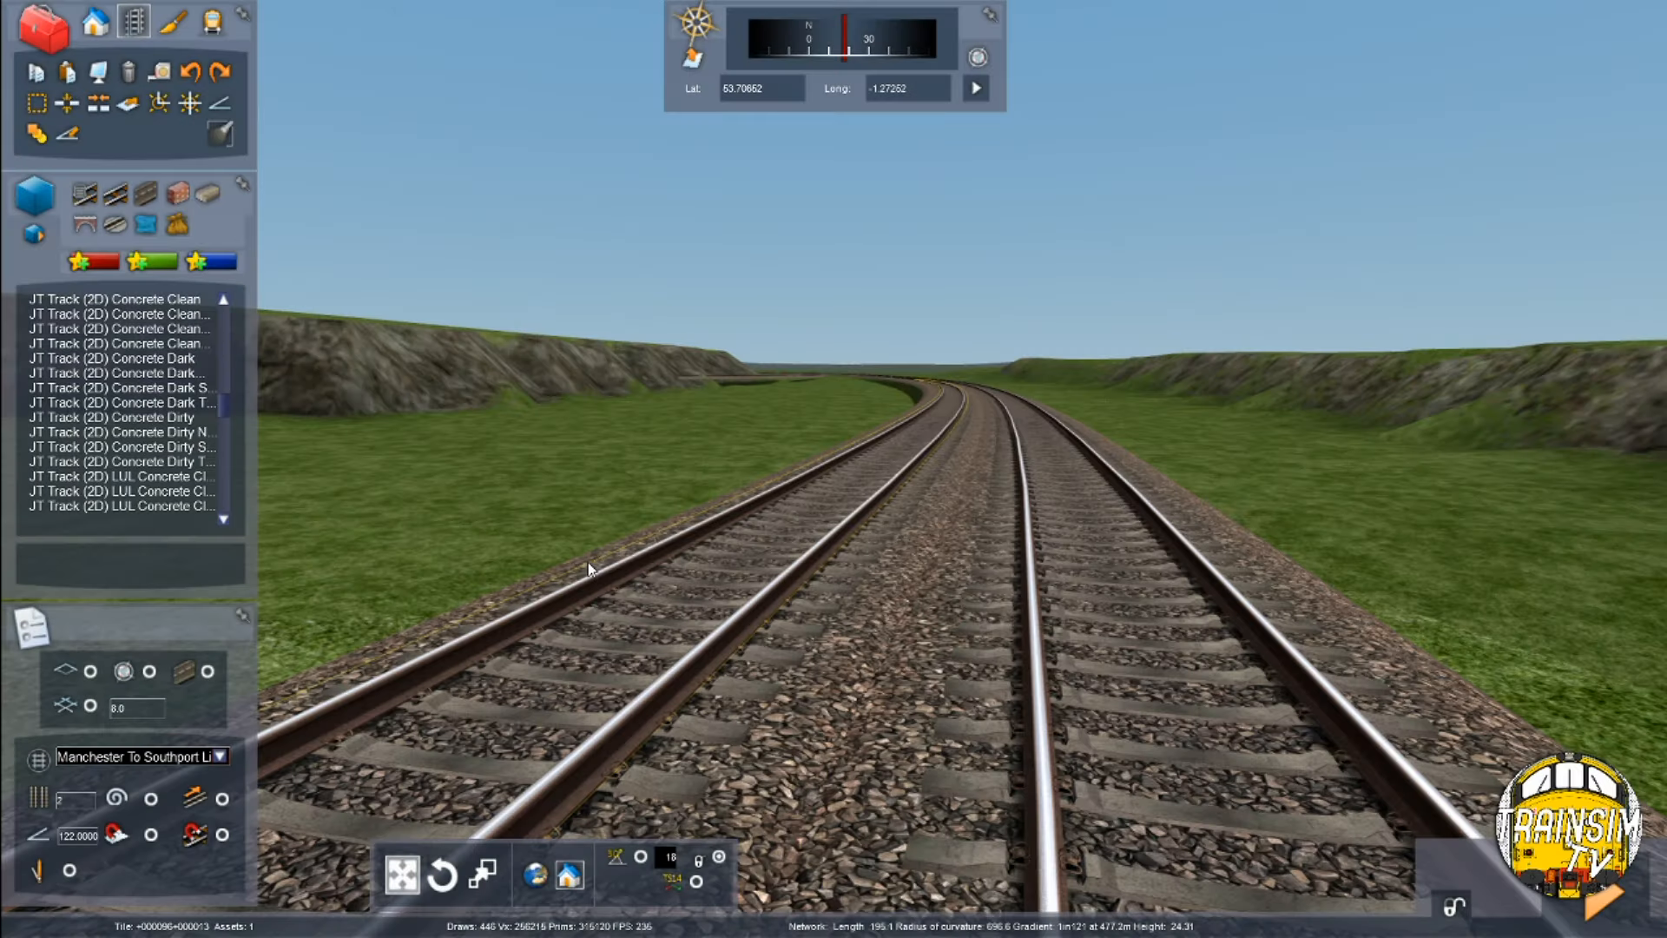
# Lay double Track Concrete 01 at a 1 in 207 gradient from the buffer ends south of the bridge, following the aerial imagery
pyautogui.press('Up')
pyautogui.moveTo(753, 222); pyautogui.dragTo(1140, 339, button='right')
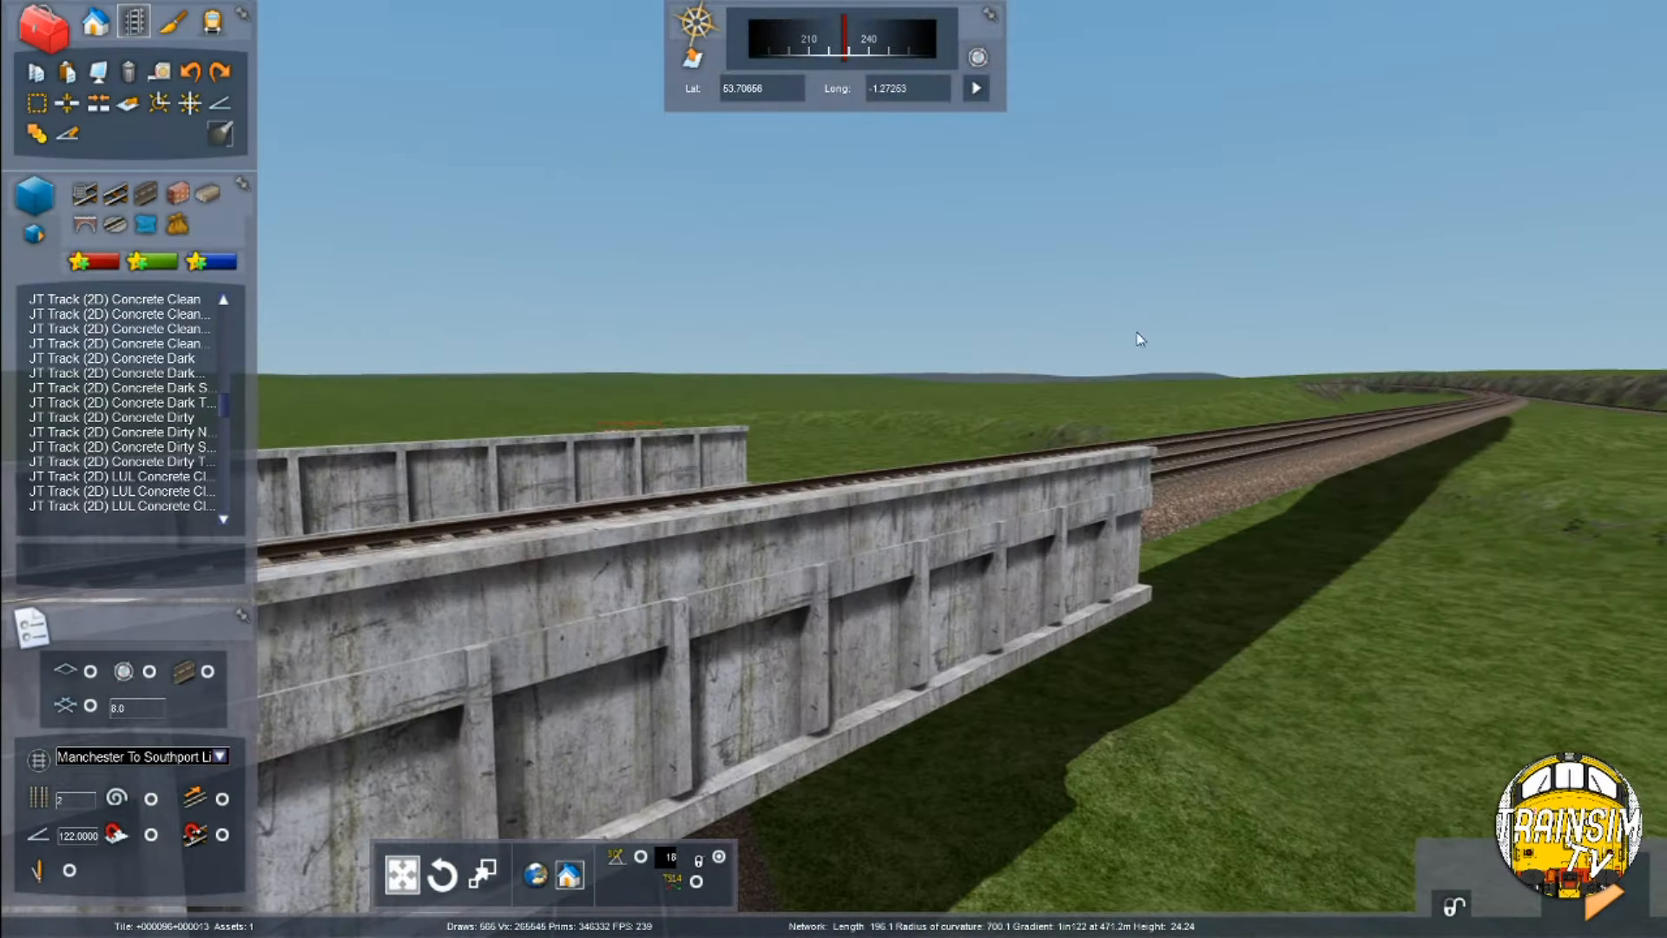
pyautogui.press('Up')
pyautogui.moveTo(1393, 457); pyautogui.dragTo(948, 514, button='right')
pyautogui.press('Up')
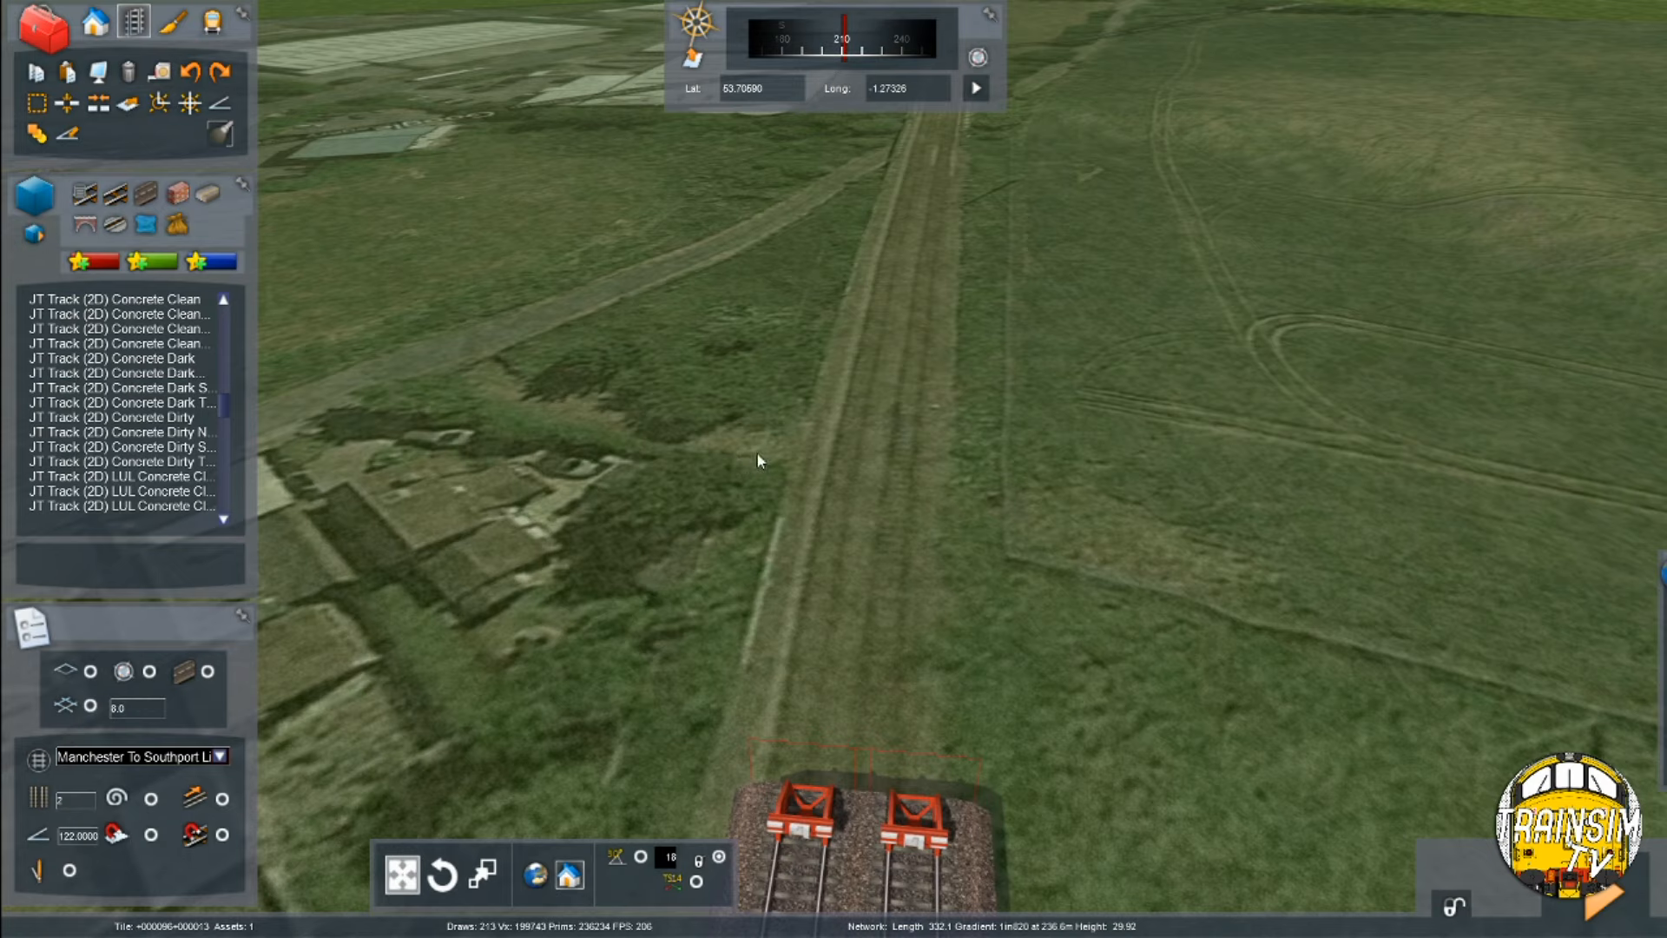
pyautogui.moveTo(759, 460); pyautogui.dragTo(805, 600, button='right')
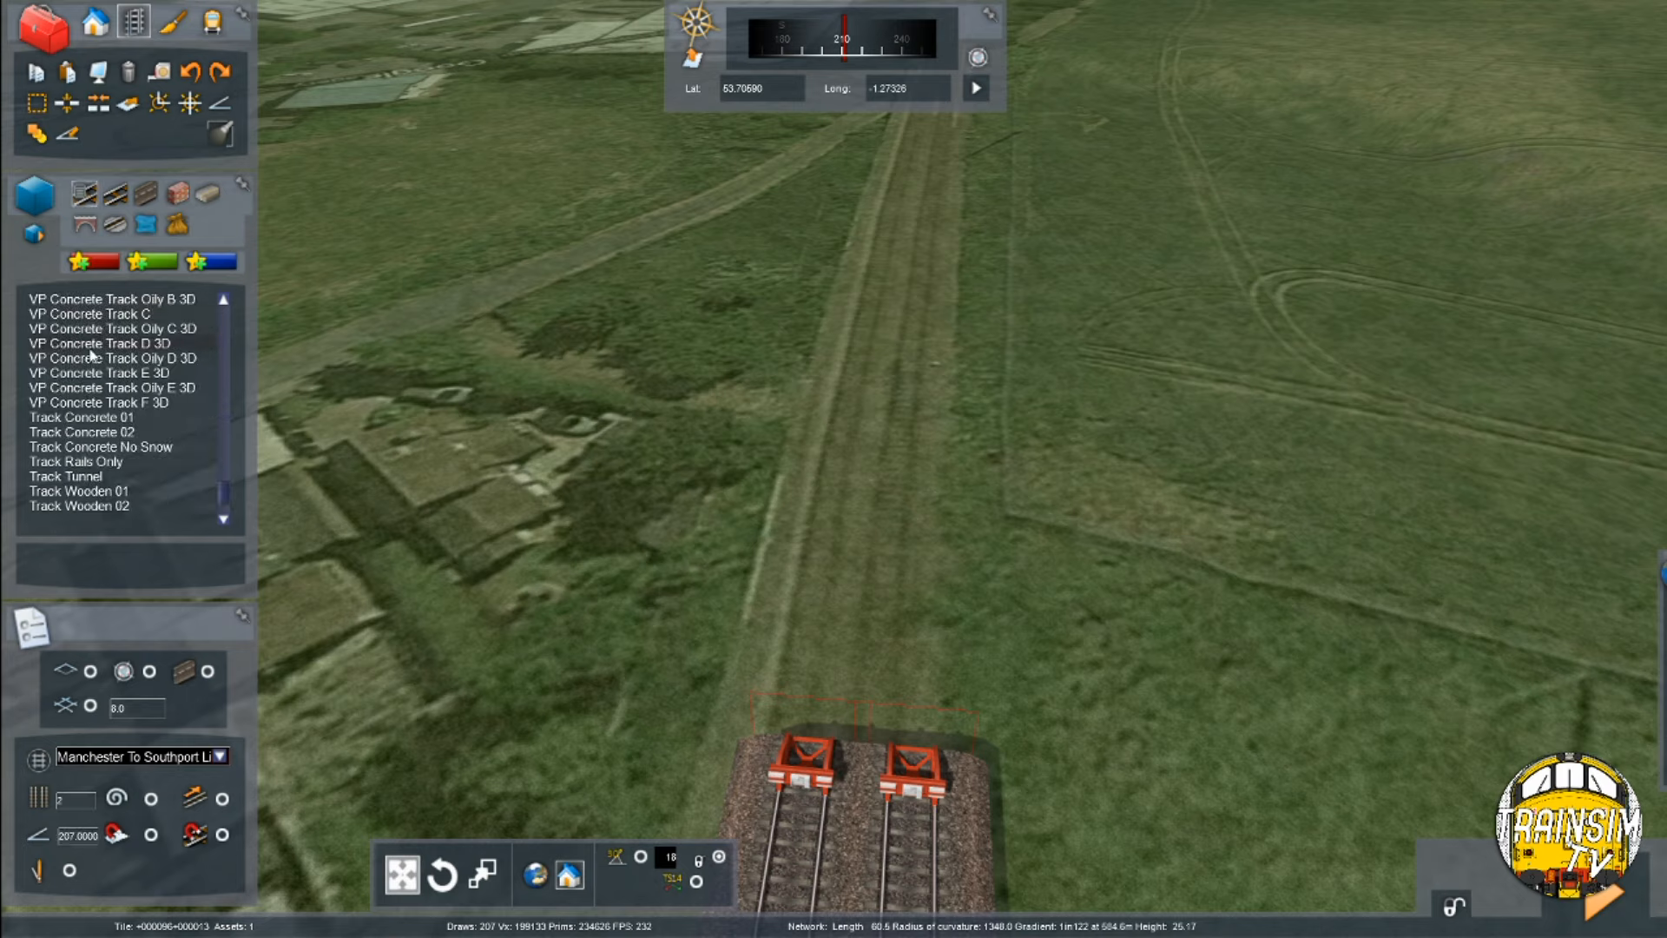
pyautogui.click(110, 418)
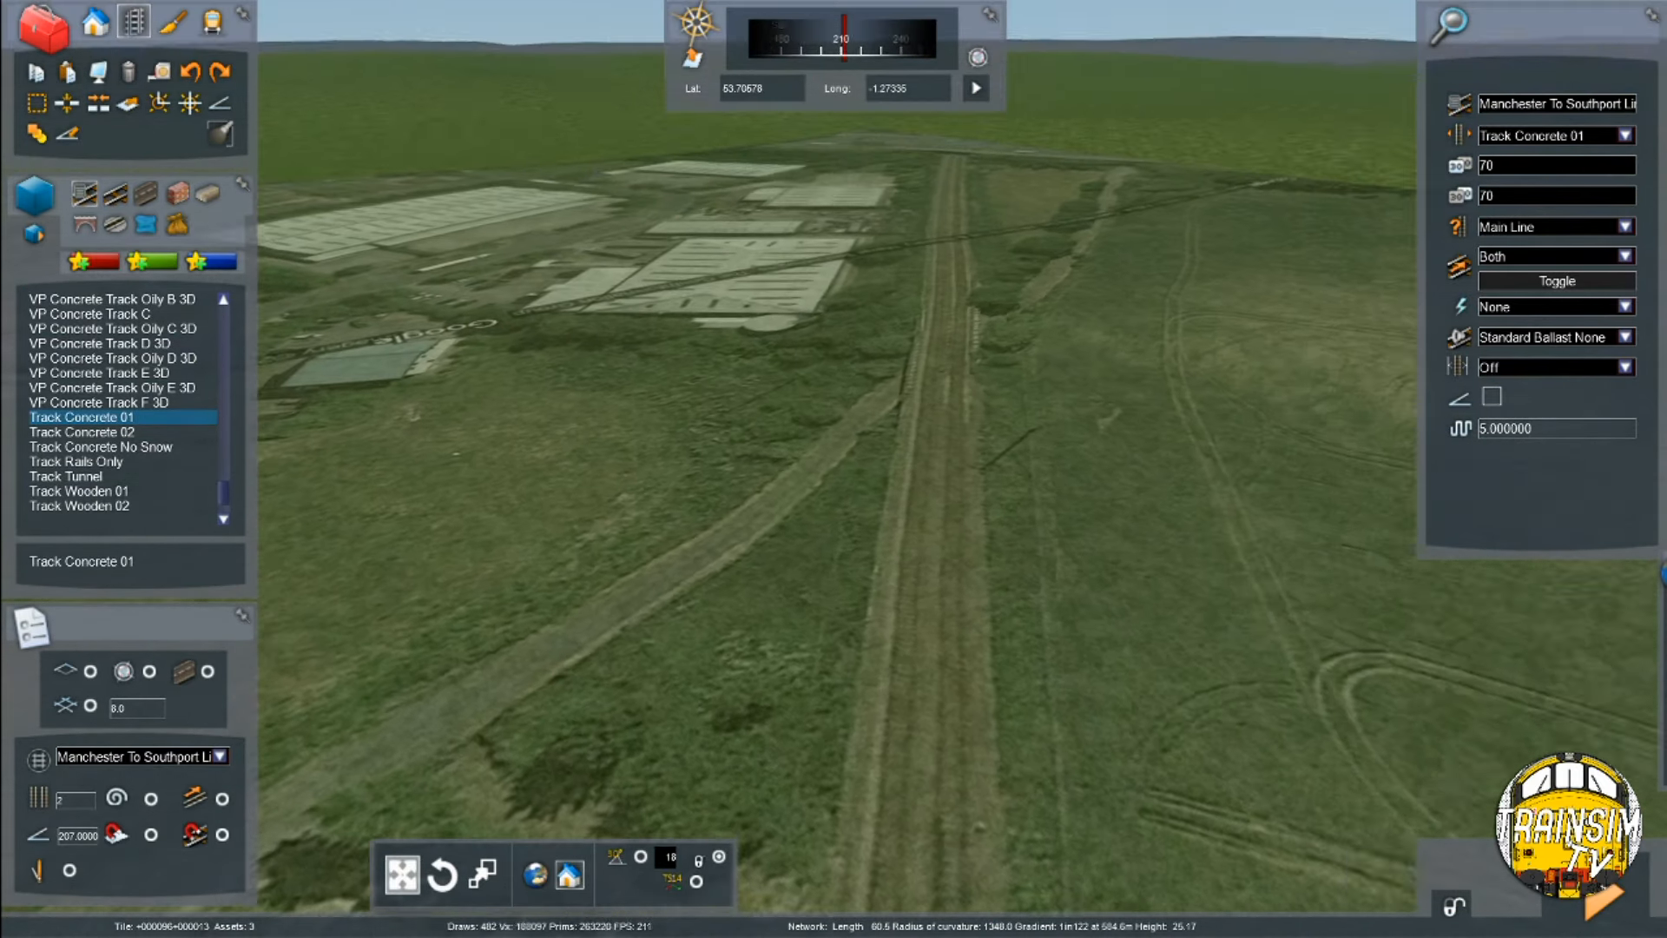
pyautogui.press('Down')
pyautogui.moveTo(812, 700); pyautogui.dragTo(836, 681, button='right')
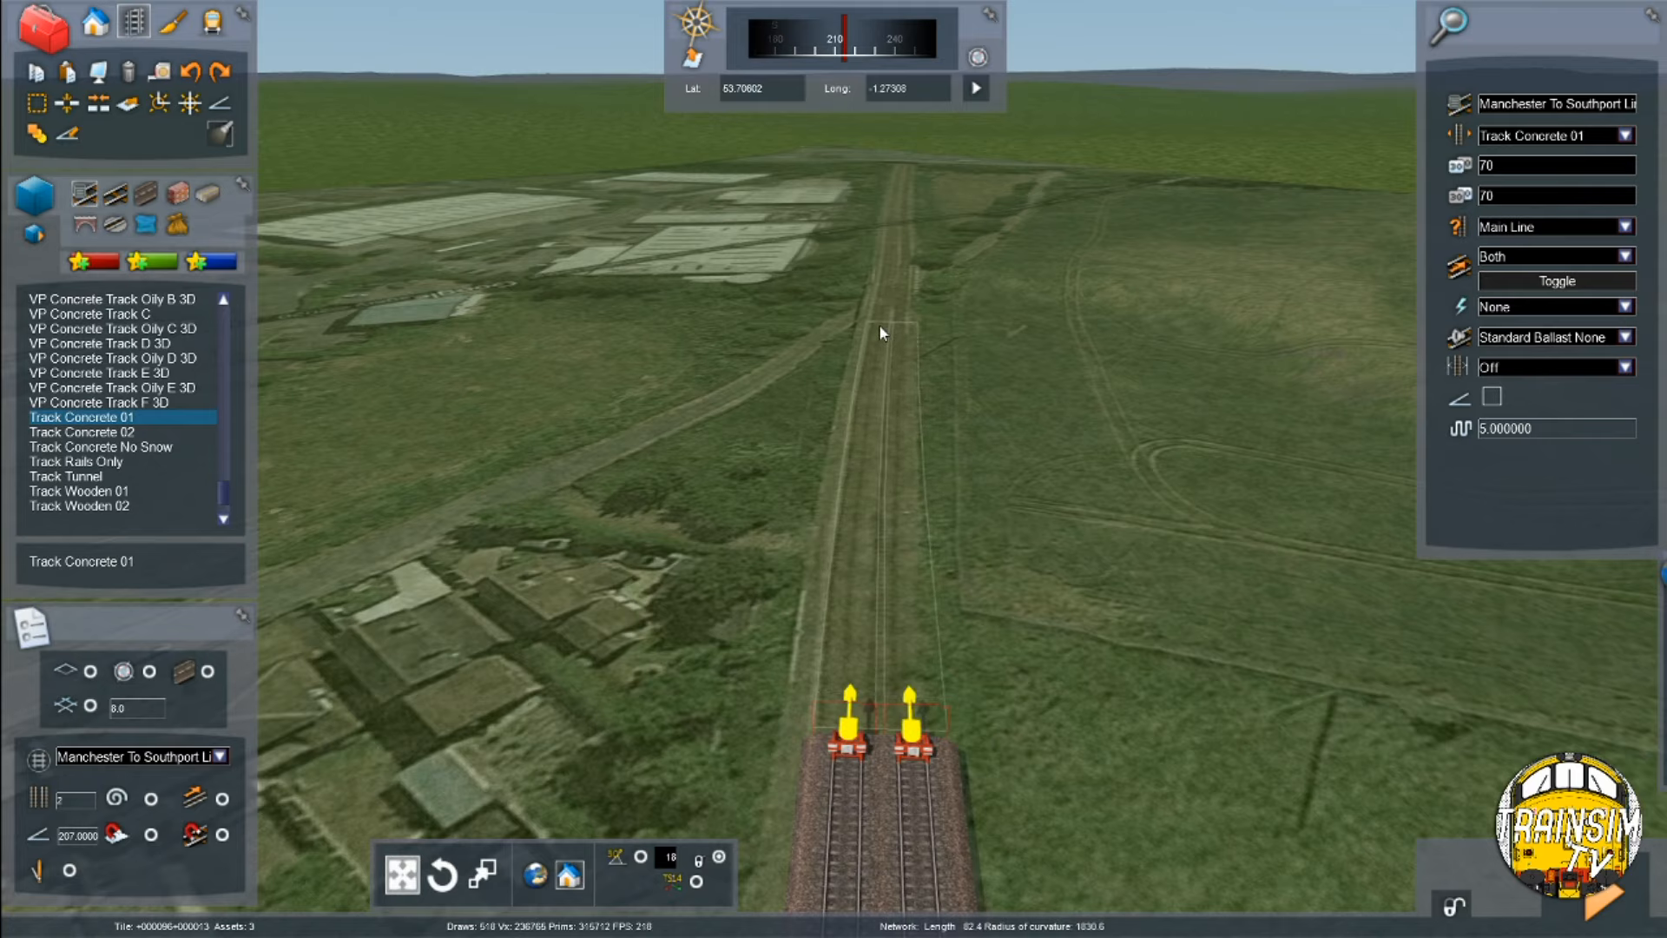
pyautogui.moveTo(876, 325); pyautogui.dragTo(830, 361, button='right')
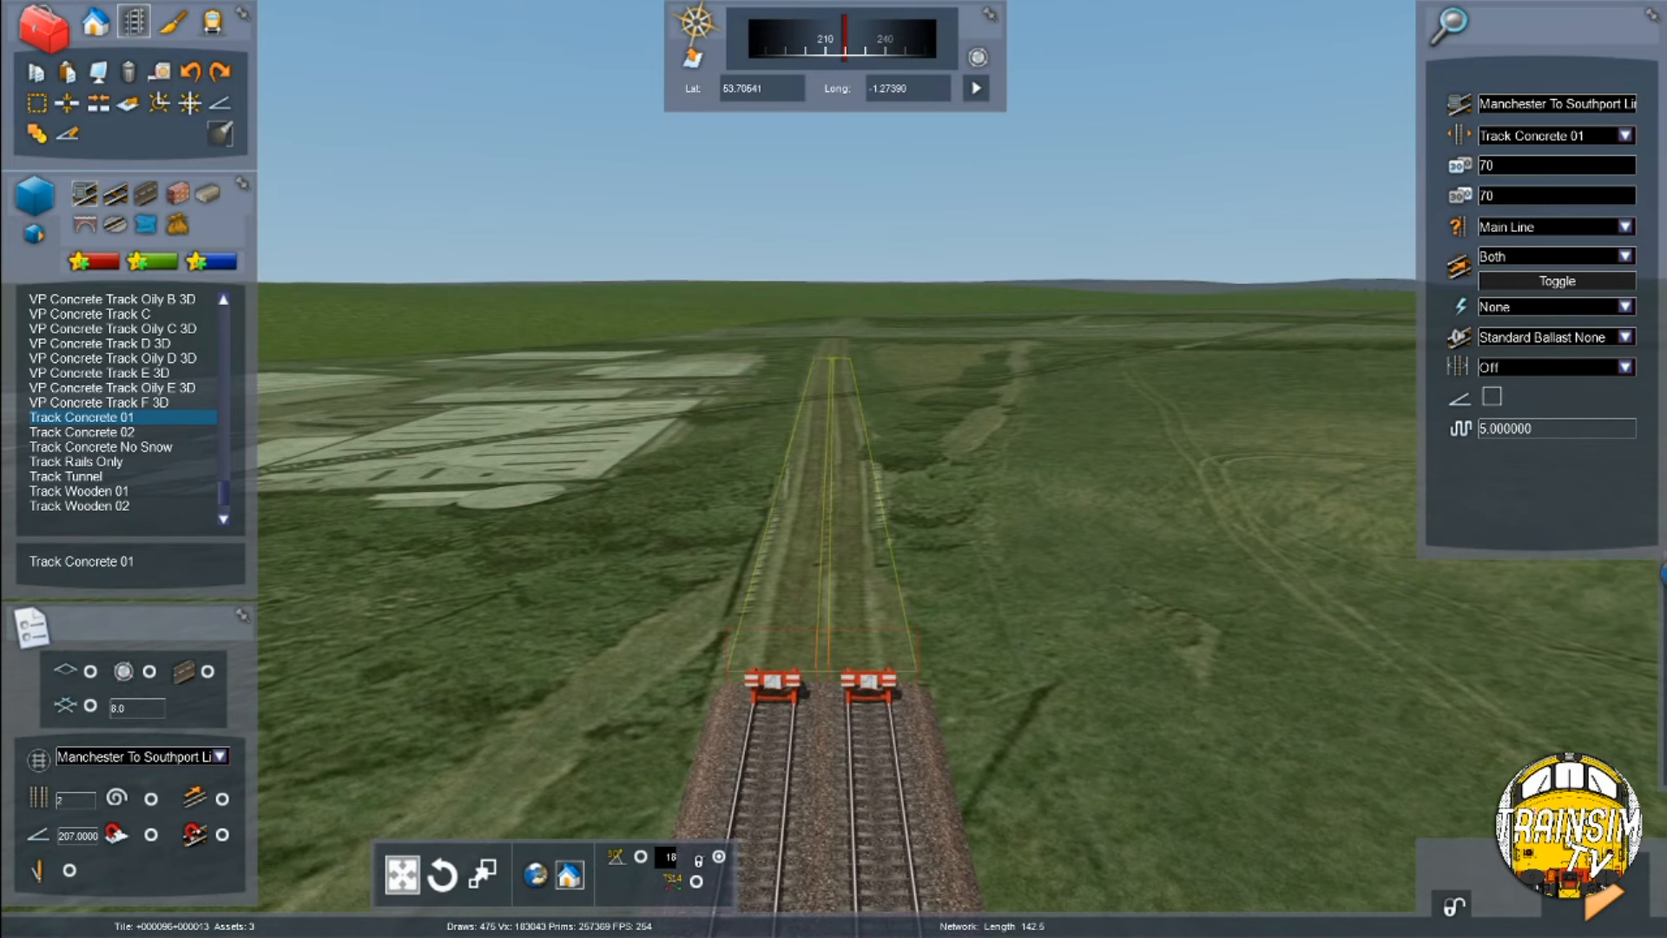
# Enable track easements and lay a short straight extension, about 7 m long, from both track ends
pyautogui.click(149, 800)
pyautogui.scroll(2, 749, 731)
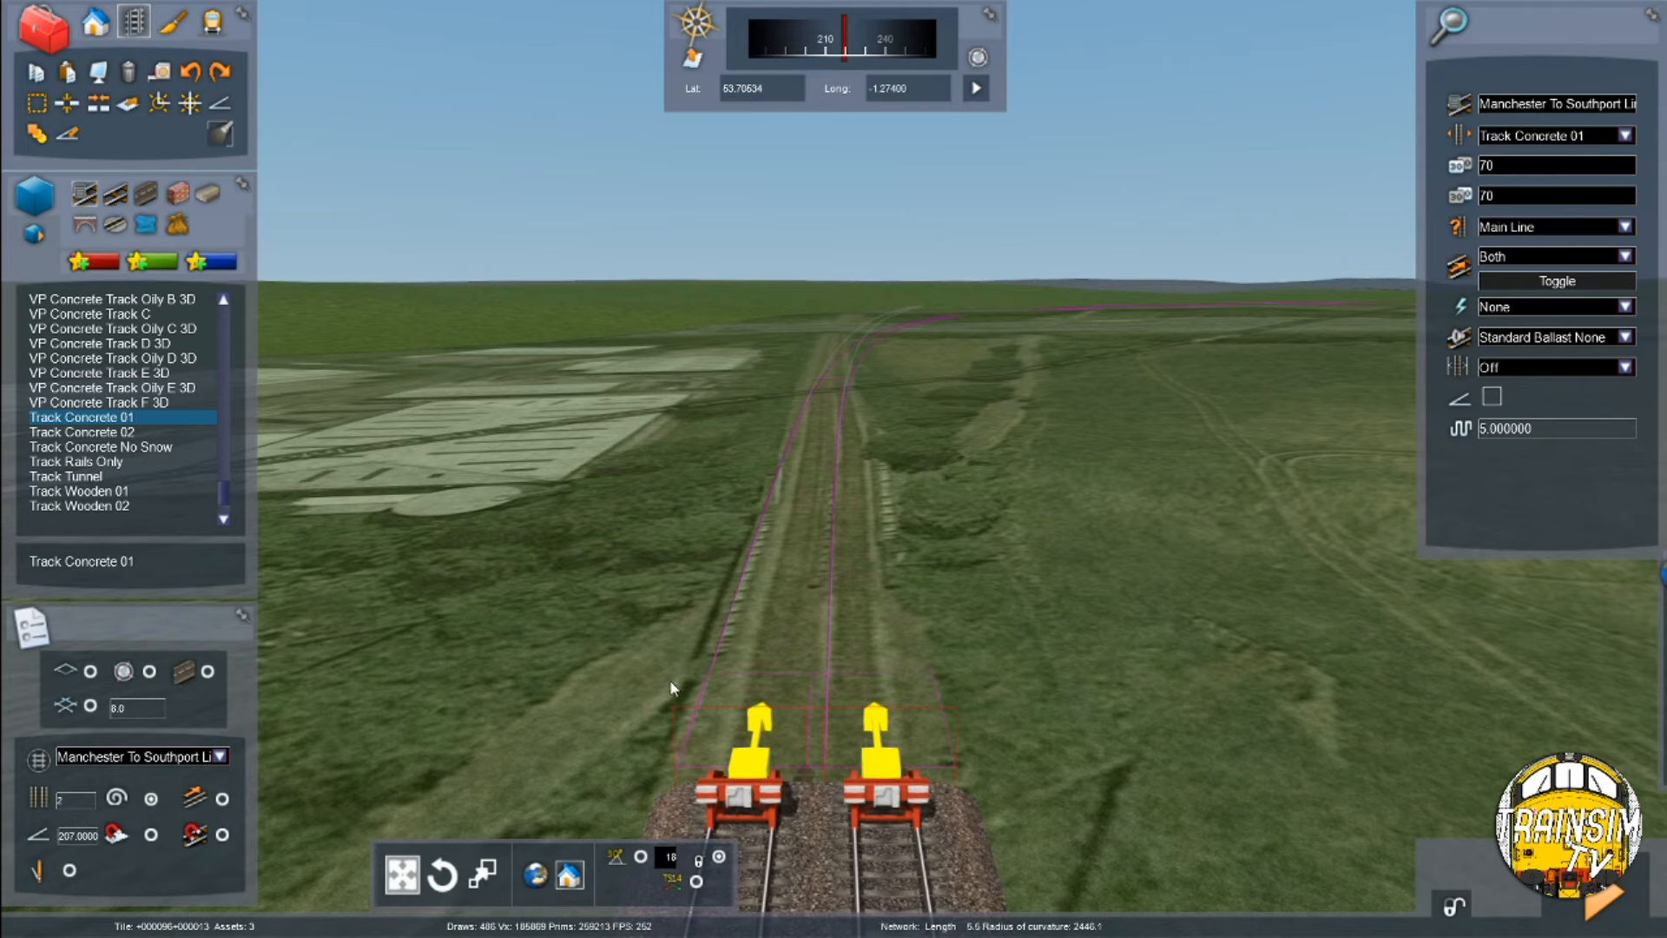
pyautogui.scroll(-3, 997, 584)
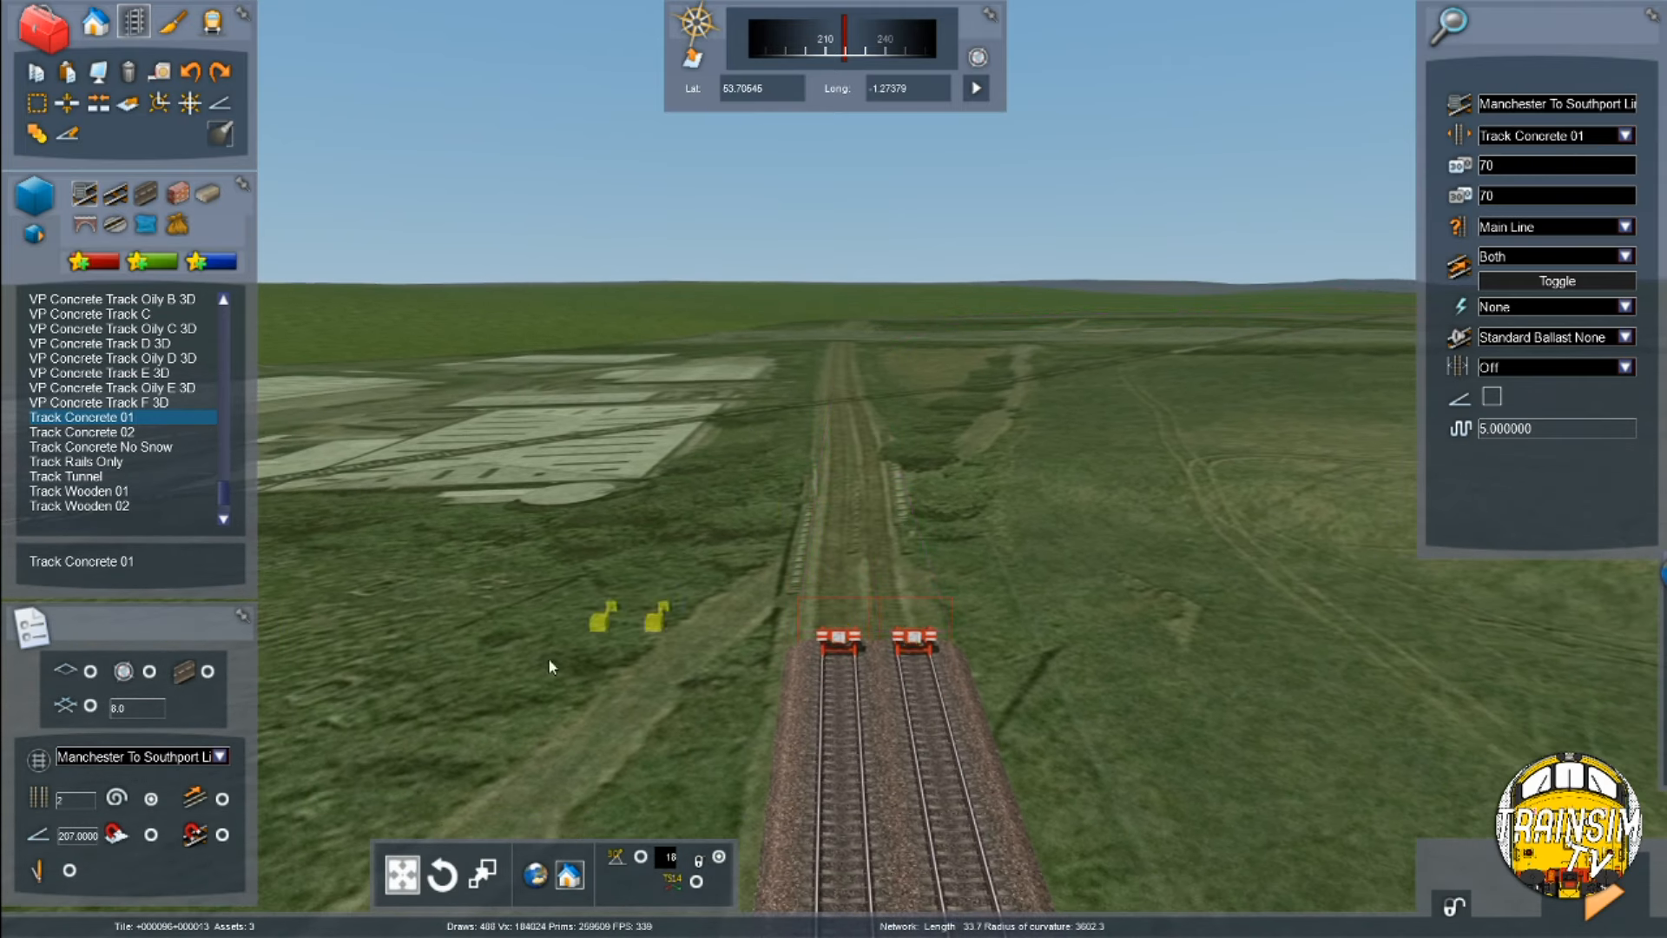
pyautogui.click(898, 705)
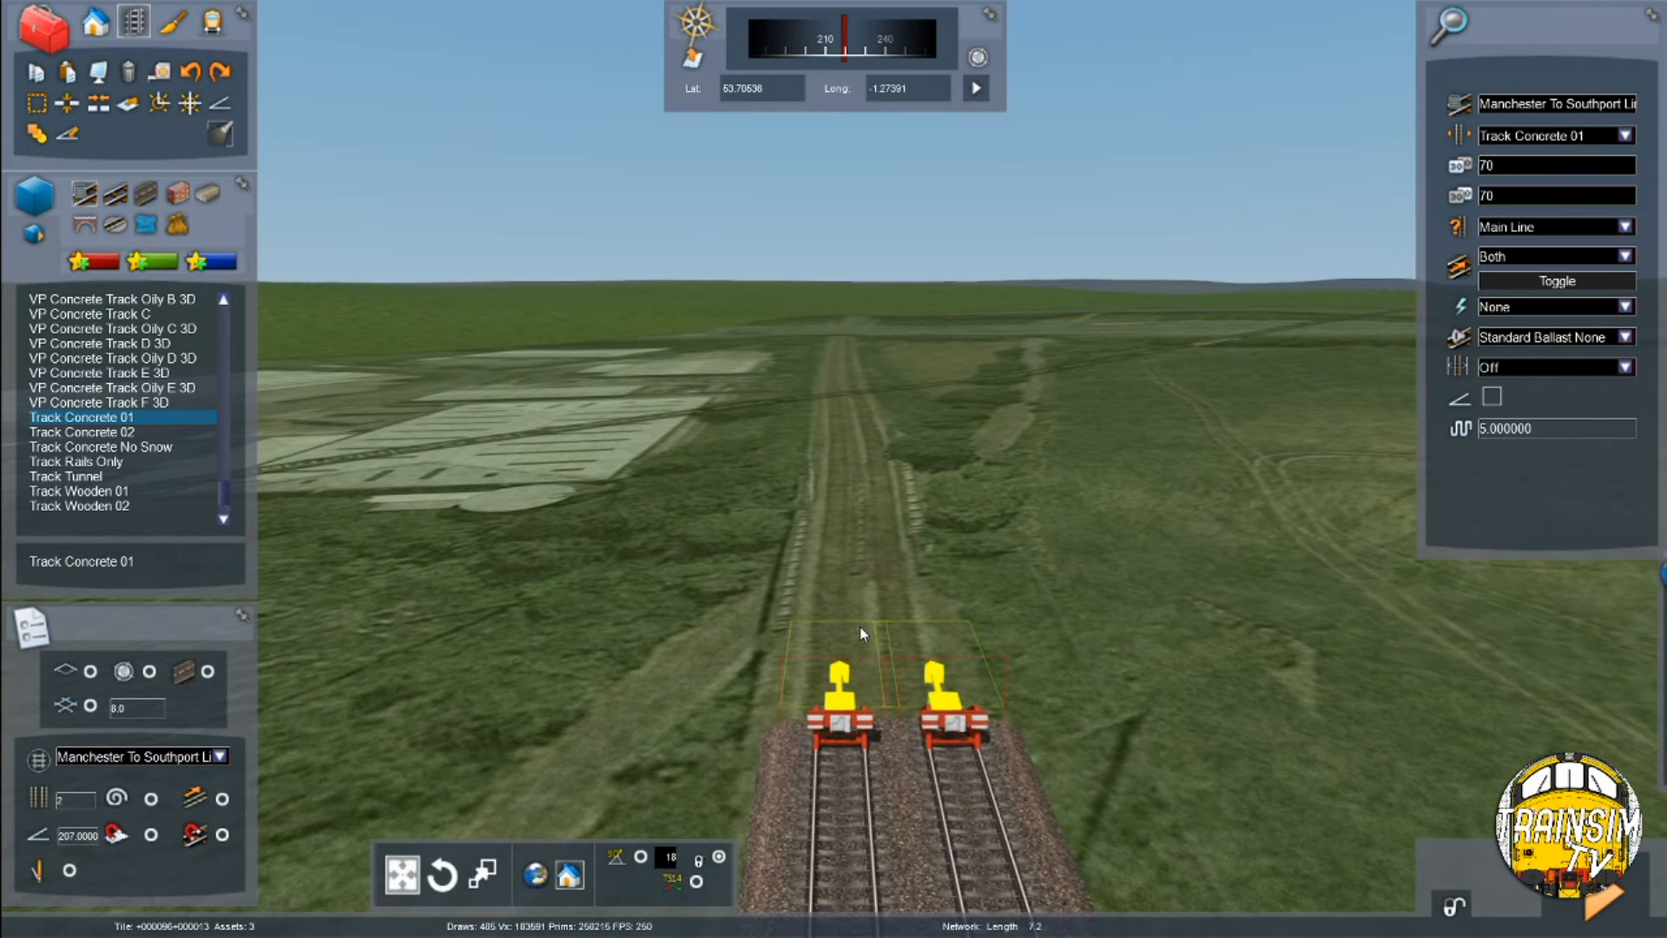
pyautogui.click(860, 625)
pyautogui.click(152, 799)
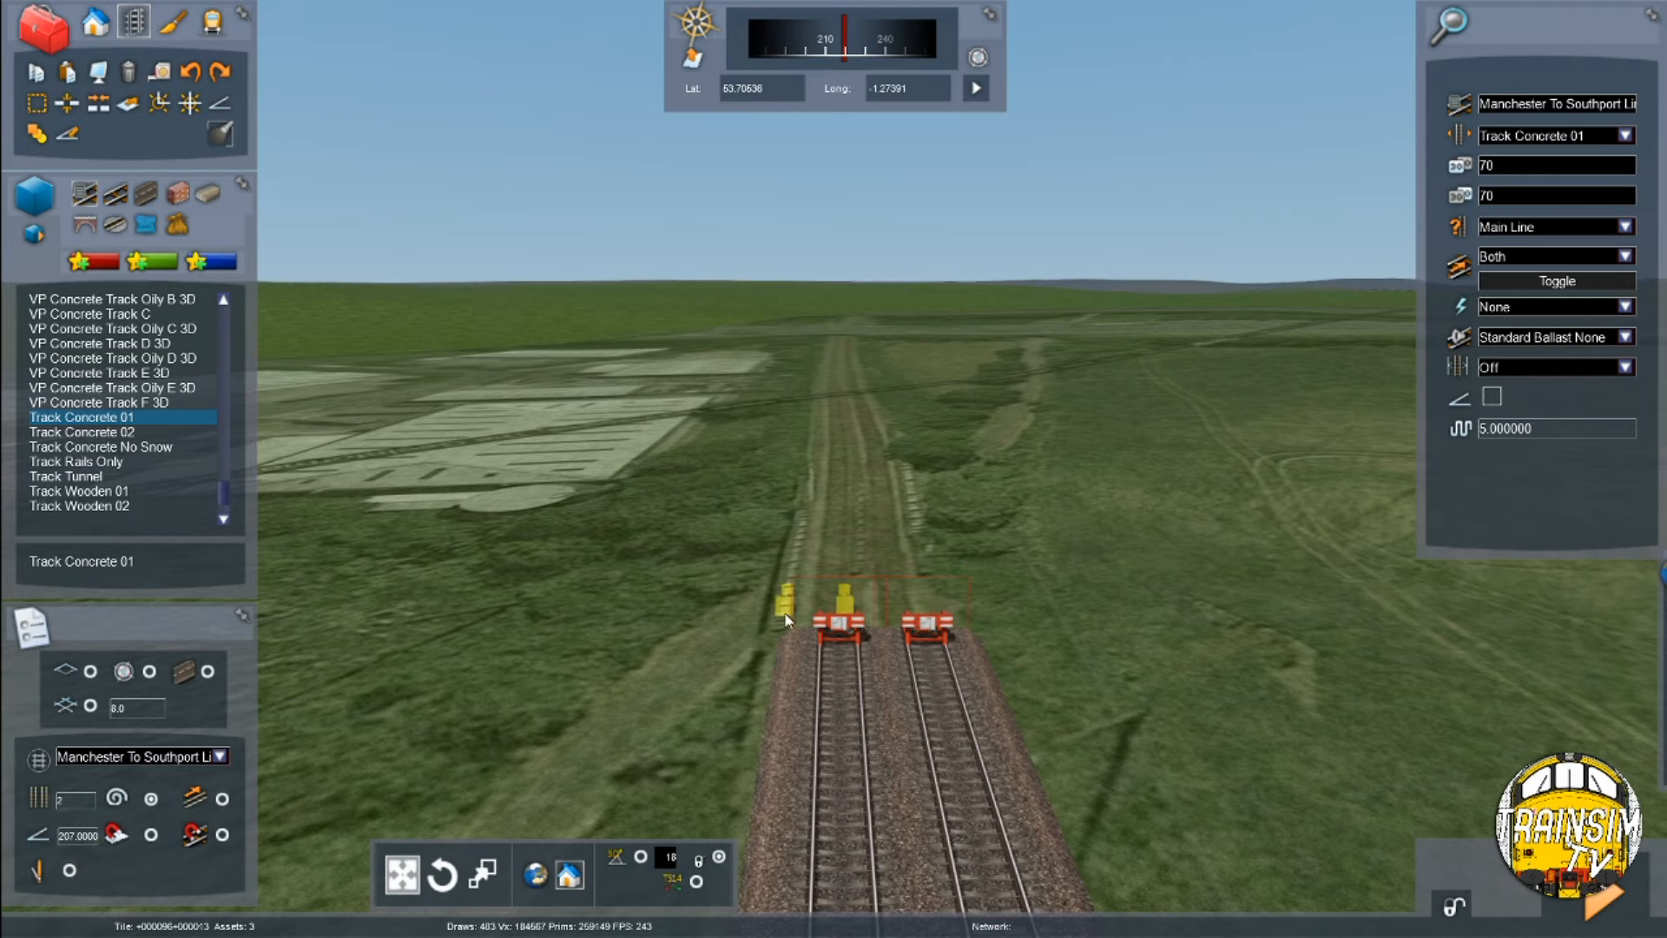
# Extend the double track along the aerial image past the warehouses to the near edge of the motorway
pyautogui.moveTo(834, 619); pyautogui.dragTo(840, 334)
pyautogui.moveTo(841, 354); pyautogui.dragTo(972, 613, button='right')
pyautogui.click(818, 592)
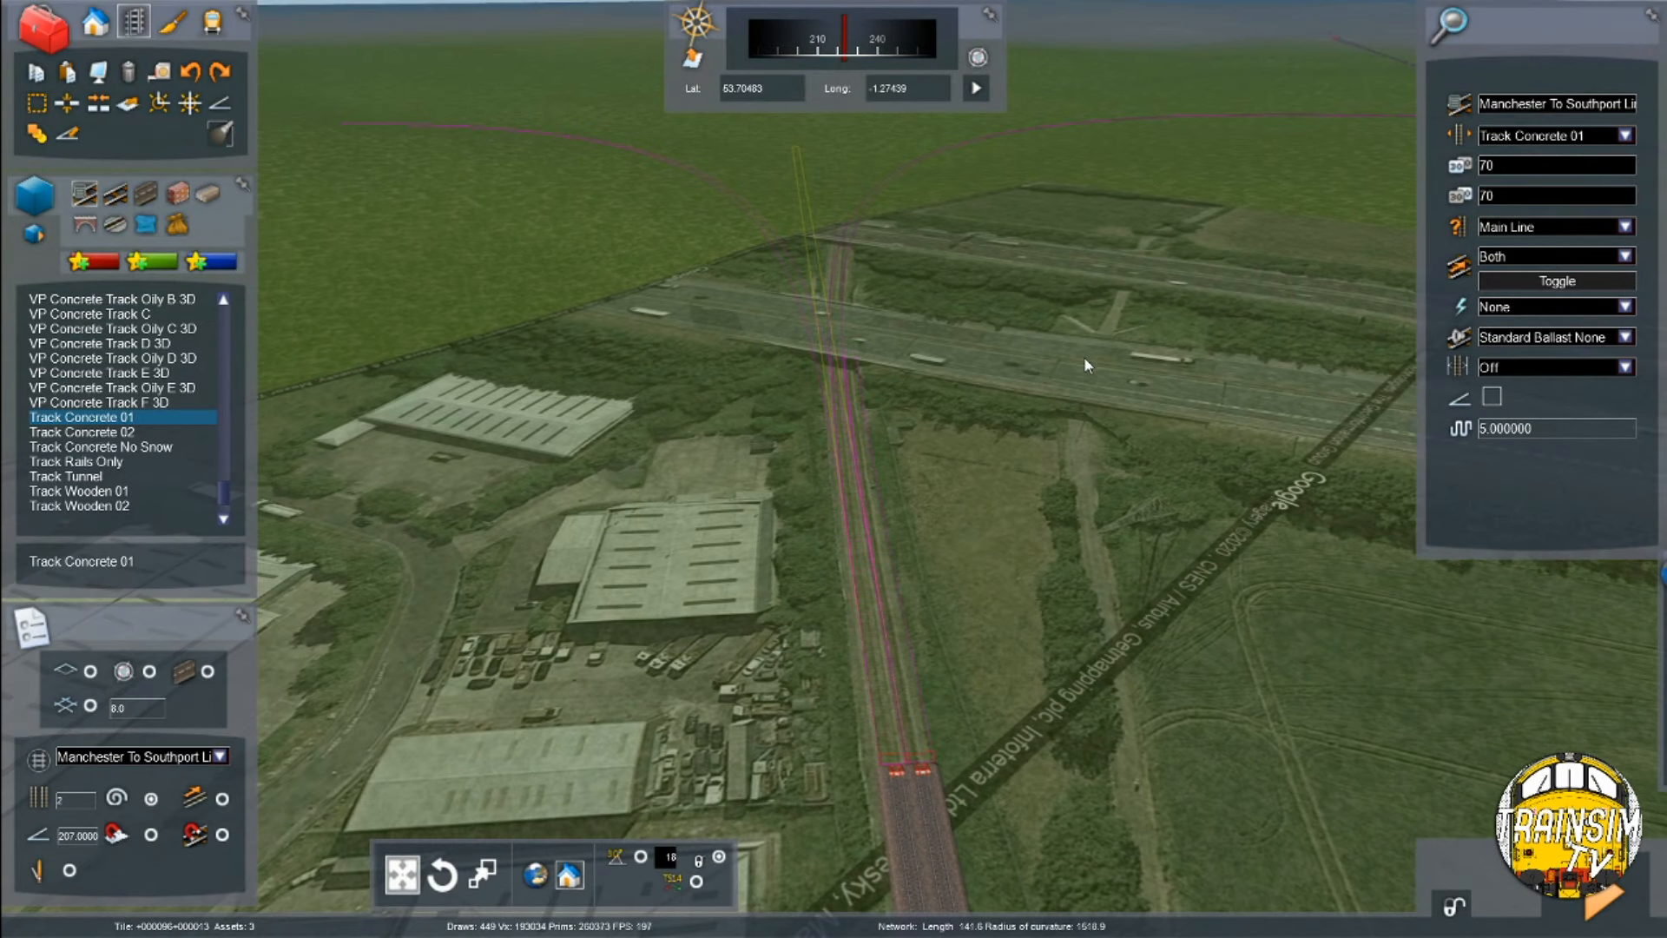
pyautogui.click(1123, 403)
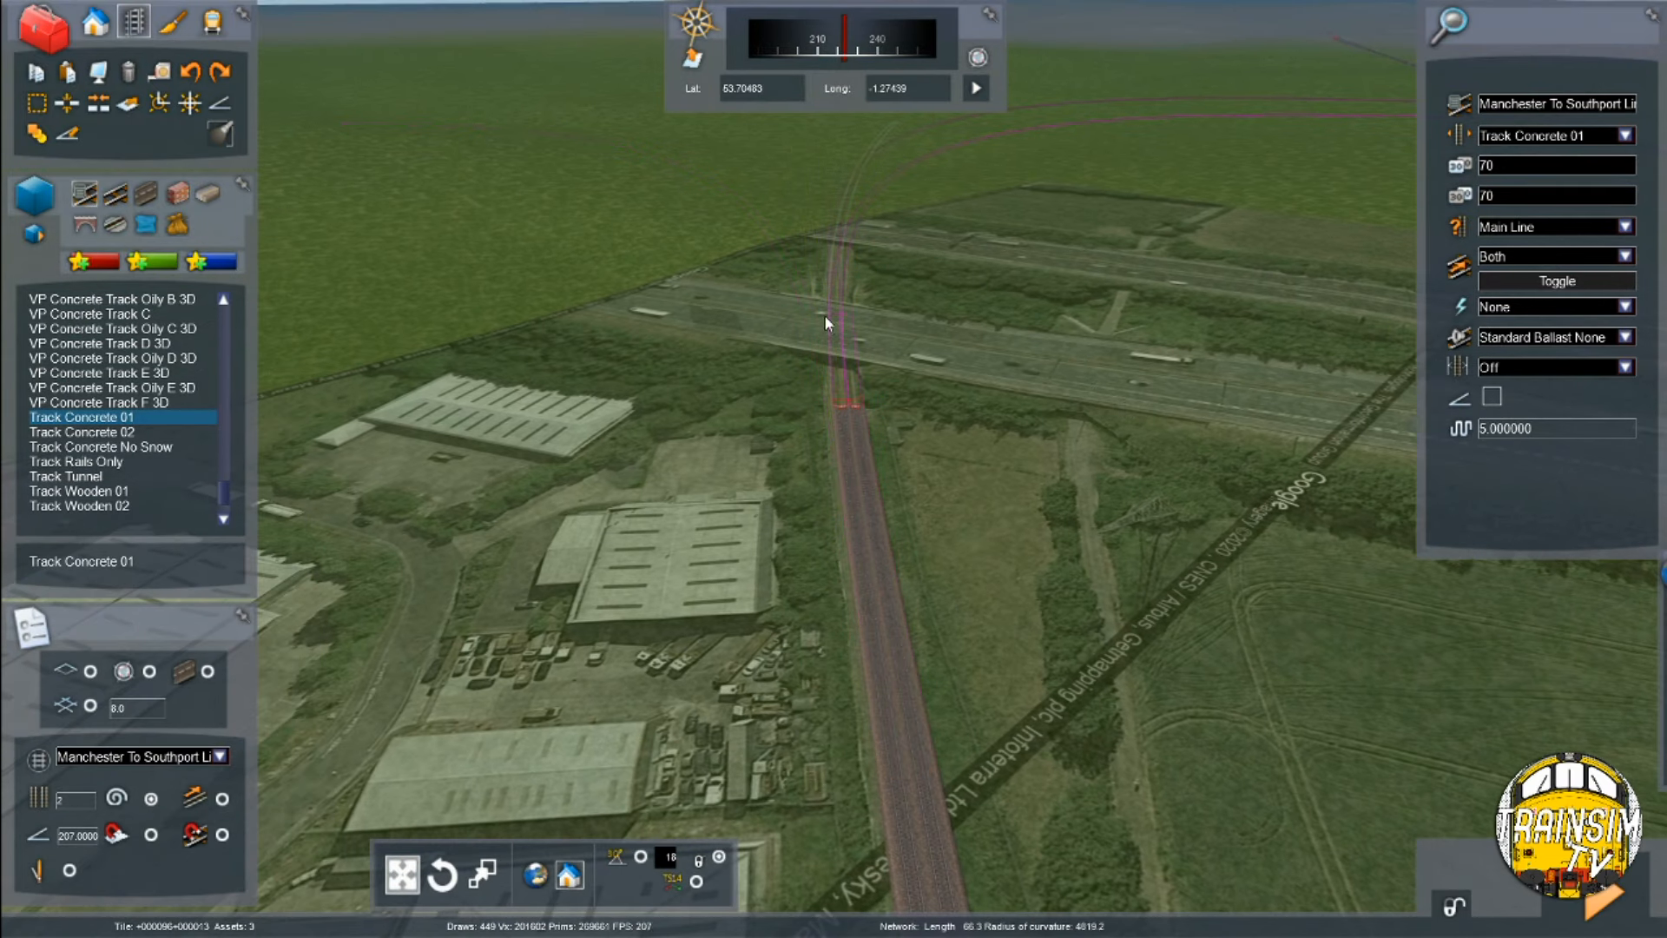
pyautogui.click(841, 246)
pyautogui.rightClick(842, 247)
pyautogui.hotkey('ctrl', 'z')
# Lay double Track Concrete 01 from the near motorway edge across the carriageways, following the rail alignment on the imagery
pyautogui.moveTo(837, 297); pyautogui.dragTo(834, 290, button='right')
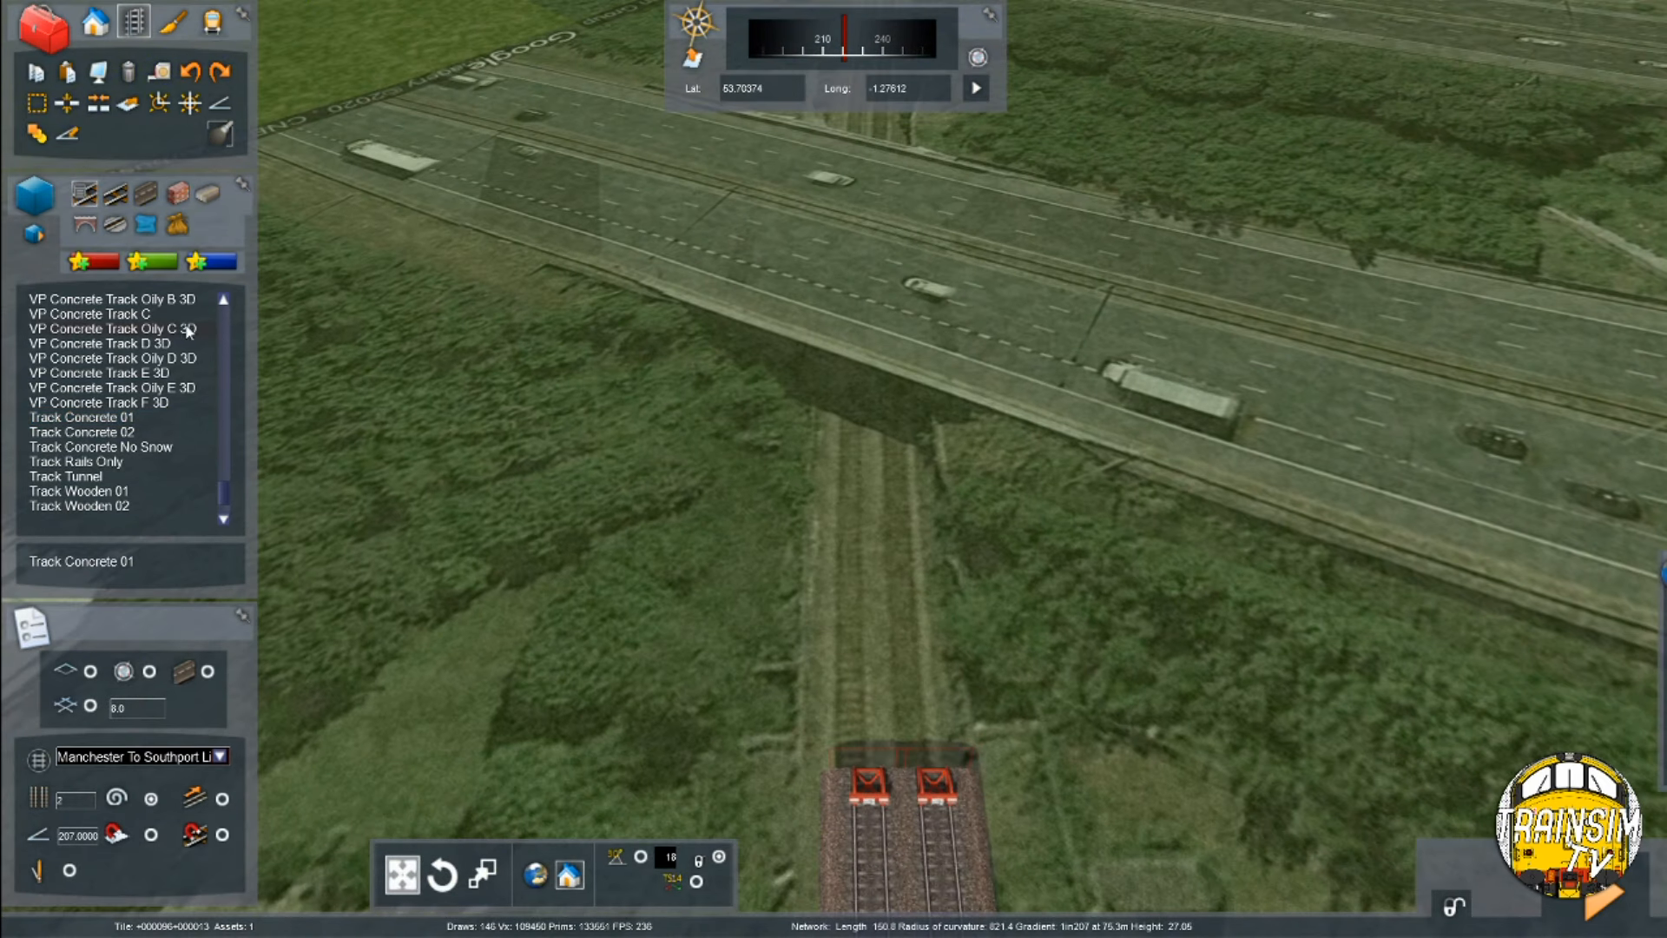
pyautogui.click(123, 402)
pyautogui.click(119, 416)
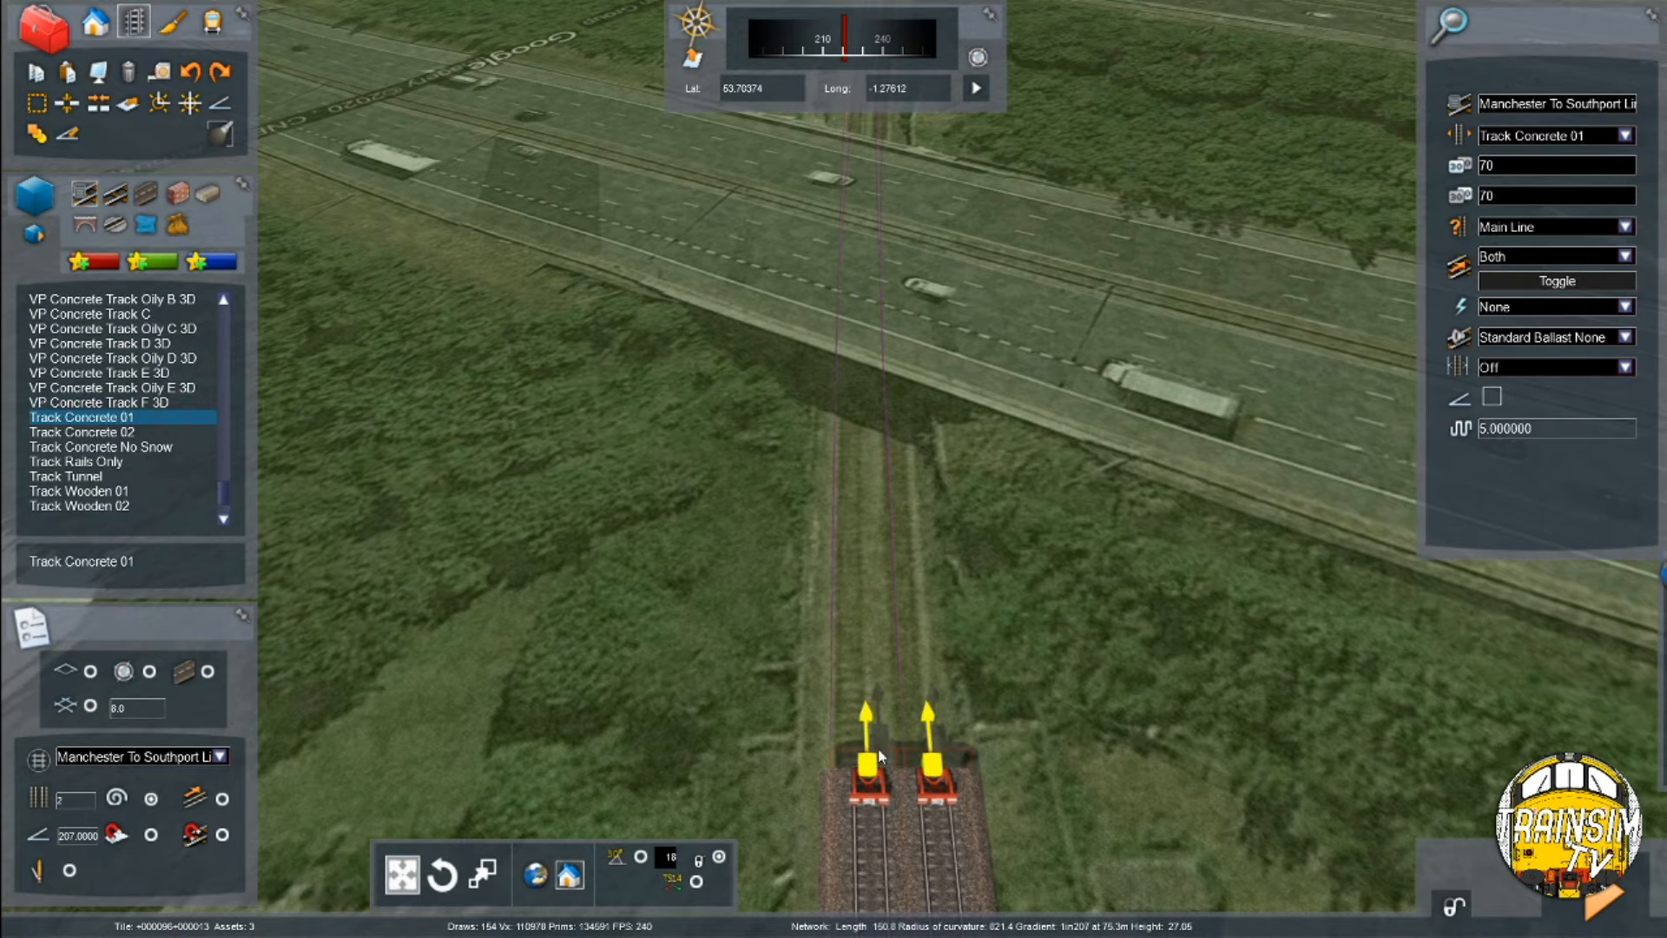
pyautogui.click(936, 773)
pyautogui.moveTo(929, 738); pyautogui.dragTo(883, 599, button='right')
pyautogui.scroll(-3, 856, 408)
pyautogui.moveTo(849, 451); pyautogui.dragTo(797, 534, button='right')
pyautogui.press('Up')
pyautogui.press('Down')
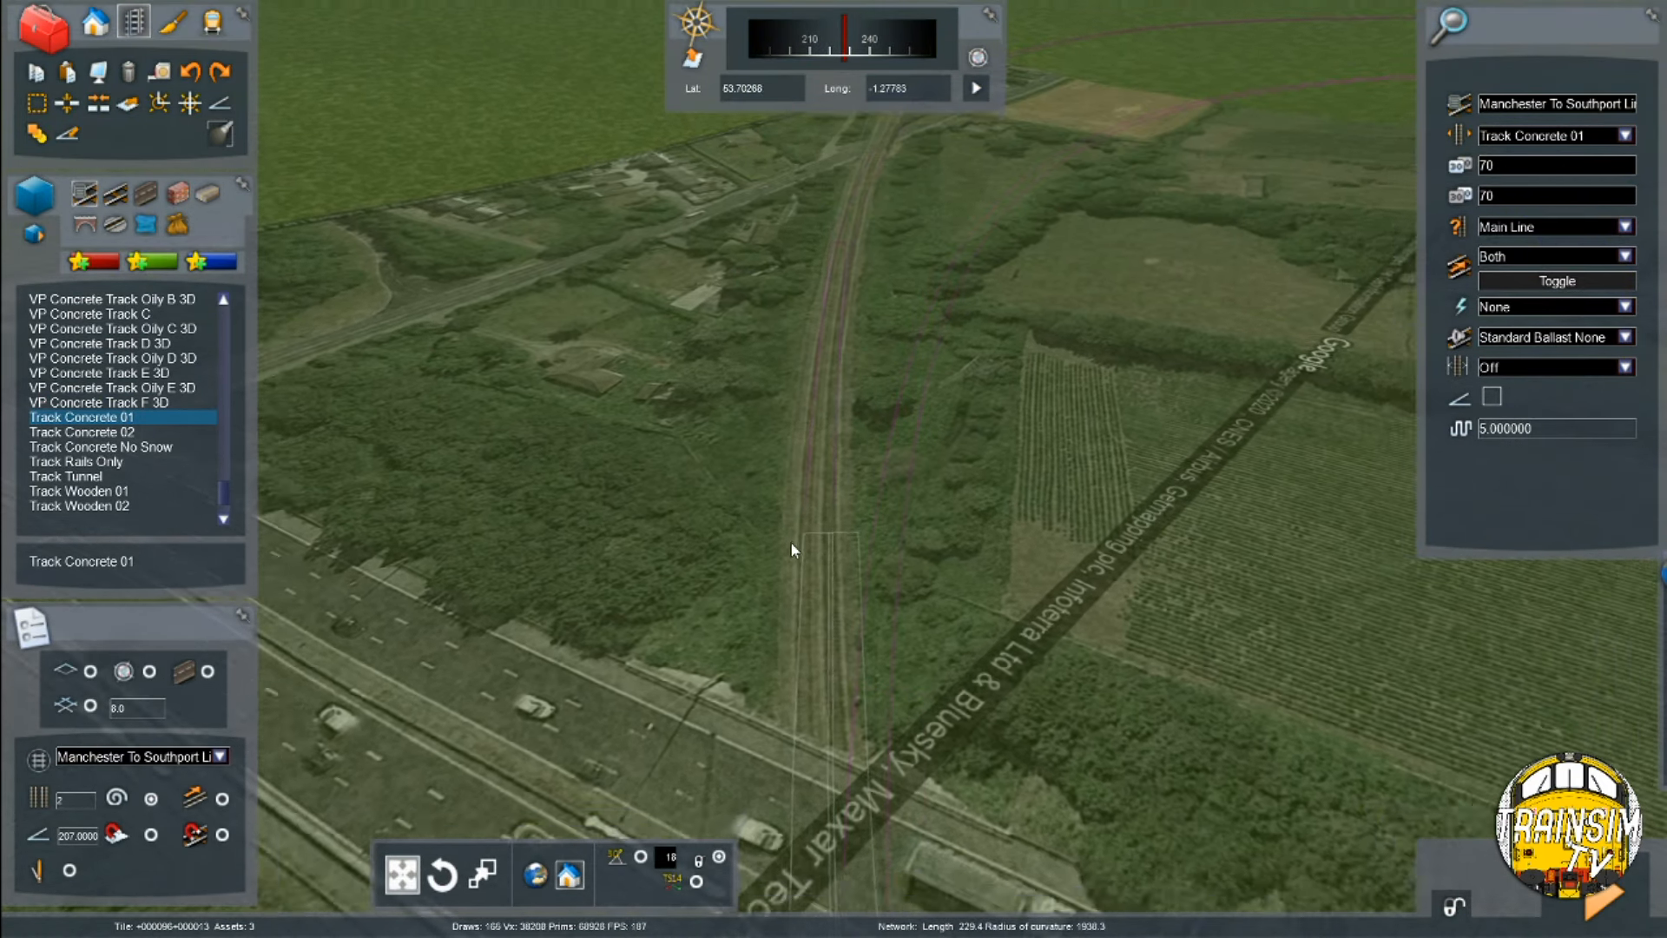
pyautogui.click(820, 596)
pyautogui.rightClick(786, 595)
# Measure along the new track from the start of the 1 in 207 section to the motorway crossing to locate the next gradient change
pyautogui.moveTo(786, 596); pyautogui.dragTo(848, 556, button='right')
pyautogui.press('Up')
pyautogui.press('Up')
pyautogui.press('Up')
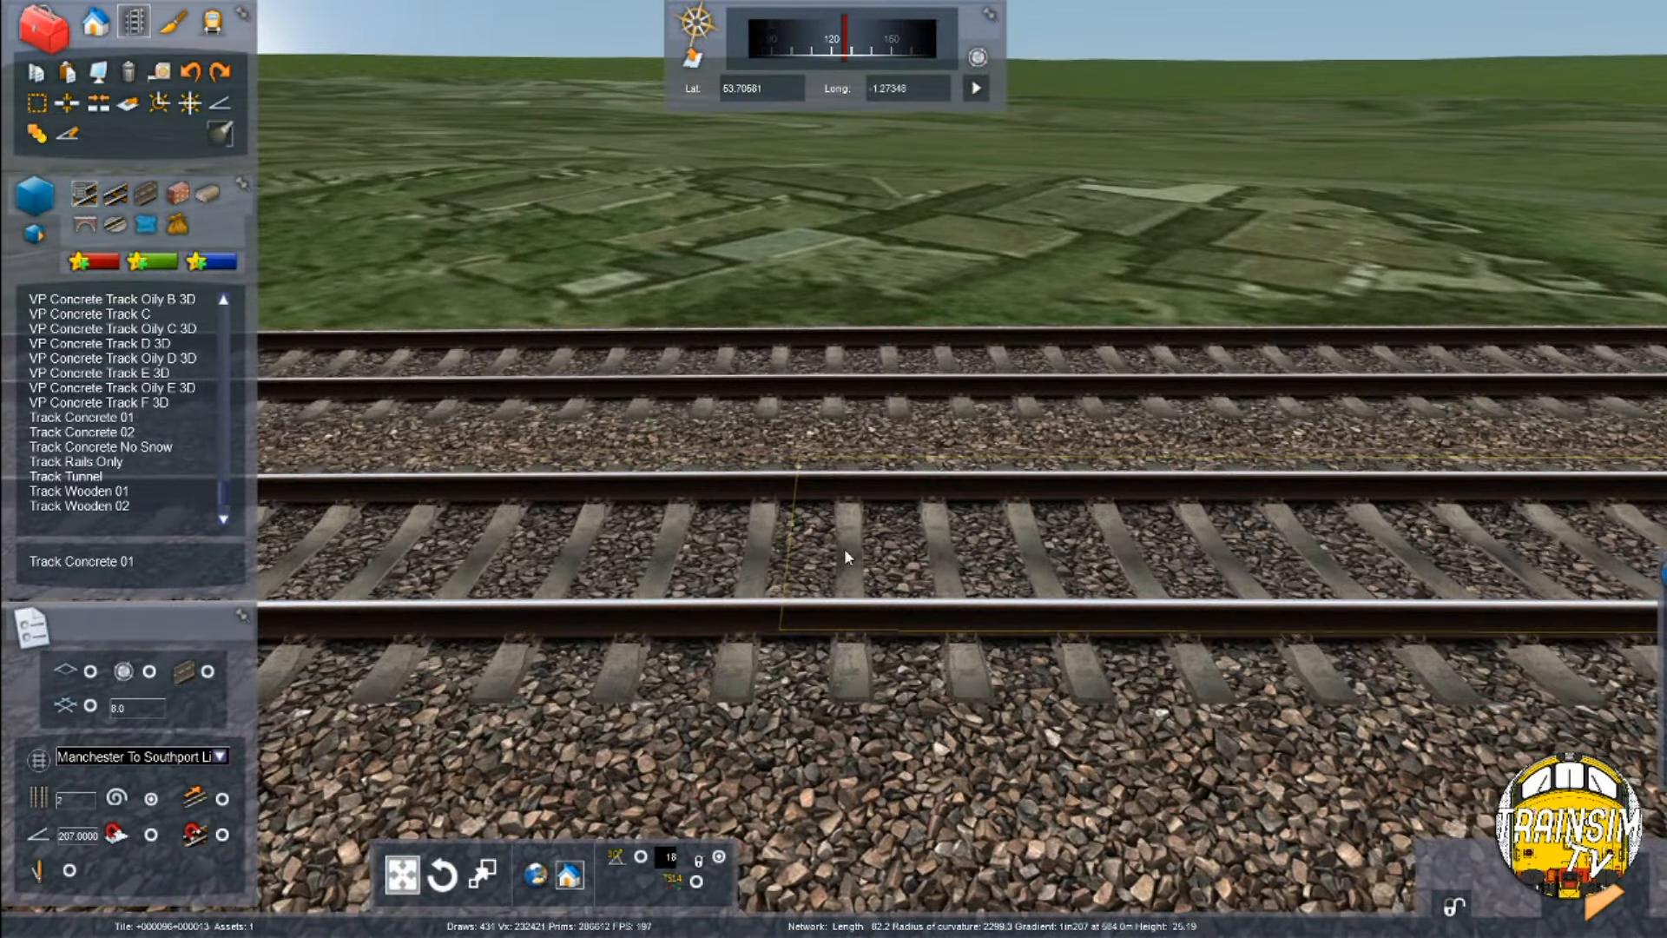
pyautogui.click(37, 104)
pyautogui.moveTo(771, 608); pyautogui.dragTo(814, 572)
pyautogui.moveTo(814, 572); pyautogui.dragTo(861, 566, button='right')
pyautogui.press('Up')
pyautogui.moveTo(861, 566); pyautogui.dragTo(922, 476)
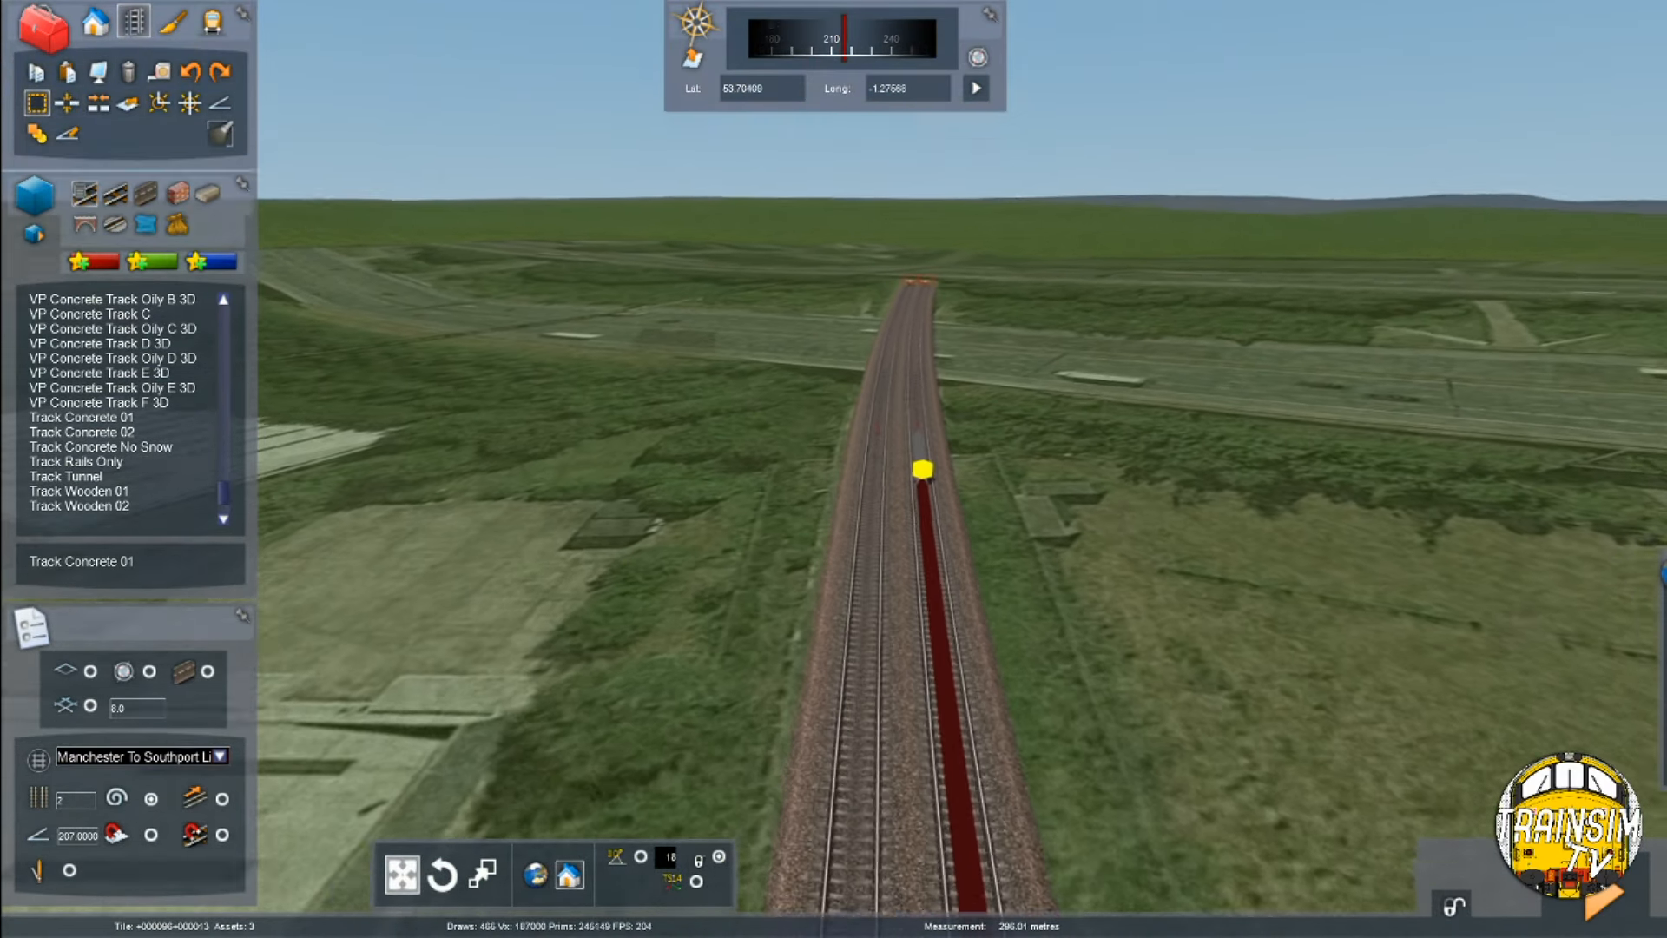
pyautogui.moveTo(922, 476); pyautogui.dragTo(942, 472, button='right')
pyautogui.press('Up')
pyautogui.moveTo(941, 472); pyautogui.dragTo(877, 500)
pyautogui.moveTo(876, 508); pyautogui.dragTo(868, 539, button='right')
pyautogui.press('Up')
pyautogui.moveTo(869, 538); pyautogui.dragTo(641, 607)
pyautogui.moveTo(642, 607); pyautogui.dragTo(659, 660, button='right')
pyautogui.press('Left')
pyautogui.press('Up')
pyautogui.press('Right')
pyautogui.press('Down')
pyautogui.moveTo(877, 600); pyautogui.dragTo(908, 509, button='right')
pyautogui.moveTo(908, 510); pyautogui.dragTo(754, 520)
pyautogui.moveTo(755, 519); pyautogui.dragTo(698, 539, button='right')
pyautogui.press('Up')
pyautogui.click(753, 528)
# Split both tracks at the measured point over the motorway and delete the sections beyond it
pyautogui.click(67, 103)
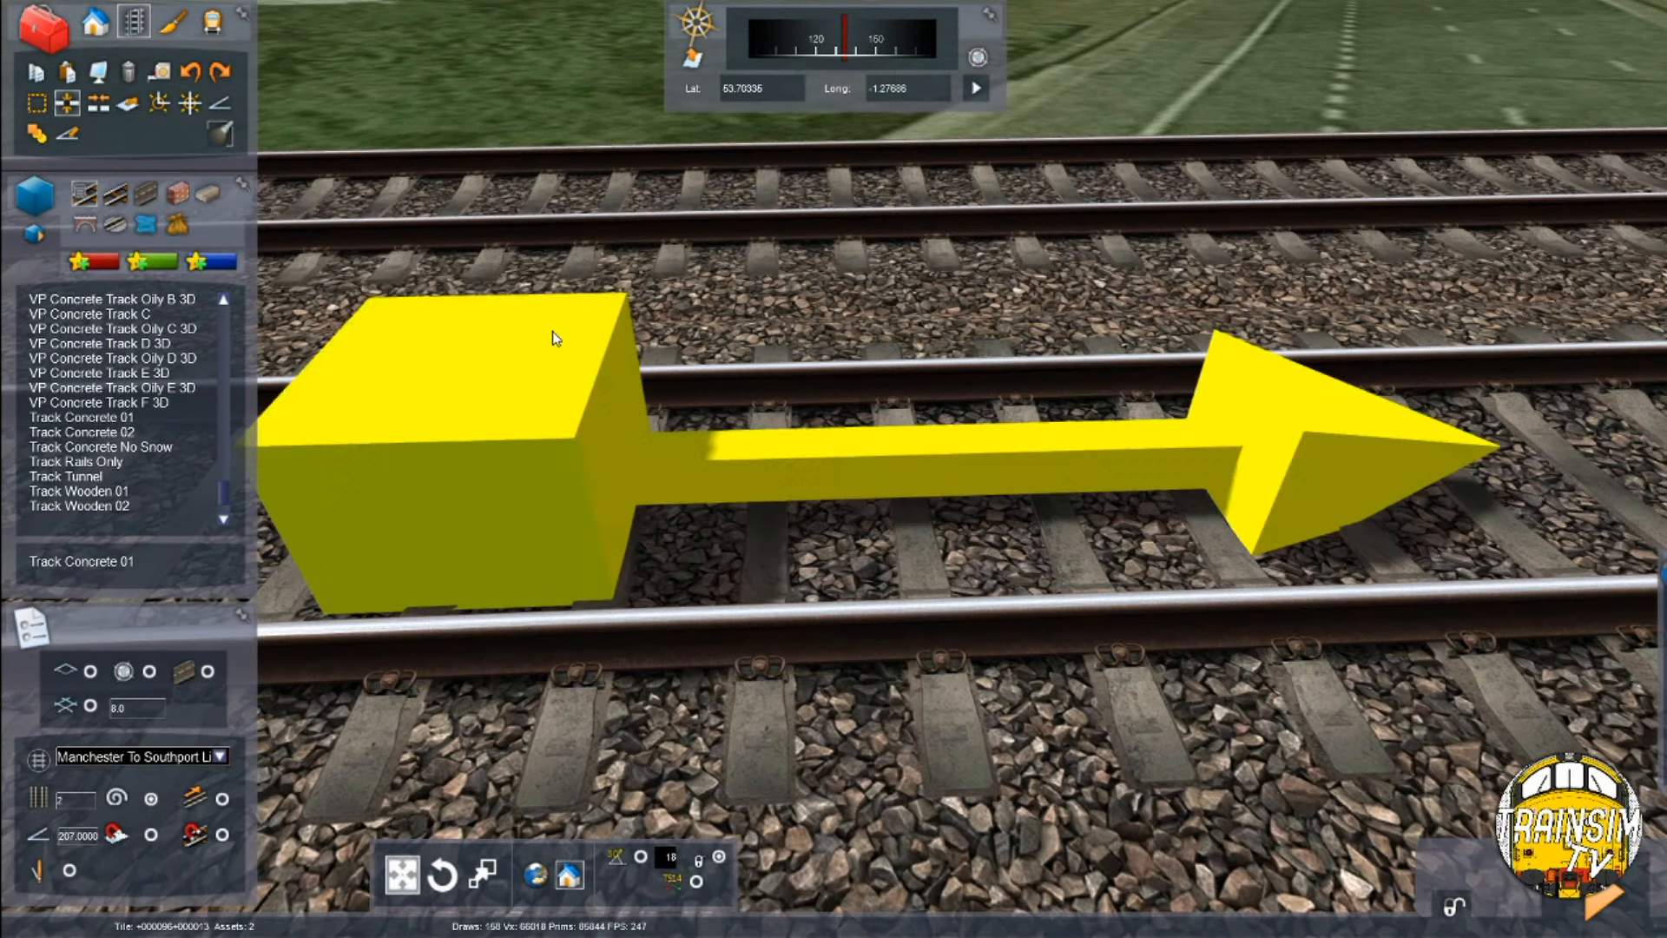
pyautogui.click(948, 487)
pyautogui.scroll(-5, 1190, 434)
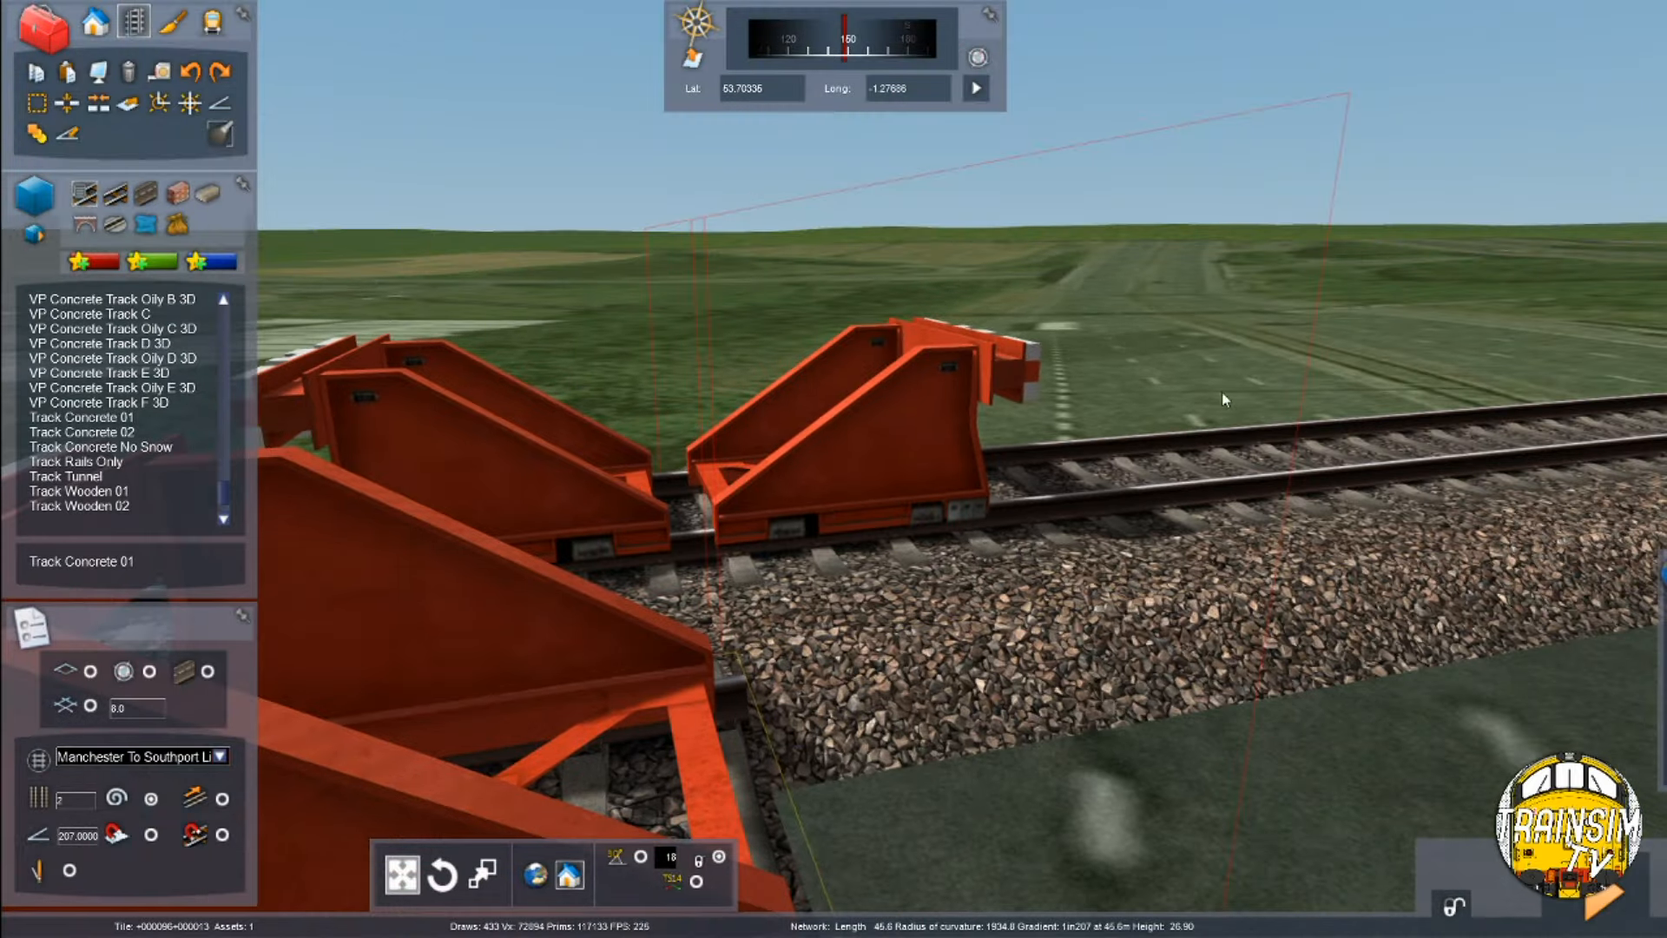
pyautogui.moveTo(1228, 455); pyautogui.dragTo(1120, 428, button='right')
pyautogui.scroll(-5, 1120, 427)
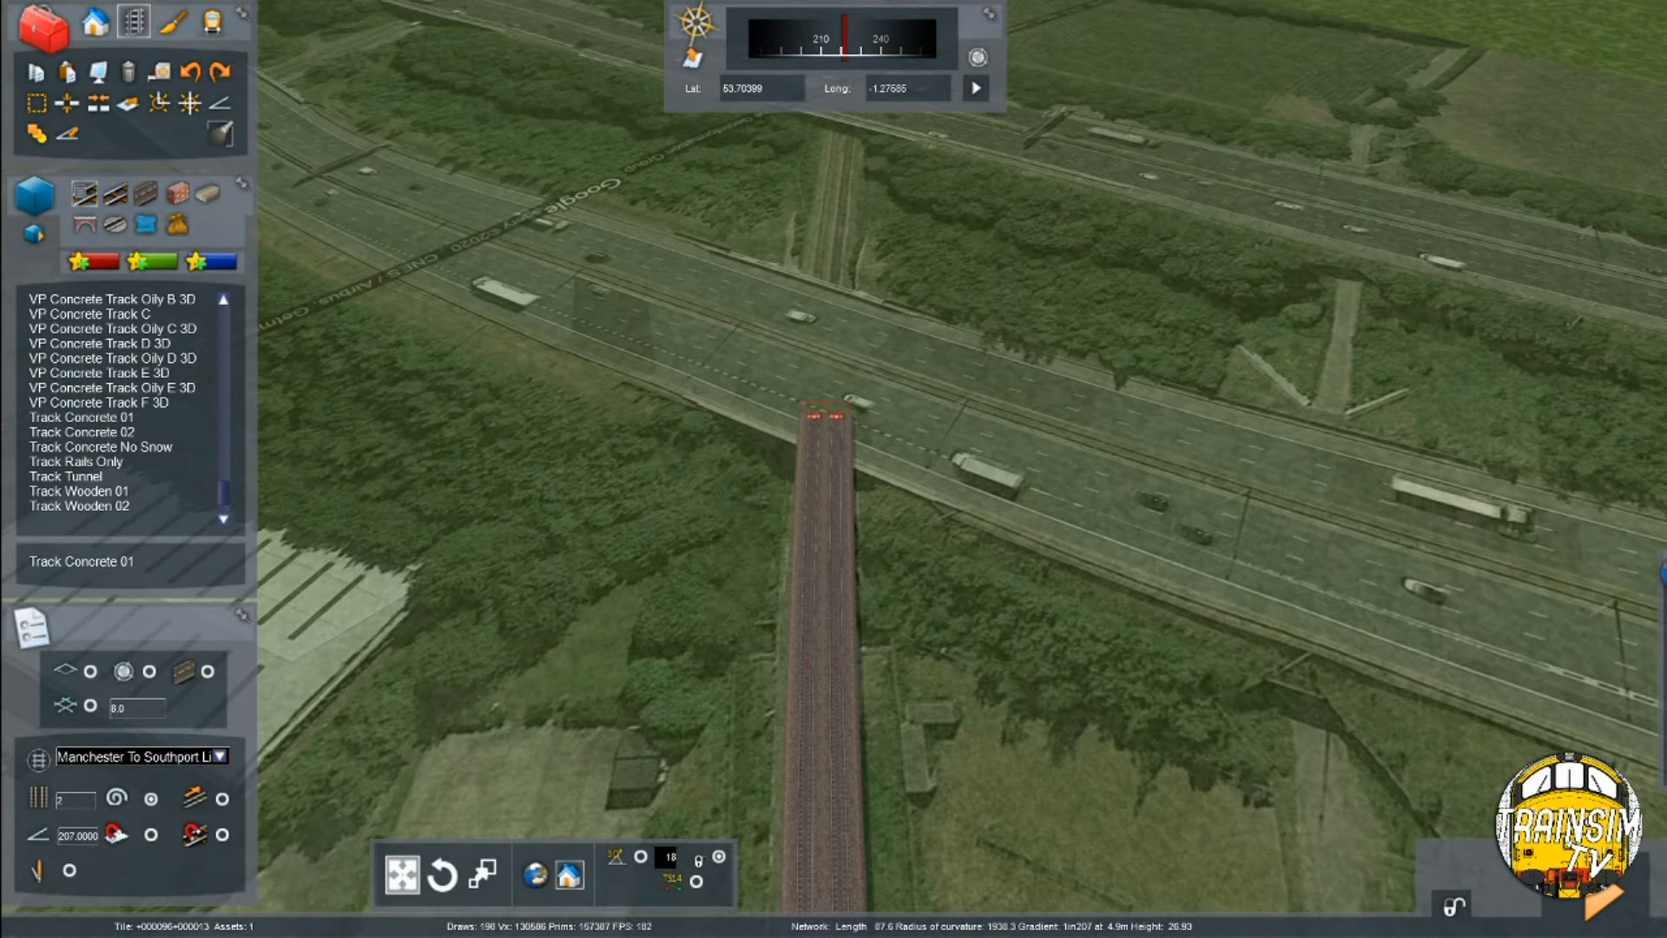
# Select Track Concrete 01 with a 1 in 152 gradient and set the track type to Passenger
pyautogui.scroll(3, 1058, 441)
pyautogui.scroll(2, 1025, 448)
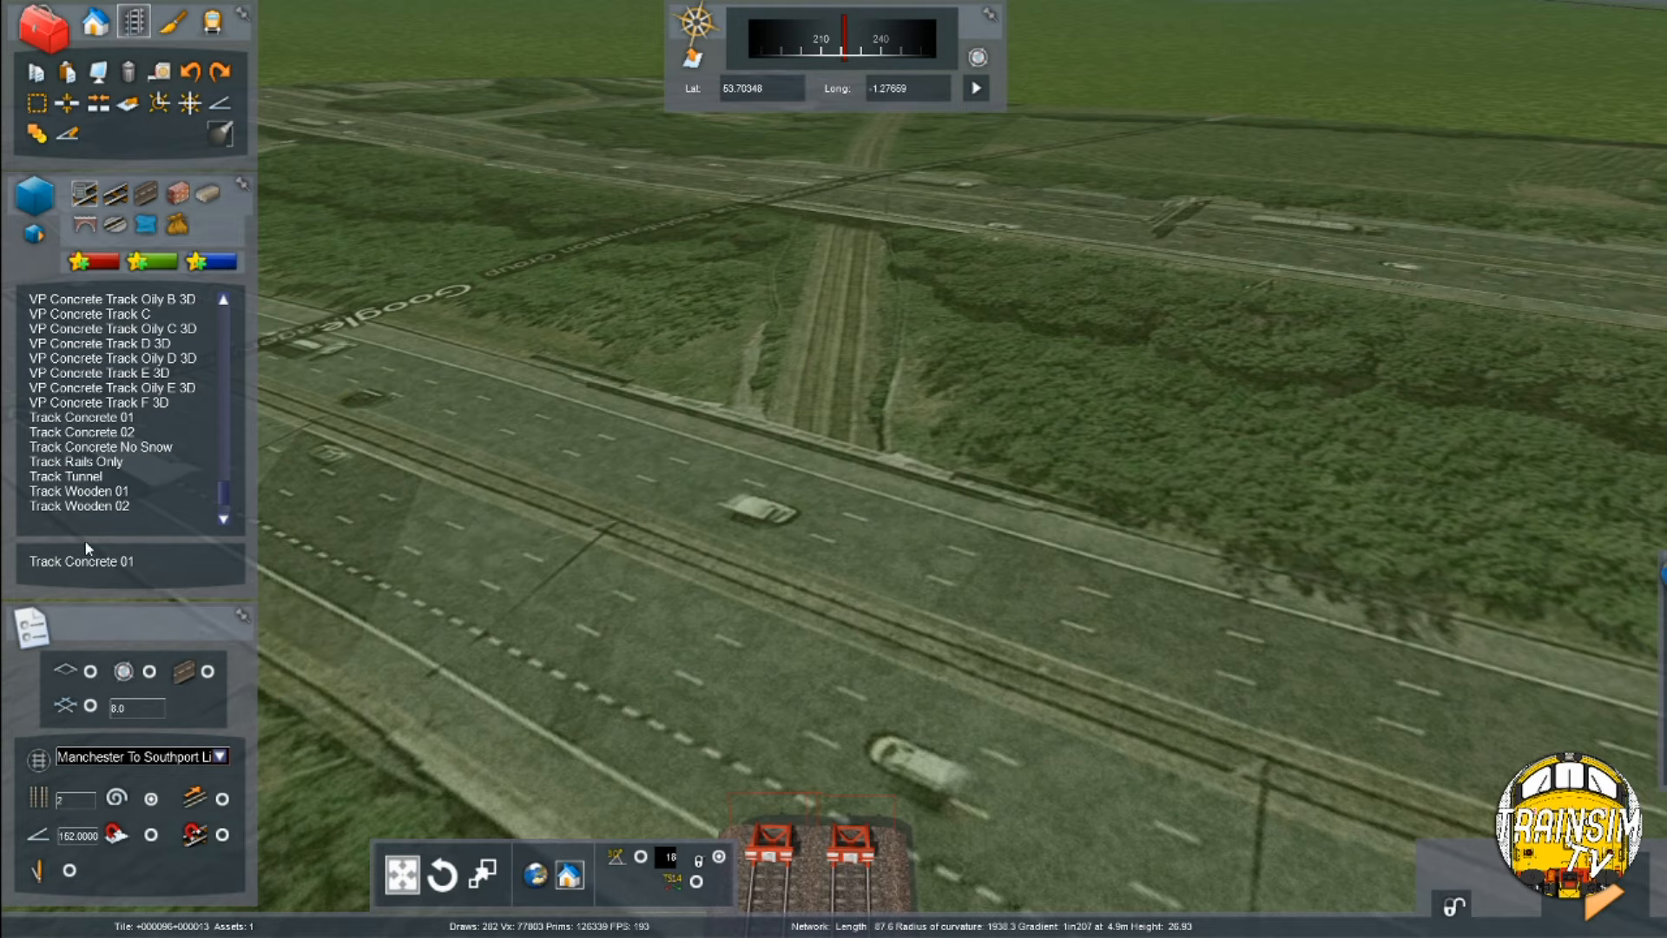
pyautogui.click(144, 415)
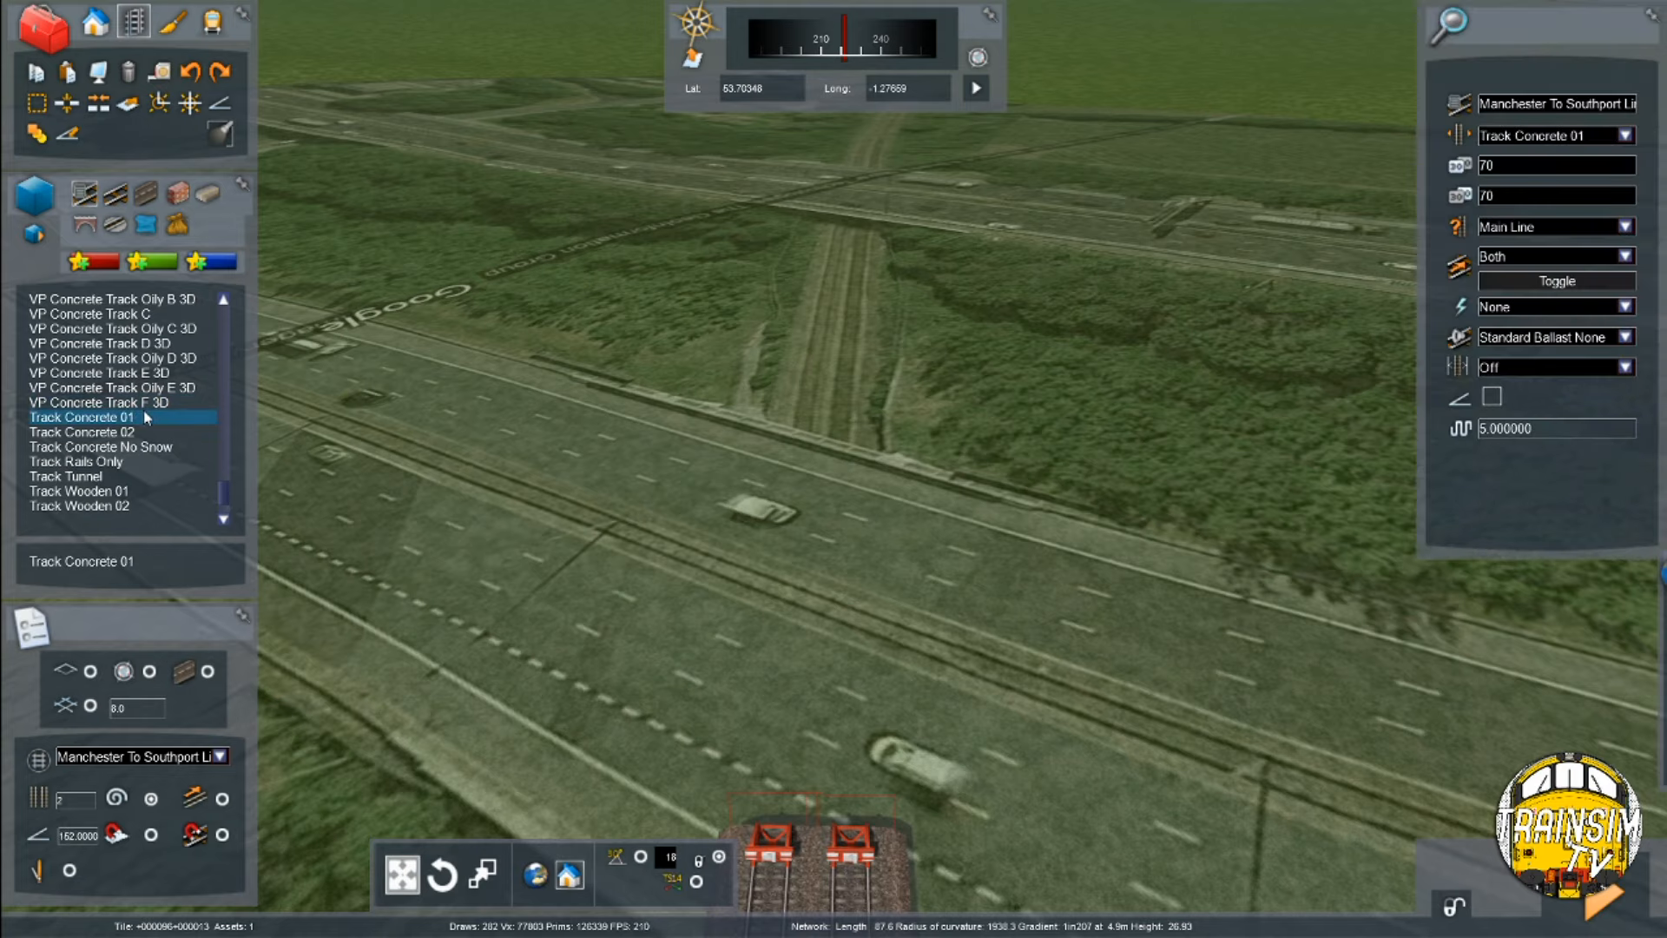
pyautogui.click(1625, 227)
pyautogui.click(1528, 284)
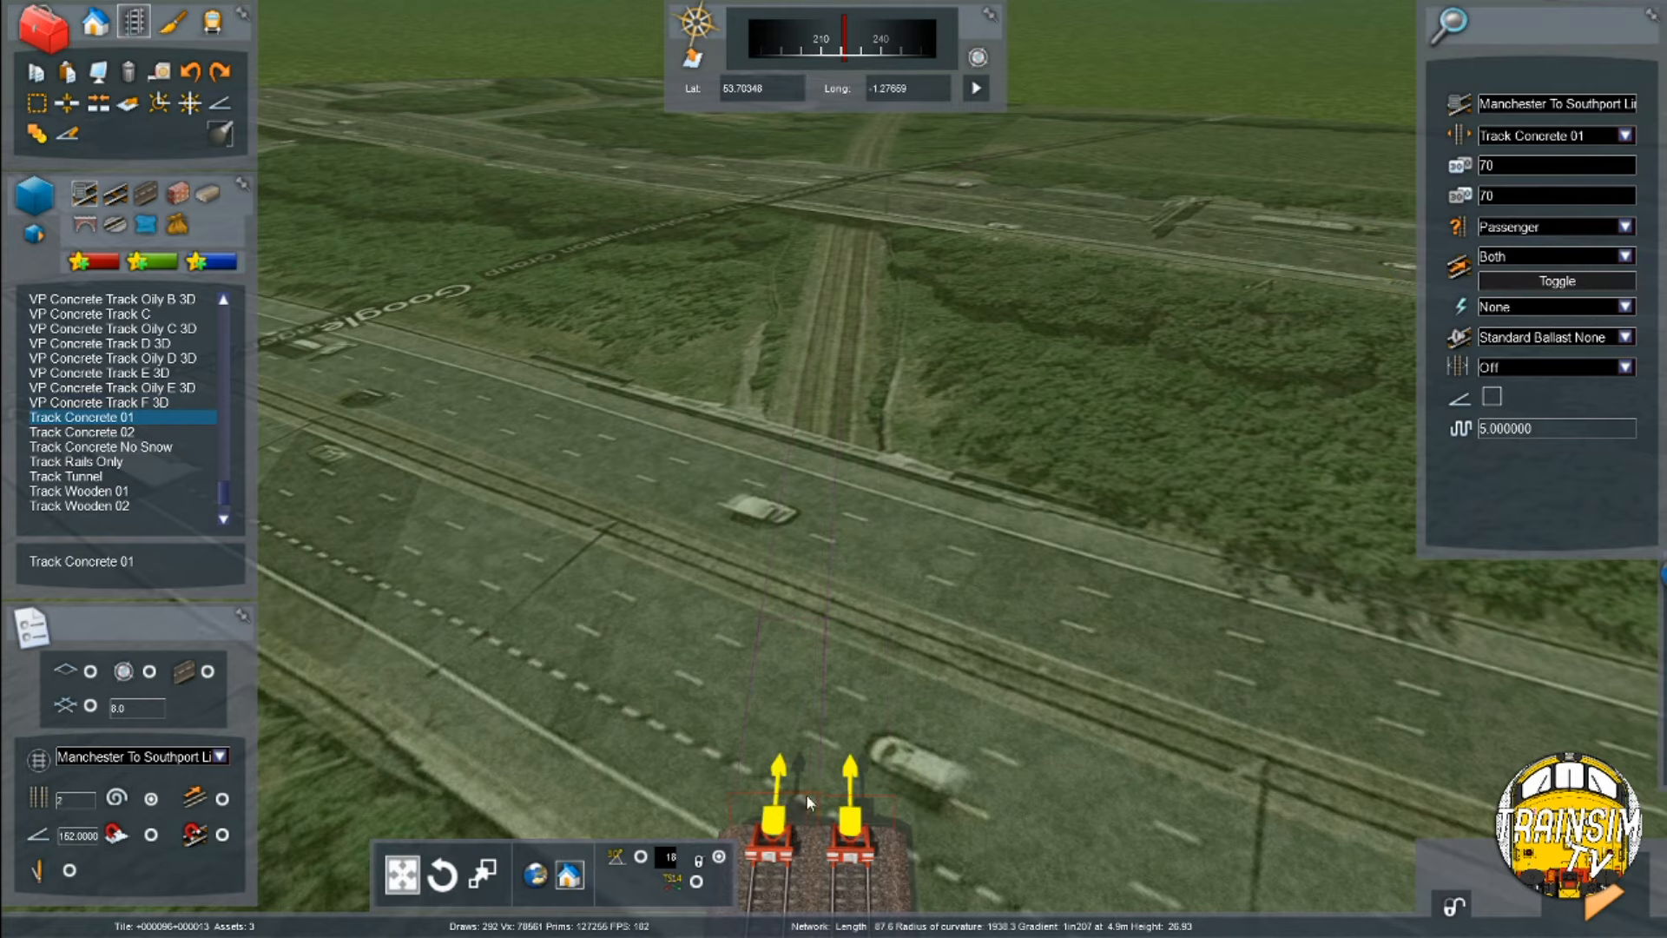
# Lay the double passenger track from the cut ends across the motorway and around the curve toward the road crossing
pyautogui.press('Left')
pyautogui.press('Up')
pyautogui.moveTo(870, 379); pyautogui.dragTo(903, 378, button='right')
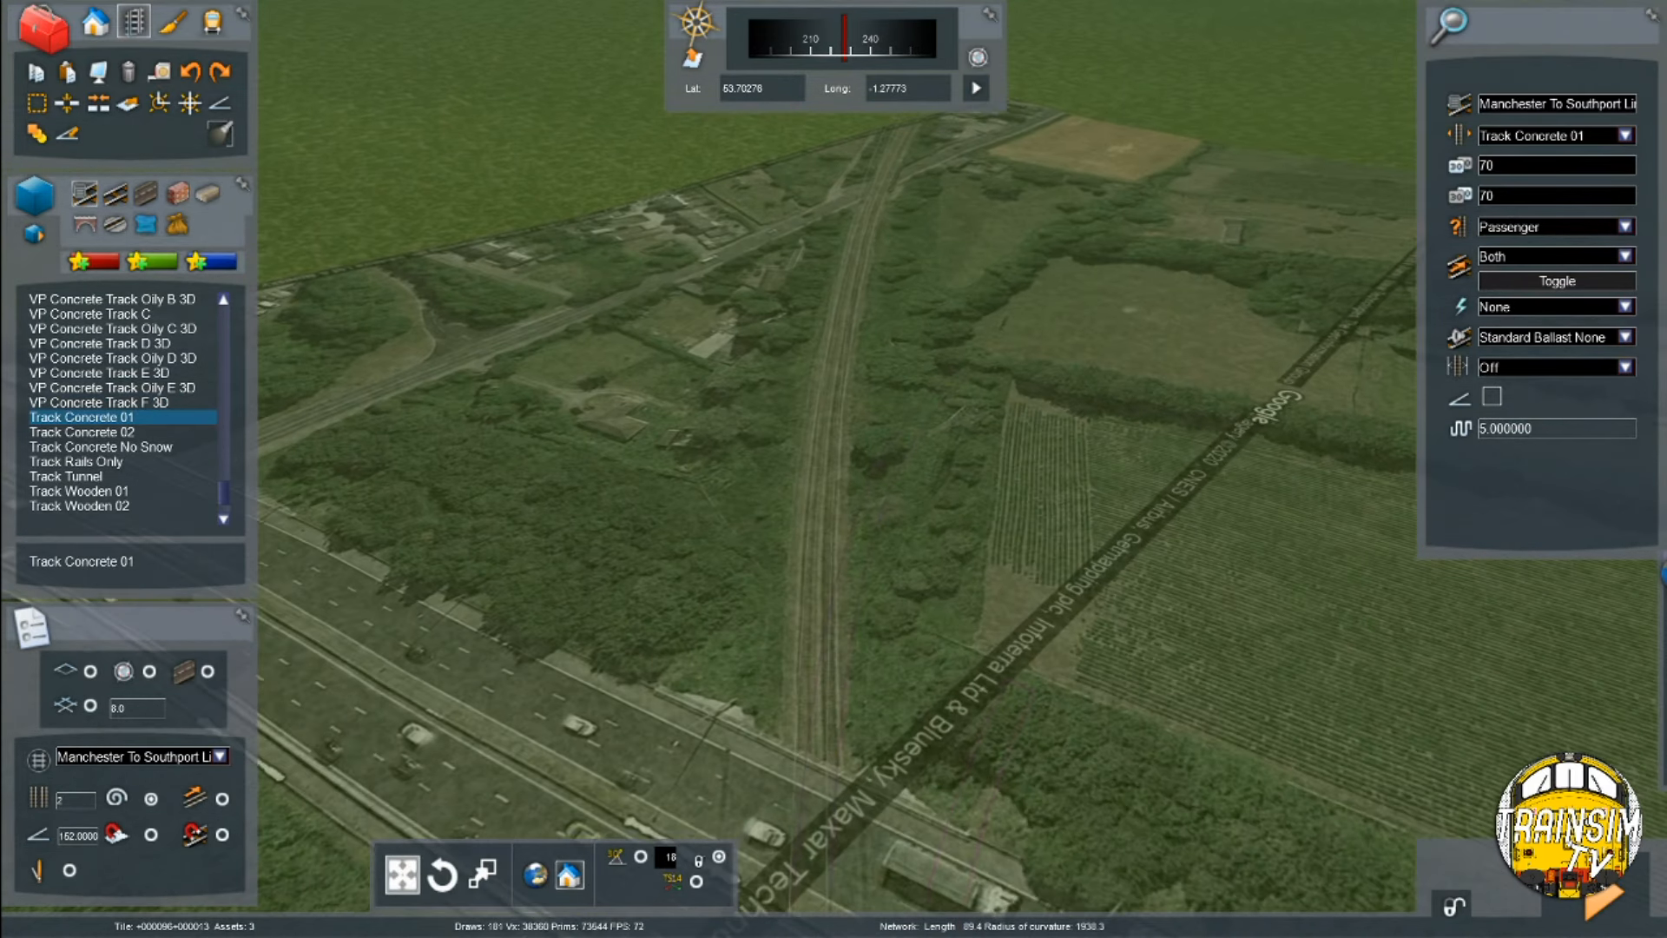
pyautogui.press('Up')
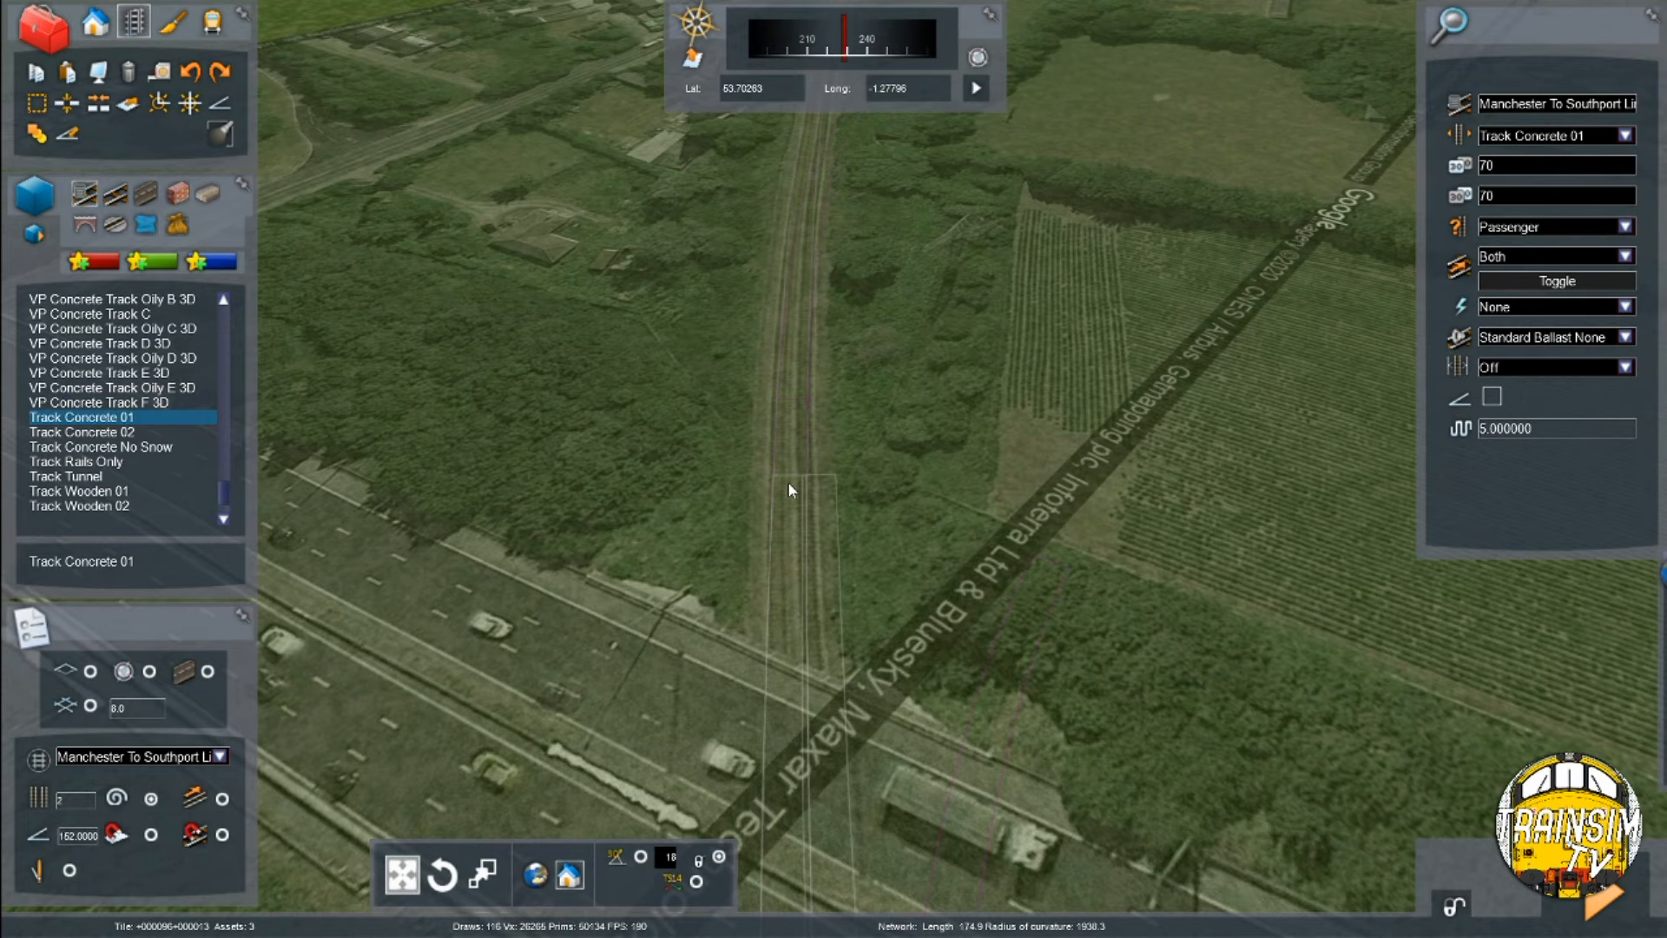
pyautogui.click(788, 487)
pyautogui.moveTo(787, 487); pyautogui.dragTo(794, 472, button='right')
pyautogui.press('Left')
pyautogui.moveTo(779, 327); pyautogui.dragTo(780, 391, button='right')
pyautogui.press('Up')
pyautogui.press('Up')
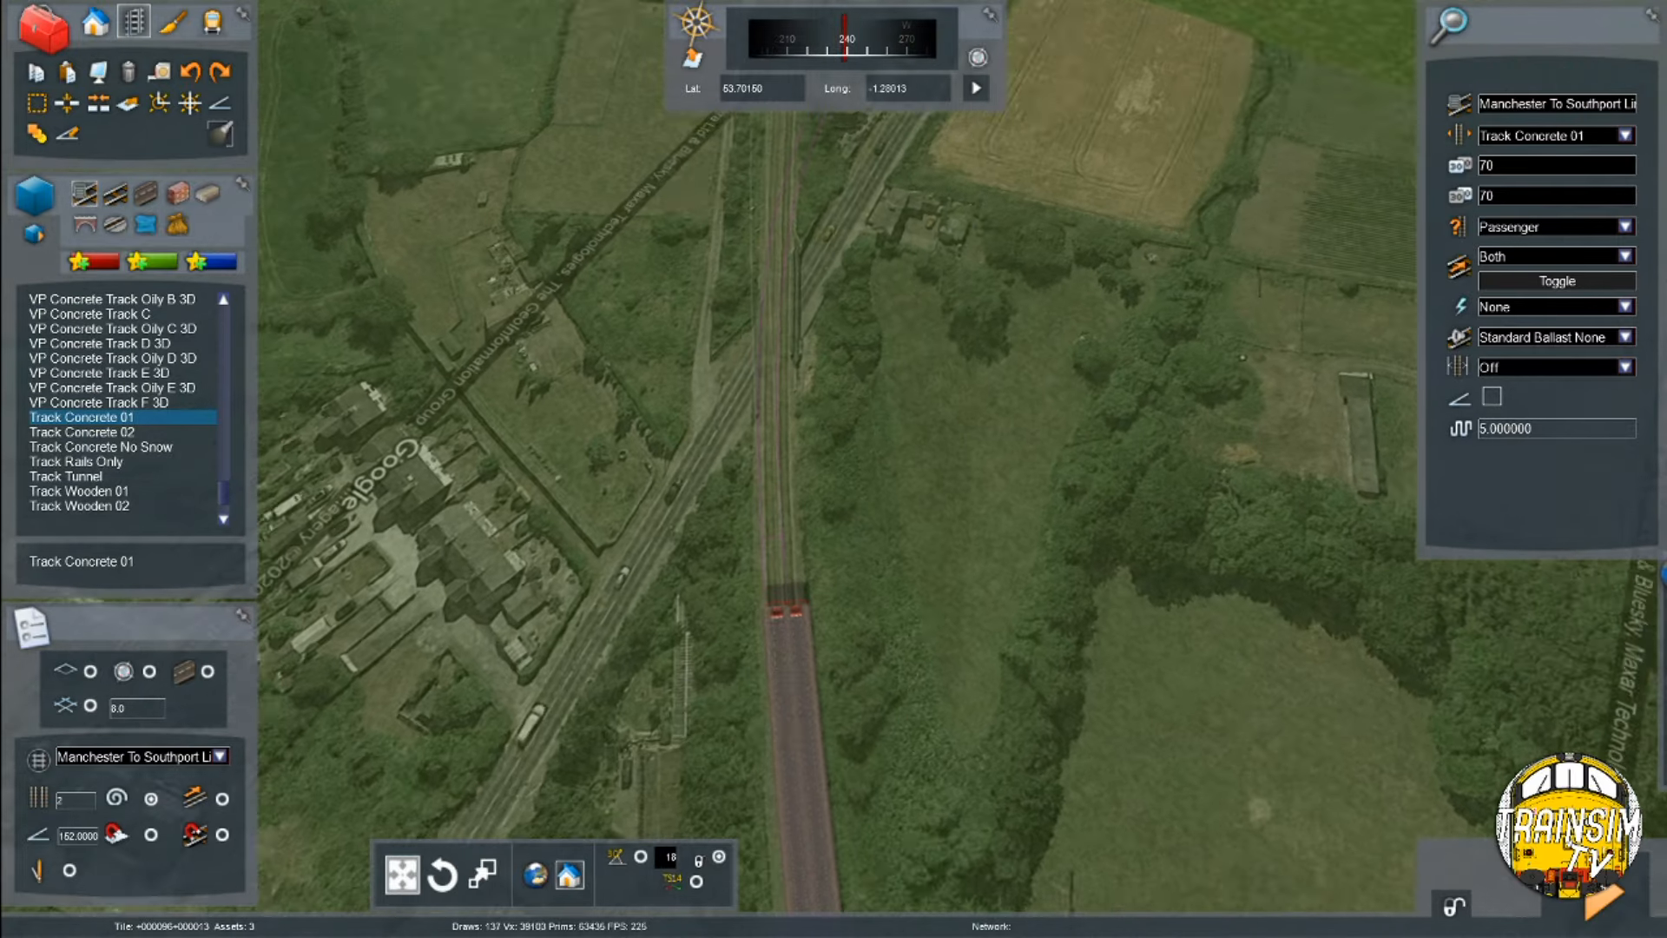
# Extend the double track over the road crossing, keeping it on the railway shown in the imagery
pyautogui.moveTo(780, 390); pyautogui.dragTo(794, 326, button='right')
pyautogui.press('Left')
pyautogui.press('Down')
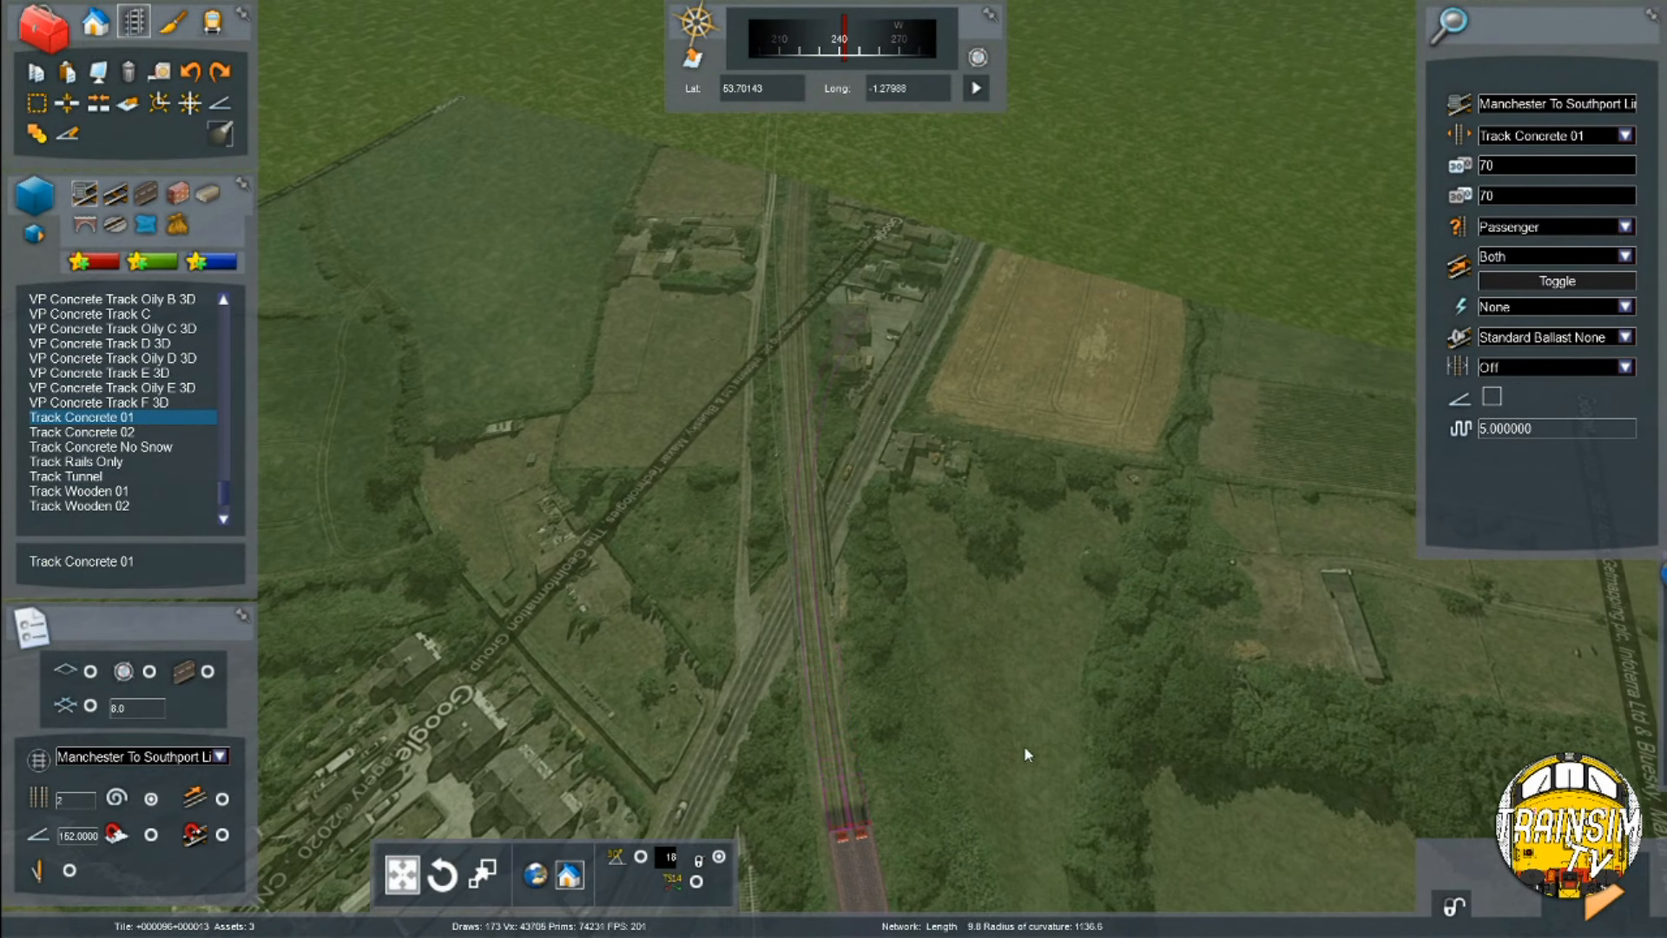
pyautogui.moveTo(840, 834); pyautogui.dragTo(797, 310)
pyautogui.moveTo(797, 310); pyautogui.dragTo(812, 526, button='right')
pyautogui.press('Up')
# Continue the double track beside the houses and along the straight alignment toward the edge of the loaded imagery
pyautogui.click(800, 601)
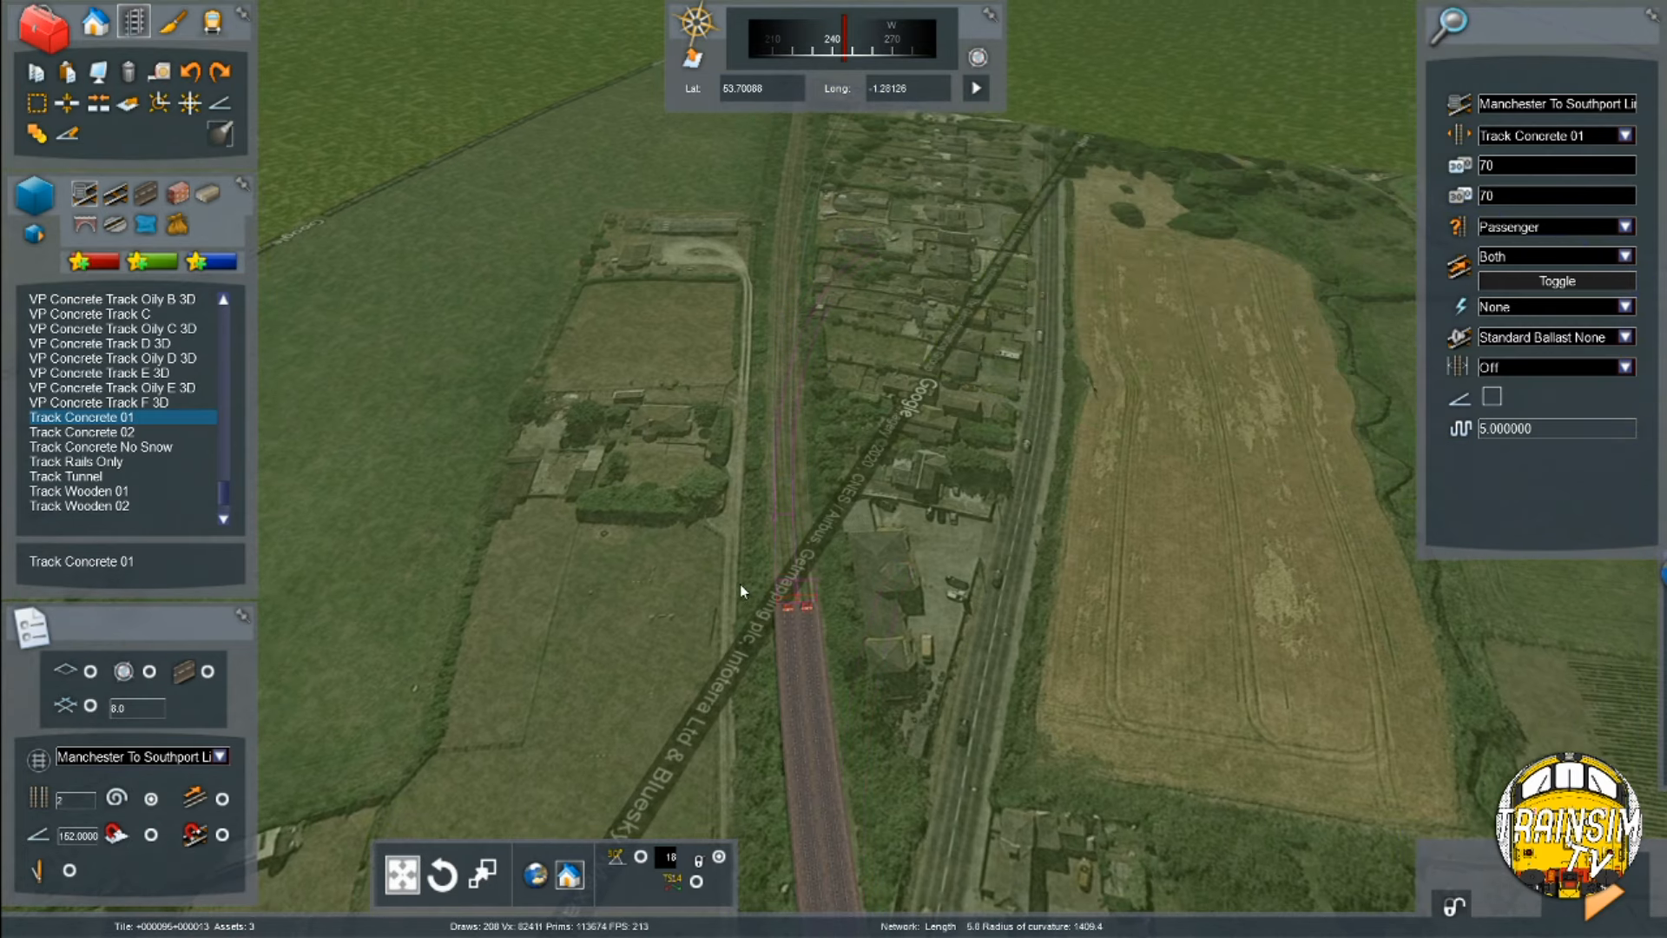
pyautogui.moveTo(797, 601); pyautogui.dragTo(797, 196)
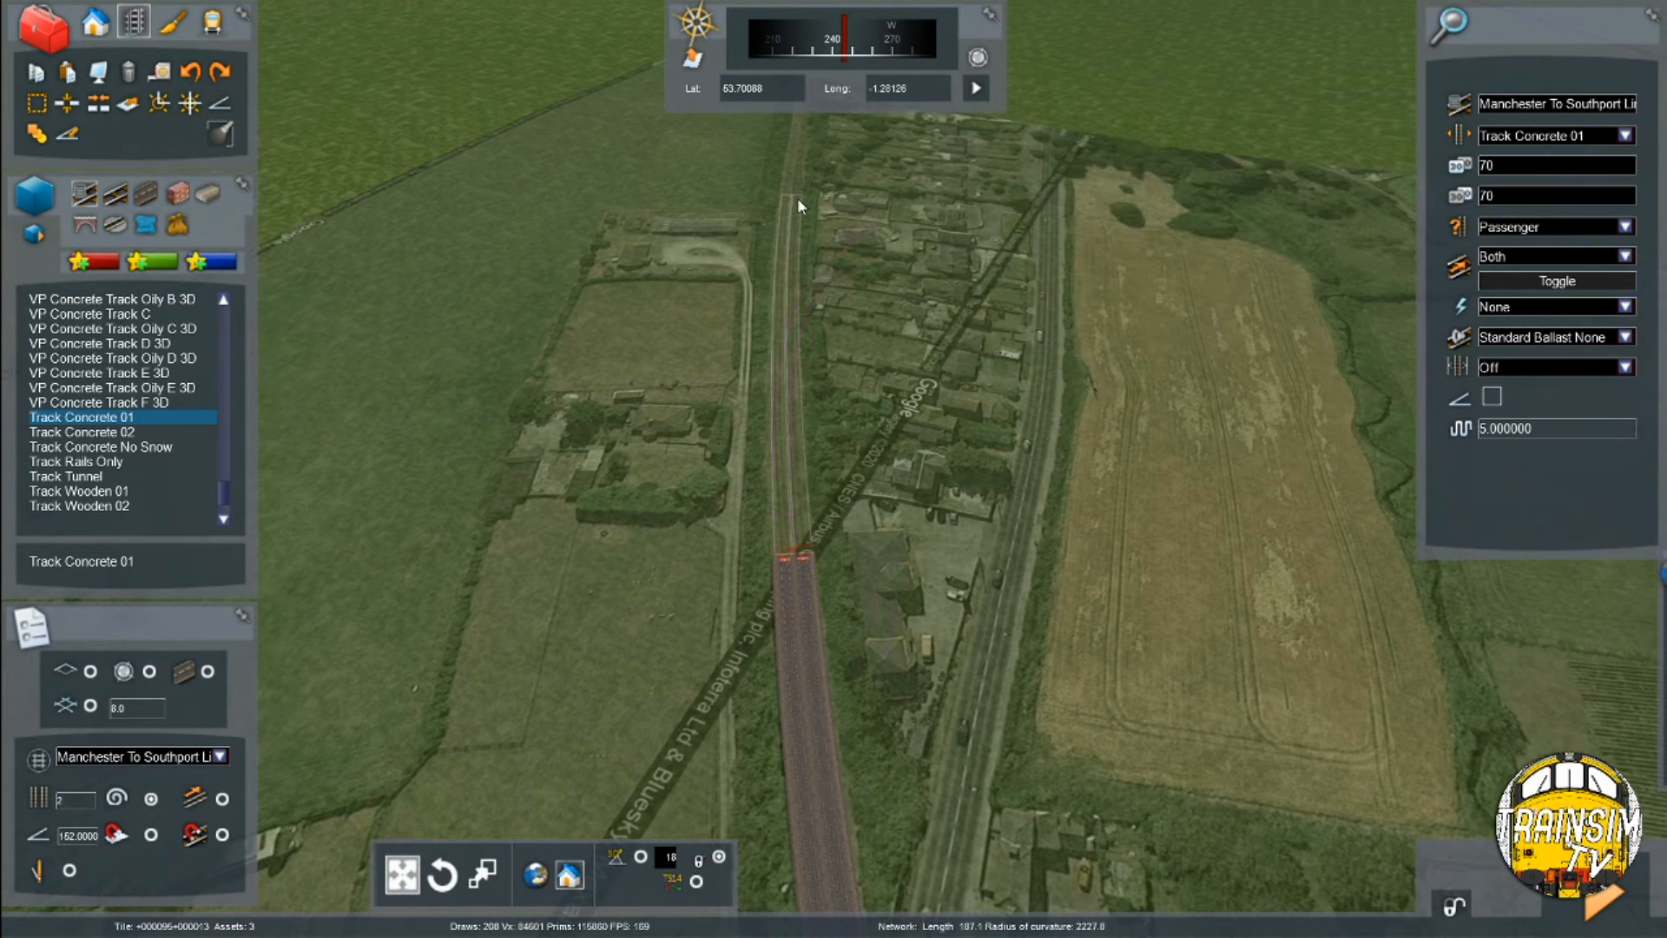
pyautogui.press('Up')
pyautogui.moveTo(785, 215)
pyautogui.mouseDown(button='right')
pyautogui.moveTo(786, 17)
pyautogui.moveTo(784, 216)
pyautogui.mouseUp(button='right')
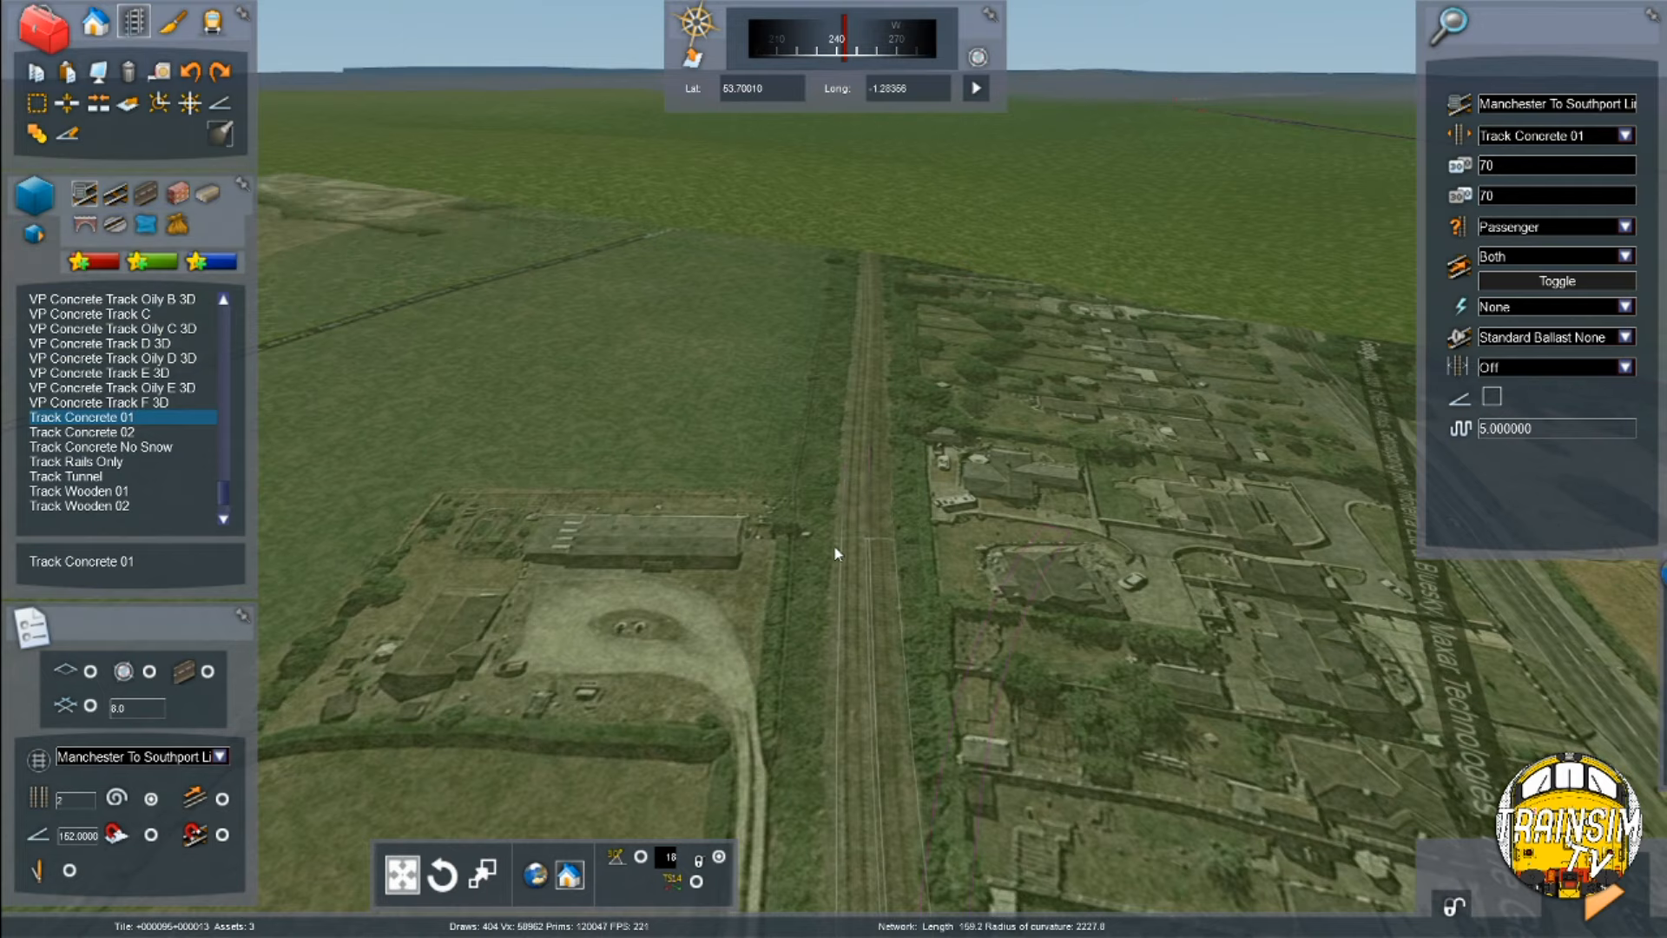
pyautogui.moveTo(830, 577); pyautogui.dragTo(841, 507)
# Switch to terrain editing, set the track terrain-shaping tool's distance value to 500, and apply it along the alignment beyond the track ends
pyautogui.click(174, 23)
pyautogui.press('Up')
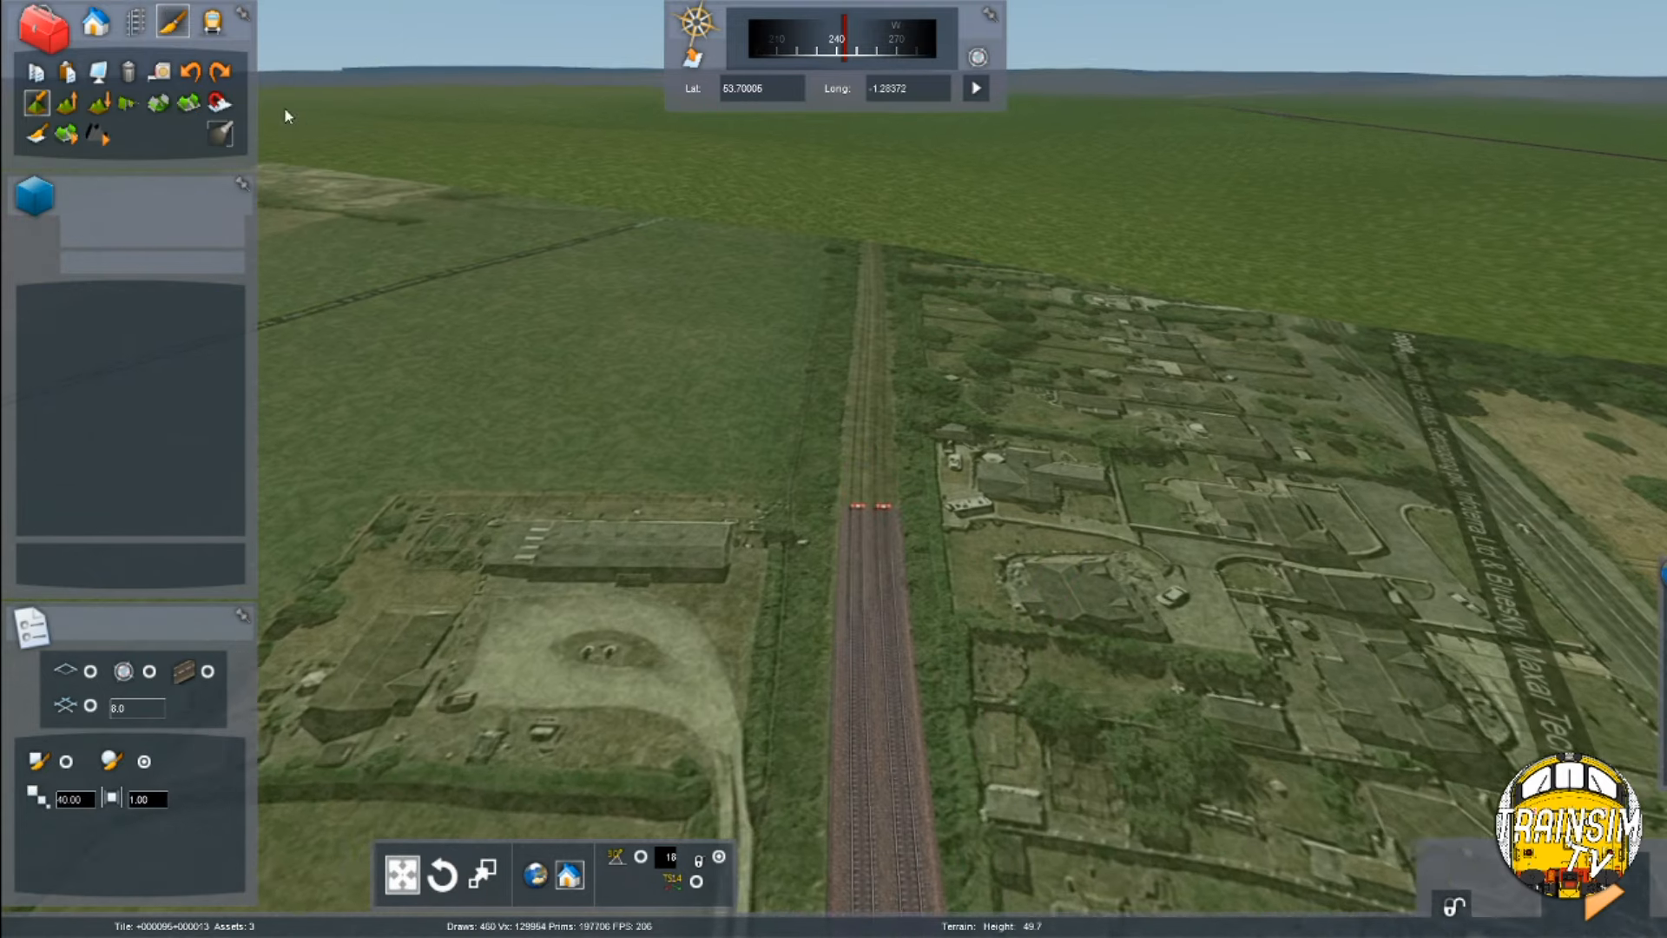
pyautogui.press('Right')
pyautogui.click(220, 106)
pyautogui.click(216, 804)
pyautogui.write('500')
pyautogui.press('Return')
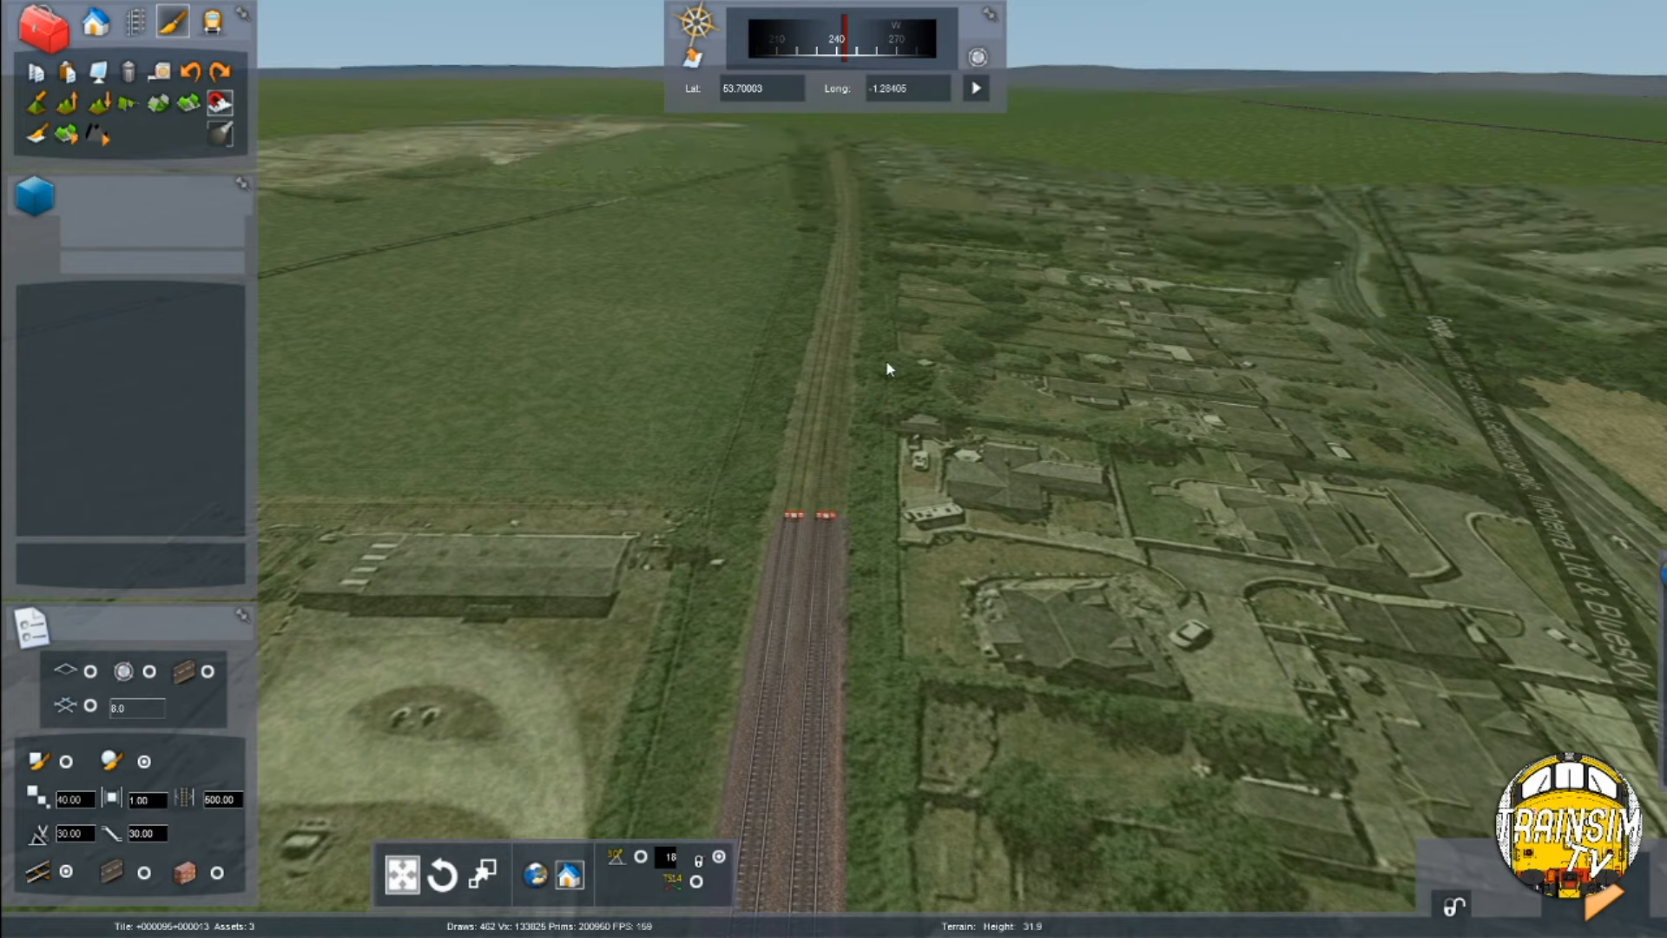
pyautogui.moveTo(858, 278)
pyautogui.mouseDown()
pyautogui.moveTo(829, 149)
pyautogui.moveTo(830, 309)
pyautogui.mouseUp()
pyautogui.press('Up')
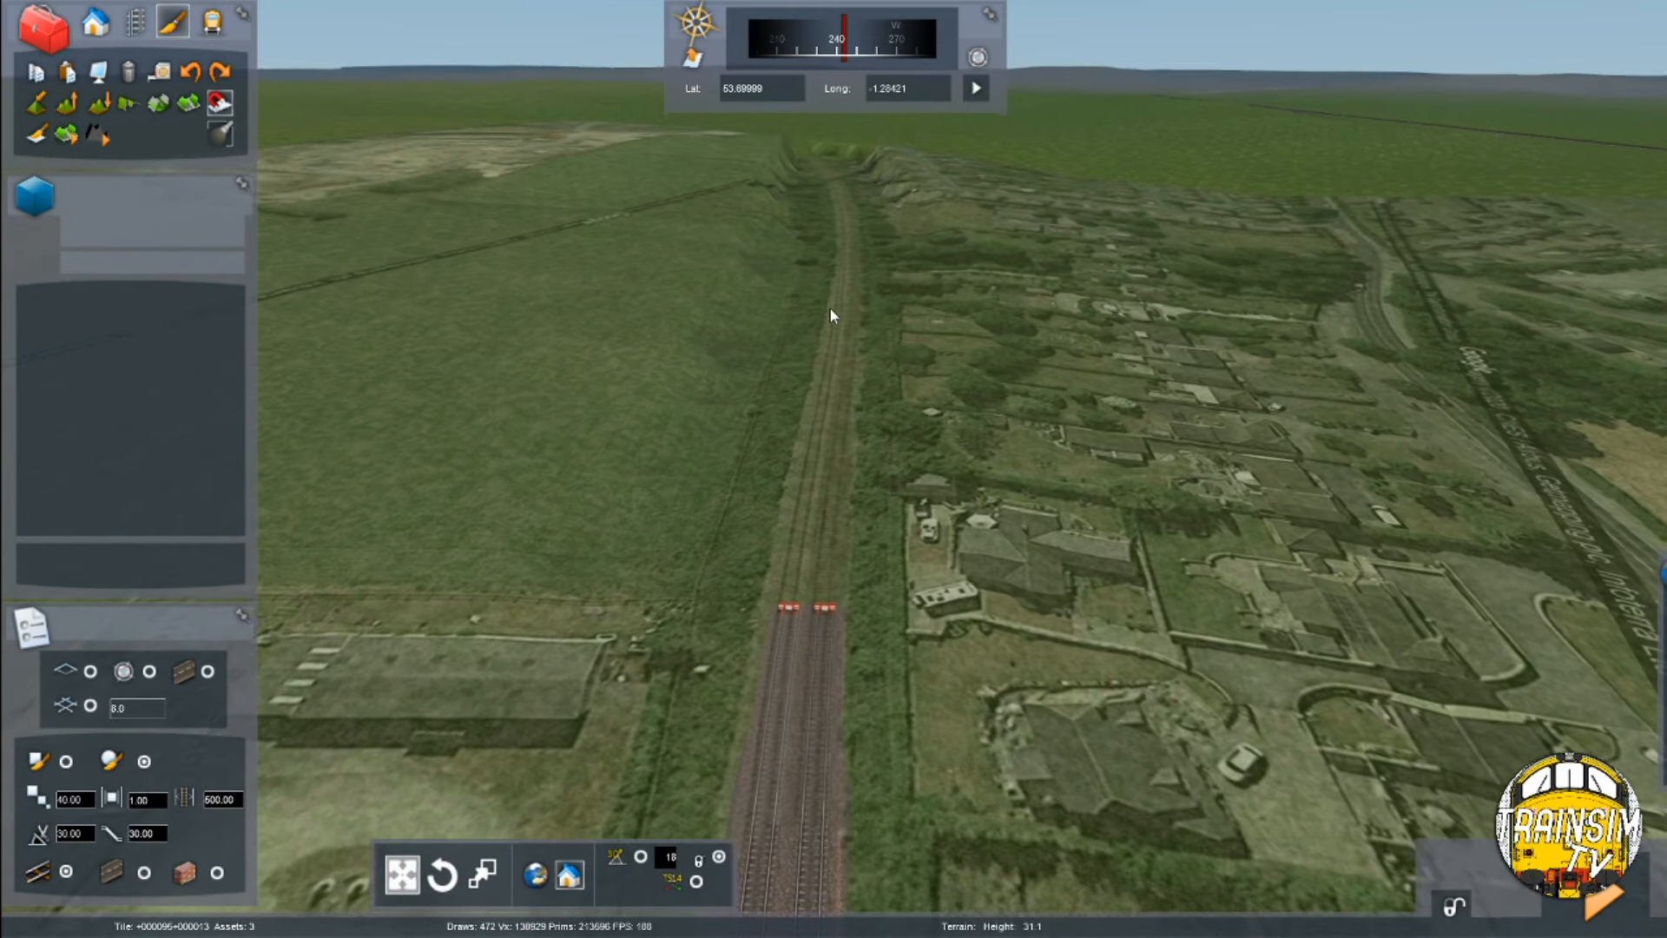
# Return to track laying, choose Track Concrete 01 and set its track type to Passenger
pyautogui.click(135, 21)
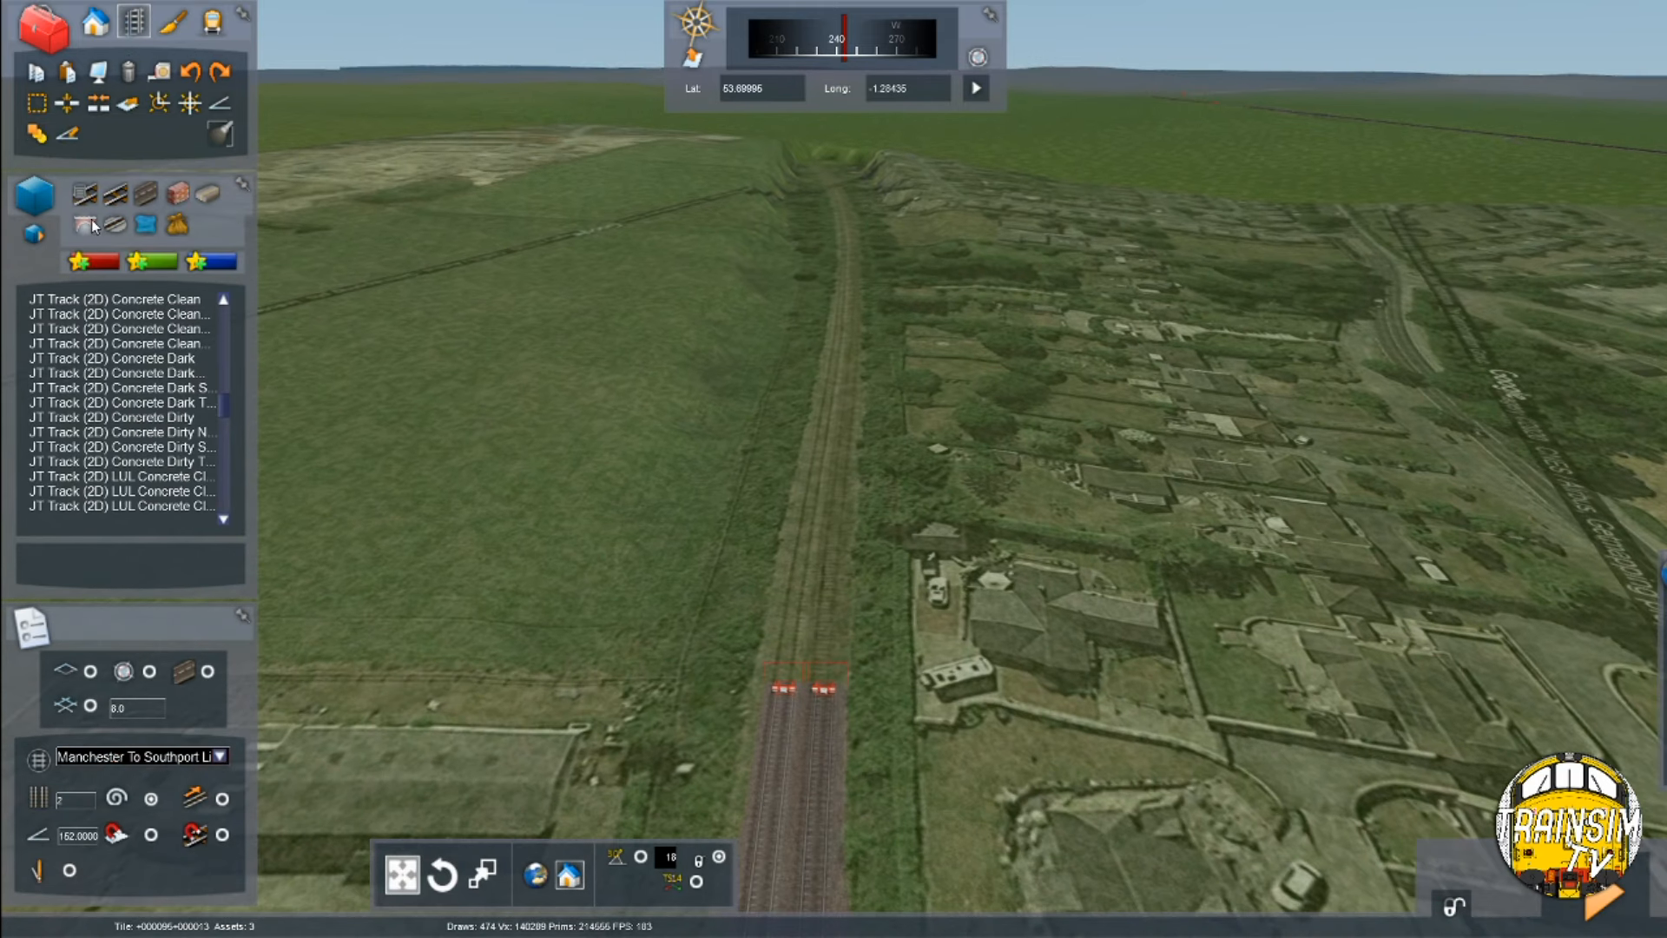
pyautogui.click(88, 217)
pyautogui.click(113, 193)
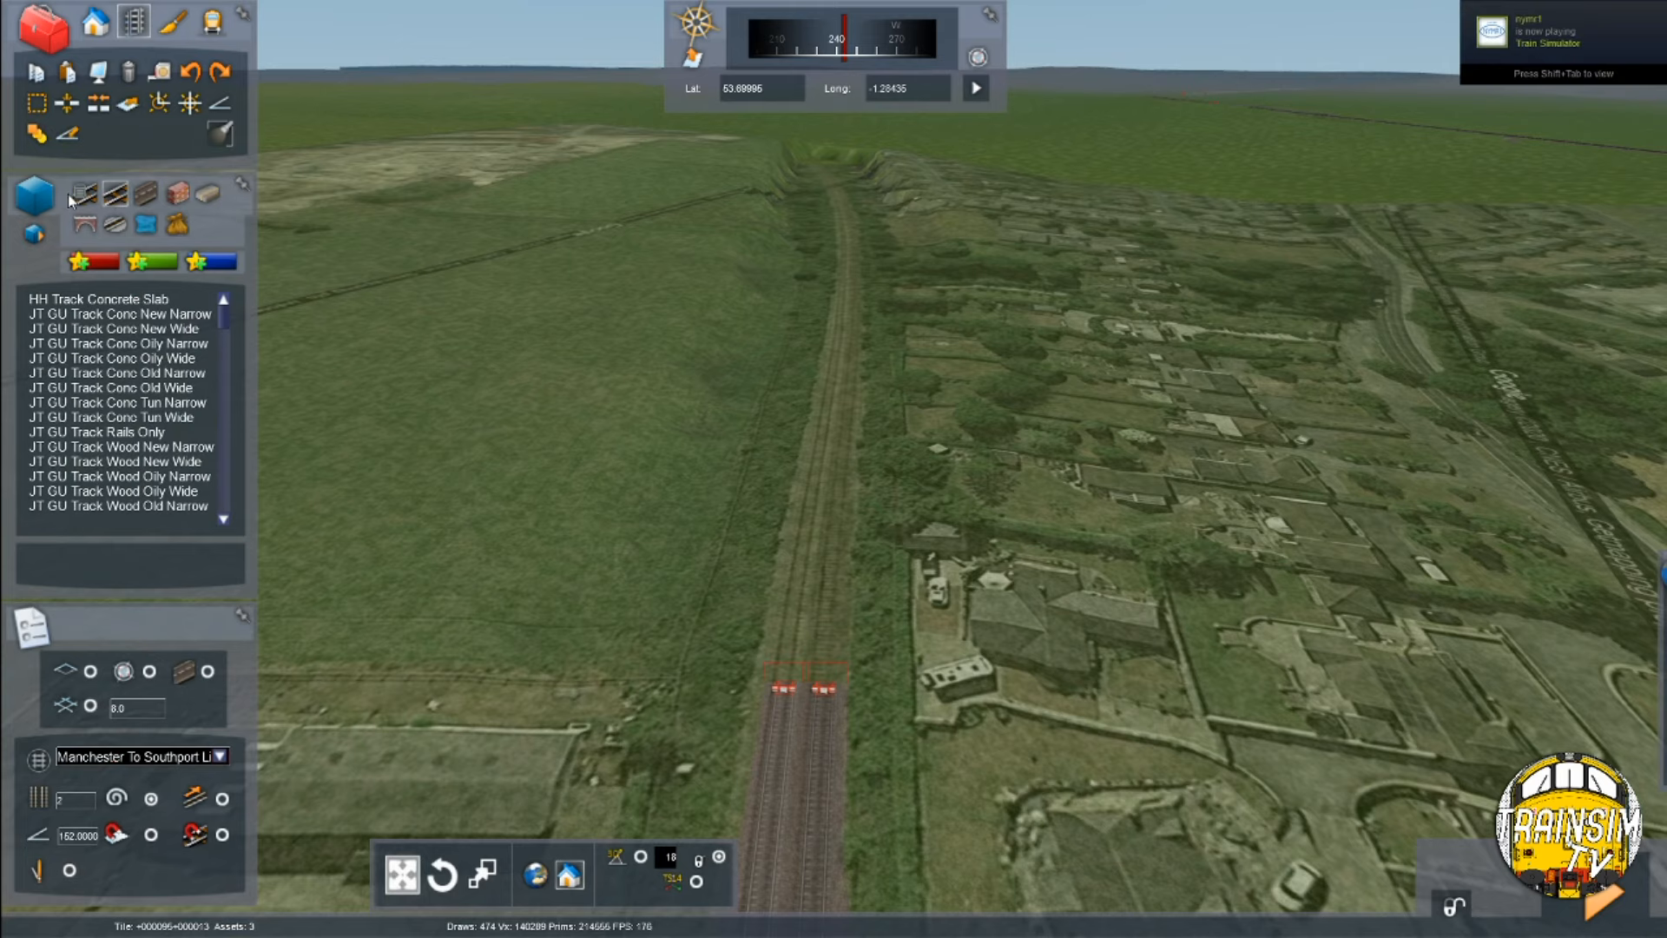
pyautogui.scroll(-5, 149, 478)
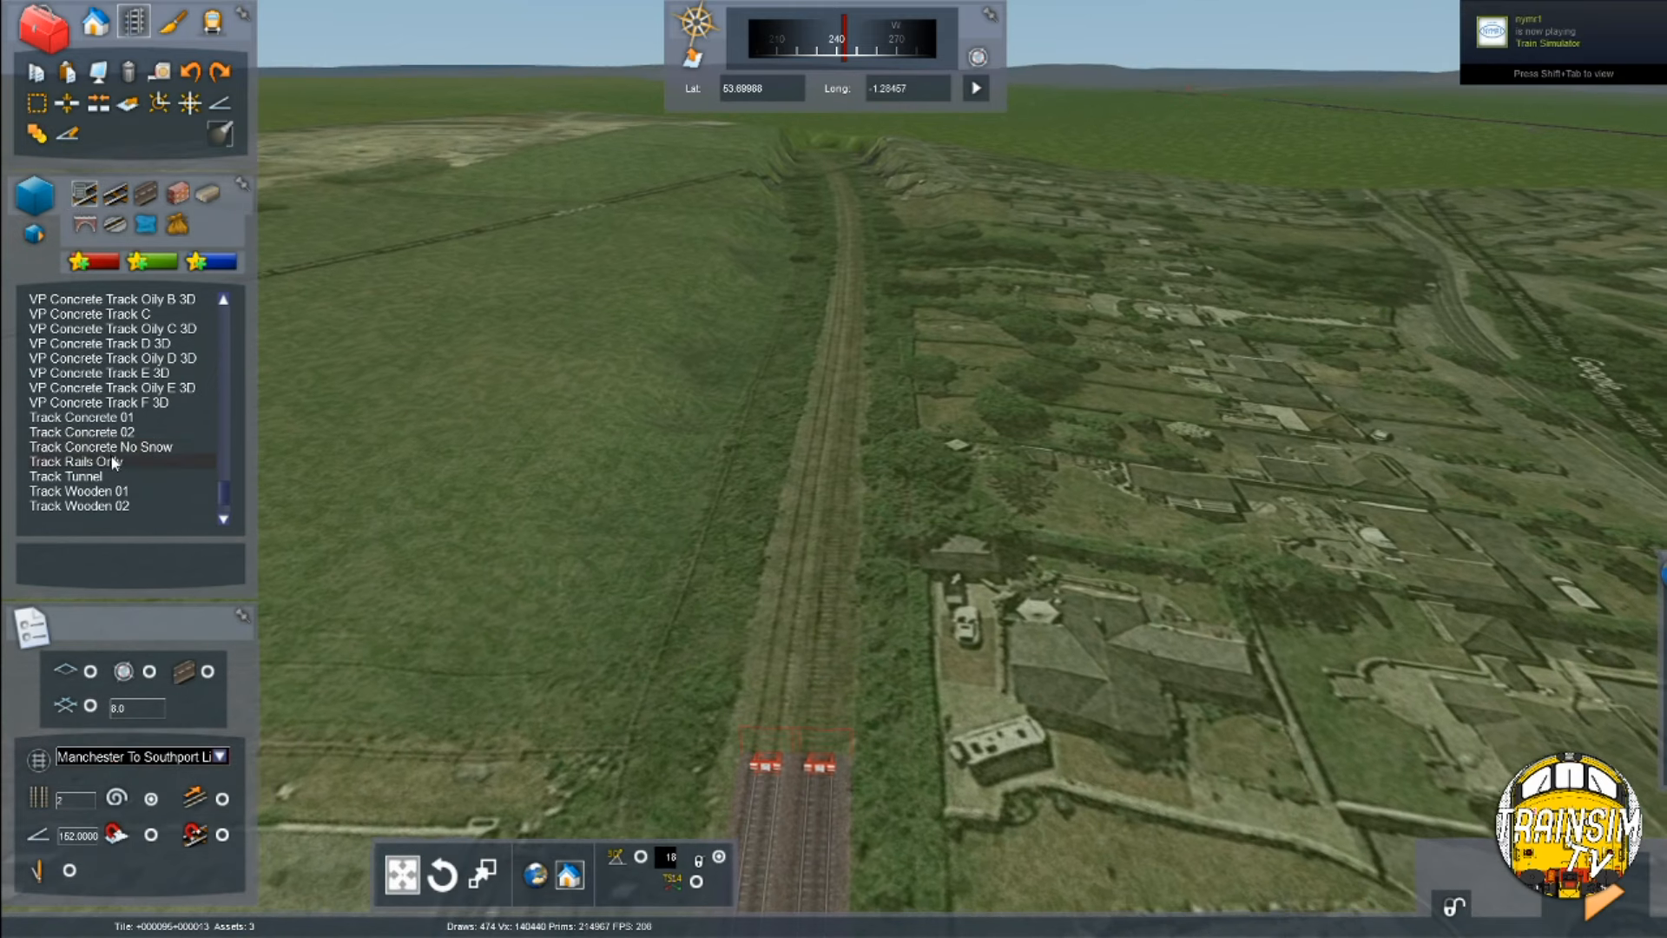
pyautogui.click(119, 420)
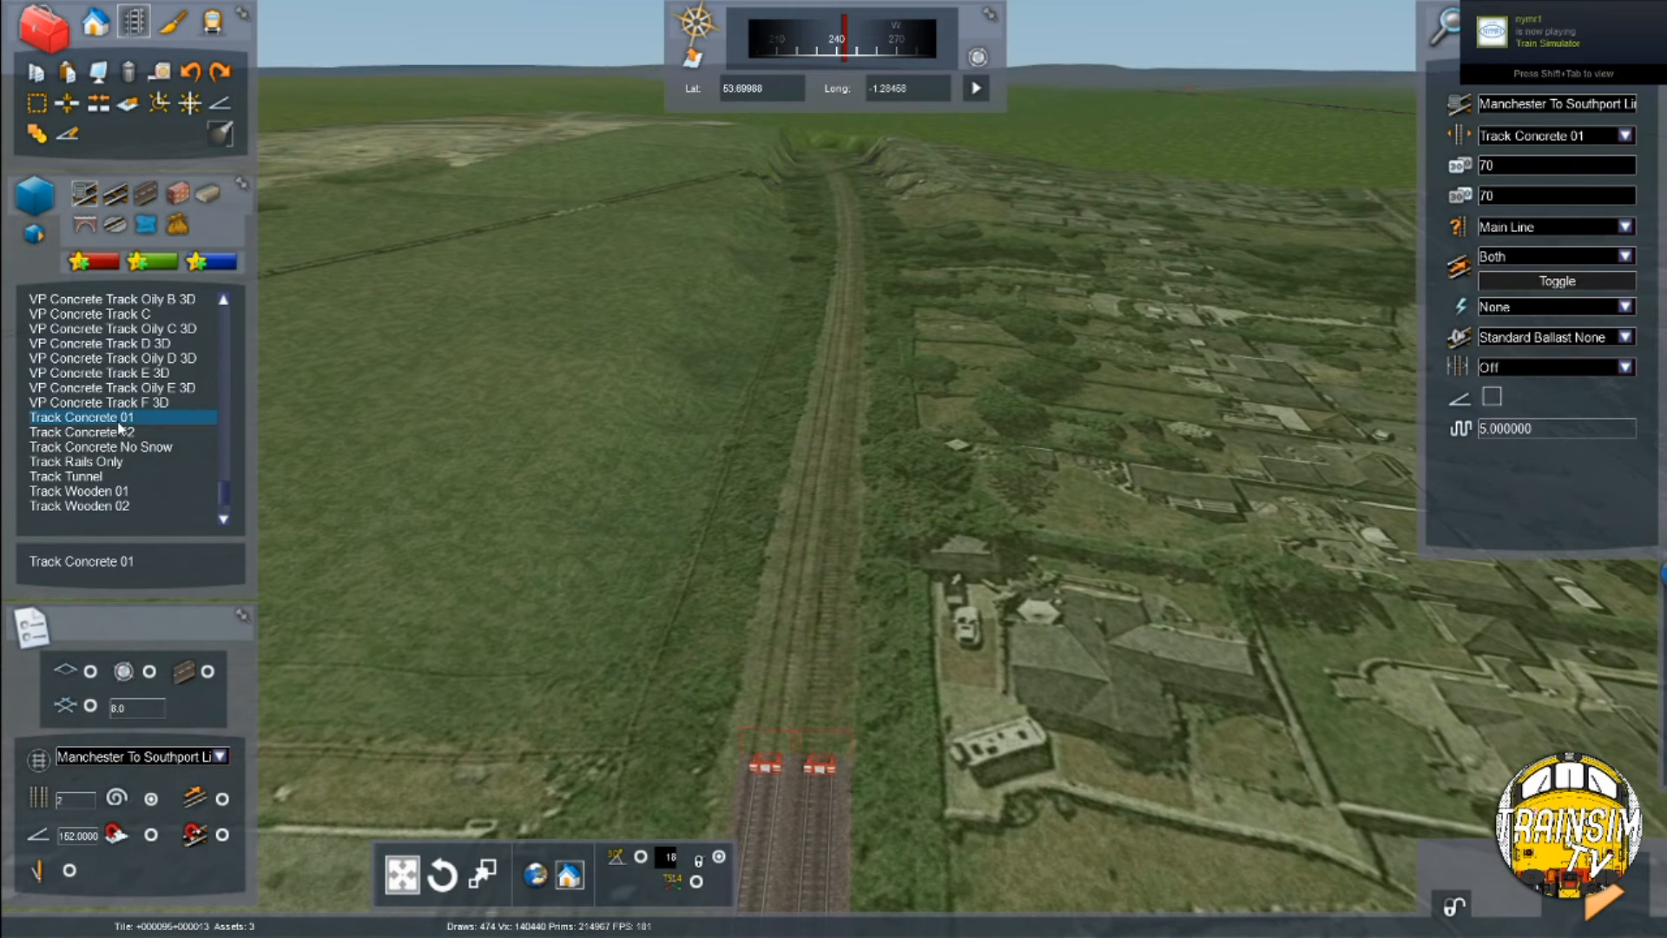
pyautogui.moveTo(769, 755); pyautogui.dragTo(739, 542)
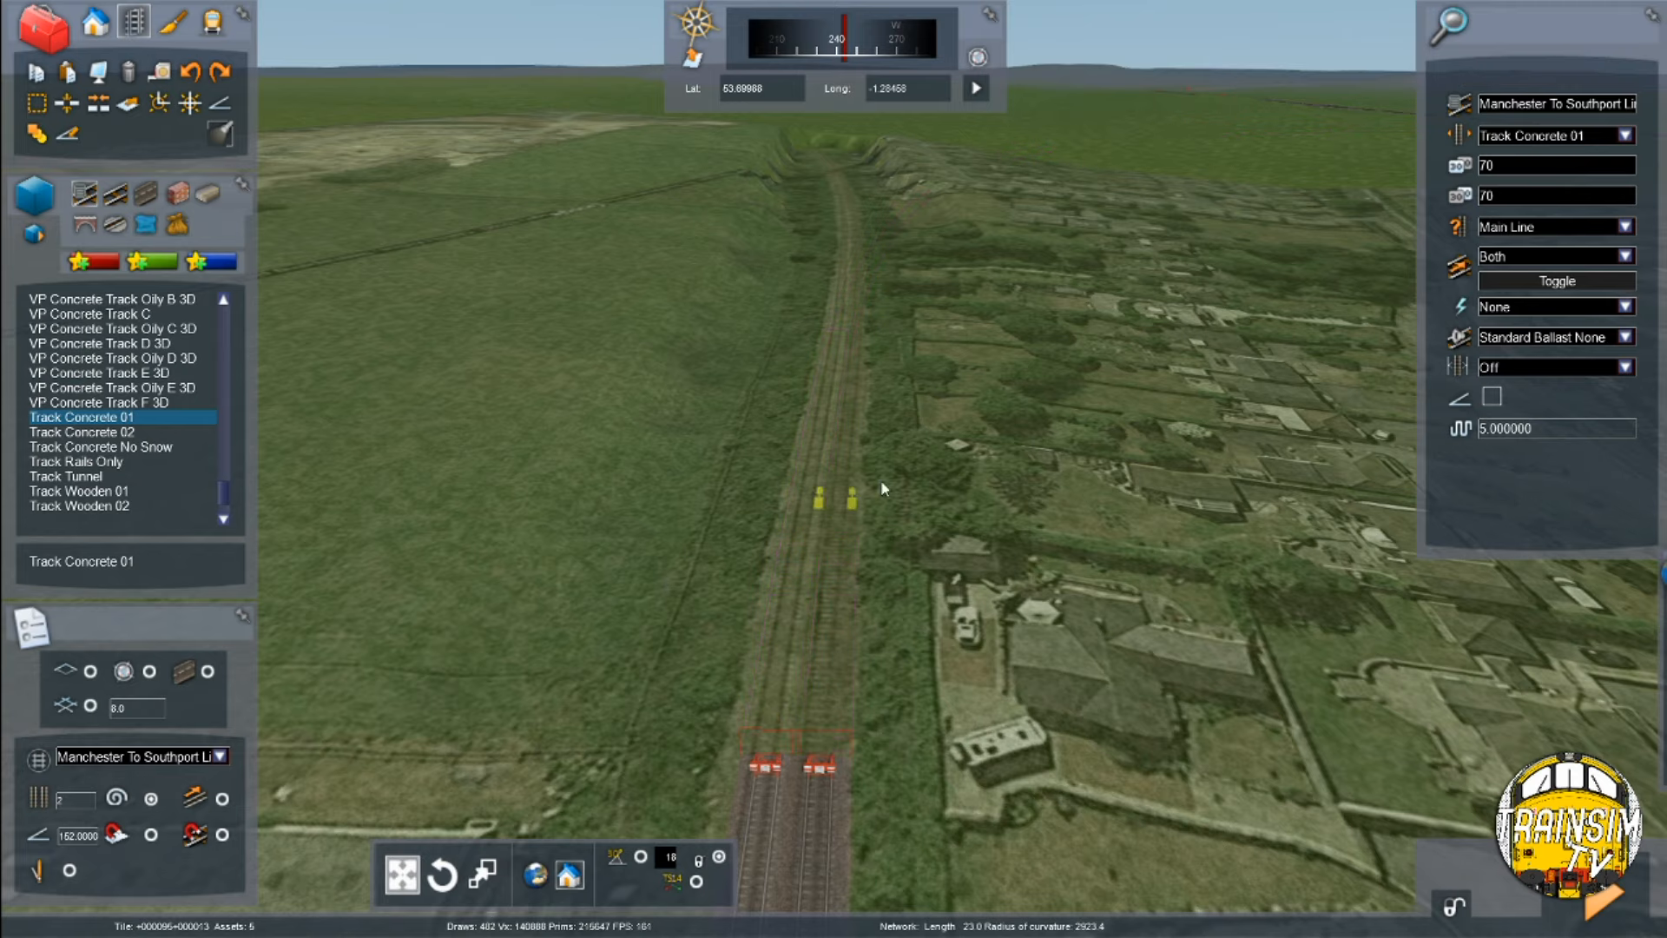
pyautogui.click(1622, 227)
pyautogui.click(1533, 286)
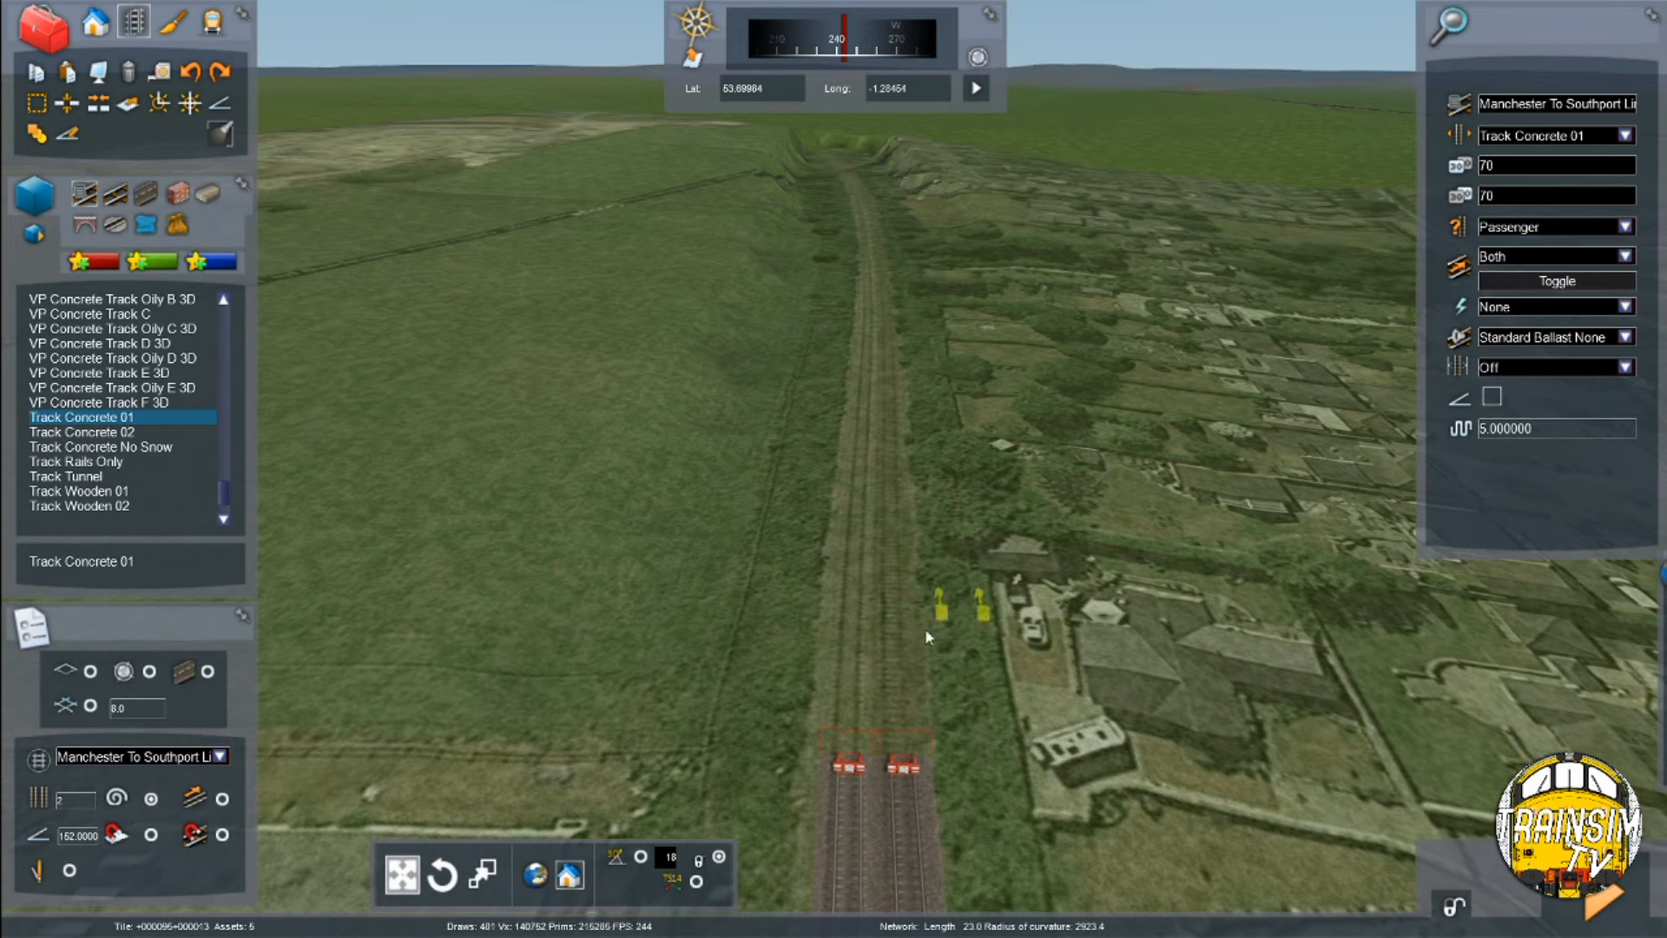
# Lay the double passenger track from the existing ends along the shaped alignment between the field and the houses
pyautogui.moveTo(833, 749)
pyautogui.mouseDown()
pyautogui.moveTo(790, 637)
pyautogui.moveTo(1047, 692)
pyautogui.moveTo(783, 639)
pyautogui.mouseUp()
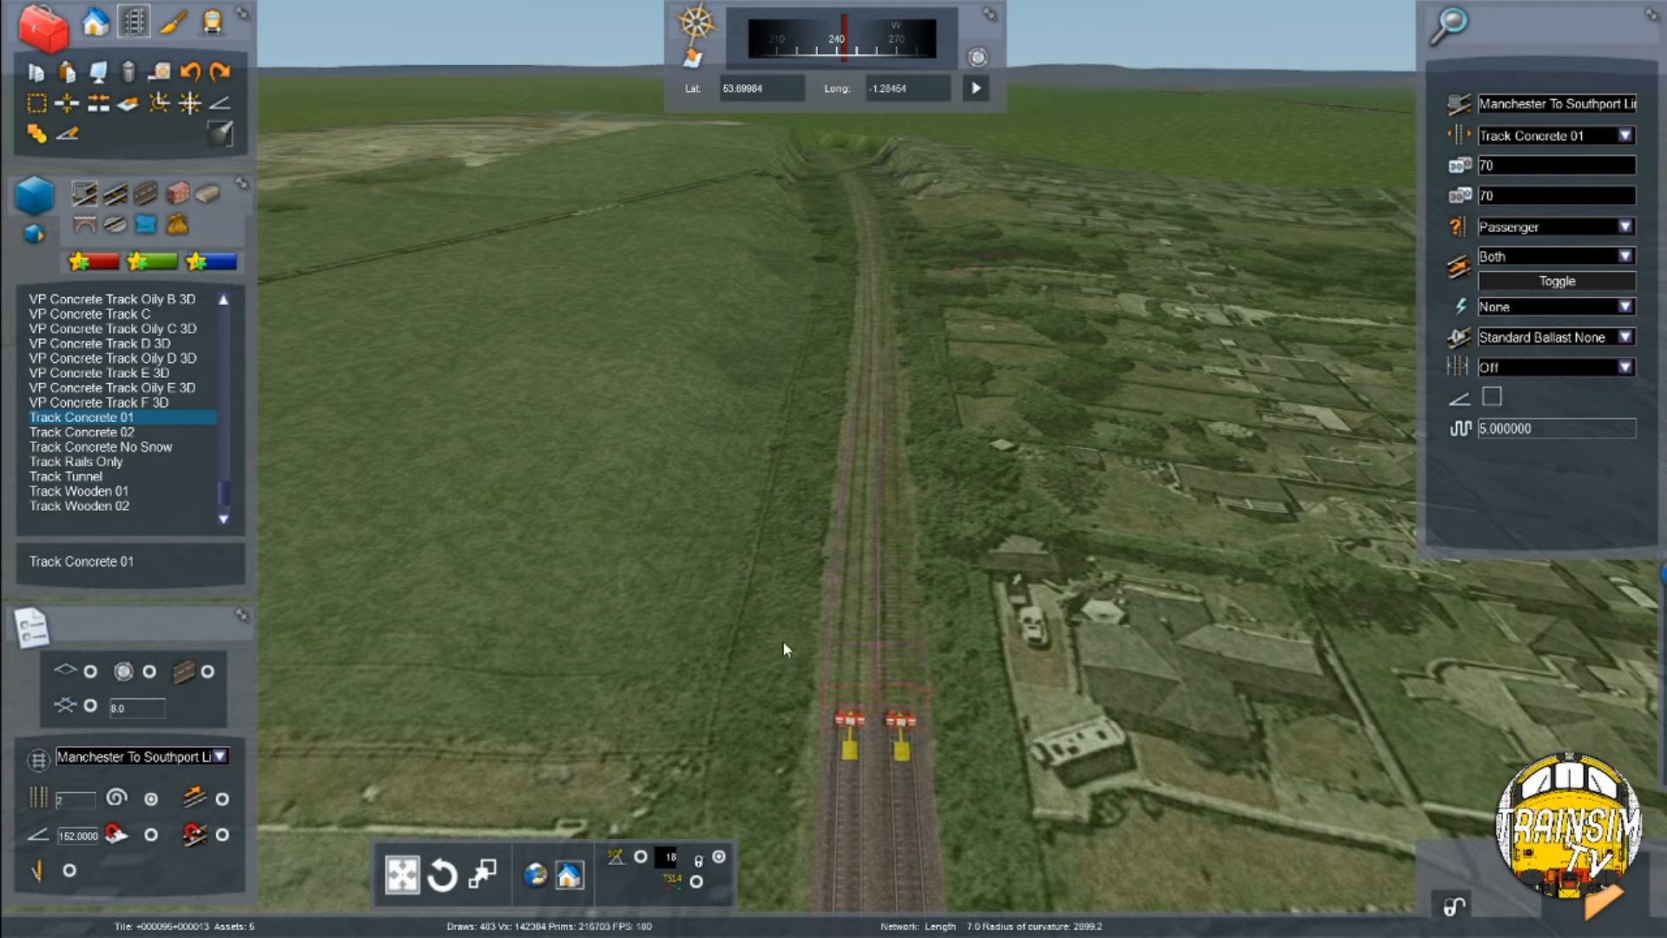
pyautogui.click(1109, 674)
pyautogui.click(748, 534)
pyautogui.click(865, 330)
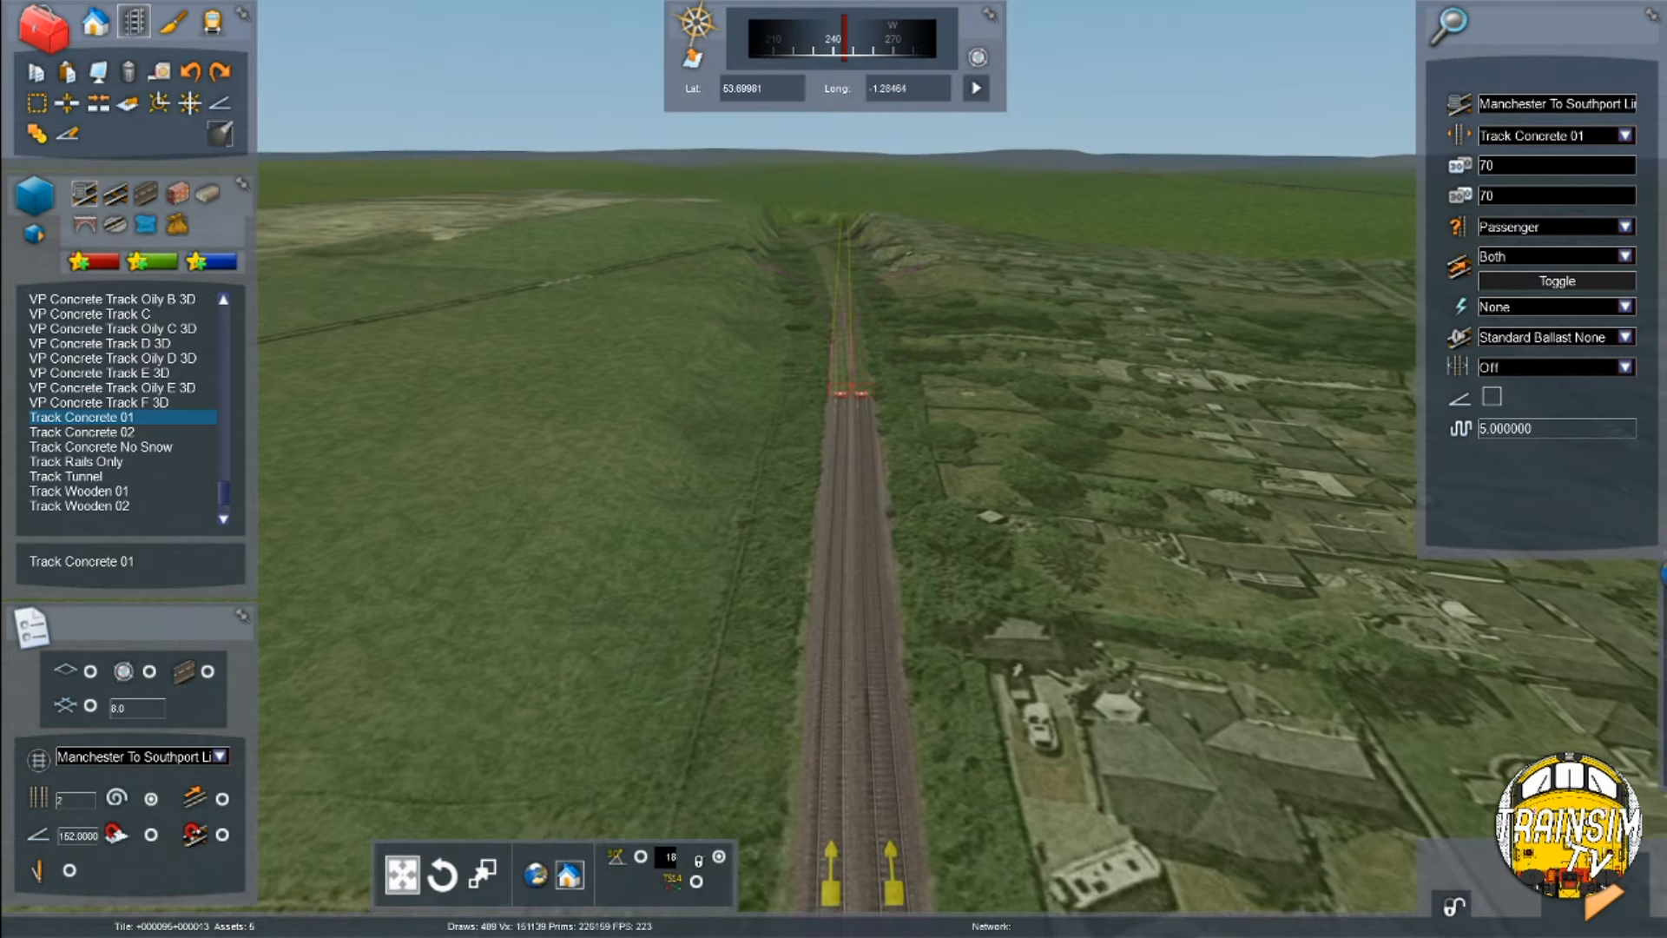
pyautogui.scroll(5, 797, 623)
pyautogui.click(774, 669)
# Extend the double track through the steep-sided cutting toward the road bridge, following the railway in the imagery
pyautogui.scroll(5, 867, 246)
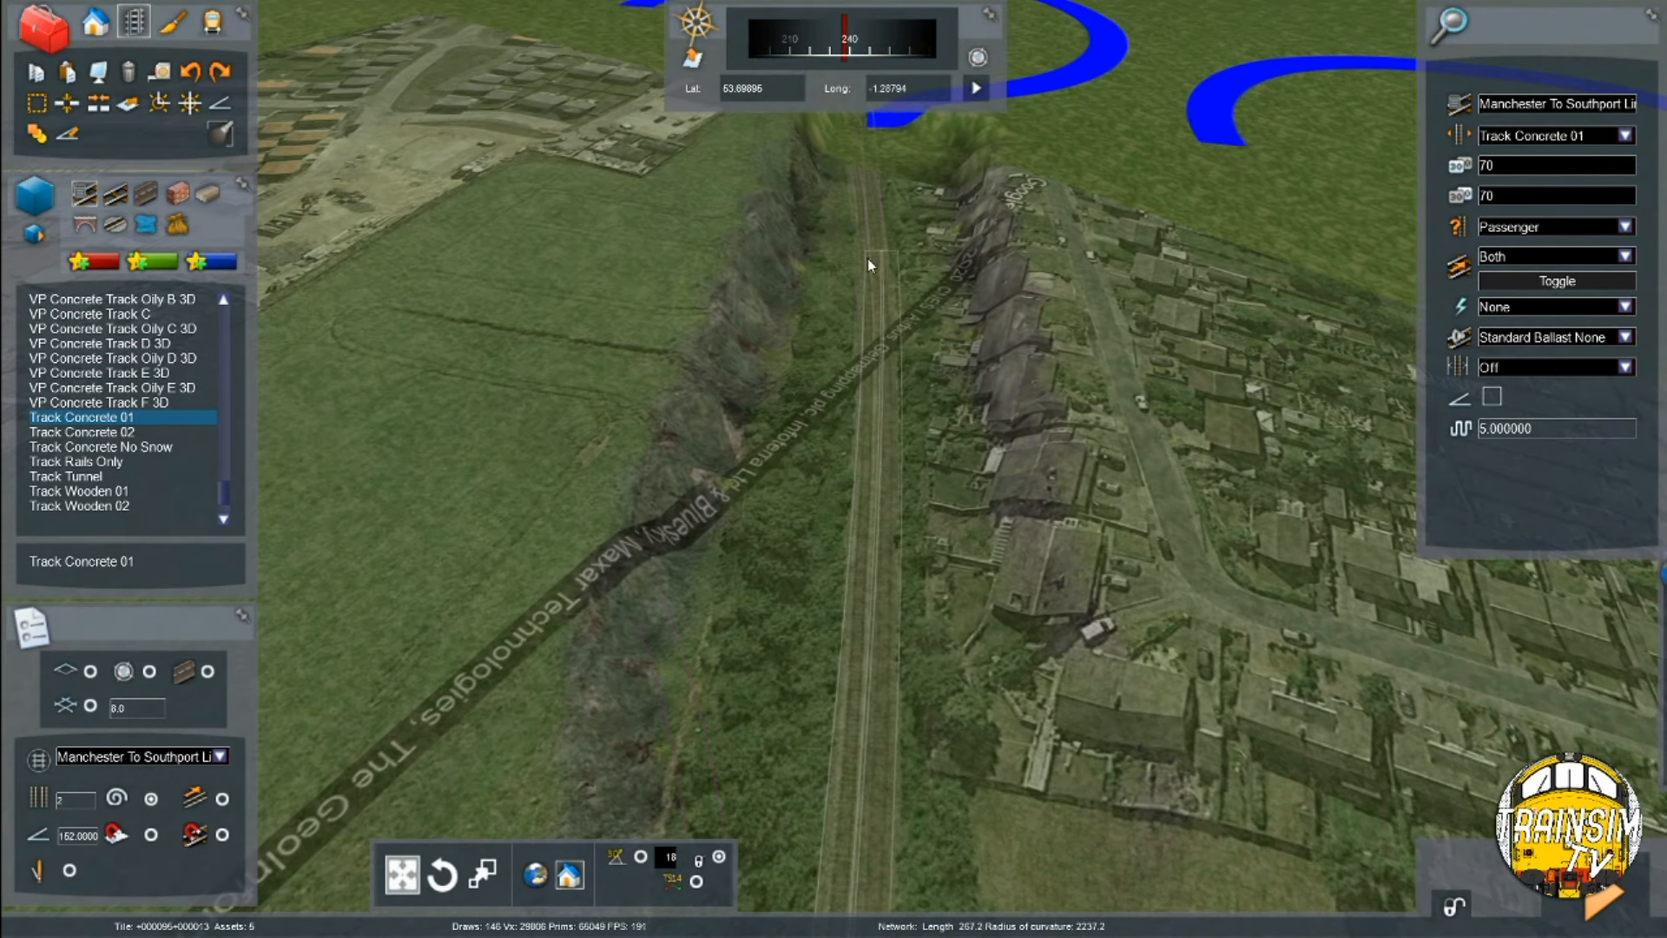
pyautogui.click(850, 552)
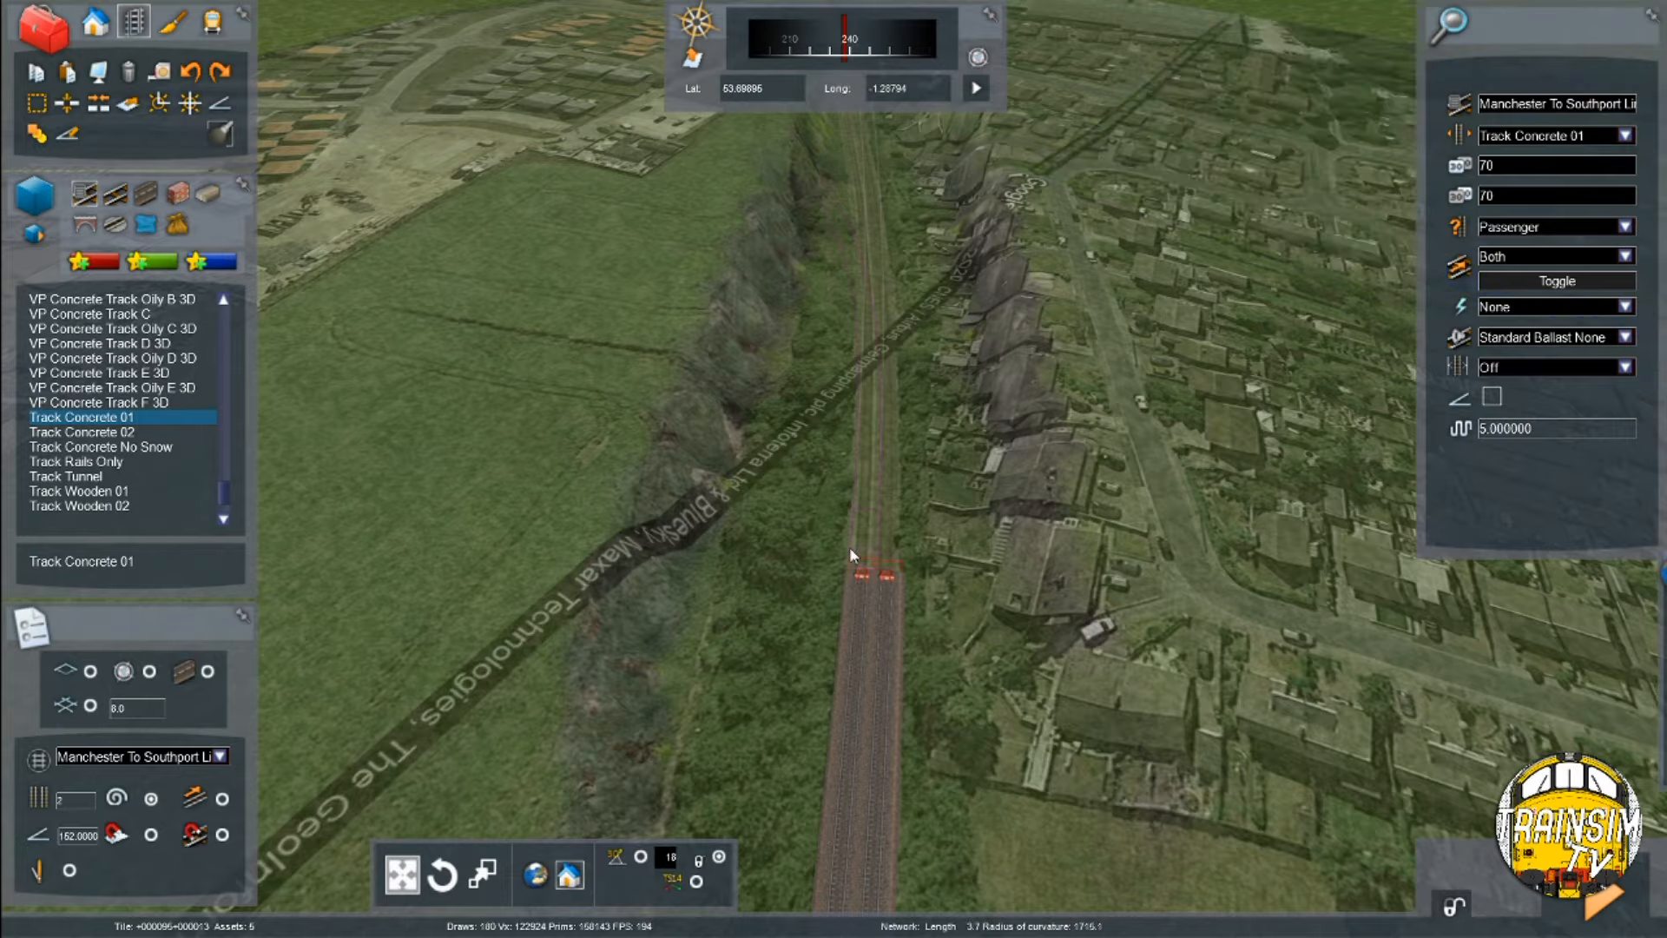
pyautogui.scroll(3, 858, 601)
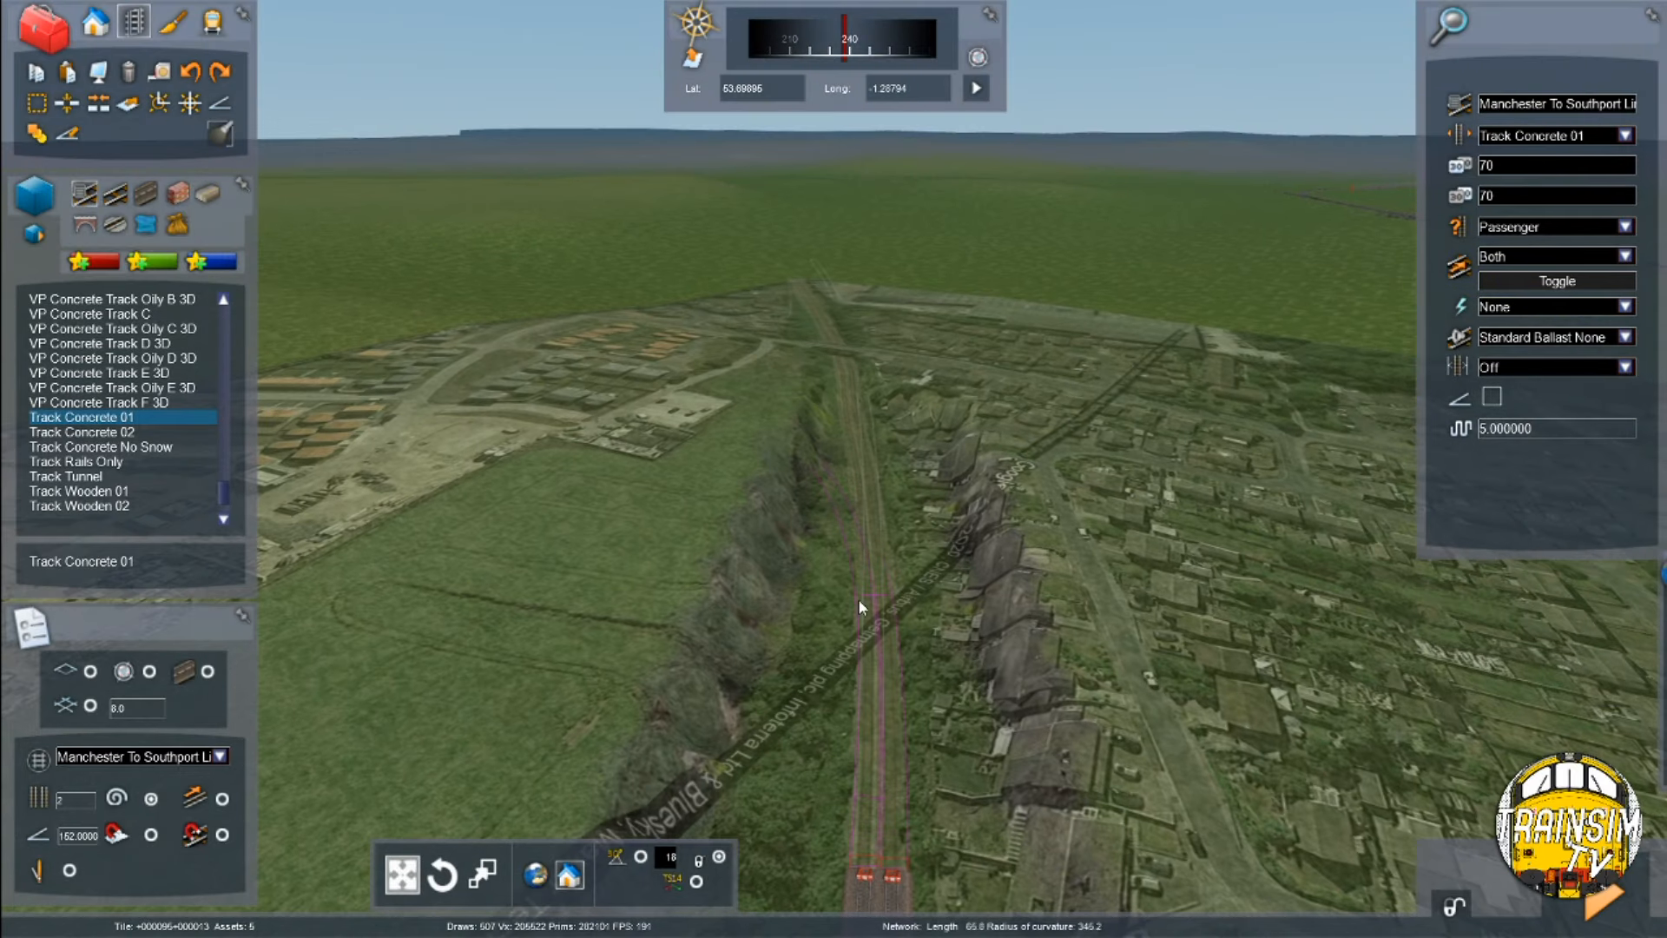
pyautogui.click(696, 798)
pyautogui.scroll(5, 878, 420)
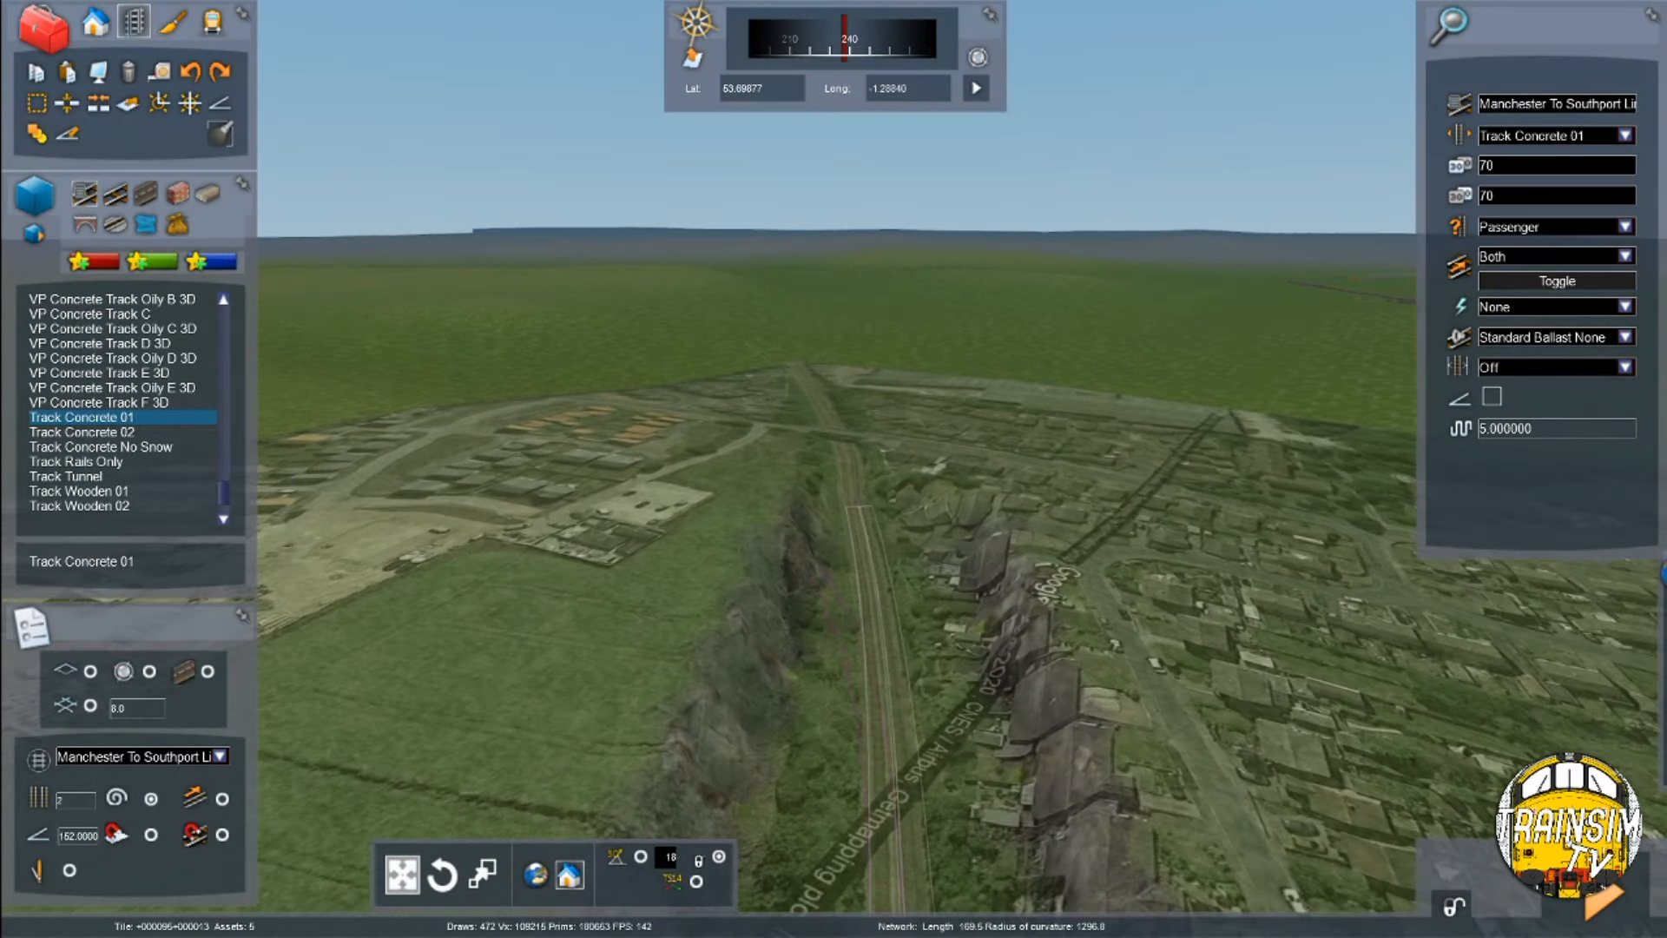
pyautogui.scroll(-5, 844, 569)
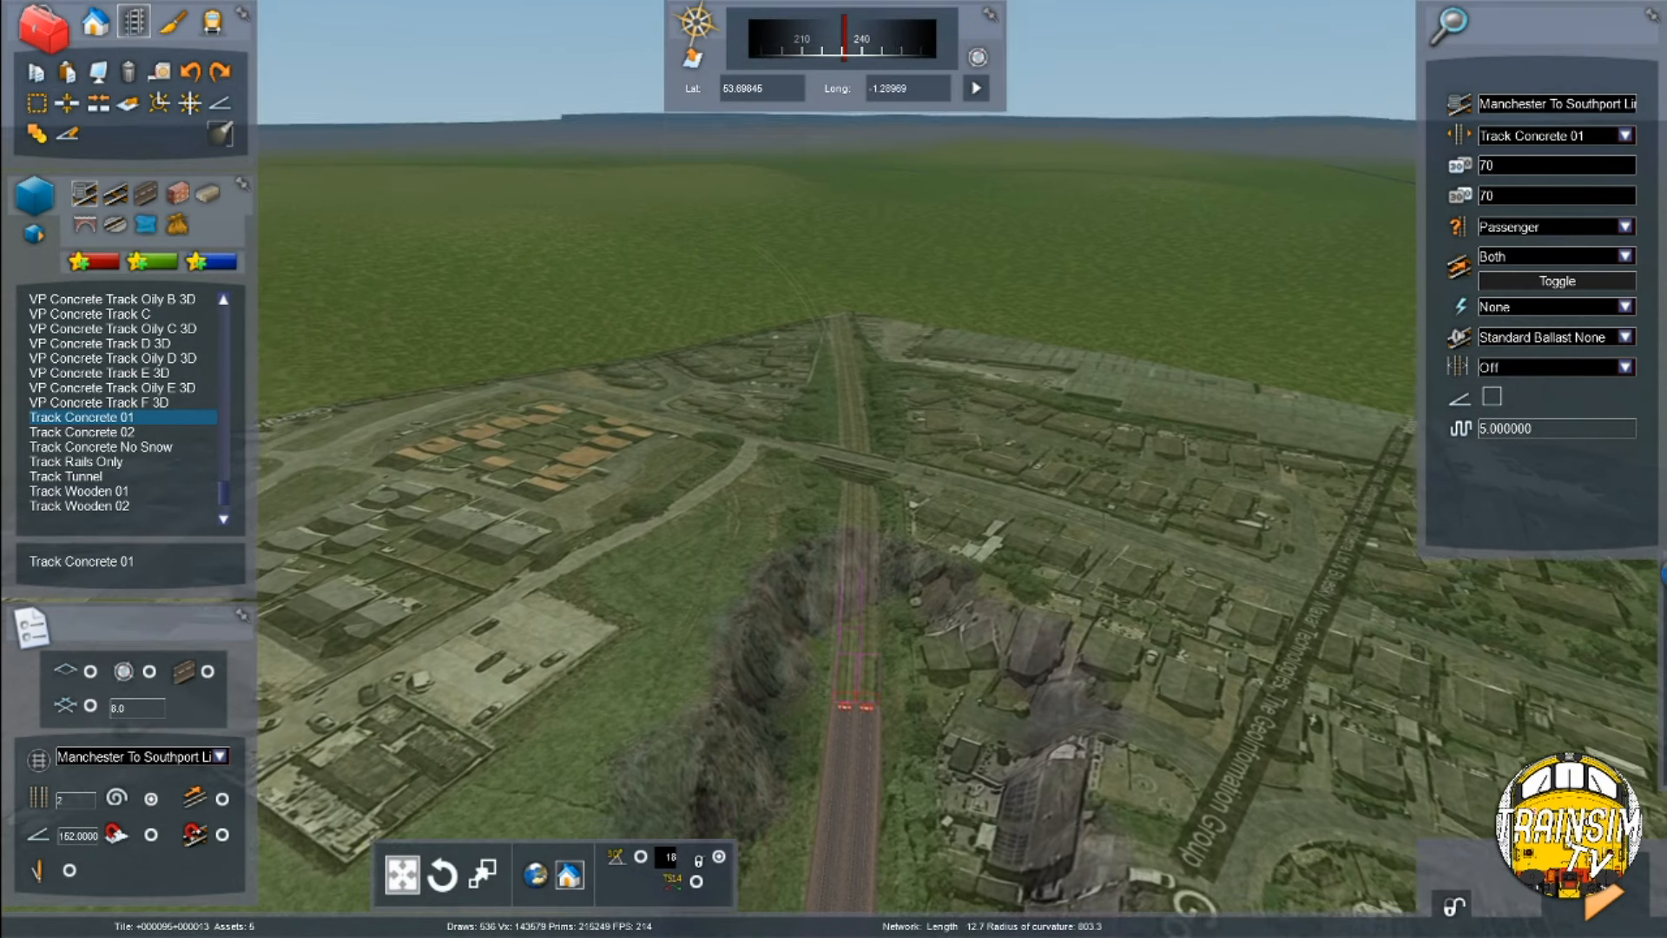
# Switch to terrain editing and shape the ground along the alignment from the track ends toward the road bridge
pyautogui.click(172, 25)
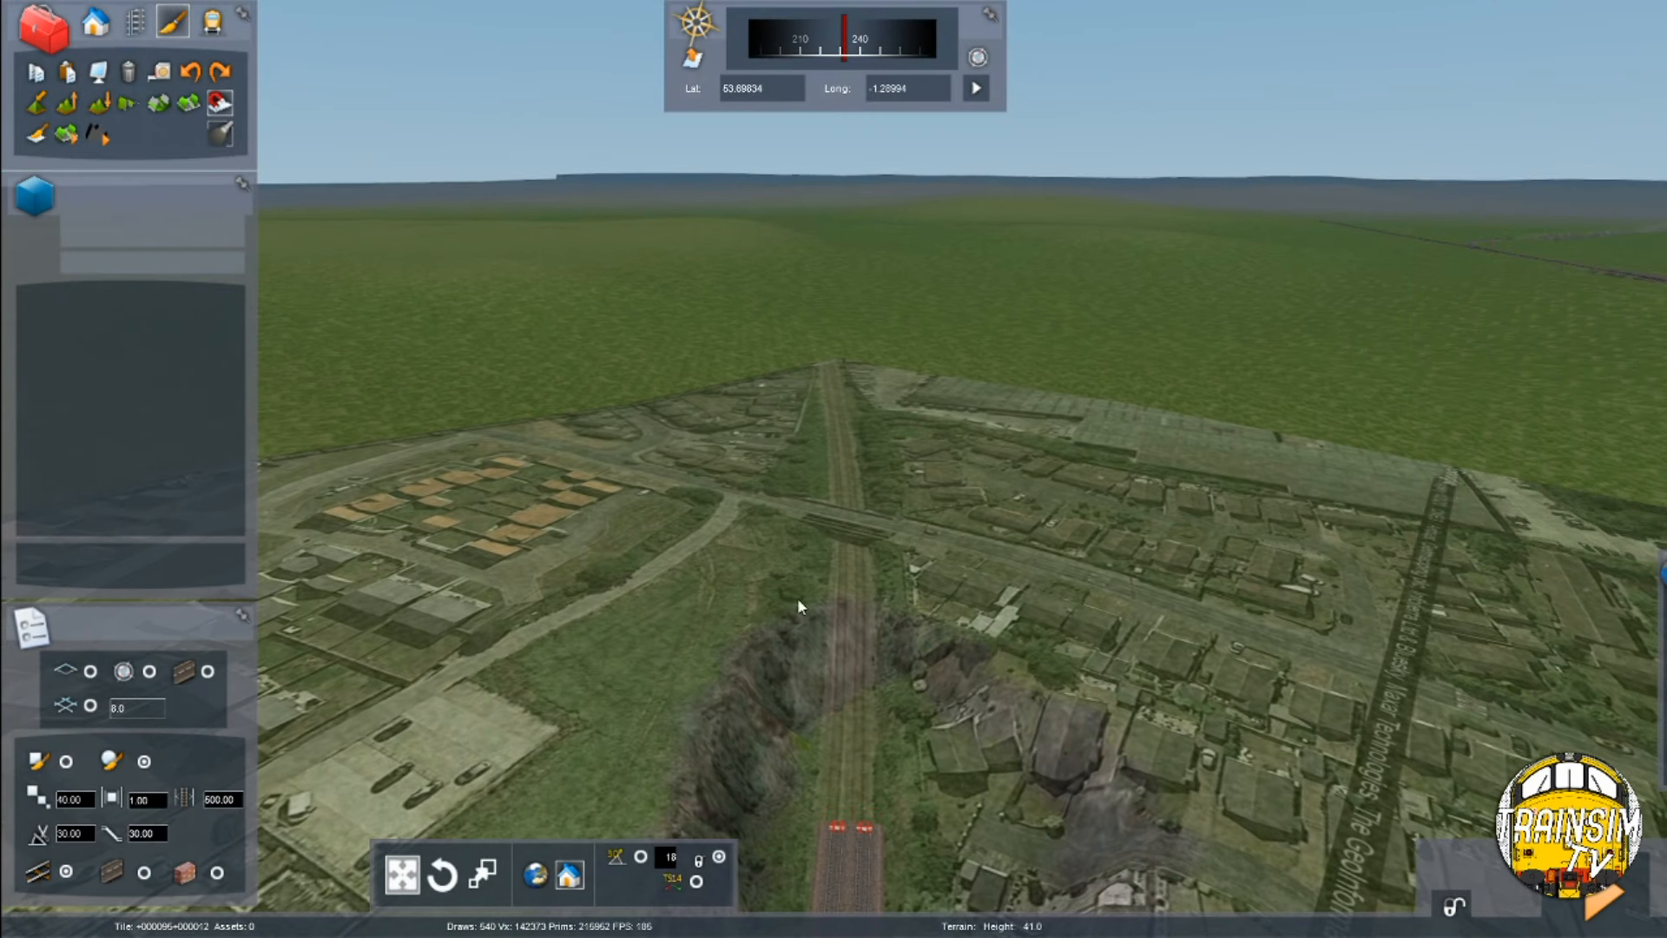
pyautogui.scroll(5, 811, 564)
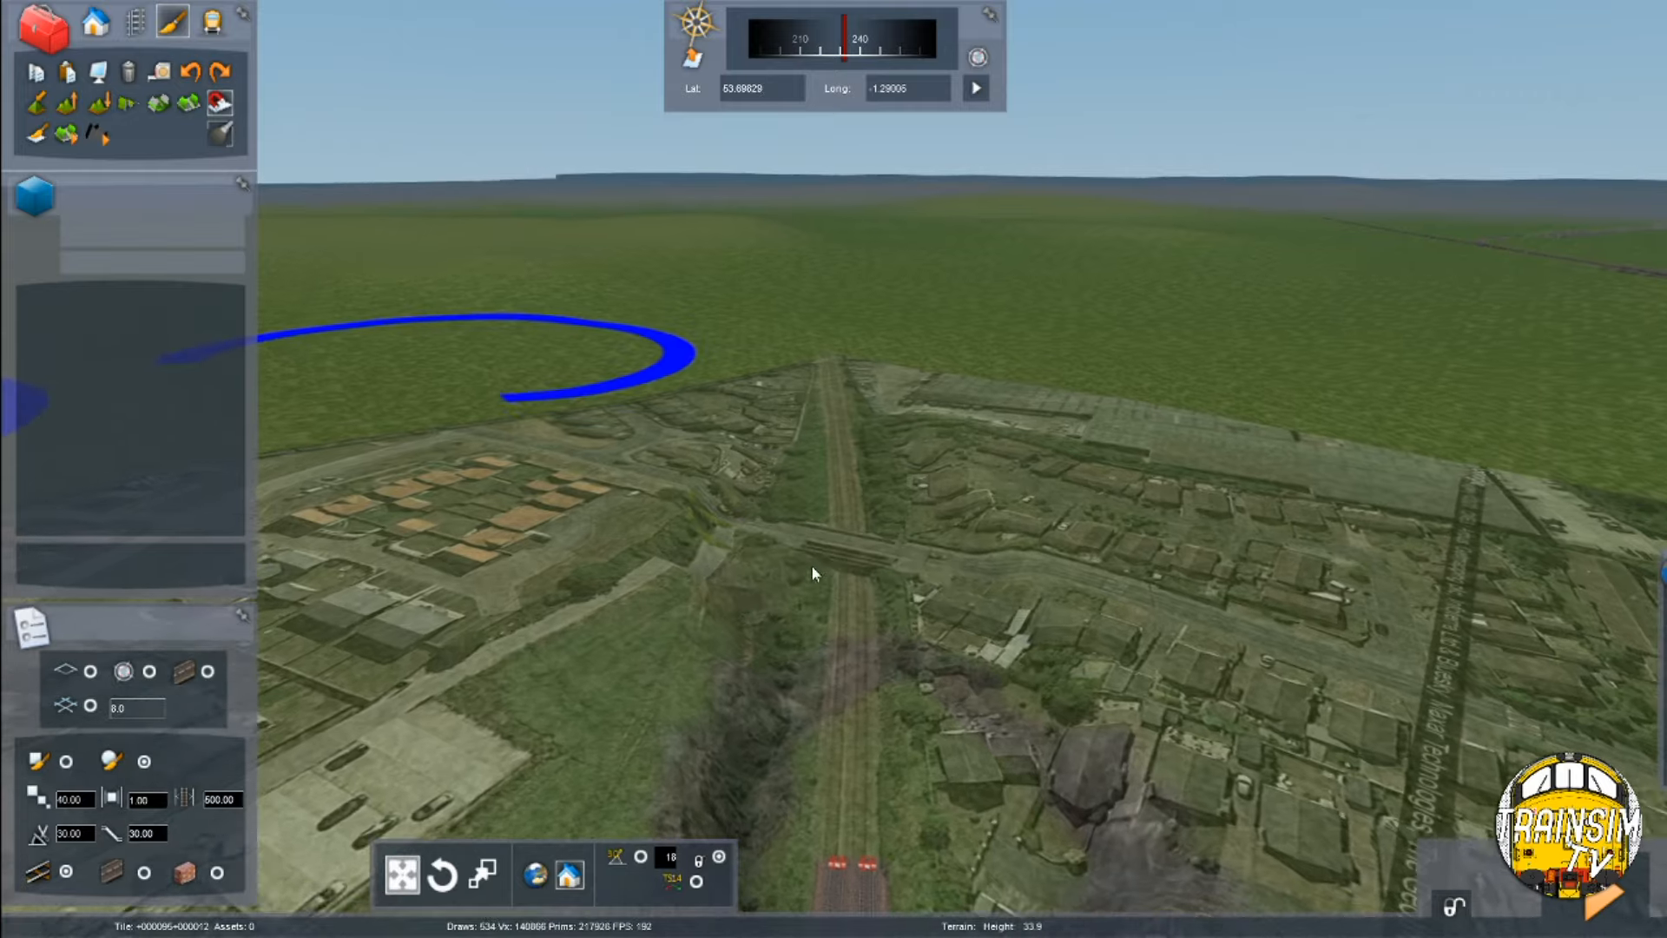
pyautogui.scroll(10, 822, 430)
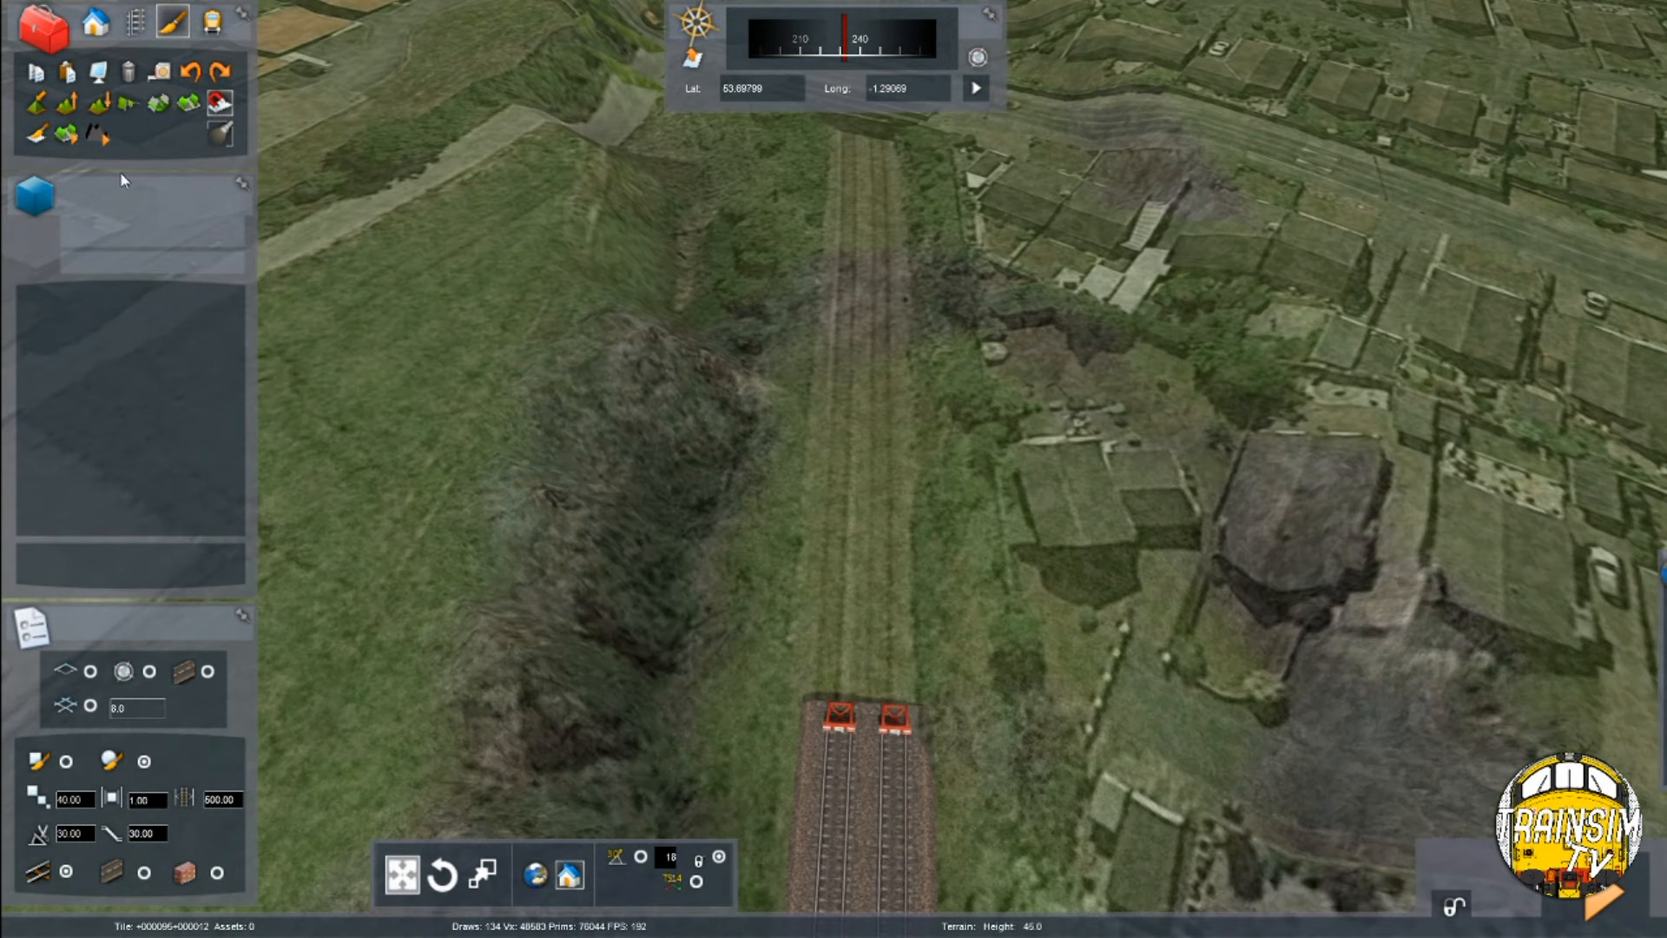
# Go back to track laying, pick Track Concrete 01 again and set the track type to Passenger
pyautogui.click(135, 21)
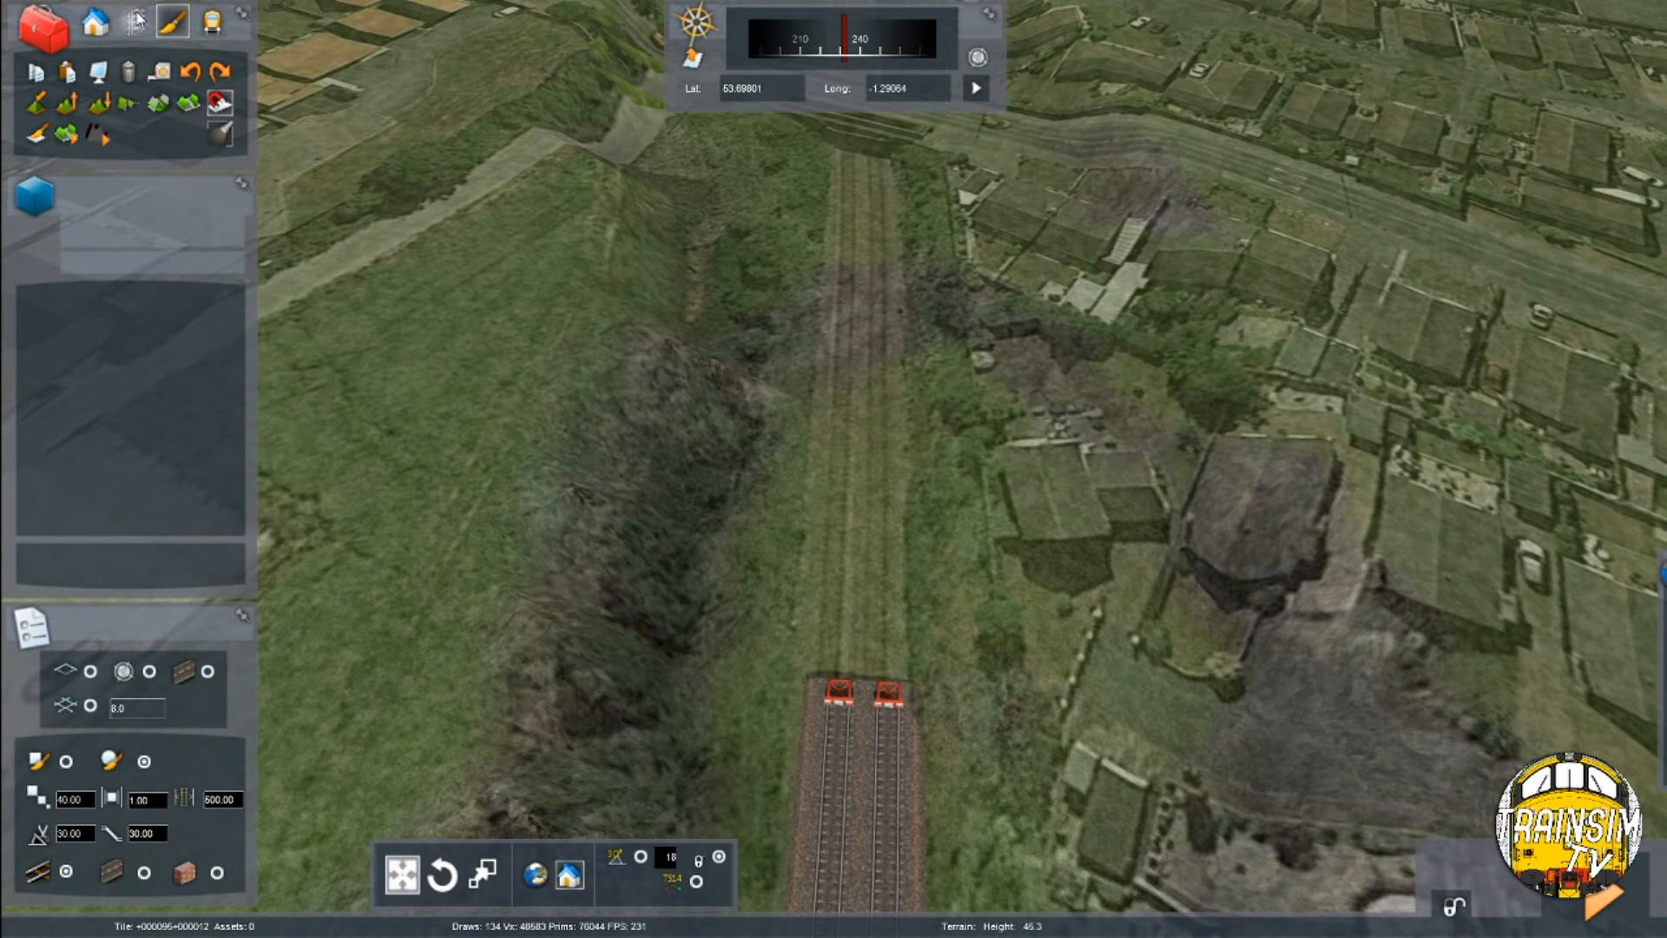
pyautogui.click(83, 192)
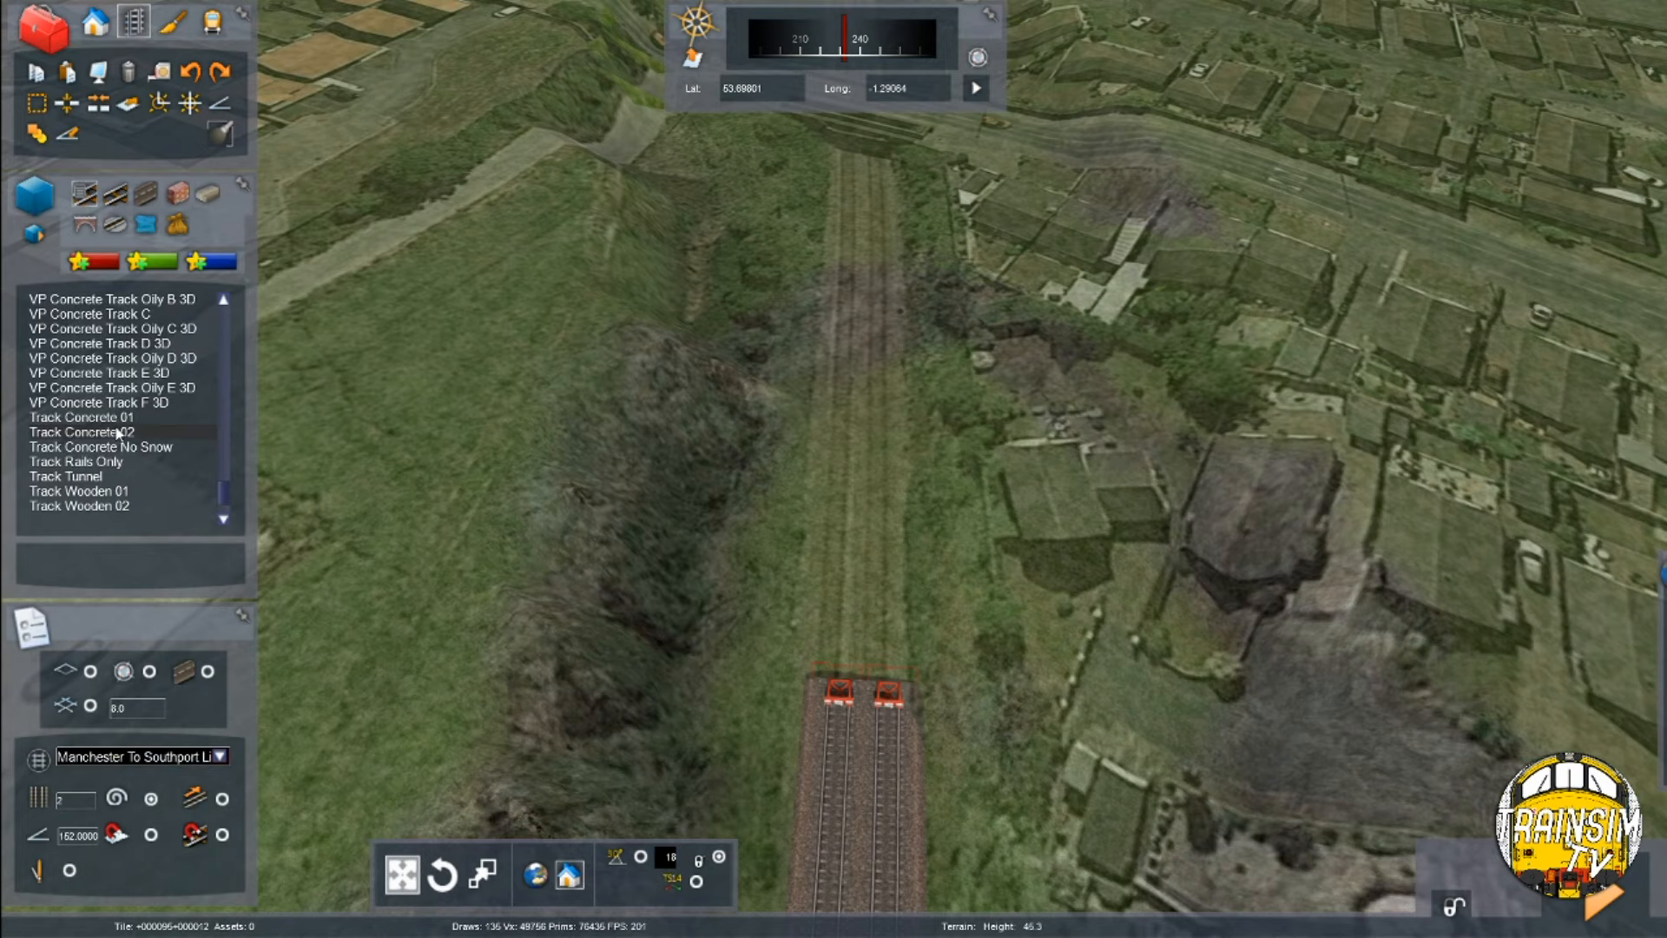
pyautogui.click(82, 417)
pyautogui.scroll(-5, 807, 630)
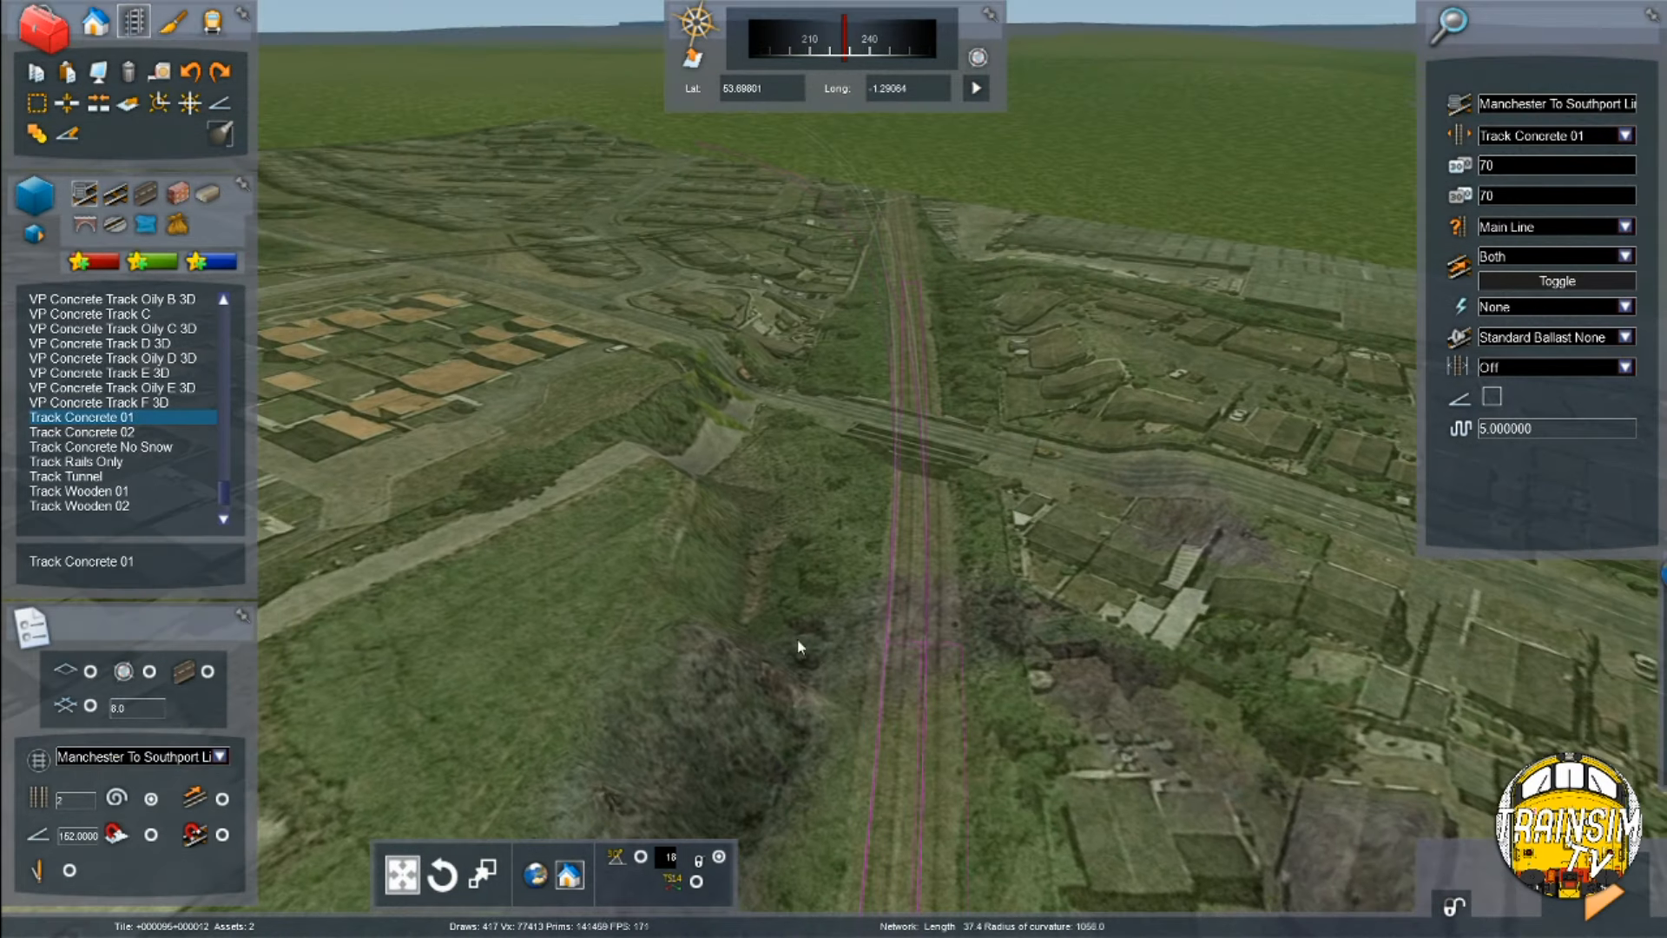
pyautogui.scroll(-4, 933, 454)
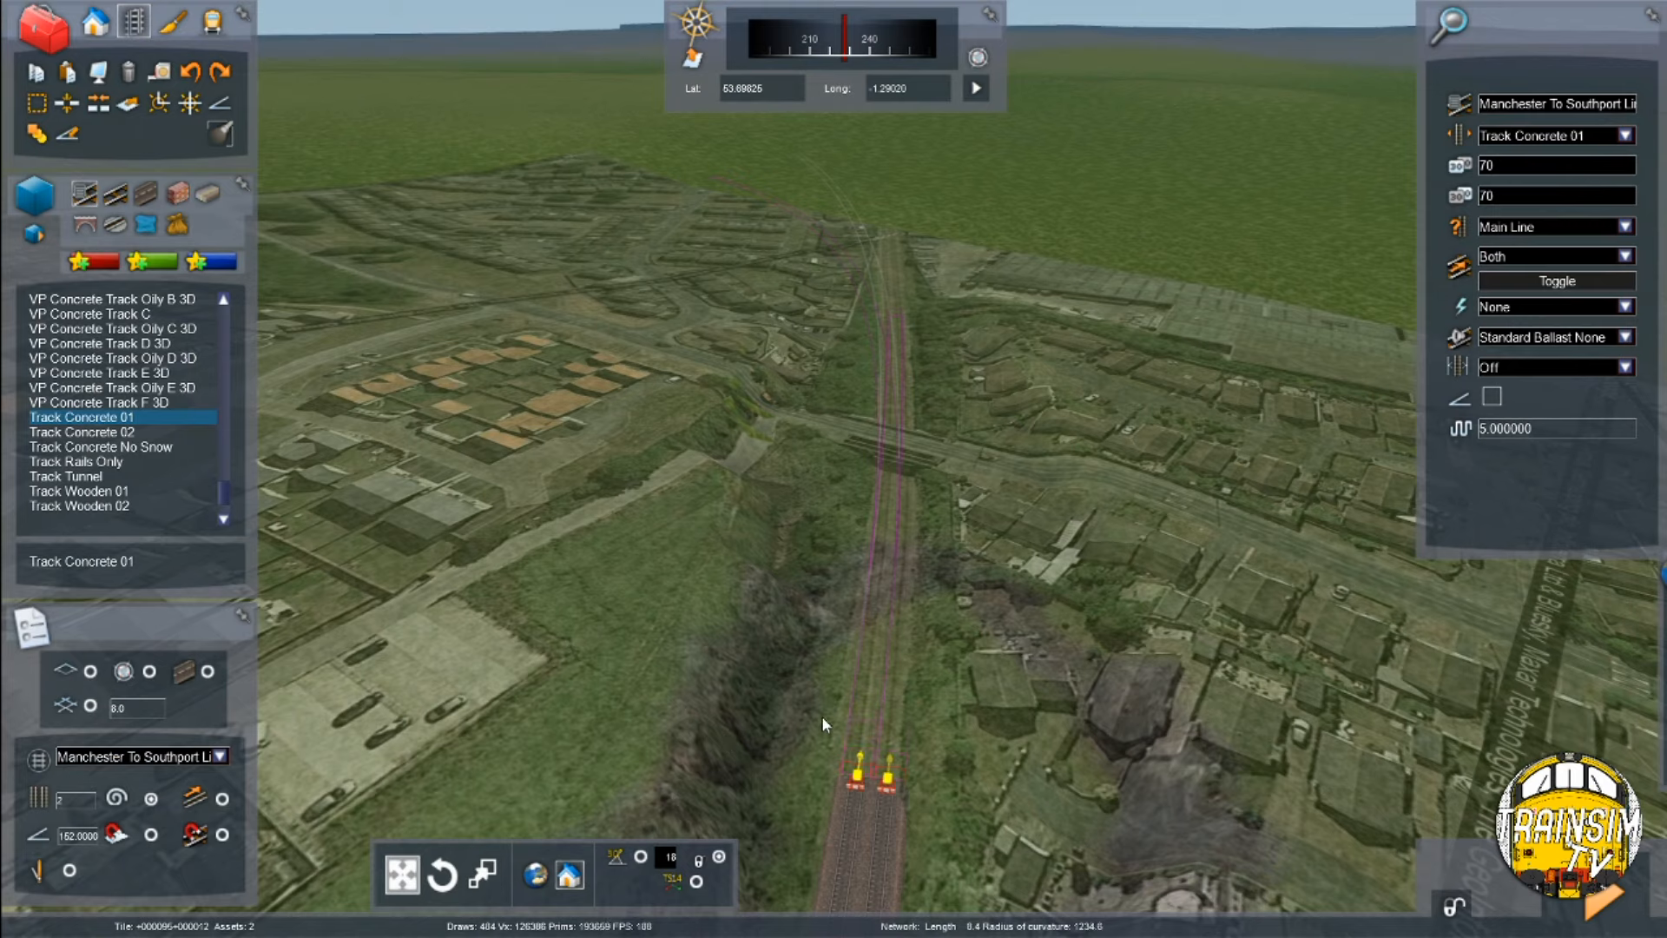
pyautogui.click(1625, 226)
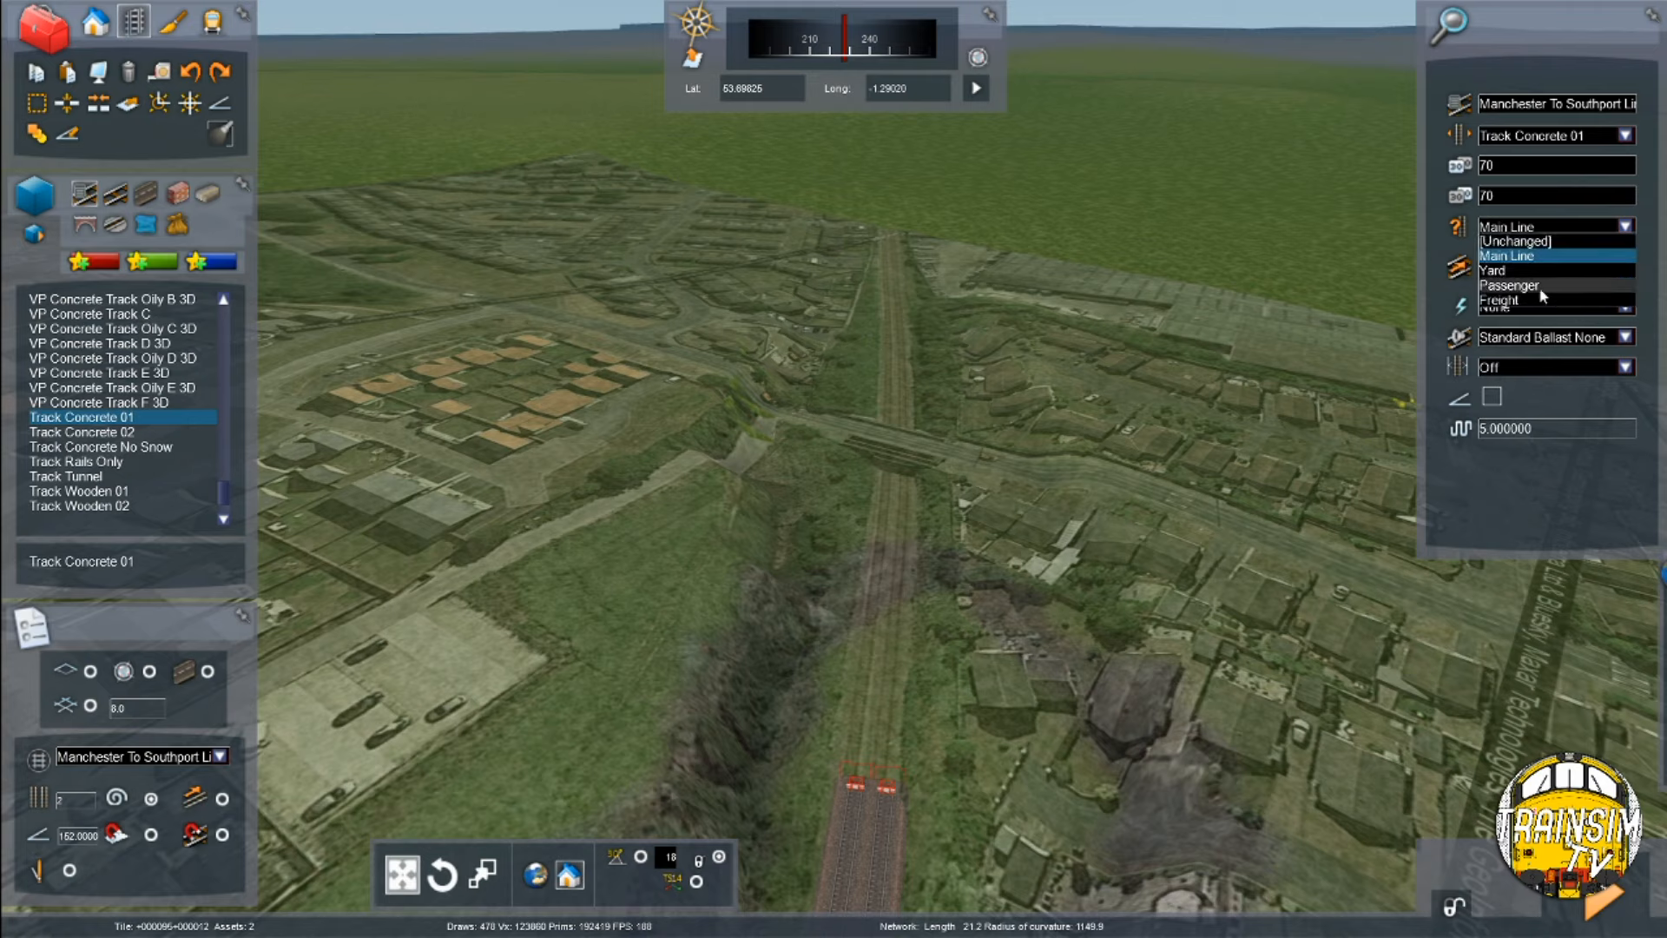
pyautogui.click(1511, 285)
# Lay the double track from the cutting beneath the road bridge and onto the straight beyond it
pyautogui.click(841, 767)
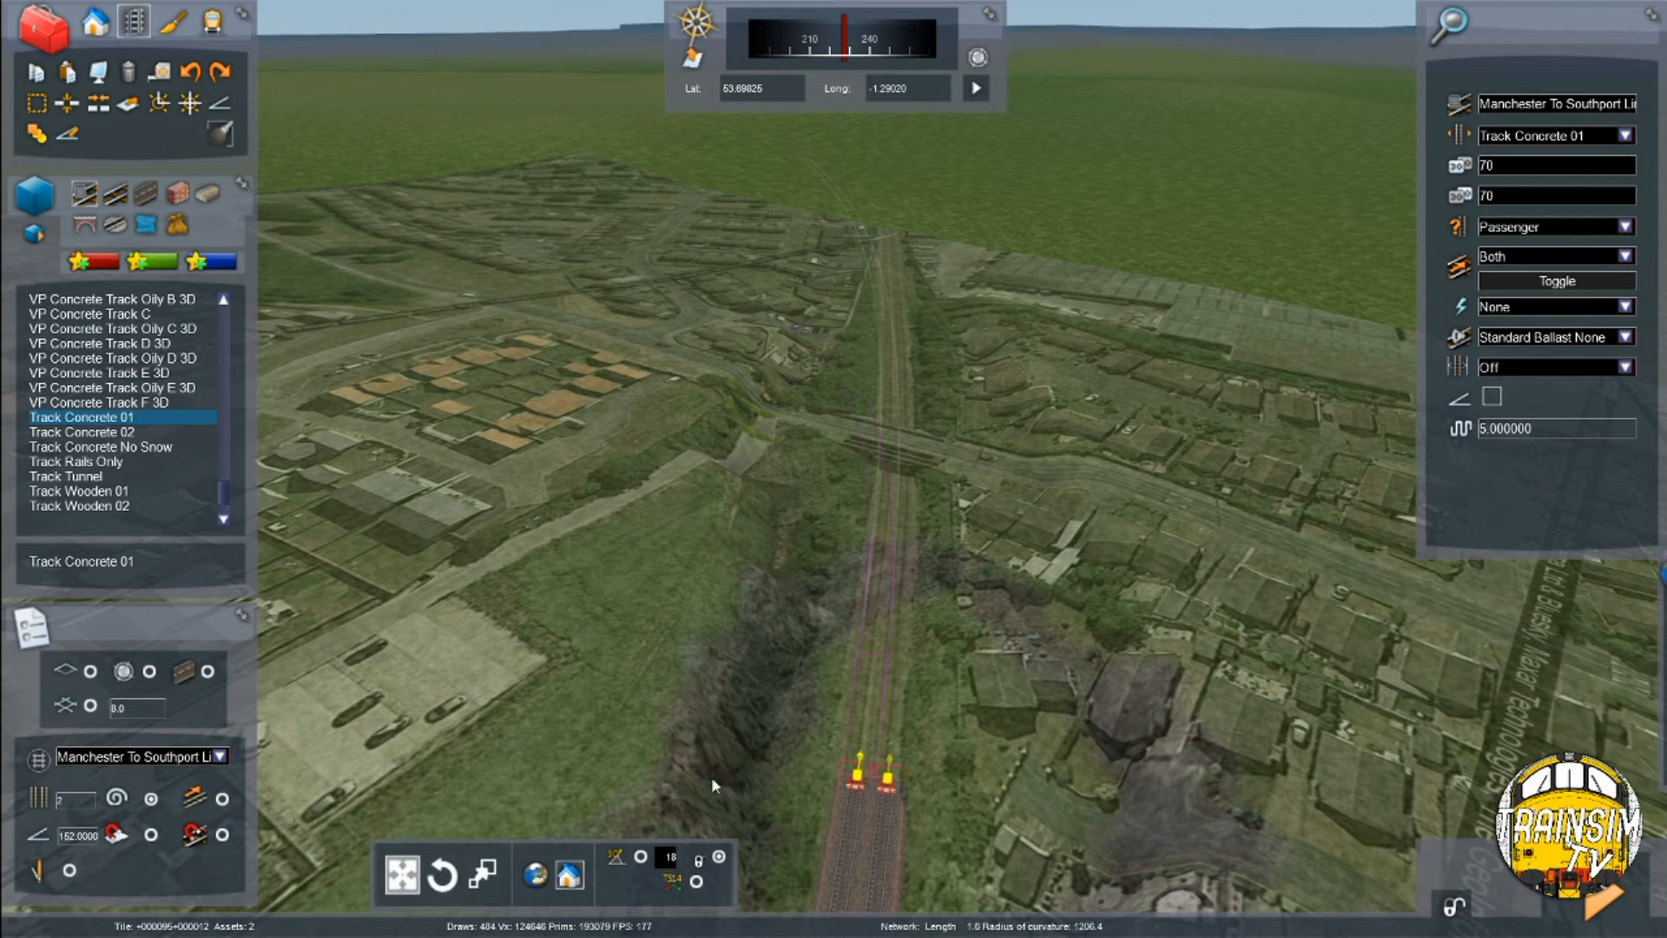
pyautogui.press('Up')
pyautogui.press('Up')
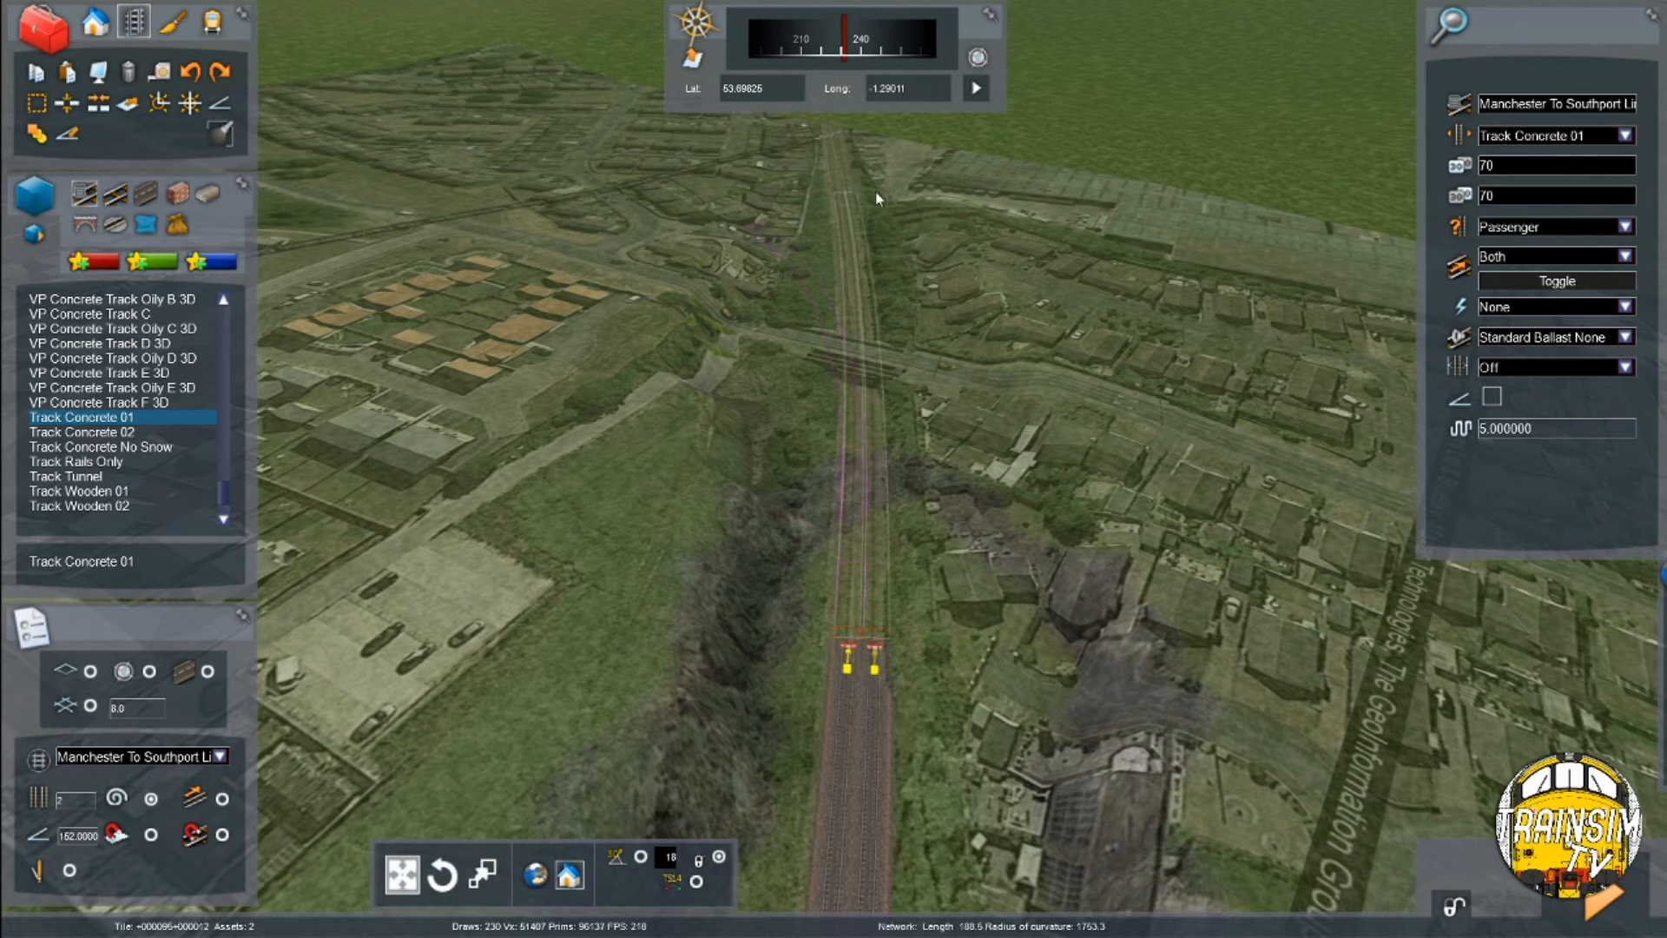
pyautogui.press('Up')
pyautogui.moveTo(865, 206)
pyautogui.mouseDown(button='right')
pyautogui.moveTo(865, 104)
pyautogui.moveTo(865, 178)
pyautogui.mouseUp(button='right')
pyautogui.press('Up')
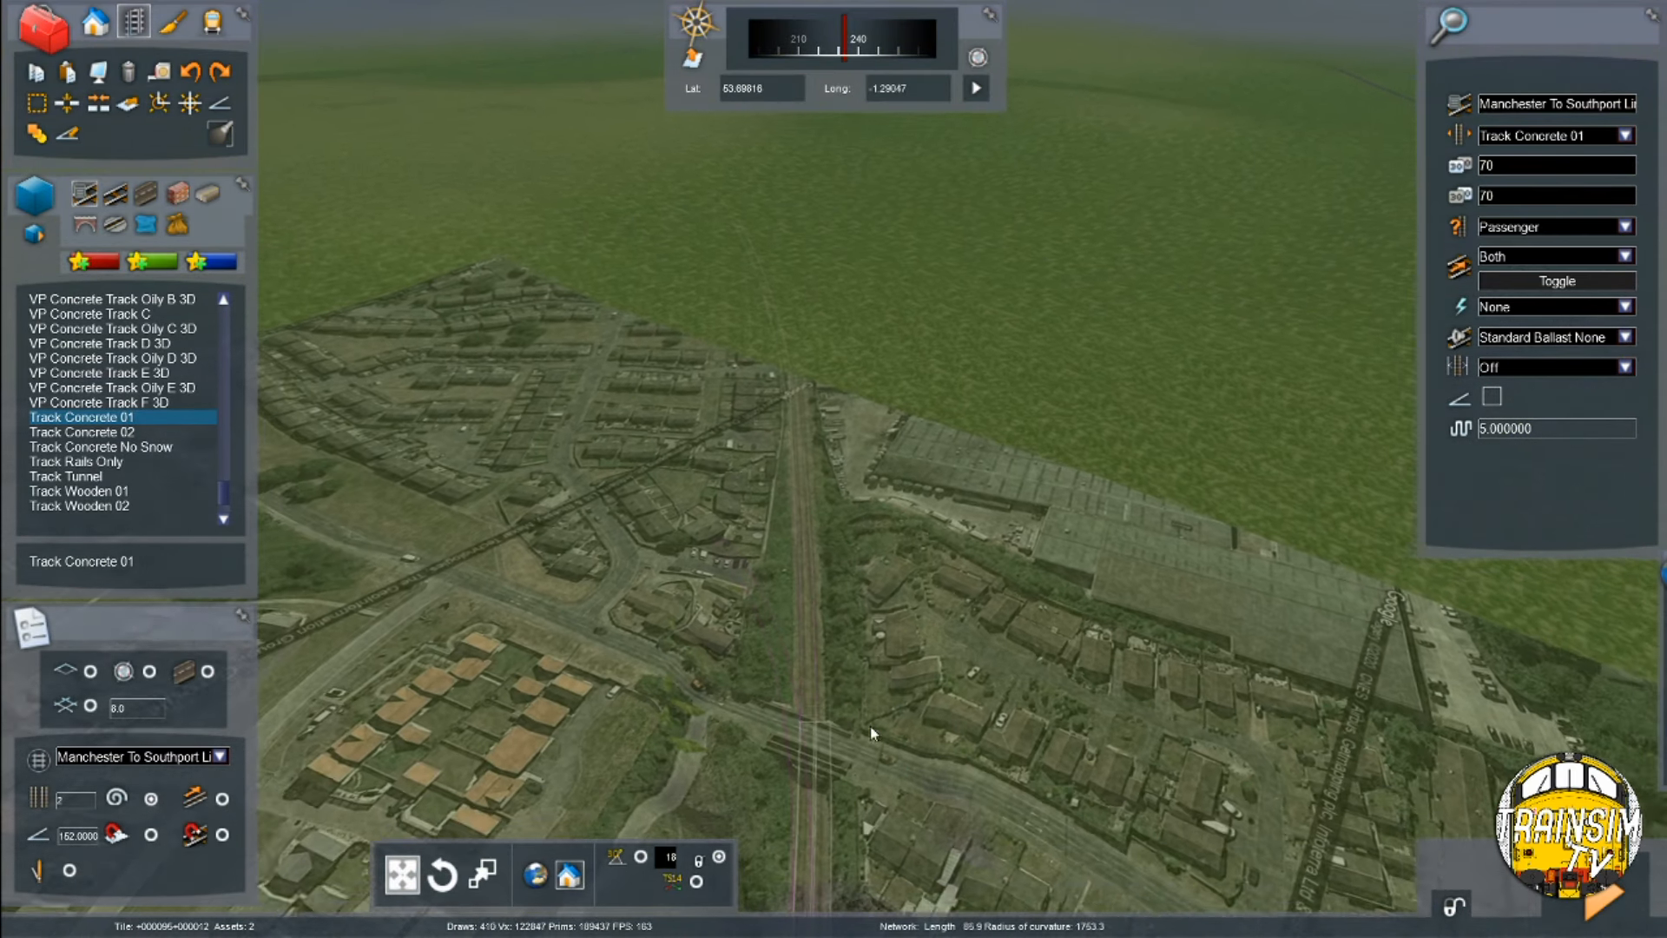
pyautogui.click(868, 743)
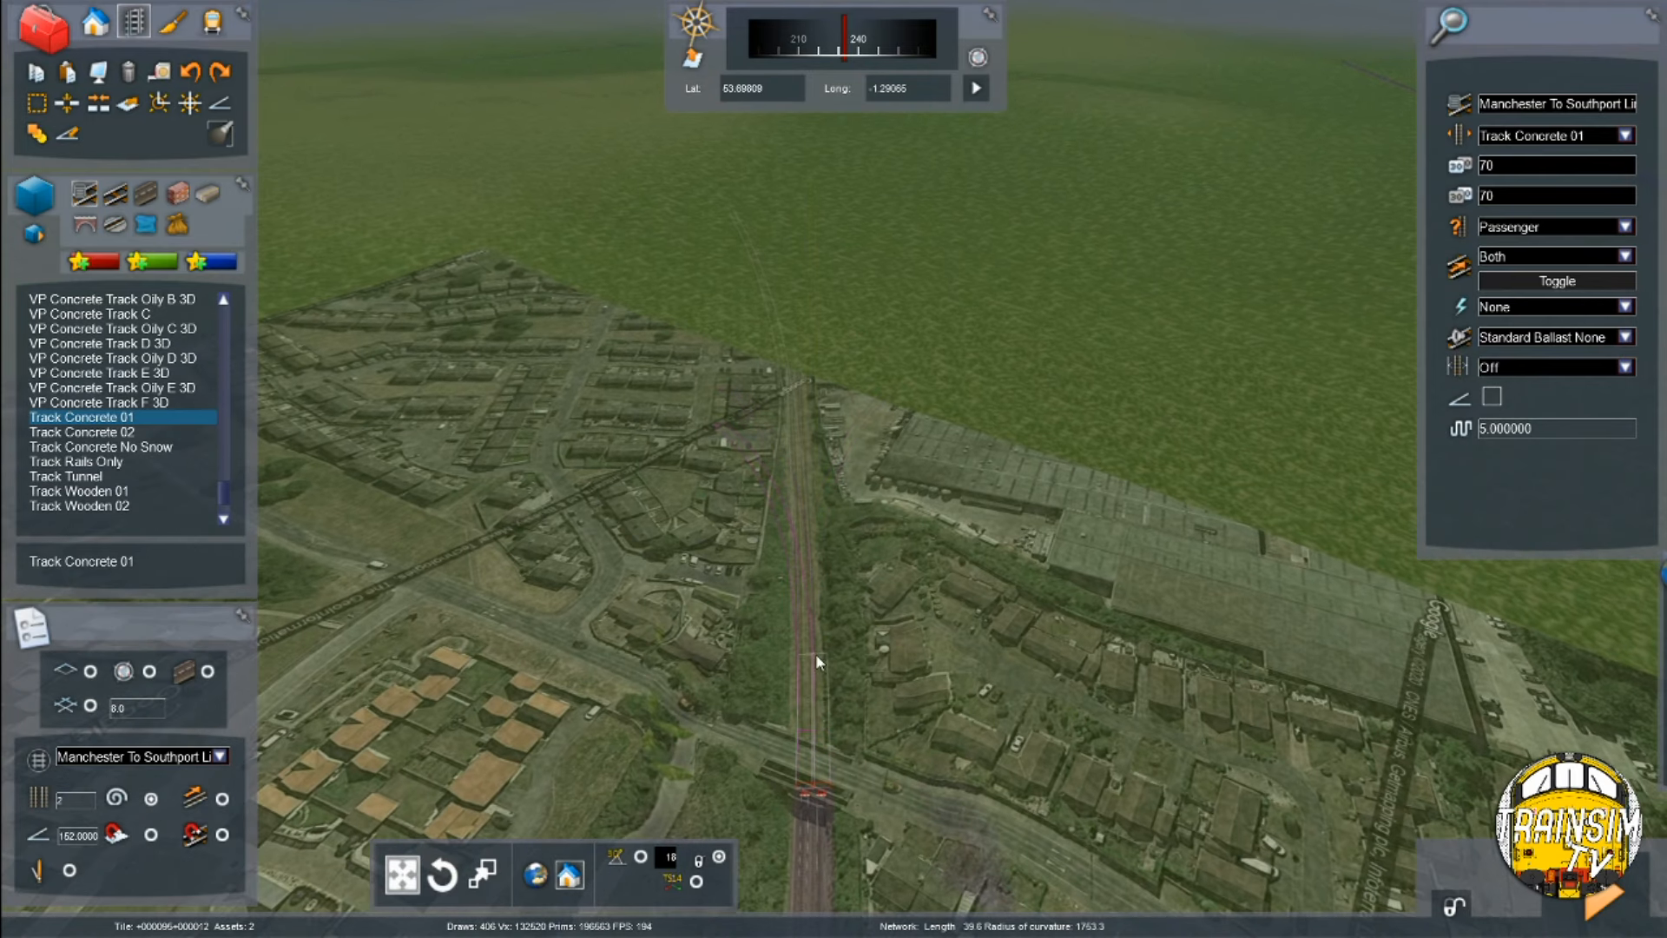
pyautogui.click(894, 587)
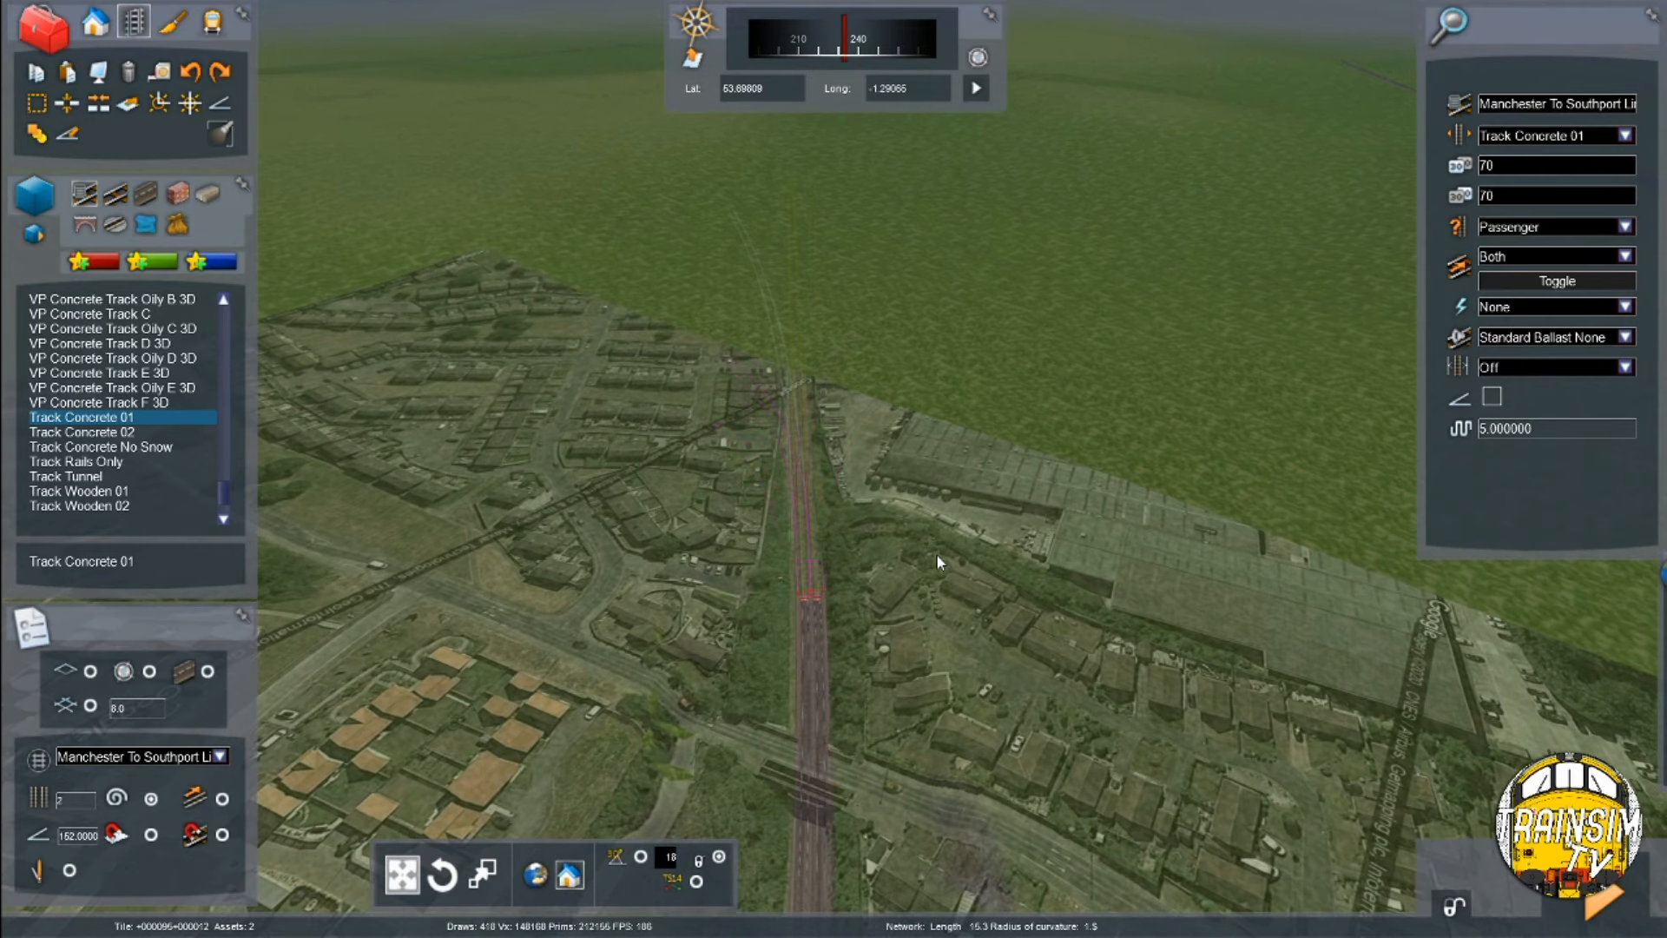
# Continue the double track along the straight past the large industrial buildings, and end the track laying there
pyautogui.press('Up')
pyautogui.press('Up')
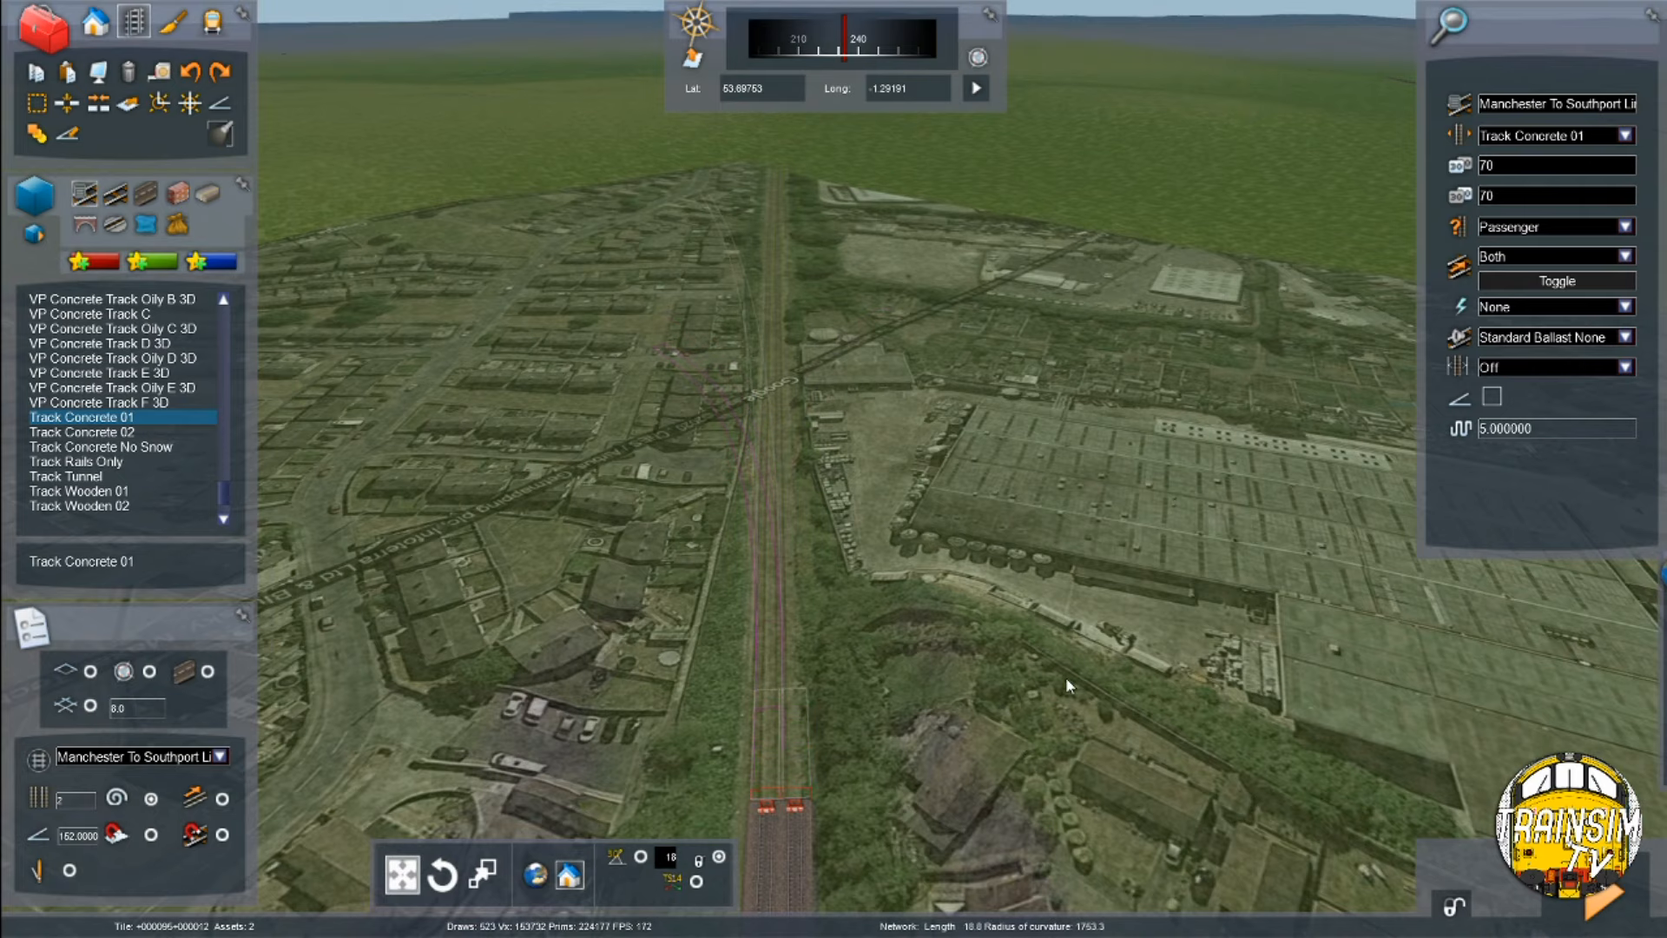
pyautogui.click(1115, 606)
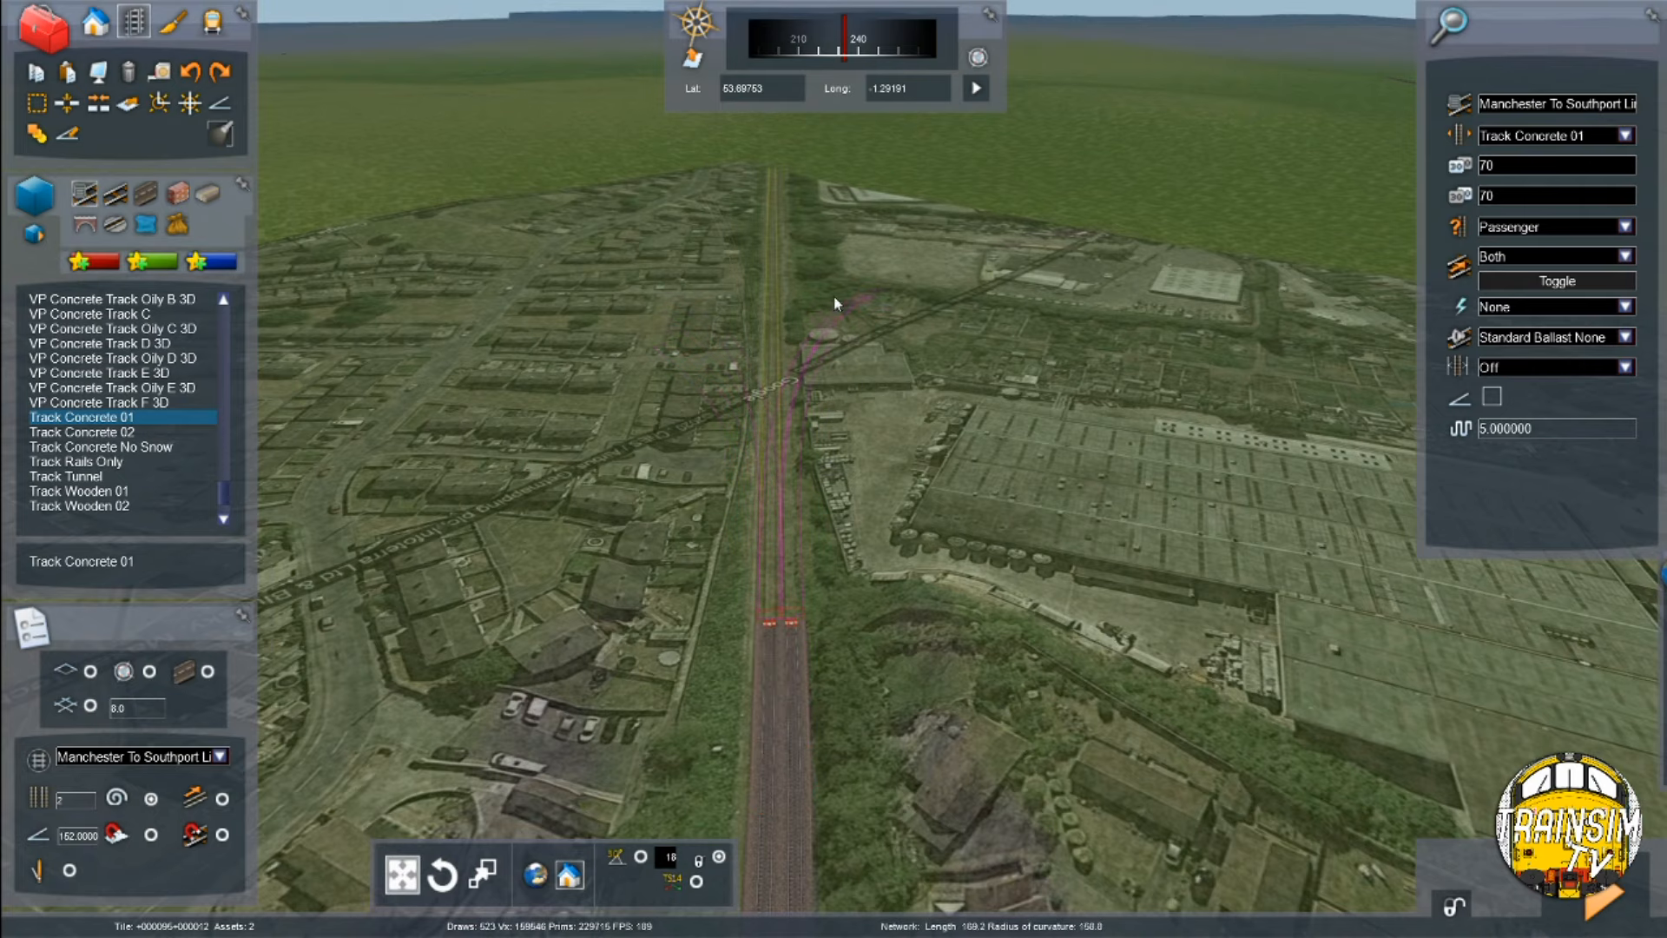
pyautogui.click(780, 254)
pyautogui.press('Up')
pyautogui.moveTo(780, 253); pyautogui.dragTo(786, 370, button='right')
pyautogui.press('Up')
pyautogui.click(821, 528)
pyautogui.rightClick(817, 526)
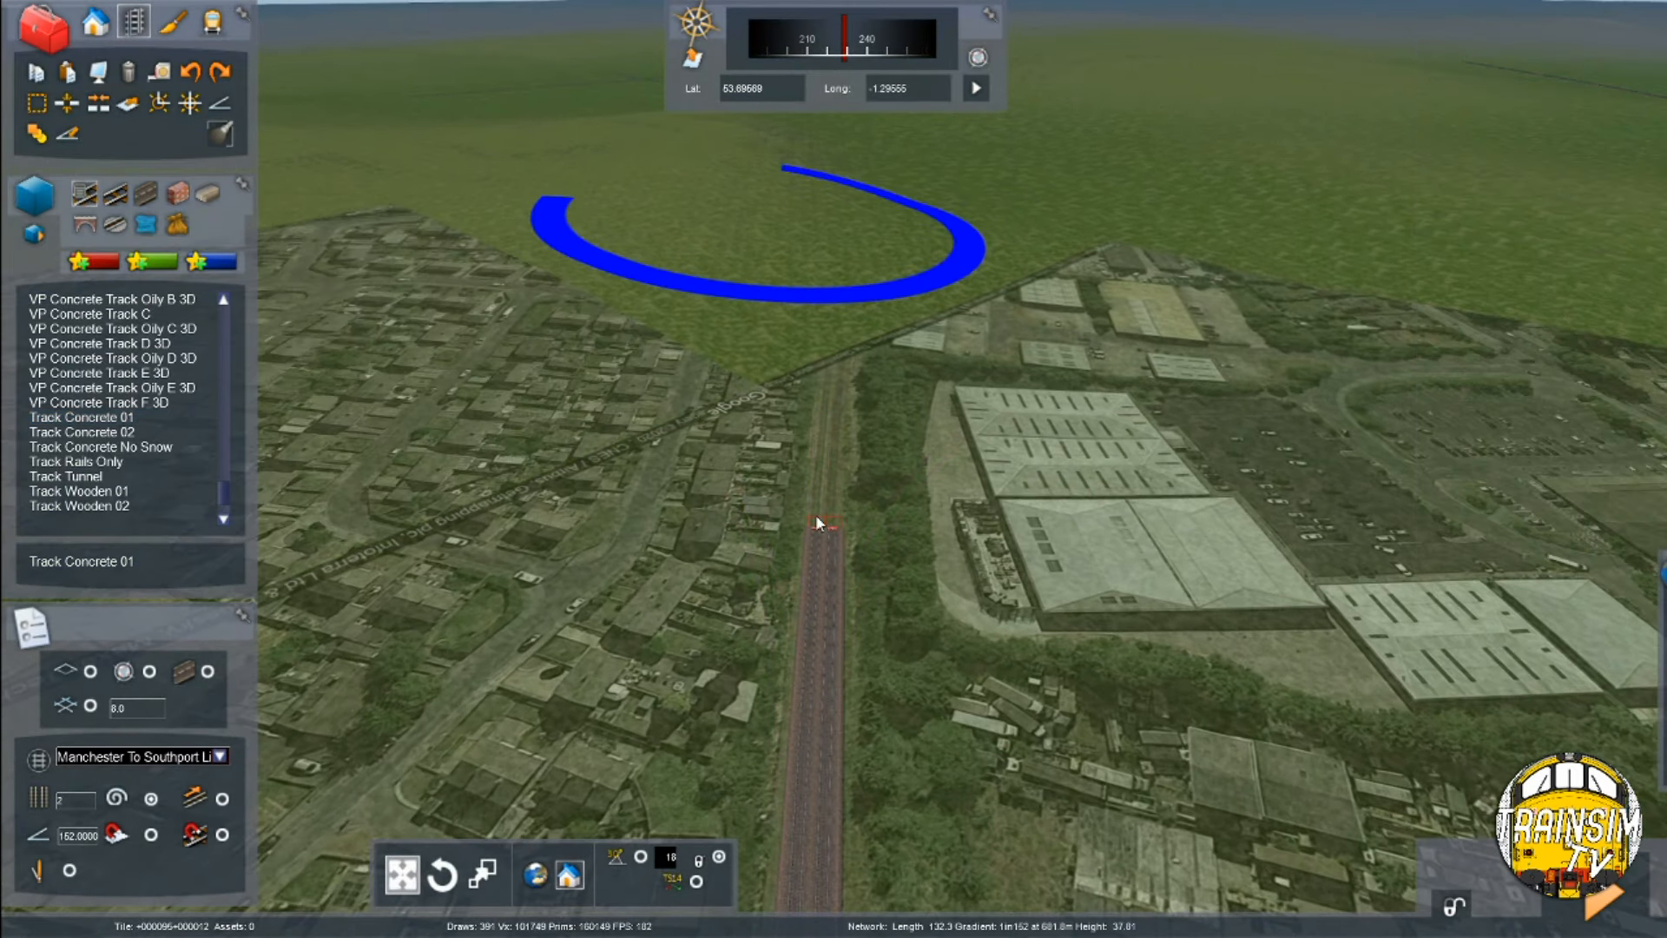
# Inspect the laid double track through the cutting and around the curve against the surrounding terrain
pyautogui.moveTo(815, 514); pyautogui.dragTo(875, 413, button='right')
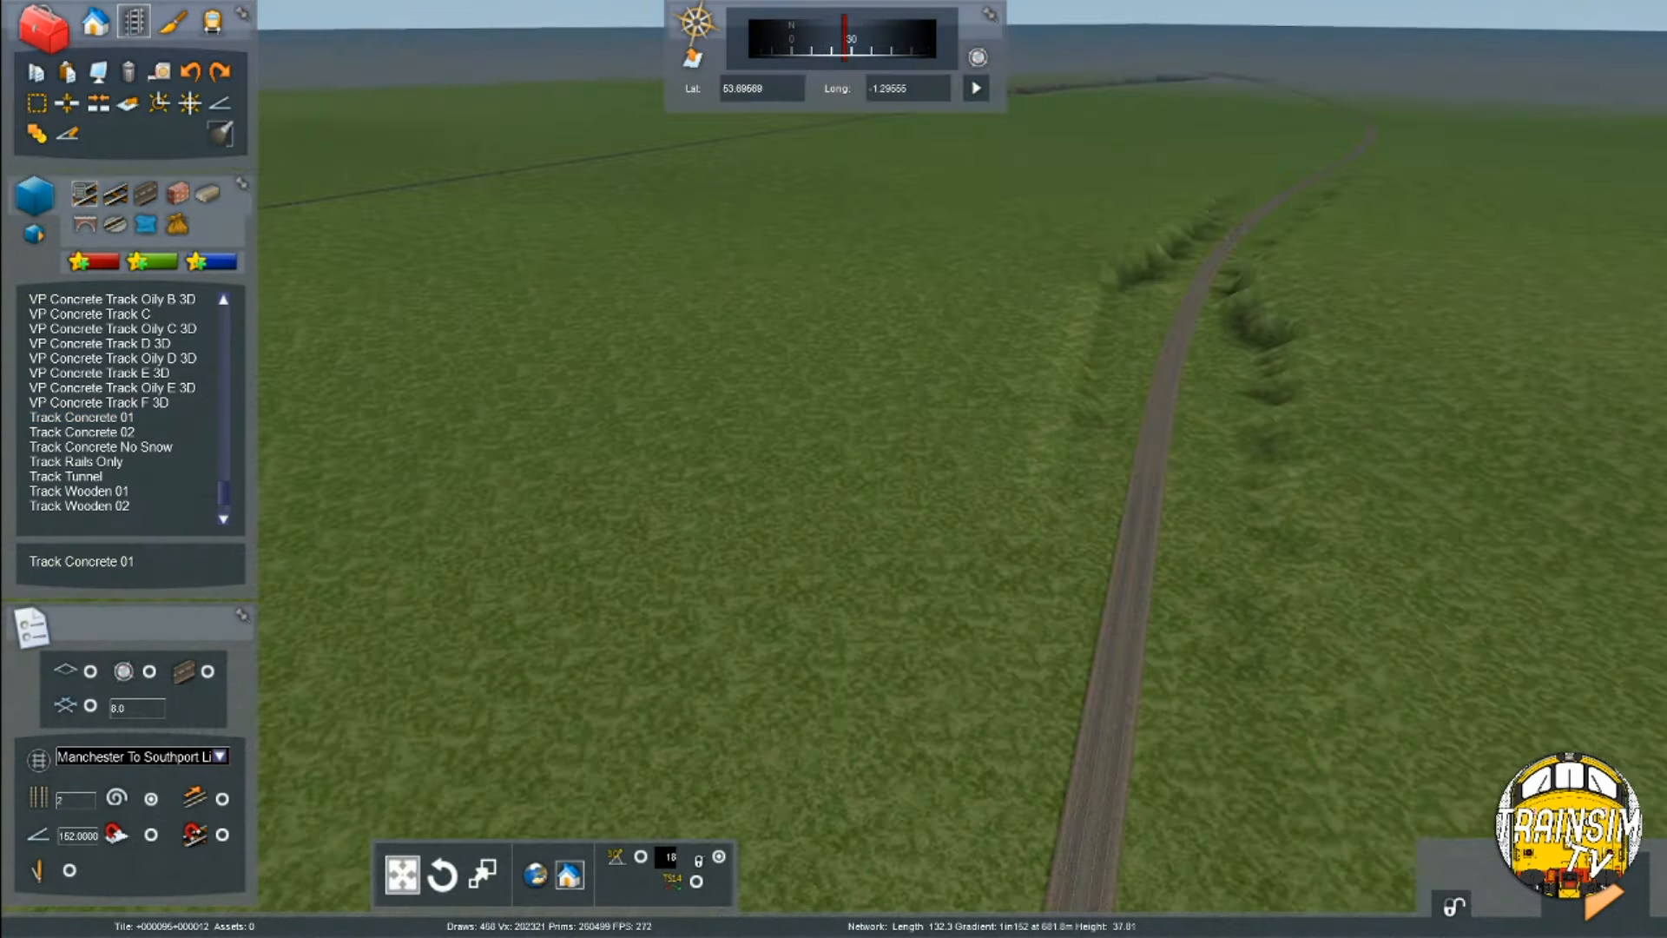
pyautogui.press('Up')
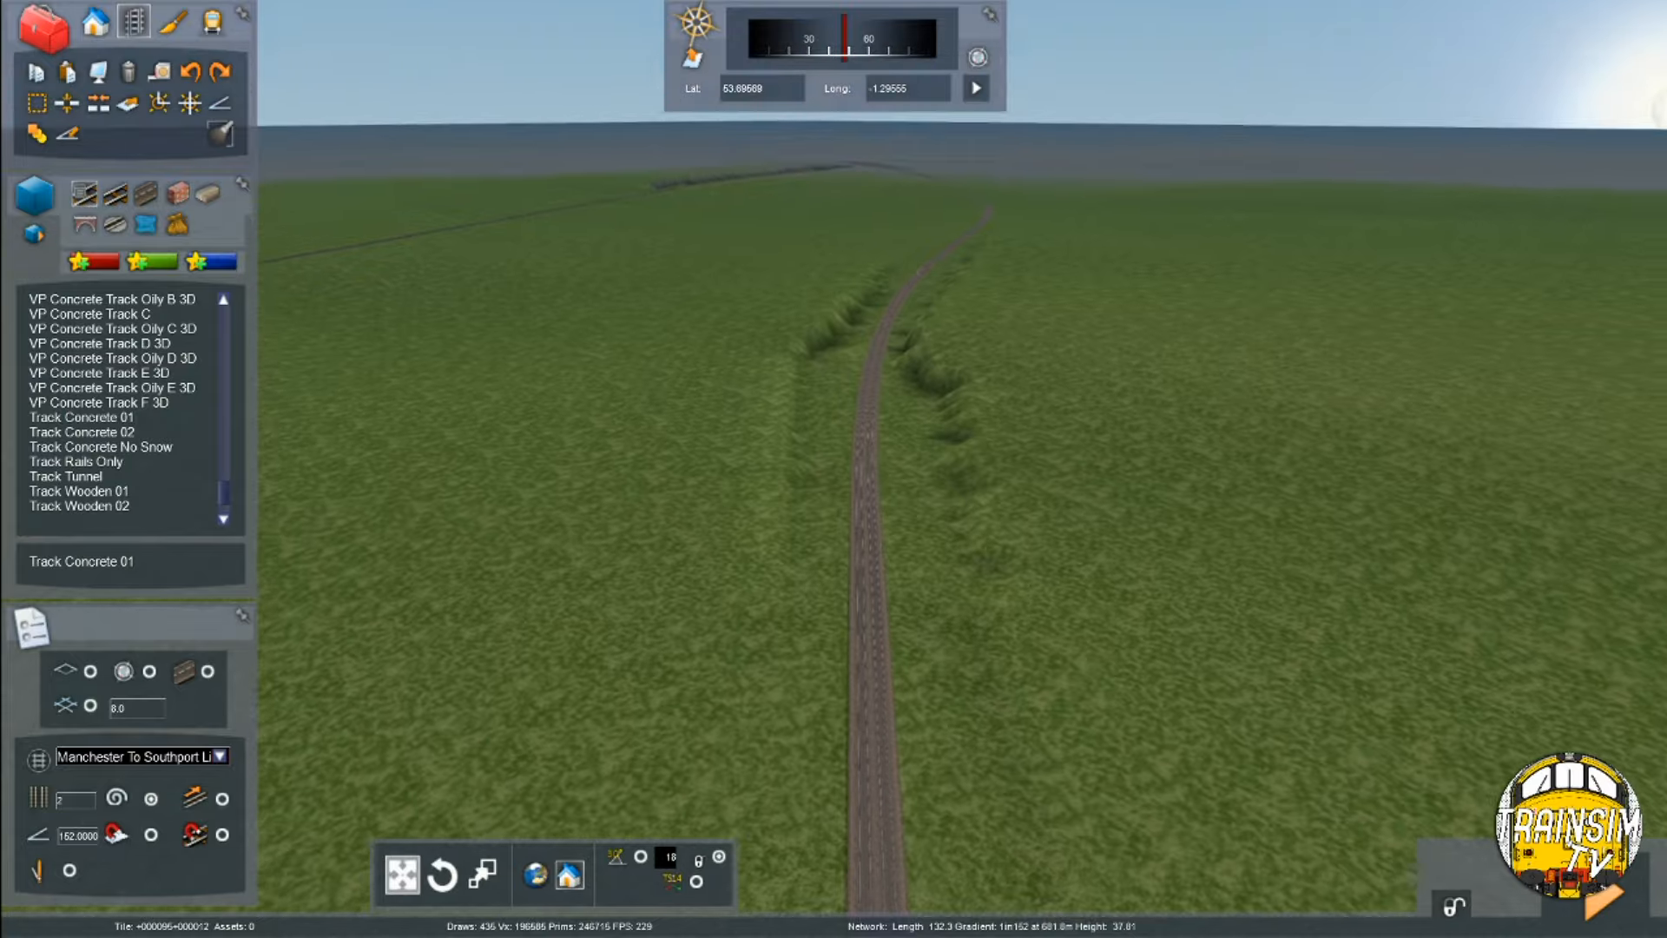
pyautogui.press('Up')
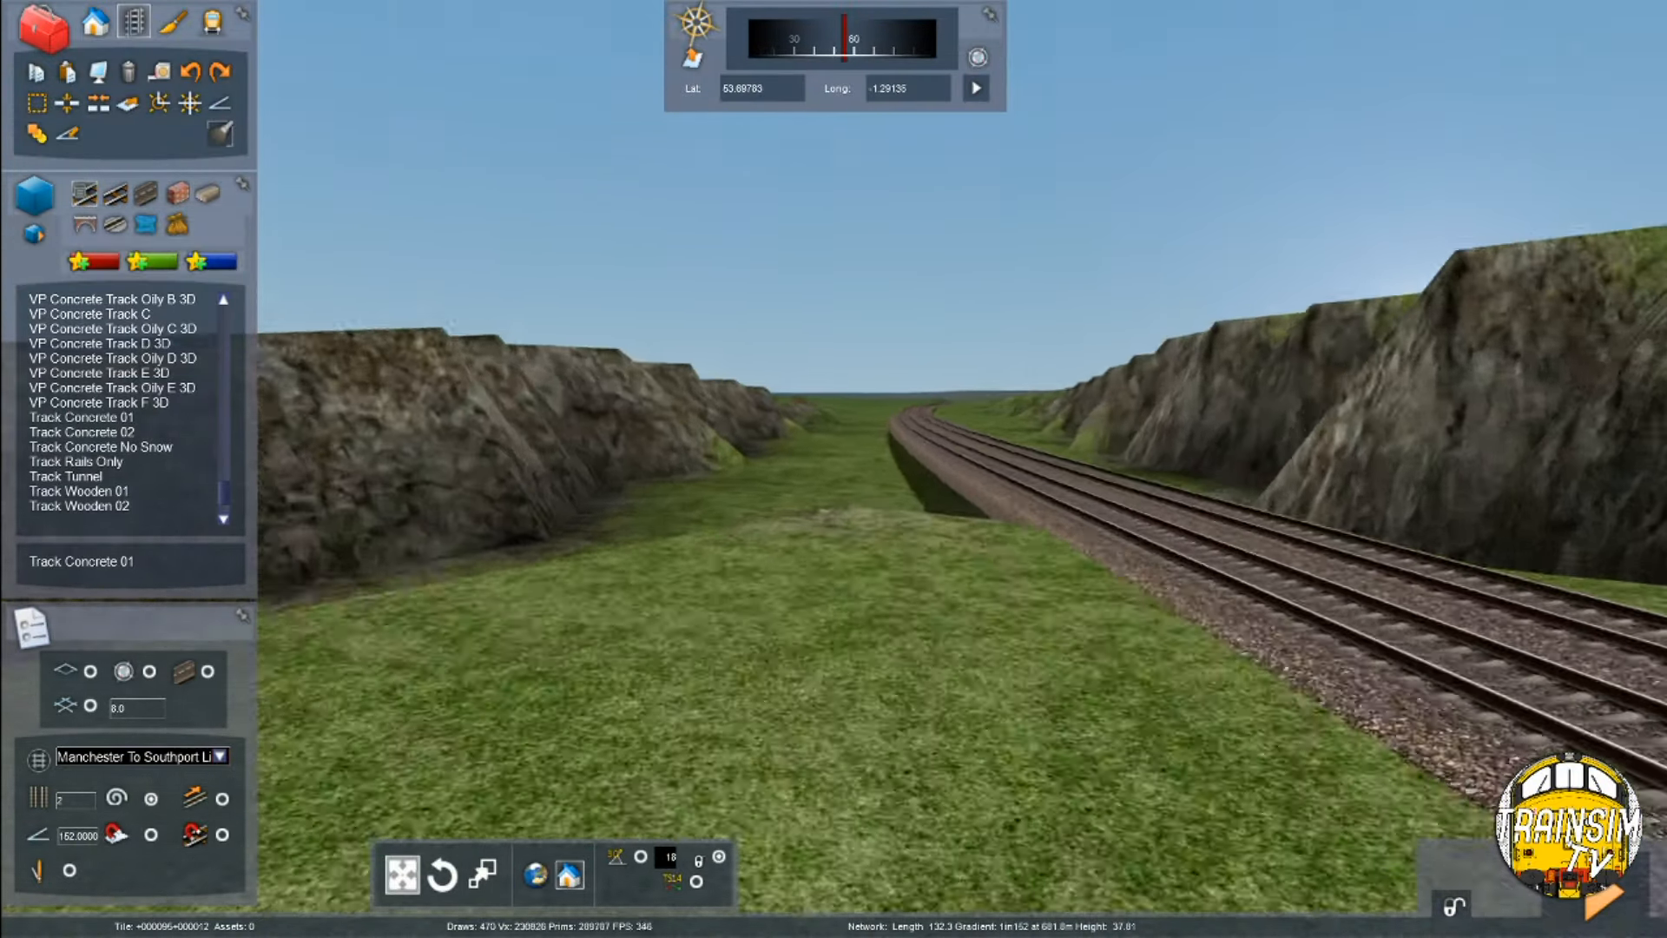
pyautogui.press('Up')
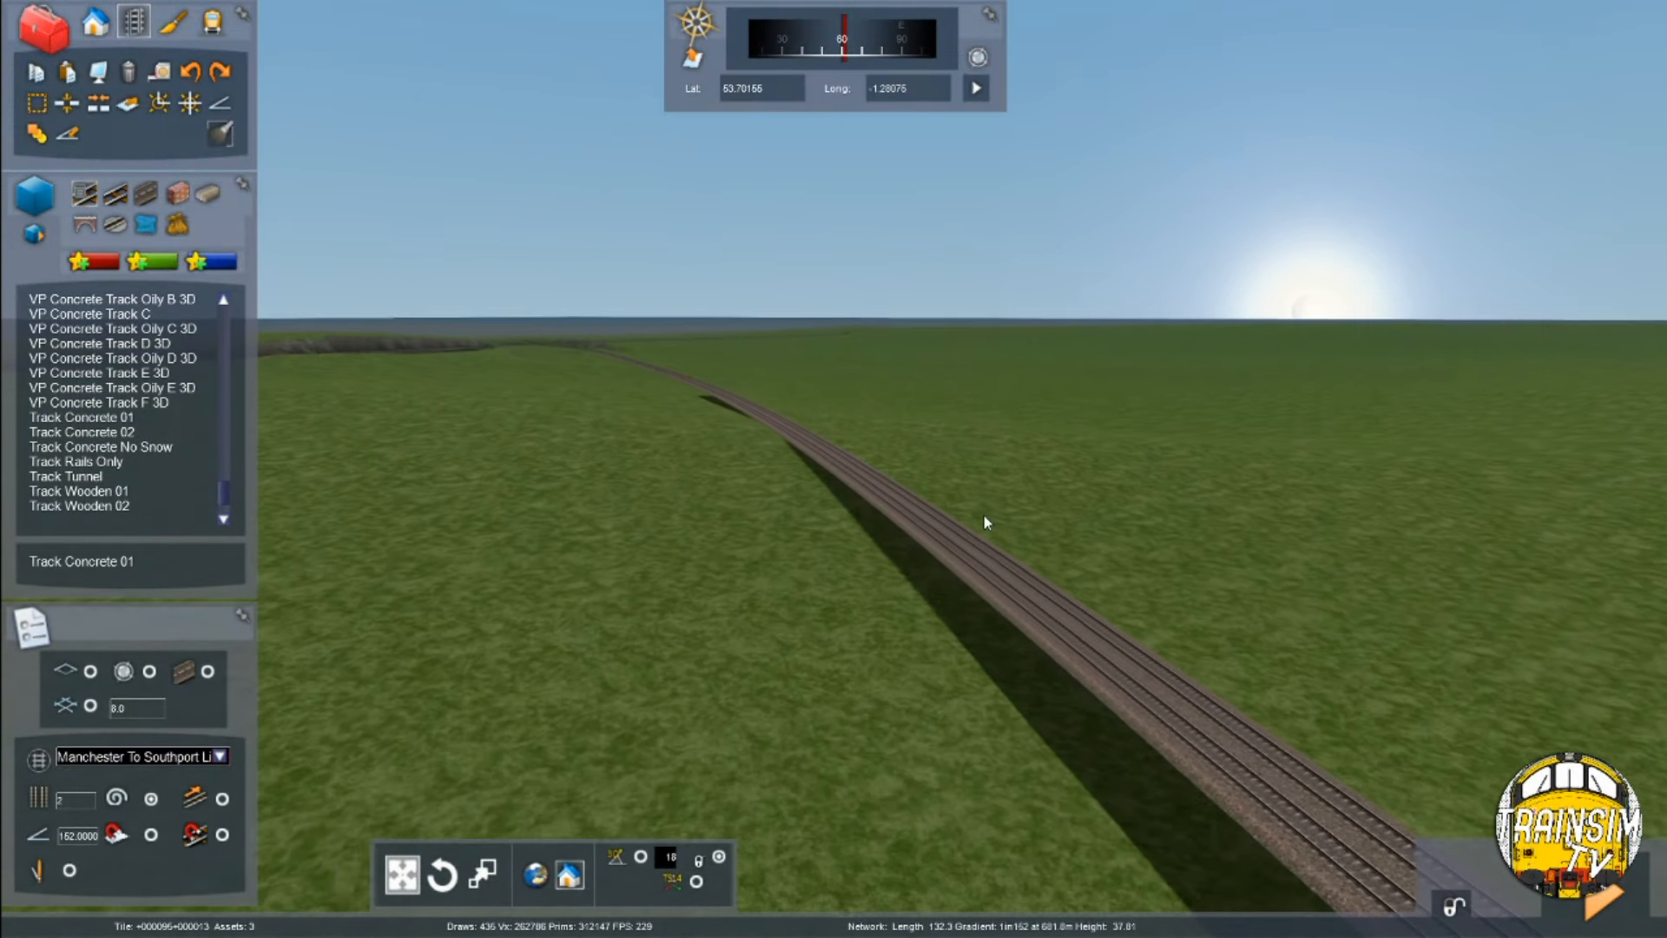
pyautogui.moveTo(986, 525); pyautogui.dragTo(993, 562, button='right')
pyautogui.press('Up')
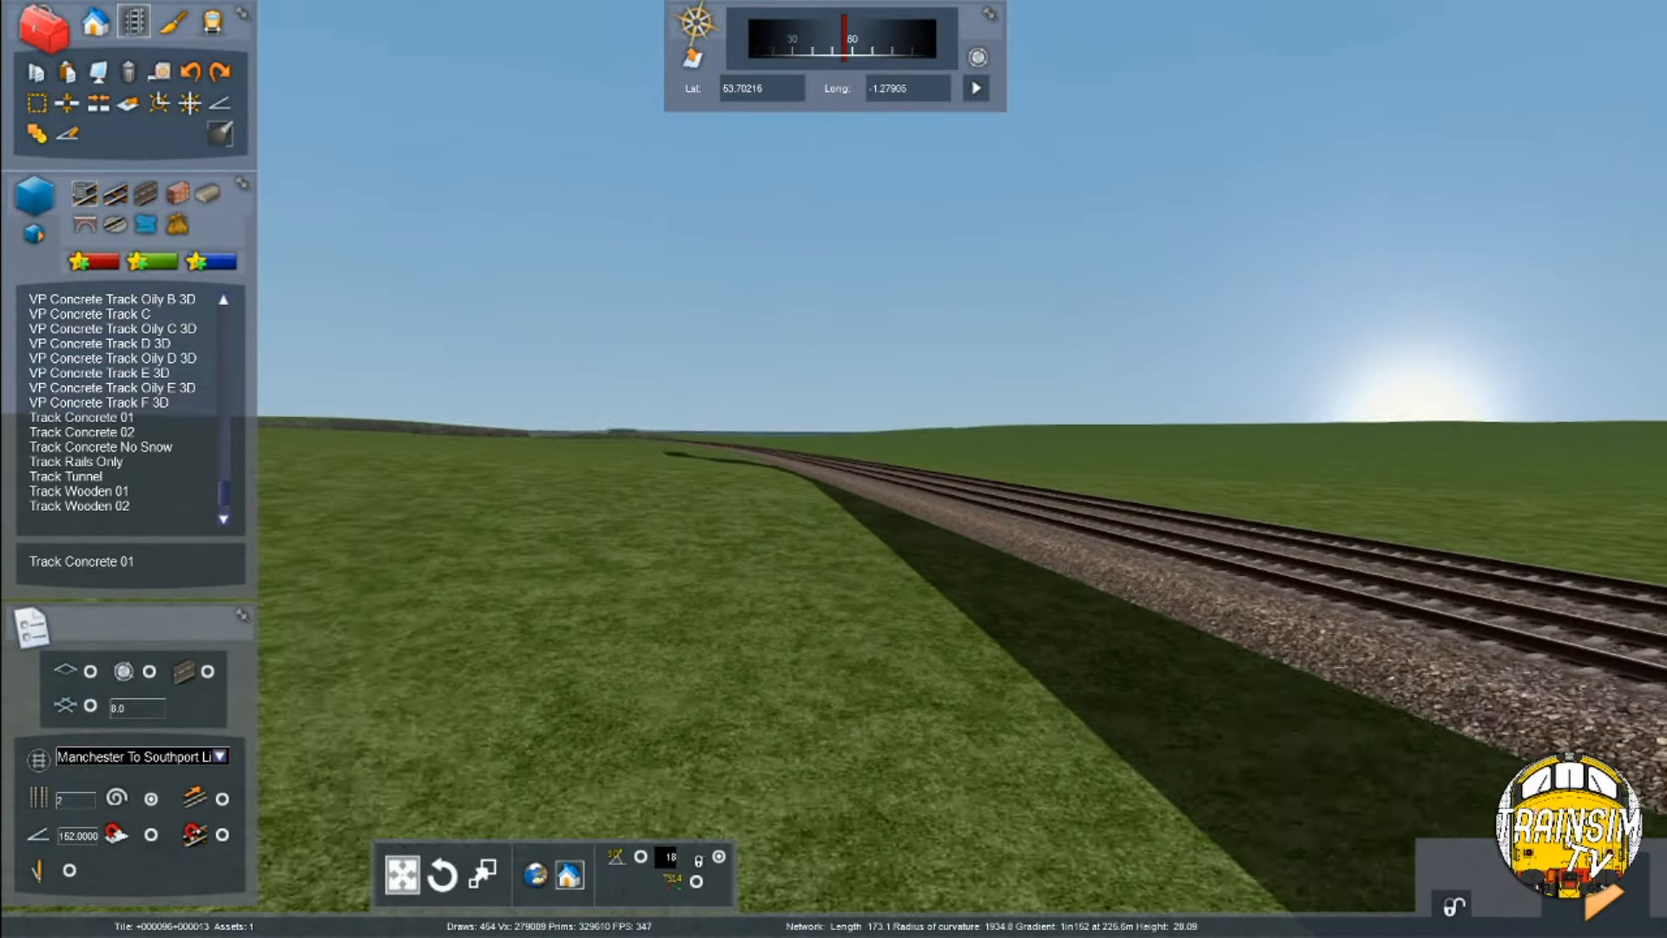
pyautogui.press('Up')
pyautogui.moveTo(1007, 530); pyautogui.dragTo(948, 555, button='right')
pyautogui.press('Up')
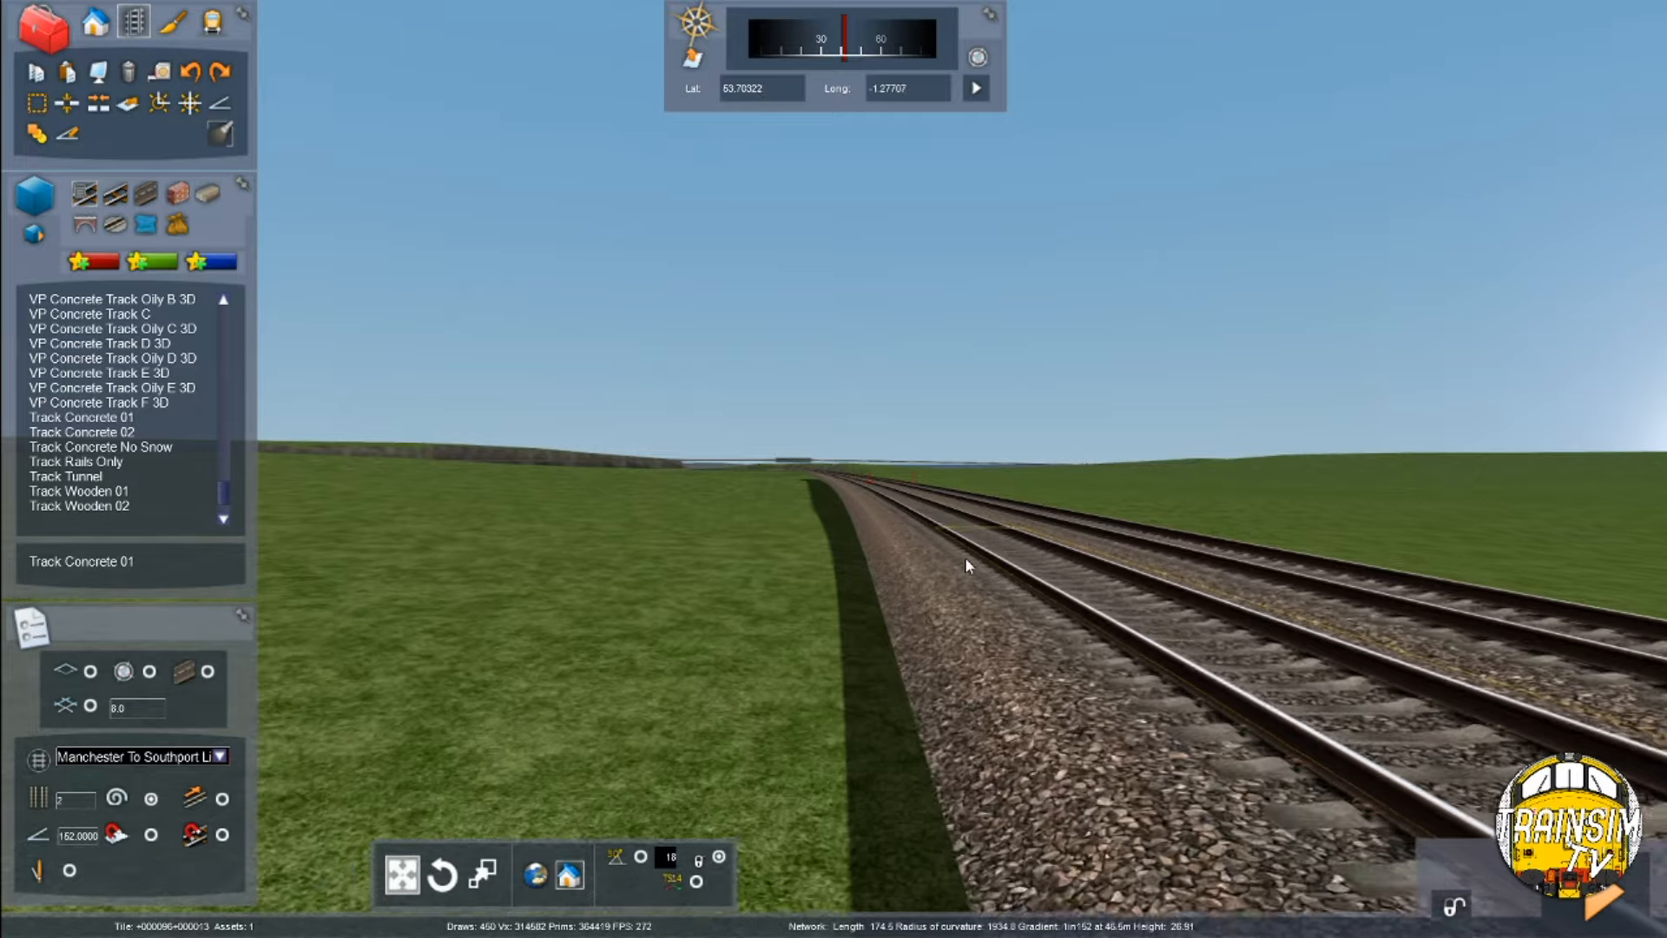
pyautogui.moveTo(976, 533); pyautogui.dragTo(317, 274, button='right')
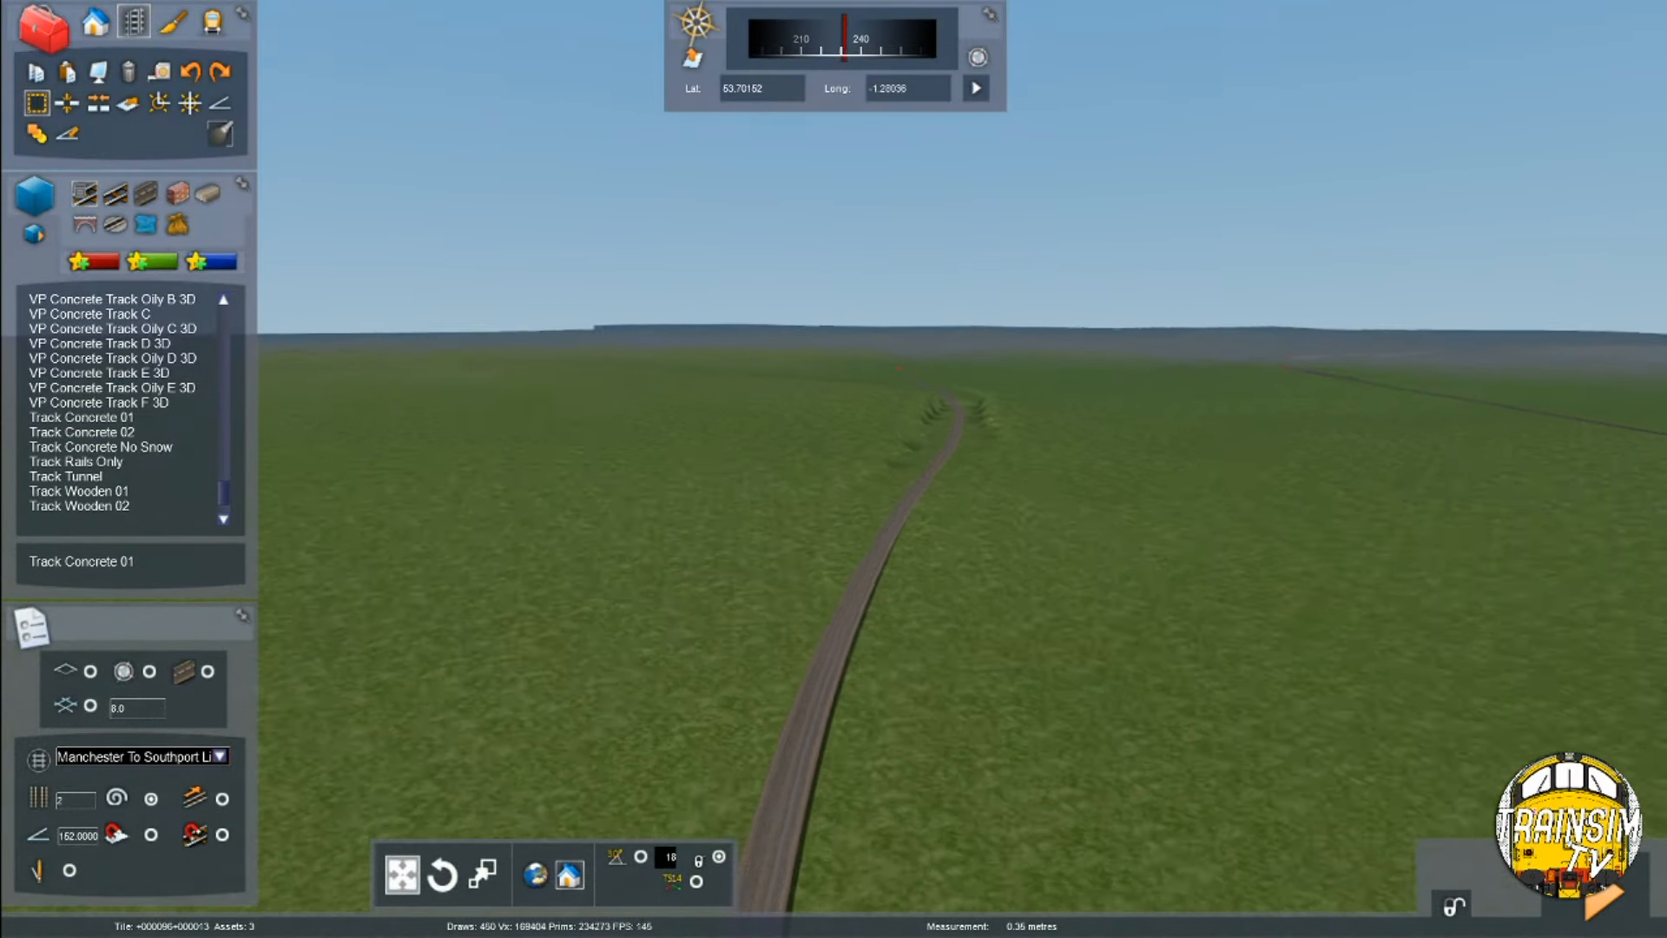
# Split the double track near the end of the straight and delete the section beyond the split
pyautogui.press('Up')
pyautogui.moveTo(834, 260); pyautogui.dragTo(825, 390, button='right')
pyautogui.click(861, 420)
pyautogui.press('Up')
pyautogui.press('Up')
pyautogui.press('Up')
pyautogui.click(759, 413)
pyautogui.press('Up')
pyautogui.press('Up')
pyautogui.moveTo(998, 330); pyautogui.dragTo(820, 368, button='right')
pyautogui.press('Right')
pyautogui.click(820, 368)
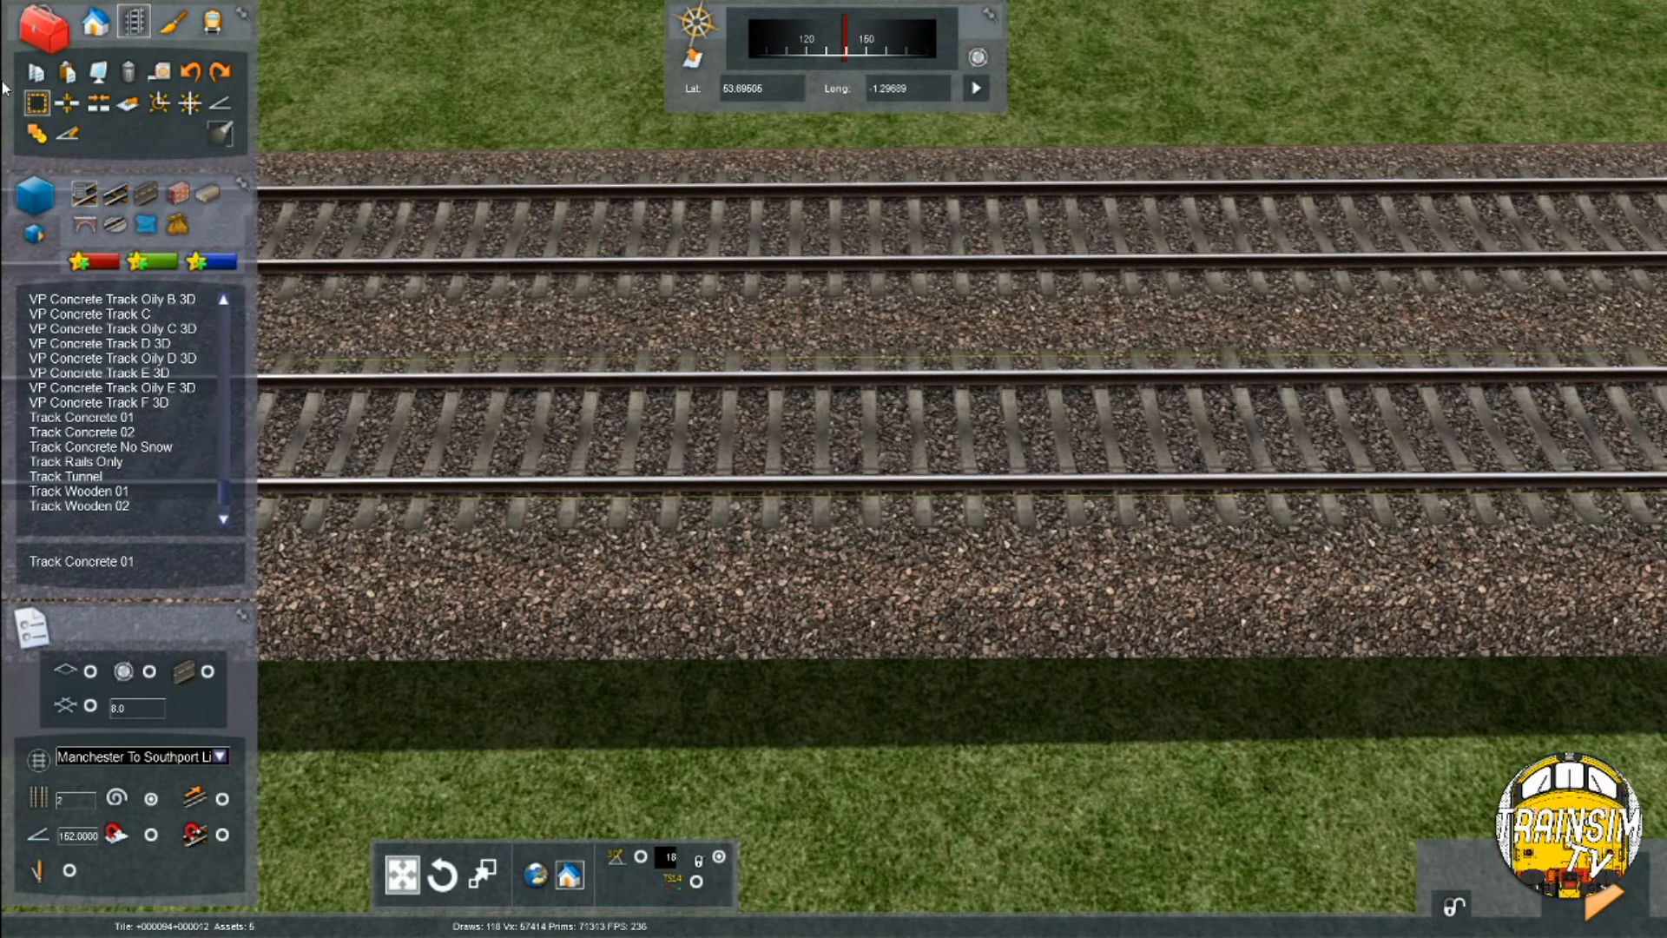
pyautogui.click(819, 339)
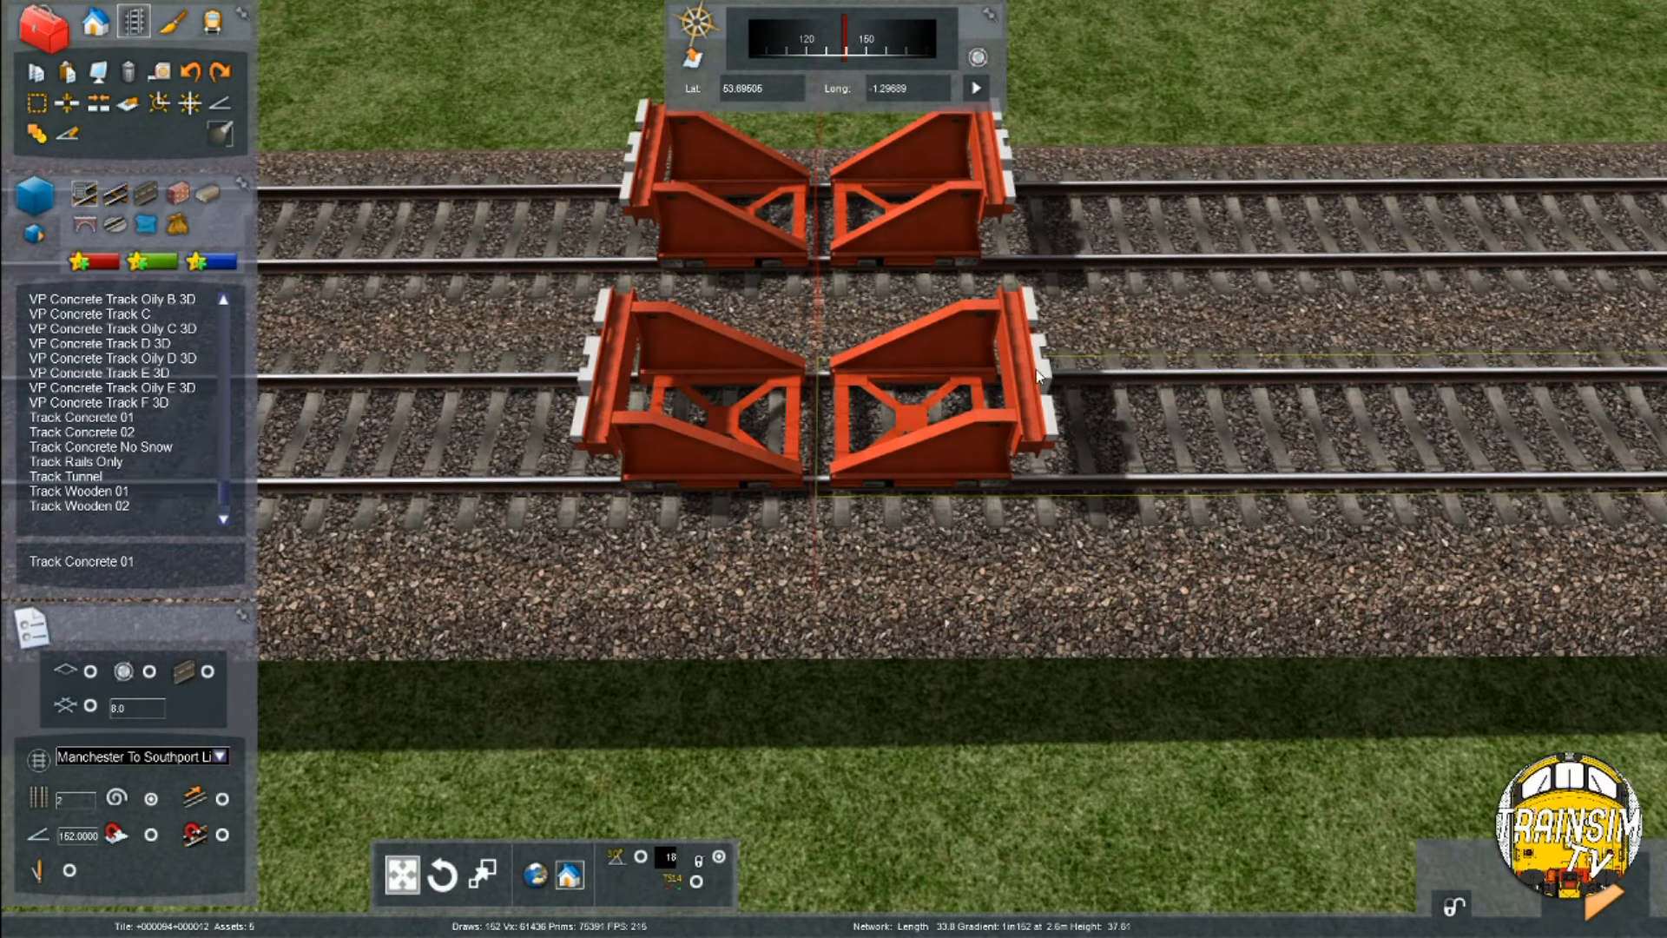
pyautogui.click(1035, 391)
pyautogui.press('Delete')
# Examine the aerial imagery of the railway corridor and industrial buildings beyond the end of the laid track
pyautogui.moveTo(1138, 217); pyautogui.dragTo(1476, 104, button='right')
pyautogui.moveTo(1128, 247); pyautogui.dragTo(1151, 242, button='right')
pyautogui.moveTo(519, 321); pyautogui.dragTo(1259, 434, button='right')
pyautogui.press('Up')
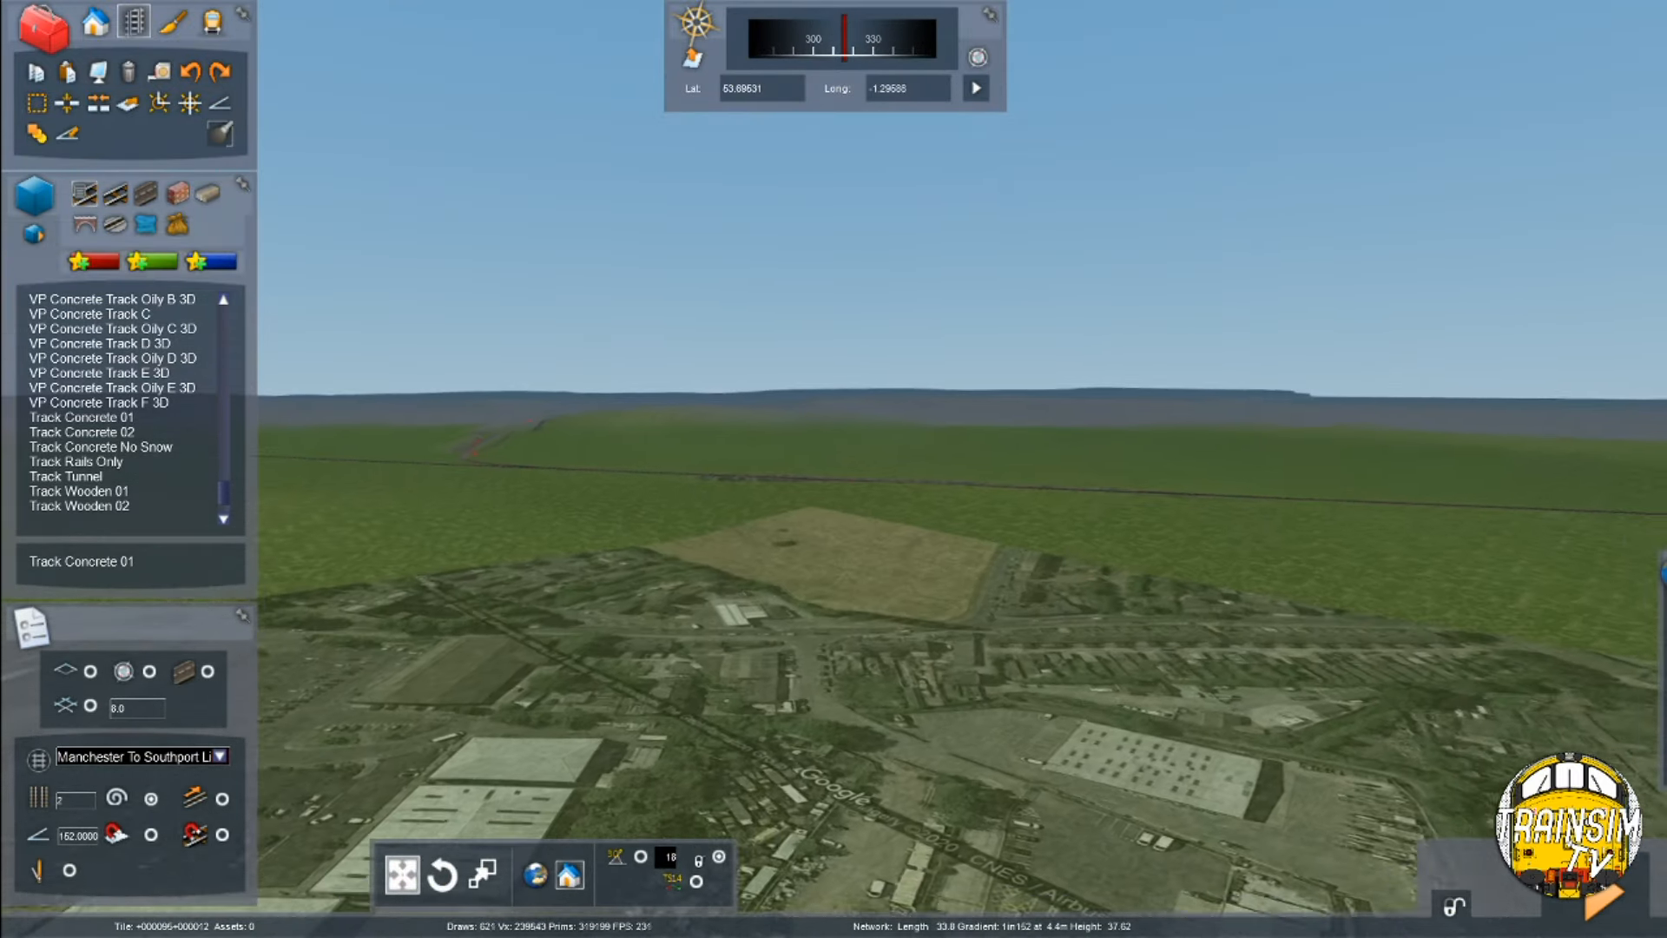
pyautogui.moveTo(1129, 313); pyautogui.dragTo(923, 309, button='right')
pyautogui.scroll(-5, 1036, 426)
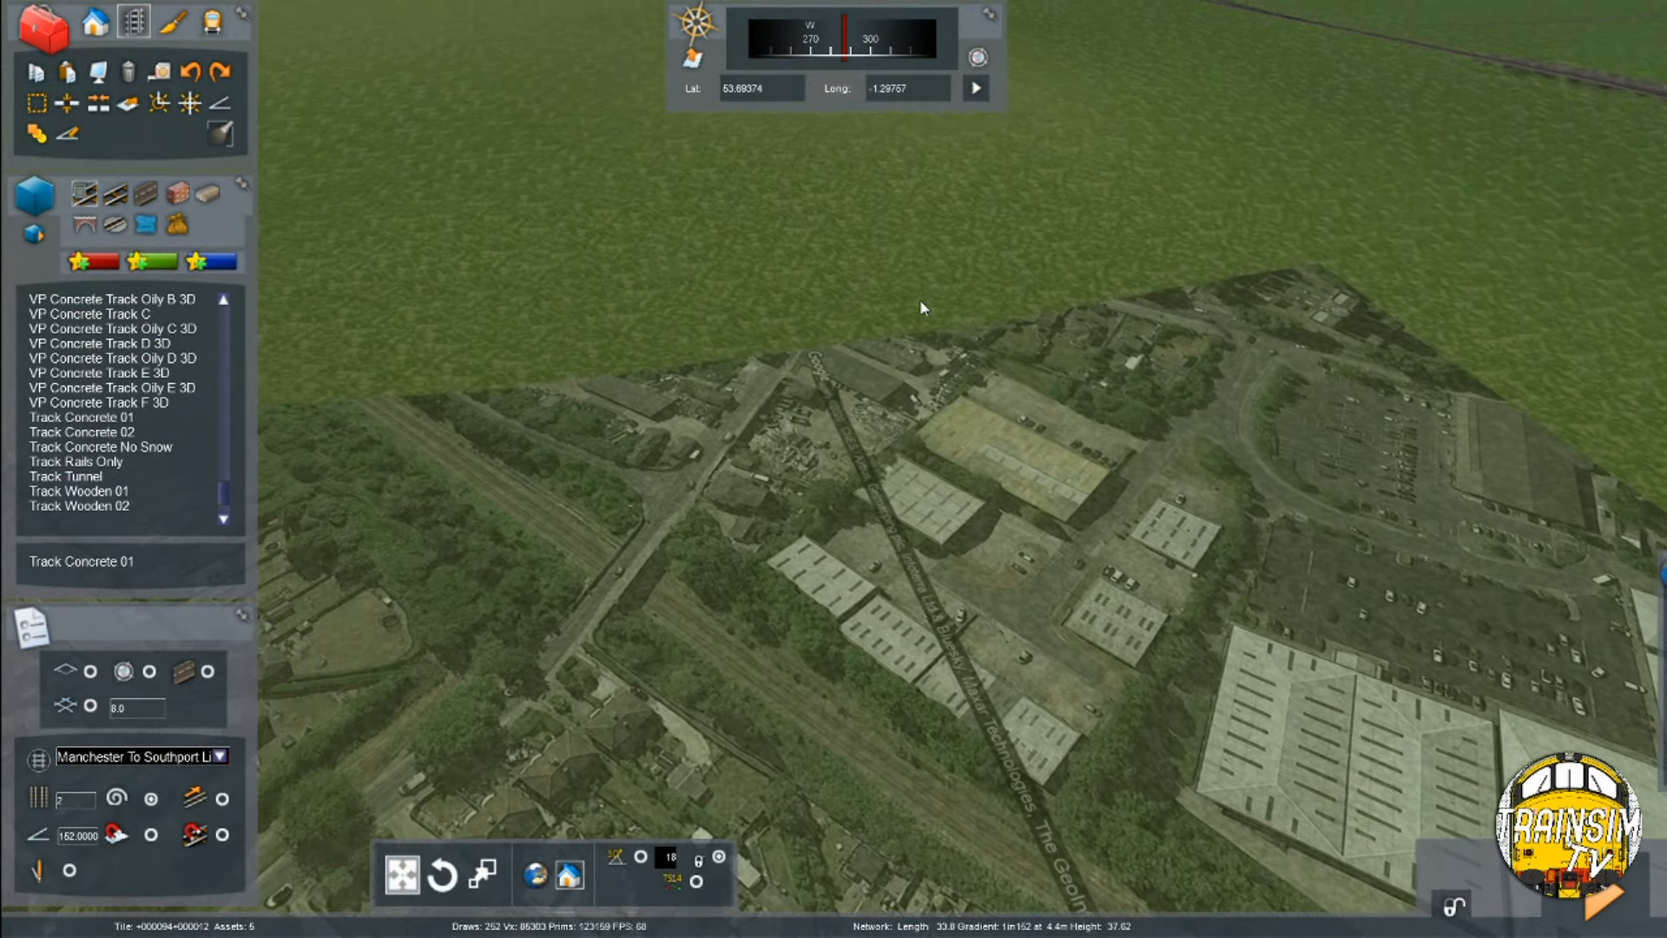
pyautogui.scroll(5, 974, 349)
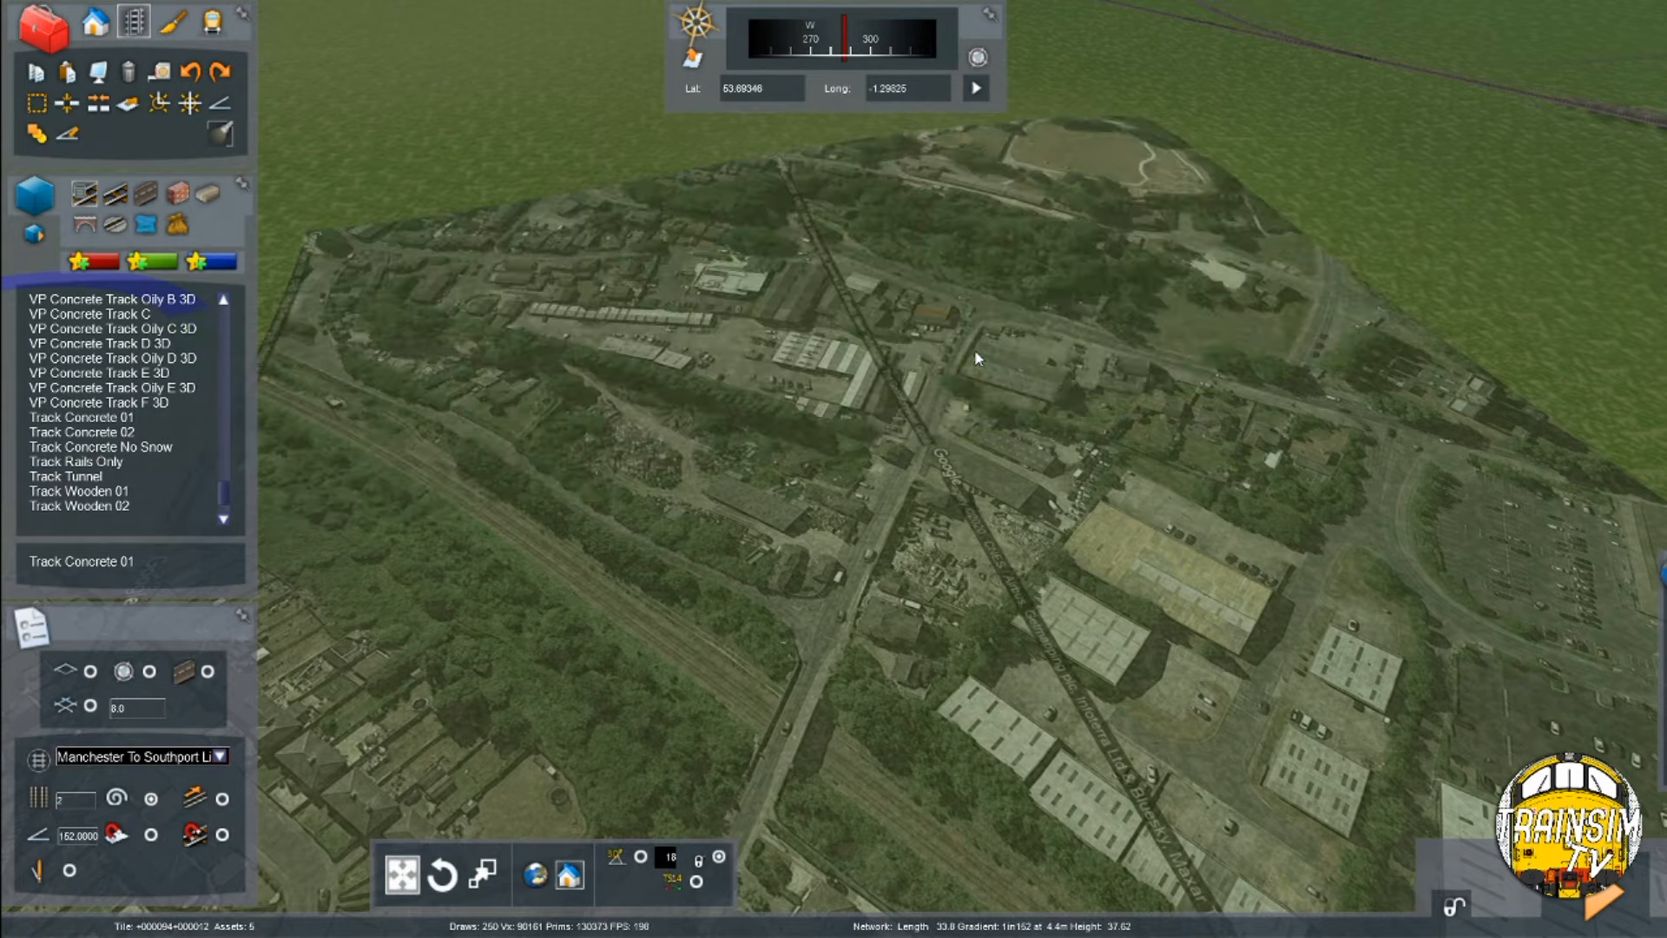
pyautogui.scroll(4, 974, 349)
pyautogui.moveTo(983, 368); pyautogui.dragTo(1402, 314, button='right')
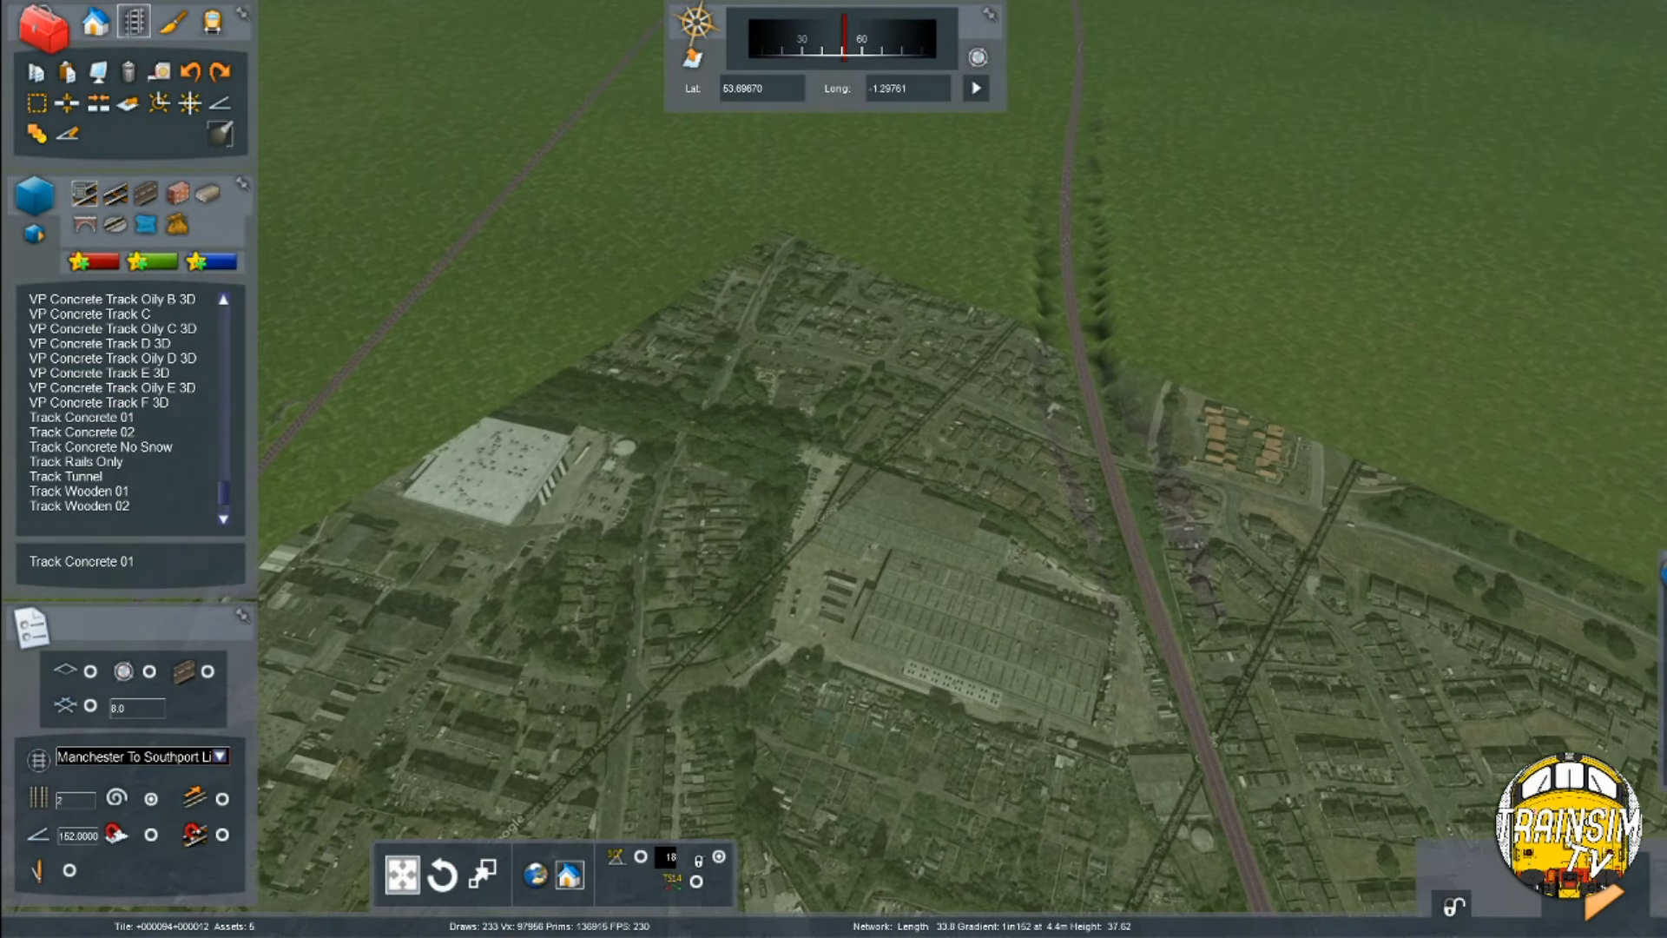
# Examine the neighbouring line past the housing and the railway's course on the imagery beyond the main road crossing
pyautogui.press('Up')
pyautogui.moveTo(742, 434); pyautogui.dragTo(1216, 596, button='right')
pyautogui.press('Left')
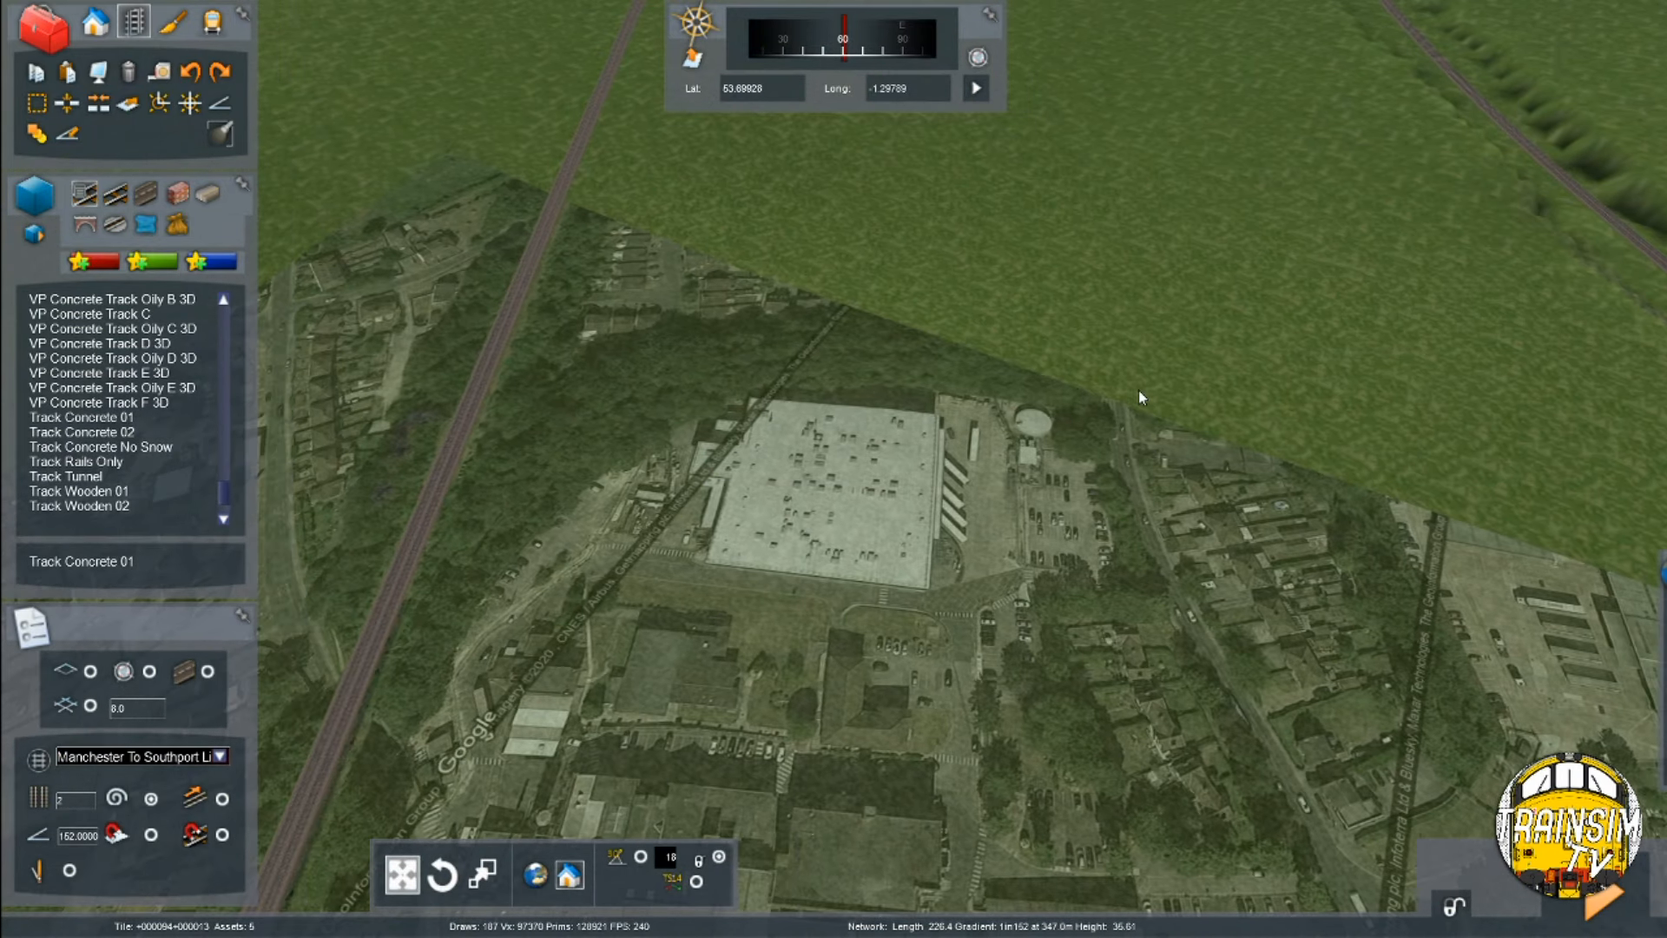
pyautogui.moveTo(1139, 389); pyautogui.dragTo(802, 398, button='right')
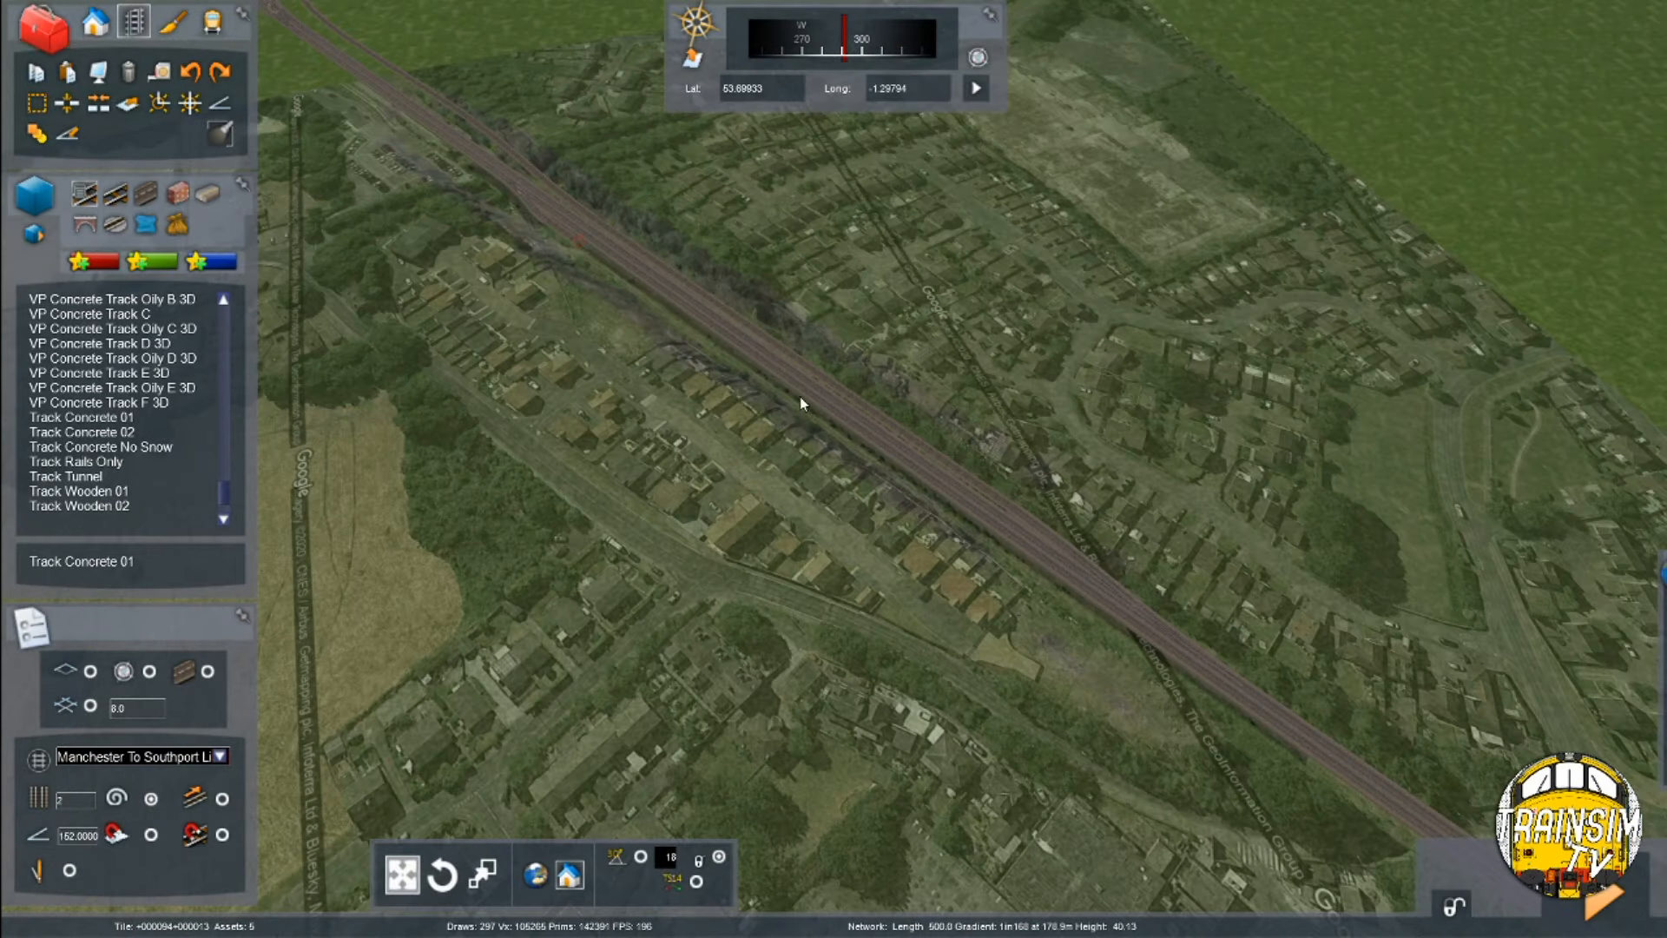
pyautogui.moveTo(820, 326); pyautogui.dragTo(757, 365, button='right')
pyautogui.moveTo(849, 525); pyautogui.dragTo(820, 568, button='right')
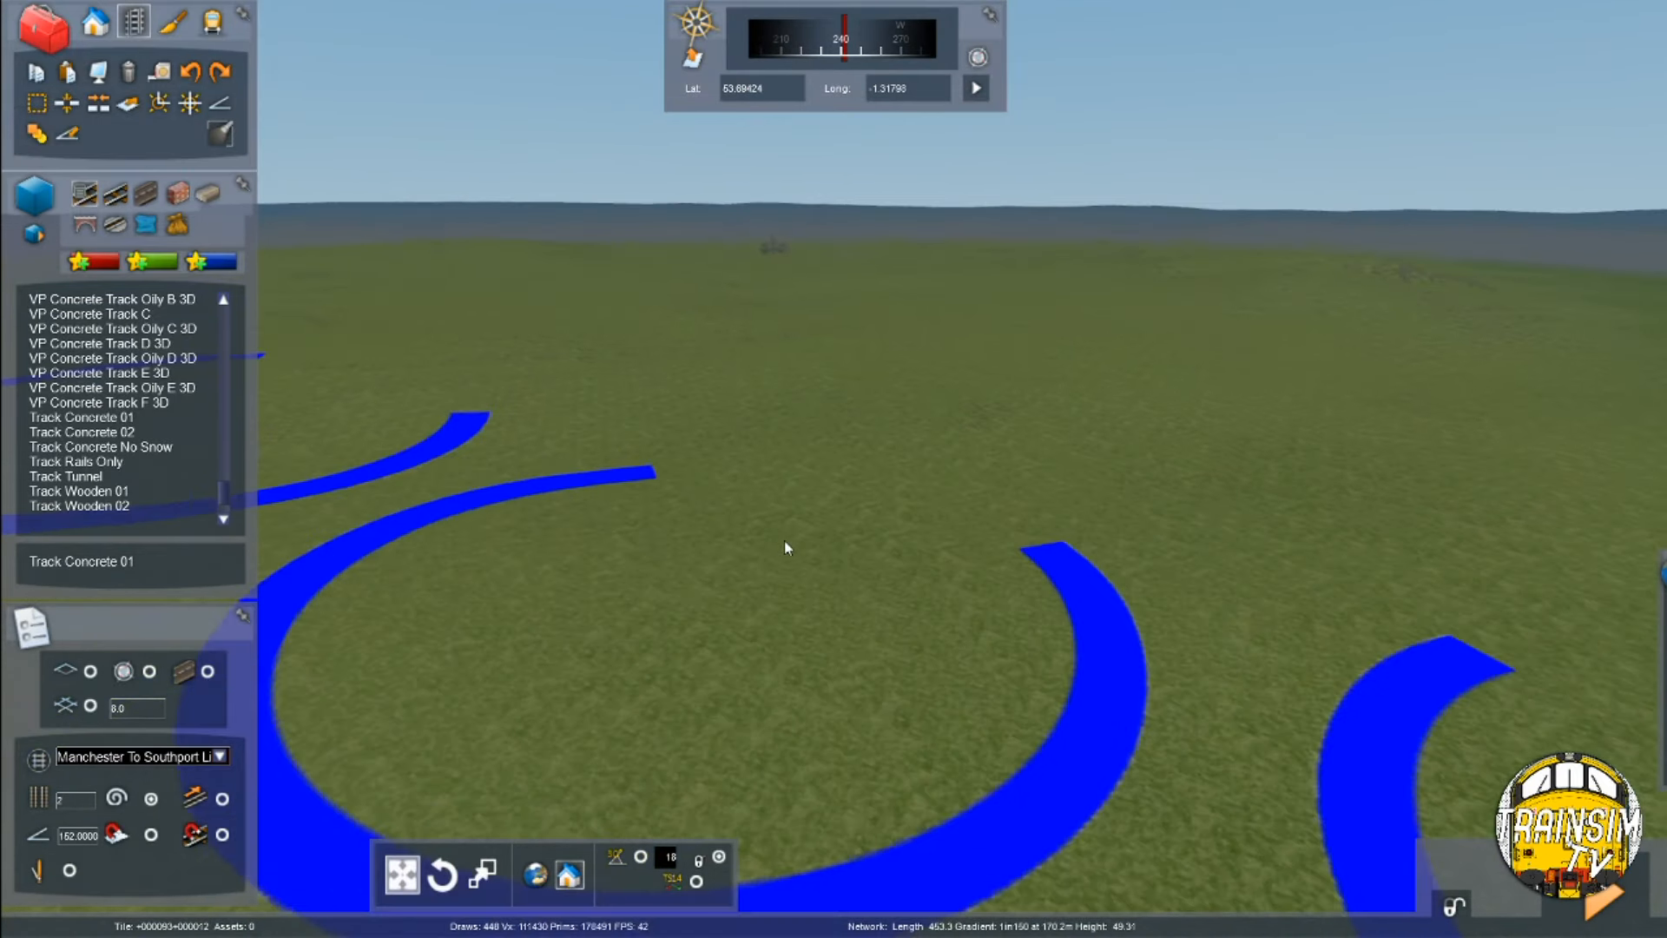
pyautogui.moveTo(875, 545); pyautogui.dragTo(872, 593, button='right')
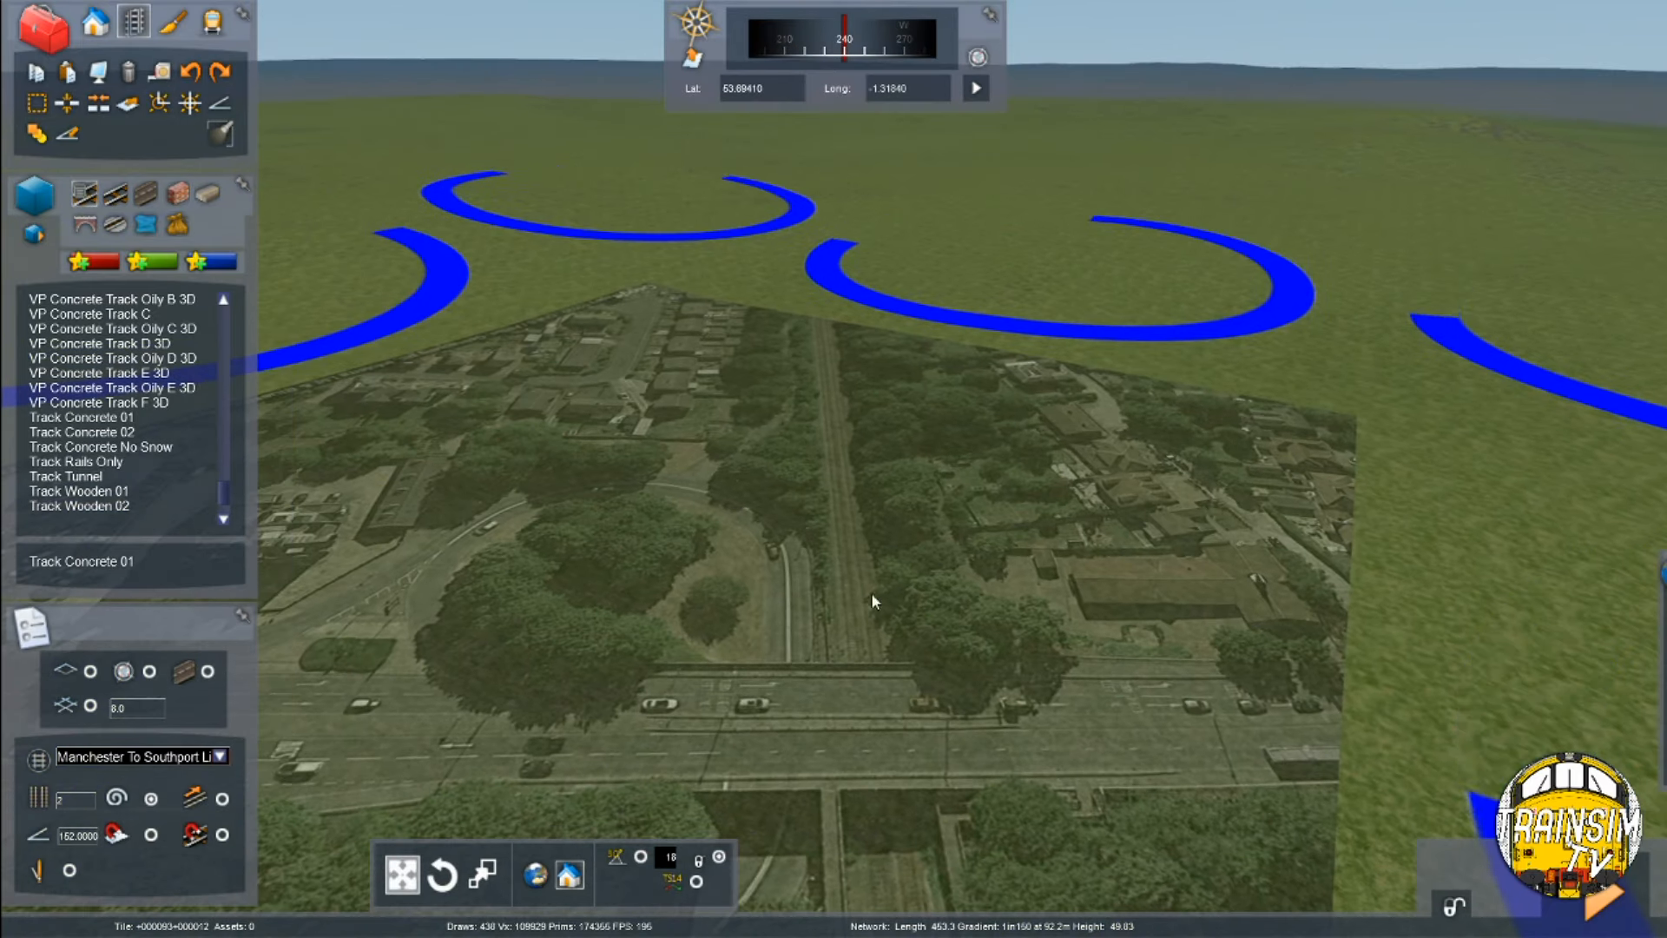
pyautogui.press('Up')
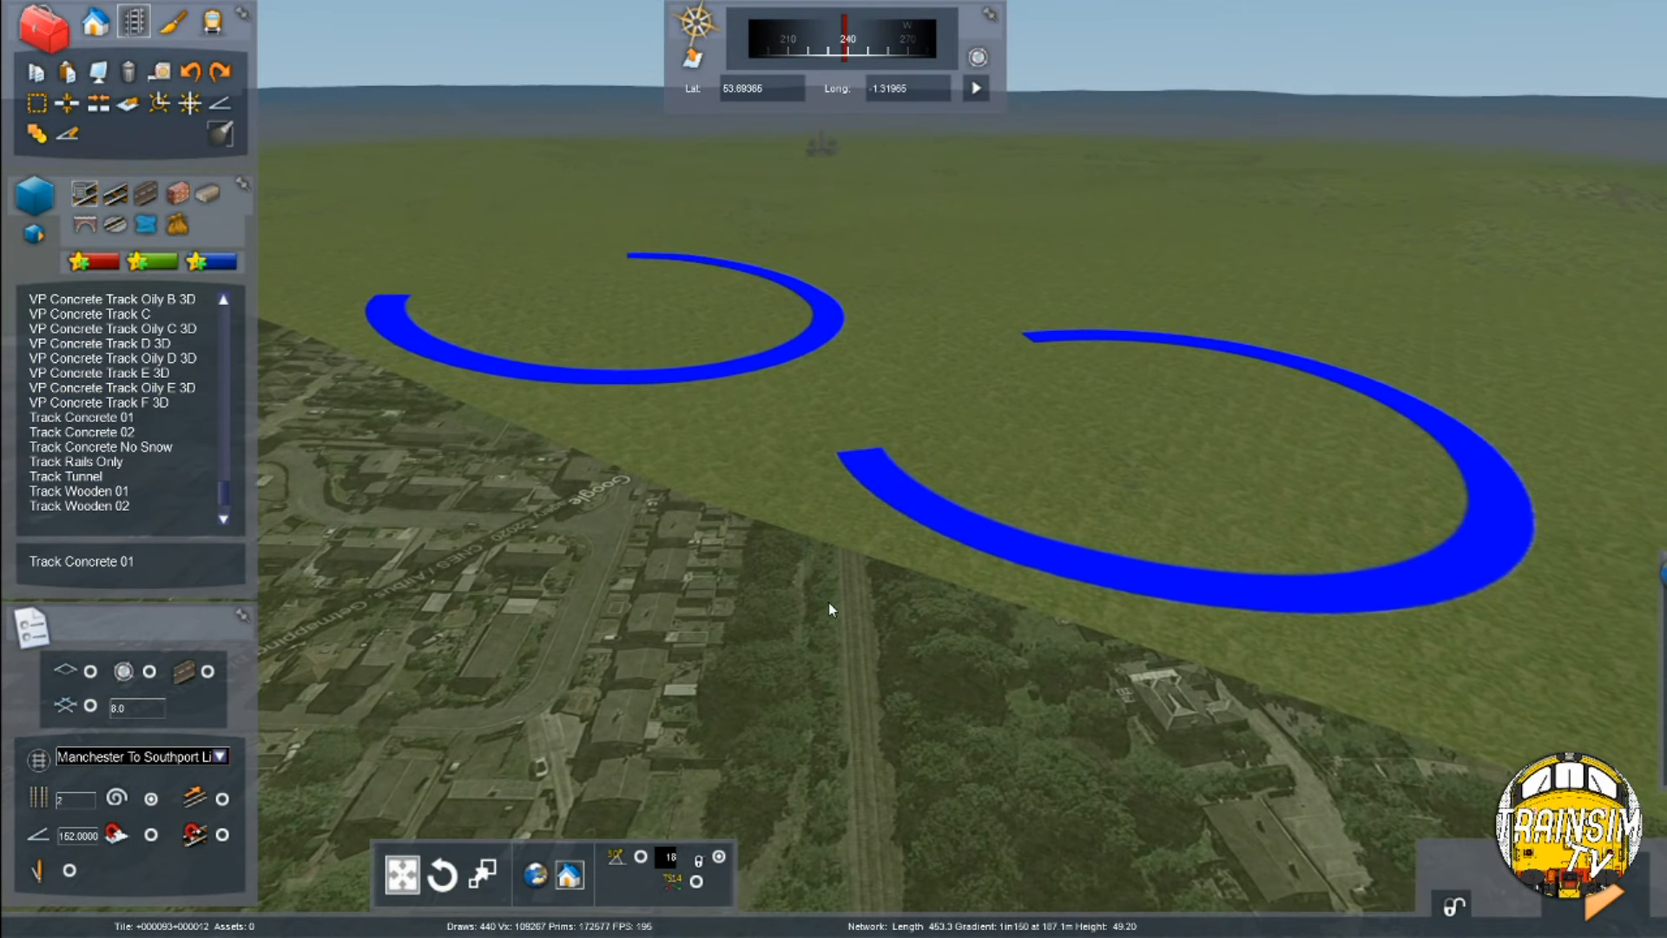
pyautogui.moveTo(814, 405); pyautogui.dragTo(591, 488, button='right')
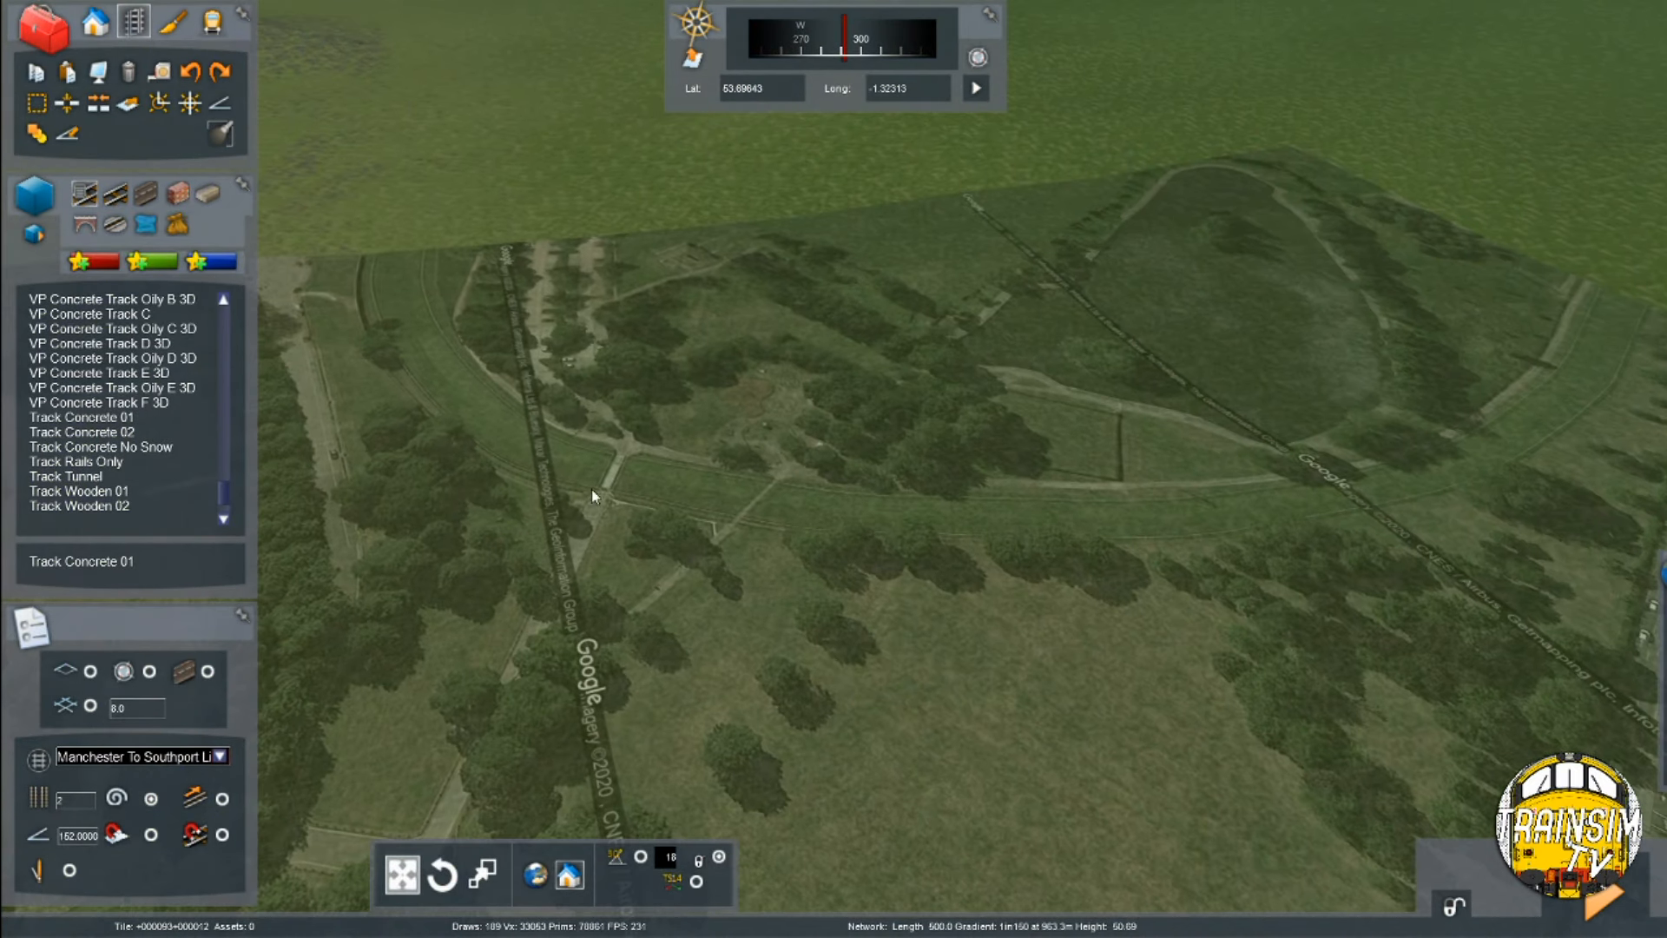
# Return to the laid double track beside the farmland and check its course back through the cutting against the imagery
pyautogui.moveTo(1019, 510); pyautogui.dragTo(1285, 408, button='right')
pyautogui.press('Up')
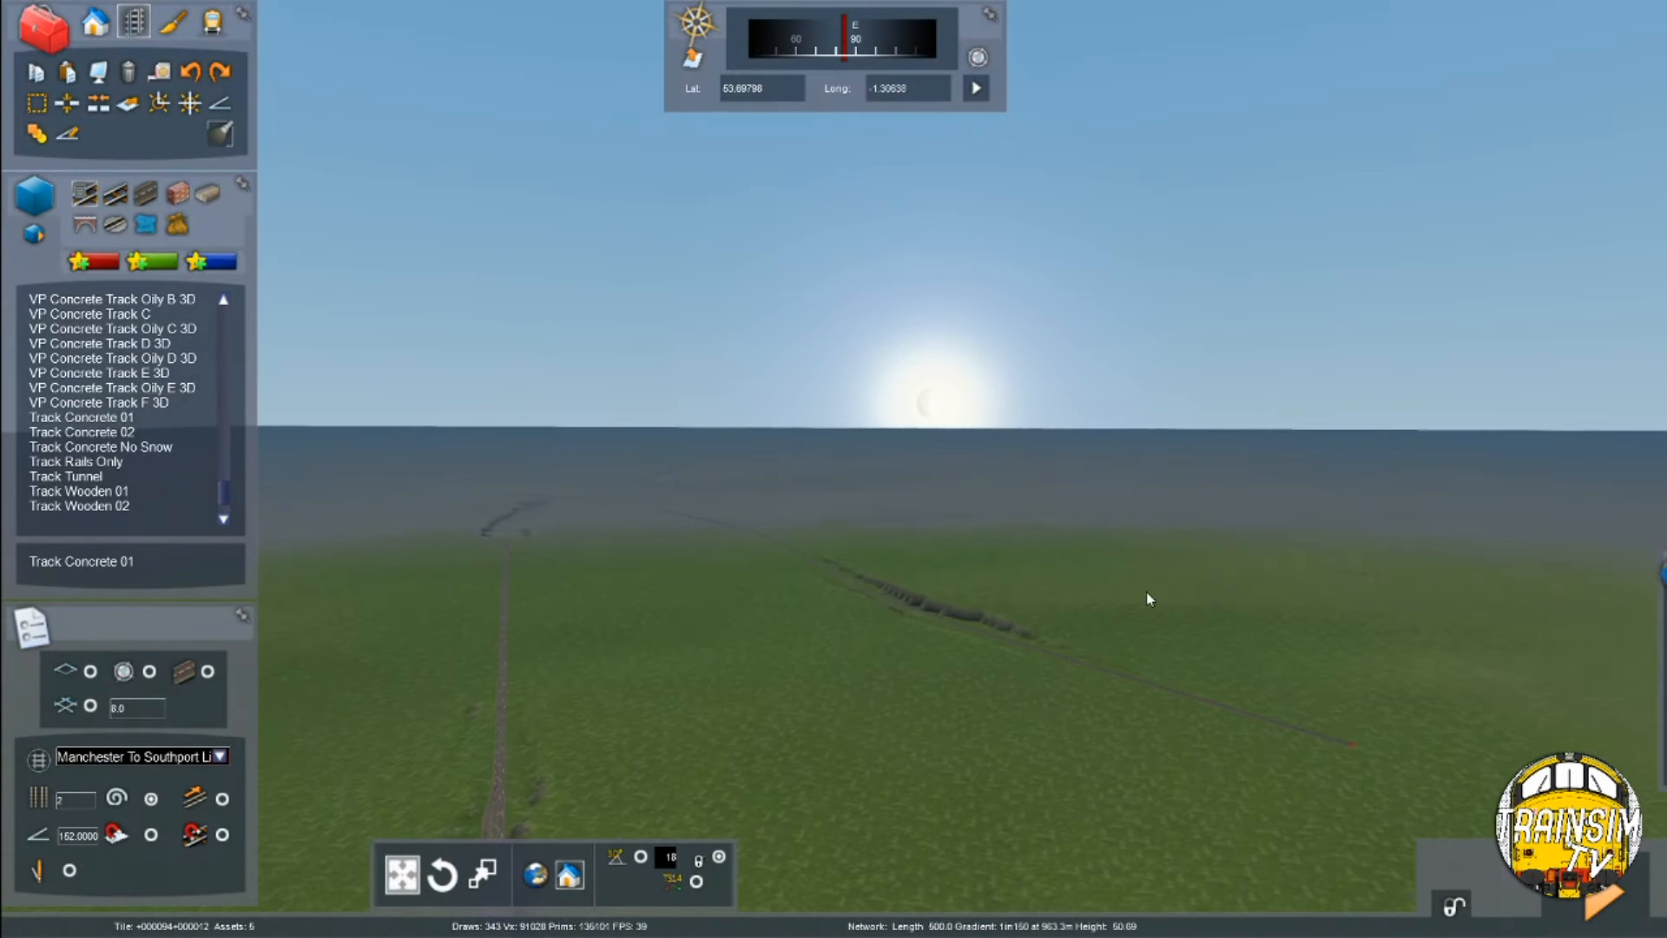
pyautogui.press('Up')
pyautogui.moveTo(930, 489); pyautogui.dragTo(908, 616, button='right')
pyautogui.press('Up')
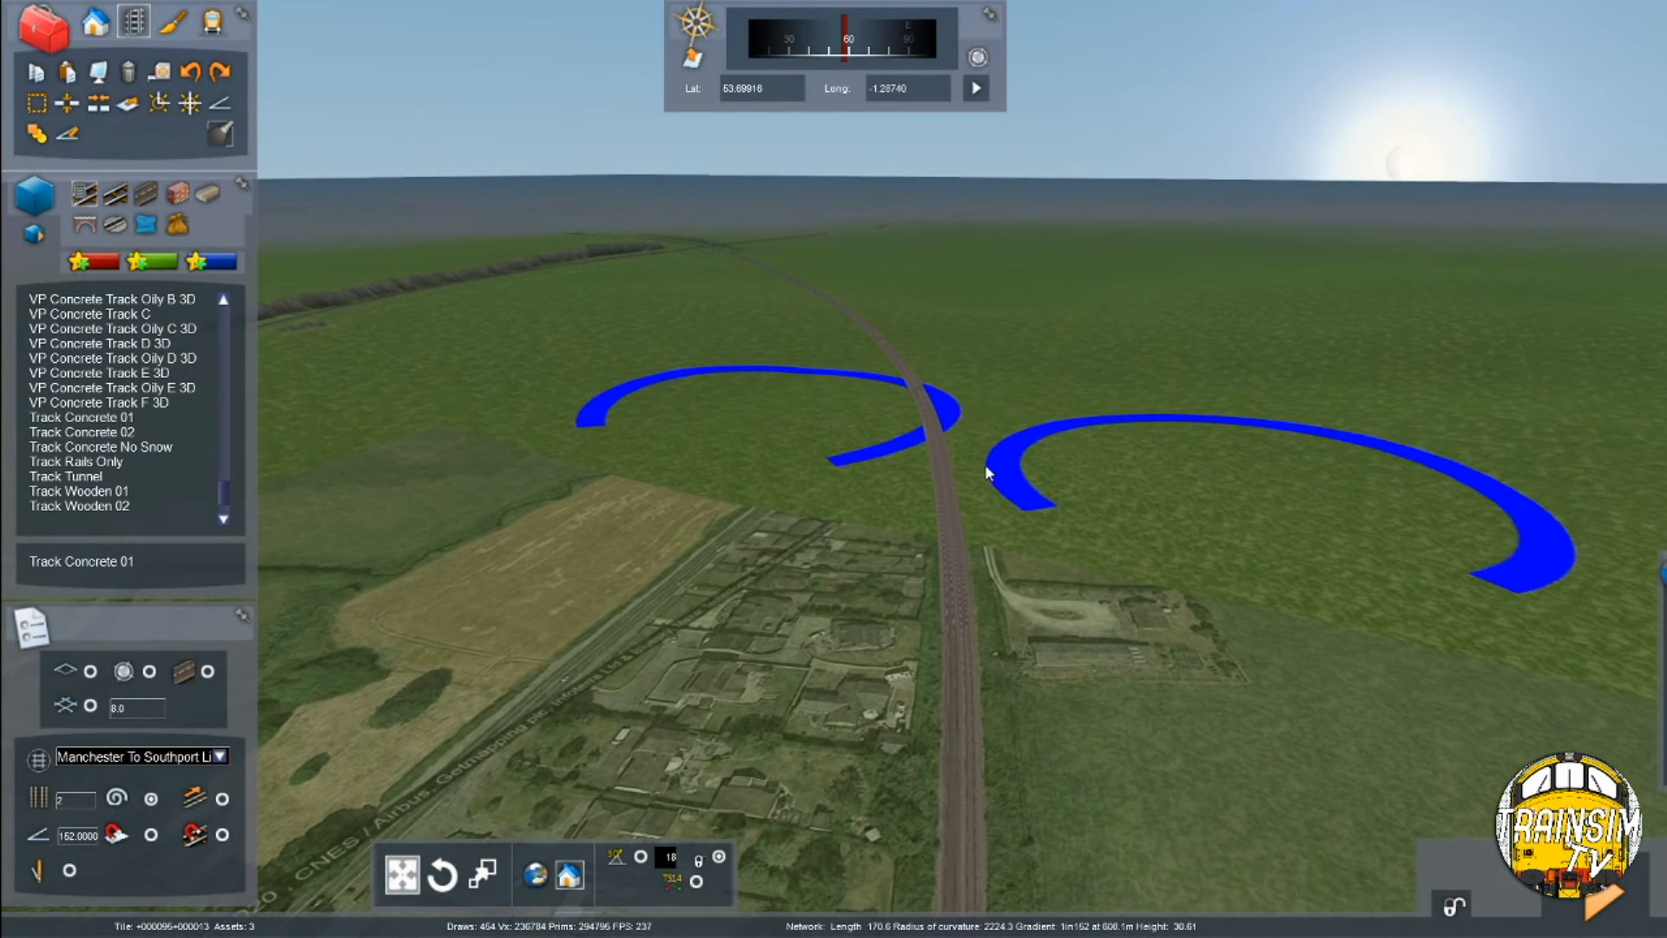
pyautogui.moveTo(988, 469); pyautogui.dragTo(971, 397, button='right')
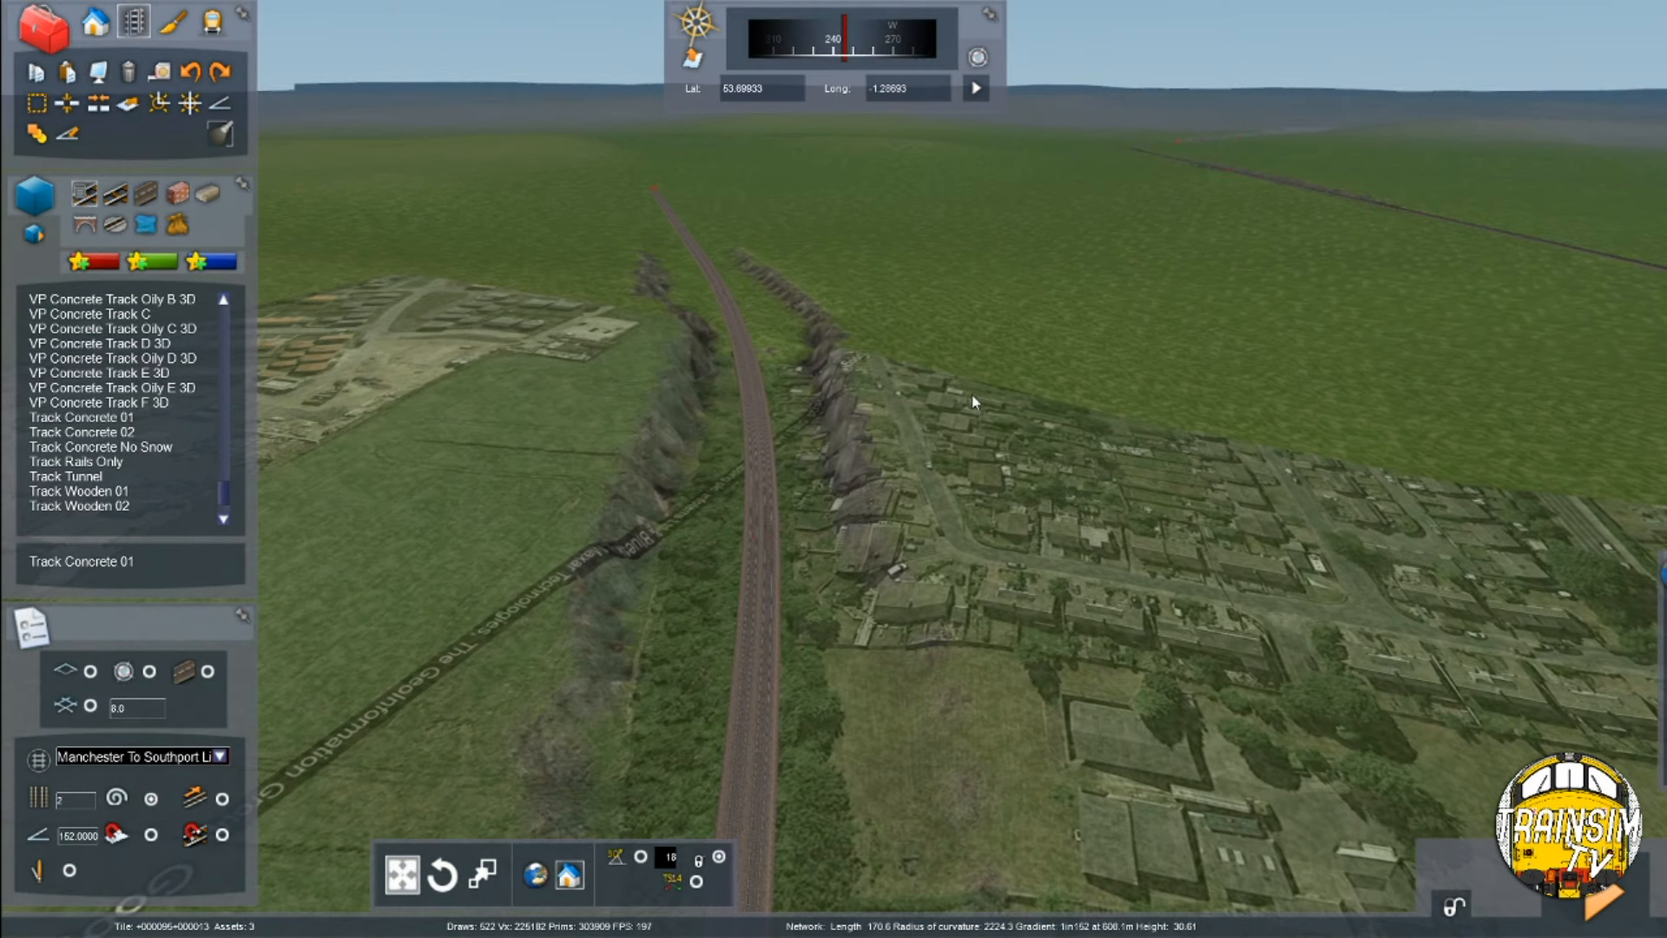
# Bring up the prompt for saving the route changes and dismiss it
pyautogui.press('Escape')
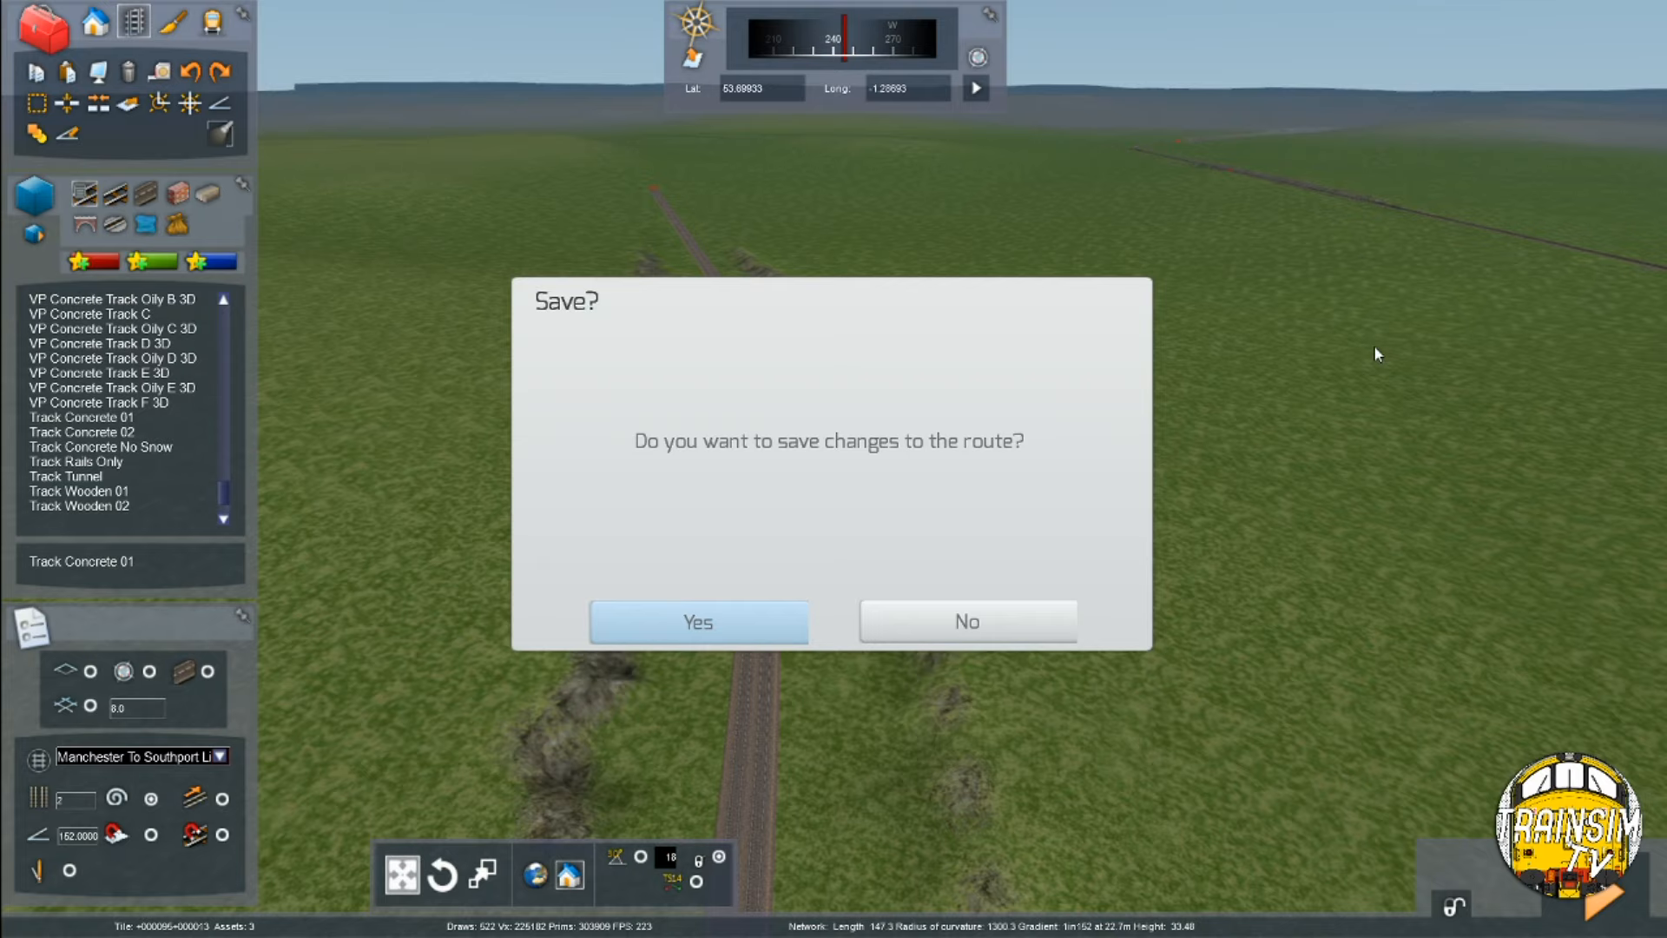
pyautogui.press('Escape')
# Inspect the double track around the curve toward the distant bridge, down to rail level
pyautogui.moveTo(1124, 350); pyautogui.dragTo(390, 222, button='right')
pyautogui.press('Up')
pyautogui.press('Up')
pyautogui.press('Up')
pyautogui.moveTo(1169, 538); pyautogui.dragTo(1046, 610, button='right')
pyautogui.press('Up')
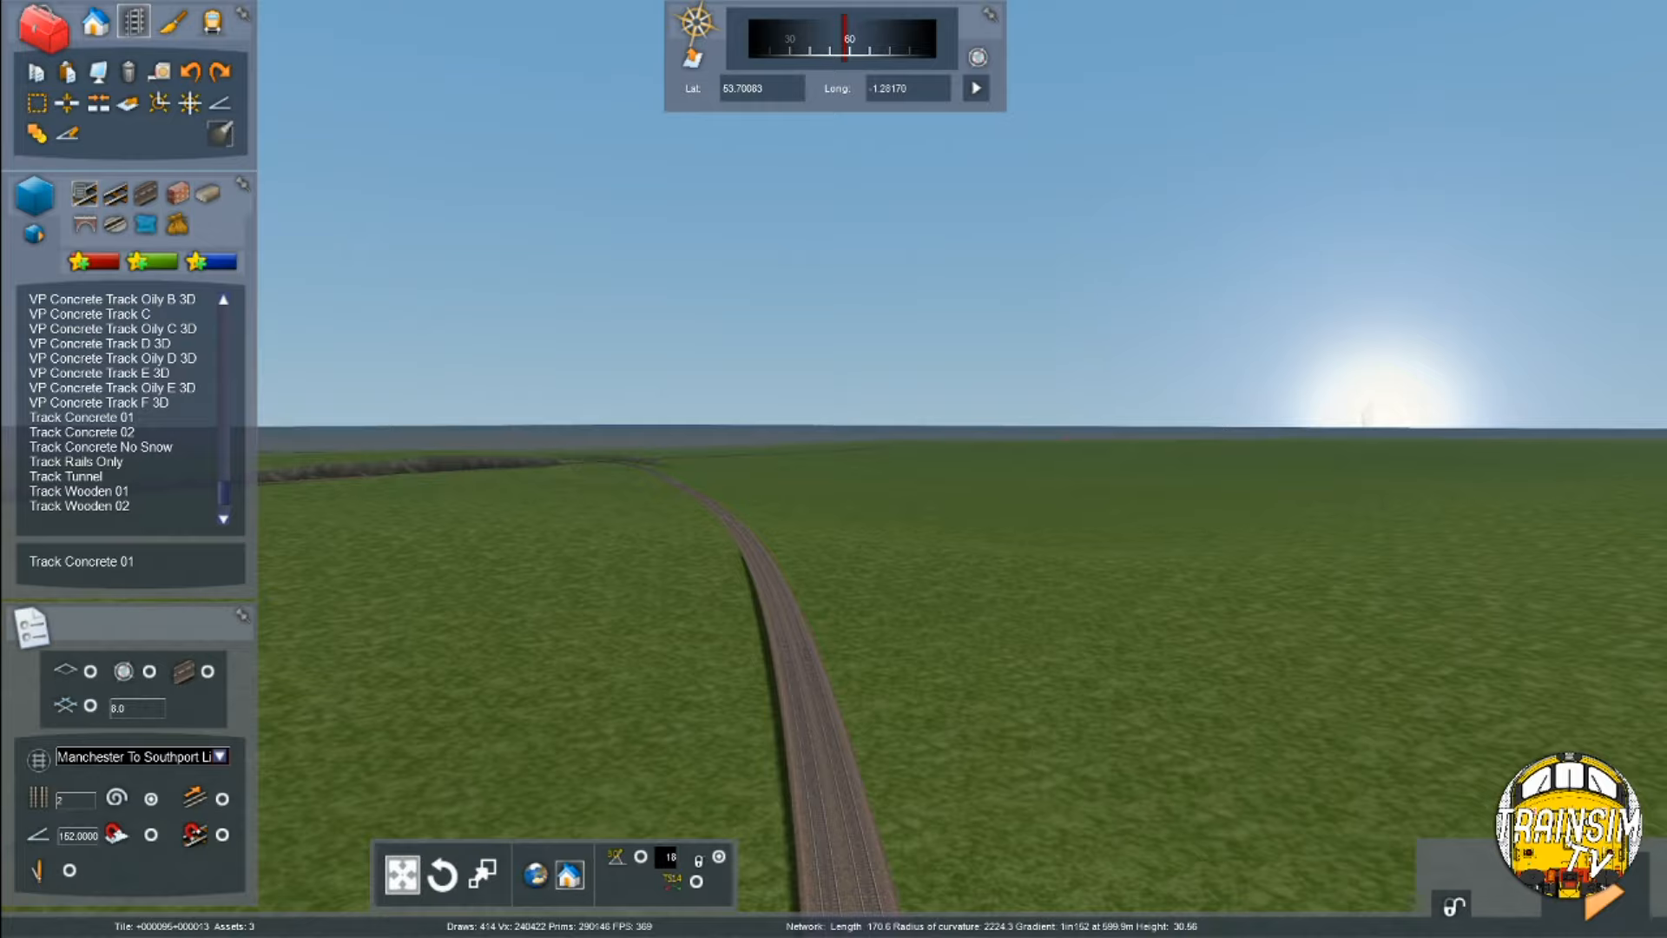
pyautogui.press('Up')
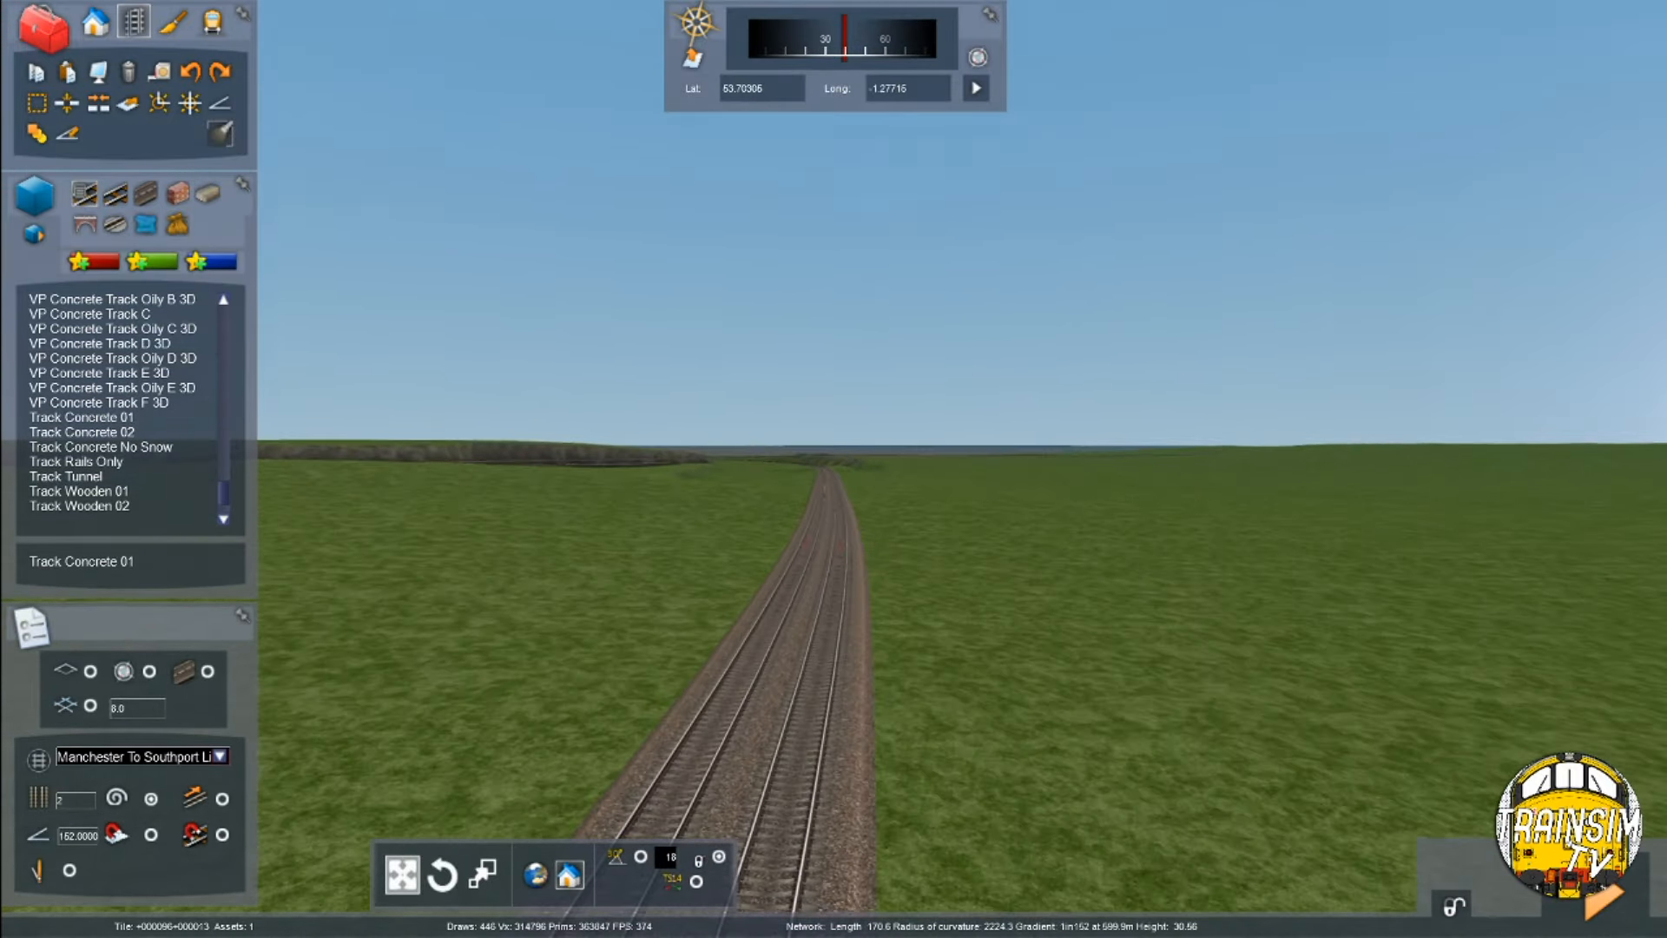
pyautogui.press('Up')
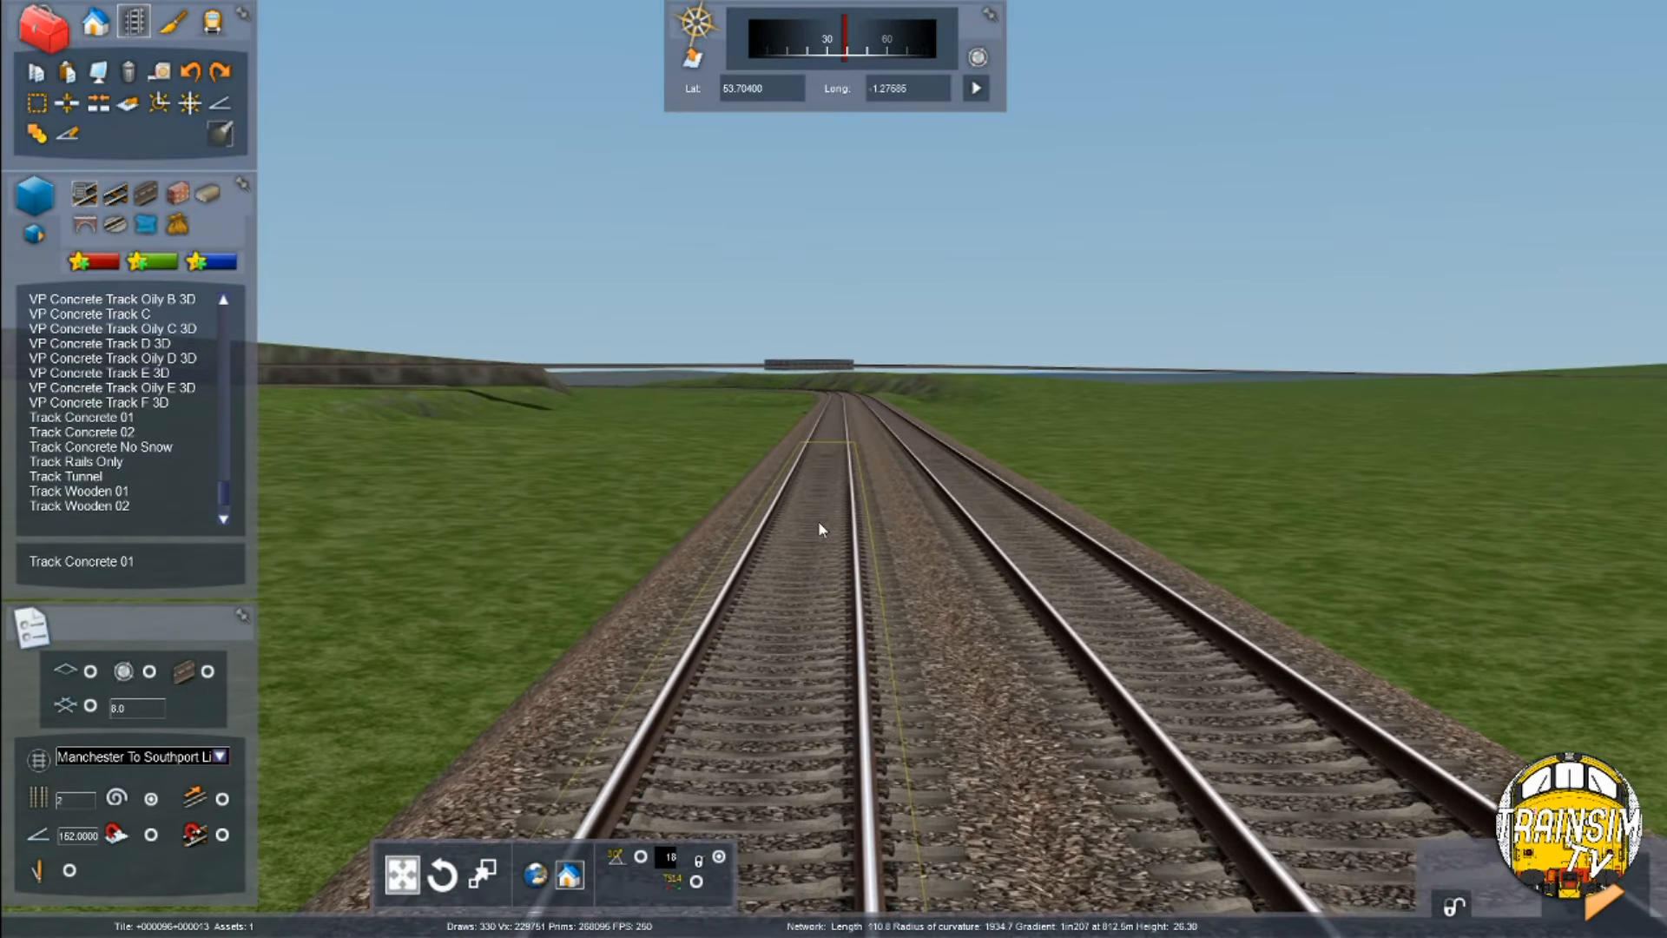
# Weld the joints on both running lines of the double track on the straight before the curve
pyautogui.press('Up')
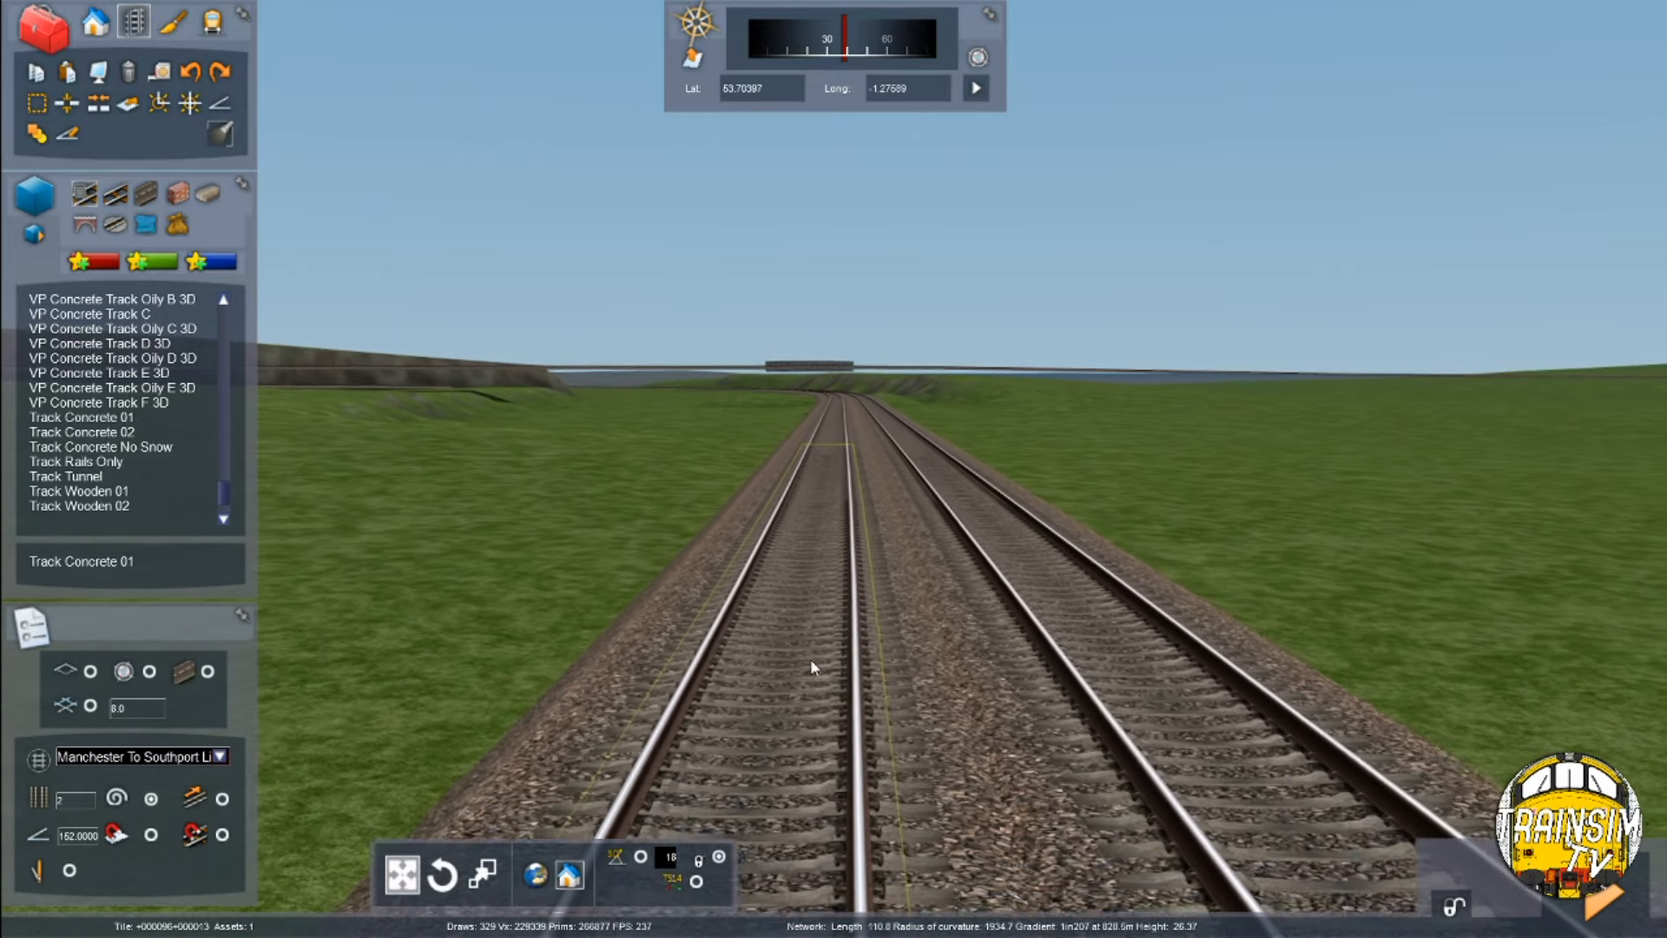
pyautogui.press('Up')
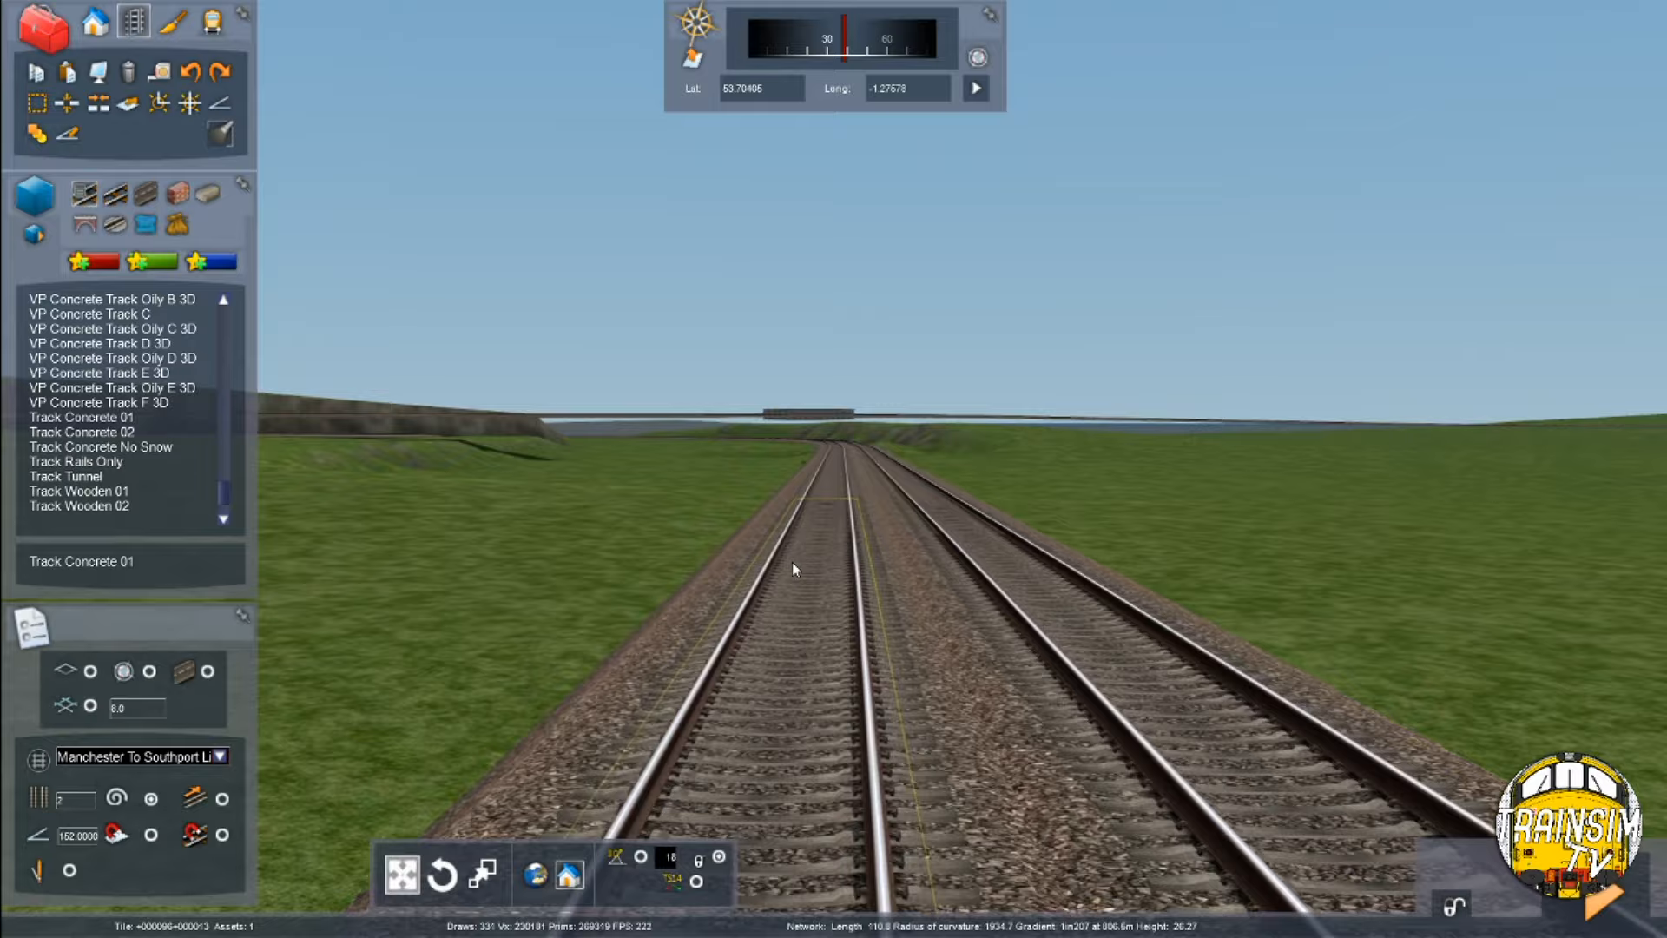
pyautogui.press('Up')
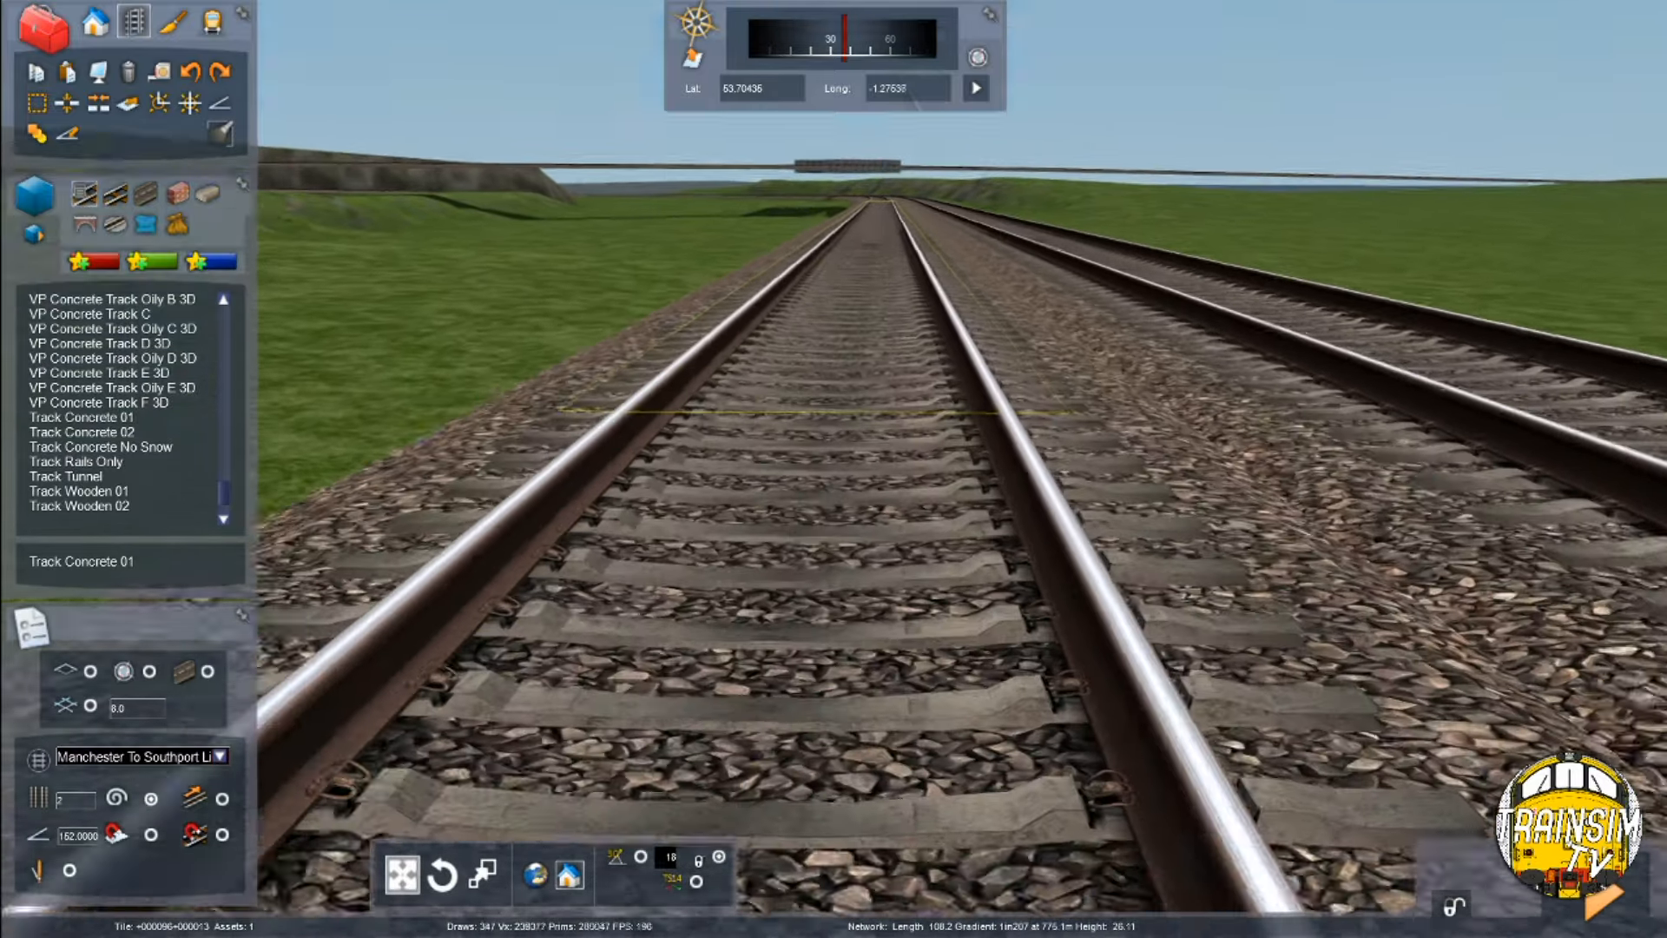
pyautogui.press('Up')
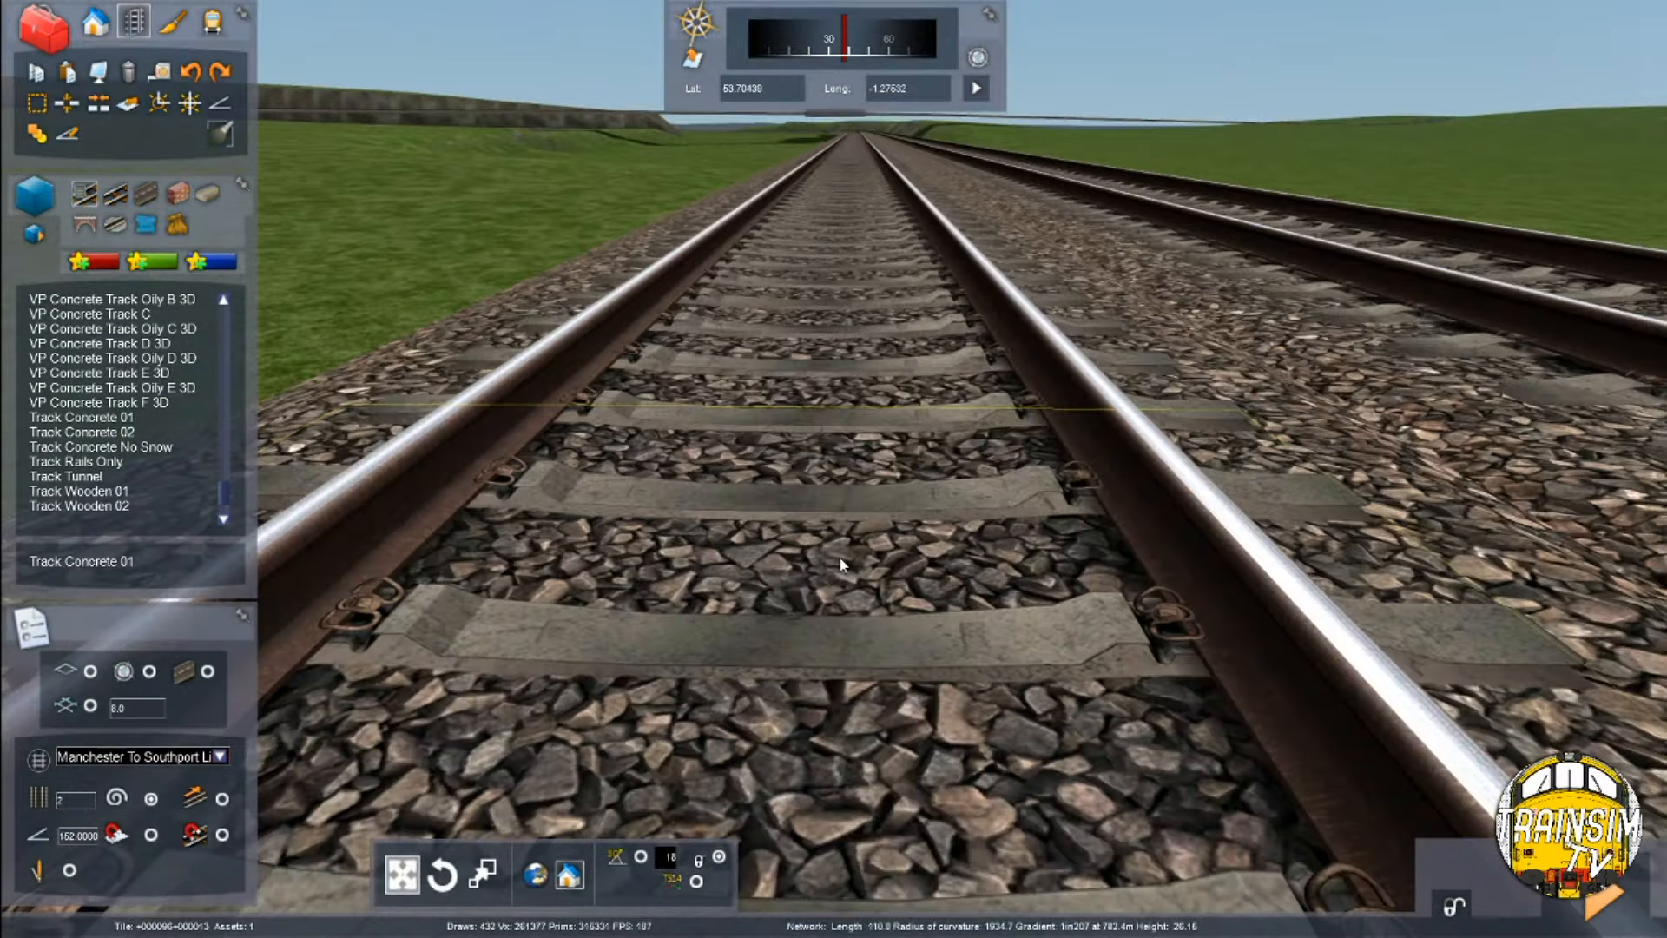
pyautogui.scroll(-2, 839, 562)
pyautogui.click(67, 103)
pyautogui.click(732, 449)
pyautogui.press('Right')
pyautogui.press('Down')
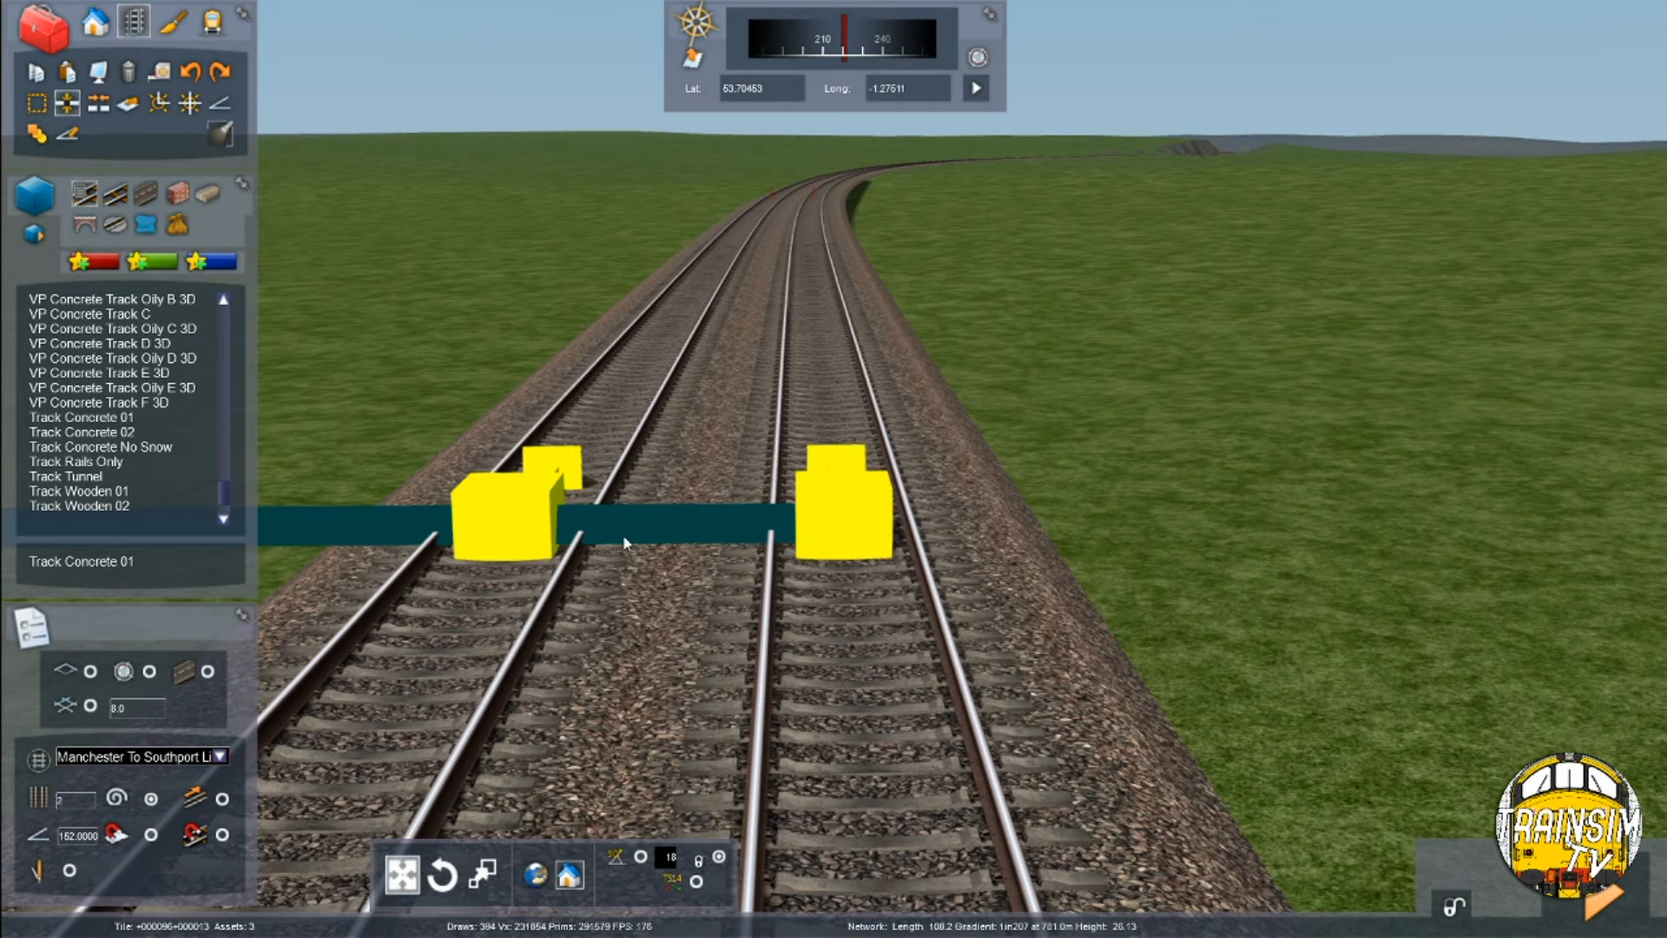
pyautogui.click(169, 100)
pyautogui.click(610, 201)
pyautogui.click(877, 252)
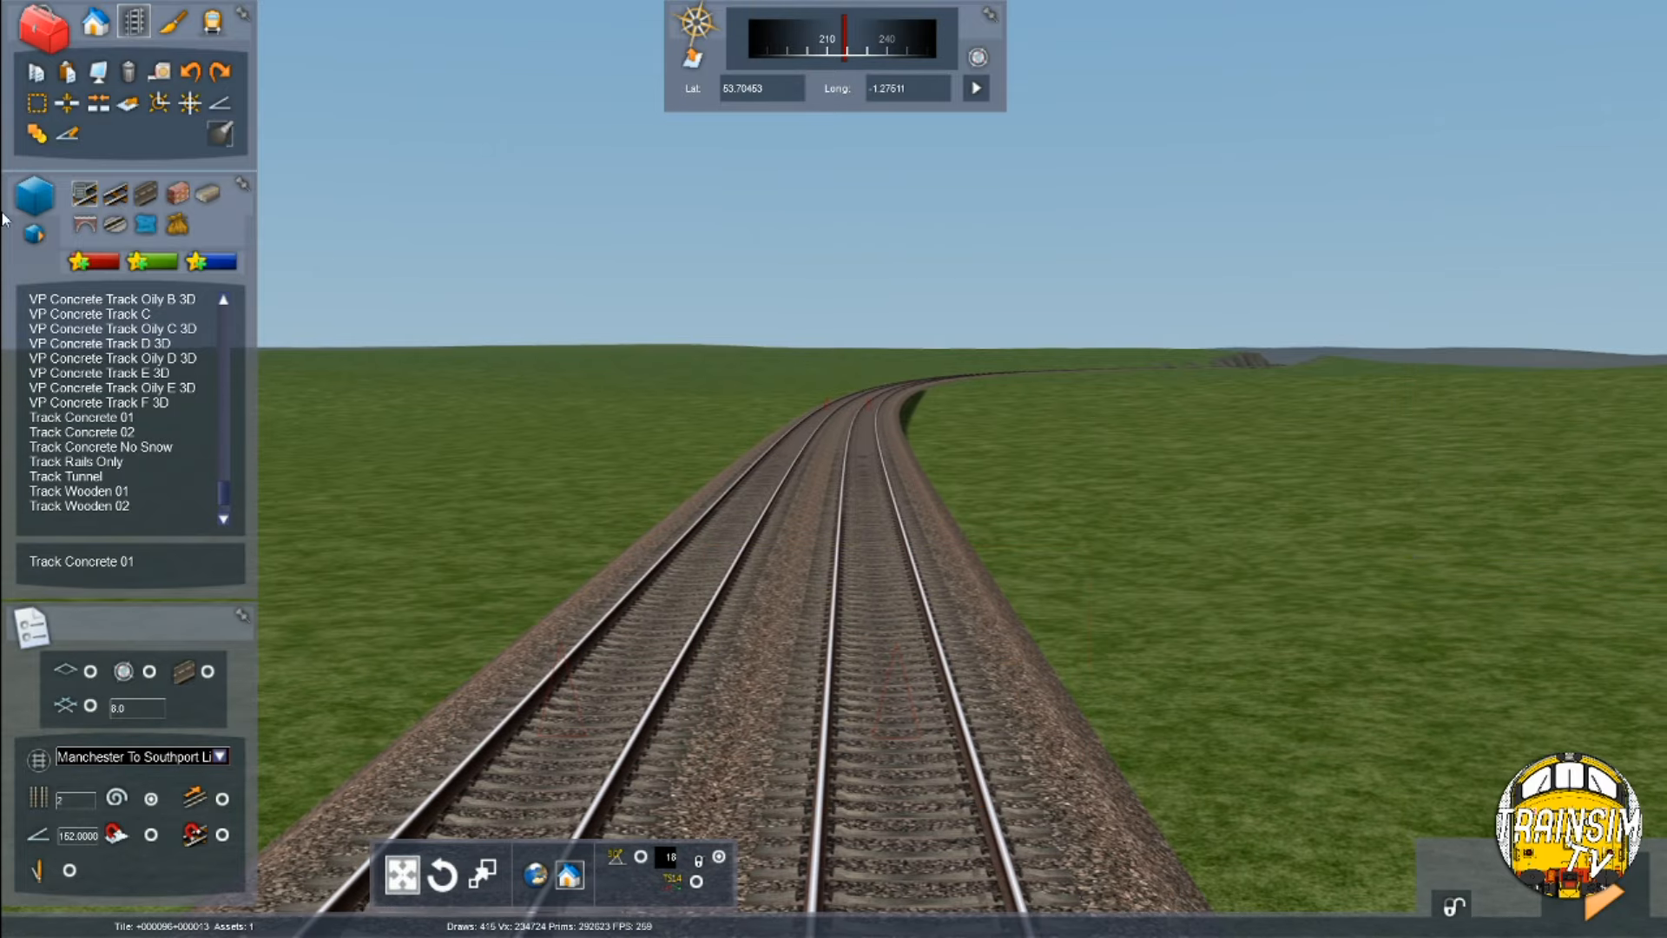
# Split both running lines just before the buffer stops at the end of the double track, and weld the cut back together
pyautogui.press('Left')
pyautogui.moveTo(608, 416); pyautogui.dragTo(712, 585, button='right')
pyautogui.press('Up')
pyautogui.press('Up')
pyautogui.press('Up')
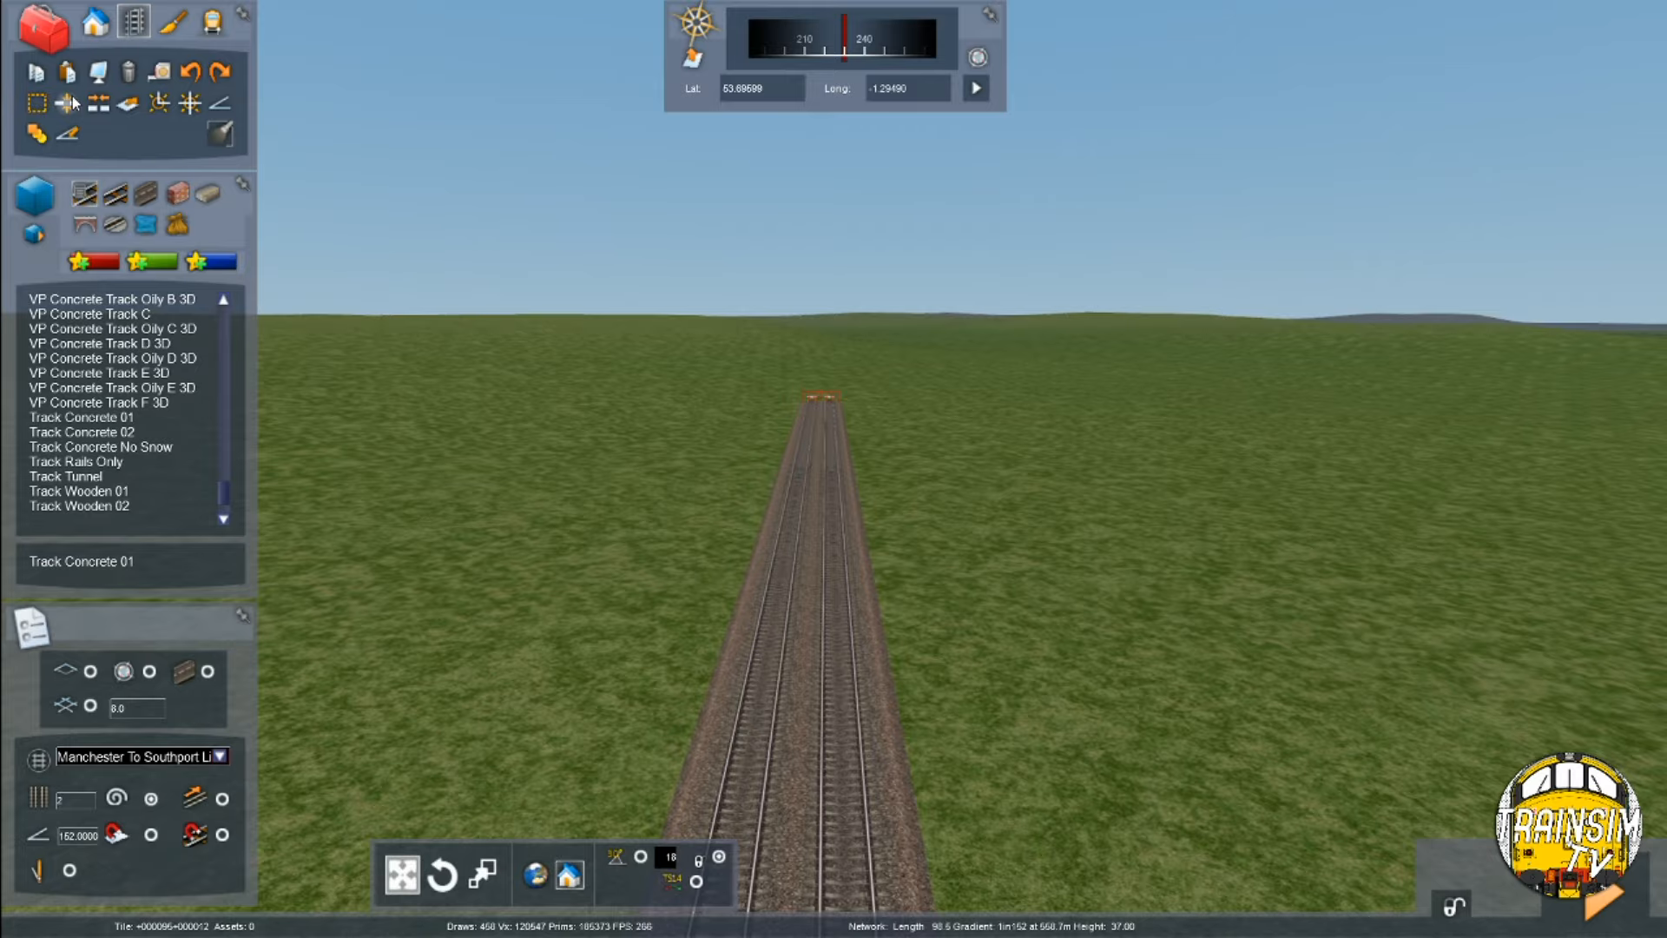
pyautogui.press('Up')
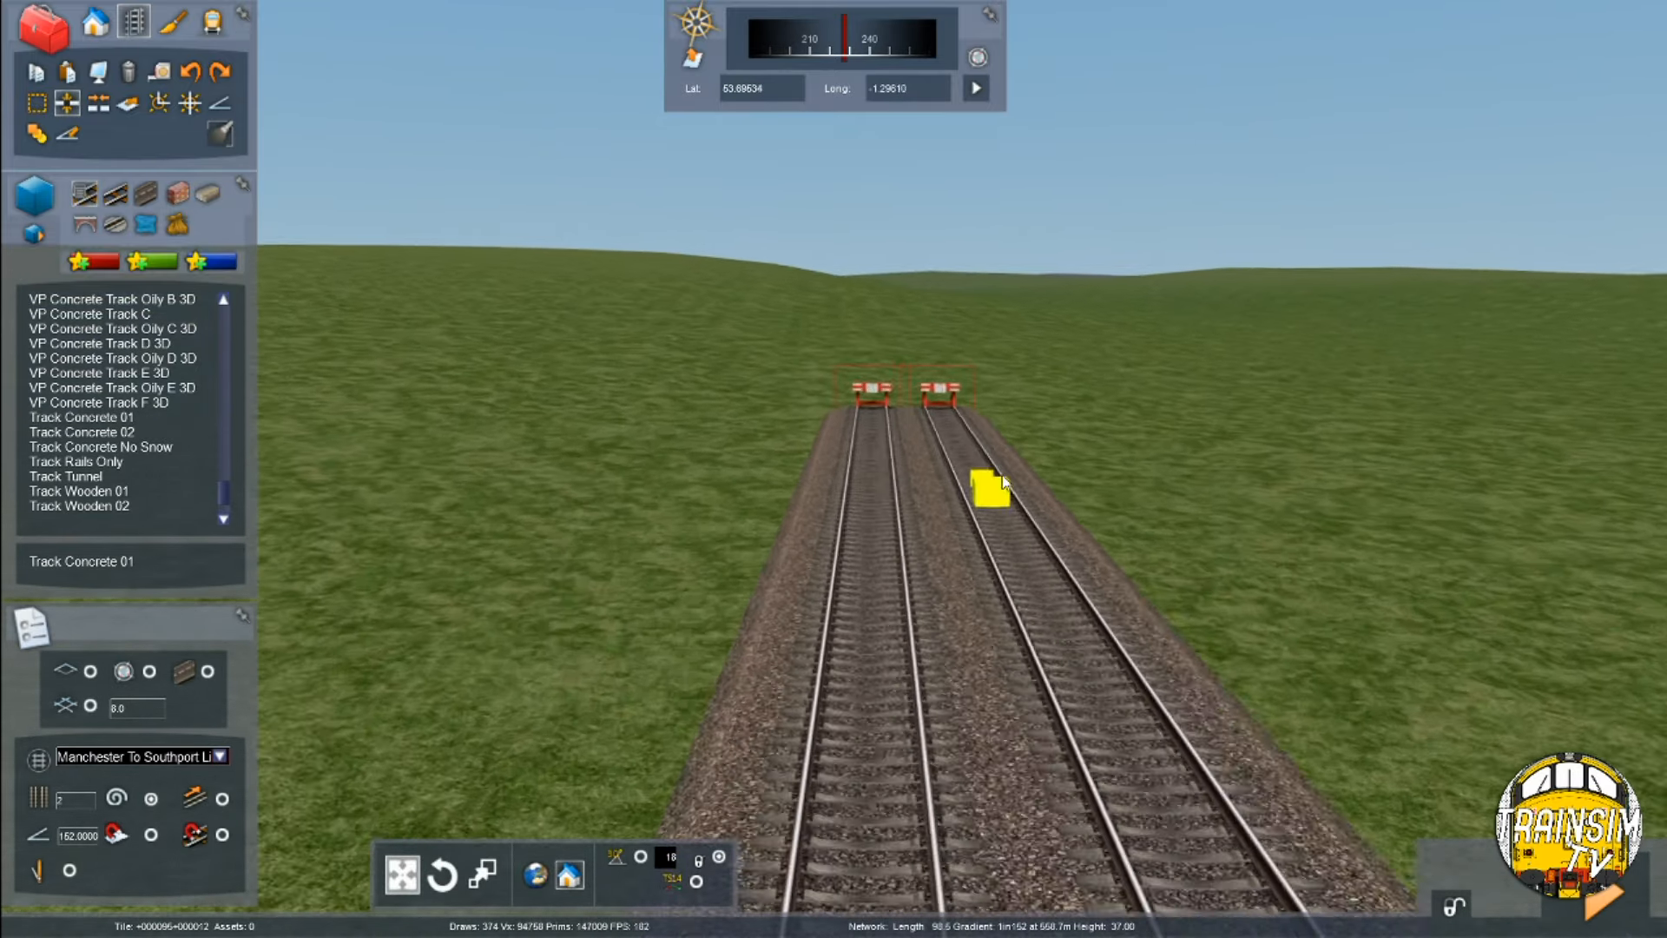
pyautogui.press('Up')
pyautogui.moveTo(854, 486); pyautogui.dragTo(859, 575, button='right')
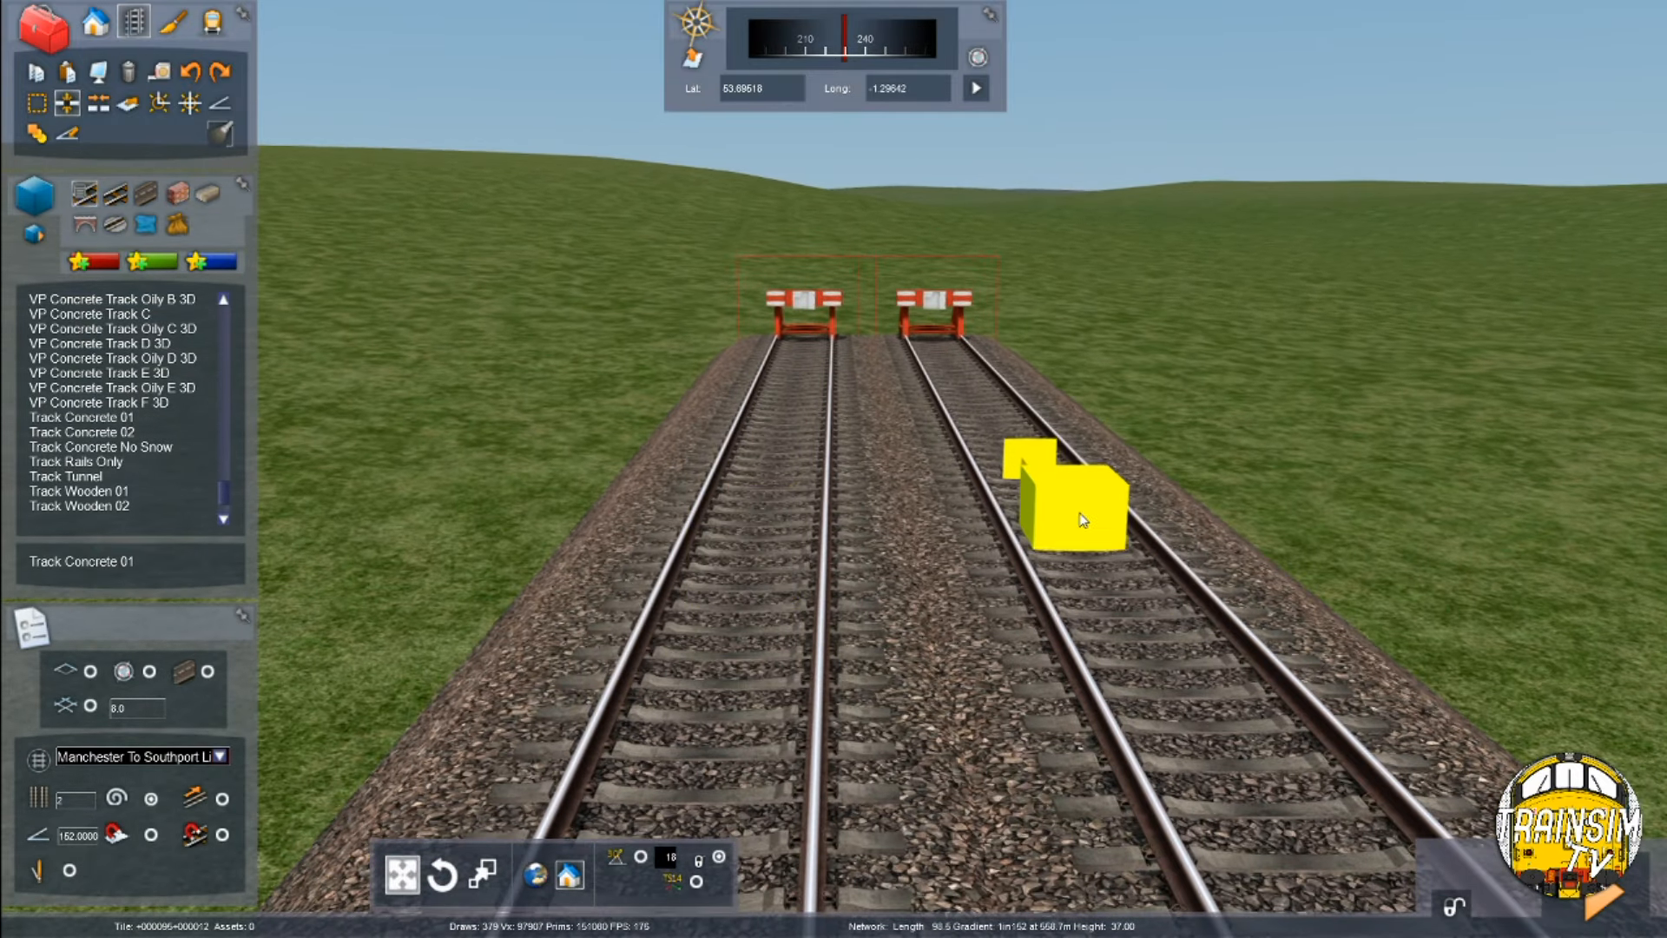
pyautogui.press('Down')
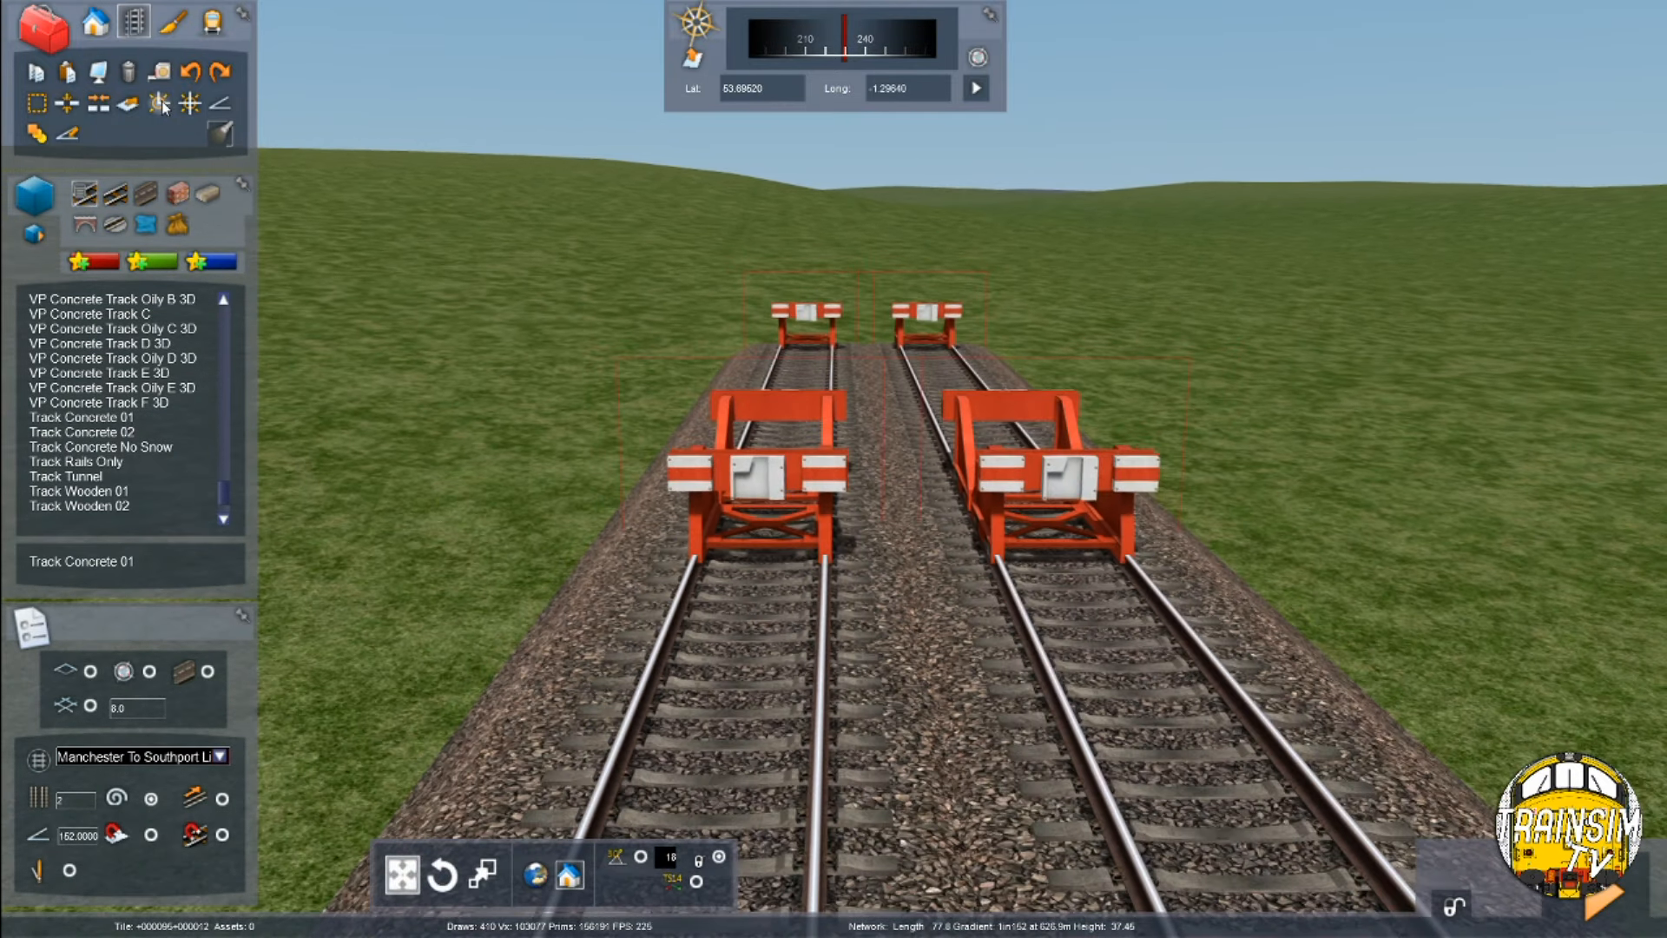
pyautogui.click(159, 103)
pyautogui.click(159, 102)
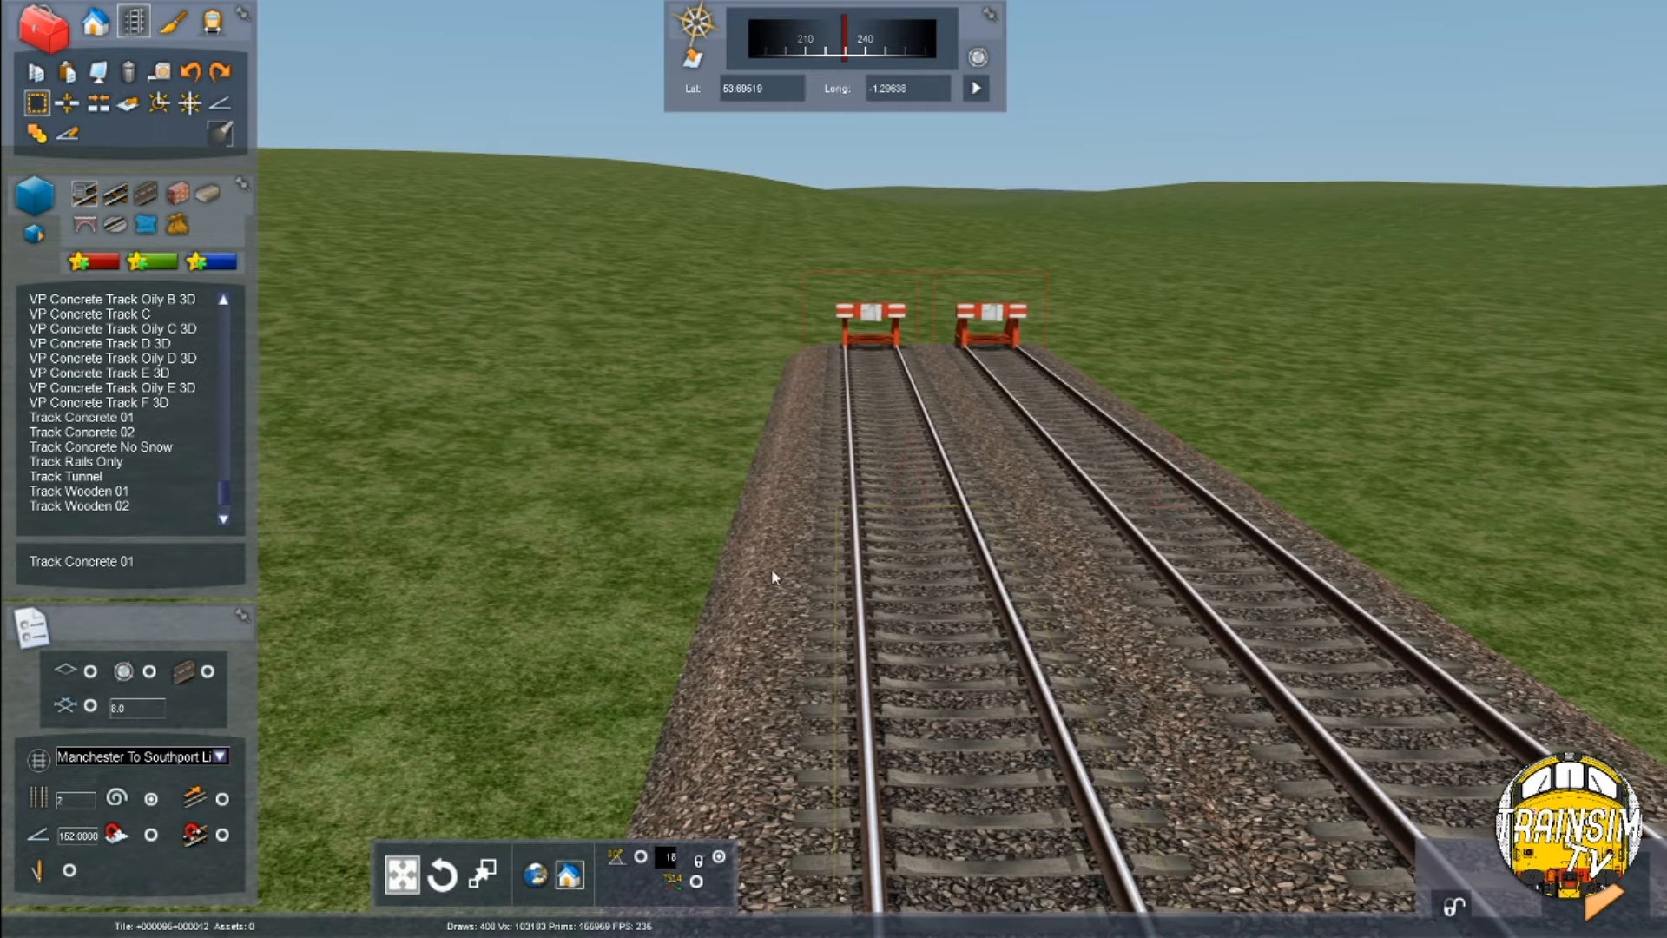
# Select the outer running line at the joint before the curve and turn on its superelevation option
pyautogui.moveTo(771, 570); pyautogui.dragTo(841, 594, button='right')
pyautogui.press('Up')
pyautogui.moveTo(972, 536); pyautogui.dragTo(917, 601, button='right')
pyautogui.press('Up')
pyautogui.press('Up')
pyautogui.press('Up')
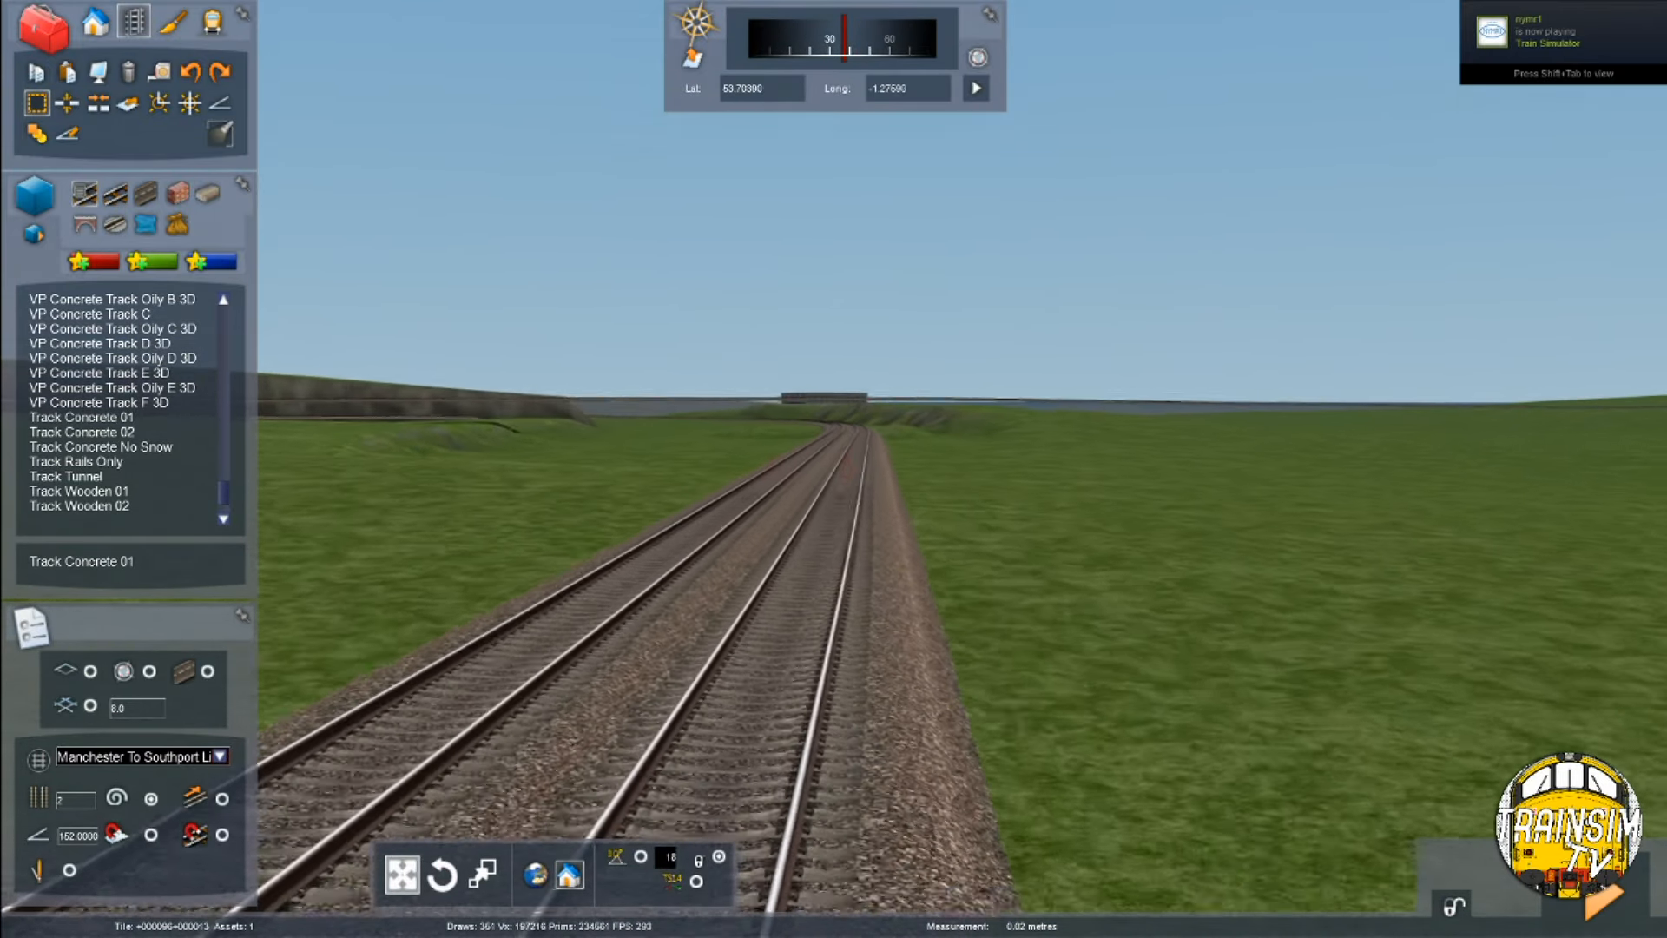
pyautogui.moveTo(917, 600); pyautogui.dragTo(982, 546, button='right')
pyautogui.press('Up')
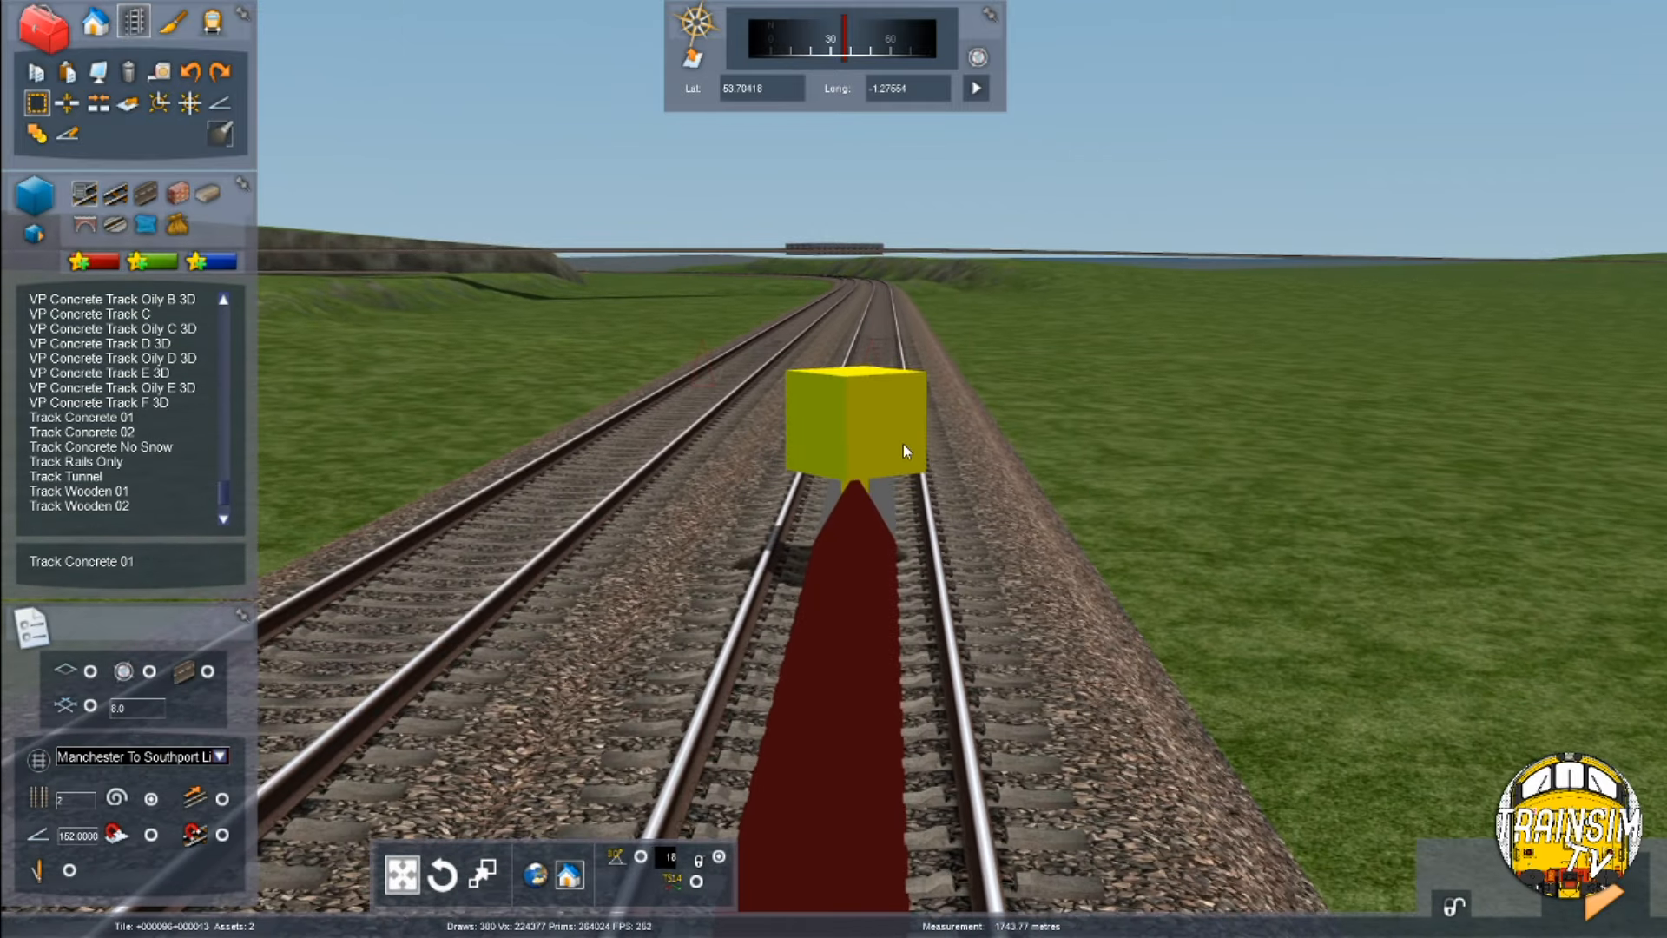
pyautogui.press('Up')
pyautogui.moveTo(902, 424); pyautogui.dragTo(891, 418, button='right')
pyautogui.click(884, 500)
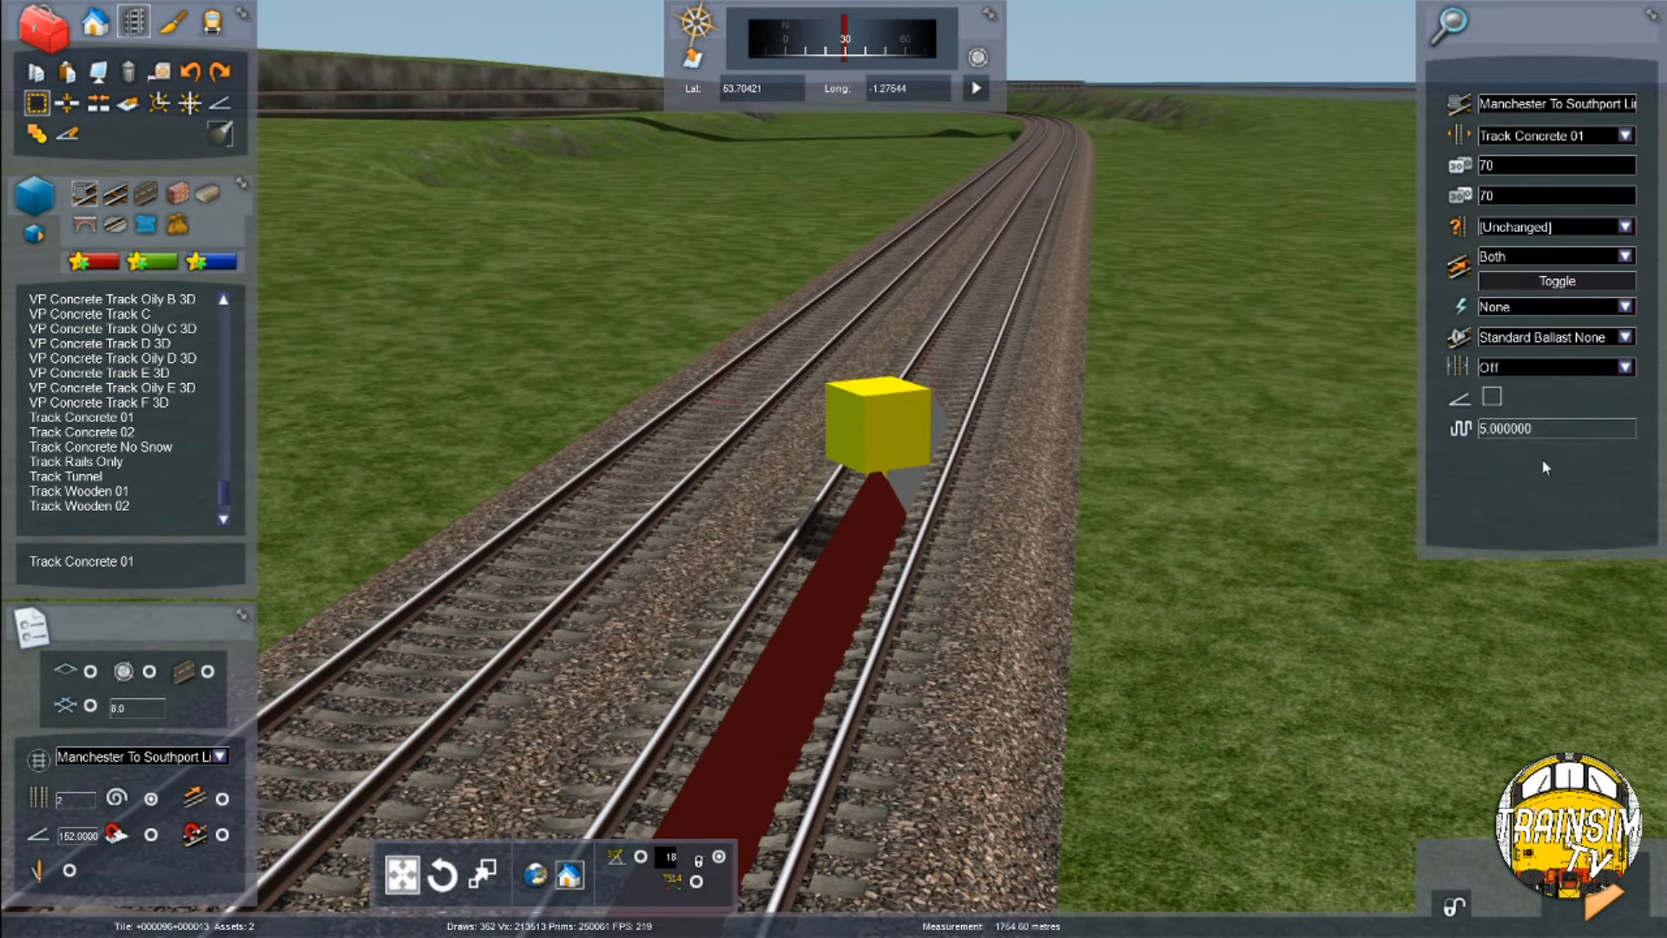
pyautogui.click(1494, 397)
# Inspect the superelevated line through the curve from rail level and from above, and deselect it
pyautogui.moveTo(1129, 417); pyautogui.dragTo(1323, 515, button='right')
pyautogui.press('Up')
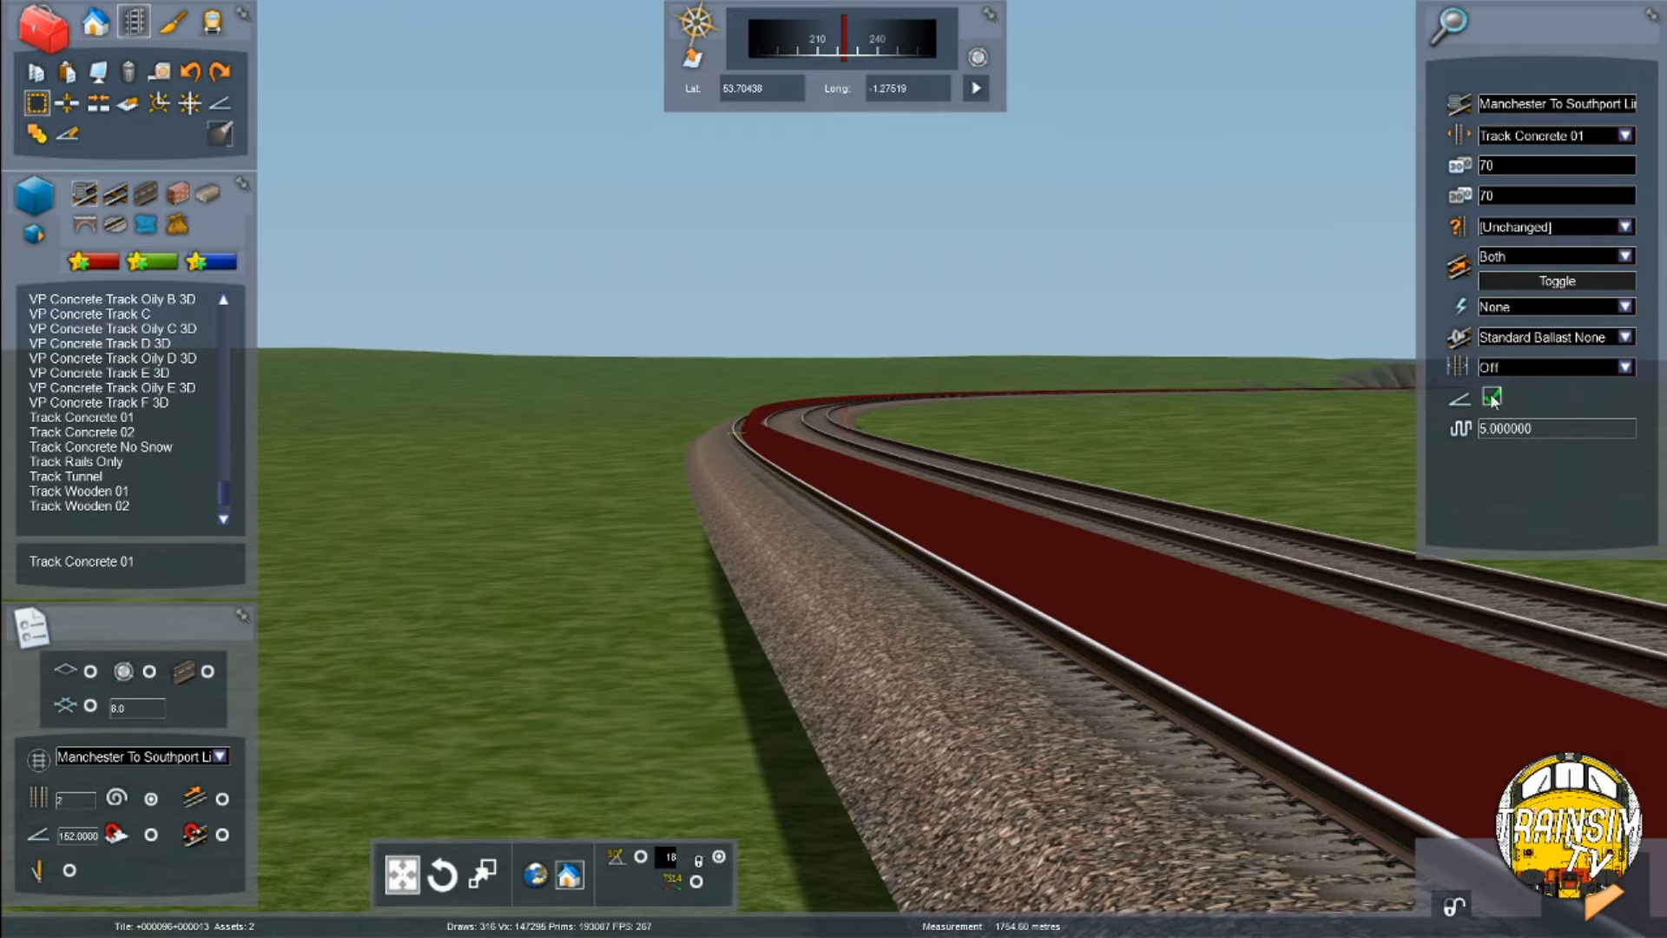
pyautogui.press('Up')
pyautogui.moveTo(1498, 397)
pyautogui.mouseDown(button='right')
pyautogui.moveTo(1498, 336)
pyautogui.moveTo(1497, 447)
pyautogui.moveTo(1508, 404)
pyautogui.mouseUp(button='right')
pyautogui.press('Up')
pyautogui.press('Down')
pyautogui.moveTo(571, 484); pyautogui.dragTo(659, 507, button='right')
pyautogui.press('Down')
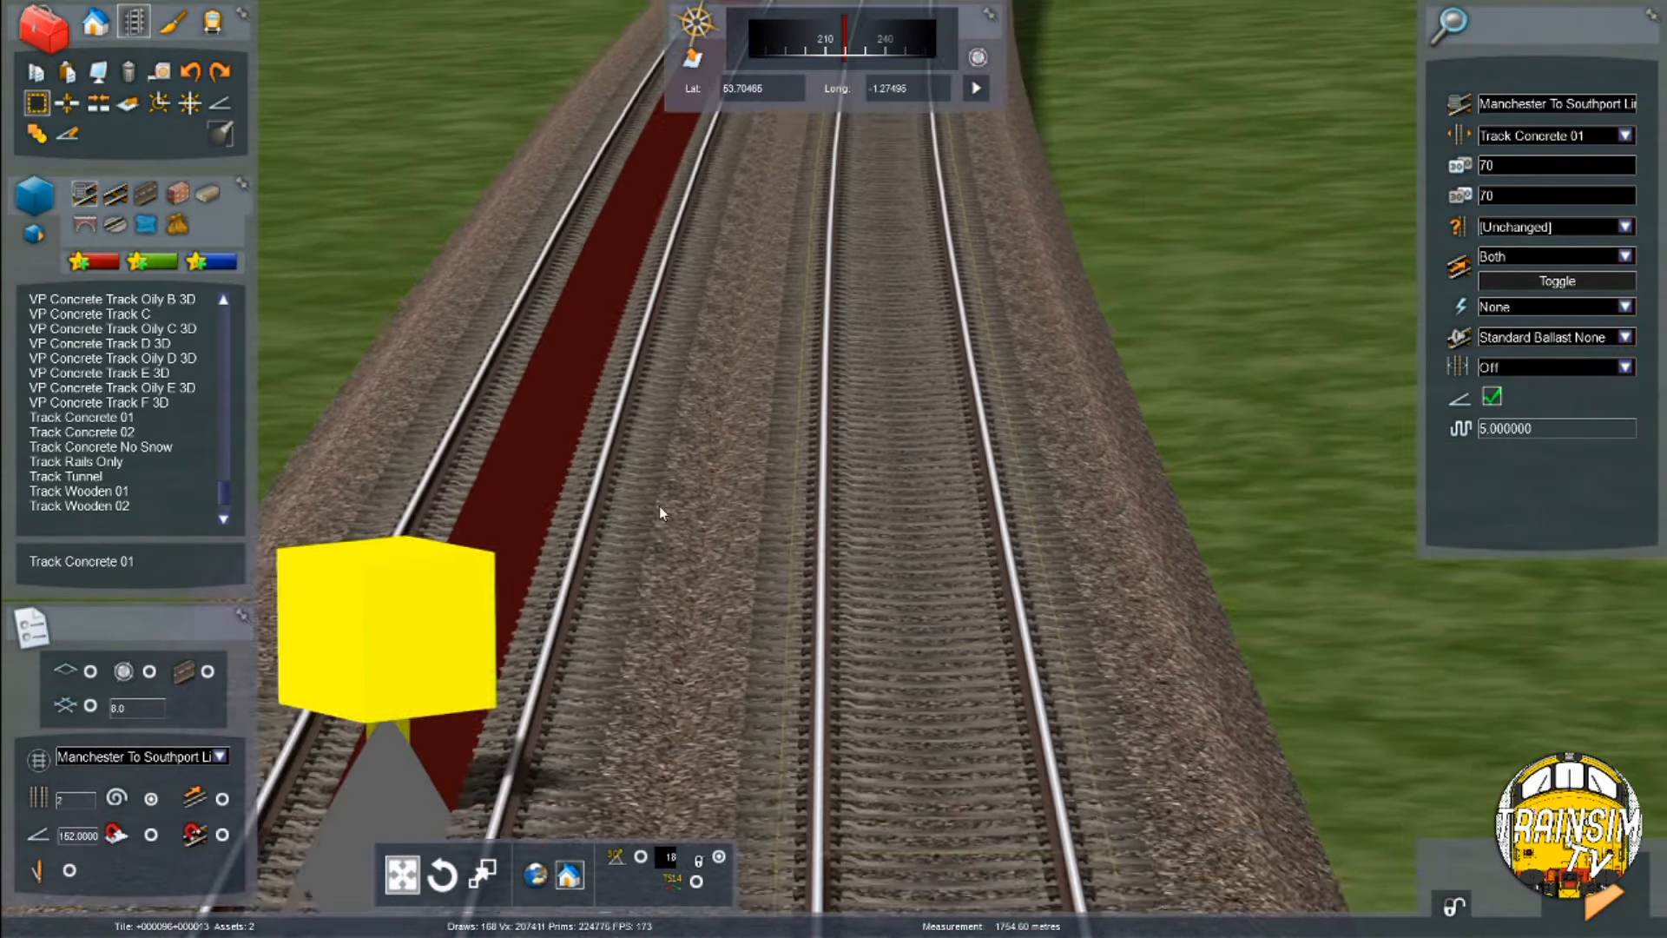
pyautogui.press('Escape')
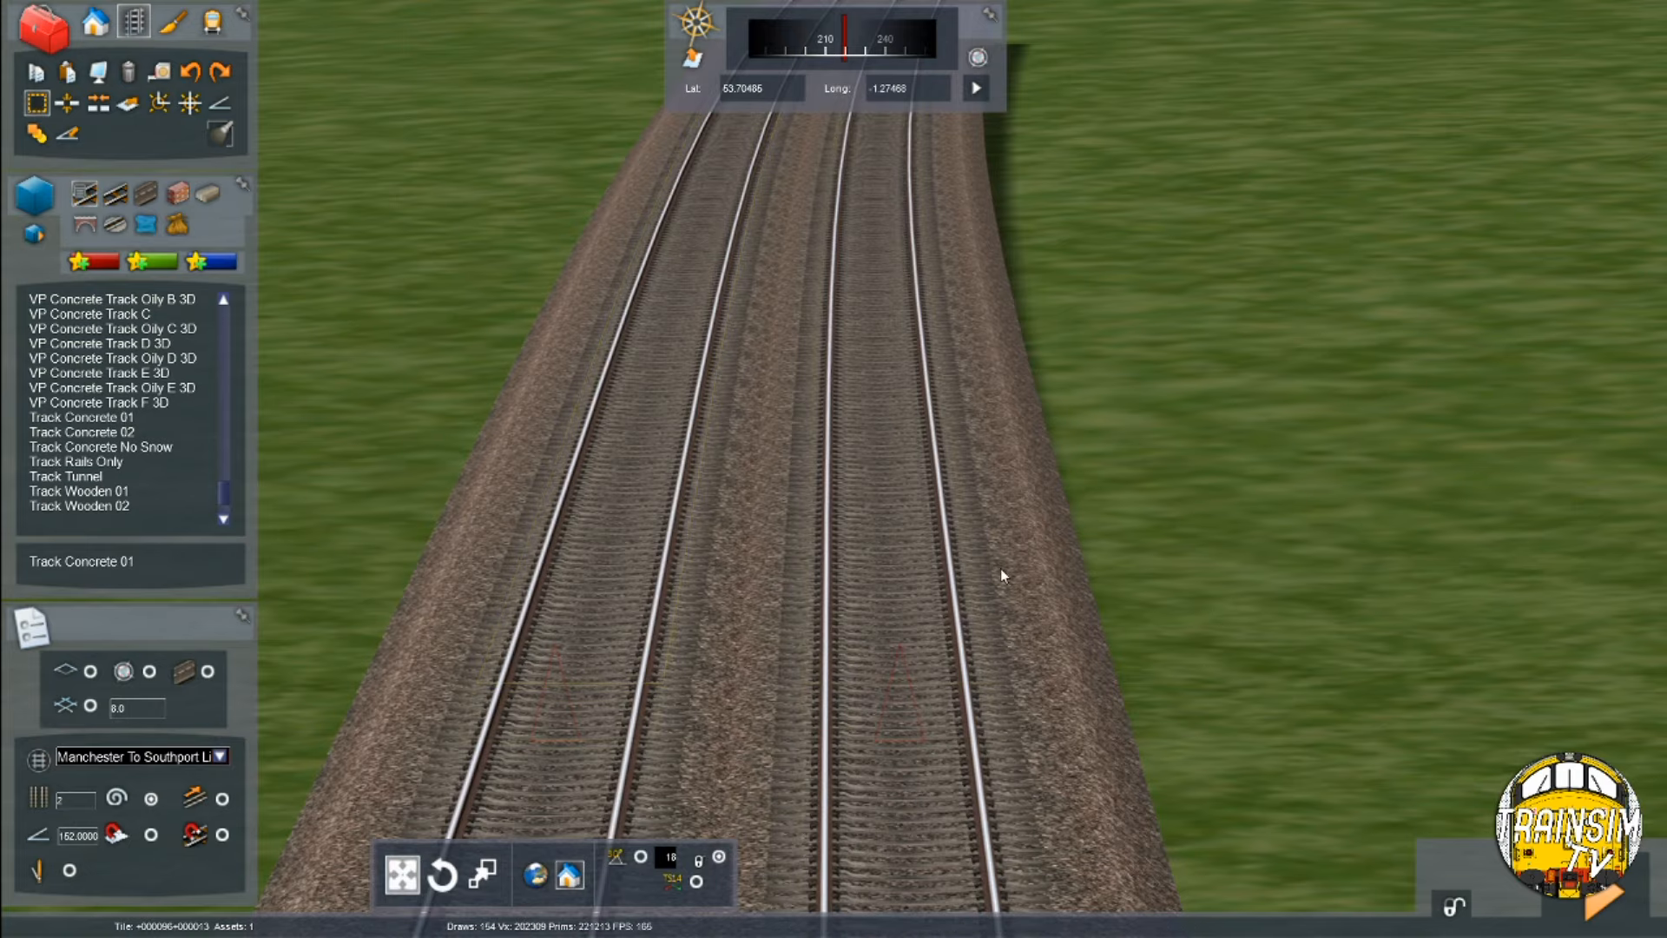
# Check the track properties of the running line near the buffer stops at the end of the double track
pyautogui.moveTo(1118, 498); pyautogui.dragTo(1103, 382, button='right')
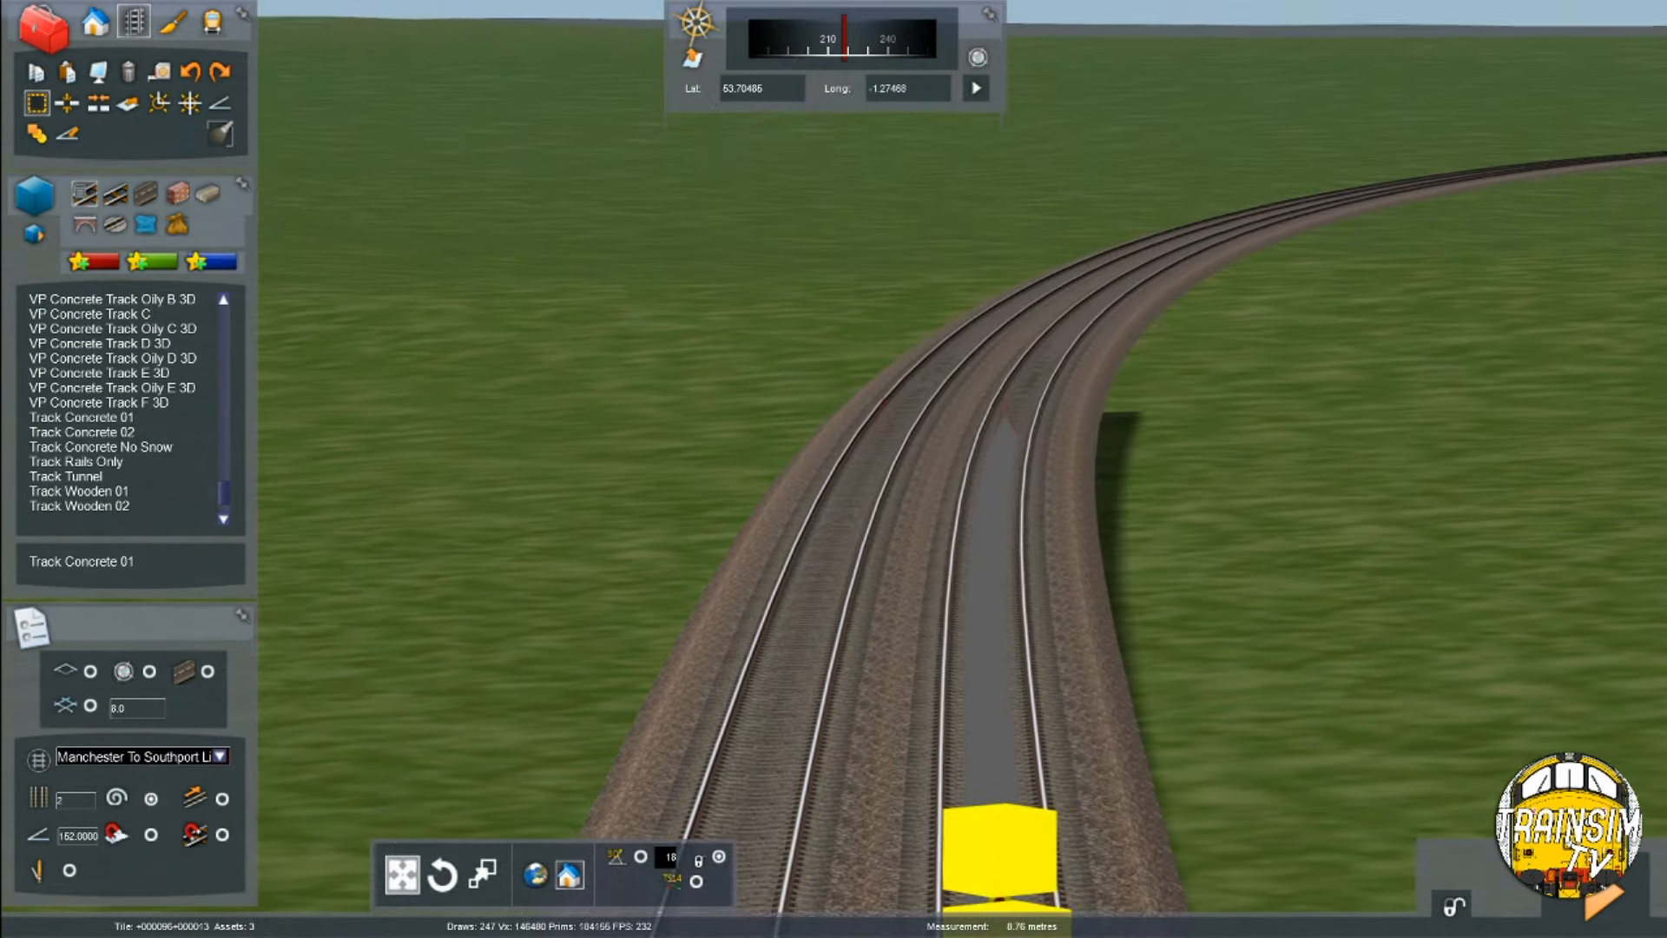
pyautogui.press('Down')
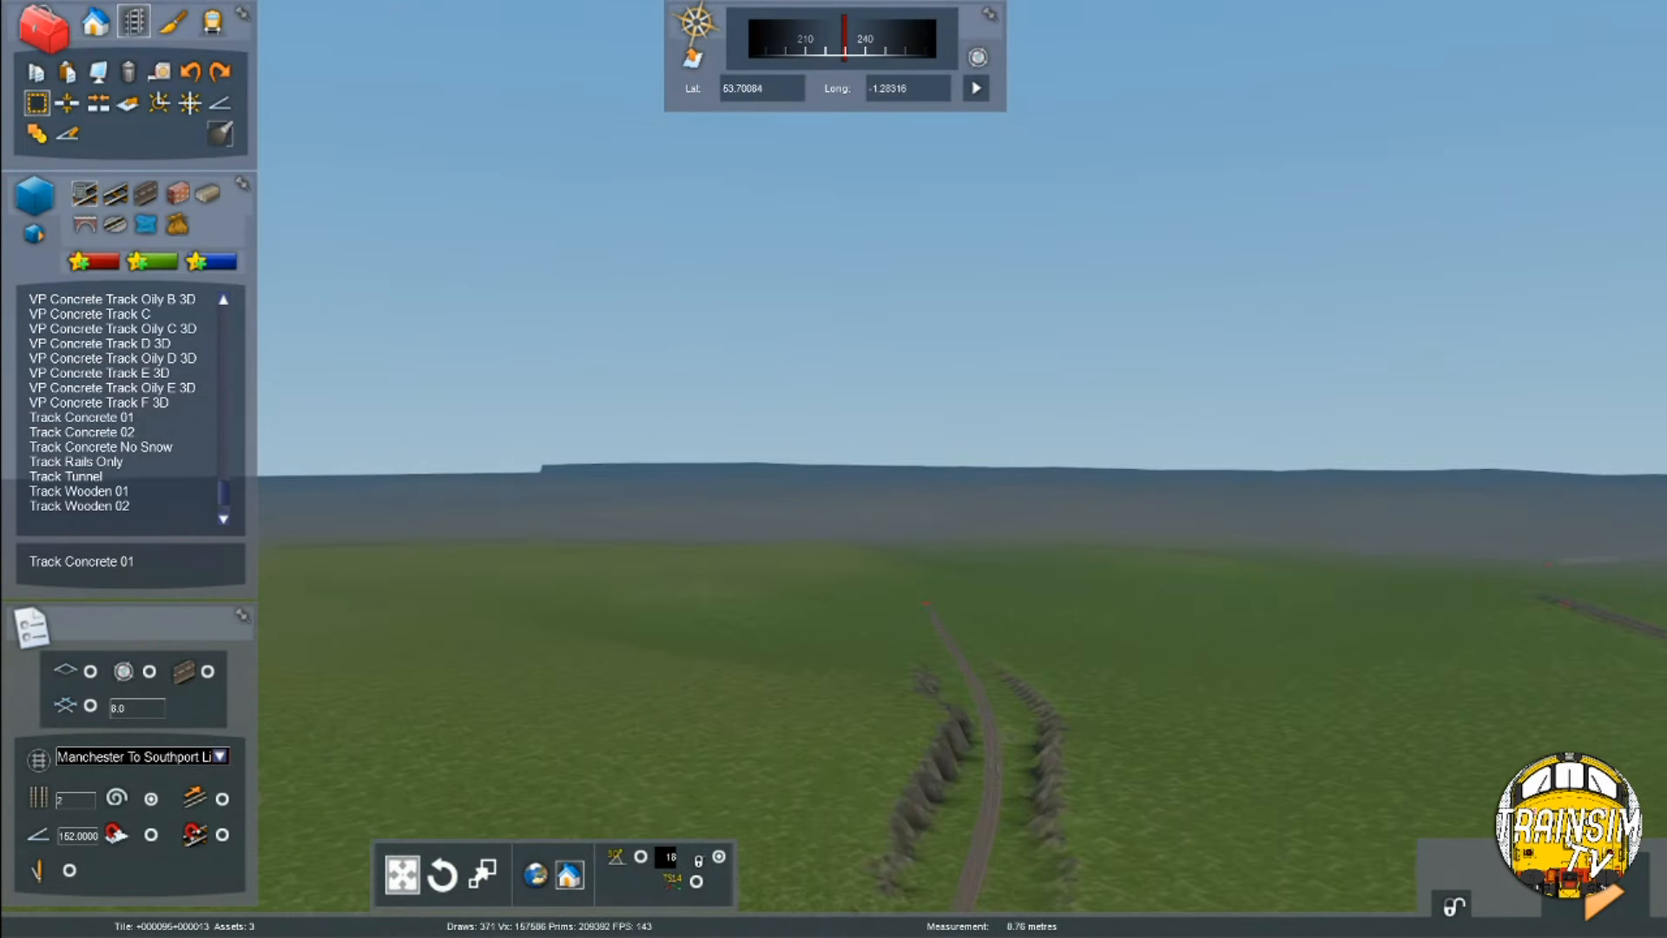
pyautogui.press('Up')
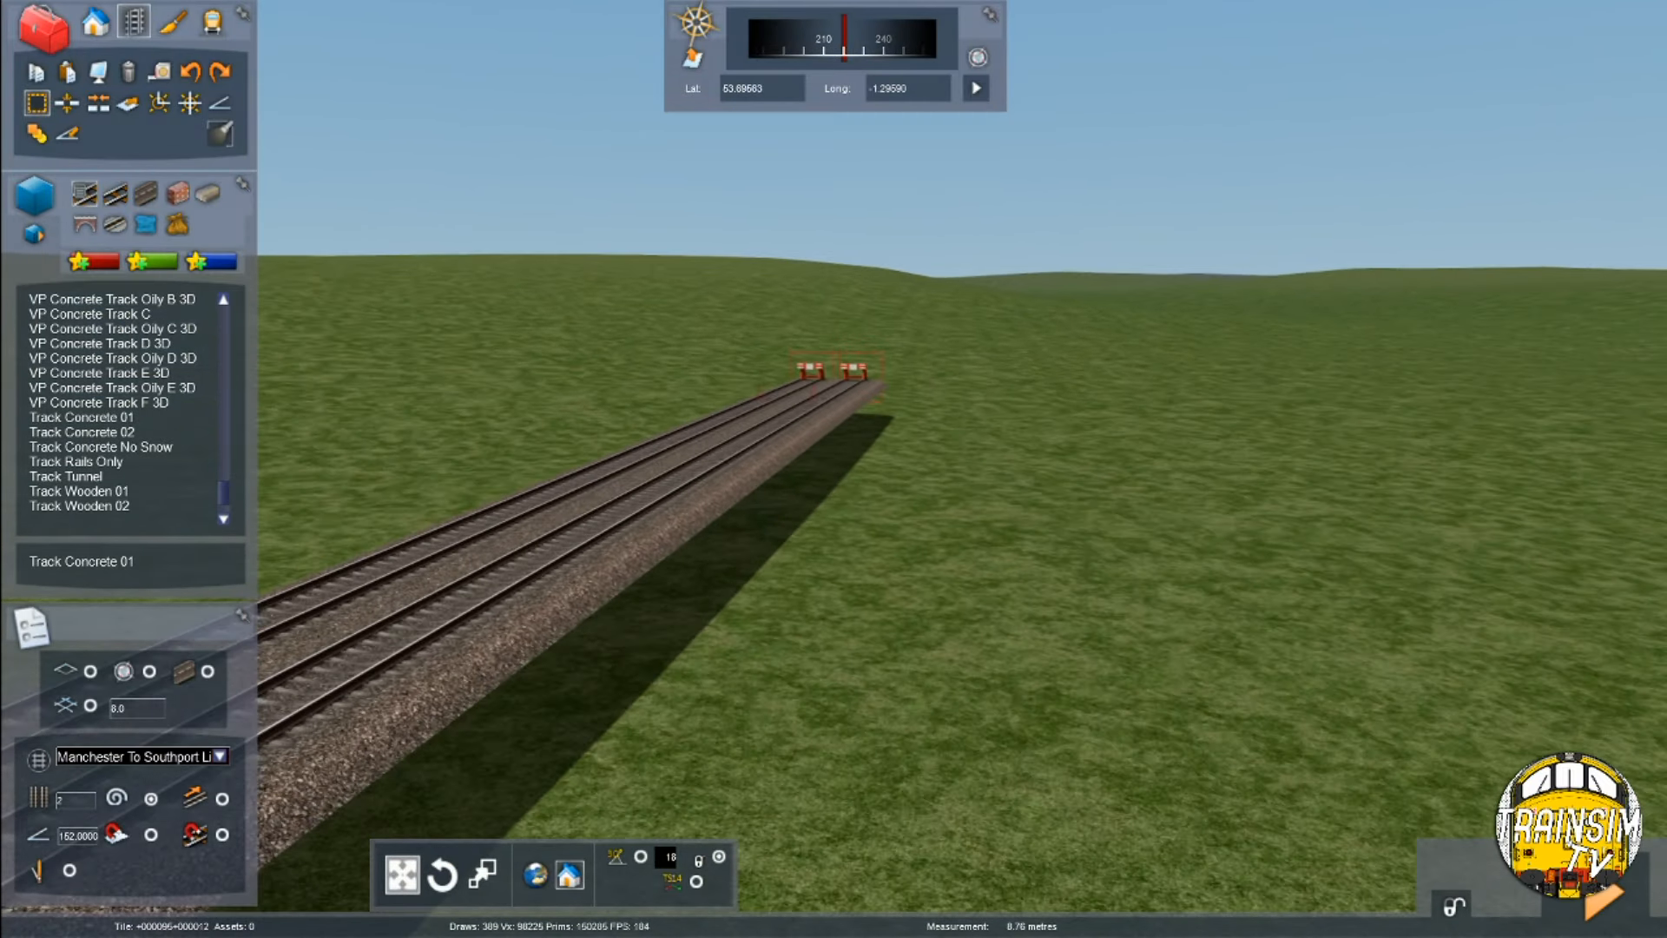
pyautogui.click(653, 444)
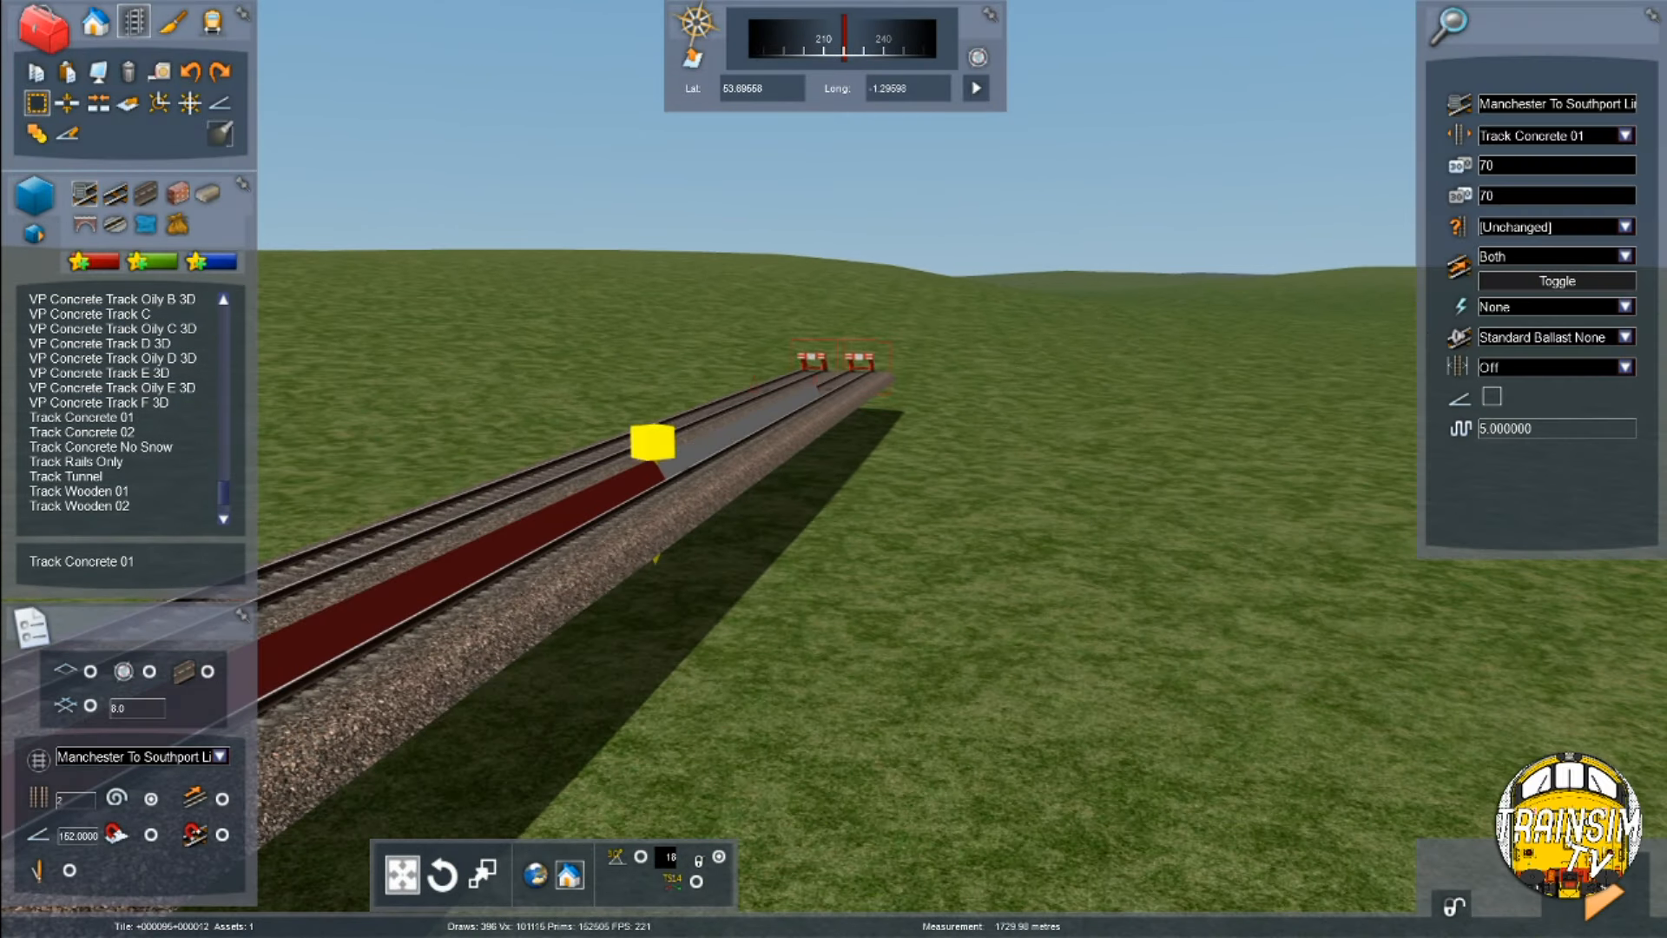
pyautogui.click(1220, 465)
# Review the track layout around the overbridge in the 2D map view and save the changes to the route
pyautogui.moveTo(1212, 468); pyautogui.dragTo(608, 382, button='right')
pyautogui.press('Up')
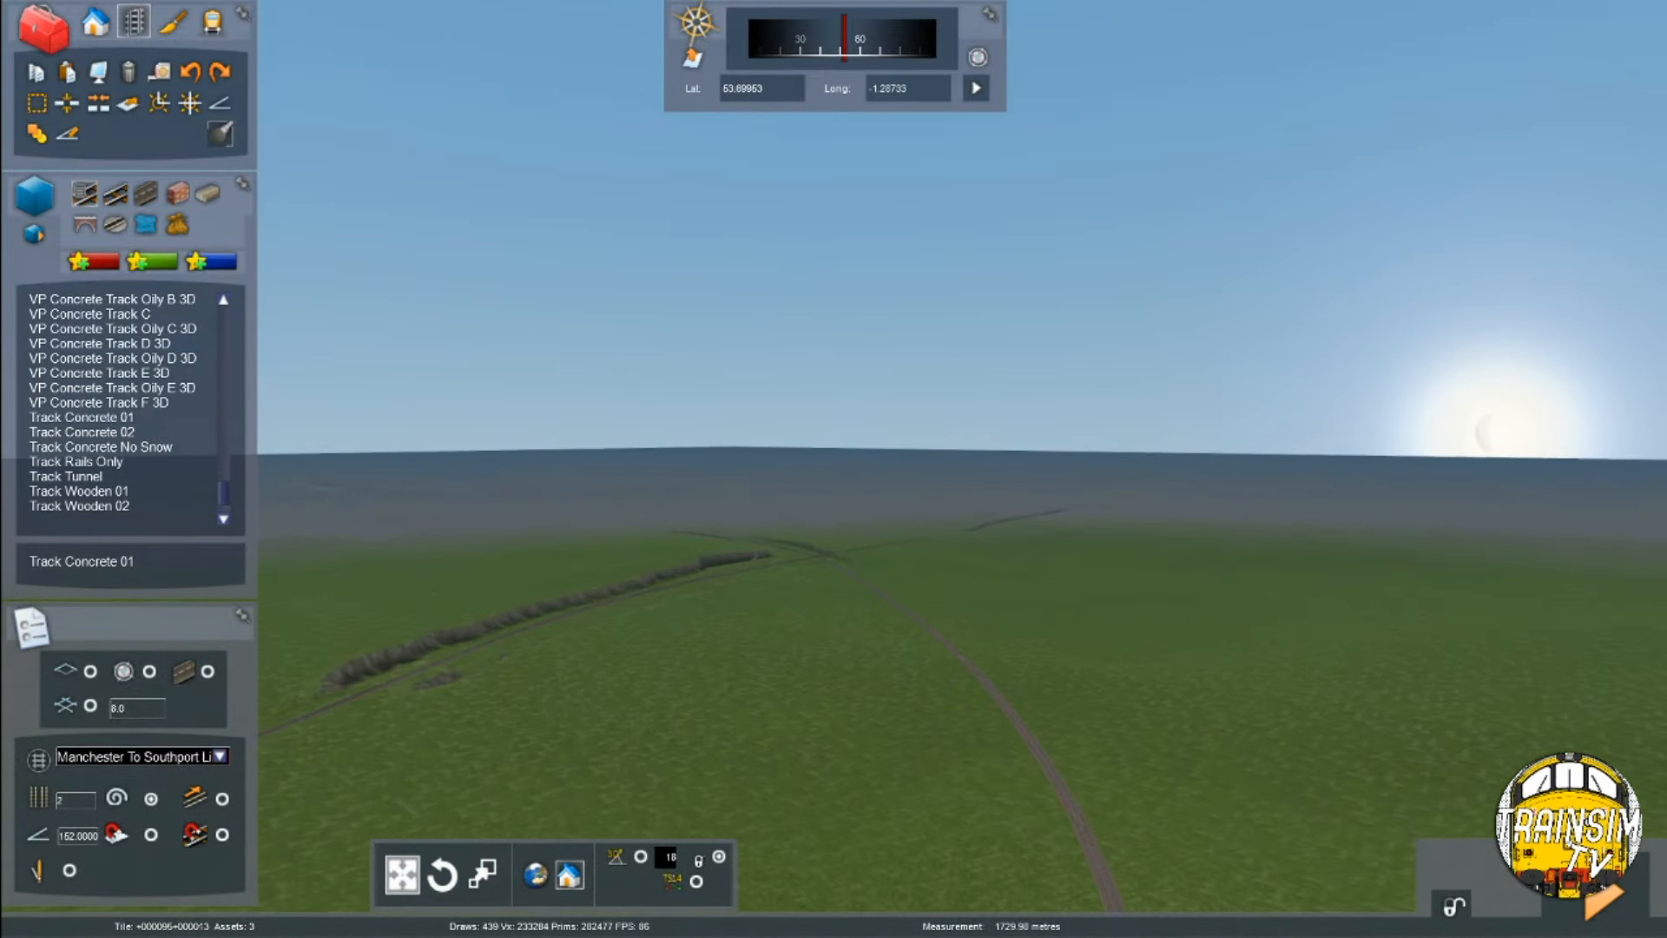
pyautogui.press('Up')
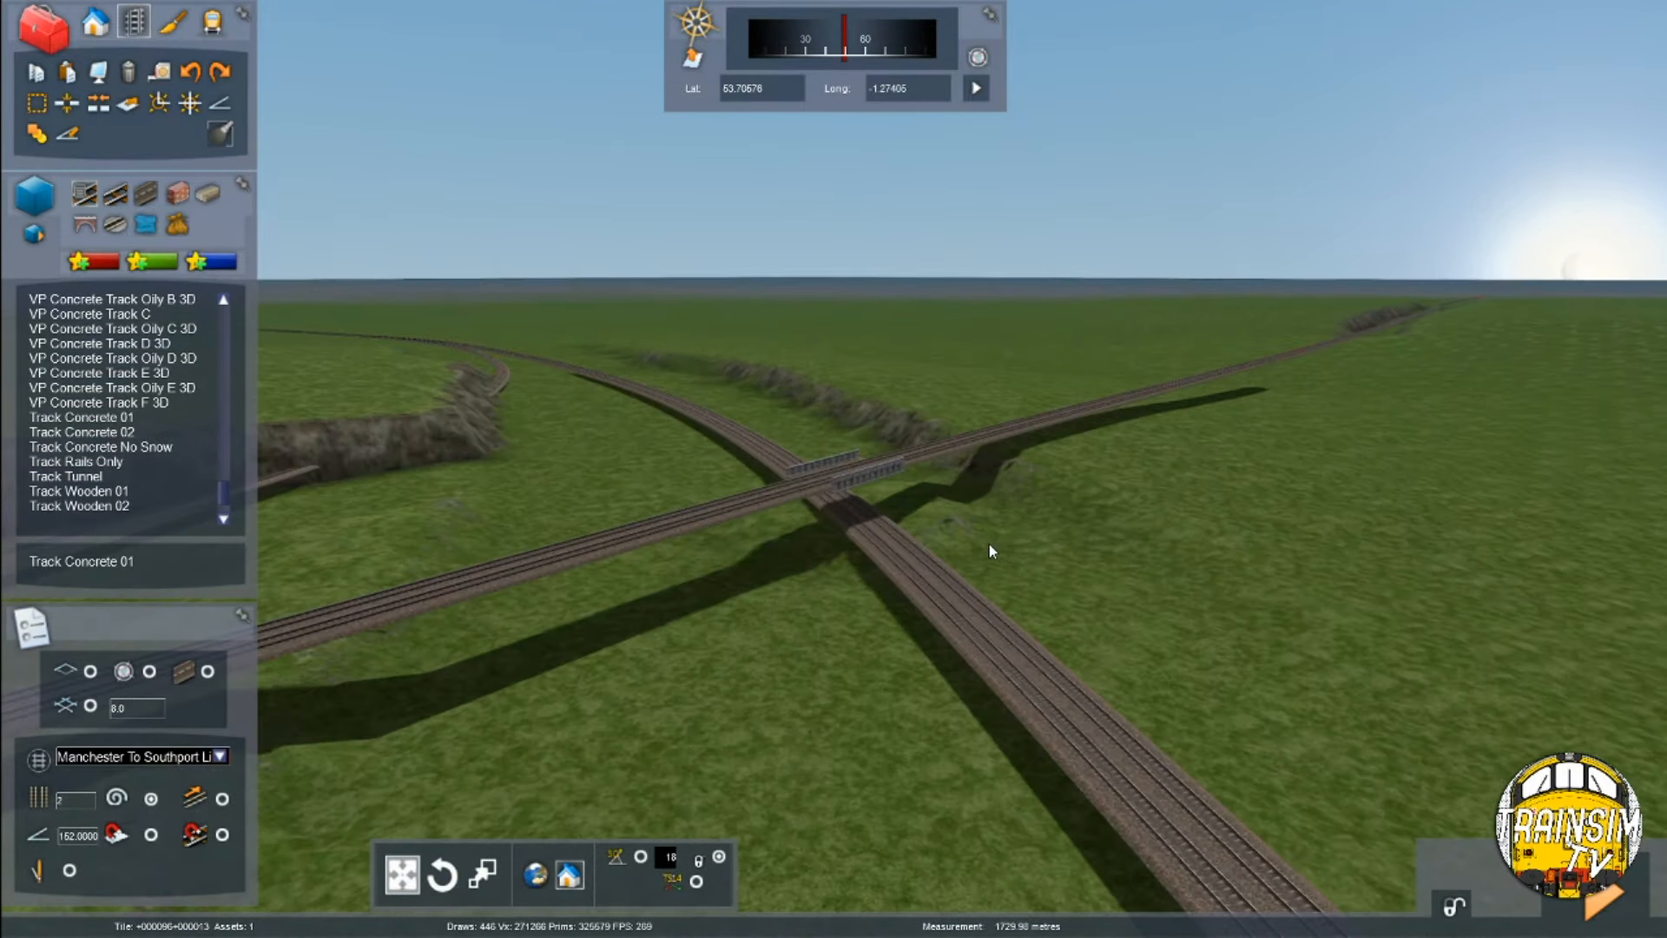
pyautogui.press('F2')
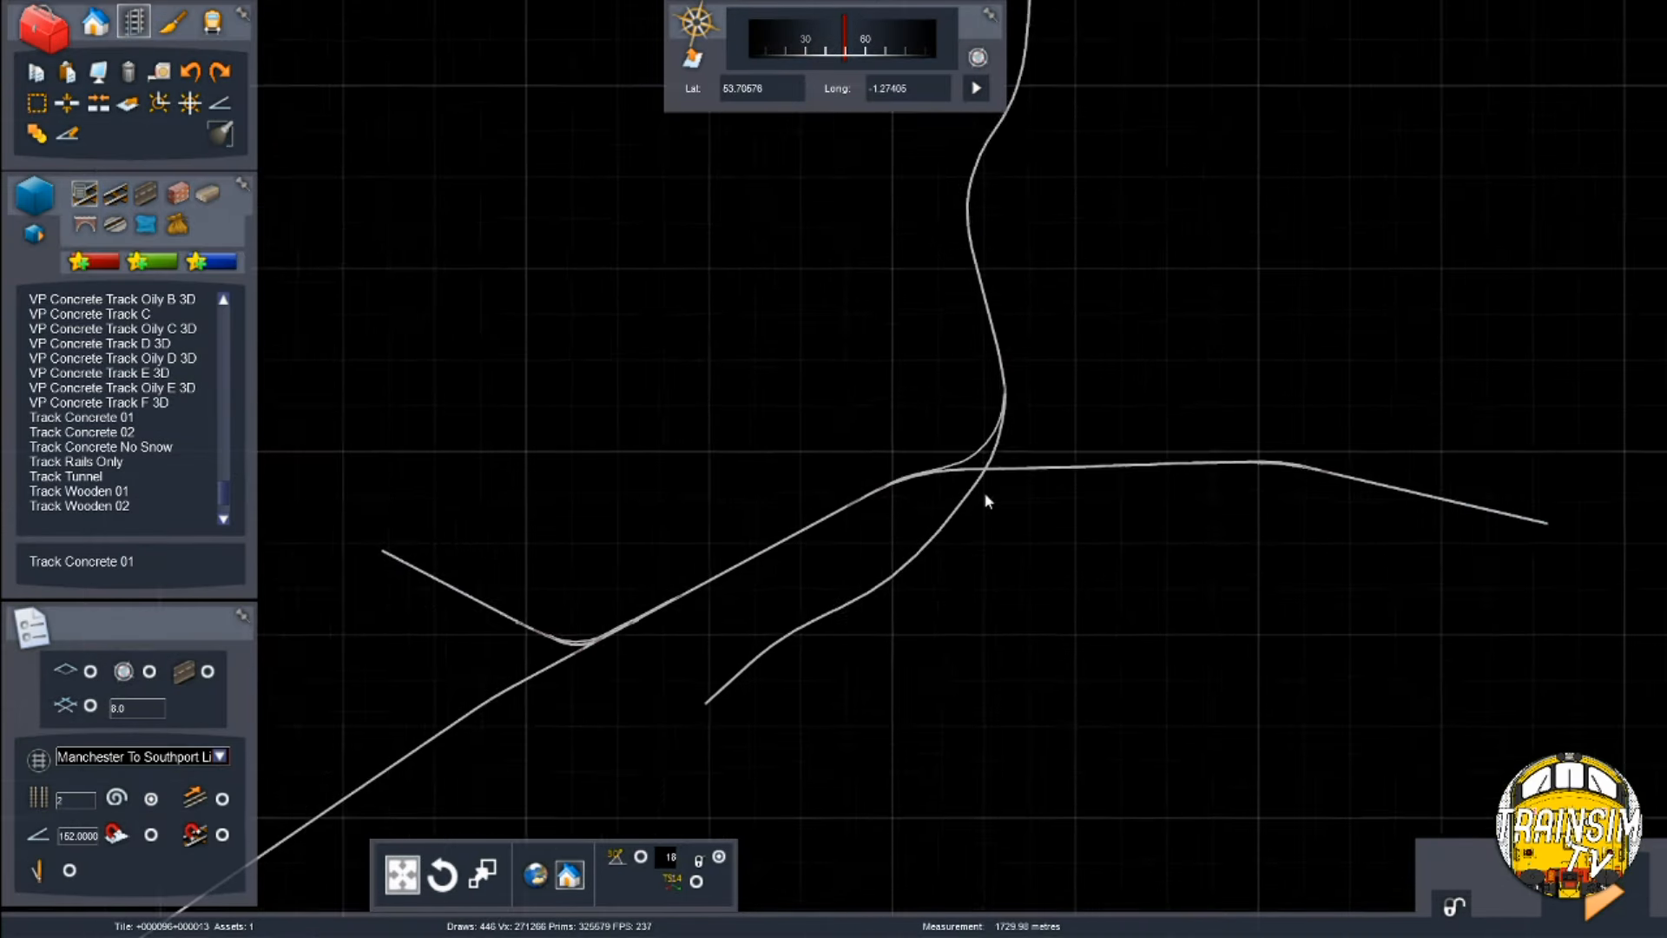
pyautogui.press('Escape')
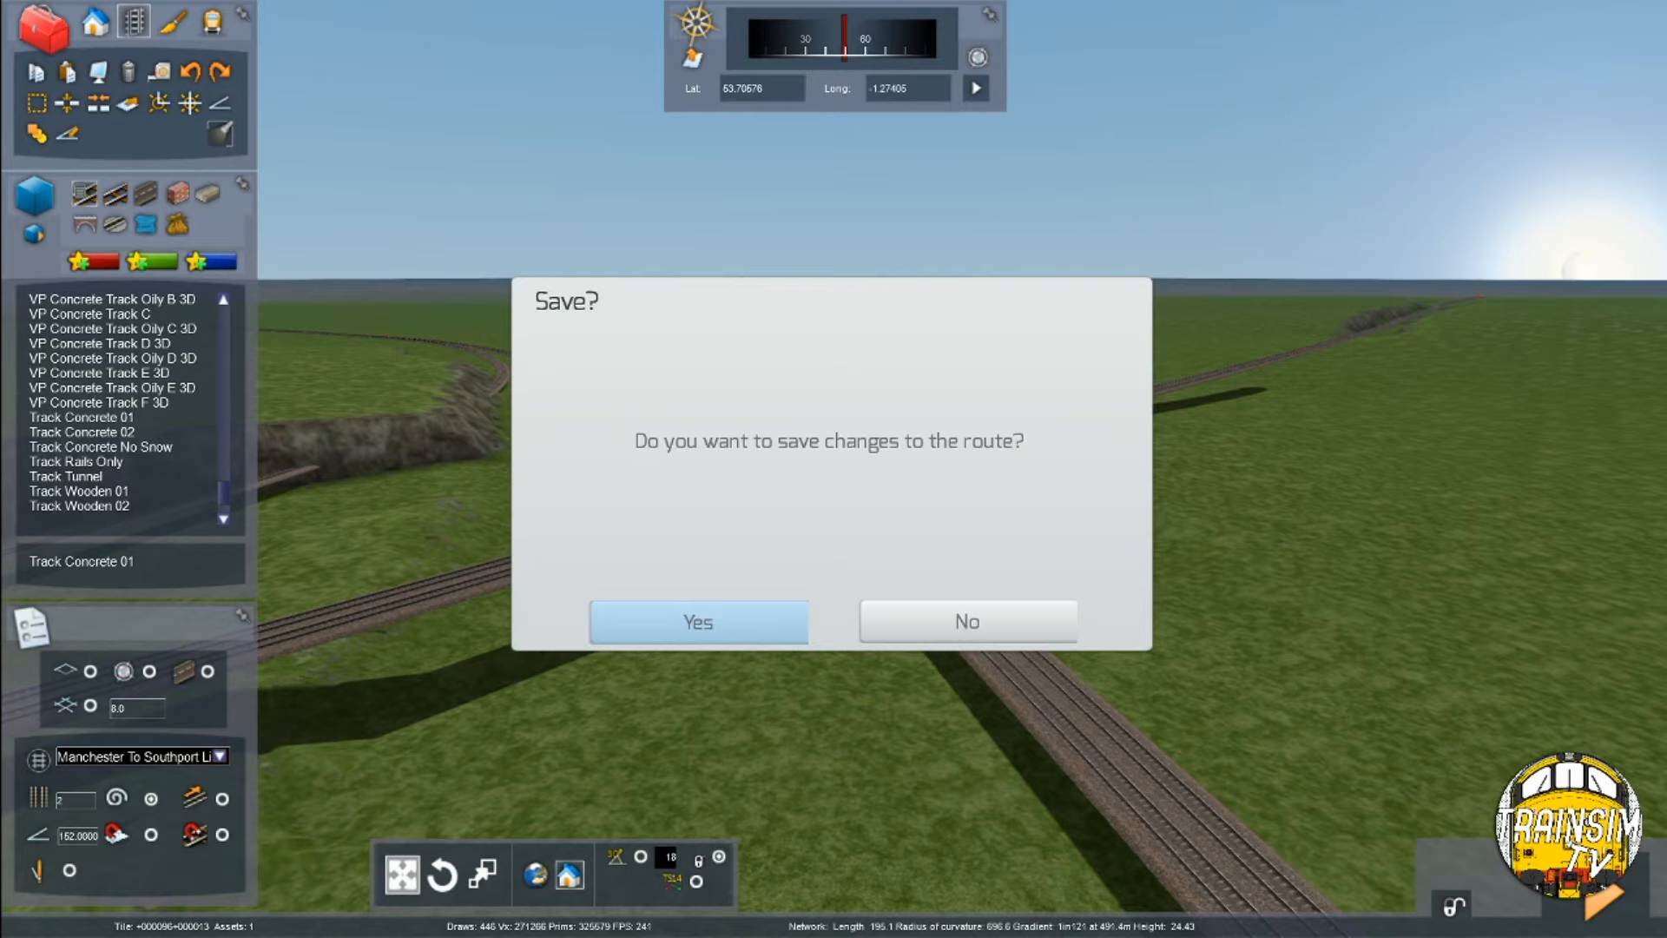
pyautogui.press('Return')
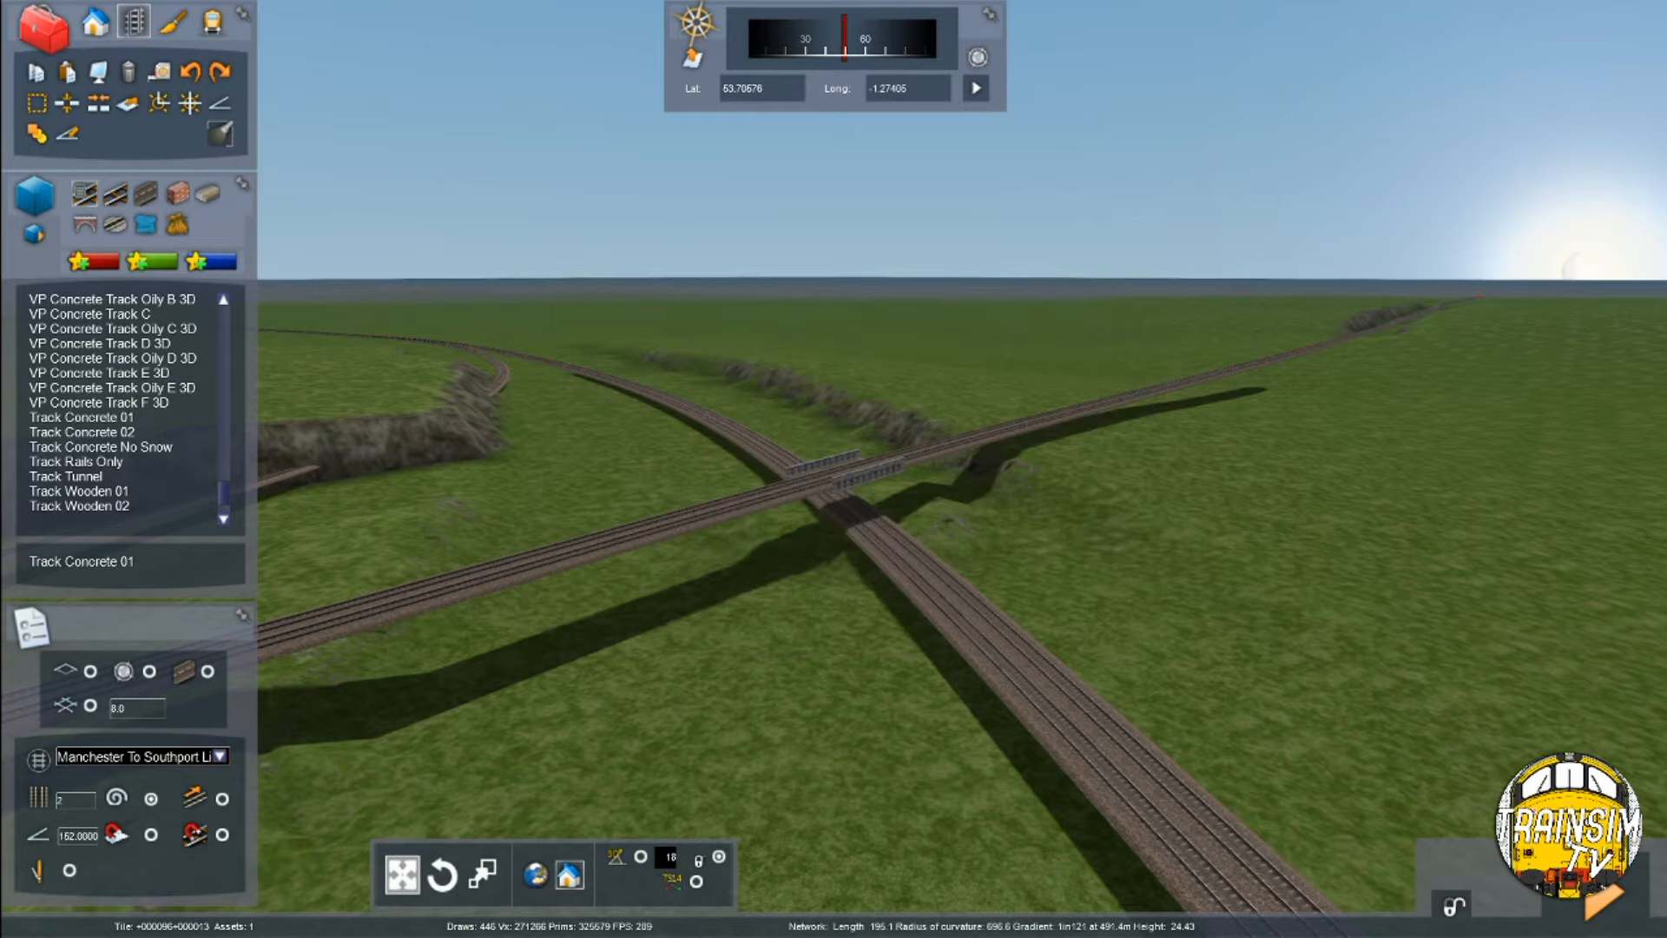
# Adjust the aerial imagery's opacity and height around the double track beside the houses north of the overbridge
pyautogui.moveTo(1238, 566); pyautogui.dragTo(590, 583, button='right')
pyautogui.press('Up')
pyautogui.press('Up')
pyautogui.press('Up')
pyautogui.moveTo(883, 417); pyautogui.dragTo(1068, 521, button='right')
pyautogui.press('Down')
pyautogui.moveTo(877, 521); pyautogui.dragTo(975, 469, button='right')
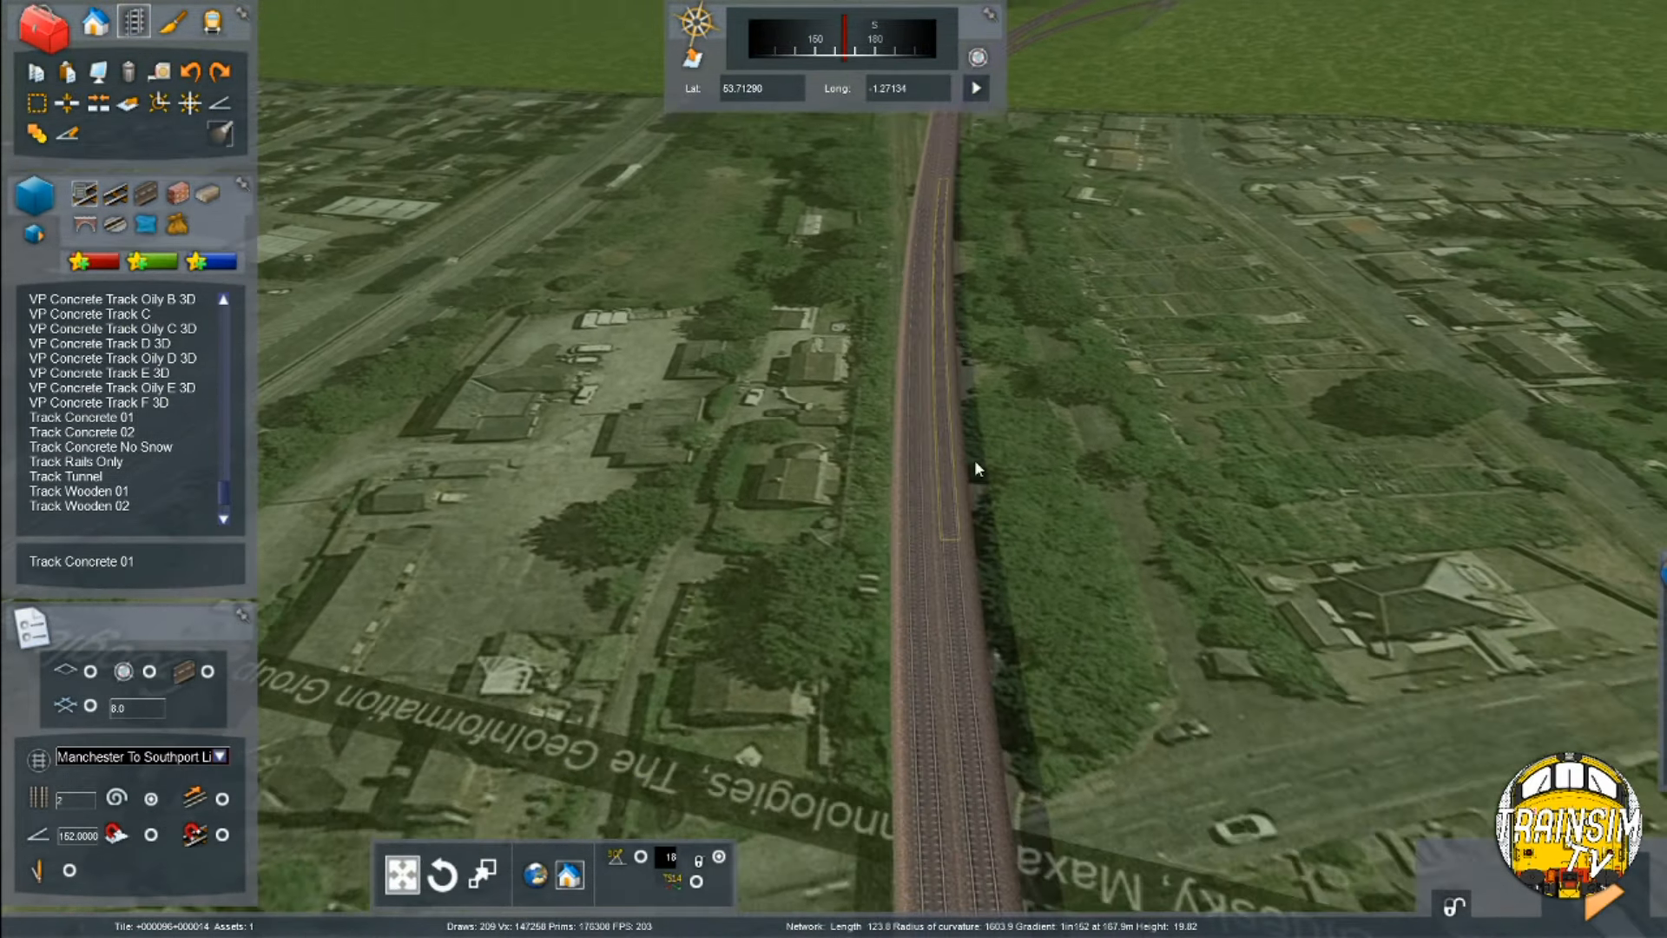
pyautogui.moveTo(1654, 599)
pyautogui.moveTo(1555, 623); pyautogui.dragTo(1606, 624)
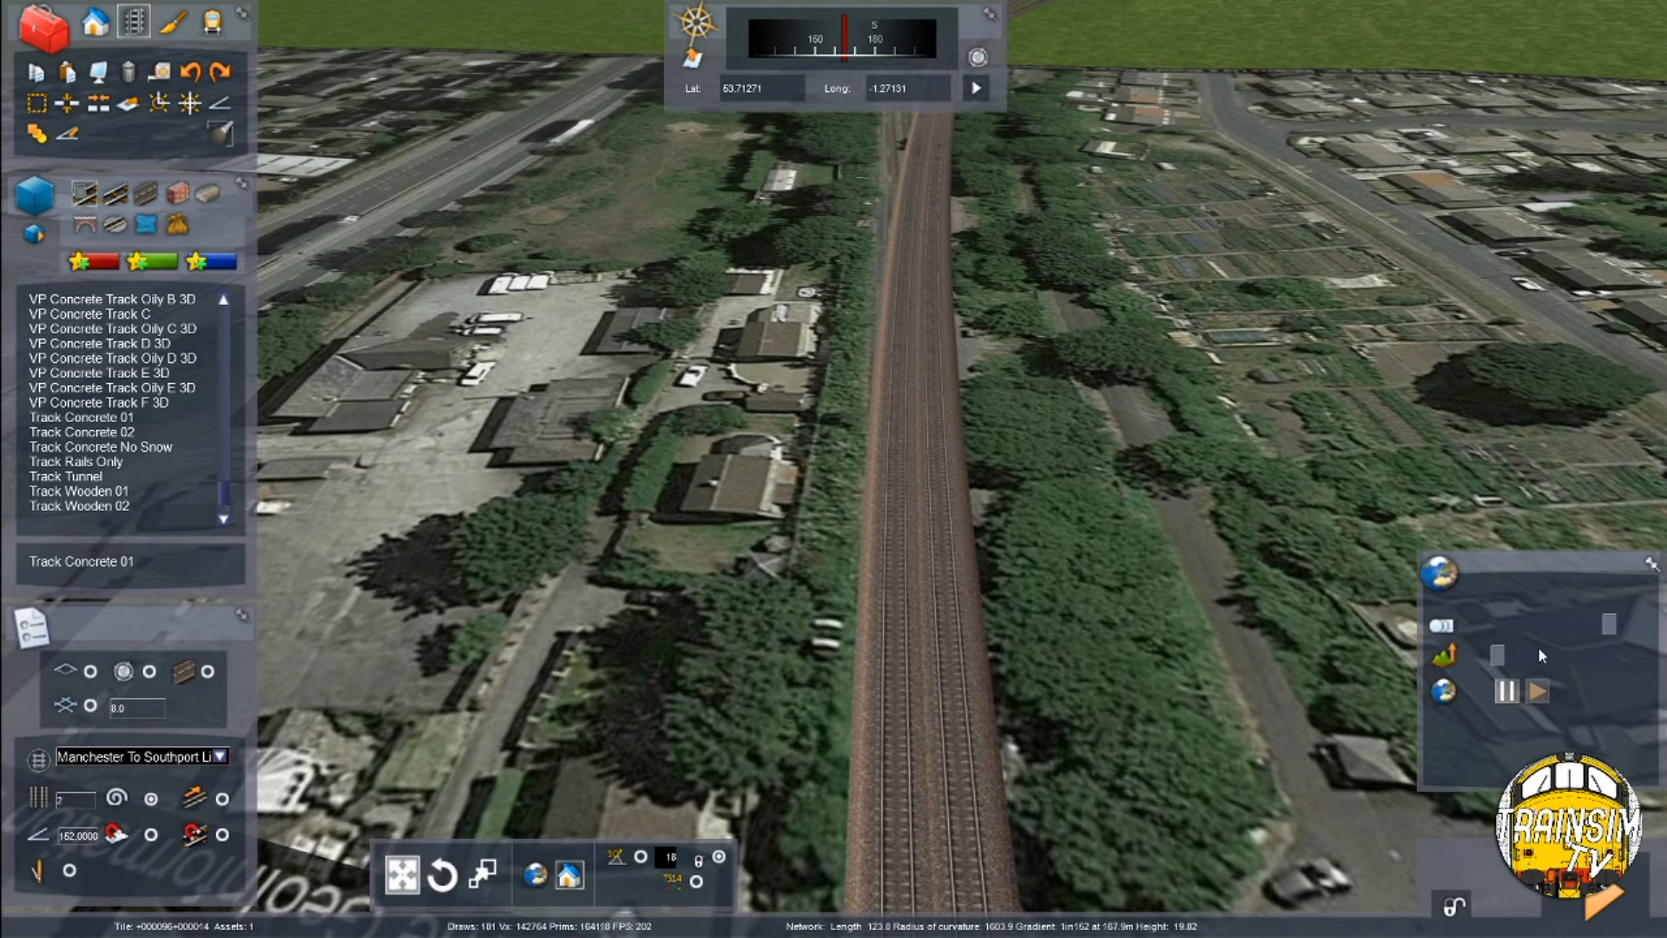
pyautogui.moveTo(1494, 657); pyautogui.dragTo(1519, 657)
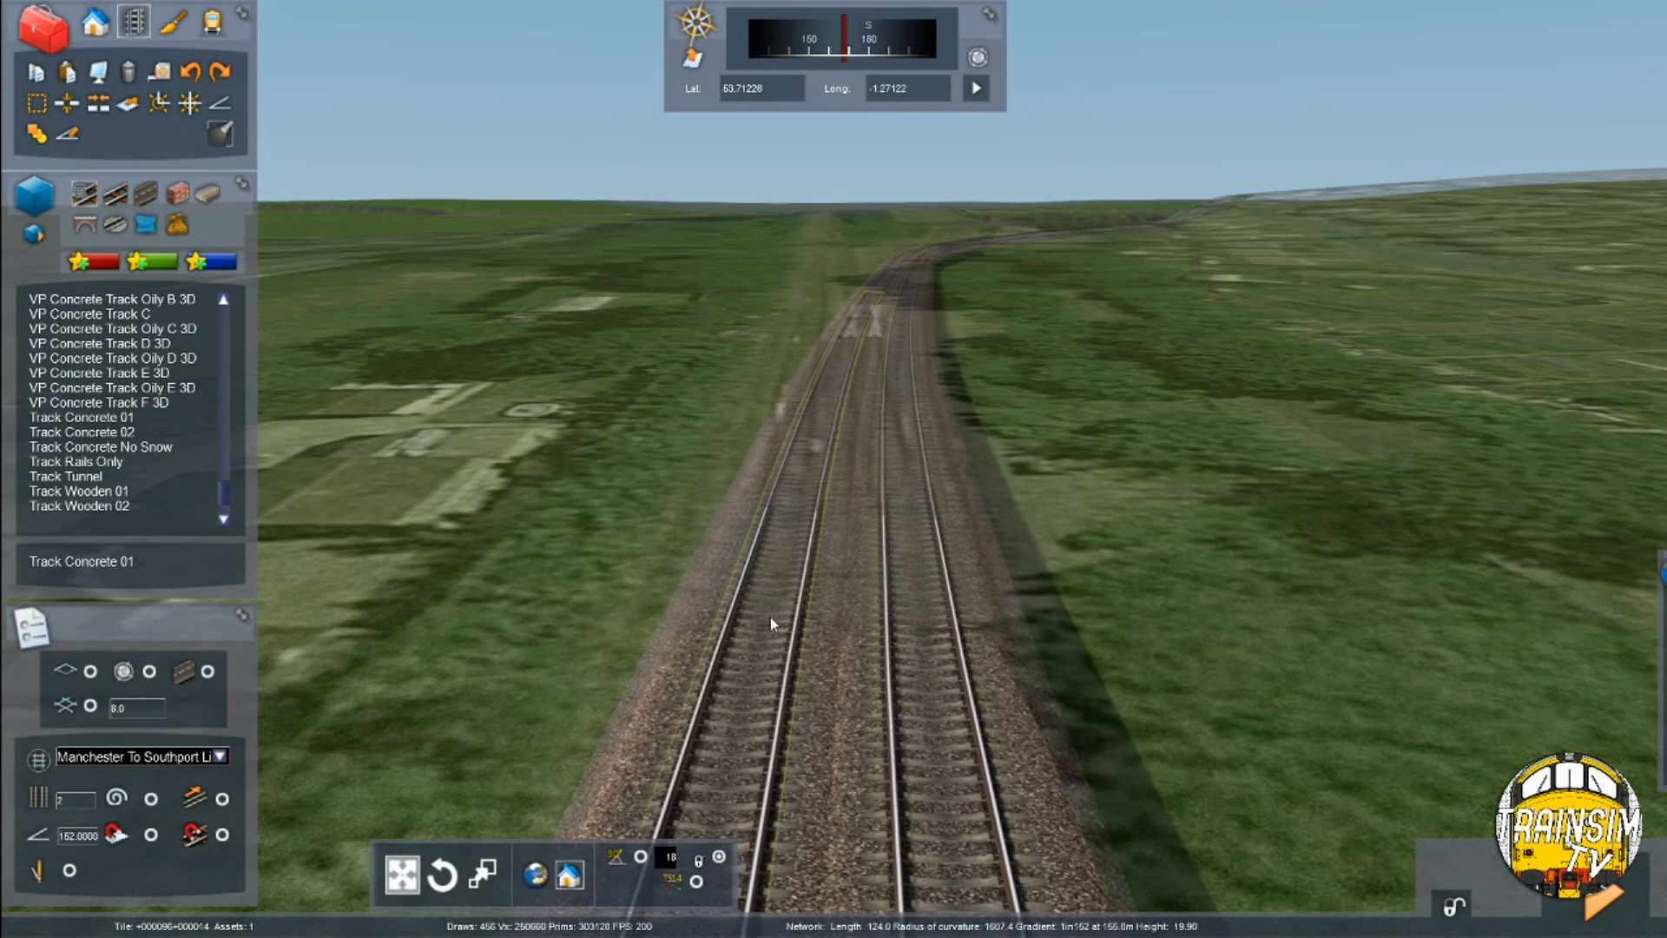
# Lay a double-track branch in Track Concrete 01 straight on from the main lines where they curve away, following the imagery
pyautogui.moveTo(769, 617); pyautogui.dragTo(790, 498, button='right')
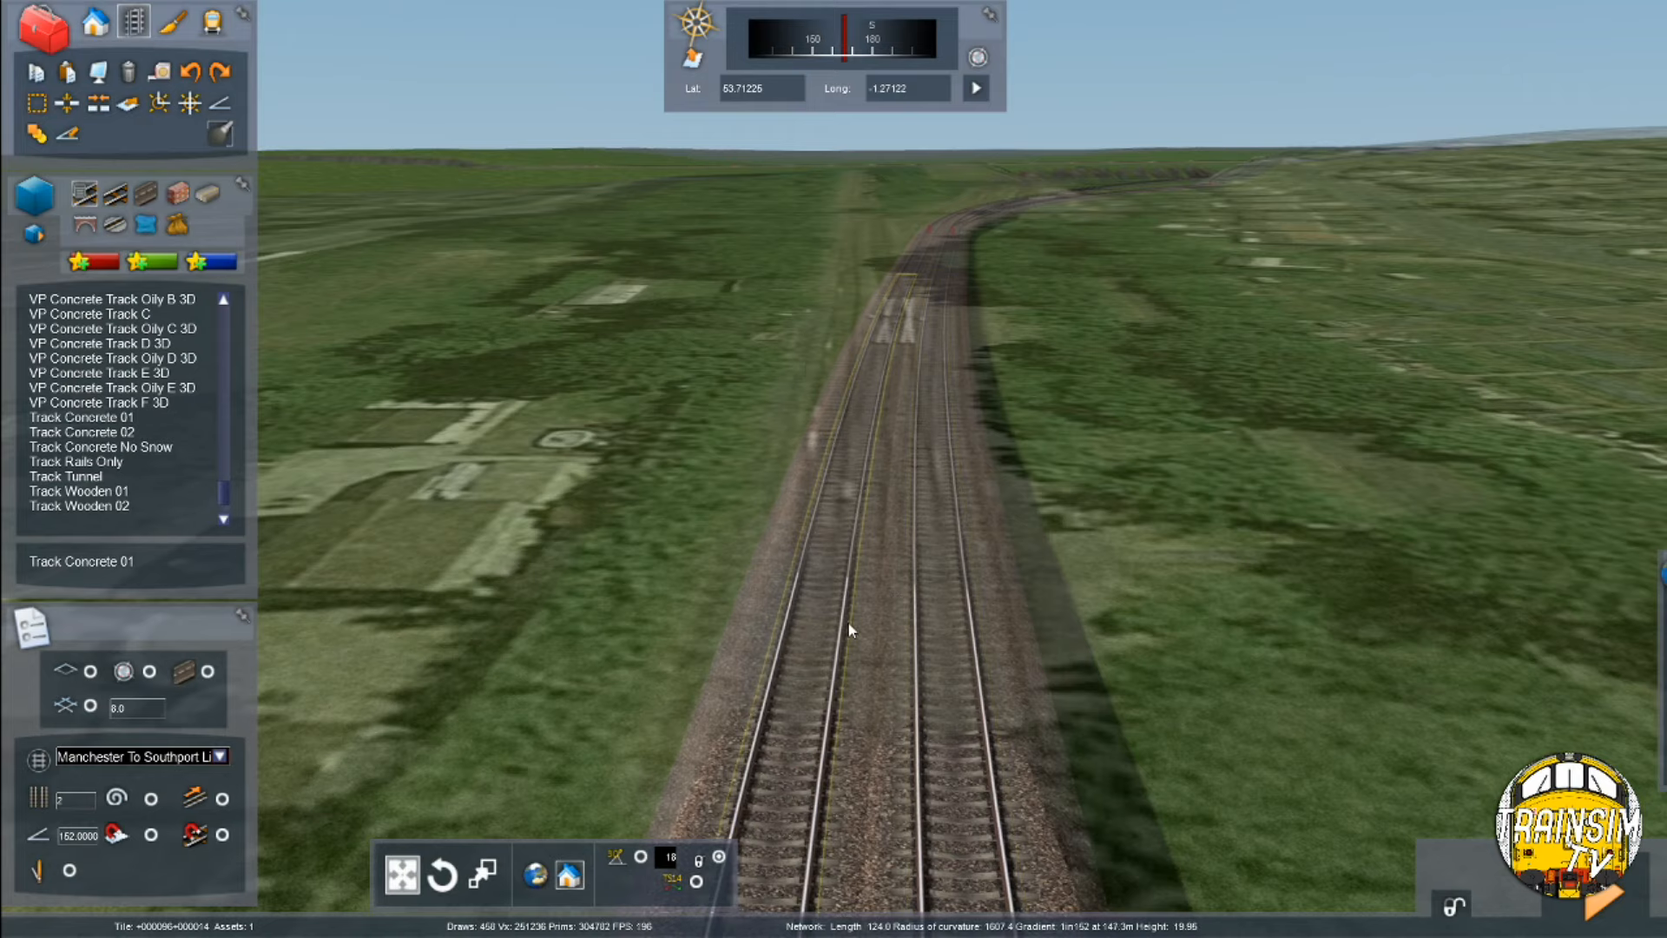
pyautogui.scroll(-2, 826, 558)
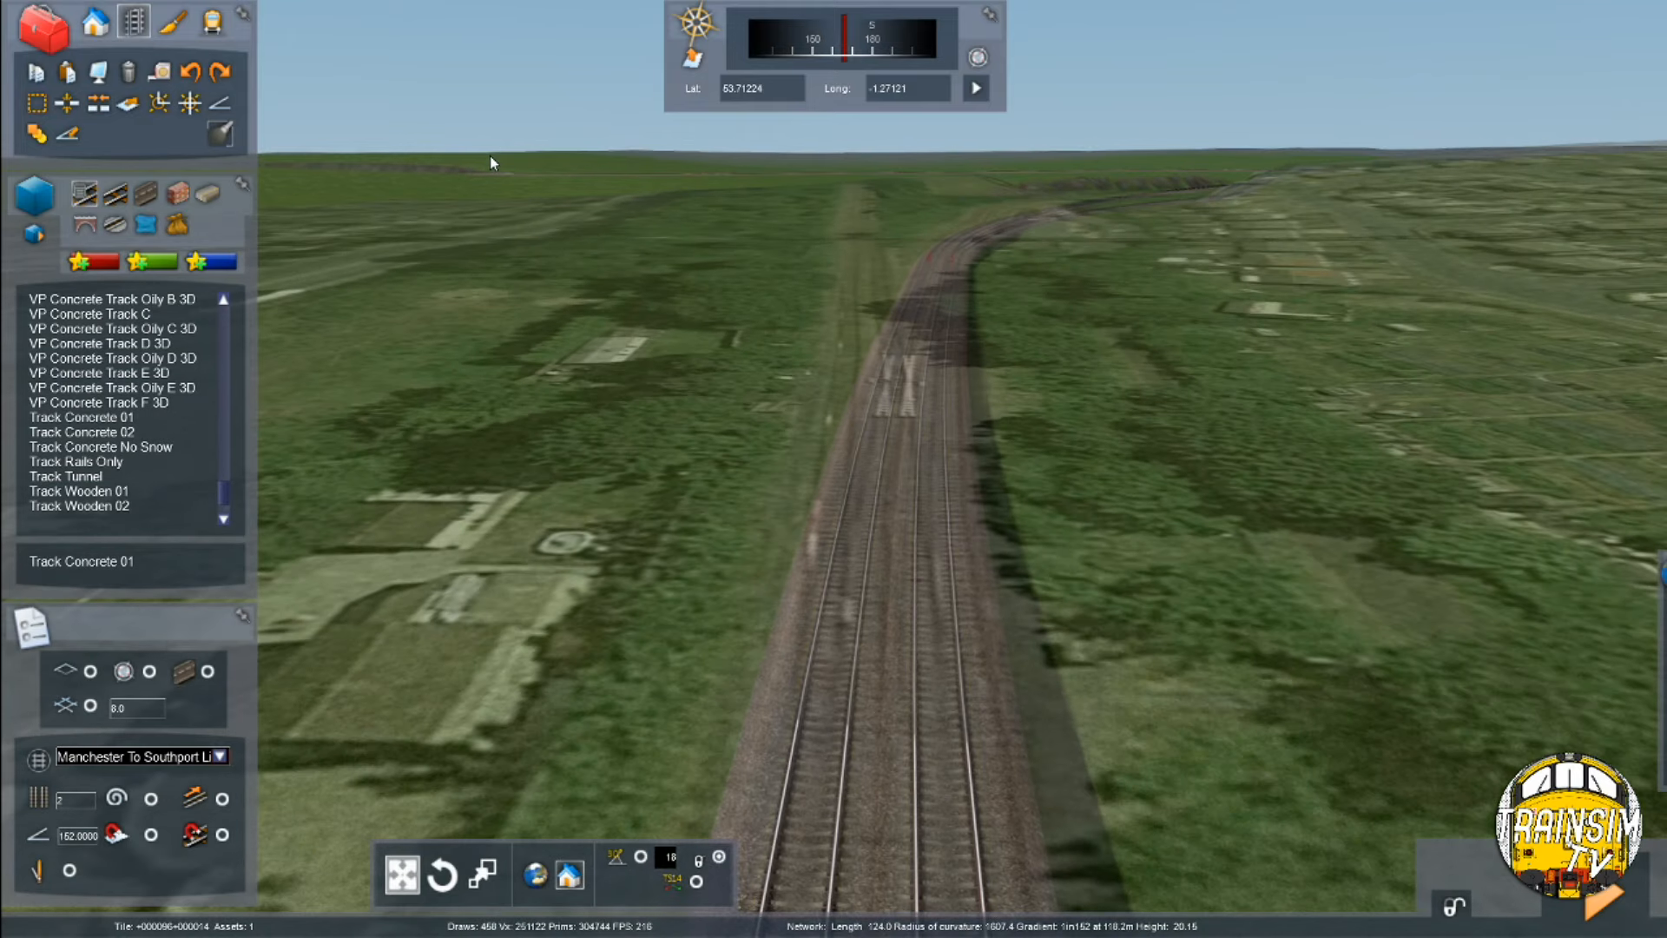
pyautogui.scroll(3, 797, 383)
pyautogui.scroll(-2, 917, 325)
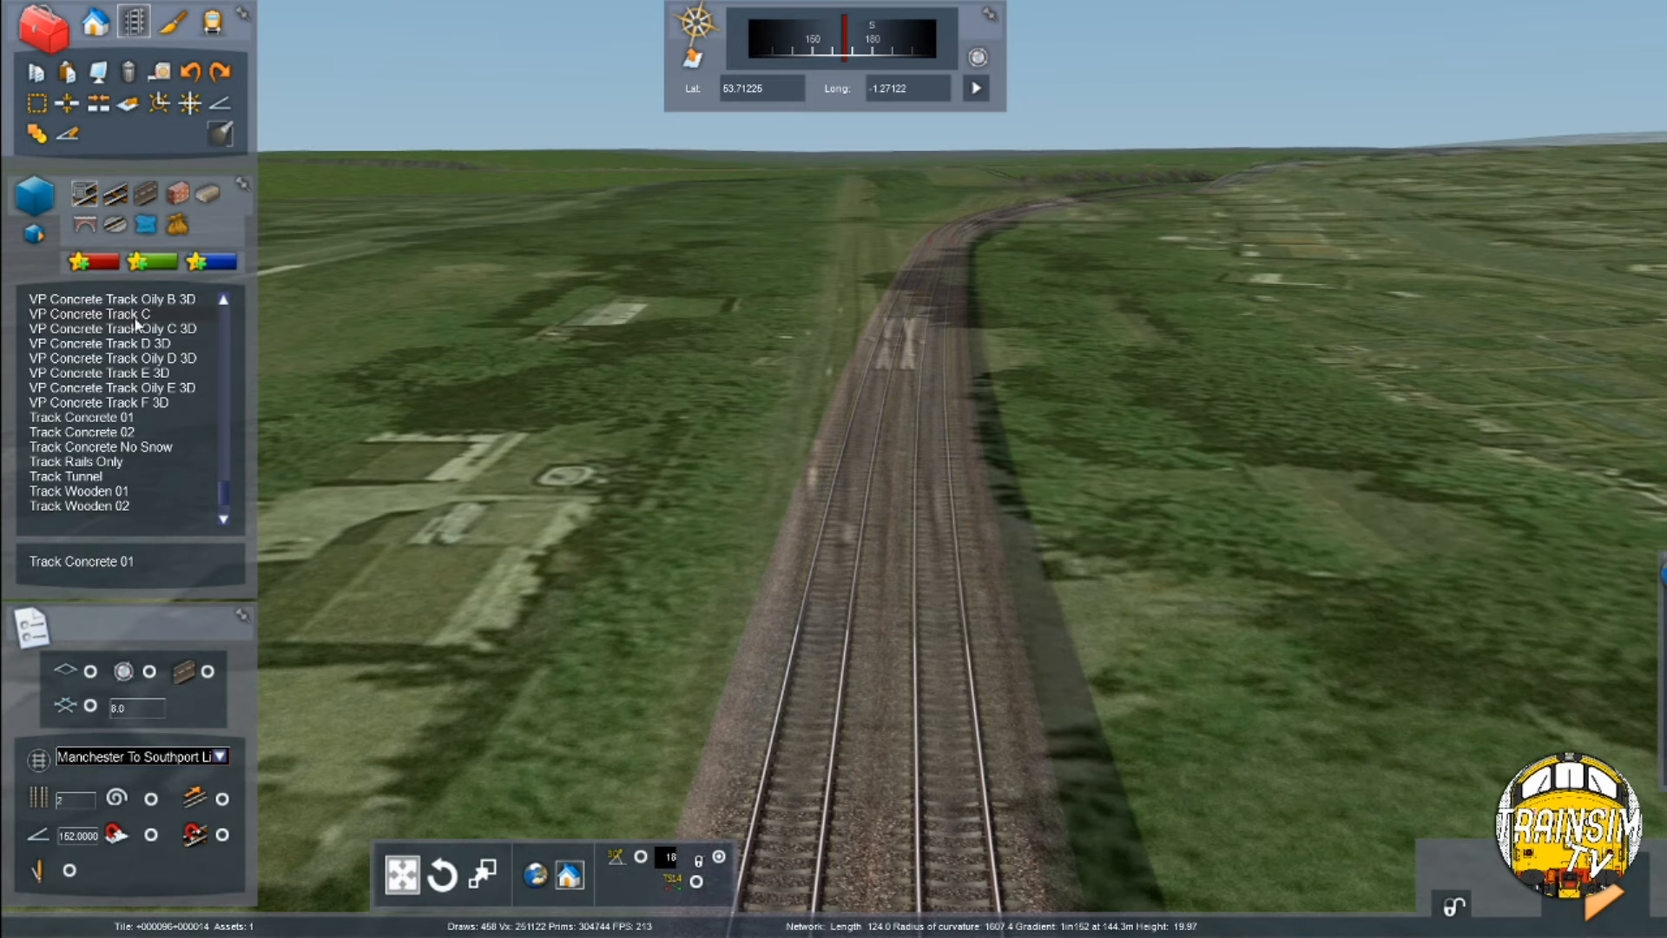
pyautogui.click(138, 409)
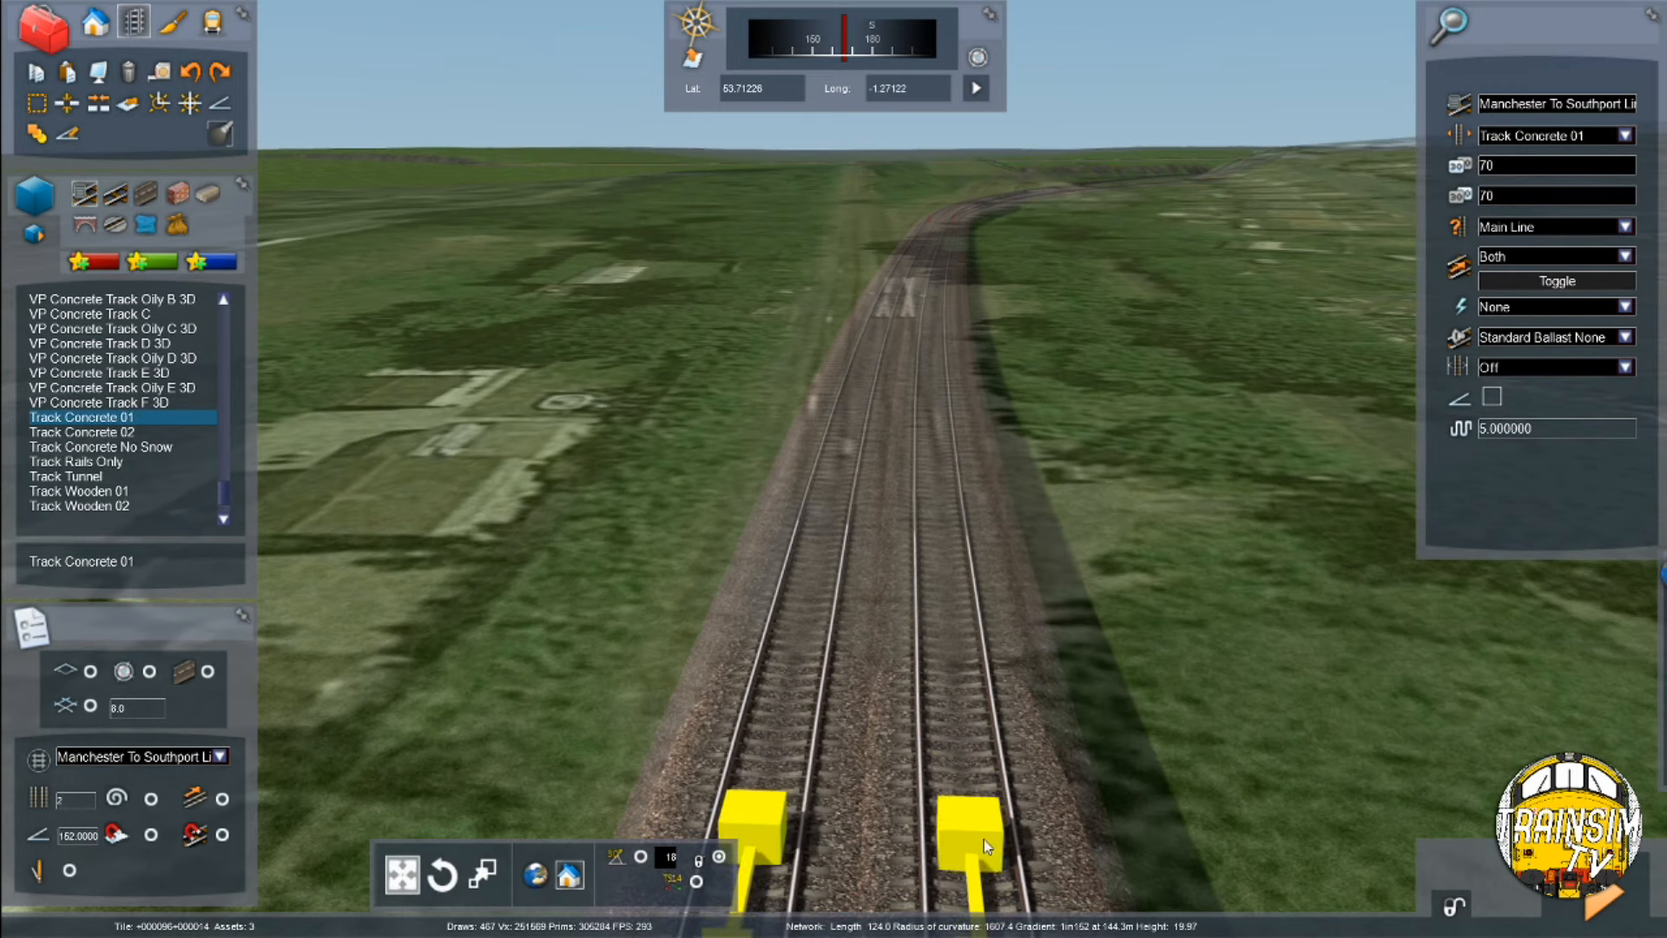
pyautogui.moveTo(983, 838)
pyautogui.mouseDown()
pyautogui.moveTo(927, 435)
pyautogui.moveTo(862, 320)
pyautogui.moveTo(903, 329)
pyautogui.mouseUp()
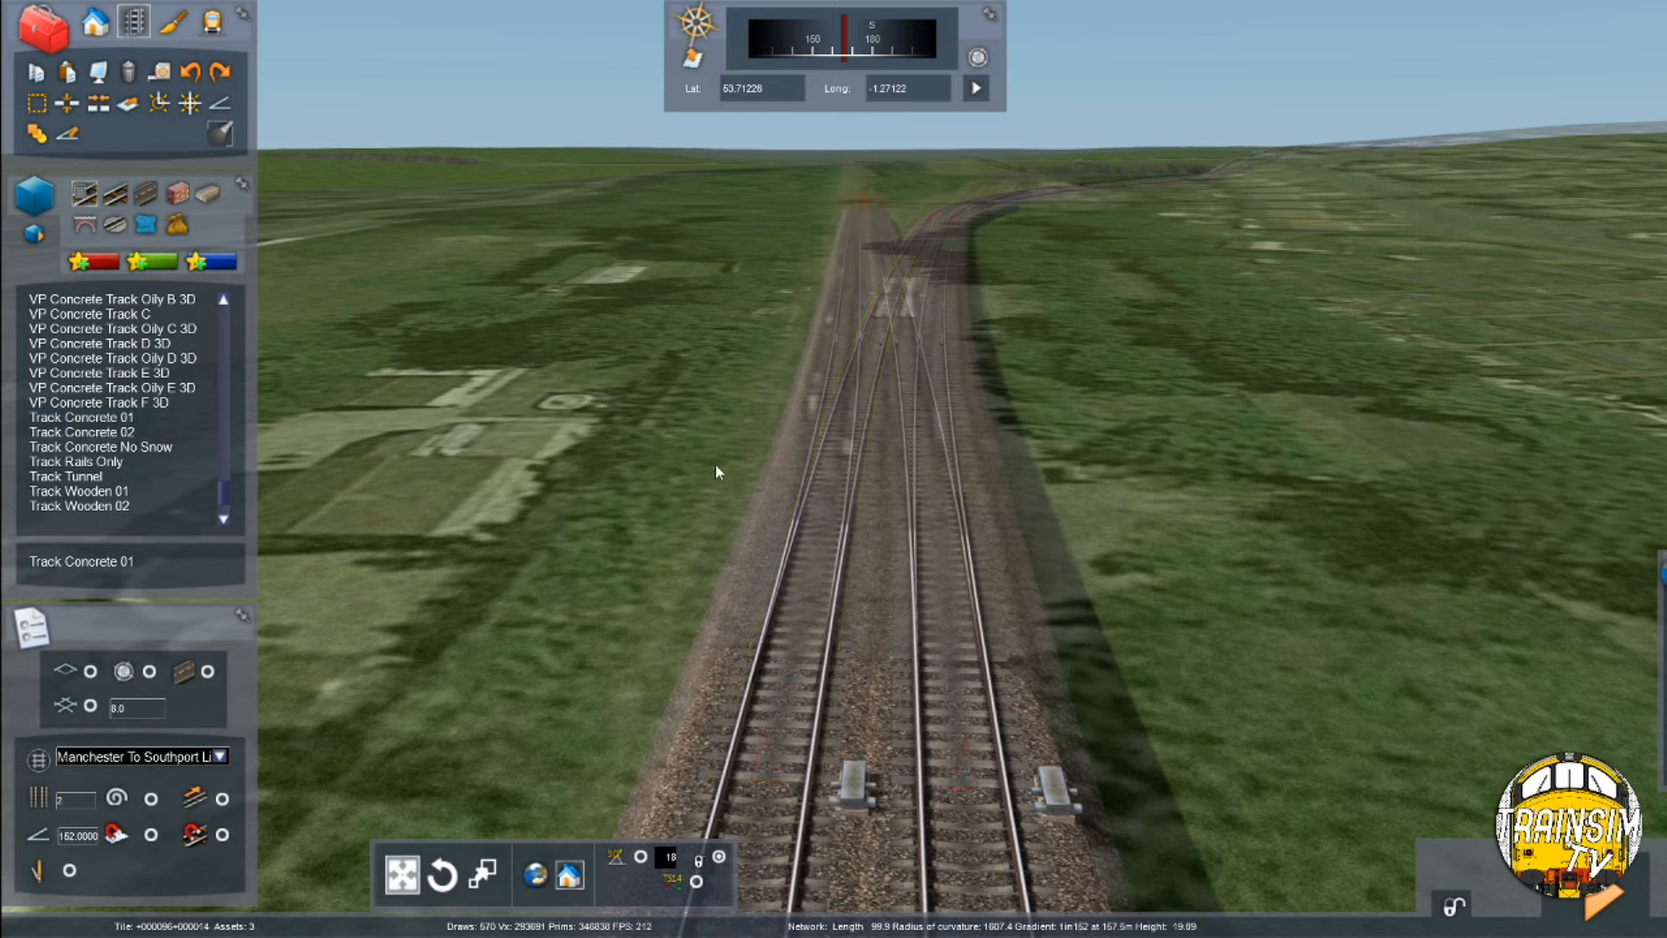
# Inspect the new double junction and its crossing with the weld tool to find the track joints
pyautogui.click(158, 103)
pyautogui.press('Up')
pyautogui.moveTo(764, 599); pyautogui.dragTo(787, 484, button='right')
pyautogui.press('Up')
pyautogui.press('Up')
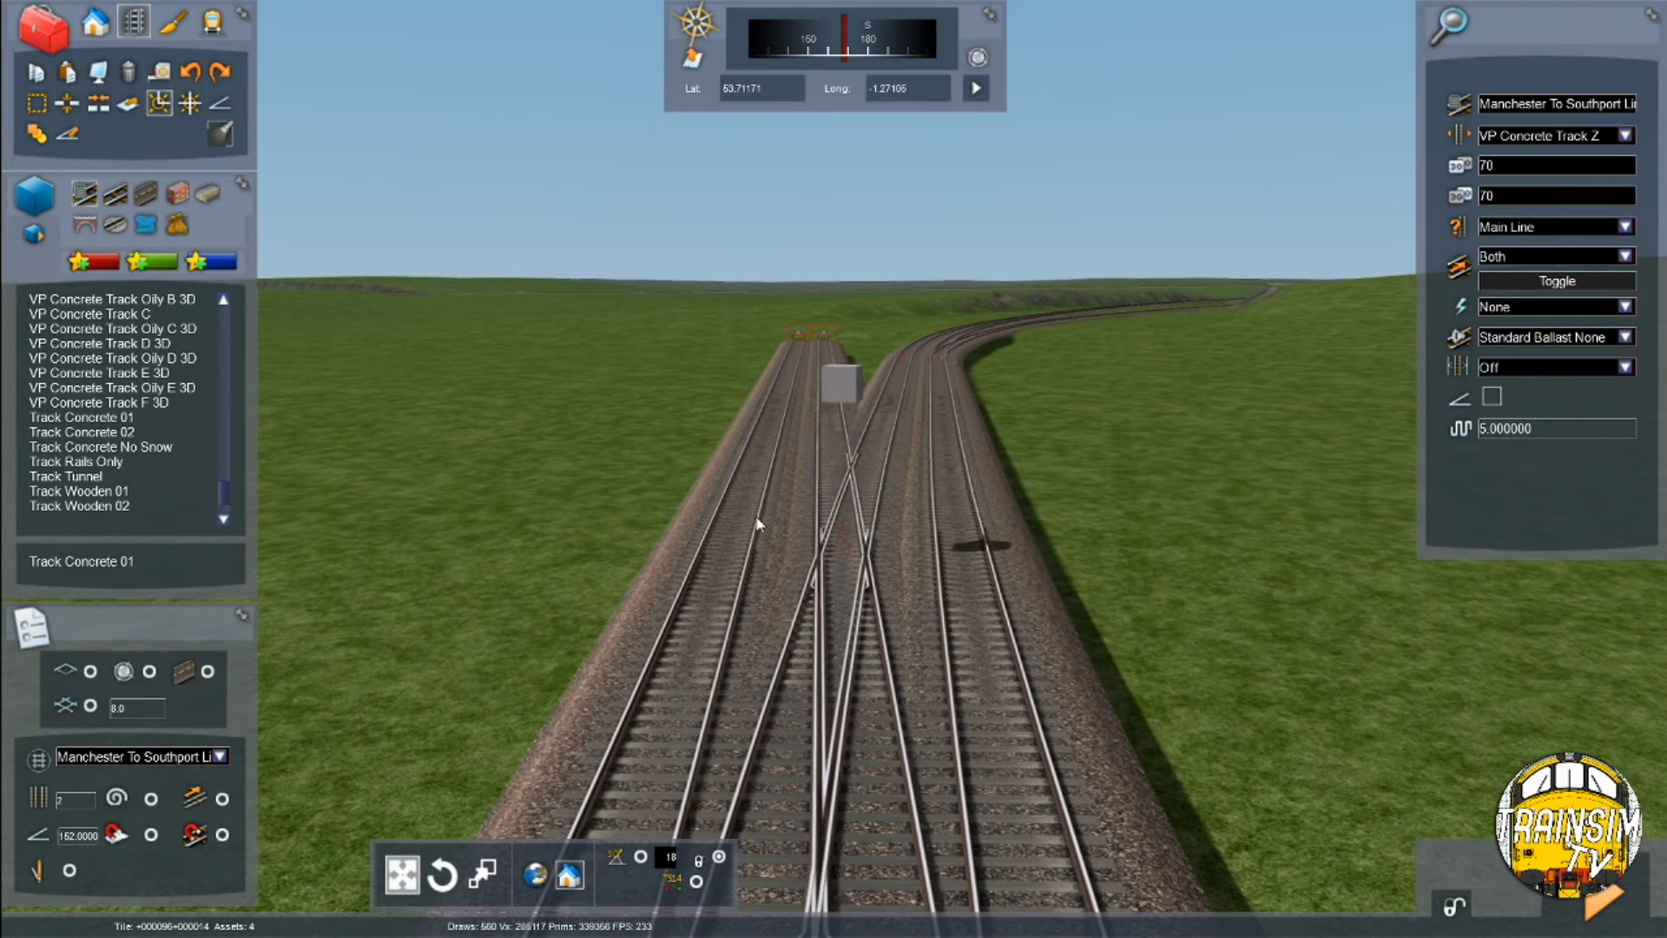
pyautogui.press('Up')
pyautogui.press('Escape')
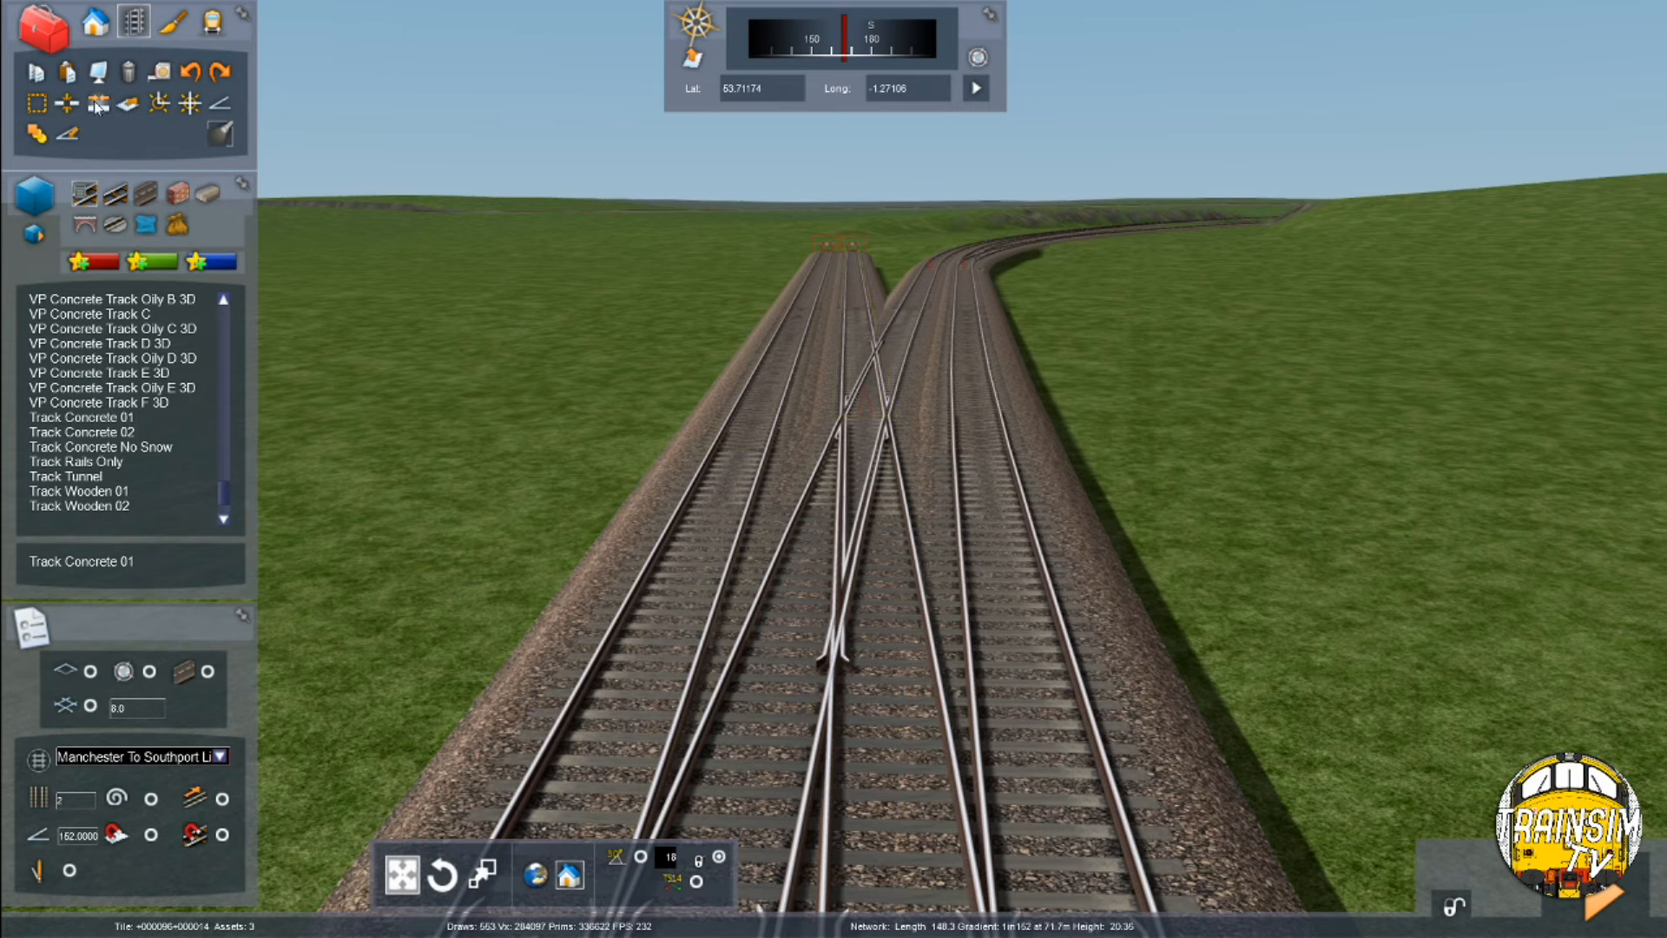
# Examine the track sections and joints through the double junction's crossing and along the start of the branch using the split and joint tools
pyautogui.click(67, 103)
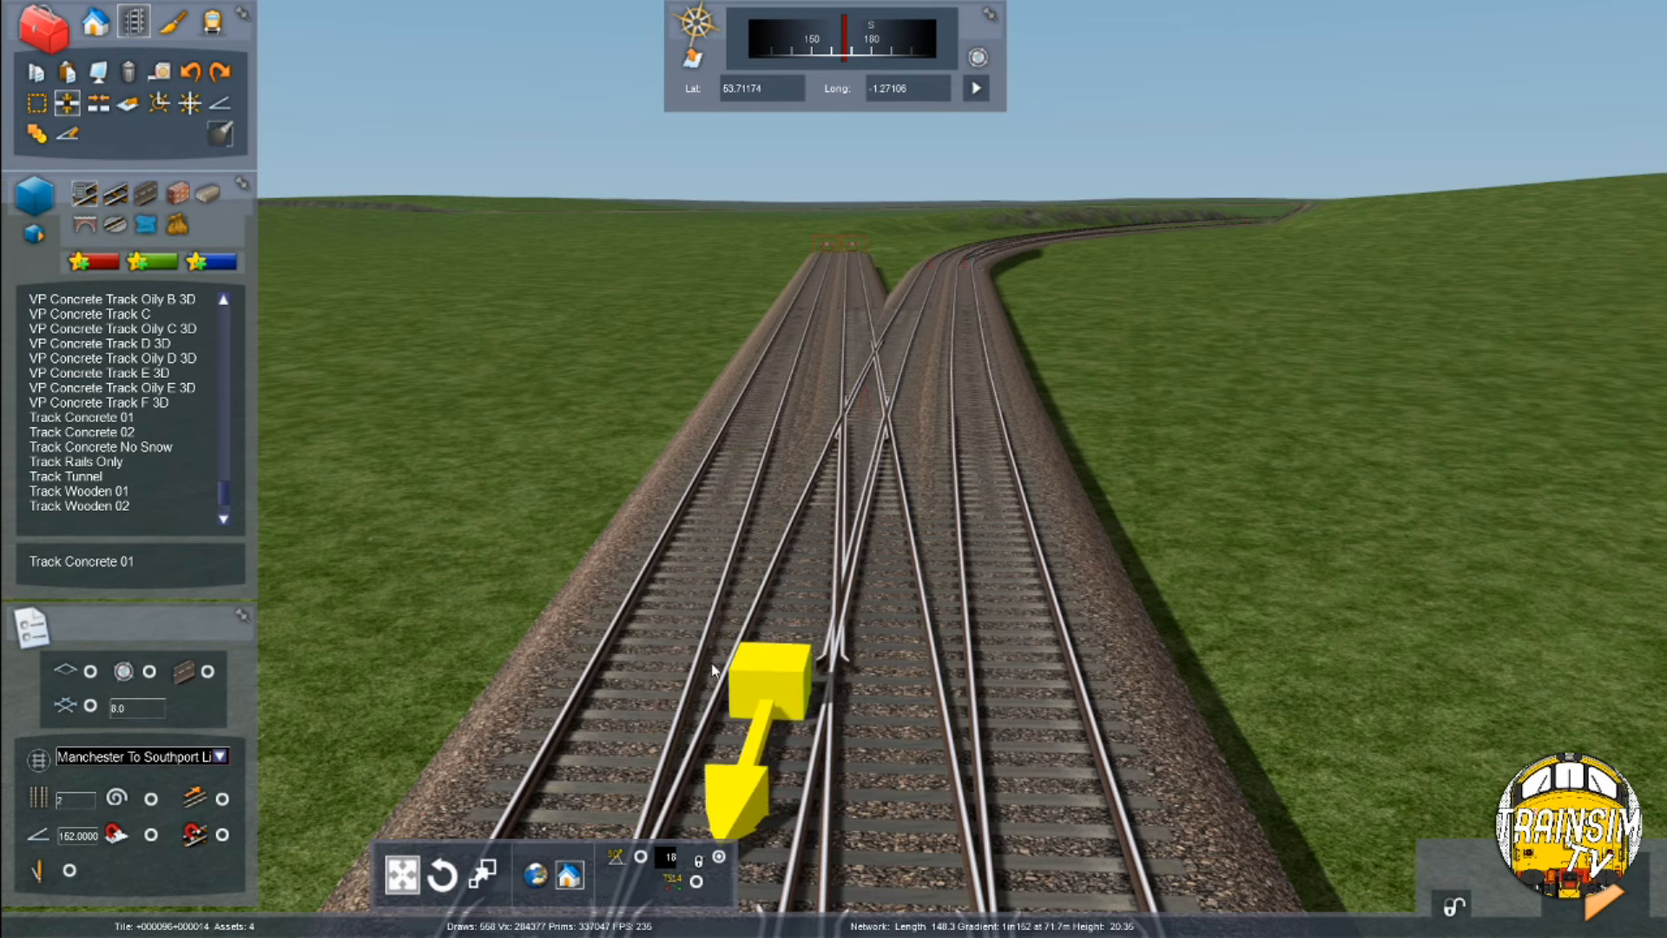
pyautogui.scroll(3, 871, 521)
pyautogui.press('Escape')
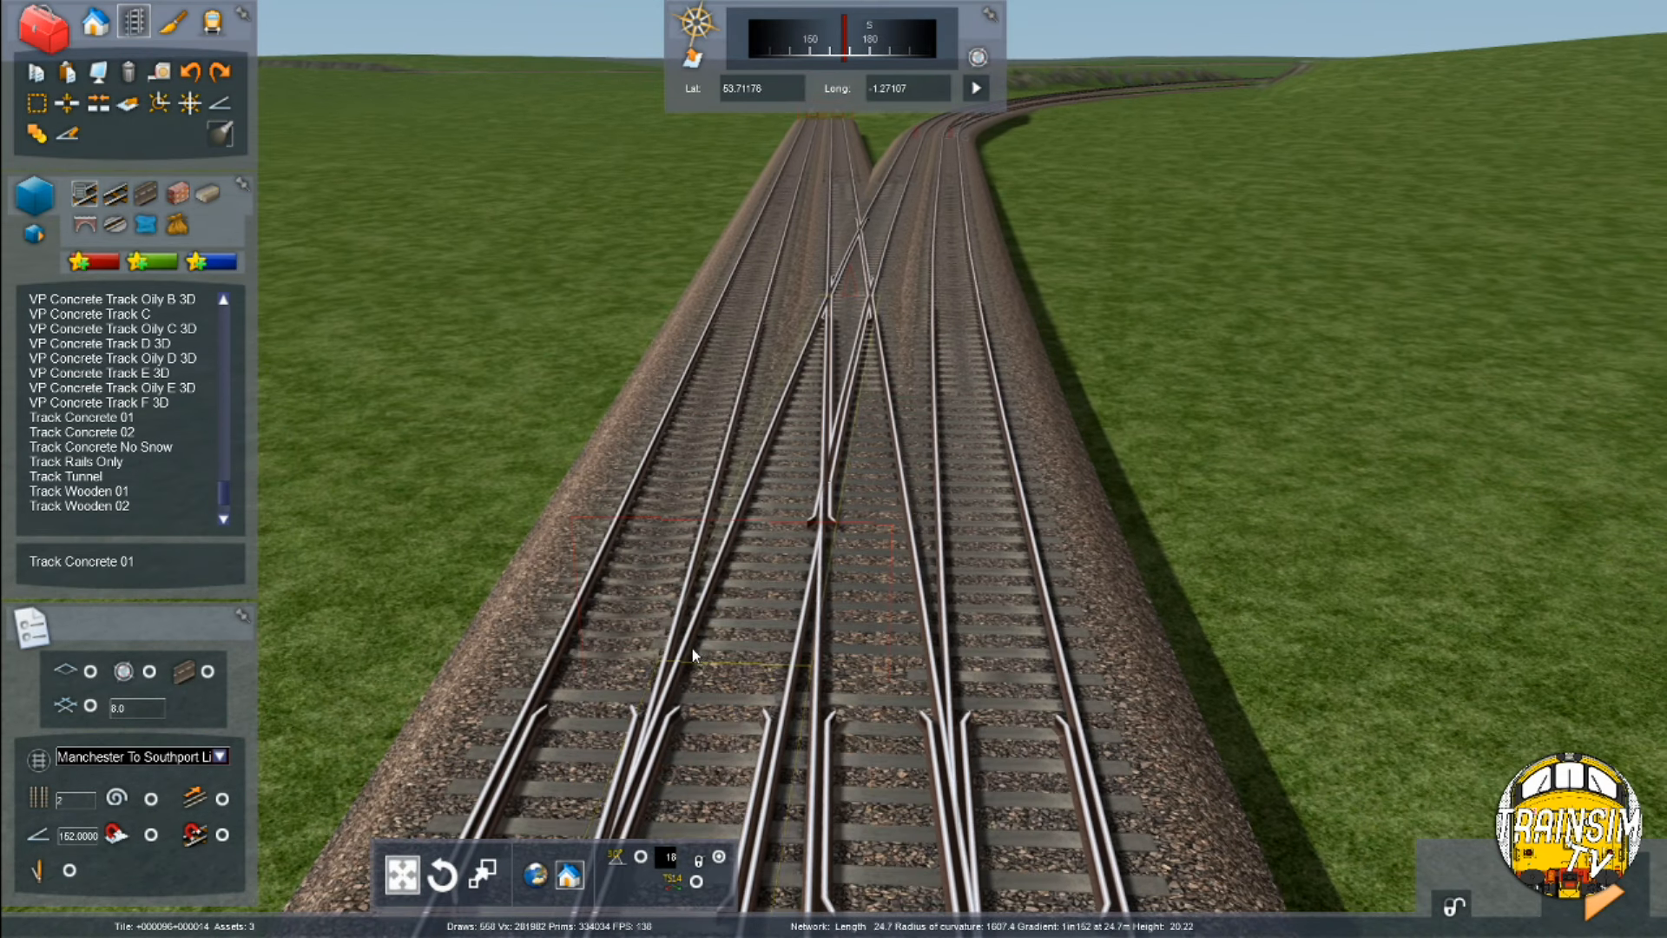
pyautogui.click(65, 105)
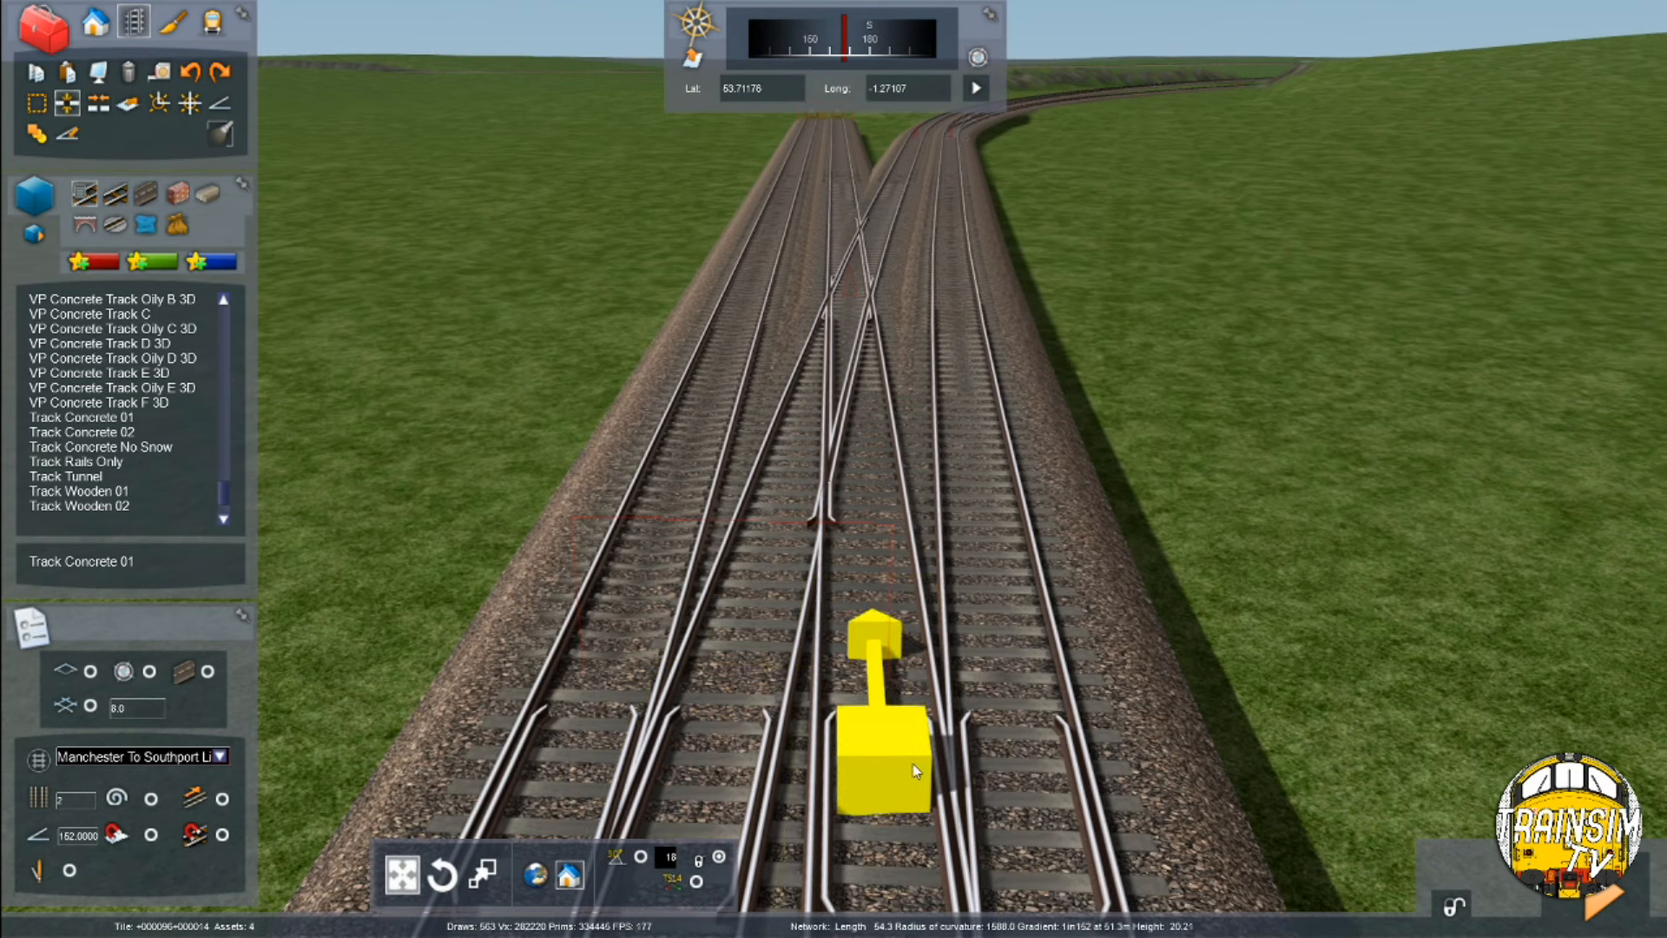
pyautogui.click(899, 669)
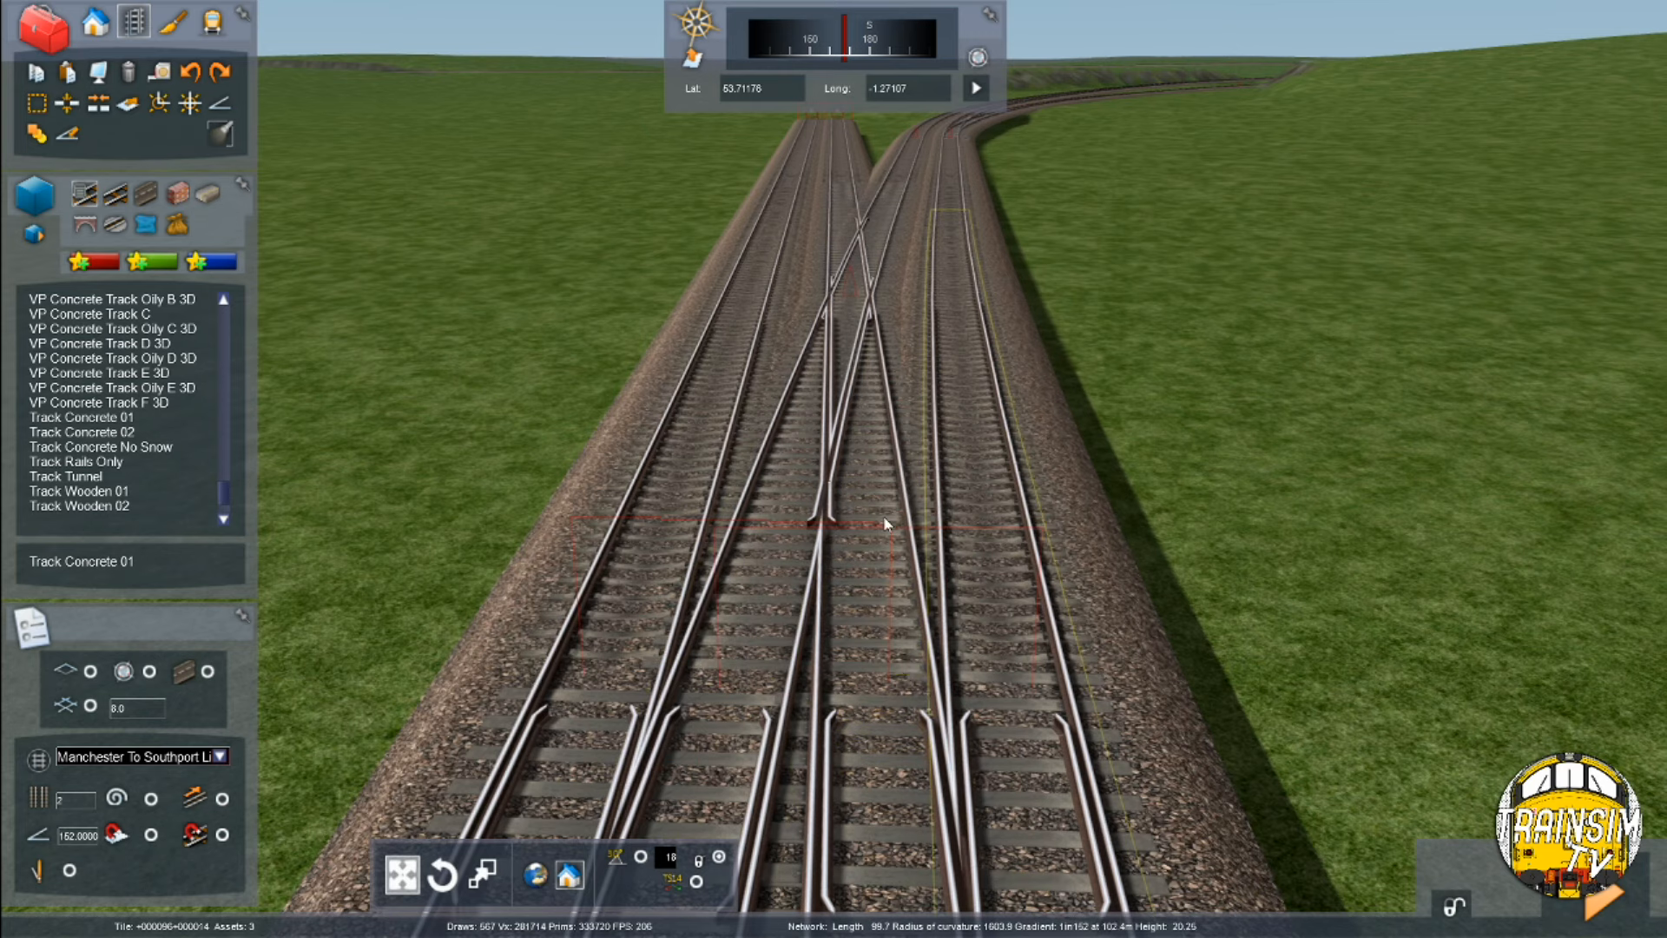
pyautogui.click(174, 104)
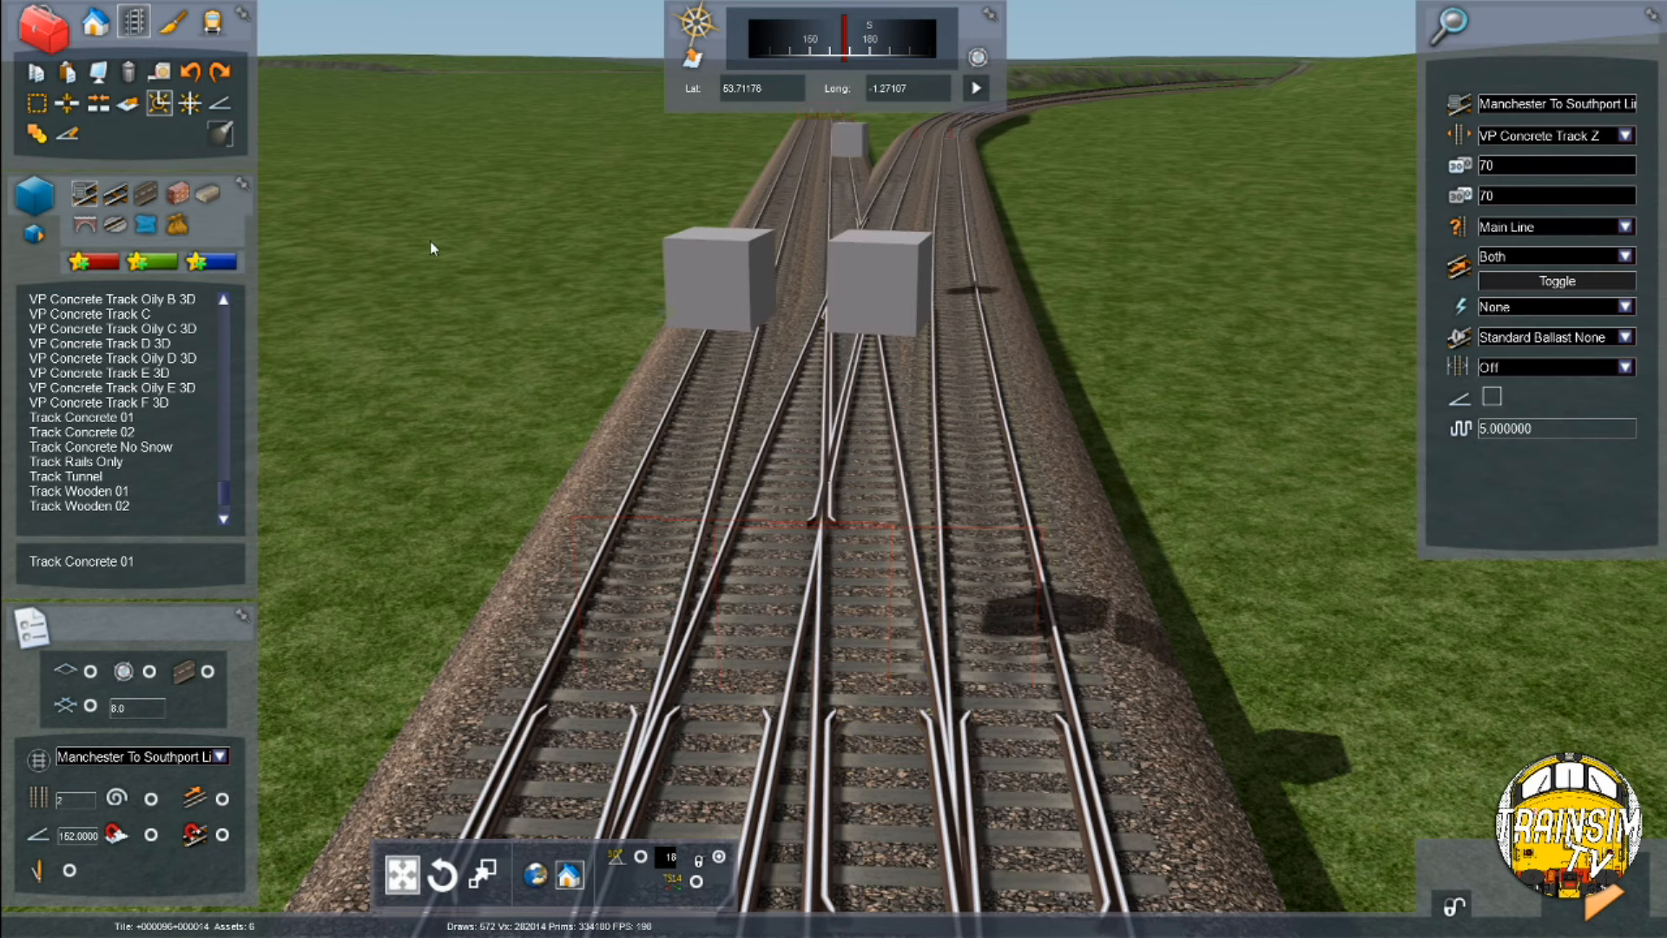
pyautogui.press('Up')
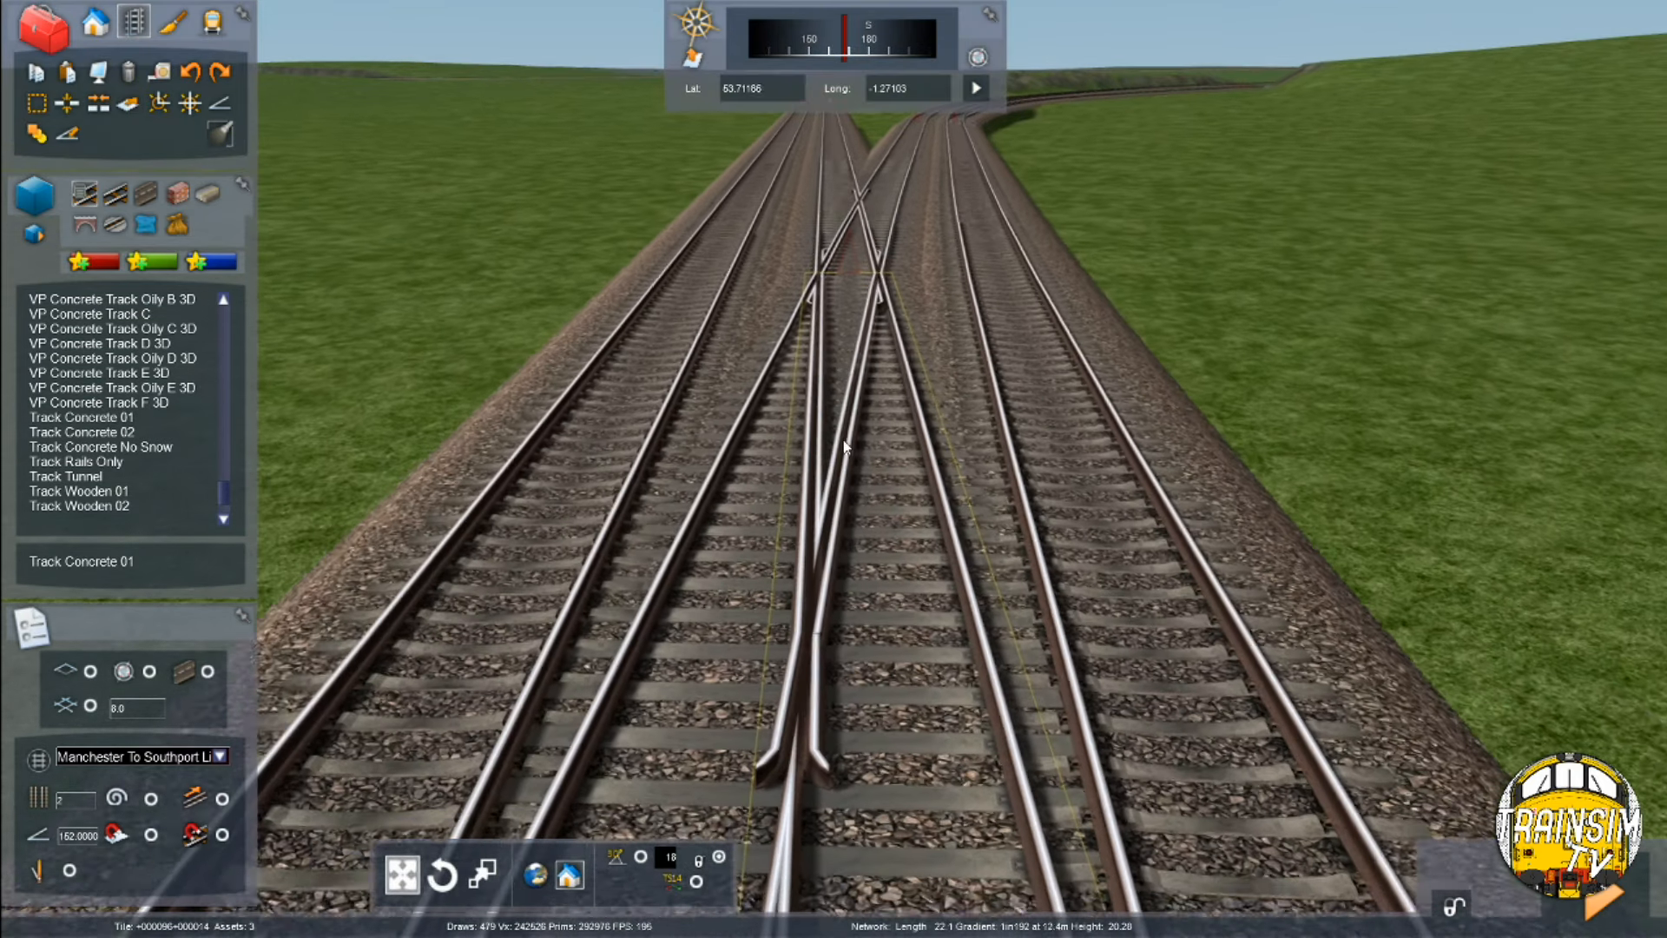
pyautogui.moveTo(839, 614); pyautogui.dragTo(839, 570, button='right')
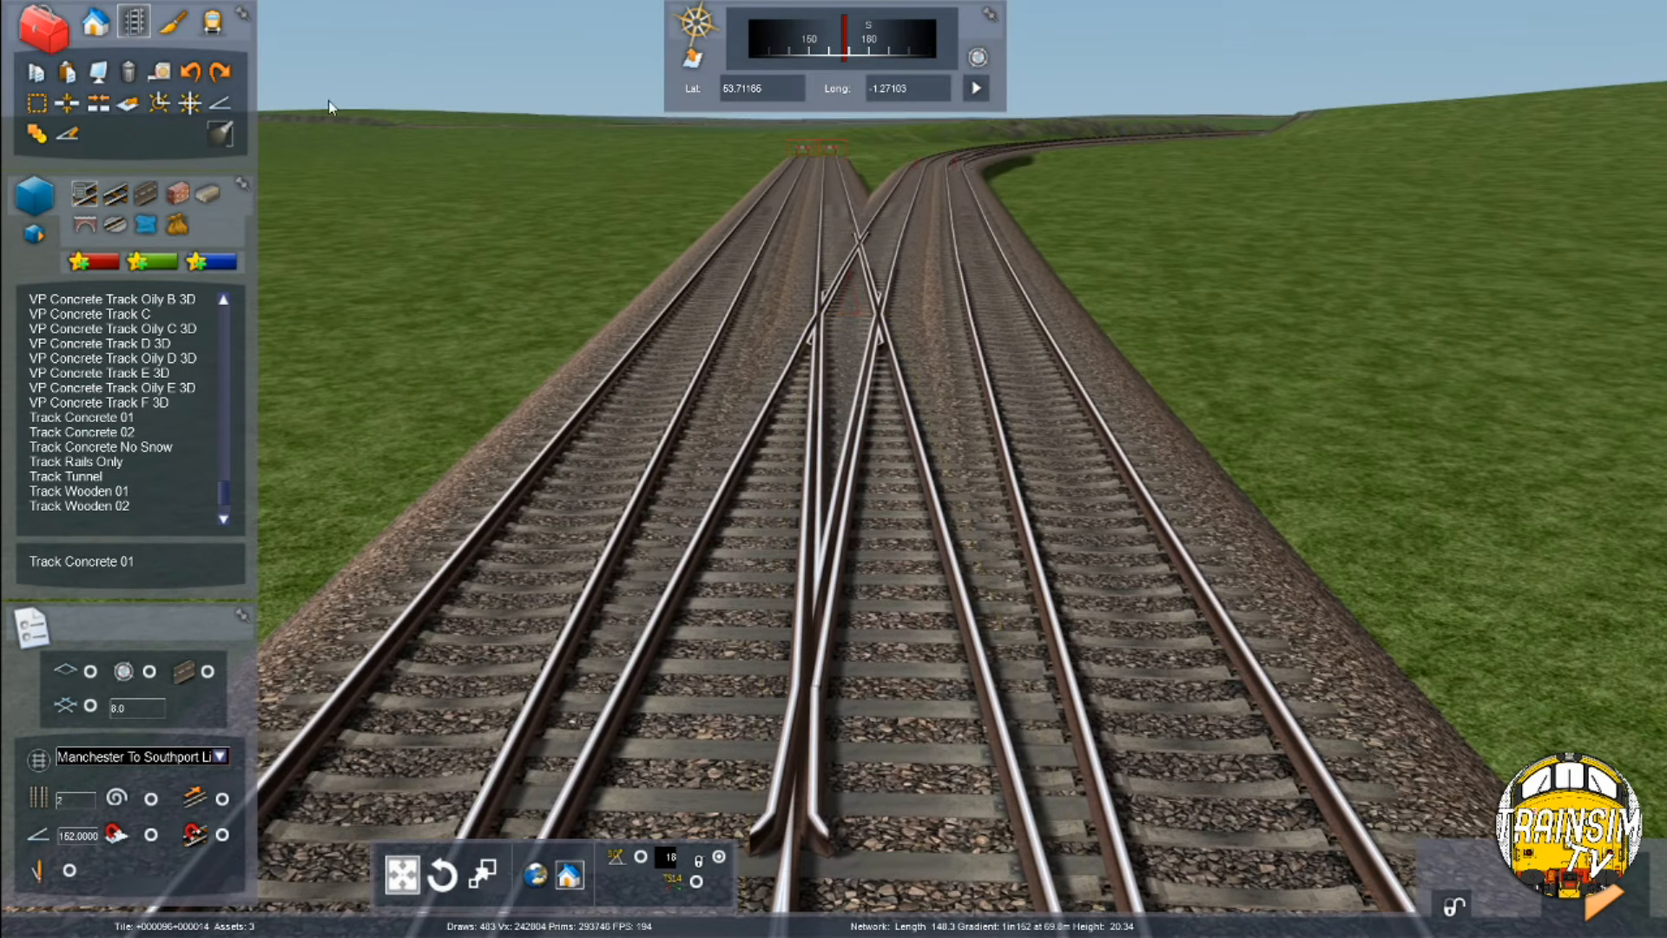
pyautogui.click(175, 106)
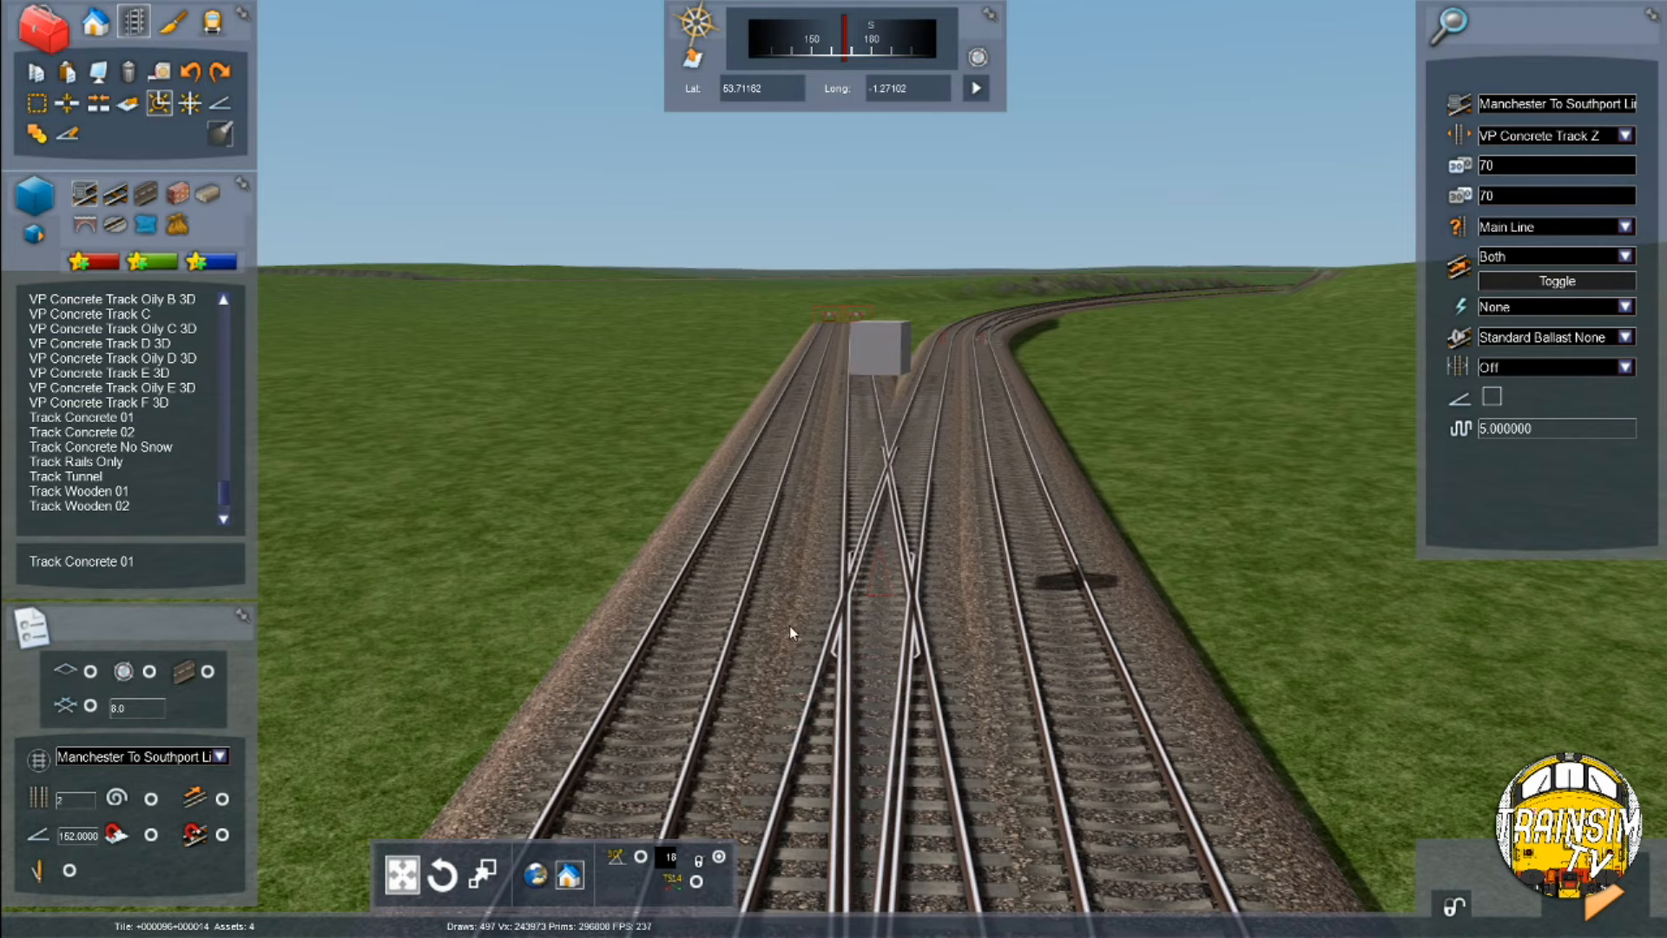
pyautogui.press('Escape')
pyautogui.press('Up')
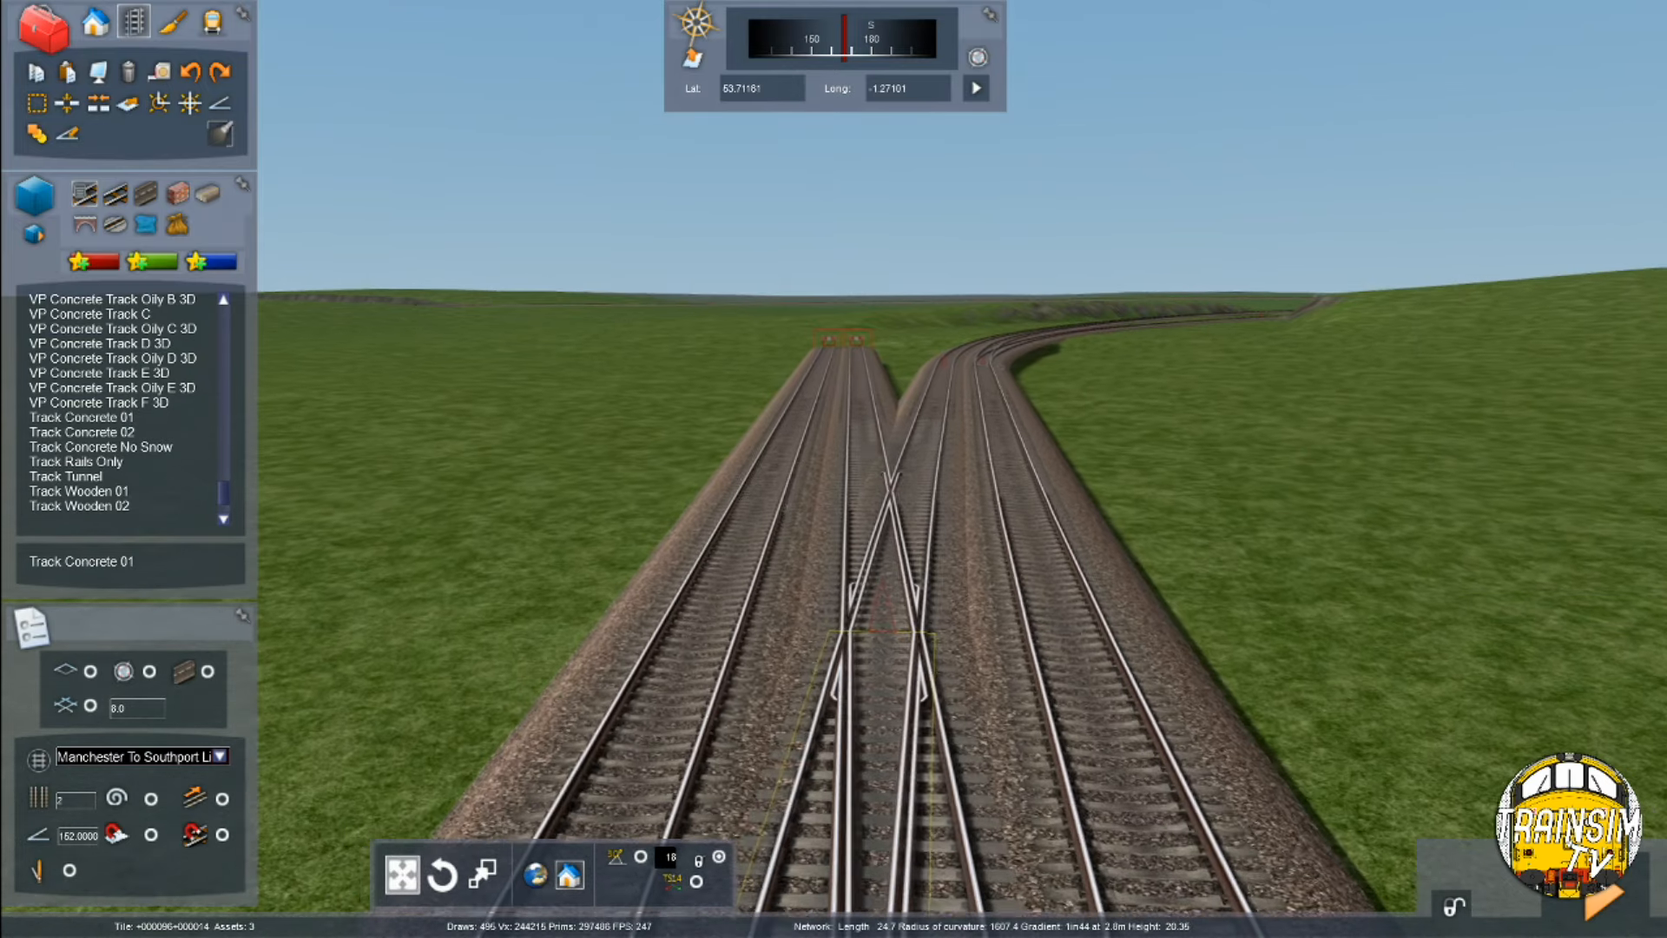
pyautogui.press('Up')
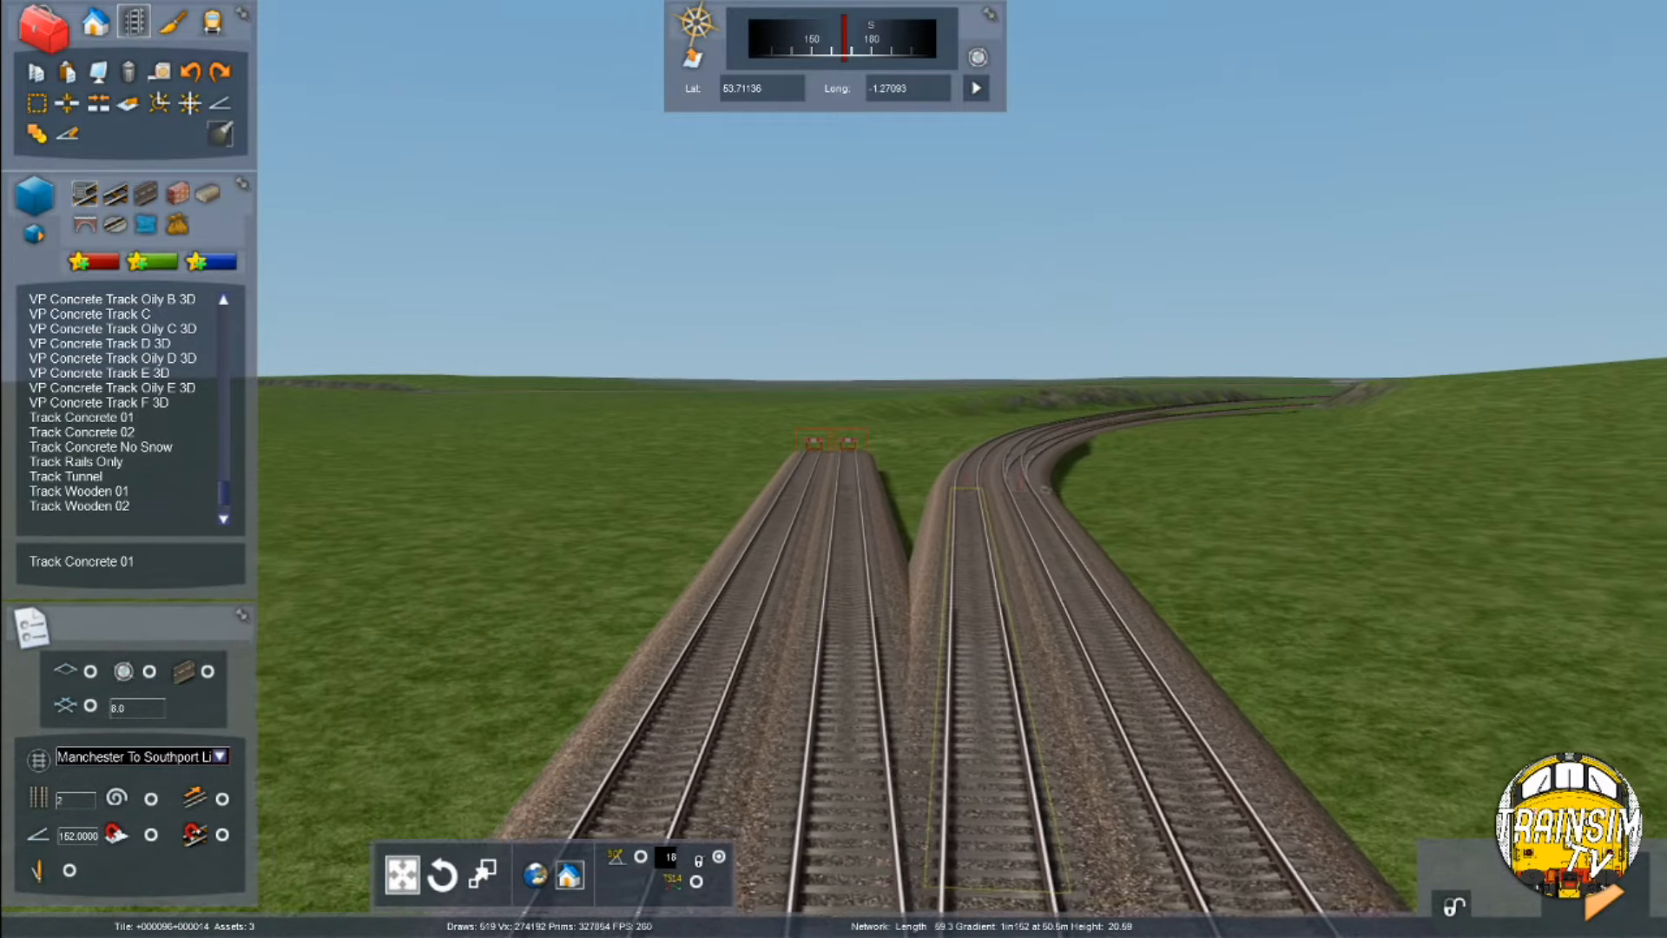
pyautogui.press('Up')
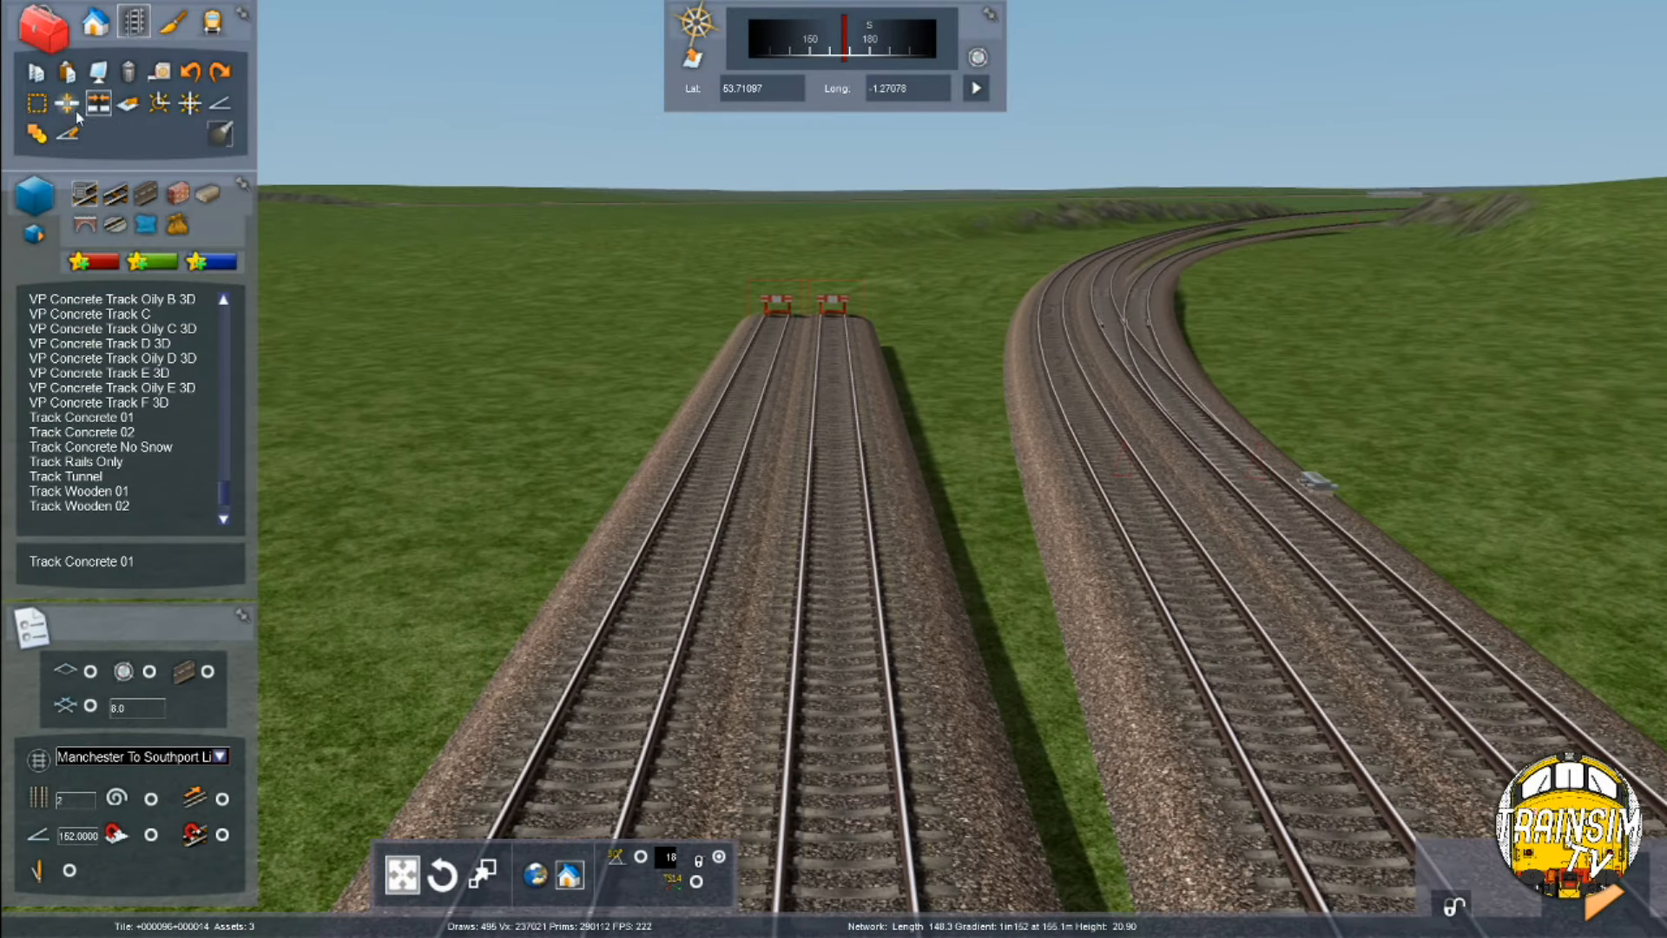
# Cut back both straight branch tracks just beyond the double junction and set the track gradient to 166
pyautogui.click(69, 105)
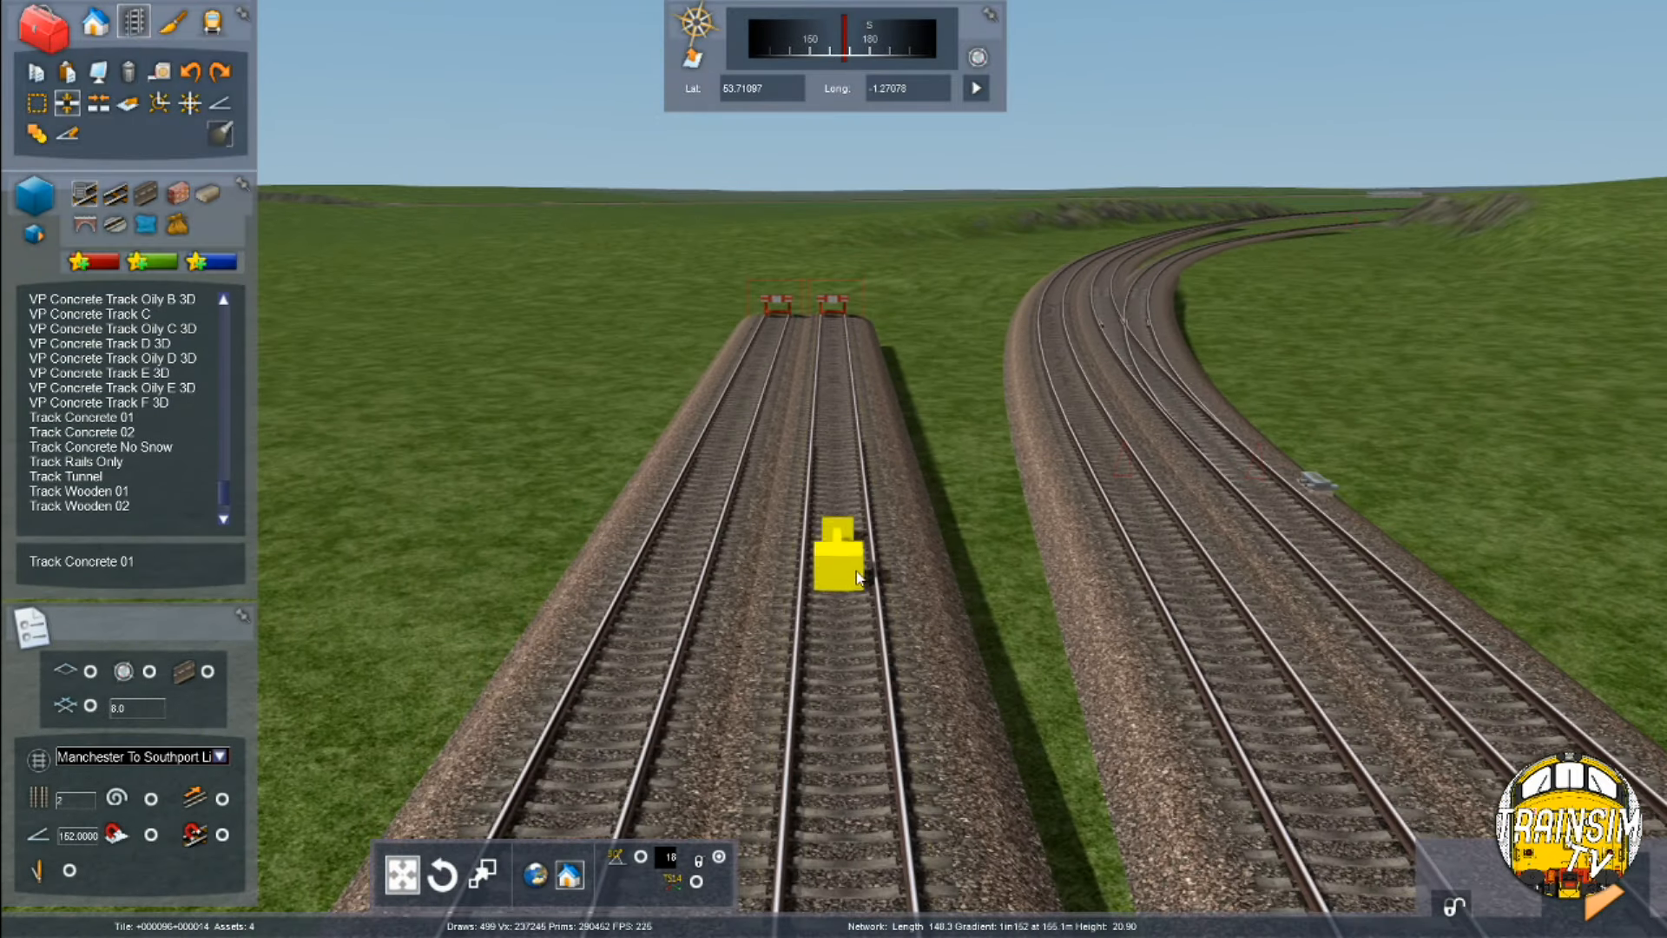
pyautogui.press('Up')
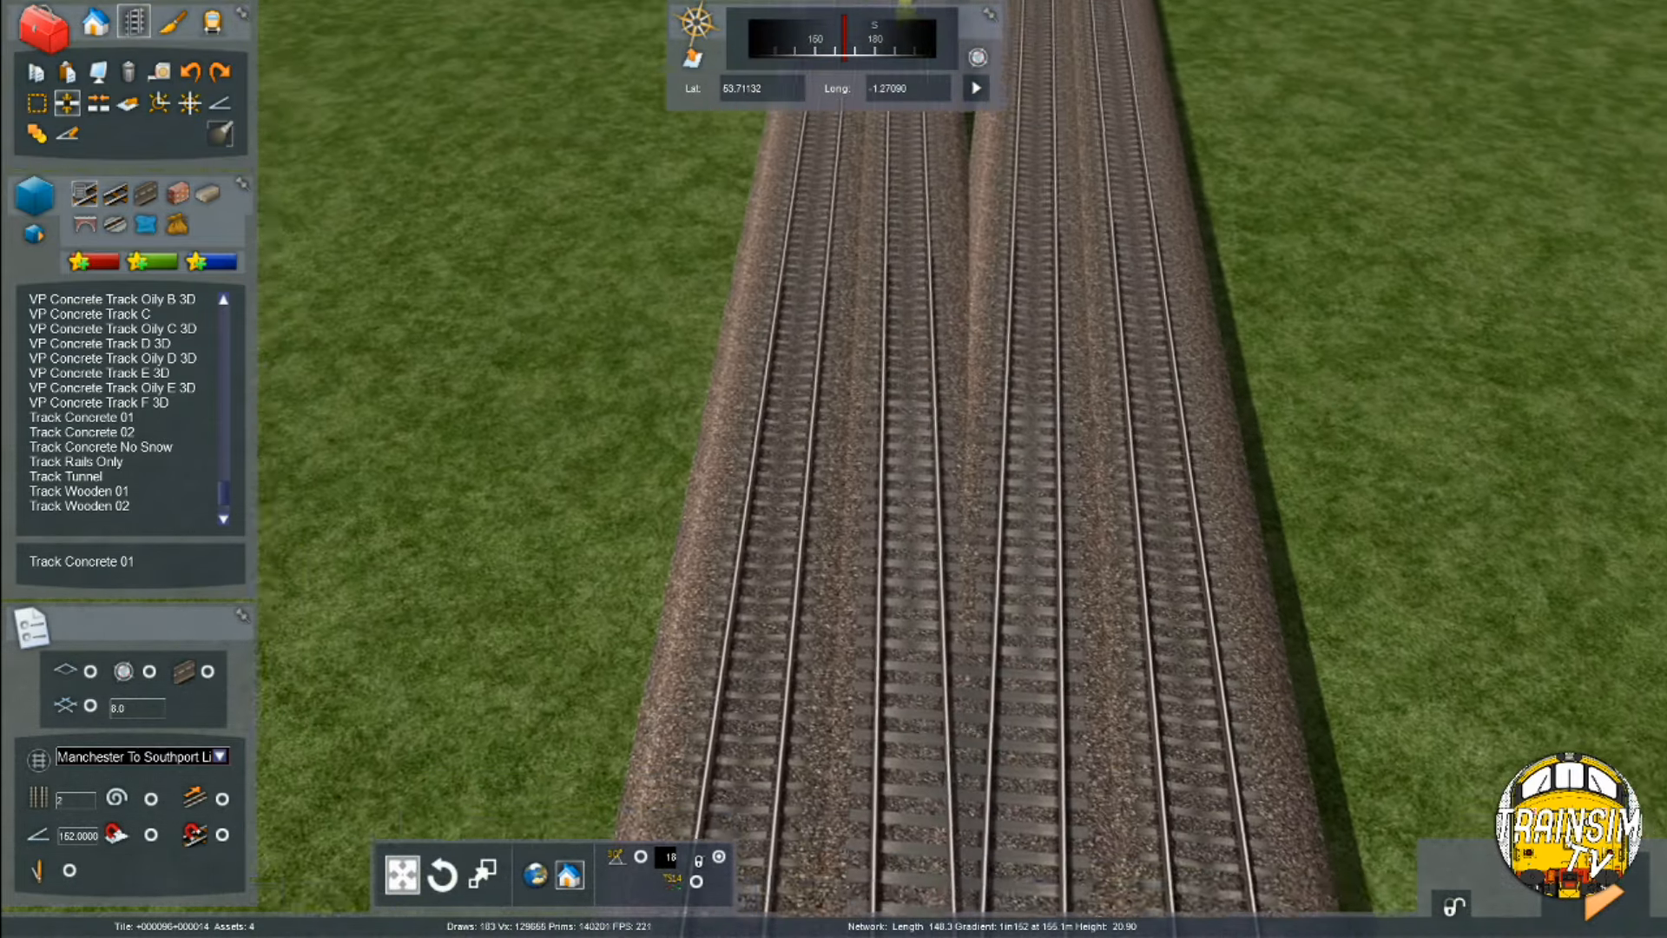
pyautogui.press('Up')
pyautogui.moveTo(913, 592); pyautogui.dragTo(913, 365, button='right')
pyautogui.press('Up')
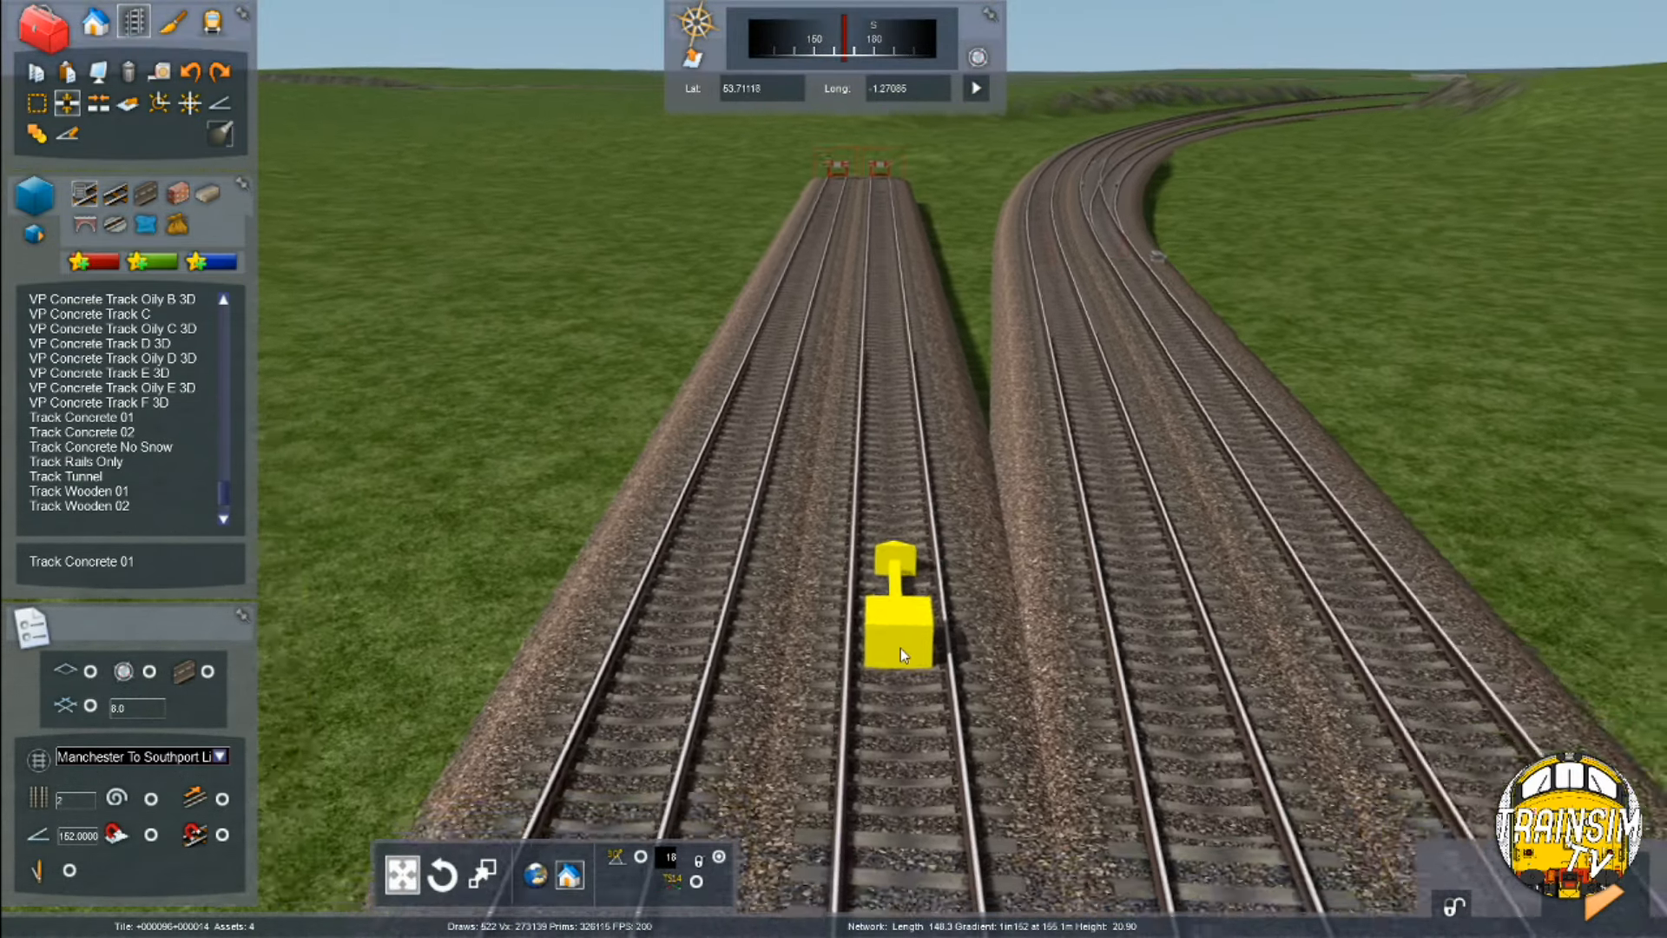
pyautogui.press('Up')
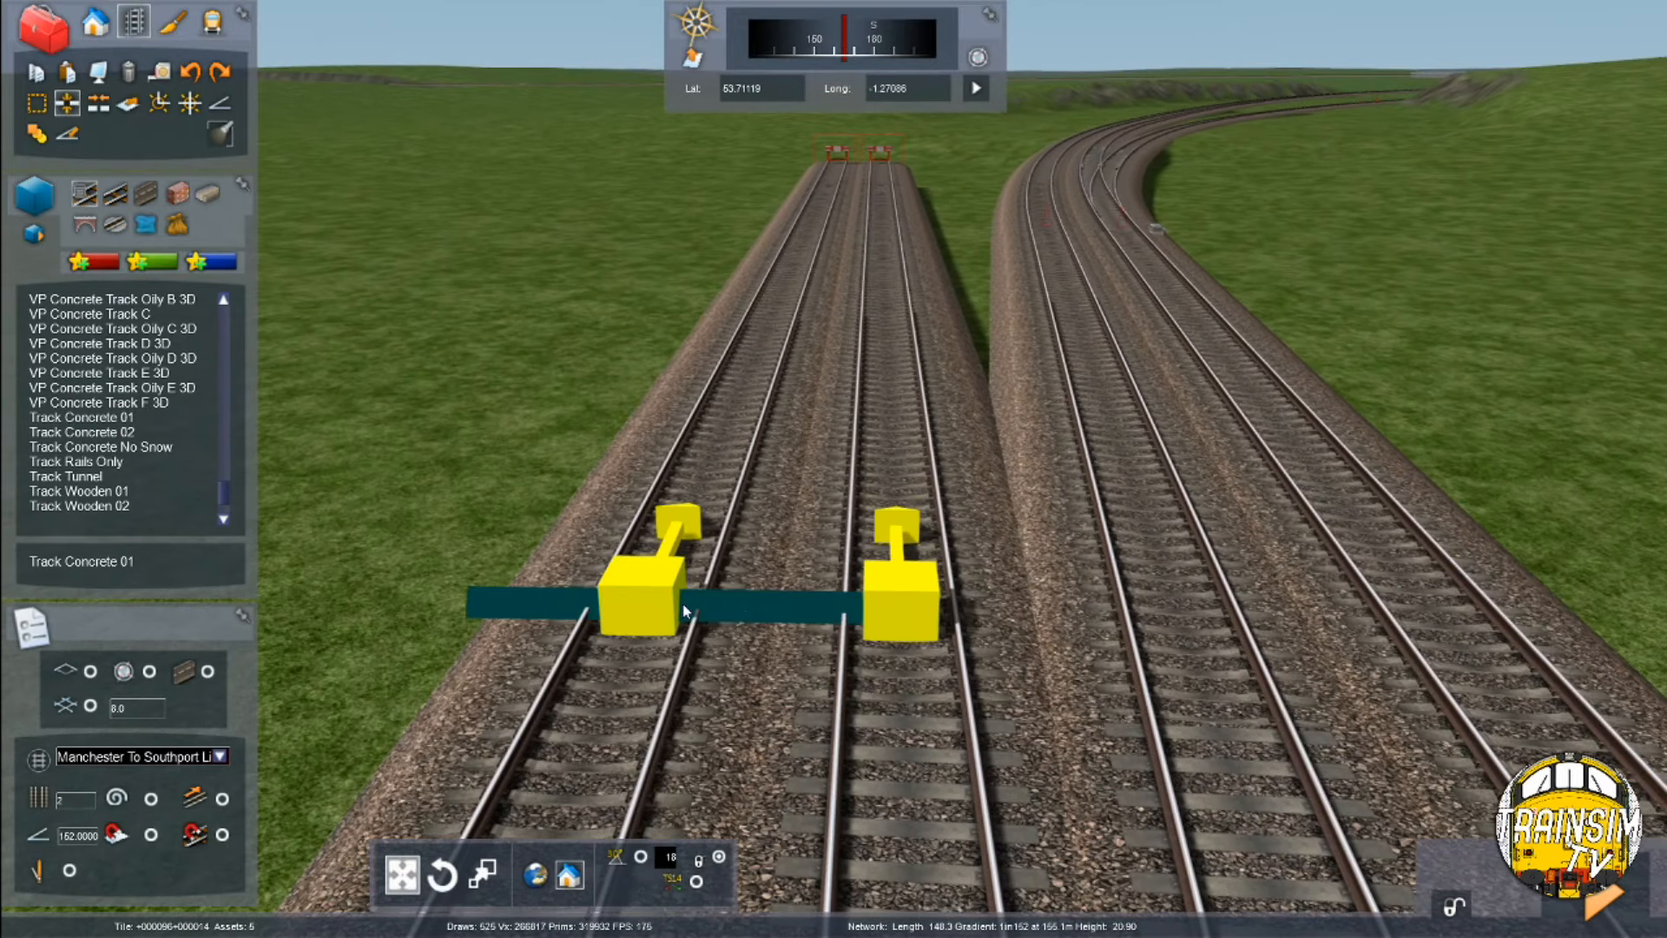
pyautogui.moveTo(674, 603); pyautogui.dragTo(873, 353, button='right')
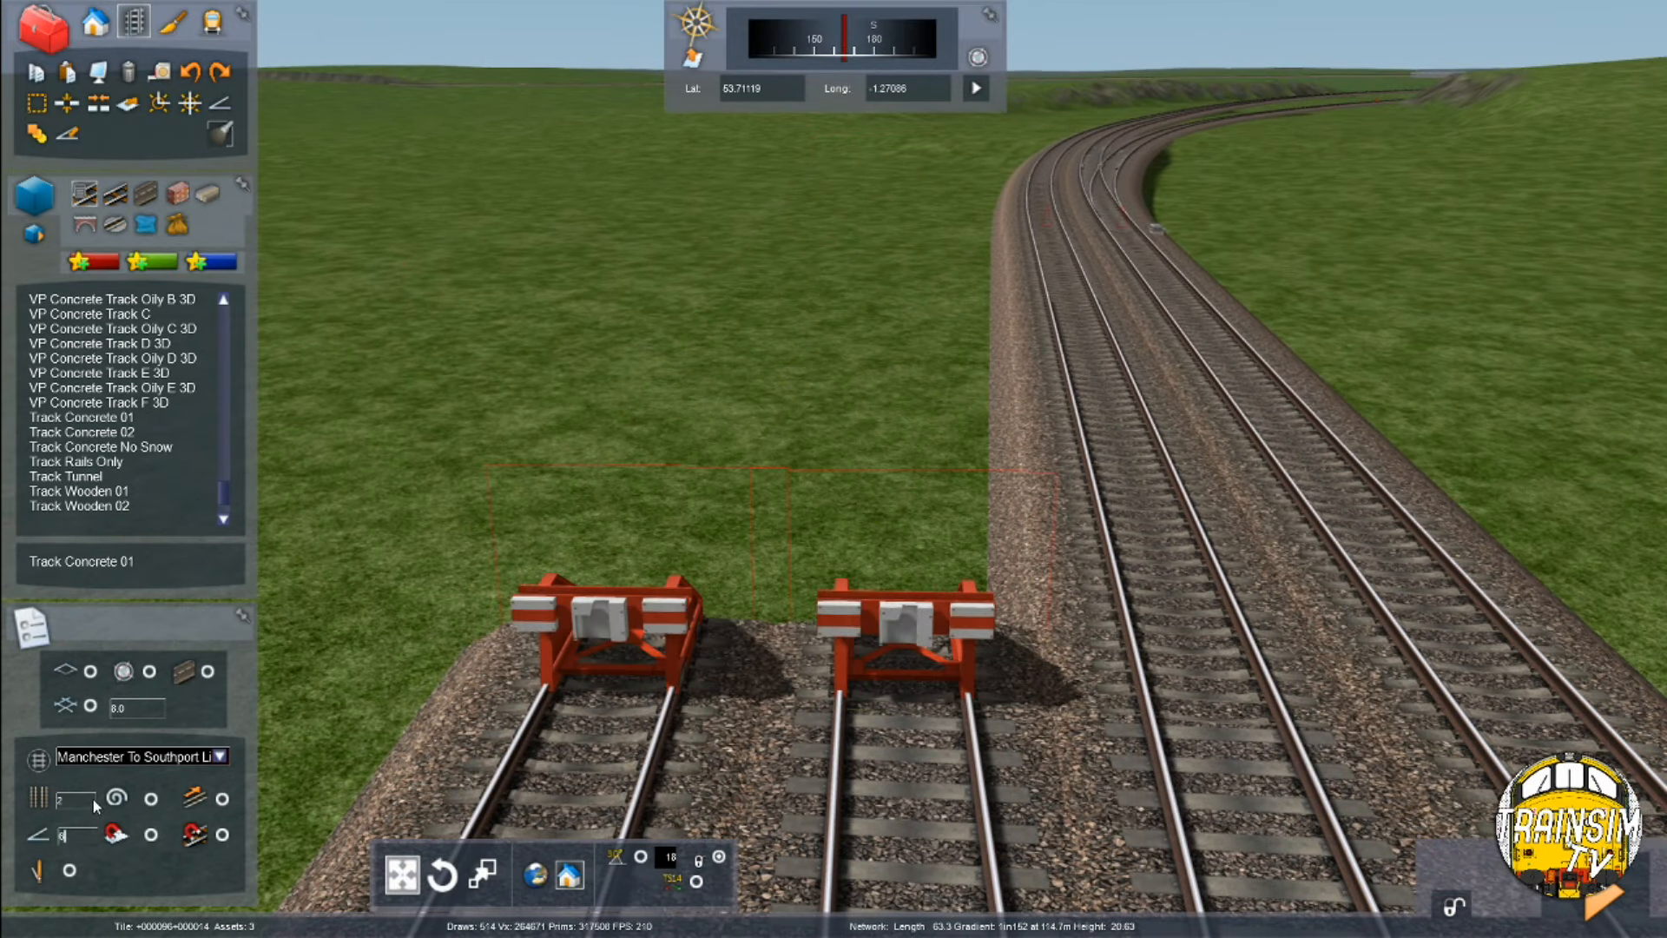
pyautogui.moveTo(649, 574); pyautogui.dragTo(651, 565, button='right')
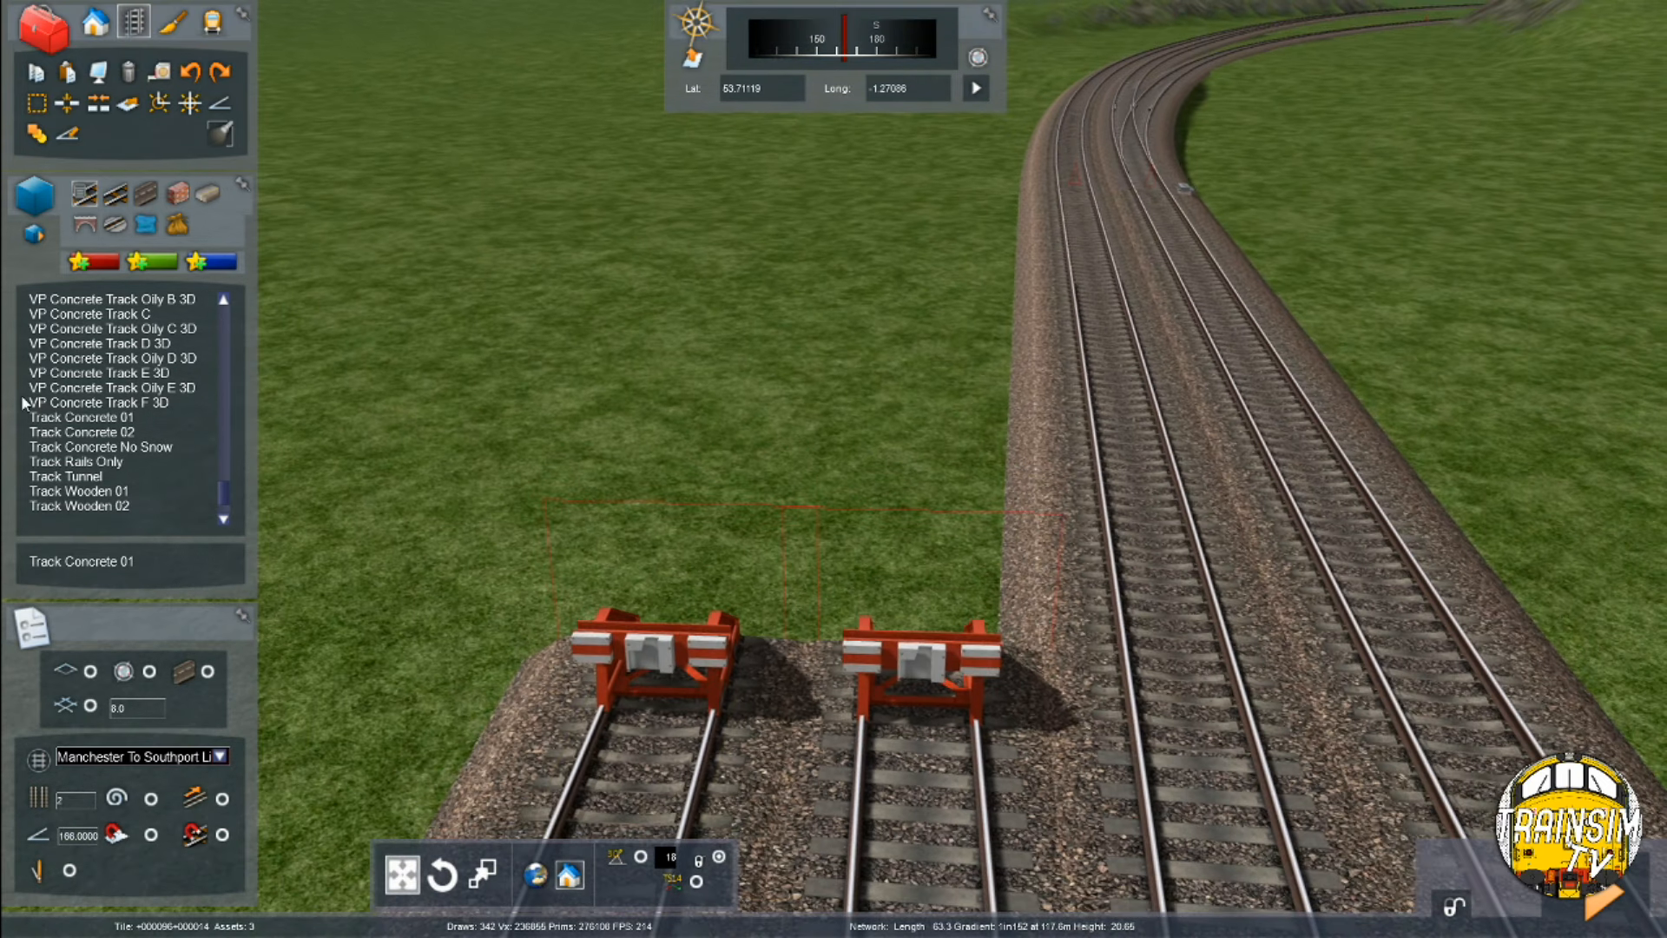
# Try to lay double track in Track Concrete 01 on from the cut branch ends, following the aerial imagery
pyautogui.click(70, 418)
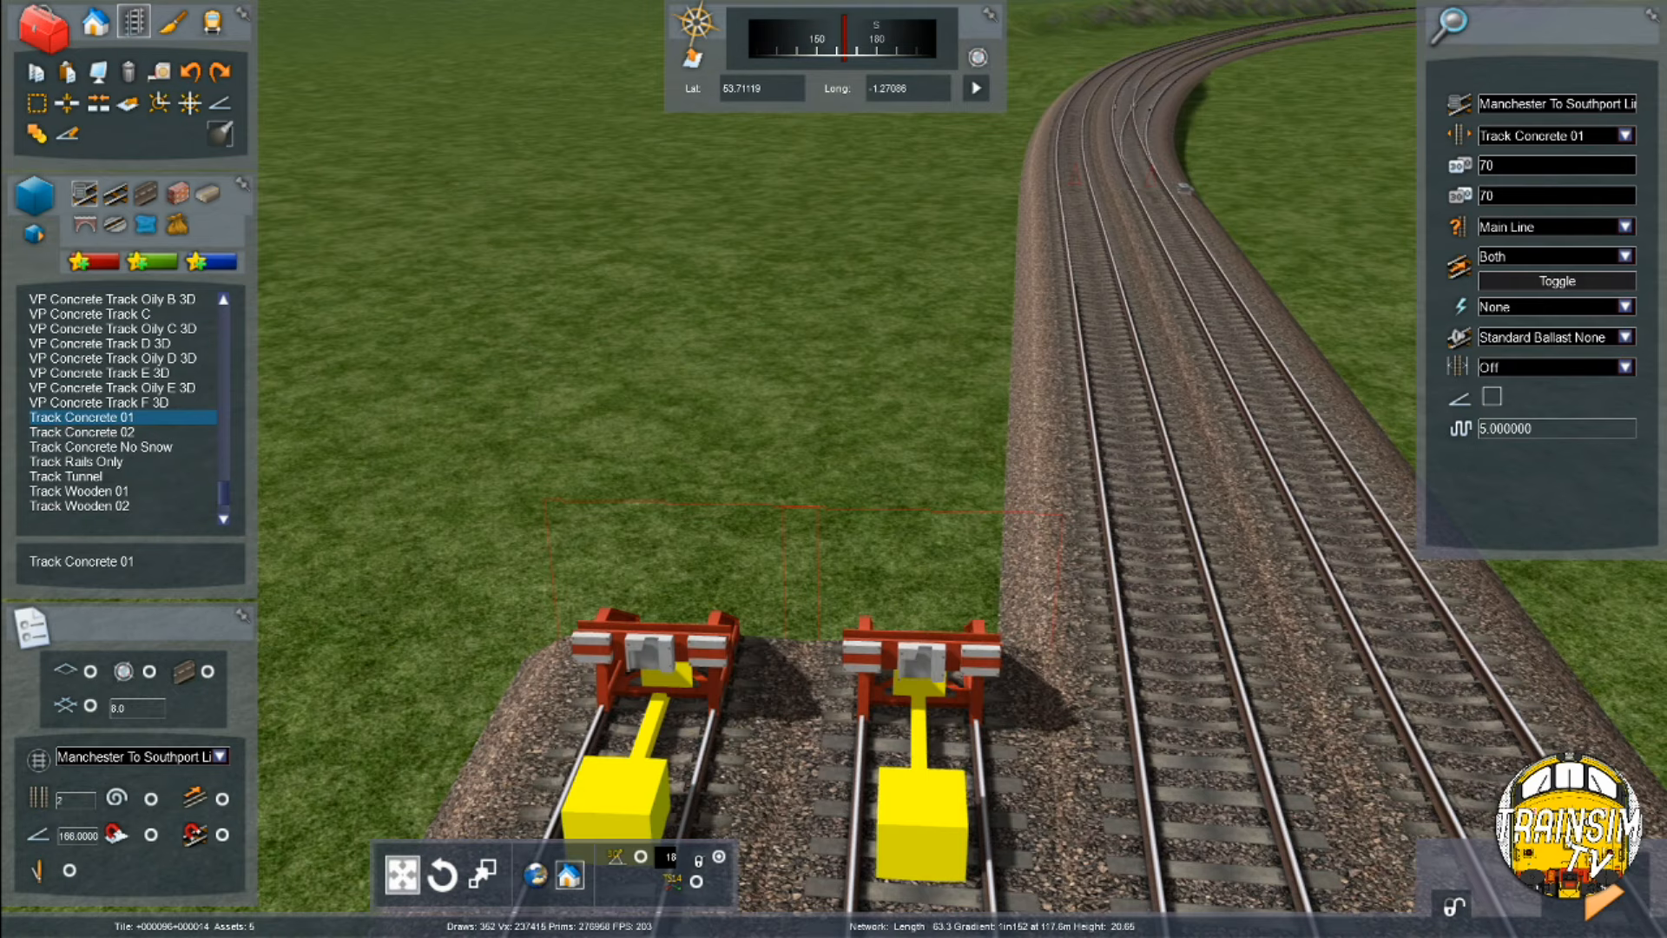
pyautogui.click(775, 608)
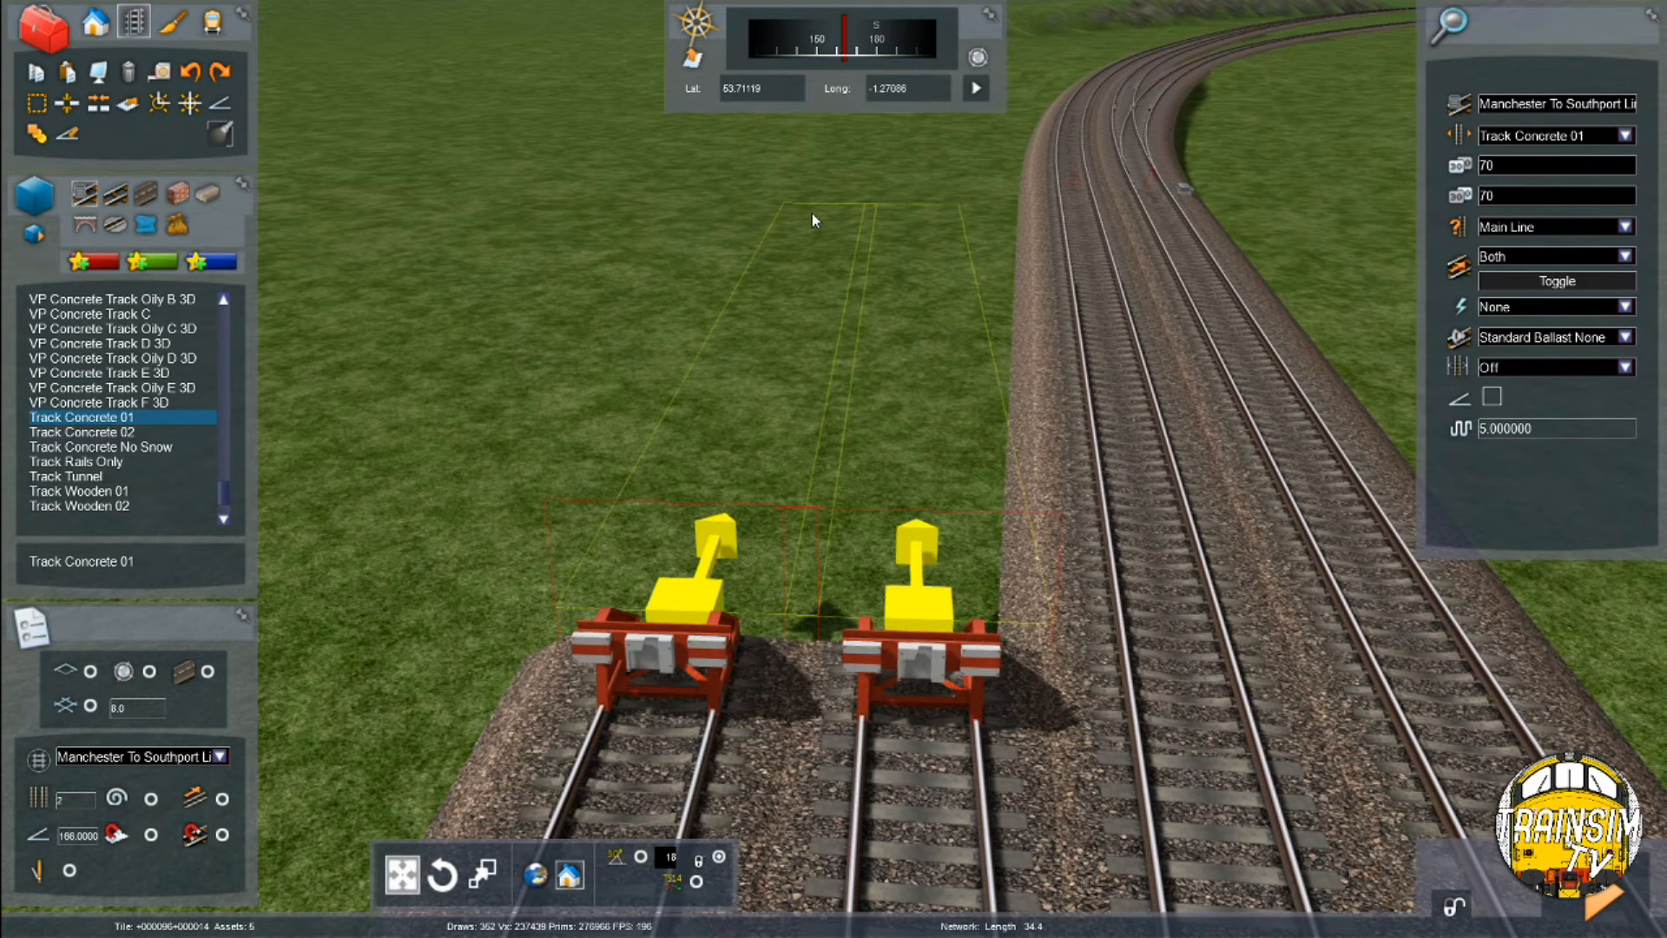
pyautogui.moveTo(811, 212); pyautogui.dragTo(811, 277, button='right')
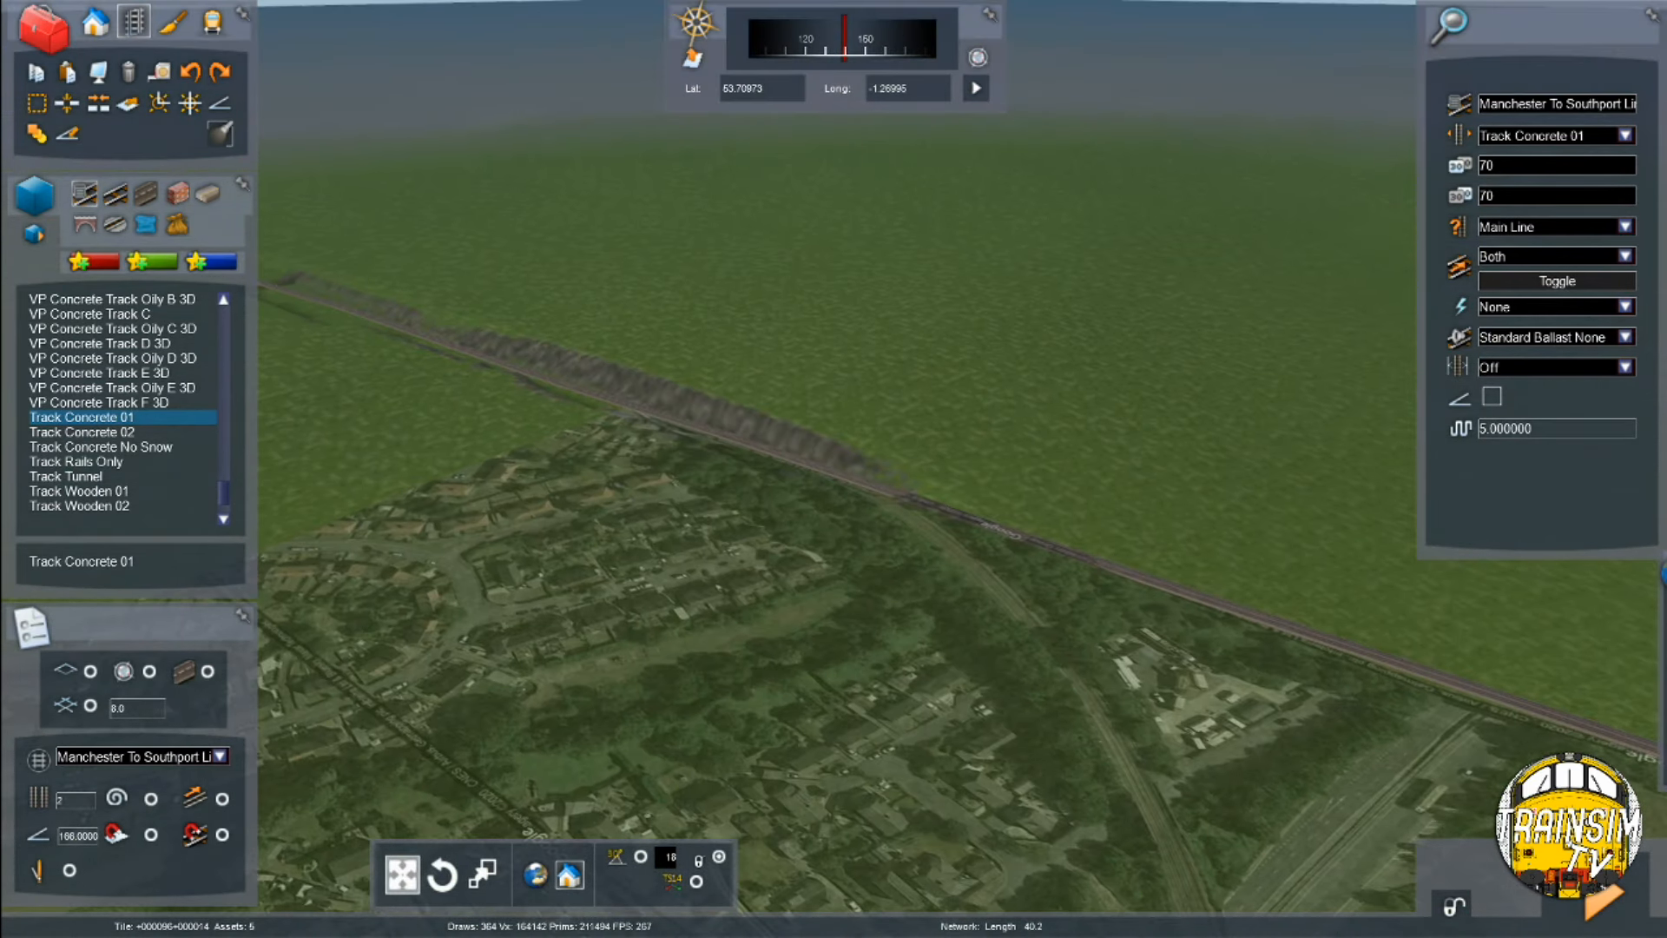
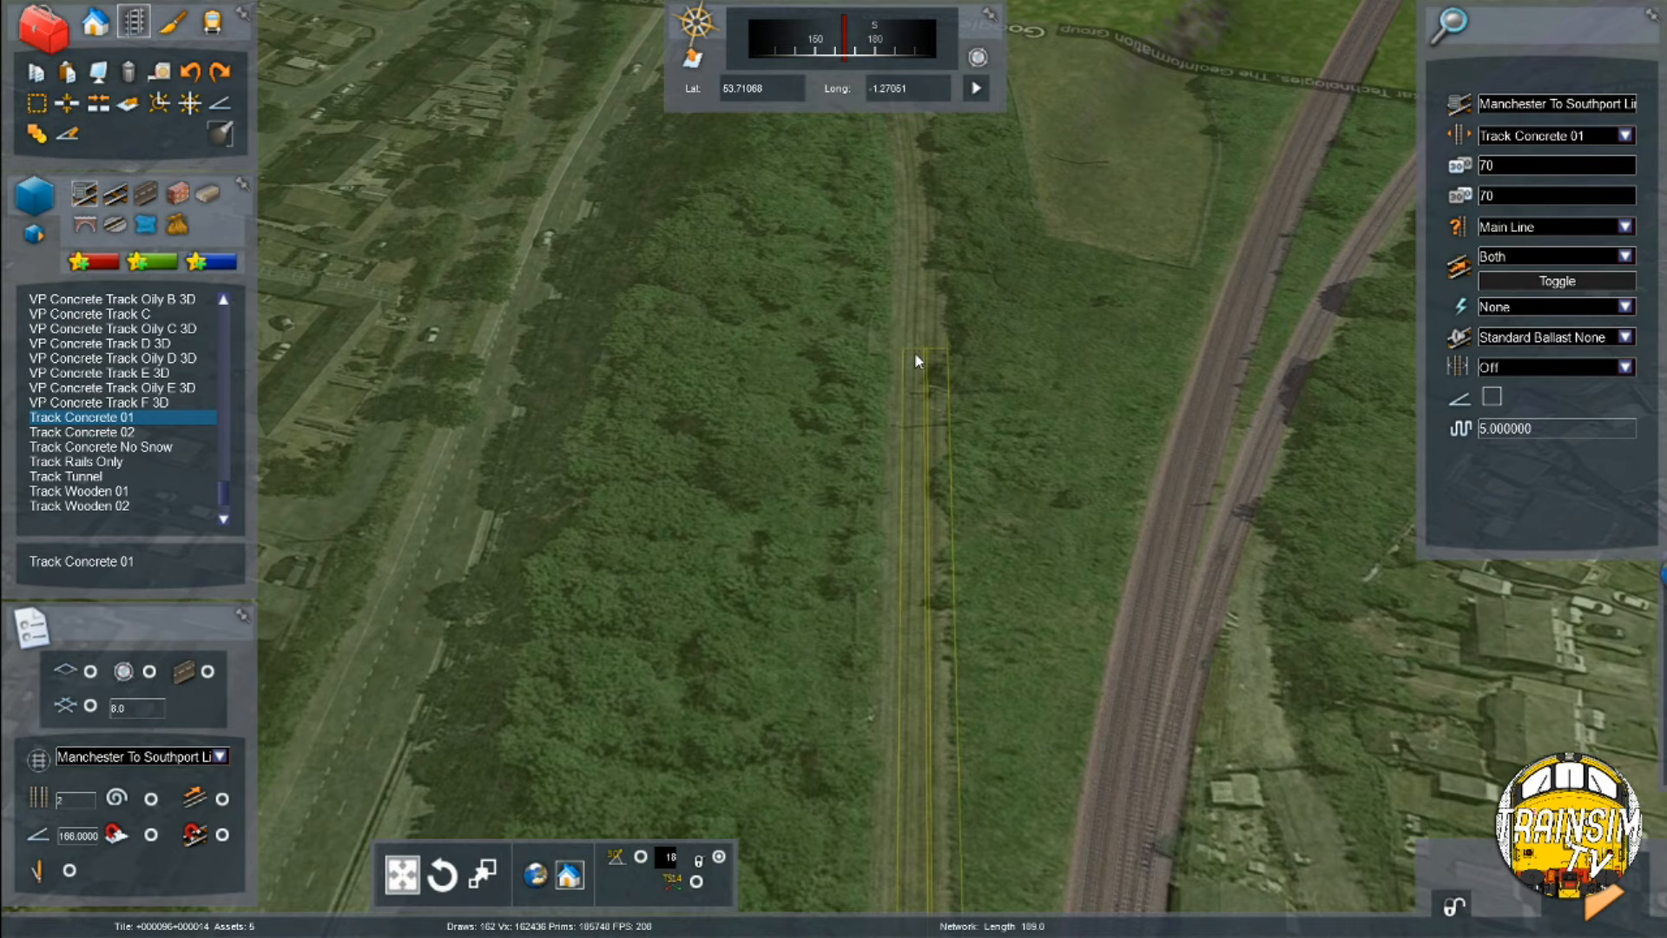
pyautogui.click(914, 305)
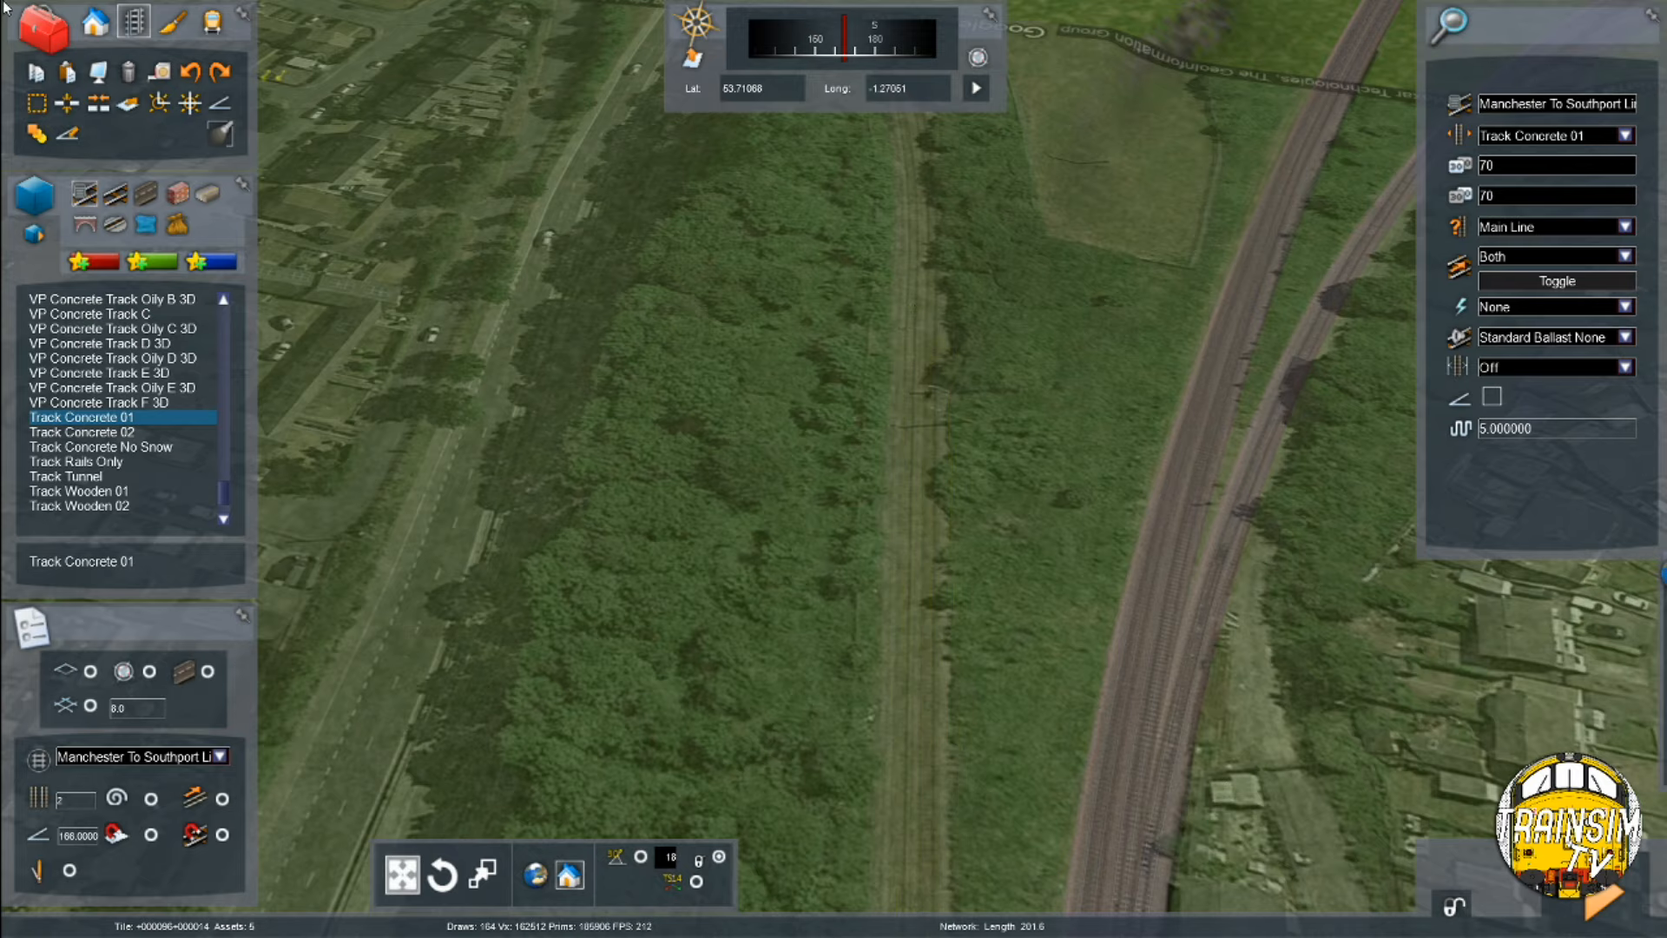
# Adjust the aerial imagery overlay around the cut ends of the branch with the terrain tools
pyautogui.click(173, 23)
pyautogui.scroll(3, 830, 403)
pyautogui.scroll(2, 897, 335)
pyautogui.moveTo(897, 338)
pyautogui.mouseDown()
pyautogui.moveTo(826, 212)
pyautogui.moveTo(830, 288)
pyautogui.mouseUp()
pyautogui.press('Down')
pyautogui.moveTo(830, 289)
pyautogui.mouseDown(button='right')
pyautogui.moveTo(833, 591)
pyautogui.moveTo(848, 432)
pyautogui.mouseUp(button='right')
pyautogui.press('Down')
pyautogui.press('Up')
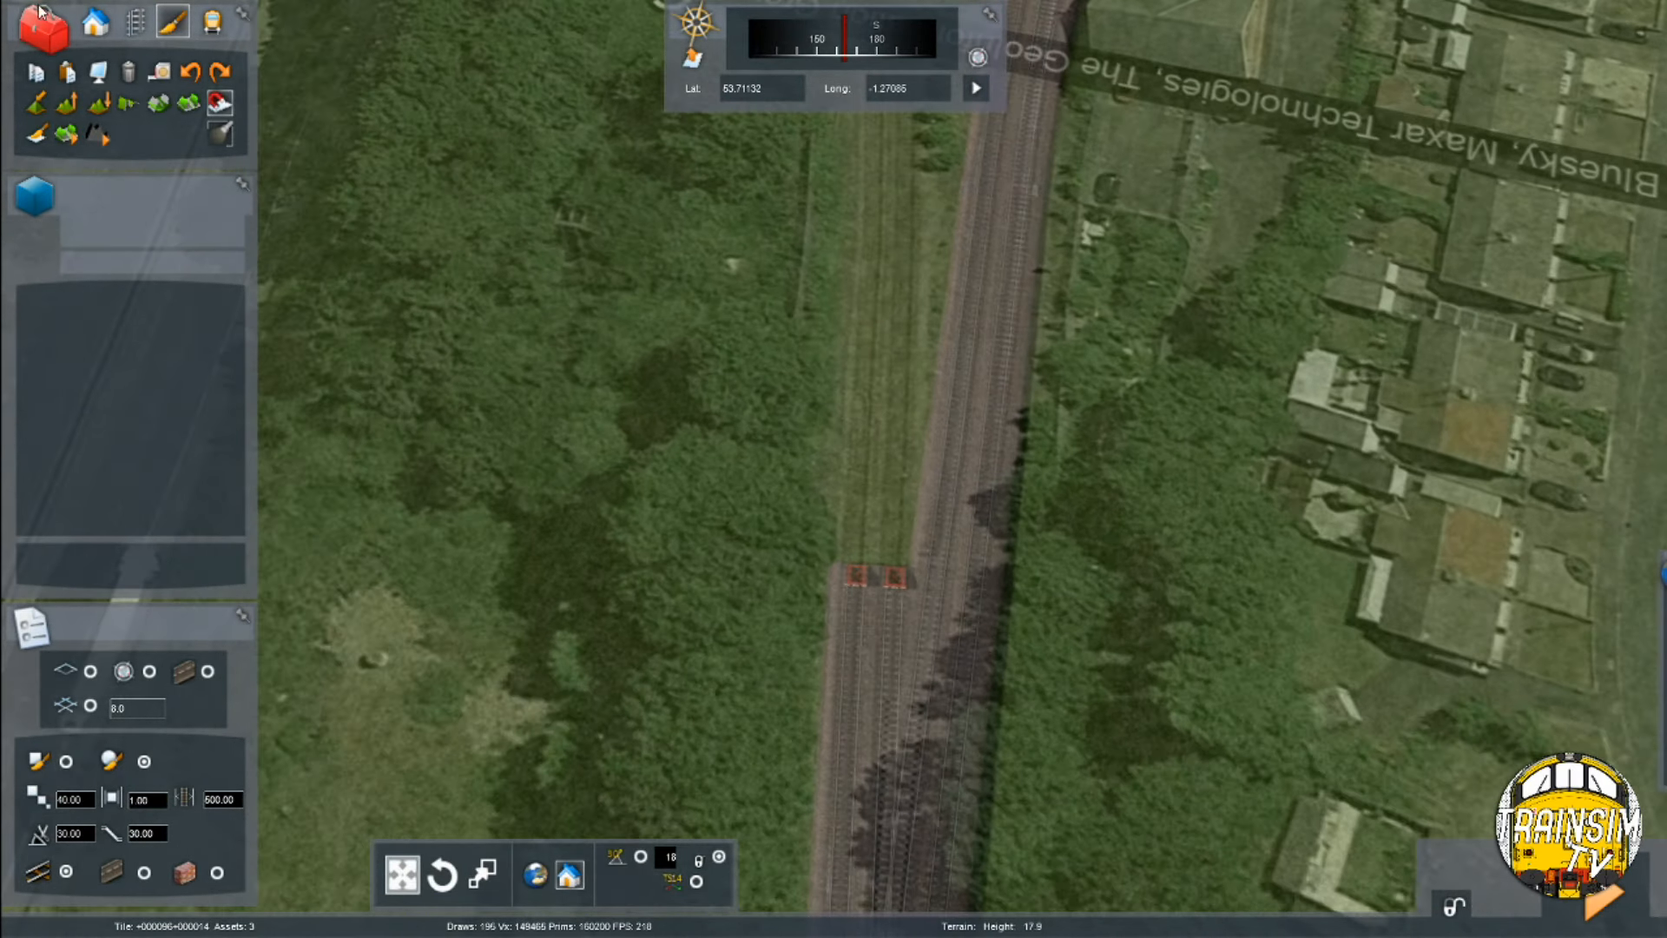
# Lay double track in Track Concrete 01 from the cut branch ends along the imagery, about 200 m straight followed by a curve of about 43 m
pyautogui.click(125, 26)
pyautogui.scroll(-10, 131, 408)
pyautogui.click(131, 417)
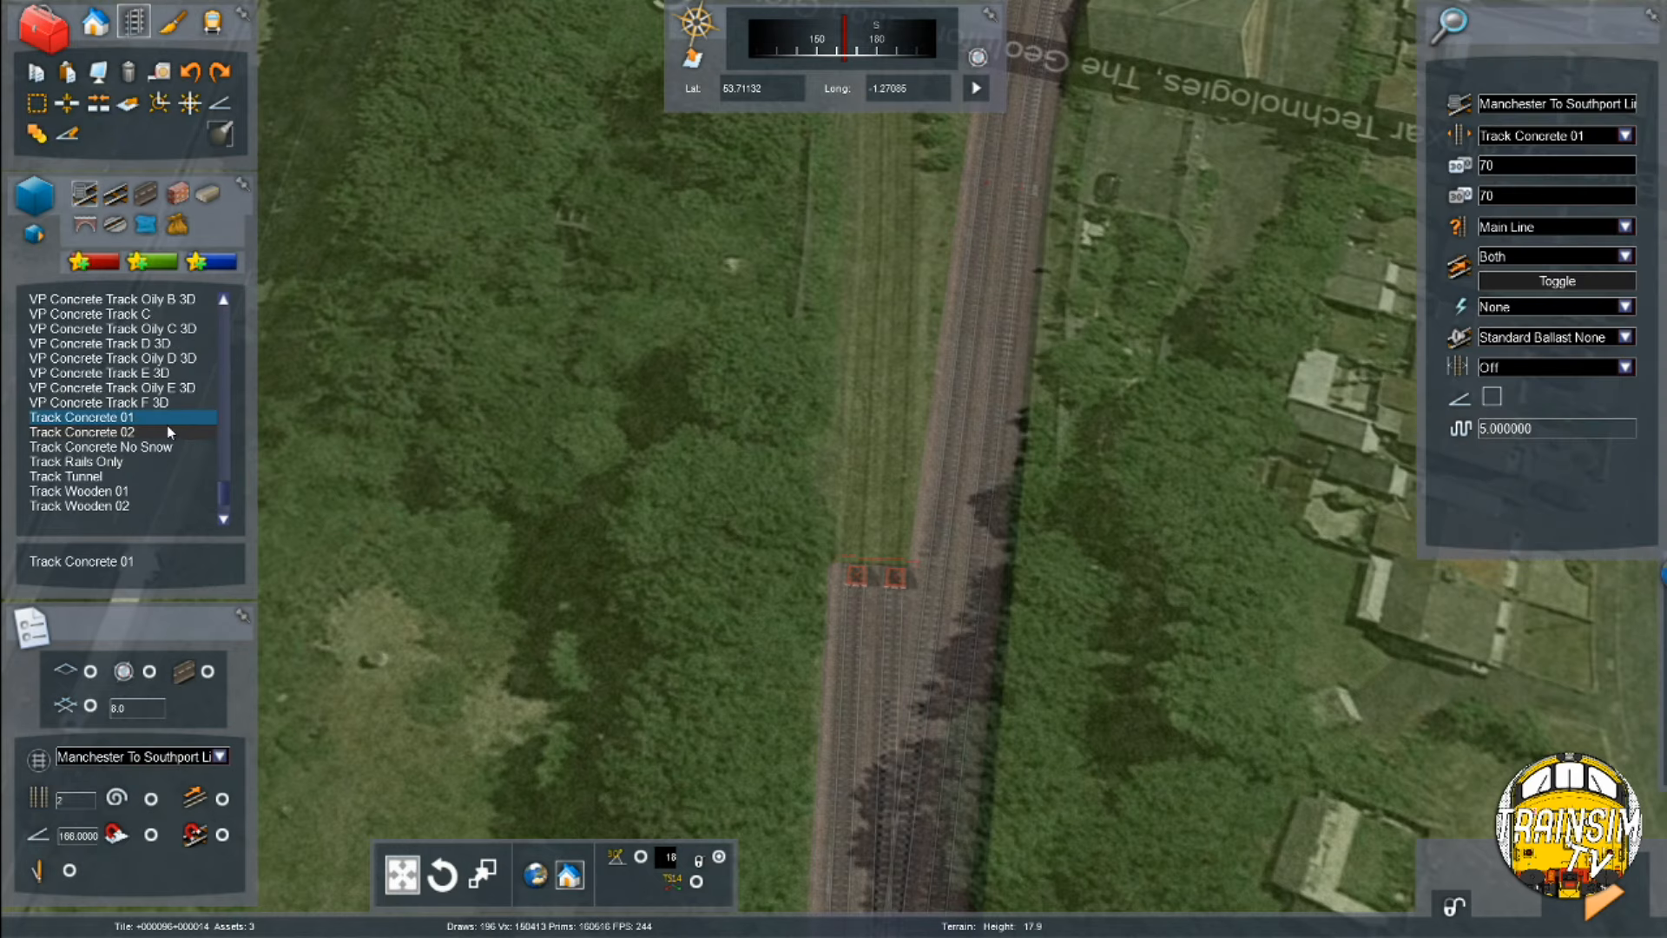
pyautogui.click(873, 556)
pyautogui.moveTo(873, 555); pyautogui.dragTo(874, 340, button='right')
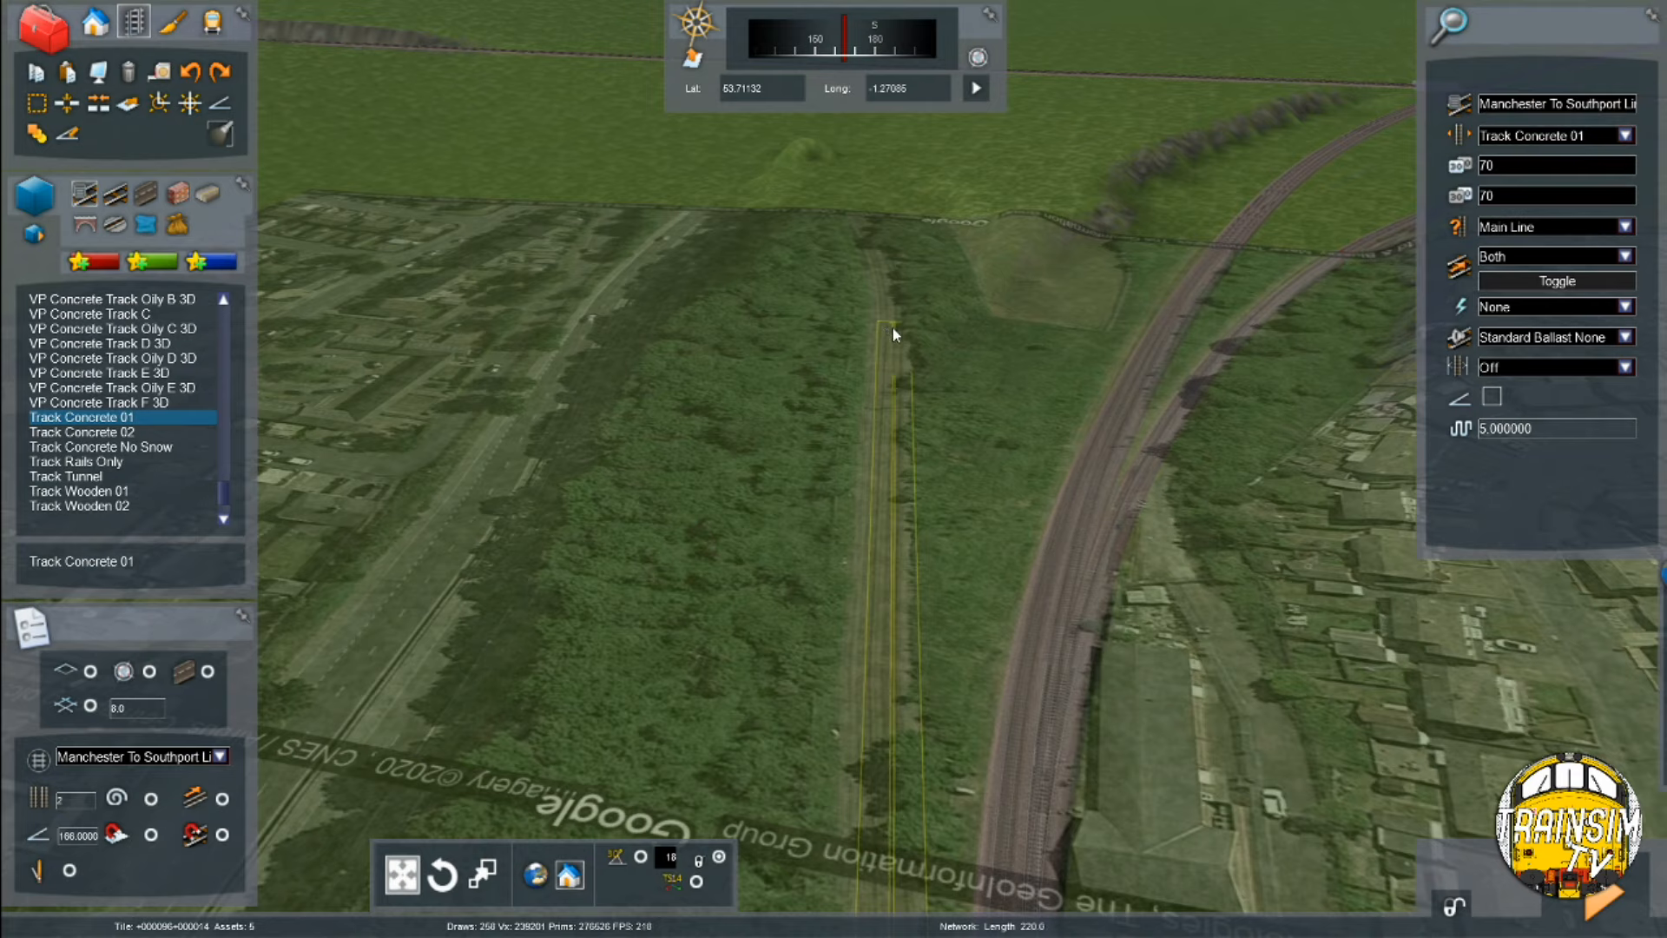
pyautogui.click(893, 328)
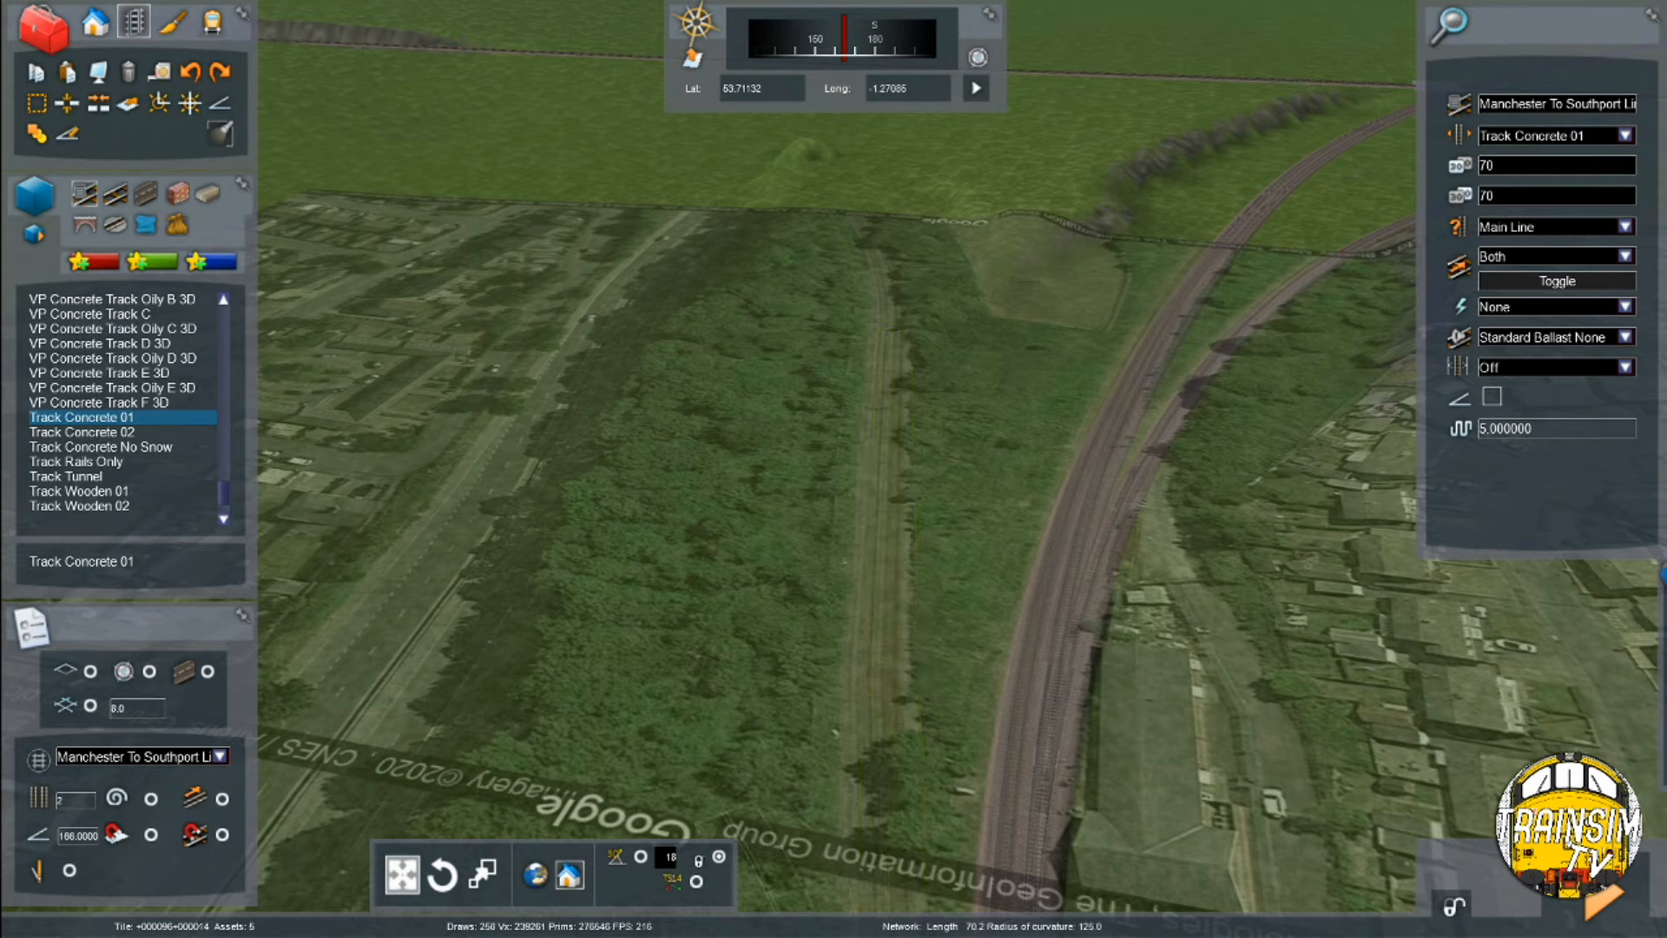
pyautogui.press('Up')
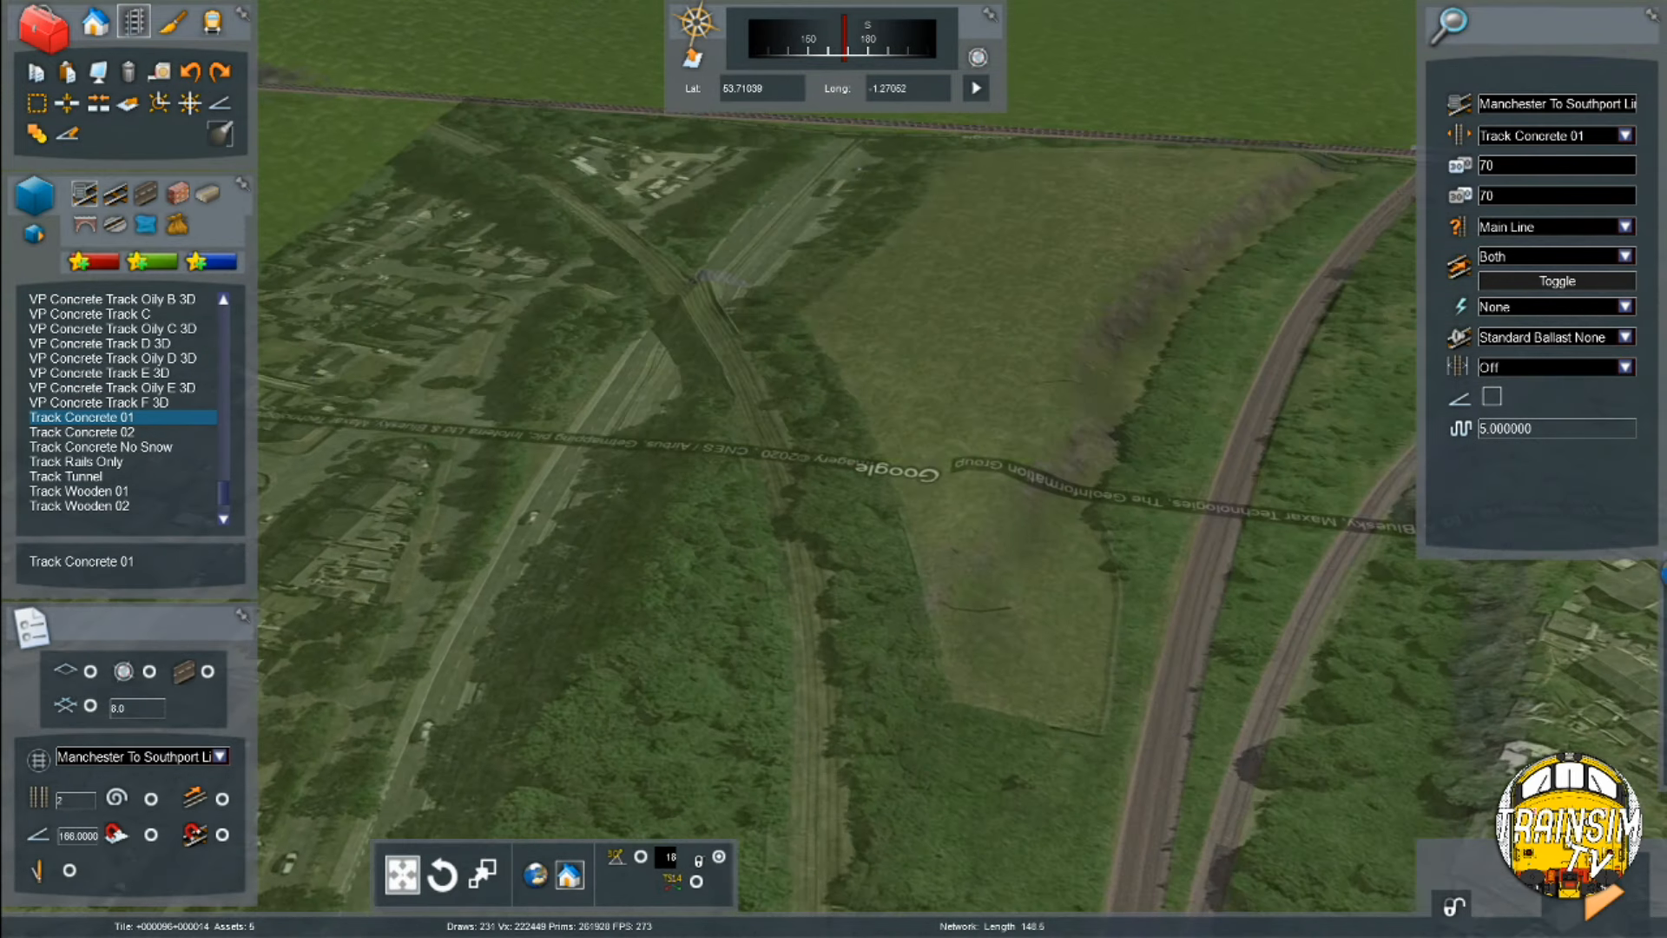
pyautogui.moveTo(922, 364); pyautogui.dragTo(922, 486, button='right')
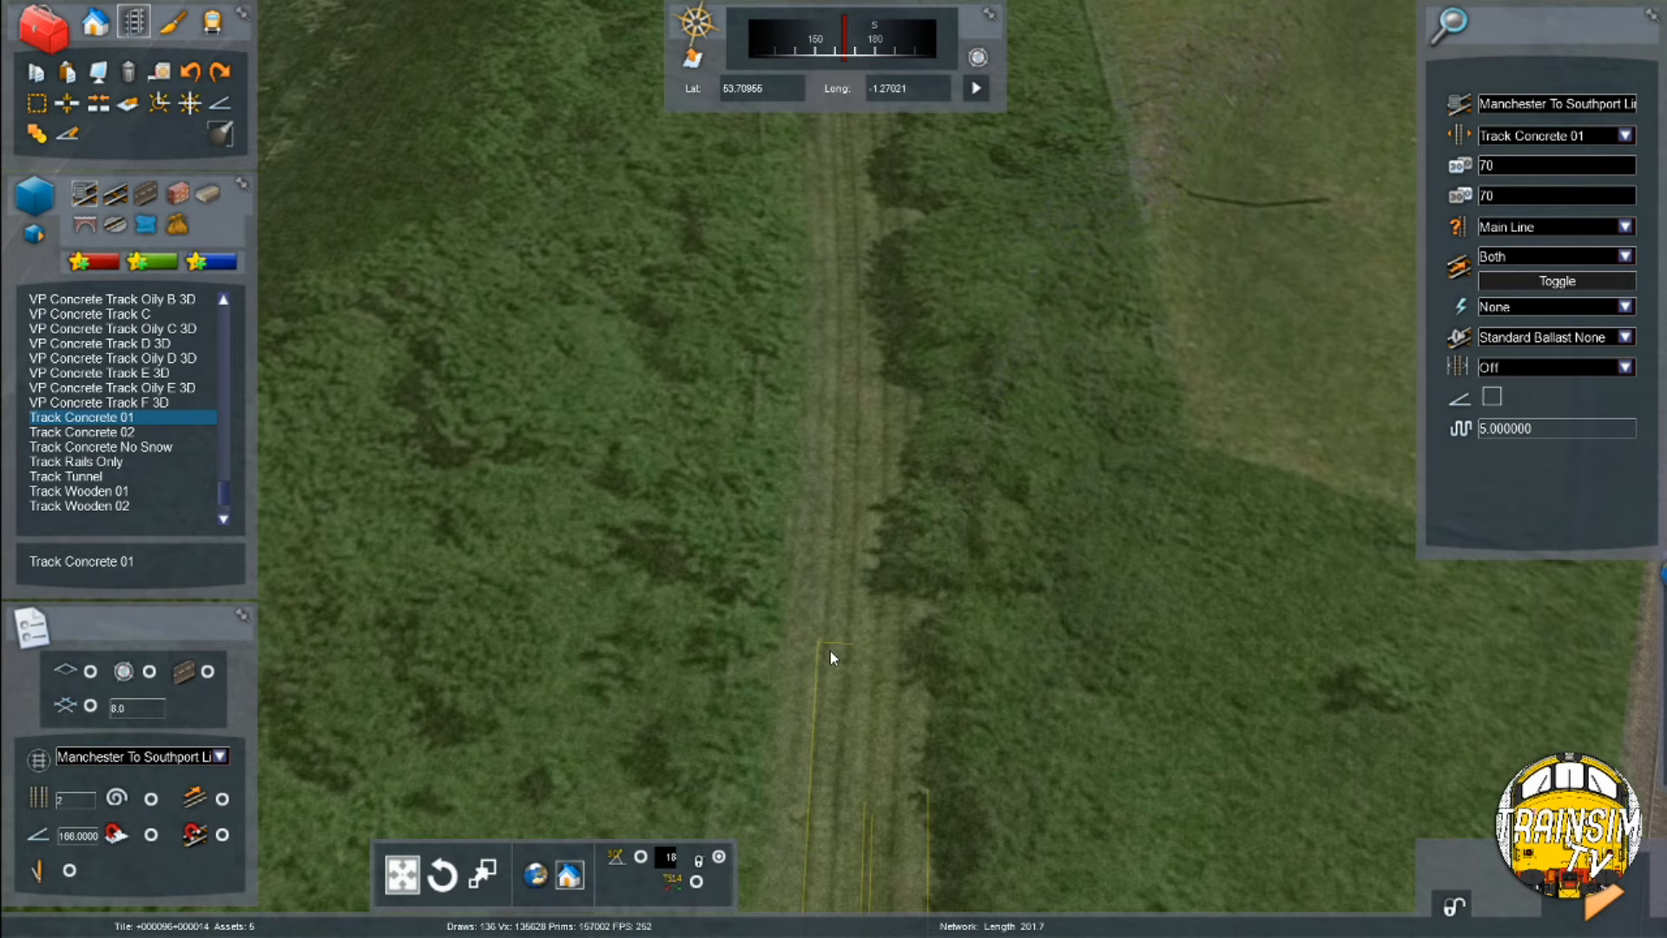
pyautogui.click(823, 672)
pyautogui.moveTo(817, 654); pyautogui.dragTo(844, 458, button='right')
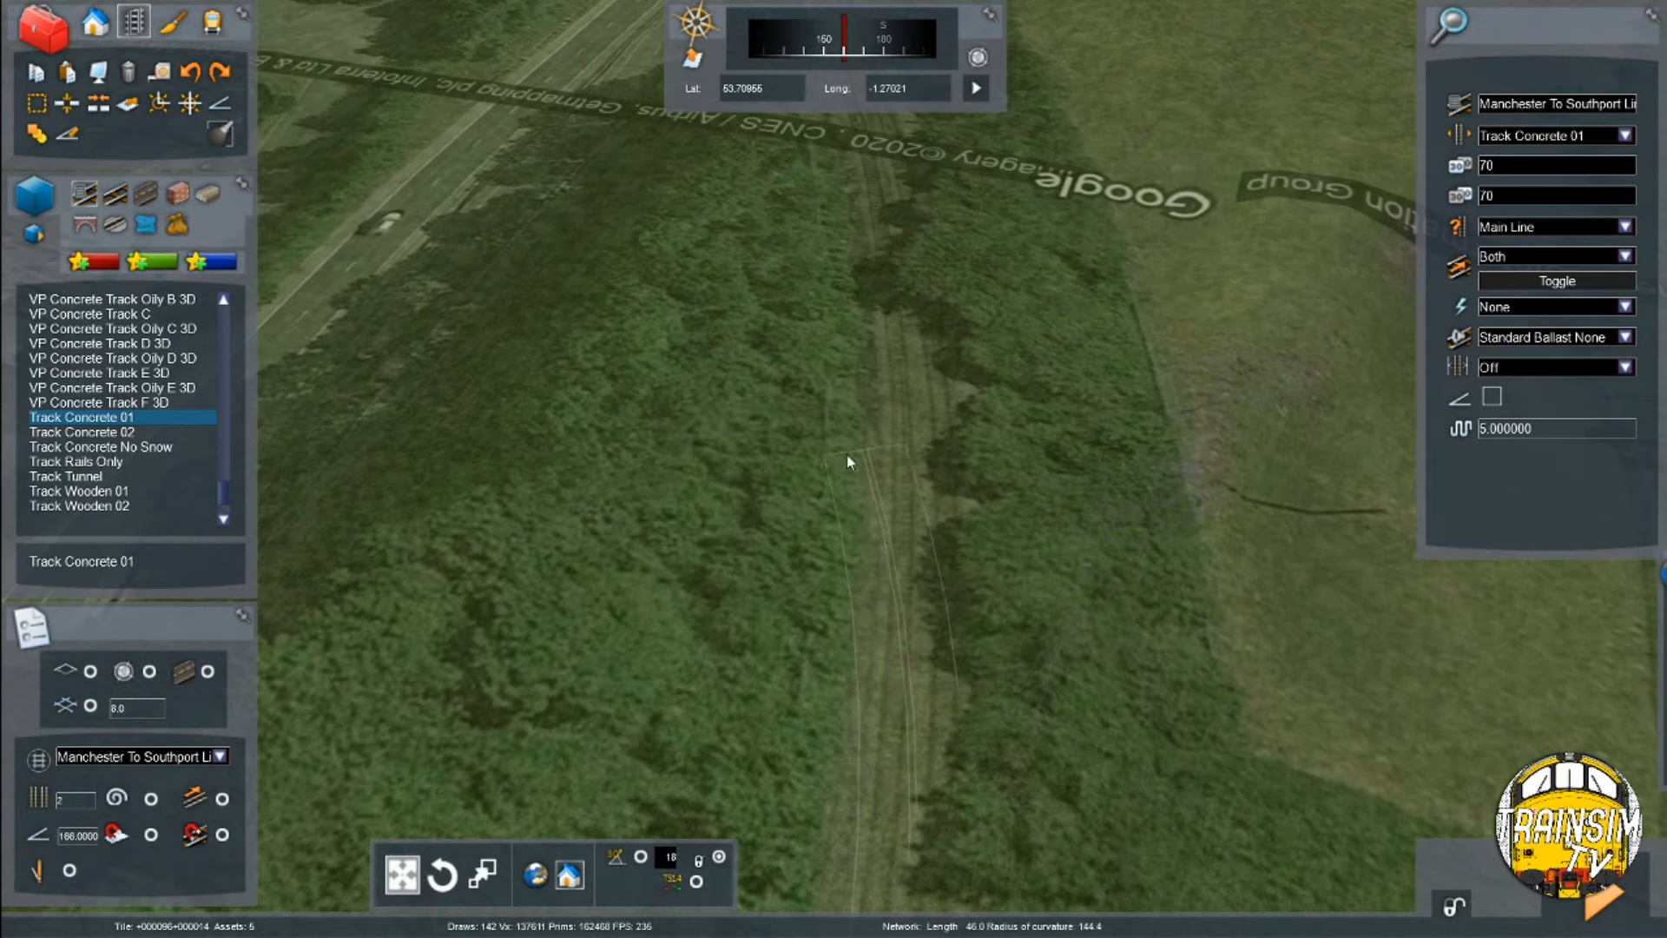
pyautogui.click(907, 477)
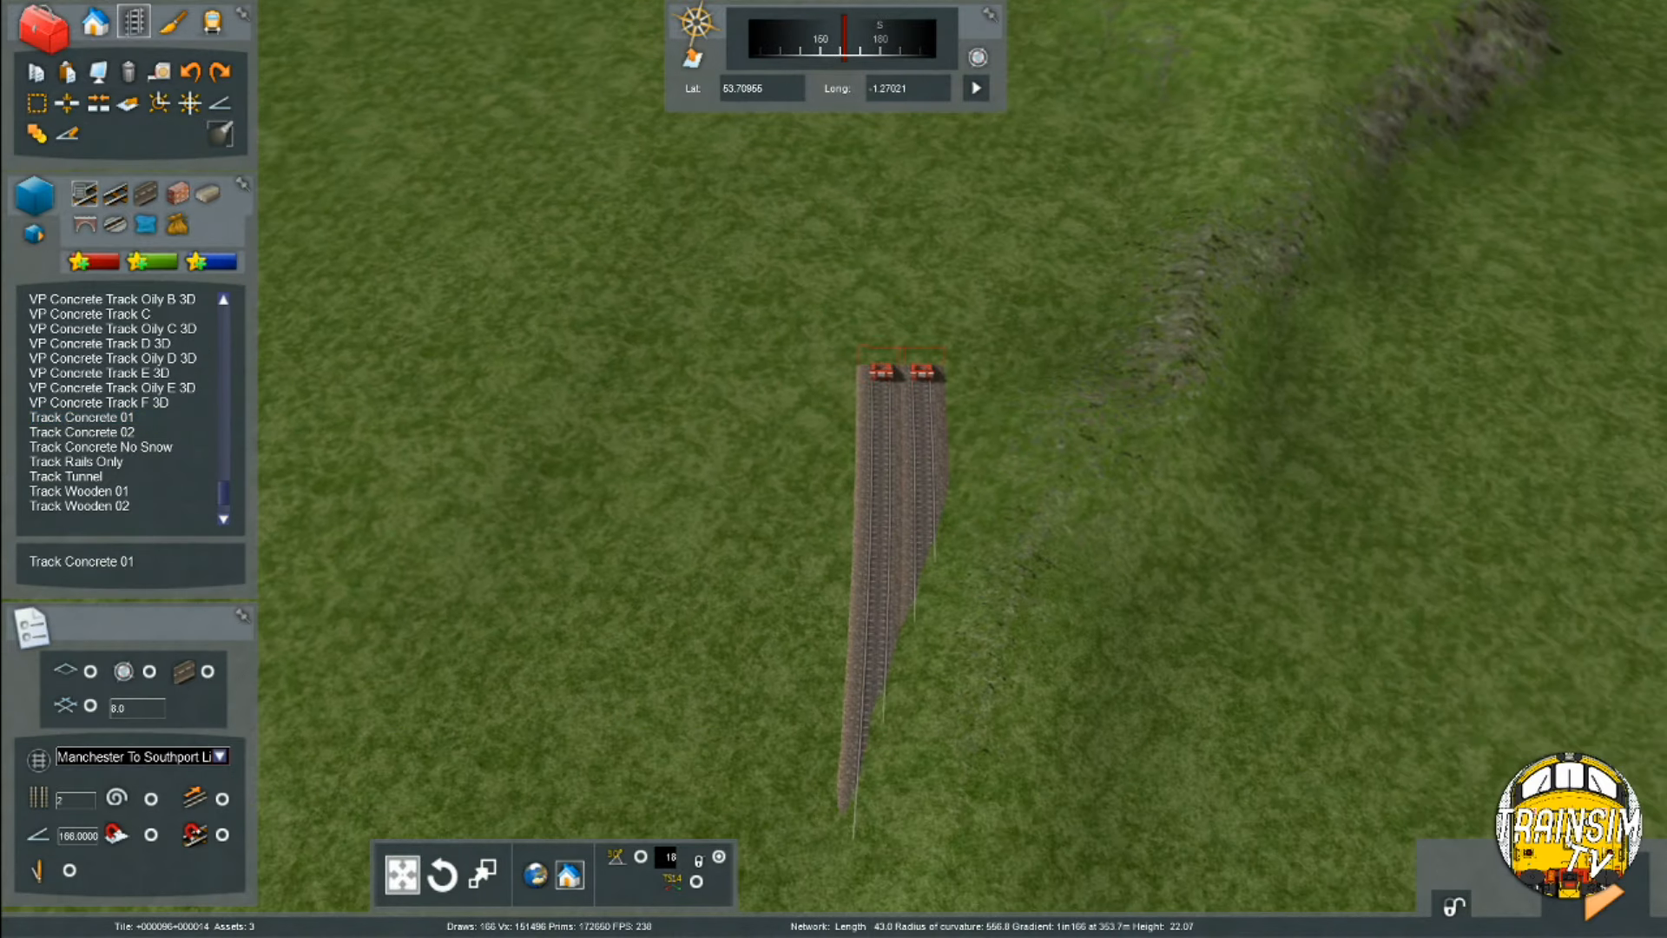
# Inspect the branch from the double junction to its far end, checking how the new track sits against the terrain
pyautogui.moveTo(816, 660); pyautogui.dragTo(50, 229, button='right')
pyautogui.press('Down')
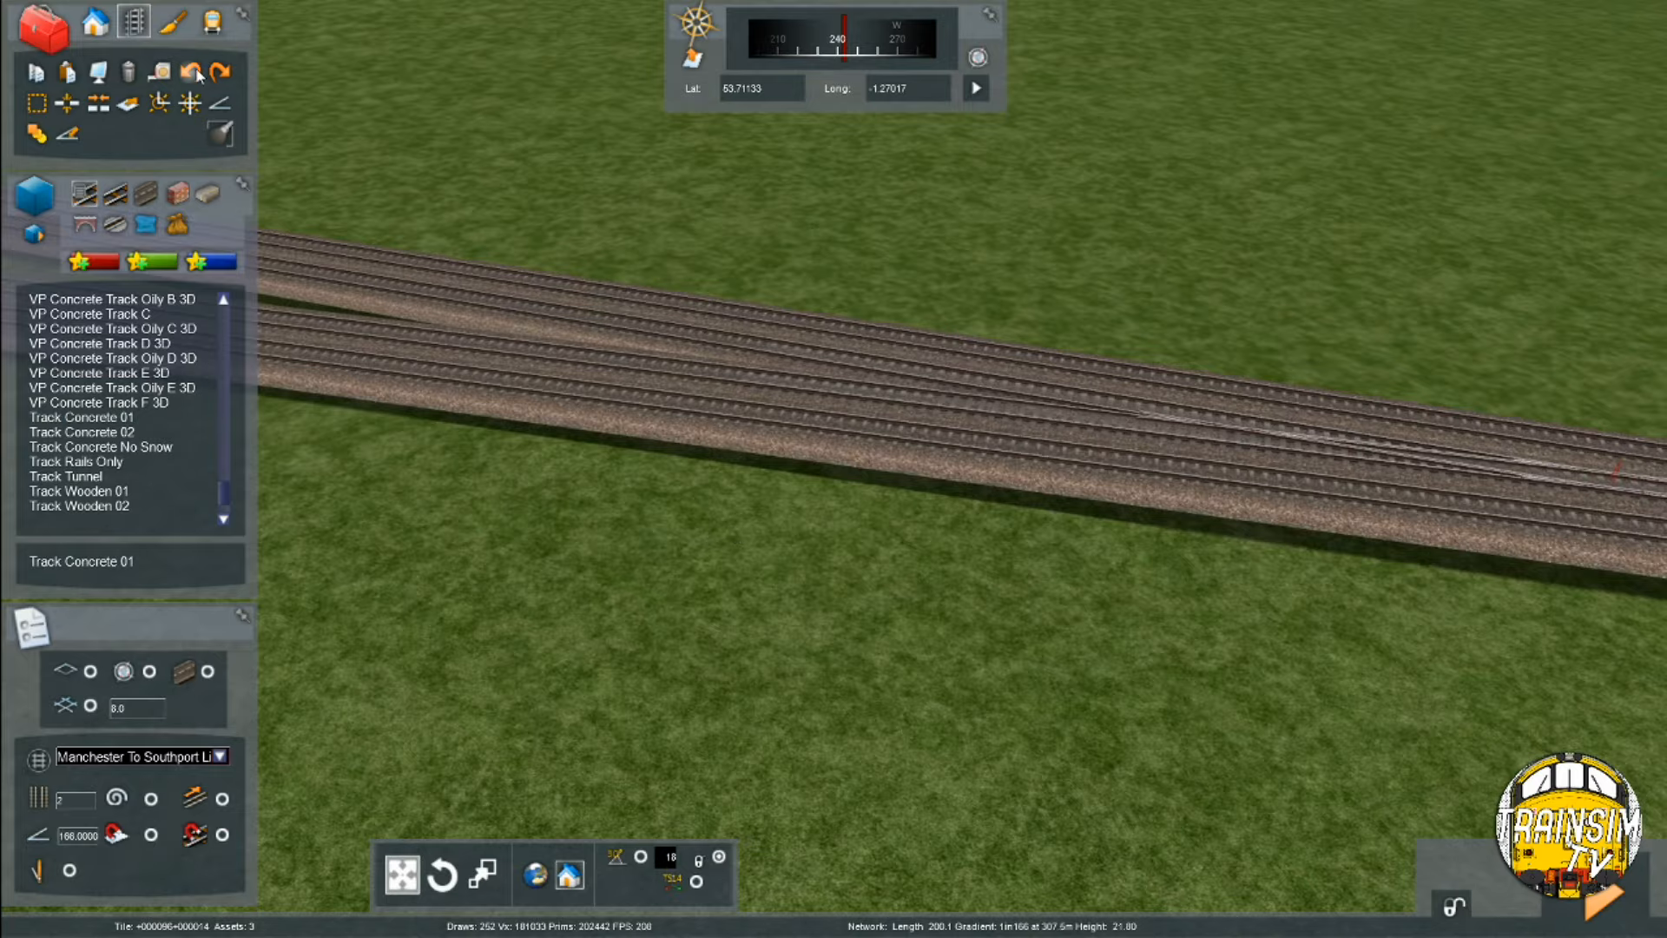
pyautogui.press('Up')
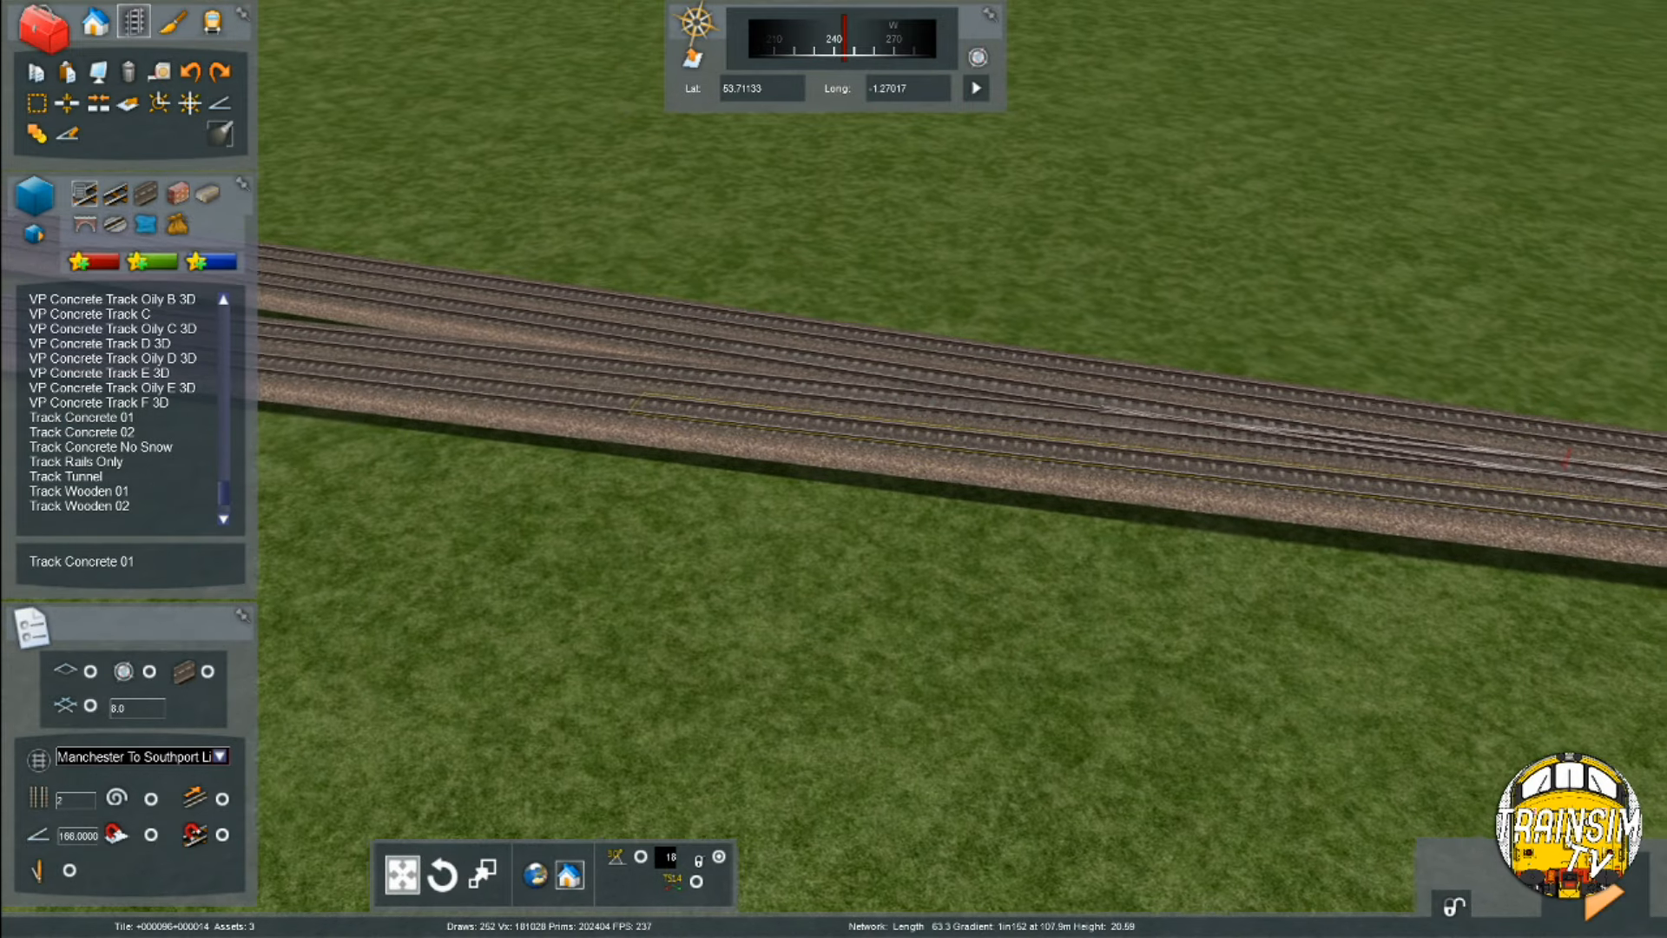
pyautogui.press('Up')
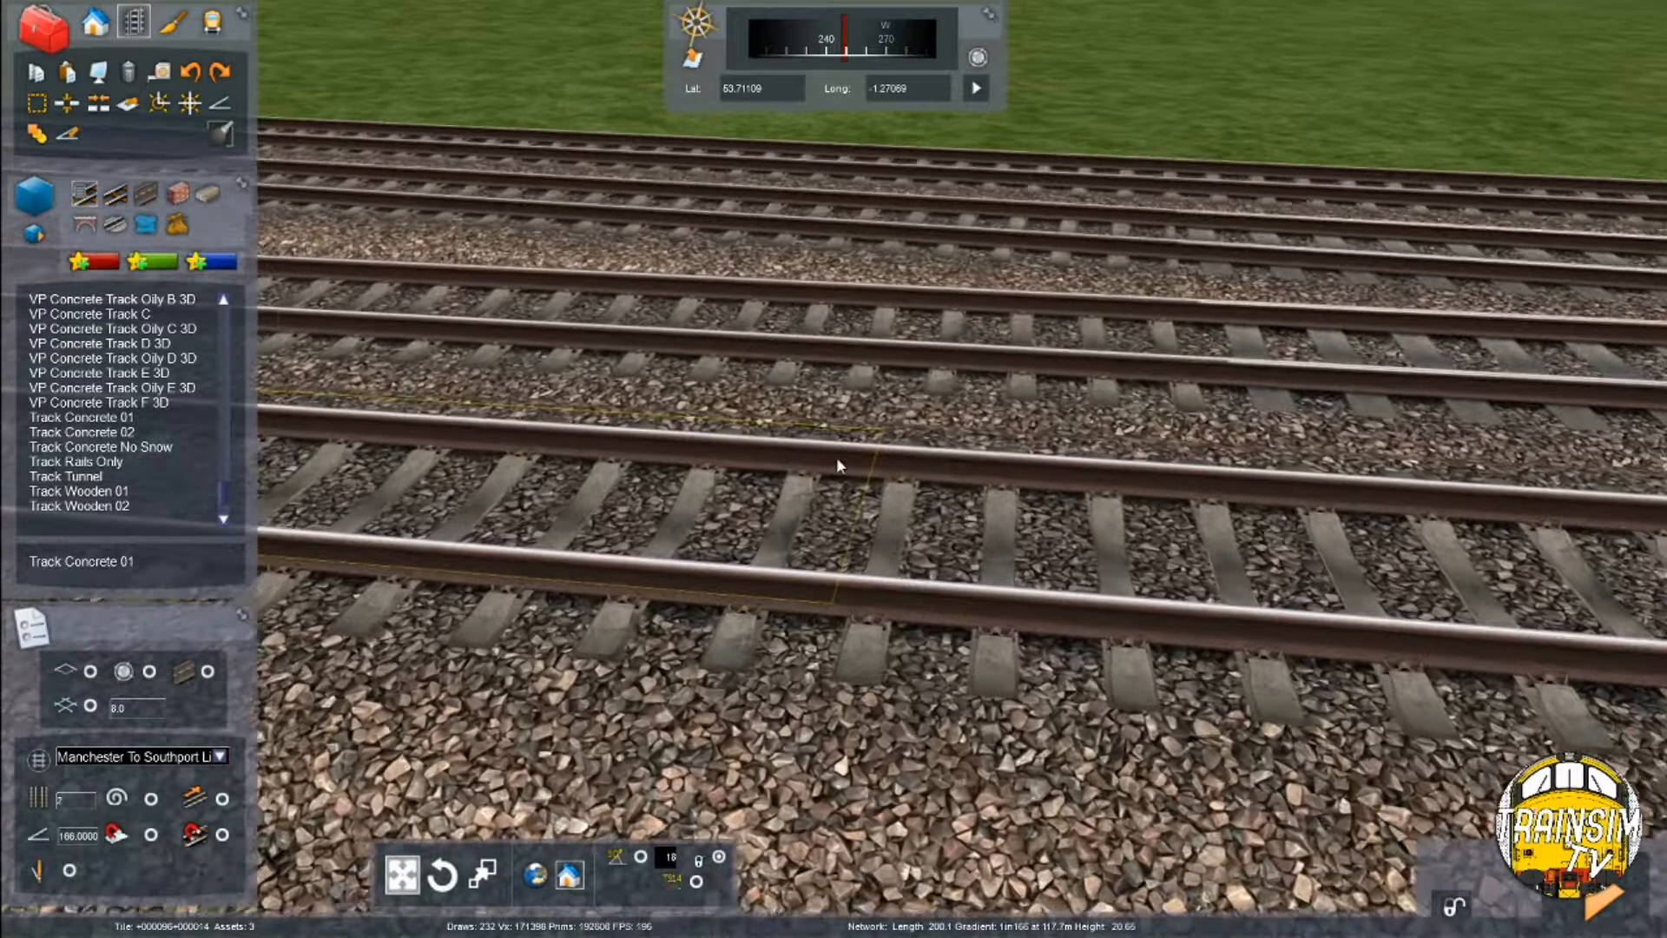
pyautogui.press('Up')
pyautogui.moveTo(864, 481); pyautogui.dragTo(608, 477, button='right')
pyautogui.press('Up')
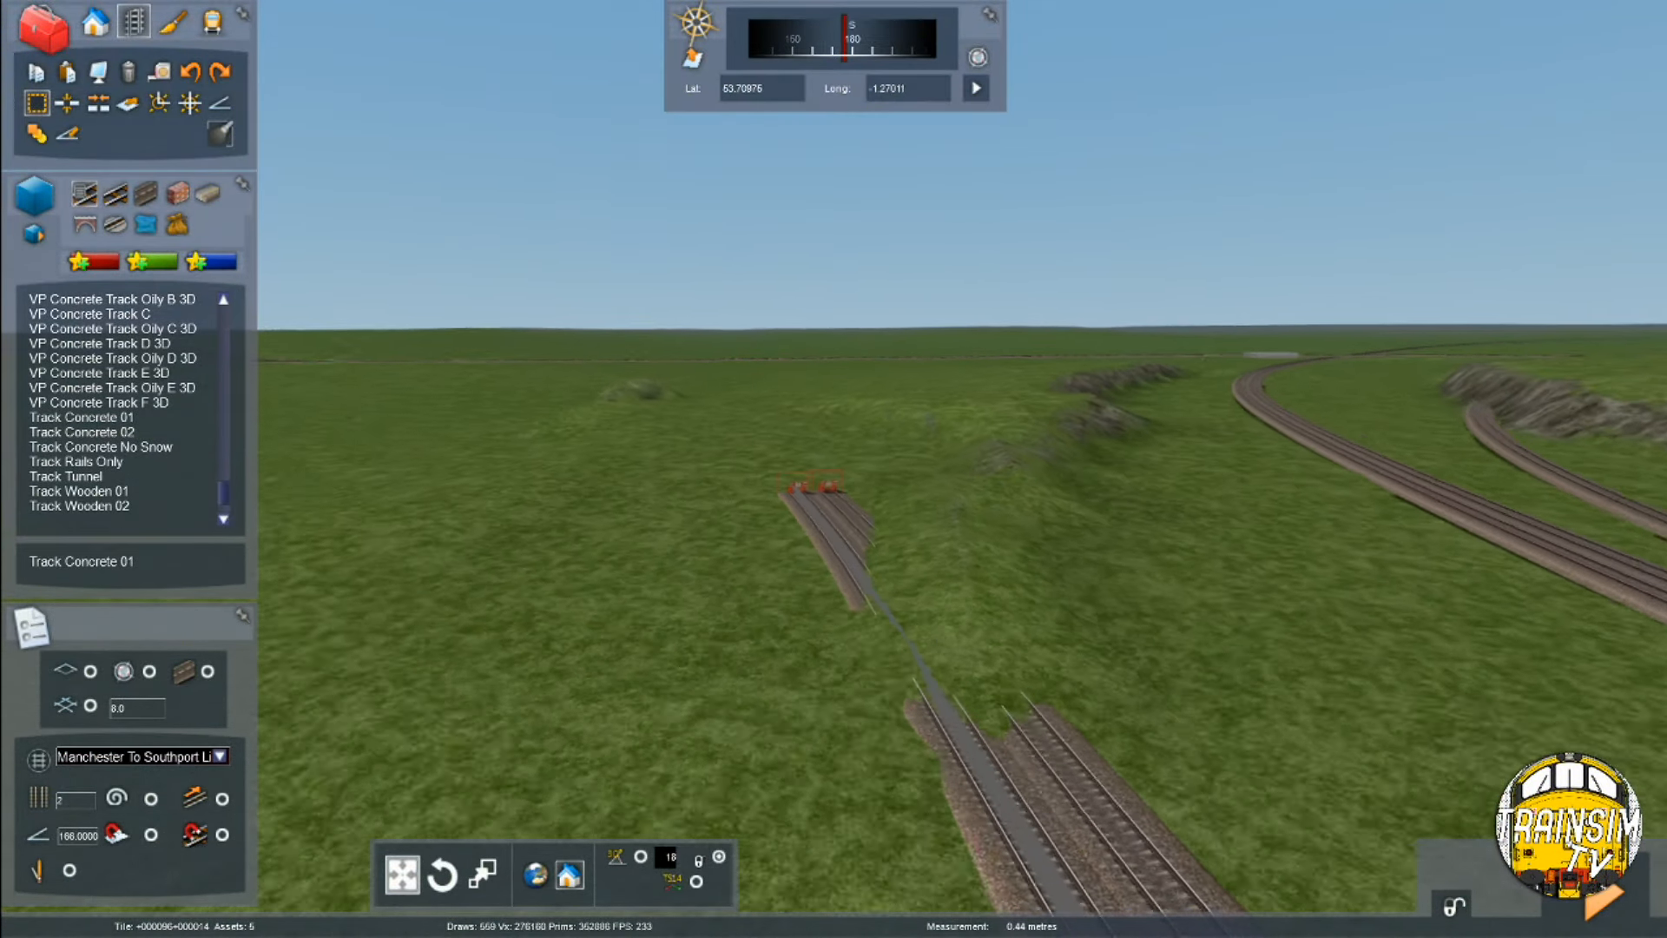
pyautogui.moveTo(860, 583); pyautogui.dragTo(830, 559, button='right')
pyautogui.press('Up')
pyautogui.press('Up')
pyautogui.moveTo(872, 655); pyautogui.dragTo(1164, 868, button='right')
pyautogui.moveTo(879, 601); pyautogui.dragTo(921, 601, button='right')
pyautogui.press('Left')
pyautogui.press('Up')
# Split both branch tracks across the curve about 19 m short of their far end
pyautogui.click(820, 580)
pyautogui.click(62, 108)
pyautogui.press('Down')
pyautogui.moveTo(983, 318); pyautogui.dragTo(995, 182)
pyautogui.press('Right')
pyautogui.moveTo(994, 182); pyautogui.dragTo(838, 402, button='right')
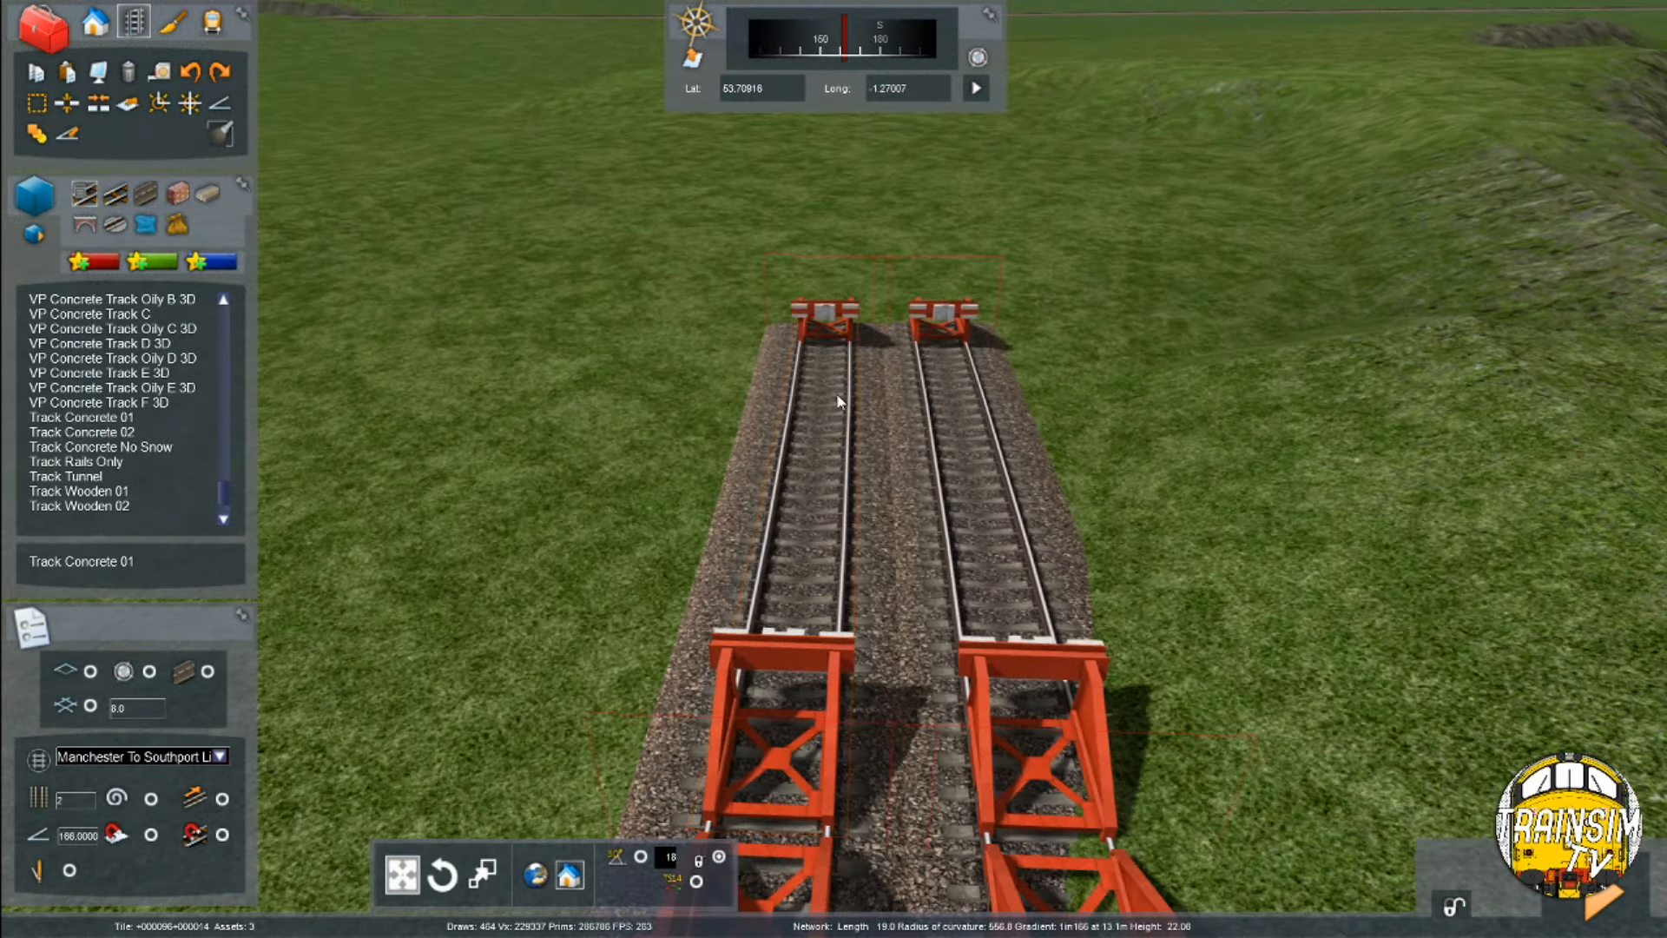
# Delete the cut-off ends of the branch tracks and set up Track Concrete 01 with a gradient of 102 and type Passenger
pyautogui.press('Delete')
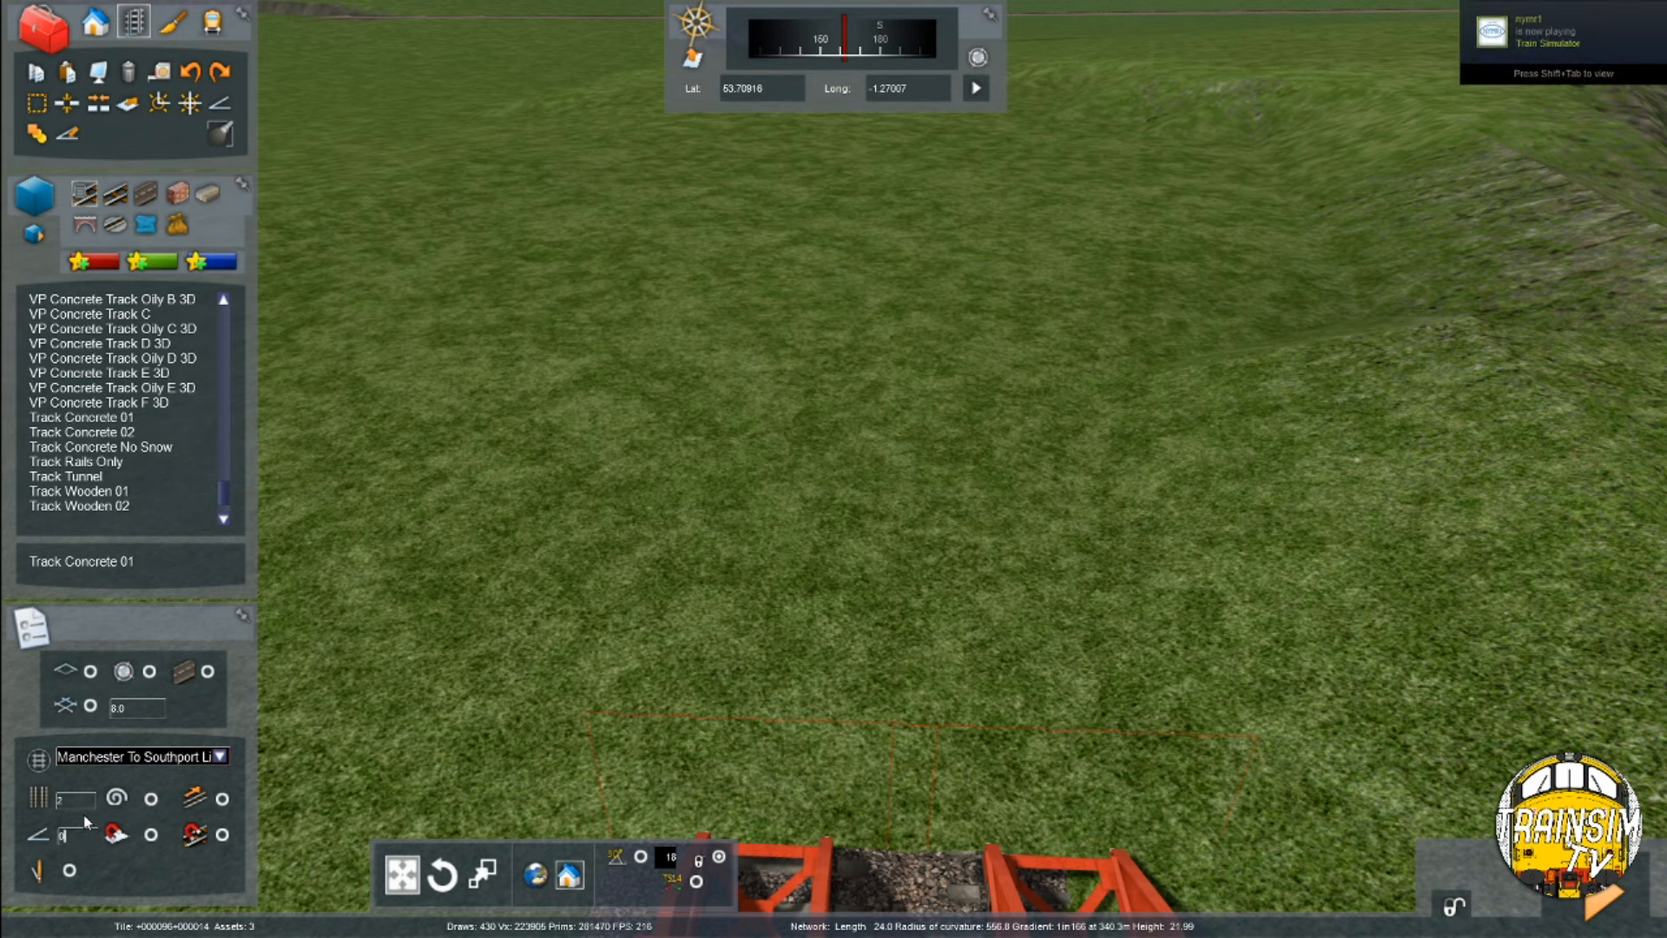
pyautogui.click(86, 417)
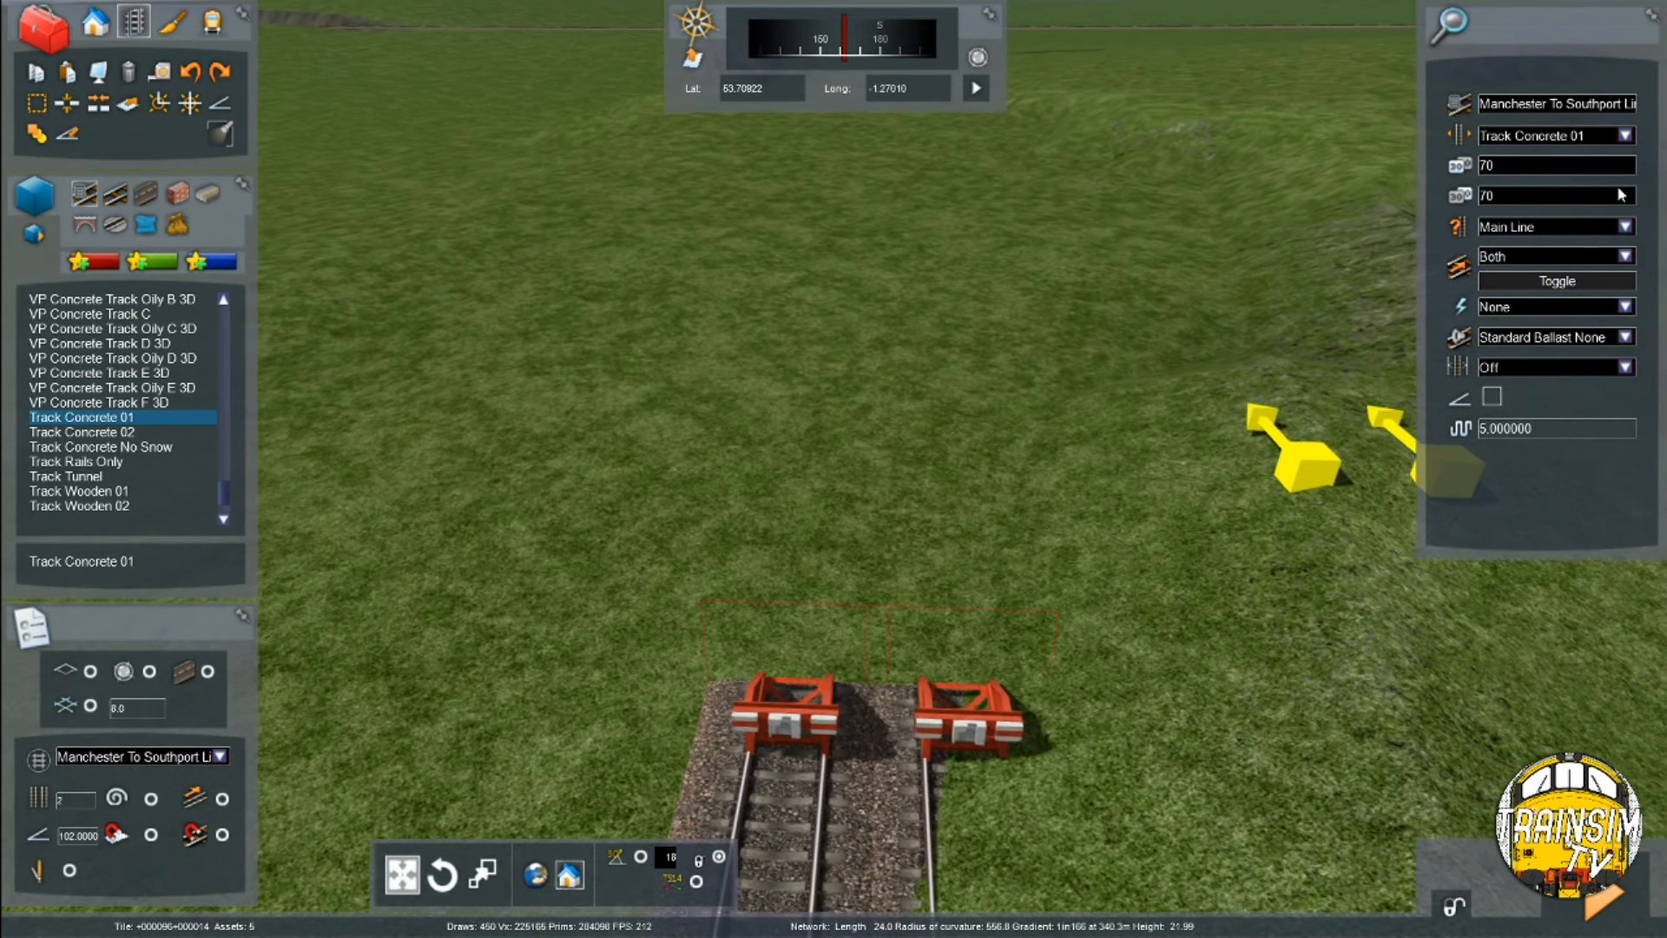
pyautogui.click(1625, 227)
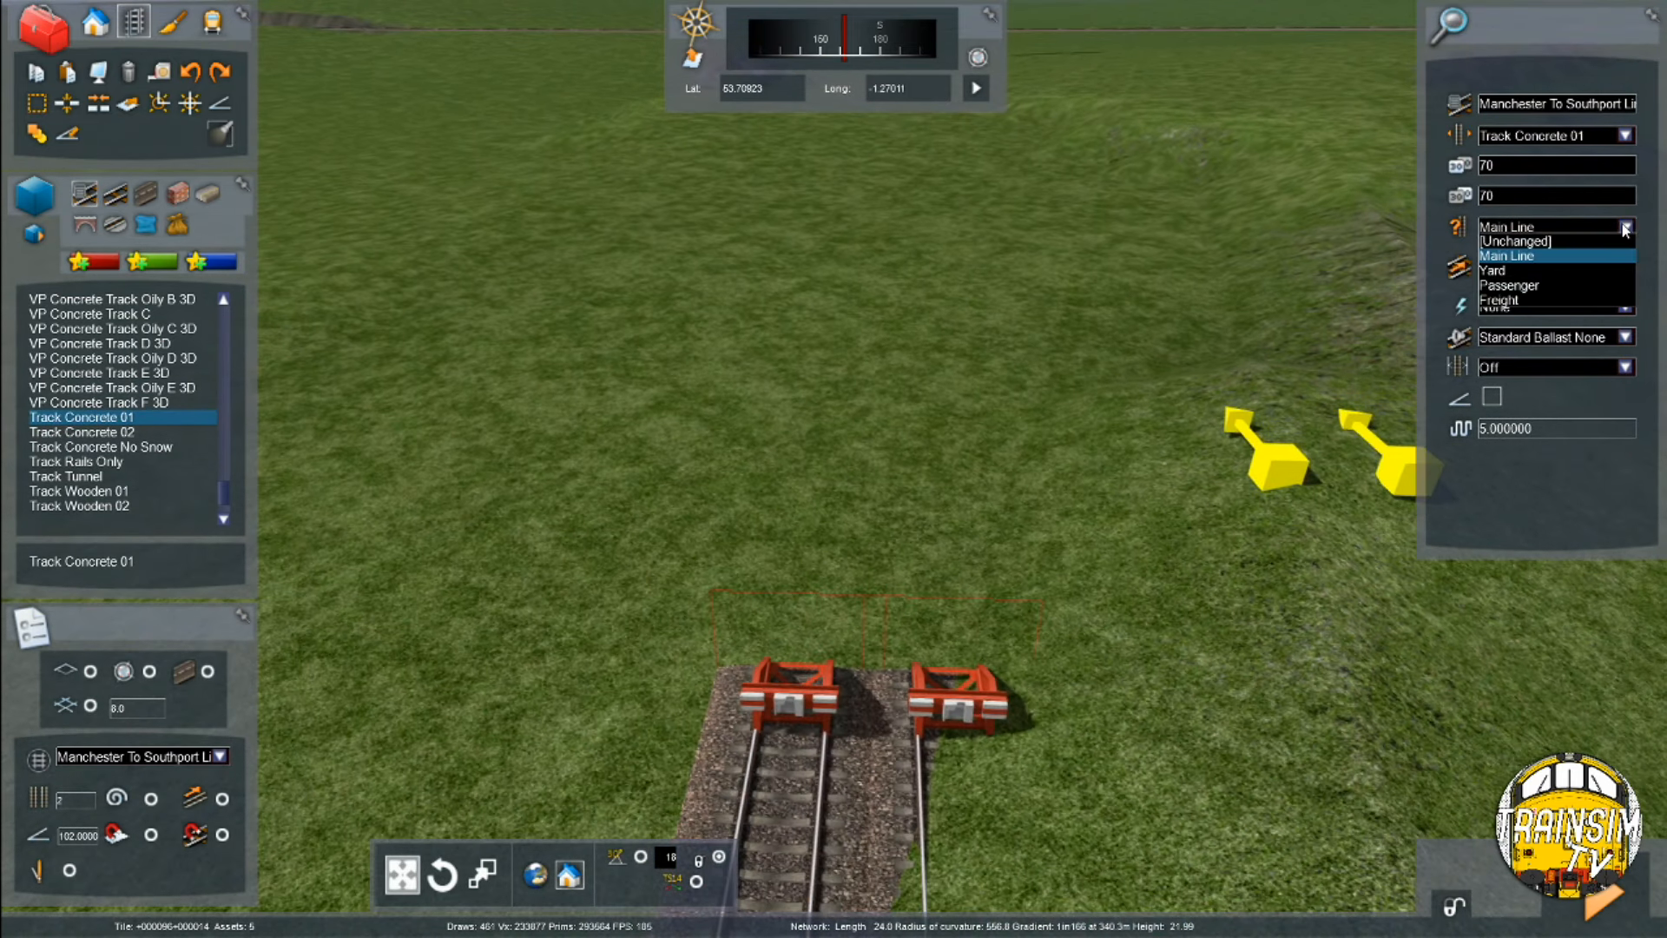
pyautogui.click(1509, 285)
# Lay double track from the shortened branch ends along the imagery in a curve about 288 m long
pyautogui.click(873, 647)
pyautogui.moveTo(820, 290); pyautogui.dragTo(764, 382, button='right')
pyautogui.press('Up')
pyautogui.press('Up')
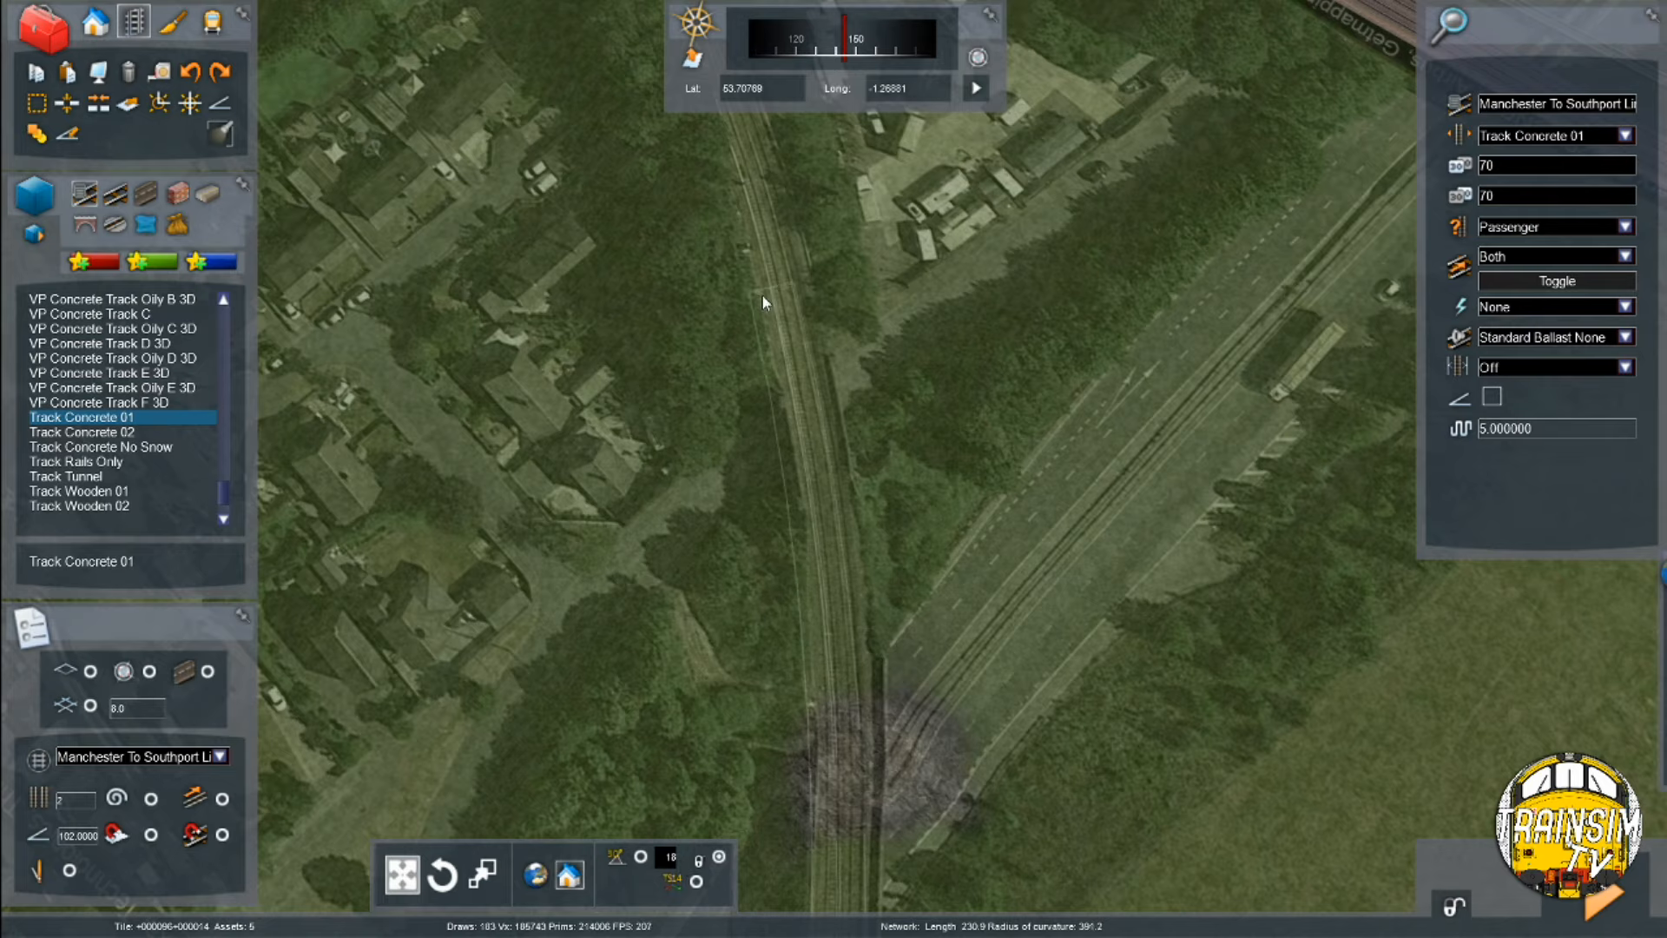
pyautogui.press('Up')
pyautogui.press('Up')
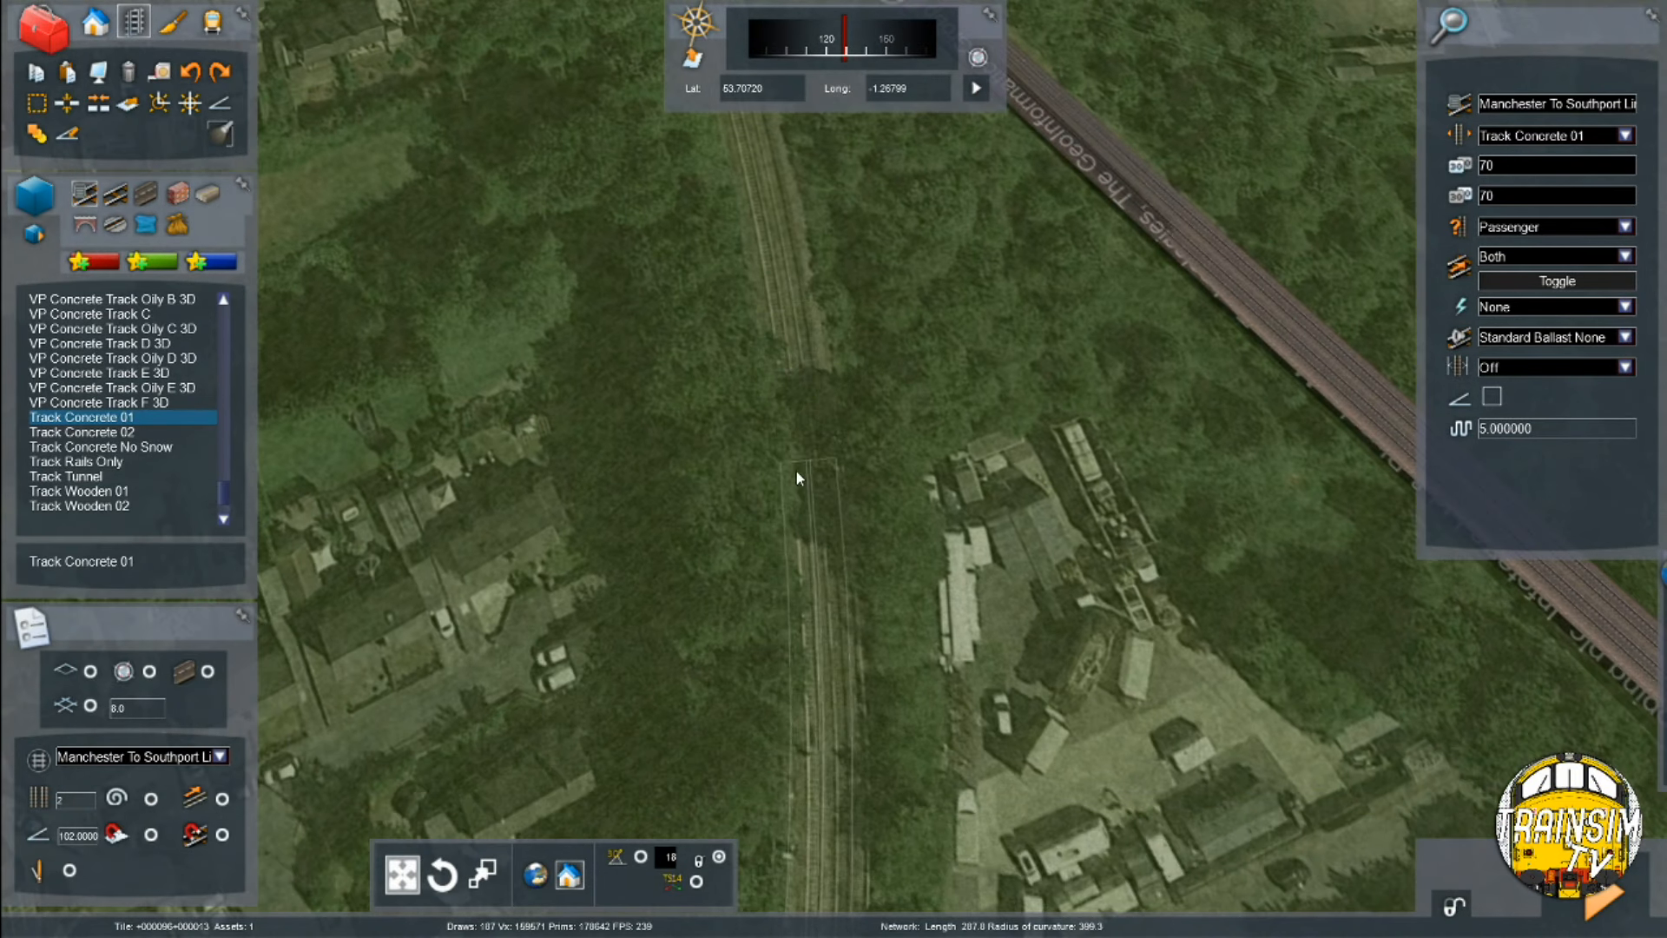
pyautogui.click(807, 570)
pyautogui.moveTo(826, 574); pyautogui.dragTo(827, 573, button='right')
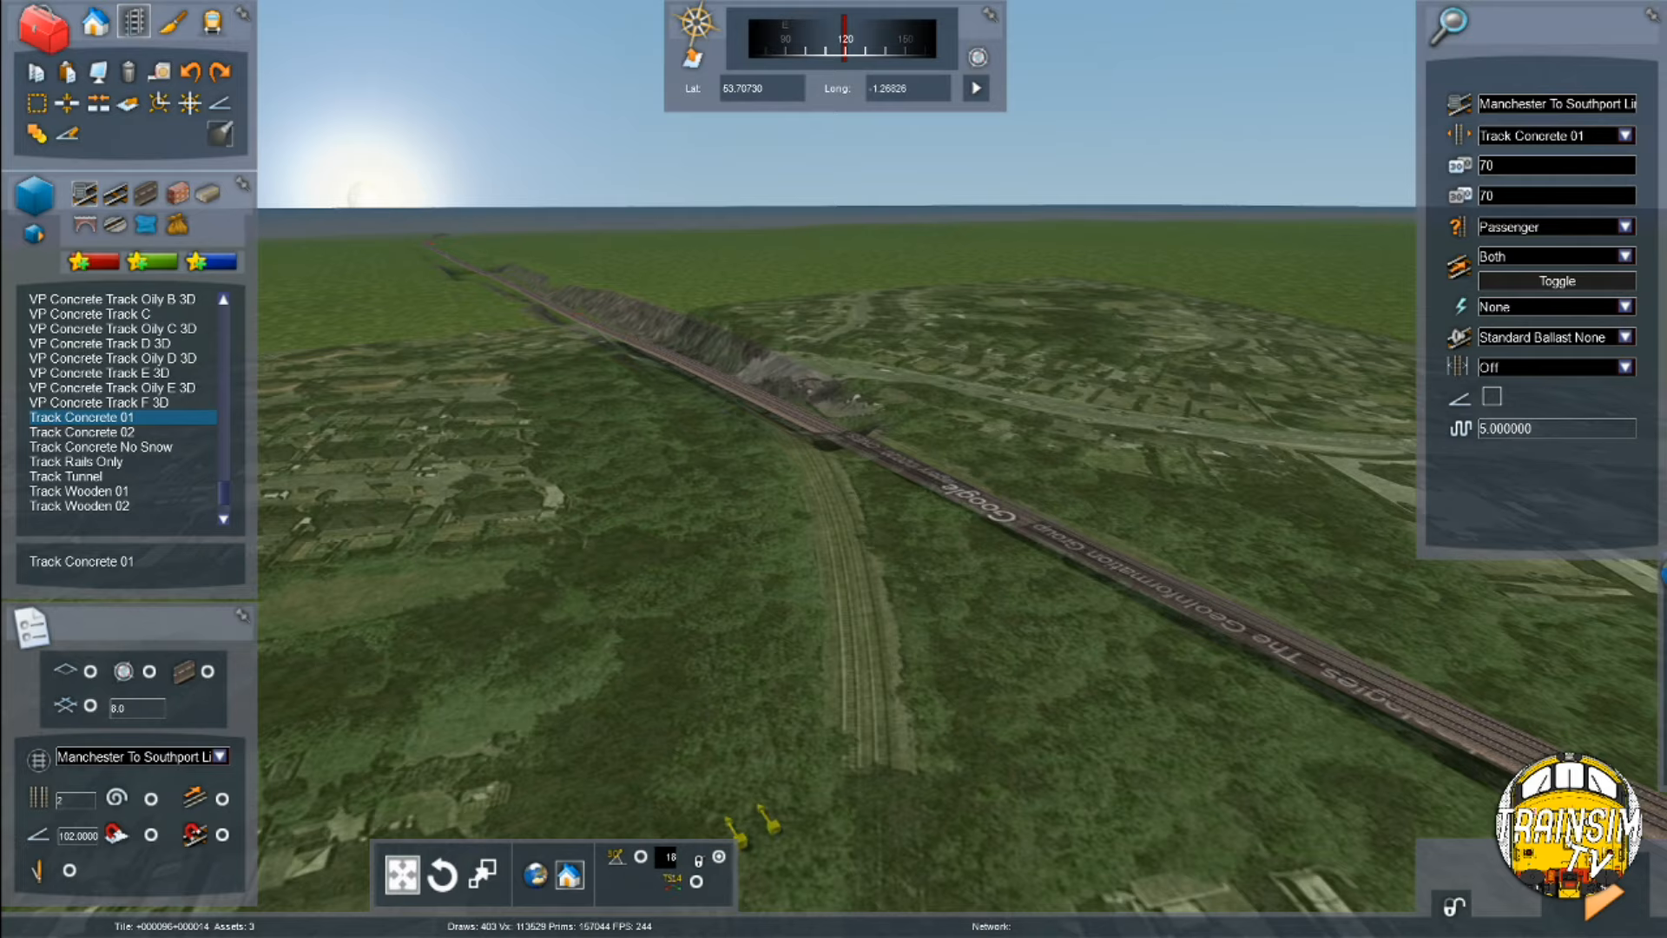
pyautogui.moveTo(752, 824); pyautogui.dragTo(139, 934, button='right')
pyautogui.press('Down')
pyautogui.press('Left')
pyautogui.press('Right')
pyautogui.press('Up')
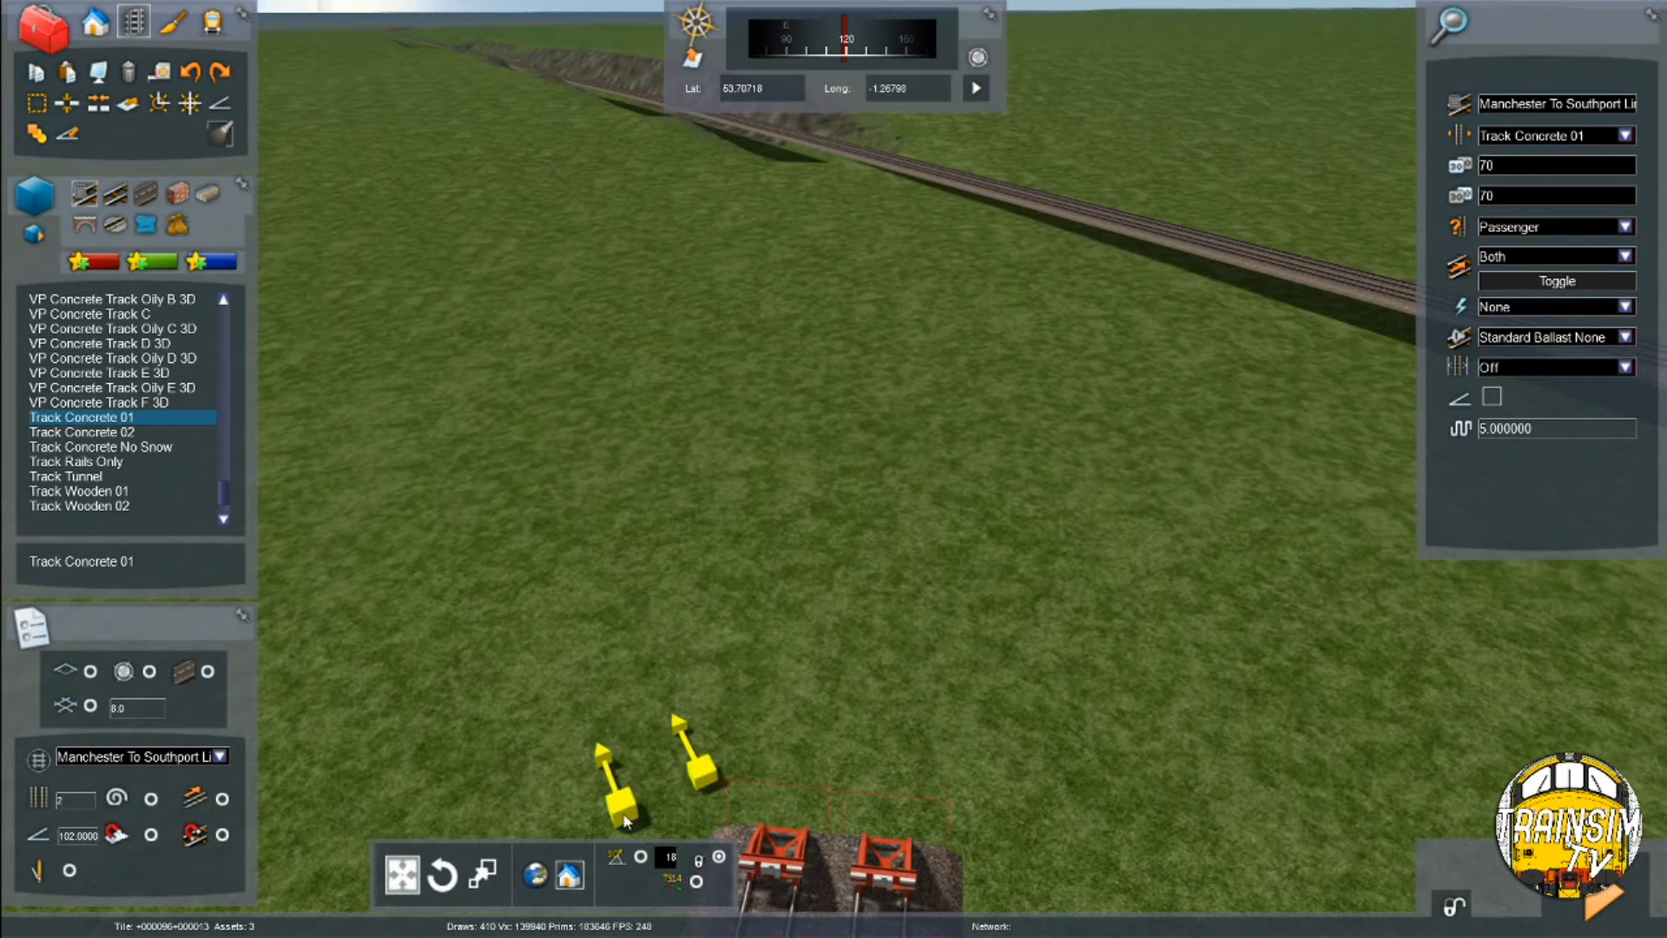
pyautogui.click(764, 812)
pyautogui.moveTo(793, 211); pyautogui.dragTo(814, 169)
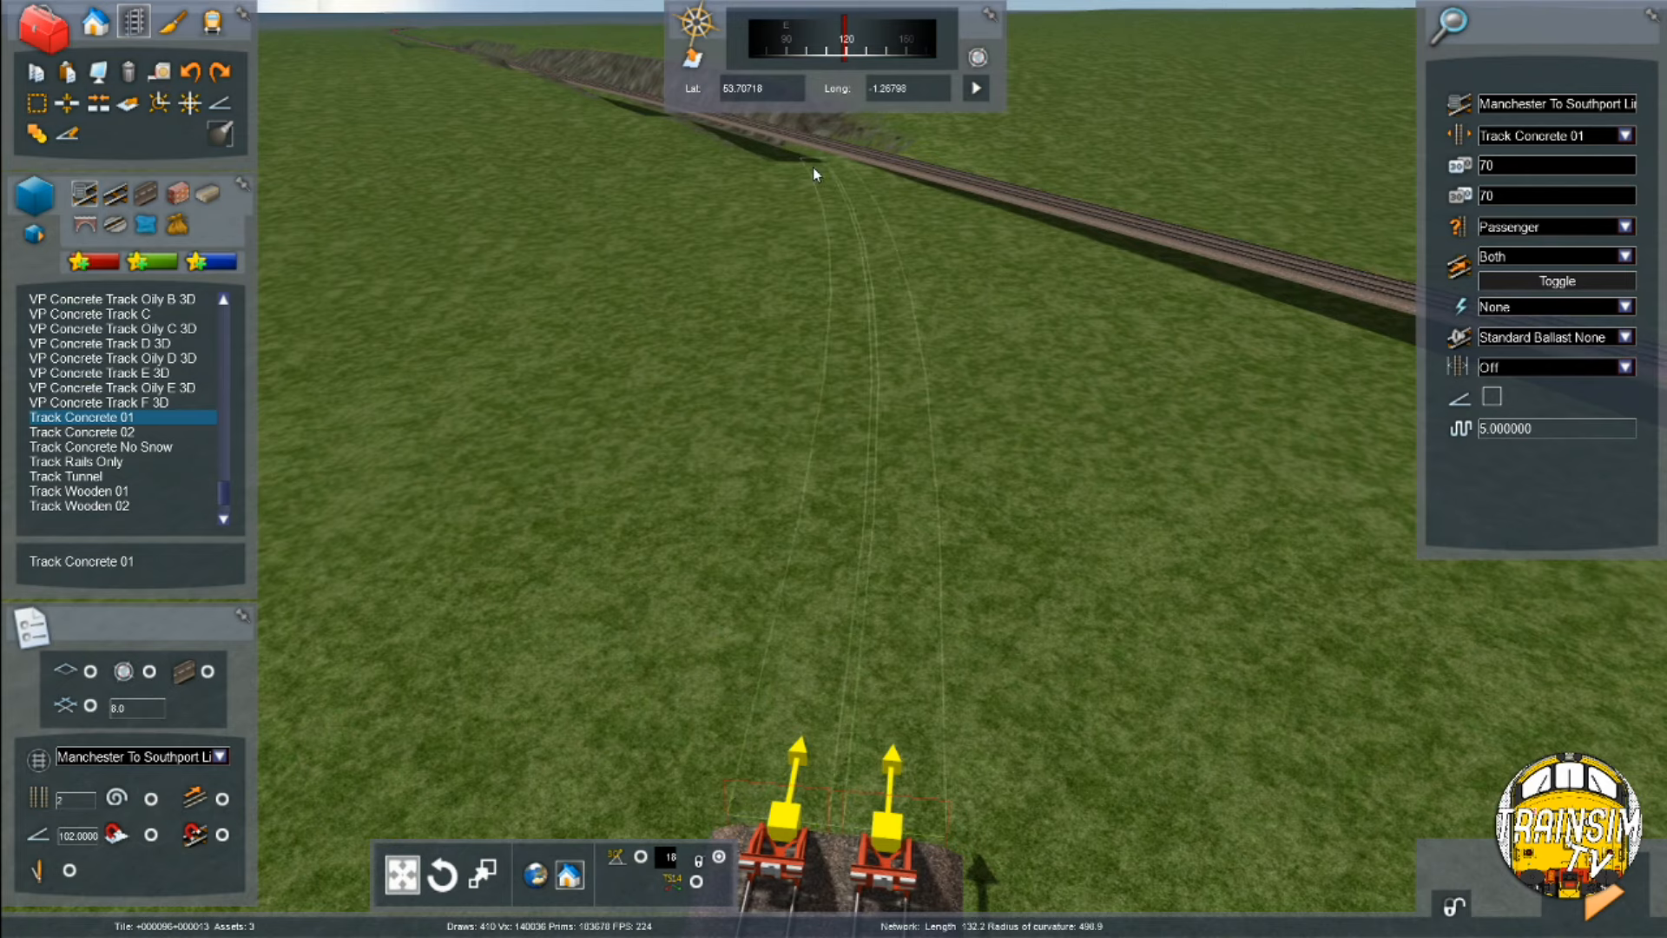
pyautogui.rightClick(812, 164)
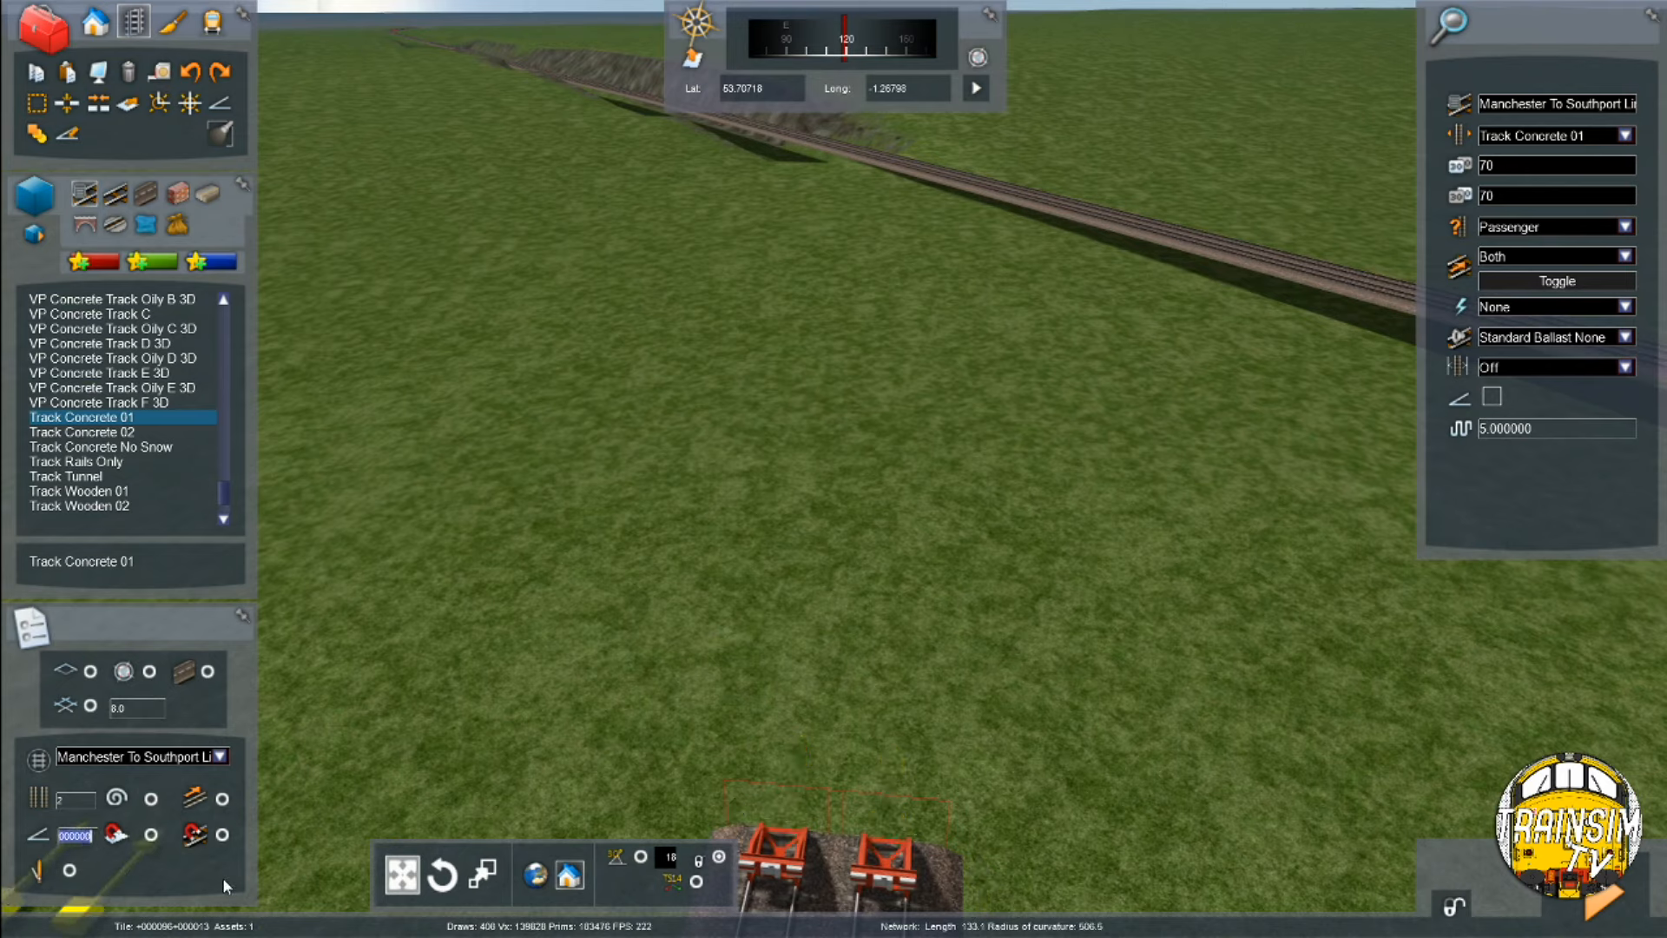
# Set the gradient to 83 and lay double track from the branch ends along the imagery in a curve about 147 m long
pyautogui.press('BackSpace')
pyautogui.click(815, 787)
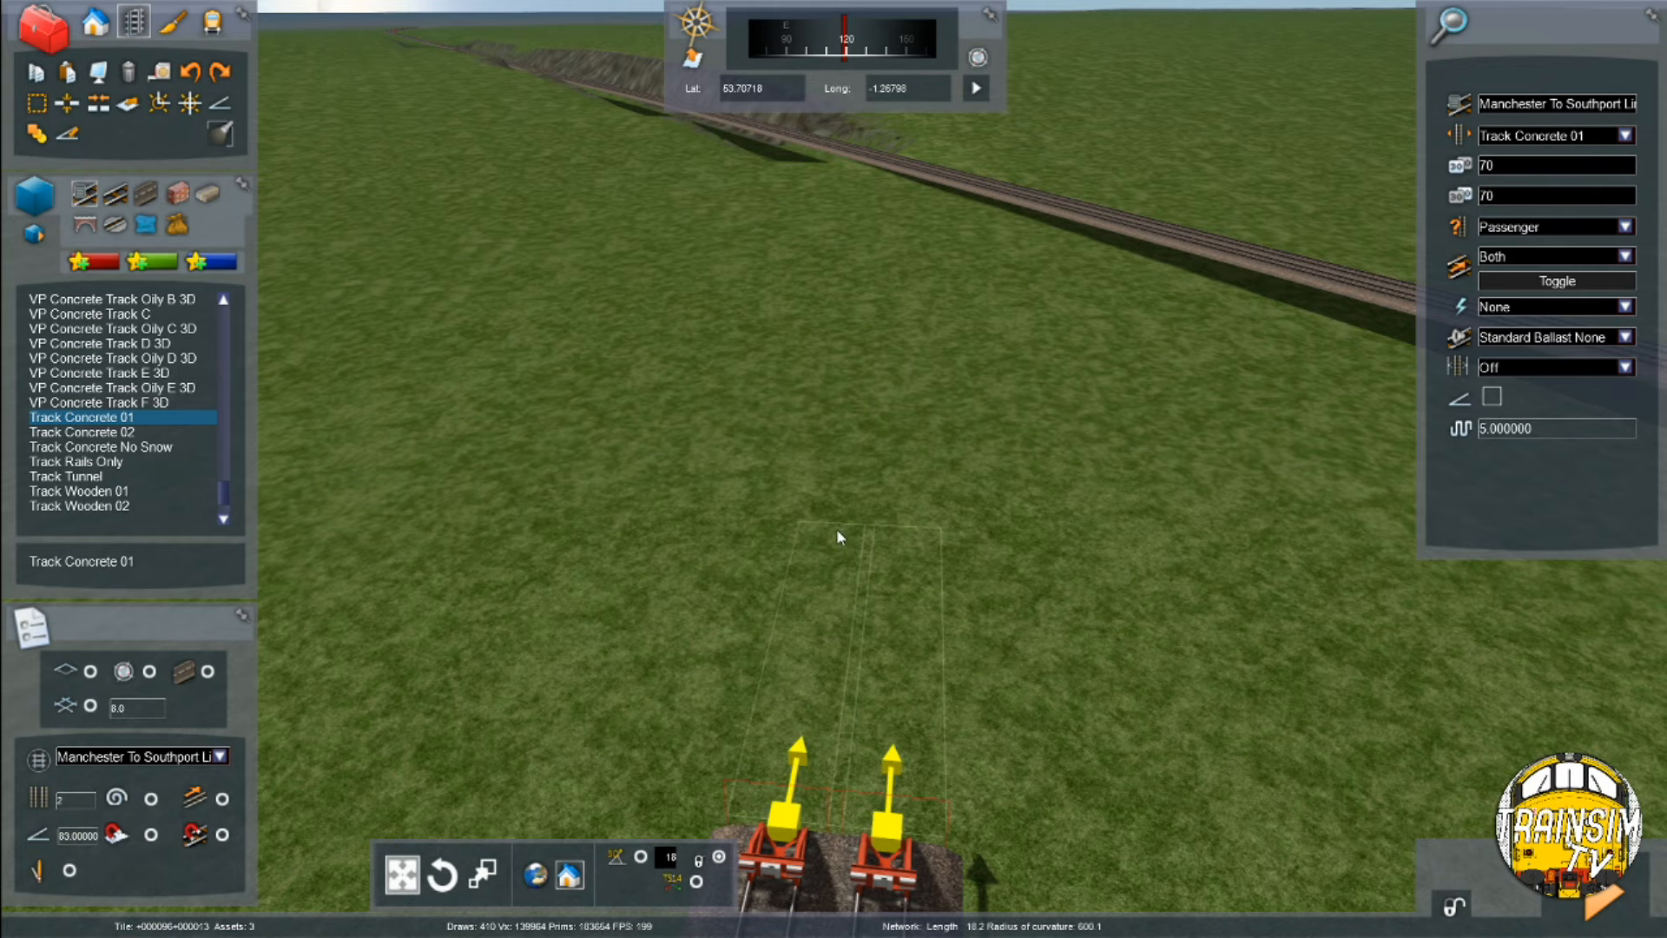
pyautogui.press('Up')
pyautogui.moveTo(823, 307); pyautogui.dragTo(779, 430, button='right')
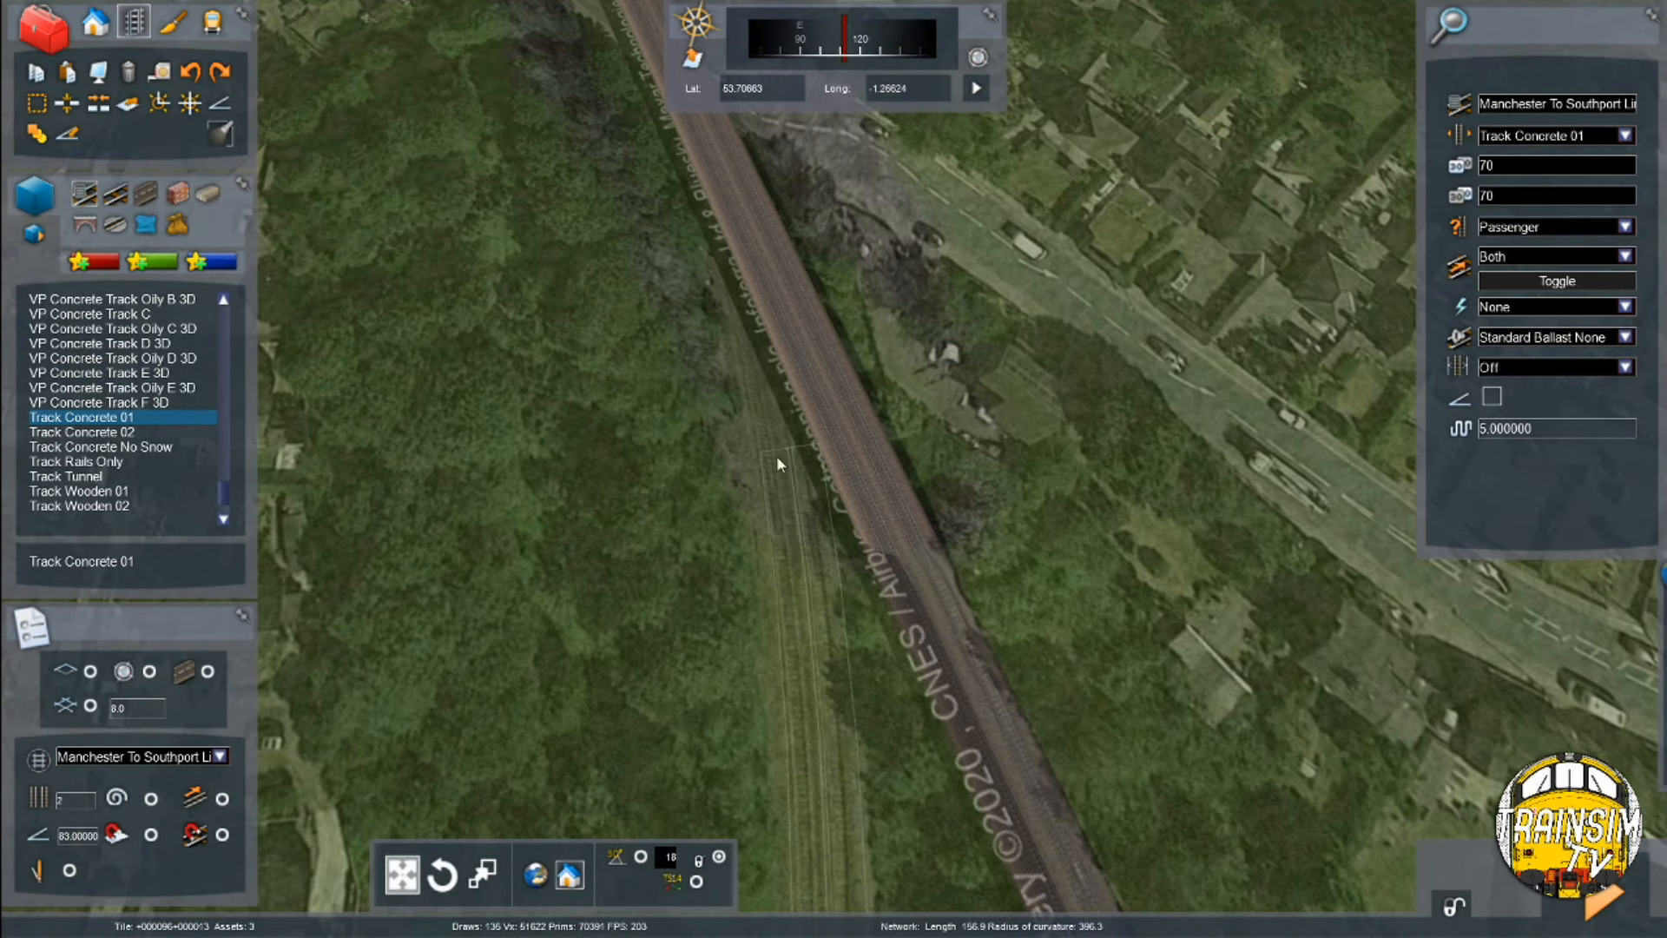
pyautogui.click(783, 529)
# Compare the rail heights of the new branch and the neighbouring main line using the gradient tool
pyautogui.moveTo(783, 530); pyautogui.dragTo(788, 659, button='right')
pyautogui.press('Up')
pyautogui.press('Down')
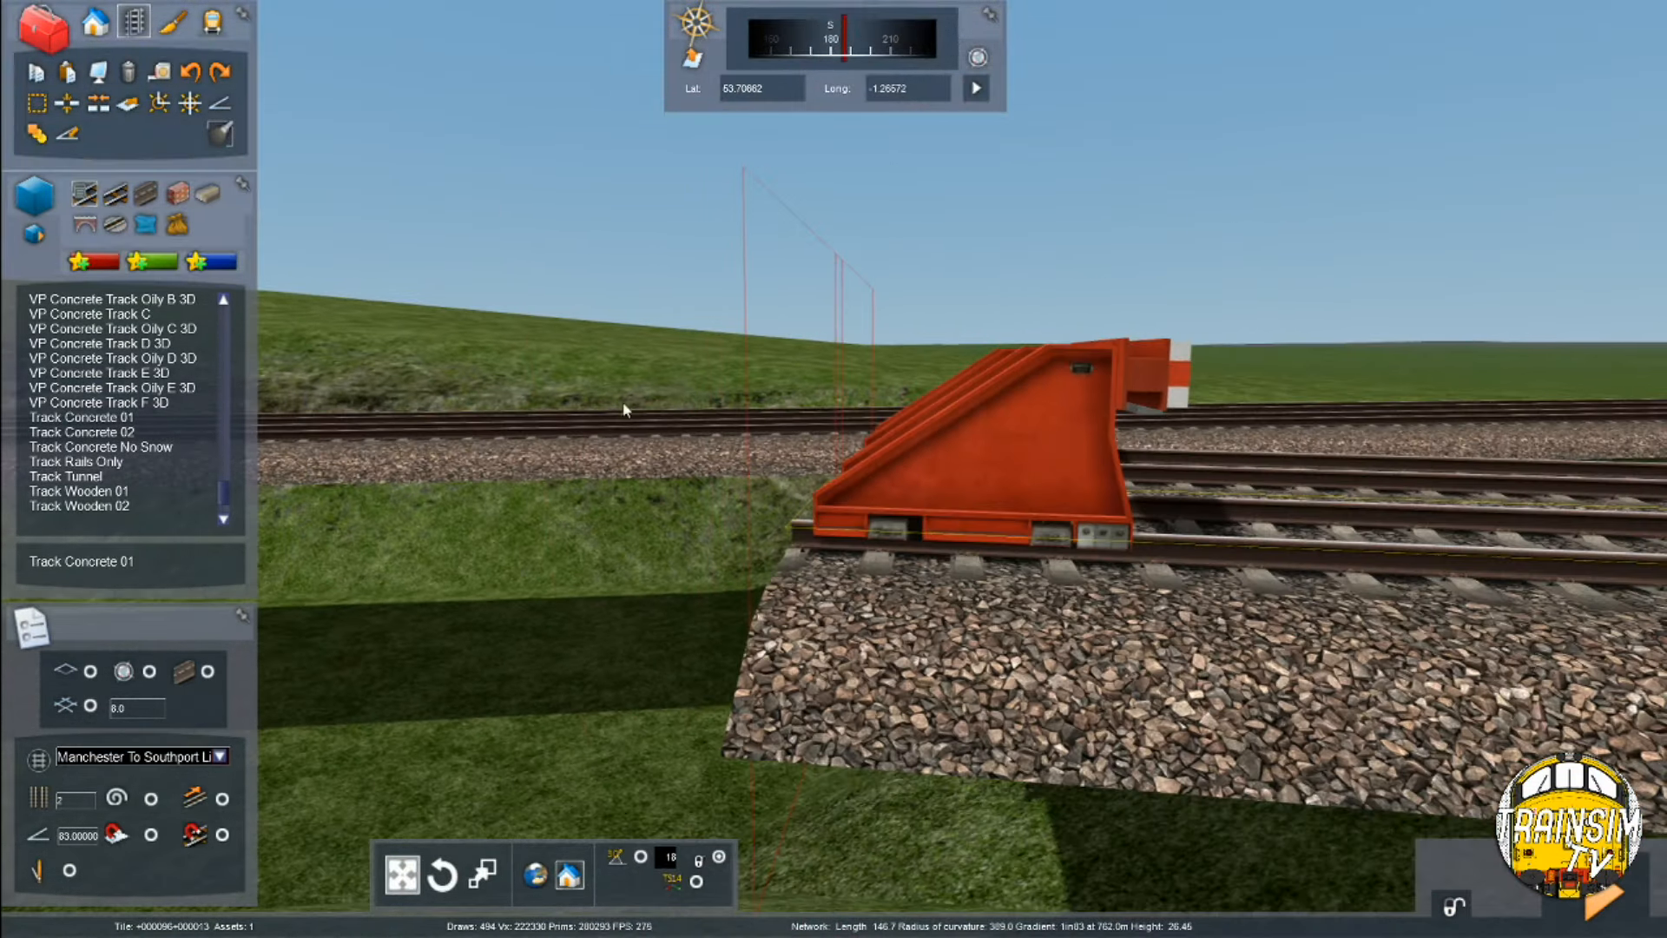
pyautogui.click(829, 597)
pyautogui.moveTo(828, 596)
pyautogui.mouseDown(button='right')
pyautogui.moveTo(918, 574)
pyautogui.moveTo(879, 568)
pyautogui.mouseUp(button='right')
pyautogui.press('Up')
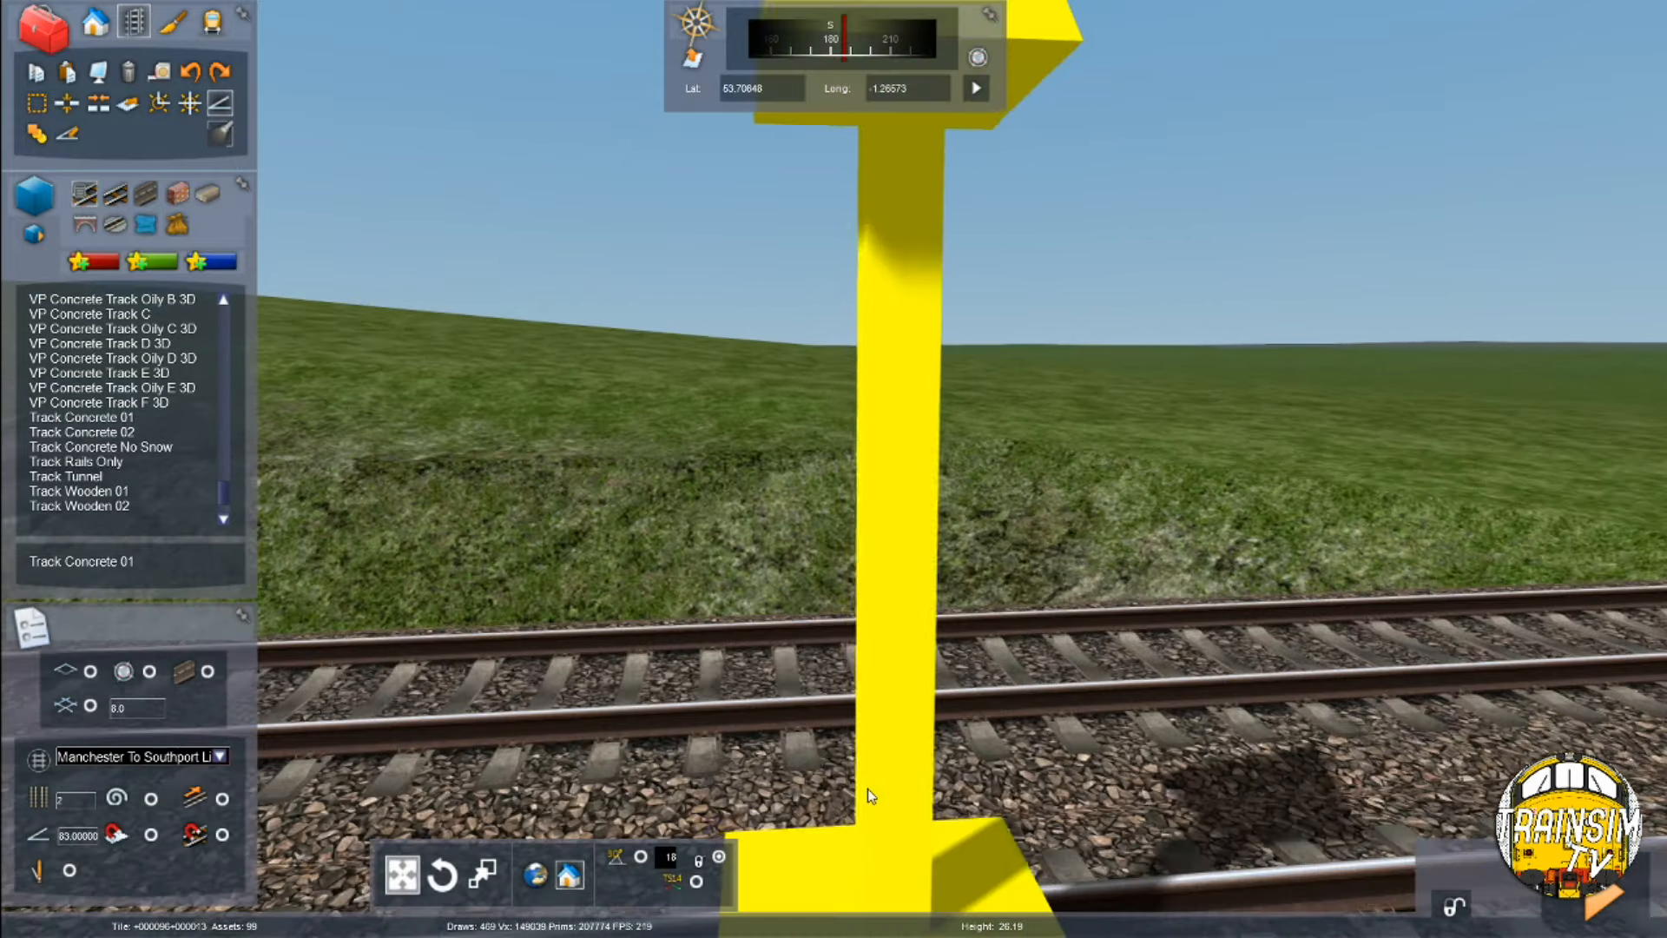
pyautogui.press('Down')
pyautogui.press('Down')
pyautogui.press('Right')
pyautogui.moveTo(903, 744); pyautogui.dragTo(908, 755, button='right')
pyautogui.press('Up')
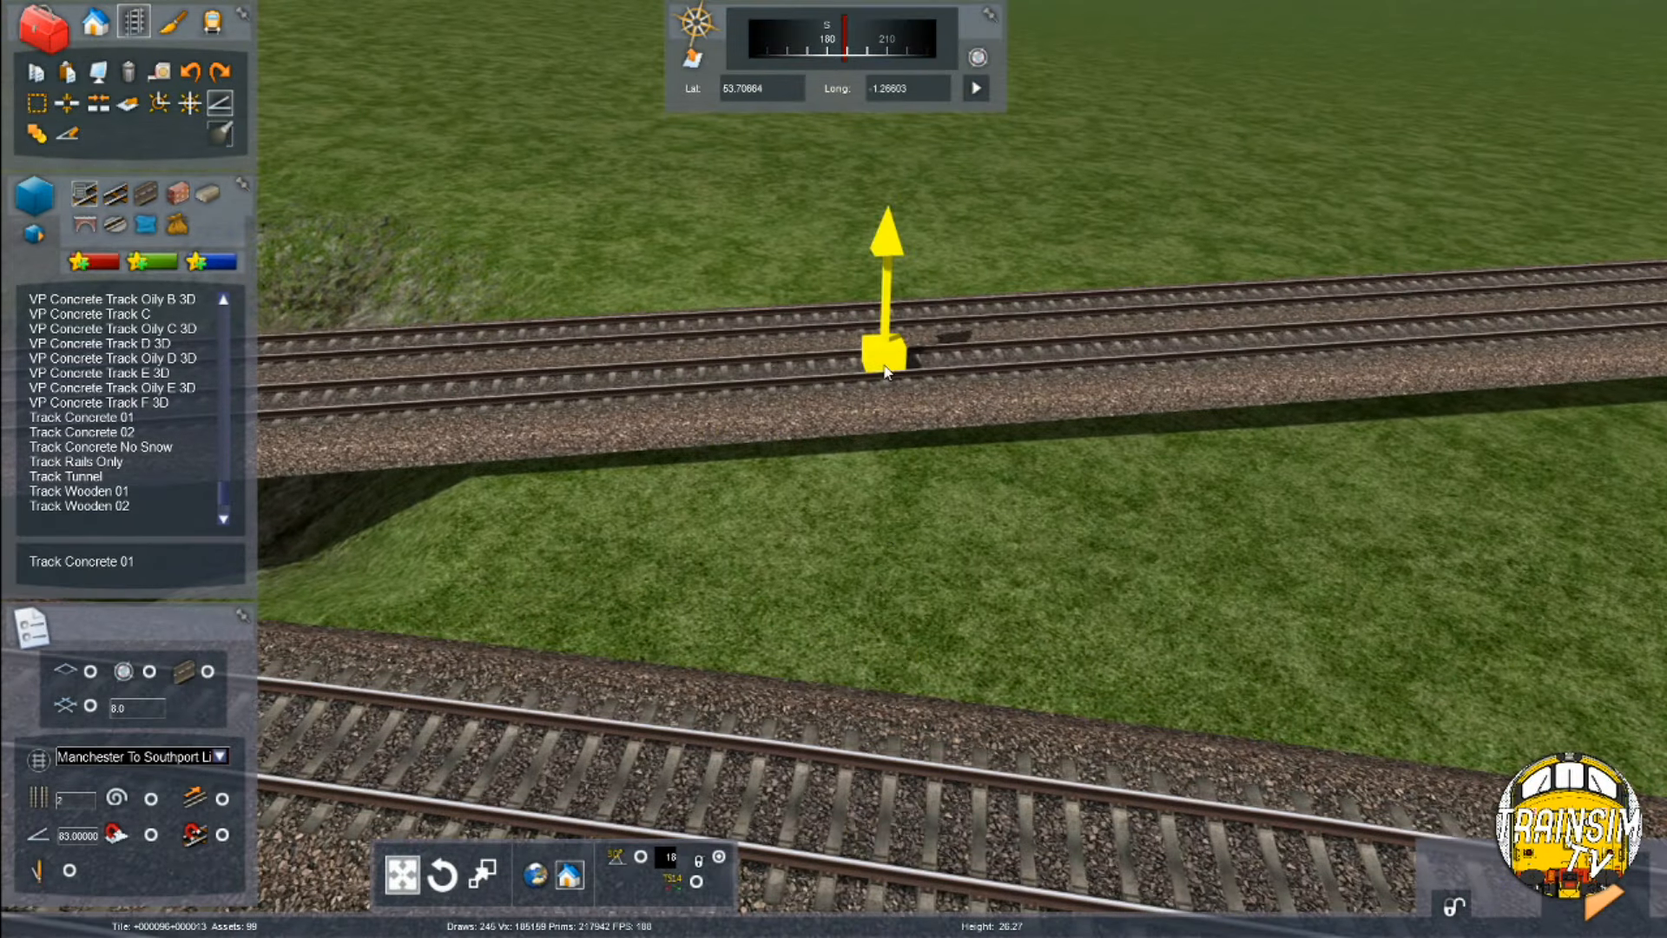
pyautogui.press('Up')
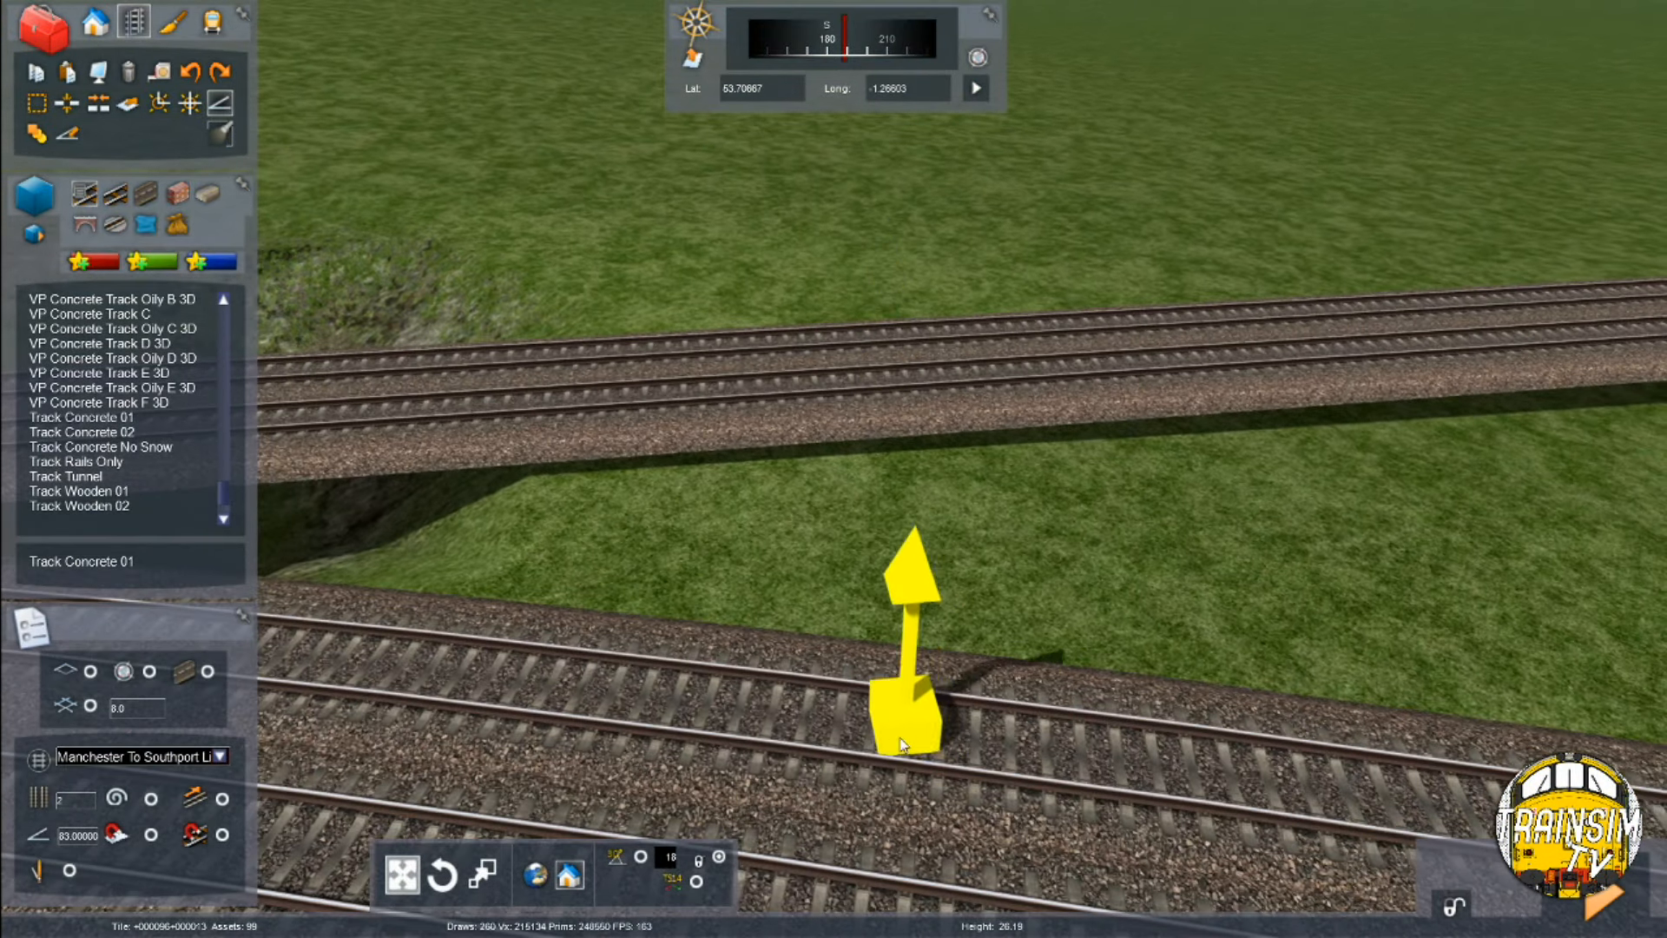
pyautogui.press('Left')
pyautogui.press('Right')
pyautogui.press('Right')
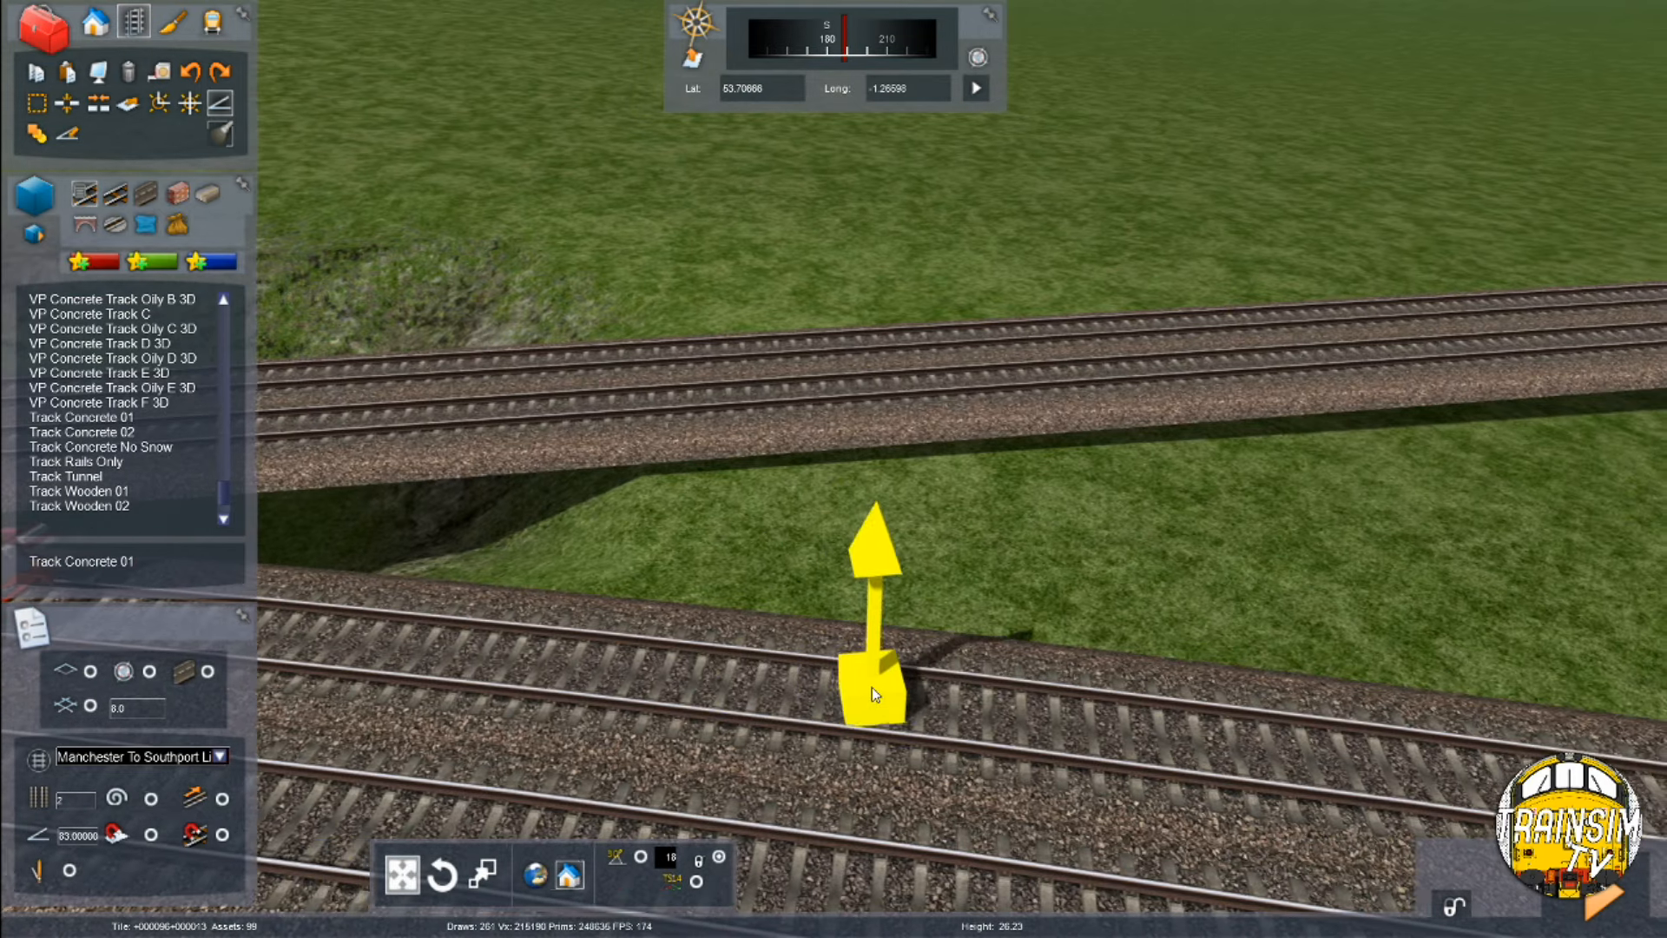
pyautogui.press('Left')
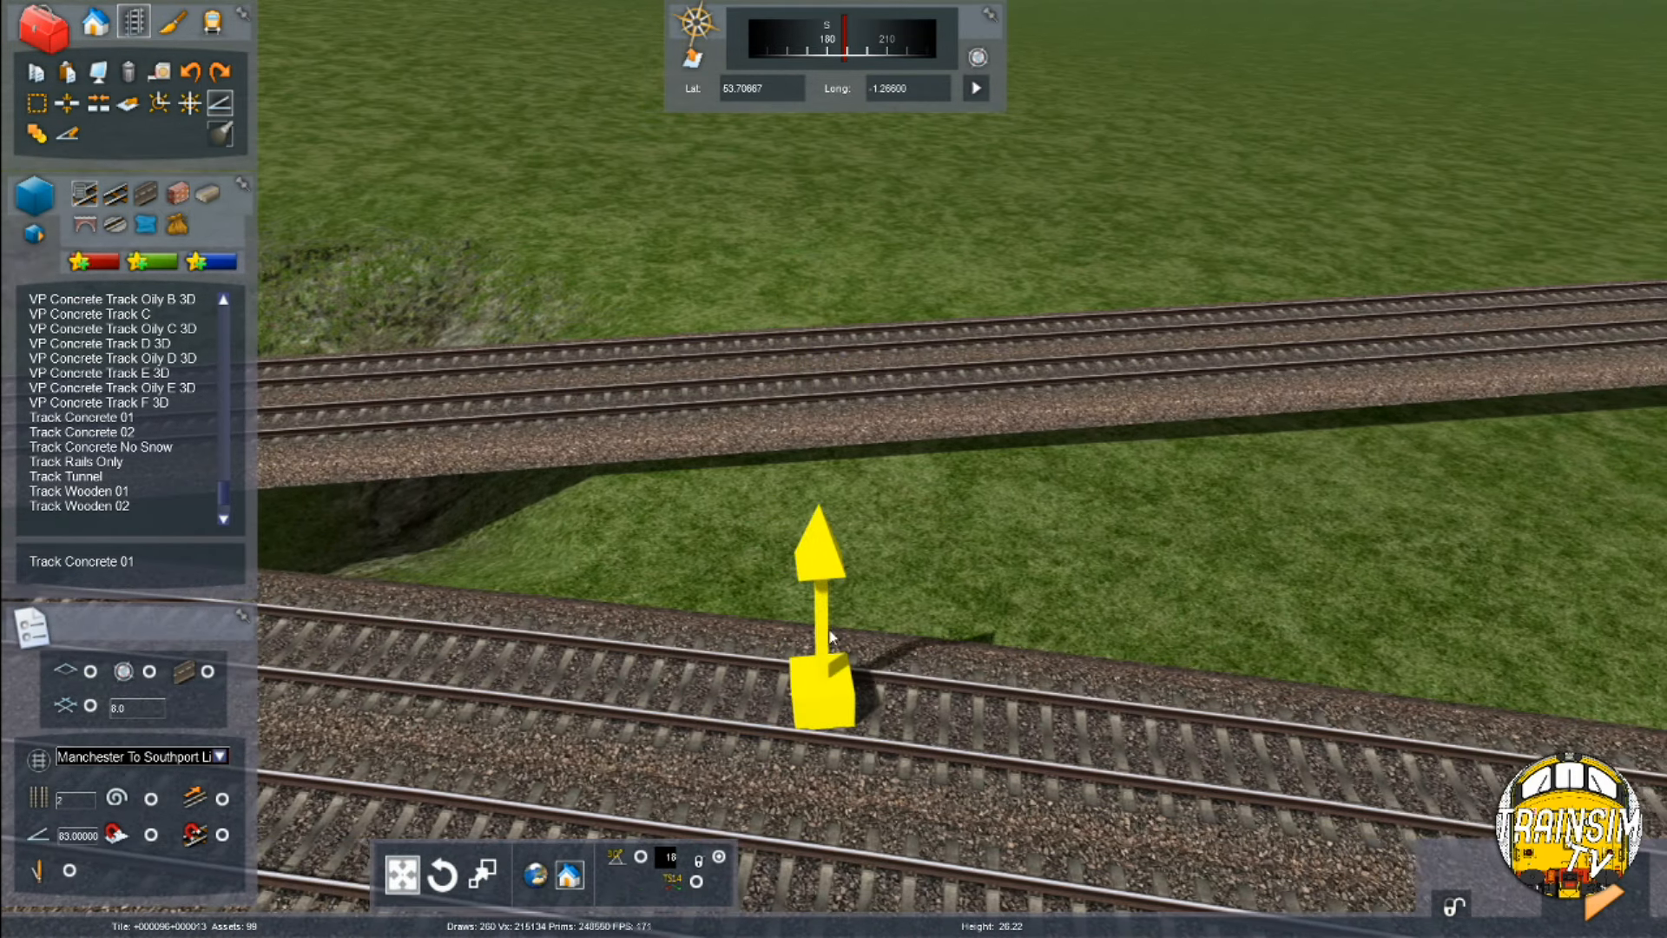
pyautogui.press('Left')
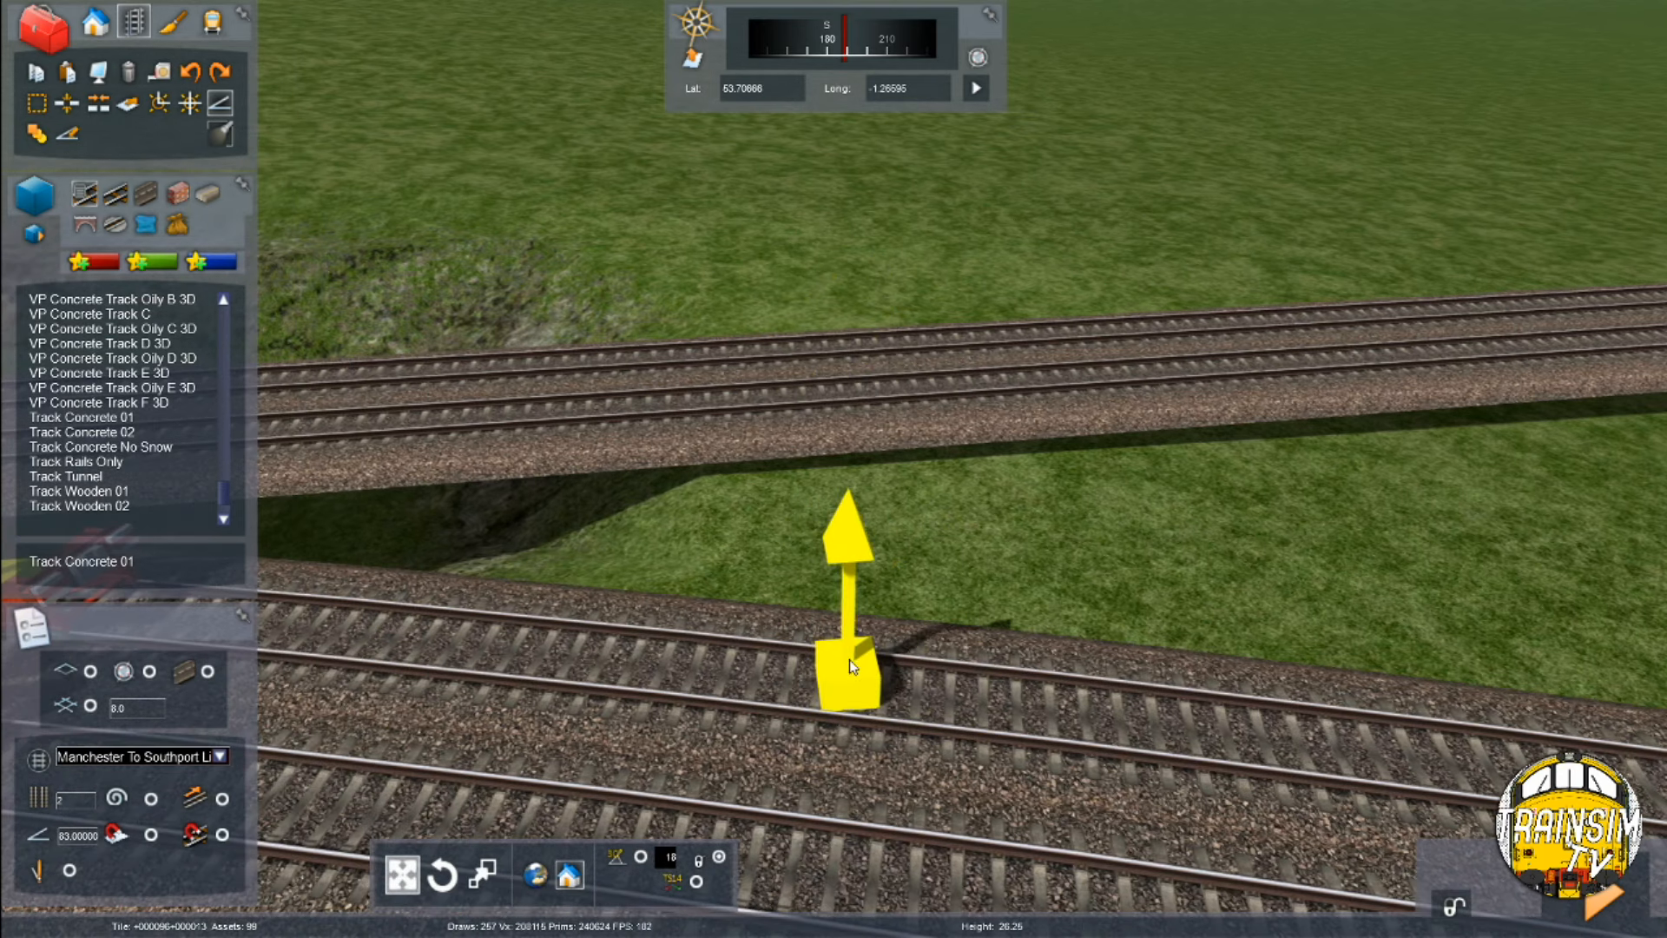
# Split both branch tracks beside the main line about 17 m short of their far end
pyautogui.click(849, 659)
pyautogui.click(66, 102)
pyautogui.click(892, 694)
pyautogui.press('Down')
pyautogui.click(826, 842)
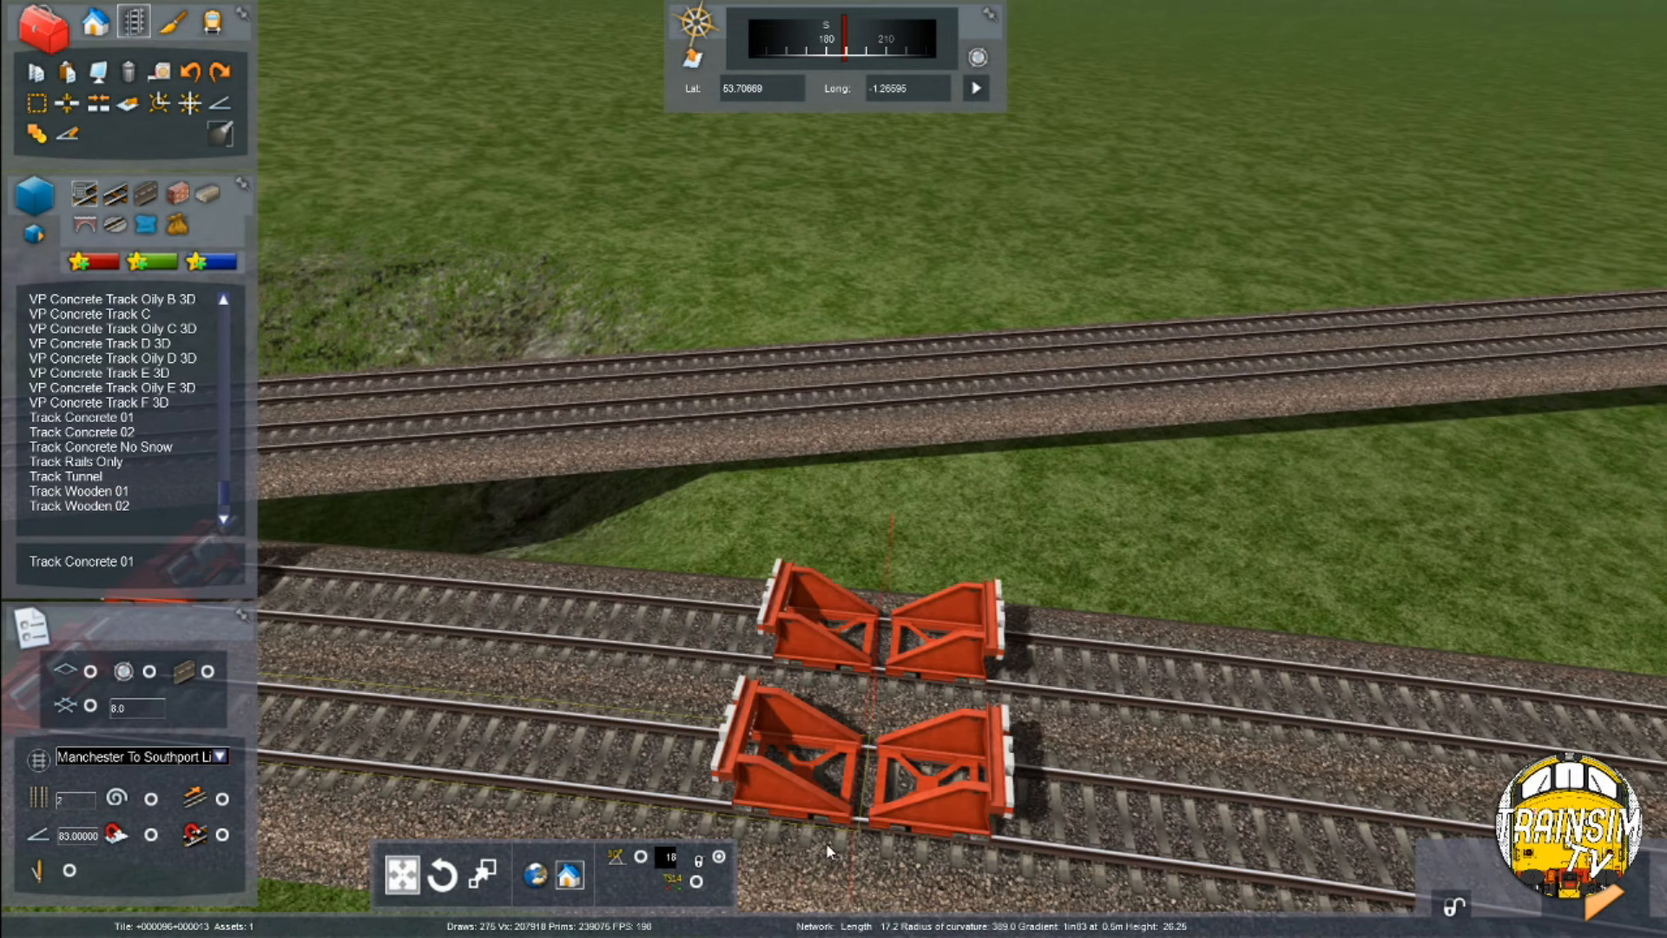
# Delete both cut-off branch pieces beyond the split beside the main line
pyautogui.moveTo(826, 842); pyautogui.dragTo(792, 774, button='right')
pyautogui.click(791, 775)
pyautogui.press('Delete')
pyautogui.click(802, 687)
pyautogui.press('Delete')
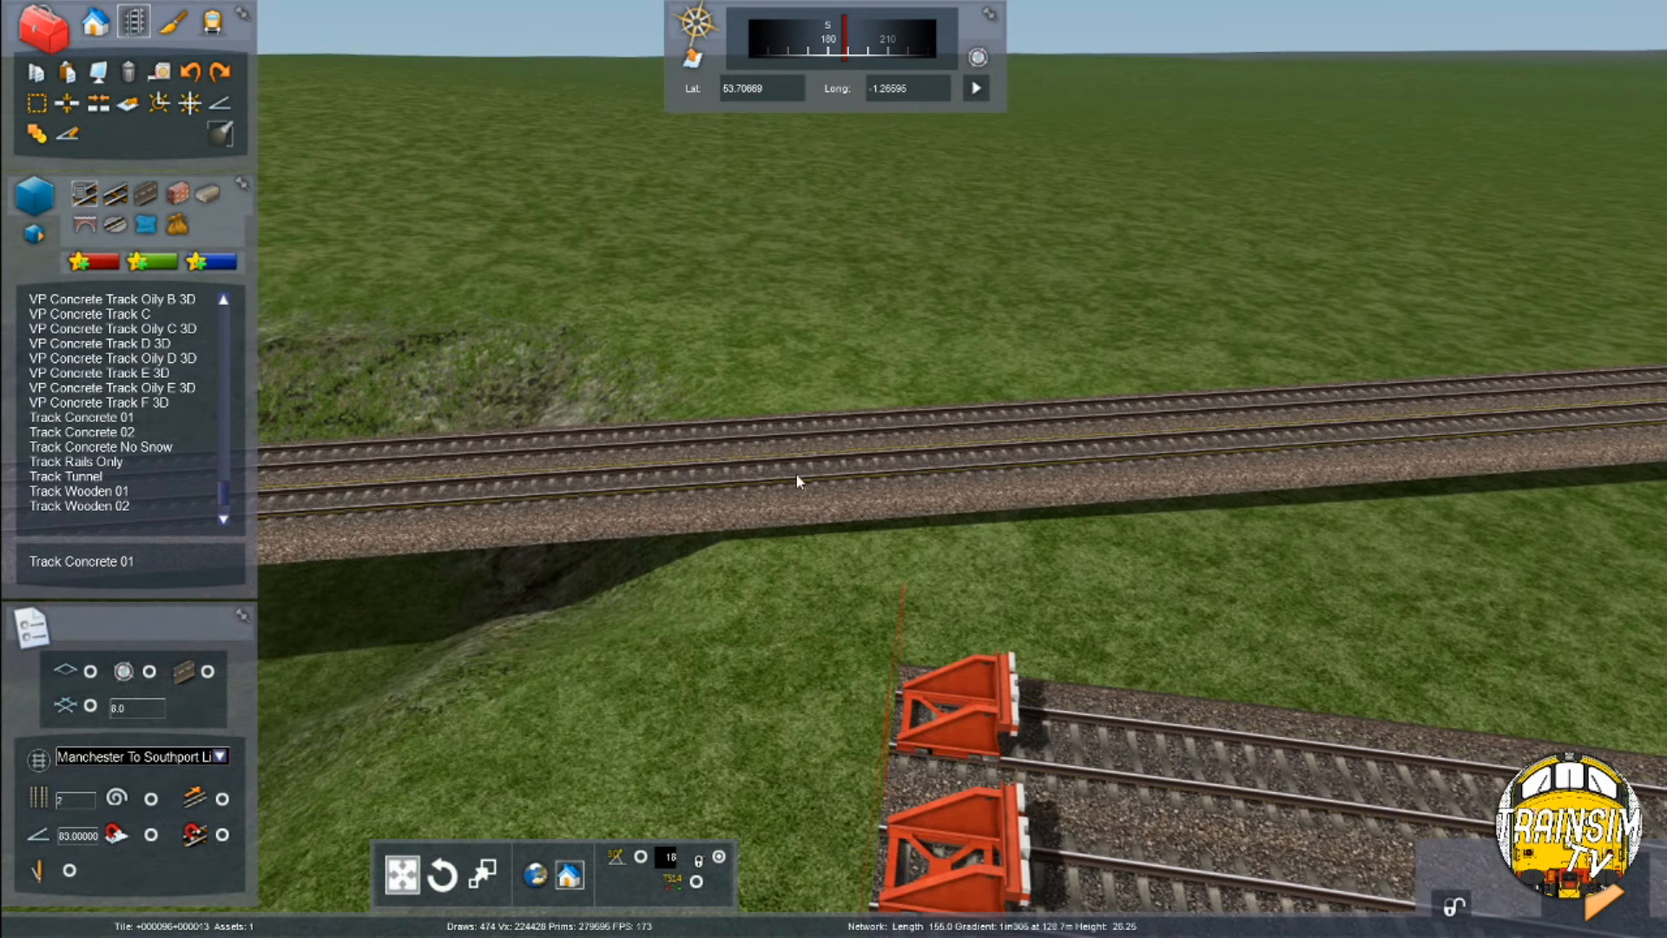
# Set the gradient to -305 and choose Track Concrete 01 for the connection from the branch ends to the main line
pyautogui.moveTo(889, 402); pyautogui.dragTo(660, 339, button='right')
pyautogui.press('Right')
pyautogui.moveTo(877, 469); pyautogui.dragTo(779, 535, button='right')
pyautogui.press('Right')
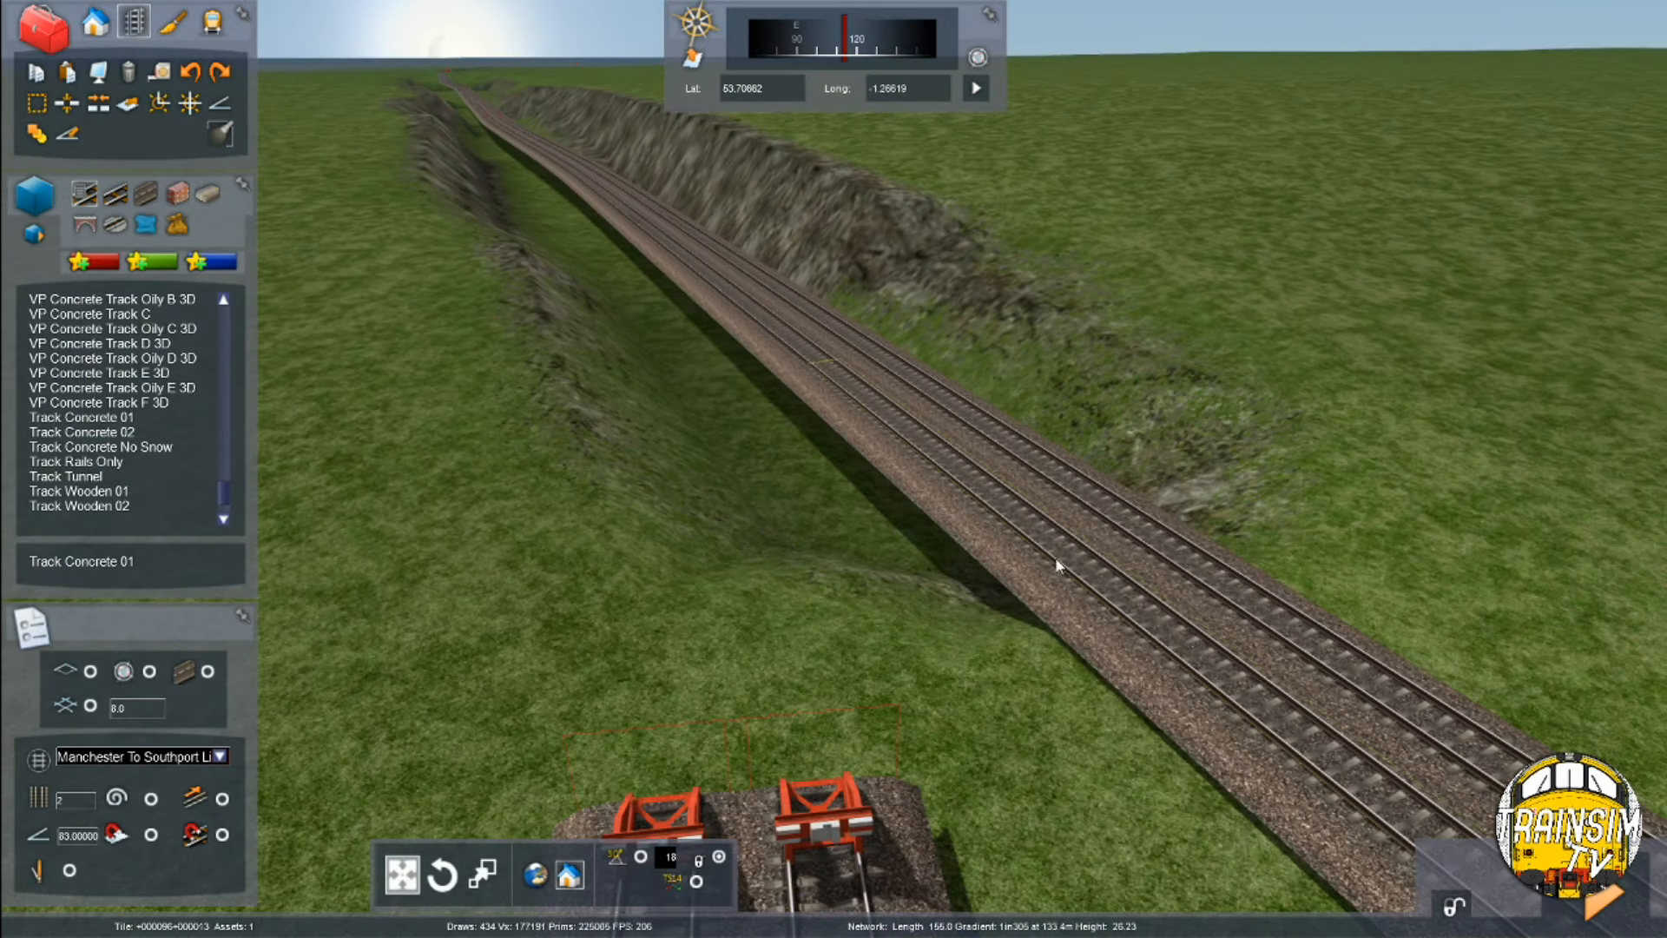
pyautogui.scroll(-3, 1028, 519)
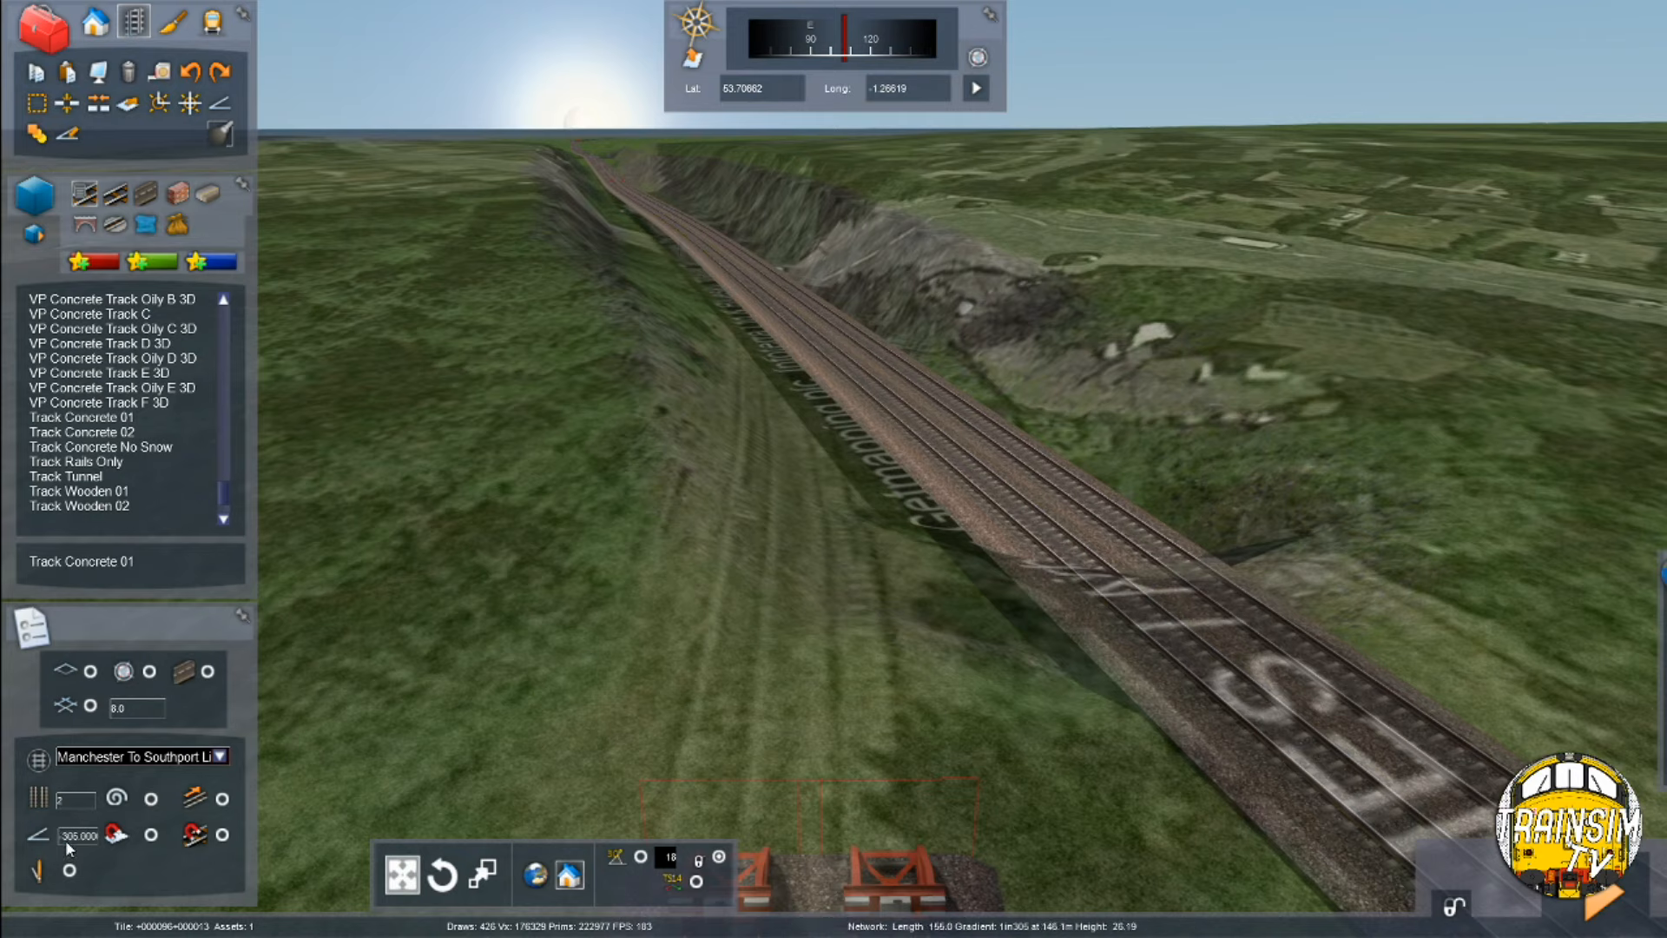
pyautogui.click(81, 417)
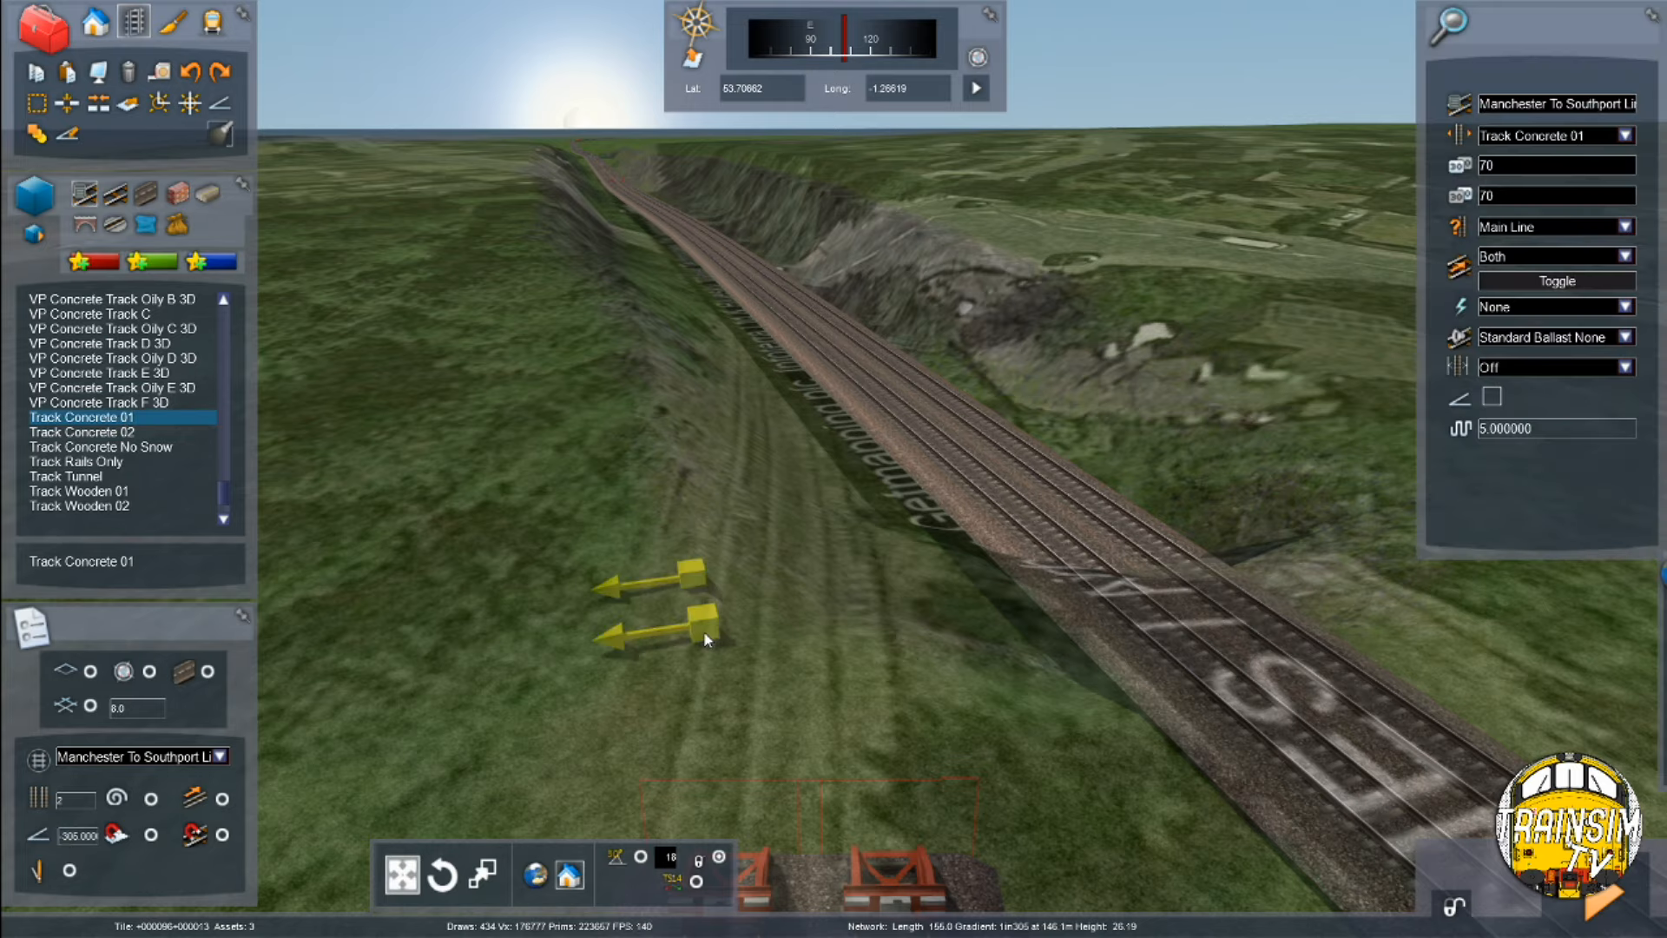
# Try to lay double Track Concrete 01 from the shortened branch ends along the imagery towards the main line
pyautogui.press('Up')
pyautogui.moveTo(685, 434); pyautogui.dragTo(746, 371, button='right')
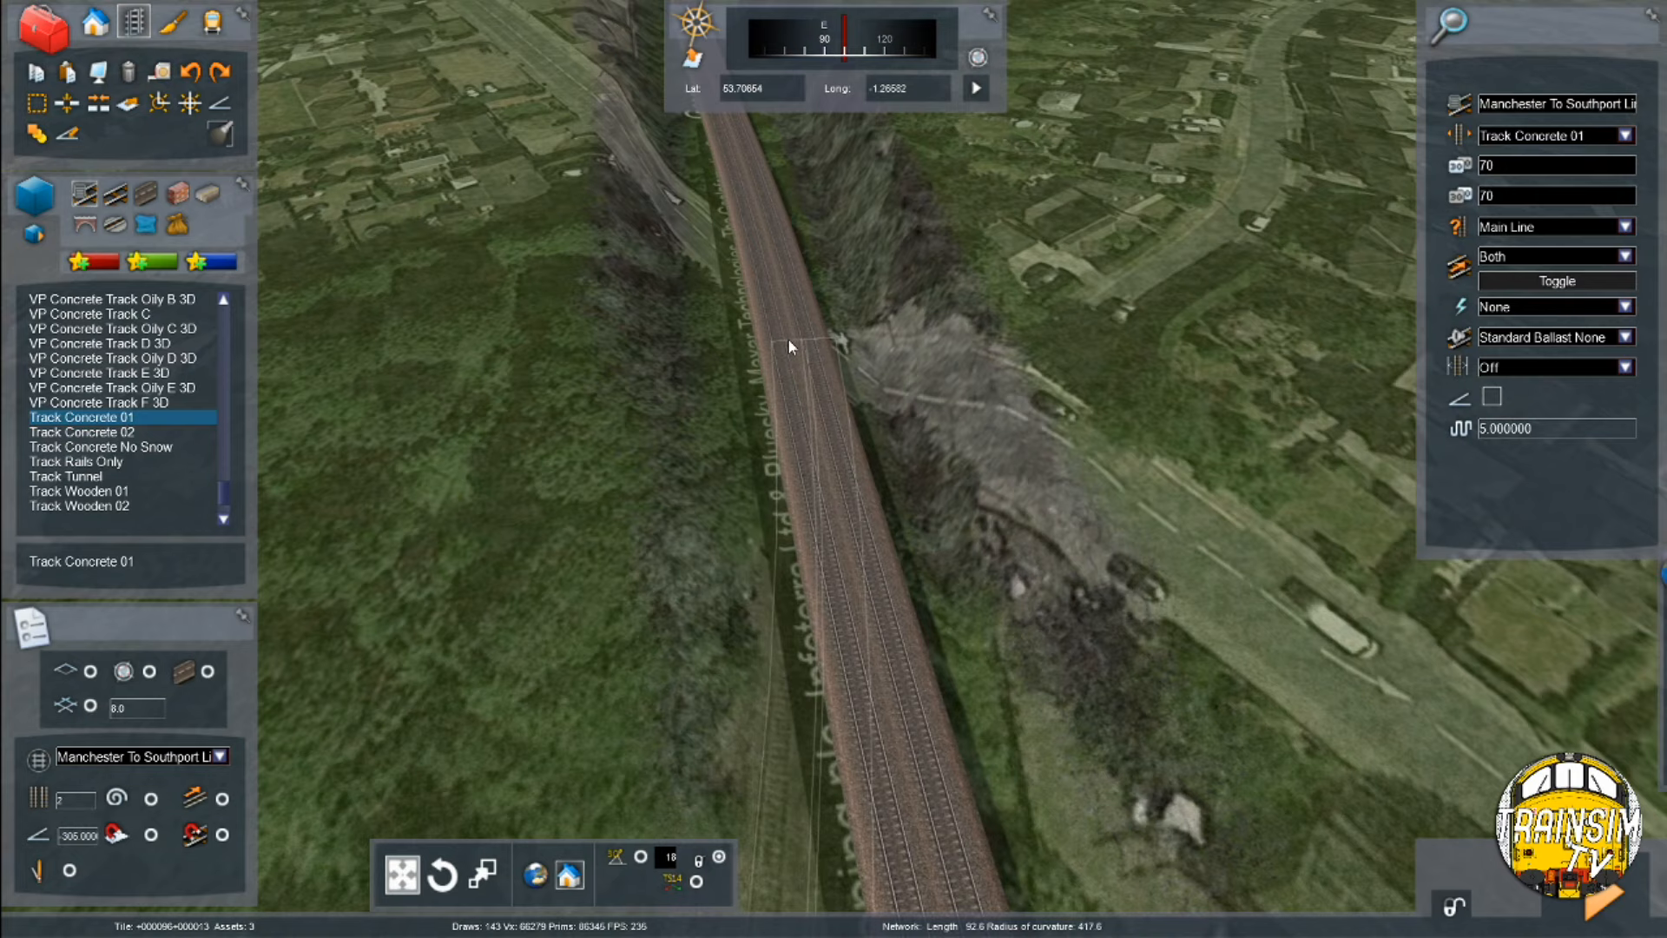
pyautogui.moveTo(1655, 660)
pyautogui.press('Up')
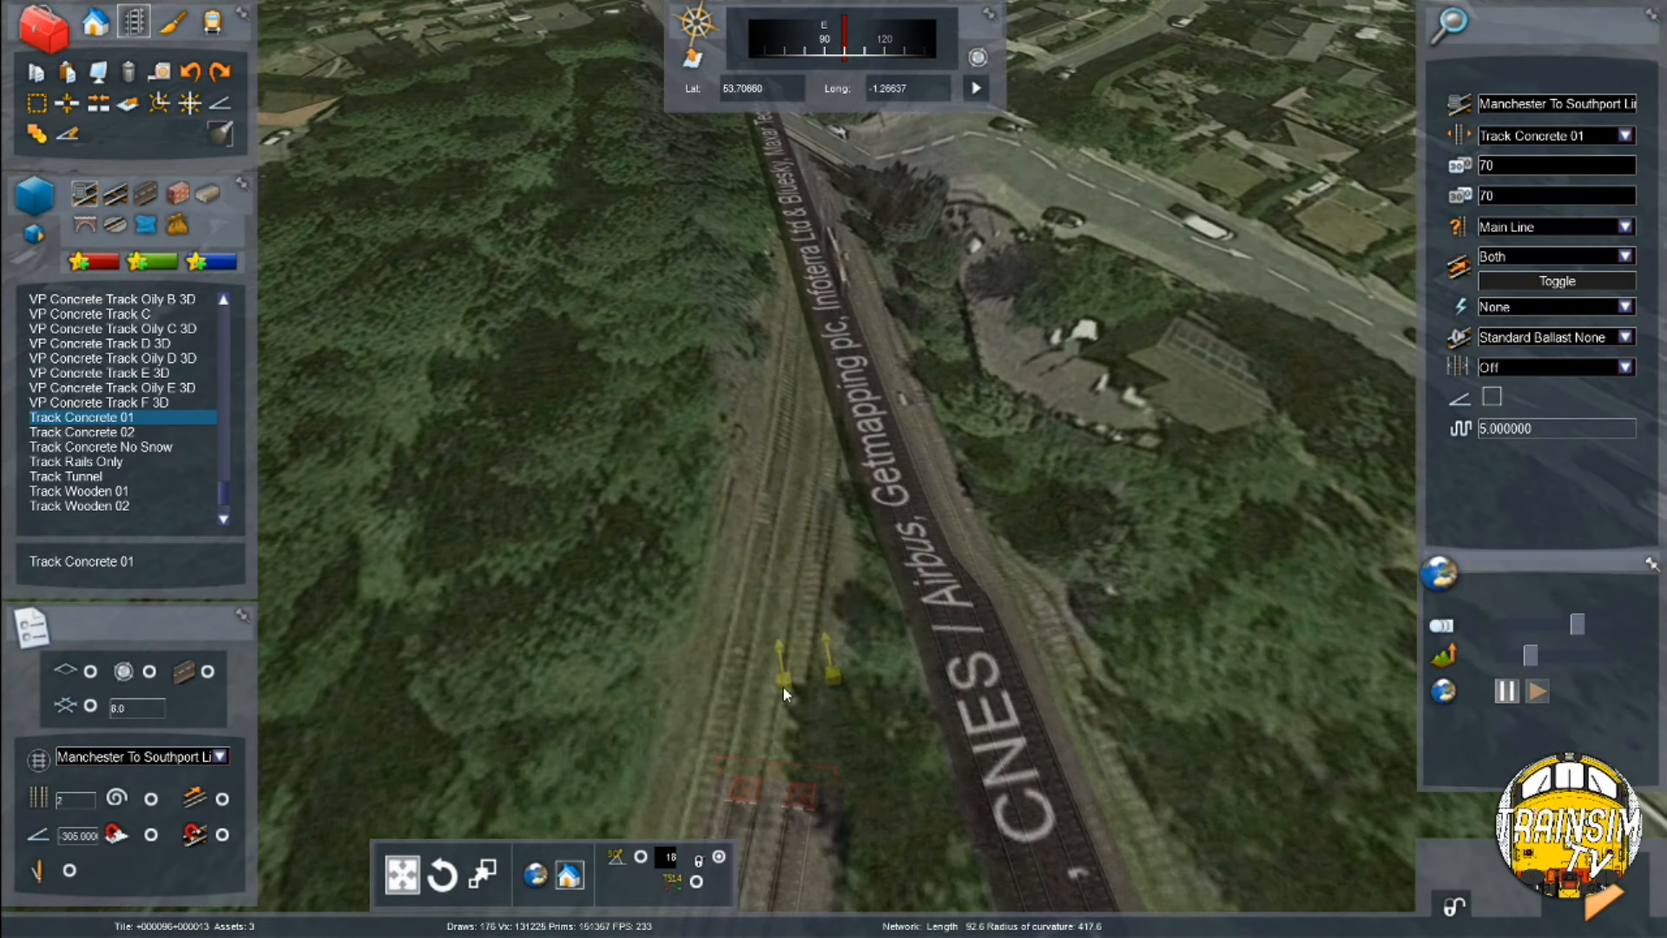
pyautogui.click(732, 759)
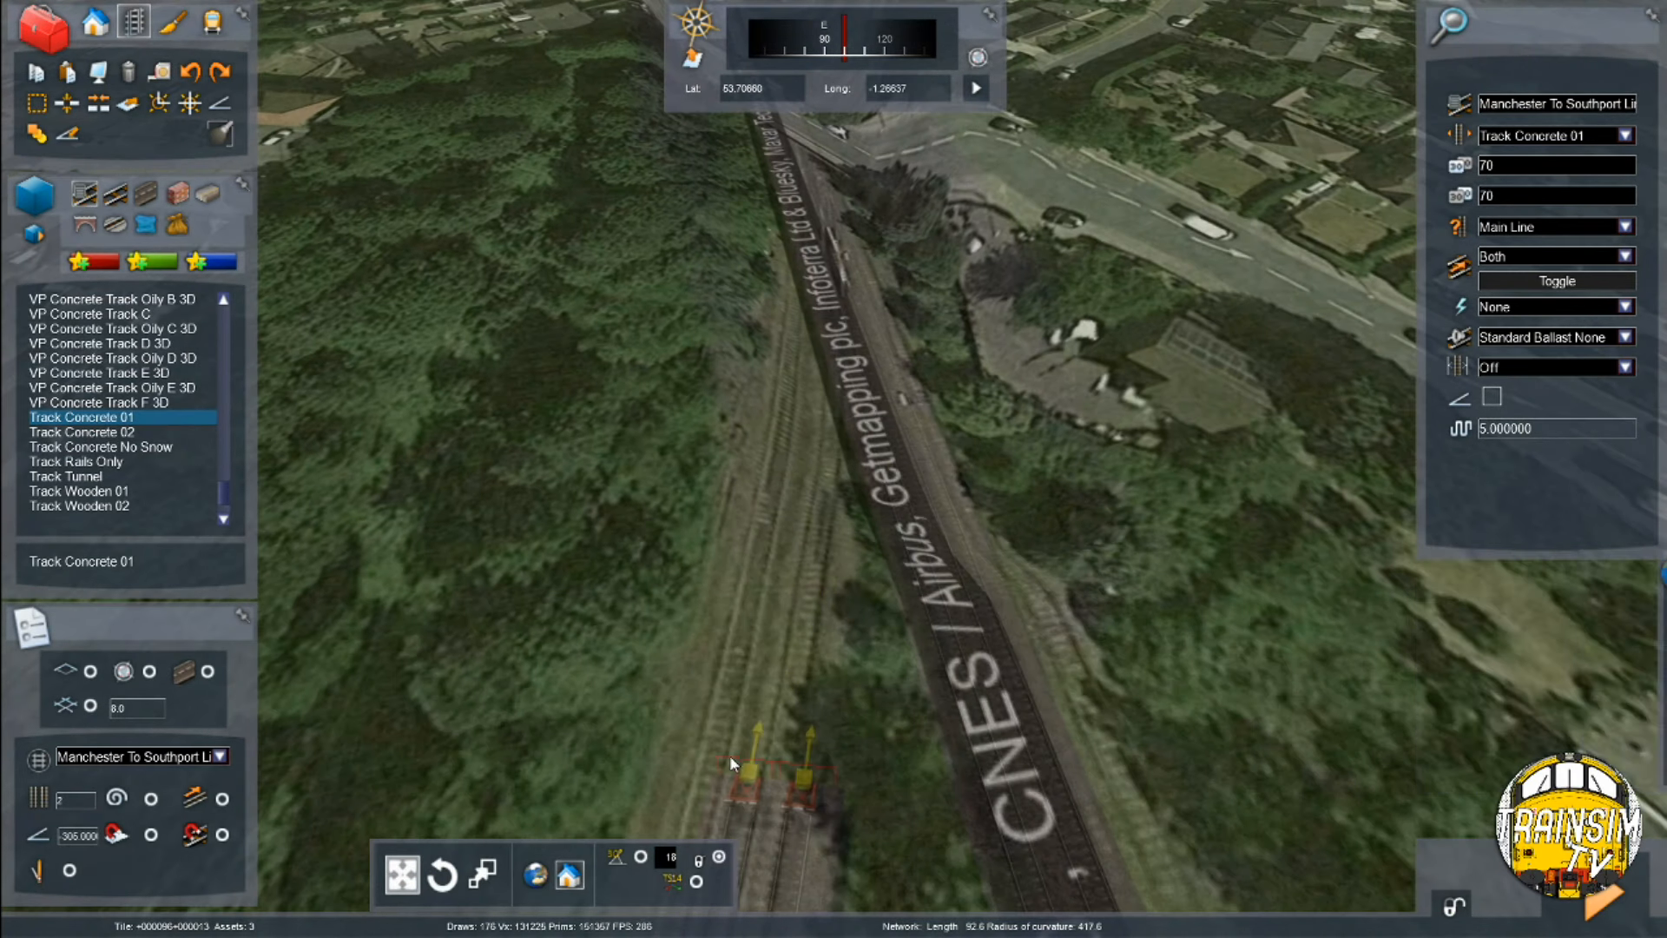
pyautogui.click(807, 392)
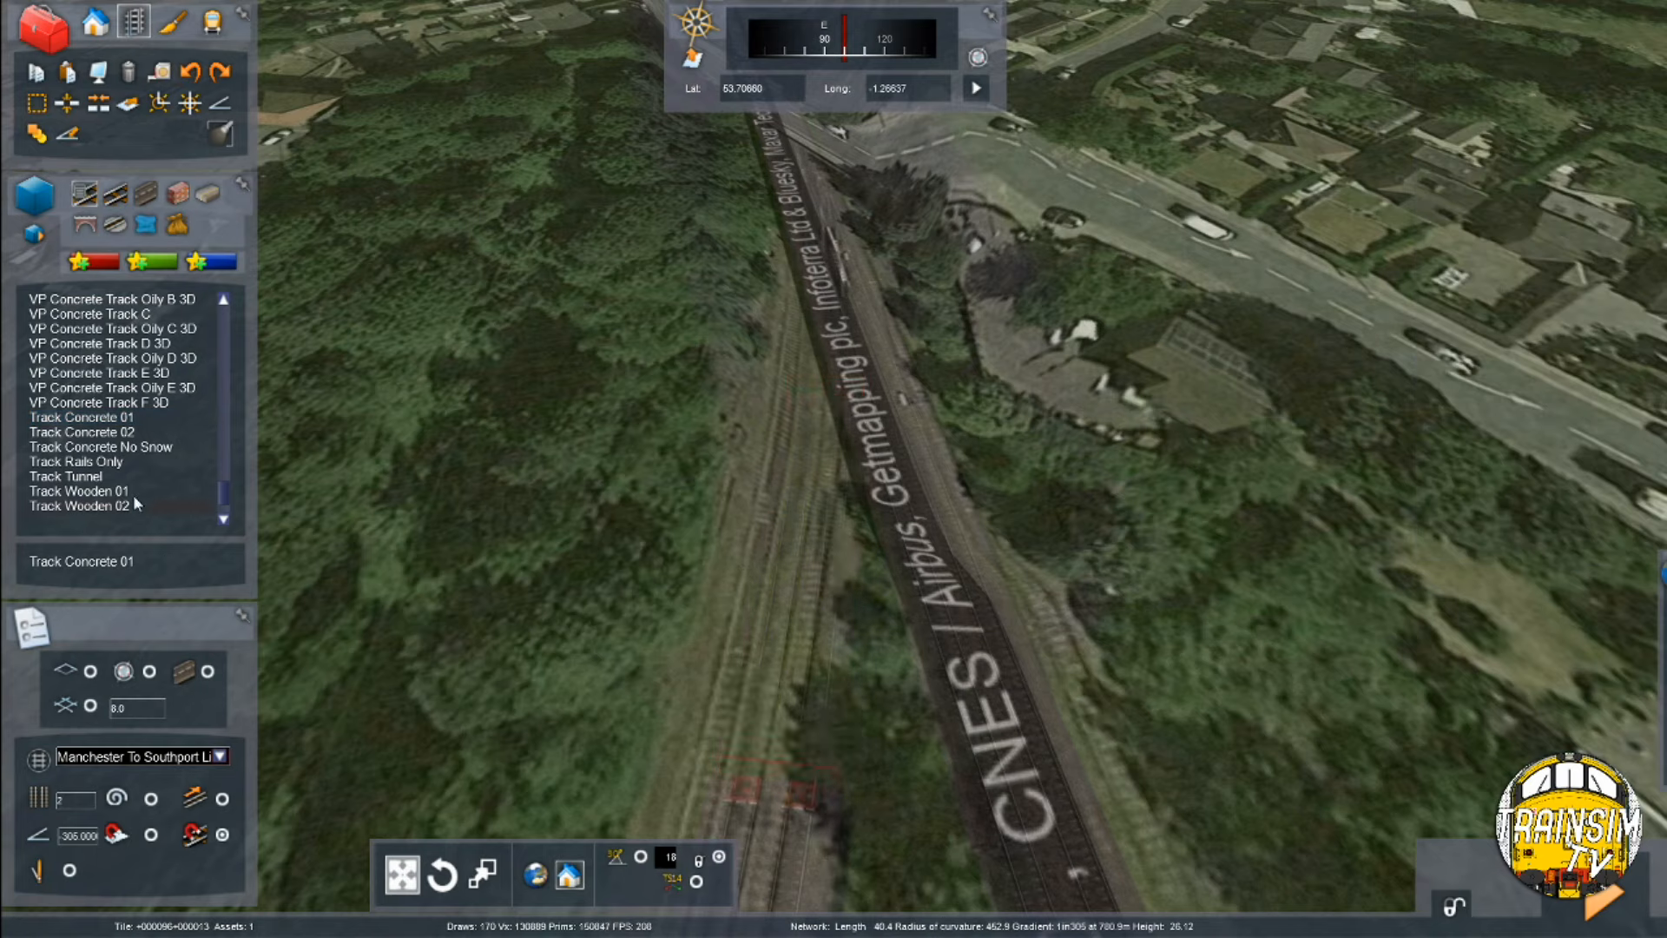
# Try to join the branch ends to the main line with a curved double-track connection in Track Concrete 01
pyautogui.moveTo(767, 809)
pyautogui.click(777, 764)
pyautogui.press('Up')
pyautogui.press('Right')
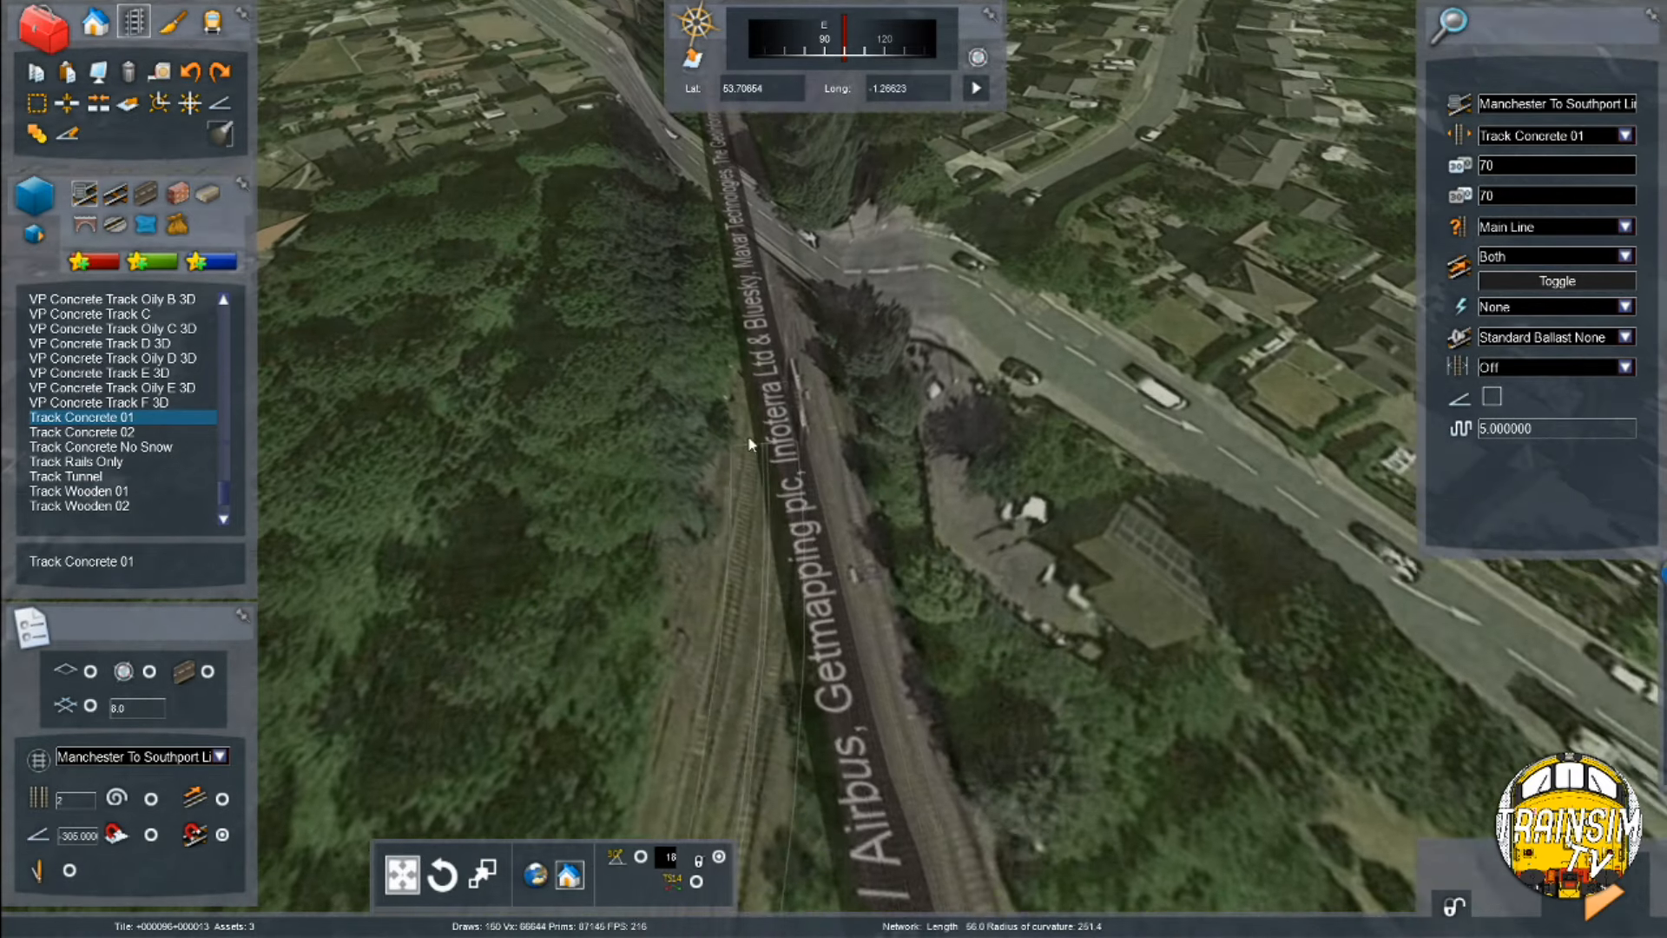
pyautogui.click(761, 304)
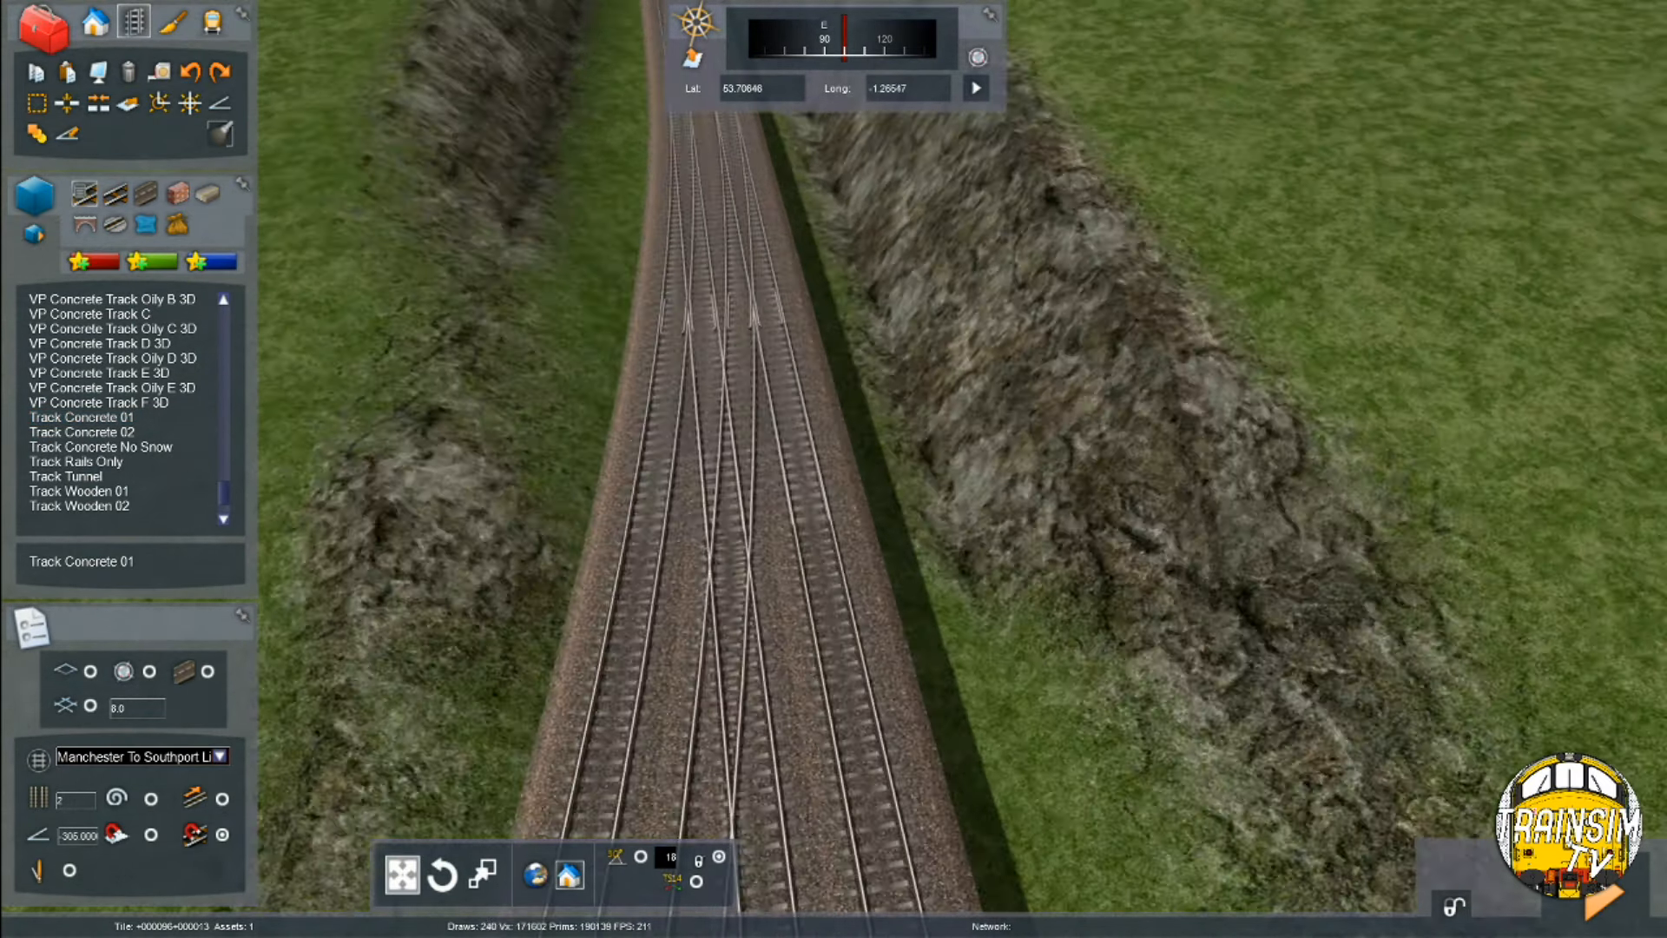
pyautogui.moveTo(761, 304); pyautogui.dragTo(719, 594, button='right')
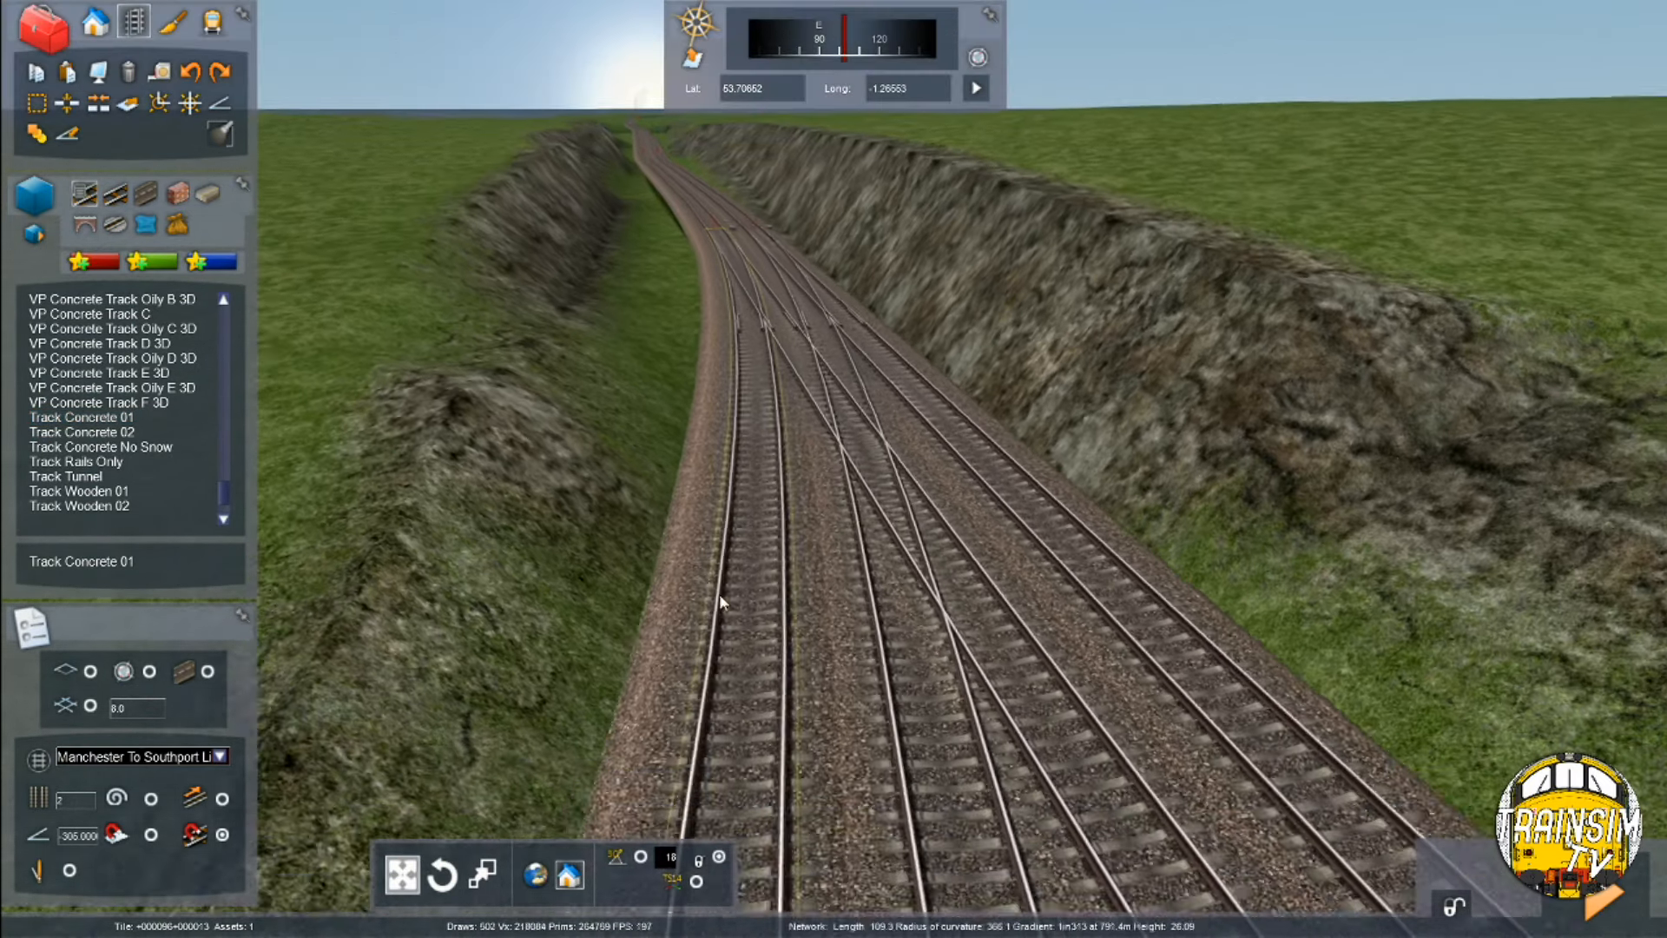
# Convert the overlapping tracks into a proper crossing where the branch connection meets the main line
pyautogui.click(159, 103)
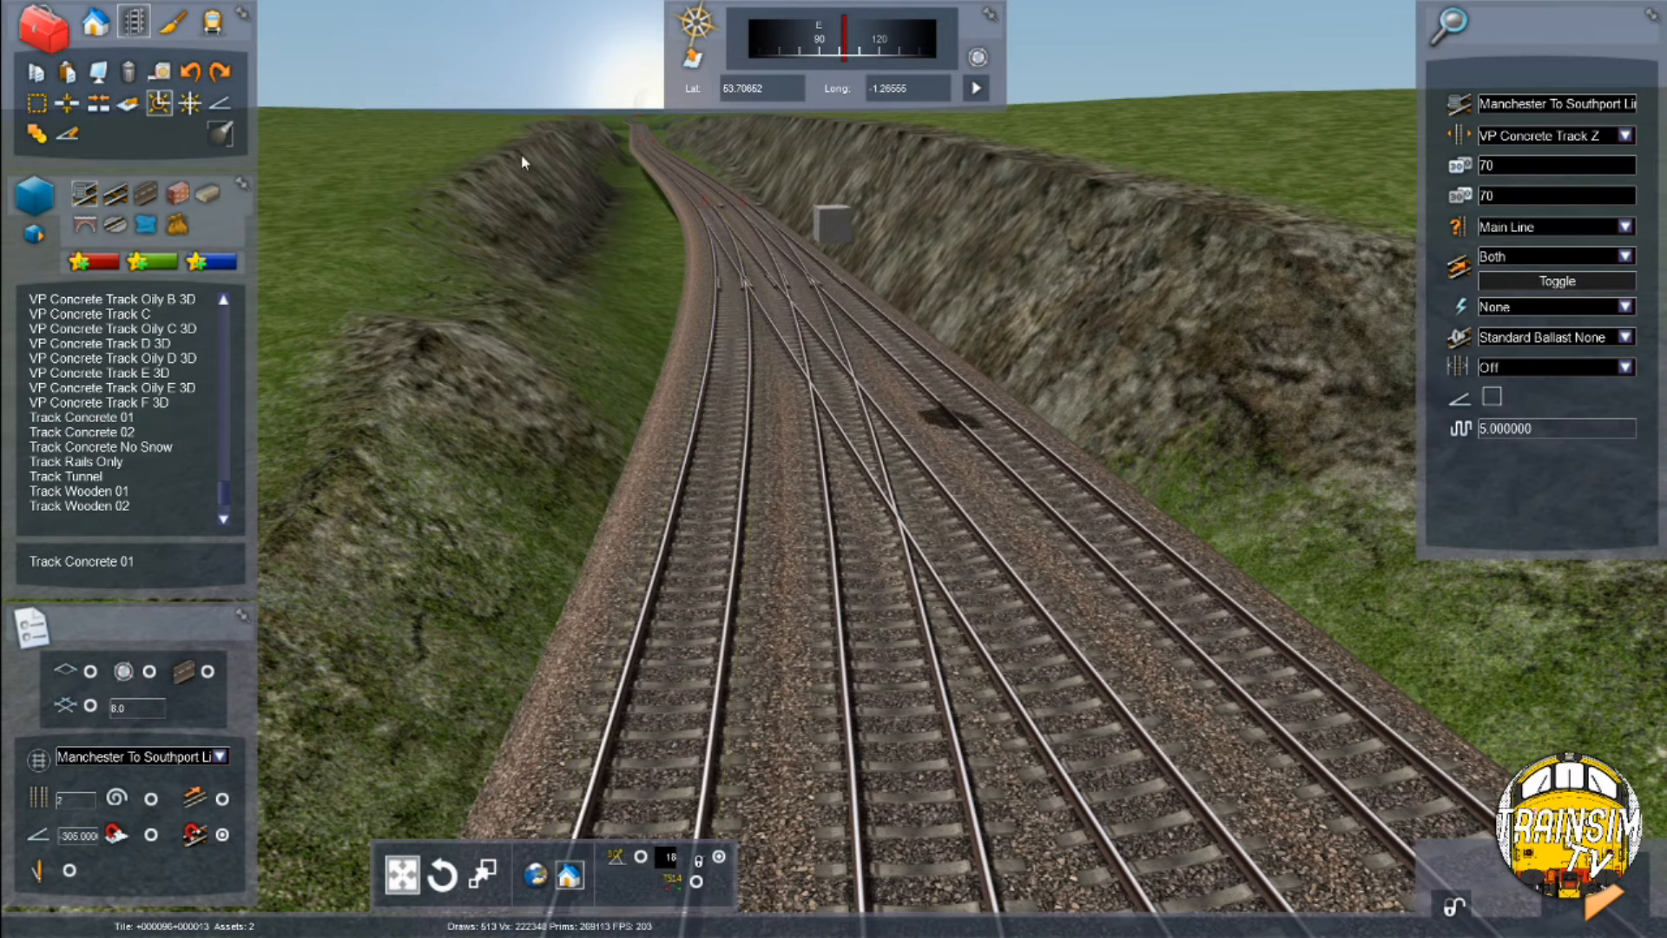
pyautogui.click(836, 230)
pyautogui.click(883, 514)
pyautogui.moveTo(883, 514)
pyautogui.mouseDown(button='right')
pyautogui.moveTo(864, 508)
pyautogui.moveTo(925, 697)
pyautogui.mouseUp(button='right')
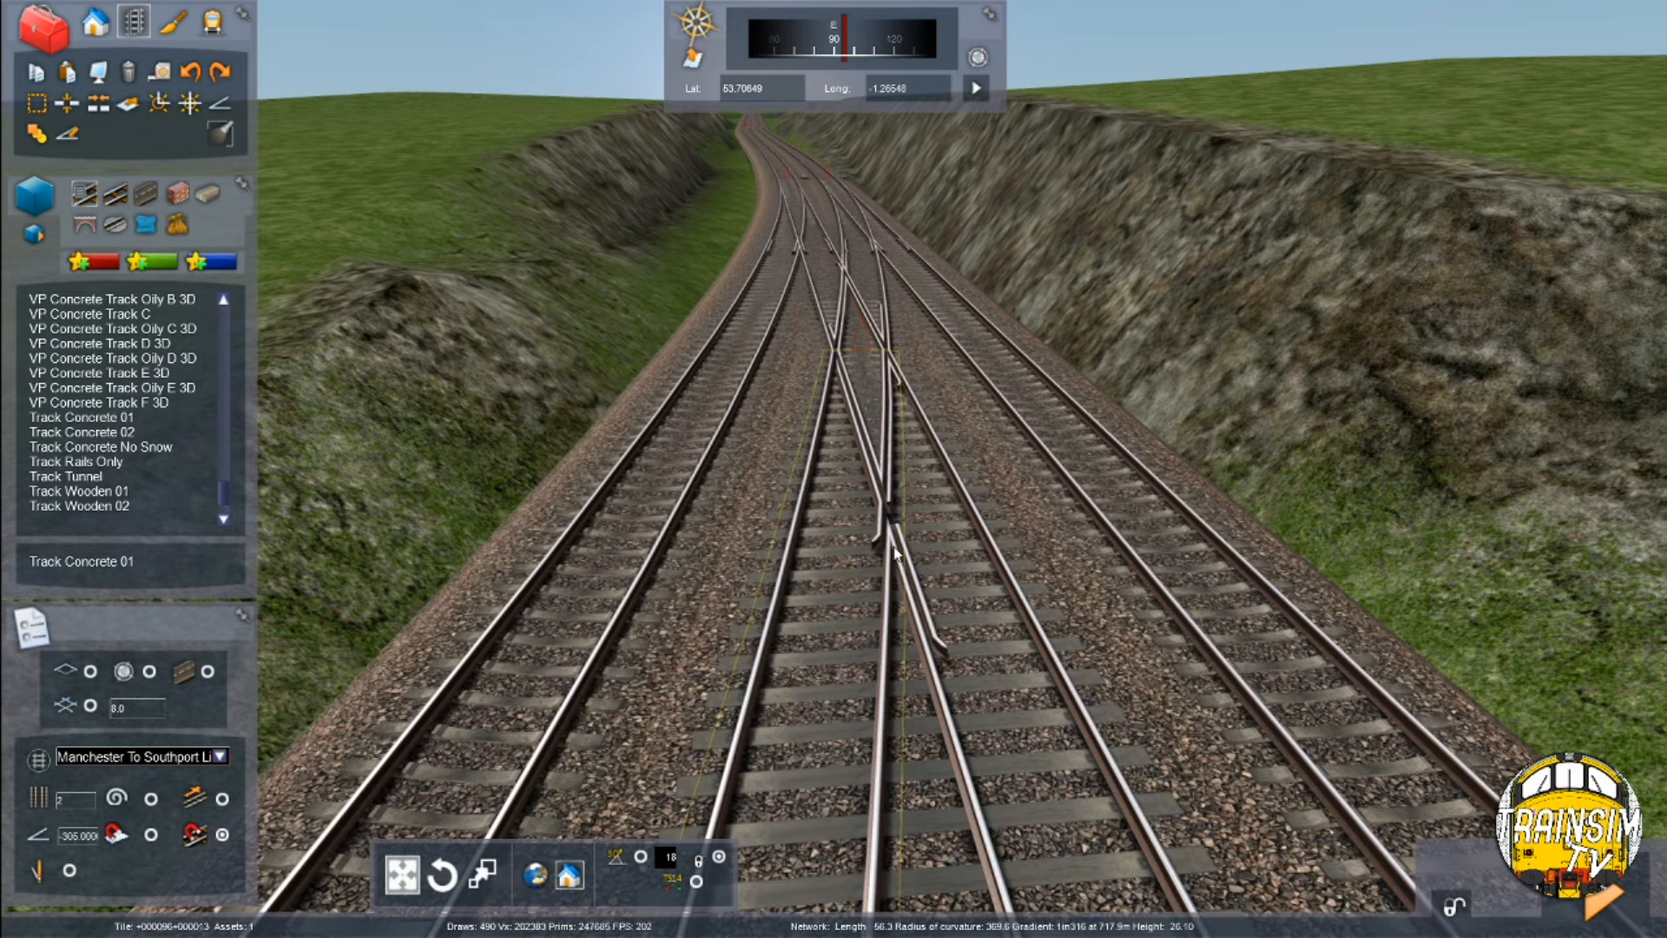
# Choose Track Concrete 01 for extending the branch ends and show the aerial imagery over the terrain
pyautogui.scroll(-10, 936, 502)
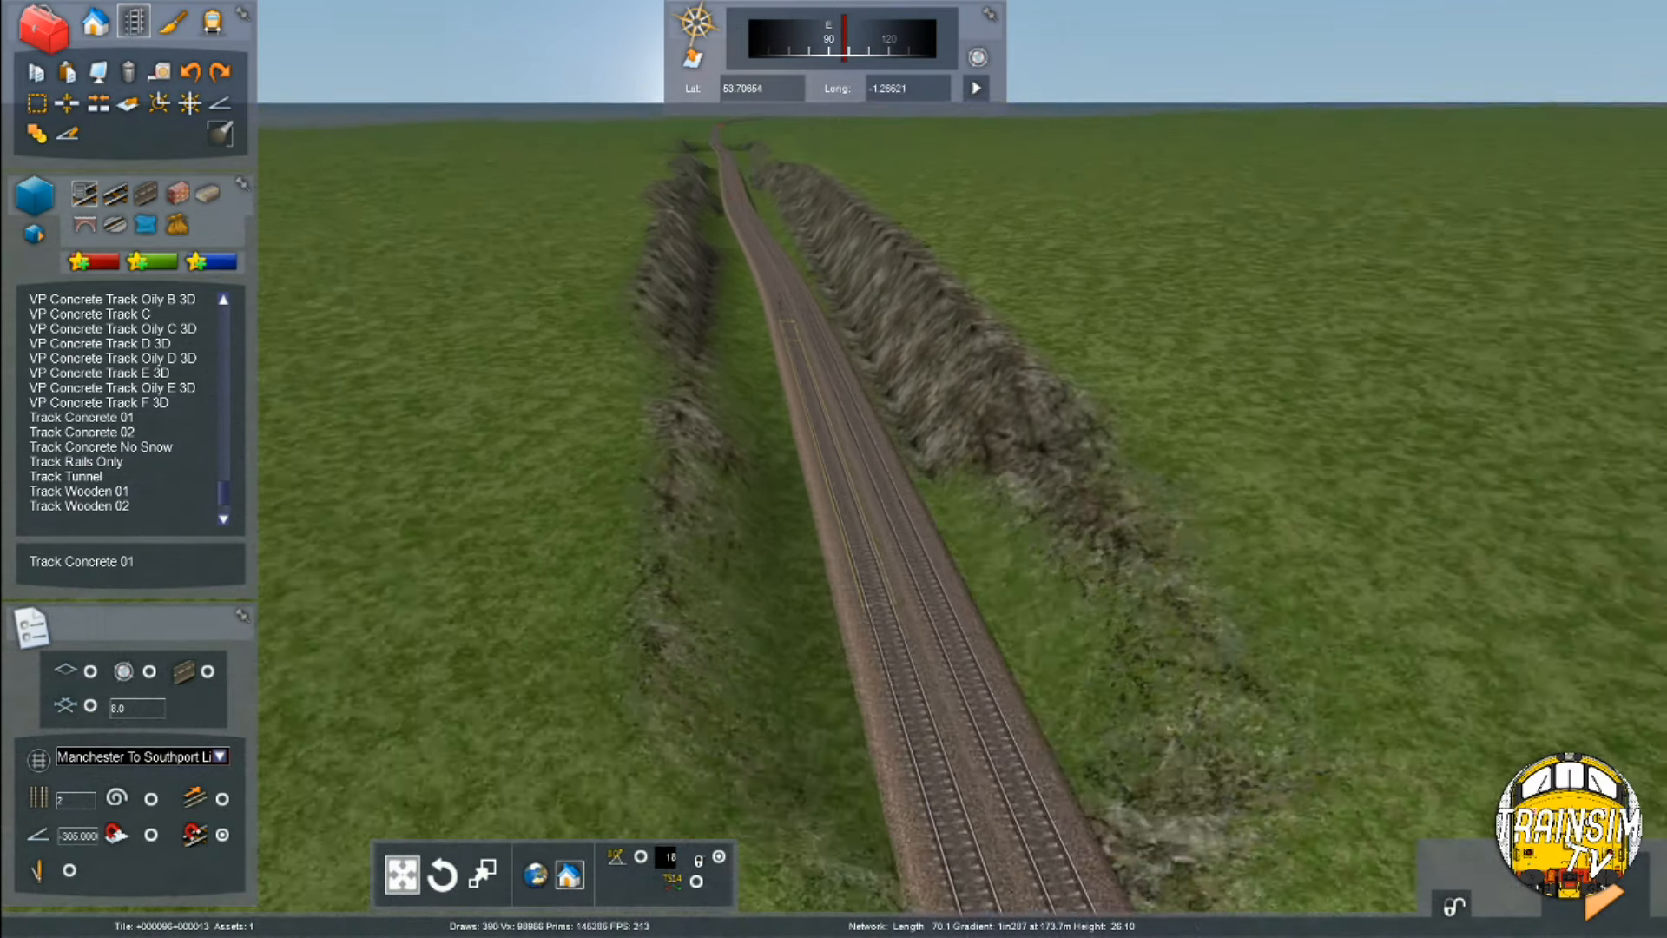
pyautogui.moveTo(873, 365); pyautogui.dragTo(873, 518, button='right')
pyautogui.scroll(5, 873, 518)
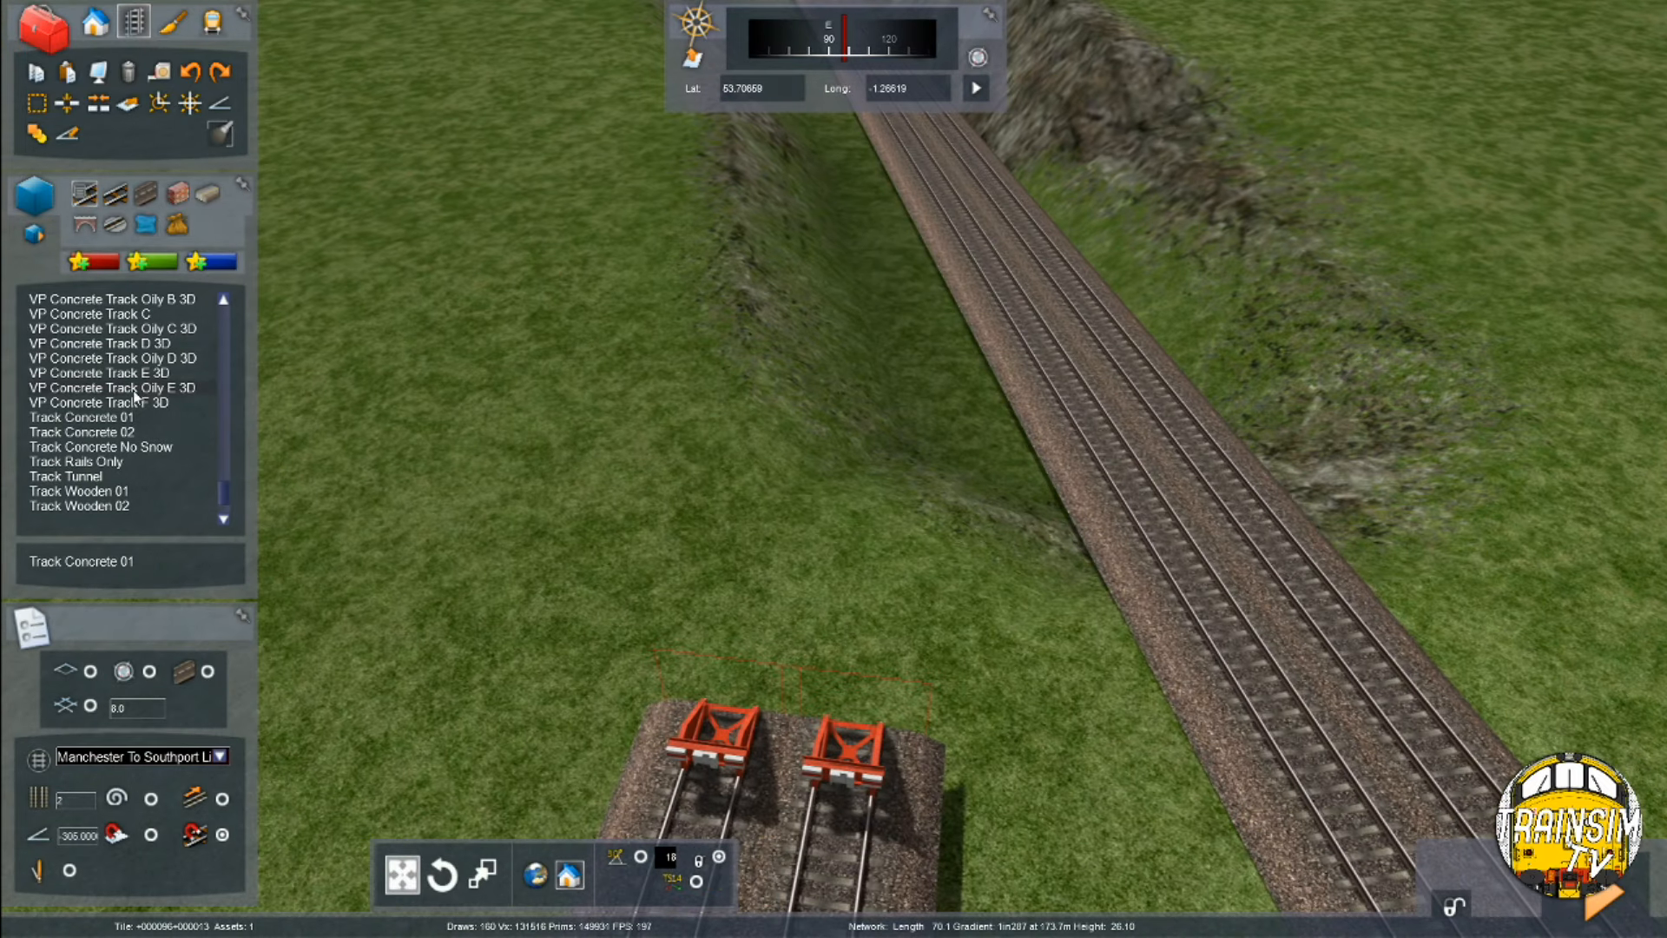
pyautogui.click(104, 418)
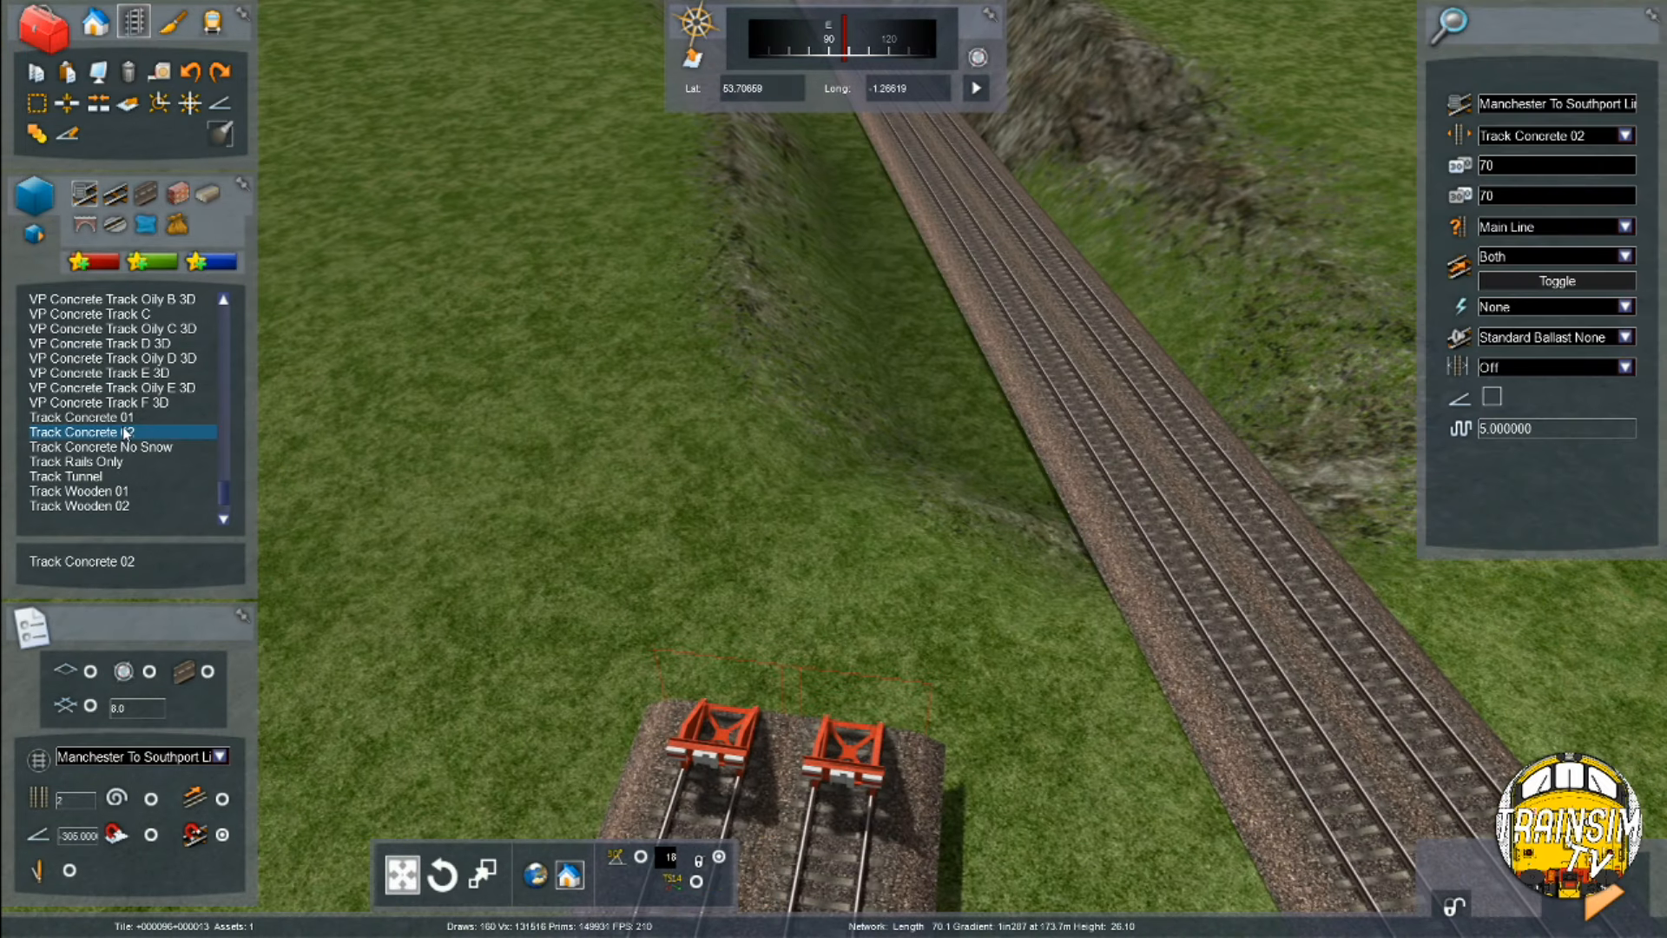
pyautogui.press('F7')
pyautogui.click(774, 674)
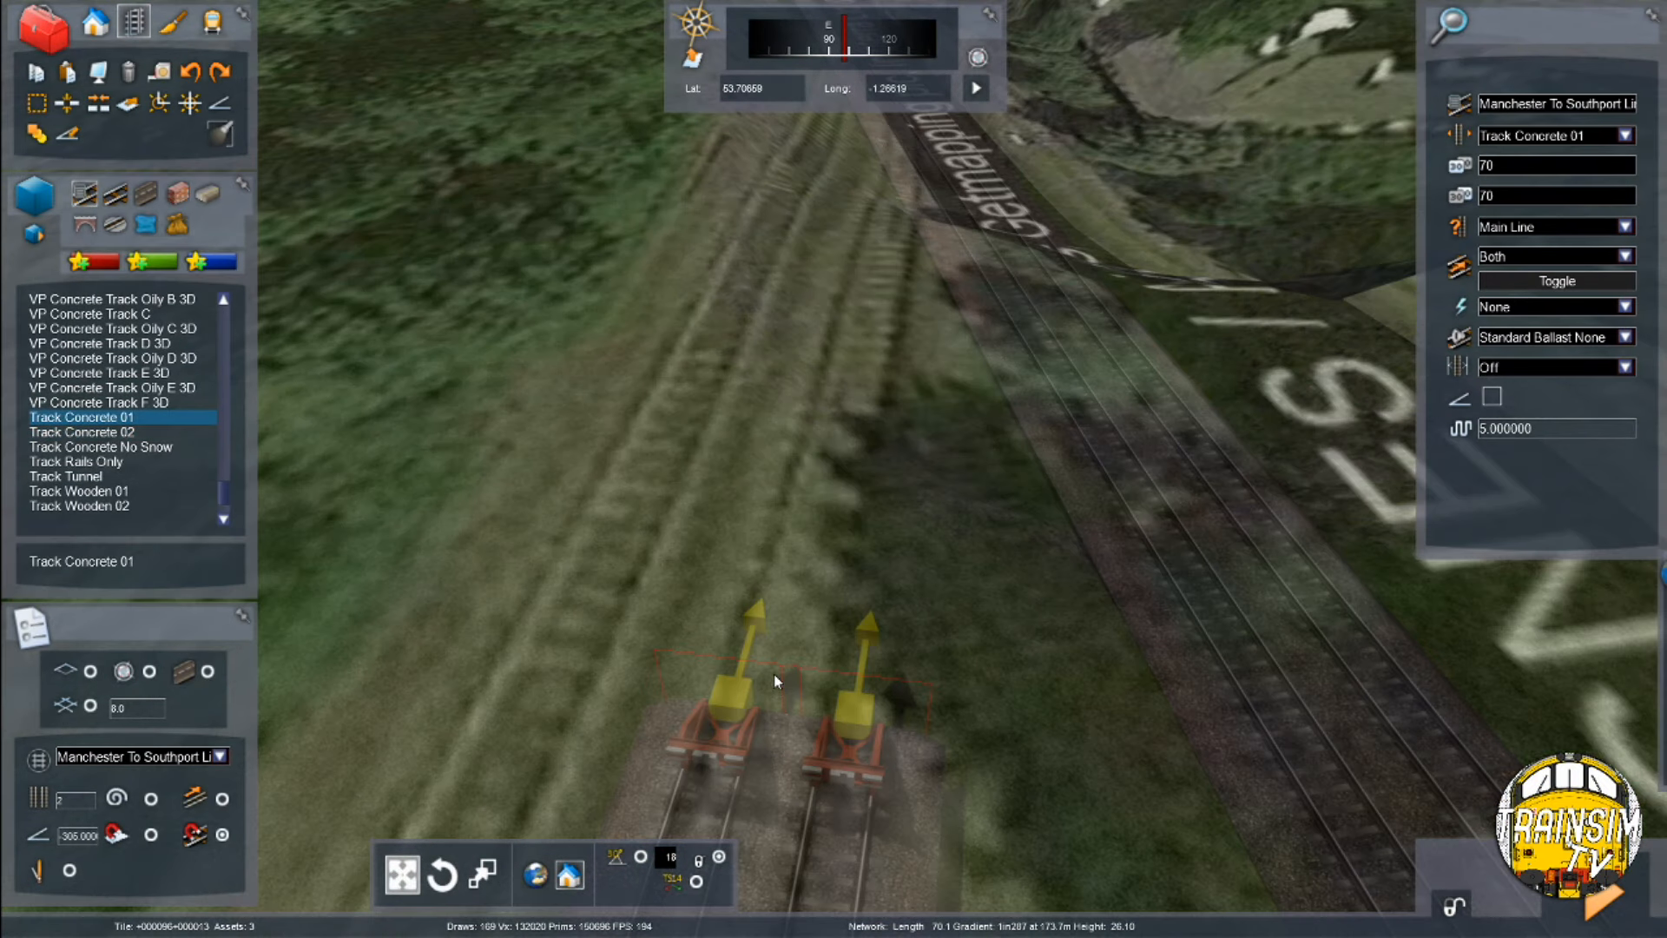
pyautogui.rightClick(893, 383)
# Make the aerial imagery overlay more opaque and lower its height so the branch tracks stand out
pyautogui.moveTo(1654, 579)
pyautogui.moveTo(1530, 655); pyautogui.dragTo(1608, 624)
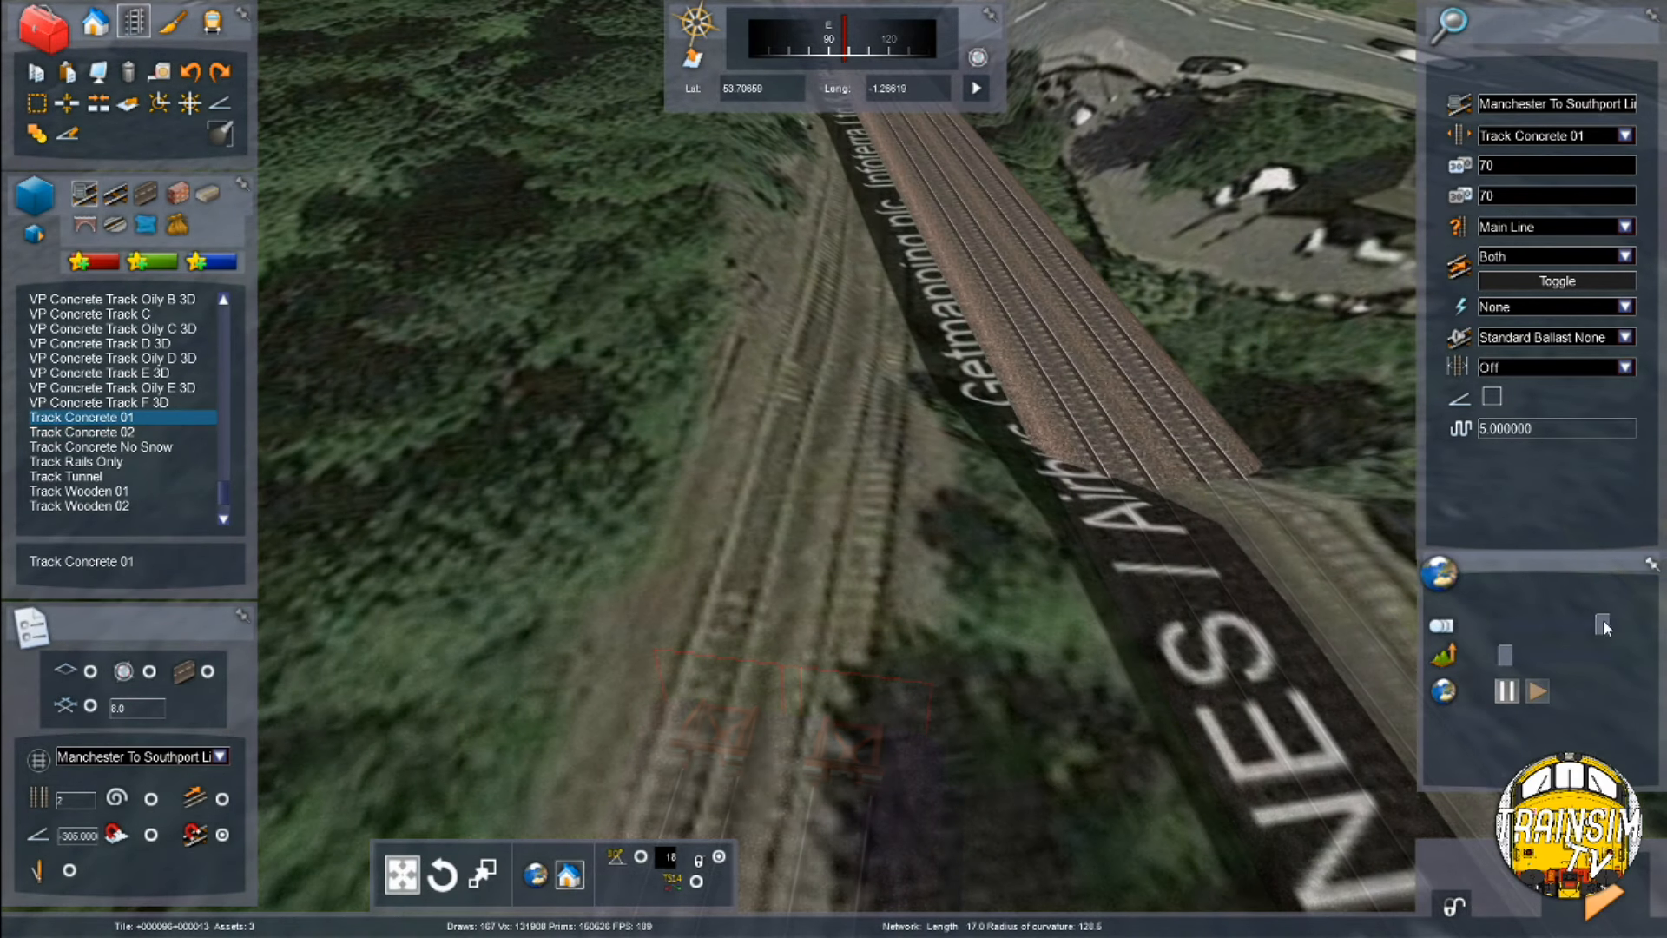
pyautogui.press('Up')
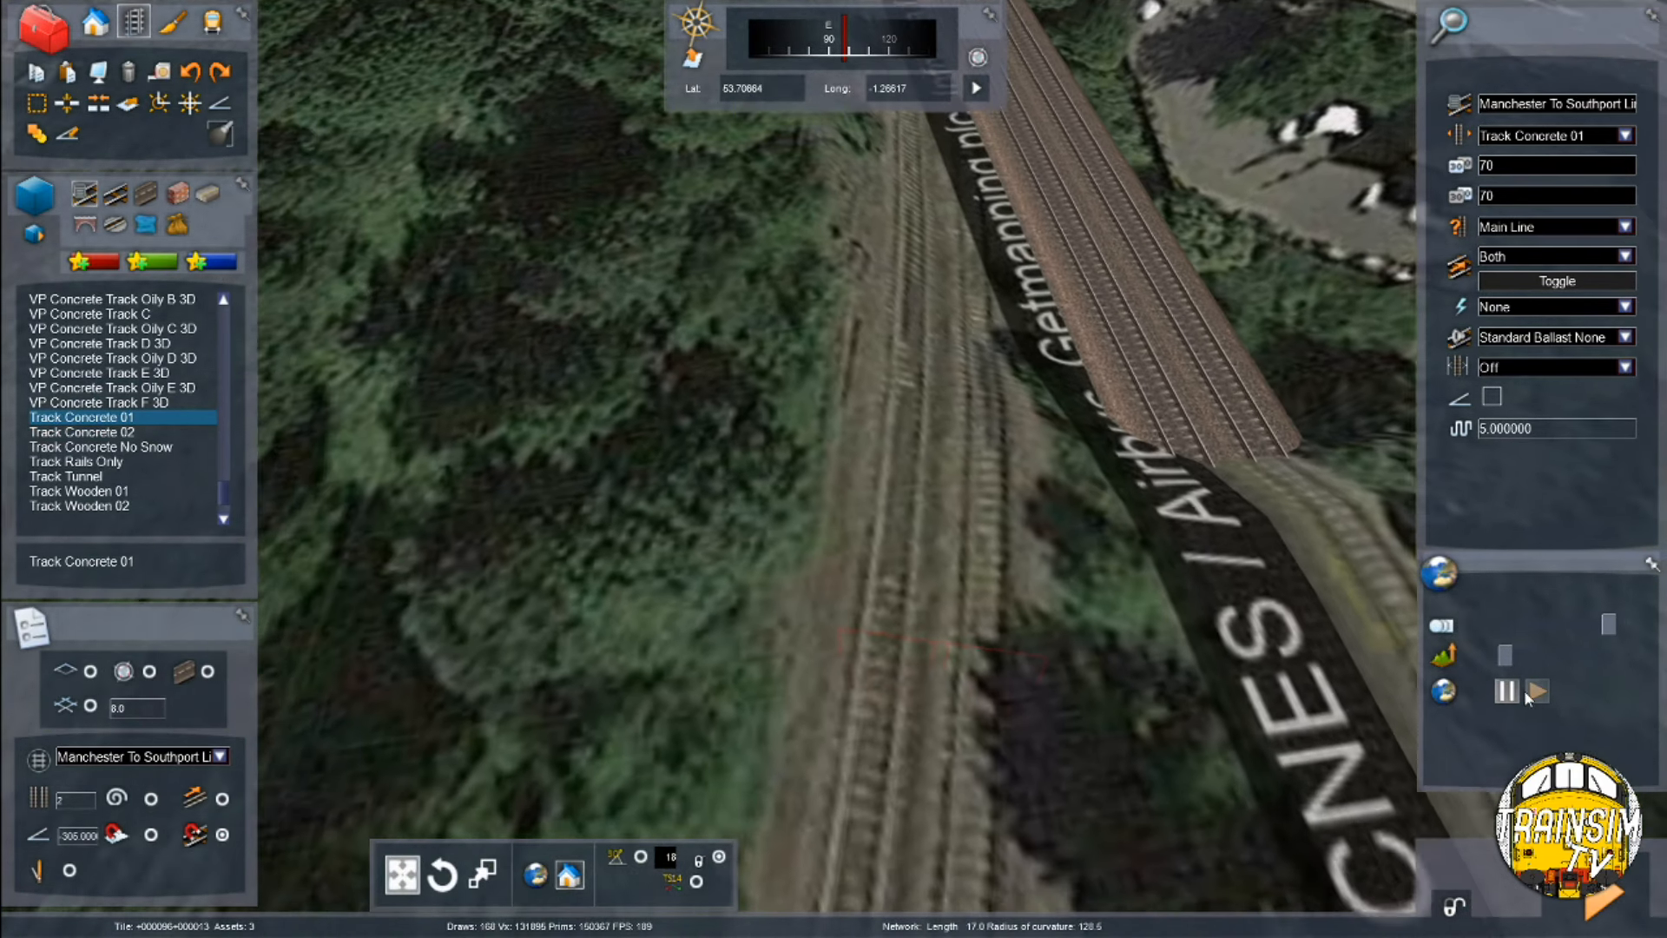
pyautogui.moveTo(1504, 656); pyautogui.dragTo(1494, 655)
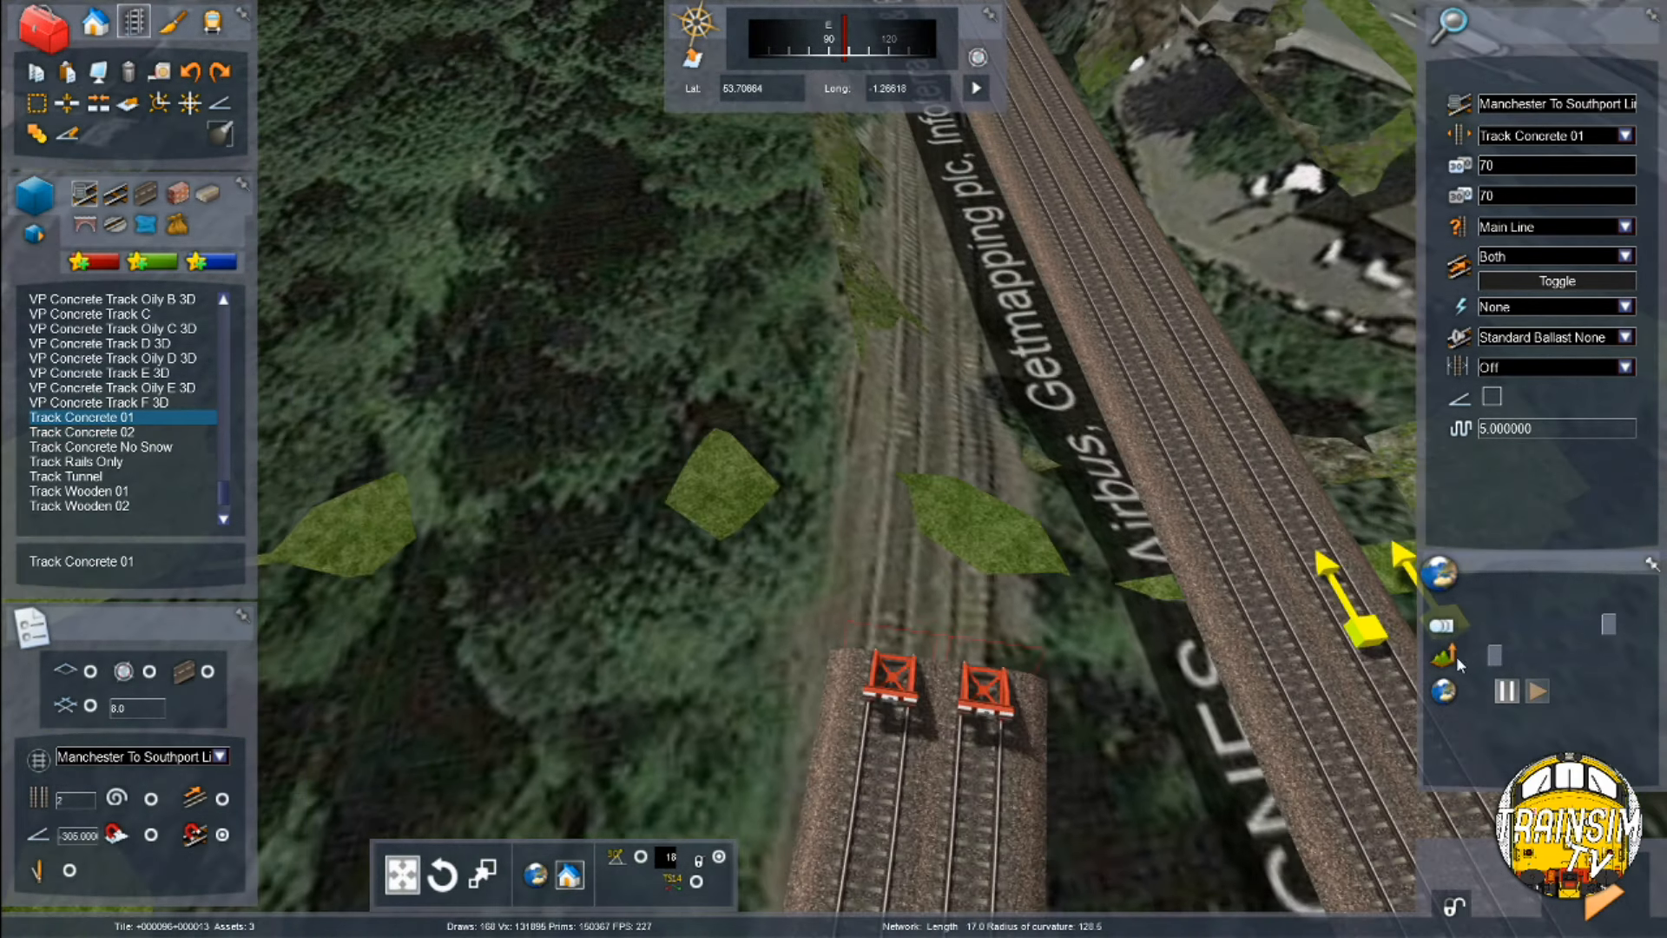
# Set the track type to Passenger and lay double Track Concrete 01 from the branch ends along the imagery to the main line
pyautogui.click(1625, 226)
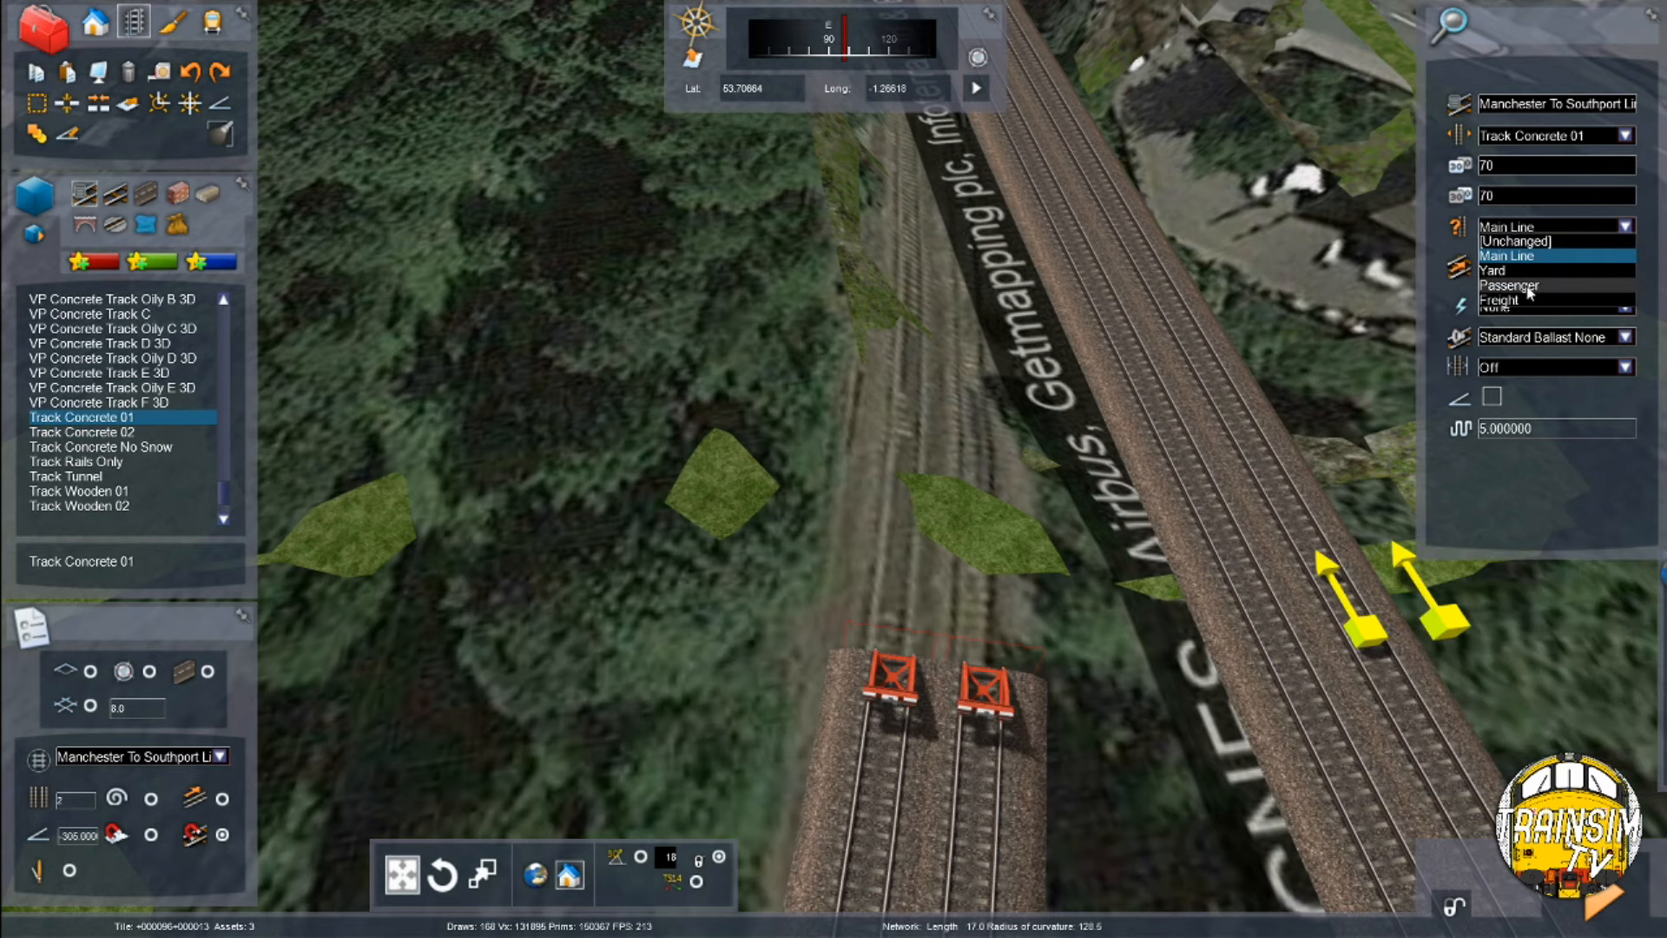
pyautogui.click(1528, 252)
pyautogui.click(914, 630)
pyautogui.press('Up')
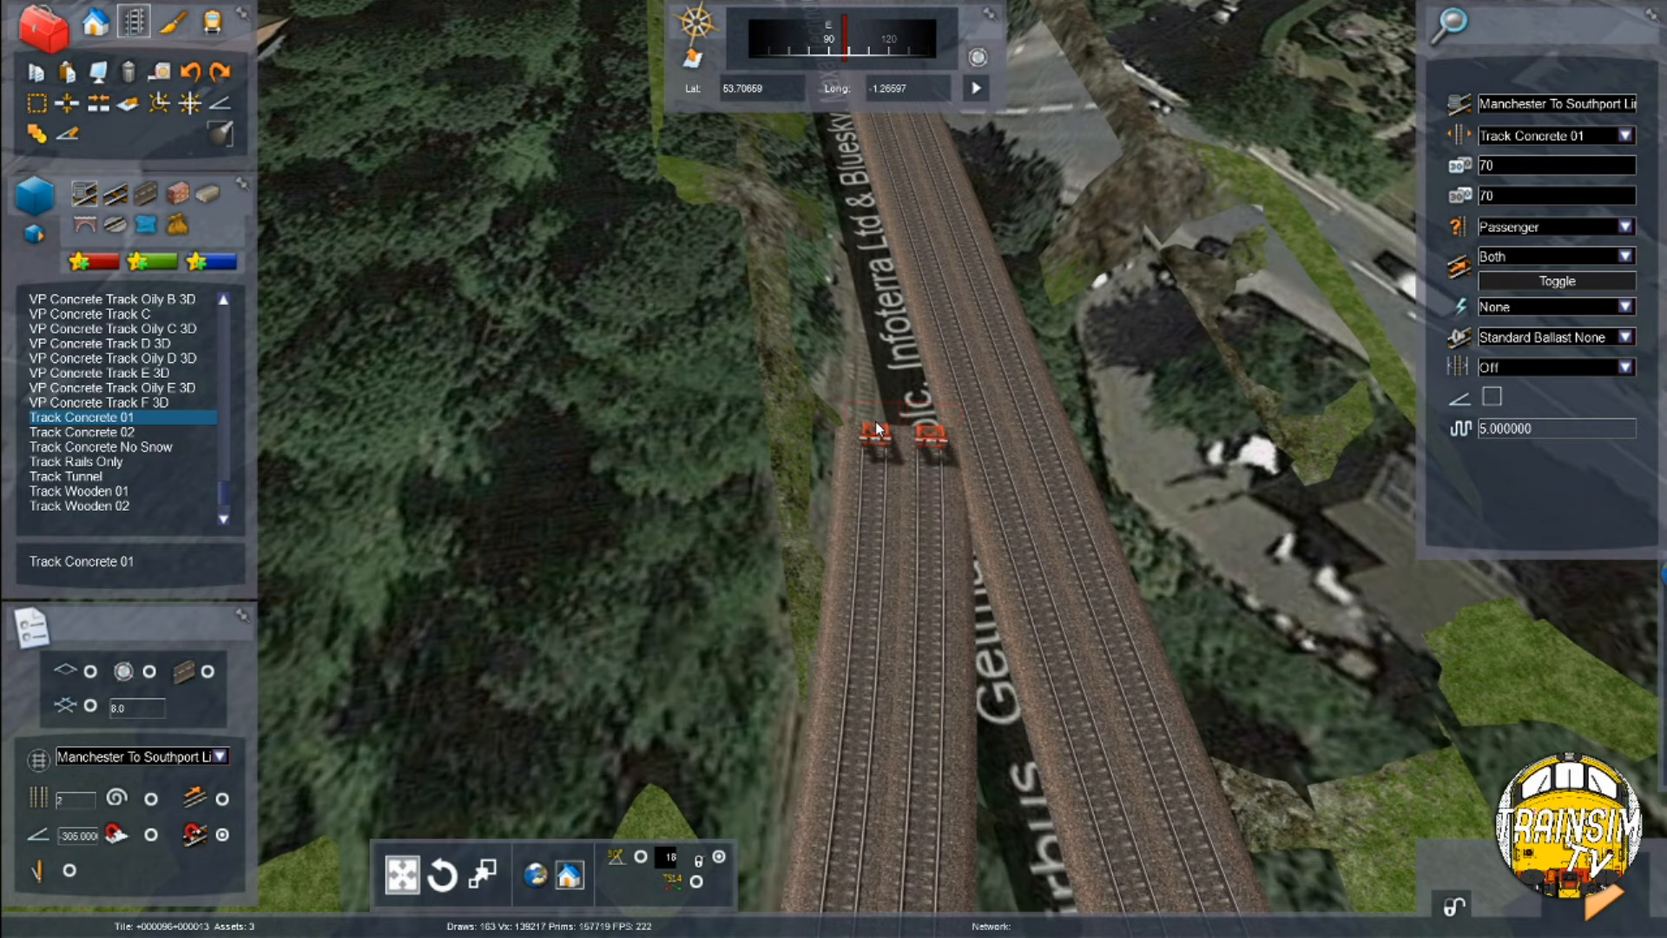
pyautogui.press('Up')
pyautogui.press('Down')
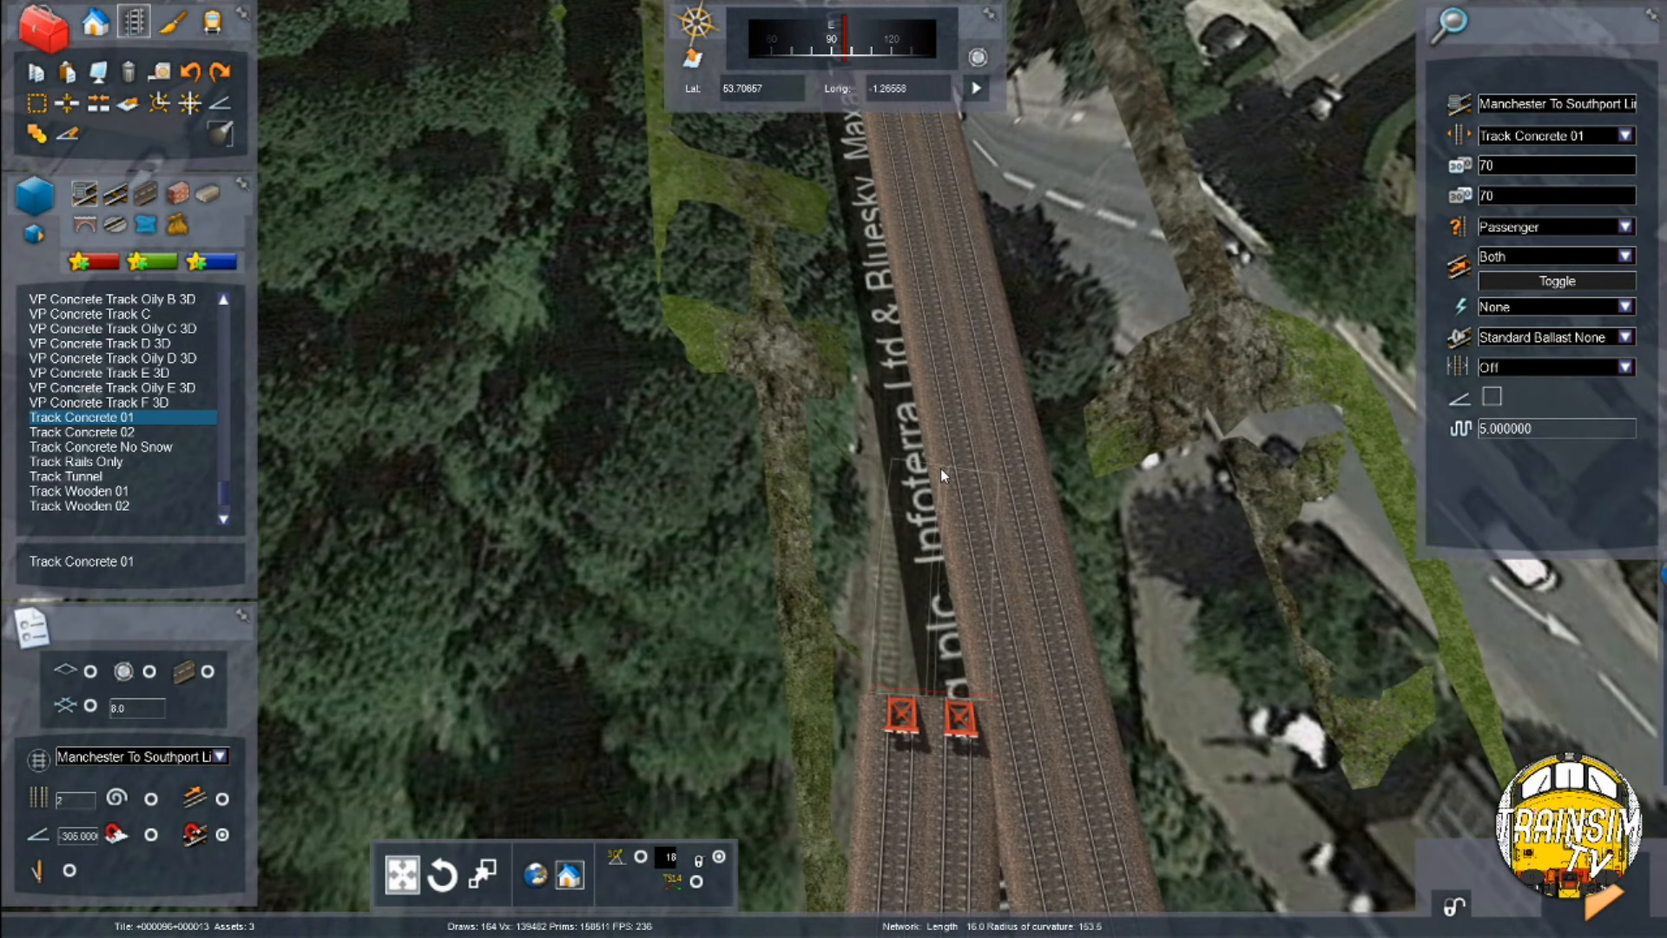
pyautogui.press('Up')
pyautogui.click(879, 231)
# Convert the overlapping rails of the new connection and the main line into a proper crossing
pyautogui.press('Up')
pyautogui.scroll(10, 667, 422)
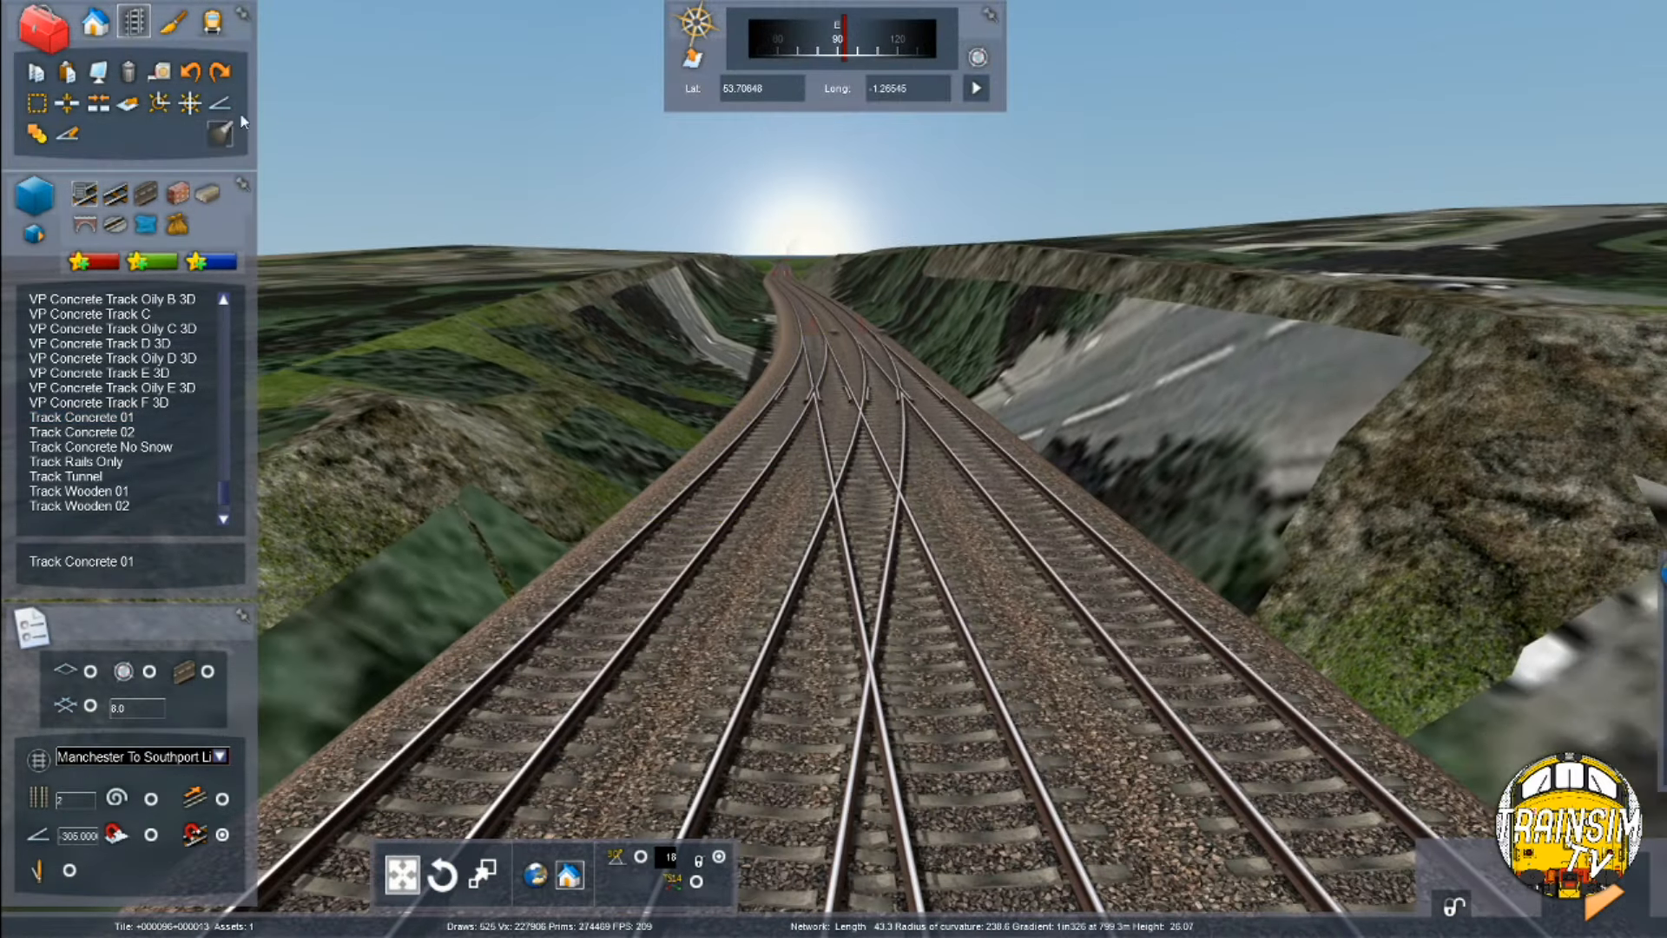
pyautogui.click(159, 104)
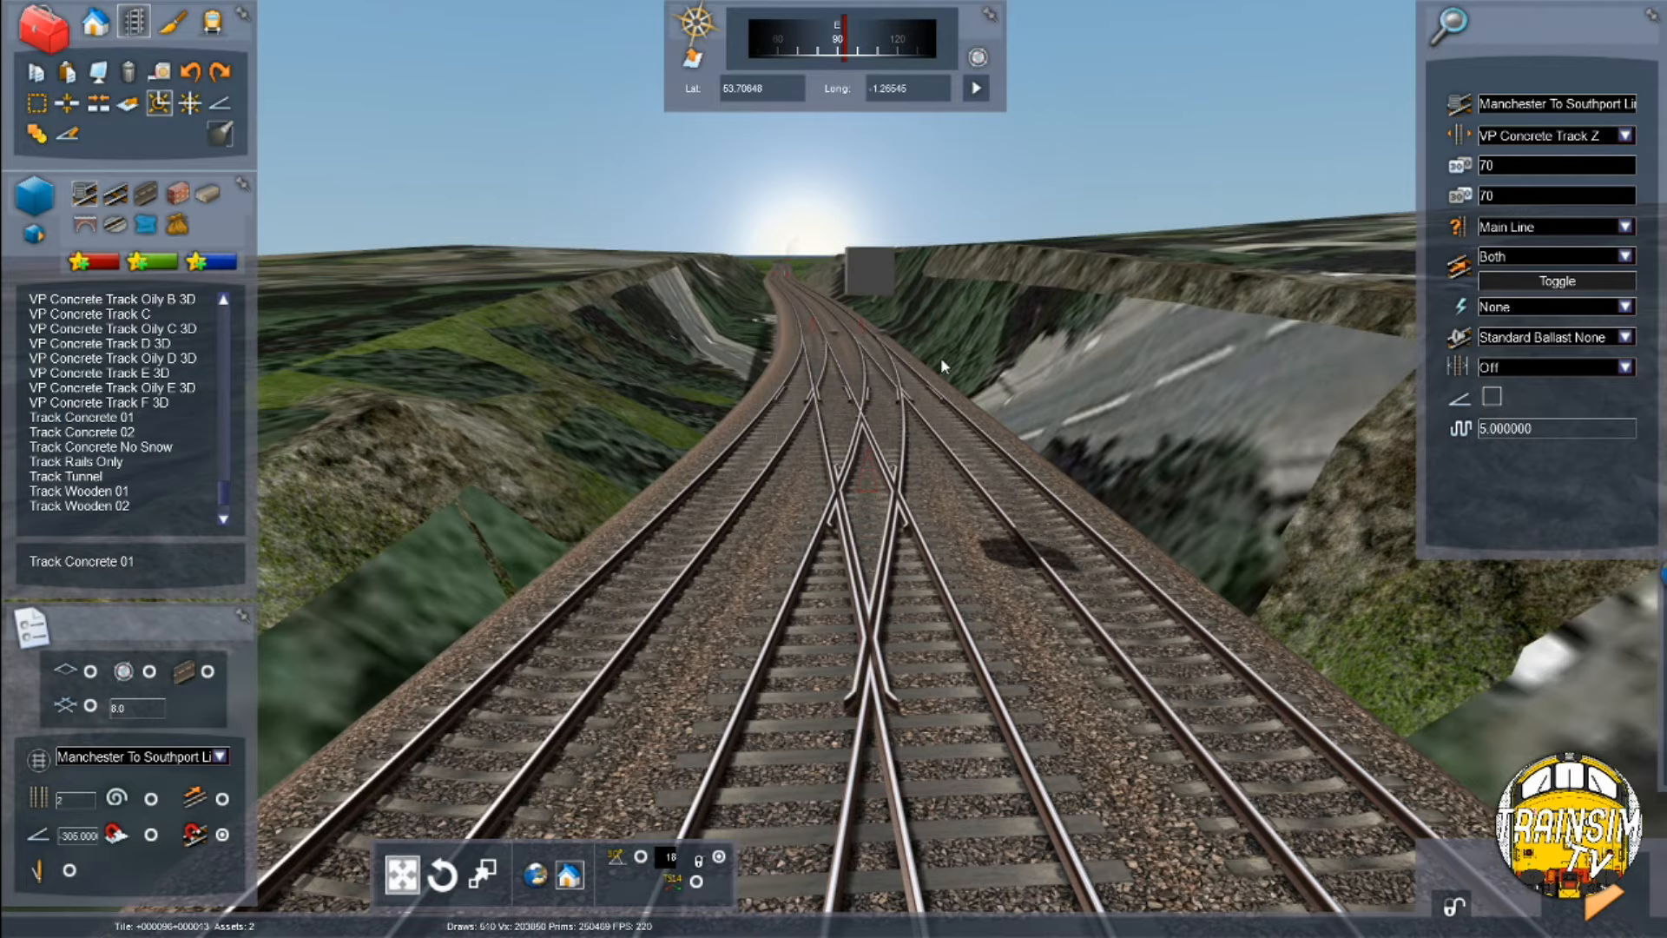
pyautogui.click(990, 507)
pyautogui.moveTo(927, 560); pyautogui.dragTo(905, 536, button='right')
pyautogui.press('Up')
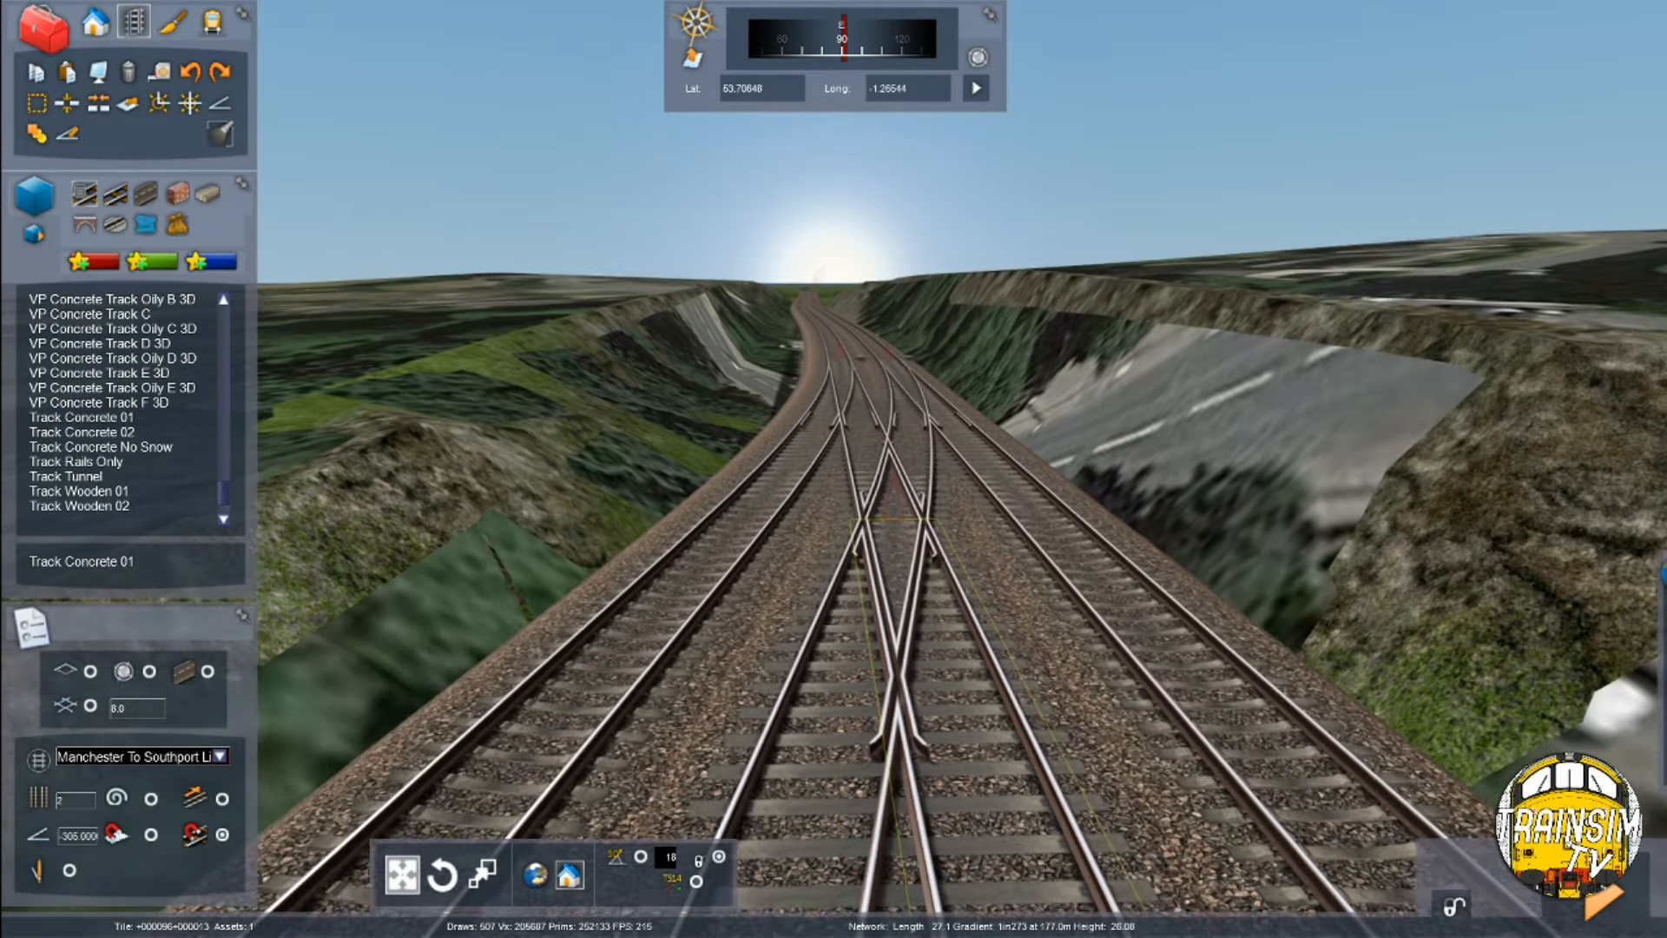
pyautogui.press('Up')
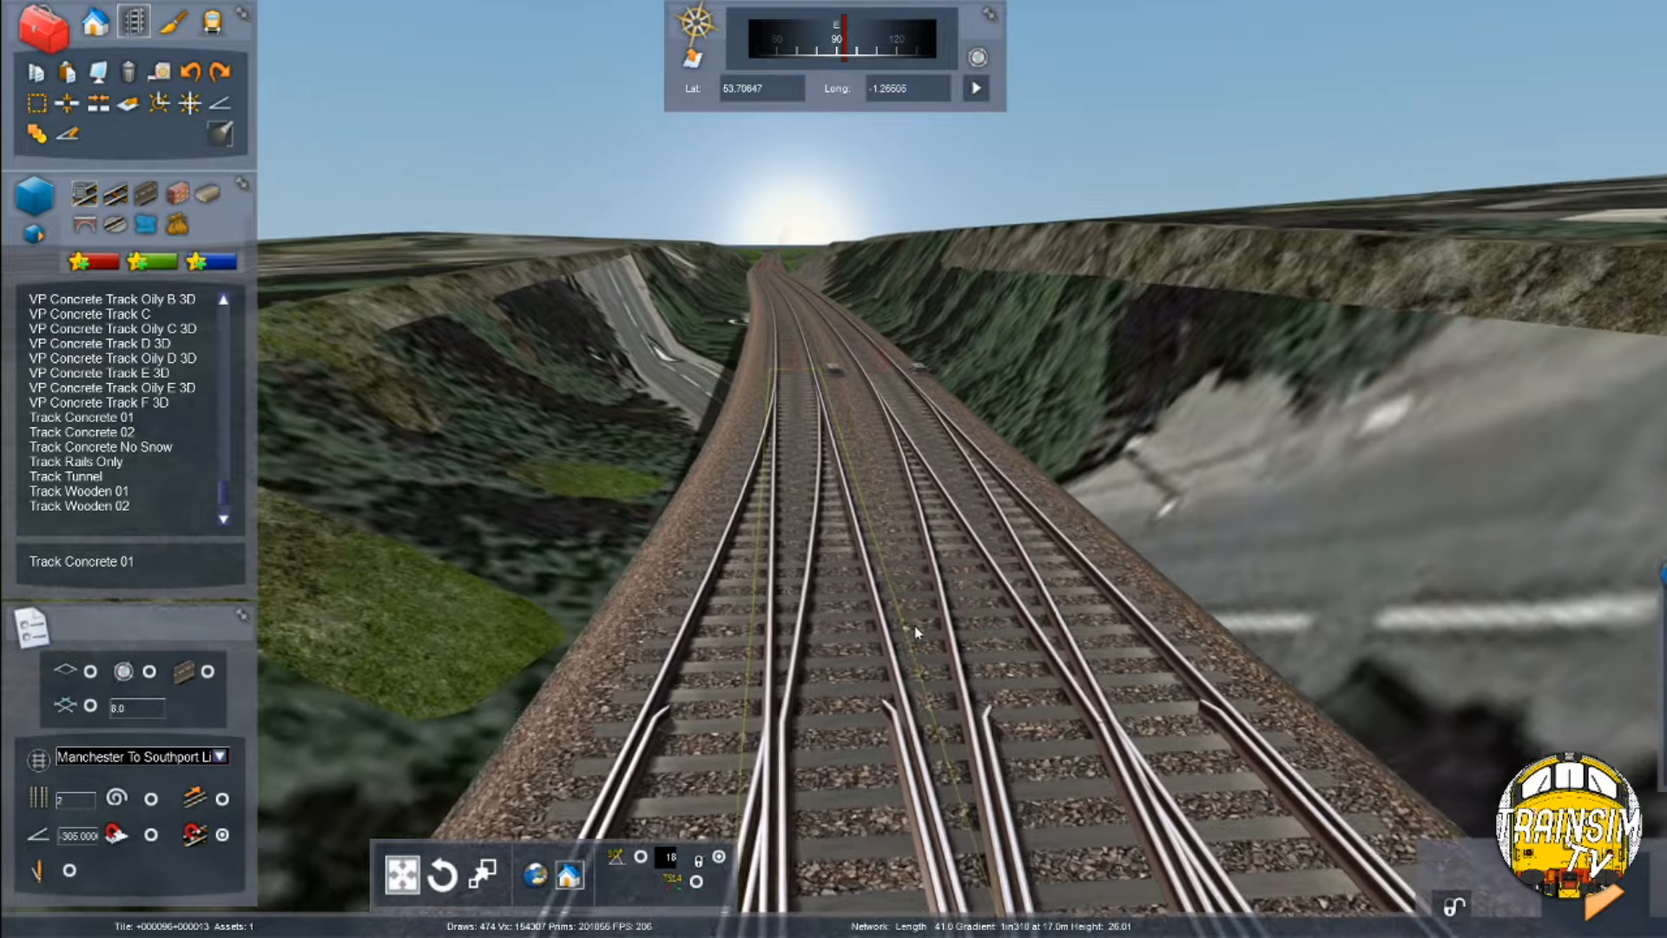
# Try to split the tracks between the crossing and the nearby switches, working from the opposite side
pyautogui.moveTo(916, 631); pyautogui.dragTo(3, 289, button='right')
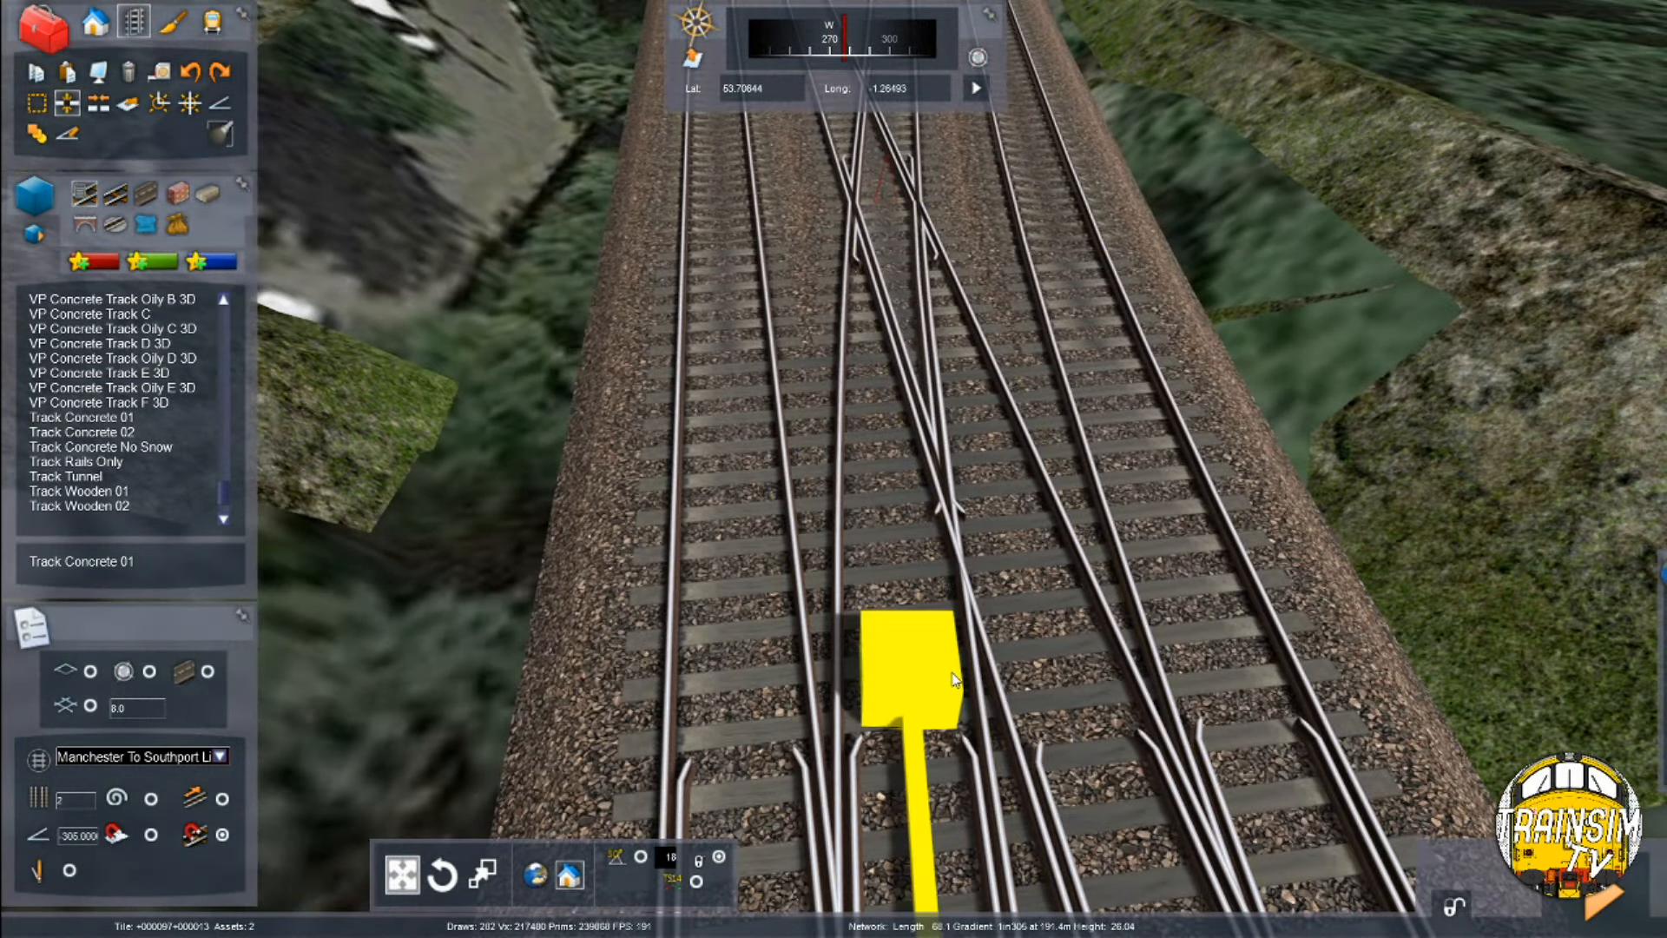
pyautogui.press('Right')
pyautogui.press('Down')
pyautogui.click(98, 102)
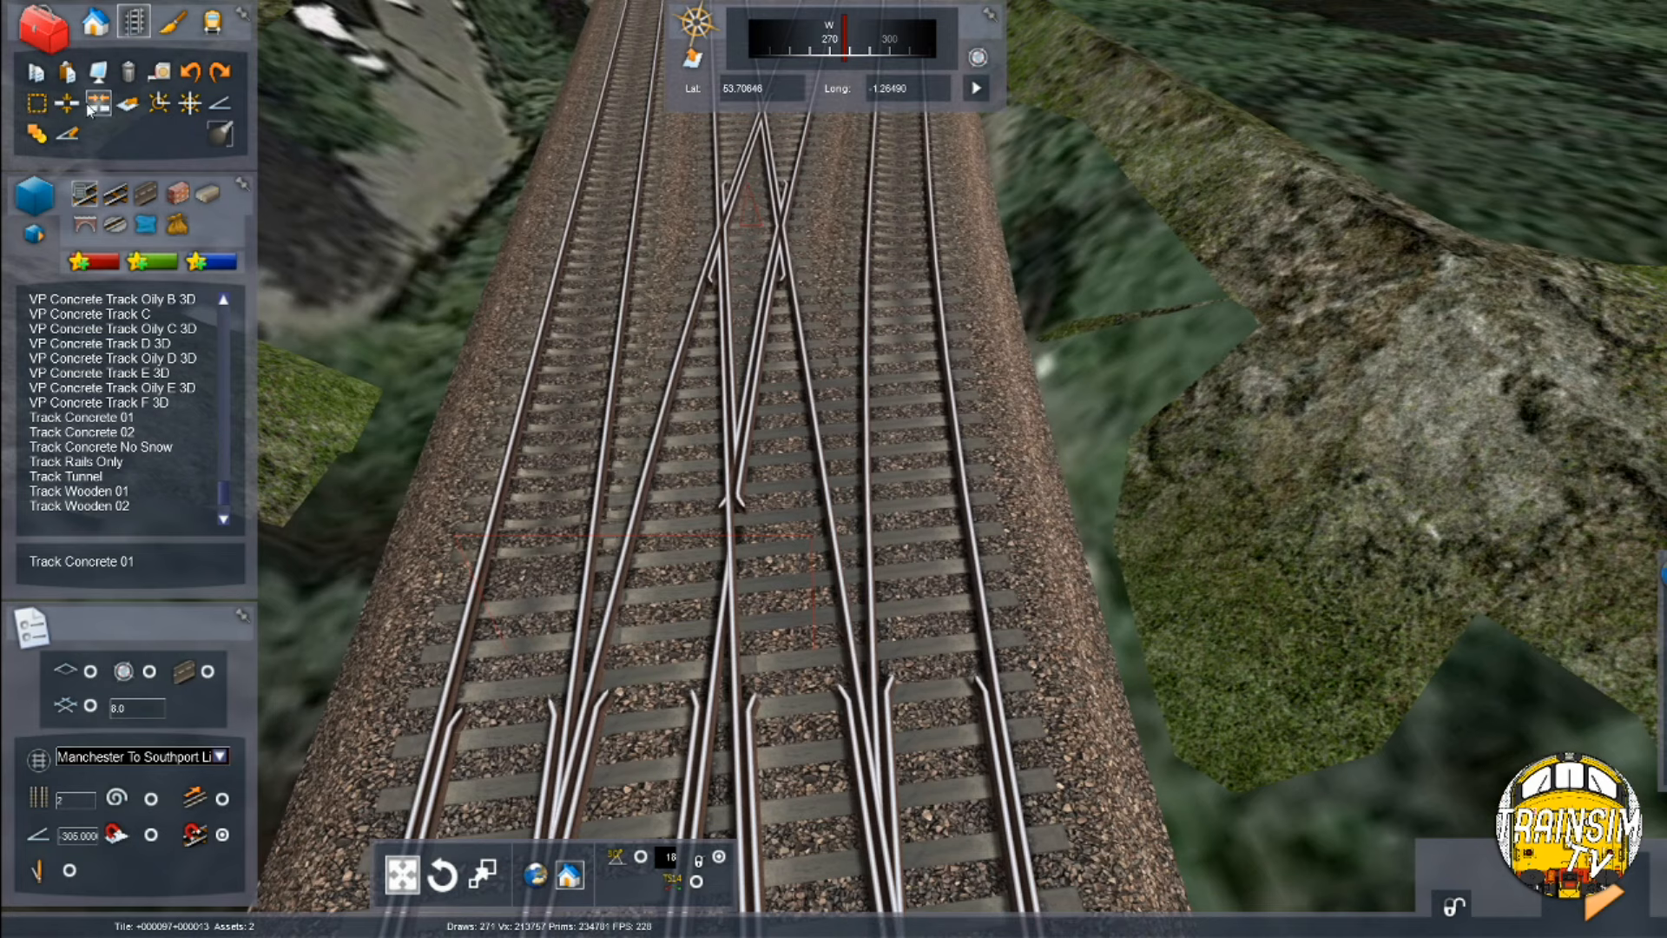
pyautogui.click(66, 103)
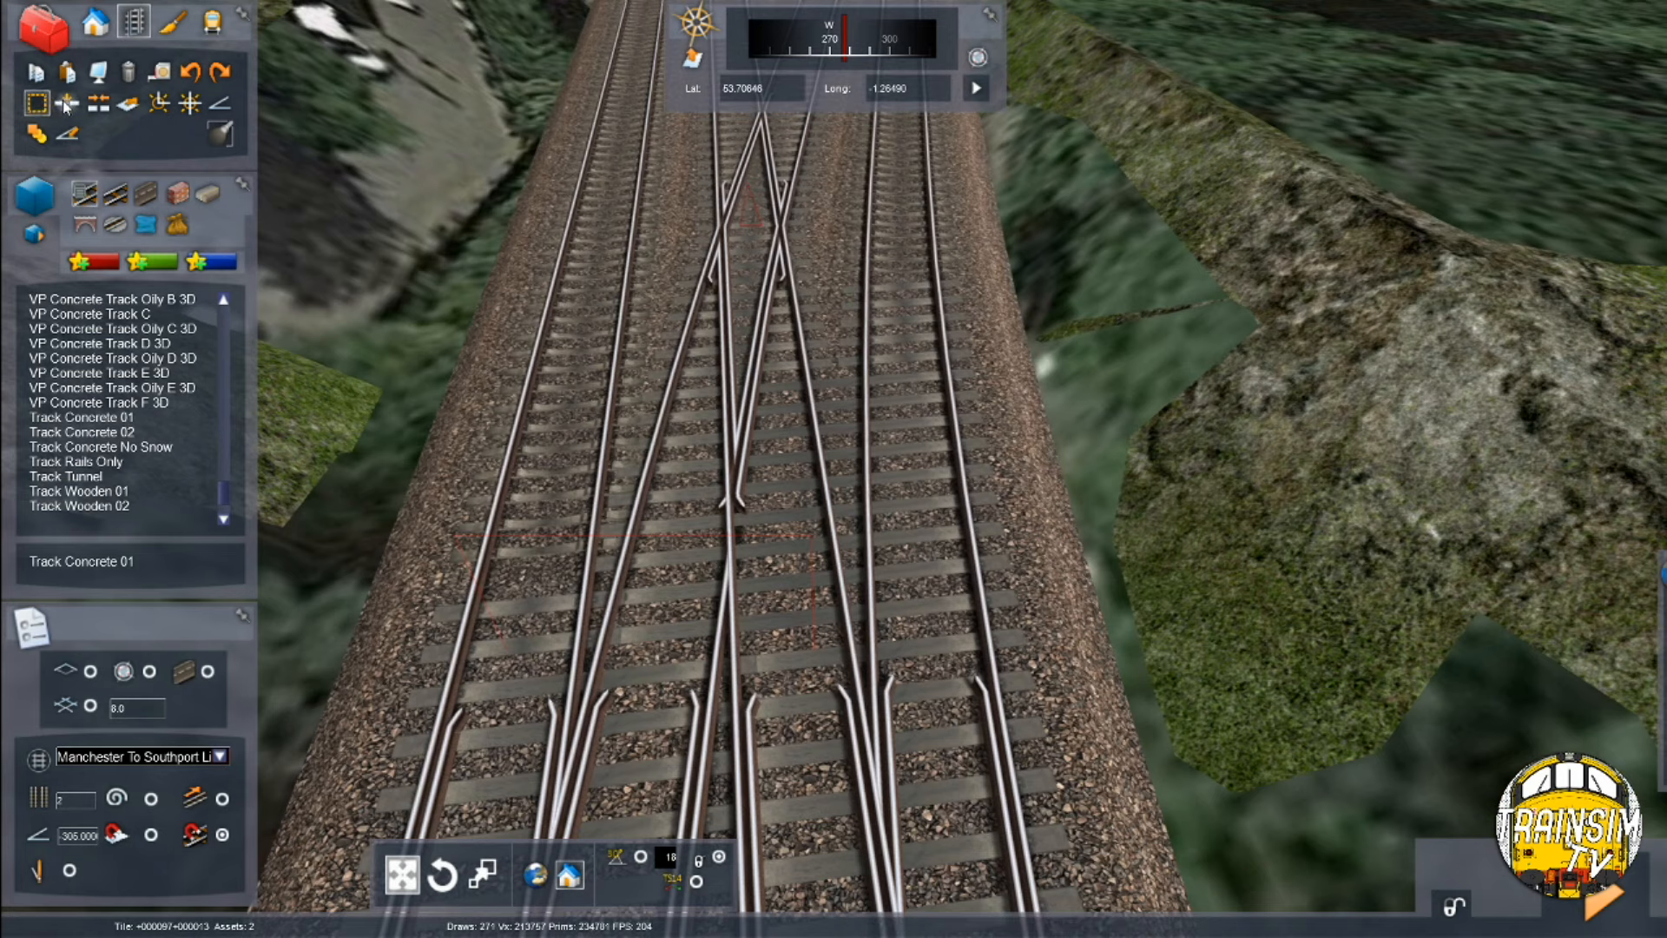
pyautogui.press('Escape')
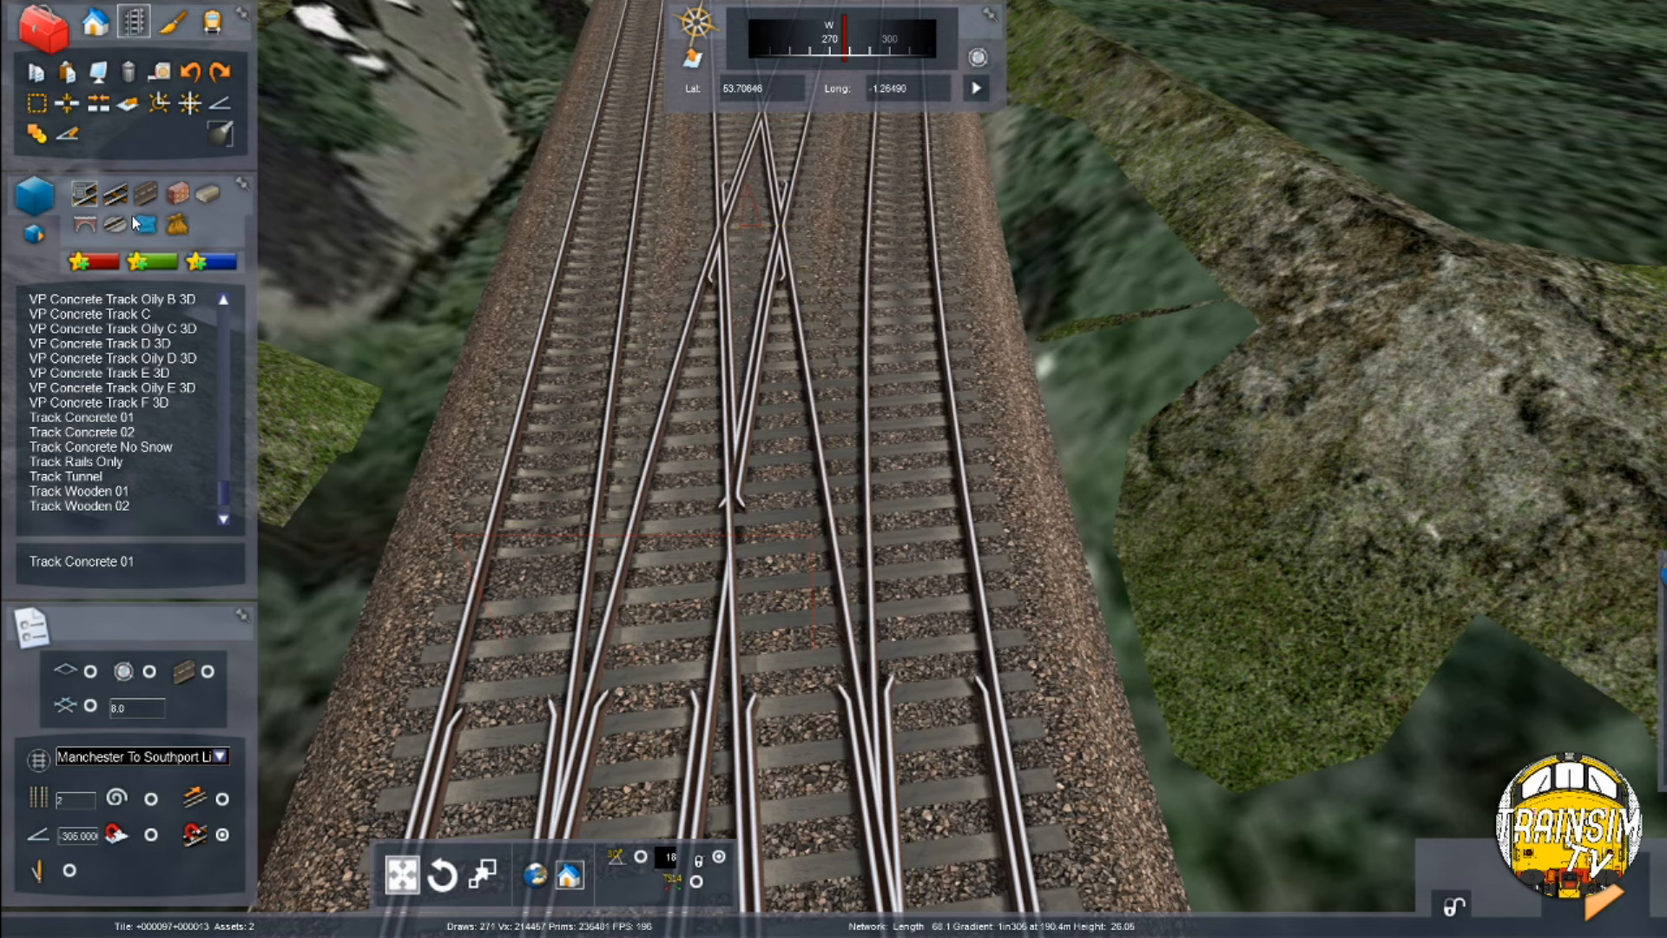
pyautogui.press('Escape')
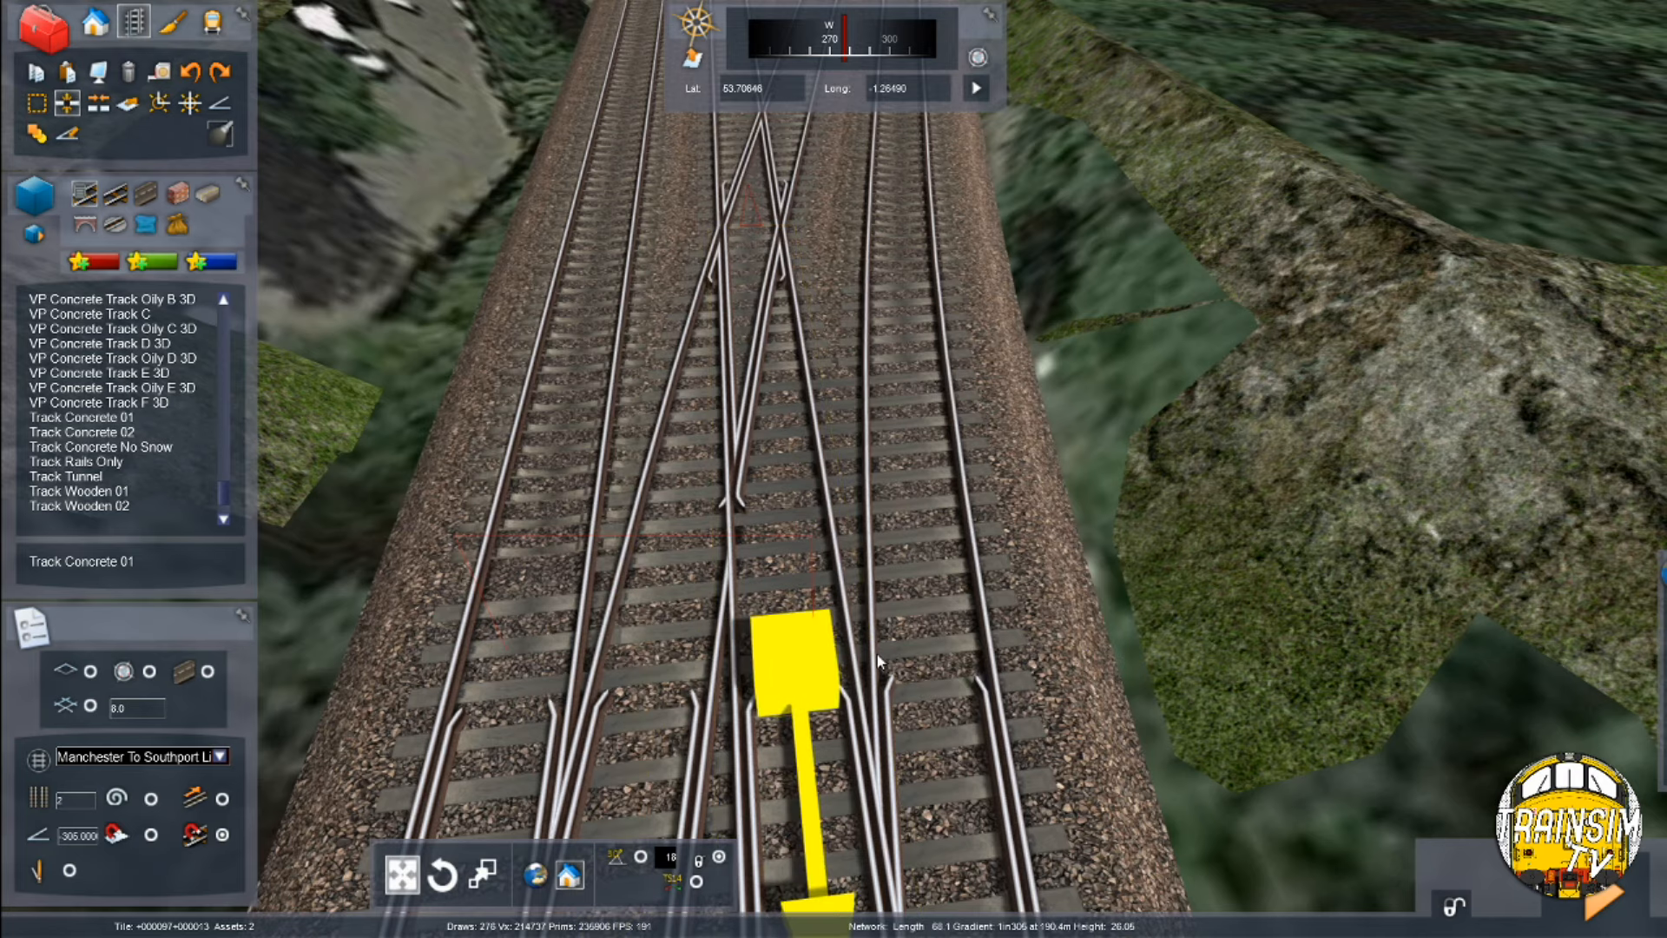
pyautogui.press('Escape')
pyautogui.scroll(5, 891, 571)
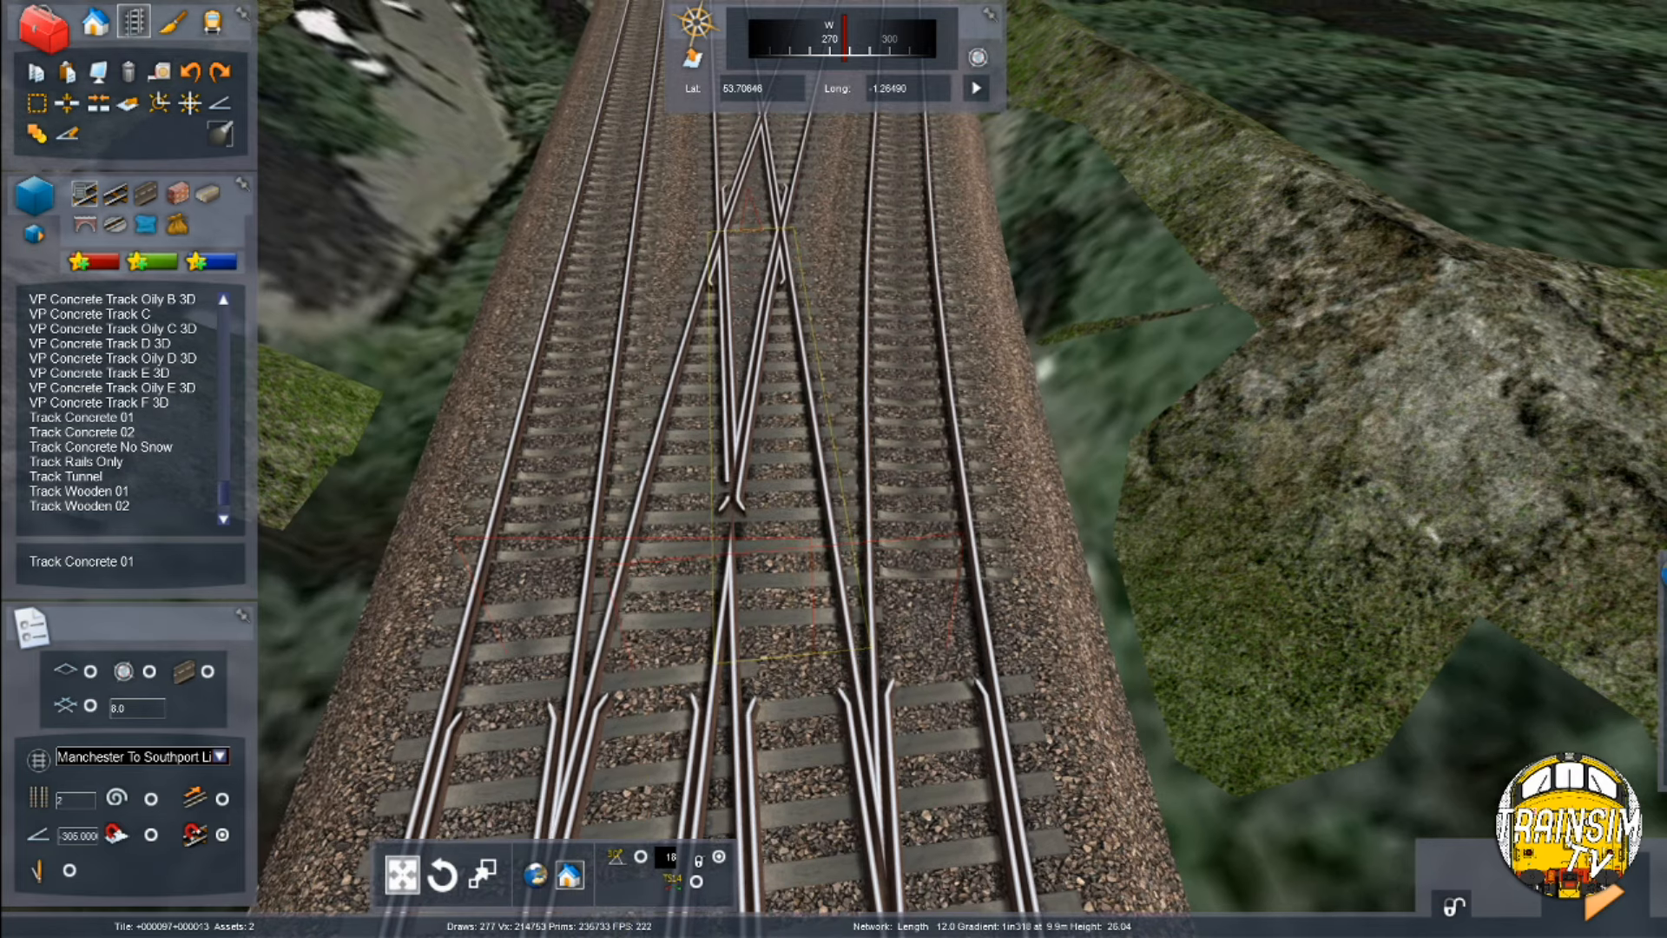
pyautogui.scroll(-5, 891, 572)
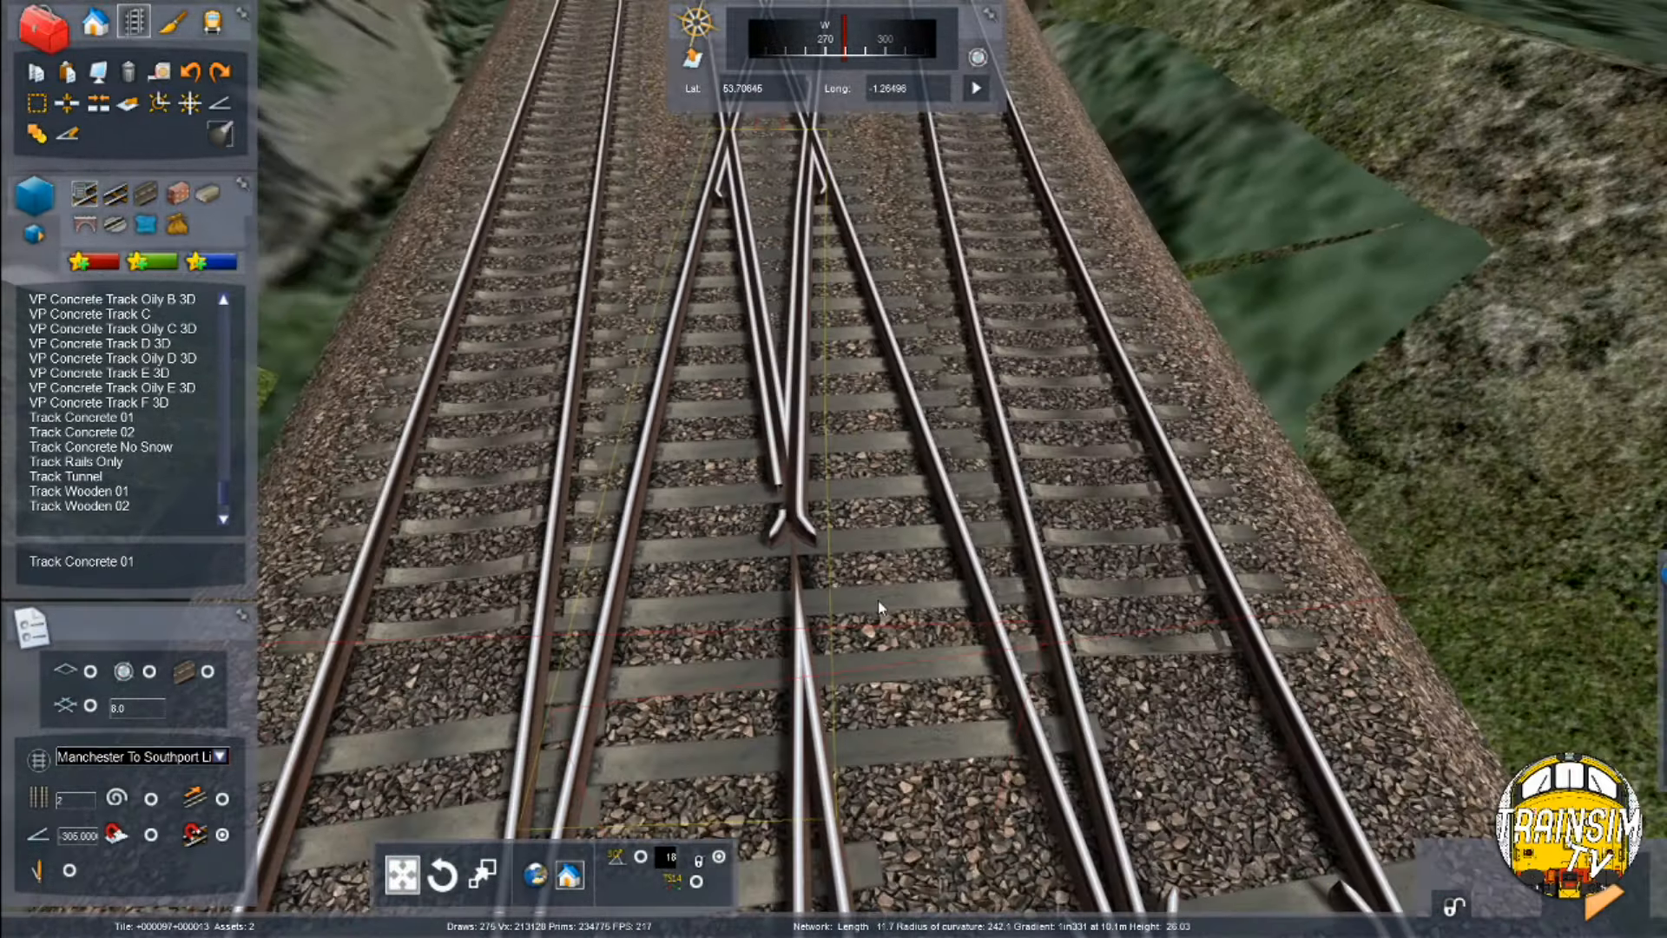
pyautogui.scroll(-5, 855, 623)
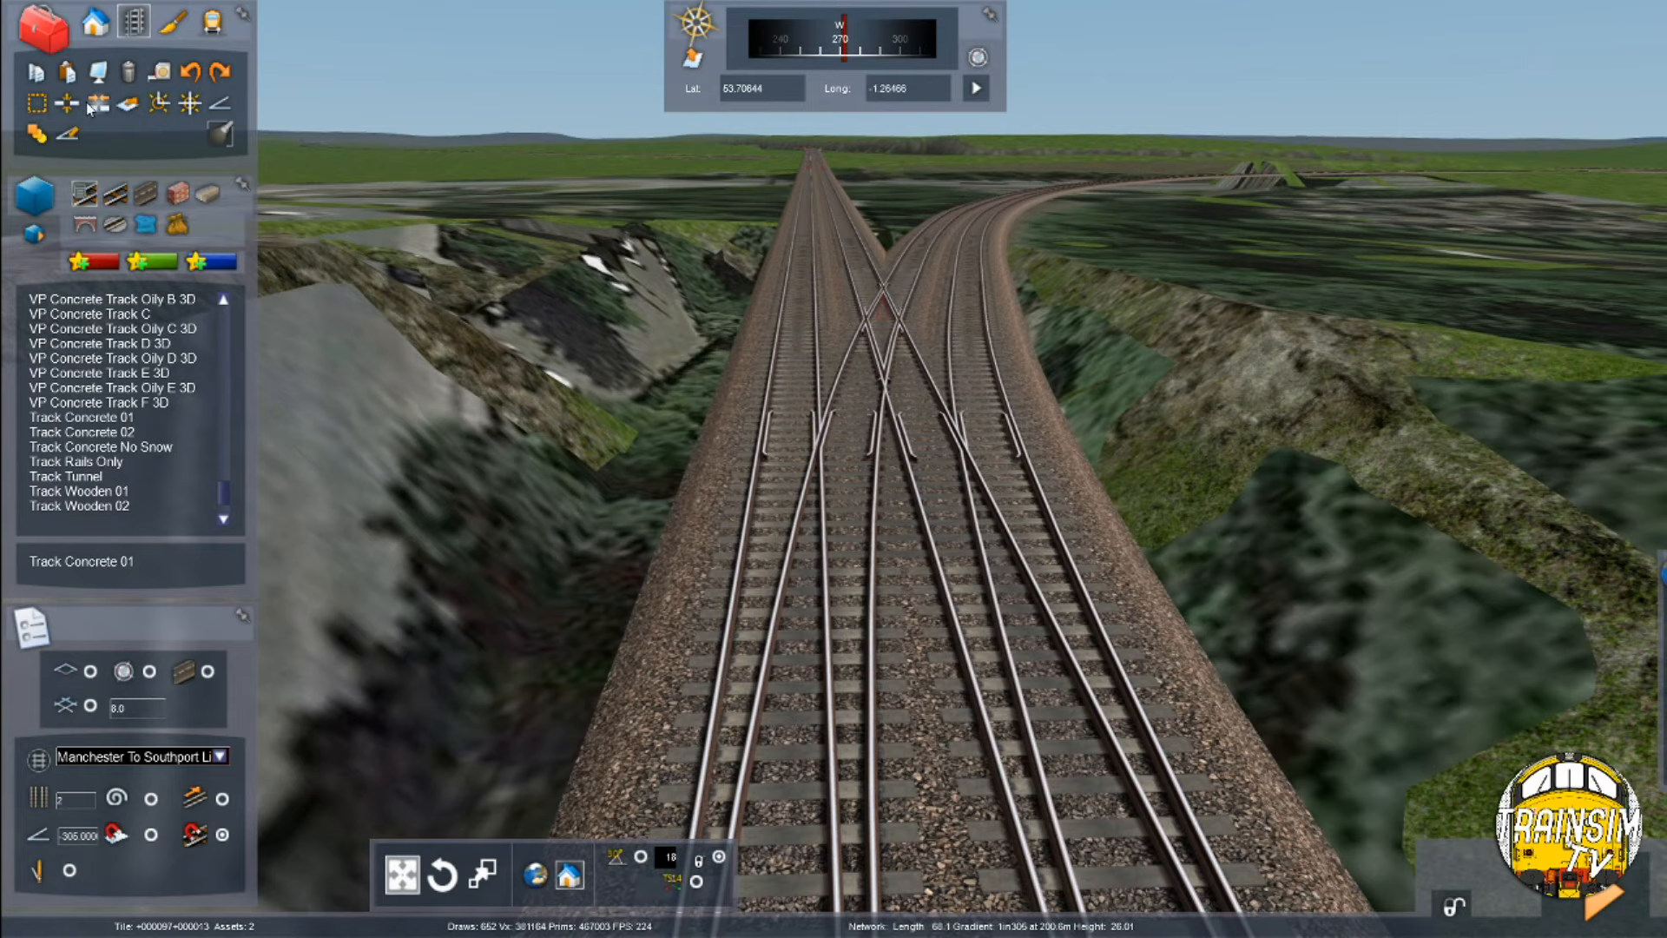
# Try to cut a section out of the main line's outer track next to the crossing
pyautogui.click(66, 103)
pyautogui.click(797, 378)
pyautogui.scroll(-1, 841, 410)
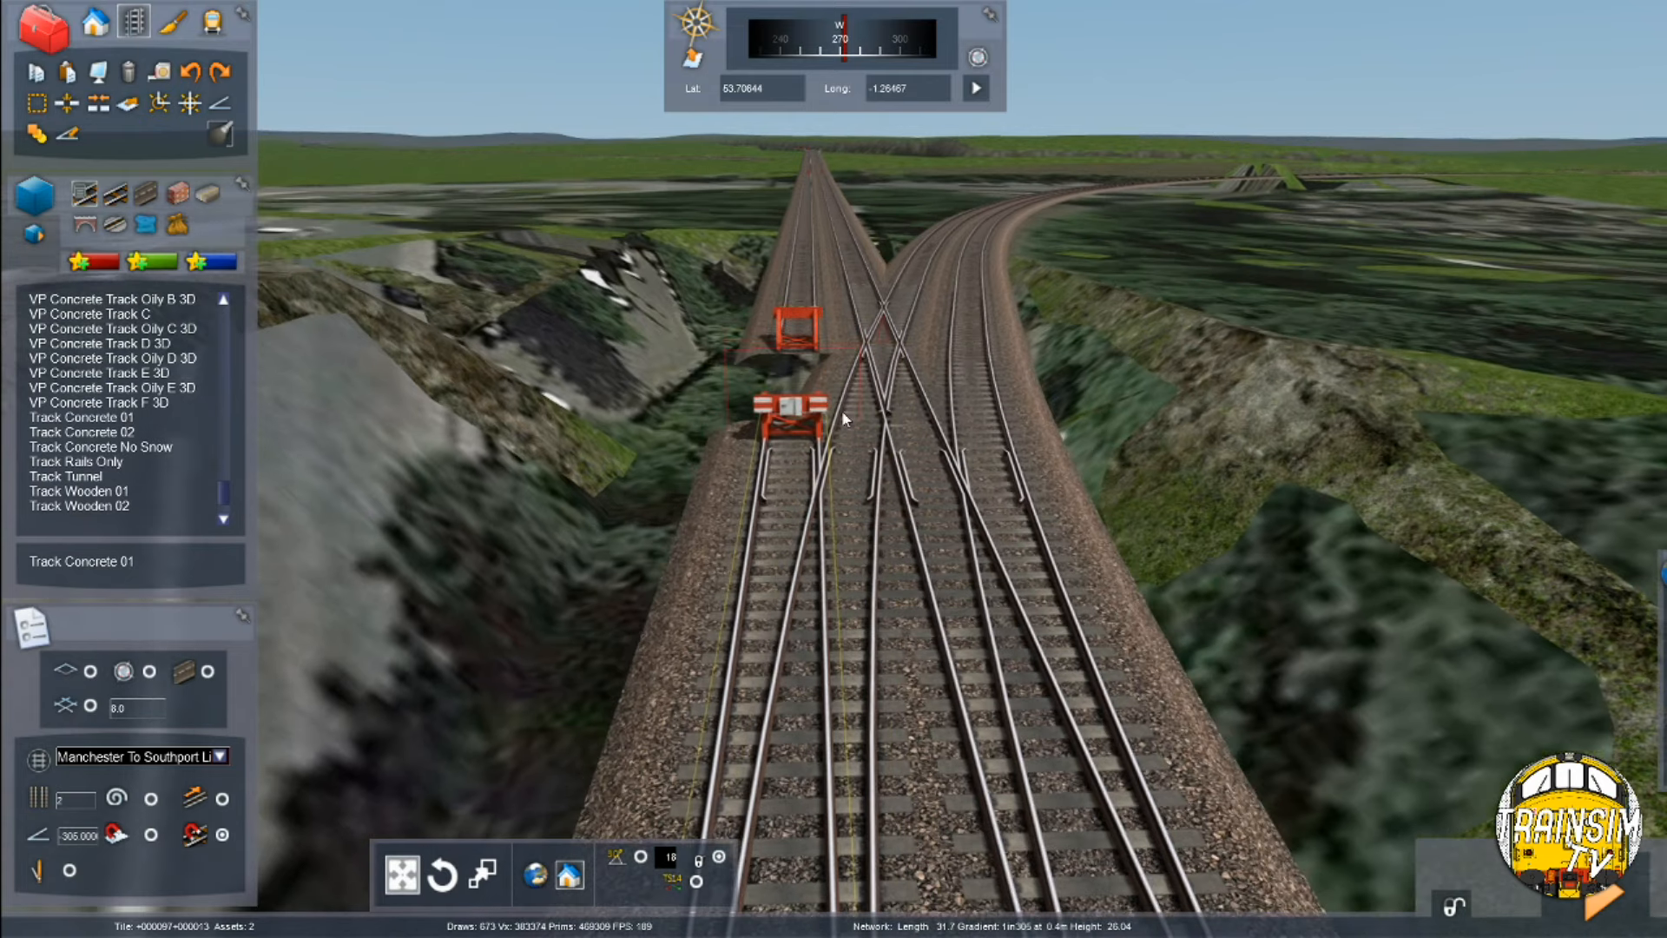
pyautogui.scroll(5, 841, 410)
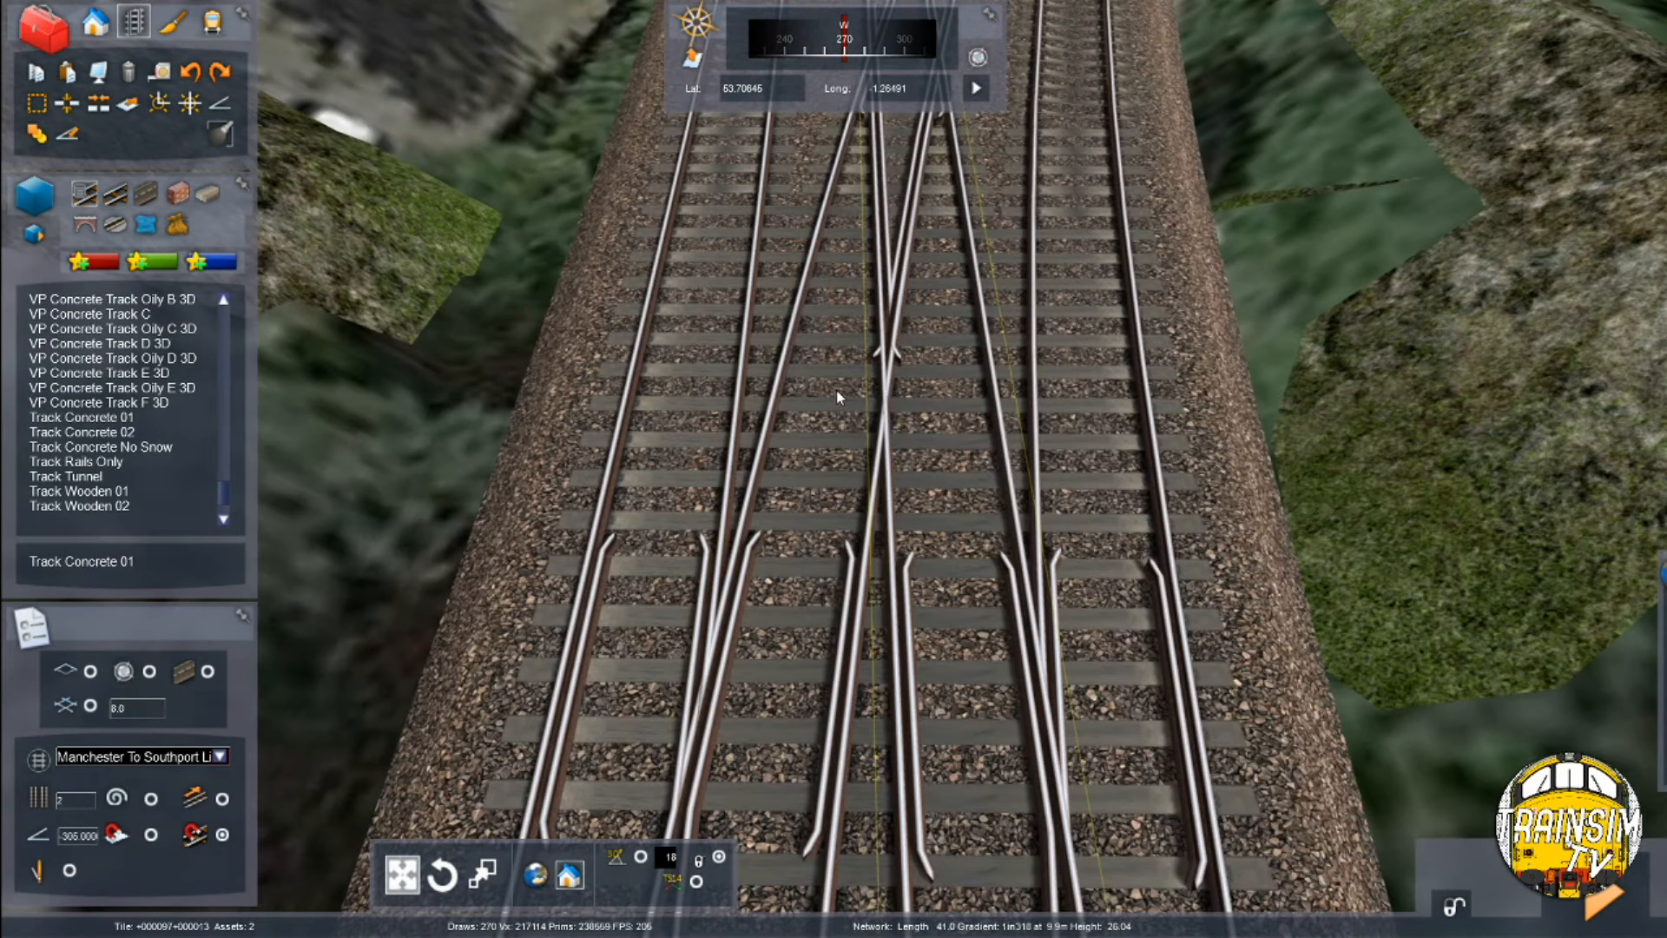
# Examine the track sections around the crossing and bring up the crossing's properties
pyautogui.click(1039, 509)
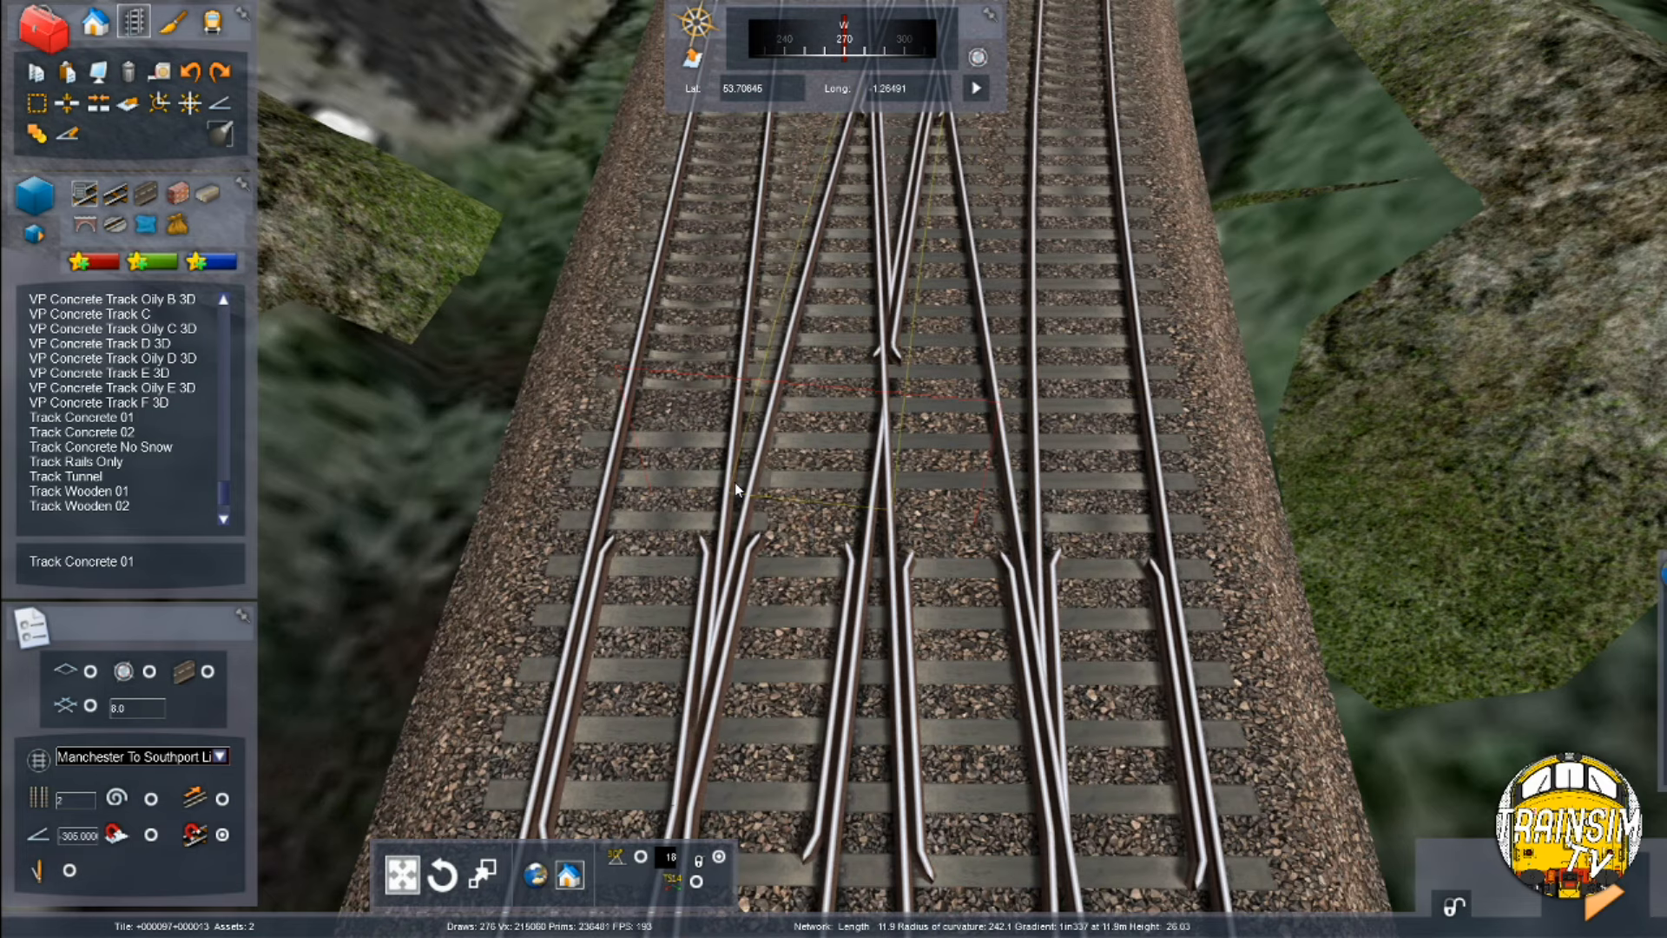
pyautogui.moveTo(735, 481); pyautogui.dragTo(732, 471, button='right')
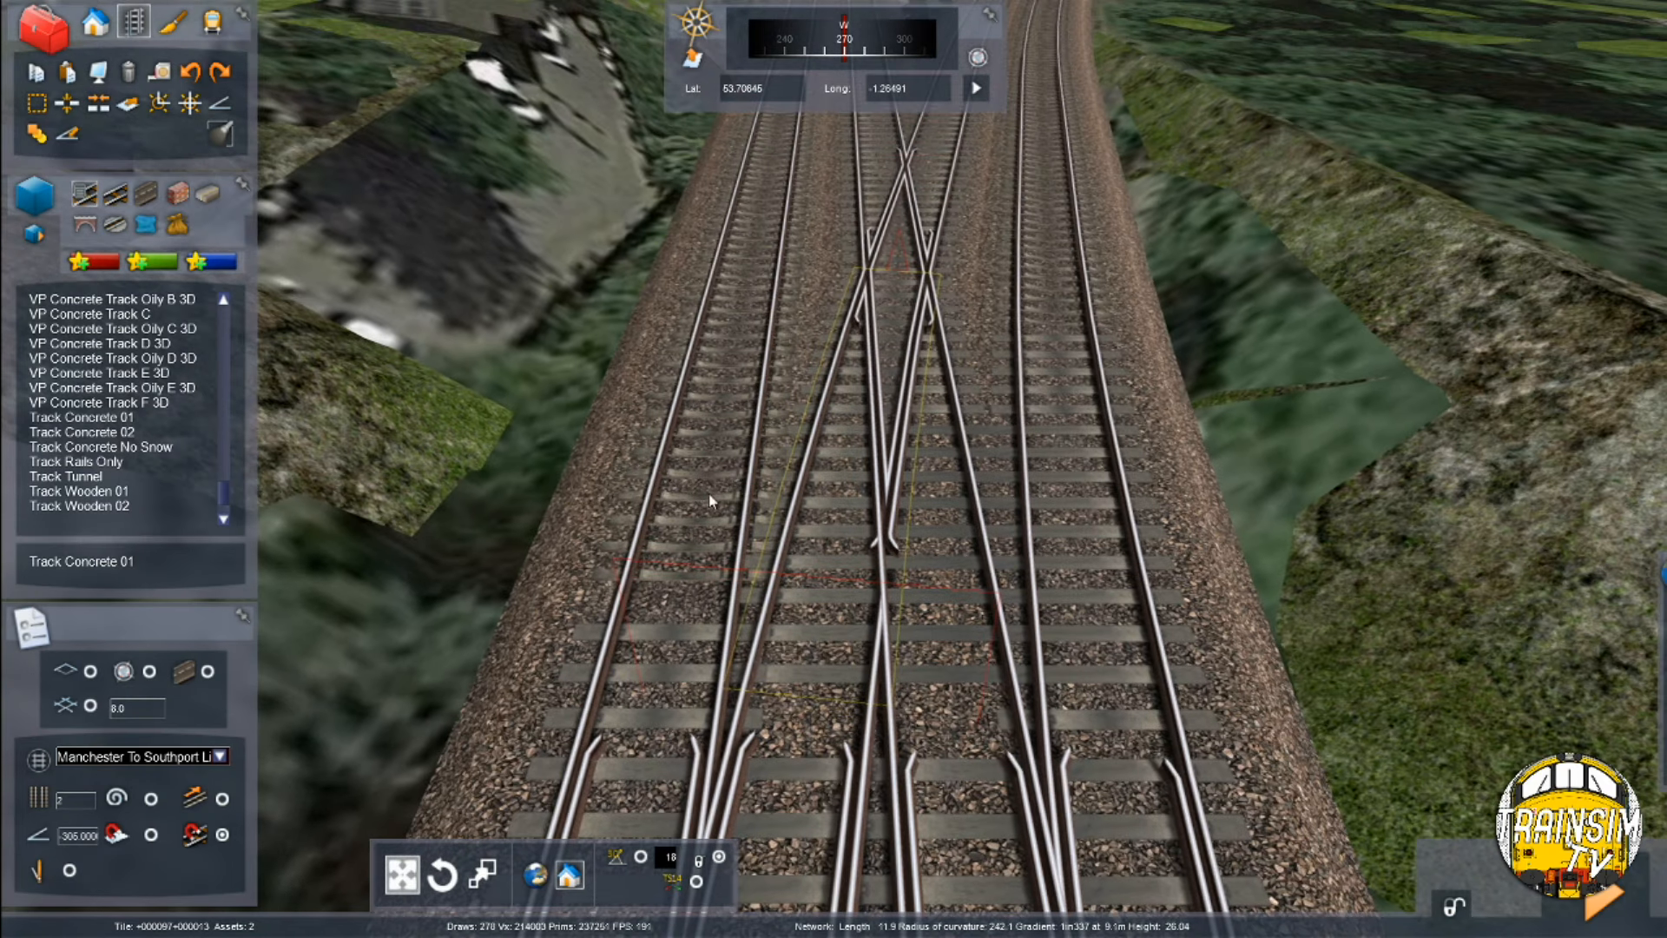
pyautogui.doubleClick(790, 315)
pyautogui.click(790, 315)
pyautogui.moveTo(844, 388); pyautogui.dragTo(844, 321, button='right')
pyautogui.press('Down')
pyautogui.moveTo(850, 476)
pyautogui.mouseDown(button='right')
pyautogui.moveTo(850, 452)
pyautogui.moveTo(850, 487)
pyautogui.mouseUp(button='right')
pyautogui.press('Up')
pyautogui.click(878, 455)
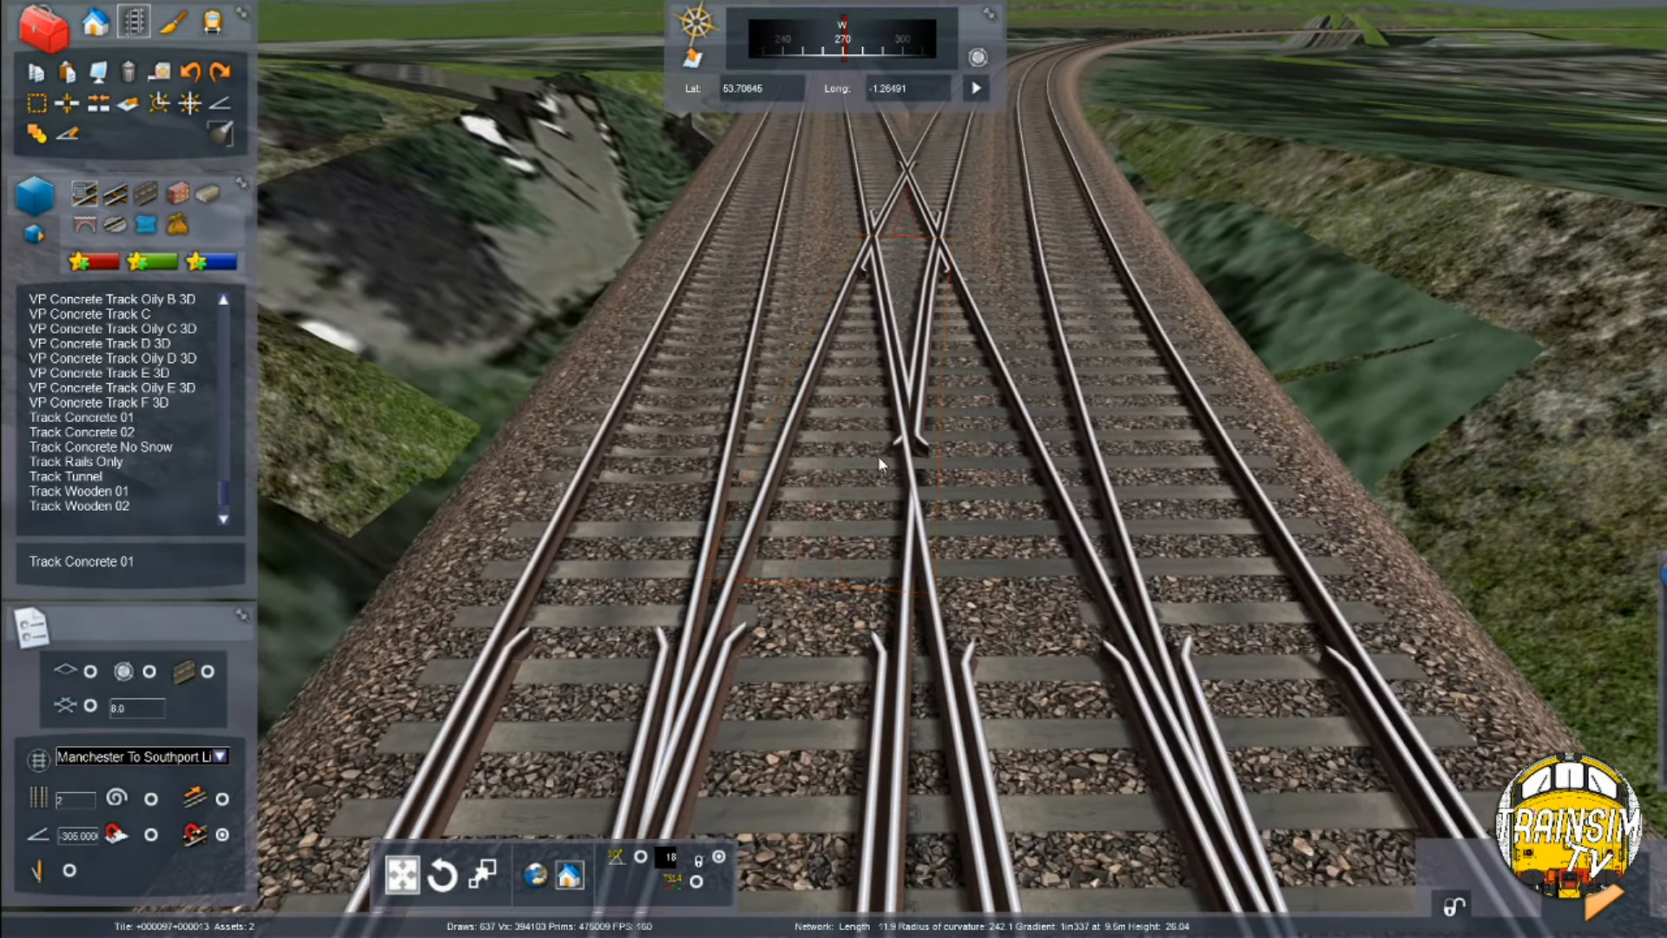
pyautogui.doubleClick(895, 367)
pyautogui.click(895, 368)
pyautogui.click(943, 241)
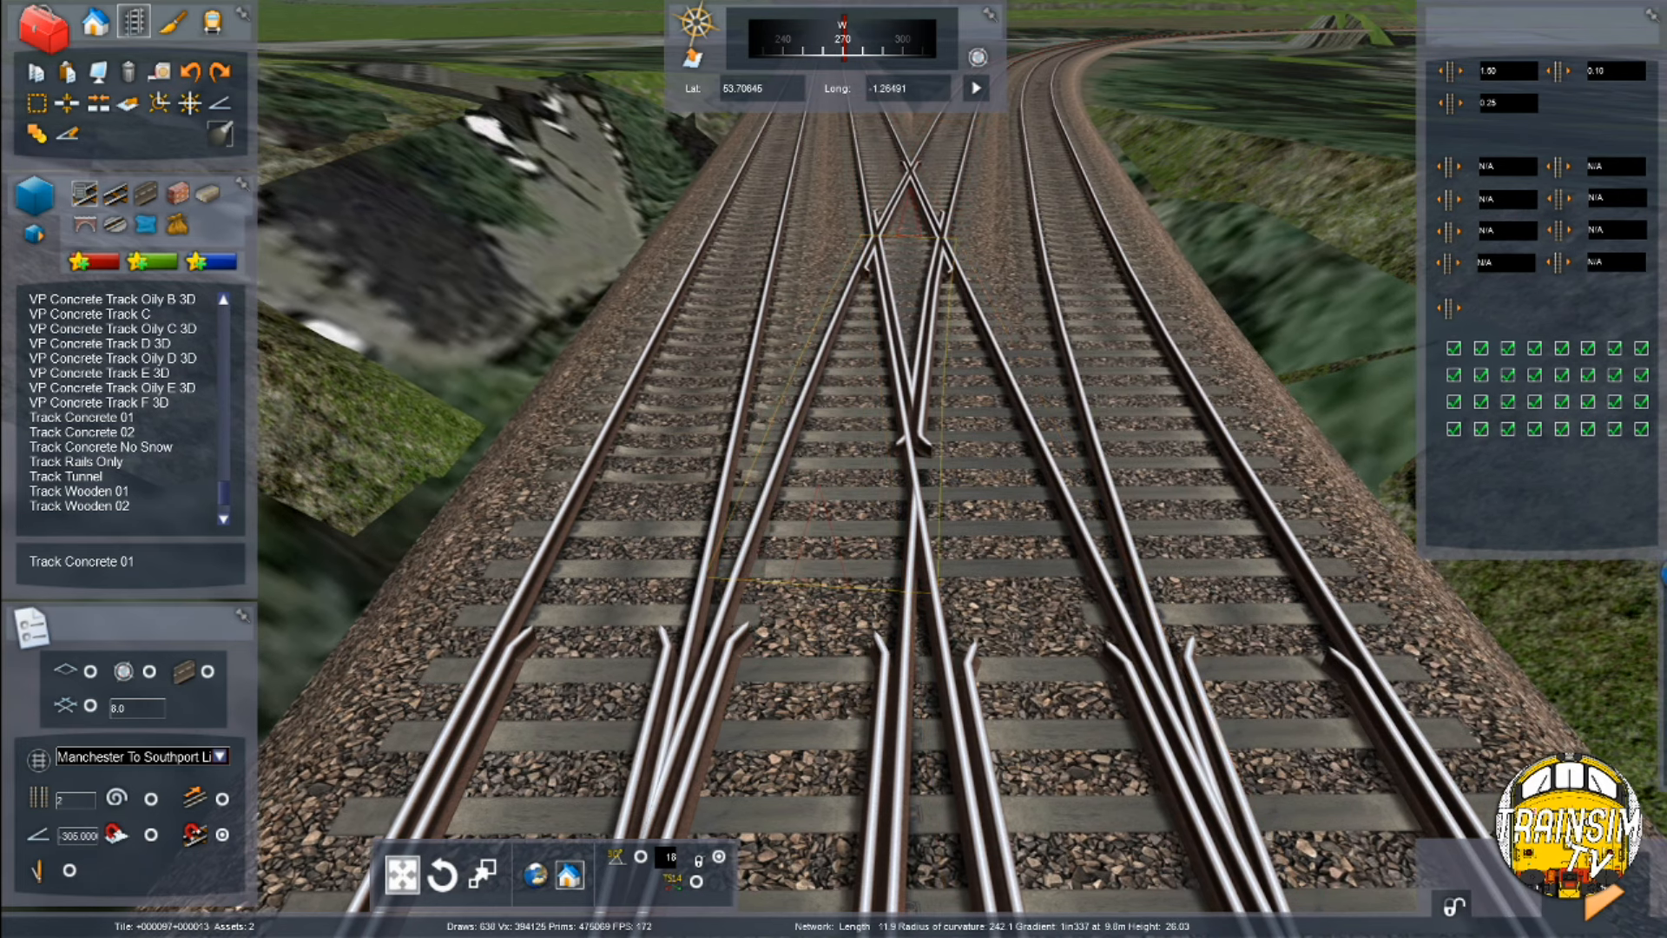
# Try to split the branch's outer track just before the switch beside the crossing
pyautogui.press('Right')
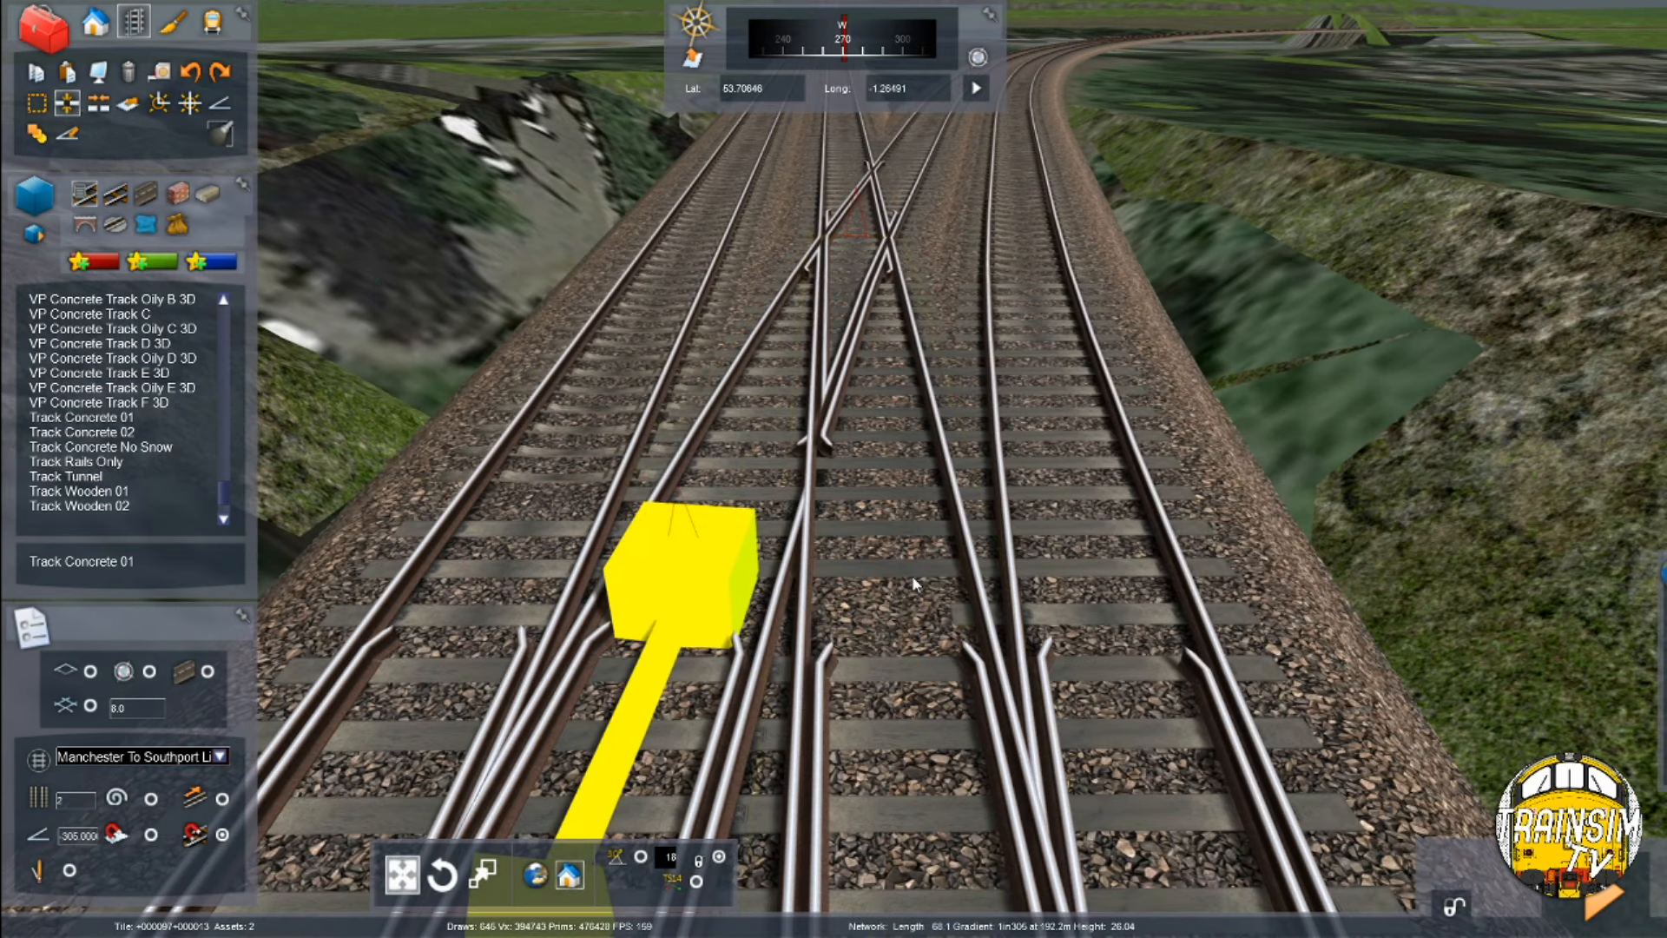
pyautogui.click(67, 103)
pyautogui.click(984, 570)
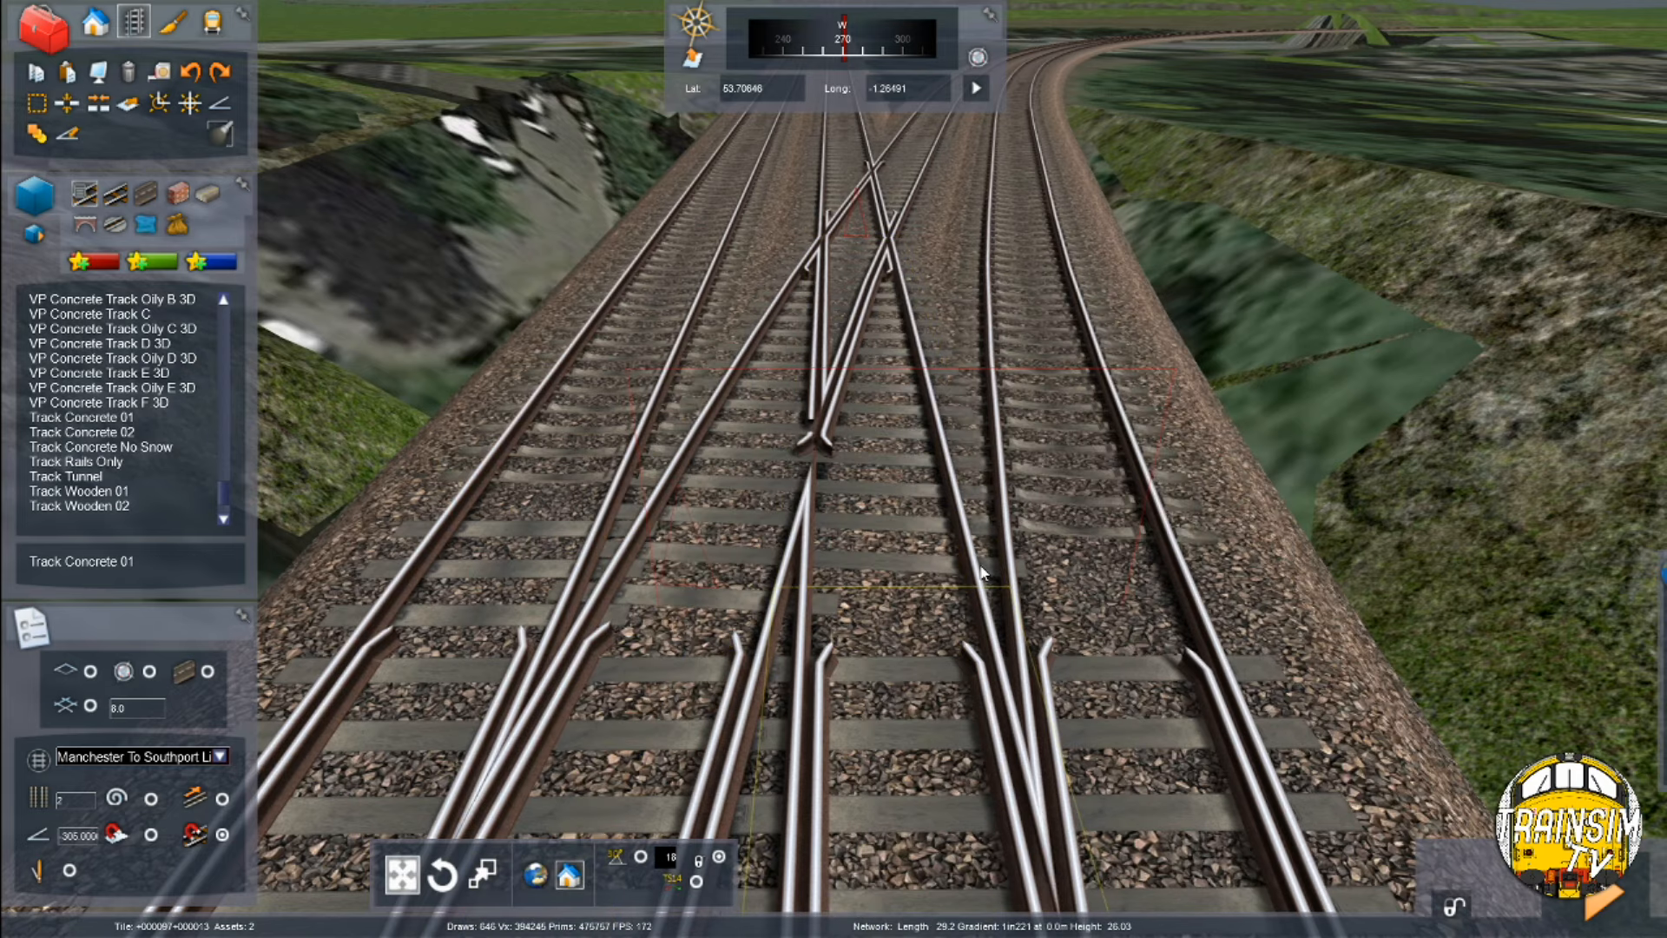
pyautogui.scroll(5, 779, 429)
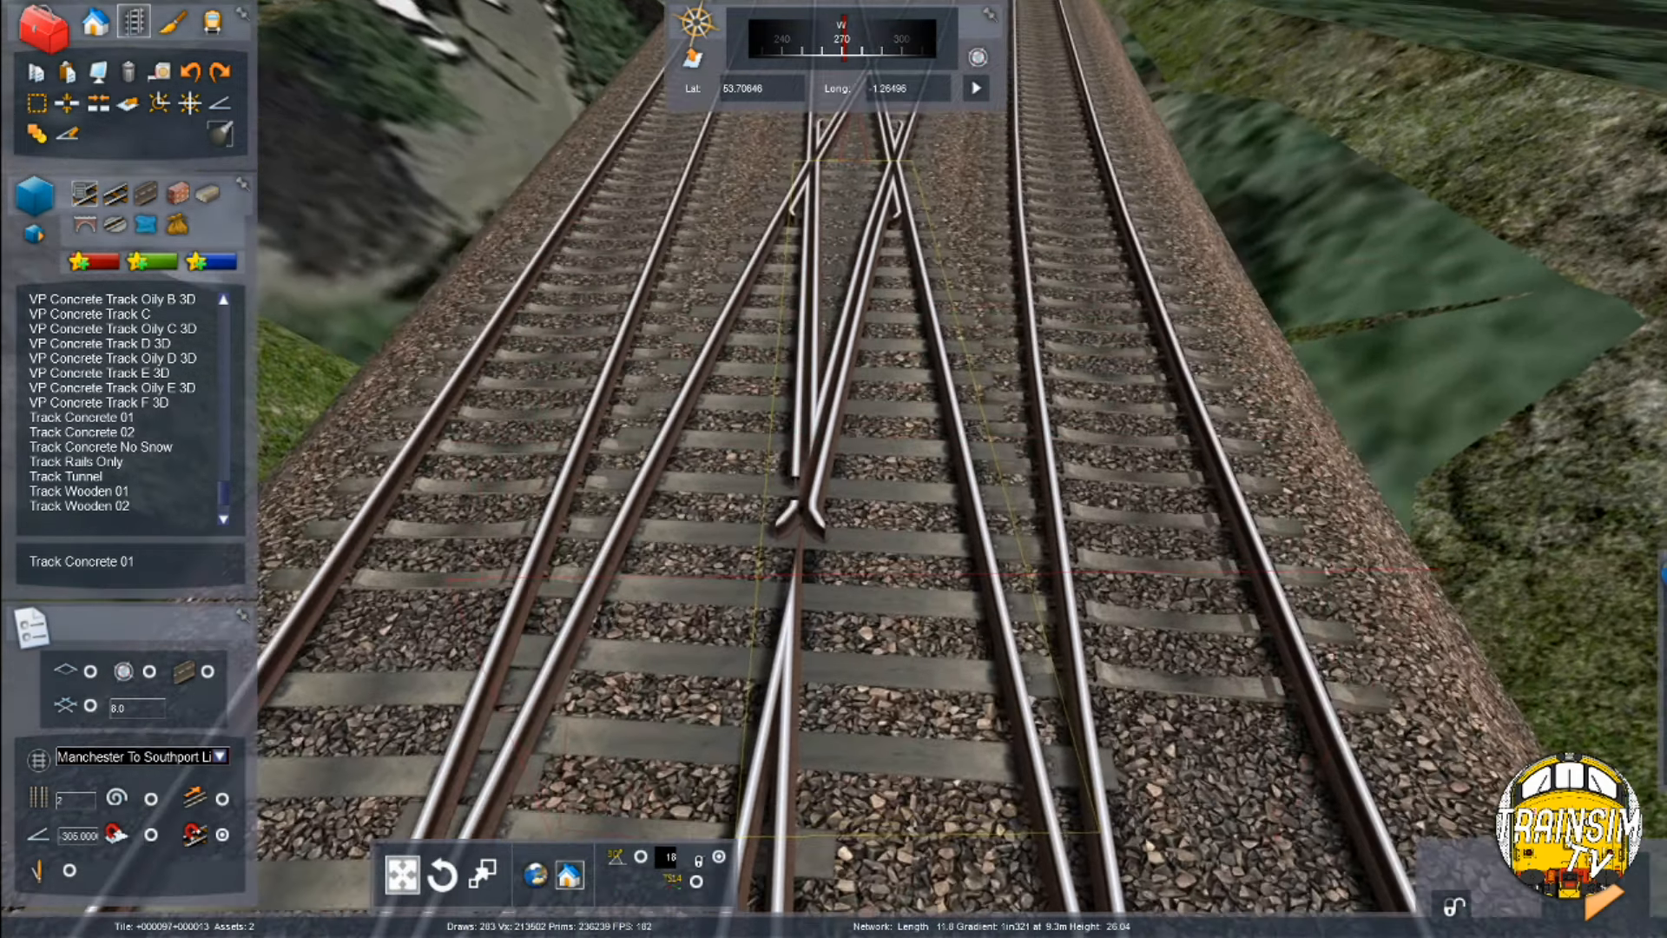
pyautogui.scroll(-3, 772, 468)
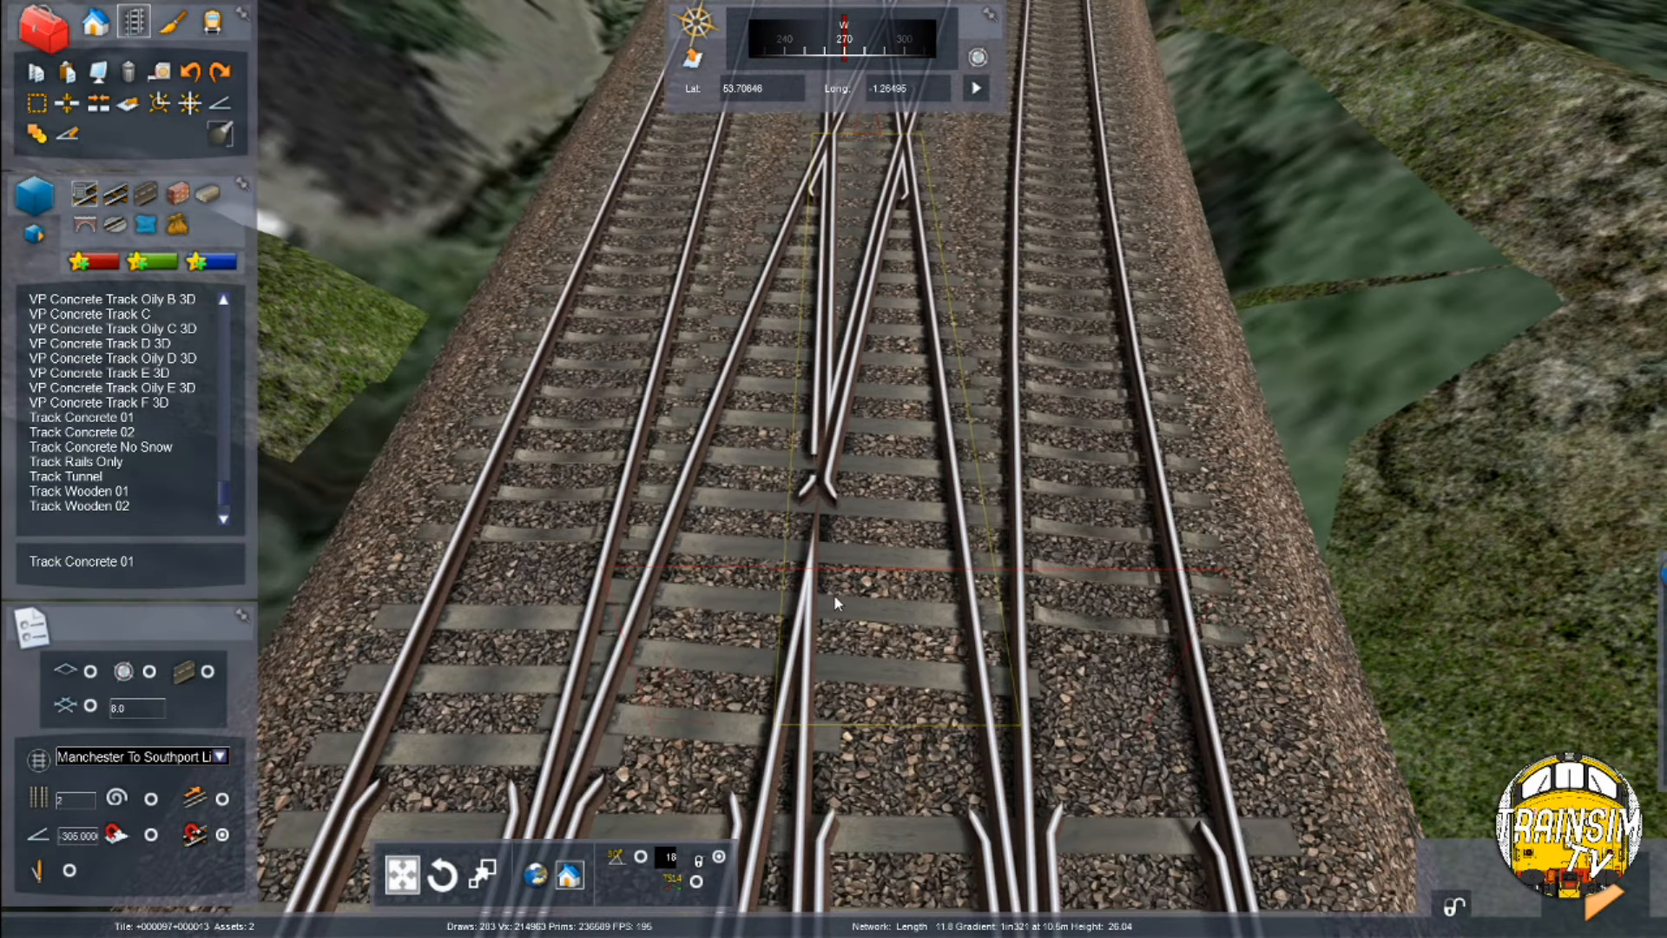
pyautogui.scroll(-5, 792, 664)
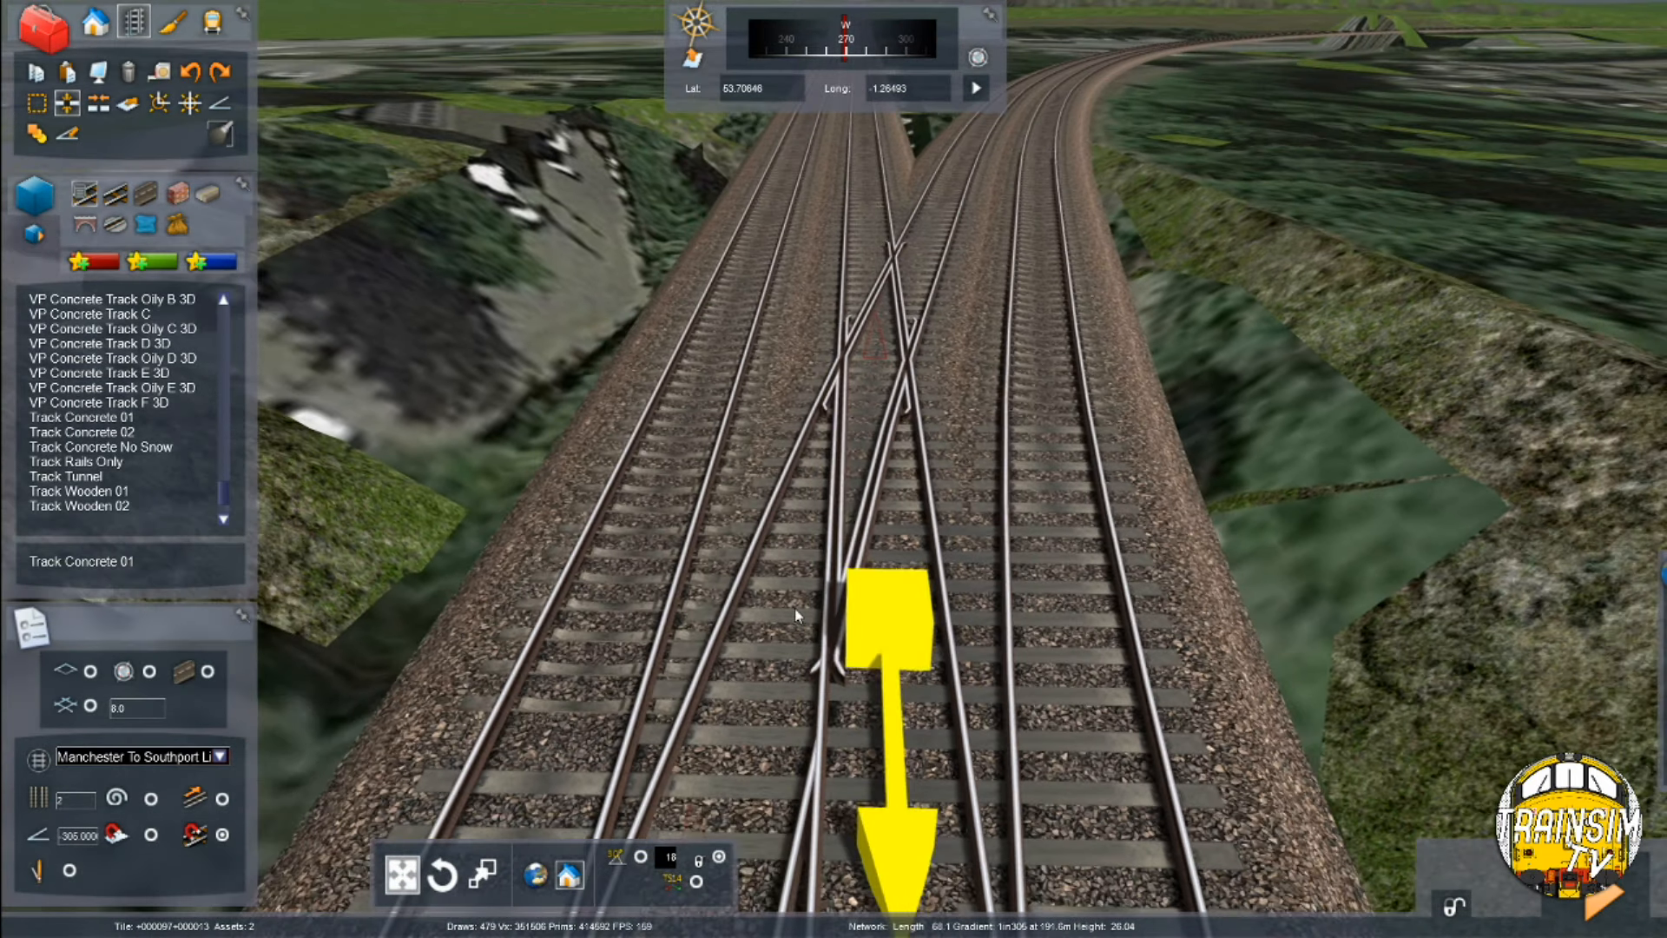
# Delete the branch track sections that run through the crossing and switches, leaving the main line's double track intact
pyautogui.press('Delete')
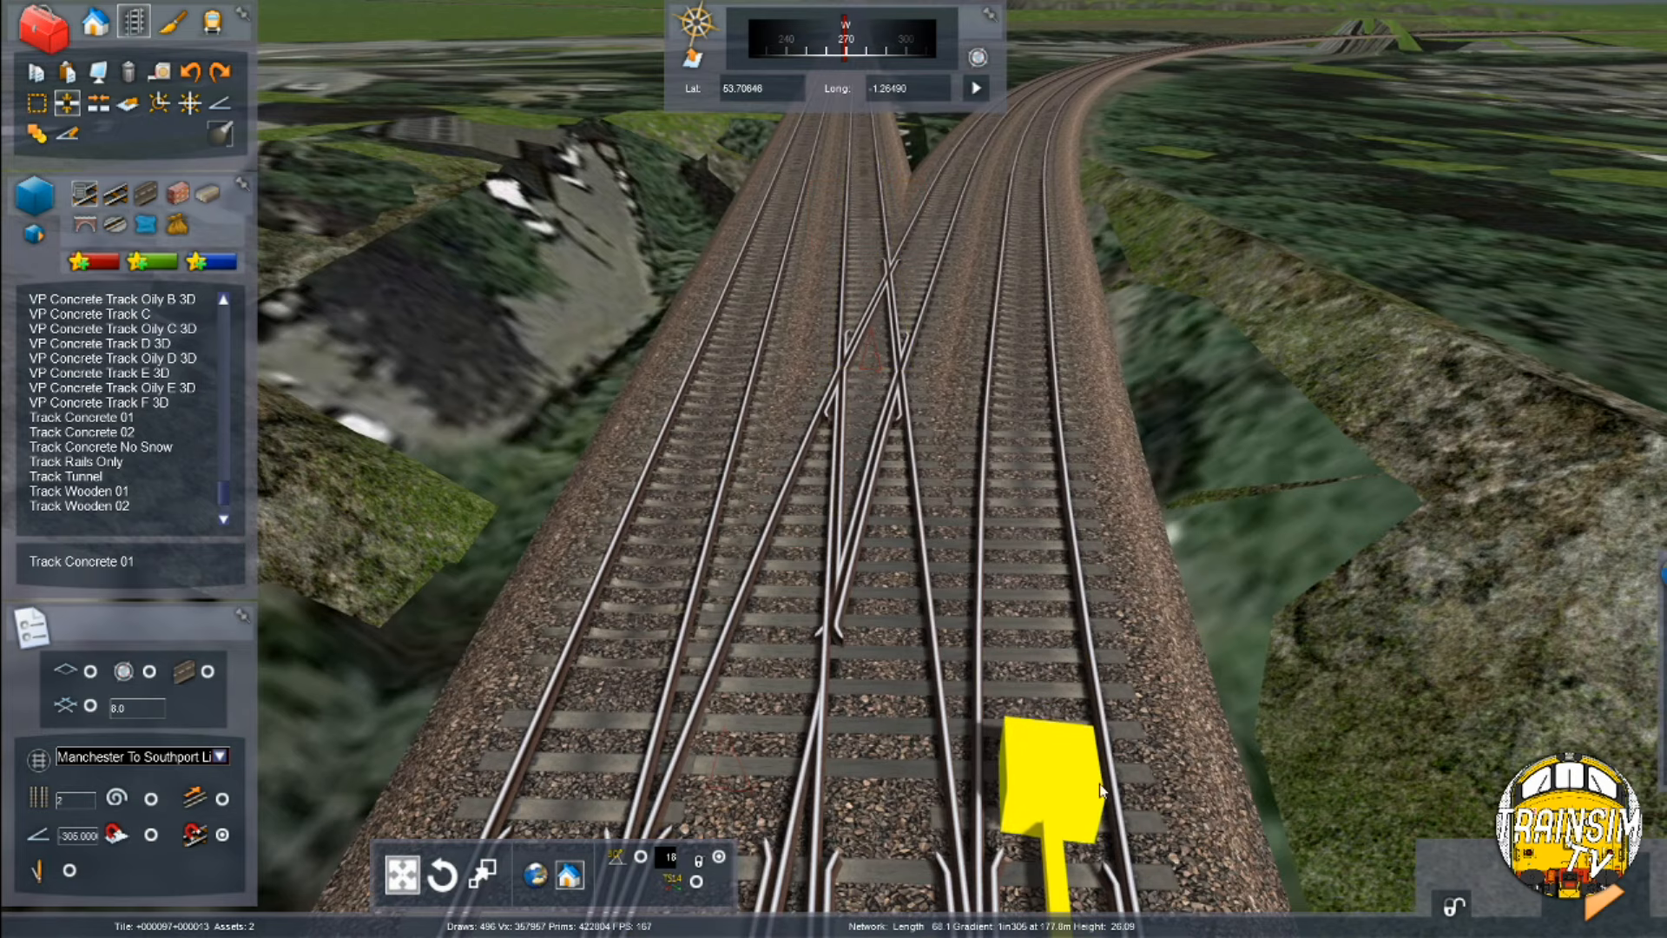
pyautogui.click(1091, 805)
pyautogui.scroll(5, 864, 665)
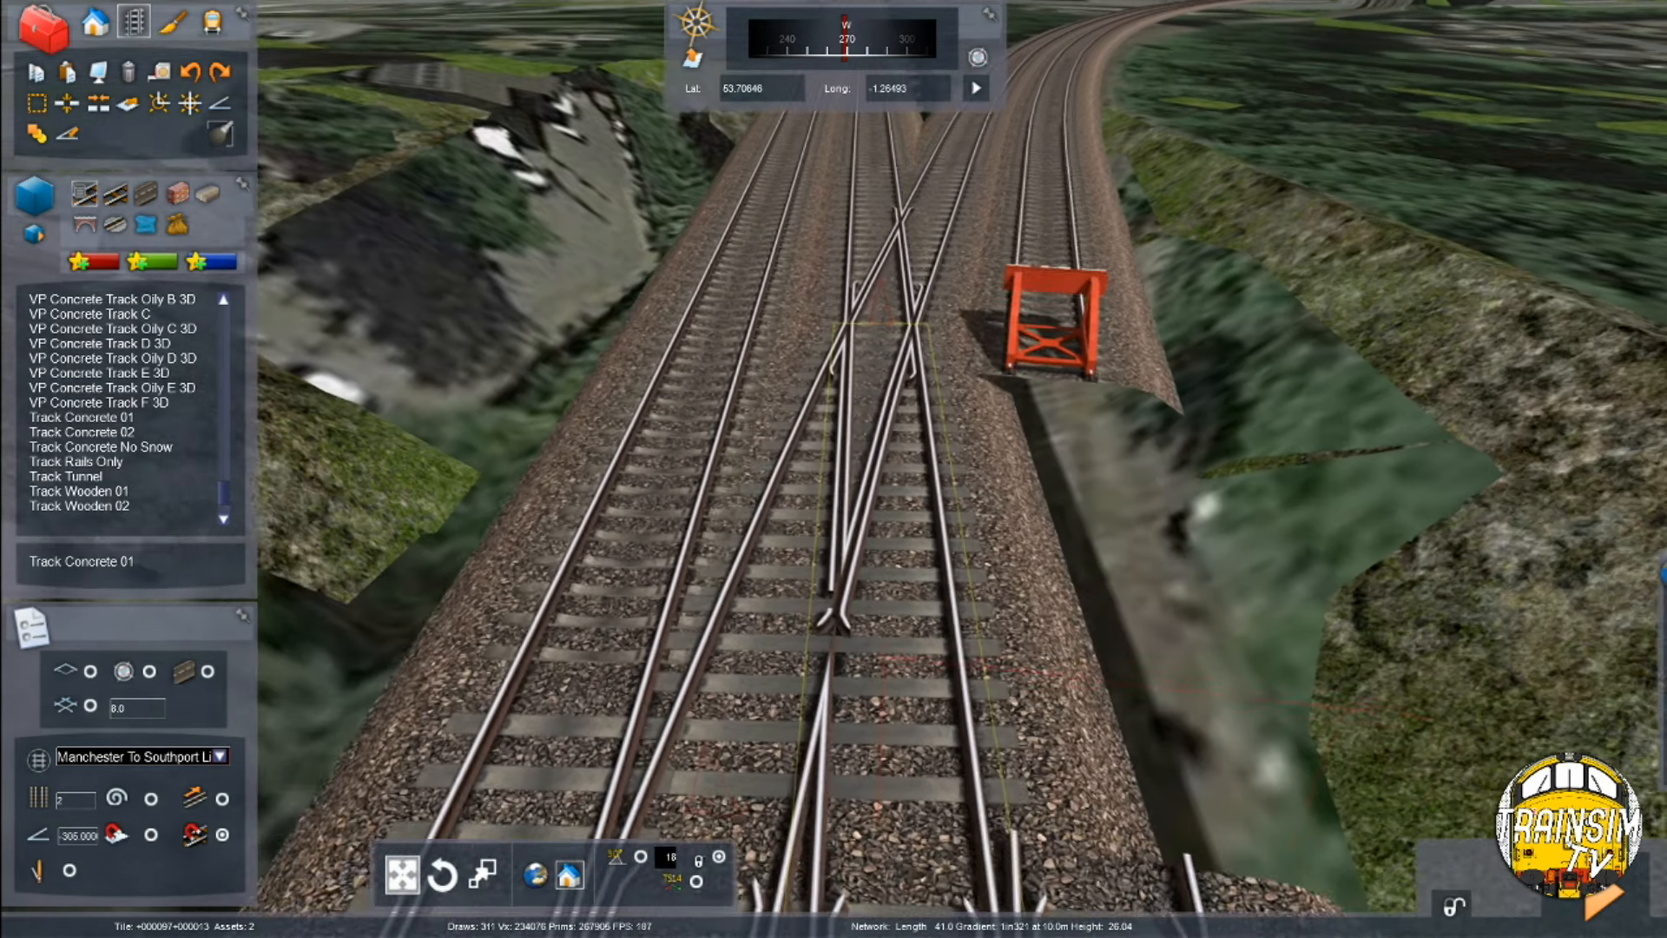
pyautogui.scroll(-5, 862, 670)
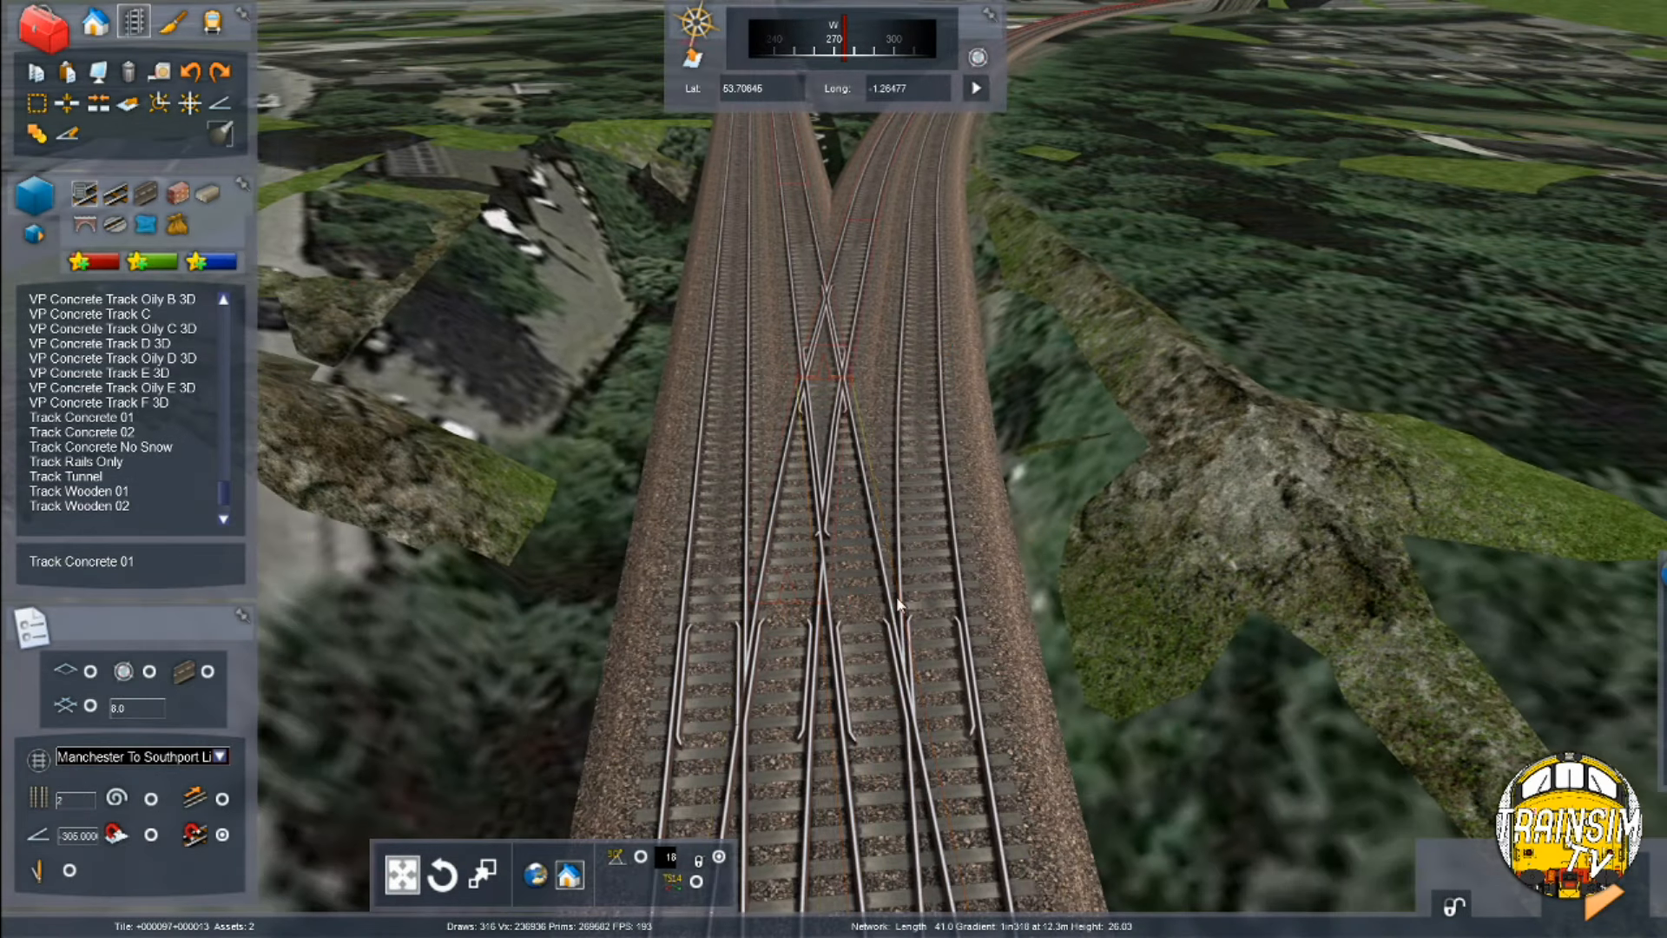
pyautogui.scroll(-3, 925, 544)
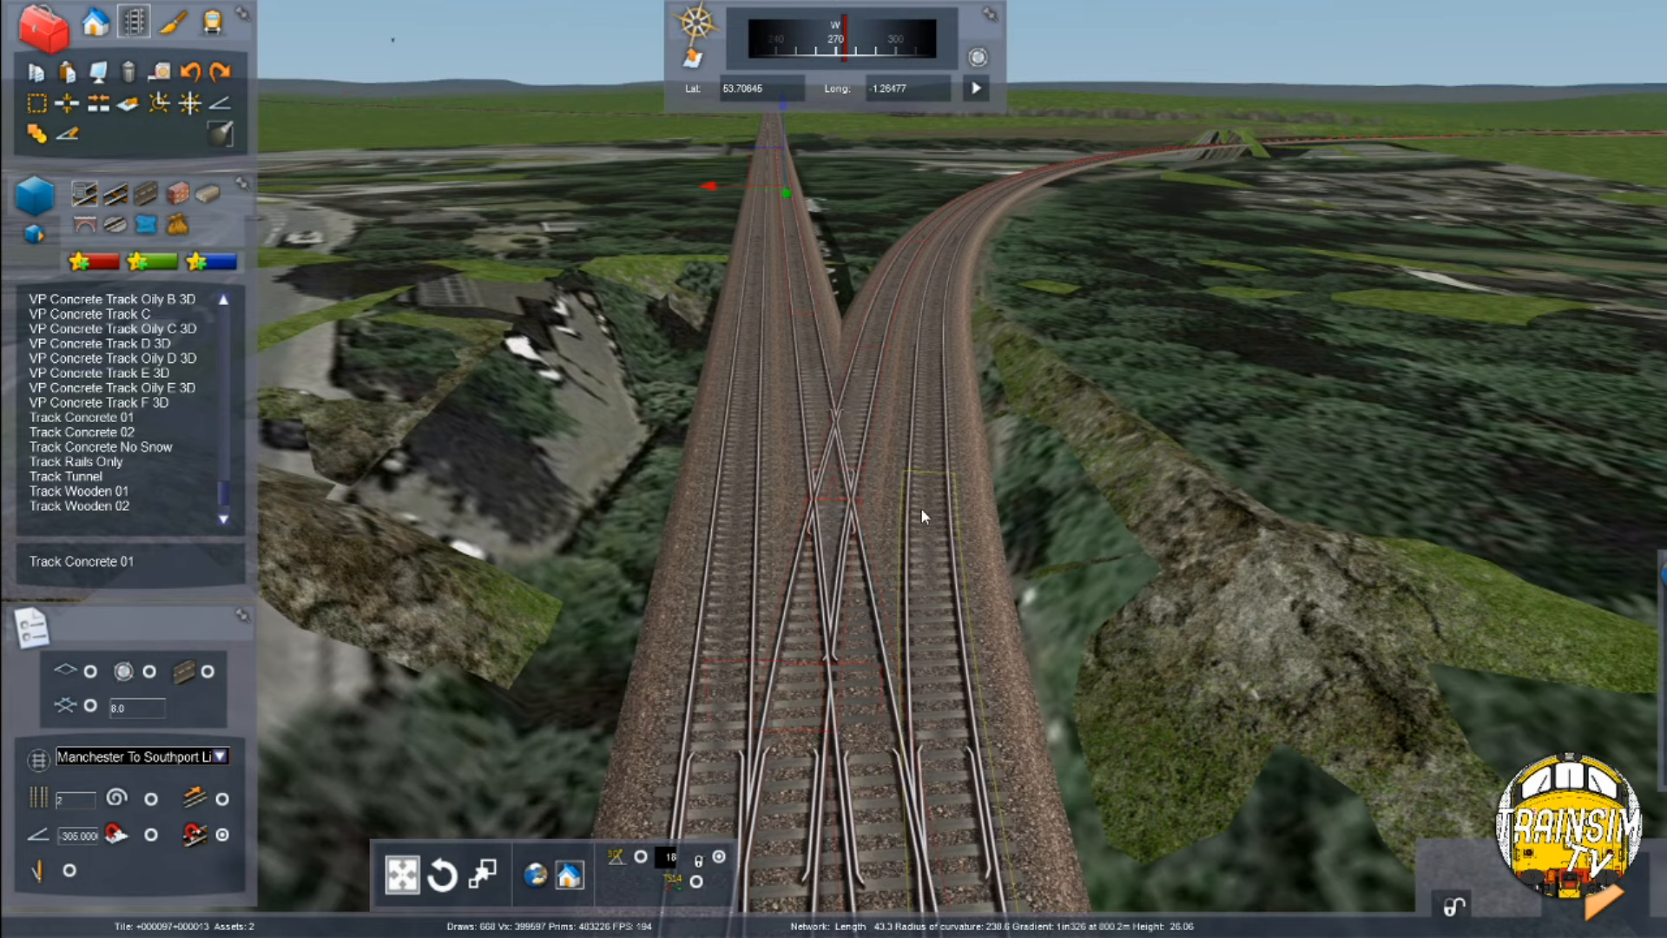
pyautogui.rightClick(1061, 558)
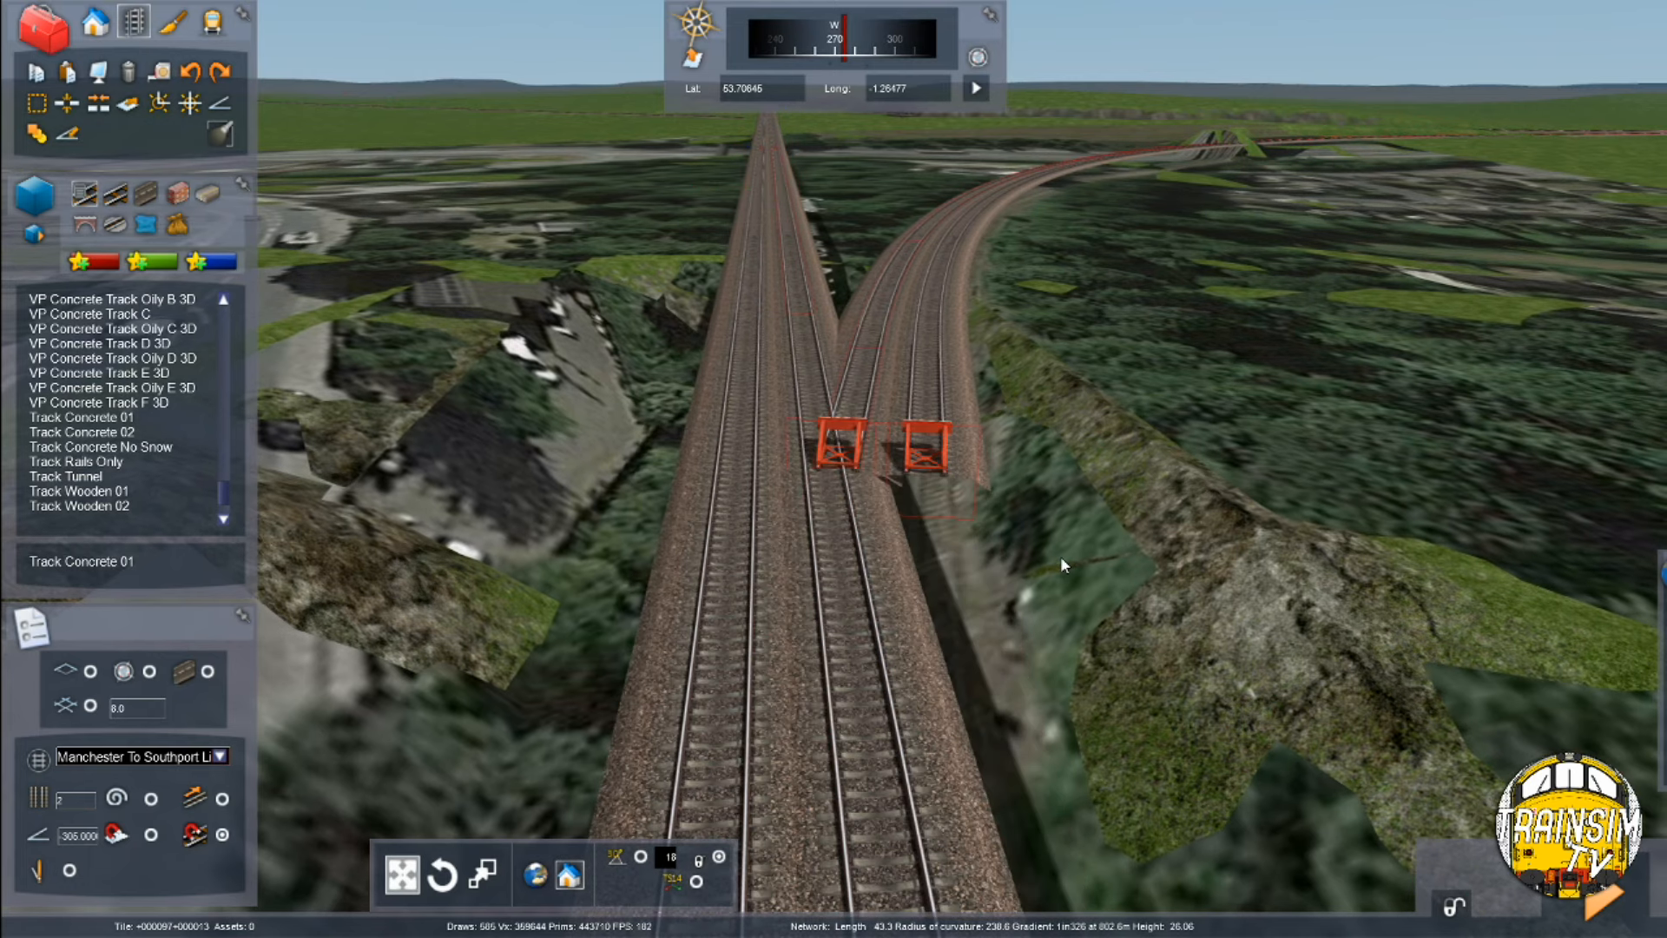
# Try to lay double Track Concrete 01 of the Passenger type from the two branch ends onto the main line
pyautogui.click(158, 415)
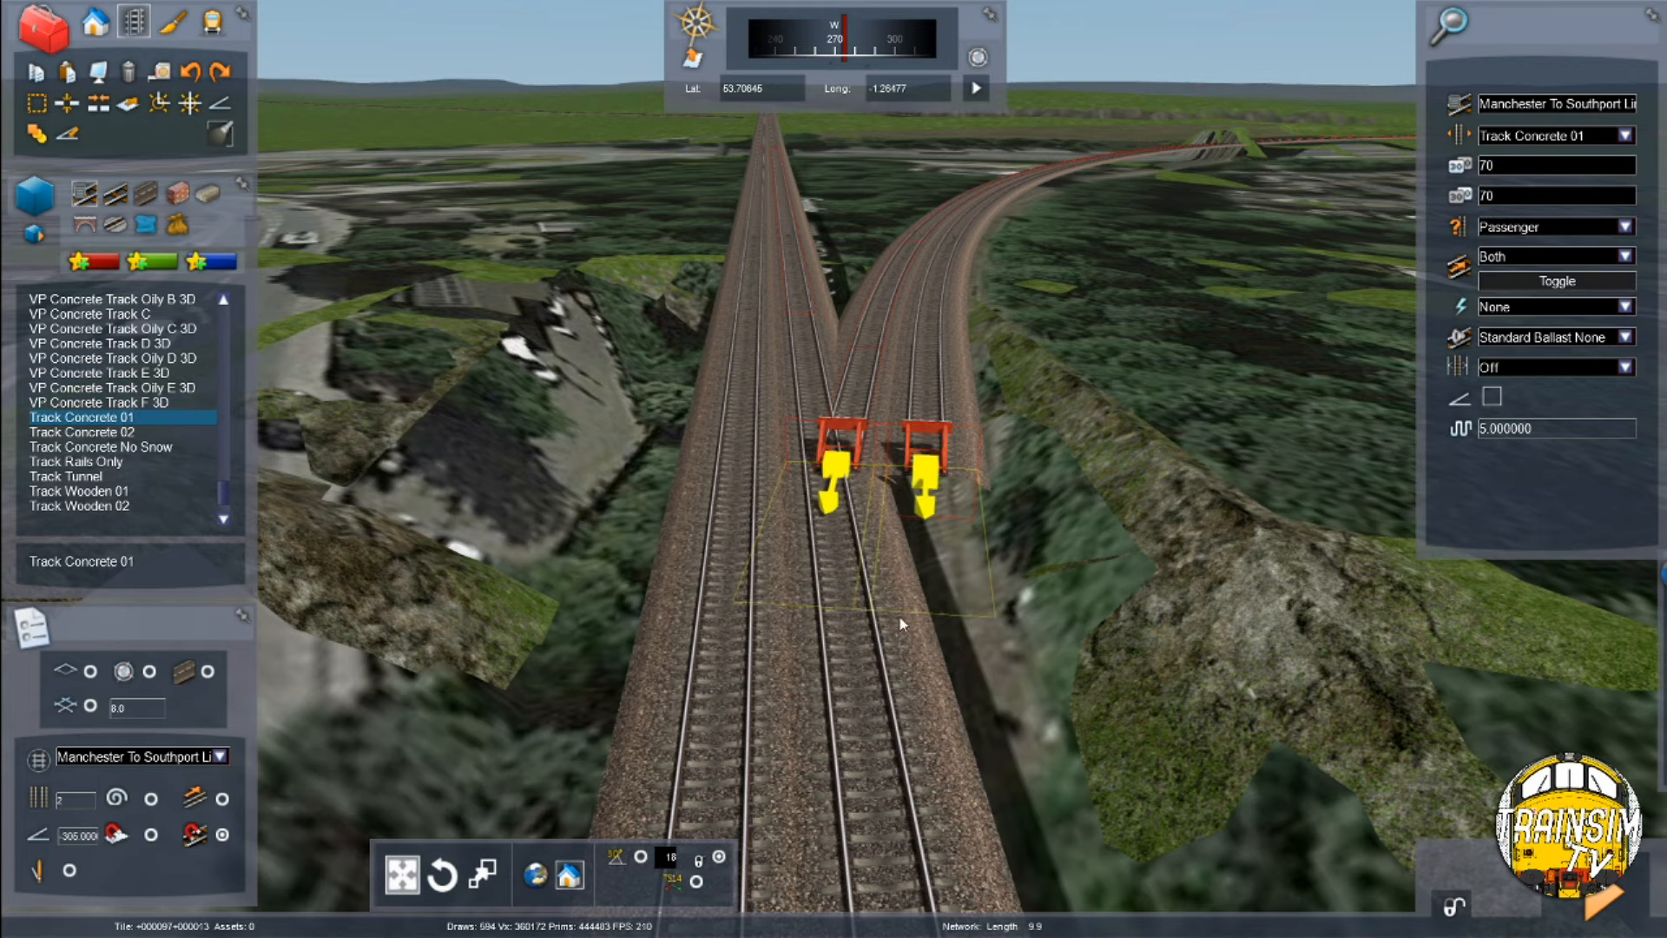
pyautogui.scroll(-3, 903, 660)
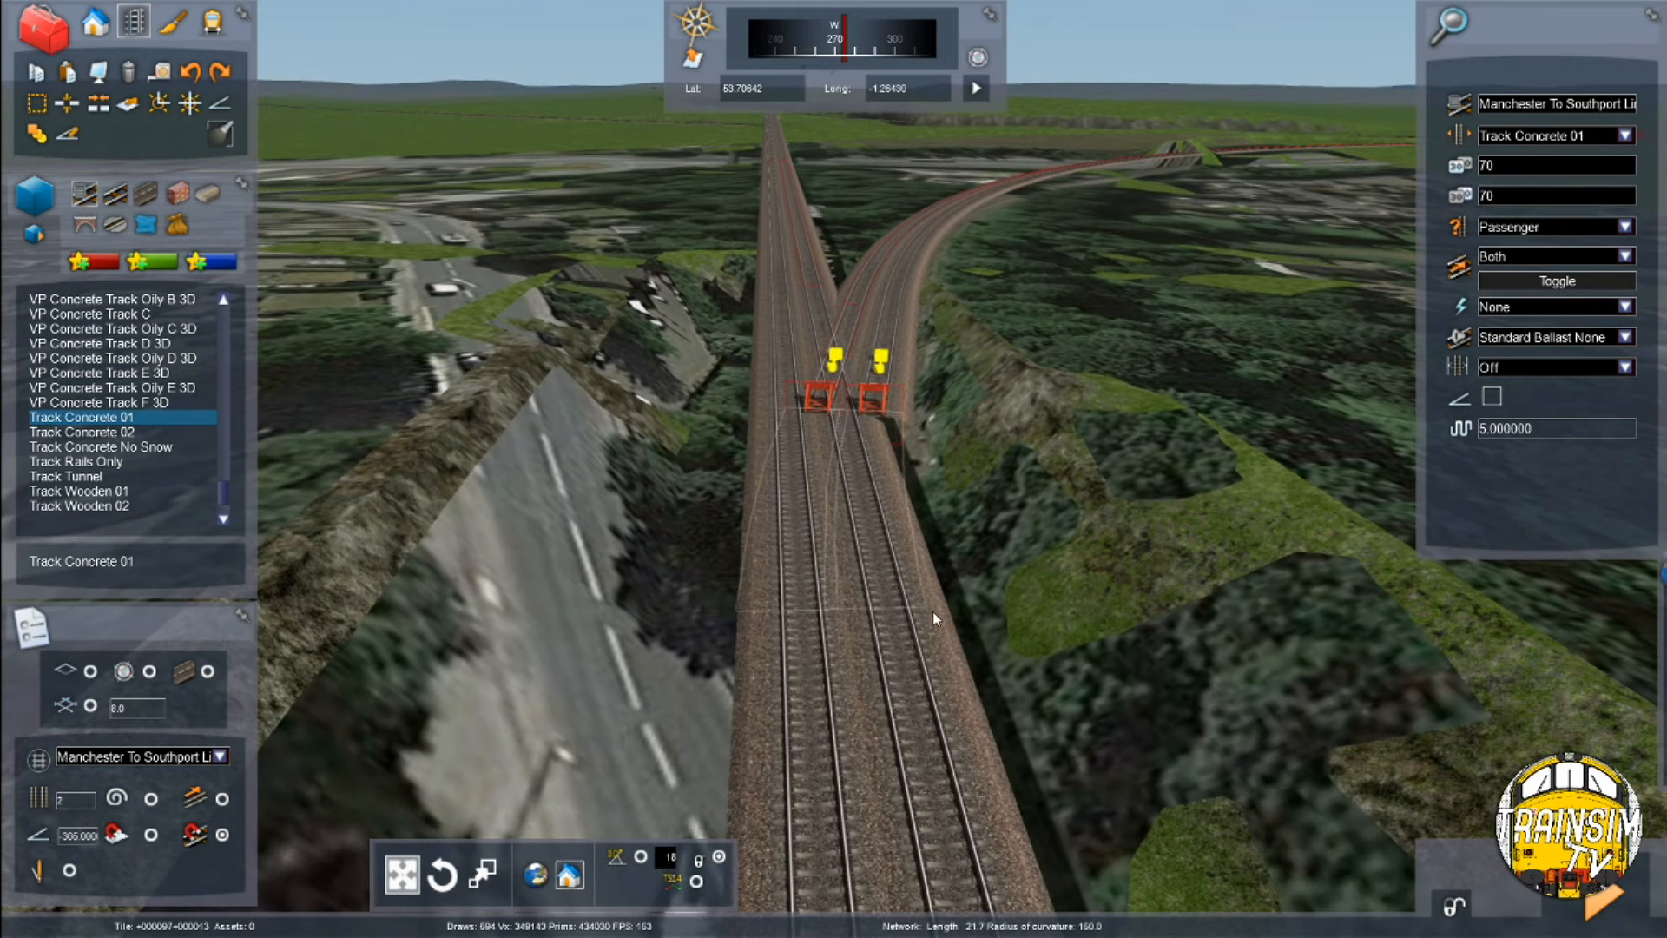
pyautogui.moveTo(935, 618)
pyautogui.mouseDown(button='right')
pyautogui.moveTo(935, 374)
pyautogui.moveTo(935, 599)
pyautogui.mouseUp(button='right')
pyautogui.press('Up')
pyautogui.rightClick(935, 599)
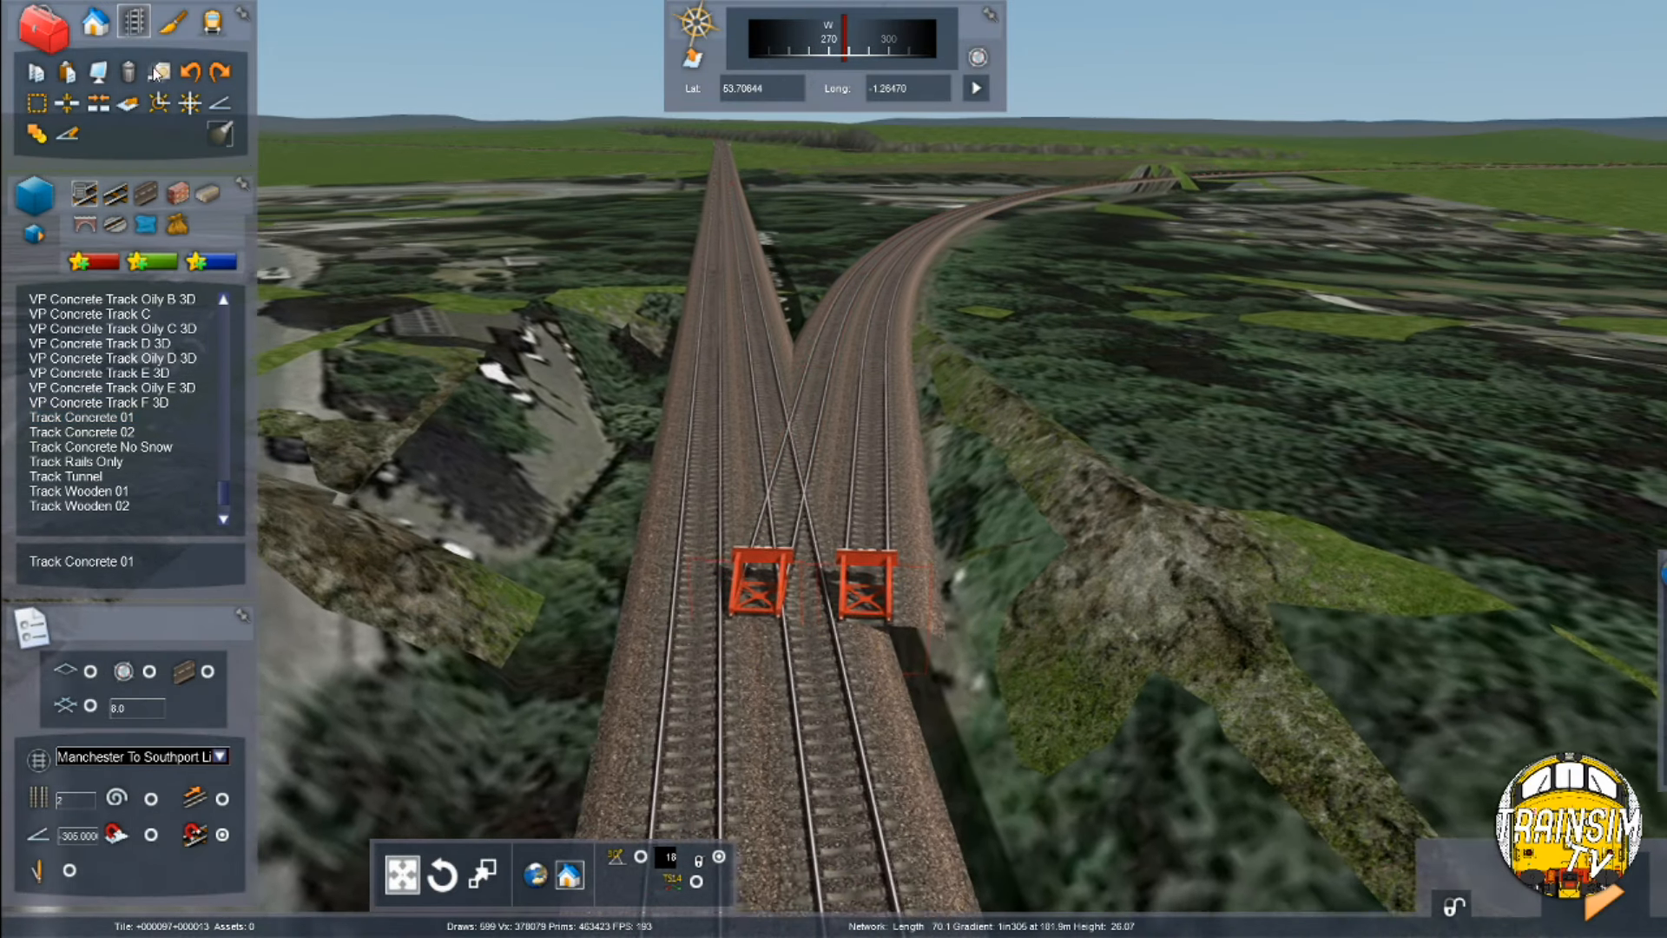
pyautogui.press('Up')
pyautogui.moveTo(820, 487); pyautogui.dragTo(836, 492, button='right')
pyautogui.hotkey('ctrl', 'z')
pyautogui.hotkey('ctrl', 'z')
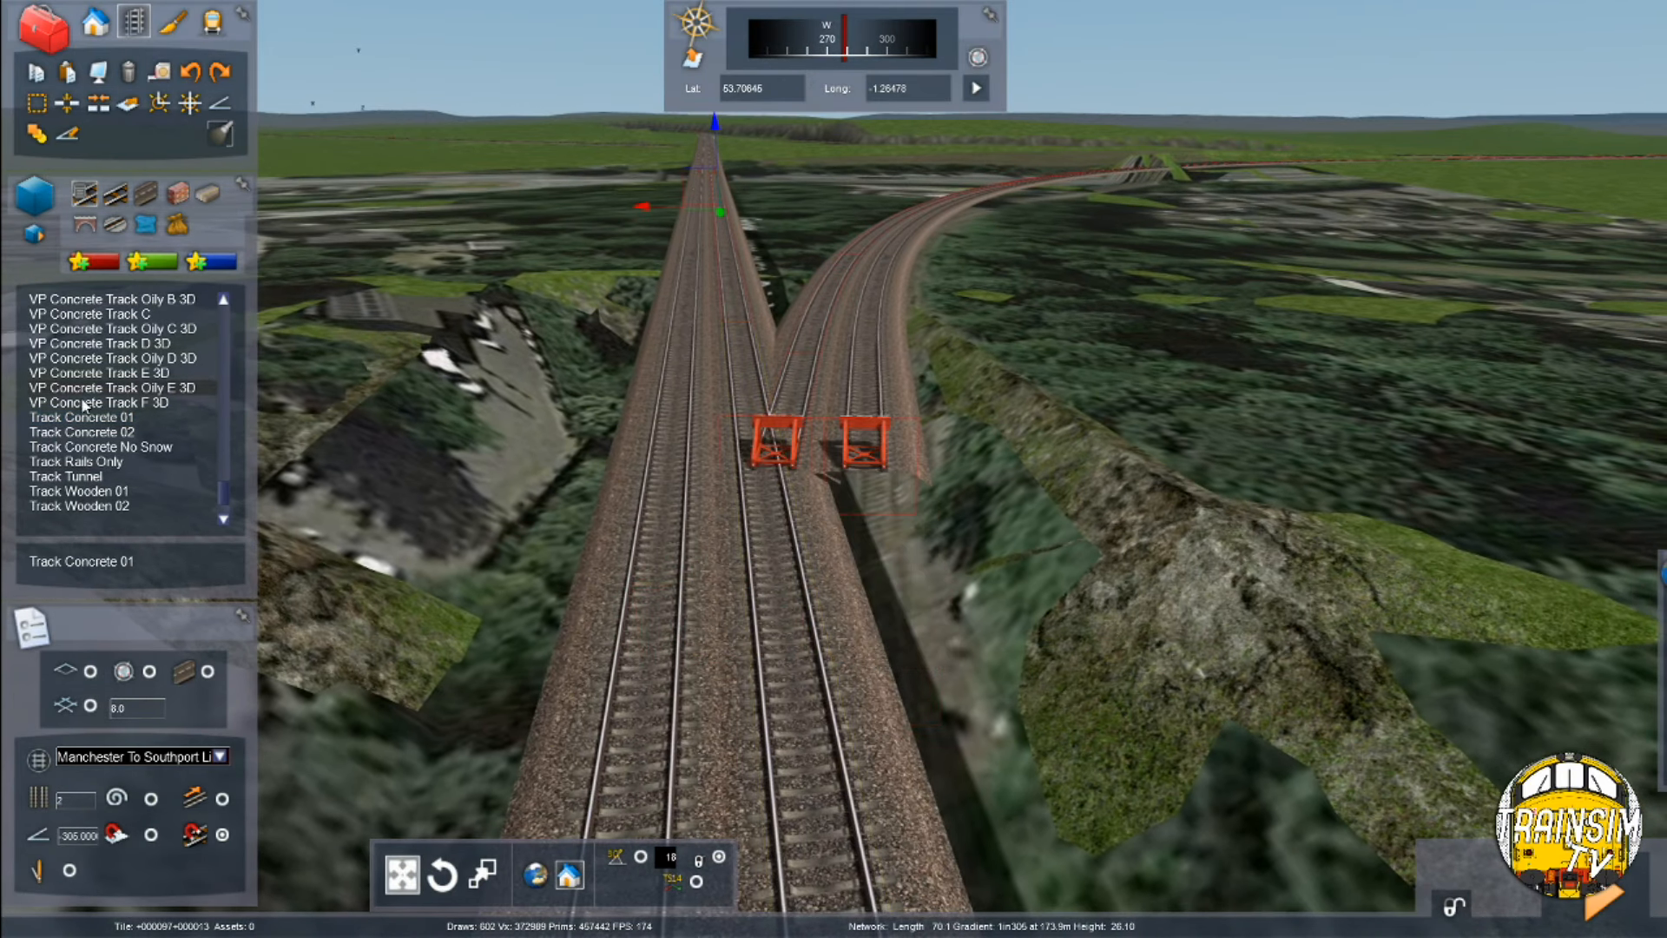
# Try again to join the branch ends to the main line, starting Track Concrete 01 with its type set to Passenger
pyautogui.click(766, 448)
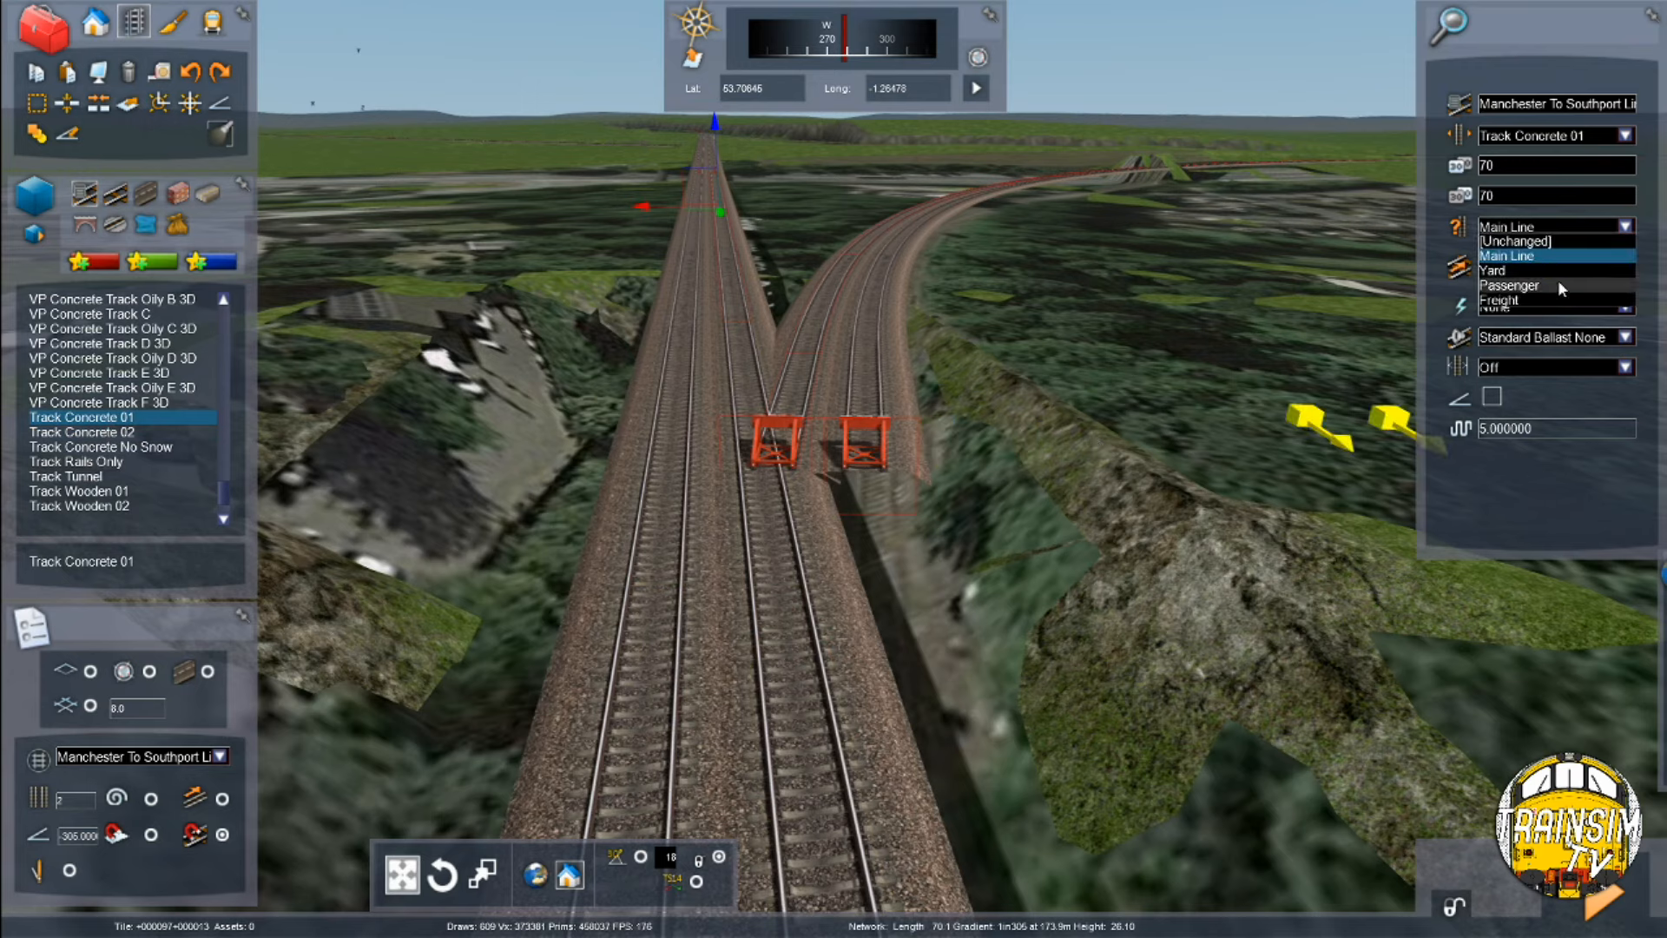
pyautogui.click(1551, 288)
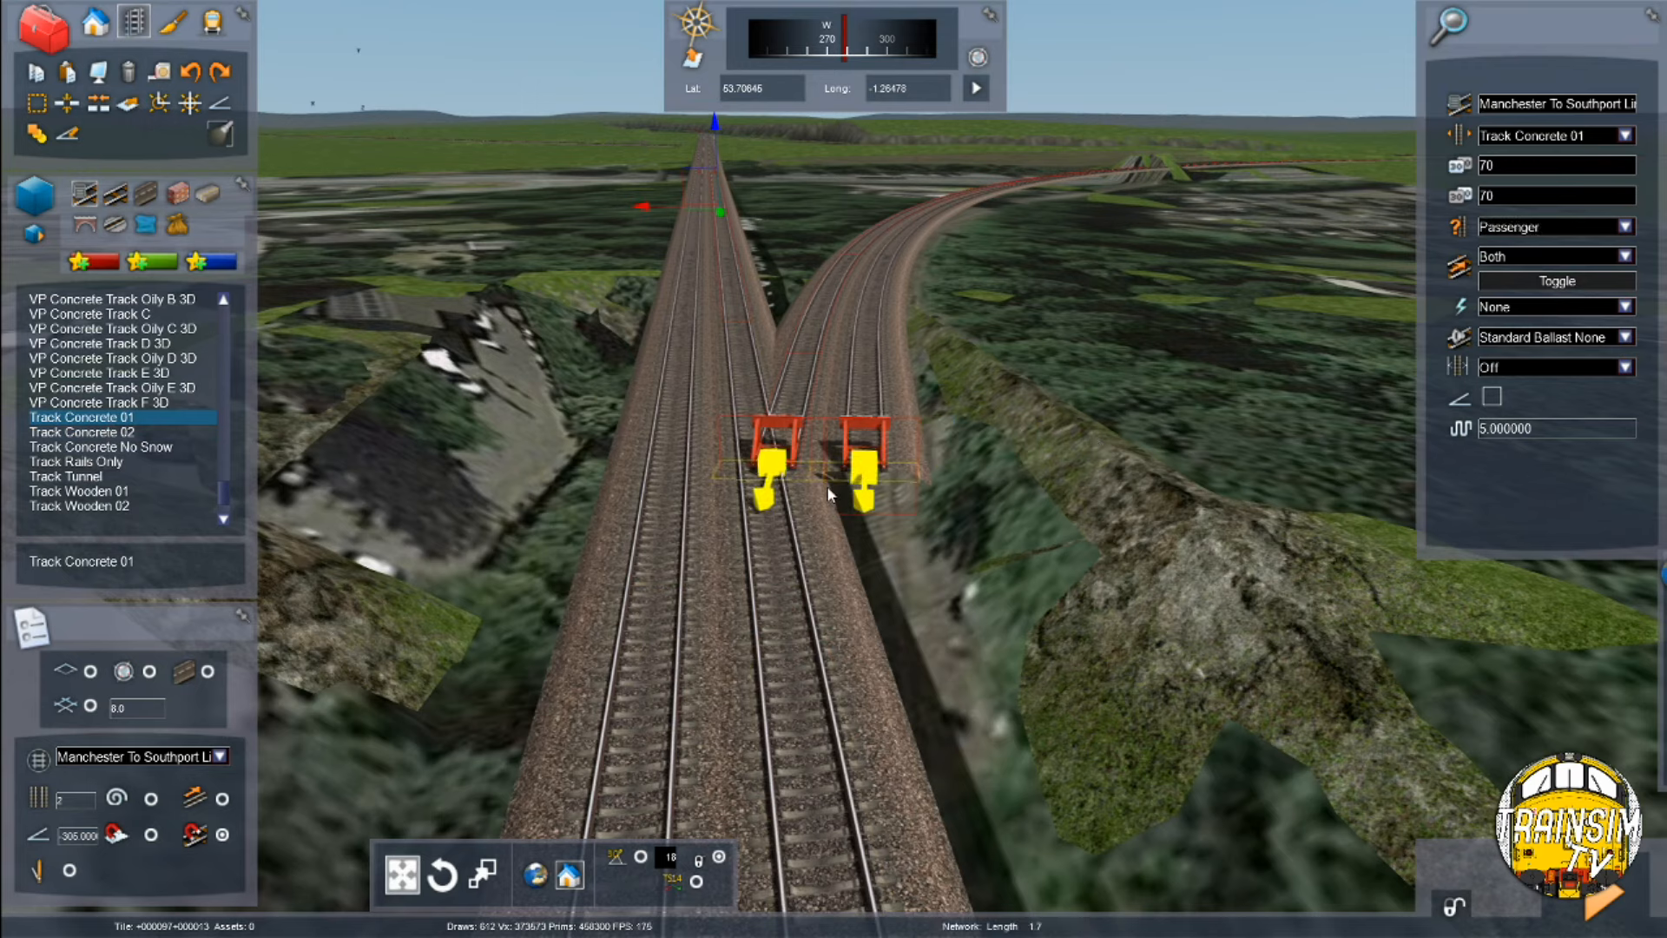
pyautogui.press('Down')
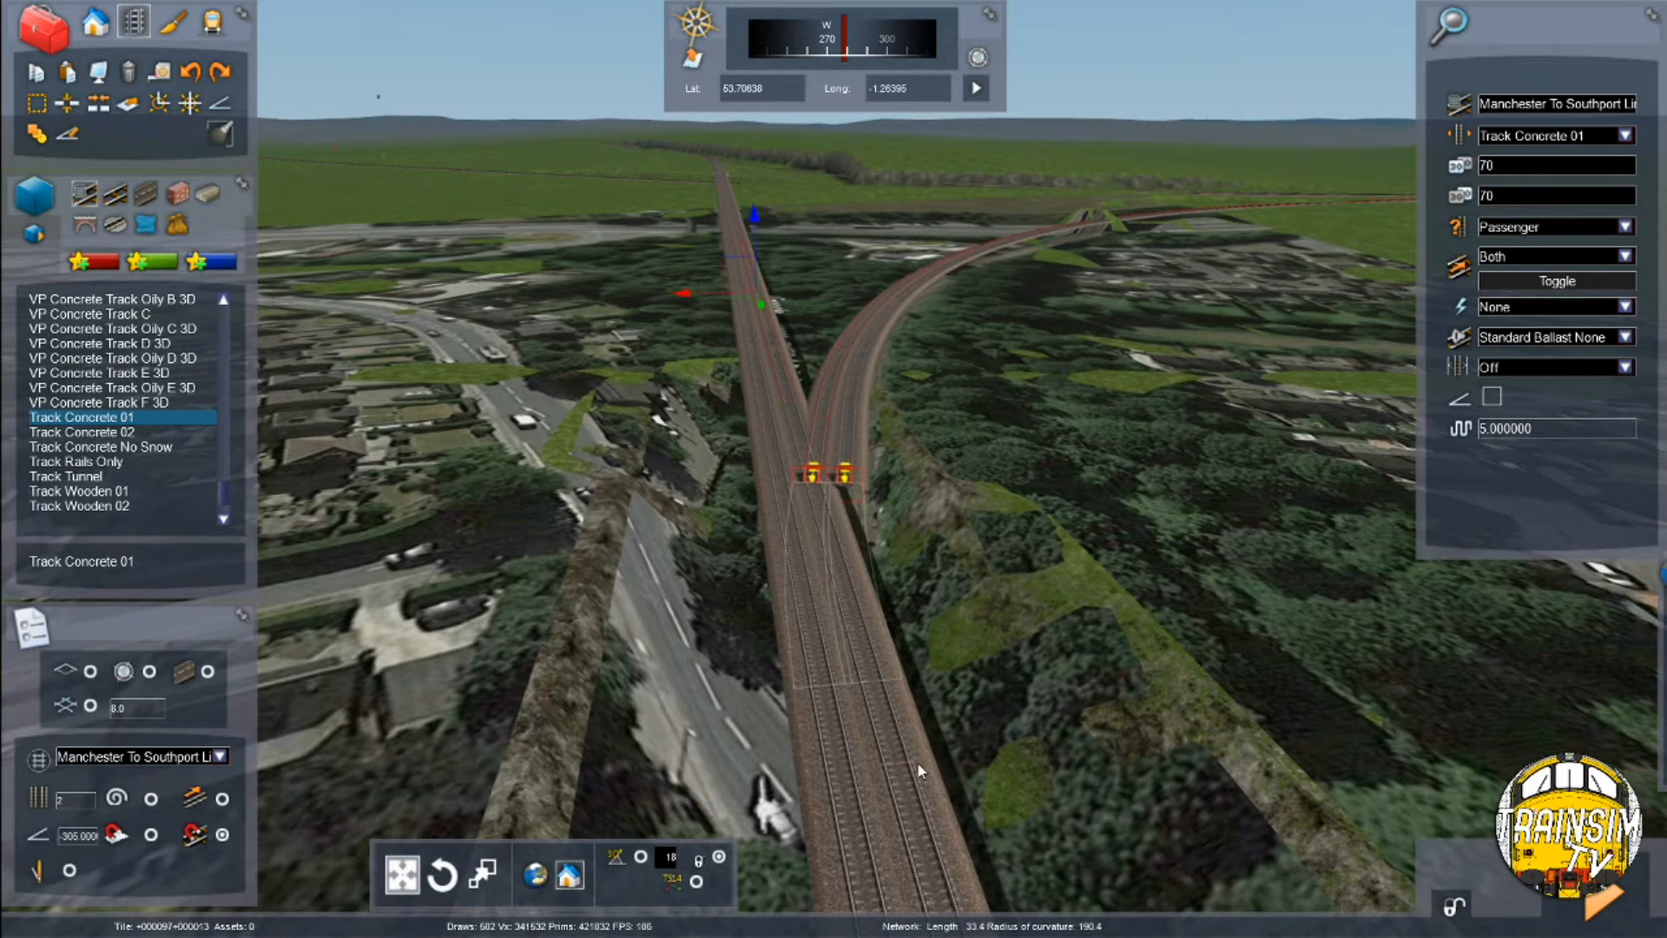
pyautogui.press('Up')
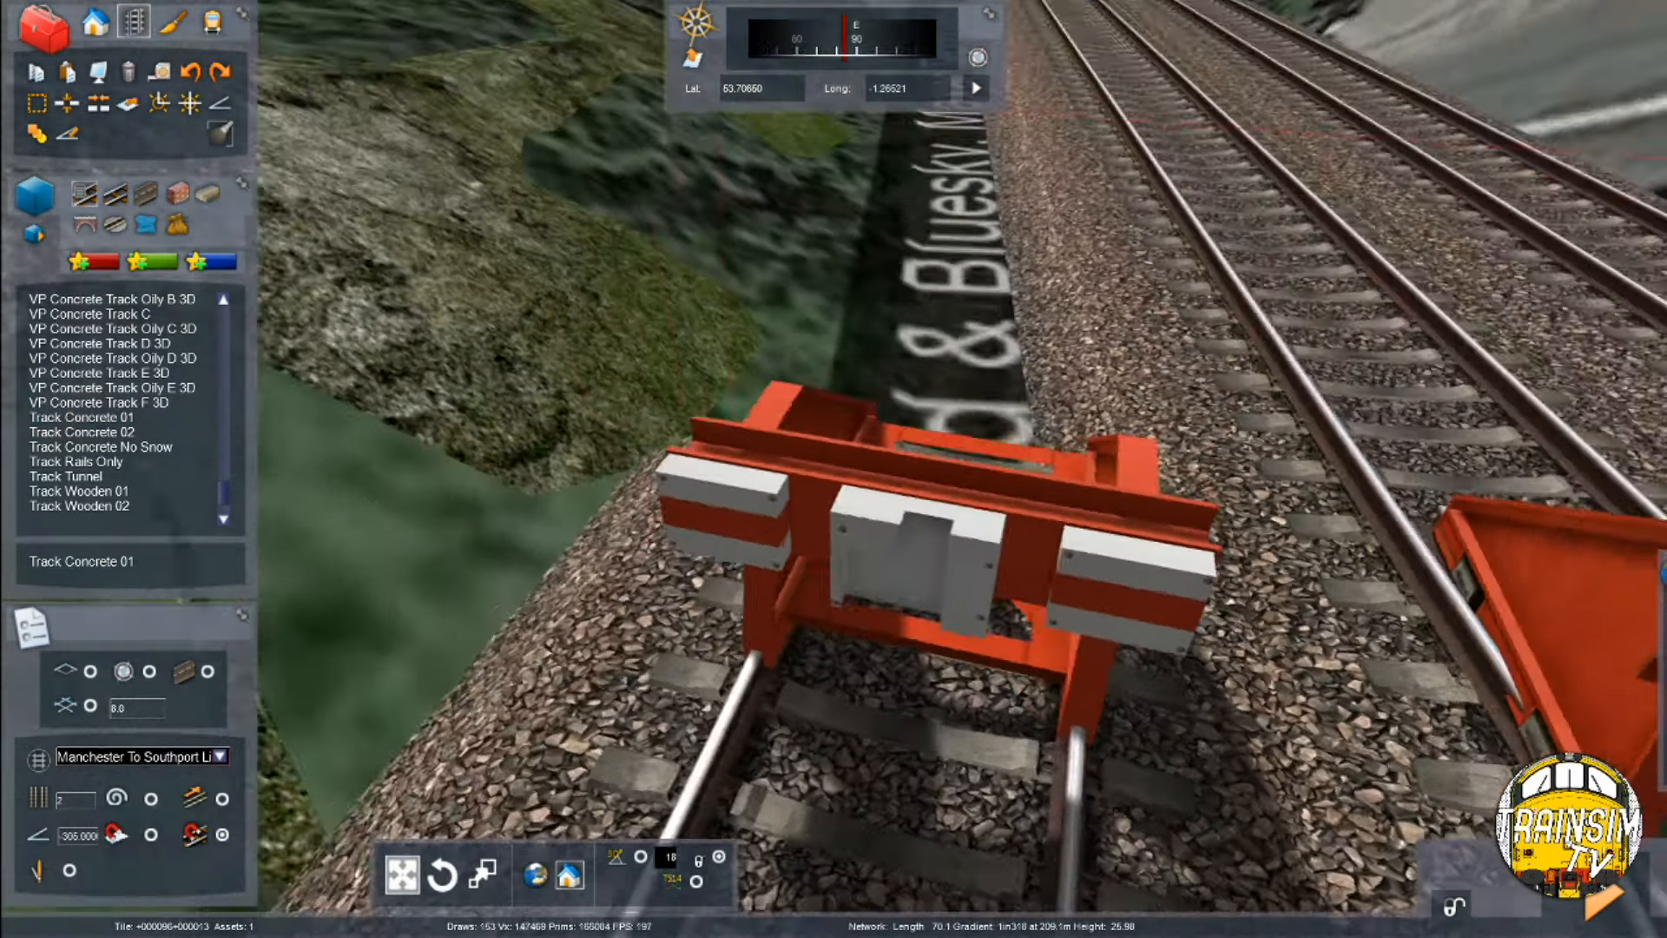
# Lay Track Concrete 01 from both main line tracks back to the two branch ends, with the type set to Passenger
pyautogui.press('Down')
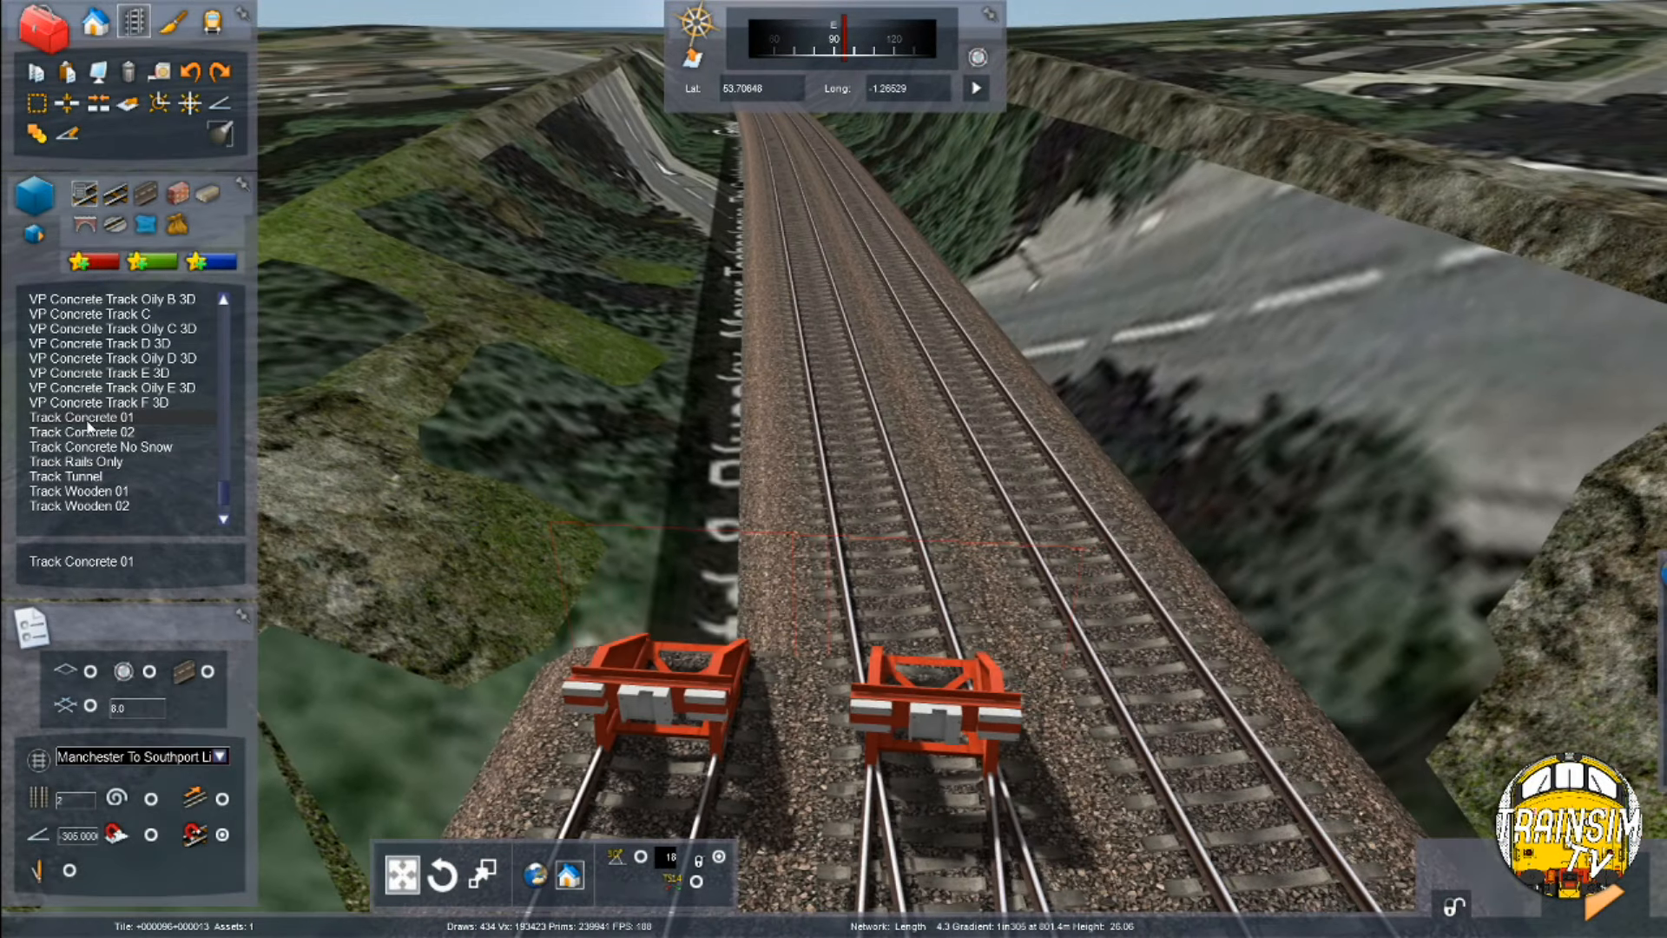
pyautogui.click(877, 417)
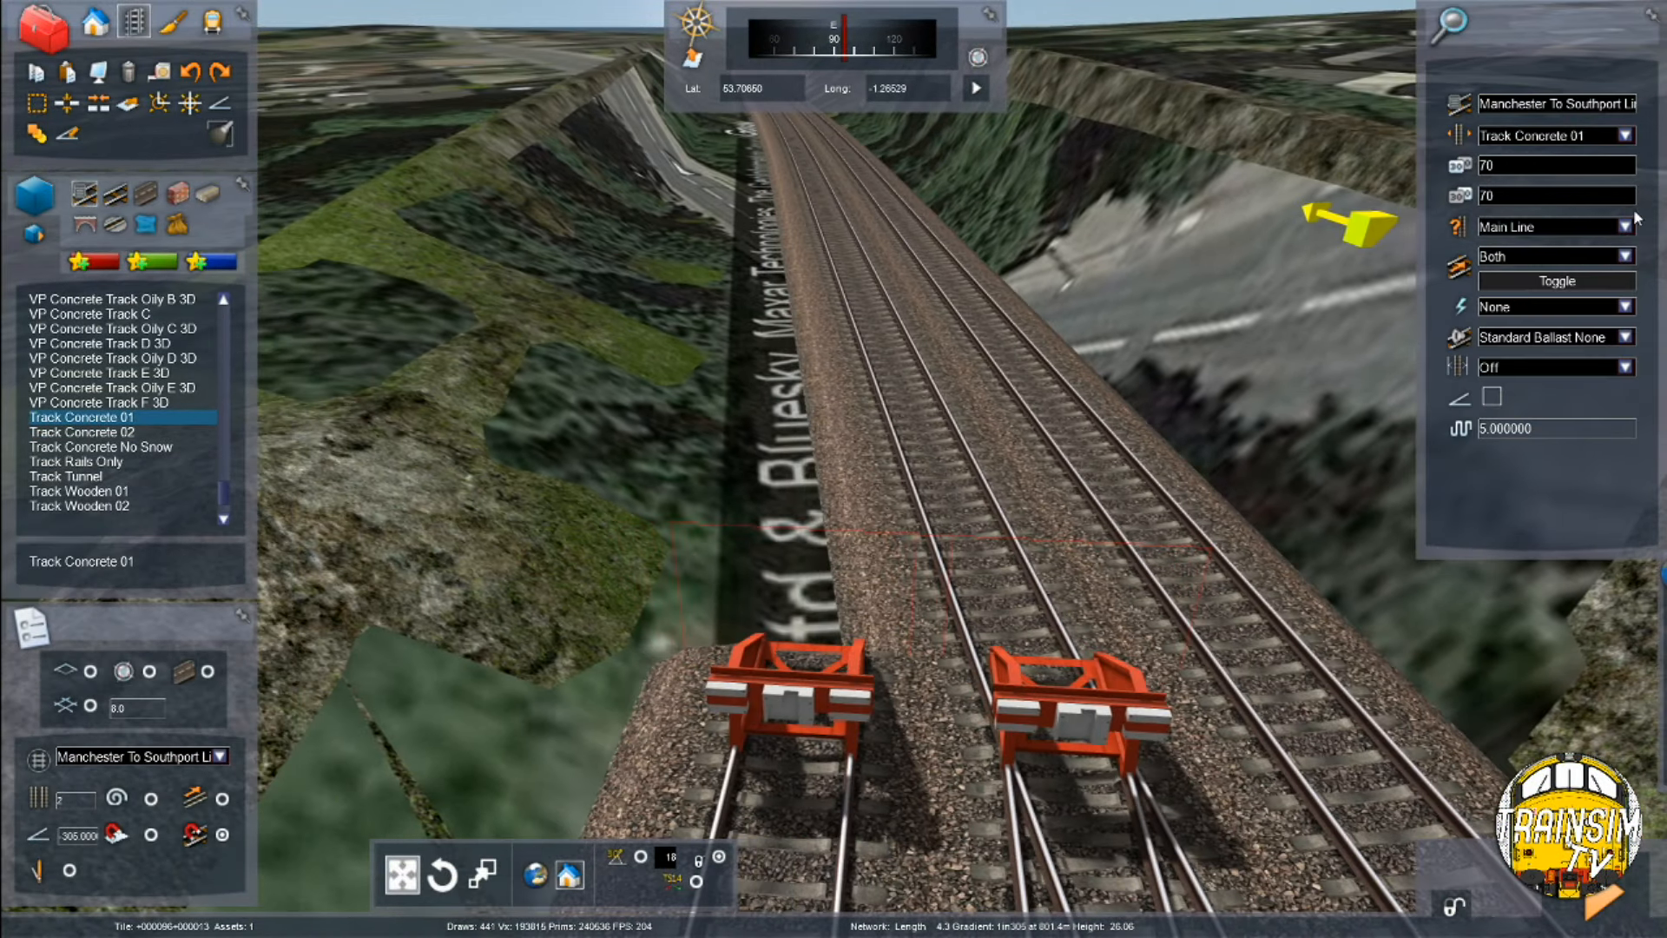
pyautogui.click(1624, 226)
pyautogui.click(1526, 286)
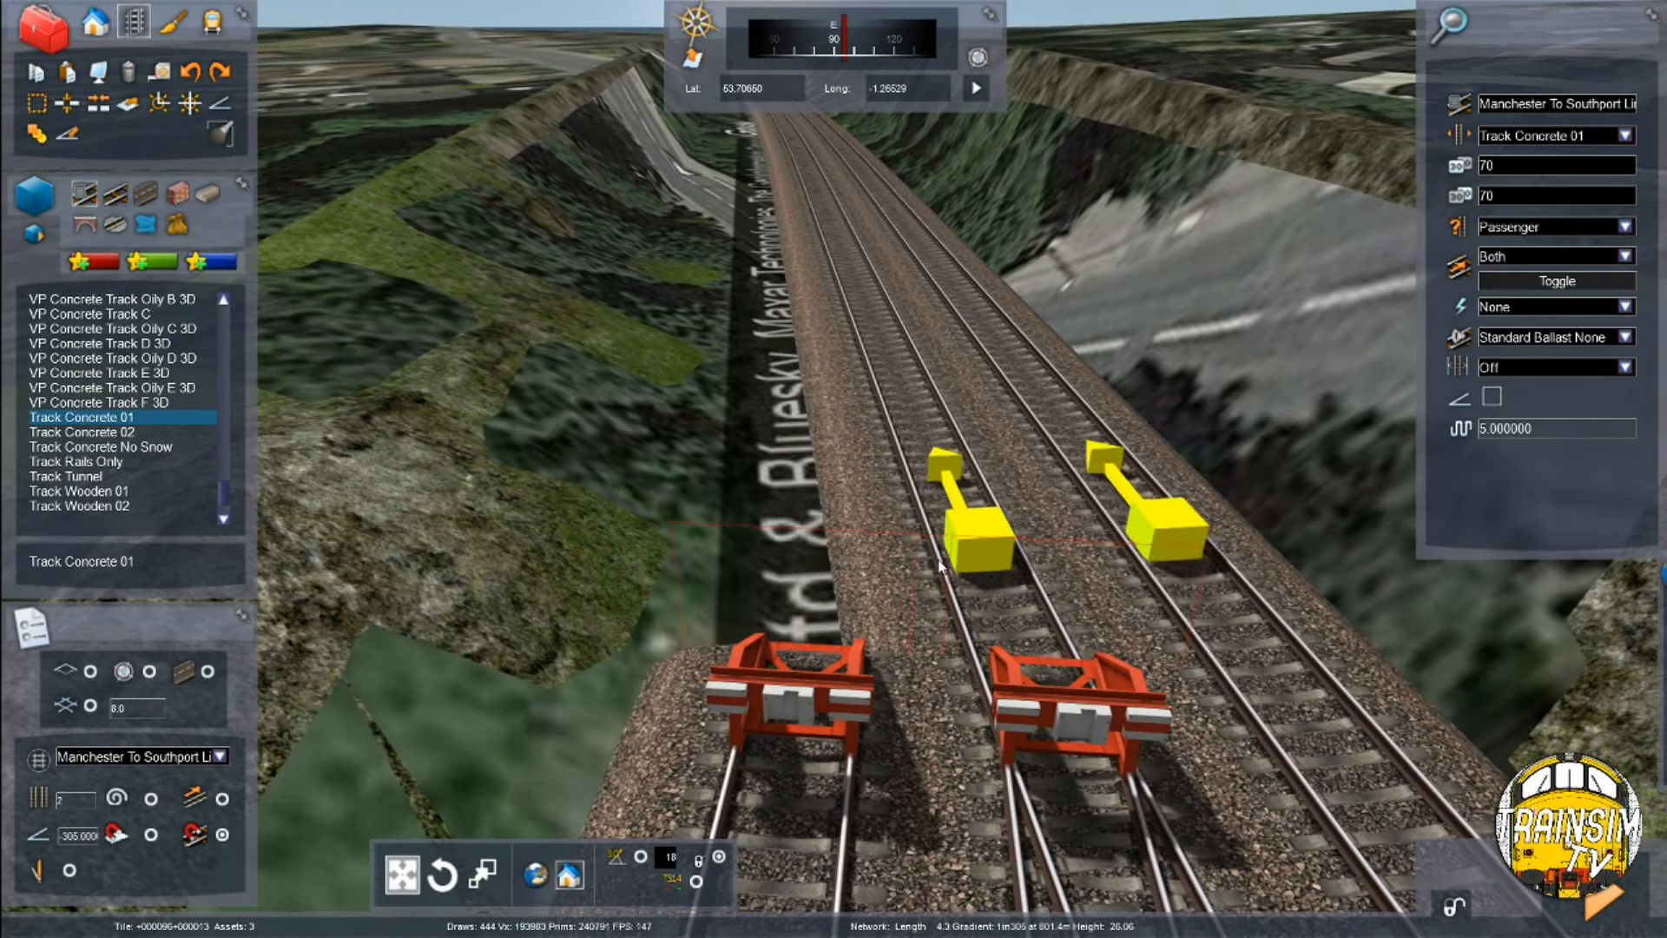
pyautogui.press('Down')
pyautogui.click(937, 338)
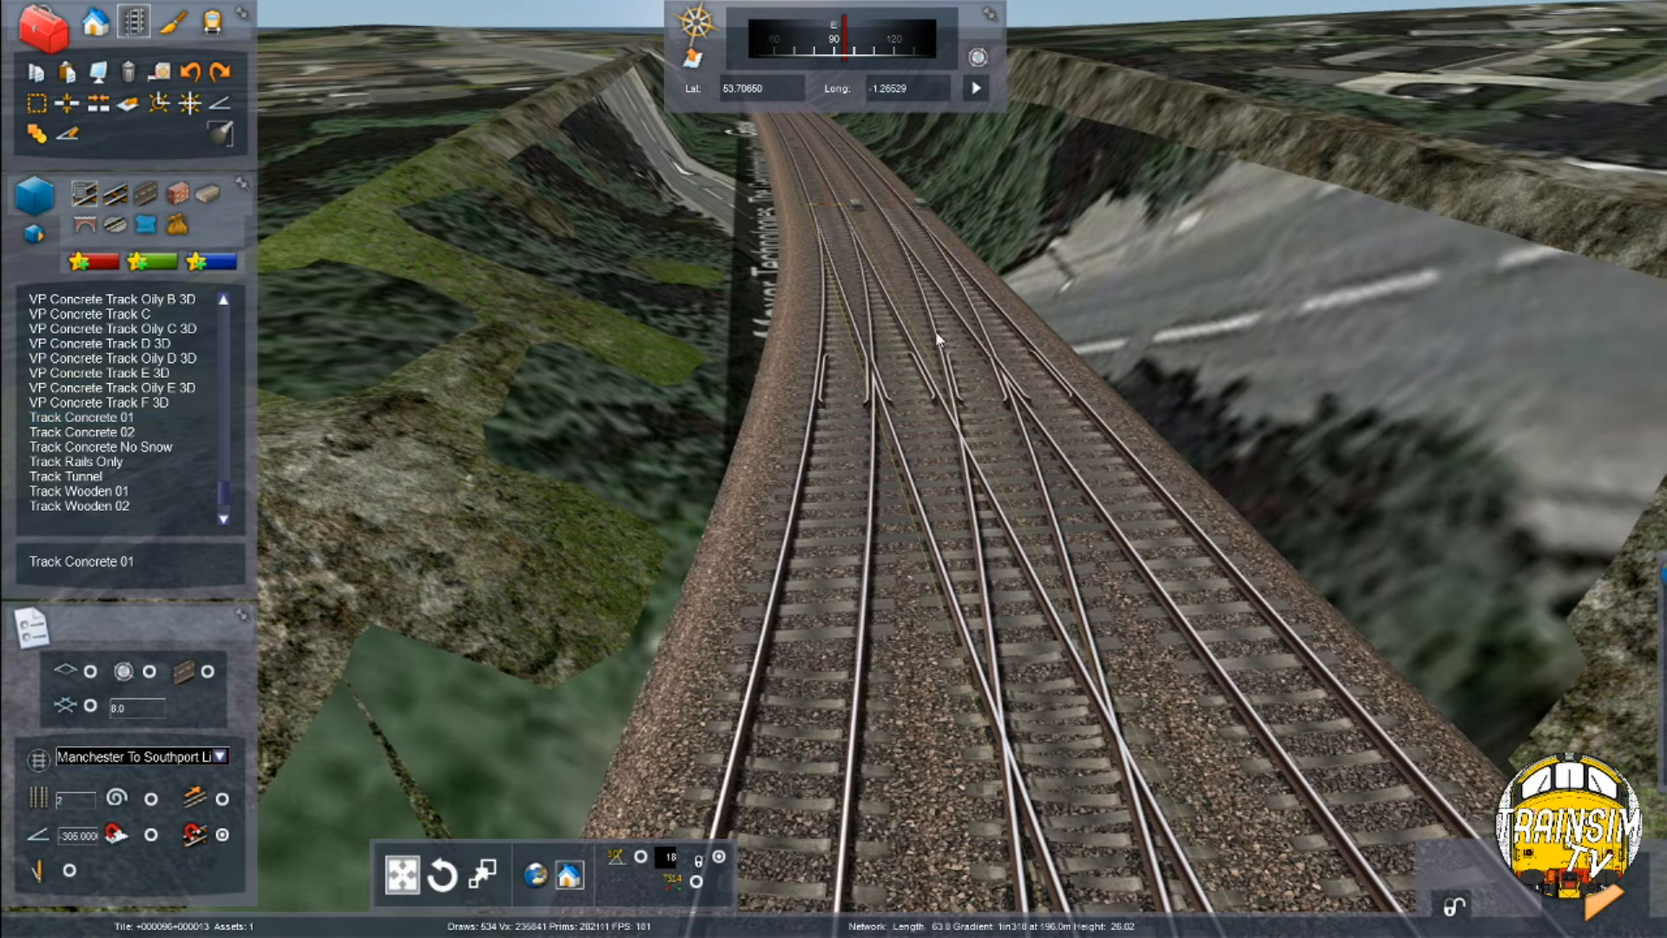
# Select the new crossing between the branch and the main line and check its track properties
pyautogui.press('Right')
pyautogui.click(866, 383)
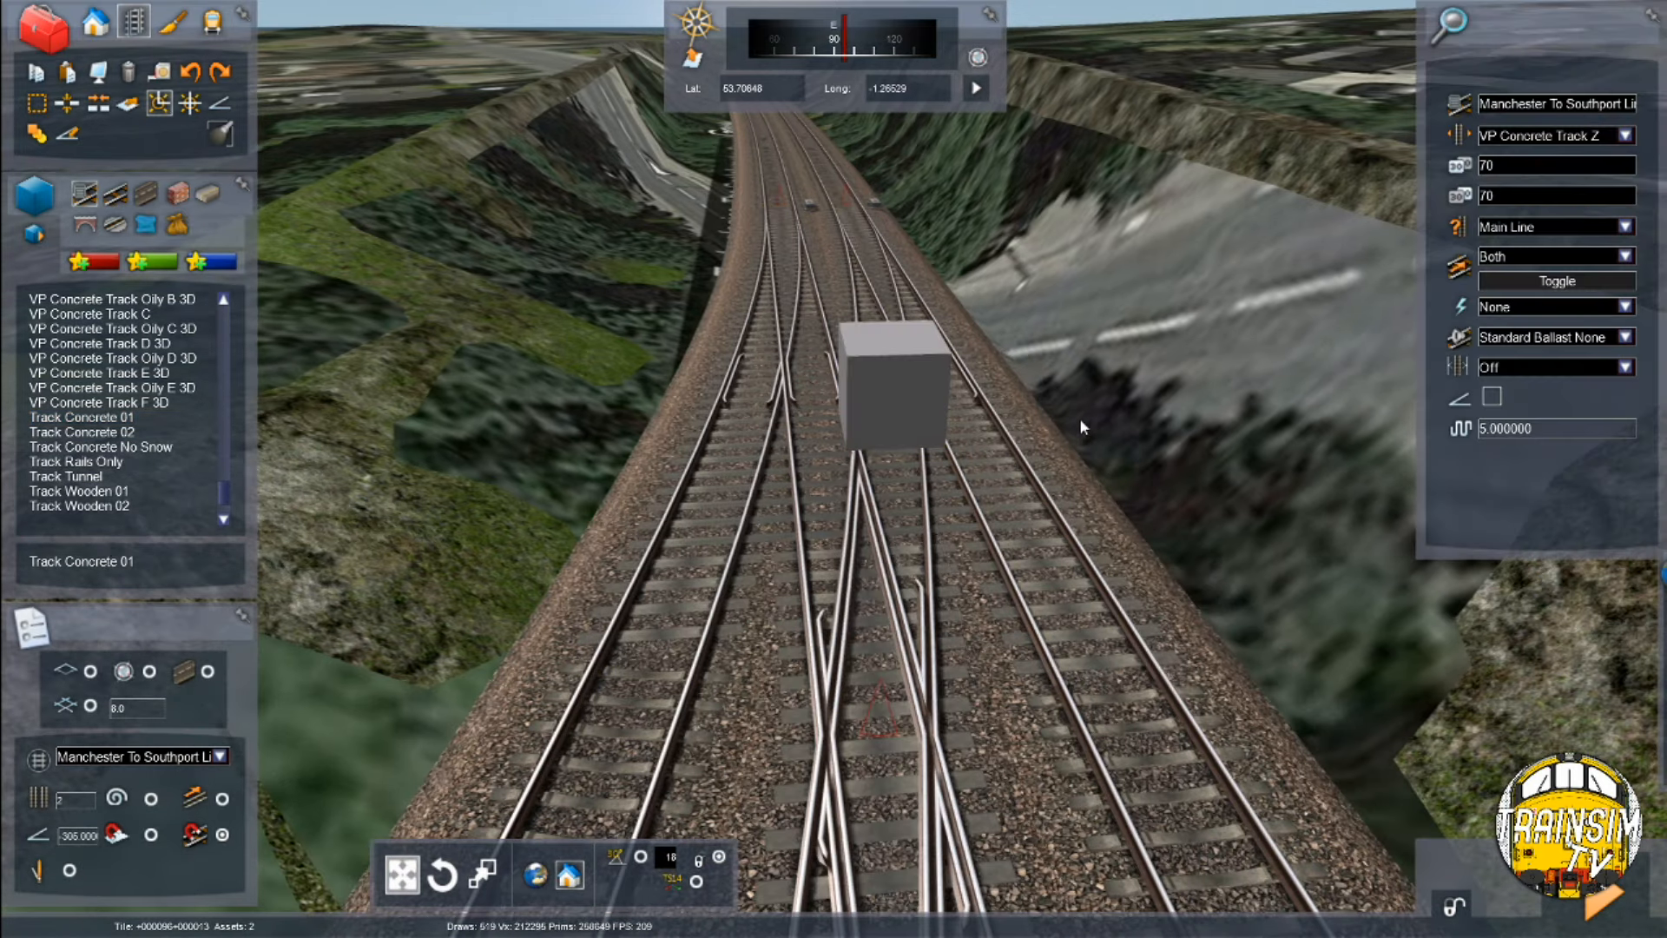
pyautogui.click(1077, 425)
pyautogui.press('Up')
pyautogui.moveTo(1076, 431); pyautogui.dragTo(1407, 521, button='right')
pyautogui.press('Down')
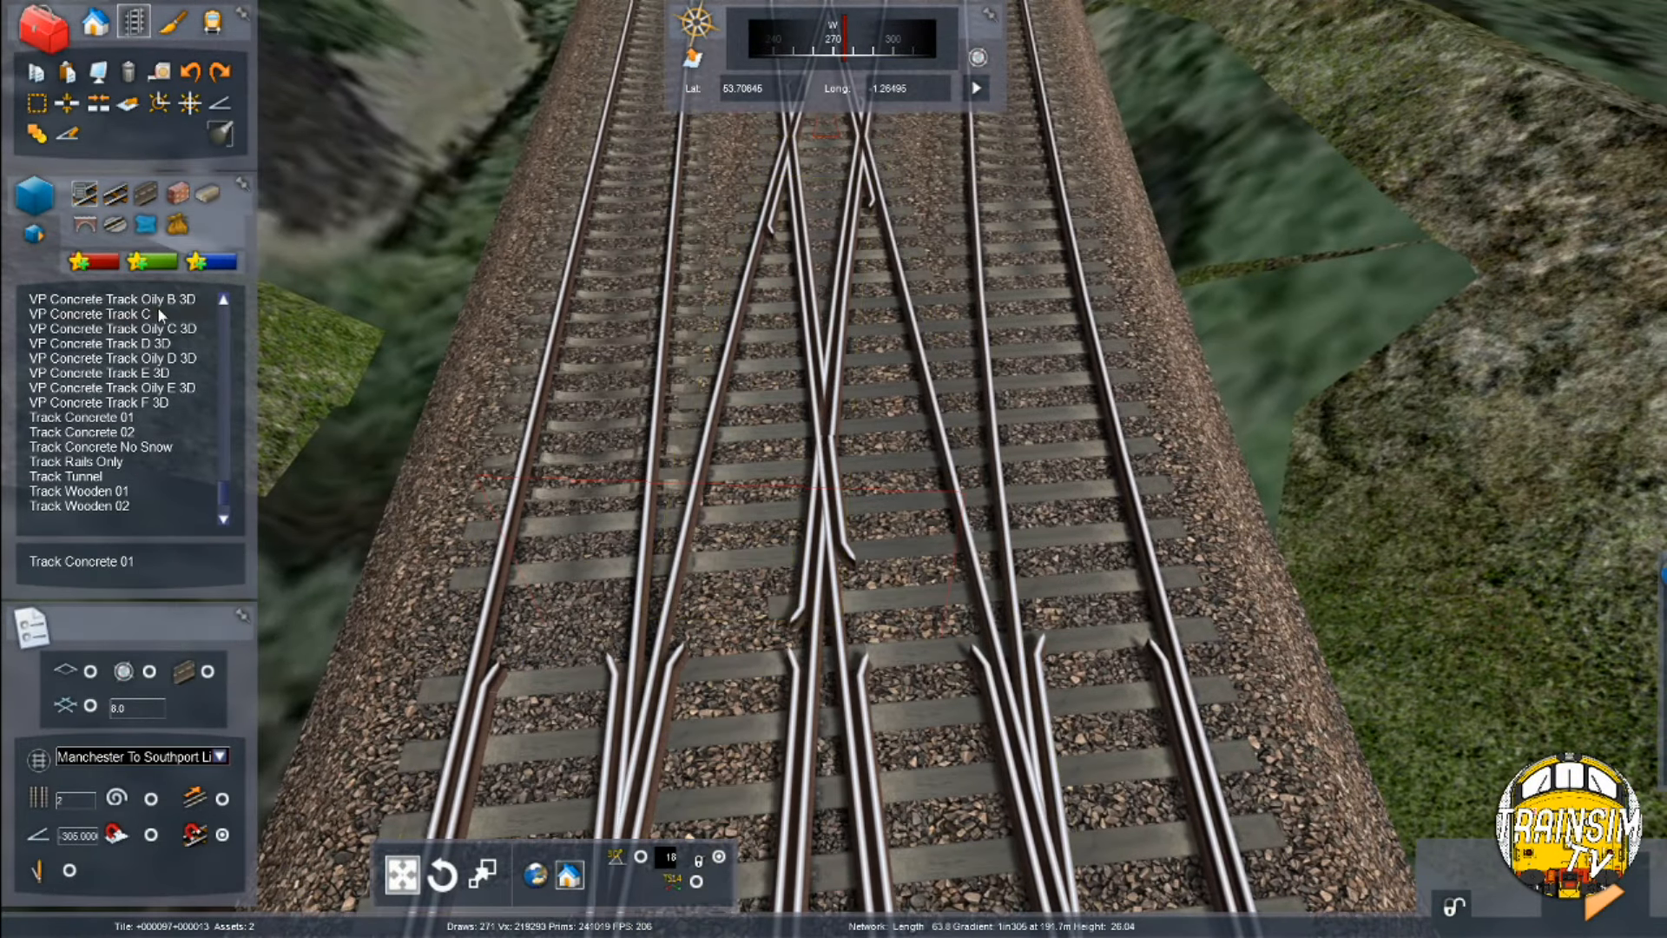
# Examine up close the converging rails between the new crossing and the nearby switches
pyautogui.click(37, 133)
pyautogui.moveTo(775, 137); pyautogui.dragTo(1003, 585)
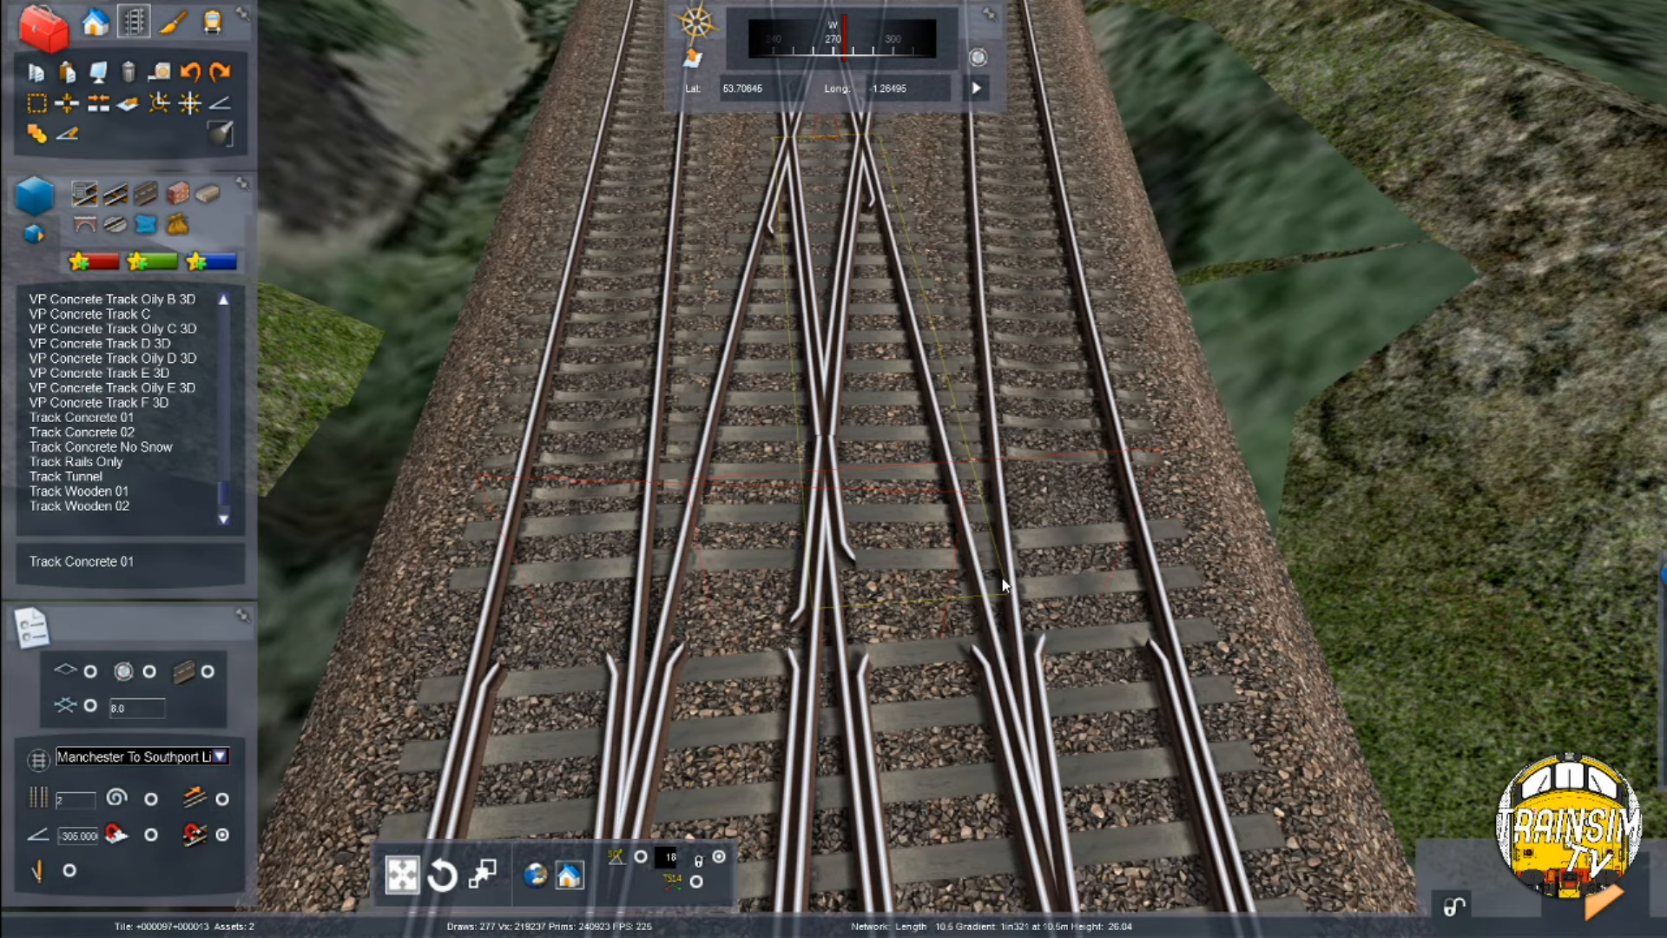
pyautogui.press('Up')
pyautogui.moveTo(943, 658); pyautogui.dragTo(943, 365, button='right')
pyautogui.press('Up')
pyautogui.press('Down')
pyautogui.press('Up')
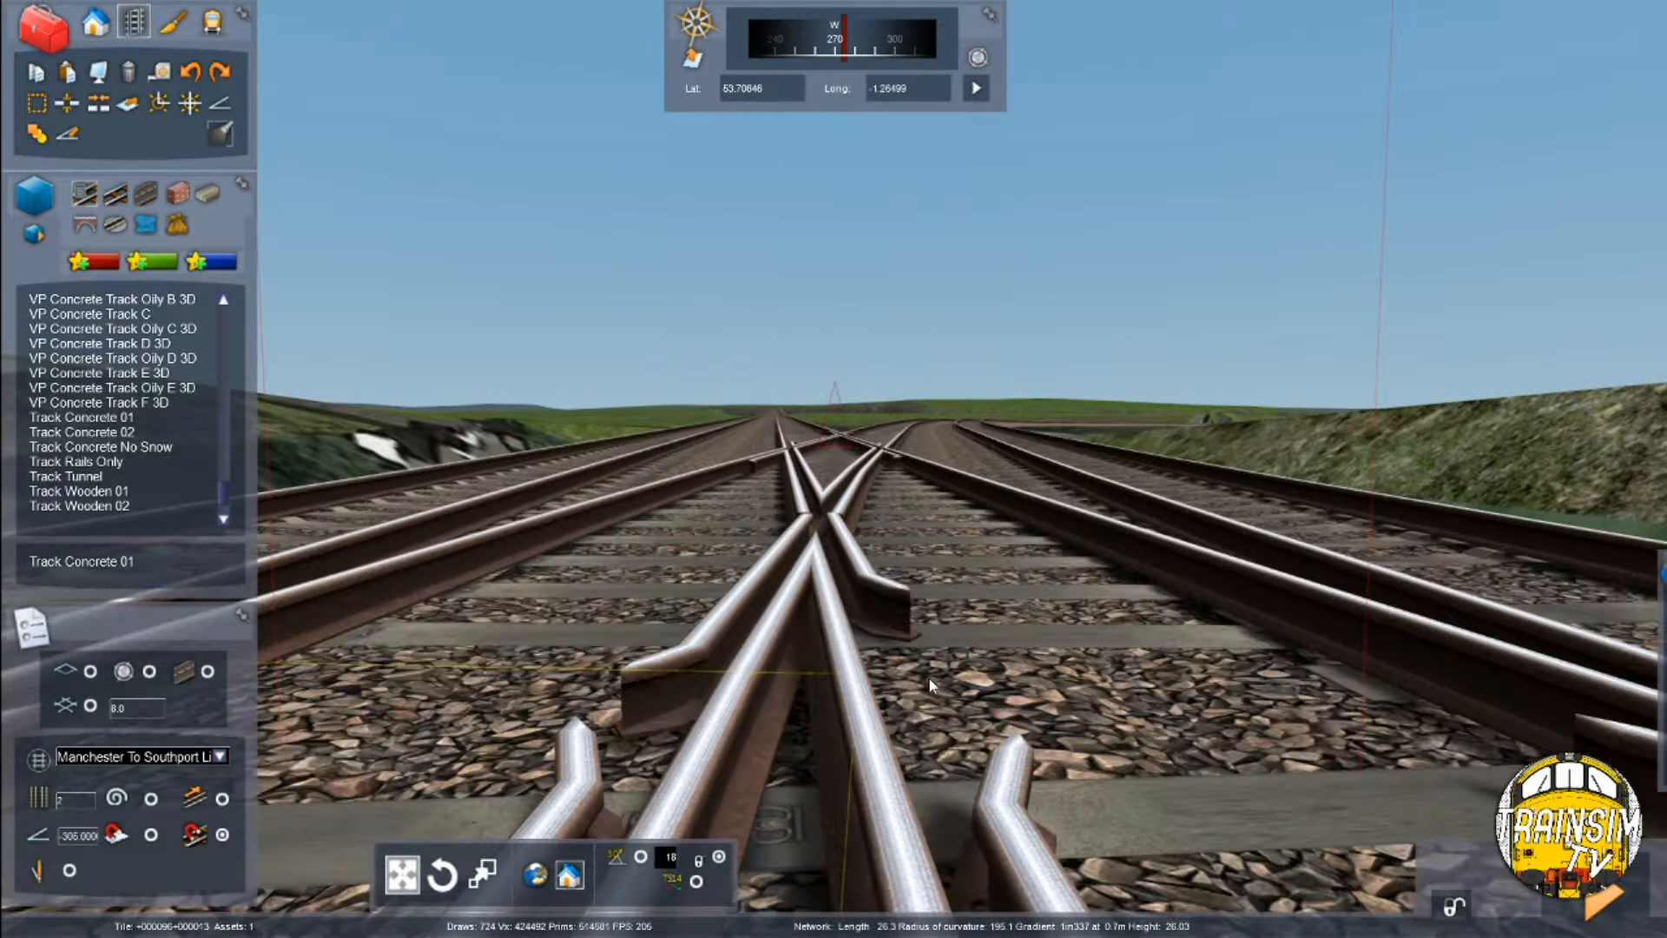
pyautogui.moveTo(929, 676); pyautogui.dragTo(885, 715, button='right')
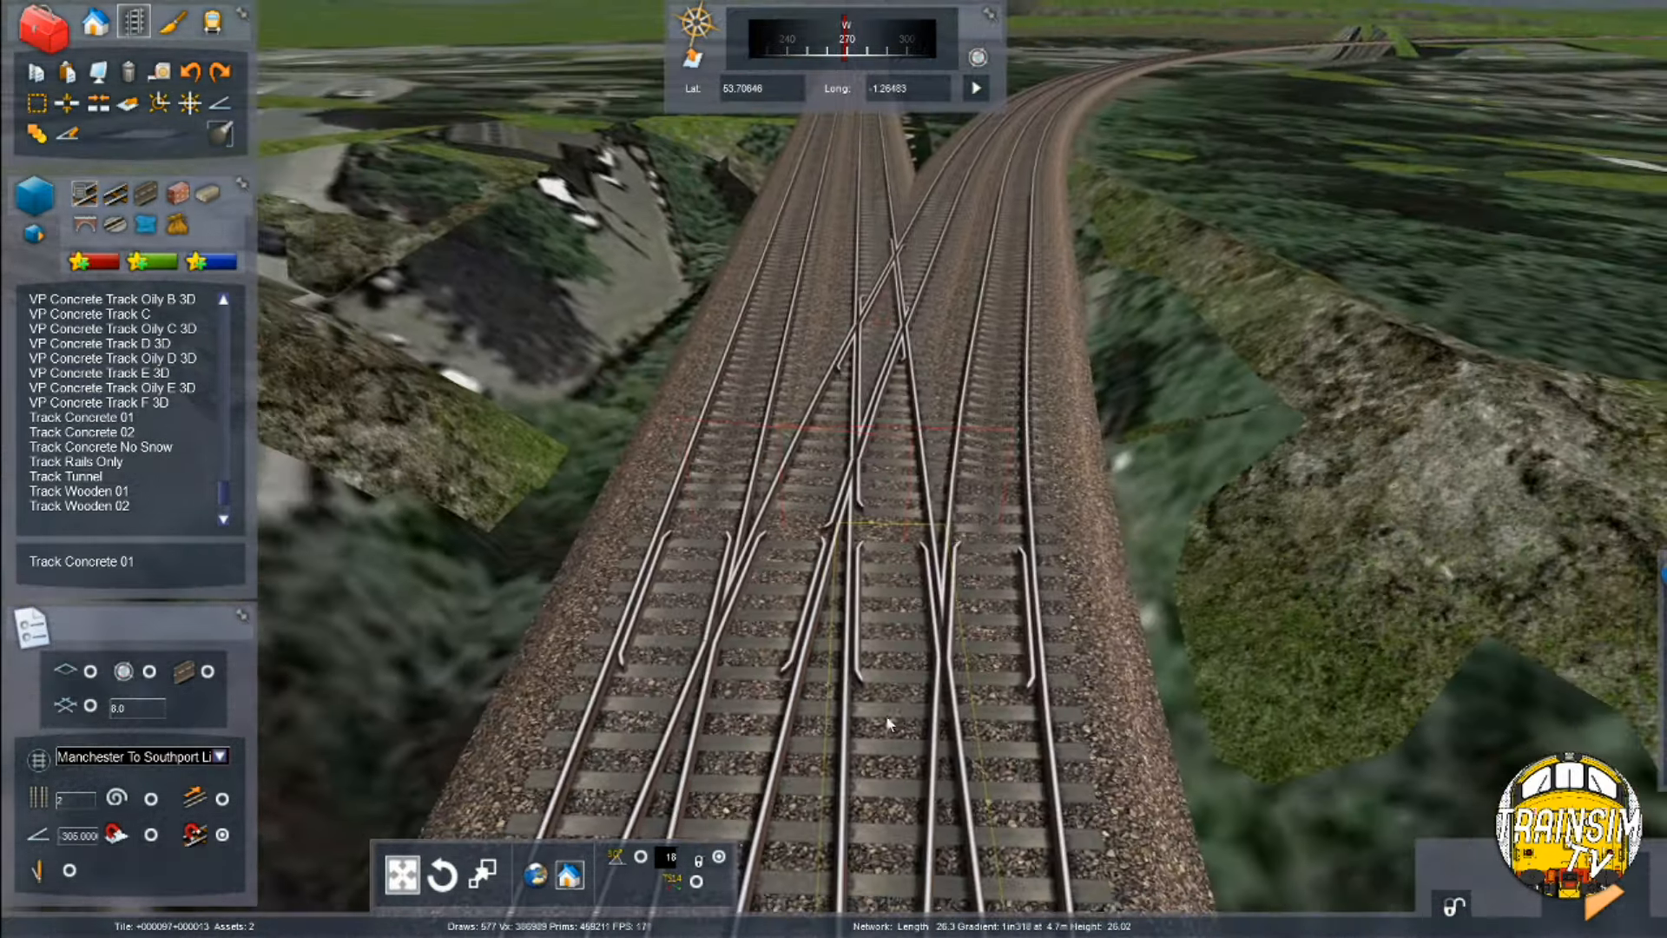
# Inspect the rebuilt crossing and its switches from both directions along the line
pyautogui.click(158, 102)
pyautogui.click(829, 384)
pyautogui.moveTo(901, 237); pyautogui.dragTo(898, 456, button='right')
pyautogui.scroll(3, 870, 514)
pyautogui.moveTo(821, 493); pyautogui.dragTo(814, 497, button='right')
pyautogui.scroll(-1, 815, 497)
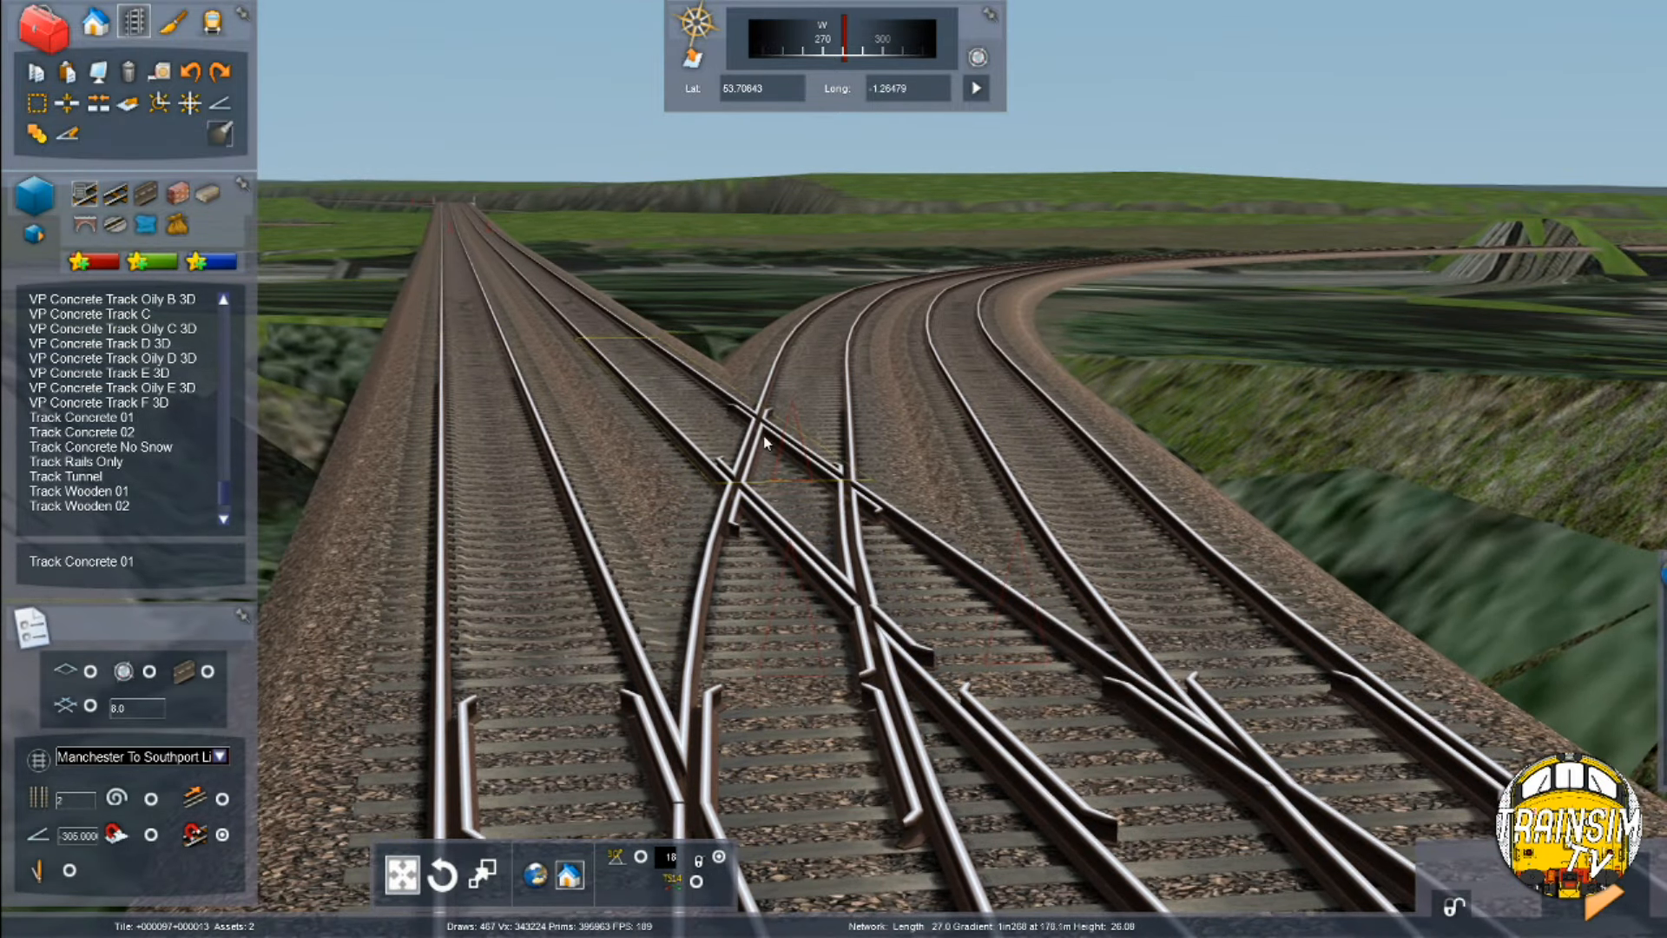
pyautogui.scroll(-3, 785, 591)
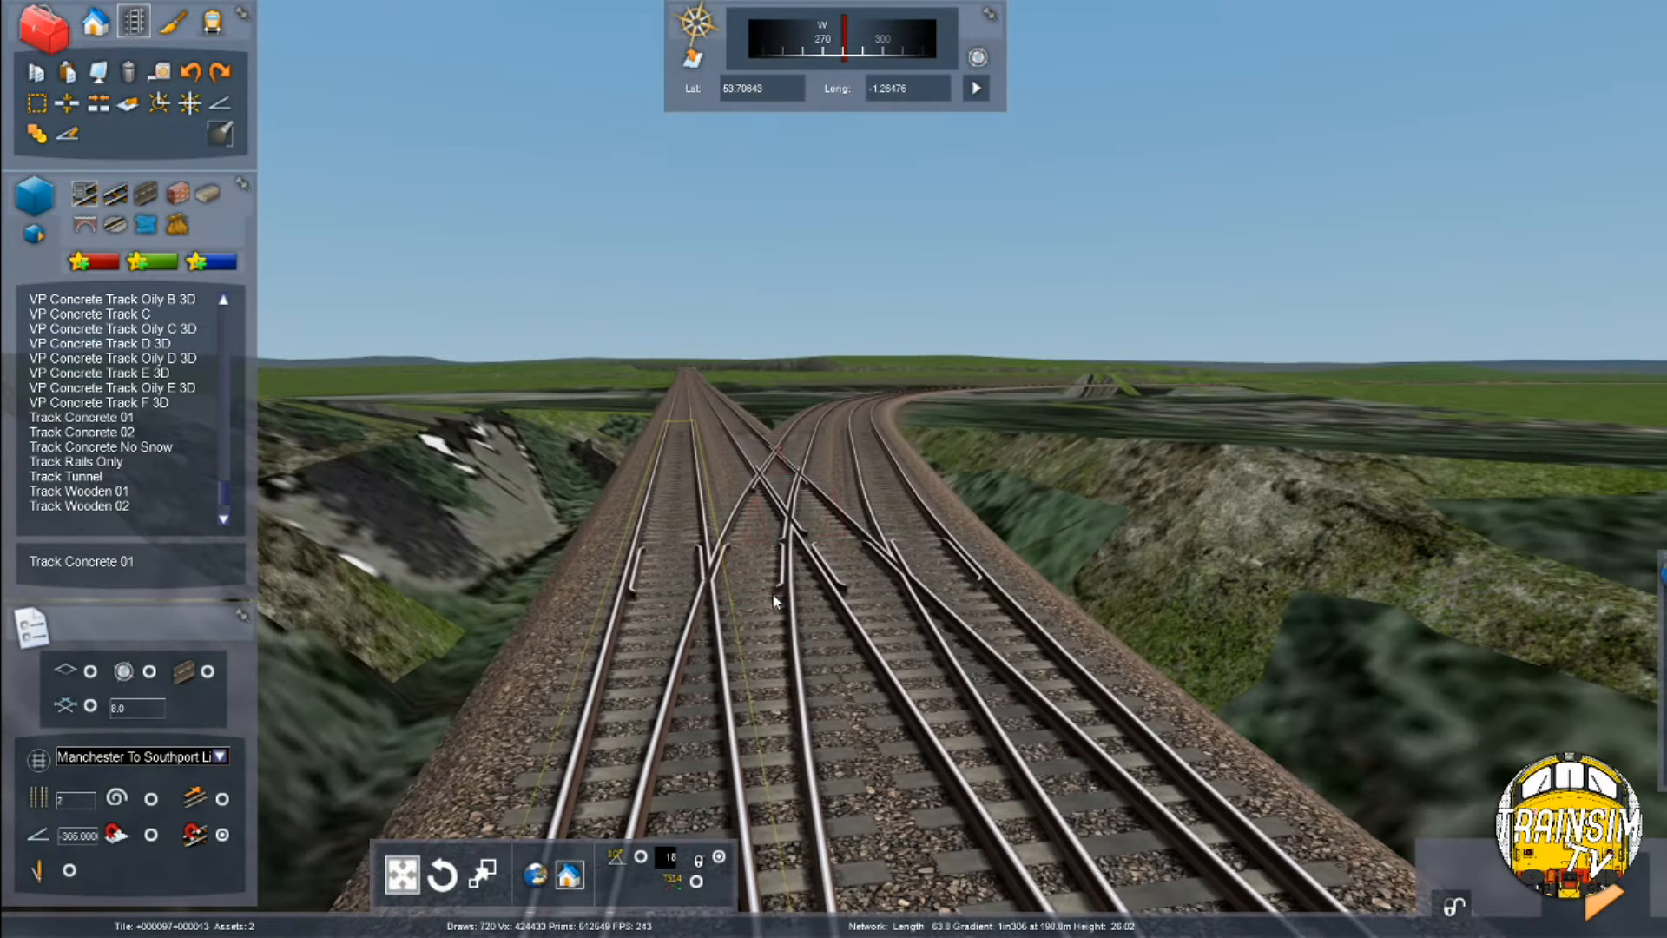
pyautogui.scroll(4, 772, 592)
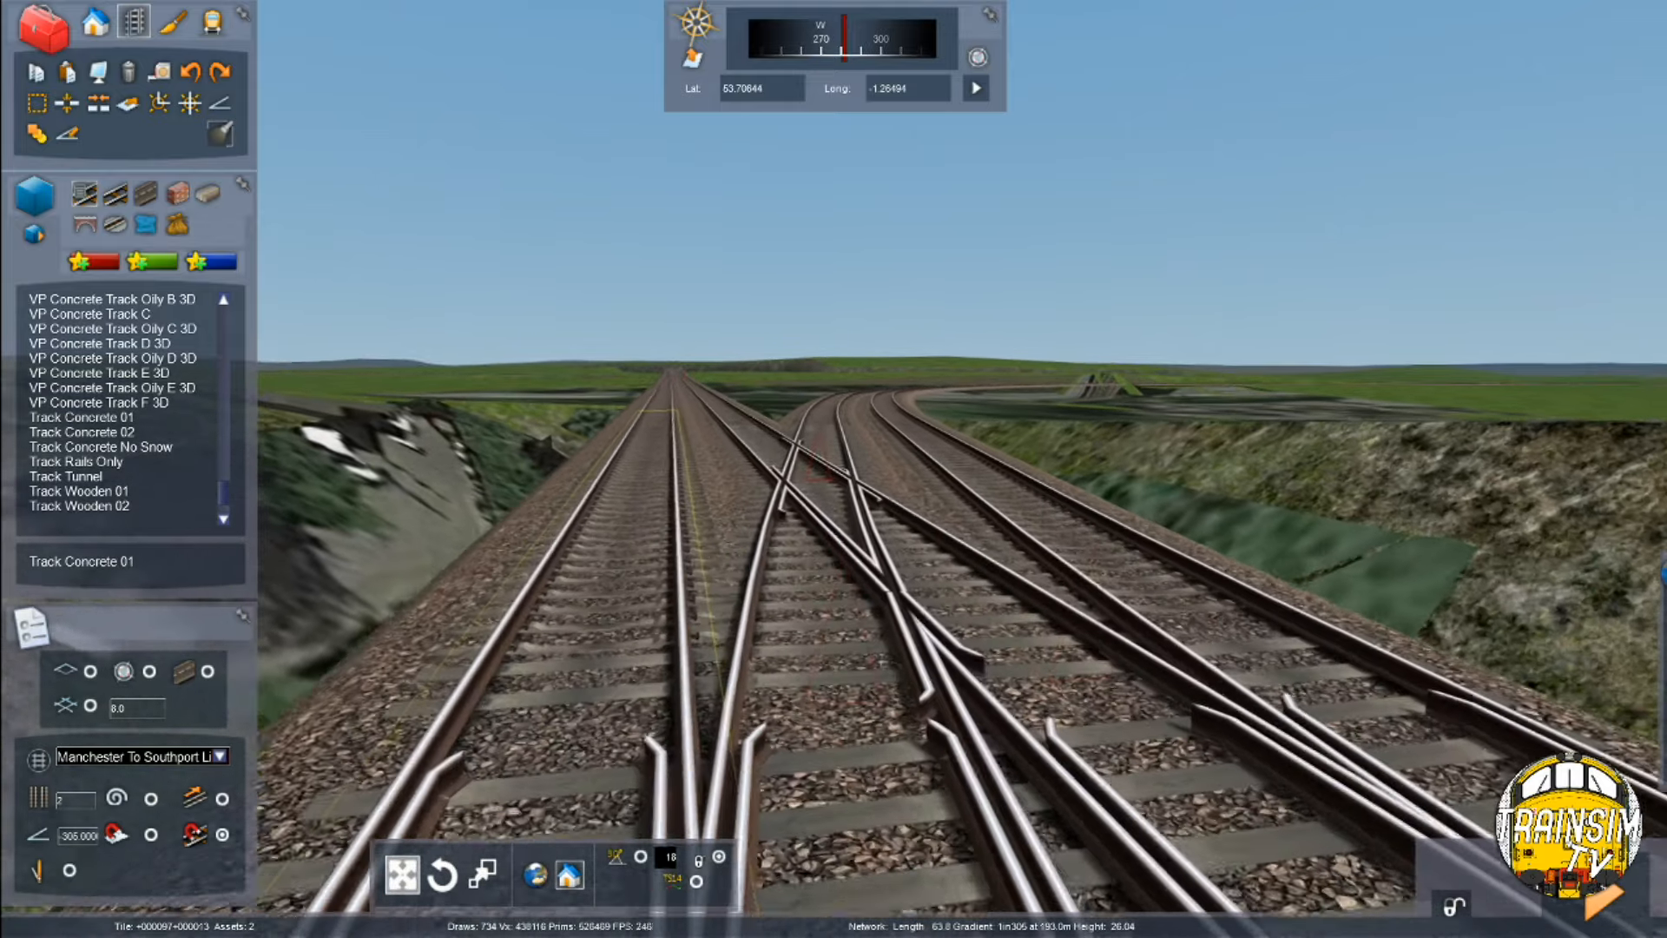
pyautogui.moveTo(773, 593); pyautogui.dragTo(827, 634, button='right')
pyautogui.scroll(-4, 825, 630)
pyautogui.scroll(-3, 829, 636)
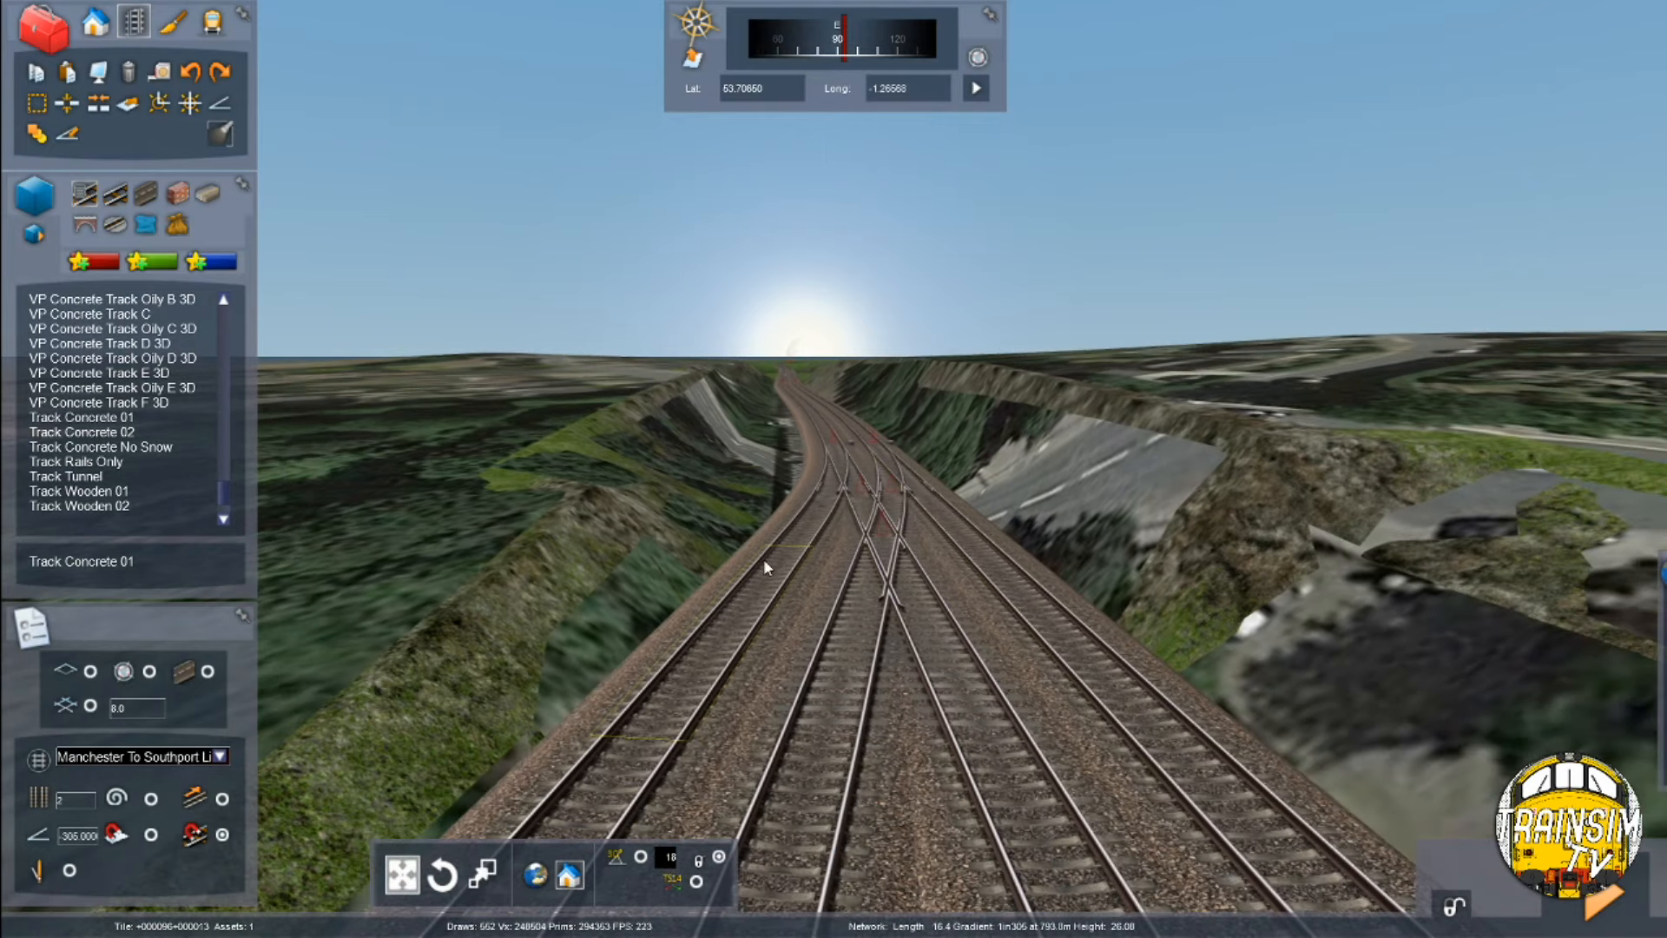
pyautogui.scroll(-3, 992, 455)
# Hide the aerial imagery overlay so that only the bare terrain shows around the tracks
pyautogui.moveTo(1579, 656)
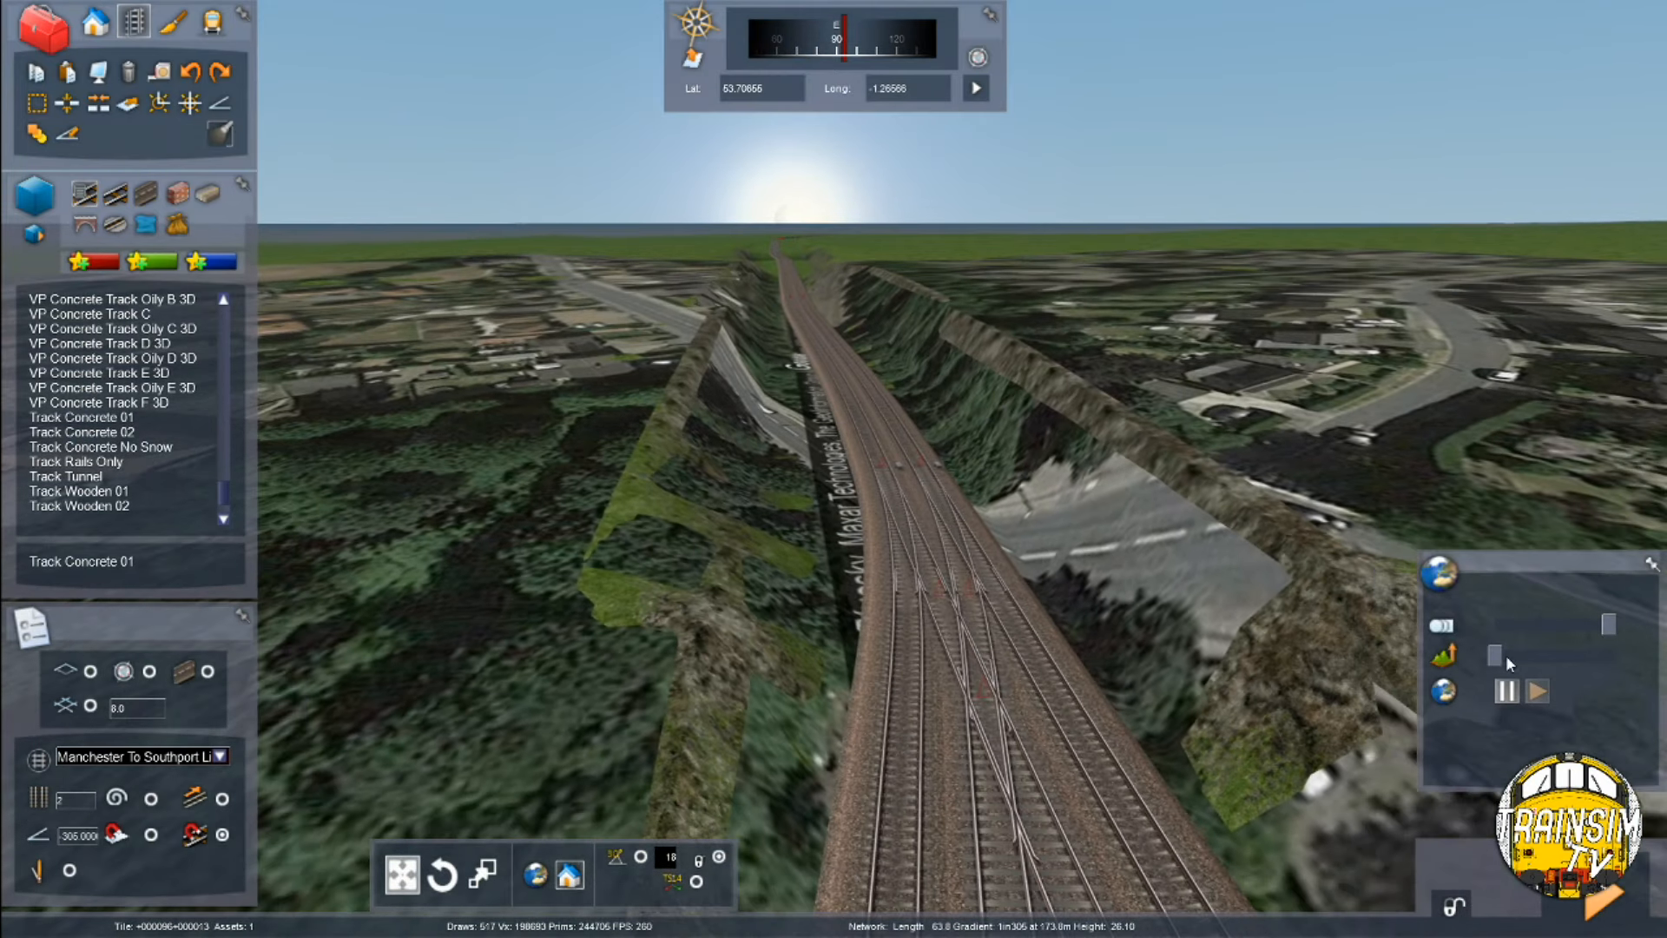
pyautogui.moveTo(1506, 655); pyautogui.dragTo(1513, 655)
pyautogui.moveTo(1609, 624)
pyautogui.mouseDown()
pyautogui.moveTo(1540, 627)
pyautogui.moveTo(1616, 624)
pyautogui.mouseUp()
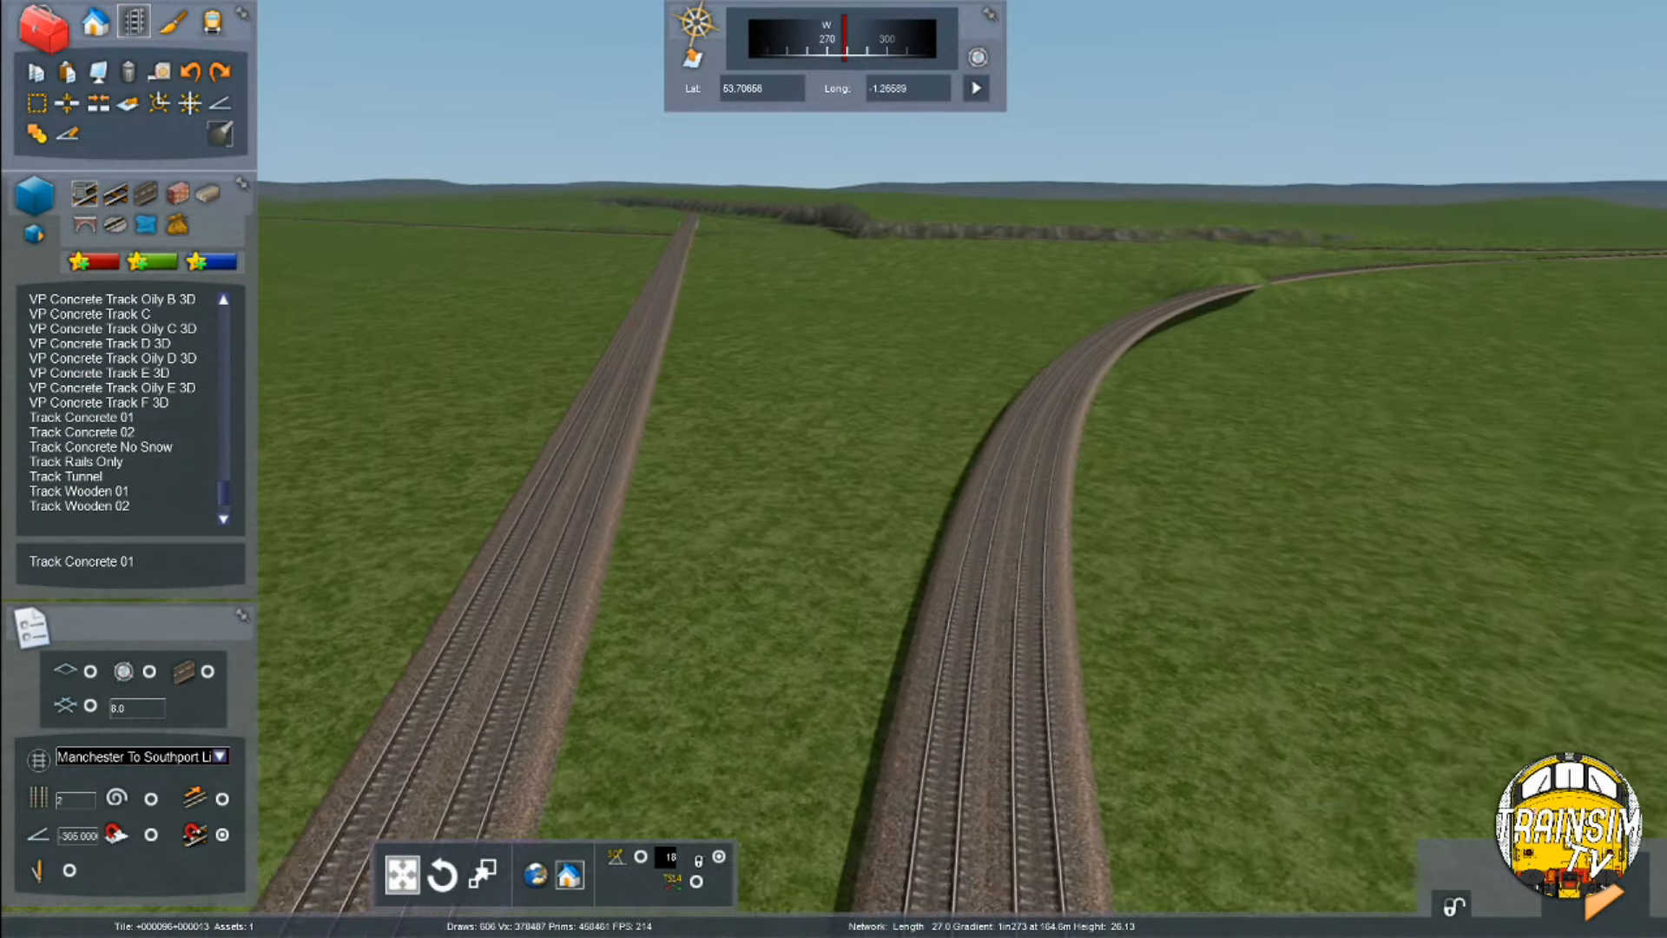
# Follow the branch around its curve and examine how the terrain meets the trackbed
pyautogui.press('Up')
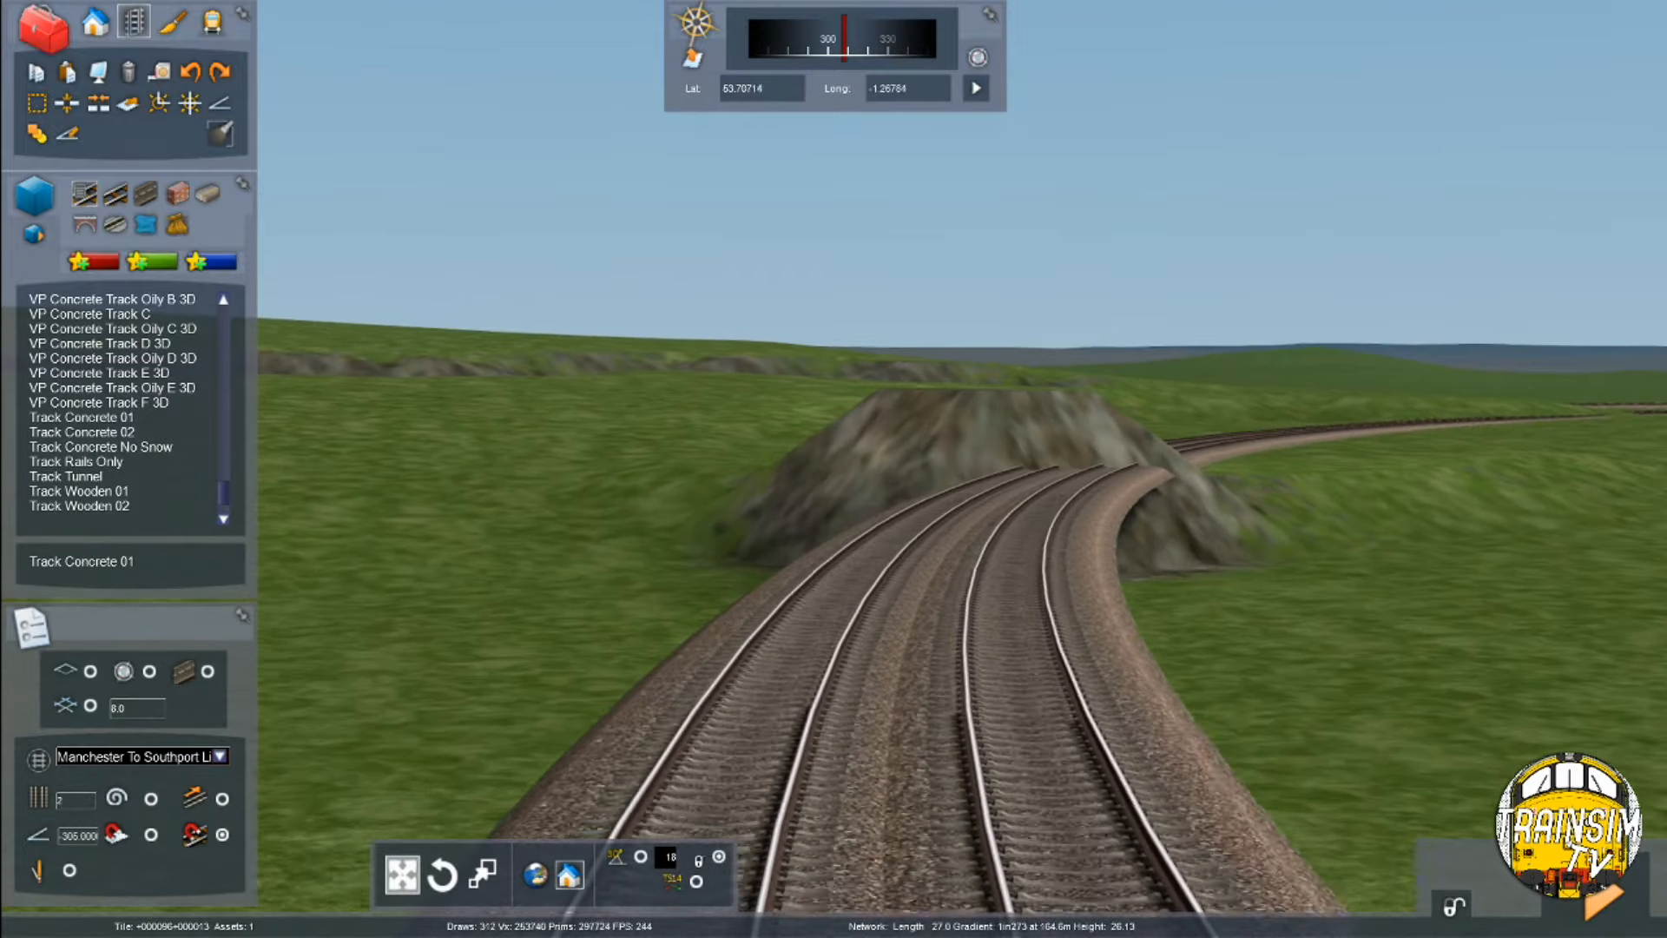
pyautogui.press('Up')
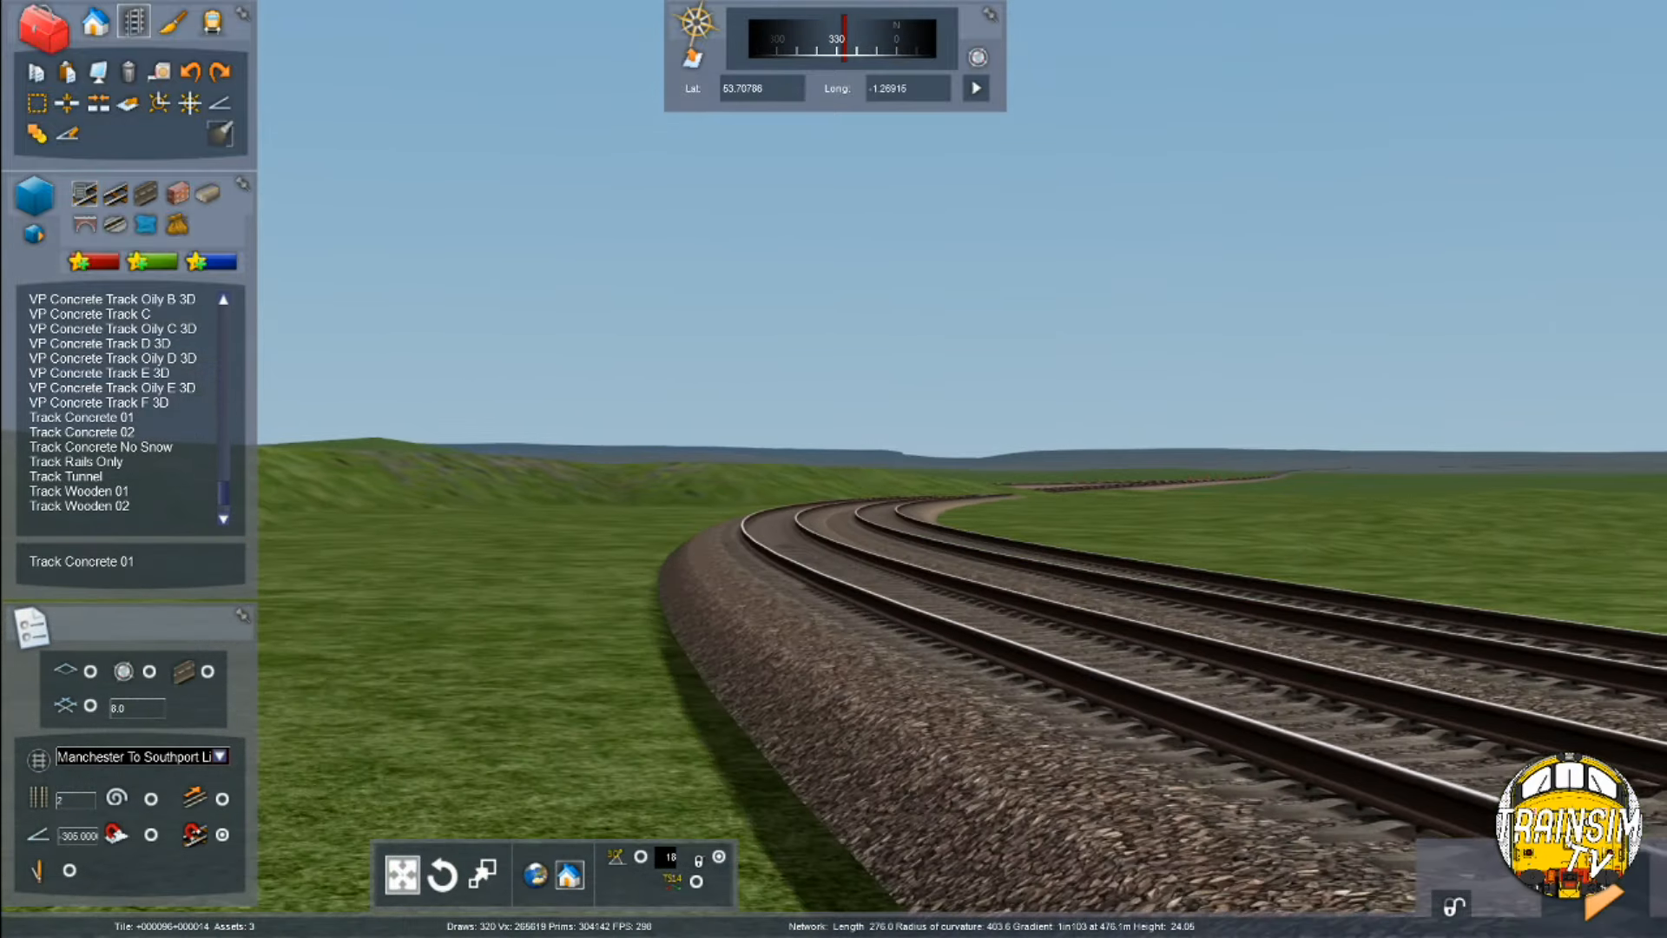
pyautogui.press('Up')
pyautogui.press('Left')
pyautogui.moveTo(834, 608); pyautogui.dragTo(911, 659, button='right')
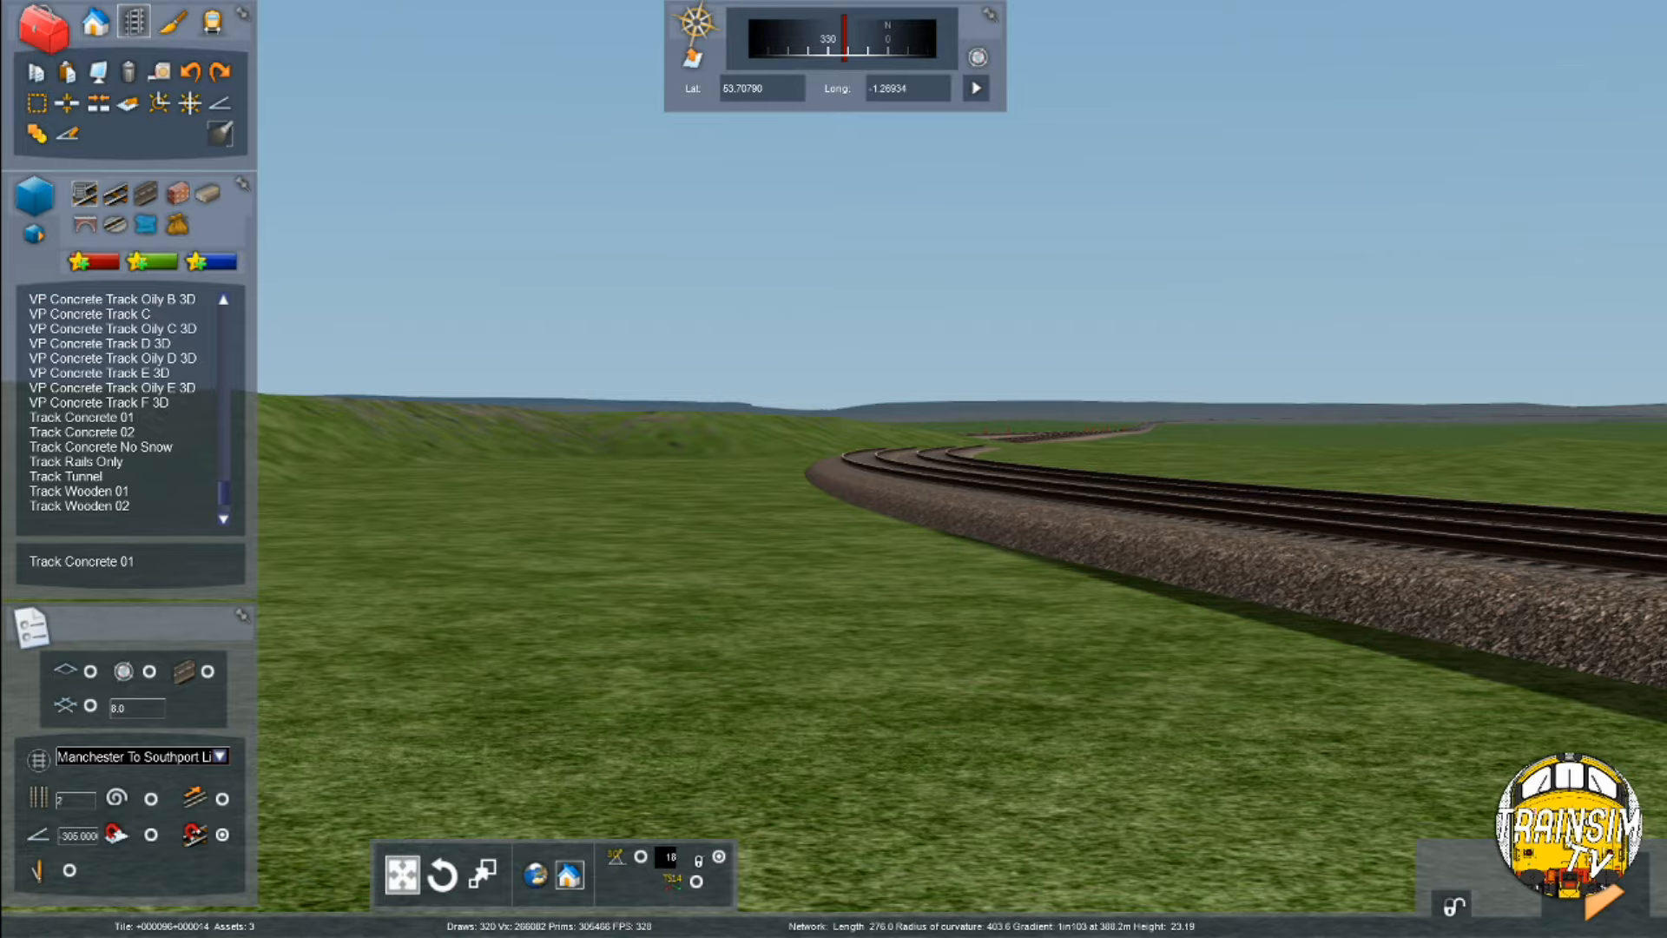
pyautogui.press('Up')
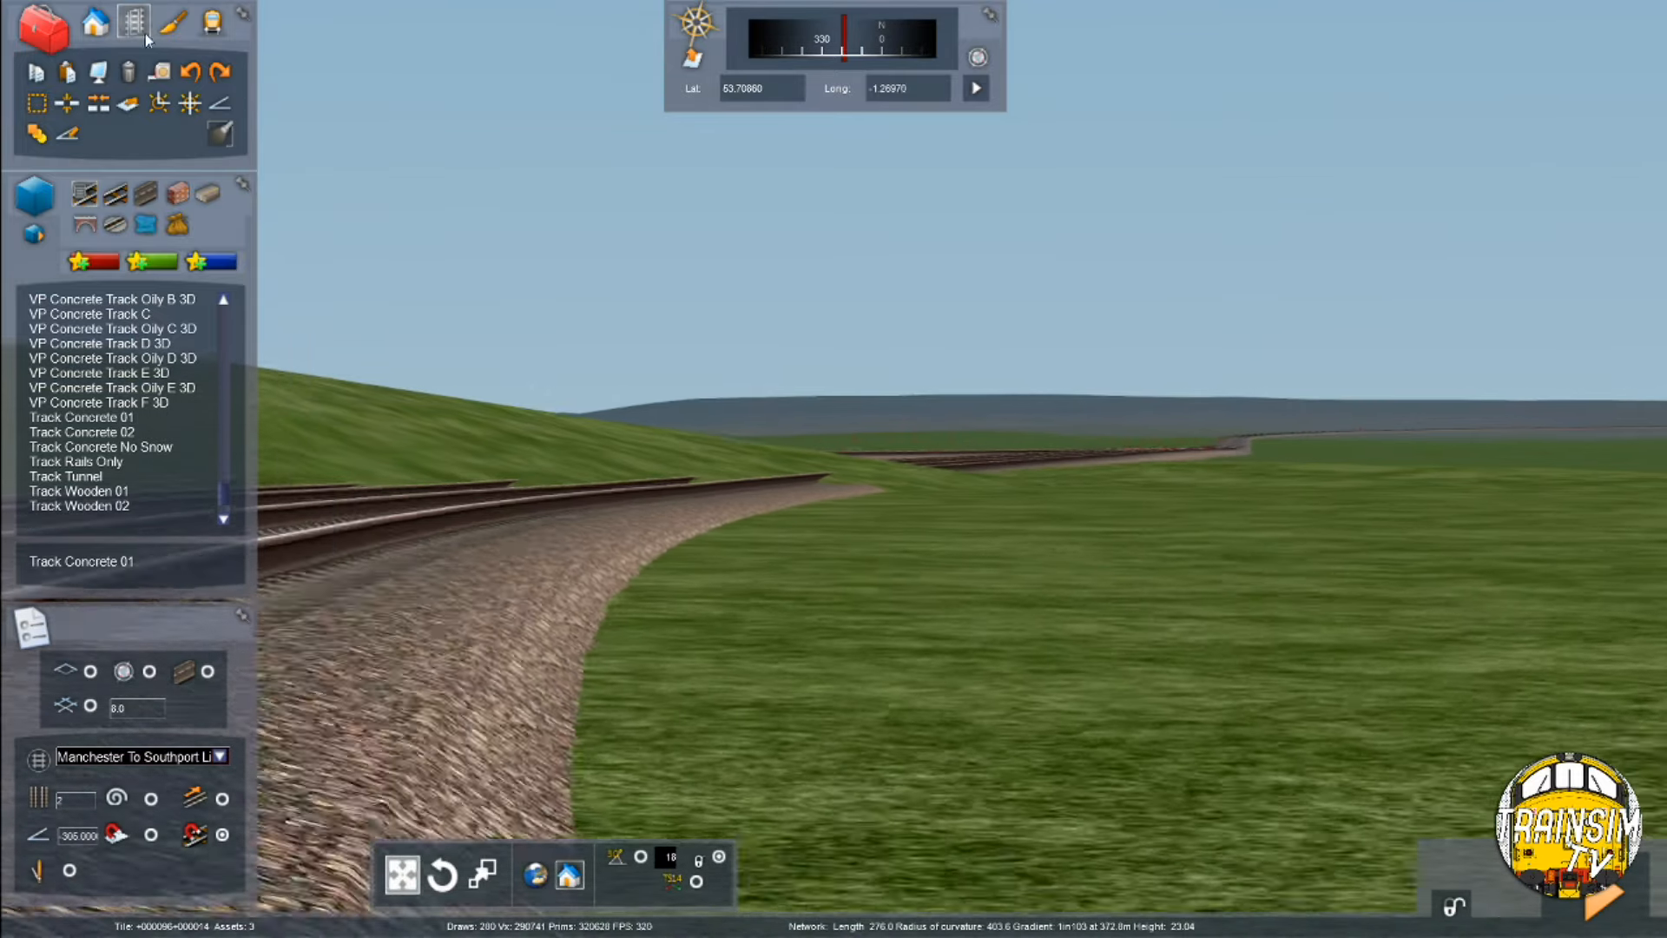
# Fit the terrain to the curved double-track branch and check the result along the line towards the crossing
pyautogui.click(172, 21)
pyautogui.press('Up')
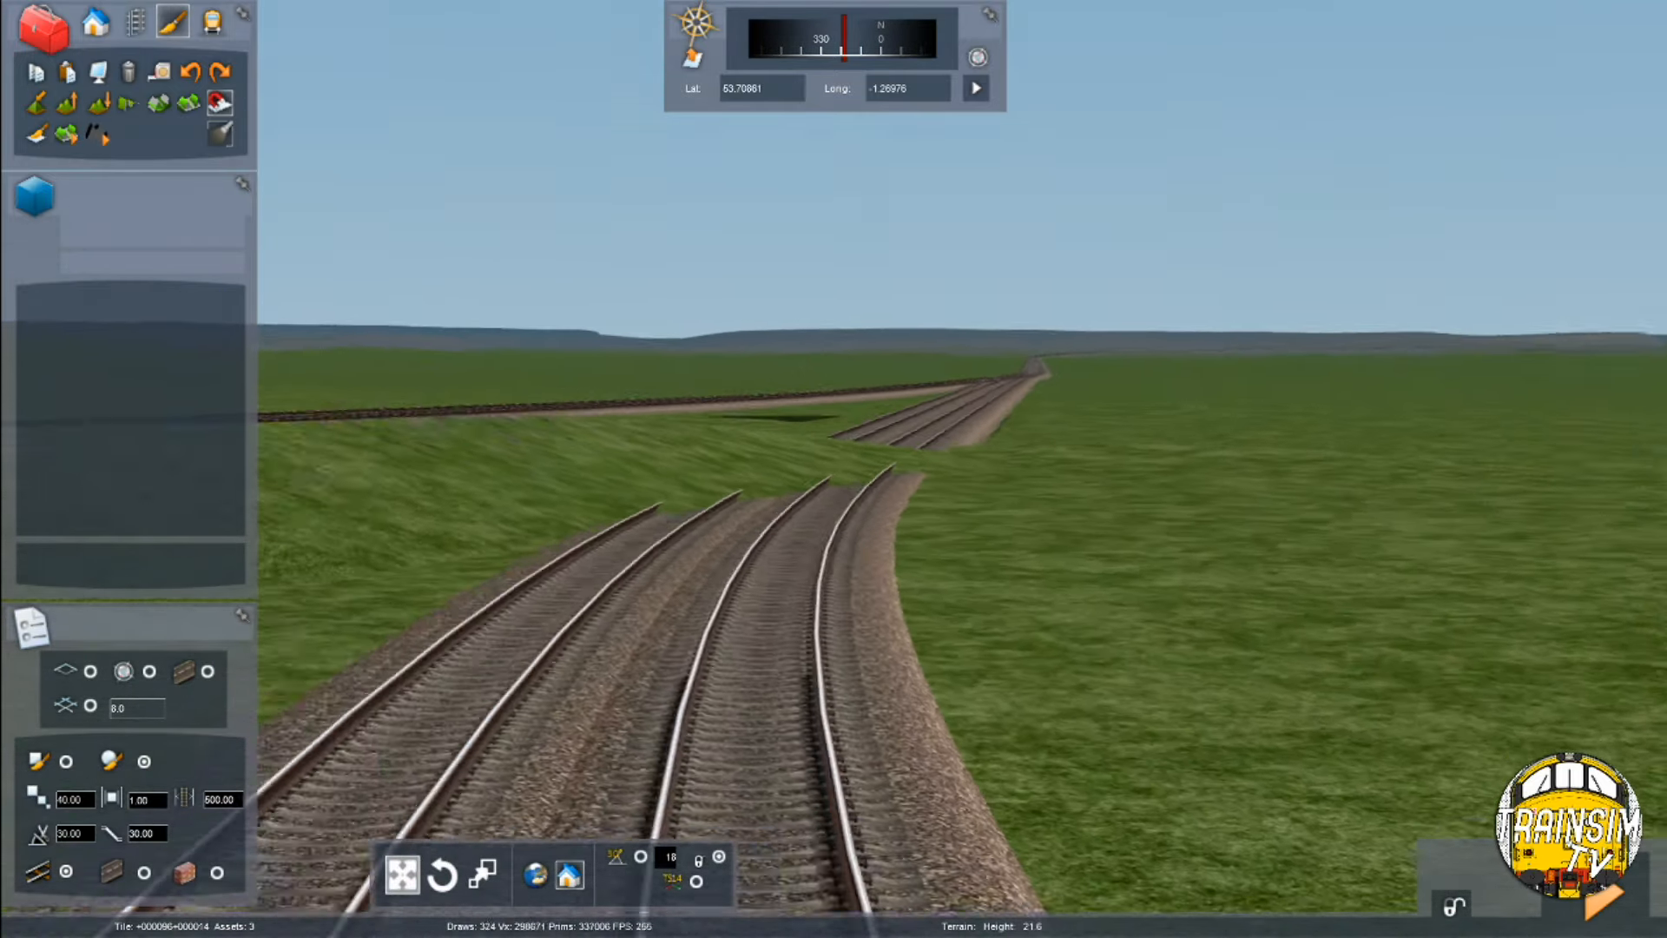
pyautogui.press('pagedown')
pyautogui.press('Up')
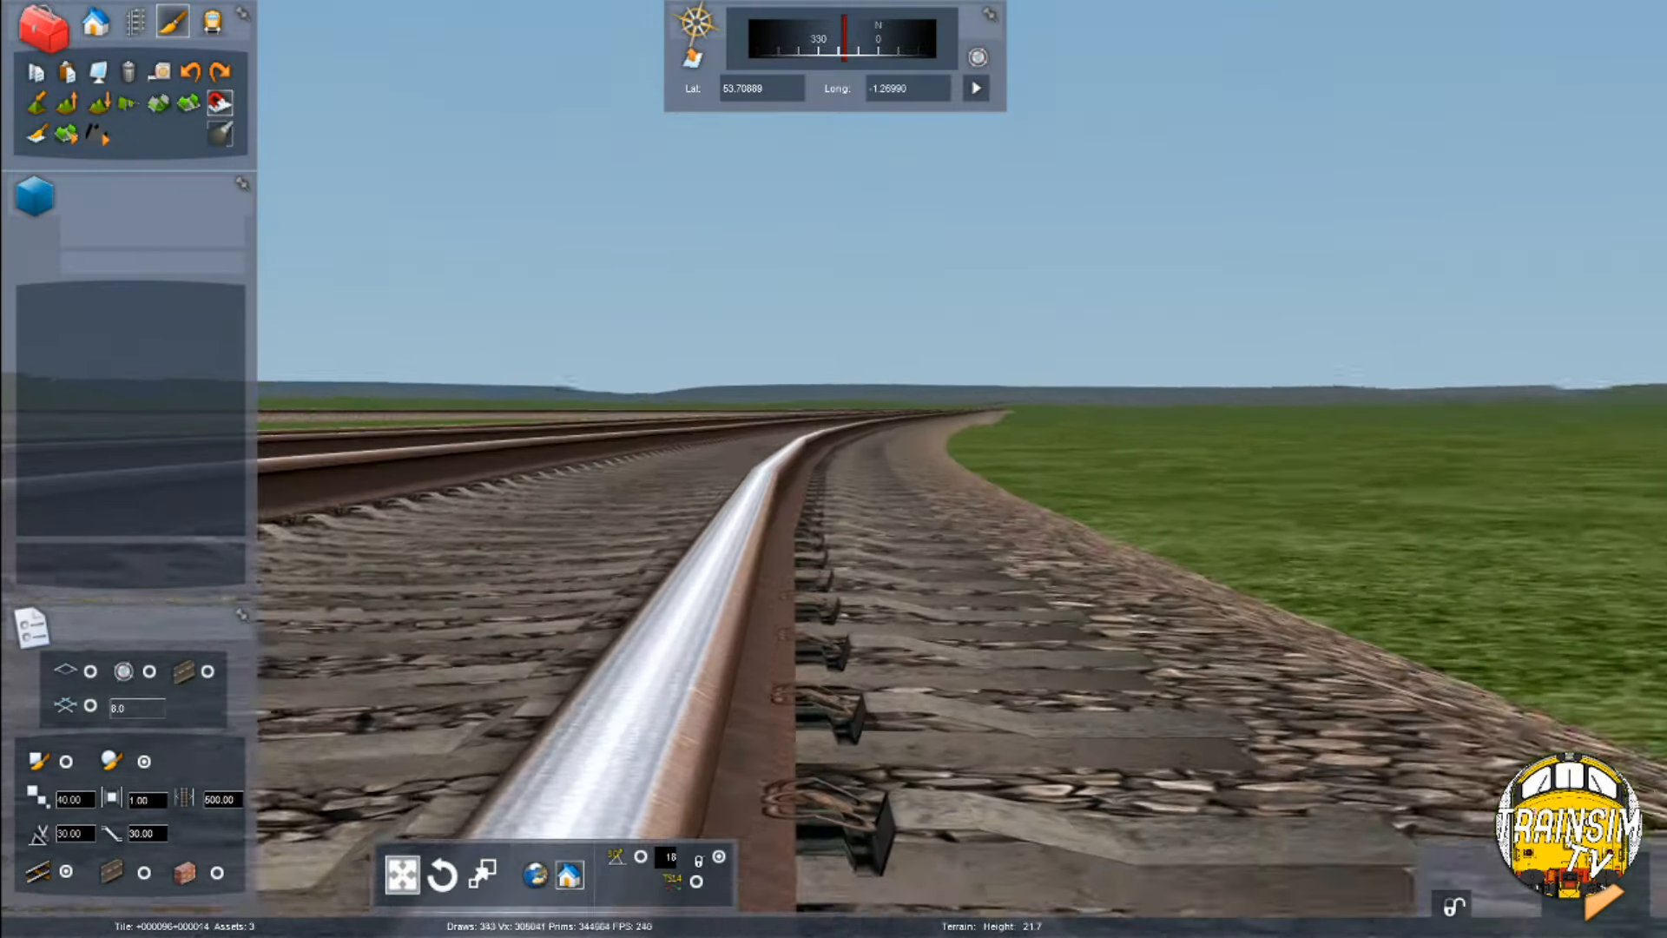
pyautogui.press('Up')
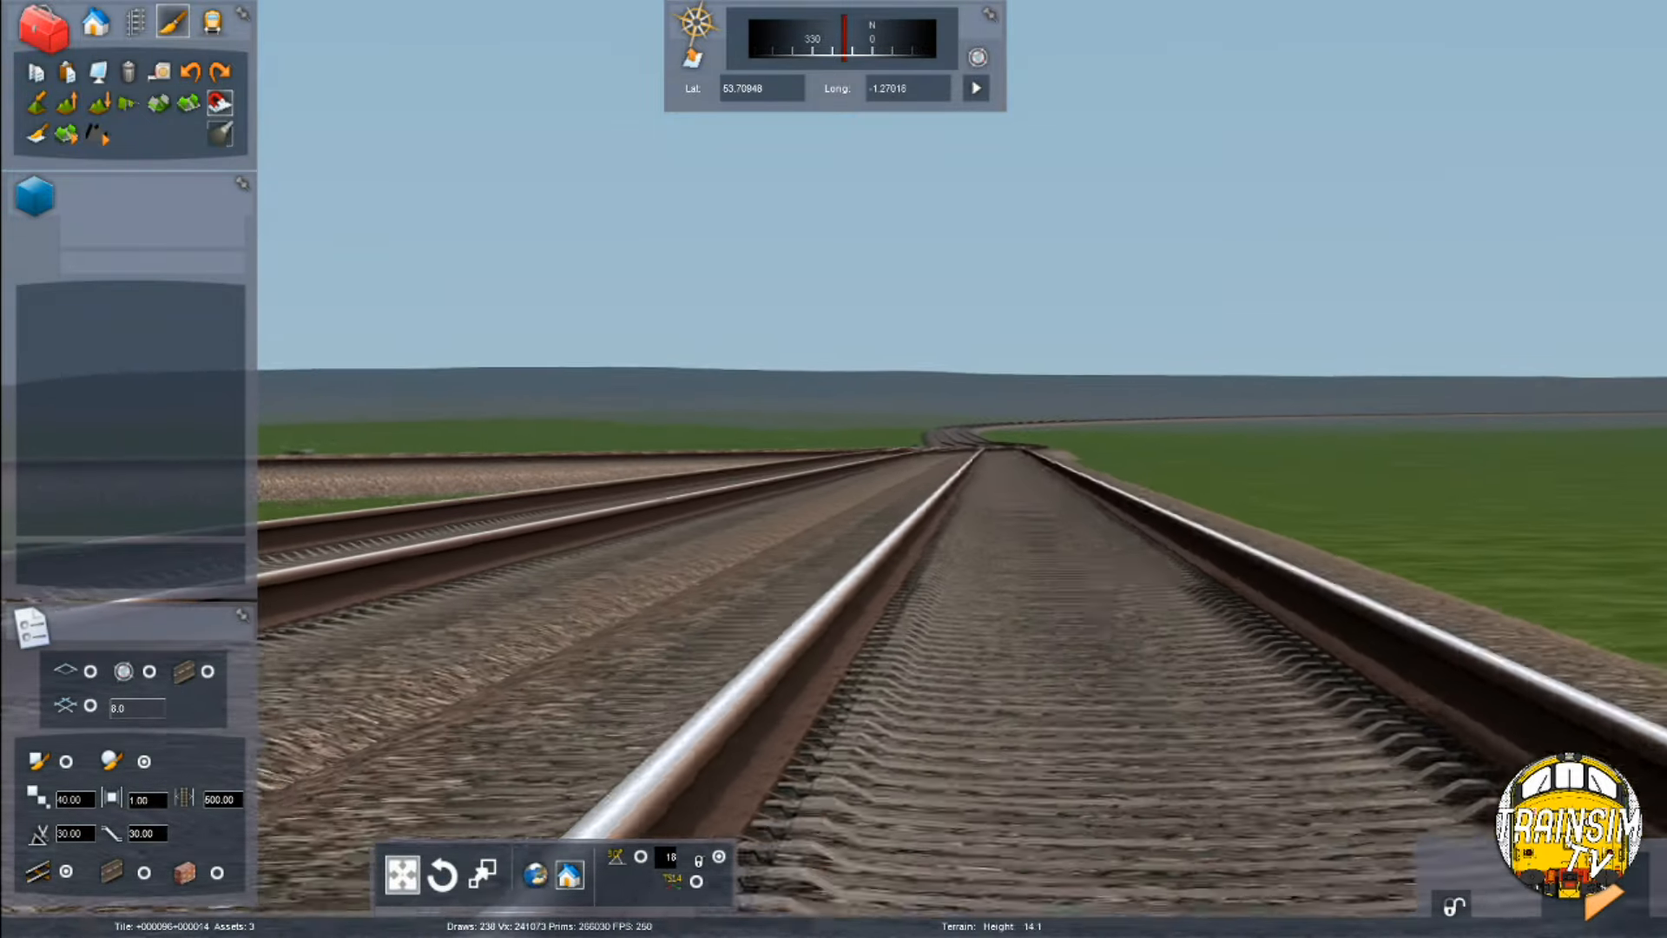
pyautogui.press('Up')
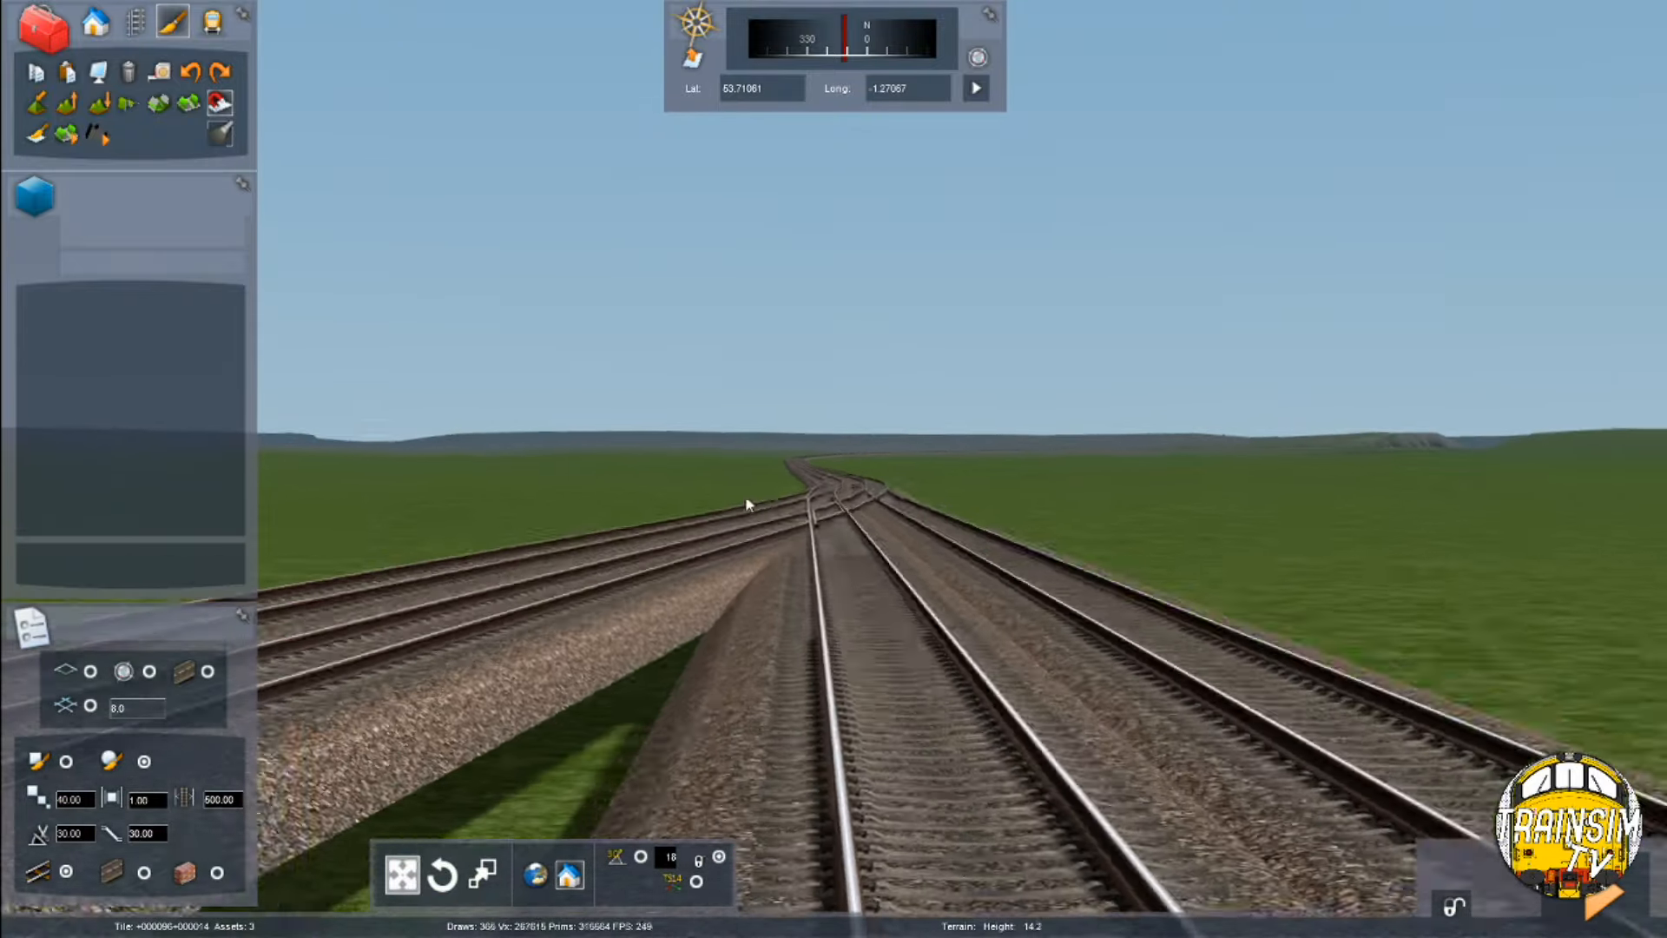
# Clear the rocky mound burying the branch curve by fitting the terrain to that track section
pyautogui.press('Up')
pyautogui.moveTo(792, 538); pyautogui.dragTo(829, 413, button='right')
pyautogui.press('Up')
pyautogui.press('Up')
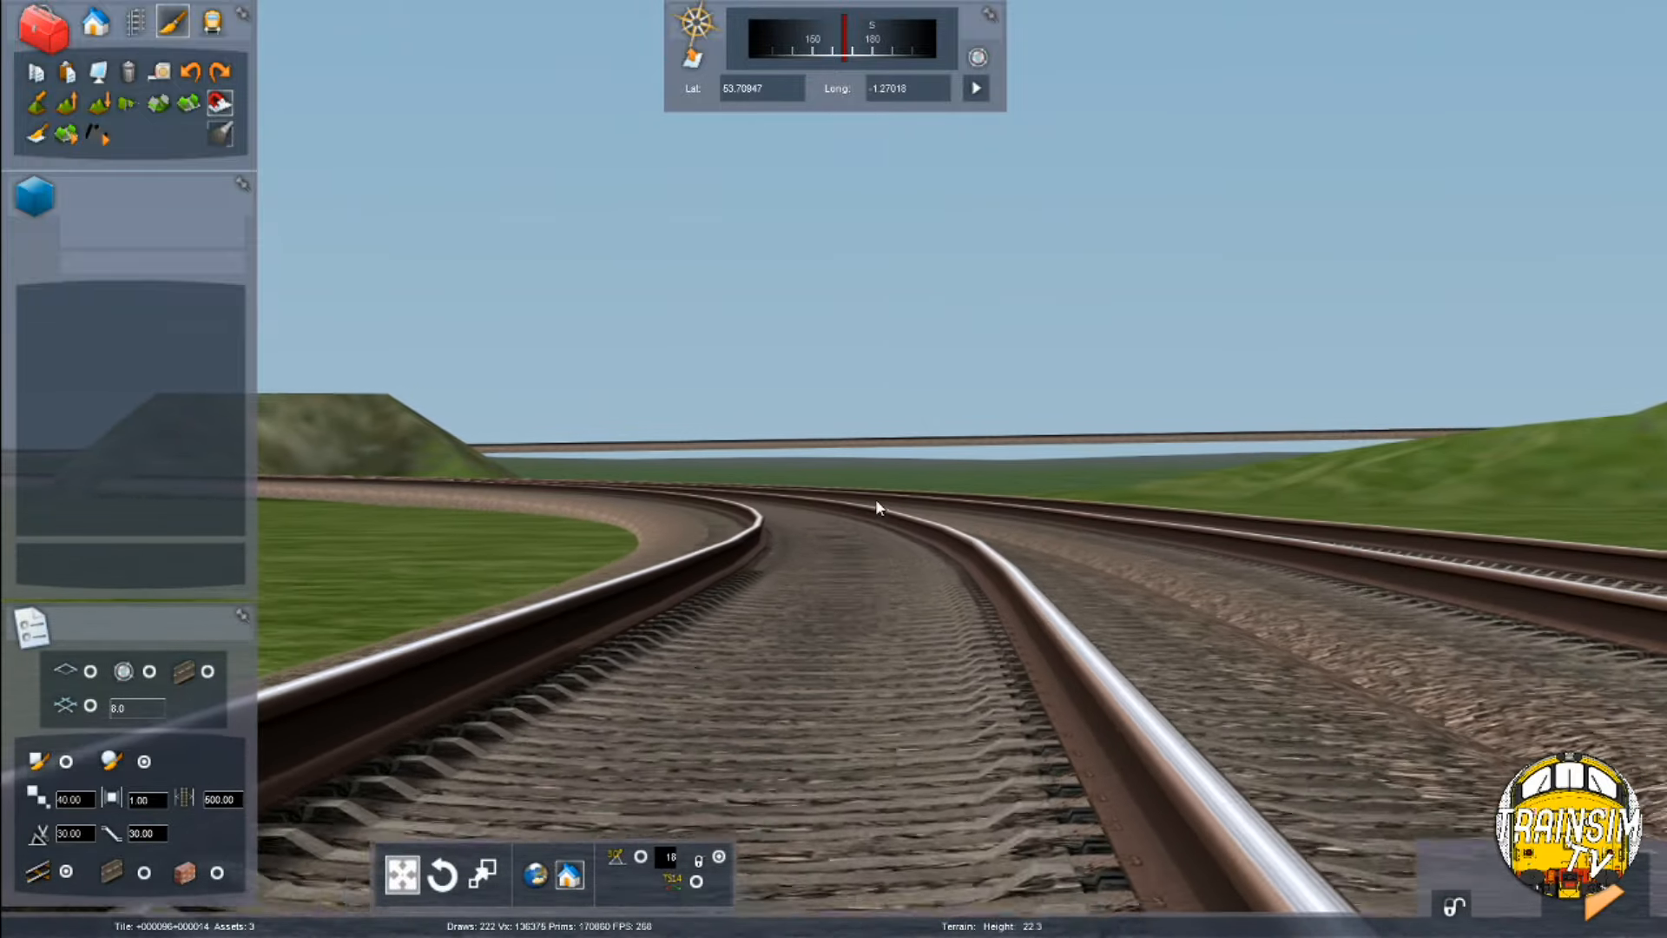
pyautogui.moveTo(869, 499); pyautogui.dragTo(660, 555, button='right')
pyautogui.press('Down')
pyautogui.moveTo(955, 329); pyautogui.dragTo(970, 402, button='right')
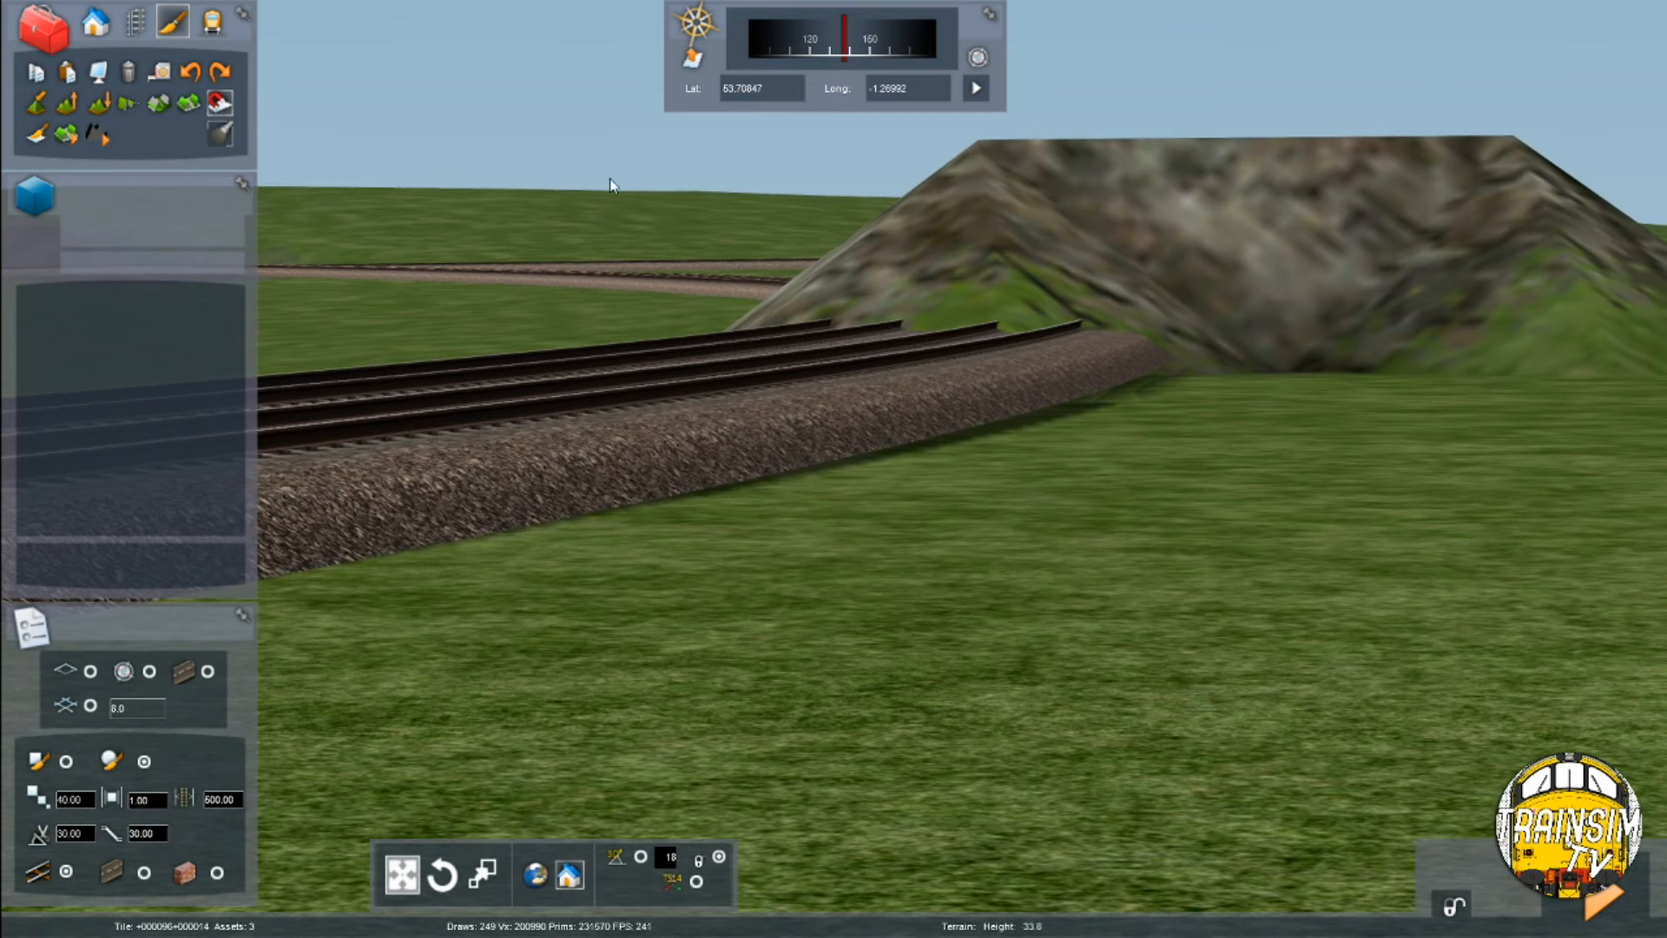
pyautogui.click(135, 22)
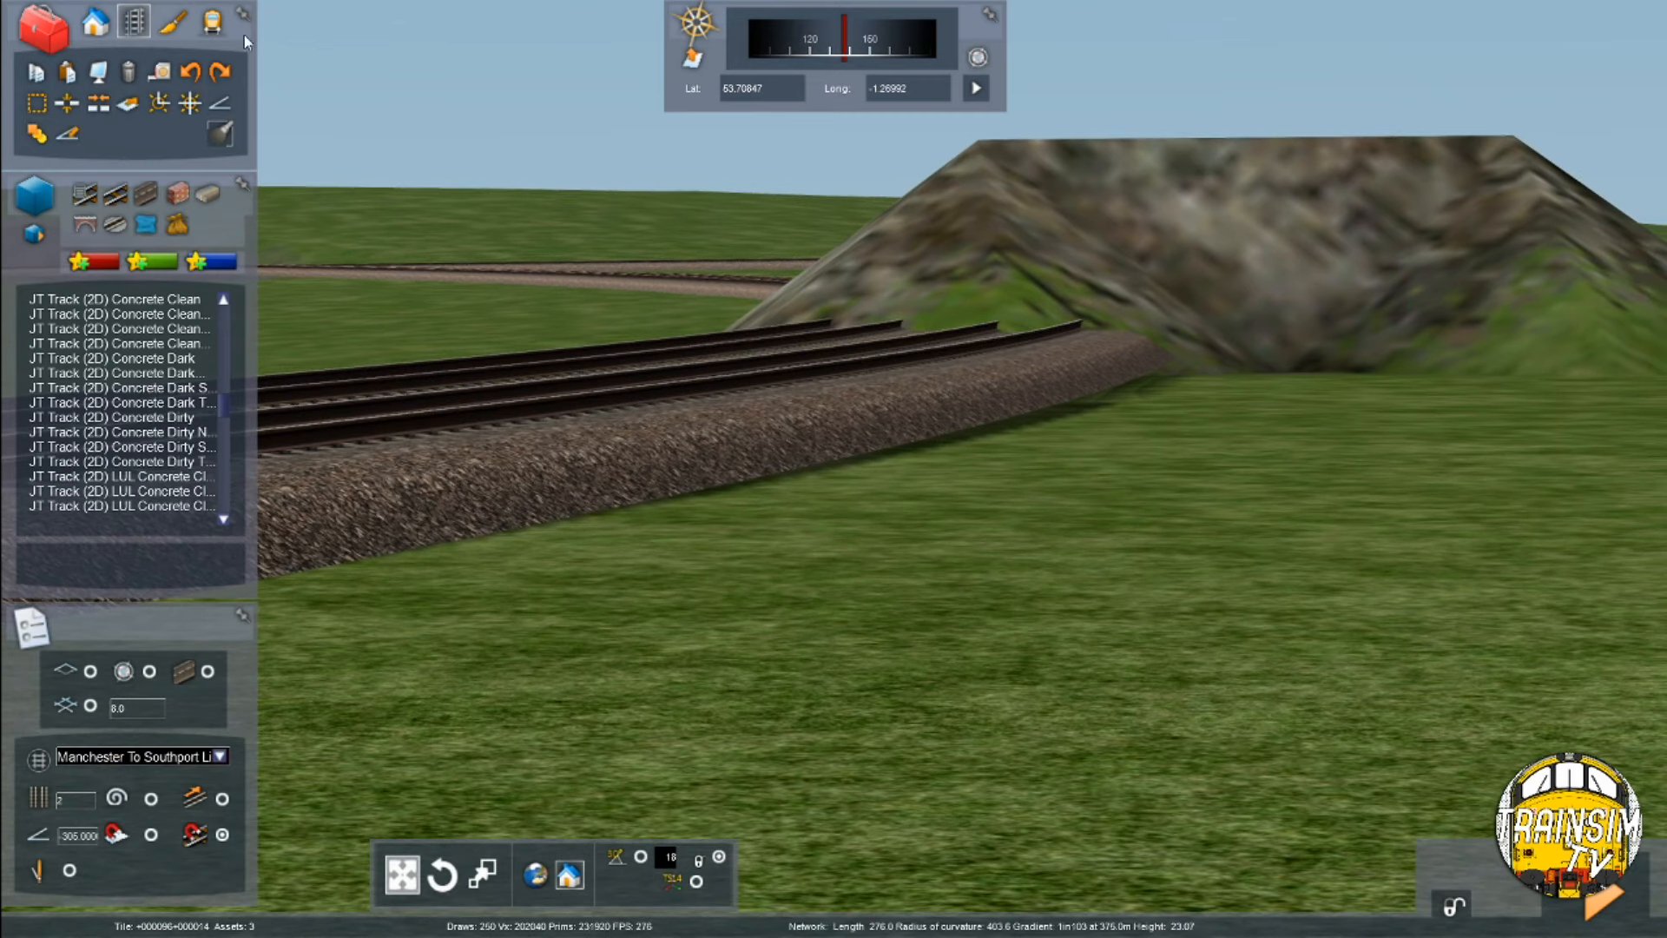
pyautogui.click(173, 22)
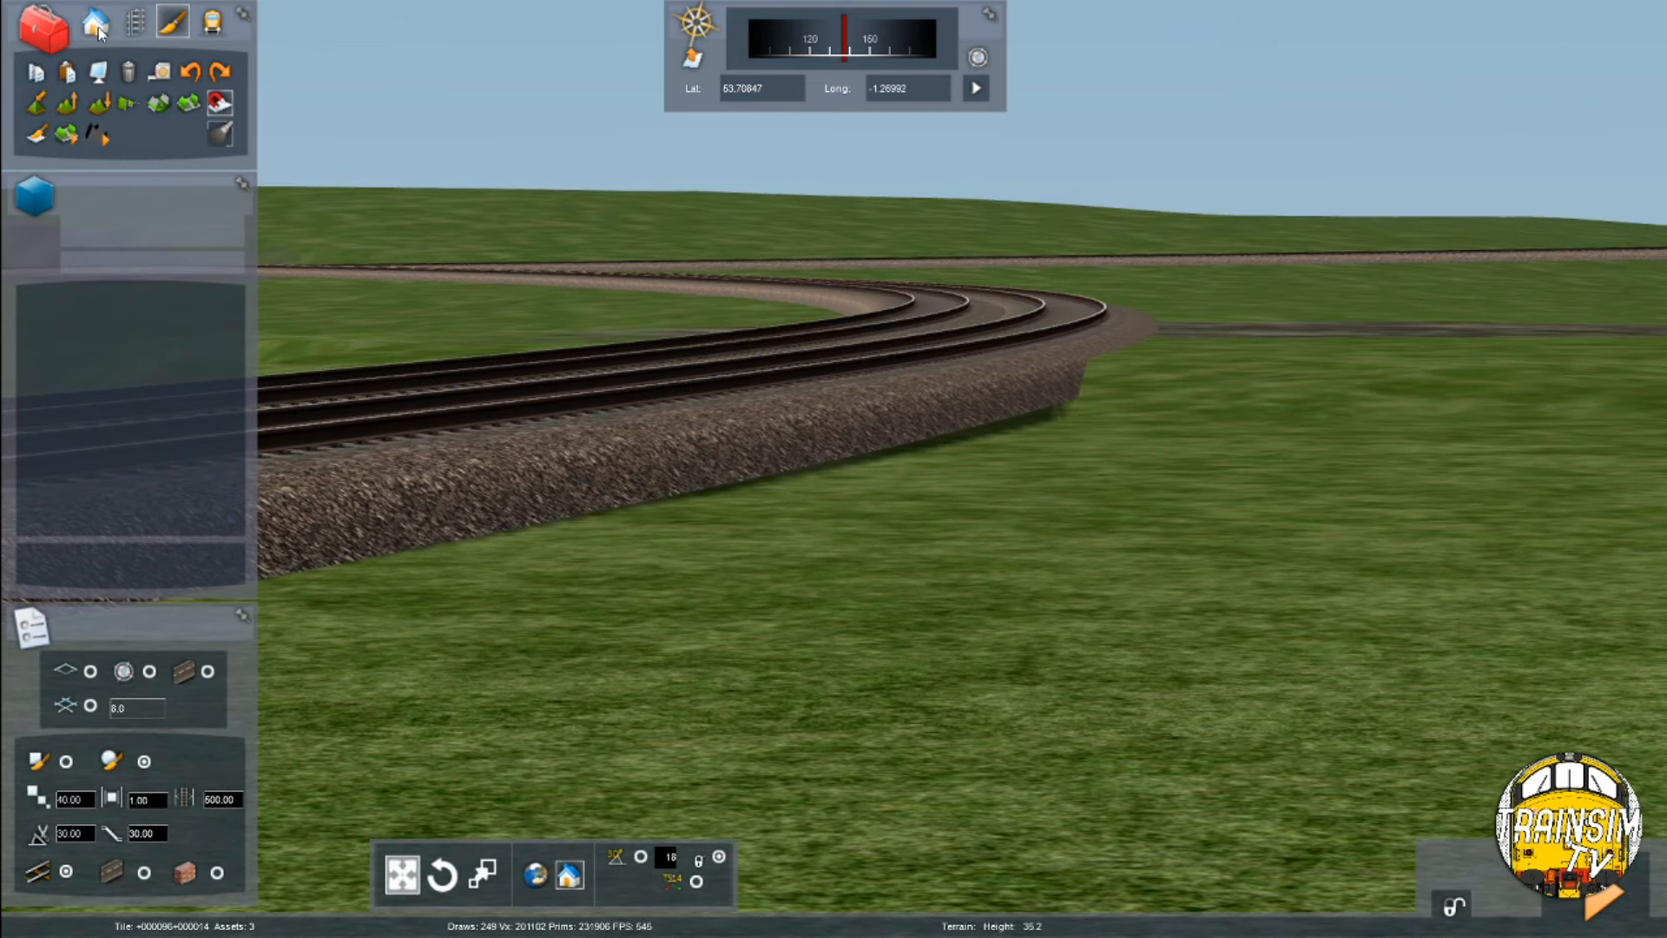
# Select both branch tracks on either side of the joint in the curve and smooth the gradient between them
pyautogui.click(134, 21)
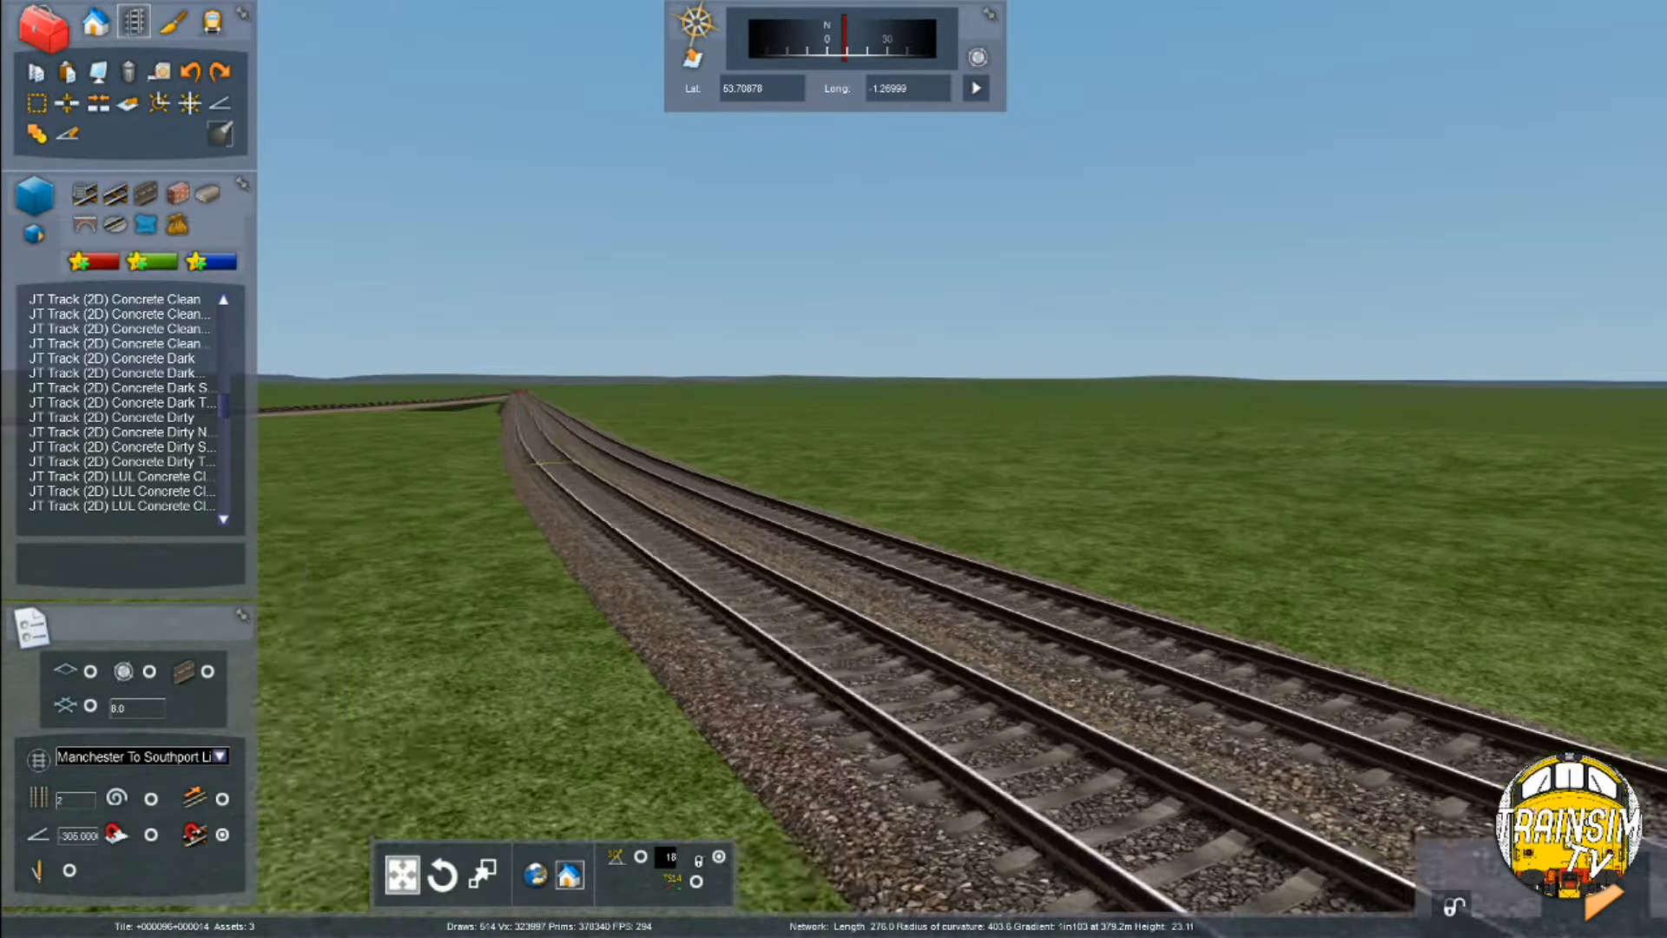
pyautogui.press('Up')
pyautogui.moveTo(695, 460); pyautogui.dragTo(473, 447, button='right')
pyautogui.press('Right')
pyautogui.click(36, 103)
pyautogui.click(896, 762)
pyautogui.press('Right')
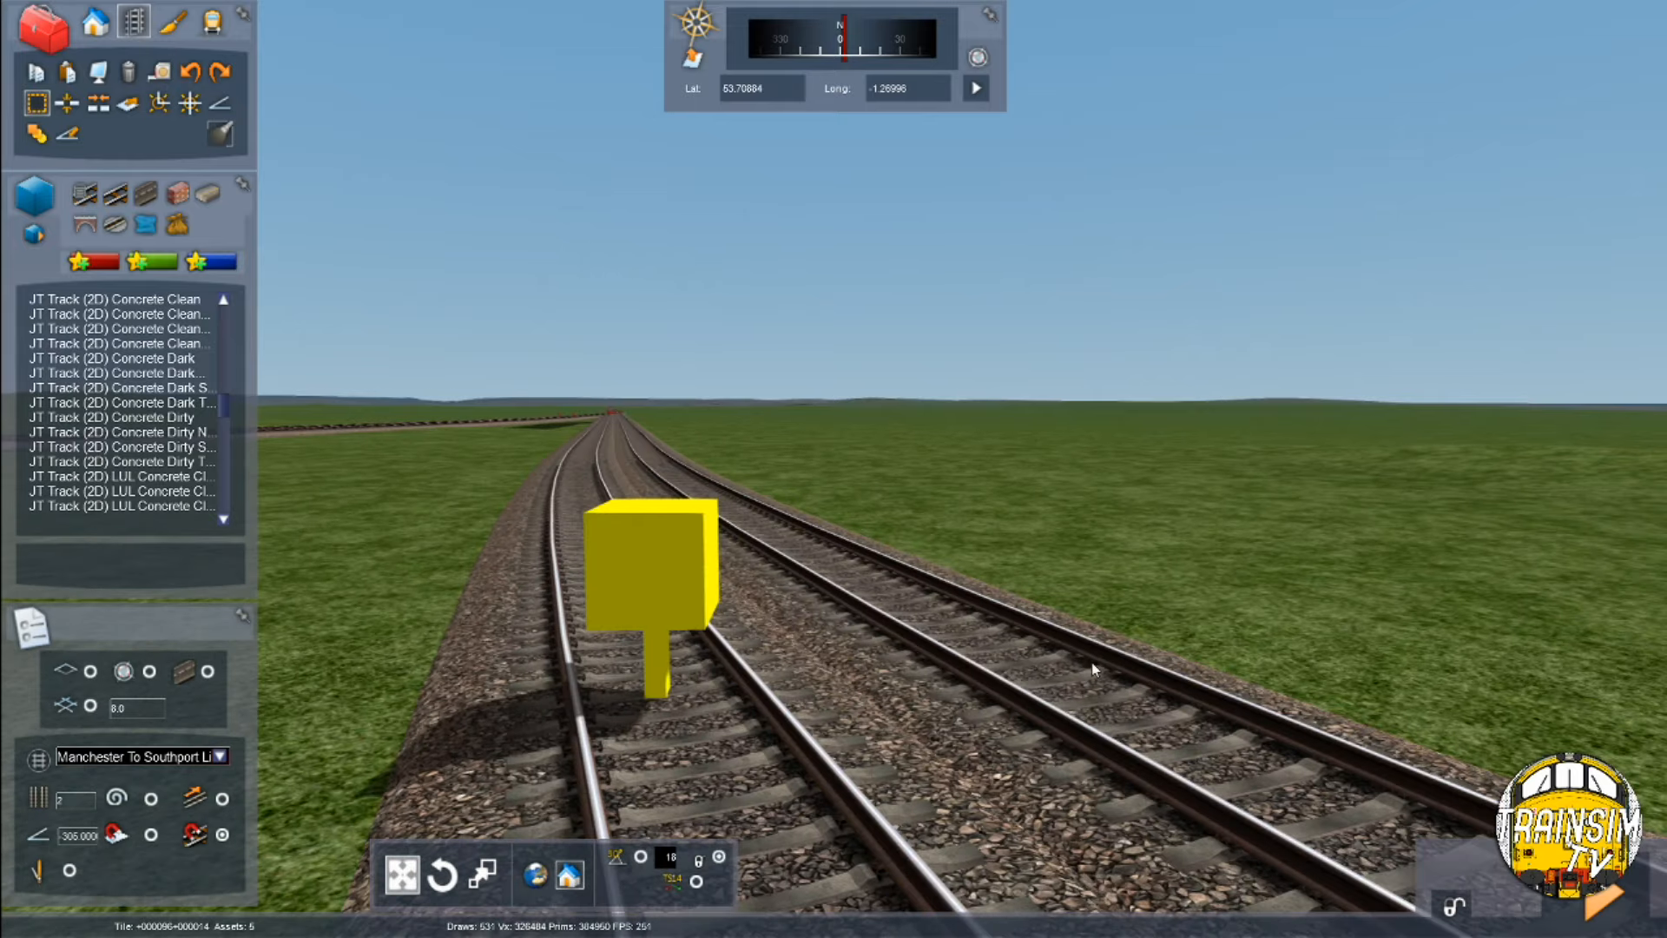
pyautogui.press('Right')
pyautogui.click(475, 528)
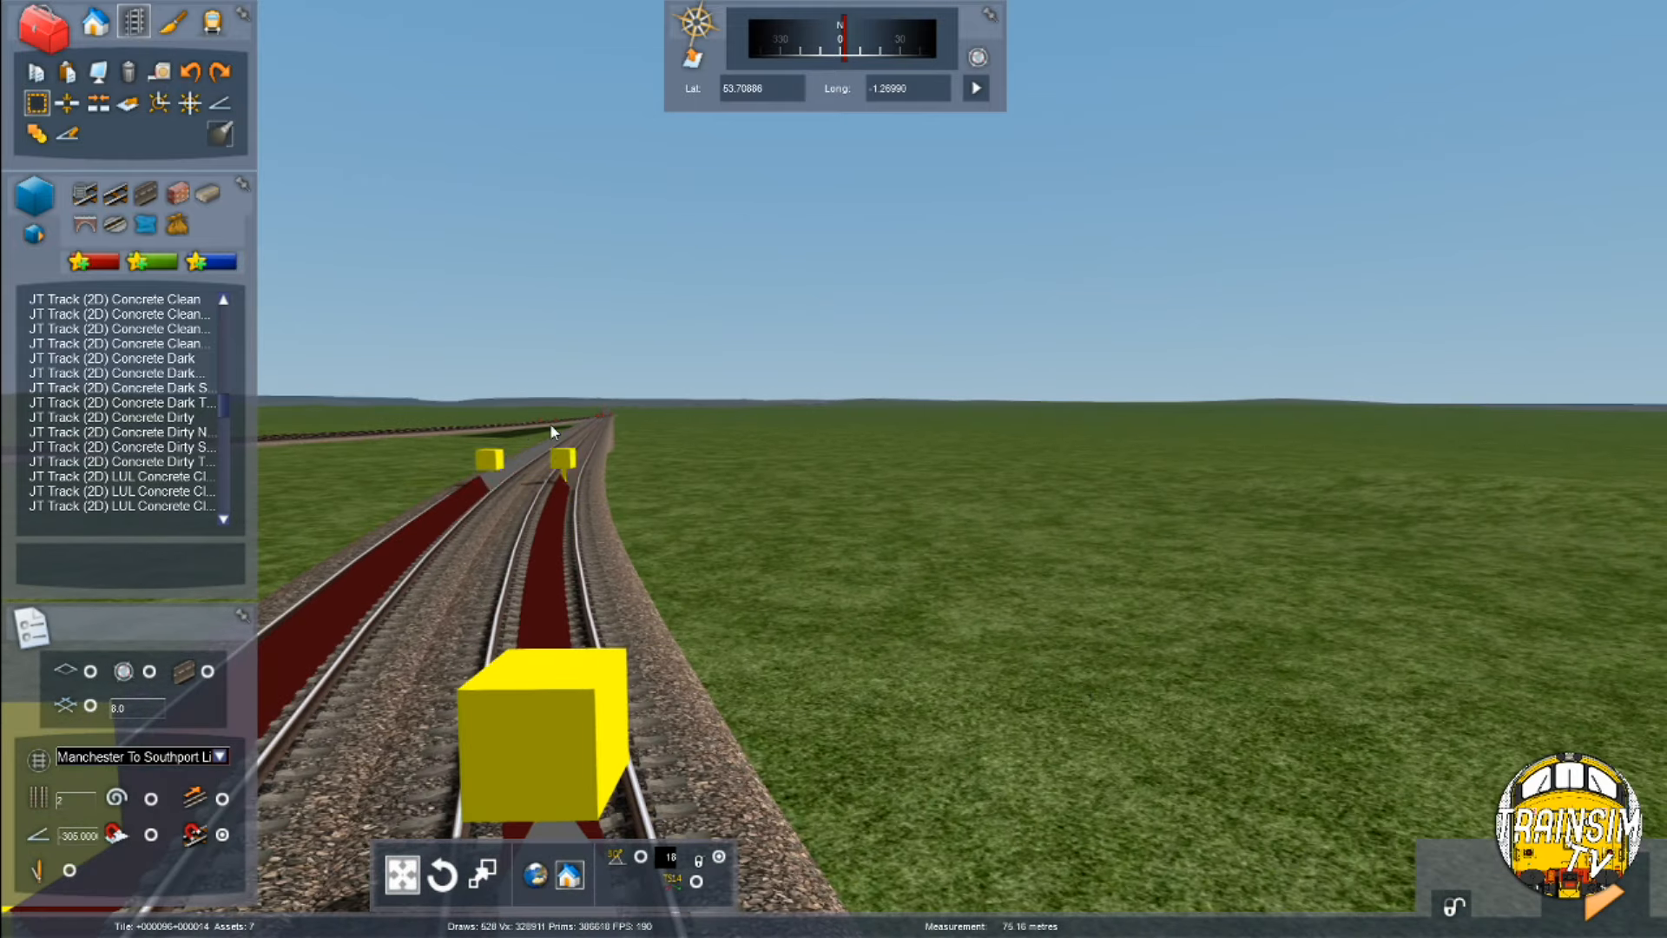
pyautogui.click(581, 422)
pyautogui.click(69, 140)
# Follow the branch to the crossing and back beneath the girder bridge, examining the track's gradient transitions
pyautogui.press('Left')
pyautogui.moveTo(681, 625); pyautogui.dragTo(607, 591, button='right')
pyautogui.press('Up')
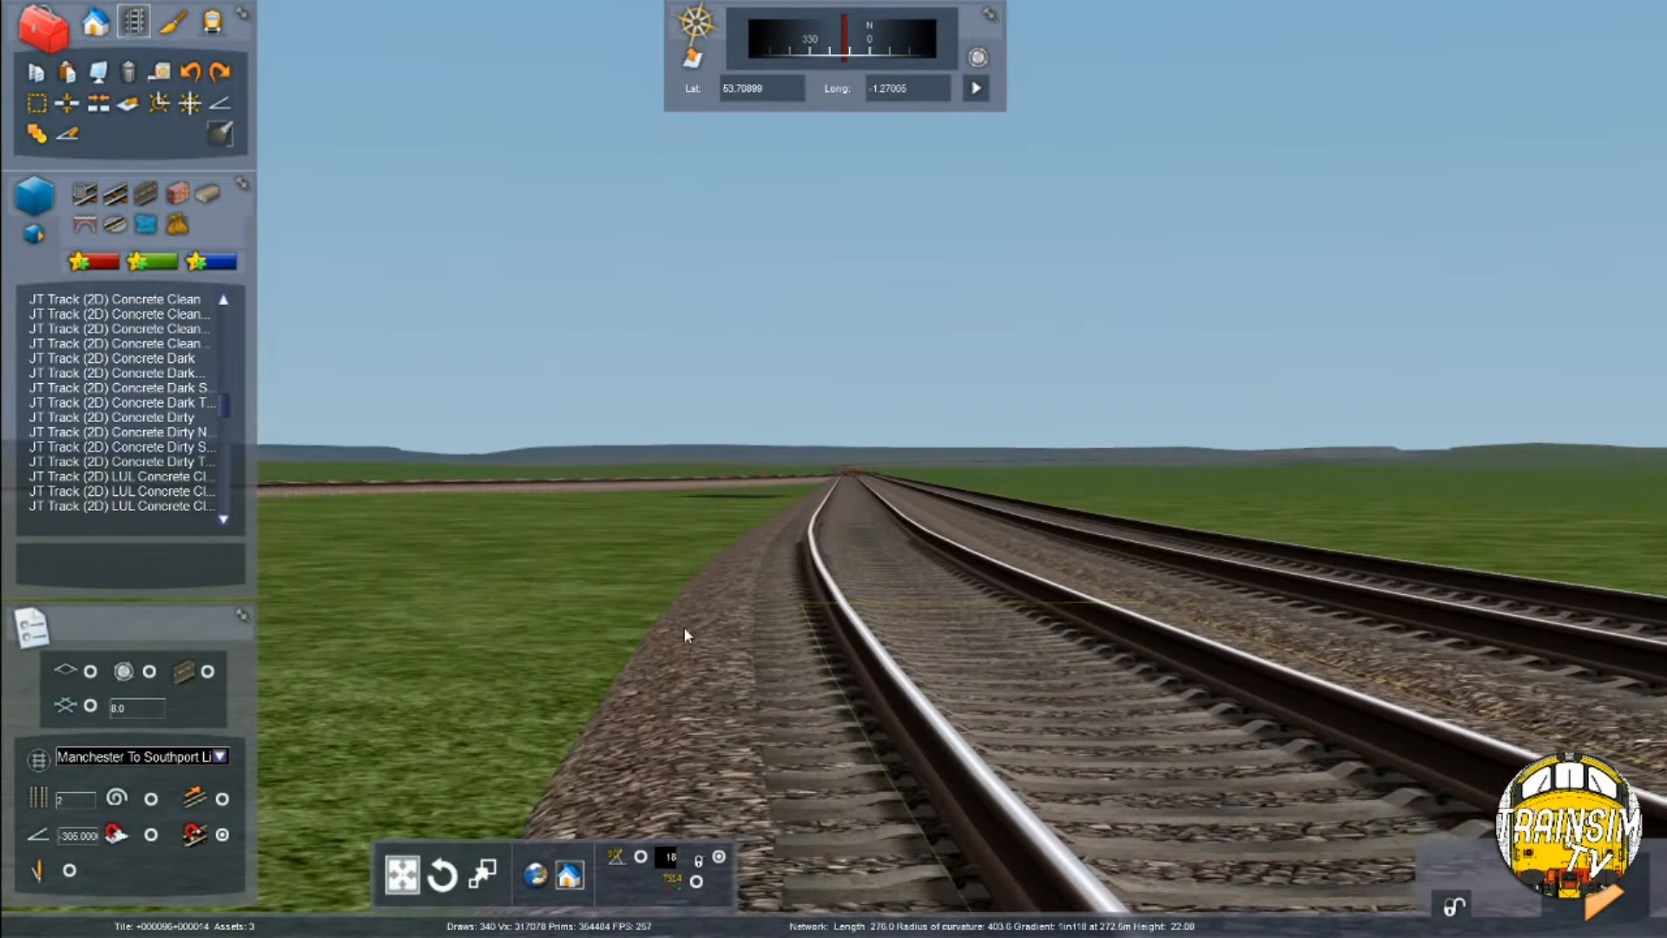
pyautogui.press('Up')
pyautogui.moveTo(834, 469); pyautogui.dragTo(539, 529, button='right')
pyautogui.press('Left')
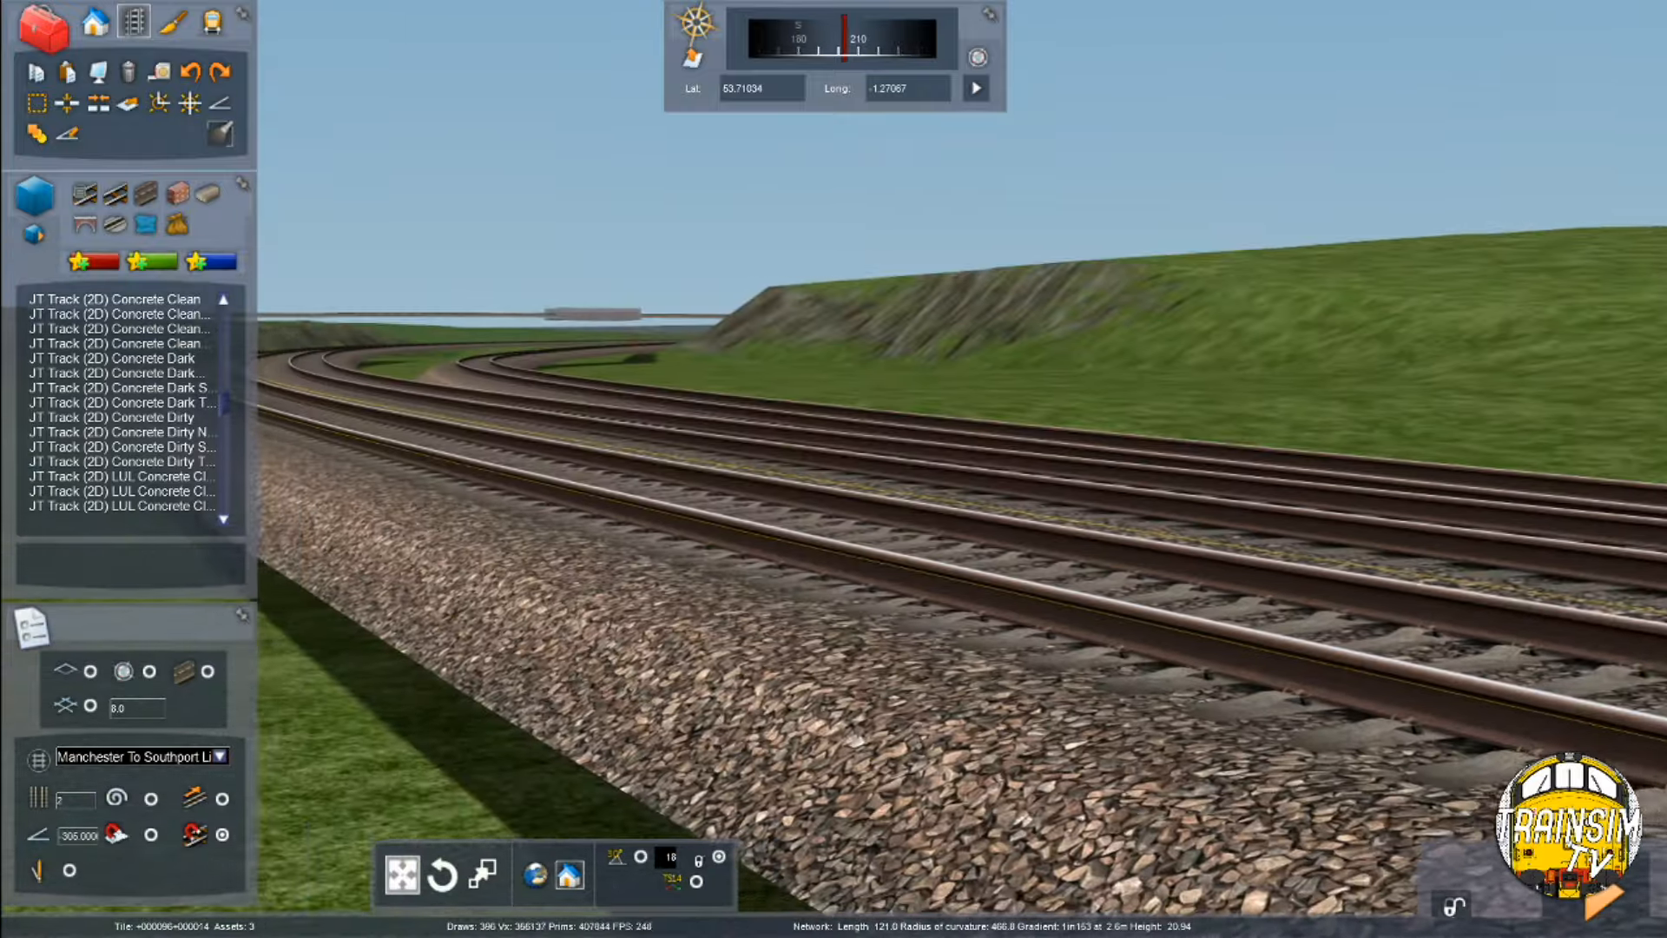
pyautogui.press('Up')
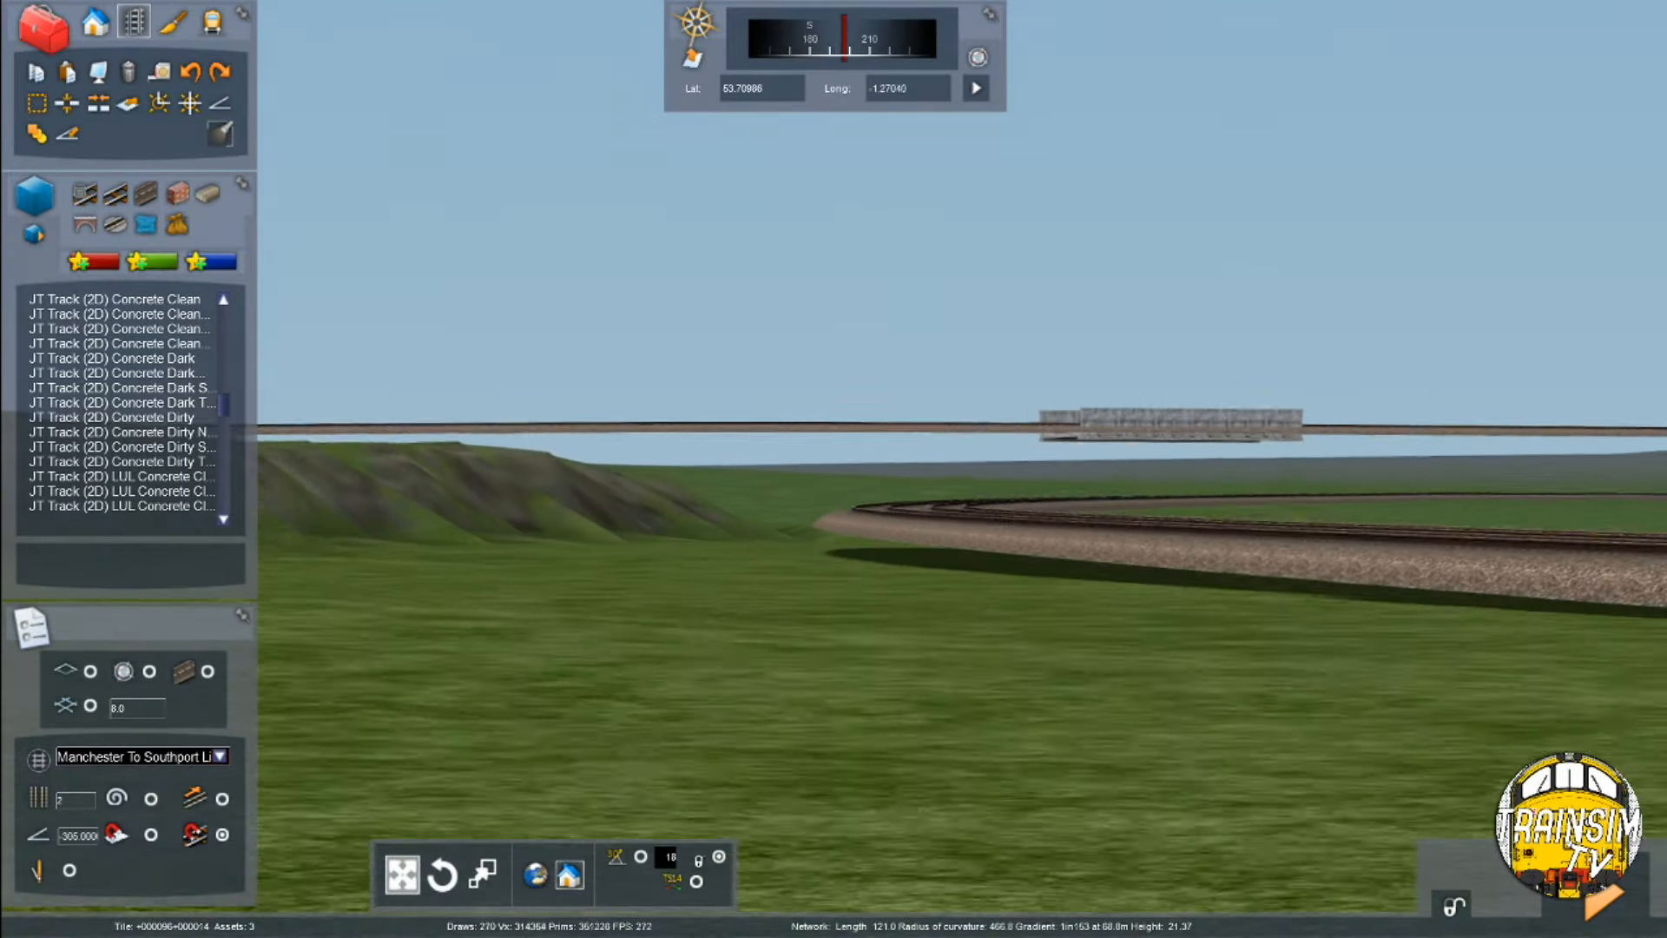
pyautogui.press('Up')
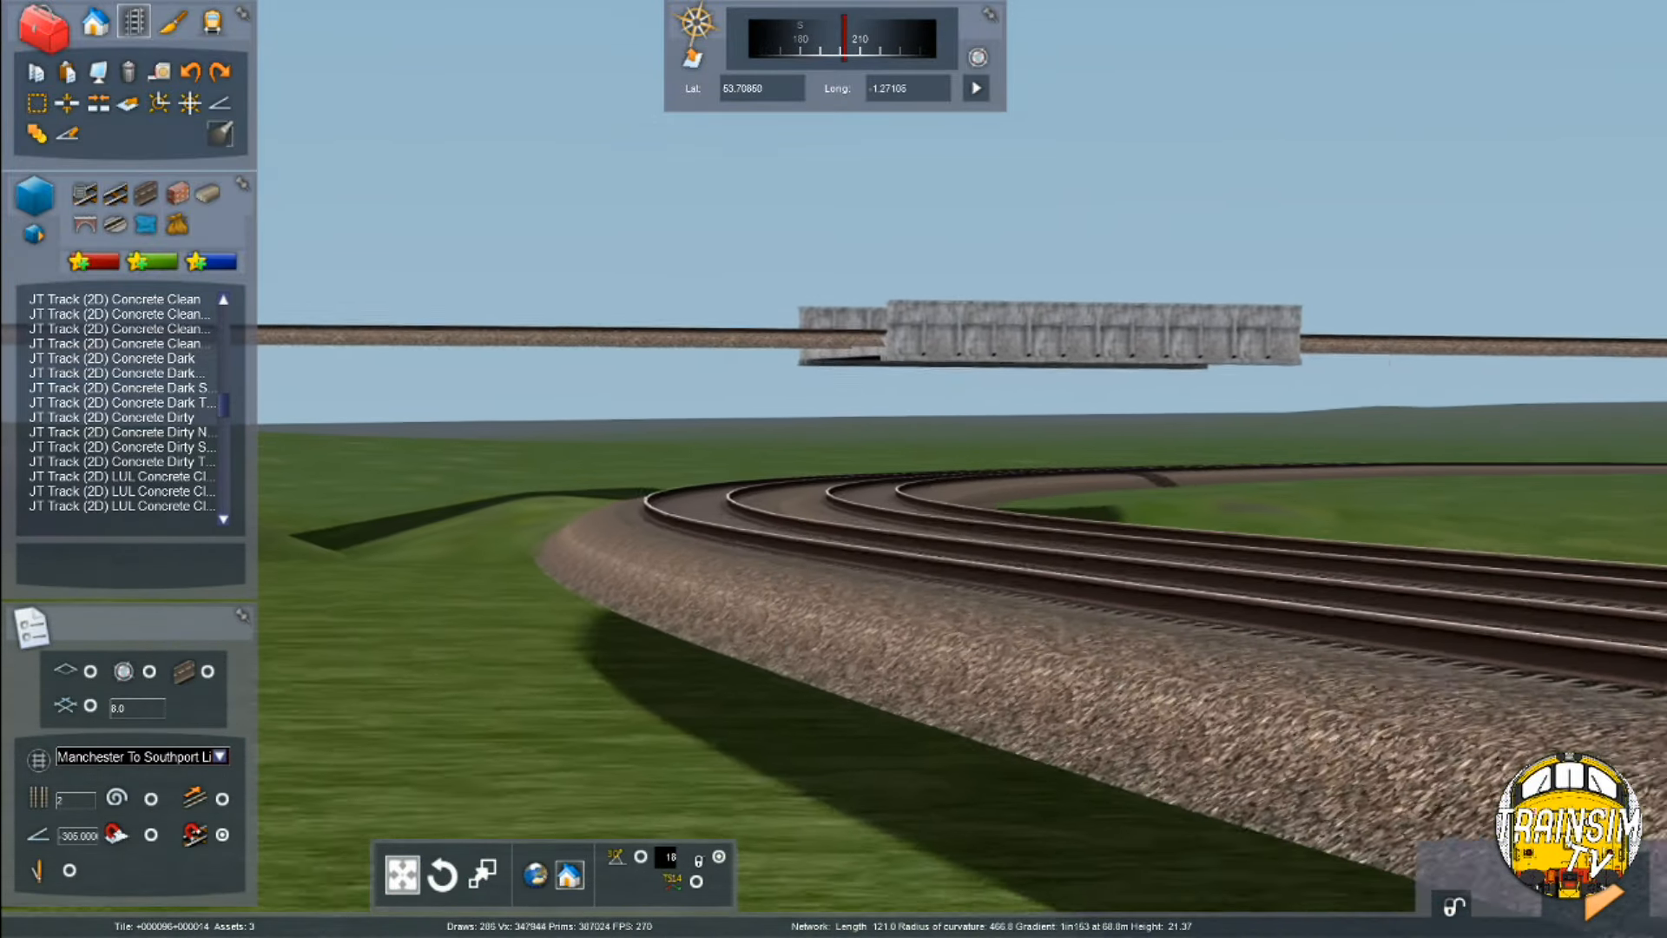
pyautogui.press('Up')
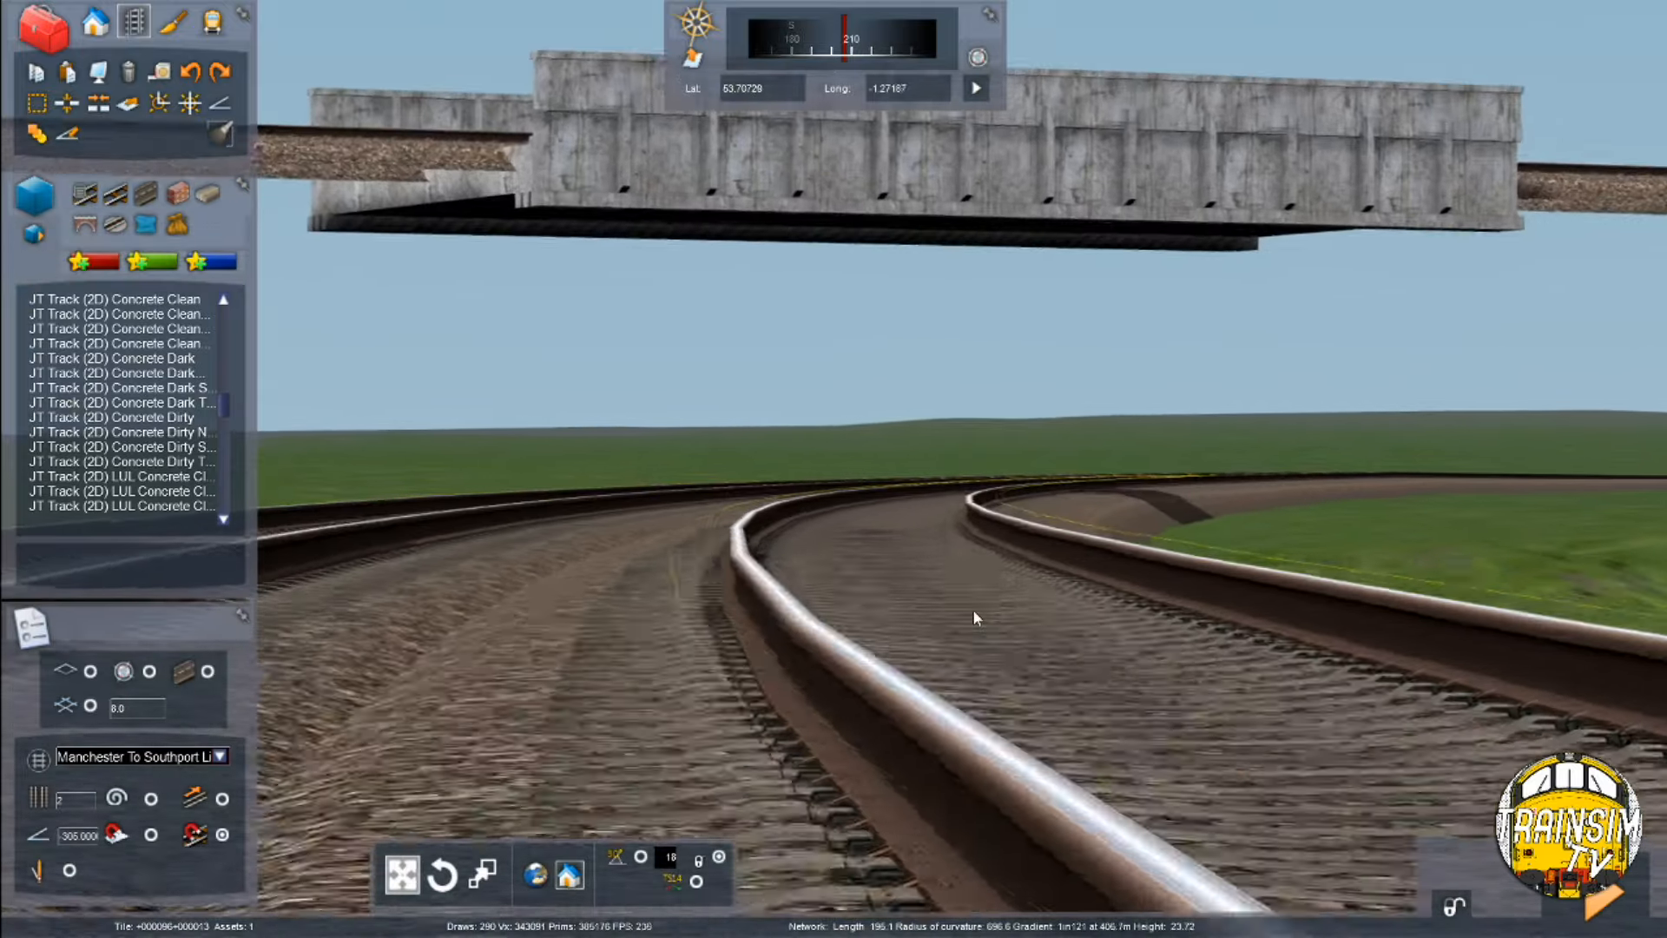
# Smooth the gradient of both branch tracks at the joint just past the girder bridge
pyautogui.press('Up')
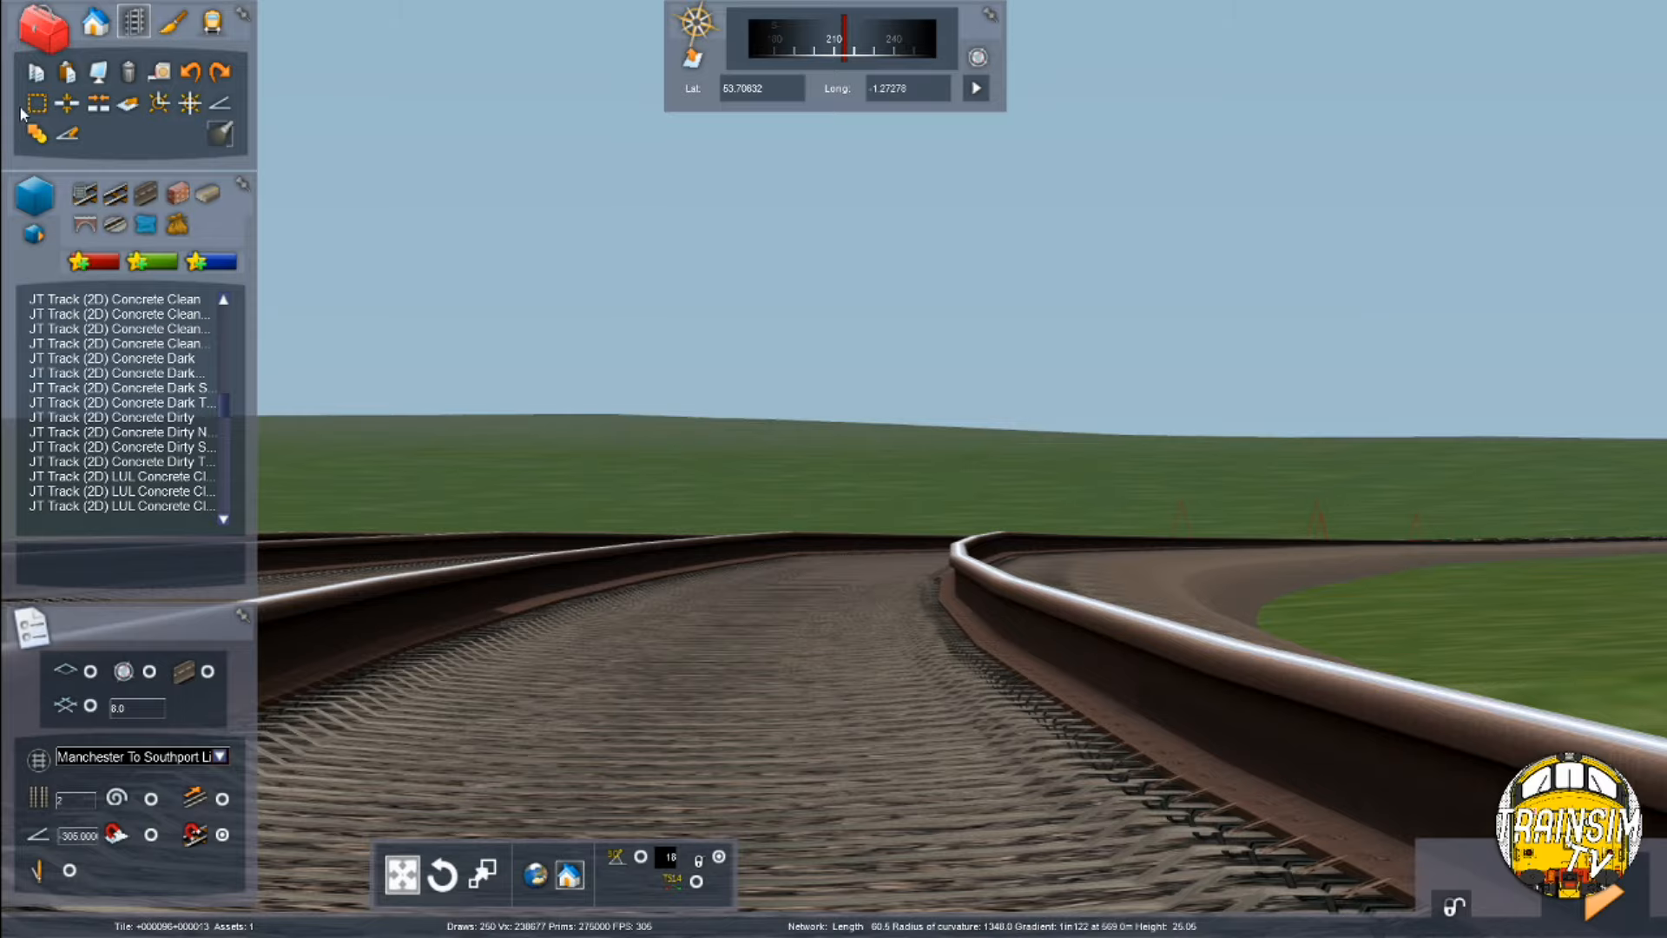
pyautogui.press('Left')
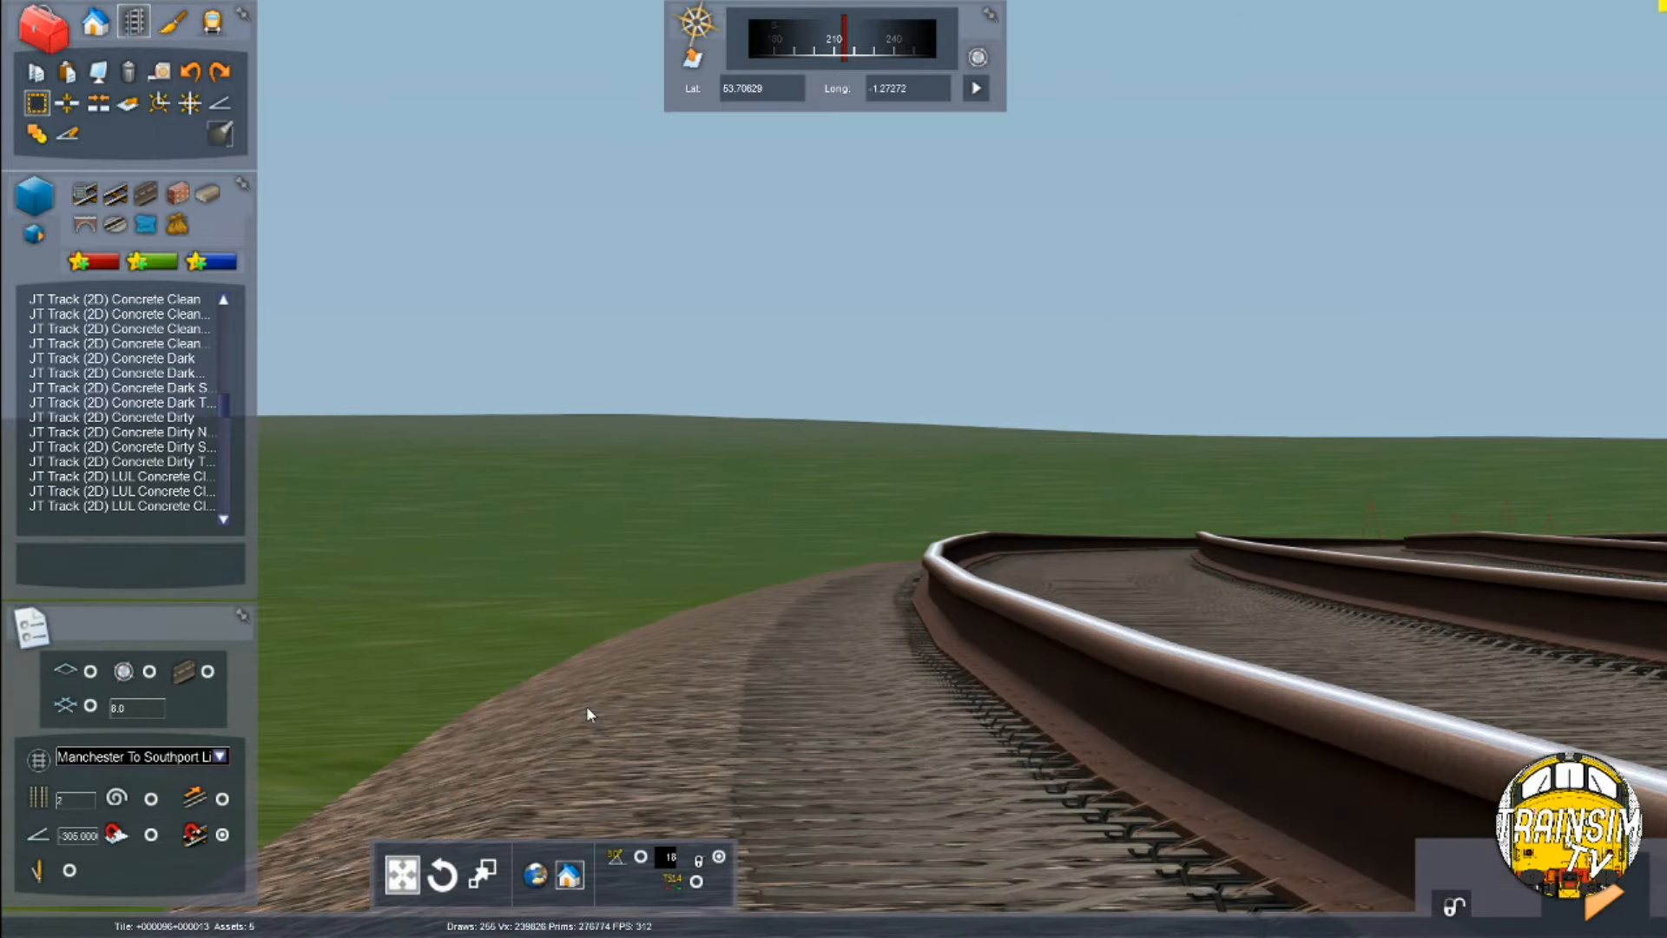
pyautogui.press('Left')
pyautogui.click(483, 577)
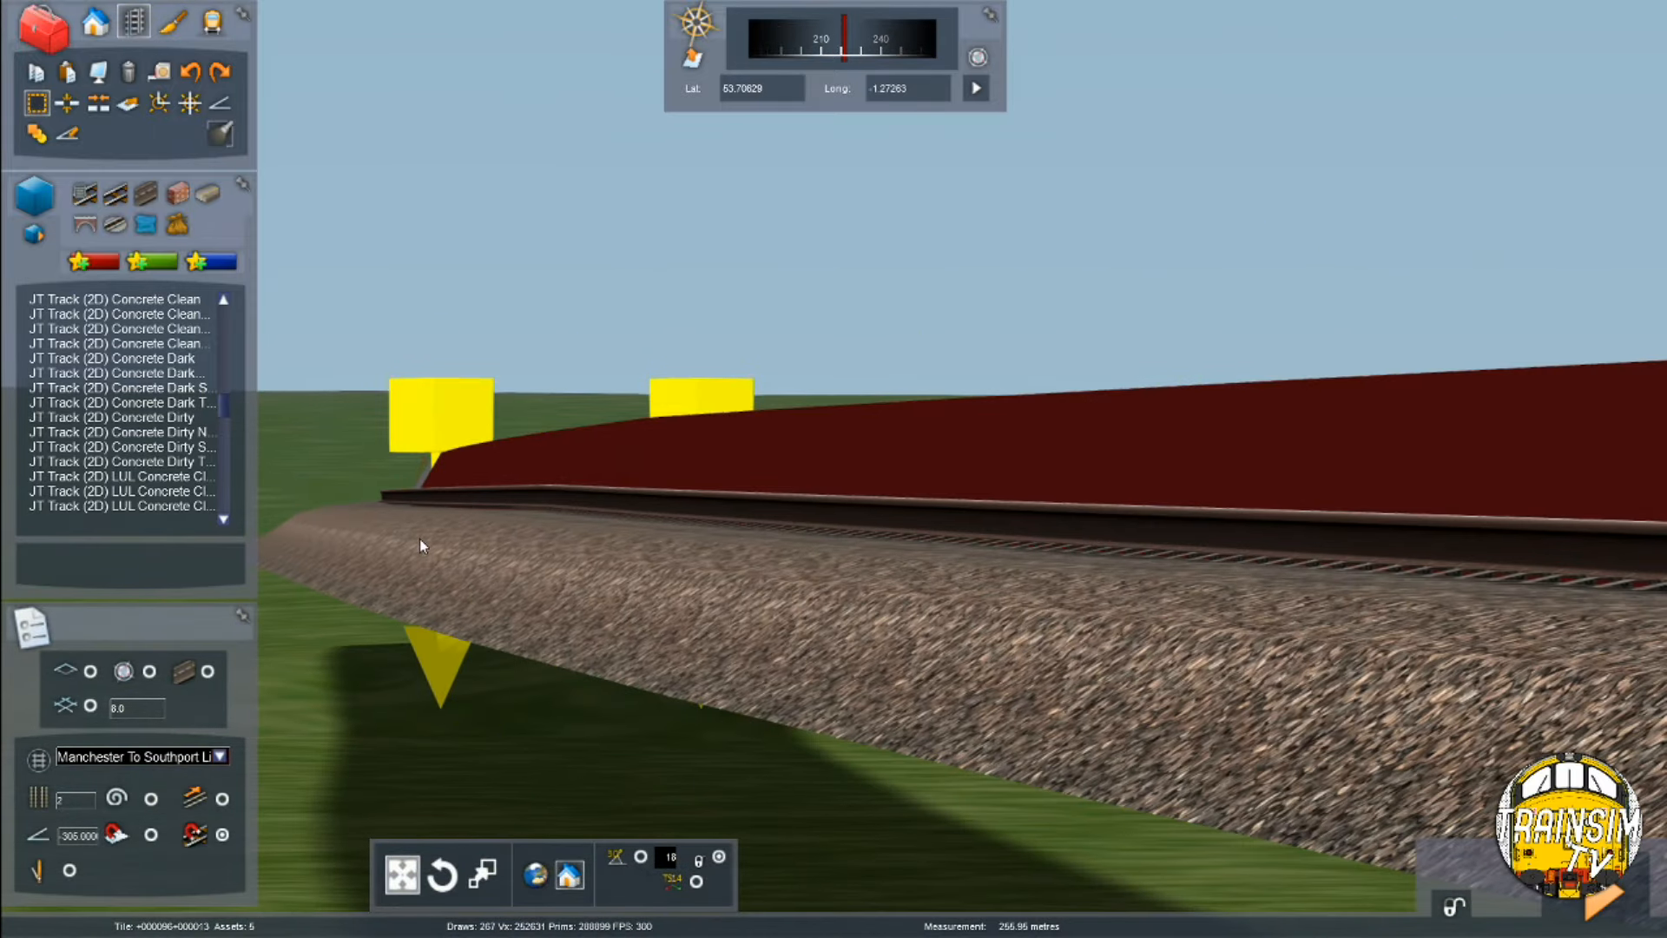
pyautogui.click(68, 139)
# Smooth the gradient of both tracks at the next joint farther around the branch curve
pyautogui.press('Up')
pyautogui.moveTo(435, 547); pyautogui.dragTo(432, 566, button='right')
pyautogui.press('Up')
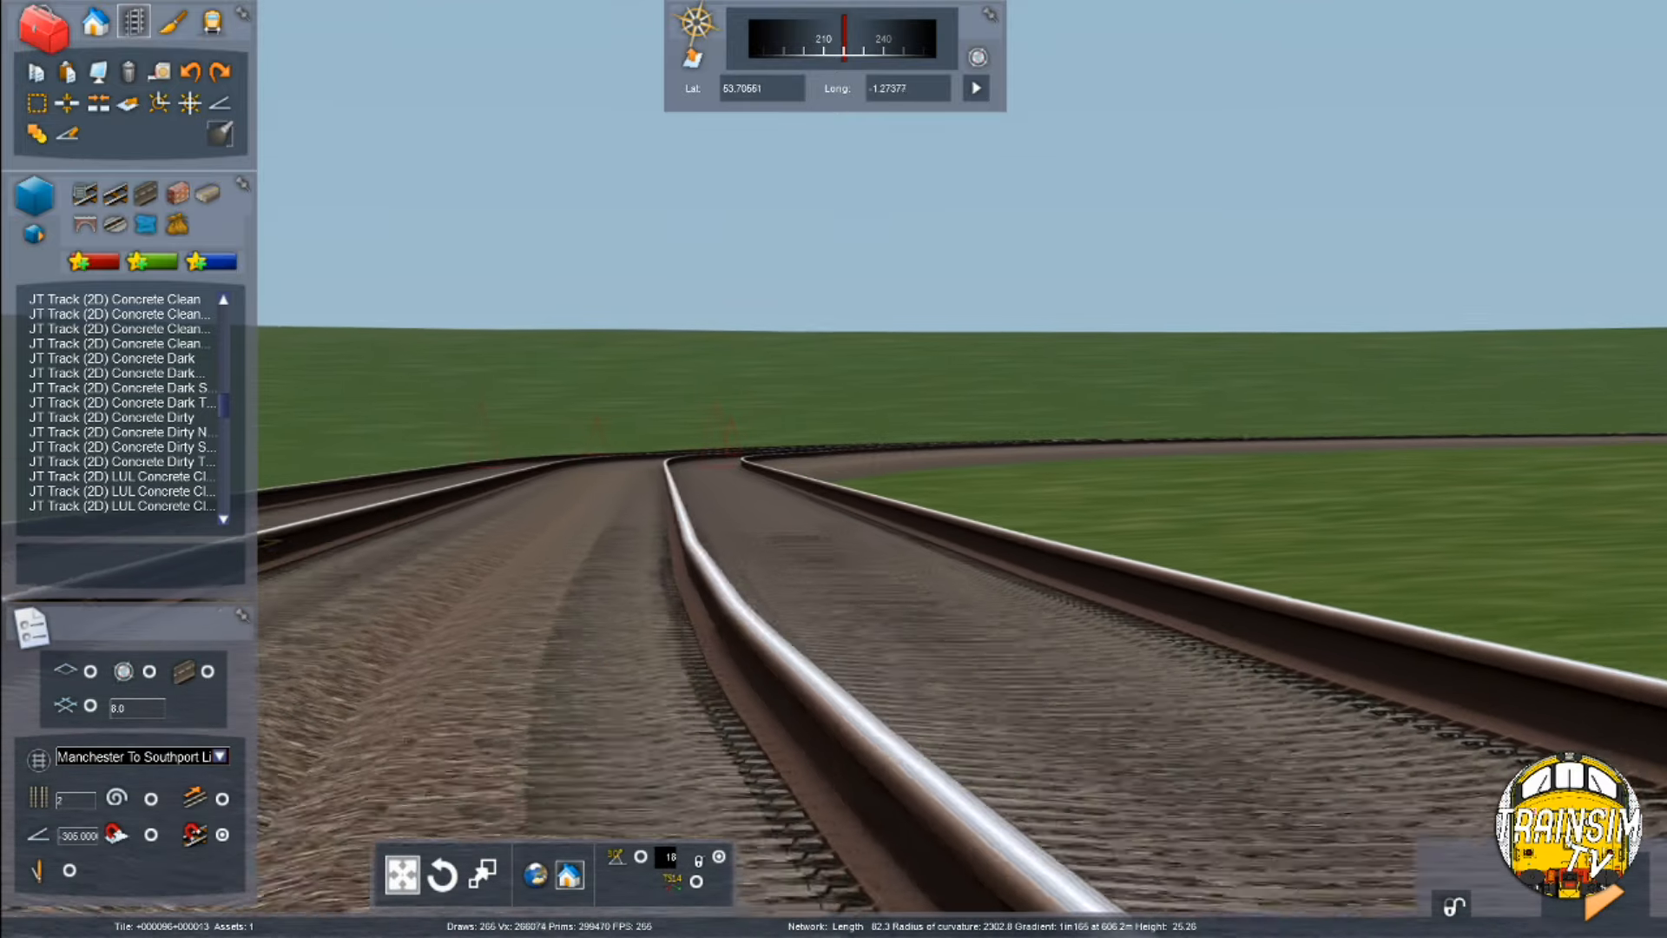
pyautogui.press('Up')
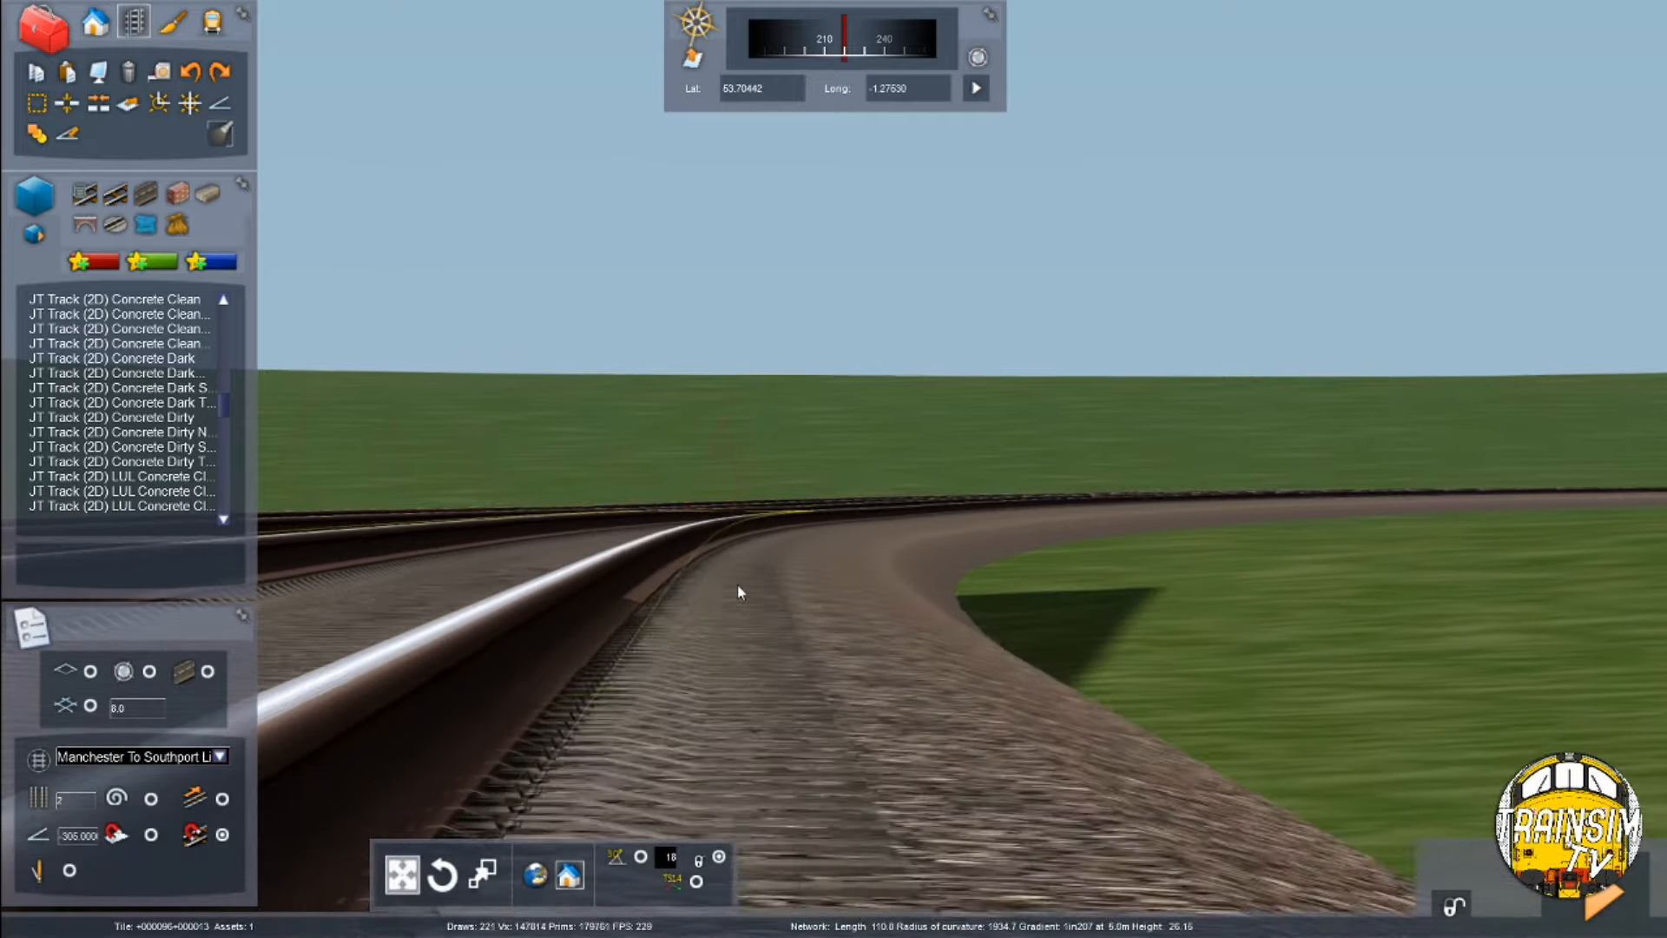
pyautogui.press('Up')
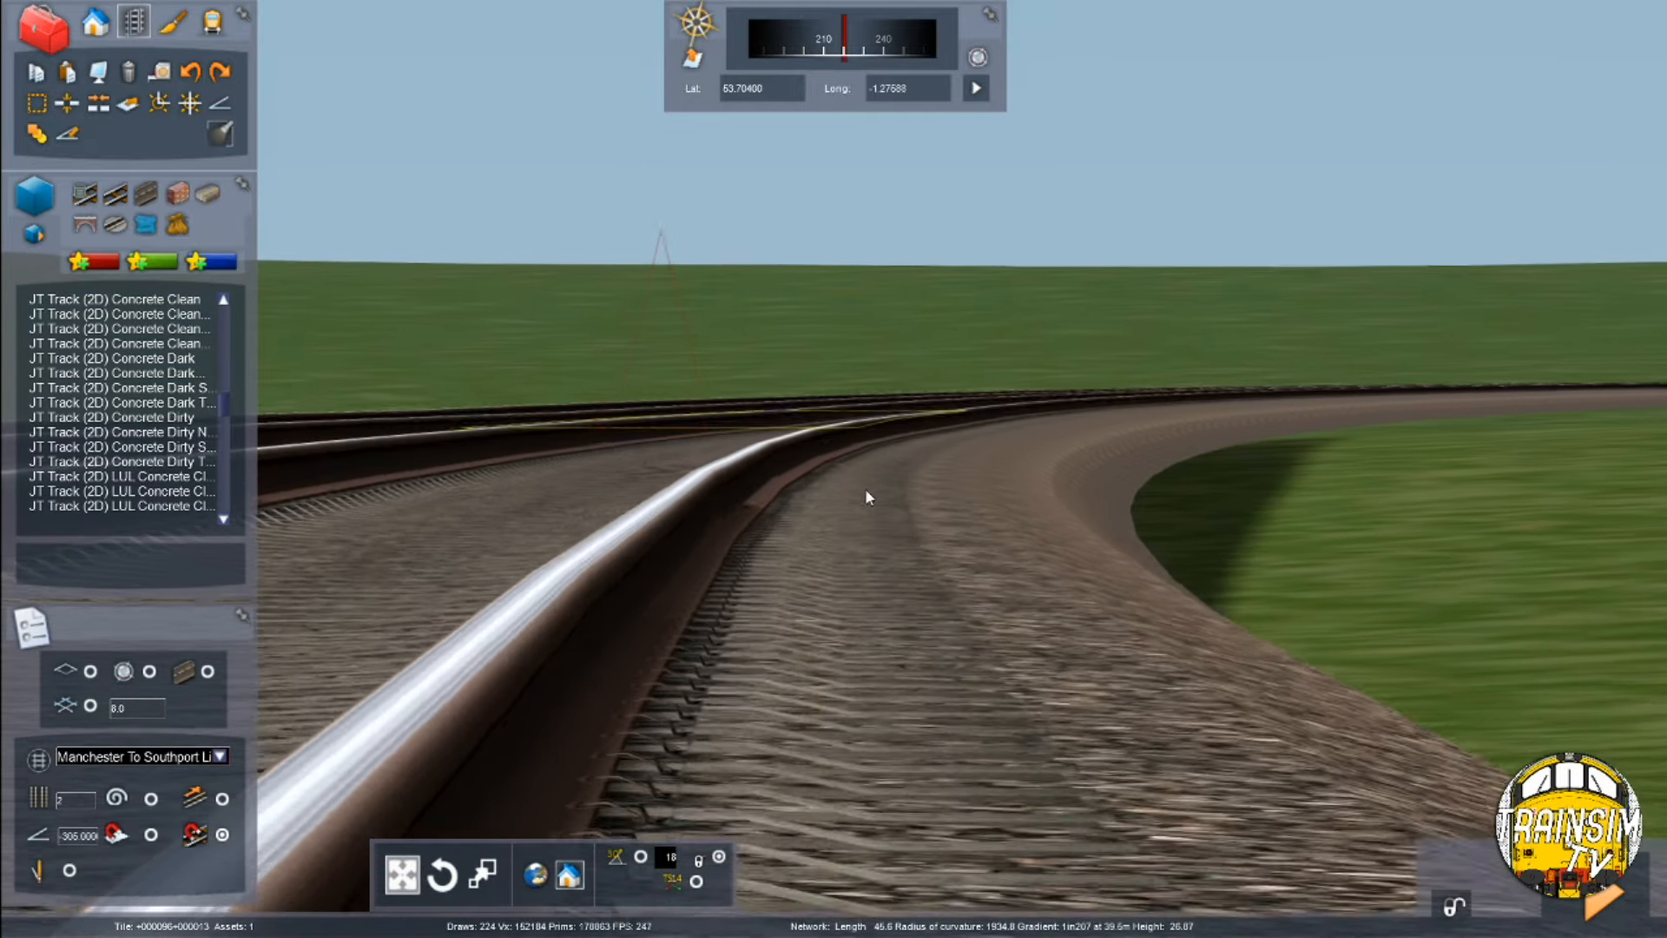
pyautogui.press('Up')
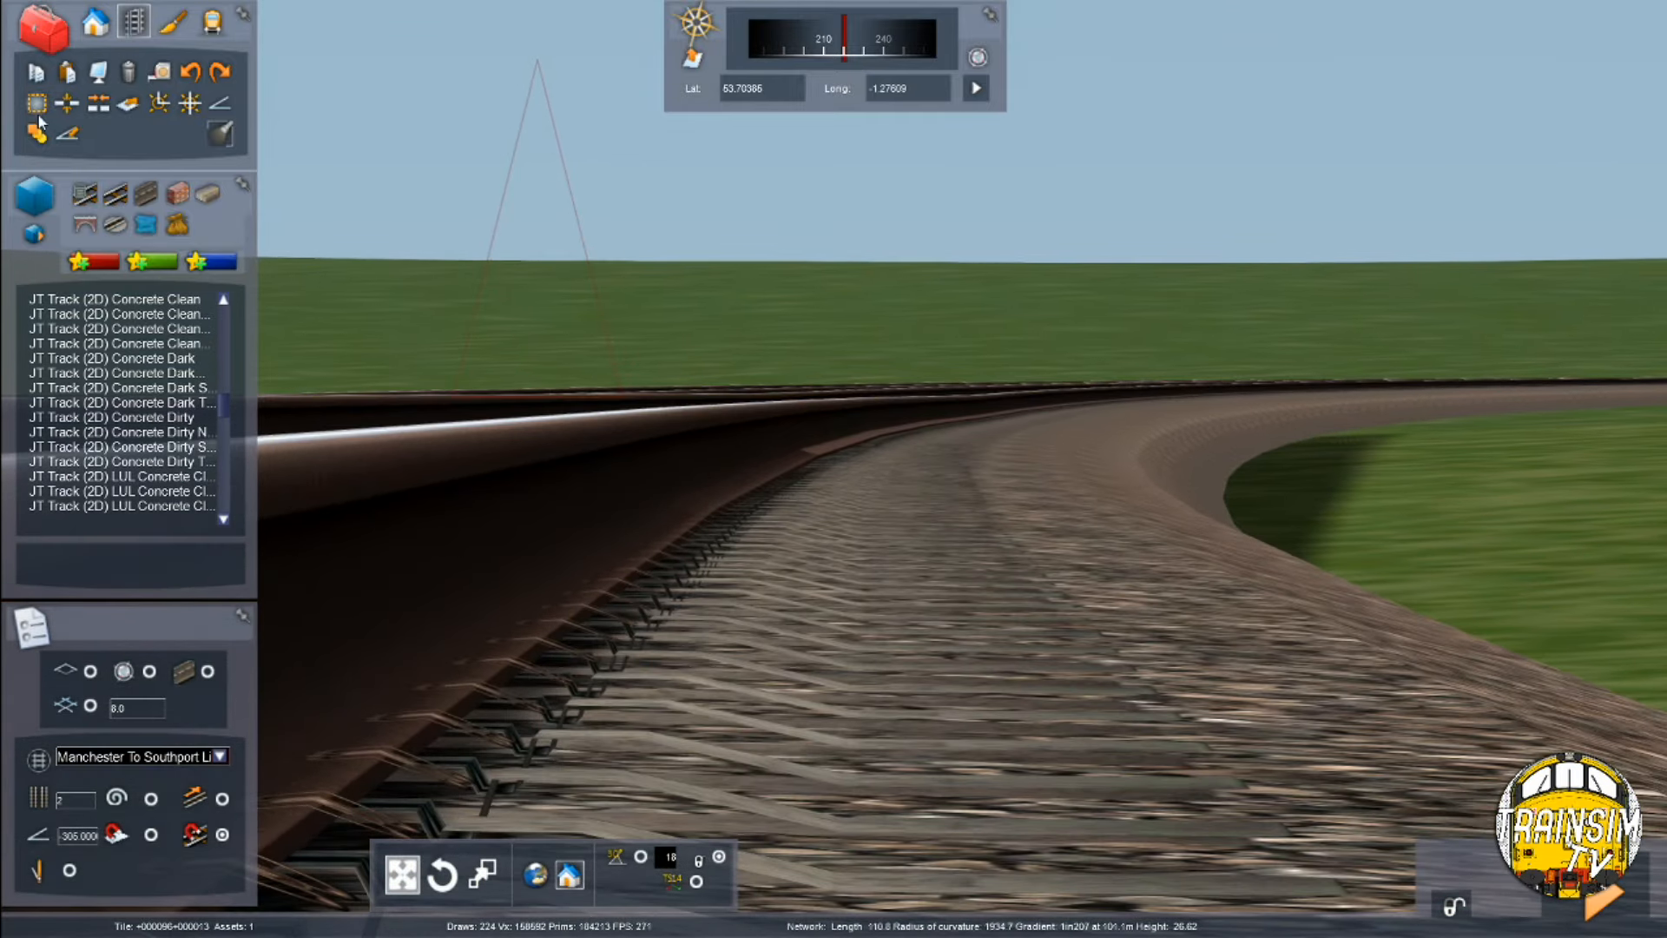
pyautogui.press('Left')
pyautogui.scroll(3, 760, 512)
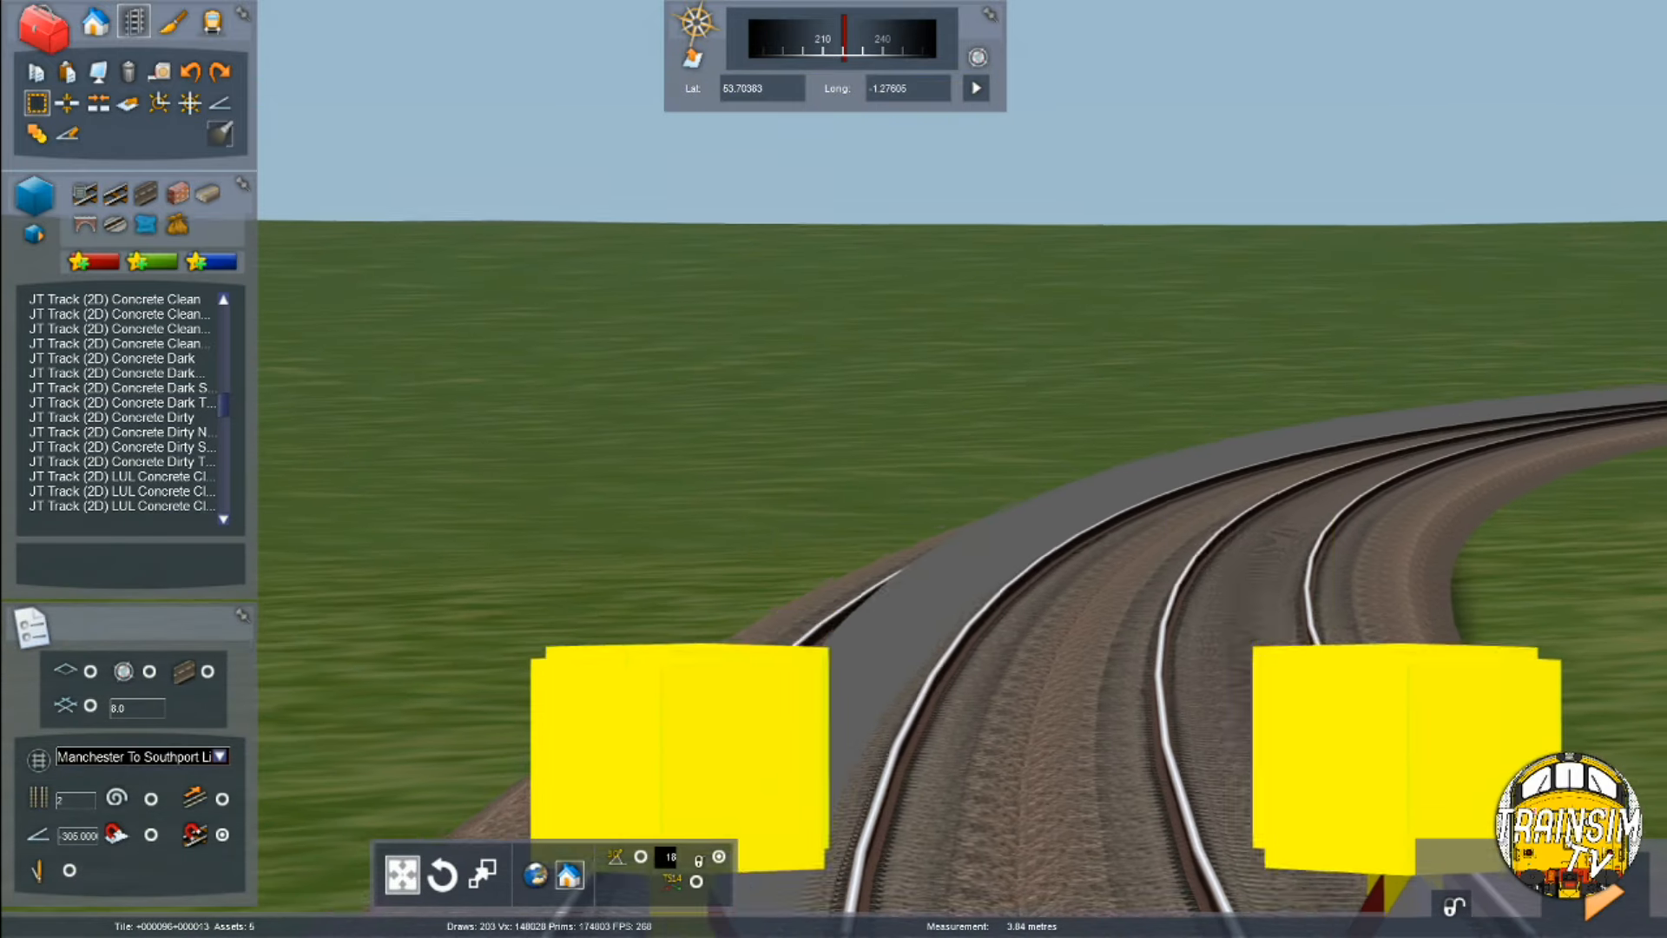
pyautogui.click(1240, 401)
pyautogui.moveTo(1241, 401); pyautogui.dragTo(1238, 313)
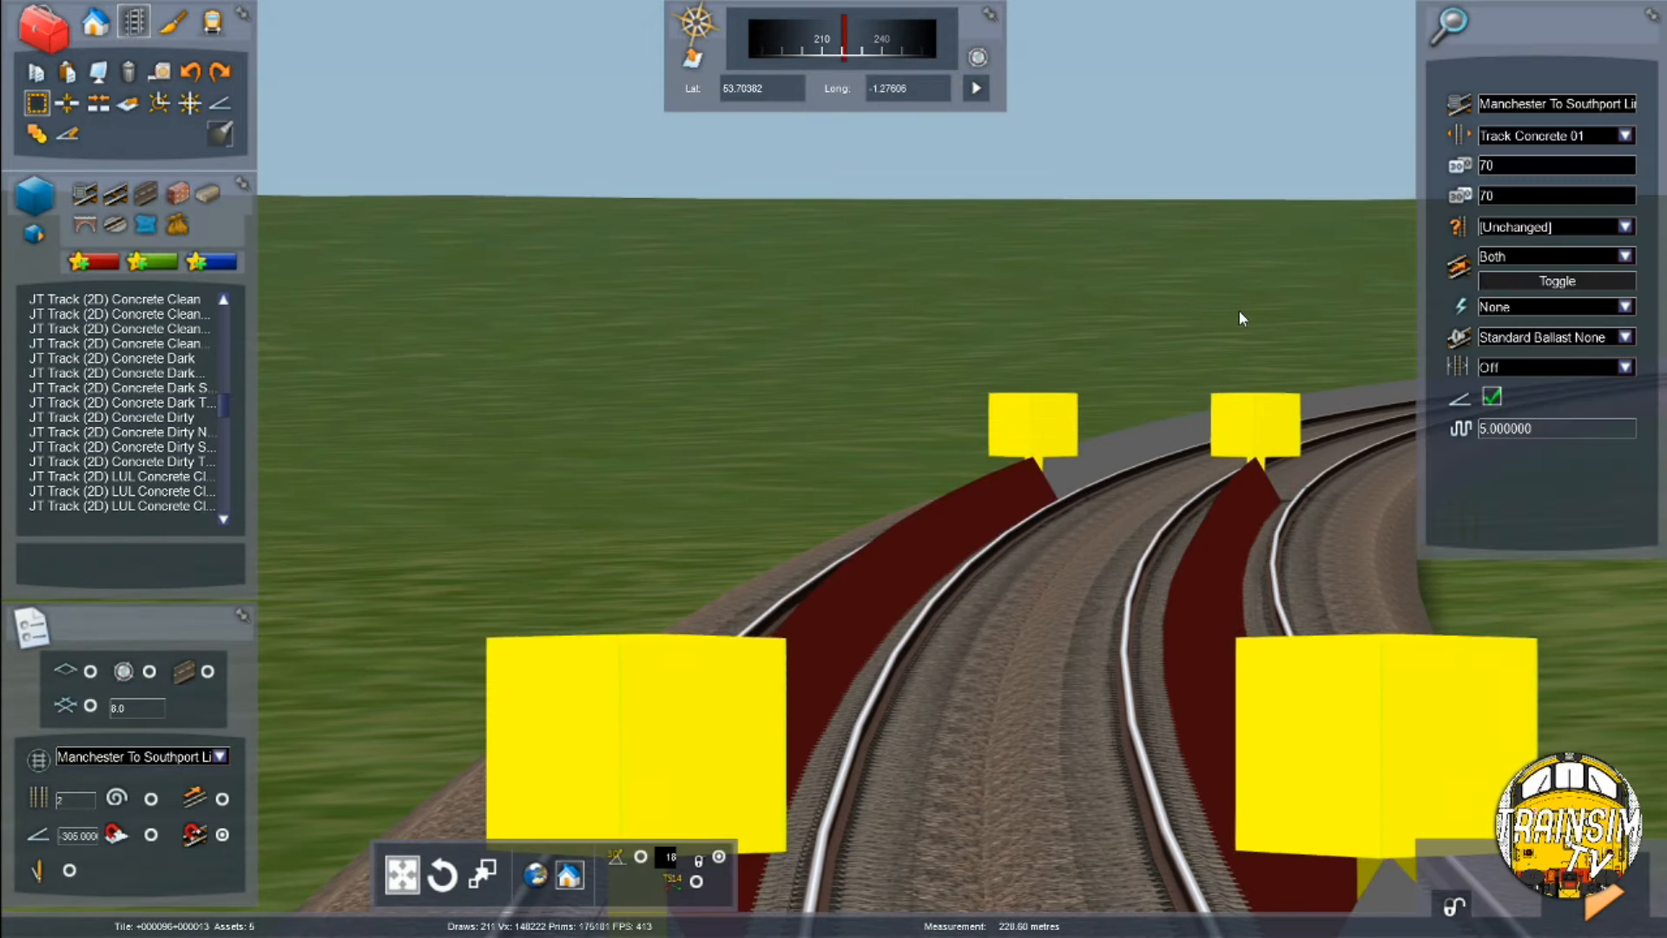
pyautogui.click(67, 136)
# Inspect the double-track curve beyond the last smoothed joint from track level and from its outer side
pyautogui.scroll(3, 834, 513)
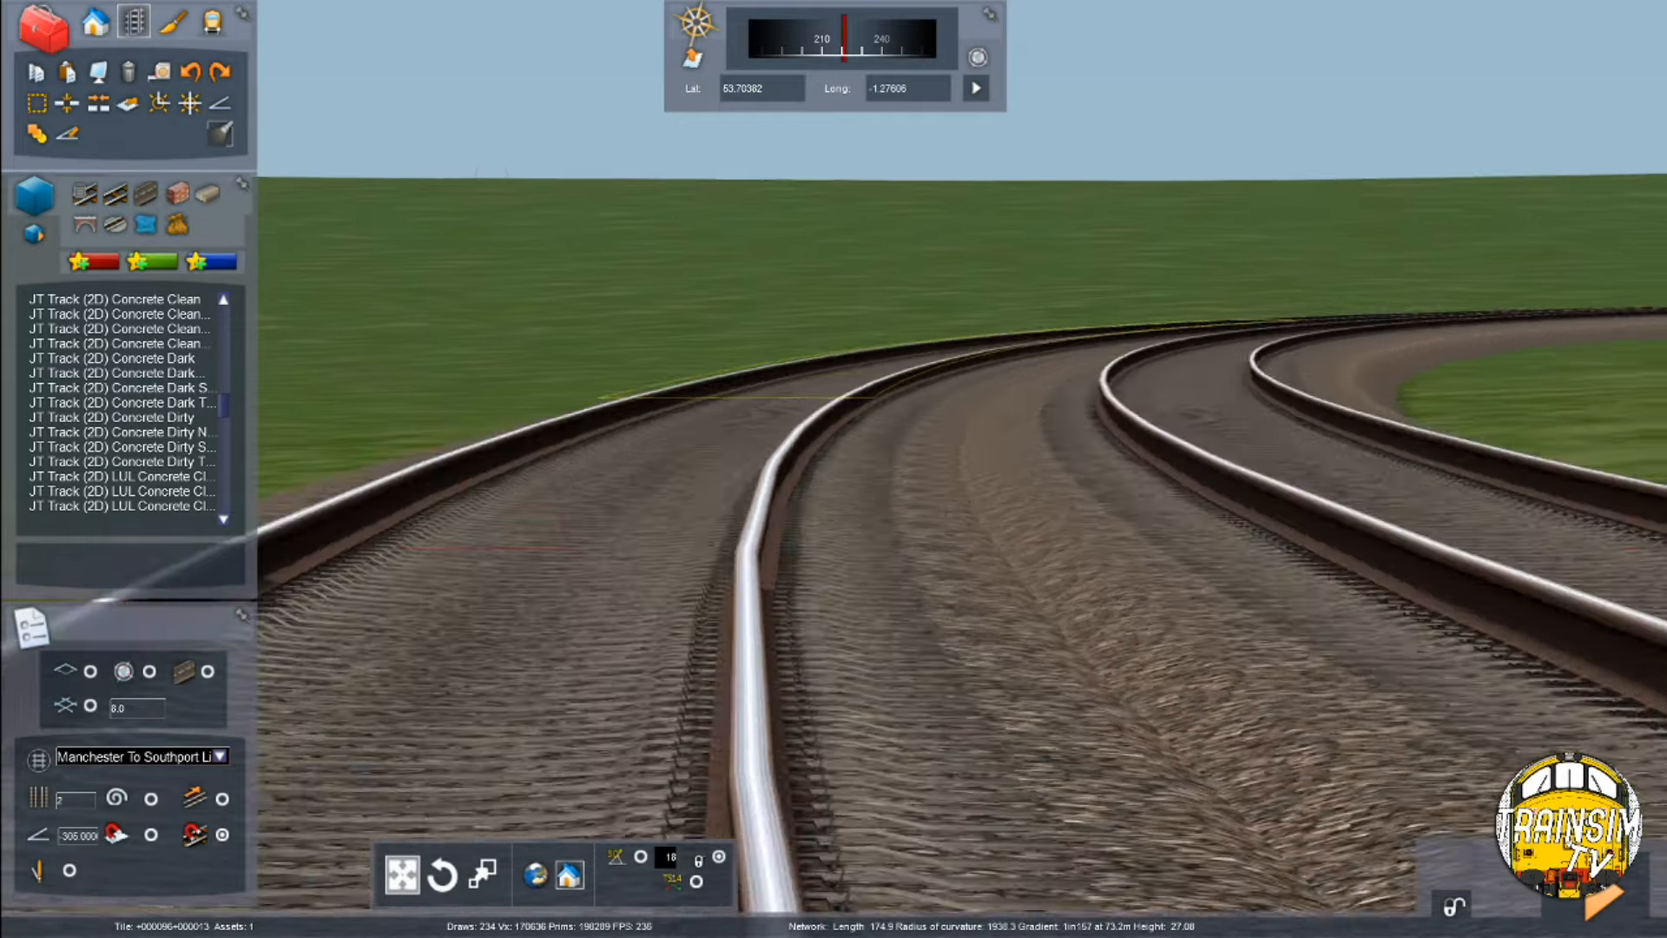
pyautogui.press('Up')
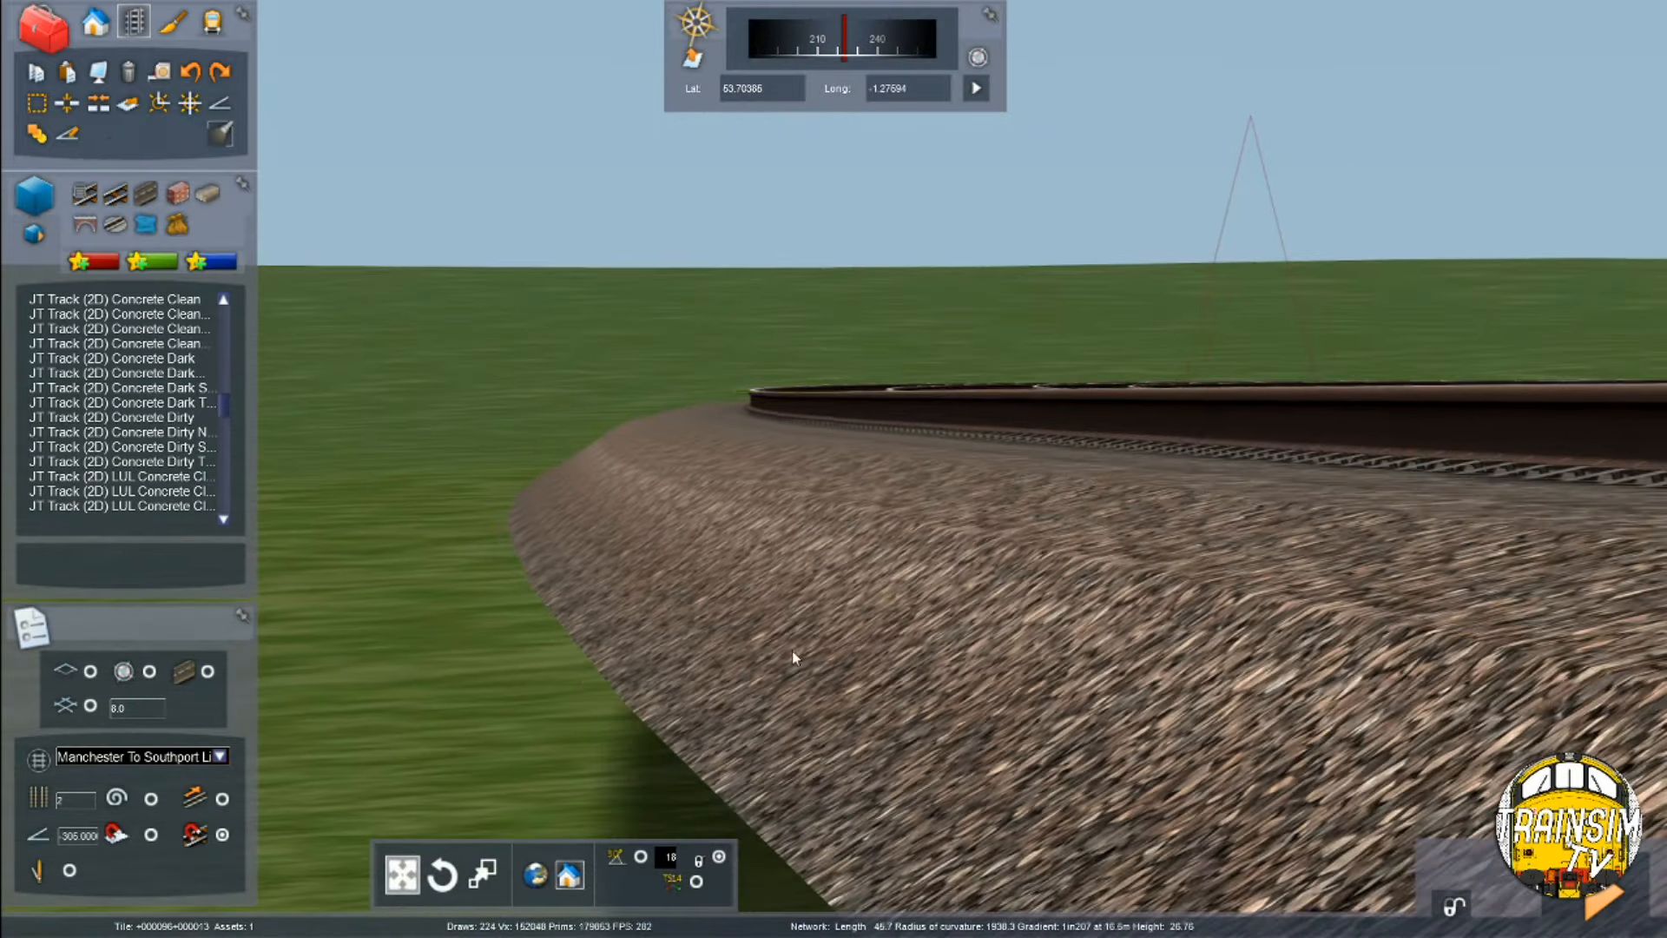
pyautogui.press('Right')
pyautogui.press('Right')
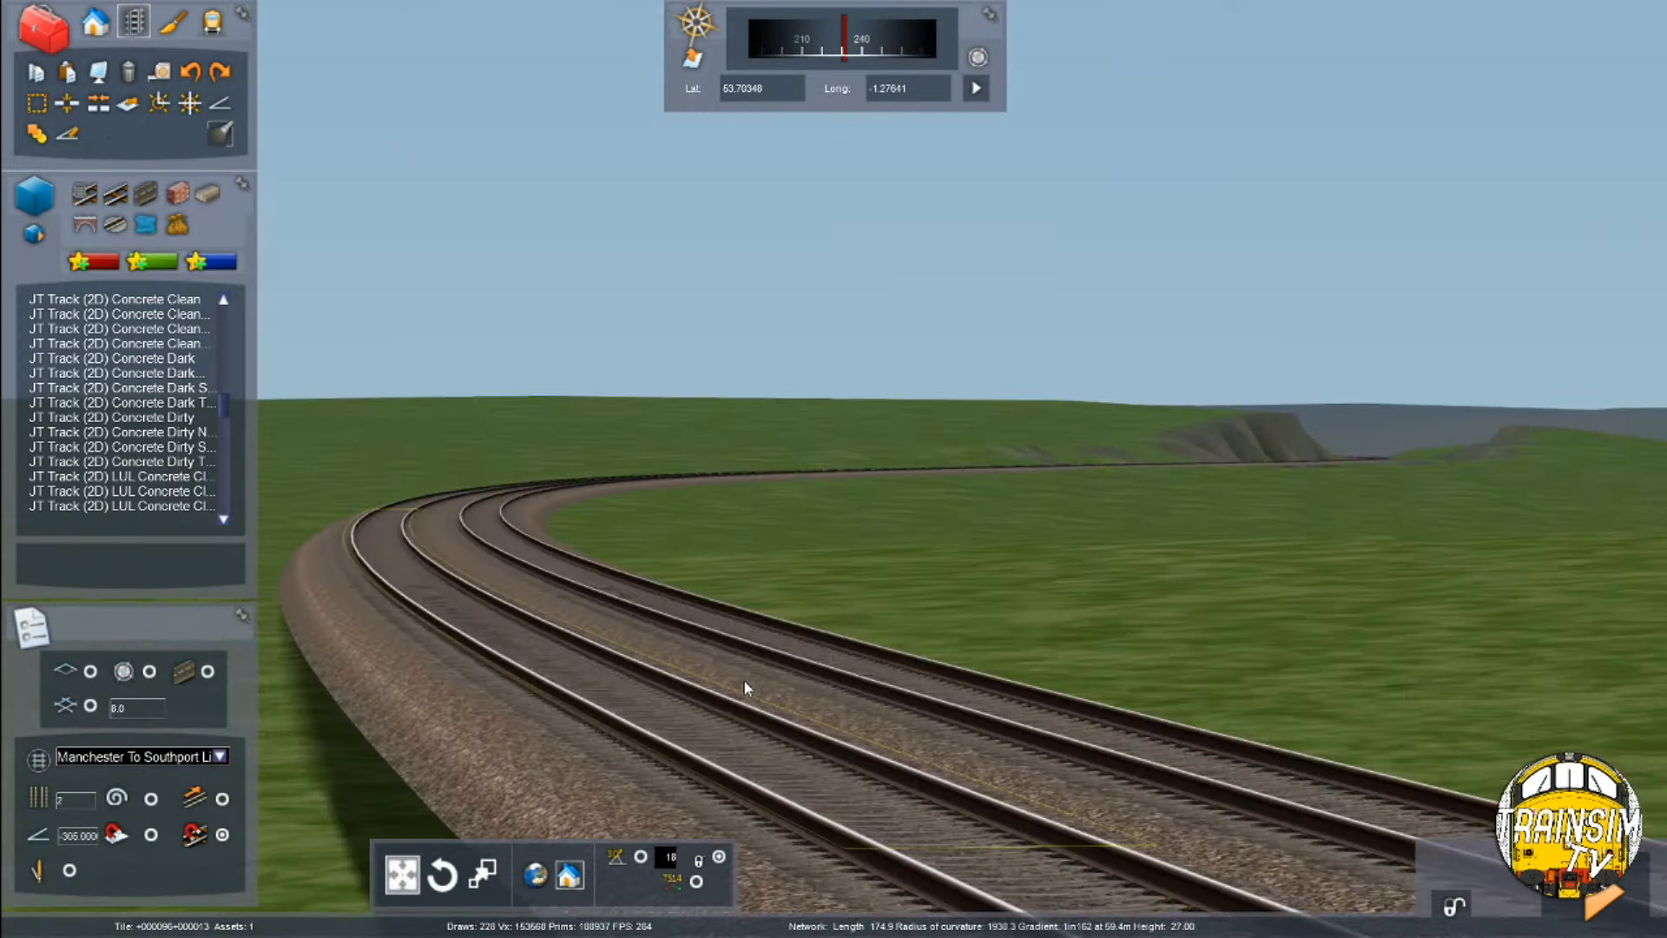
# Survey the triangular junction and its connecting lines in the 2D map, and return to the 3D view
pyautogui.press('m')
pyautogui.scroll(-8, 1149, 609)
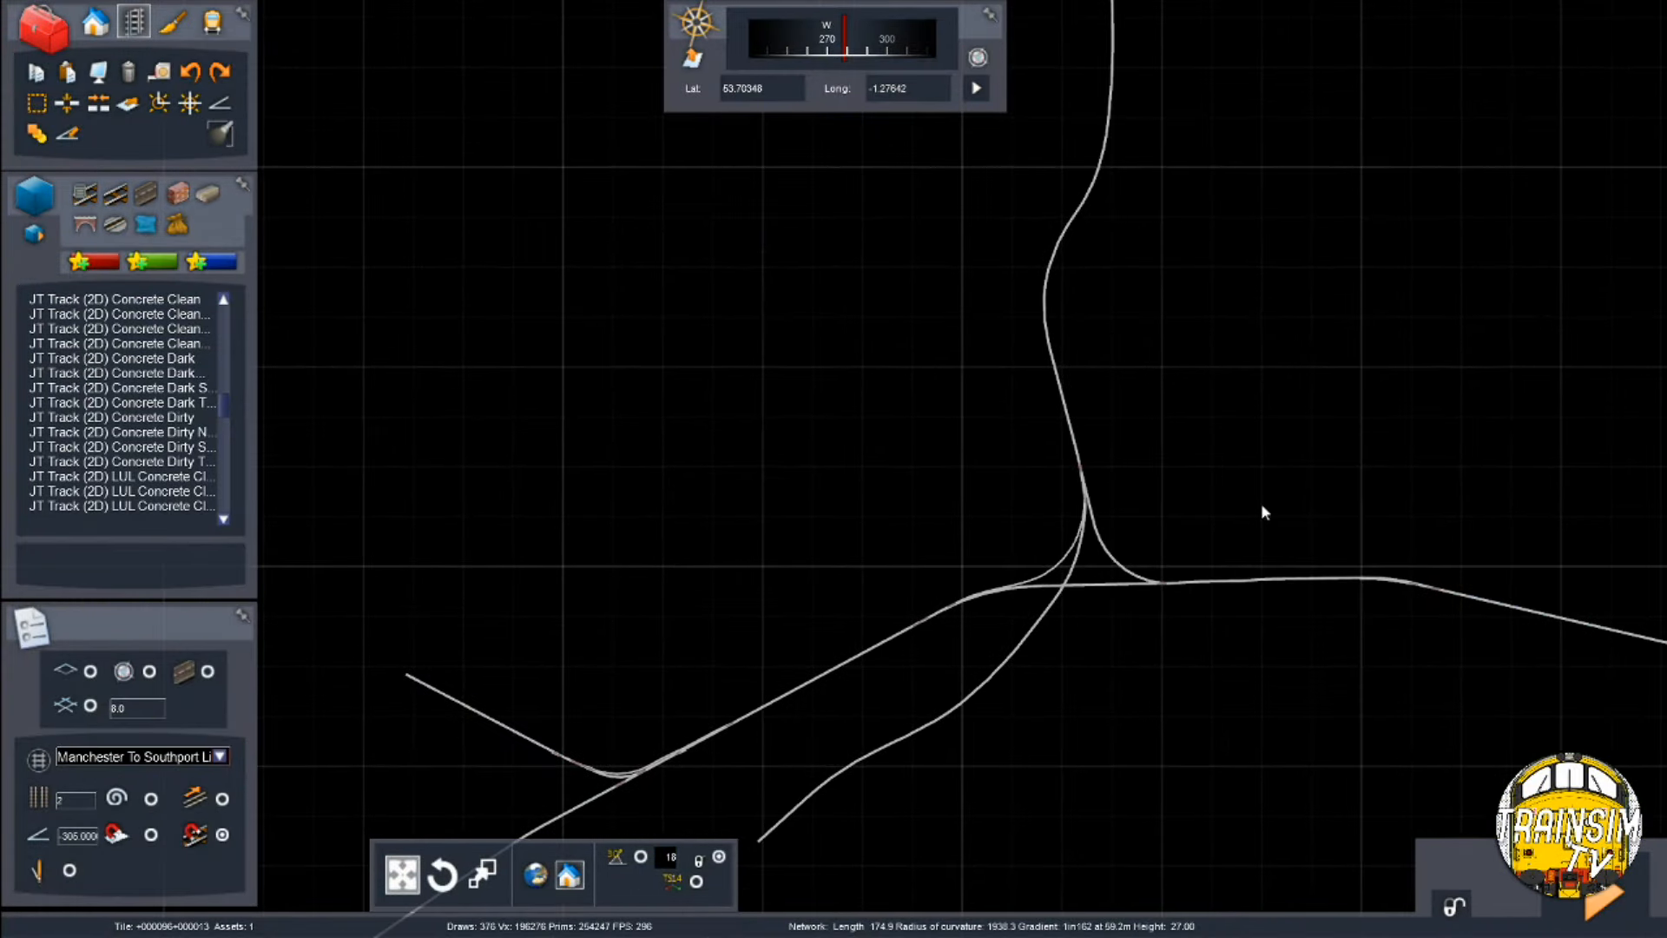
pyautogui.scroll(-4, 1055, 625)
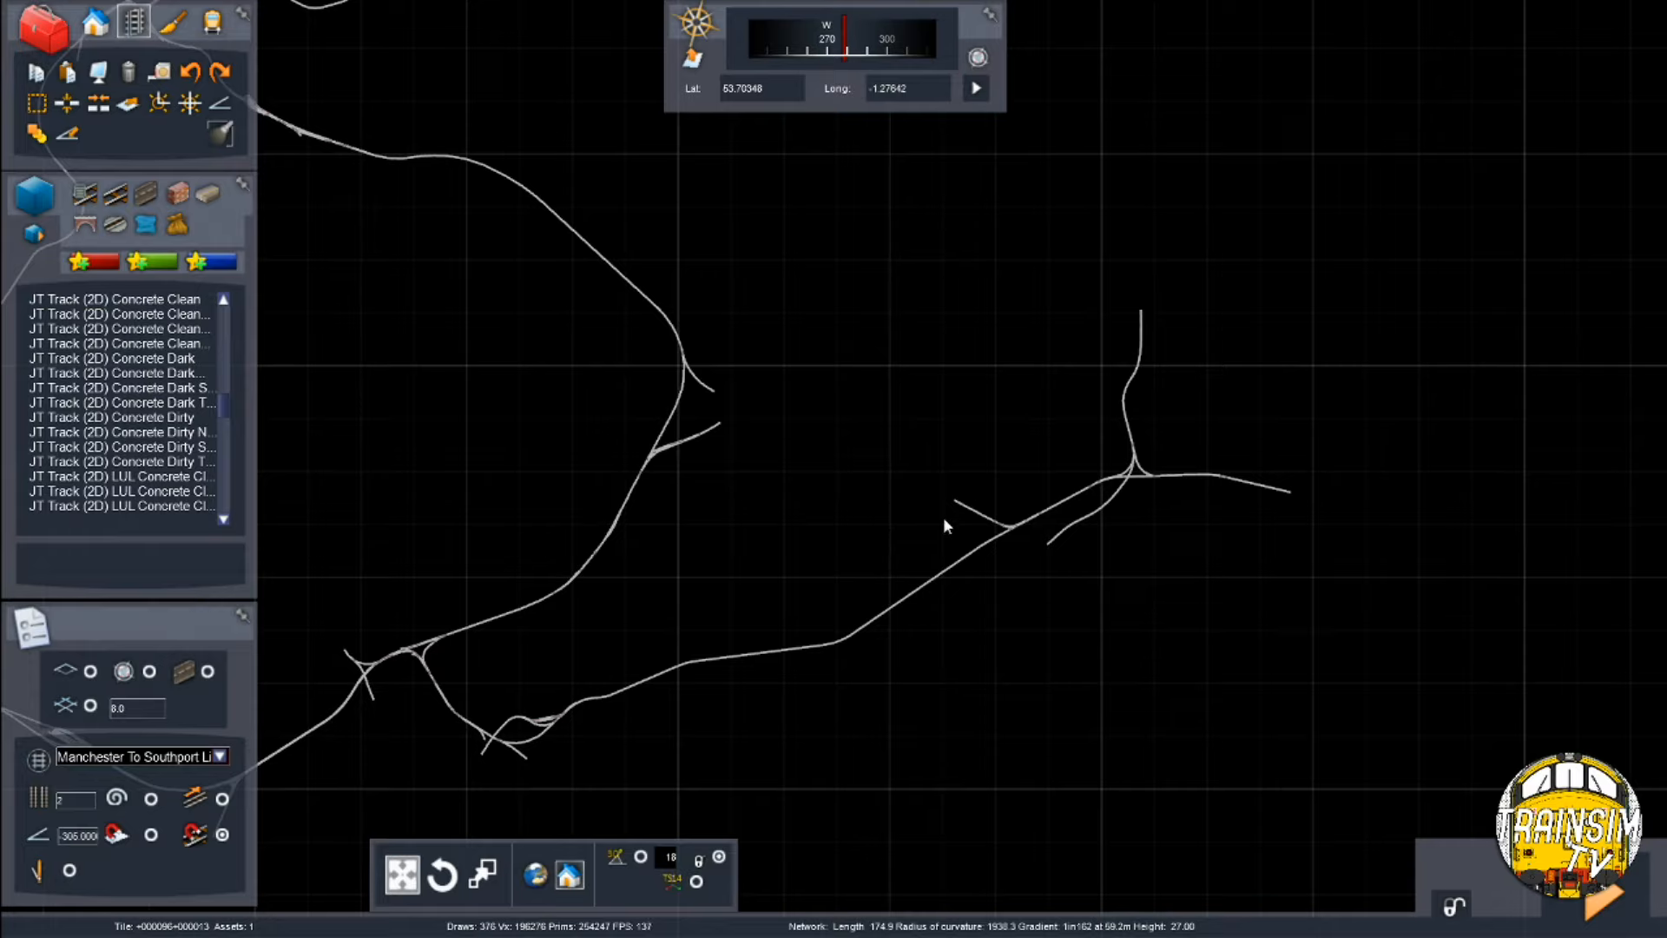
pyautogui.scroll(6, 1139, 493)
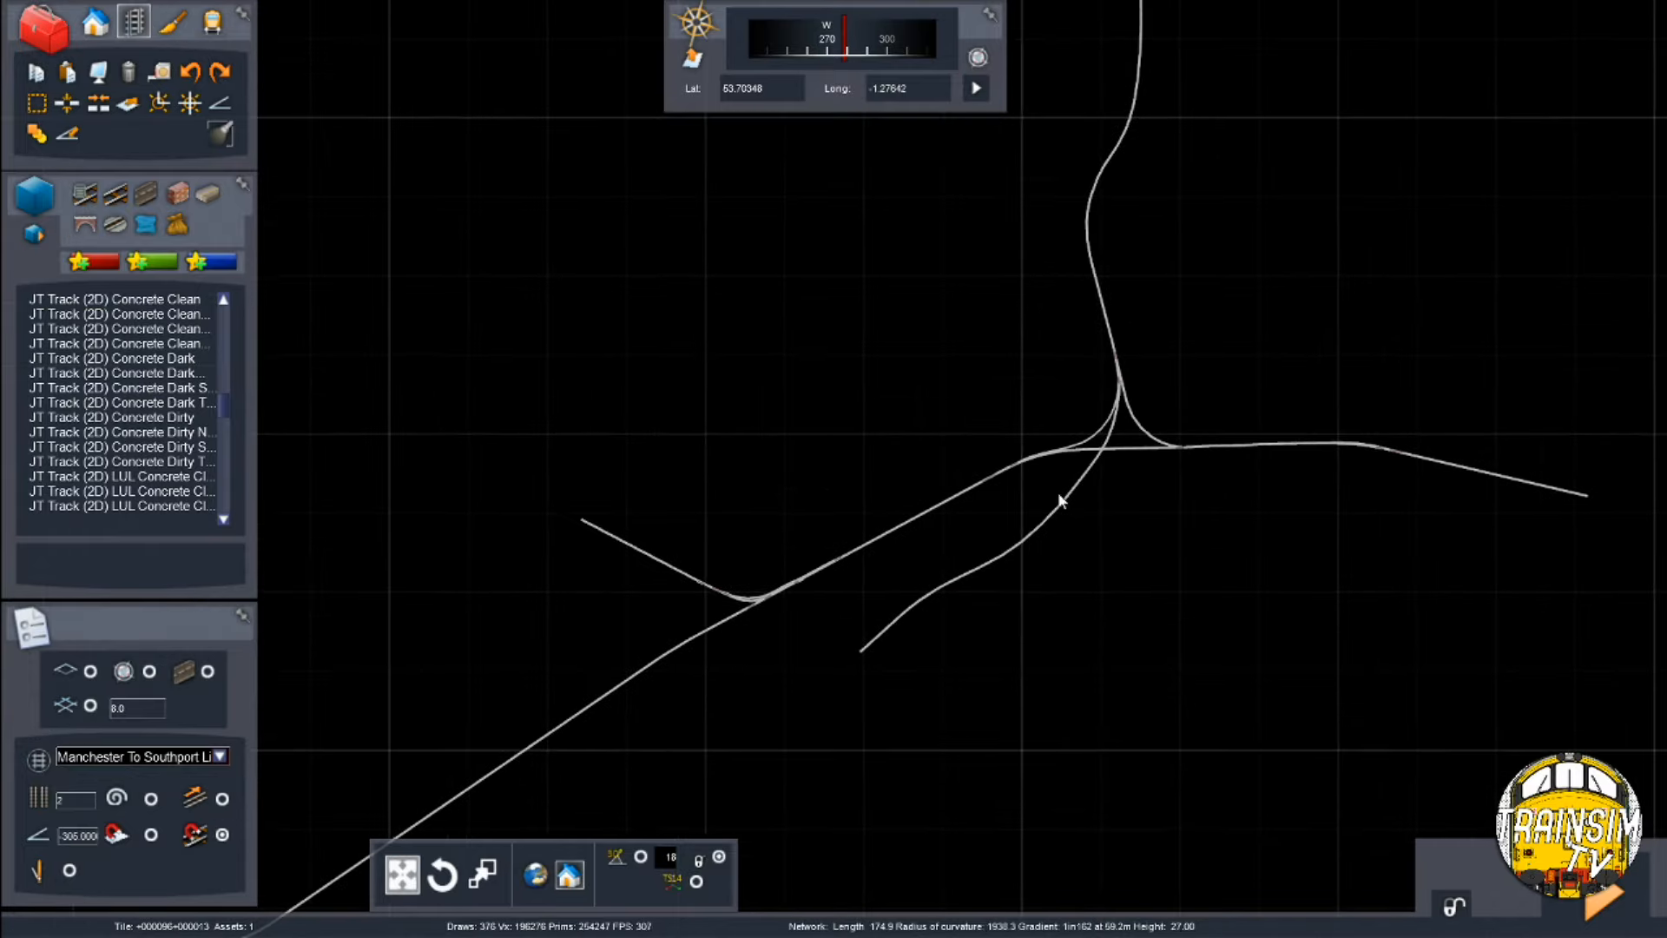
pyautogui.moveTo(1129, 452); pyautogui.dragTo(843, 673, button='right')
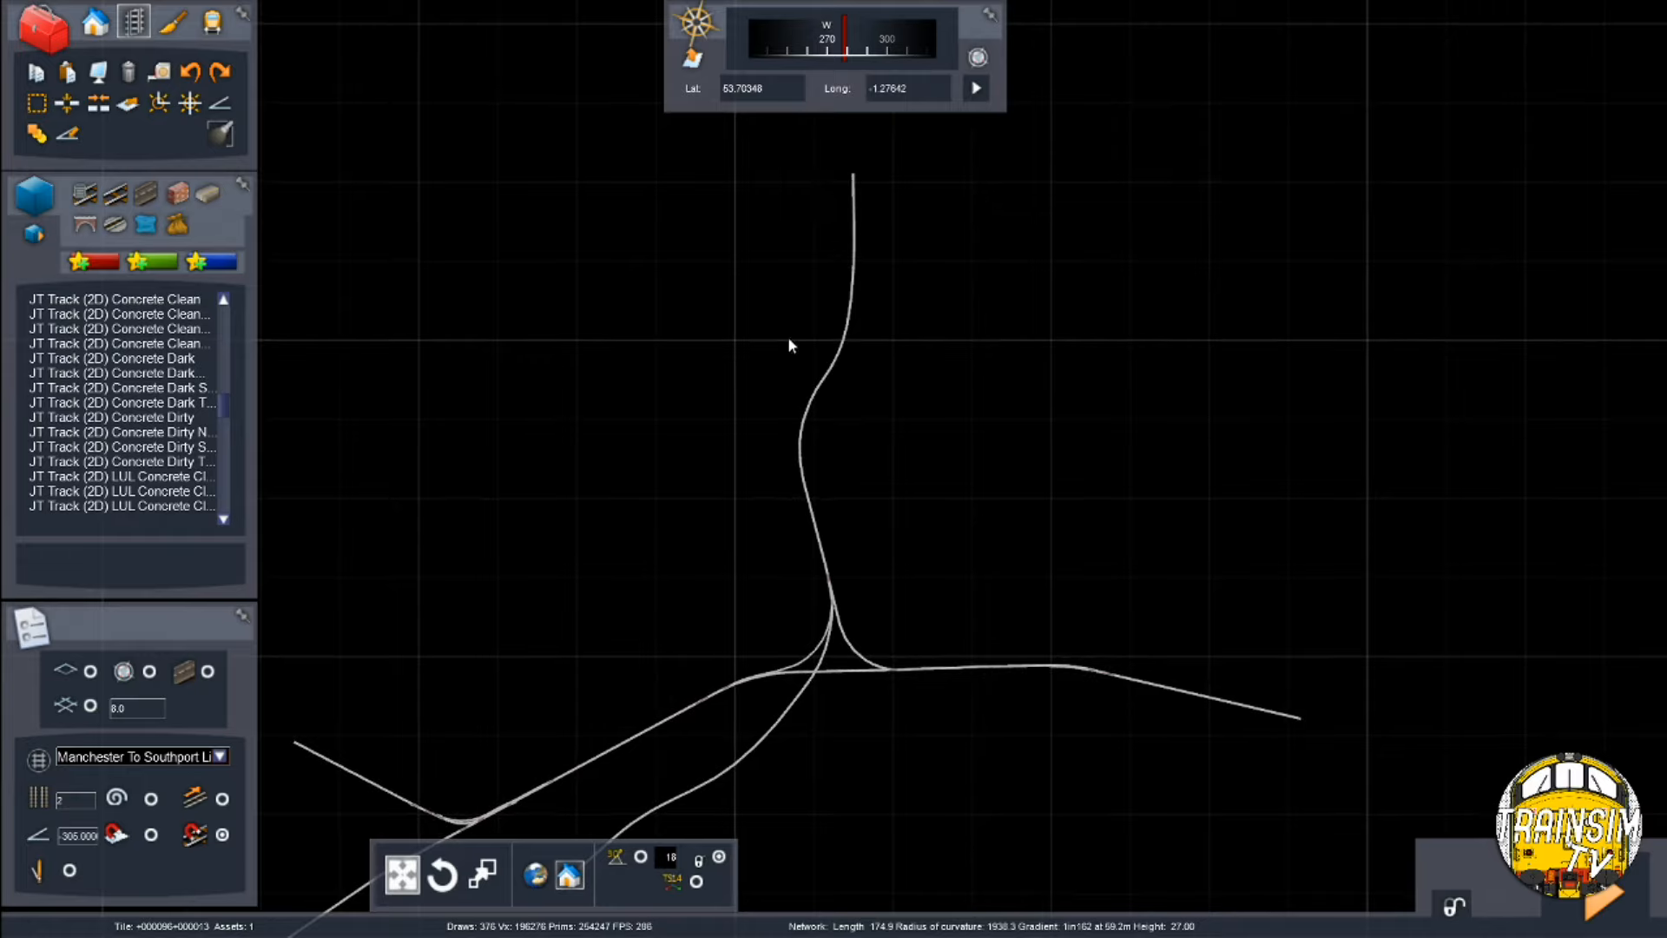
pyautogui.moveTo(796, 699); pyautogui.dragTo(918, 380, button='right')
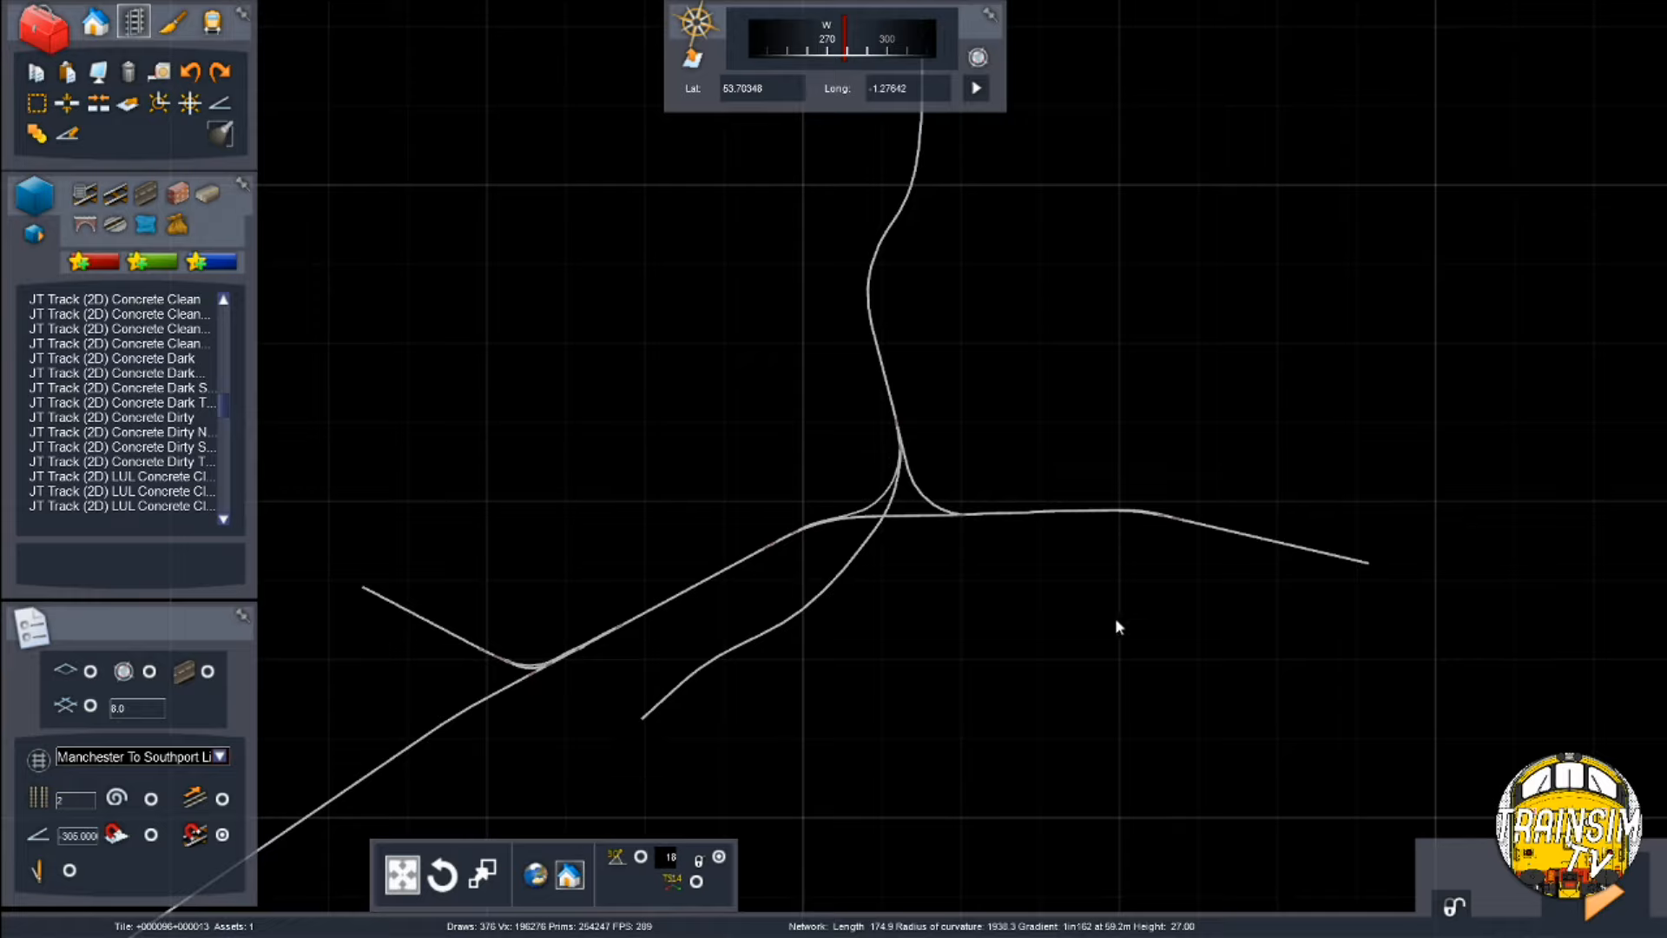
pyautogui.scroll(10, 1117, 626)
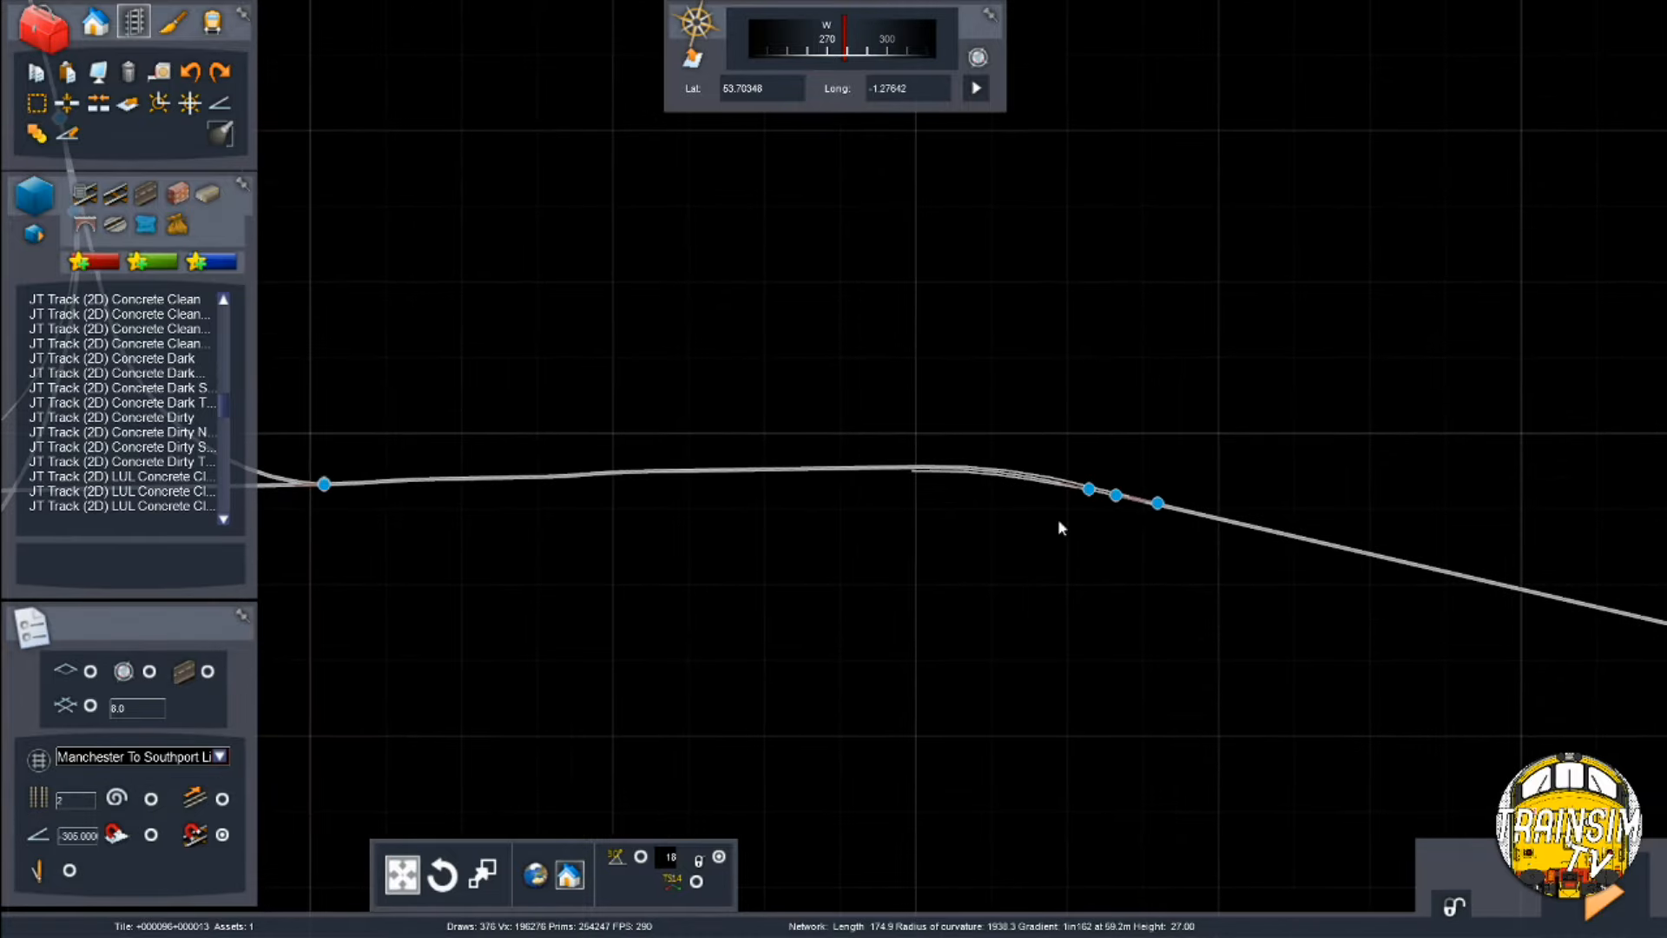
pyautogui.hotkey('ctrl', 'm')
pyautogui.press('Up')
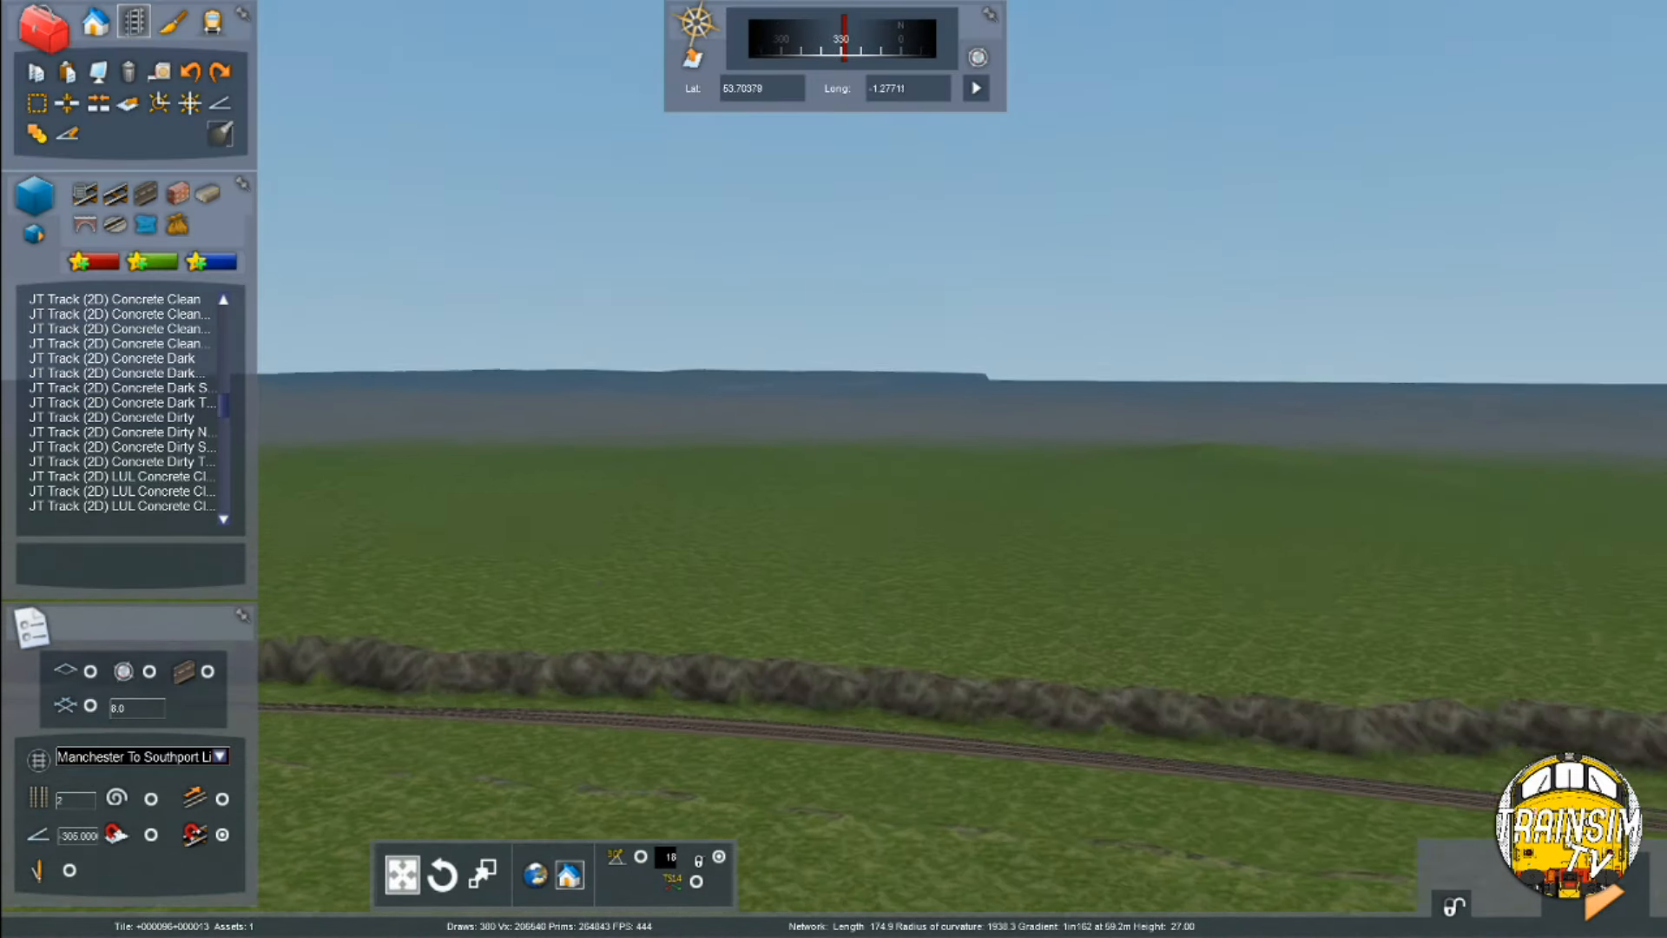
# Follow the double track to its eastern end, examine the railway on the aerial imagery beyond it, and inspect the track between the cutting slopes
pyautogui.press('Up')
pyautogui.moveTo(534, 585); pyautogui.dragTo(843, 632, button='right')
pyautogui.press('Up')
pyautogui.press('Up')
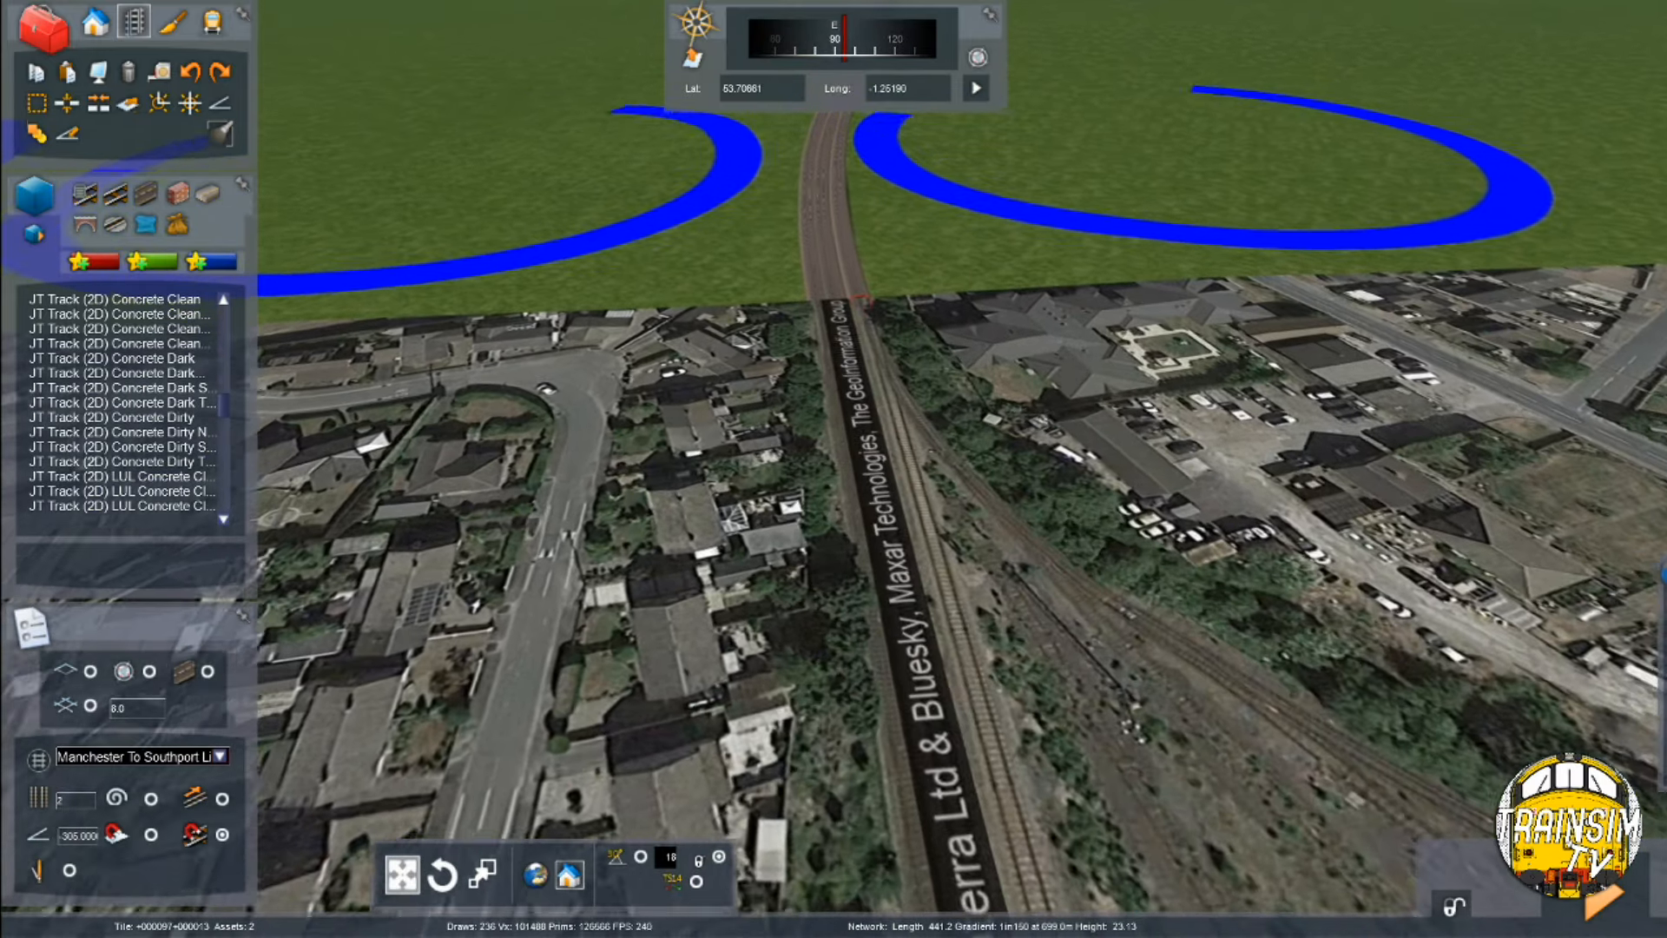
pyautogui.moveTo(834, 643); pyautogui.dragTo(948, 520, button='right')
pyautogui.press('Down')
pyautogui.press('Right')
pyautogui.moveTo(820, 503); pyautogui.dragTo(920, 638, button='right')
pyautogui.press('Right')
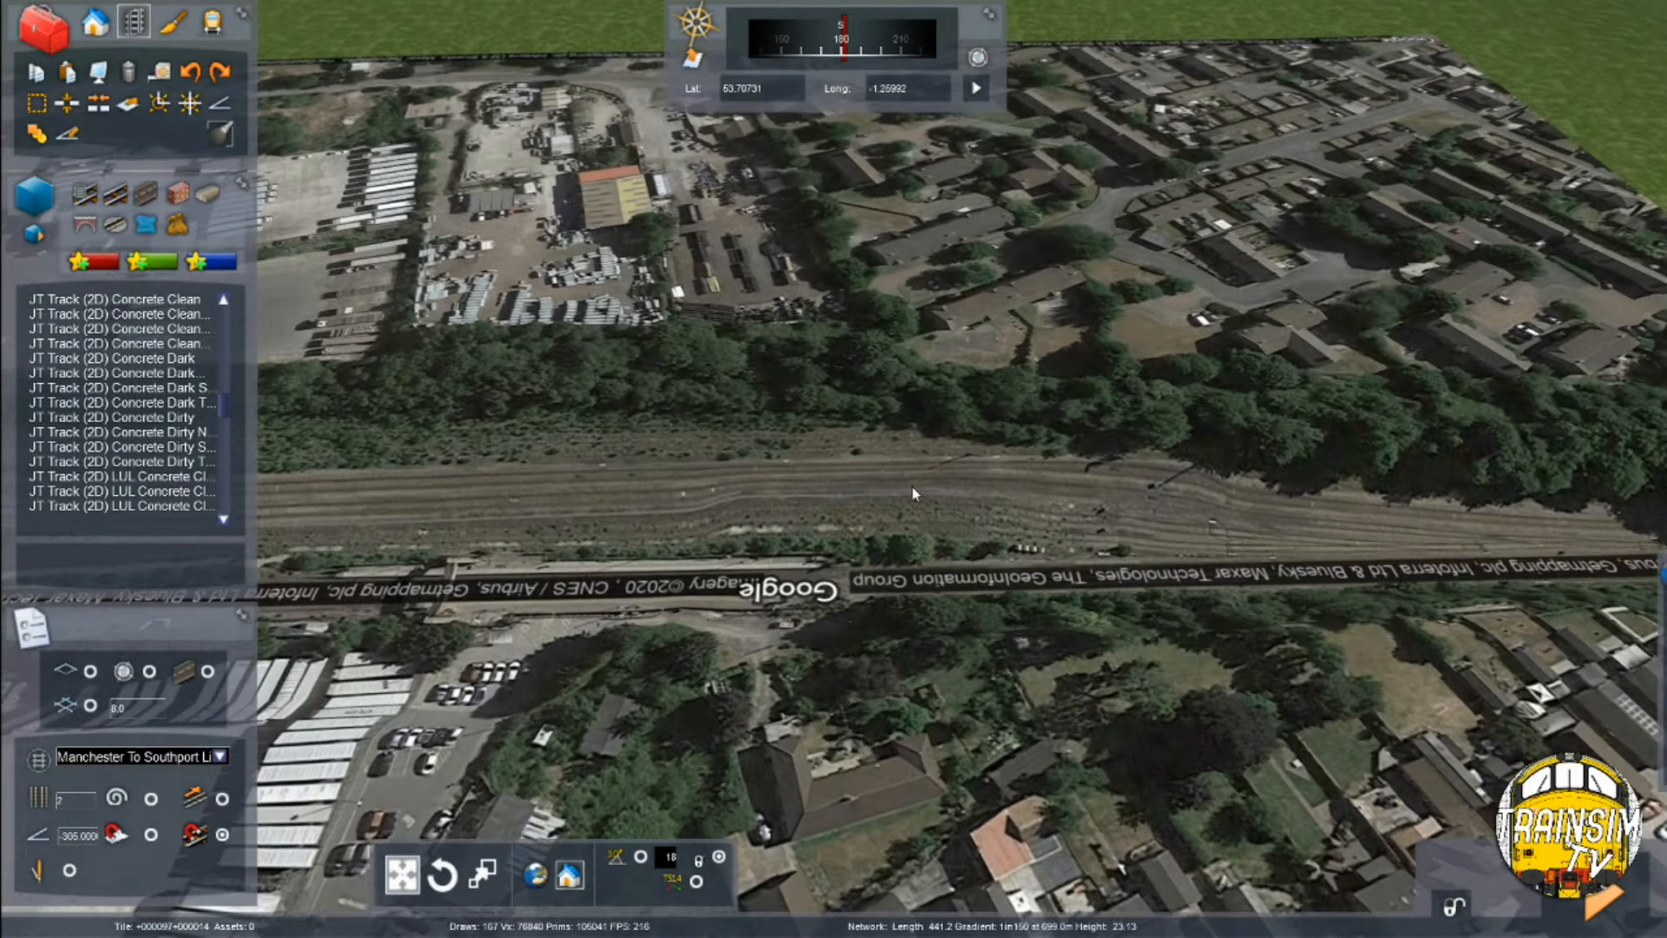
pyautogui.press('Up')
pyautogui.moveTo(912, 486); pyautogui.dragTo(877, 627, button='right')
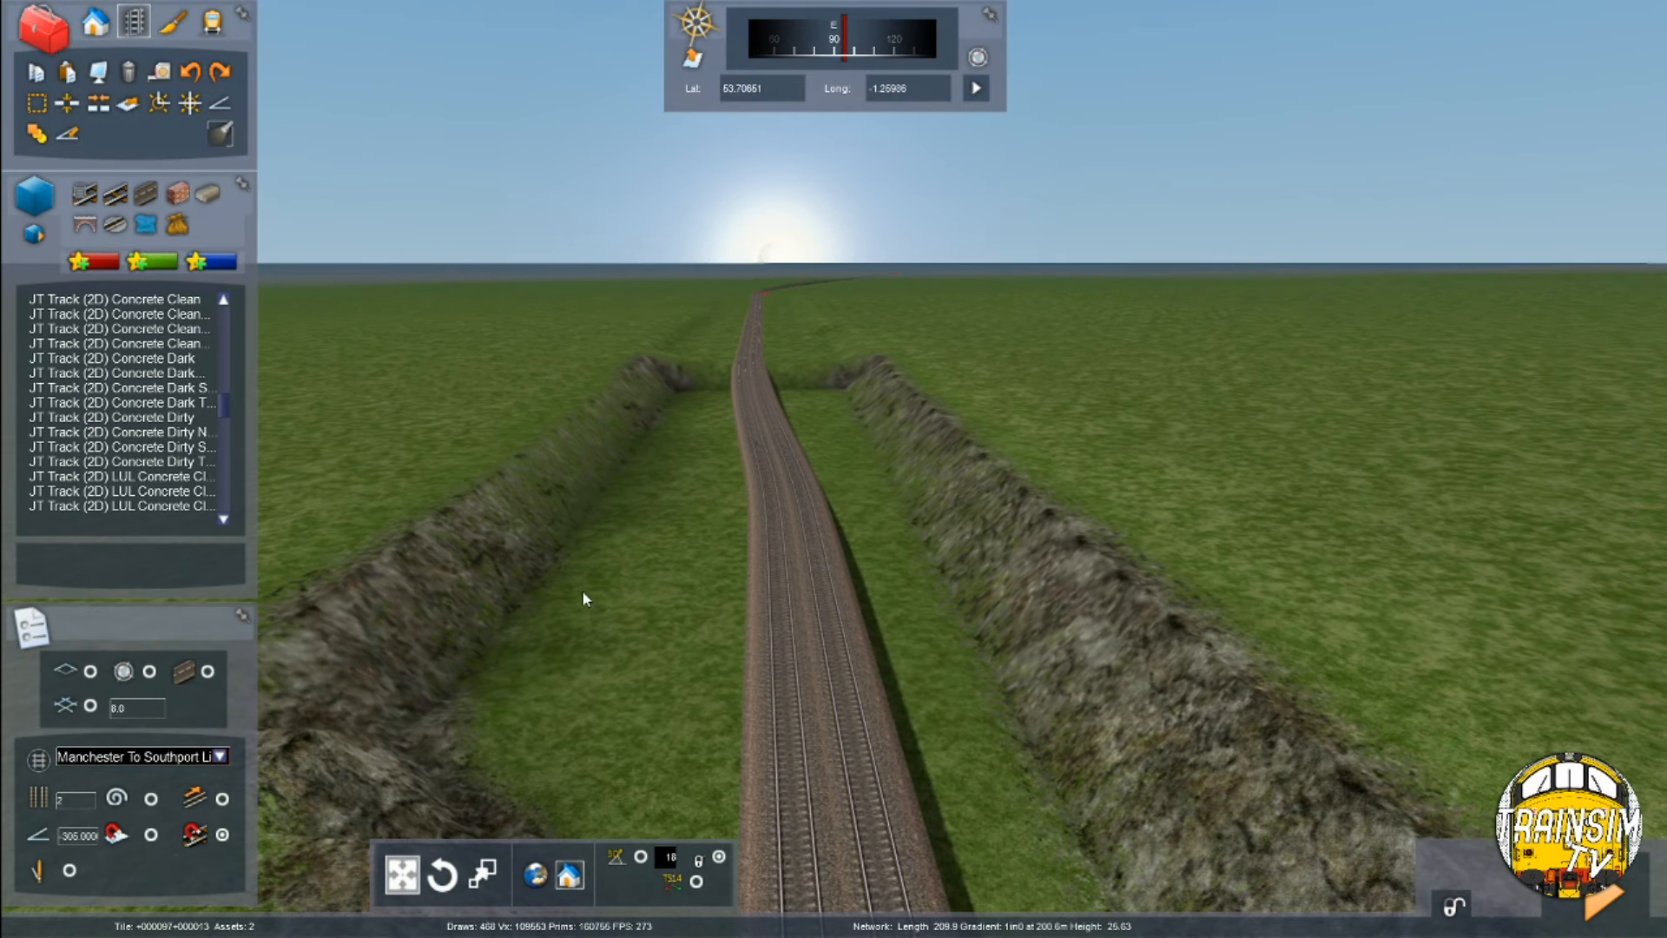
# Save the changes to the route
pyautogui.press('F2')
pyautogui.click(690, 612)
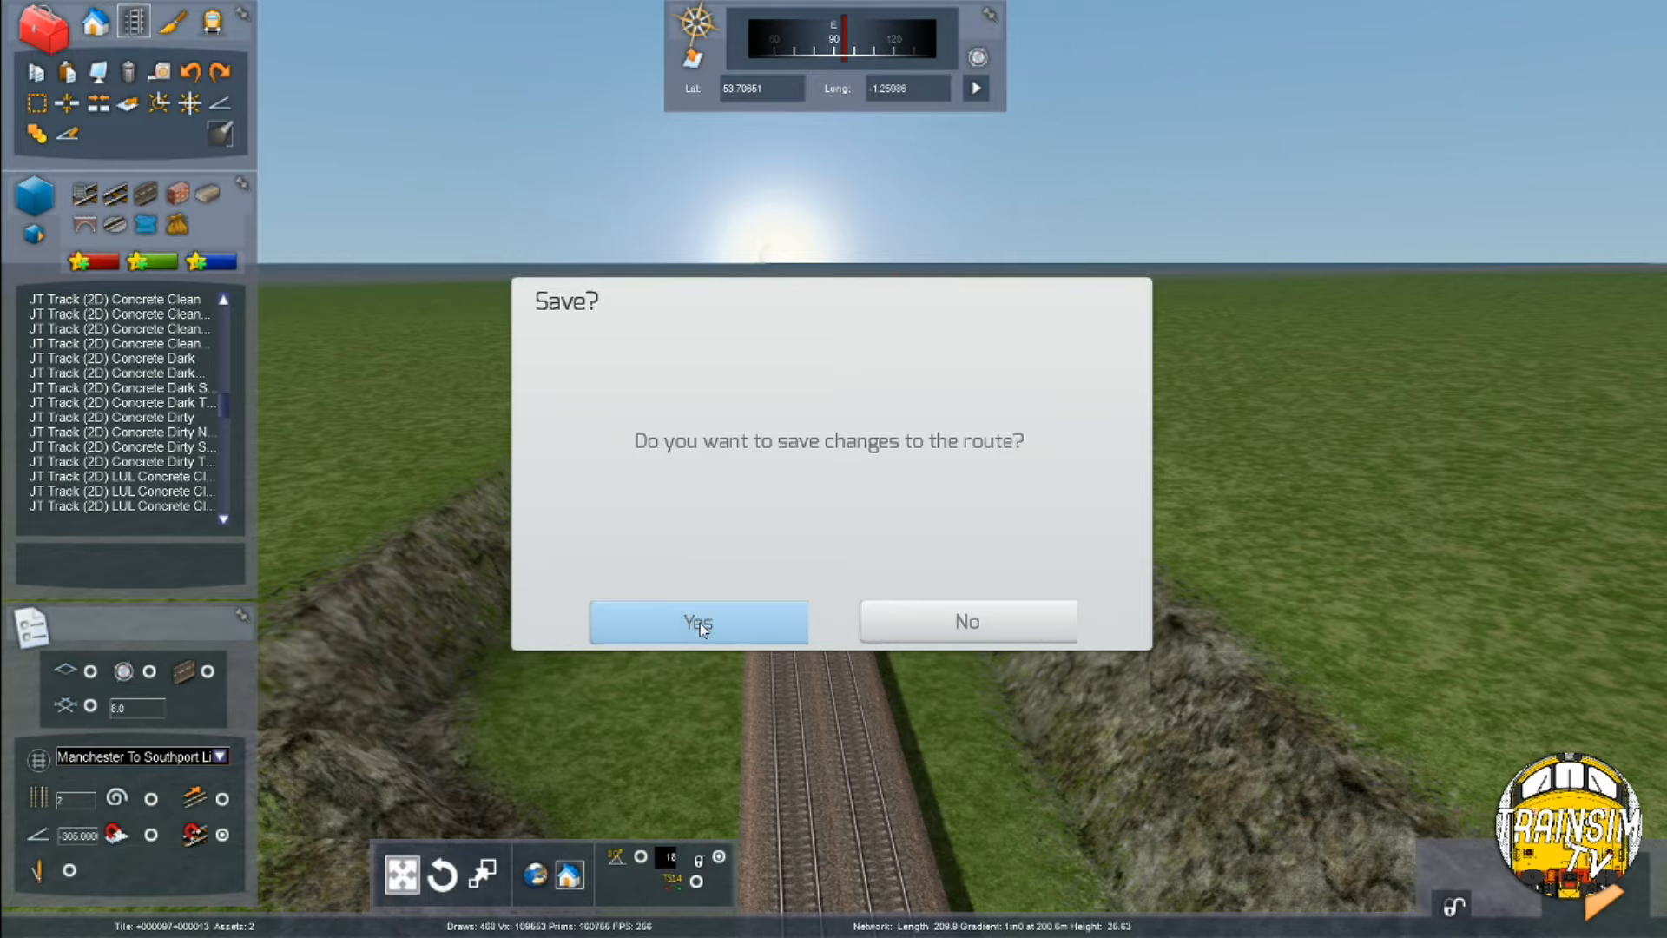
pyautogui.click(695, 621)
# Check the triangular junction and the line running east from it in the 2D map, and return to the 3D view
pyautogui.press('m')
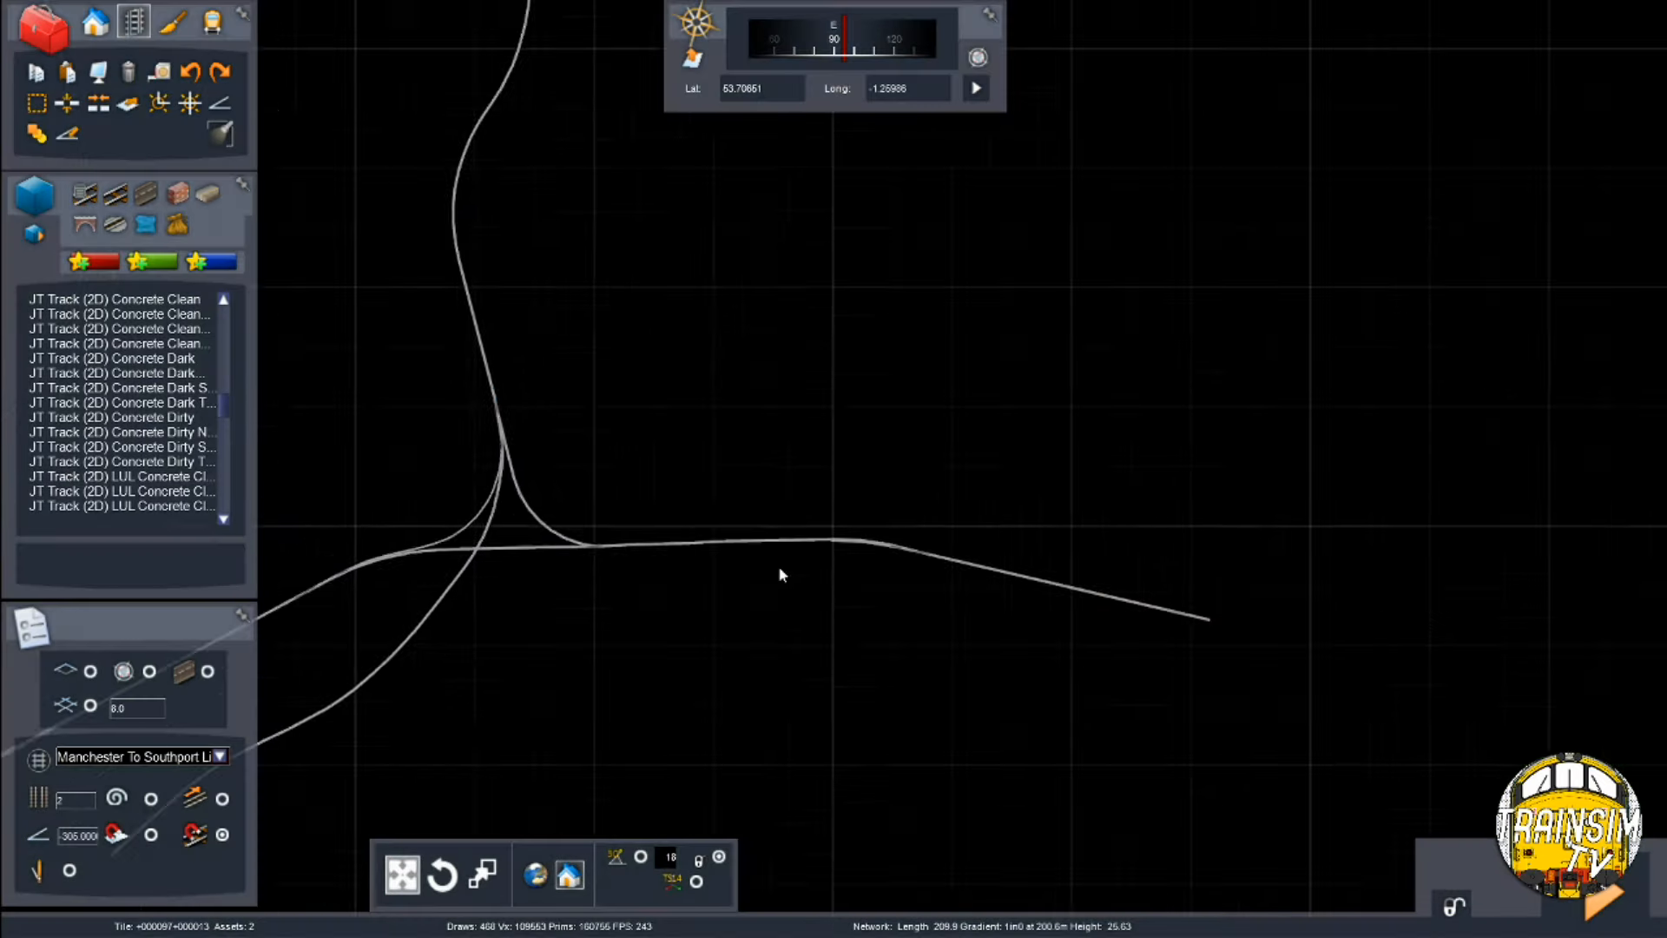
pyautogui.scroll(3, 747, 521)
pyautogui.click(819, 529)
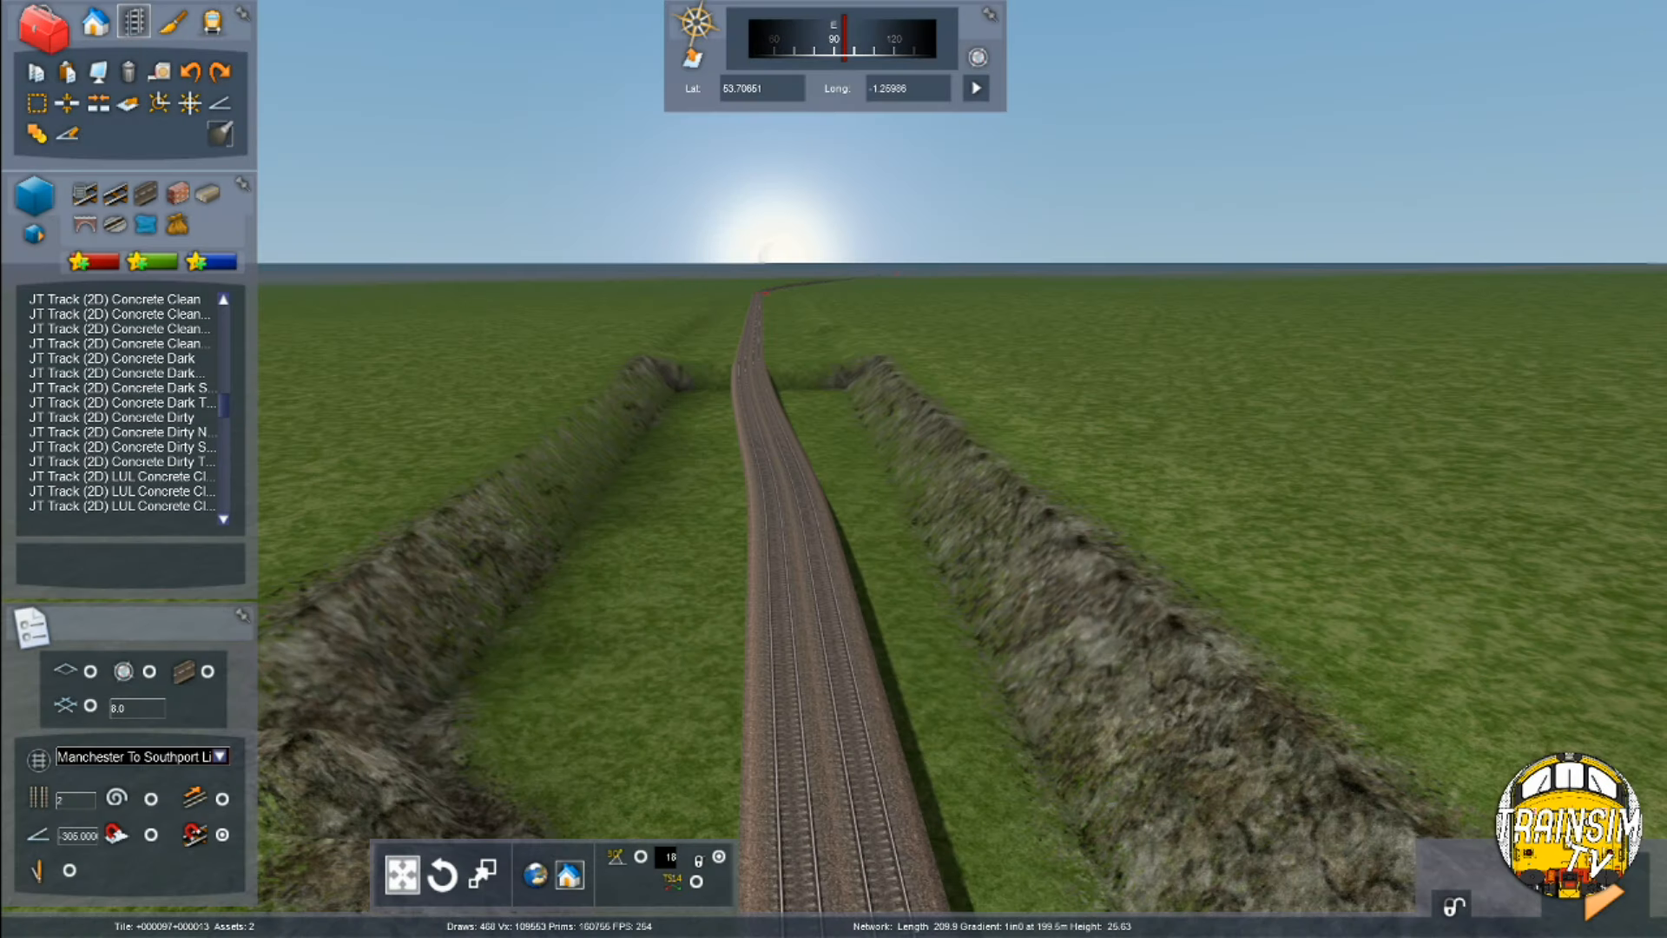